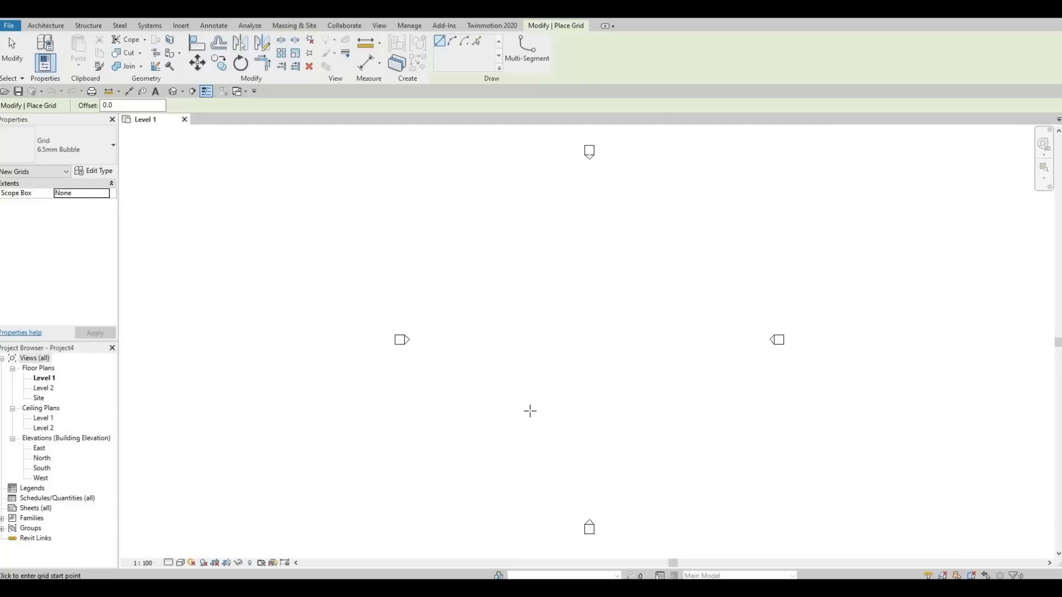
- Draw a vertical grid line upward between the four elevation markers, slightly left of their centre
click(529, 410)
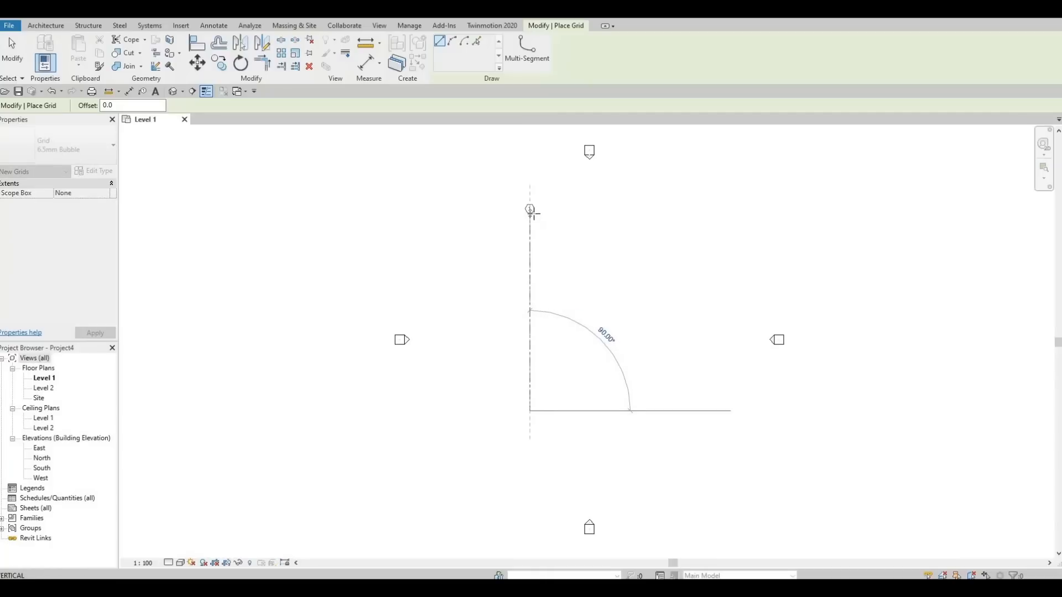
click(530, 210)
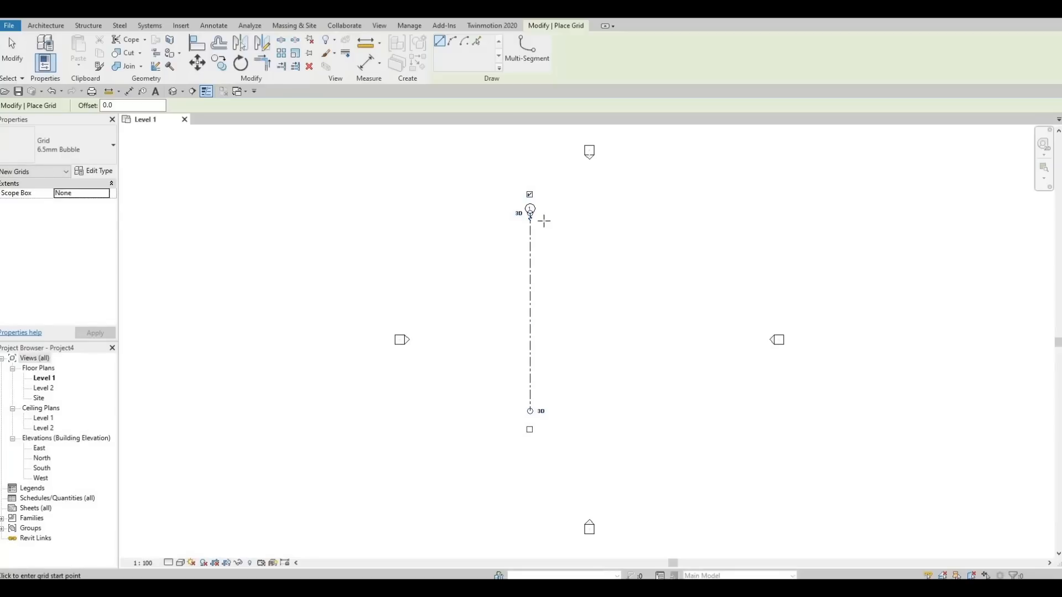
scroll(533, 212, up, 3)
key(Escape)
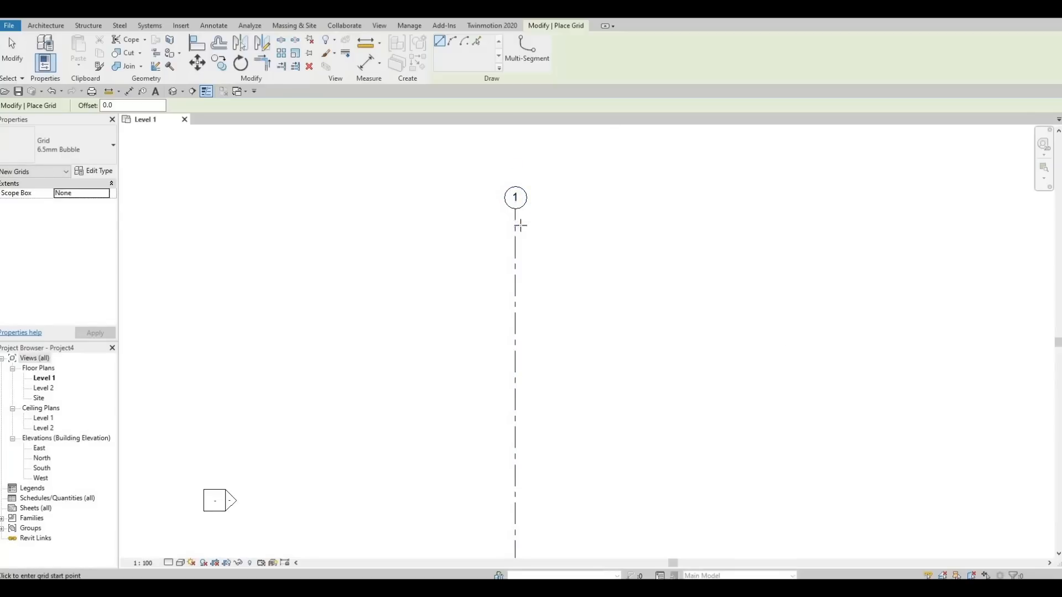
key(Escape)
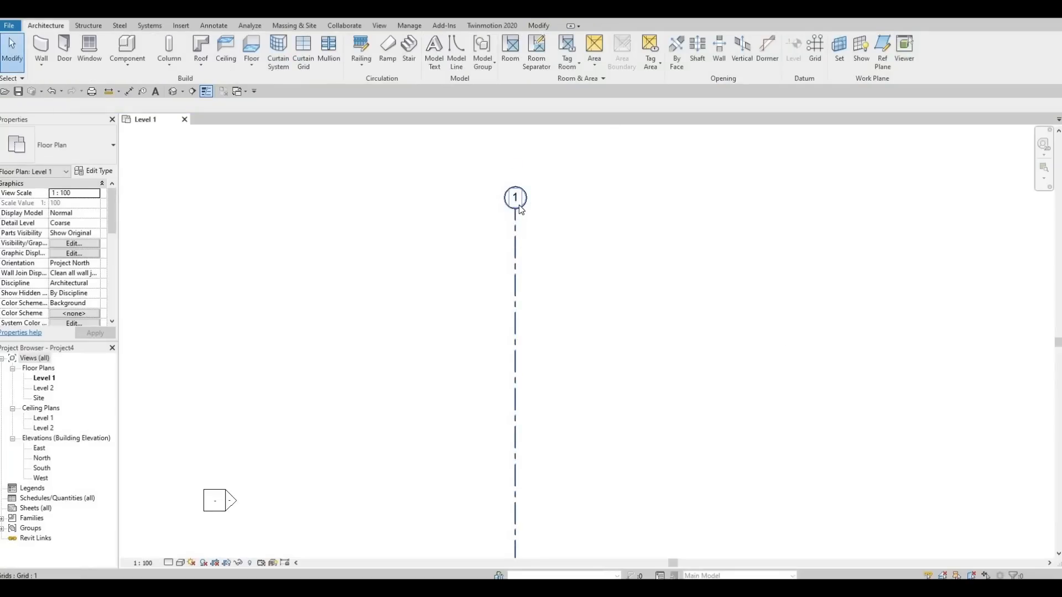
- Copy the vertical grid line 3500 mm to the right with the Multiple option enabled
click(512, 244)
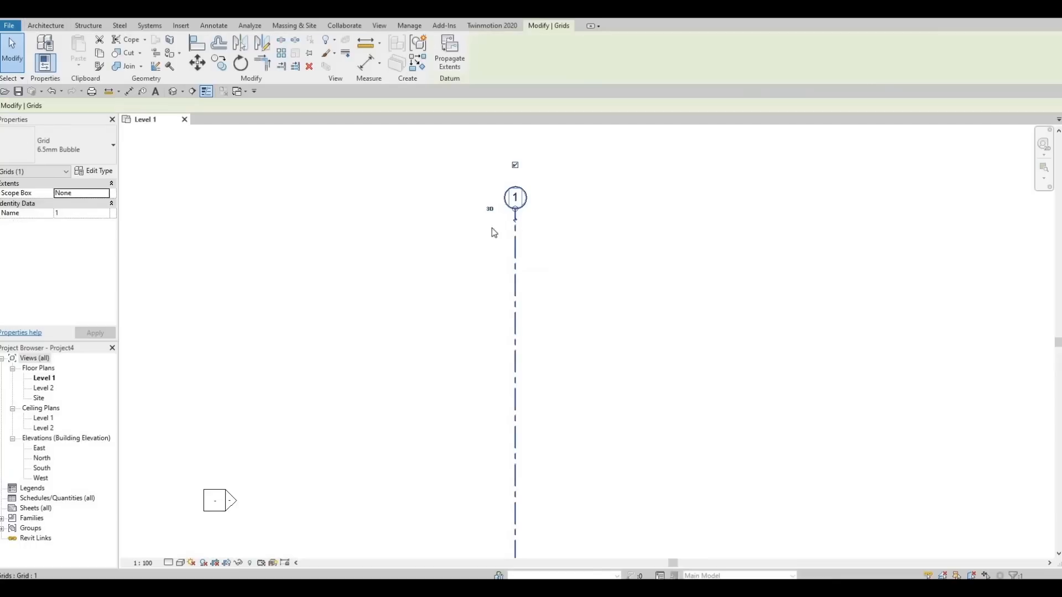
click(219, 64)
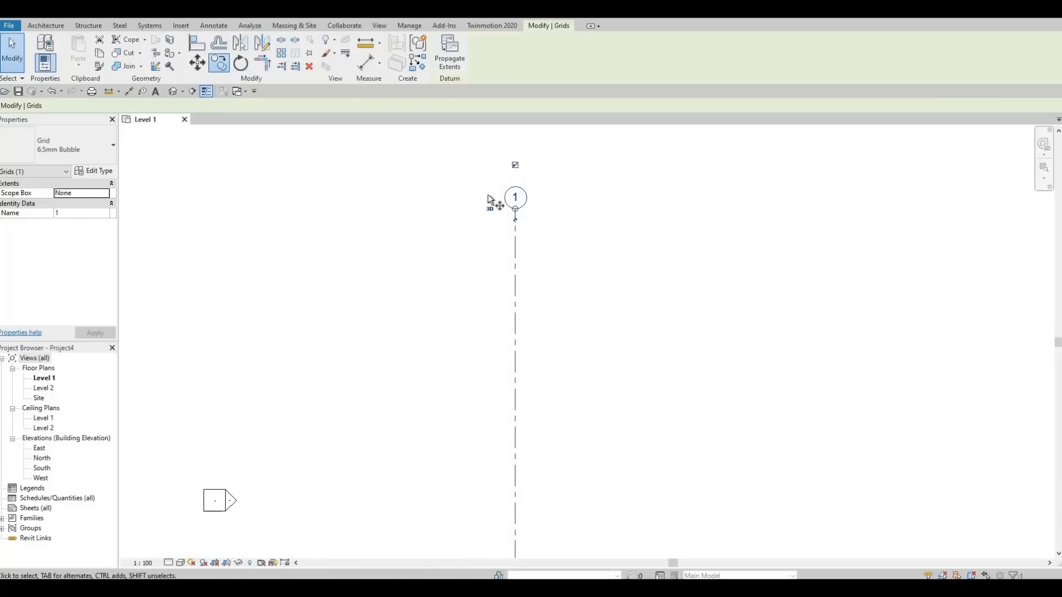
click(516, 216)
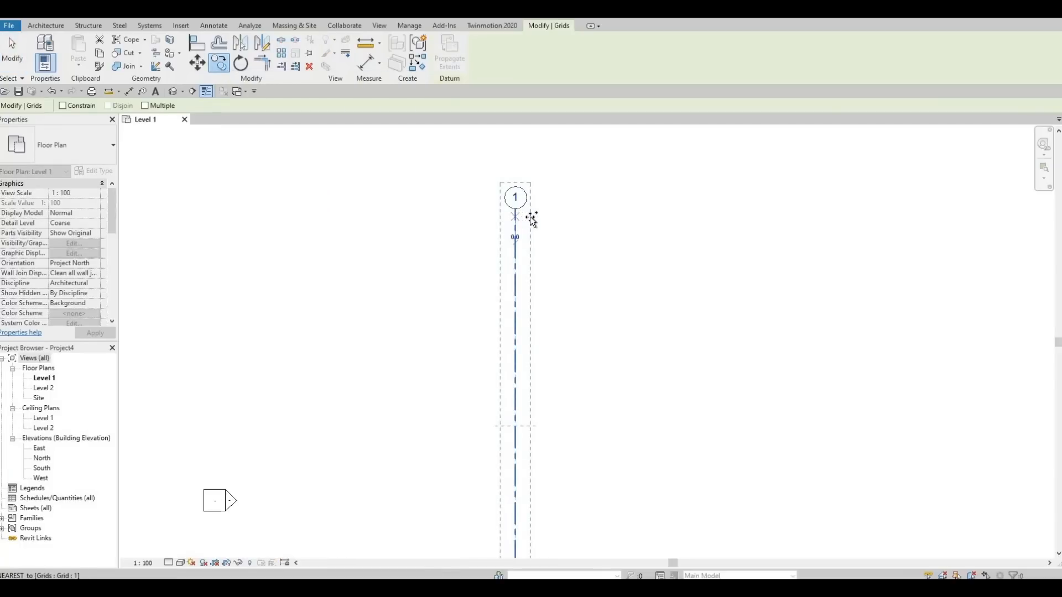
click(604, 216)
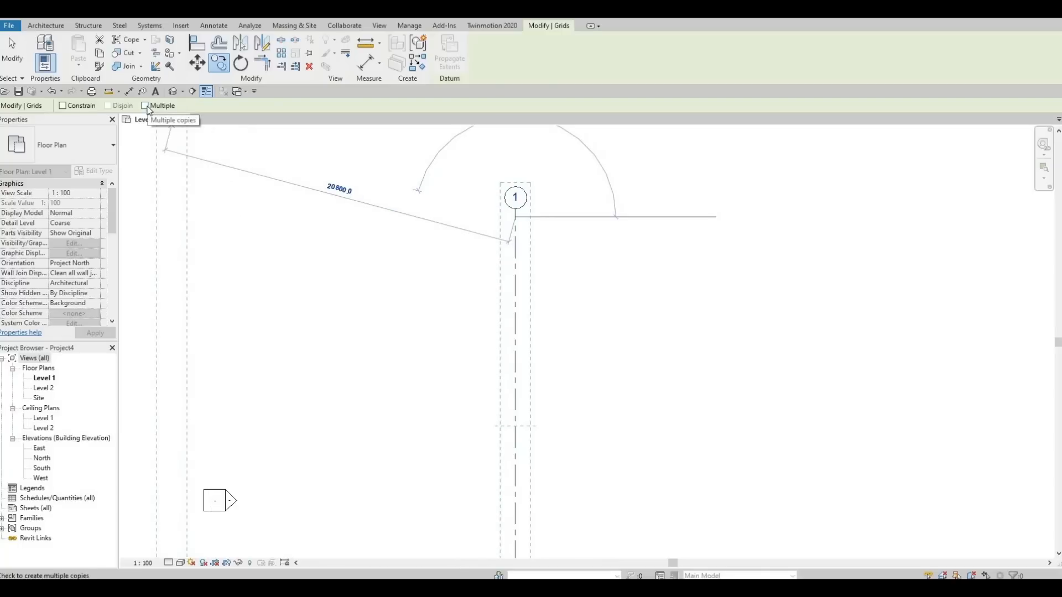
click(146, 105)
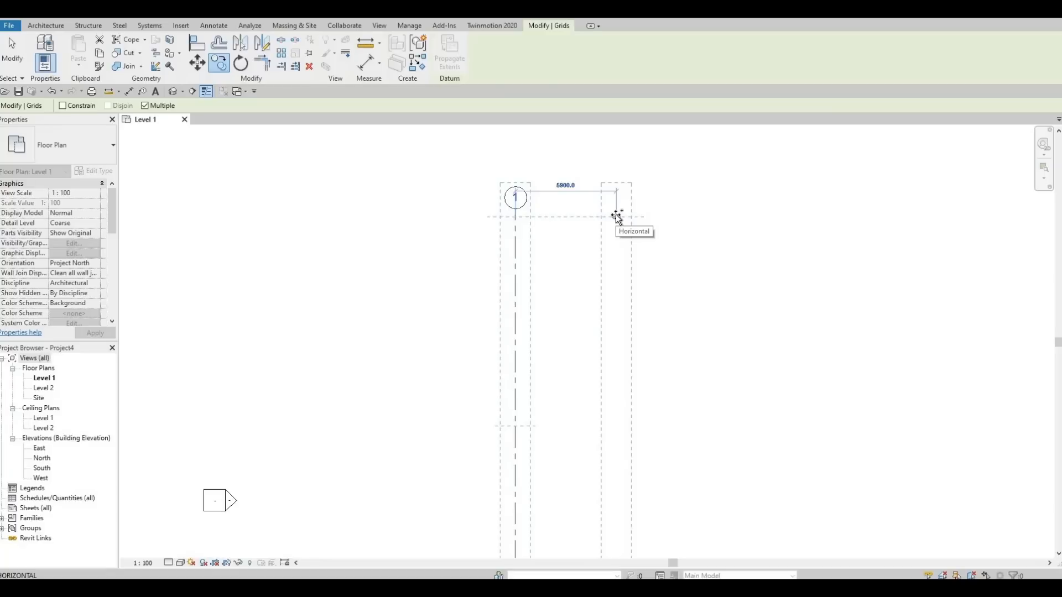
text(3500)
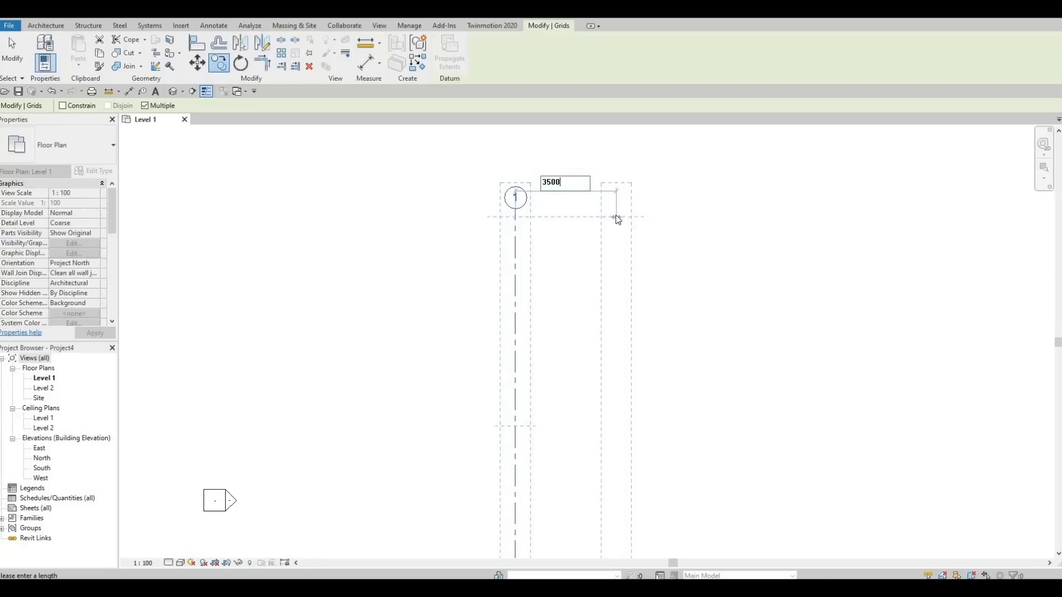
key(Return)
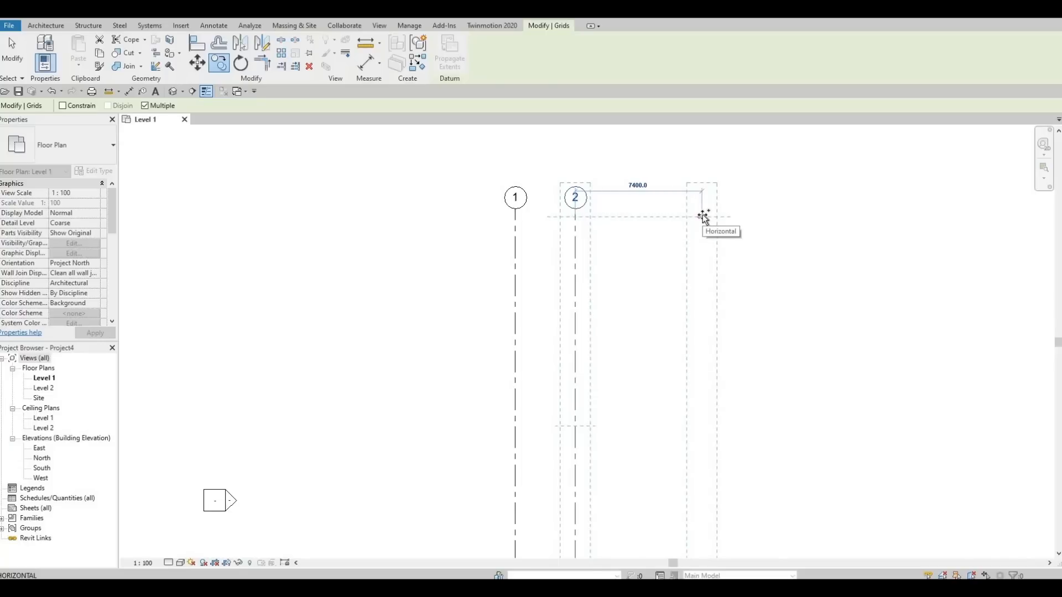
- Place another vertical grid copy 6500 mm to the right of the second grid line and end copying
text(6)
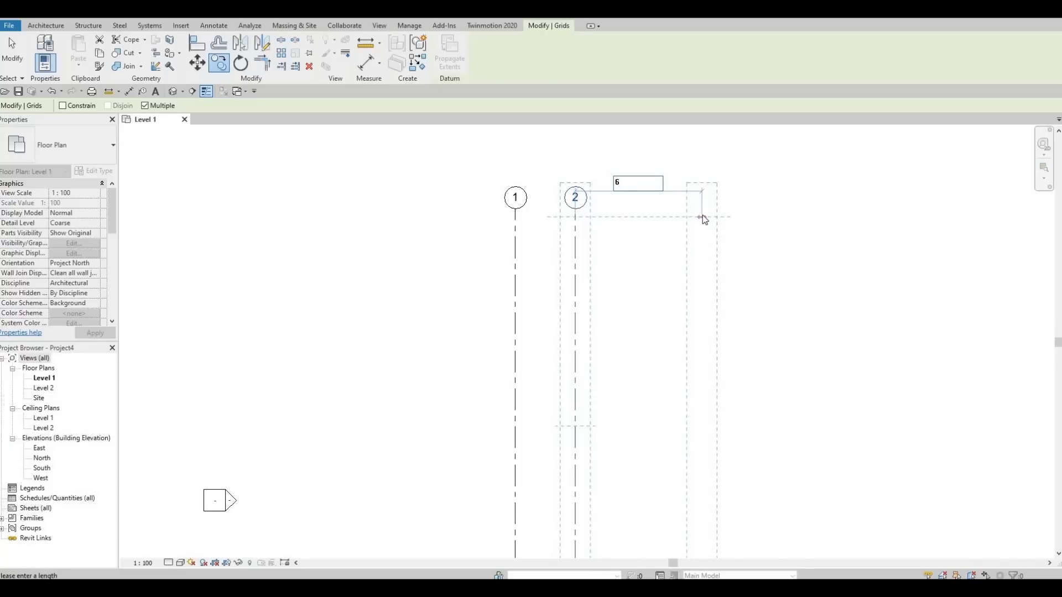
text(500)
key(Return)
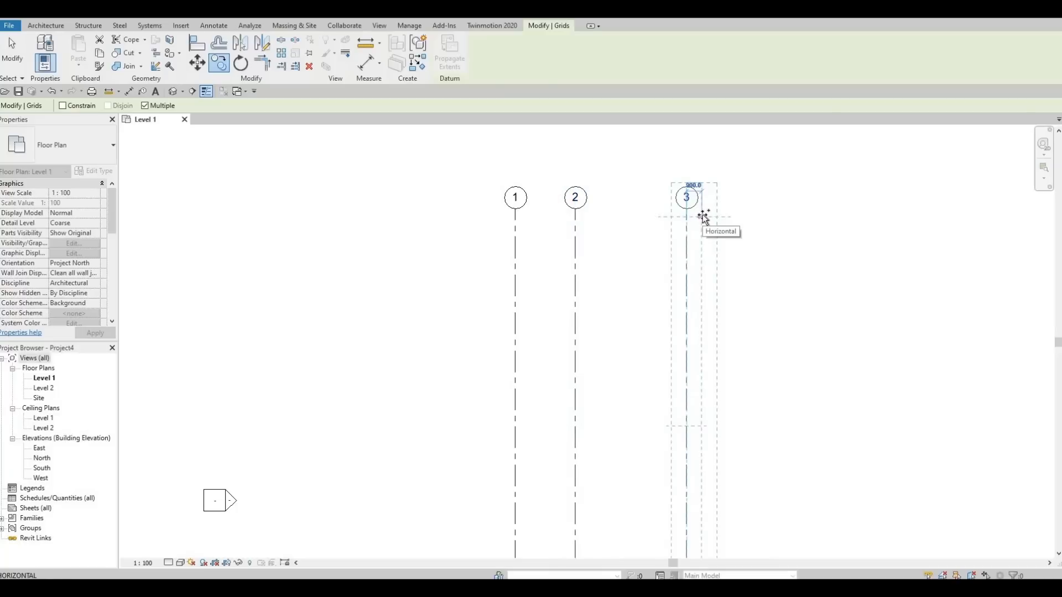
key(Escape)
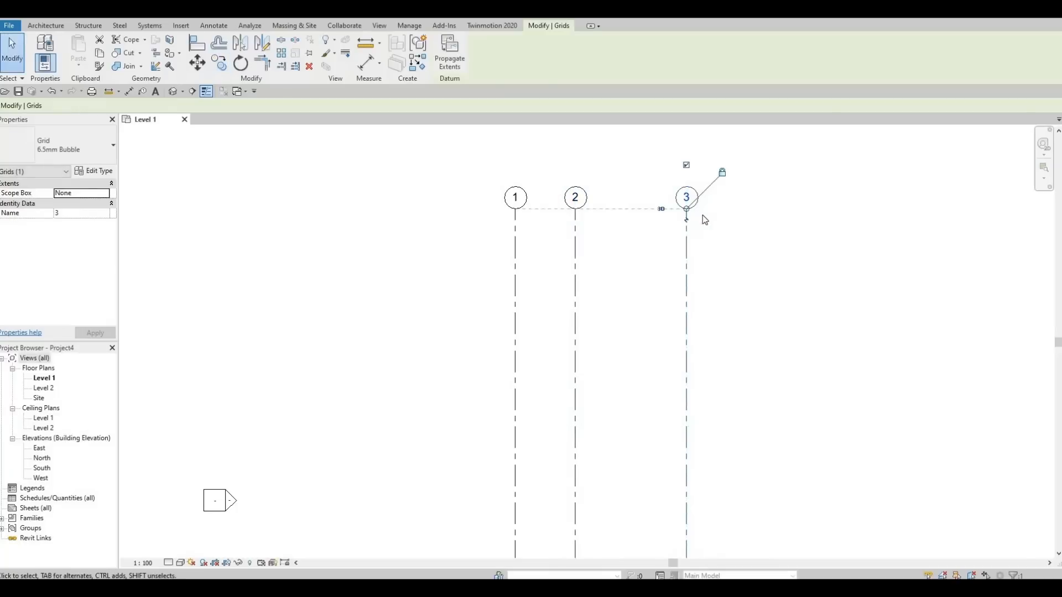
key(Escape)
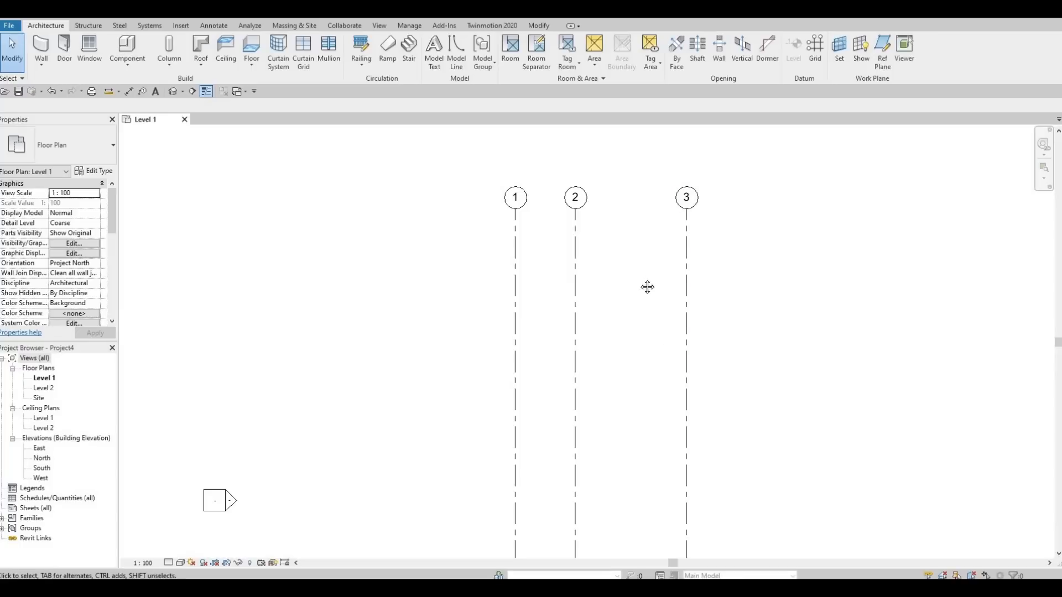
- Draw a horizontal grid line from right to left across the three vertical grids, just below their bubbles
middle_drag(646, 281, 629, 233)
scroll(628, 233, down, 2)
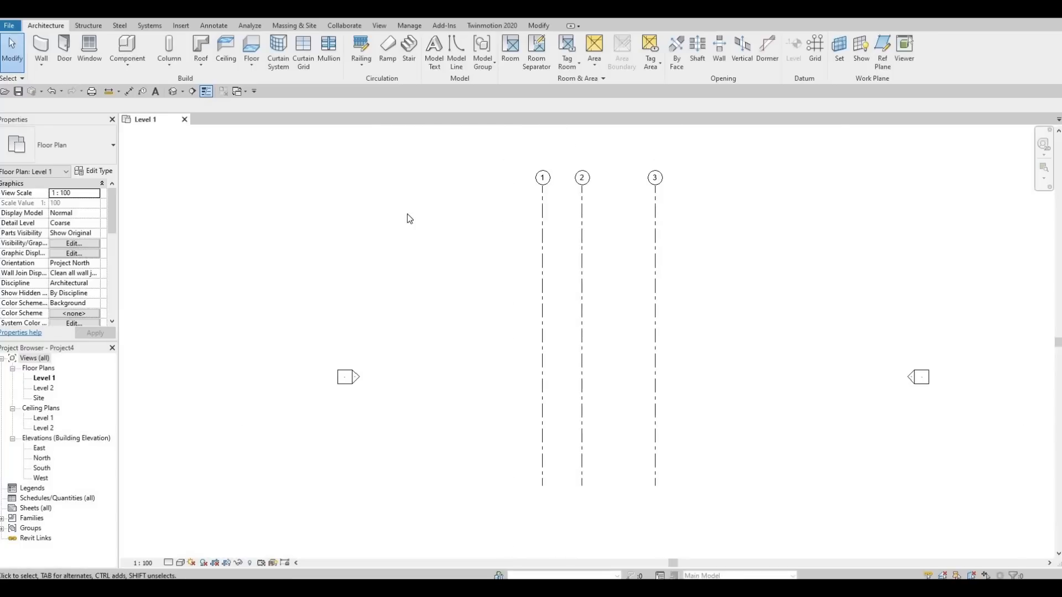
key(F1)
key(g)
key(r)
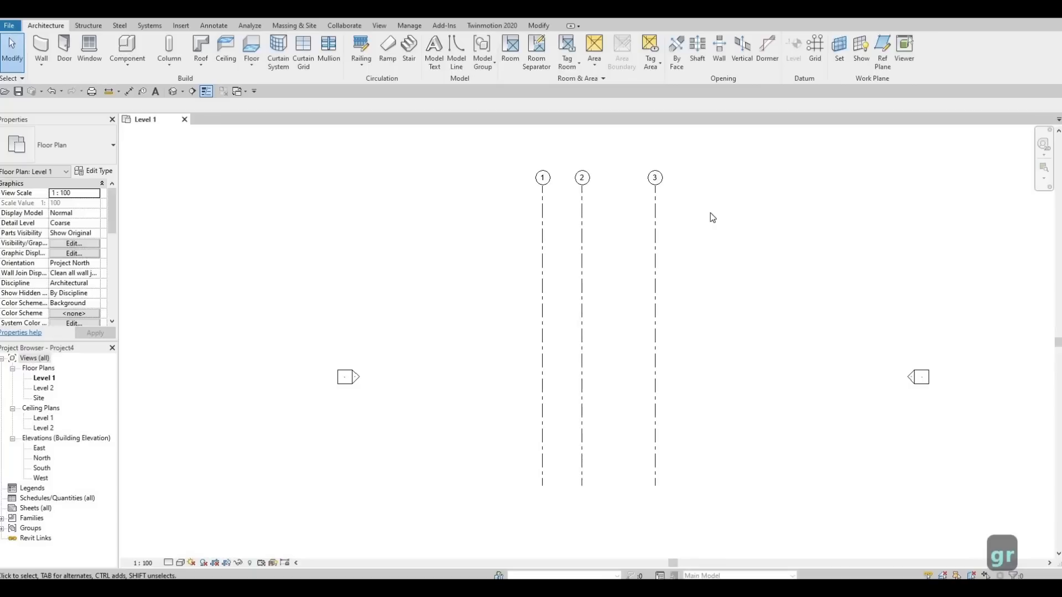
key(g)
key(r)
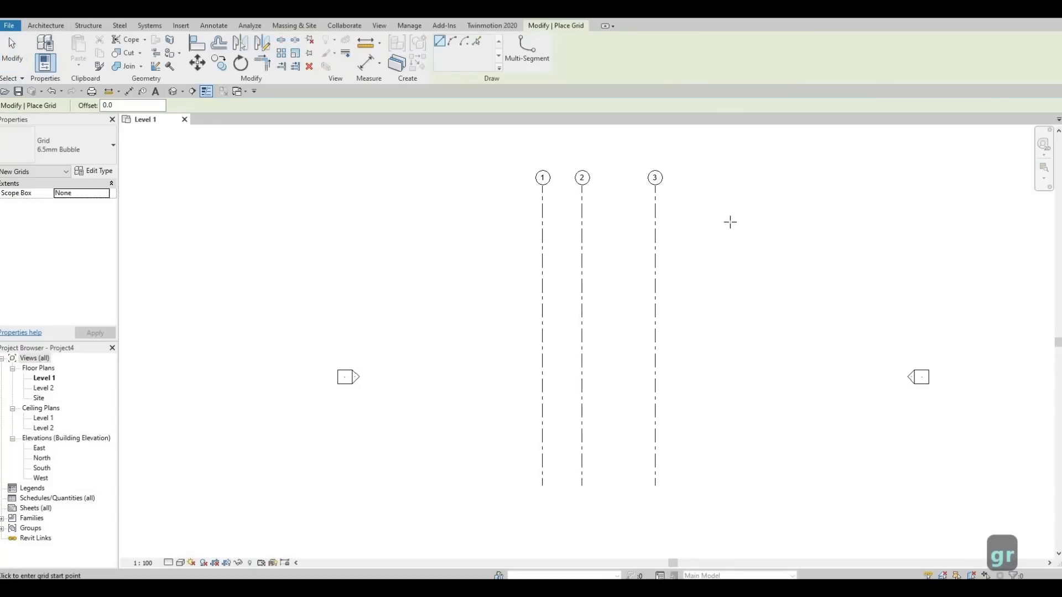
click(729, 222)
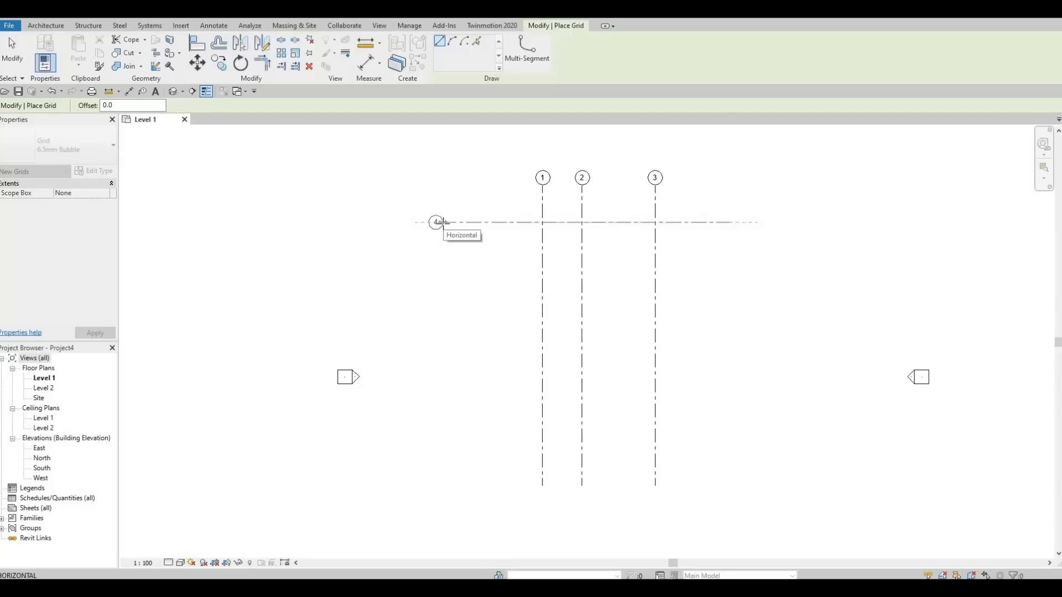
click(444, 222)
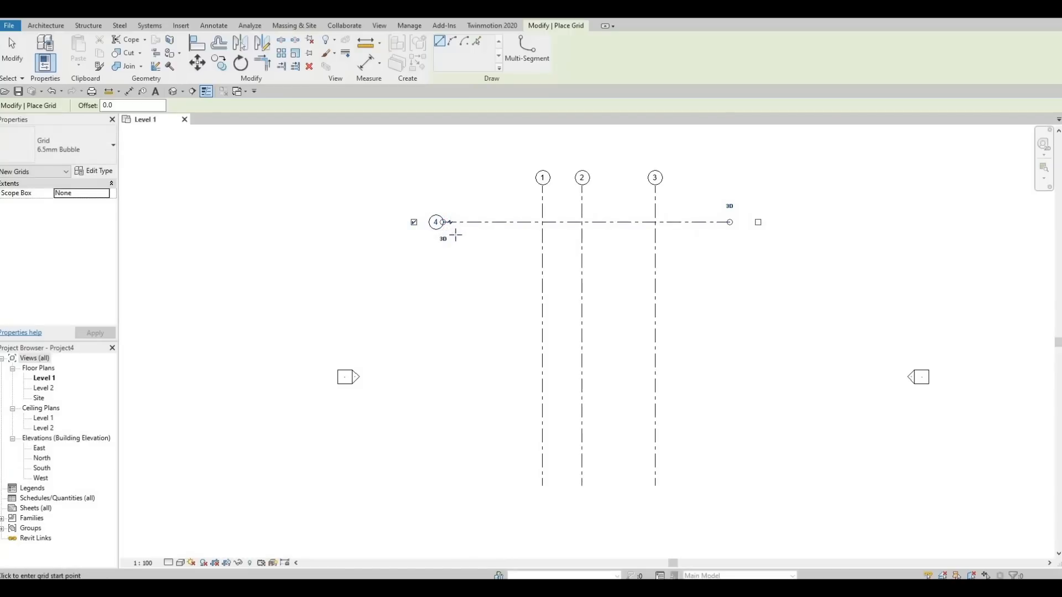
key(Escape)
key(Escape)
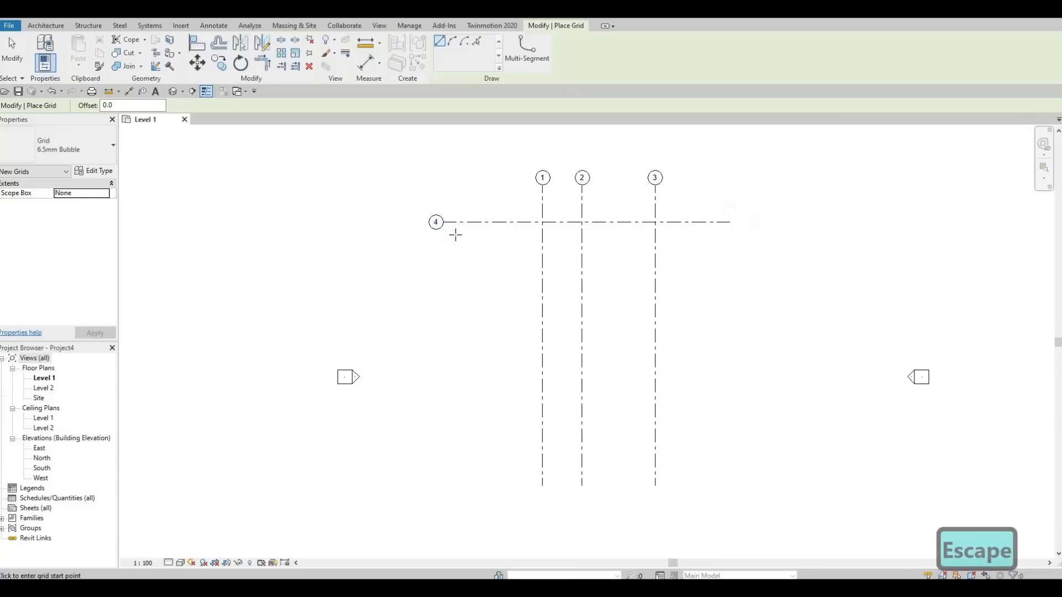
- Rename the horizontal grid line as A in its bubble
scroll(445, 226, up, 5)
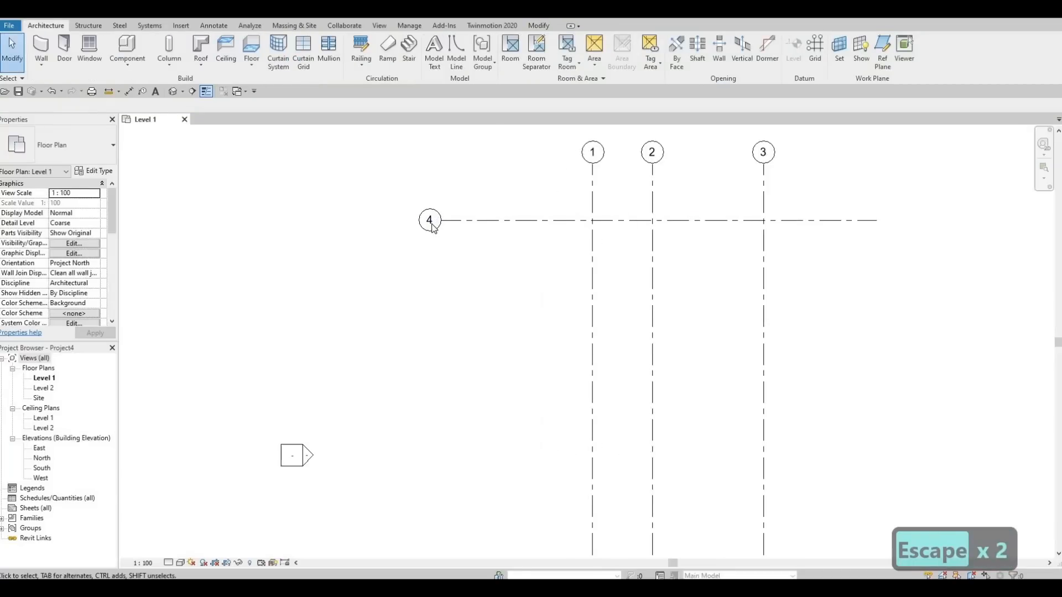
scroll(423, 222, up, 2)
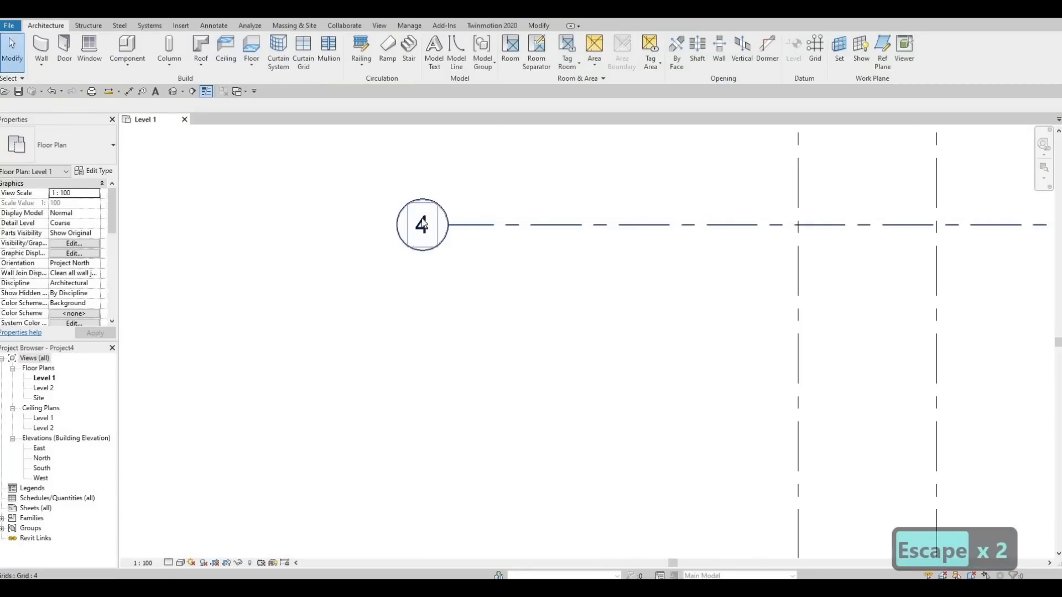
click(423, 223)
click(423, 222)
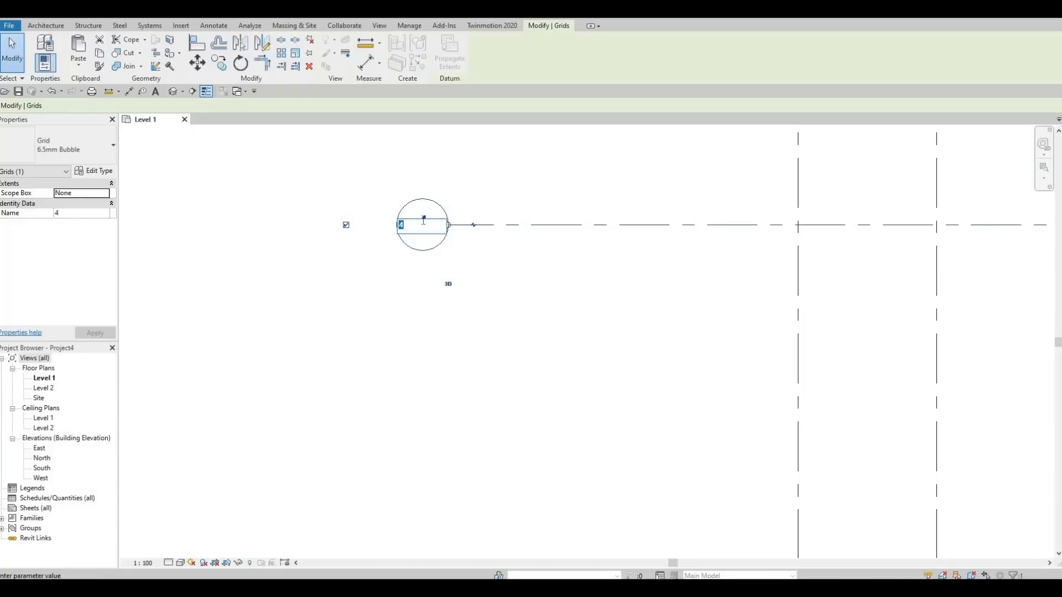
text(A)
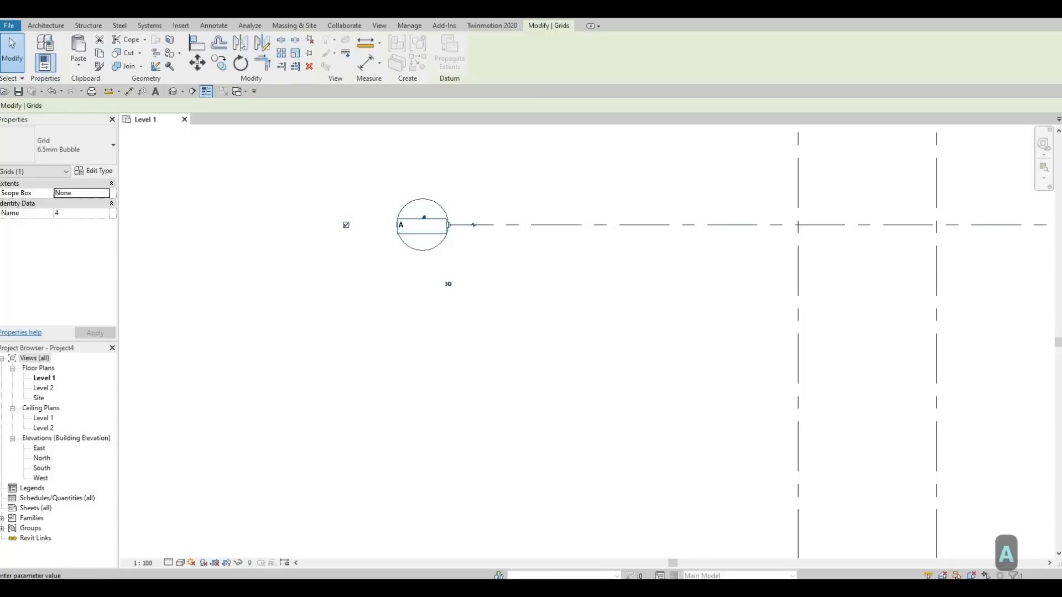
key(Return)
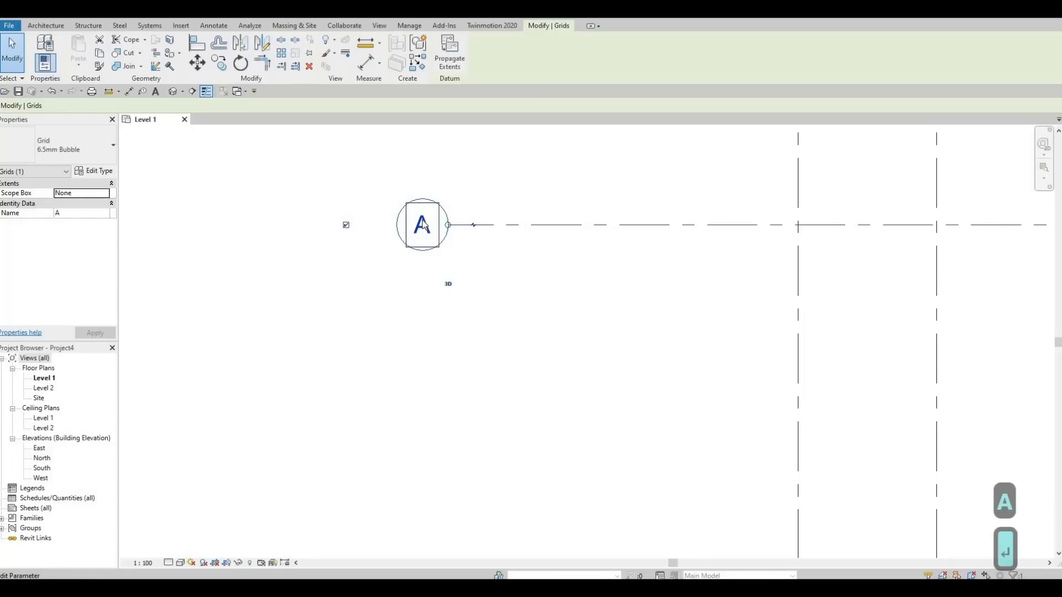
- Copy horizontal grid A 6500 mm straight down, using multiple-copy mode
scroll(496, 254, down, 4)
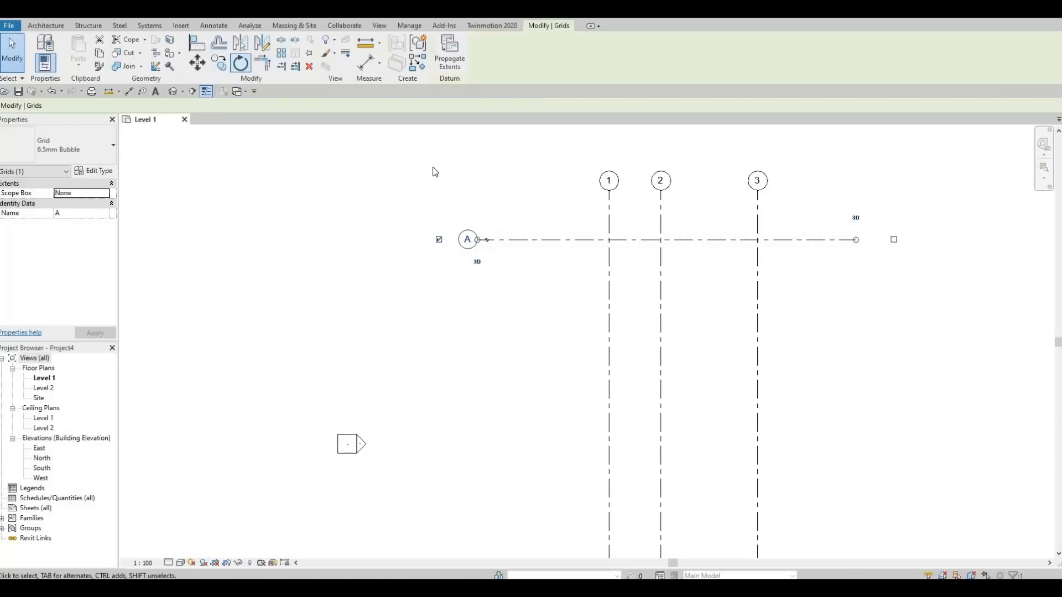
key(c)
key(o)
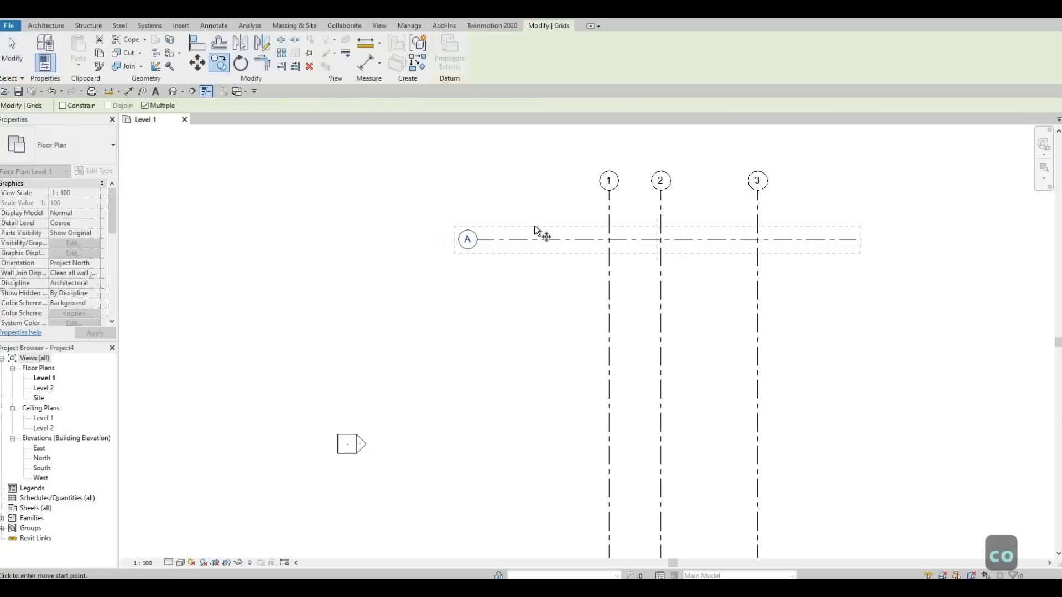
click(518, 236)
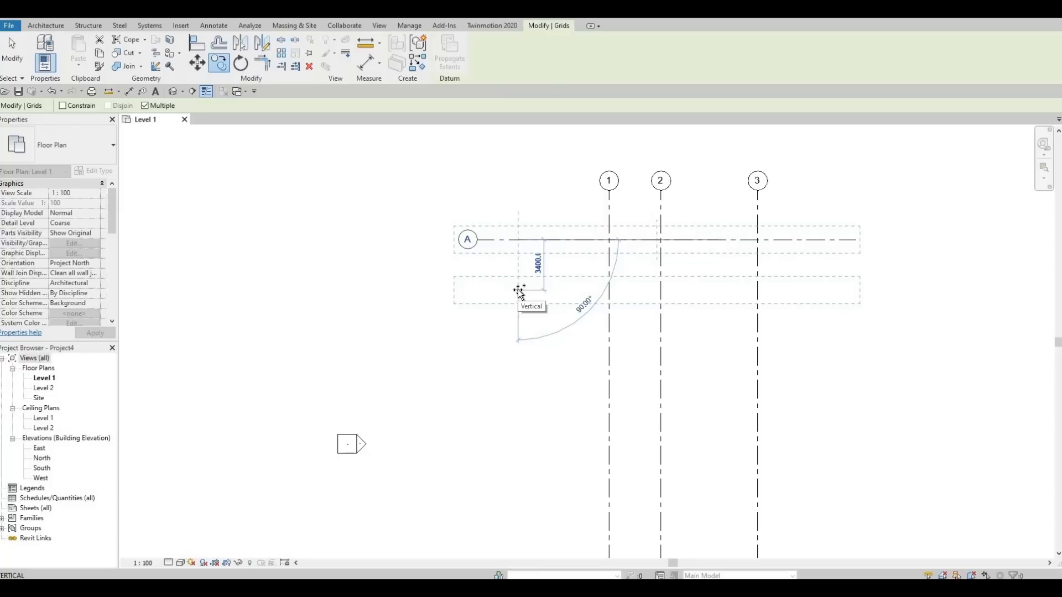
text(65)
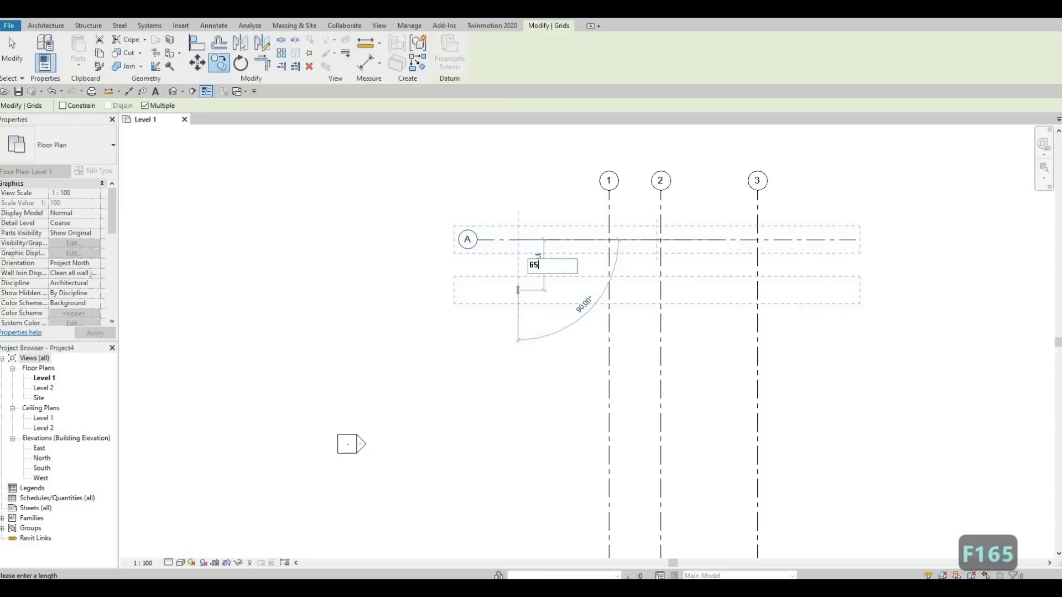
text(00)
key(Return)
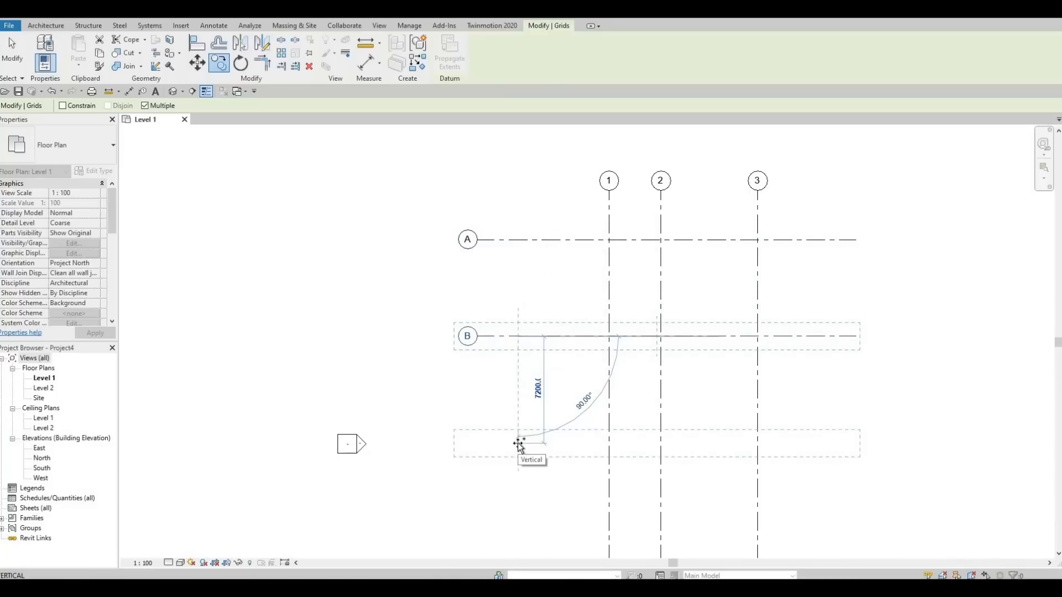
- Place another horizontal grid copy 5500 mm below the second horizontal grid line and end copying
key(F1)
text(5)
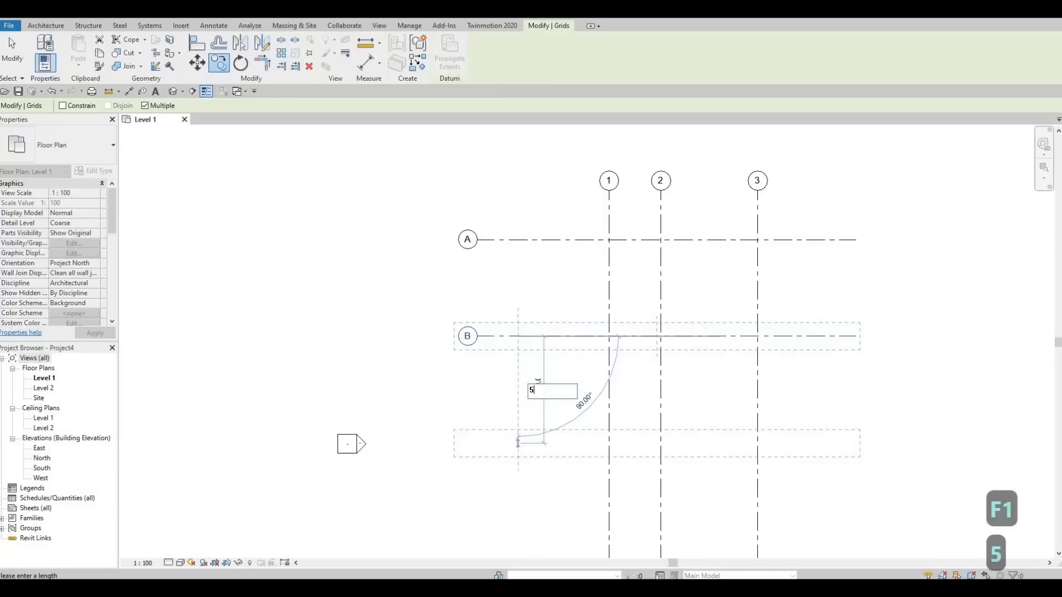
text(500)
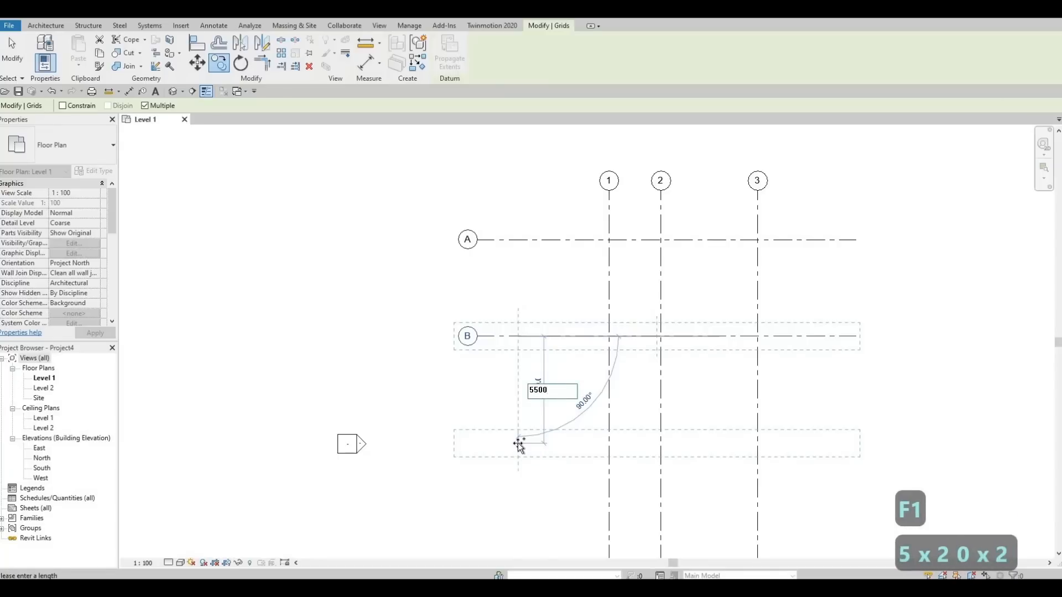
key(Return)
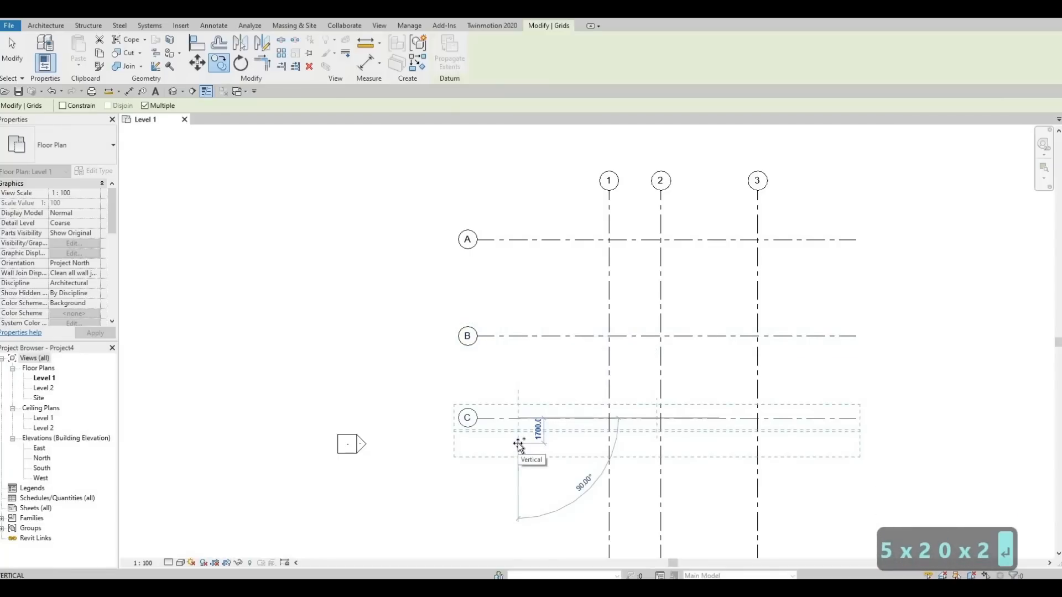
key(Escape)
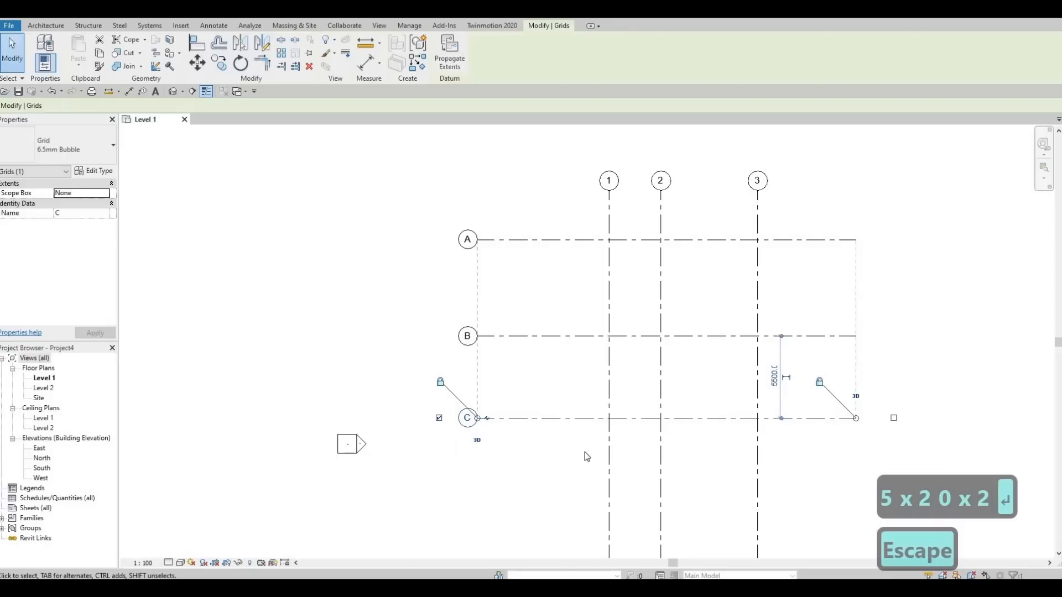
- Shorten the lower ends of the three aligned vertical grids so they finish a short distance below grid C
key(Escape)
scroll(608, 398, down, 3)
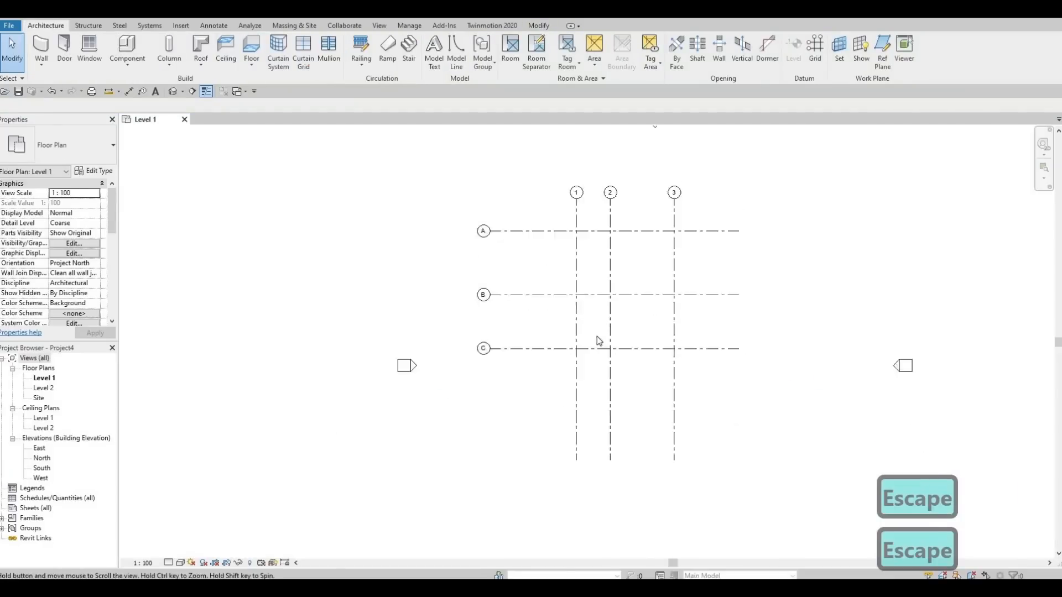
middle_drag(676, 428, 676, 462)
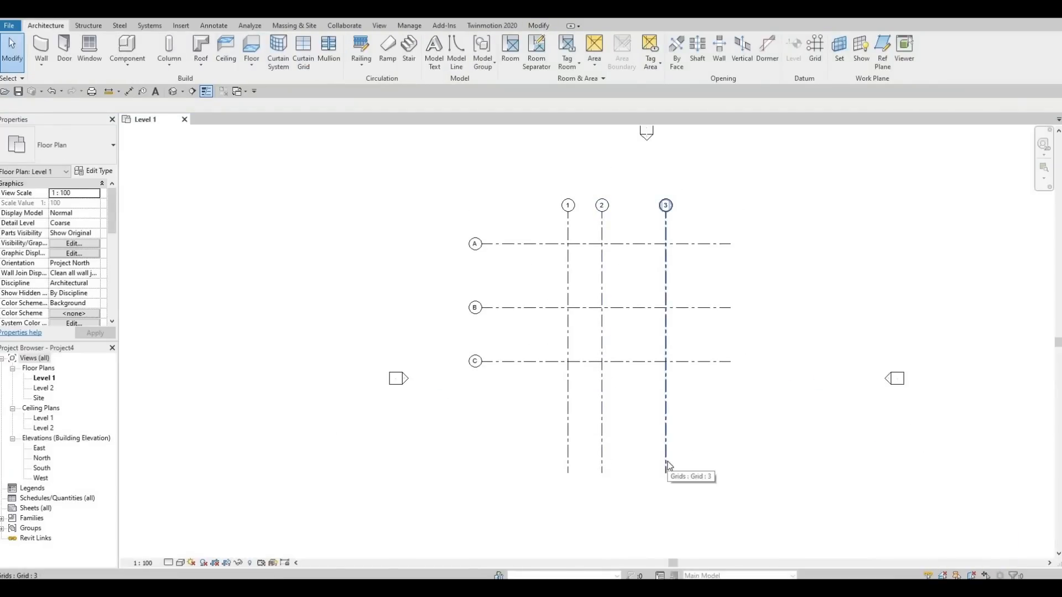
click(667, 463)
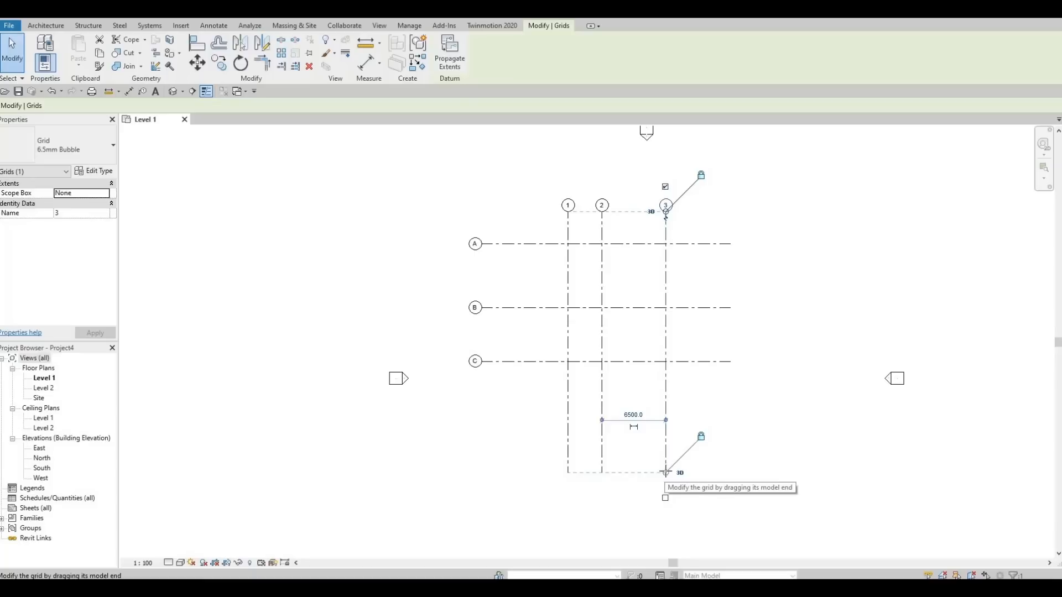
drag(667, 476, 627, 403)
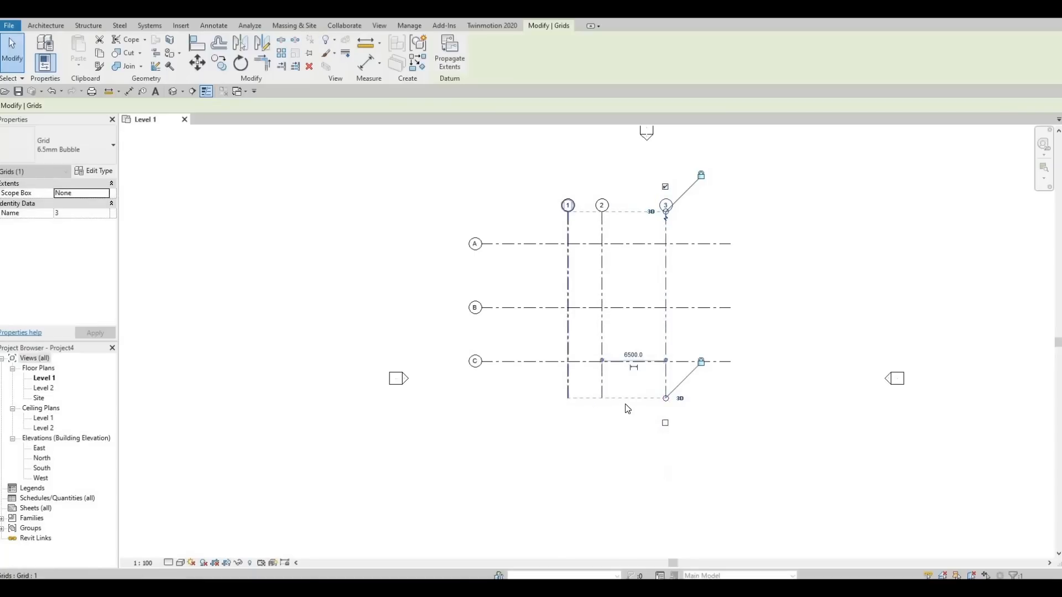
- Shorten the right ends of the three aligned horizontal grids so they finish closer to grid 3
middle_drag(730, 245, 714, 282)
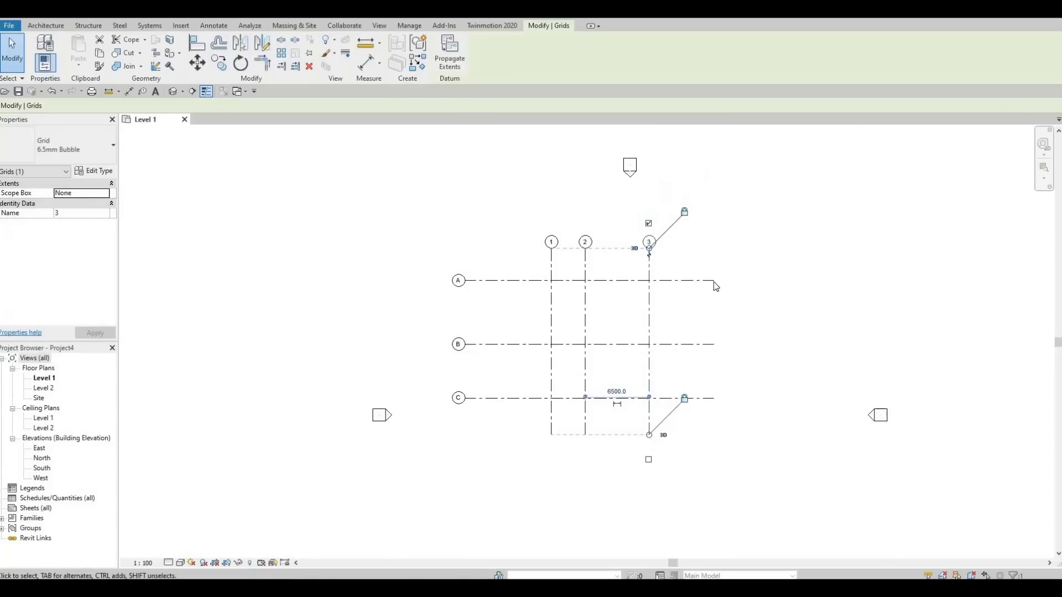
click(714, 281)
drag(705, 281, 687, 287)
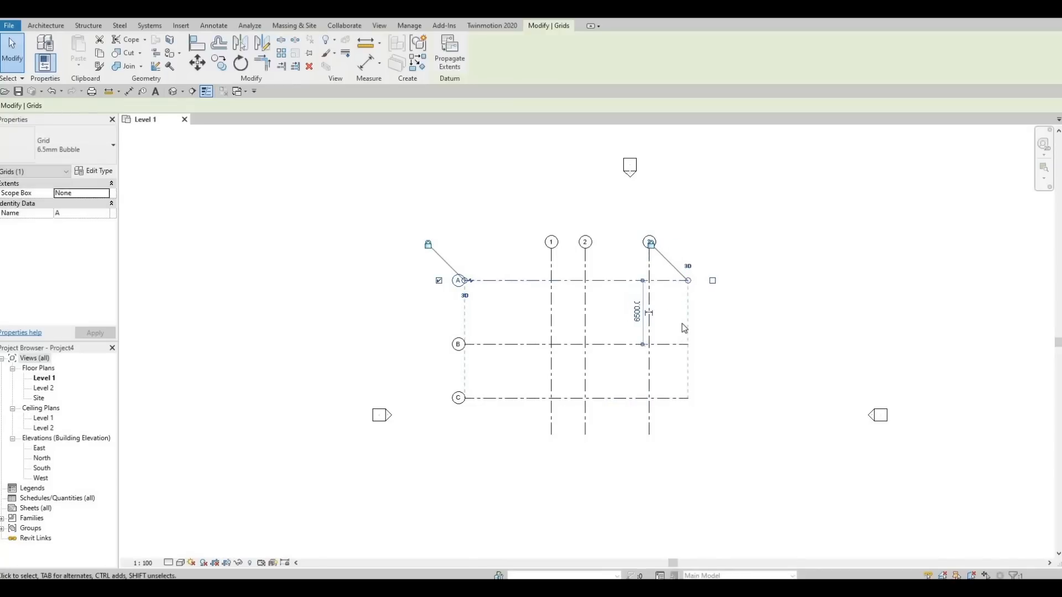
middle_drag(682, 331, 666, 299)
scroll(685, 325, up, 1)
key(Escape)
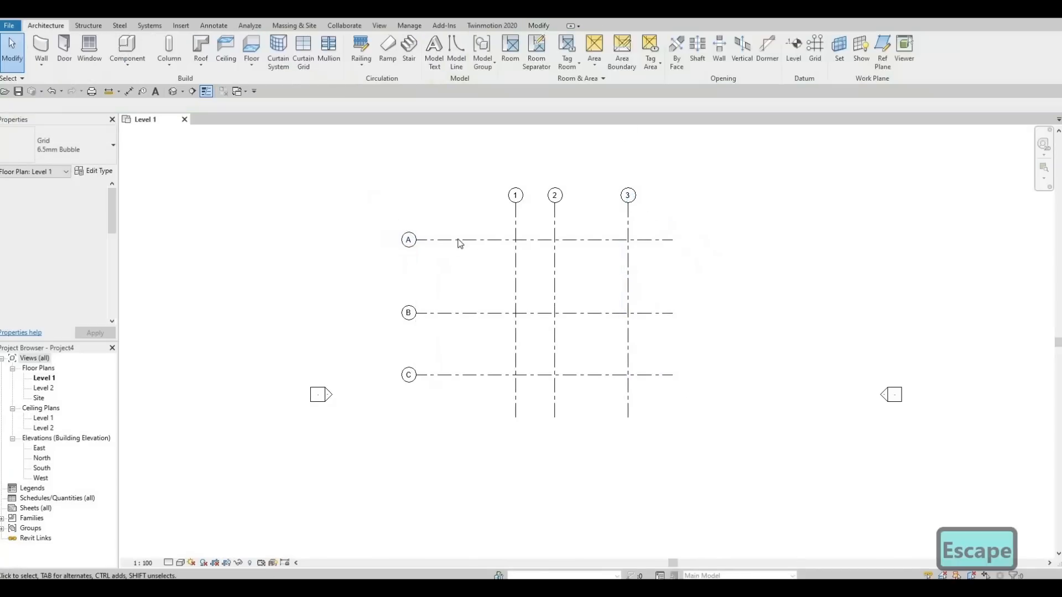
- Move all six grids together about 7700 mm diagonally down and right at 45°, centring them between the elevation markers
scroll(458, 240, down, 1)
drag(374, 177, 695, 413)
click(197, 62)
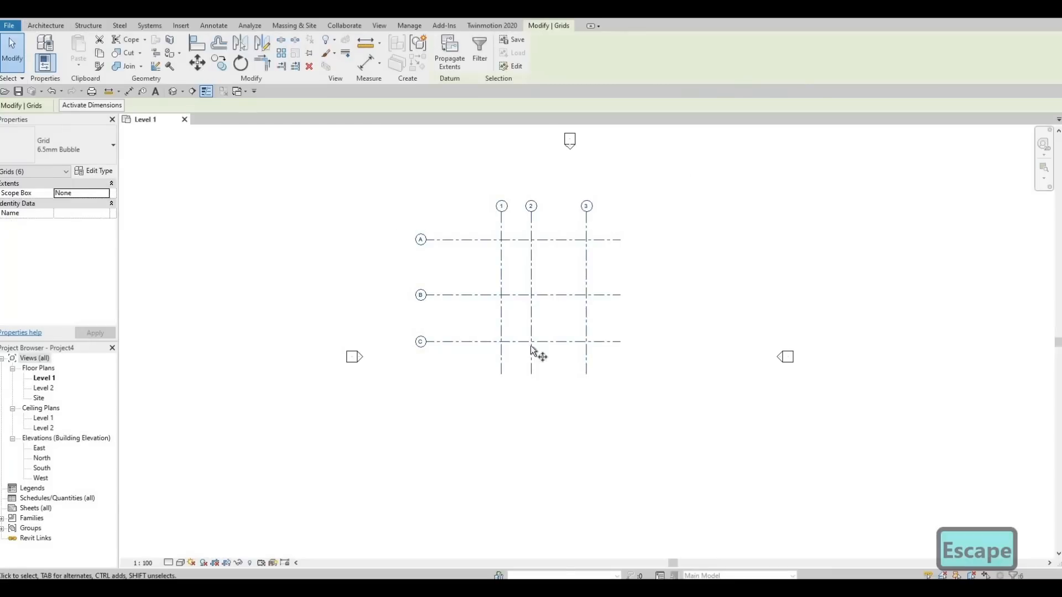
click(533, 300)
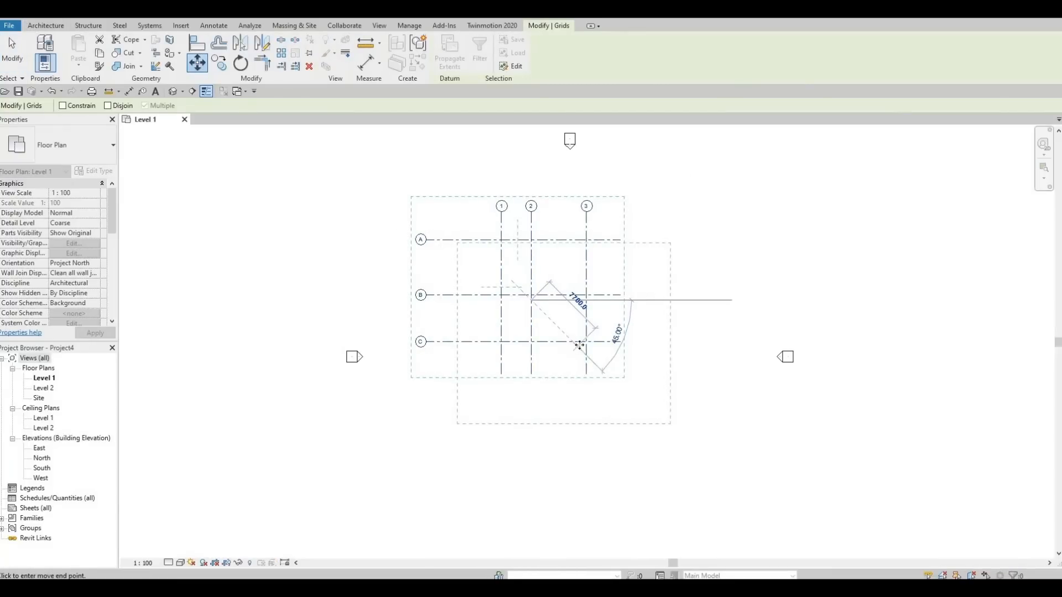
click(579, 346)
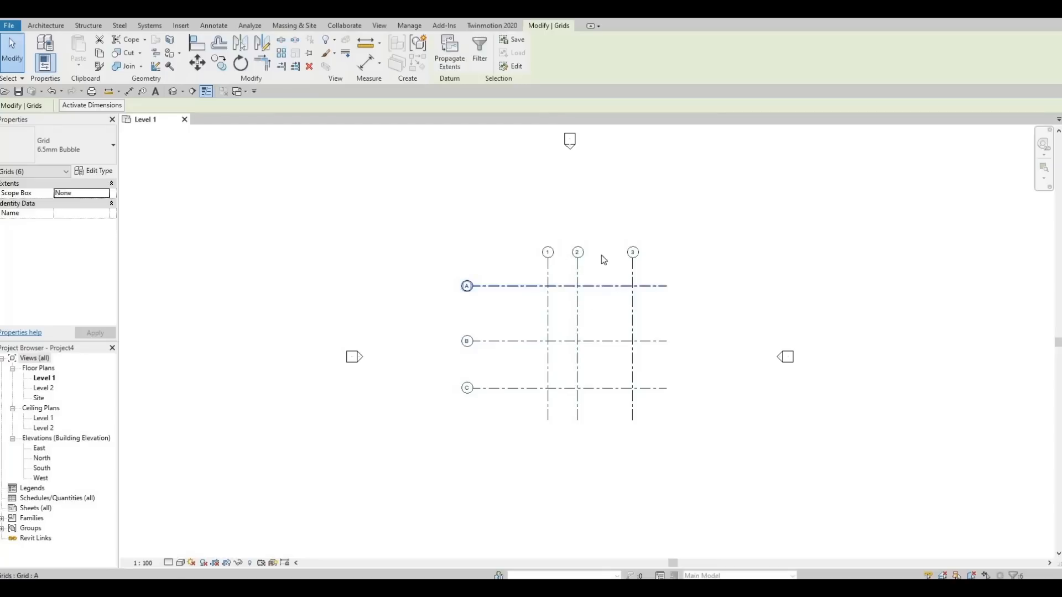
key(Escape)
- Extend the bubble ends of the three aligned vertical grids upward, leaving more room above grid A
scroll(600, 255, up, 2)
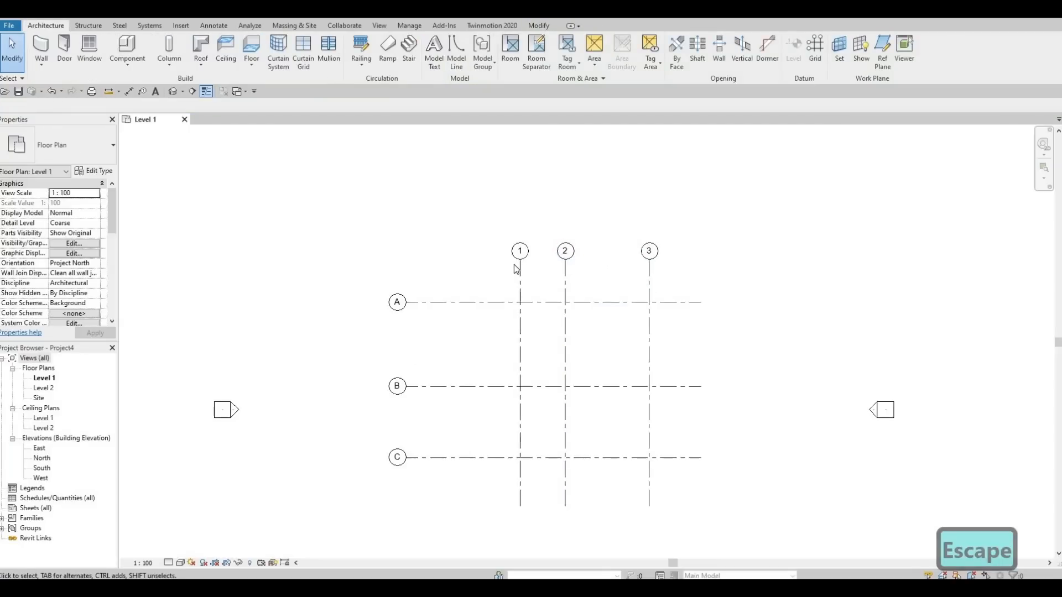
scroll(516, 269, up, 1)
click(521, 253)
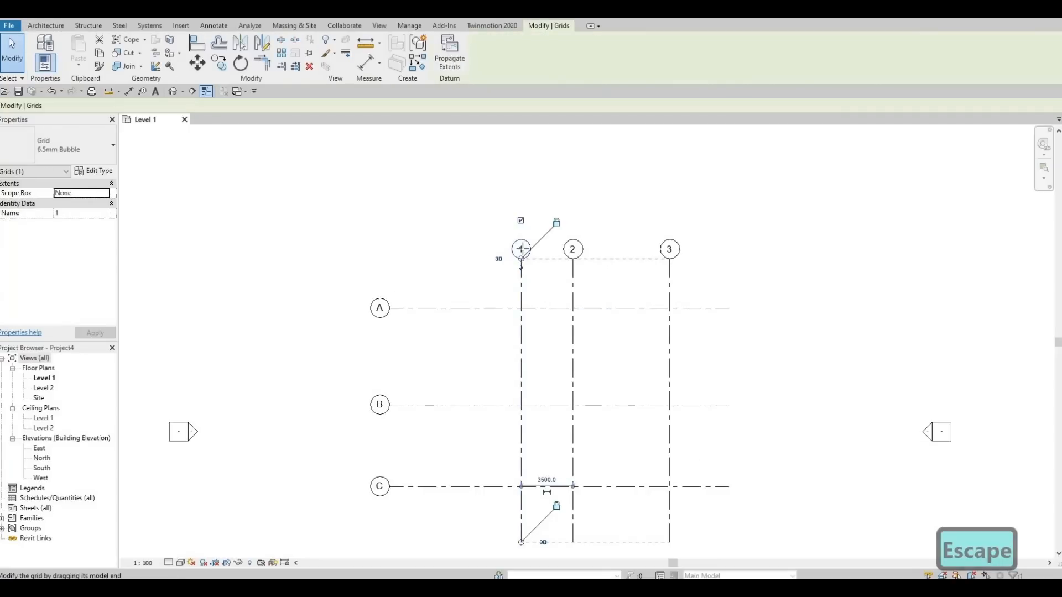
drag(521, 249, 521, 206)
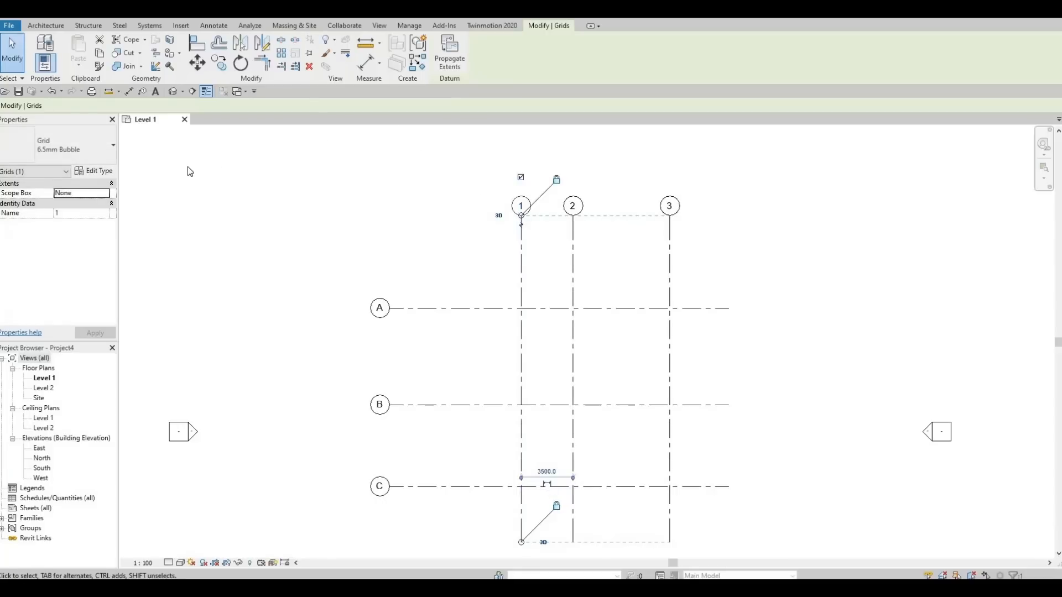
- Start an aligned dimension and set Alternate Units to Below in the Linear - 3mm Arial type properties
click(128, 92)
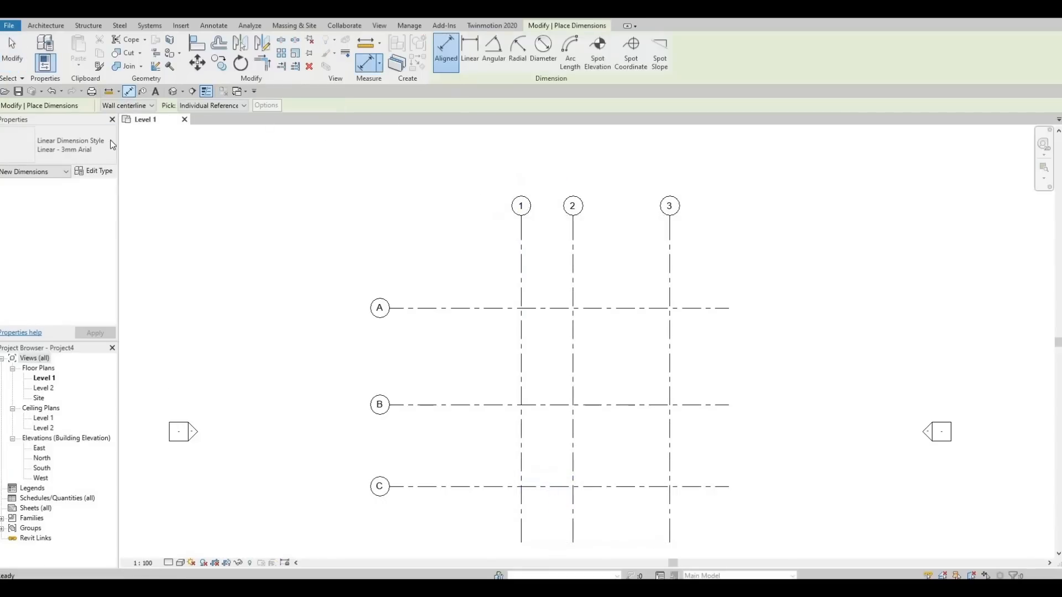
click(98, 173)
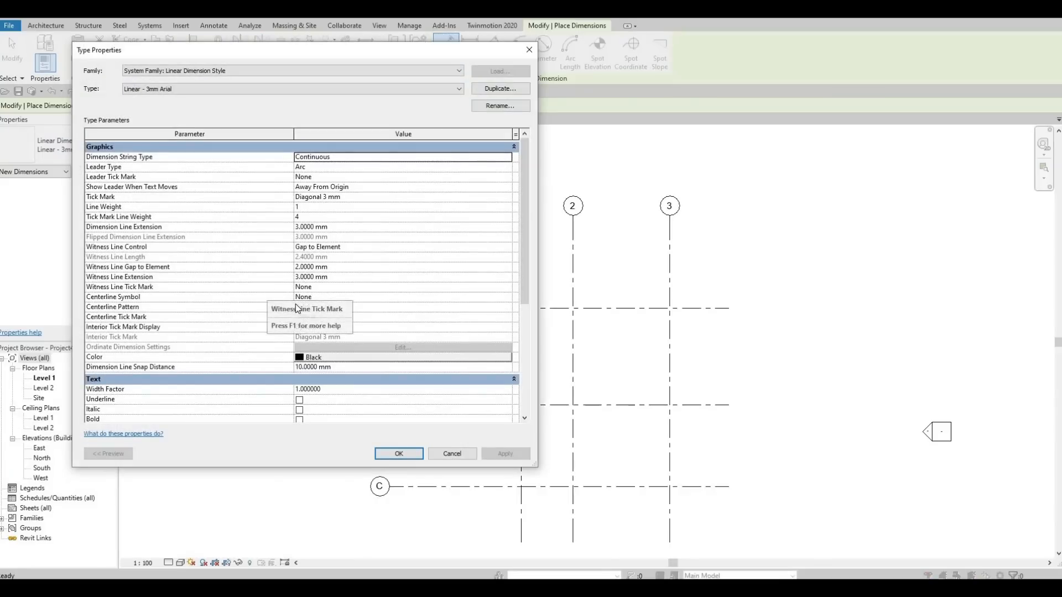
scroll(297, 307, down, 6)
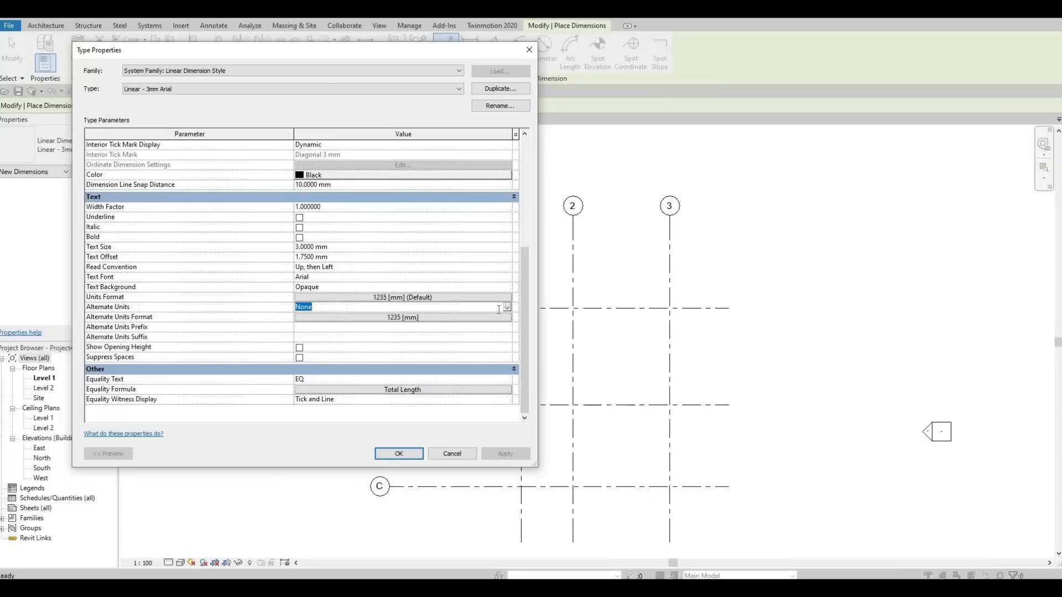
click(505, 308)
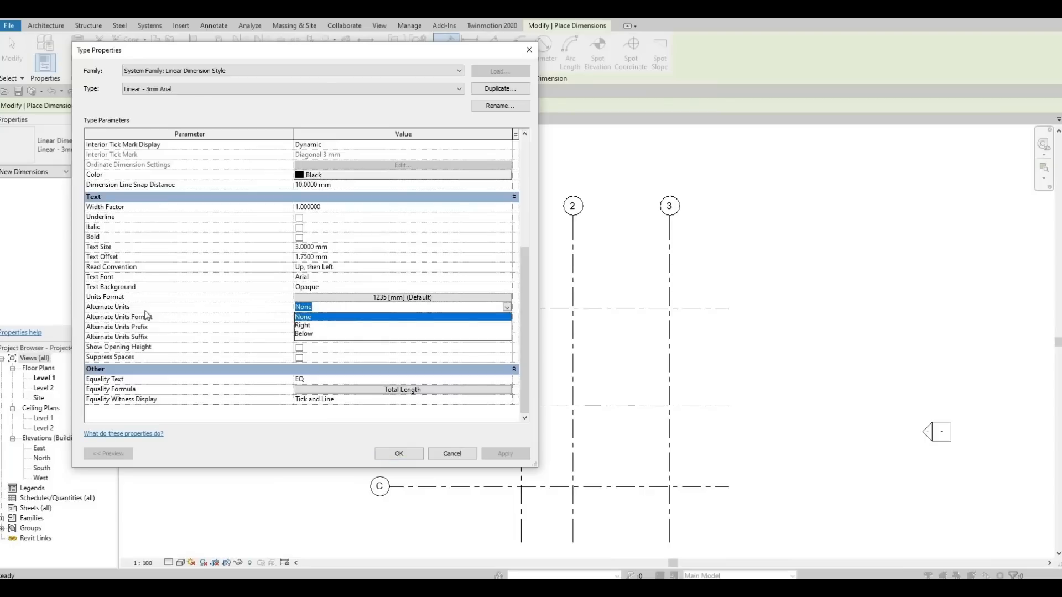
click(306, 334)
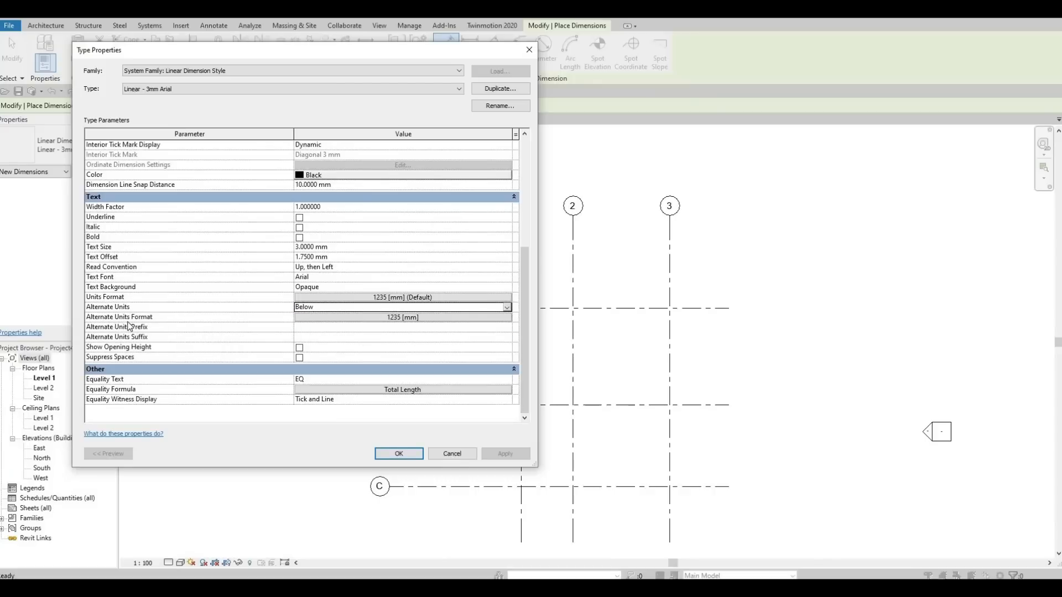
- Set the alternate units format of the dimension type to Feet and fractional inches and apply the type changes
click(343, 318)
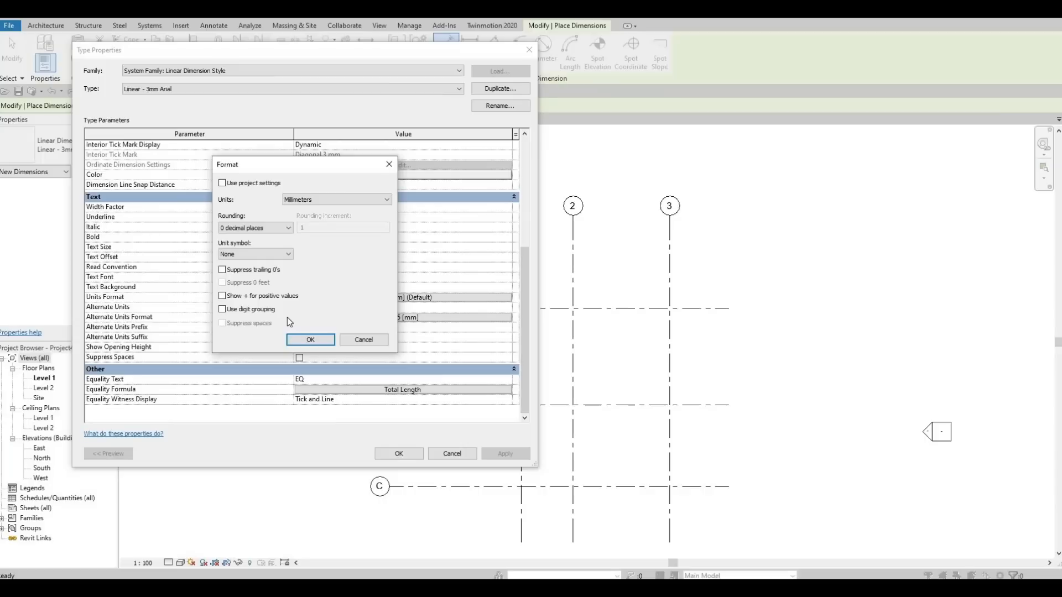
click(331, 202)
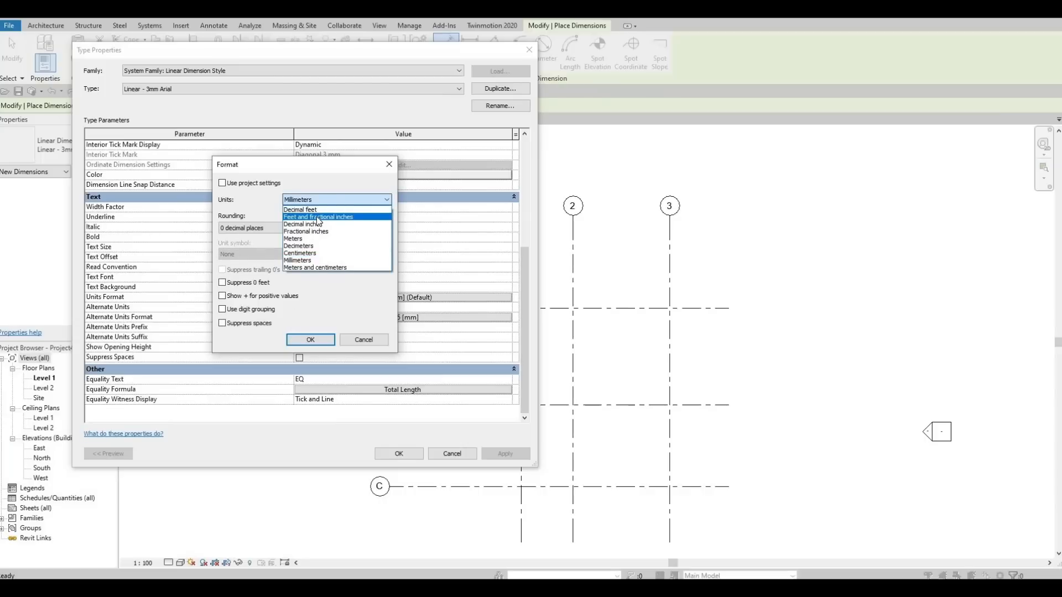
click(317, 217)
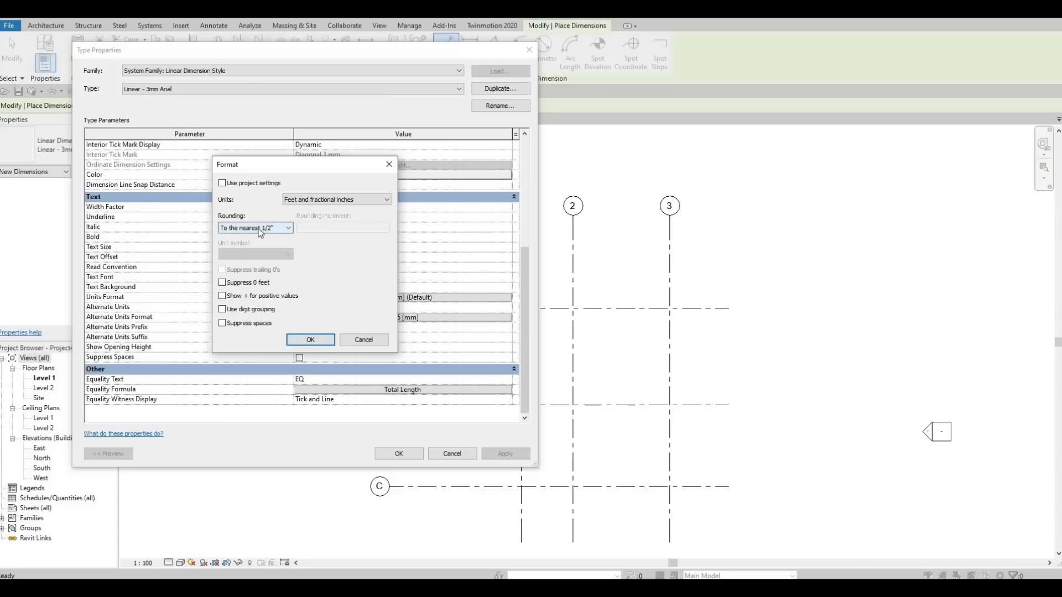
click(313, 342)
click(402, 454)
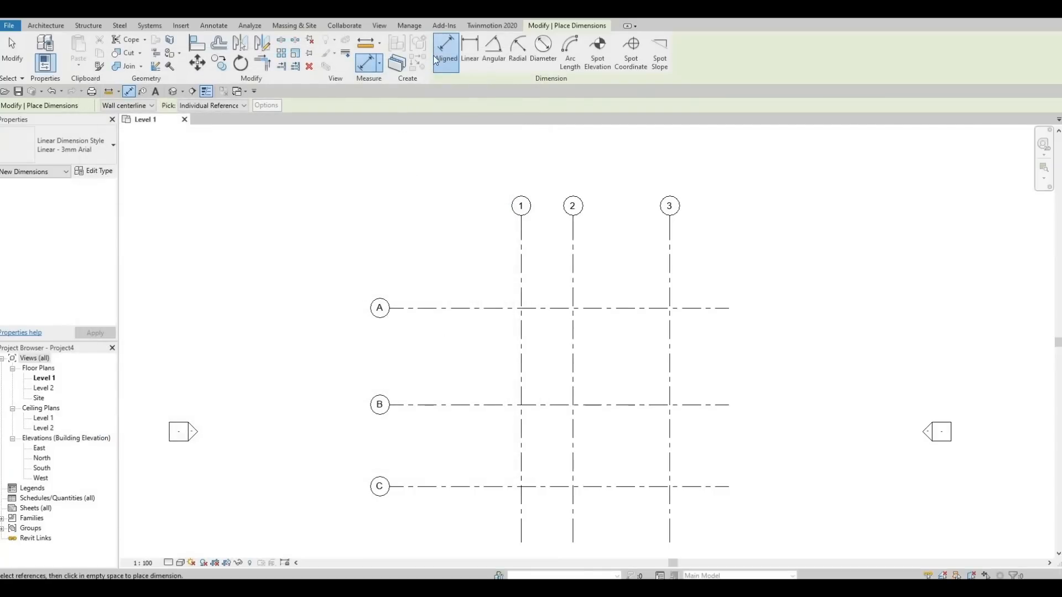
- Place a continuous aligned dimension string across grids A, B and C, left of grid 1
click(468, 308)
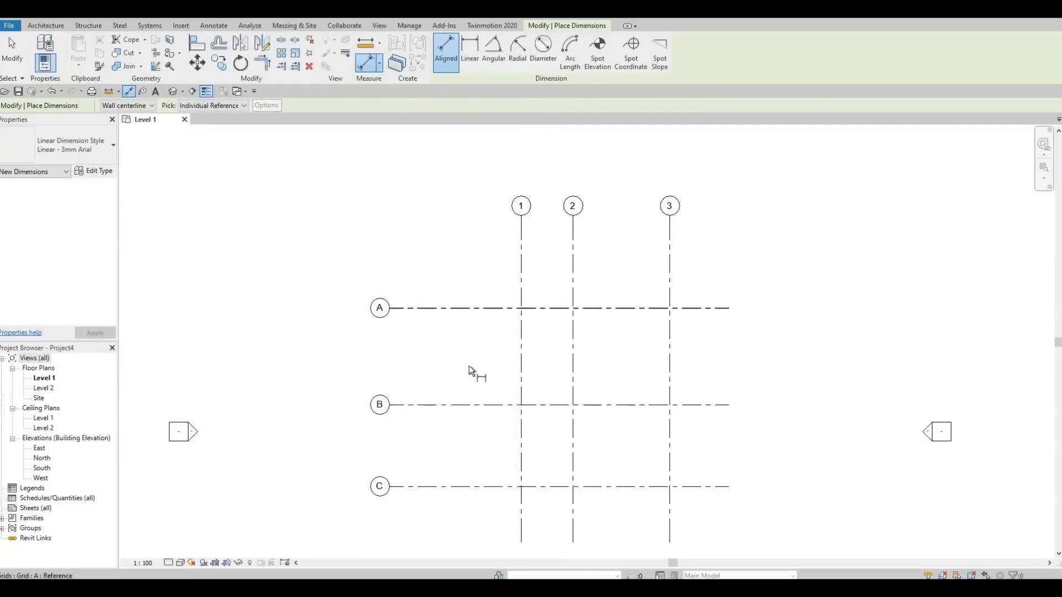
click(471, 407)
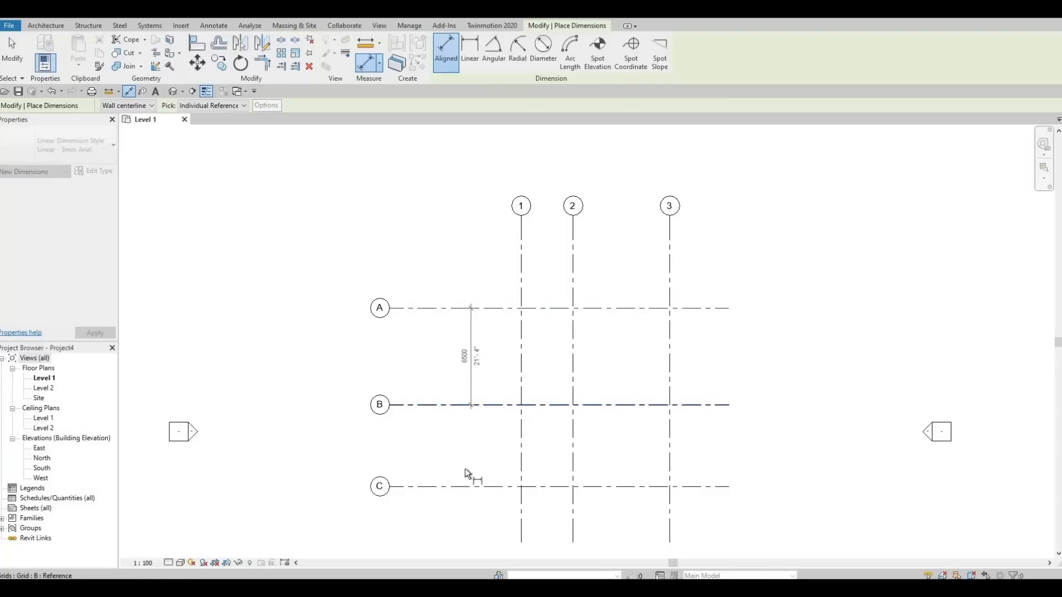
click(465, 487)
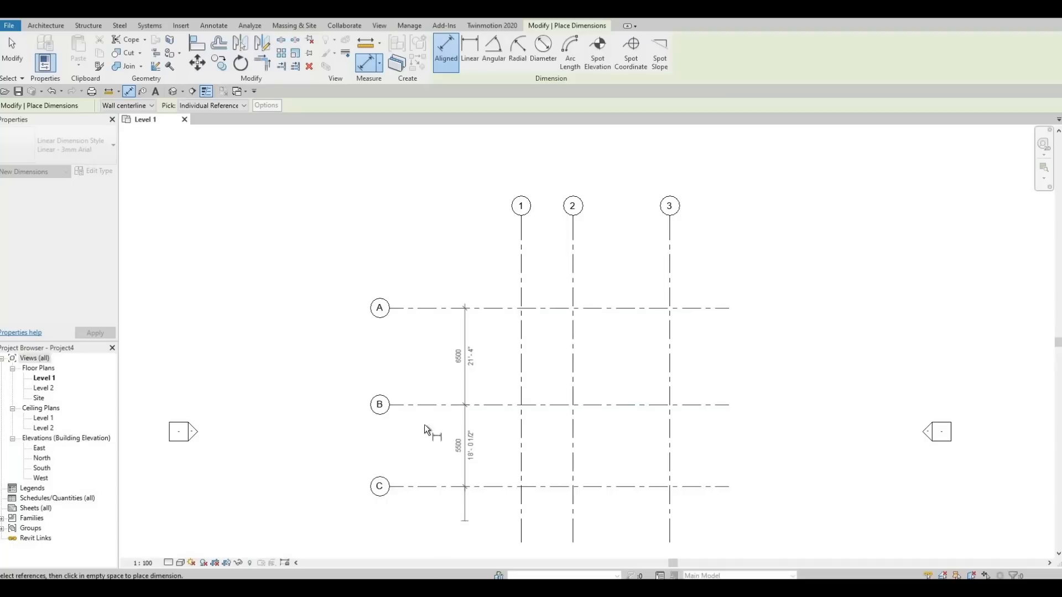
click(421, 338)
- Add an overall aligned dimension from grid A to grid C, between the grid bubbles and the first dimension string
click(435, 416)
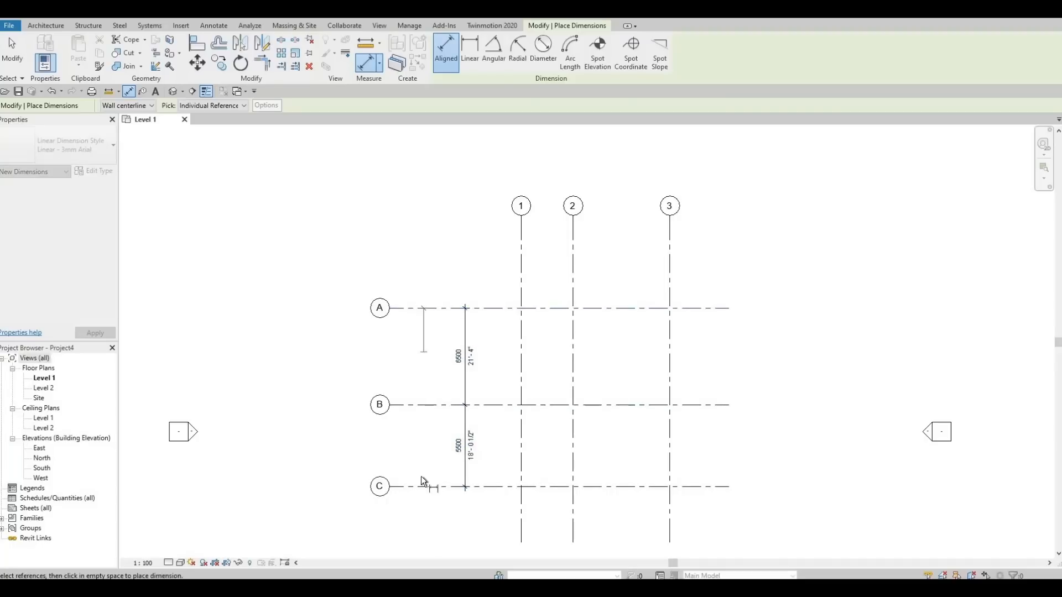
click(426, 493)
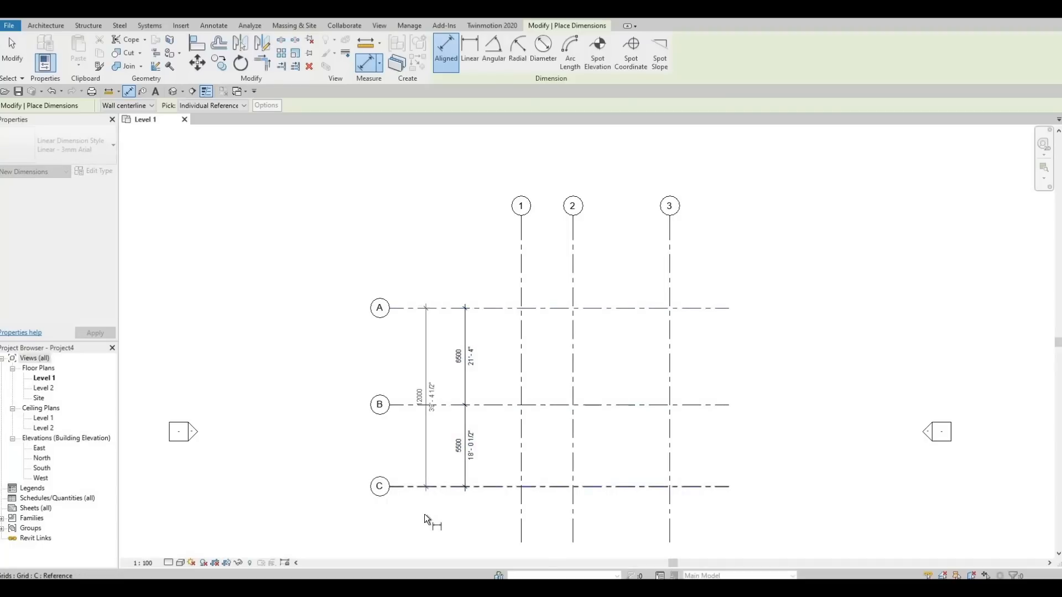
click(423, 420)
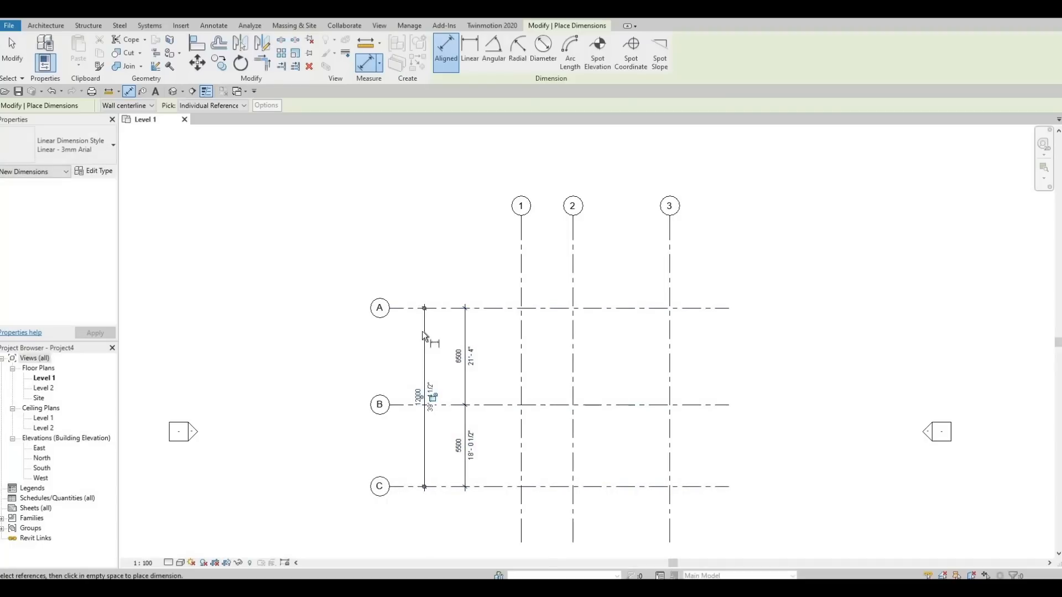
- Place a continuous aligned dimension string across grids 1, 2 and 3, just above grid A
click(519, 262)
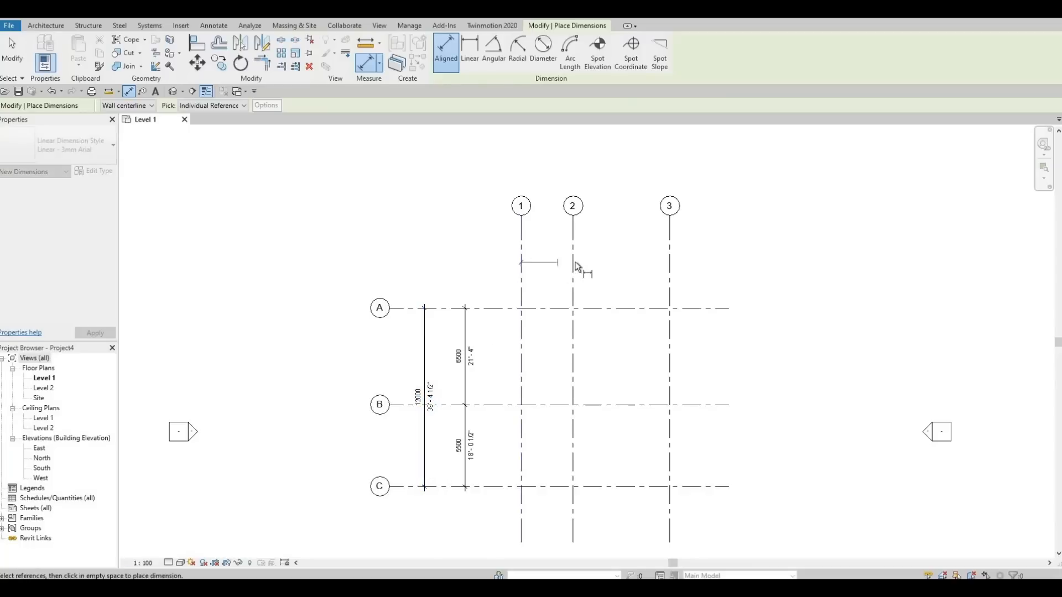
click(670, 270)
click(725, 263)
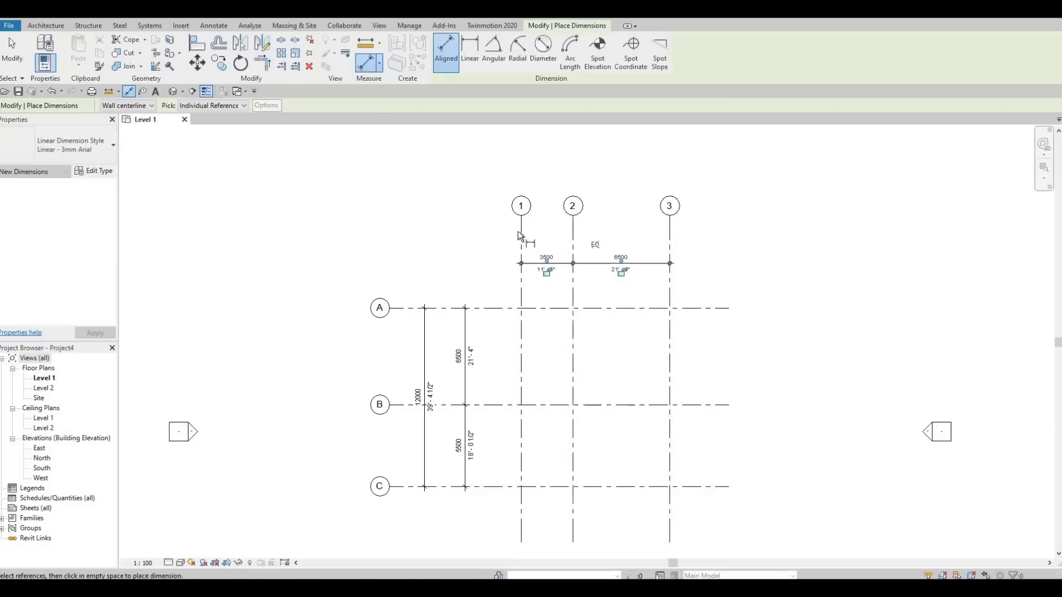
- Add an overall aligned dimension from grid 1 to grid 3, between the bubbles and the existing dimension string
click(521, 235)
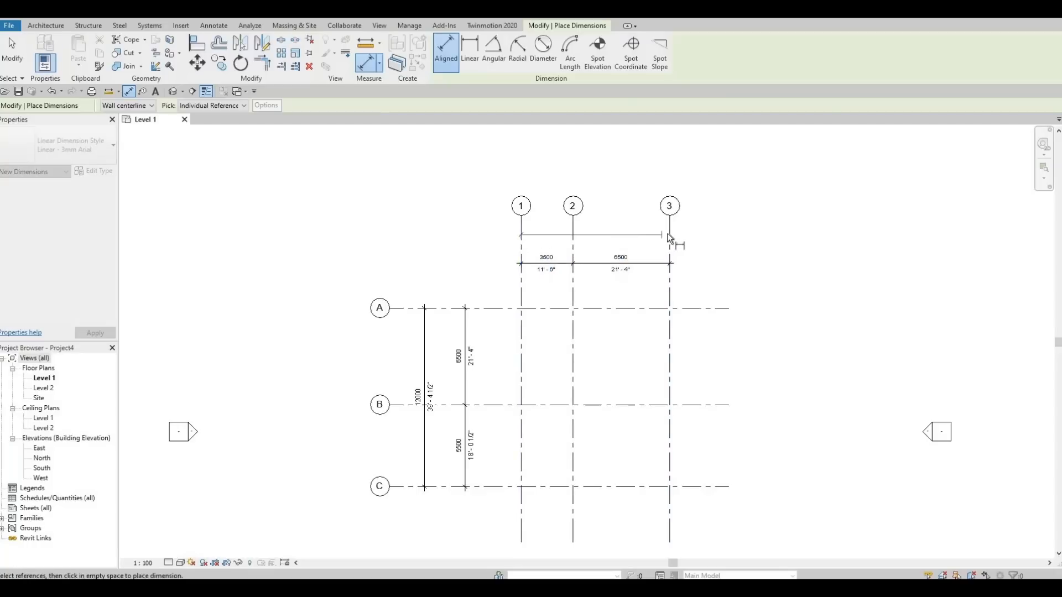
click(705, 234)
click(705, 235)
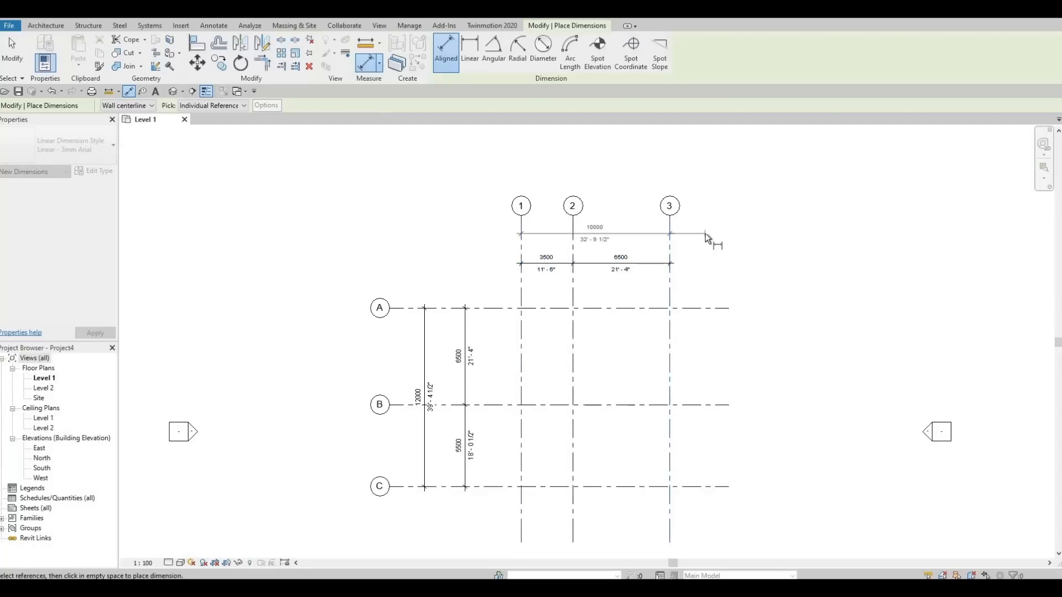
middle_drag(573, 346, 555, 319)
scroll(573, 307, up, 1)
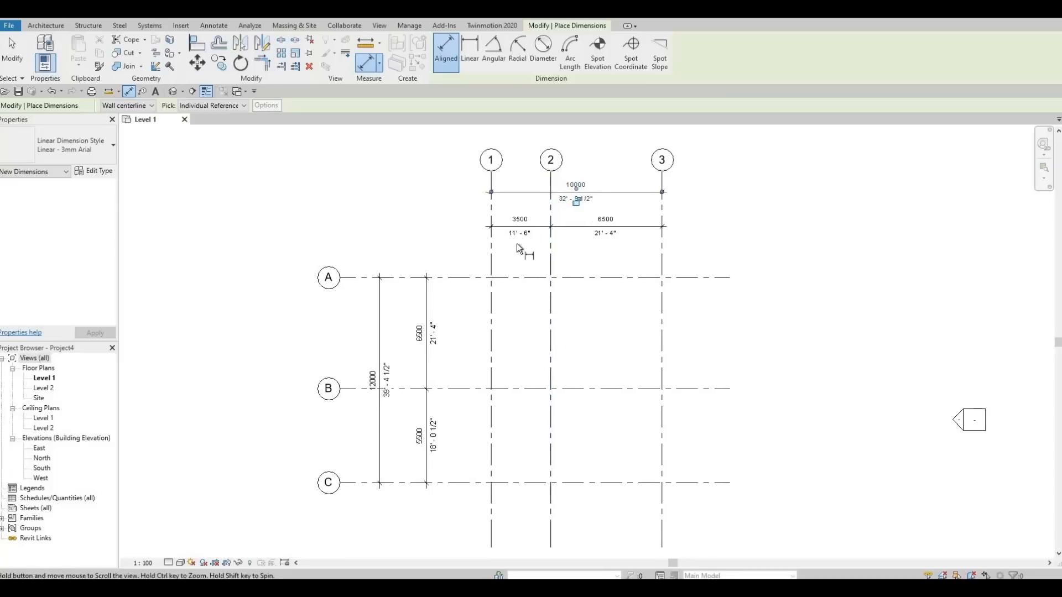
middle_drag(540, 258, 532, 258)
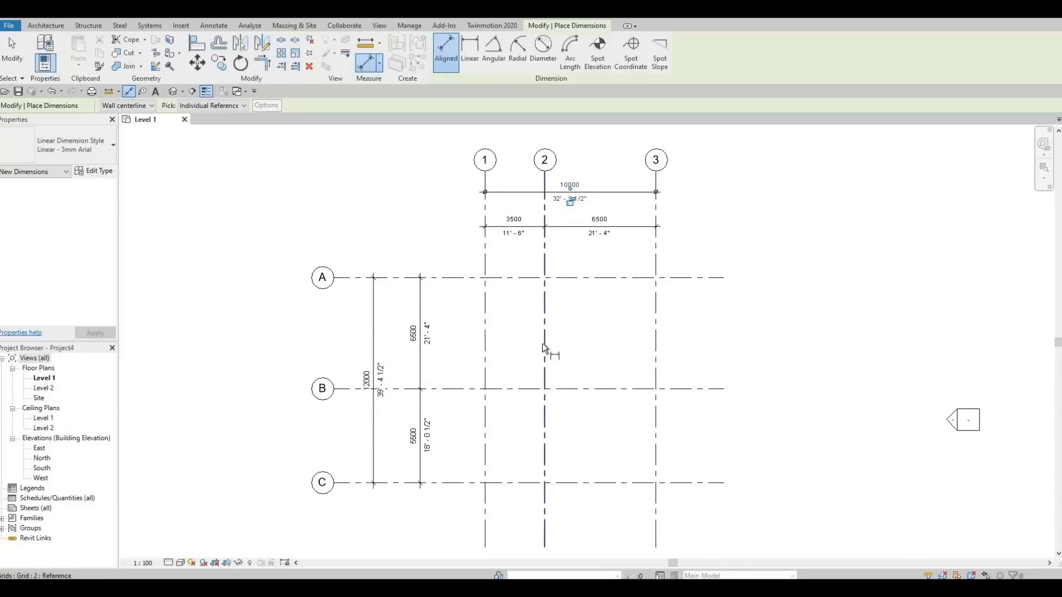
key(Escape)
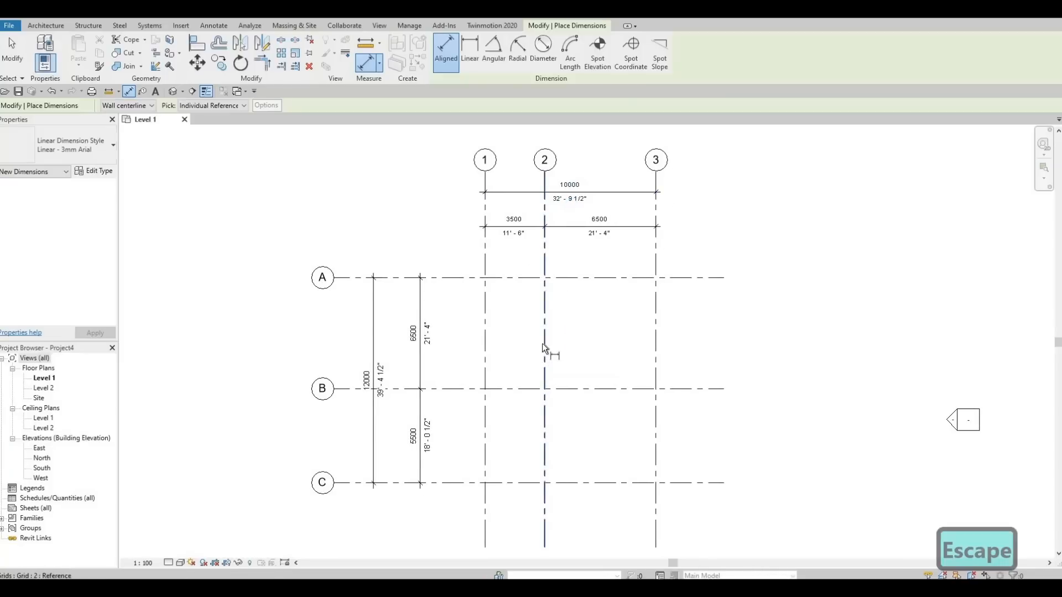
- Leave the dimension command and open the South building elevation with its grids and levels in view
key(Escape)
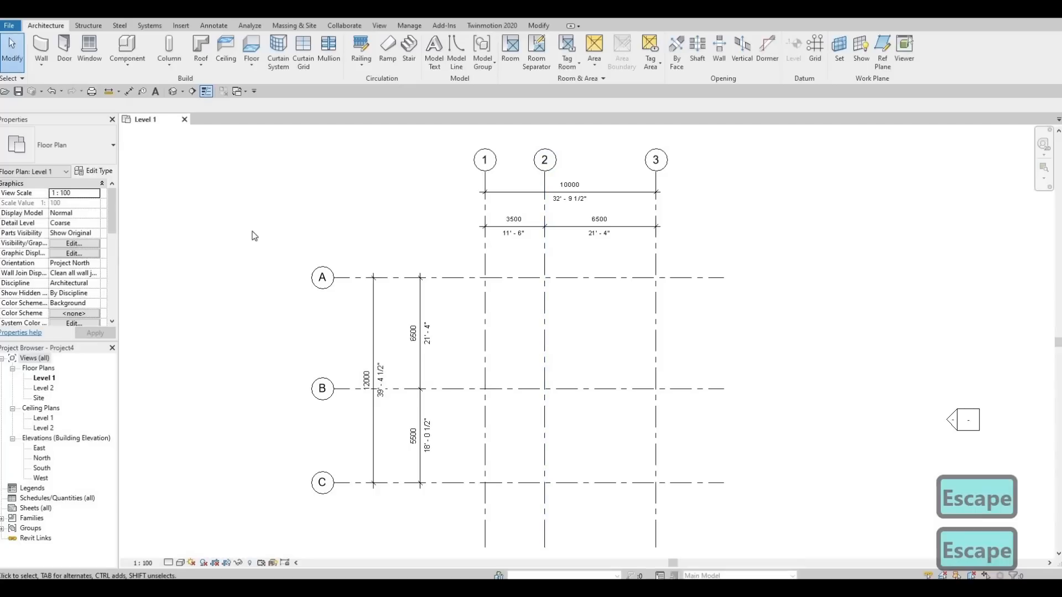
key(F1)
key(F1)
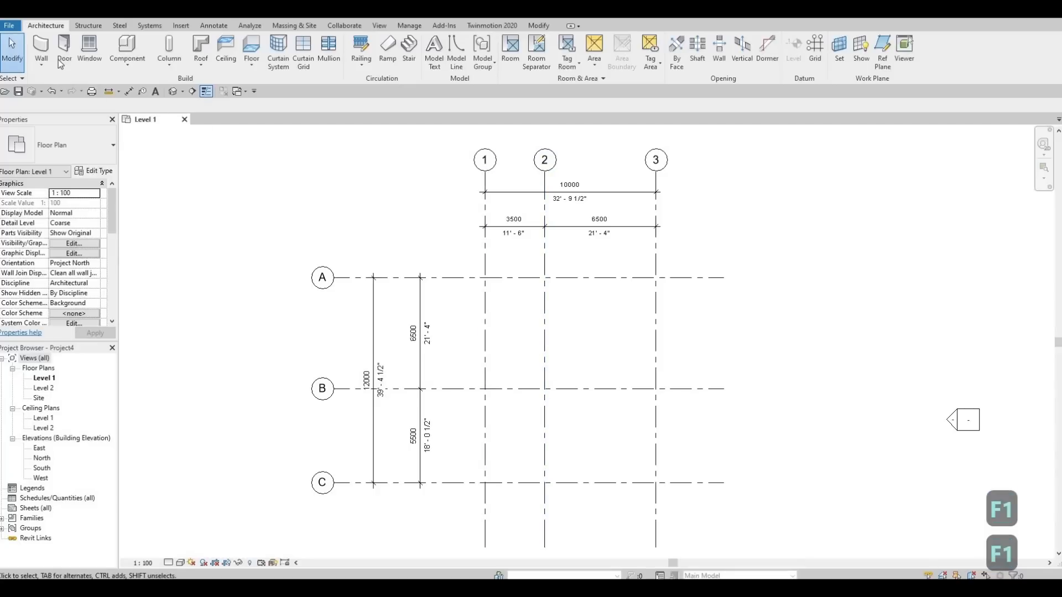
double_click(42, 468)
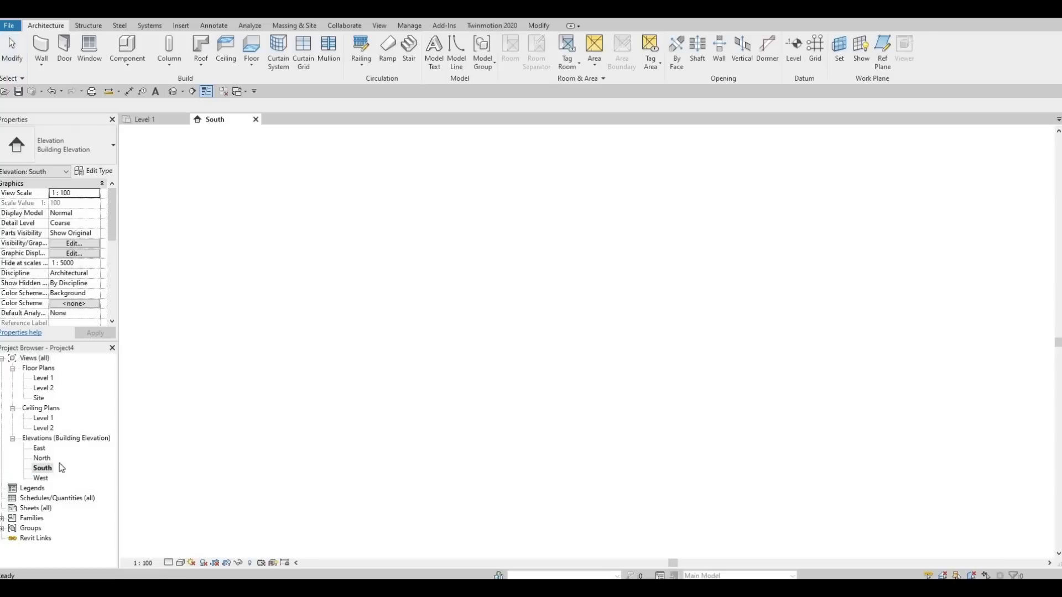
scroll(660, 379, down, 1)
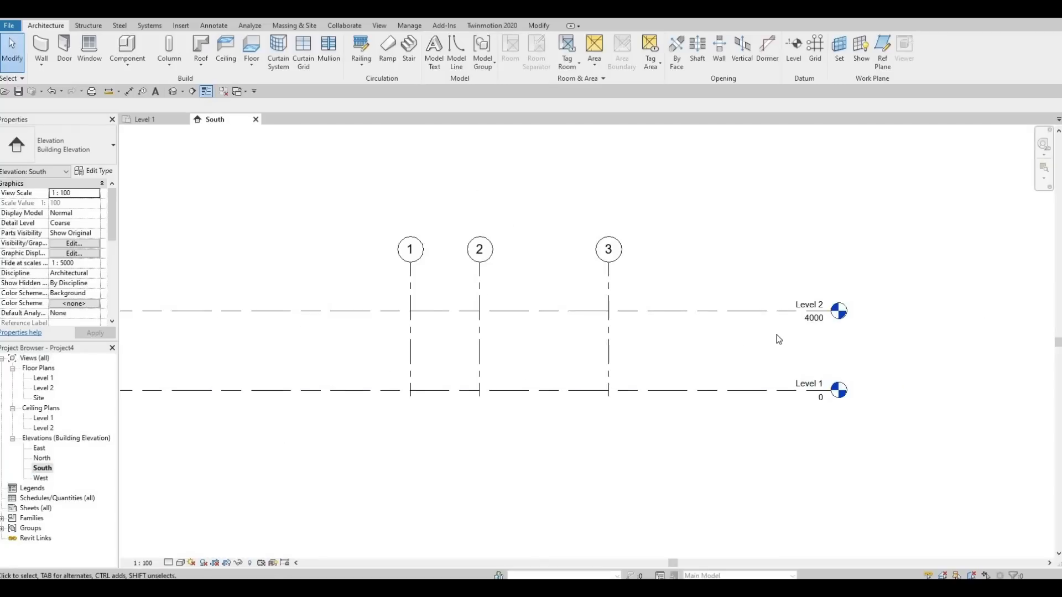
scroll(777, 338, down, 1)
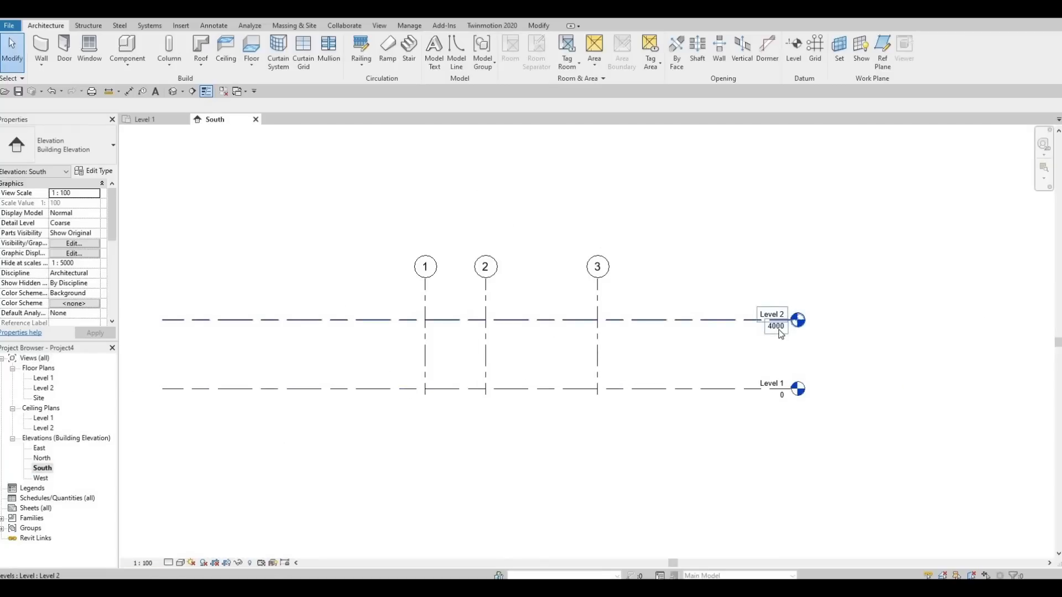
- Set the elevation of Level 2 to 3200 mm
click(779, 332)
click(777, 331)
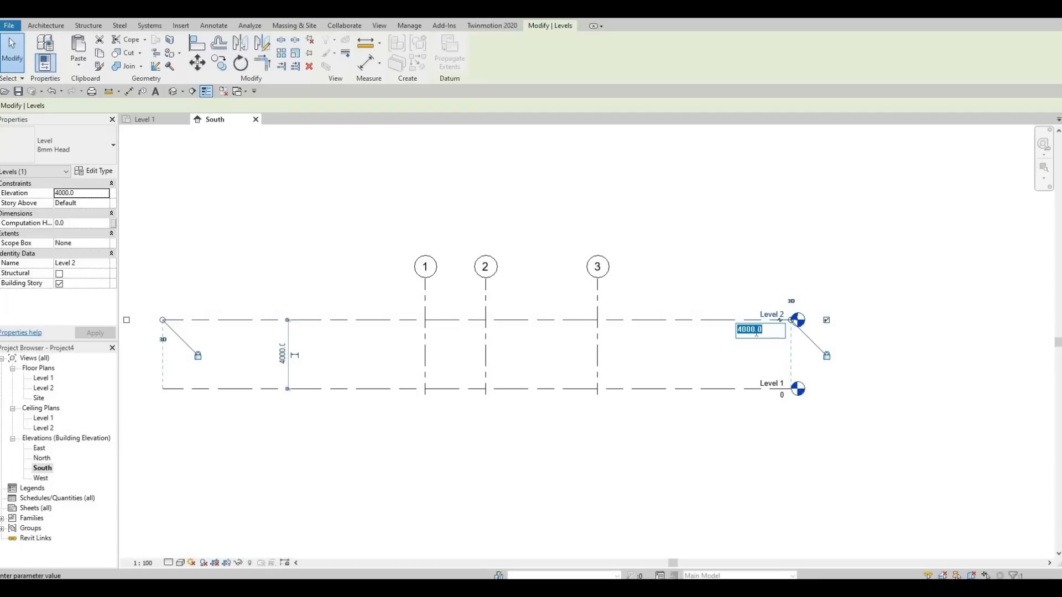
text(3200)
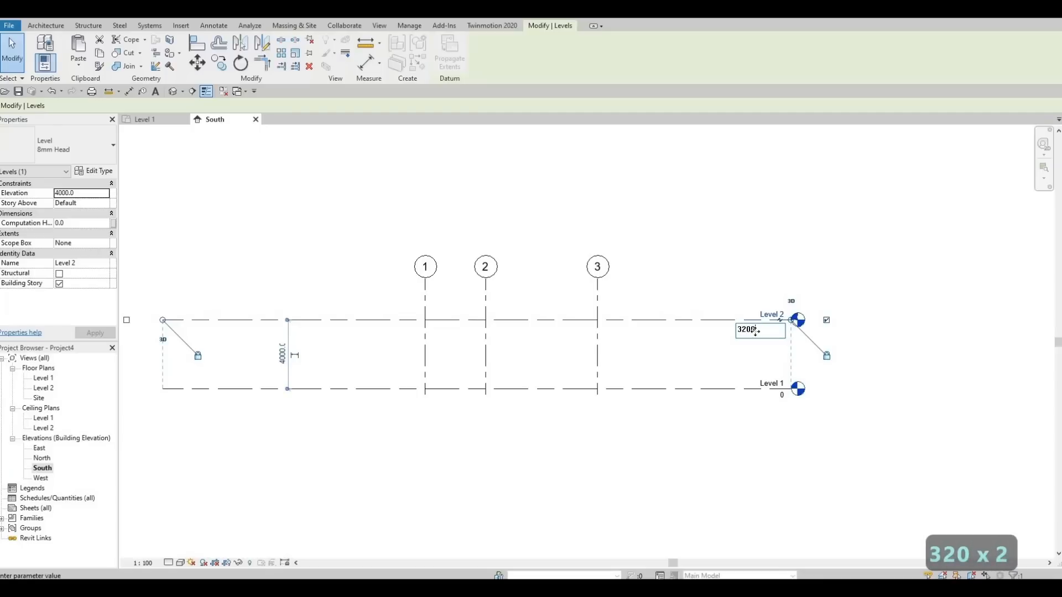
key(Return)
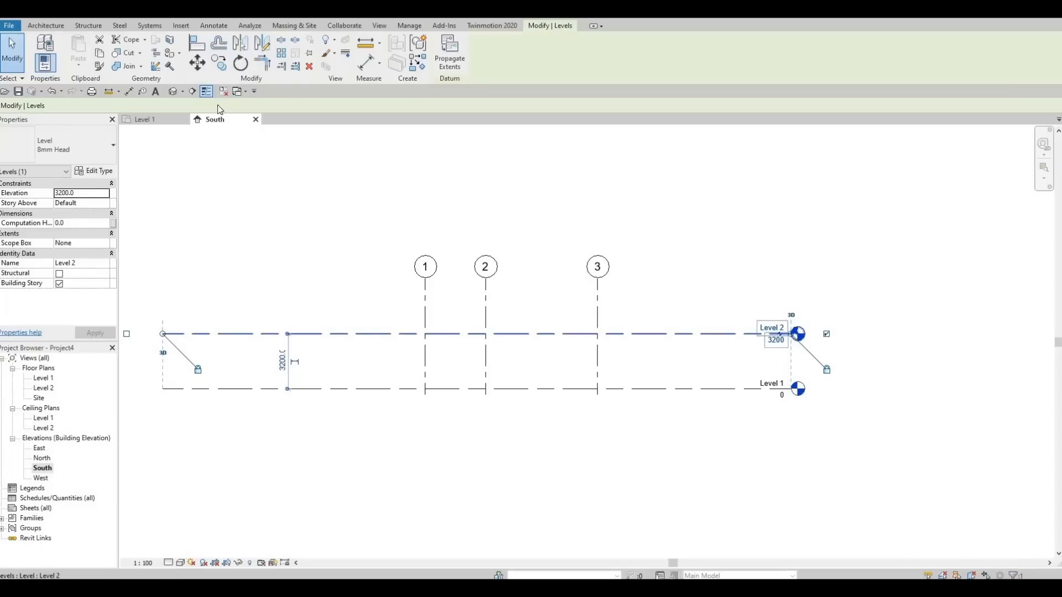
- Copy Level 2 vertically upward by 3200 mm to add a third level
click(222, 63)
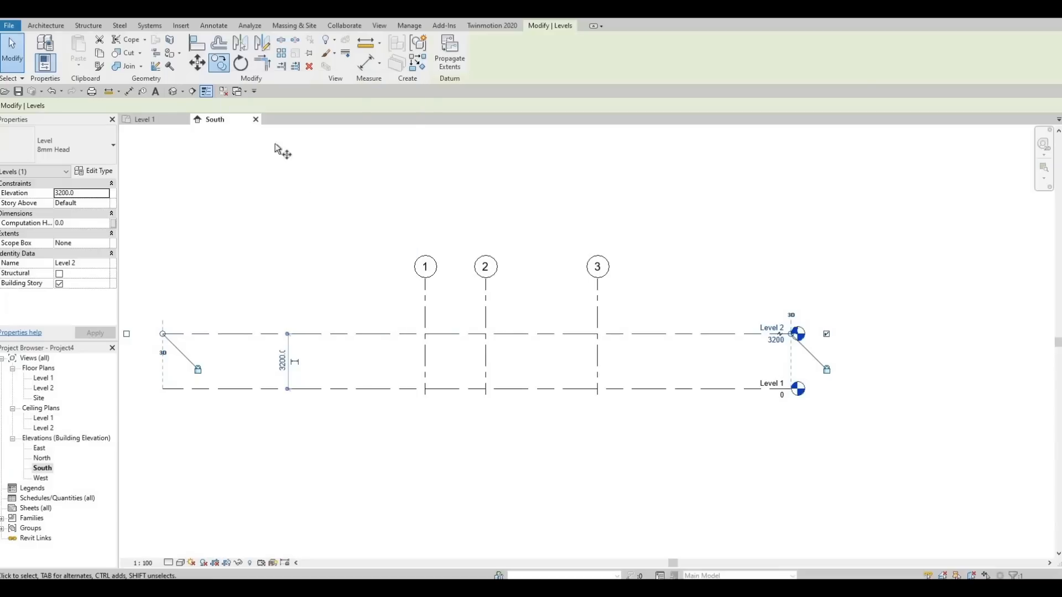
click(361, 334)
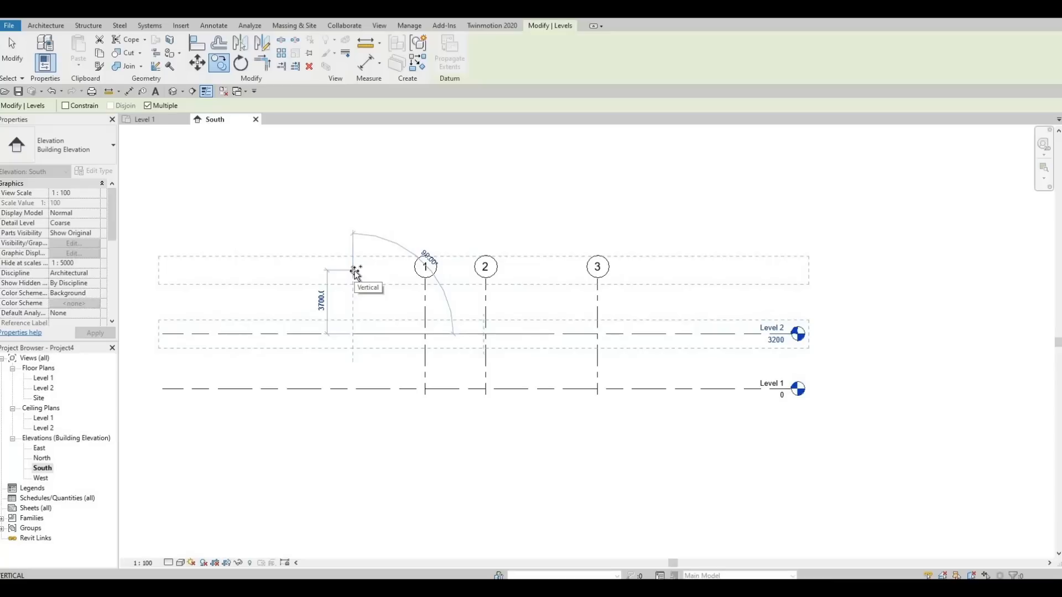
text(3200)
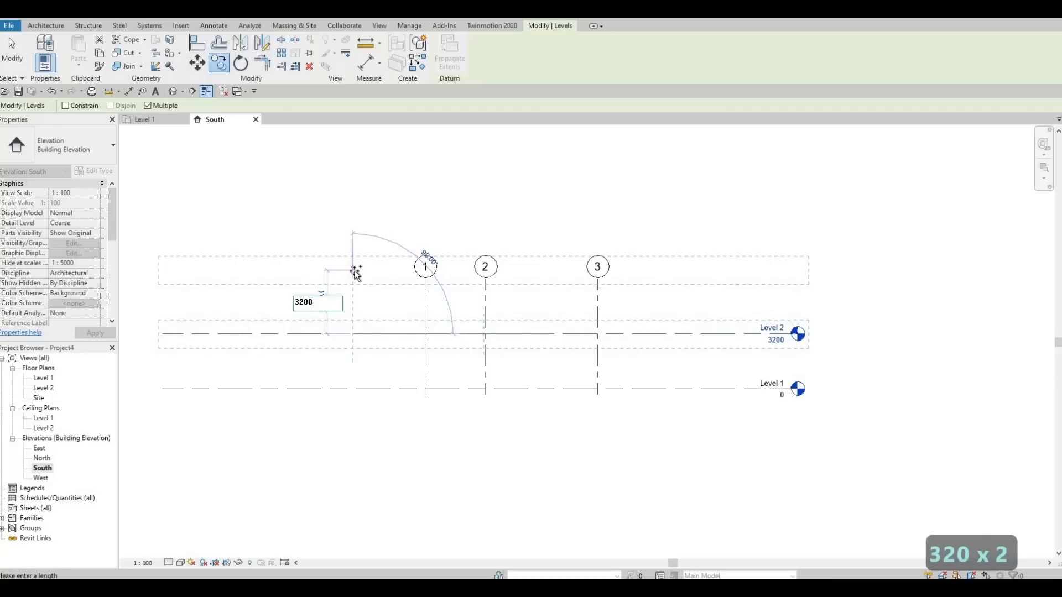
key(Return)
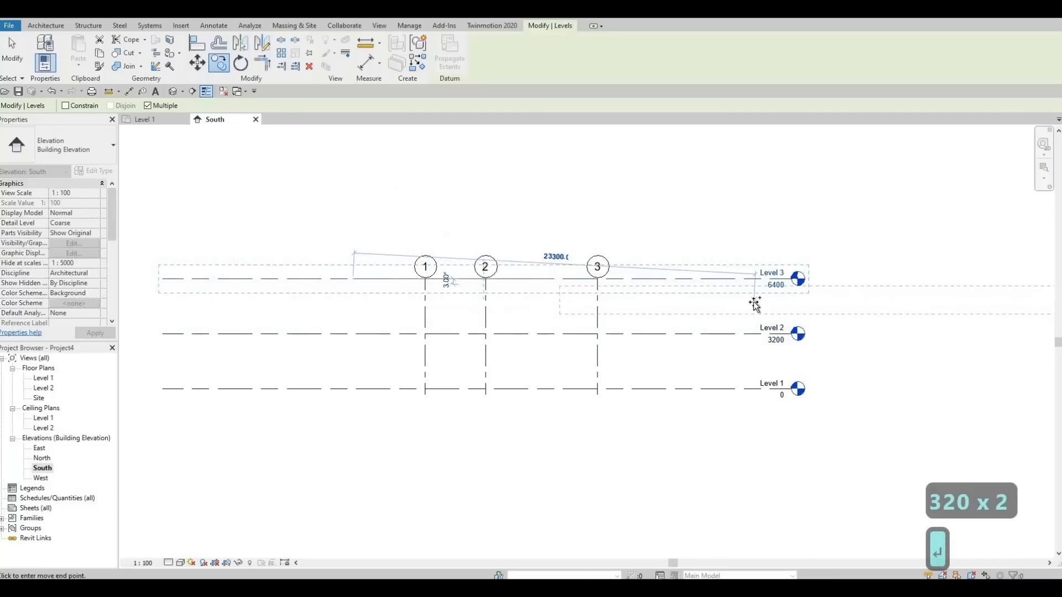
key(Escape)
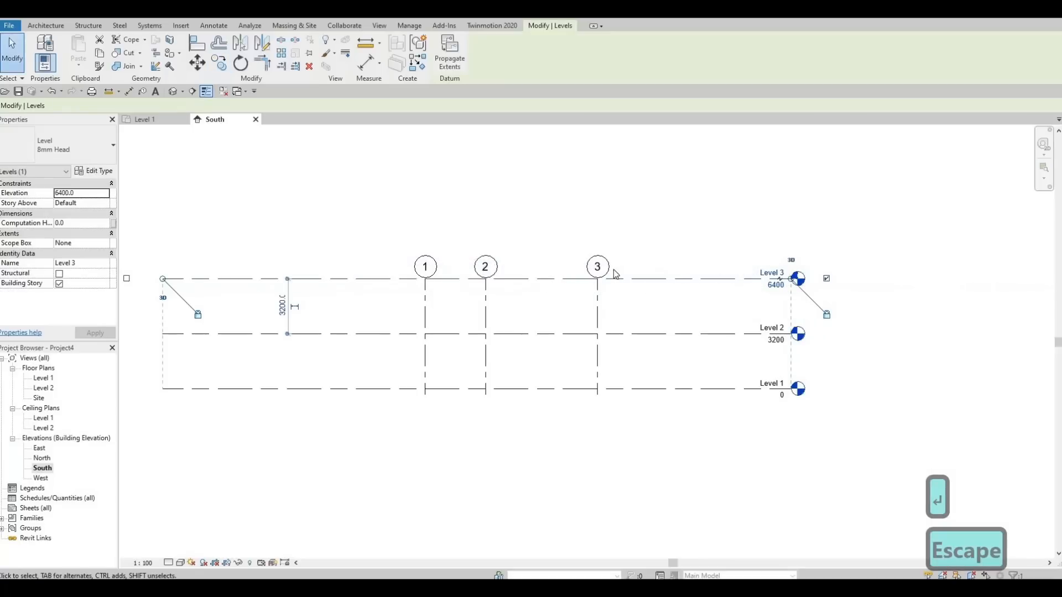
key(Escape)
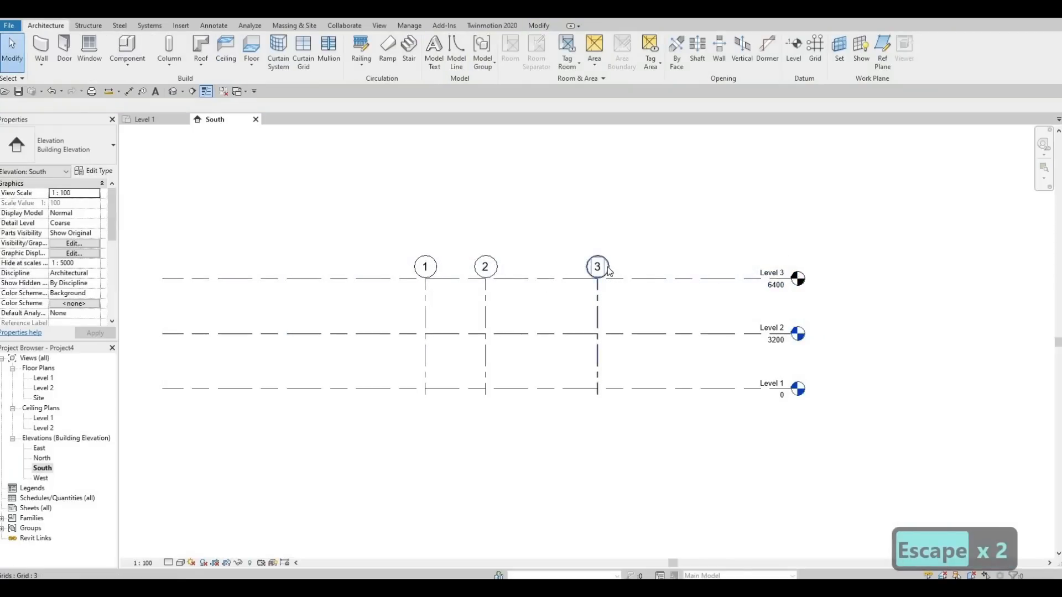
- Extend the aligned upper ends of grids 1, 2 and 3 so their bubbles sit well above Level 3
click(598, 276)
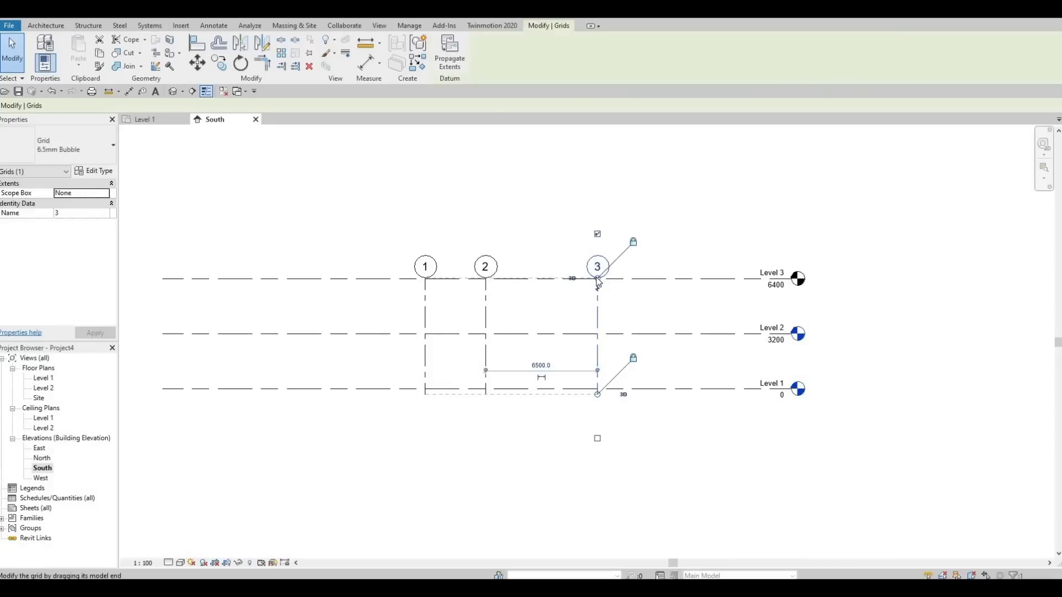
drag(597, 278, 599, 227)
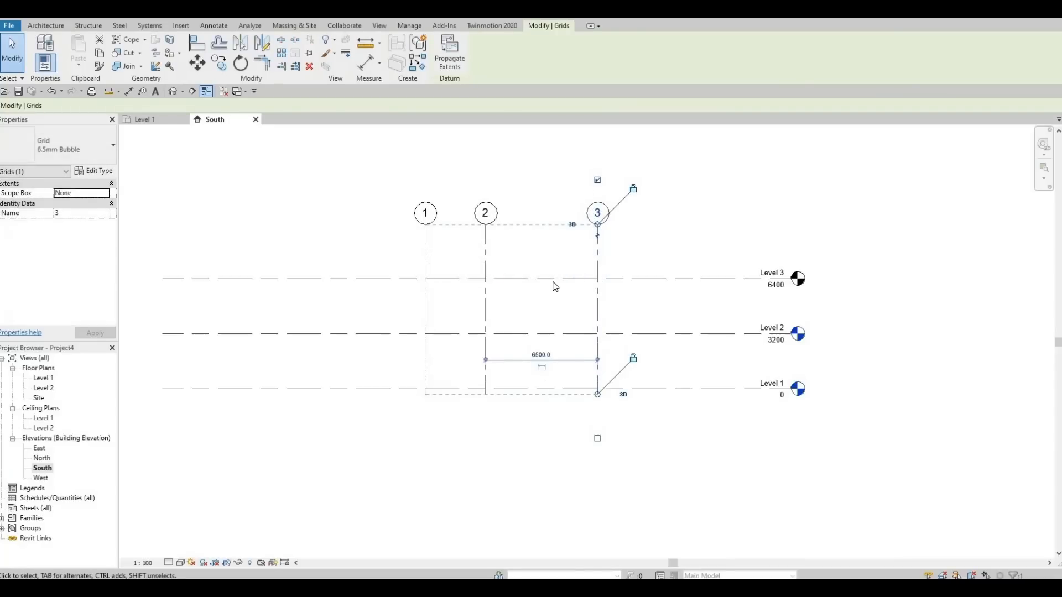
key(Escape)
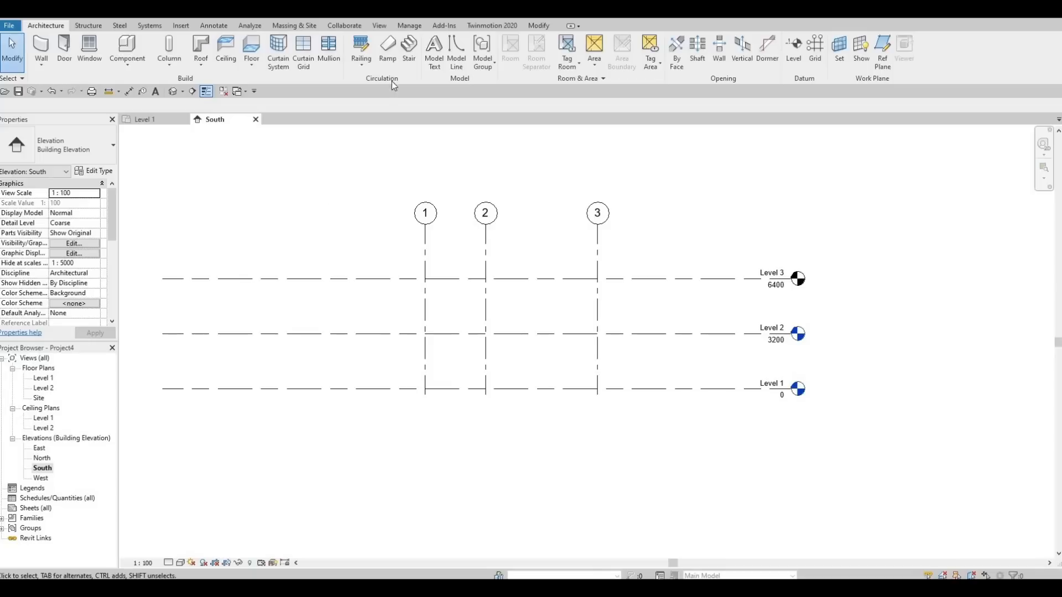
- Create a new floor plan view for Level 3
click(379, 26)
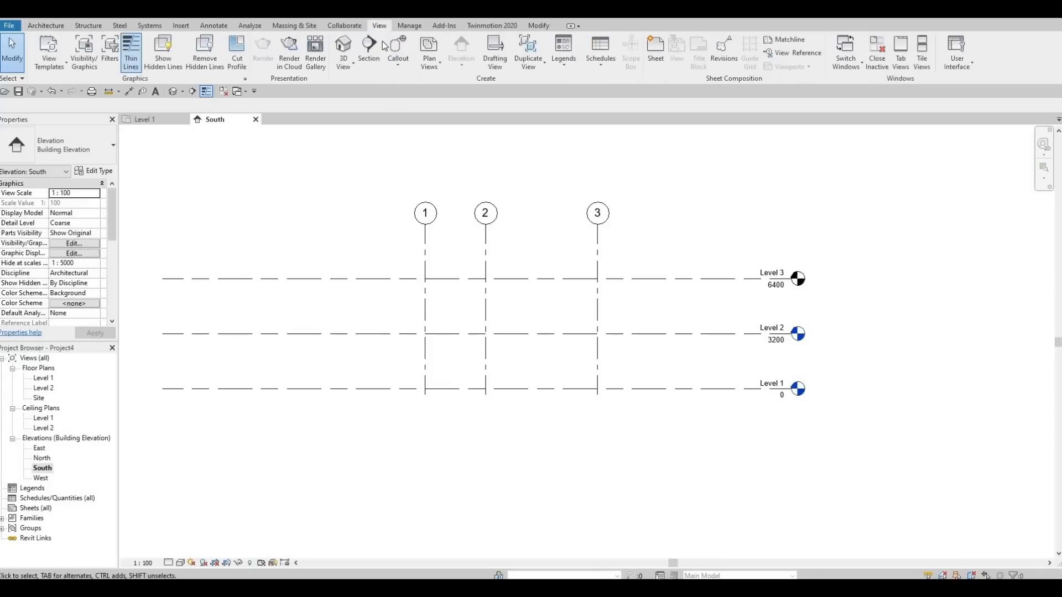
click(433, 61)
click(453, 85)
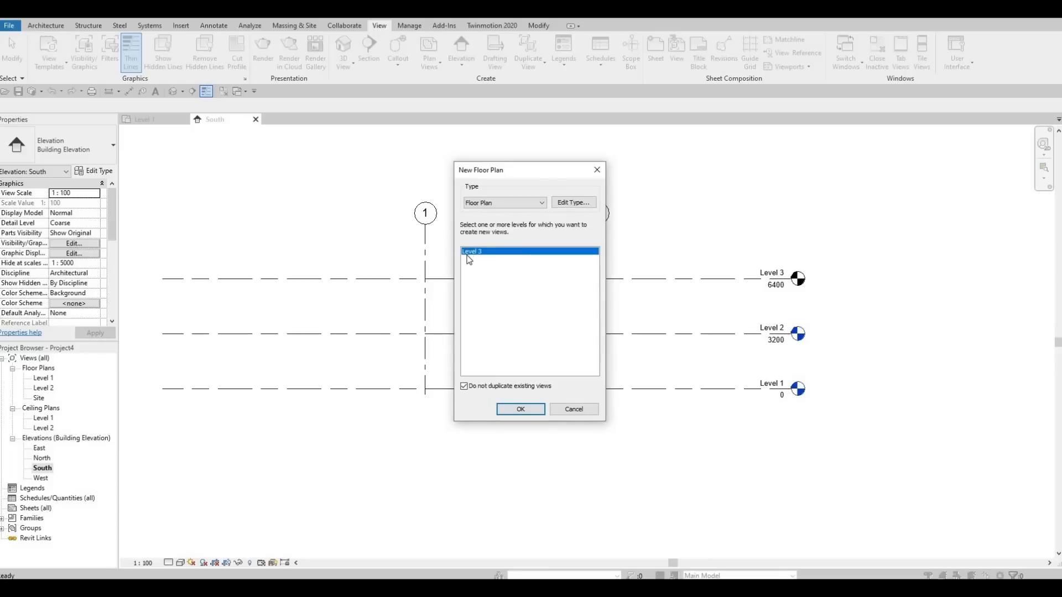
click(520, 409)
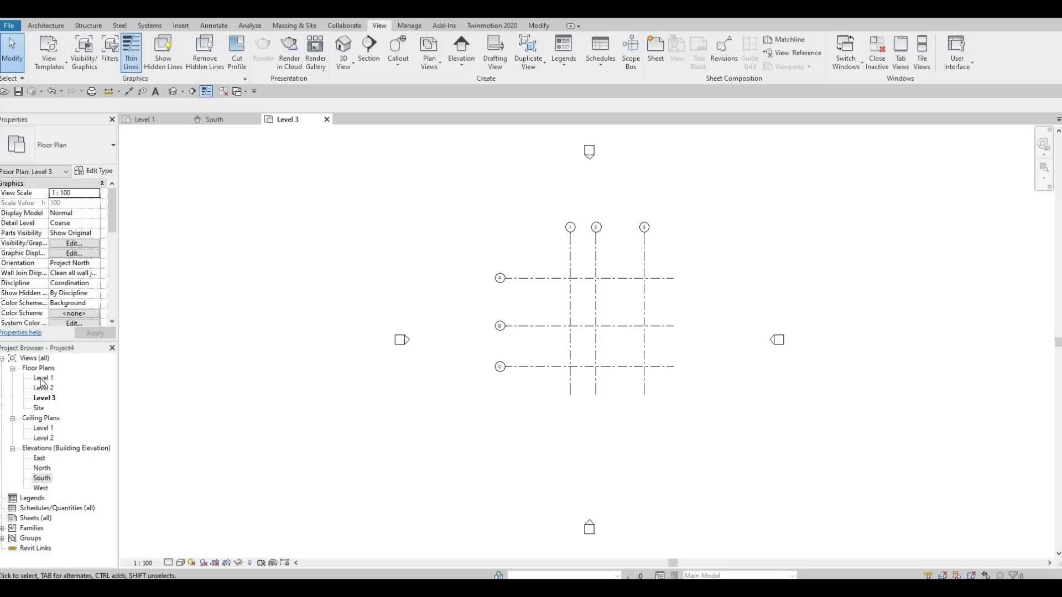
- Return to the Level 1 floor plan and start the architectural Wall tool
double_click(42, 379)
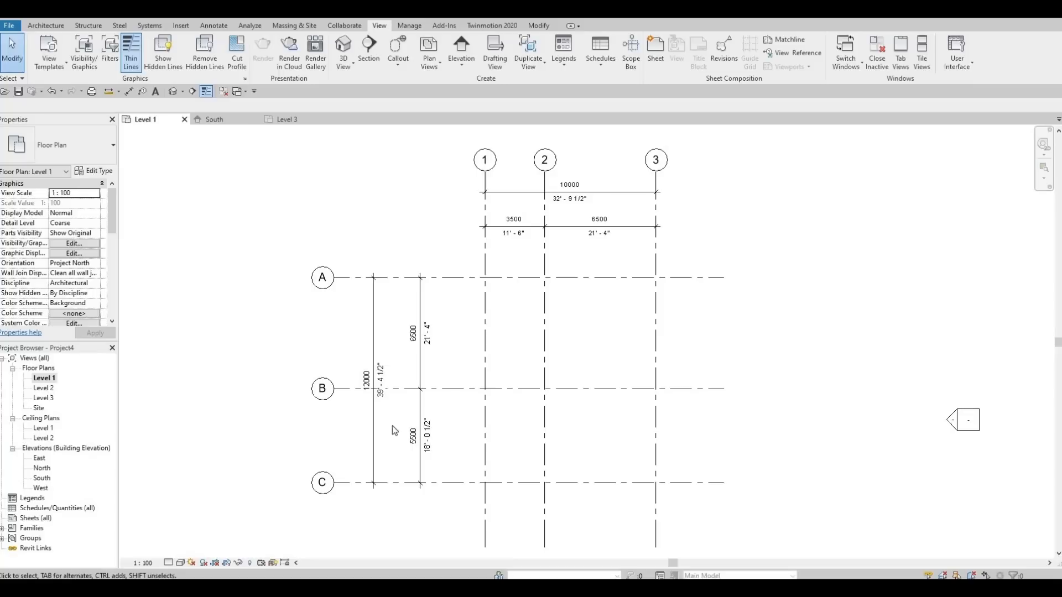
middle_drag(468, 437, 421, 400)
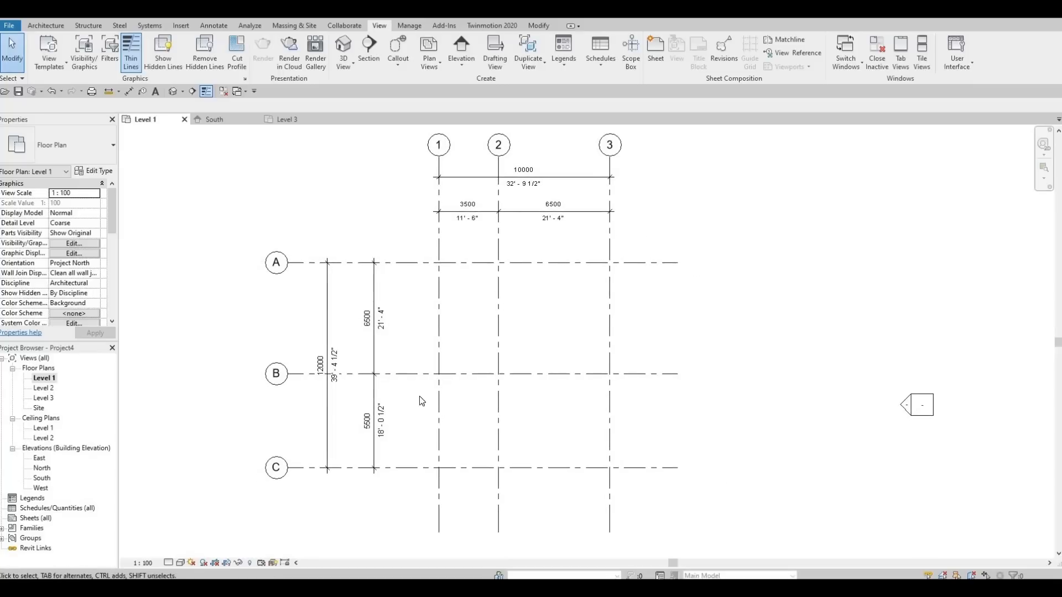
click(46, 26)
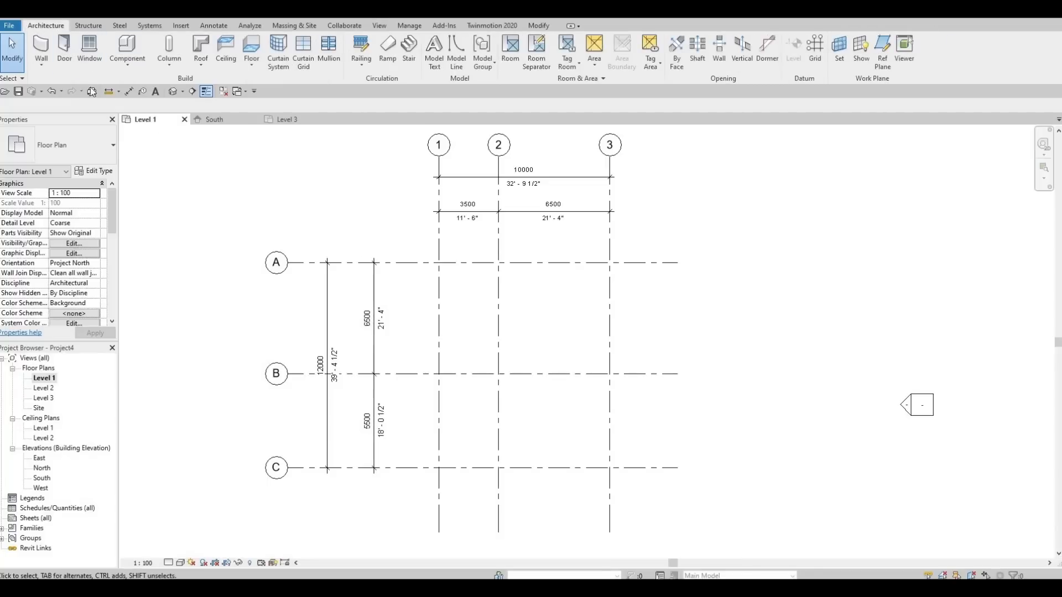
click(37, 49)
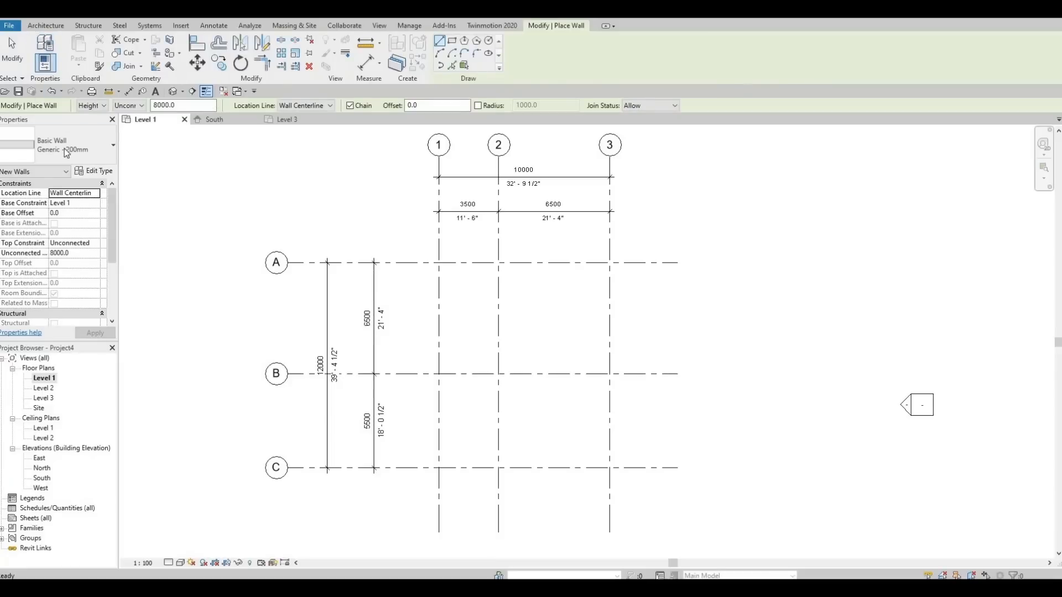
click(80, 158)
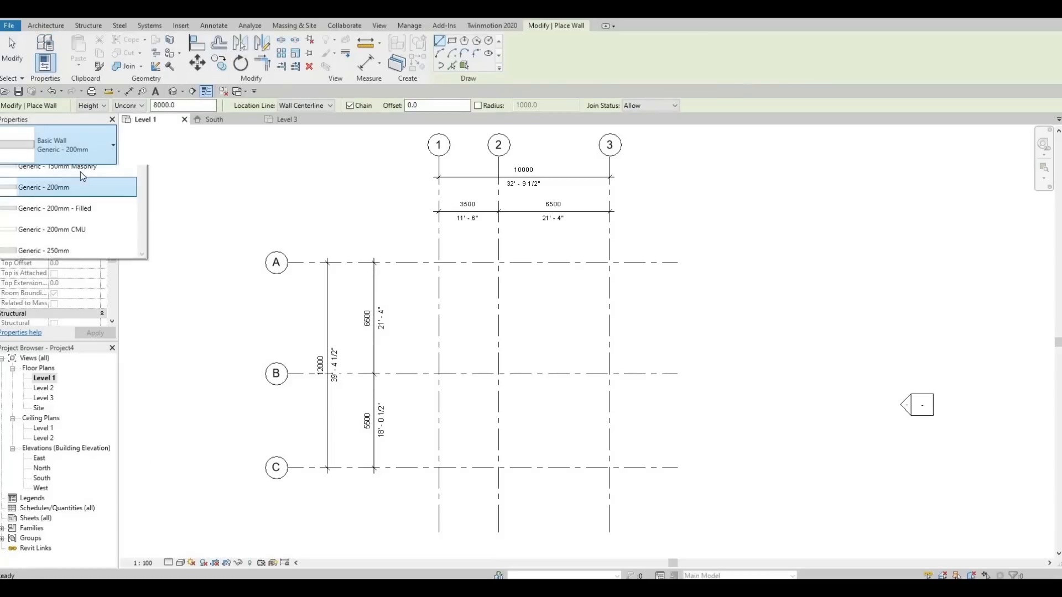
scroll(83, 365, down, 1)
scroll(79, 358, down, 1)
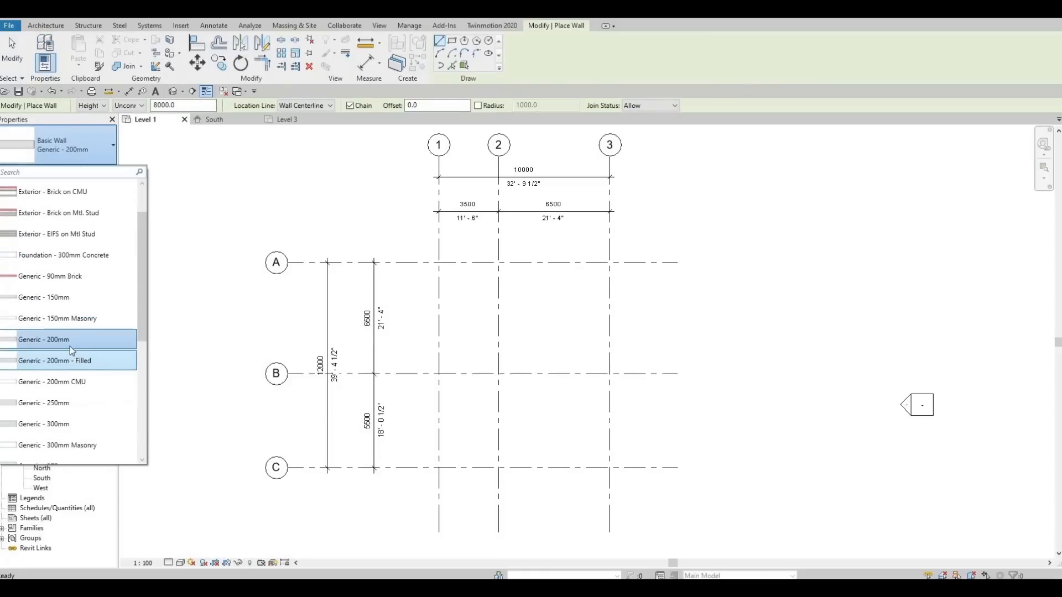
click(188, 206)
key(Escape)
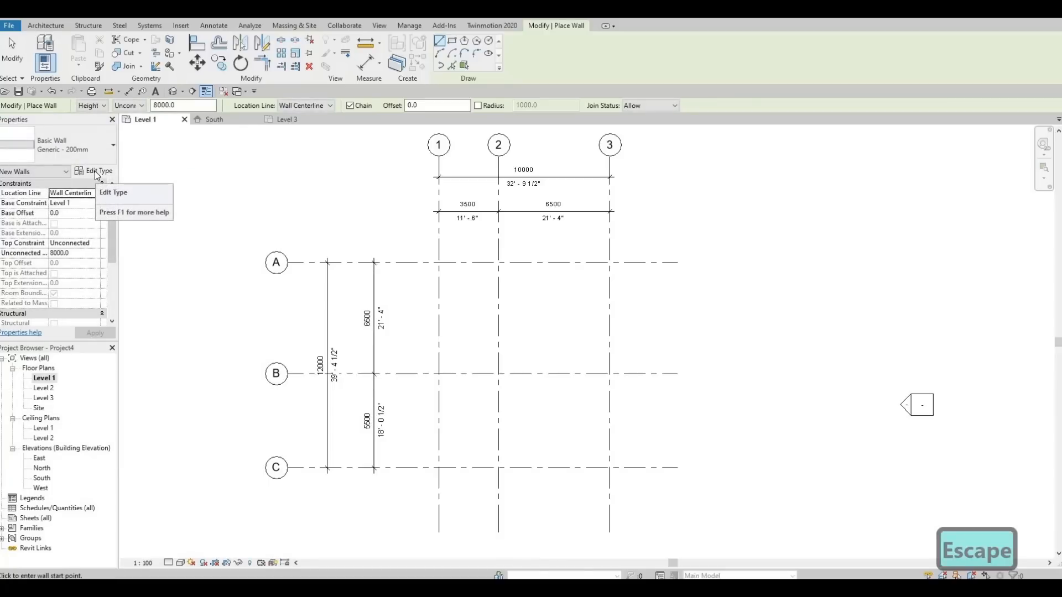
- Duplicate the Generic - 200mm basic wall type under the name Exterior Wall 1
click(97, 173)
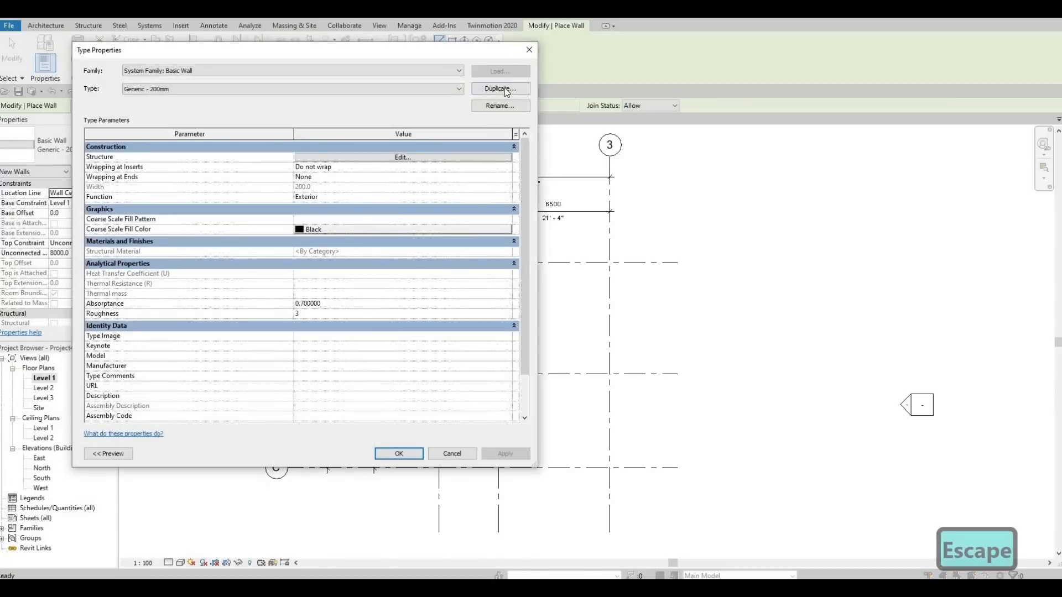
click(504, 89)
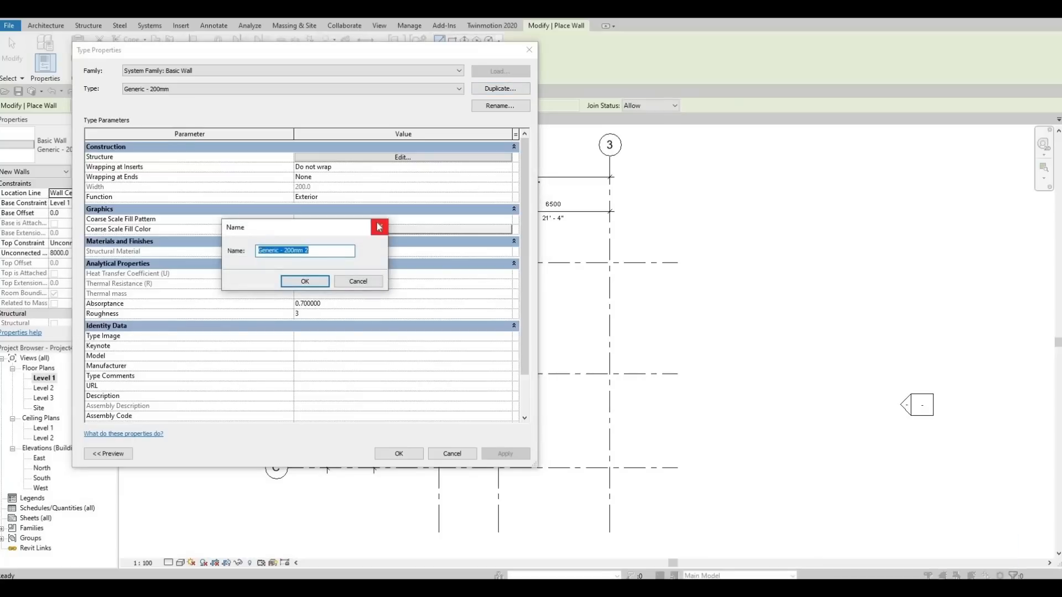
text(Ext)
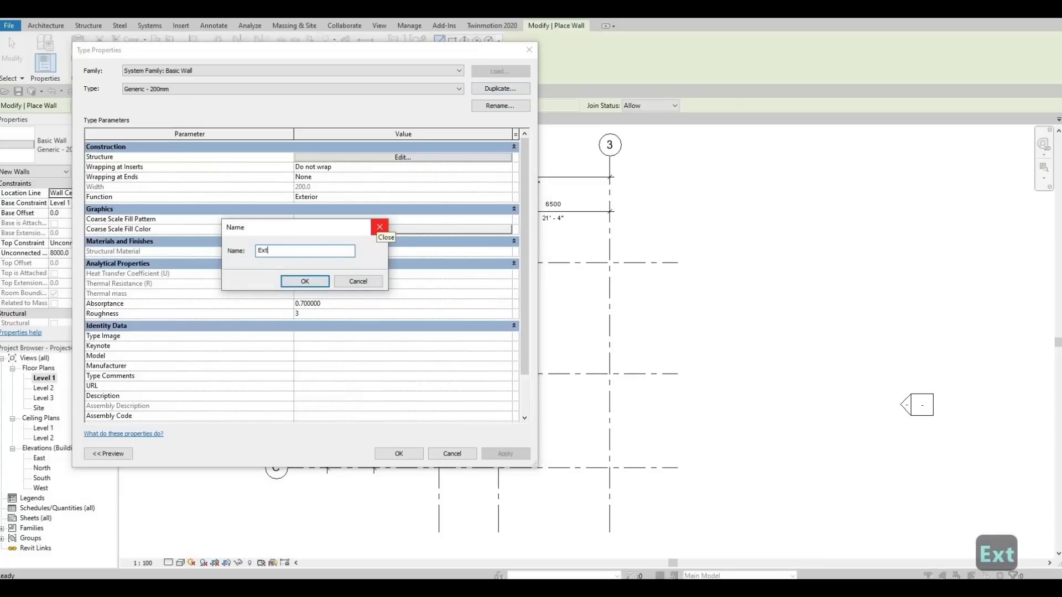
text(erior Wall 1)
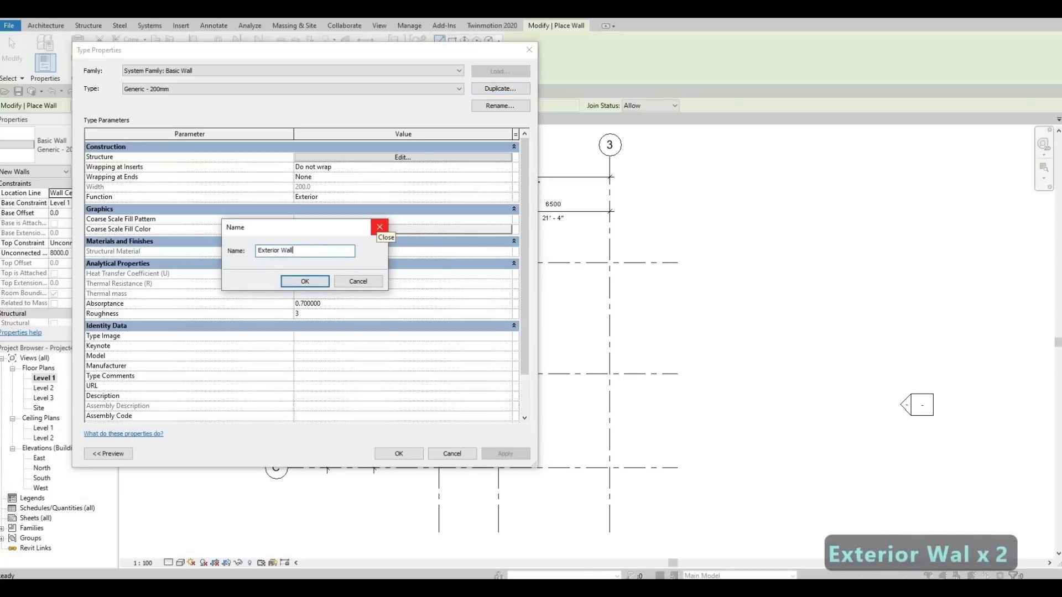
click(305, 282)
- Assign the Gypsum Wall Board material to the structure layer of Exterior Wall 1 and accept the type settings
click(392, 158)
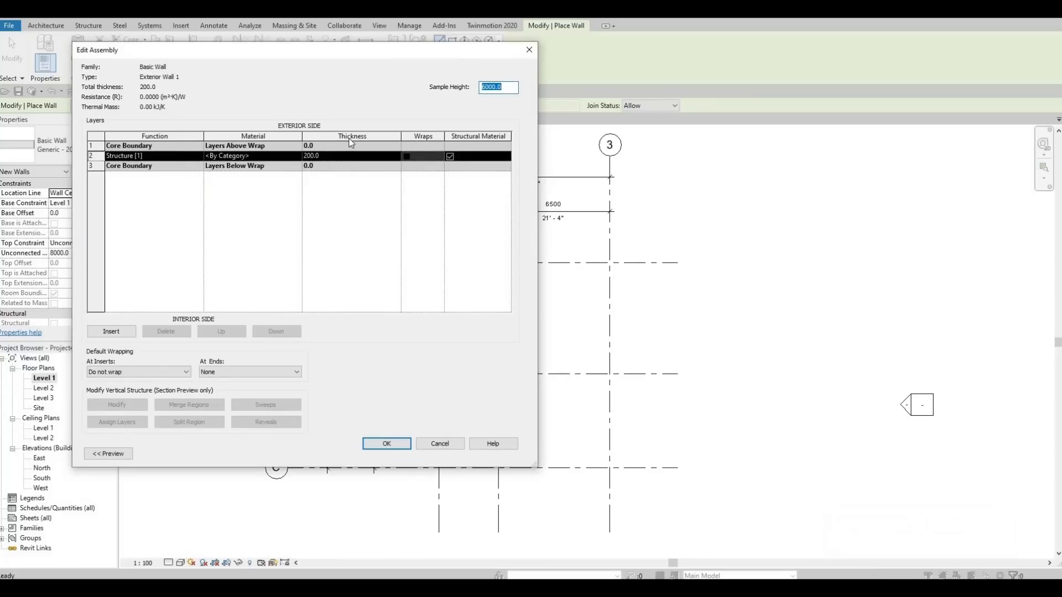
click(297, 160)
click(295, 155)
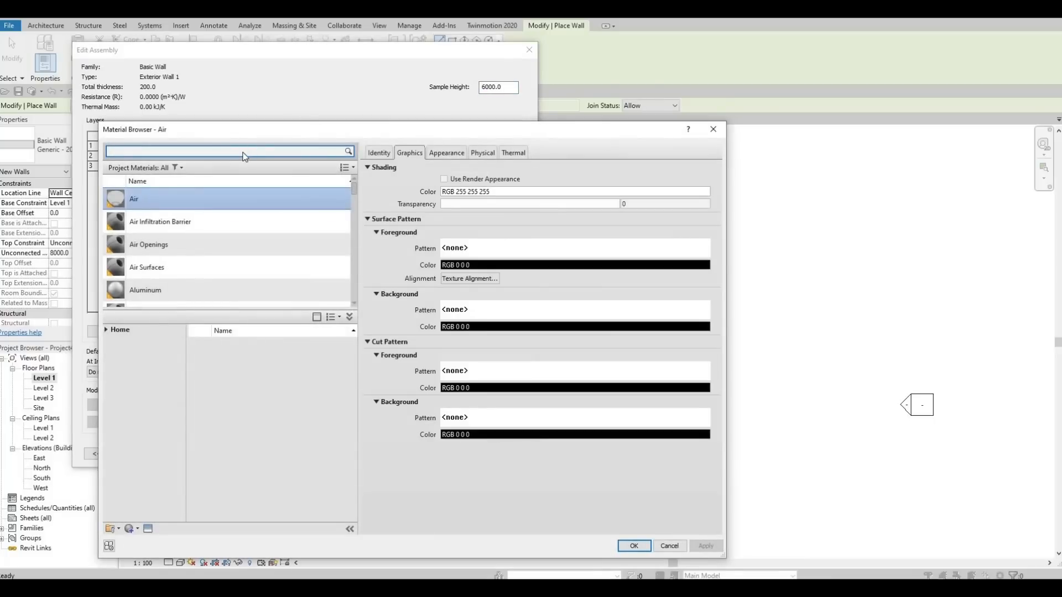
text(white)
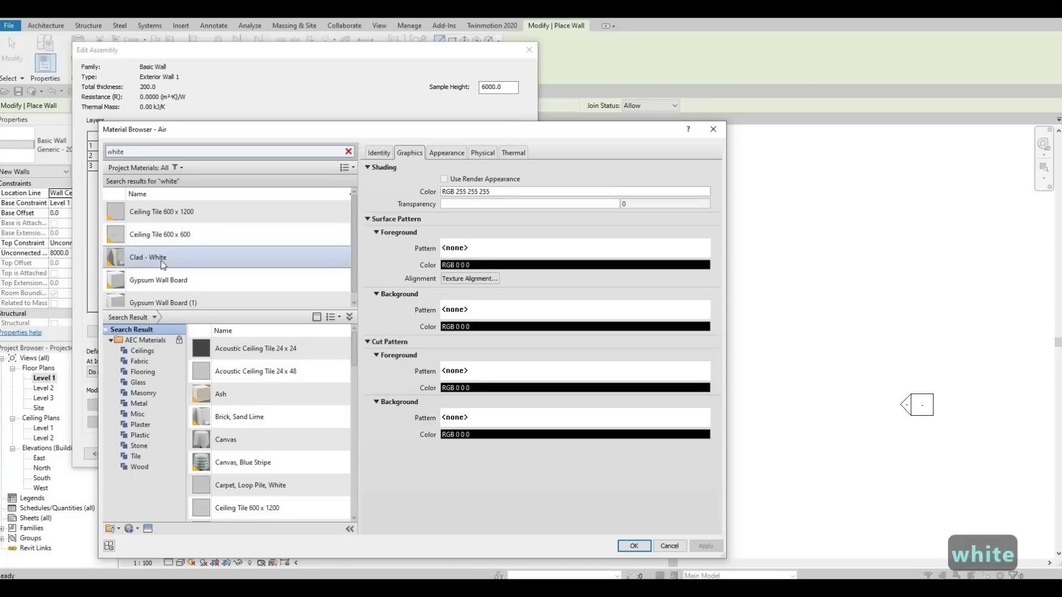
click(164, 266)
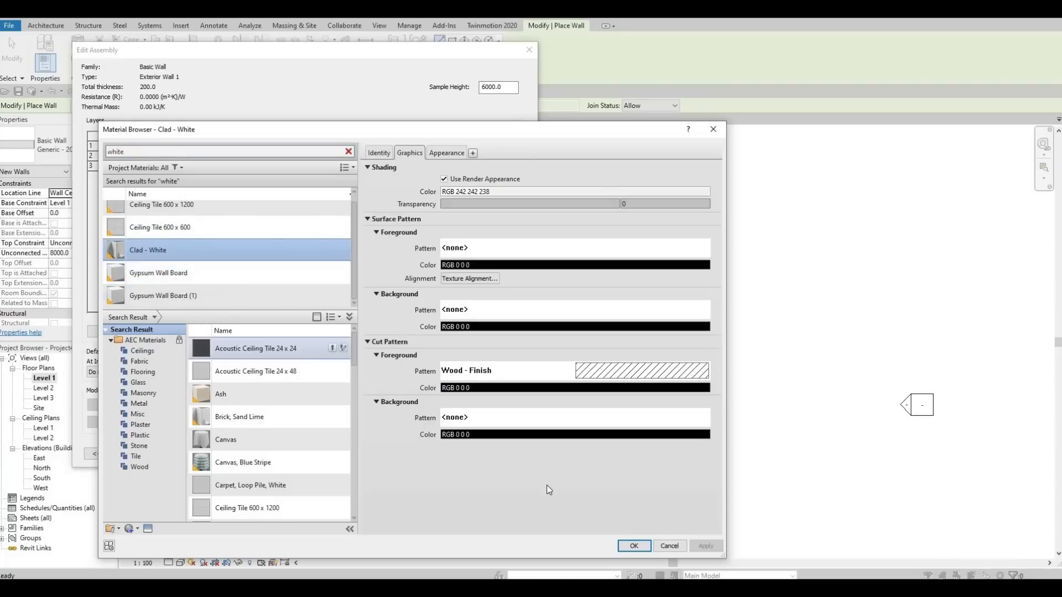
click(176, 271)
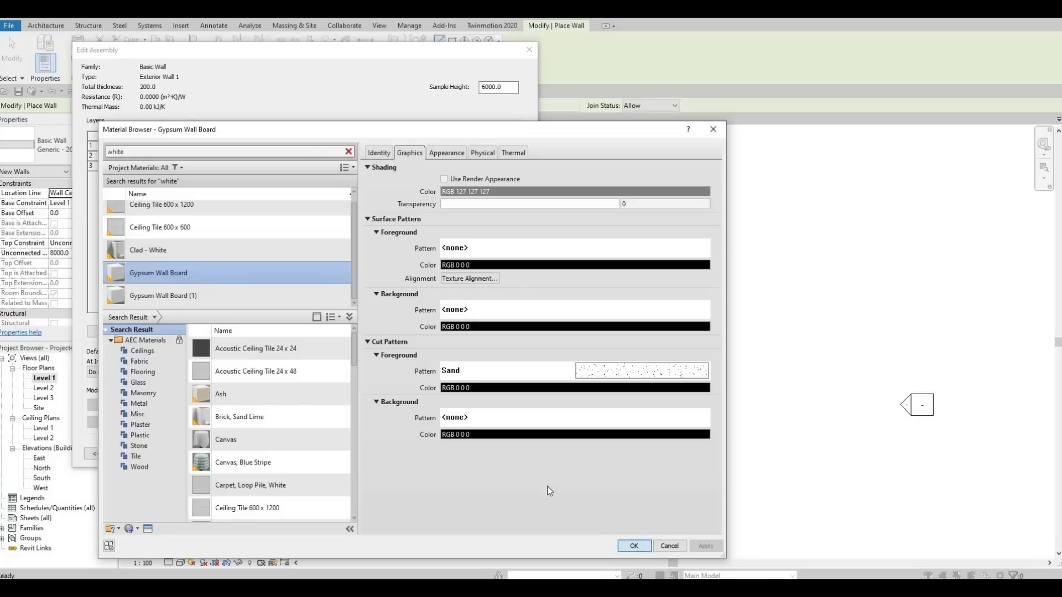
click(633, 546)
click(394, 446)
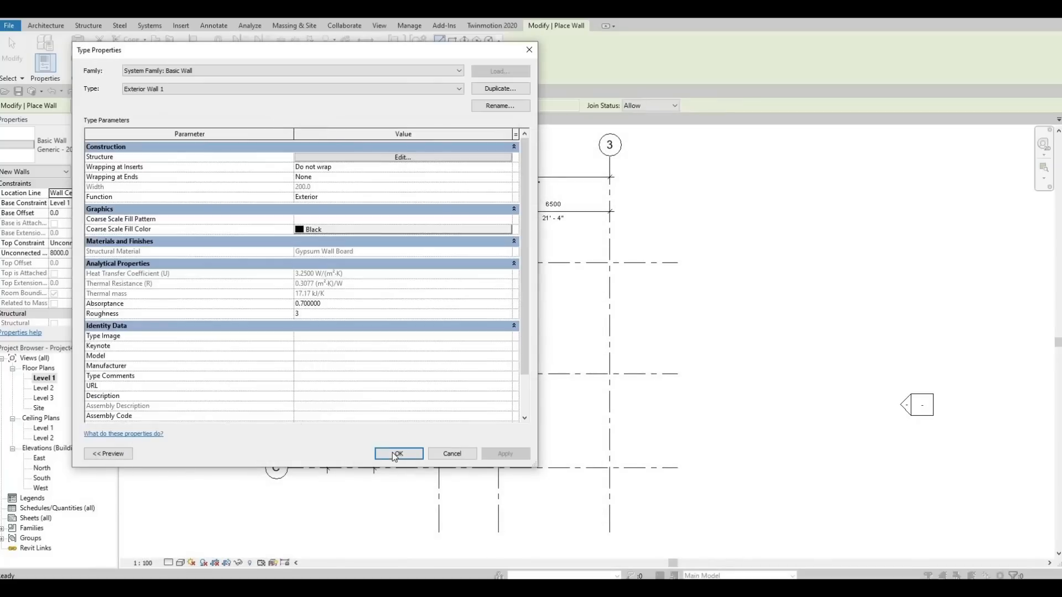
click(396, 454)
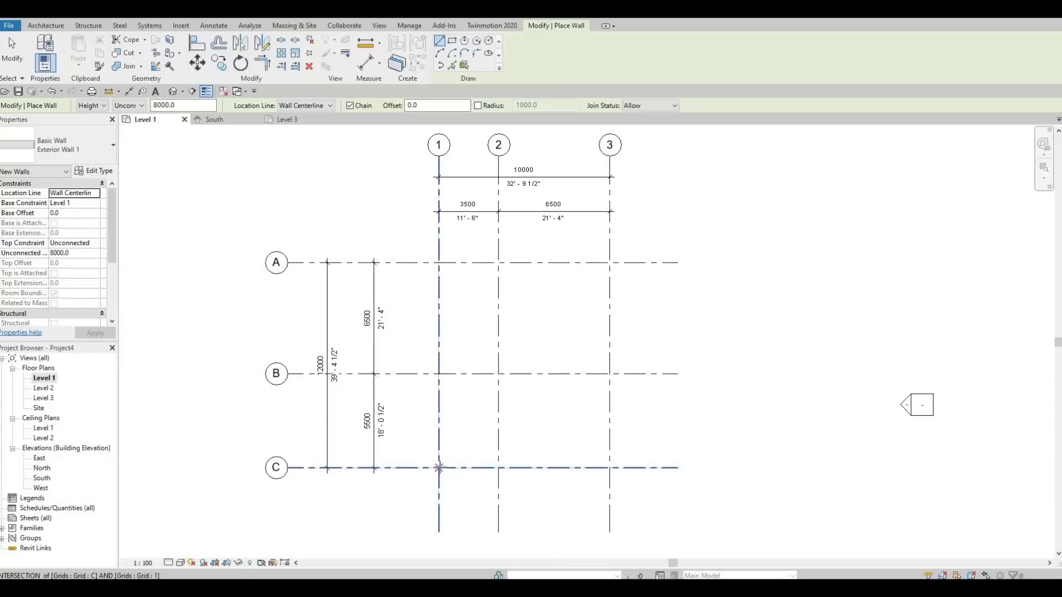
- Set the new walls' height to extend up to Level 2
click(439, 468)
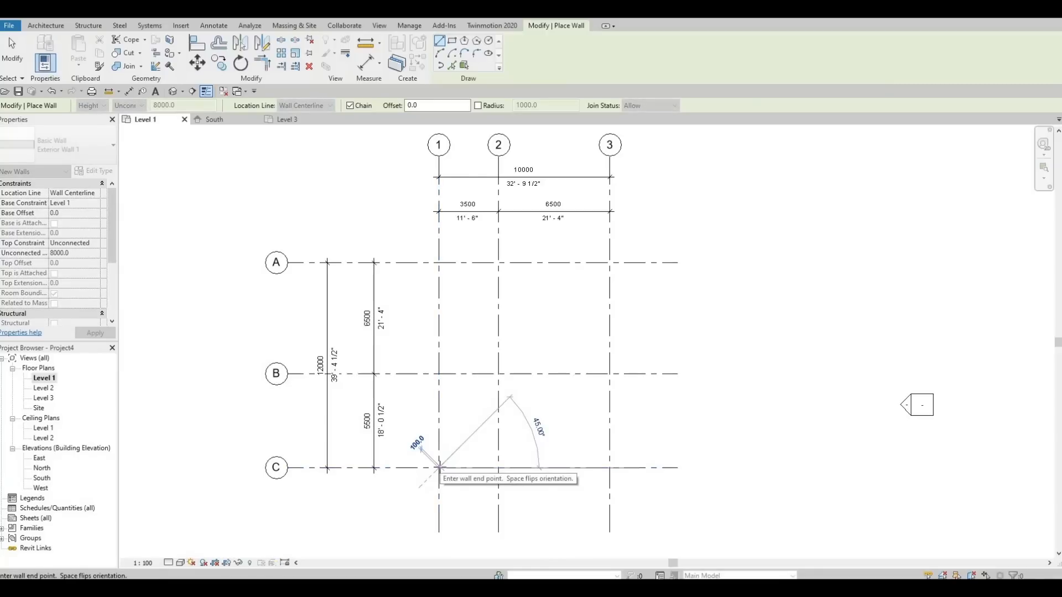
key(Escape)
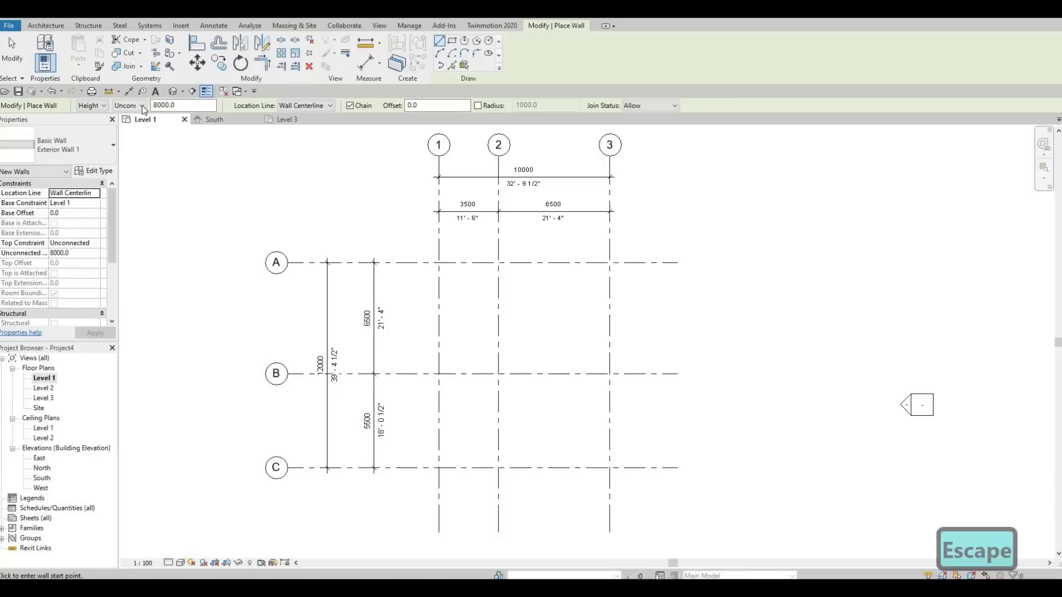
click(142, 107)
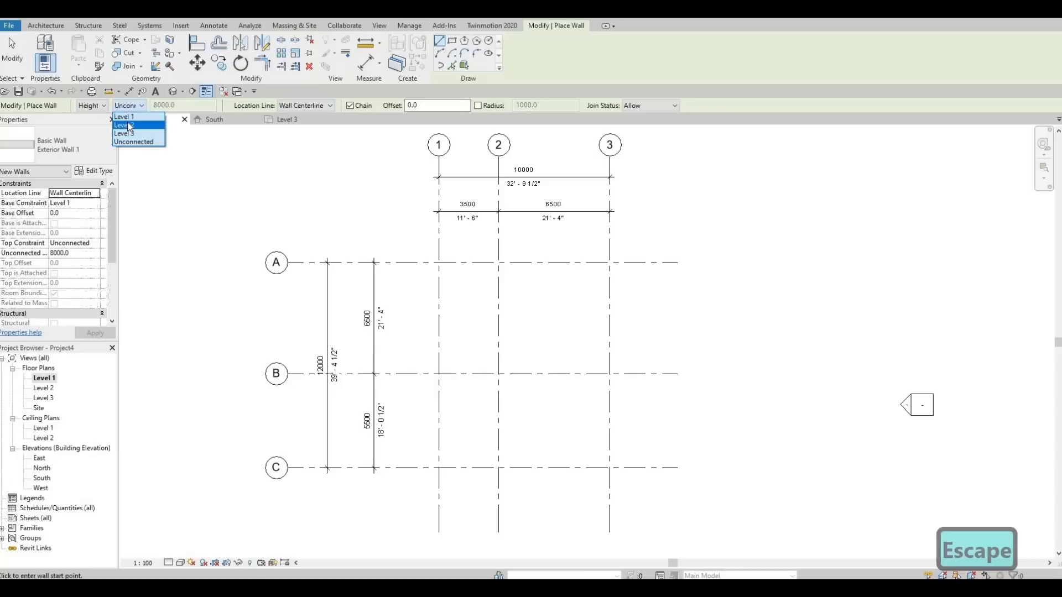
click(129, 126)
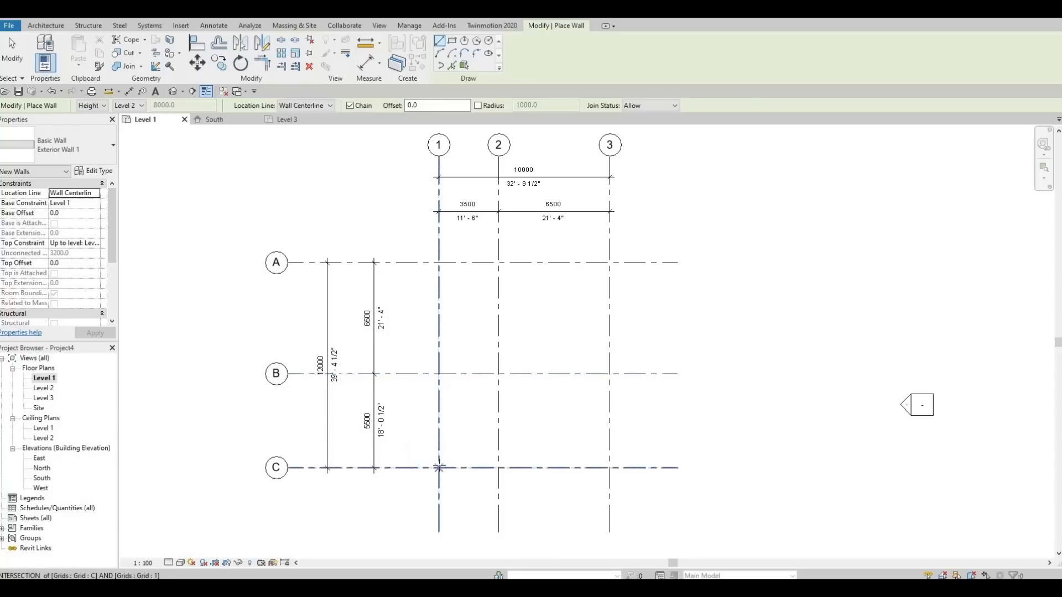
- Draw a wall chain from grid intersection C-1 along grid 1 to A, along grid A to 3, and along grid 3 to C
click(439, 467)
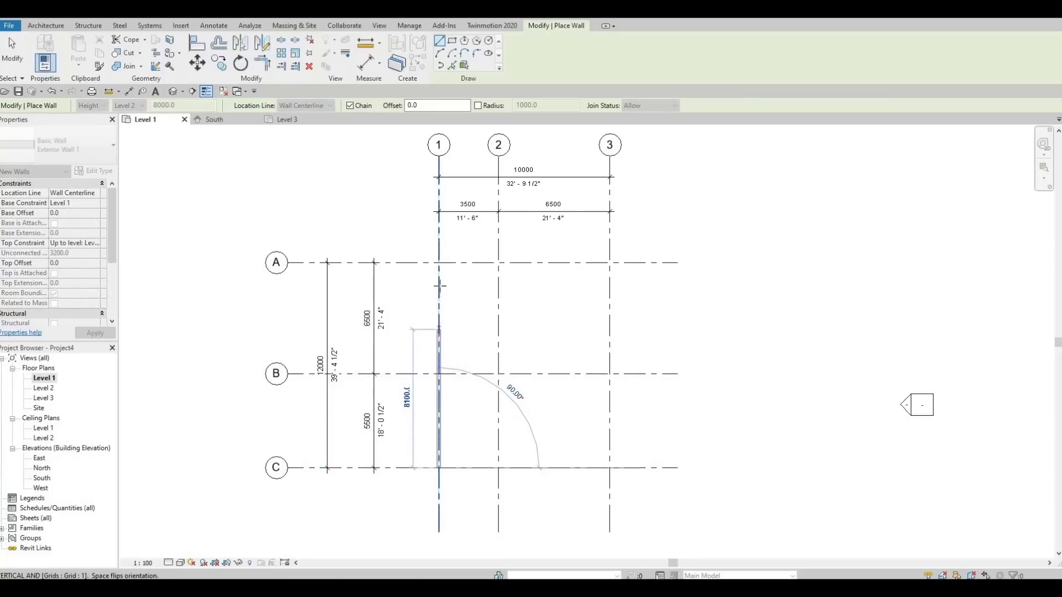
click(439, 263)
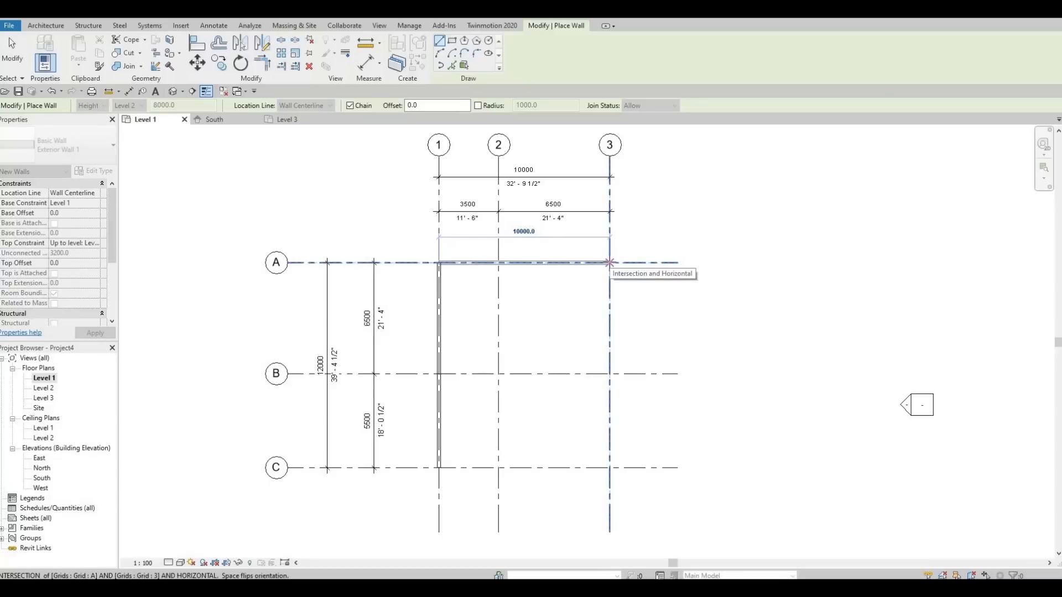
key(F1)
key(F1)
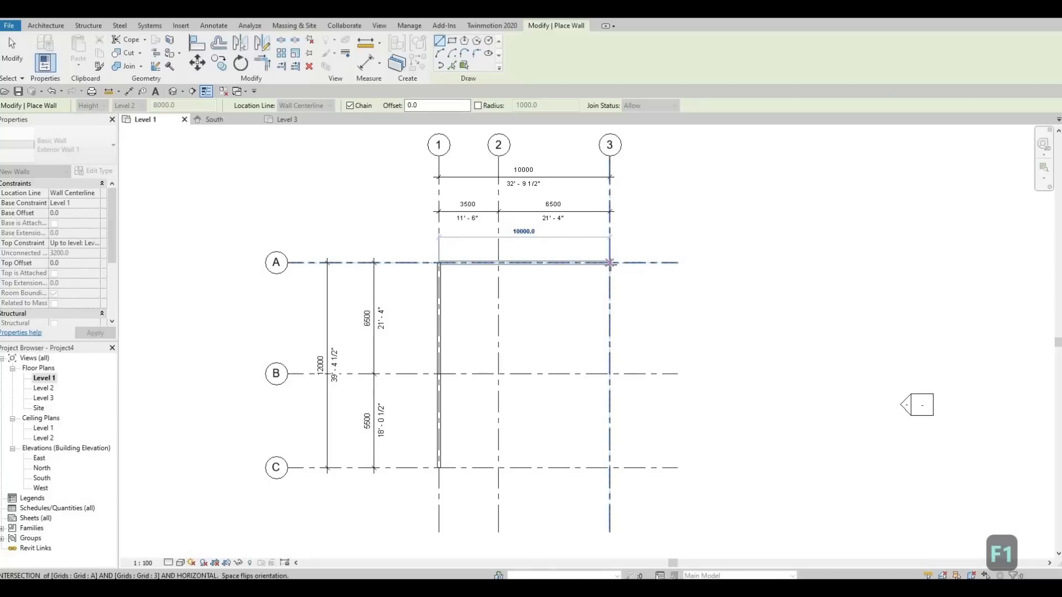
click(611, 263)
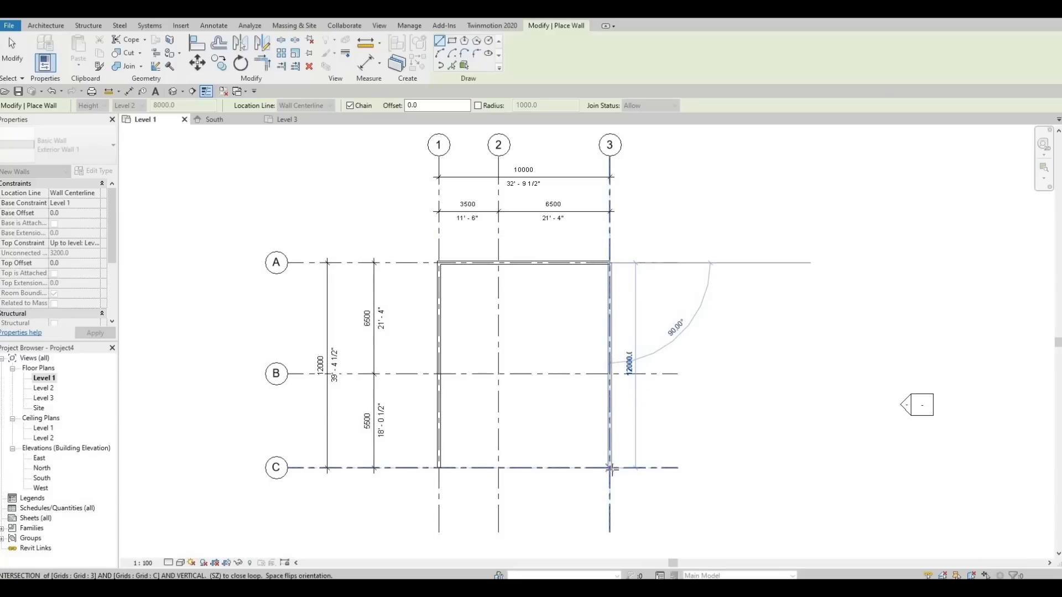
click(633, 453)
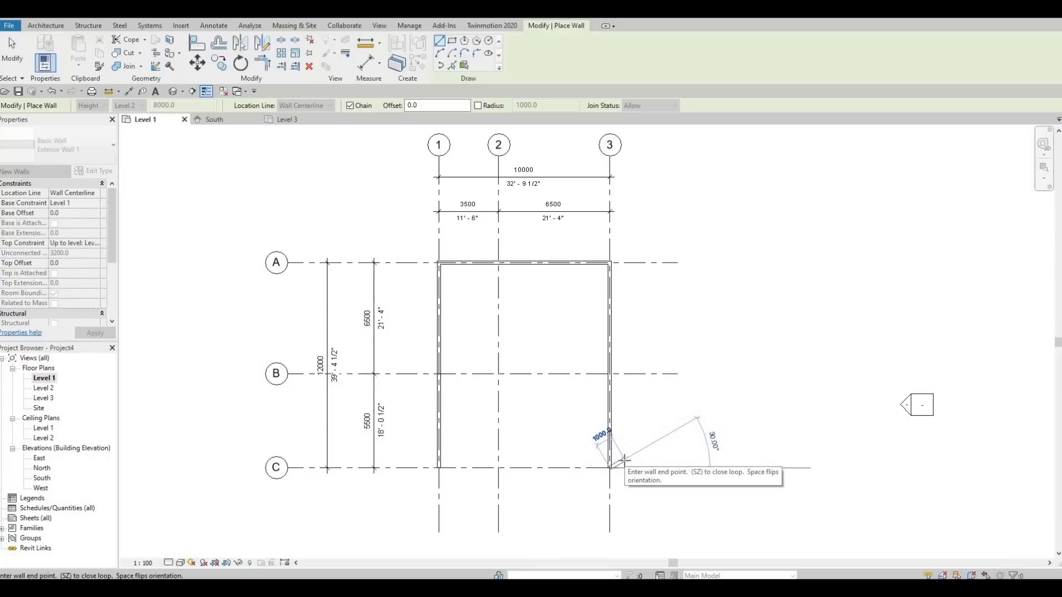
key(Escape)
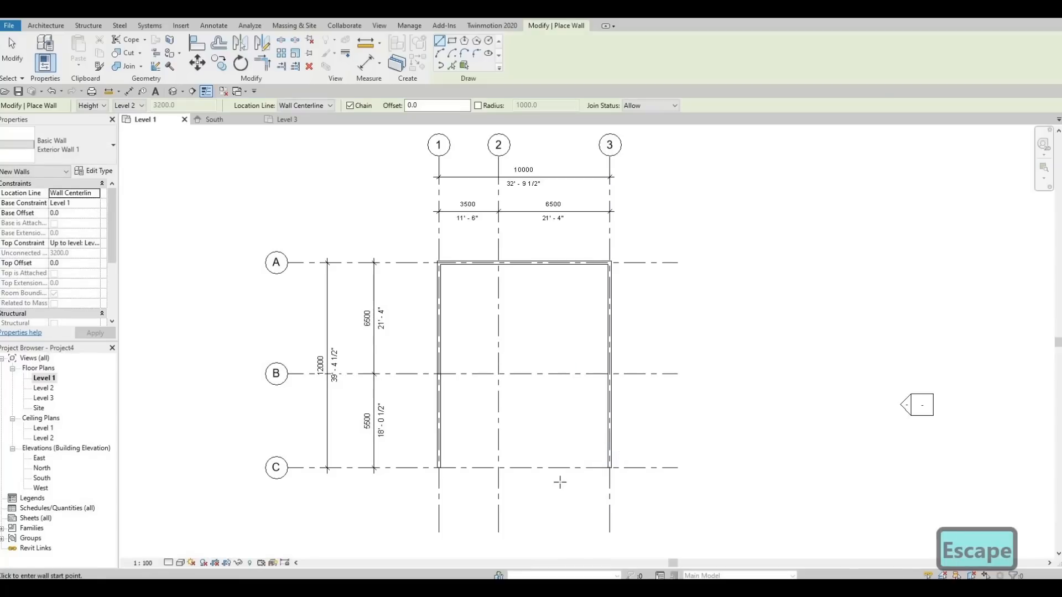
- Draw stepped walls from B-1 to B-2, 3500 mm down grid 2, 1500 mm towards grid 3, 2000 mm to grid C, and along C to grid 3
key(F1)
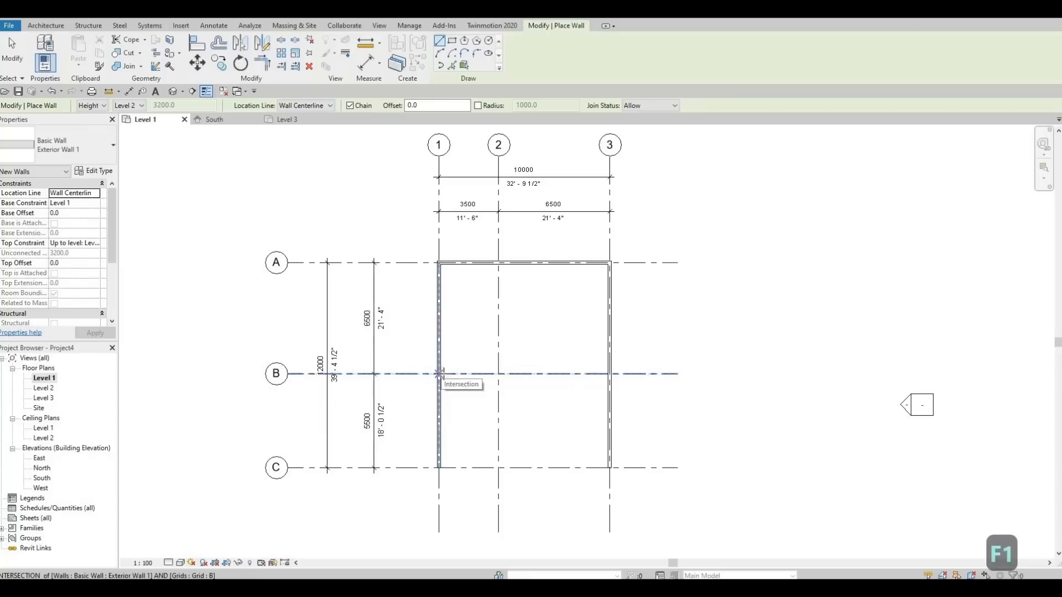
click(440, 374)
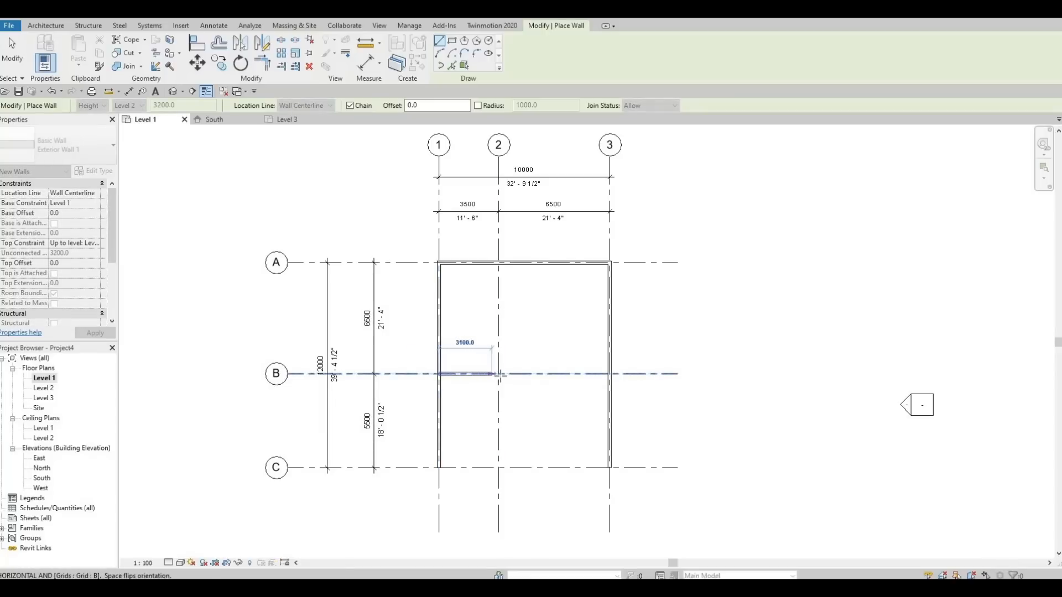
click(500, 375)
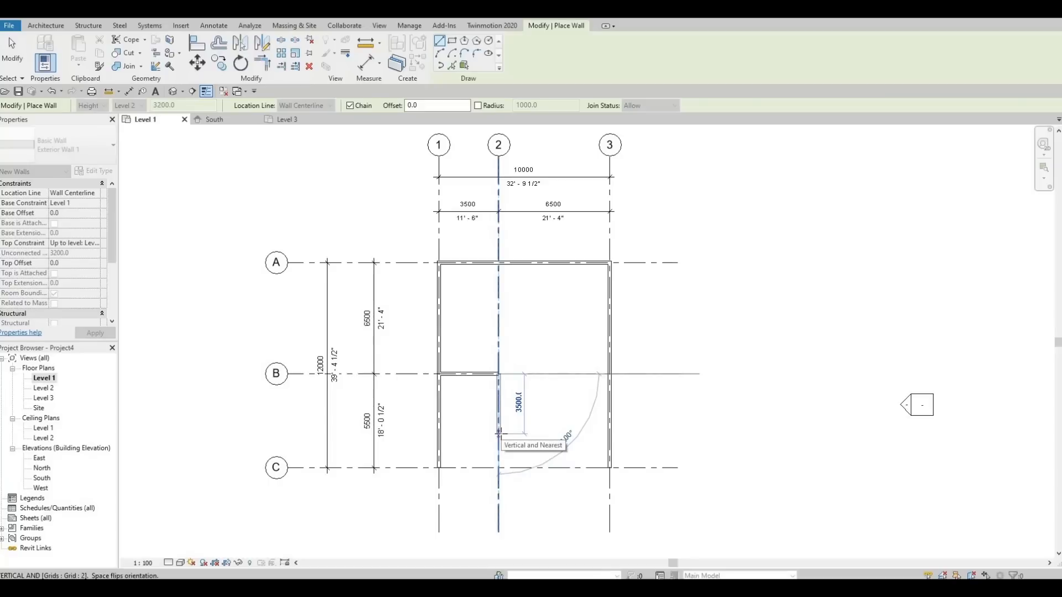
click(498, 433)
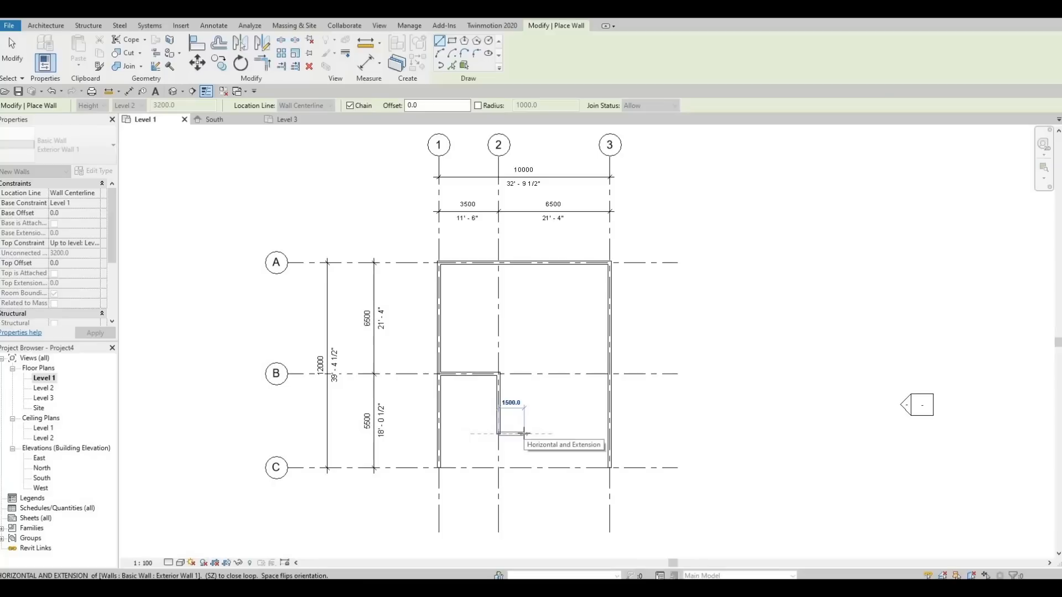
click(524, 433)
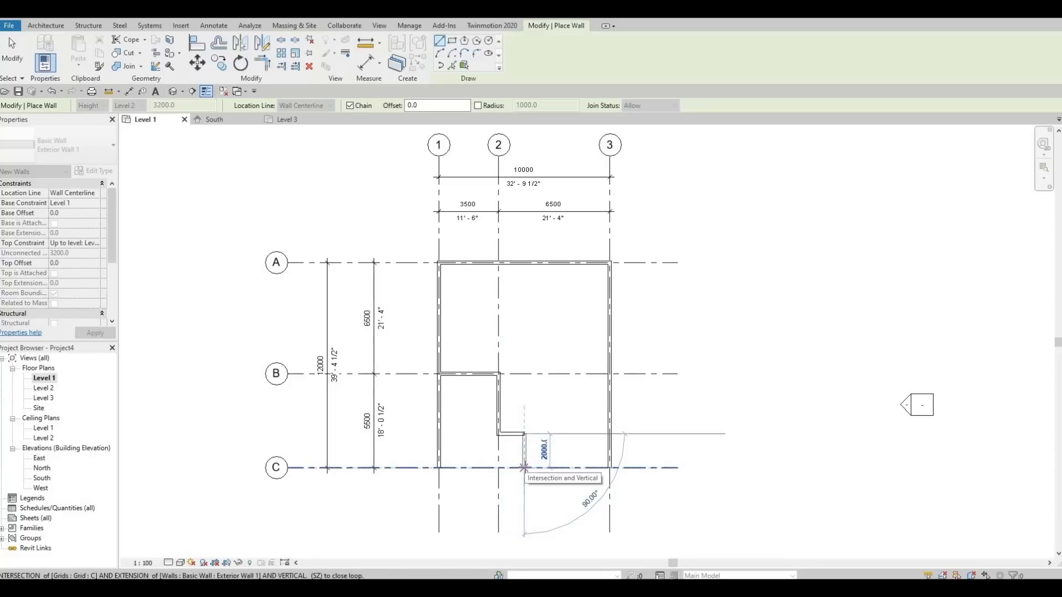
click(524, 467)
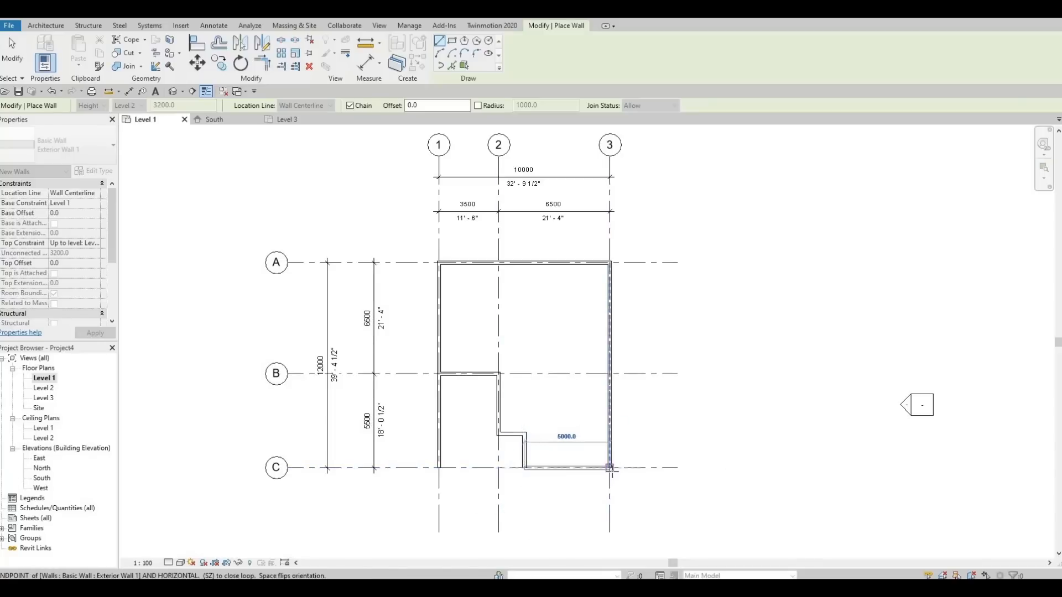
click(610, 468)
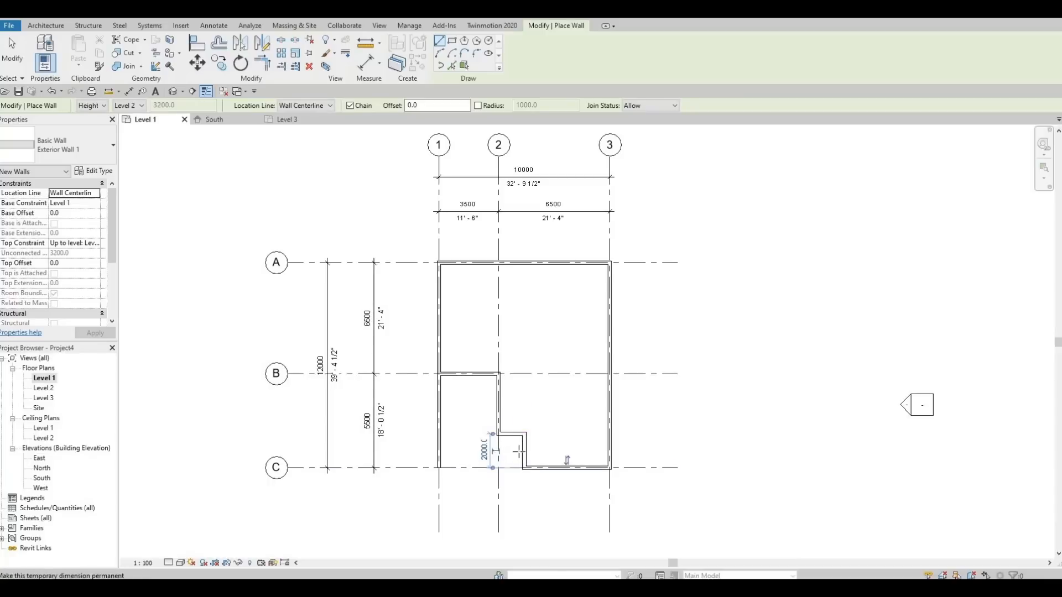
key(F1)
key(Escape)
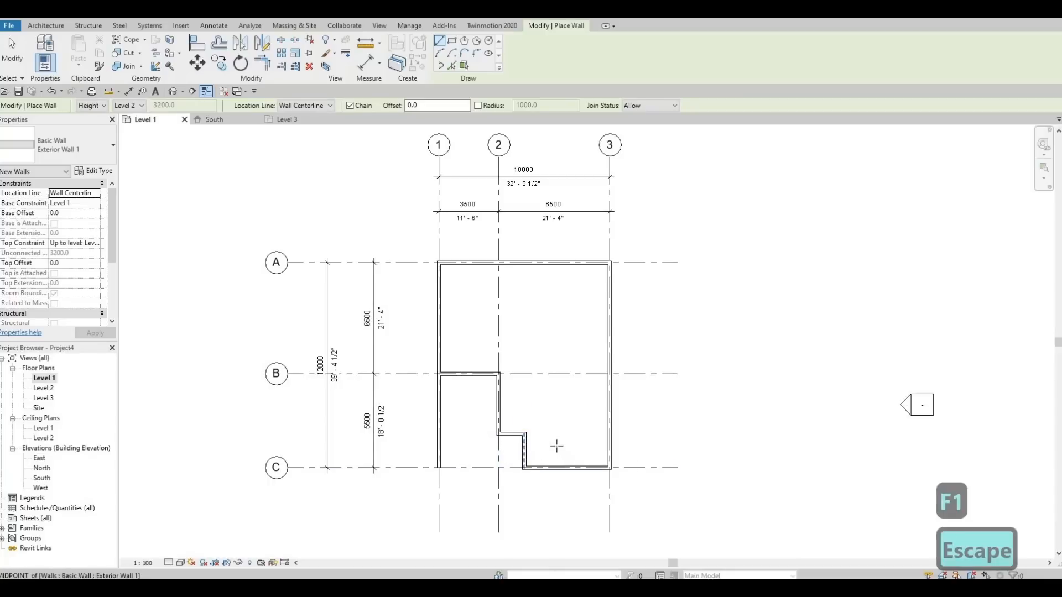
key(Escape)
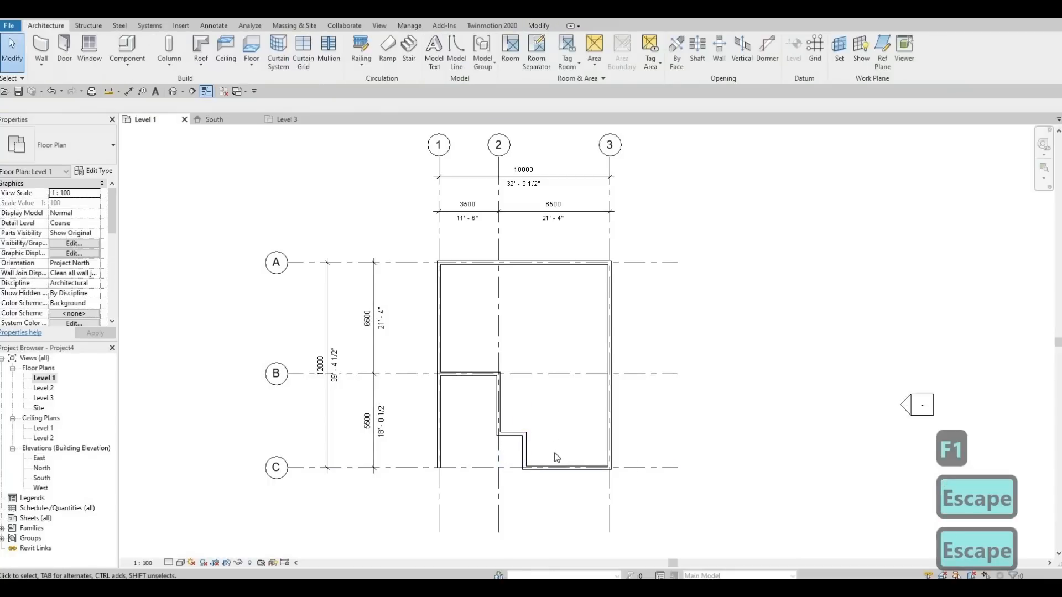
- Place an M_Single-Flush 0762 x 2032mm door in the short 1500 mm wall, about 600 mm from grid 2 and swinging inwards
scroll(560, 463, up, 1)
scroll(608, 454, up, 1)
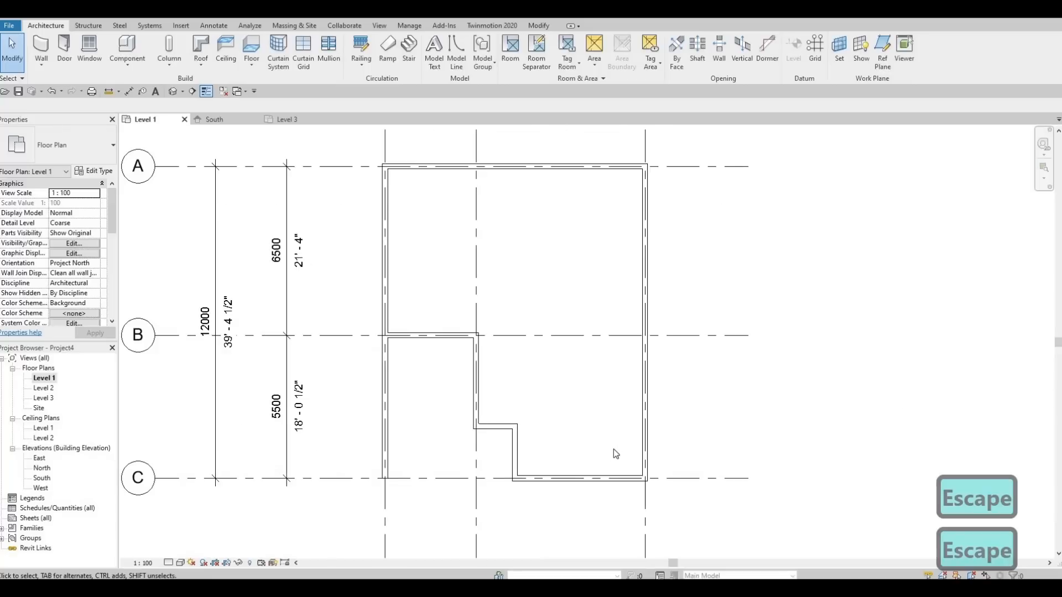
middle_drag(614, 449, 648, 451)
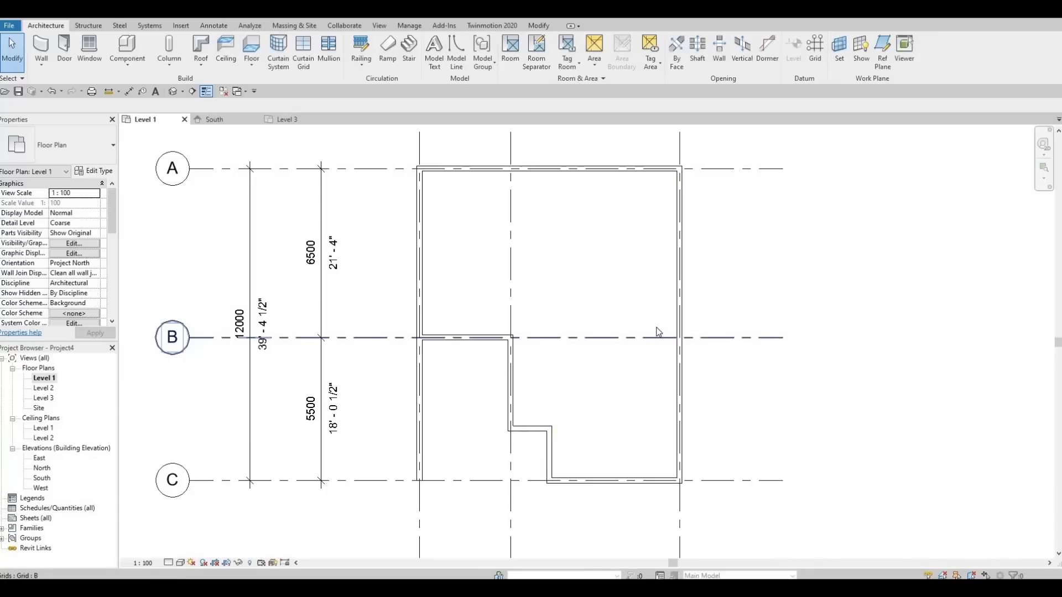
key(F1)
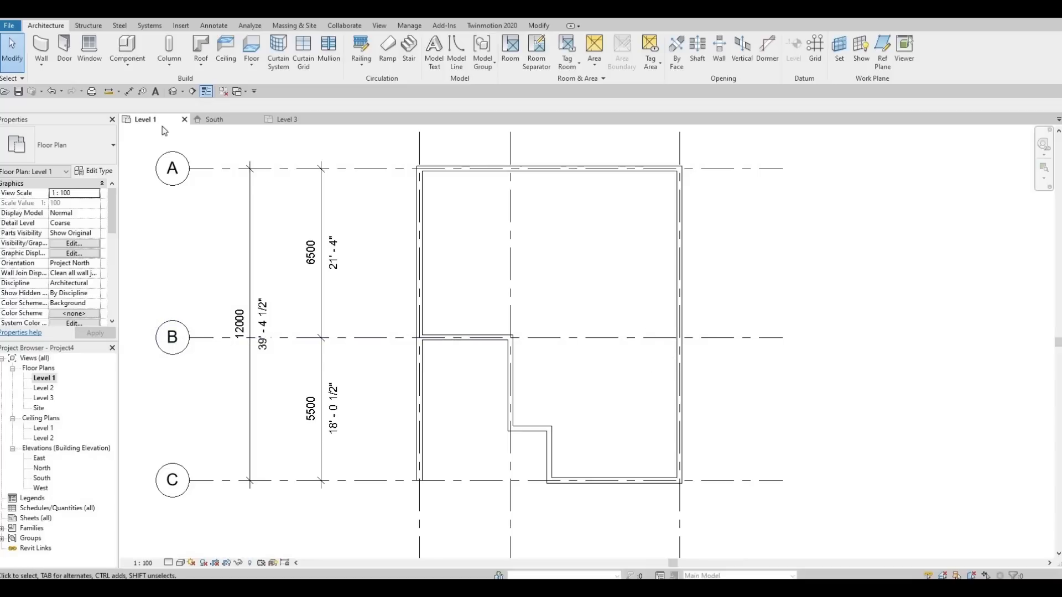
key(F1)
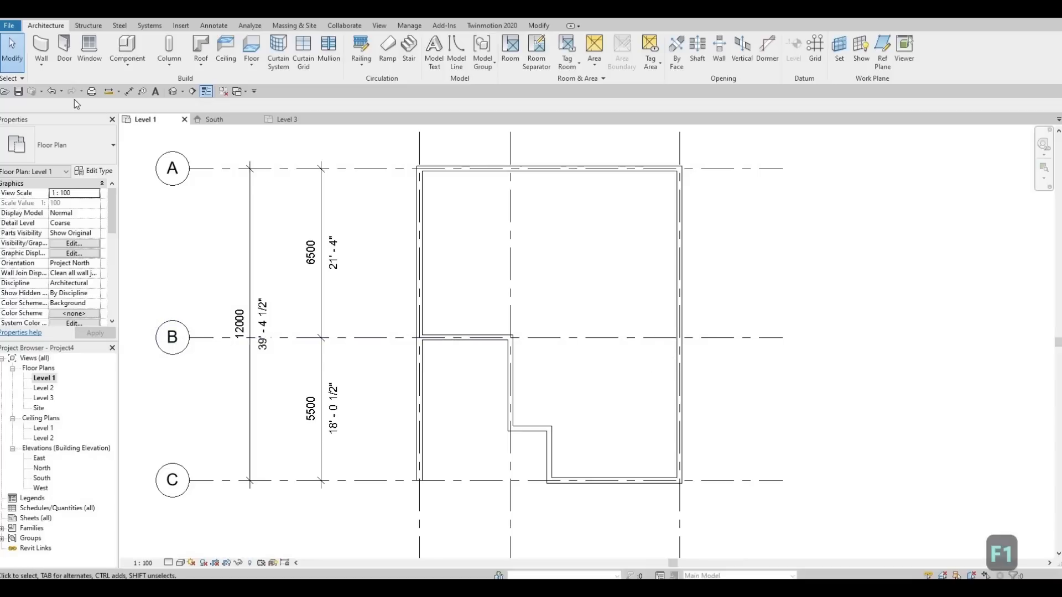
click(65, 49)
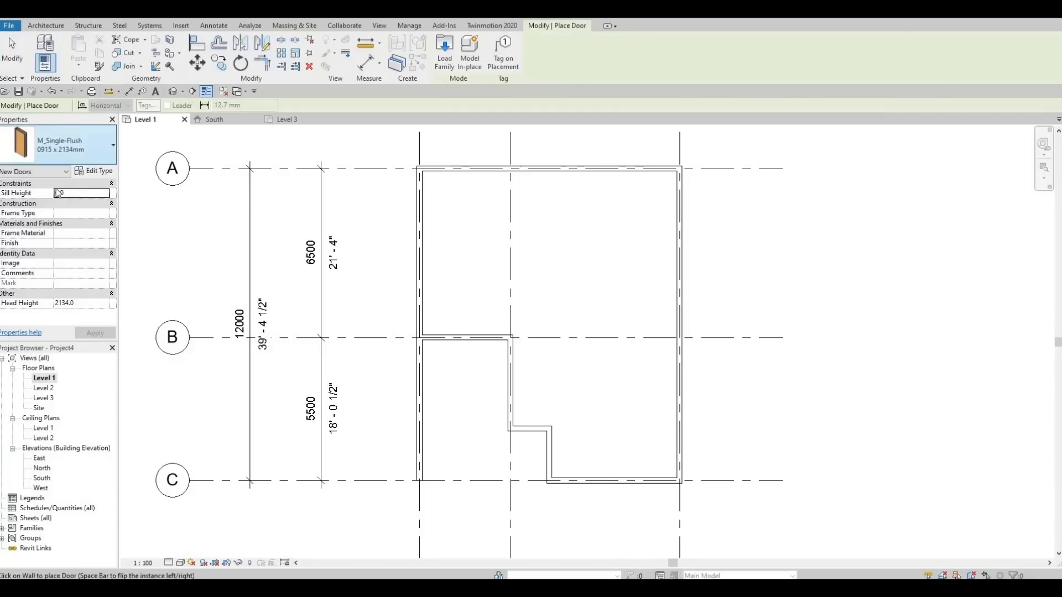
click(86, 145)
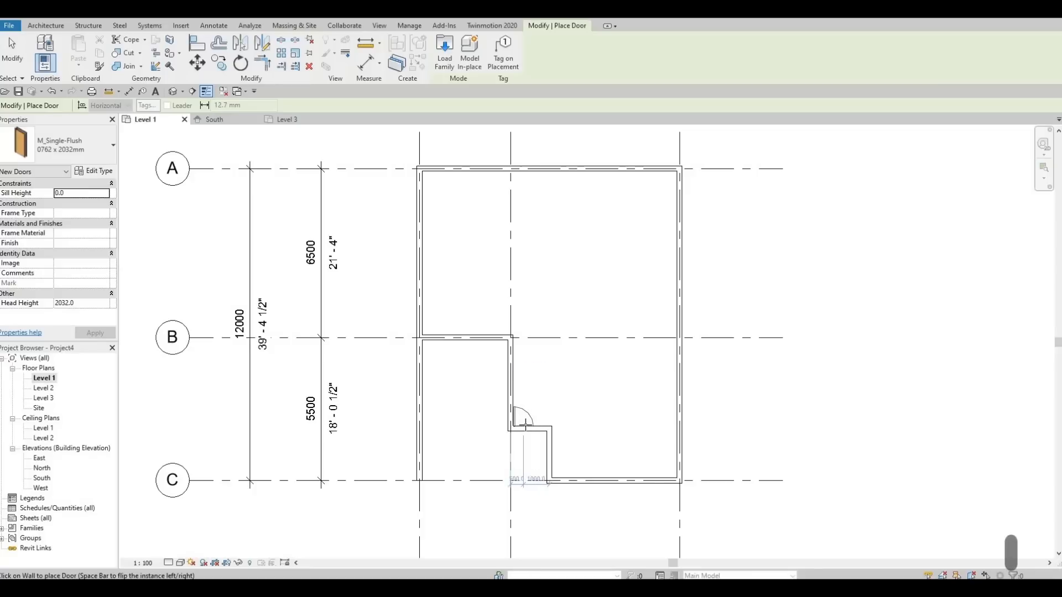
click(526, 423)
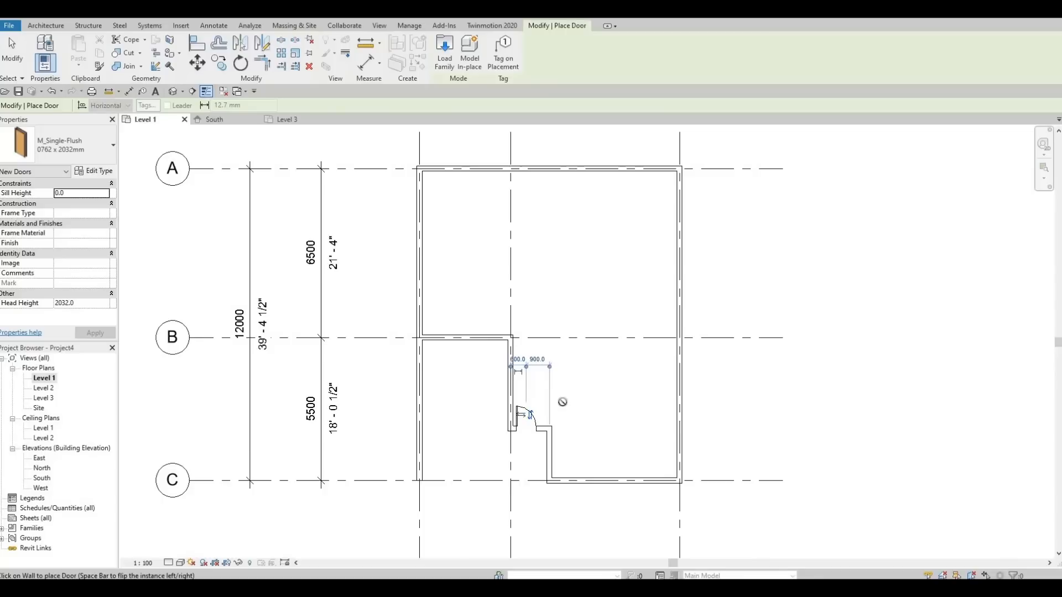
key(Escape)
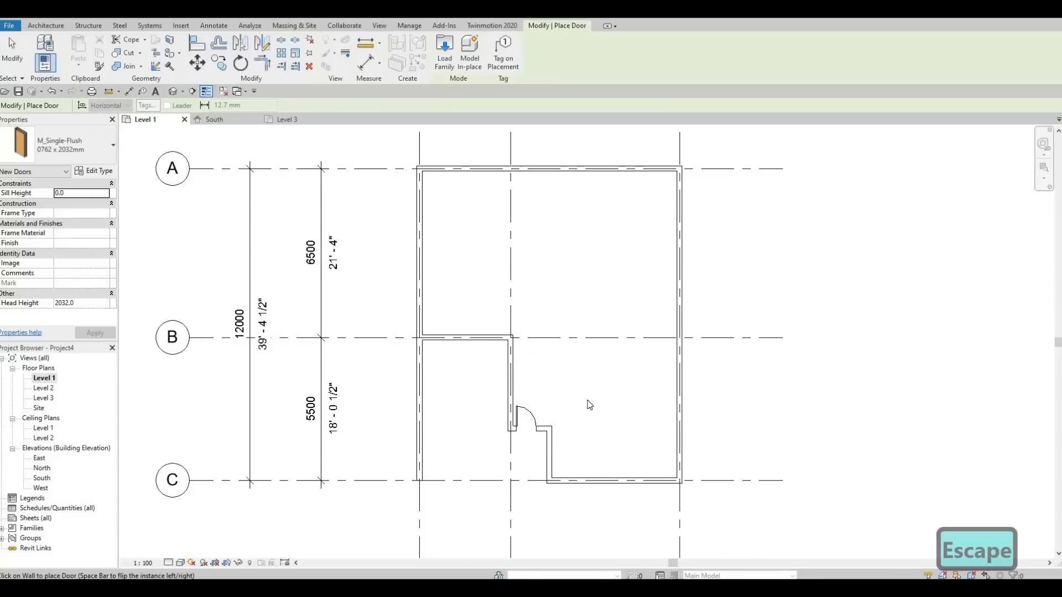
key(Escape)
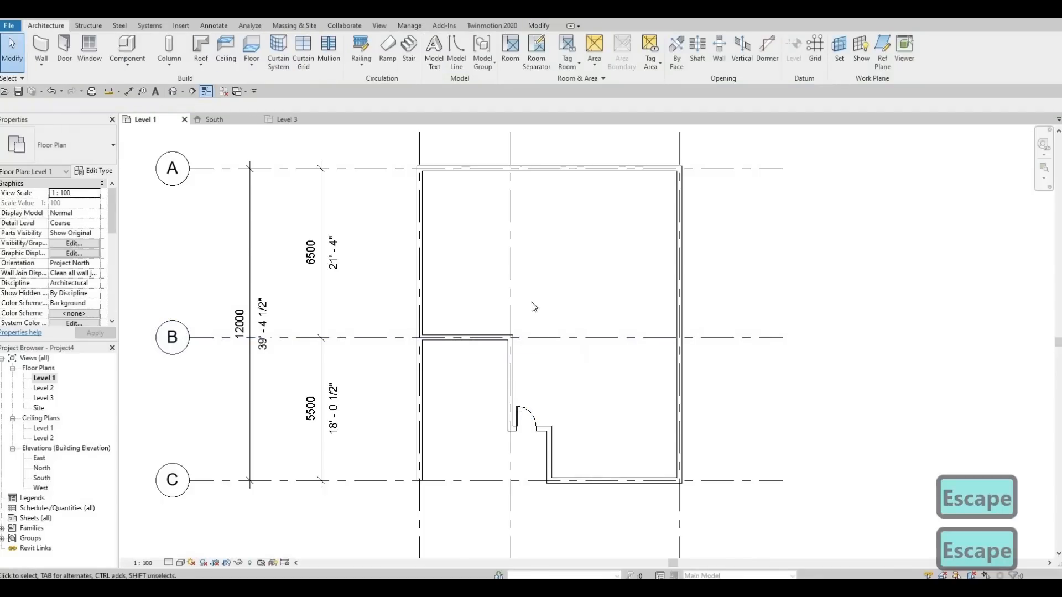
- Load the M_Sofa-Corbu and M_Chair-Corbu families from the Furniture > Seating folder of the Canada metric library
key(F1)
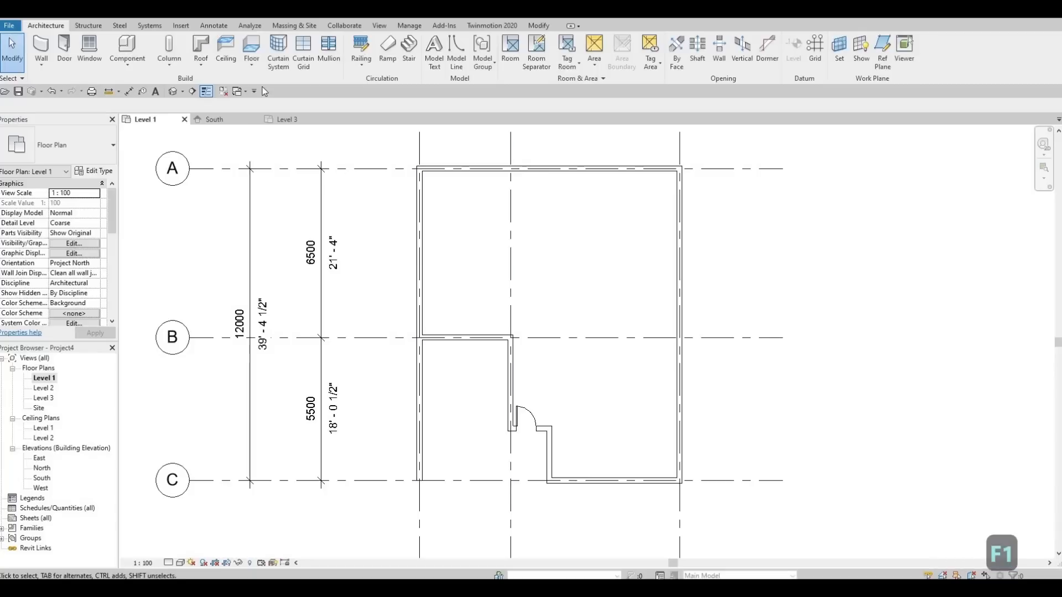
click(181, 26)
click(454, 62)
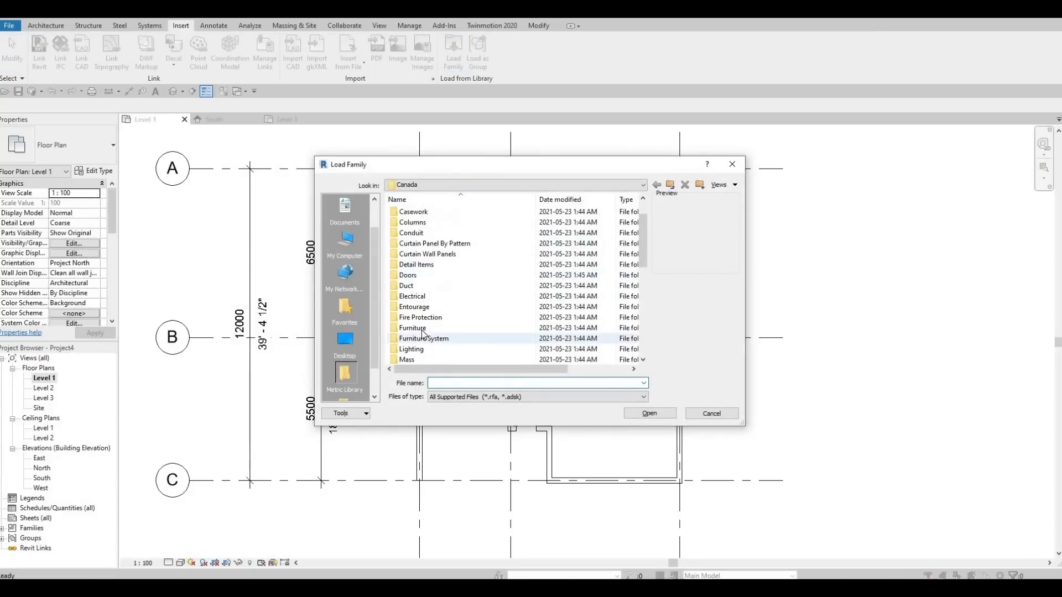
double_click(414, 329)
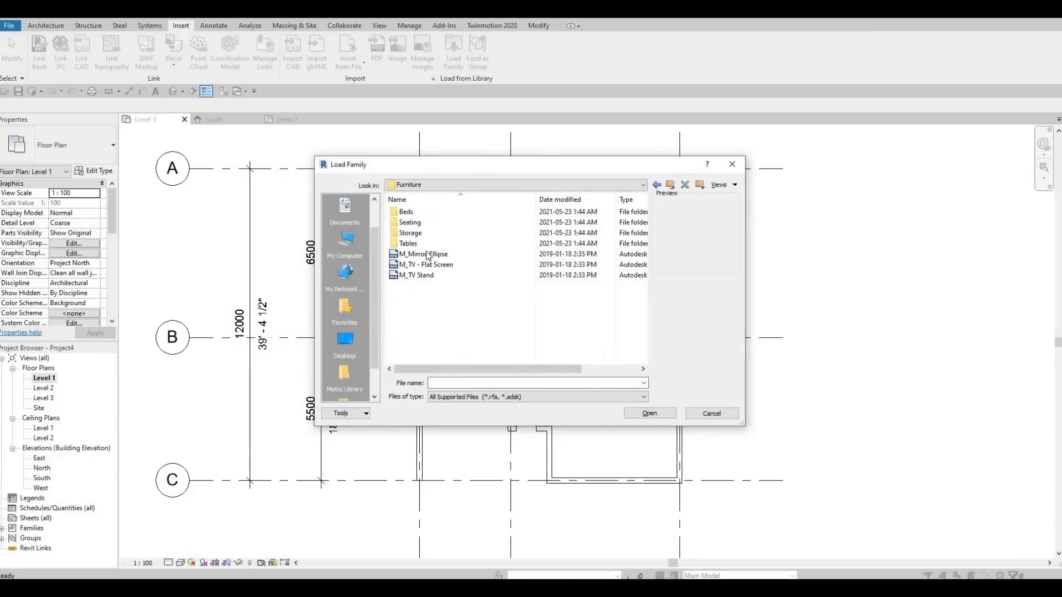
double_click(421, 222)
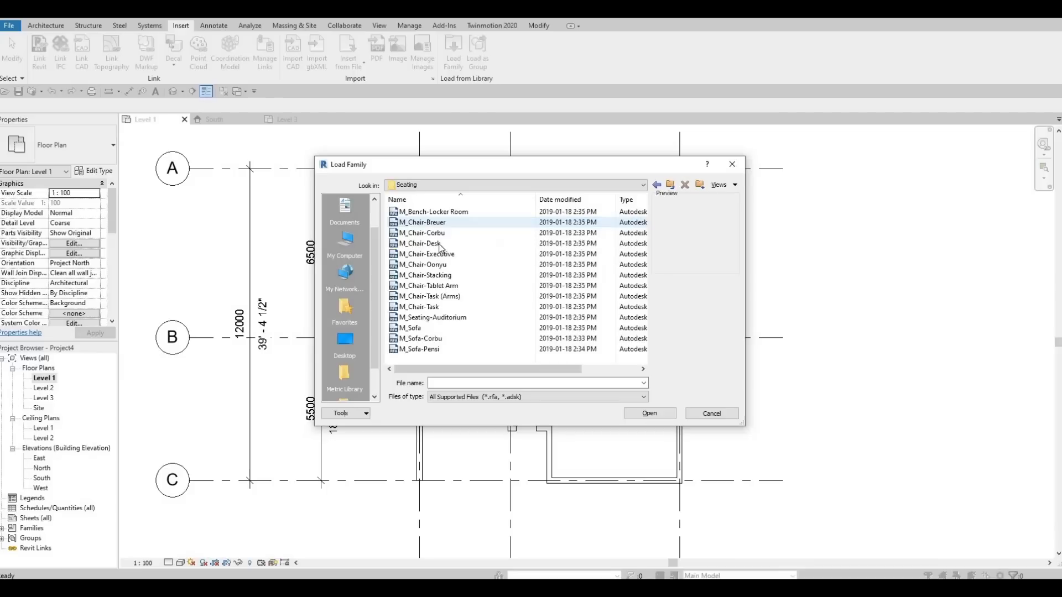
click(426, 222)
click(434, 234)
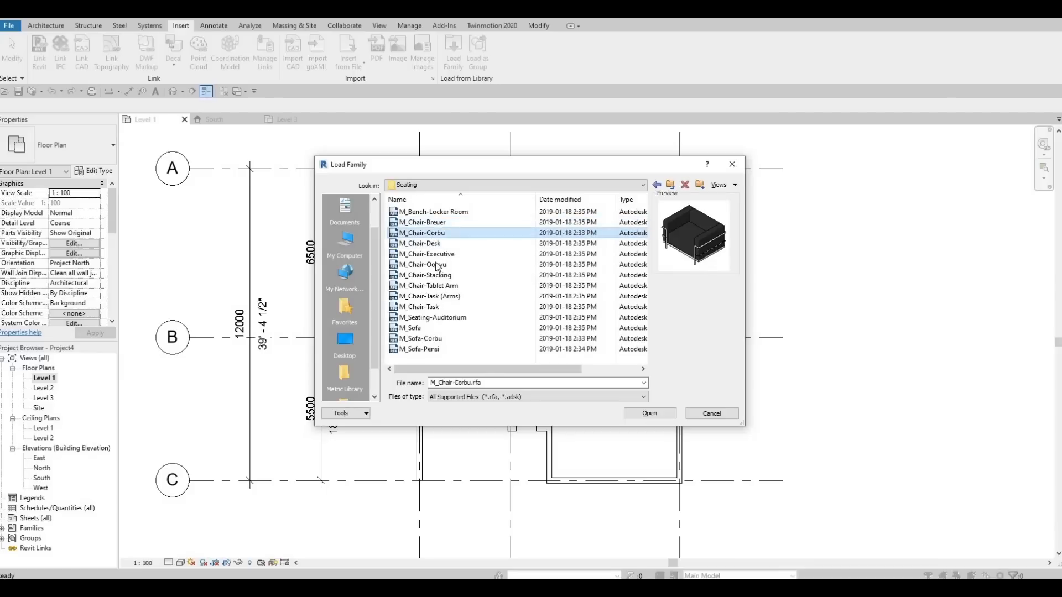
shift+click(430, 342)
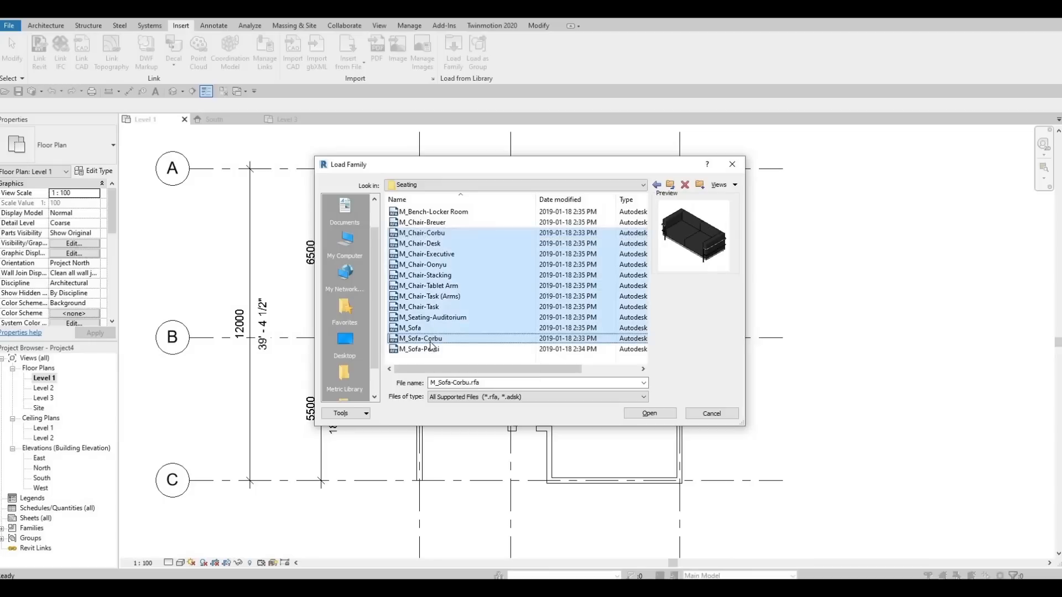
click(432, 341)
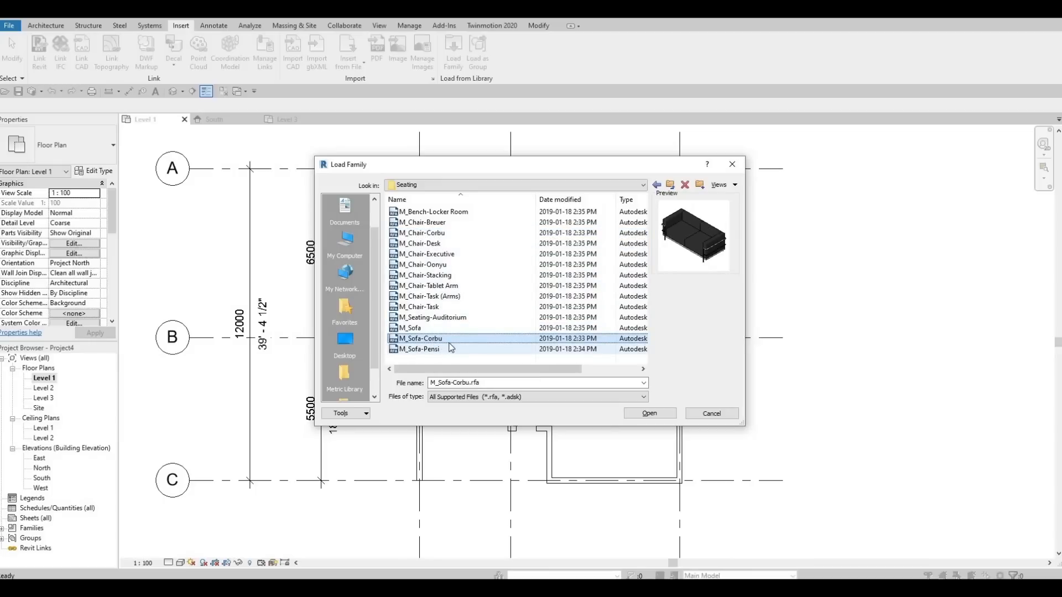
ctrl+click(431, 233)
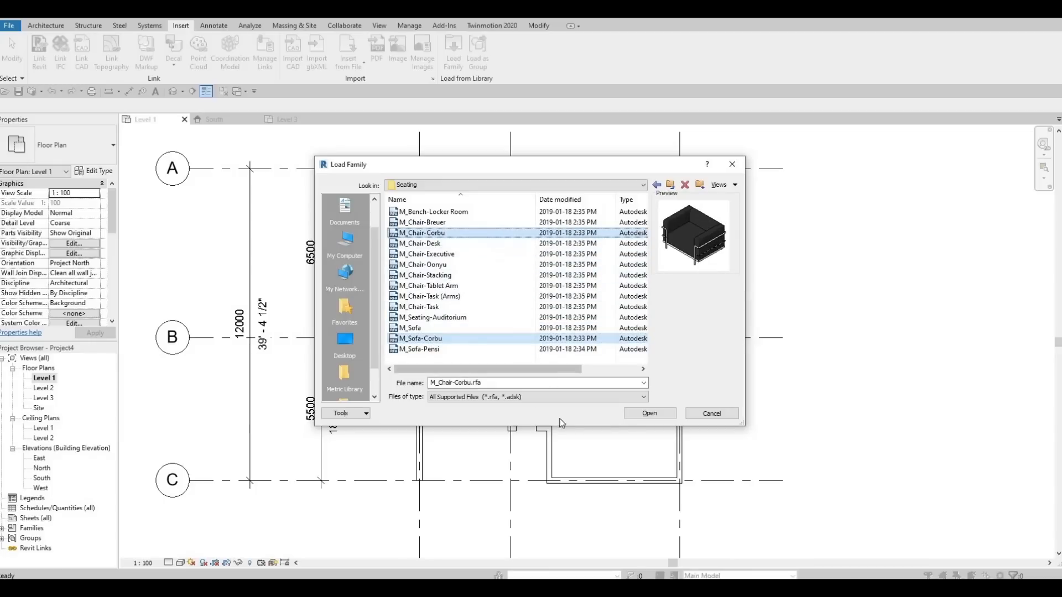
click(652, 415)
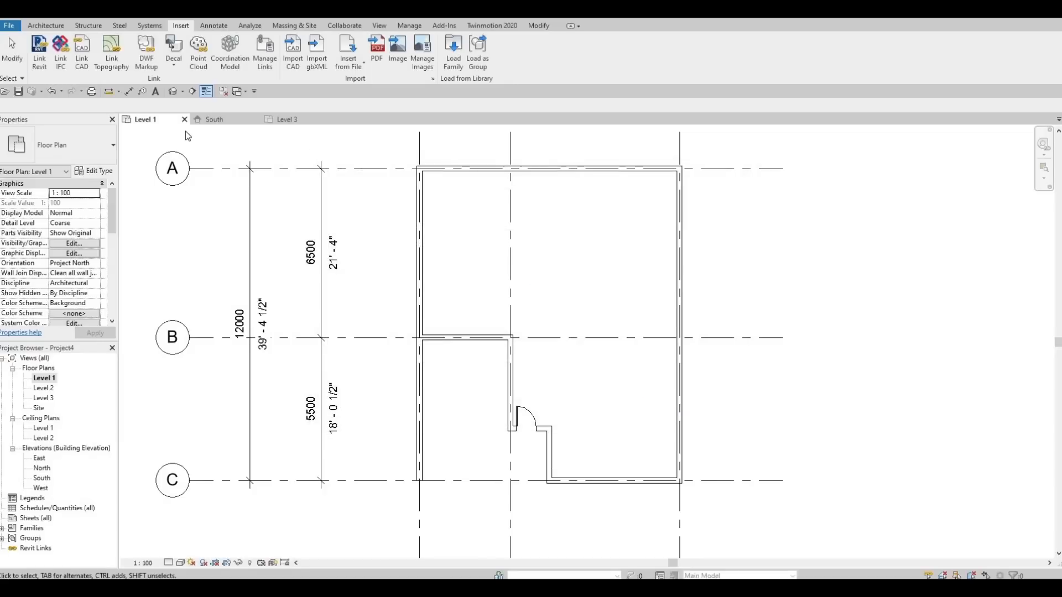
- Place an M_Sofa-Corbu with its back to the grid C wall, about 500 mm from grid C and 2300 mm from the stepped wall
click(51, 26)
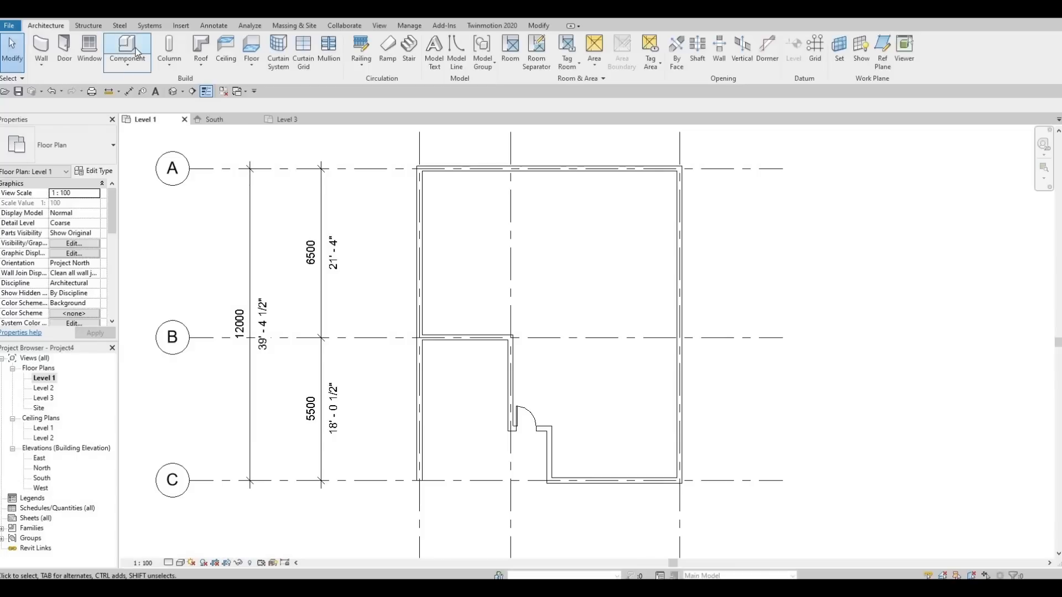
click(127, 50)
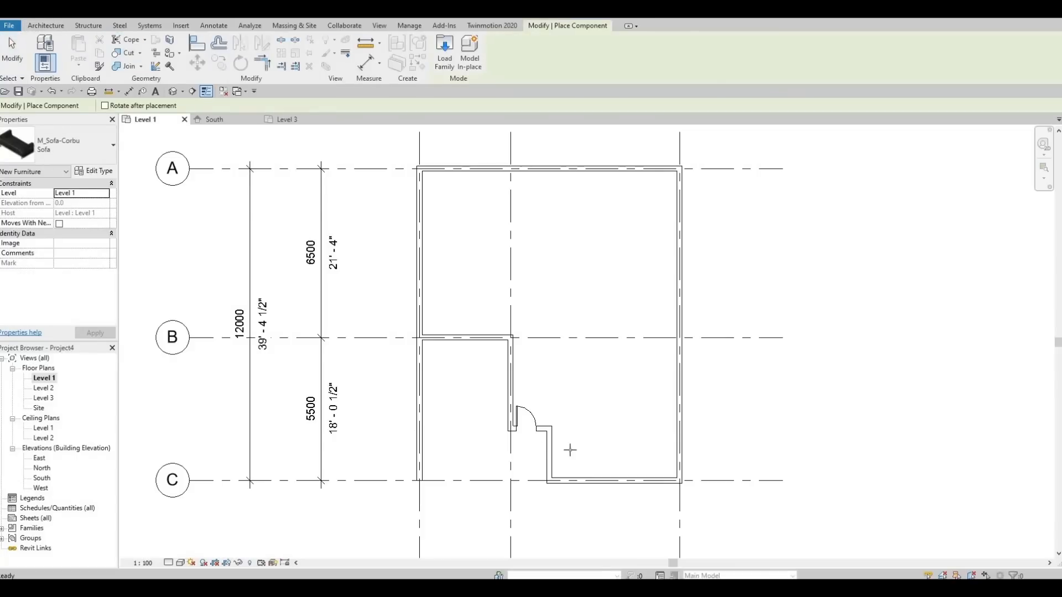
key(space)
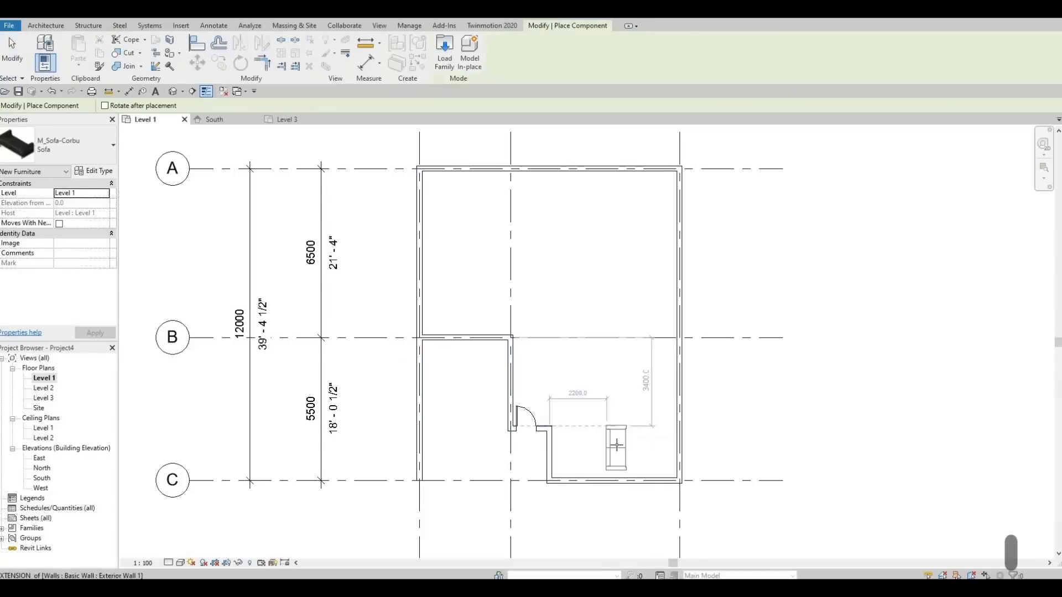
key(space)
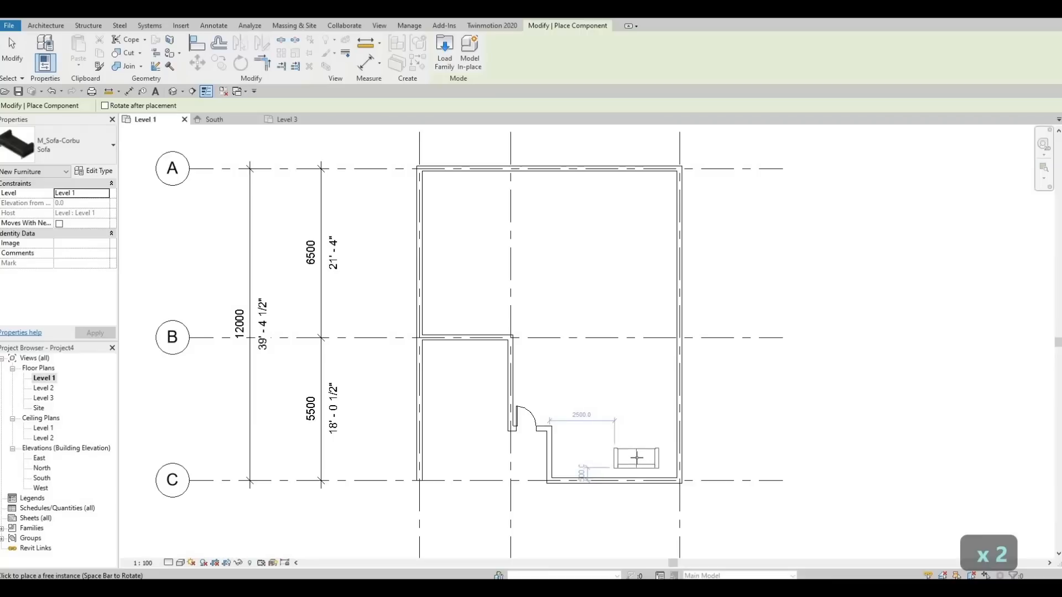
click(569, 425)
- Place two more M_Sofa-Corbu sofas: one upright about 300 mm inside grid 2, one about 400 mm below grid A and 1200 mm from grid 2
scroll(474, 259, up, 2)
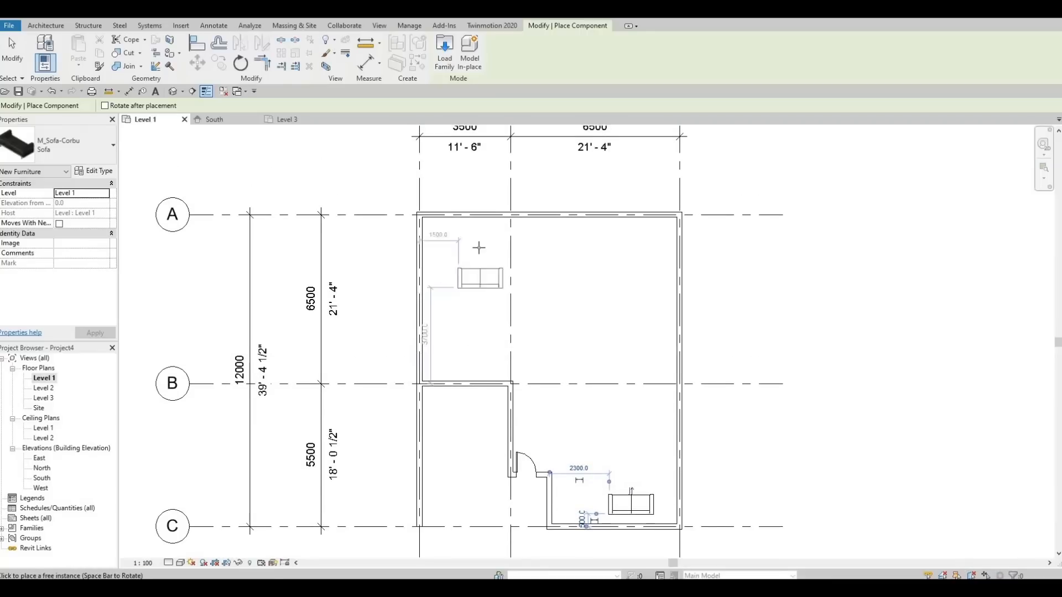
key(space)
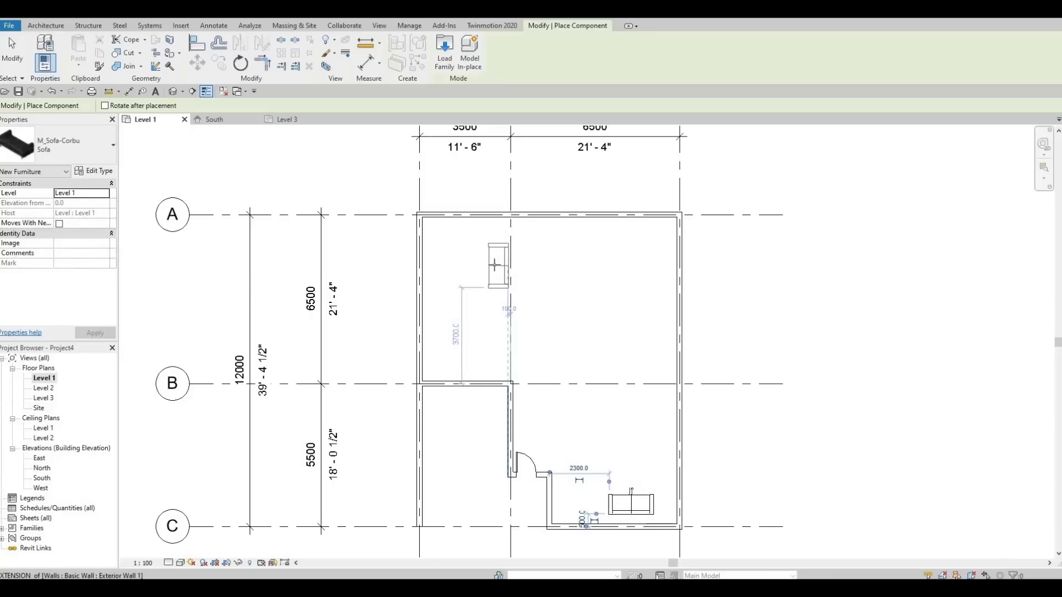
click(494, 265)
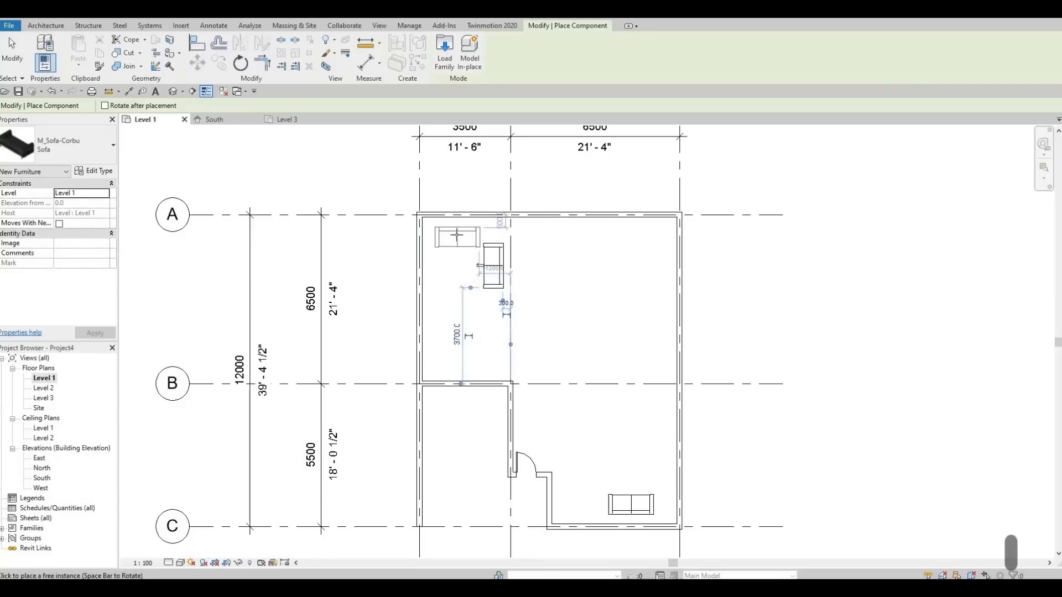
click(457, 234)
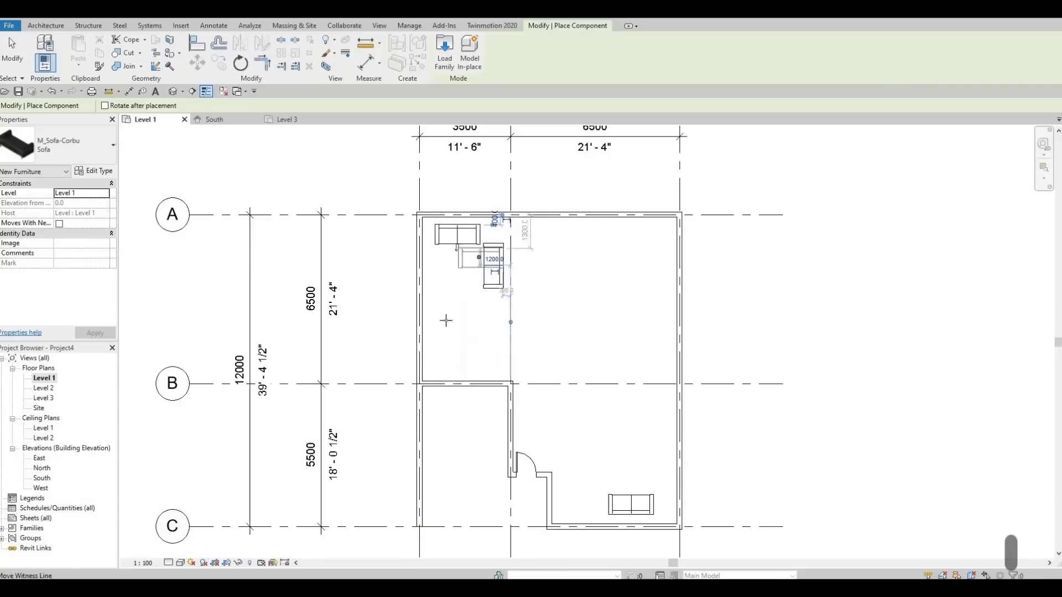
middle_drag(512, 333, 483, 330)
scroll(441, 311, up, 2)
scroll(509, 289, down, 3)
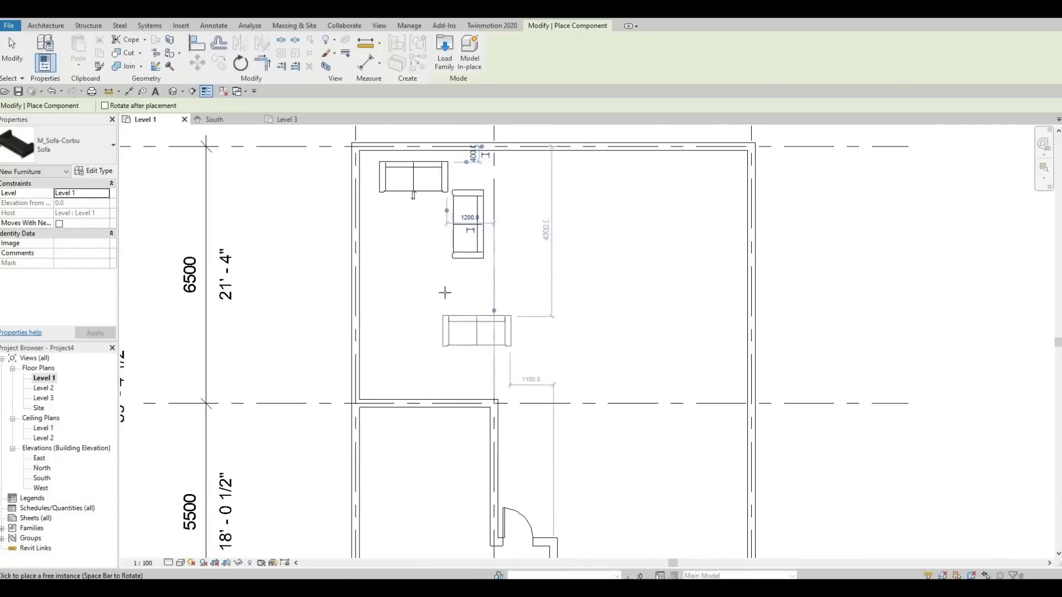
- Place two M_Chair-Corbu chairs side by side facing grid A, about 2500 mm above grid B and 600 mm and 1800 mm from grid 1
click(86, 139)
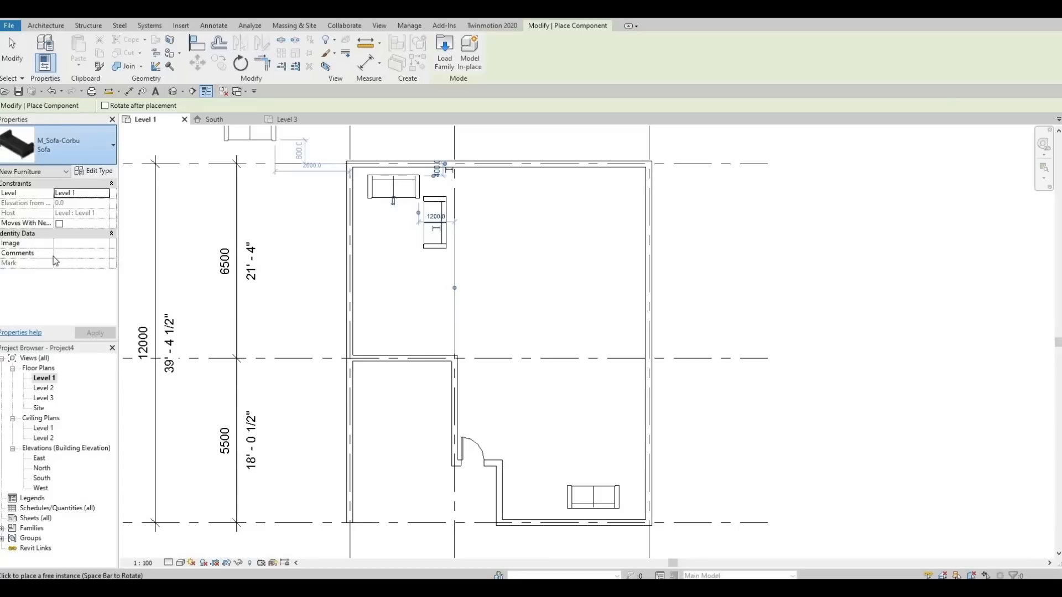
scroll(55, 271, up, 3)
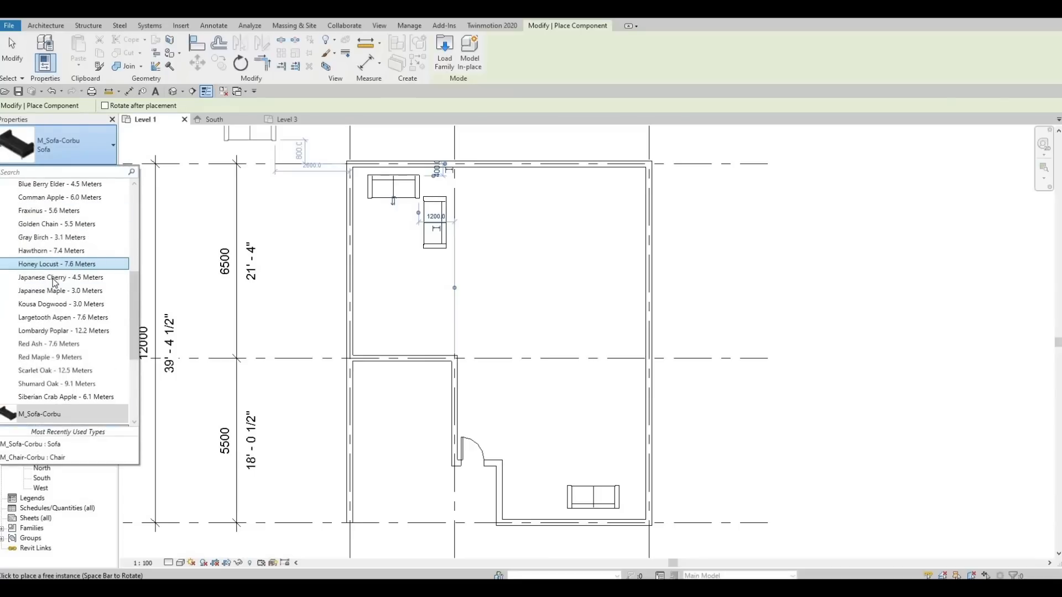
scroll(57, 310, down, 6)
scroll(59, 334, up, 3)
scroll(60, 339, up, 5)
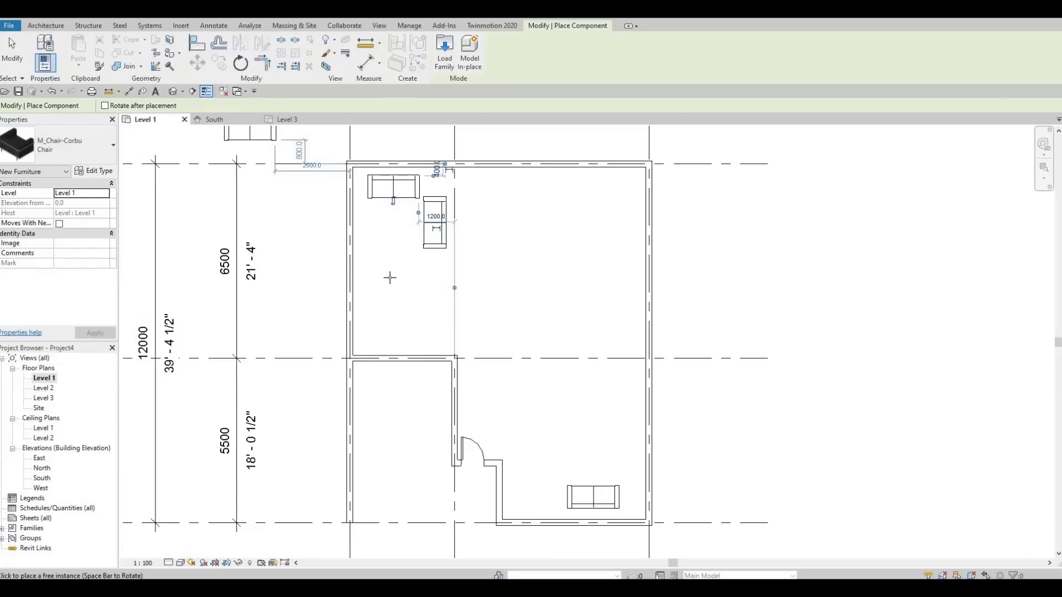
key(space)
key(space)
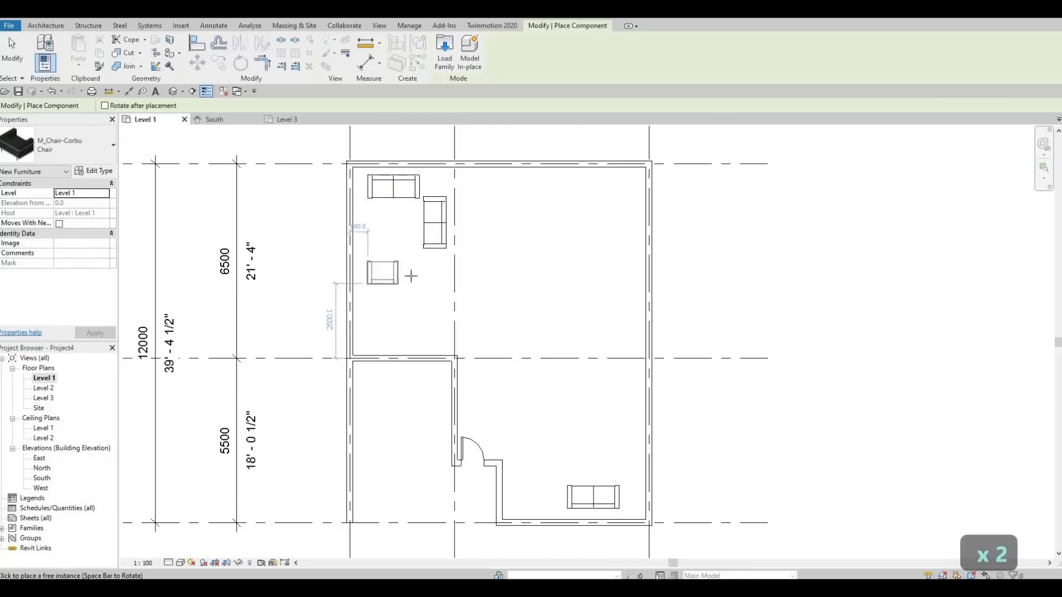
click(411, 275)
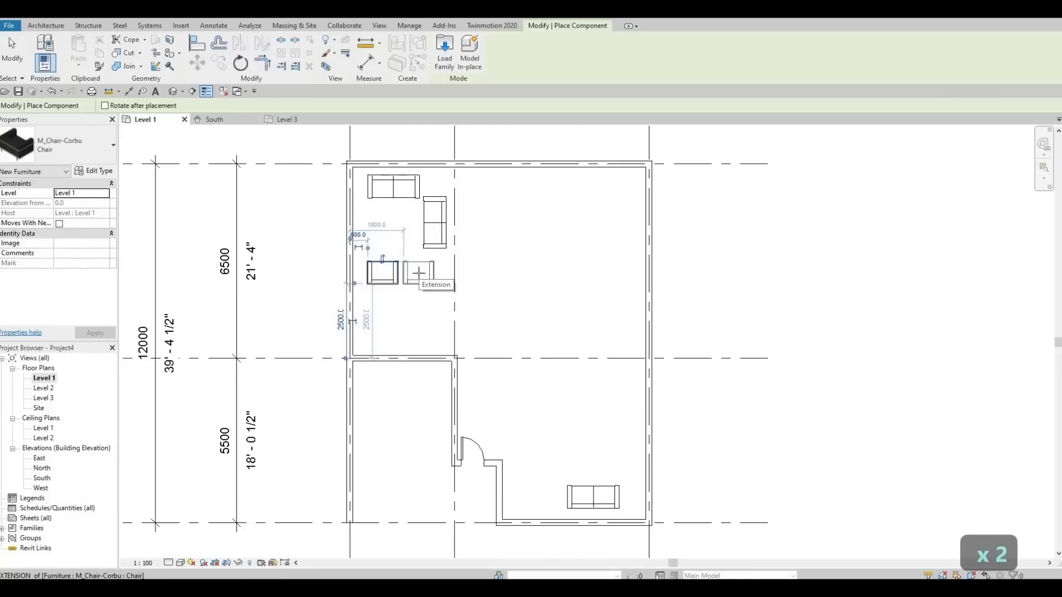
click(419, 272)
key(Escape)
key(Escape)
key(Escape)
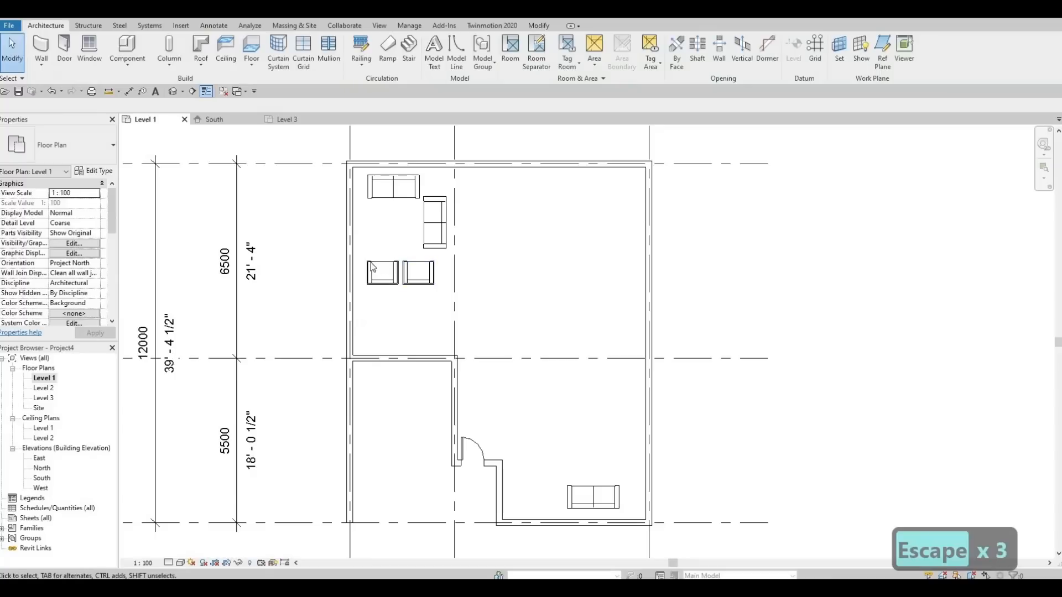
- Nudge the two side-by-side chairs four increments towards the wall on grid 1
drag(438, 297, 370, 262)
key(Left)
key(Left)
key(Left)
key(Left)
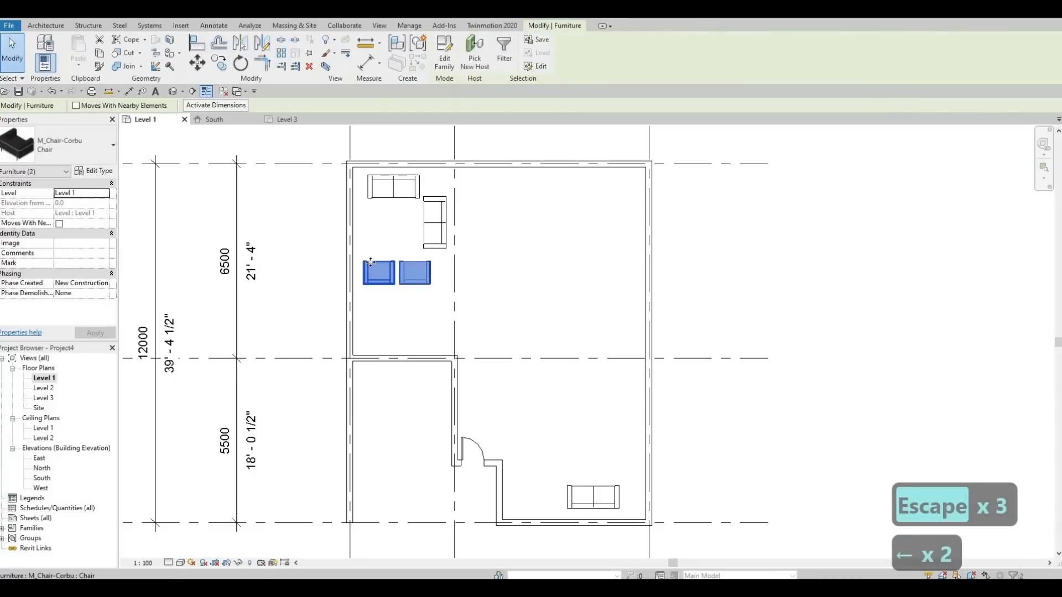
key(Escape)
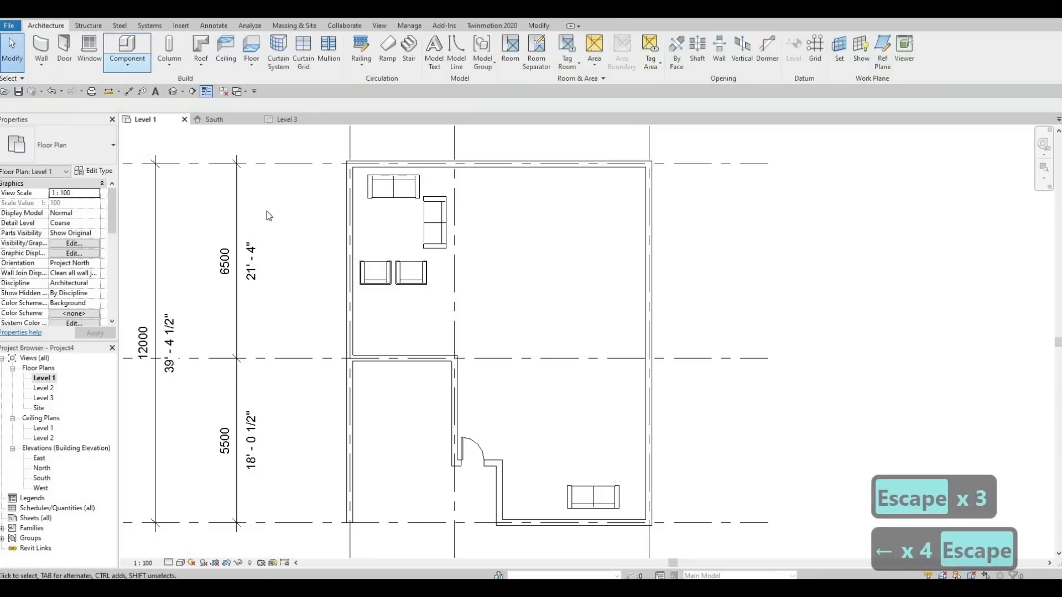
- Place another M_Chair-Corbu near corner C-3 facing into the room, about 300 mm from grid 3 and 1400 mm above grid C
click(126, 48)
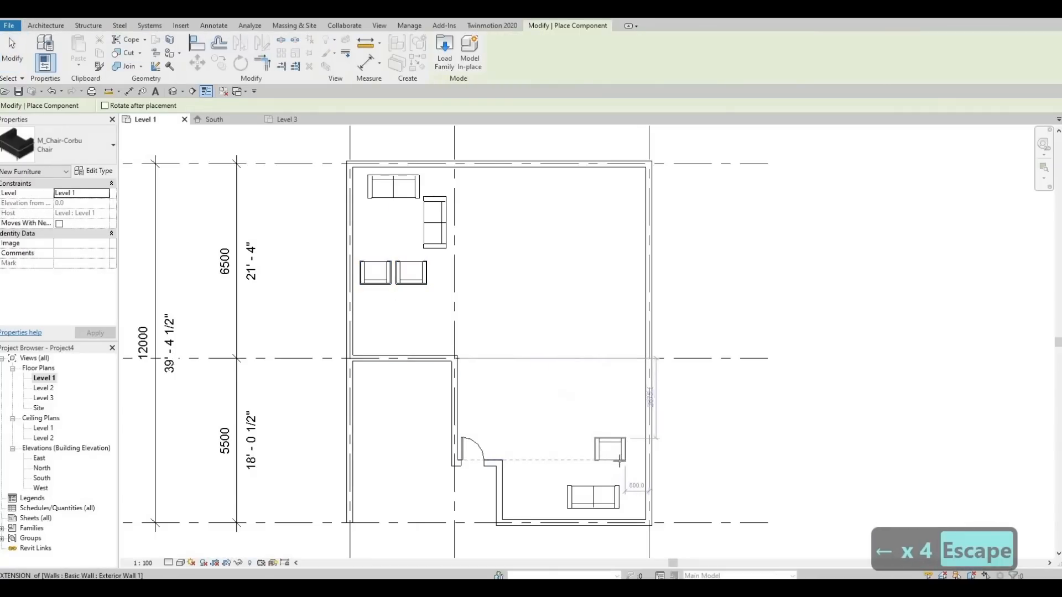
key(space)
key(space)
key(space)
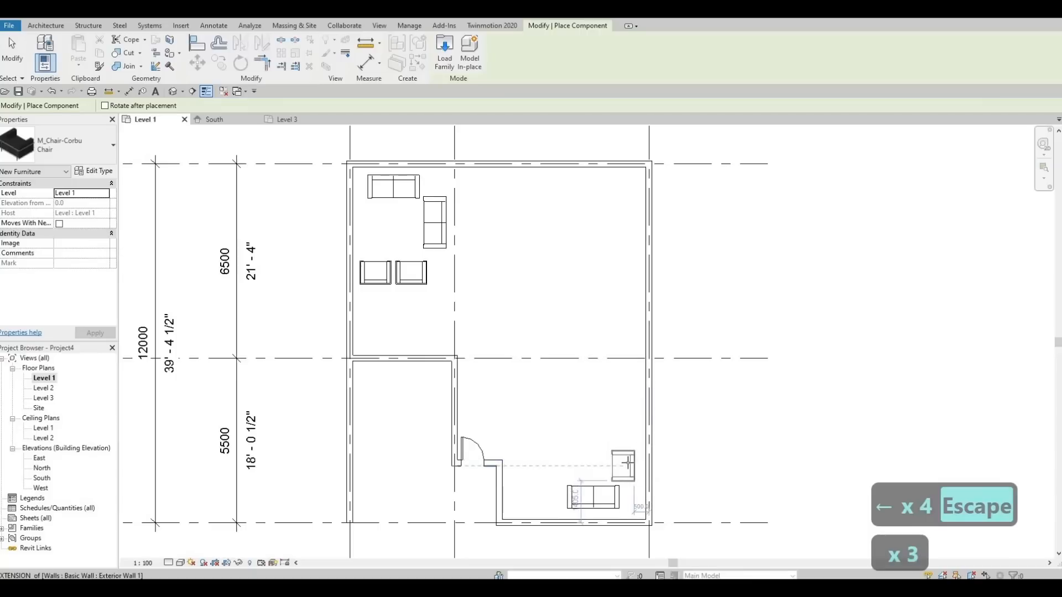
click(629, 463)
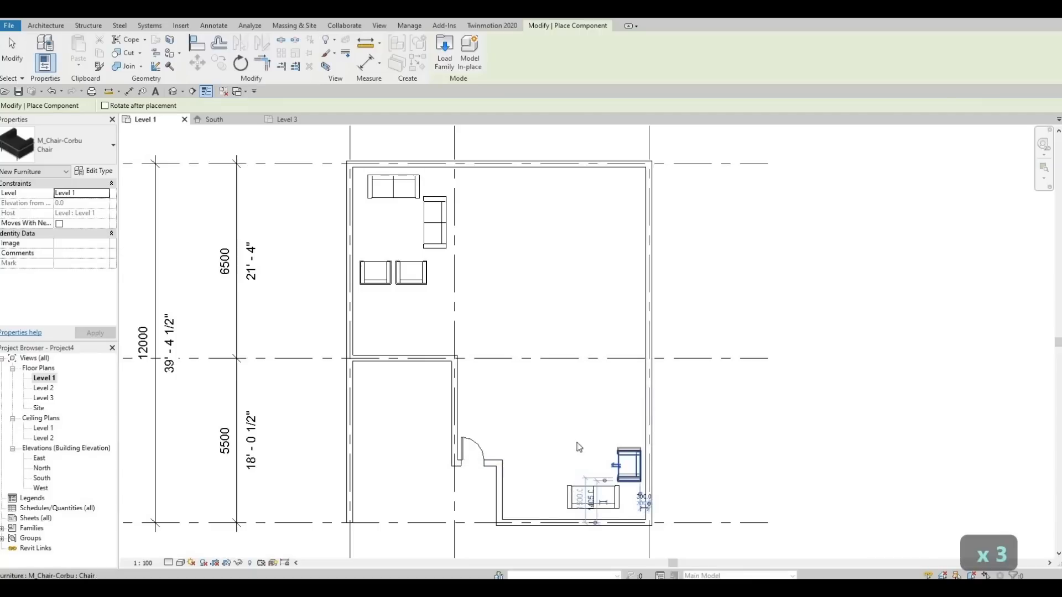
key(Escape)
key(Escape)
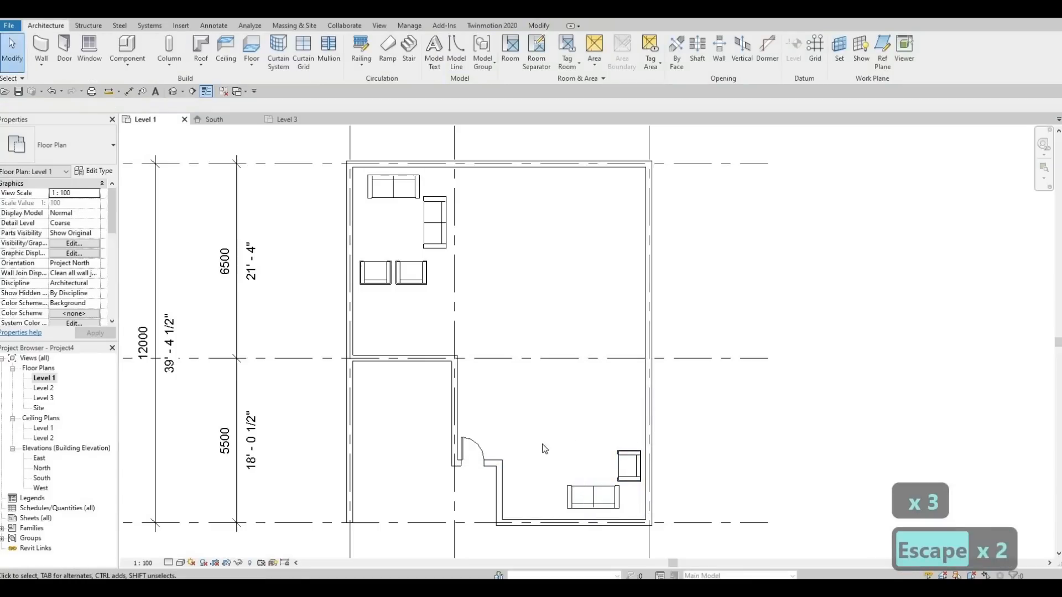
- Draw an Exterior Wall 1 partition up to Level 2 from the wall on grid 1 to grid 2, about 1500 mm above grid B
middle_drag(541, 460, 544, 443)
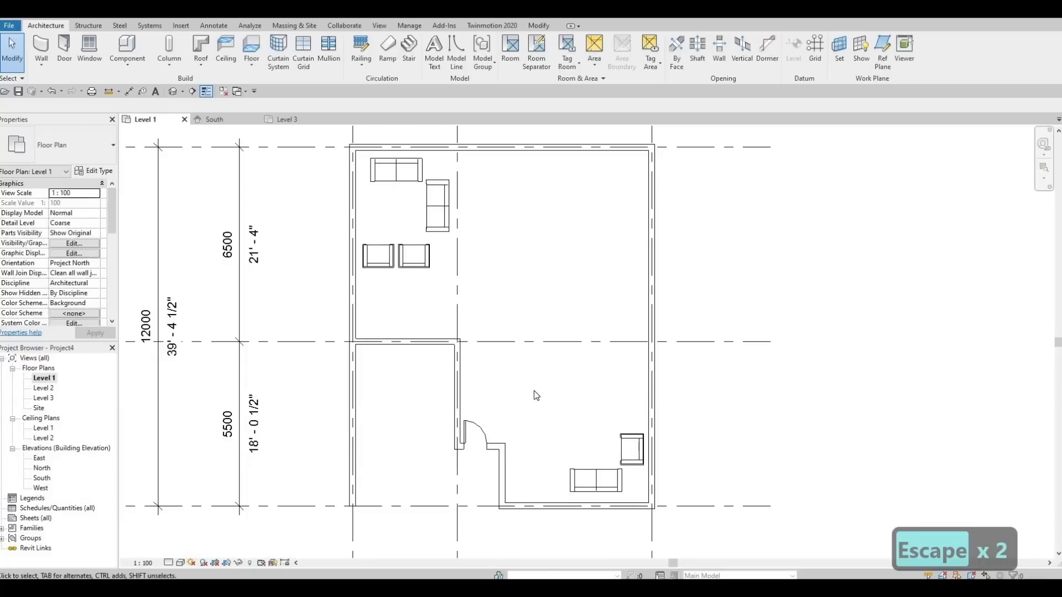
middle_drag(460, 377, 471, 384)
middle_drag(432, 332, 439, 360)
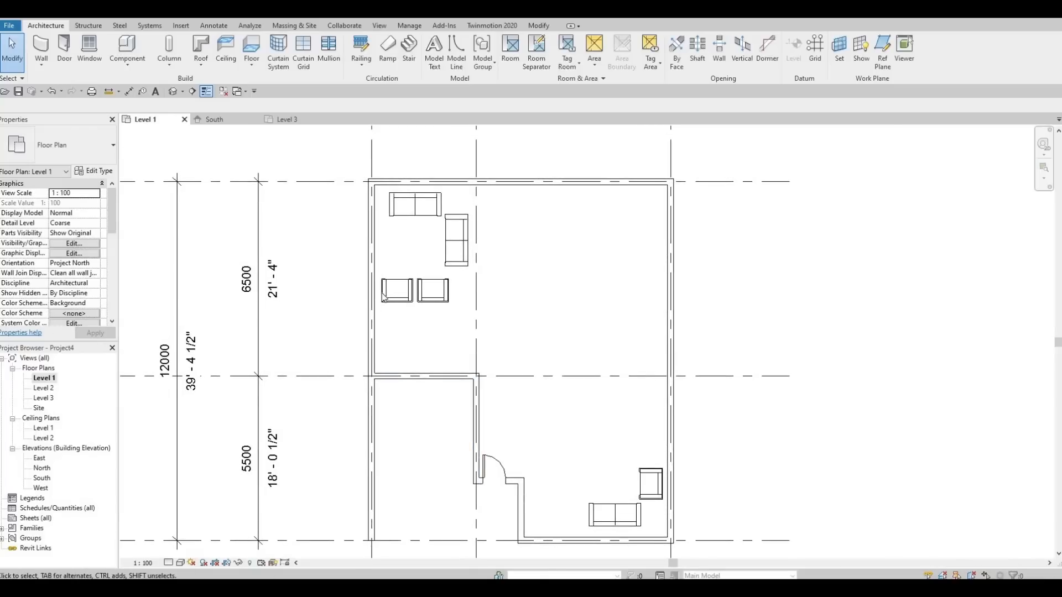
click(42, 44)
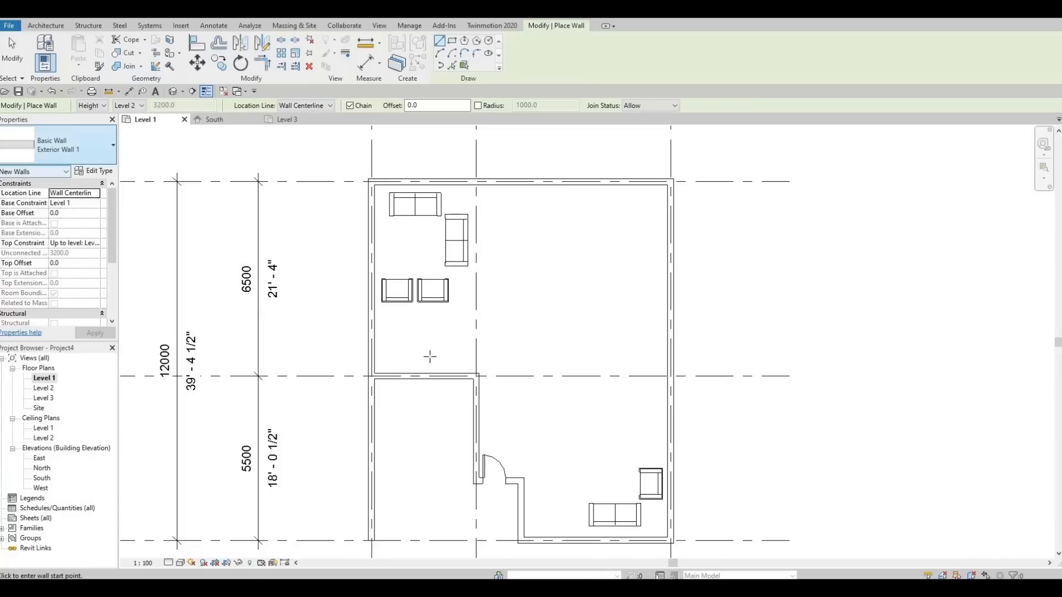
click(375, 332)
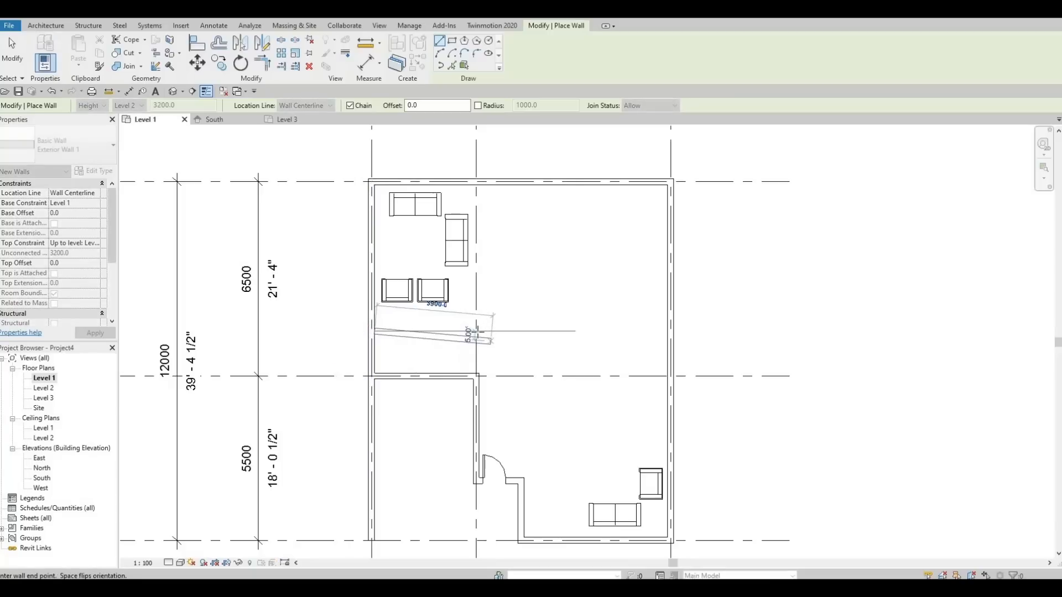
click(477, 332)
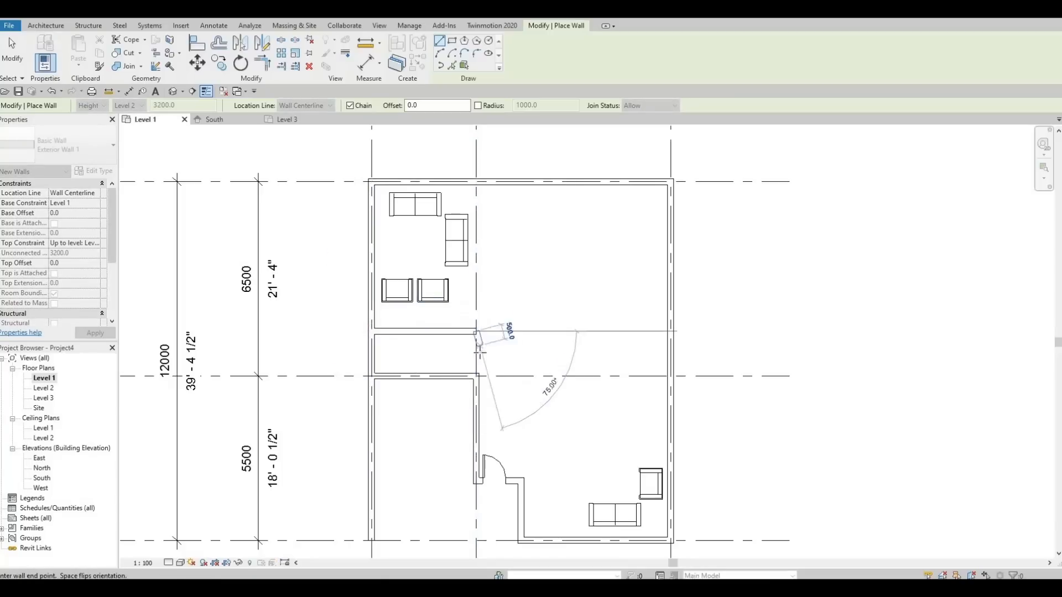
key(Escape)
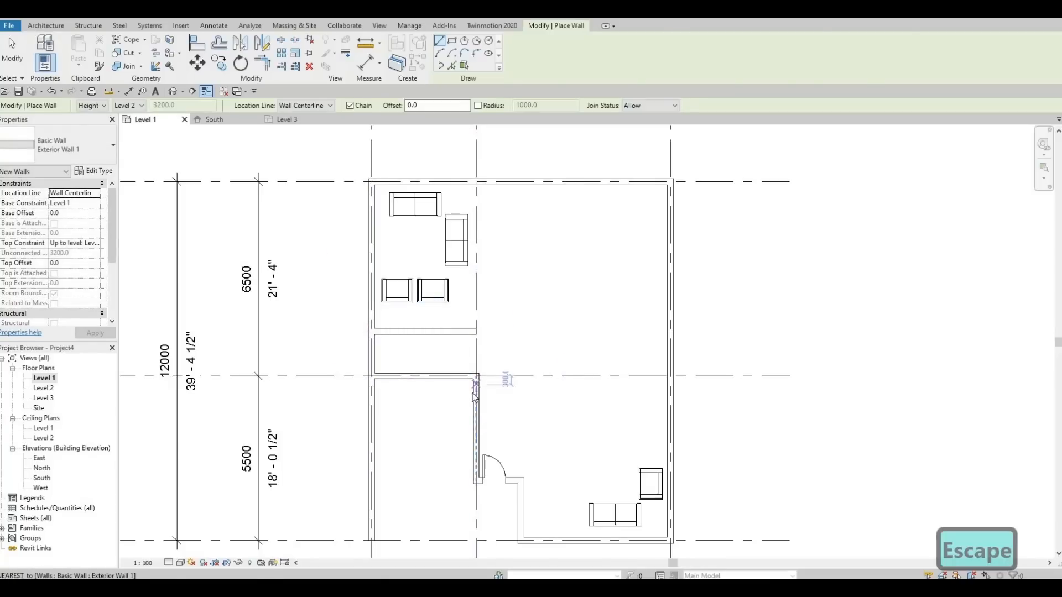
key(Escape)
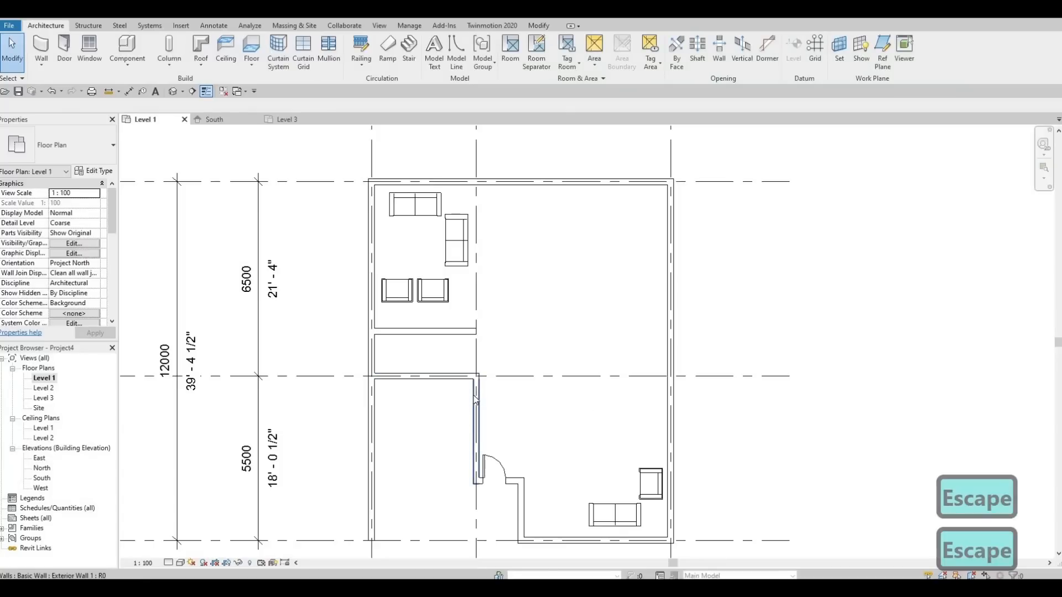
- Trim/extend the new partition and the wall on grid 2 to meet in a corner
key(t)
key(r)
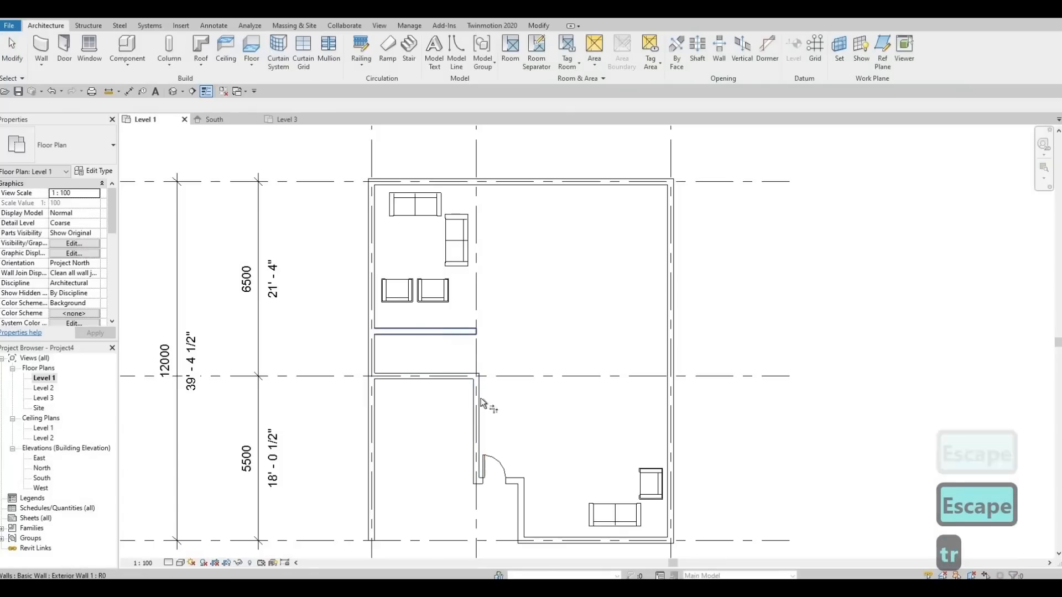
click(446, 332)
click(479, 410)
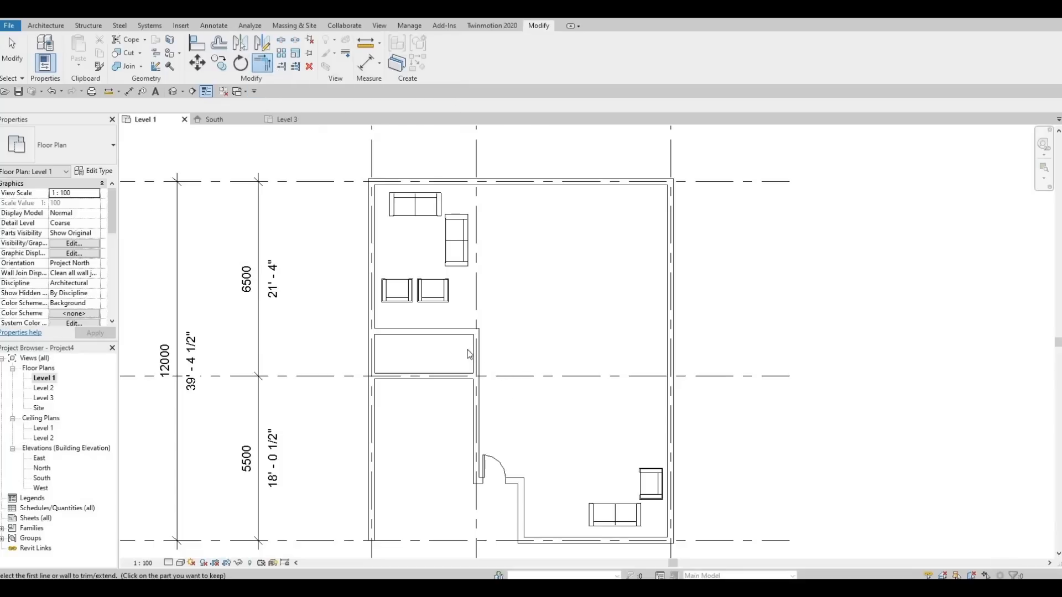
key(Escape)
- Set the new partition's distance from grid B to 1700 mm
click(448, 332)
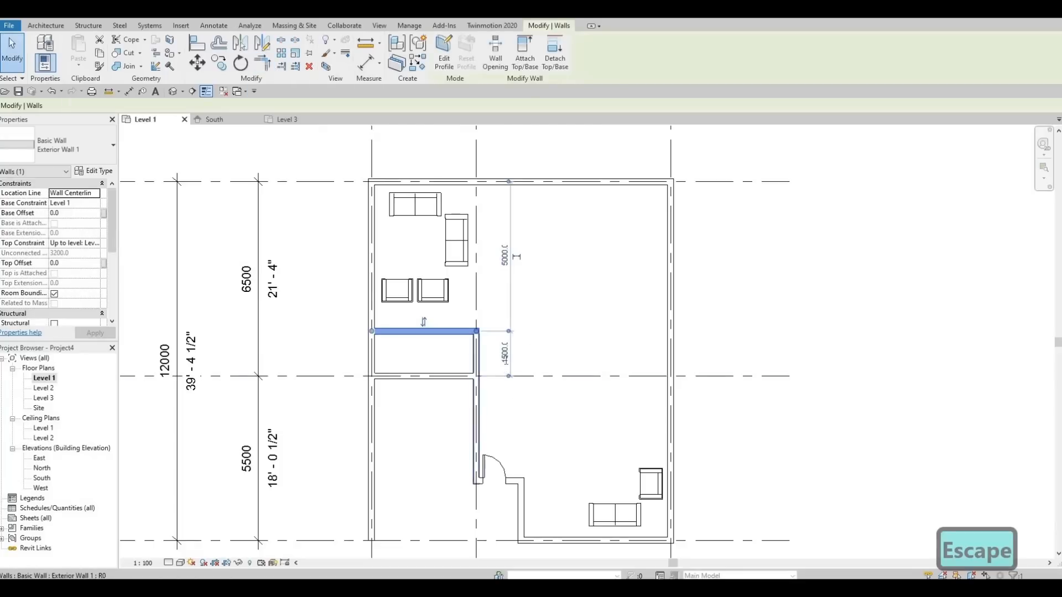
click(505, 354)
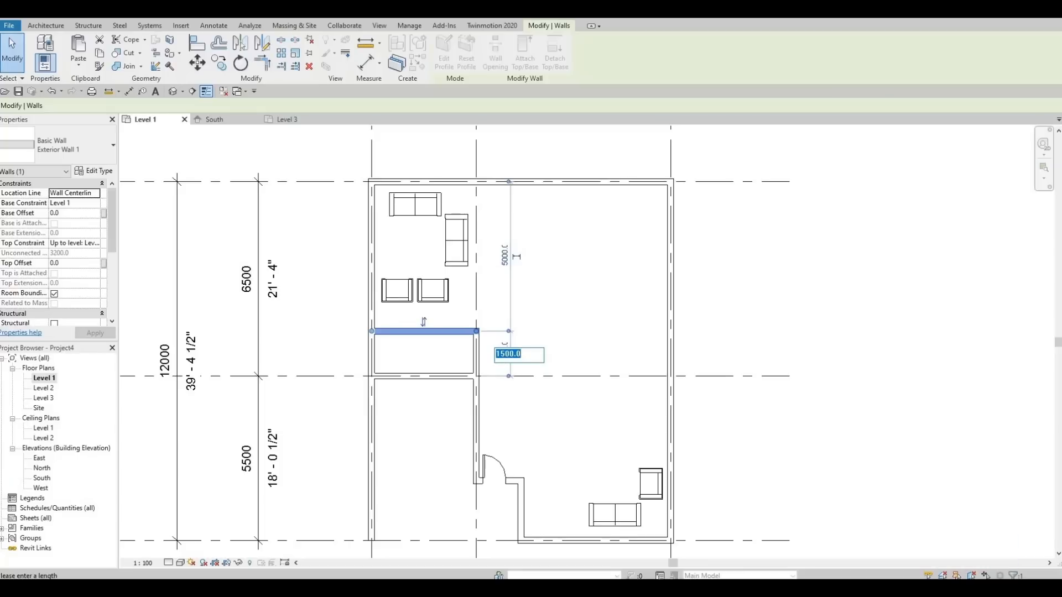
text(1700)
key(Return)
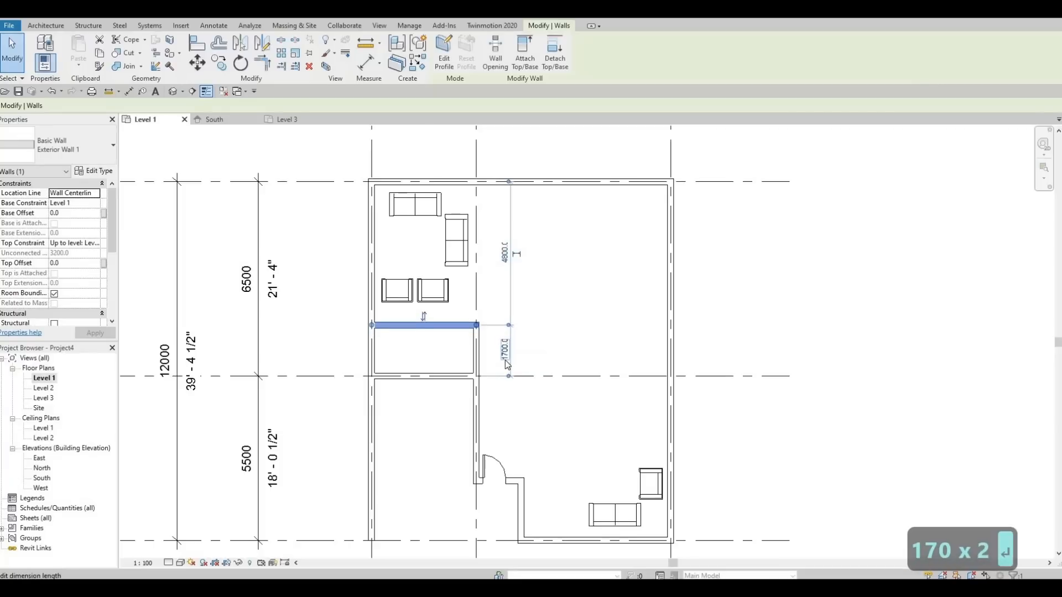
key(Escape)
key(Escape)
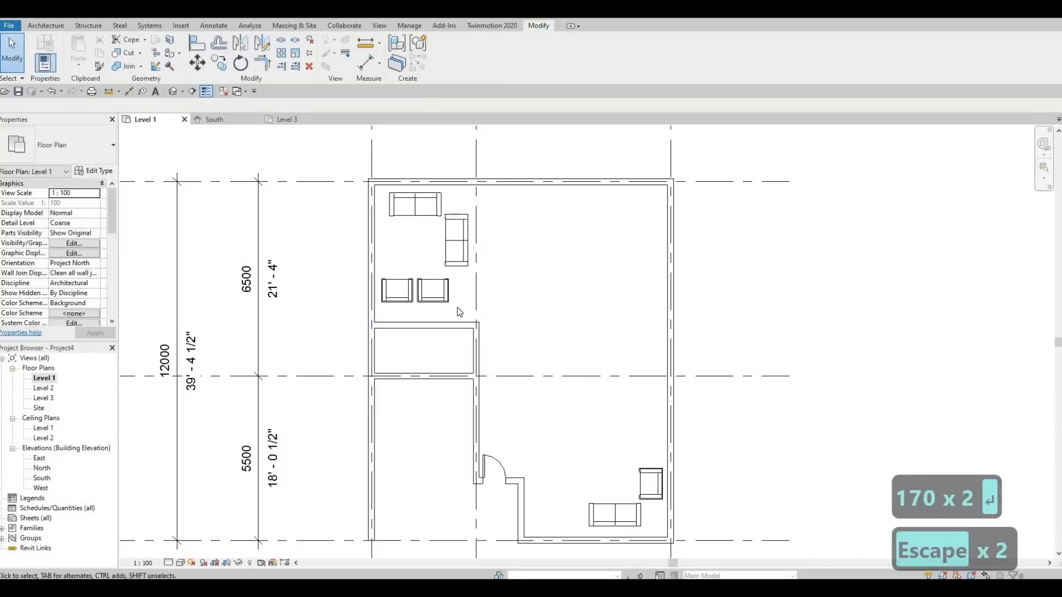
- Nudge the two side-by-side chairs slightly down towards the new partition and closer to the wall on grid 1
drag(458, 305, 394, 284)
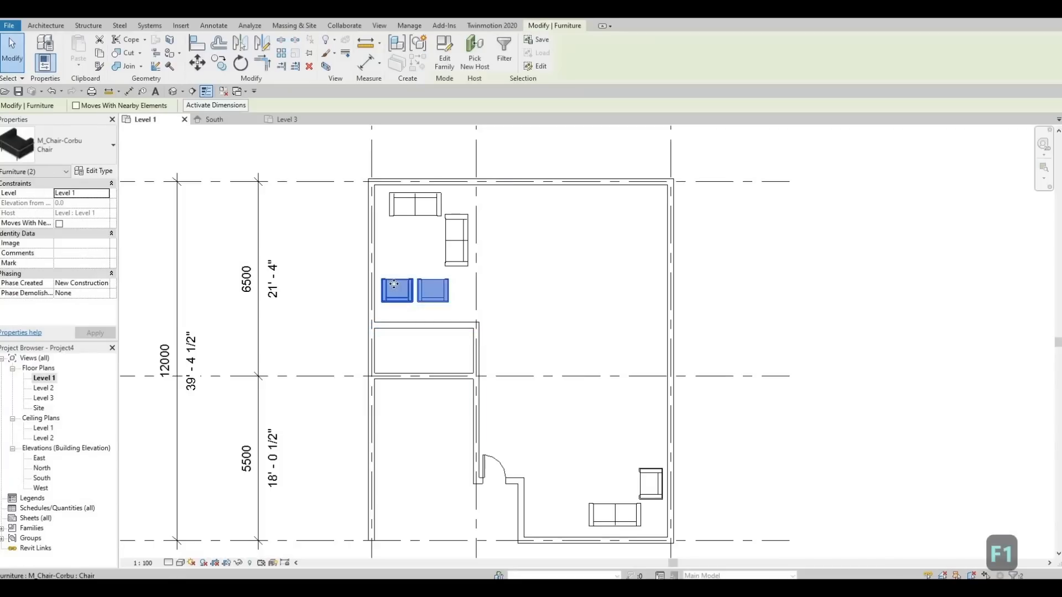
key(Down)
key(Down)
key(Down)
key(Down)
key(Down)
key(Down)
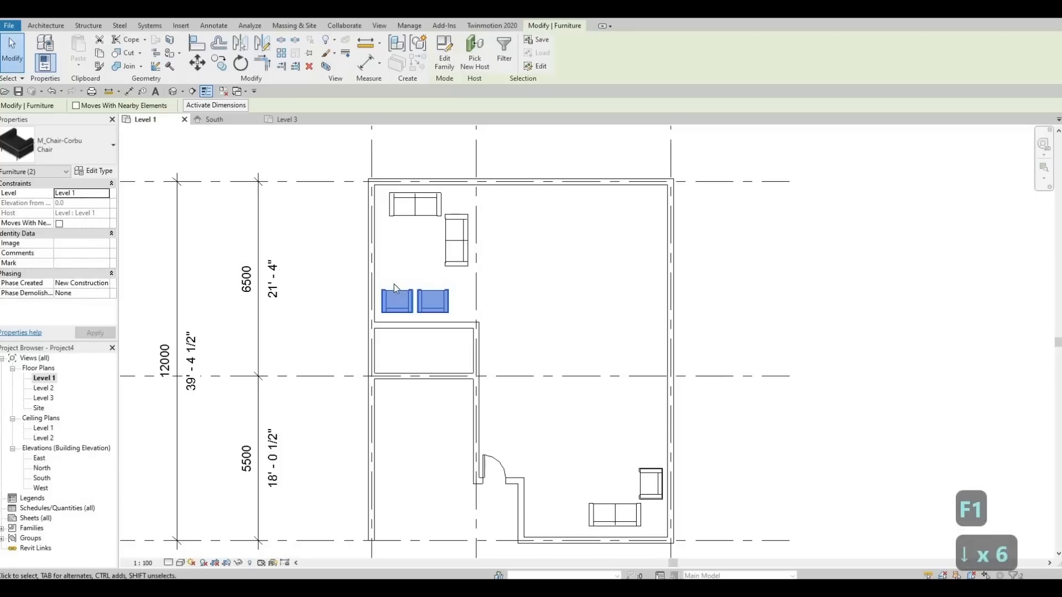
key(Up)
key(Up)
key(Up)
key(Up)
key(Left)
key(Left)
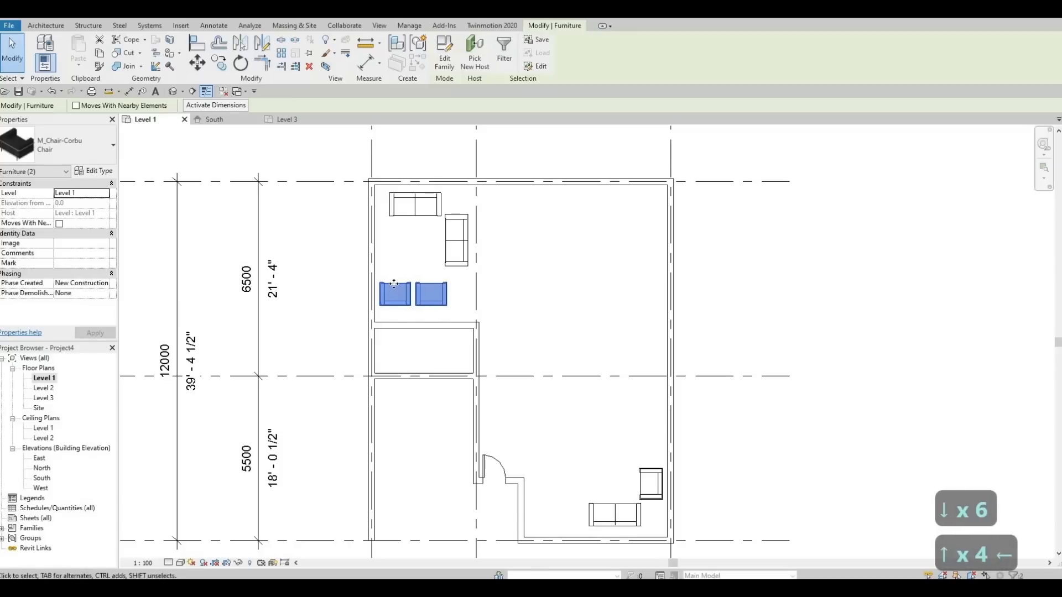
key(Down)
key(Up)
key(Up)
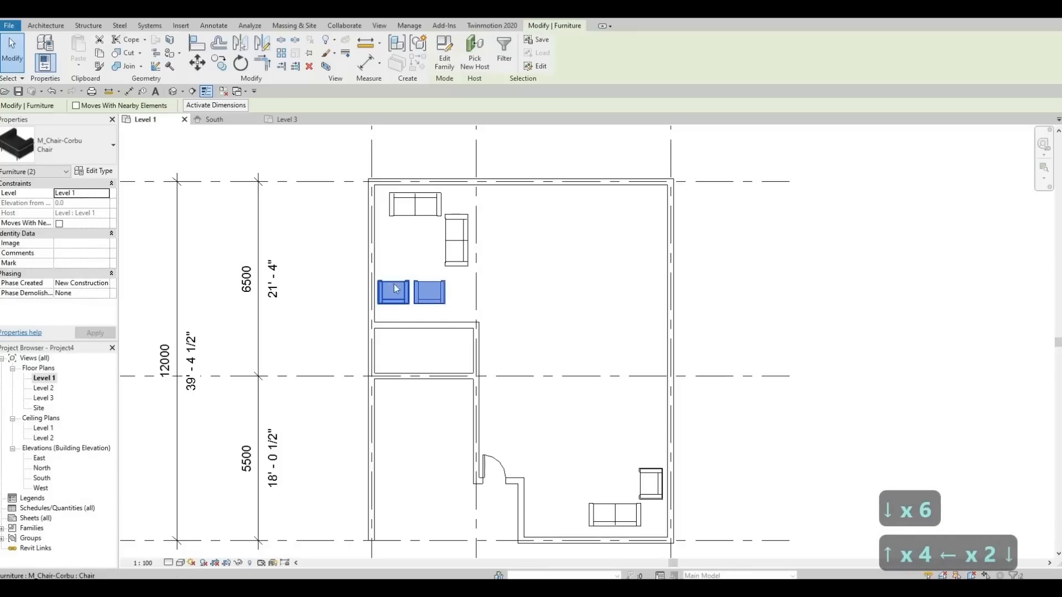
key(Escape)
key(Escape)
- Start loading a family and browse from the Seating folder to Furniture > Tables
middle_drag(514, 356, 422, 332)
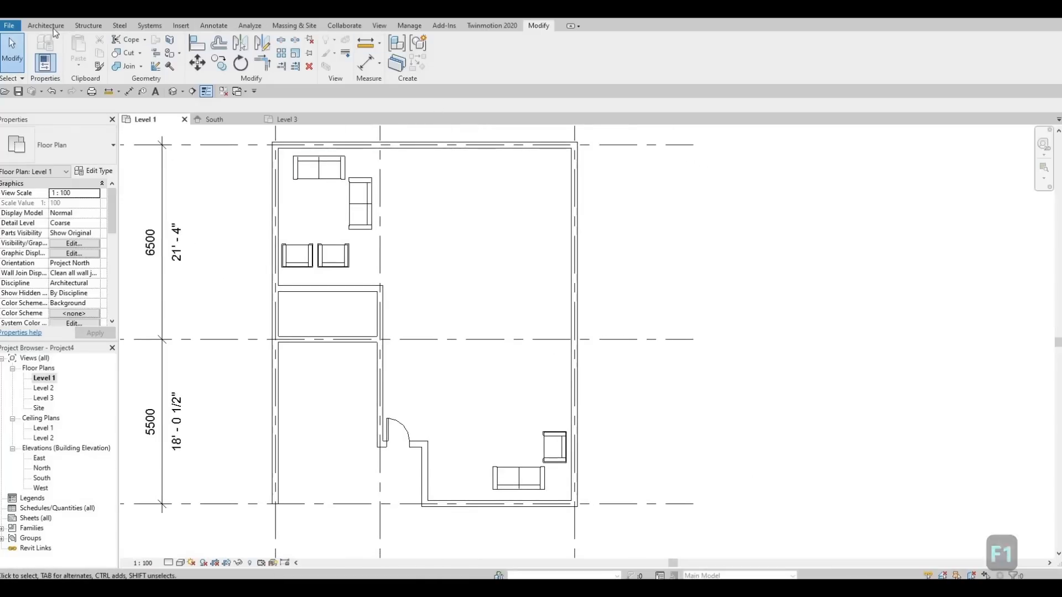
click(182, 25)
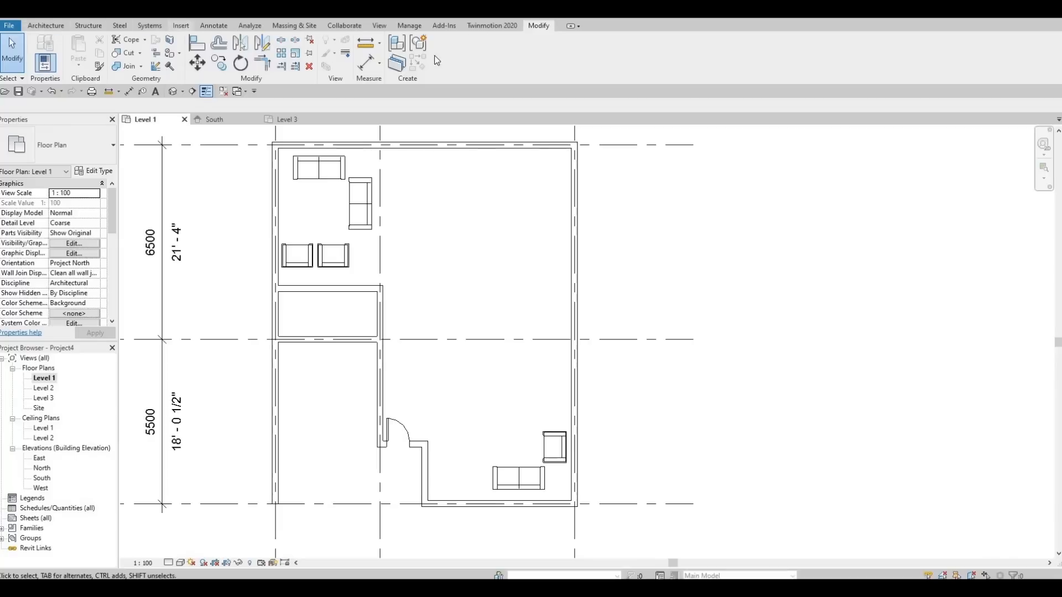
click(453, 51)
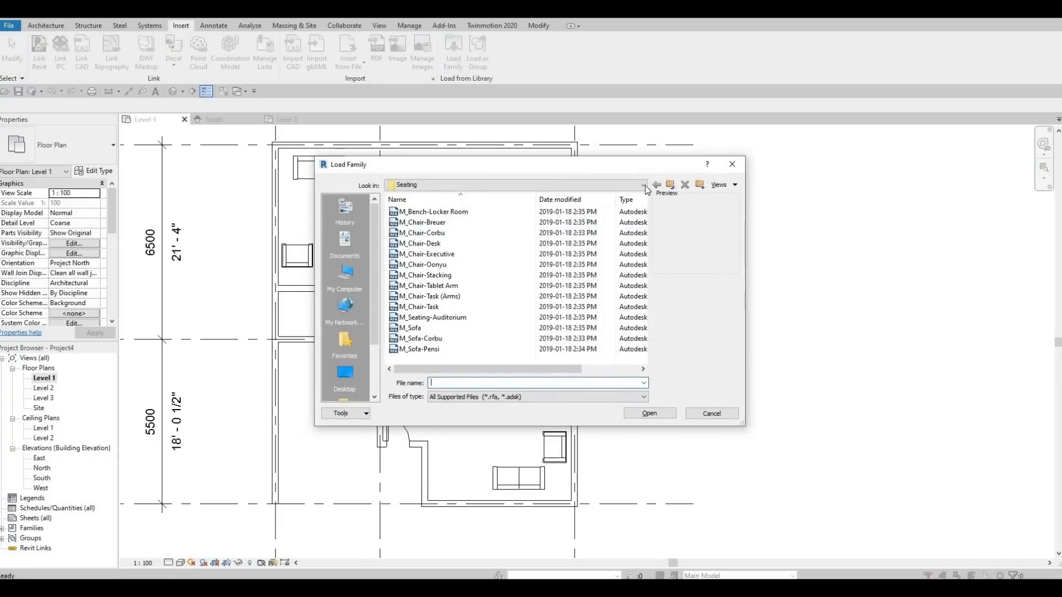
click(644, 185)
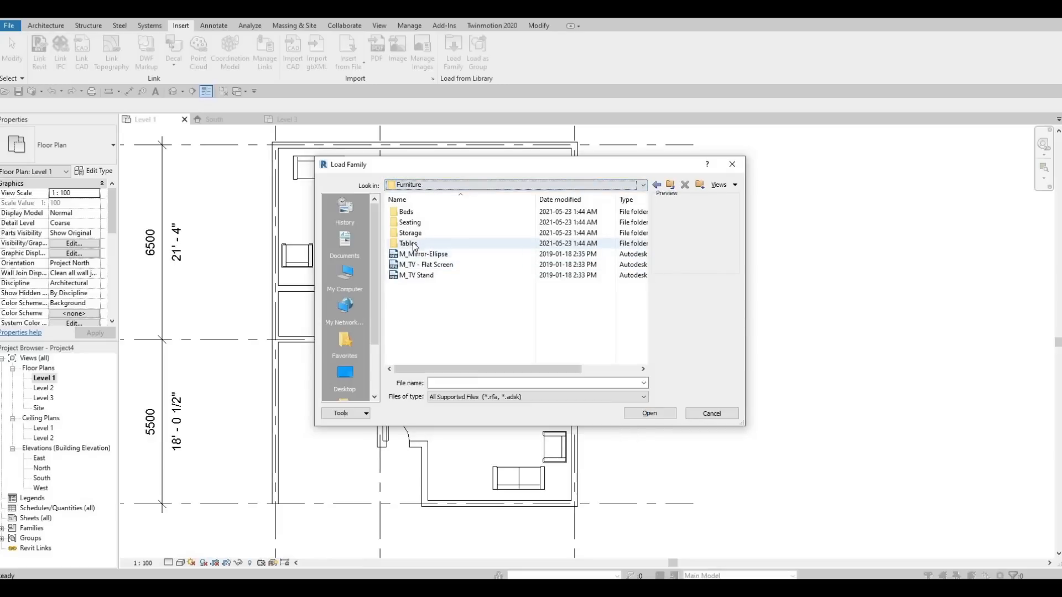
click(418, 243)
double_click(420, 243)
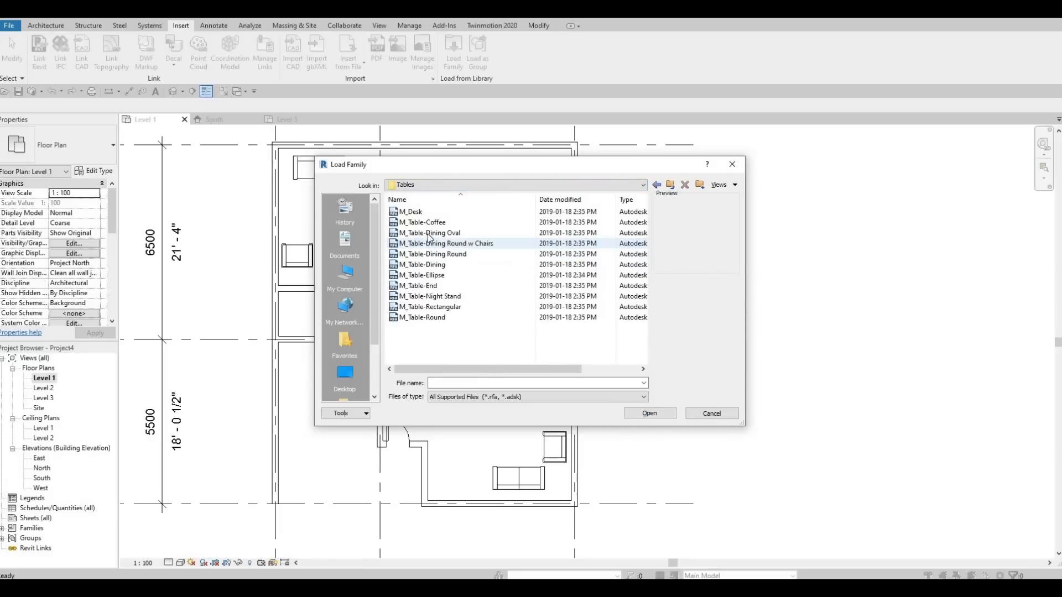
- Preview the coffee, dining, ellipse and end table families to compare their shapes
click(426, 222)
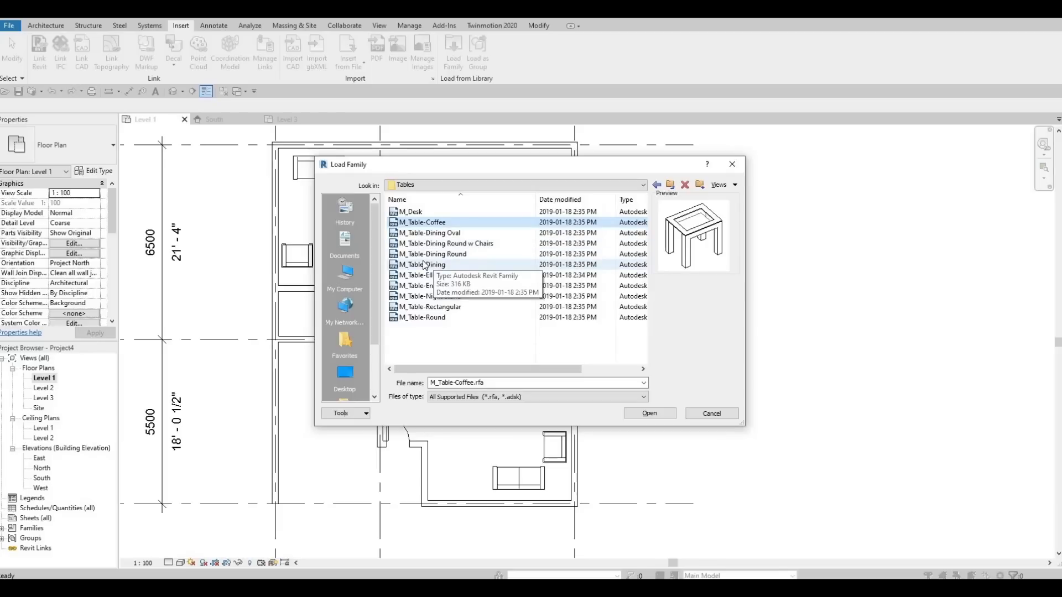
click(428, 265)
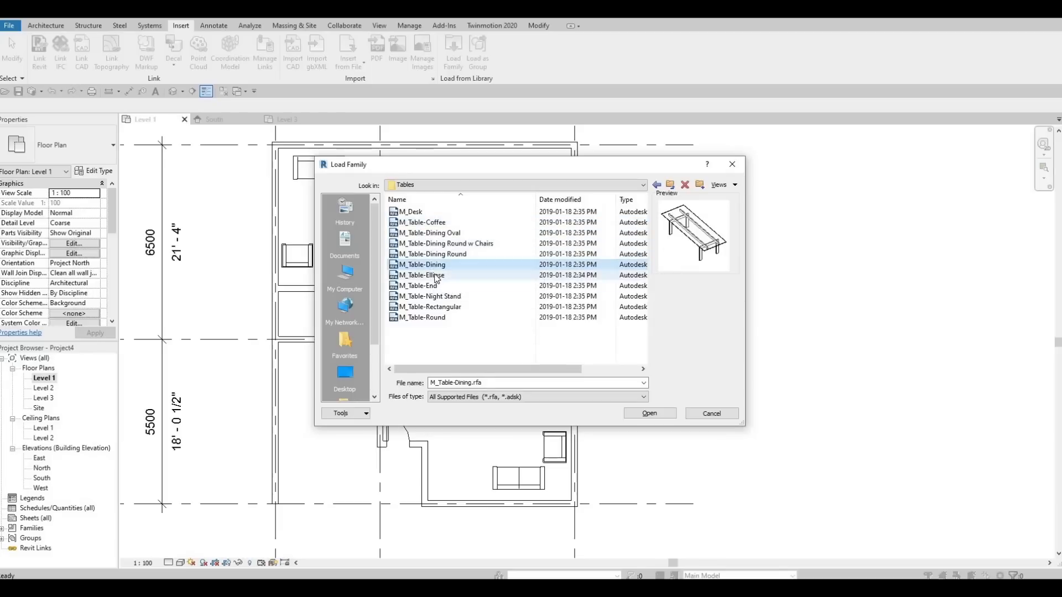
click(432, 275)
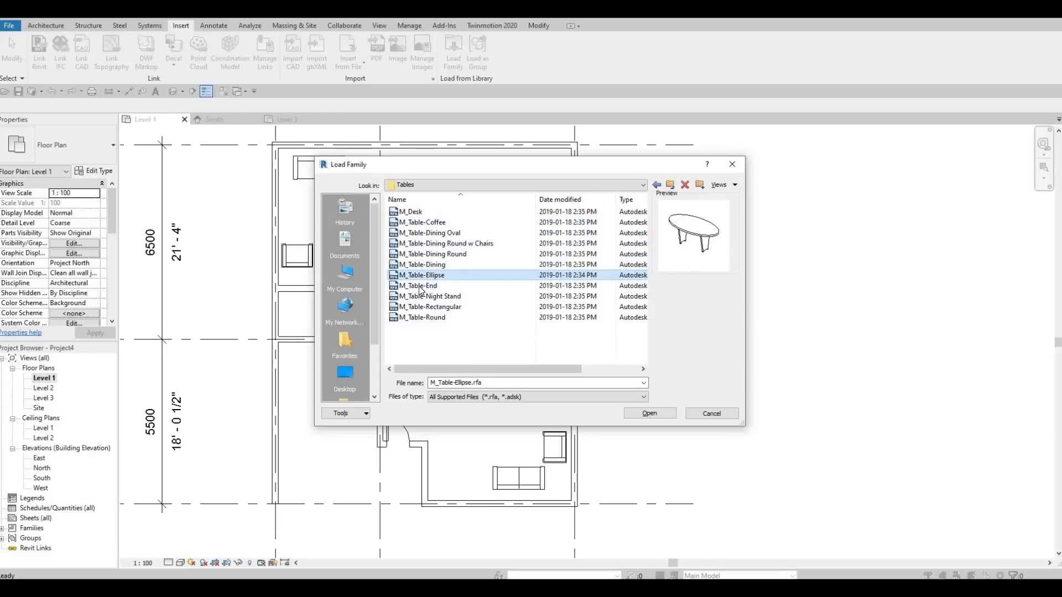
click(427, 285)
click(446, 278)
click(405, 265)
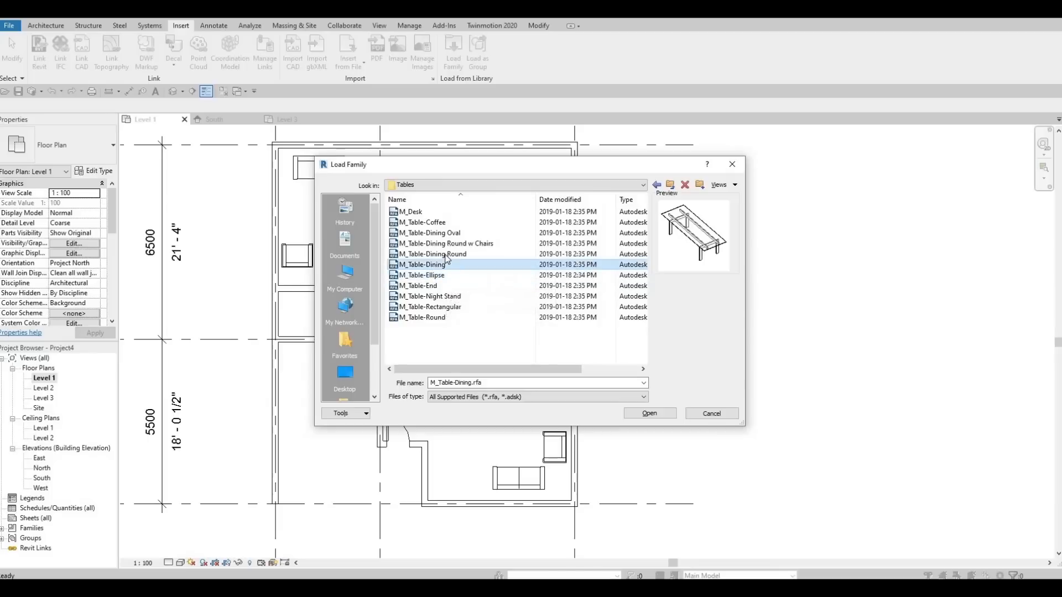
click(447, 256)
click(427, 267)
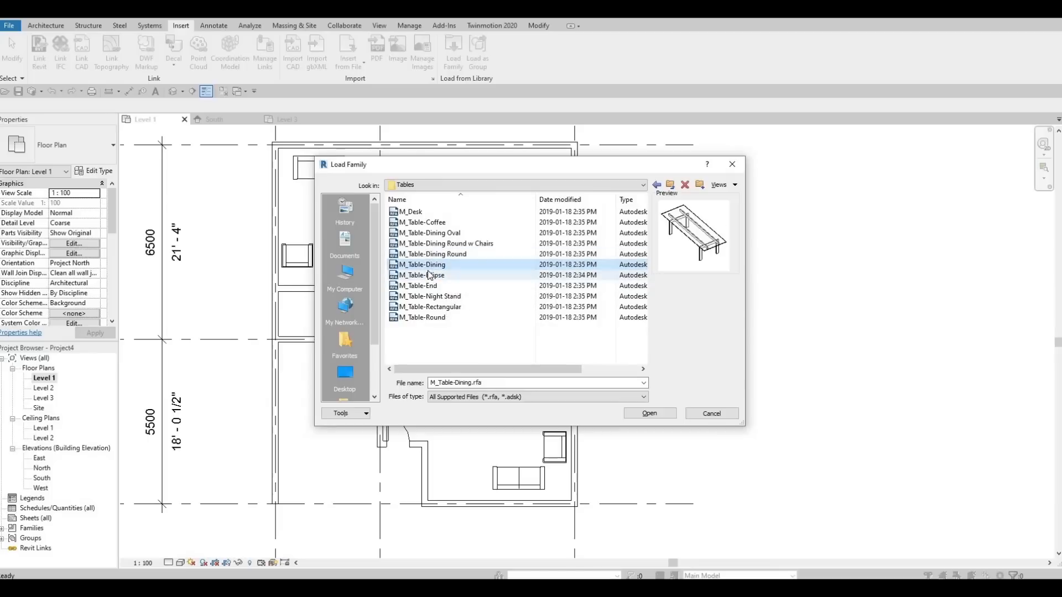
- Load the M_Table-Dining and M_Table-Coffee families into the project
key(shift+Up)
key(shift+Up)
key(shift+Up)
key(shift+Up)
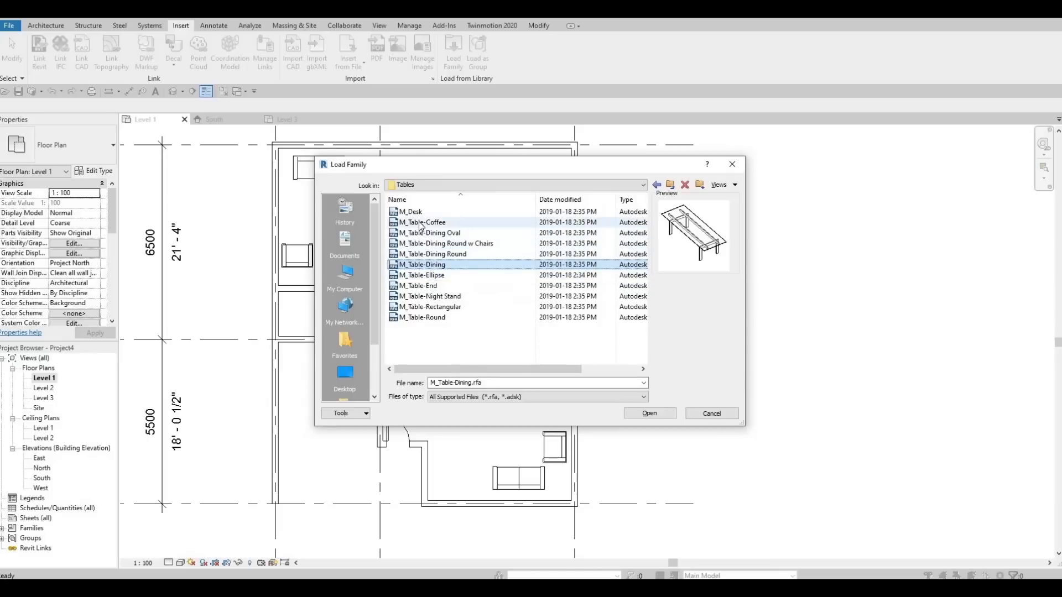
click(434, 264)
ctrl+click(427, 223)
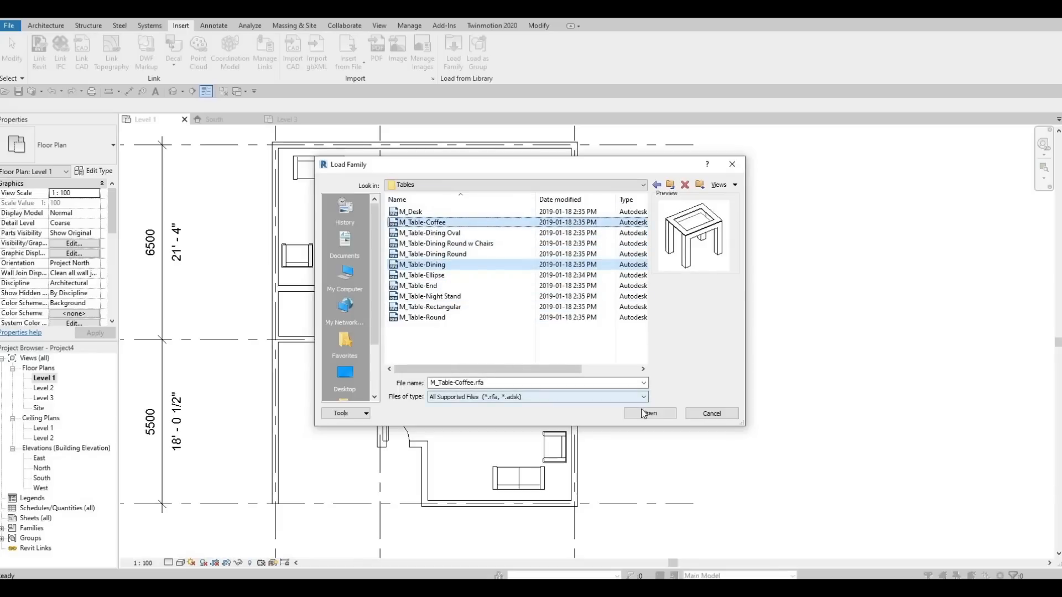
double_click(455, 265)
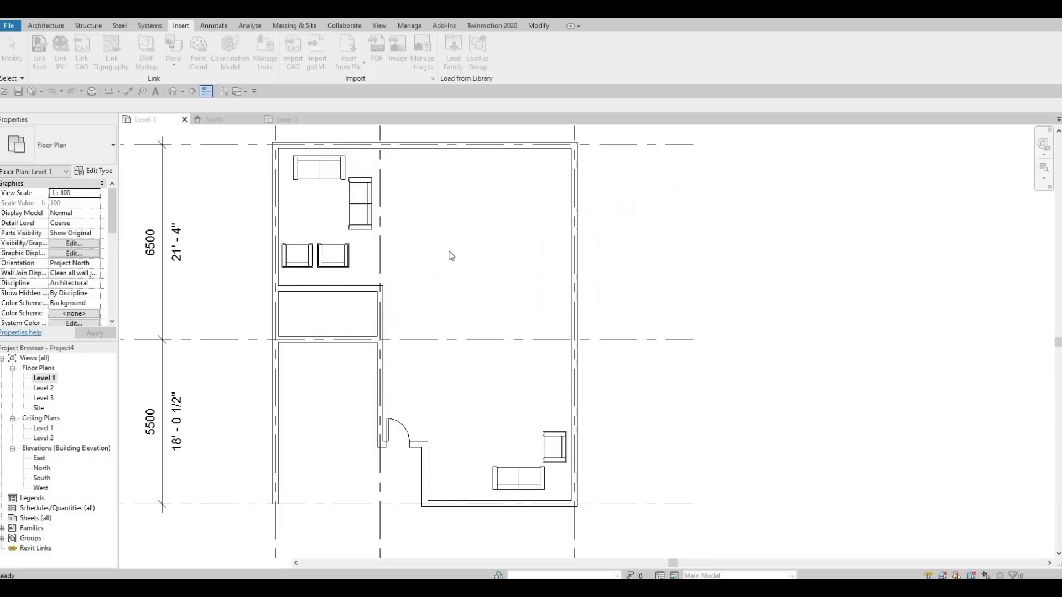
- Place an M_Table-Dining 0762 x 2134mm upright, centred about 1900 mm from grid 2 towards grid 3 and 1960 mm below grid A
click(46, 25)
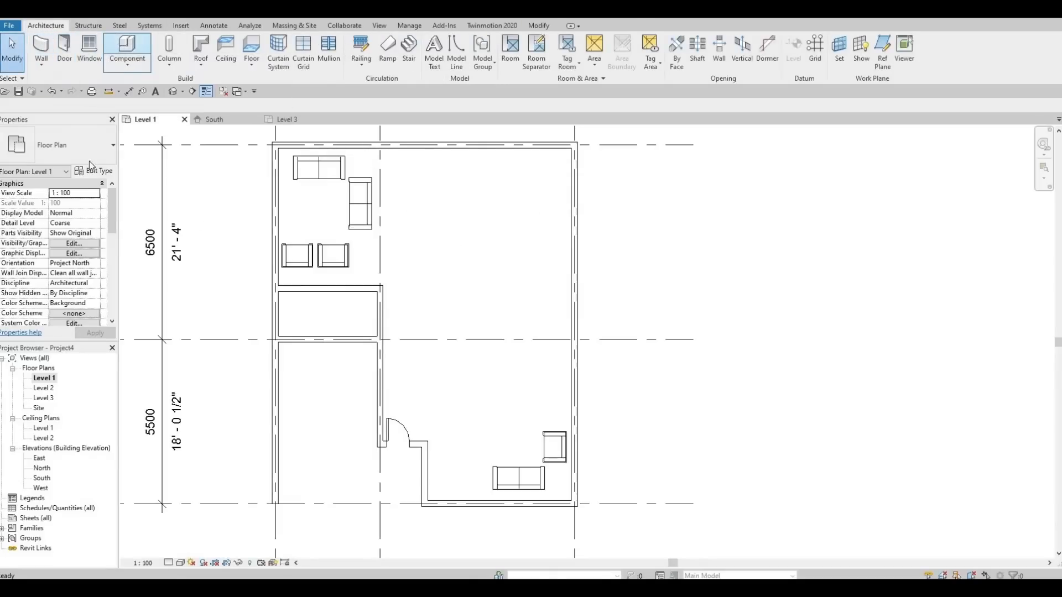
click(127, 49)
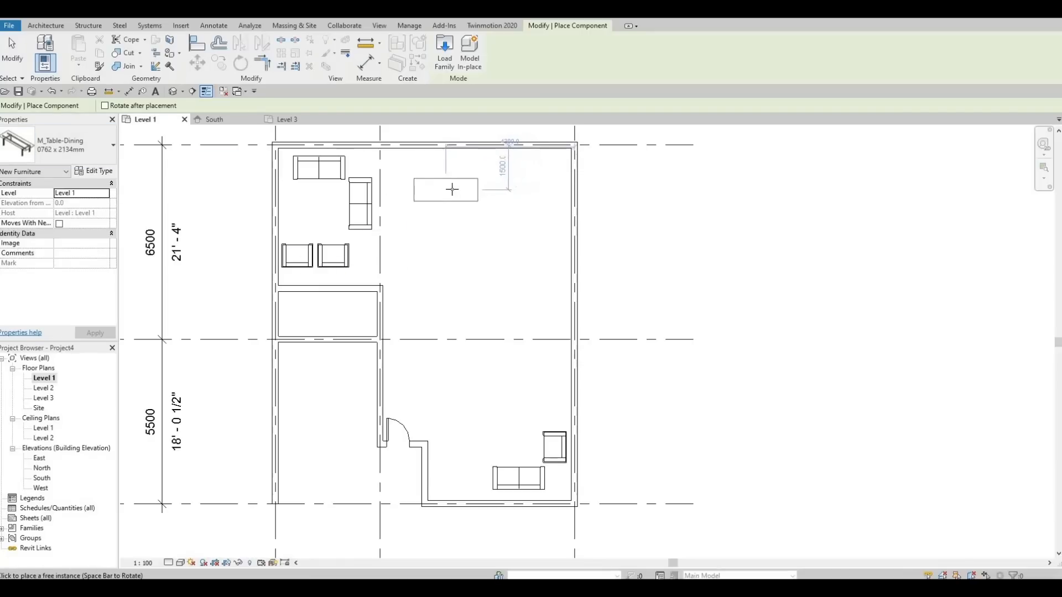
key(space)
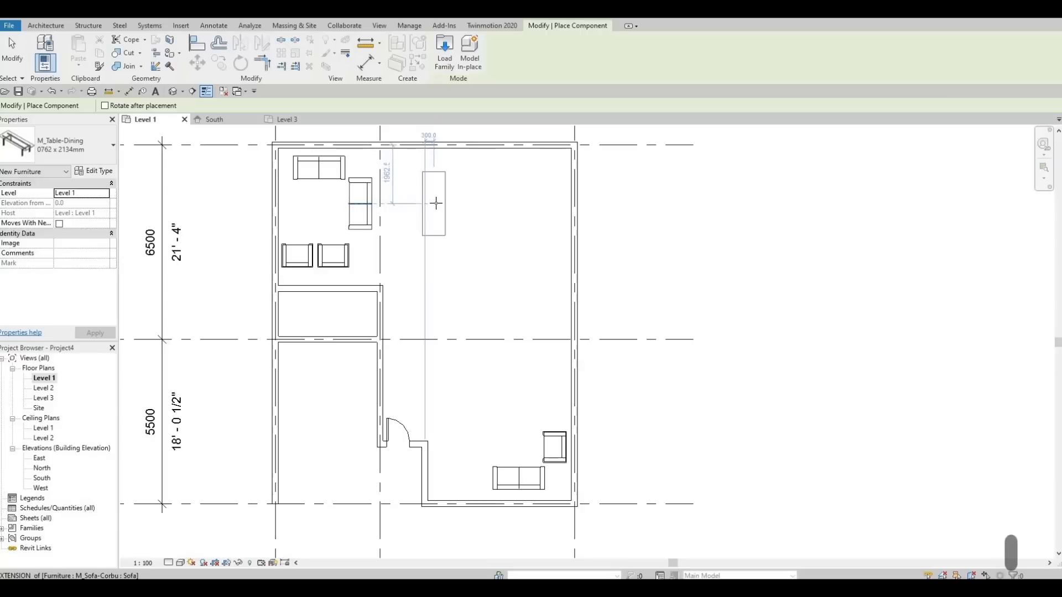
click(437, 203)
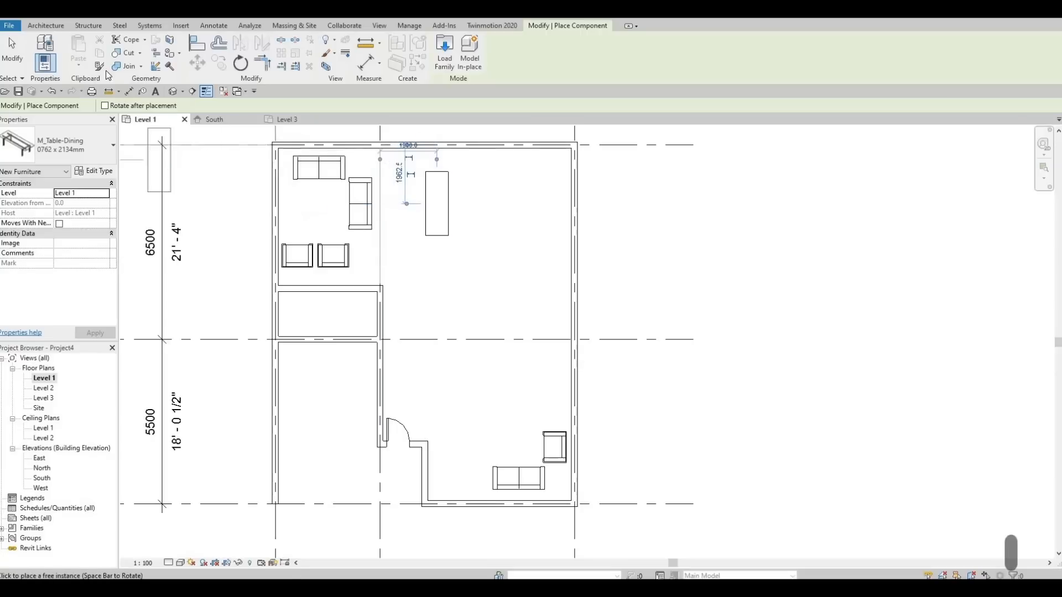
click(42, 26)
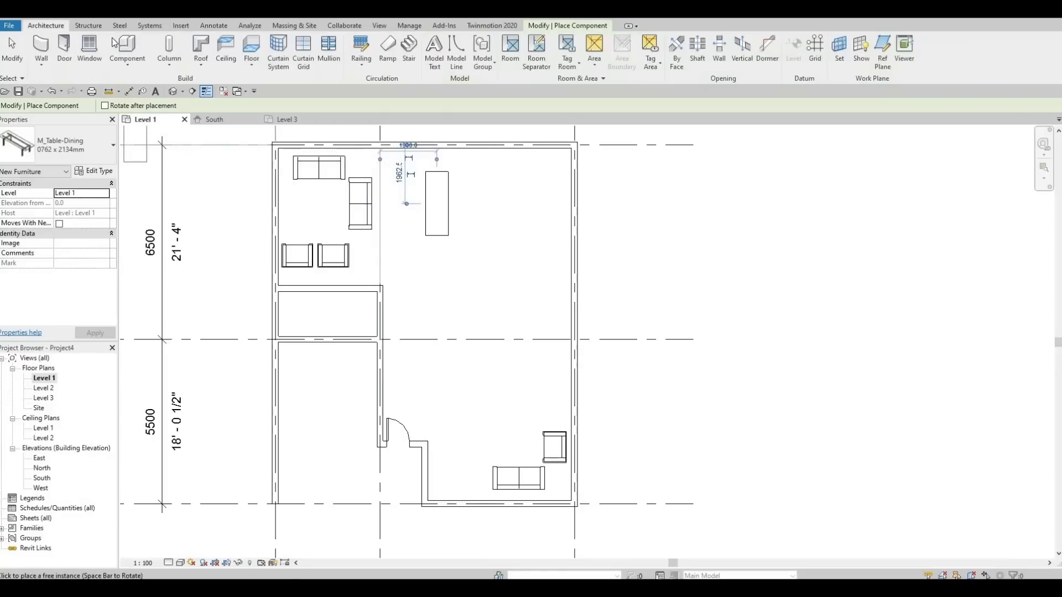
- Place an M_Table-Coffee 0787 x 0711 x 0610mm in each of the two sofa groups
click(96, 150)
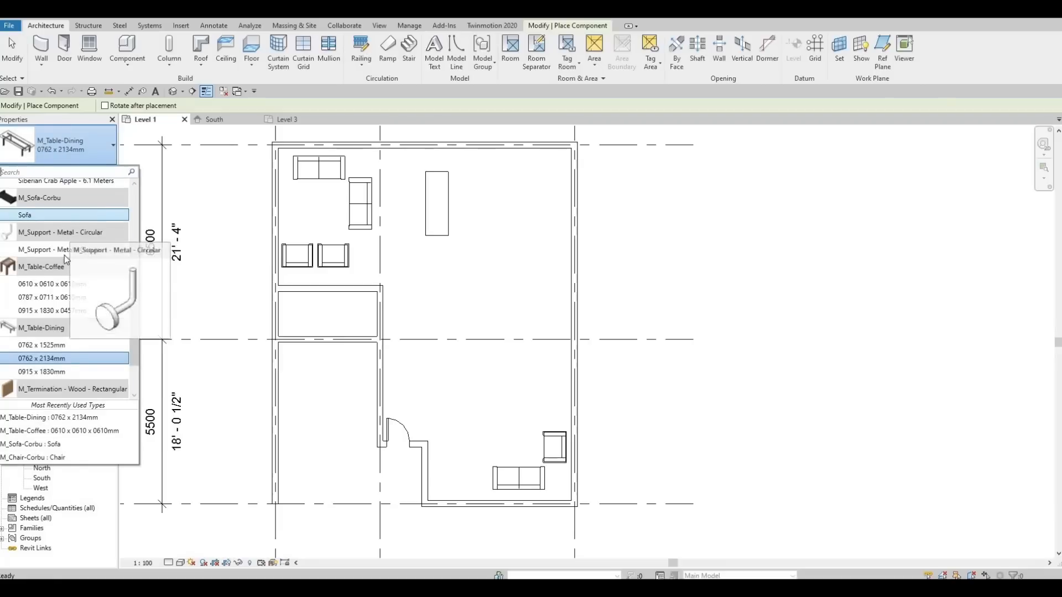
scroll(64, 254, up, 1)
click(52, 324)
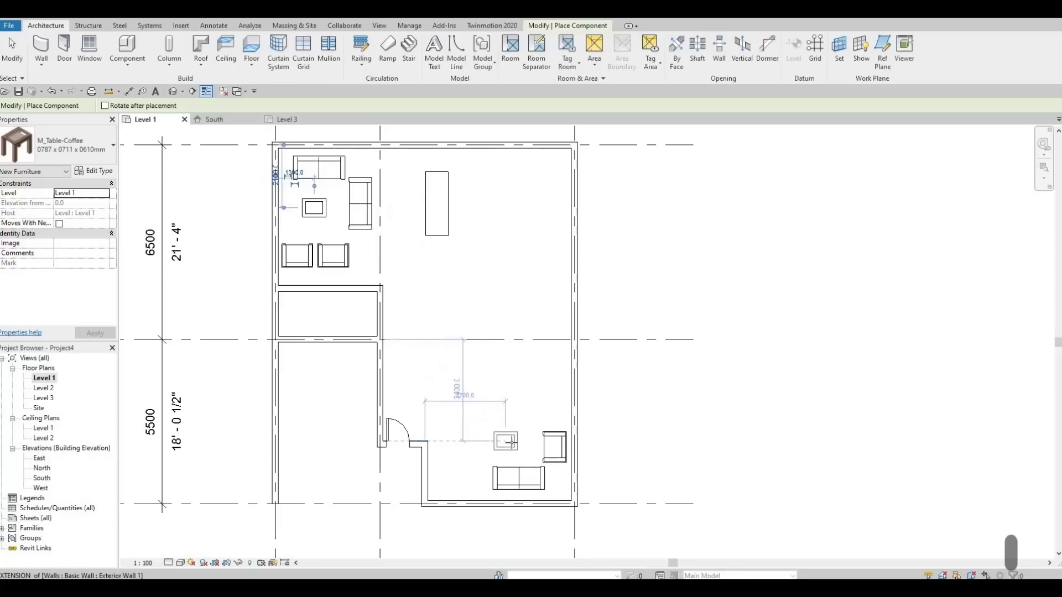
click(512, 441)
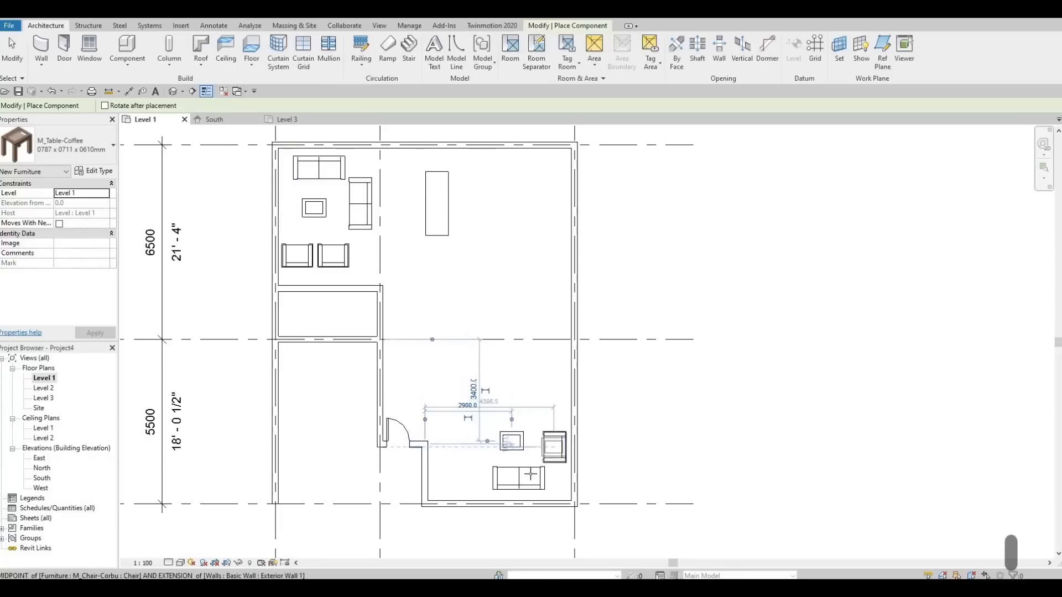
key(Escape)
key(Escape)
- Nudge the armchair beside the lower coffee table two increments up and one increment right, towards the outer wall
click(555, 444)
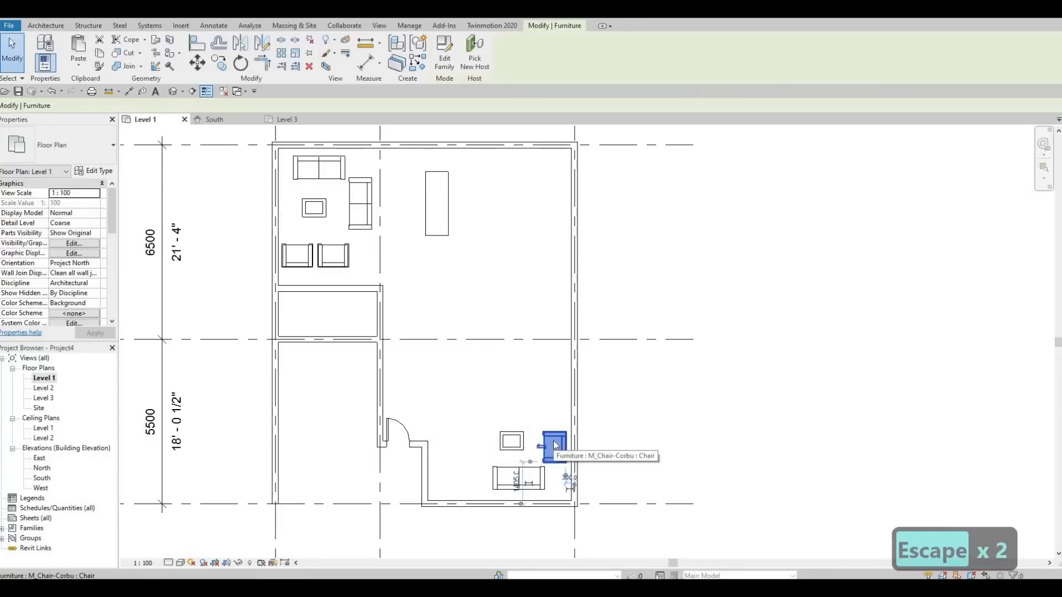
key(Up)
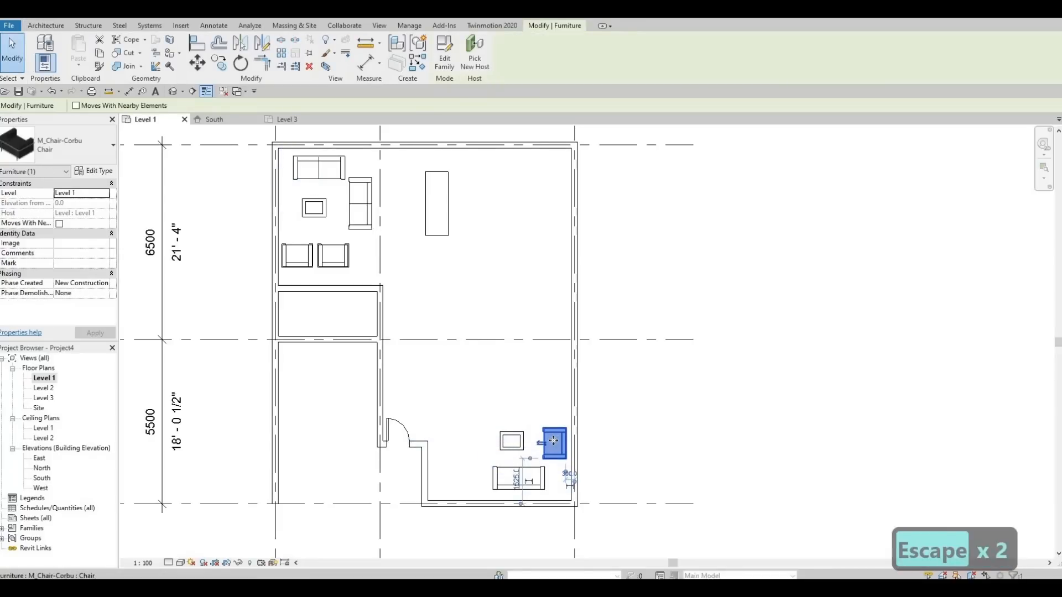
key(Up)
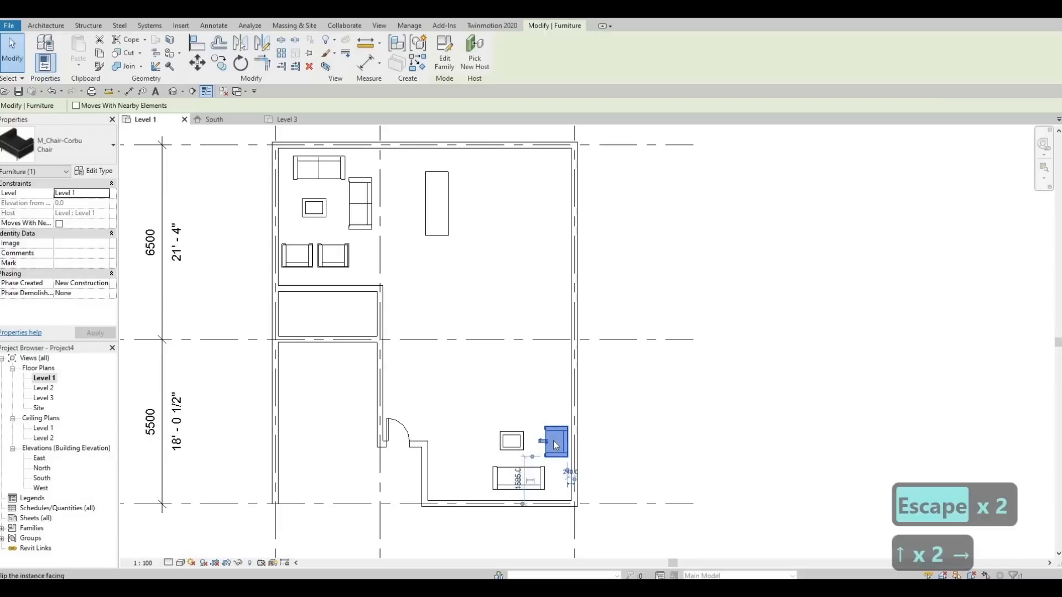
key(Right)
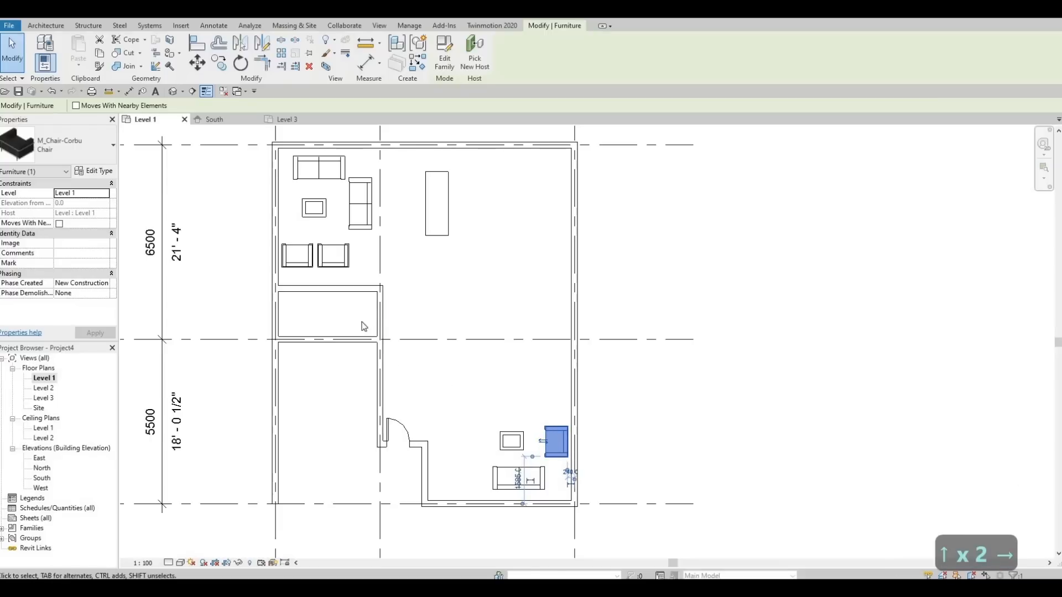
- Load the M_Chair-Breuer family from the Furniture > Seating folder into the project
click(41, 26)
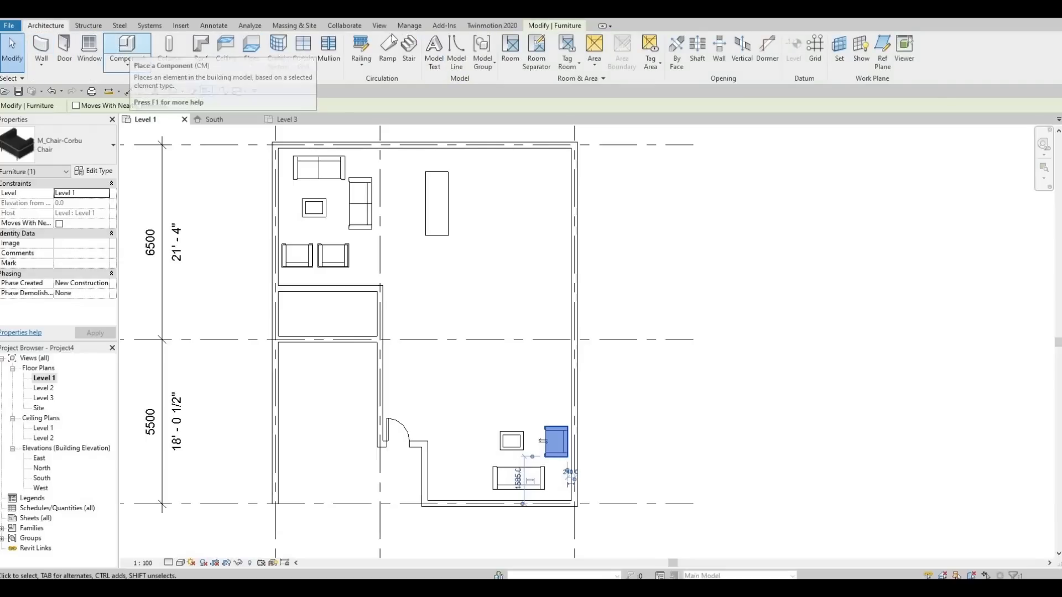
click(181, 26)
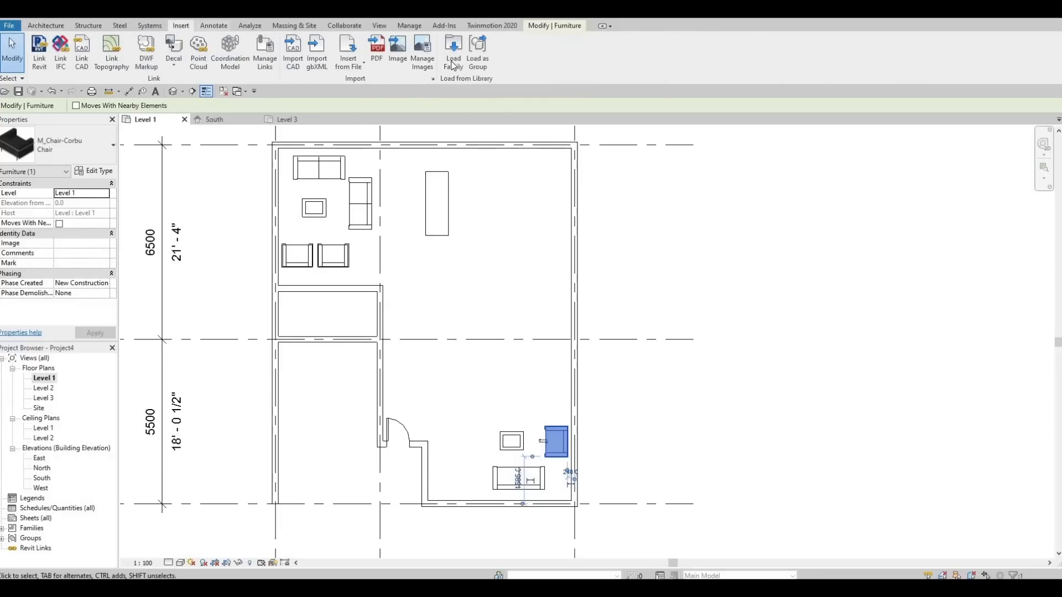
click(453, 50)
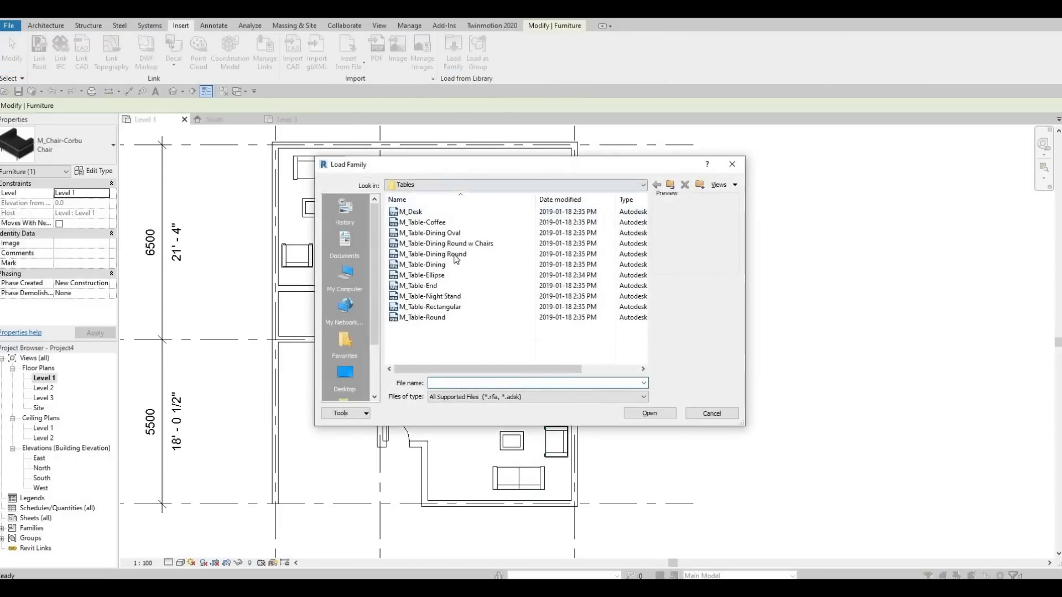
click(469, 190)
click(438, 245)
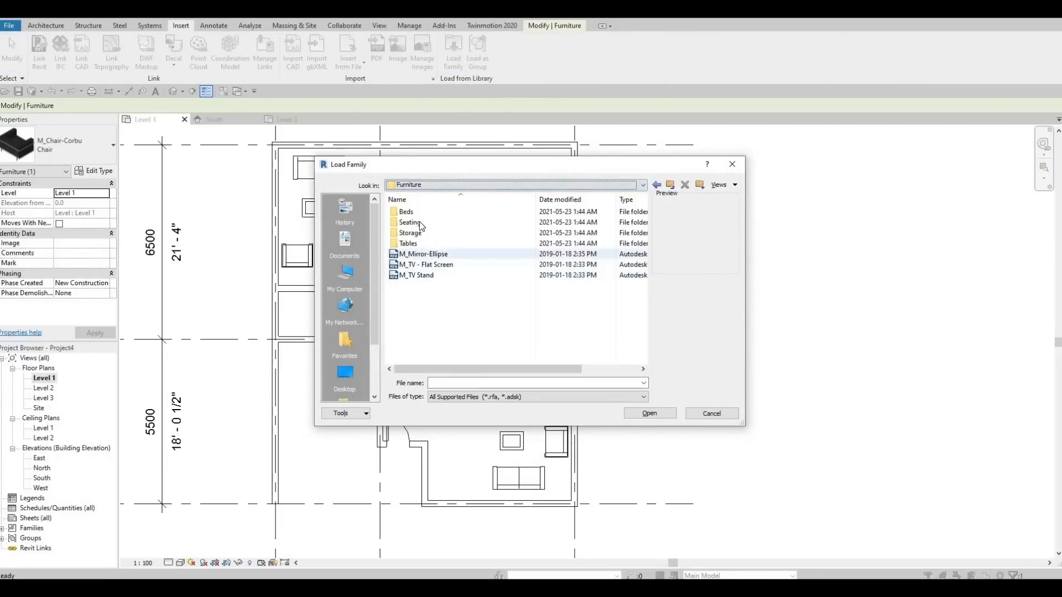
double_click(420, 222)
click(422, 223)
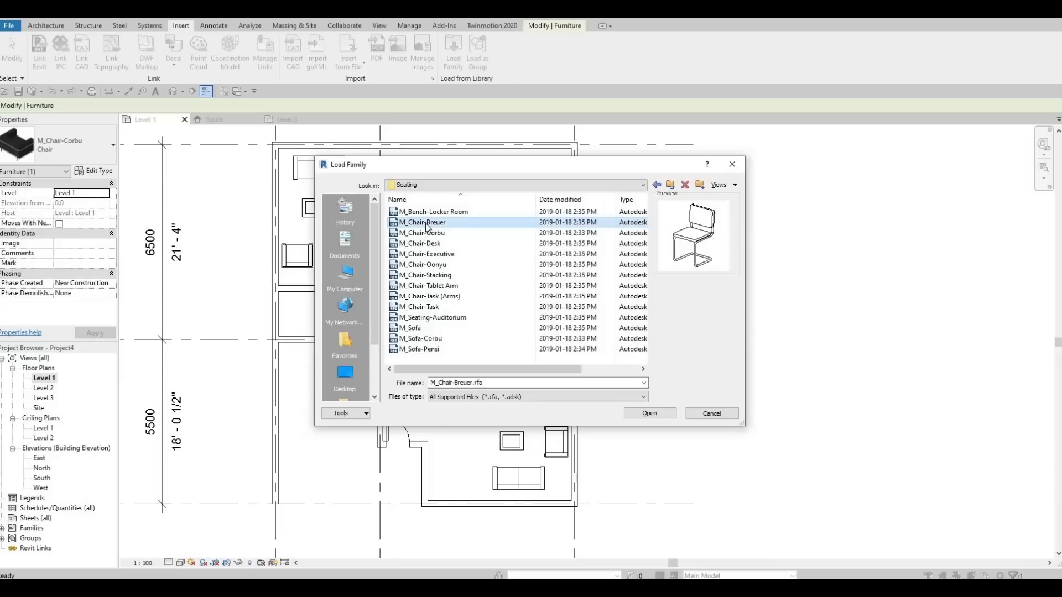
click(653, 416)
key(Escape)
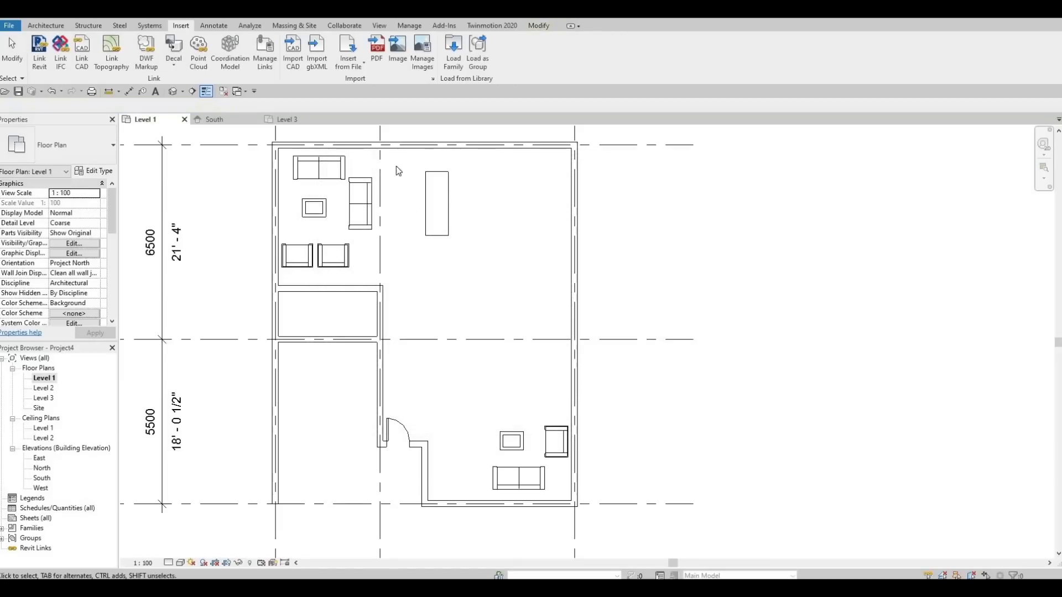
- Place three M_Chair-Breuer chairs facing the dining table along its left side, 5100 mm from grid 3 and about 650 mm apart
click(44, 26)
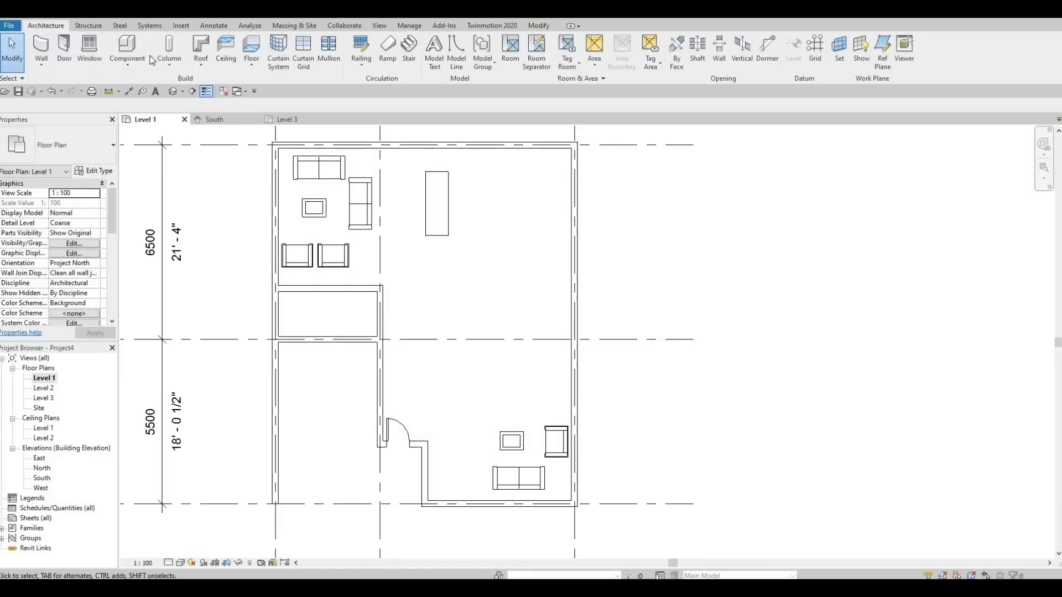
key(c)
key(m)
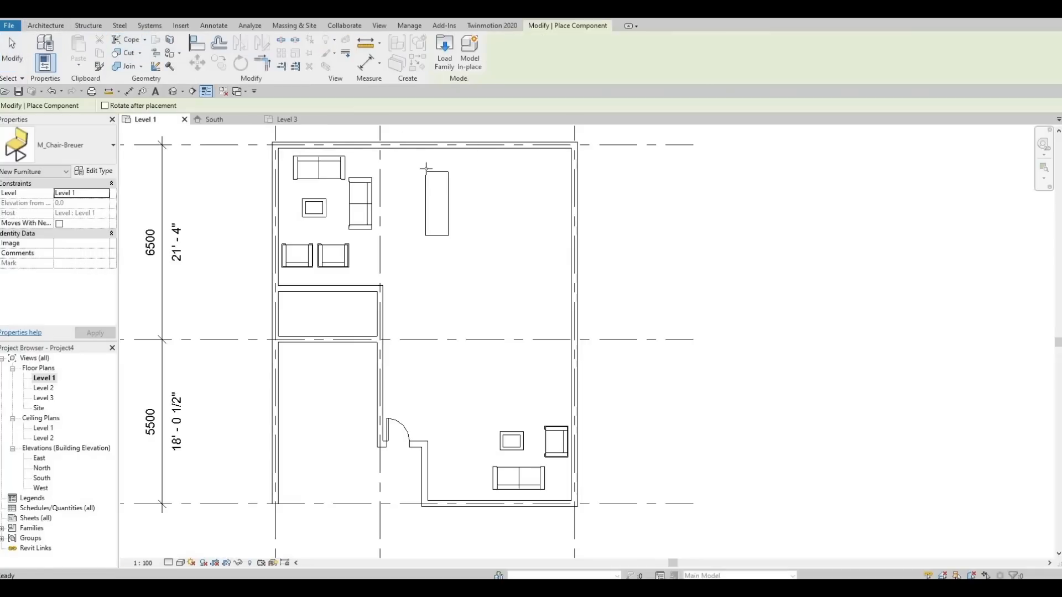
scroll(423, 166, up, 4)
key(space)
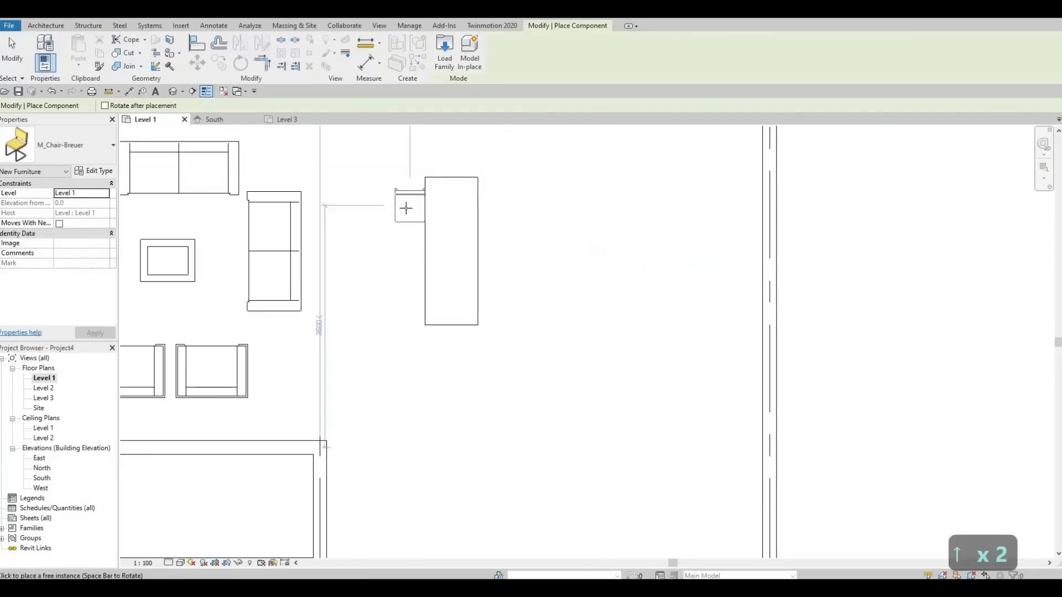
key(space)
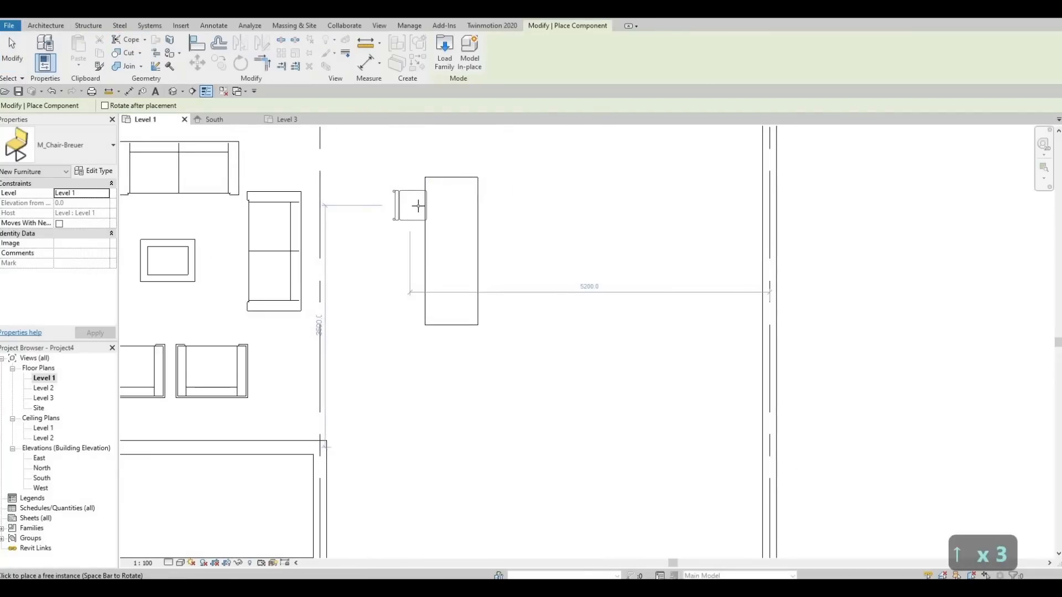
click(417, 205)
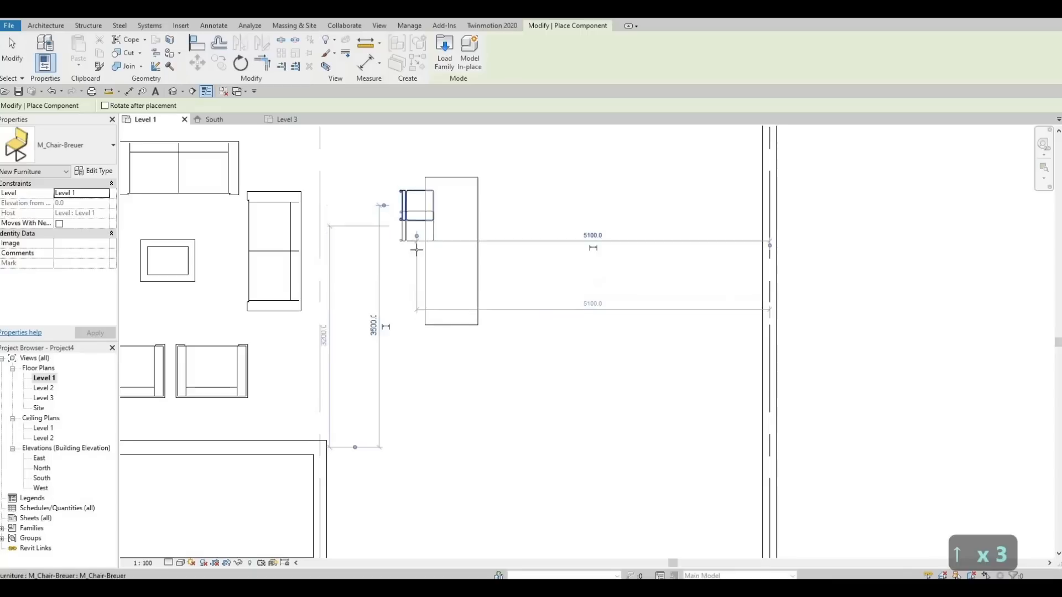
click(417, 251)
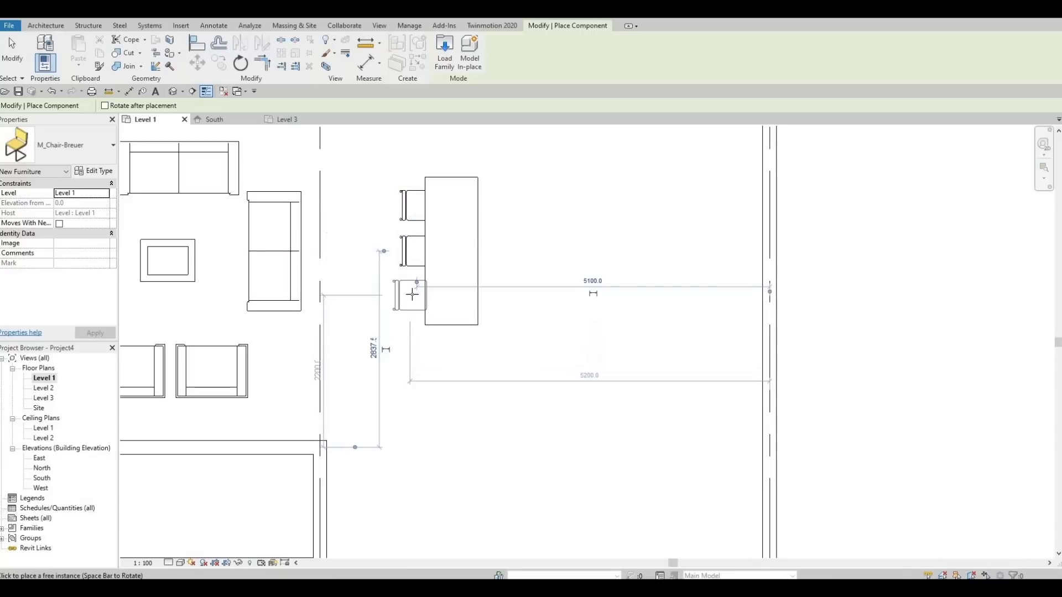
click(415, 294)
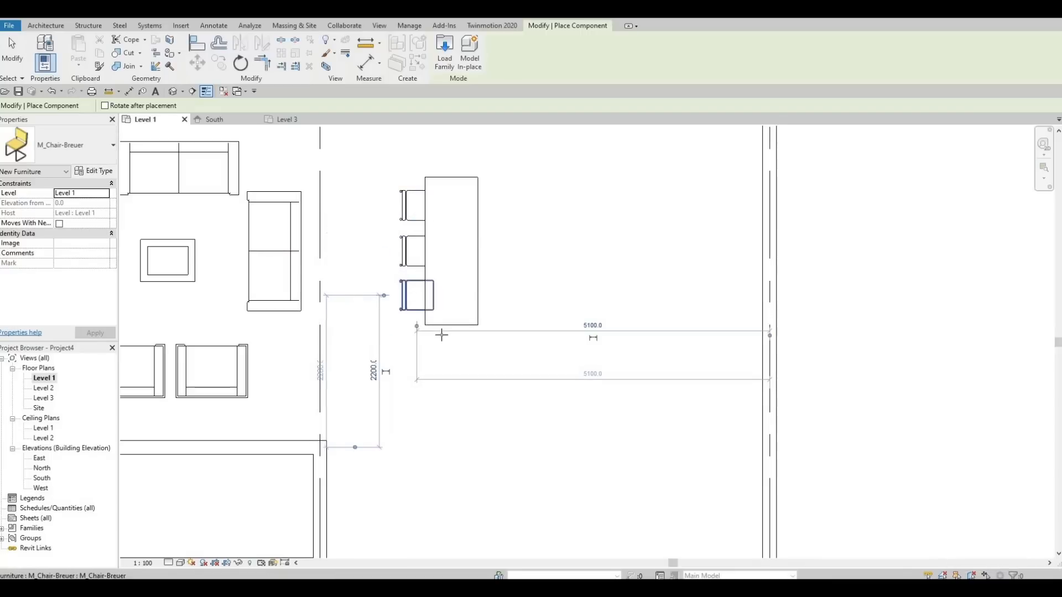
- Place one M_Chair-Breuer facing the lower end of the dining table, centred on it, 4600 mm from grid 3
key(space)
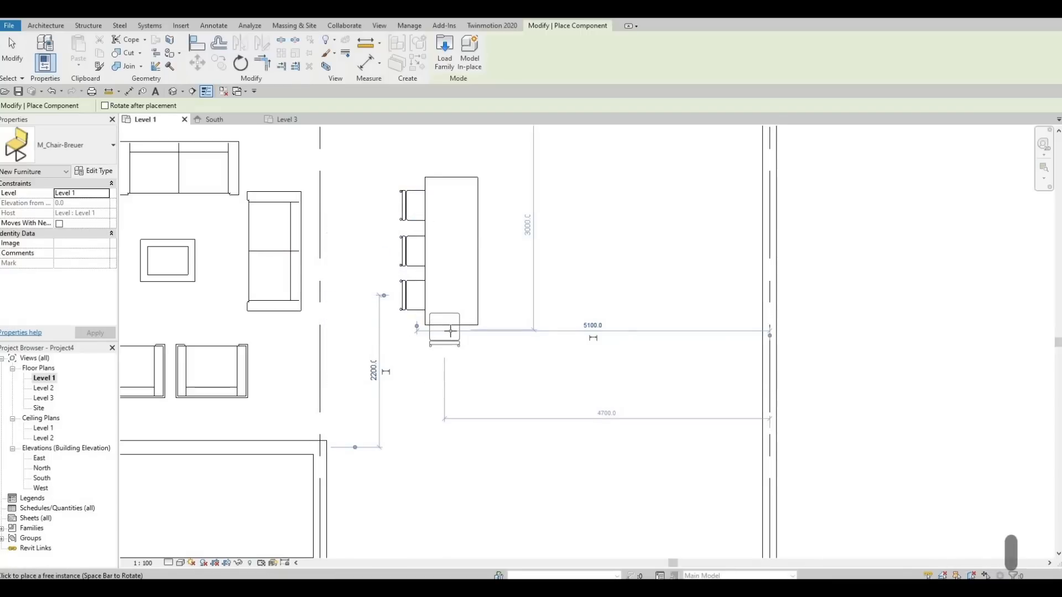
click(455, 327)
key(Escape)
key(Escape)
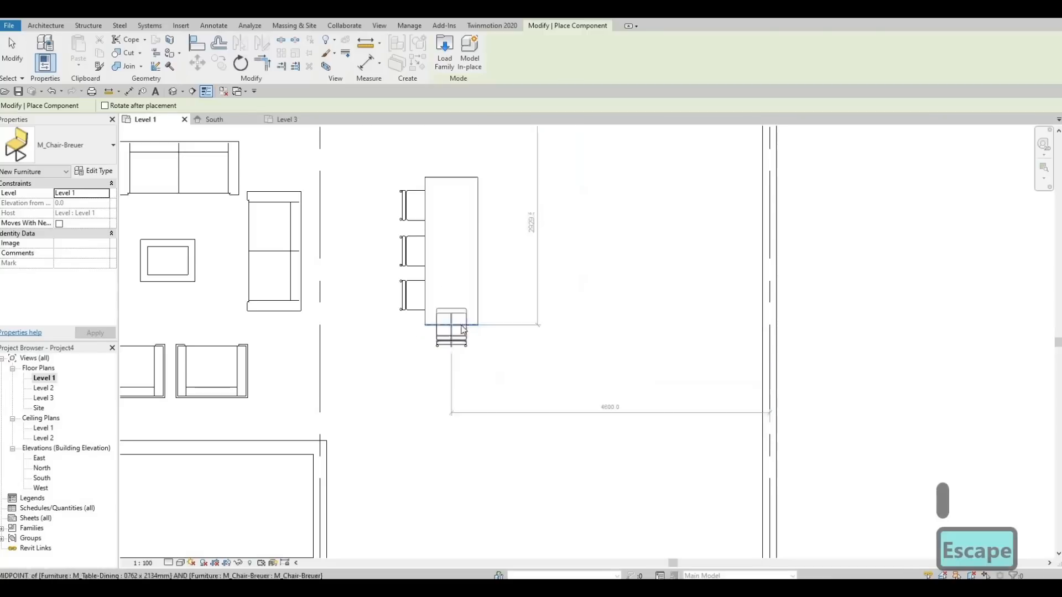
- Mirror a copy of the three side chairs across the dining table's lengthwise centreline
drag(353, 181, 443, 343)
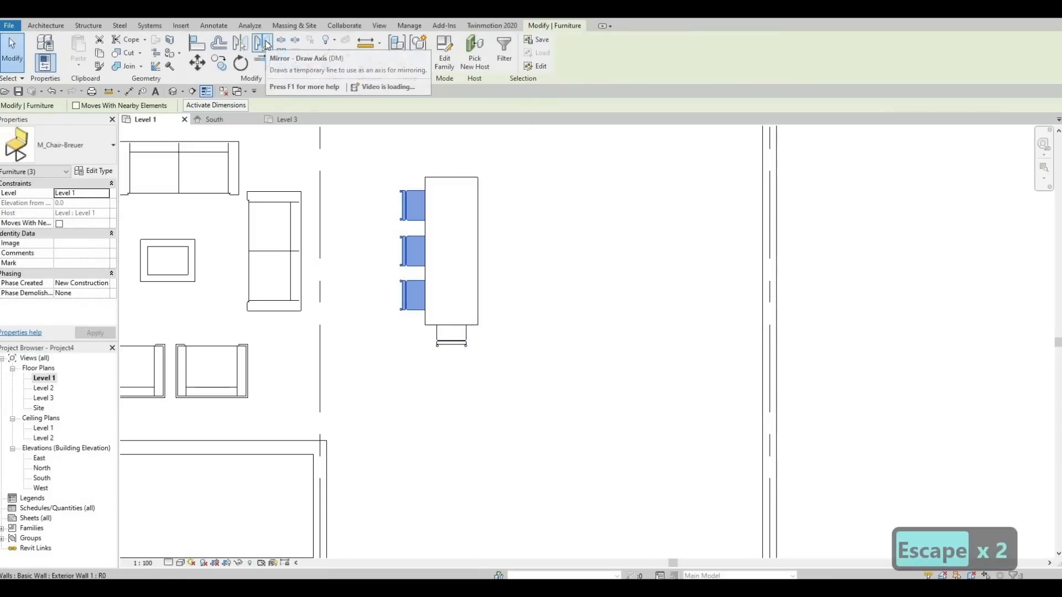
click(266, 44)
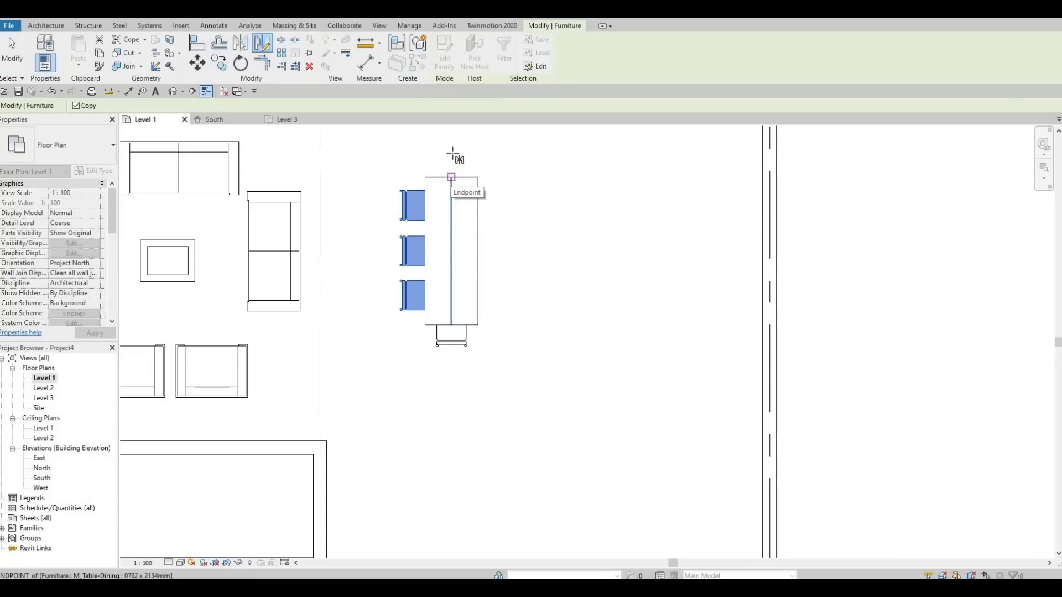
click(452, 155)
click(453, 159)
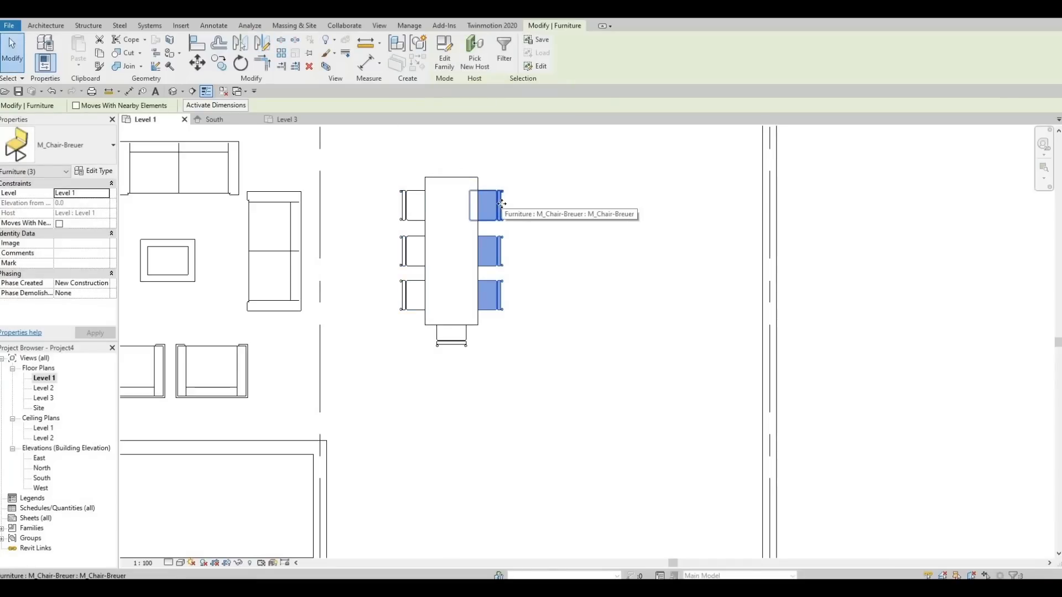
key(Escape)
key(Escape)
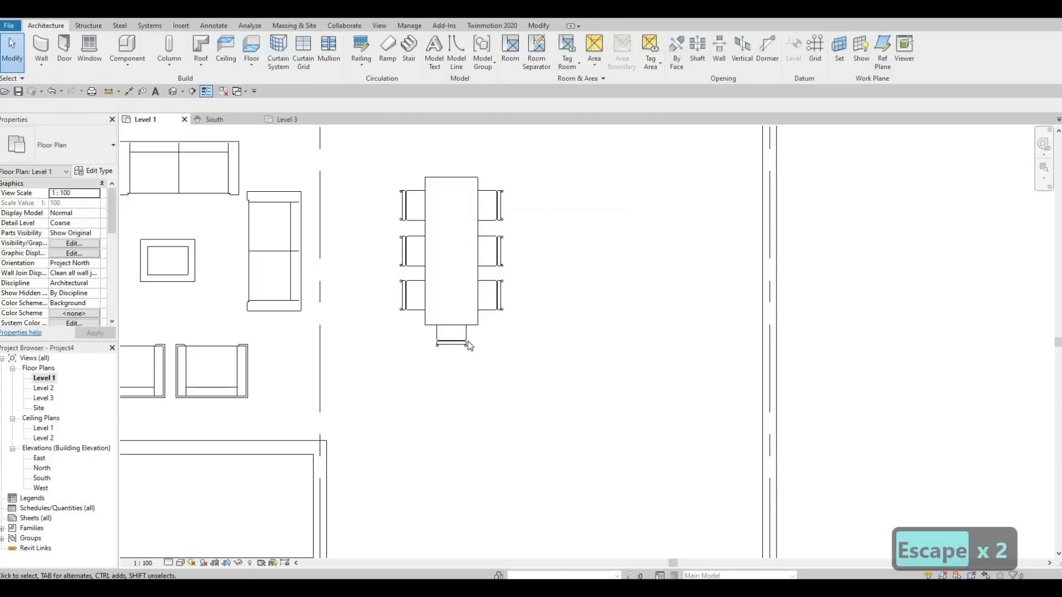
- Mirror a copy of the end chair across the dining table's crosswise centreline to its upper end
click(468, 346)
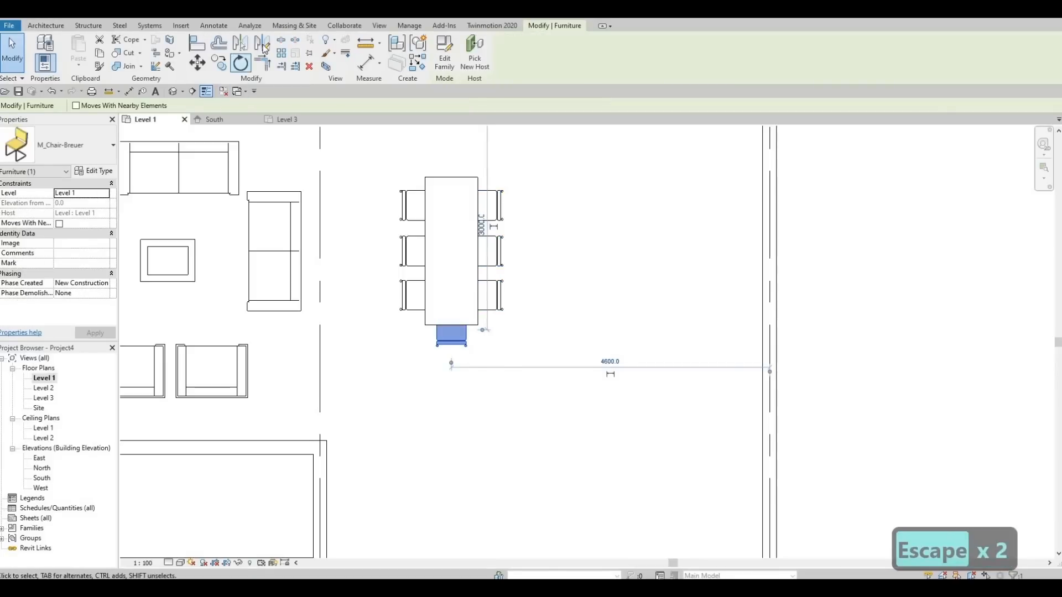
click(263, 44)
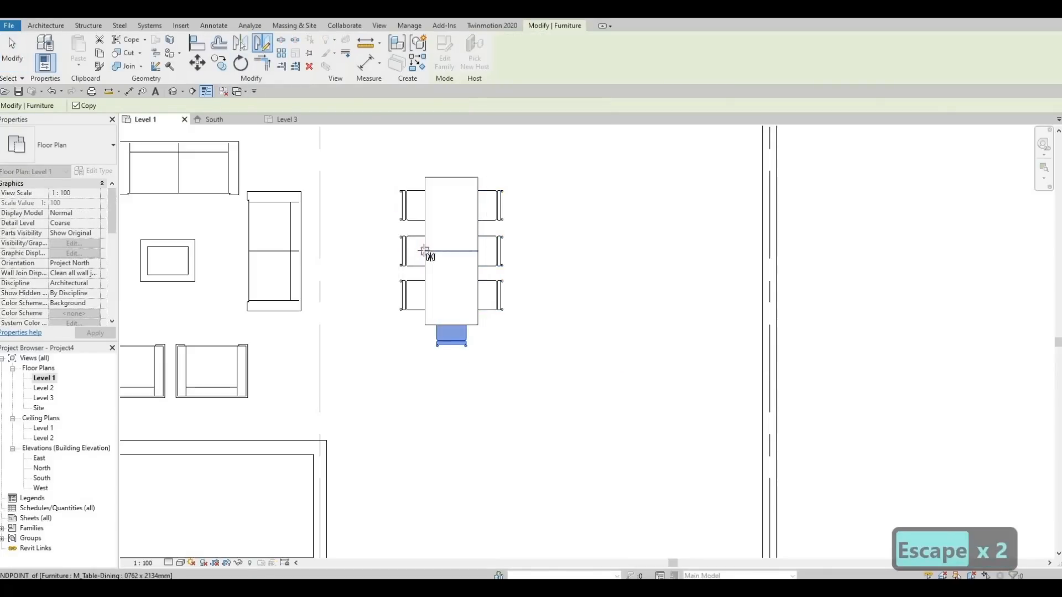
click(425, 252)
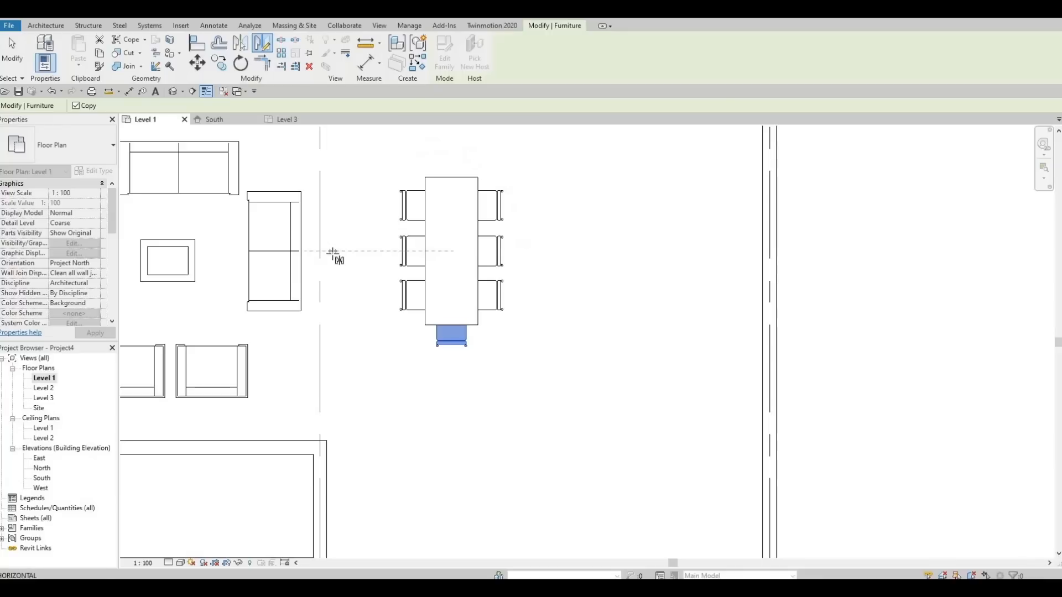
click(407, 293)
key(Escape)
key(Escape)
key(Escape)
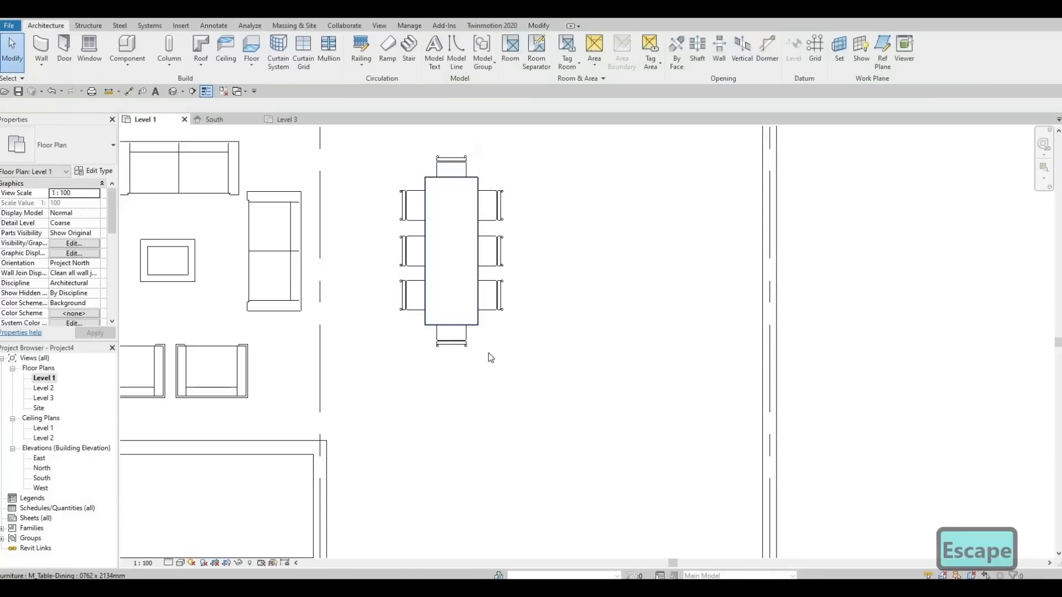
middle_drag(433, 184, 432, 180)
scroll(474, 294, down, 3)
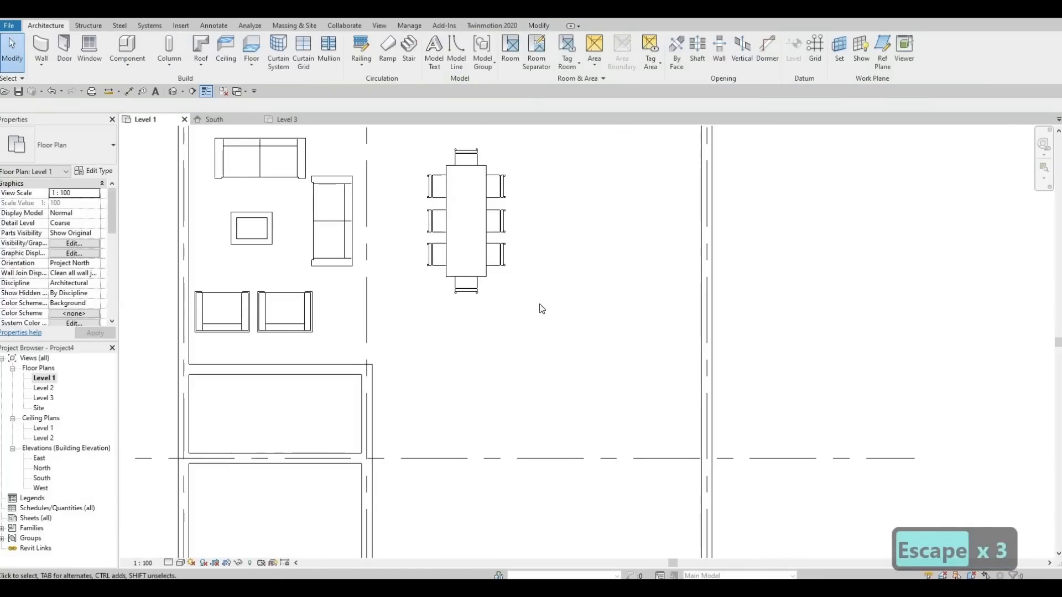
middle_drag(541, 329, 517, 333)
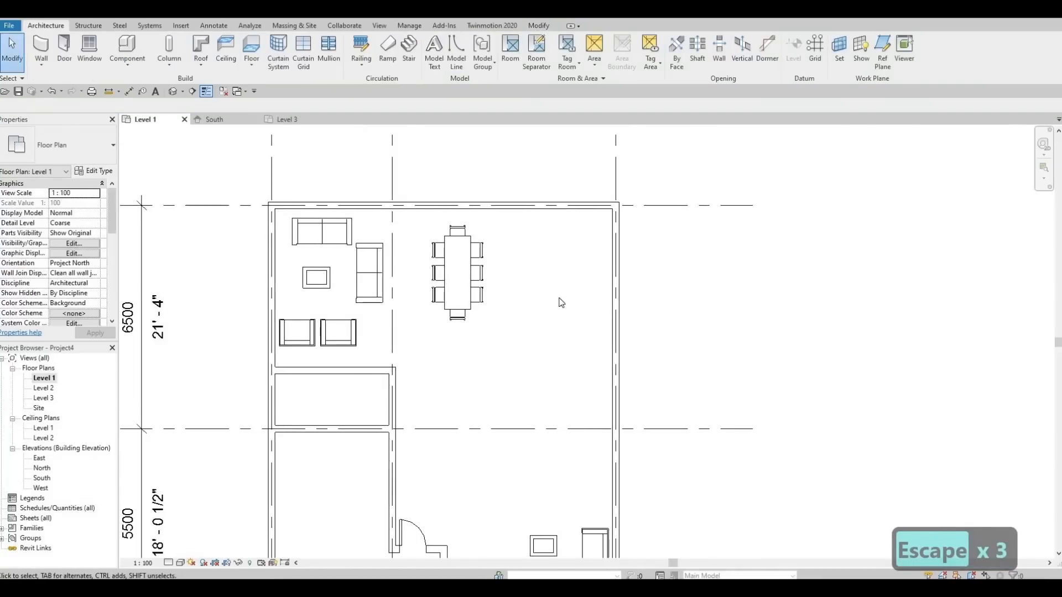
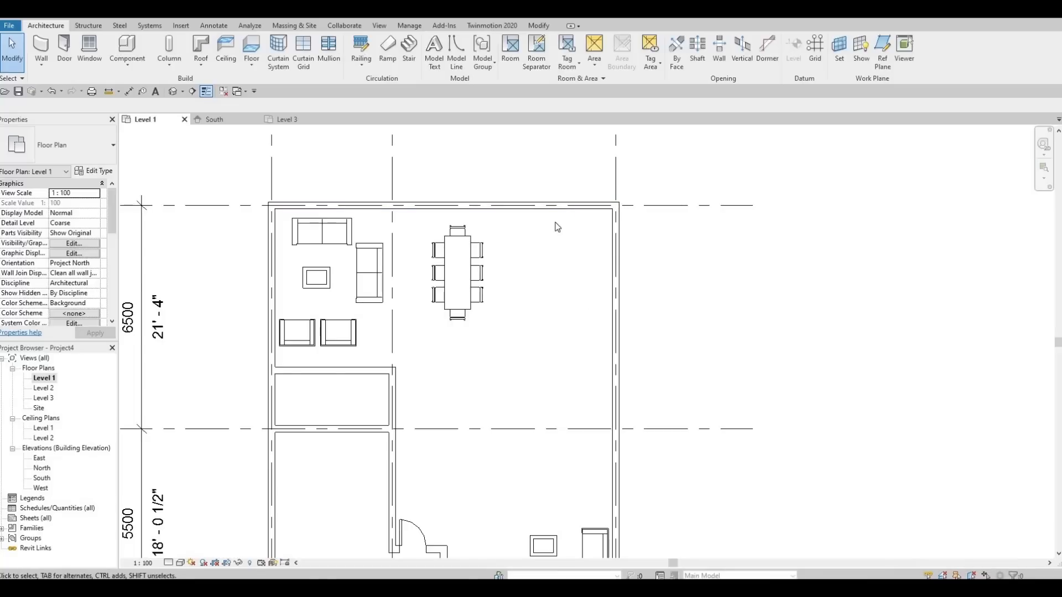
middle_drag(576, 370, 585, 344)
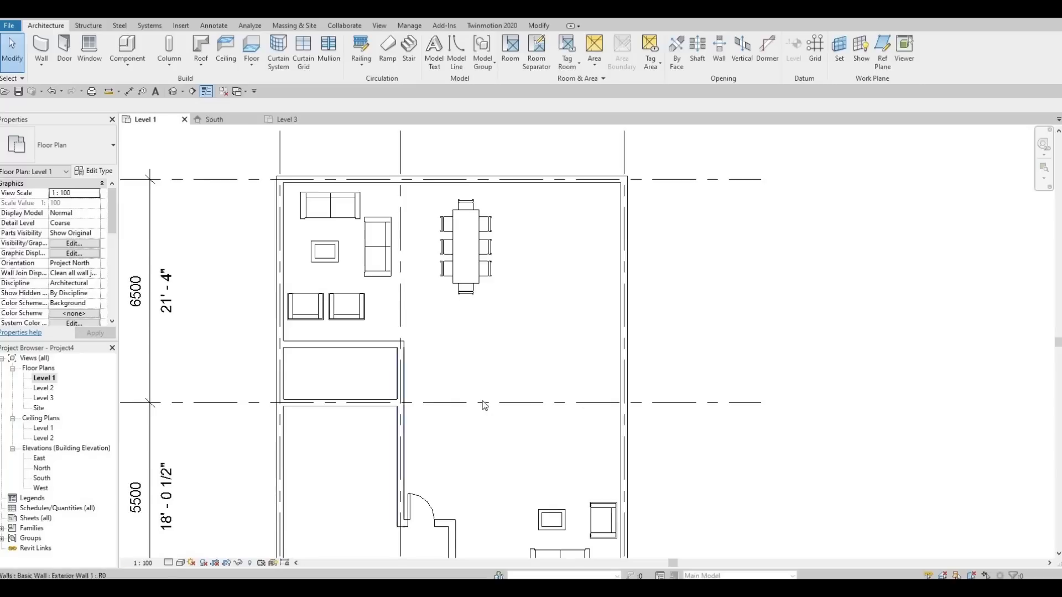
middle_drag(558, 385, 553, 357)
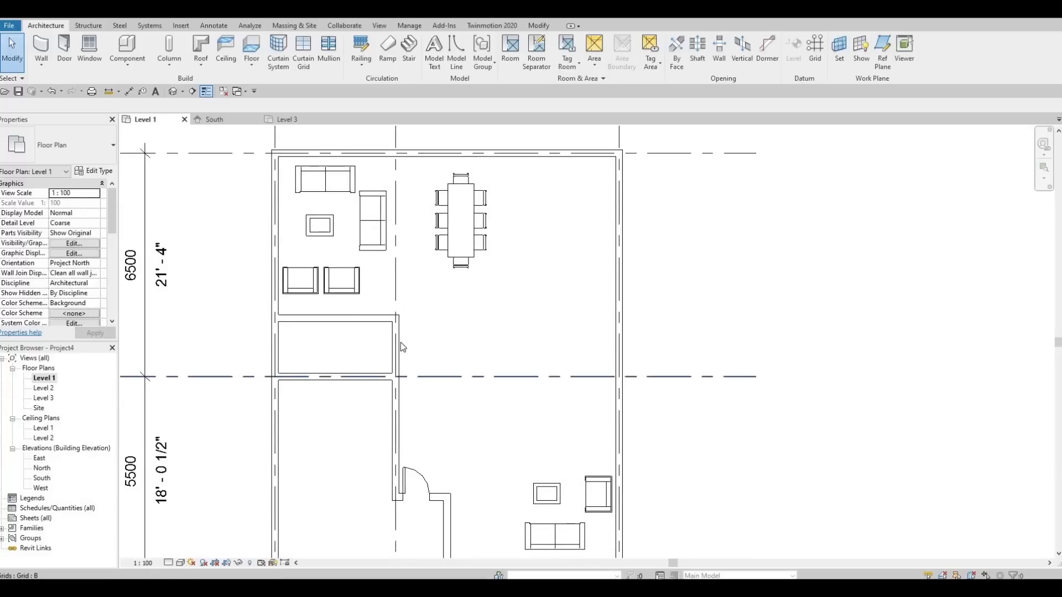
- Place an M_Single-Flush 0762 x 2032mm door in the small room's upper wall, 600 mm from the grid line along its right wall
click(65, 49)
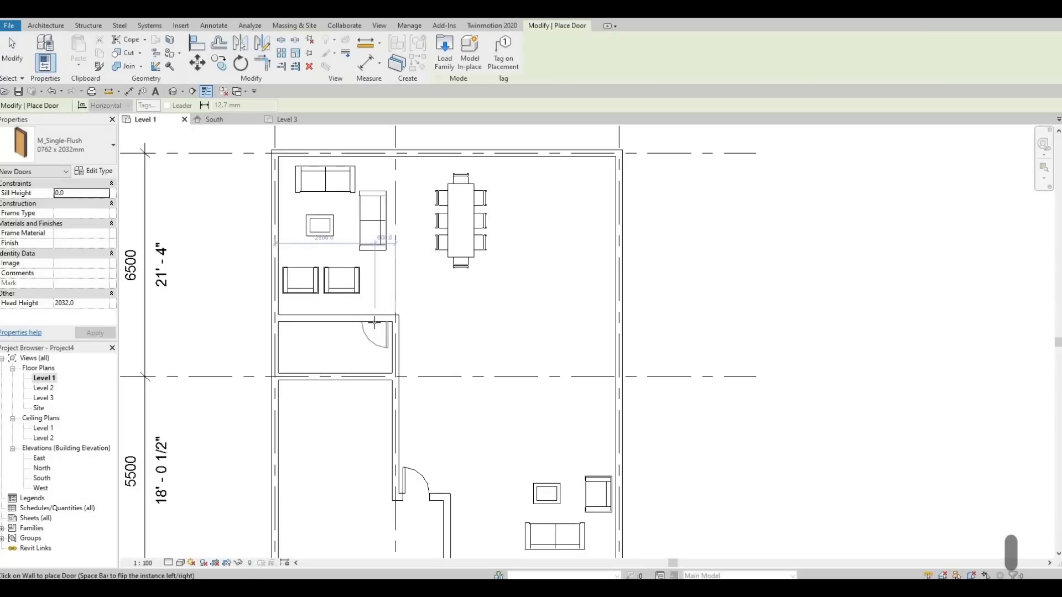
click(374, 322)
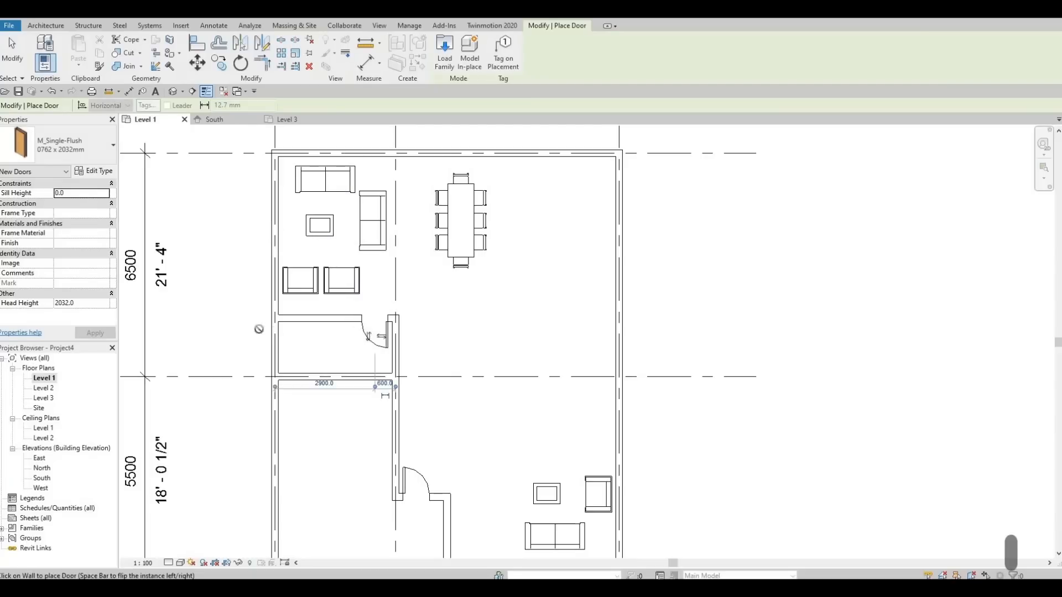
key(Escape)
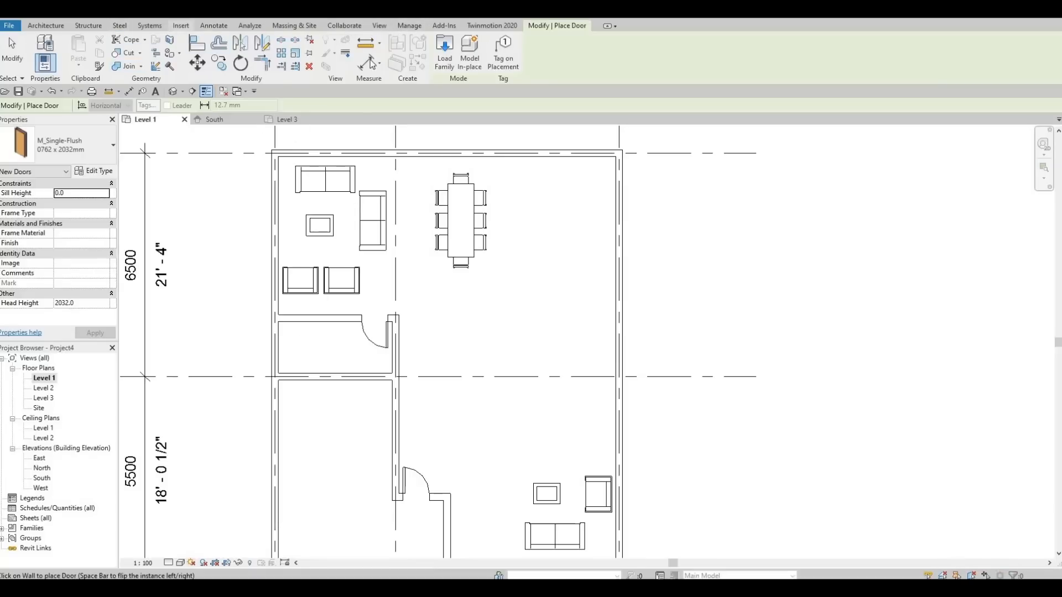
- Browse the family library to the Canada Plumbing folder's Architectural Fixtures and open Water Closets
click(181, 25)
click(452, 51)
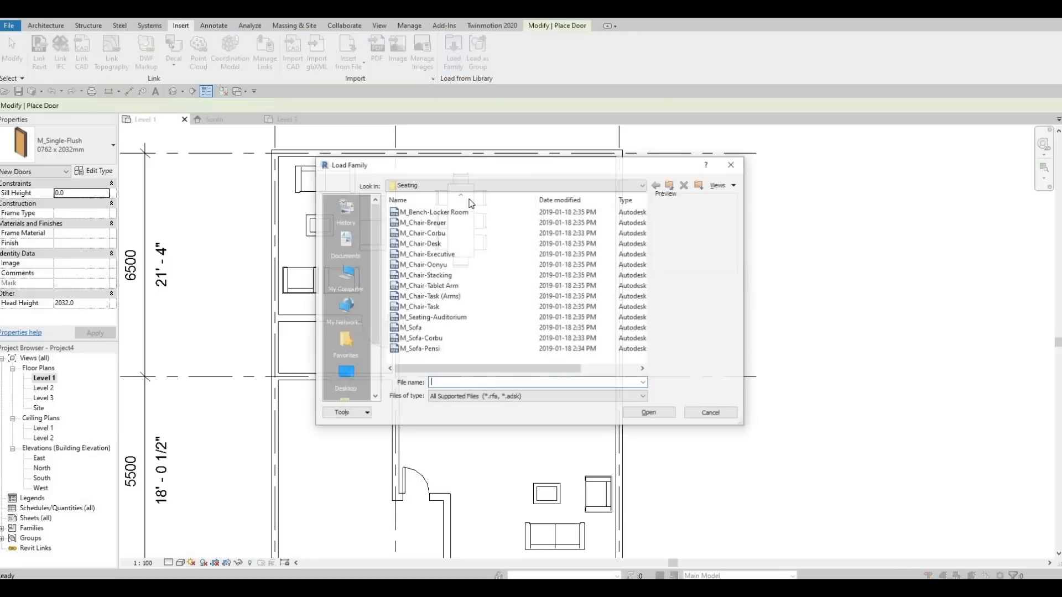
click(474, 186)
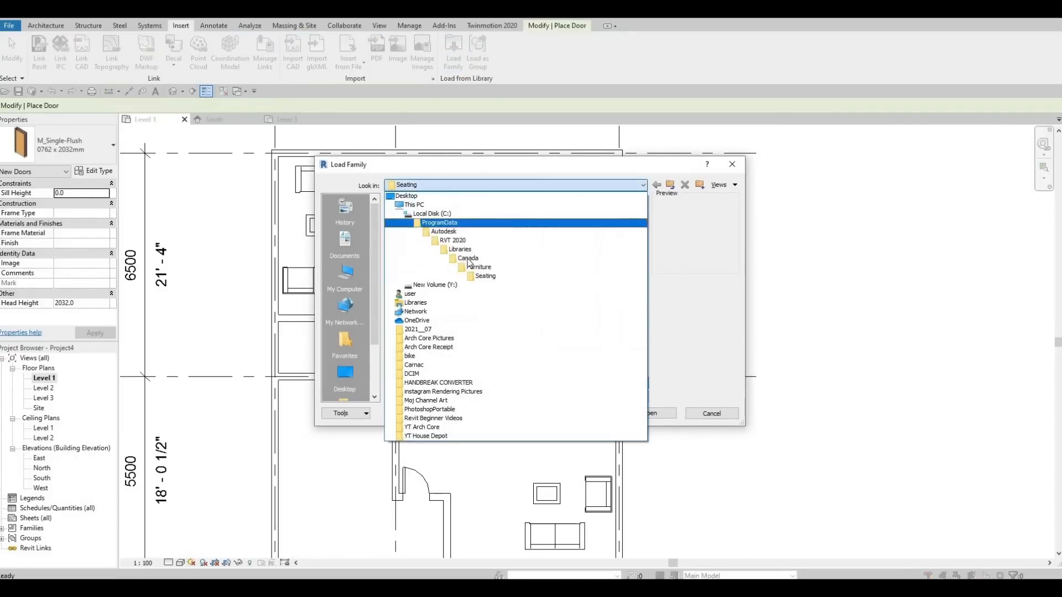
click(471, 258)
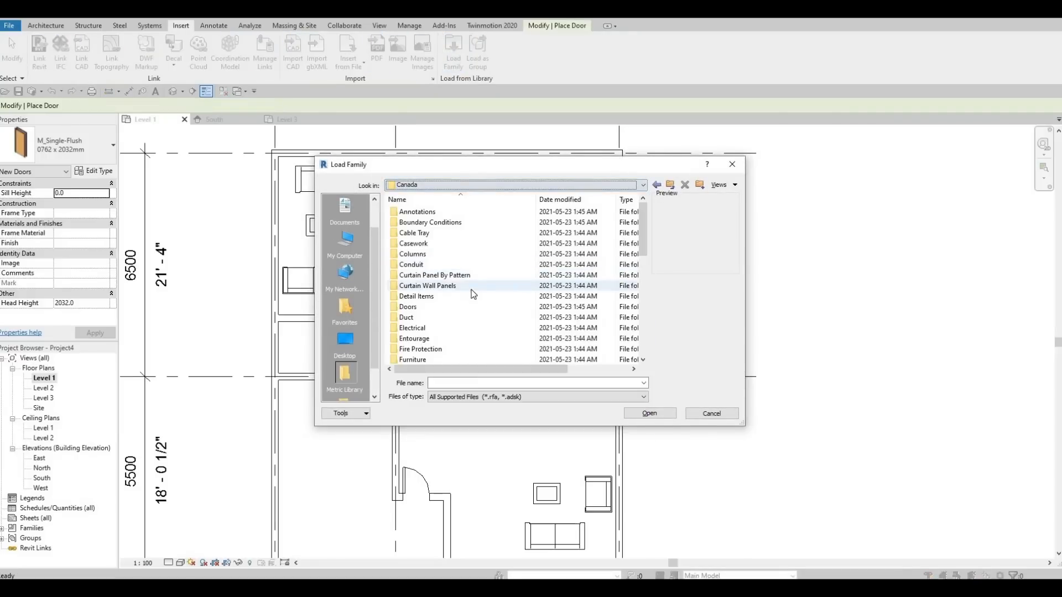
scroll(452, 292, down, 2)
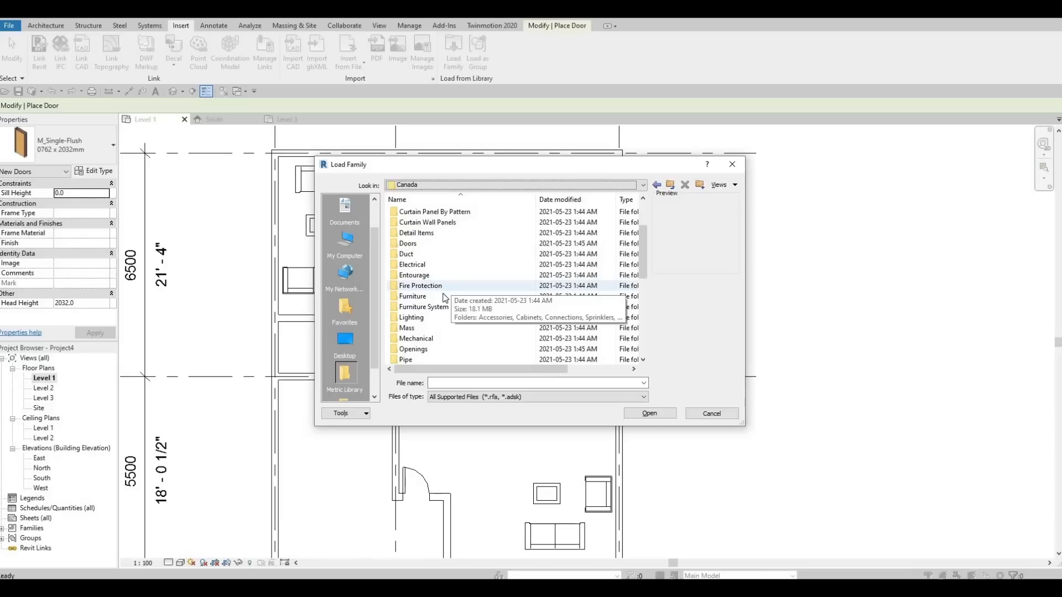
scroll(446, 300, down, 2)
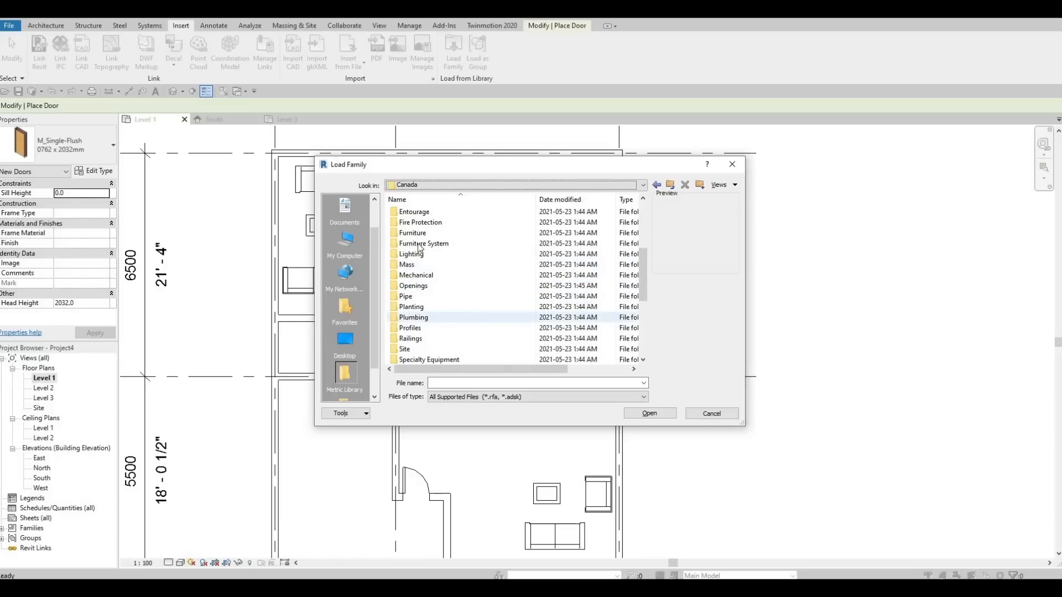
double_click(437, 317)
double_click(418, 214)
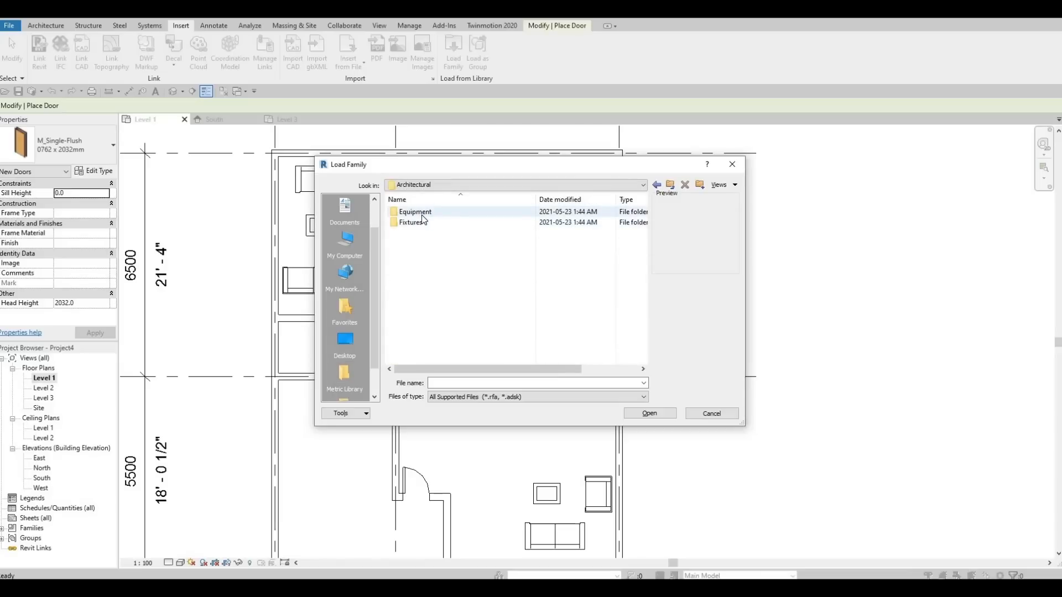
key(Return)
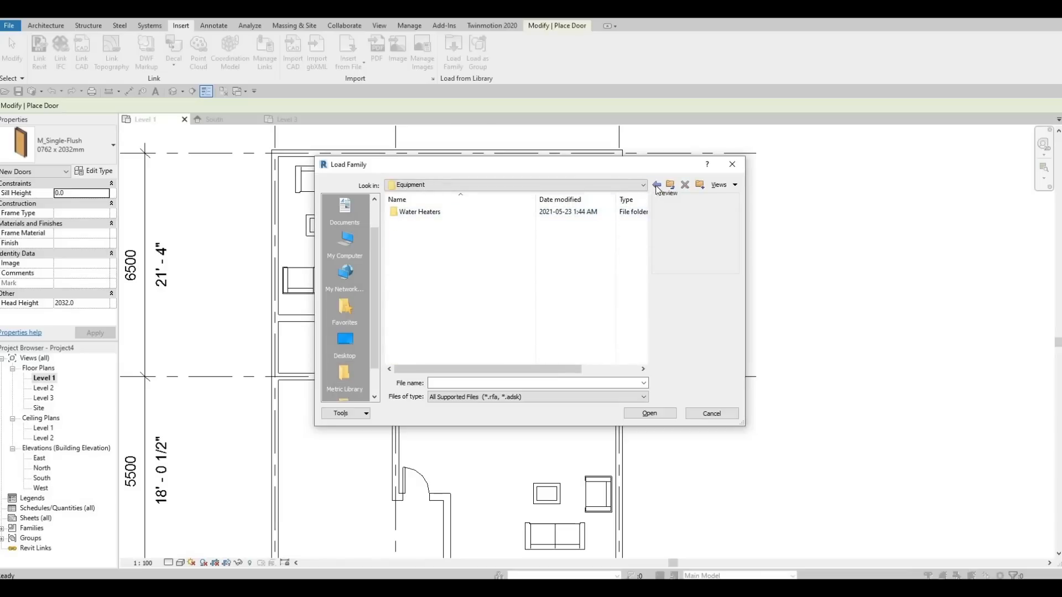
key(BackSpace)
key(Down)
key(Return)
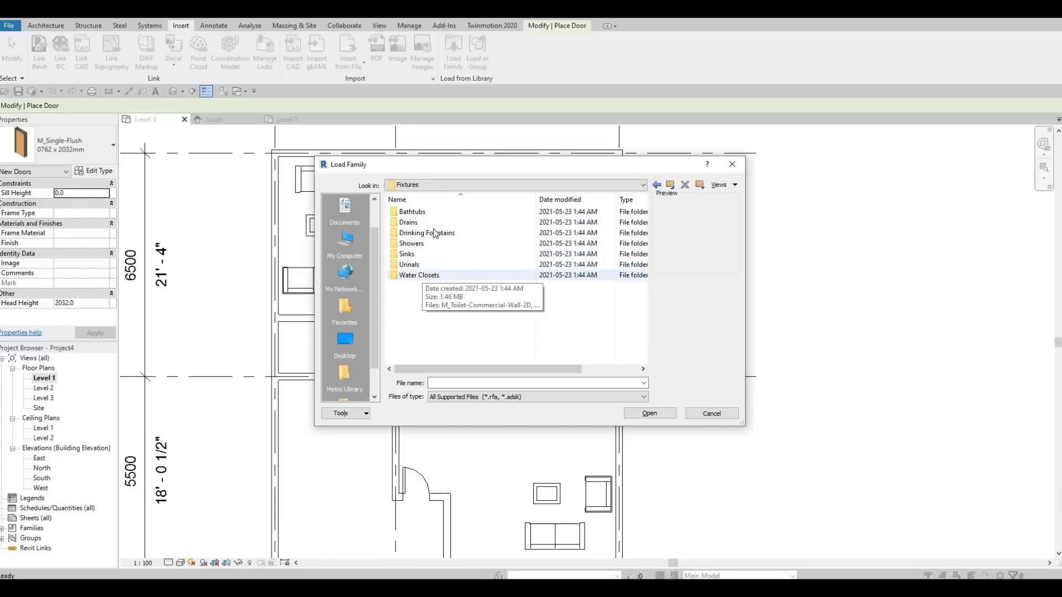
double_click(420, 275)
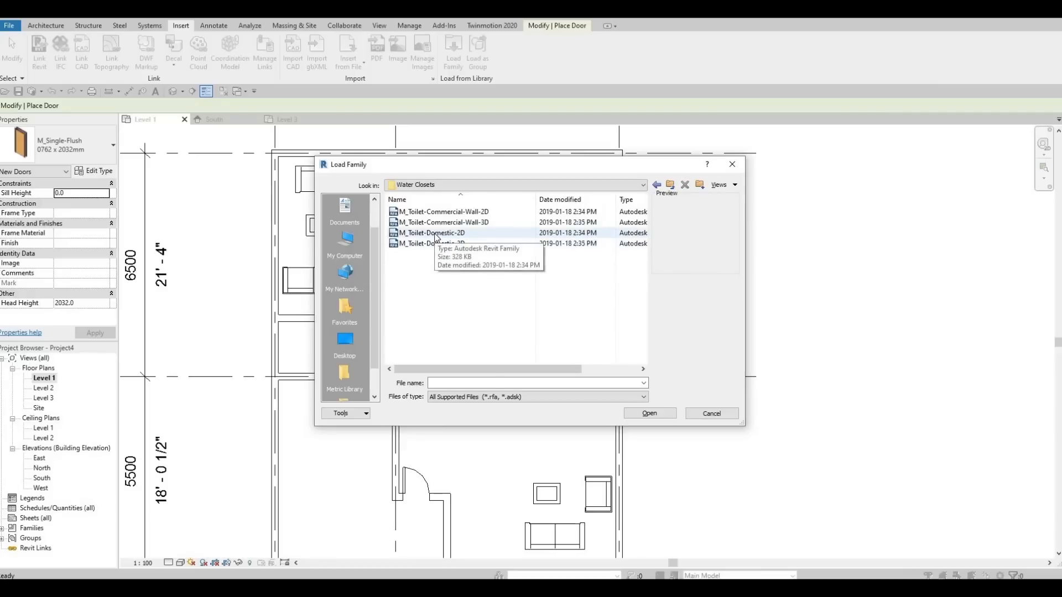
- Try to load the M_Toilet-Domestic-2D family during door placement, decline the retry and end door placement
click(436, 235)
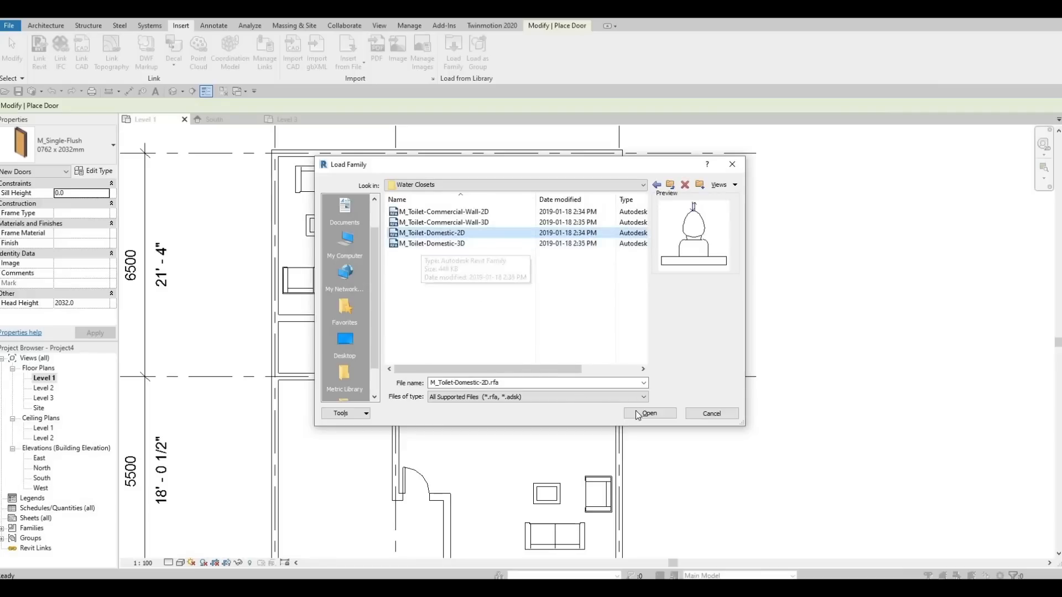
key(Return)
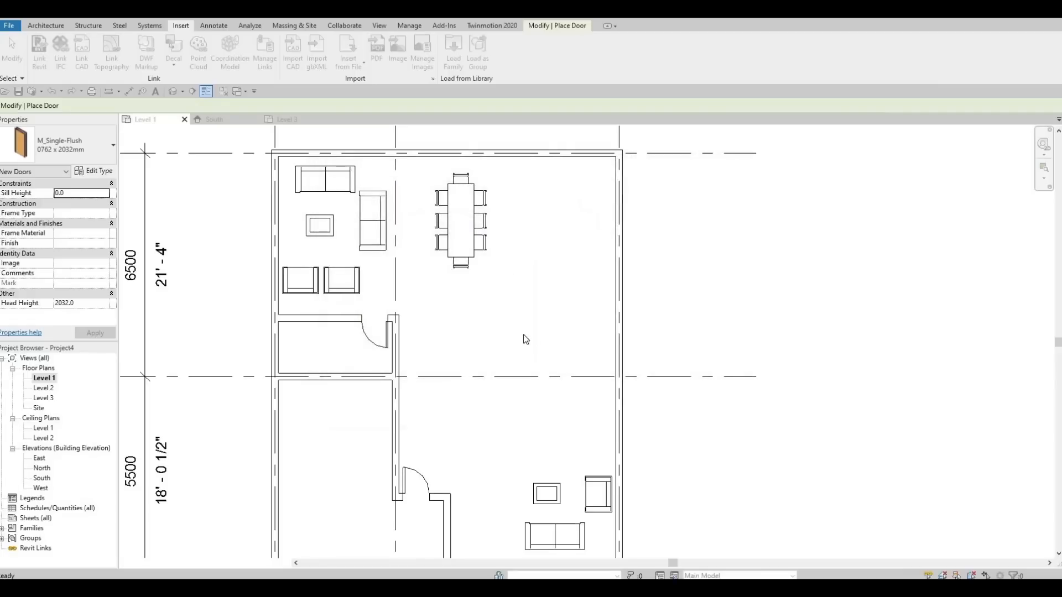
key(Return)
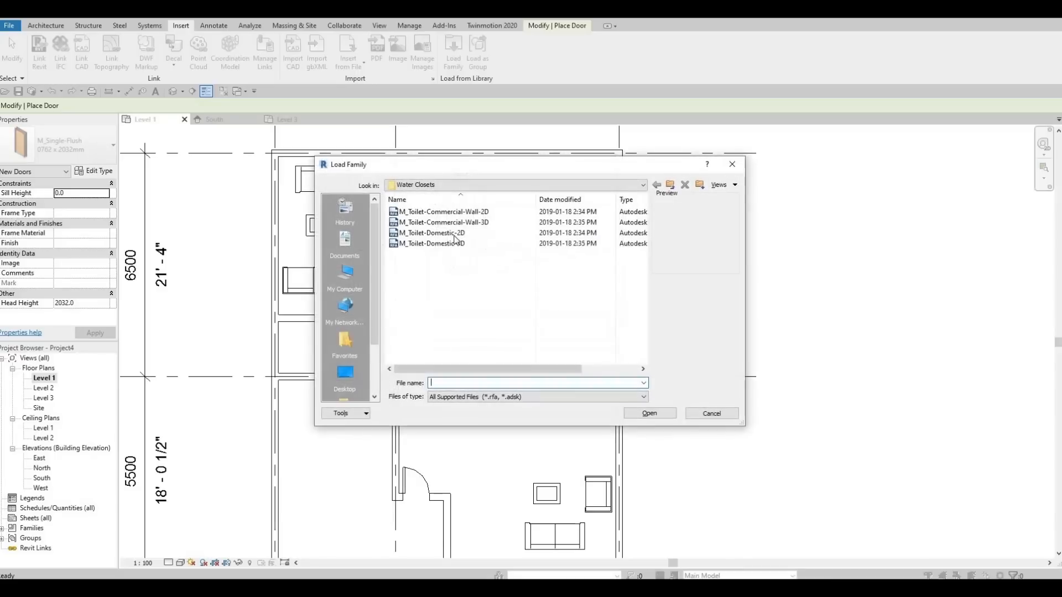
click(662, 416)
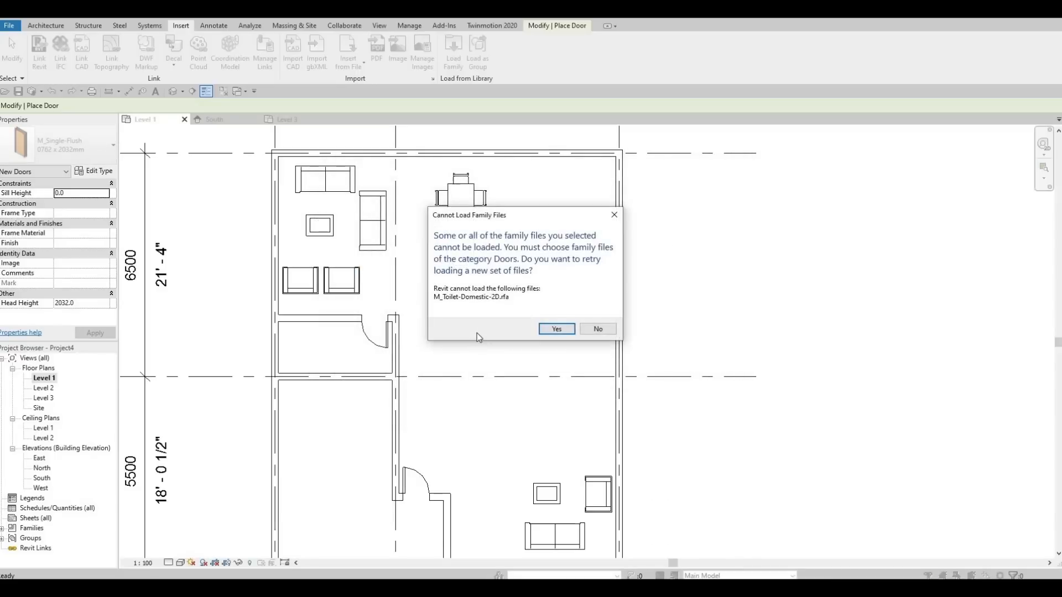
click(598, 330)
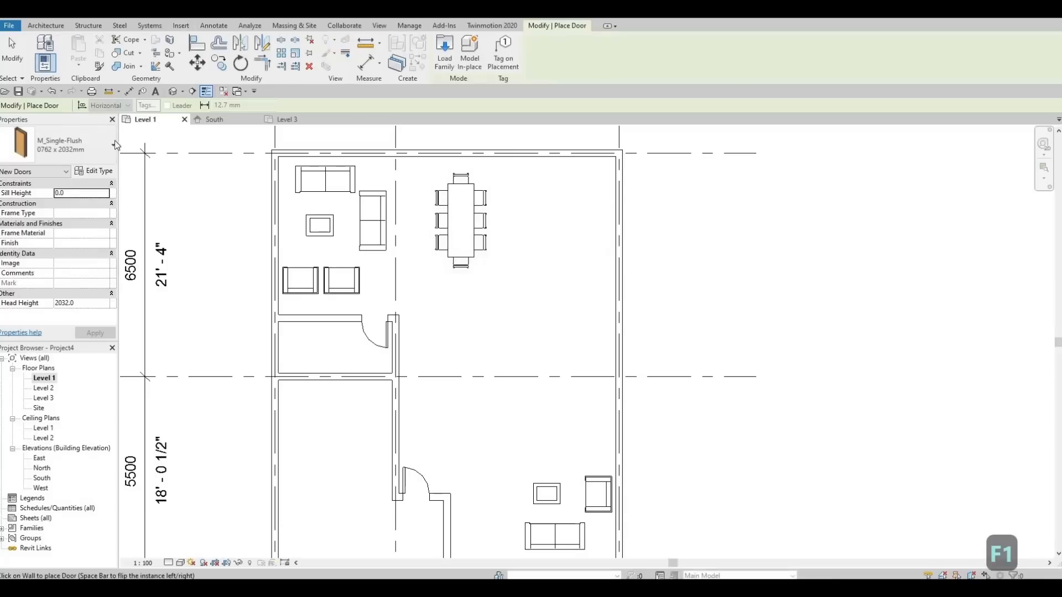
key(Escape)
key(Escape)
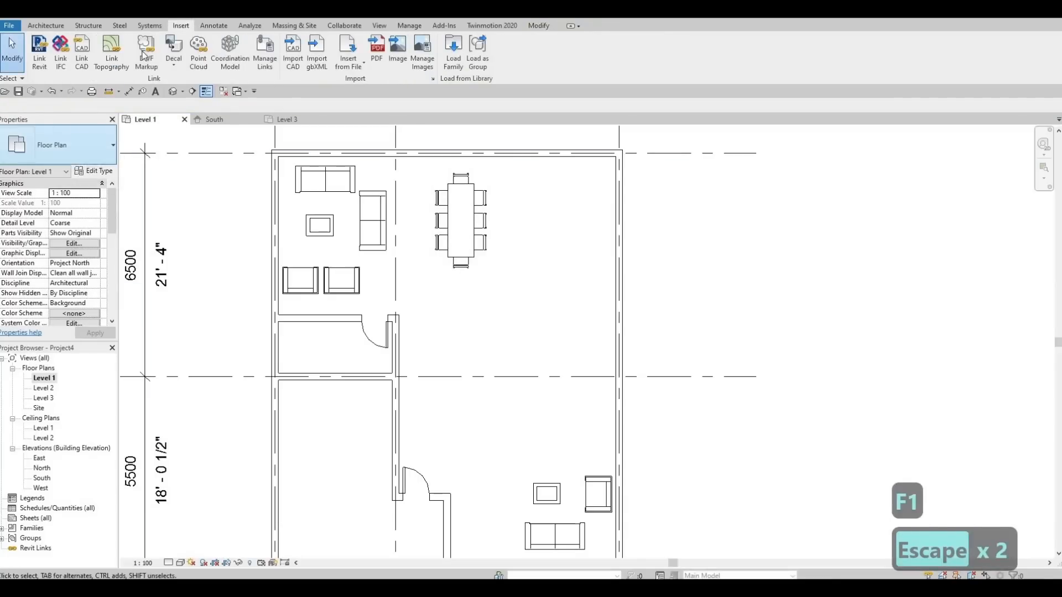
- Load the M_Toilet-Domestic-2D family from the Water Closets folder
click(447, 55)
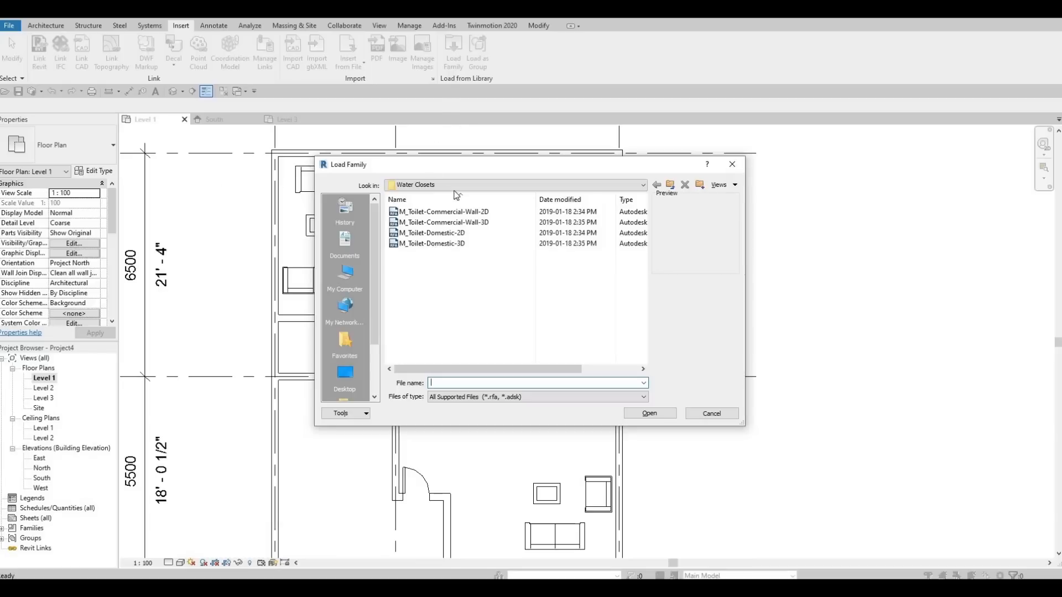
click(446, 233)
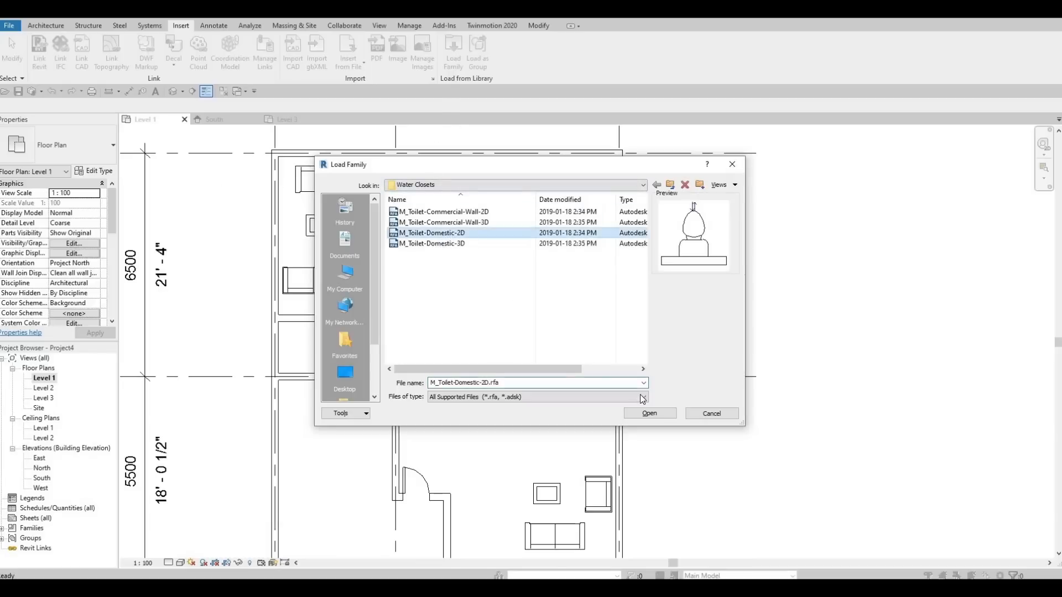
click(646, 414)
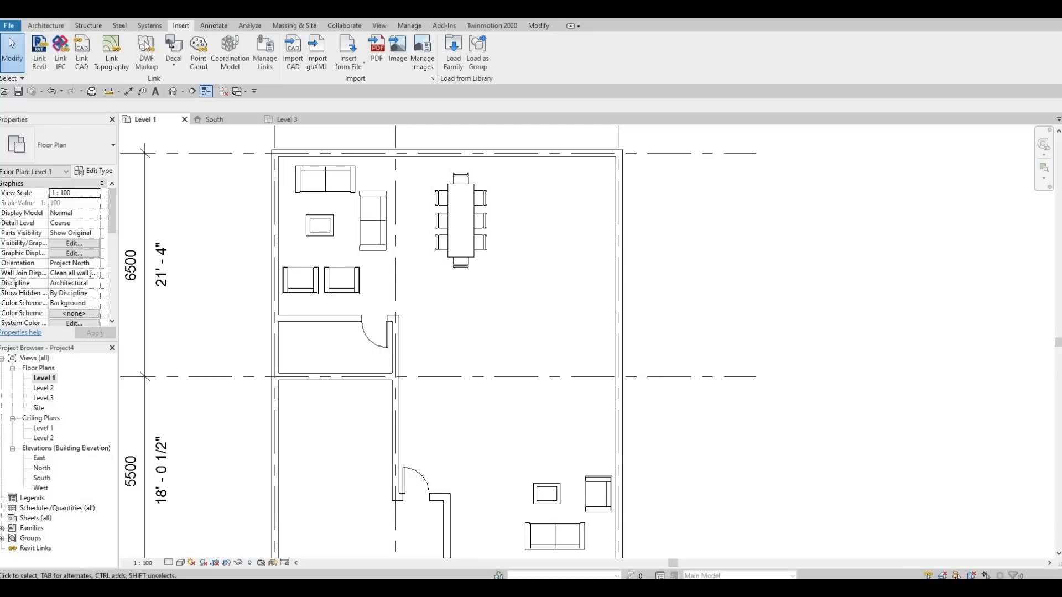
- Place an M_Toilet-Domestic-2D on the small room's left wall, 700 mm from the upper partition and 1000 mm from the lower grid line
click(46, 26)
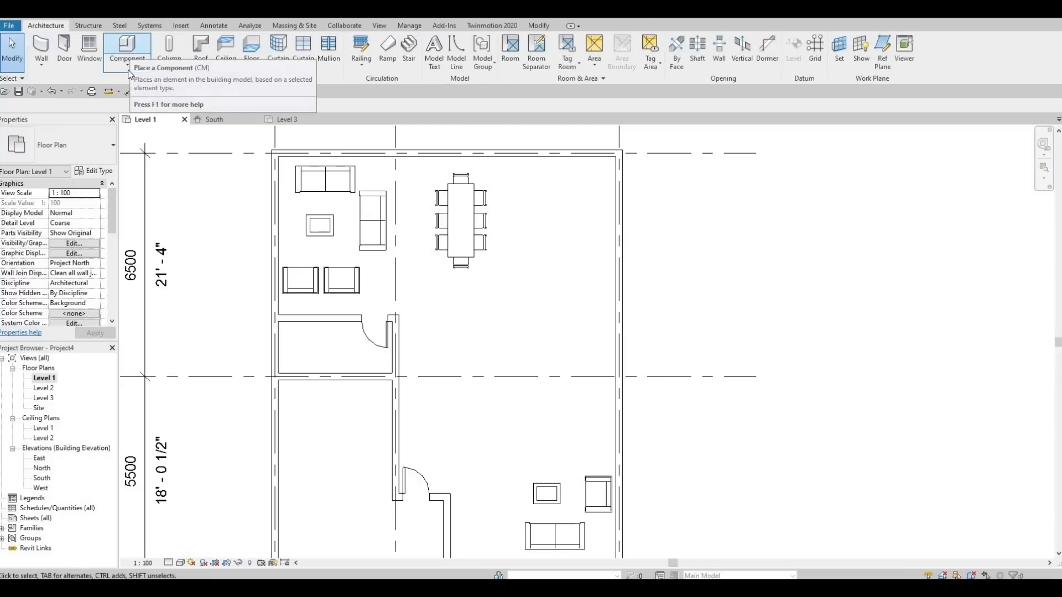
click(129, 69)
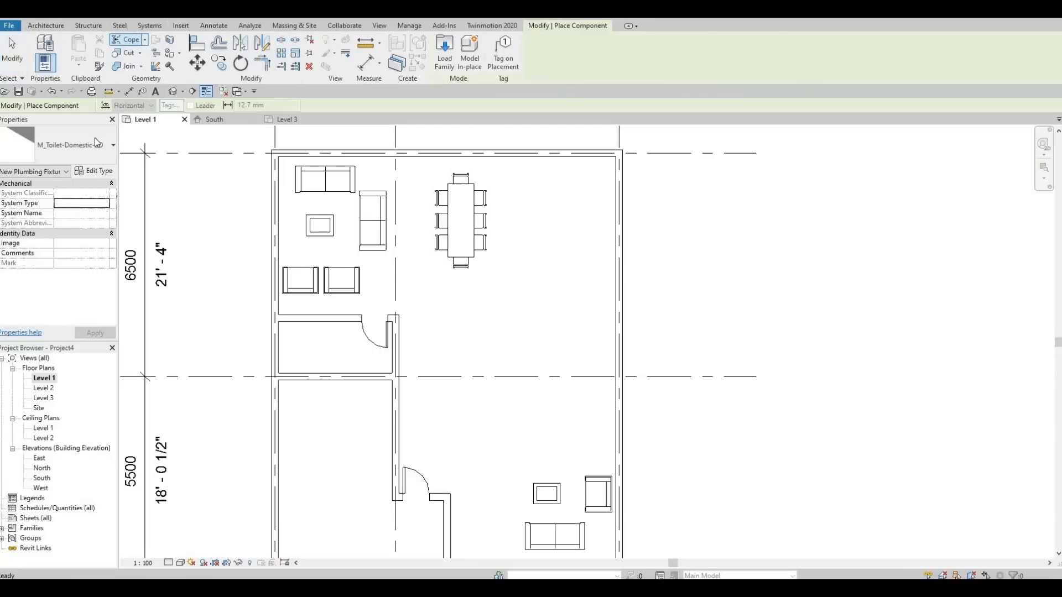
click(282, 343)
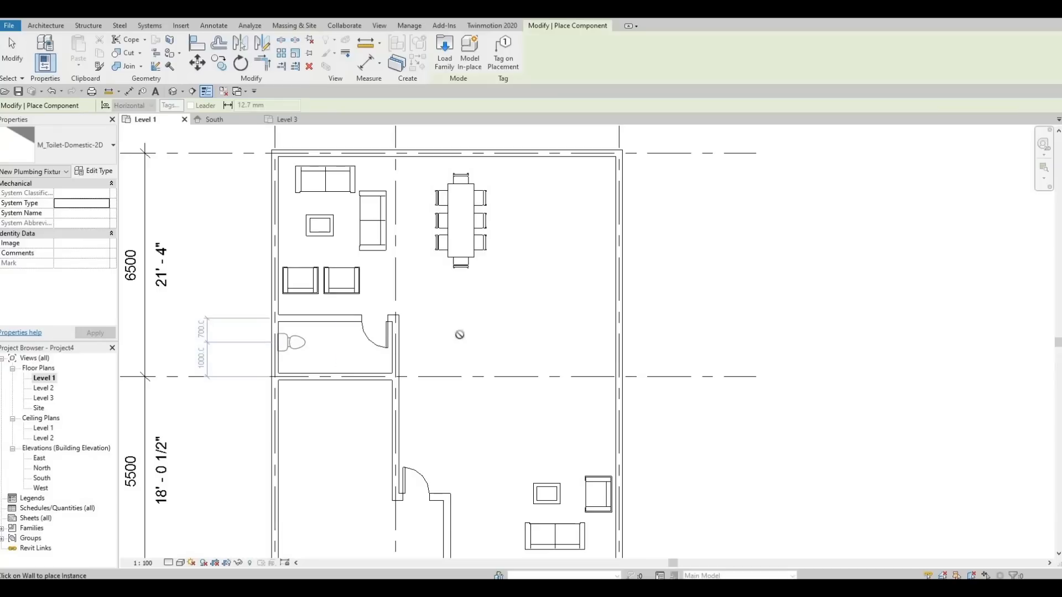
key(Escape)
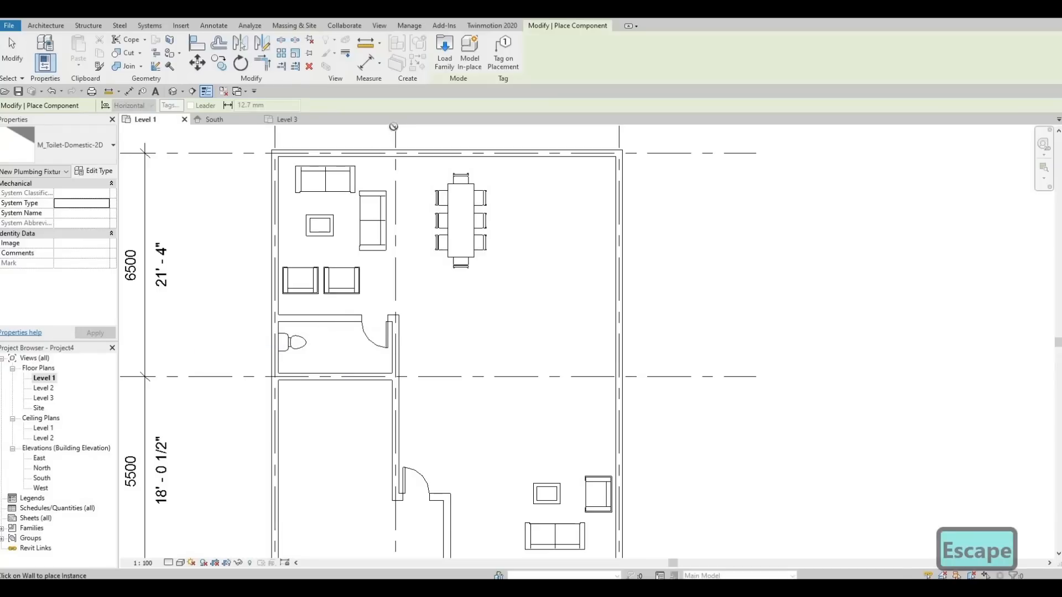
click(445, 52)
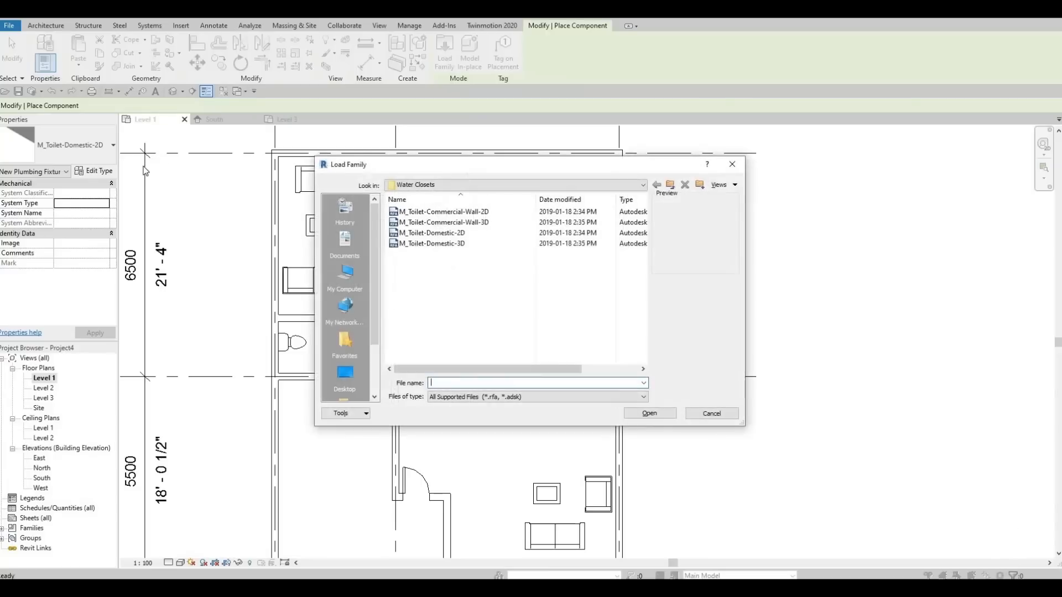
key(Escape)
key(Escape)
key(Escape)
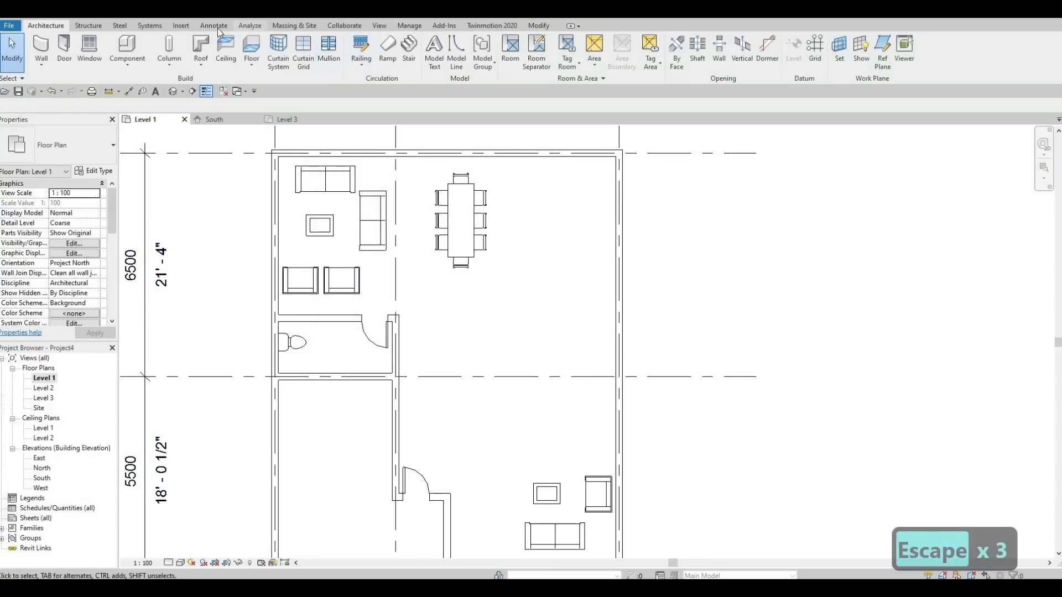
- Load the M_Sink-Single-2D family from the Sinks folder of the plumbing fixtures
click(180, 25)
click(453, 52)
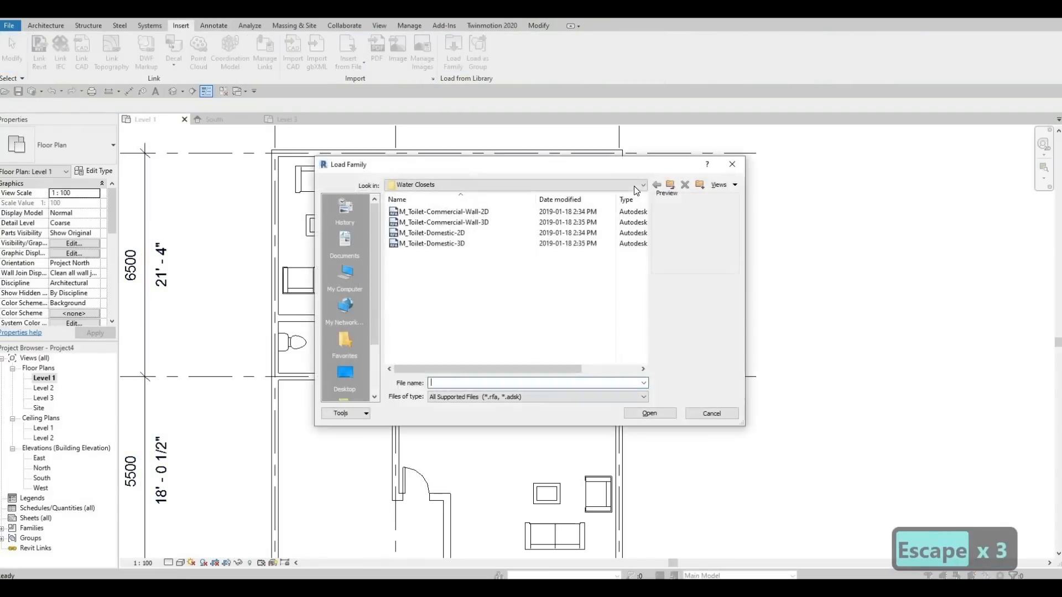
click(568, 185)
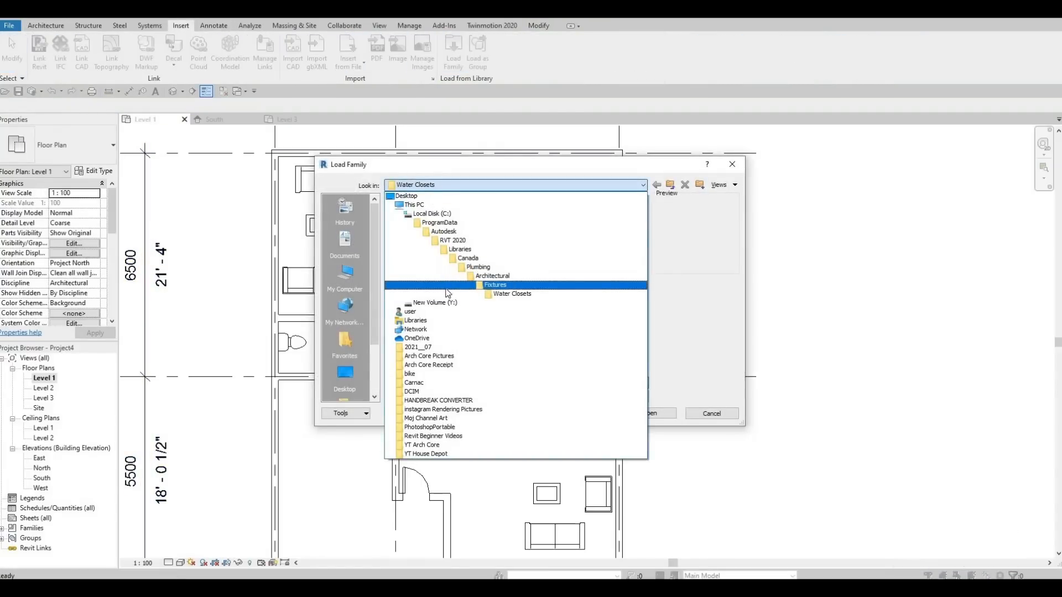
click(445, 285)
double_click(419, 255)
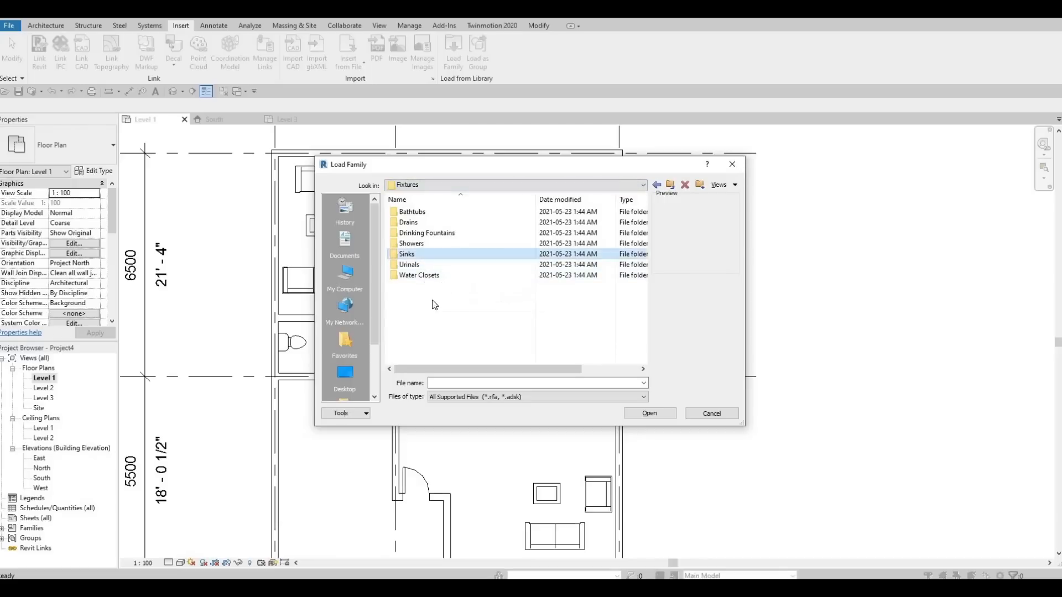
click(430, 306)
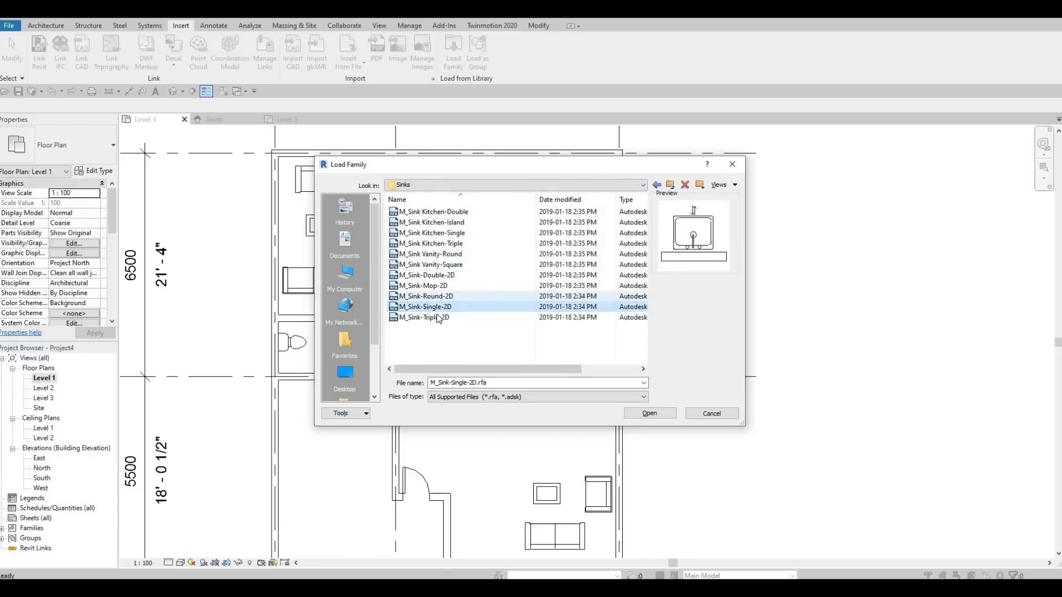
click(648, 415)
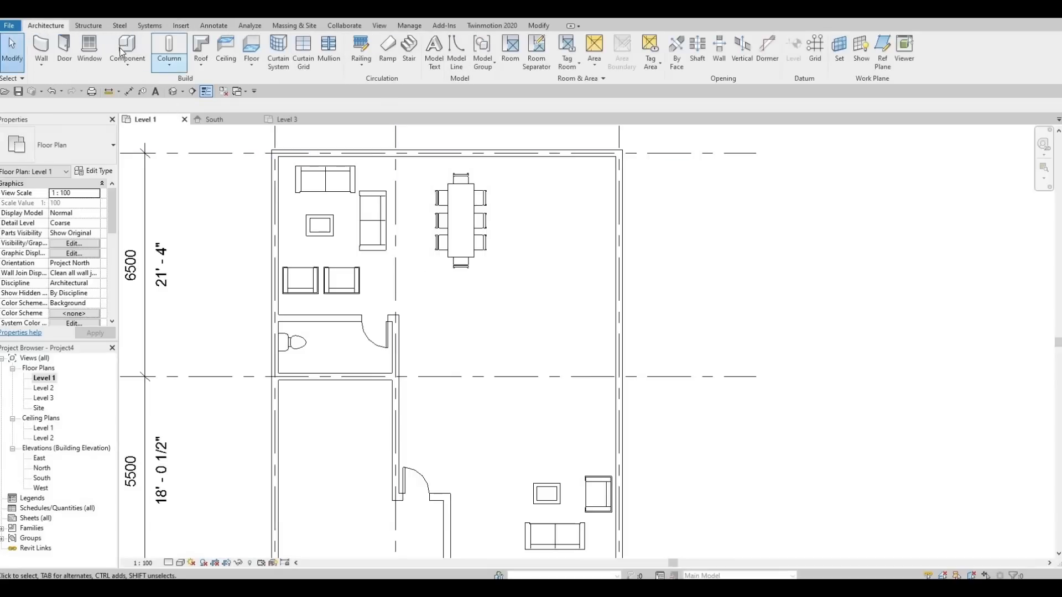
- Place a 660 x 560mm M_Sink-Single-2D on the toilet room's lower wall, 1400 mm from the grid line along its right wall
click(120, 48)
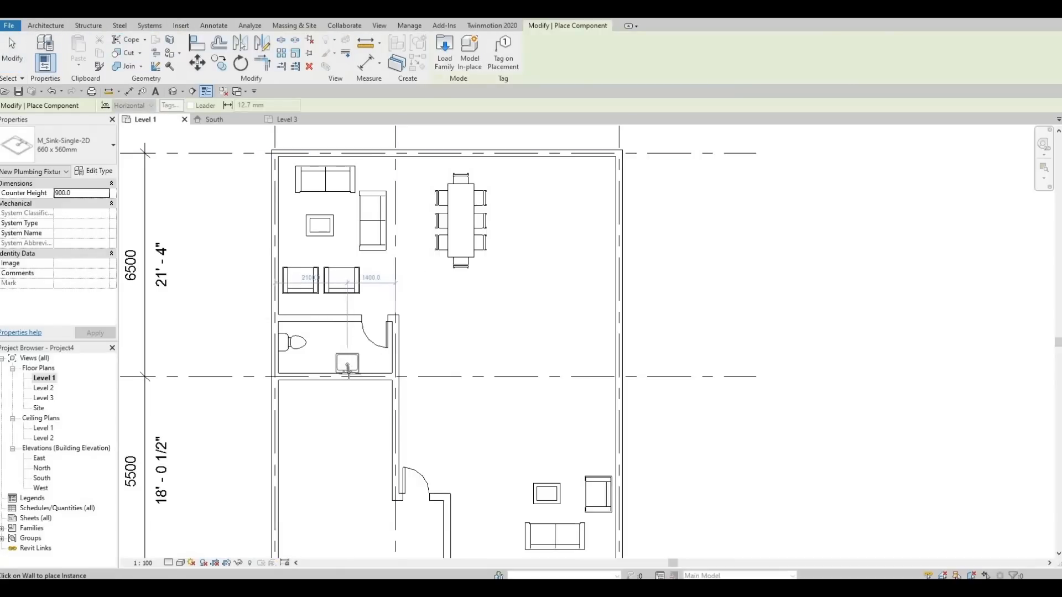
click(348, 369)
key(Escape)
key(Escape)
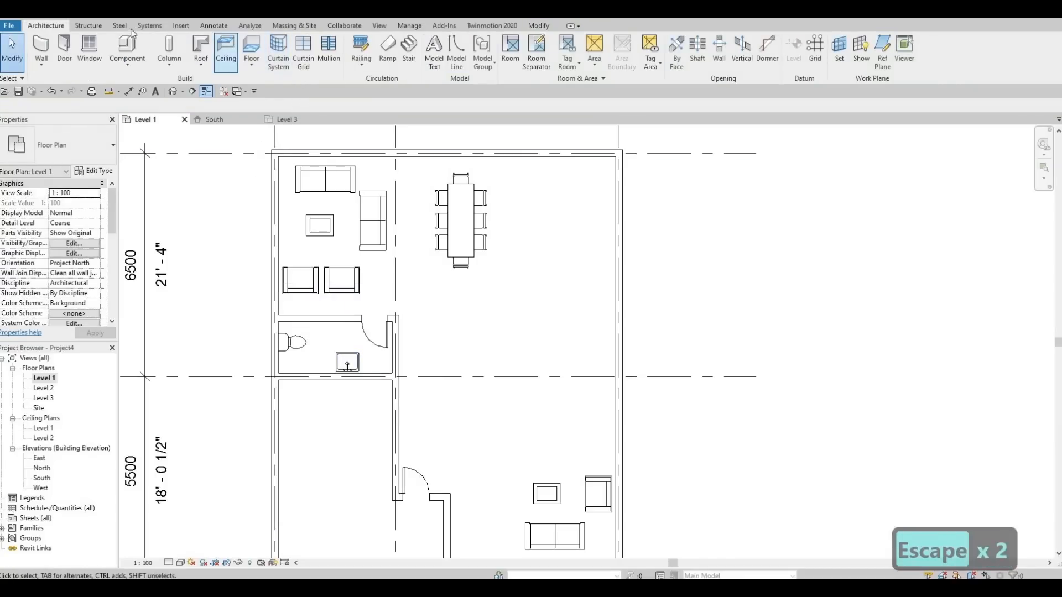
click(206, 26)
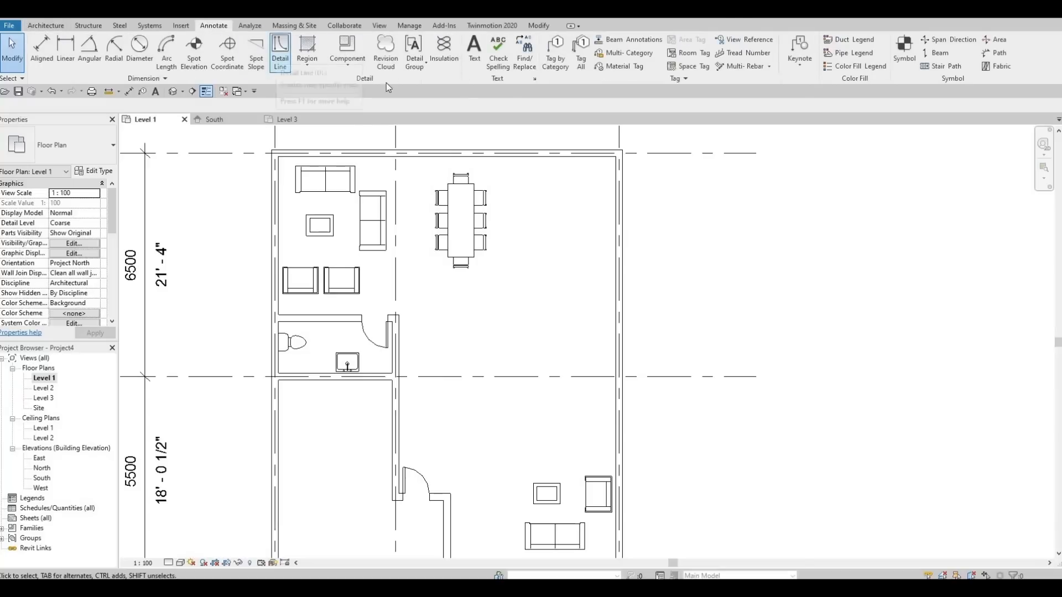
- Draw a rectangular counter outline about 2200 mm wide around the sink with Thin Lines detail lines, starting at the toilet room's lower-right corner
click(279, 59)
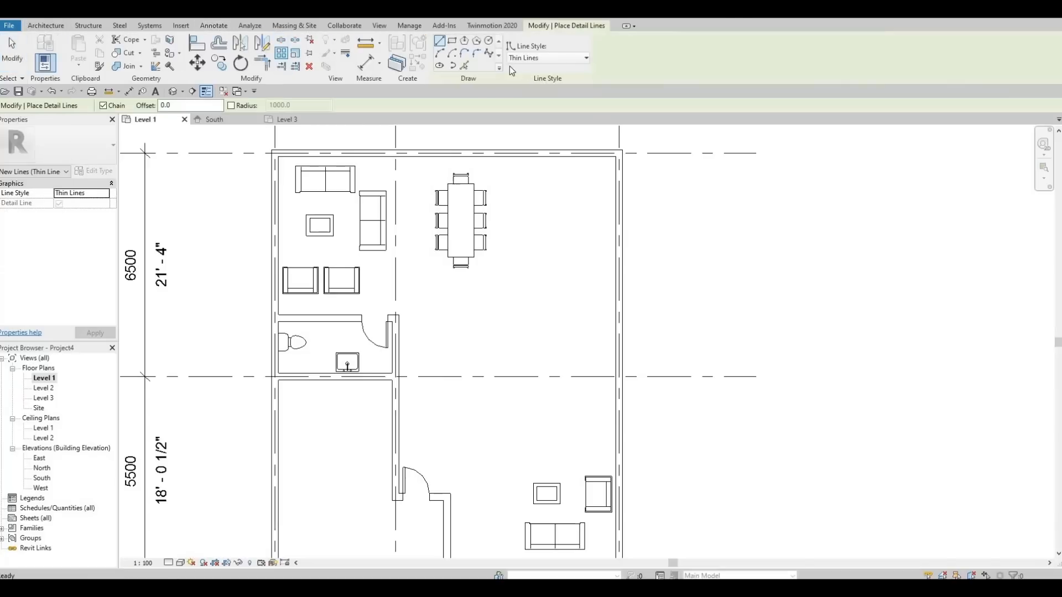
click(452, 42)
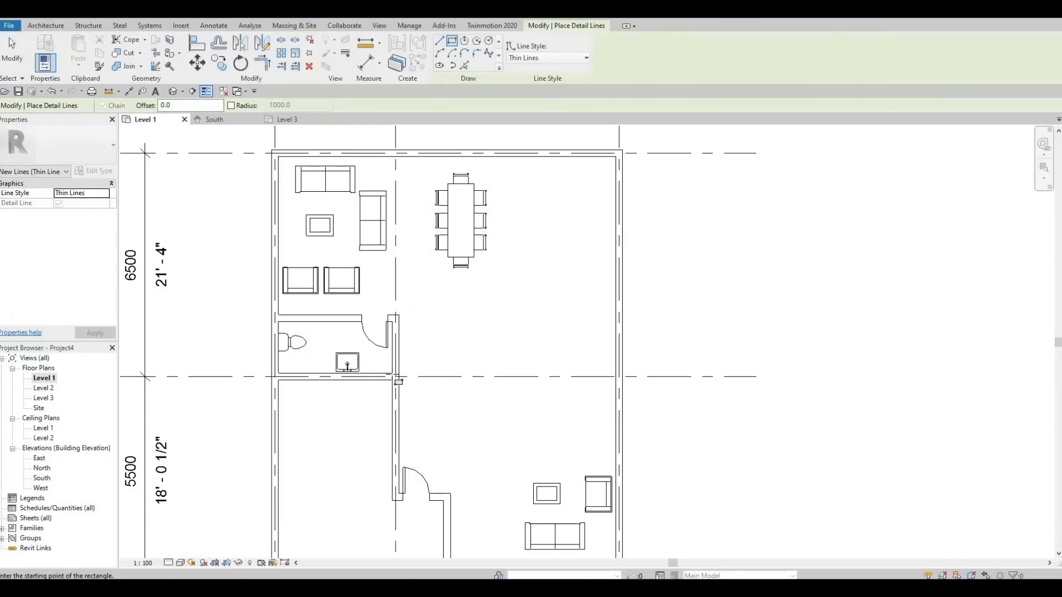
click(321, 358)
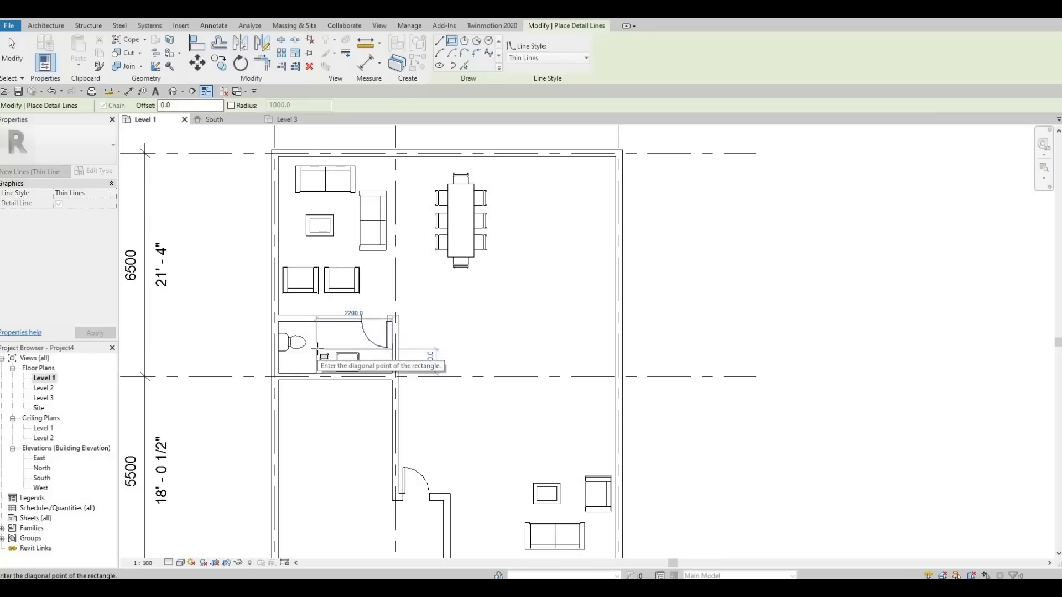
key(Escape)
key(Escape)
- Nudge the toilet room sink right along the counter to 1280 mm from the right wall's grid line
click(357, 362)
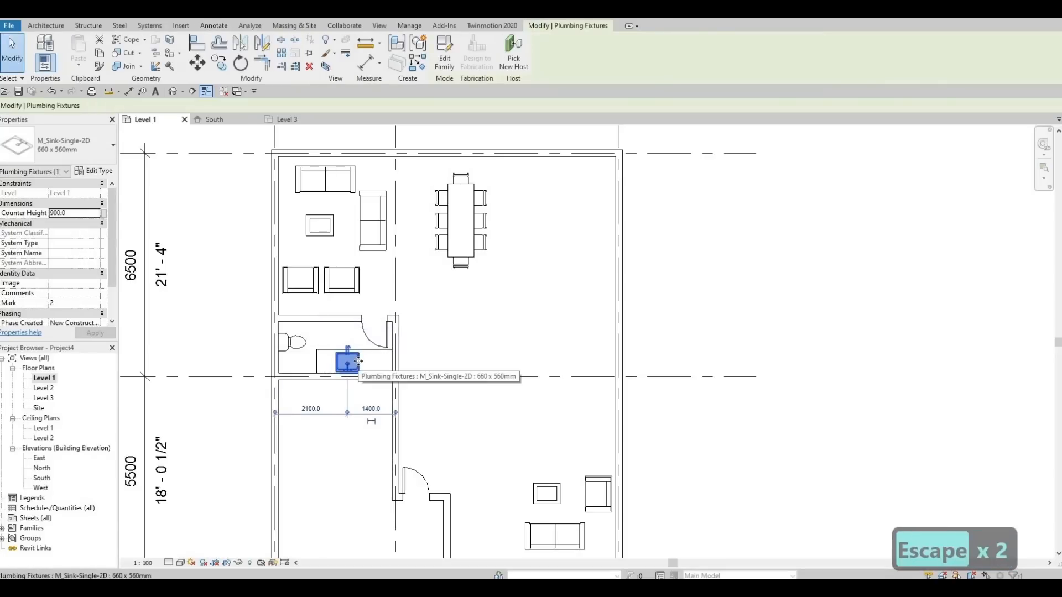
key(Right)
key(Right)
key(Right)
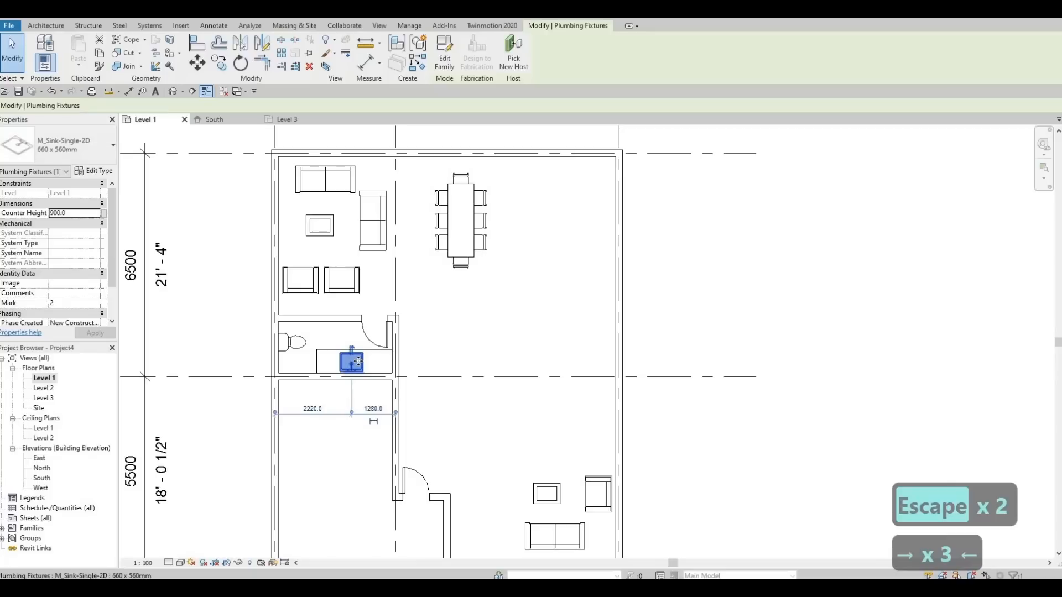
key(F1)
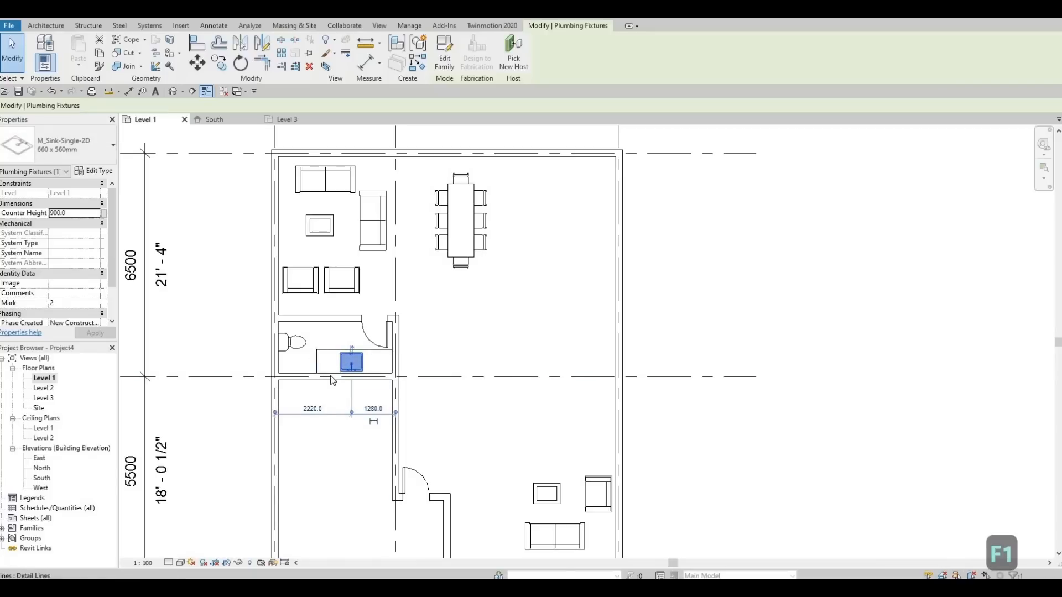
key(Escape)
key(Escape)
- Change the coffee table in the lower-right seating area to the M_Table-Coffee 0915 x 1830 x 0457mm type
mouse_move(463, 337)
middle_down()
mouse_move(446, 306)
mouse_move(444, 341)
middle_up()
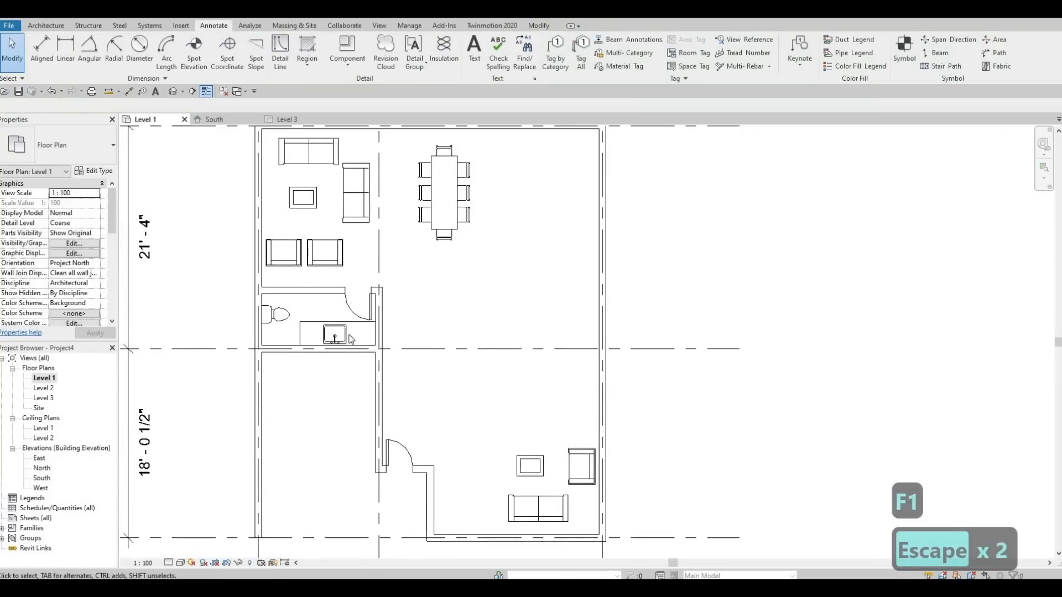
middle_drag(350, 336, 344, 351)
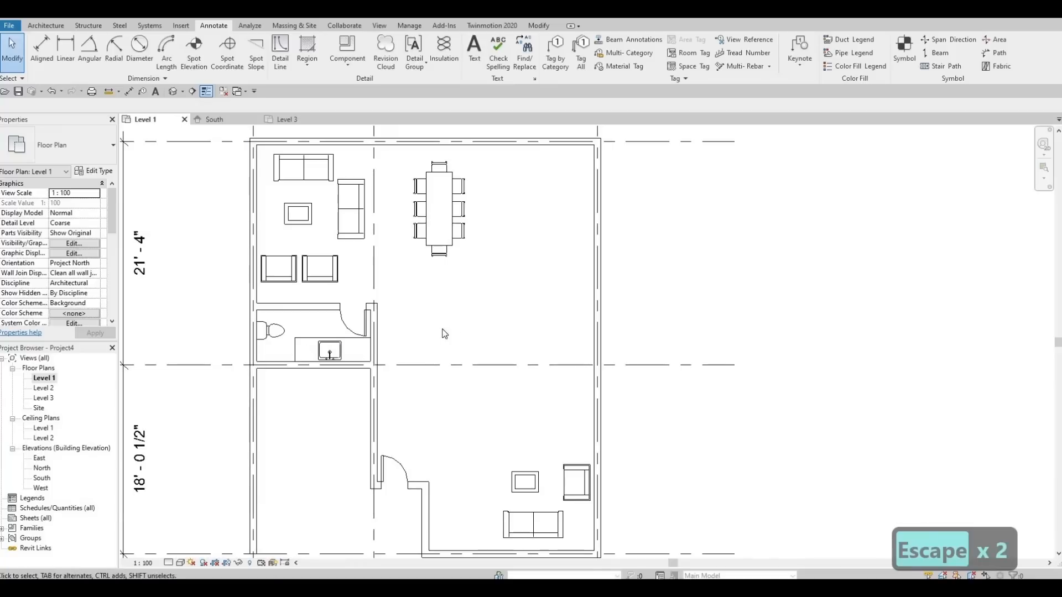
mouse_move(486, 332)
middle_down()
mouse_move(488, 346)
mouse_move(484, 298)
mouse_move(447, 311)
middle_up()
scroll(466, 336, down, 1)
key(F1)
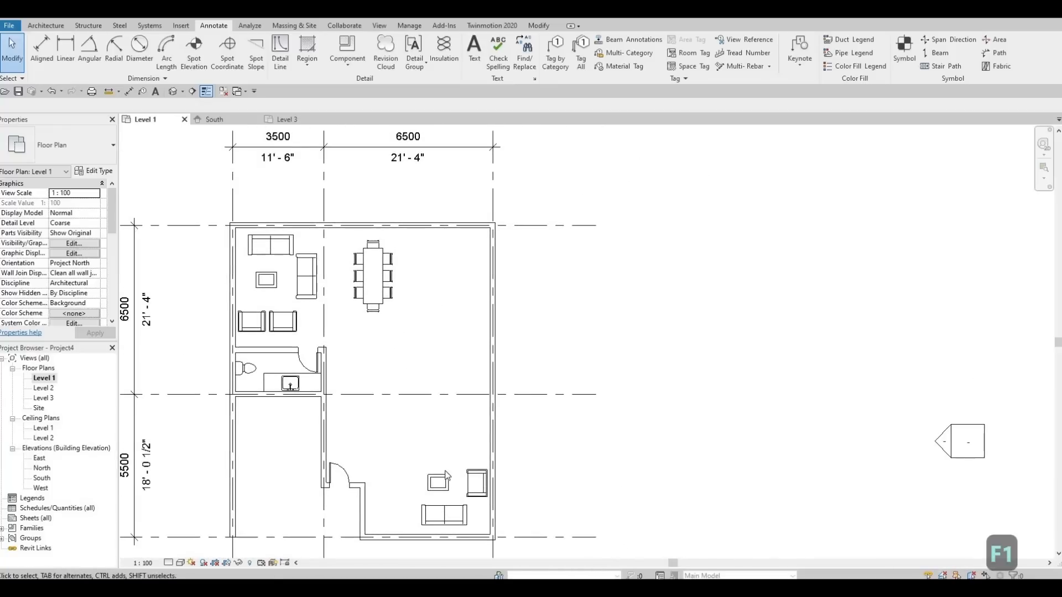
click(439, 483)
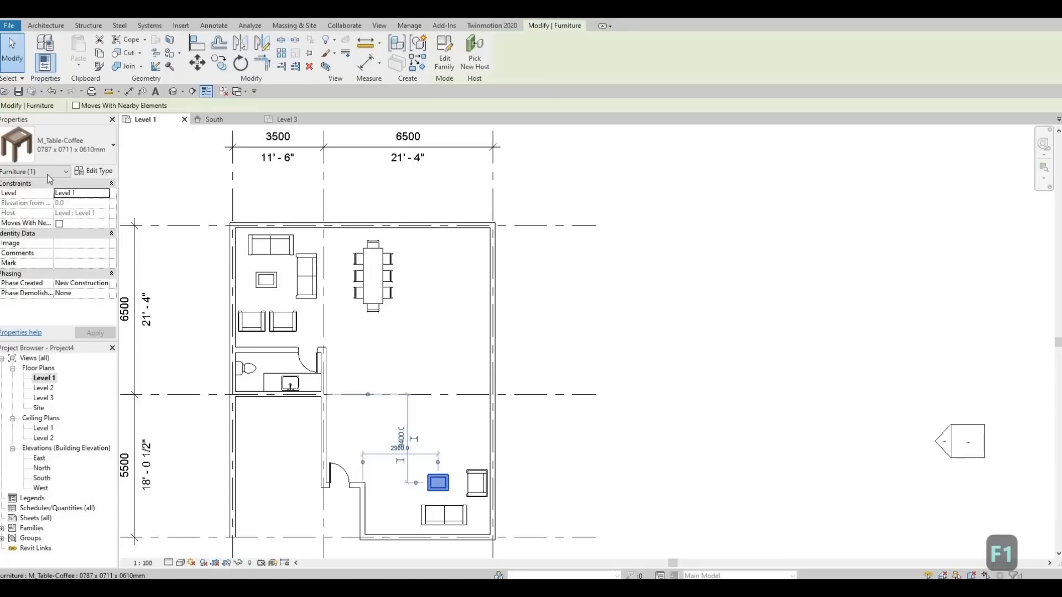
click(72, 145)
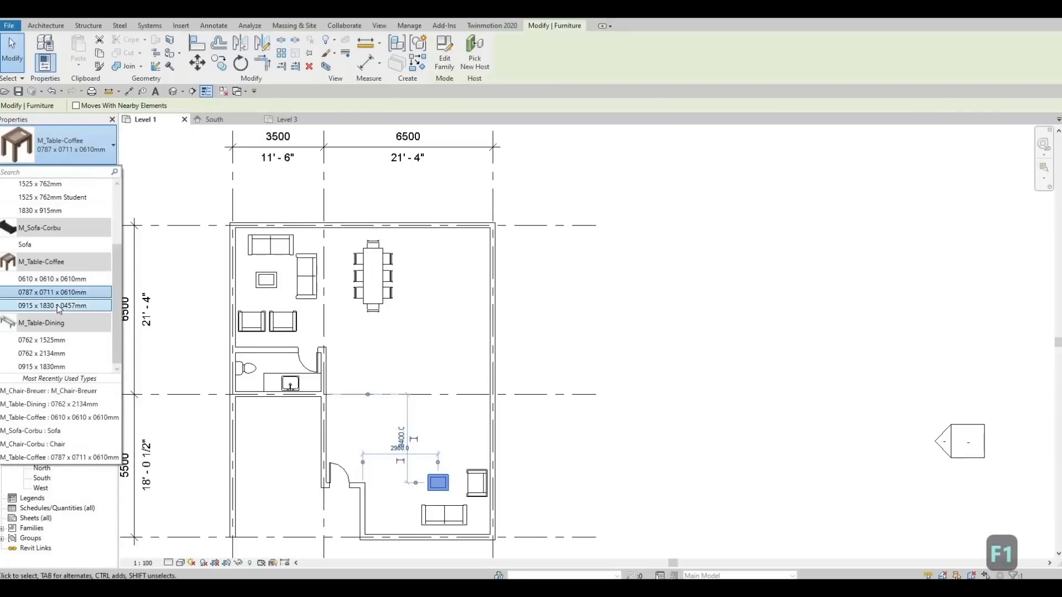
mouse_move(58, 307)
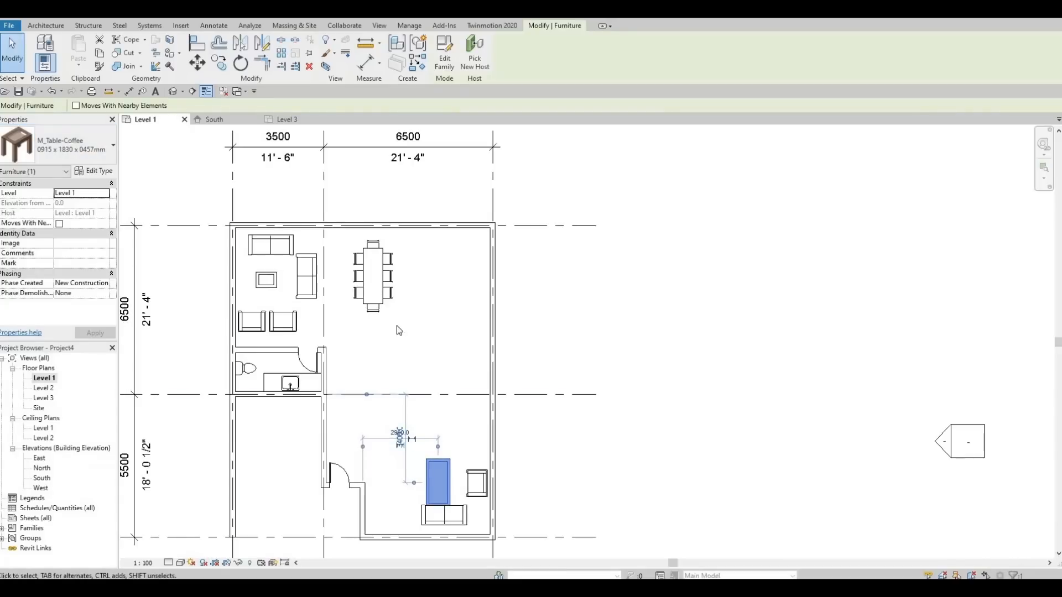
- Rotate the enlarged coffee table by 90 degrees so it runs parallel to the sofa
click(241, 63)
click(558, 483)
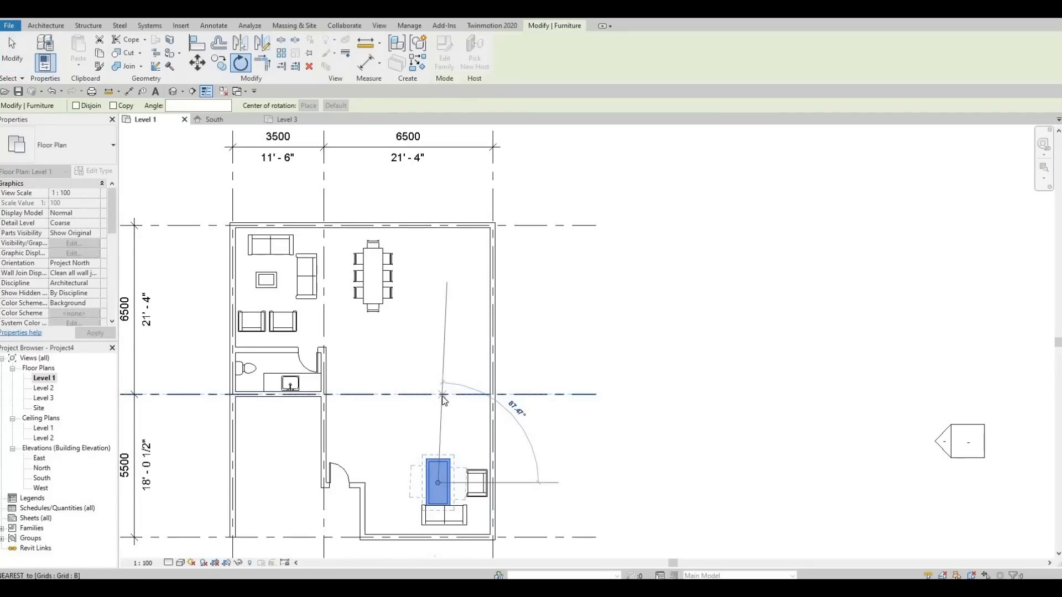
text(90)
key(Return)
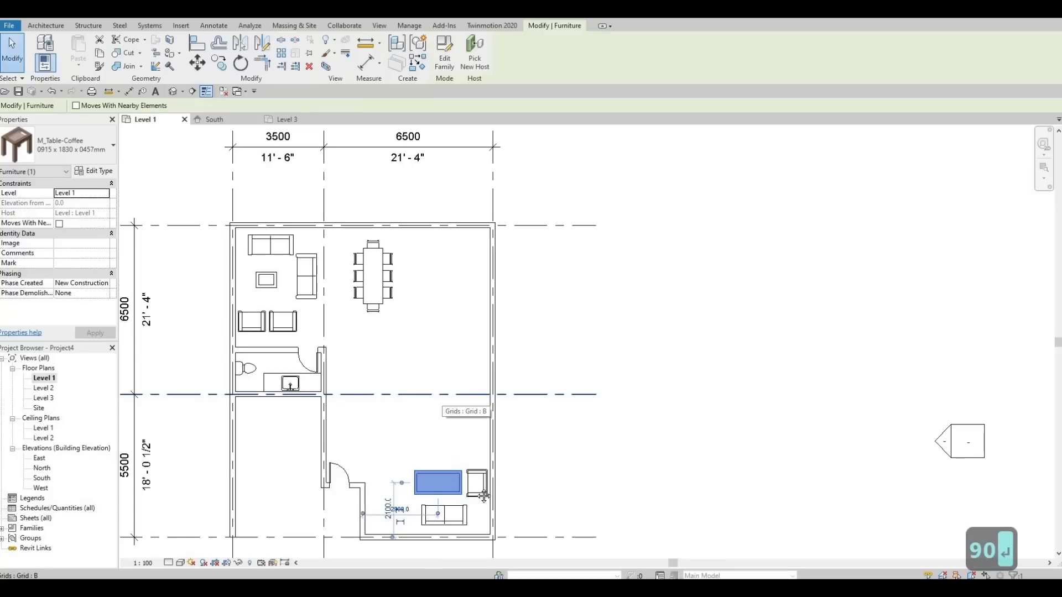
middle_drag(434, 511, 465, 453)
scroll(465, 450, up, 2)
key(Escape)
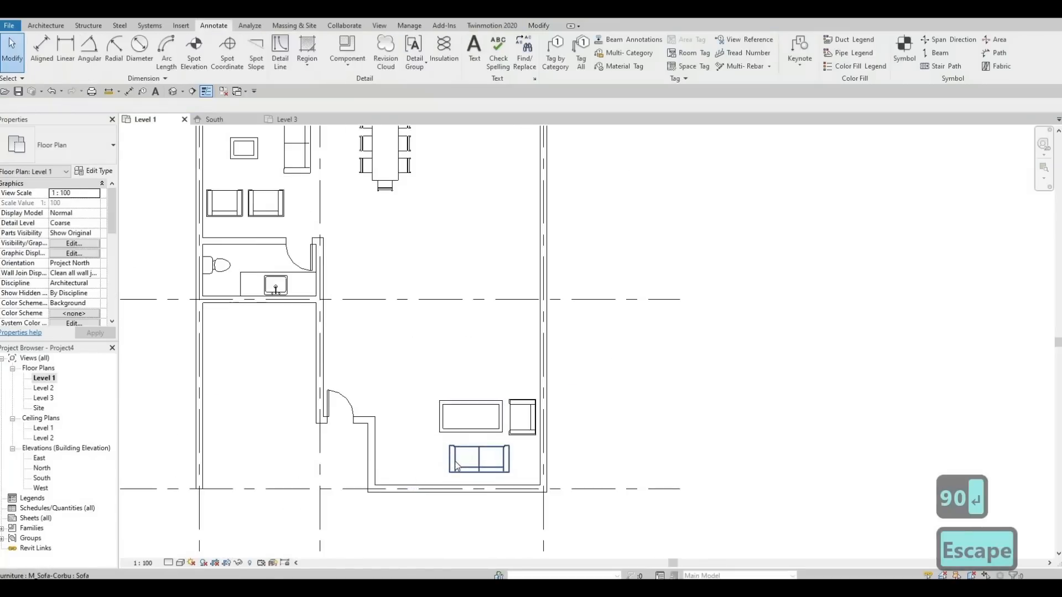
- Nudge the sofa in the lower-right seating area nine increments left and one increment down
click(455, 465)
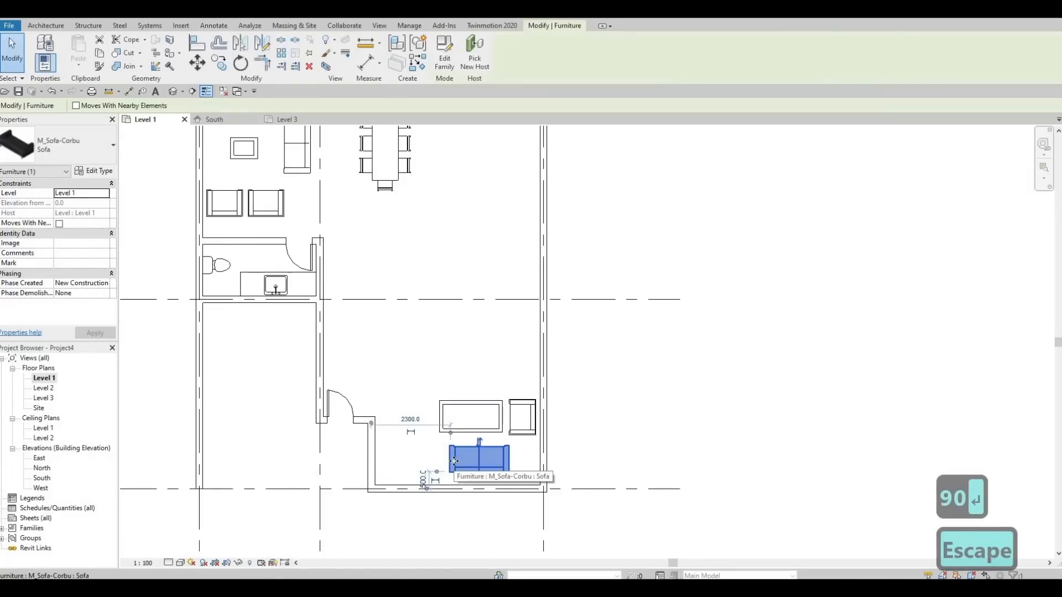
key(Left)
key(Left)
key(Left)
key(Left)
key(Left)
key(Left)
key(Left)
key(Left)
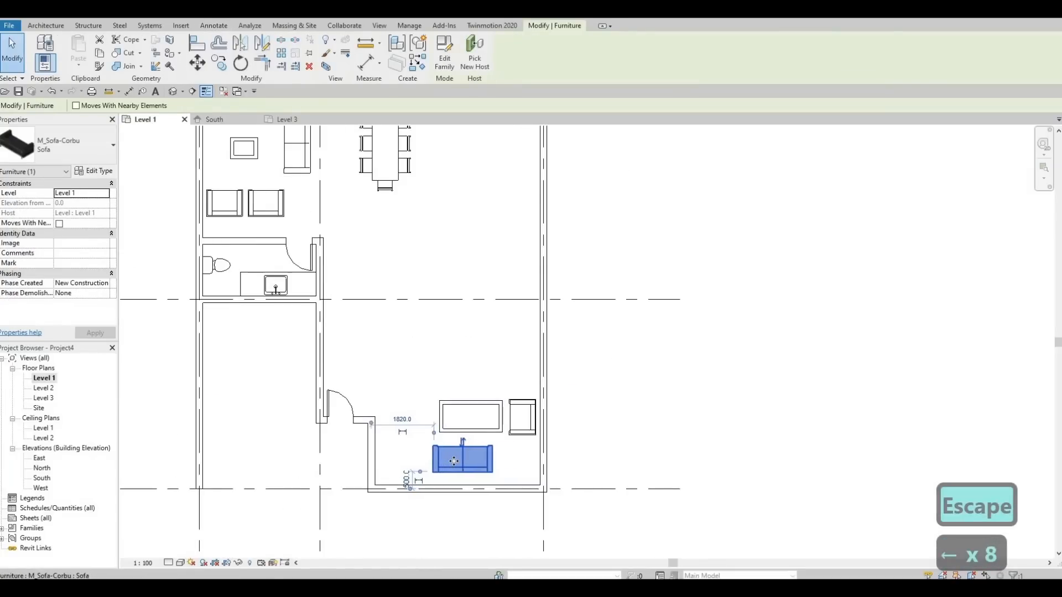
key(Down)
key(Left)
key(Escape)
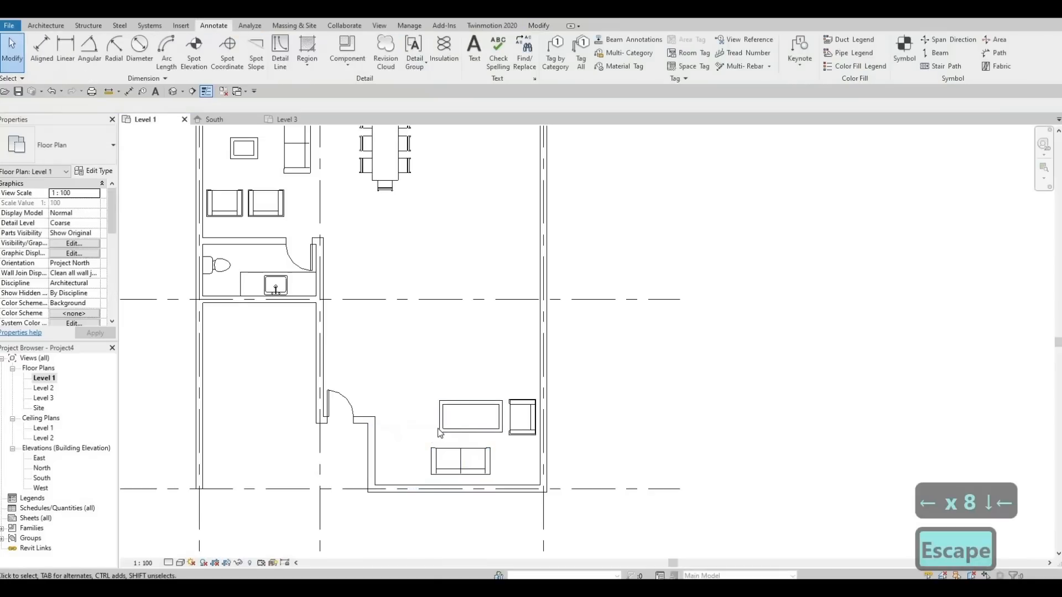
- Nudge the large coffee table to 2600 mm from the short left wall and 1980 mm above the lower grid line
click(440, 430)
key(Left)
key(Left)
key(Left)
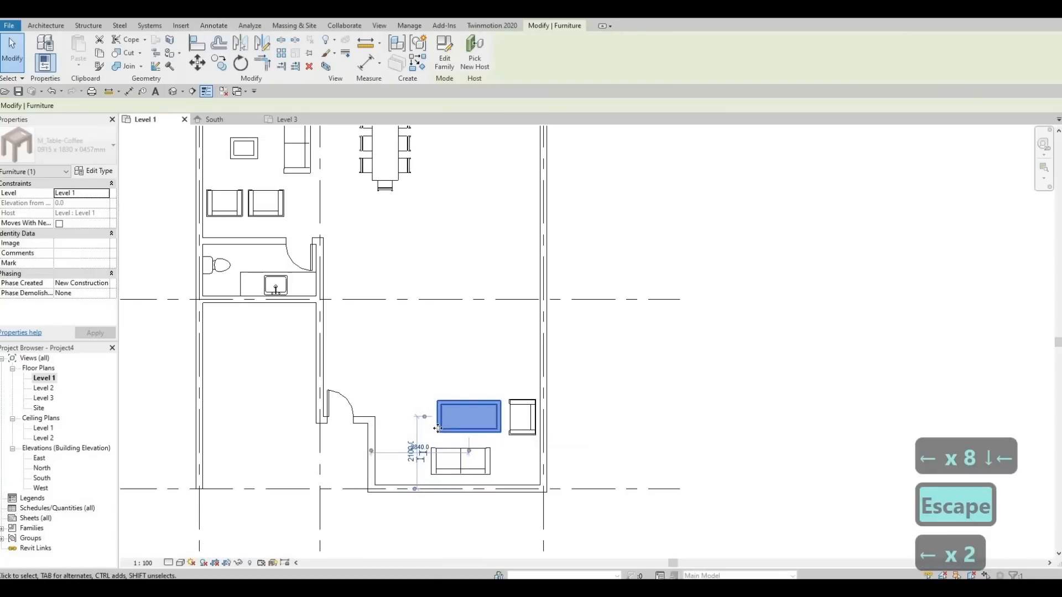
key(Left)
key(Left)
key(Down)
key(Down)
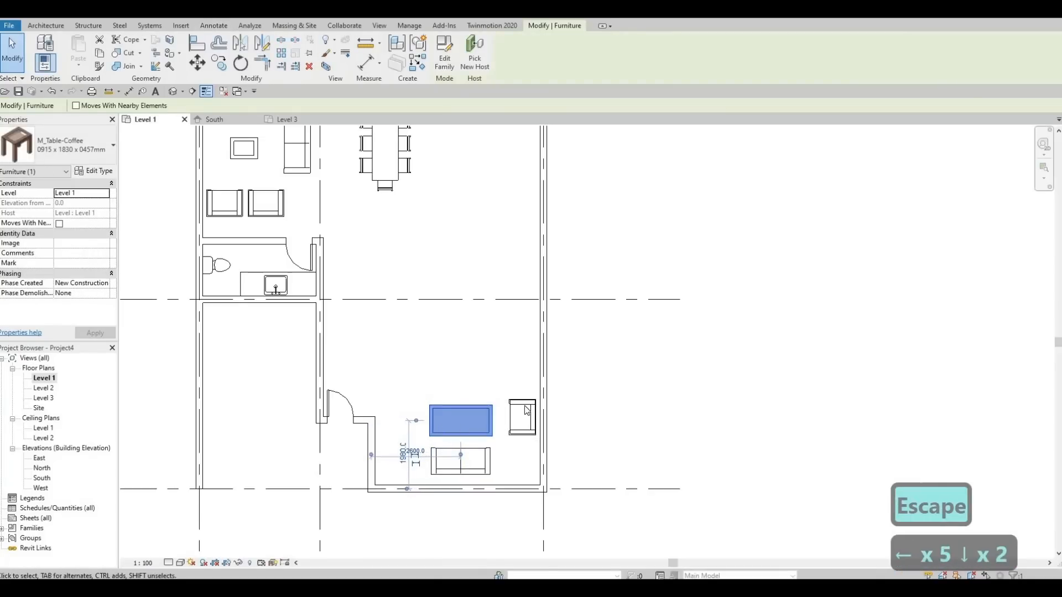
key(Escape)
key(Escape)
- Mirror a copy of the M_Chair-Corbu armchair to the coffee table's left side about a vertical axis through the table's centre
click(522, 407)
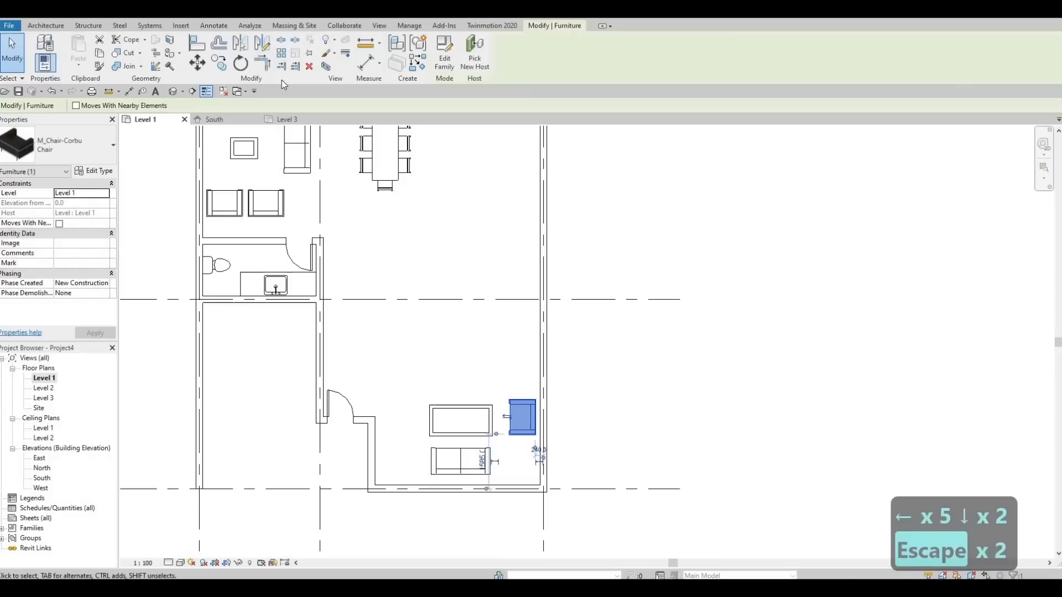
click(263, 44)
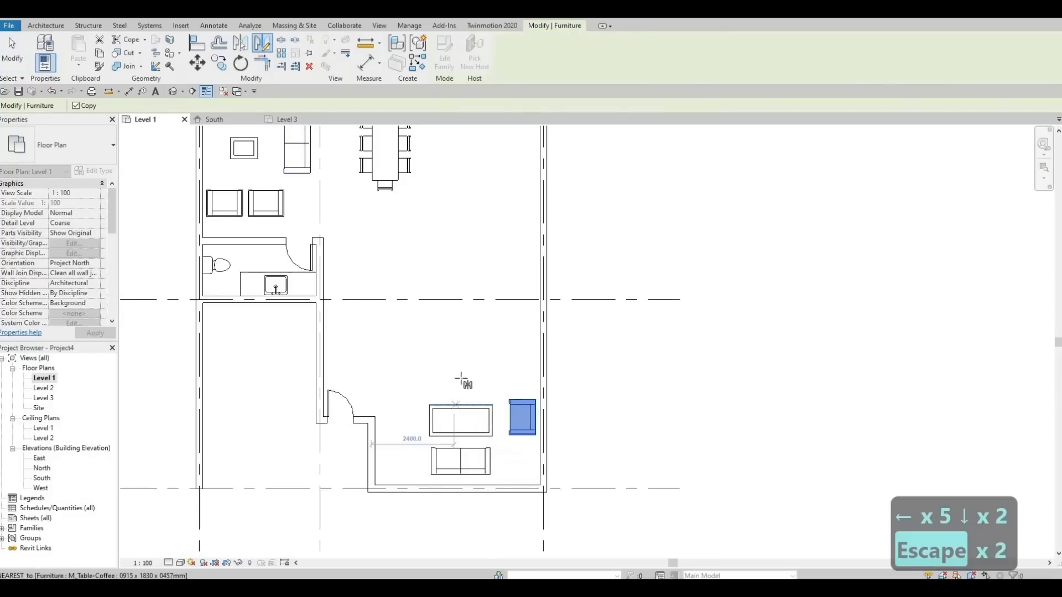
click(461, 378)
click(461, 448)
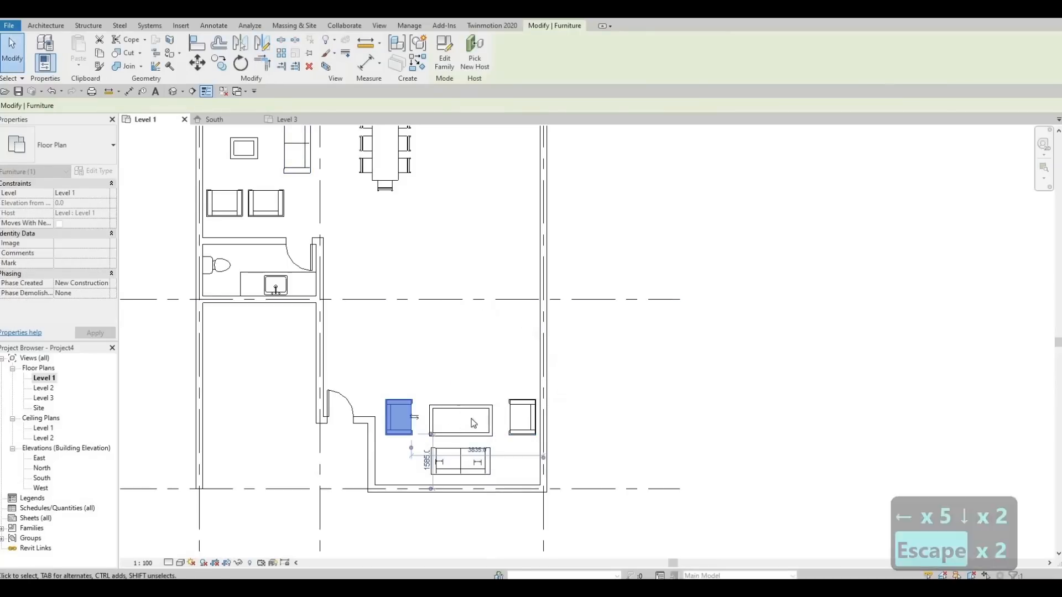
key(Escape)
key(Escape)
- Nudge the mirrored armchair left to 4075 mm from the right grid line and eight increments down
click(400, 432)
key(Left)
key(Left)
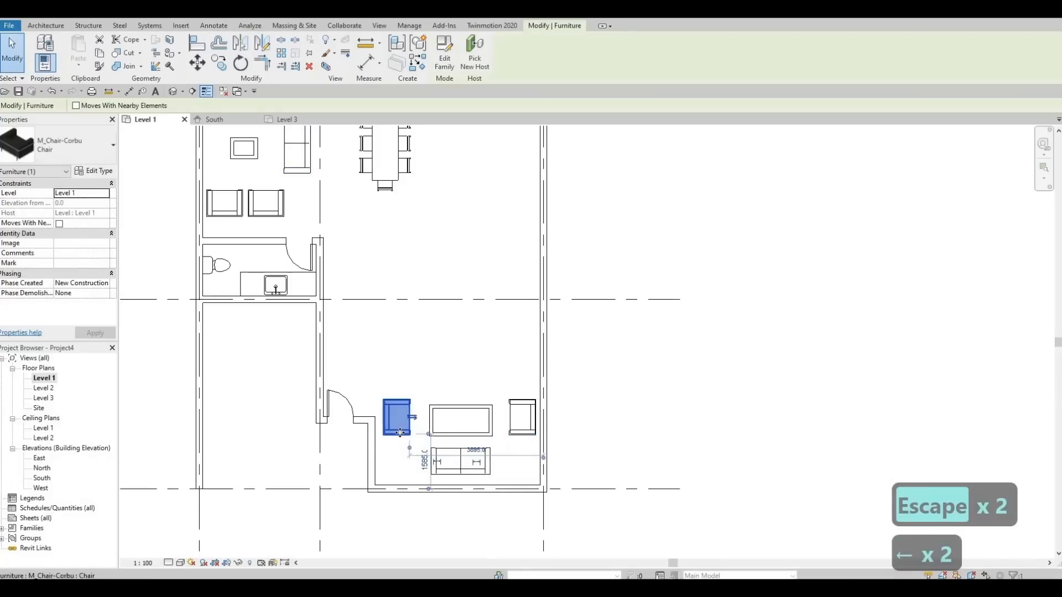
key(Down)
key(Down)
key(Down)
key(Left)
key(Left)
key(Down)
key(Down)
key(Down)
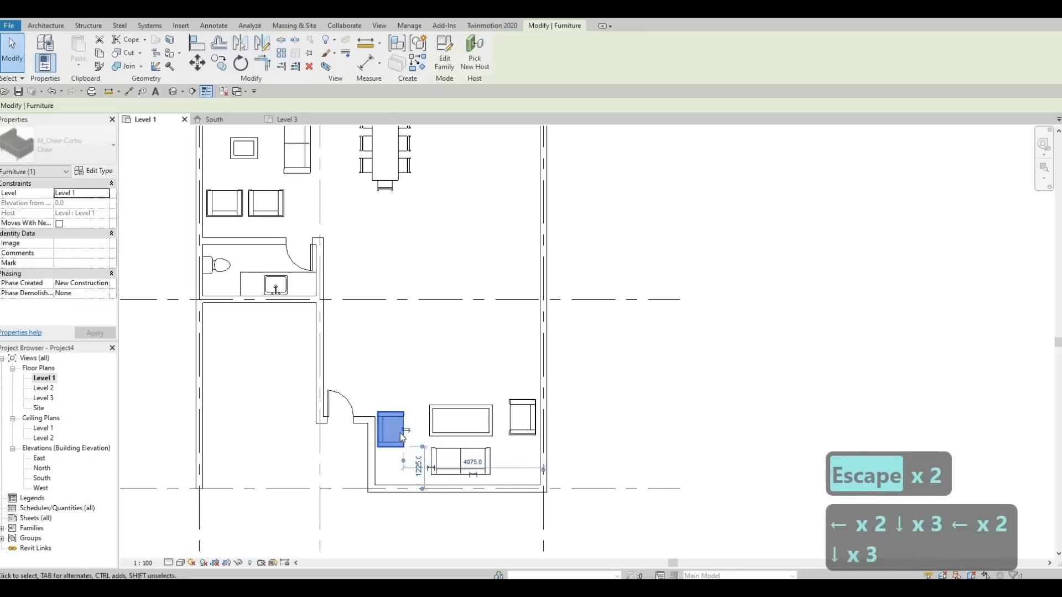
key(Down)
key(Down)
key(Escape)
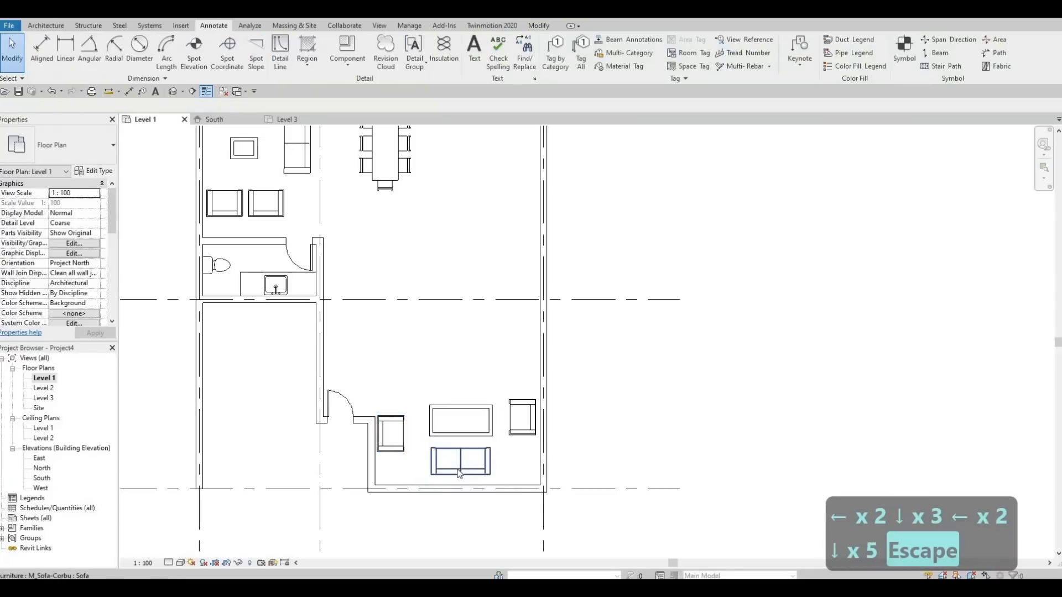
- Nudge the sofa left to 1580 mm from the short left wall and three increments down toward the lower wall
click(459, 473)
key(Left)
key(Left)
key(Down)
key(Down)
key(Down)
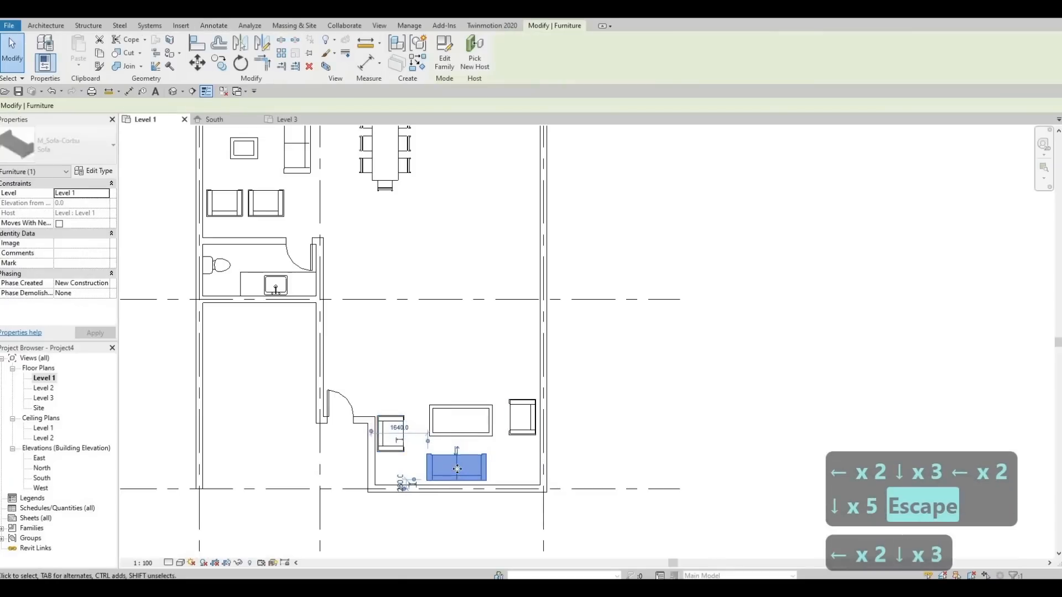
key(Left)
key(Escape)
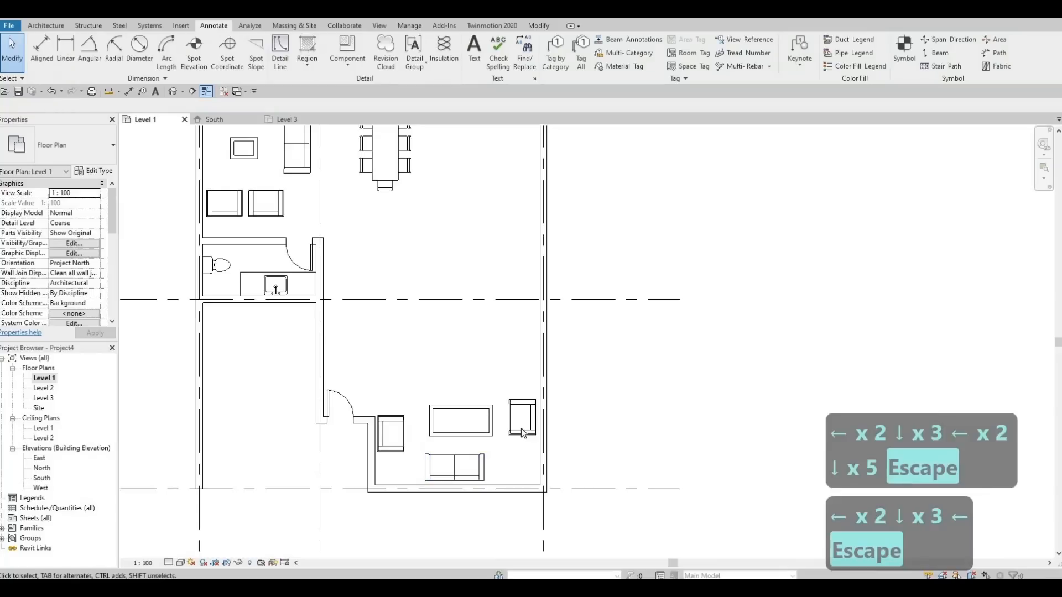
- Nudge the right armchair down to 1165 mm above the lower grid line and one increment closer to the right wall
click(523, 431)
key(Down)
key(Down)
key(Down)
key(Down)
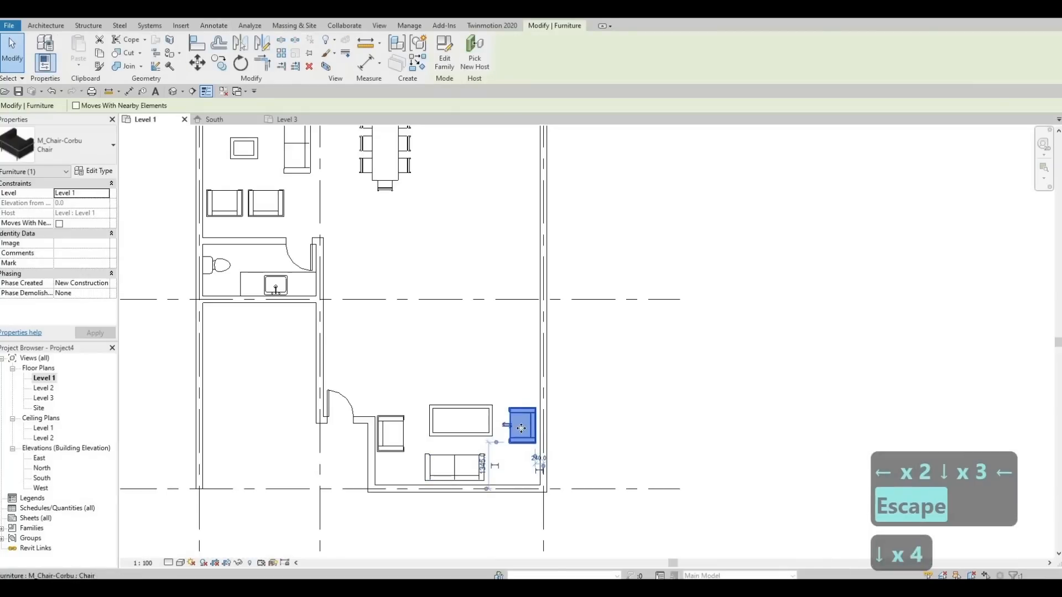
key(Down)
key(Down)
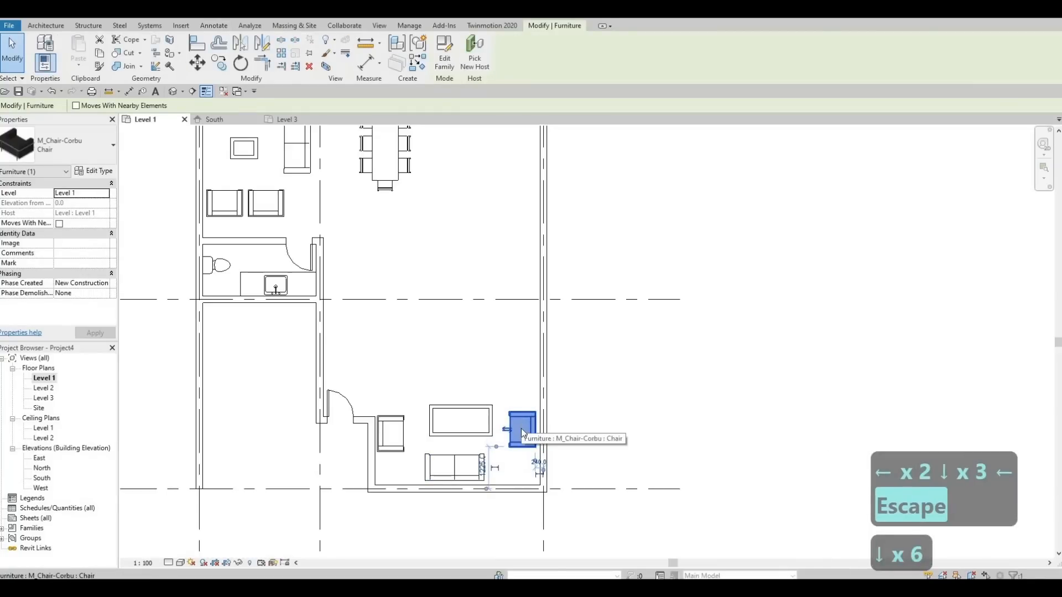
key(Right)
key(Down)
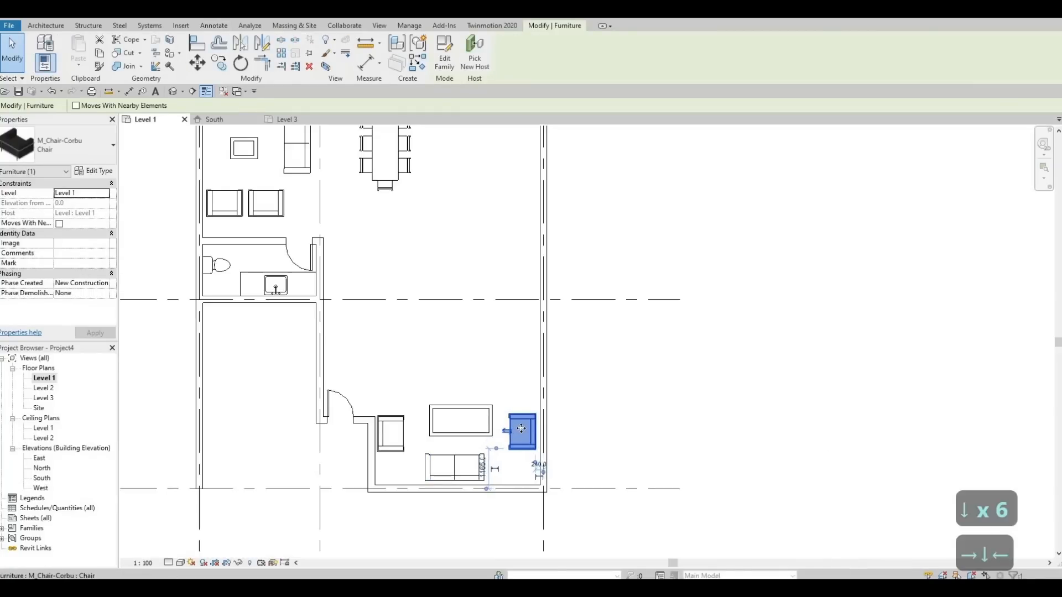
key(Left)
key(Right)
key(Escape)
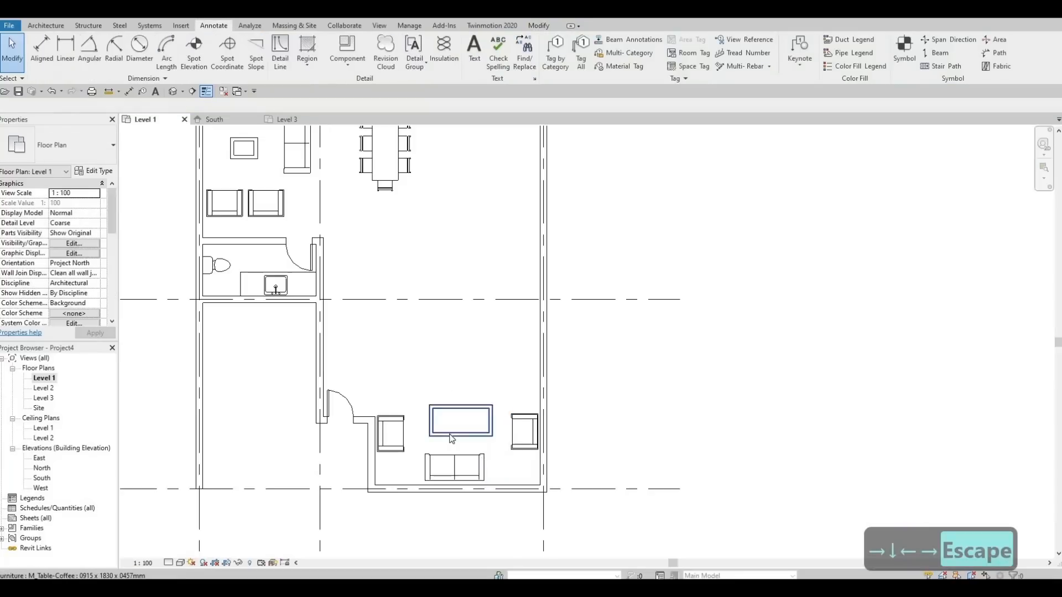
- Nudge the large coffee table to 2540 mm from the short left wall and 1680 mm above the lower grid line
click(448, 431)
key(Left)
key(Down)
key(Down)
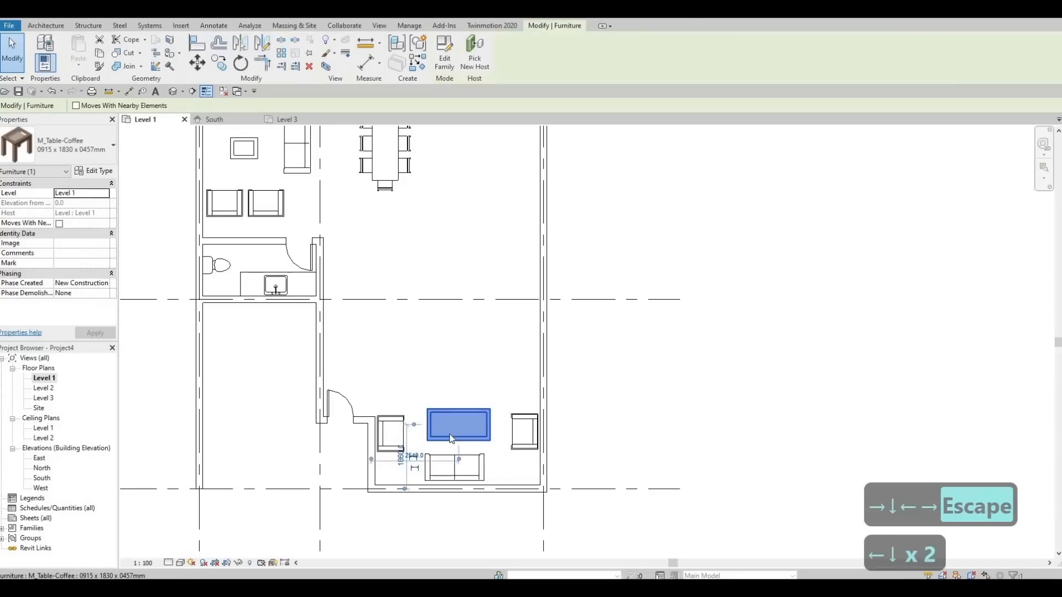
key(Down)
key(Down)
key(Down)
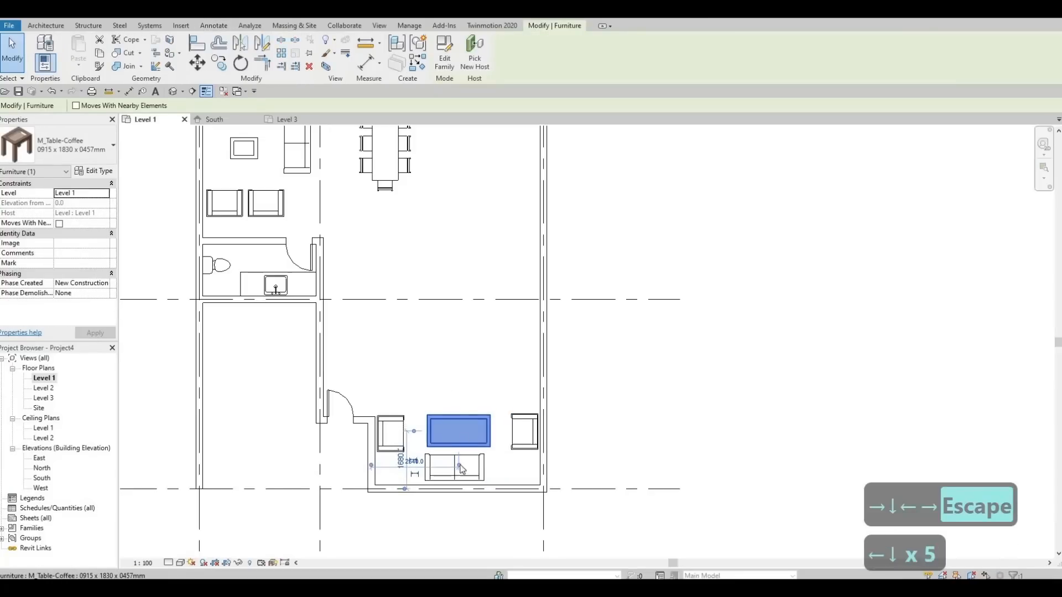
- Nudge the sofa below the large coffee table two increments down toward the lower wall
click(453, 476)
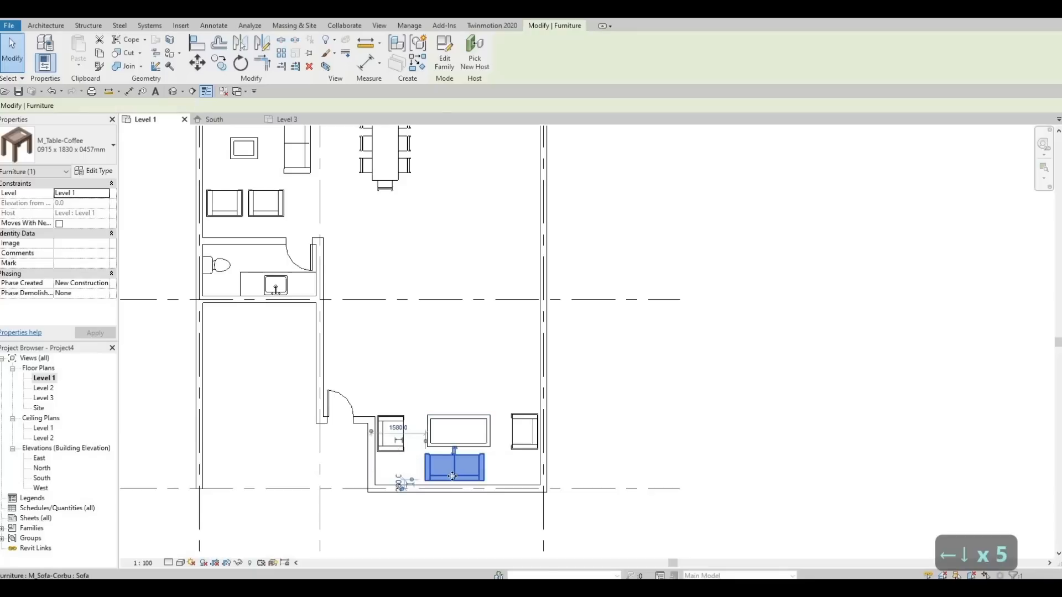
key(Down)
key(Down)
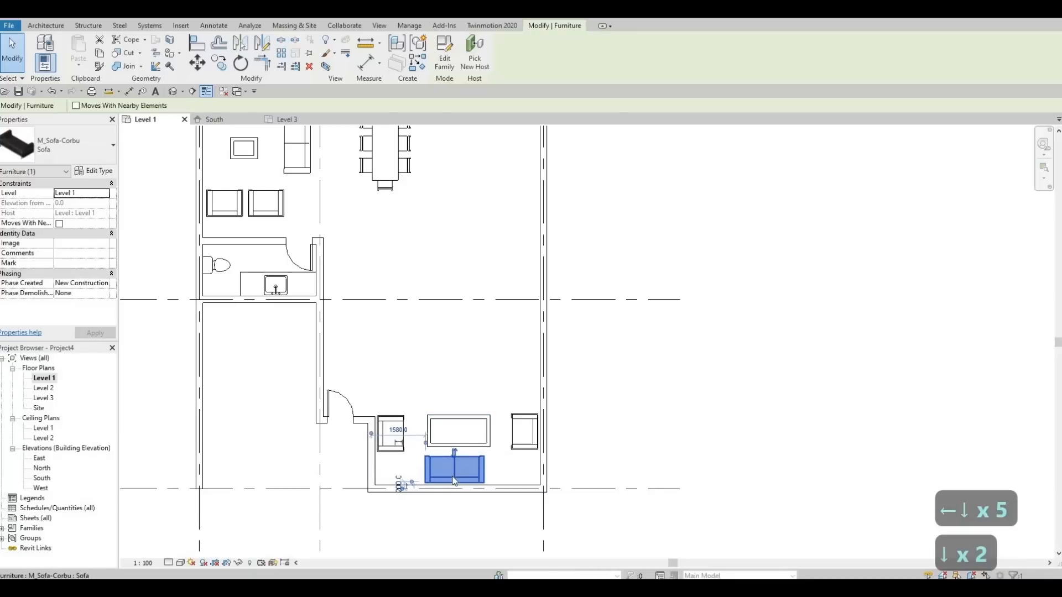
key(Escape)
key(Escape)
key(F1)
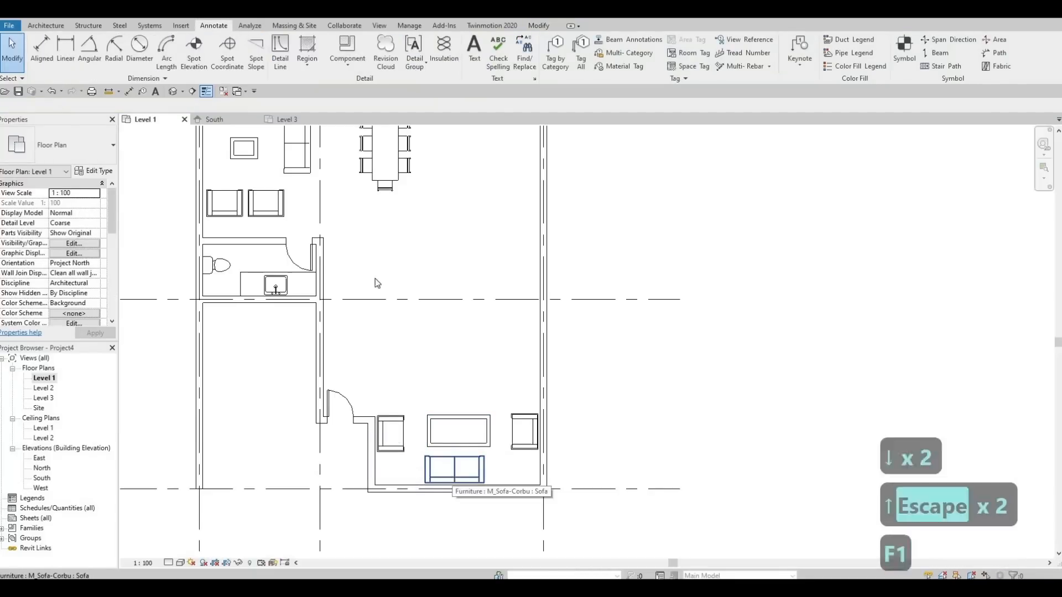
- Nudge the two armchairs above the toilet room eight increments down together
middle_drag(352, 262, 441, 357)
scroll(385, 292, up, 1)
drag(387, 299, 290, 285)
key(Down)
key(Down)
key(Down)
key(Down)
key(Down)
key(Down)
key(Down)
key(Down)
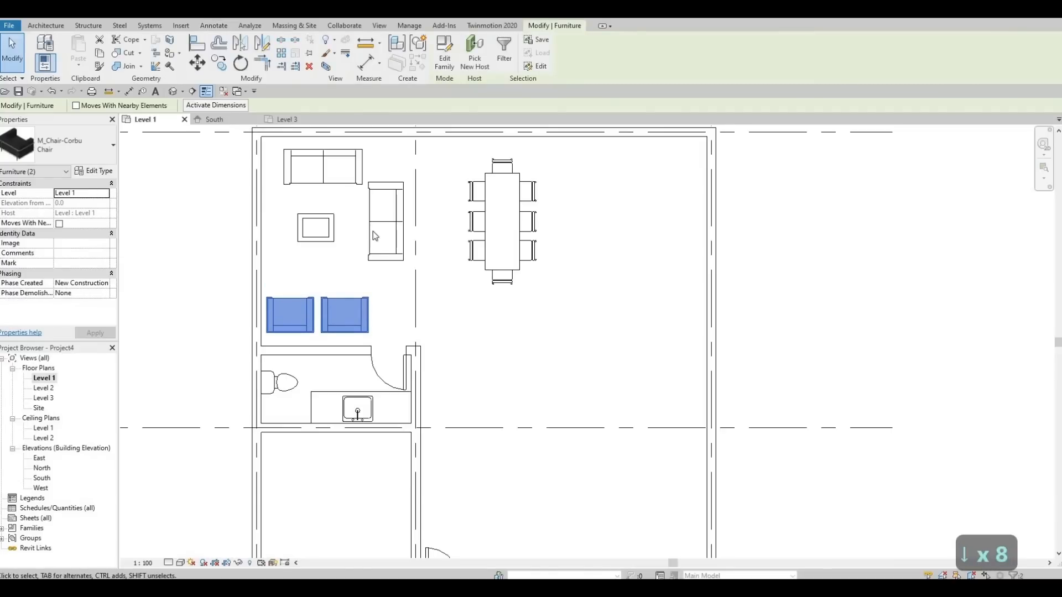
- Nudge the horizontal sofa in the upper seating area six increments up toward the upper wall
click(343, 163)
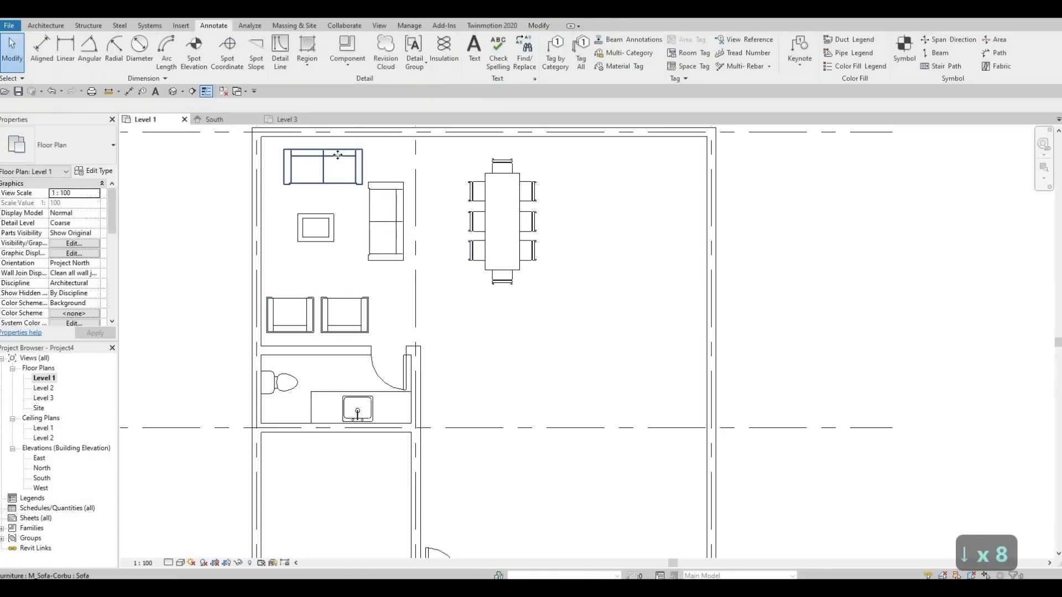
click(338, 155)
key(Up)
key(Up)
key(Up)
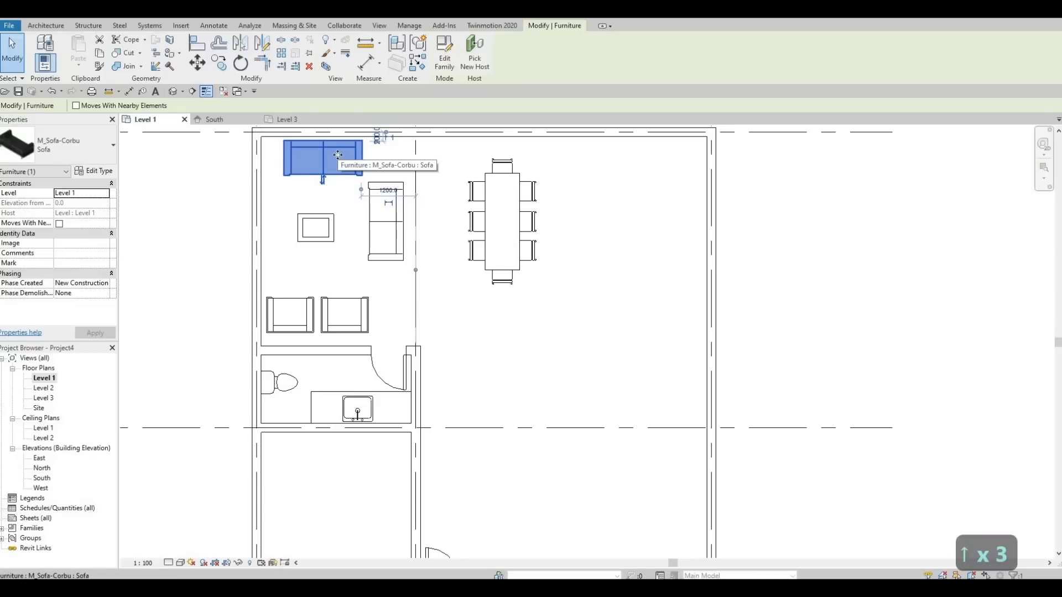
key(Up)
key(Up)
key(Up)
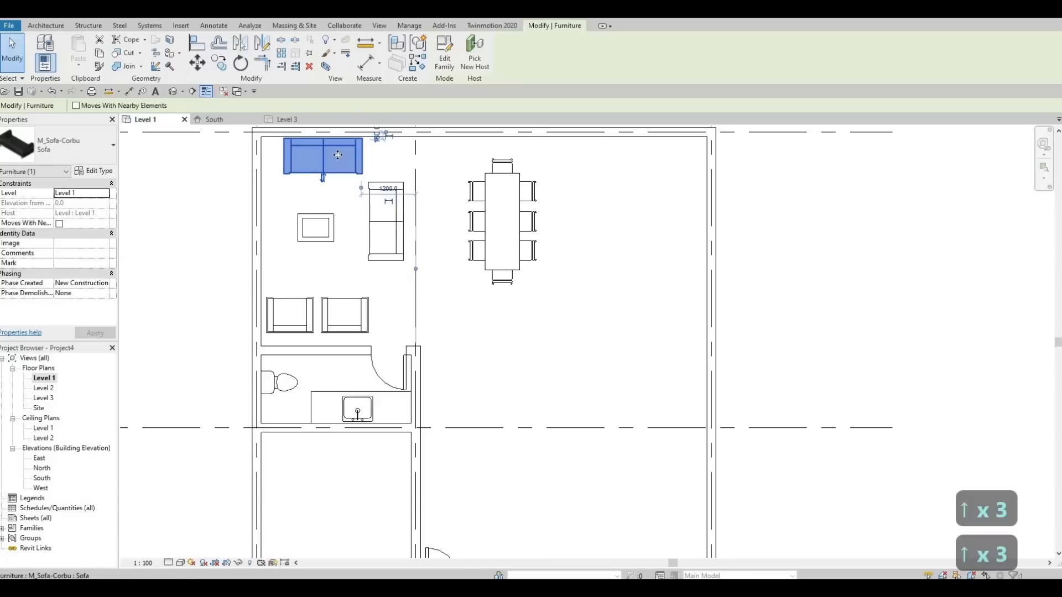
- Nudge the vertical sofa in the upper seating area six increments right toward the middle grid line
click(400, 238)
key(Right)
key(Right)
key(Right)
key(Right)
key(Right)
key(Right)
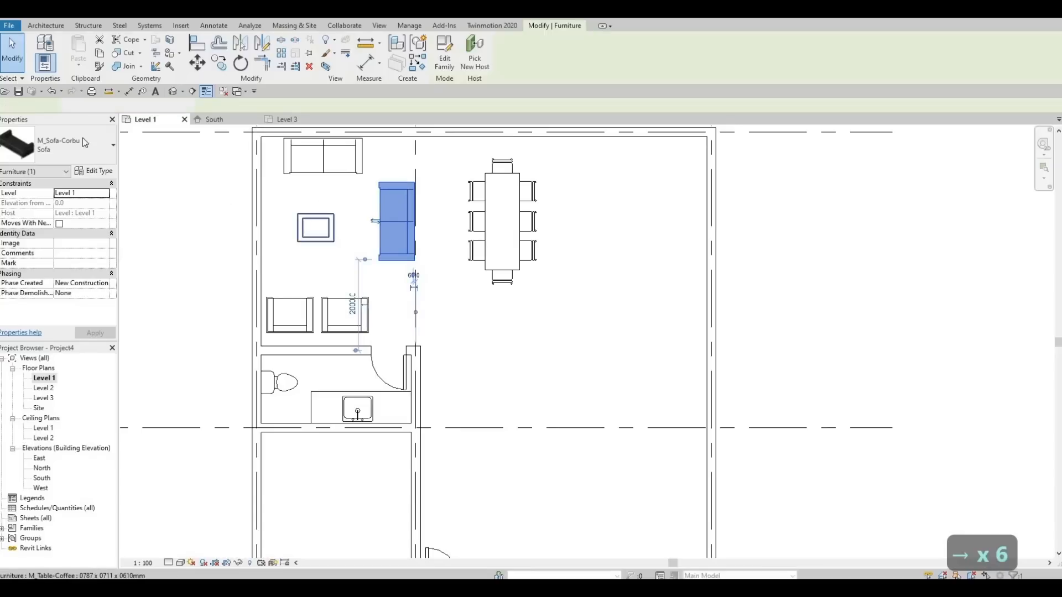
- Change the upper seating area's coffee table to the 0915 x 1830 x 0457mm type
click(332, 237)
click(47, 160)
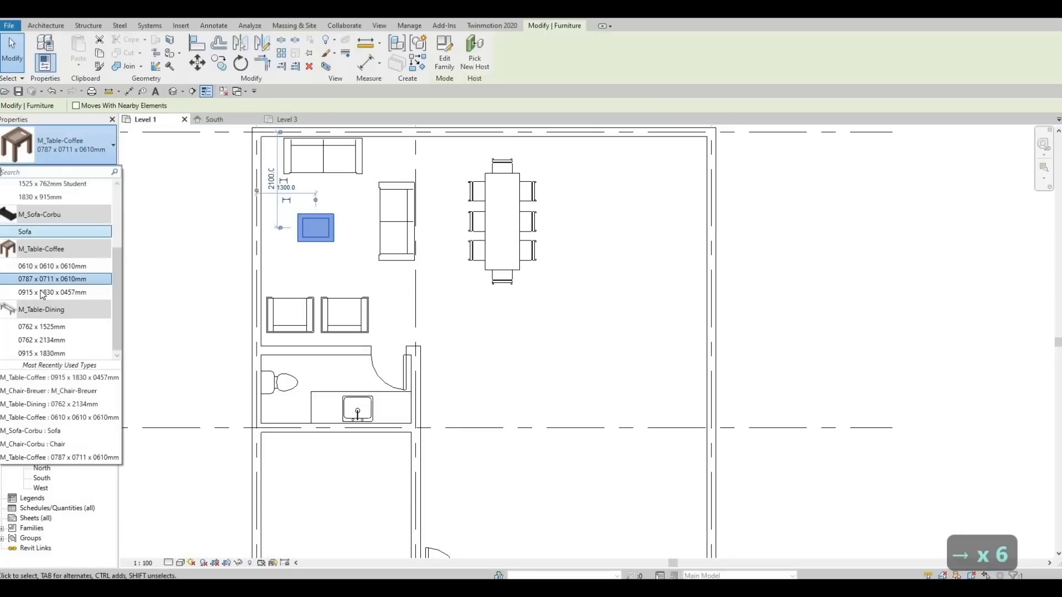
click(44, 292)
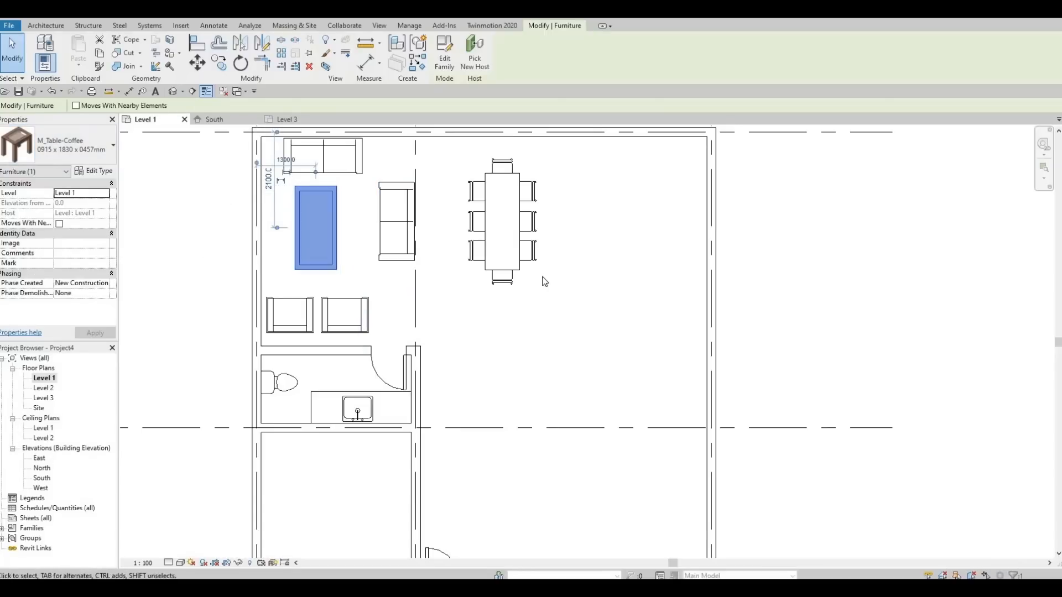
- Nudge the enlarged coffee table to 1380 mm from the left grid line and 2220 mm below the upper grid line
key(Down)
key(Down)
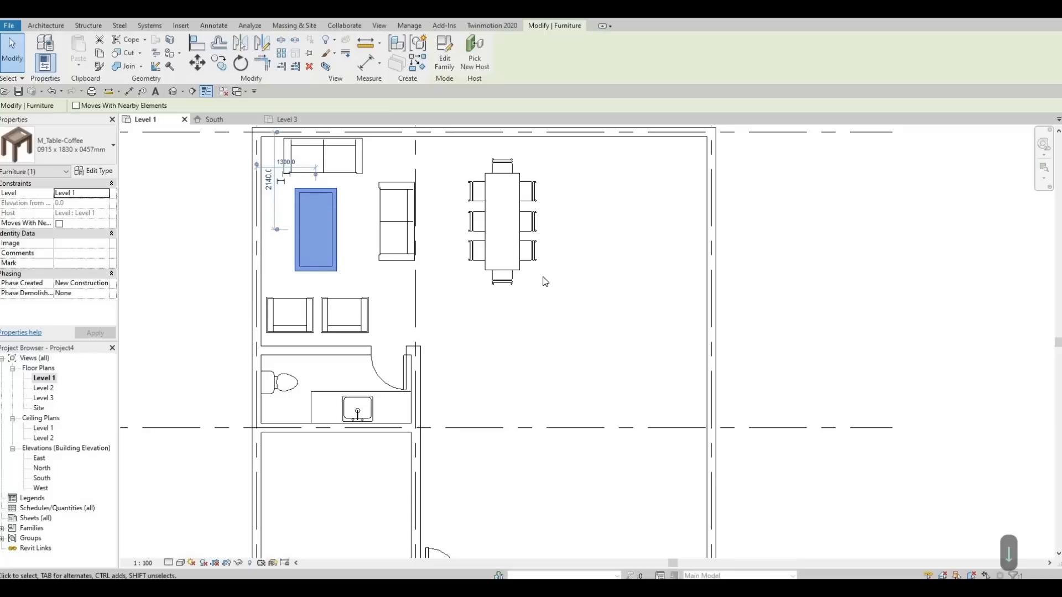
key(Right)
key(Right)
key(Down)
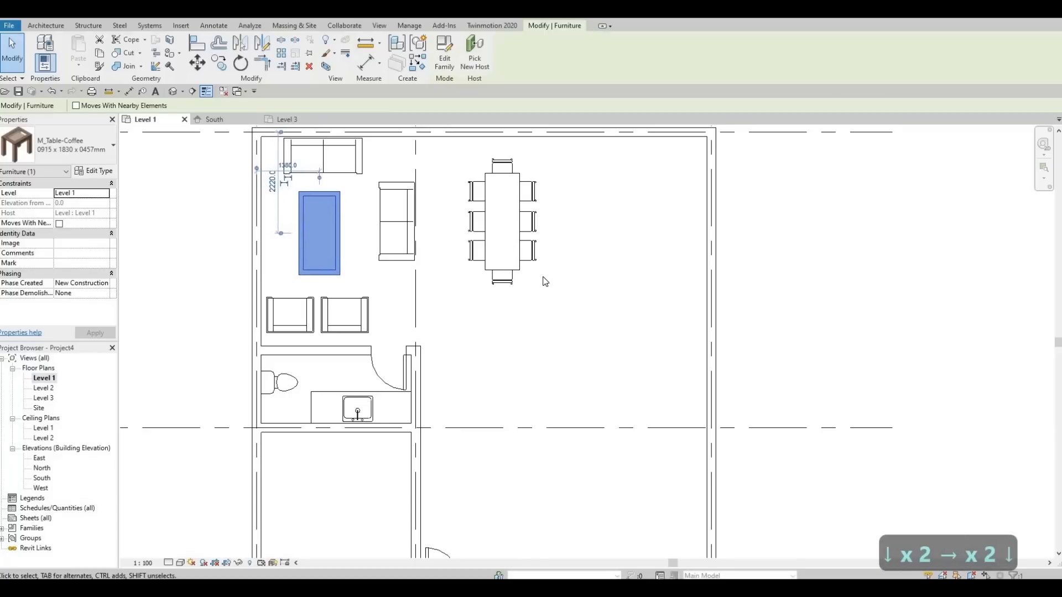
key(Escape)
key(Escape)
key(Escape)
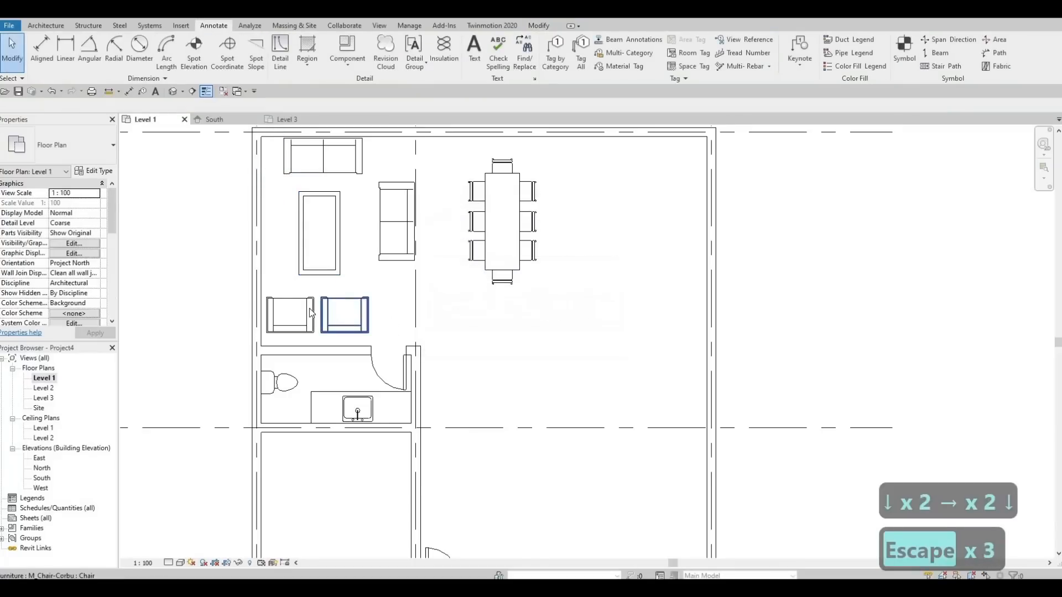
- Nudge the two armchairs above the toilet room three more increments down
drag(386, 332, 286, 300)
key(Down)
key(Down)
key(Down)
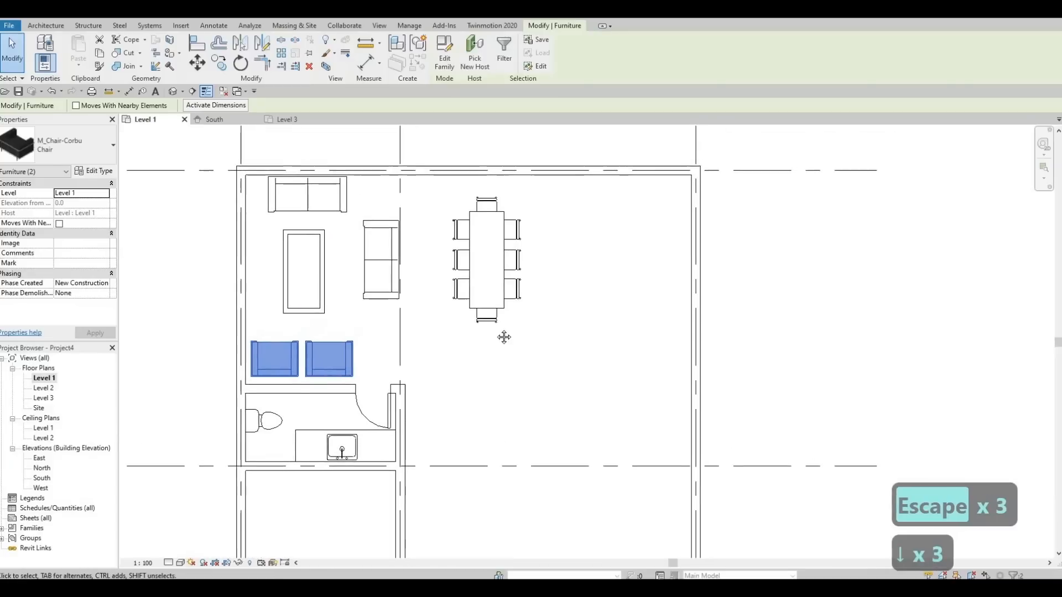
key(Escape)
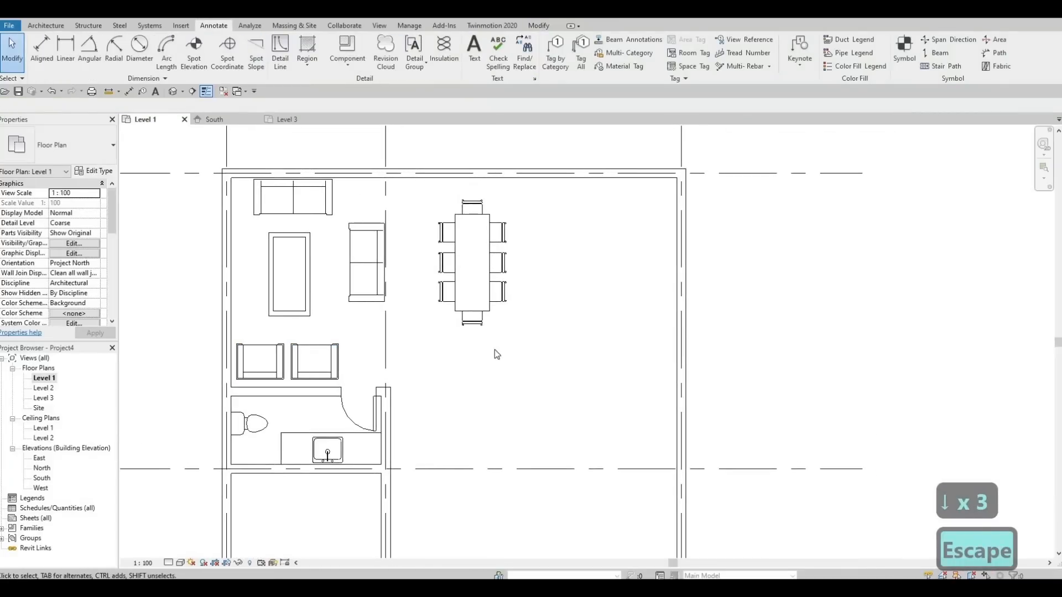
- Dismiss the project save reminder without saving
scroll(497, 349, down, 2)
middle_drag(498, 372, 512, 310)
scroll(504, 304, down, 1)
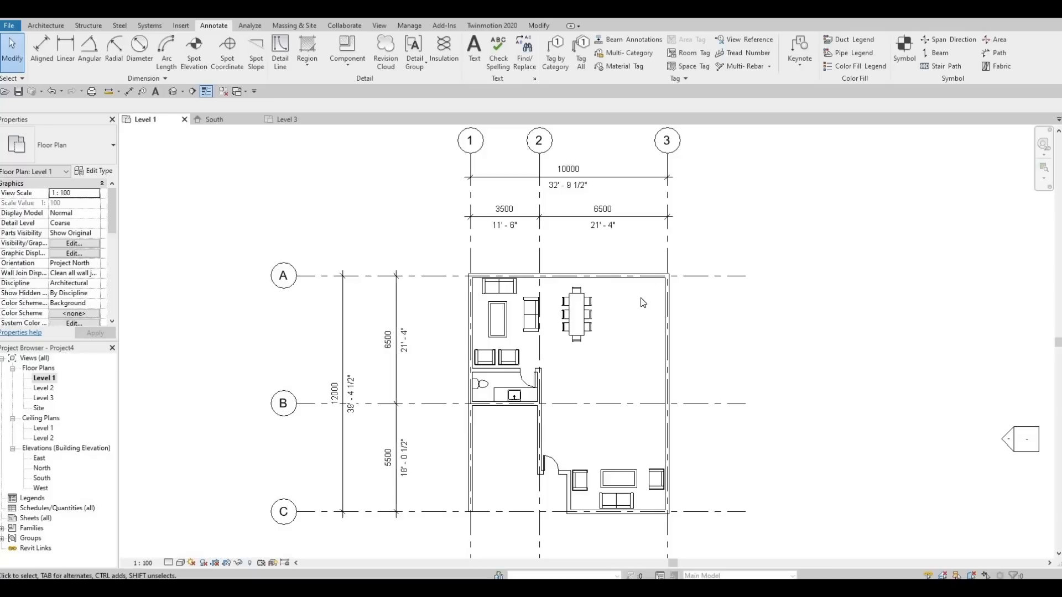
click(46, 26)
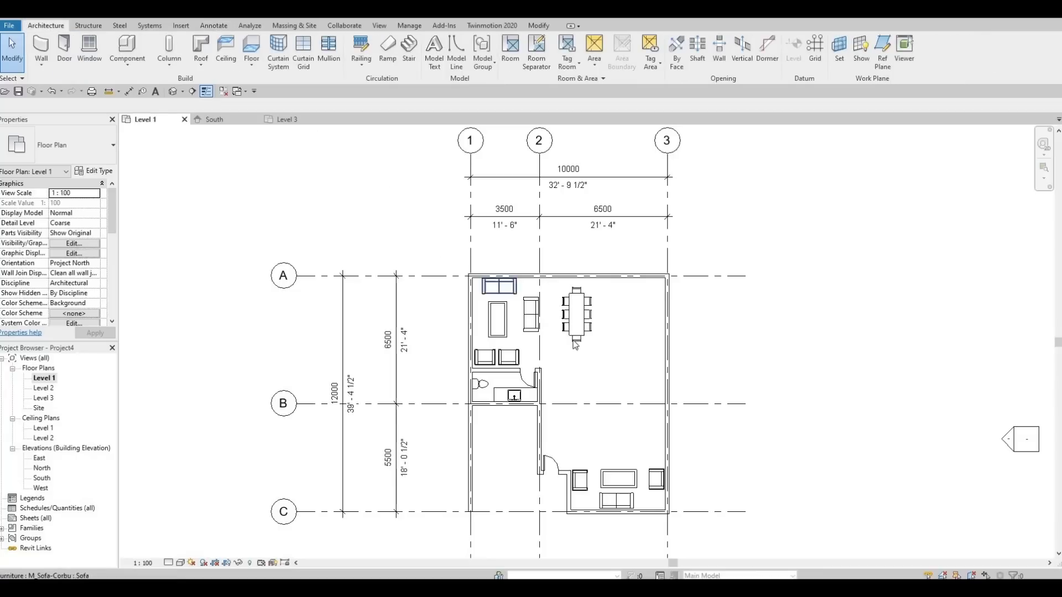
scroll(640, 380, up, 4)
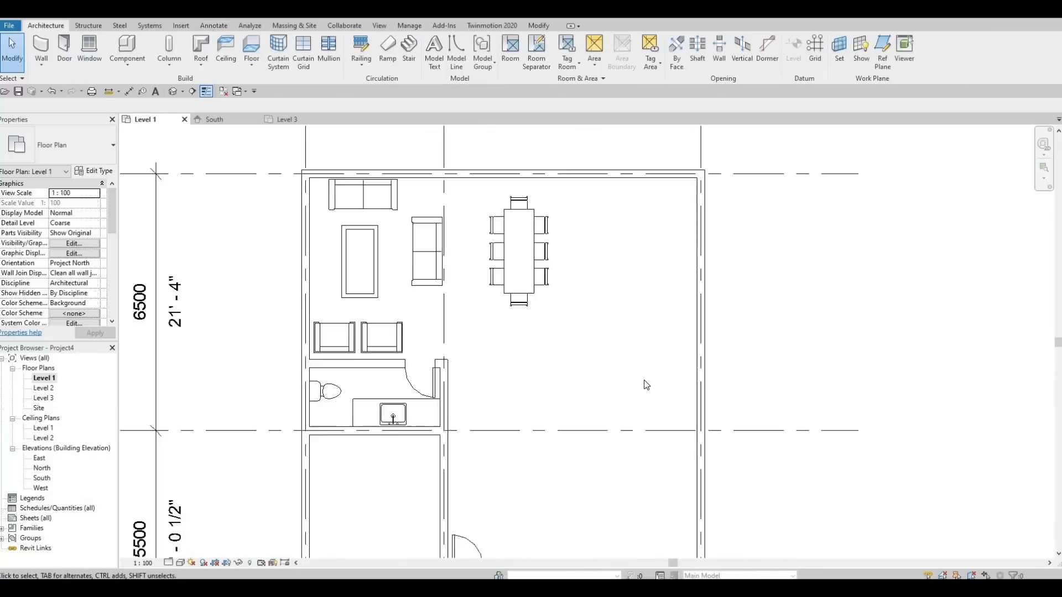
scroll(645, 384, up, 1)
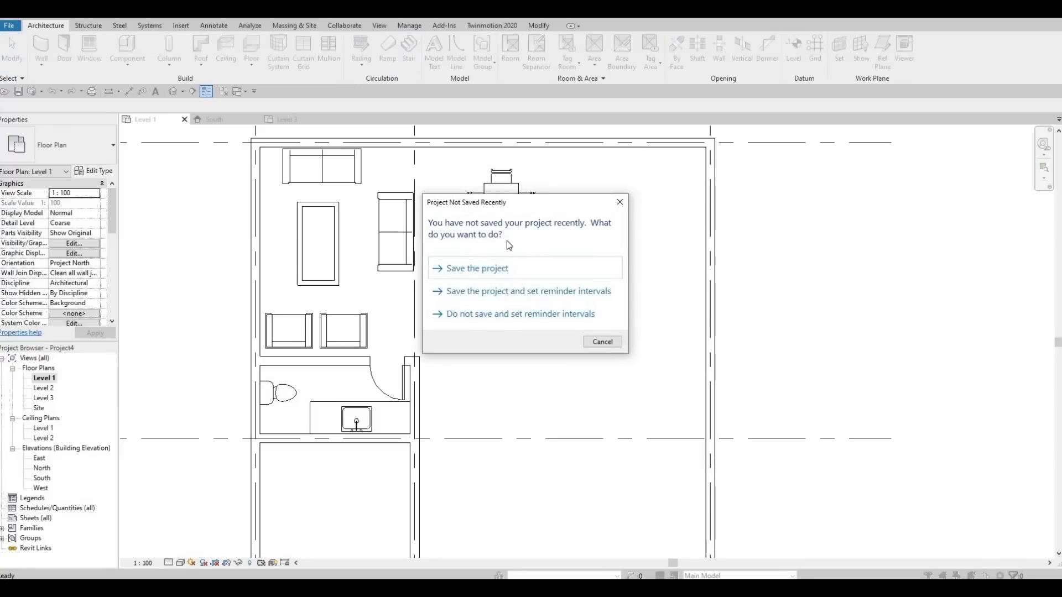
click(620, 202)
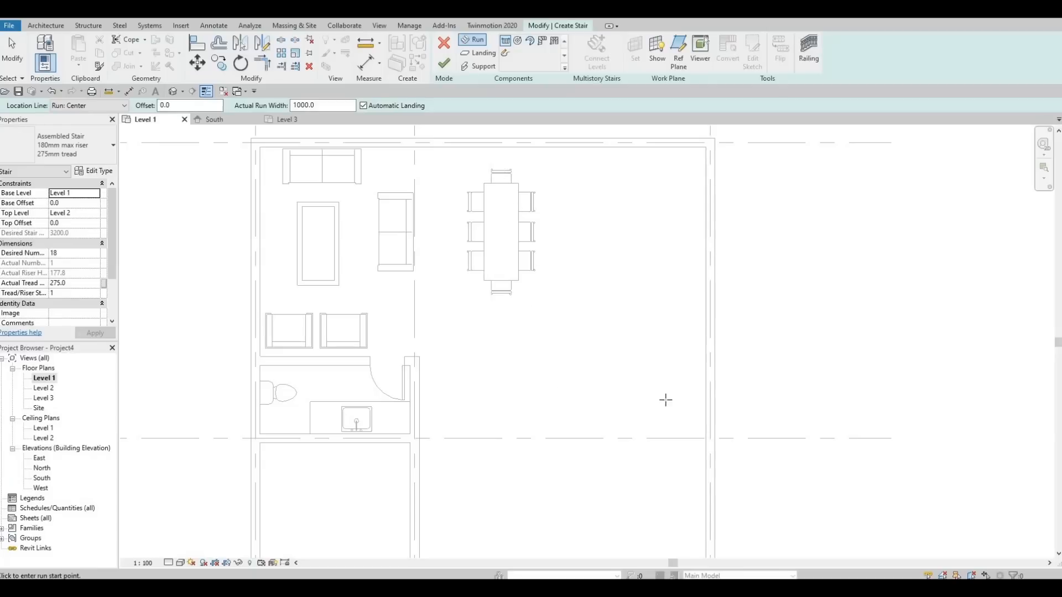
- Draw a U-shaped stair from Level 1 to Level 2 below the dining table, with two parallel 1000 mm wide runs about 2200 mm long
click(535, 427)
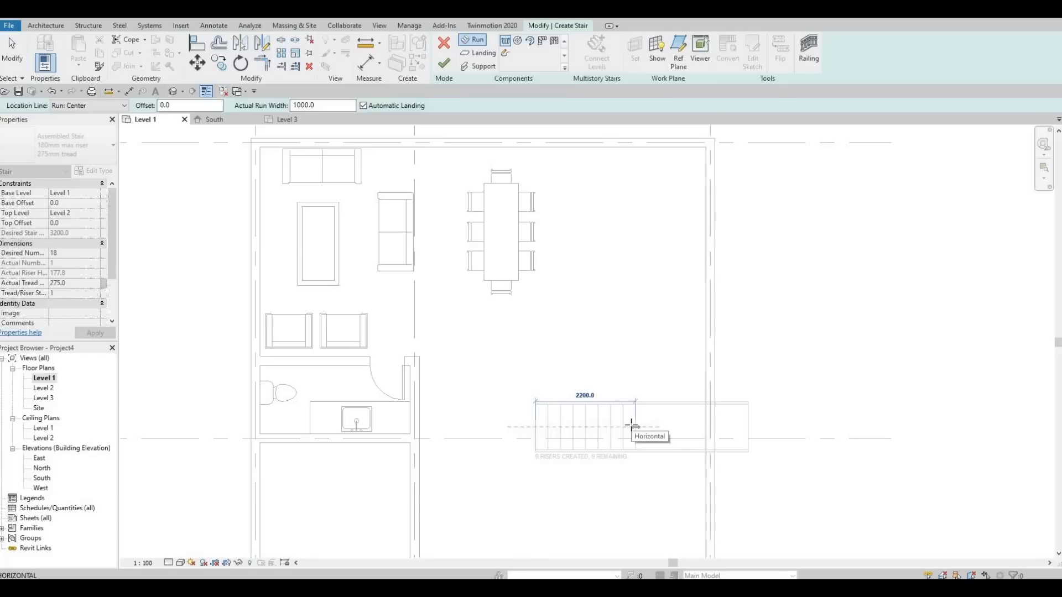
click(632, 425)
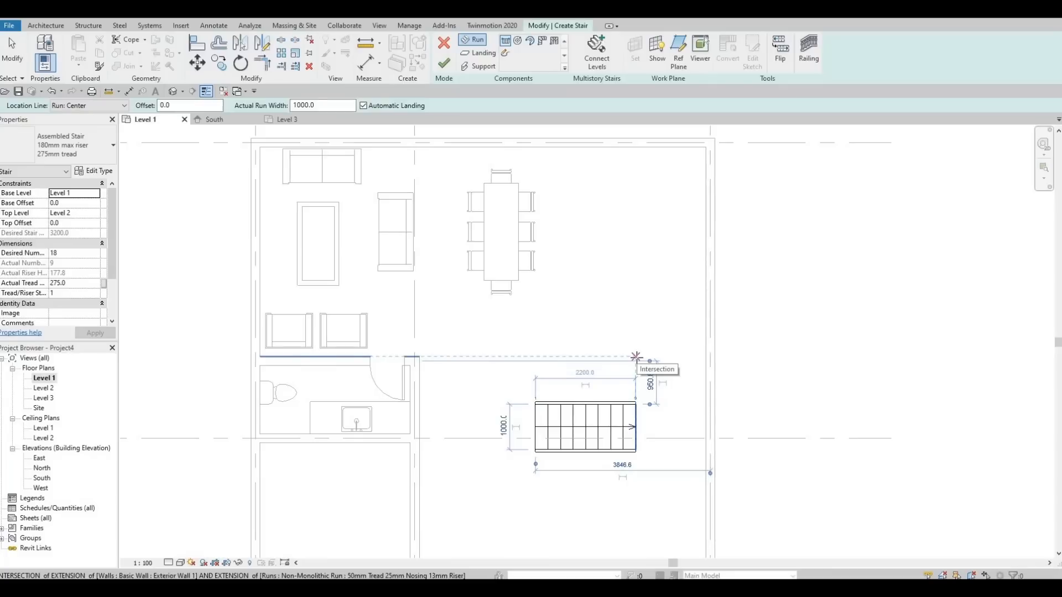
click(636, 356)
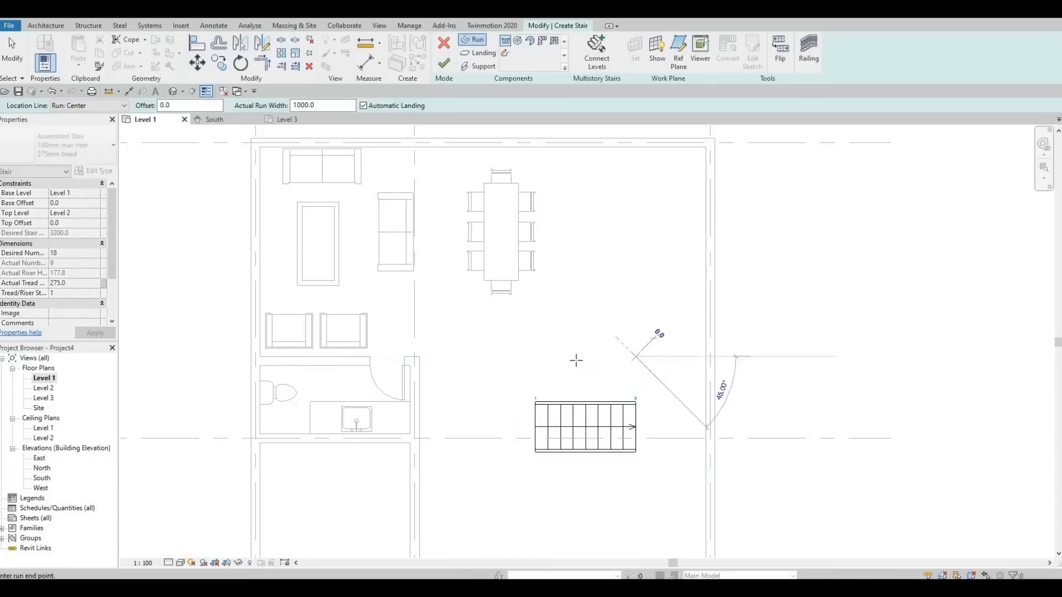
click(537, 363)
key(Escape)
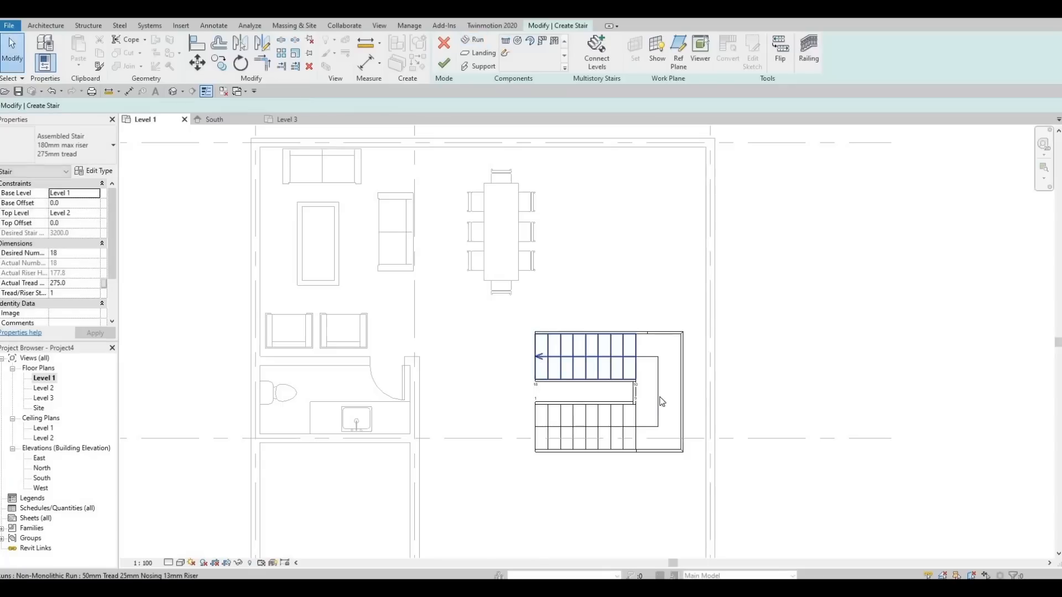
- Stretch the stair landing to the right exterior wall, making it about 1500 mm deep
click(689, 394)
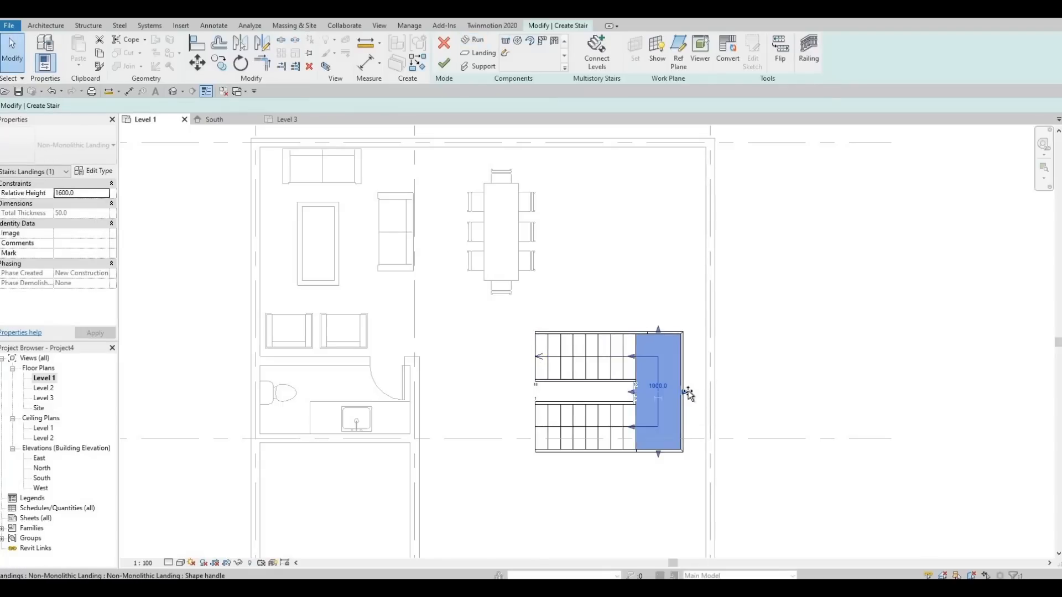
drag(688, 391, 702, 391)
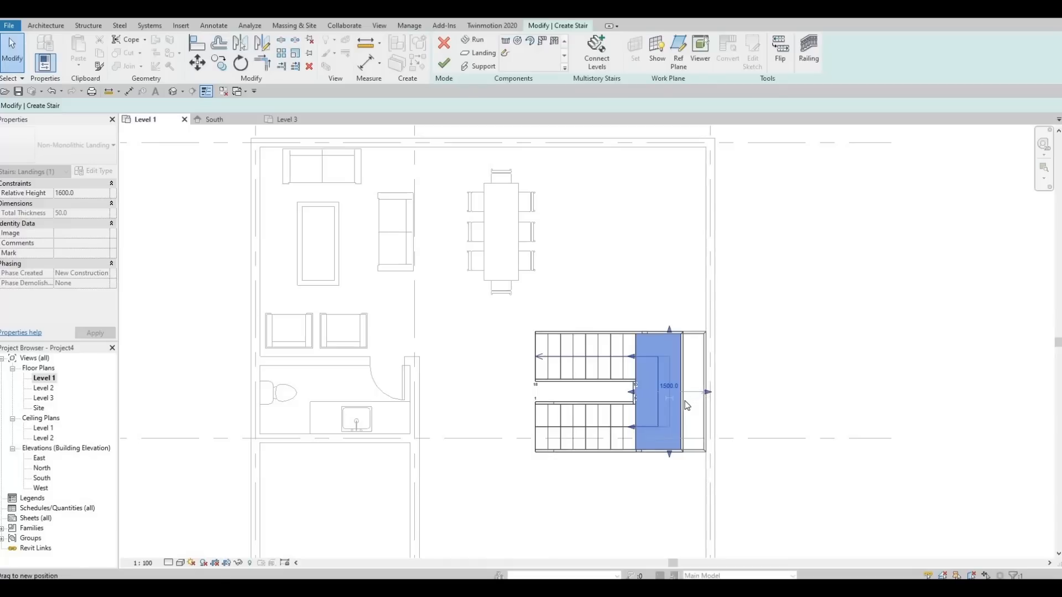
key(Escape)
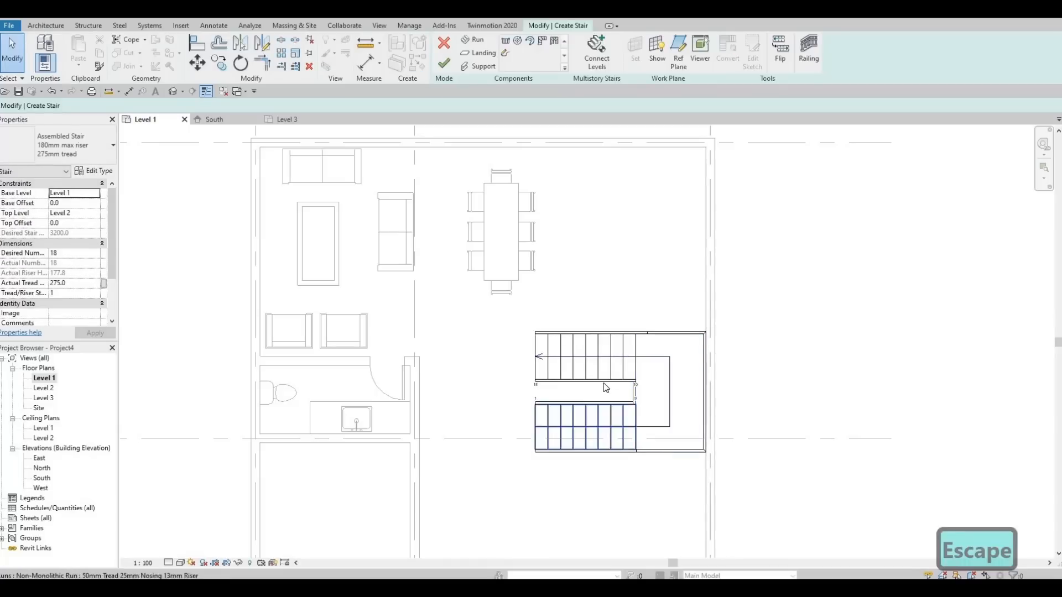
- Widen the upper stair run toward the lower run, trying 1150 mm and settling on a run width of 1200 mm
click(595, 384)
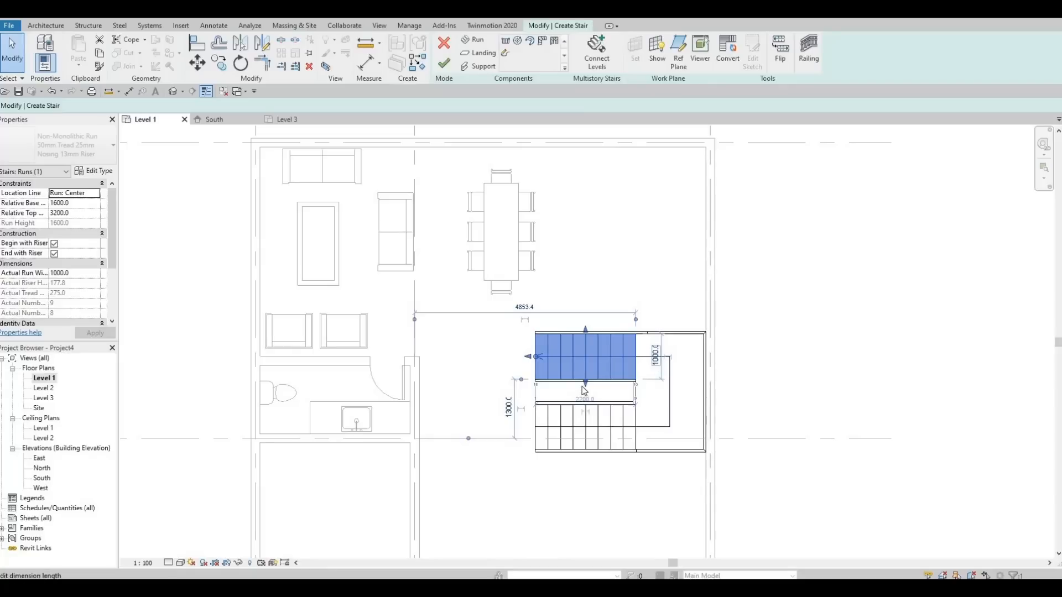
drag(585, 383, 586, 386)
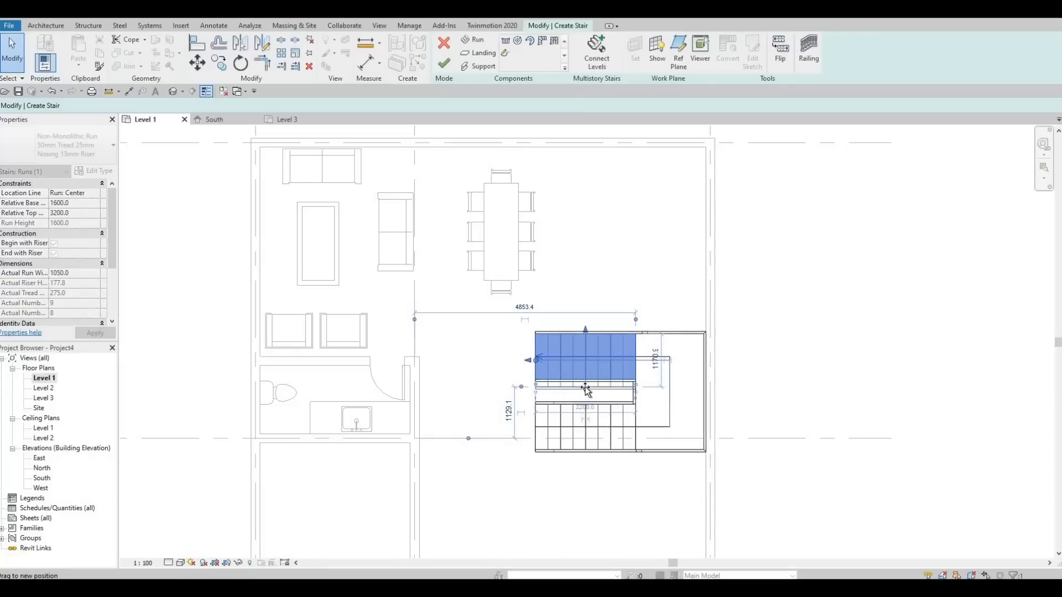
click(658, 367)
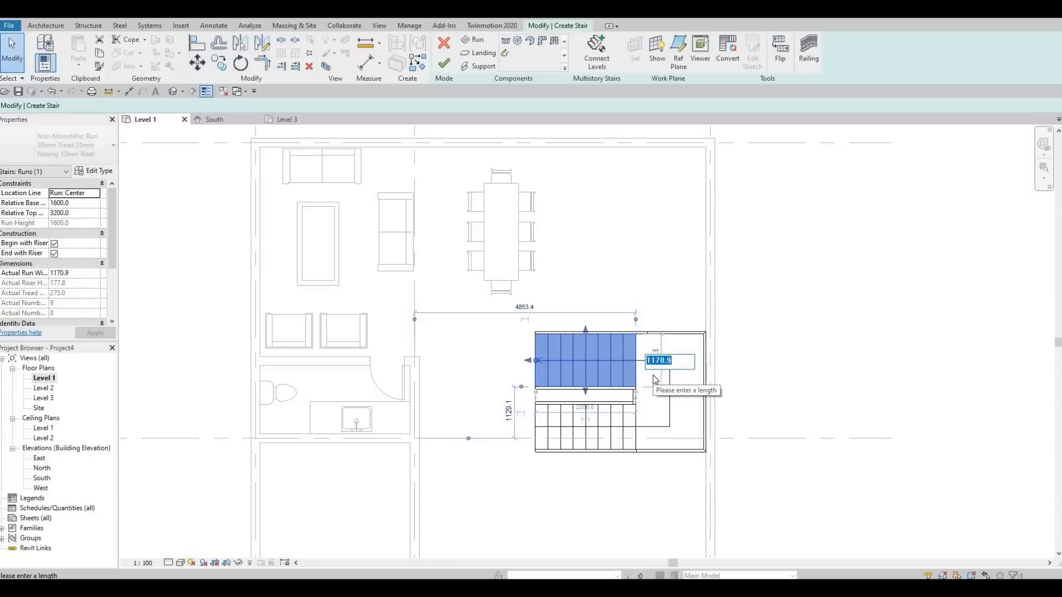
text(1)
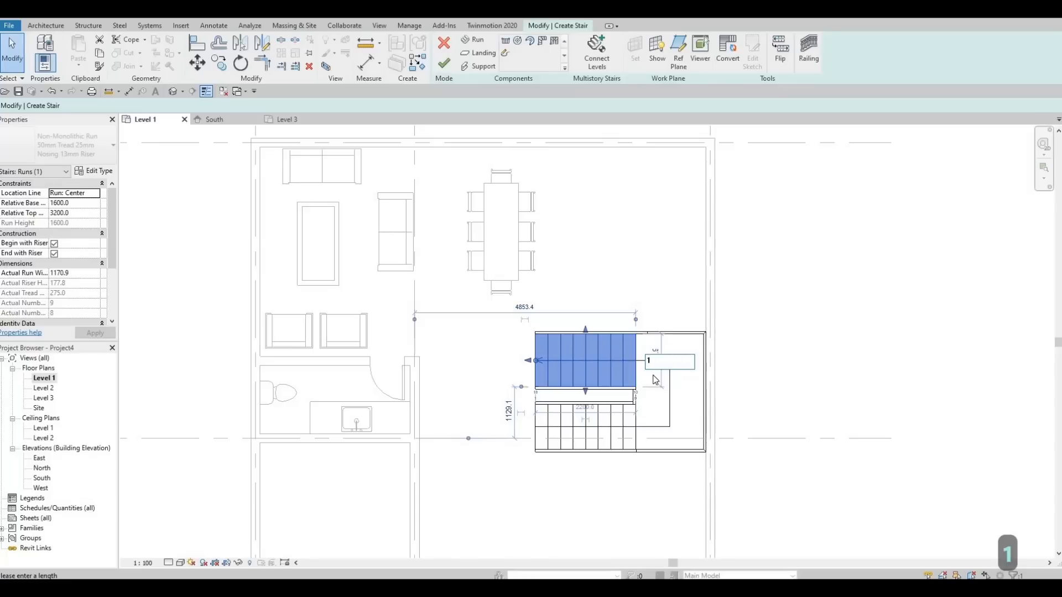
text(150)
key(Return)
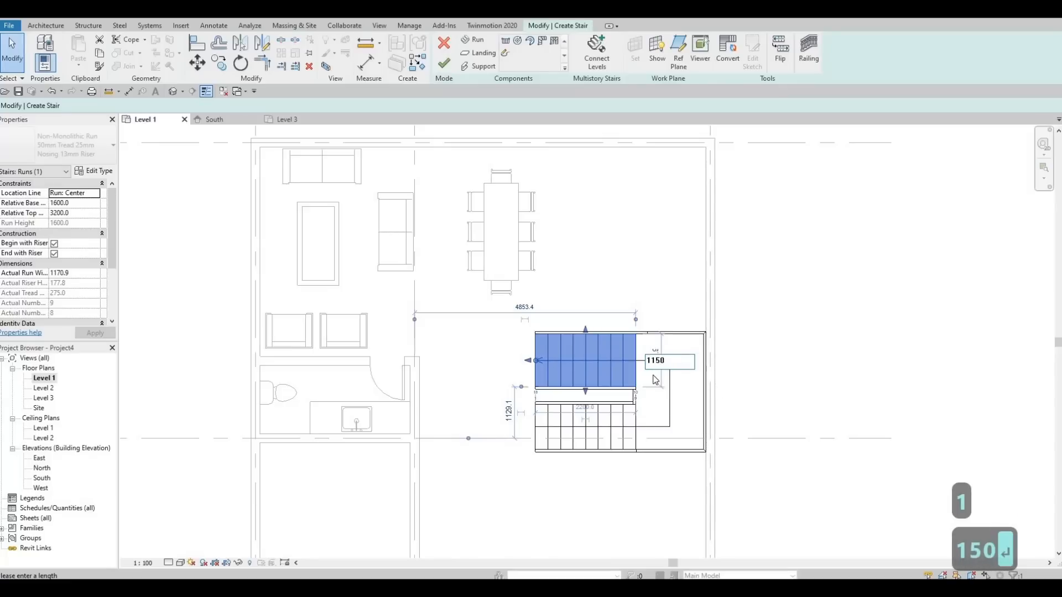
click(657, 361)
text(1200)
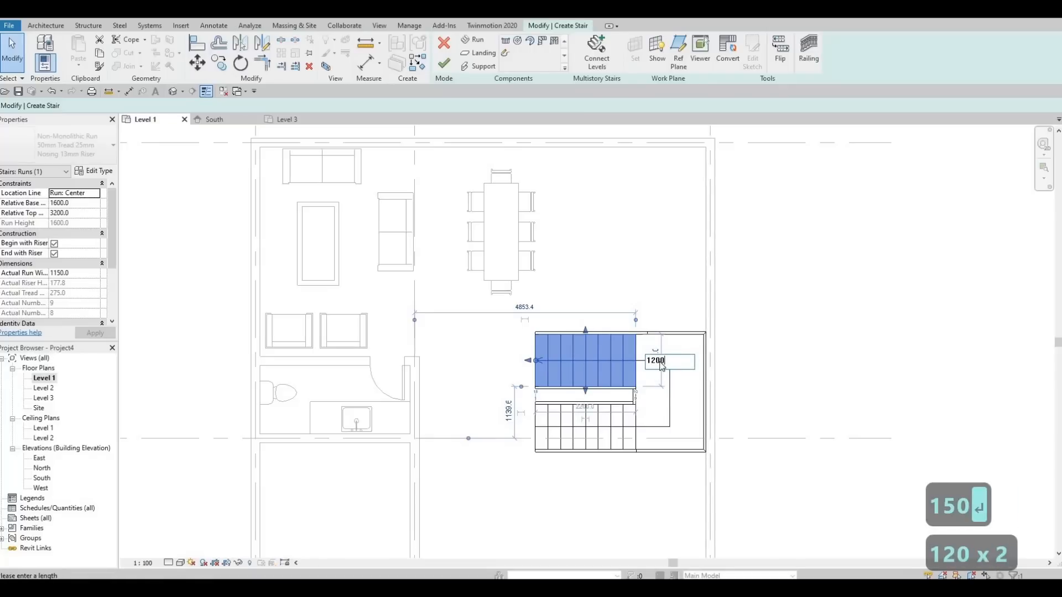
key(Return)
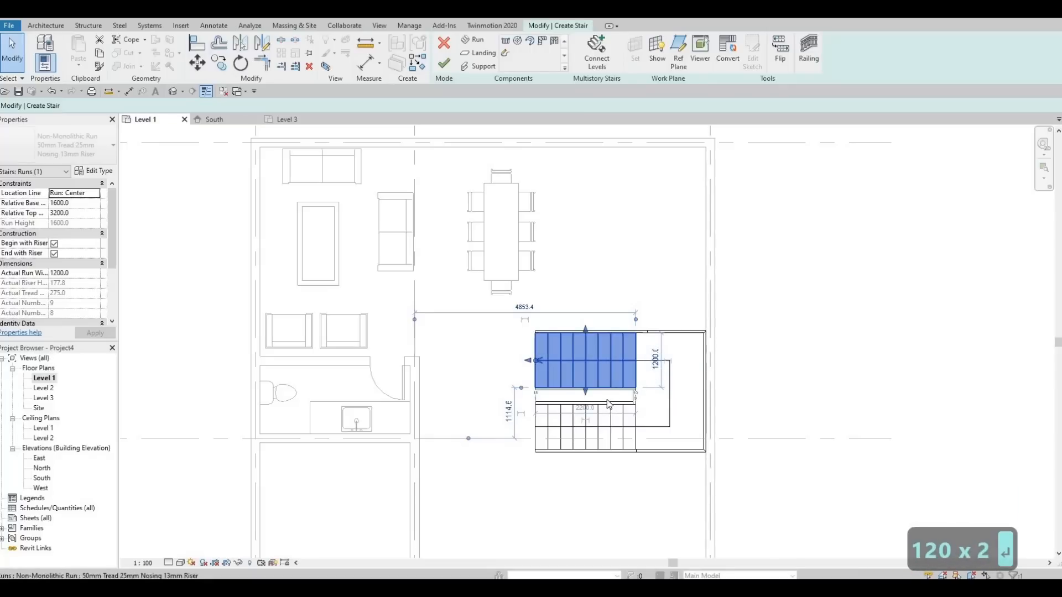
- Set the lower stair run's width to 1200 mm
click(605, 403)
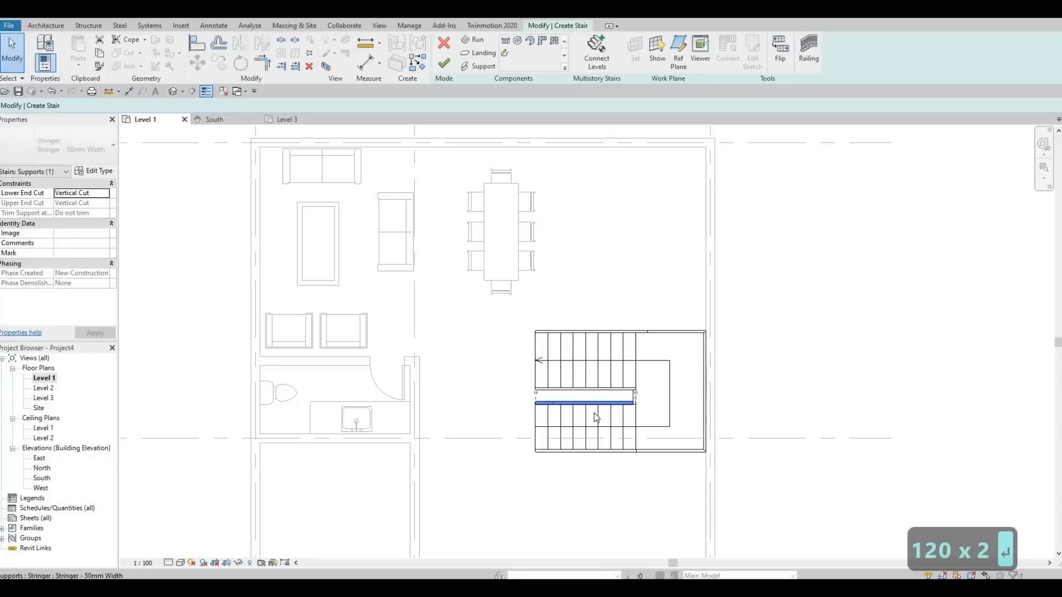
click(592, 405)
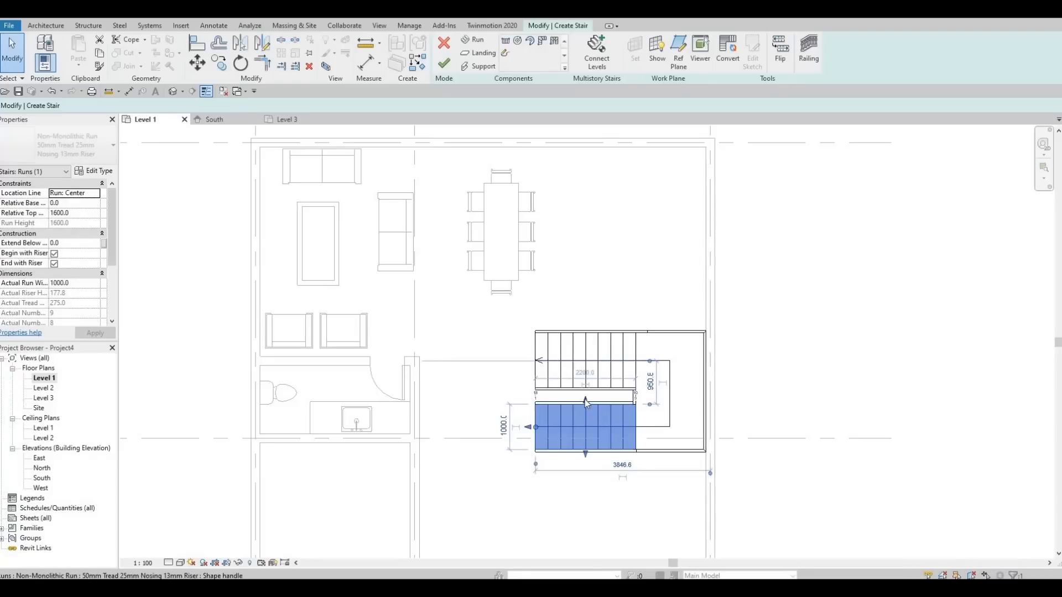
click(503, 425)
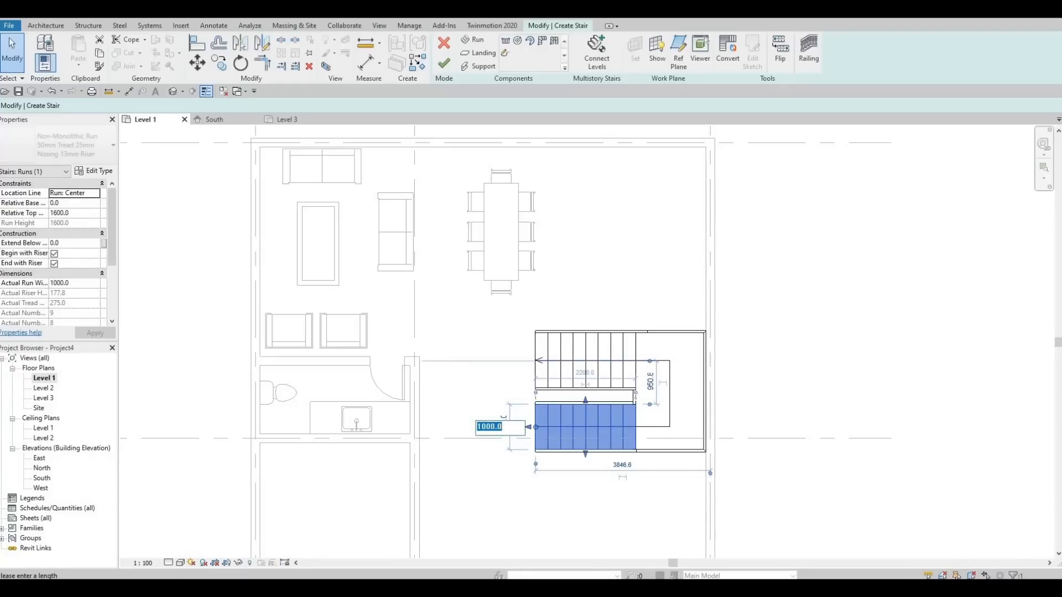
text(1200)
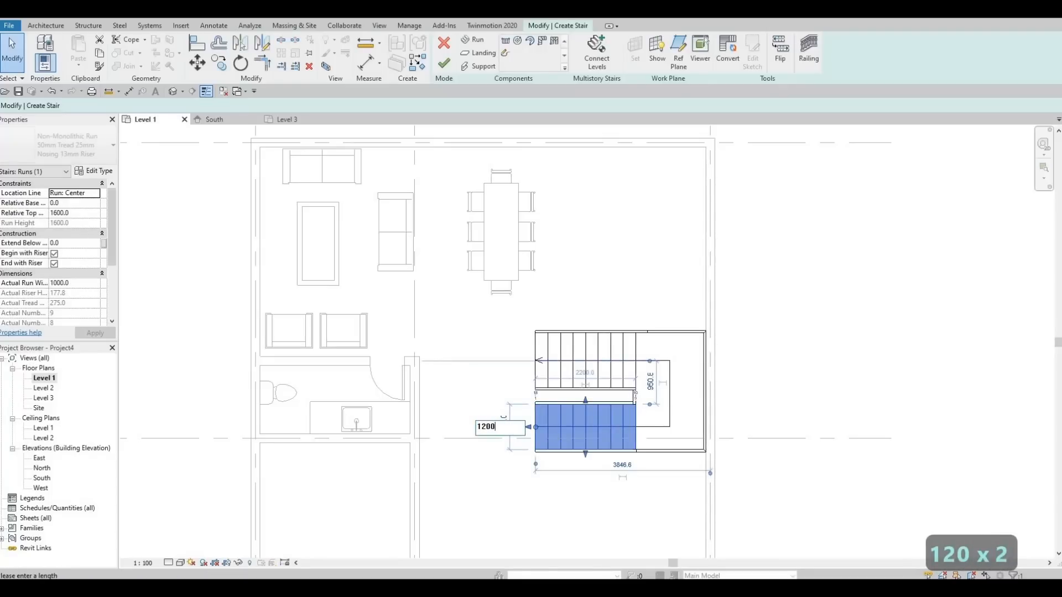
key(Return)
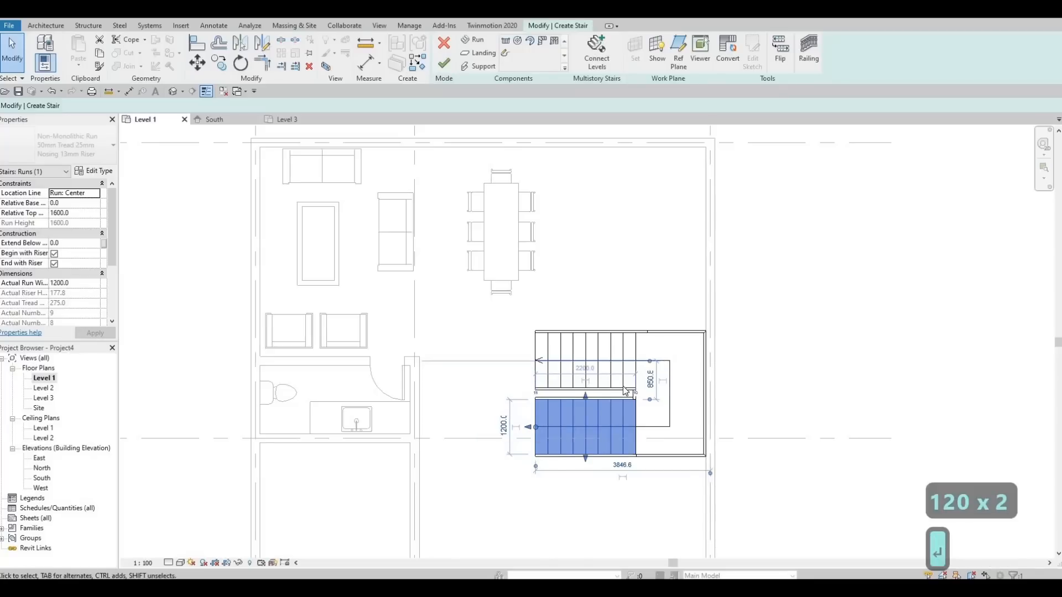
- Finish the U-shaped stair and exit stair editing on the Level 1 plan
middle_drag(662, 419, 659, 404)
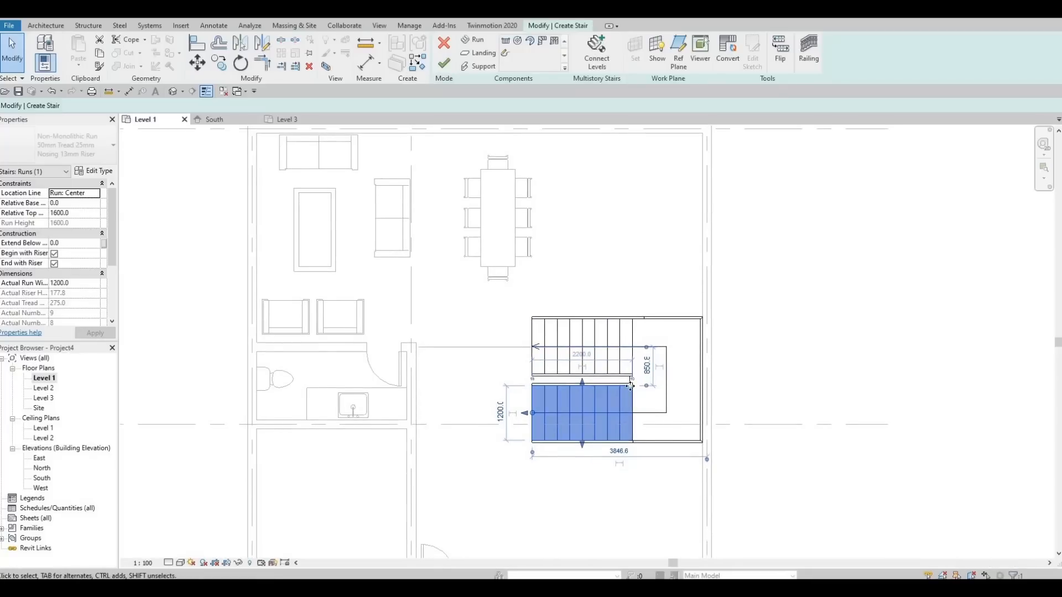
scroll(646, 396, down, 2)
scroll(644, 394, down, 1)
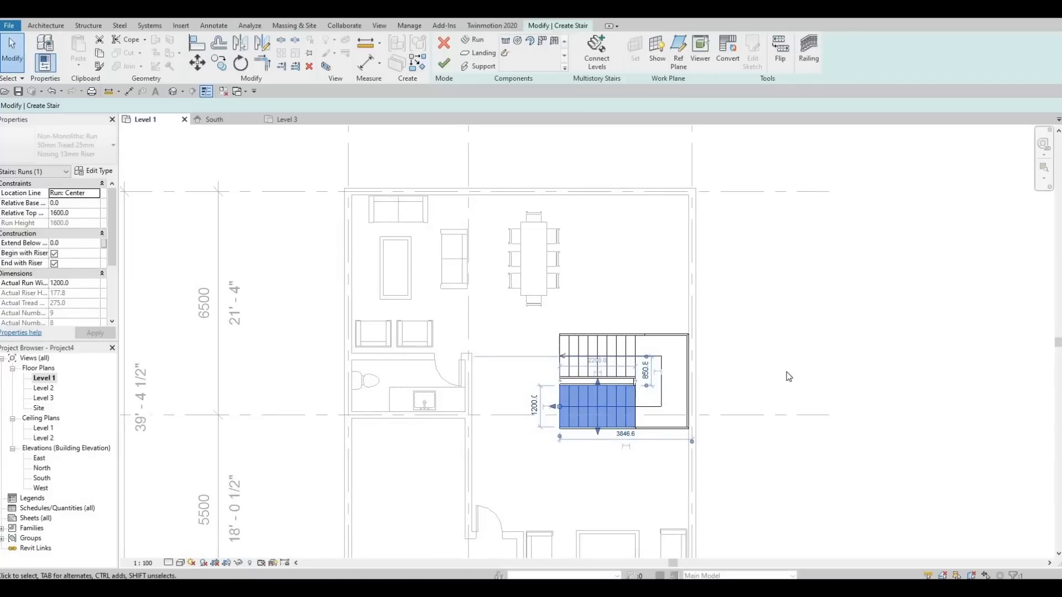
key(Escape)
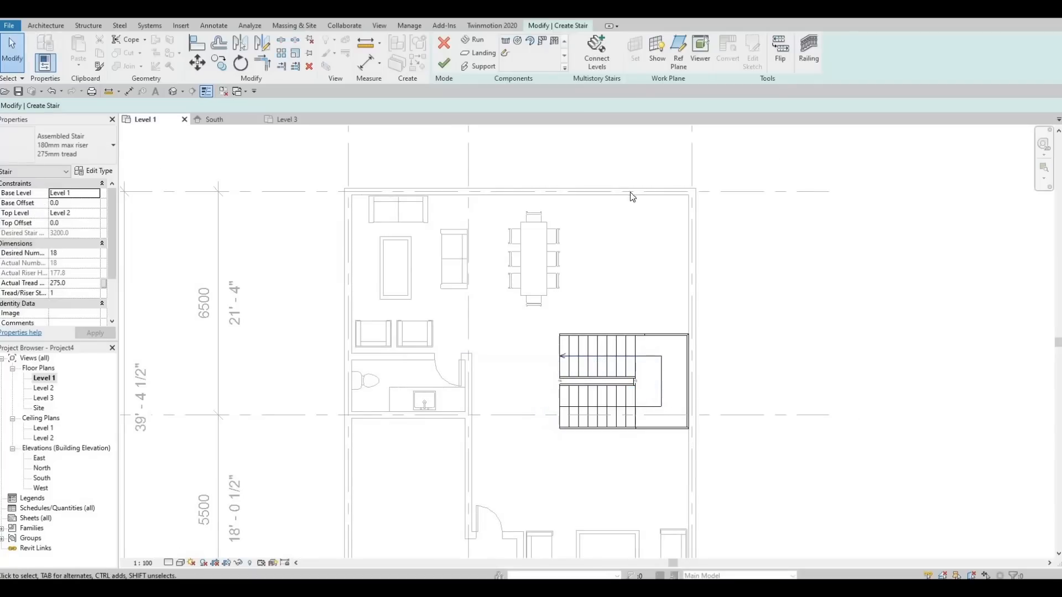
click(445, 64)
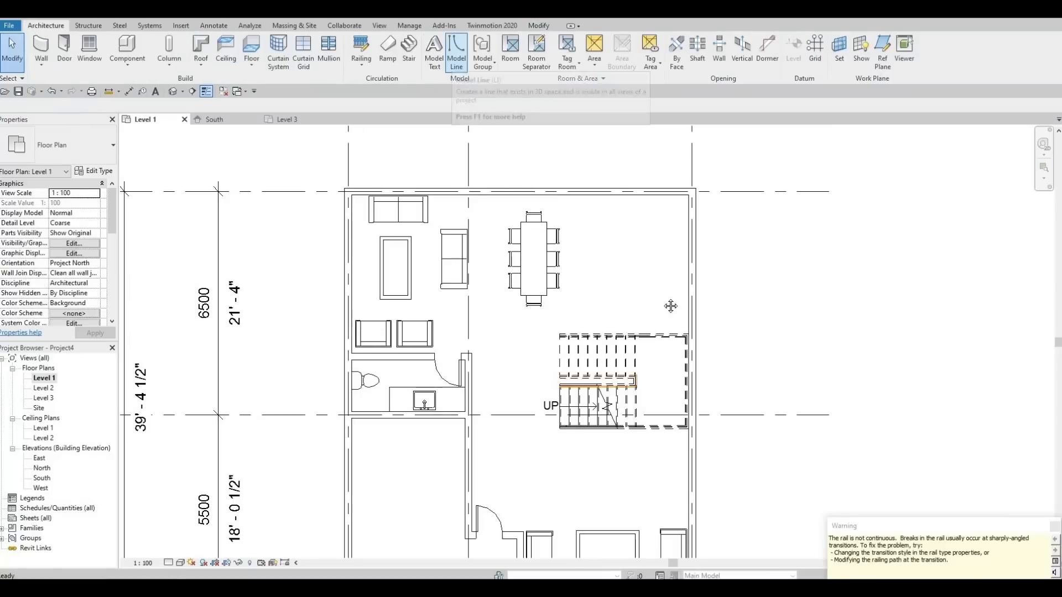
scroll(663, 305, down, 3)
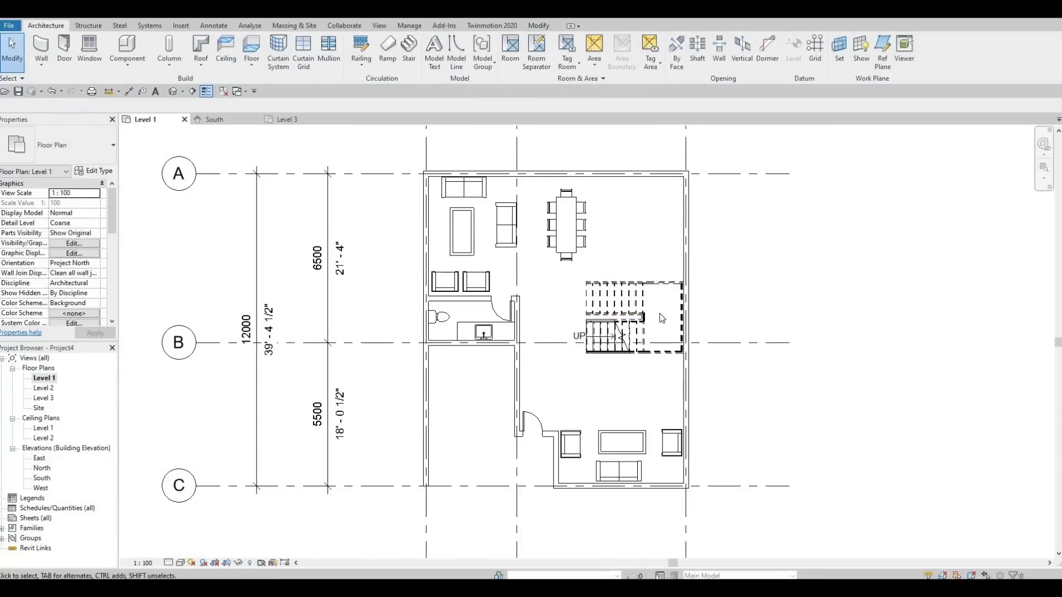
scroll(652, 316, up, 1)
scroll(643, 265, up, 2)
middle_drag(579, 339, 580, 367)
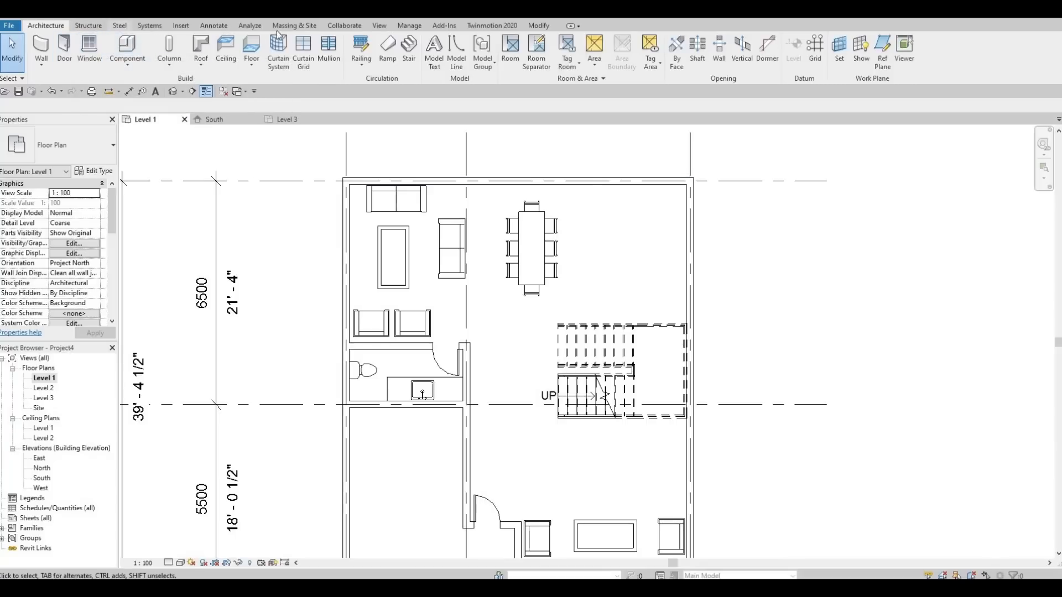
- Load the M_Counter Top-L Shaped w Sink family from the Canada library's Casework Counter Tops folder
click(181, 26)
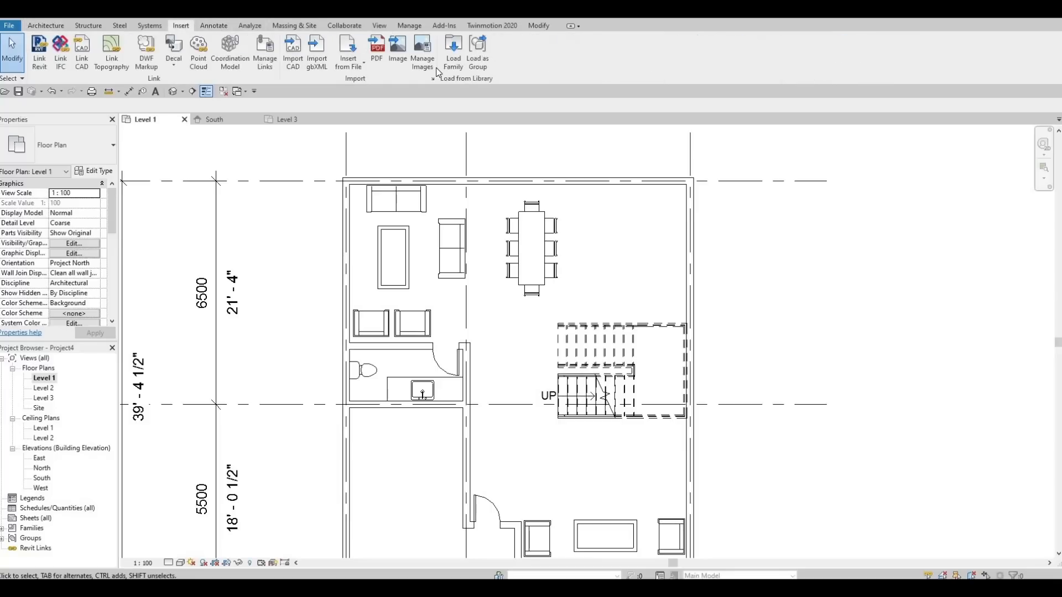
click(454, 53)
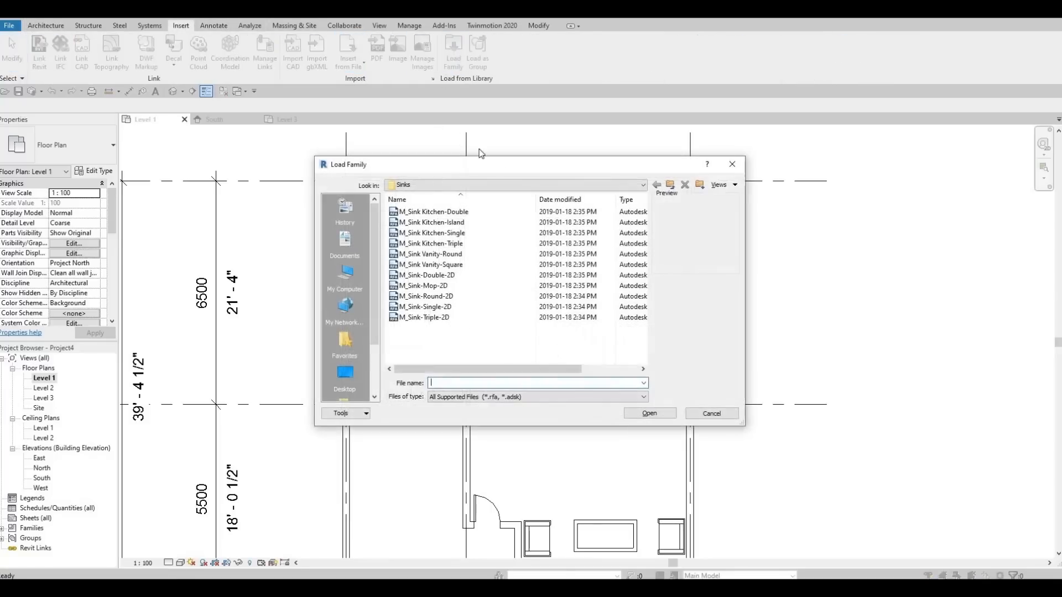
click(508, 187)
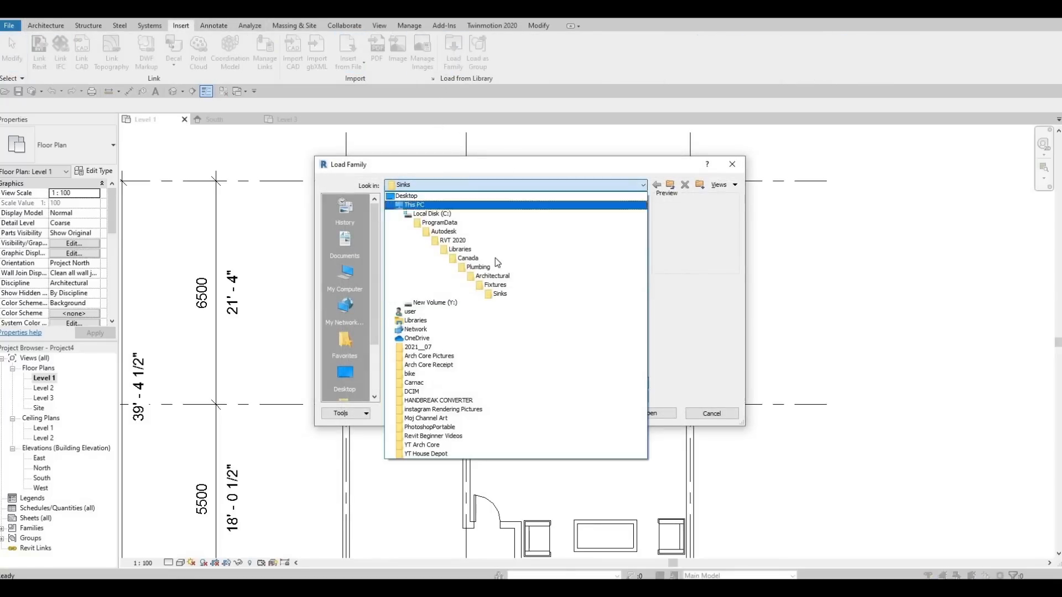
click(496, 259)
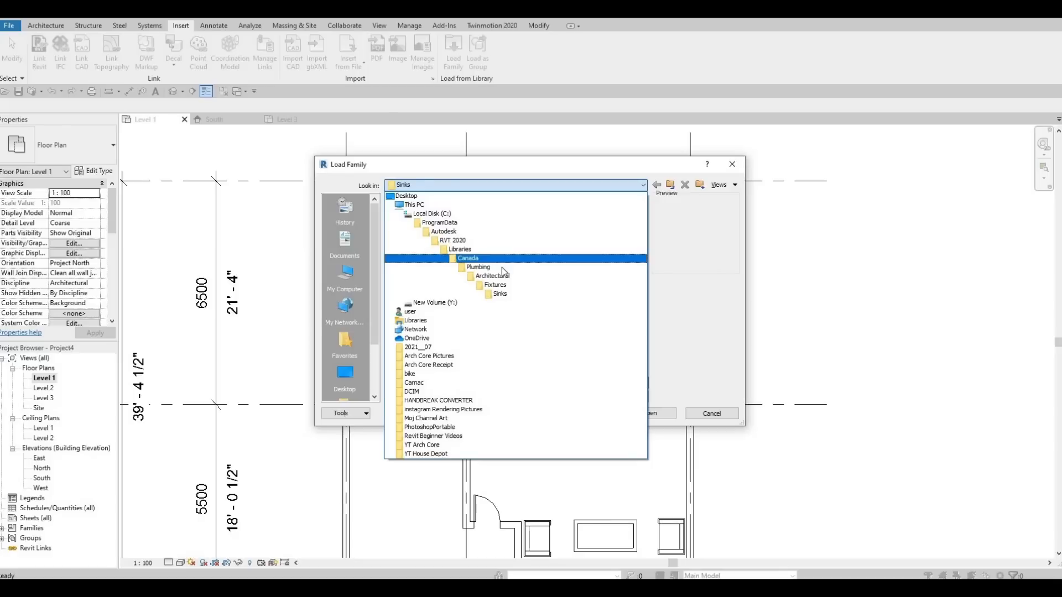
scroll(443, 273, down, 2)
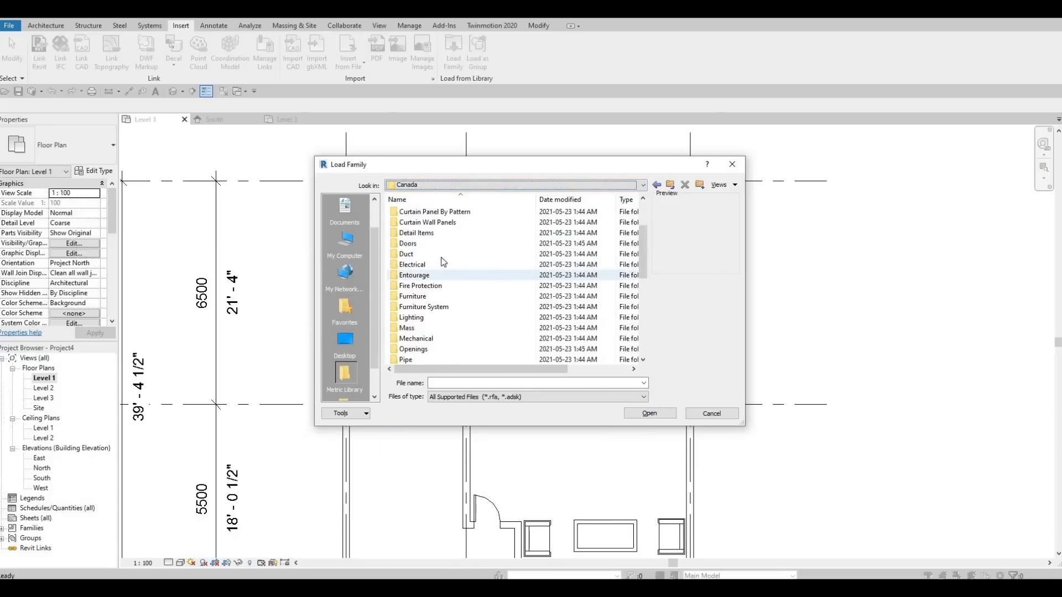
scroll(442, 276, up, 2)
scroll(447, 258, down, 2)
scroll(447, 263, up, 1)
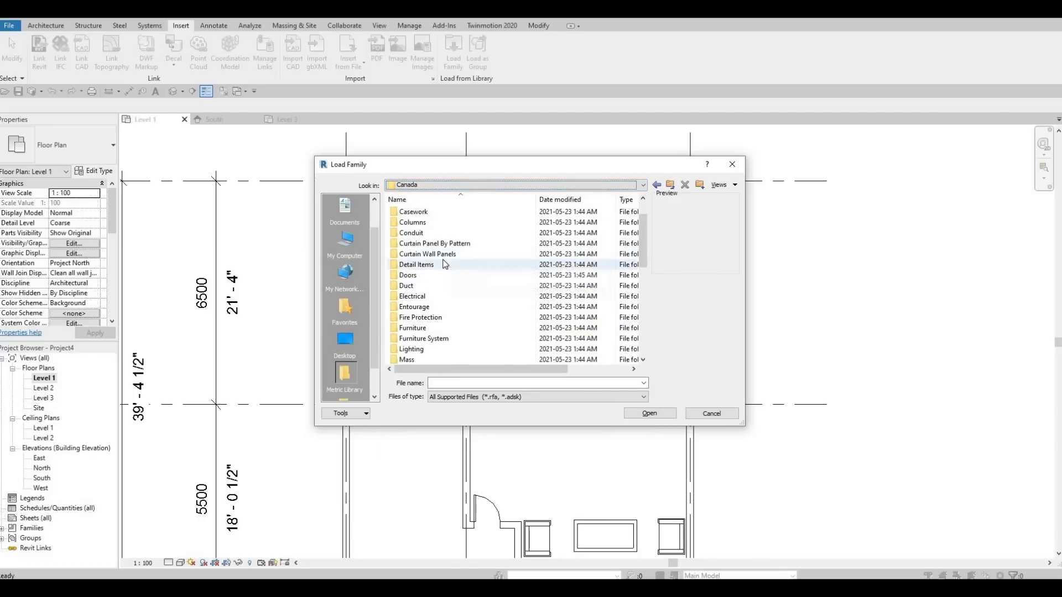
double_click(434, 222)
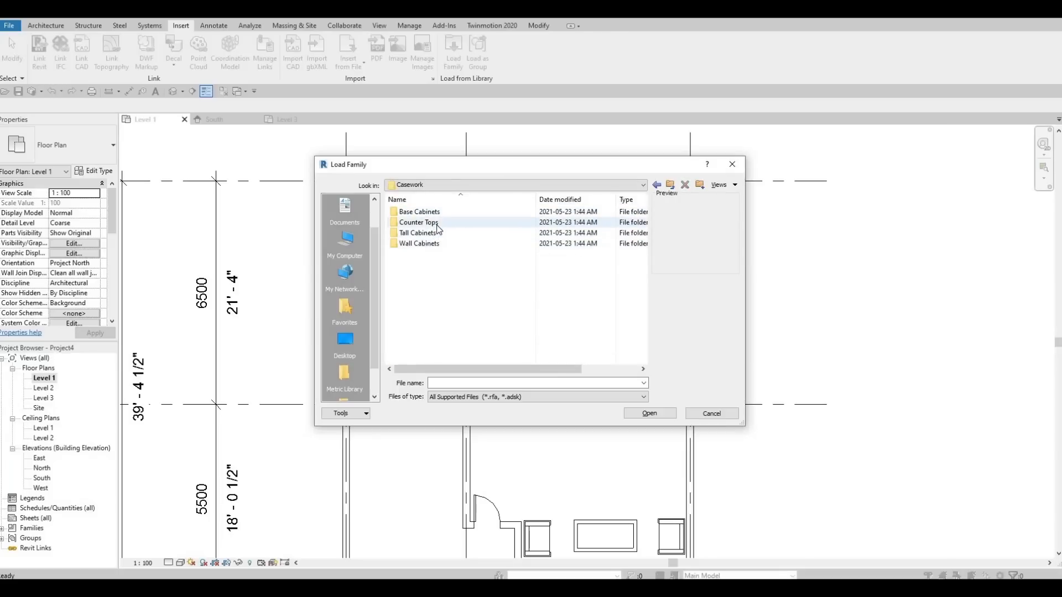
double_click(422, 223)
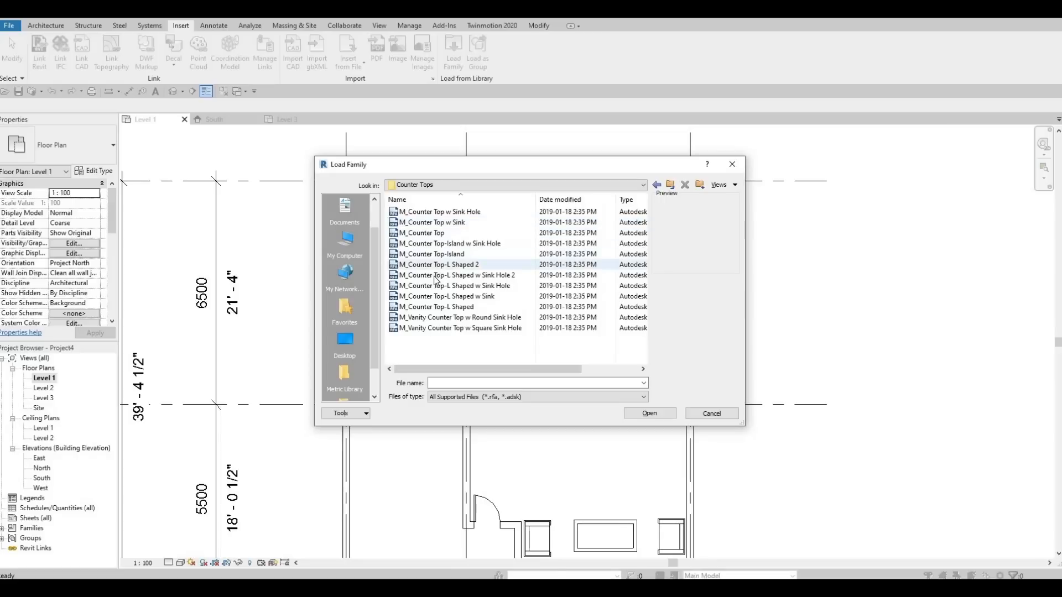
click(436, 277)
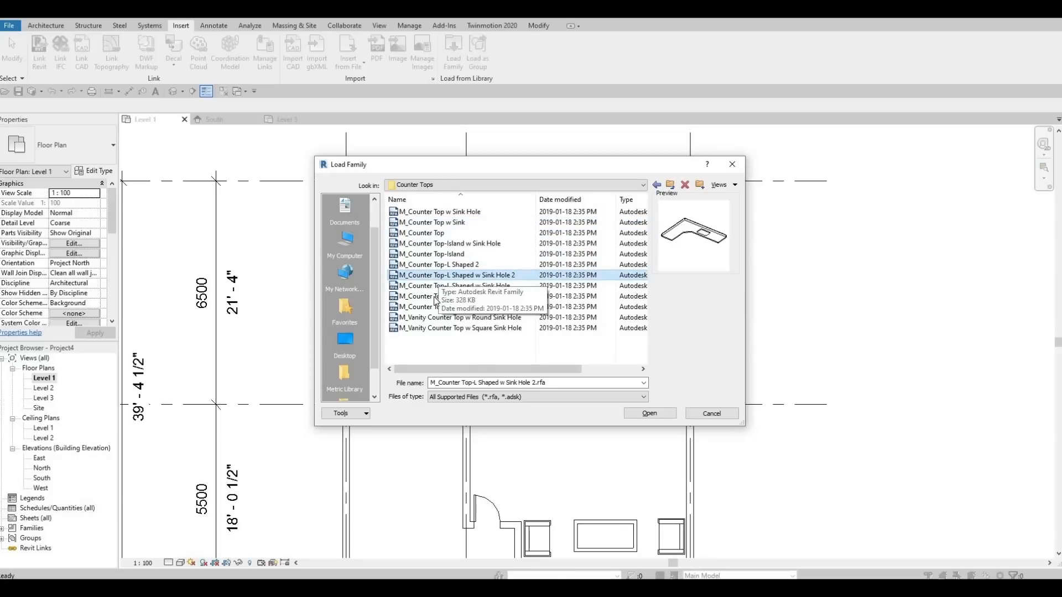
click(437, 302)
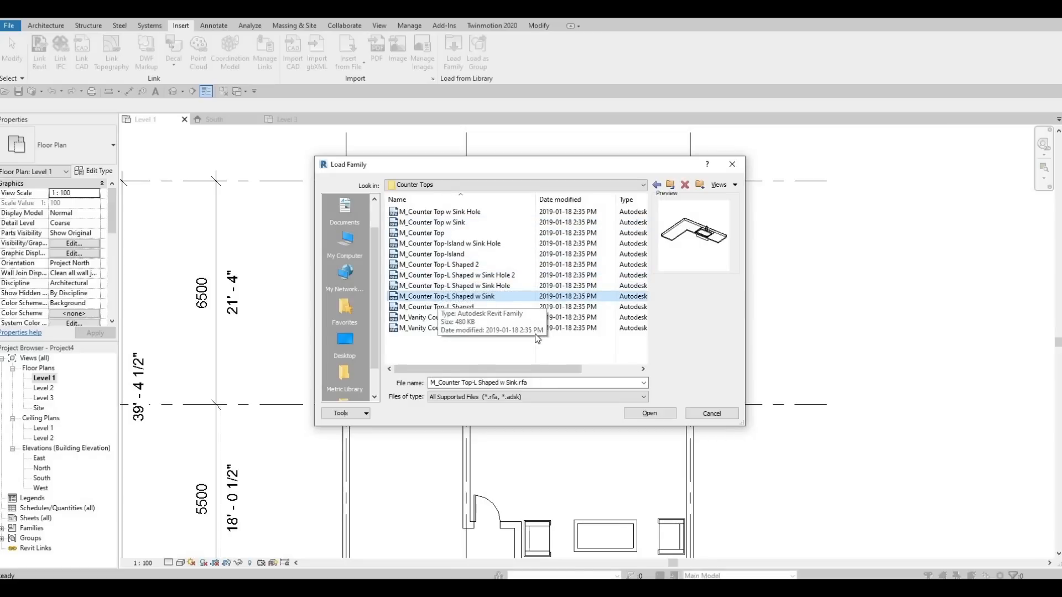
click(650, 414)
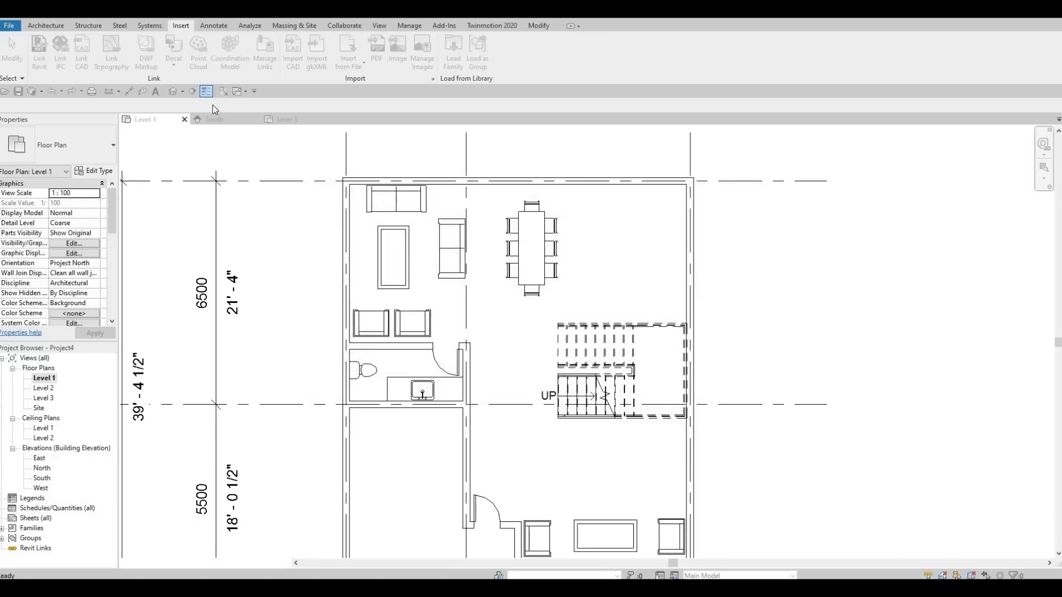
- Place the 600mm Depth L-shaped counter top in the upper-right interior corner, rotated so the sink leg runs along the right exterior wall
click(46, 26)
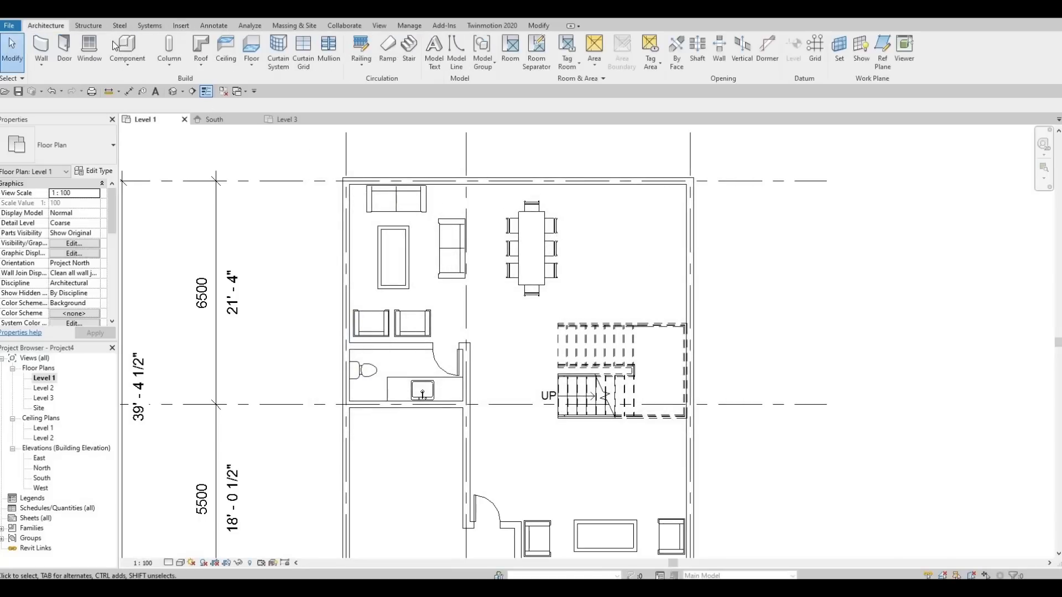
click(123, 46)
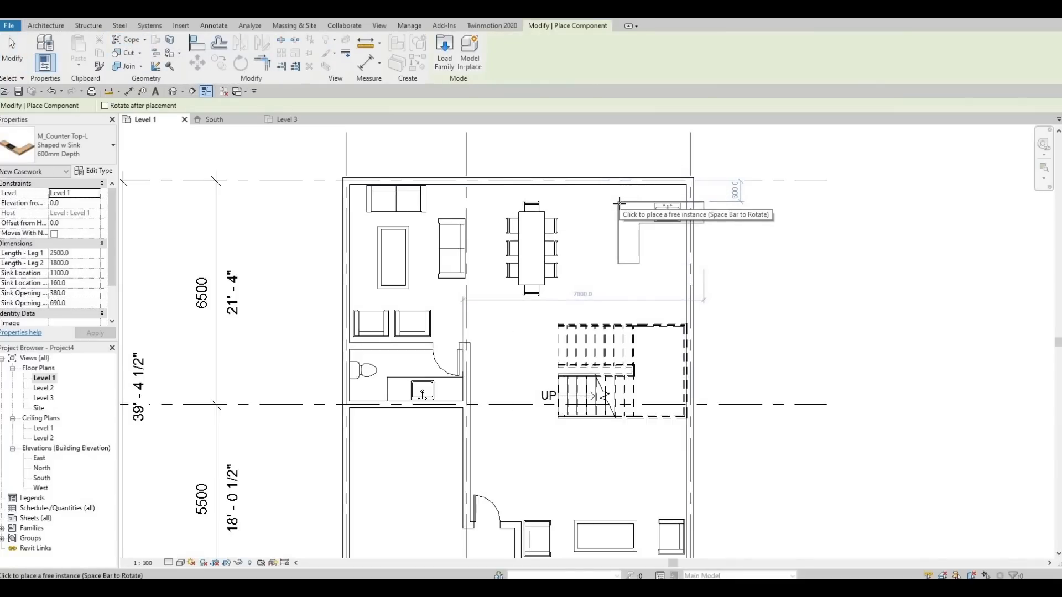
key(space)
key(space)
key(space)
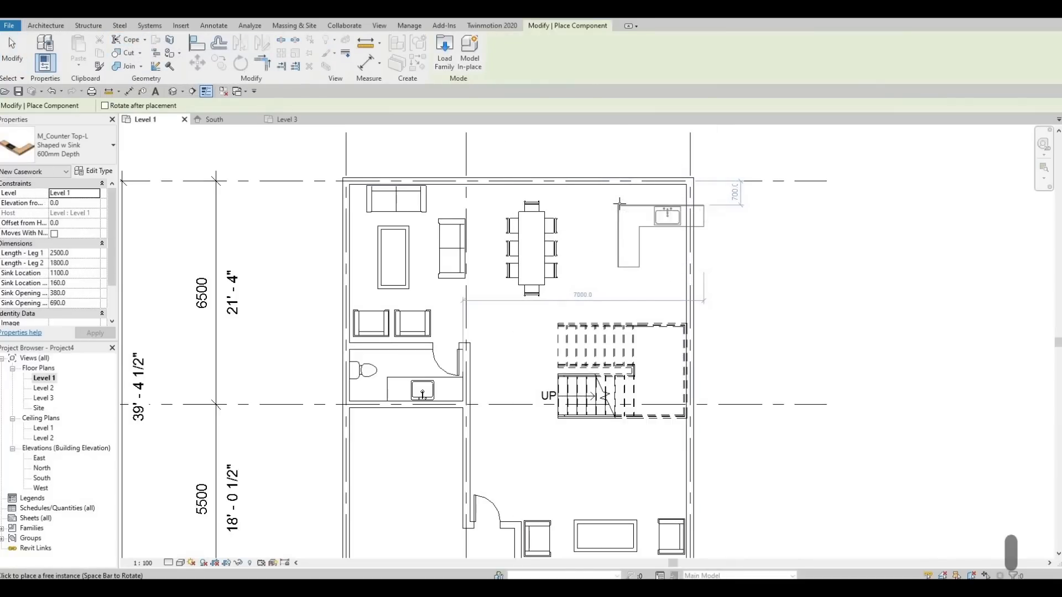
key(space)
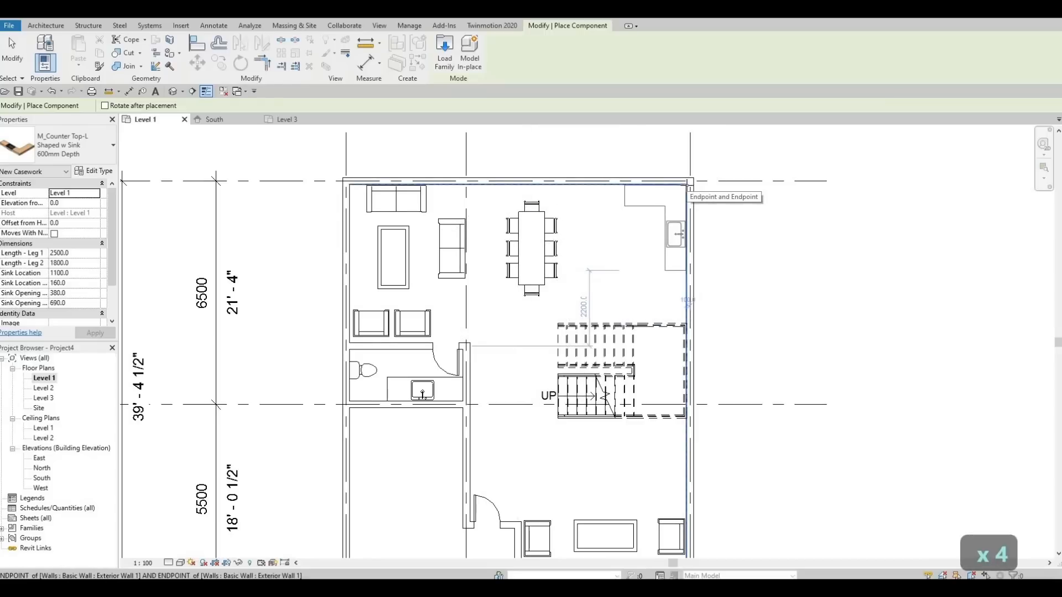
click(687, 187)
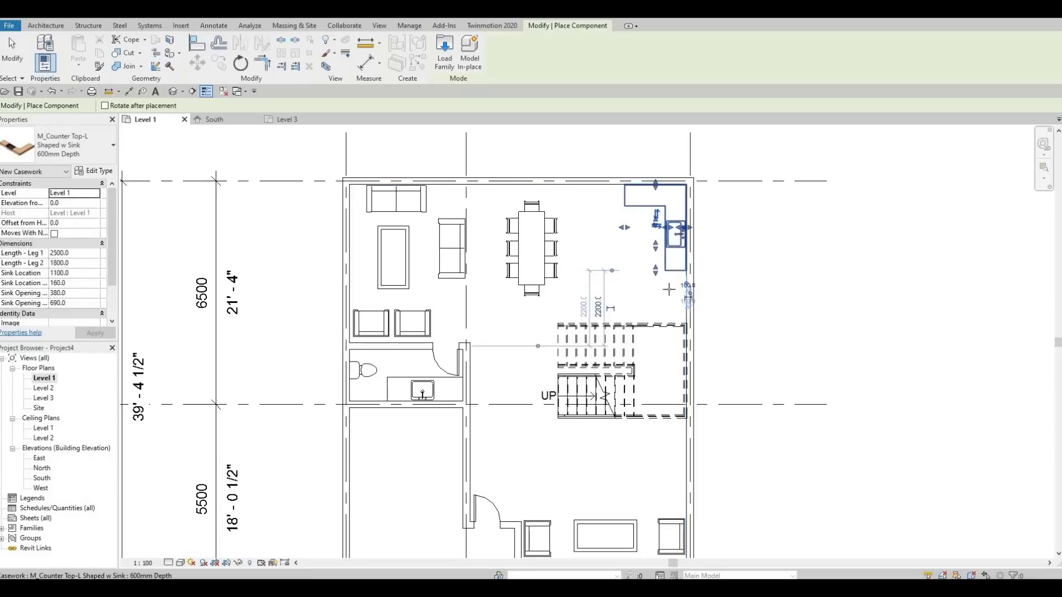
key(Escape)
key(Escape)
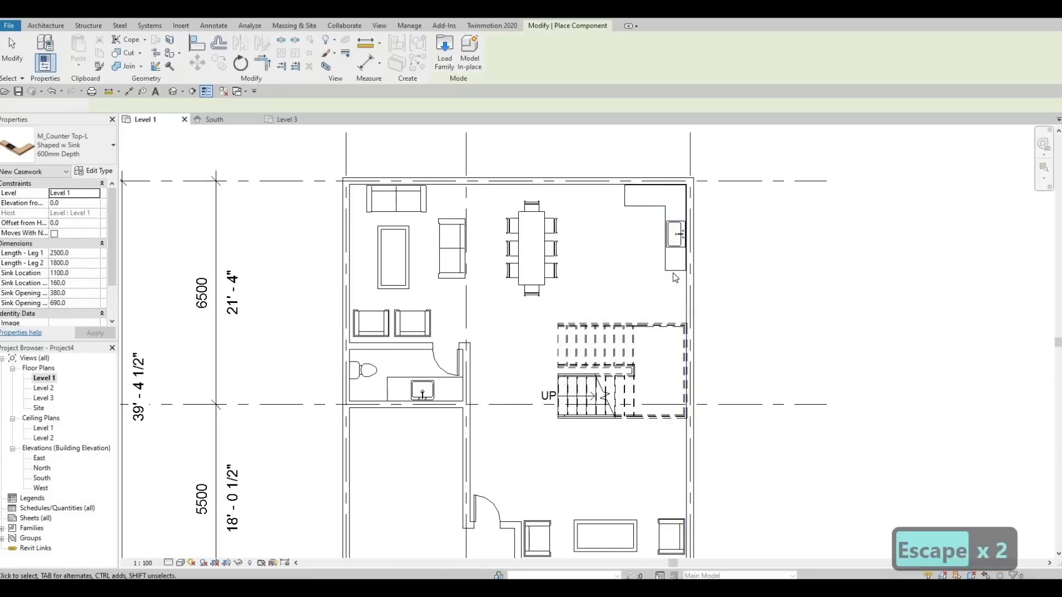
- Lengthen the L-shaped counter's sink leg along the right exterior wall toward the stair, first to about 3200 mm, then to about 3500 mm
scroll(671, 287, up, 1)
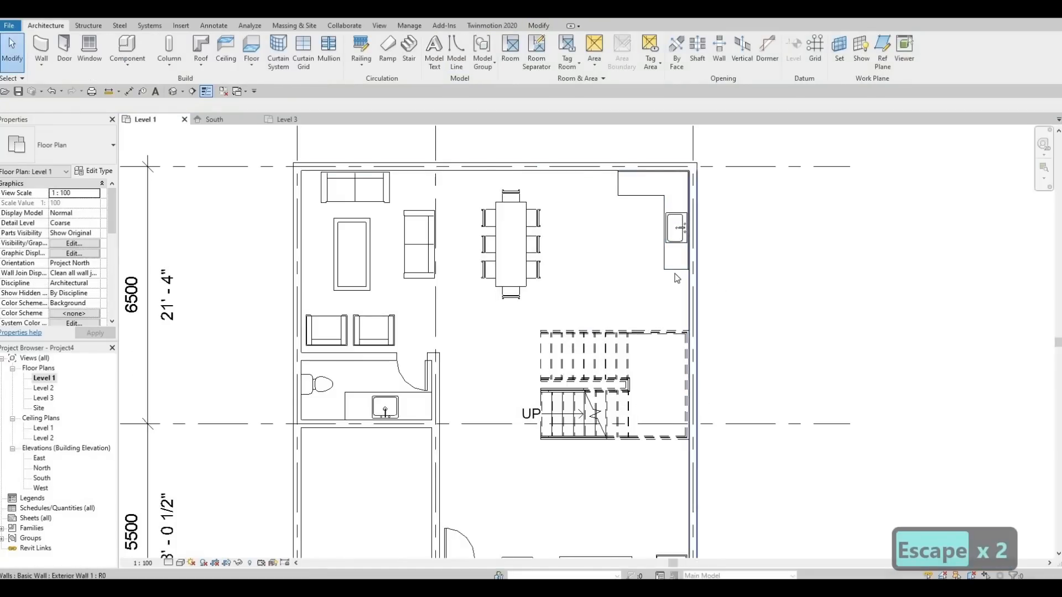
click(671, 237)
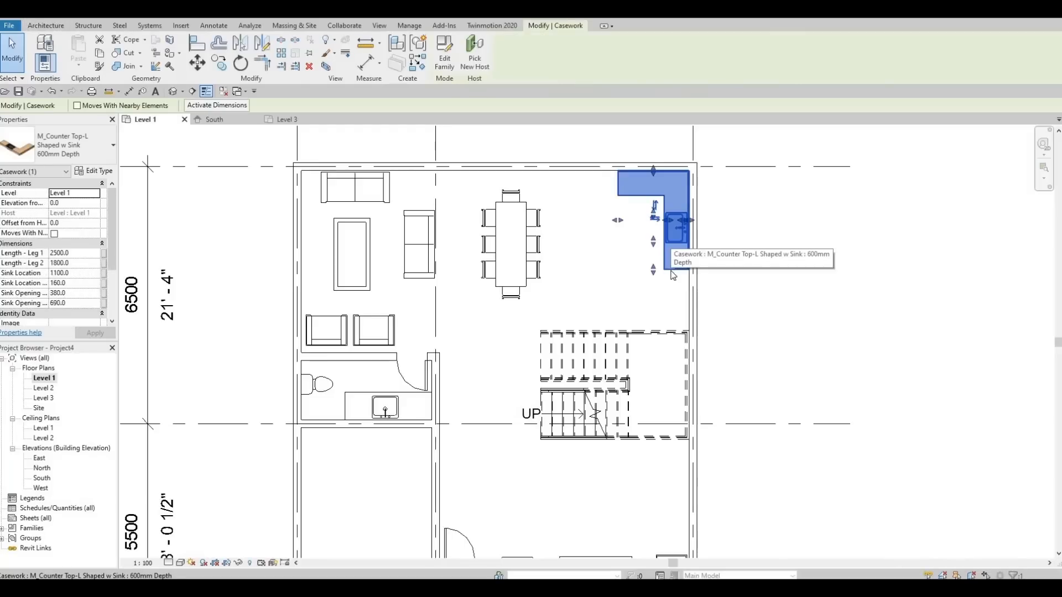
key(Escape)
click(665, 276)
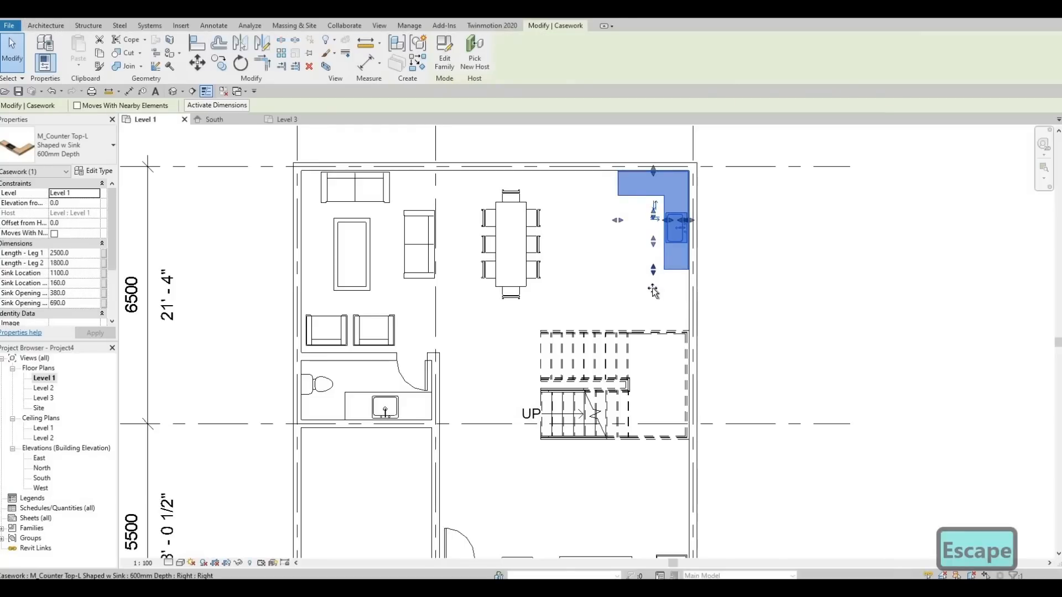
drag(653, 274, 655, 308)
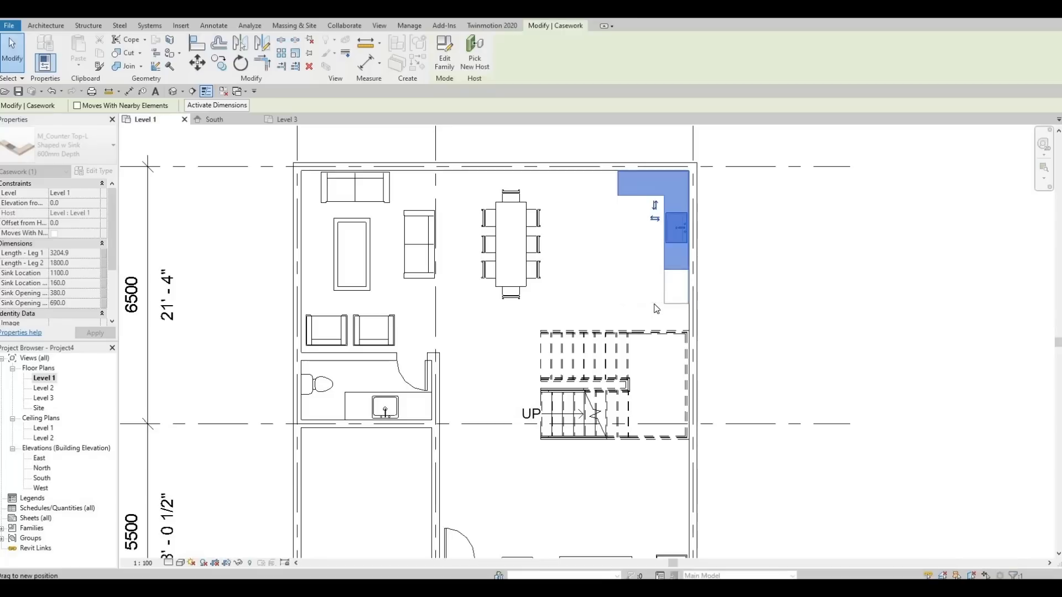
key(Escape)
key(Escape)
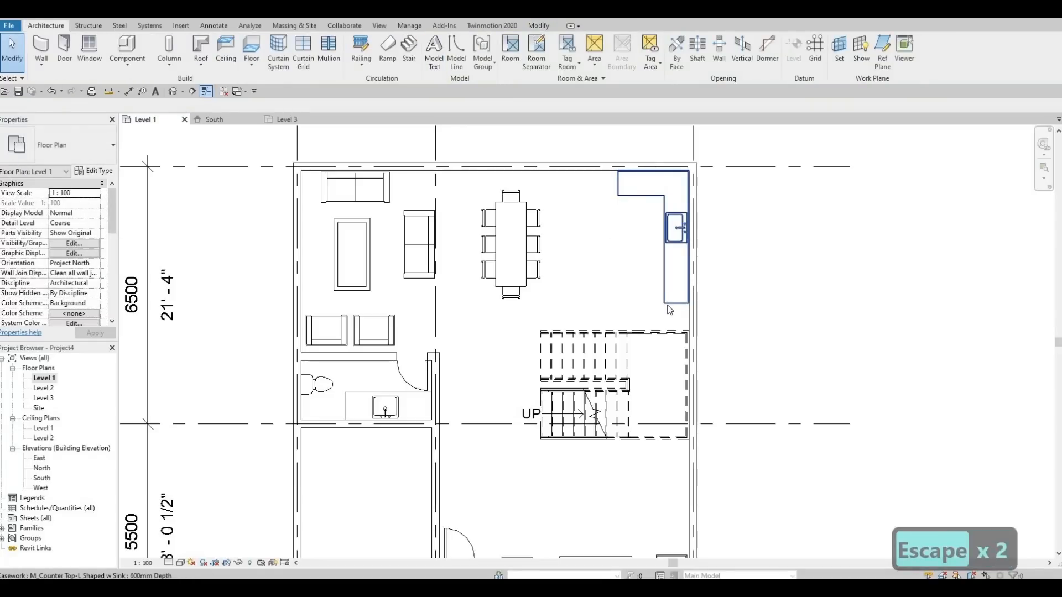
click(662, 309)
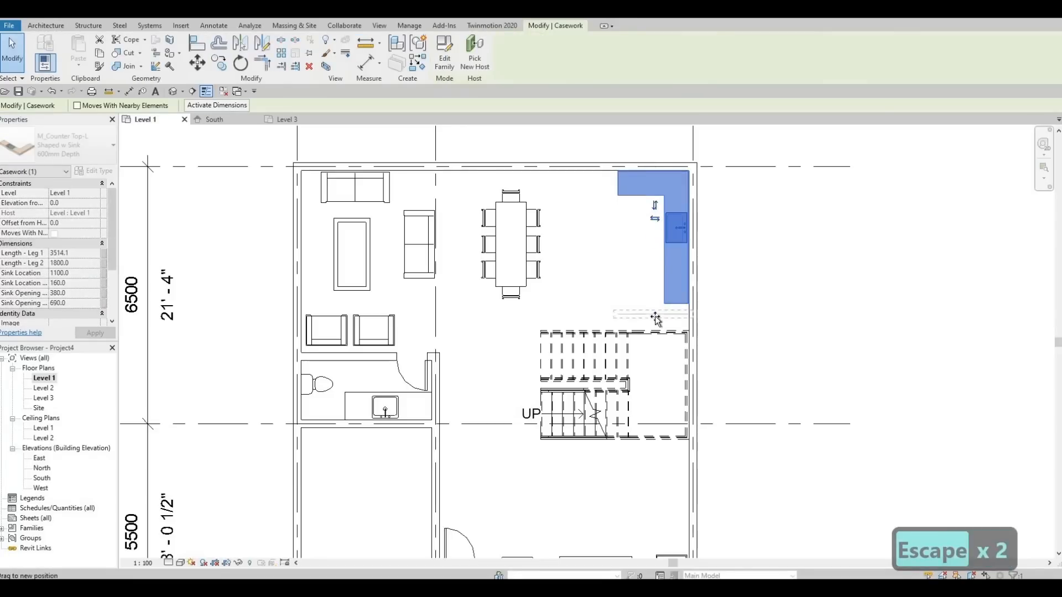
- Adjust the long leg of the L-shaped sink countertop so it ends a short distance before the stairs
drag(656, 319, 656, 319)
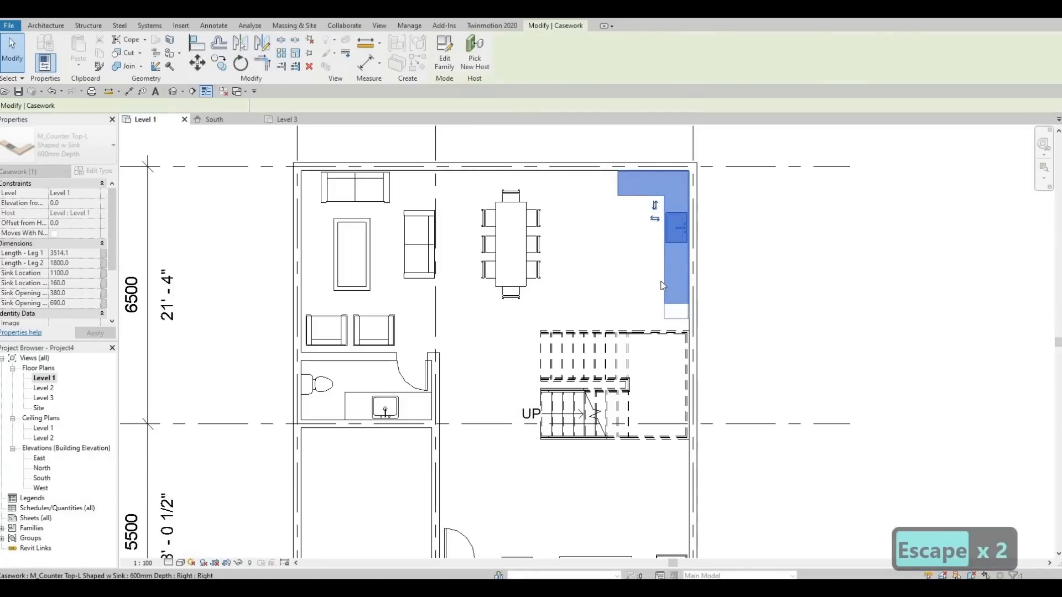
key(Escape)
key(Escape)
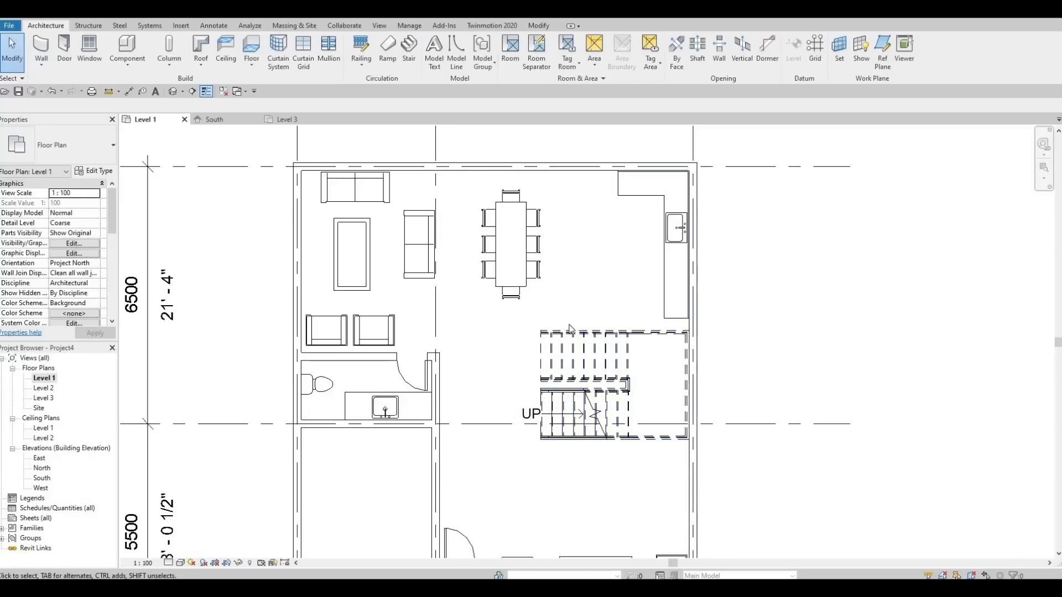
scroll(641, 354, down, 2)
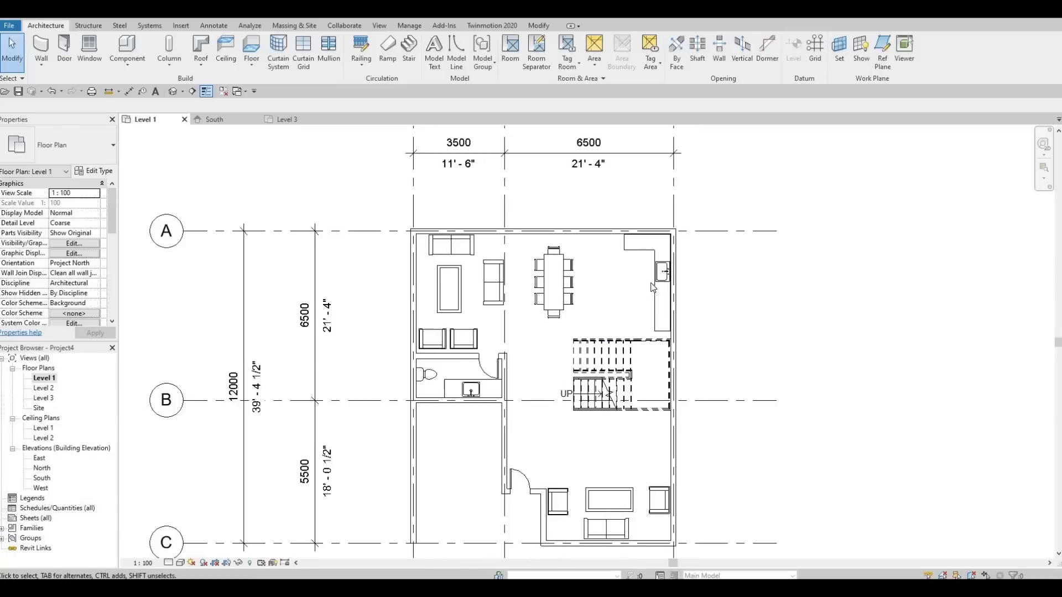
middle_drag(643, 351, 654, 293)
scroll(634, 282, up, 2)
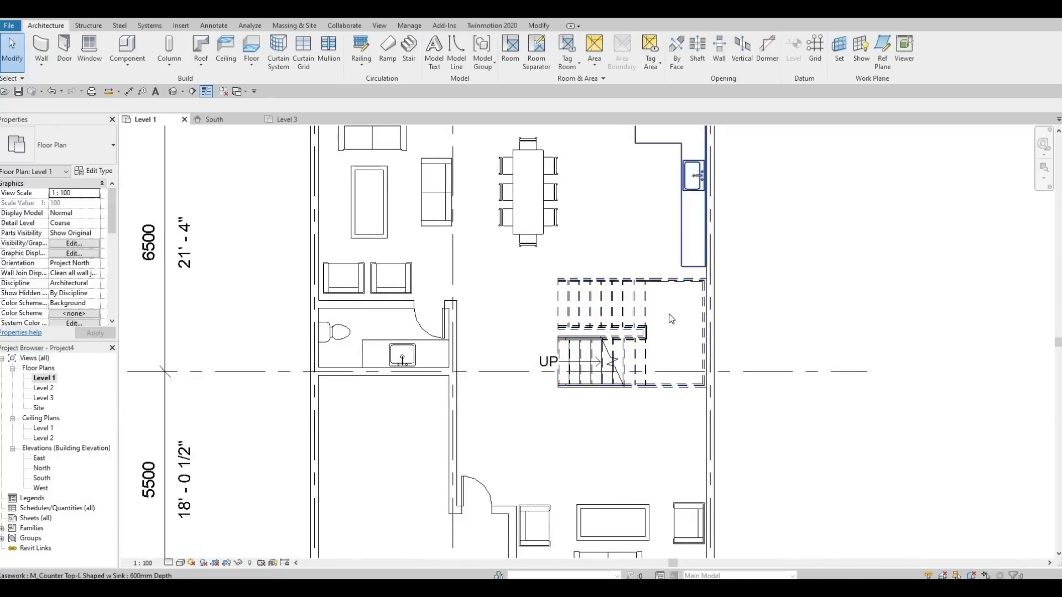
middle_drag(689, 267, 675, 328)
click(674, 328)
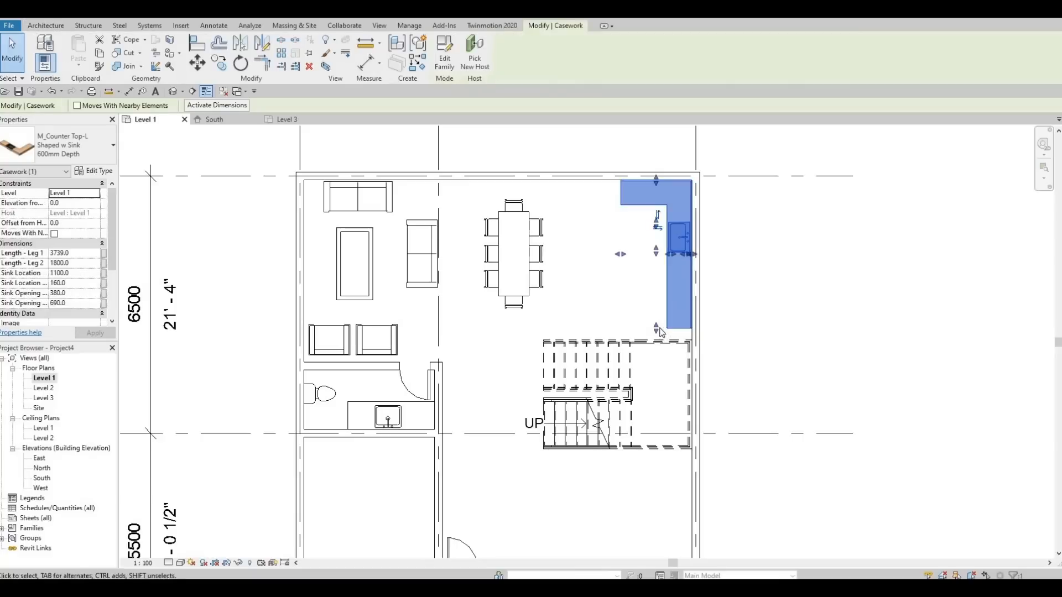
drag(658, 319, 658, 307)
middle_drag(621, 206, 622, 217)
key(Escape)
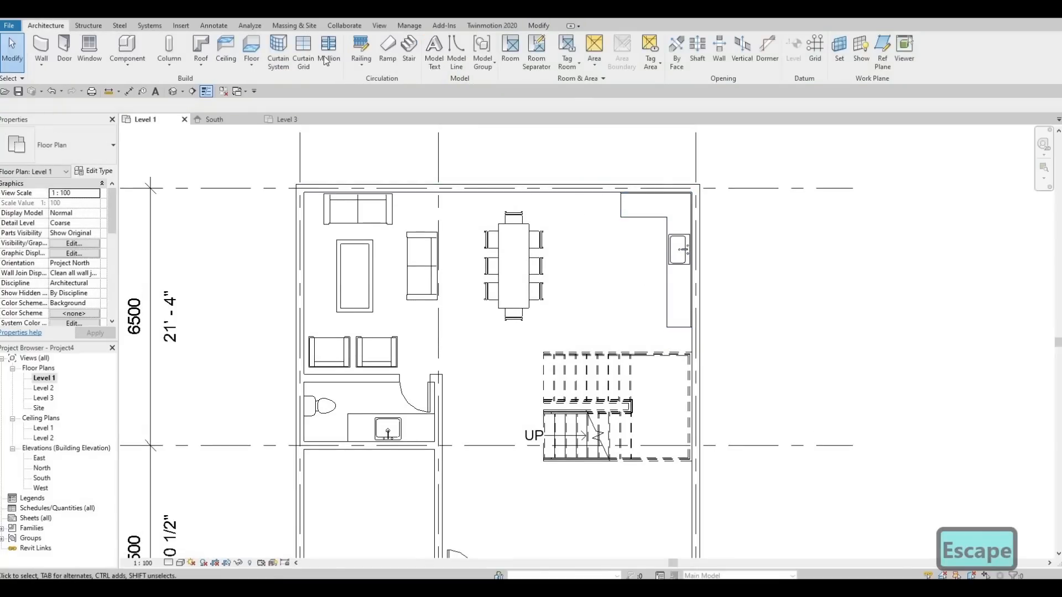
- Draw a 760 by 620 mm detail-line rectangle along the wall at the countertop's short end, with a thin rectangular strip across its front
click(177, 25)
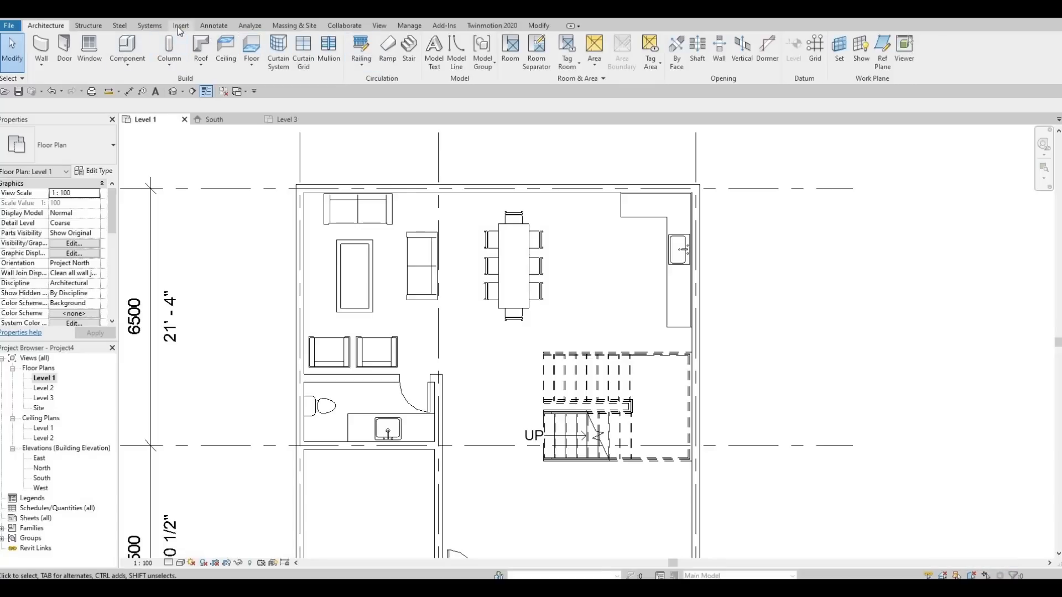
click(211, 26)
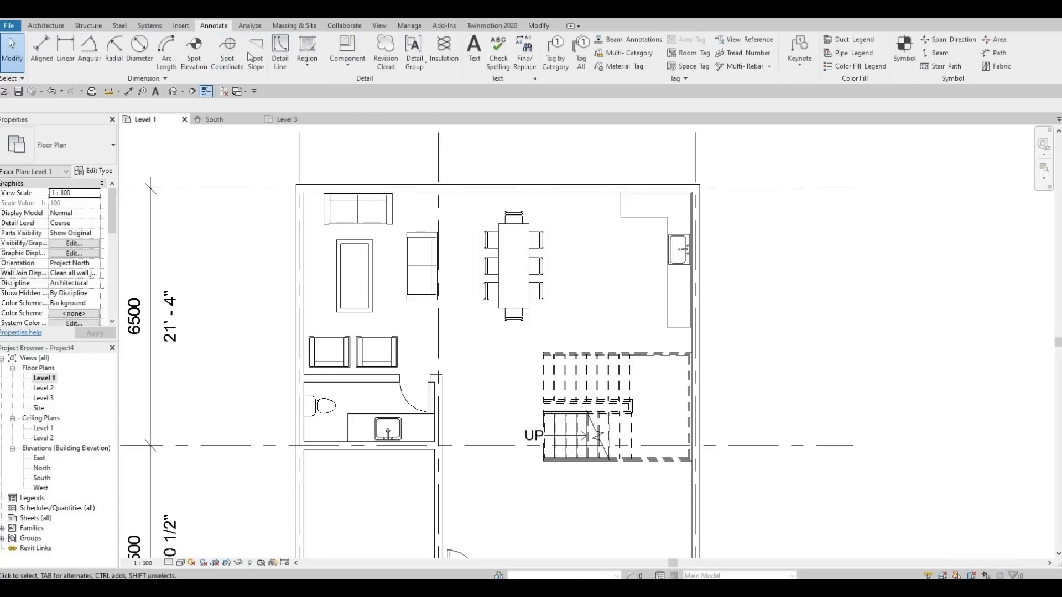
click(280, 50)
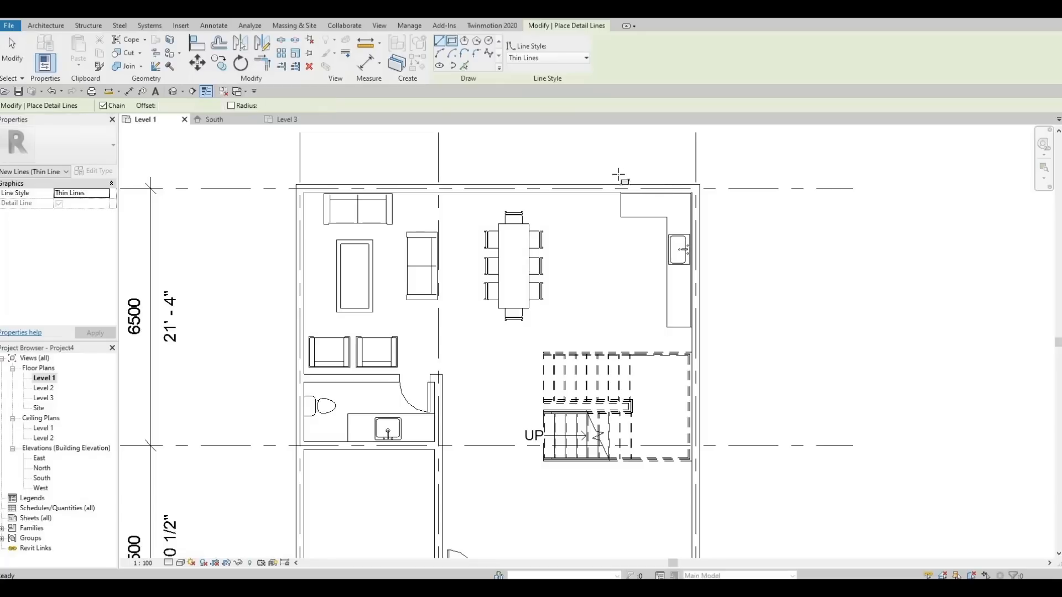
scroll(625, 182, up, 5)
click(590, 233)
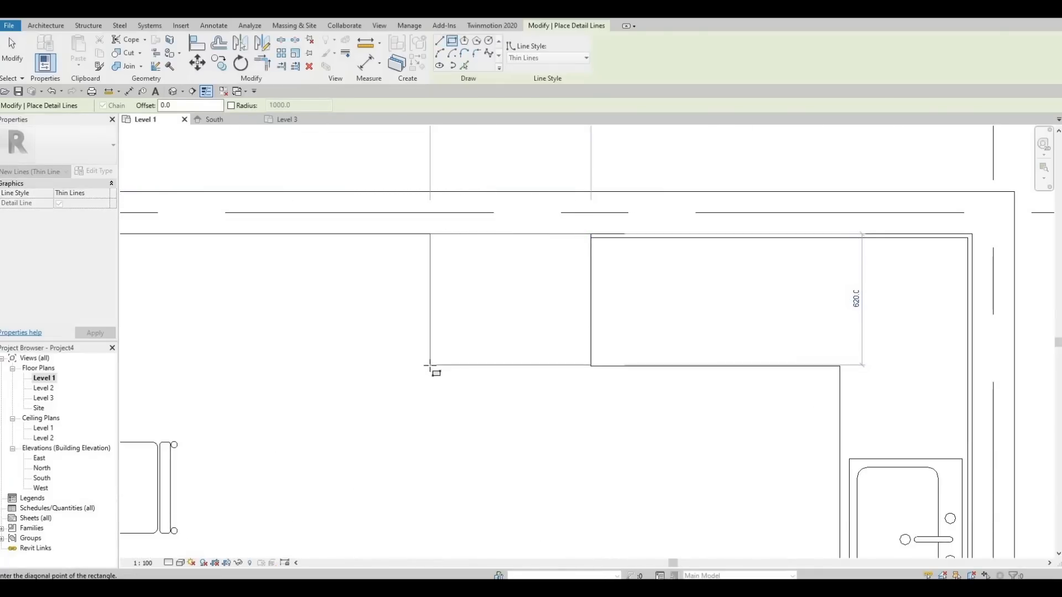
click(431, 366)
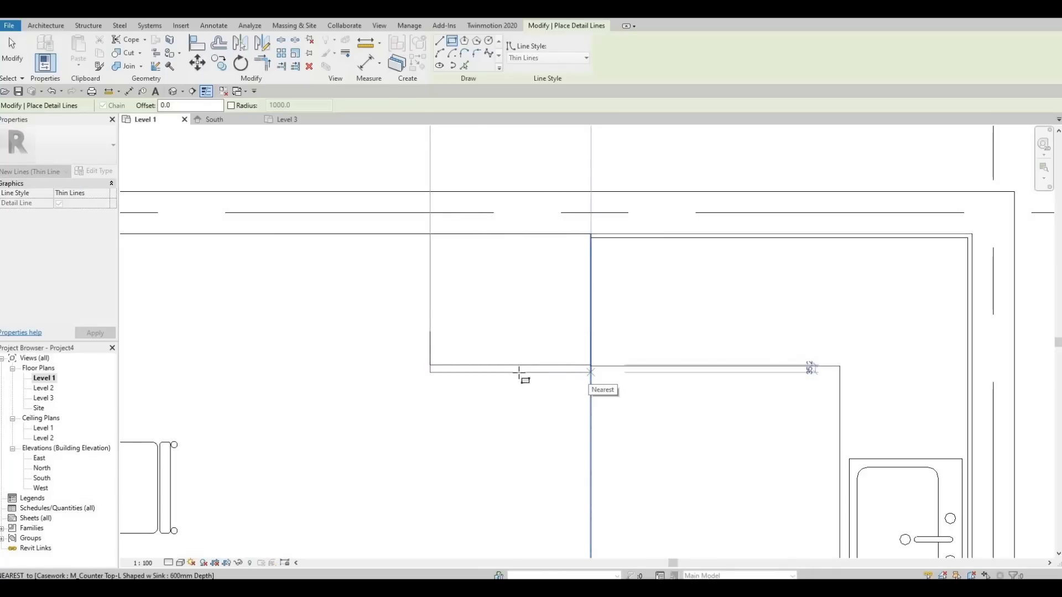
click(590, 372)
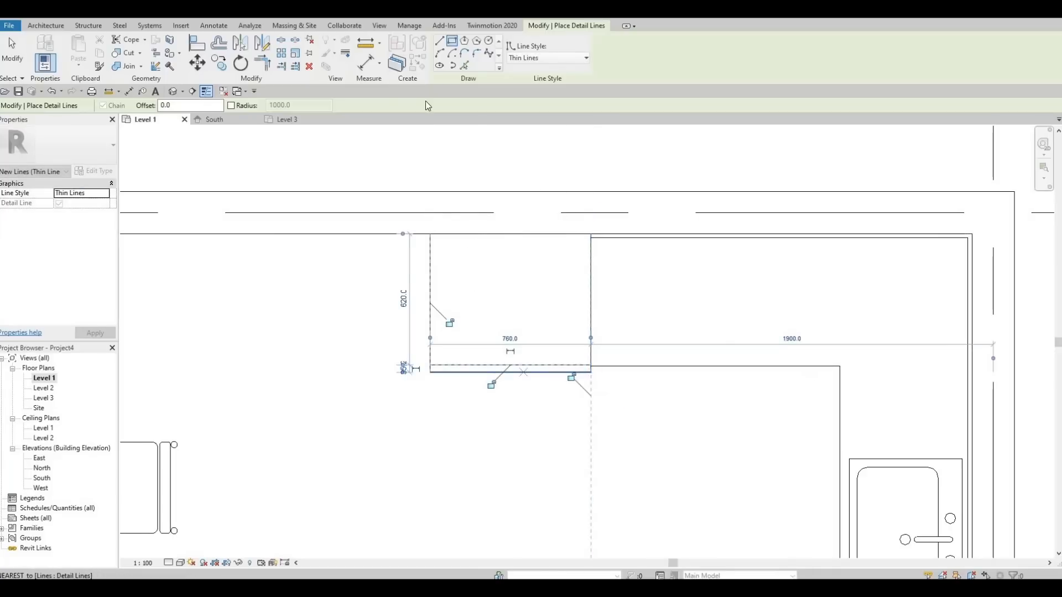
- Split the thin front strip in half with a short detail line at its midpoint
click(440, 41)
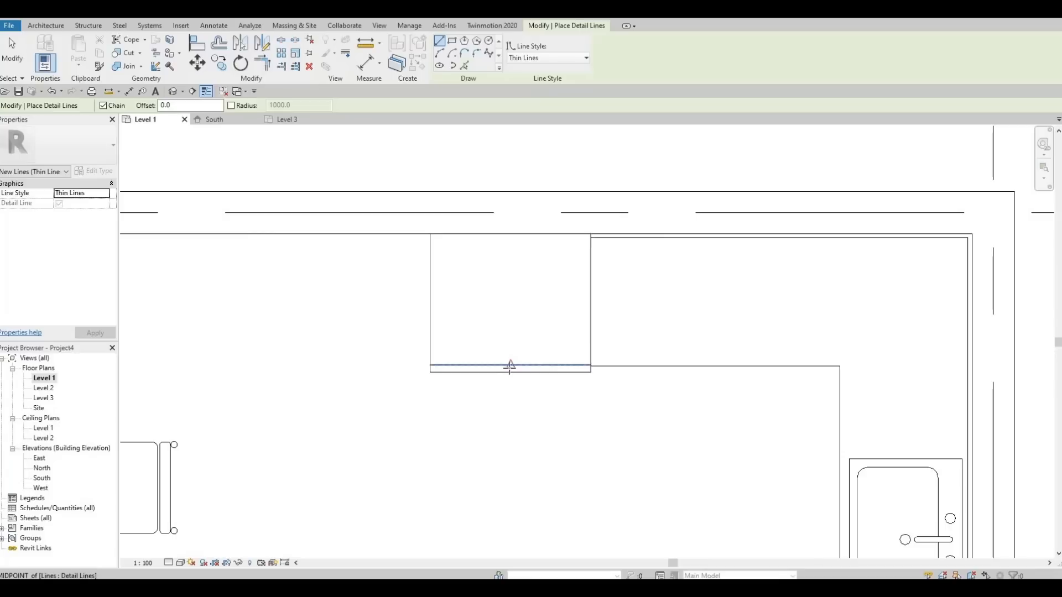
click(510, 365)
click(510, 372)
key(Escape)
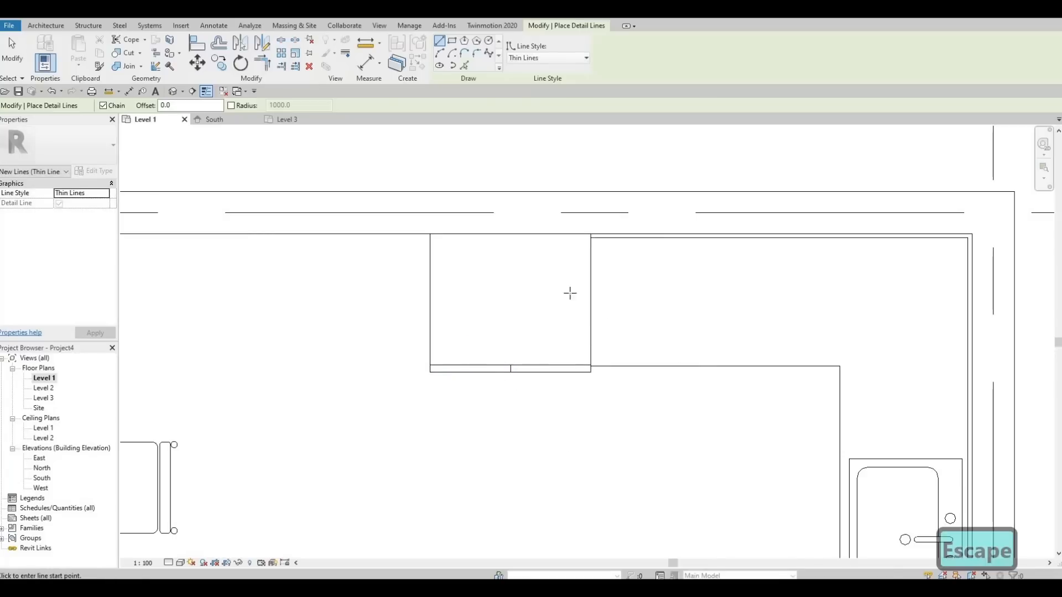
scroll(657, 322, down, 3)
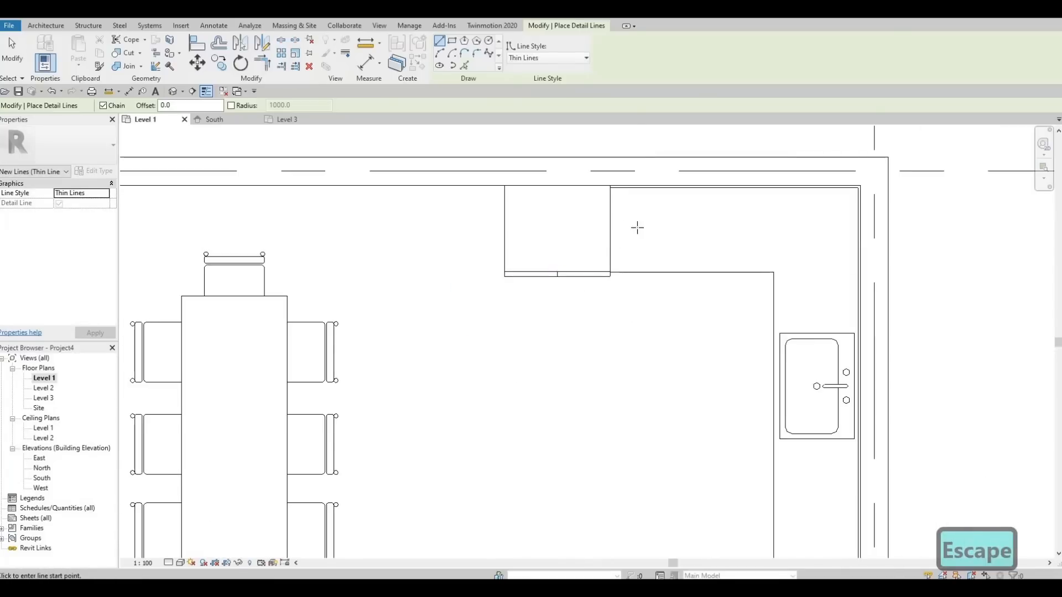
- Draw connected detail lines along both countertop legs, 1520 mm horizontally and about 3105 mm vertically to the countertop's end
scroll(487, 306, down, 2)
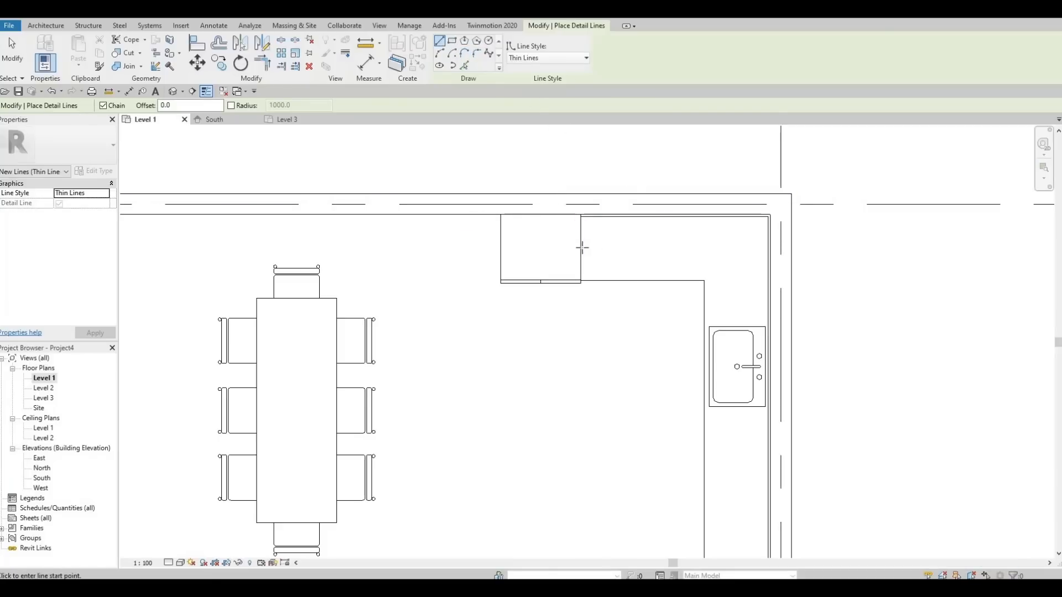
click(580, 248)
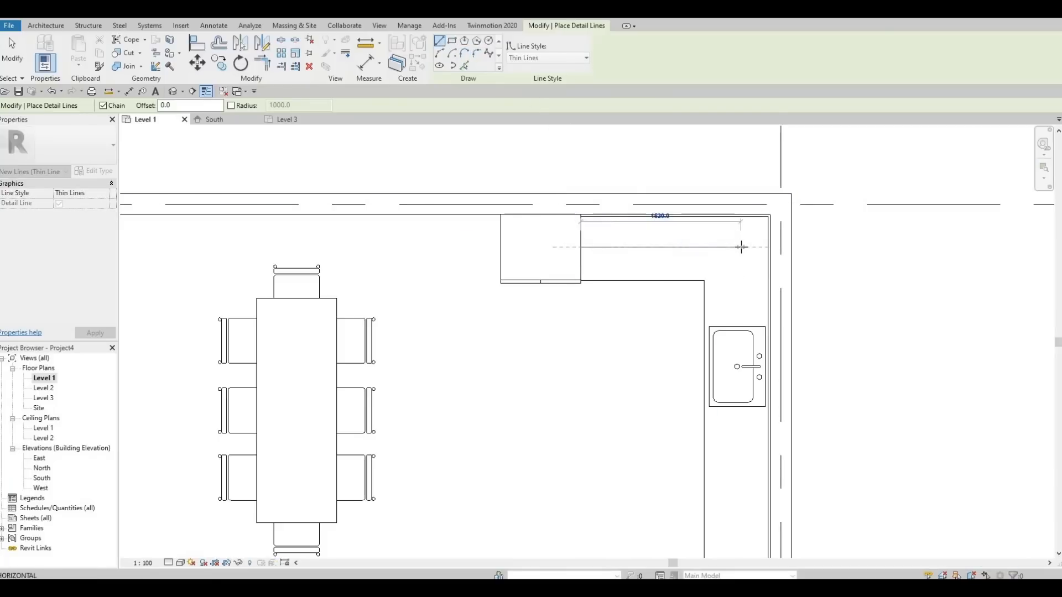
click(741, 247)
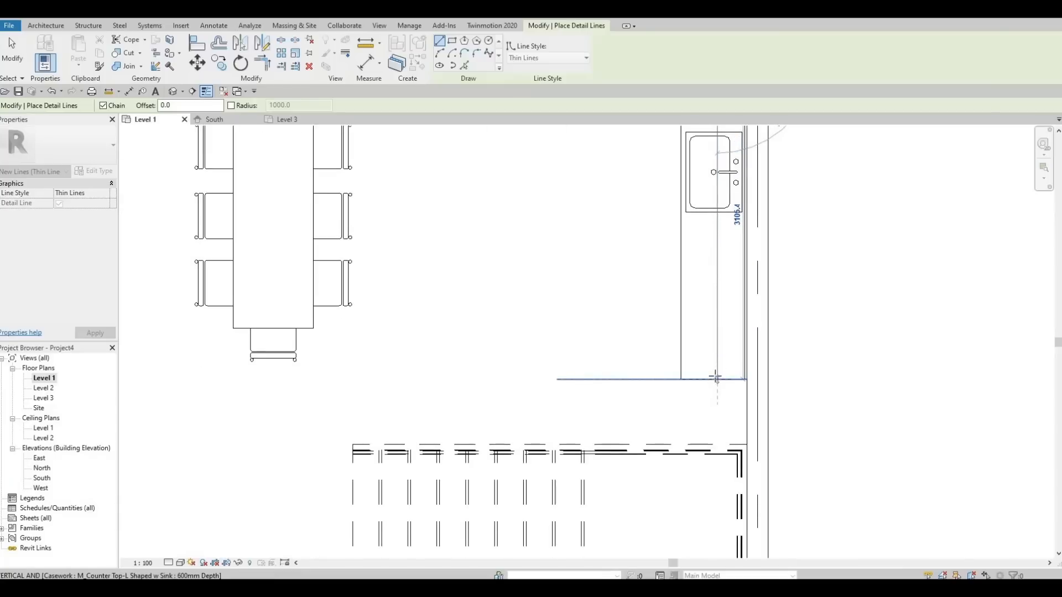
click(715, 379)
key(Escape)
key(Escape)
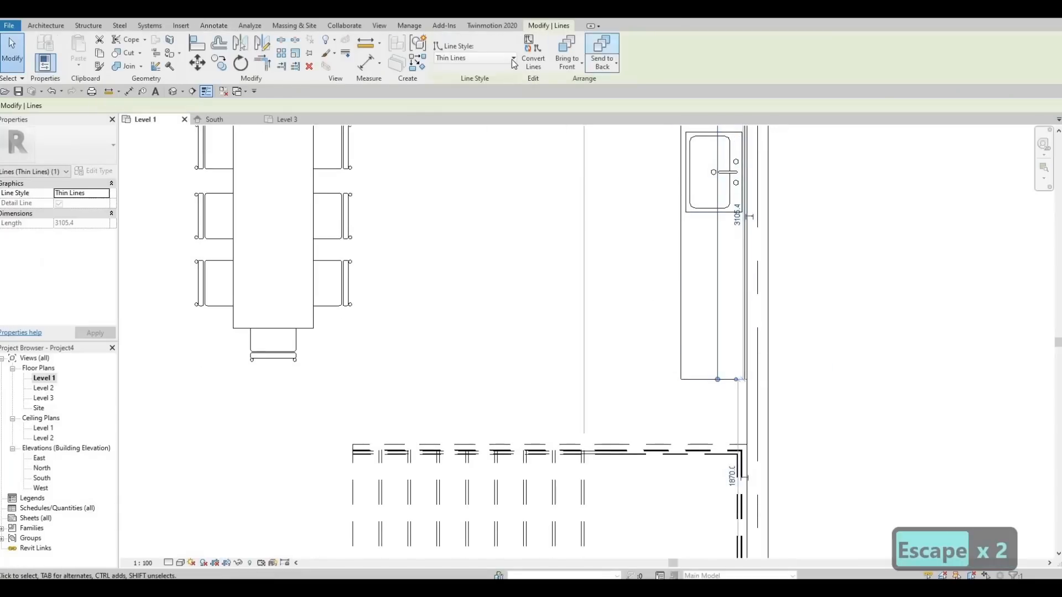
- Change the line style of both detail lines over the countertop to <Demolished>
click(512, 59)
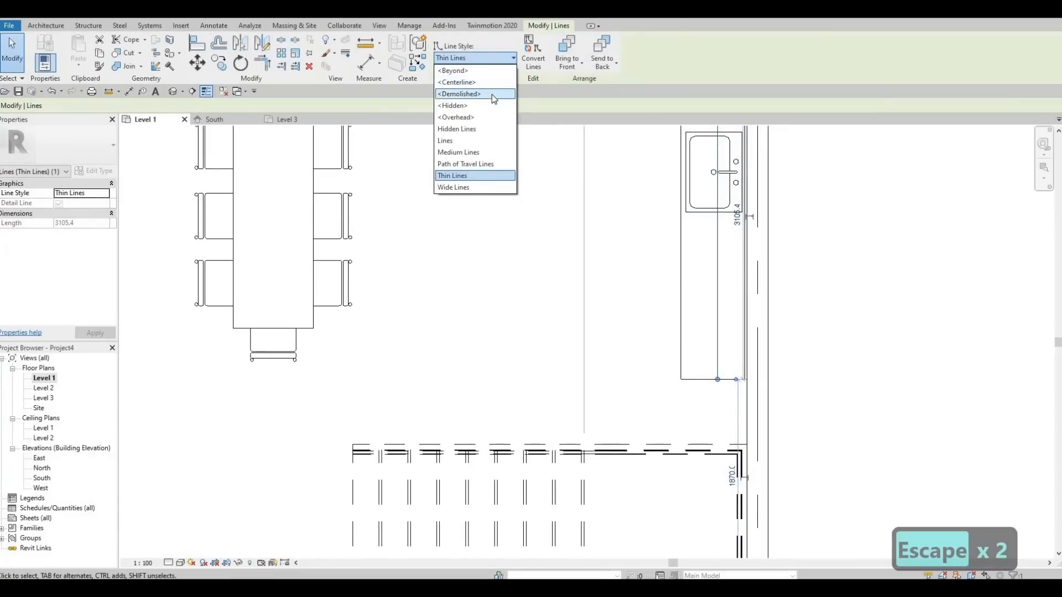
click(459, 94)
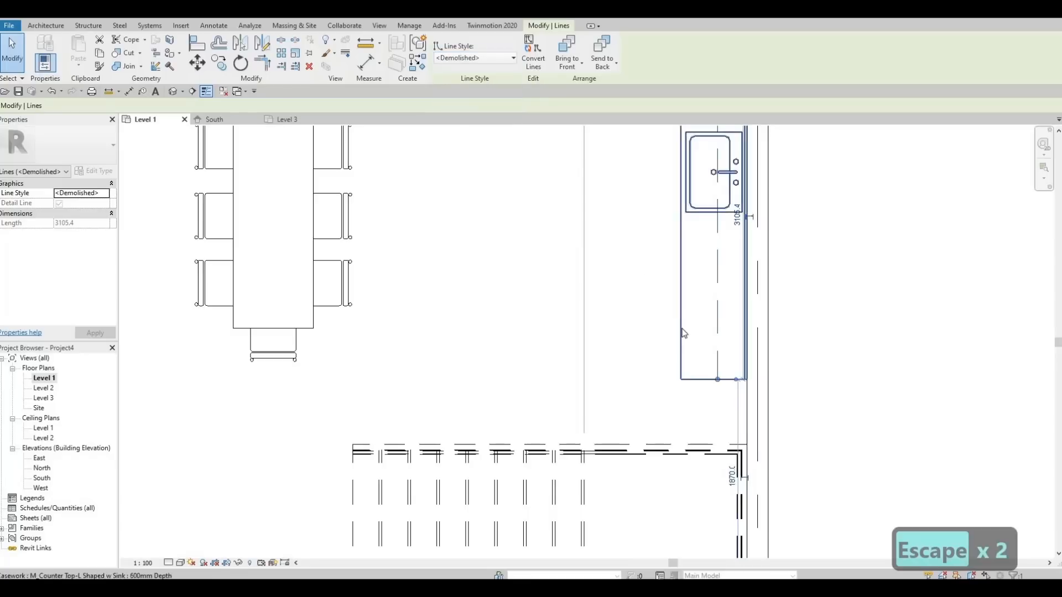
middle_drag(642, 232, 661, 429)
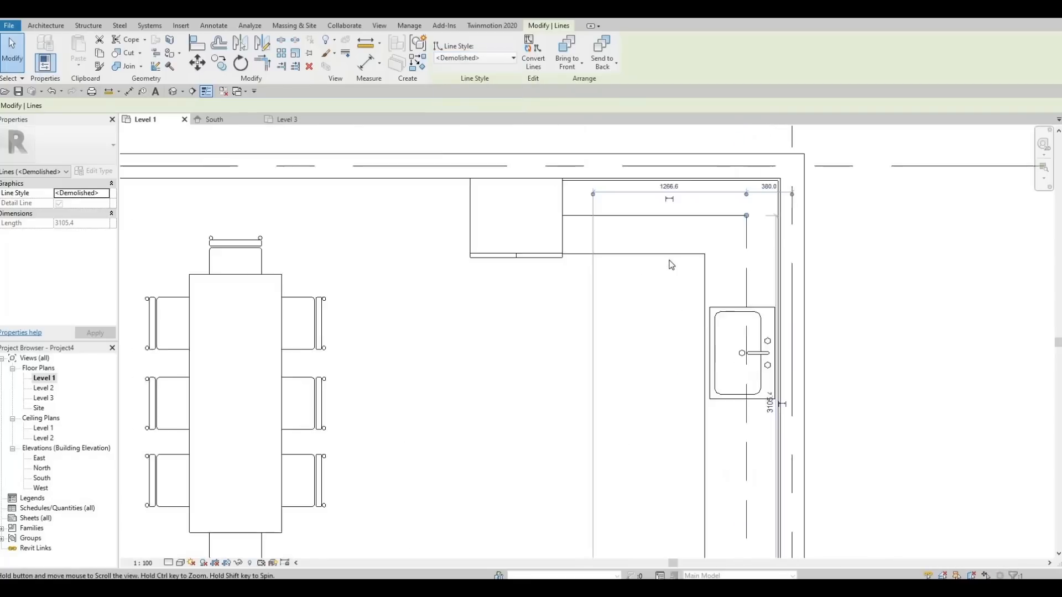
click(498, 58)
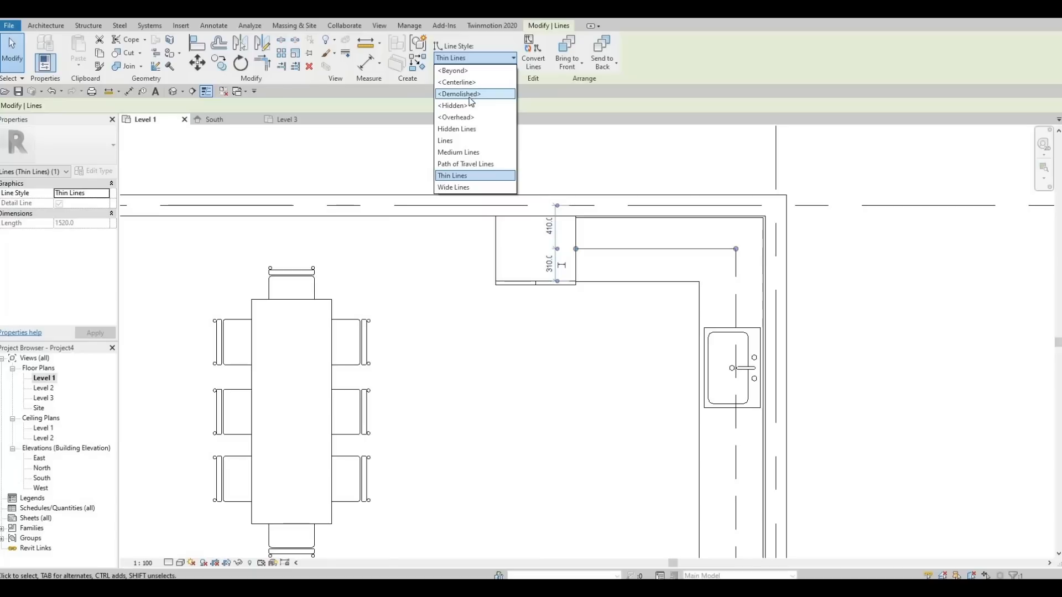
scroll(641, 246, down, 1)
key(Escape)
key(Escape)
middle_drag(641, 246, 560, 172)
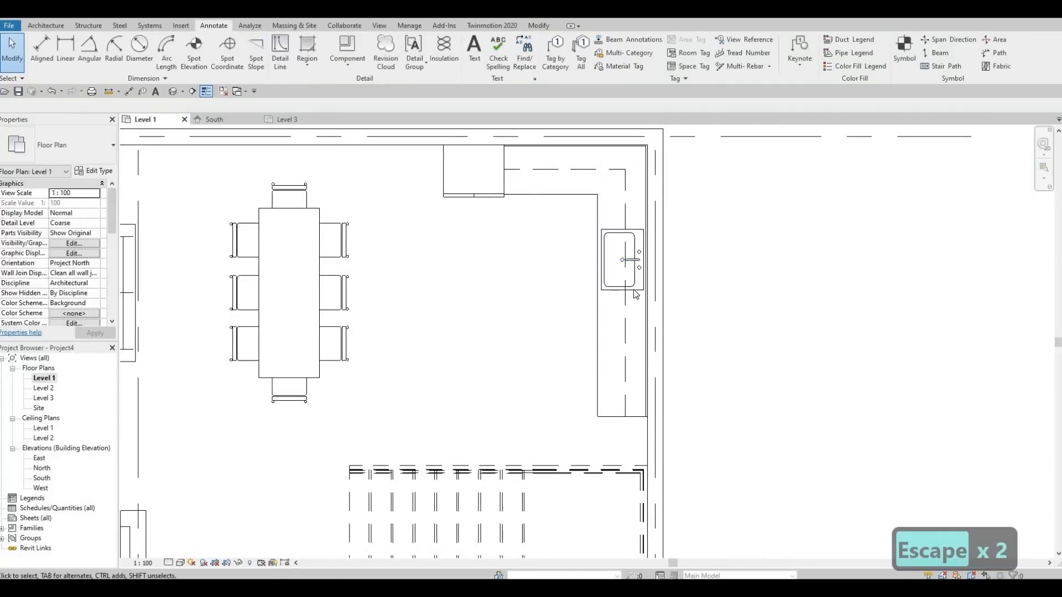
- Load the M_Counter Top-Island family from the Counter Tops folder
scroll(654, 294, down, 1)
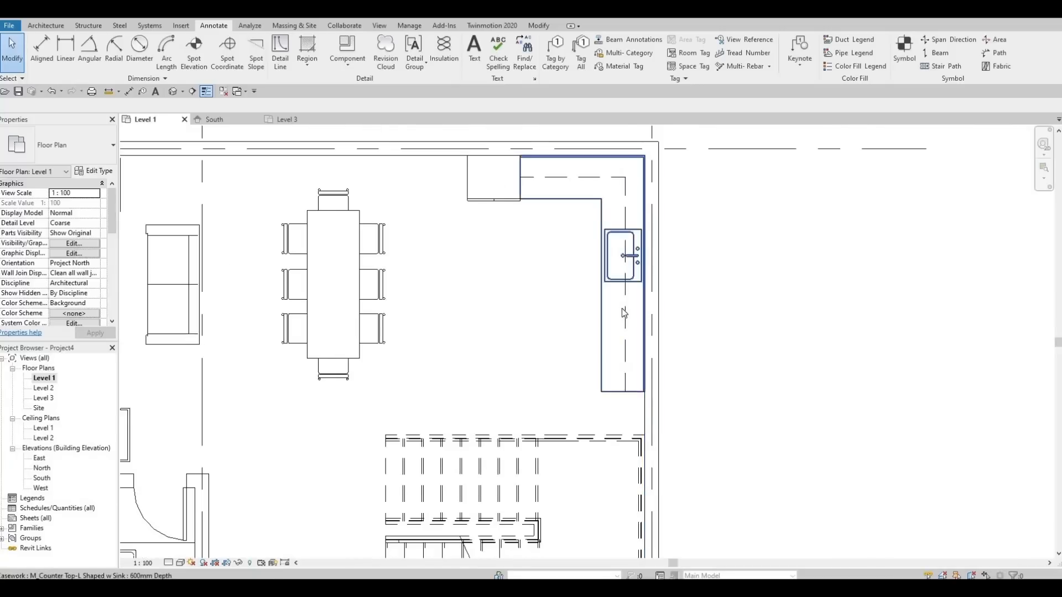
middle_drag(622, 308, 614, 277)
middle_drag(508, 210, 524, 200)
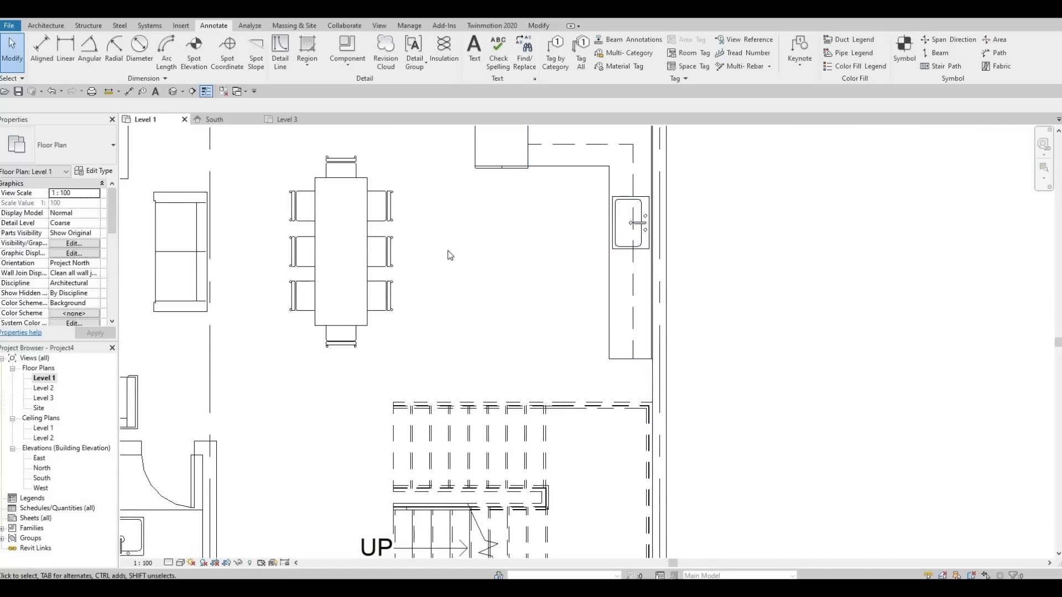
click(179, 26)
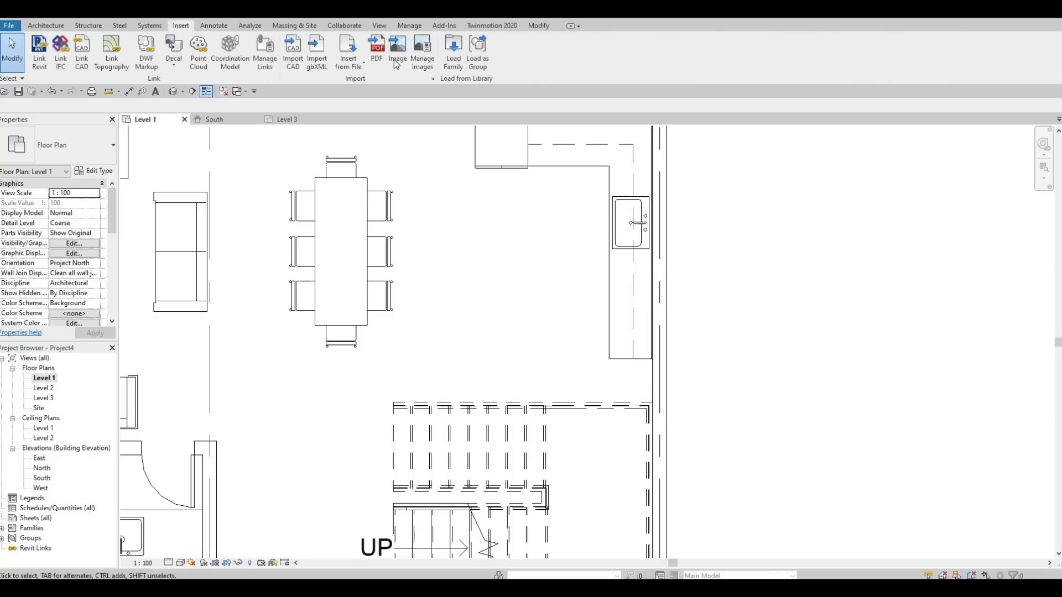
click(453, 56)
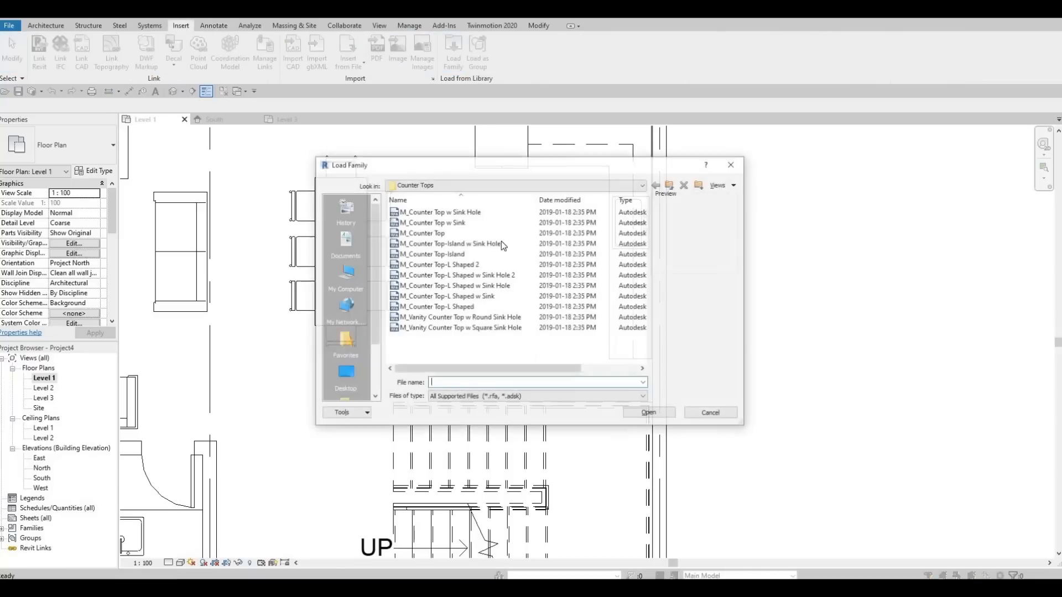
click(439, 254)
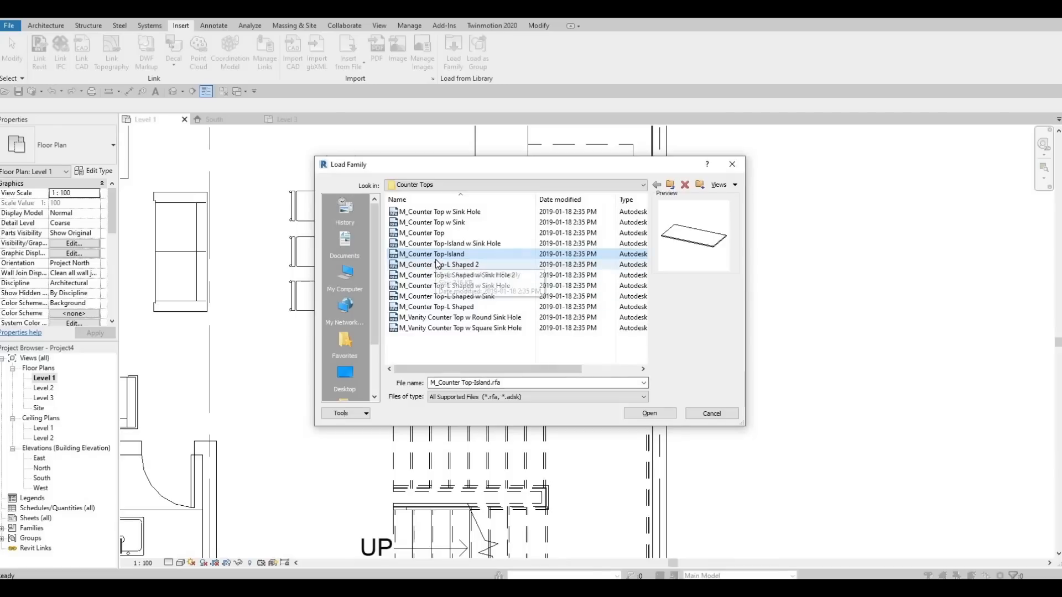
click(647, 416)
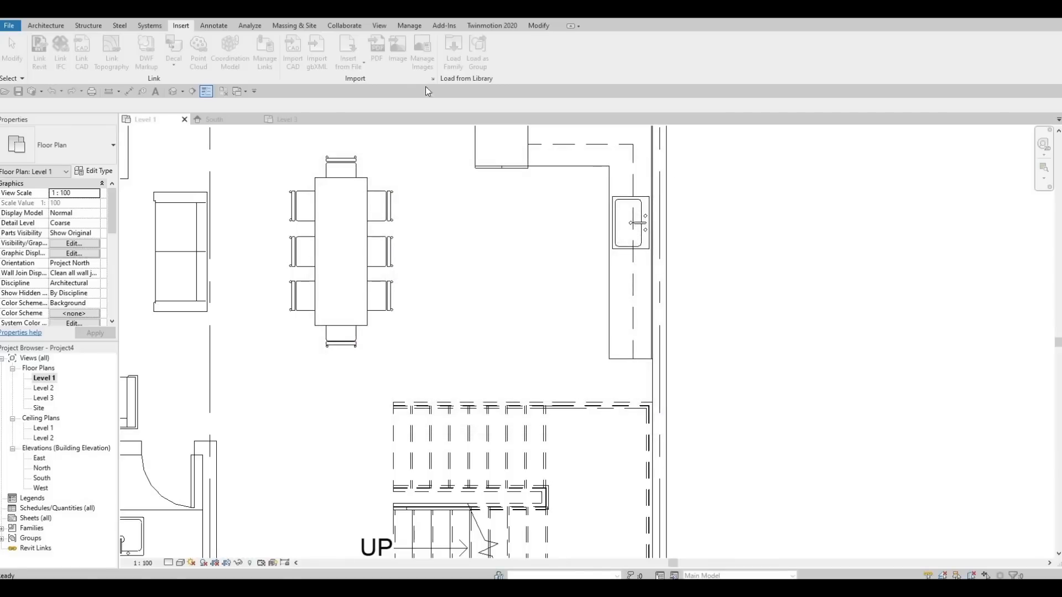
- Place an M_Counter Top-Island component, rotated vertically, between the dining table and the L-shaped countertop
click(46, 26)
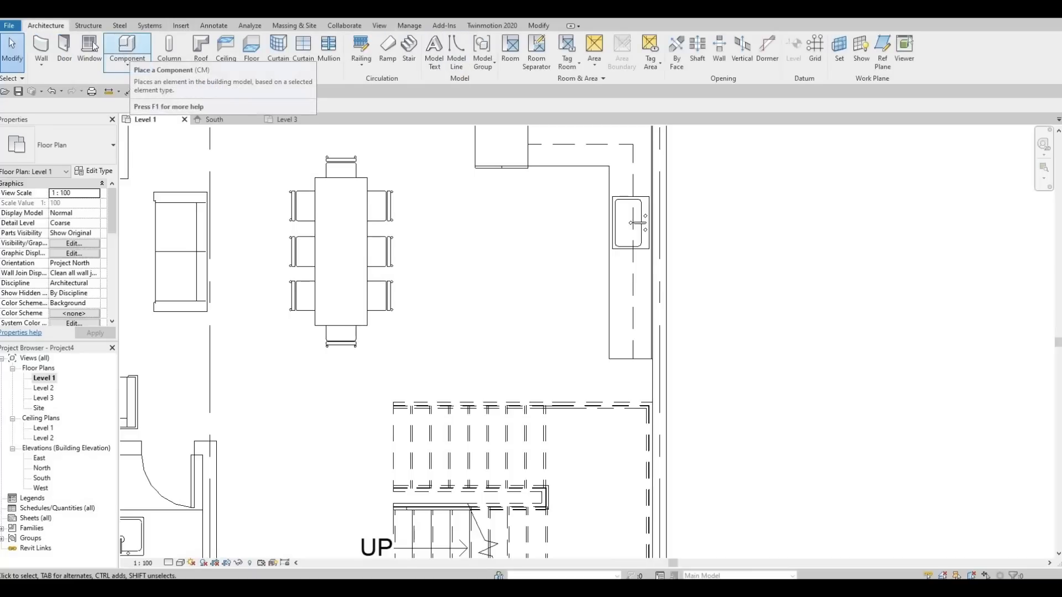
click(127, 46)
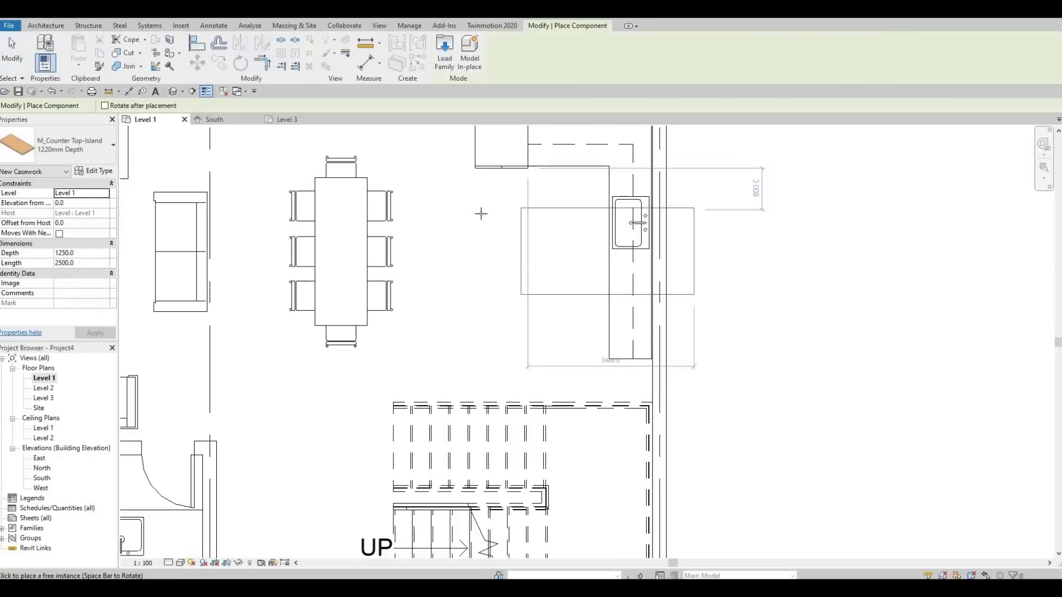
key(space)
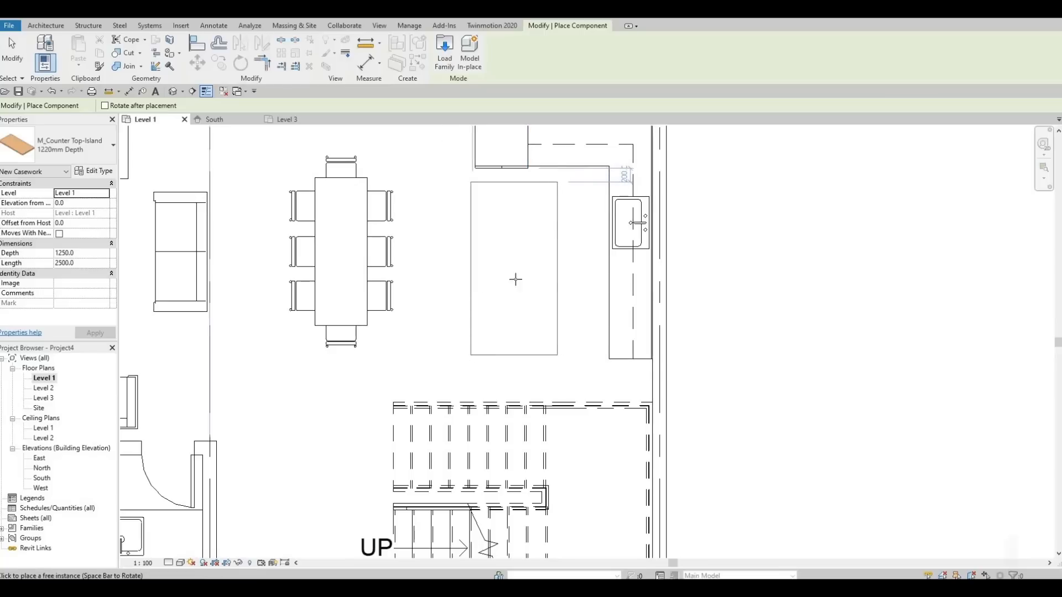
click(516, 280)
key(Escape)
key(Escape)
- Shorten the island countertop to about 2100 mm from its upper end and narrow its depth from both long sides
click(526, 192)
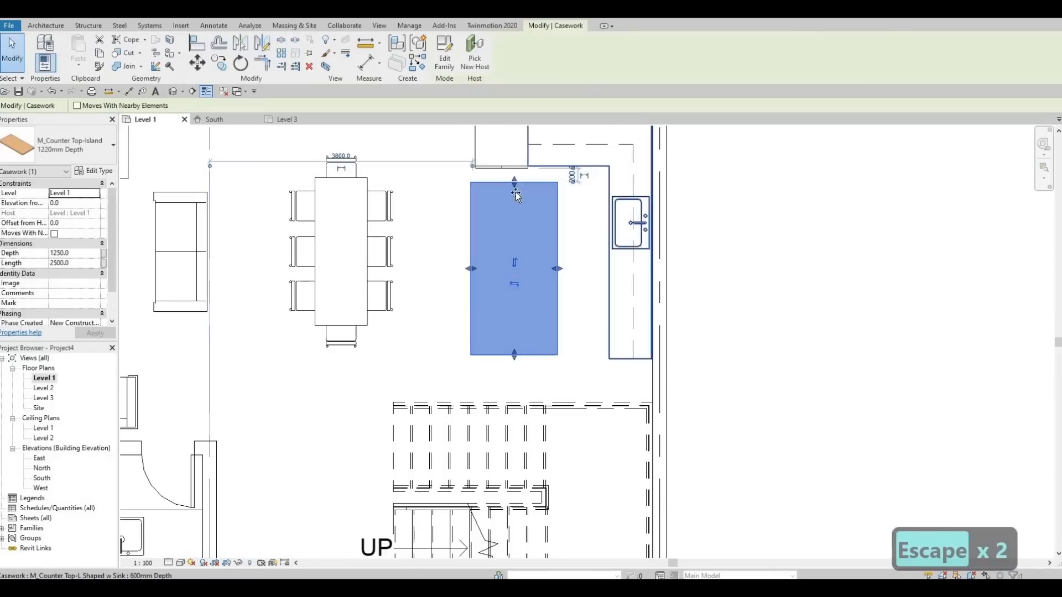
drag(516, 195, 546, 283)
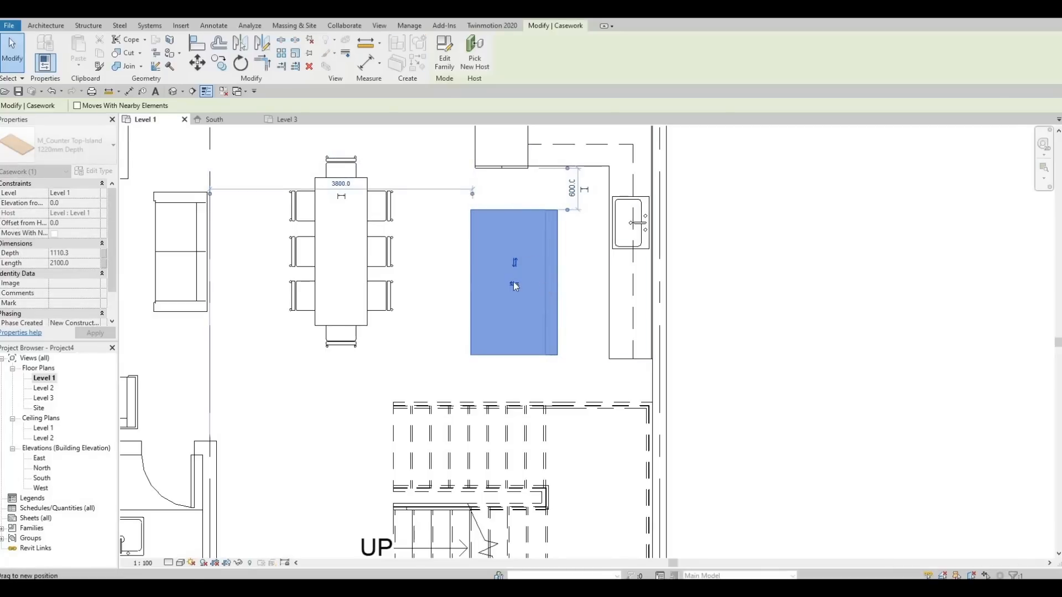
drag(474, 283, 478, 283)
key(Escape)
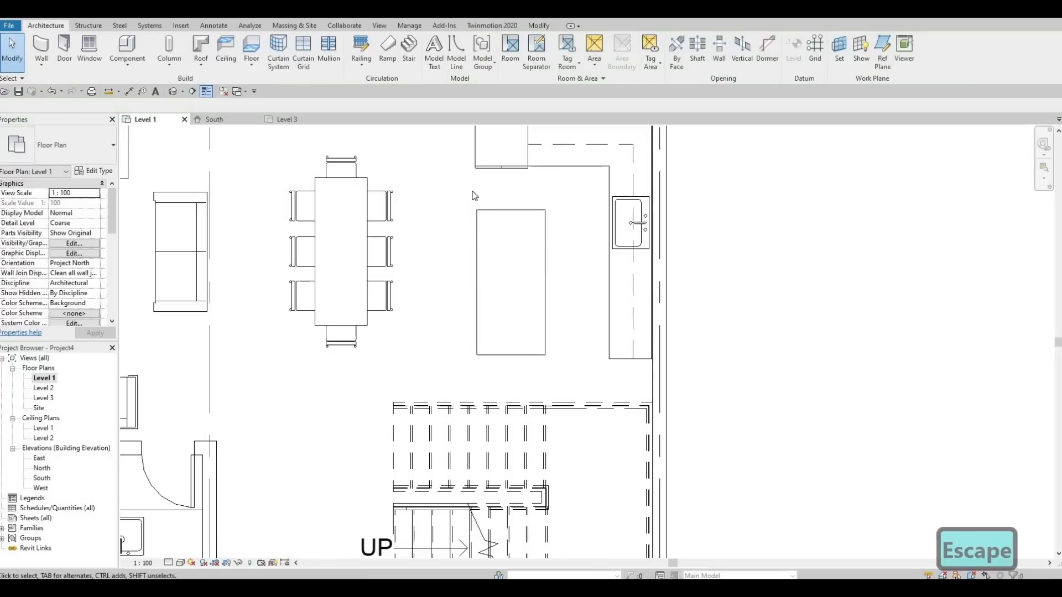
- Align the island's long edge on the dining side with the outer edge of the rectangular fixture at the countertop's end
key(a)
key(l)
click(475, 160)
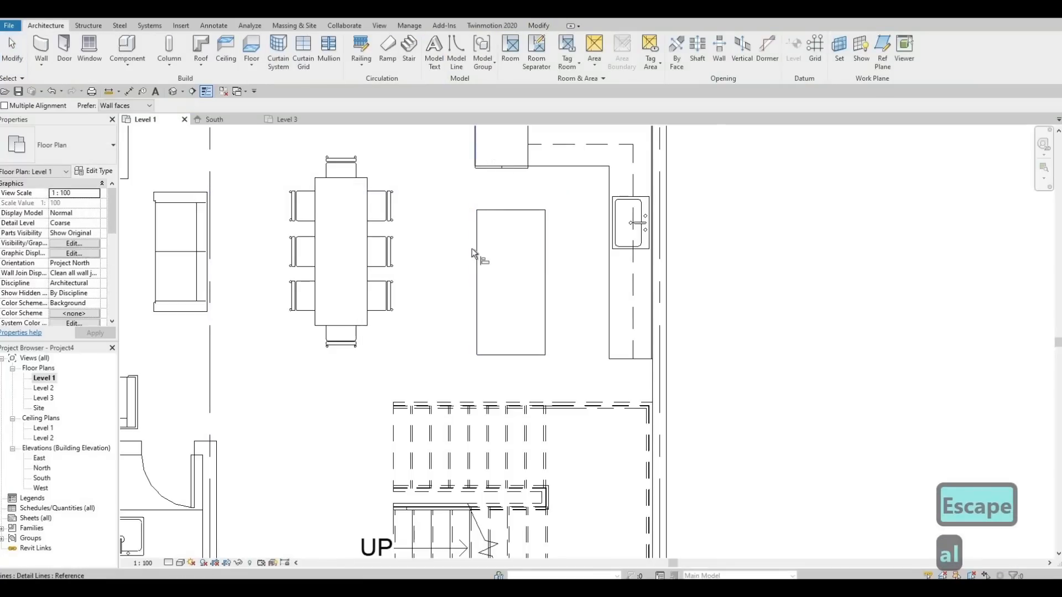
click(477, 257)
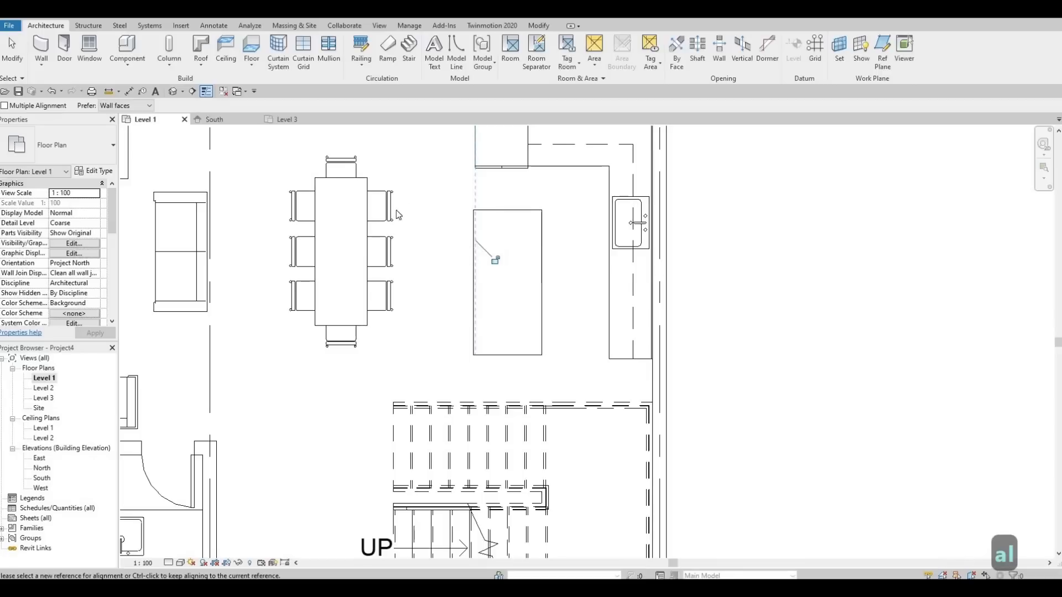
key(Escape)
key(Escape)
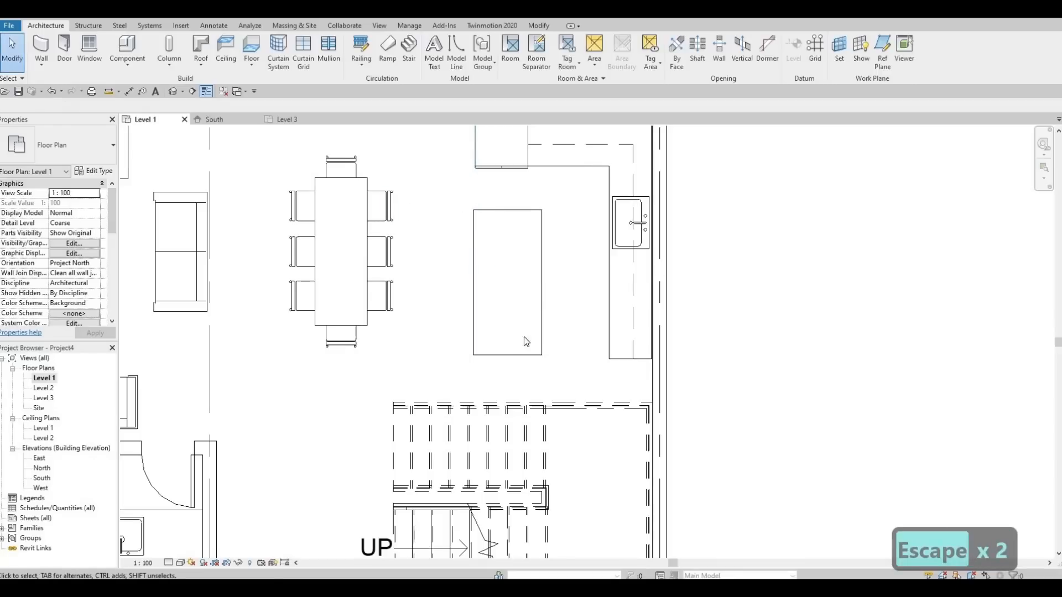
- Draw a 400 by 600 mm detail-line rectangle for the cooktop on the island's side facing the sink
scroll(524, 354, down, 2)
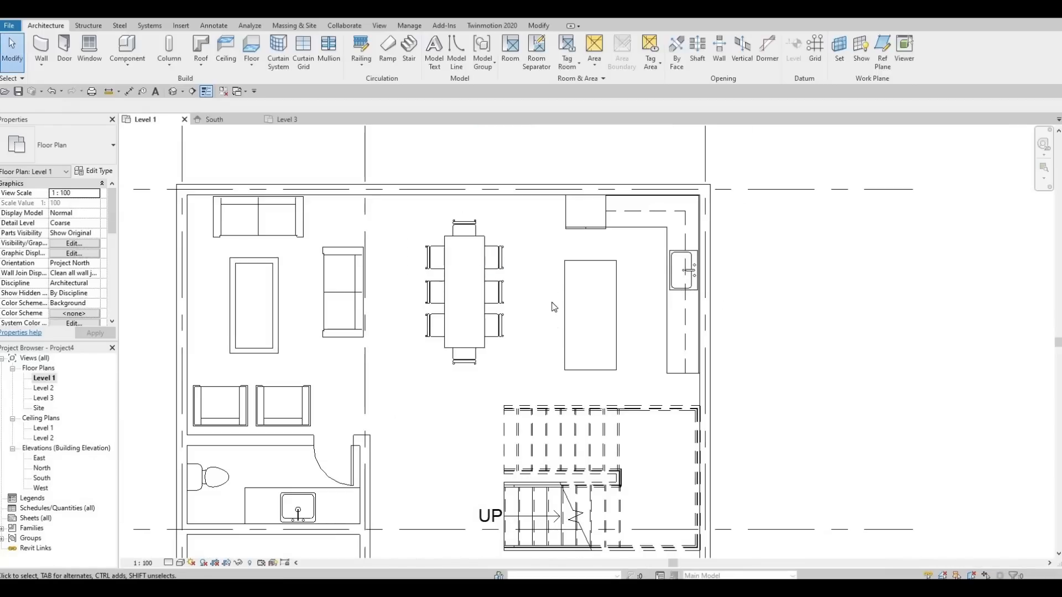
middle_drag(589, 315, 578, 257)
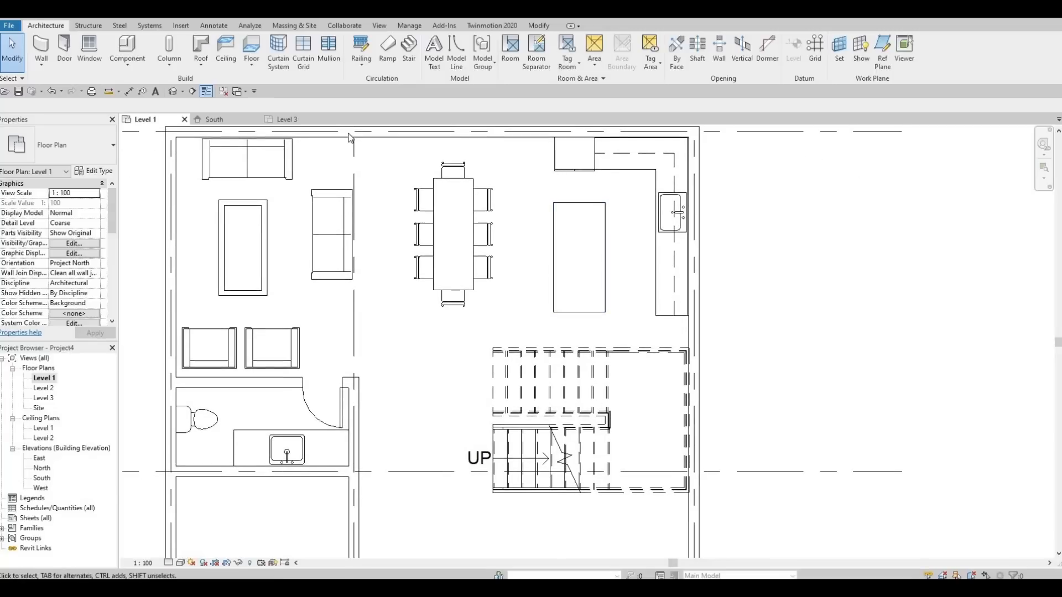
click(181, 27)
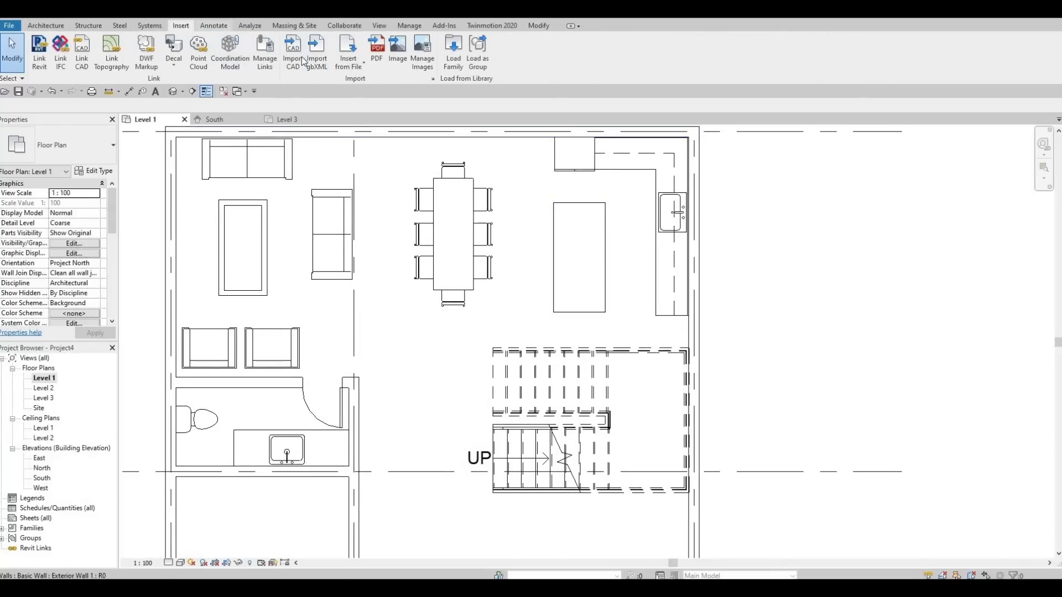
click(214, 26)
click(281, 55)
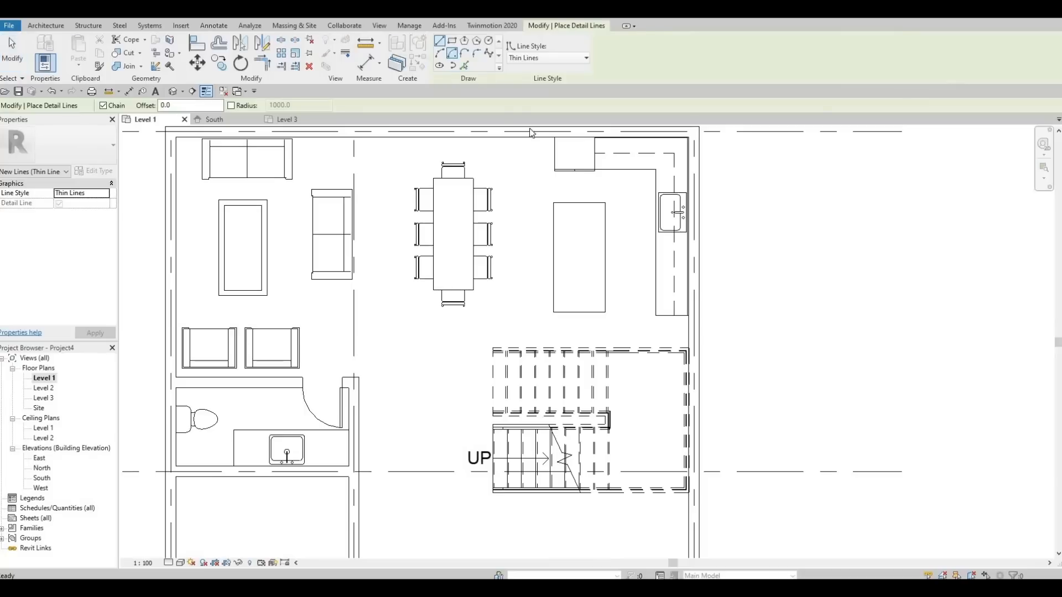
scroll(607, 249, up, 2)
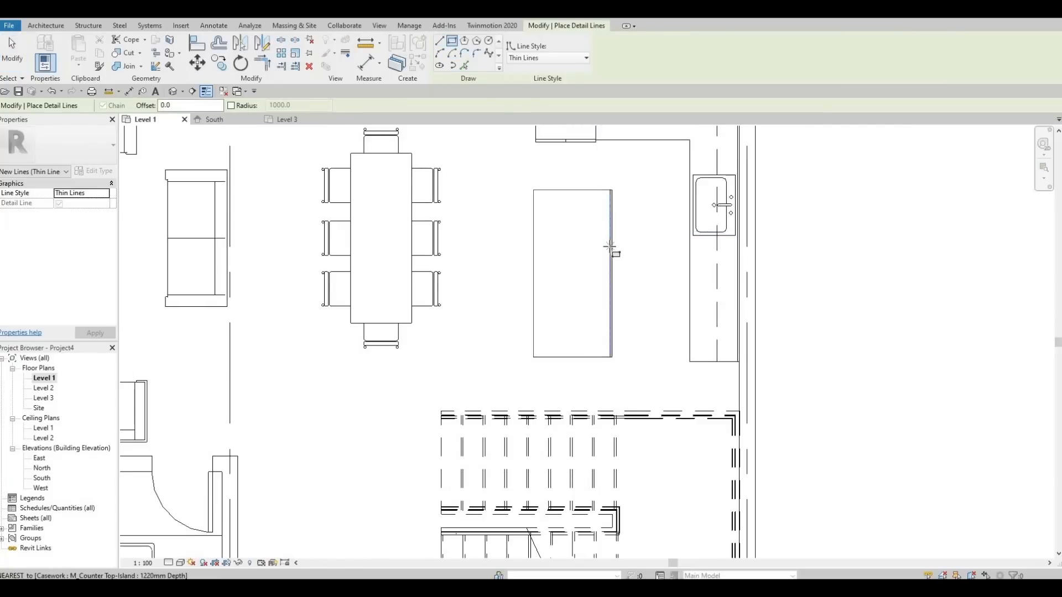
click(586, 283)
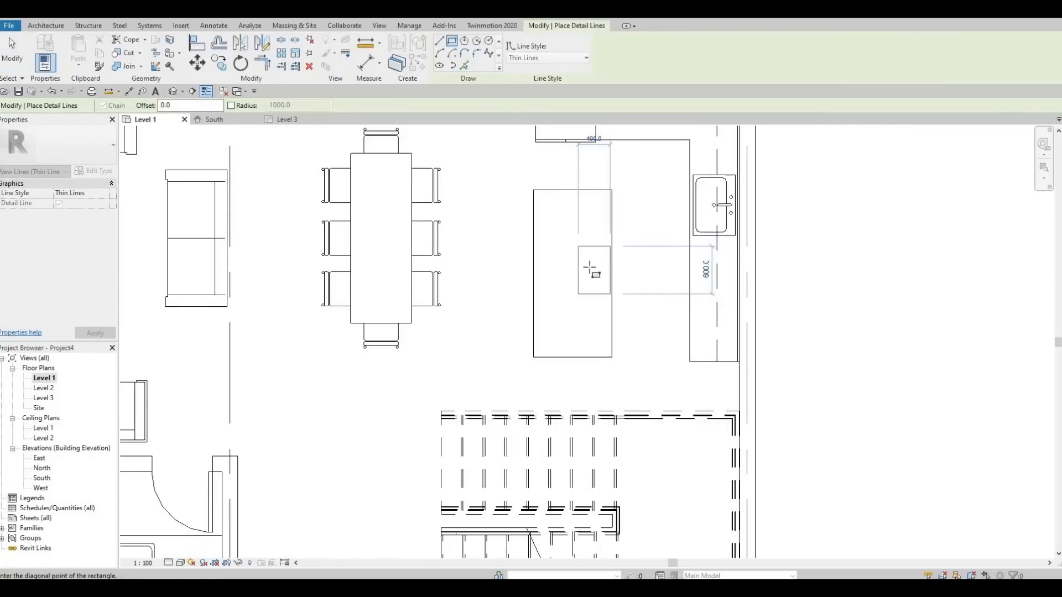
key(Escape)
key(Escape)
- Draw a detail-line circle with a 60 mm radius as a burner in the cooktop's upper-left corner
scroll(591, 270, up, 4)
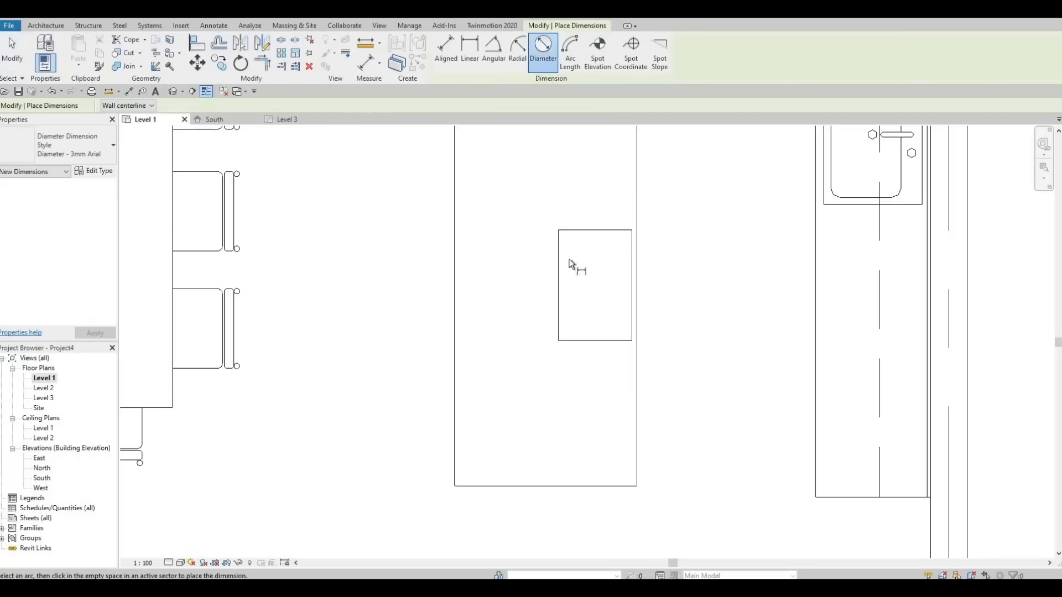
scroll(573, 261, up, 4)
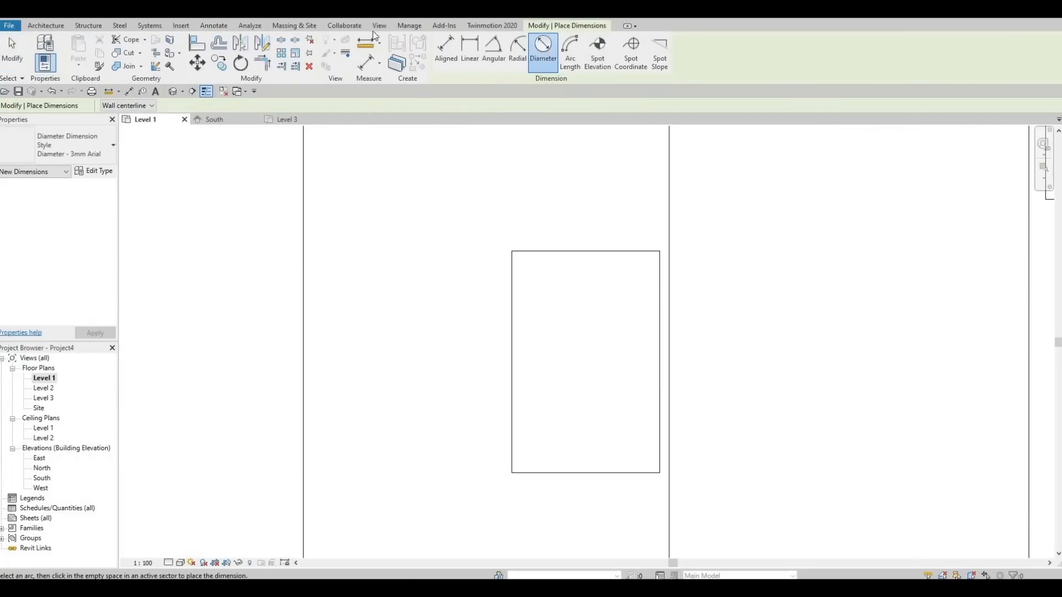
key(Escape)
key(Escape)
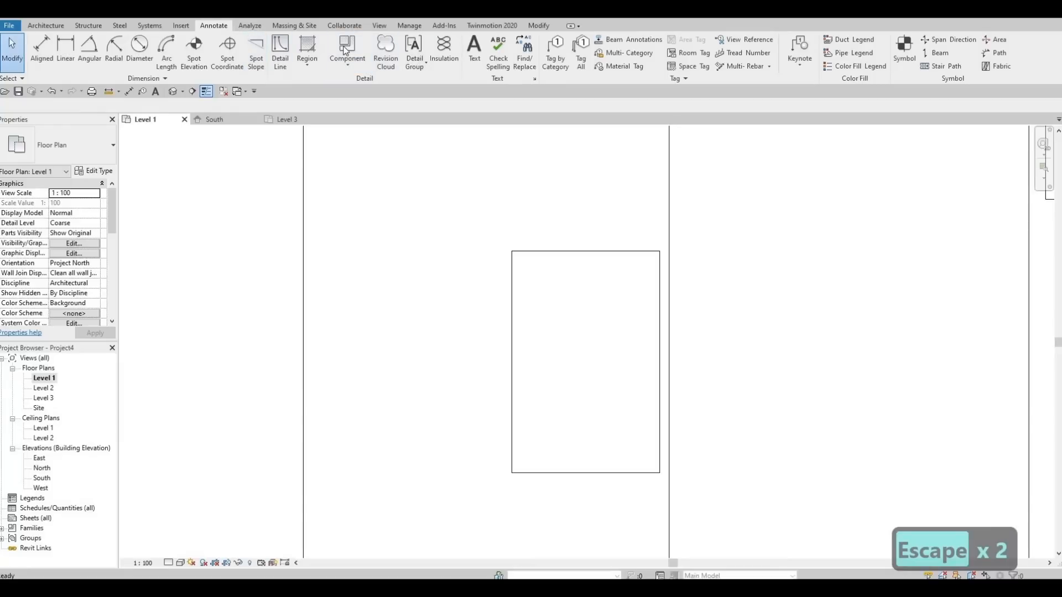
click(280, 50)
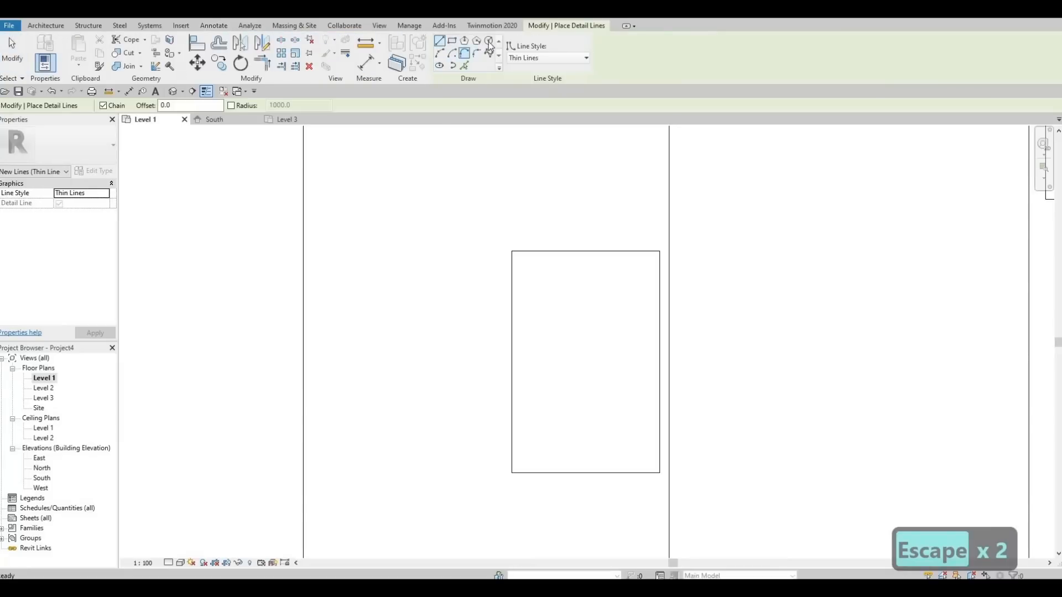
click(549, 300)
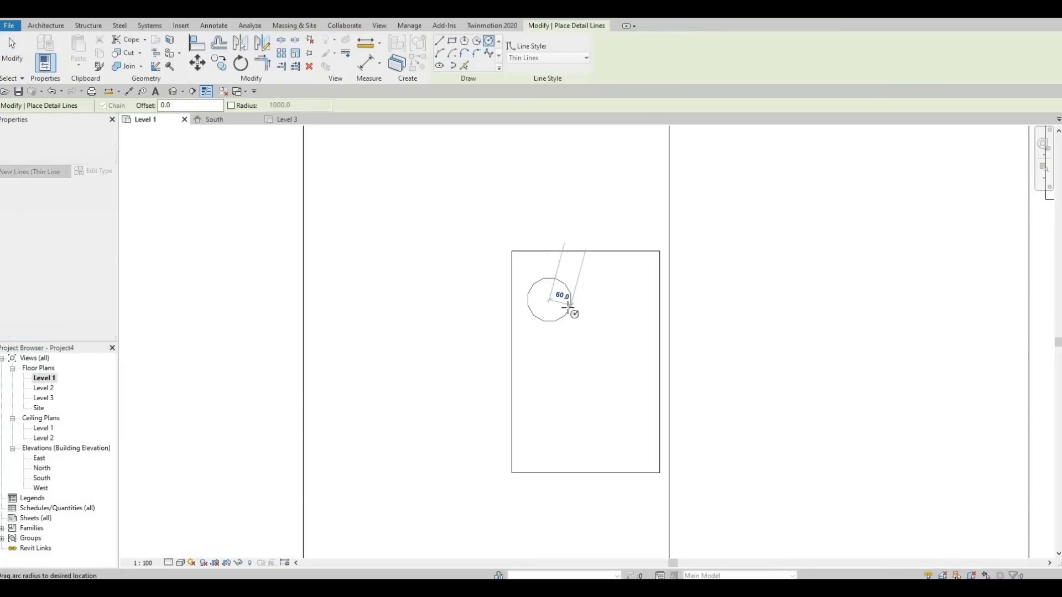
click(576, 306)
key(Escape)
key(Escape)
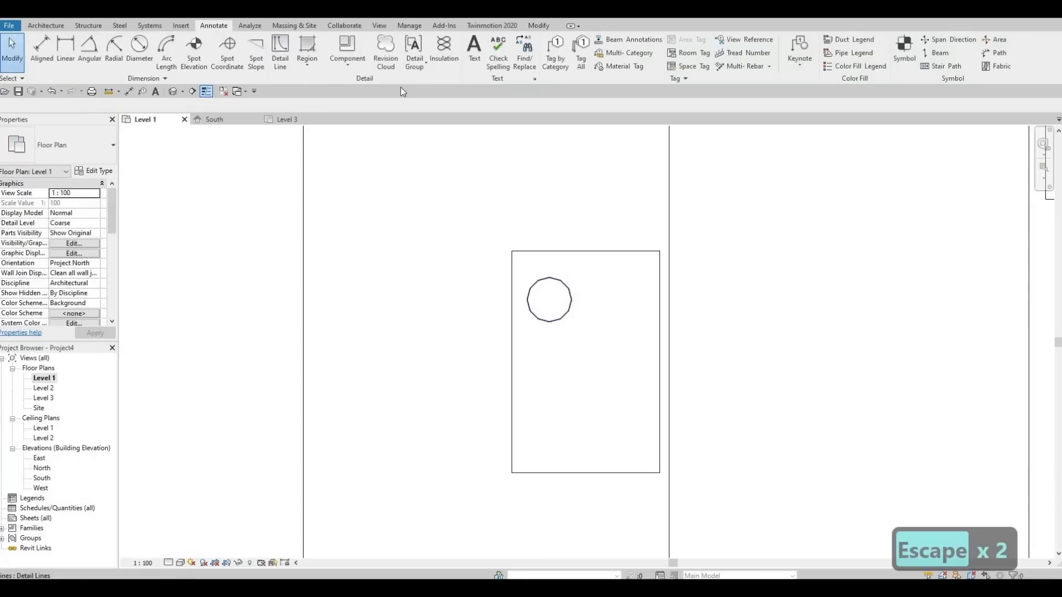
- Mirror a copy of the burner circle about the cooktop rectangle's vertical centre line
click(263, 44)
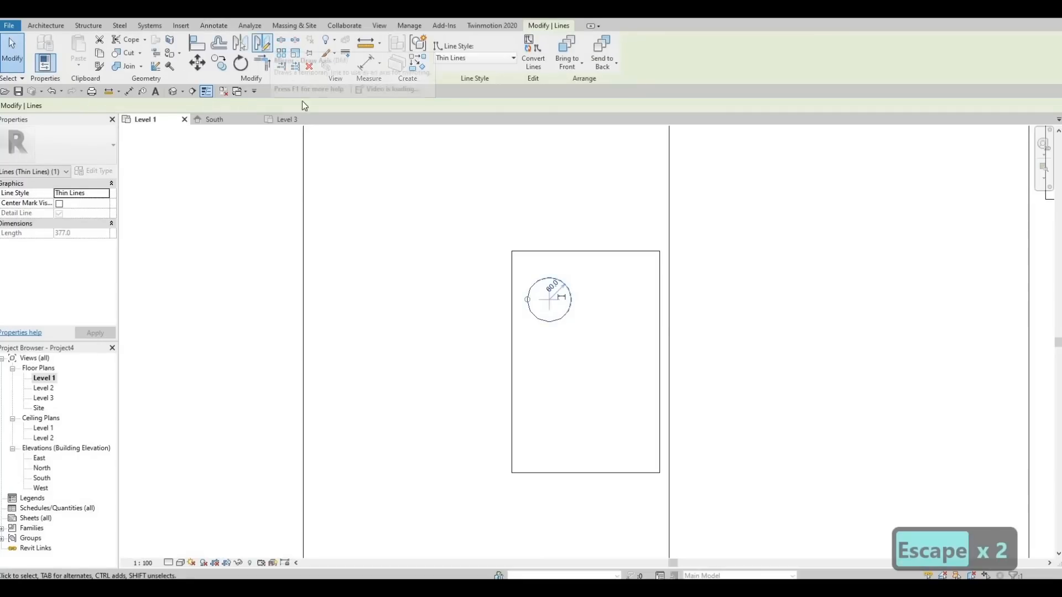
click(586, 252)
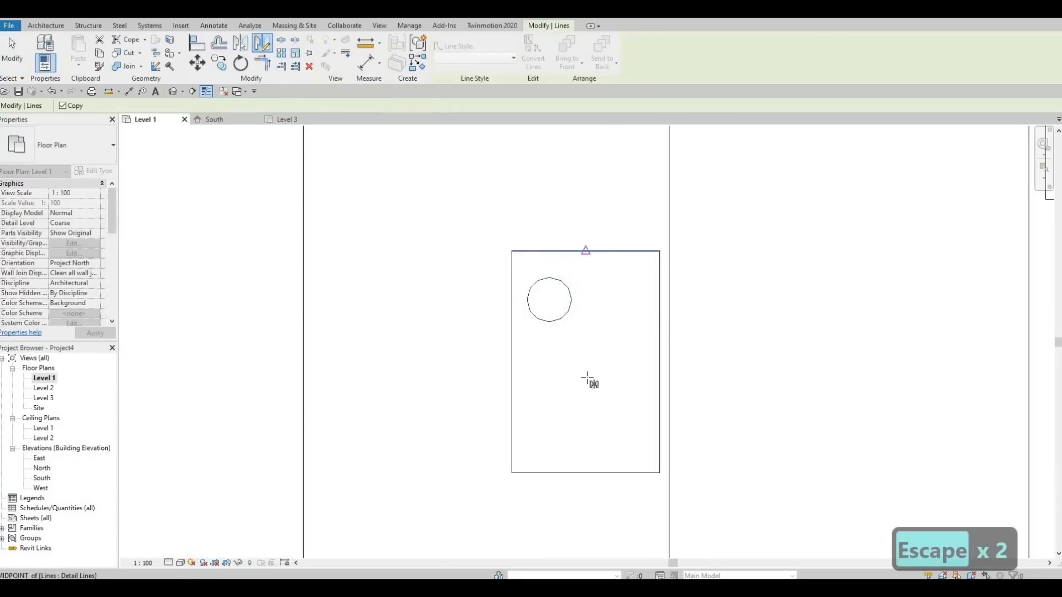
click(588, 340)
key(Escape)
key(Escape)
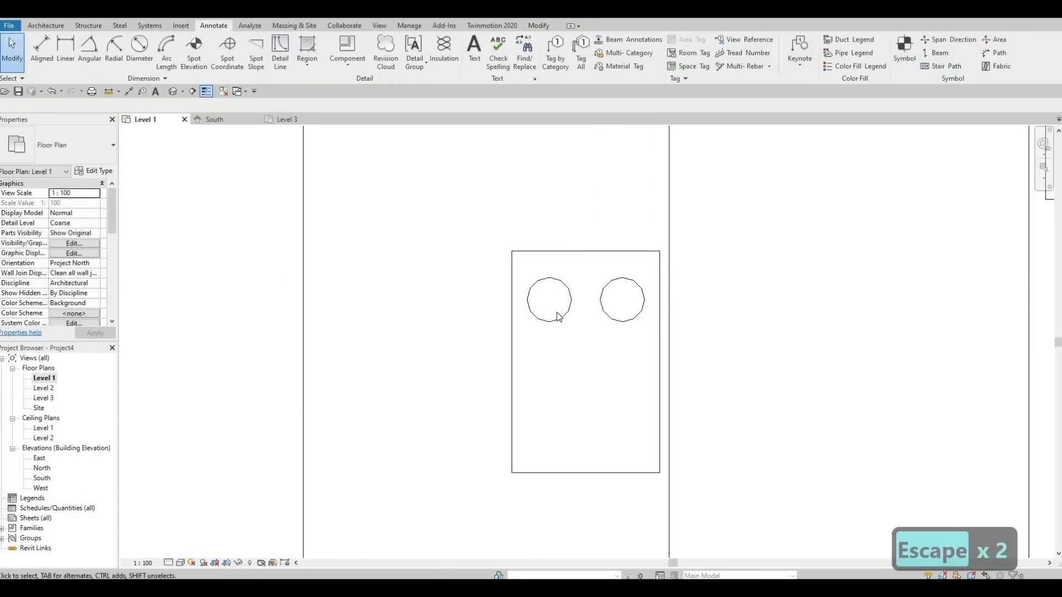
- Mirror a copy of the upper two burner circles about the cooktop rectangle's horizontal centre line
drag(595, 327, 554, 310)
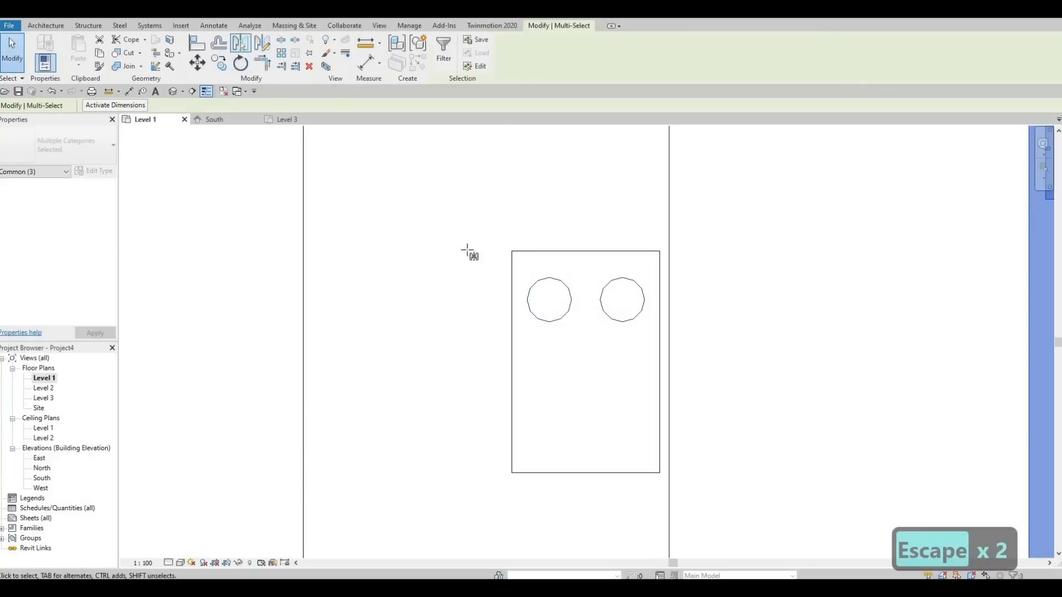
key(m)
key(v)
click(512, 363)
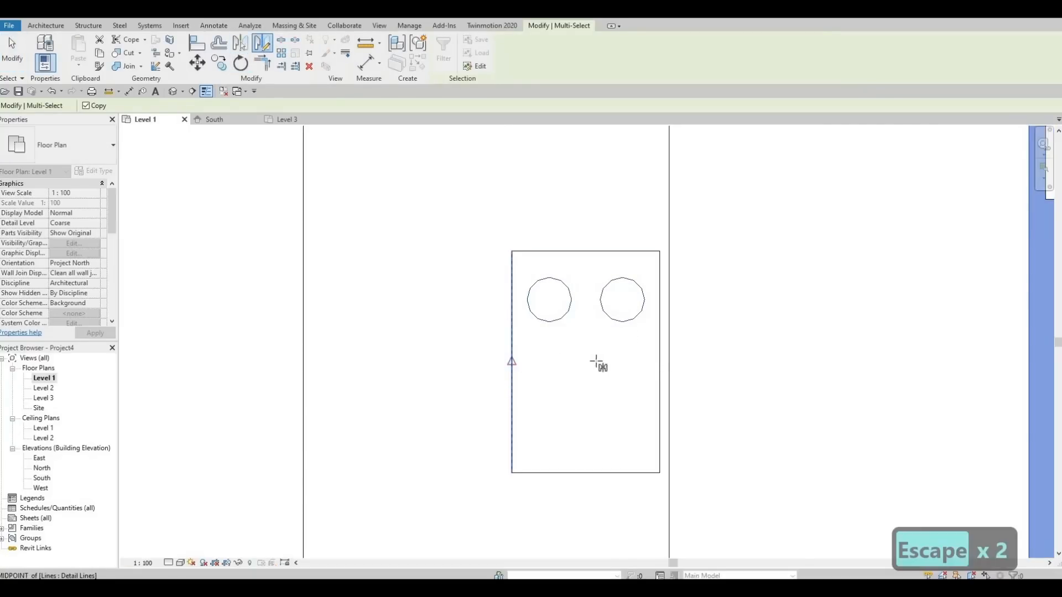
click(597, 362)
key(Escape)
key(Escape)
scroll(618, 280, down, 1)
middle_drag(614, 341, 618, 279)
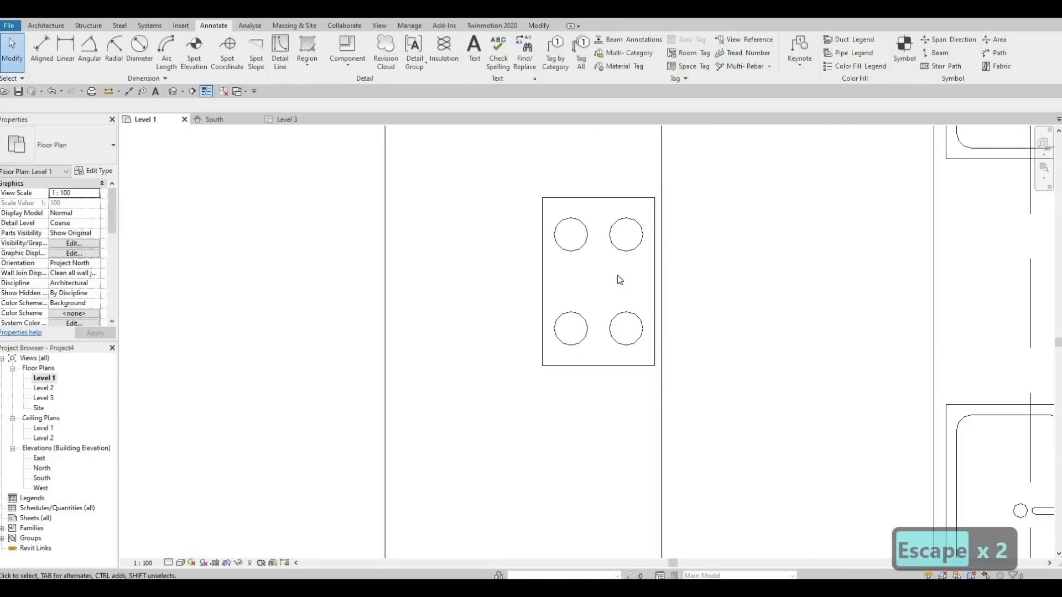
scroll(618, 279, down, 1)
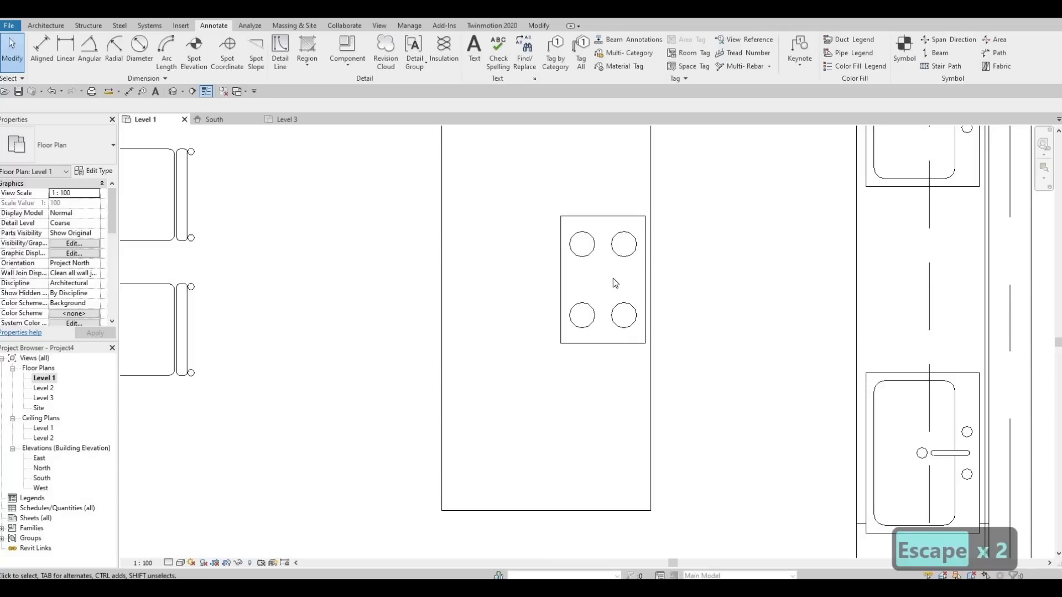
scroll(588, 294, down, 4)
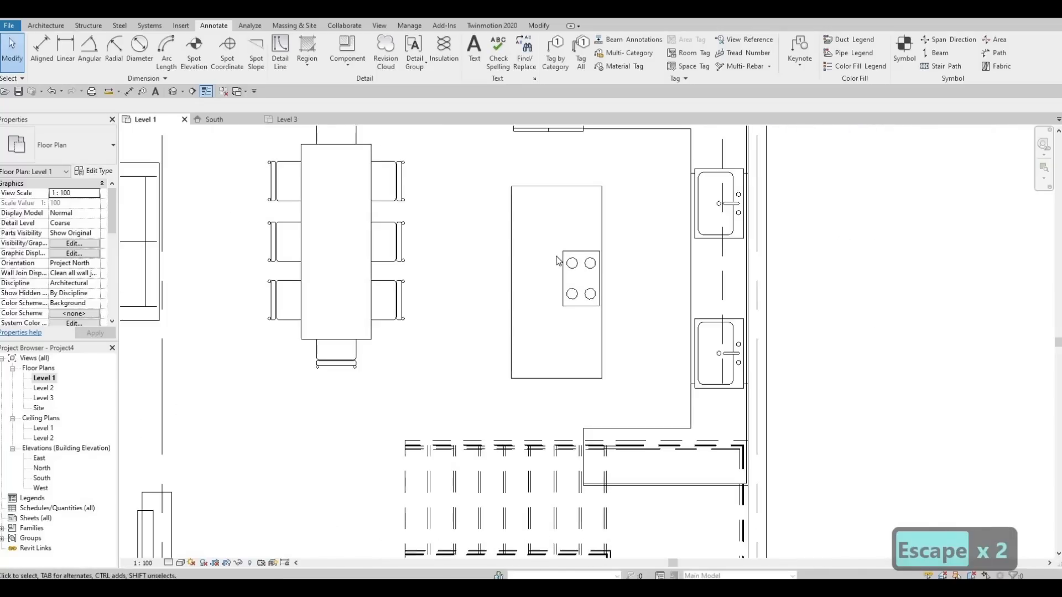
scroll(559, 270, down, 2)
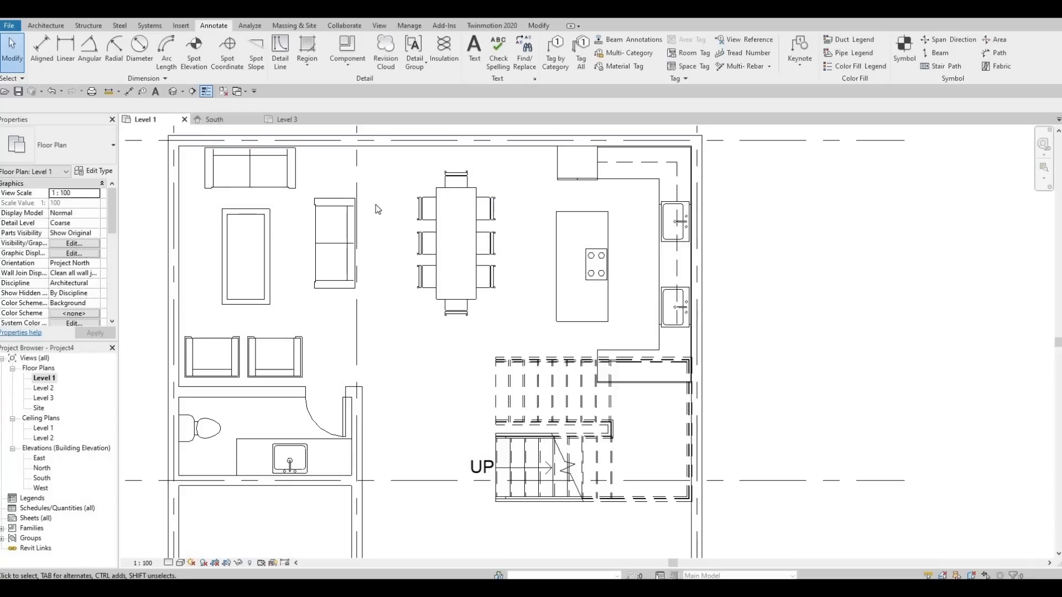
key(e)
key(l)
key(Escape)
- Place two M_Chair-Breuer chairs matching the dining chairs, rotated to face the island, along the island's edge on the dining side
click(558, 246)
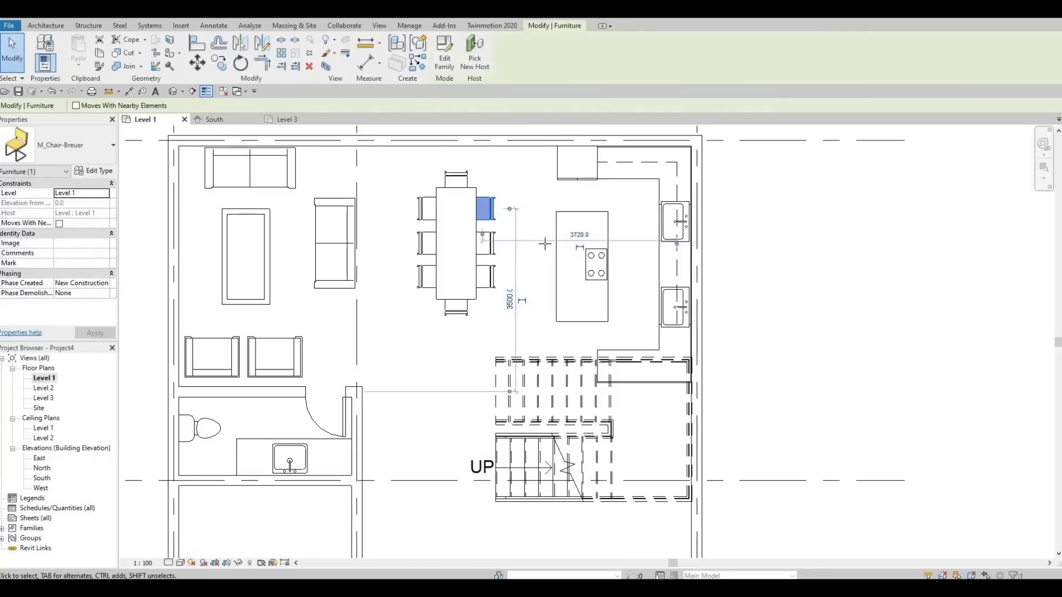
key(c)
key(s)
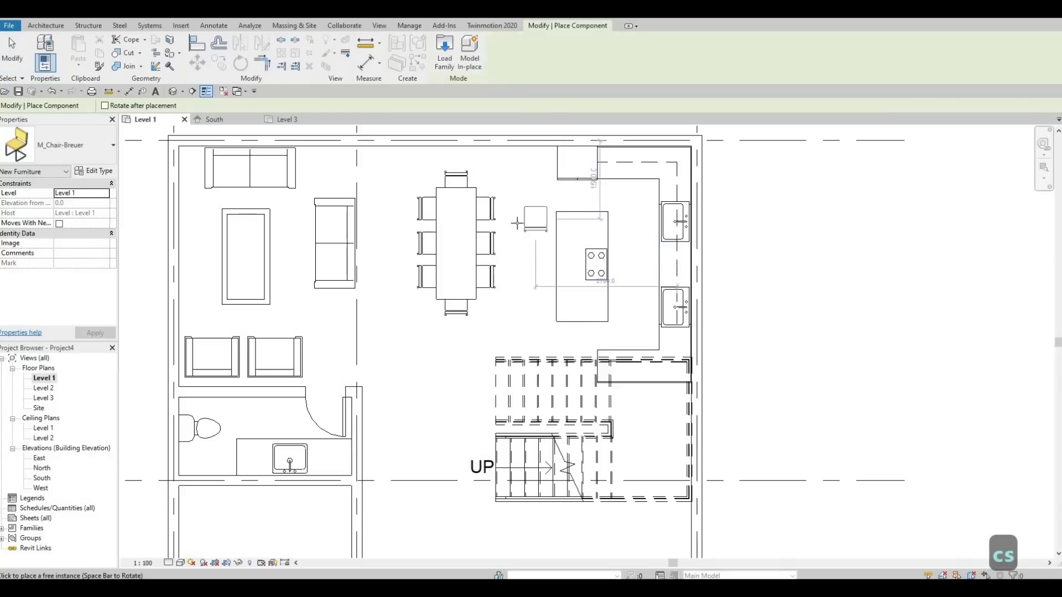
click(537, 227)
key(space)
key(space)
key(space)
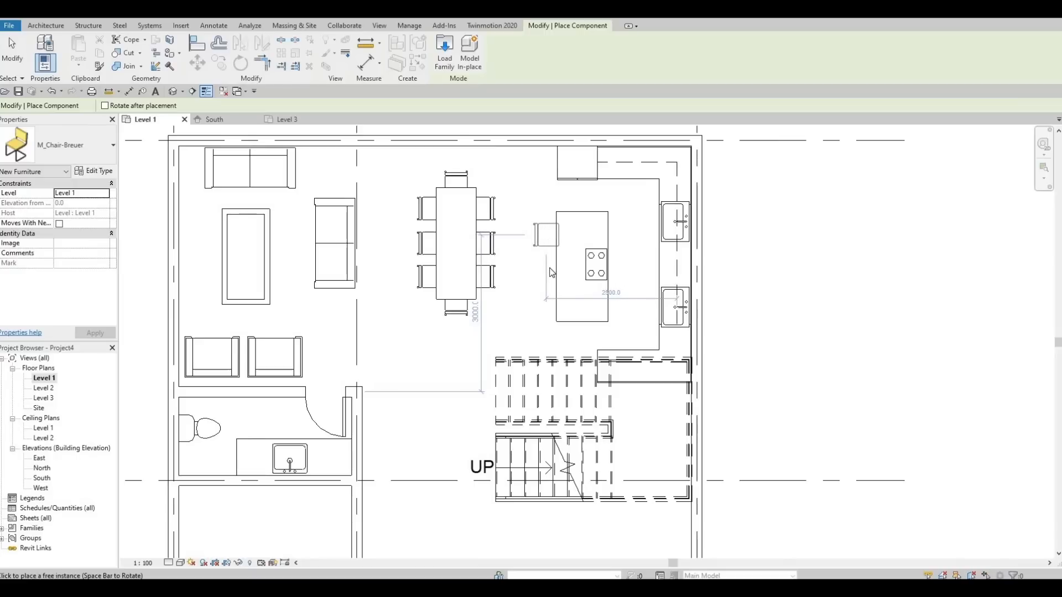
click(546, 235)
click(549, 271)
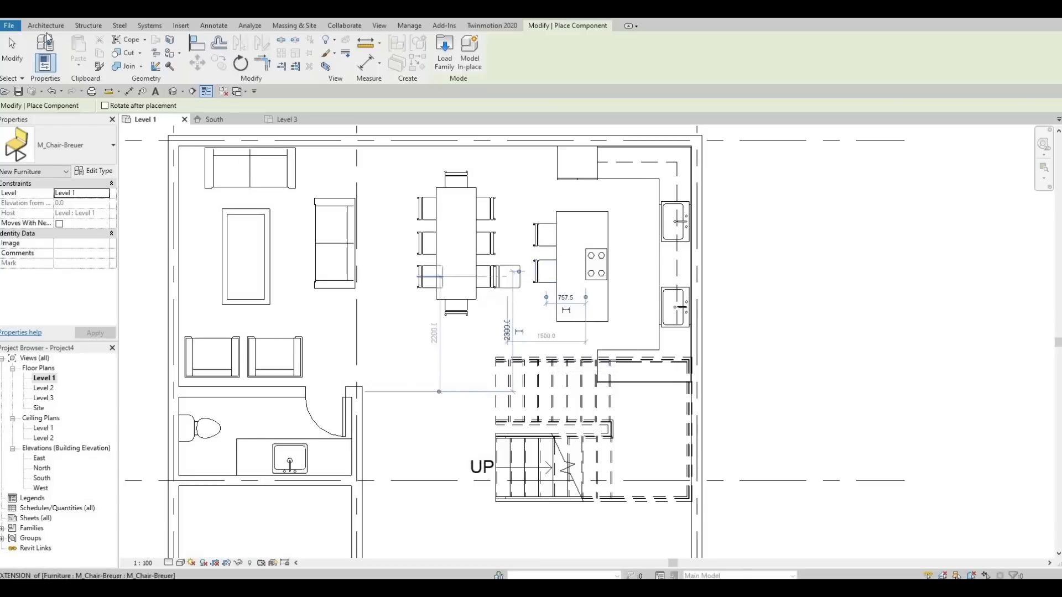
key(Escape)
key(Escape)
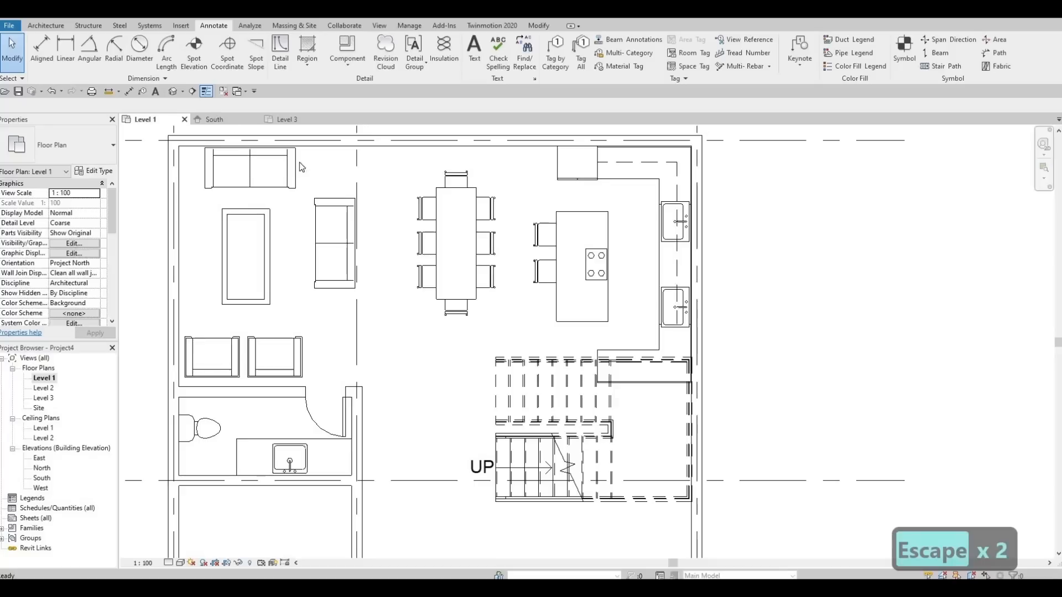
- Copy the lower island chair straight down along the island's edge to make a third seat
click(543, 270)
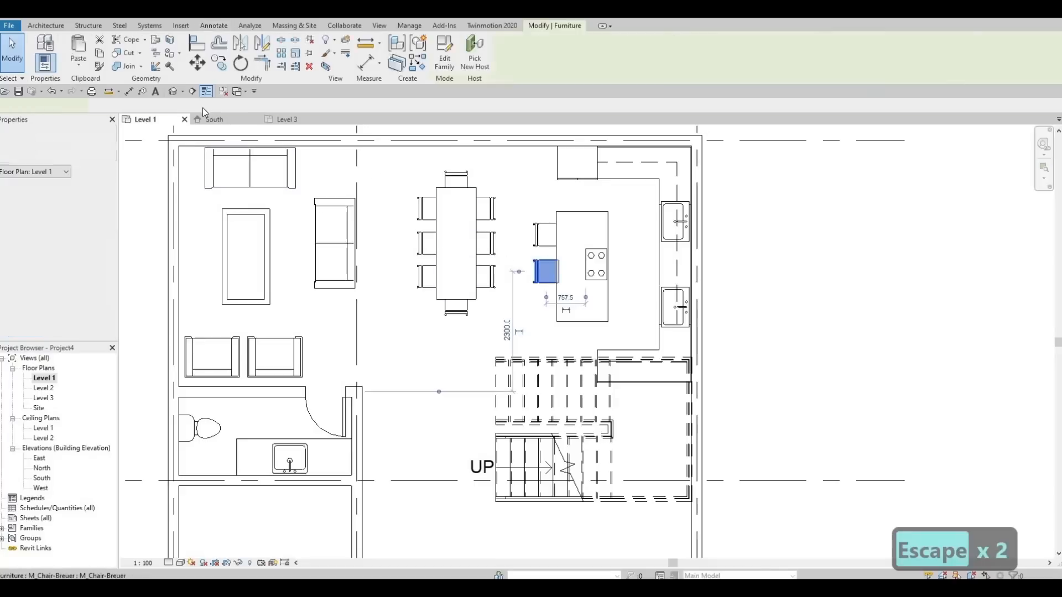
key(m)
key(v)
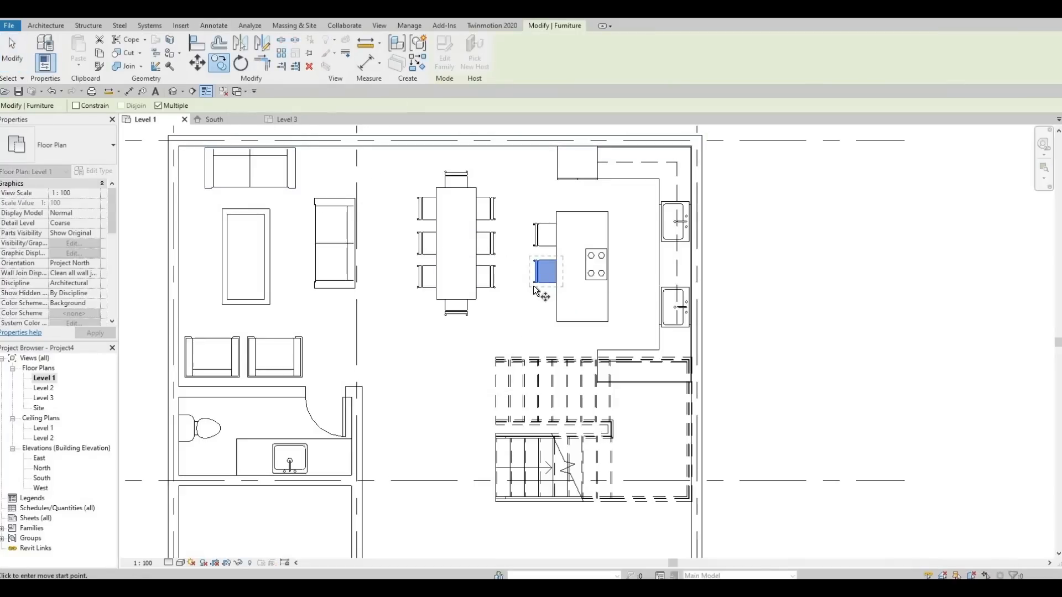
click(533, 272)
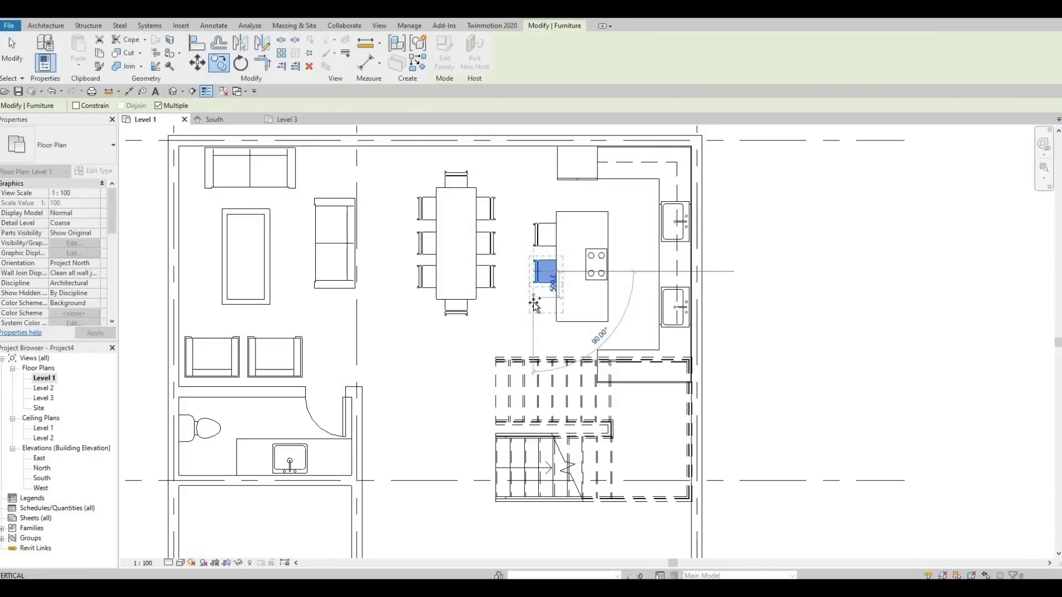
click(536, 307)
key(Escape)
key(Escape)
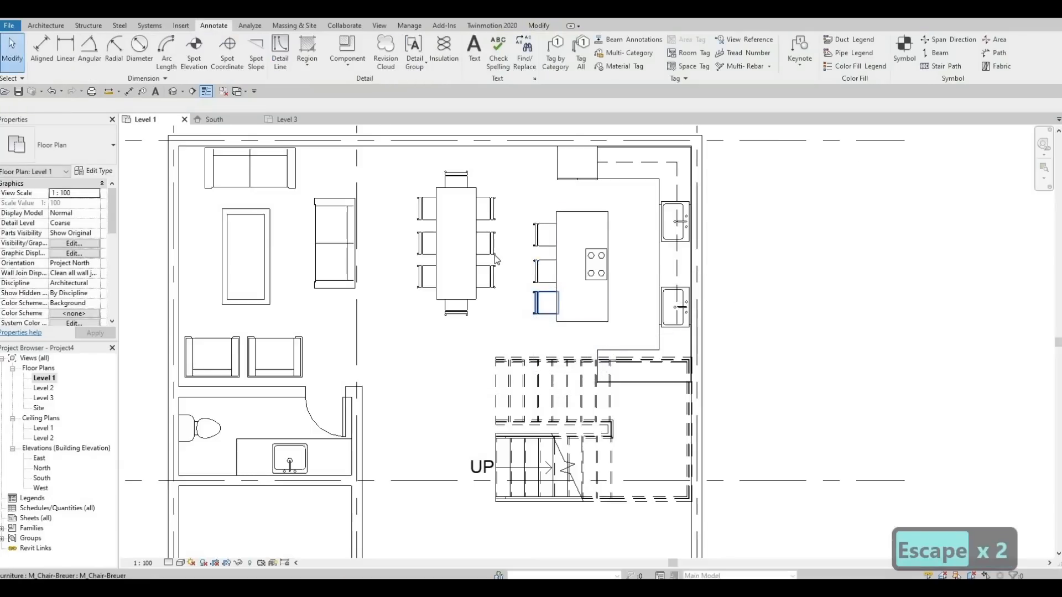
- Nudge the three island chairs together slightly upward along the island's edge
scroll(548, 288, down, 1)
key(Escape)
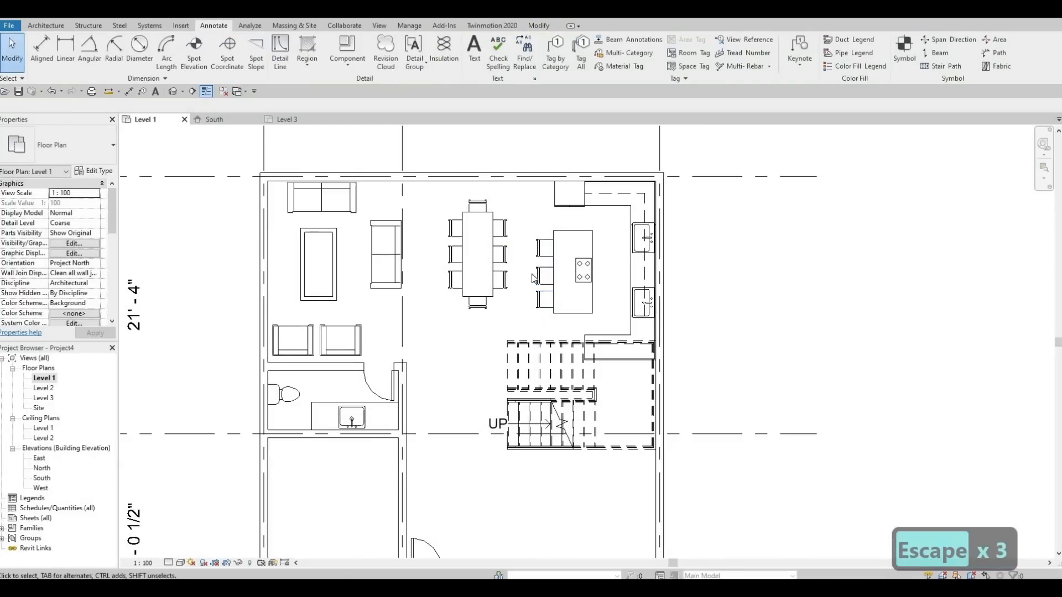
drag(536, 322, 528, 248)
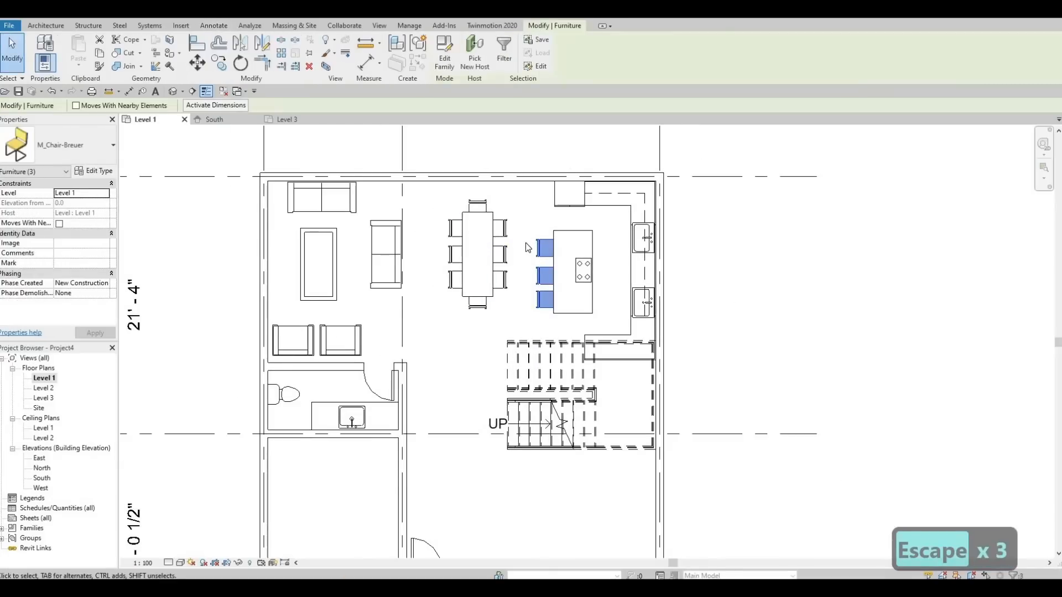
key(Up)
key(Down)
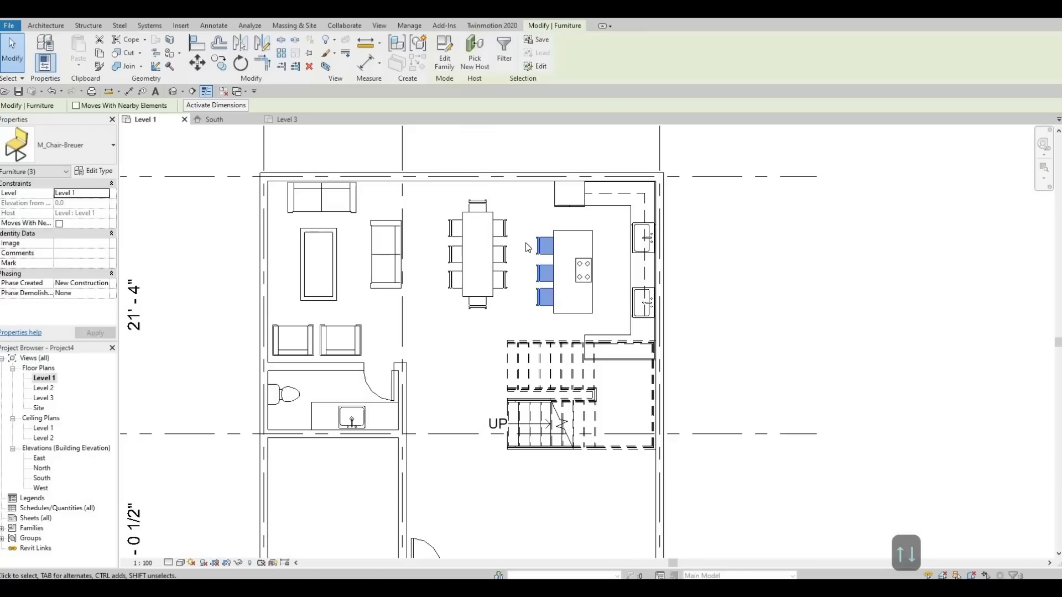
key(Escape)
key(Escape)
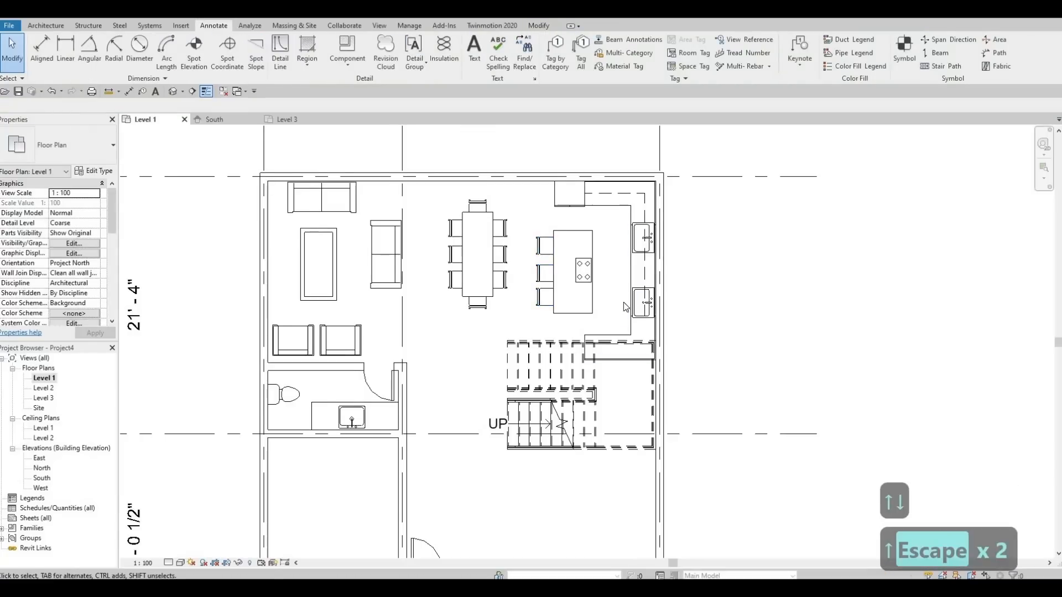
- Delete the lower L-shaped countertop with sink that overlaps the stairs
middle_drag(631, 342, 626, 311)
click(622, 300)
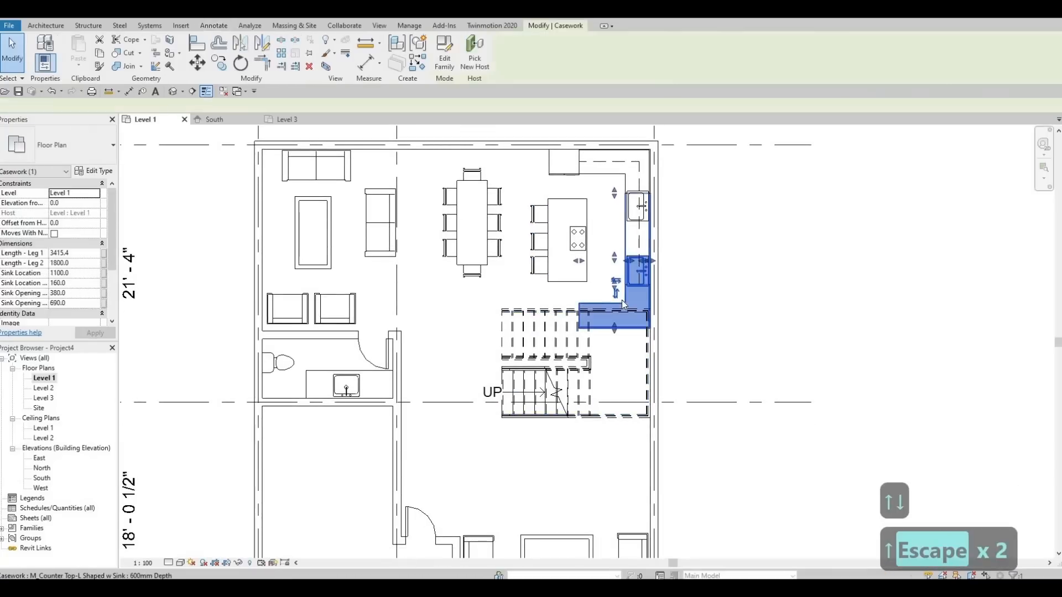
key(Delete)
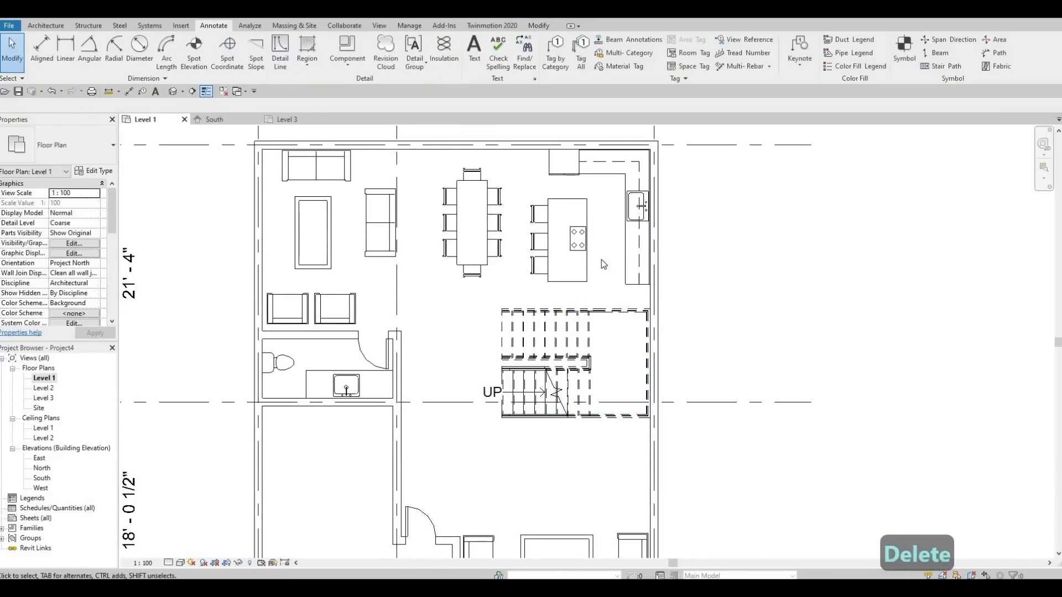
key(Escape)
key(Escape)
- Stretch the remaining countertop's long leg closer to the stairs and extend the dashed detail line to its new end
middle_drag(626, 277, 628, 300)
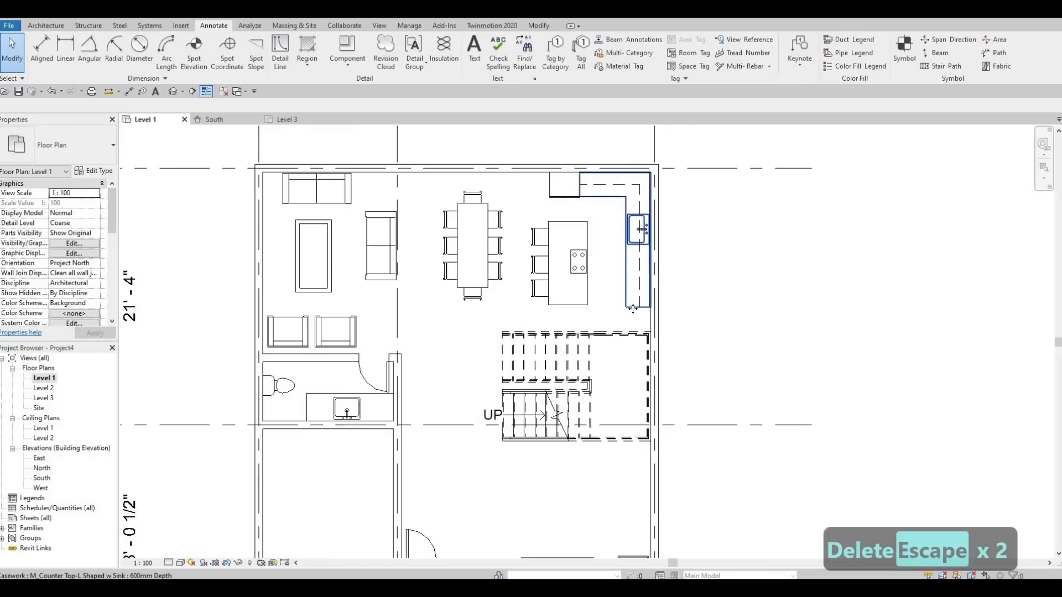
click(621, 307)
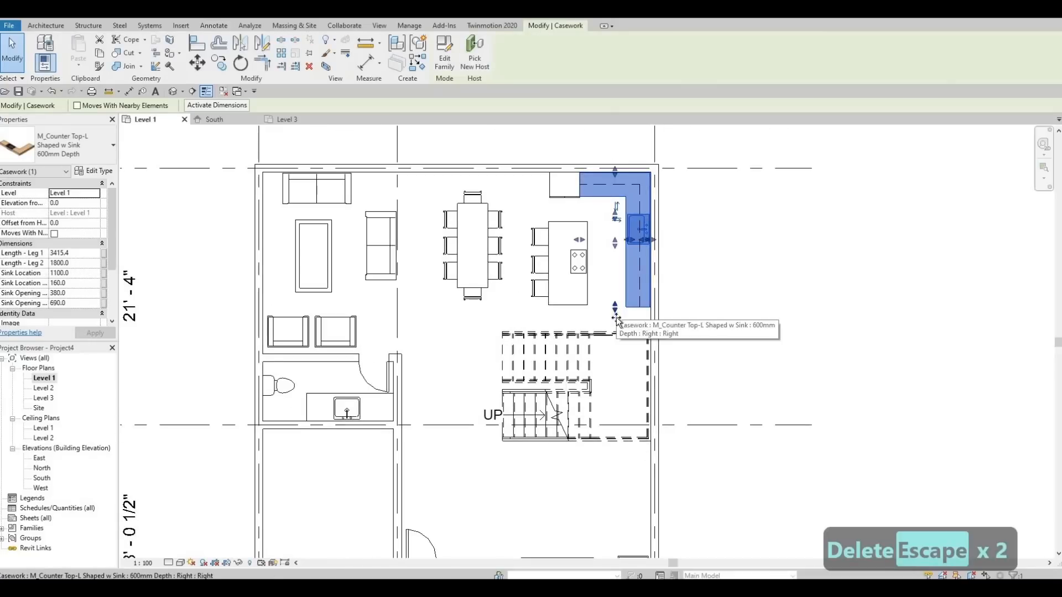
drag(616, 309, 639, 301)
key(Escape)
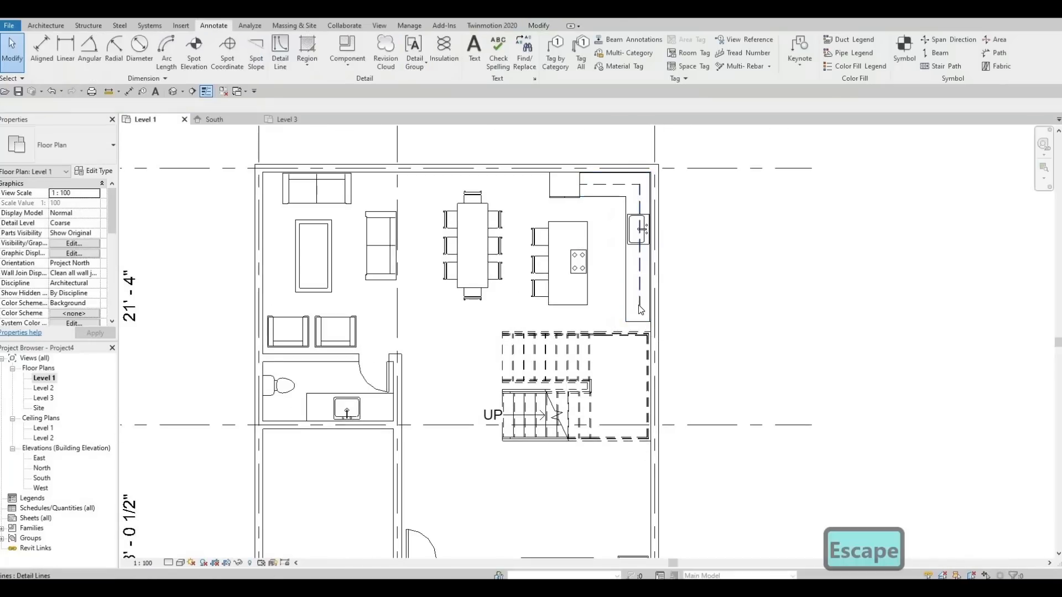
click(639, 310)
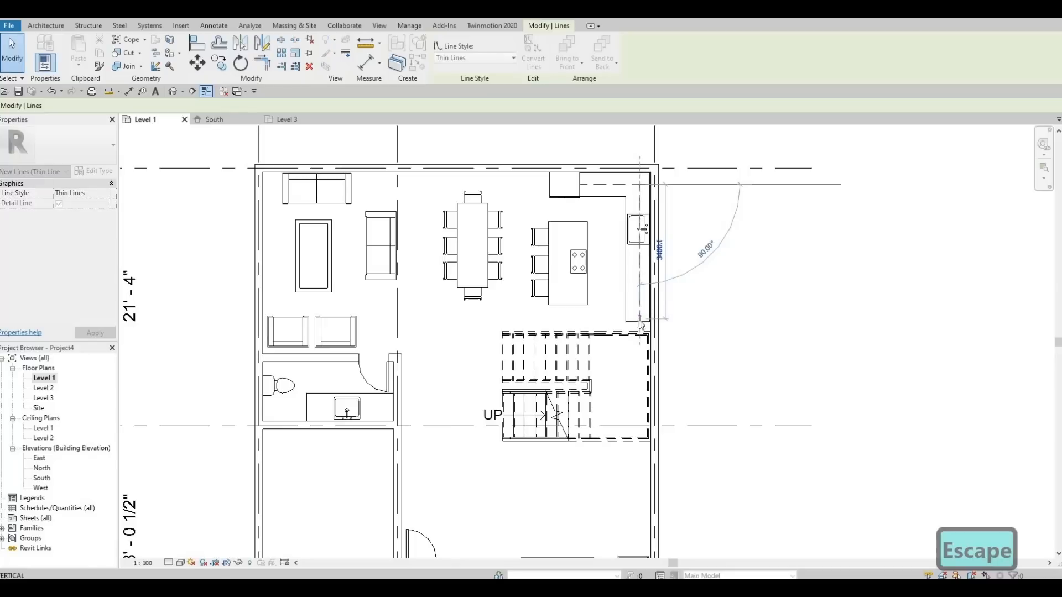
key(Escape)
key(Escape)
- Nudge the dining table and its eight chairs together three increments left, away from the island
scroll(684, 291, down, 2)
middle_drag(619, 318, 685, 290)
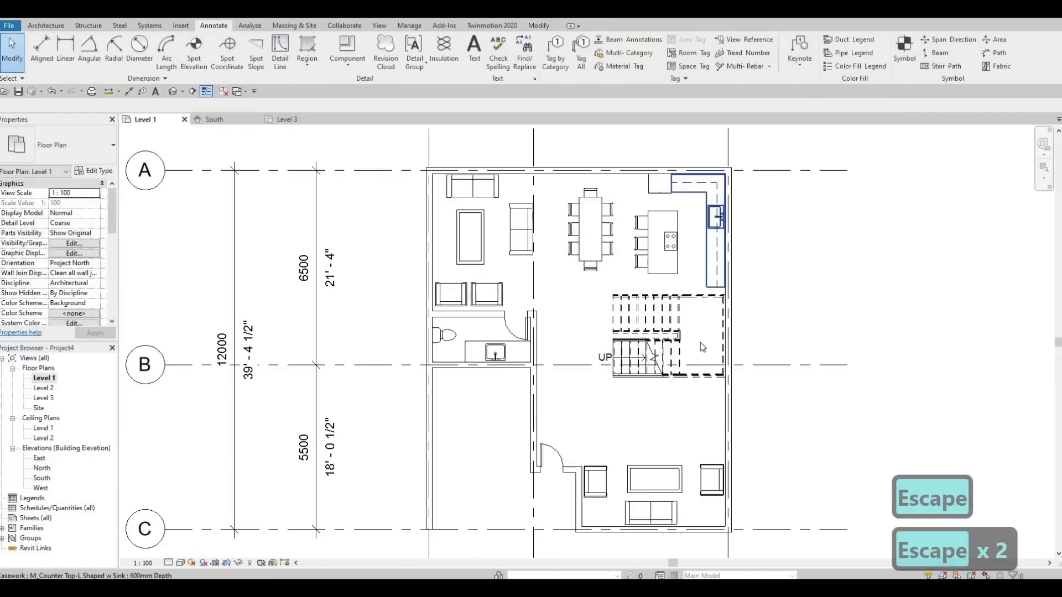
middle_drag(672, 336, 647, 338)
scroll(672, 332, down, 1)
middle_drag(615, 293, 612, 309)
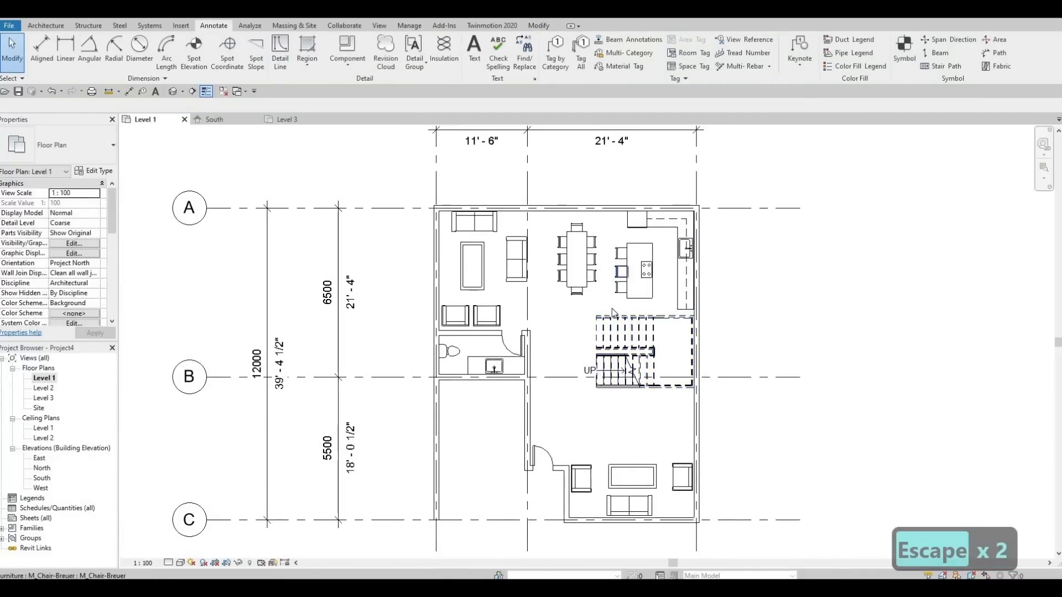
scroll(610, 327, up, 3)
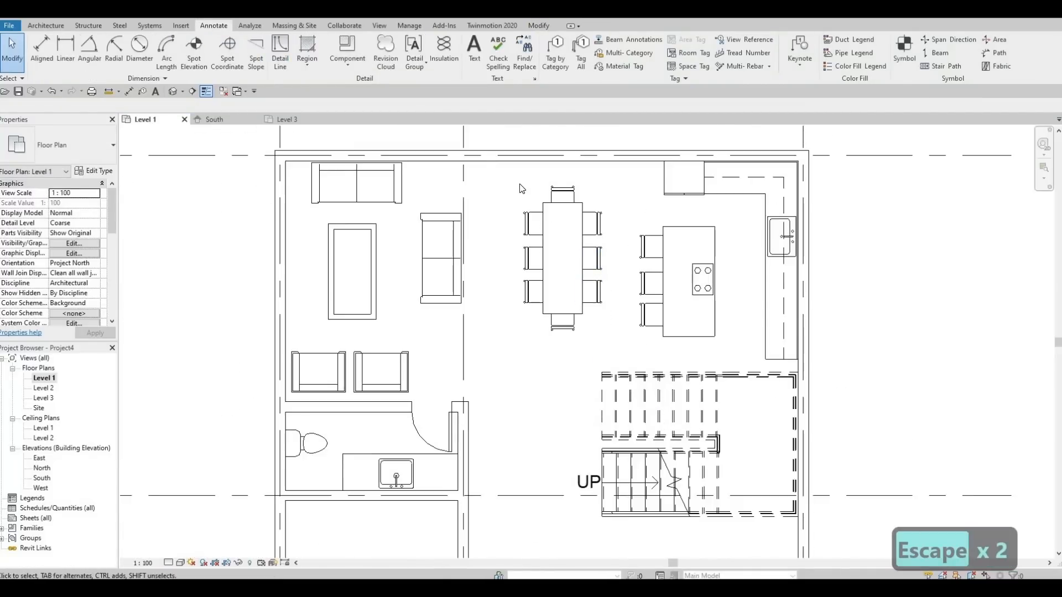
drag(520, 183, 516, 183)
key(Left)
key(Left)
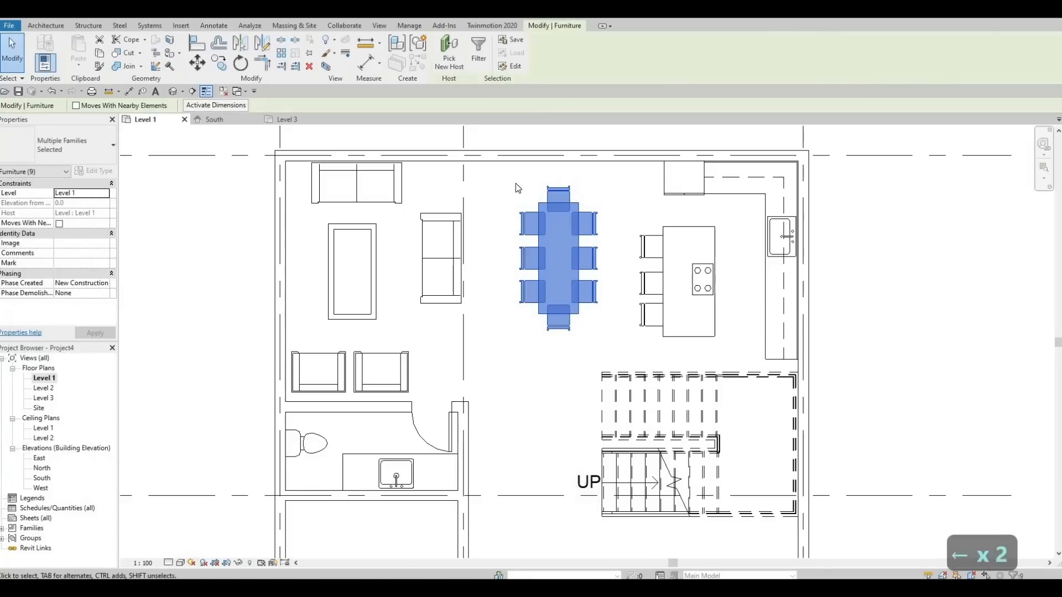
key(Left)
key(Down)
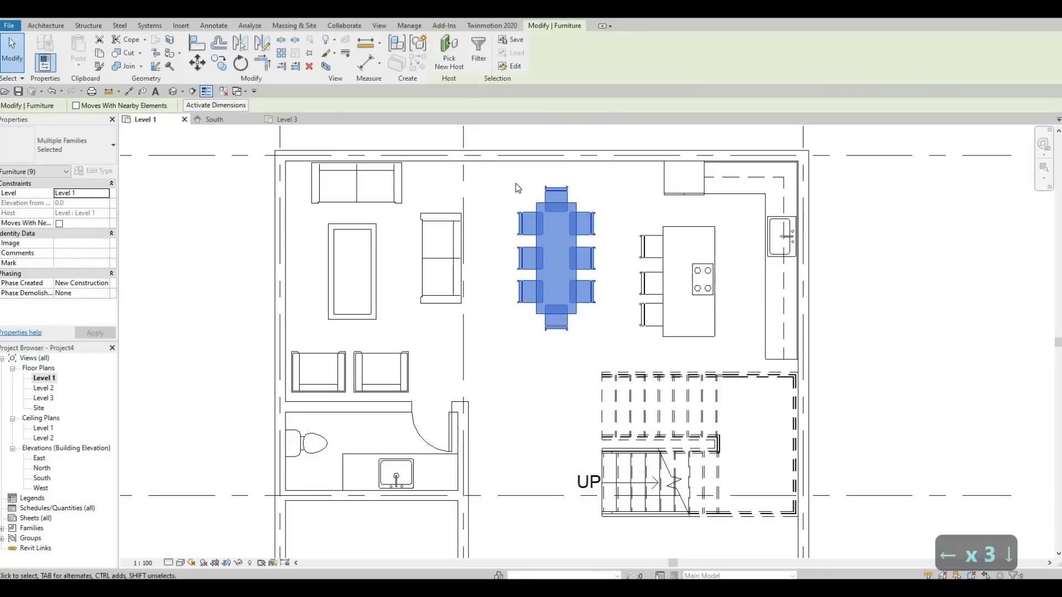
key(Escape)
key(Escape)
- Nudge the left armchair in the front sitting area three increments up, away from the front wall
scroll(573, 271, down, 4)
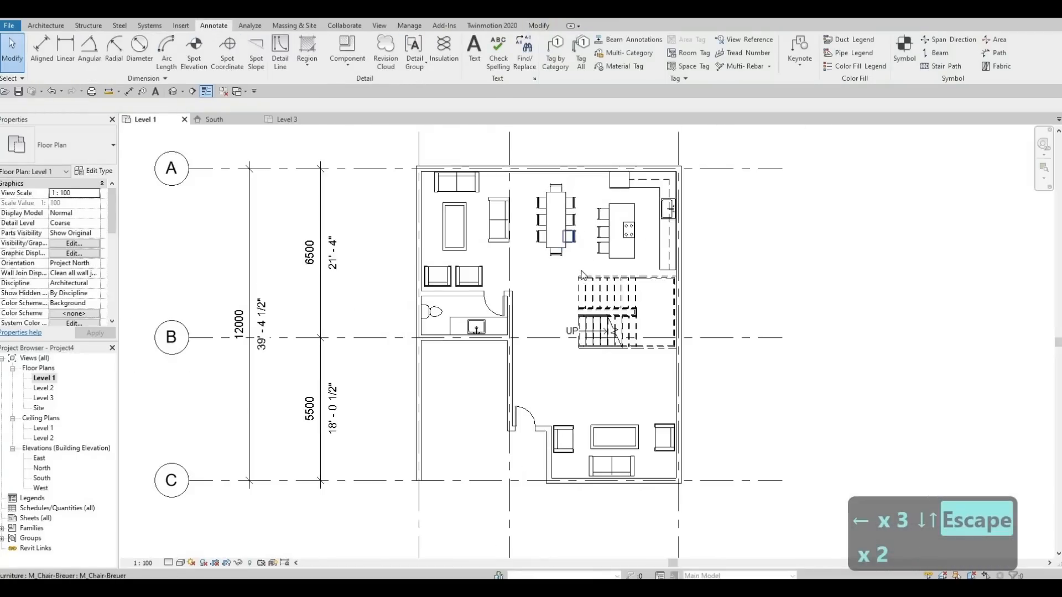
middle_drag(581, 271, 541, 249)
scroll(547, 248, down, 1)
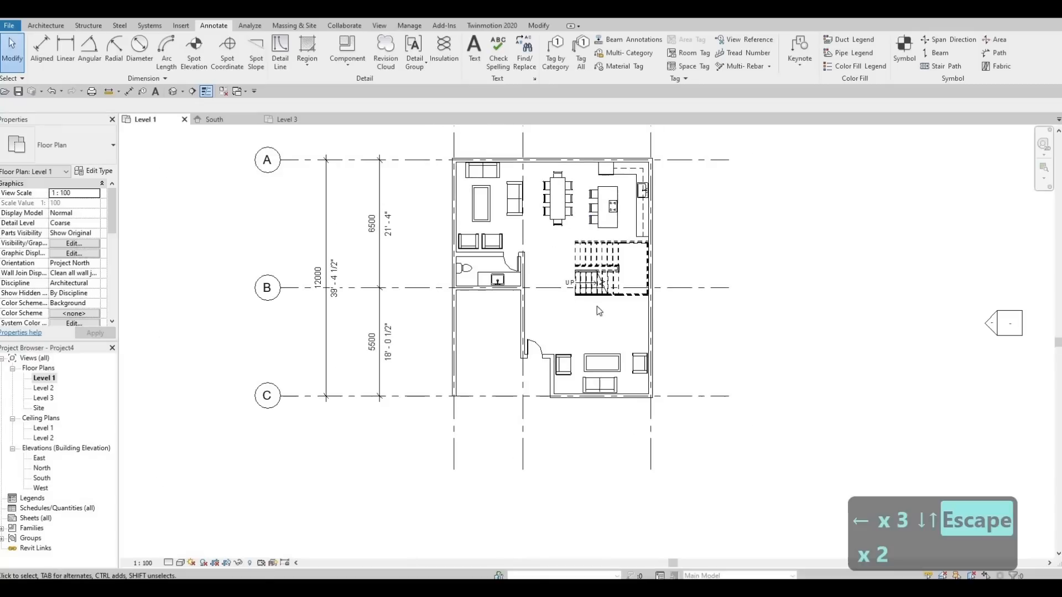
middle_drag(597, 306, 575, 323)
scroll(585, 313, up, 3)
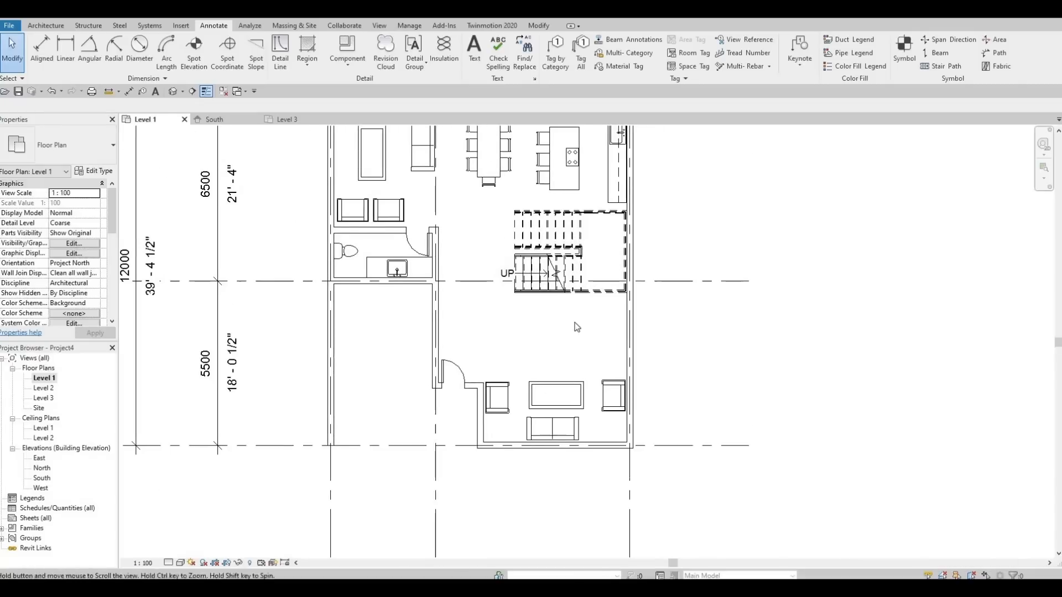
middle_drag(530, 360, 534, 350)
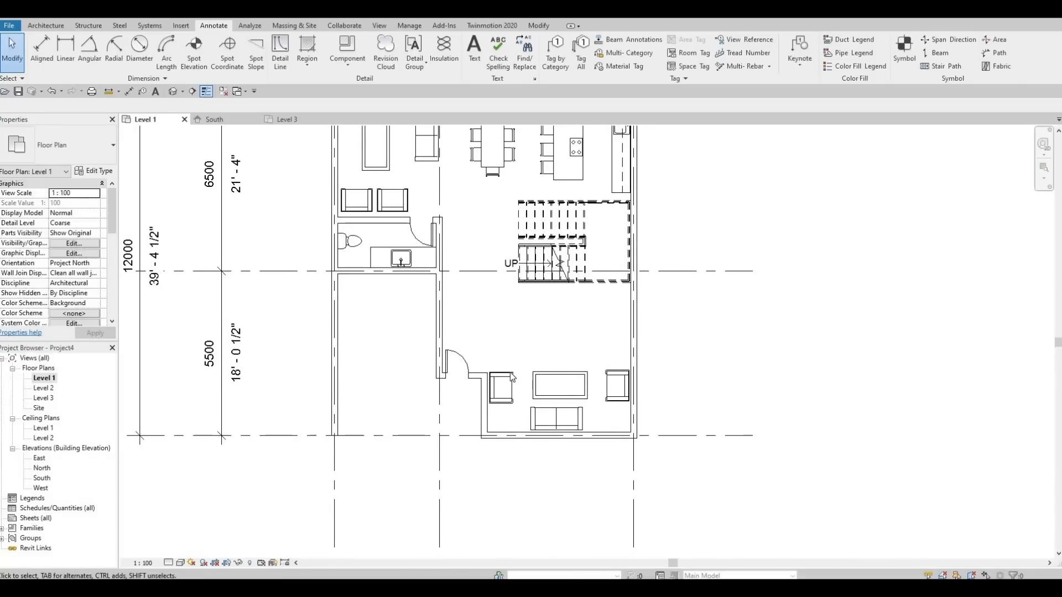
click(509, 373)
key(Up)
key(Up)
key(Up)
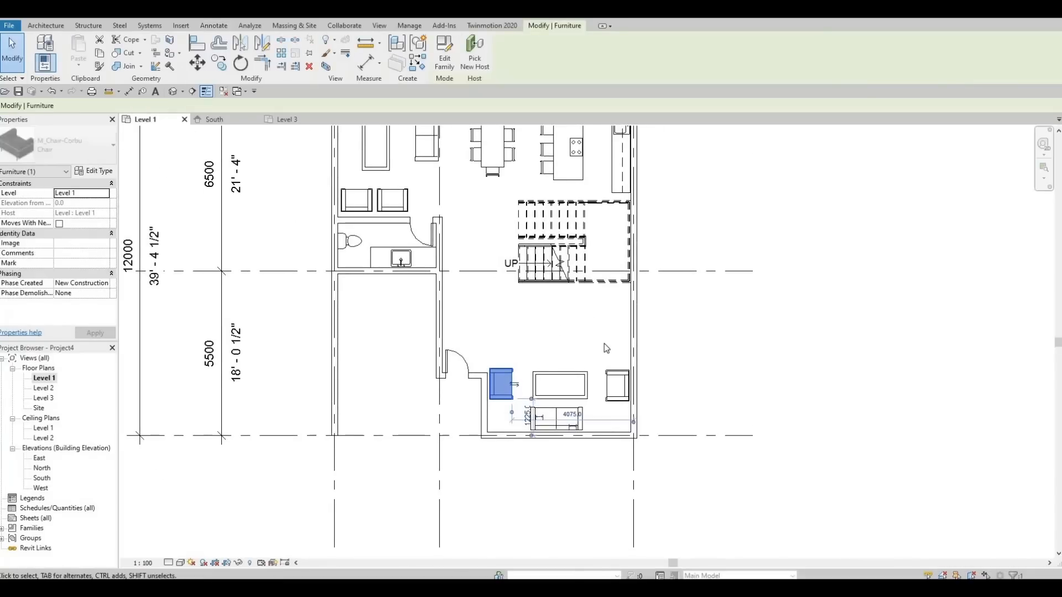
- Nudge the right armchair in the front sitting area six increments up to line up with the opposite armchair
click(612, 376)
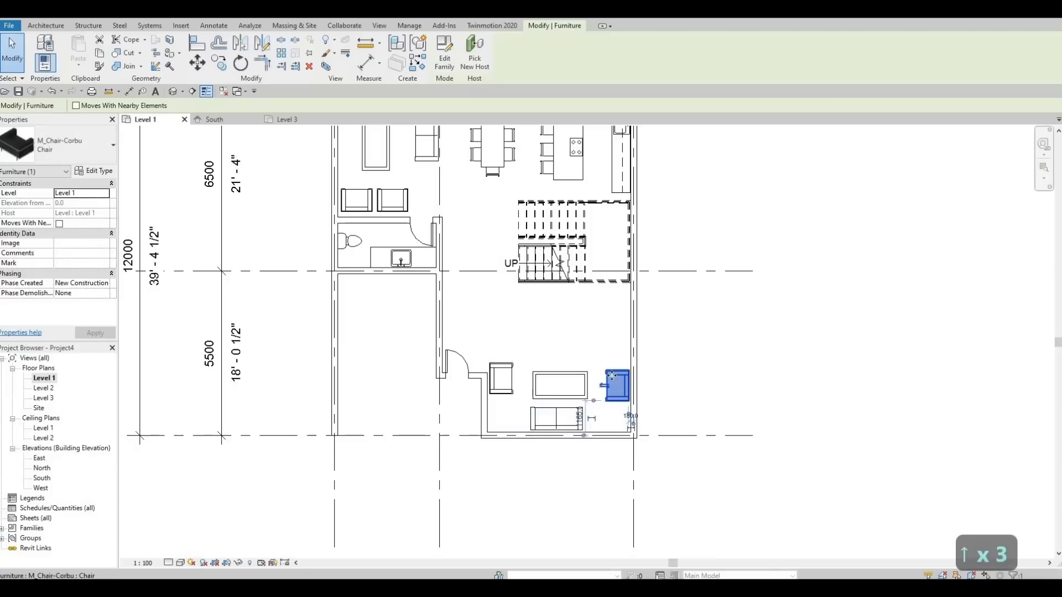
key(Up)
key(Up)
key(Up)
key(Up)
key(Up)
key(Up)
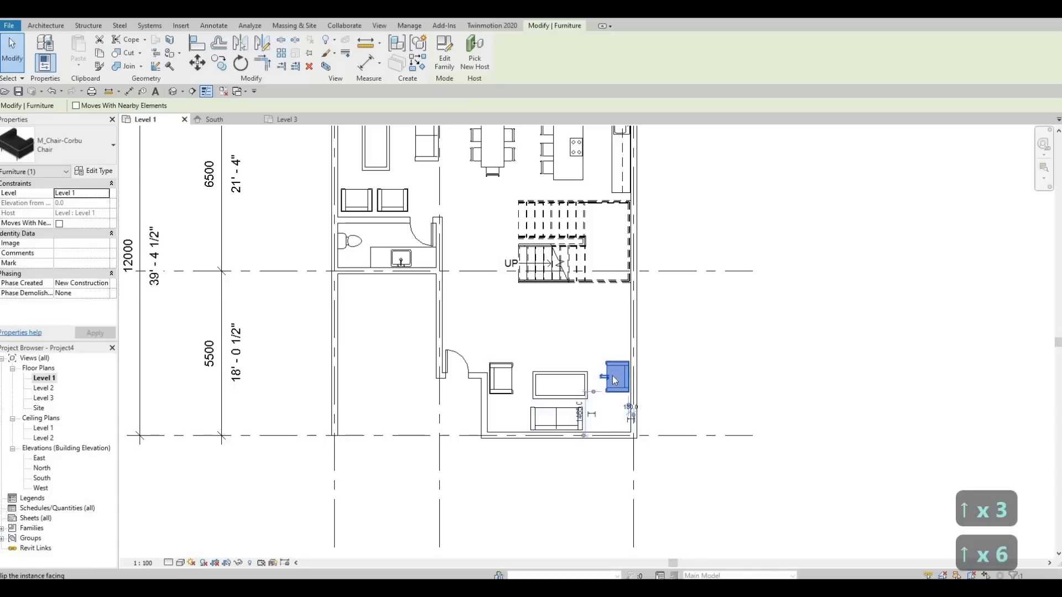
key(Escape)
- Nudge the coffee table in the front sitting area three increments up, away from the sofa
click(577, 380)
key(Up)
key(Up)
key(Up)
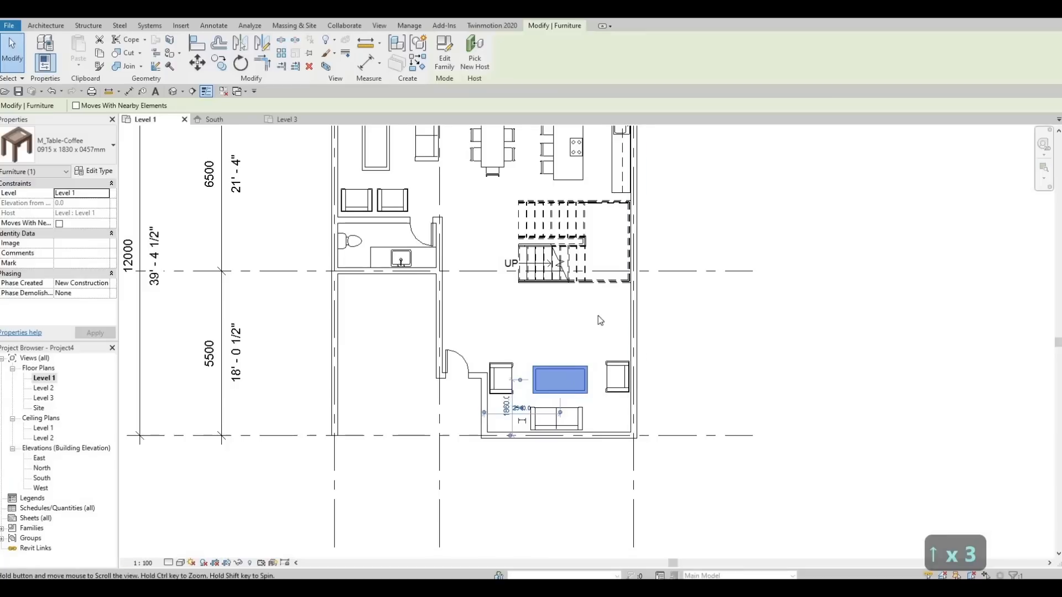
key(Escape)
- Start loading a family and browse to the Tables folder under Furniture in the Canada library
middle_drag(503, 323, 505, 349)
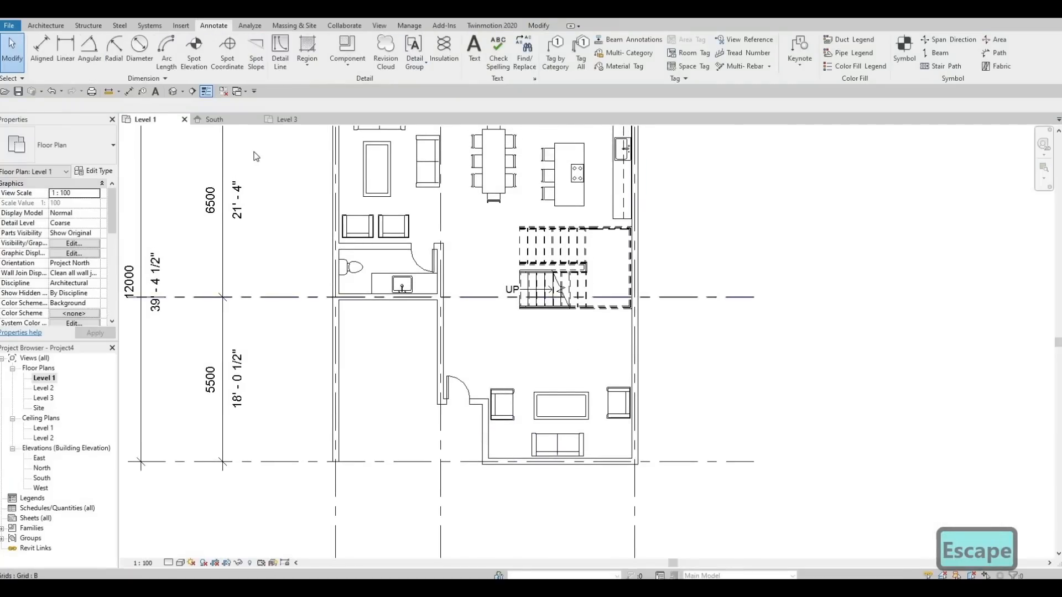
click(181, 25)
click(453, 52)
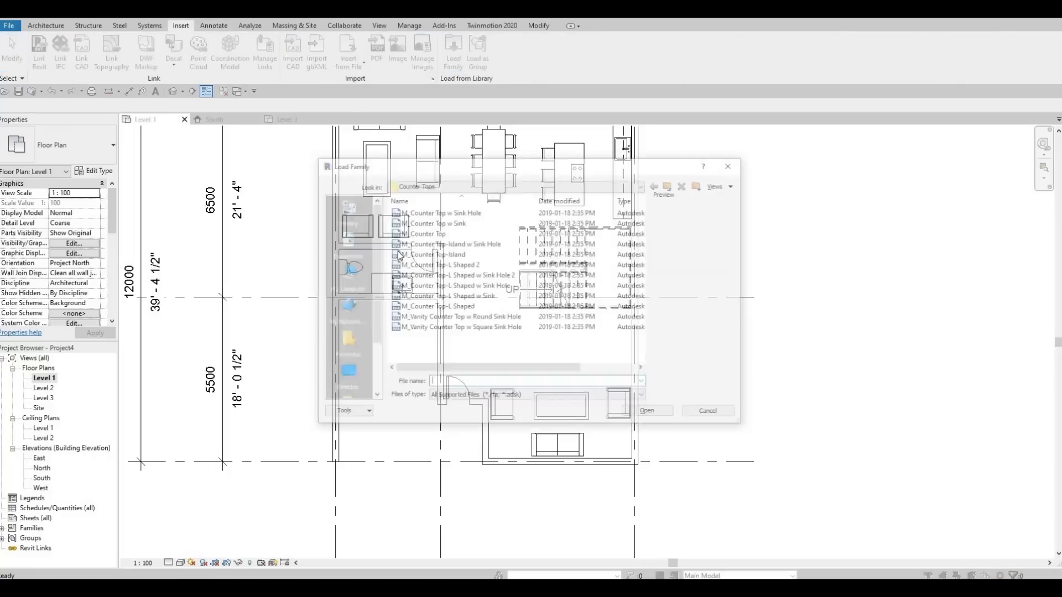
click(497, 185)
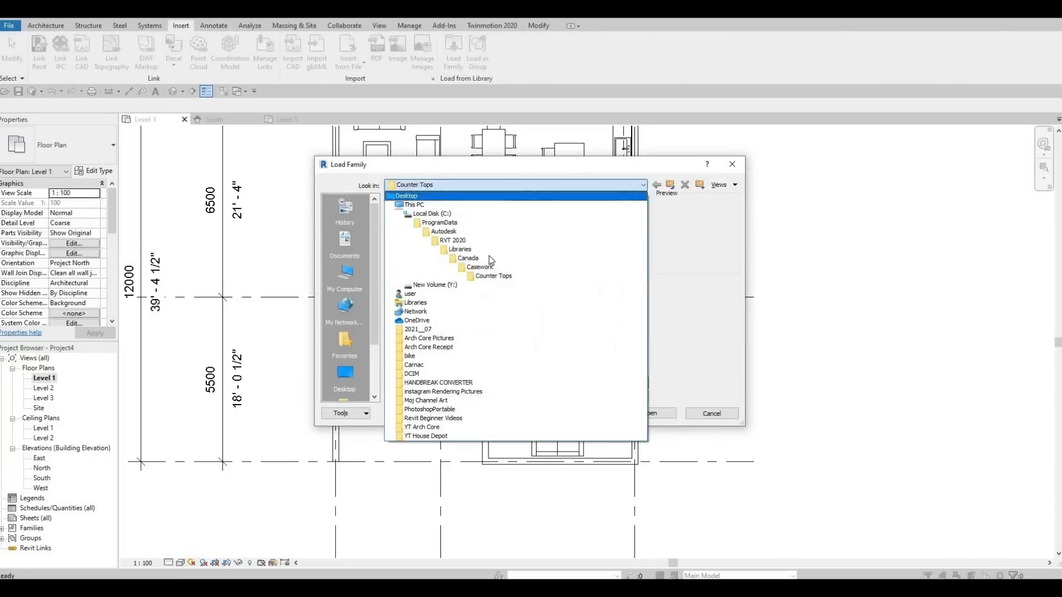
click(467, 261)
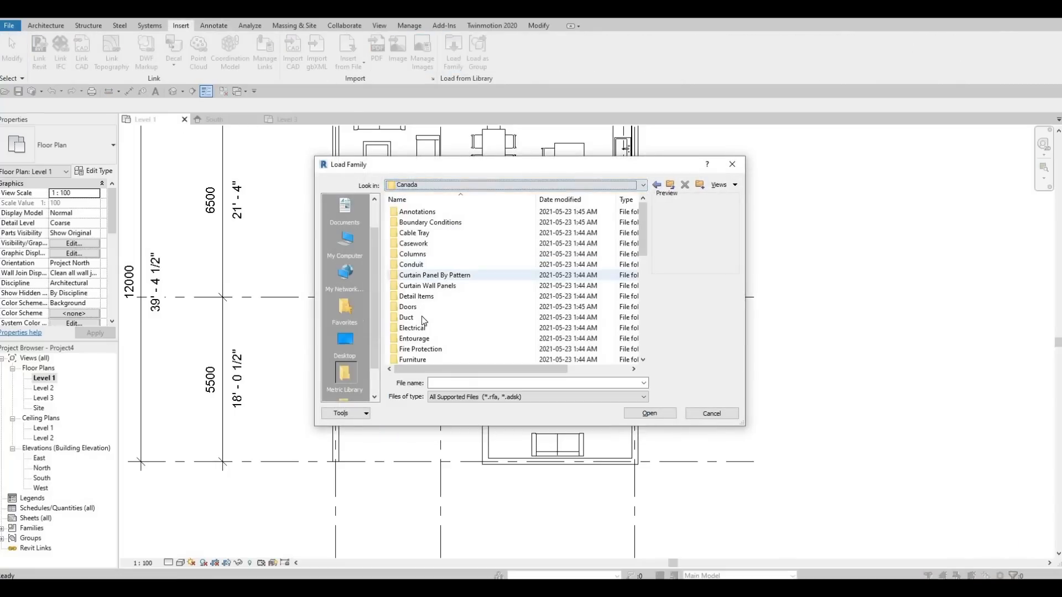
scroll(426, 310, down, 2)
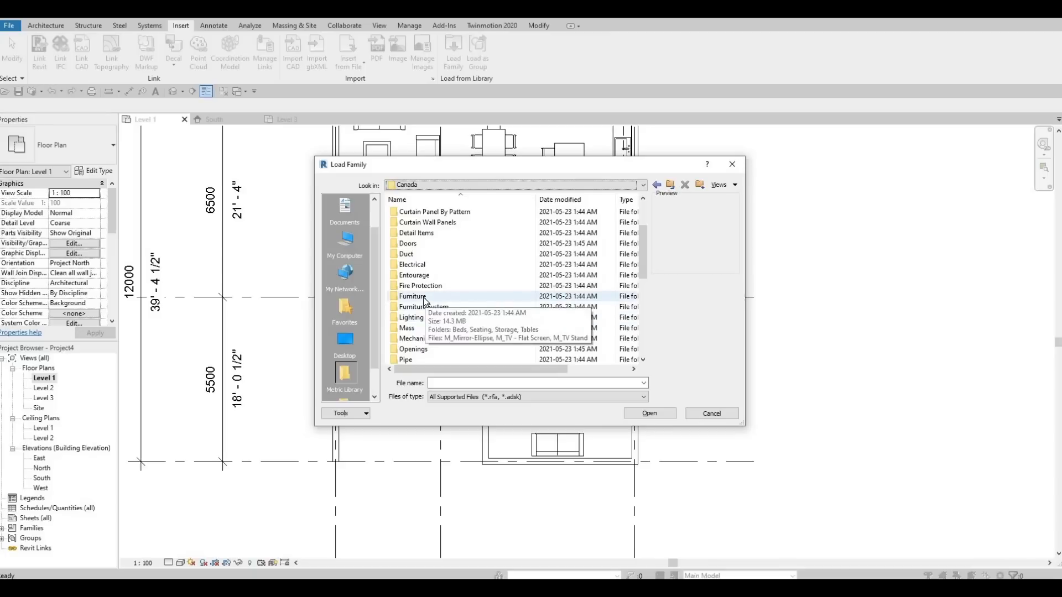
double_click(424, 298)
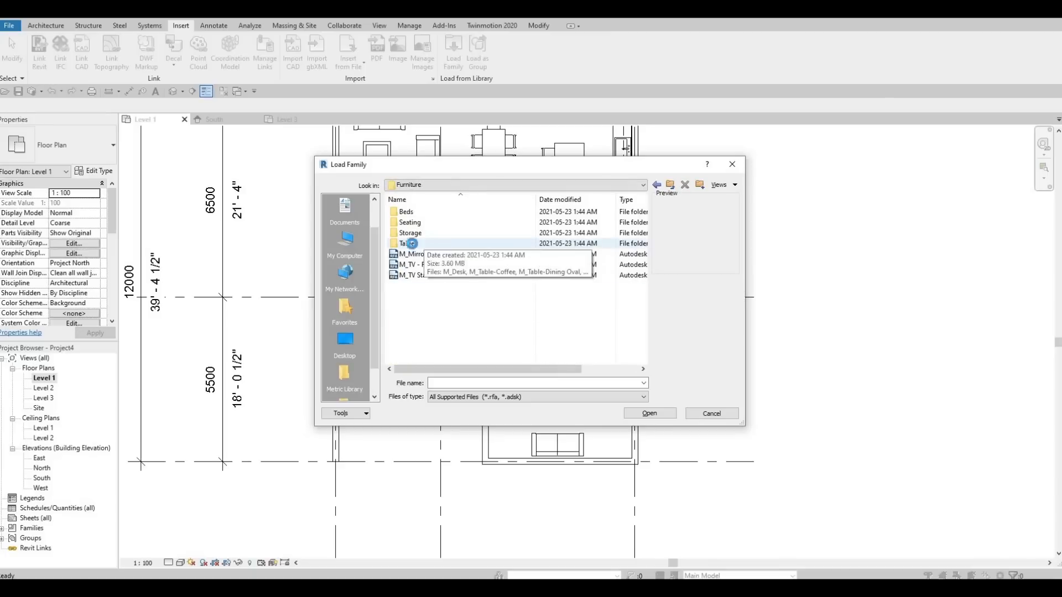
double_click(435, 244)
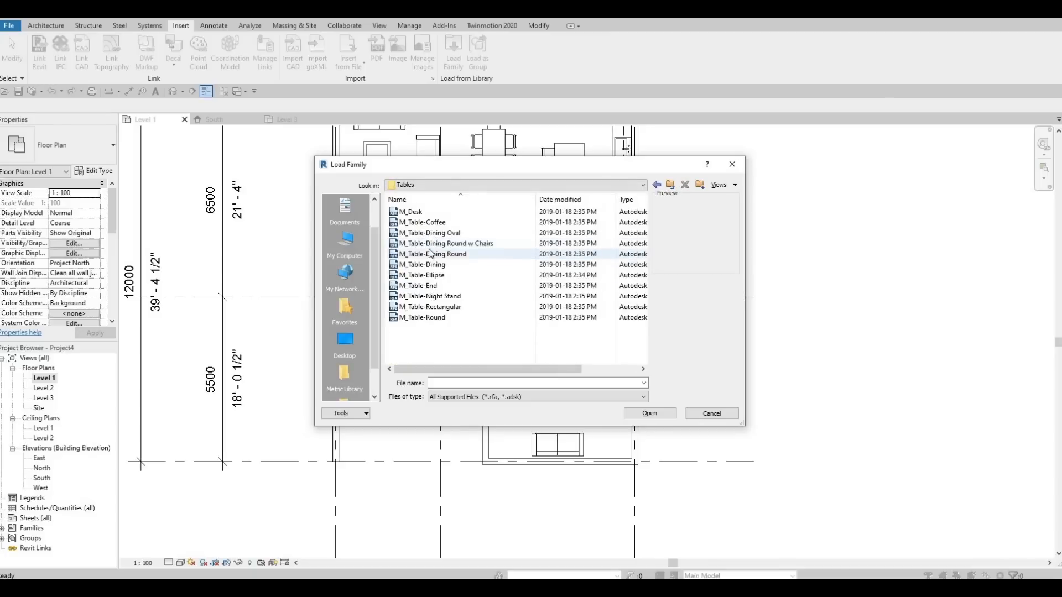
- Preview the families in the Tables folder, including the desk, coffee, dining, ellipse, rectangular and round tables
click(428, 296)
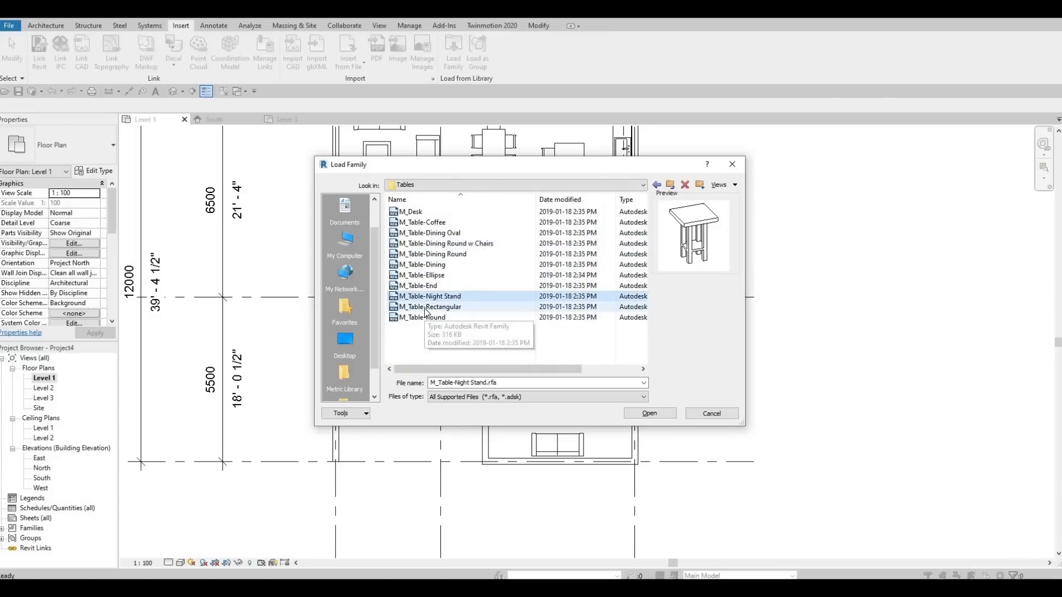
click(420, 308)
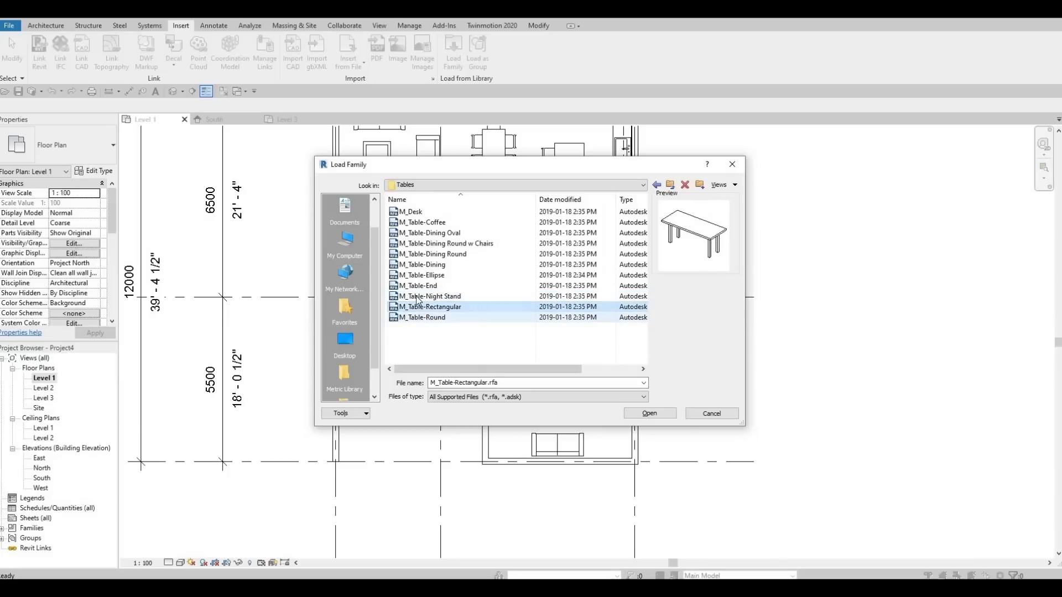
click(420, 319)
click(418, 297)
click(418, 285)
click(419, 265)
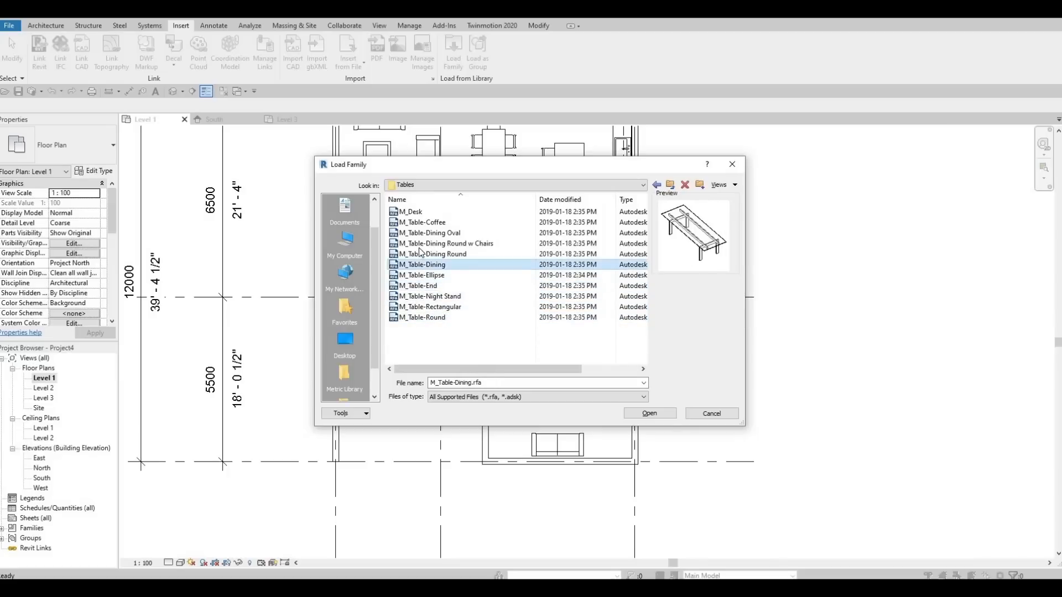
click(419, 253)
click(418, 243)
click(415, 233)
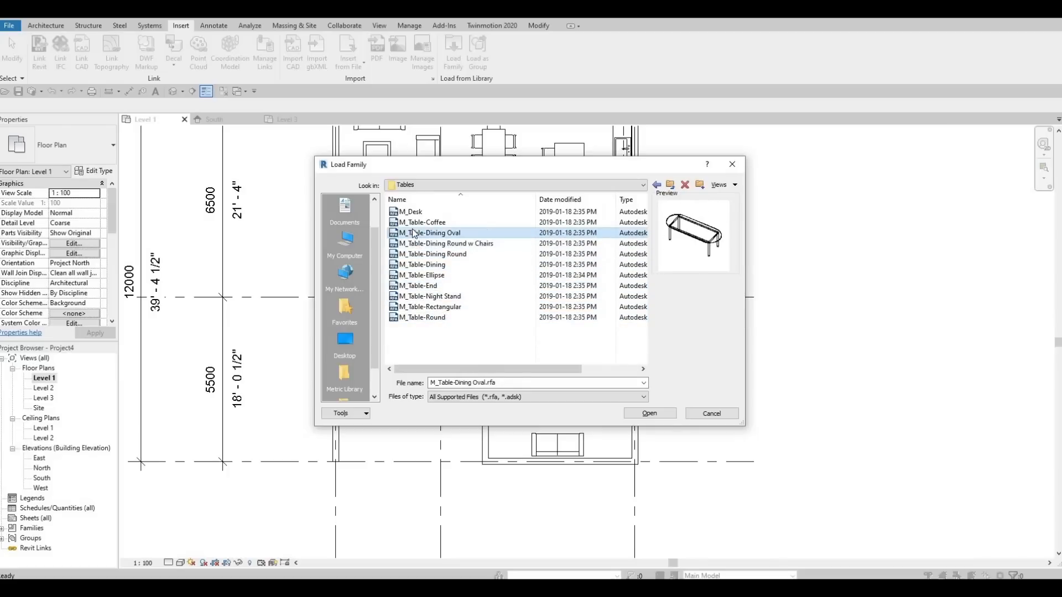
click(411, 223)
click(412, 212)
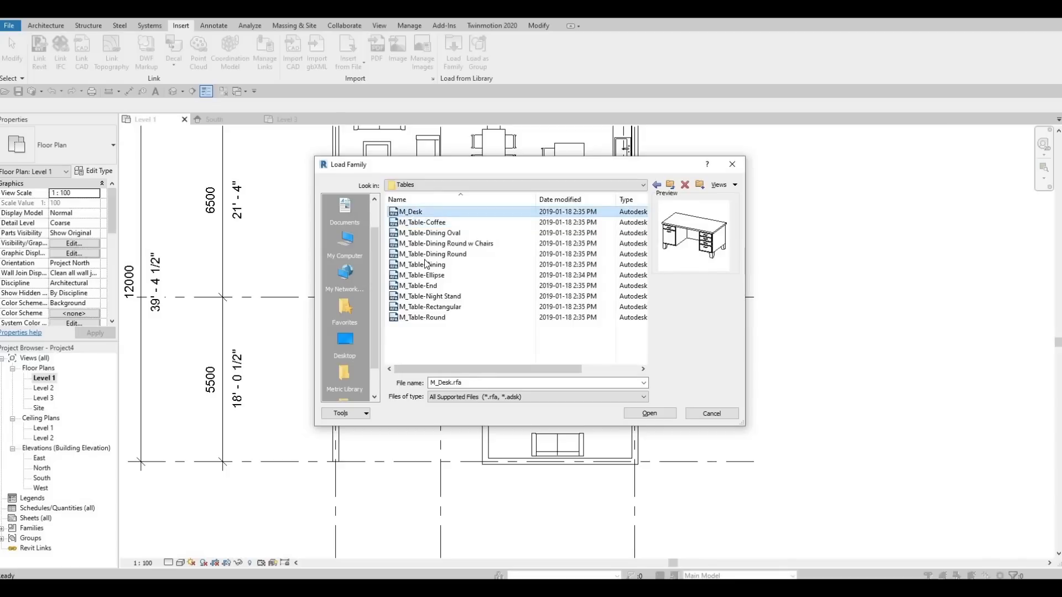
click(423, 264)
click(425, 275)
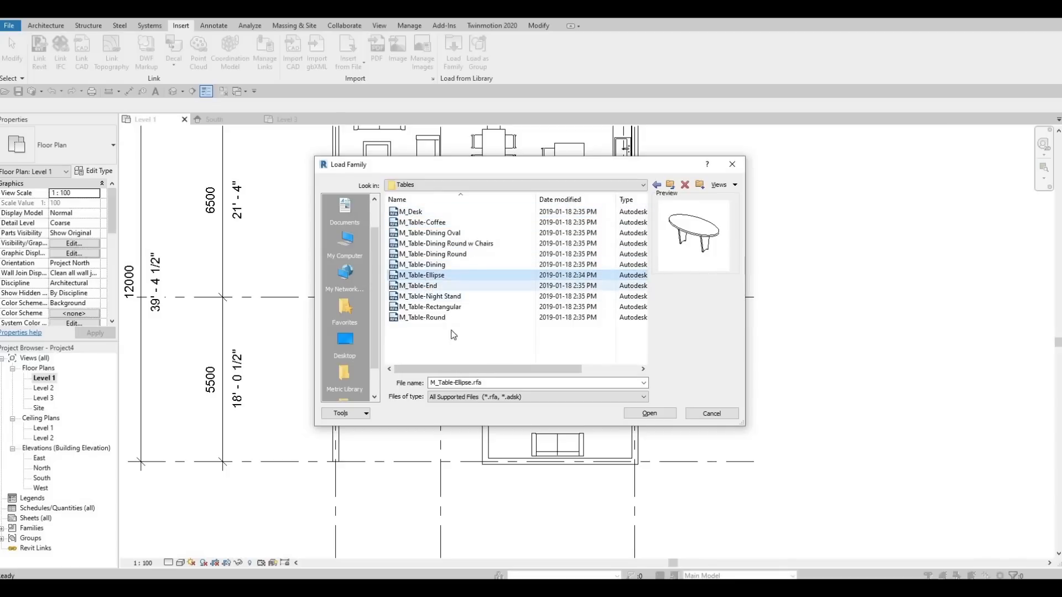
- Compare the end, night stand, rectangular and round tables and load the M_Table-Night Stand family
click(433, 286)
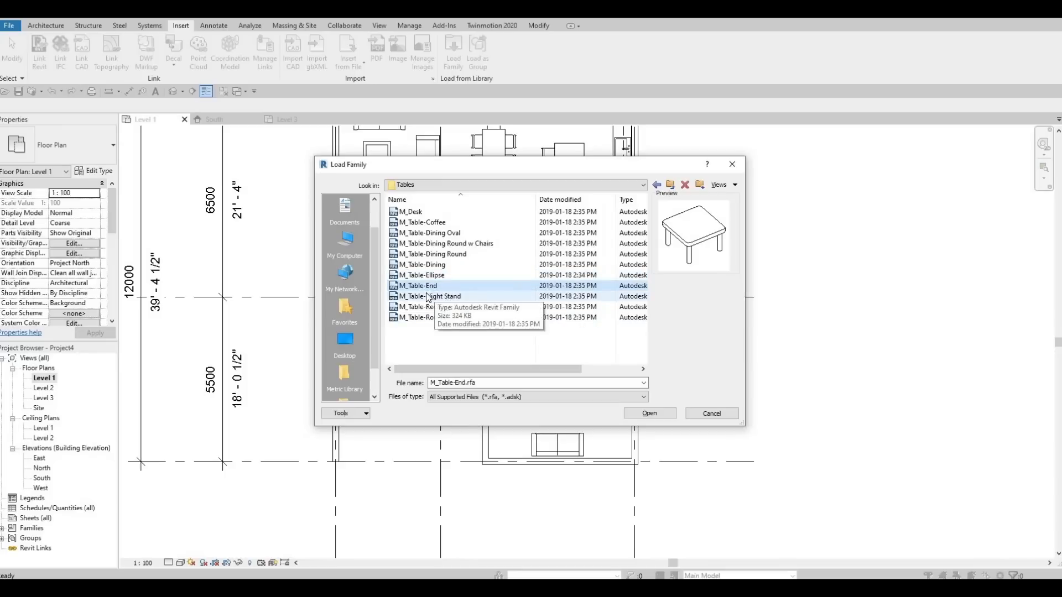
click(435, 297)
click(431, 307)
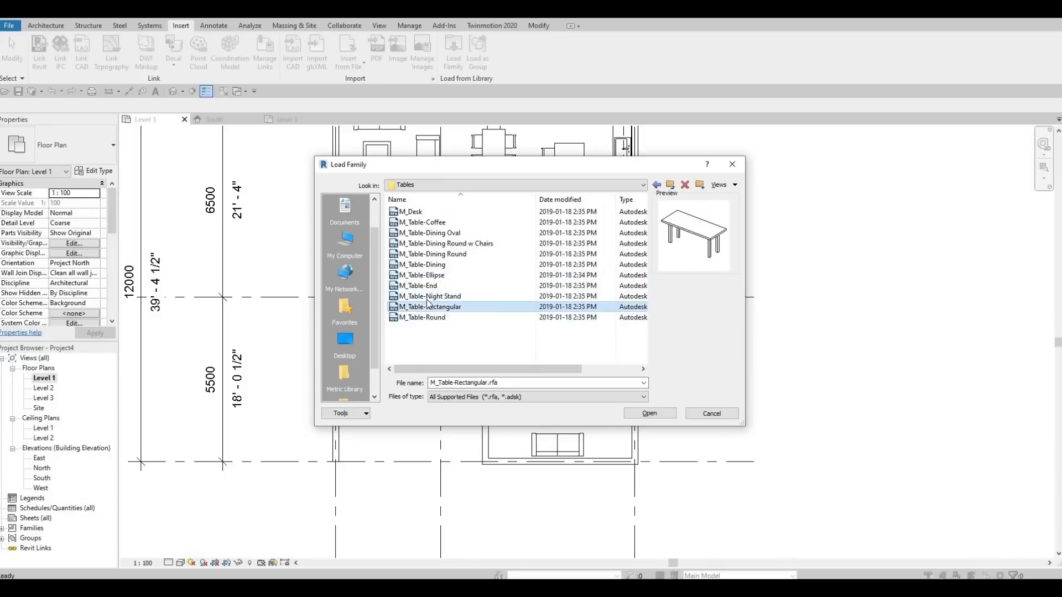
click(427, 318)
click(434, 298)
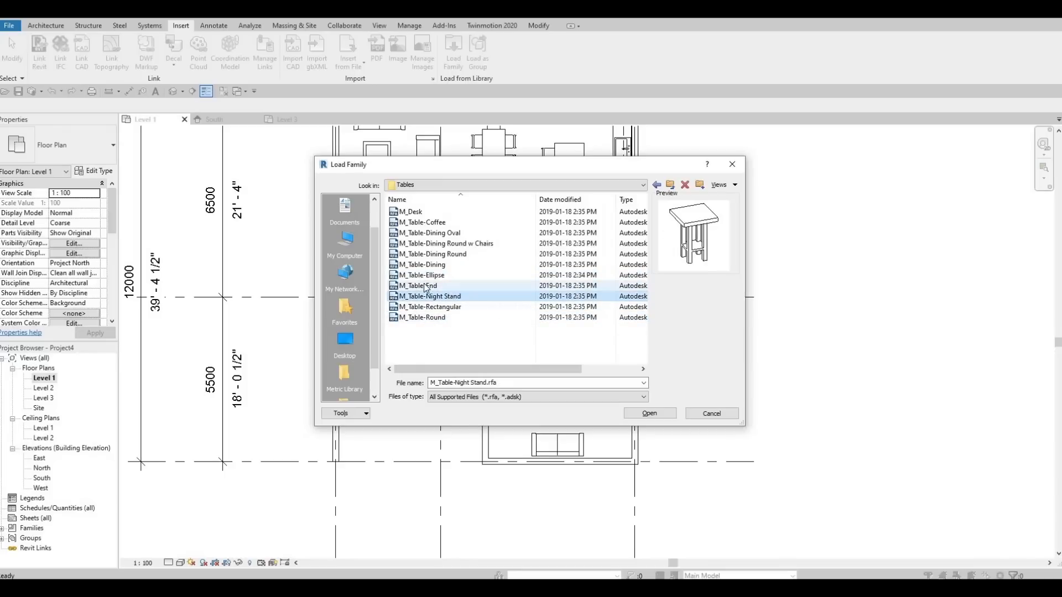
click(649, 414)
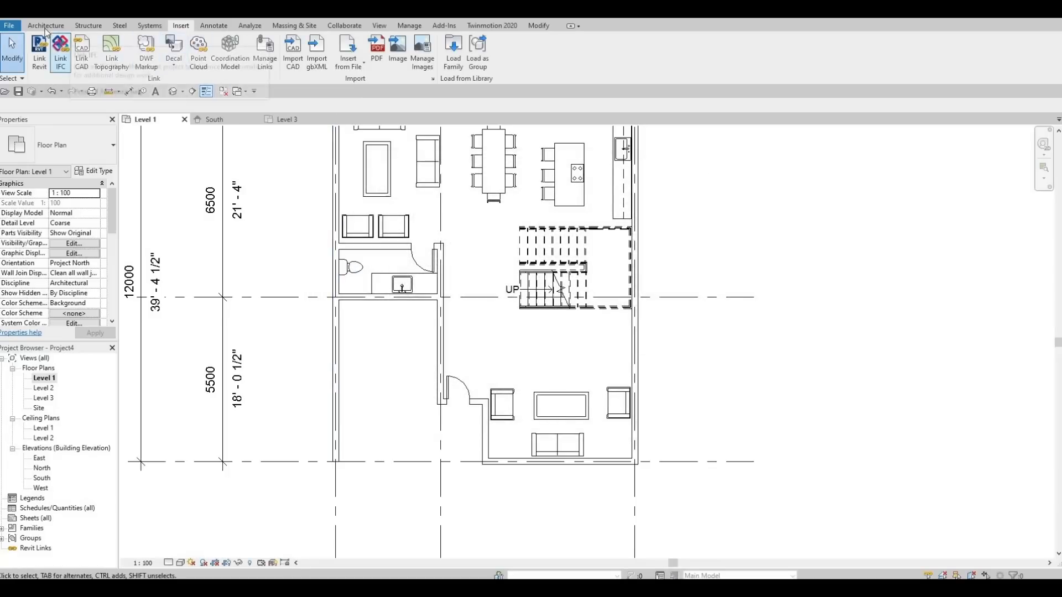
- Place a 0610 x 0610 x 0762mm M_Table-Night Stand on each side of the sofa in the front sitting area
scroll(164, 50, up, 4)
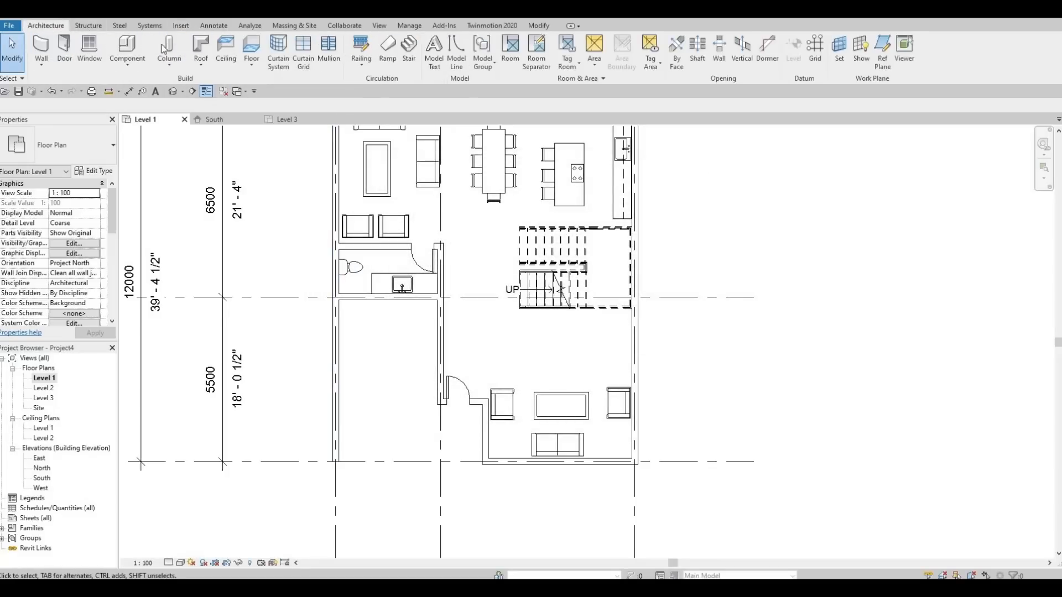
key(c)
key(m)
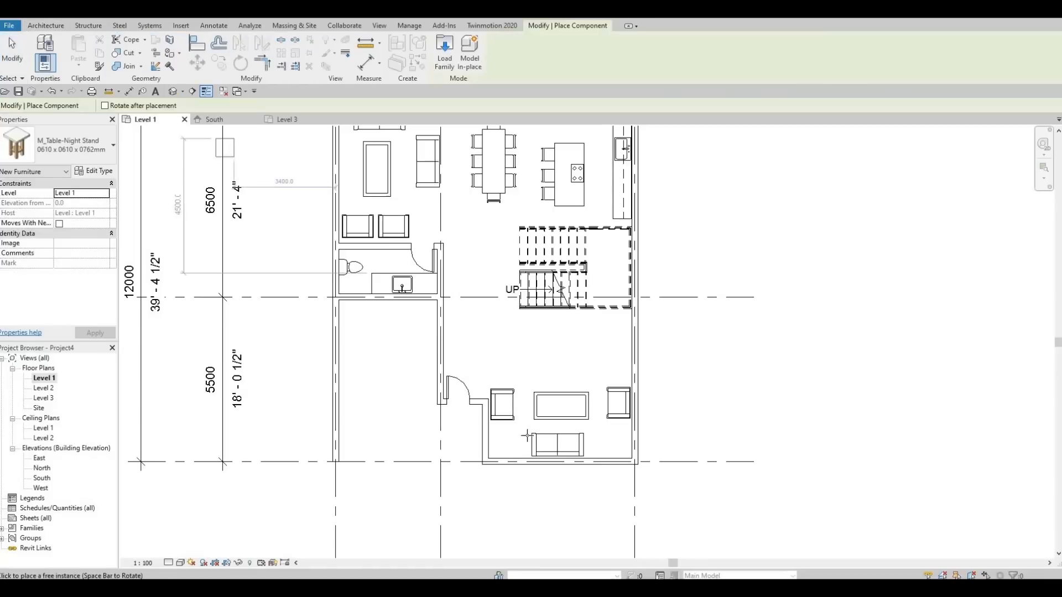
scroll(496, 439, up, 2)
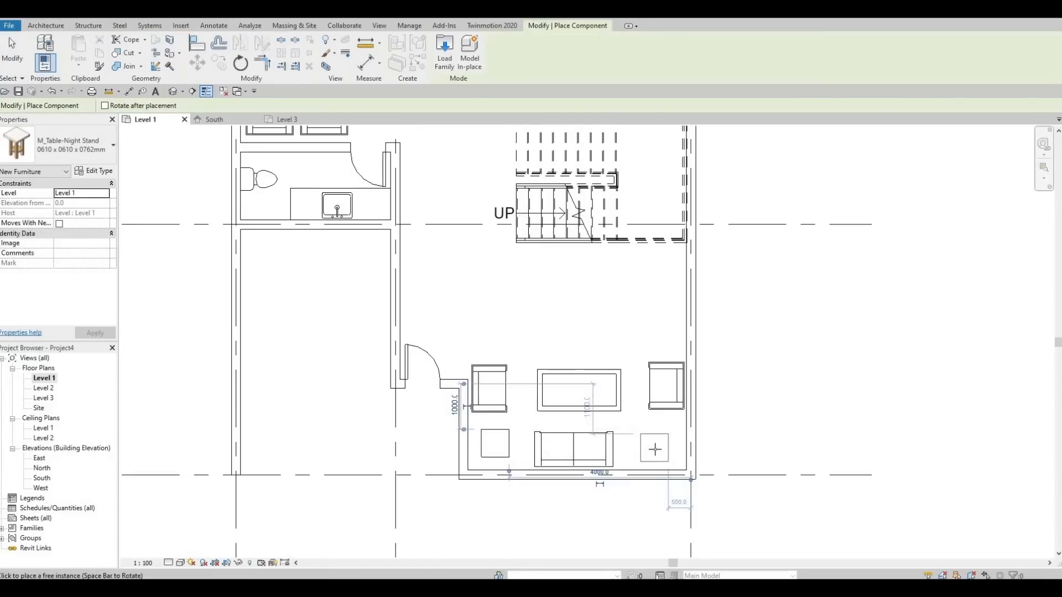
click(654, 448)
- Place another night stand in the corner between the two sofas of the rear living area and end placement
middle_drag(575, 462, 620, 545)
scroll(581, 487, down, 1)
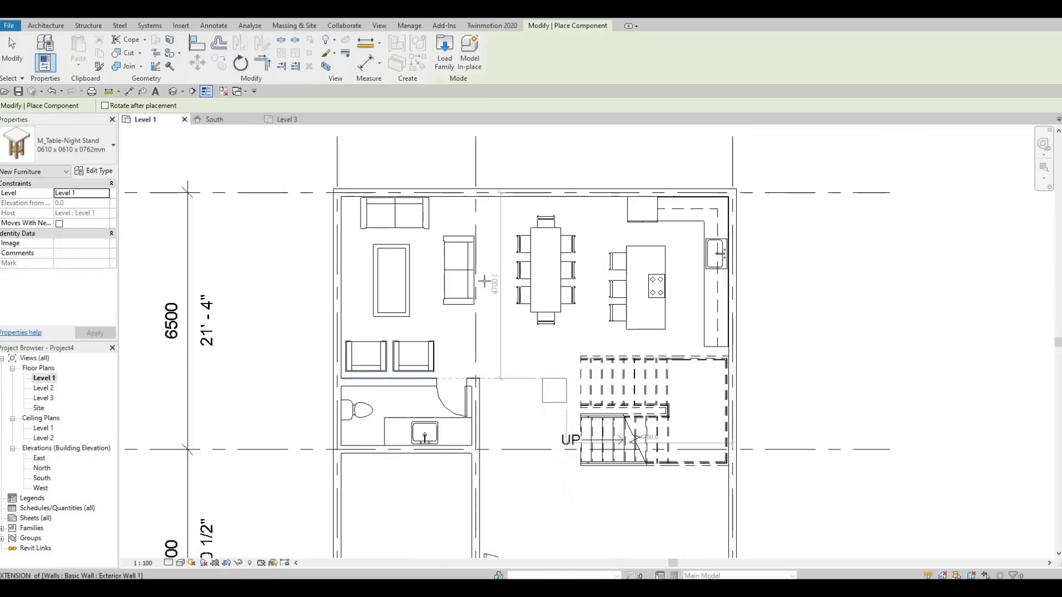
middle_drag(486, 280, 499, 333)
scroll(465, 266, up, 2)
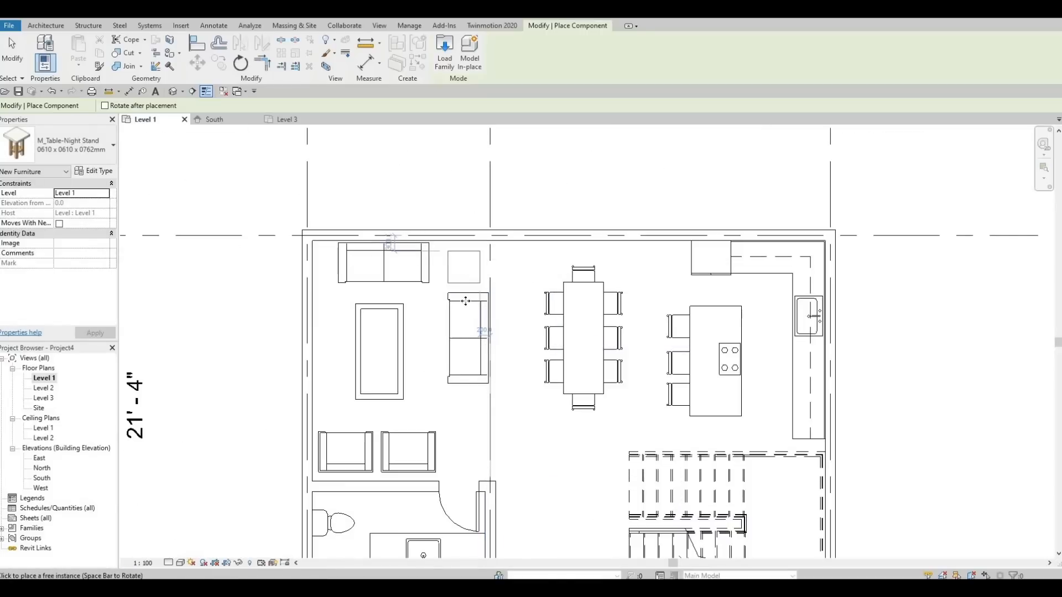
scroll(555, 437, down, 1)
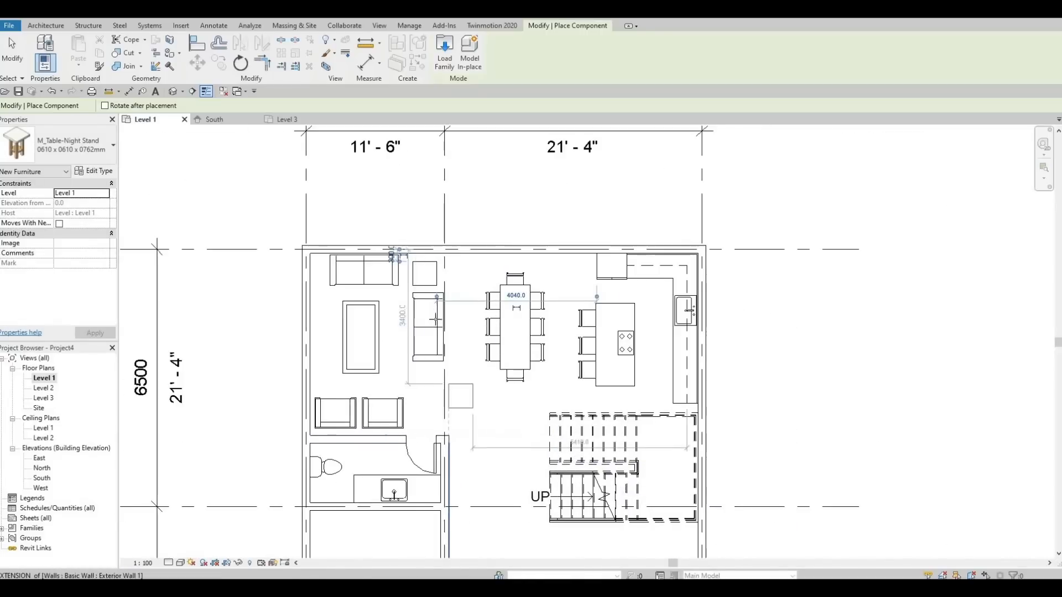
middle_drag(562, 425, 469, 356)
scroll(469, 358, down, 1)
key(Escape)
key(Escape)
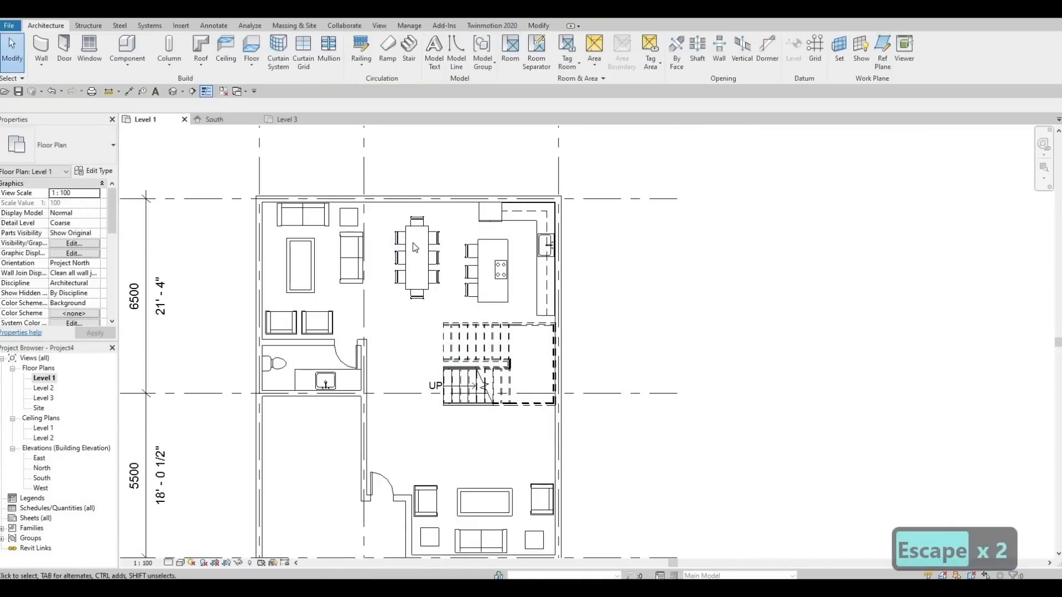
- Start loading another family and browse to the Storage folder under Furniture in the Canada library
middle_drag(413, 243, 413, 177)
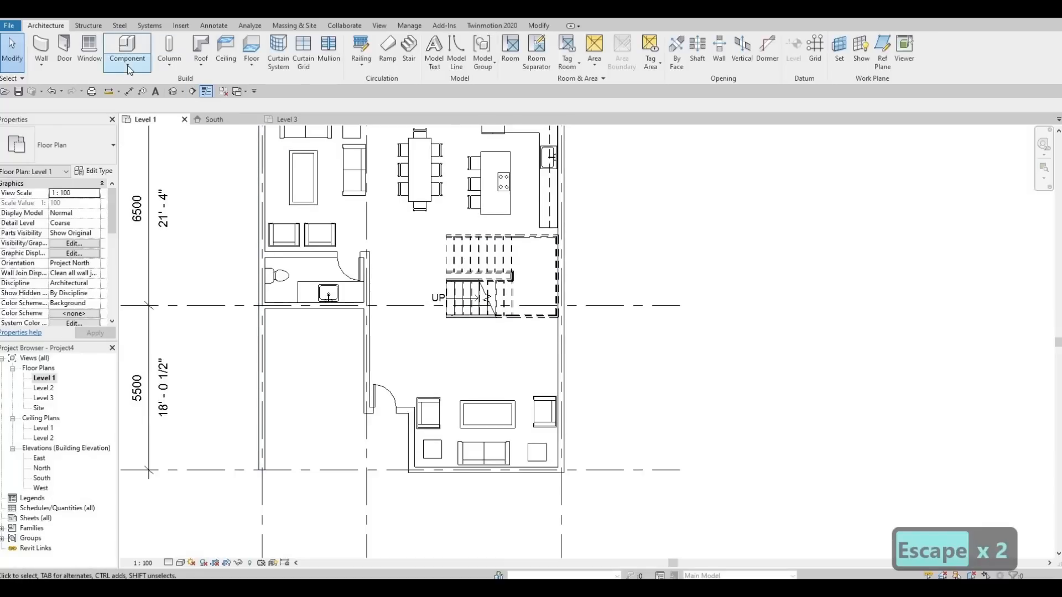
click(180, 25)
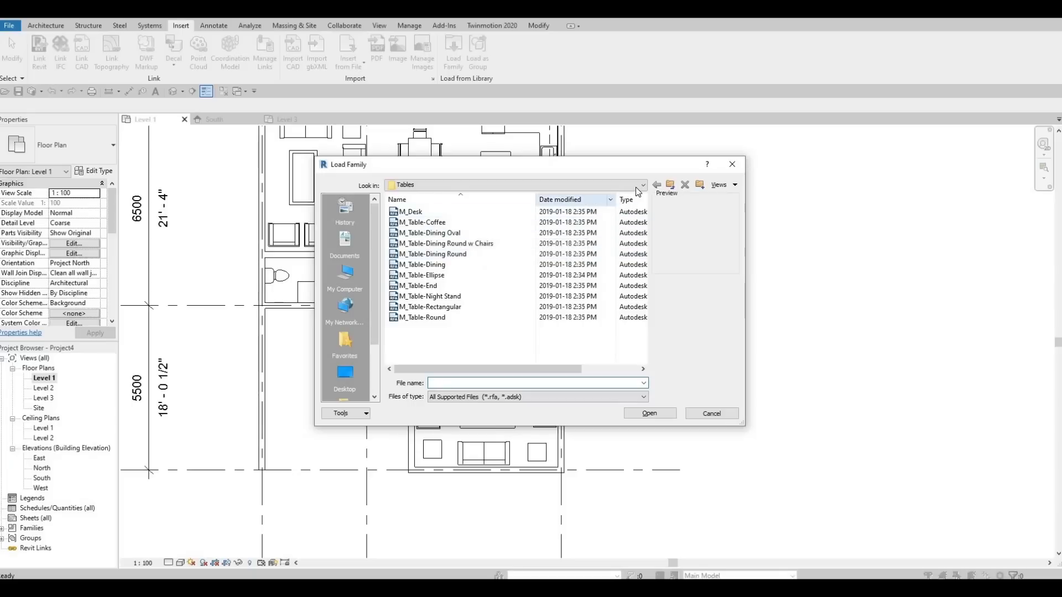
click(515, 185)
click(462, 258)
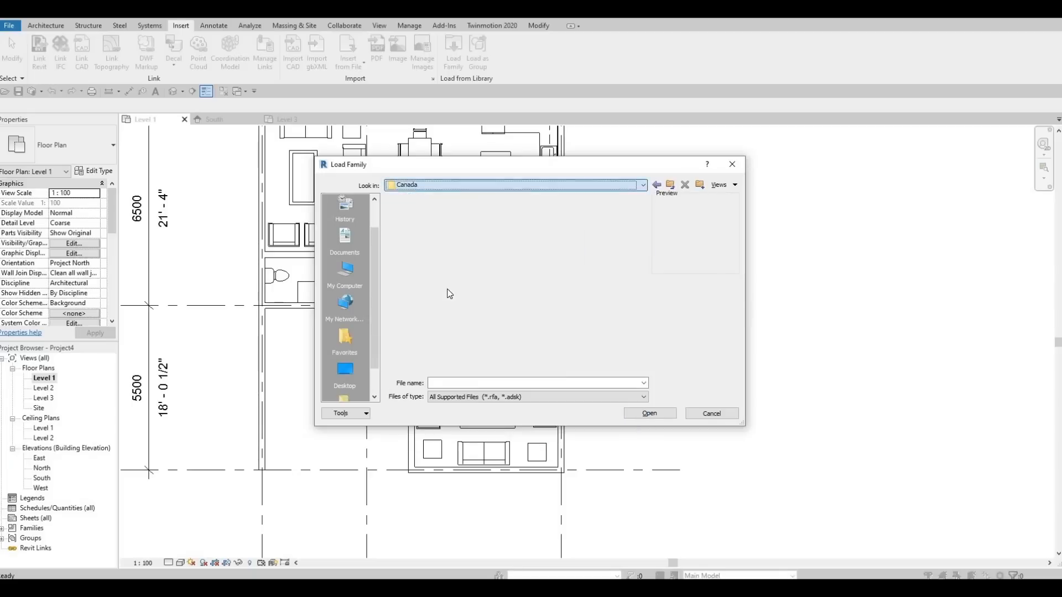
scroll(445, 299, down, 3)
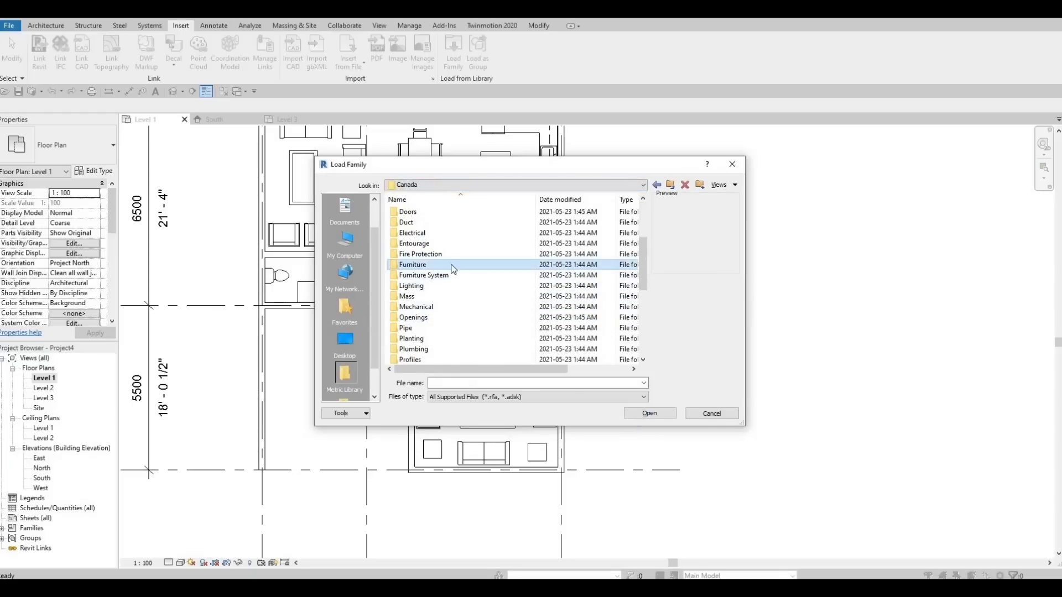
double_click(421, 264)
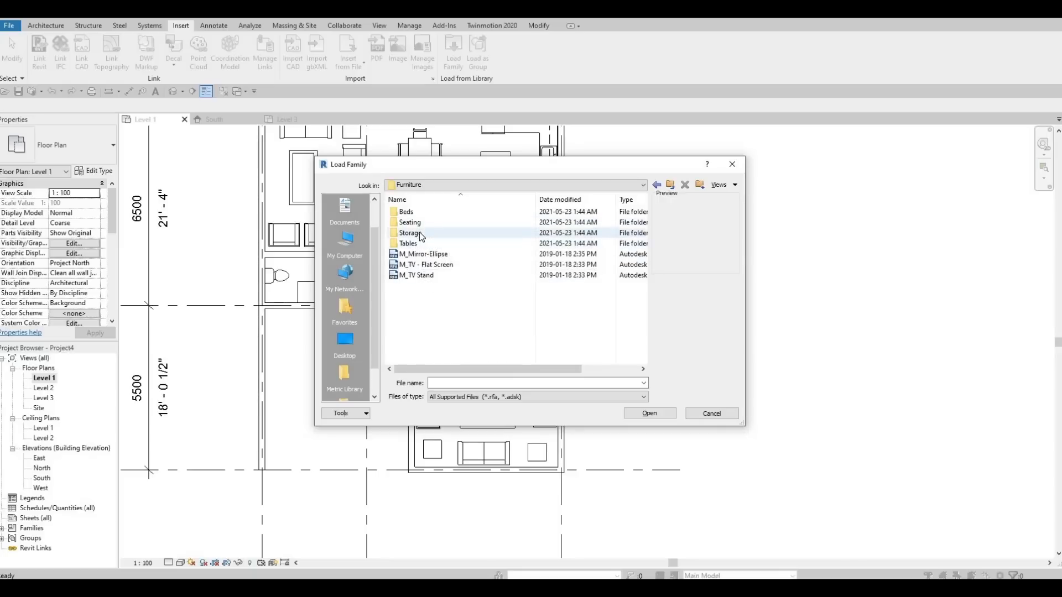
double_click(414, 233)
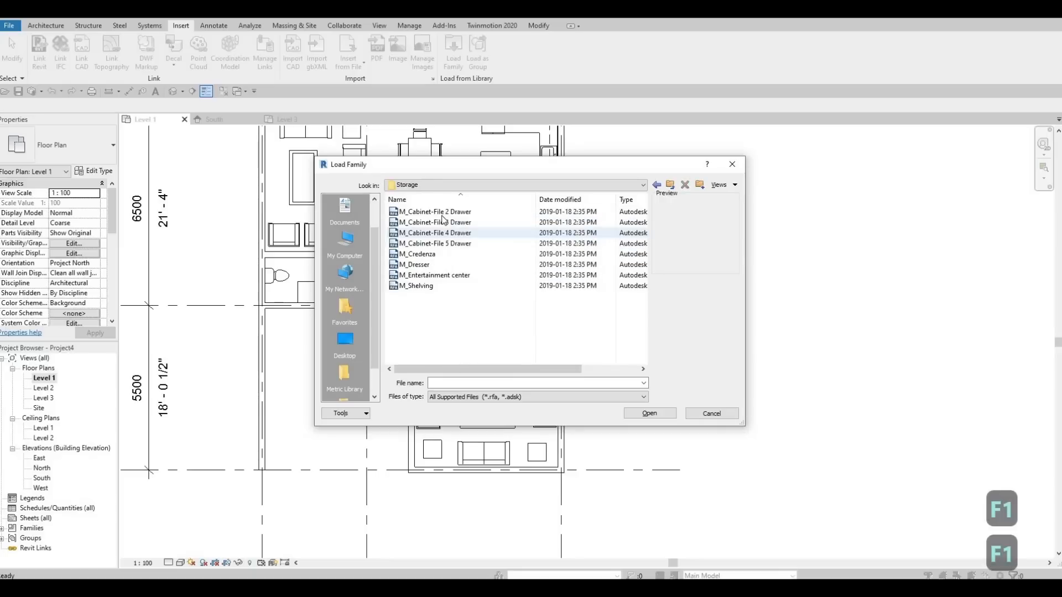
- Preview the file cabinet, credenza, dresser, entertainment center and shelving families and load M_Credenza
key(Down)
key(Down)
key(Down)
key(Down)
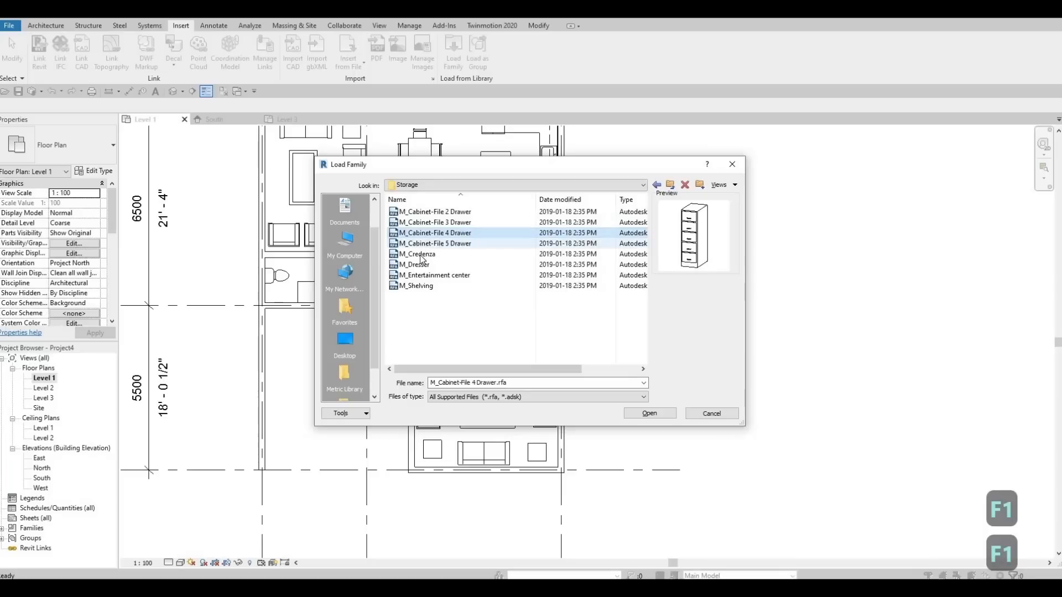
key(Down)
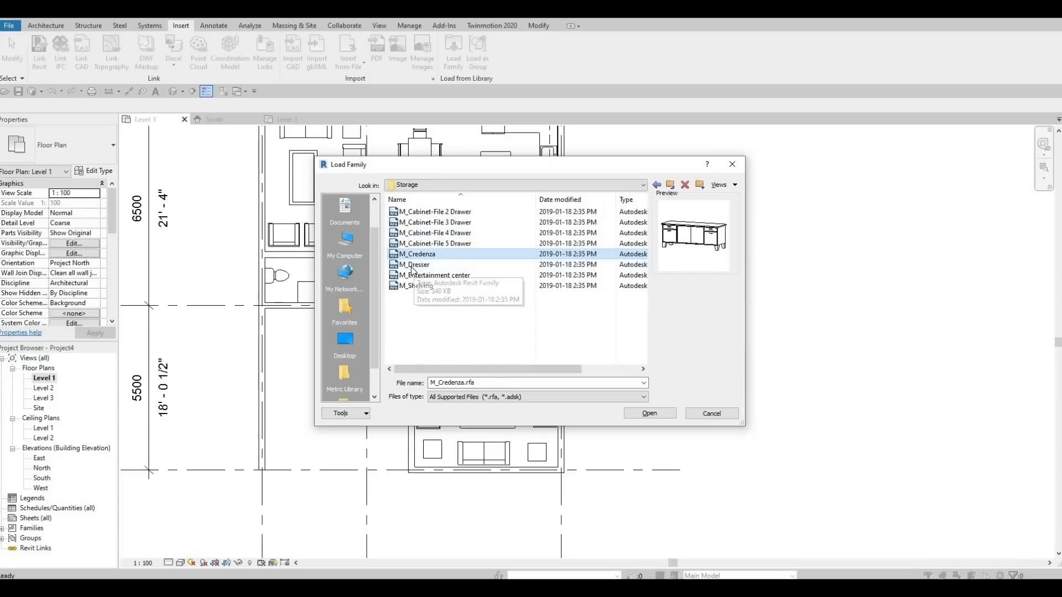
key(Down)
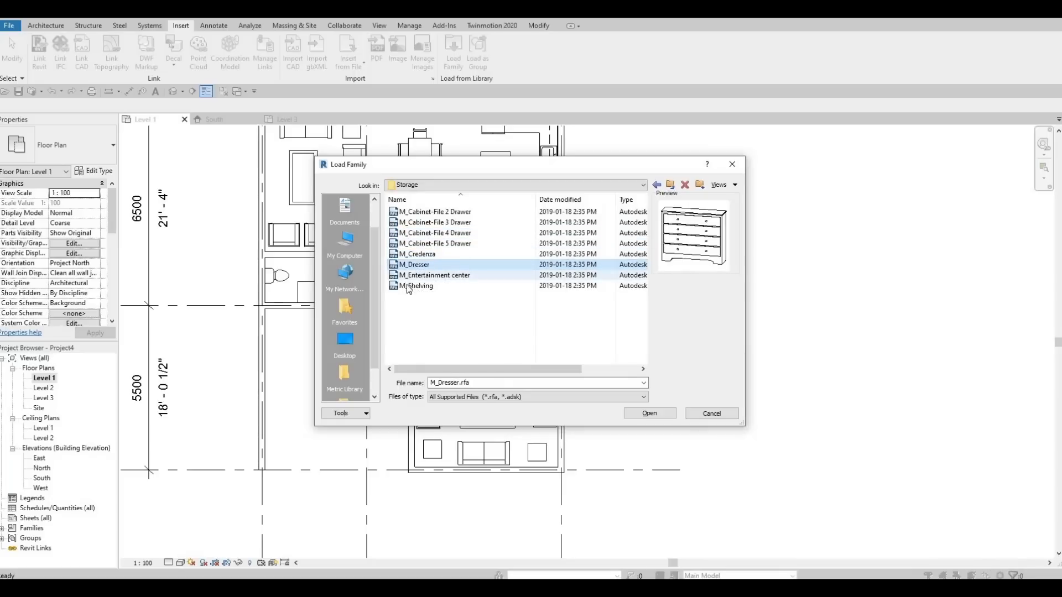
key(Down)
key(Down)
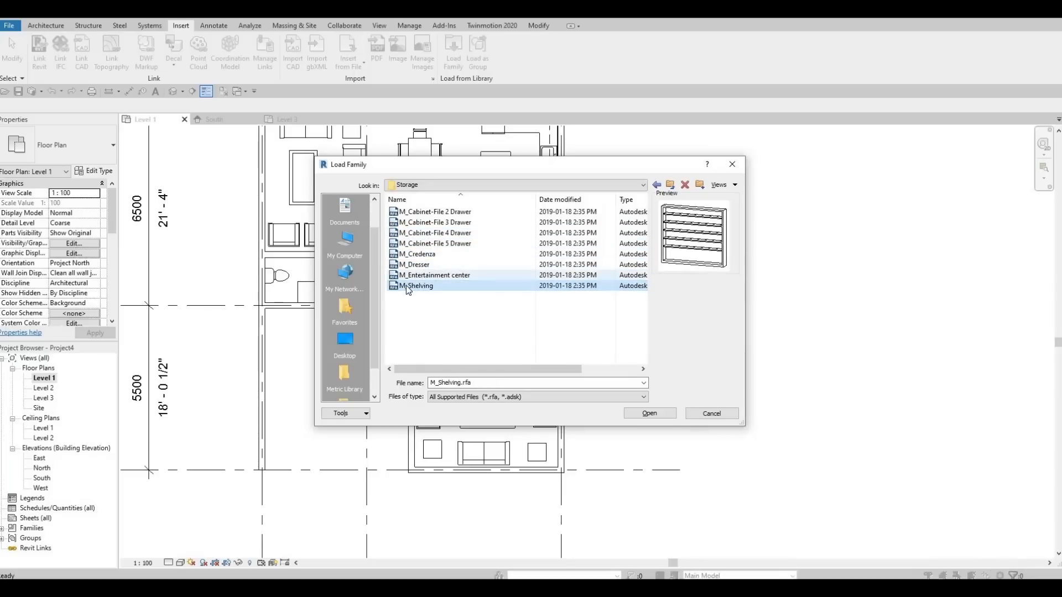
click(416, 257)
click(650, 415)
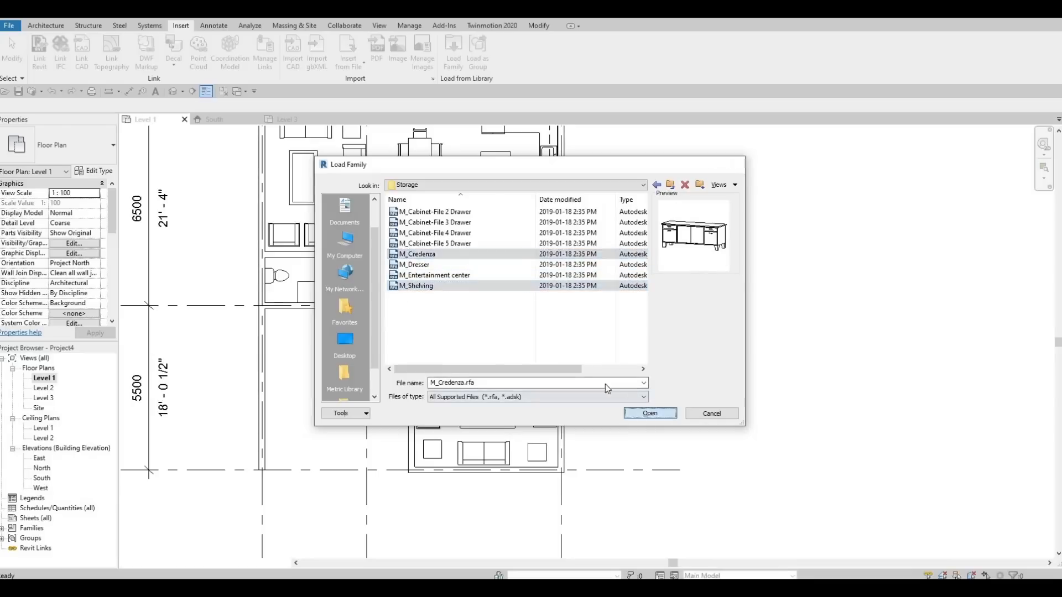
- Place two rotated 0915 x 0254 x 1830mm M_Shelving units end to end along the exterior wall between the stairs and the front armchair
click(46, 25)
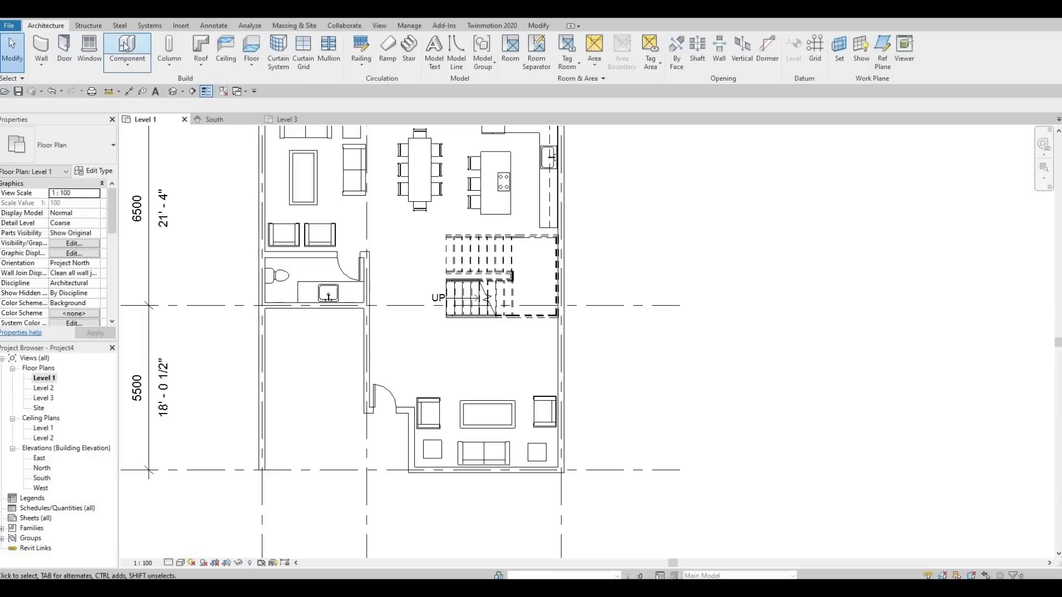
click(127, 46)
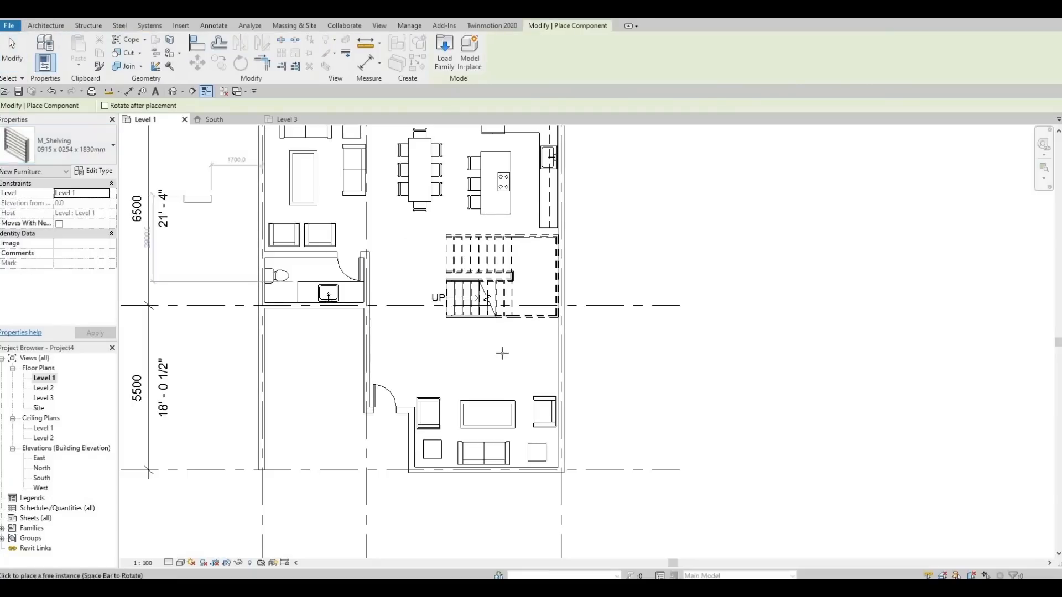
scroll(536, 328, up, 4)
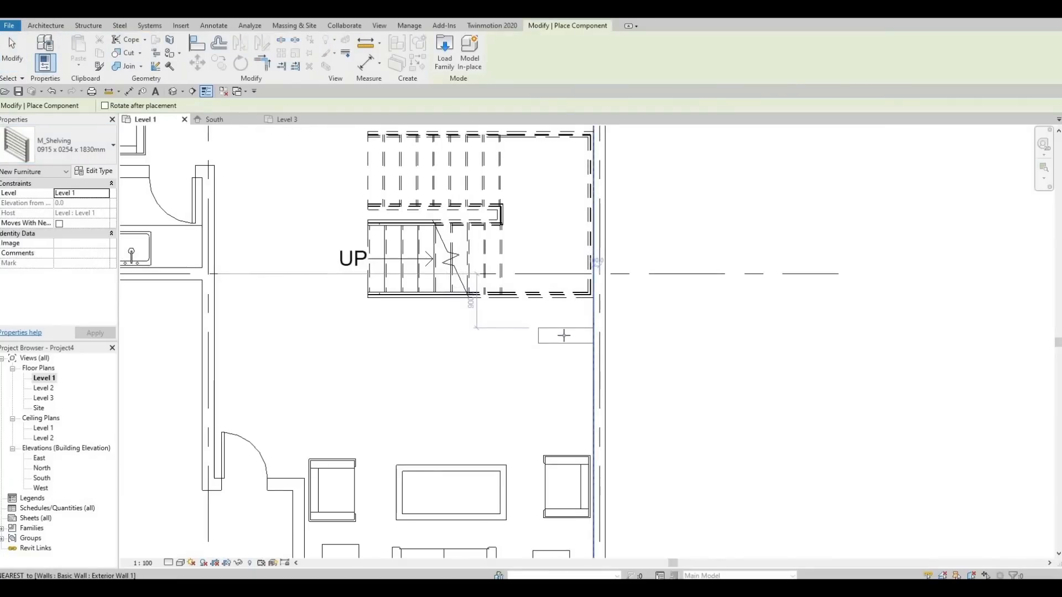
key(space)
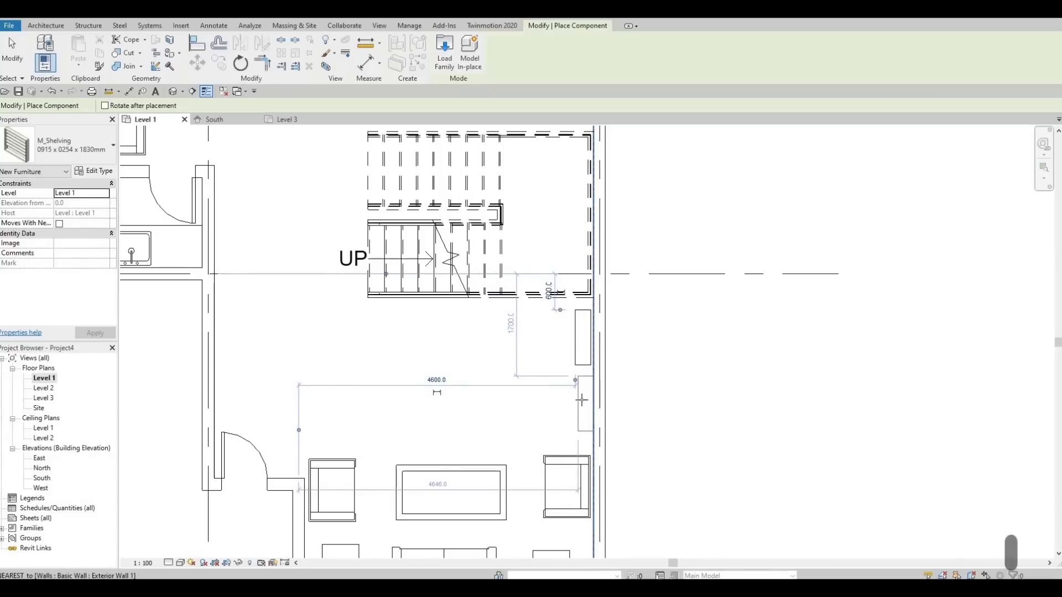
click(557, 360)
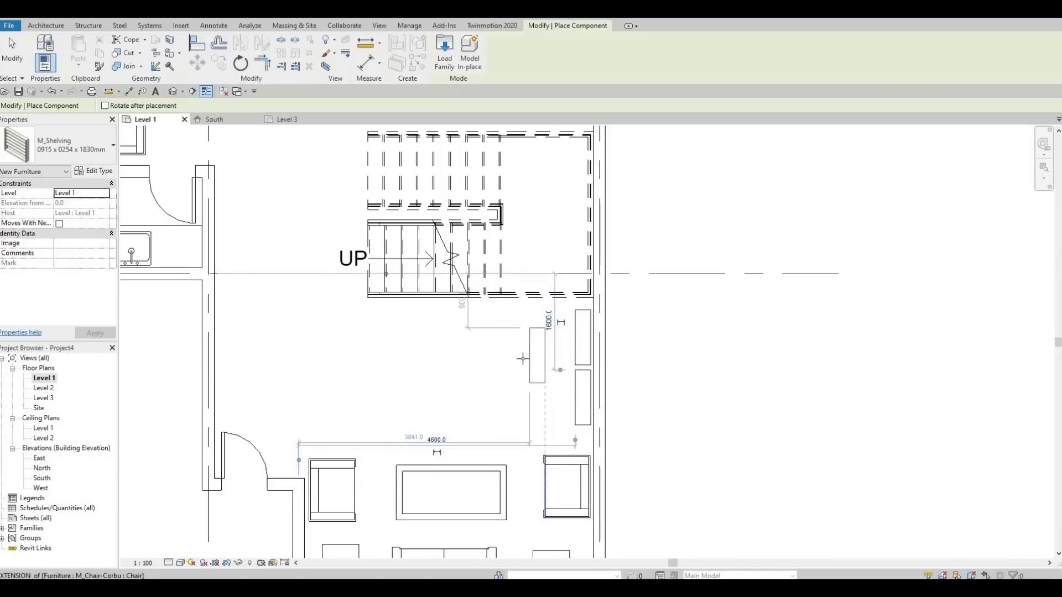
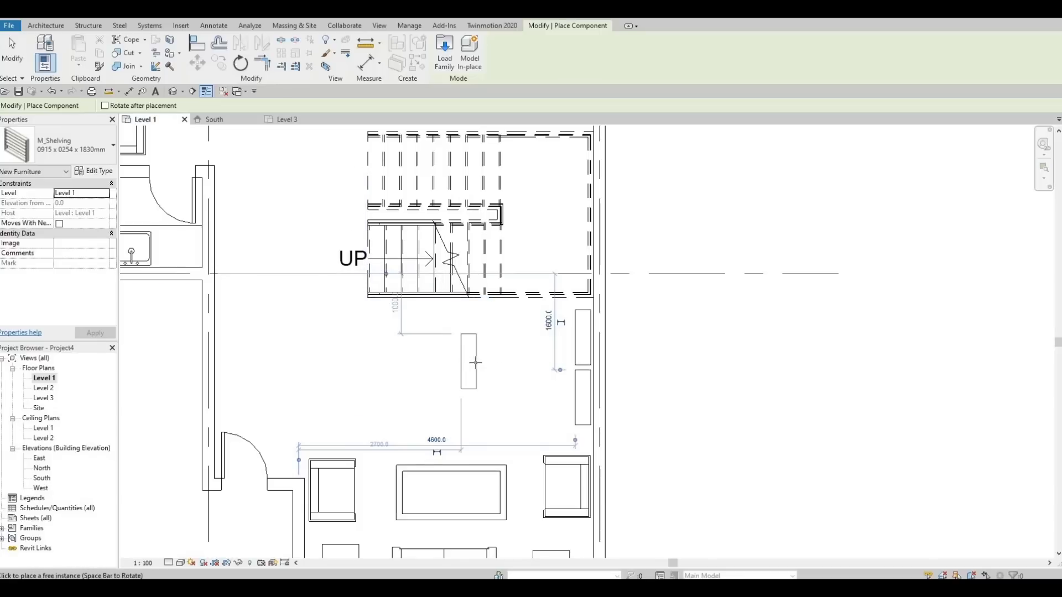
key(Escape)
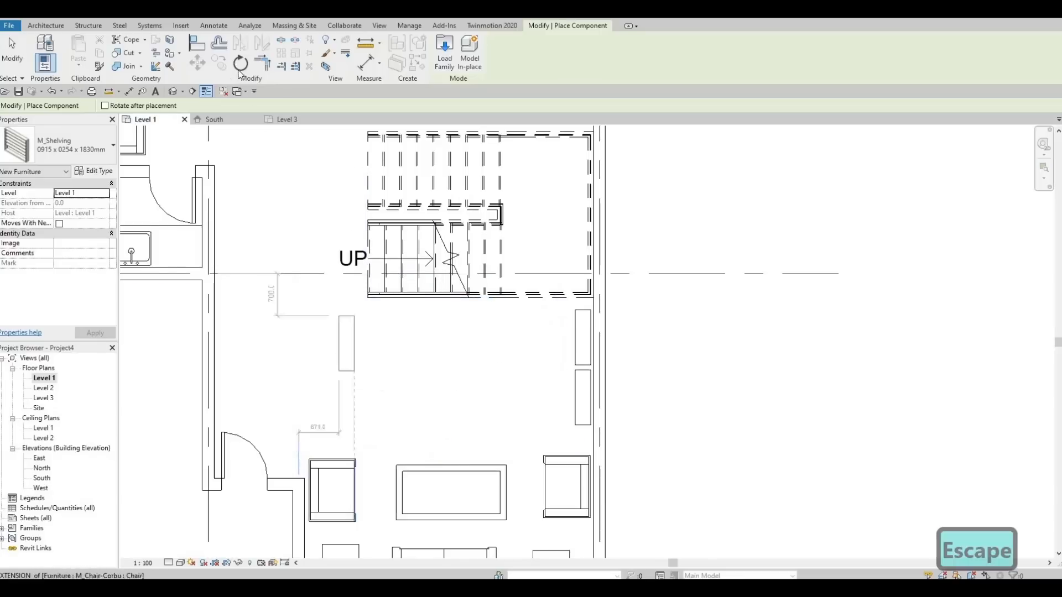
click(178, 26)
click(454, 59)
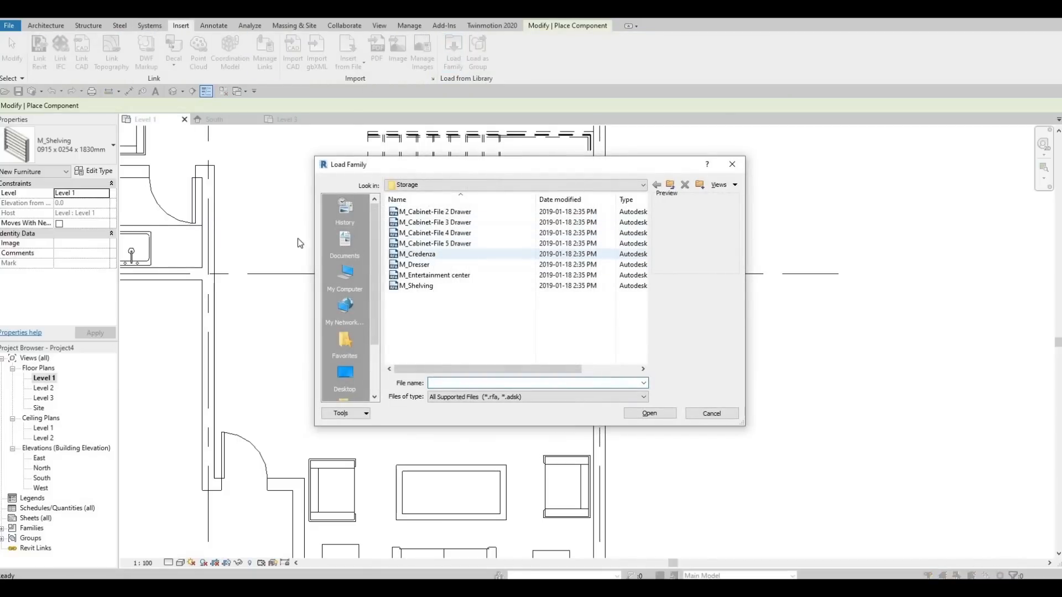
key(Escape)
key(Escape)
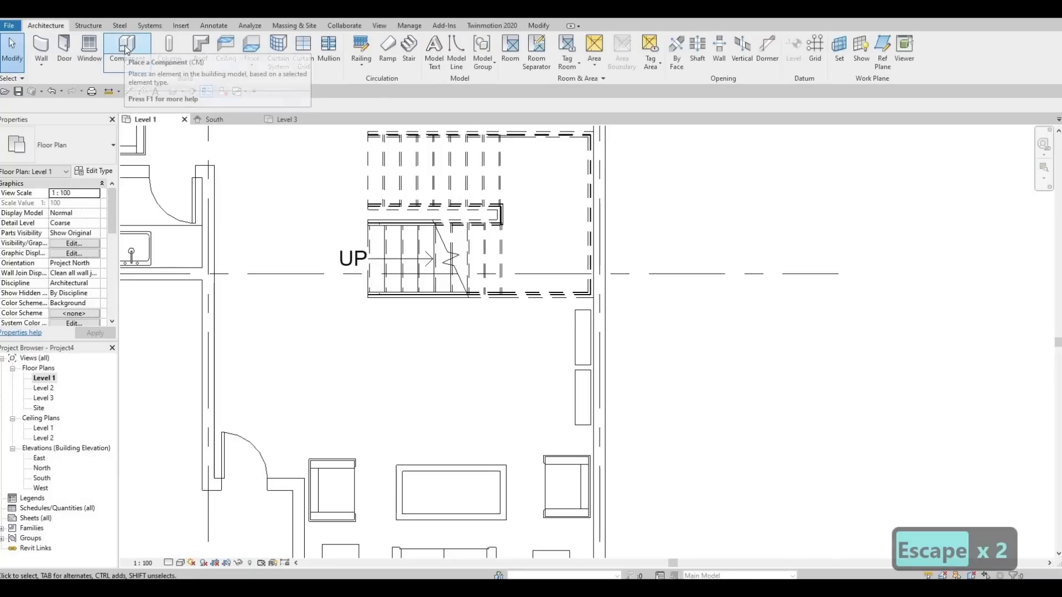
- Place a 1830 x 0610mm M_Credenza lengthwise against the wall opposite the shelving, above the entrance door, and end placement
click(126, 50)
click(93, 147)
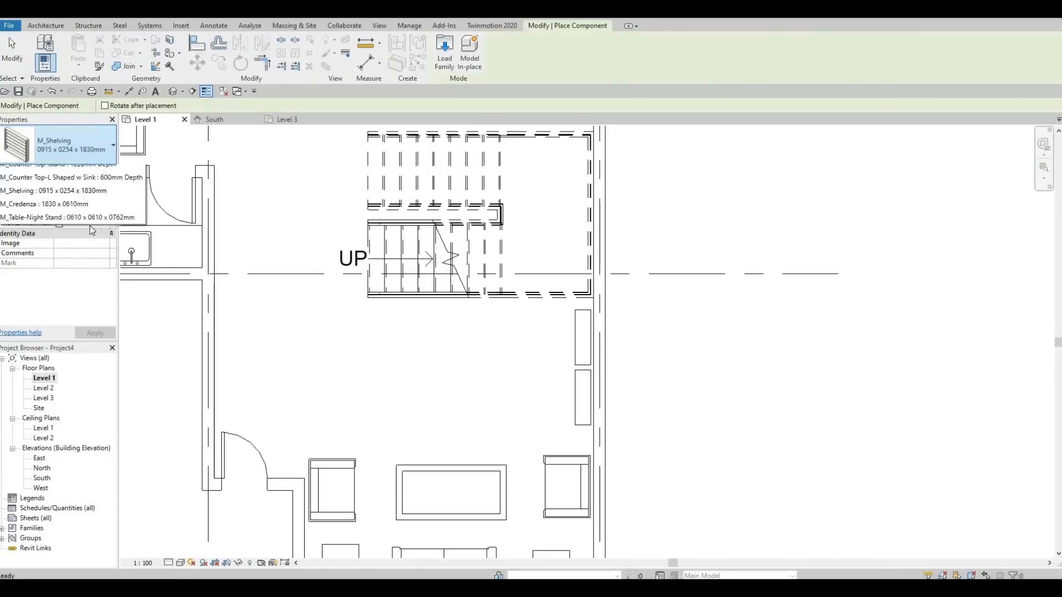
scroll(89, 227, up, 3)
scroll(89, 227, up, 10)
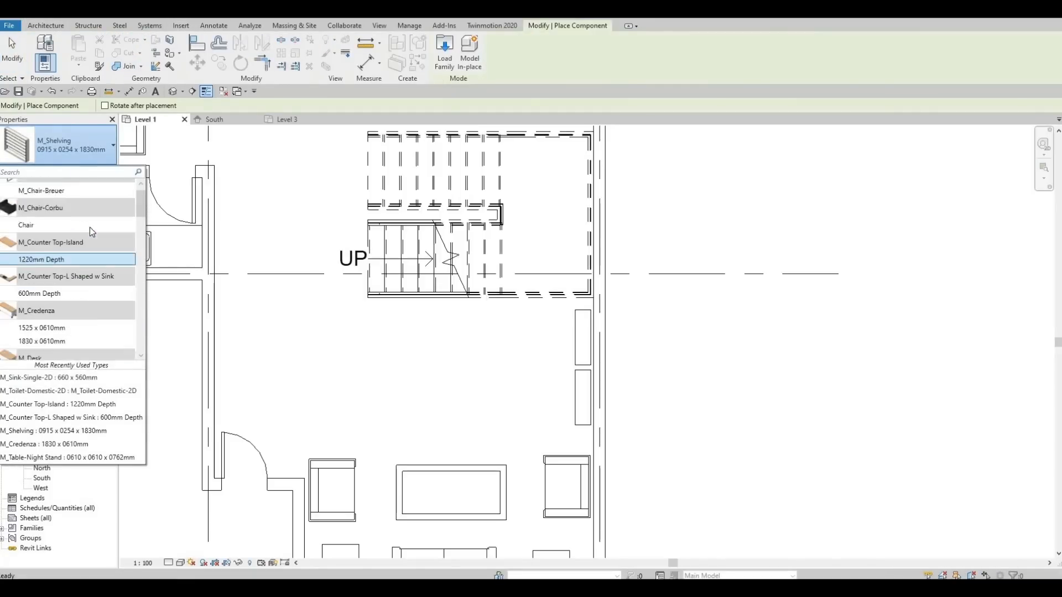
scroll(90, 239, down, 1)
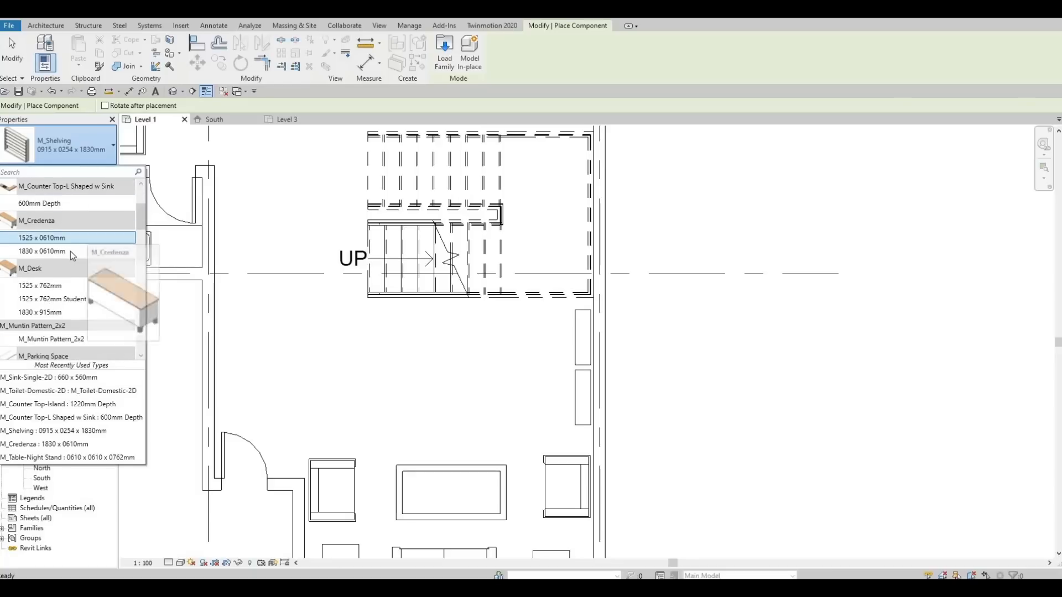
click(71, 251)
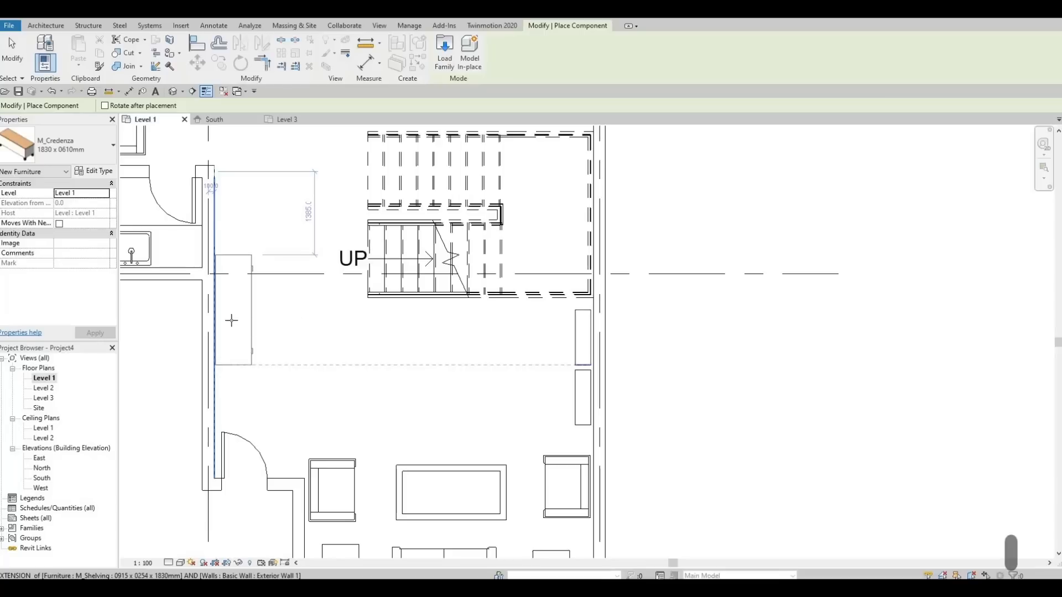
click(234, 322)
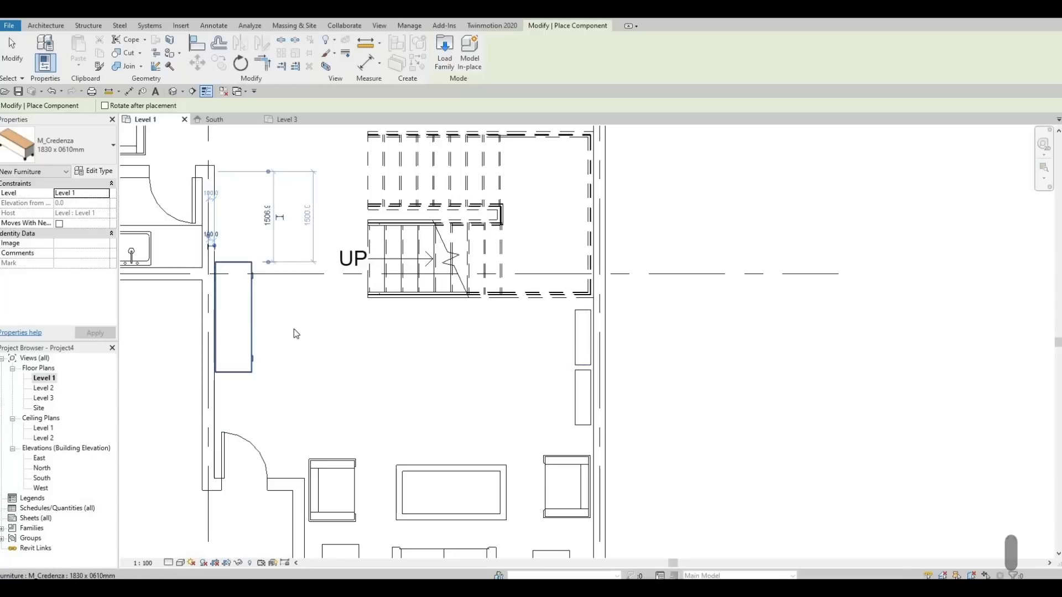
key(Escape)
key(Escape)
- Start loading another family and browse to the Tables folder under Furniture in the Canada library
scroll(304, 347, down, 1)
middle_drag(371, 262, 359, 319)
scroll(360, 324, down, 2)
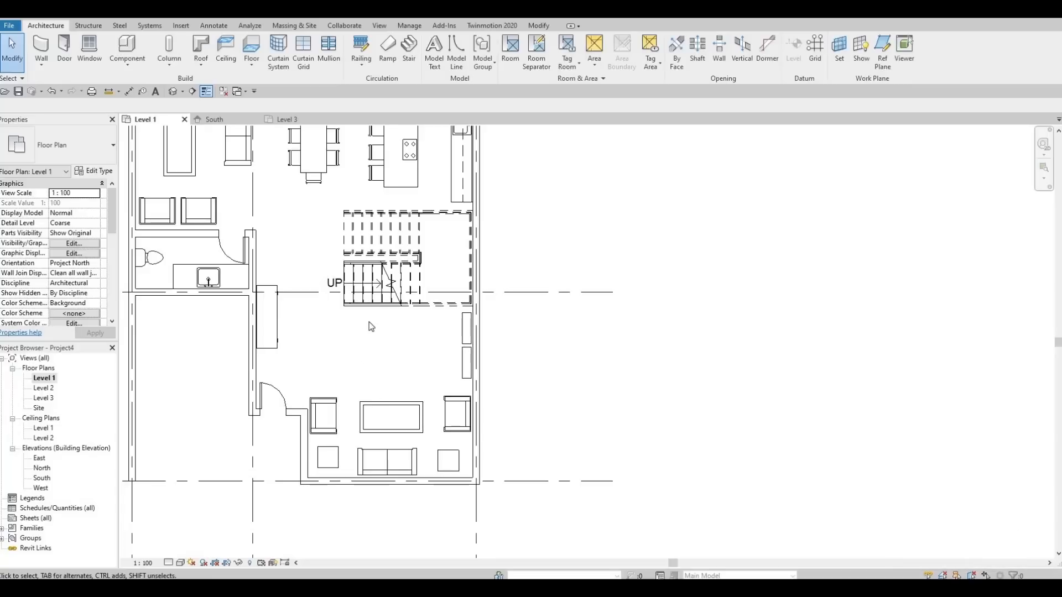
scroll(370, 322, up, 2)
middle_drag(195, 130, 195, 138)
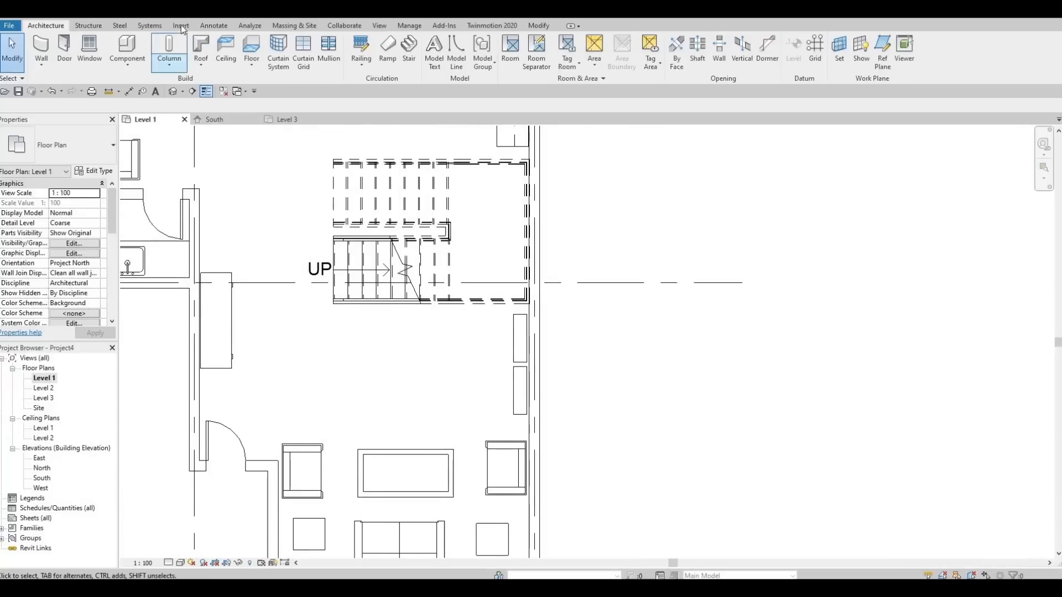
click(180, 25)
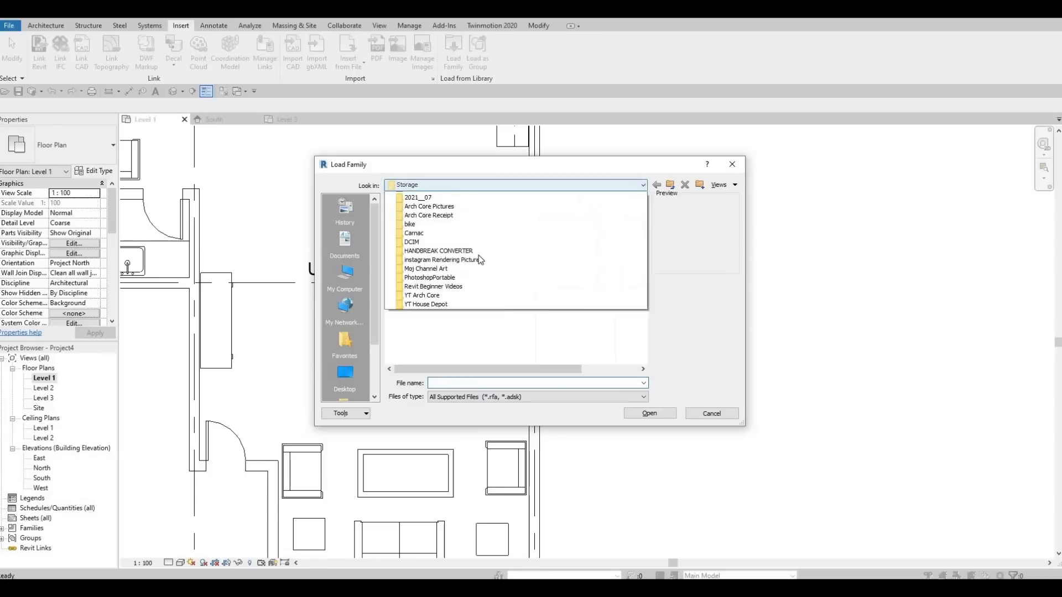
scroll(480, 260, up, 5)
click(440, 257)
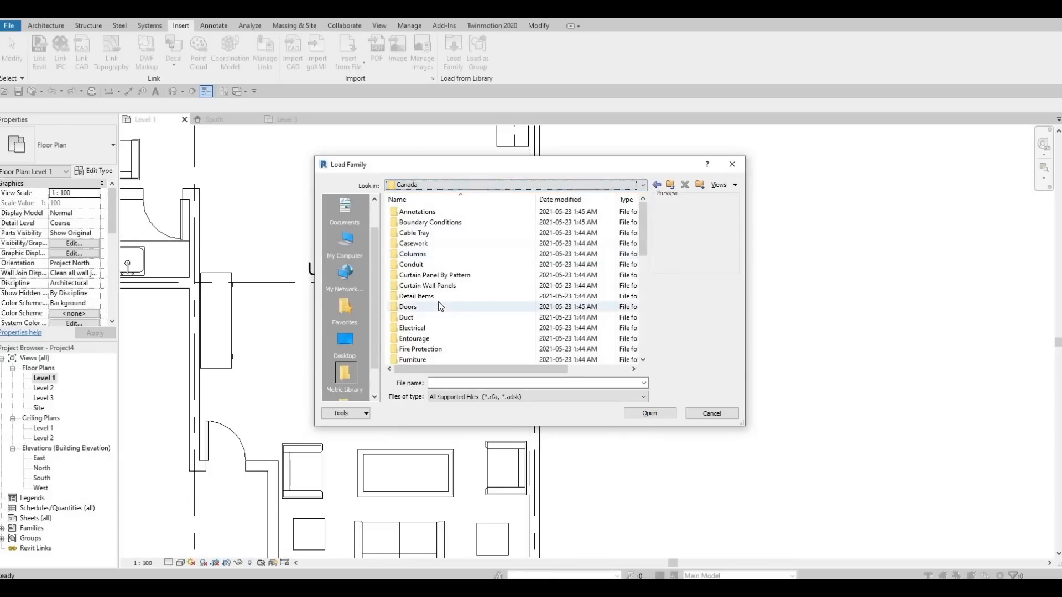
scroll(436, 293, down, 2)
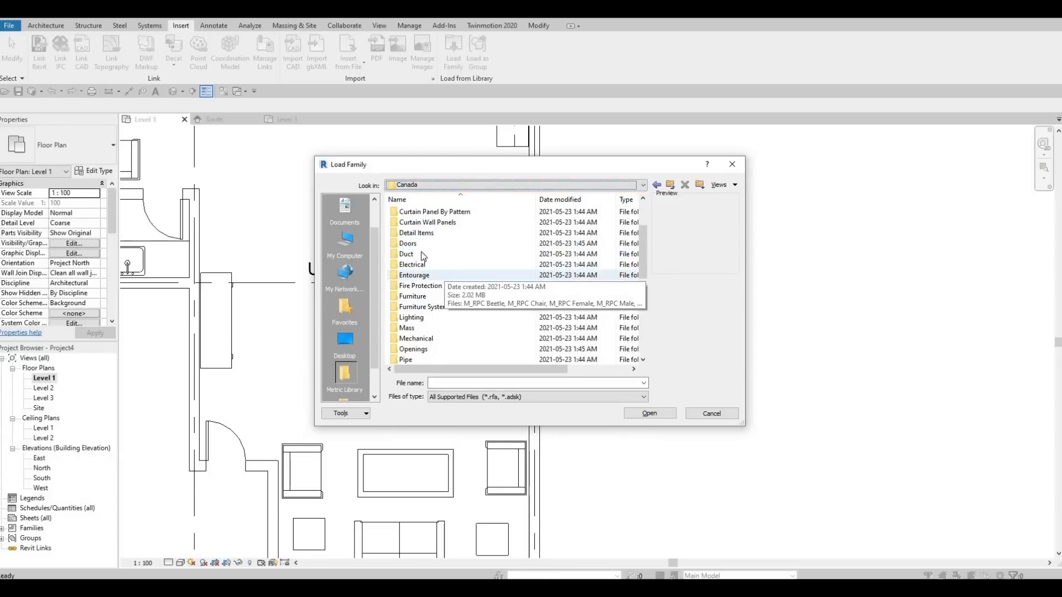
double_click(418, 296)
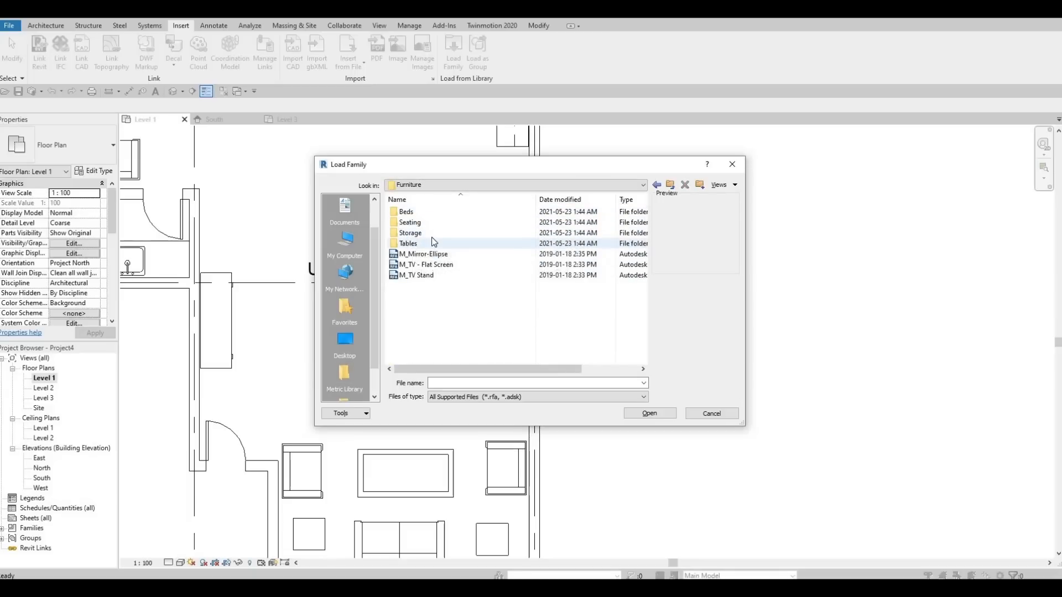
double_click(433, 243)
- Preview the dining, ellipse, end, night stand and rectangular table families and load M_Table-Round
click(428, 244)
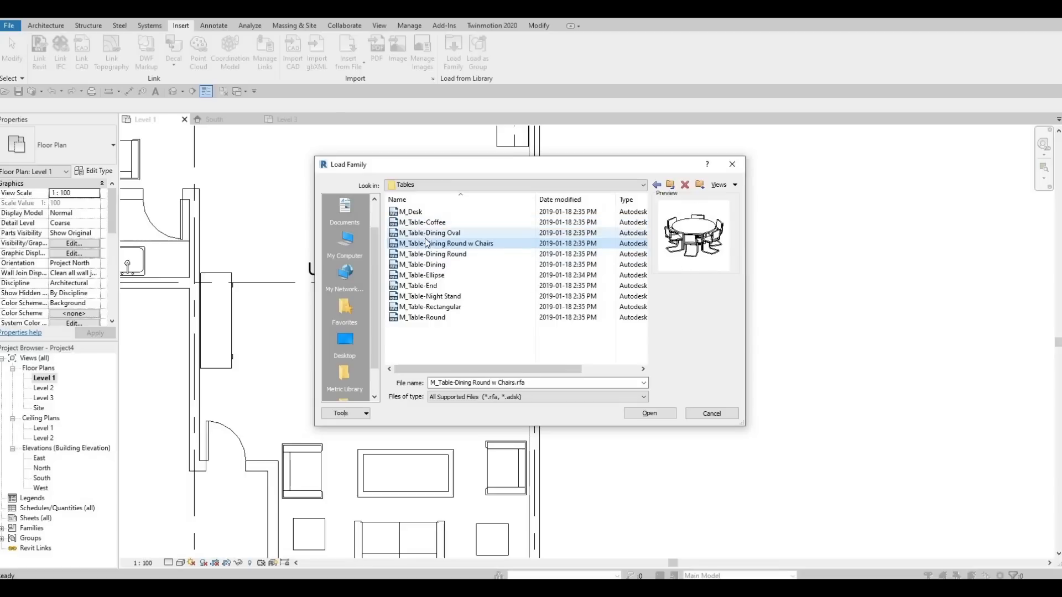
click(426, 233)
click(424, 254)
click(423, 264)
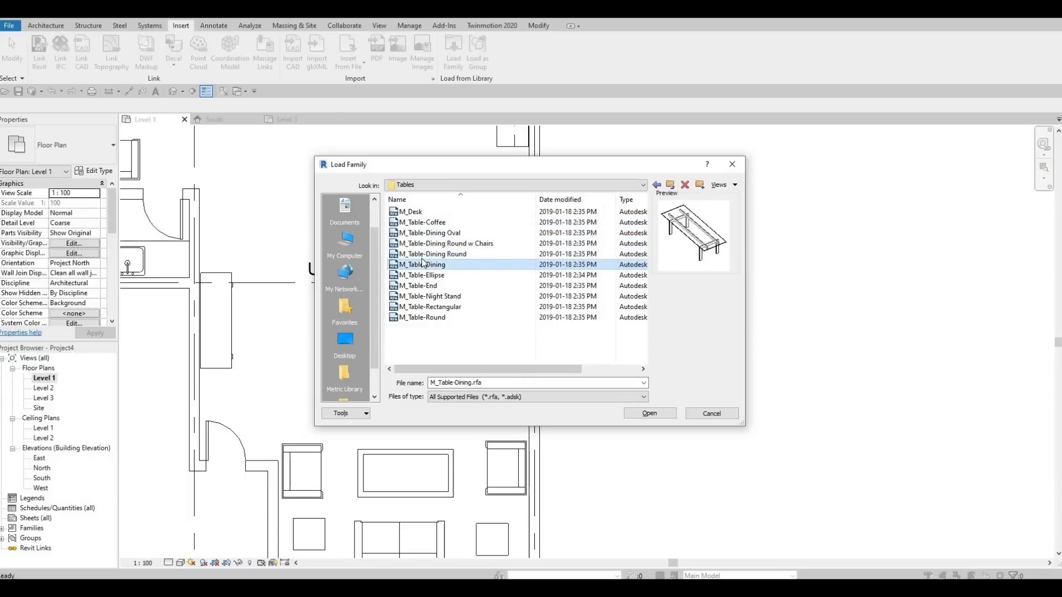
key(Up)
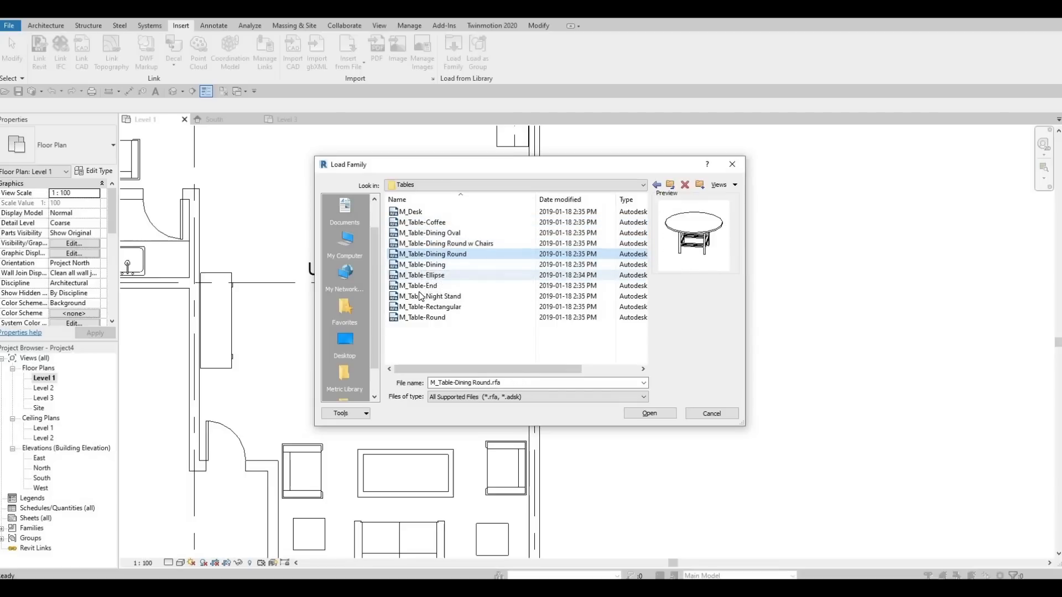
click(419, 277)
click(420, 295)
click(421, 285)
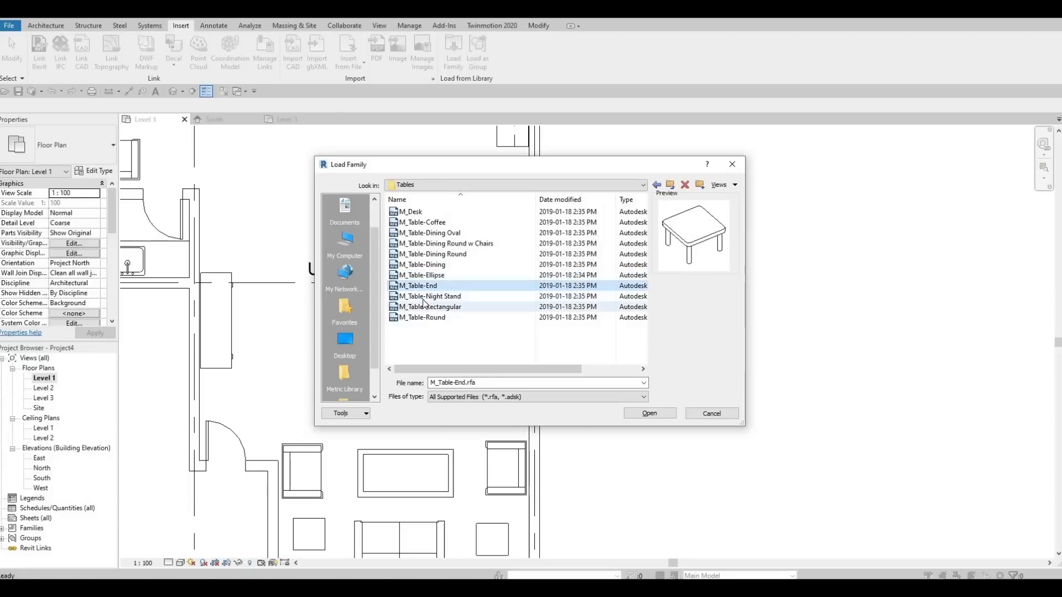
click(421, 296)
click(421, 307)
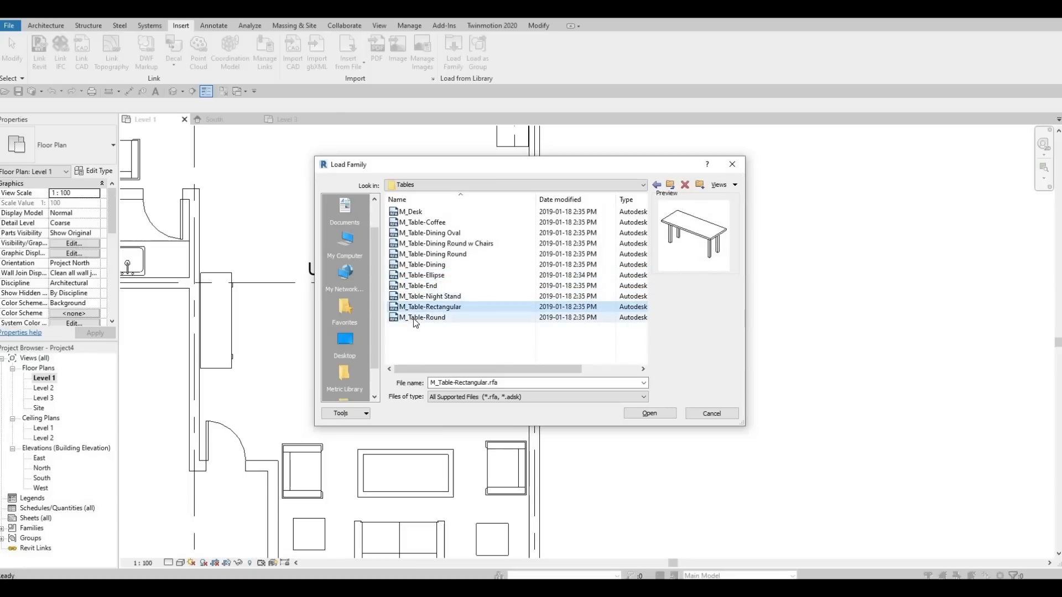
click(421, 317)
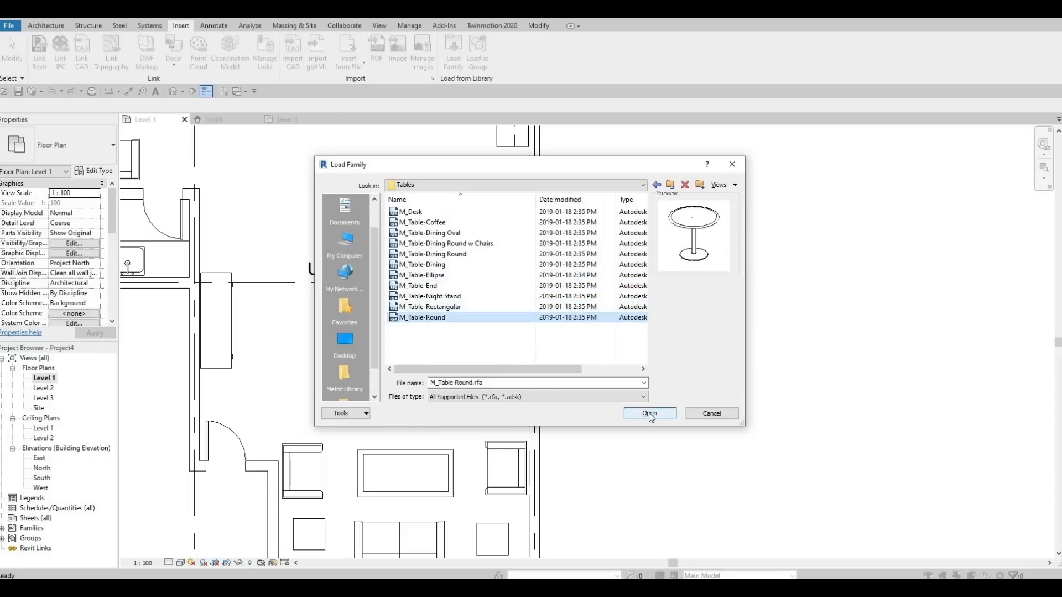
key(Return)
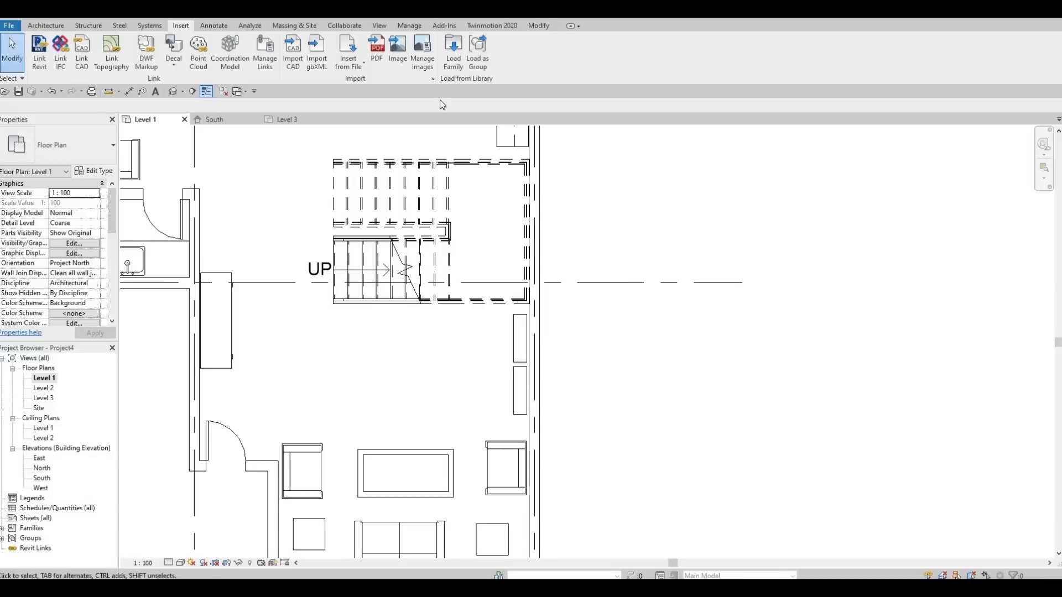
- Place one round table beside the two shelving units, between the stairs and the front sitting area, and end placement
click(461, 367)
key(Escape)
key(Escape)
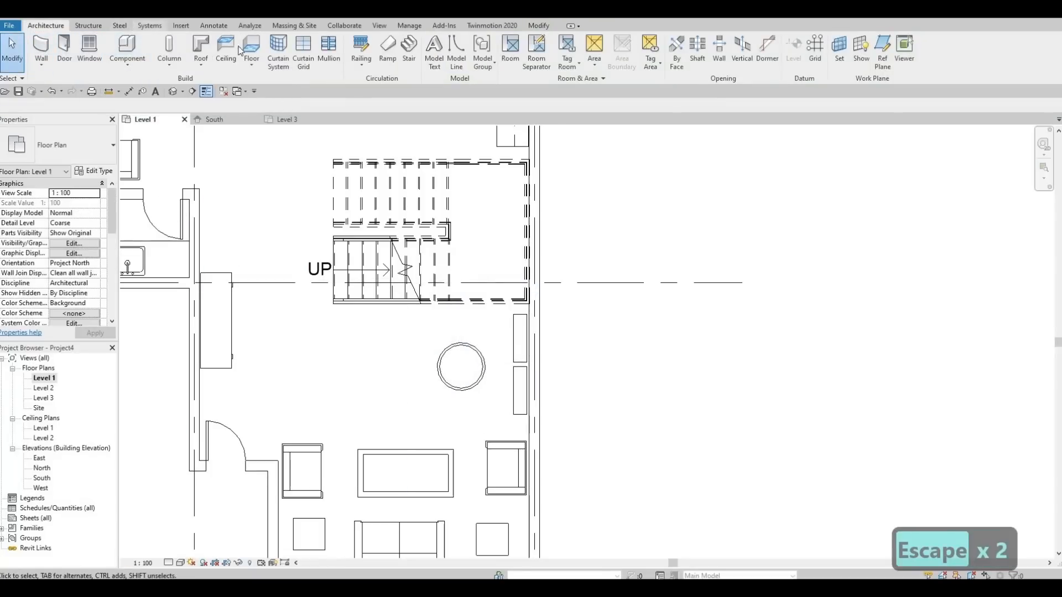
- Start loading a further family and browse to the Seating folder under Furniture in the Canada library
click(180, 25)
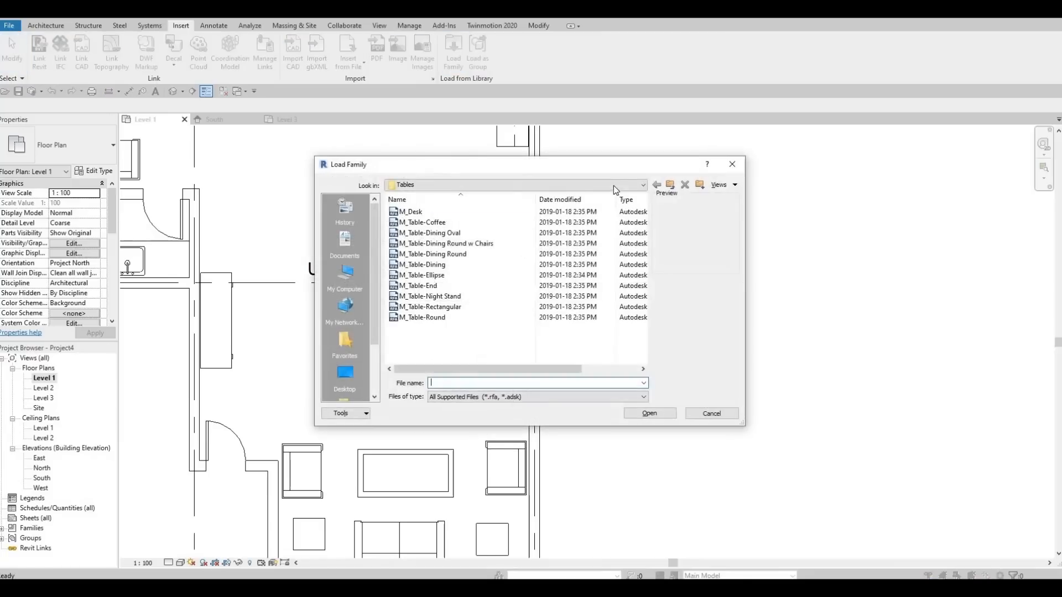
click(612, 186)
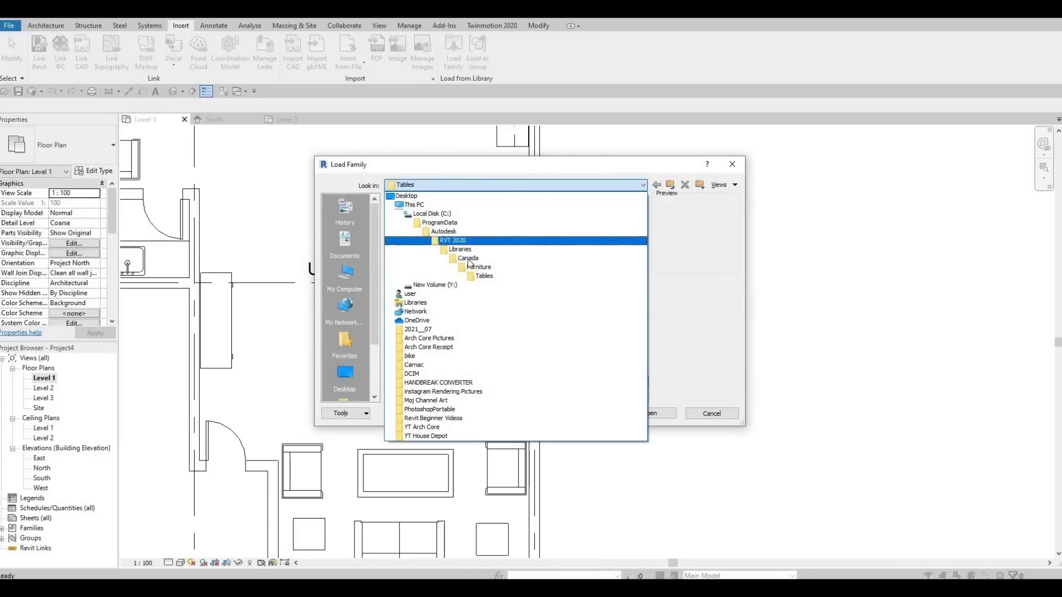
click(446, 249)
scroll(434, 279, down, 2)
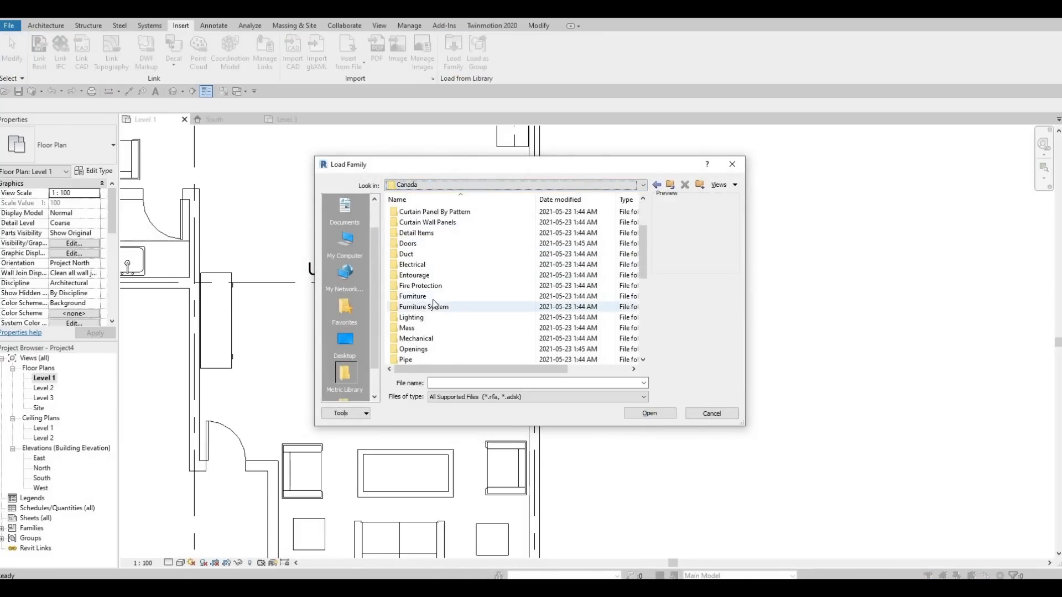
double_click(434, 296)
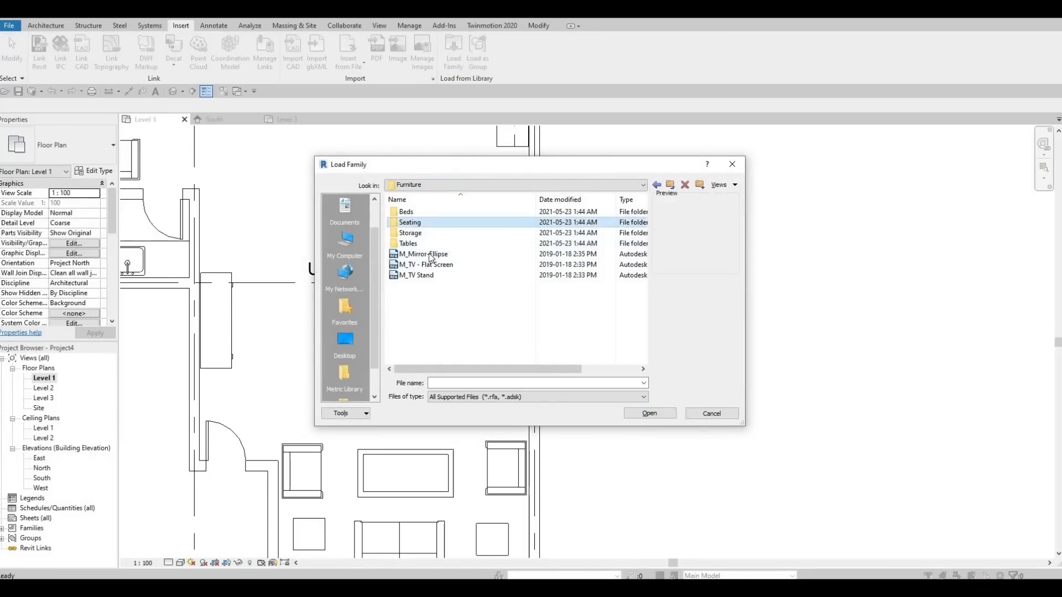
double_click(410, 222)
- Examine the previews of the chair, auditorium seating and sofa families in the Seating folder
click(418, 254)
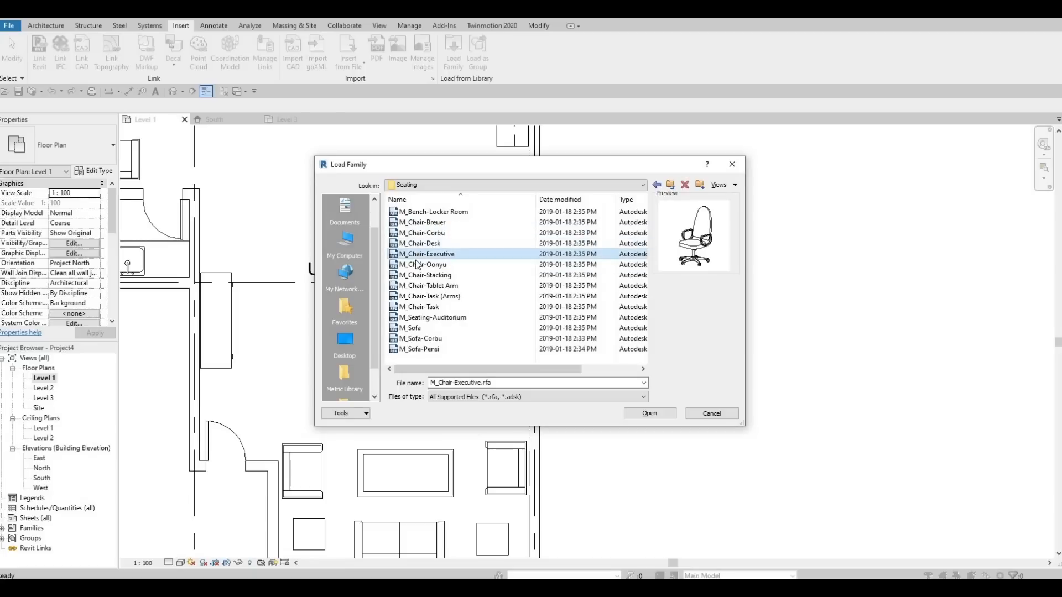
click(417, 265)
click(417, 250)
click(416, 242)
click(418, 236)
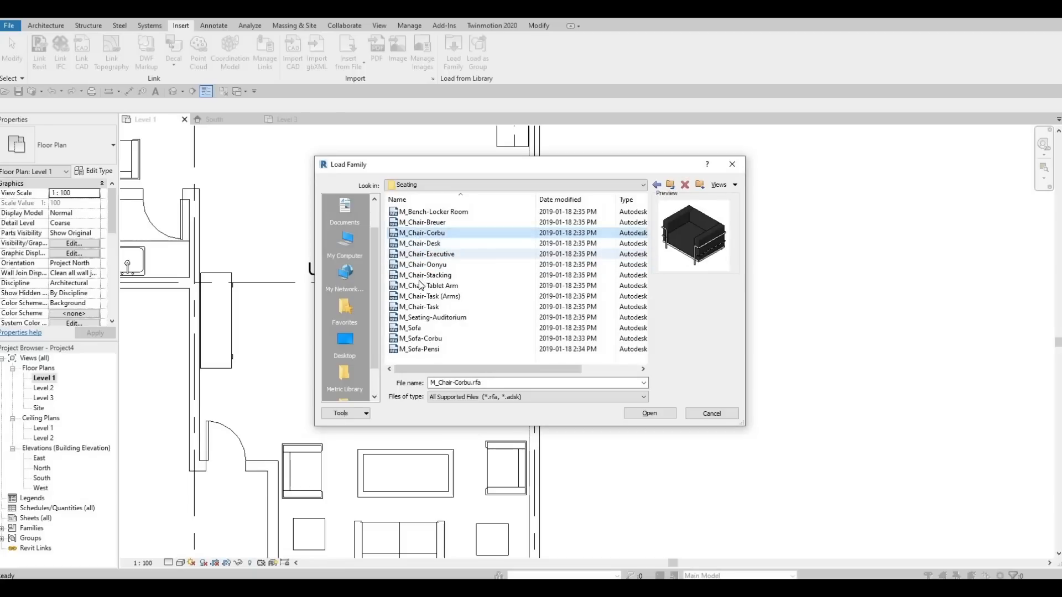
click(419, 276)
click(418, 287)
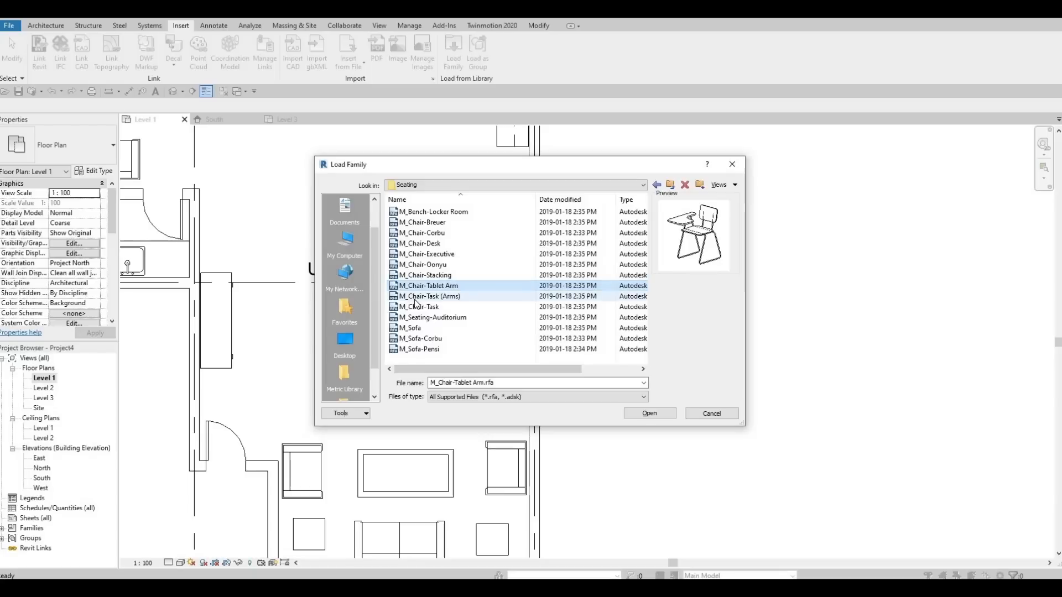
click(418, 297)
click(417, 317)
click(418, 307)
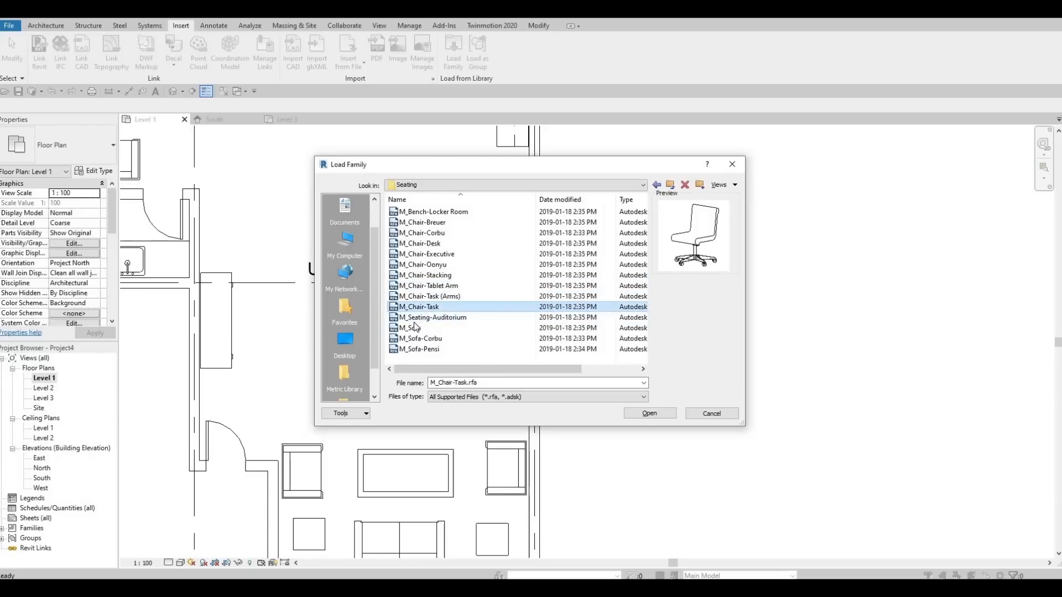
click(414, 329)
click(416, 318)
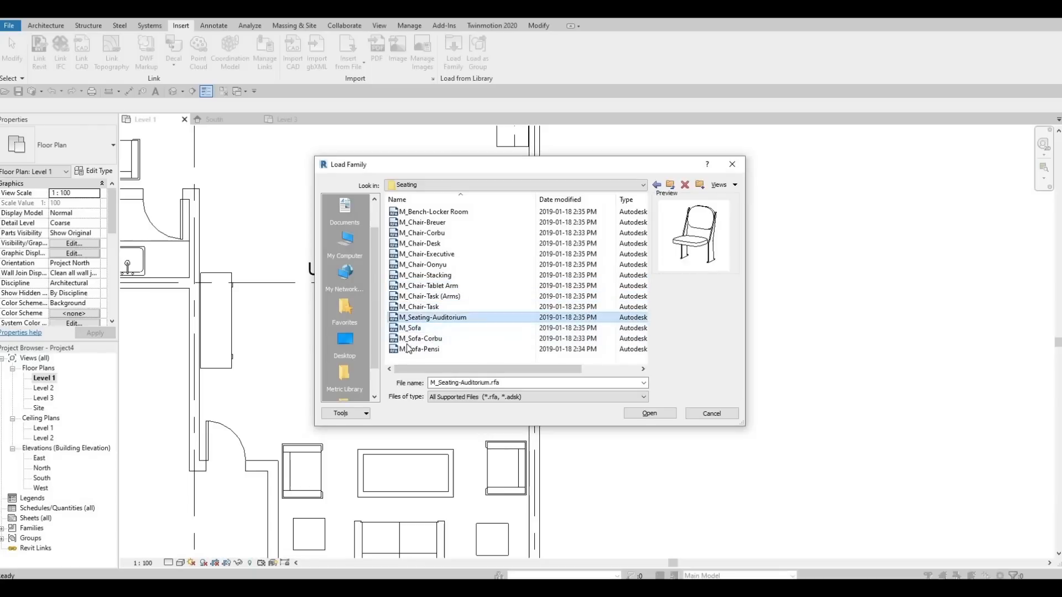
click(409, 349)
click(414, 339)
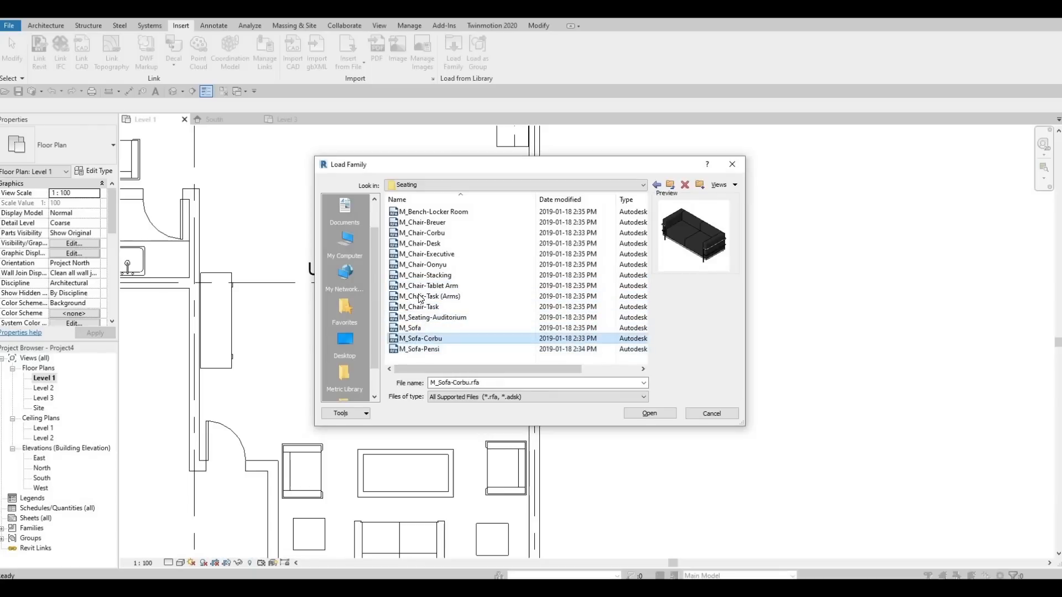
- Compare the executive, desk, Breuer, locker room bench and Corbu seating previews and load M_Chair-Desk
click(416, 265)
click(419, 254)
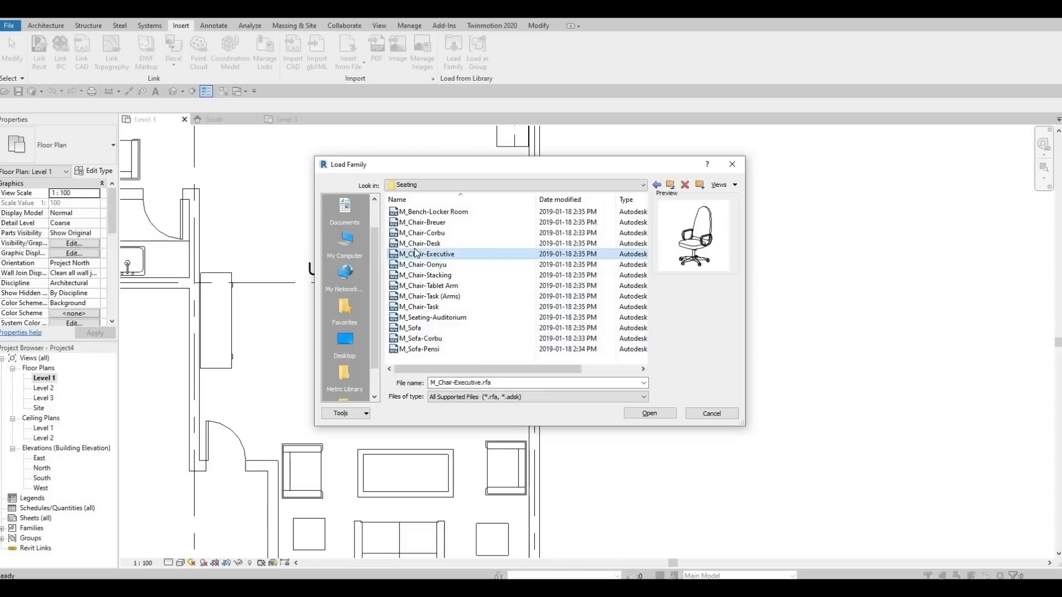
click(419, 243)
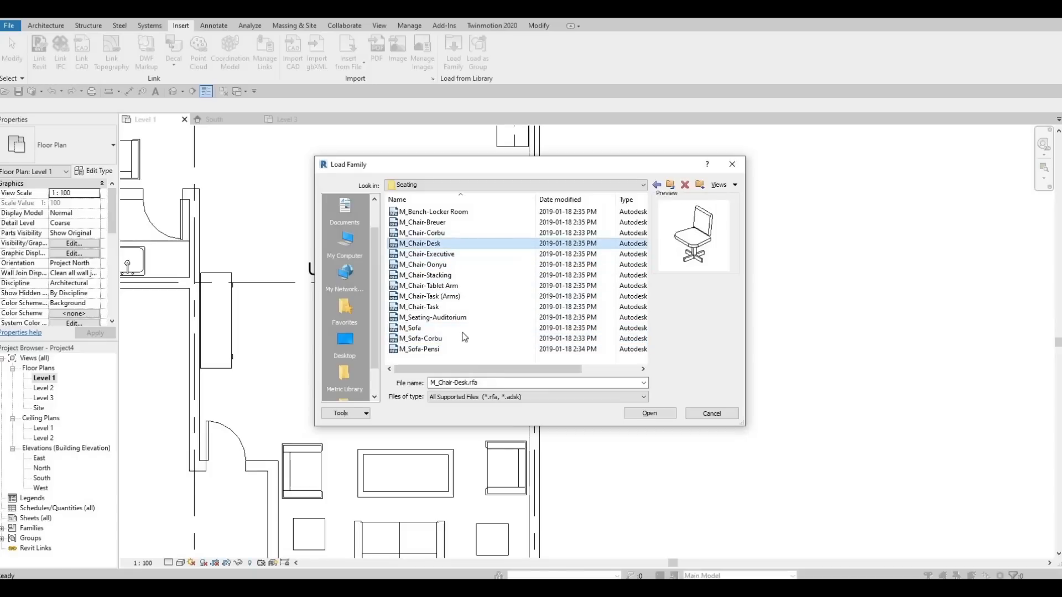
click(426, 222)
click(425, 212)
click(418, 233)
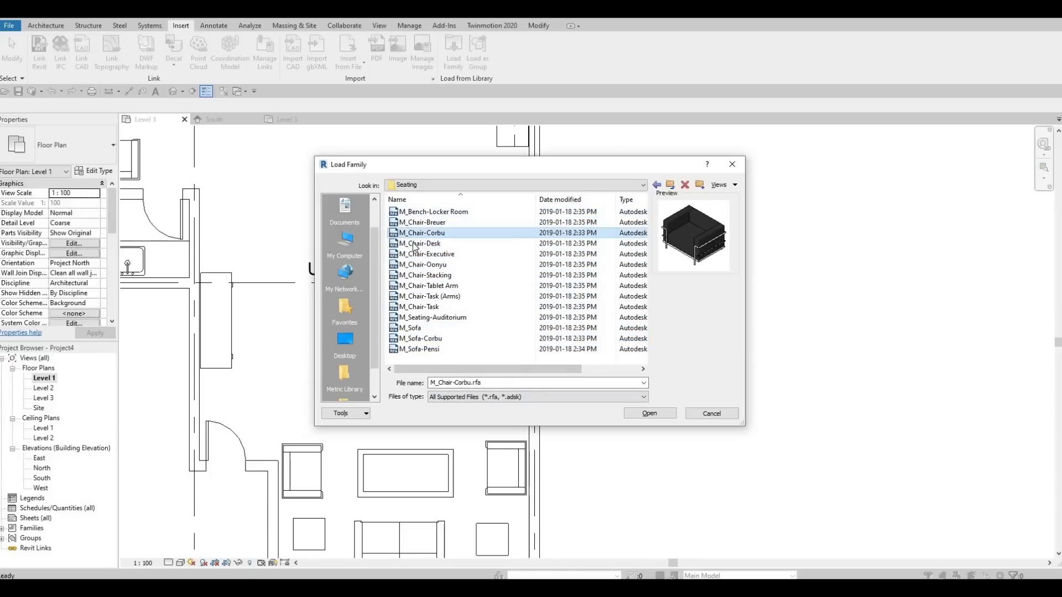
key(Down)
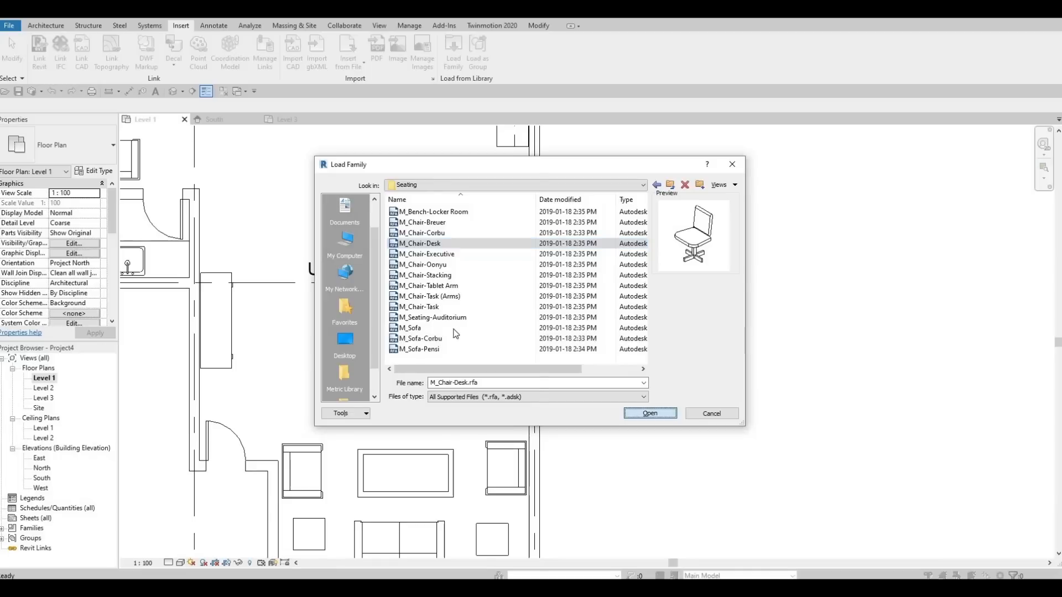
key(Return)
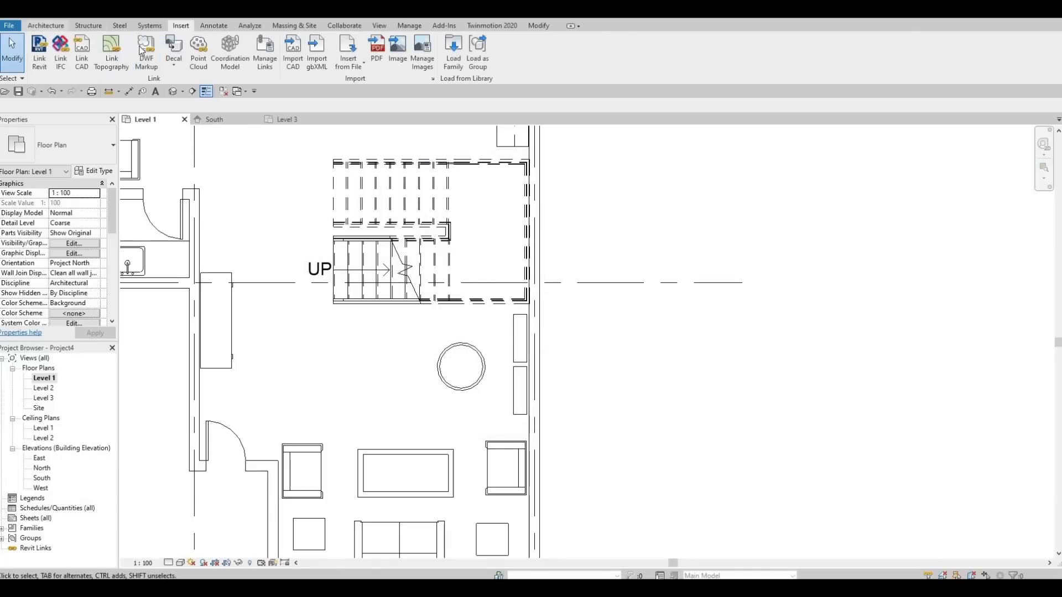
- Place two desk chairs facing the round table, one on its credenza side and one on its stair side
click(138, 50)
scroll(419, 347, up, 1)
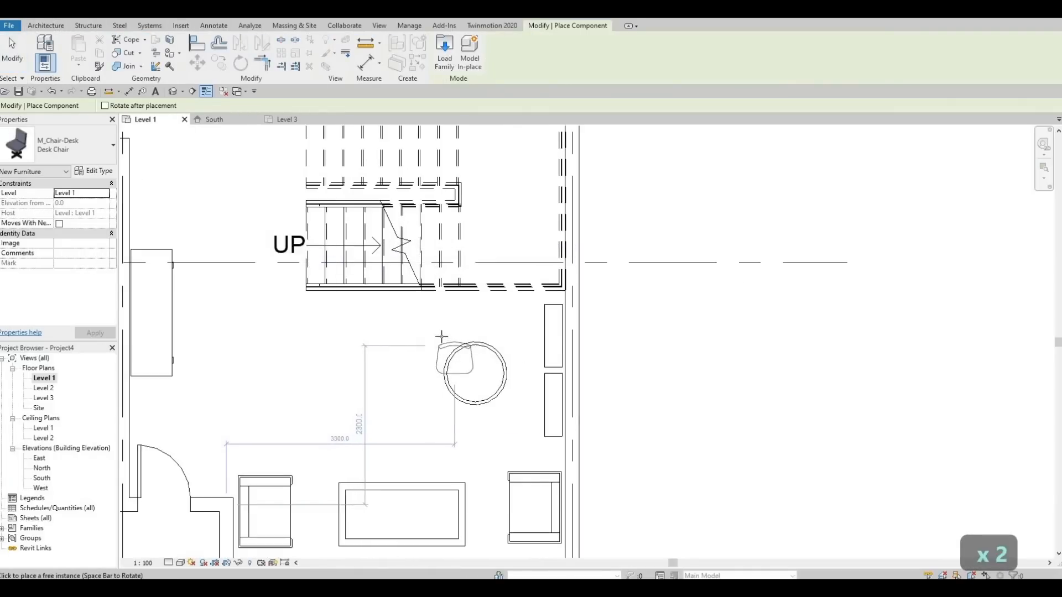
key(space)
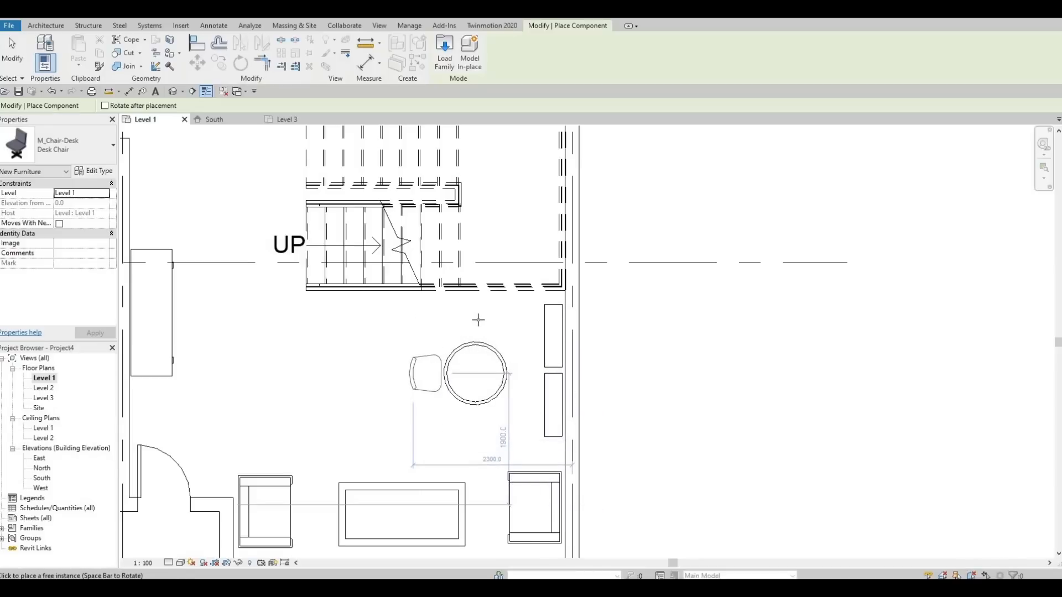
key(space)
key(space)
key(space)
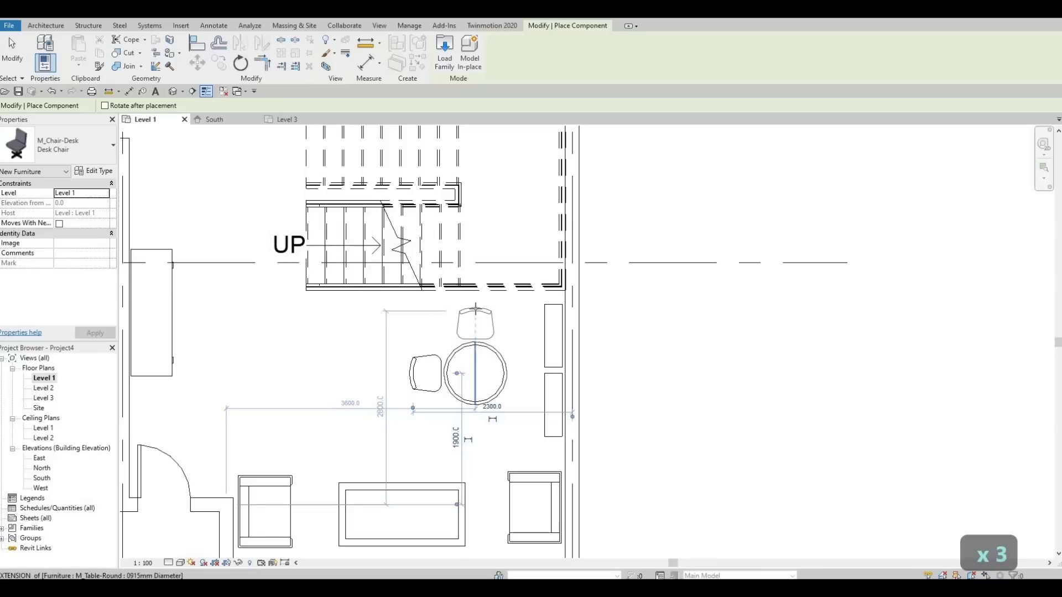
click(475, 310)
- Place a third desk chair facing the round table on the side toward the front sitting area, and end placement
scroll(461, 436, down, 2)
middle_drag(460, 436, 504, 366)
scroll(521, 355, up, 2)
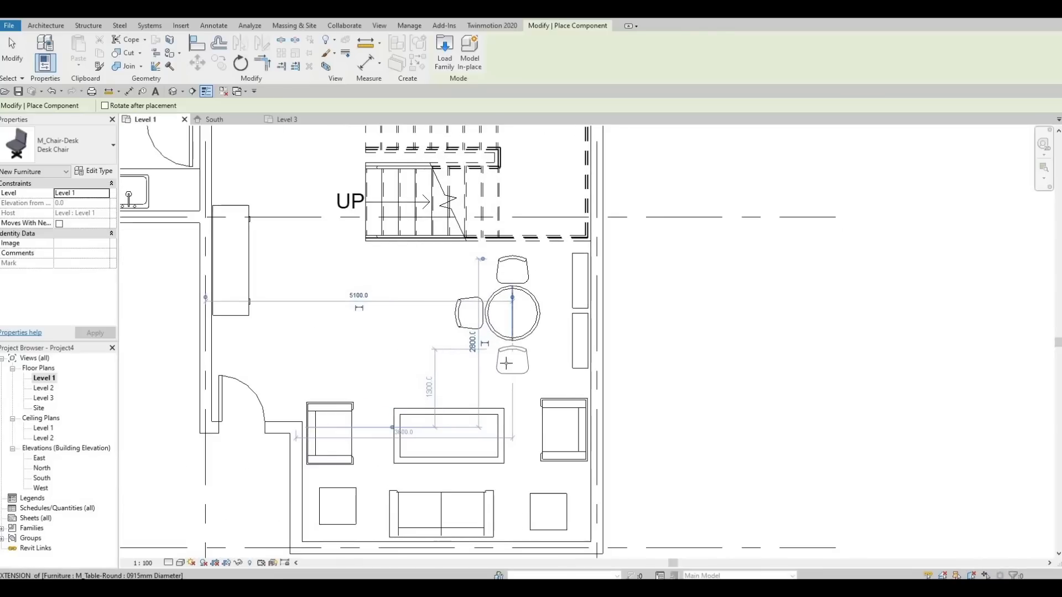
key(space)
key(space)
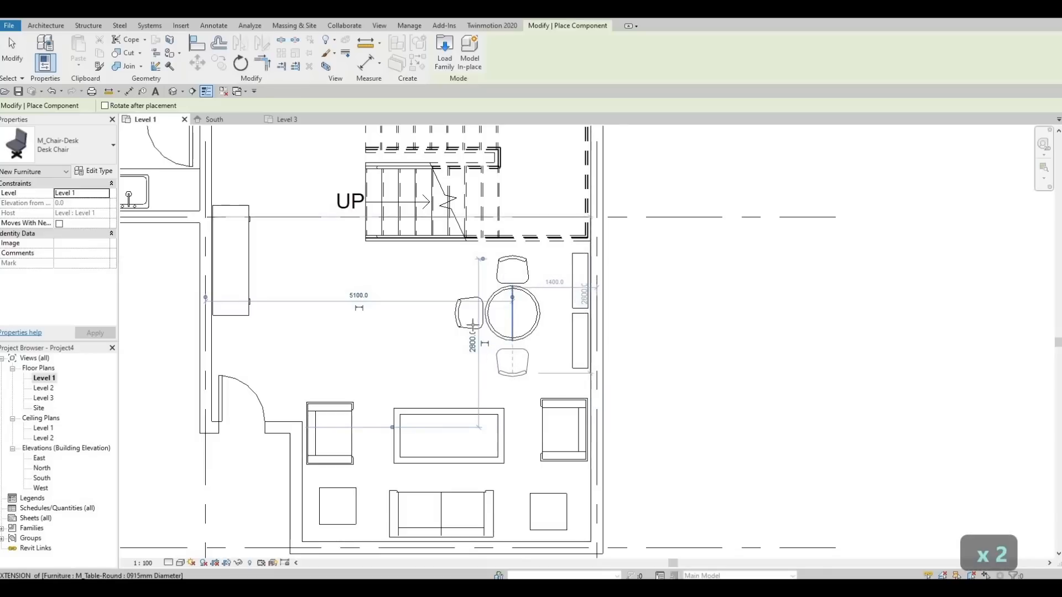
click(512, 362)
key(Escape)
key(Escape)
middle_drag(530, 322, 667, 407)
scroll(667, 407, down, 3)
scroll(664, 434, up, 2)
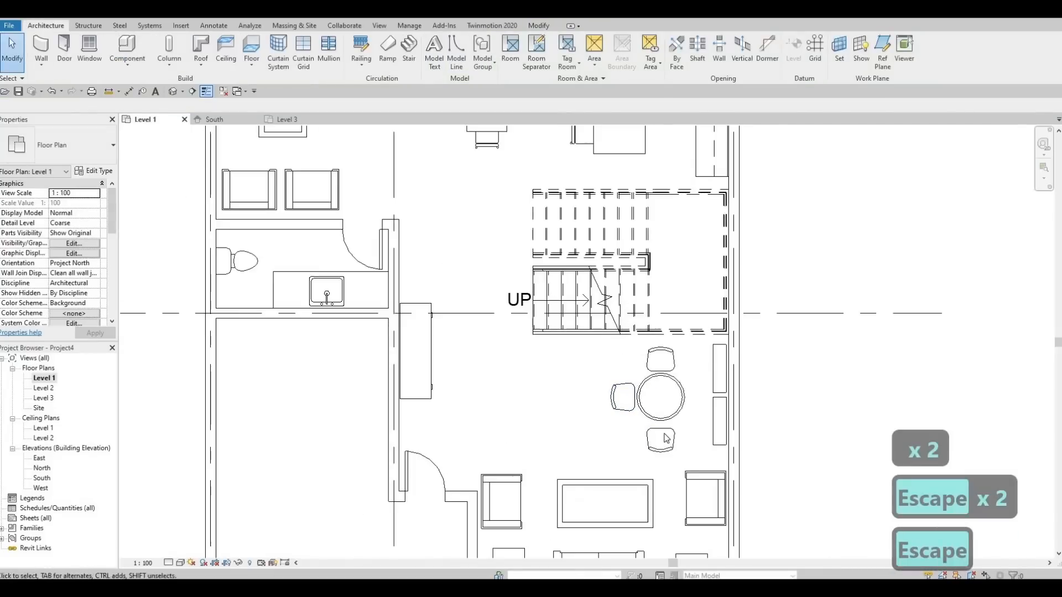
key(Escape)
click(651, 433)
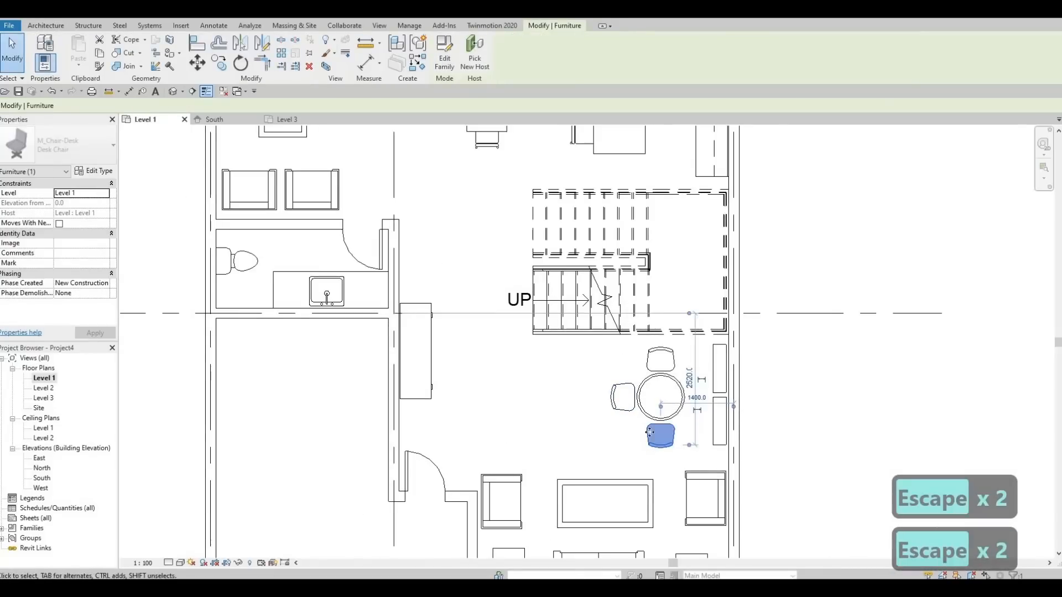
scroll(514, 345, down, 5)
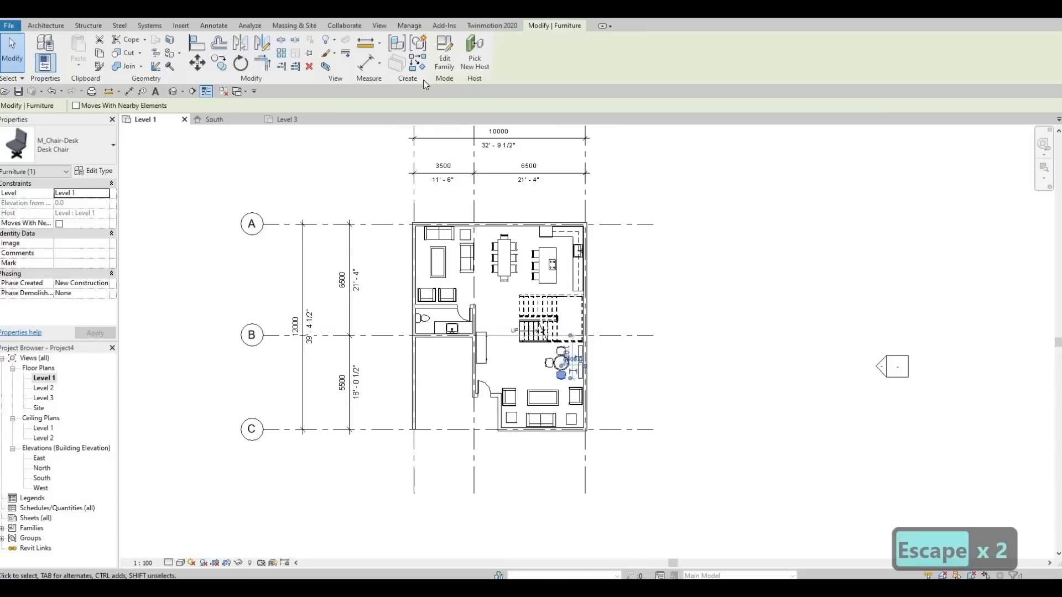
- Start loading another family and browse from the Seating folder up to the Canada library folder
key(F1)
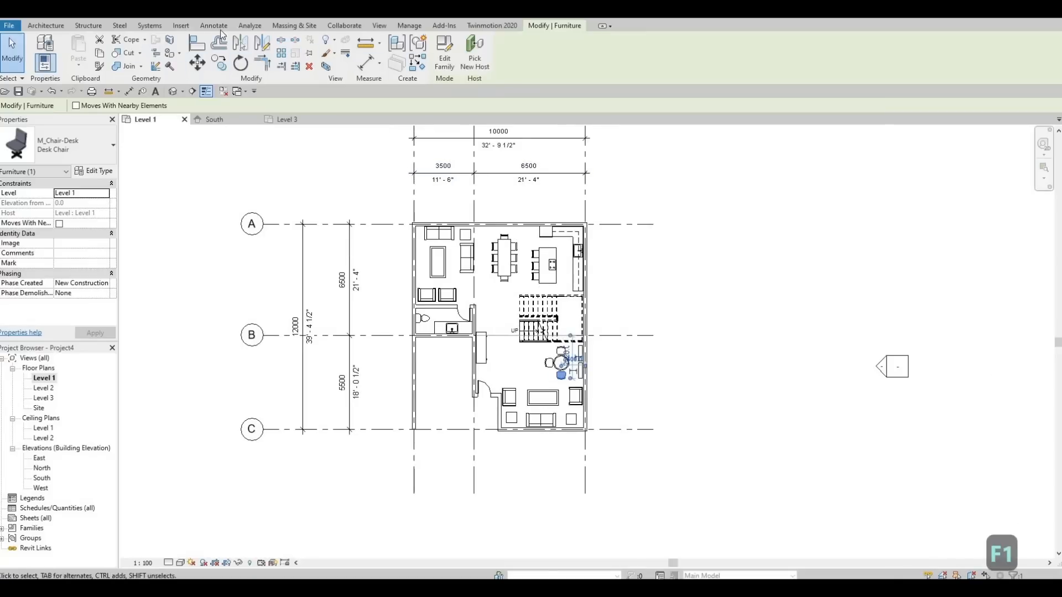
click(180, 26)
click(460, 68)
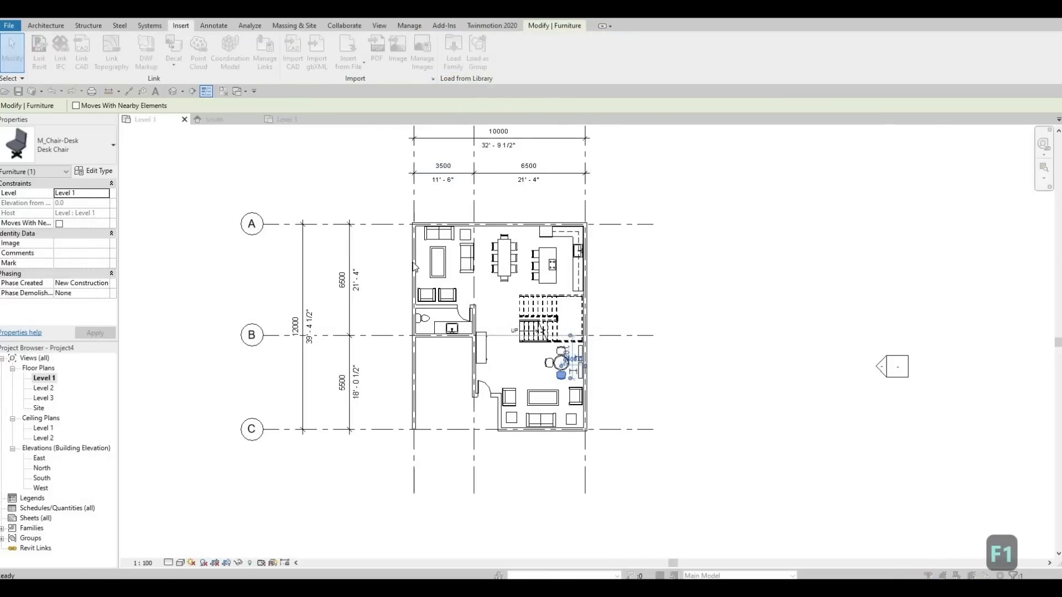
click(481, 185)
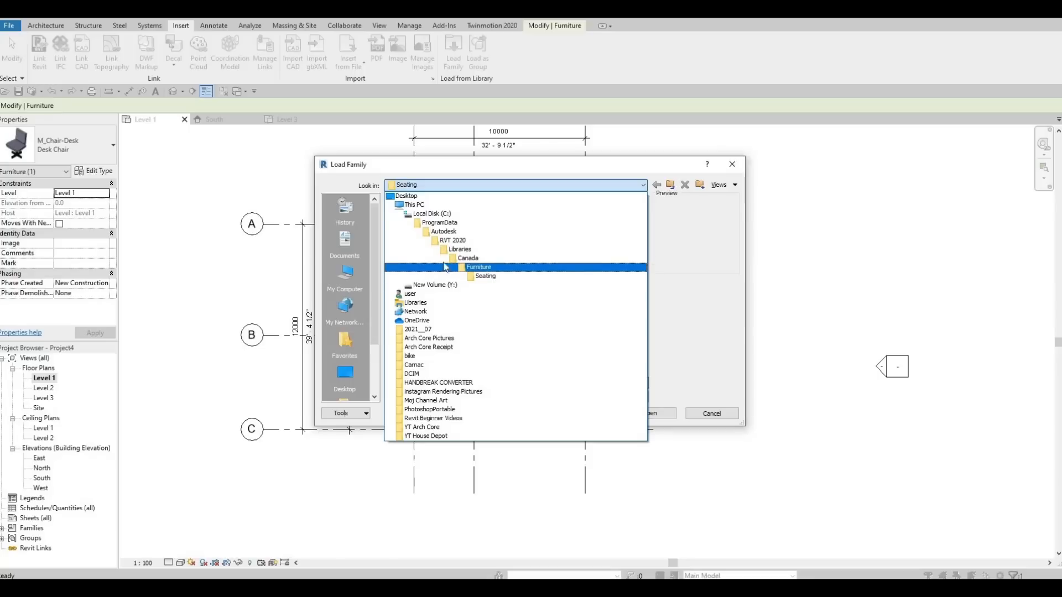
click(478, 267)
click(493, 186)
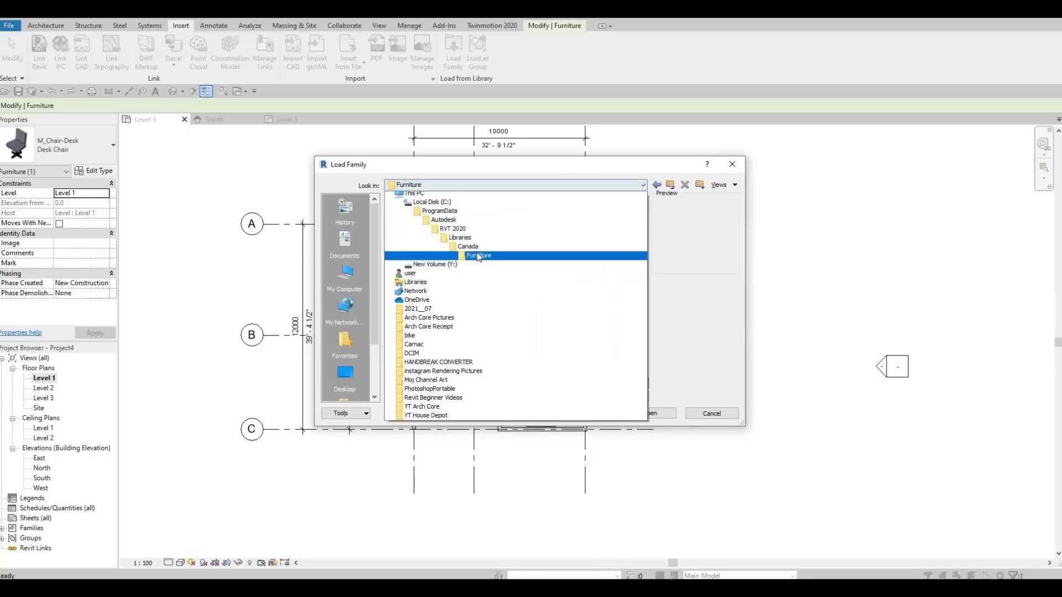
click(479, 250)
click(482, 186)
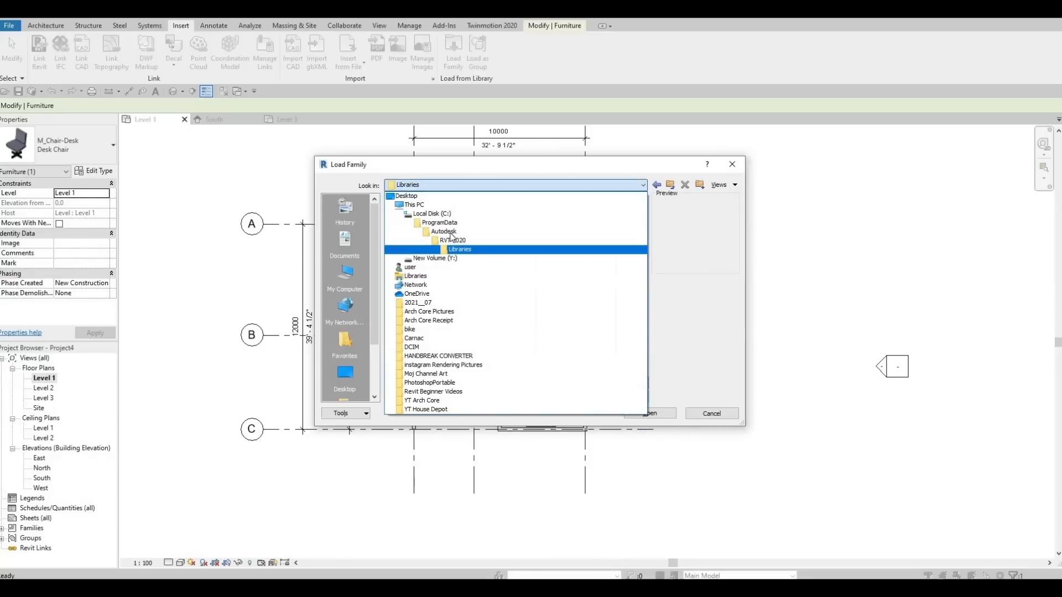
key(Escape)
double_click(428, 213)
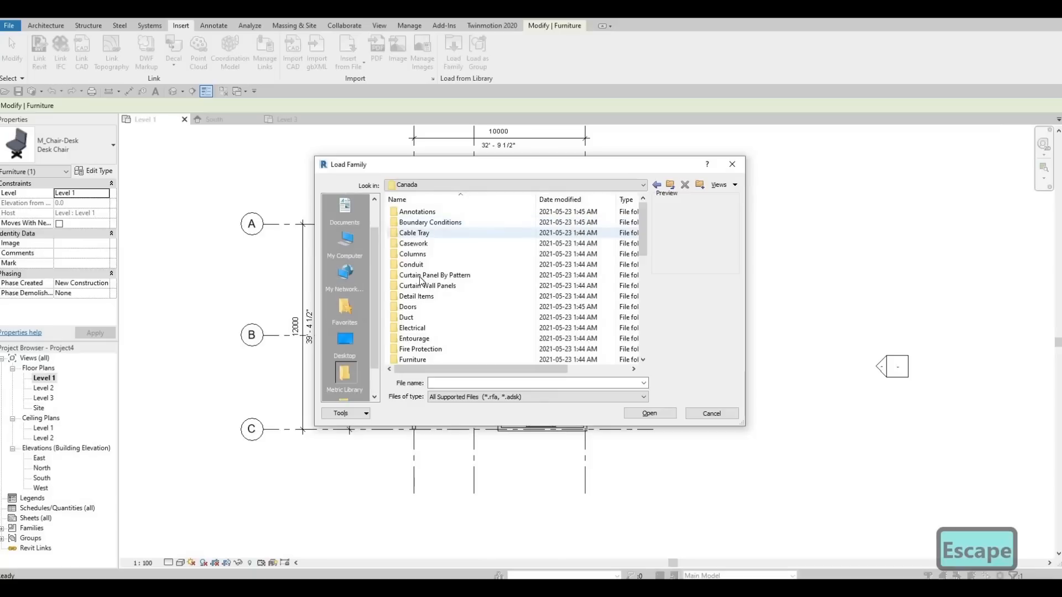
- Browse to the Internal folder under Lighting > Architectural in the Canada library
scroll(423, 277, down, 4)
double_click(423, 286)
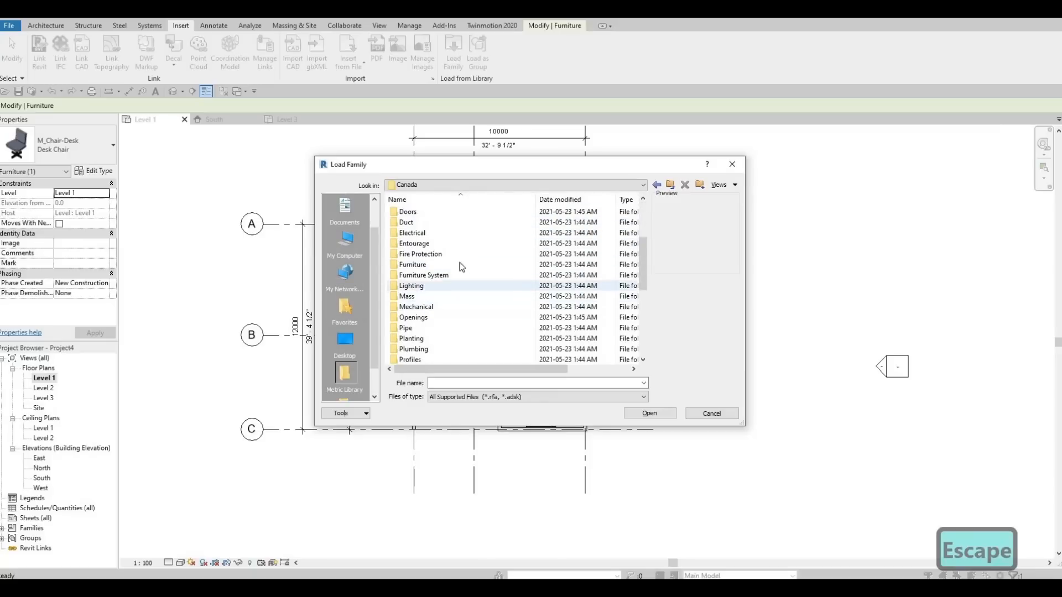
double_click(425, 223)
click(421, 221)
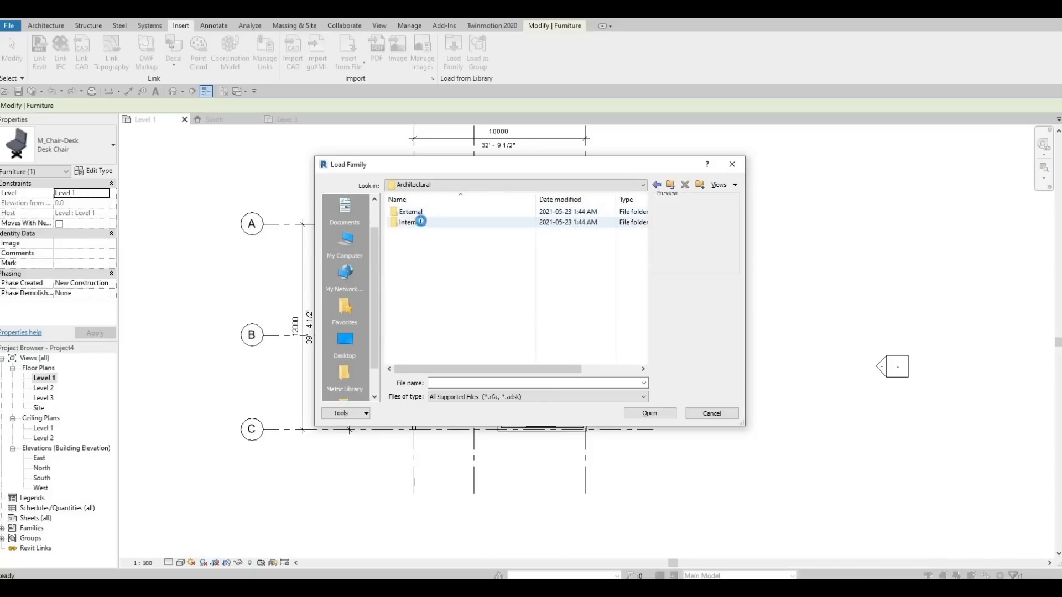
- Preview the floor lamp, pendant light and table lamp families, load M_Table Lamp - Hemispheric and clear the chair selection
scroll(429, 316, down, 2)
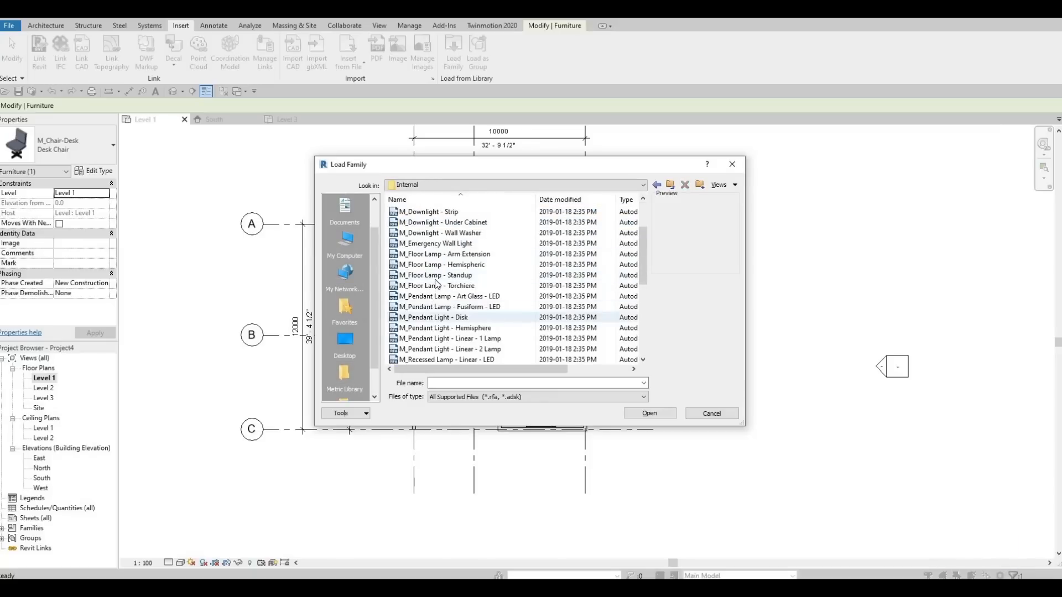
click(436, 275)
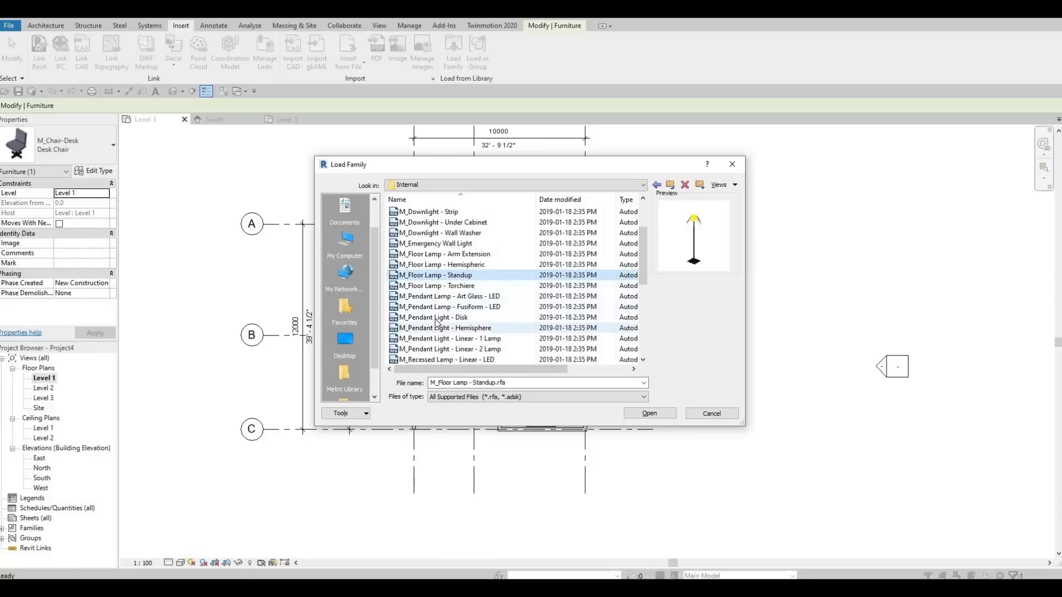
click(437, 318)
click(455, 338)
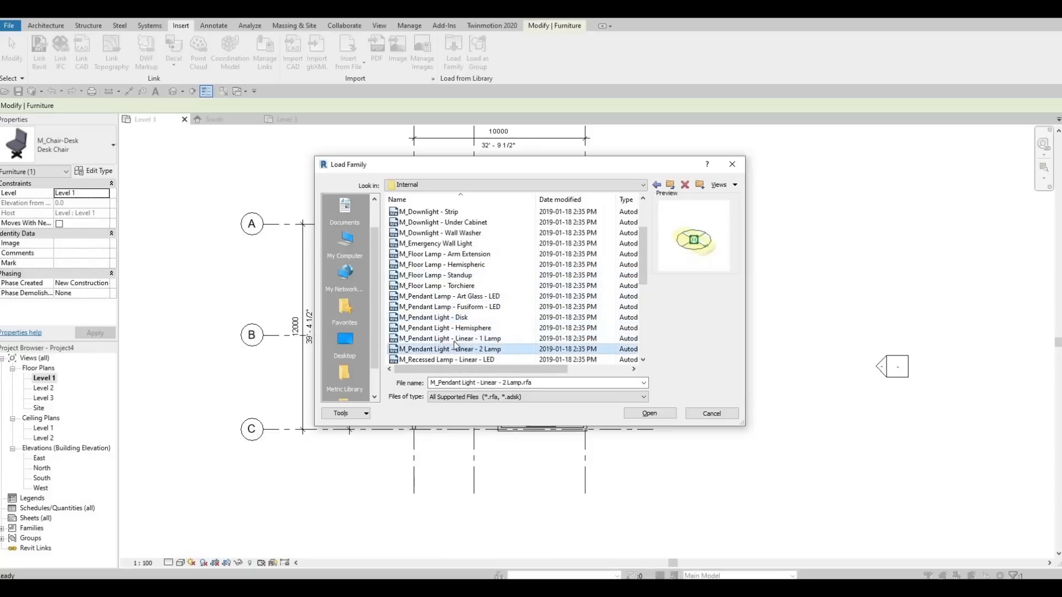
click(441, 349)
scroll(441, 349, down, 5)
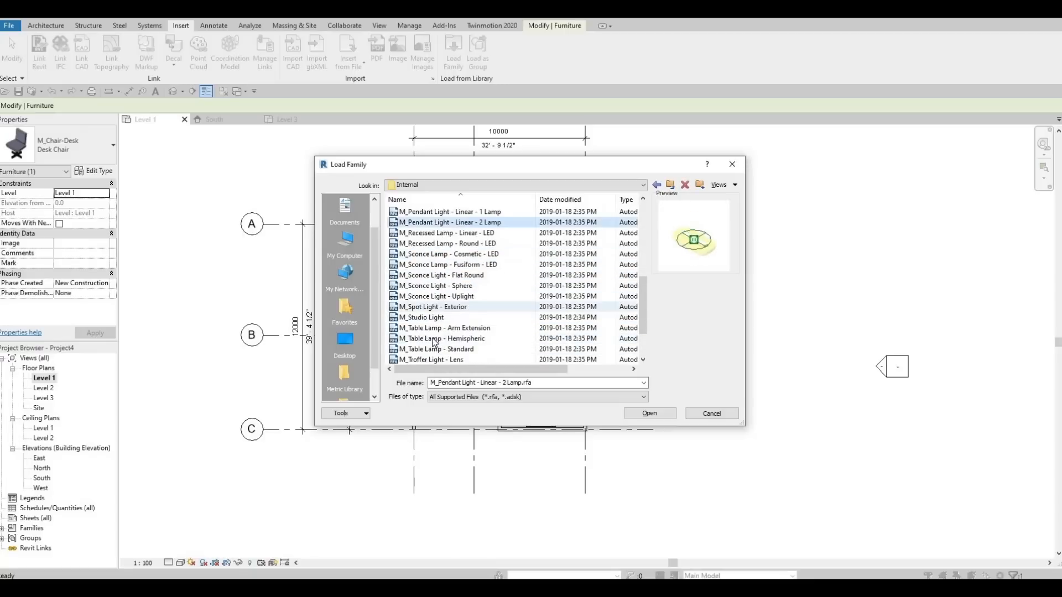
scroll(437, 299, down, 1)
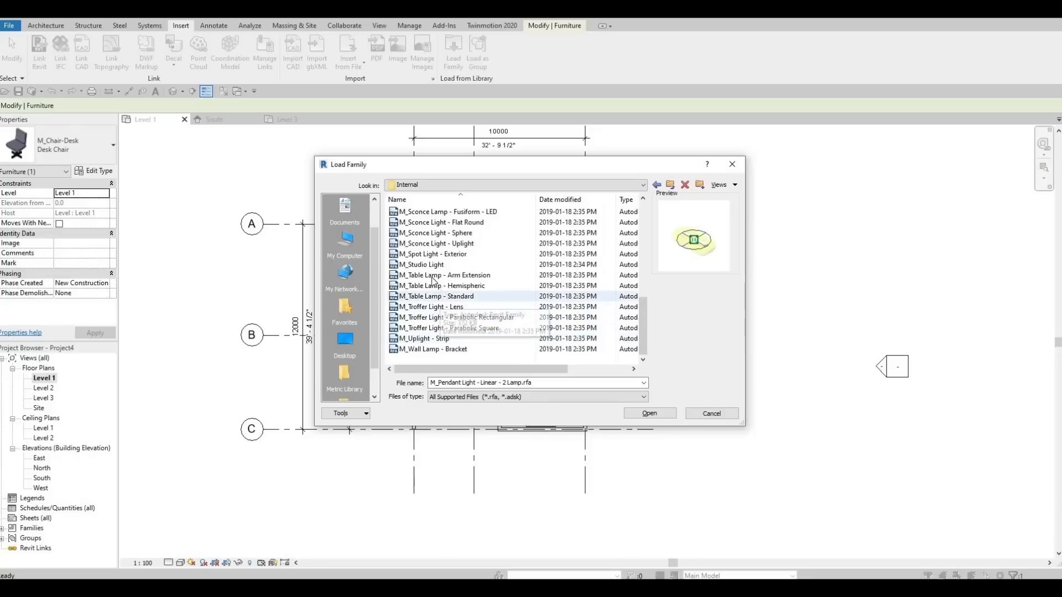
click(433, 284)
click(434, 276)
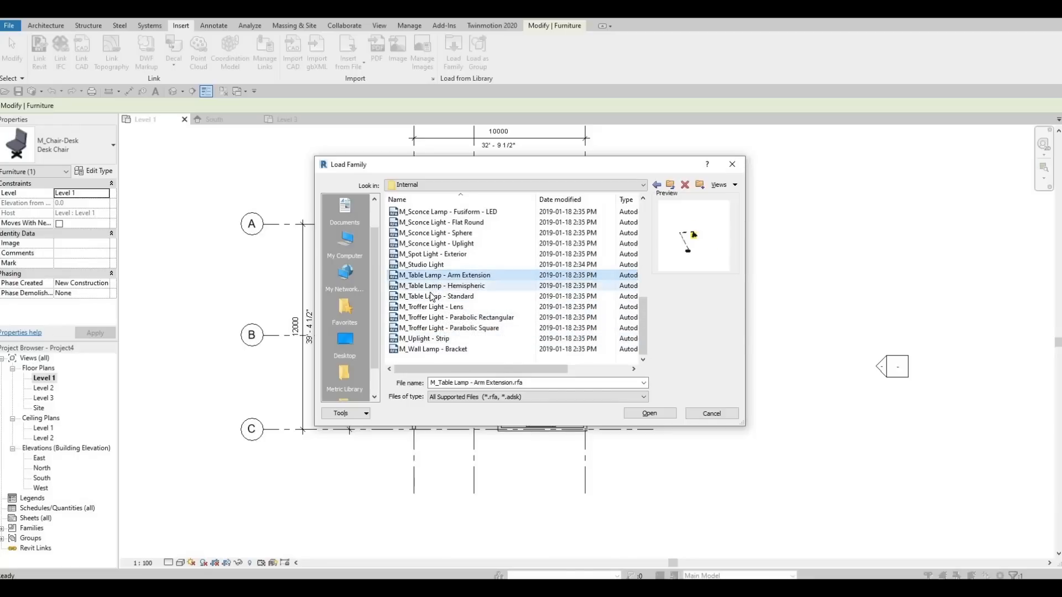
click(433, 286)
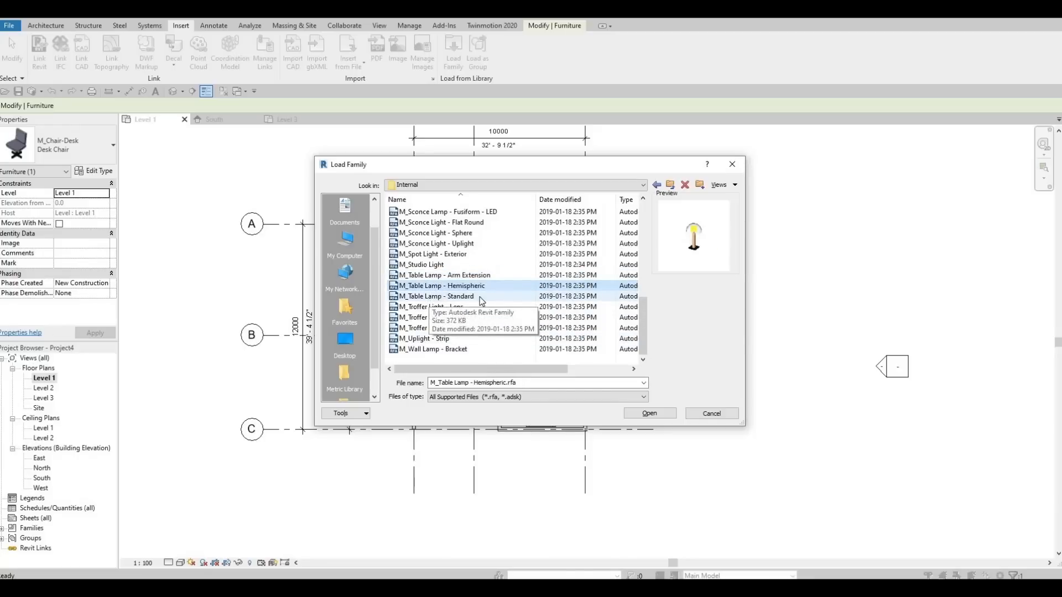
click(636, 416)
click(10, 40)
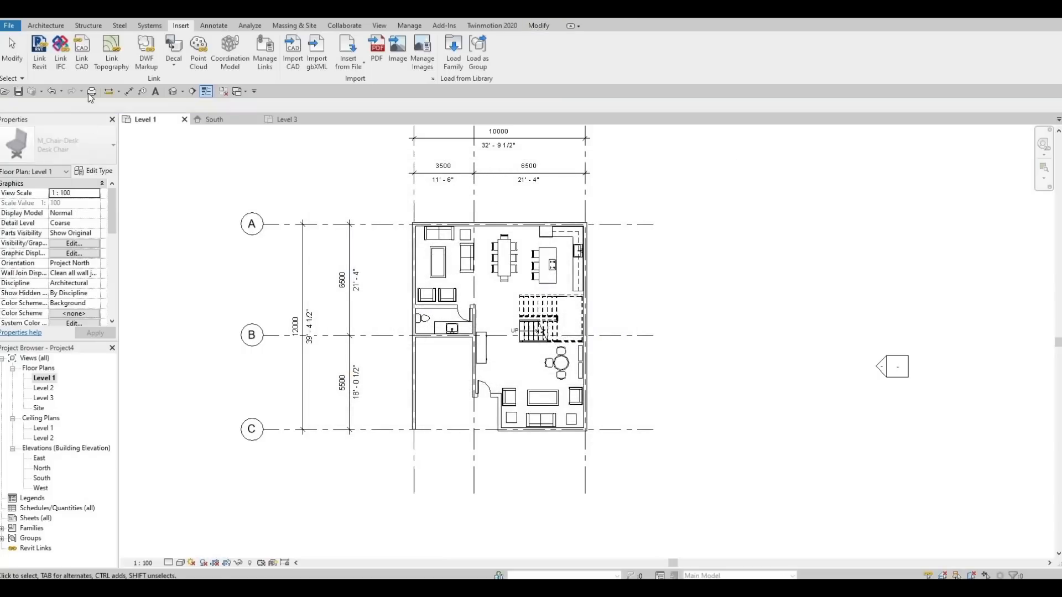
- Place an M_Table Lamp - Hemispheric at 650 mm elevation on the end table between the two rear living room sofas
click(45, 25)
click(110, 52)
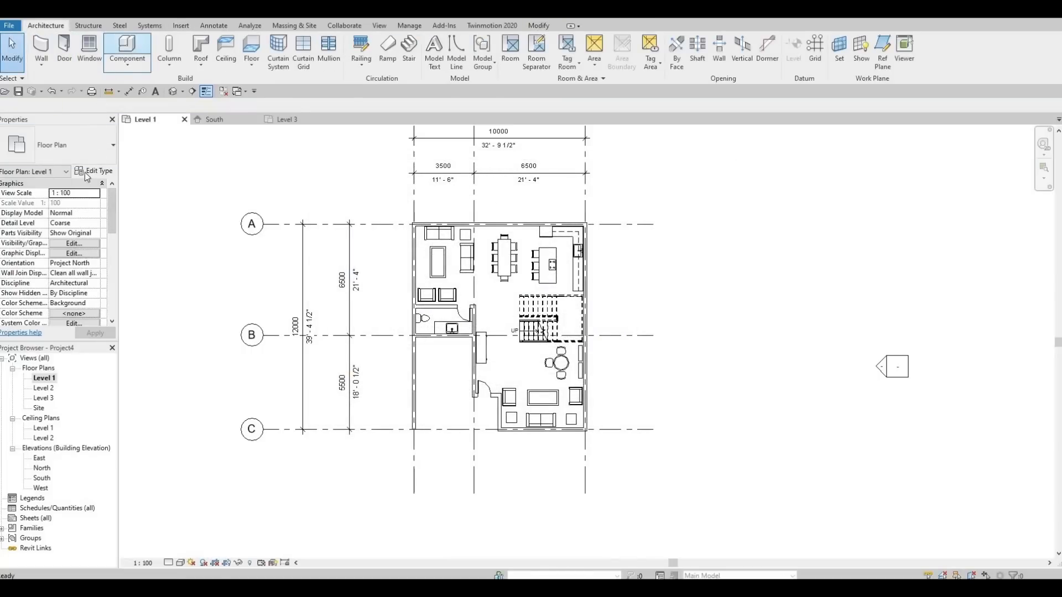
click(72, 203)
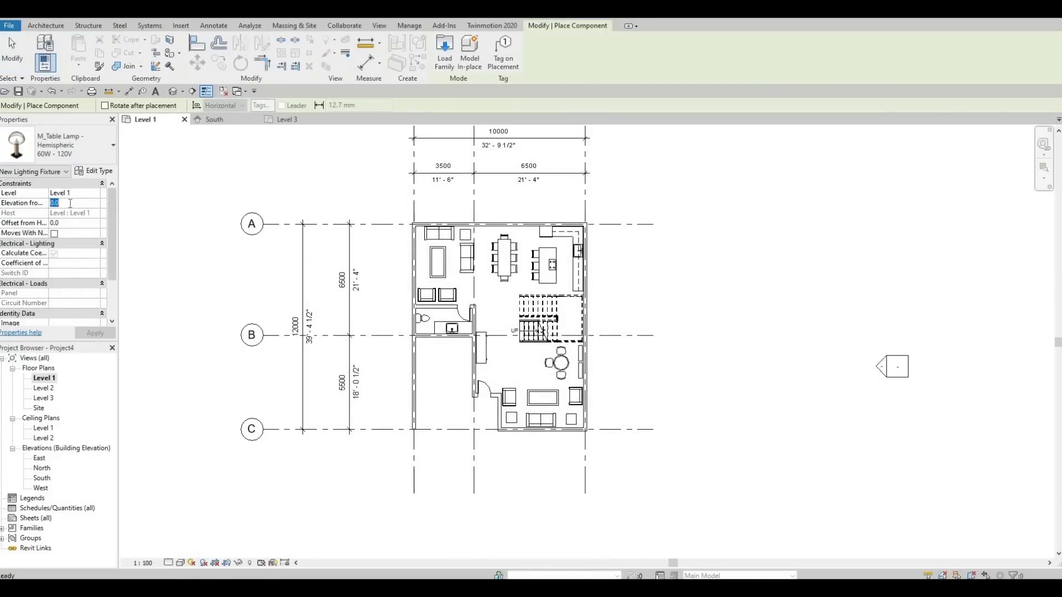
text(650)
key(Return)
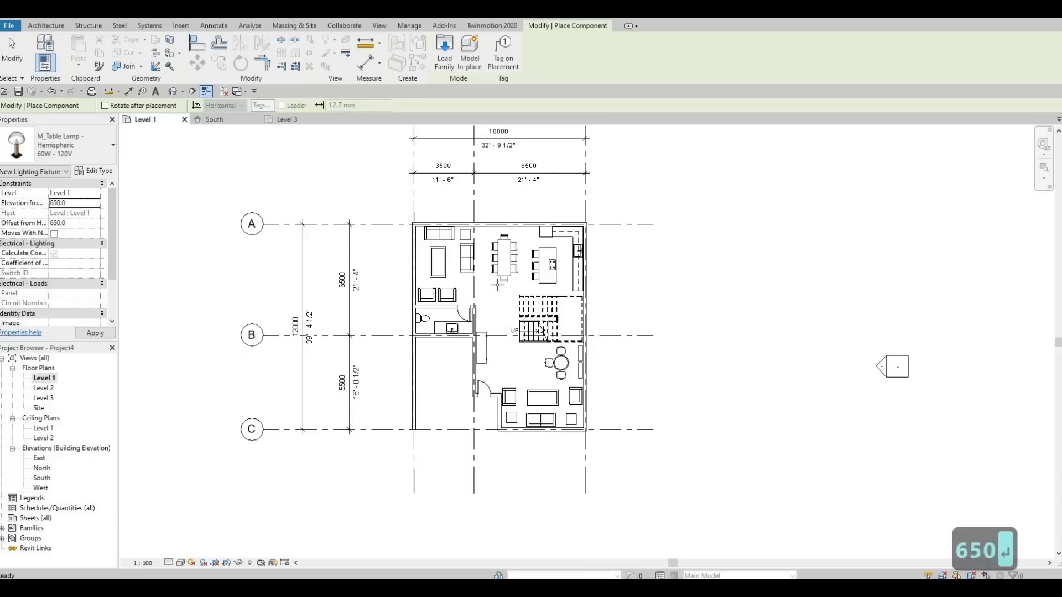
scroll(474, 246, up, 4)
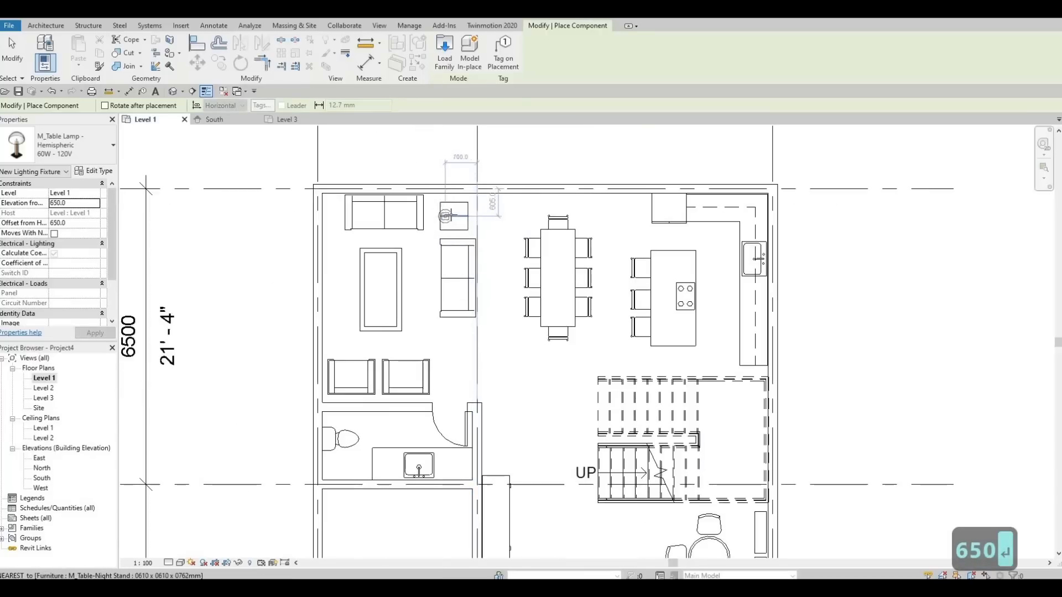
click(453, 216)
- Place a table lamp on each of the two end tables beside the front sitting area's sofa, and end placement
middle_drag(572, 410, 533, 363)
scroll(537, 265, down, 1)
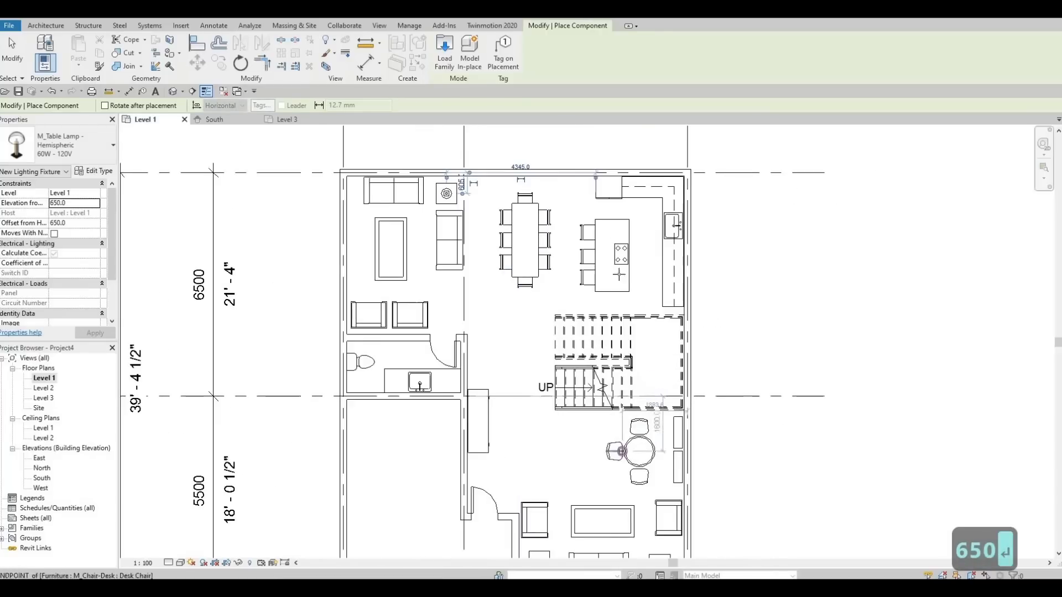
scroll(624, 449, up, 1)
middle_drag(507, 414, 496, 250)
click(499, 433)
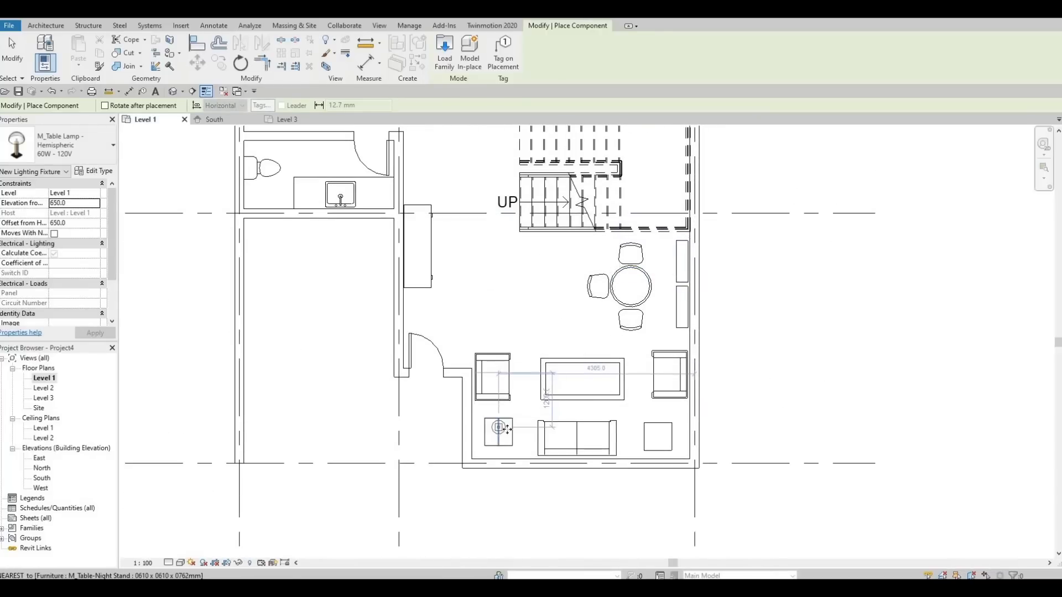
click(658, 433)
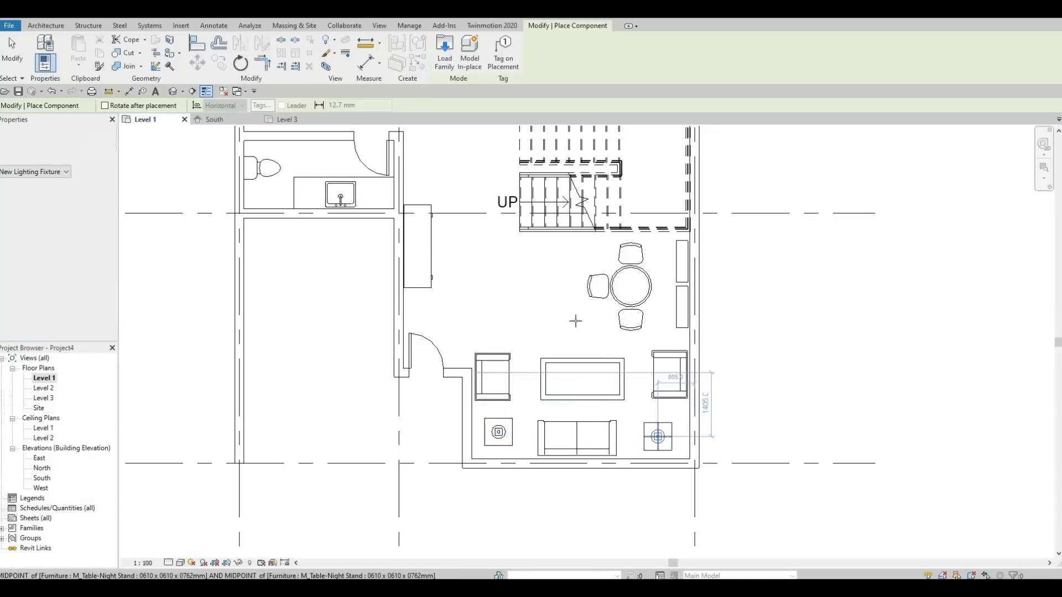
scroll(609, 354, down, 1)
scroll(585, 393, down, 2)
middle_drag(506, 222, 507, 269)
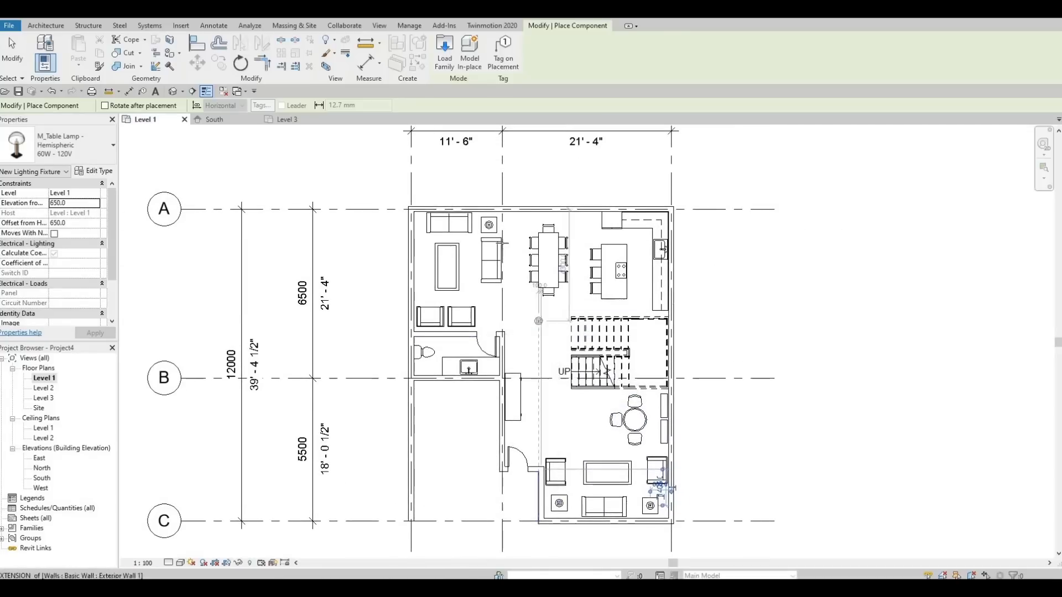
key(Escape)
key(Escape)
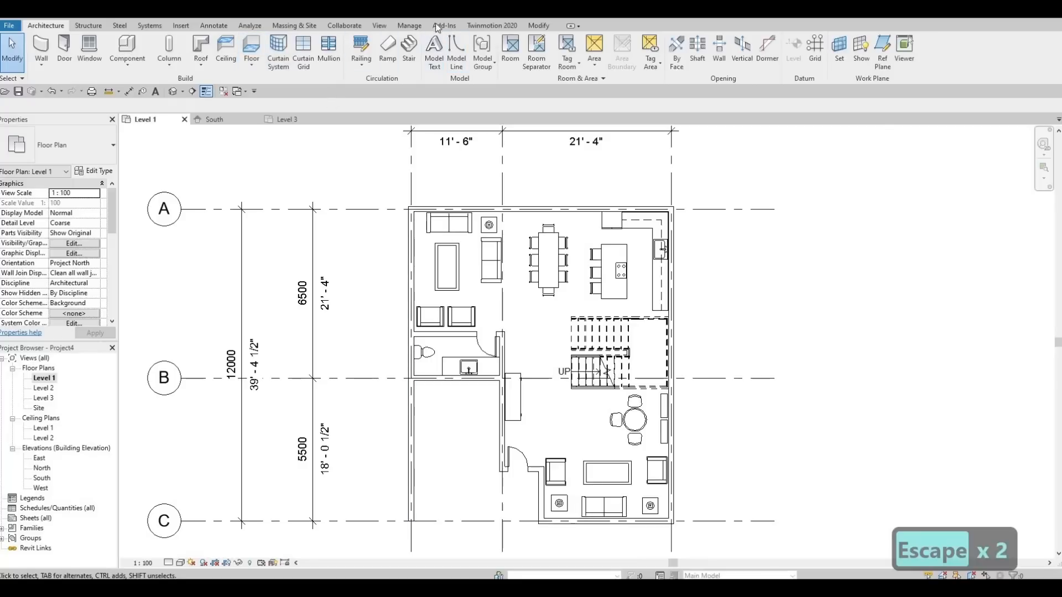
- Load the M_TV - Flat Screen family from the Canada library's Furniture folder, previewing the TV stand as well
click(182, 26)
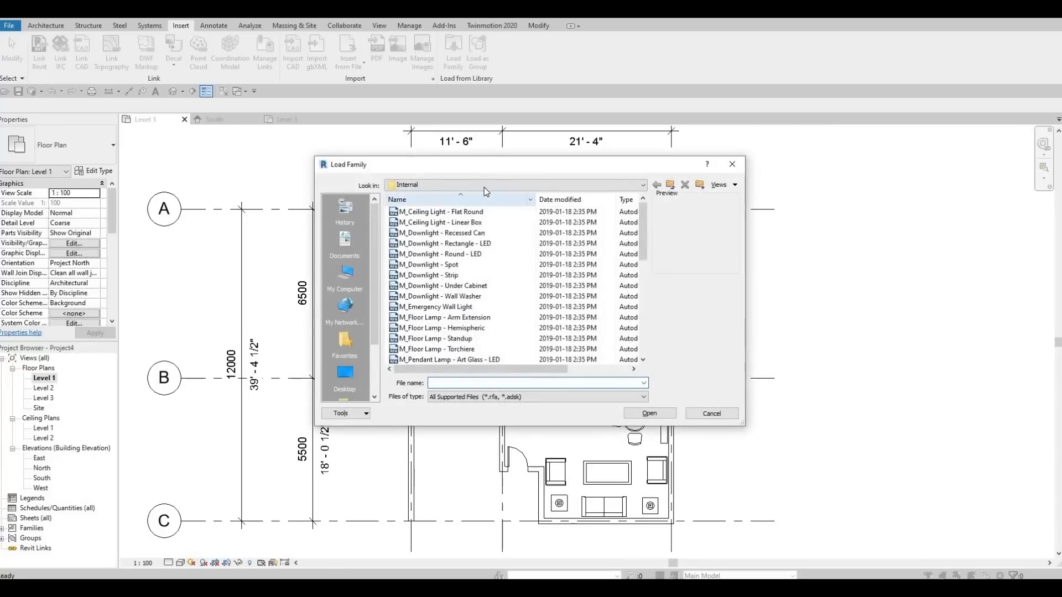
click(486, 186)
click(478, 258)
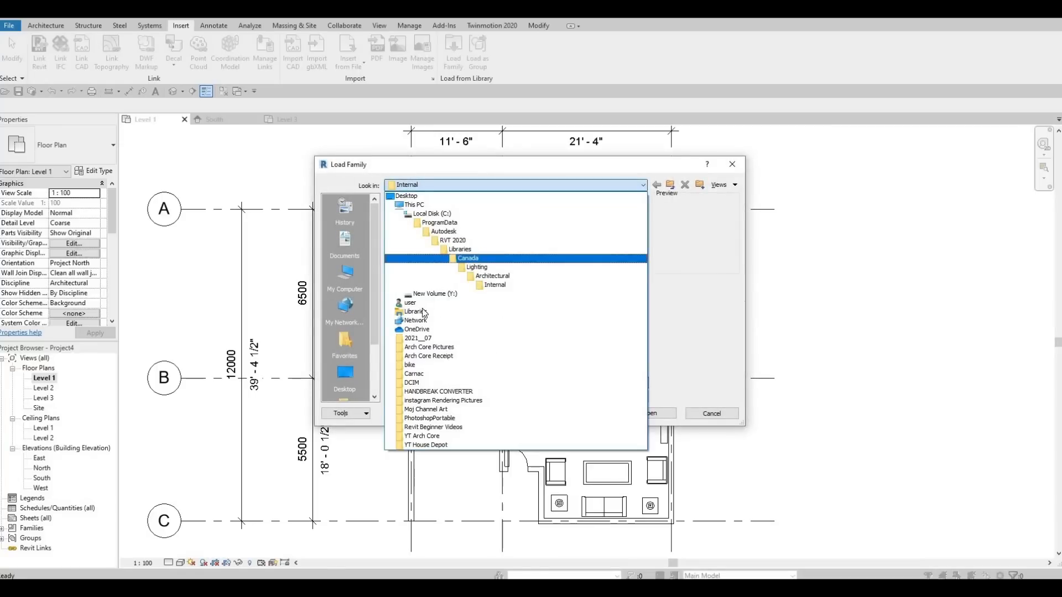
scroll(426, 288, down, 2)
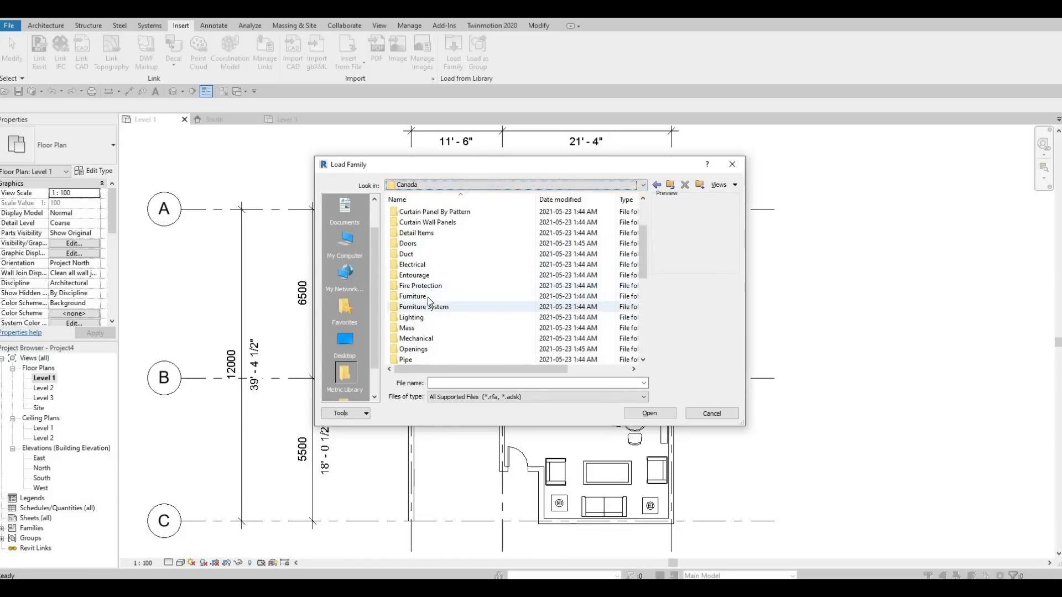
double_click(427, 298)
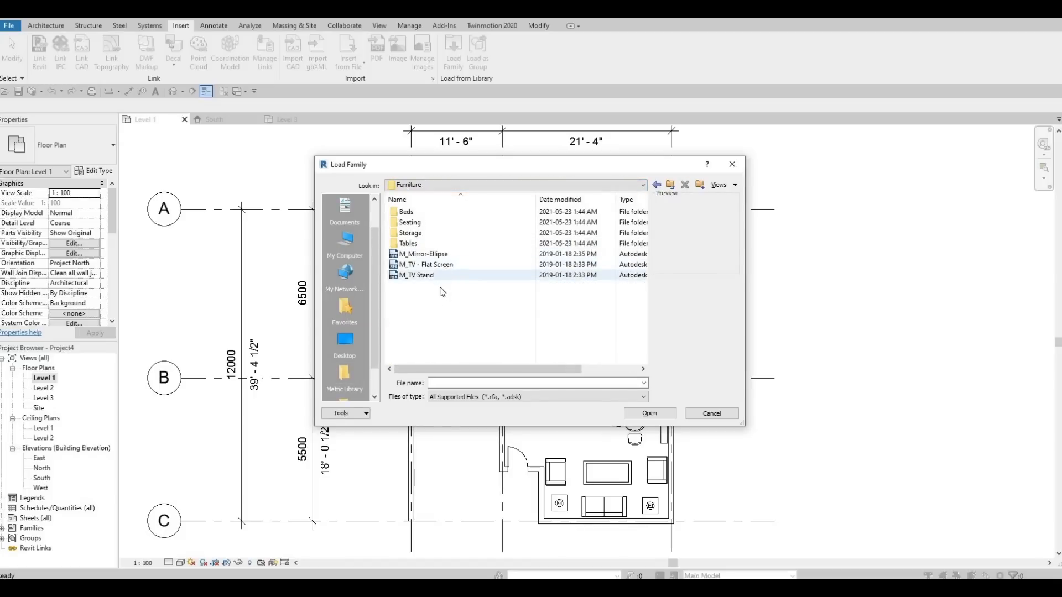
click(441, 264)
click(448, 275)
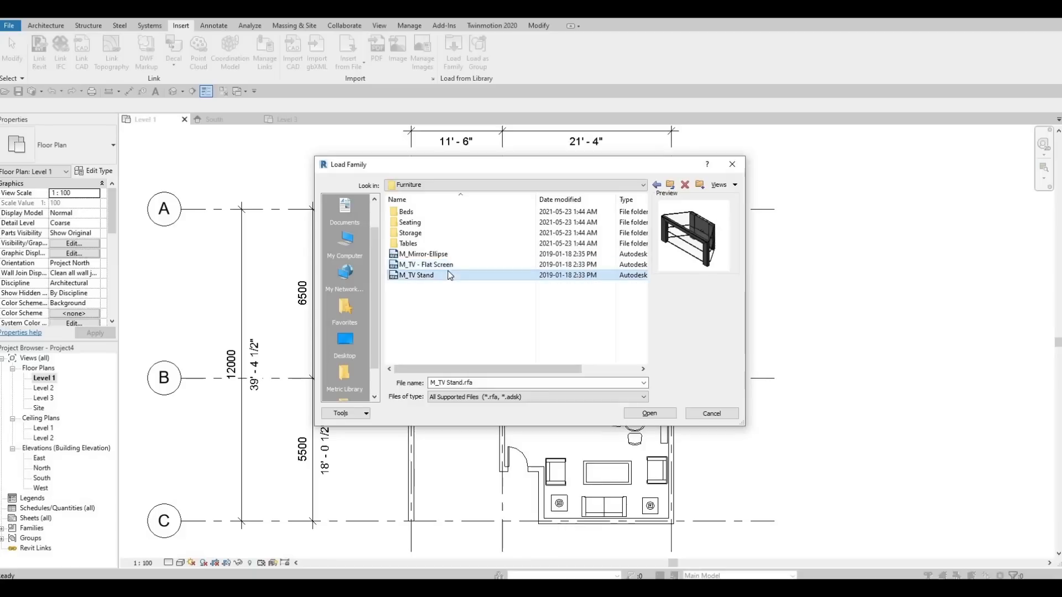
click(448, 264)
click(650, 414)
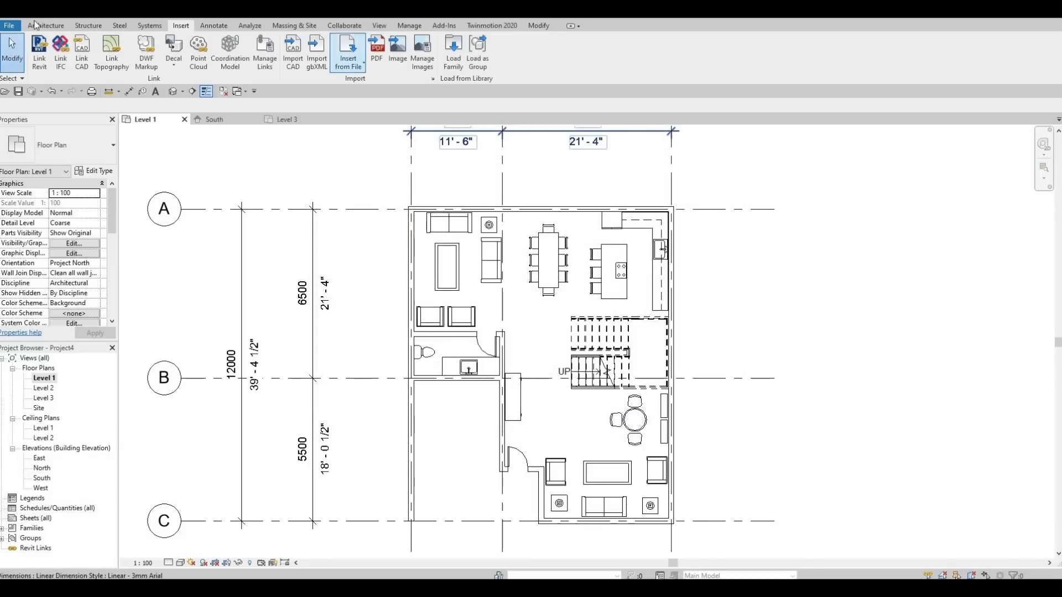
- Place a 0810mm flat screen TV against the living room's exterior wall, rotated to face the coffee table, and end placement
click(46, 25)
click(126, 50)
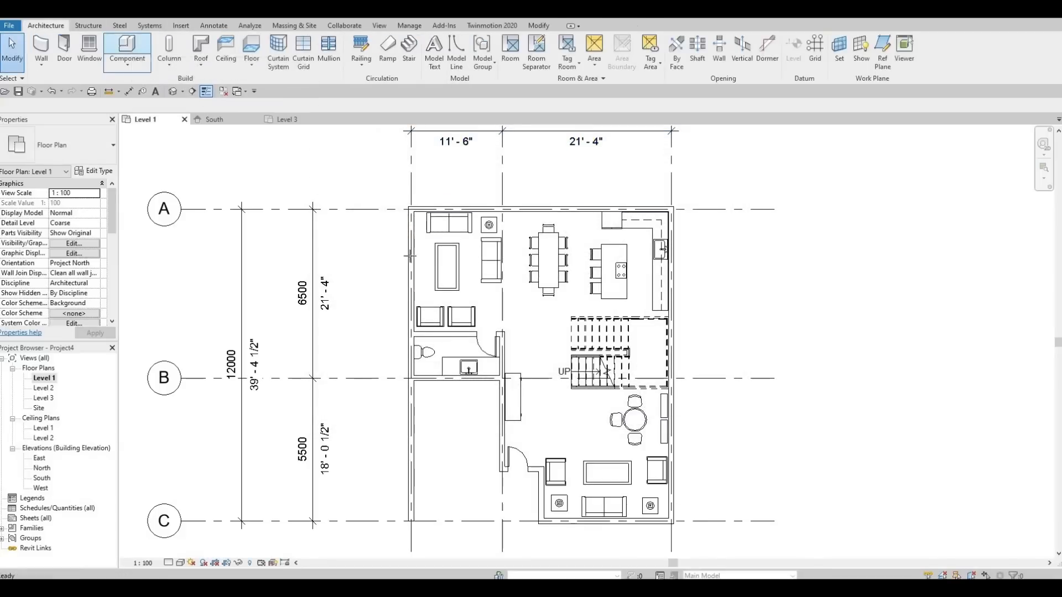
scroll(435, 275, up, 5)
key(space)
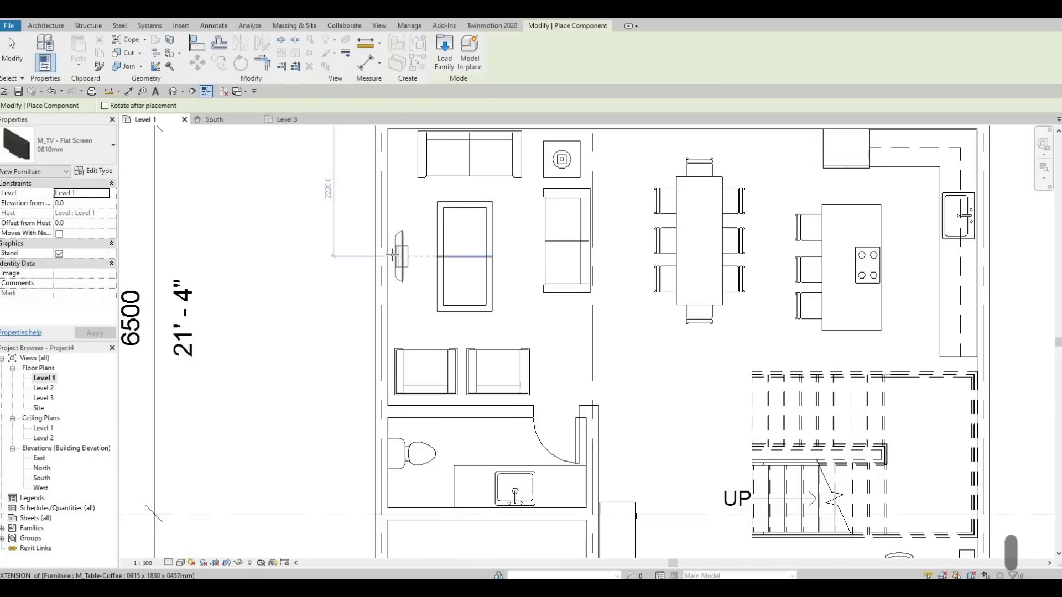
click(395, 255)
key(Escape)
key(Escape)
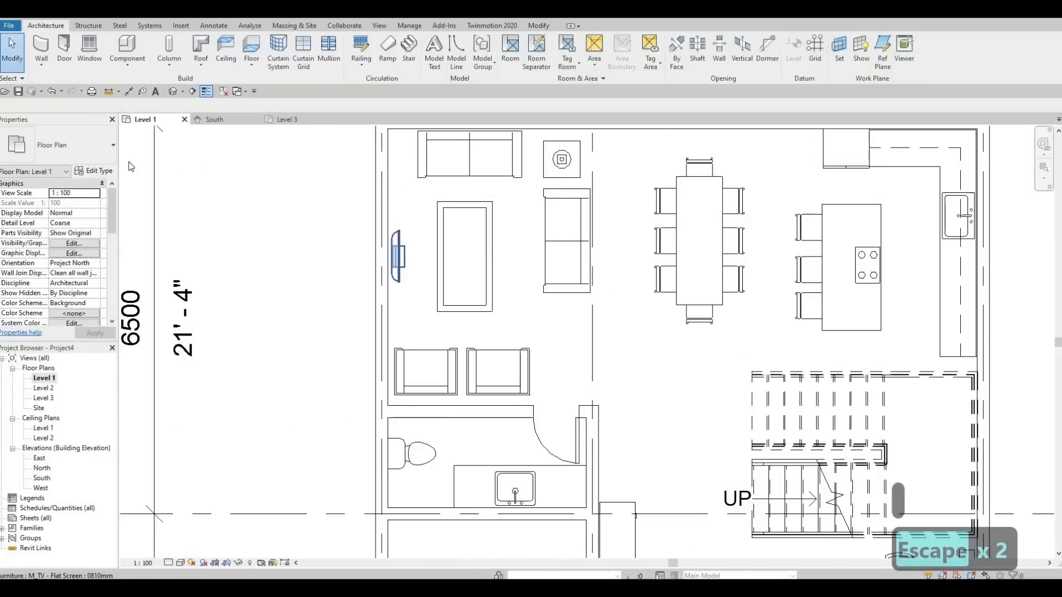
- Change the living room TV's type to 1270mm and clear the selection
click(94, 151)
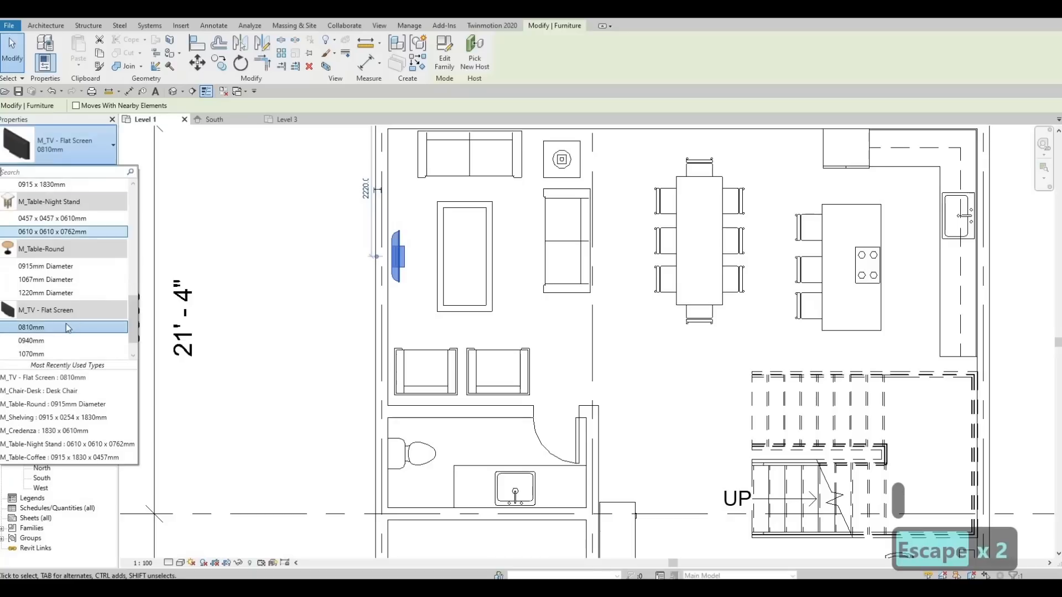
click(55, 353)
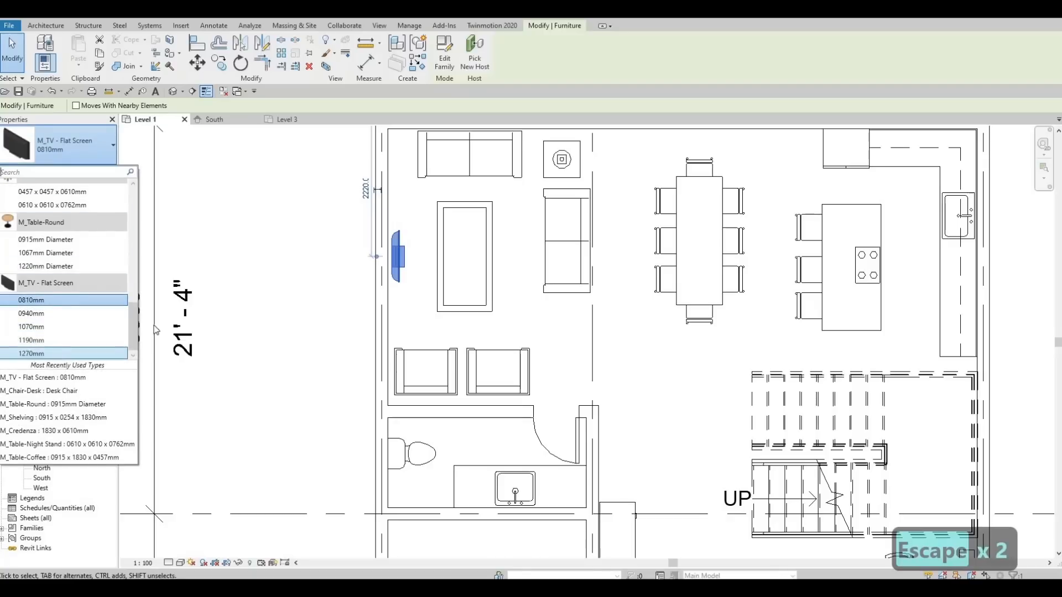
key(Escape)
key(Escape)
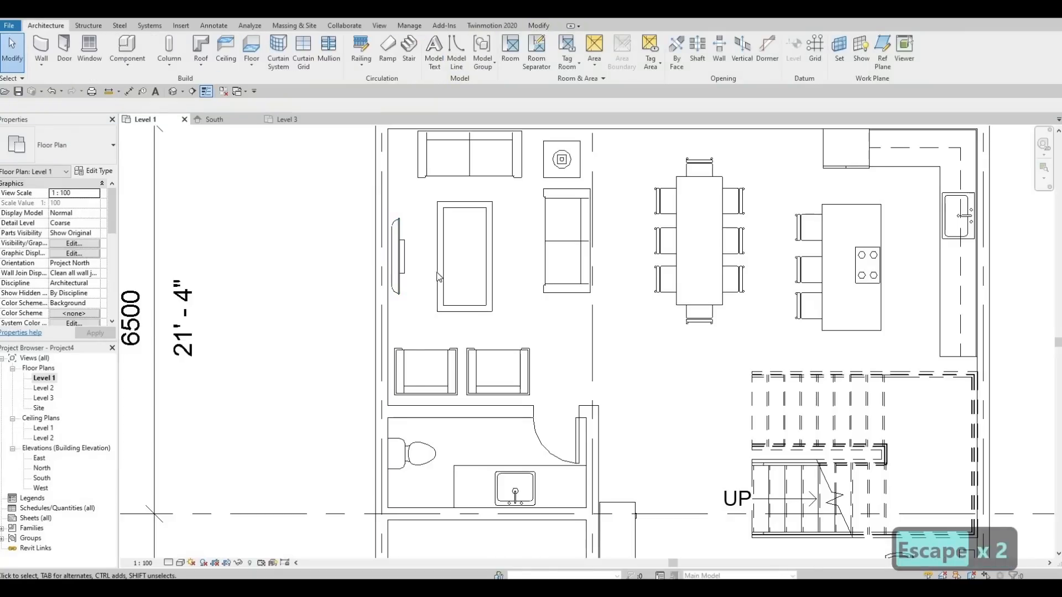
- Nudge the living room coffee table five increments away from the TV toward the facing sofa
click(489, 251)
key(Right)
key(Right)
key(Right)
key(Right)
key(Right)
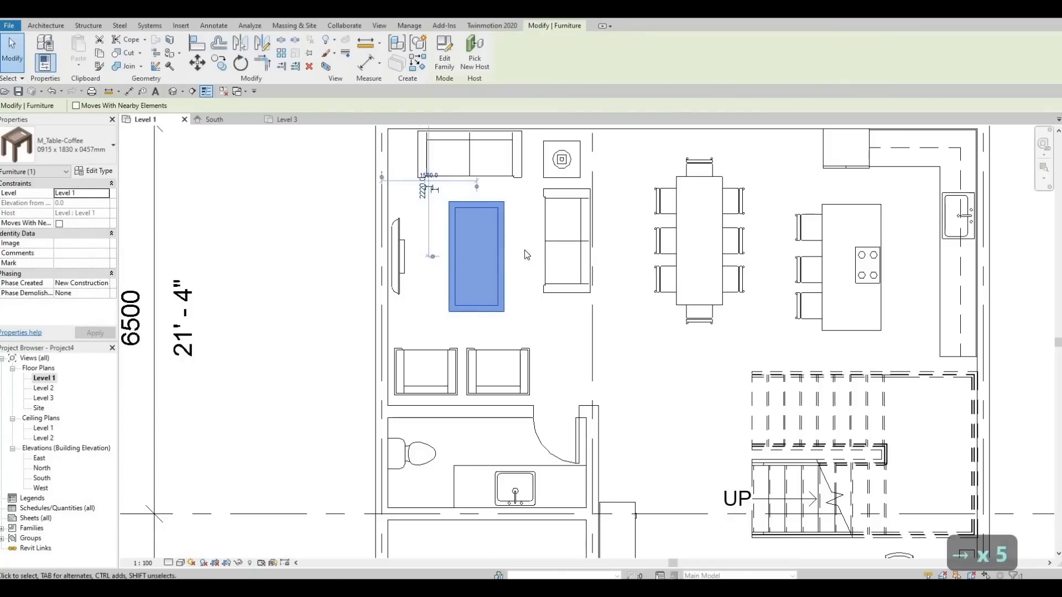
key(Escape)
- Nudge the sofa facing the TV six increments away from the end table, and clear the selection
click(546, 245)
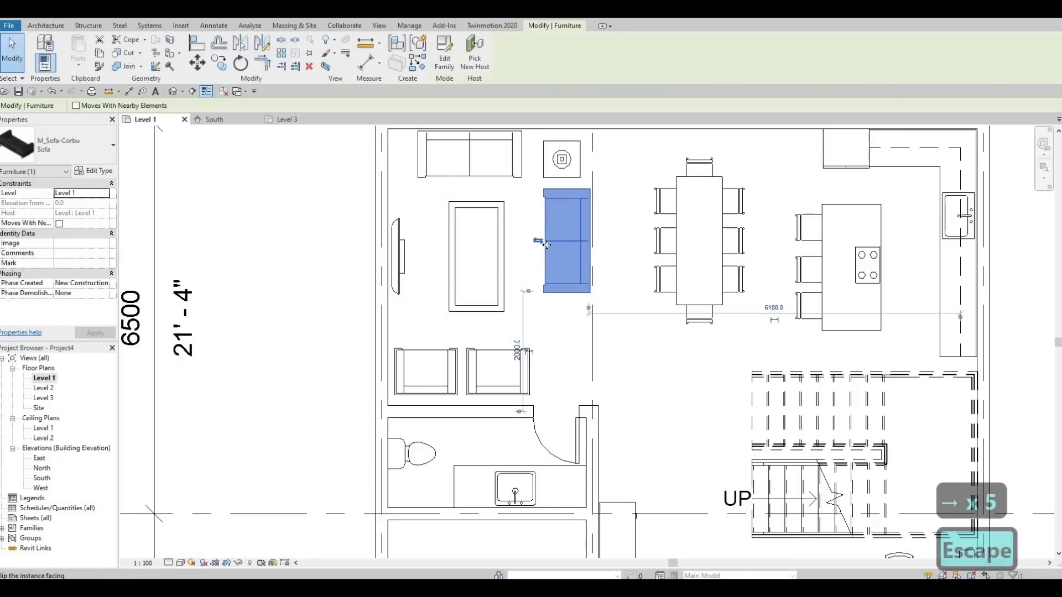
key(Down)
key(Down)
key(Down)
key(Down)
key(Down)
key(Down)
key(Escape)
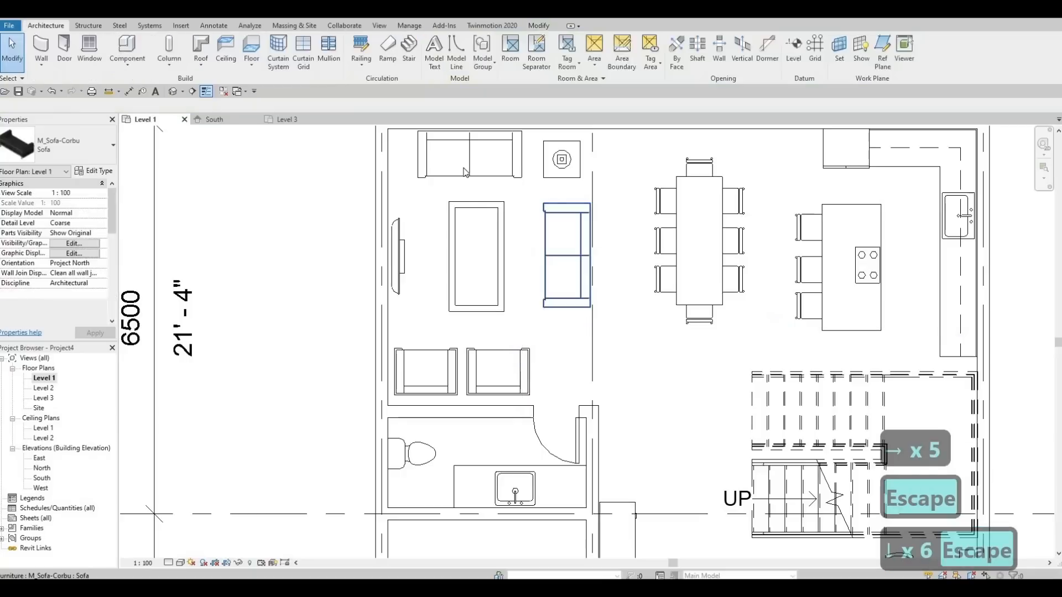
key(Escape)
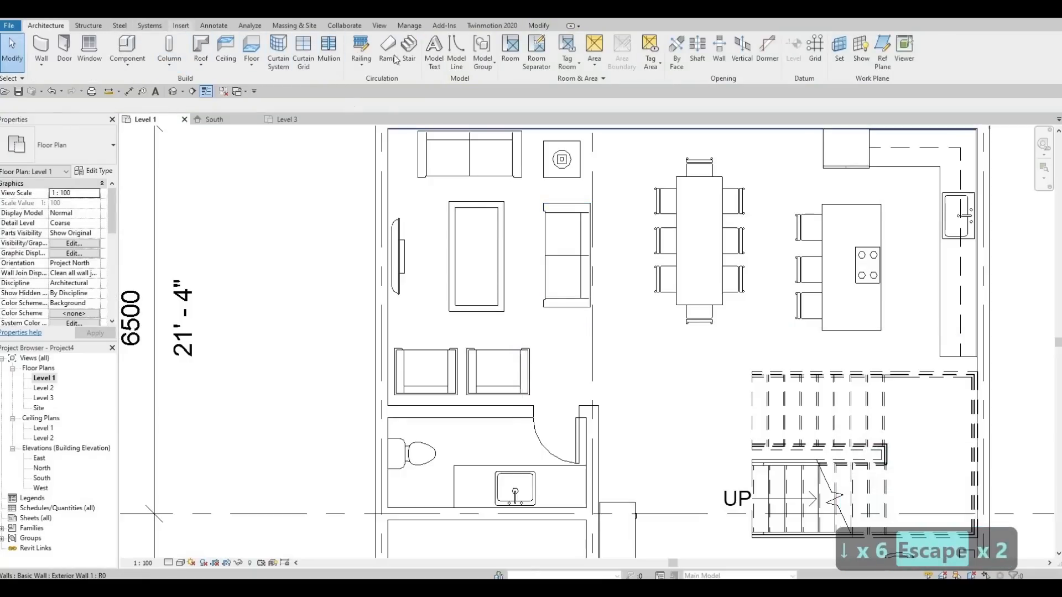
- Load the M_TV Stand family and place one against the exterior wall at the TV, facing the coffee table
click(177, 26)
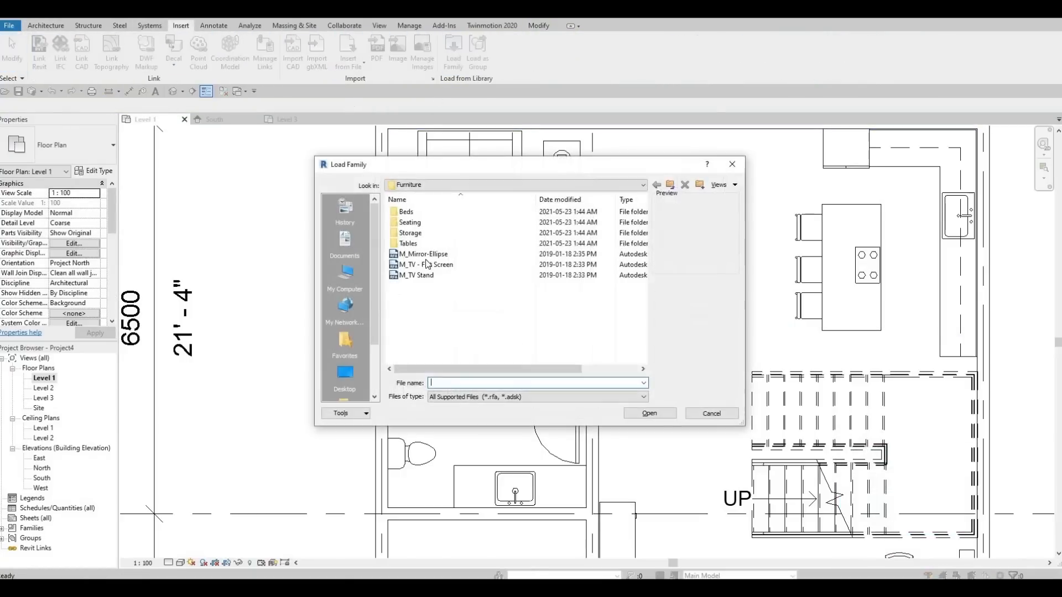
click(416, 275)
click(667, 414)
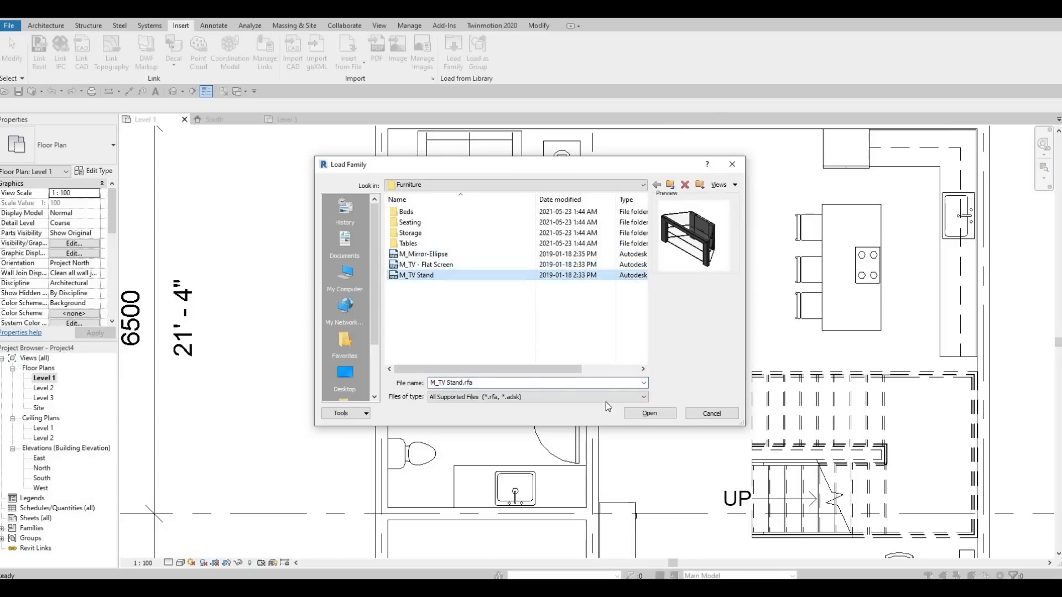
click(46, 25)
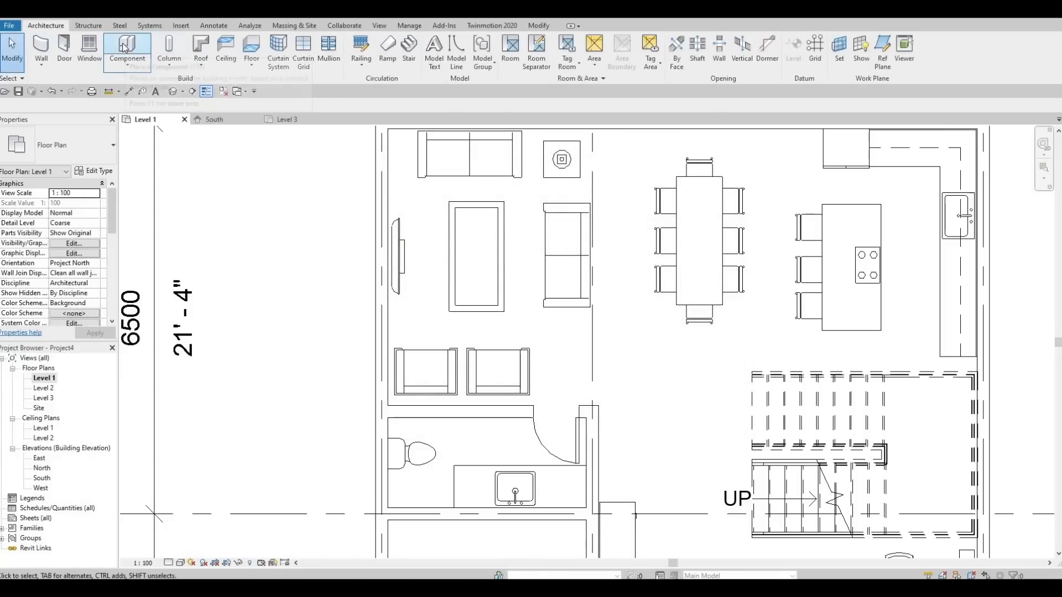
click(126, 46)
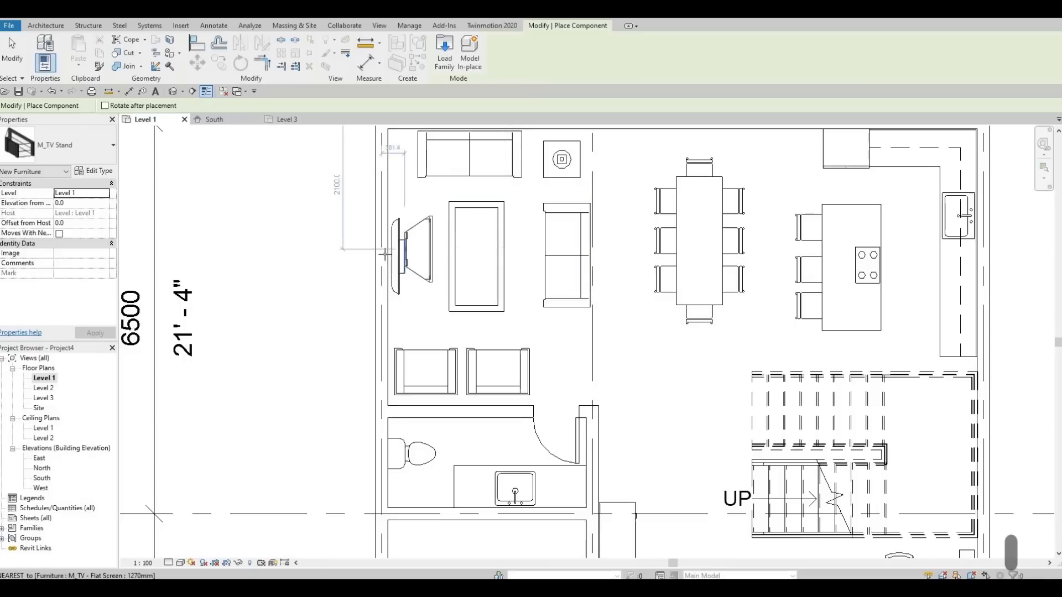
click(401, 254)
key(Escape)
key(Escape)
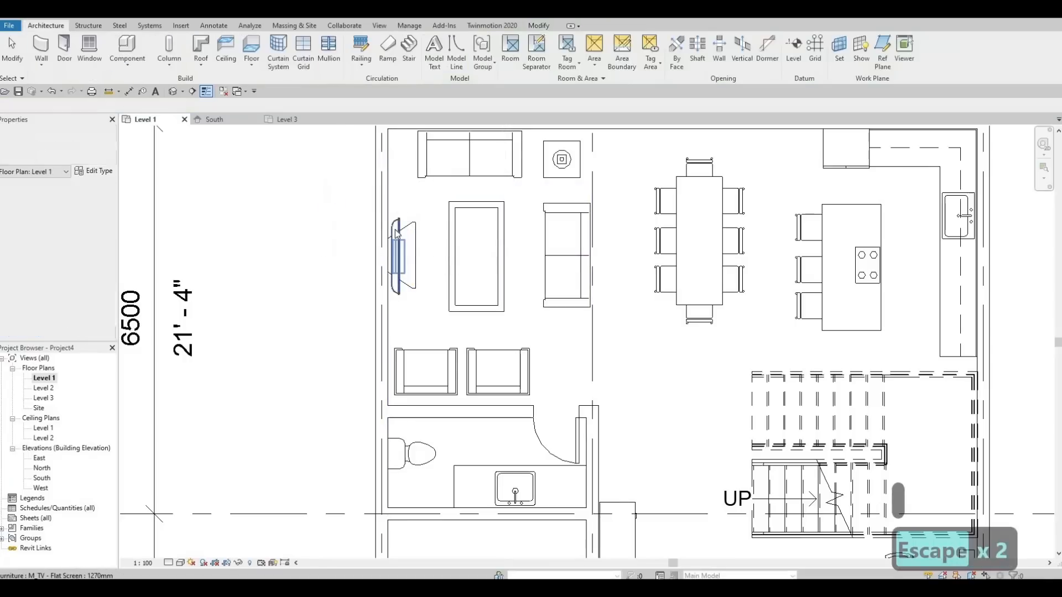
- Nudge the flat screen TV three increments away from the wall on its stand and set its elevation to 650 mm
click(395, 229)
click(396, 232)
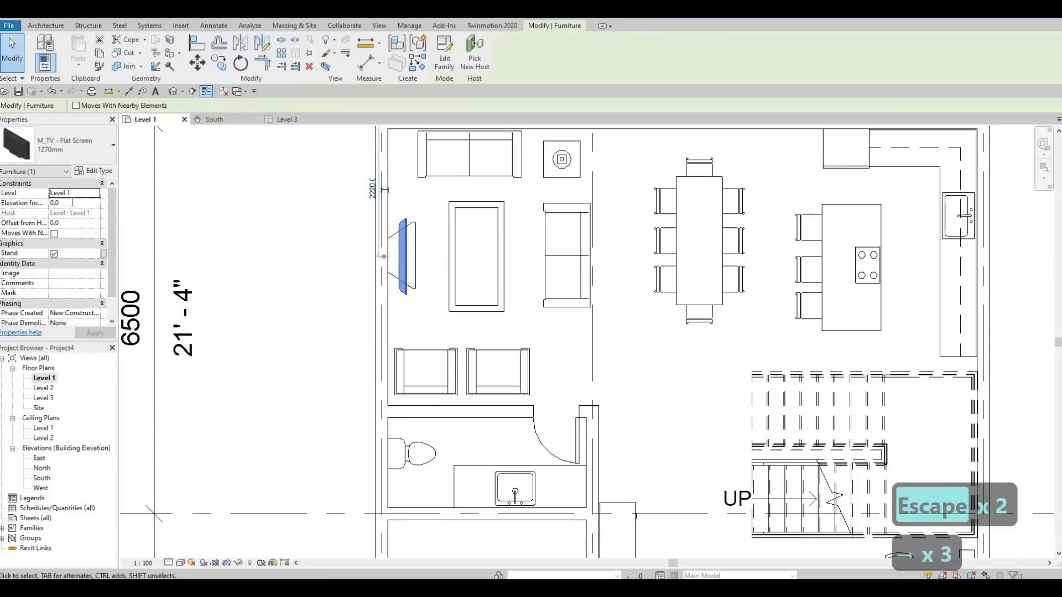
click(73, 202)
text(650)
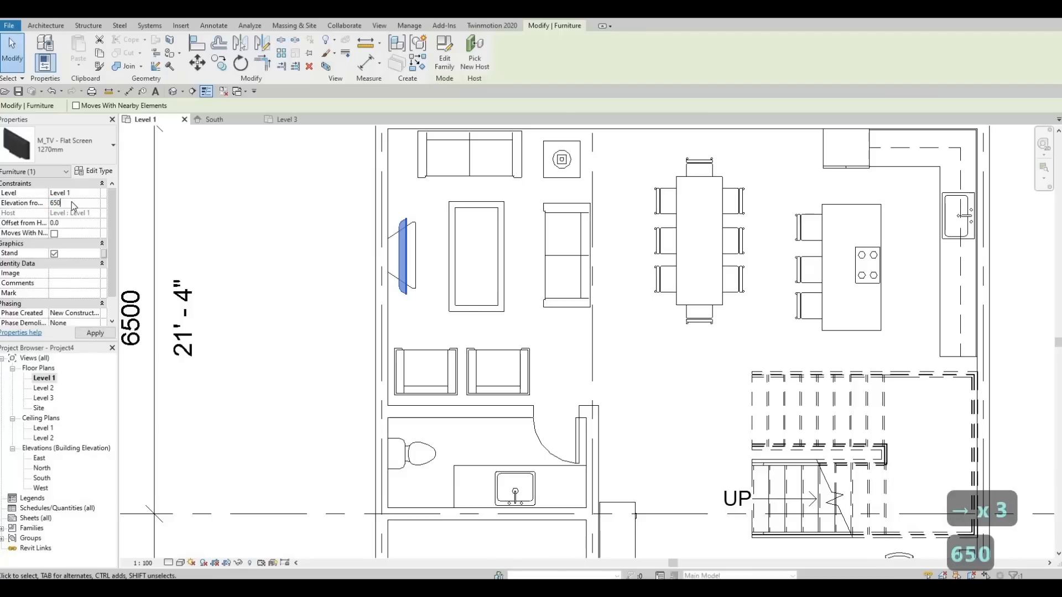
key(Return)
key(Escape)
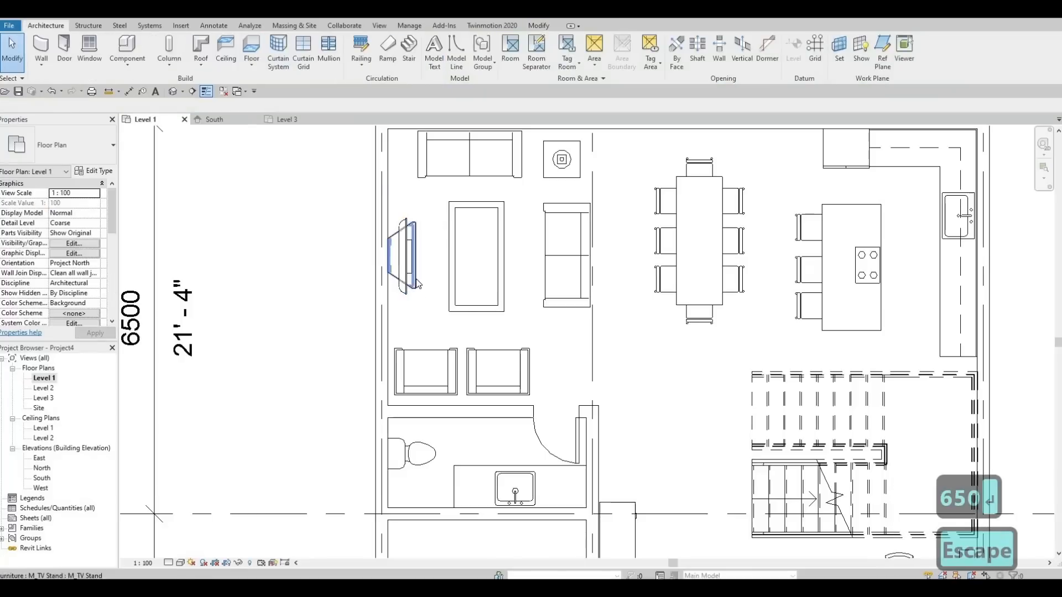
scroll(596, 308, down, 2)
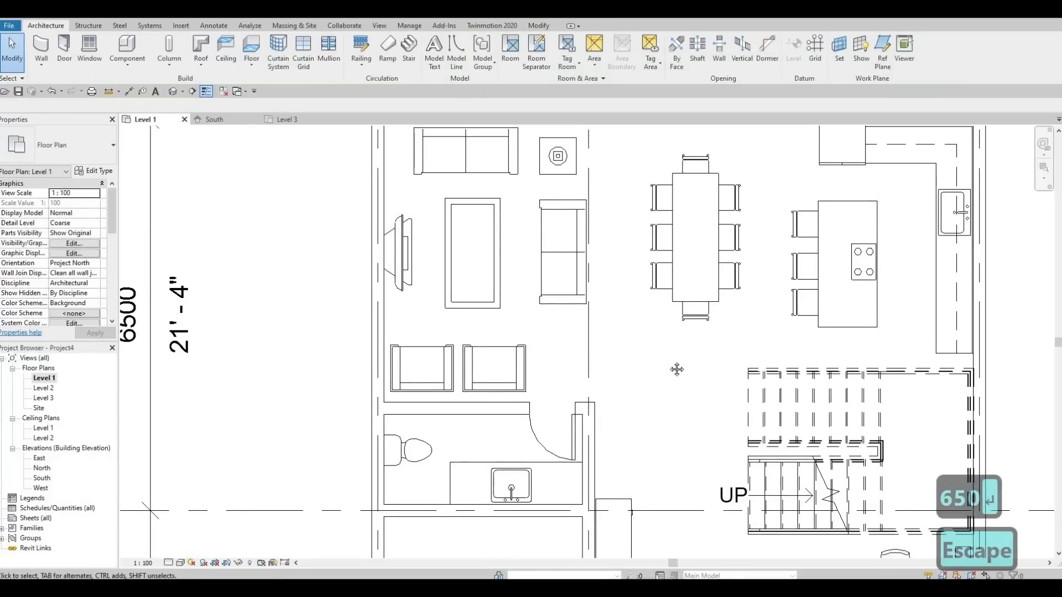
scroll(597, 308, down, 3)
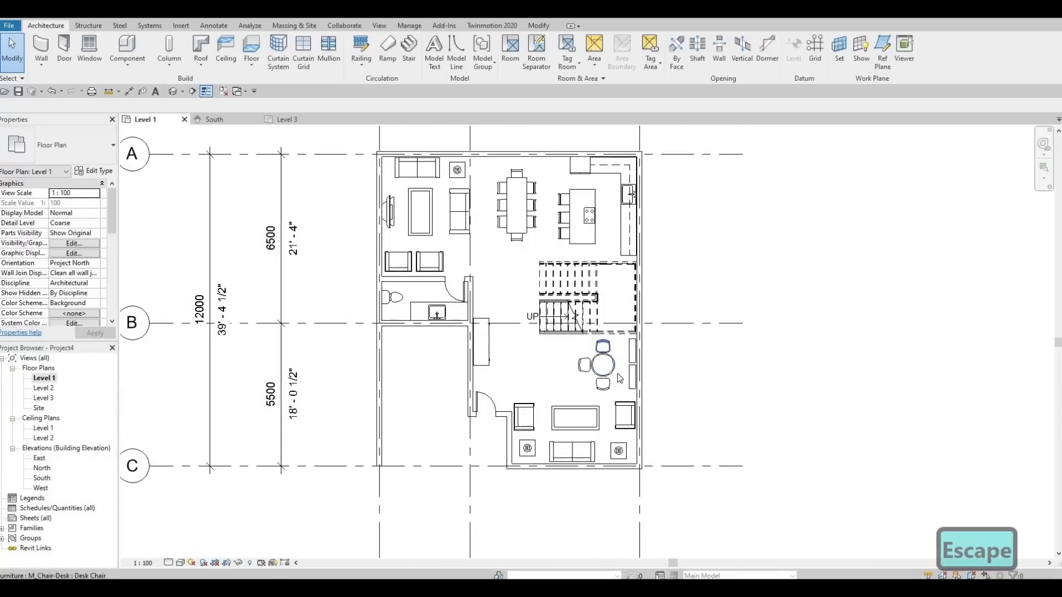
- Open the Level 2 floor plan
scroll(575, 315, down, 3)
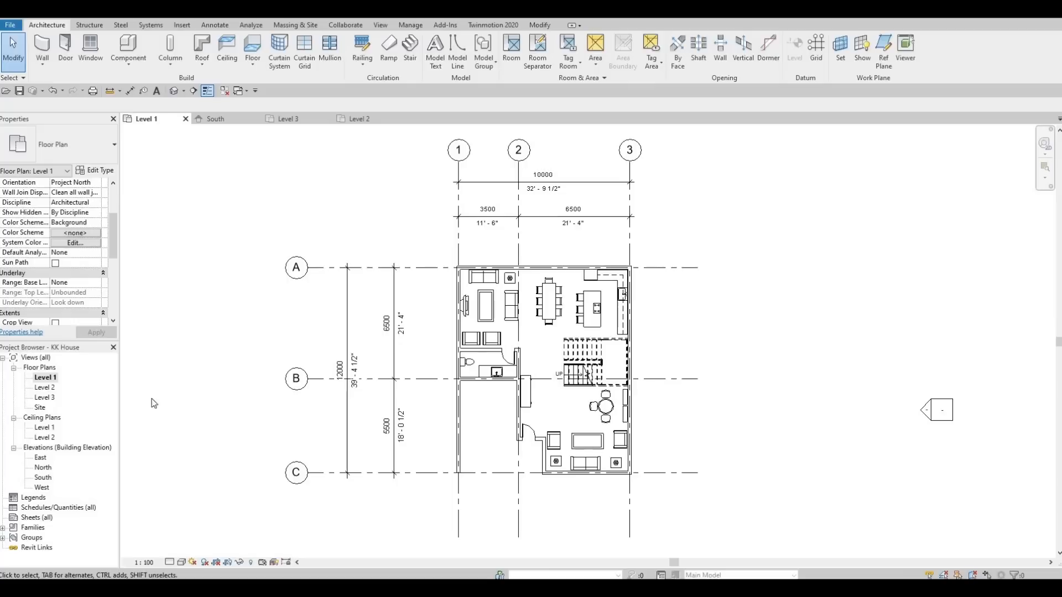
double_click(45, 388)
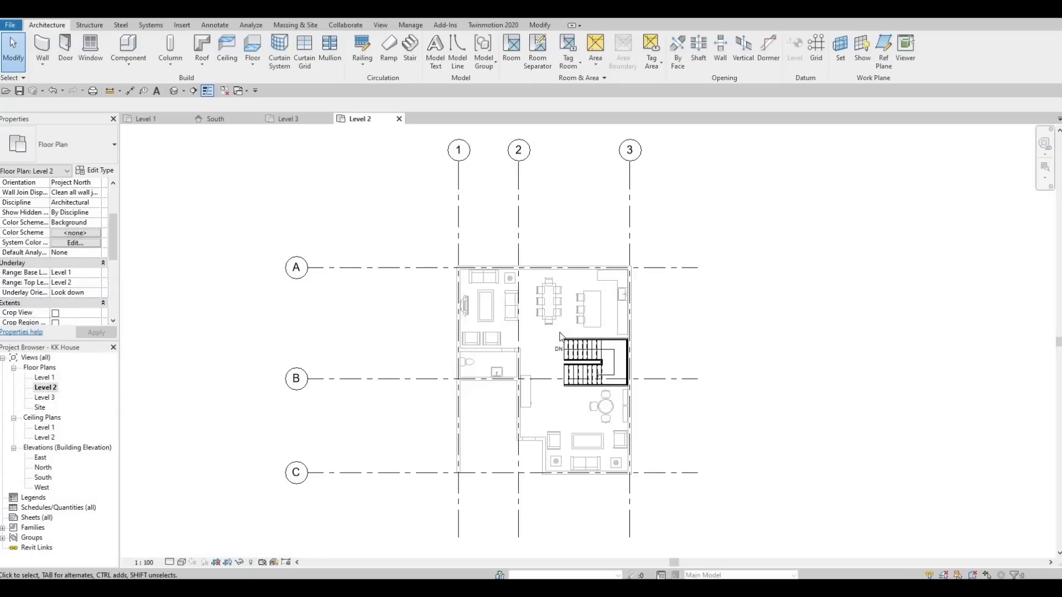
scroll(542, 324, up, 2)
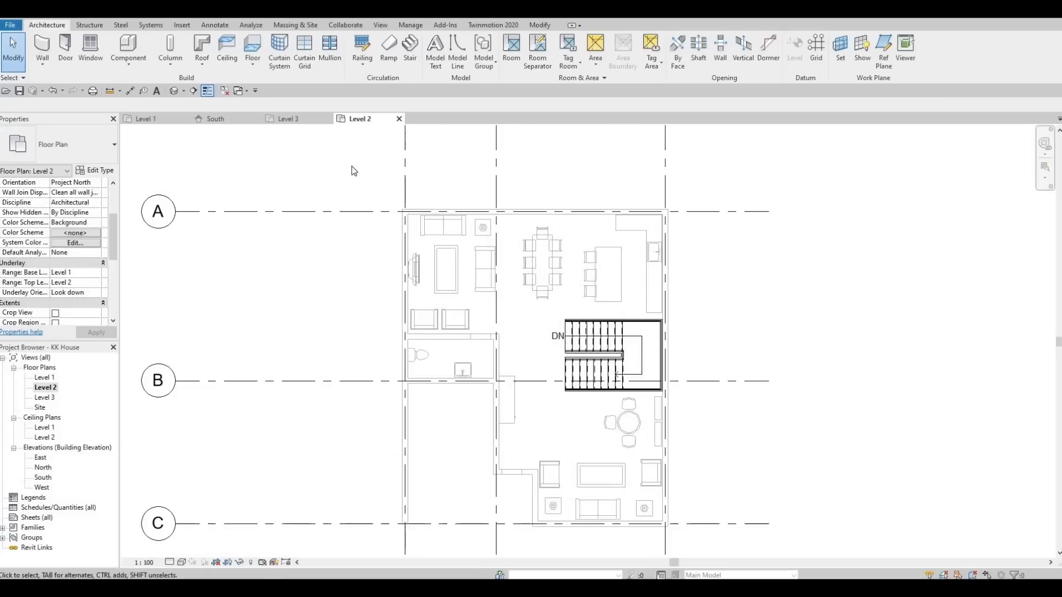
- Start a chained Exterior Wall 1 up to Level 3 and draw it along grid A from grid 2 to grid 3
click(47, 48)
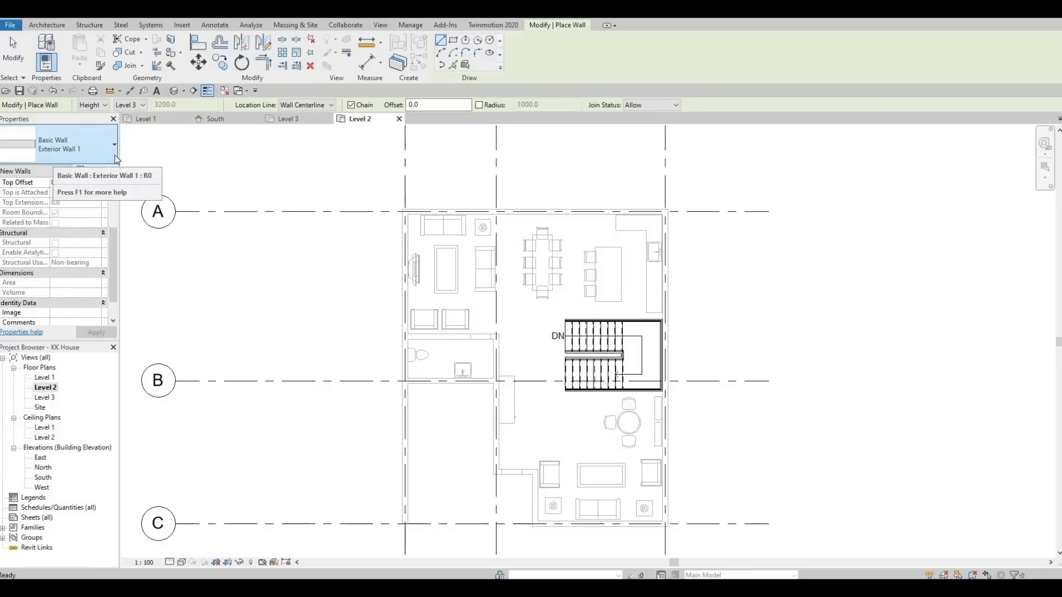
scroll(366, 181, down, 2)
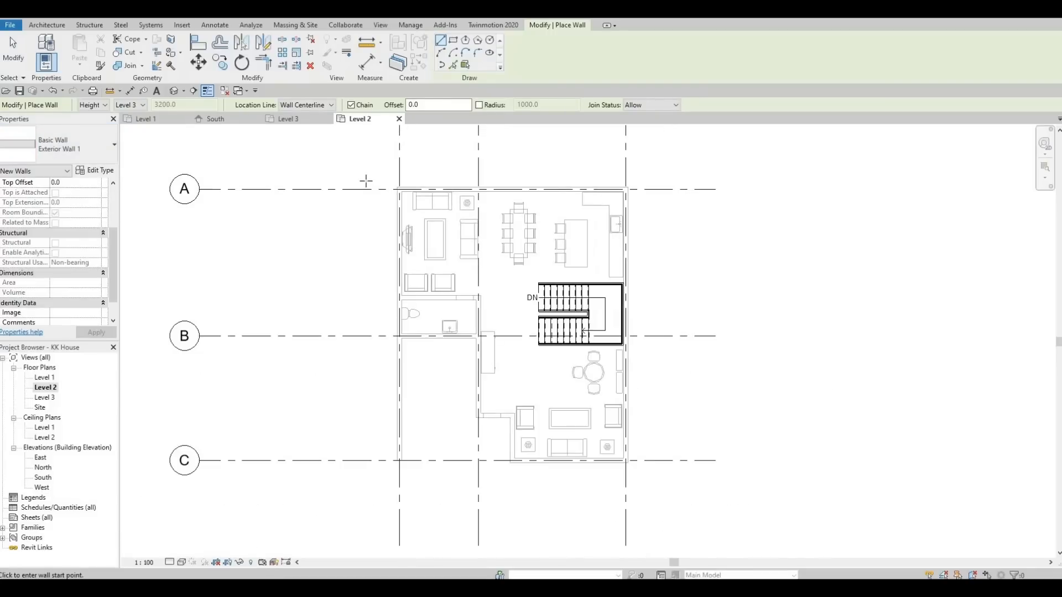
middle_drag(421, 212, 418, 227)
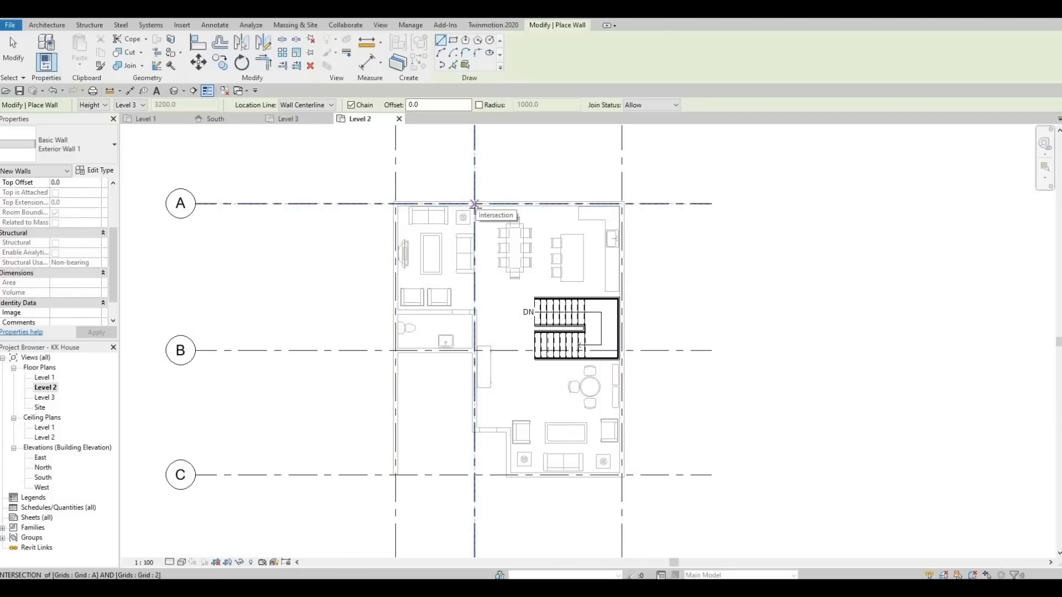
scroll(475, 204, down, 2)
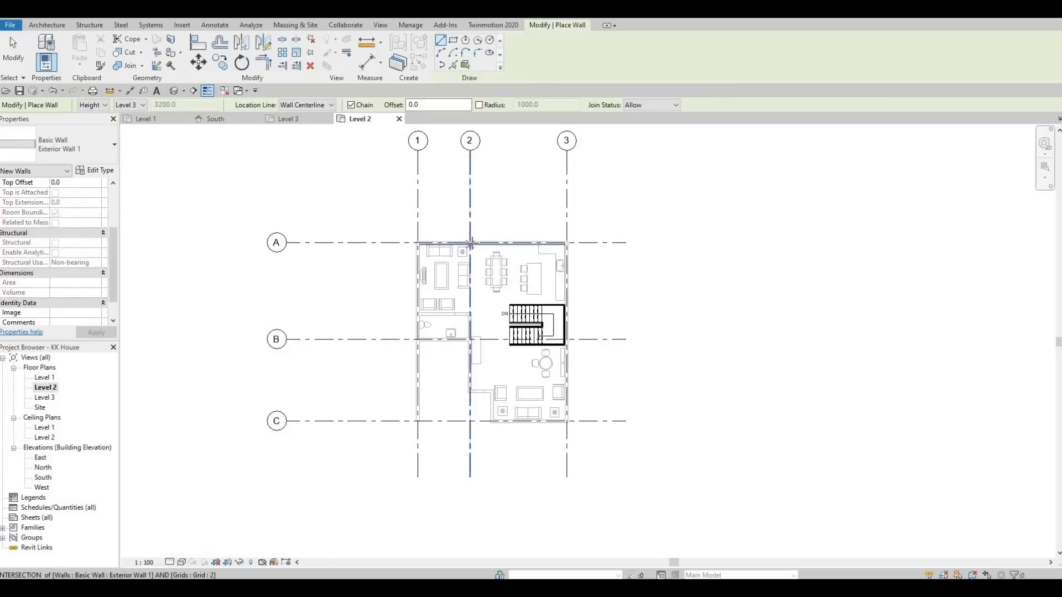
scroll(471, 243, up, 2)
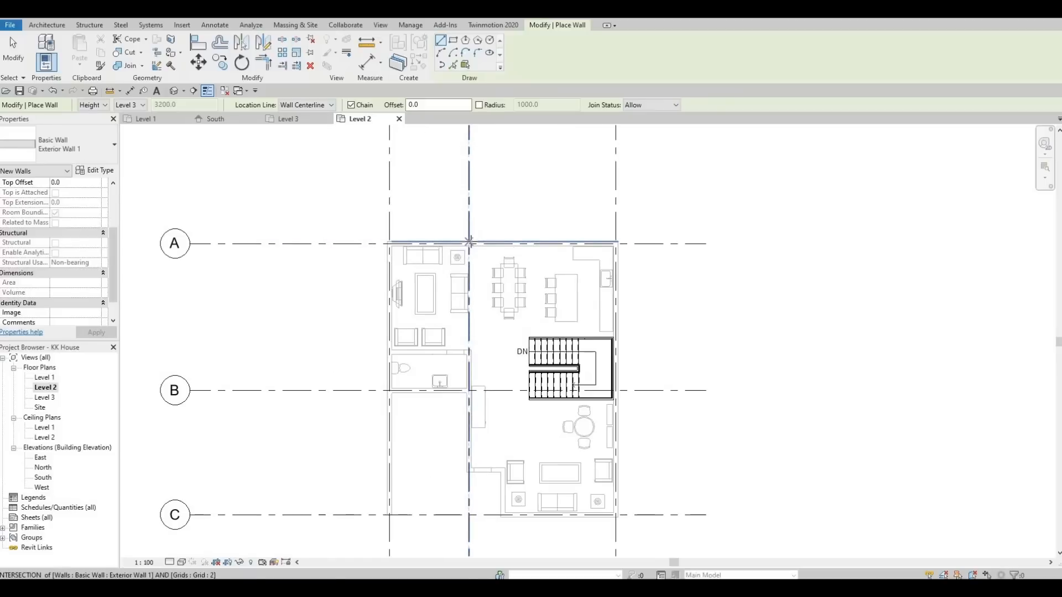
scroll(469, 243, up, 3)
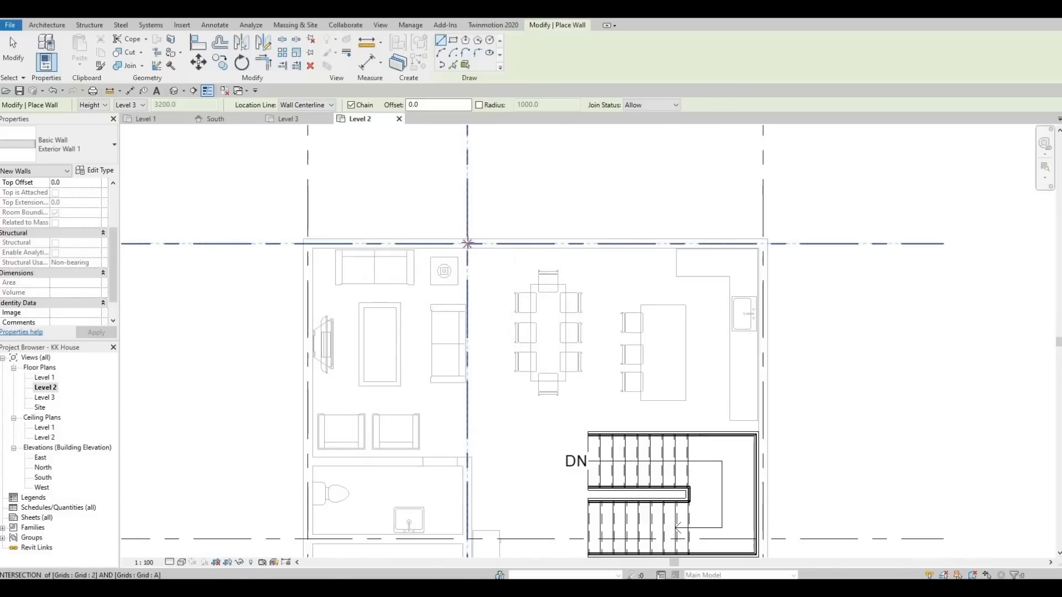
click(467, 244)
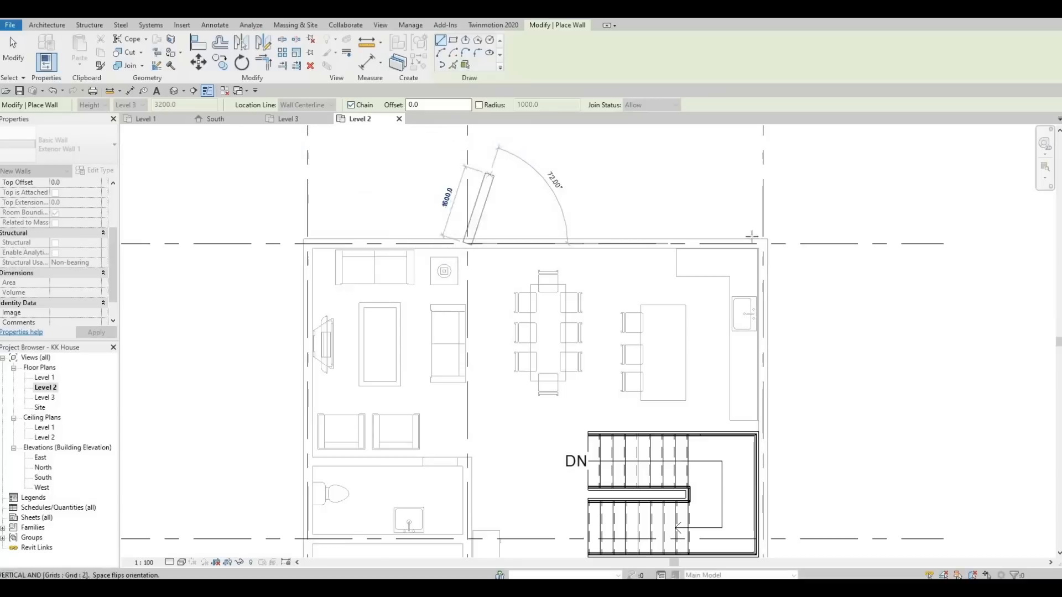
scroll(762, 243, down, 4)
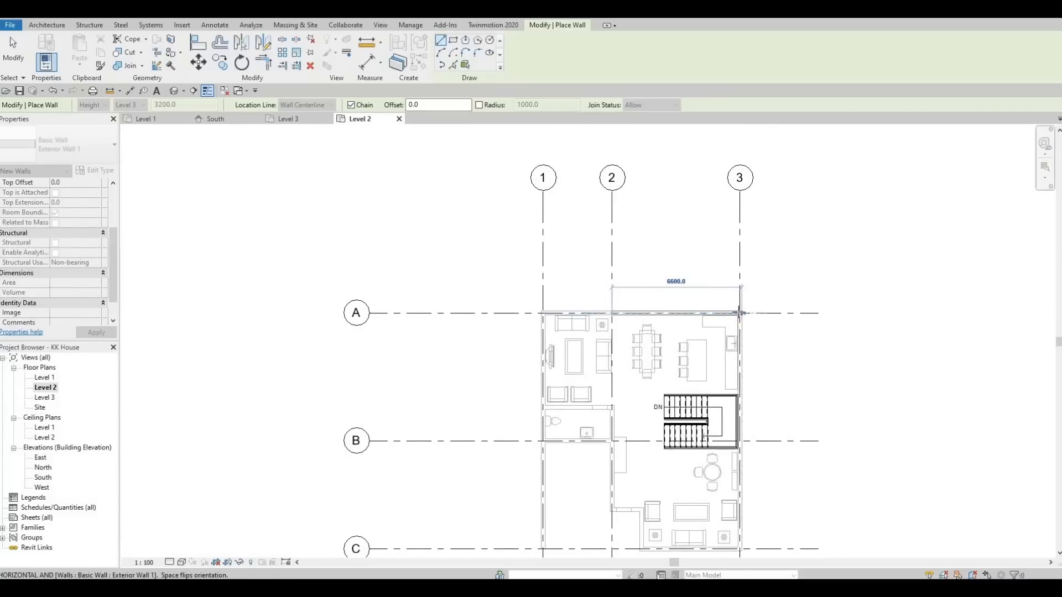
click(739, 313)
- Continue the exterior wall 12000 mm along grid 3 from grid A to grid C
middle_drag(702, 216, 701, 211)
middle_drag(750, 398, 695, 202)
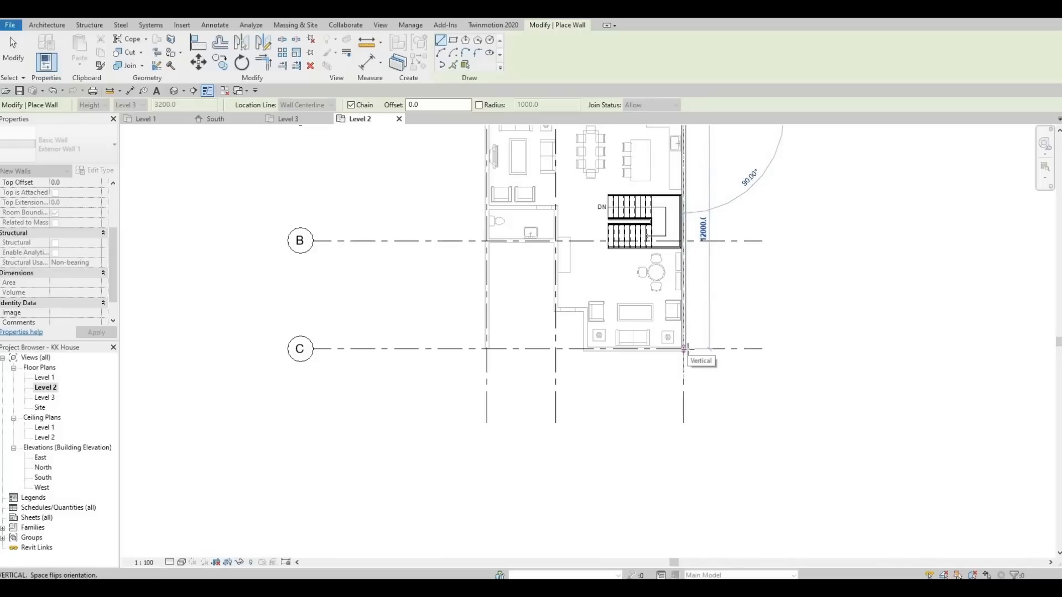
scroll(684, 348, up, 5)
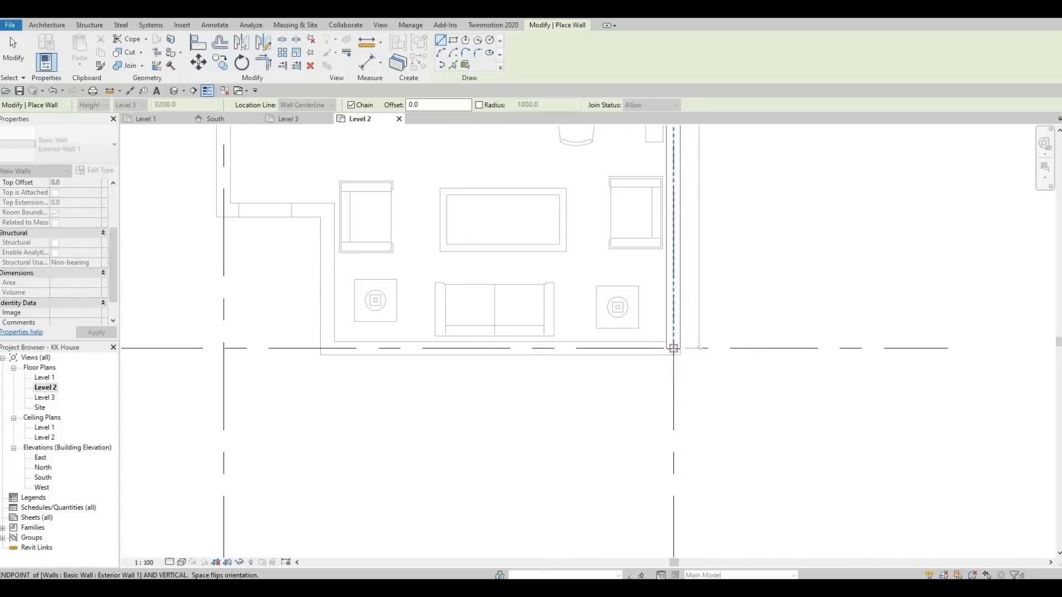
scroll(674, 349, up, 4)
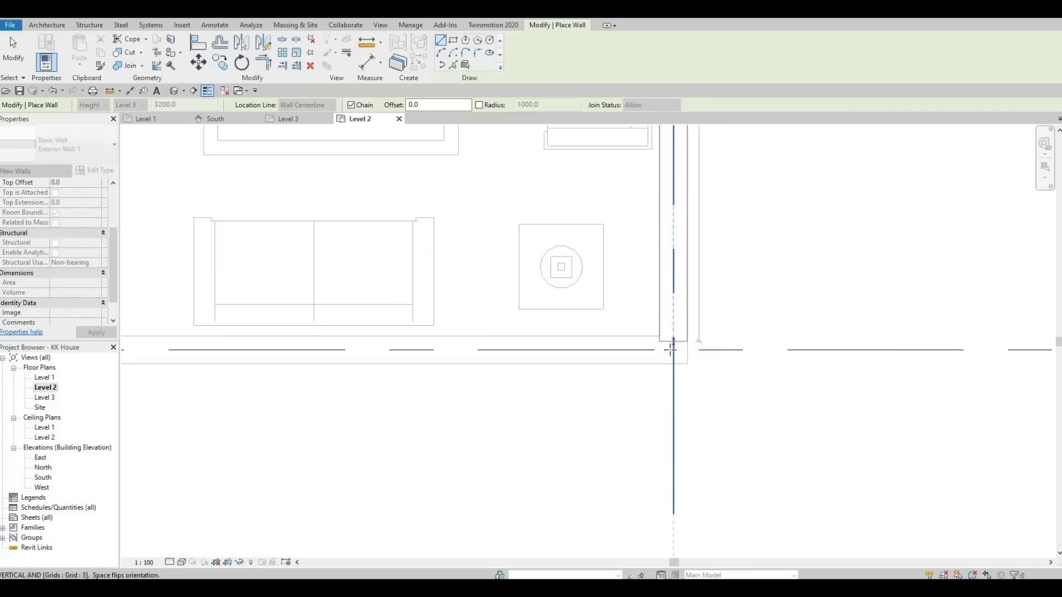
click(673, 349)
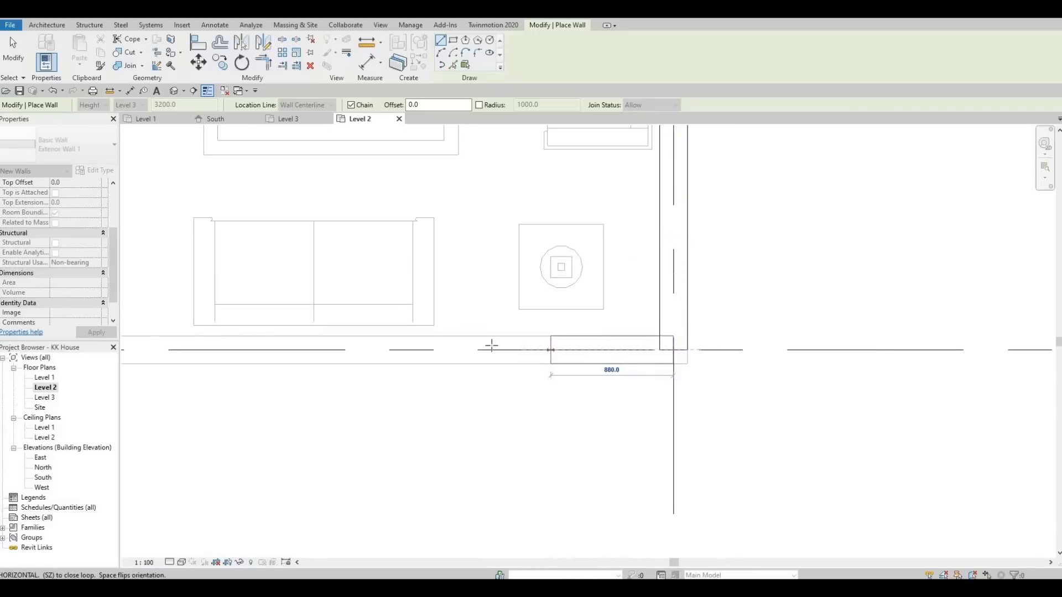
- Draw a wall projection beyond grid C, starting at grid 3, 500 mm deep and 3500 mm wide, returning to grid C
scroll(554, 341, down, 3)
scroll(520, 344, up, 2)
scroll(636, 324, down, 4)
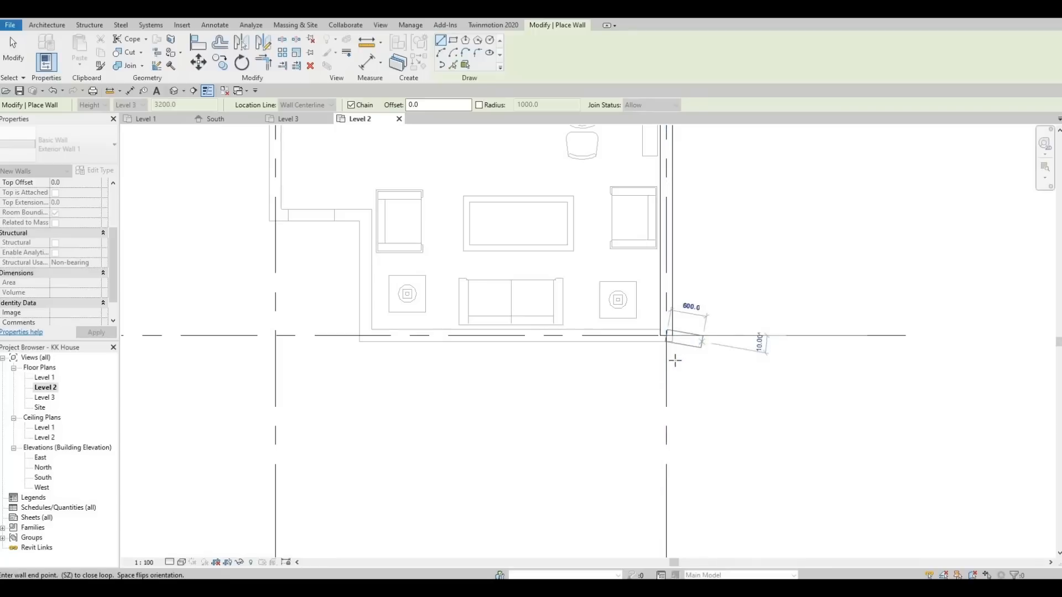
scroll(674, 365, down, 5)
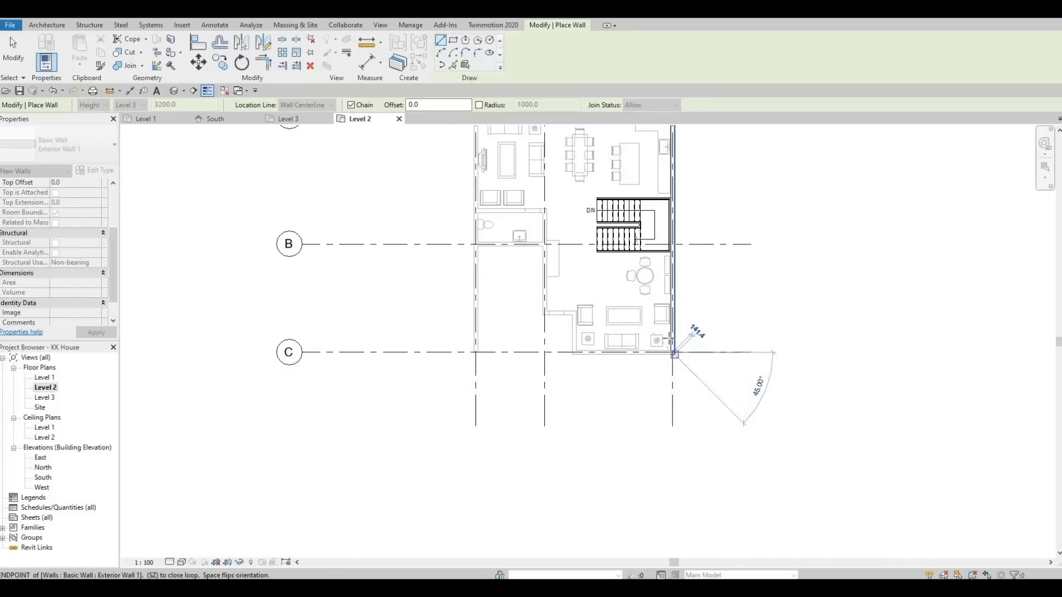
scroll(673, 359, up, 1)
scroll(673, 360, up, 3)
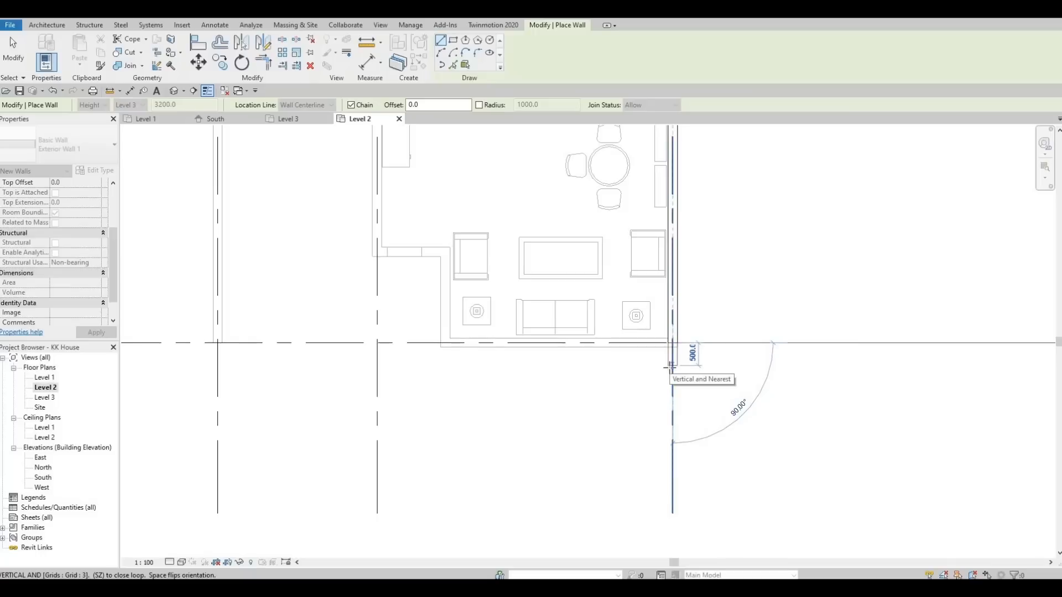
click(671, 366)
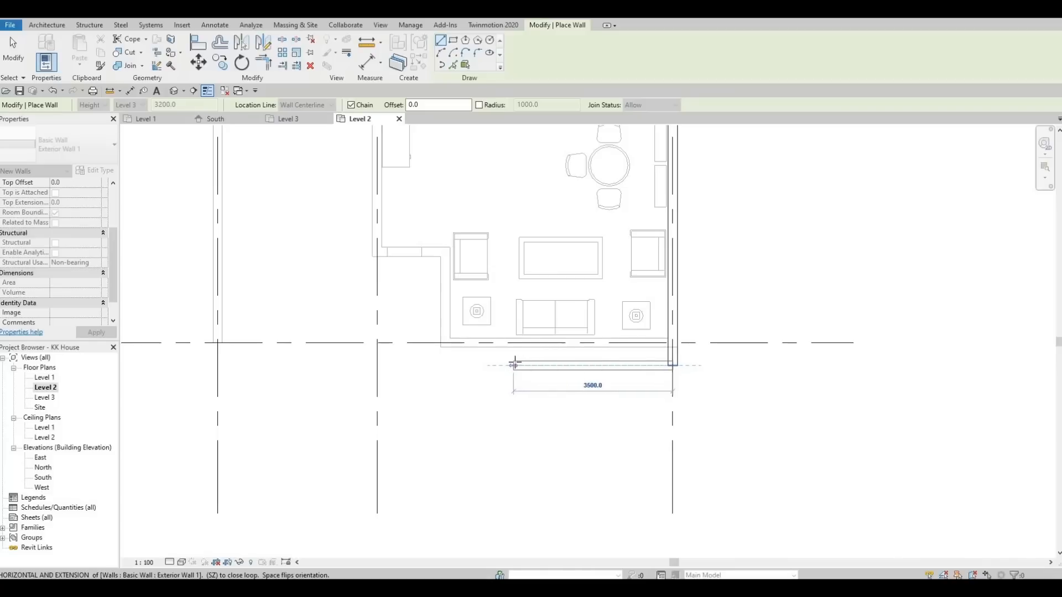
click(514, 365)
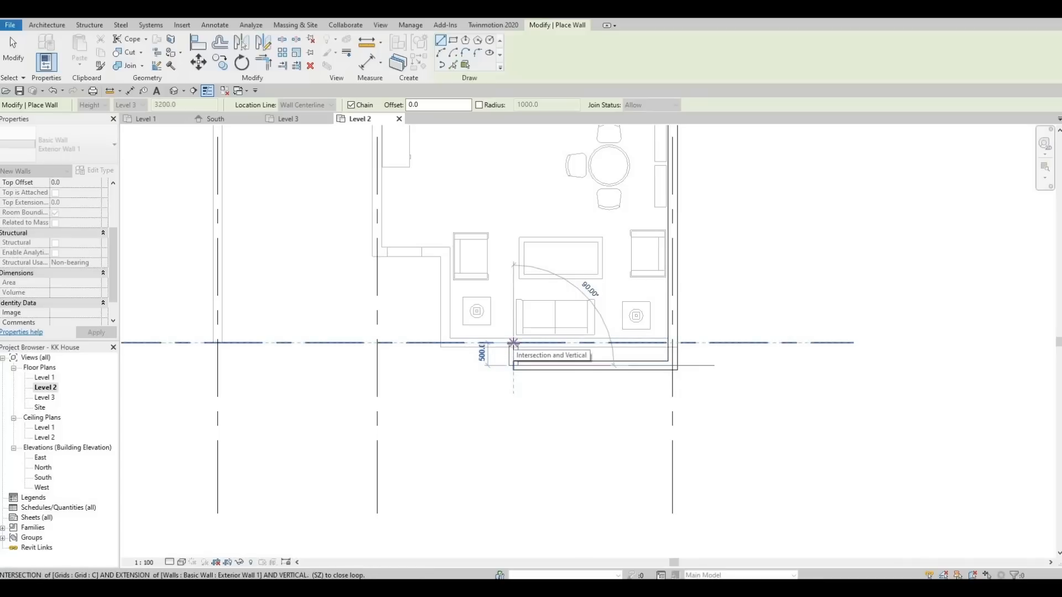
click(496, 346)
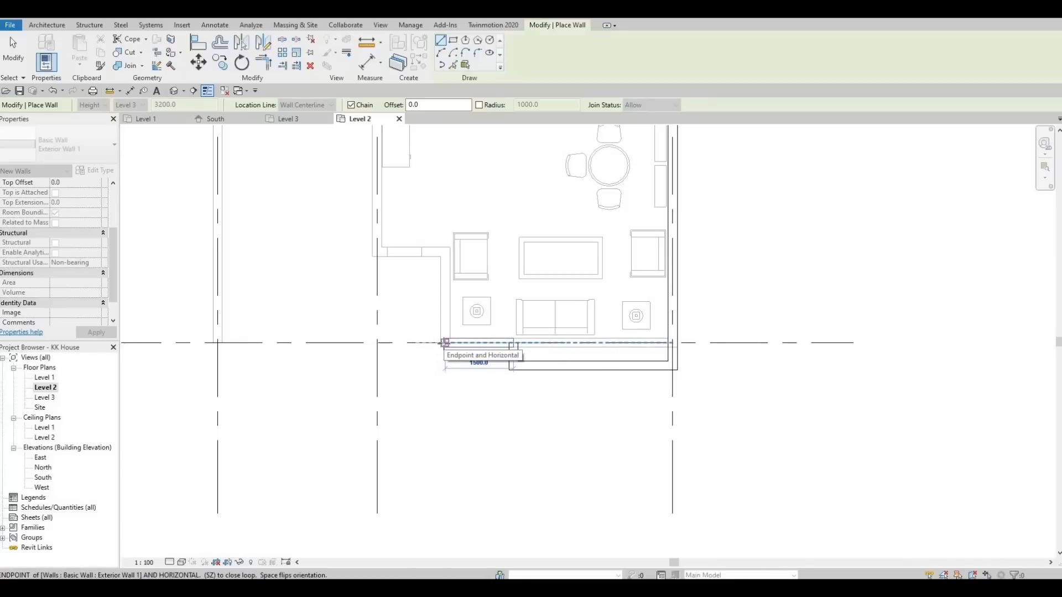
- Continue the wall 1500 mm along grid C, and form an inward recess 700 mm deep and 1500 mm wide ending at the grid 2 and C intersection
scroll(455, 308, up, 3)
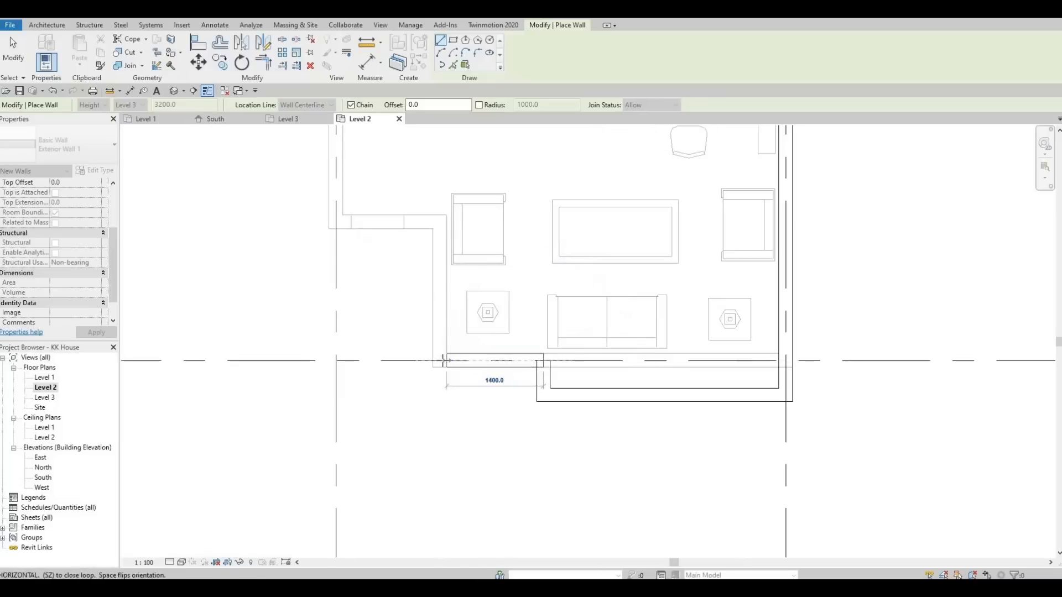
click(440, 360)
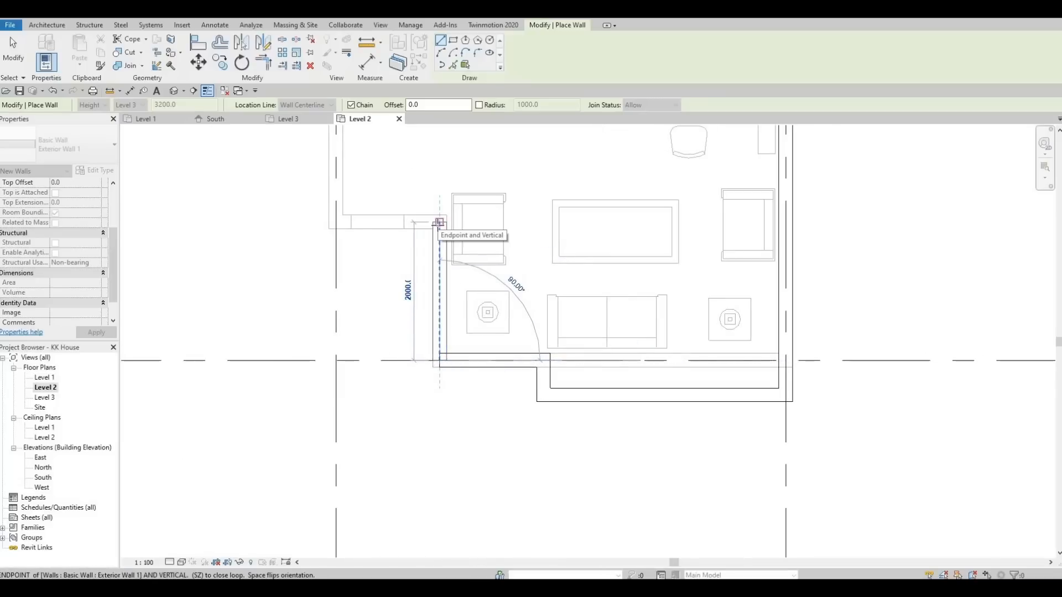
click(434, 313)
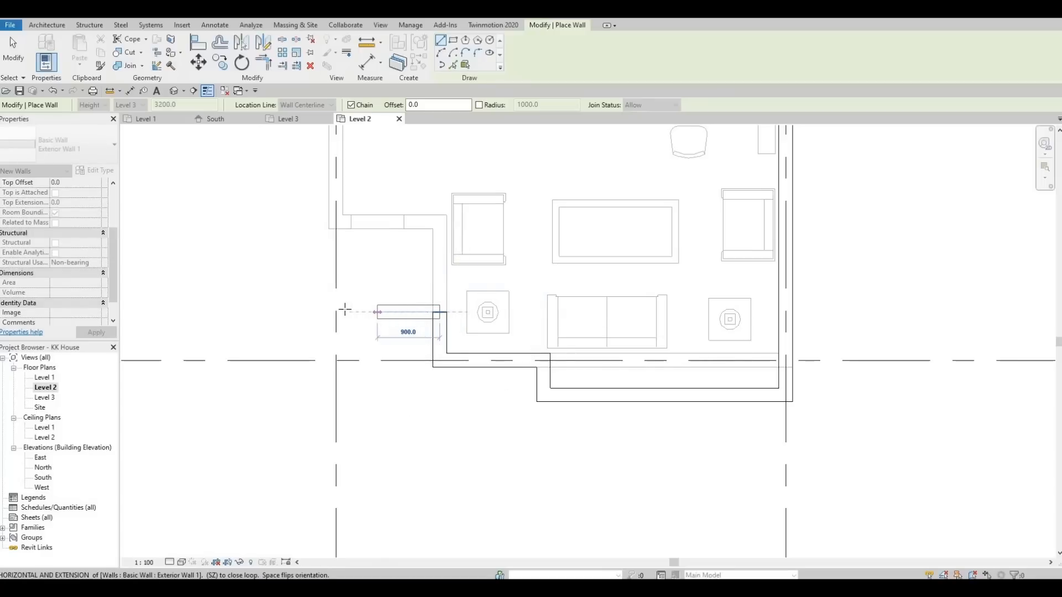
scroll(336, 313, down, 5)
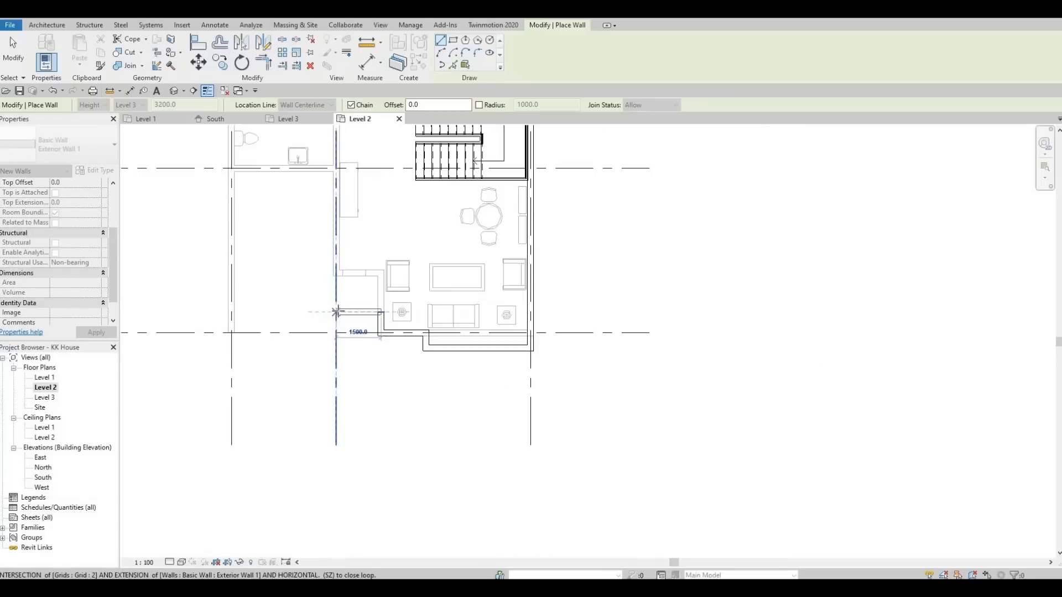
scroll(336, 312, up, 5)
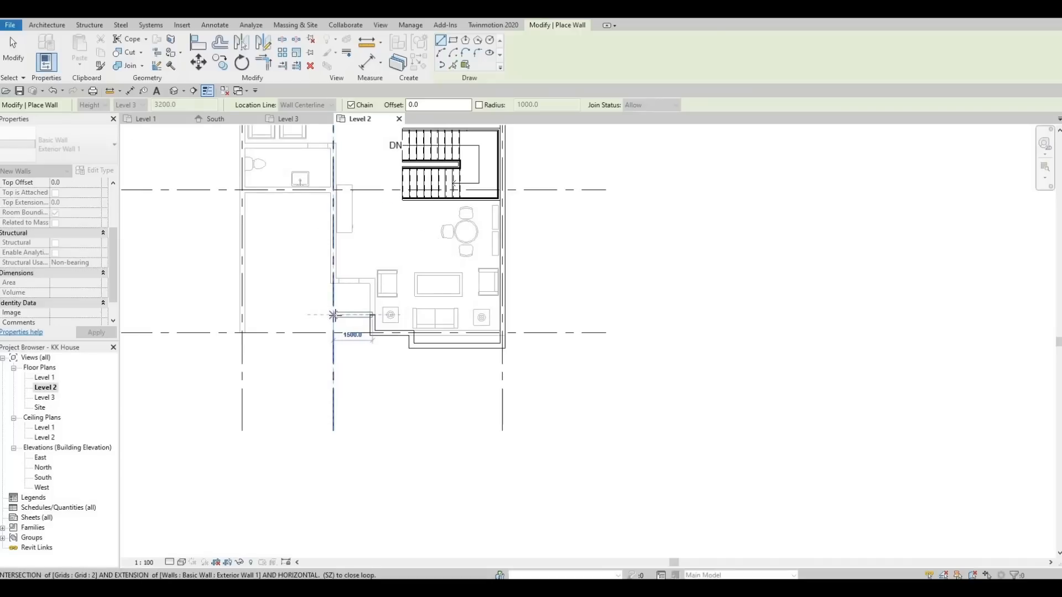
click(333, 314)
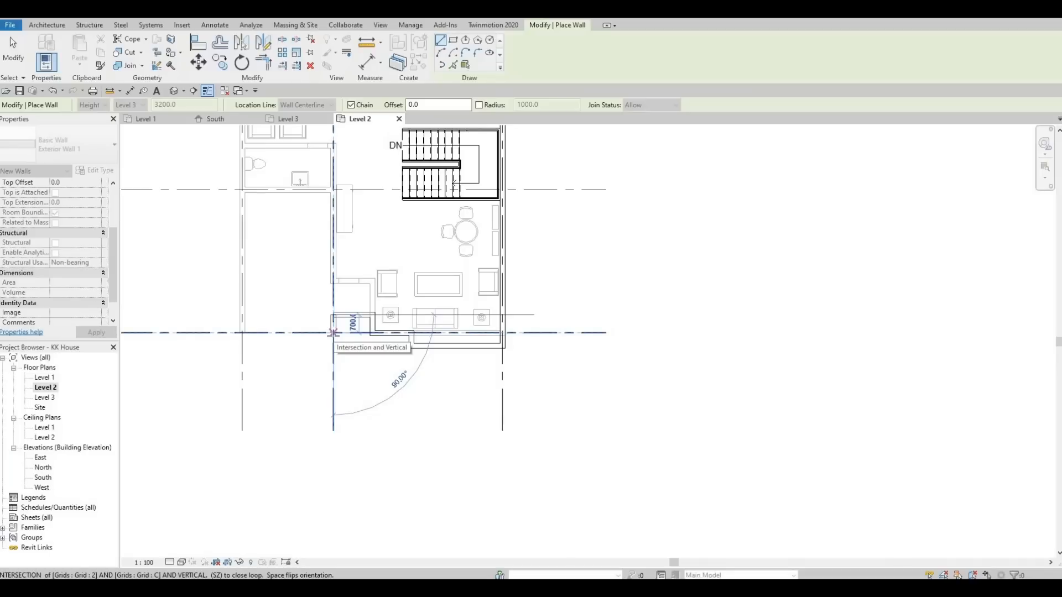
scroll(333, 332, down, 3)
middle_drag(334, 333, 350, 420)
scroll(350, 420, up, 5)
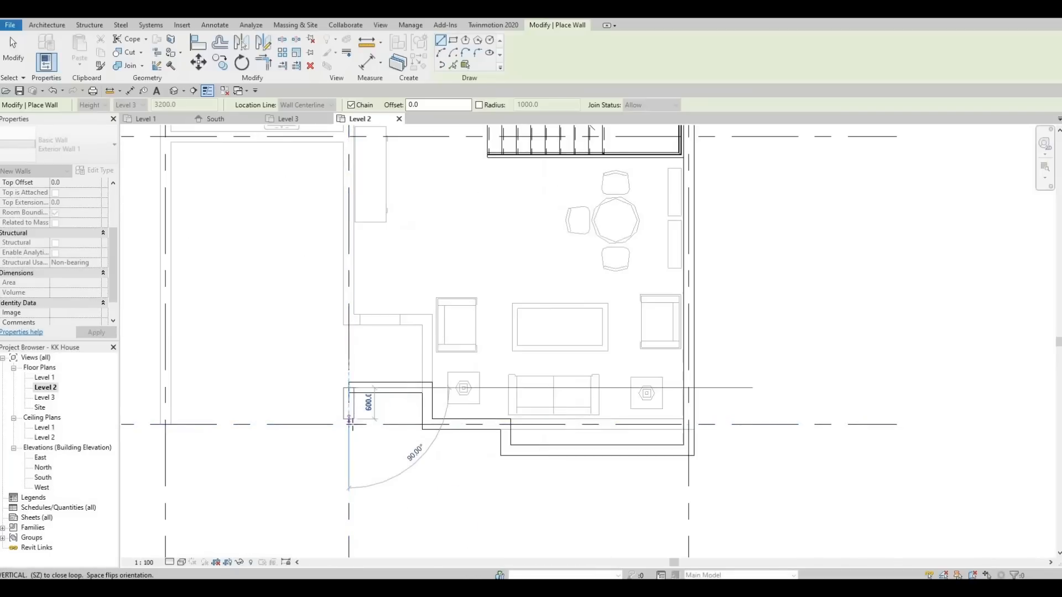
click(336, 425)
- Draw the exterior wall 3500 mm along grid C from grid 2 to grid 1
middle_drag(326, 425, 441, 394)
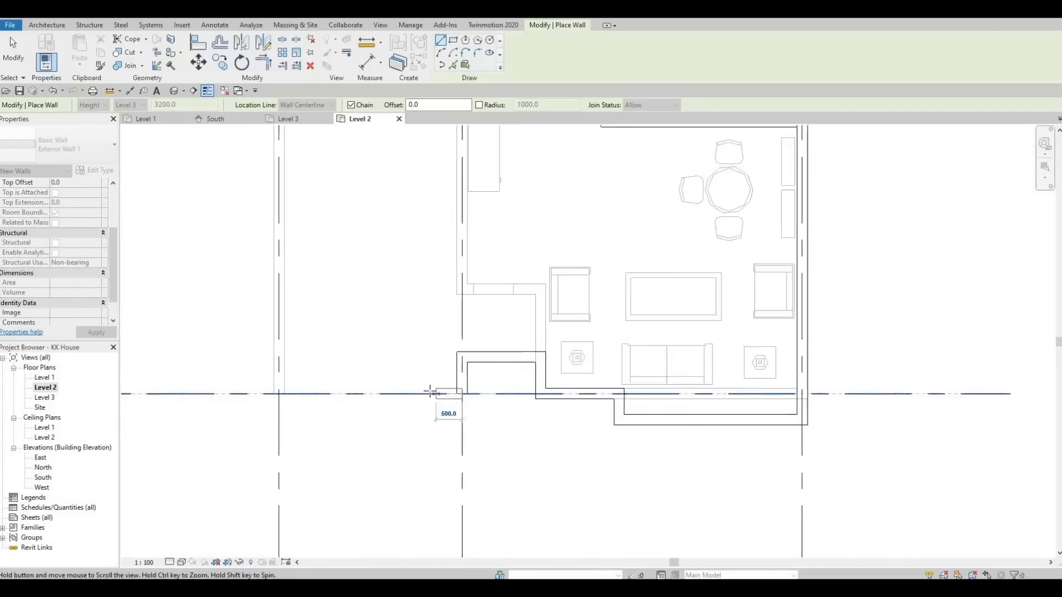
scroll(436, 396, down, 1)
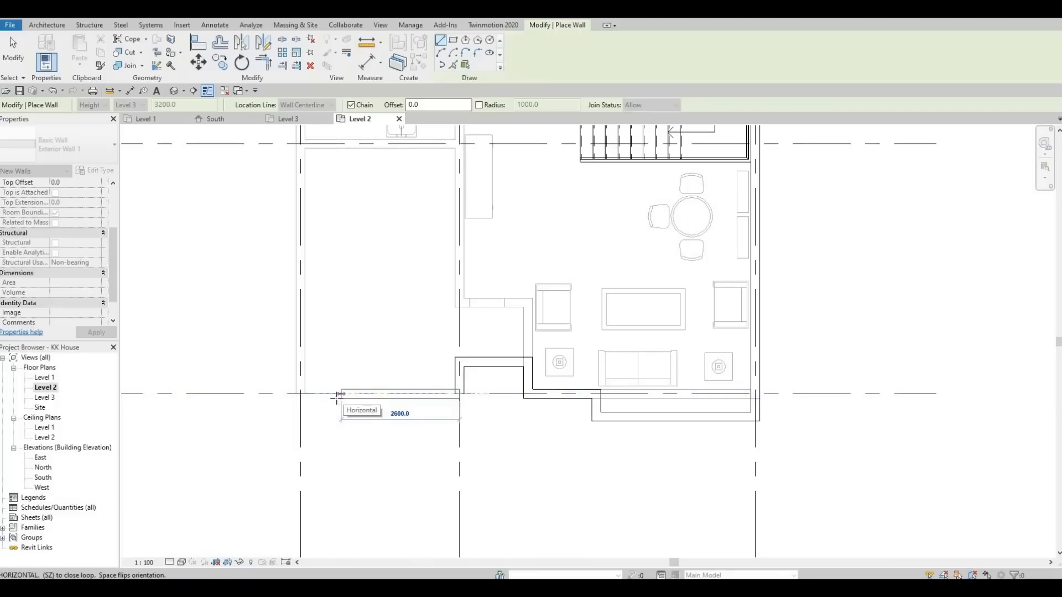
click(300, 394)
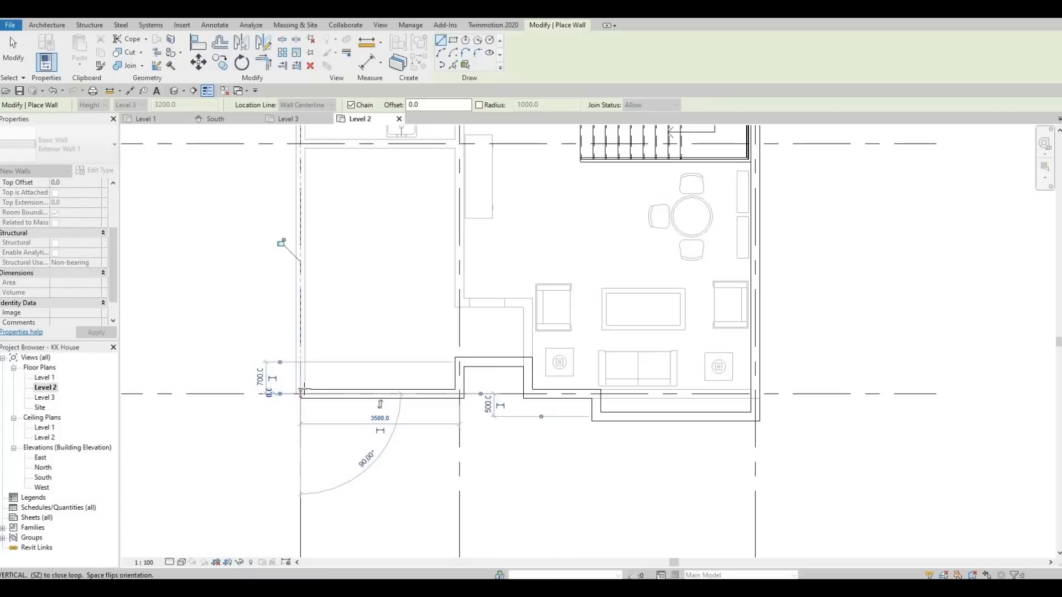
- Draw the exterior wall 7200 mm along grid 1 from grid C to the centreline of the bathroom's far wall
middle_drag(330, 302, 357, 412)
scroll(363, 362, down, 2)
middle_drag(355, 326, 355, 356)
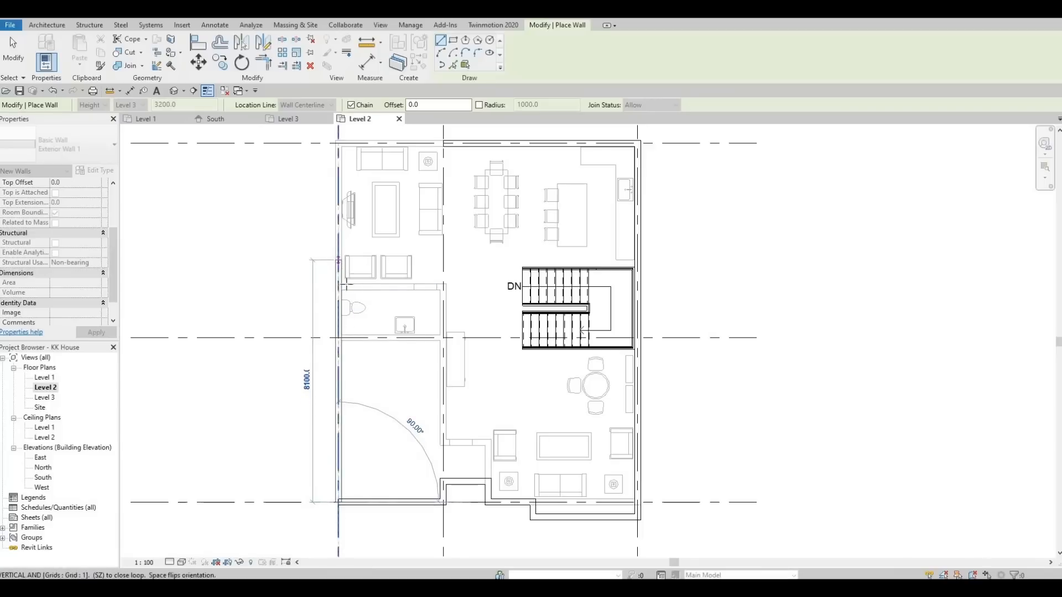
scroll(336, 286, up, 3)
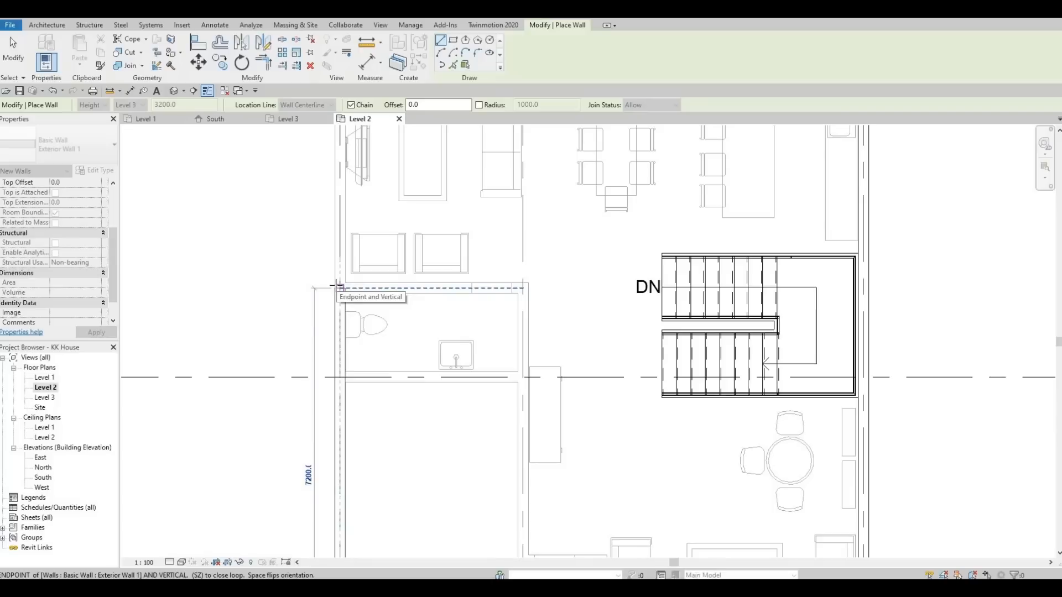
click(339, 286)
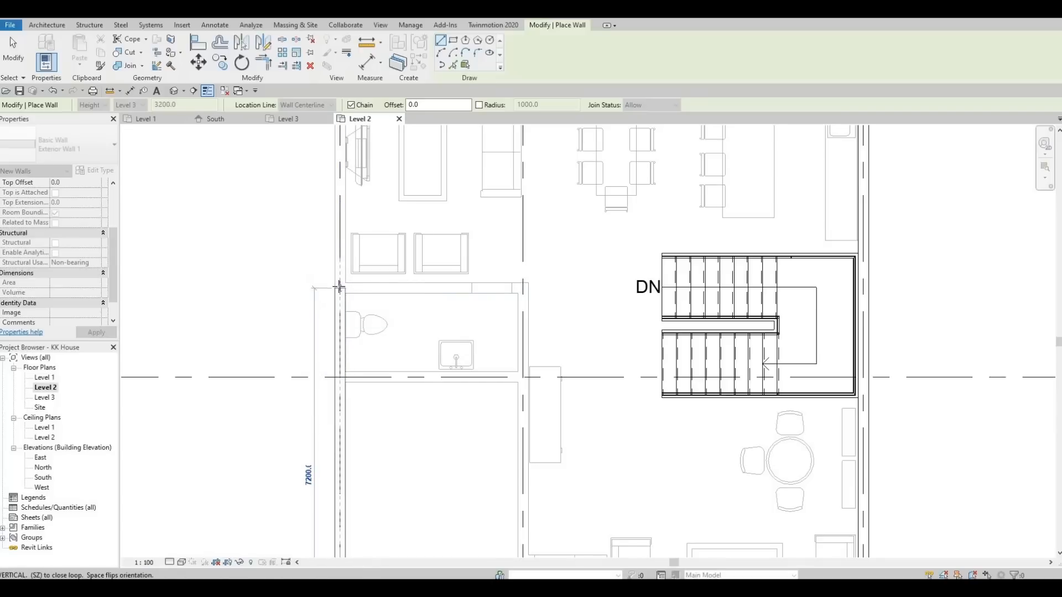
scroll(459, 360, down, 3)
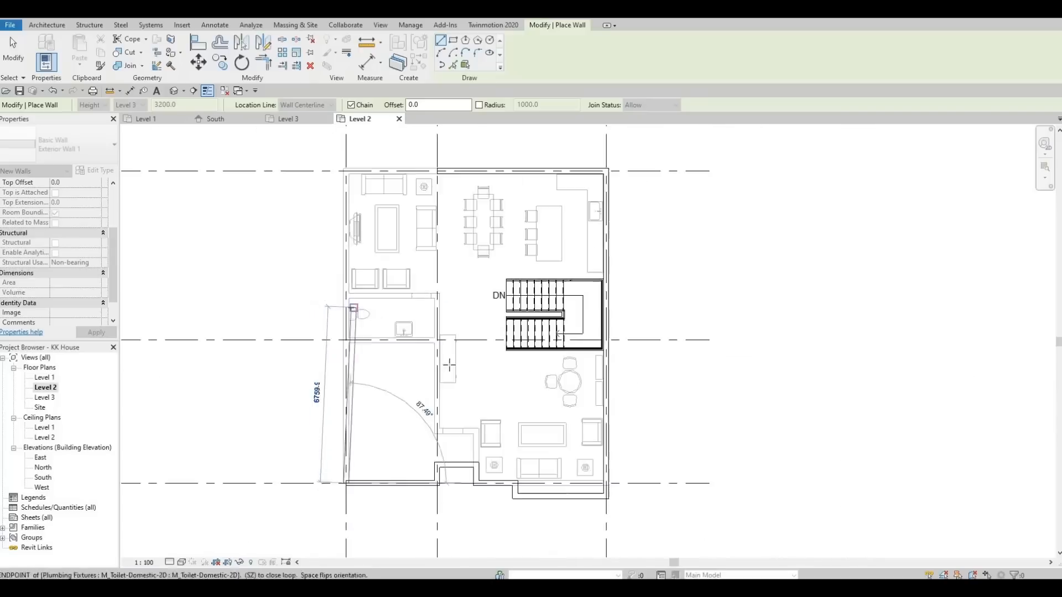
scroll(450, 364, down, 4)
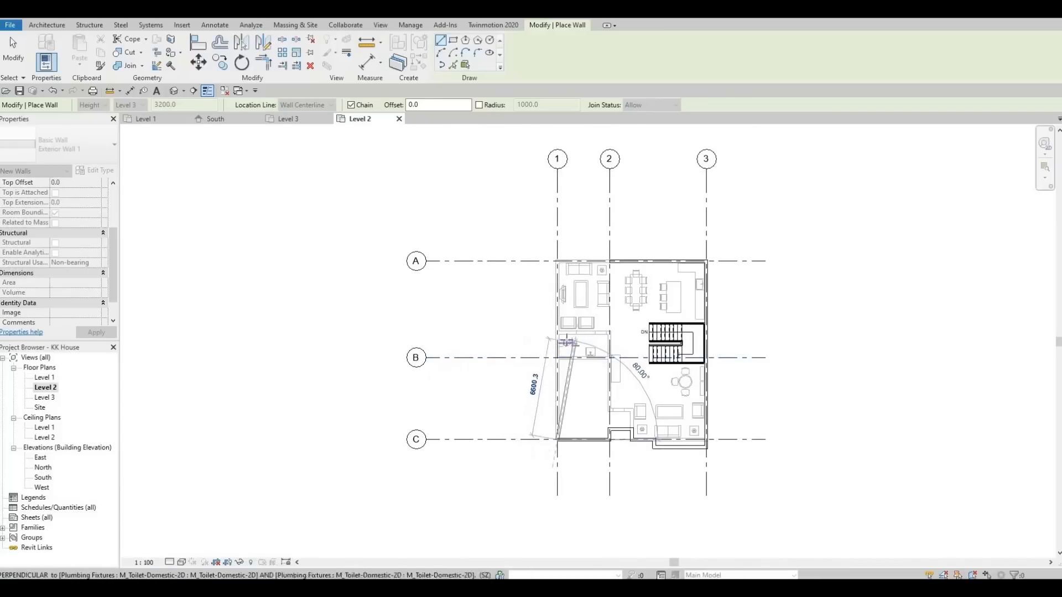
scroll(569, 343, up, 8)
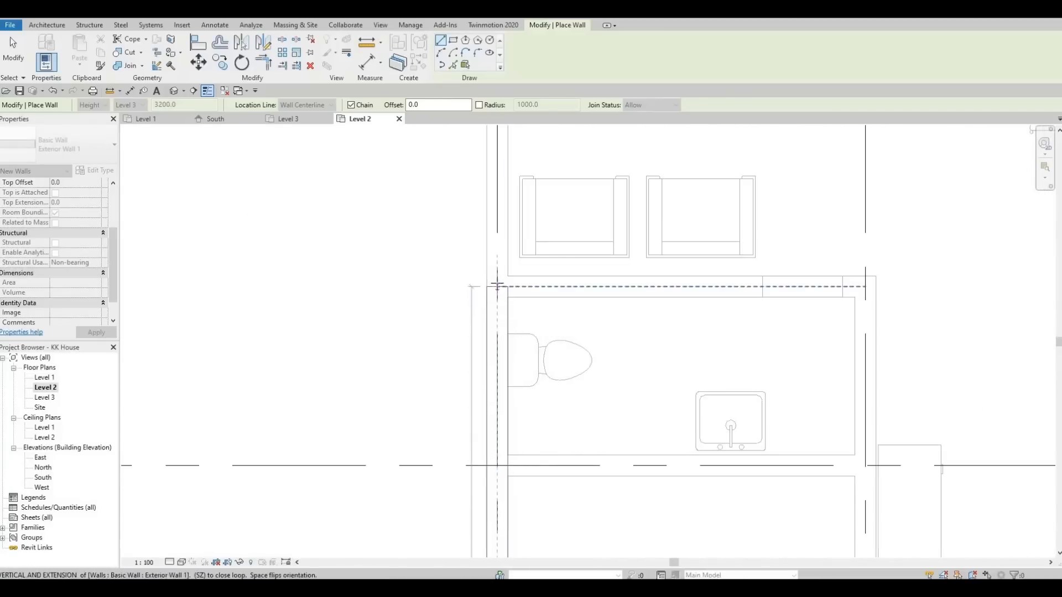
click(498, 285)
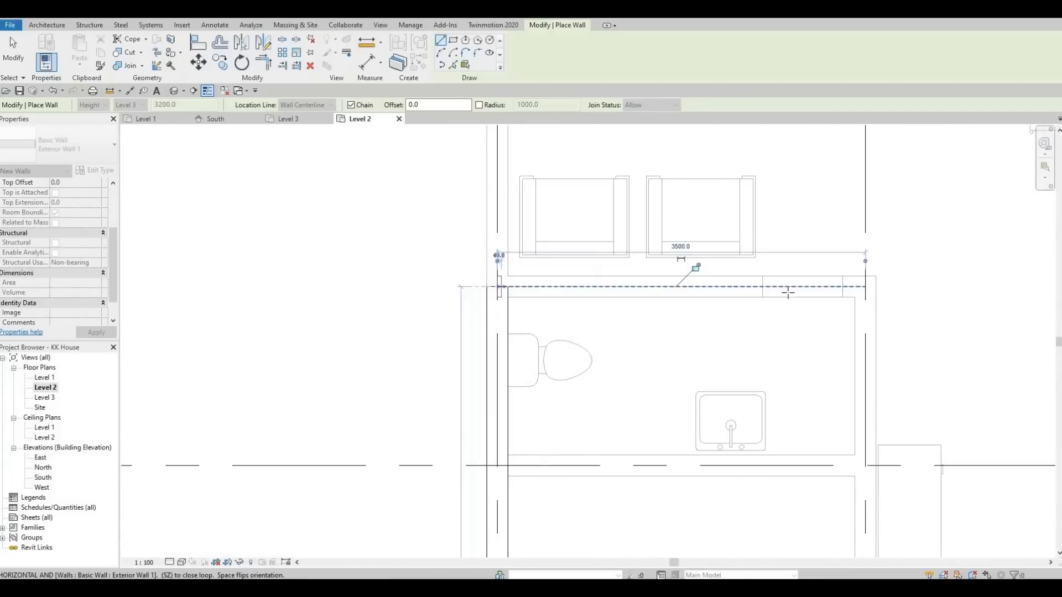
- Continue the exterior wall 3500 mm from grid 1 to grid 2 along the bathroom wall shown in the underlay
click(866, 286)
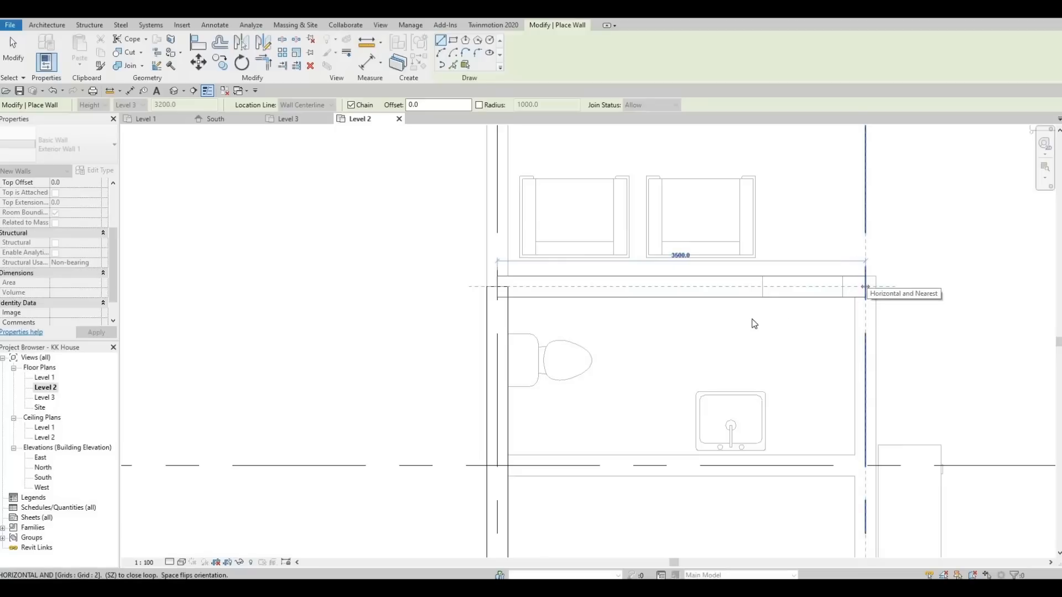
scroll(755, 324, down, 4)
scroll(751, 339, up, 4)
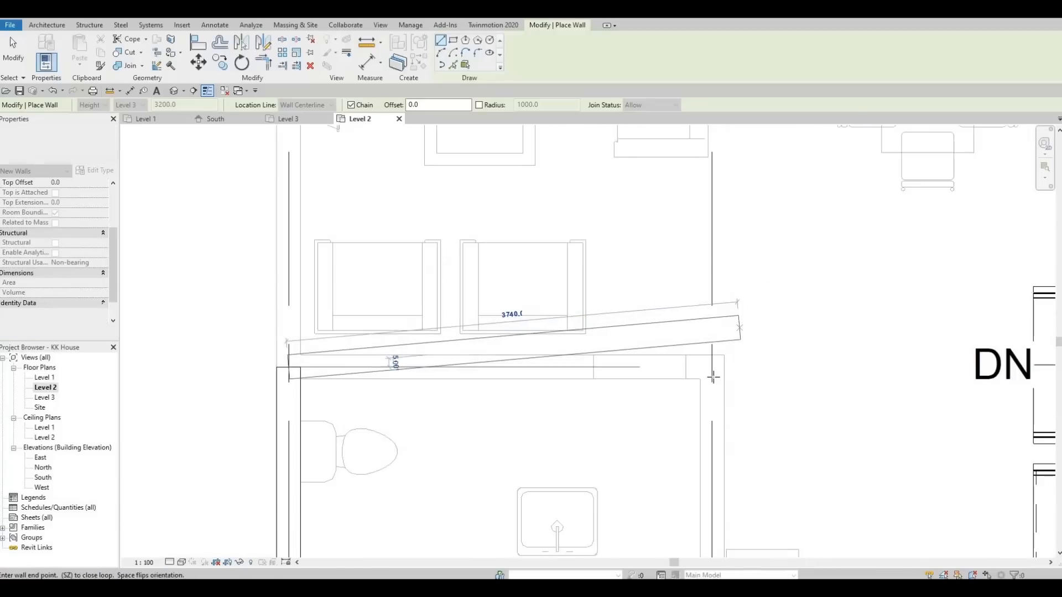
click(713, 346)
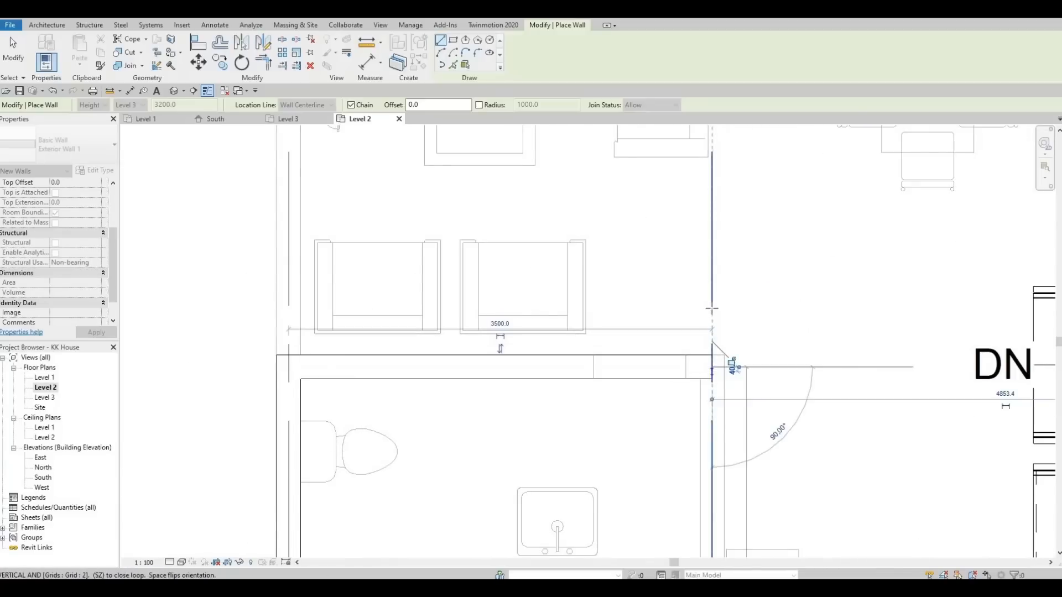
- Close the exterior wall loop with a 4800 mm wall along grid 2 up to grid A, and end the wall command
scroll(719, 326, down, 5)
scroll(702, 171, down, 2)
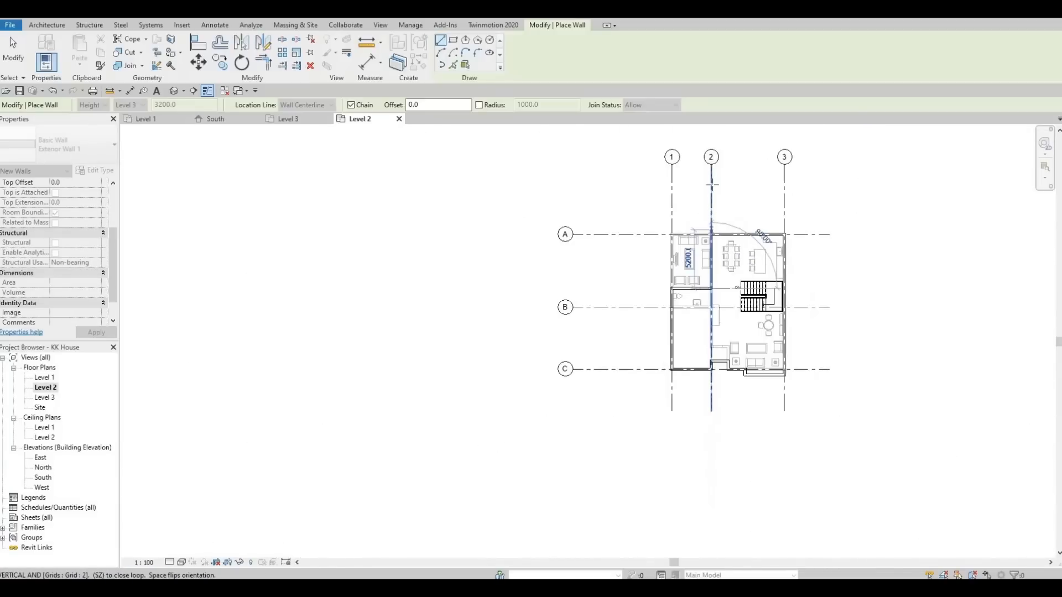
middle_drag(722, 251, 689, 353)
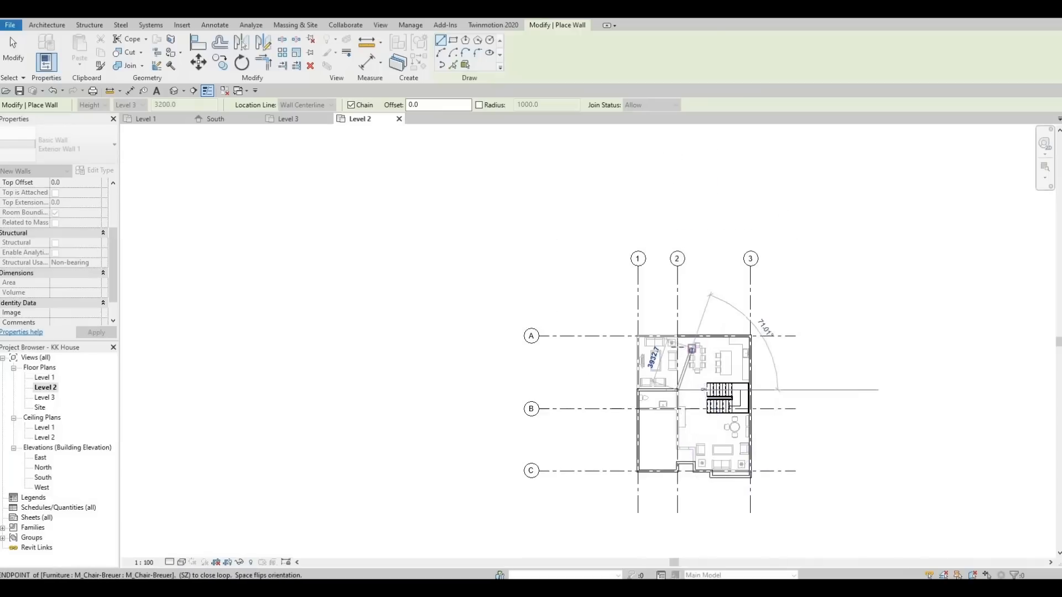
scroll(689, 353, up, 4)
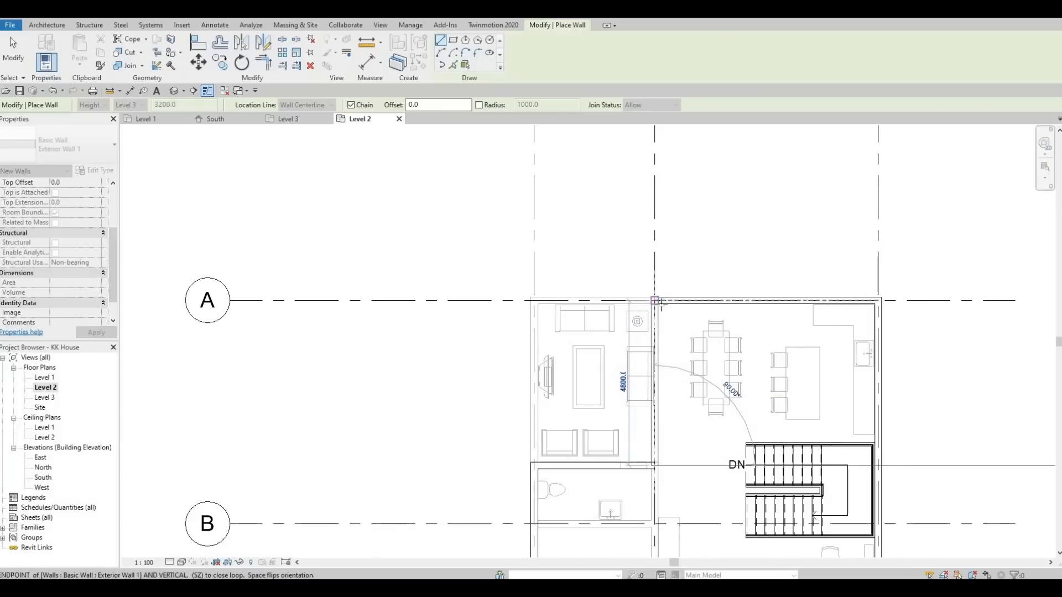
click(656, 300)
key(Escape)
key(Escape)
scroll(615, 364, down, 2)
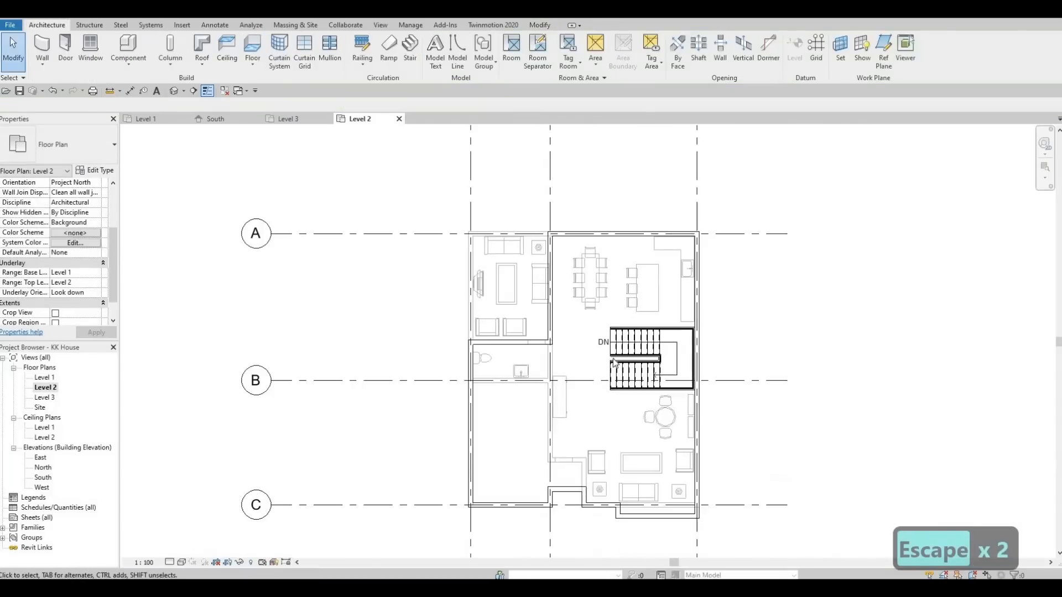
- Check the lengths and offsets of the wall segments between the front recess and the projection at grid C
middle_drag(710, 508, 694, 420)
scroll(692, 418, up, 4)
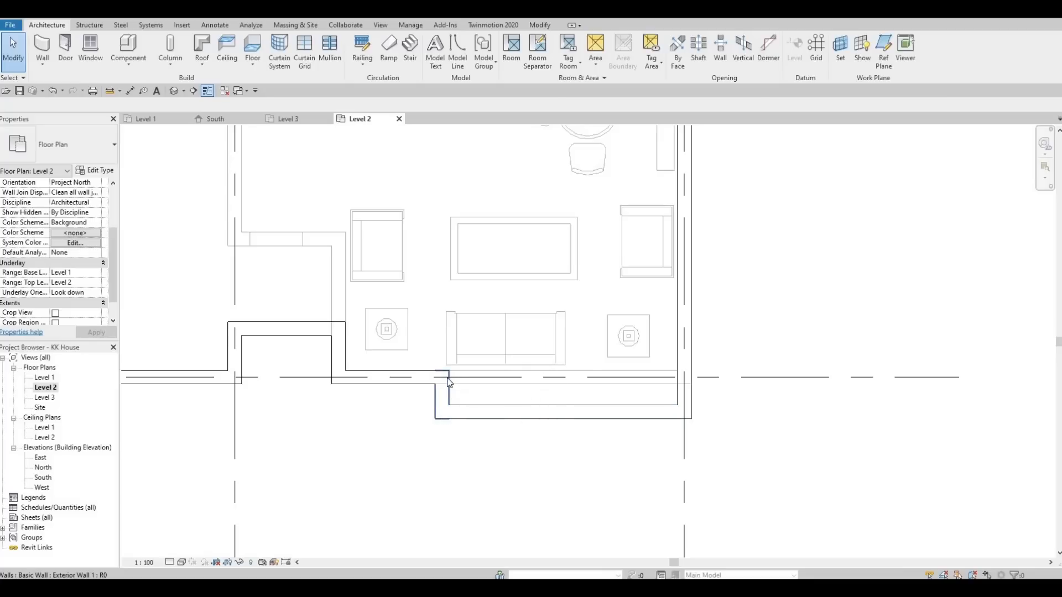
scroll(511, 382, down, 4)
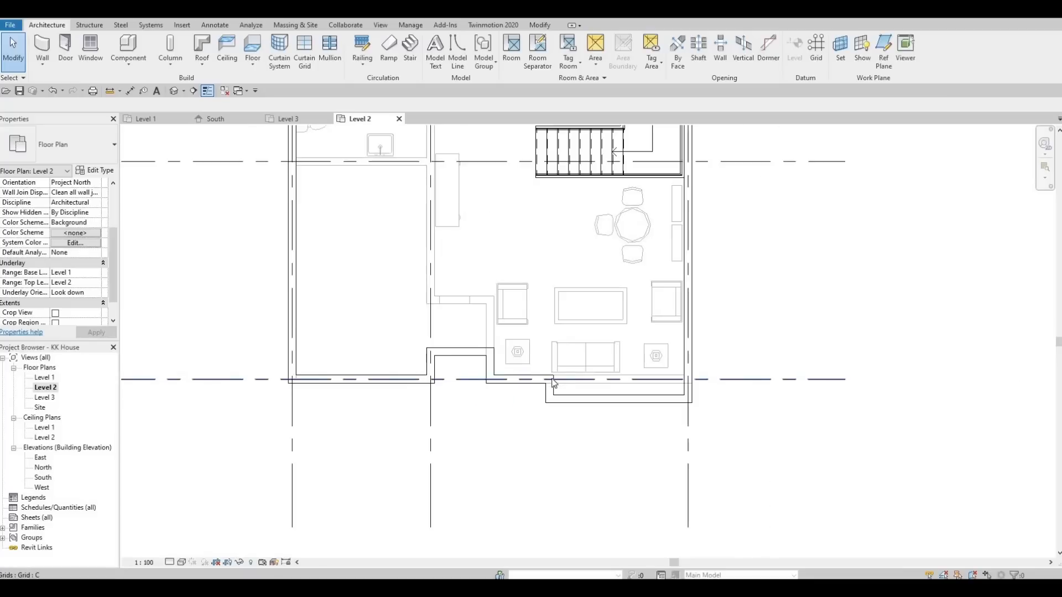
click(524, 382)
scroll(525, 382, up, 4)
scroll(627, 381, up, 3)
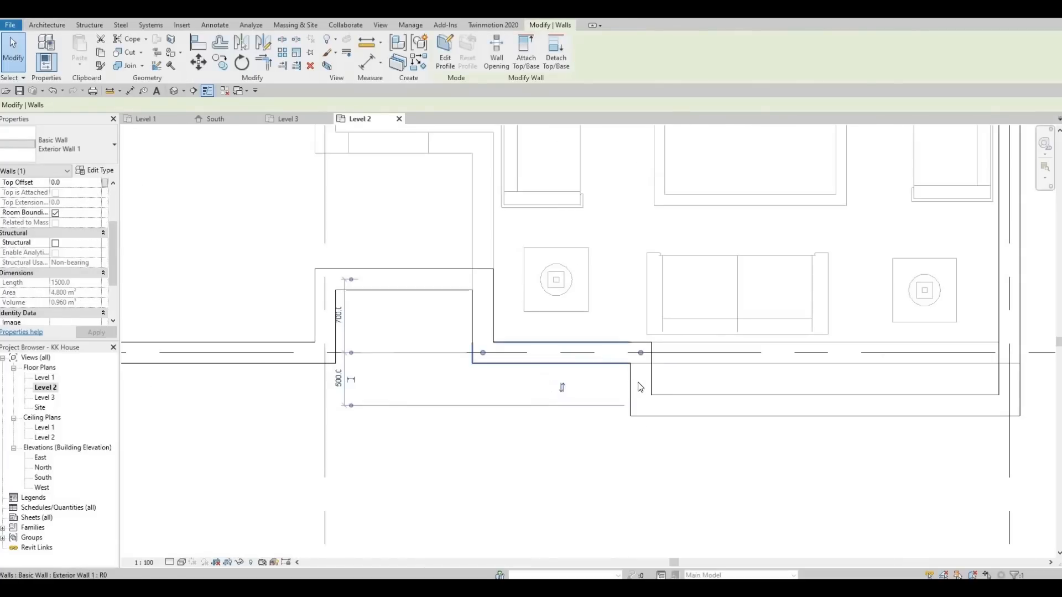
key(Escape)
click(639, 379)
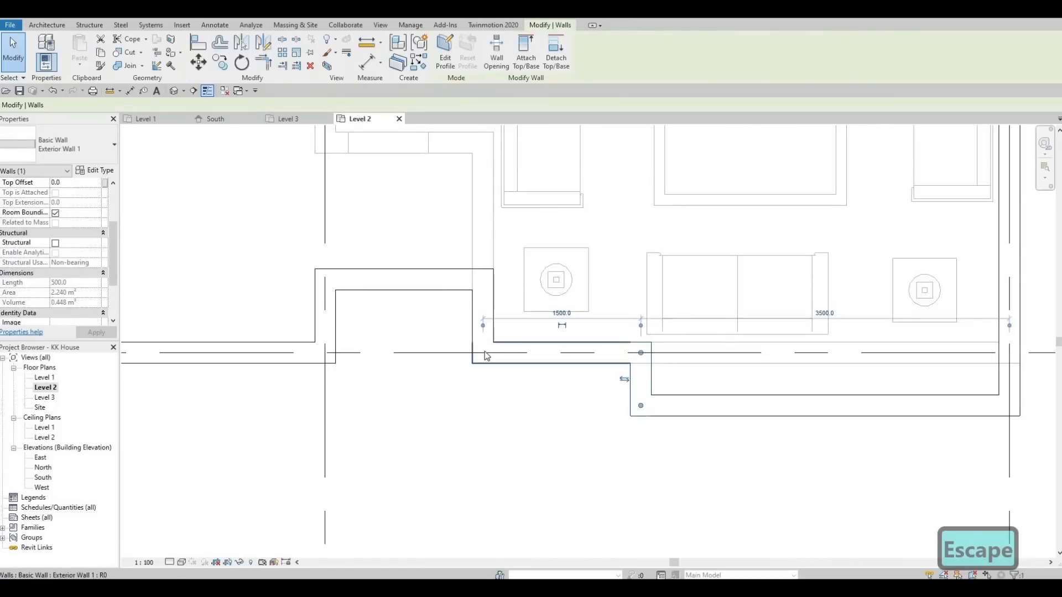
key(Escape)
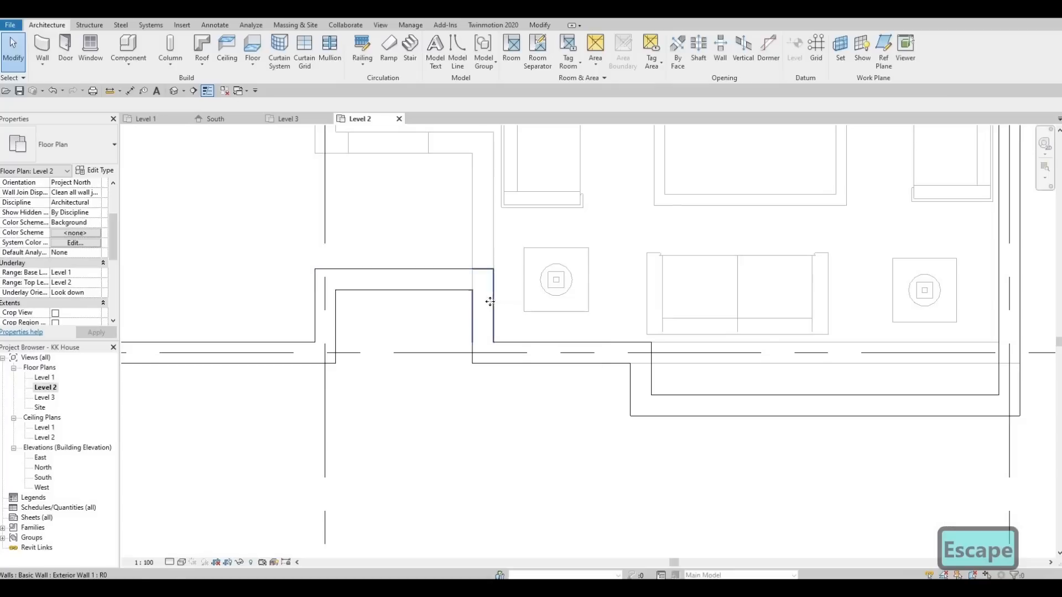
click(509, 350)
key(Escape)
click(490, 339)
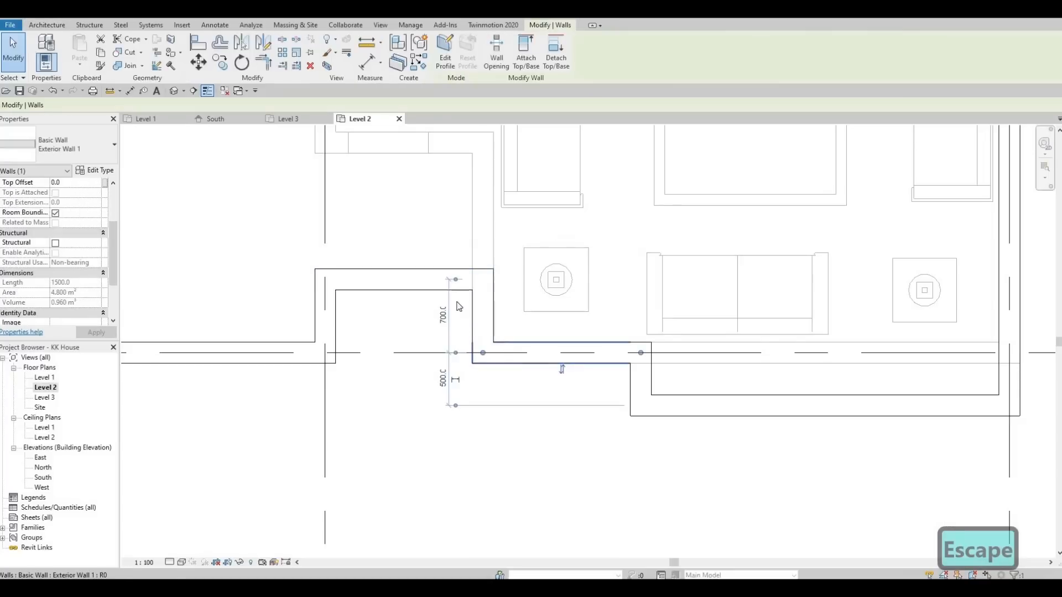
key(Escape)
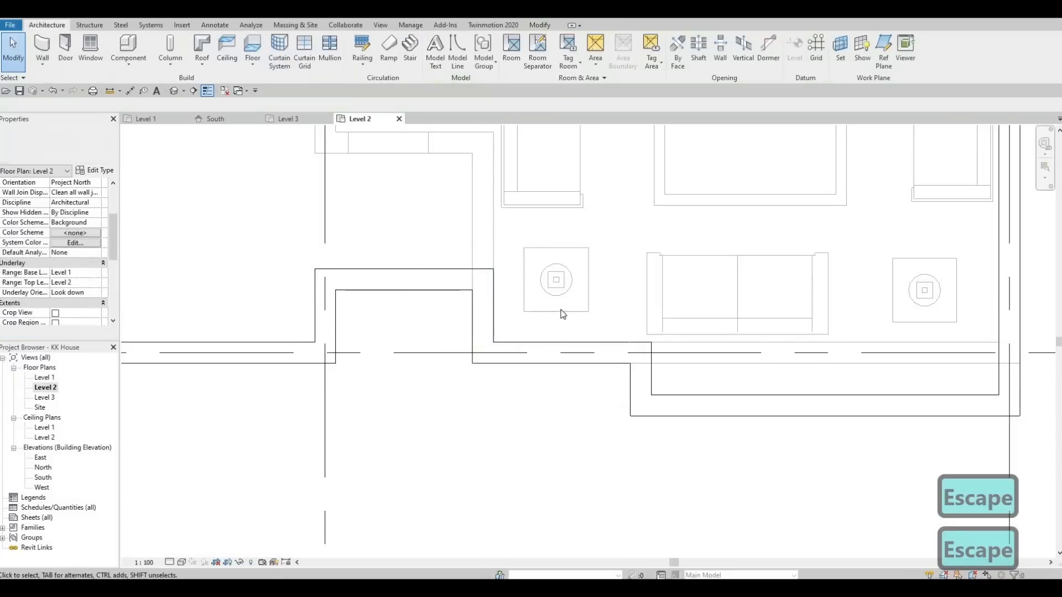
- Review the Level 2 exterior wall outline against the Level 1 layout, from the front recess to grid A
scroll(457, 310, down, 2)
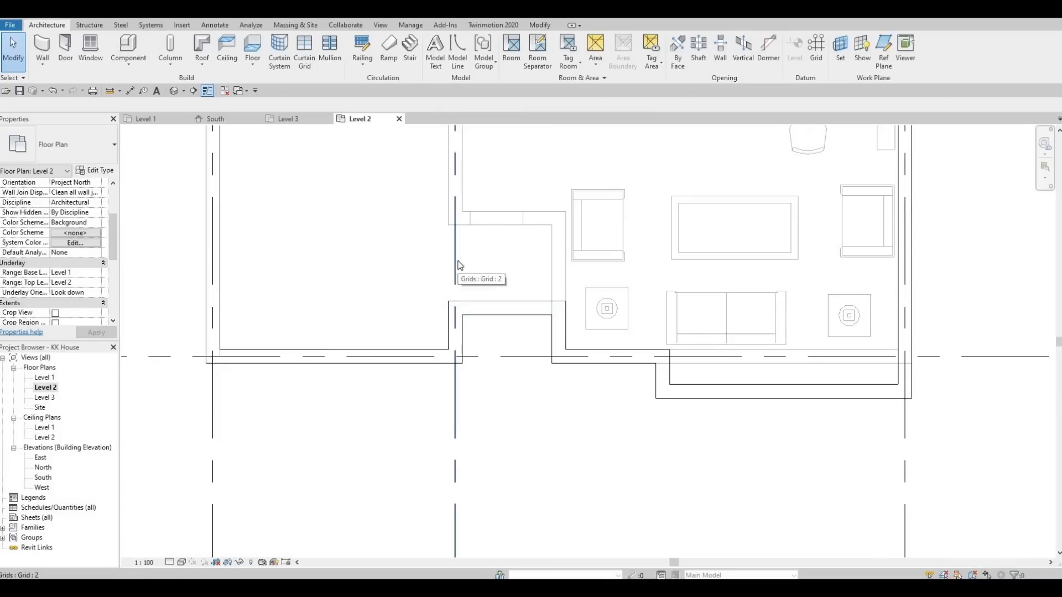
scroll(457, 268, down, 1)
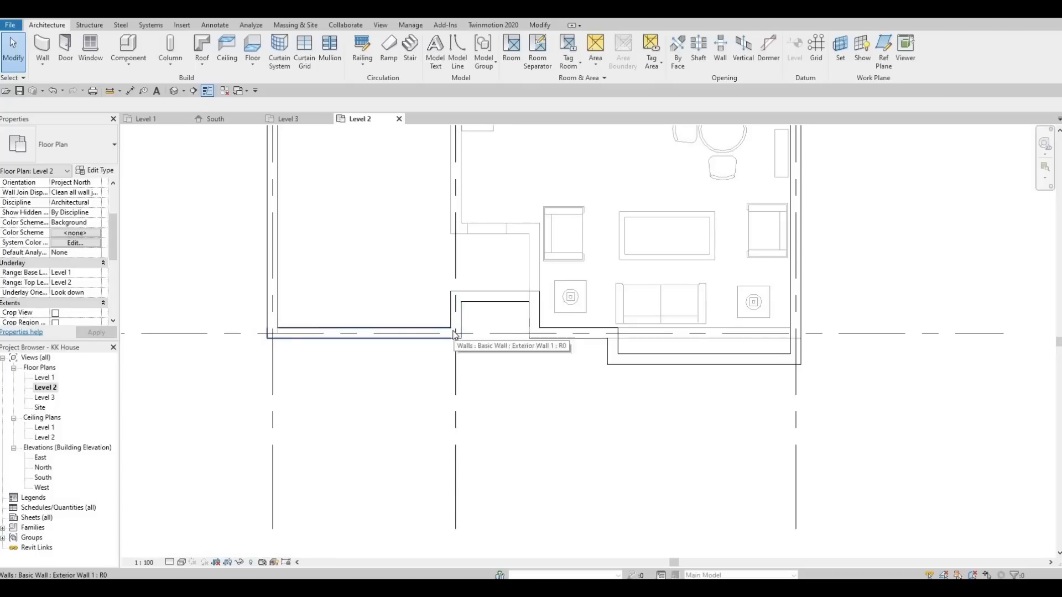
scroll(454, 334, down, 3)
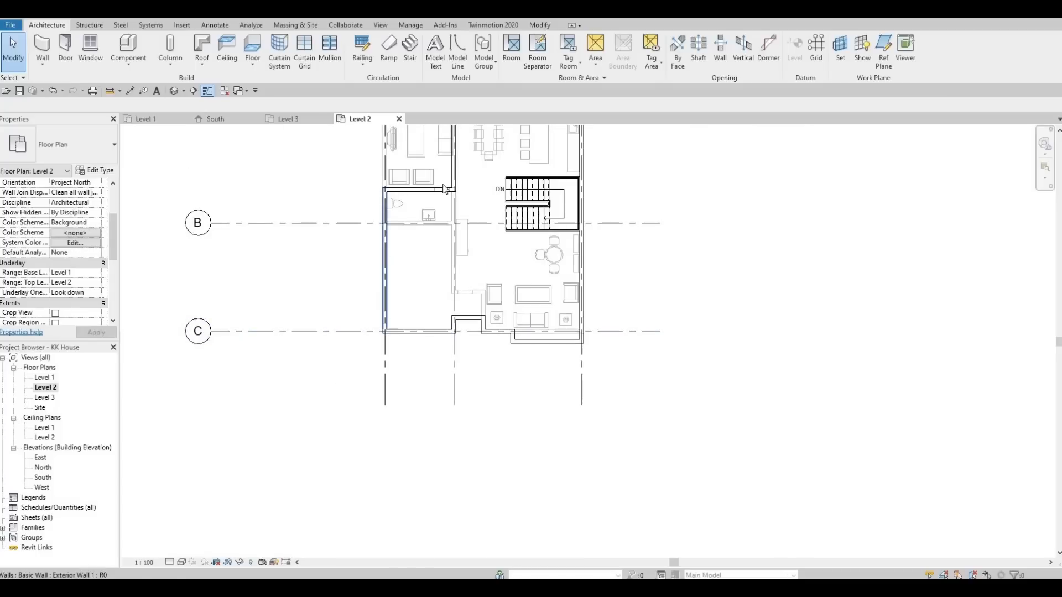
scroll(476, 325, down, 2)
middle_drag(450, 255, 478, 380)
scroll(475, 320, up, 2)
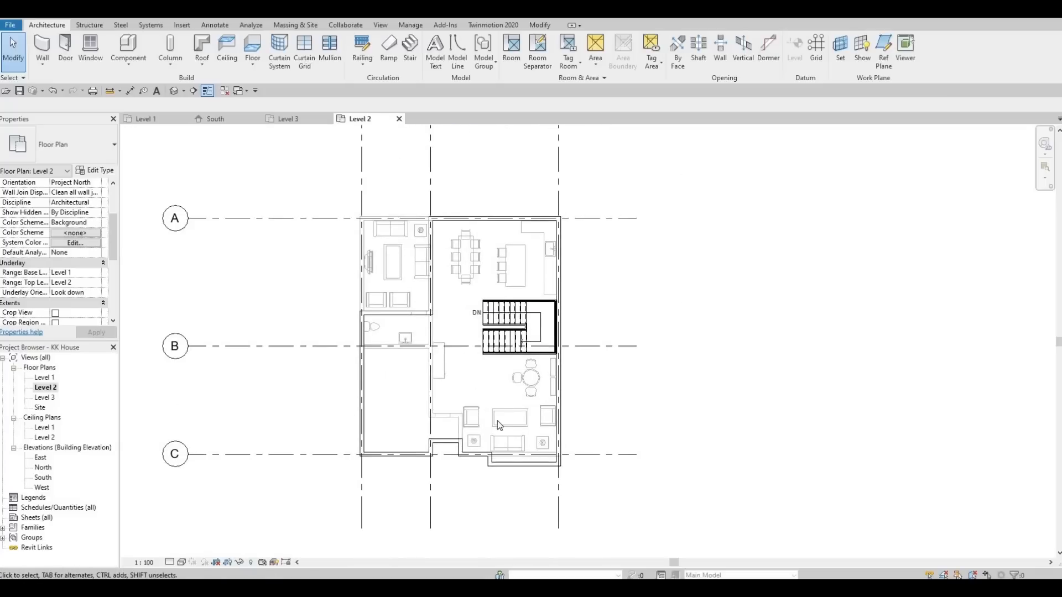
middle_drag(498, 419, 515, 377)
scroll(466, 393, up, 2)
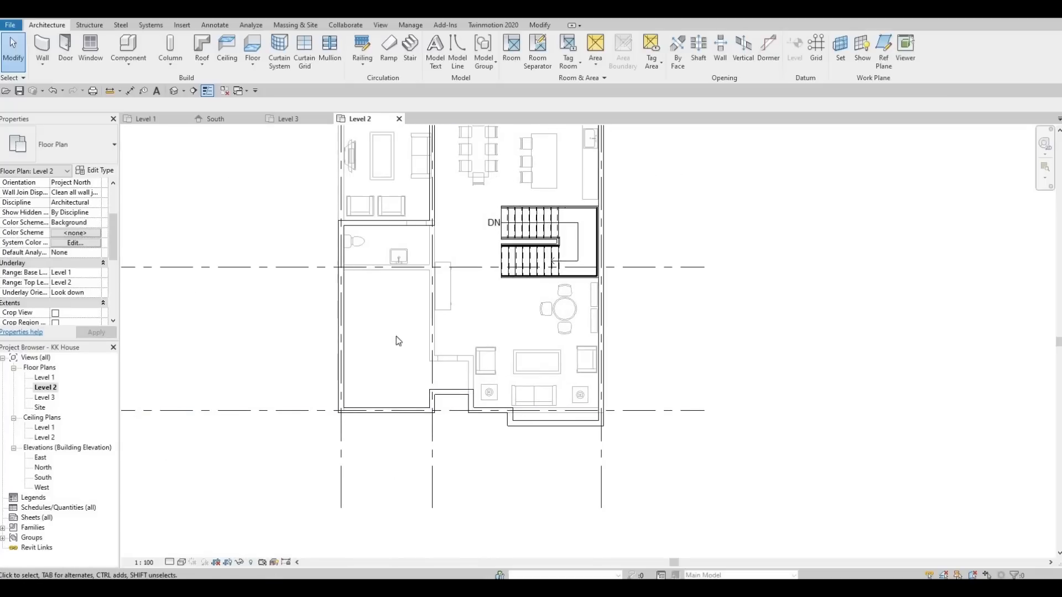
middle_drag(396, 336, 386, 349)
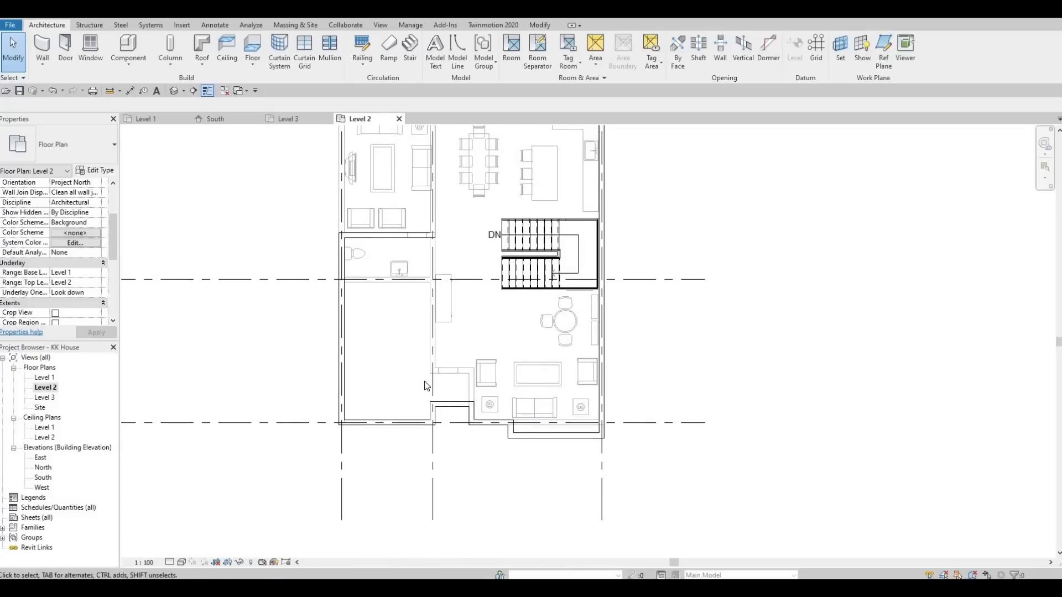
- Set the Level 2 plan's underlay base level to None and apply it
scroll(431, 354, down, 2)
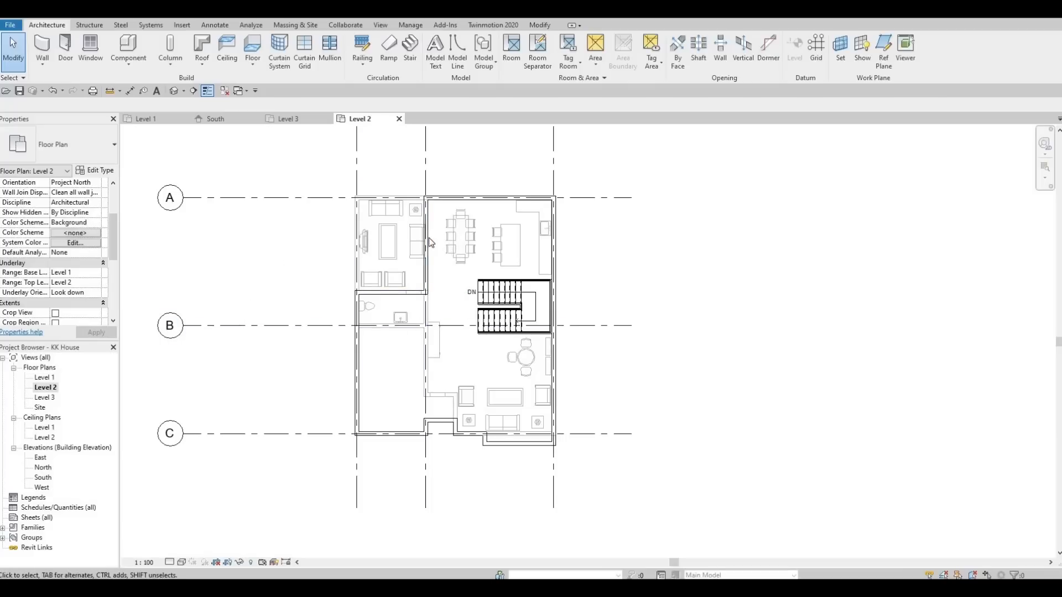
click(97, 274)
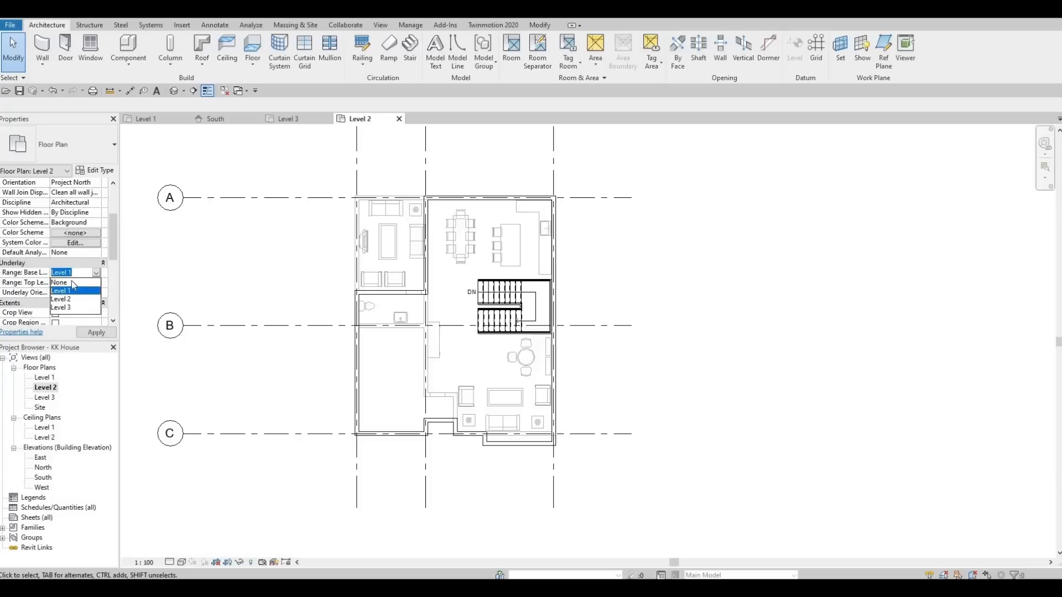
click(75, 283)
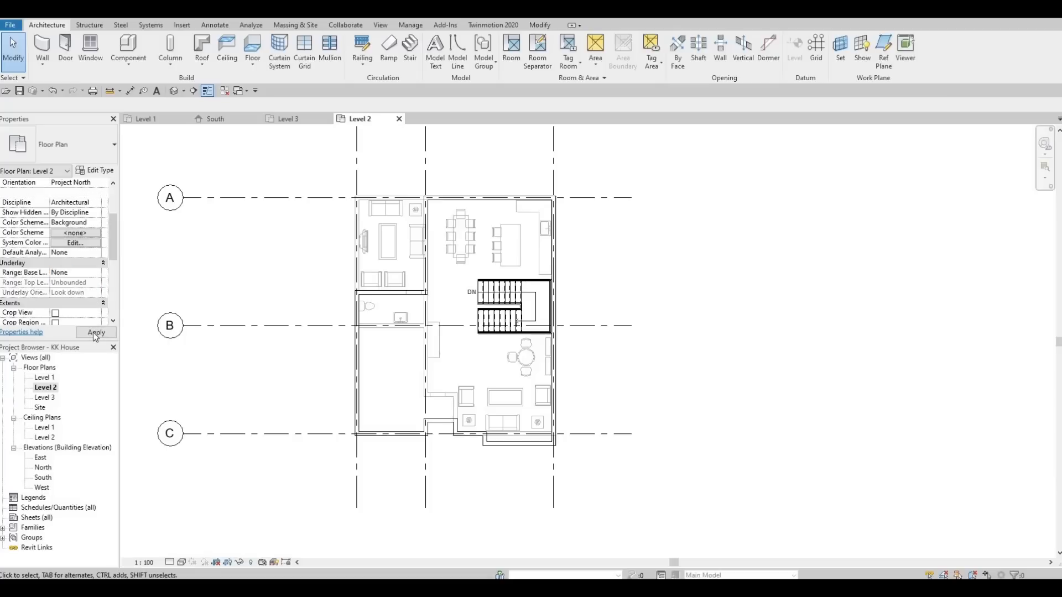
click(100, 334)
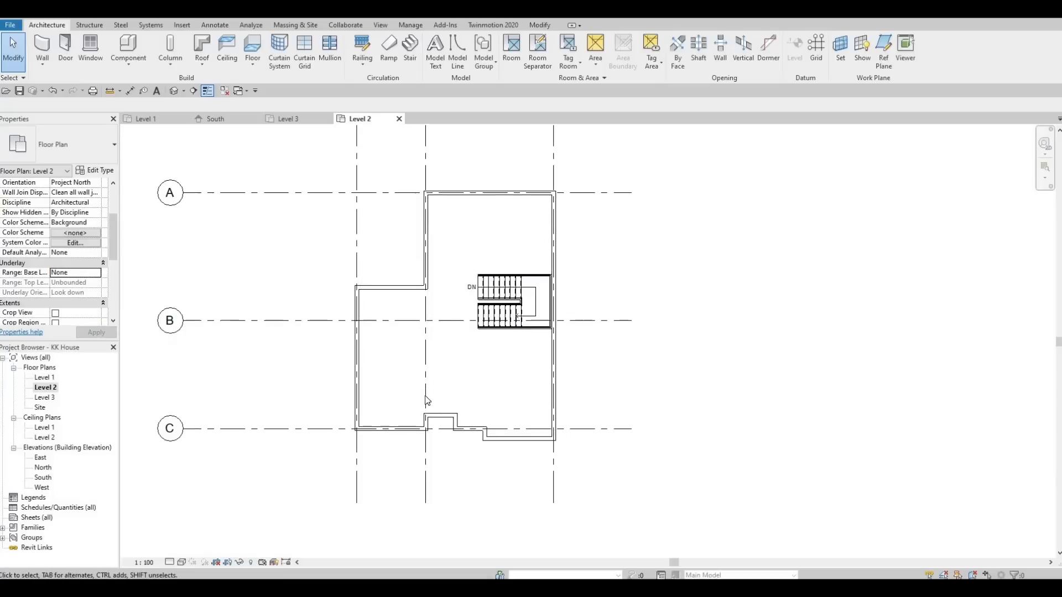
- Duplicate the Exterior Wall 1 type as a new basic wall type named Interior Wall 1
middle_drag(421, 299, 443, 343)
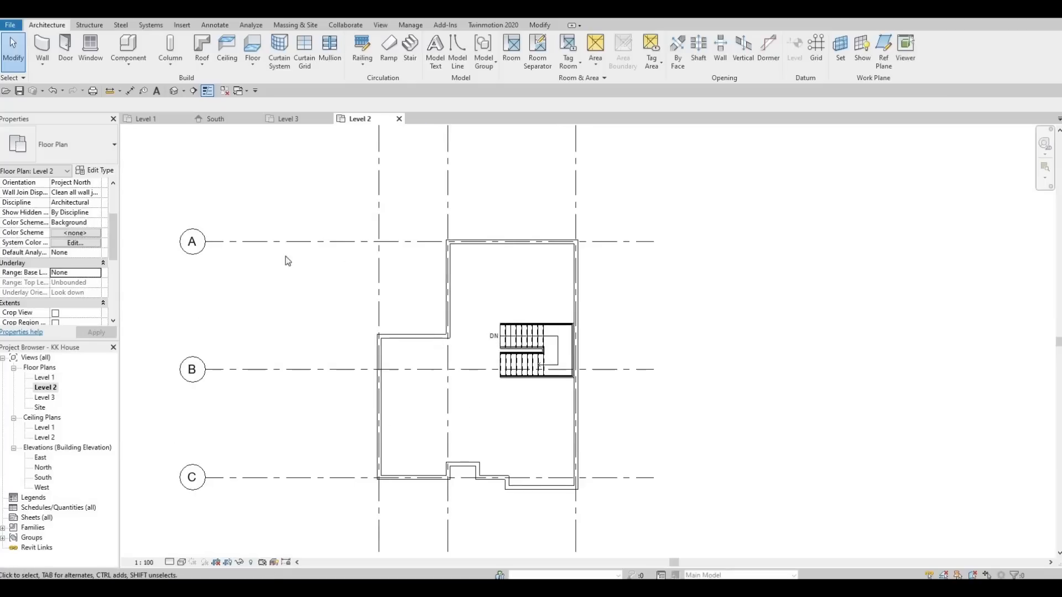
scroll(285, 257, up, 1)
middle_drag(285, 257, 244, 188)
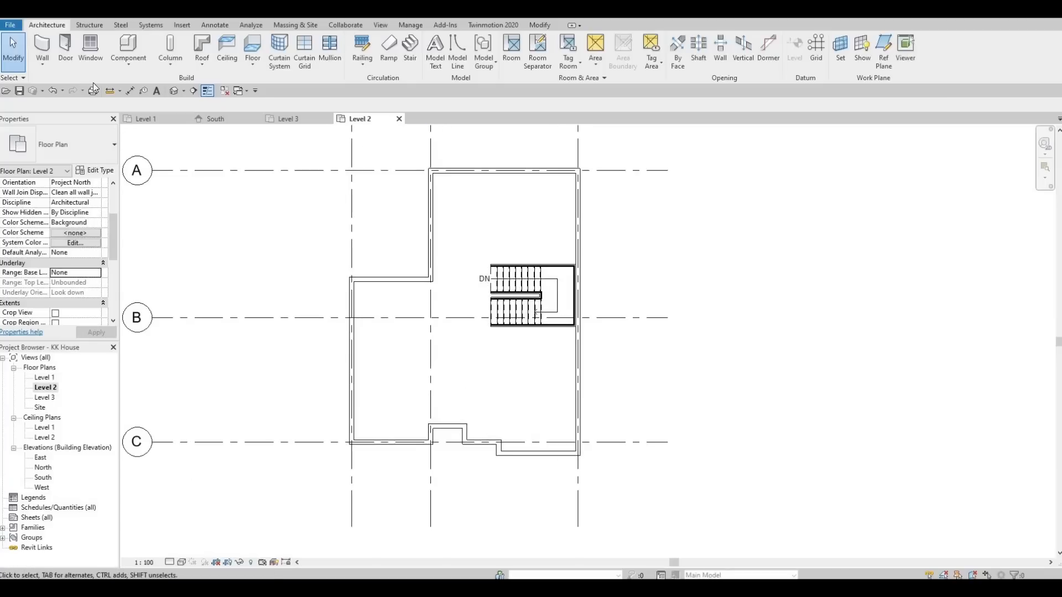
click(44, 44)
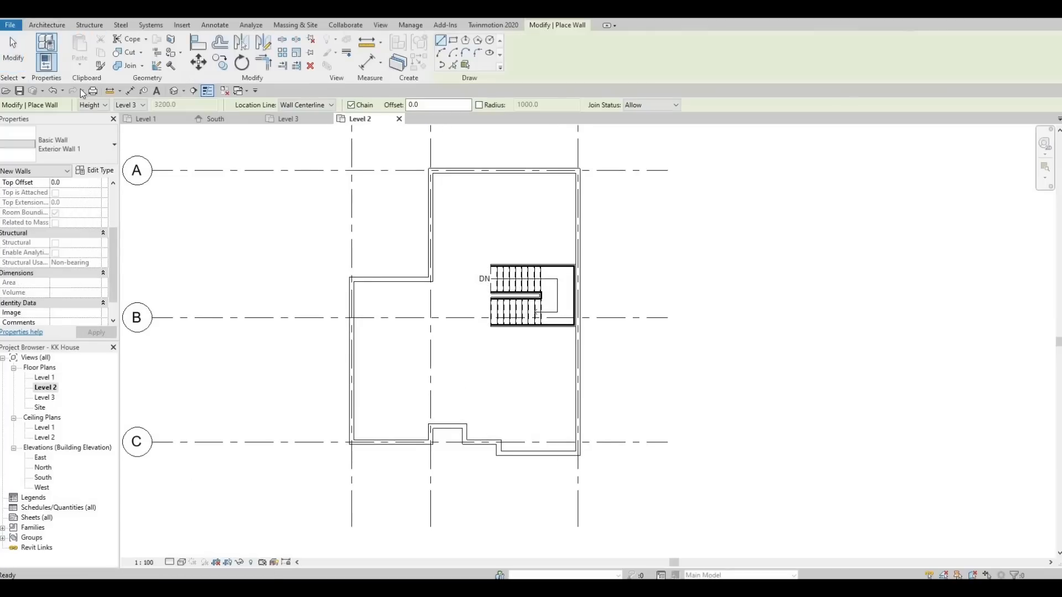
click(109, 173)
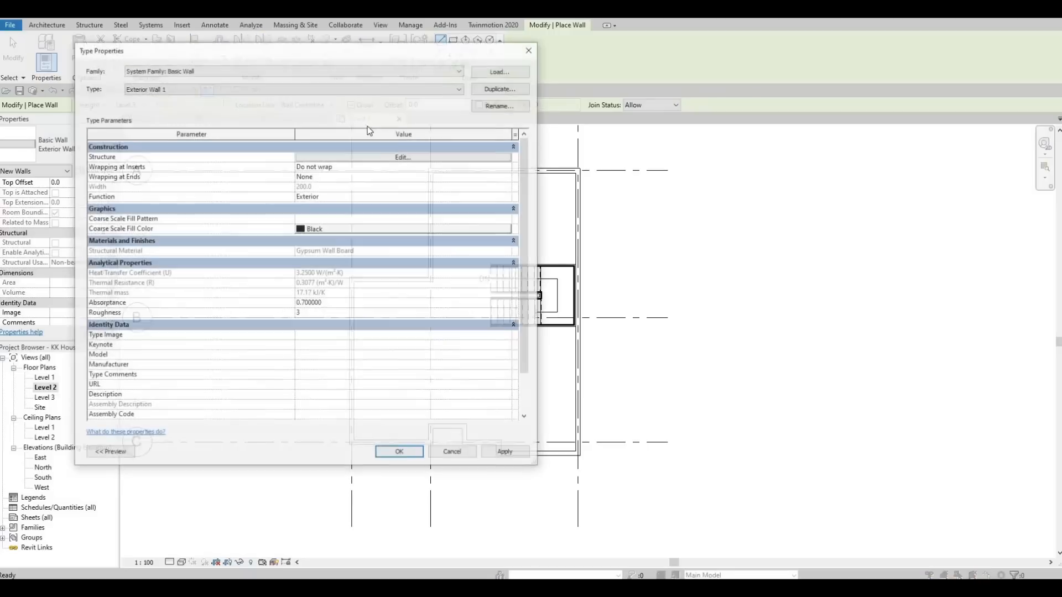
click(497, 88)
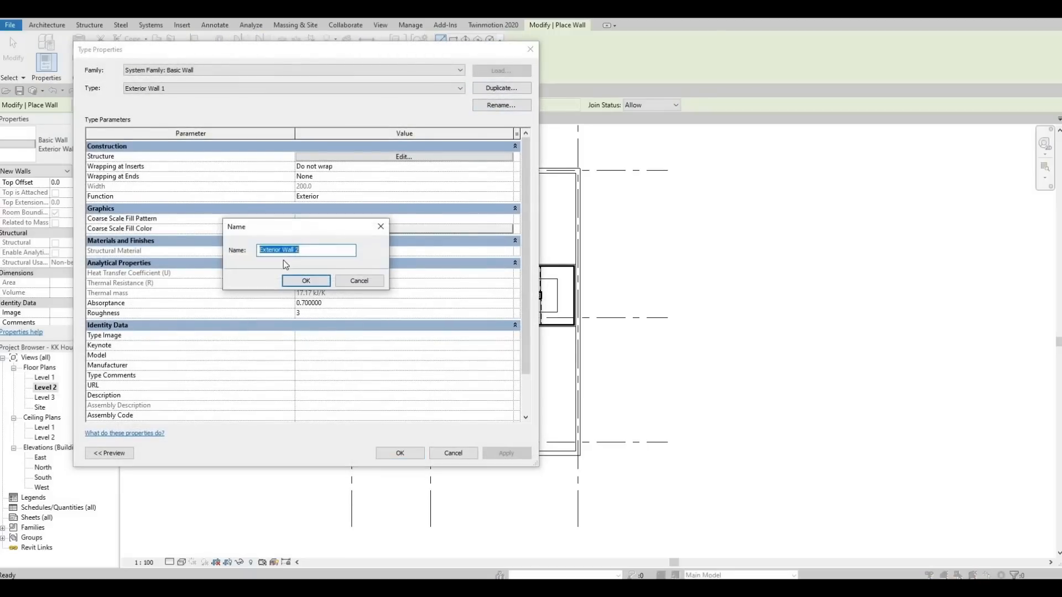
click(281, 250)
key(ctrl+a)
text(Inte)
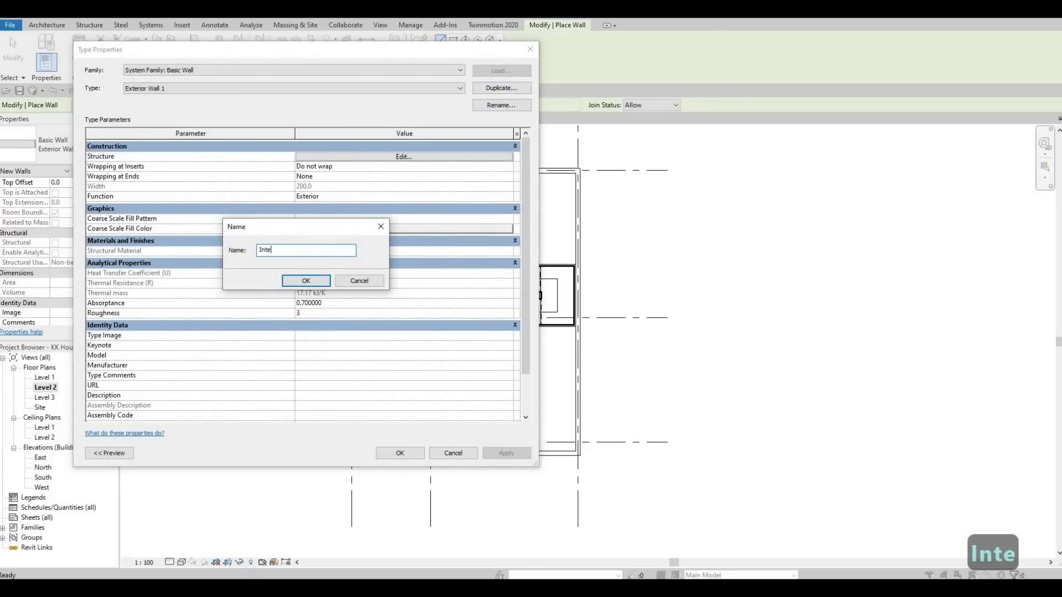
text(rior Wall )
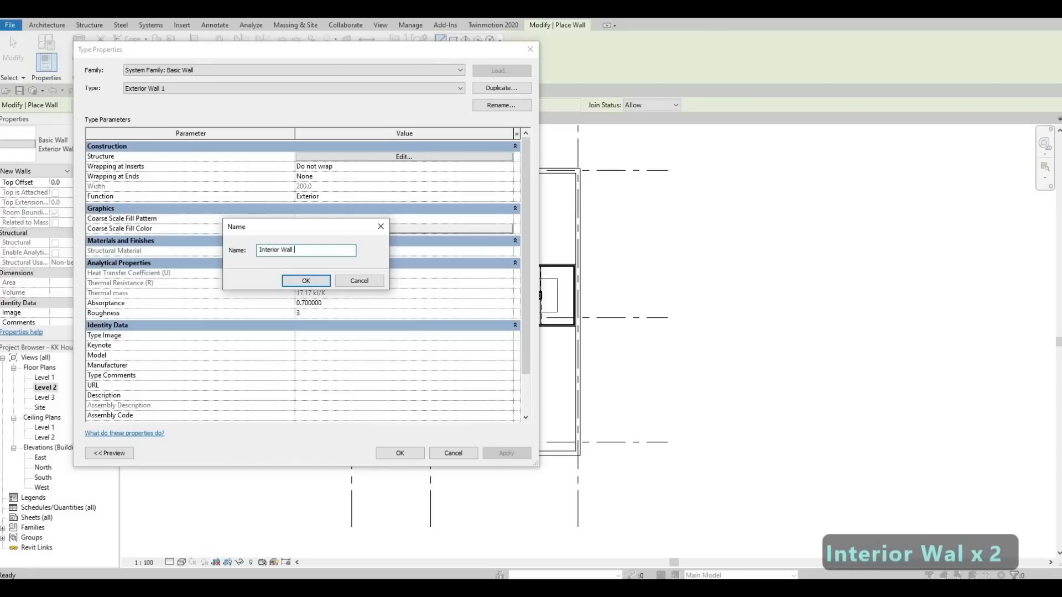
text(1)
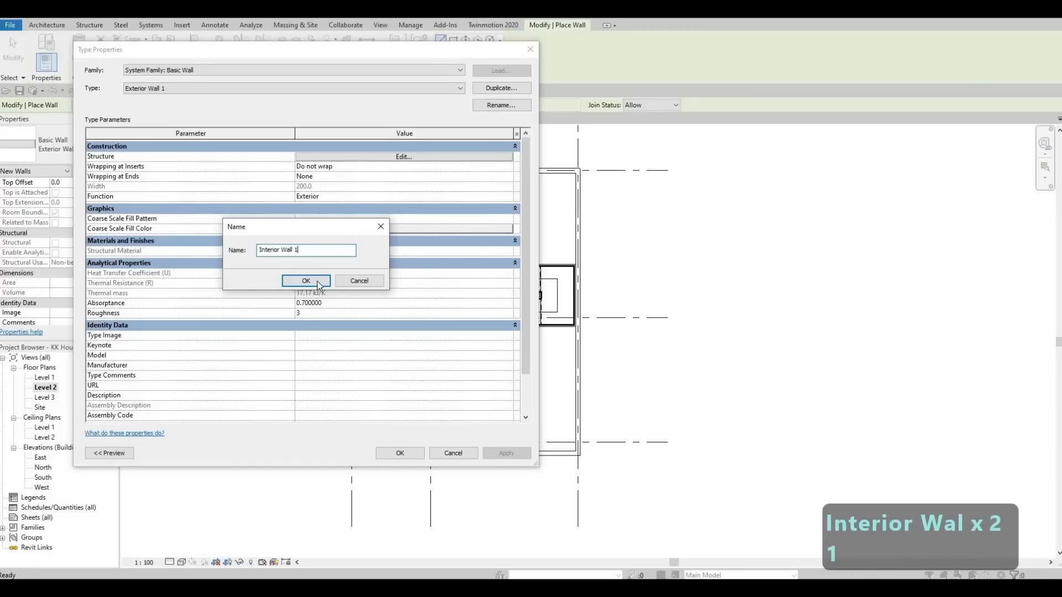
key(Return)
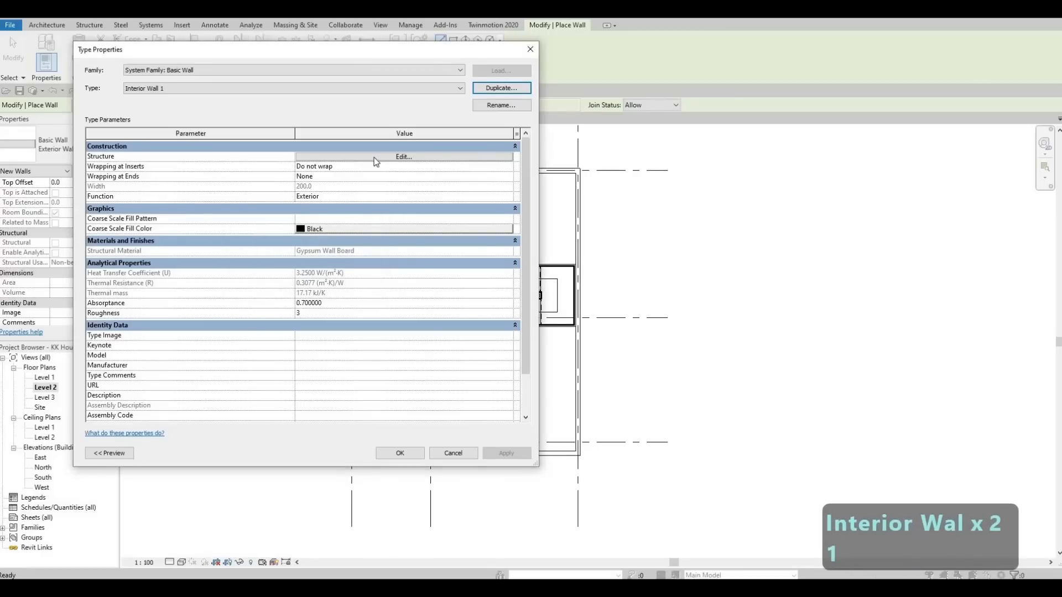
- Check the layer structure of the Interior Wall 1 type and accept the type for new walls
click(352, 158)
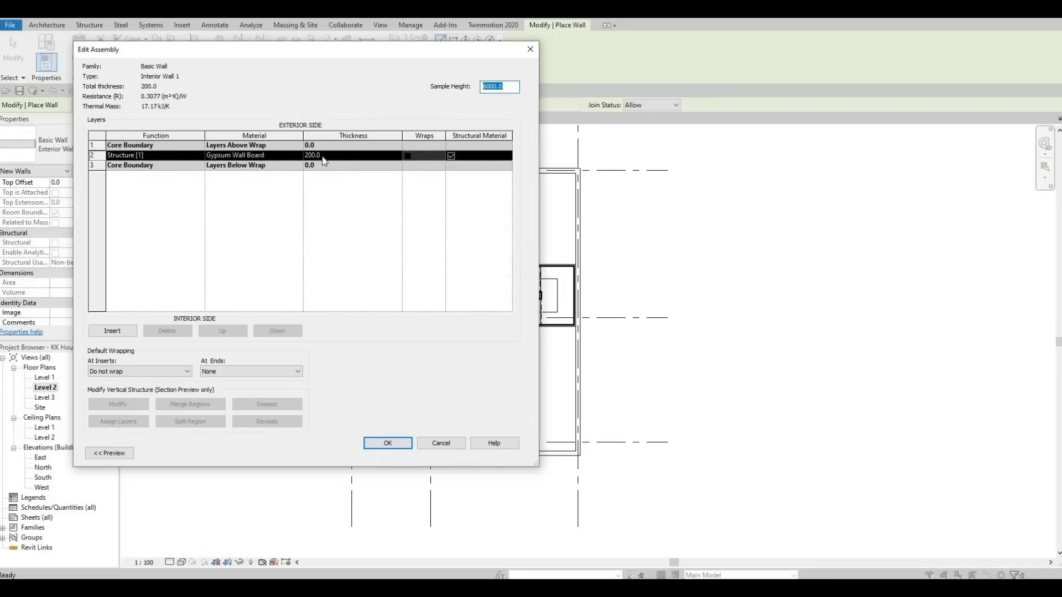
click(402, 446)
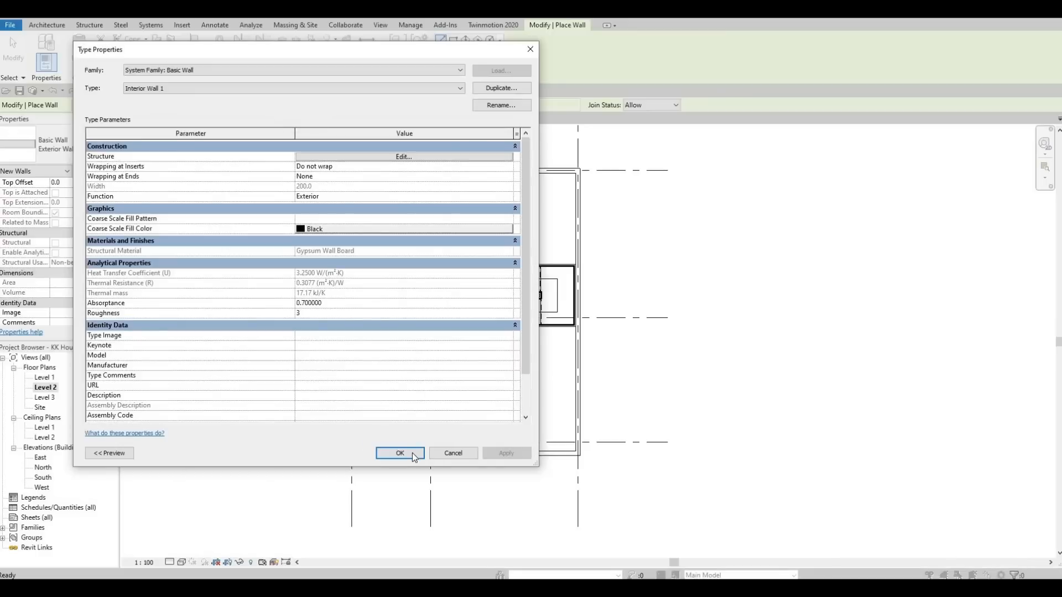
click(400, 453)
- Draw Interior Wall 1 along grid 2 from the exterior corner to 1600 mm below grid B, and 3500 mm across to the west exterior wall
scroll(423, 308, up, 3)
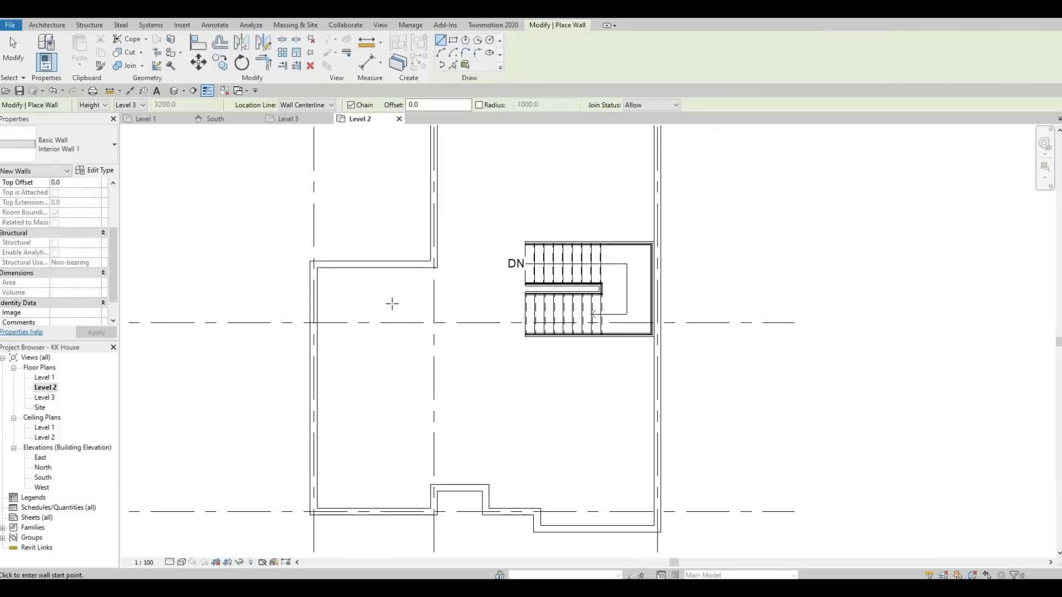
middle_drag(399, 300, 412, 292)
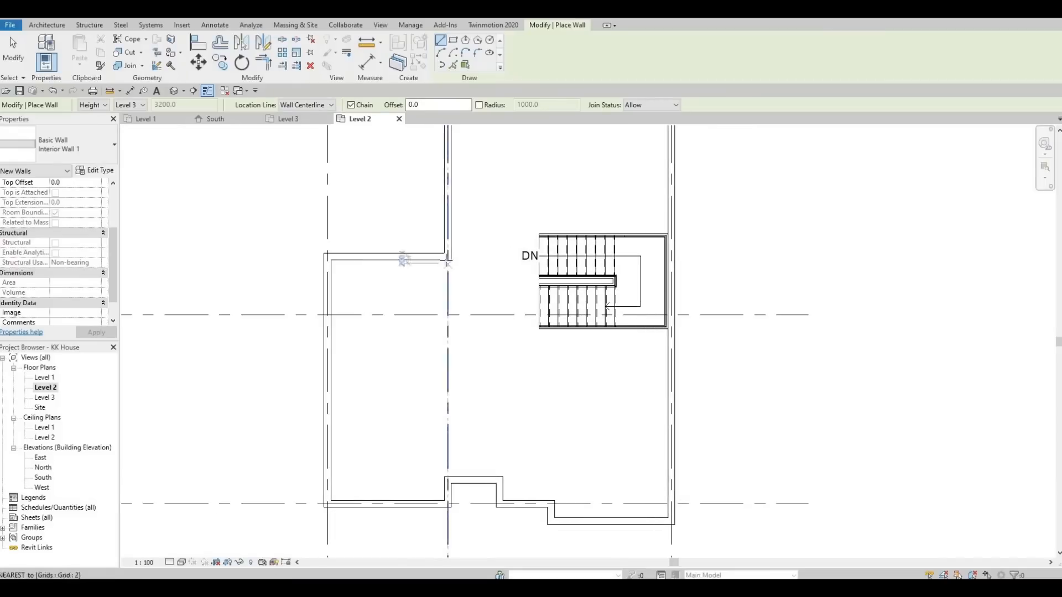
scroll(448, 257, up, 2)
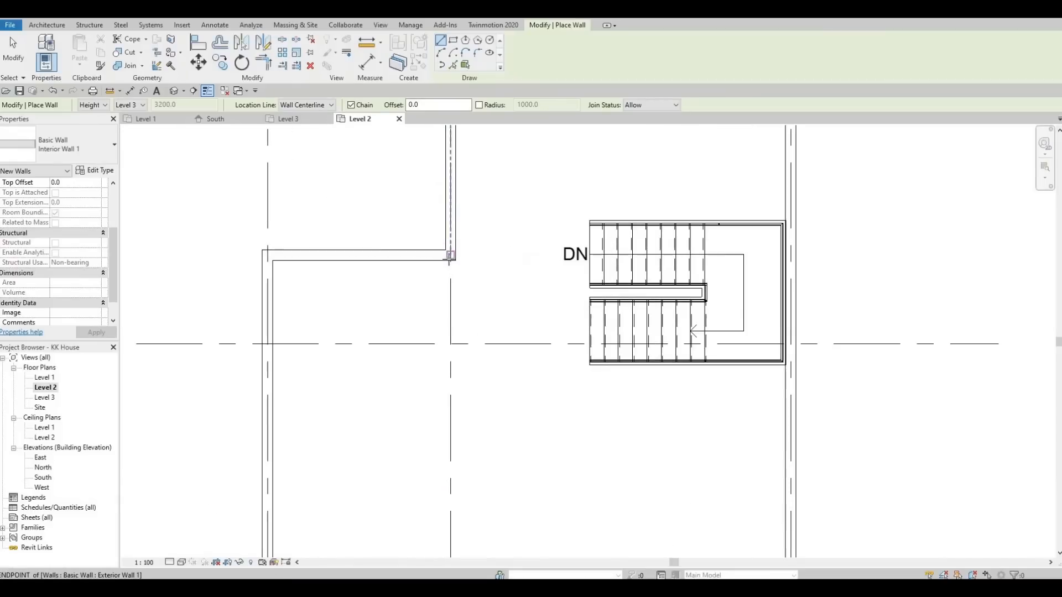
click(451, 256)
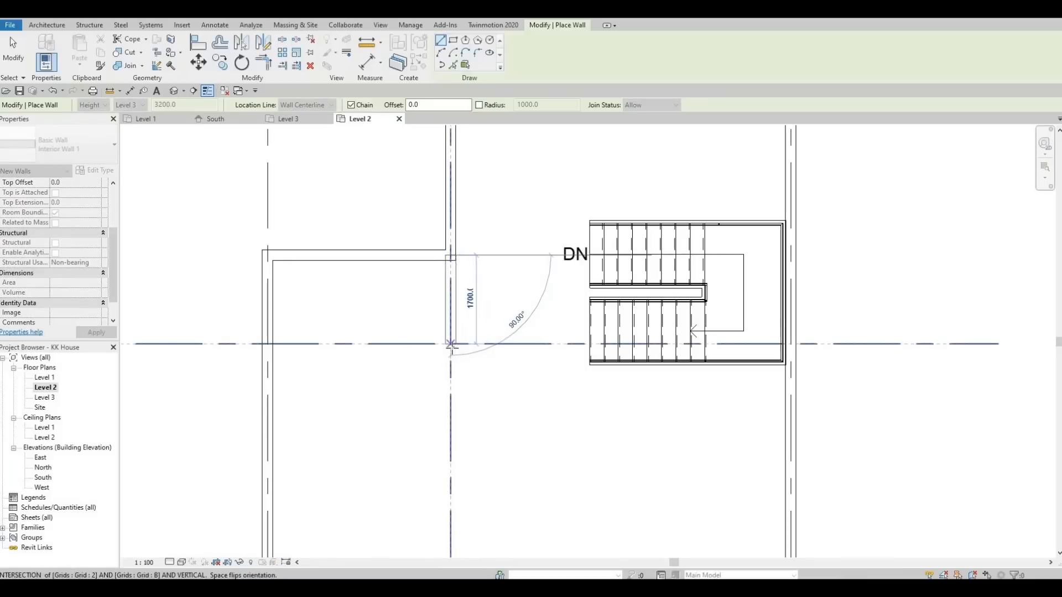
middle_drag(458, 326, 465, 303)
scroll(464, 303, down, 1)
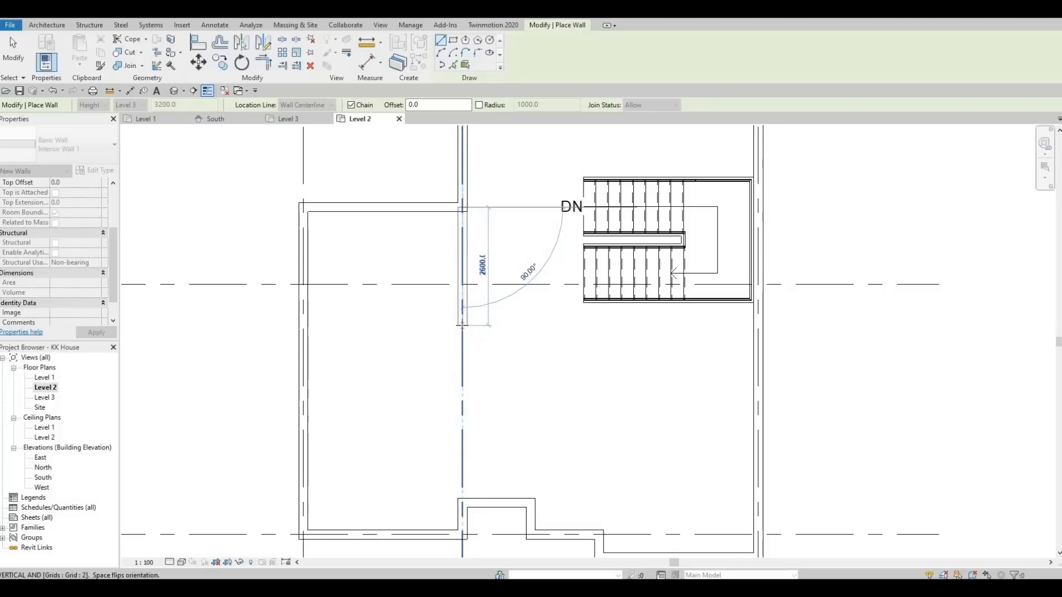
click(461, 357)
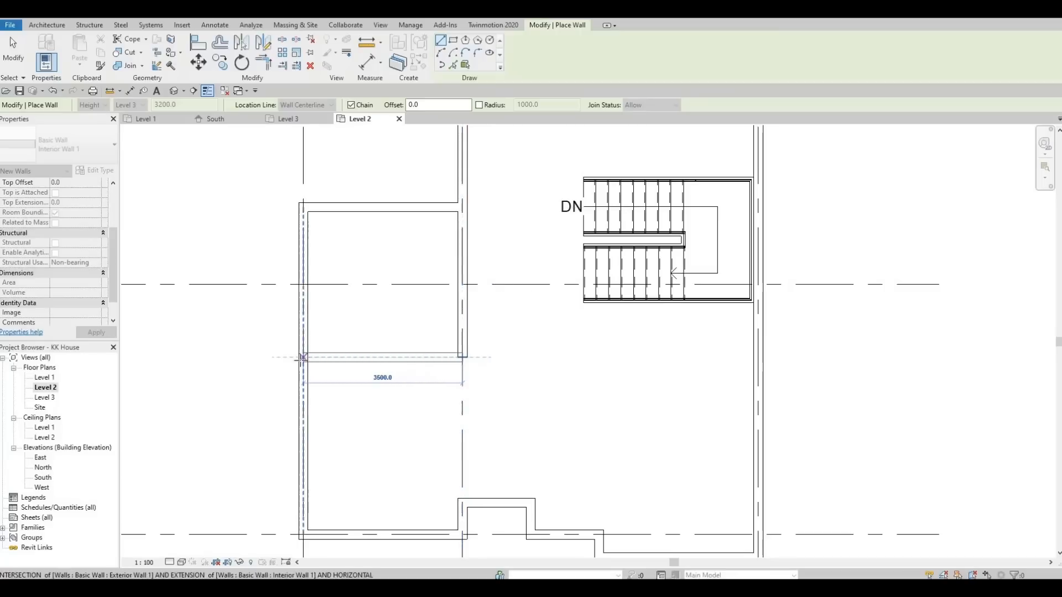
click(394, 343)
key(Escape)
key(Escape)
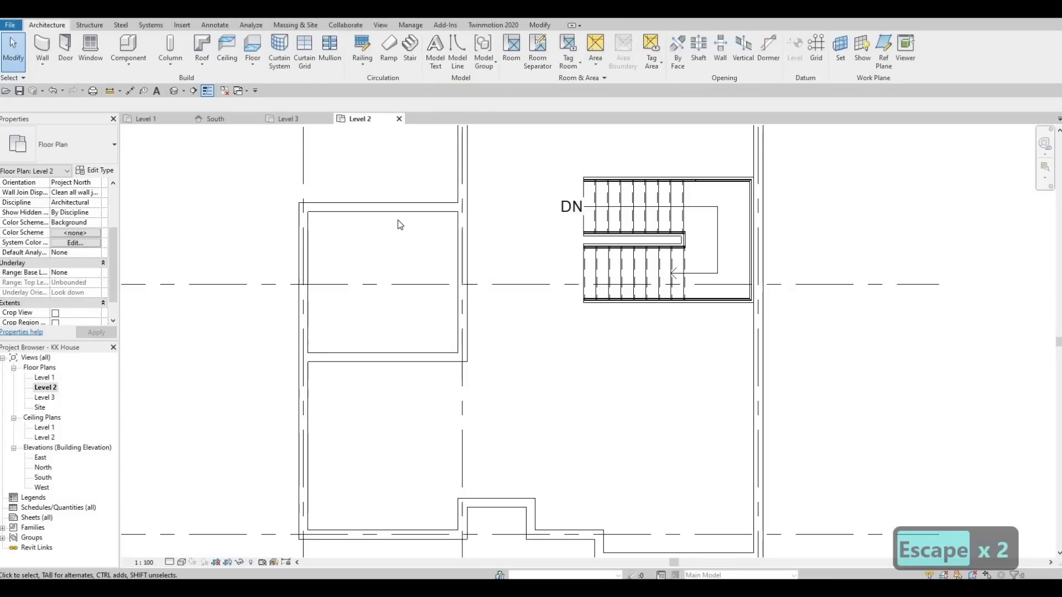
- Create a similar interior wall continuing the cross wall about 3000 mm east from grid 2, and end the wall command
scroll(479, 340, down, 5)
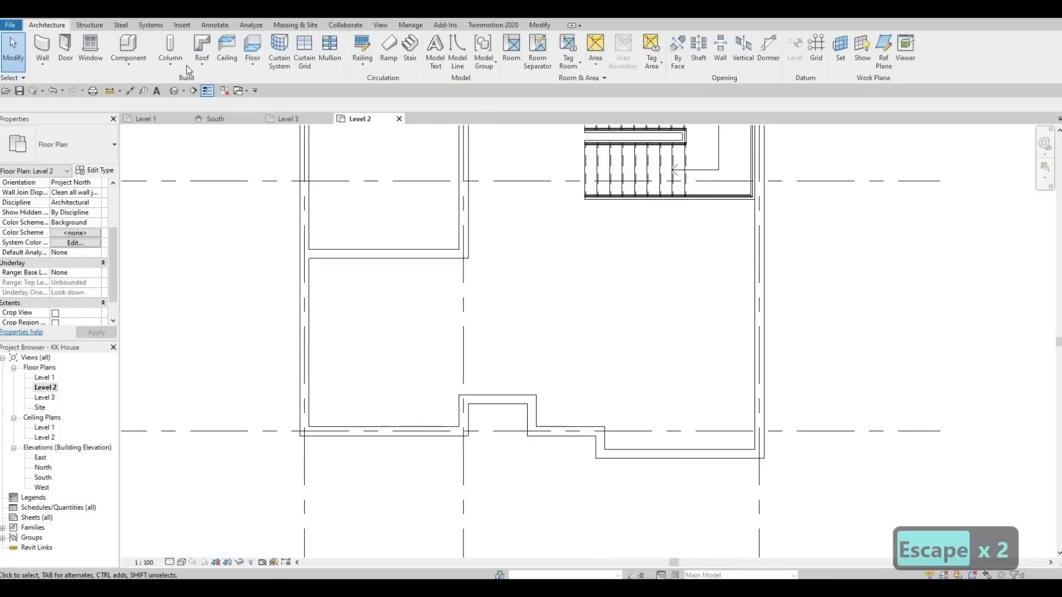
click(88, 52)
key(Escape)
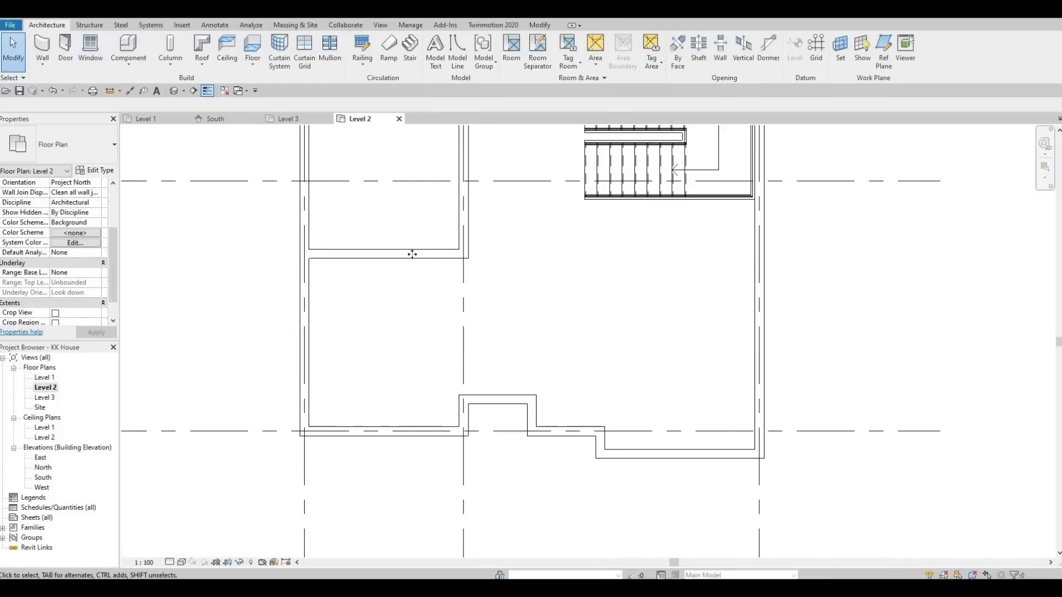
click(412, 254)
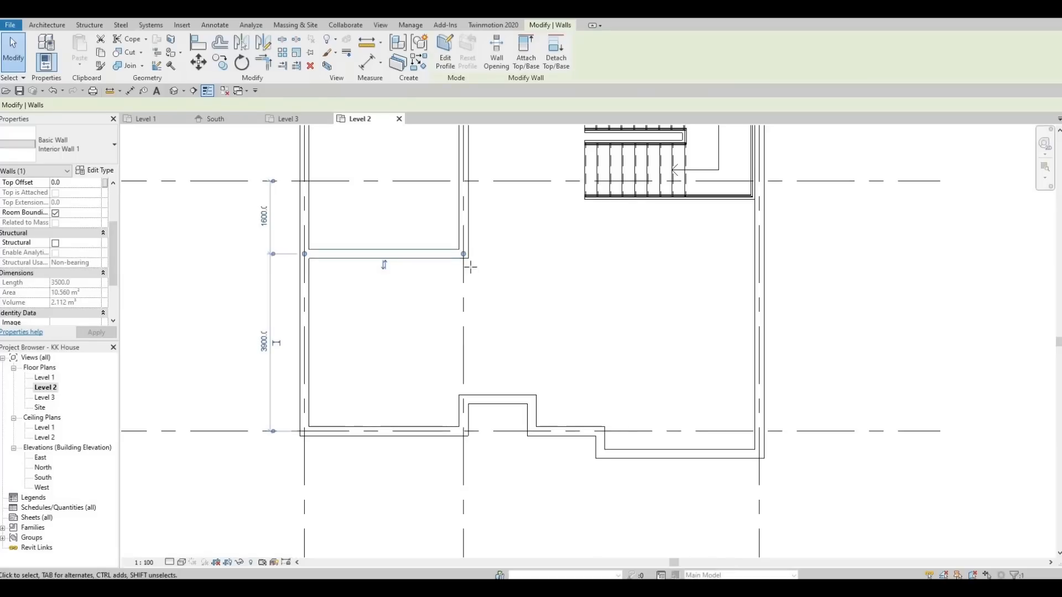
key(c)
key(s)
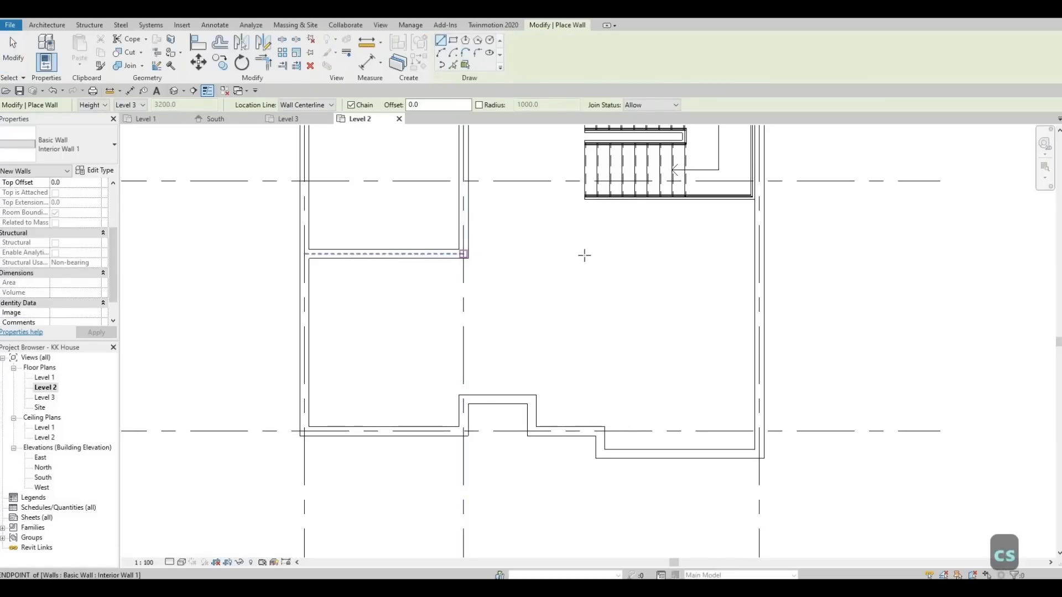
click(463, 253)
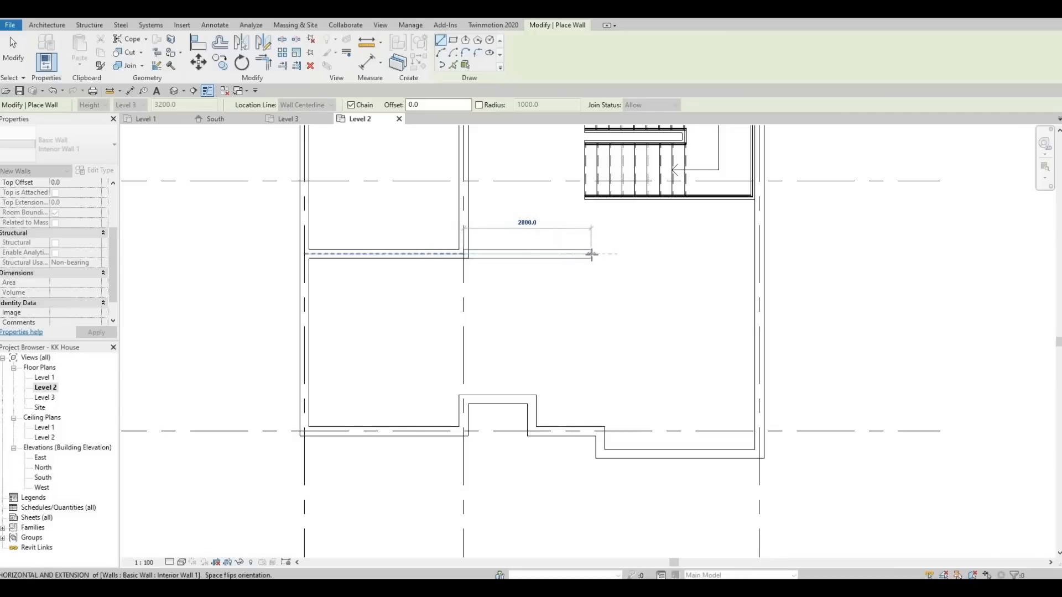
click(599, 254)
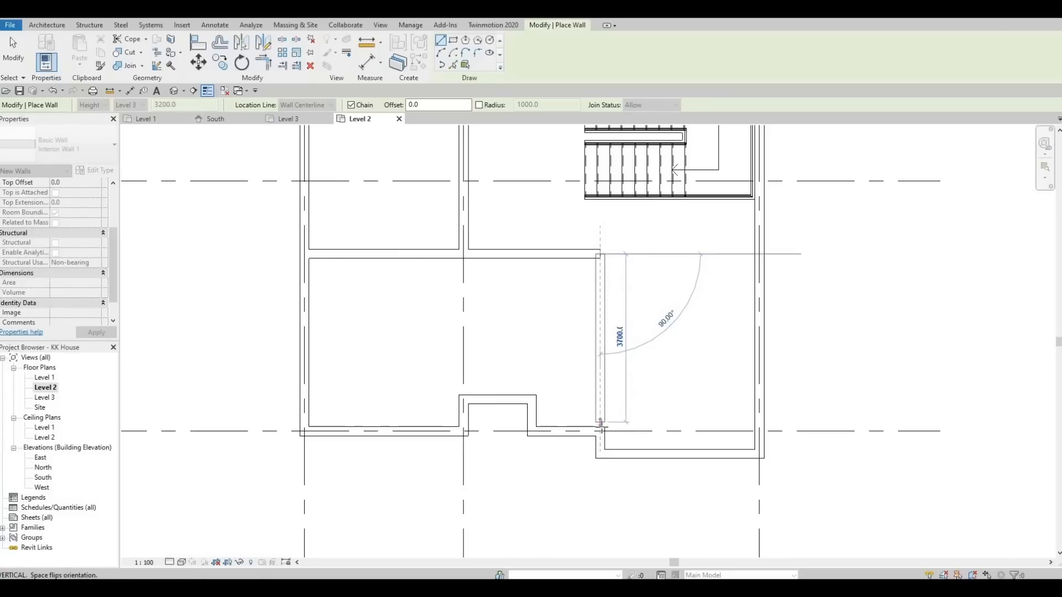
key(Escape)
key(Escape)
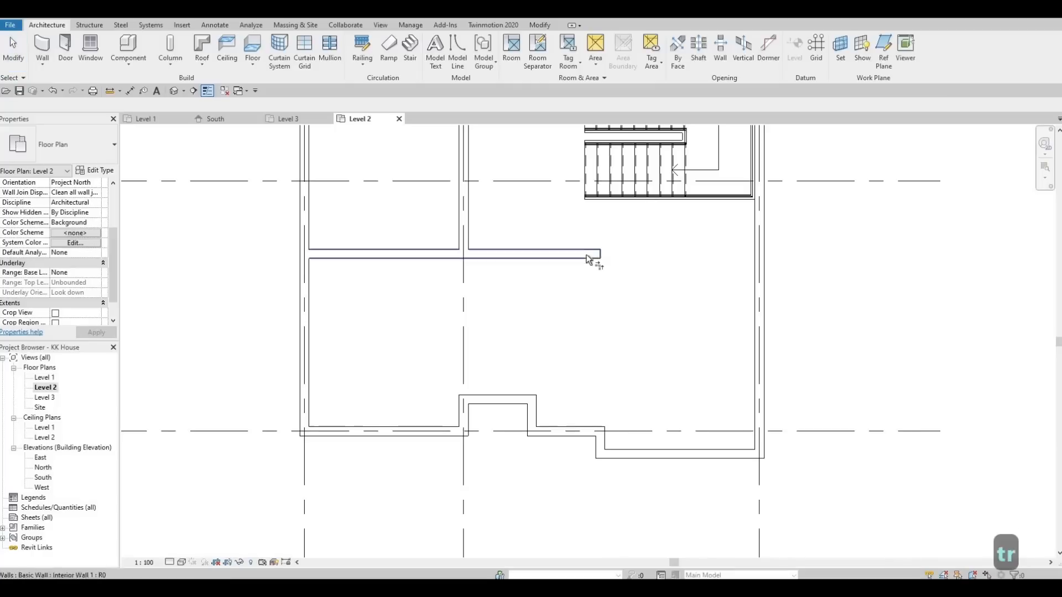
- Trim/extend the new cross wall's east end and the short exterior wall at the front projection into a corner
click(601, 439)
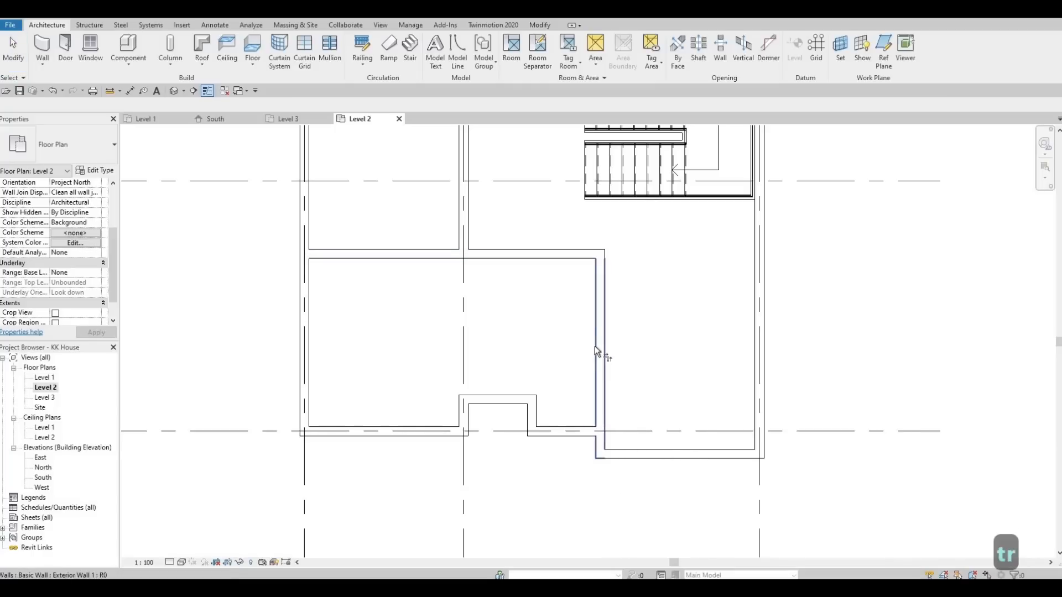
middle_drag(609, 287, 574, 311)
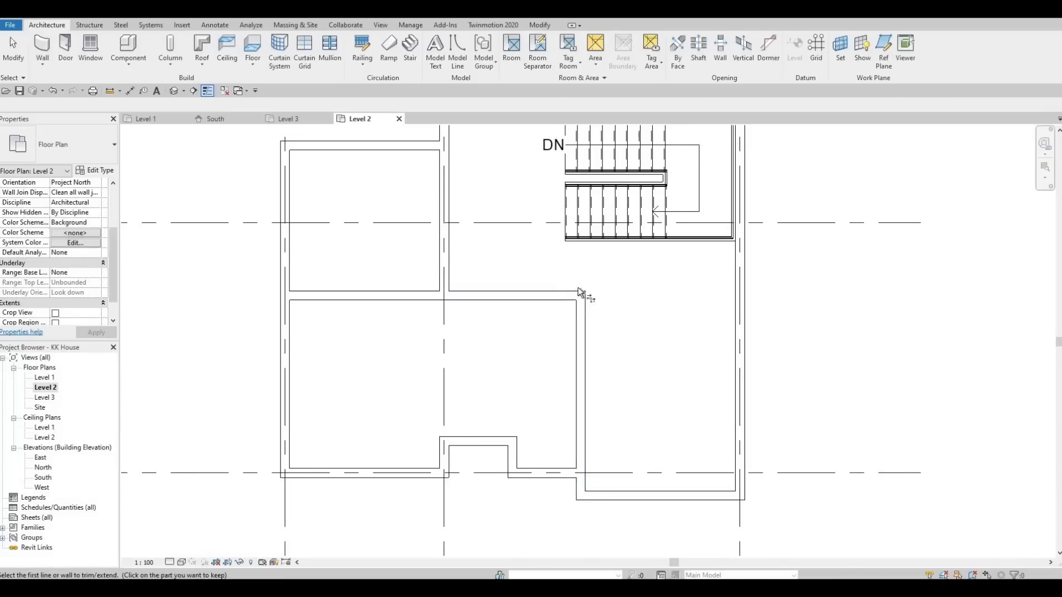
key(Escape)
key(Escape)
key(Escape)
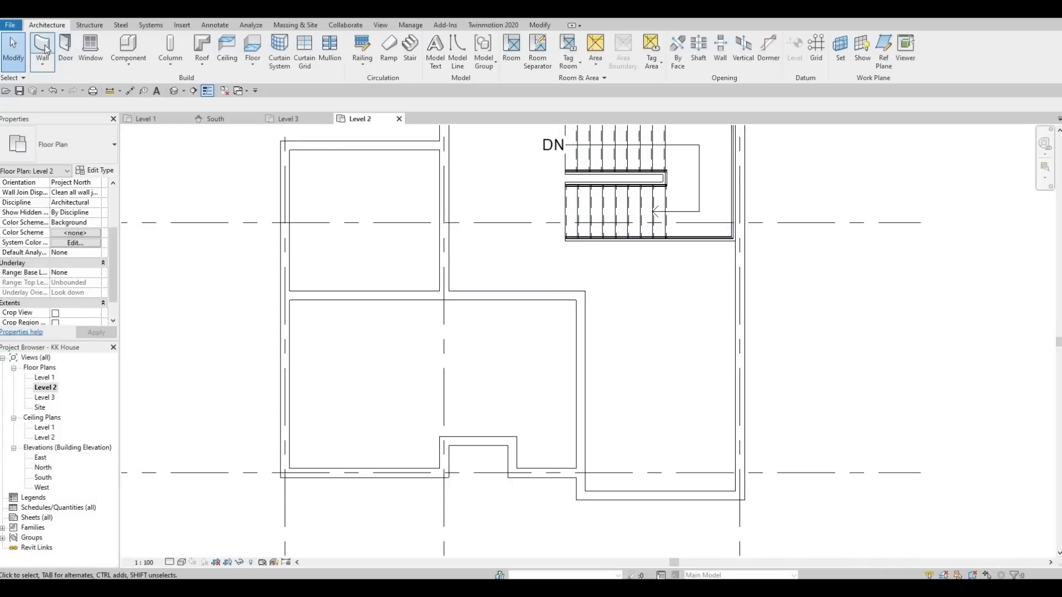
- Draw a 3500 mm interior wall just below the stair, 500 mm below grid B, starting from the east exterior wall
scroll(733, 249, up, 2)
click(730, 252)
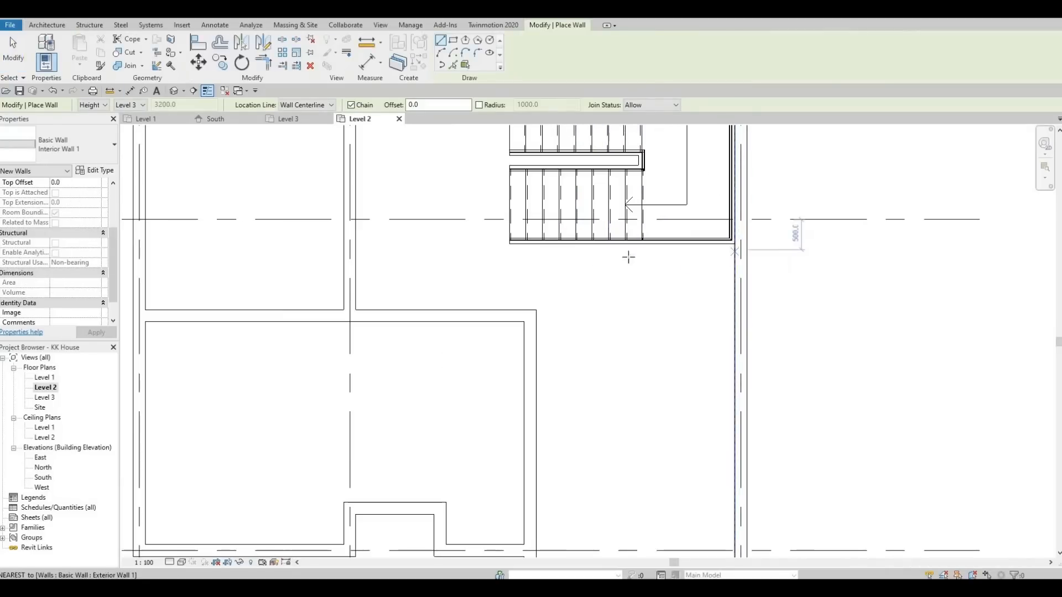
click(529, 252)
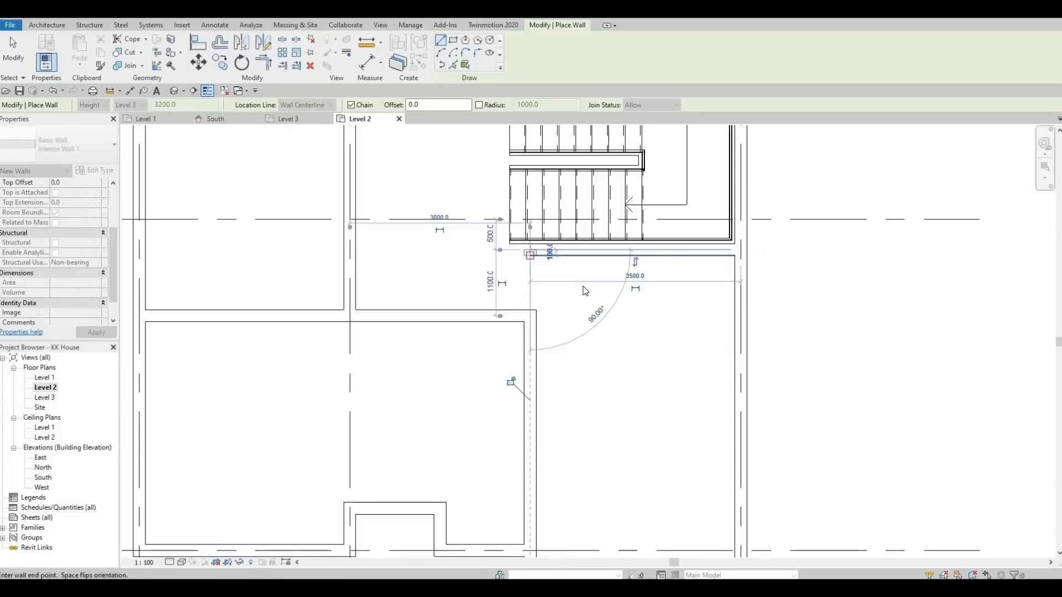
key(Escape)
key(Escape)
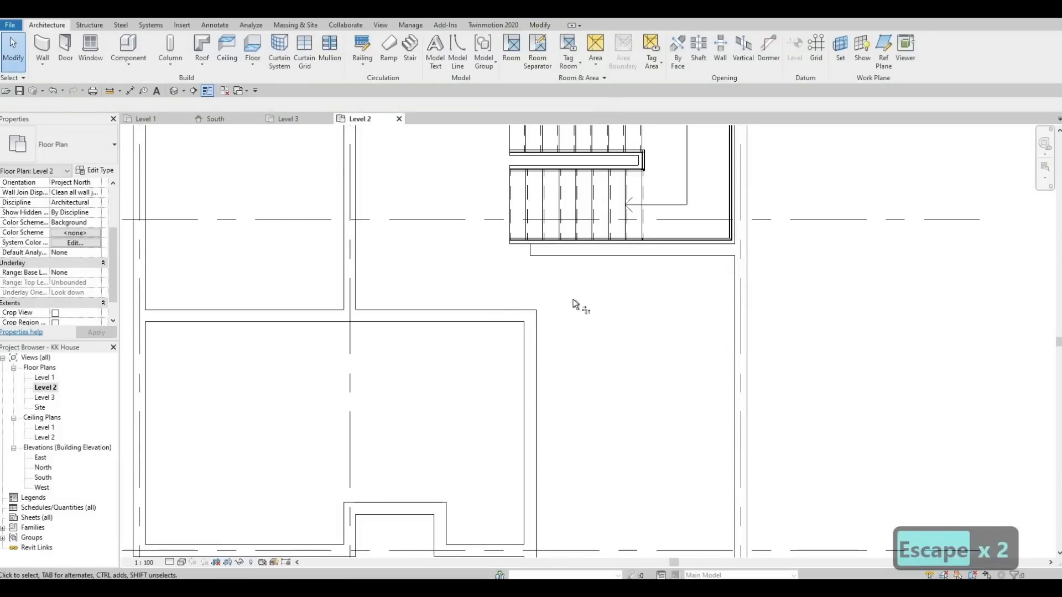
- Trim/extend the wall below the stair and the vertical wall rising from the front projection into a corner
key(t)
key(r)
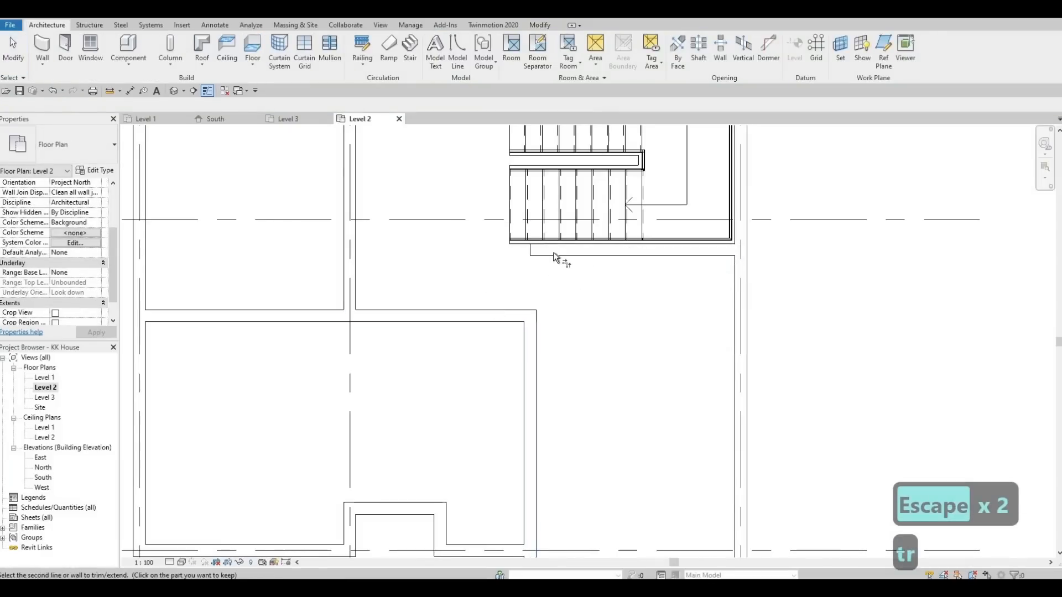
key(Escape)
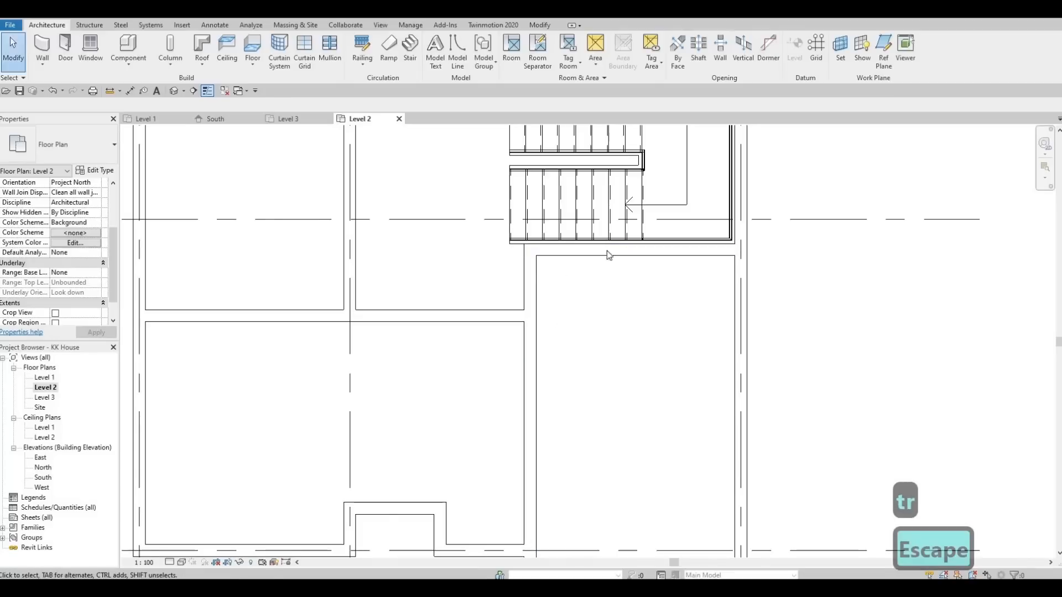
scroll(667, 184, down, 2)
scroll(614, 301, down, 3)
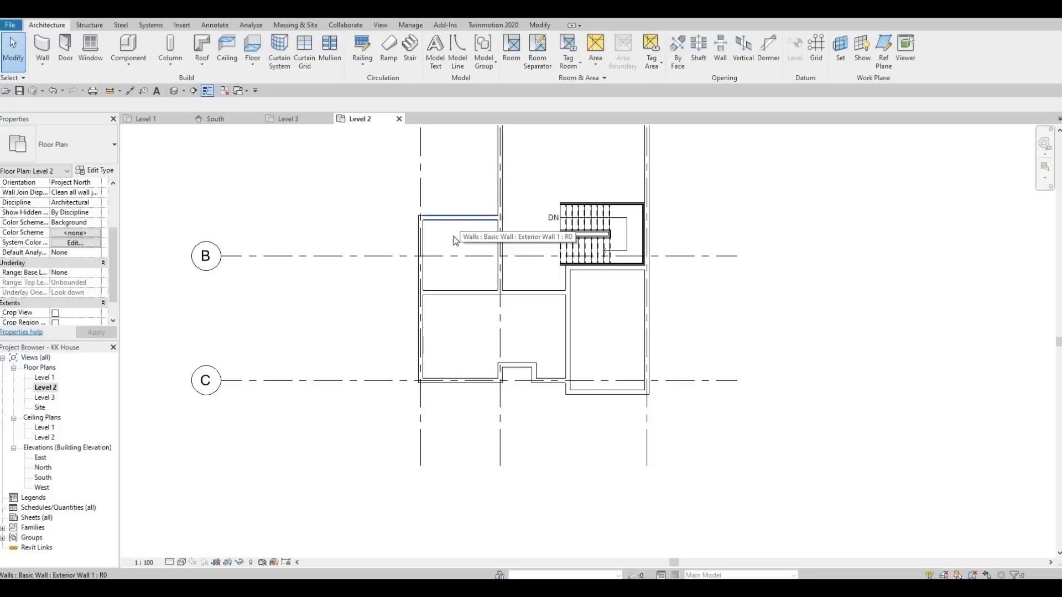
middle_drag(504, 283, 547, 298)
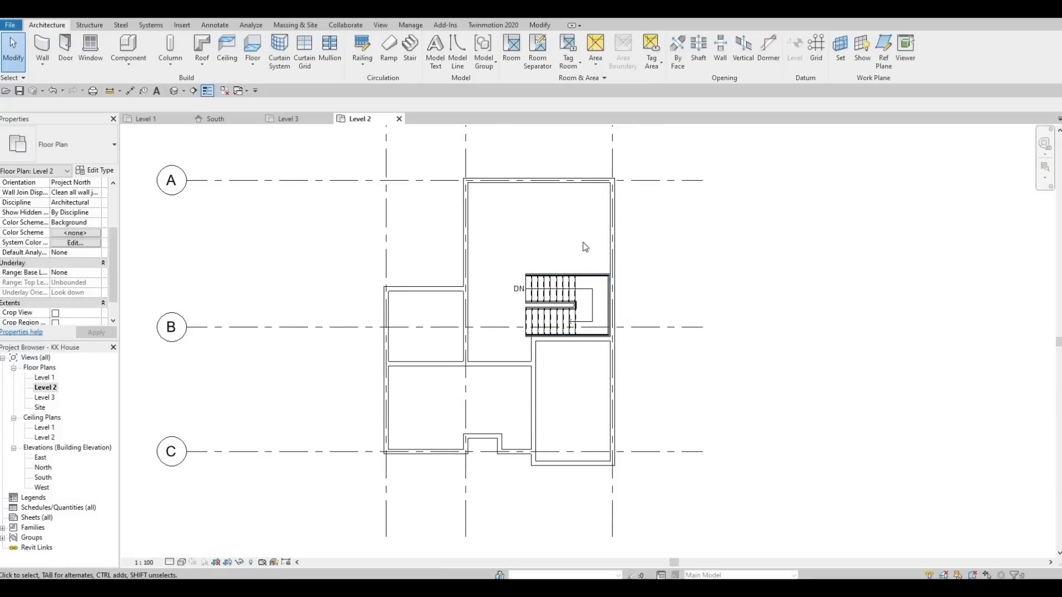
- Draw an interior wall about 3100 mm south from the grid A exterior wall, continuing about 3900 mm east to the exterior wall above the stair
scroll(545, 198, up, 2)
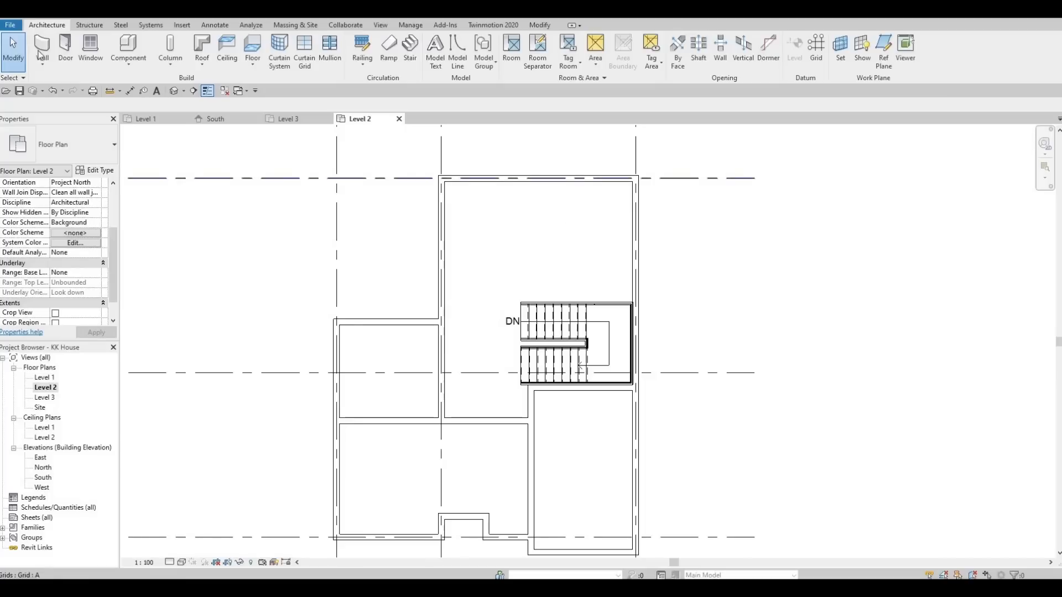
key(w)
key(a)
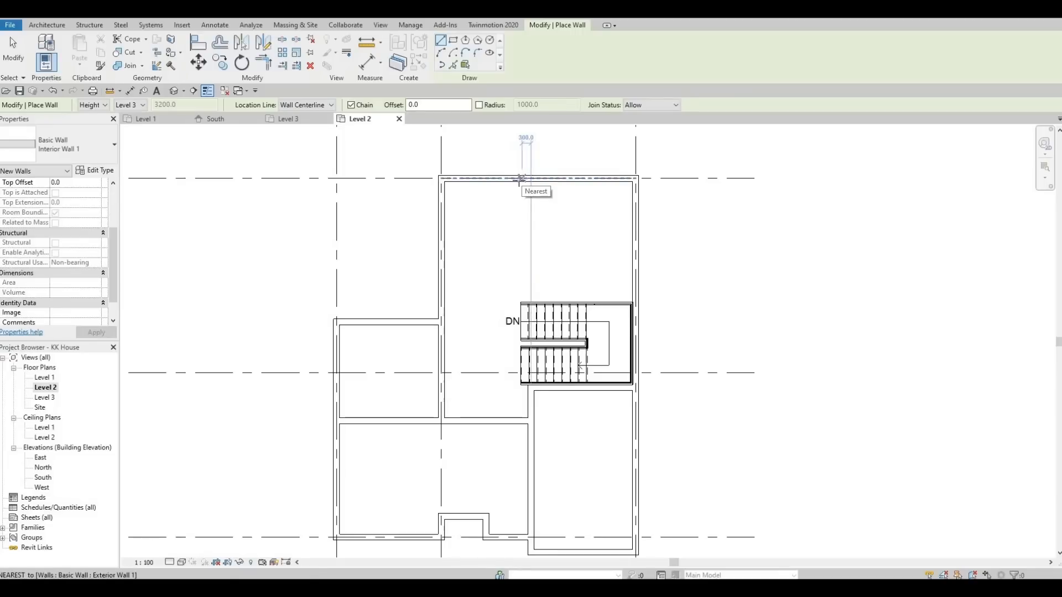
click(519, 178)
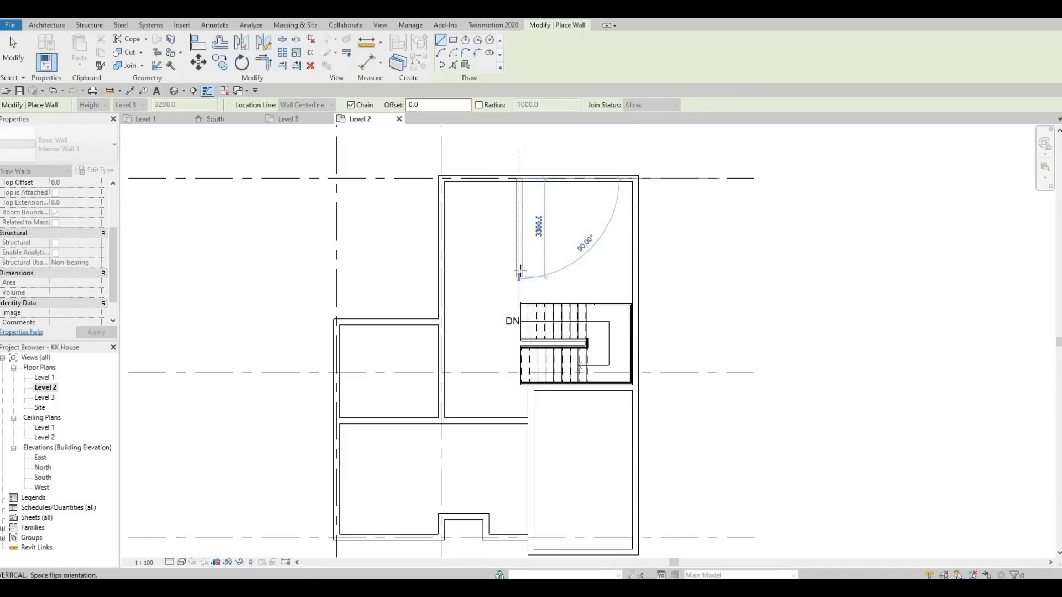
click(519, 271)
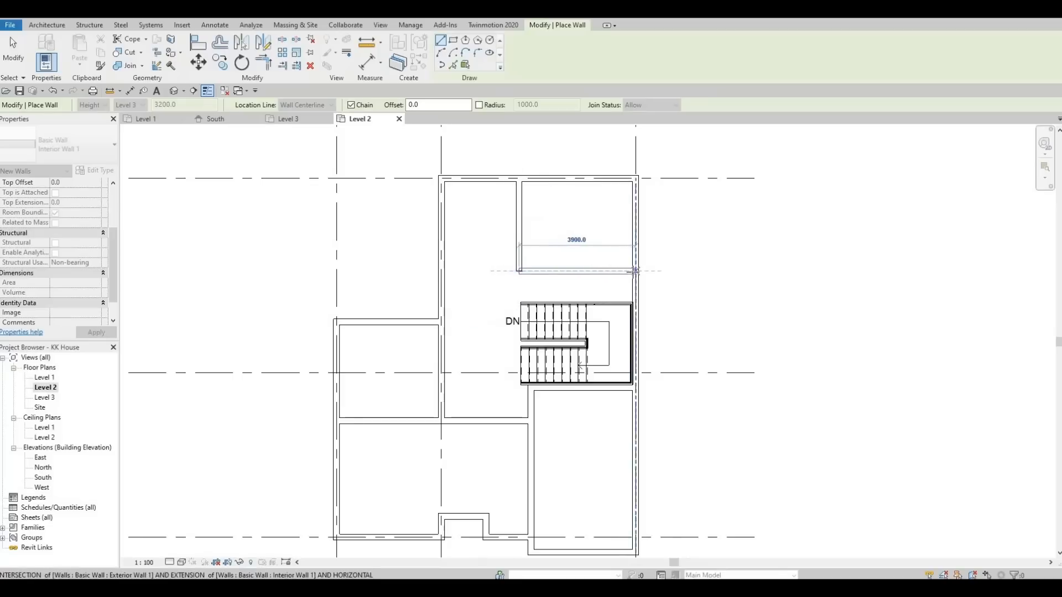
click(635, 271)
key(Escape)
key(Escape)
key(Escape)
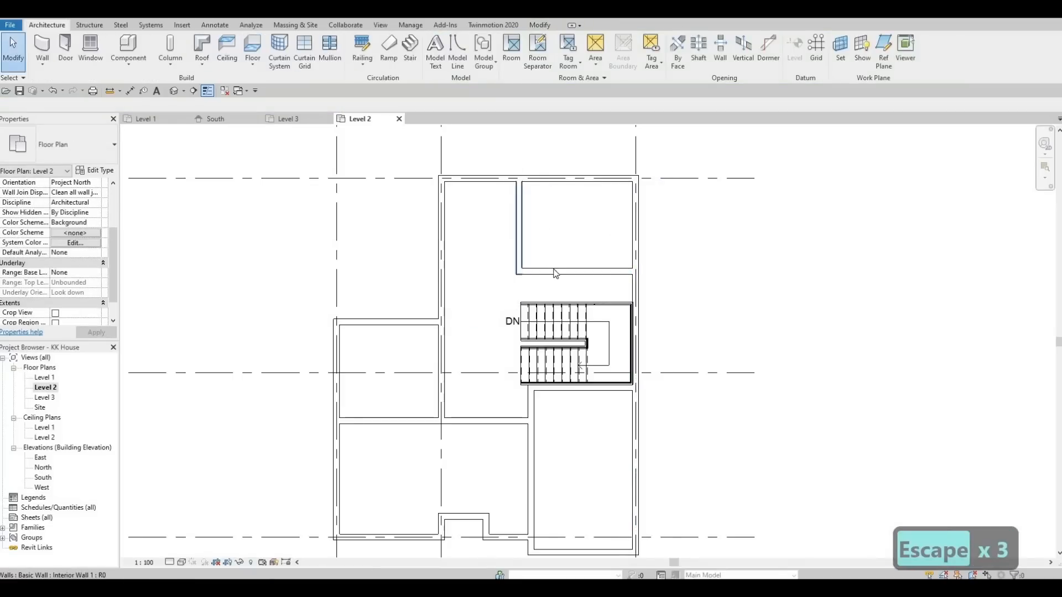
- Check the spacing of the two new interior walls above the stair from their neighbouring walls
click(608, 270)
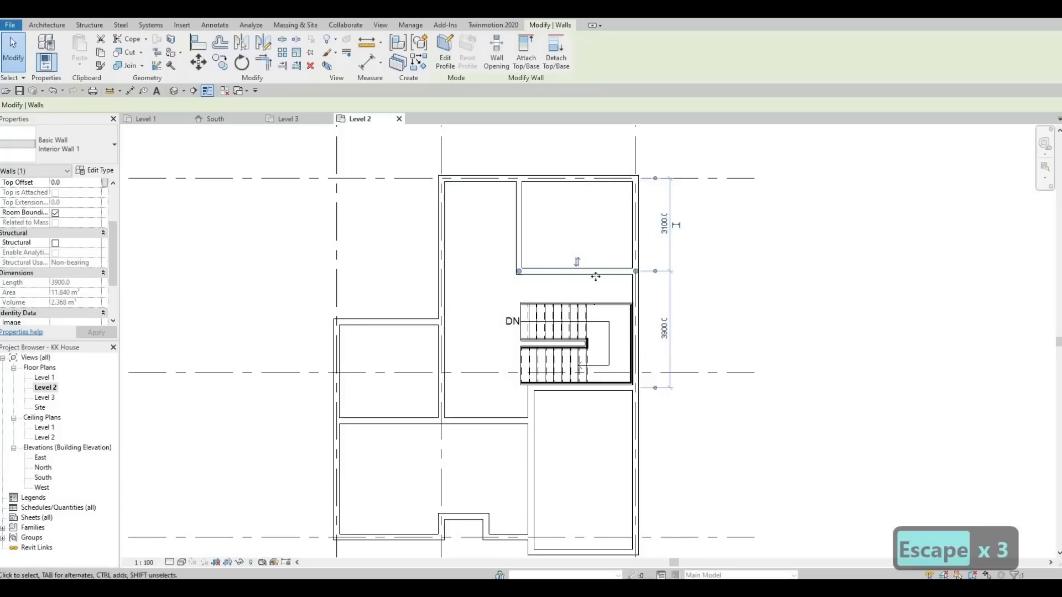
key(Escape)
click(519, 238)
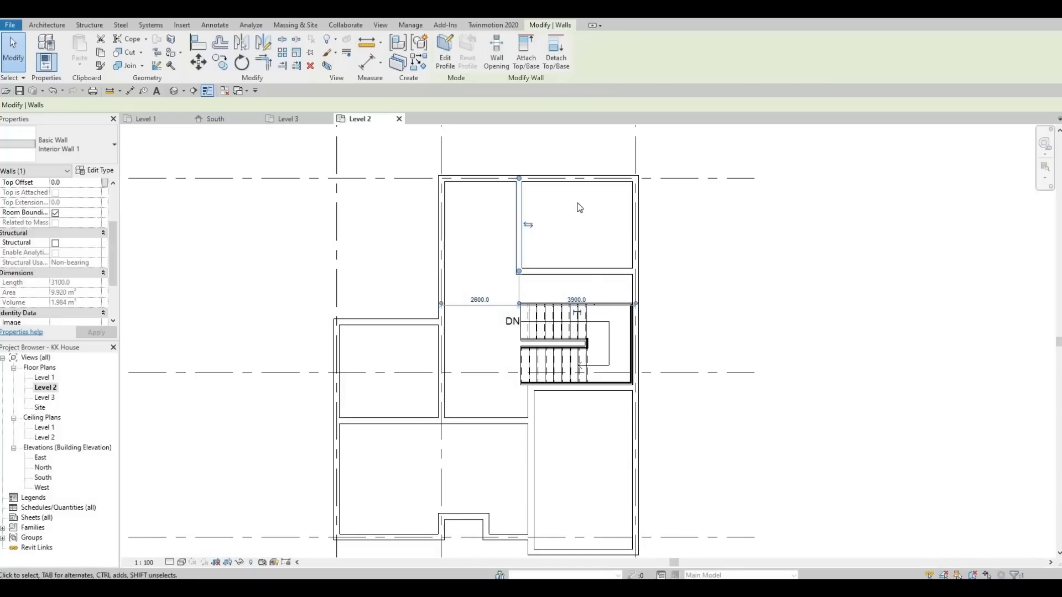
click(597, 271)
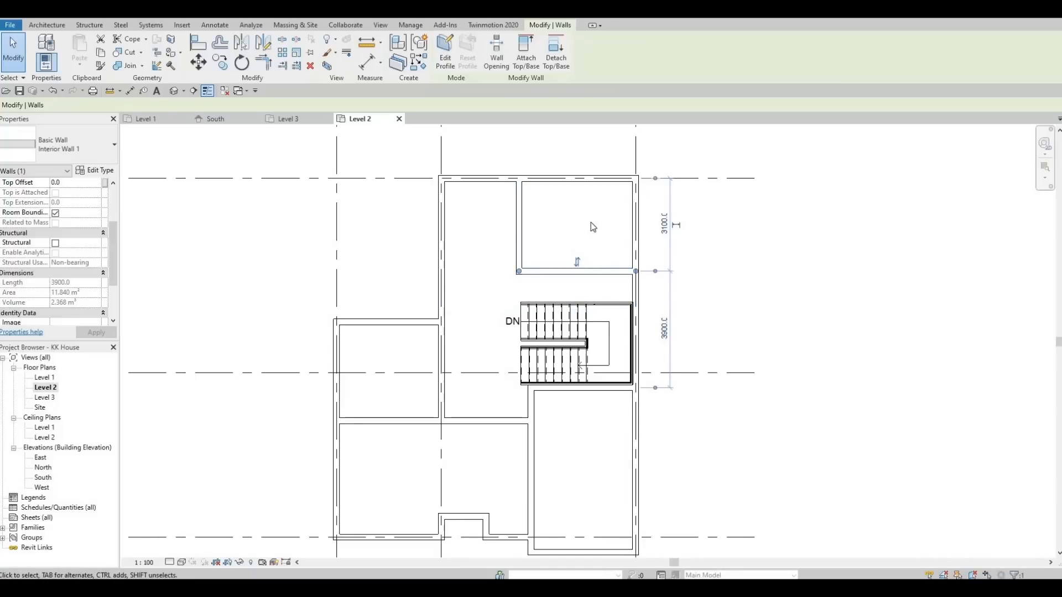
key(Escape)
key(Escape)
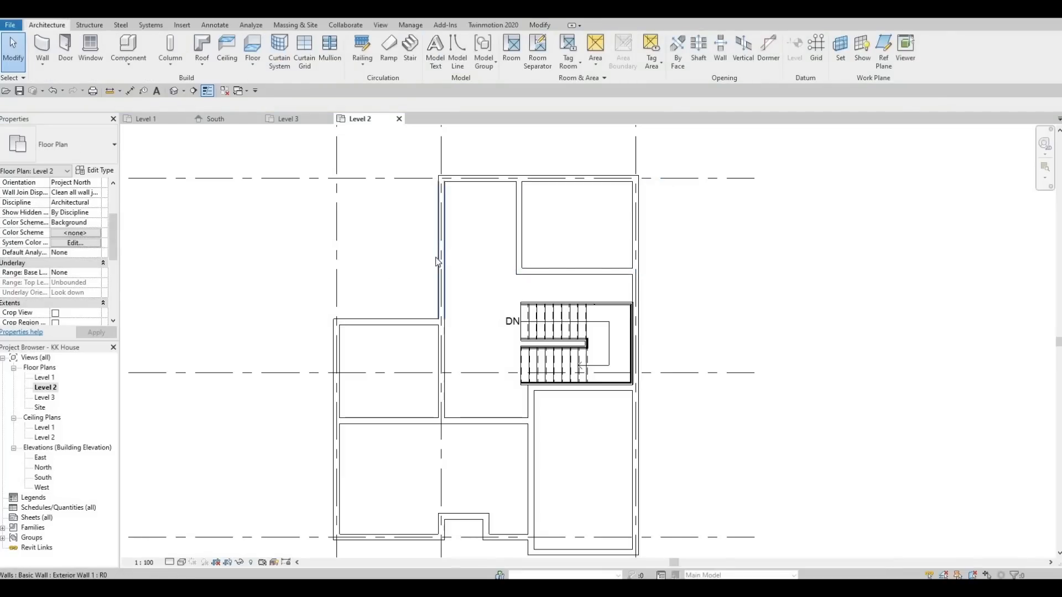
- Move the west room's north exterior wall northward, setting its distance from the interior cross wall south of grid B to 4500 mm
click(364, 326)
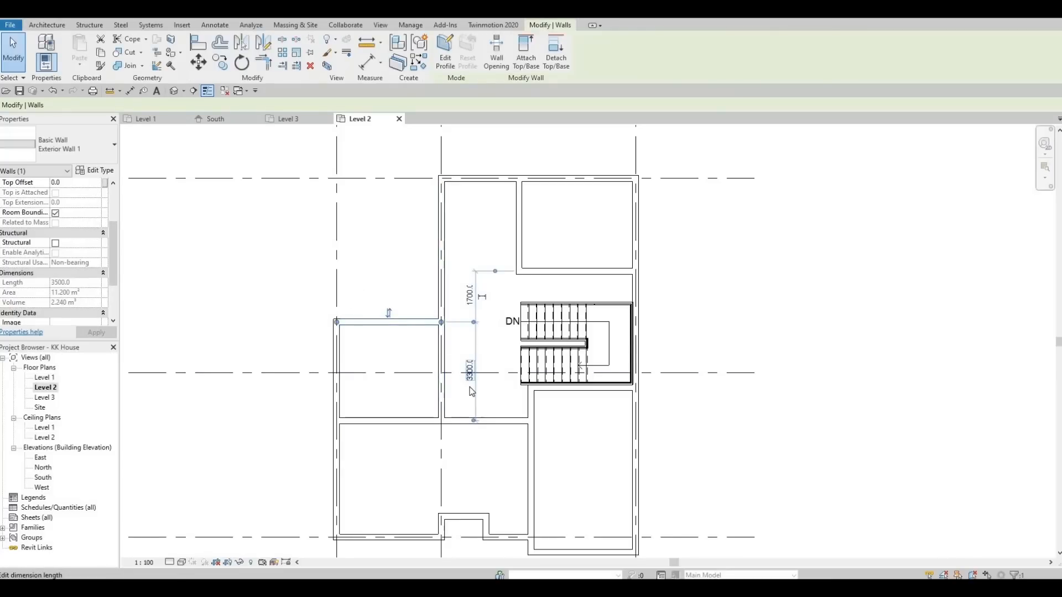
key(Up)
key(Up)
key(Up)
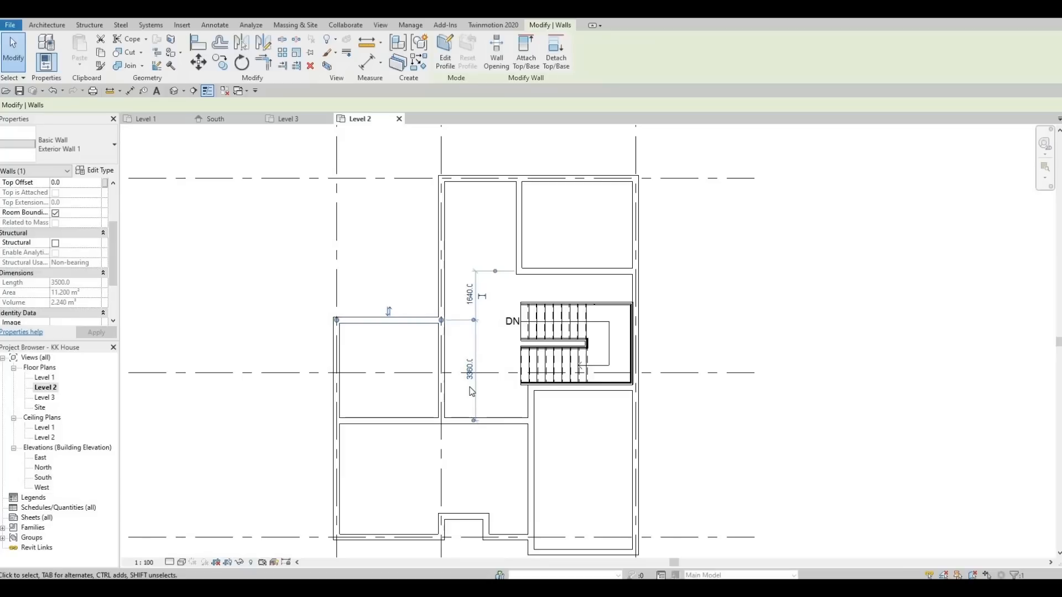
key(Up)
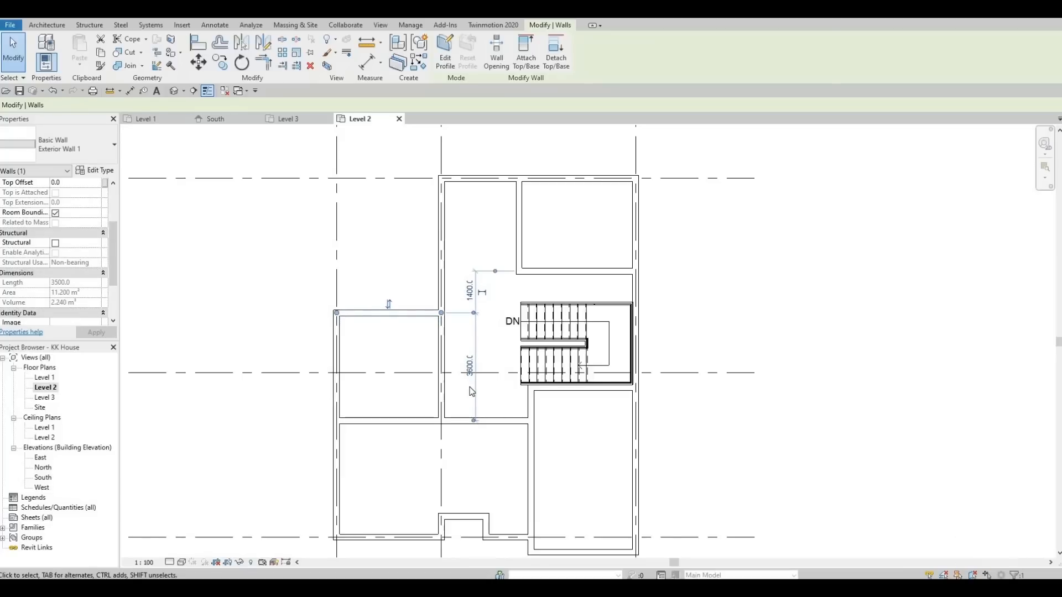
key(Up)
key(Up)
key(Up)
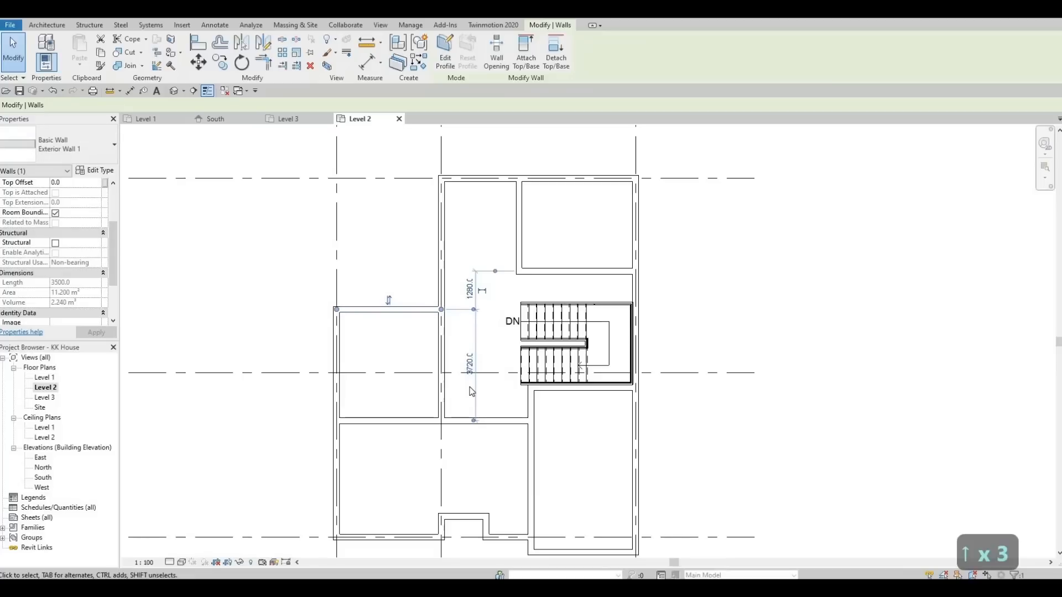
key(Up)
key(Up)
key(Up)
key(Up)
key(Up)
key(Up)
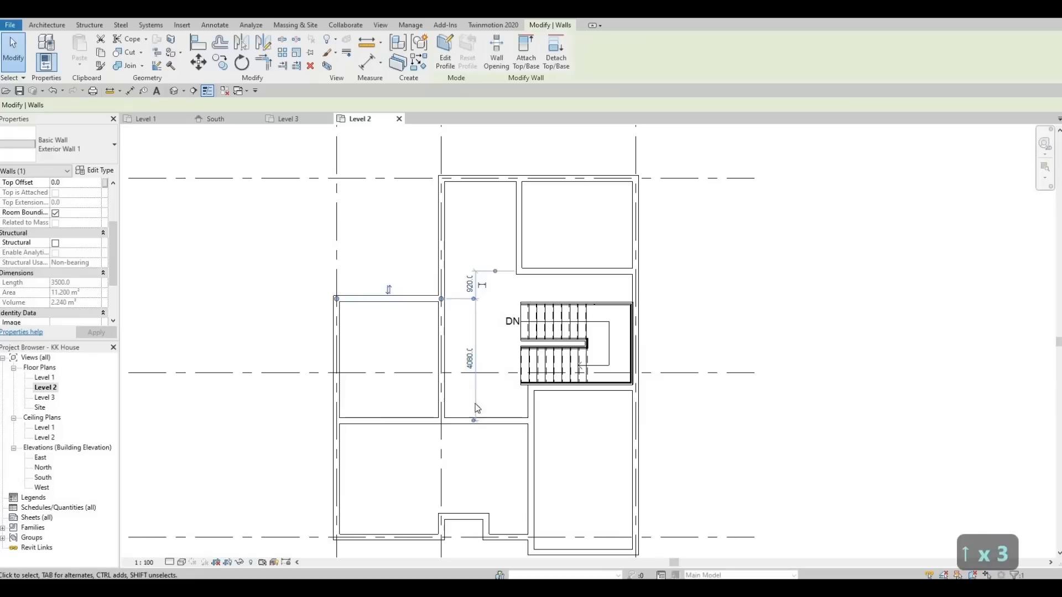
click(469, 359)
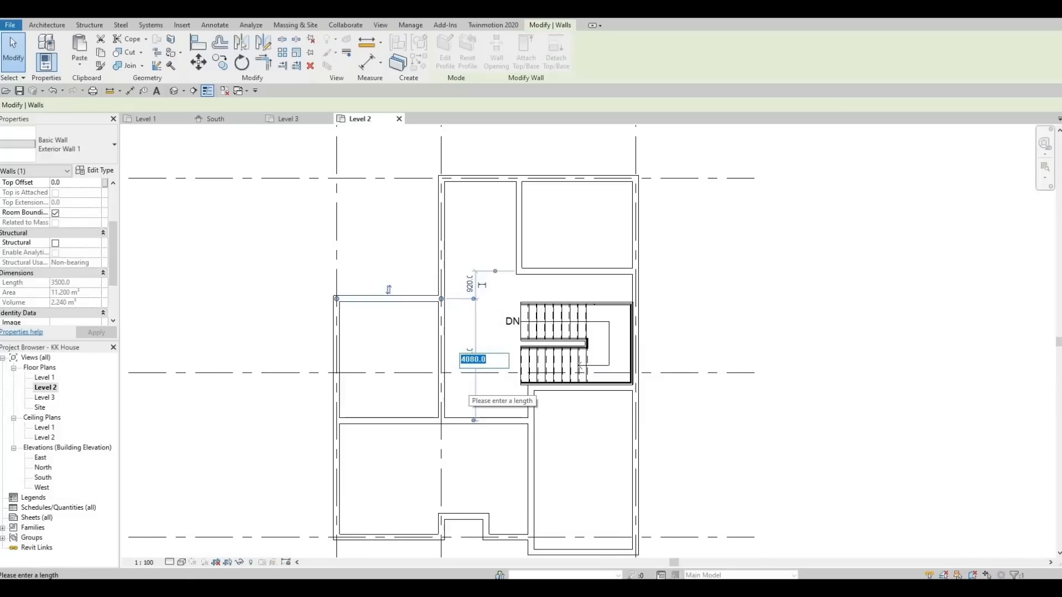
text(4500)
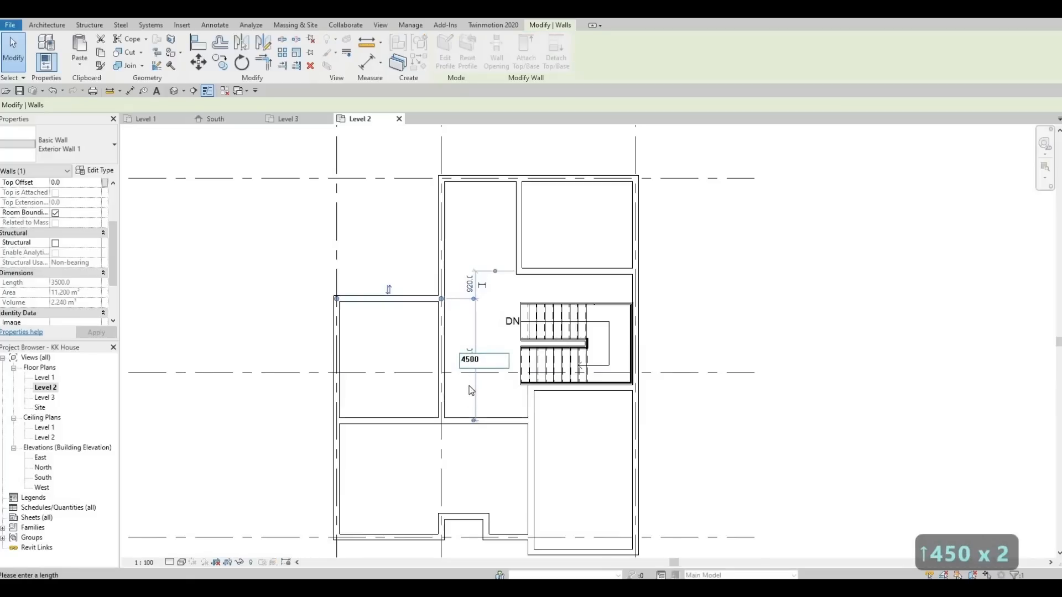
key(Return)
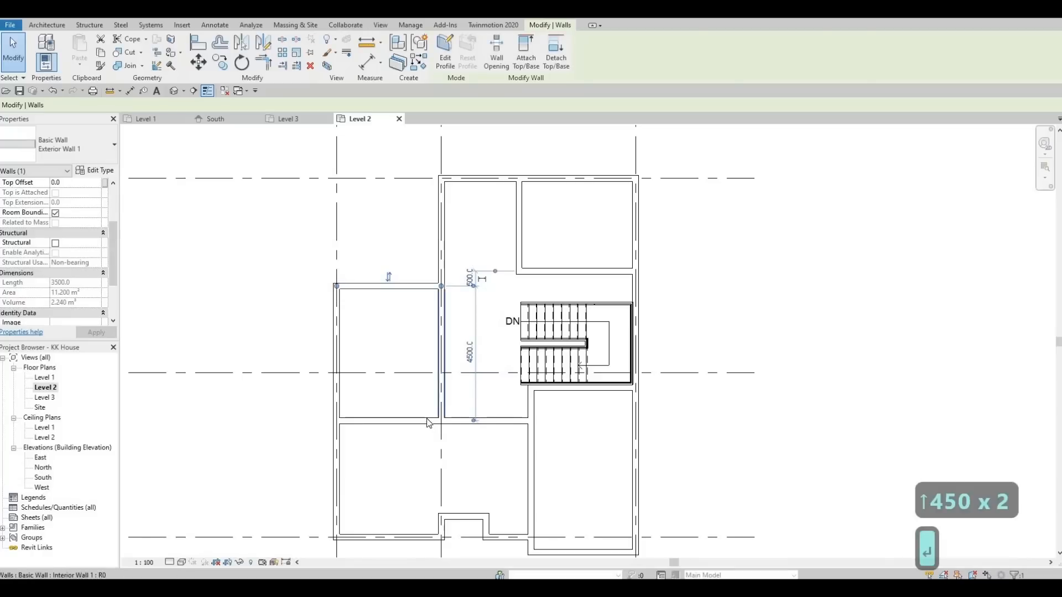
key(Escape)
key(Escape)
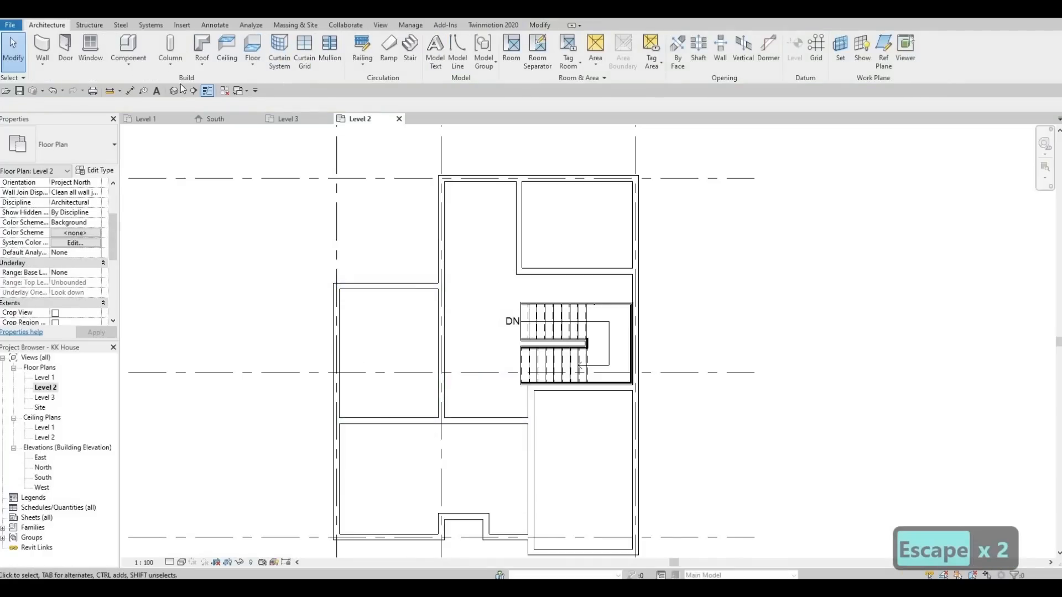
- Add an aligned dimension between grid B and the west room's north exterior wall, placed outside the west wall
click(131, 92)
middle_drag(322, 335, 437, 323)
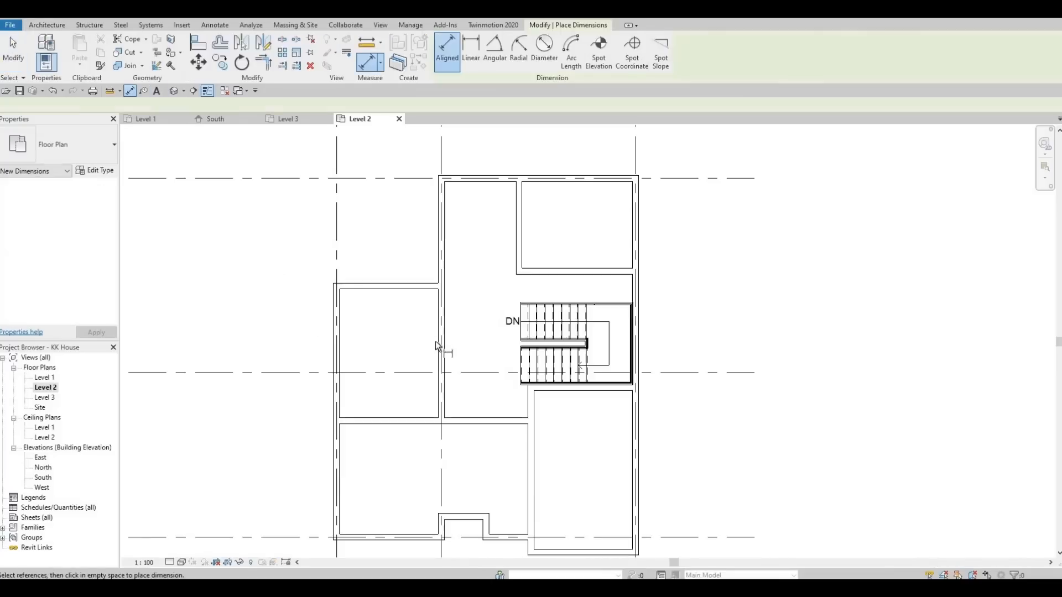
click(469, 361)
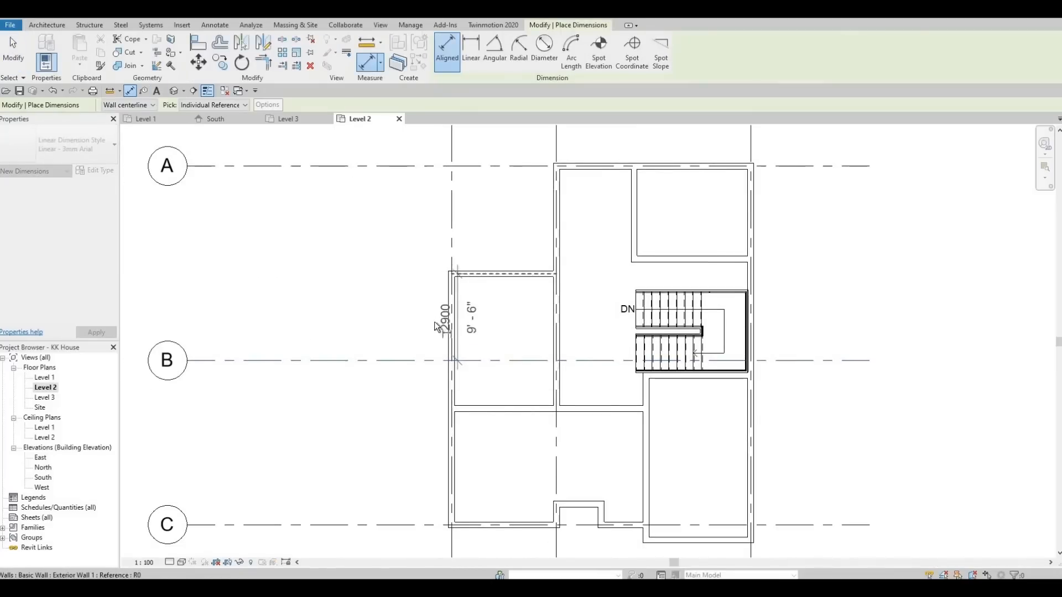
click(435, 322)
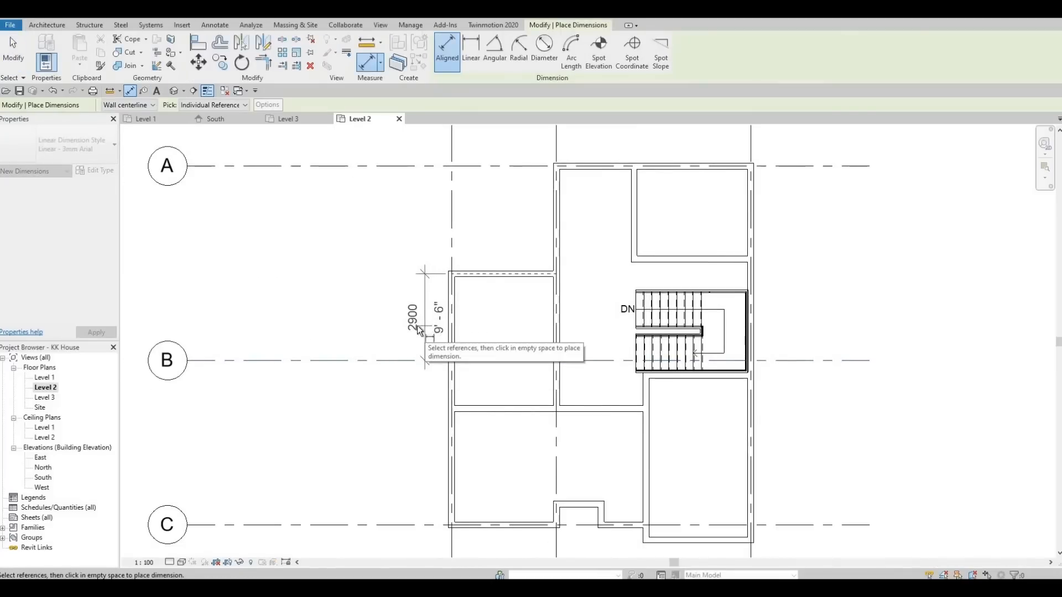
click(400, 324)
key(Escape)
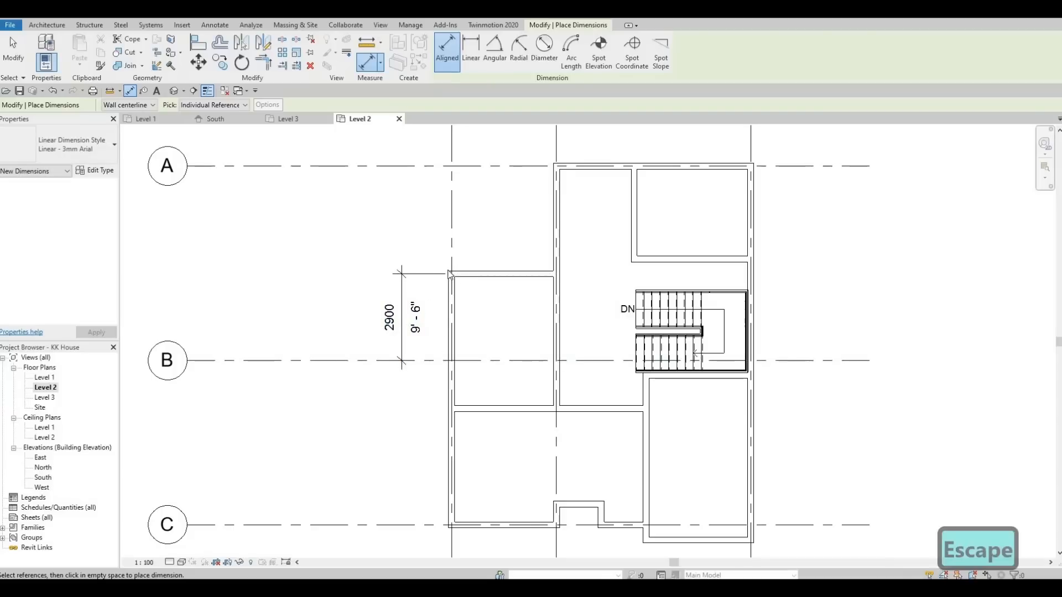
key(Escape)
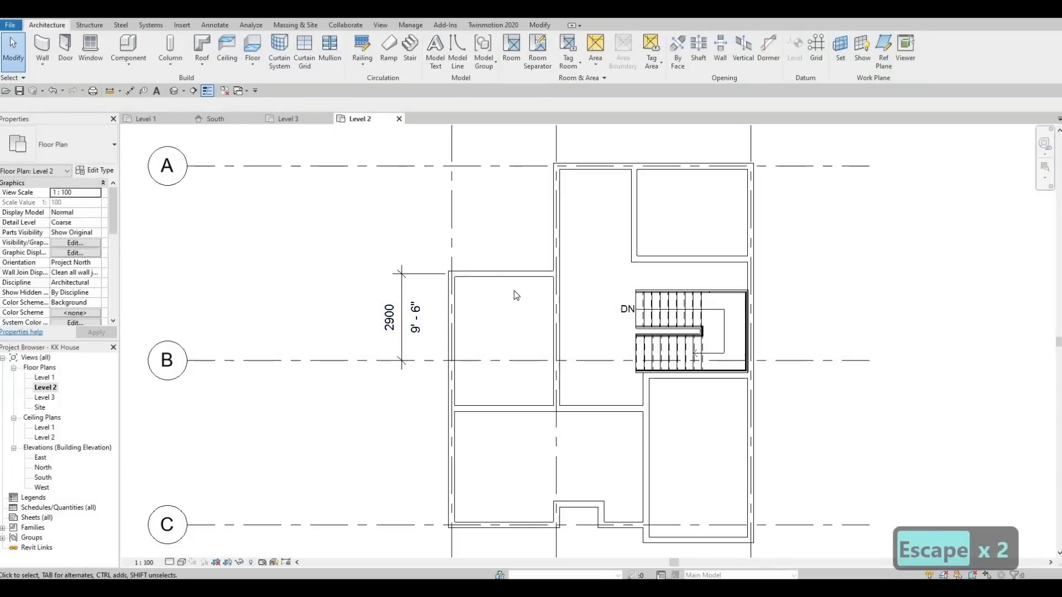
scroll(515, 293, down, 2)
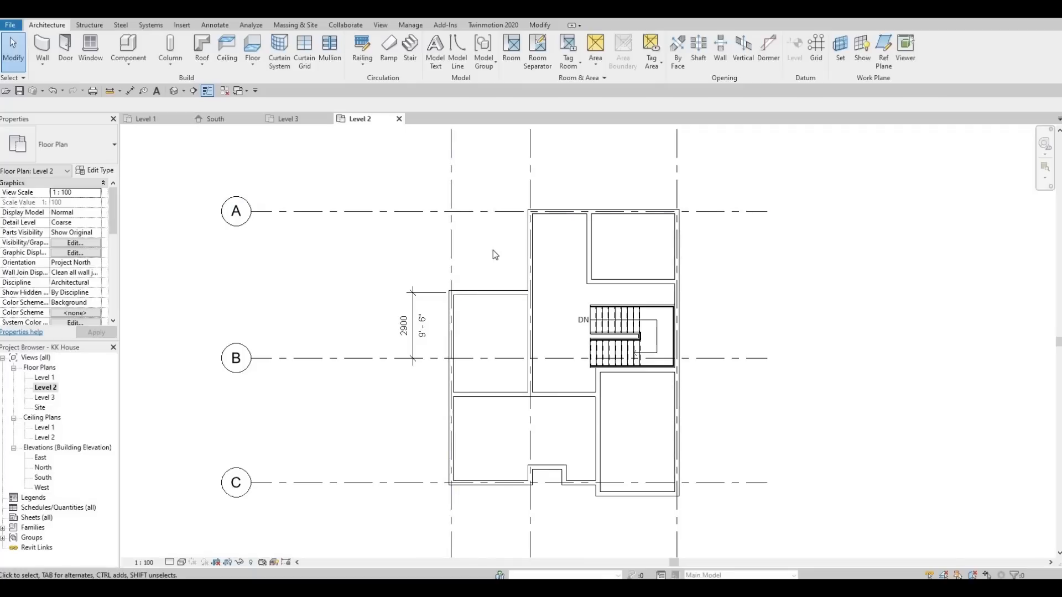
key(F1)
key(F1)
key(F1)
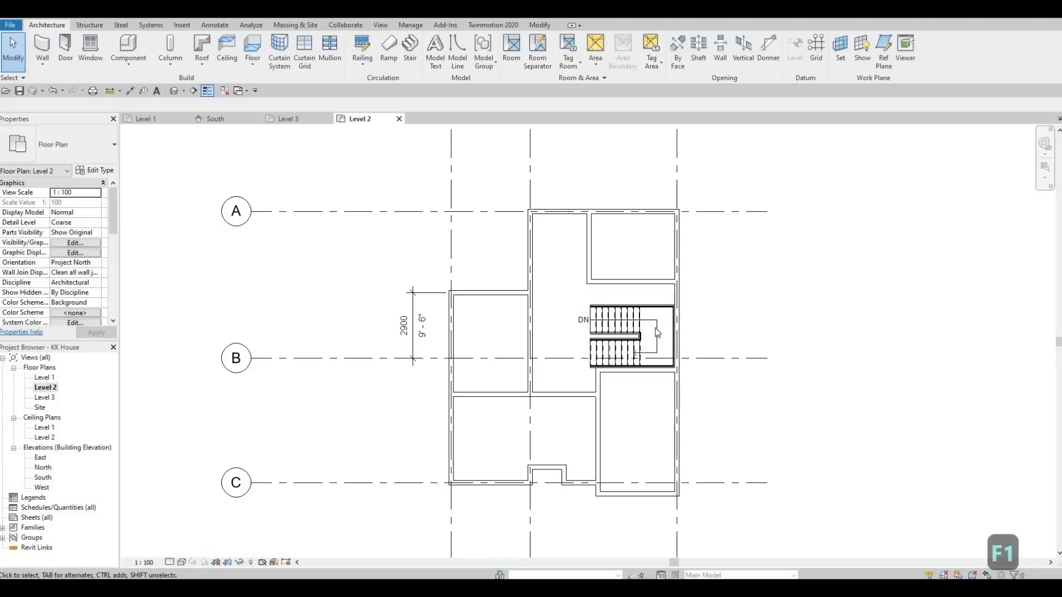
- Edit the stair, pulling the landing's east edge back to a landing depth of 1300 mm, and finish the stair edit
click(655, 332)
key(Escape)
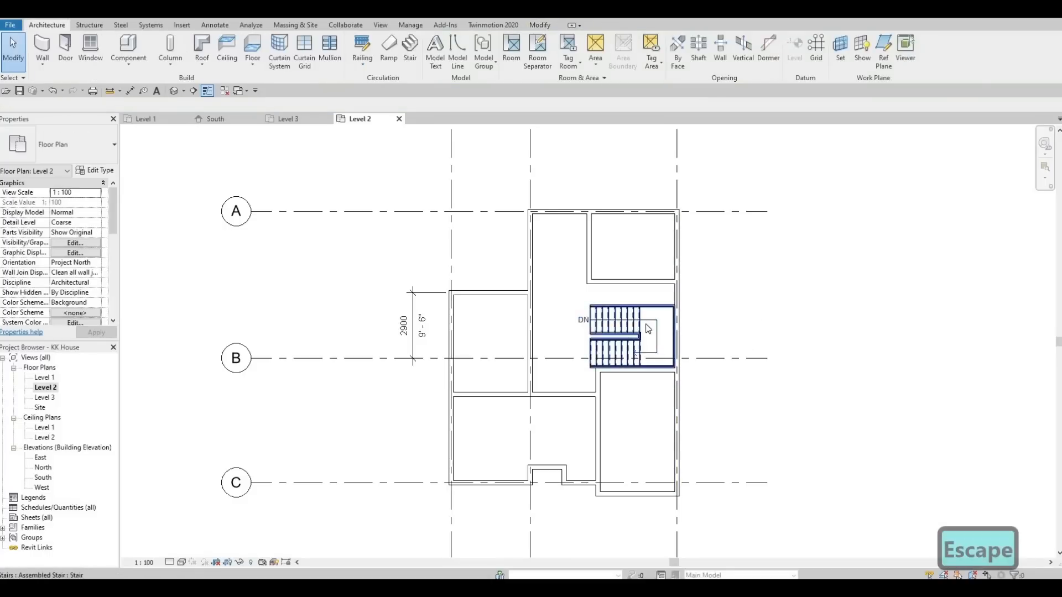
click(646, 326)
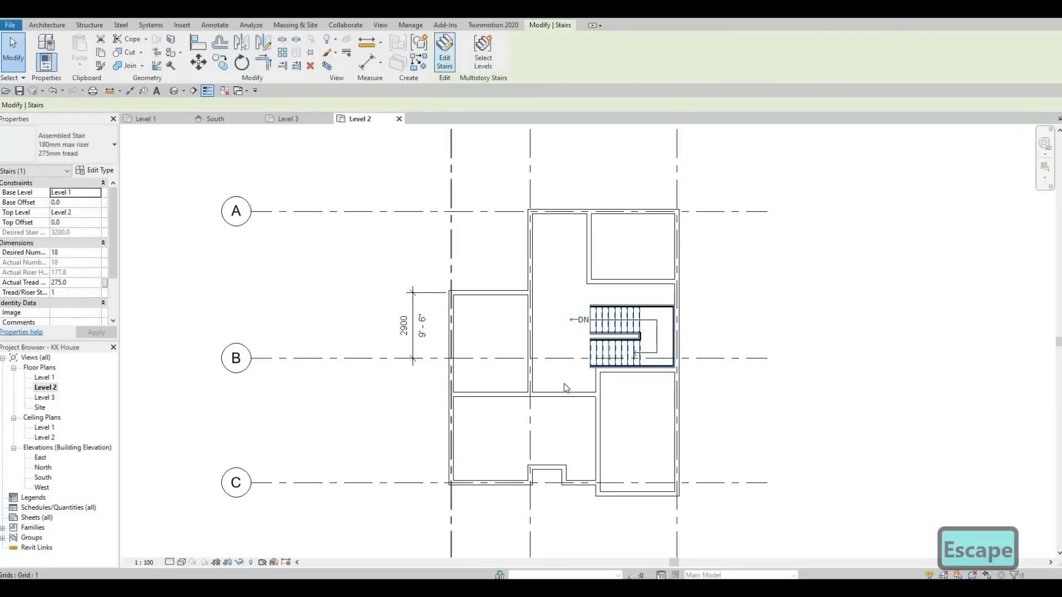
scroll(567, 387, up, 5)
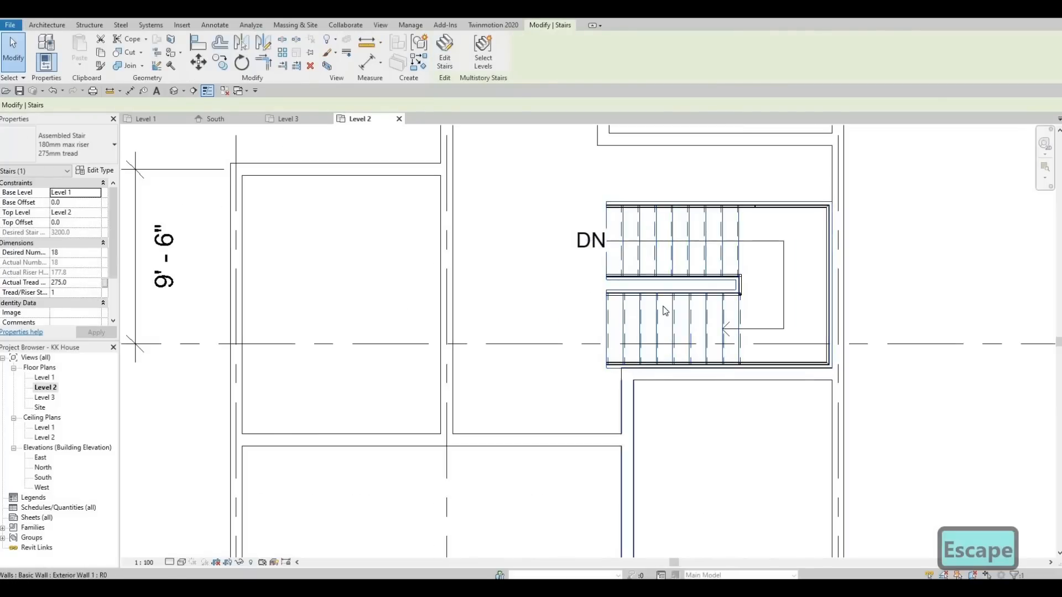
middle_drag(707, 238, 652, 271)
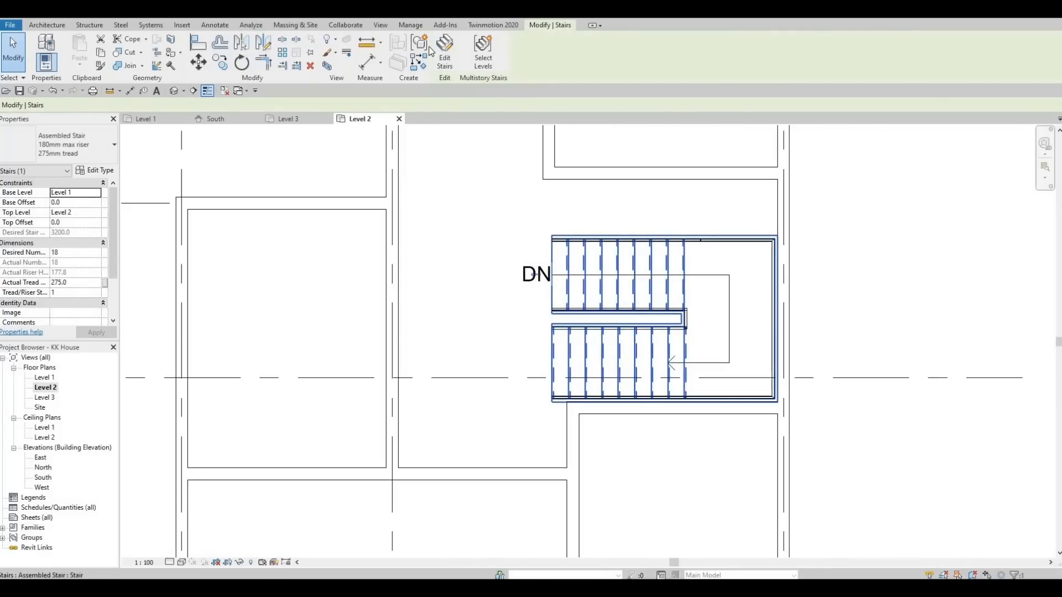
click(444, 51)
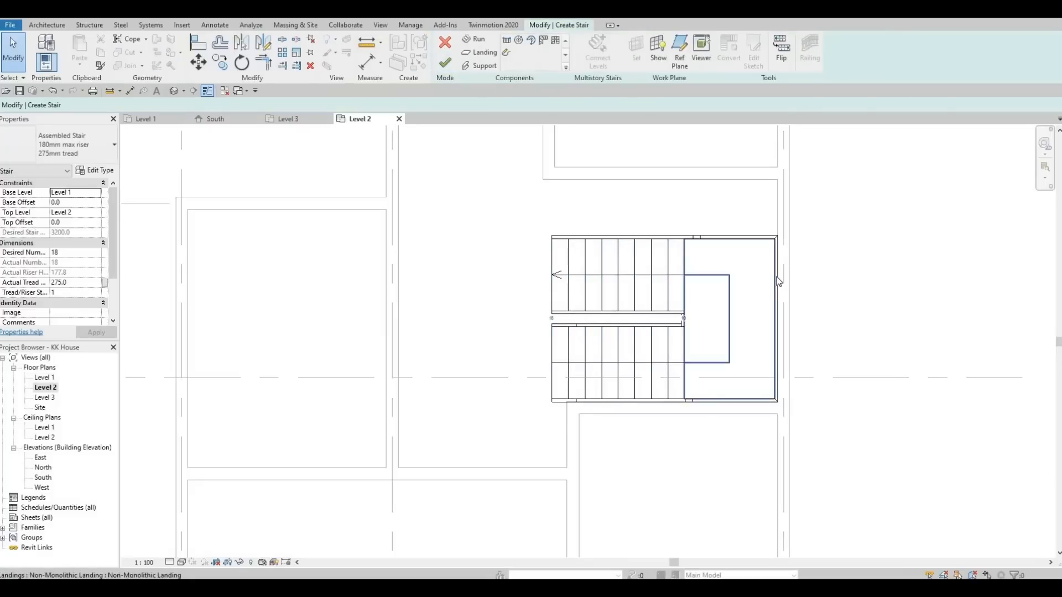
click(771, 305)
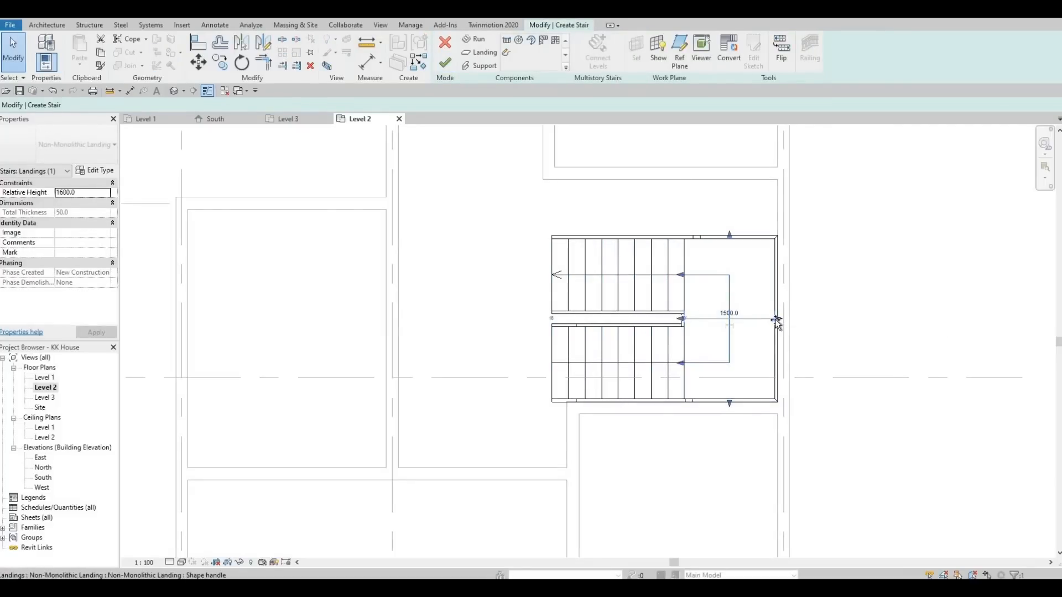
drag(776, 321, 771, 323)
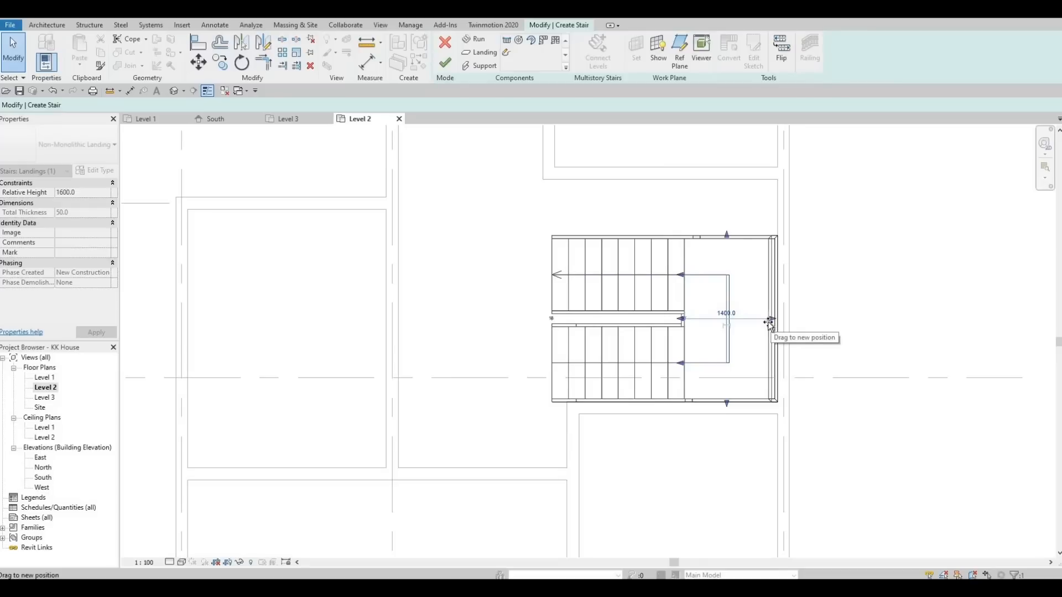
drag(769, 322, 765, 321)
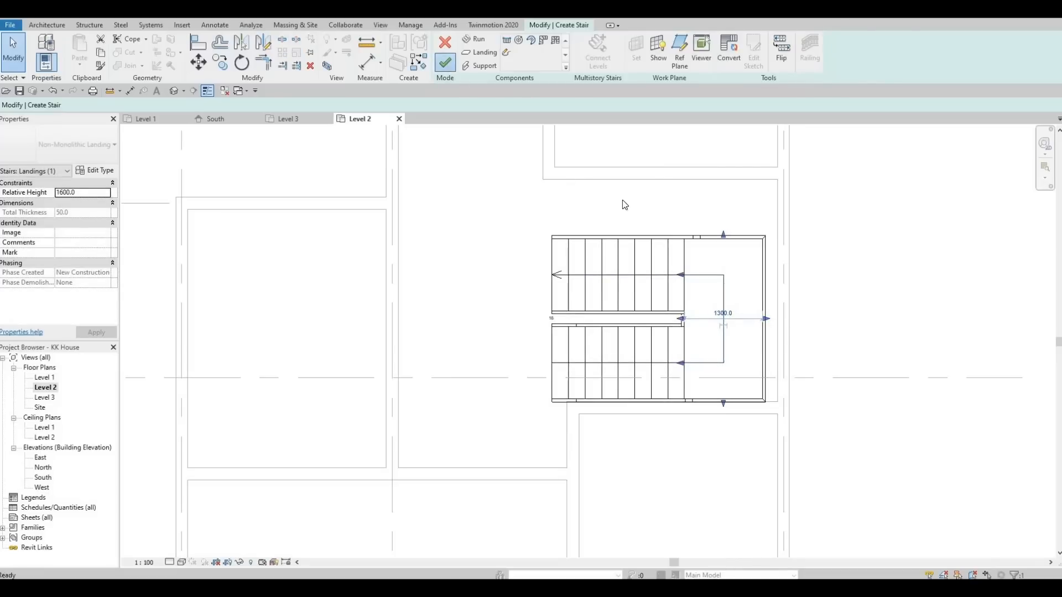
key(Escape)
key(Escape)
- Move the whole stair about 200 mm east so the landing's outer edge meets the east exterior wall
click(744, 258)
key(Escape)
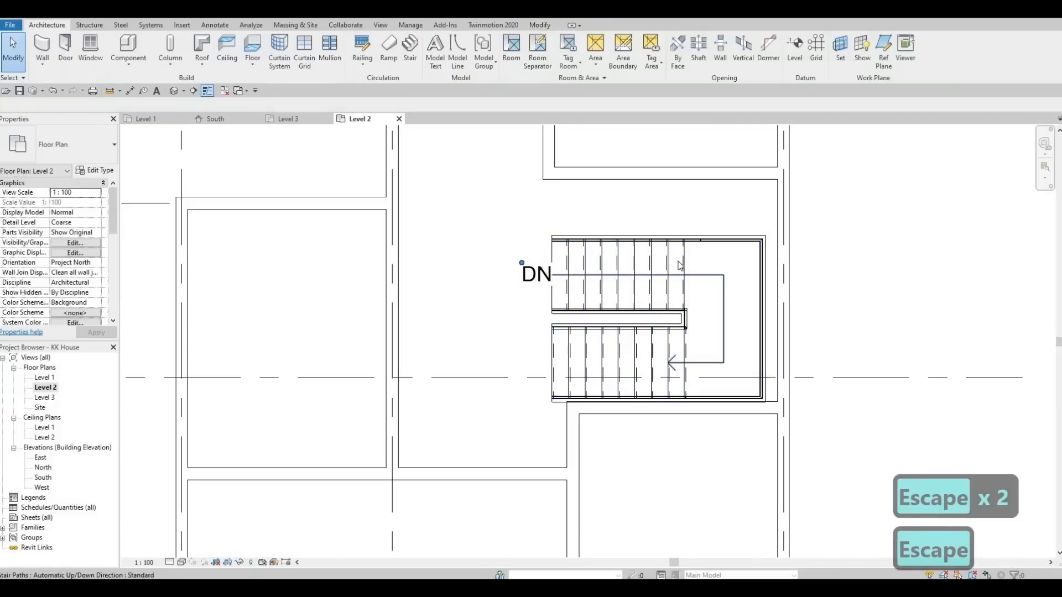
click(670, 329)
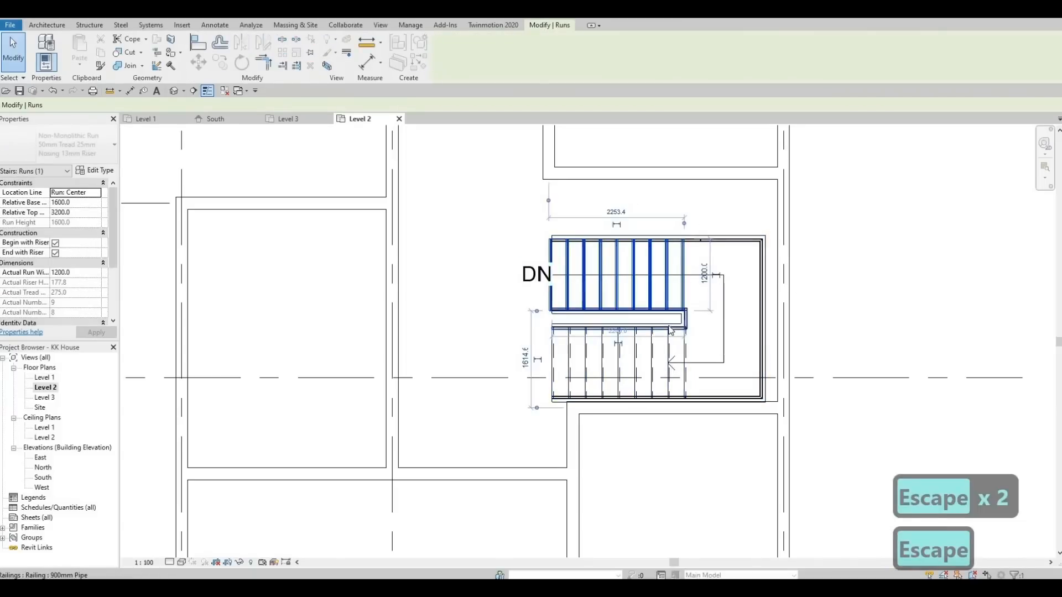
key(Right)
key(Right)
key(Right)
key(Right)
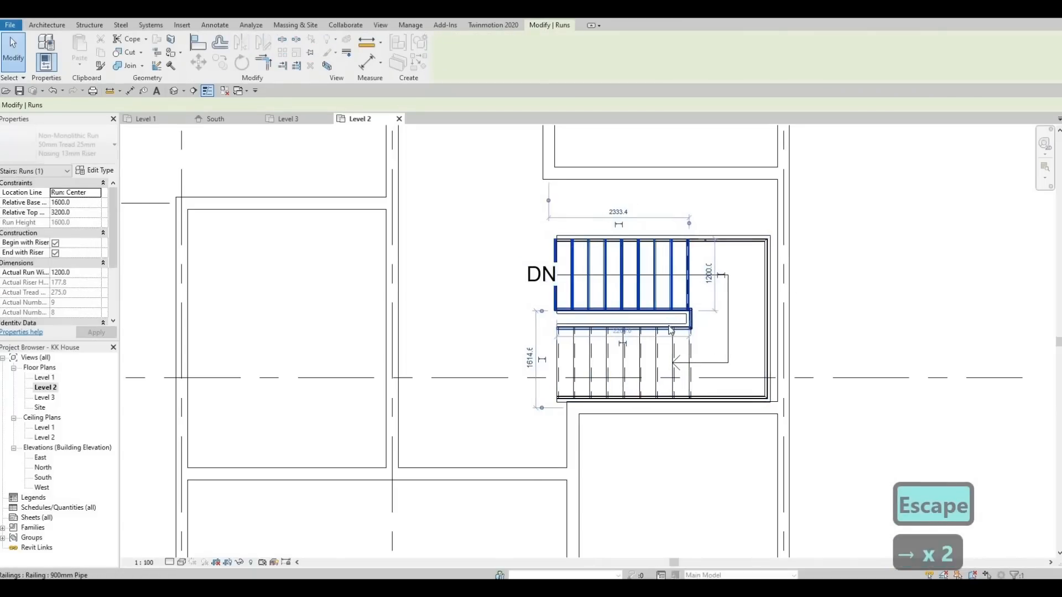
key(Right)
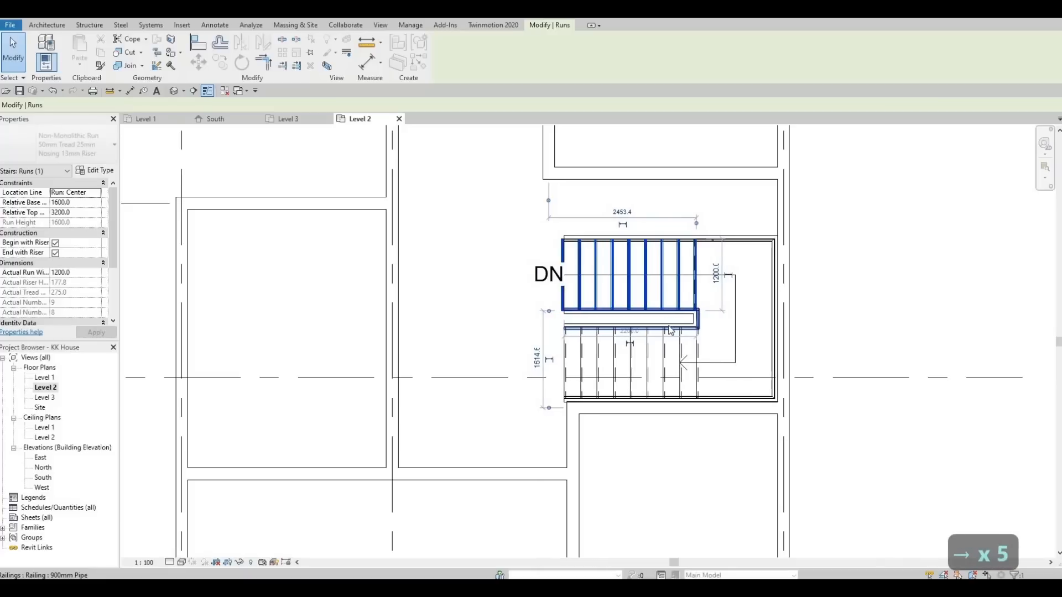
key(Escape)
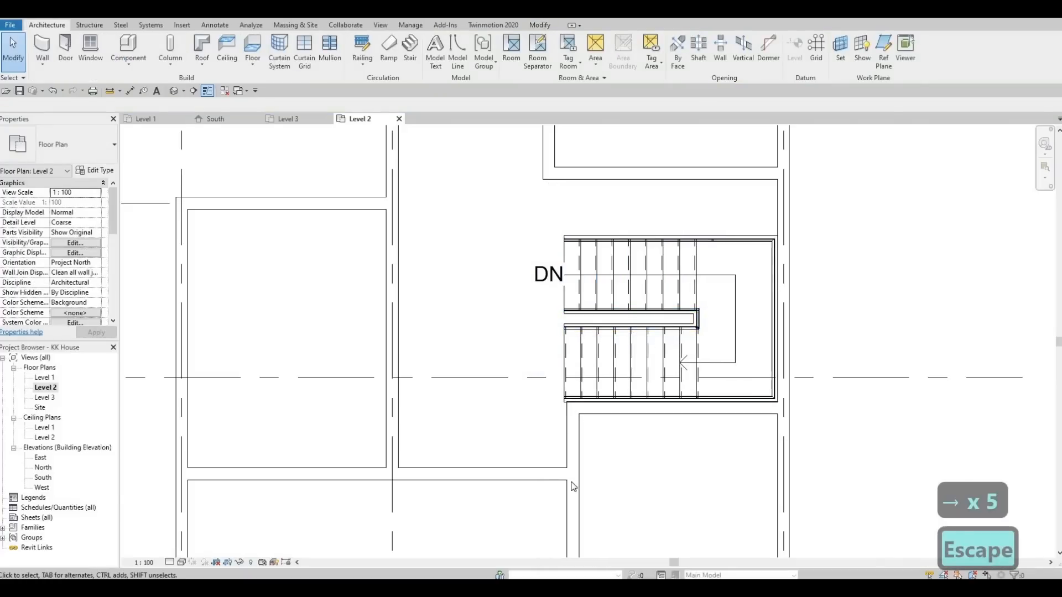
- Place an M_Single-Flush 0762 x 2032mm door in the west room's east wall, 600 mm north of the cross wall, swinging into the room
scroll(581, 424, up, 4)
scroll(575, 398, down, 5)
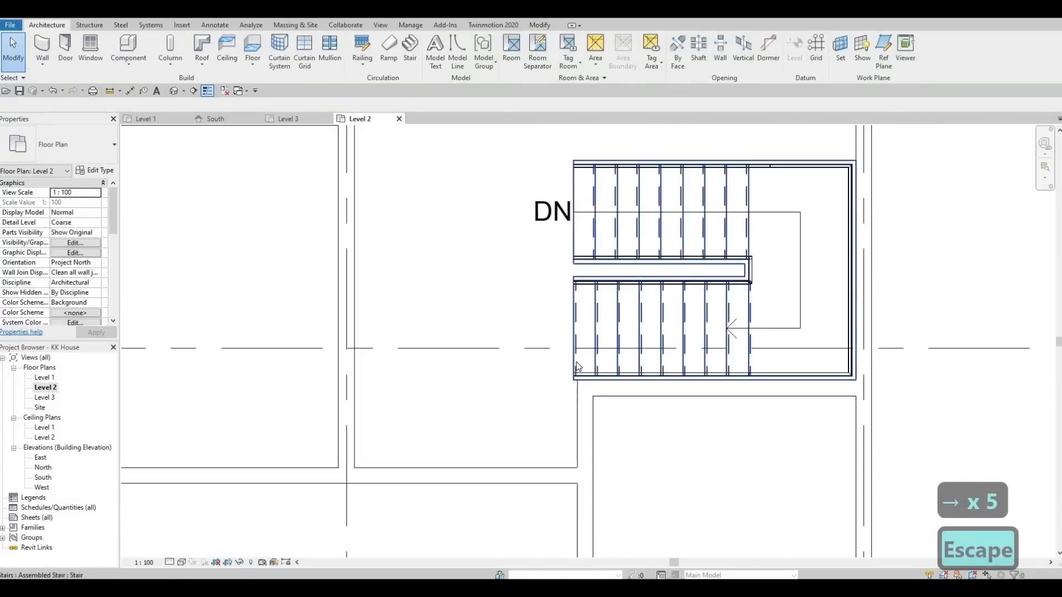
scroll(581, 336, up, 2)
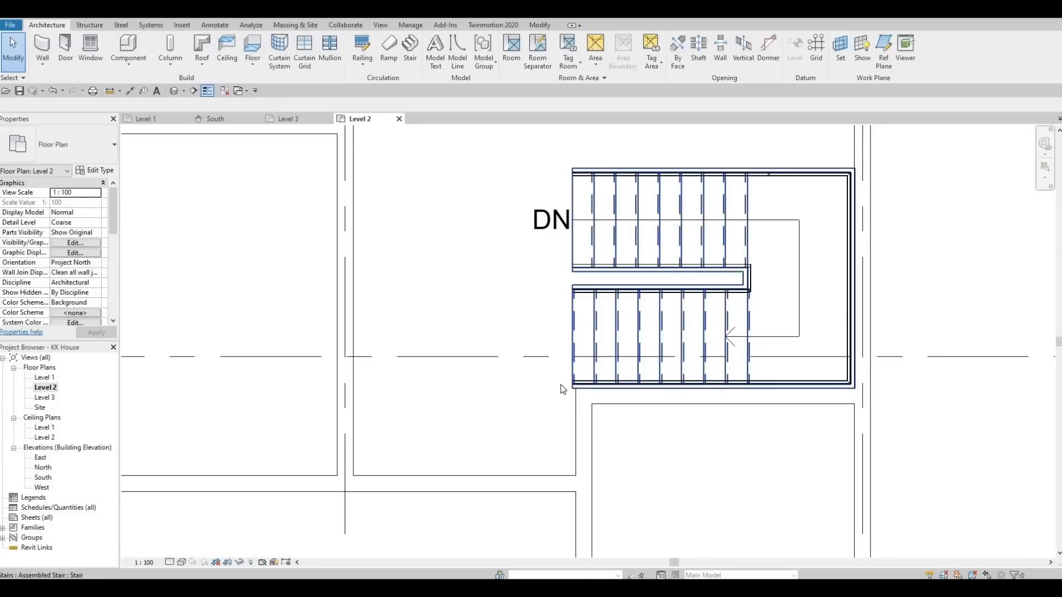
scroll(564, 384, down, 5)
scroll(573, 379, up, 3)
scroll(555, 316, down, 2)
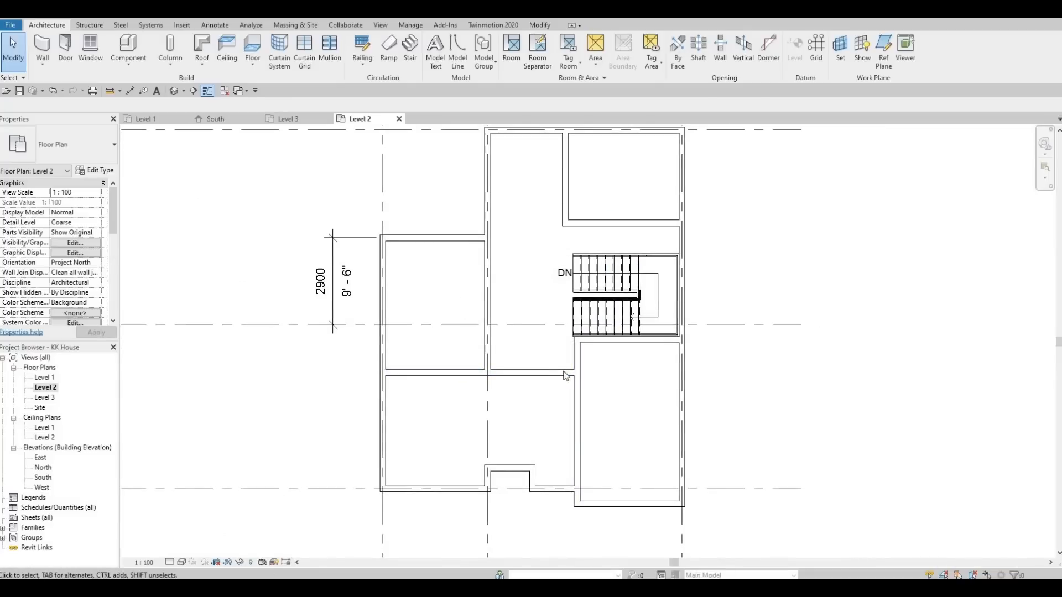
middle_drag(553, 362, 565, 330)
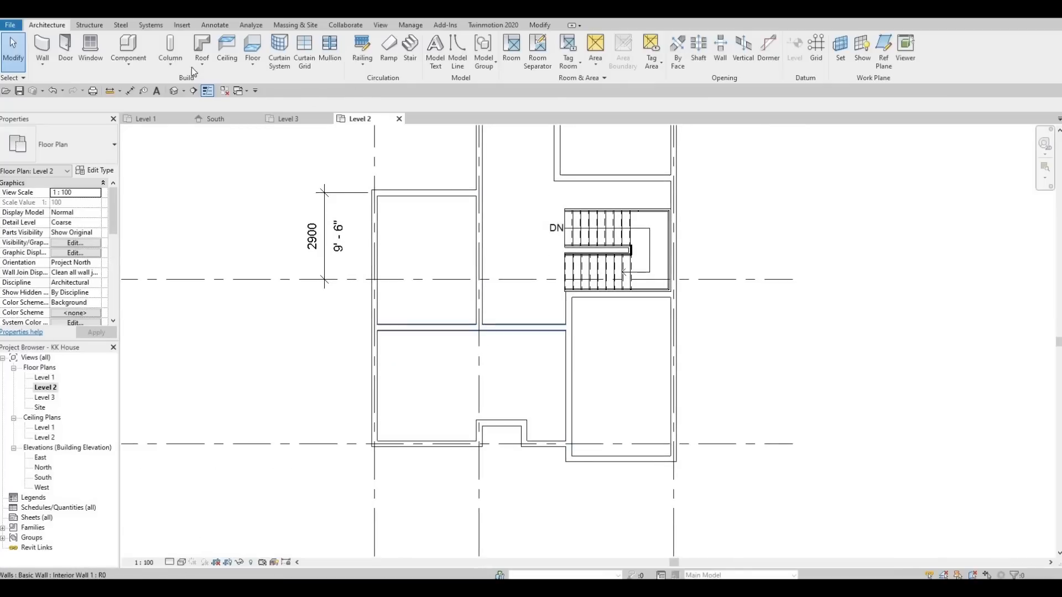
click(65, 44)
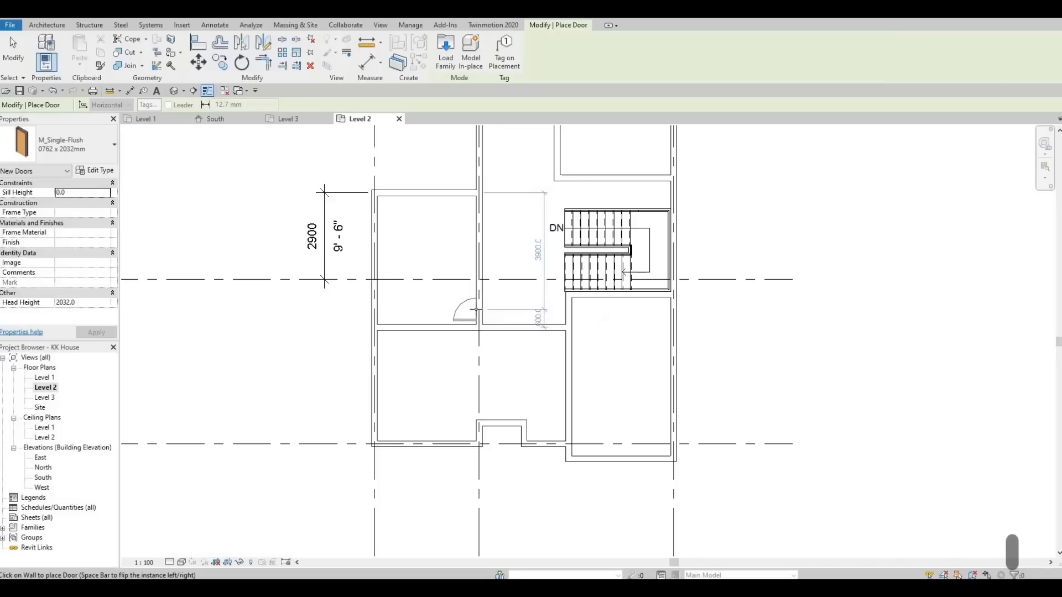
click(465, 321)
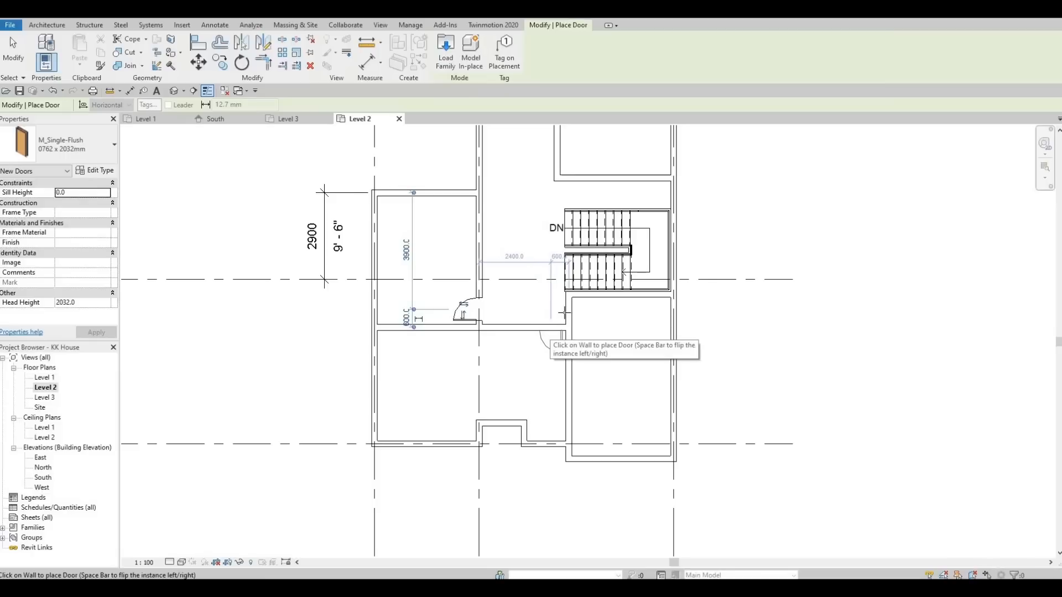
- Place matching doors in the cross wall, 600 mm from its east end, and in the southeast room's west wall below the stair, swinging inward
click(550, 332)
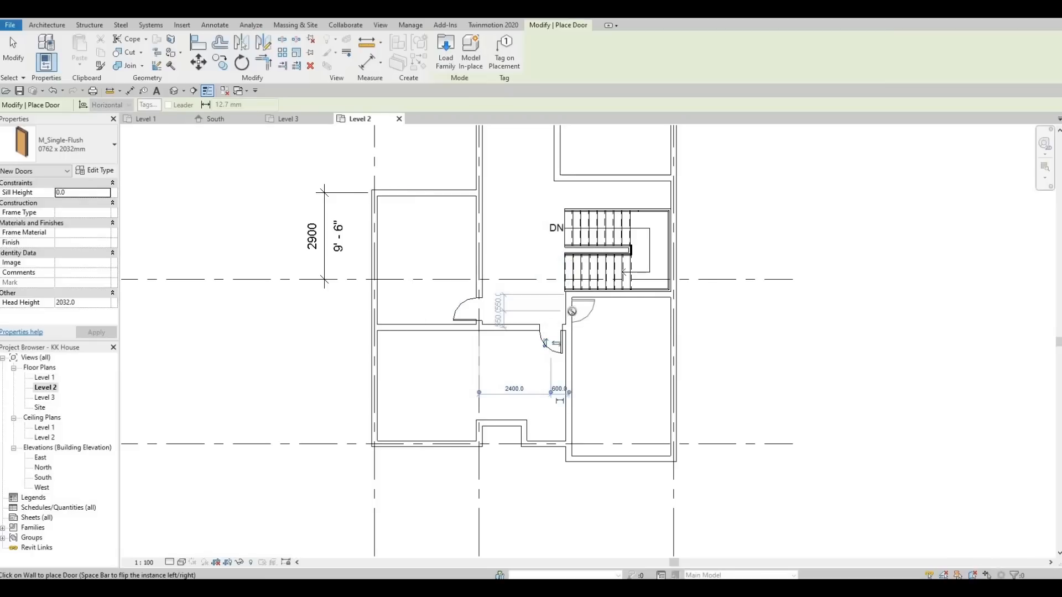
middle_drag(564, 272, 536, 371)
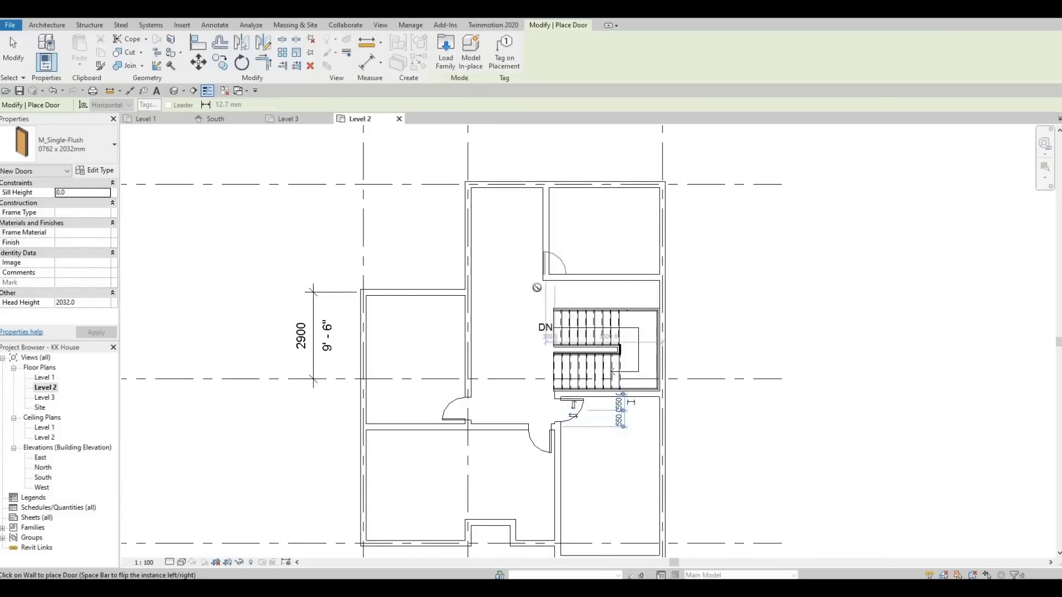
scroll(547, 282, up, 1)
key(Escape)
key(Escape)
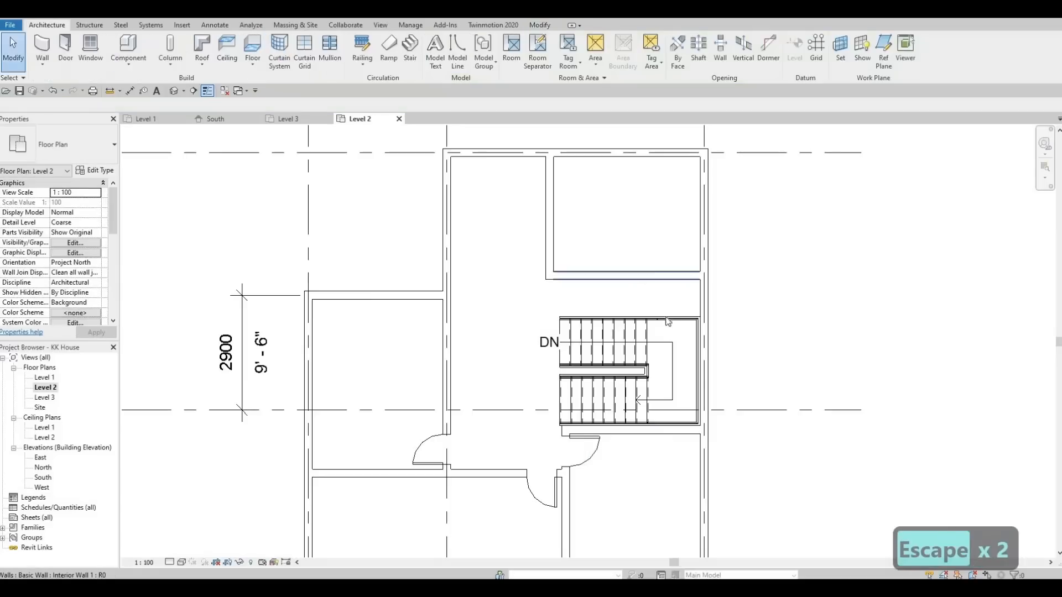
- Move the horizontal interior wall above the stairs down against the staircase, 4000 mm from the upper exterior wall
click(668, 321)
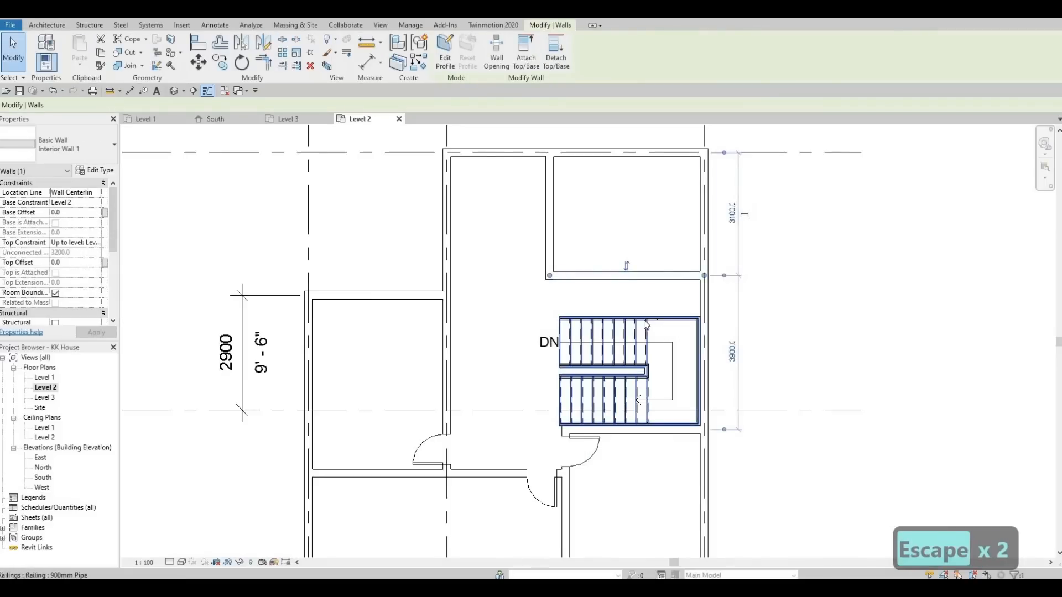
key(Escape)
key(Escape)
click(631, 275)
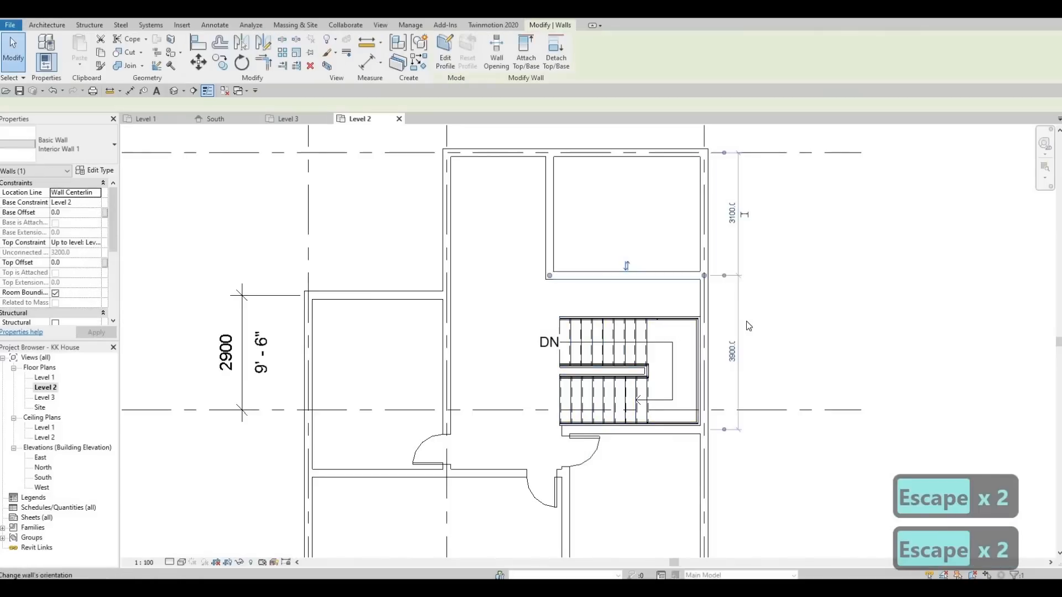
key(Down)
key(Down)
key(Down)
key(Down)
key(Down)
key(Down)
key(Down)
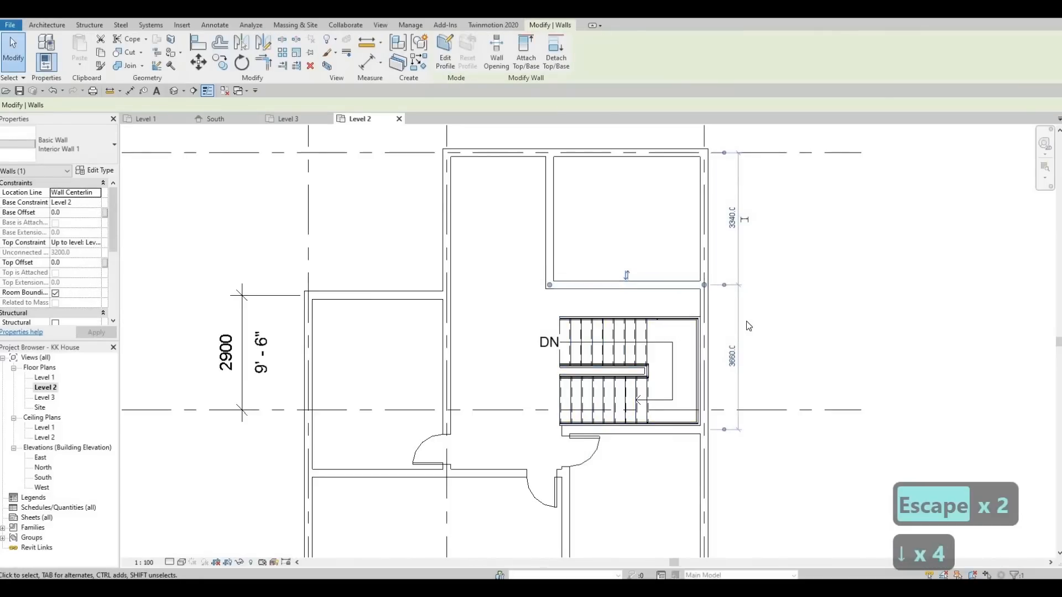
key(Down)
key(Down)
key(Down)
key(Down)
key(Down)
key(Down)
key(Down)
key(Down)
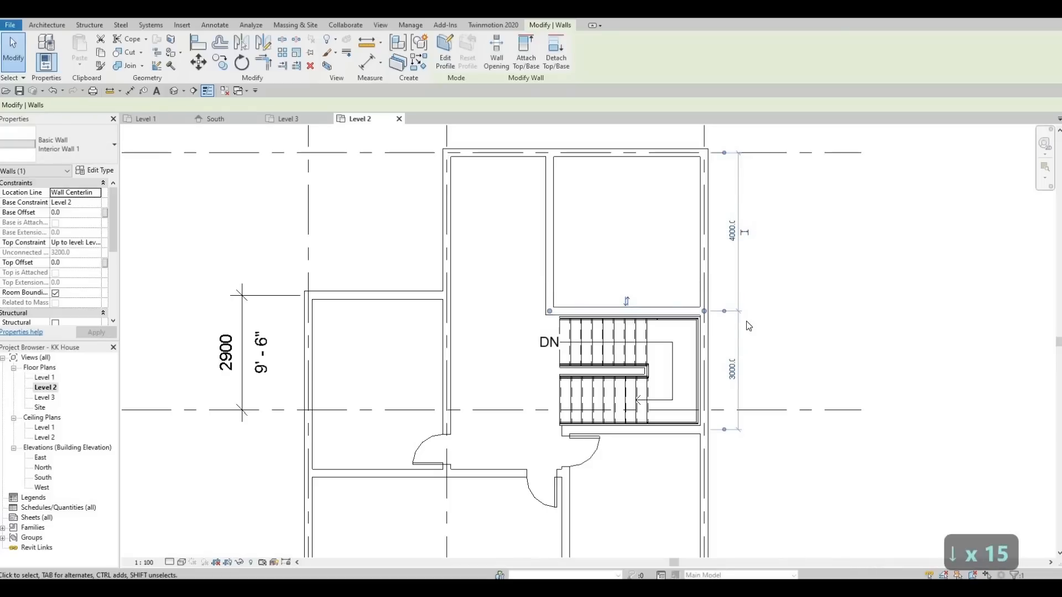
key(Escape)
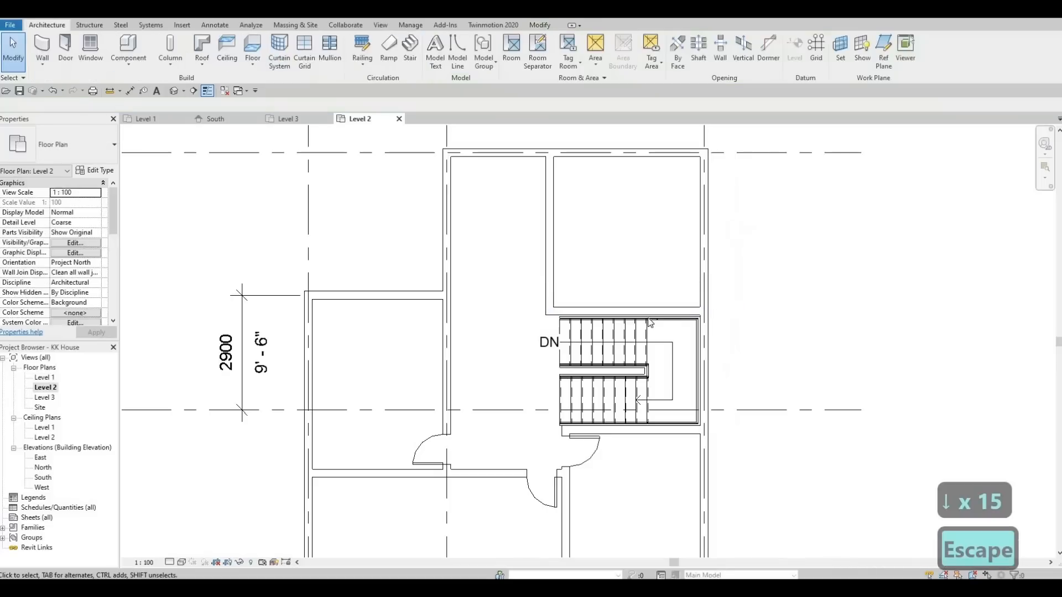
click(639, 308)
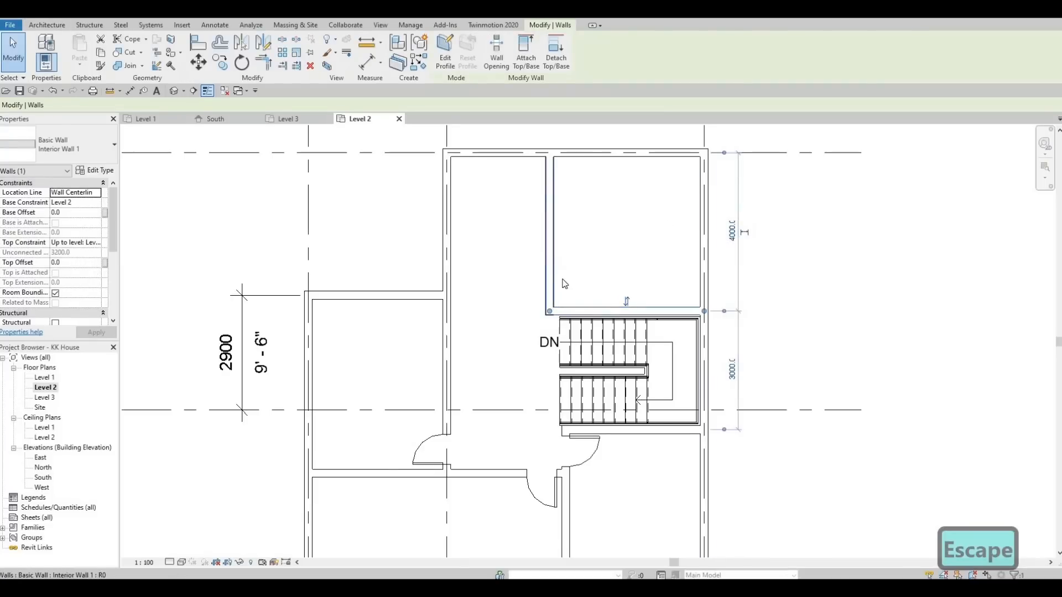
key(Escape)
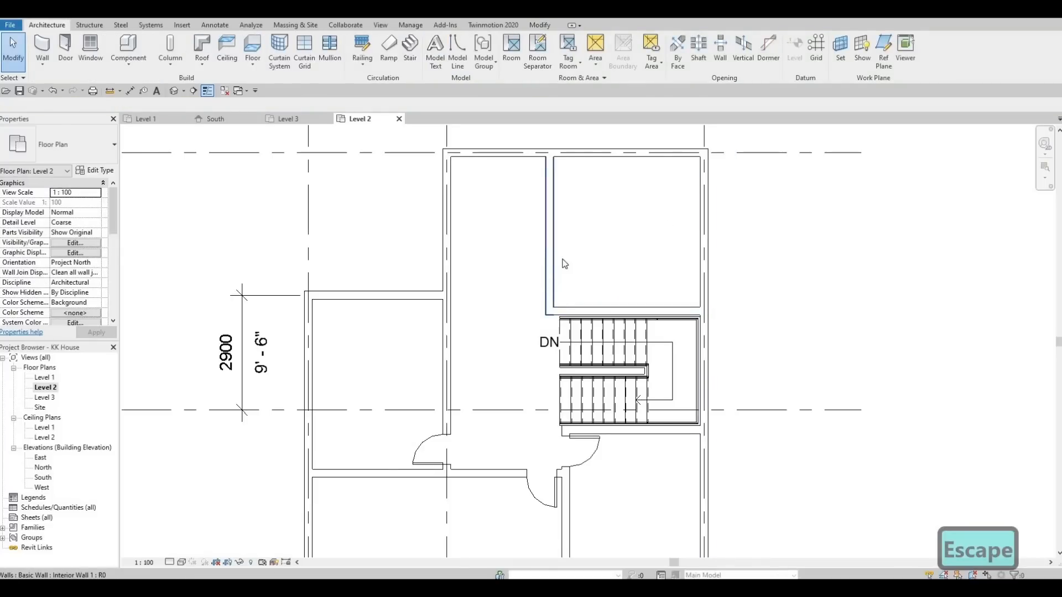
- Align the vertical interior wall of the upper-right room with the inner face of the exterior wall south of the stairs
middle_drag(561, 342, 565, 314)
key(Escape)
key(Escape)
middle_drag(576, 262, 576, 311)
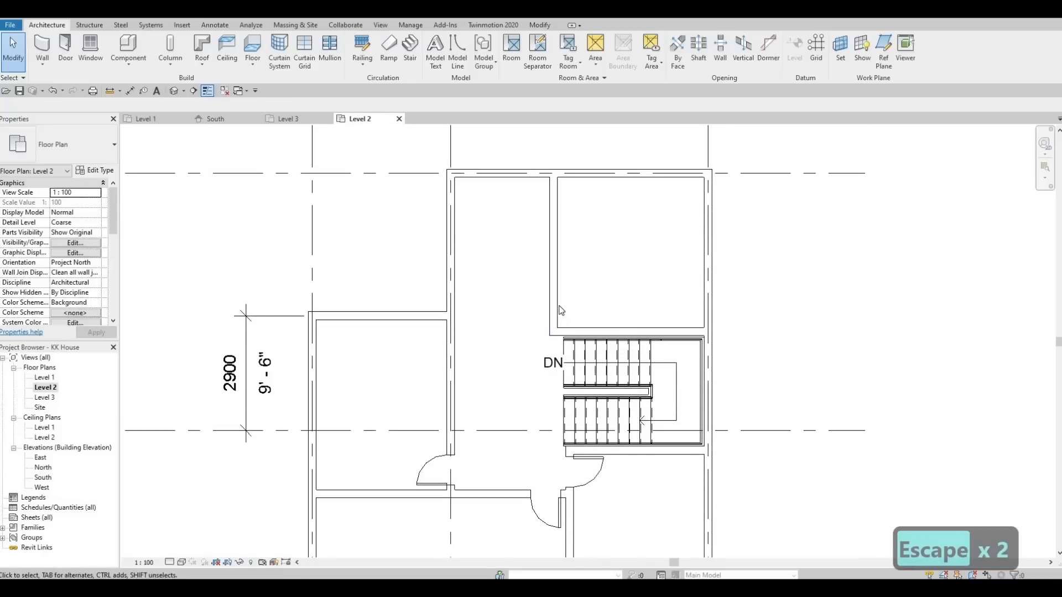
middle_drag(578, 395, 578, 387)
scroll(578, 420, down, 1)
mouse_move(578, 454)
middle_down()
mouse_move(578, 421)
mouse_move(588, 449)
middle_up()
scroll(578, 426, down, 1)
middle_drag(577, 488, 582, 437)
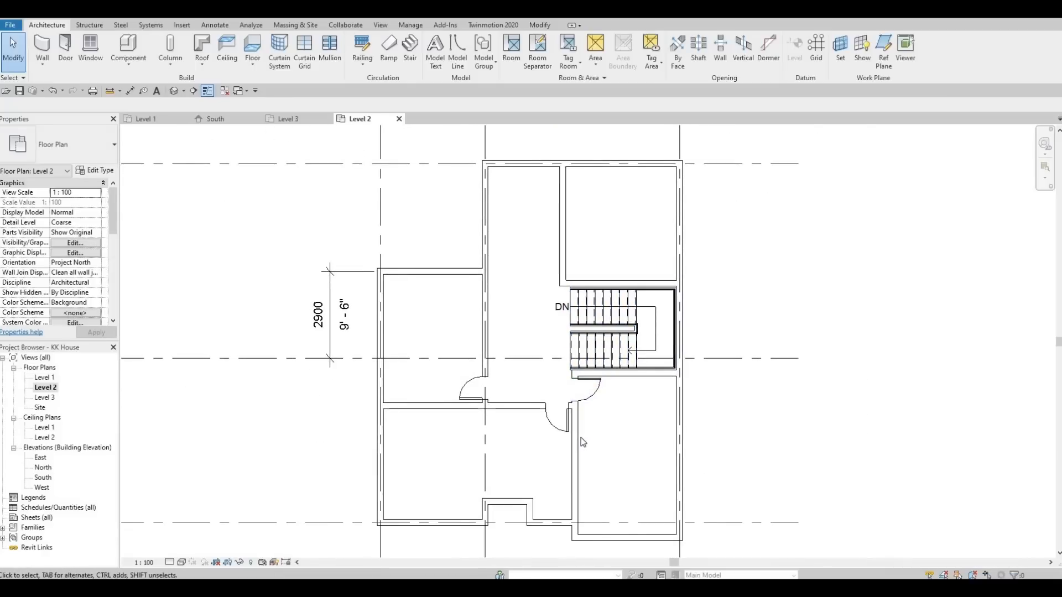
key(a)
key(l)
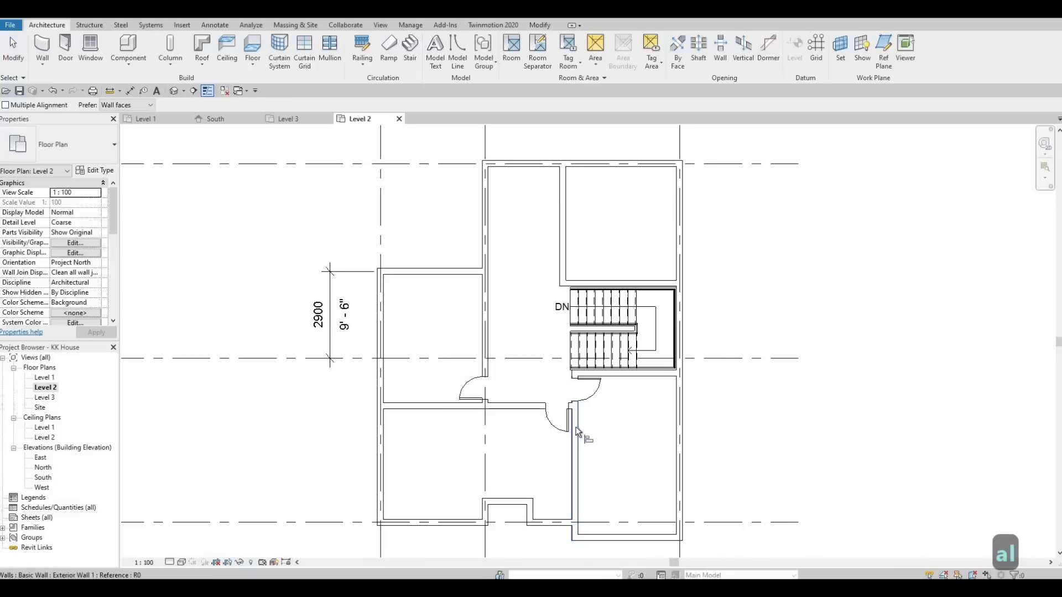
click(577, 437)
click(562, 265)
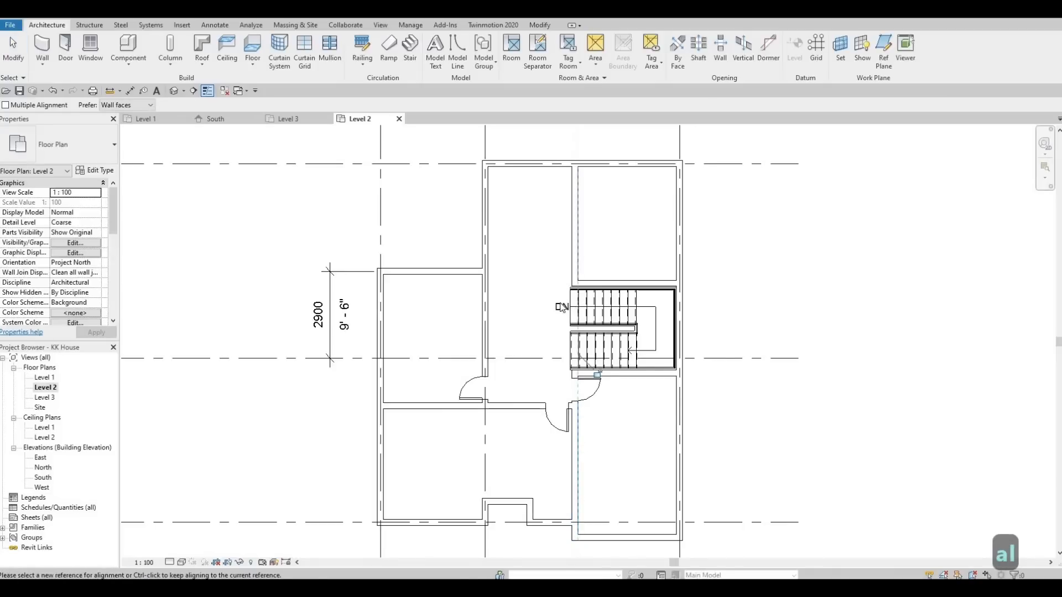
key(Escape)
key(Escape)
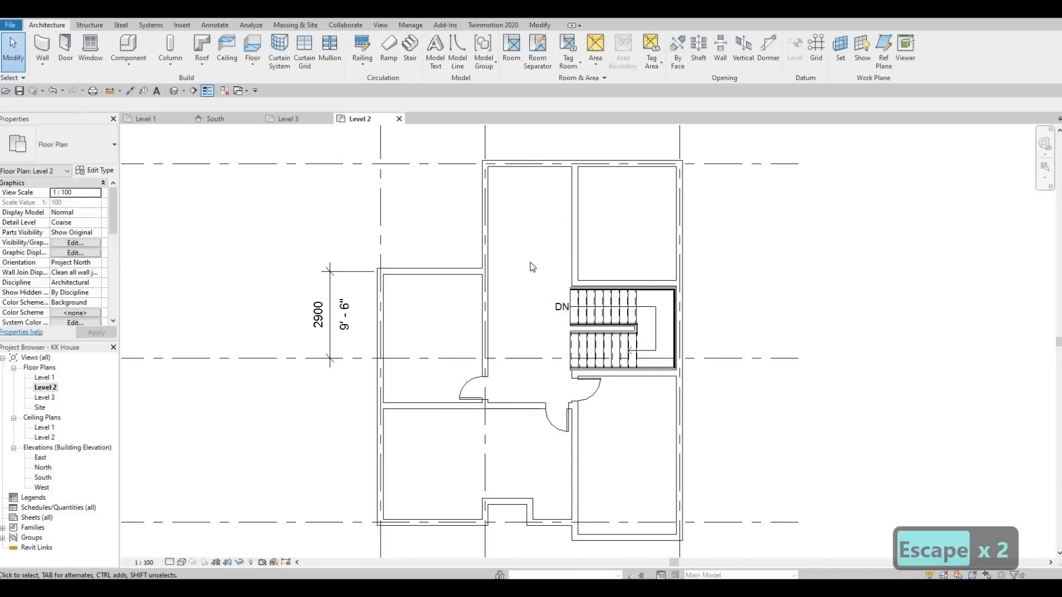
middle_drag(543, 200, 541, 221)
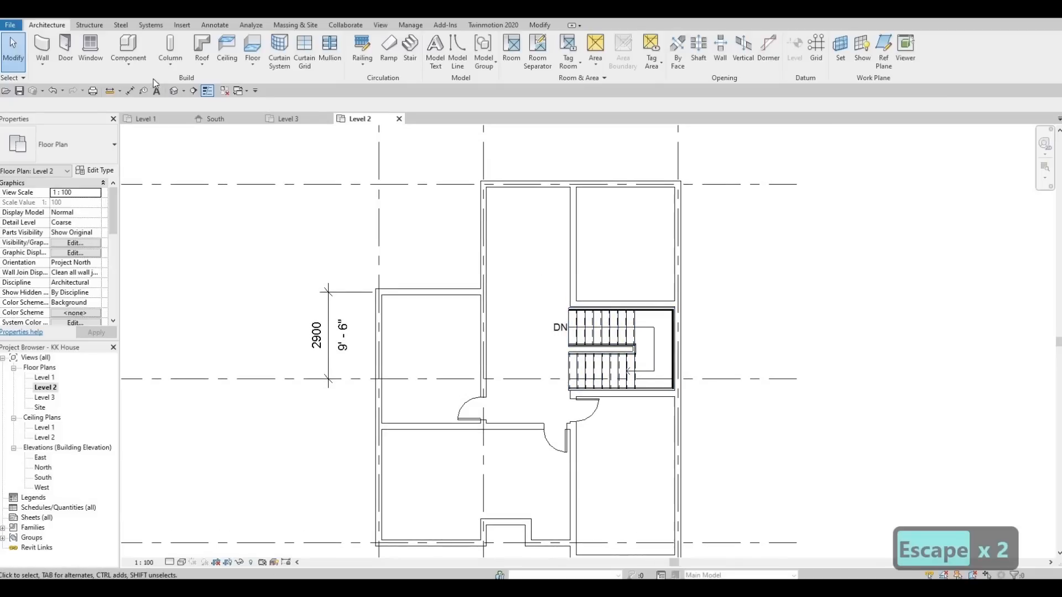
- Place an M_Single-Flush 0762 x 2032mm door in the upper-right room's vertical wall, just above the stairs and swinging into the room
click(65, 50)
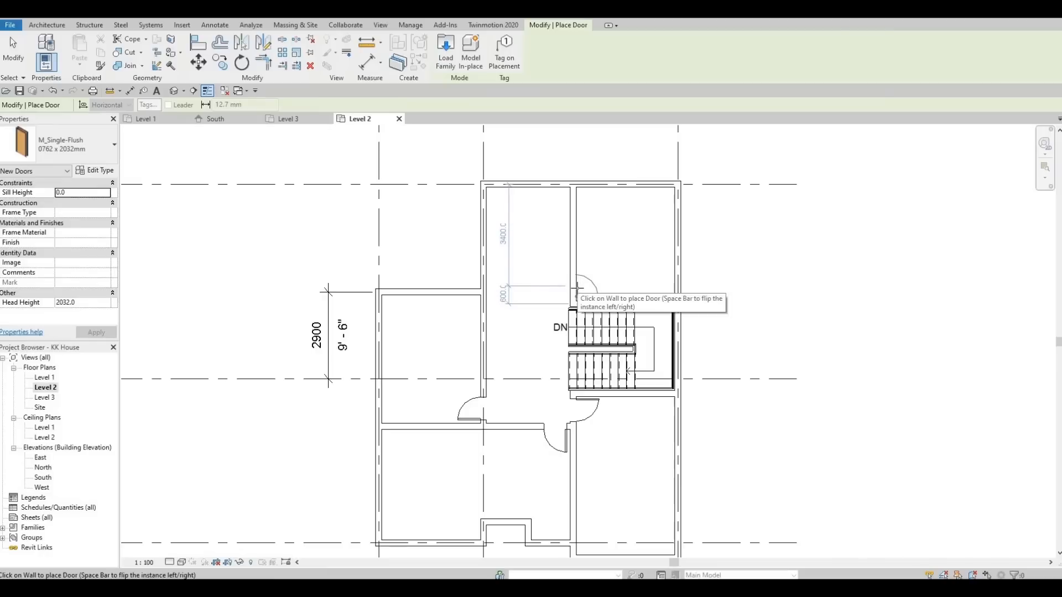
click(600, 293)
key(Escape)
key(Escape)
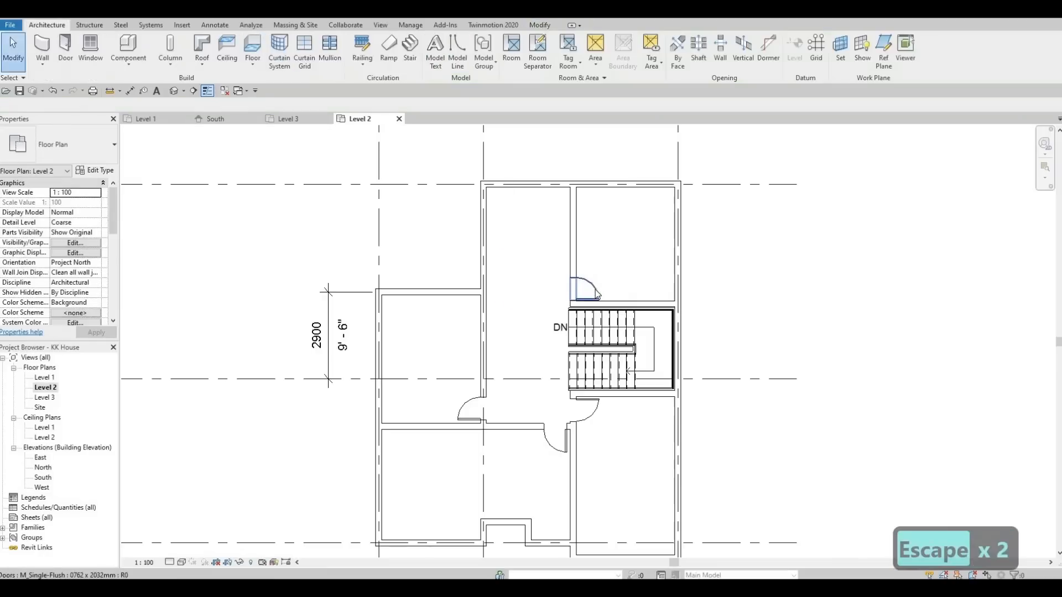
click(596, 293)
key(Escape)
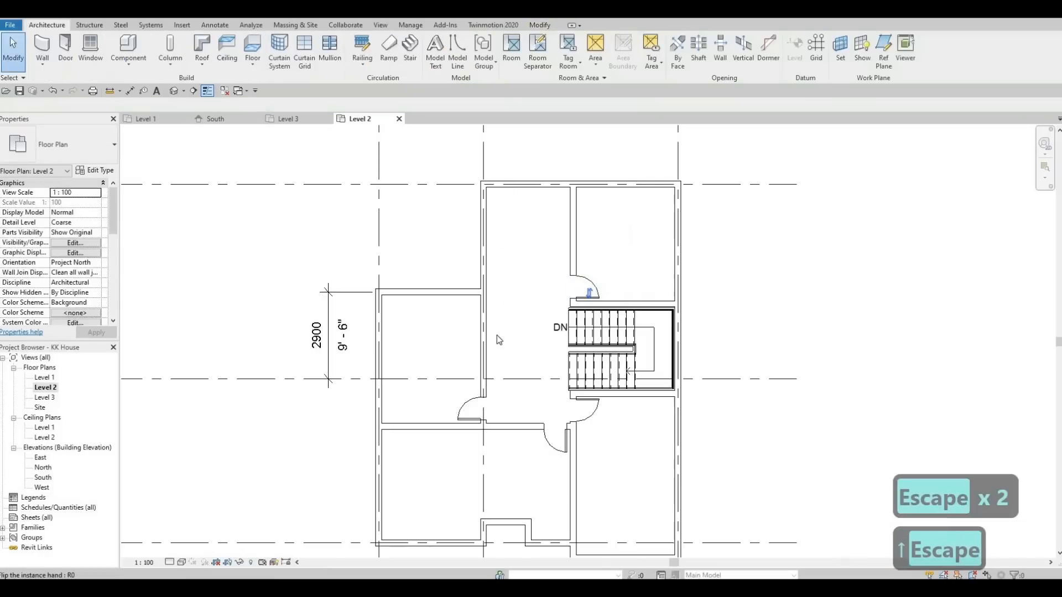
- Shorten the left-hand room's vertical interior wall by 700 mm at its upper end and move it toward the stairs, 1320 mm from grid 2
key(F1)
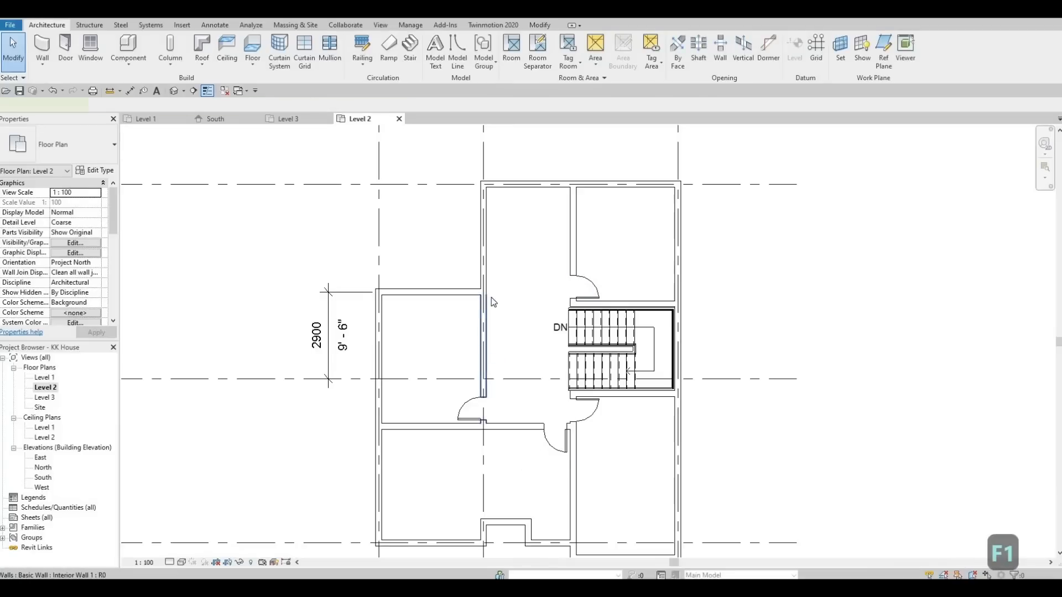
click(484, 296)
drag(483, 292, 484, 312)
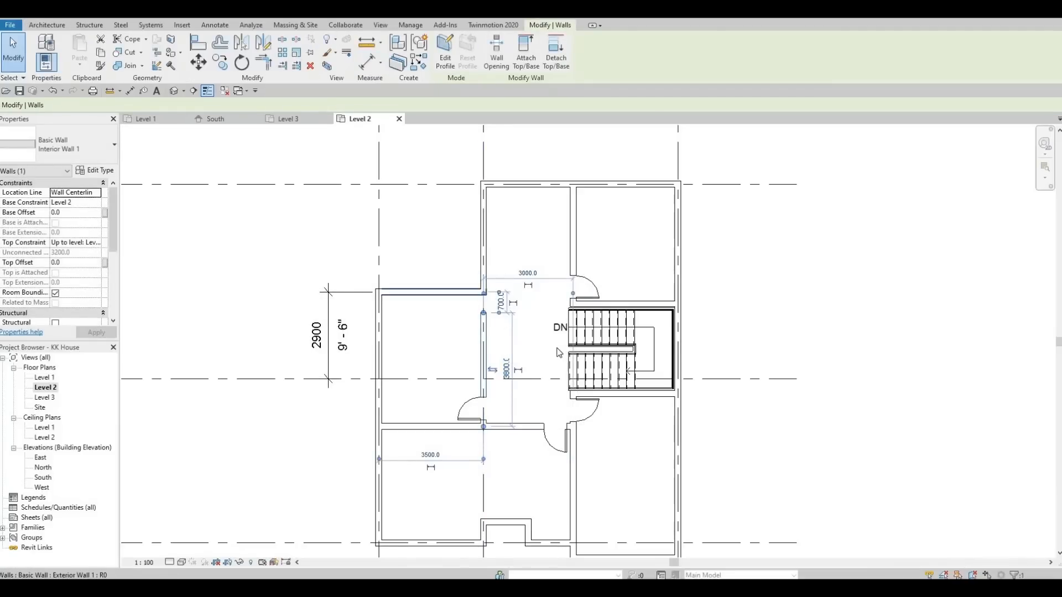
key(Right)
key(Right)
key(Right)
key(Right)
key(Right)
key(Right)
key(Right)
key(Right)
key(Right)
key(Right)
key(Right)
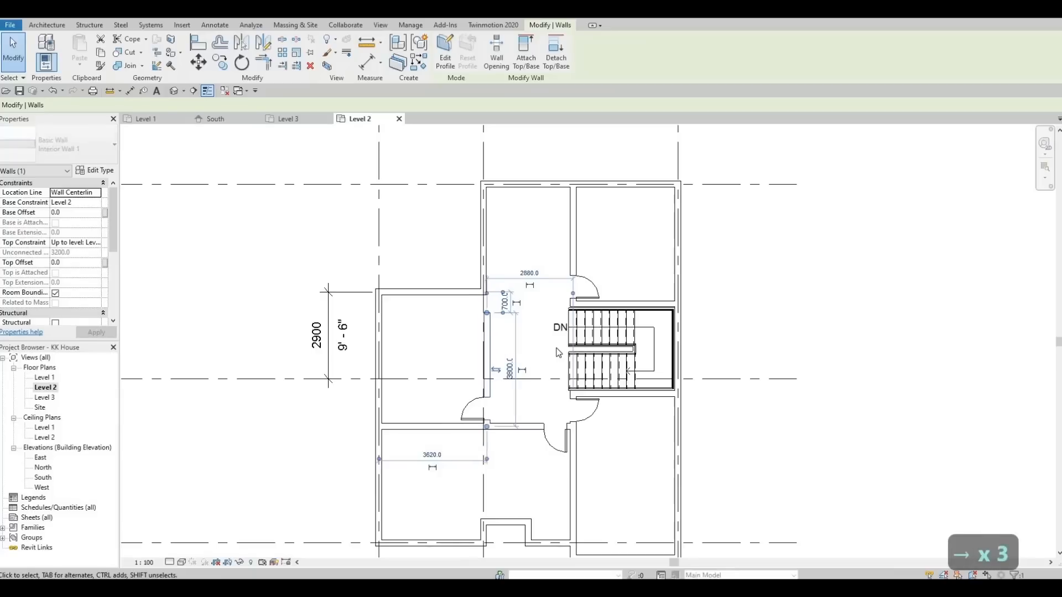
key(Right)
key(Right)
key(Right)
key(Right)
key(Right)
key(Right)
key(Right)
key(Right)
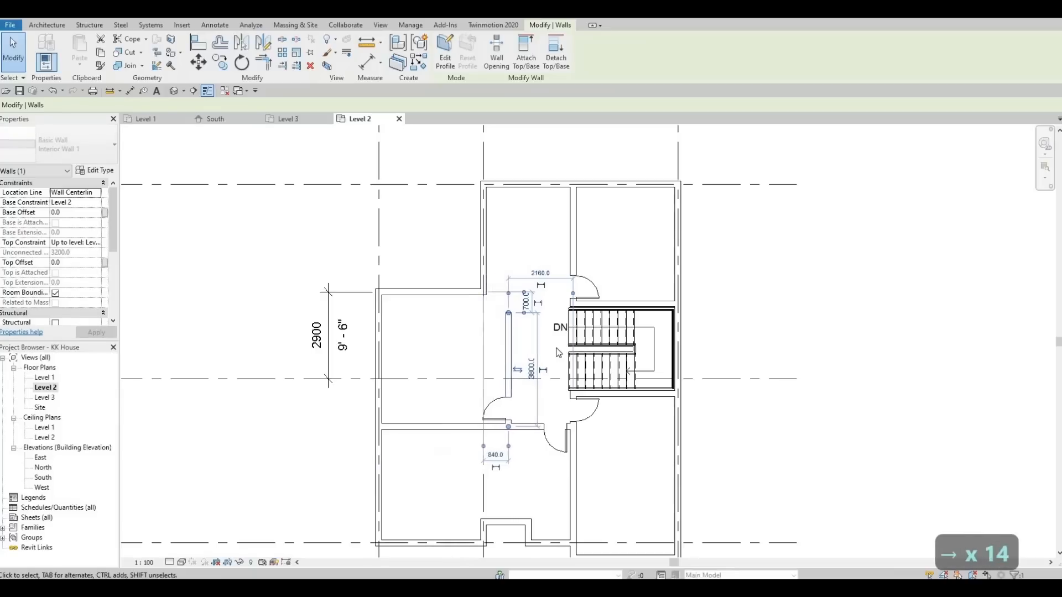
key(Right)
key(Right)
key(Right)
key(Right)
key(Right)
key(Right)
key(Right)
key(Right)
key(Right)
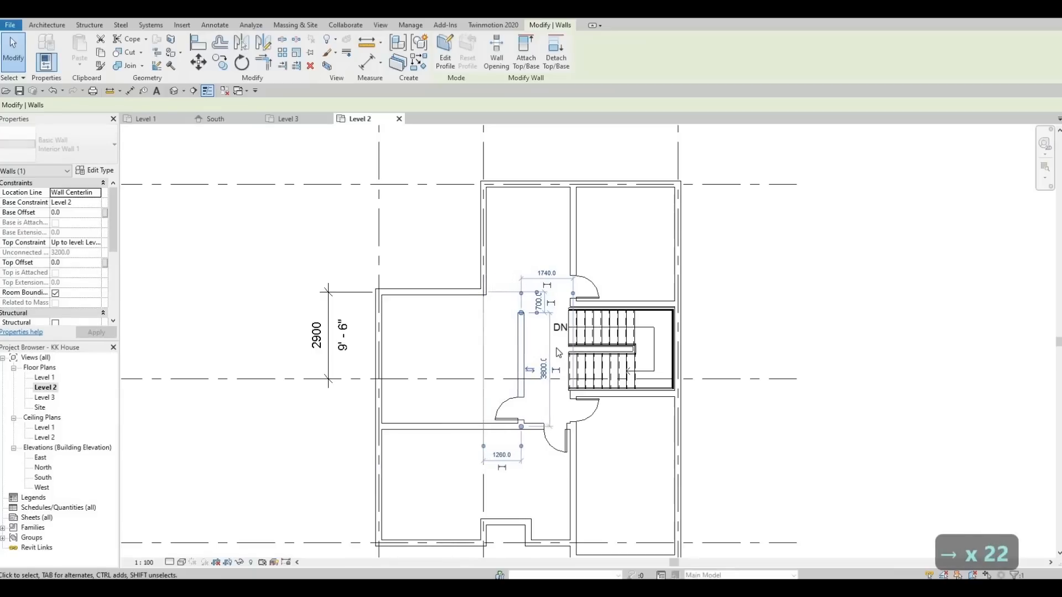
key(Right)
key(Right)
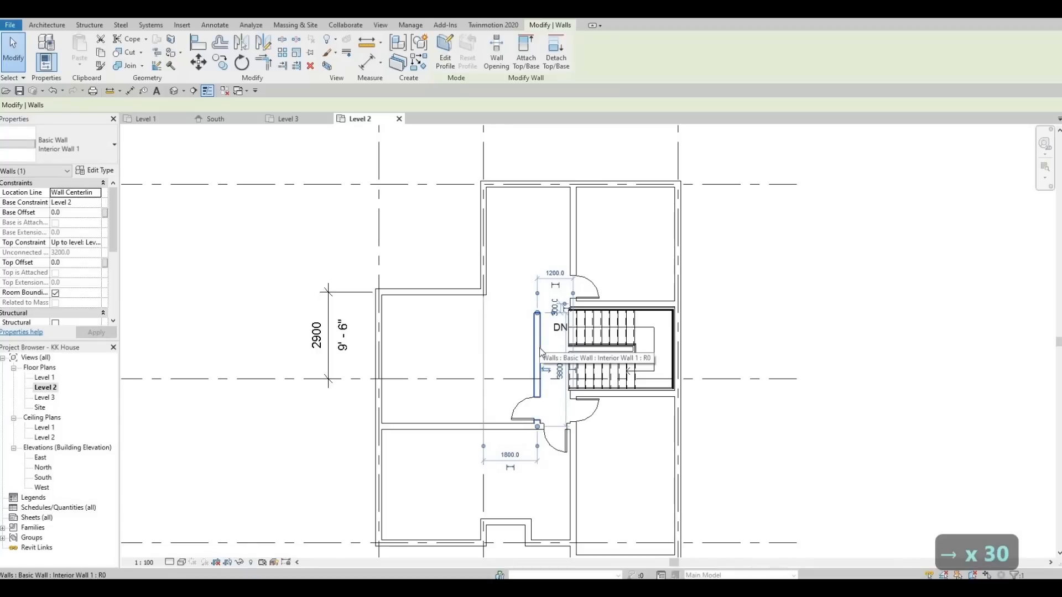
key(Left)
key(Left)
key(Left)
key(Left)
key(Left)
key(Left)
key(Left)
key(Left)
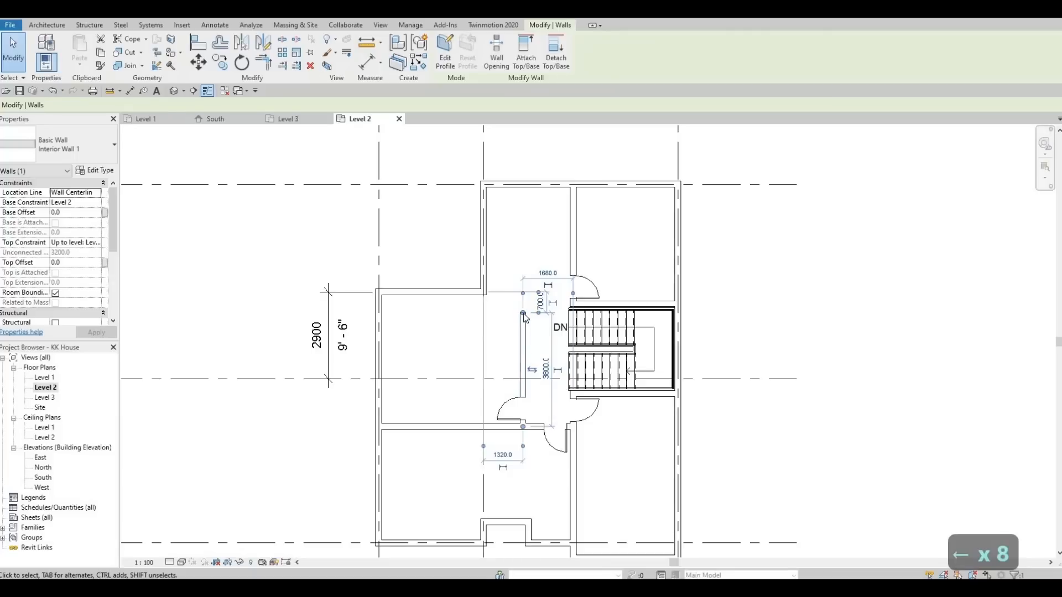
- Extend the upper end of the relocated wall level with the room's upper exterior wall, making it 4500 mm long
drag(523, 313, 522, 292)
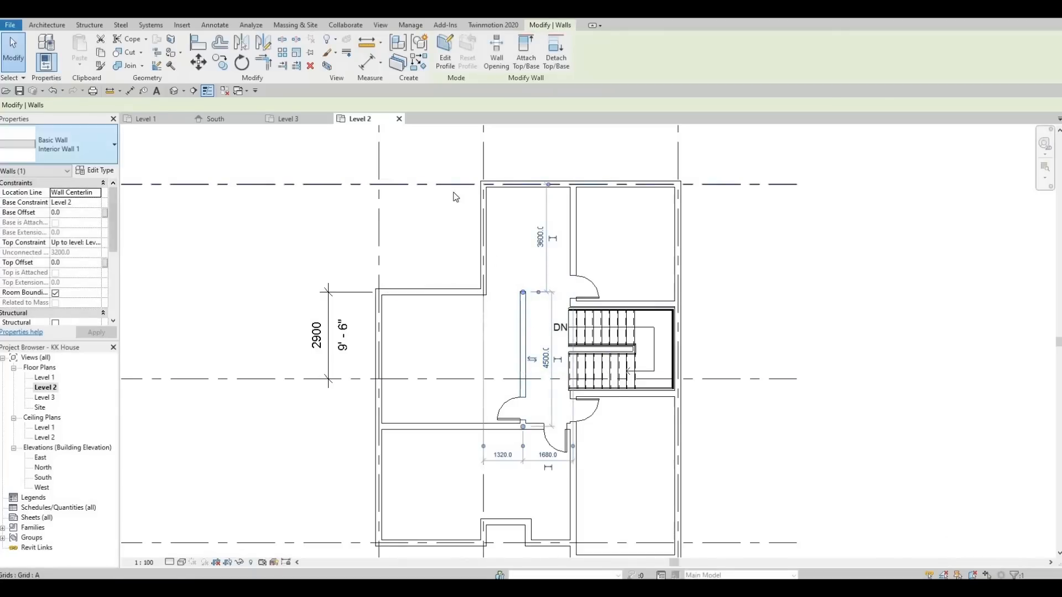
key(Escape)
key(Escape)
- Draw a horizontal Interior Wall 1 segment 1320 mm long from the exterior wall corner on grid 2 to the relocated wall's upper end
click(521, 329)
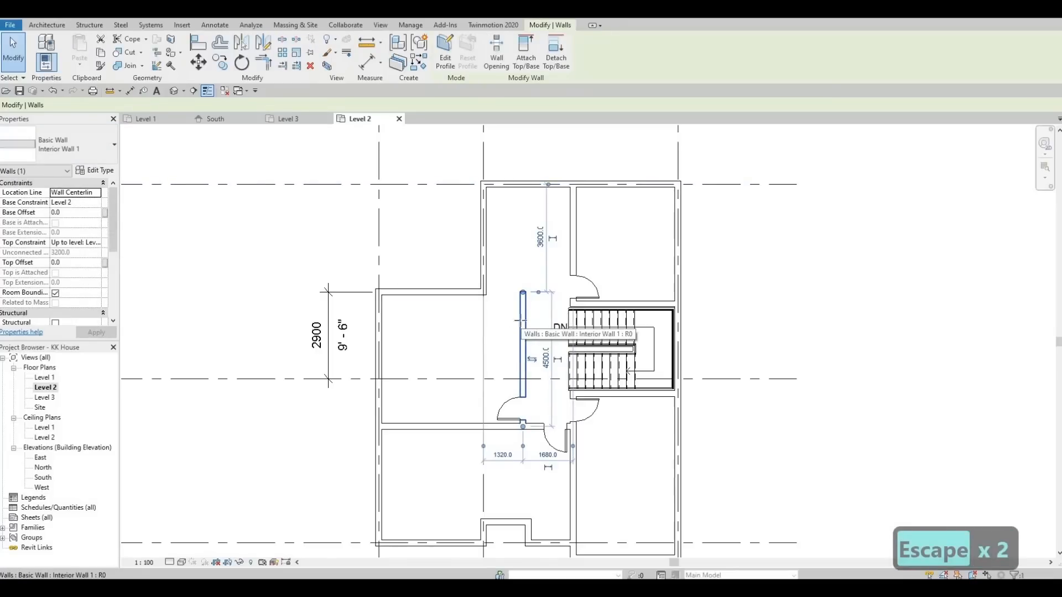
key(c)
key(s)
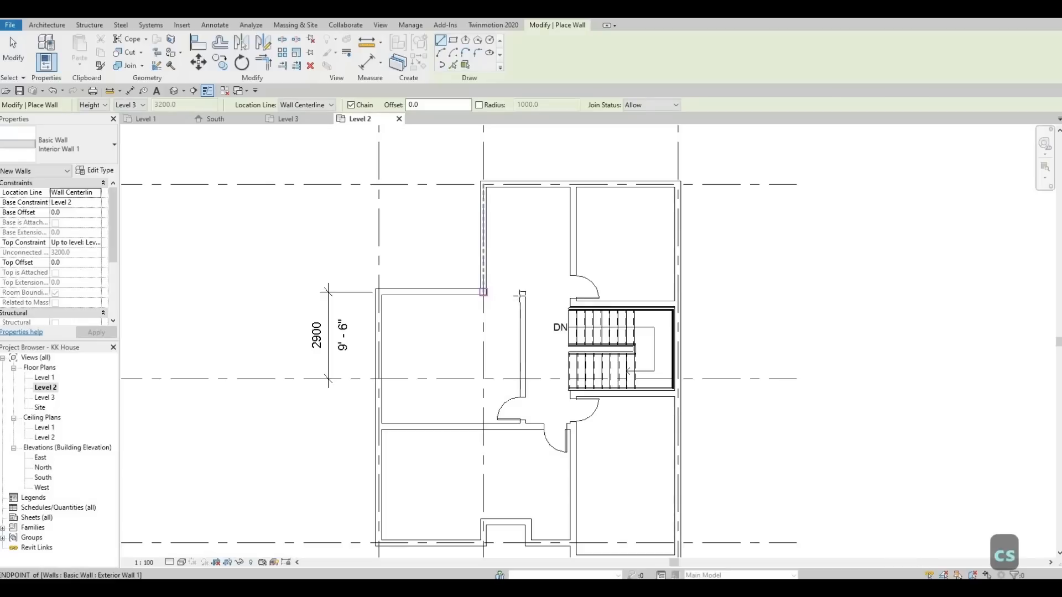
click(484, 291)
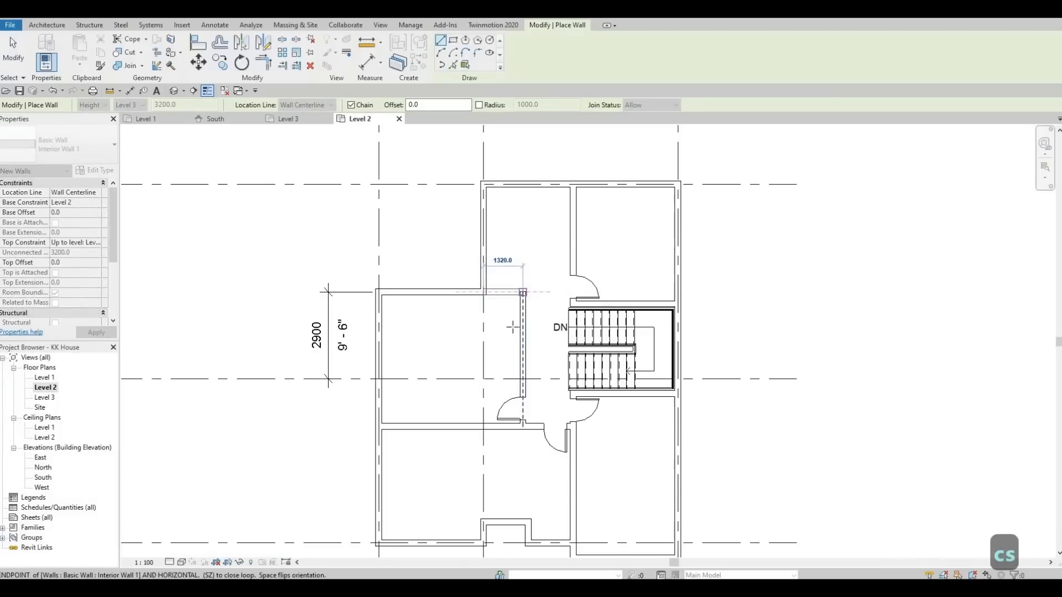
key(Escape)
key(Escape)
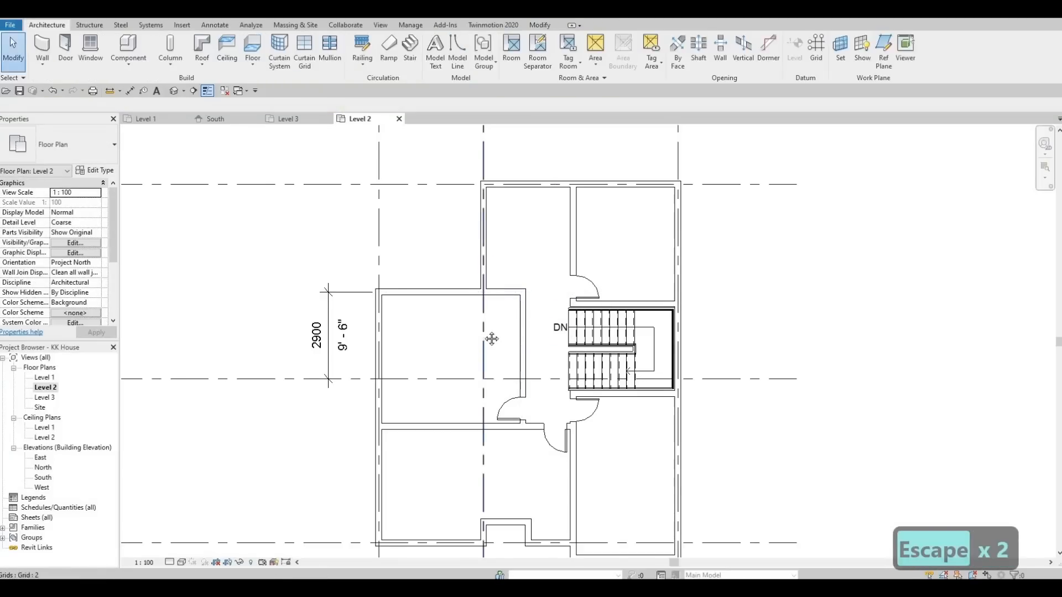
middle_drag(491, 338, 486, 318)
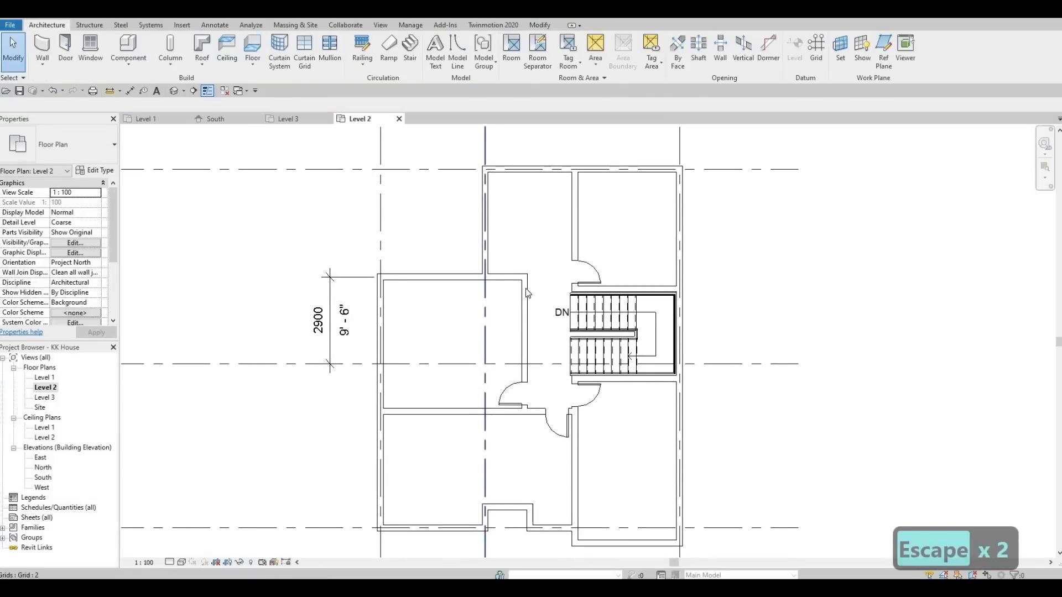
key(F1)
click(521, 359)
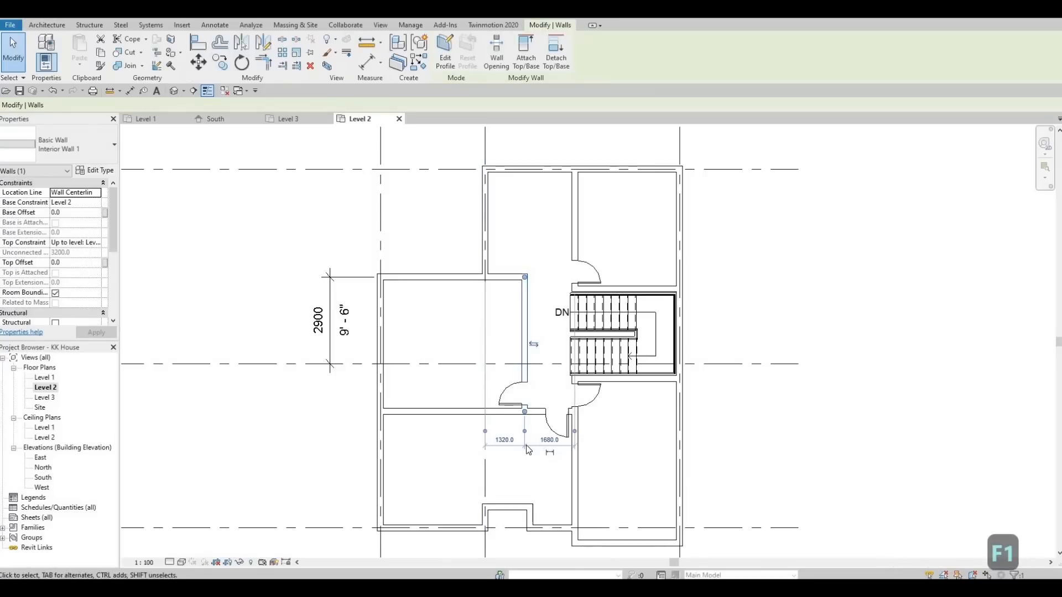
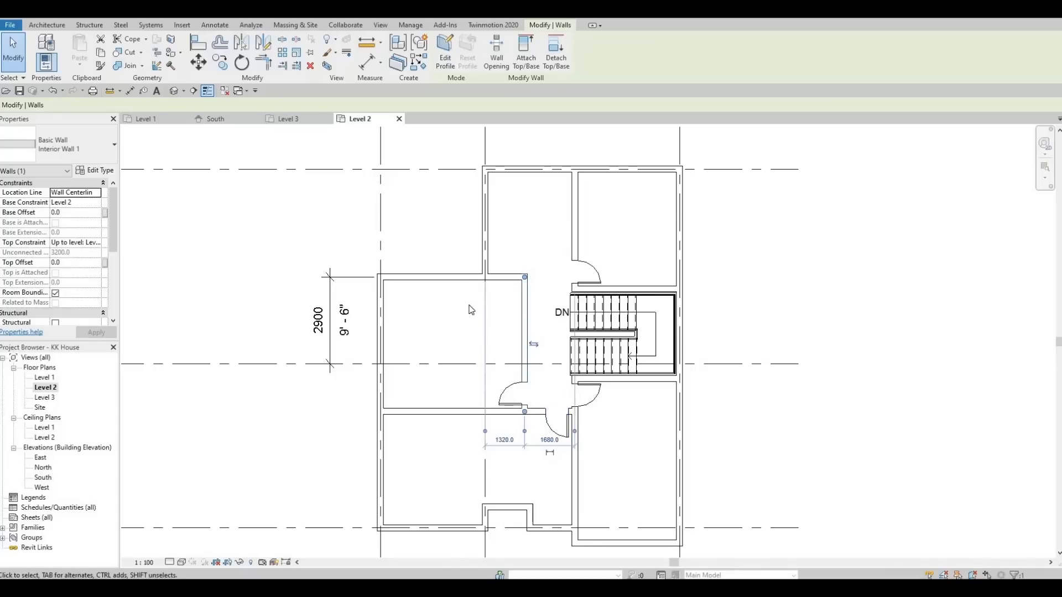
key(F1)
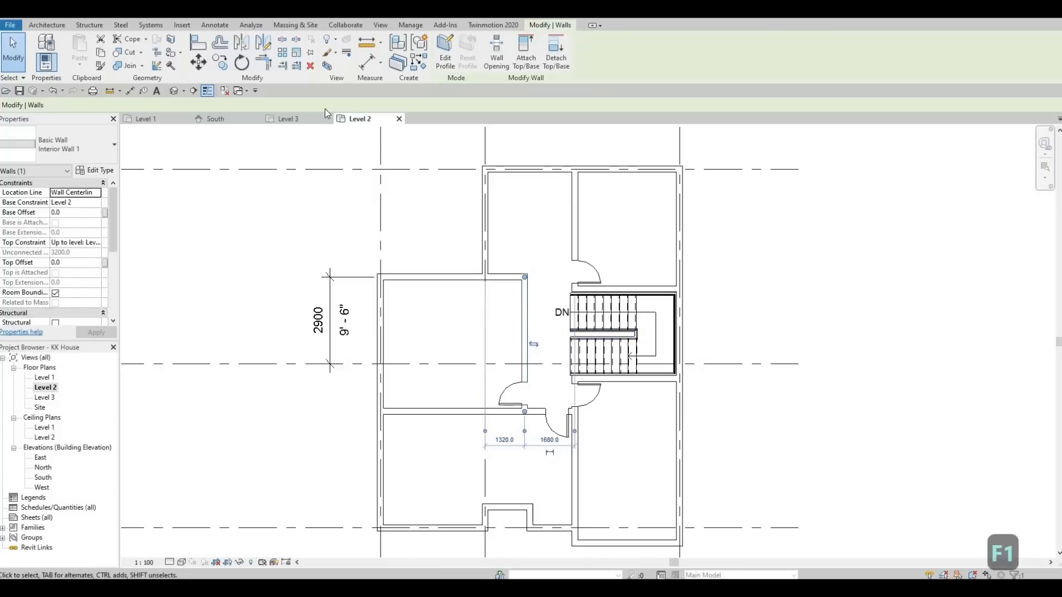
key(Escape)
- Draw an L-shaped Interior Wall 1 partition from the exterior corner on grid 2, 3200 mm down past grid B and across to the relocated wall
click(523, 299)
key(c)
key(s)
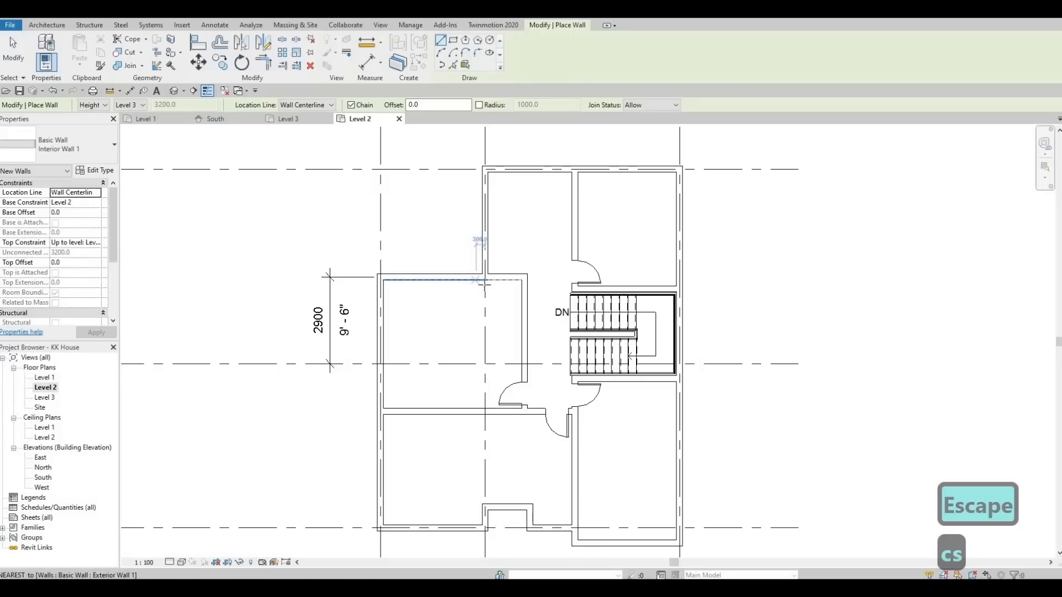
click(485, 278)
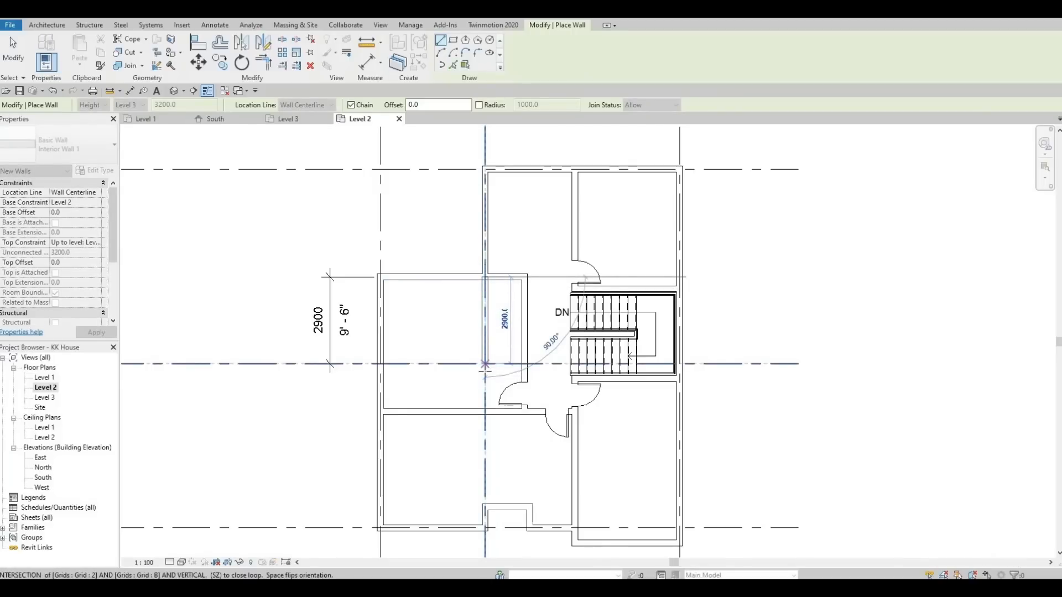
click(512, 373)
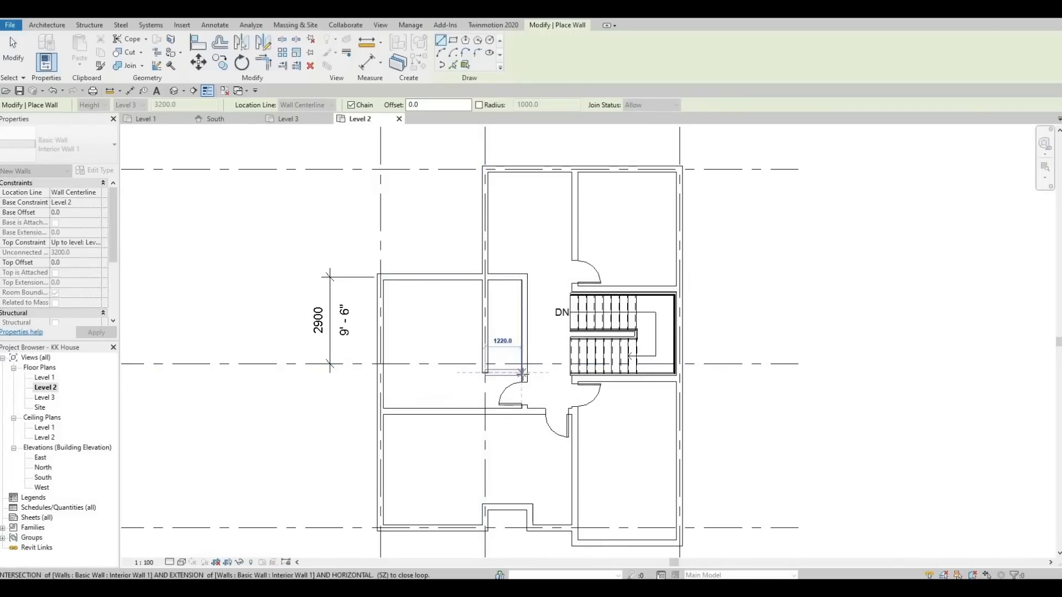
click(525, 372)
key(Escape)
key(Escape)
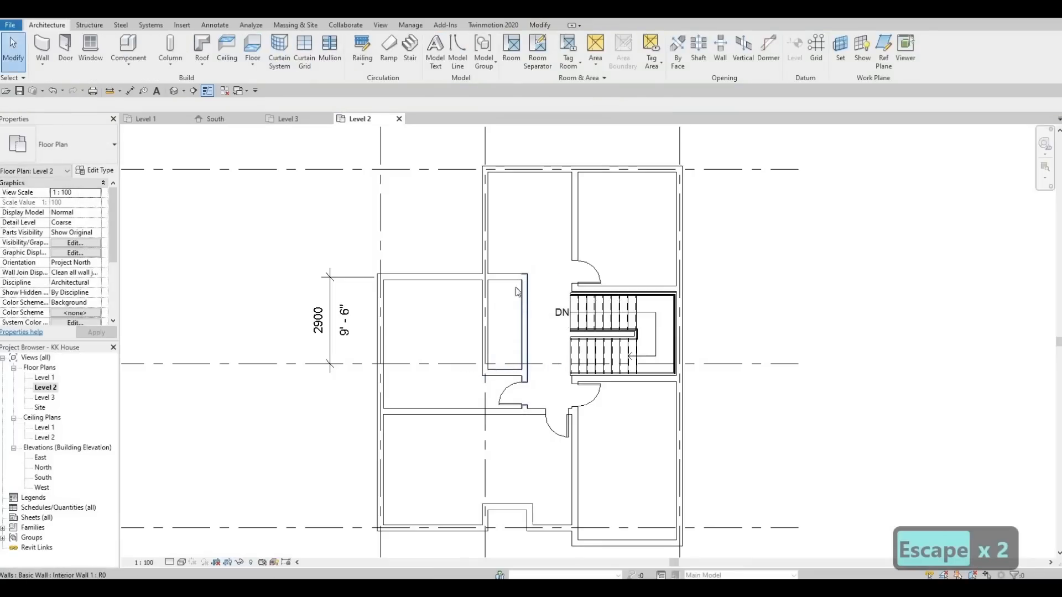
- Move the small room's stair-side vertical wall toward the stairs, setting it 1500 mm from the wall line beside the staircase
click(527, 316)
key(Right)
key(Right)
key(Right)
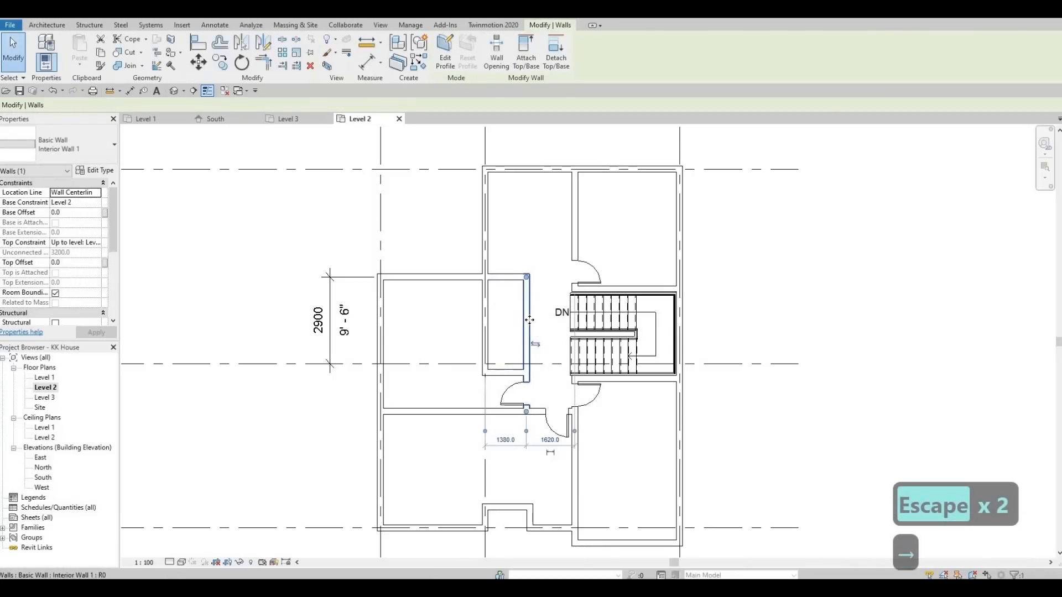
key(Right)
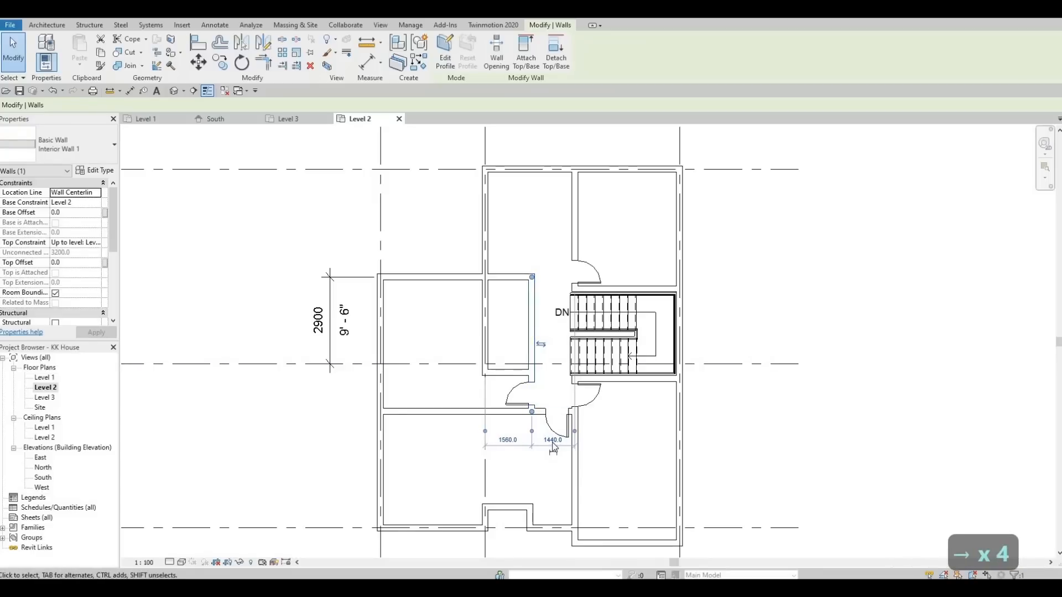
click(552, 442)
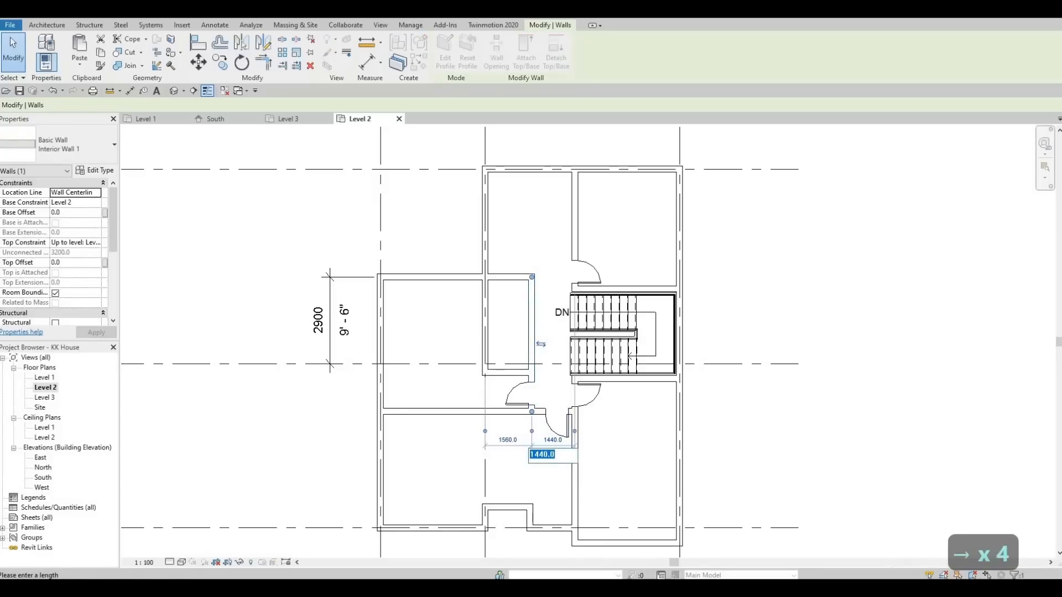
text(15)
key(Return)
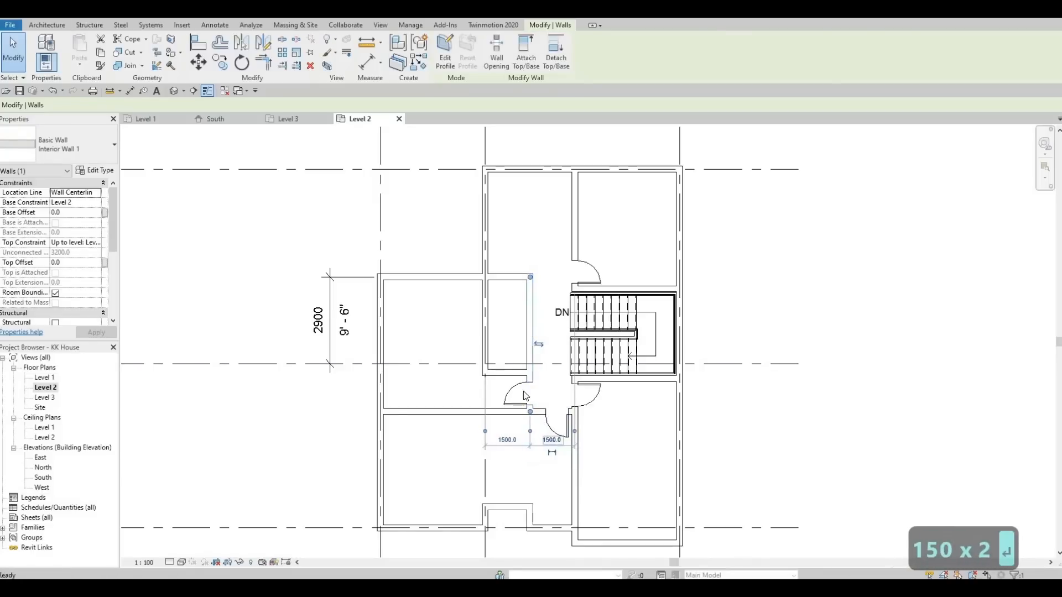
key(Escape)
key(Escape)
key(Escape)
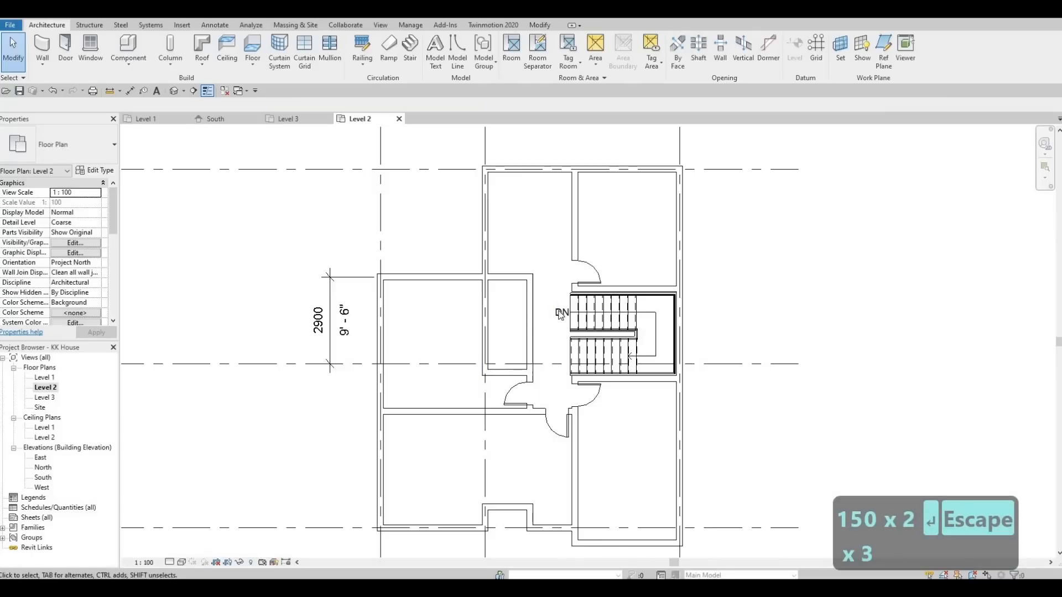
- Try nudging the small room's vertical wall on grid 2 away from the stairs, and undo the nudges
click(484, 307)
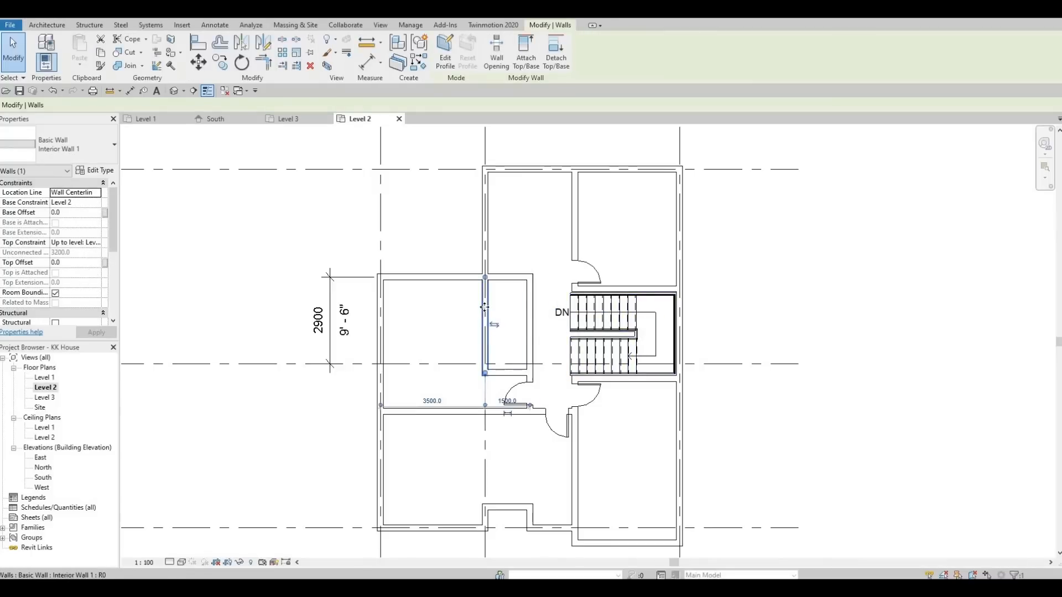
key(Left)
key(Left)
key(ctrl+z)
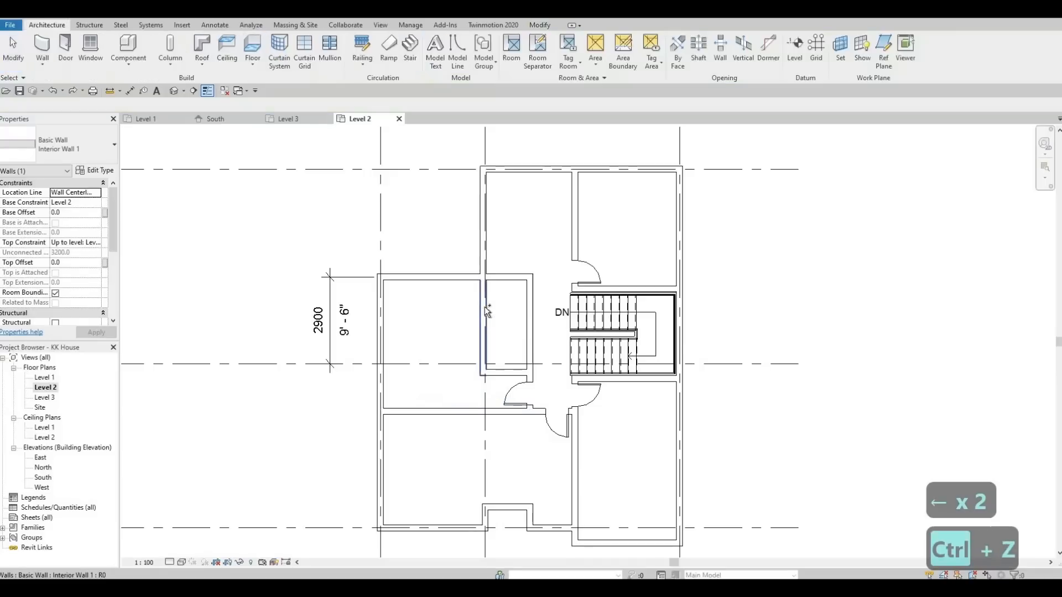
key(ctrl+z)
key(Escape)
- Shorten the upper end of the wall on grid 2 to a 2800 mm length and set the wall 1700 mm from the stair-side wall
click(484, 307)
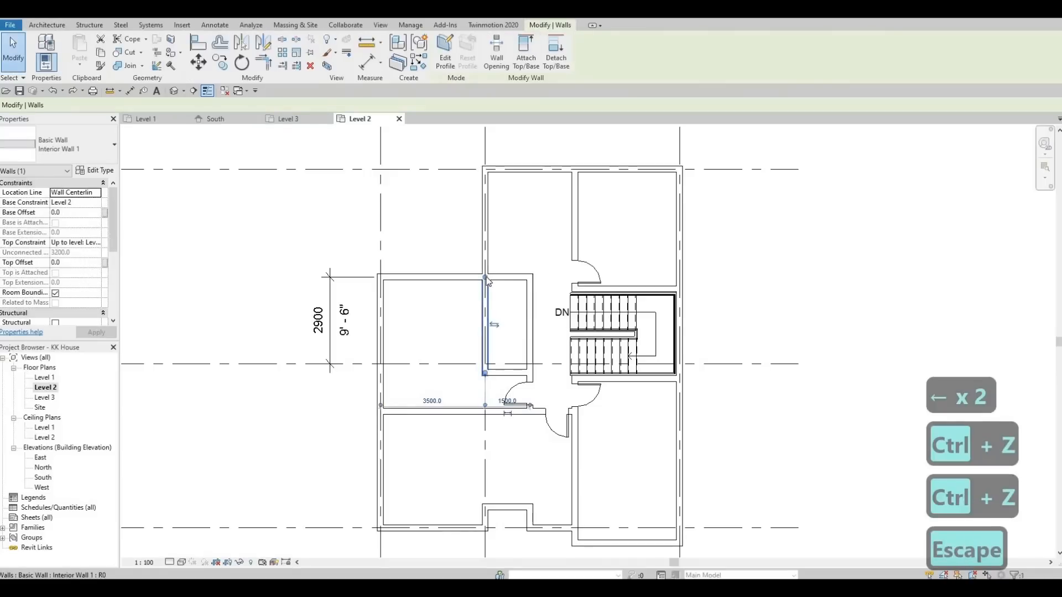
drag(485, 288, 485, 288)
key(Left)
key(Left)
key(Left)
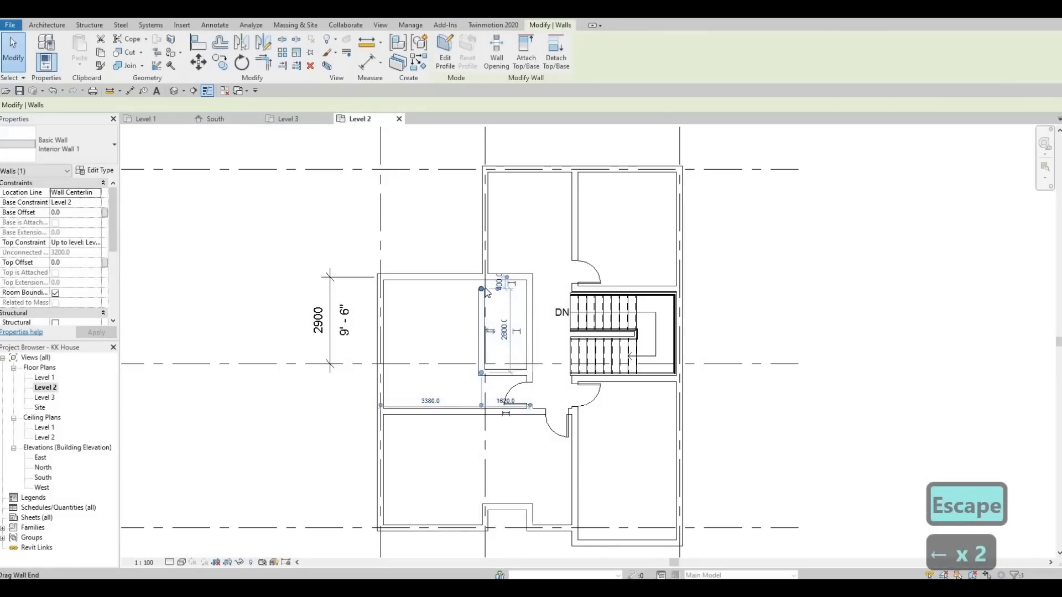
click(504, 401)
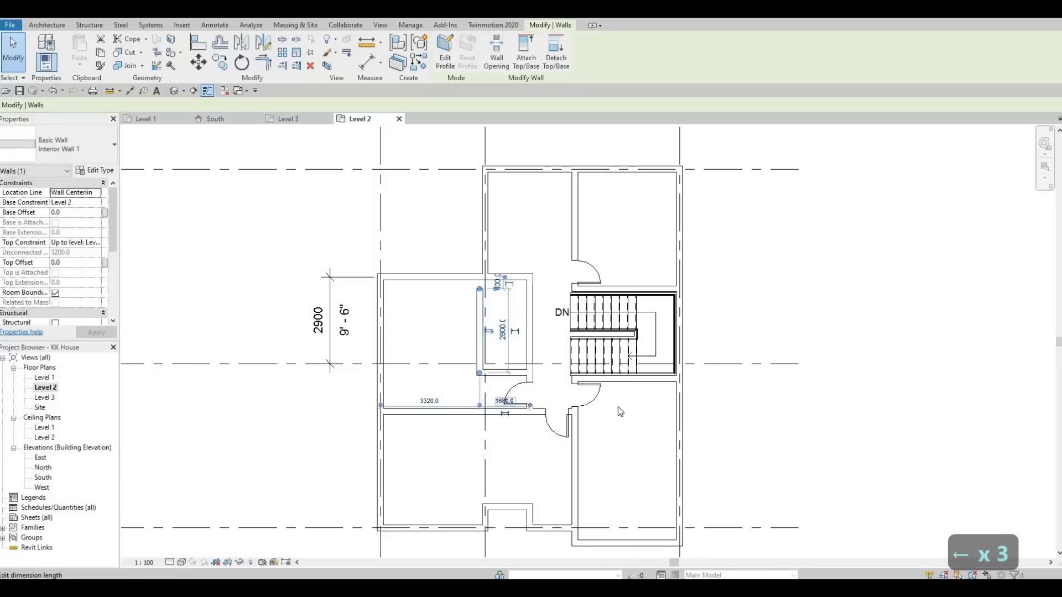
text(1700)
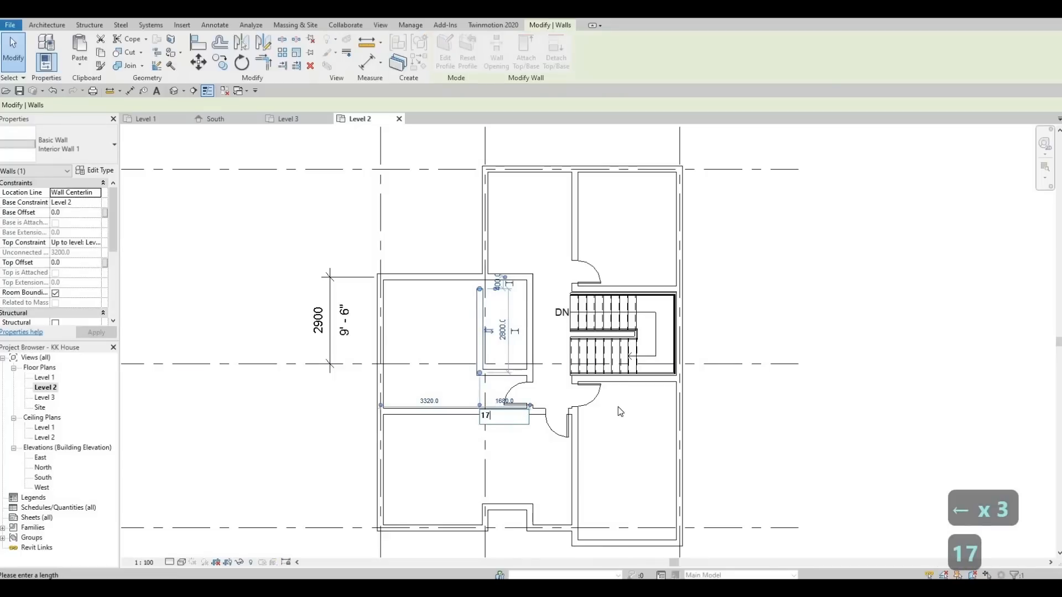
key(Return)
key(Escape)
key(Escape)
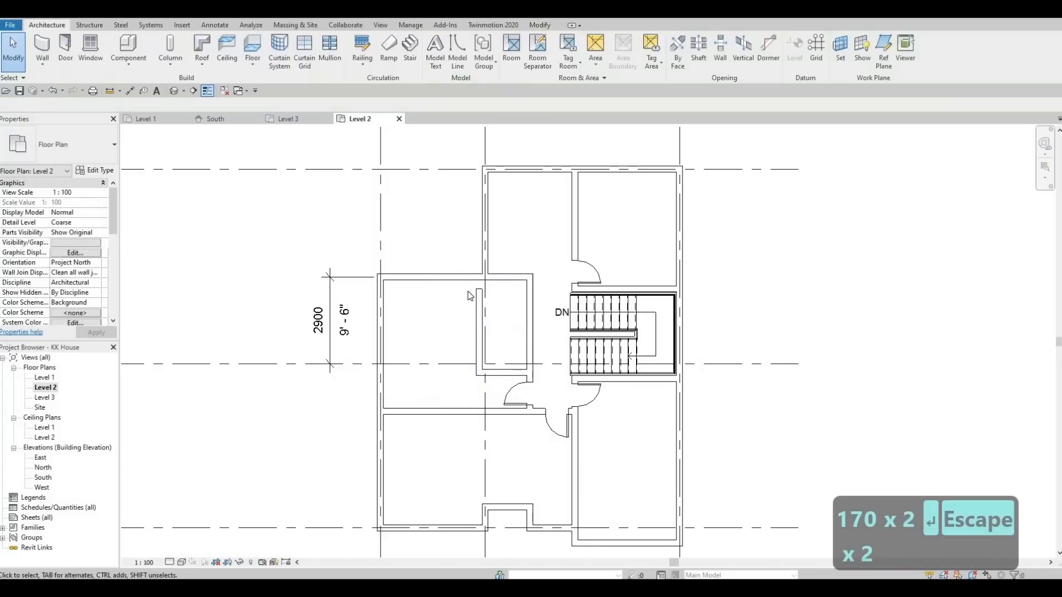
- Extend the shifted wall's upper end back to the exterior wall, making it 3200 mm long
click(479, 293)
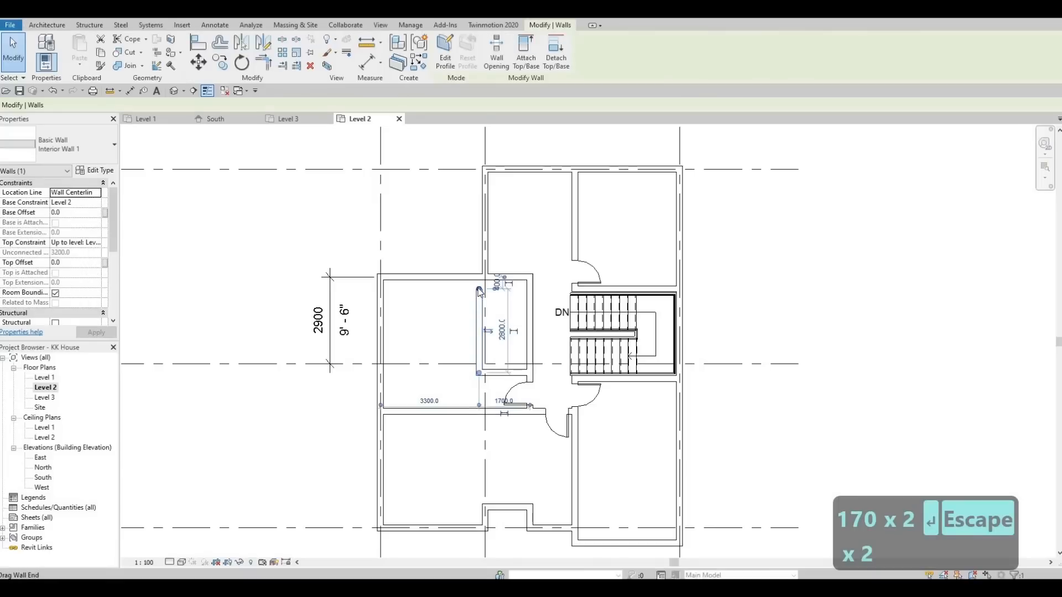
drag(479, 288, 479, 278)
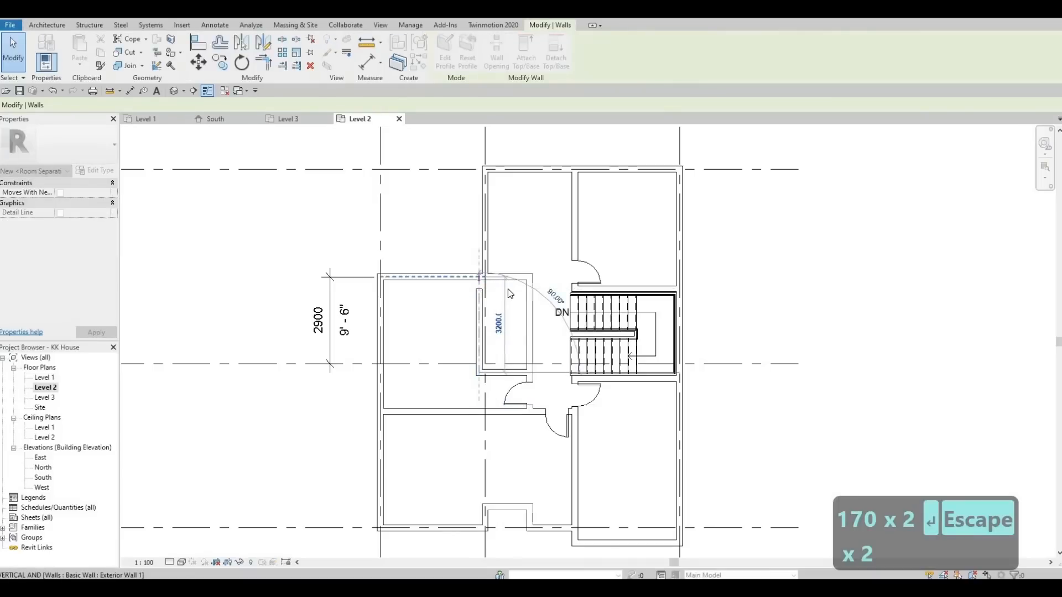
key(Escape)
key(Escape)
- Place an M_Single-Flush 0762 x 2032mm door at the upper end of the small room's stair-side wall, swinging into the room
scroll(537, 315, up, 2)
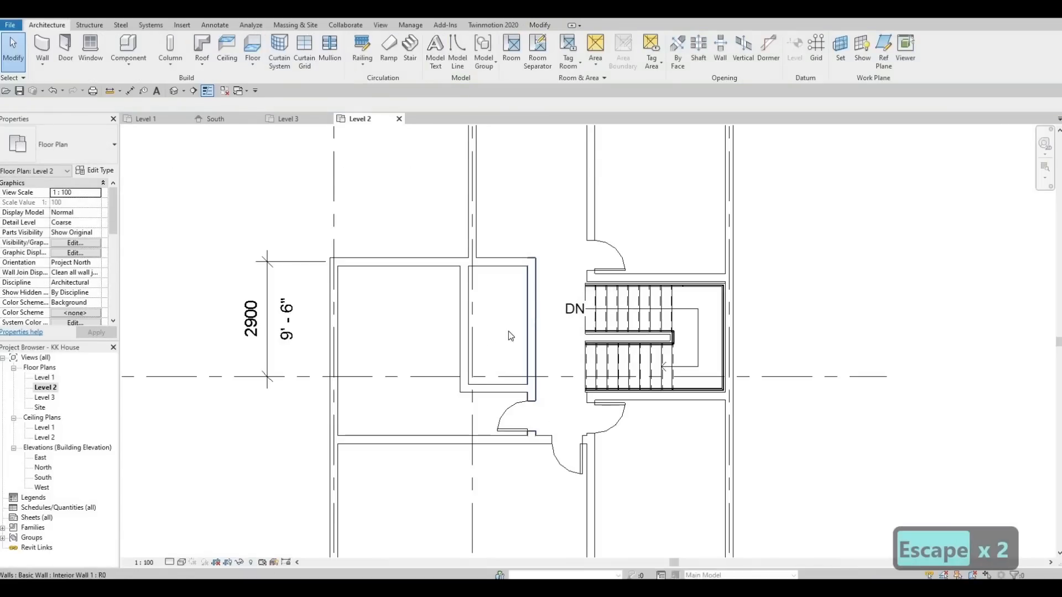
middle_drag(516, 307, 534, 346)
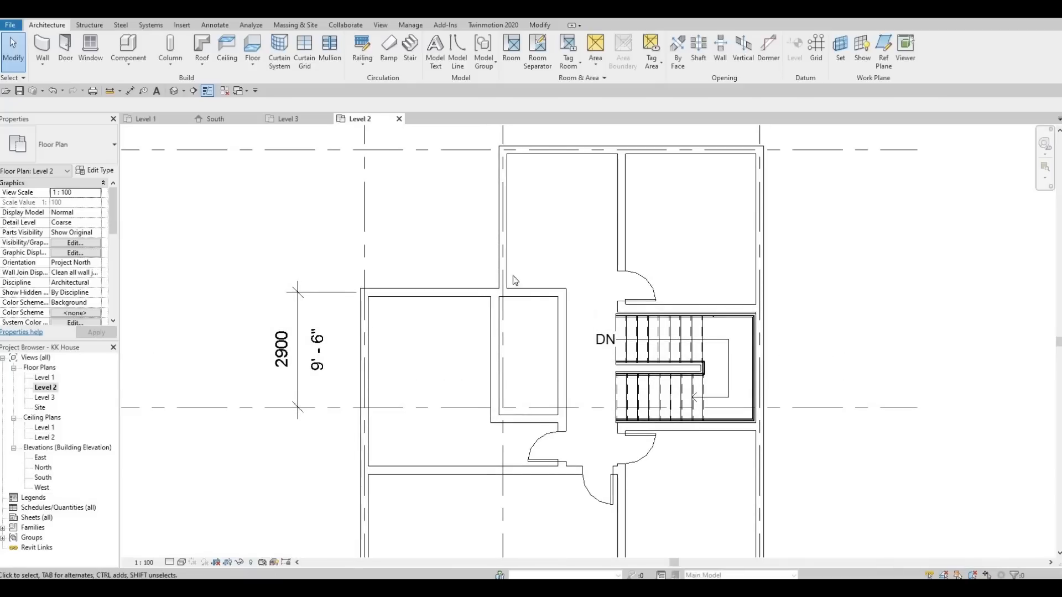
middle_drag(523, 283, 523, 274)
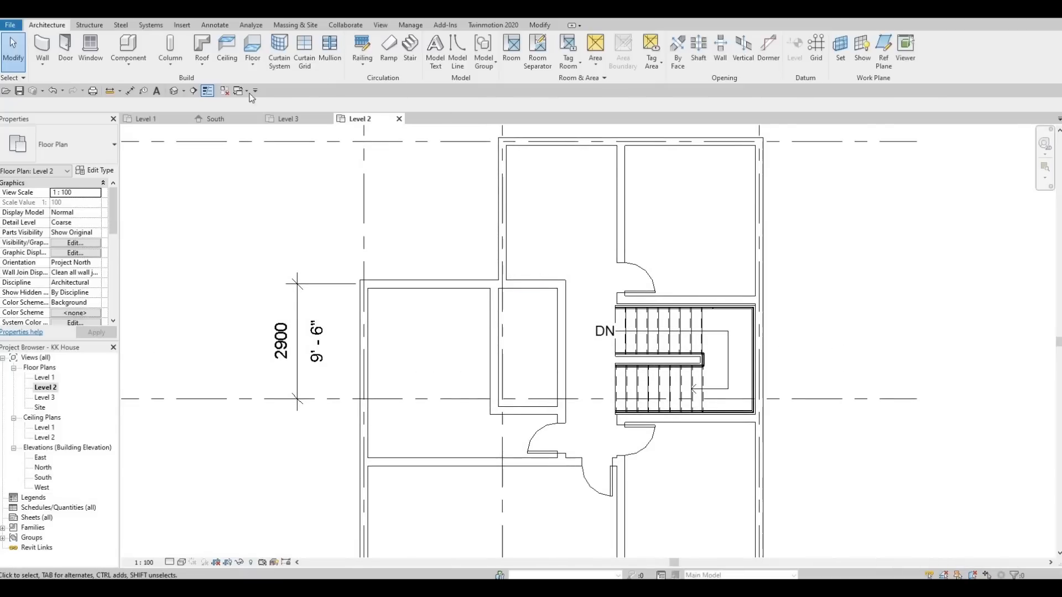
middle_drag(408, 170, 438, 106)
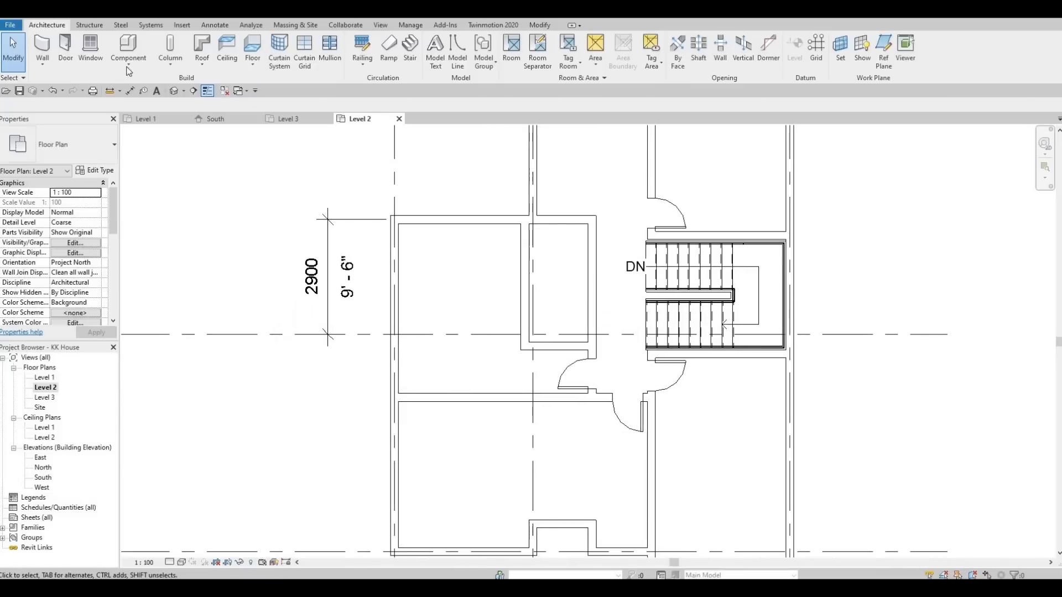
click(89, 52)
click(64, 47)
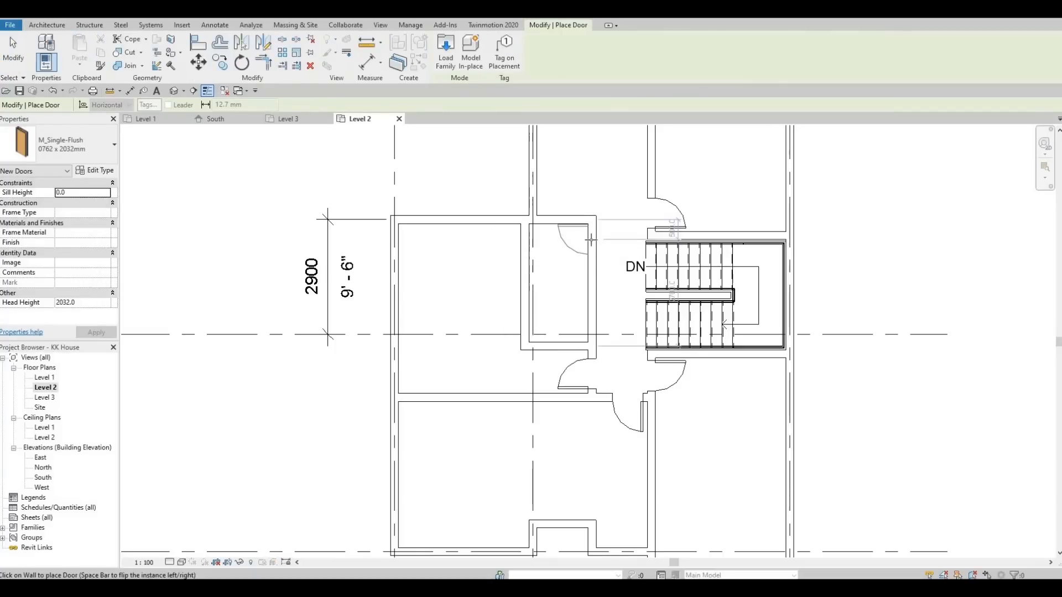
key(Escape)
key(Escape)
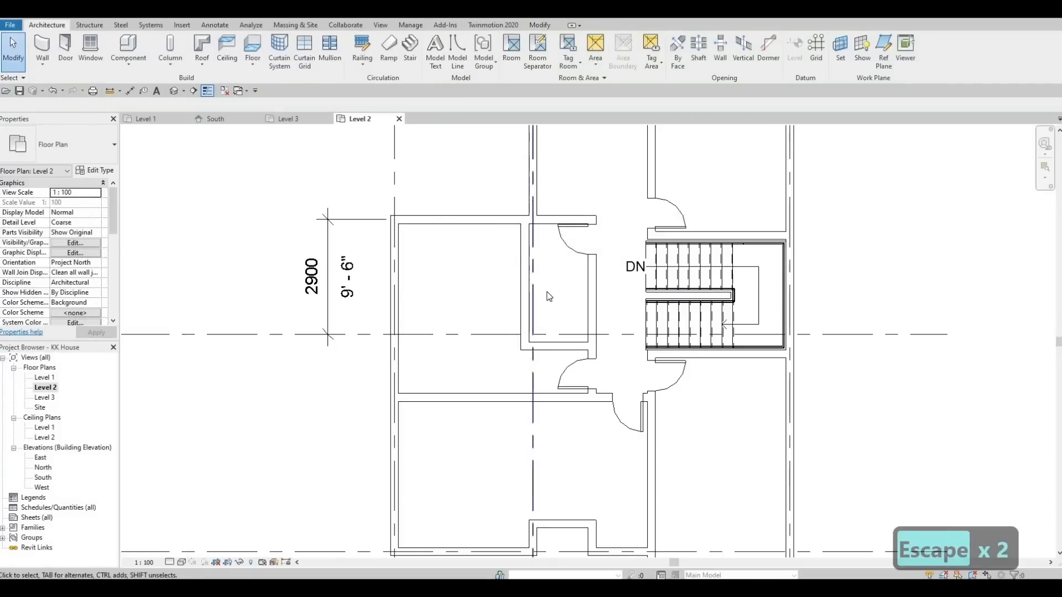
- Draw an L-shaped Interior Wall 1 partition from the lower recess's stair-side corner, 1500 mm across to the bedroom wall, and nudge its horizontal segment down
scroll(605, 267, down, 5)
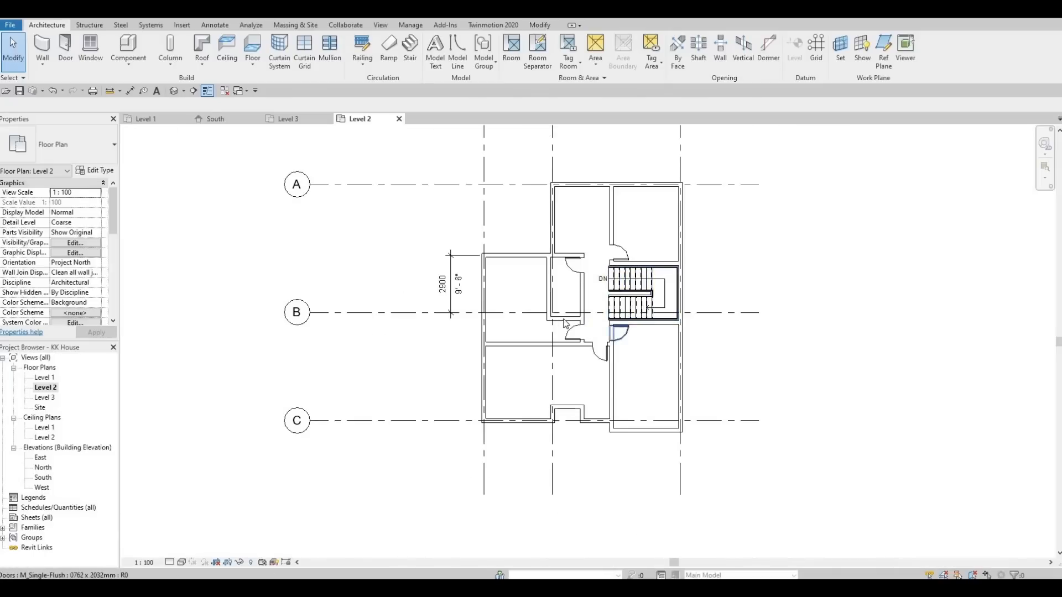
middle_drag(560, 357, 536, 337)
middle_drag(571, 403, 568, 374)
scroll(570, 378, up, 4)
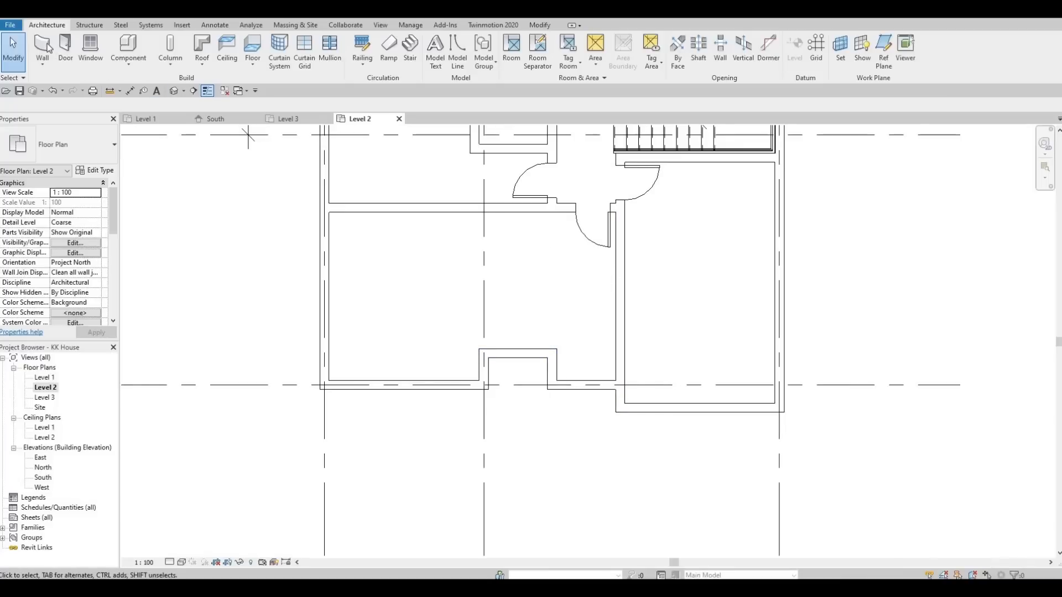
key(w)
key(a)
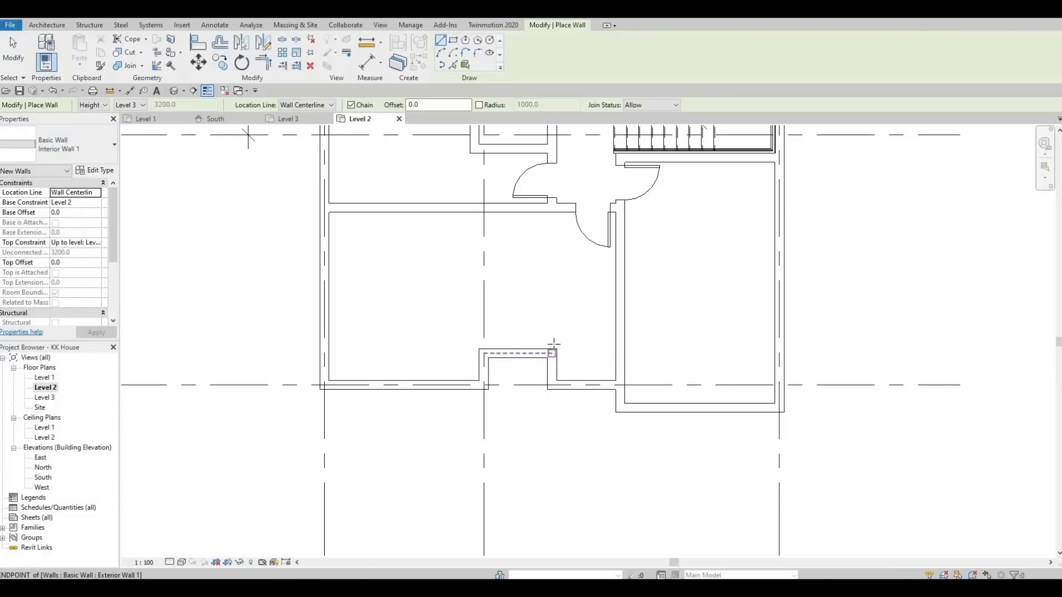
click(548, 304)
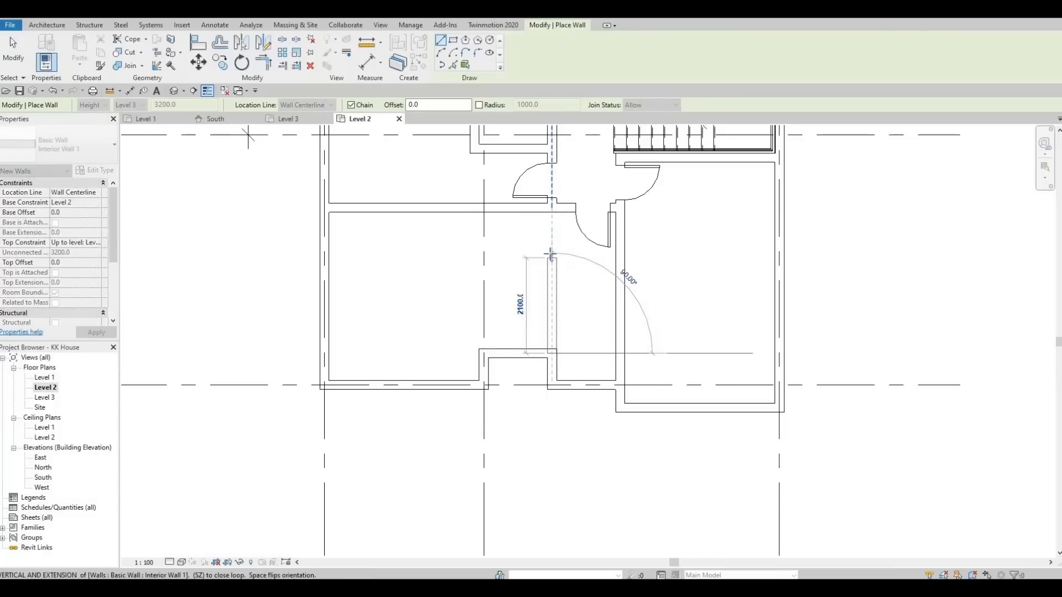
click(578, 253)
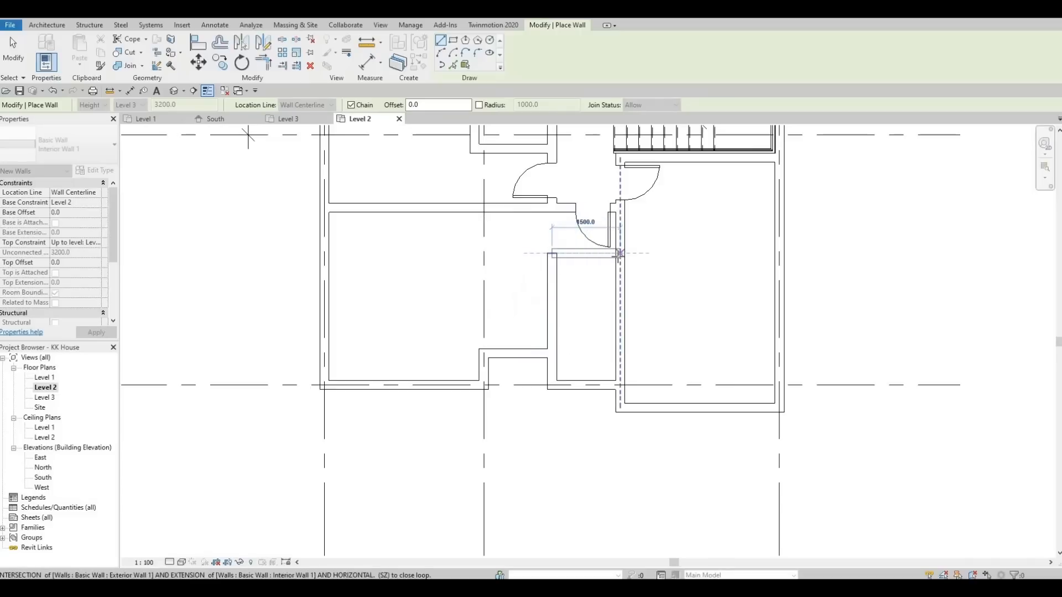
click(617, 254)
key(Escape)
key(Escape)
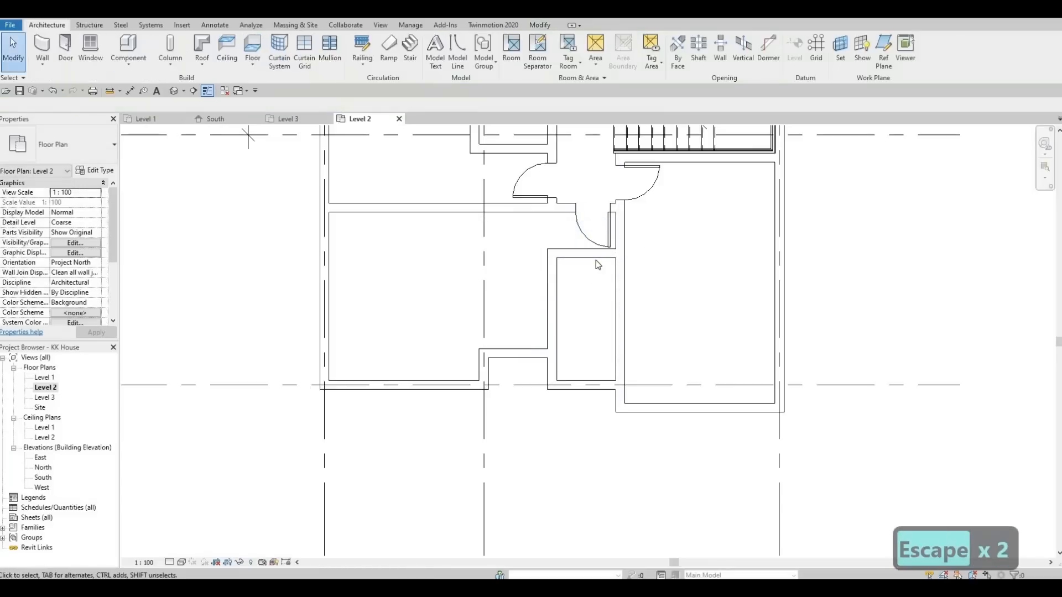
click(595, 258)
key(Escape)
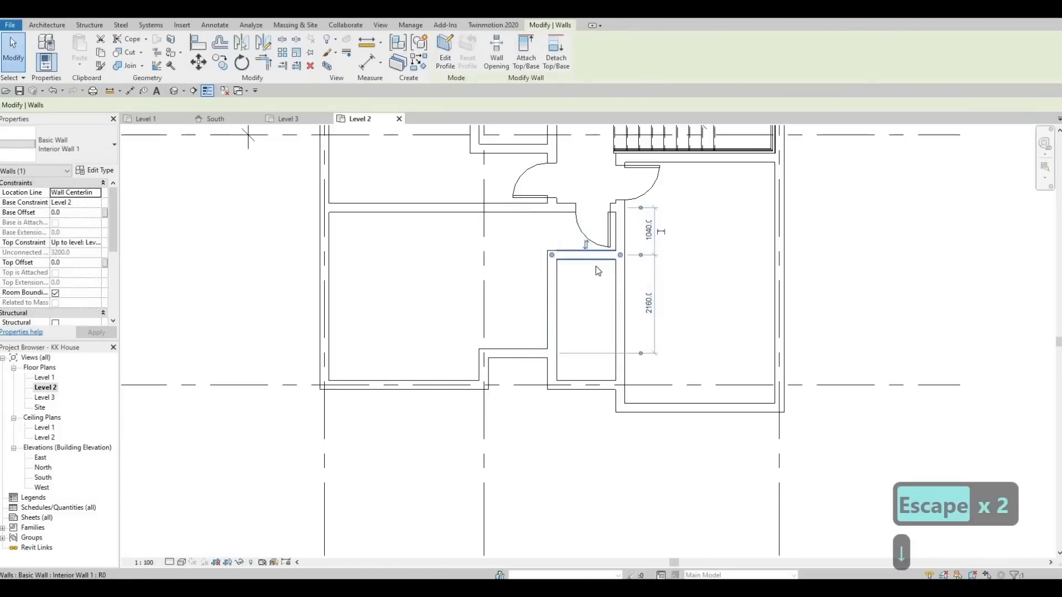
- Draw a 1500 mm Interior Wall 1 stub upward along grid 2 from the recess's exterior wall corner
scroll(593, 321, down, 2)
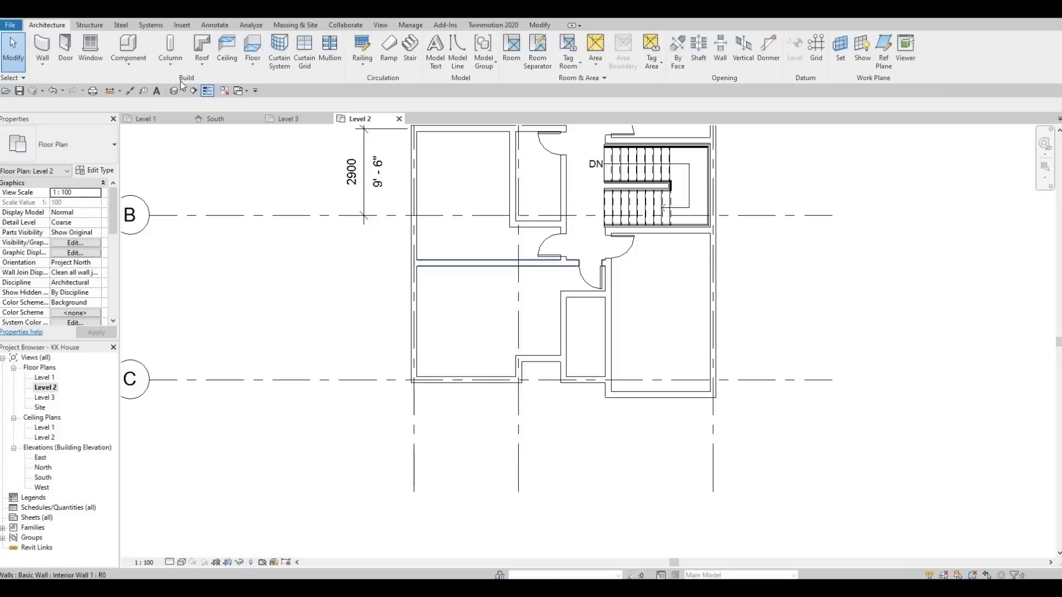
click(49, 46)
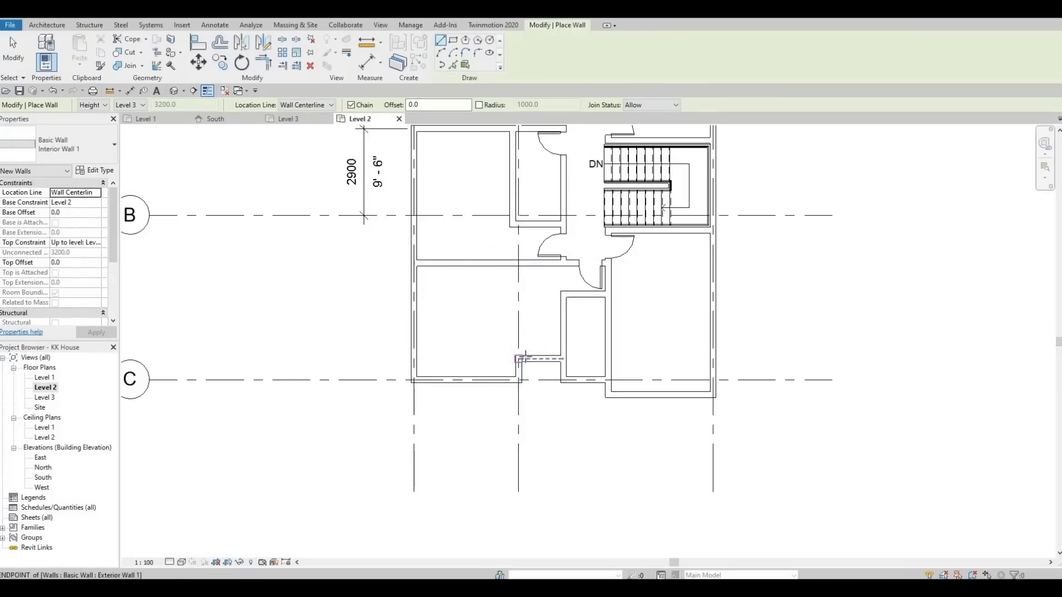
scroll(517, 356, up, 2)
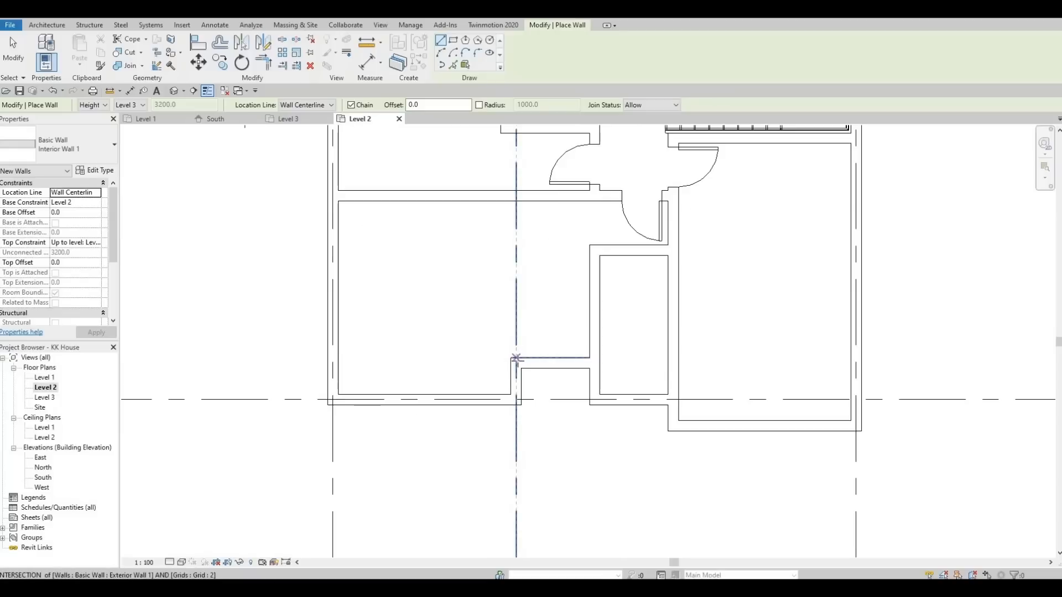
click(516, 363)
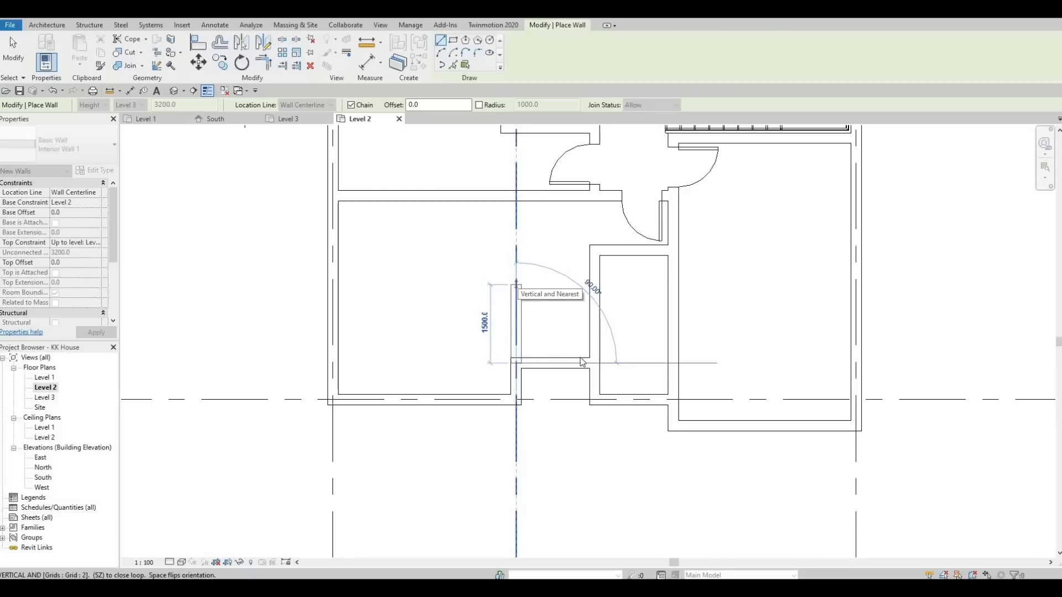
key(Escape)
key(Escape)
scroll(511, 274, down, 2)
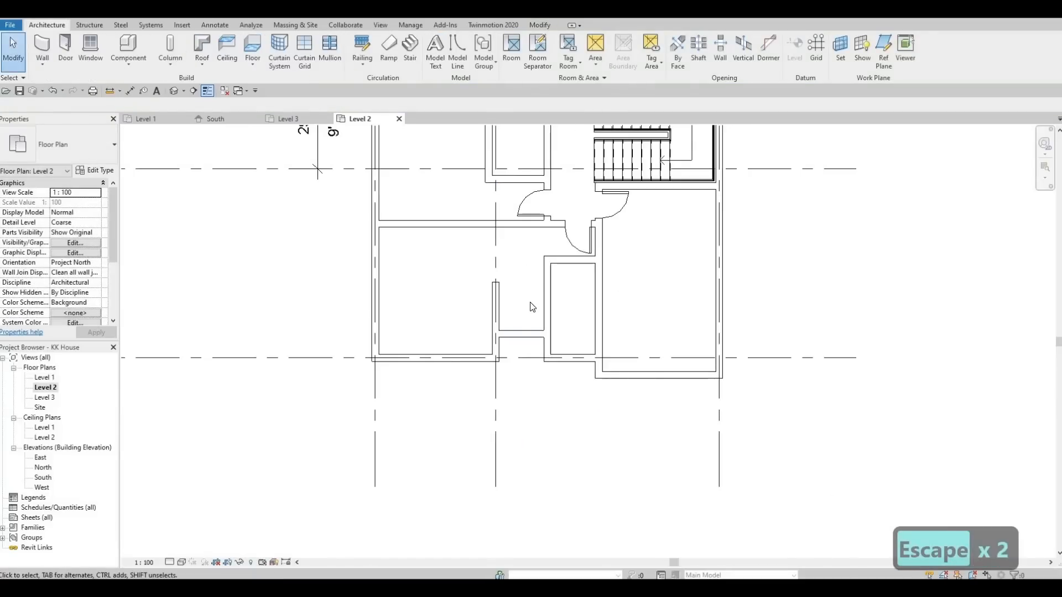
- Shorten the new wall stub on grid 2 to 800 mm by moving its upper end down
click(496, 292)
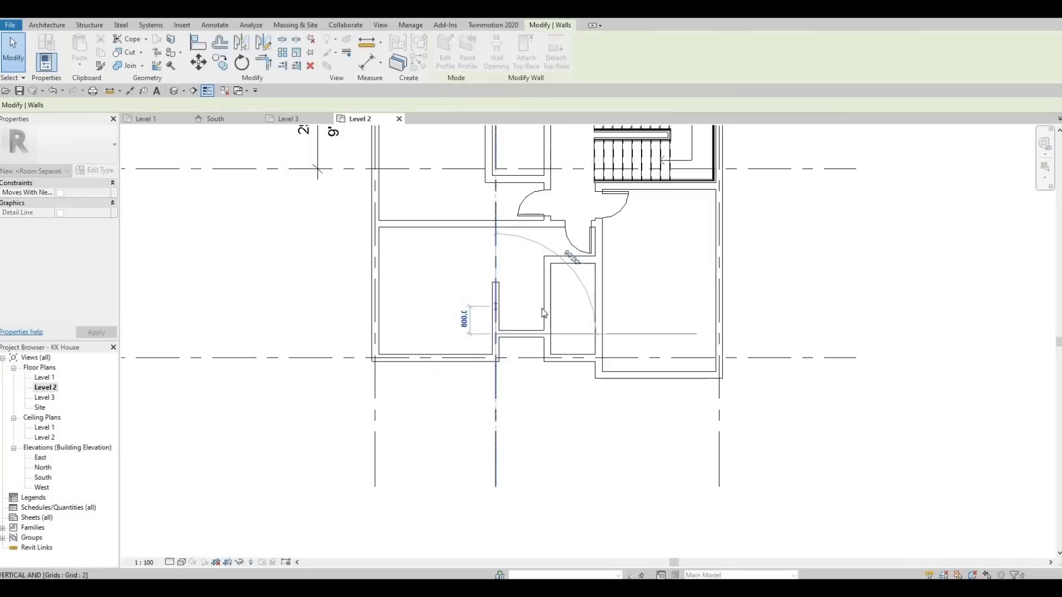
key(Escape)
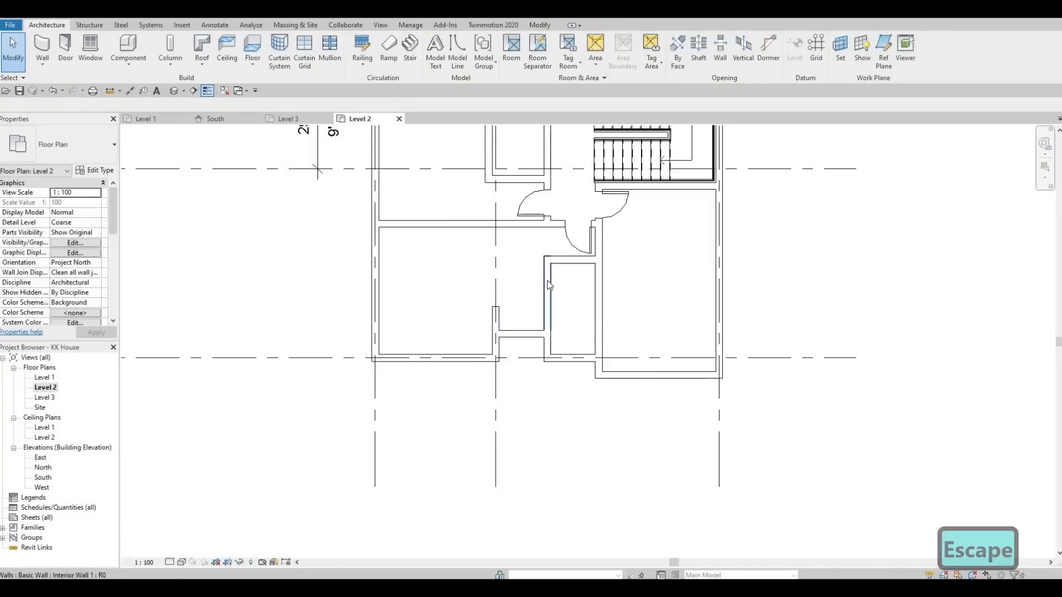
scroll(536, 240, down, 1)
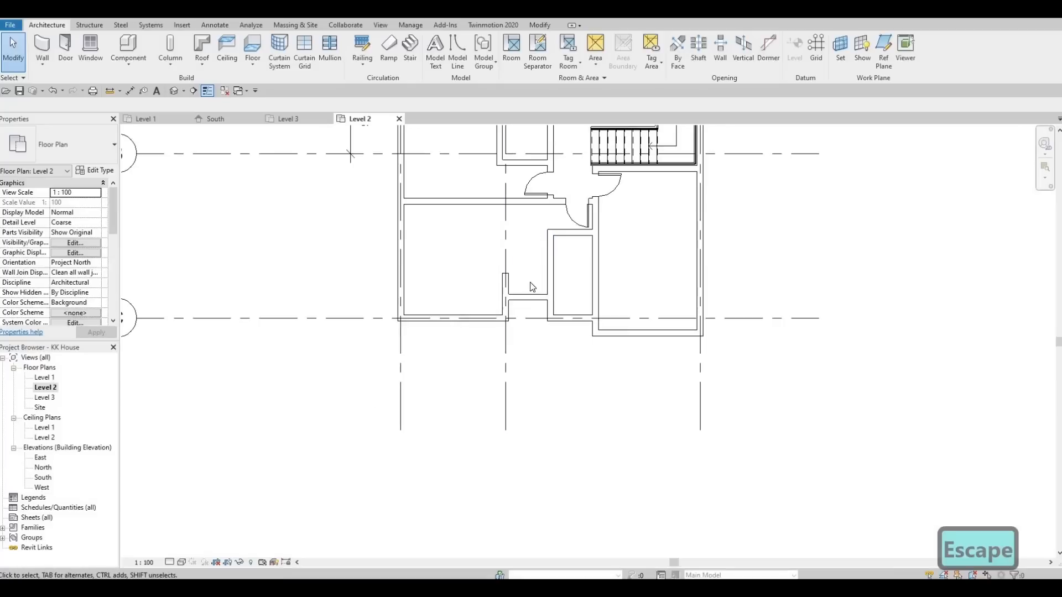
middle_drag(532, 241, 527, 266)
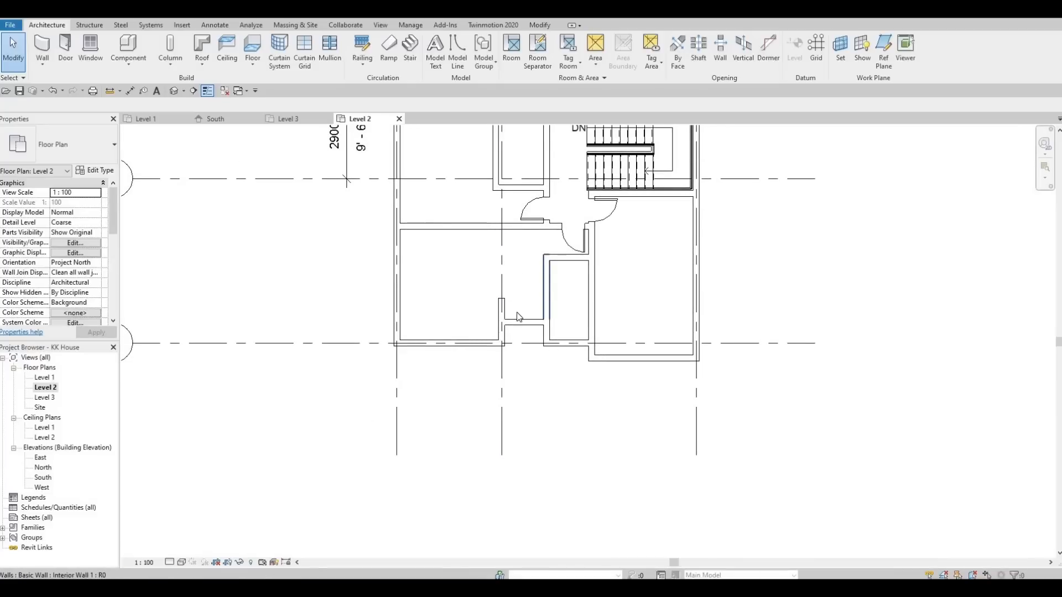
click(501, 297)
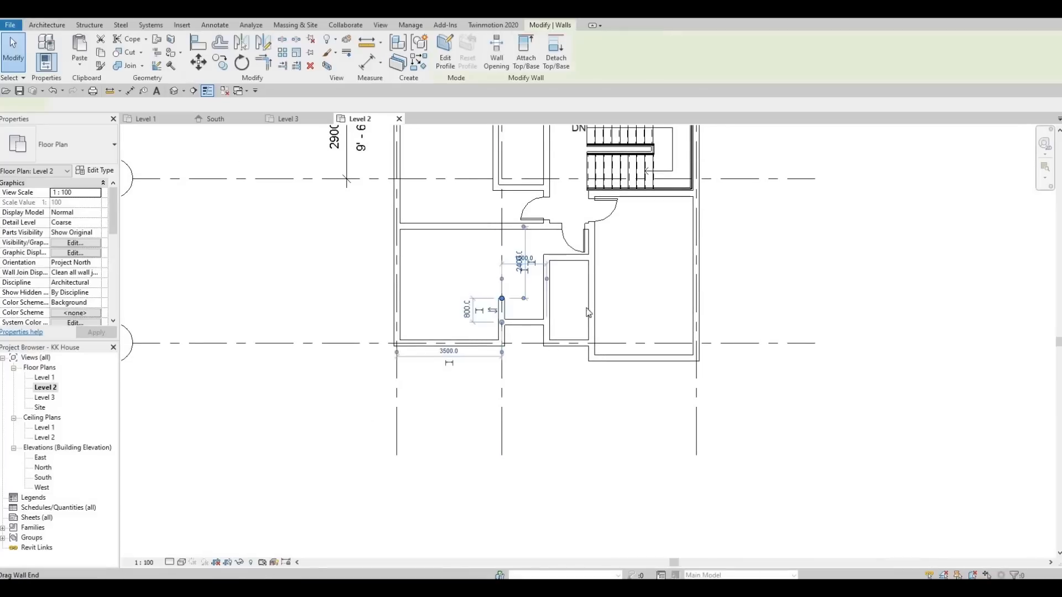
key(Escape)
key(Escape)
- Load the M_Bed-Box family from the Furniture library's Beds folder
middle_drag(620, 326, 617, 322)
scroll(618, 323, down, 3)
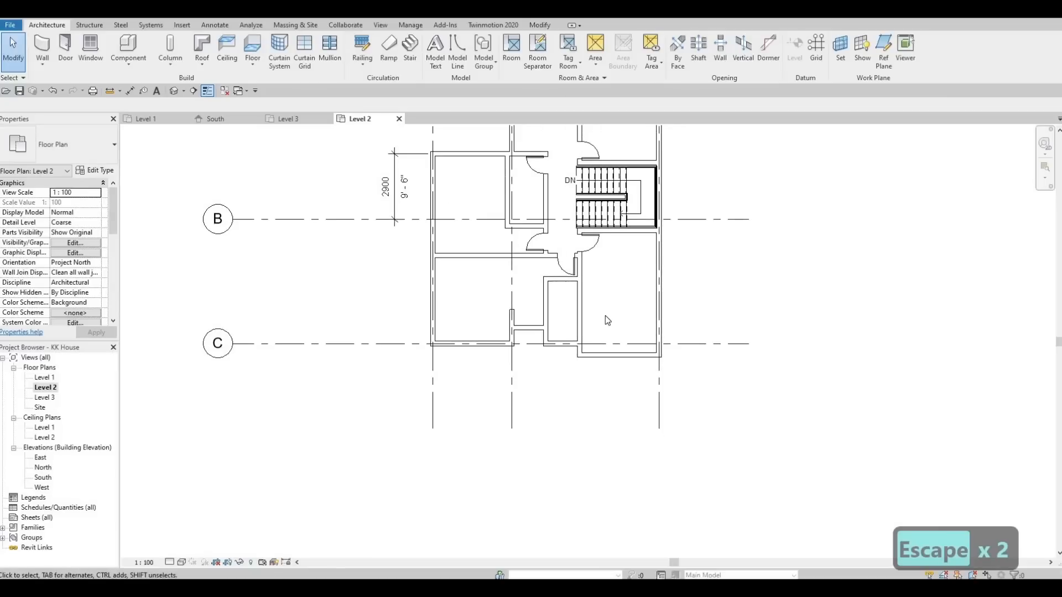
middle_drag(589, 281, 573, 366)
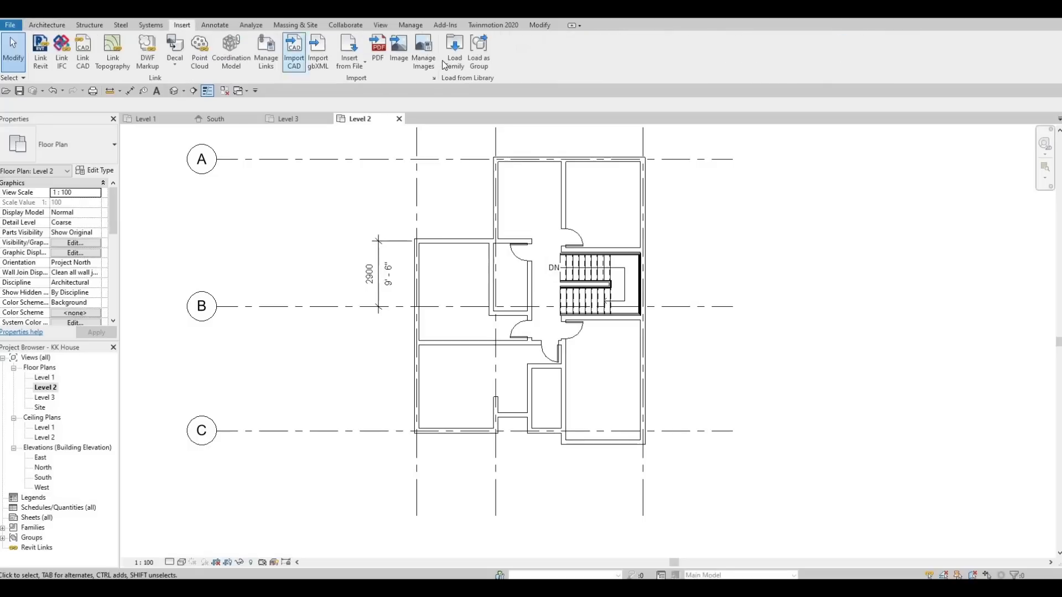
click(446, 69)
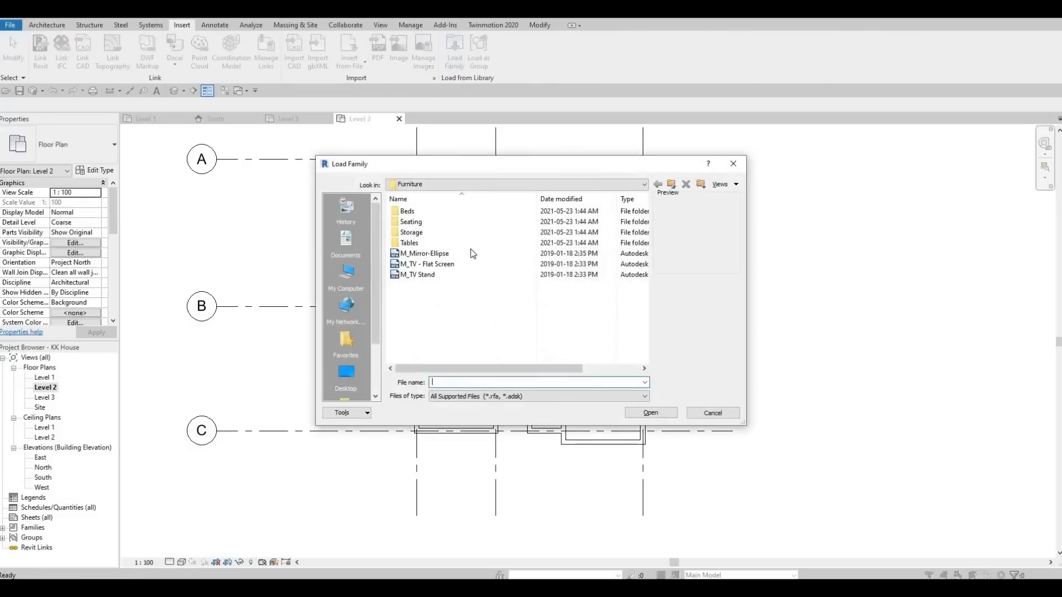
double_click(424, 212)
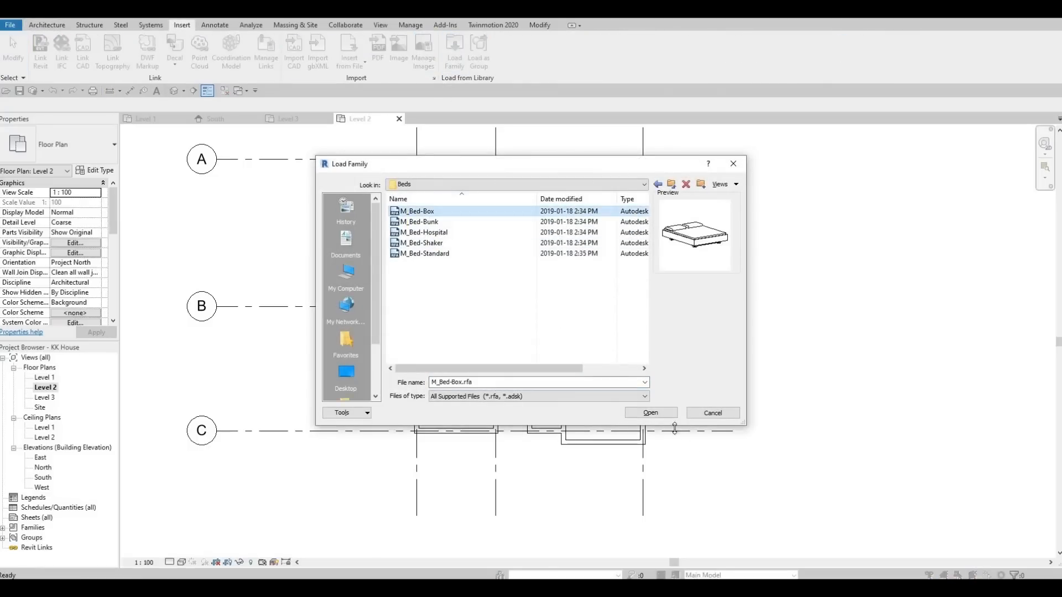
click(645, 414)
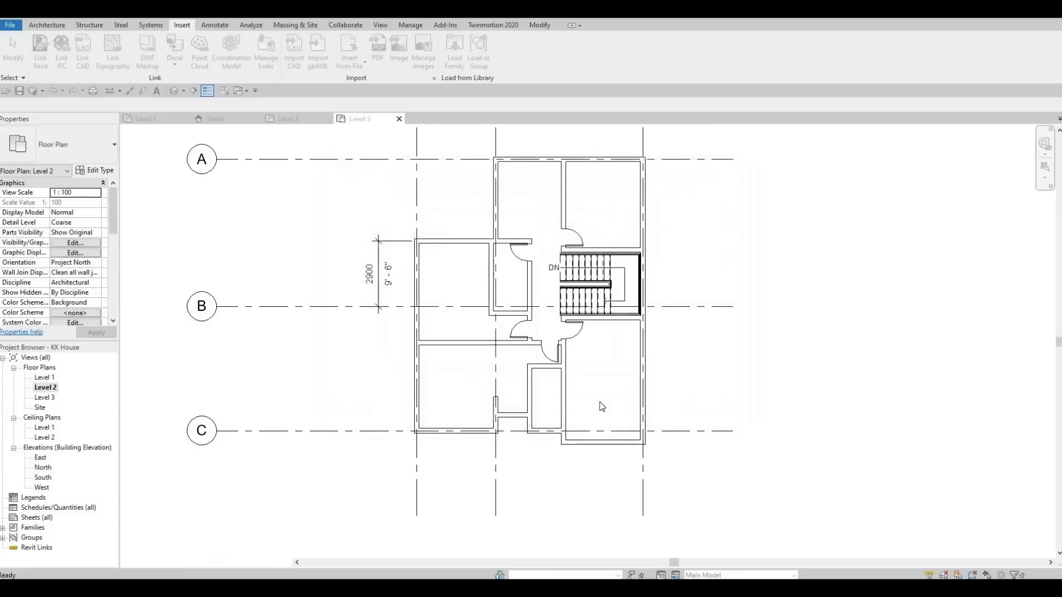
- Place an M_Bed-Box 1346 x 1880mm - Double in the middle-left bedroom, rotated with its headboard against the small room's wall
click(47, 25)
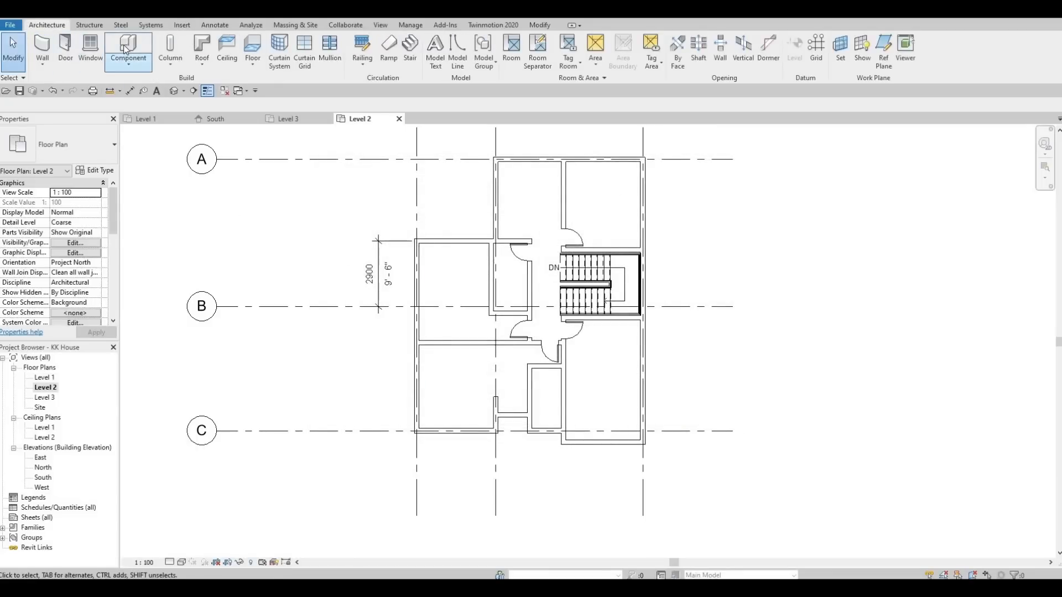
click(128, 48)
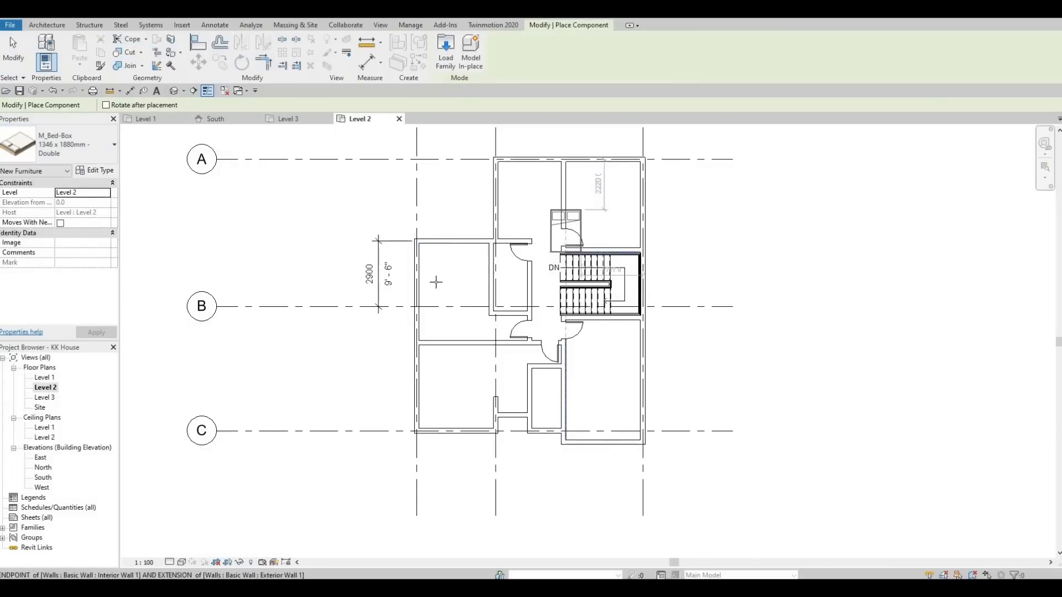
scroll(445, 282, up, 2)
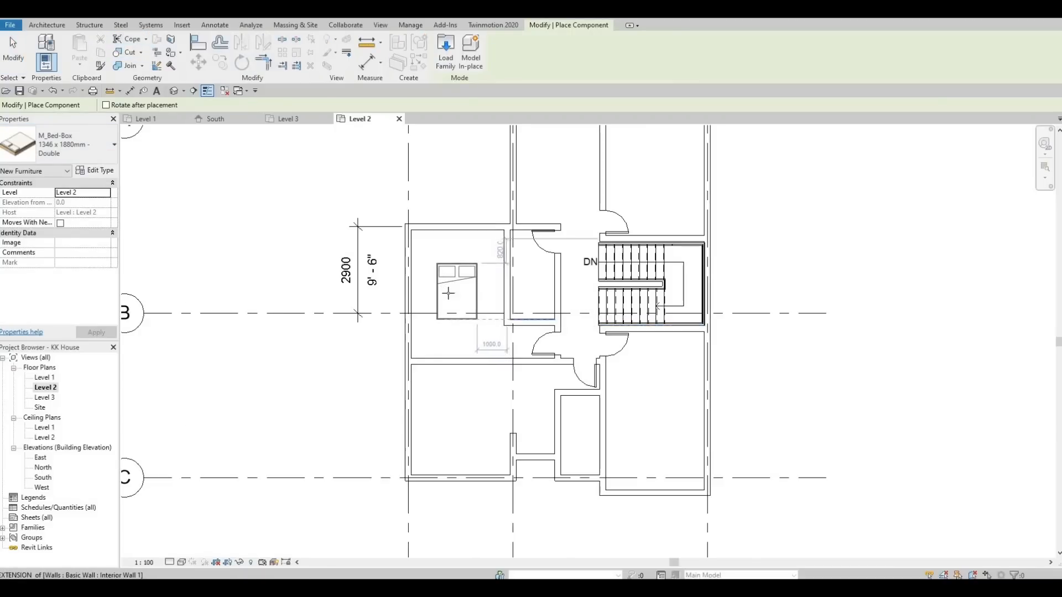
key(space)
key(space)
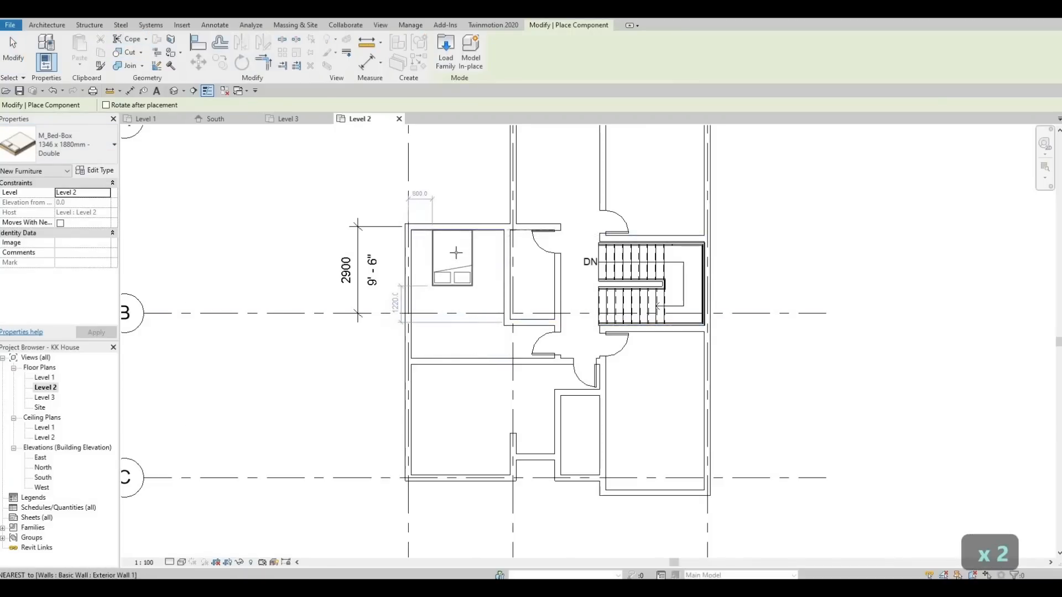
key(space)
key(space)
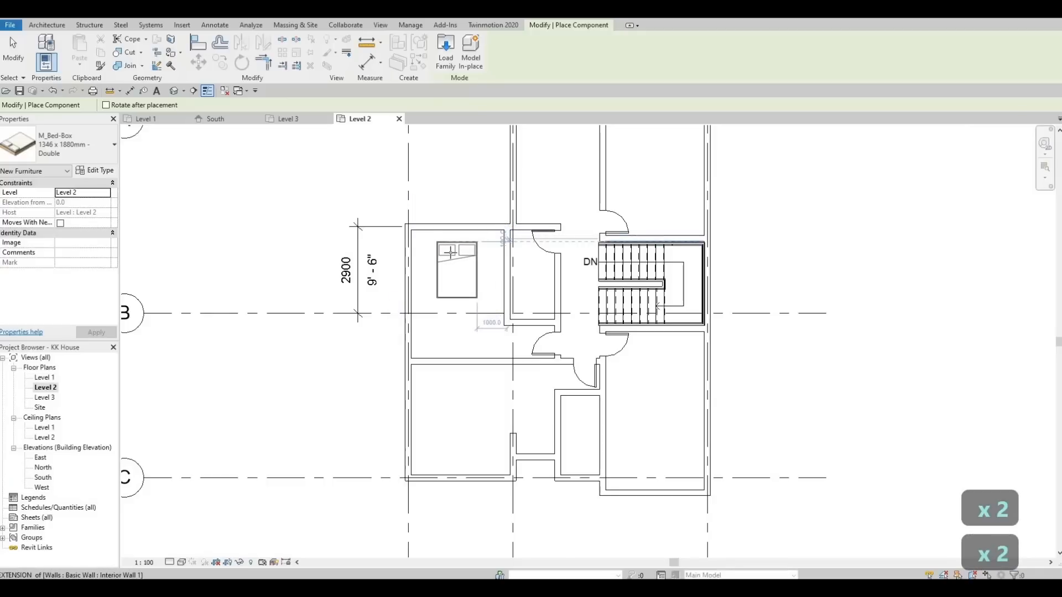
key(space)
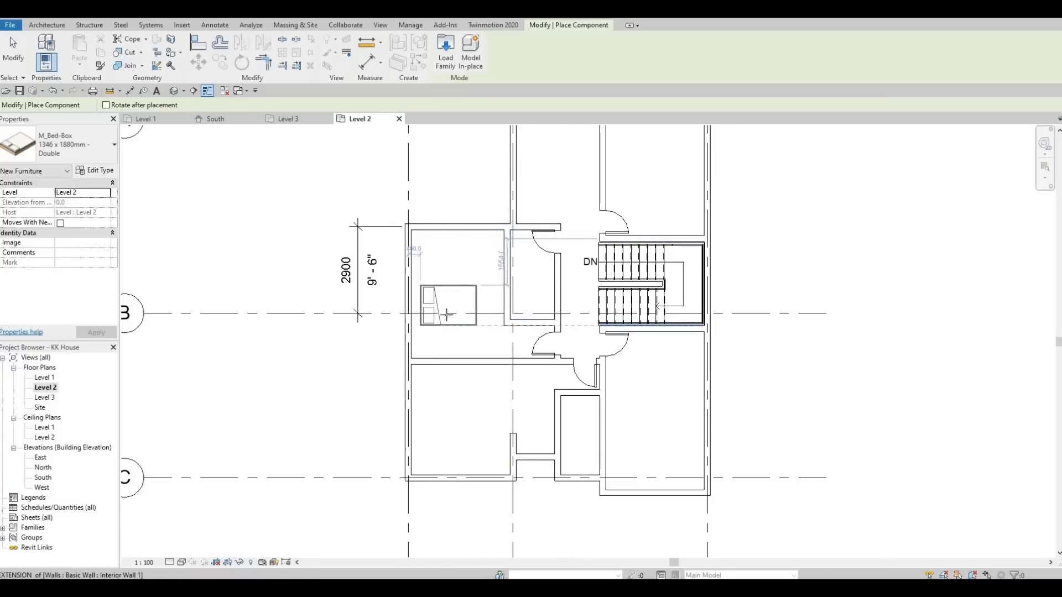
key(space)
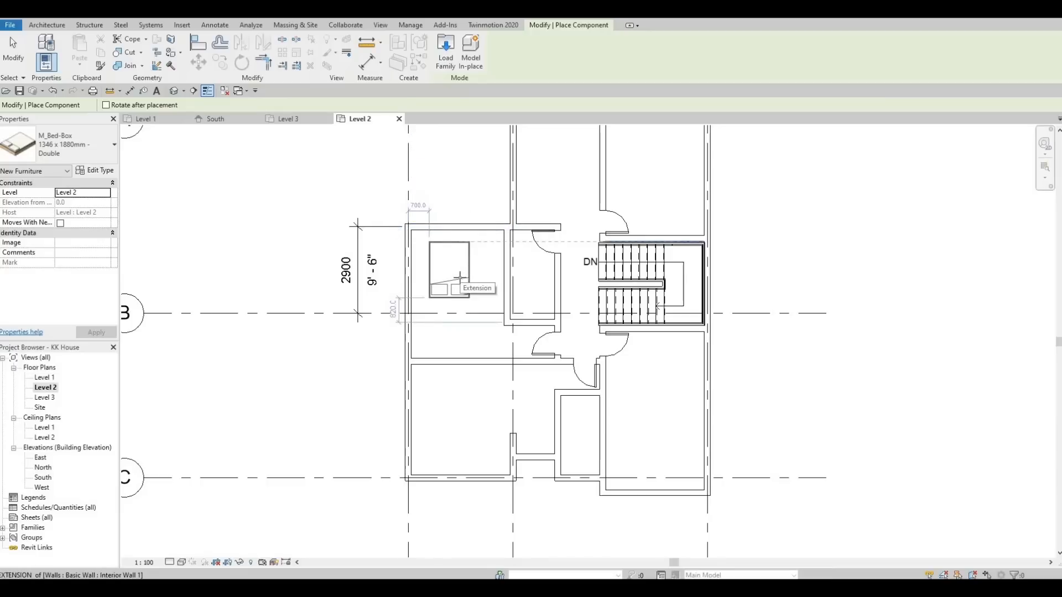
key(space)
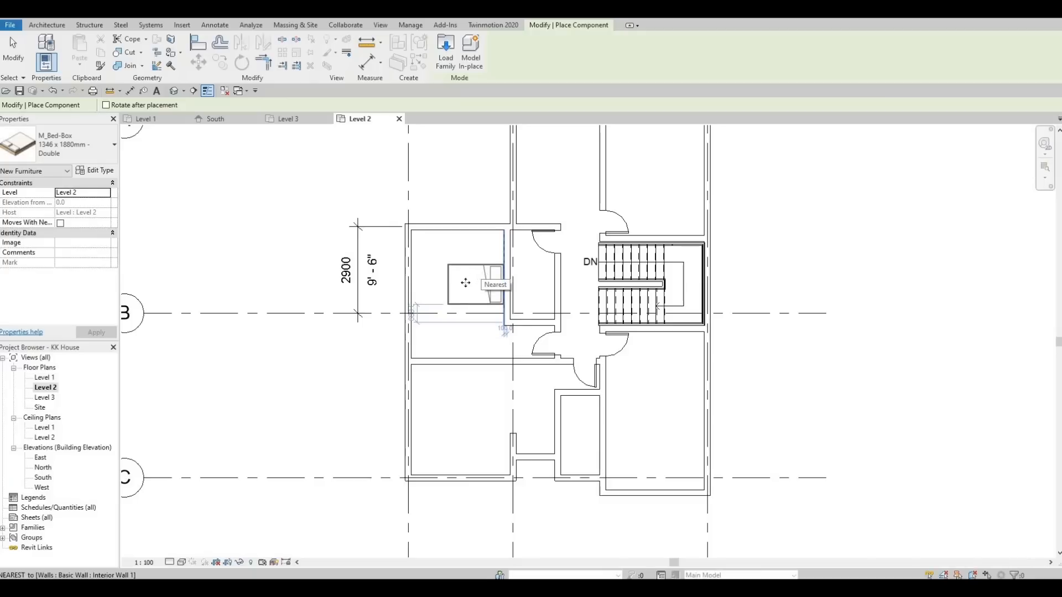
click(466, 283)
- Place a second double bed in the lower-right bedroom, headboard against the outer exterior wall, about 1600 mm from the lower wall
middle_drag(506, 326, 431, 346)
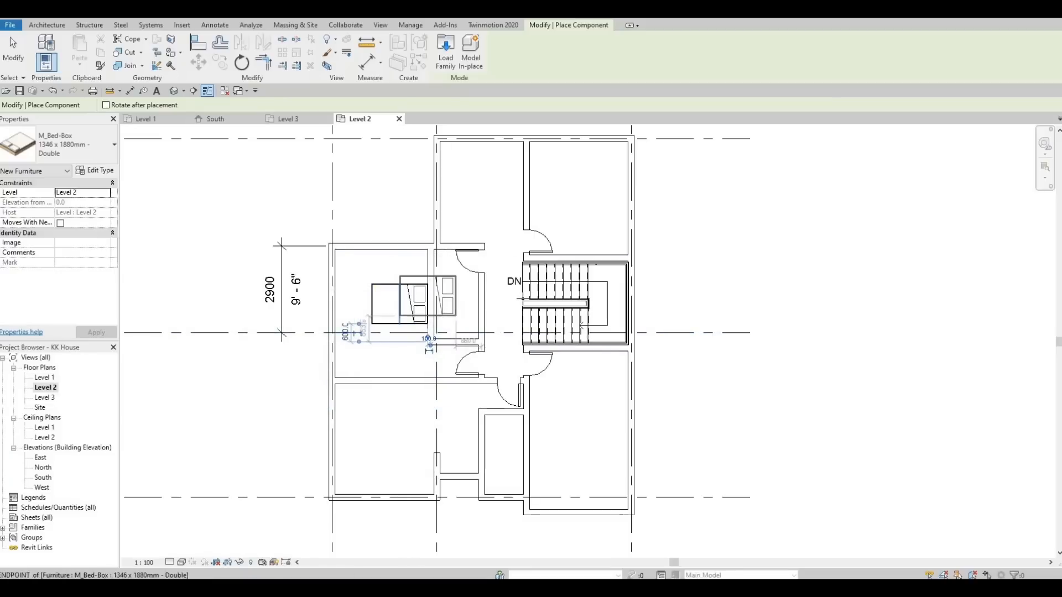
middle_drag(546, 272, 556, 257)
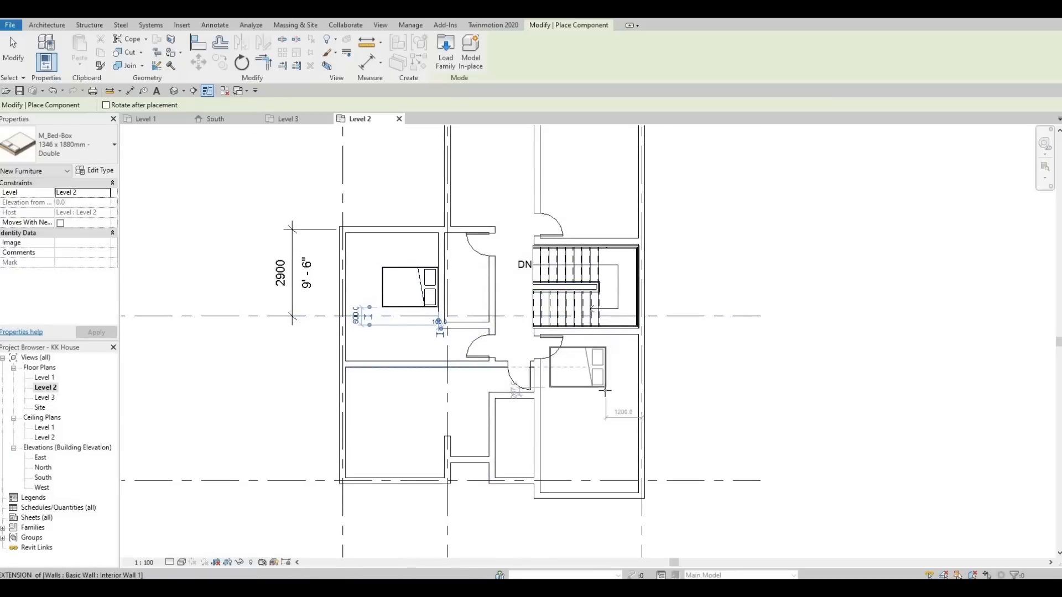
key(space)
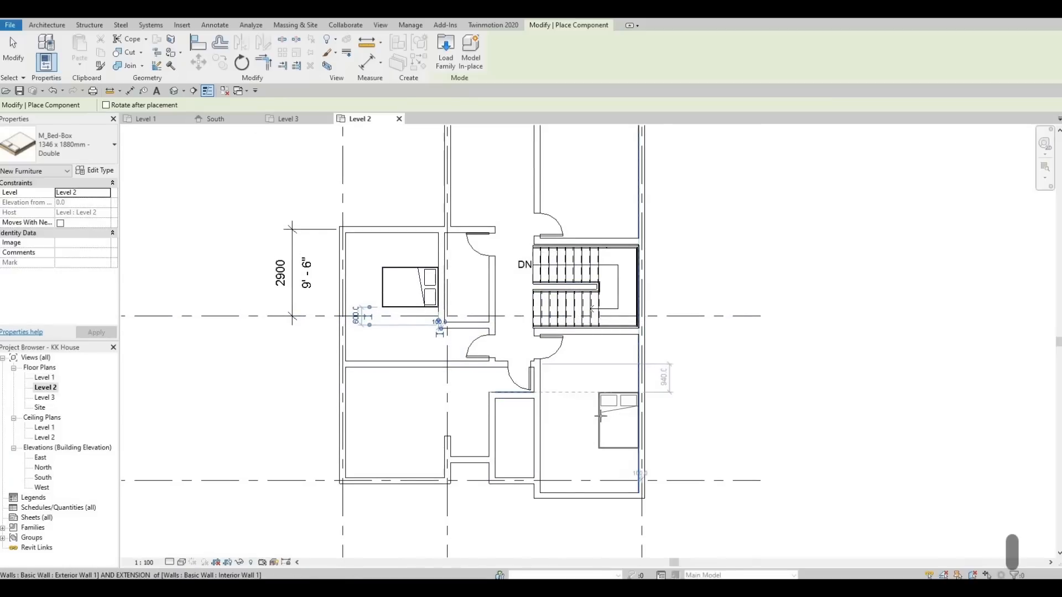
key(space)
key(space)
key(space)
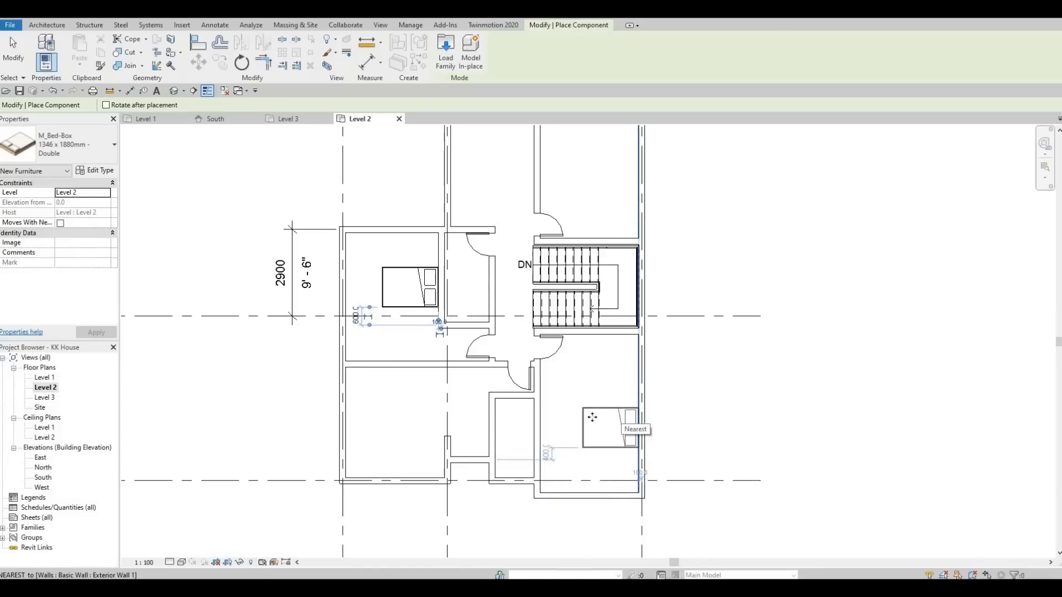
click(592, 418)
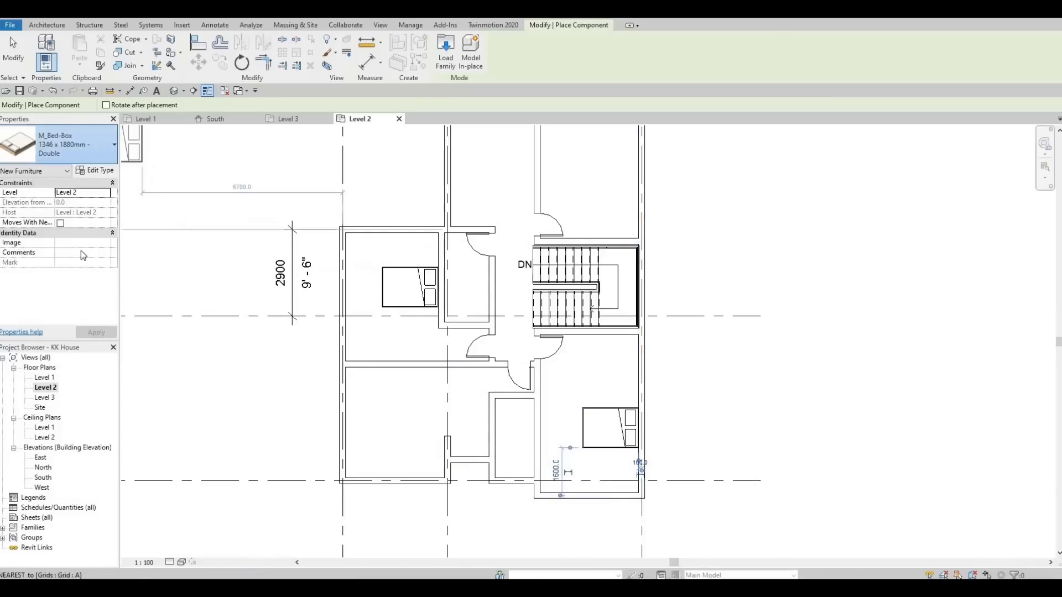
- Switch to the 1525 x 2007mm - Queen bed, dismiss the save reminder, and place it against the lower-left bedroom's upper wall
scroll(81, 264, up, 1)
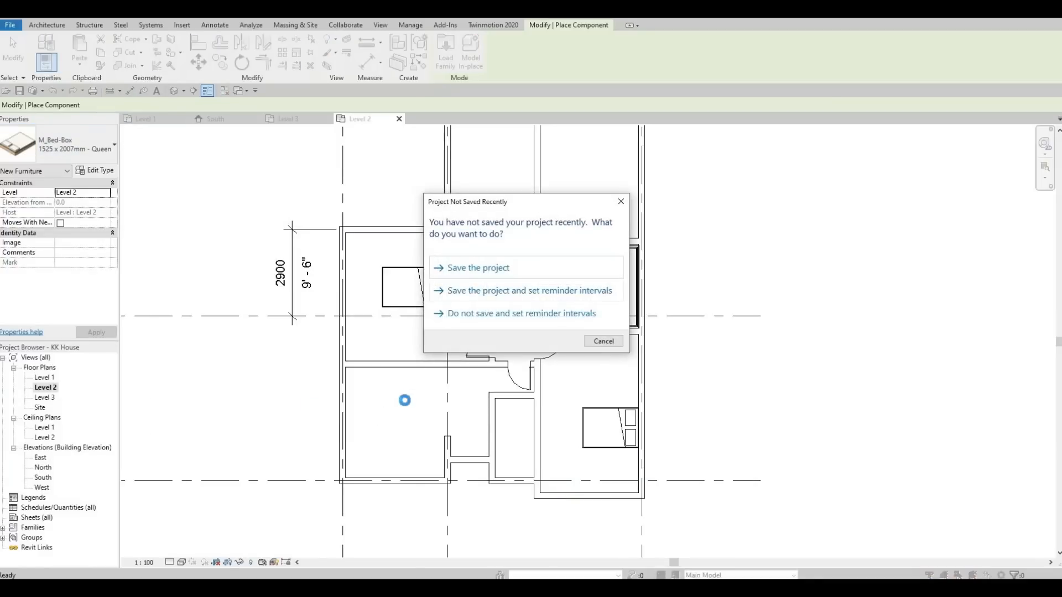
key(Escape)
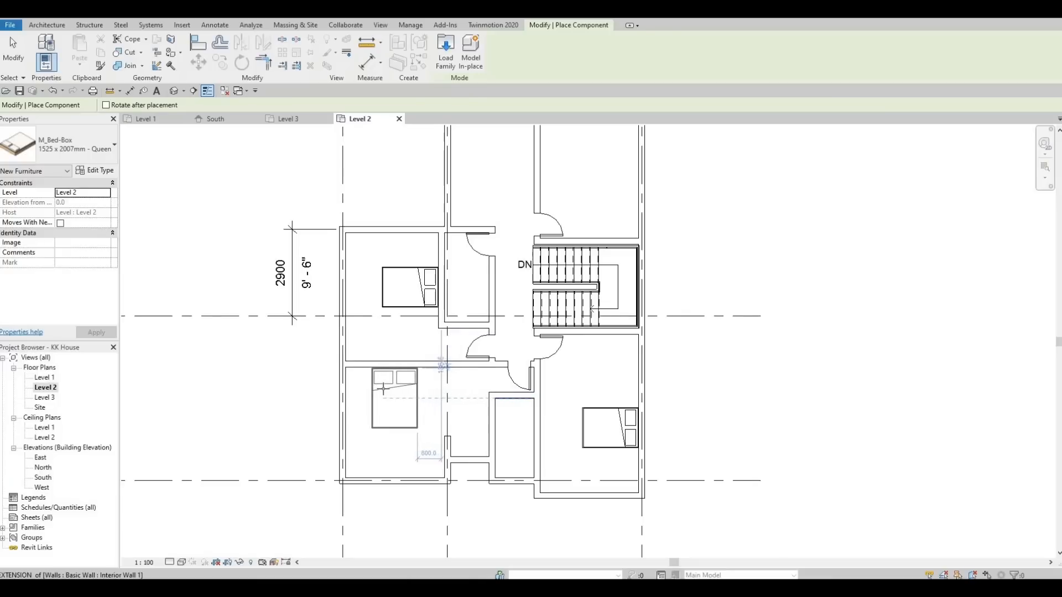
click(401, 431)
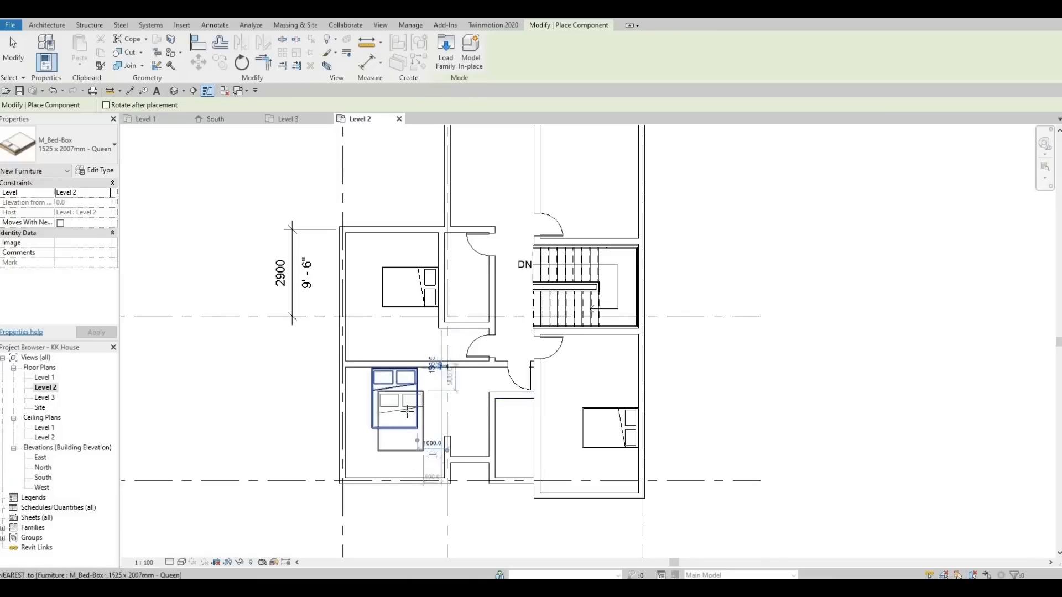
- Place a Queen bed in the upper-right bedroom, rotated with its headboard against the outer exterior wall, and end the placement
middle_drag(410, 459, 406, 414)
middle_drag(423, 464, 499, 477)
middle_drag(518, 322, 515, 355)
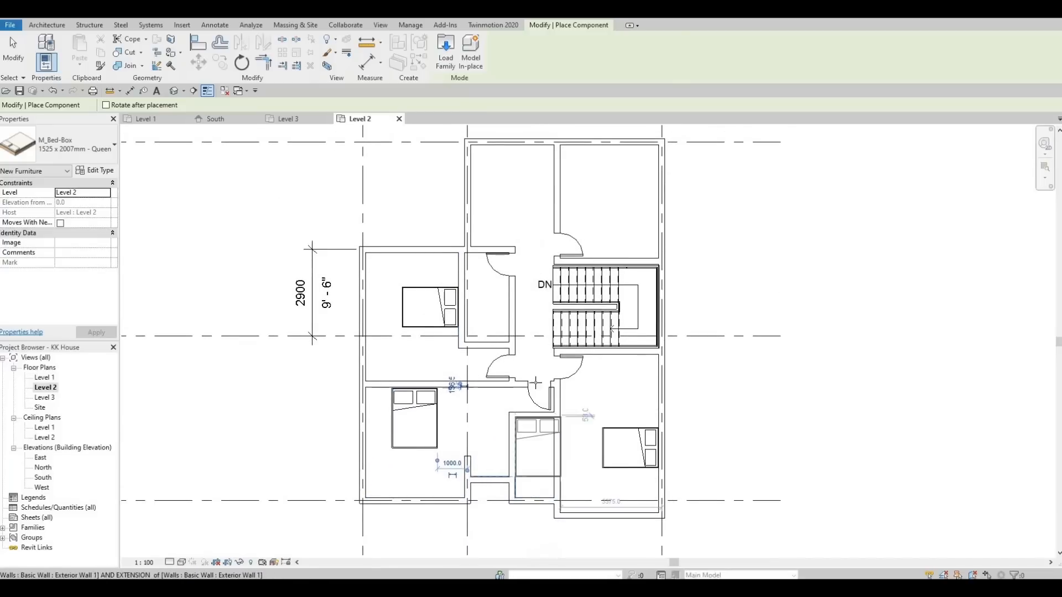
middle_drag(463, 302, 462, 367)
middle_drag(552, 273, 538, 380)
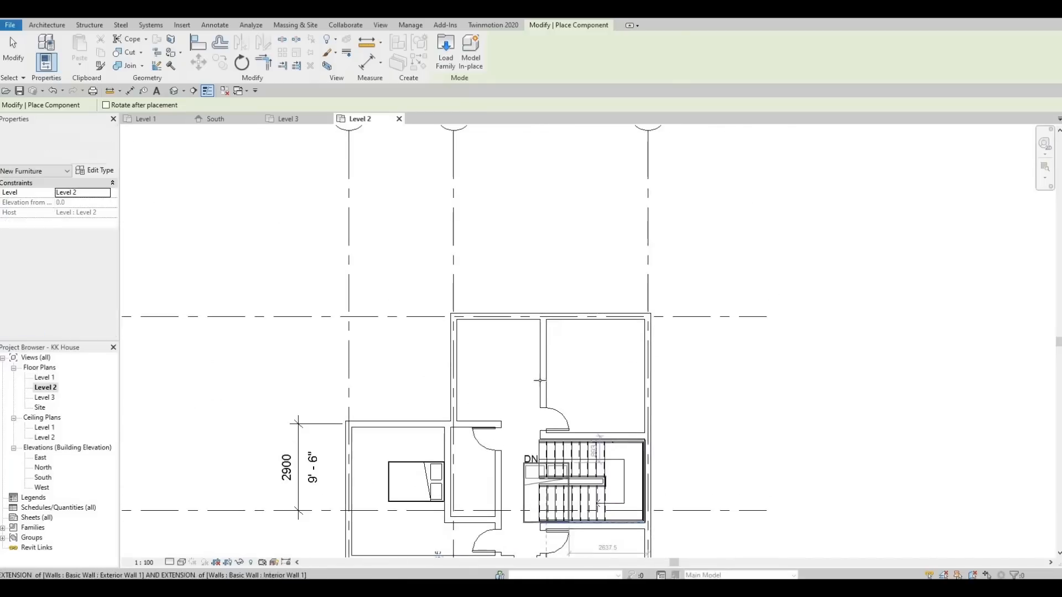
scroll(459, 370, down, 2)
scroll(563, 359, up, 2)
key(space)
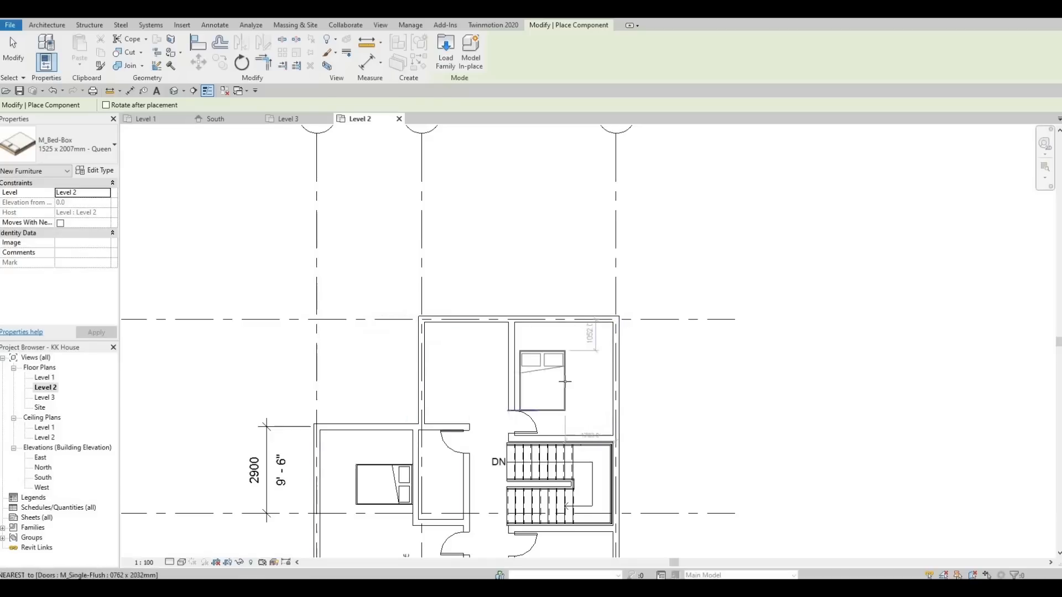
key(space)
key(space)
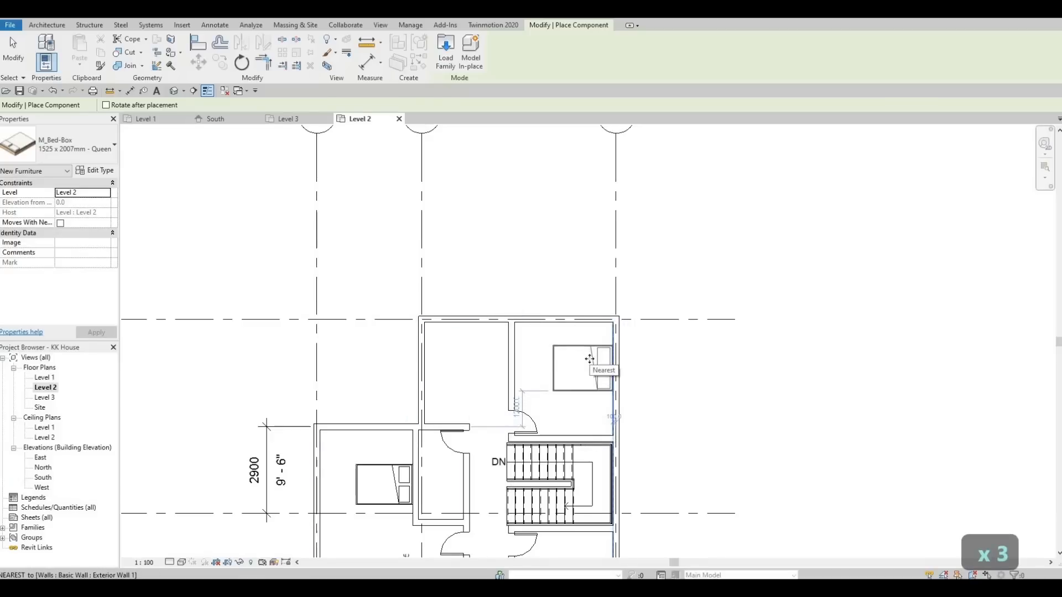
click(589, 360)
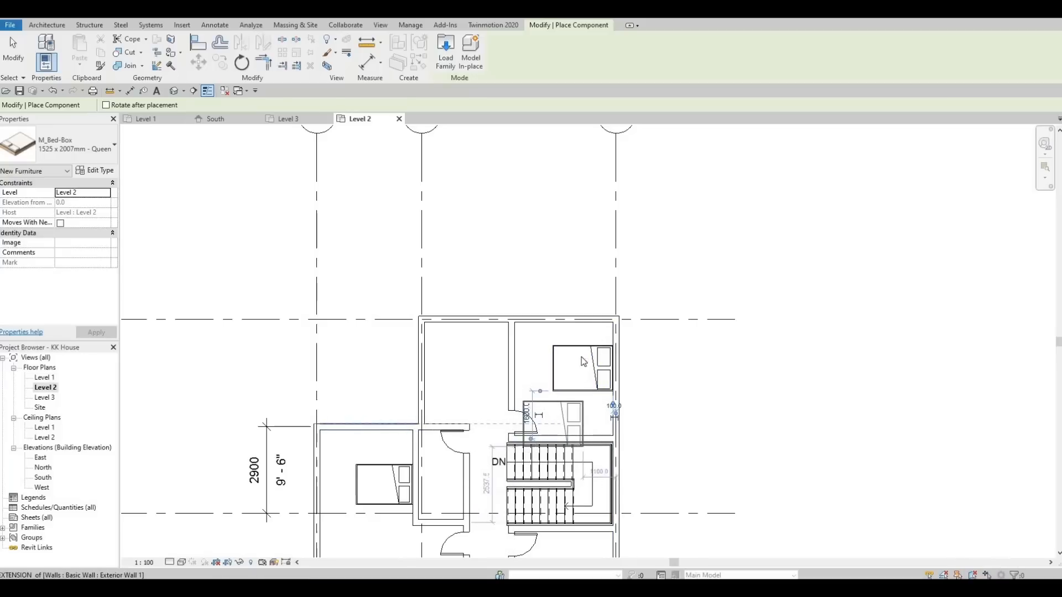
middle_drag(476, 528, 541, 416)
scroll(542, 416, down, 1)
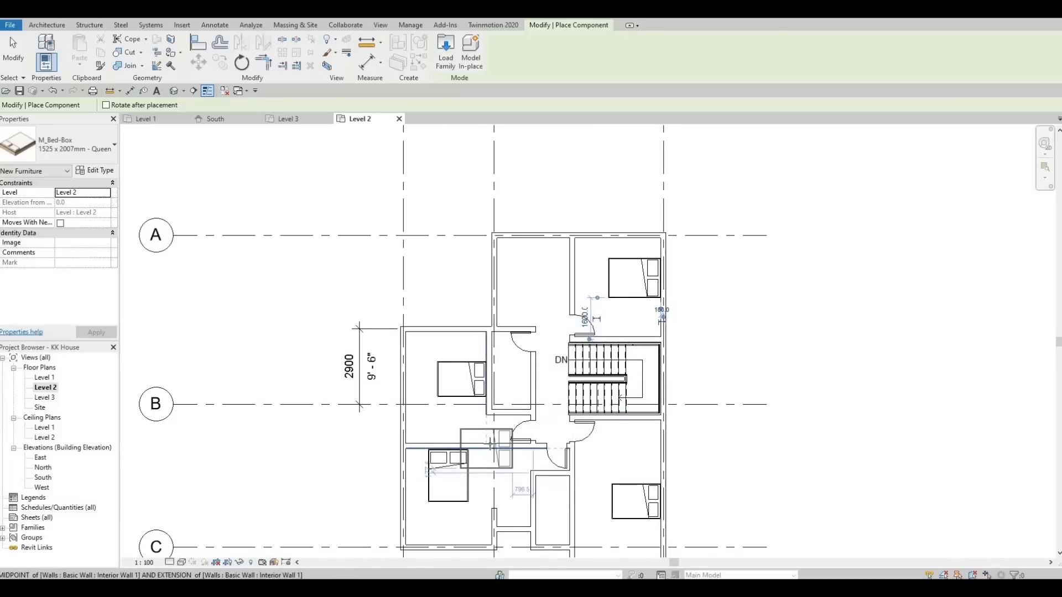
key(F1)
key(Escape)
key(Escape)
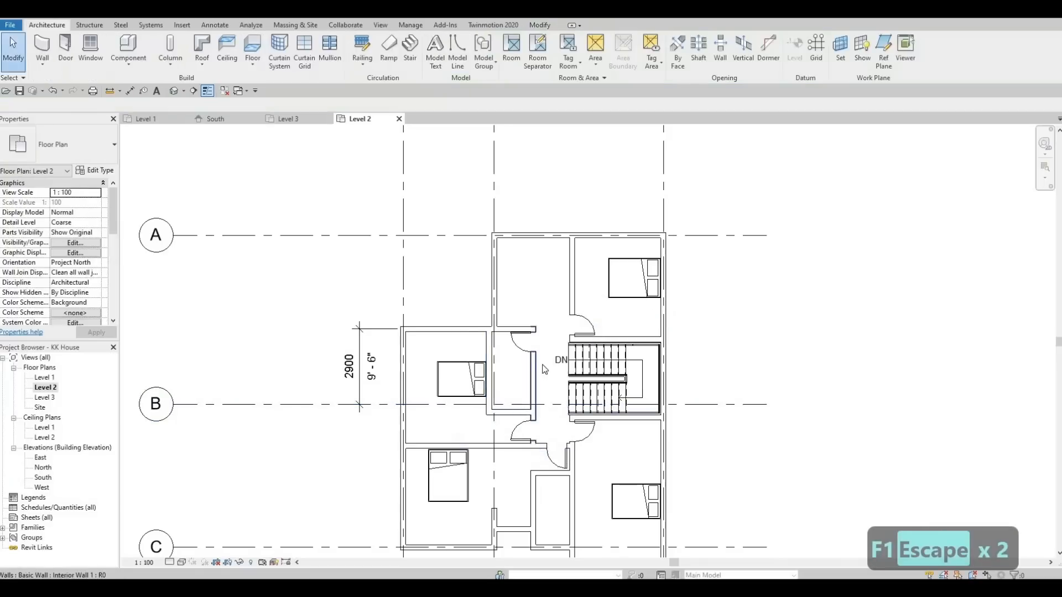
- Place an M_Sink-Single-2D 660 x 560mm on the left wall of the middle small room, about 500 mm from its upper wall
middle_drag(270, 209, 291, 172)
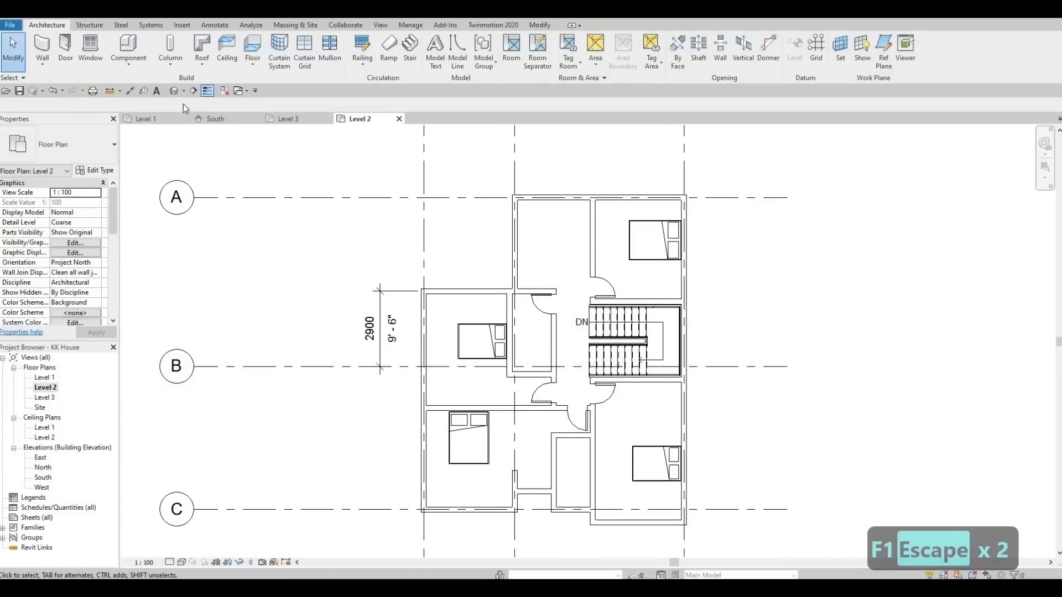
click(85, 151)
scroll(71, 271, down, 15)
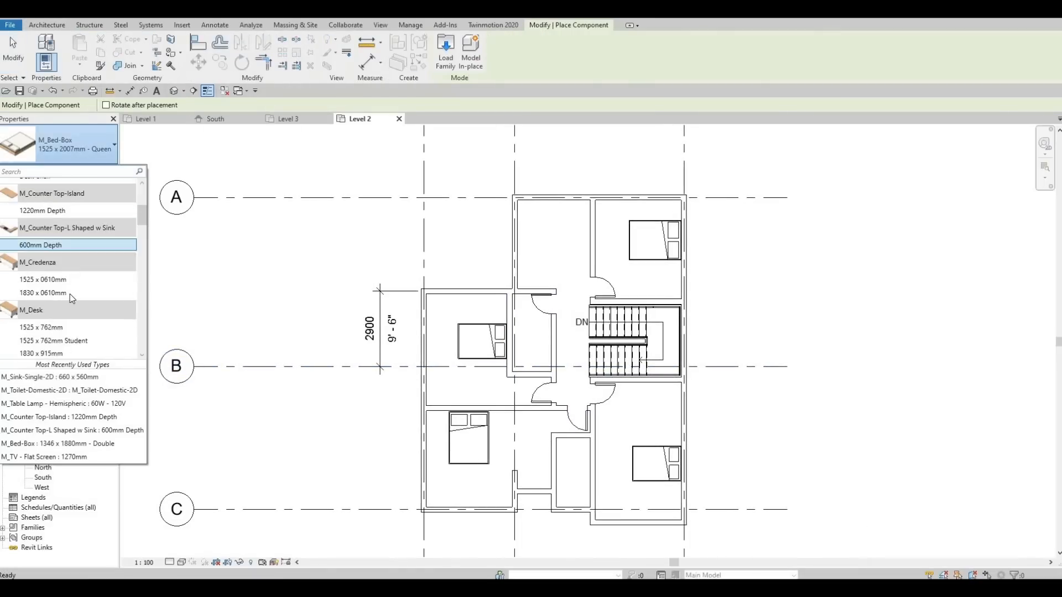
scroll(68, 308, down, 2)
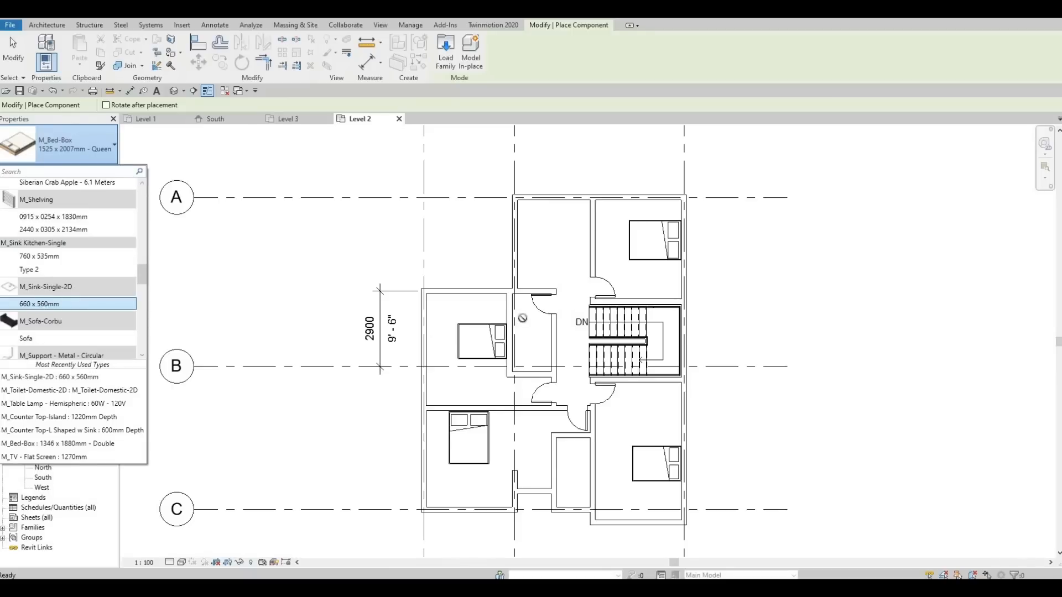
scroll(528, 318, up, 2)
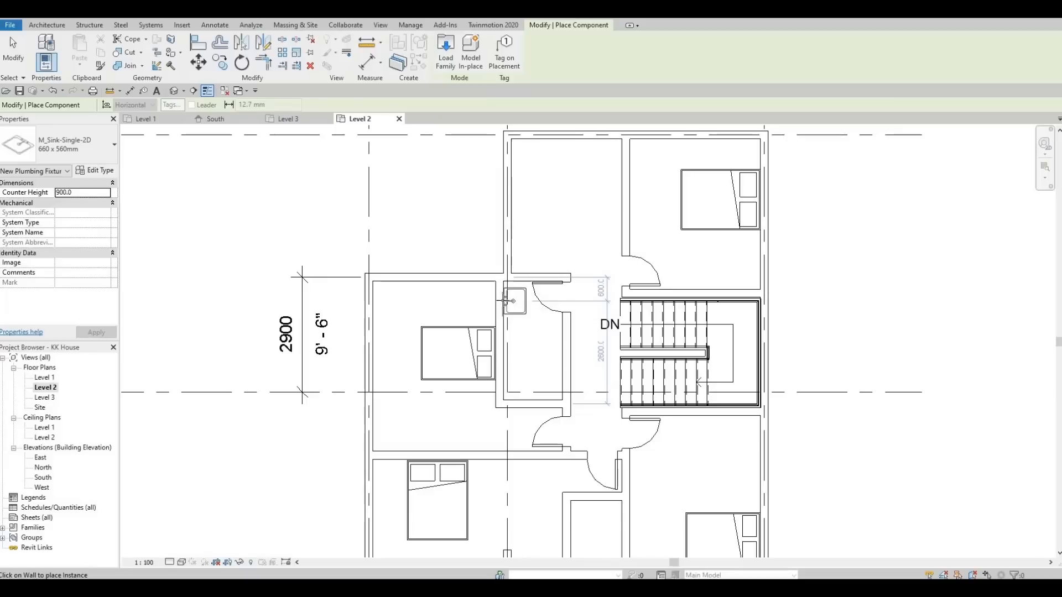
scroll(467, 298, up, 1)
- Place a second sink on the right wall of the lower small room, about 600 mm from its upper wall
middle_drag(532, 439, 497, 352)
scroll(496, 352, down, 1)
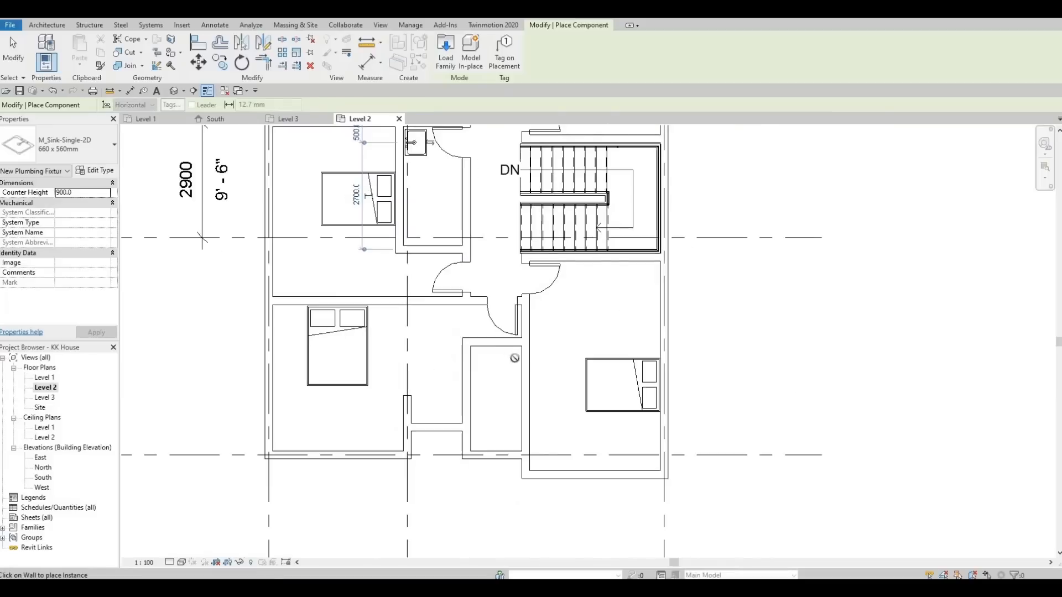
scroll(511, 358, up, 1)
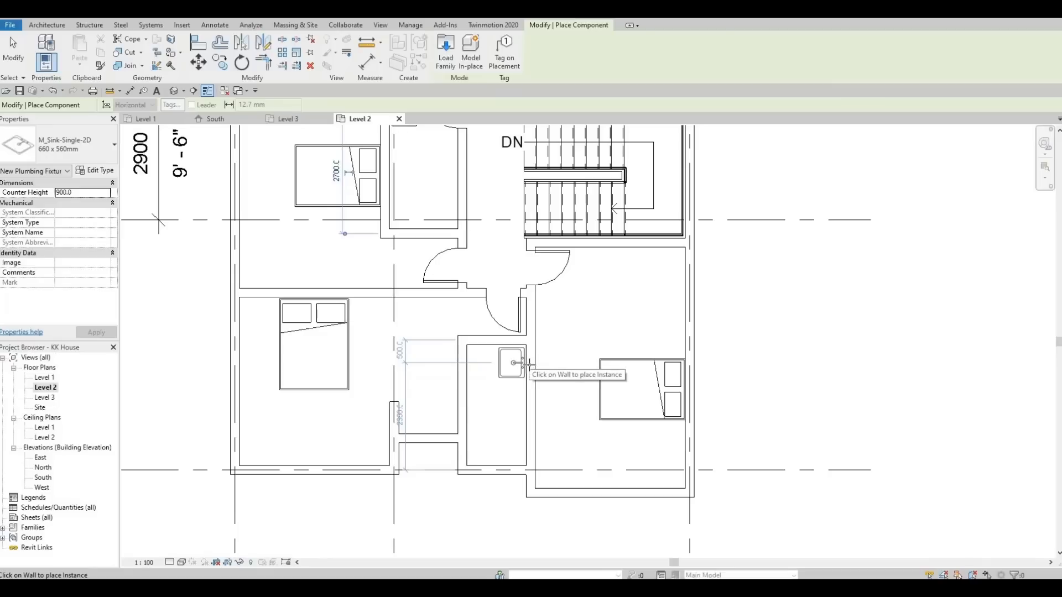
click(519, 366)
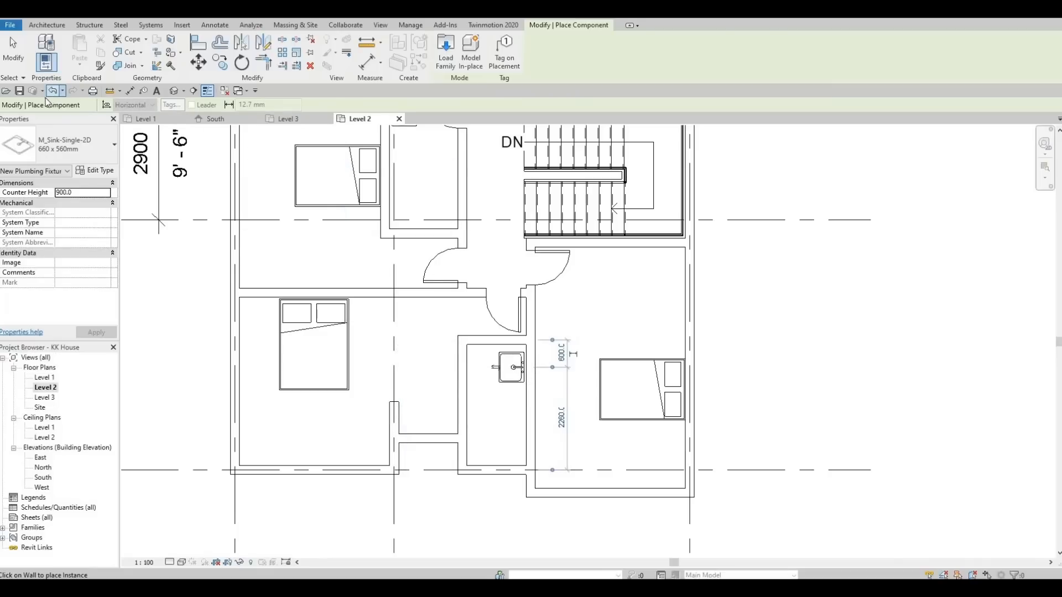
- Place an M_Toilet-Domestic-2D on the right wall of the lower small room, directly below the sink
click(74, 145)
scroll(77, 311, down, 7)
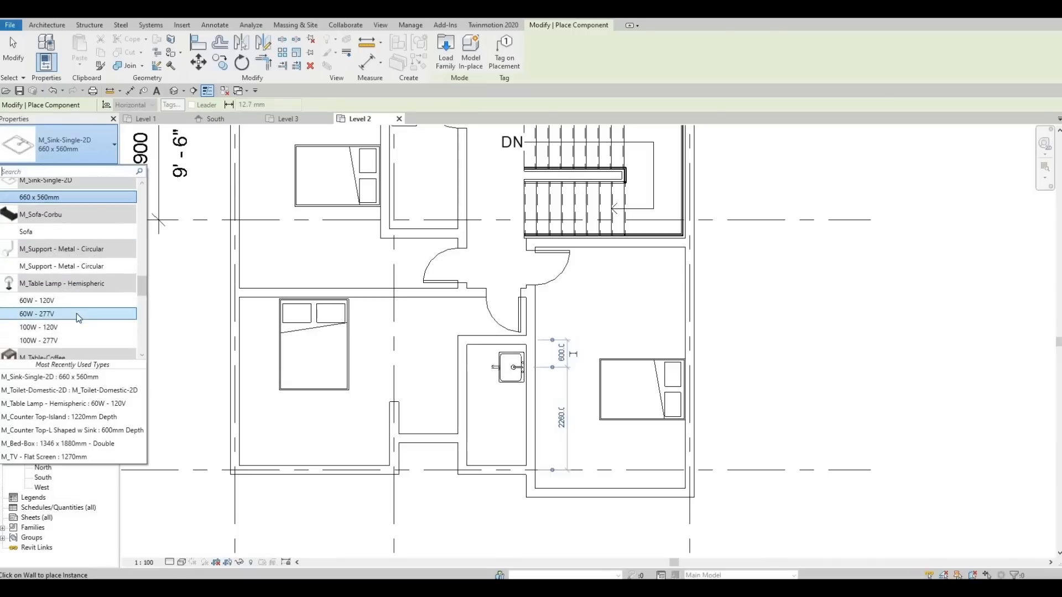
scroll(75, 318, down, 10)
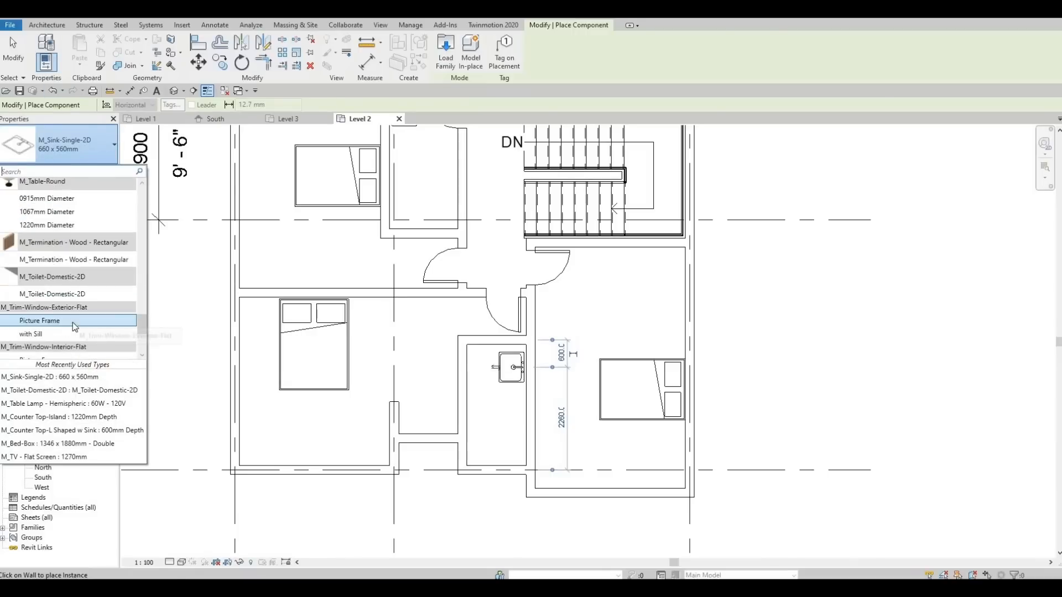
scroll(73, 331, up, 4)
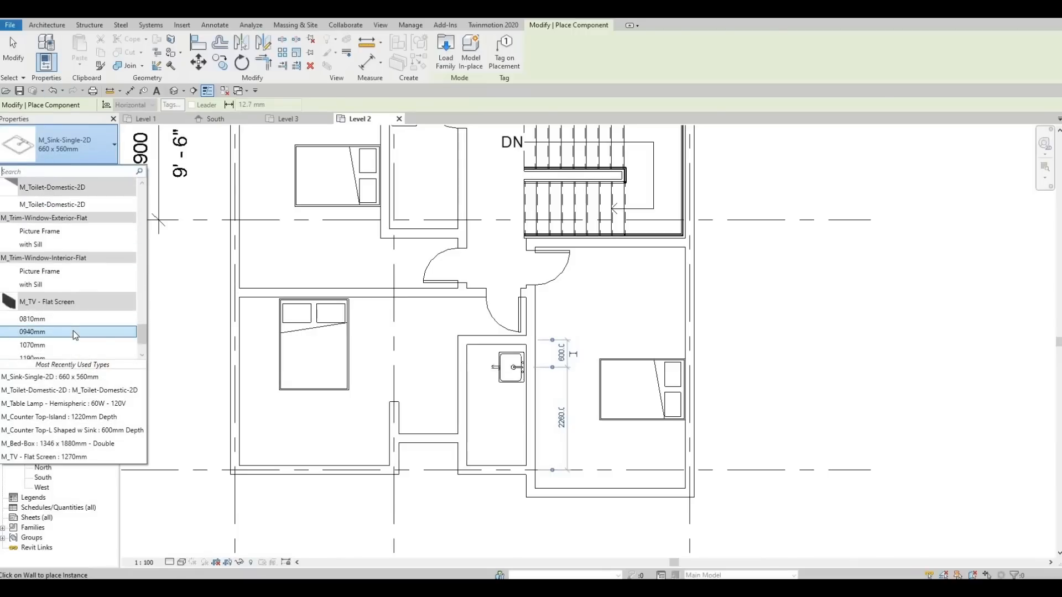
click(52, 311)
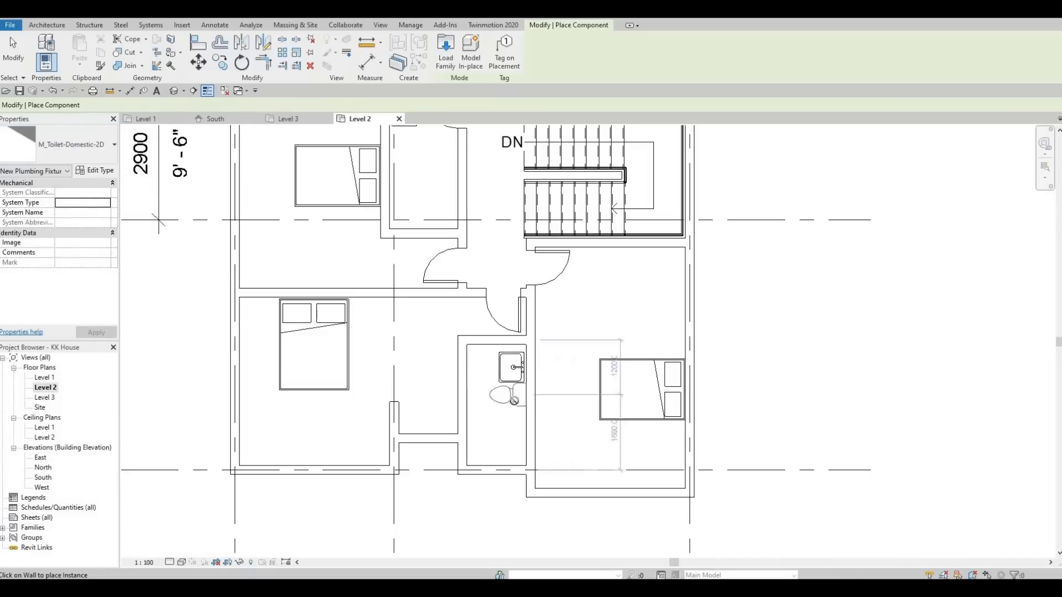
scroll(525, 395, up, 1)
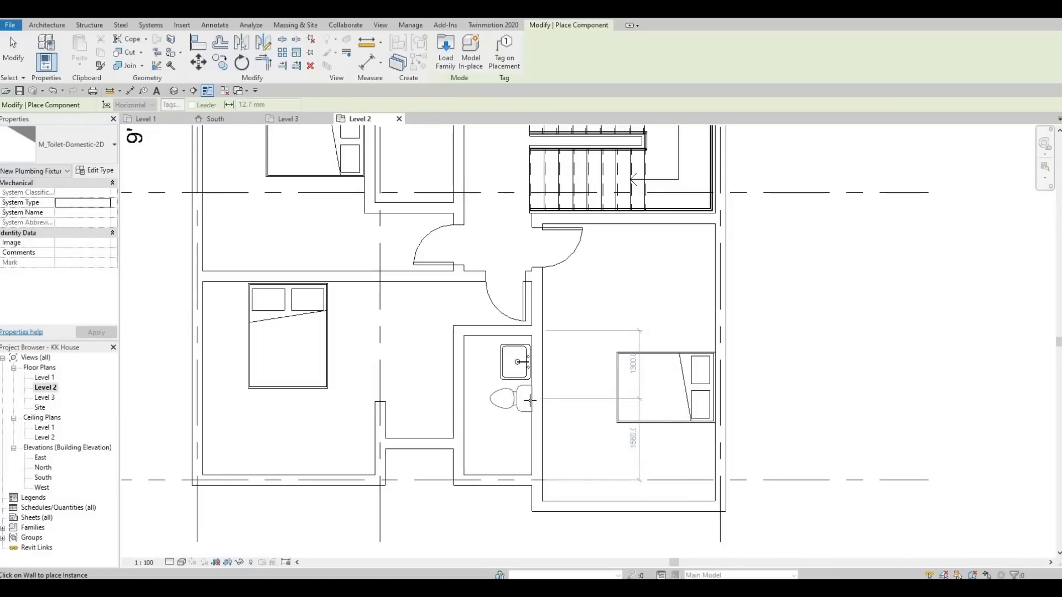
- Place a second toilet on the left wall of the middle bathroom, below its sink and about 1400 mm from the upper wall
middle_drag(444, 303, 456, 502)
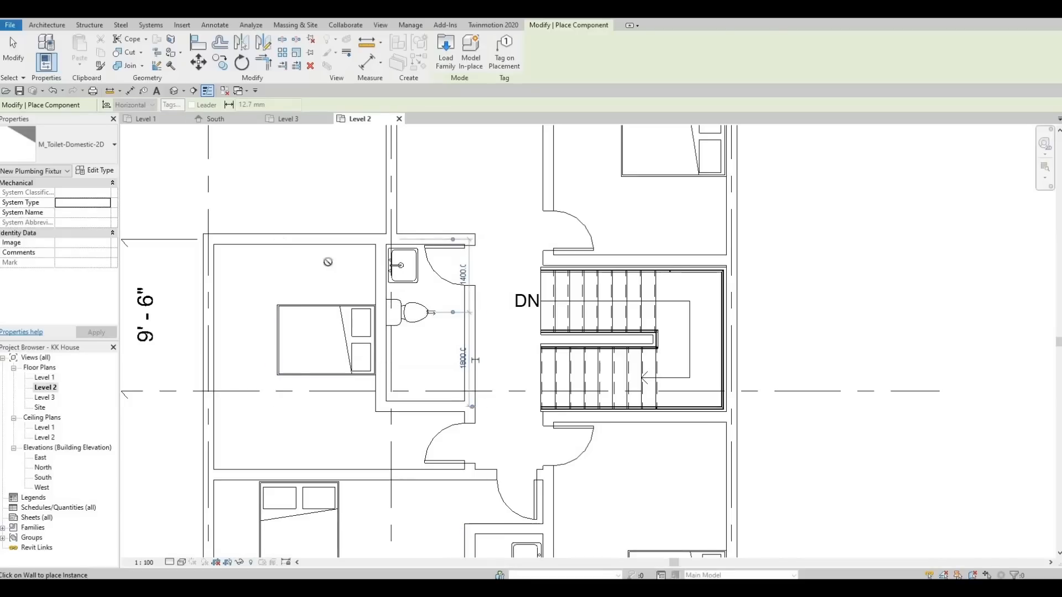
middle_drag(282, 178, 351, 252)
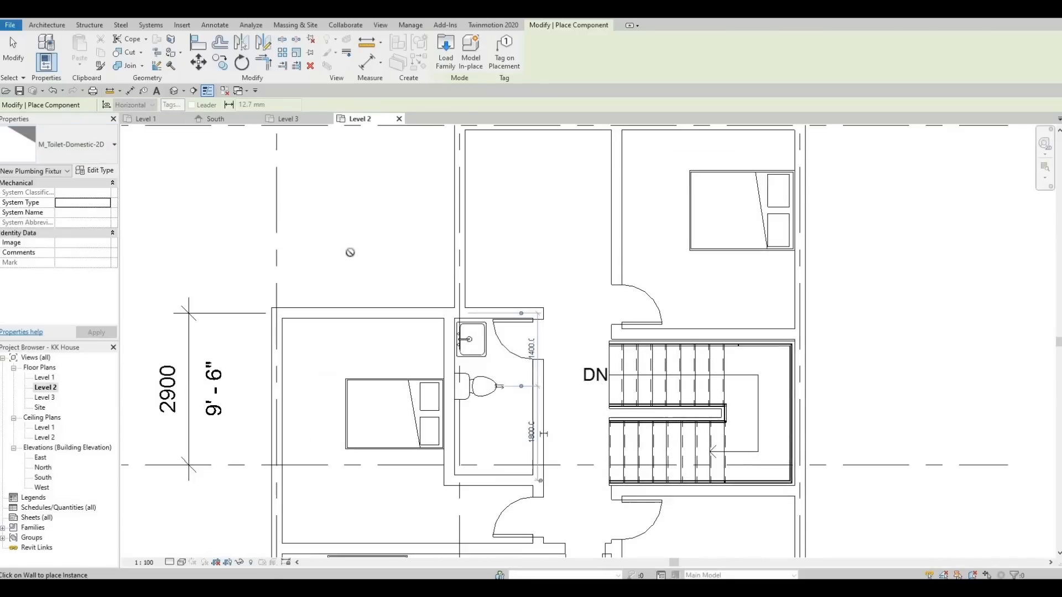
scroll(350, 252, down, 2)
middle_drag(400, 228, 394, 169)
scroll(395, 169, down, 1)
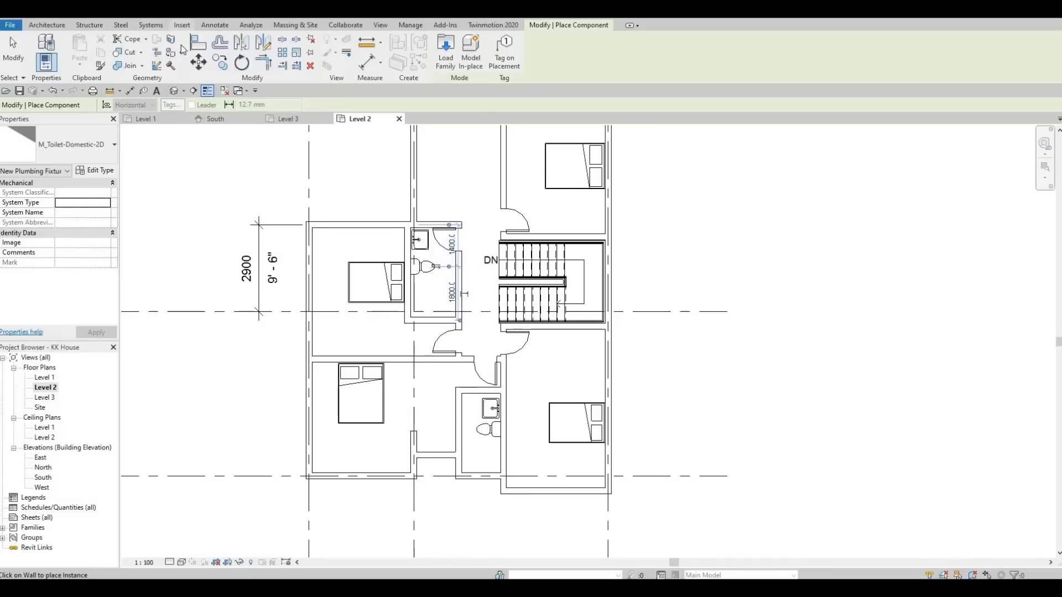
- Load the M_Shower Stall-2D family from the Canada library's Plumbing, Architectural, Fixtures, Showers folder
click(181, 25)
click(456, 55)
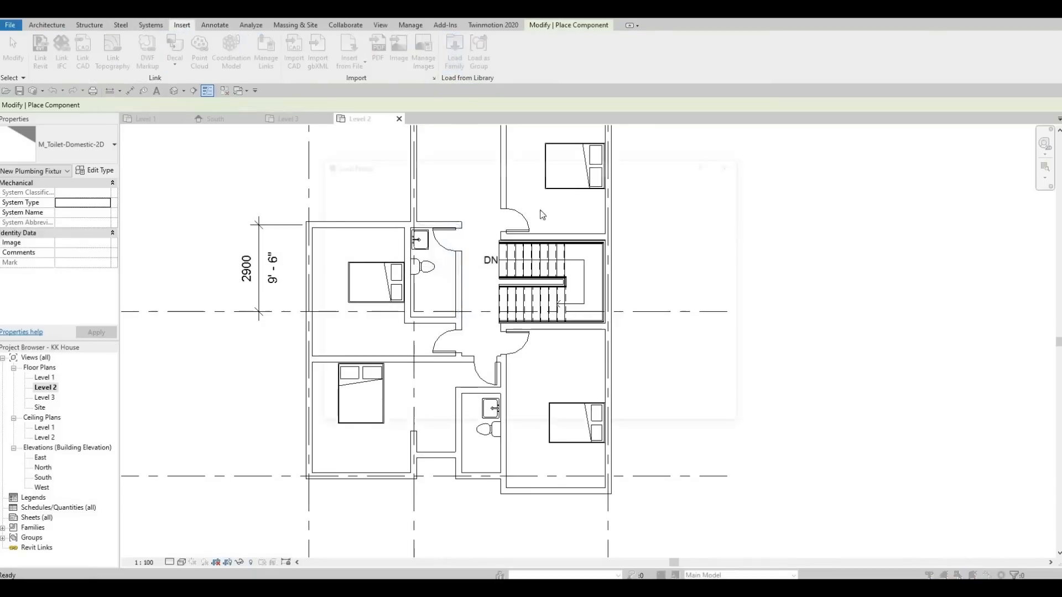
click(498, 184)
click(487, 258)
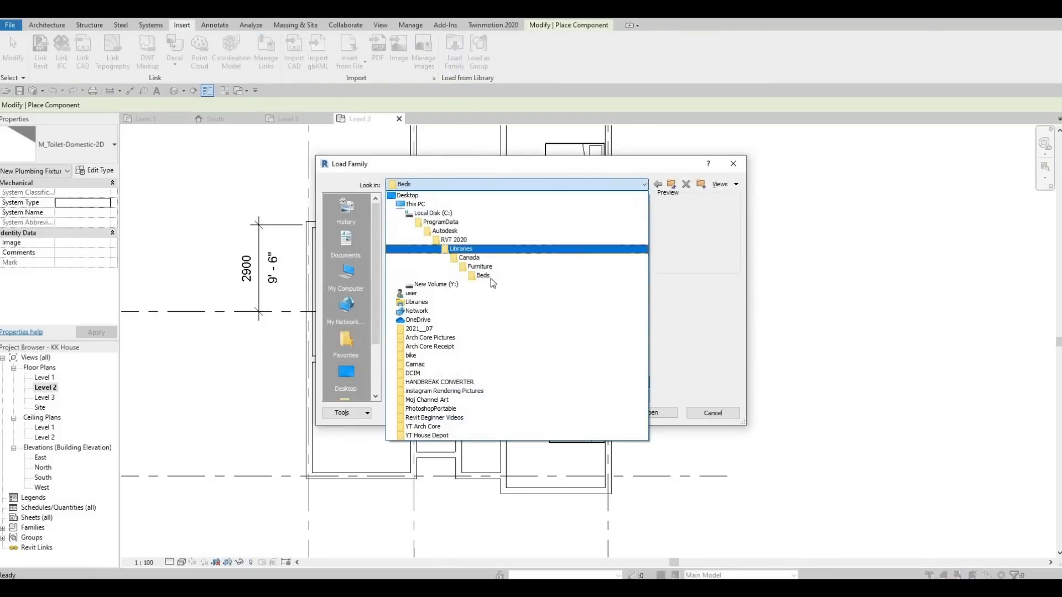
scroll(452, 317, down, 2)
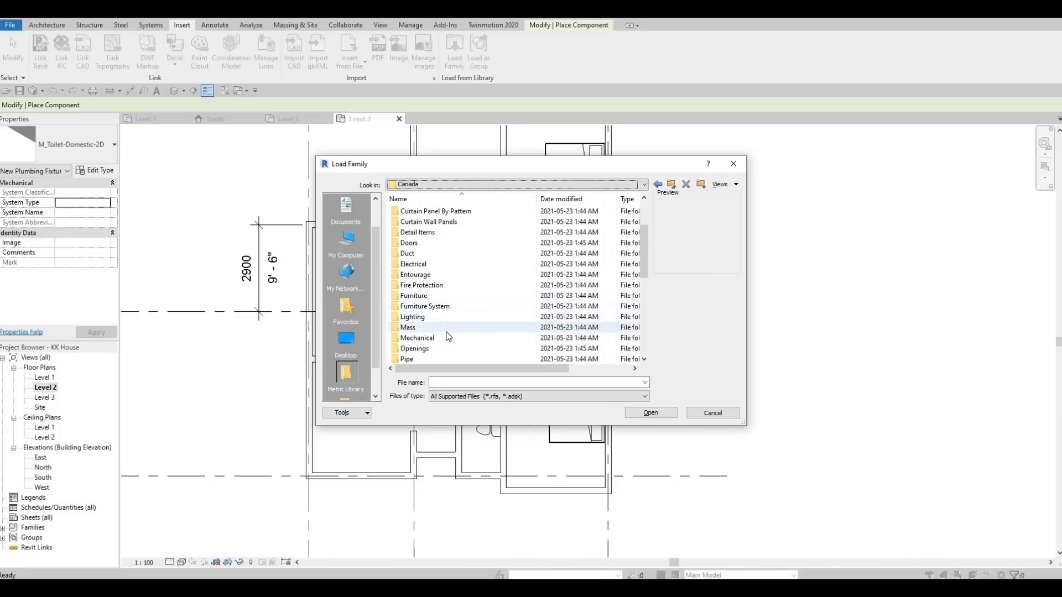
scroll(442, 346, down, 1)
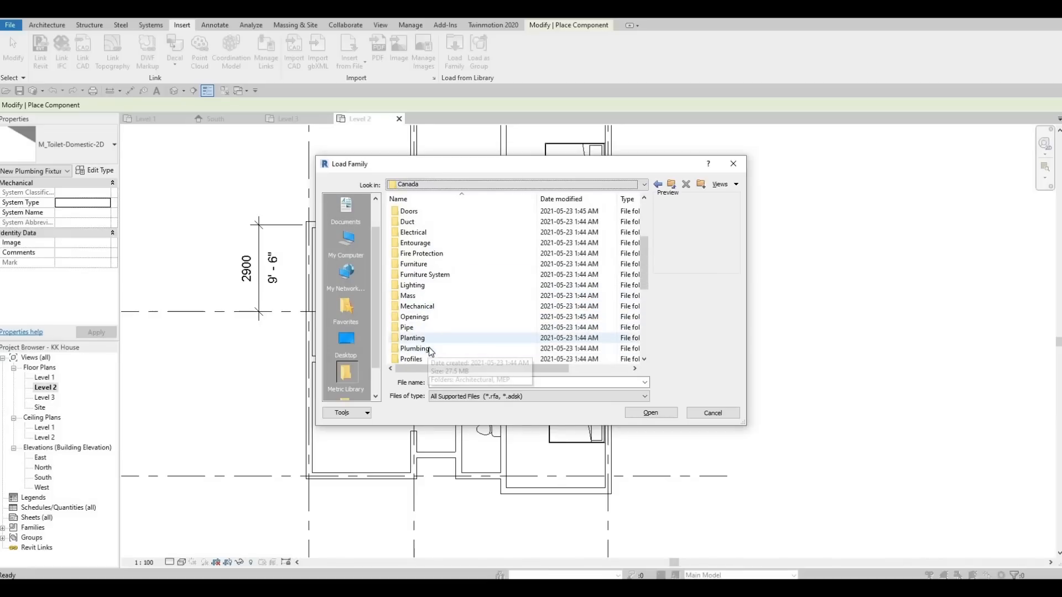
double_click(430, 350)
double_click(427, 211)
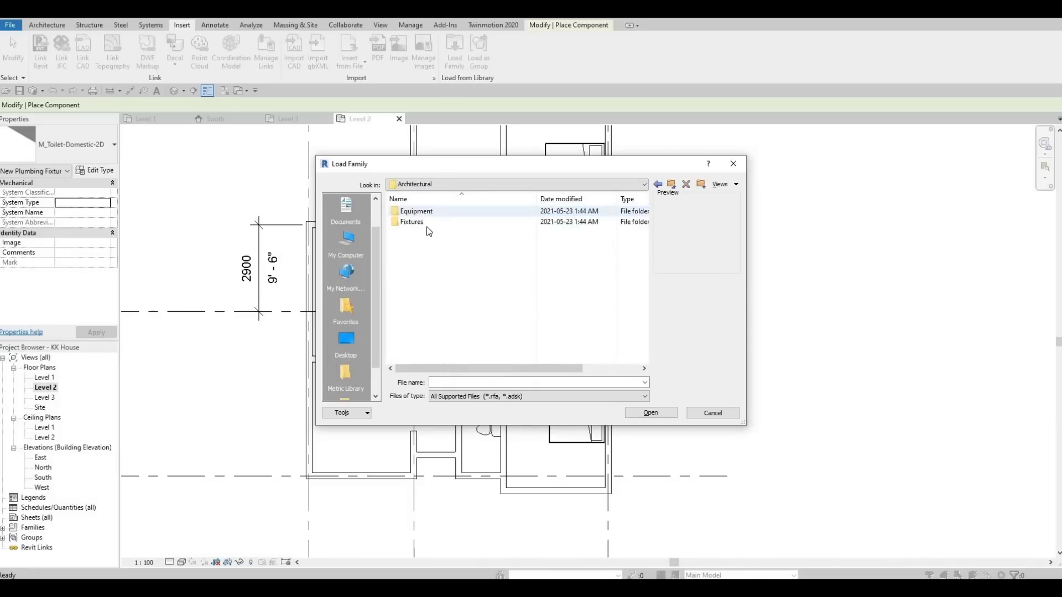
double_click(423, 222)
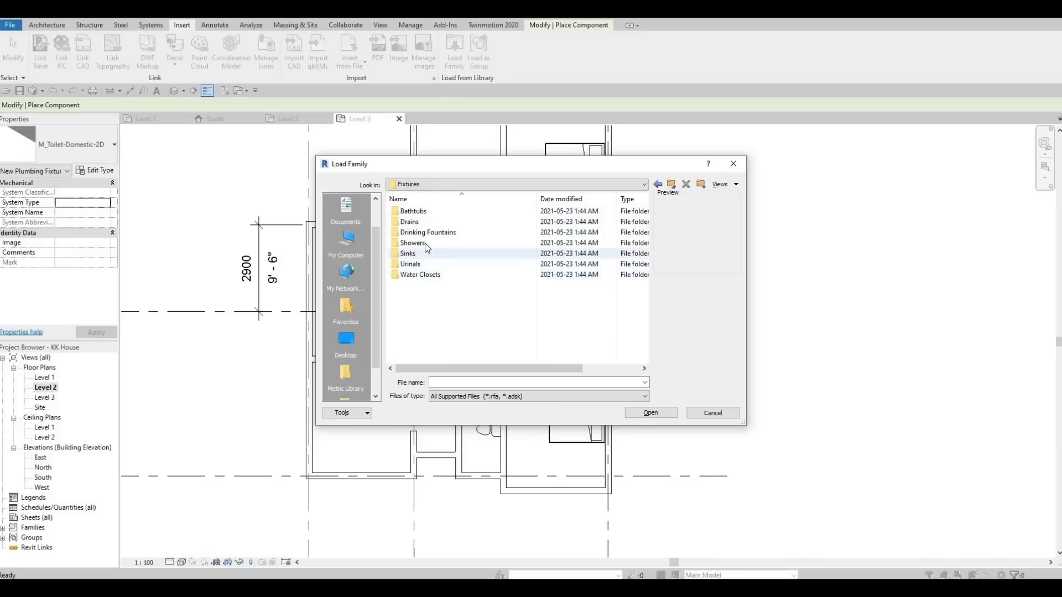
double_click(441, 244)
click(437, 211)
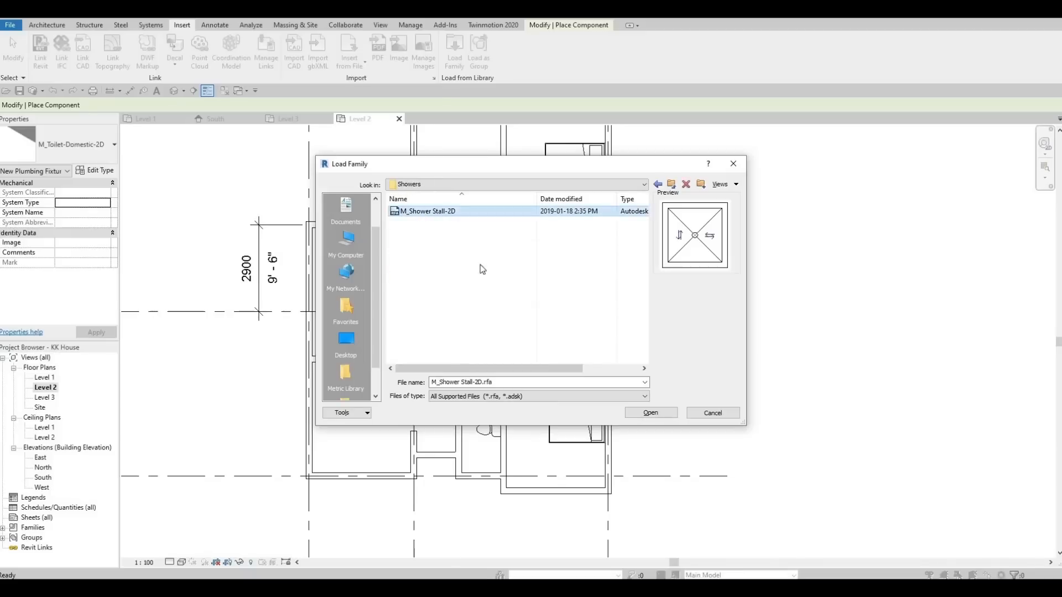
click(651, 413)
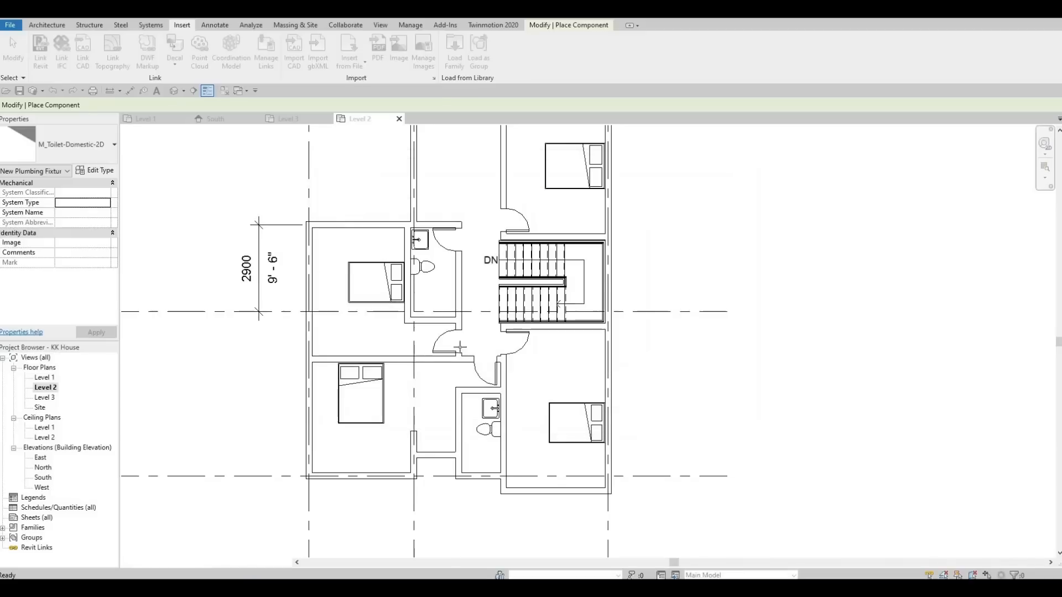
- Place the shower stall in the lower-left corner of the middle bathroom, below the toilet
scroll(419, 313, up, 3)
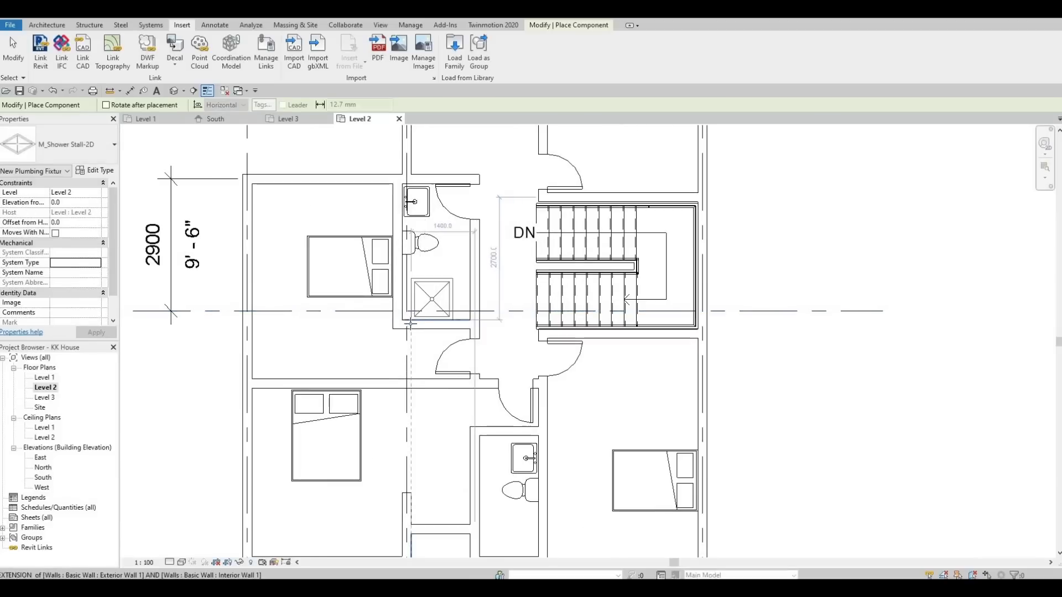
scroll(415, 320, up, 2)
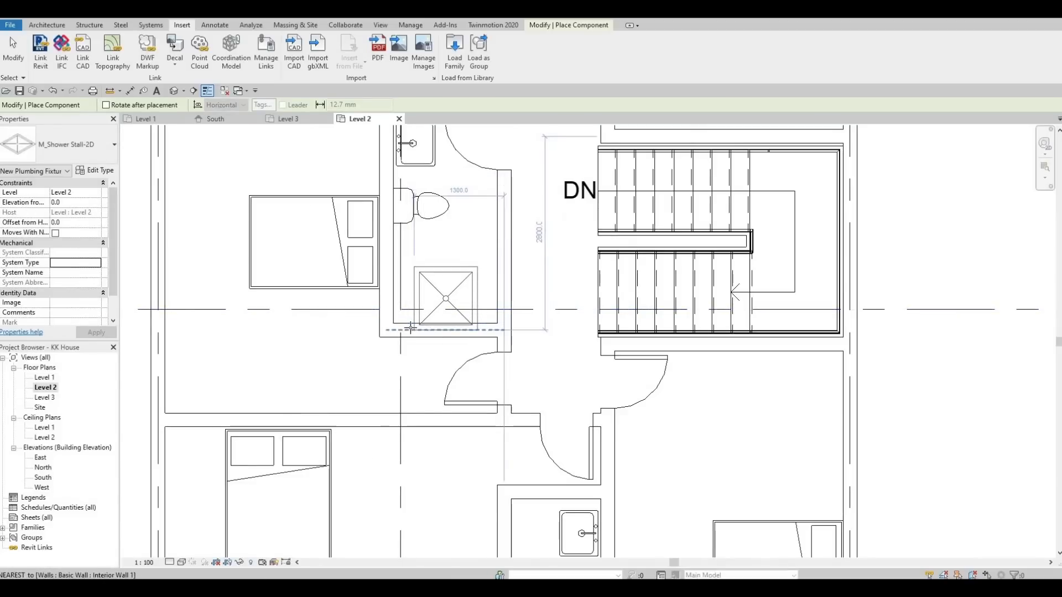
click(388, 270)
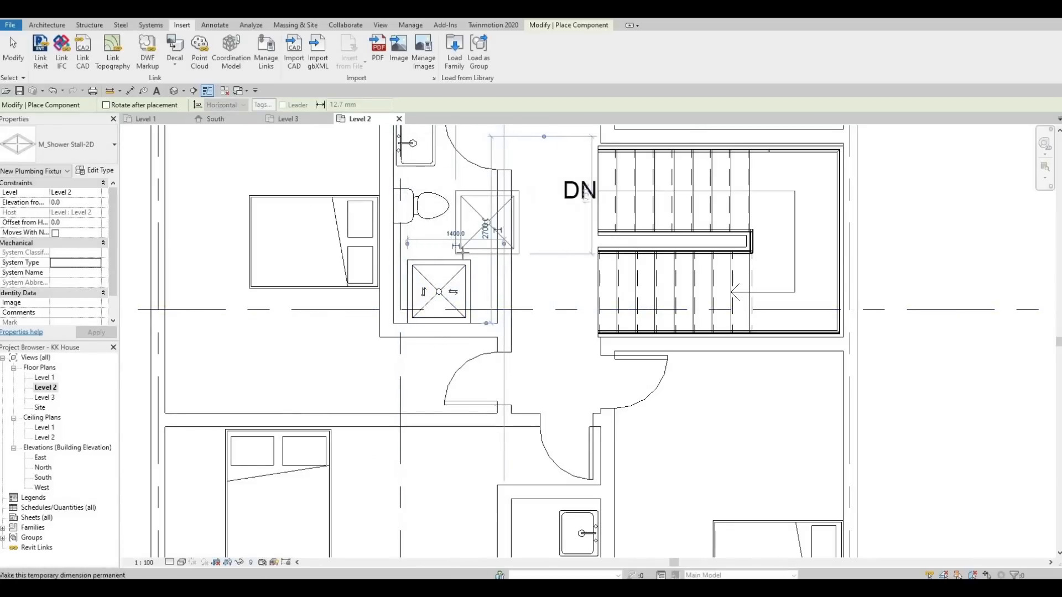
- Place a second shower stall at the lower end of the lower bathroom, against its bottom wall below the toilet
scroll(491, 275, down, 4)
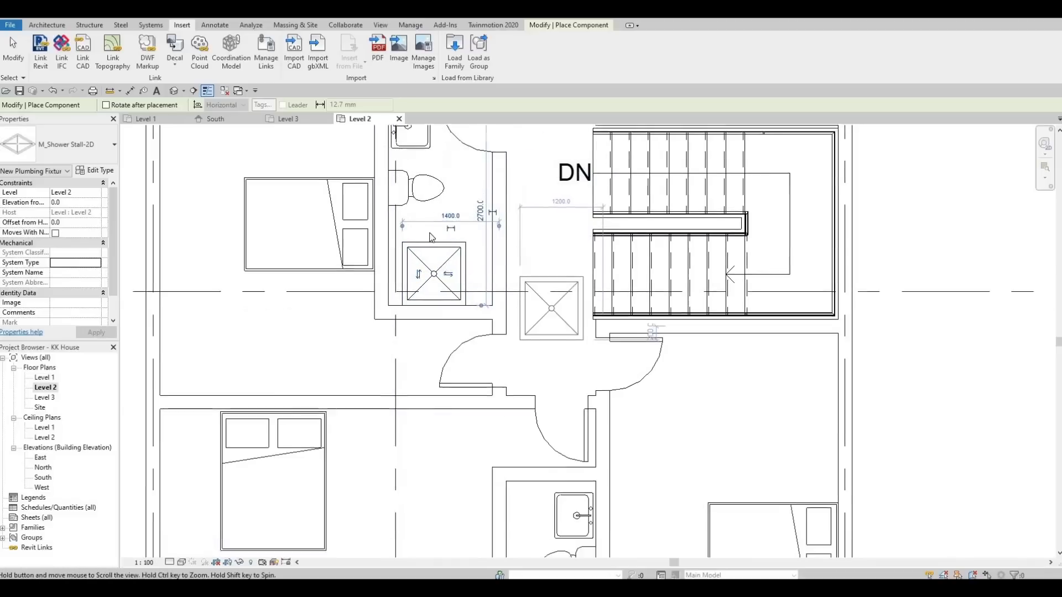
scroll(450, 360, up, 3)
scroll(494, 424, up, 2)
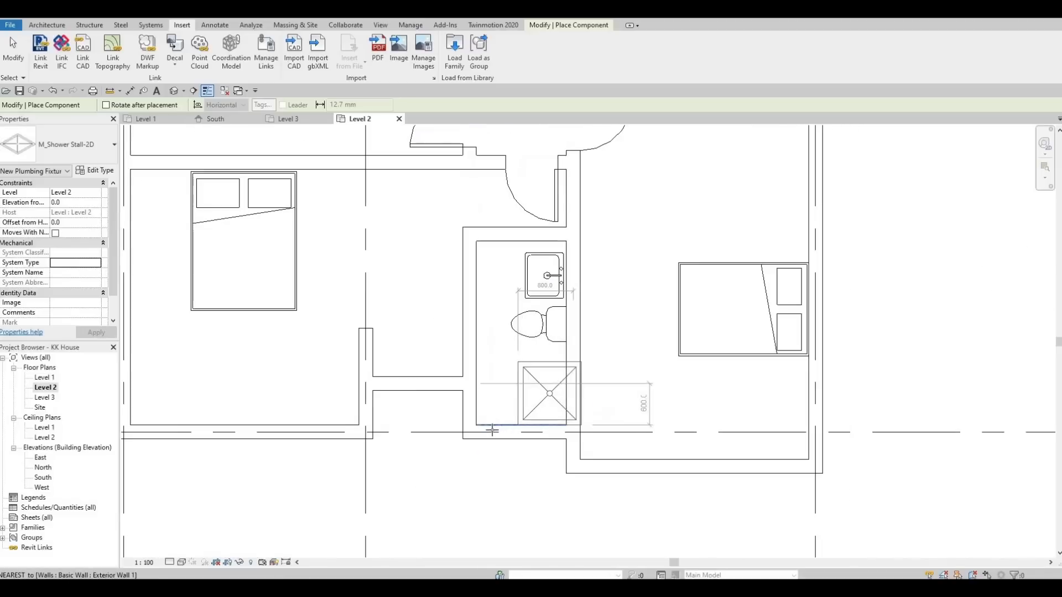
click(466, 349)
scroll(498, 432, down, 3)
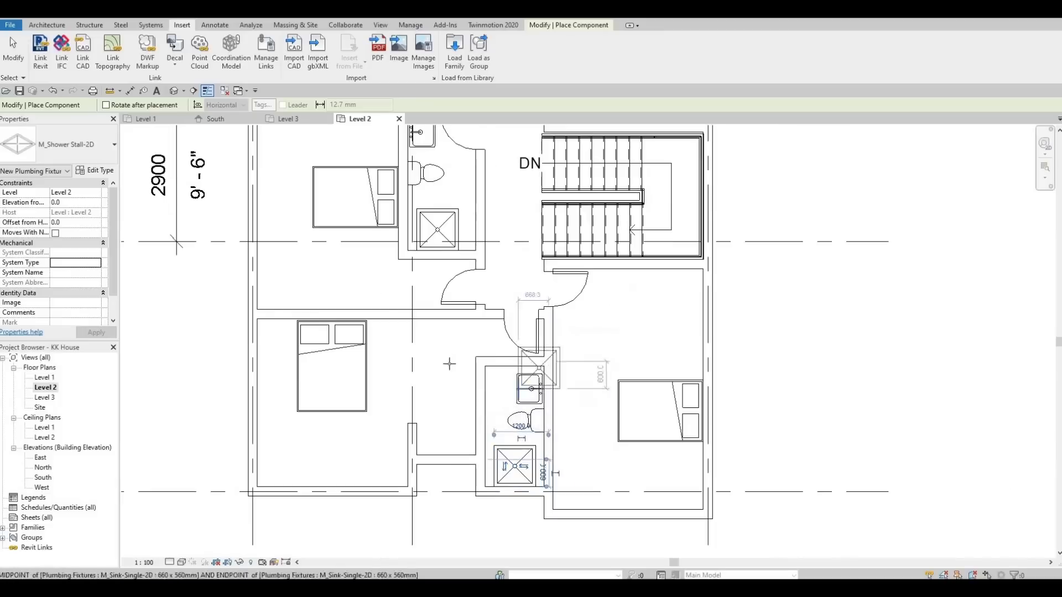
scroll(437, 340, down, 1)
middle_drag(436, 339, 422, 441)
scroll(429, 342, up, 2)
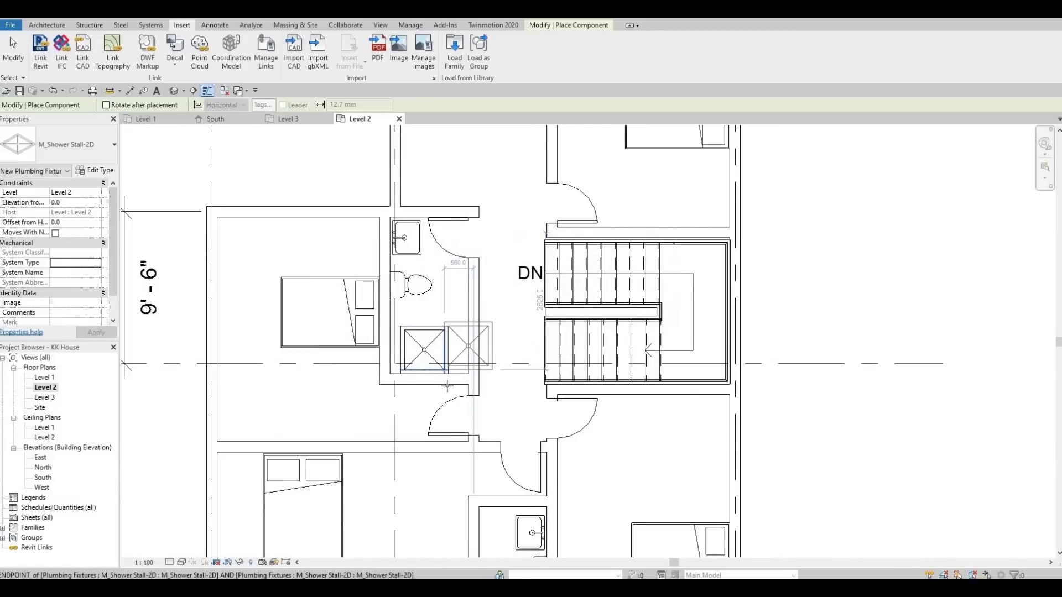
scroll(523, 392, down, 1)
middle_drag(509, 397, 503, 412)
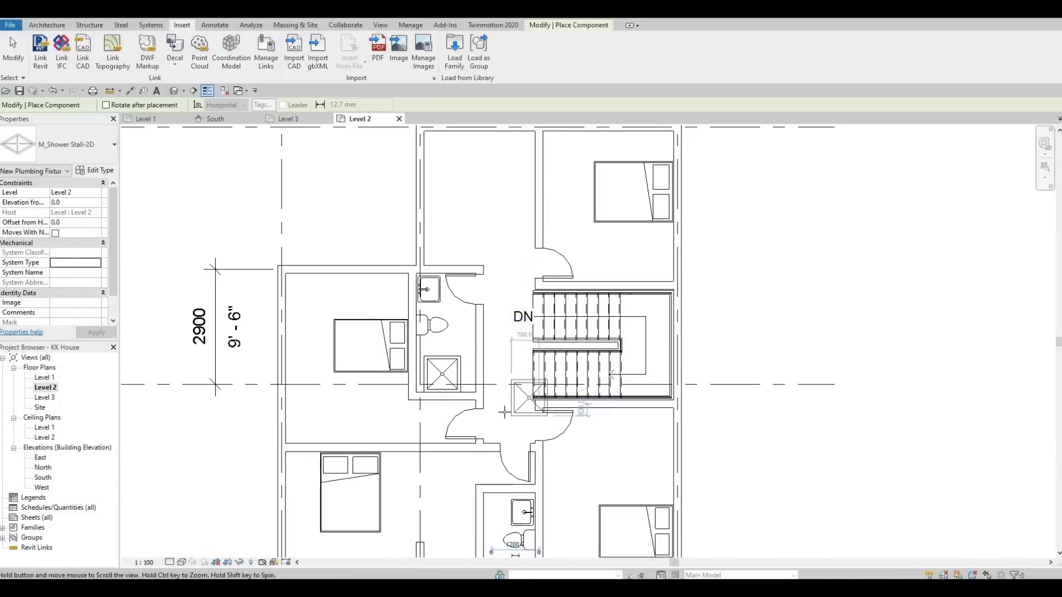
middle_drag(455, 372, 427, 293)
scroll(427, 293, down, 1)
key(Escape)
key(Escape)
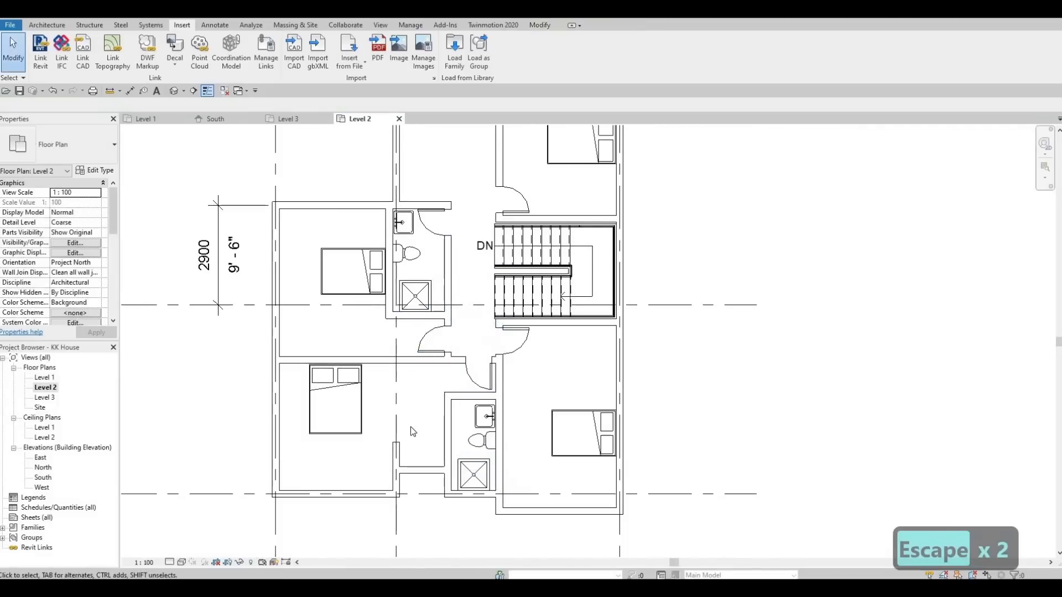
- Extend the short interior wall stub in the lower-left bedroom upward until it is level with the lower bathroom's upper wall
middle_drag(397, 424, 399, 413)
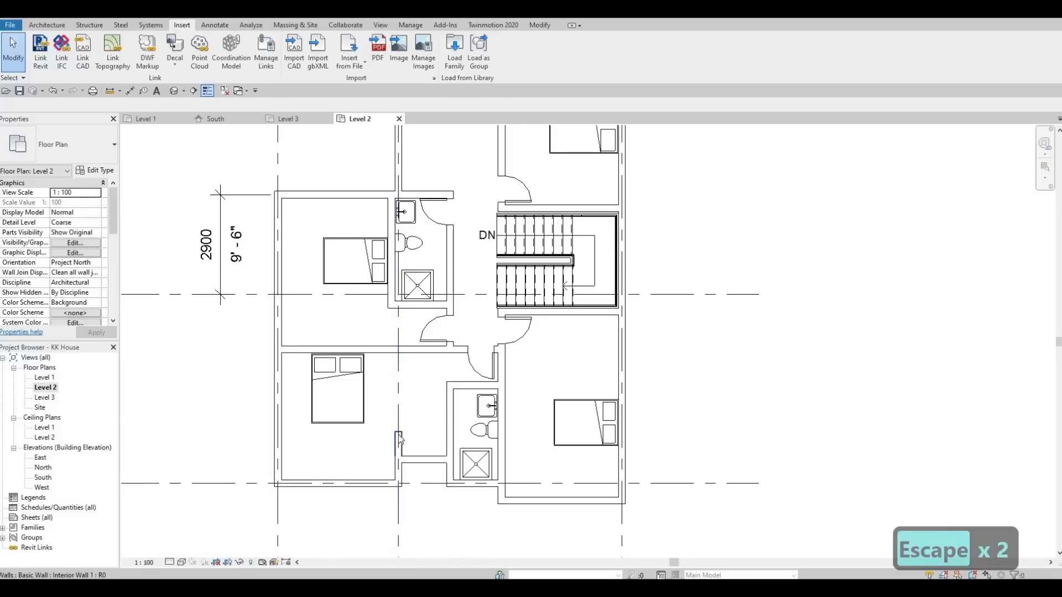
click(398, 432)
mouse_move(398, 432)
mouse_down()
mouse_move(398, 386)
mouse_move(403, 412)
mouse_up()
key(Escape)
key(Escape)
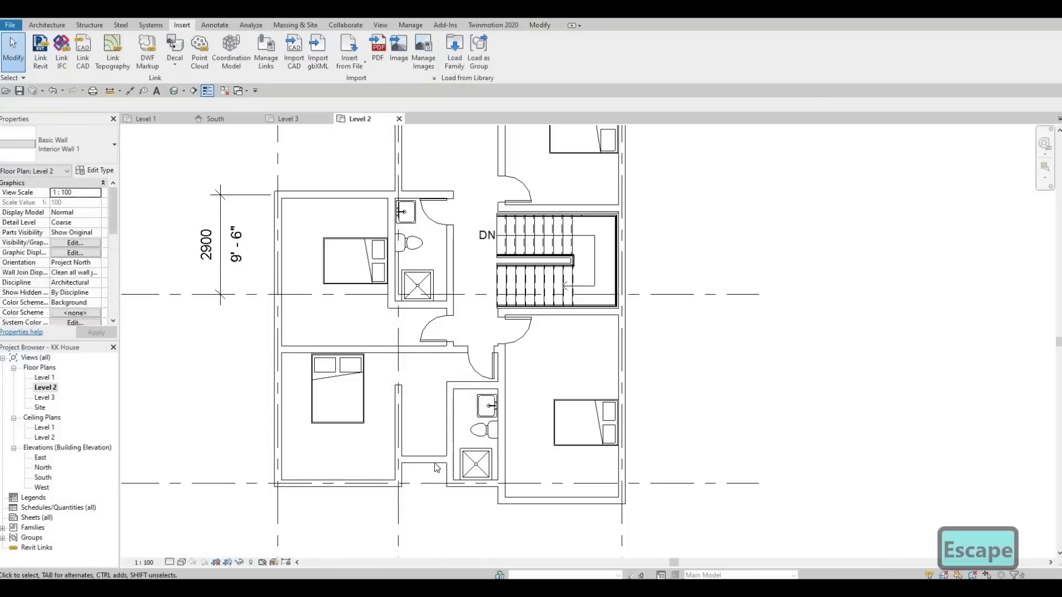
- Place an M_Single-Flush 0762 x 2032mm door at the left end of the lower bathroom's upper wall, swinging into the bathroom
middle_drag(388, 495, 471, 447)
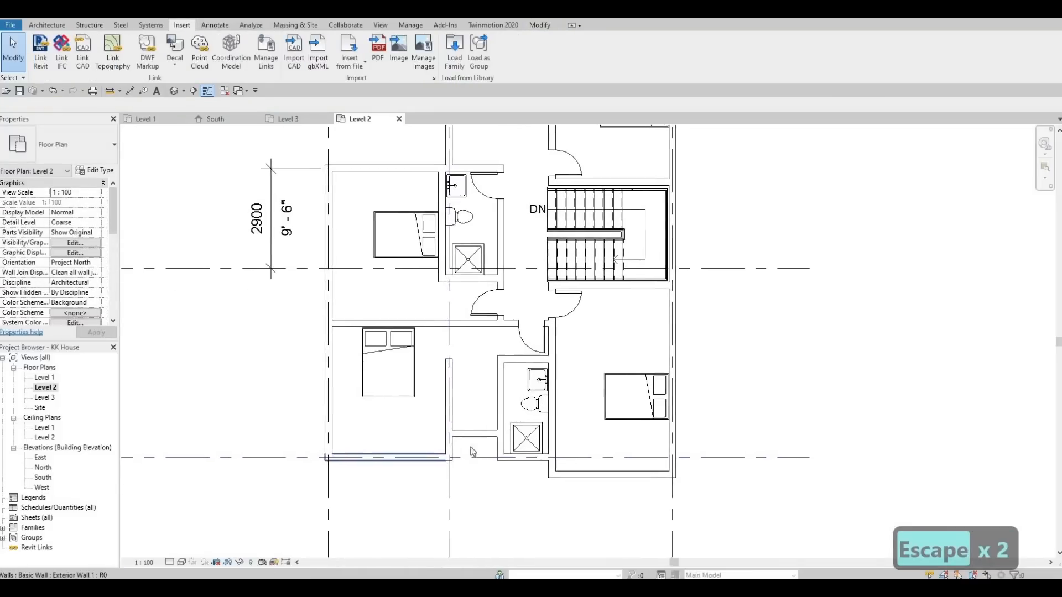
middle_drag(507, 388, 507, 385)
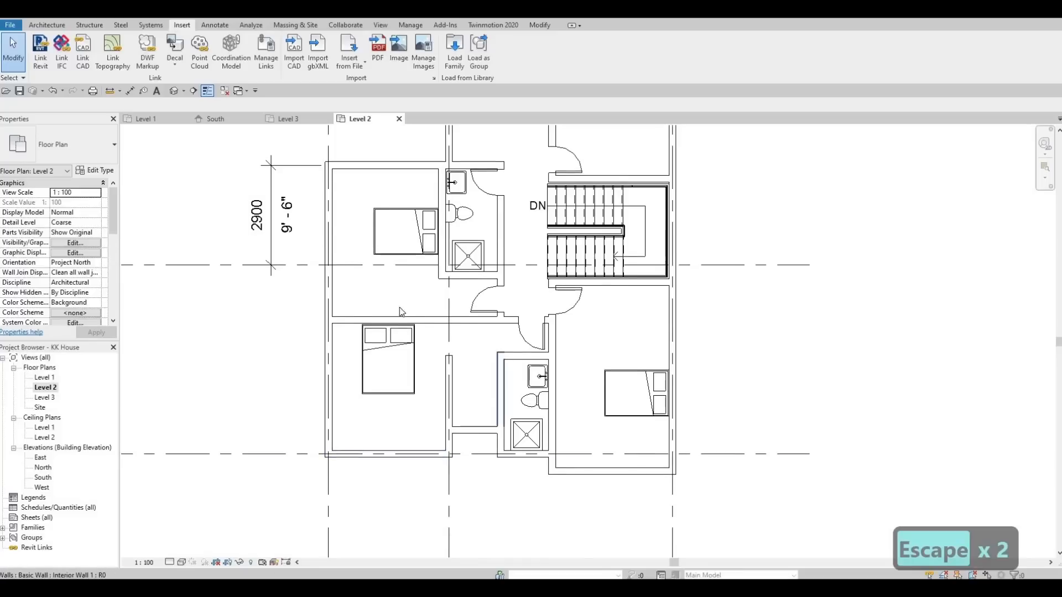
click(47, 25)
click(66, 51)
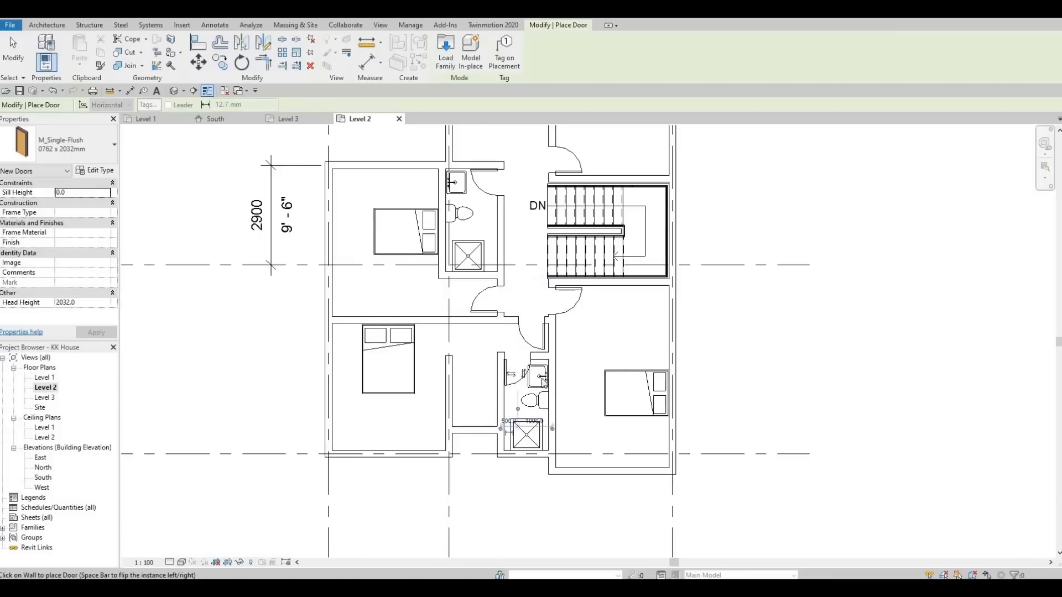
scroll(535, 360, up, 2)
key(Escape)
key(Escape)
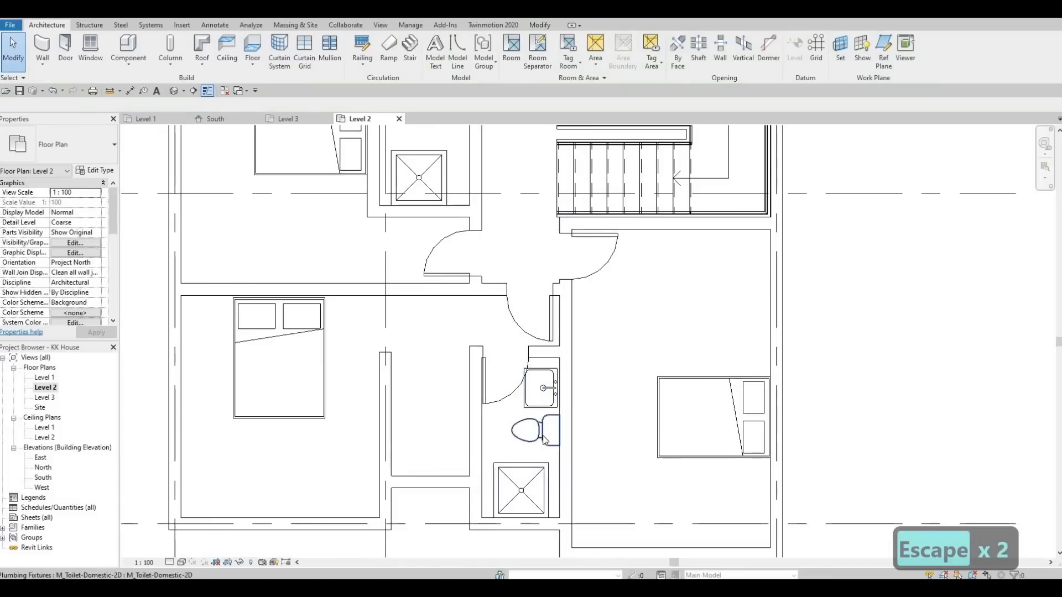
- Nudge the lower bathroom's toilet down, closer to the shower stall
click(543, 435)
key(Down)
key(Down)
key(Down)
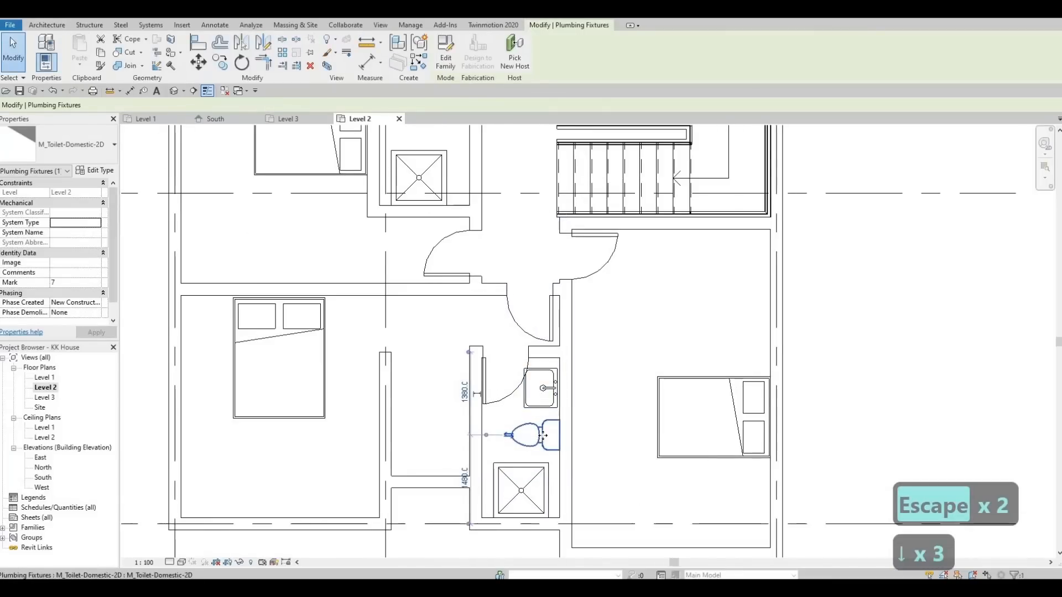
key(Escape)
- Nudge the lower bathroom's sink down, away from the upper wall, to clear the door swing
click(544, 406)
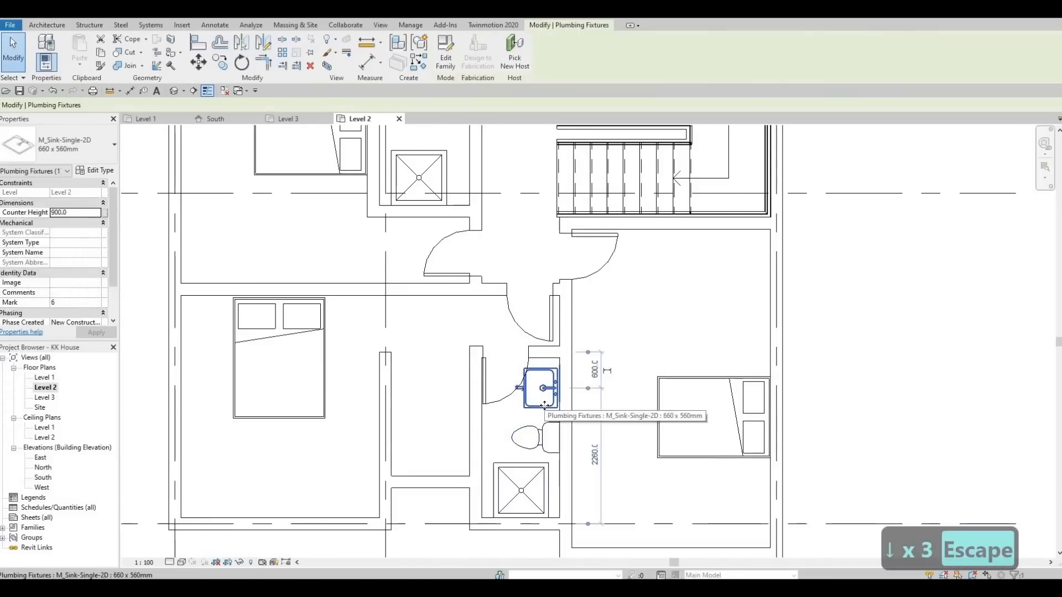
key(Down)
key(Down)
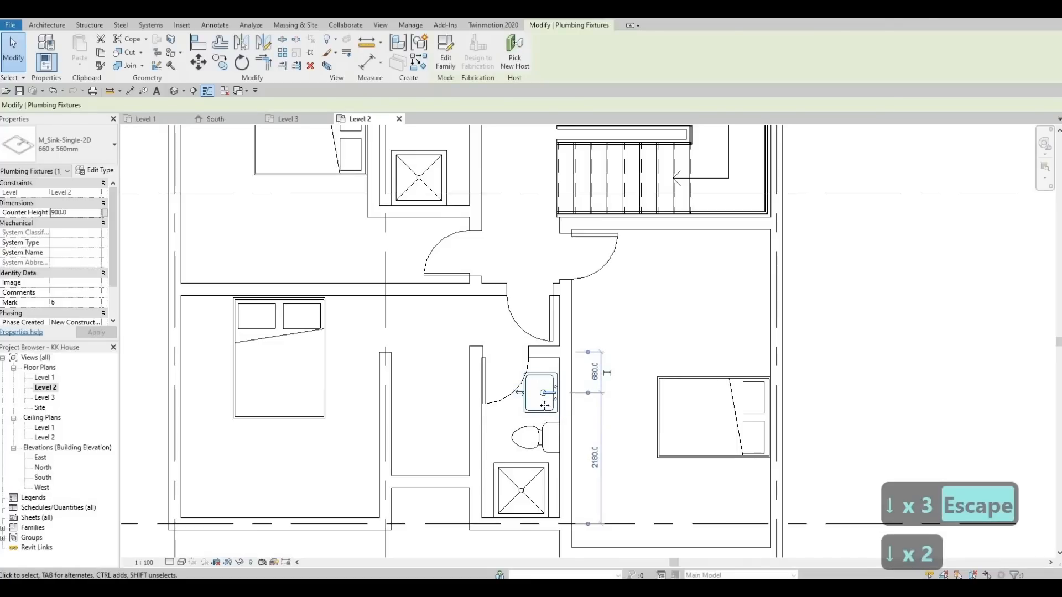
key(Down)
key(Escape)
key(Escape)
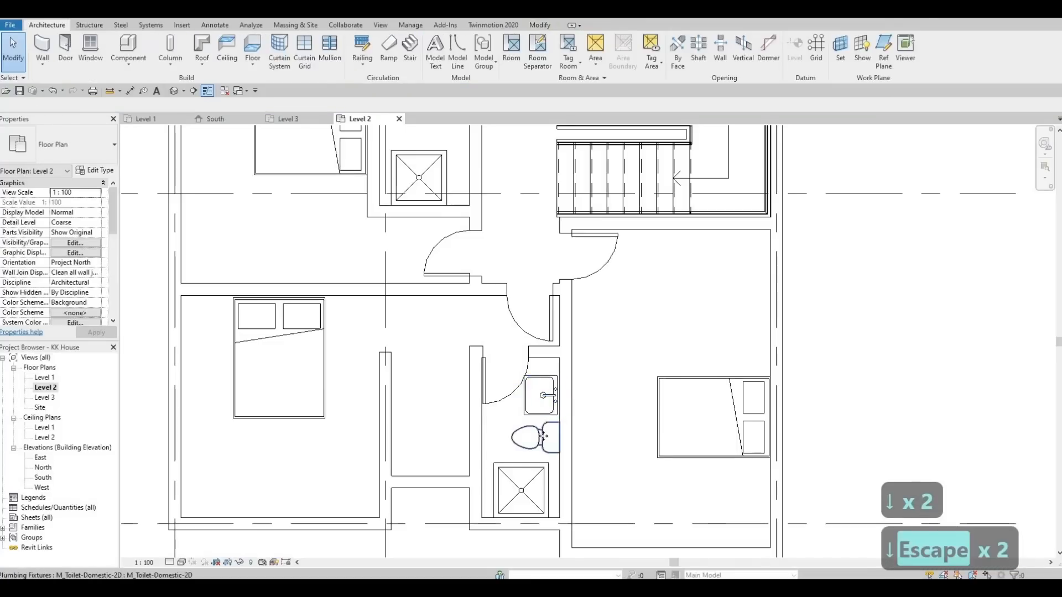
- Shift the lower bathroom's toilet slightly further down to leave more room below the sink
click(544, 436)
drag(544, 437, 543, 439)
key(Escape)
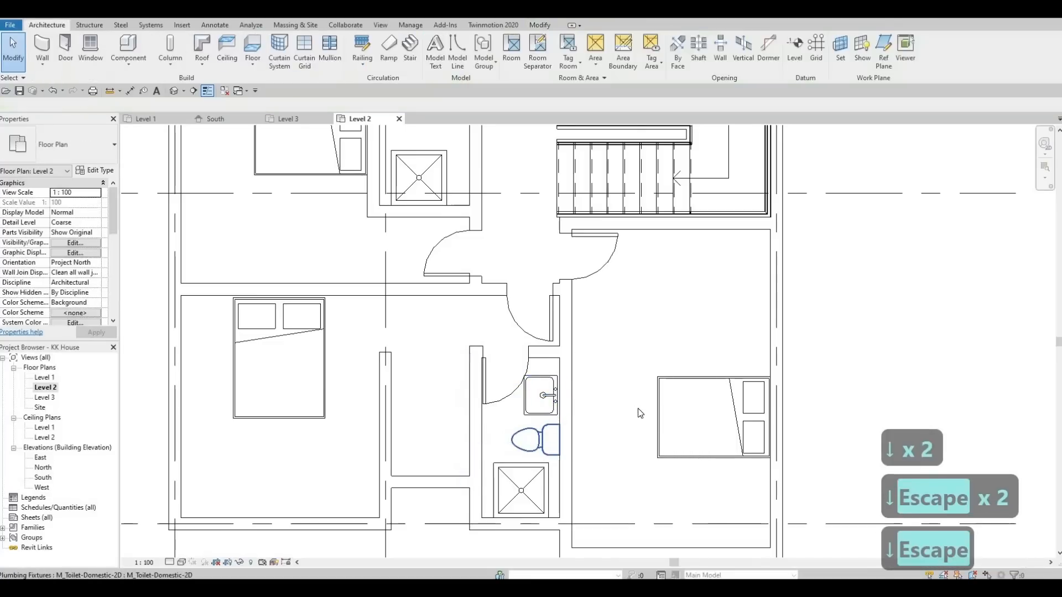
key(Escape)
- Examine the lower half of the plan and the offset of the lower-right bedroom's bottom exterior wall from the grid line
scroll(638, 408, down, 4)
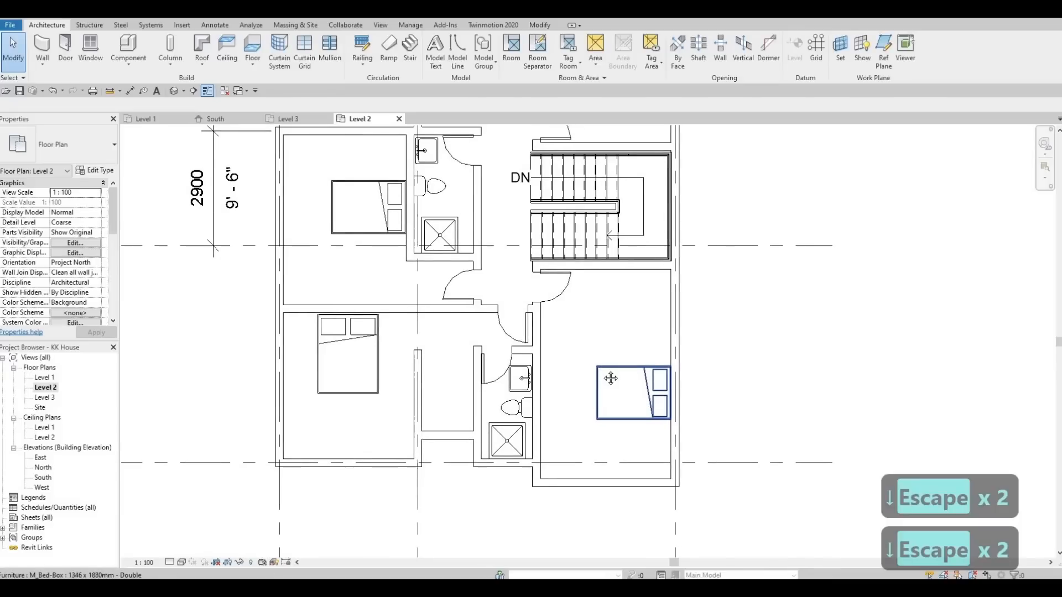
scroll(611, 378, down, 2)
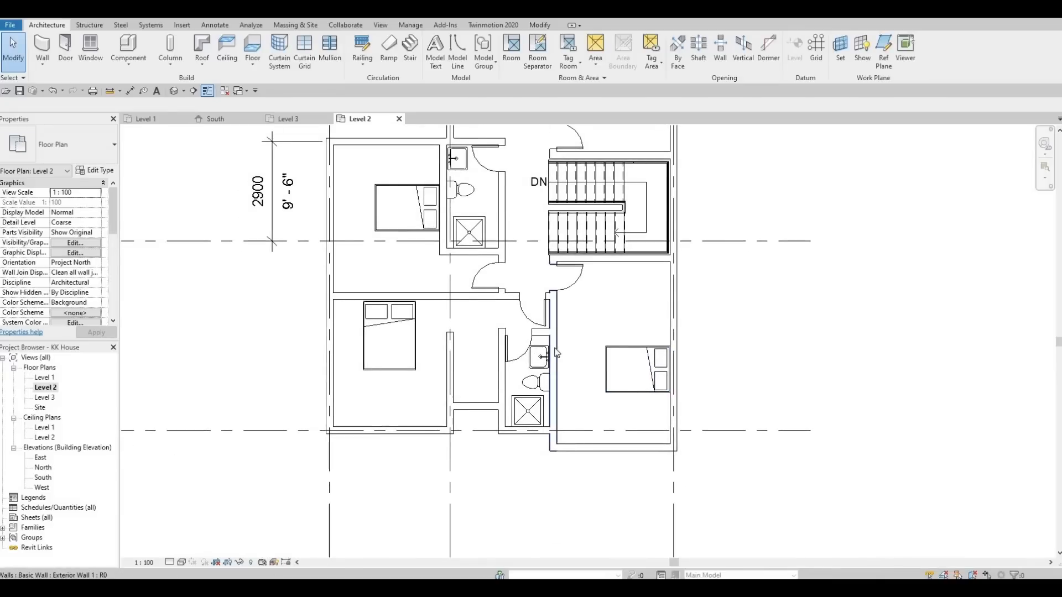
key(Escape)
key(Escape)
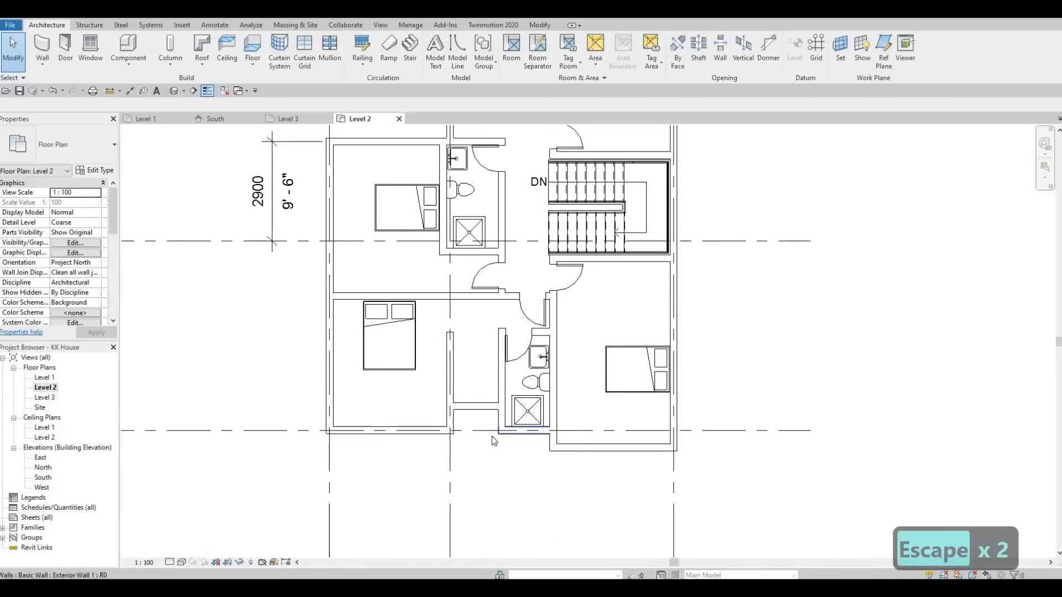
key(F1)
key(F1)
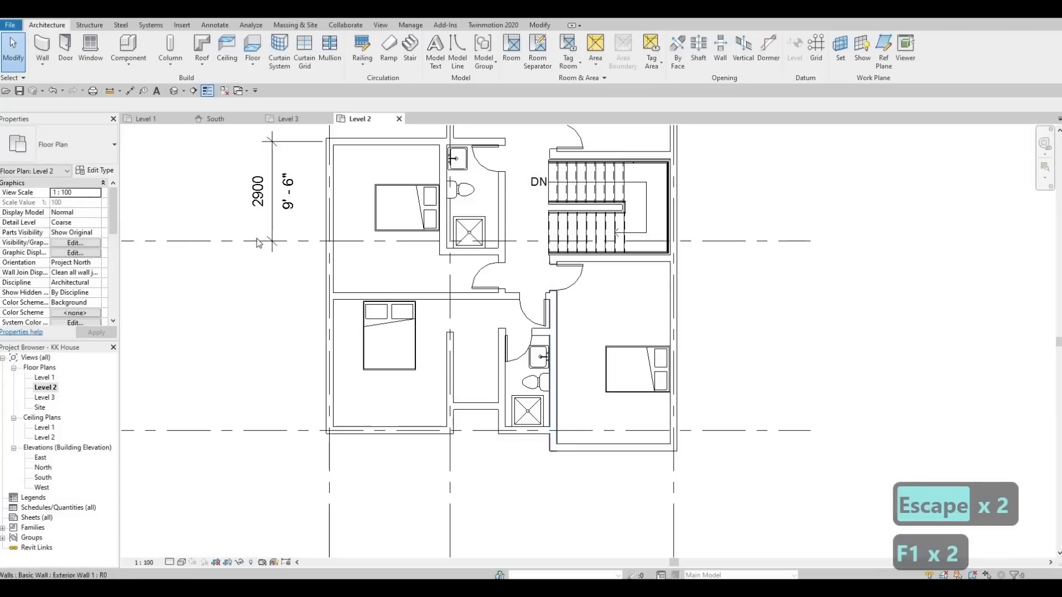
middle_drag(596, 427, 593, 409)
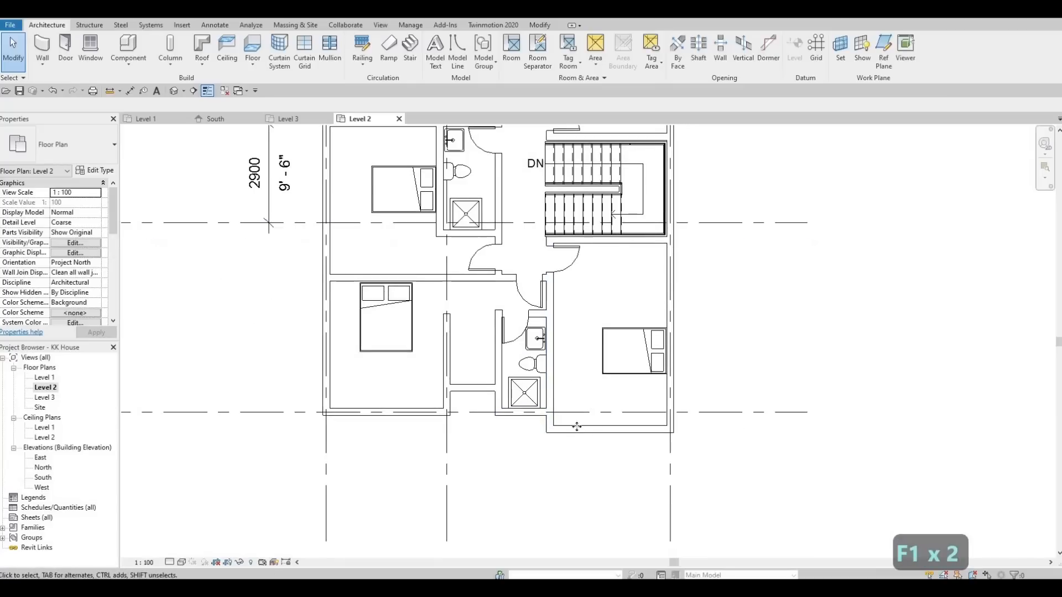
click(576, 429)
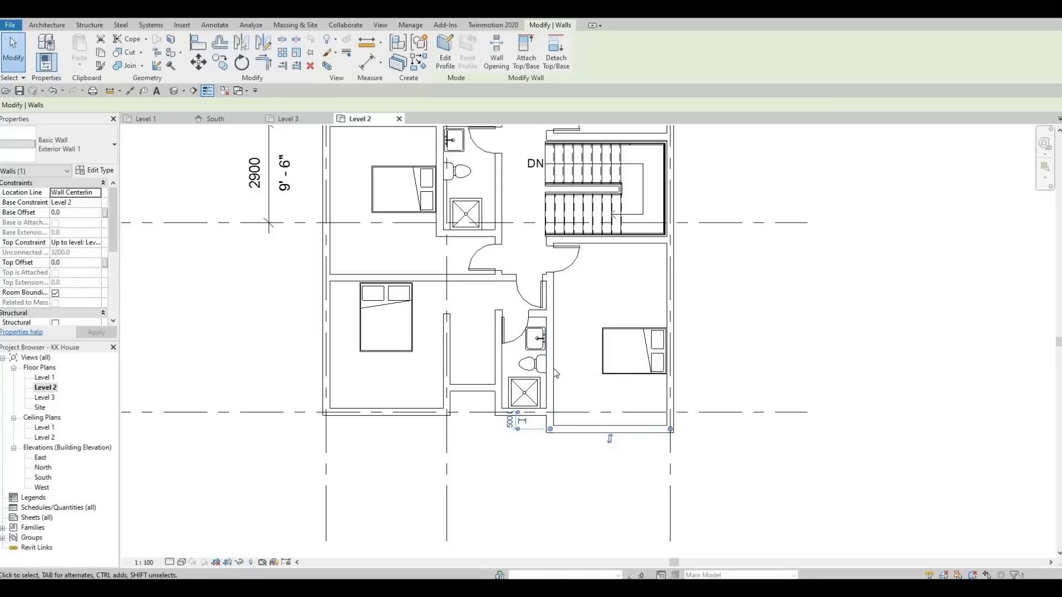
middle_drag(499, 391, 509, 379)
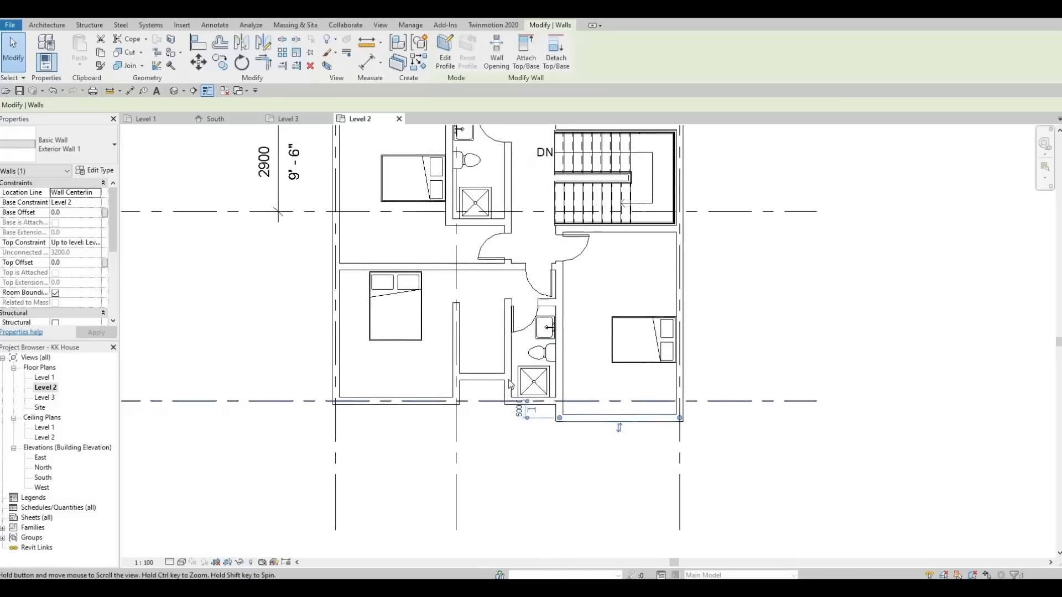
key(Escape)
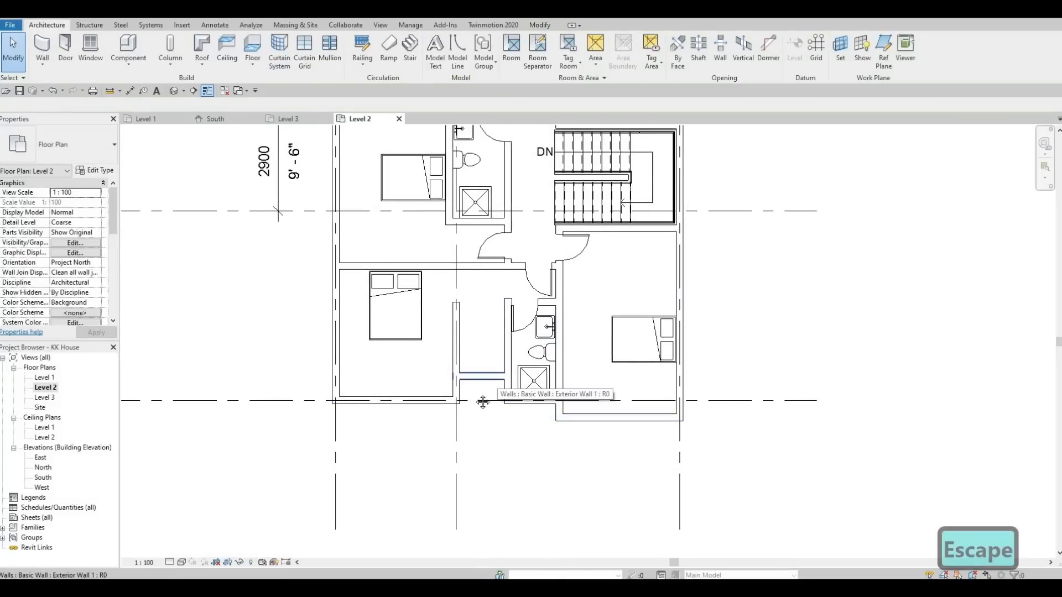
middle_drag(536, 412, 543, 436)
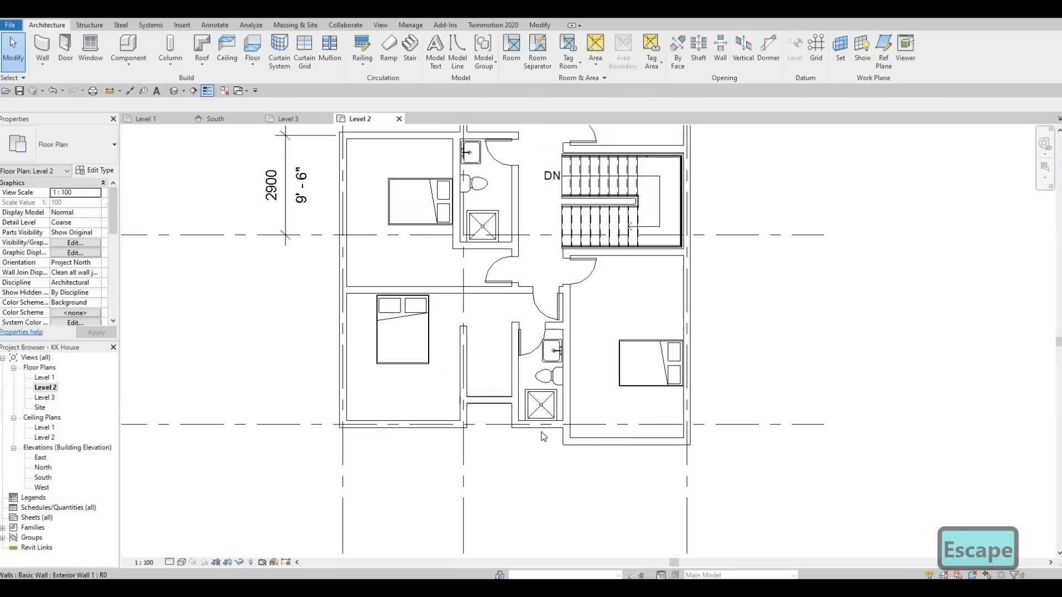
- Nudge the bed in the lower-right bedroom down to about 1300 mm from the bottom wall
click(648, 384)
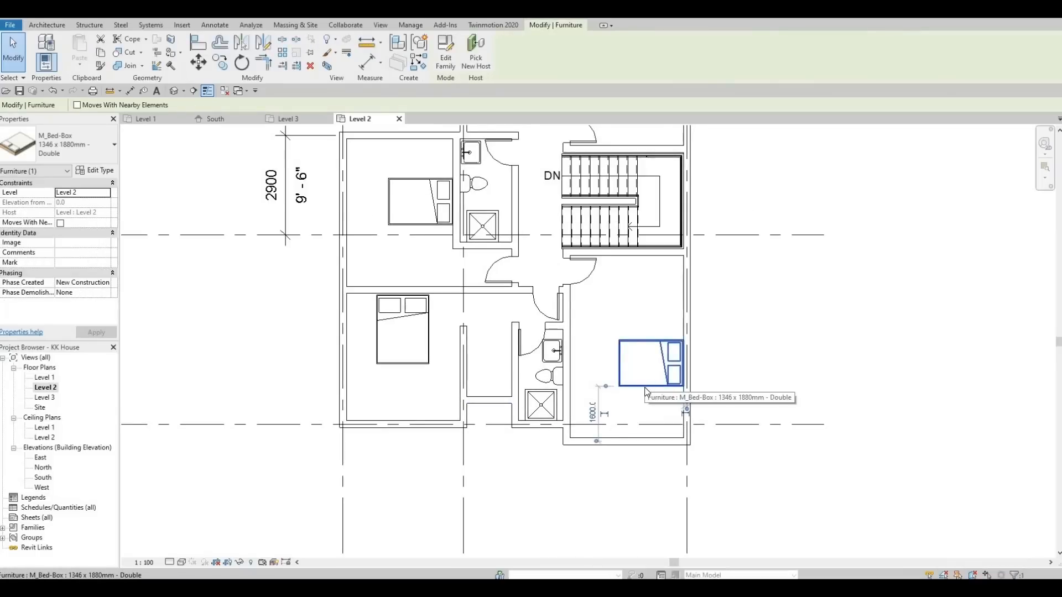
key(Down)
key(Down)
key(Down)
key(Down)
key(Down)
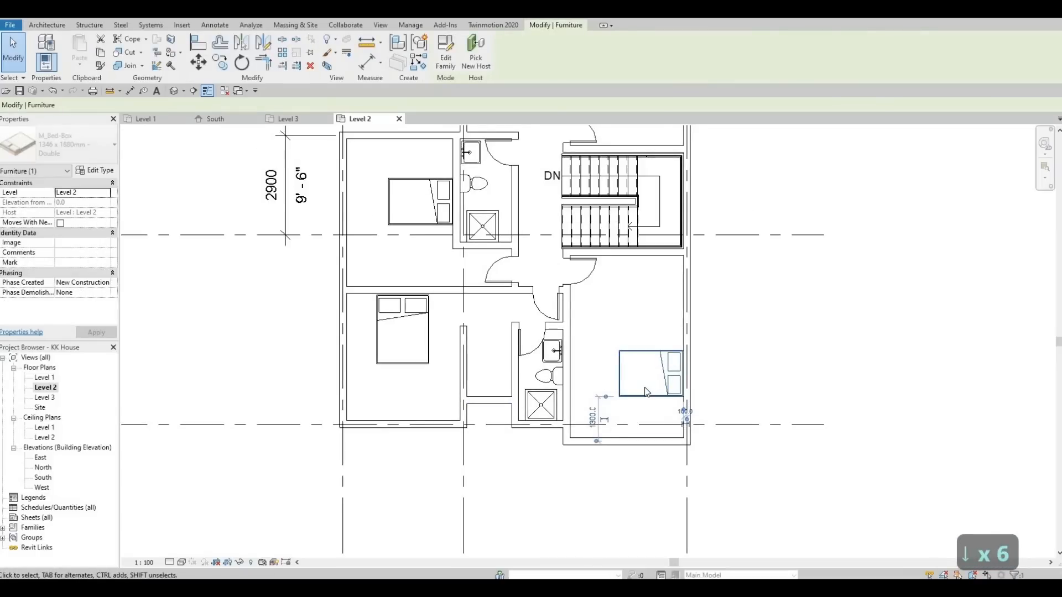
key(Down)
key(Up)
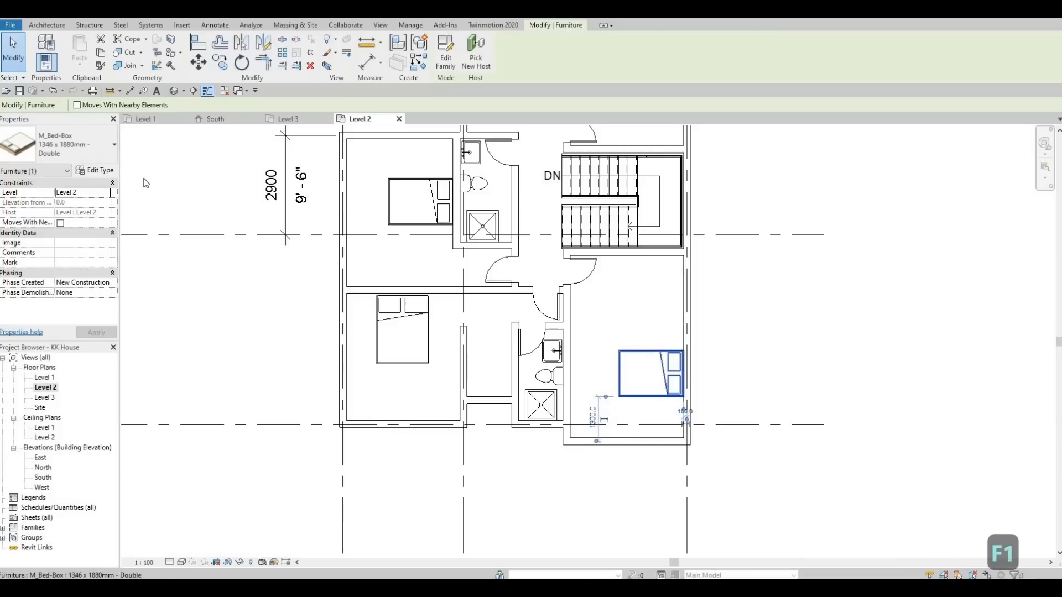
- Change the lower-right bedroom's bed to the 1525 x 2007mm Queen type and nudge it up and left so it sits against the right wall
click(101, 157)
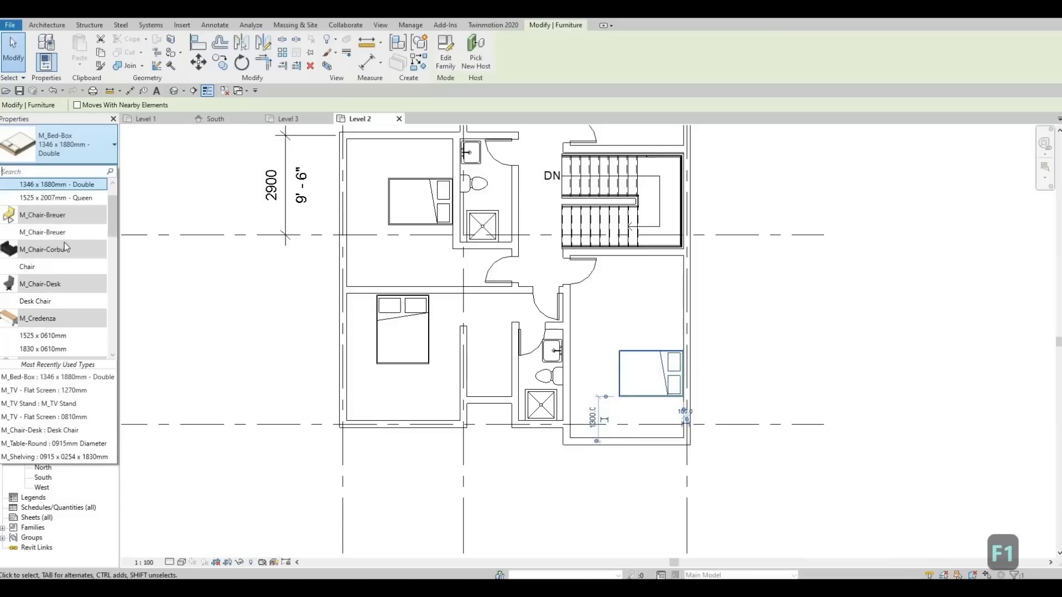
scroll(71, 222, up, 2)
click(83, 225)
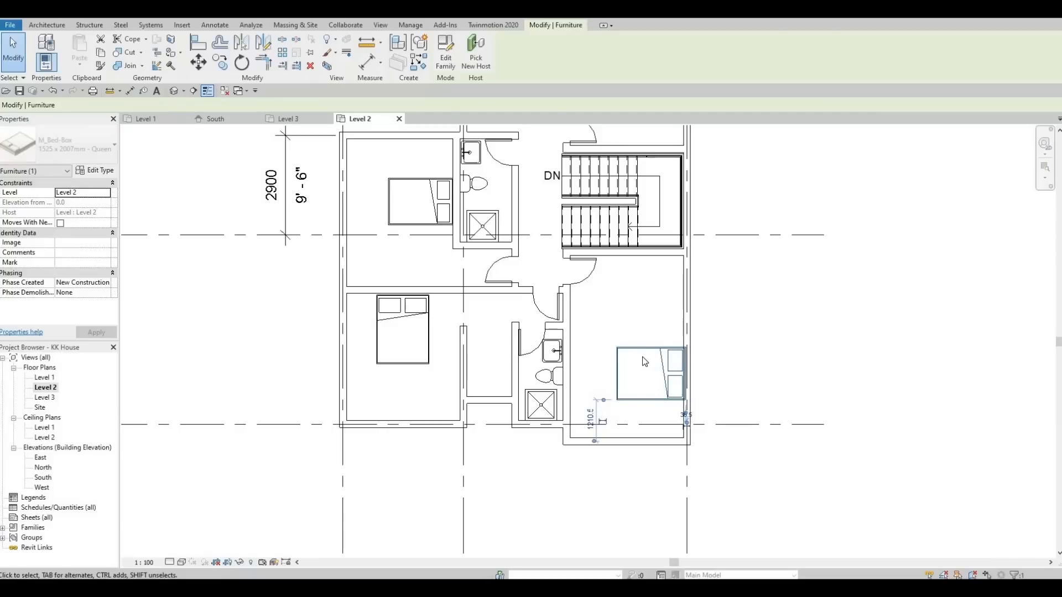
key(Up)
key(Left)
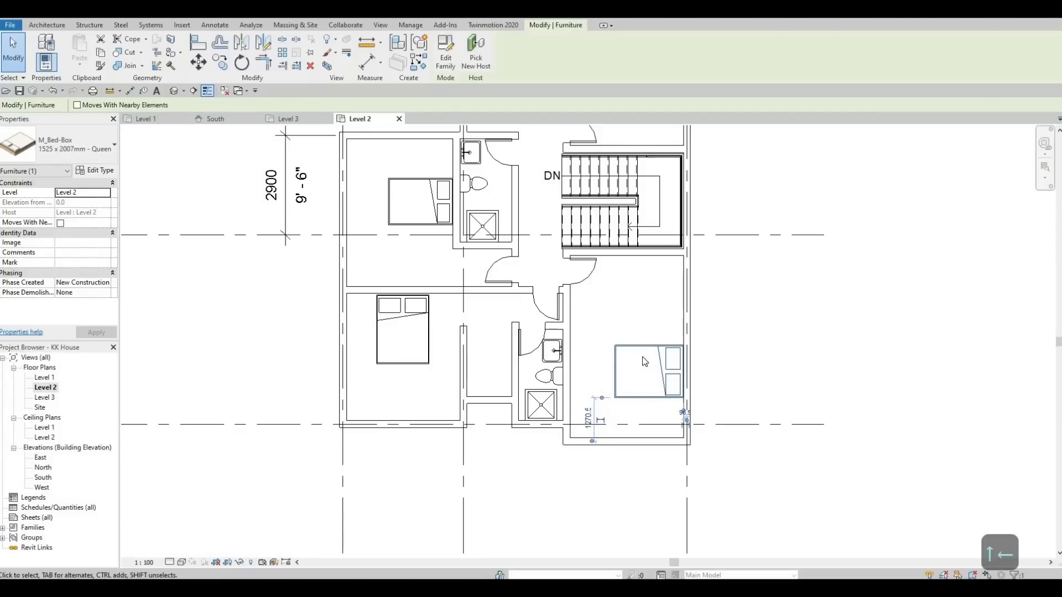
- Change the bed in the bedroom beside the middle bathroom to the 1525 x 2007mm Queen type
click(431, 224)
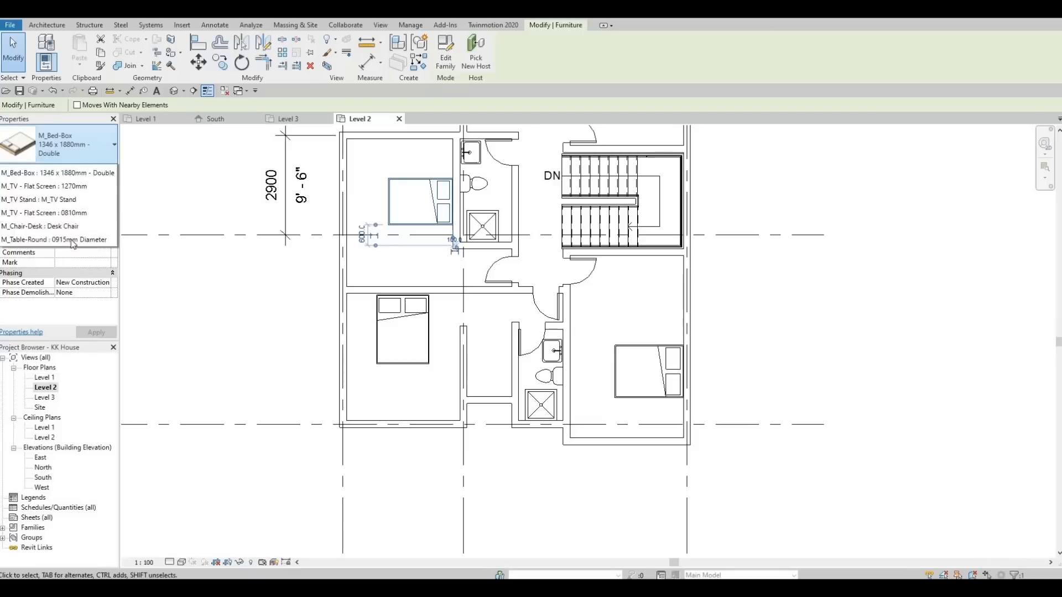
click(428, 212)
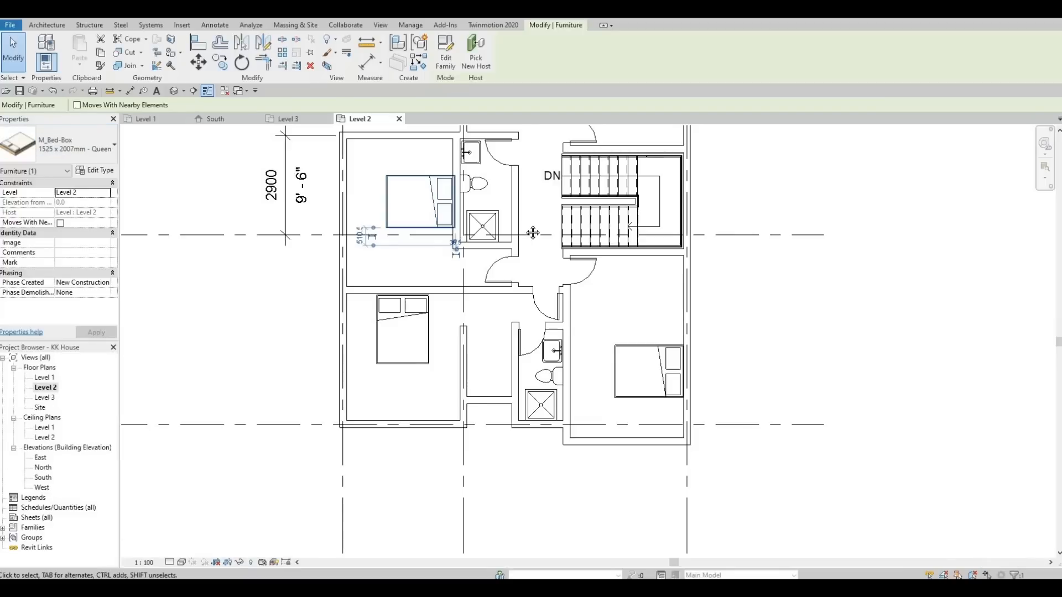
scroll(446, 319, up, 4)
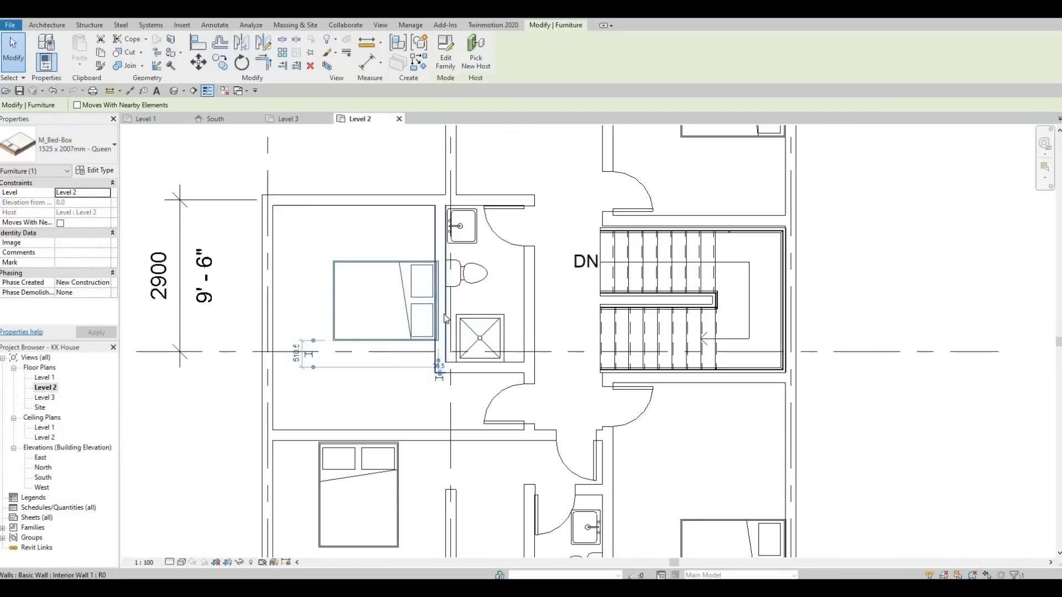
- Nudge the Queen bed in the bedroom beside the middle bathroom left until its headboard sits against the bathroom wall
key(Left)
key(Left)
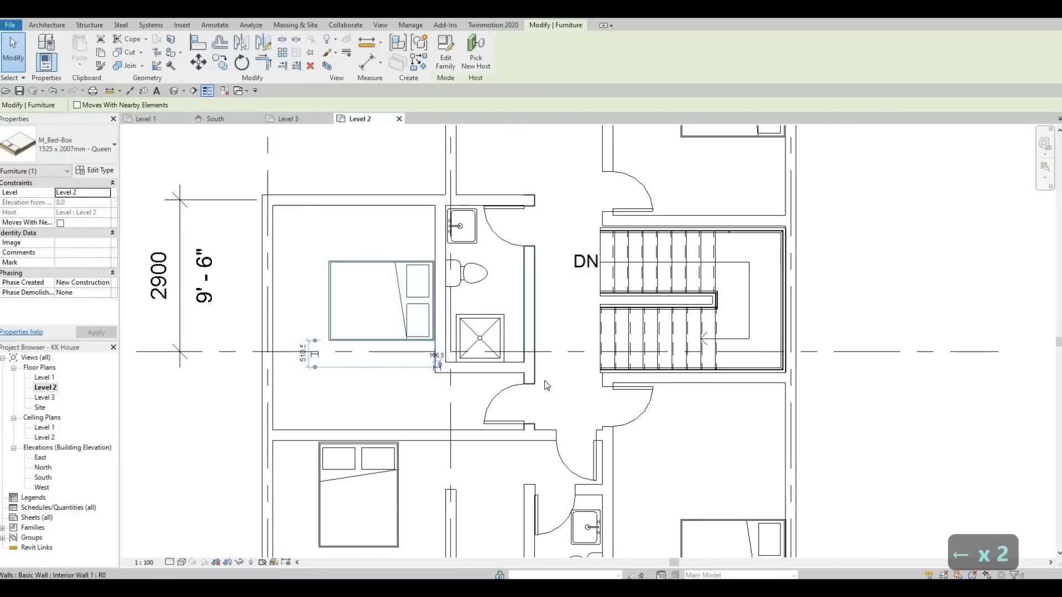
scroll(565, 252, down, 2)
middle_drag(566, 252, 573, 297)
click(616, 314)
scroll(575, 290, down, 1)
middle_drag(545, 365, 558, 279)
scroll(559, 279, down, 1)
key(Escape)
scroll(506, 443, up, 1)
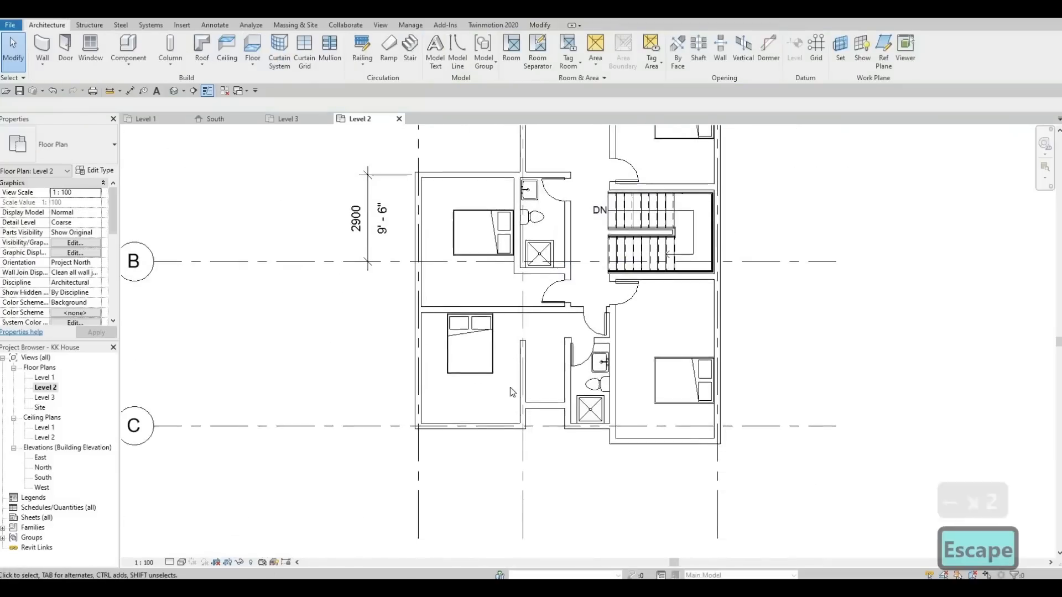
- Place an M_Sofa-Corbu sofa in the room at the plan's upper left, rotated so its back is against the right wall
scroll(510, 336, down, 1)
middle_drag(524, 321, 504, 369)
mouse_move(512, 297)
middle_down()
mouse_move(500, 344)
mouse_move(505, 310)
middle_up()
click(121, 53)
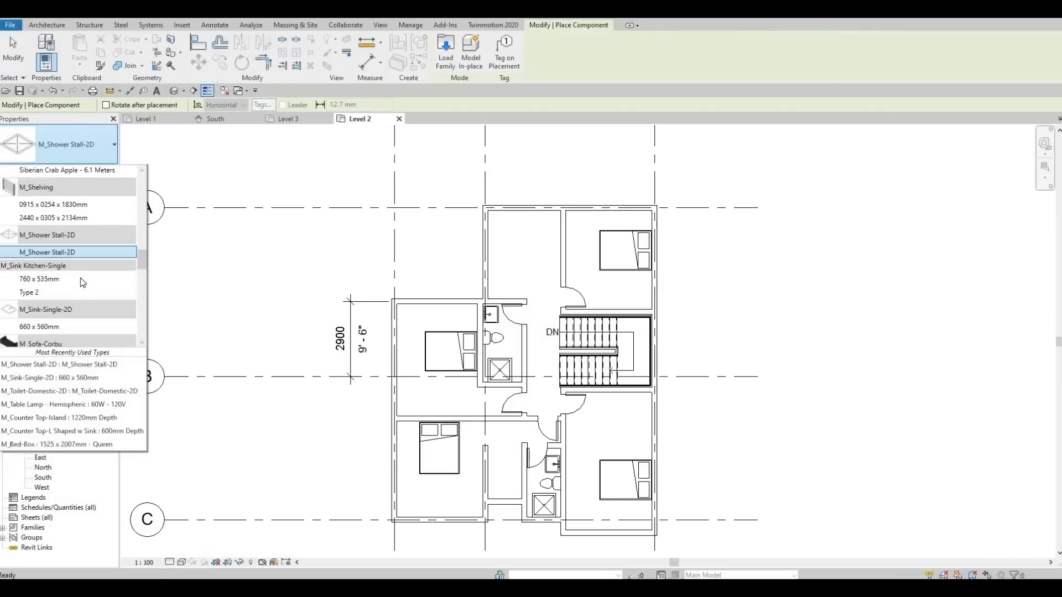
scroll(81, 278, up, 10)
scroll(81, 278, up, 5)
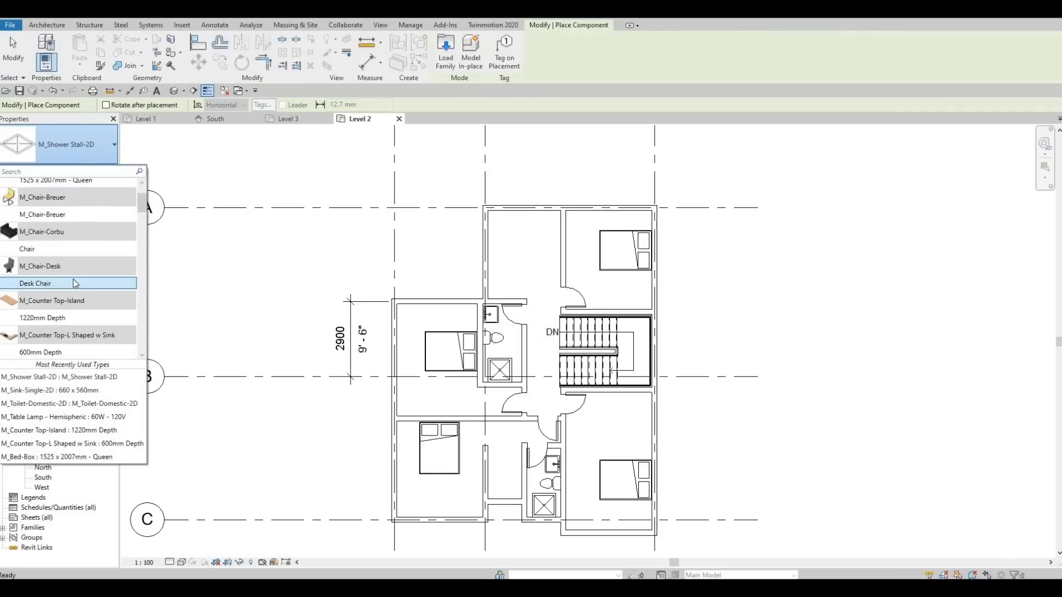
scroll(70, 301, down, 10)
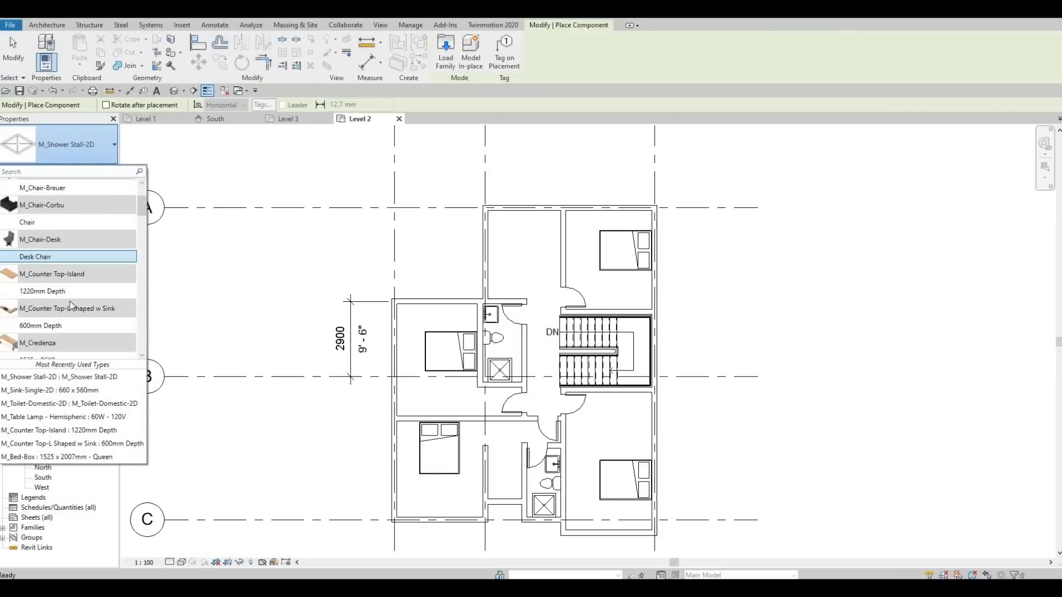
scroll(73, 314, down, 8)
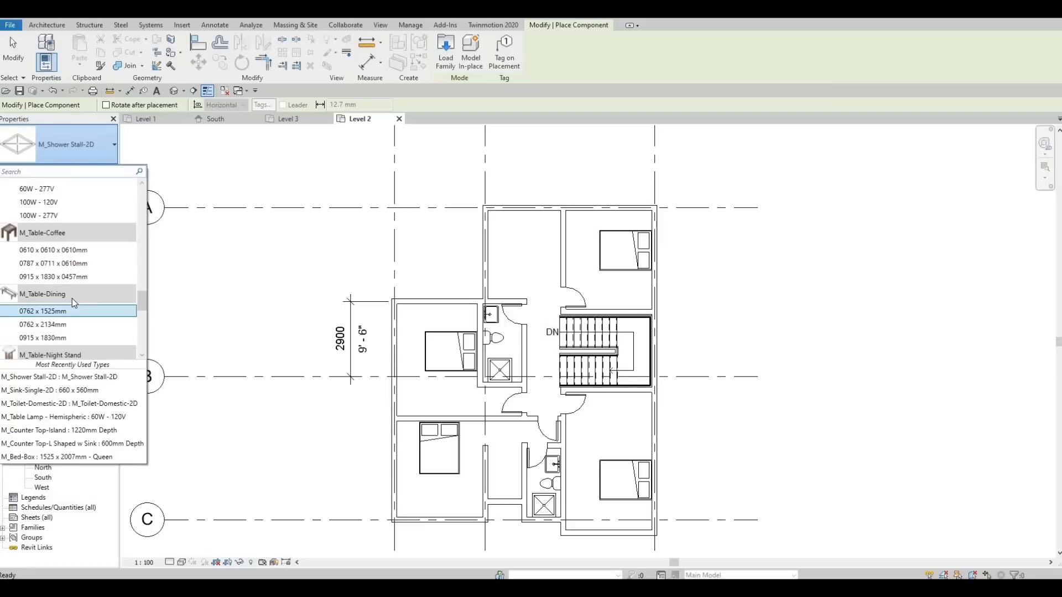
scroll(62, 244, up, 4)
click(39, 237)
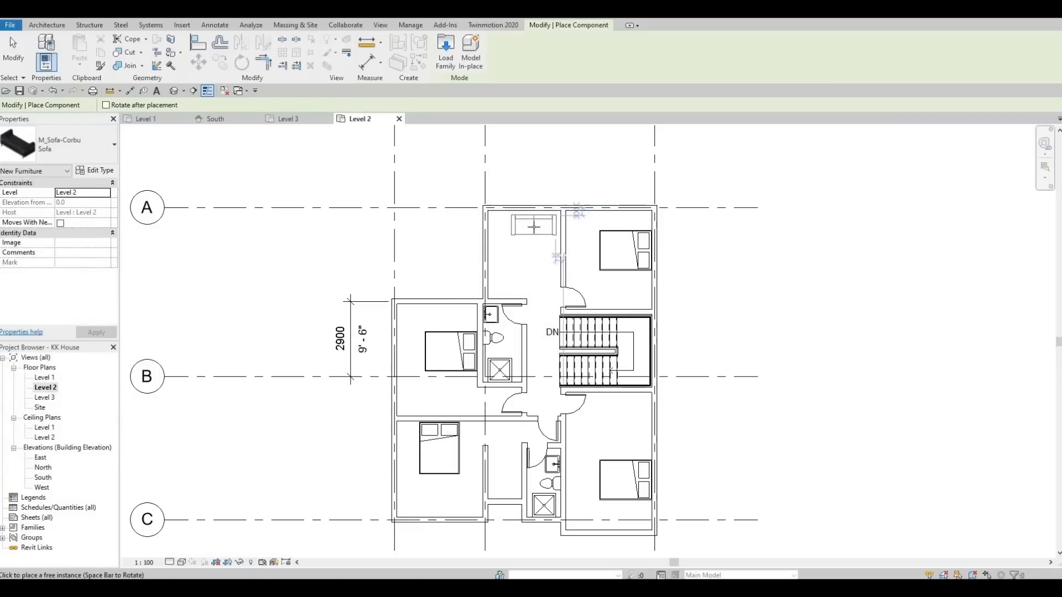
key(space)
key(space)
key(space)
key(space)
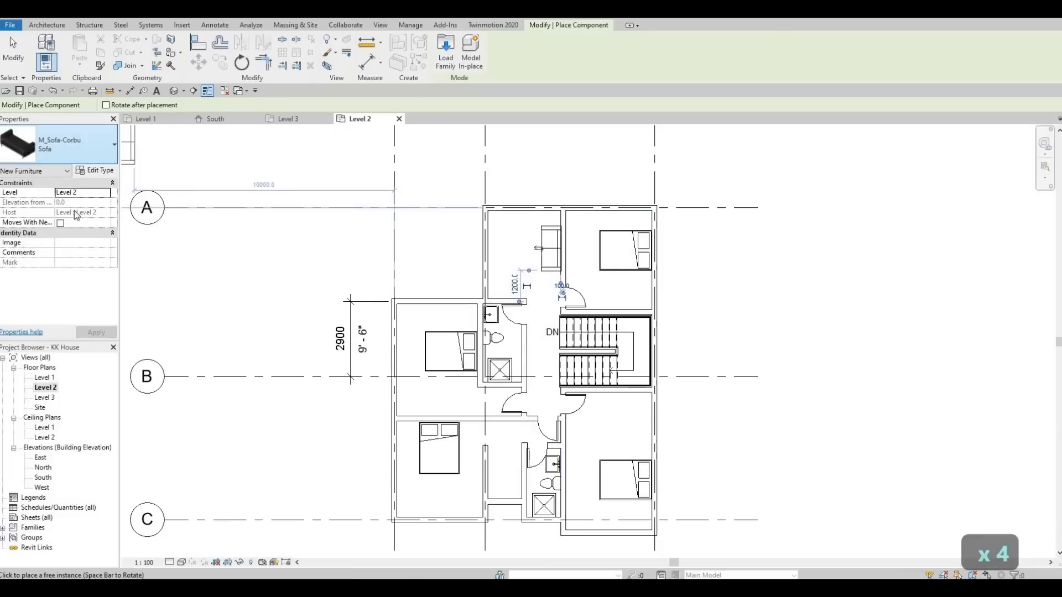
- Place an M_Chair-Corbu armchair against the top wall of the sofa's room
click(91, 144)
scroll(72, 229, up, 3)
scroll(71, 232, up, 6)
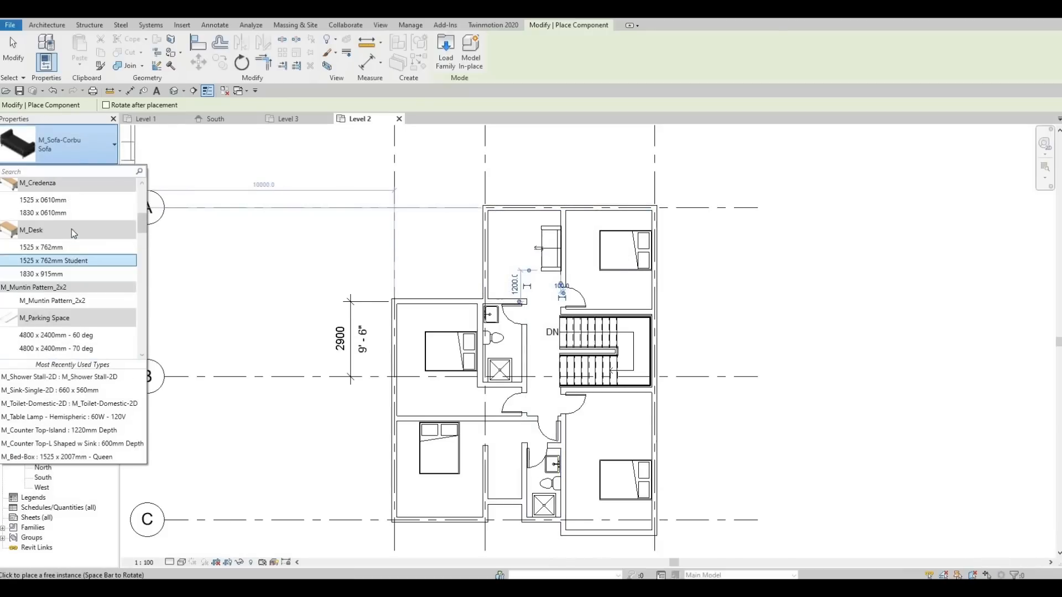
key(Return)
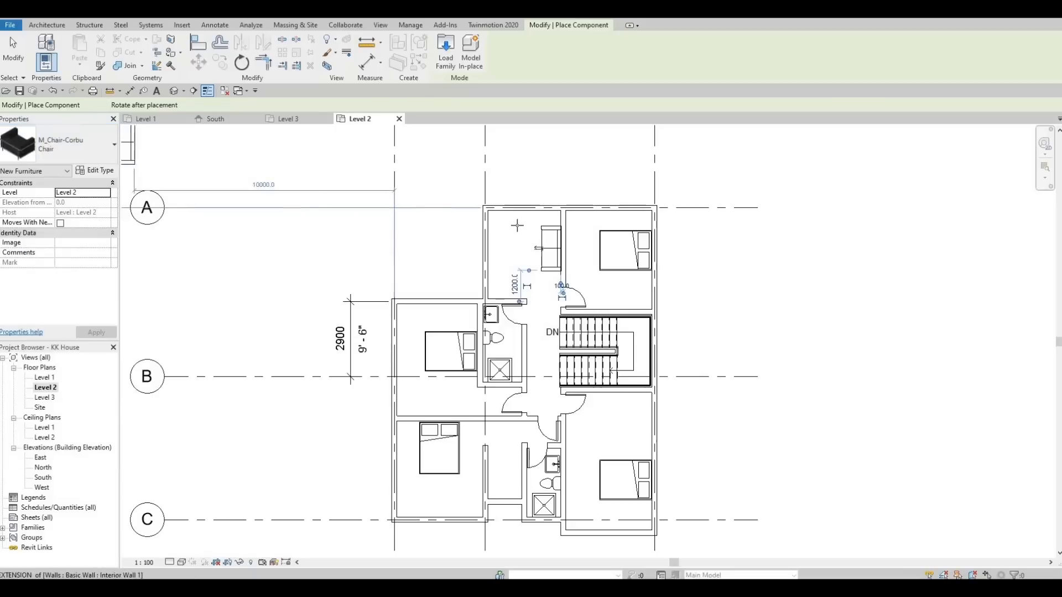
scroll(514, 224, up, 4)
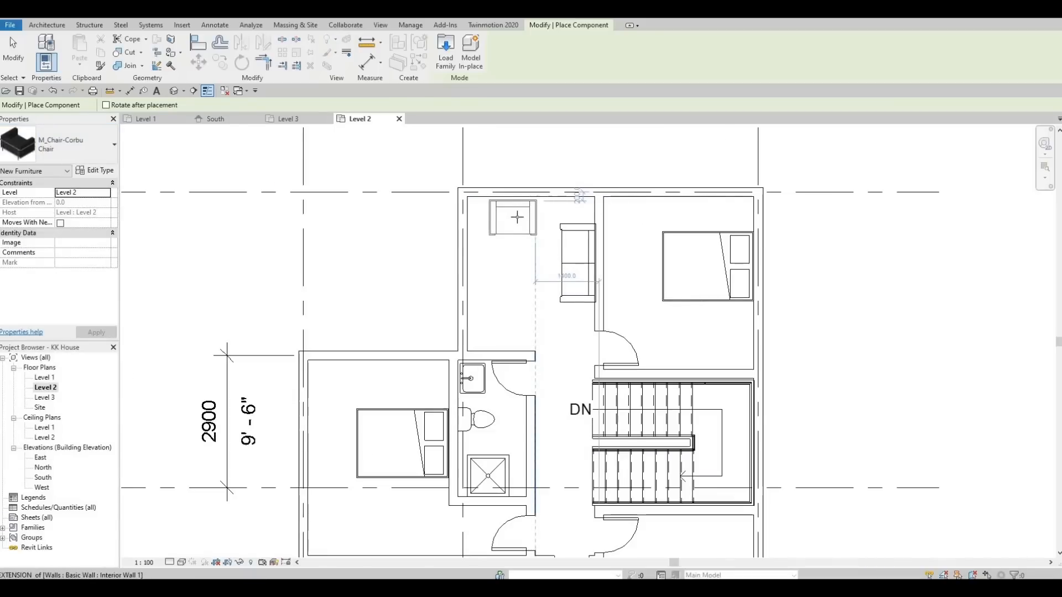
click(517, 213)
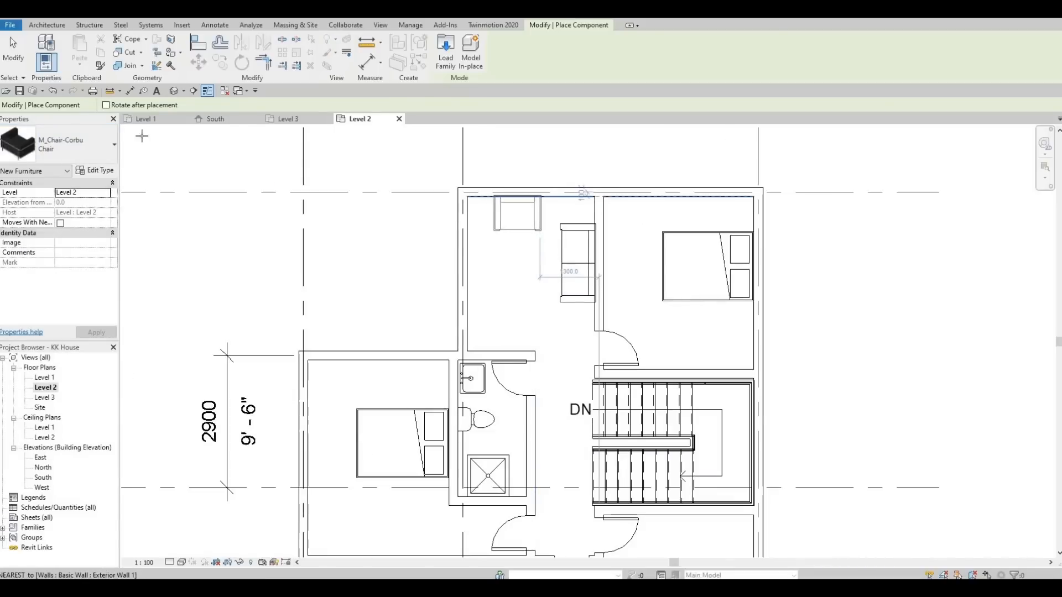
- Place a 1270mm M_TV - Flat Screen near the exterior wall facing the sofa
click(68, 144)
scroll(68, 225, up, 3)
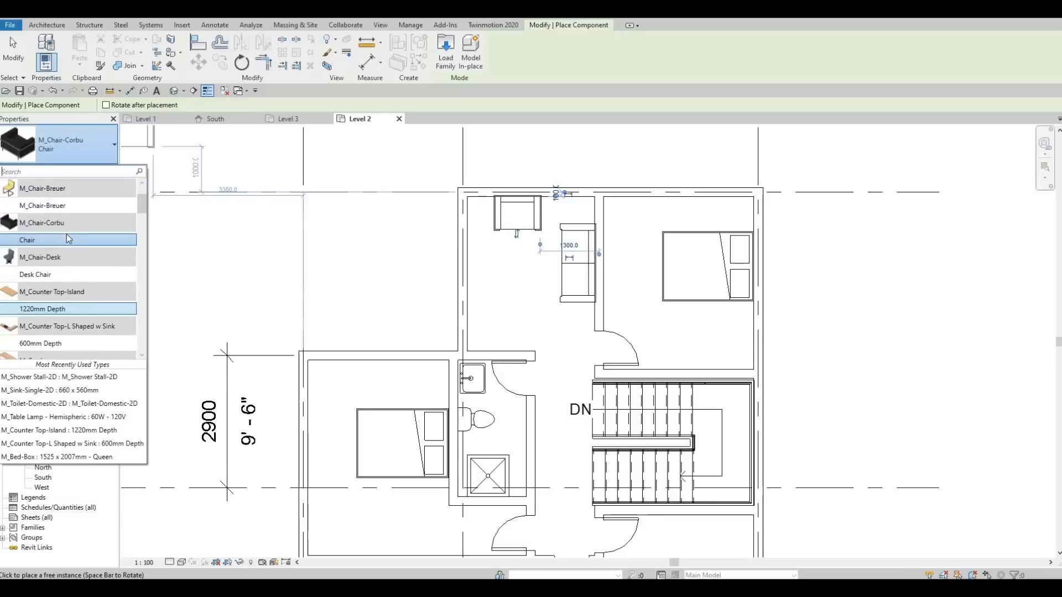
scroll(67, 234, up, 2)
scroll(66, 234, down, 10)
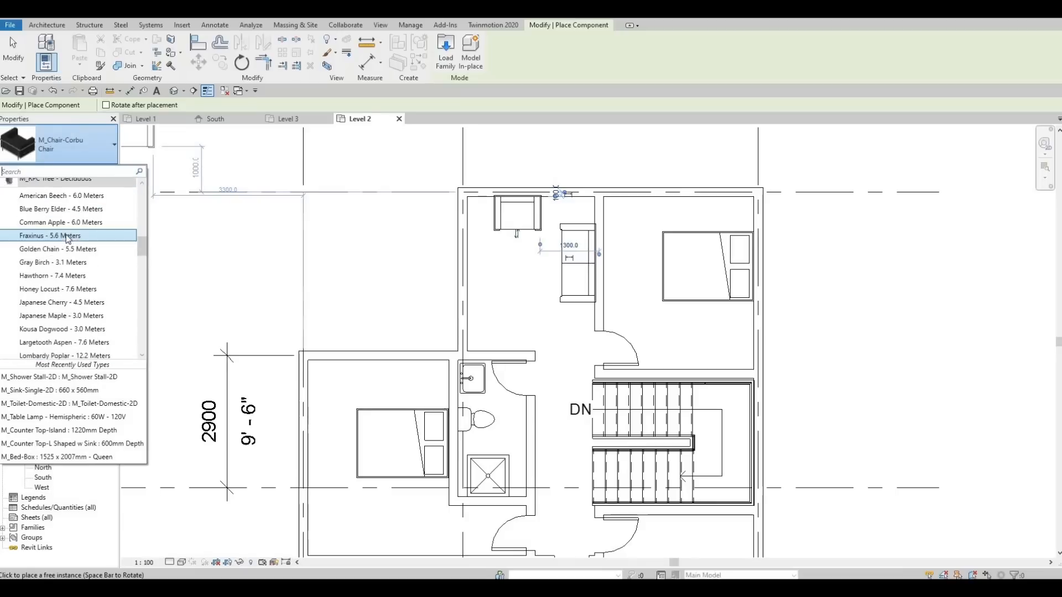
scroll(65, 235, down, 10)
scroll(65, 236, up, 1)
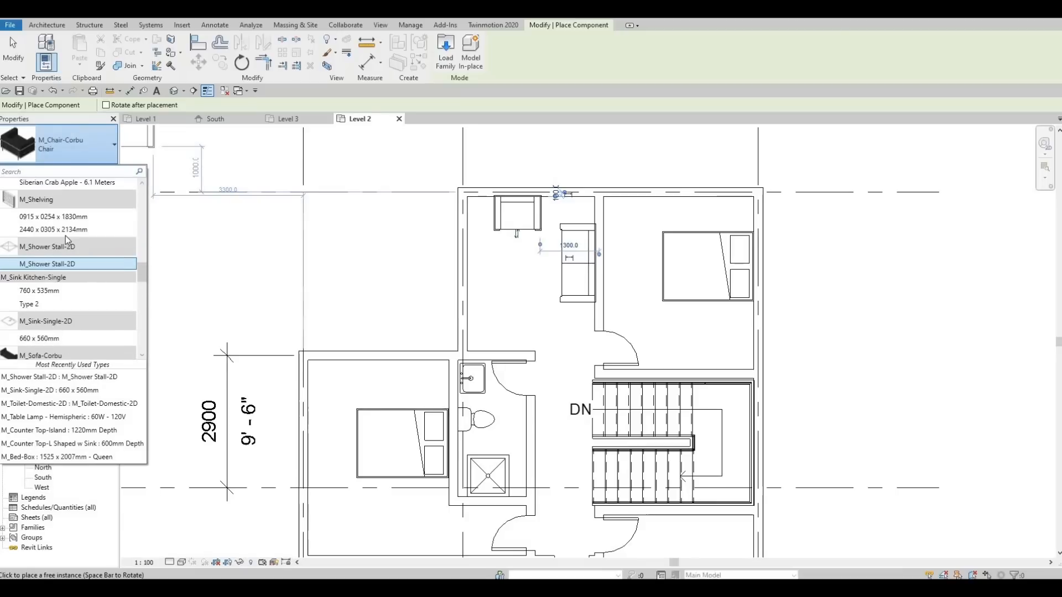
scroll(65, 236, down, 8)
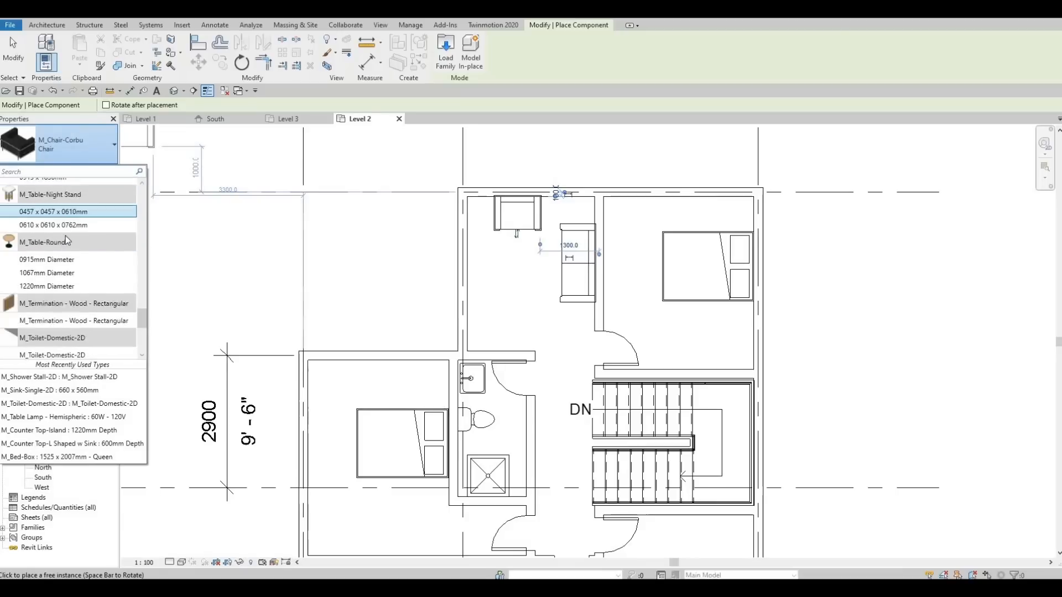
scroll(62, 248, down, 8)
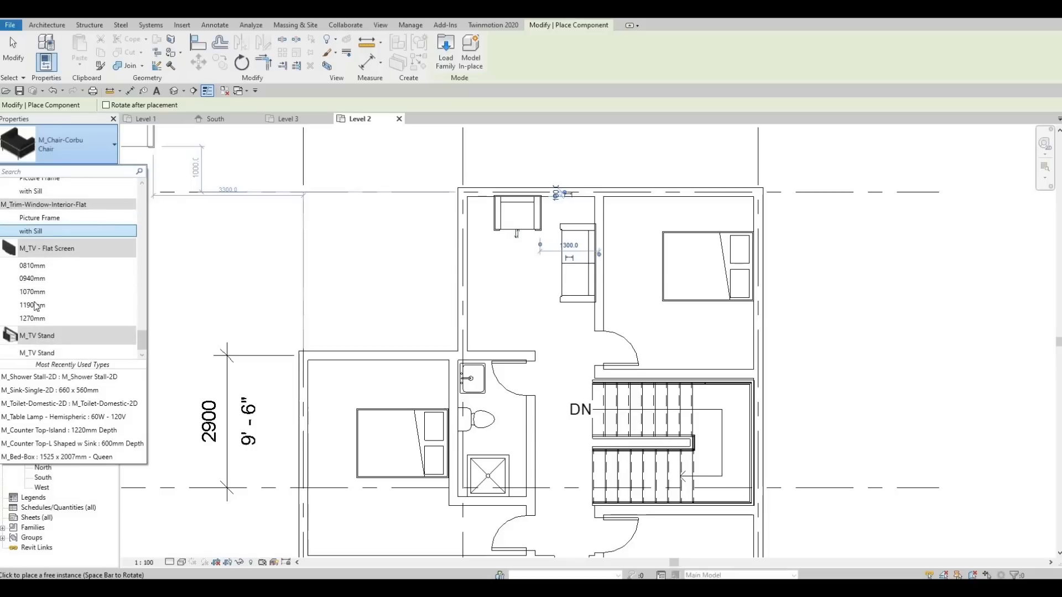
click(31, 319)
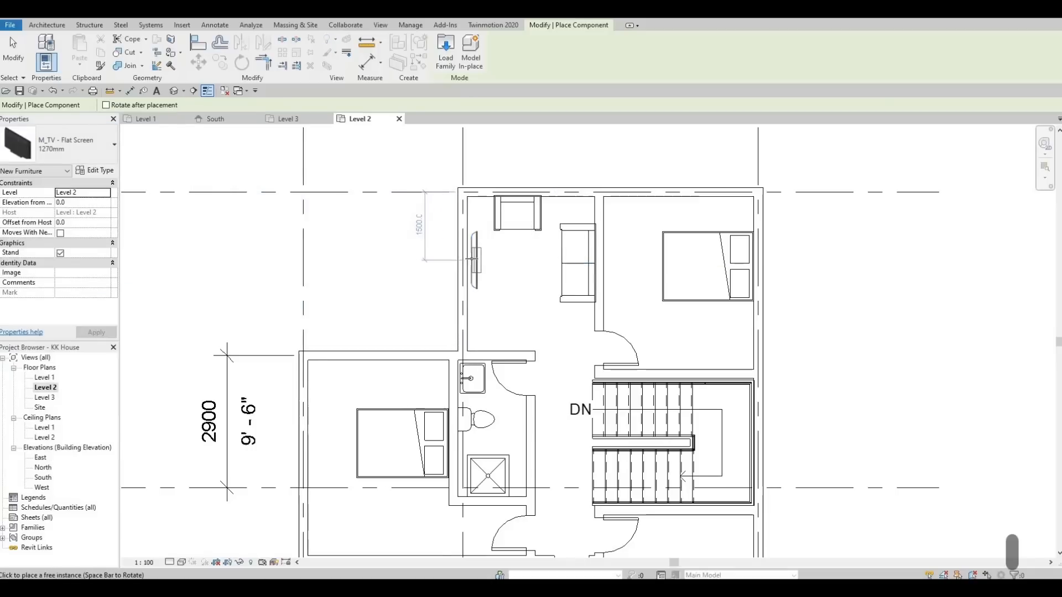
click(467, 268)
key(Escape)
key(Escape)
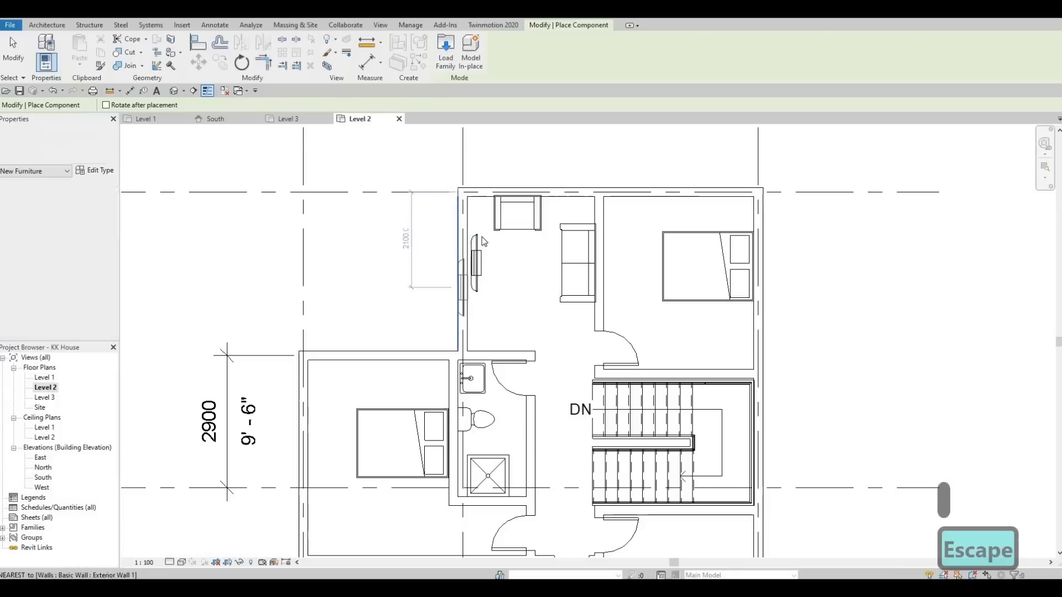
- Nudge the armchair one increment right, toward the sofa
scroll(483, 236, down, 3)
middle_drag(525, 230, 516, 253)
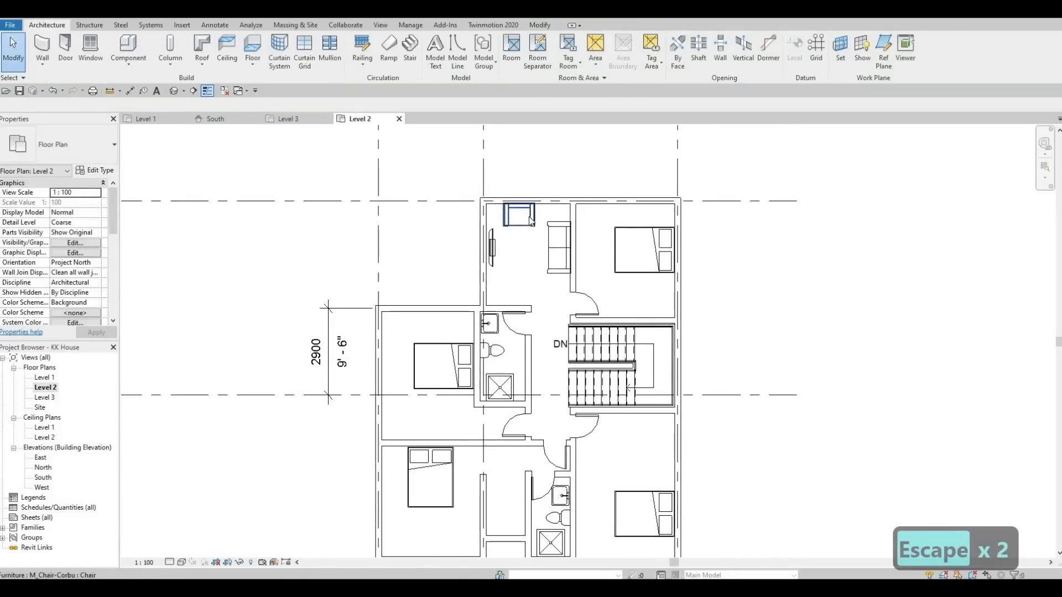
click(529, 217)
key(Right)
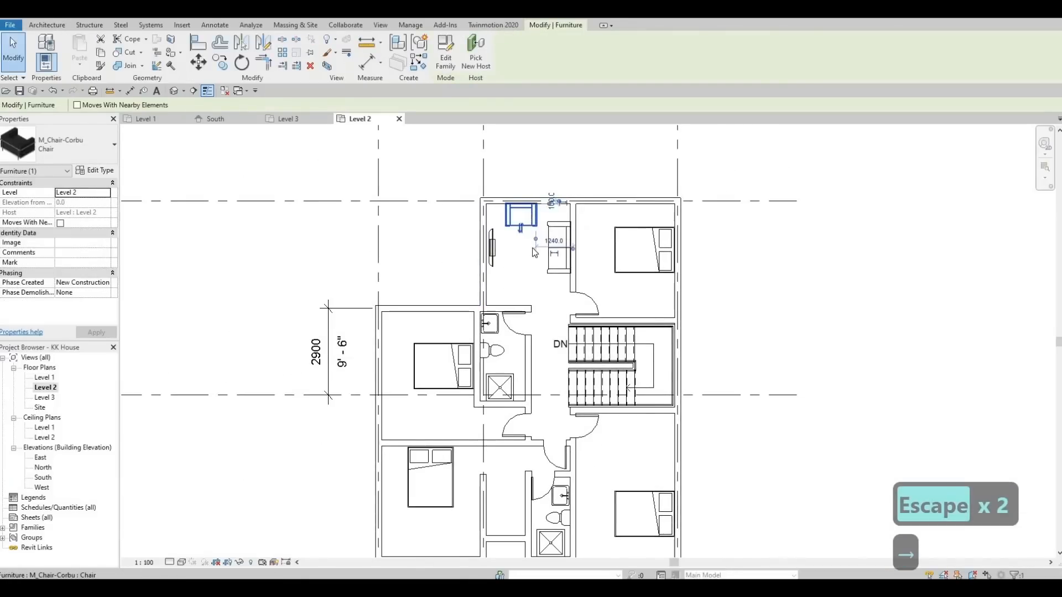
key(Escape)
- Duplicate the Interior Wall 1 type as Interior Wall 2 and set its structure layer thickness to 100 mm
middle_drag(552, 306, 541, 216)
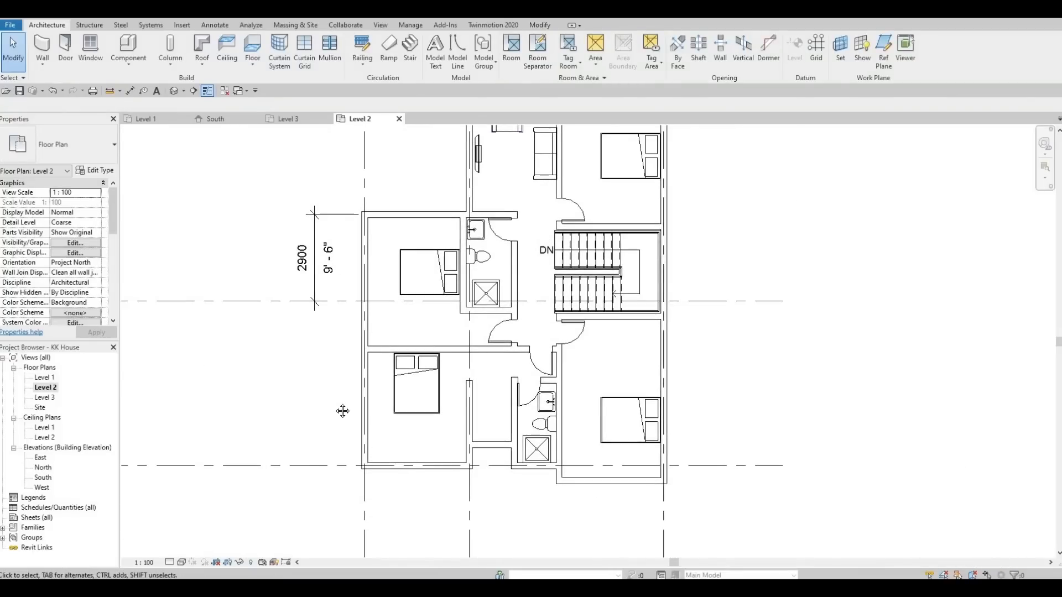
scroll(343, 411, down, 5)
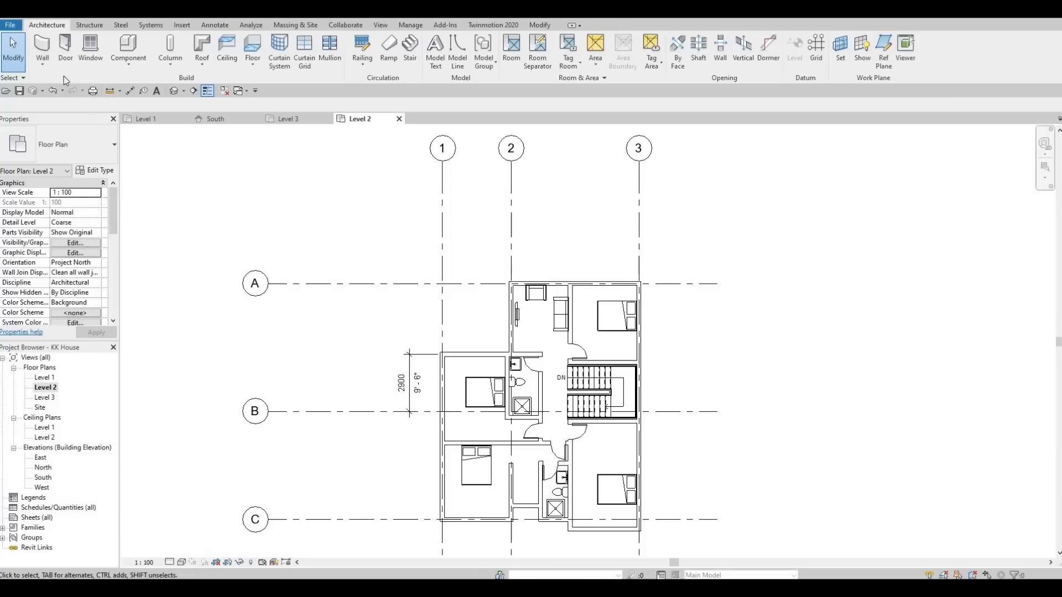
click(43, 47)
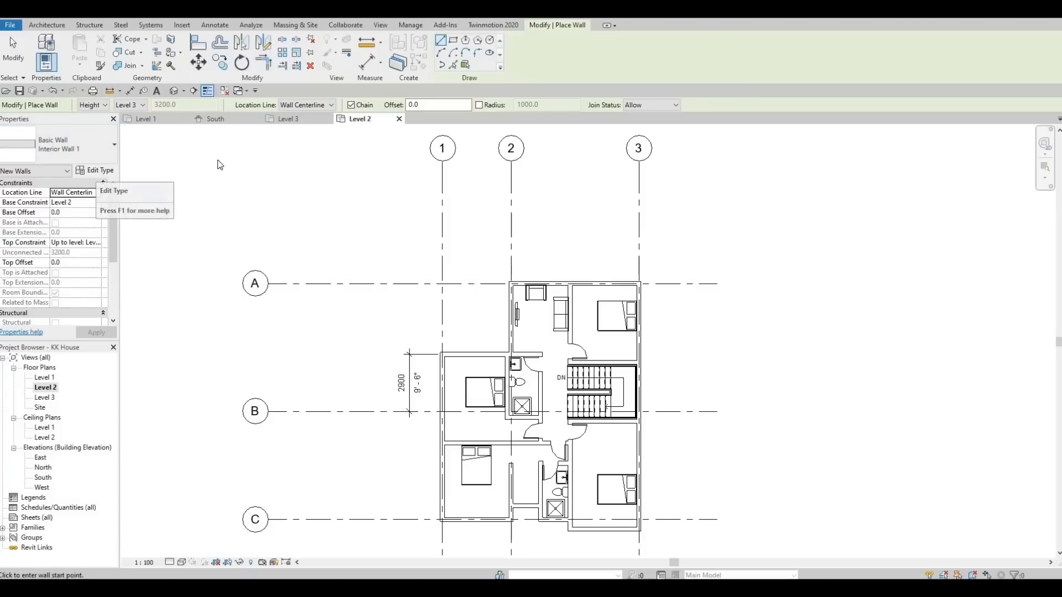
click(95, 171)
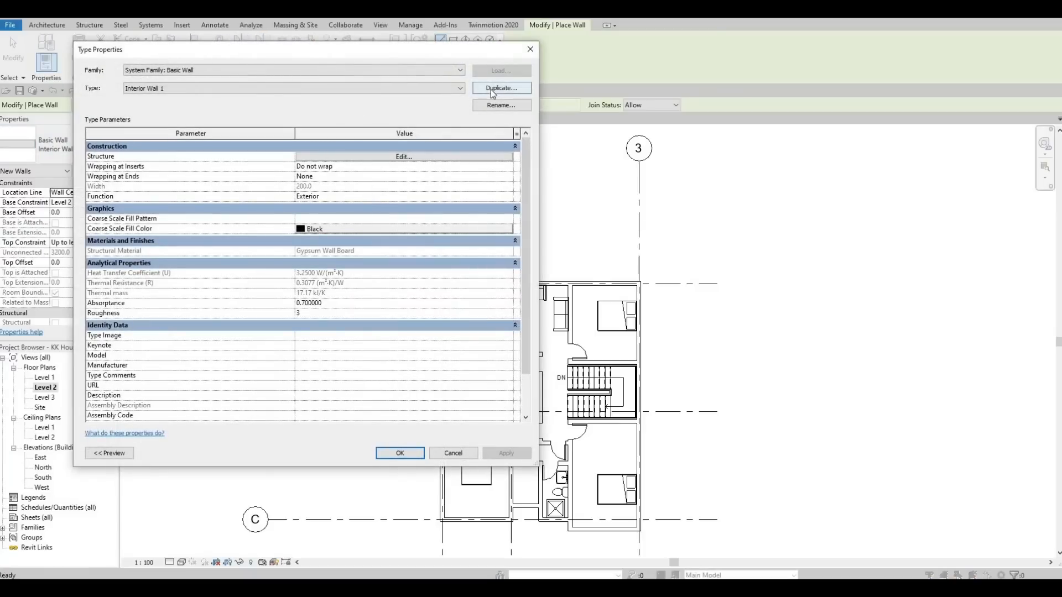
click(501, 87)
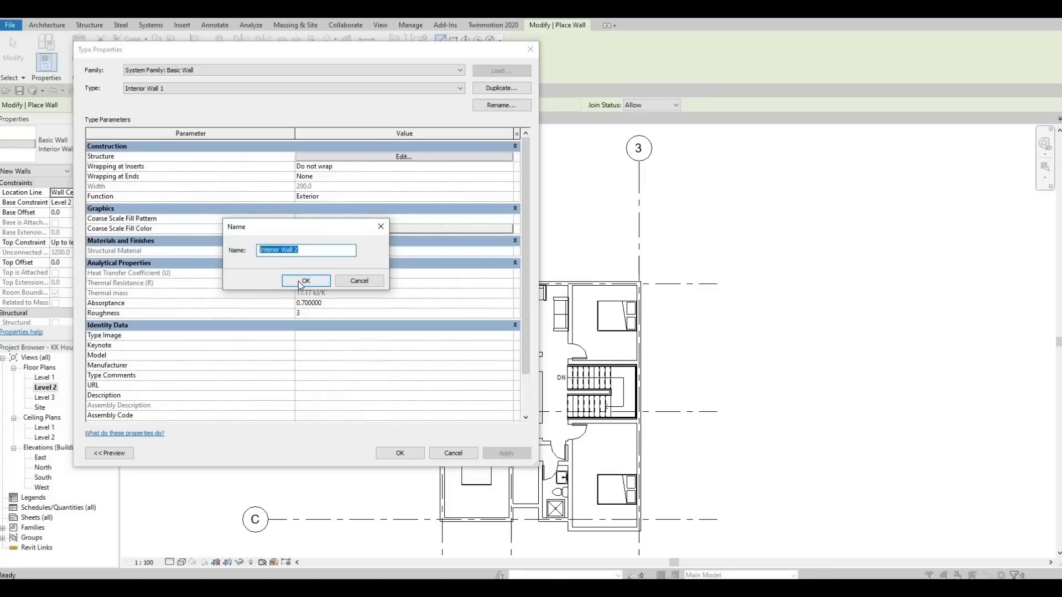
key(Return)
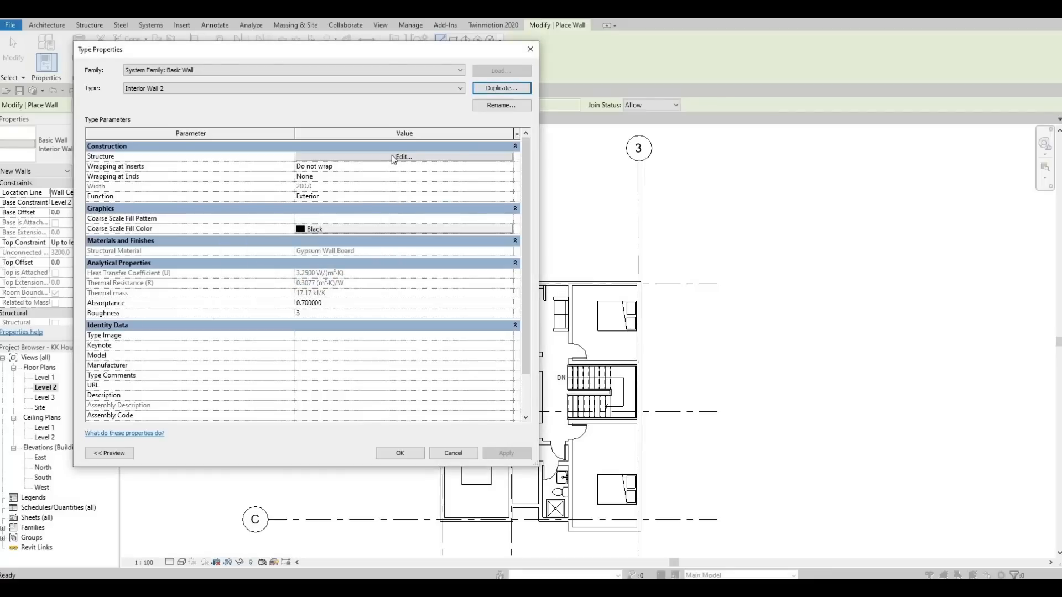
click(351, 158)
click(351, 155)
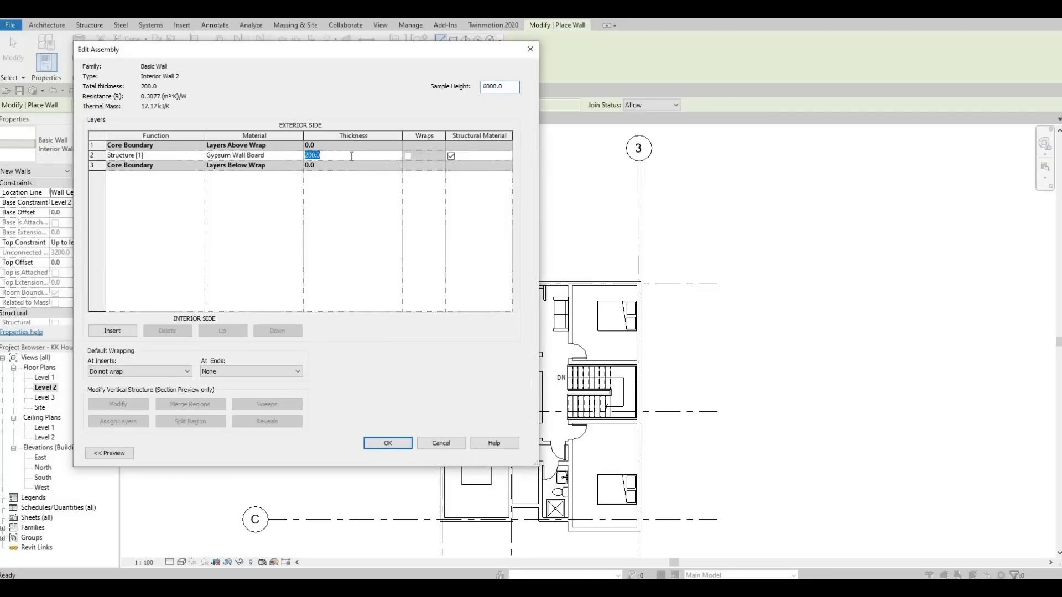
text(100)
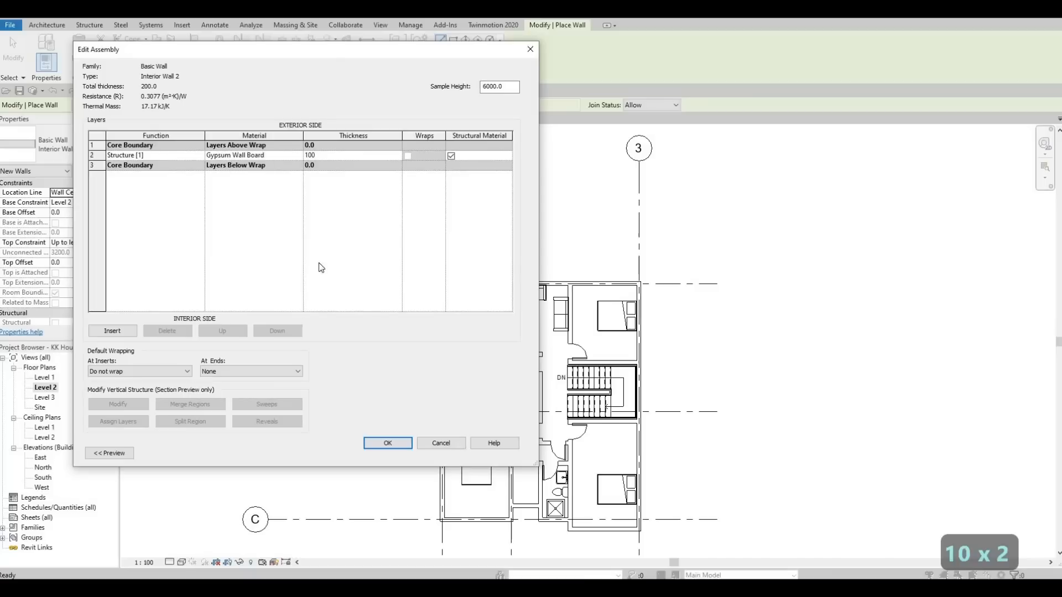
click(387, 445)
click(391, 454)
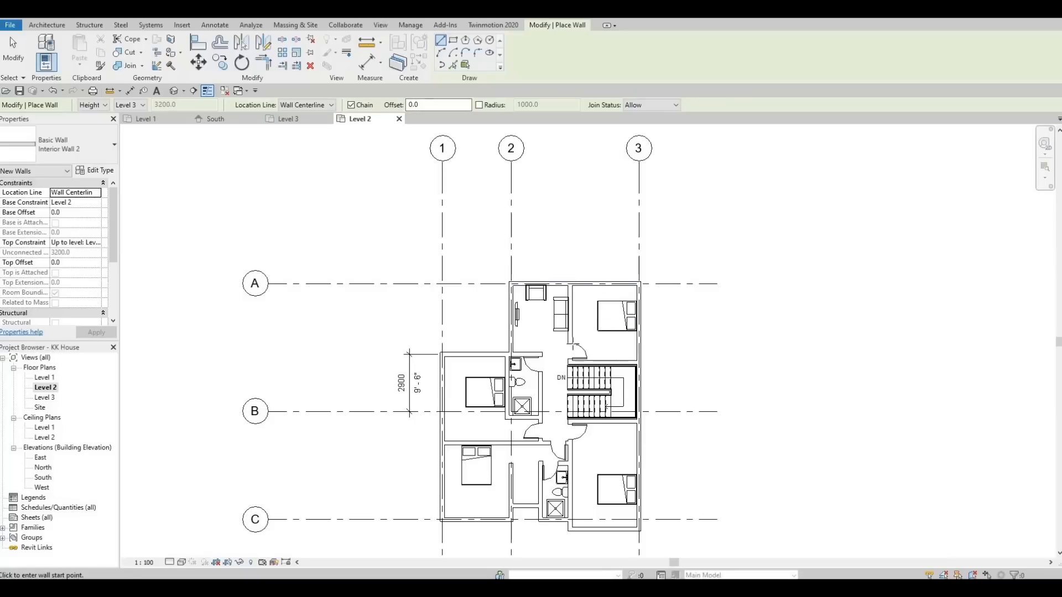
- Draw an L-shaped closet enclosure with Interior Wall 2 from the upper-right bedroom's bottom wall, beside the door, to its right exterior wall
scroll(586, 359, up, 5)
click(565, 370)
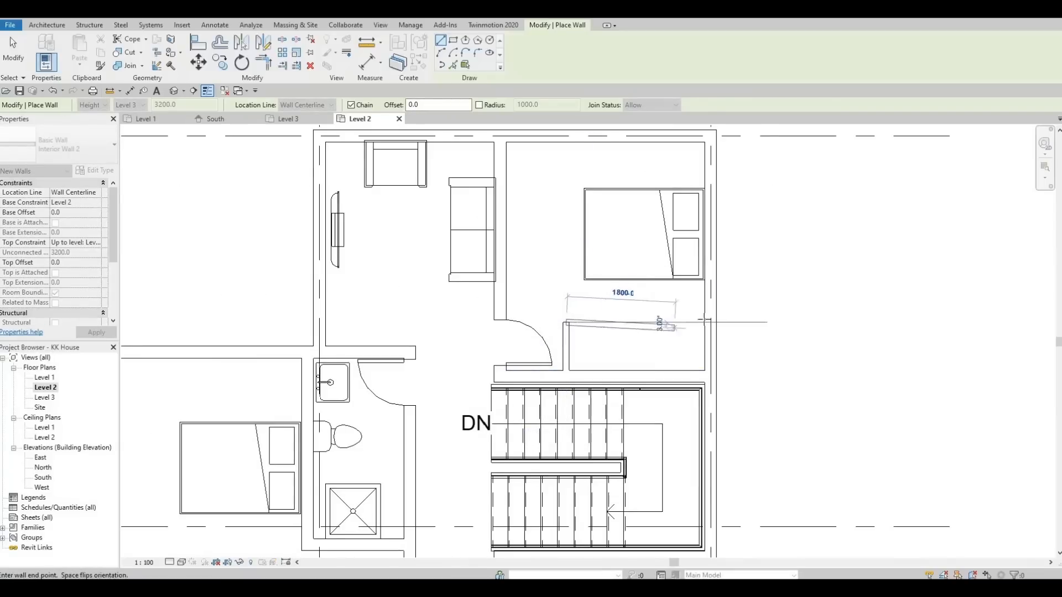
click(710, 323)
key(Escape)
- Draw an L-shaped Interior Wall 2 closet enclosure in the middle-left bedroom, from the left exterior wall to the bottom partition
scroll(656, 309, down, 2)
middle_drag(507, 350, 559, 311)
middle_drag(412, 418, 510, 335)
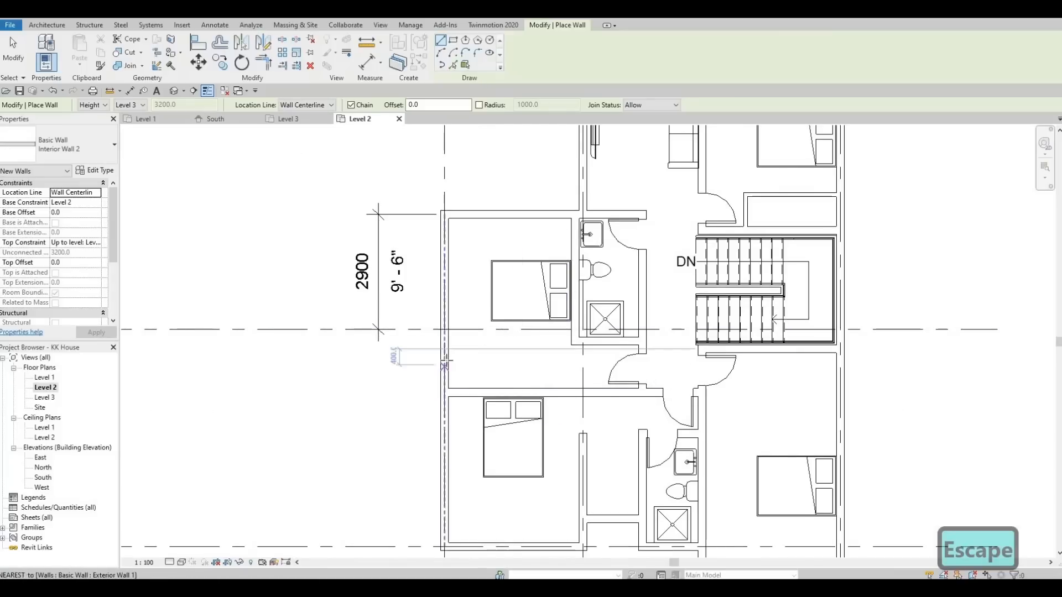
click(516, 359)
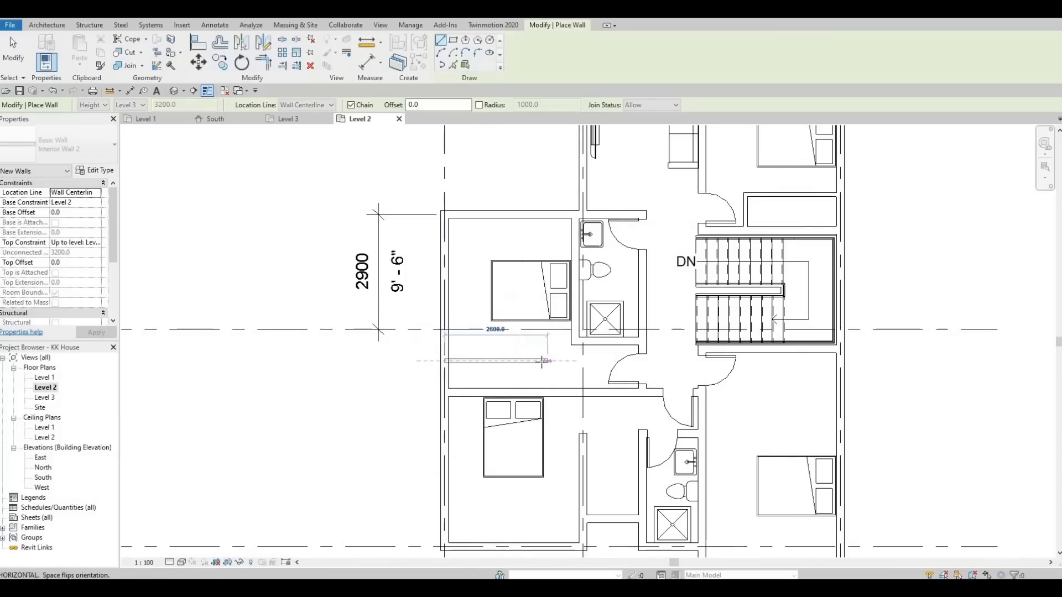
click(540, 382)
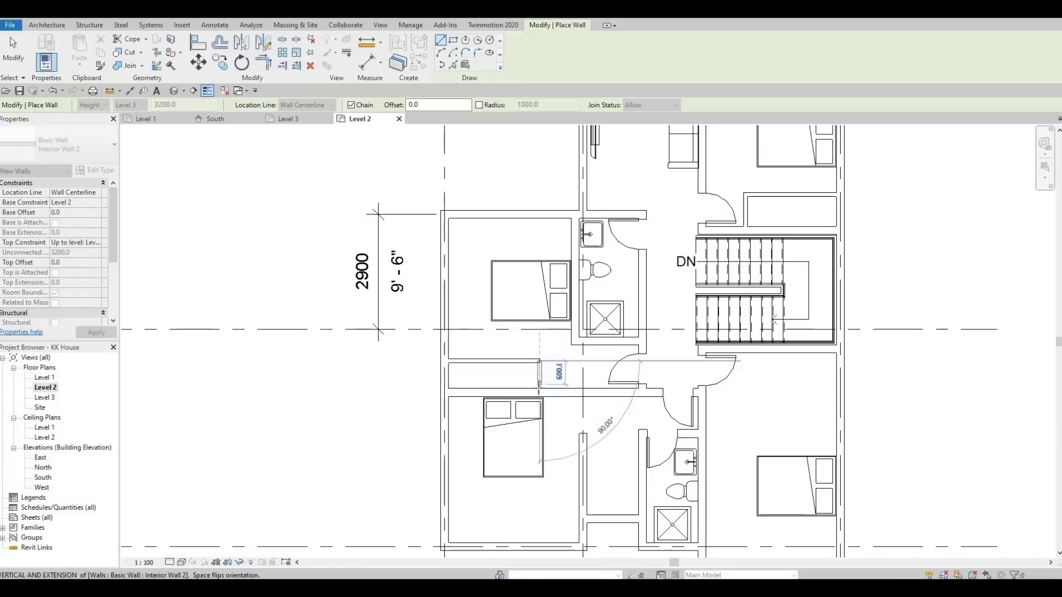
key(Escape)
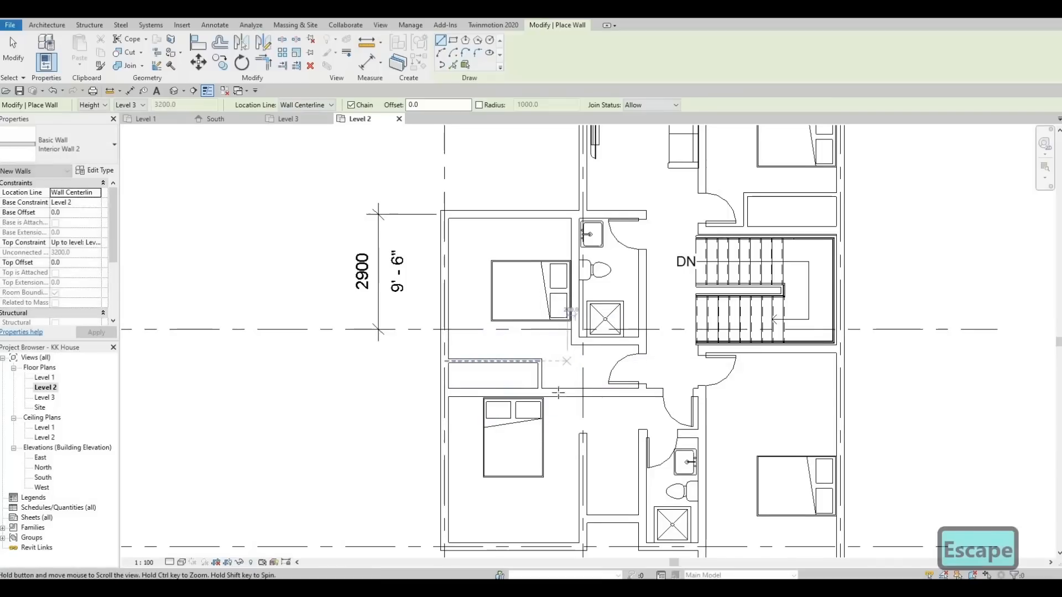
- Draw an L-shaped Interior Wall 2 closet enclosure in the lower-right bedroom, from the wall below the stairs to the right exterior wall
middle_drag(581, 436, 537, 344)
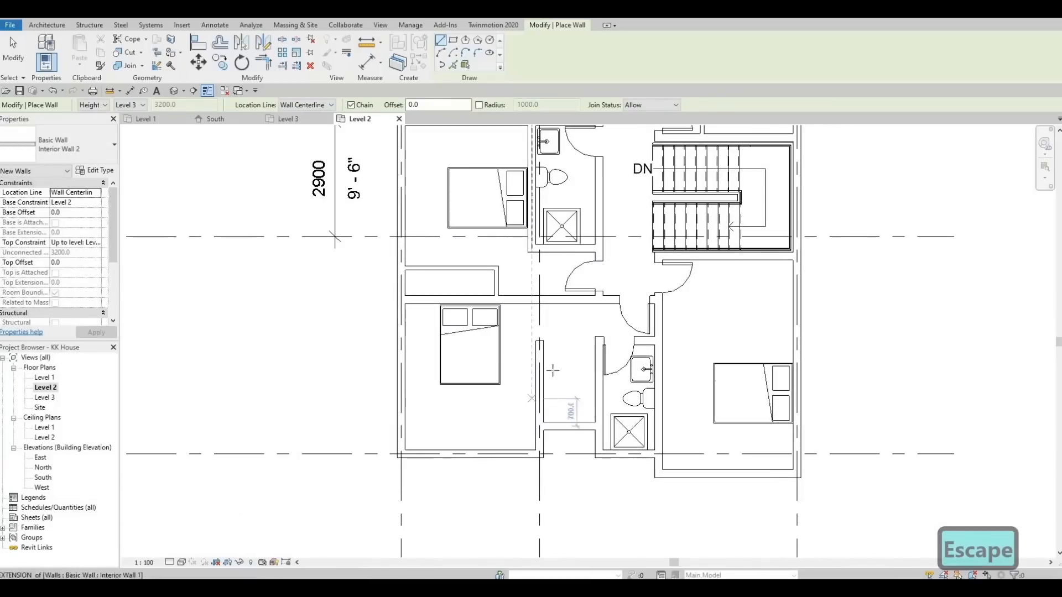
middle_drag(721, 292, 645, 290)
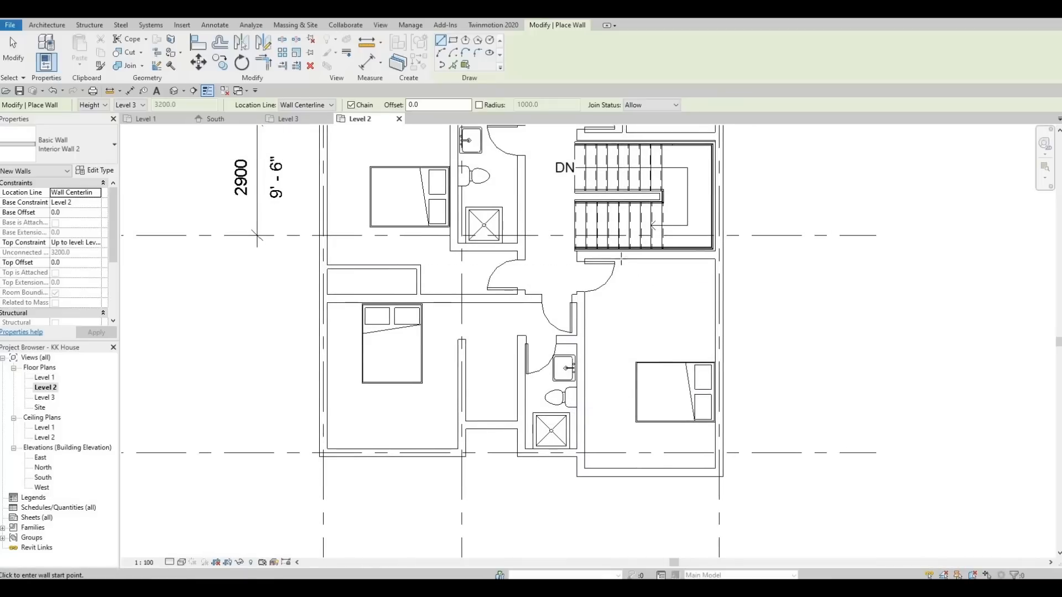
click(623, 256)
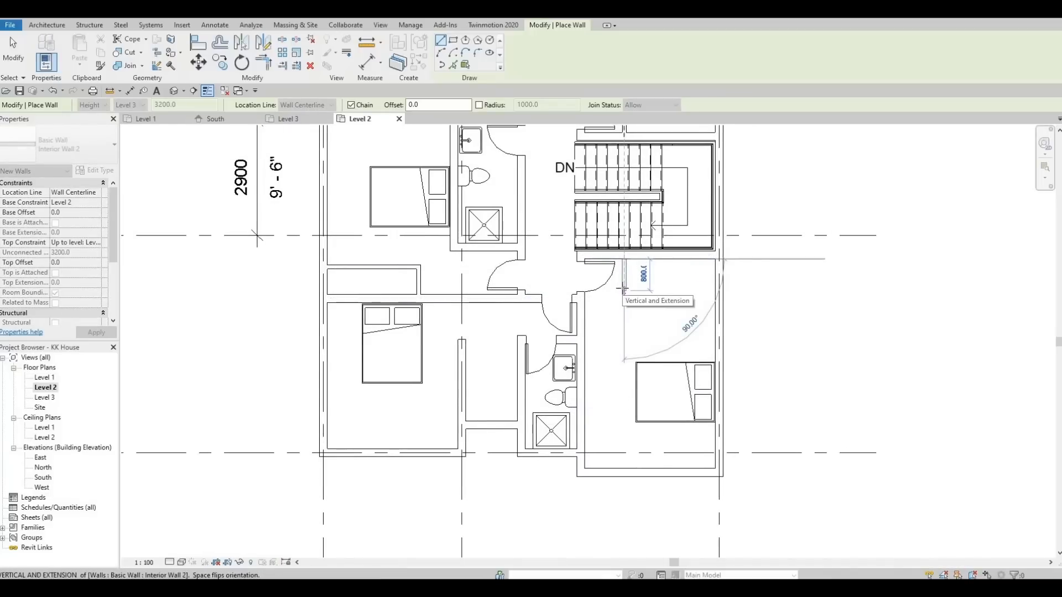
click(624, 287)
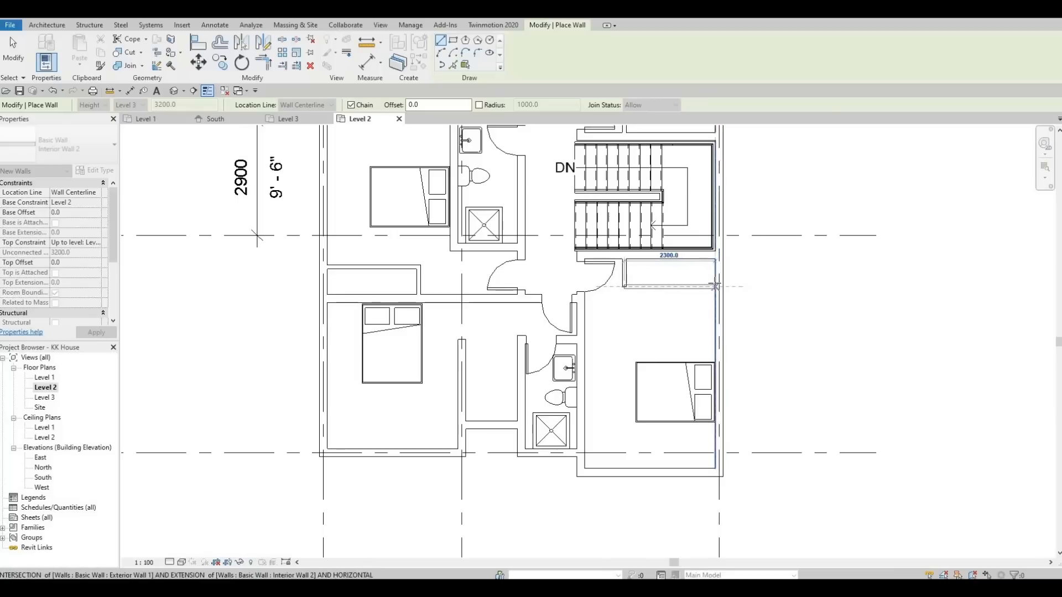
key(Escape)
key(Escape)
- Using Detail Line with the <Demolished> style, draw two horizontal lines across the upper-right bedroom's closet, one at mid-depth and one about 100 mm above
scroll(686, 343, down, 5)
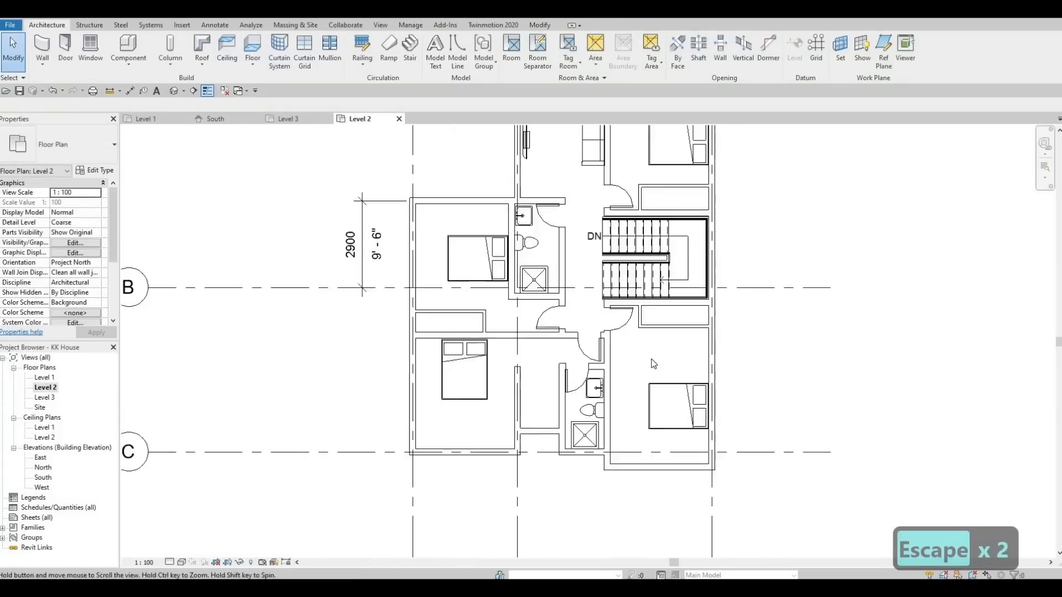
middle_drag(622, 337, 597, 344)
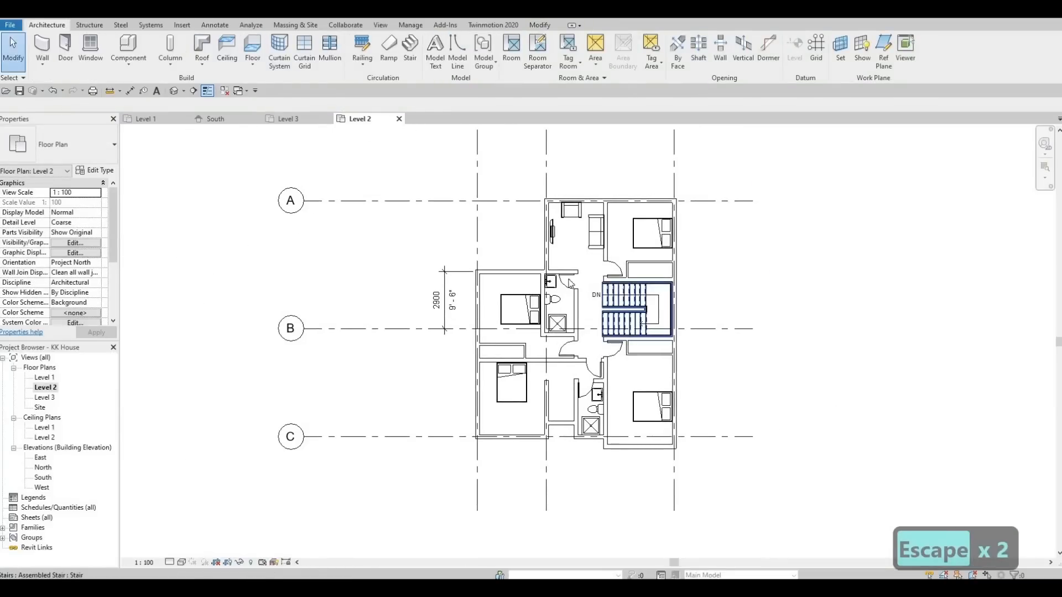
scroll(593, 308, up, 1)
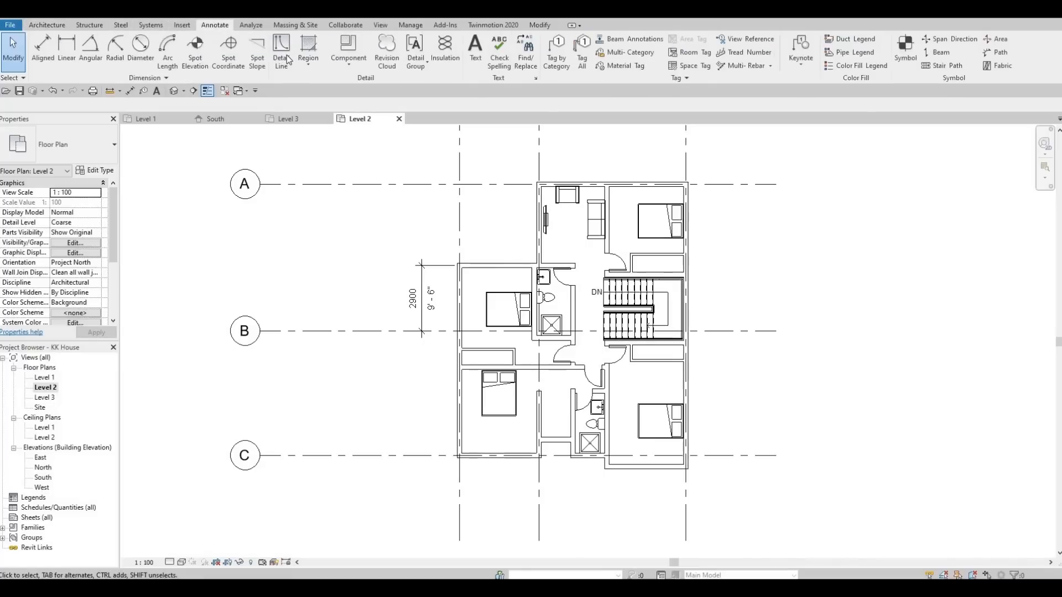
click(284, 55)
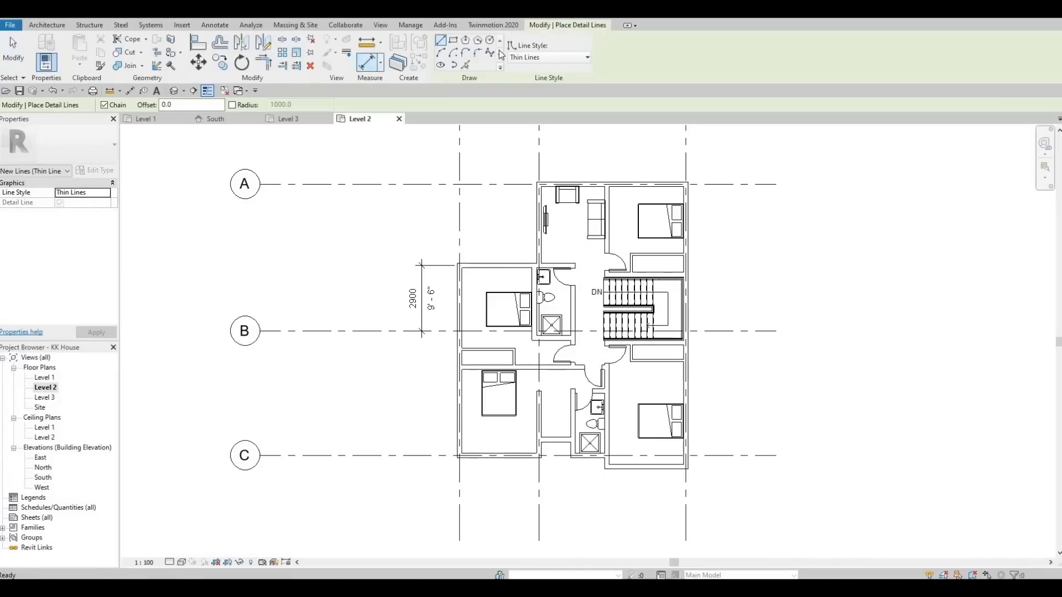
click(530, 60)
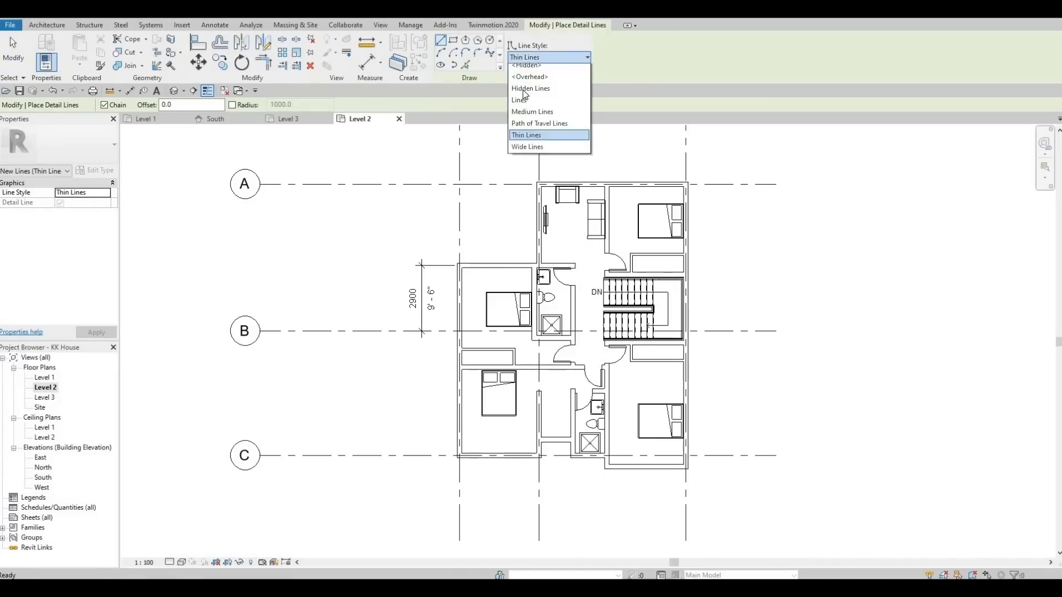
click(520, 100)
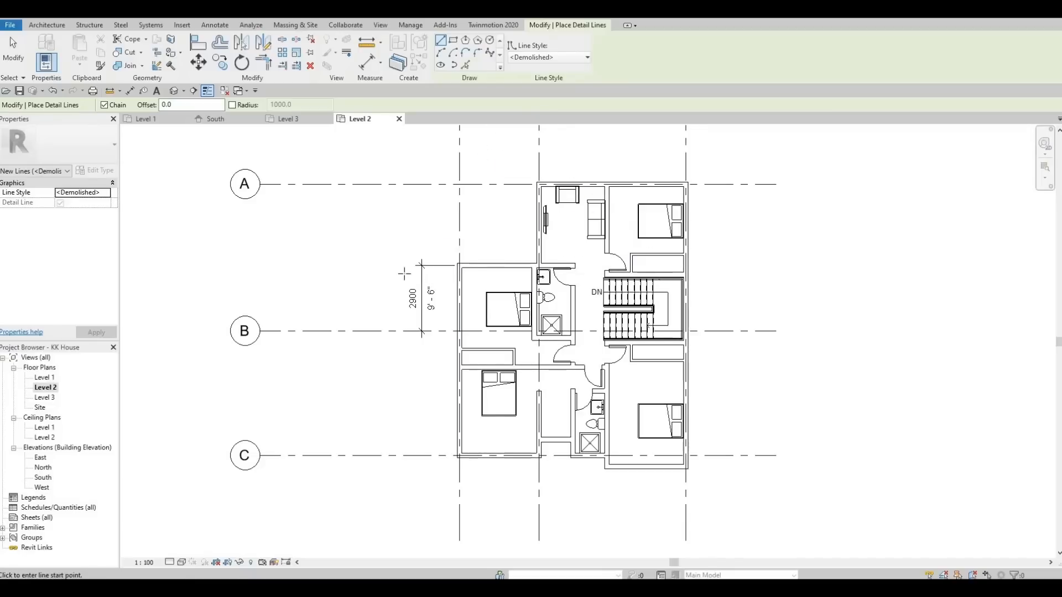
scroll(611, 161, up, 2)
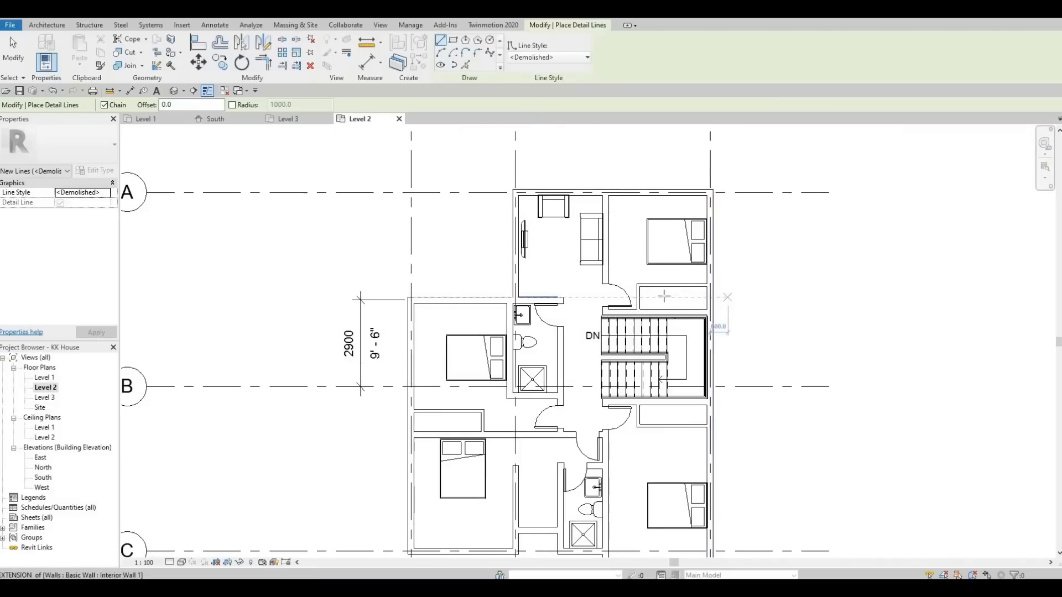
scroll(659, 295, up, 3)
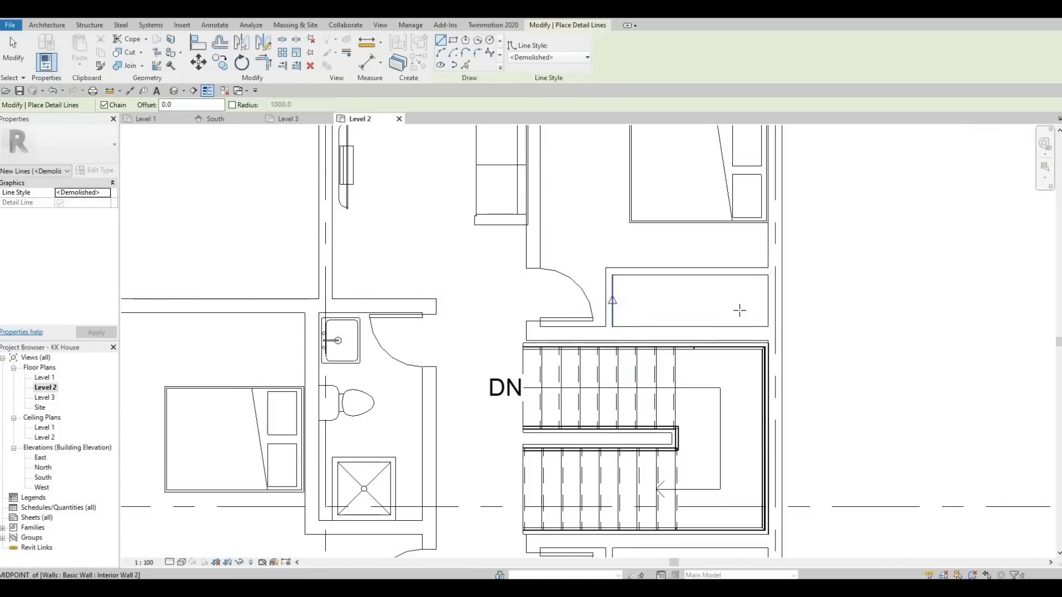
click(612, 300)
click(768, 301)
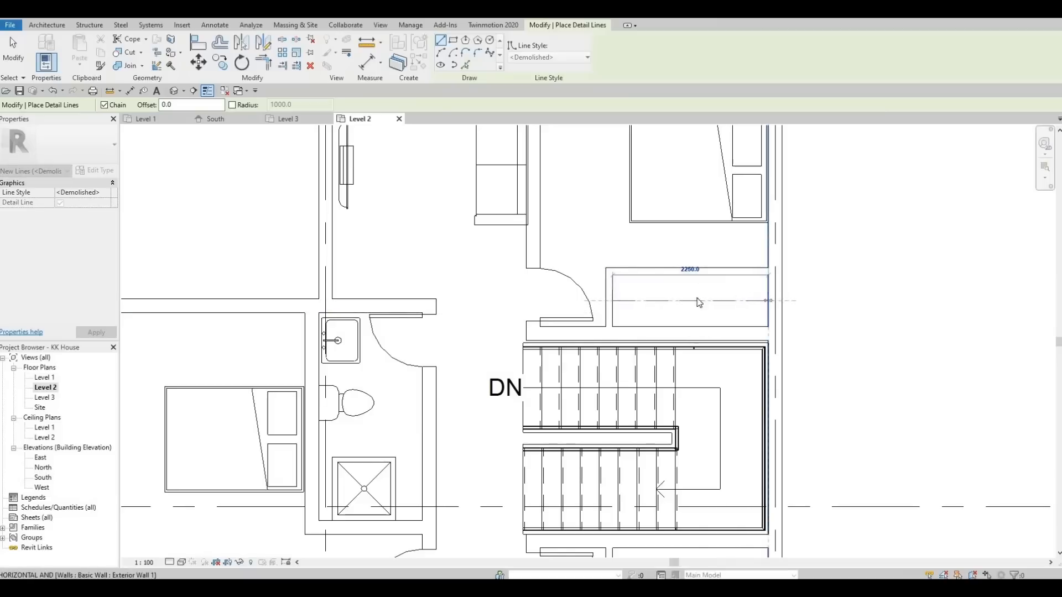
key(Escape)
click(613, 293)
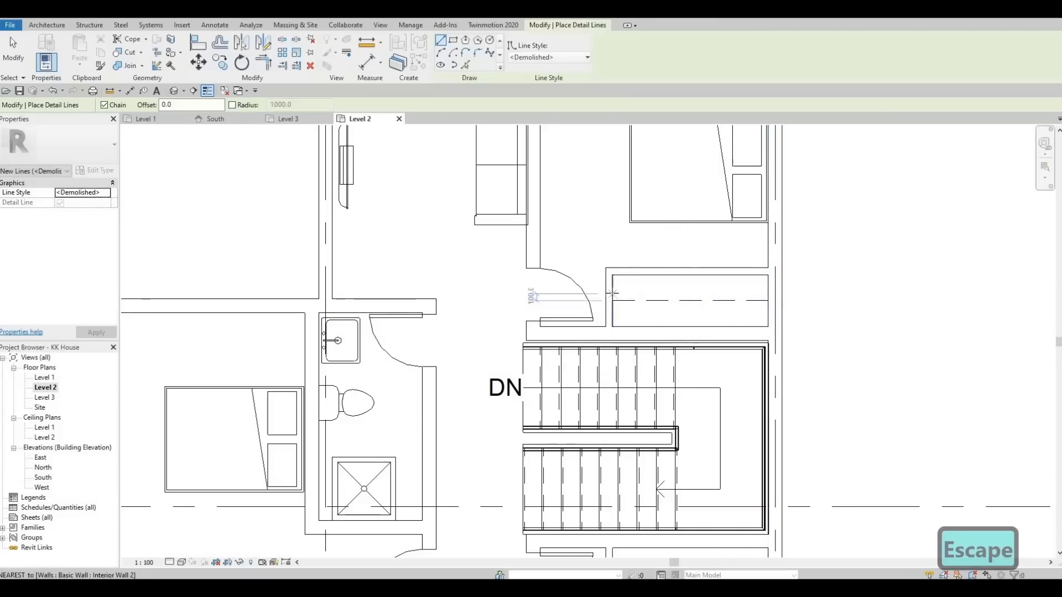
click(769, 294)
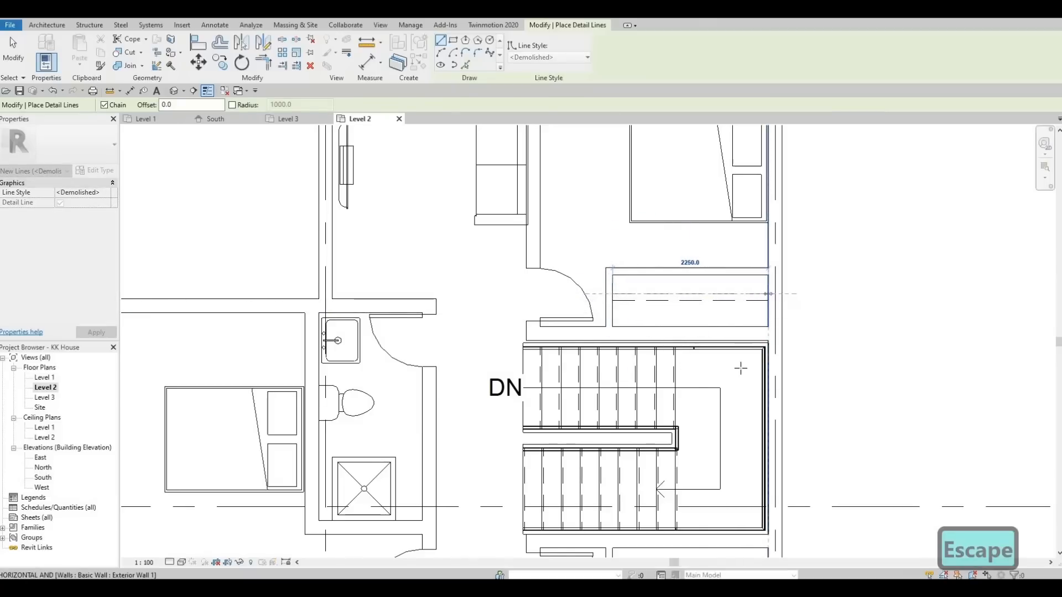
key(Escape)
- Draw two closely spaced horizontal <Demolished> detail lines across the lower-right bedroom's closet, ending at the right exterior wall
middle_drag(706, 418, 704, 360)
scroll(719, 361, down, 2)
middle_drag(639, 449, 628, 338)
scroll(631, 342, up, 3)
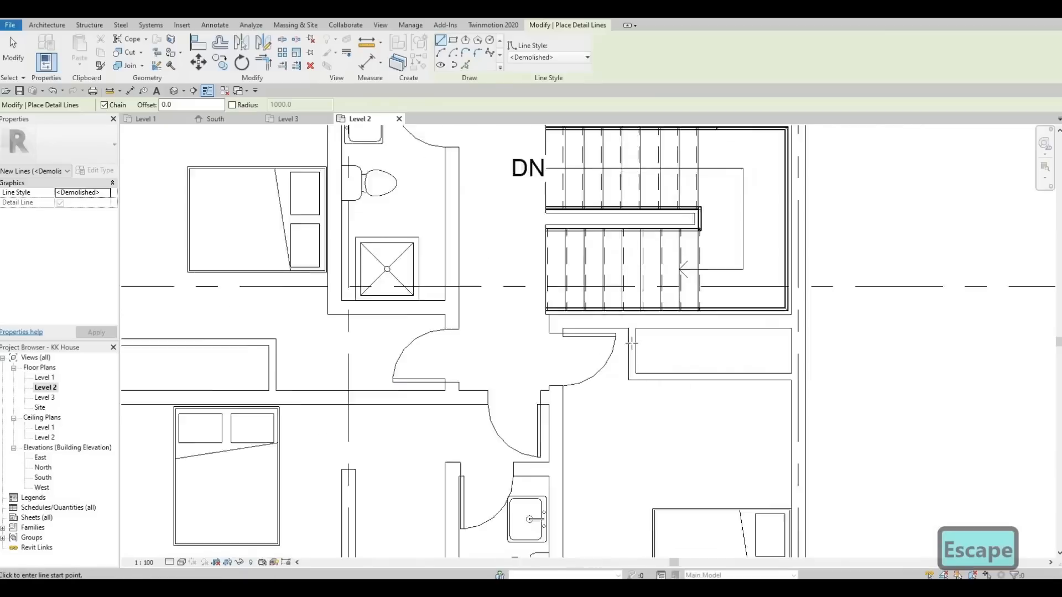
click(630, 343)
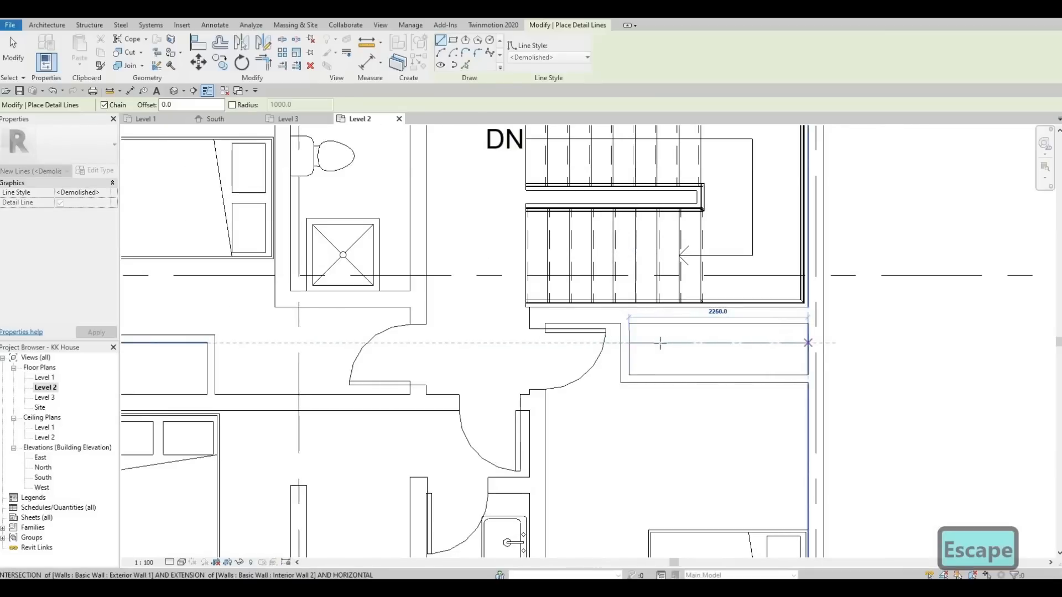
click(808, 342)
key(Escape)
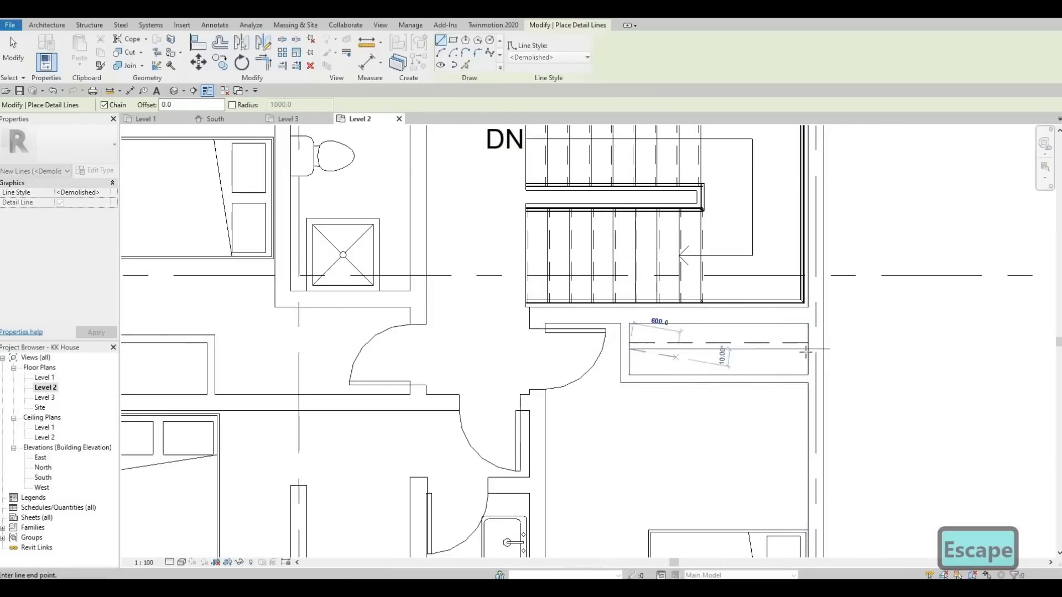
key(Escape)
- Draw two parallel horizontal <Demolished> detail lines across the middle-left bedroom's closet, from the exterior wall to the closet's end wall
middle_drag(536, 405, 673, 404)
scroll(730, 352, down, 2)
scroll(395, 382, up, 3)
click(397, 380)
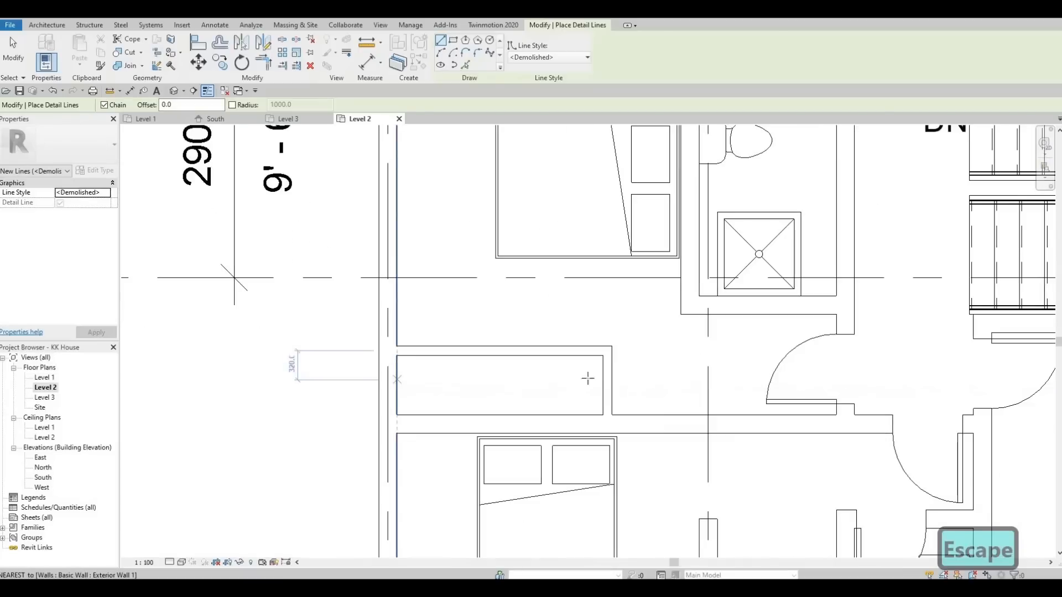
click(603, 380)
key(Escape)
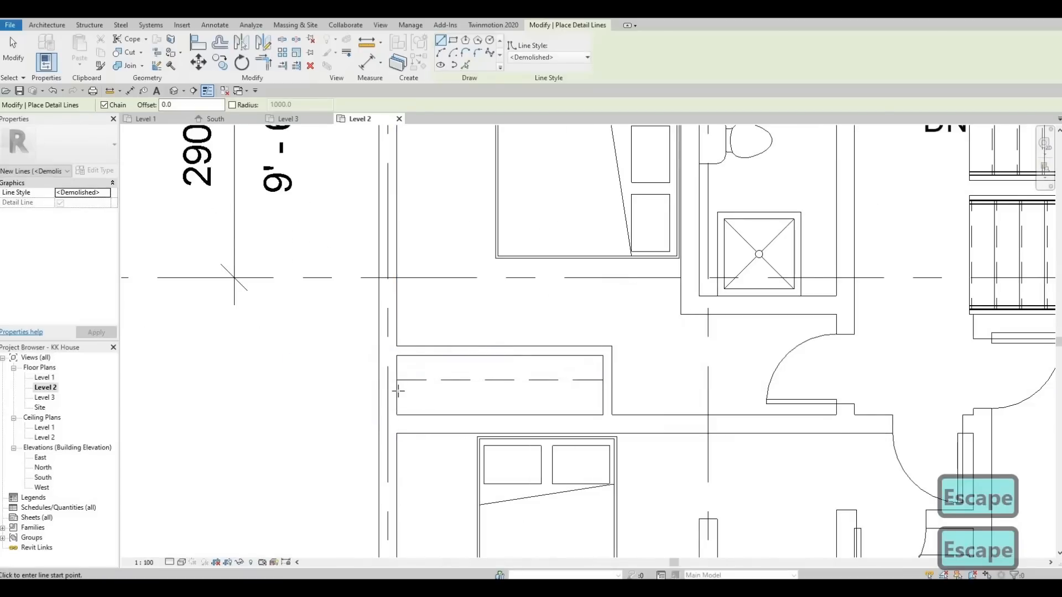
click(397, 391)
click(602, 391)
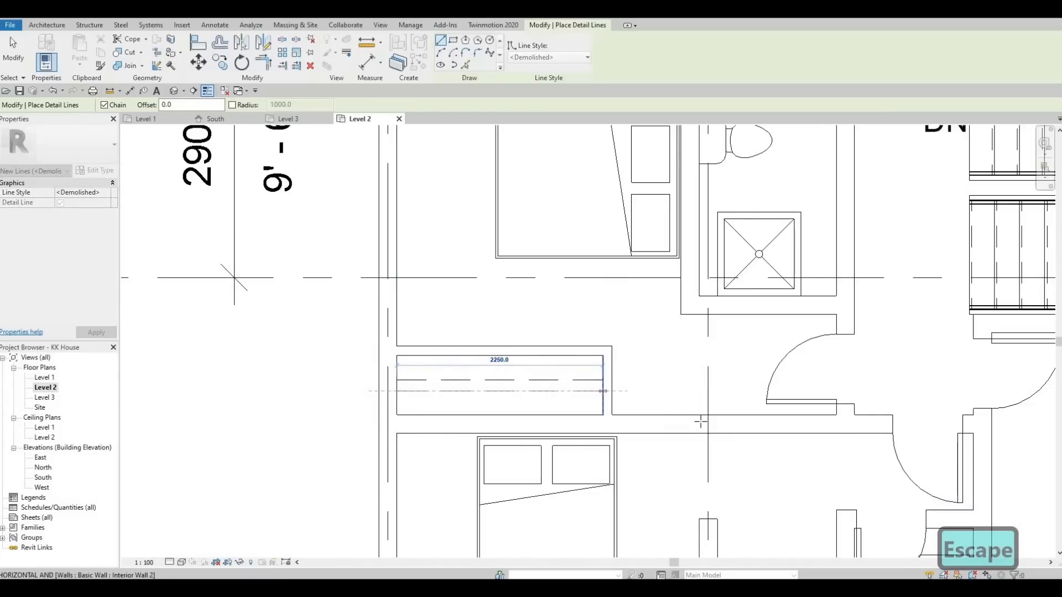
key(Escape)
- Draw a chained <Demolished> shelf outline in the lower-left bedroom's walk-in closet: 400 mm left, 1700 mm down, and across to its left wall
middle_drag(708, 329, 689, 289)
scroll(683, 310, down, 2)
scroll(731, 303, down, 1)
middle_drag(768, 339, 740, 300)
scroll(739, 299, up, 1)
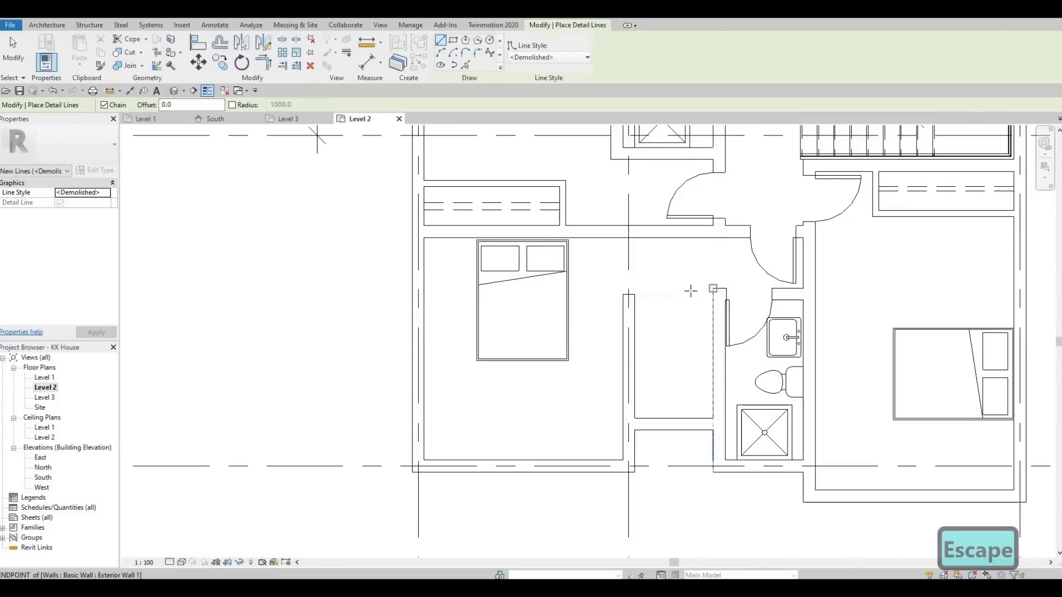
click(689, 288)
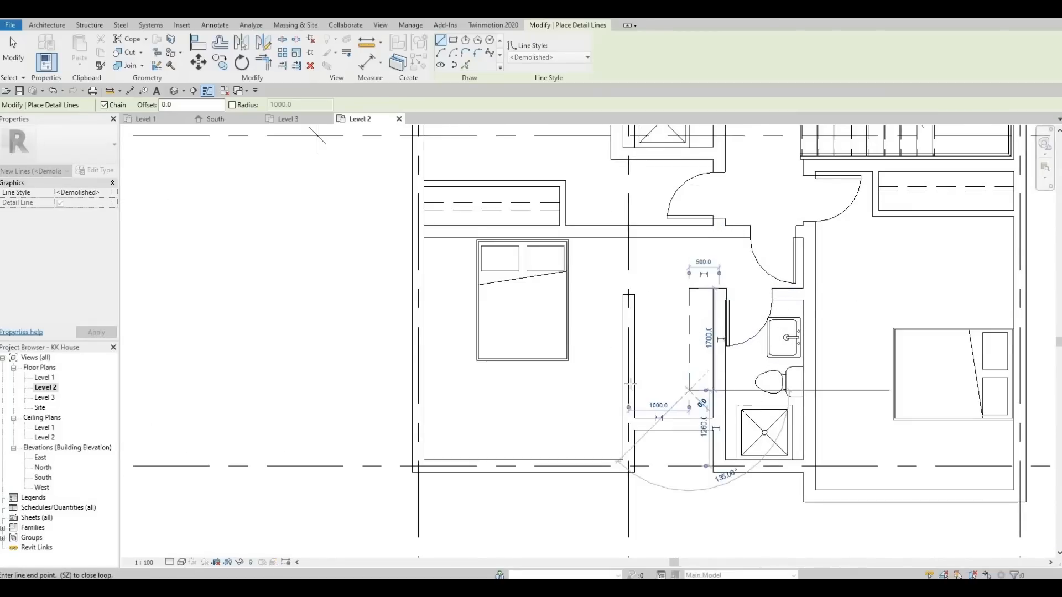
click(688, 390)
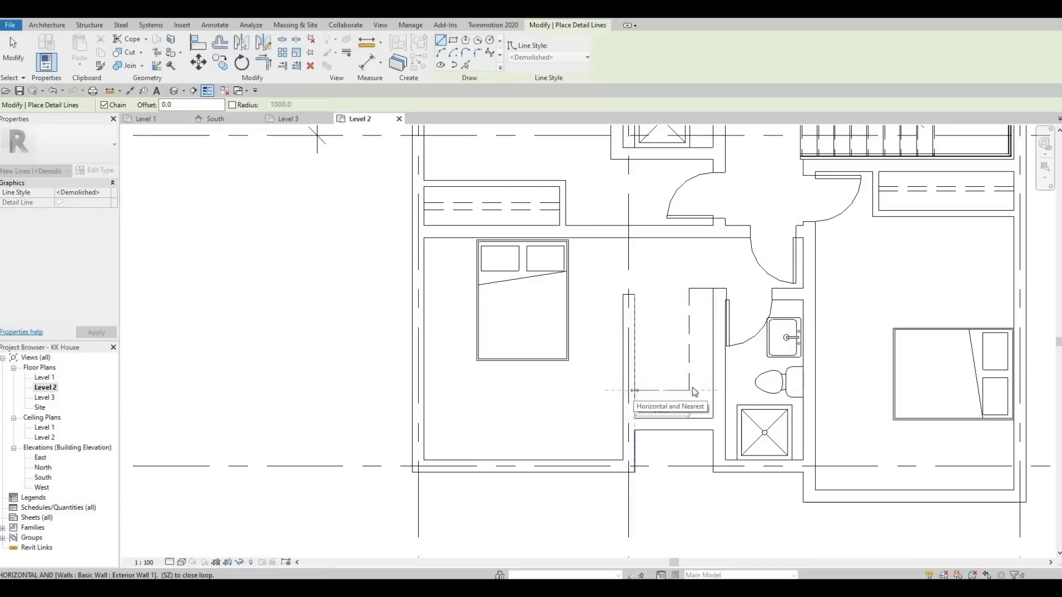
click(633, 391)
key(Escape)
key(Escape)
key(Escape)
- Stretch the upper end of the walk-in closet's left wall to line up with the upper face of the adjacent bathroom's door wall
scroll(629, 311, up, 1)
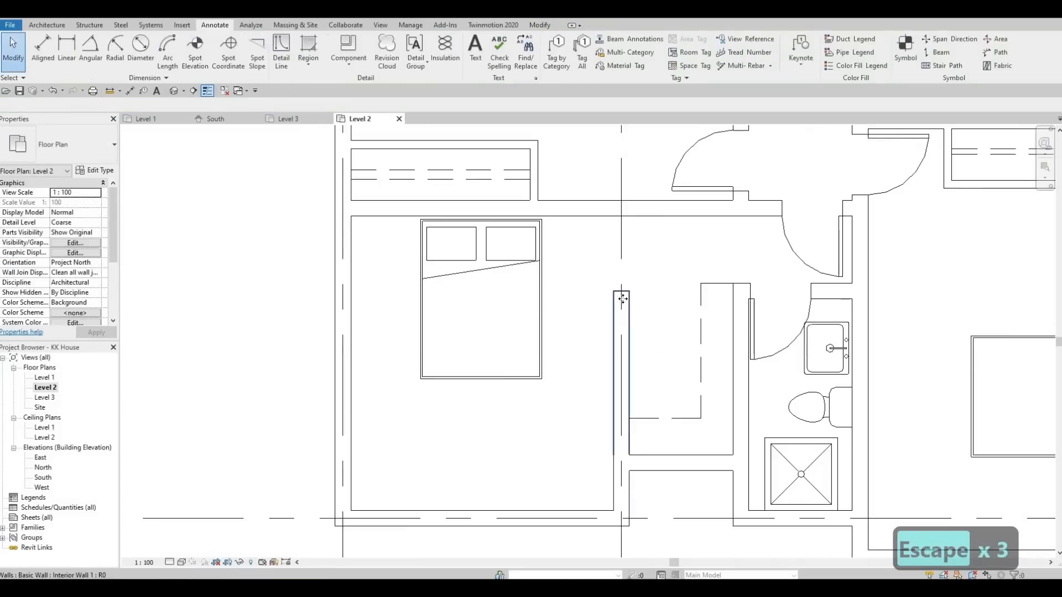
click(620, 292)
drag(621, 291, 621, 283)
key(Escape)
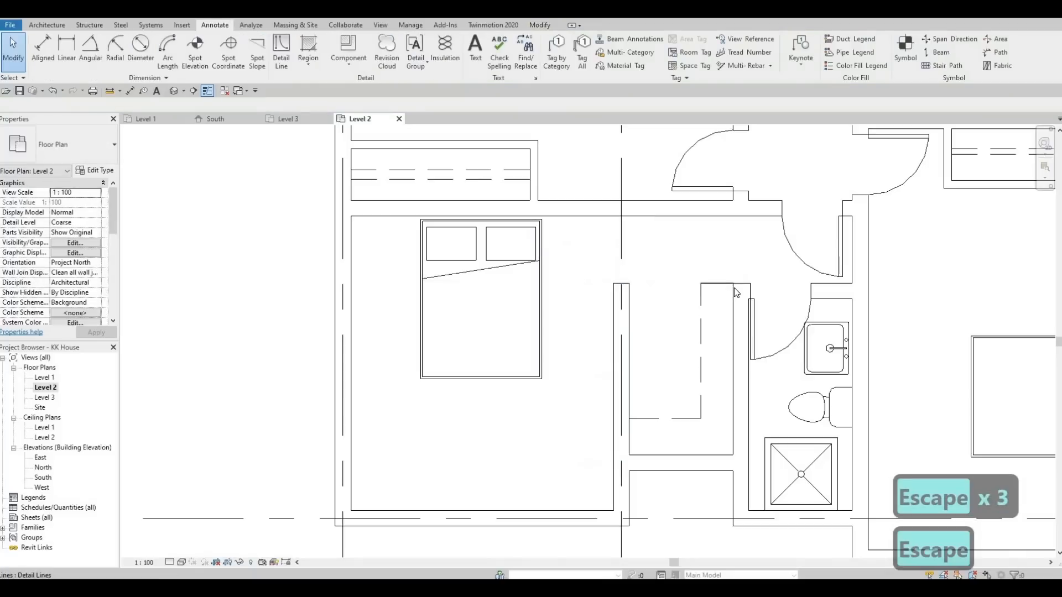
- Extend the lower bathroom's door wall leftward to the walk-in closet's left wall, closing off the closet
click(705, 289)
key(Escape)
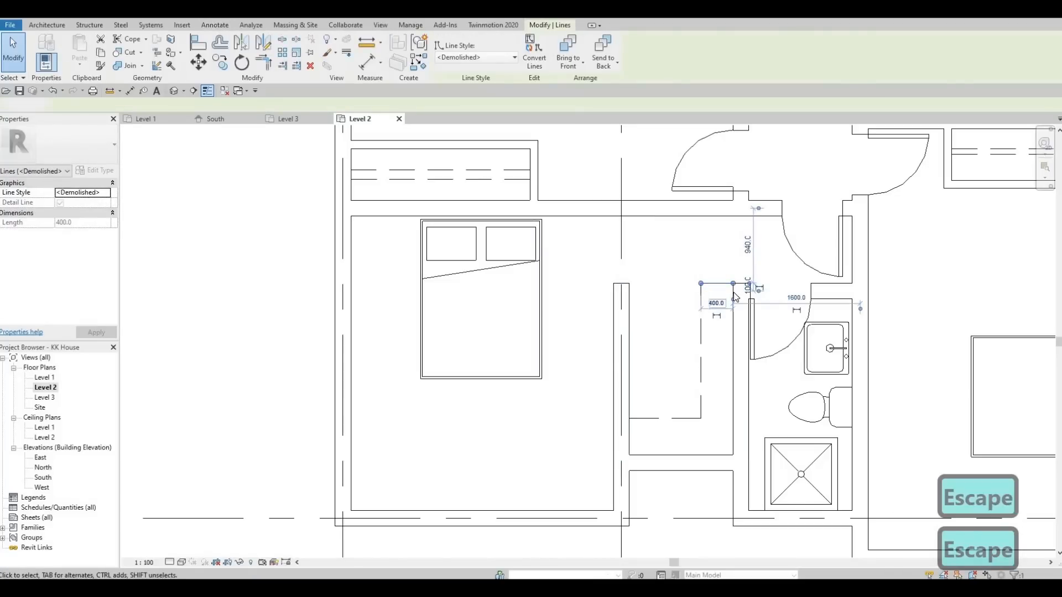
click(737, 288)
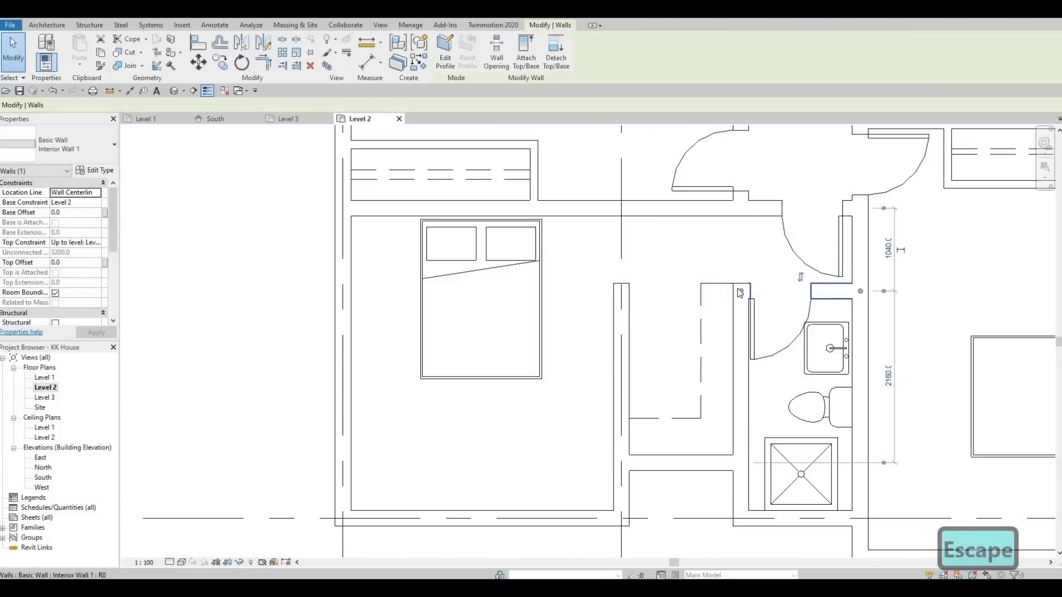
drag(737, 288, 631, 288)
key(Escape)
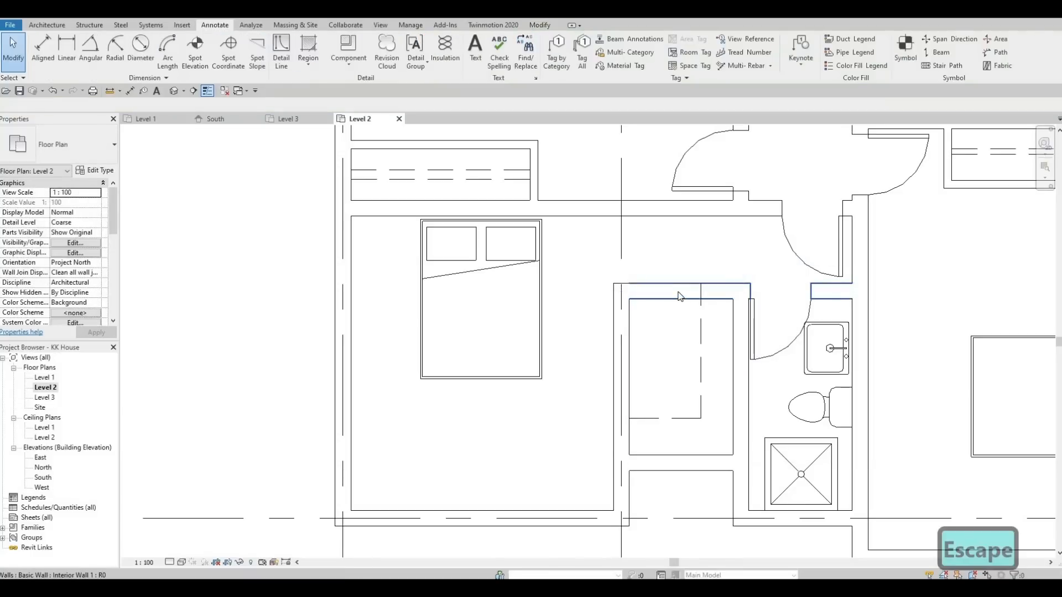
- Cut a rectangular wall opening as the entrance in the walk-in closet's upper wall, and stretch its left edge slightly outward
click(642, 290)
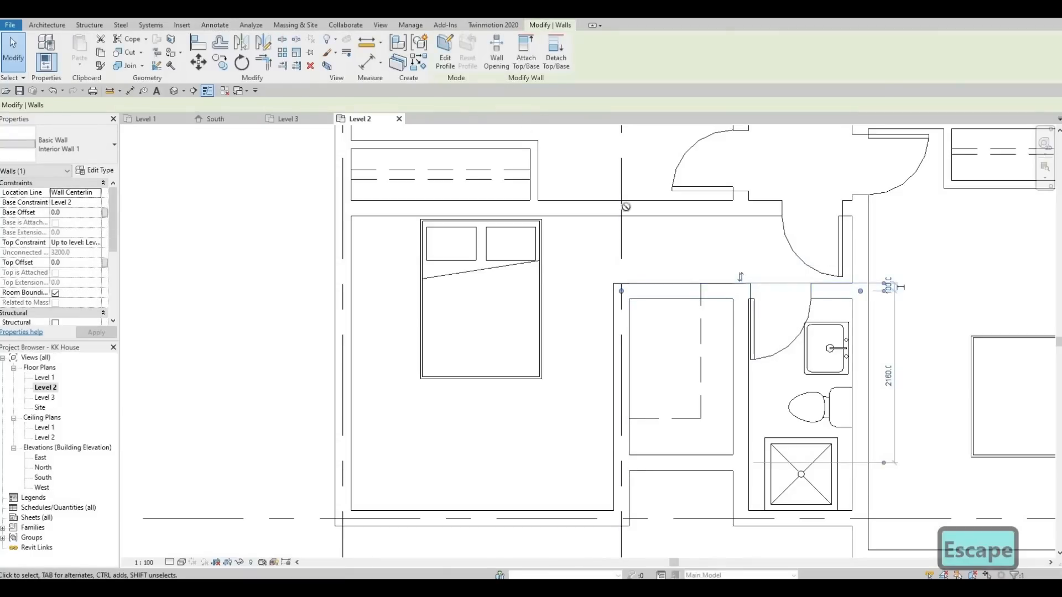
click(643, 291)
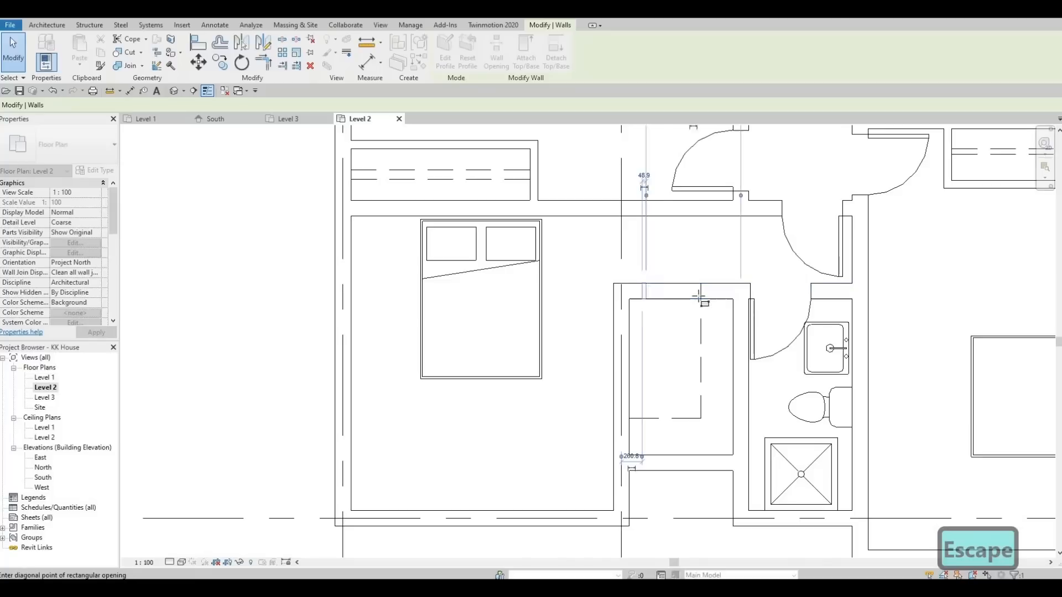
click(698, 299)
key(Escape)
key(Escape)
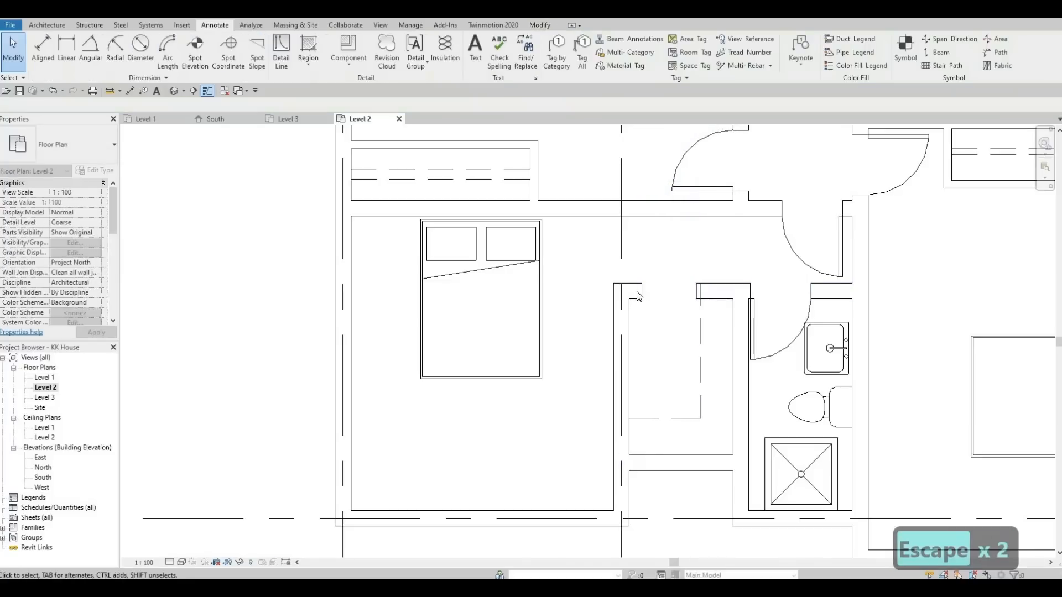
click(640, 289)
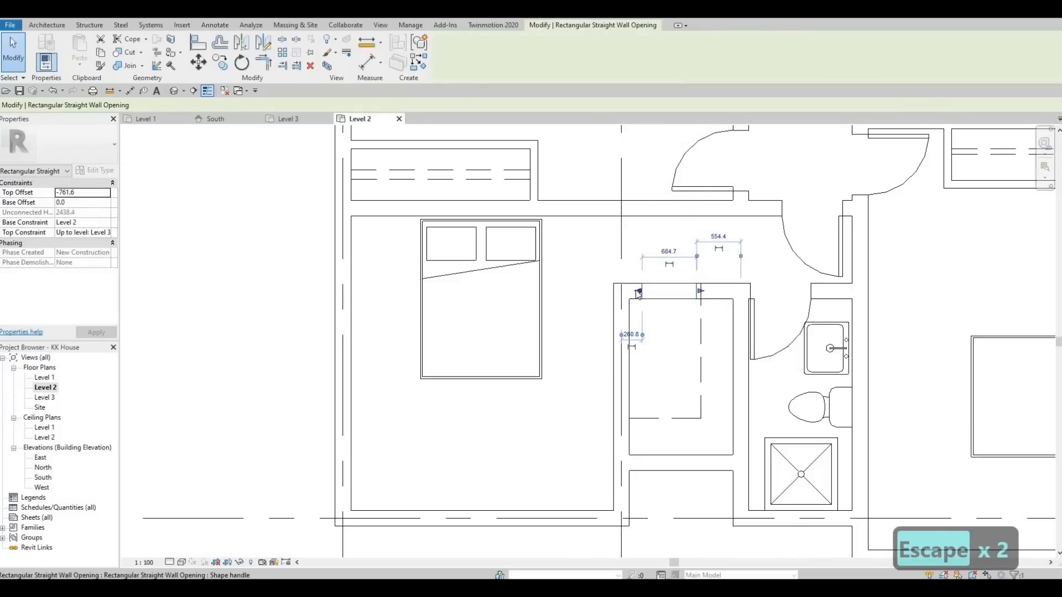
key(Escape)
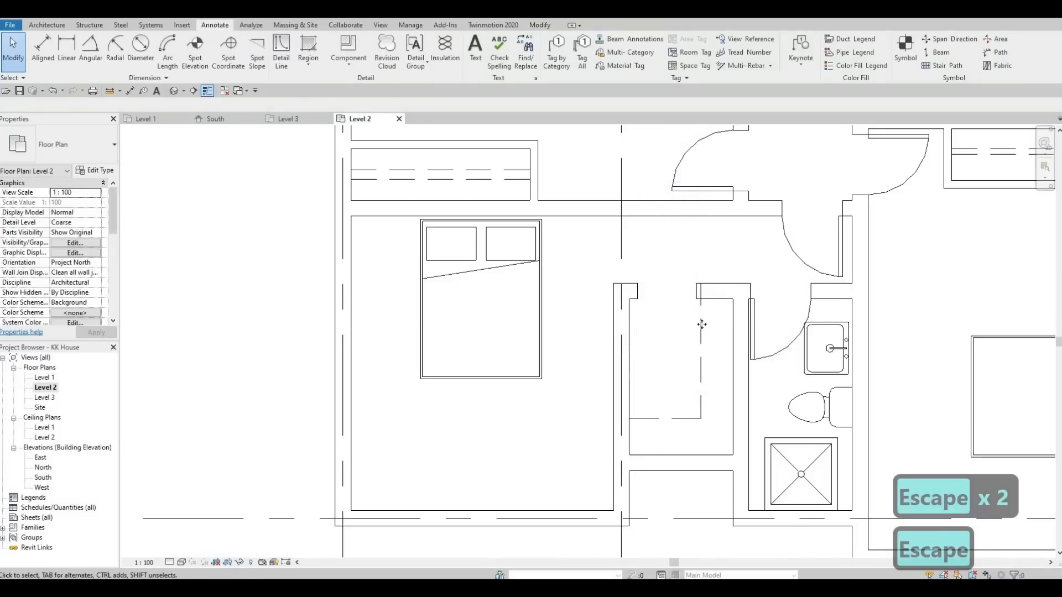
- Shorten the walk-in closet's vertical shelf line so its upper end stops at the lower face of the closet's upper wall
click(703, 291)
drag(701, 284, 701, 299)
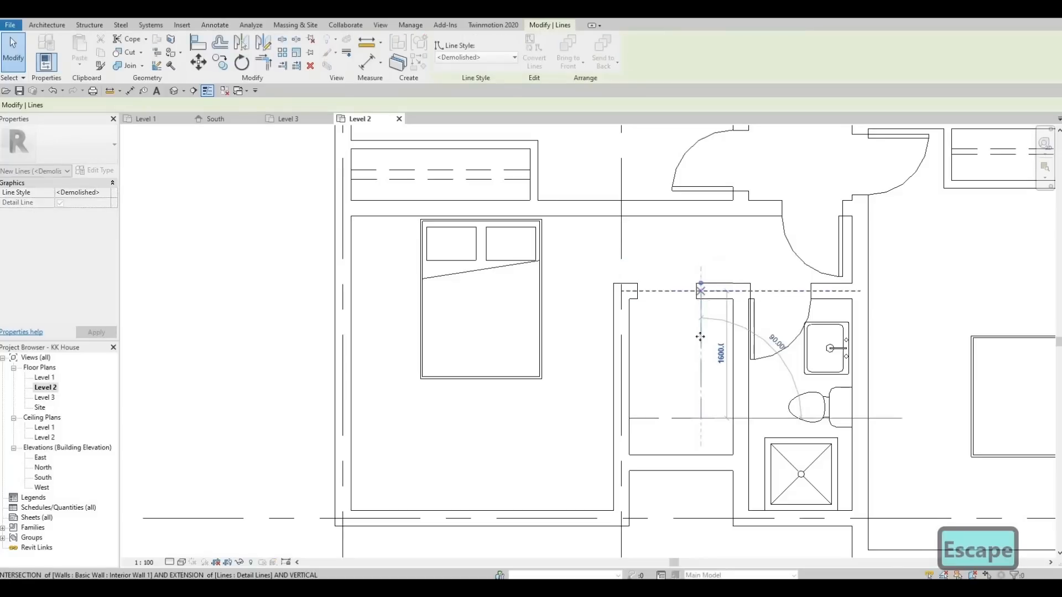
key(Escape)
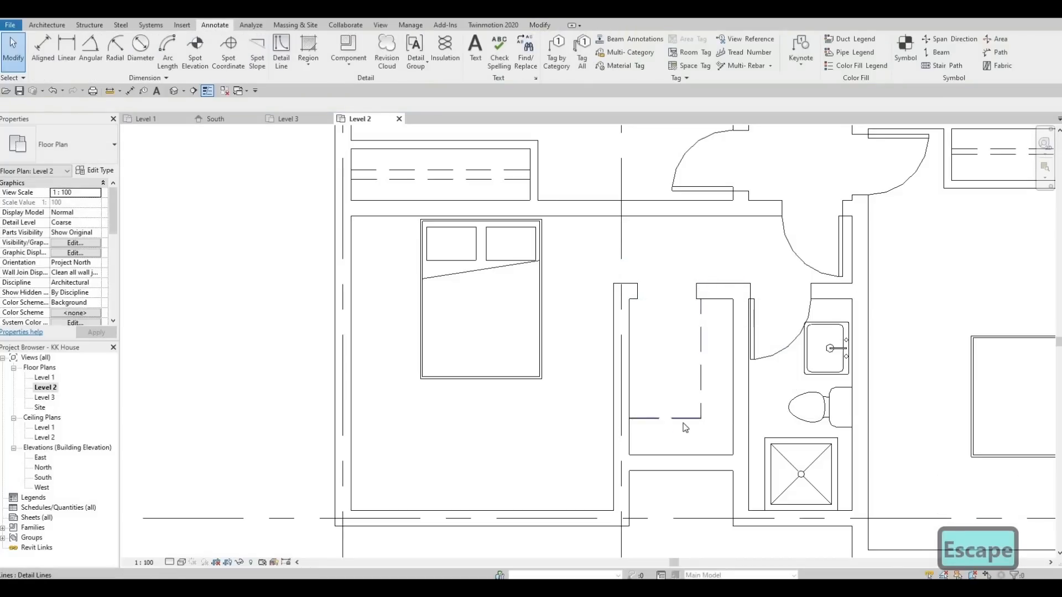
- Nudge the walk-in closet's horizontal shelf line six increments down toward the closet's lower wall
click(683, 420)
key(Down)
key(Down)
key(Down)
key(Down)
key(Down)
key(Down)
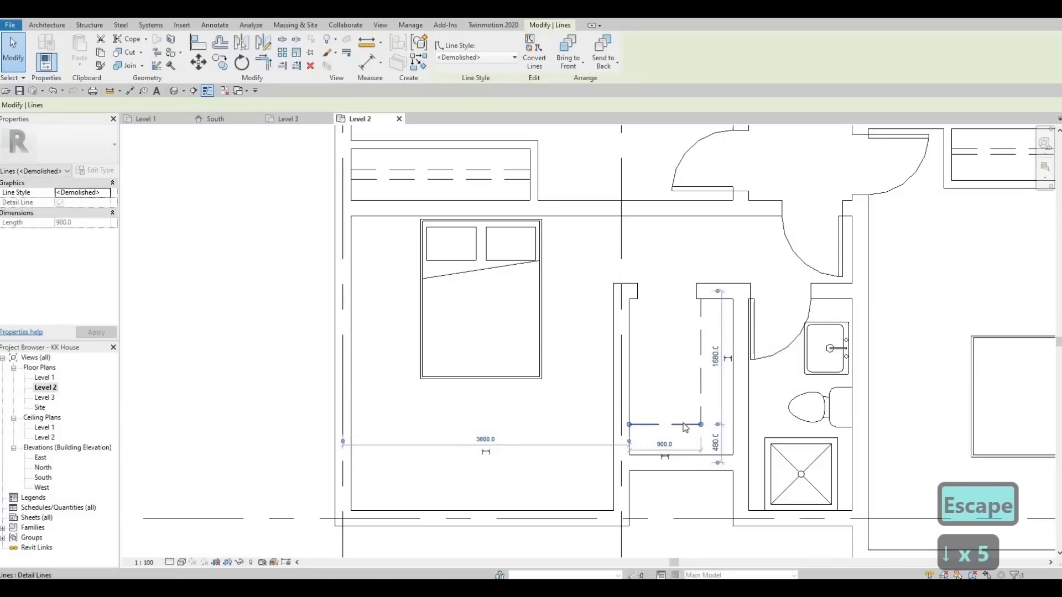
key(Escape)
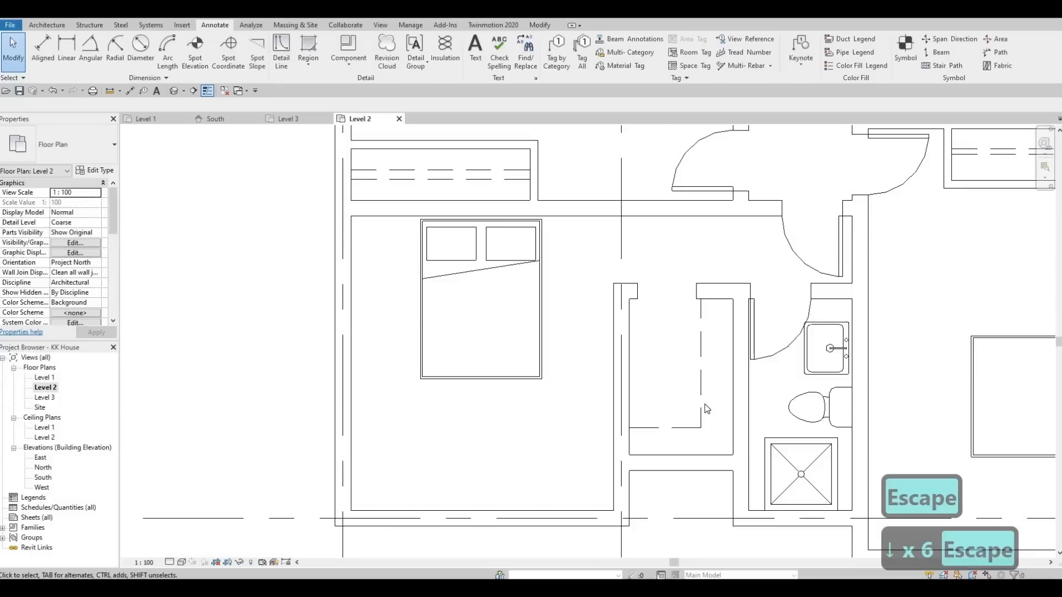
- Nudge the walk-in closet's vertical shelf line one increment right and its horizontal shelf line one increment down
click(705, 404)
key(Right)
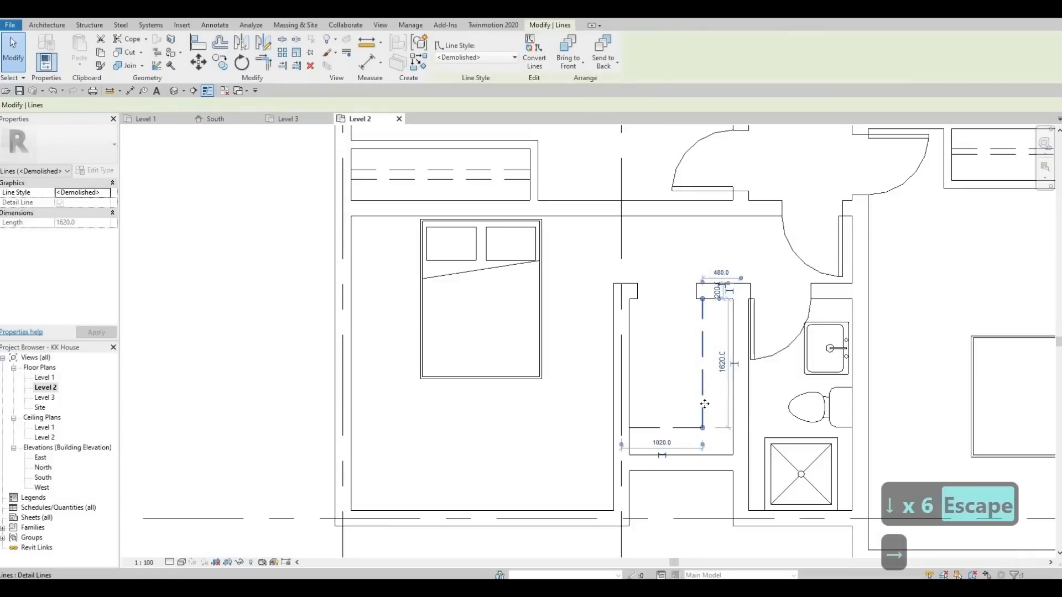
key(Escape)
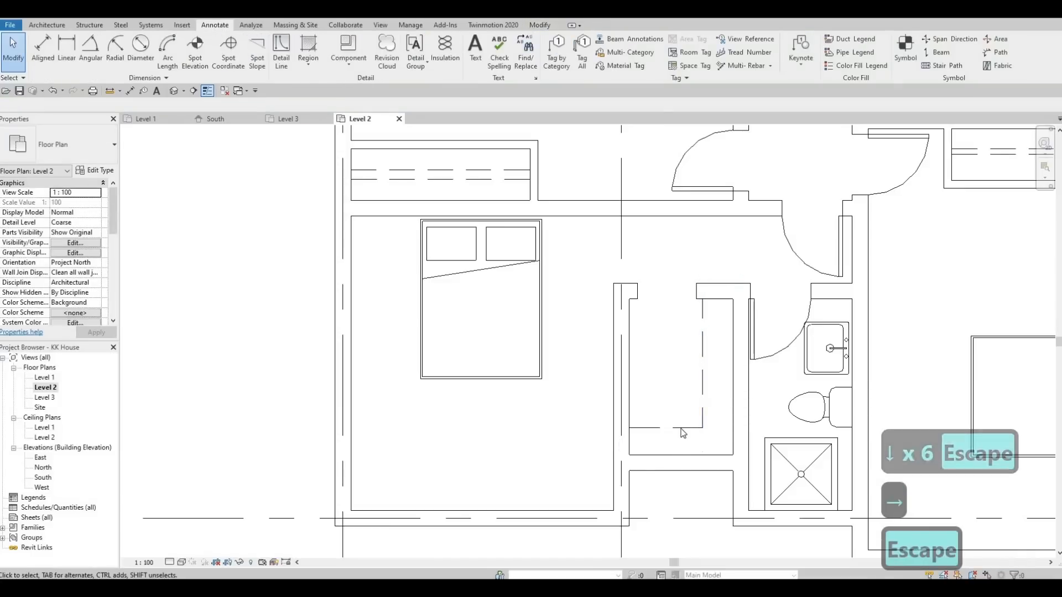
click(682, 428)
key(Down)
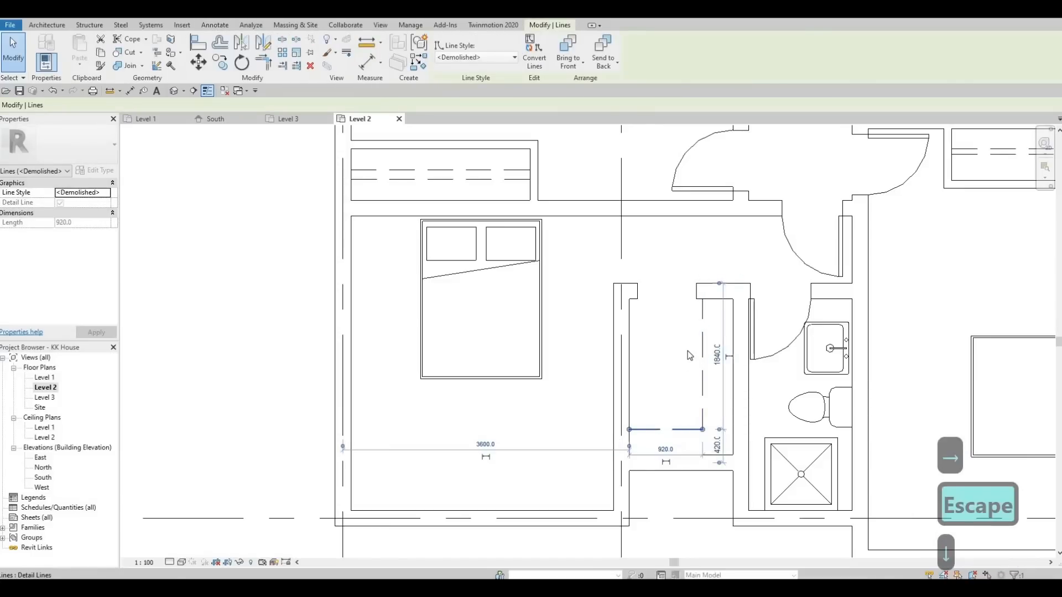
key(Escape)
- Nudge the lower shelf line of the closet between the two left bedrooms slightly up, and a shelf line in the closet above the stairs down
scroll(696, 347, down, 3)
middle_drag(706, 359, 747, 408)
scroll(746, 410, up, 3)
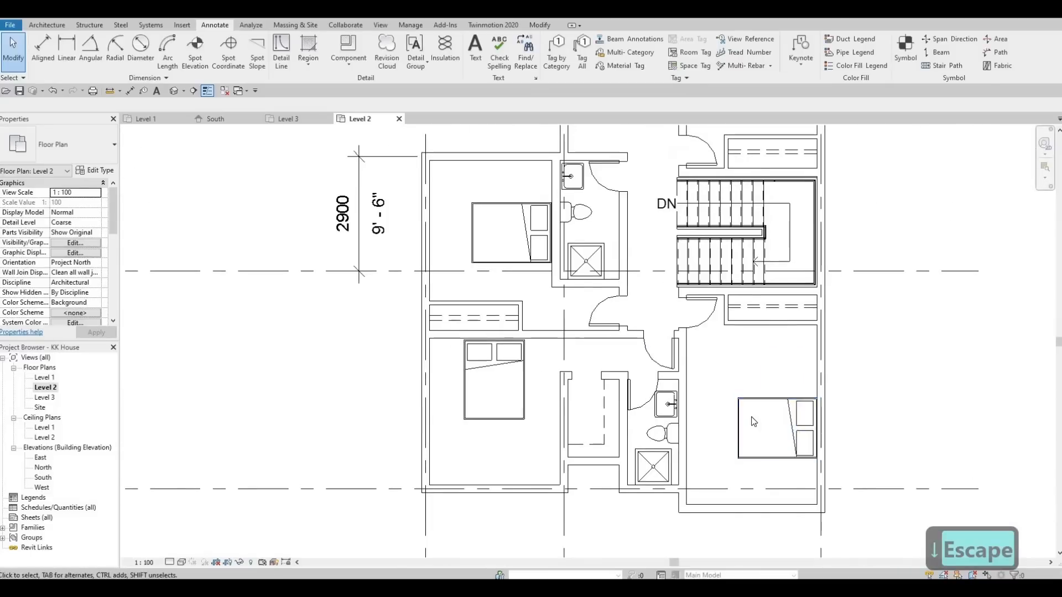
middle_drag(637, 459, 640, 417)
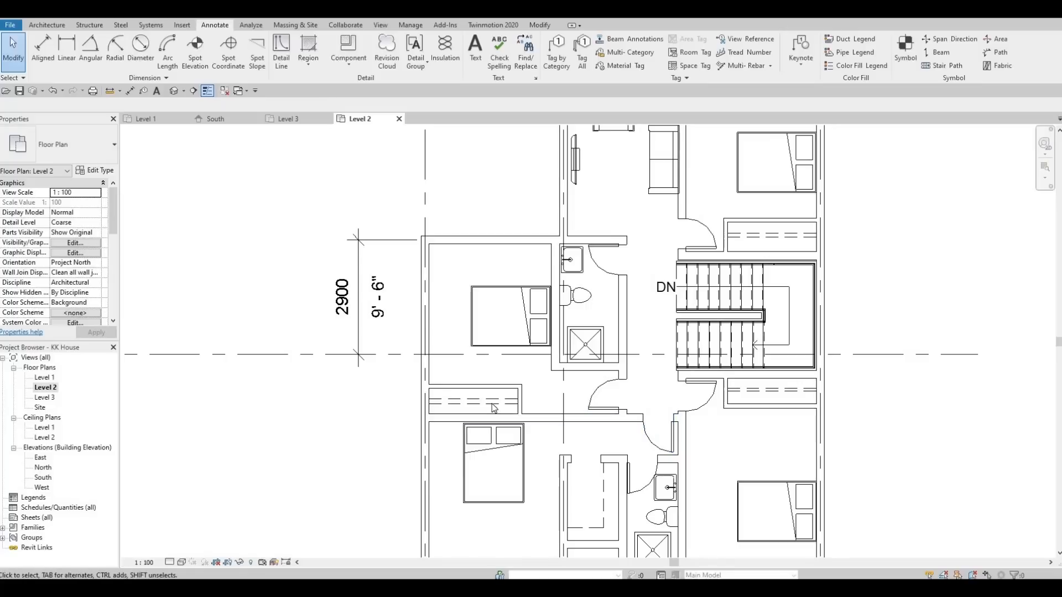
click(491, 403)
drag(492, 403, 492, 401)
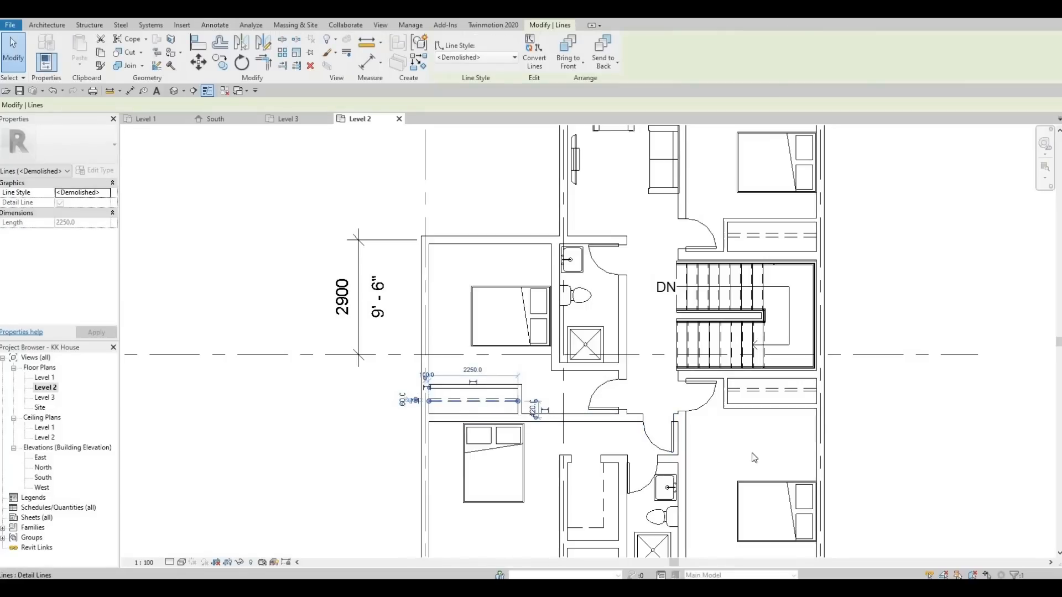
key(Escape)
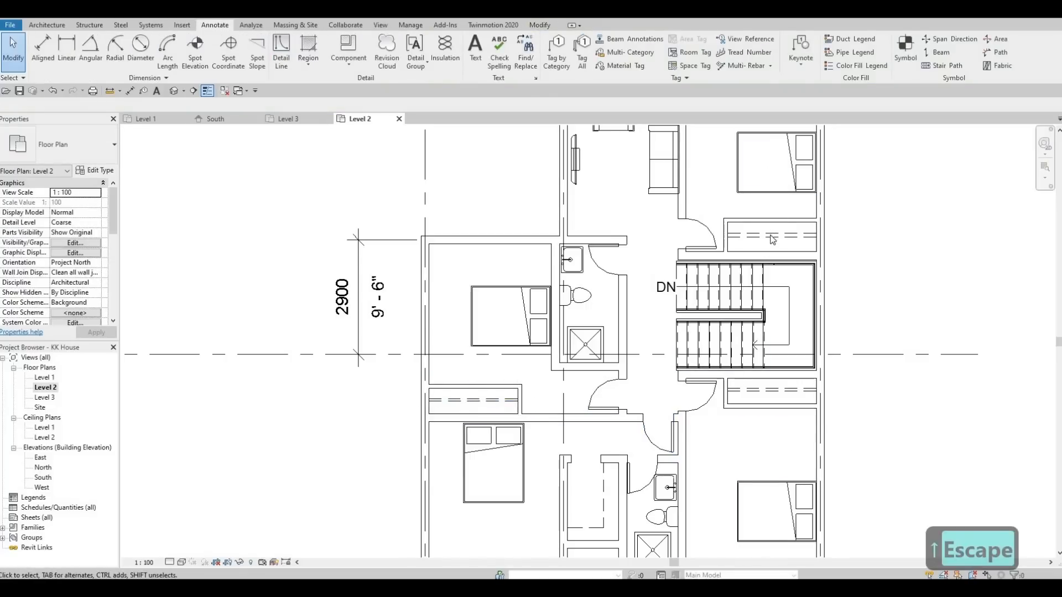
key(Escape)
key(Escape)
- Start loading a family and browse to the Doors folder of the Canada library
click(181, 24)
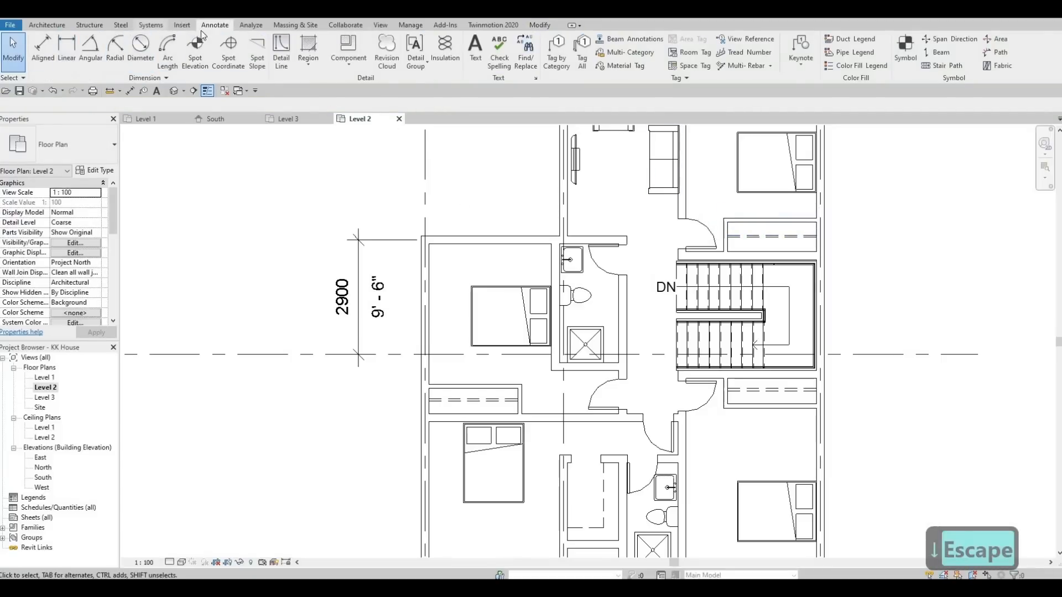
click(454, 52)
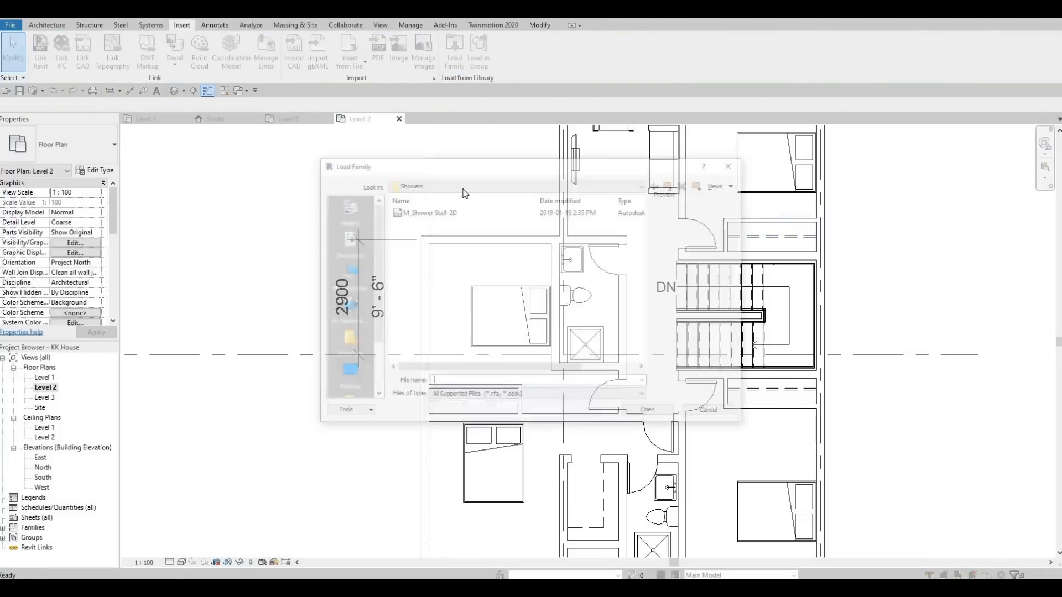
click(461, 184)
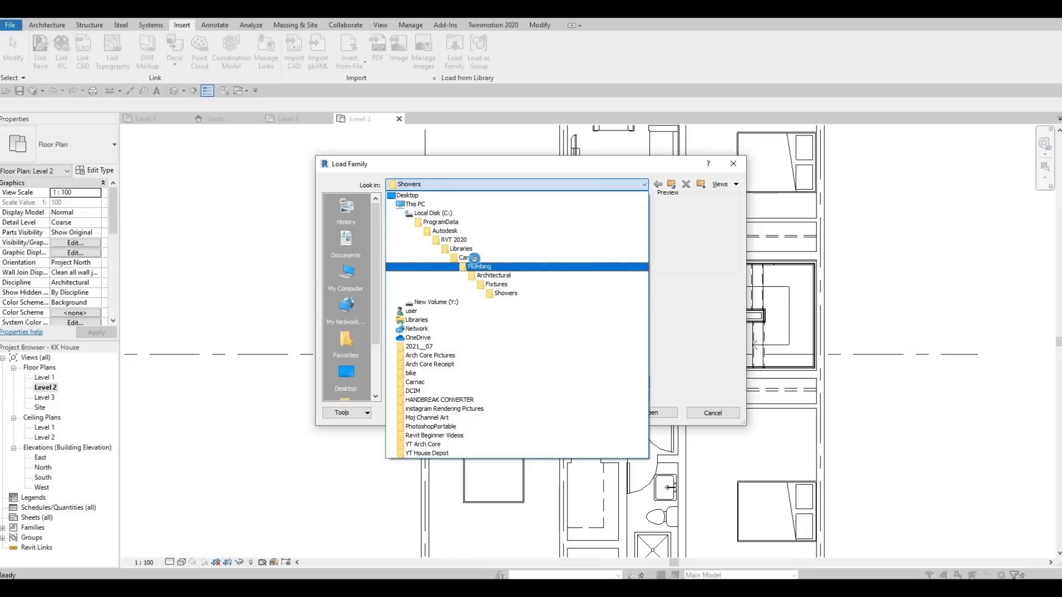
click(470, 258)
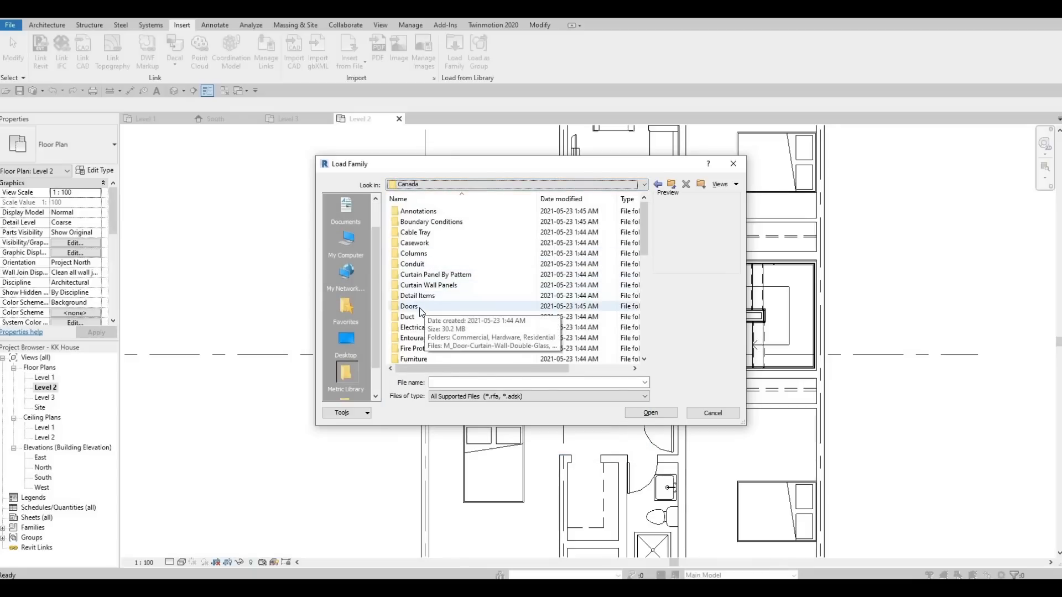
double_click(420, 307)
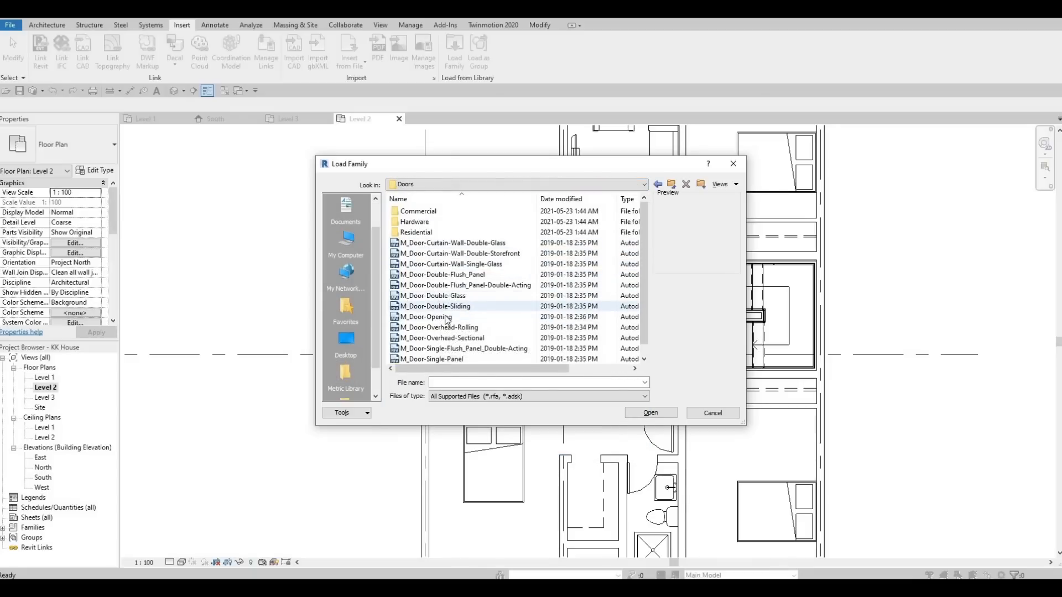
- Preview the residential door families and select M_Door-Interior-Double-Sliding-2_Panel-Wood.rfa
click(437, 296)
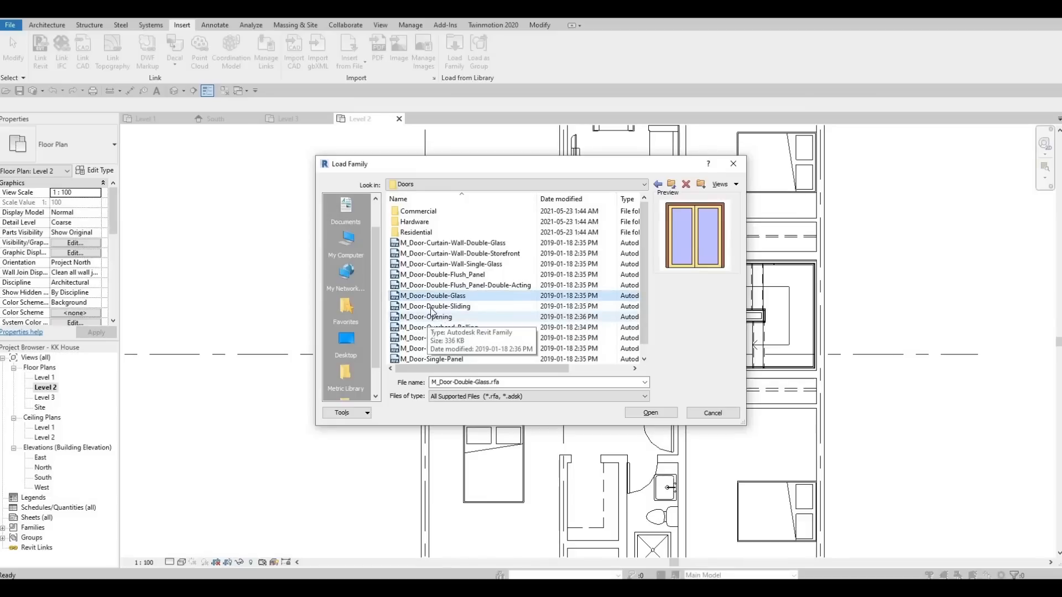
scroll(433, 311, down, 1)
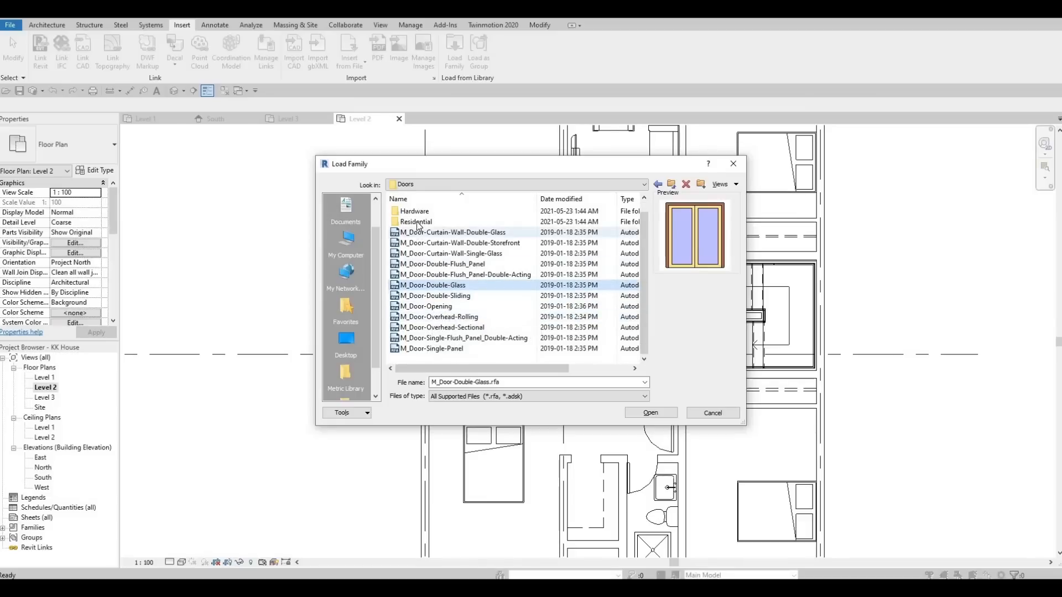
double_click(416, 221)
click(432, 212)
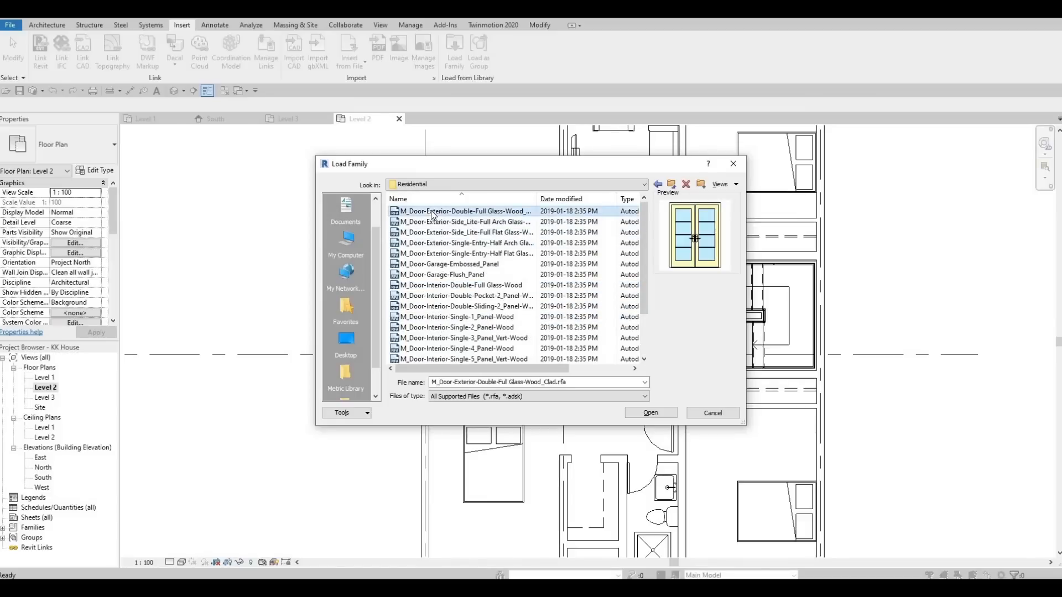
key(Down)
key(Down)
key(Down)
key(Down)
key(Down)
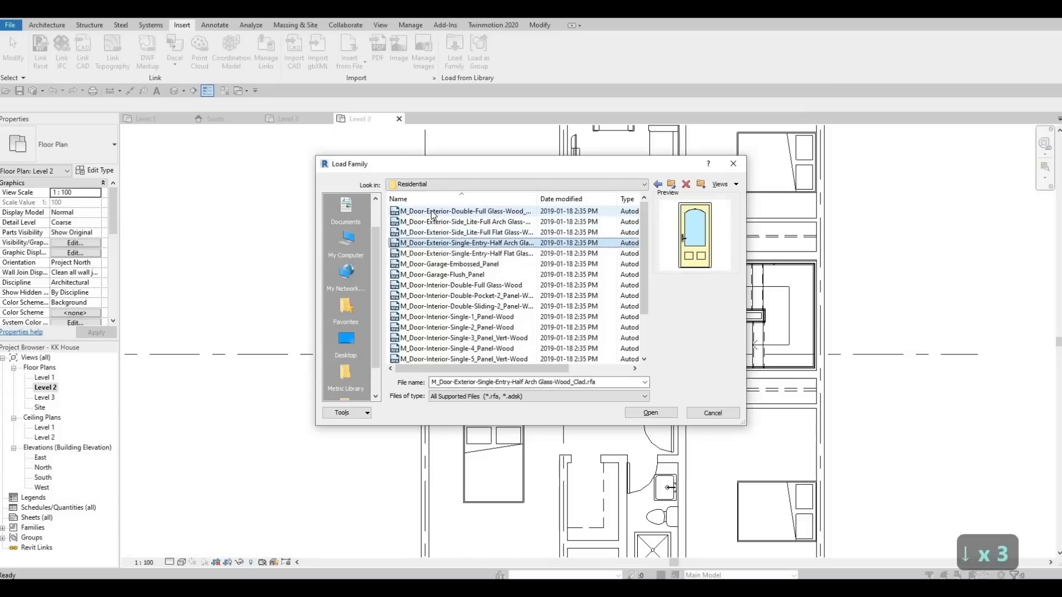
key(Down)
key(Down)
key(Down)
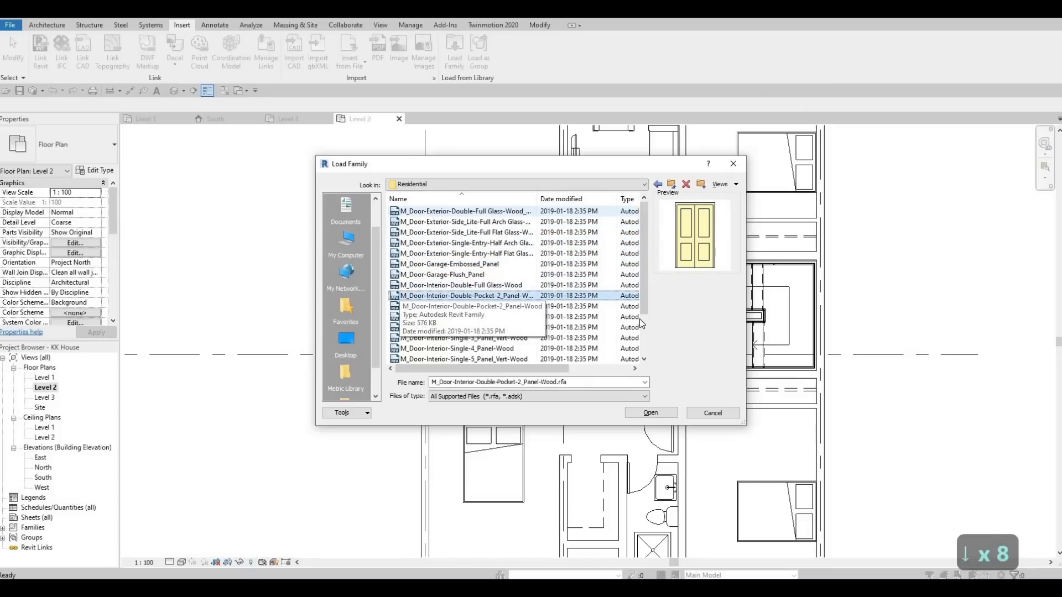
key(Down)
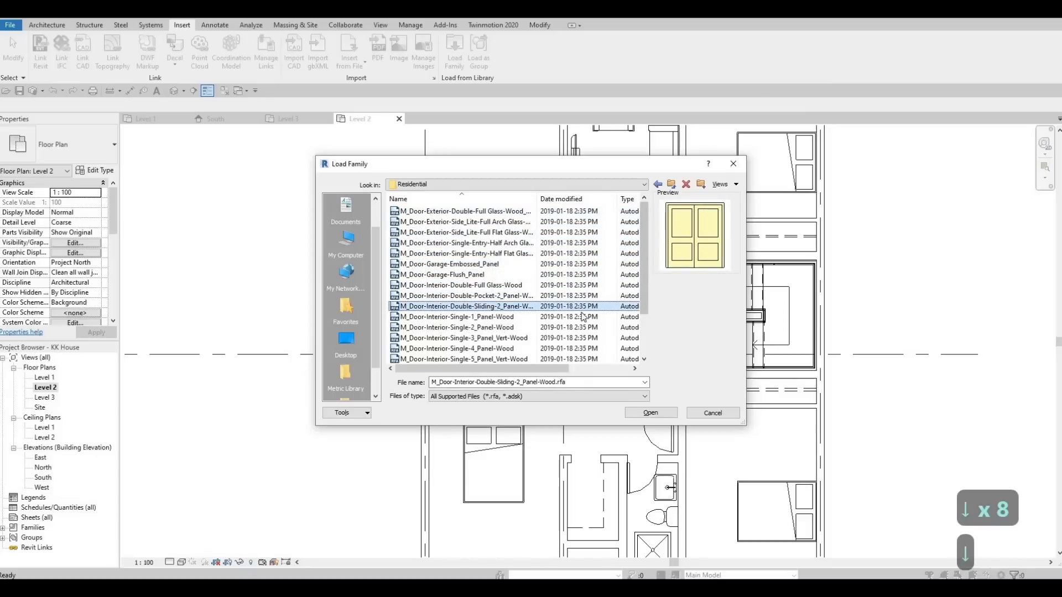
- Load the selected double sliding door family with all its types, from 1200 x 2000mm to 1800 x 2100mm
click(658, 417)
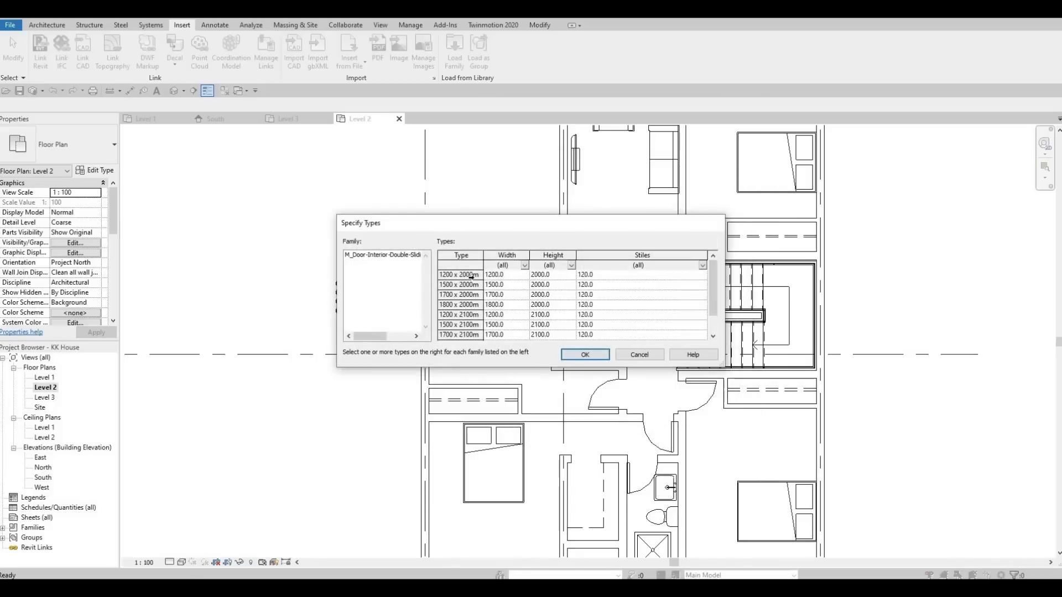
key(Down)
scroll(470, 294, down, 2)
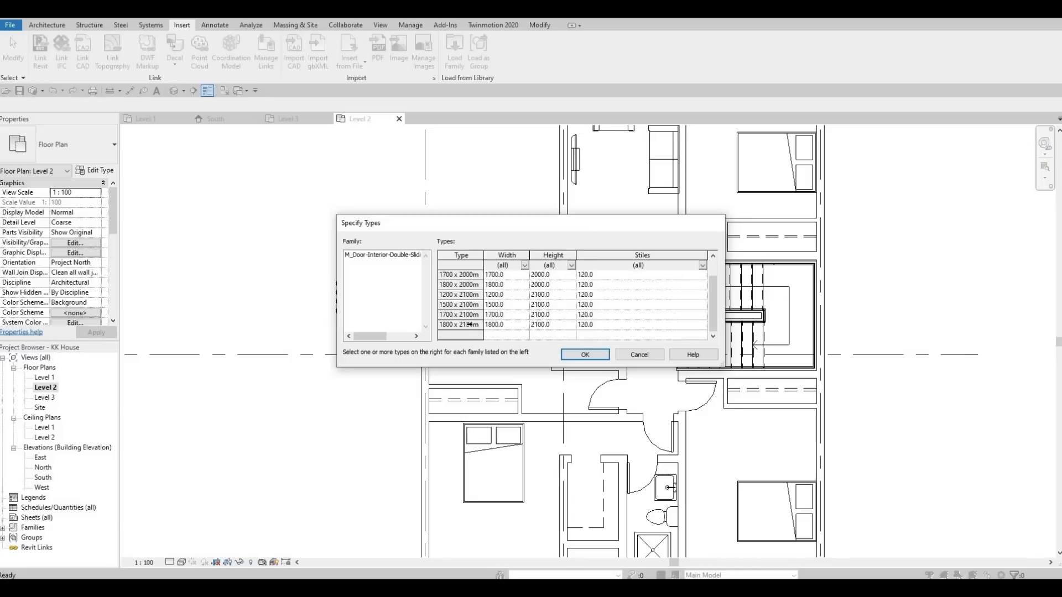
shift+click(468, 326)
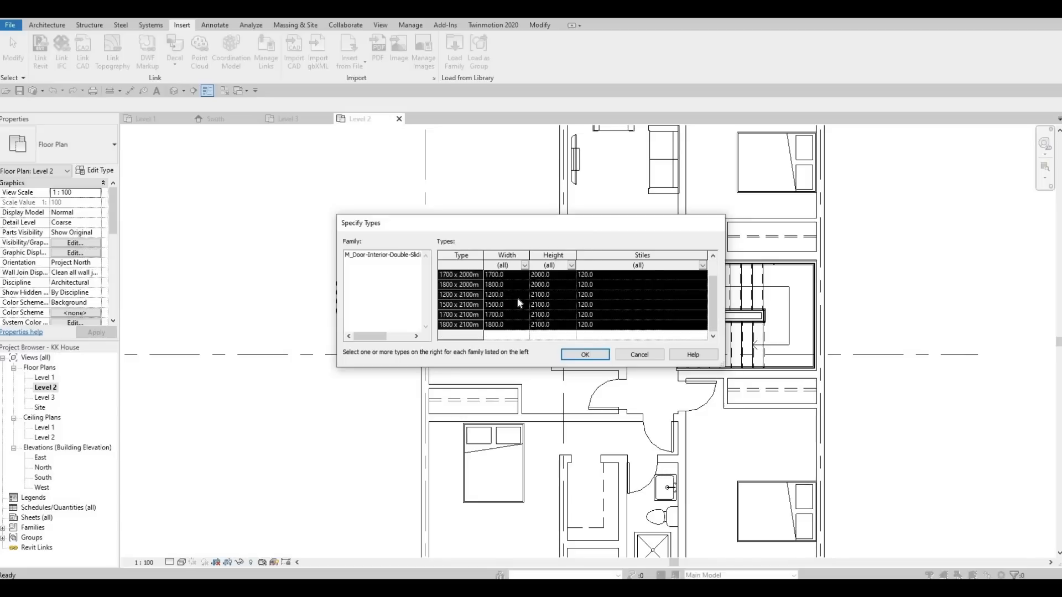
scroll(471, 315, up, 2)
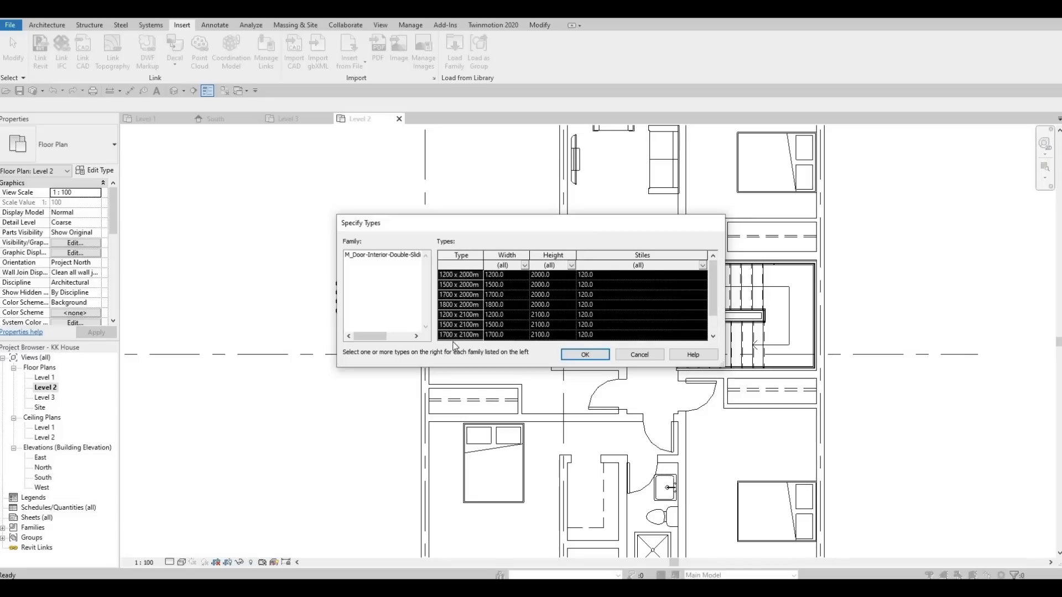
click(561, 359)
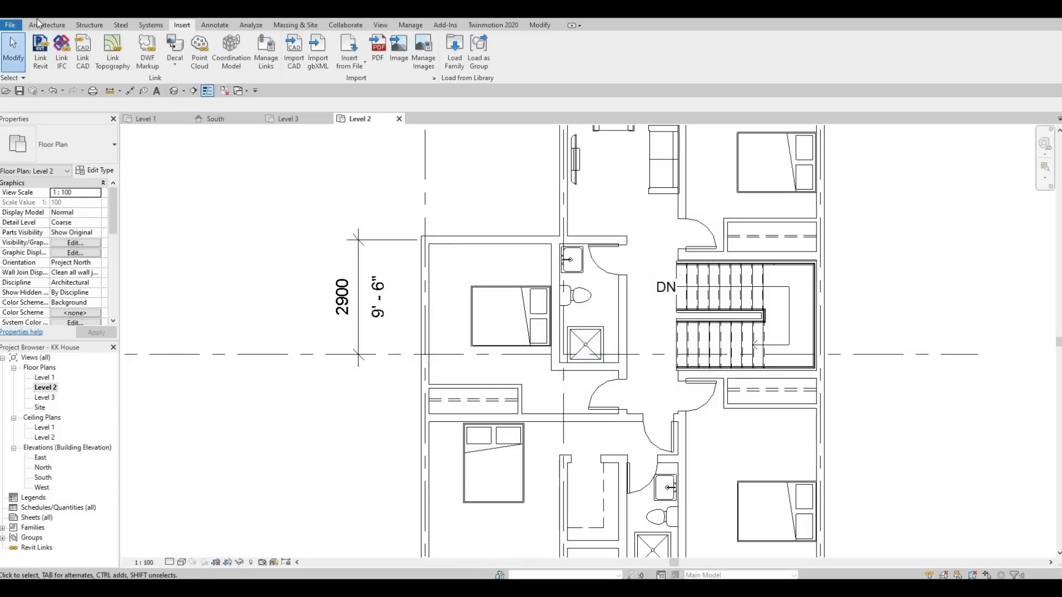
- Place 1200 x 2000mm double sliding doors centred on the front walls of the two right closets and the left bedroom closet
scroll(61, 48, up, 4)
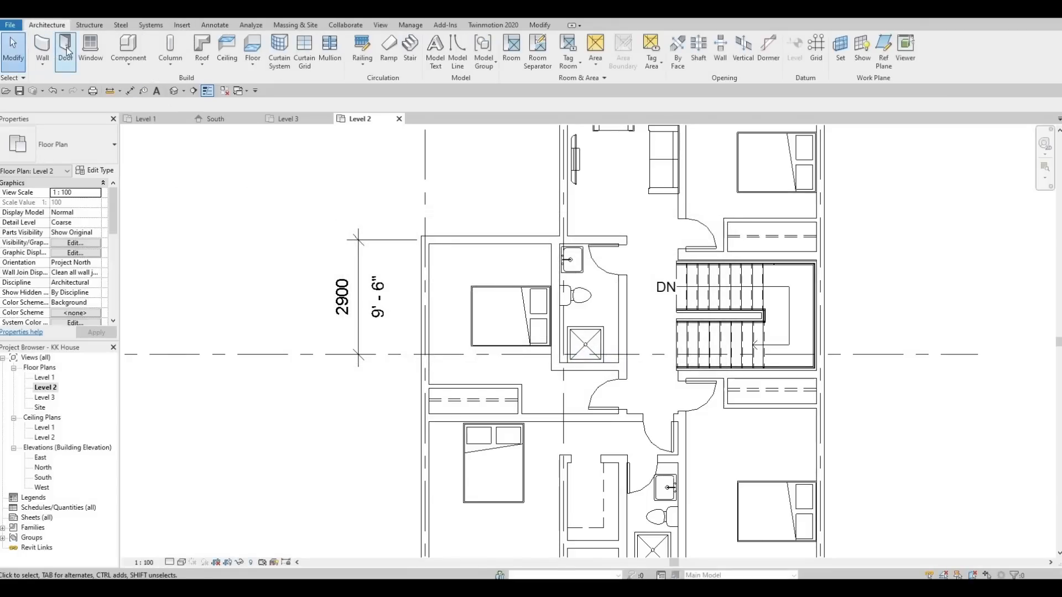
click(66, 47)
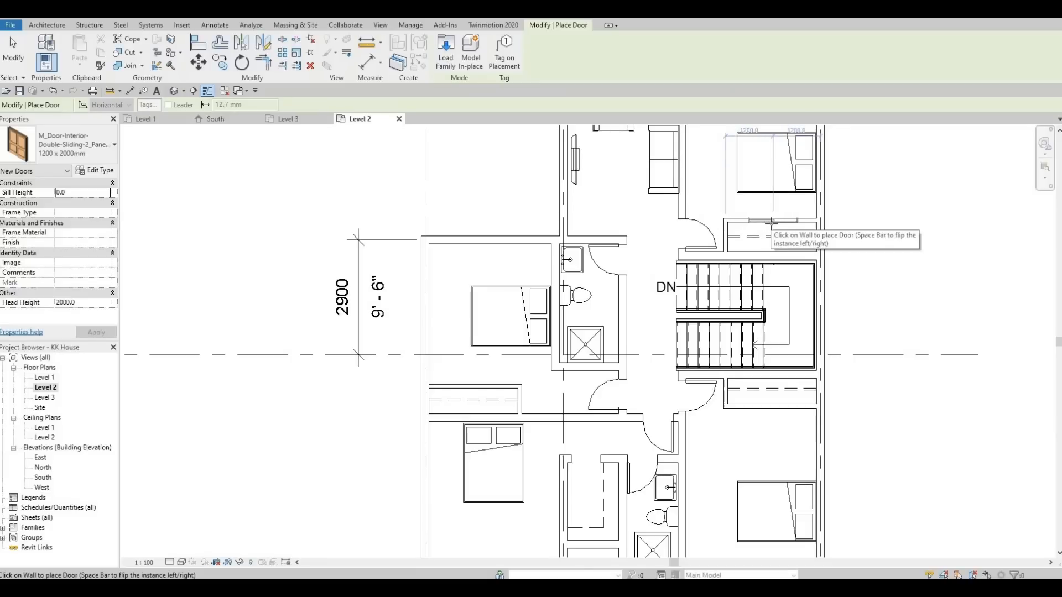
click(771, 223)
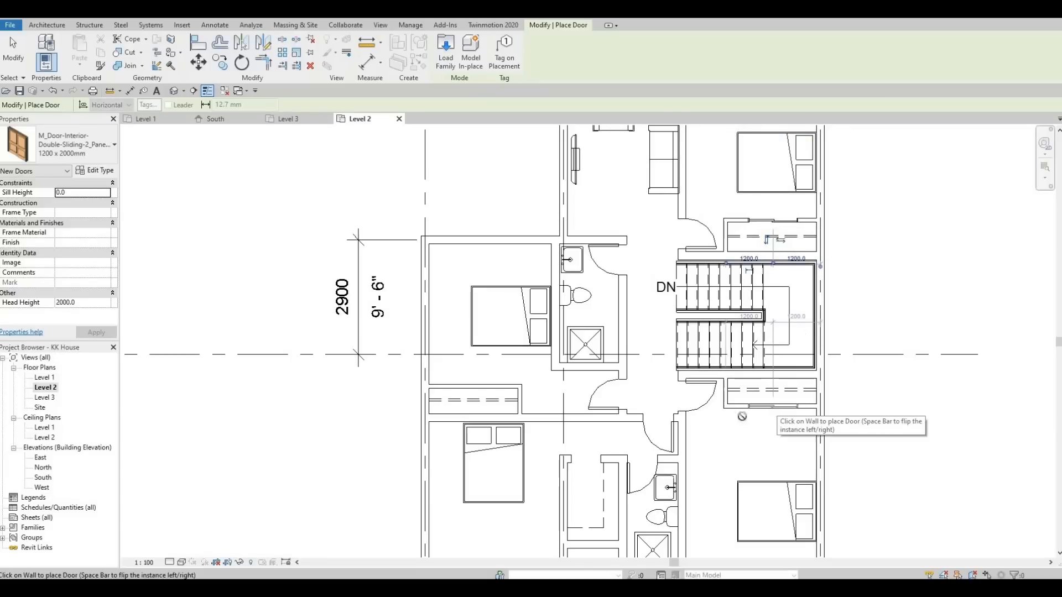
click(776, 409)
middle_drag(481, 366, 477, 365)
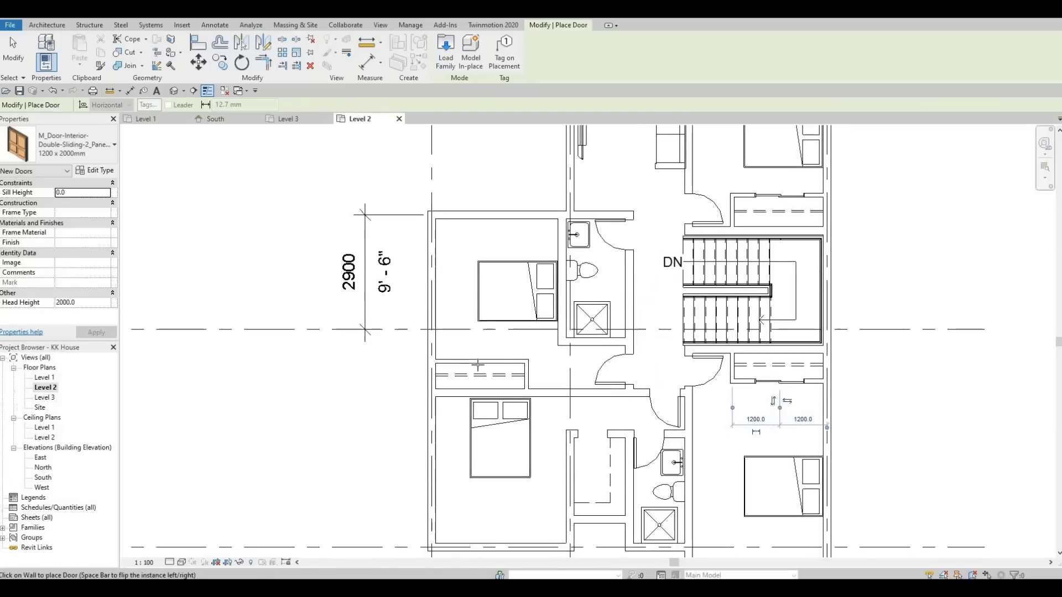
click(478, 364)
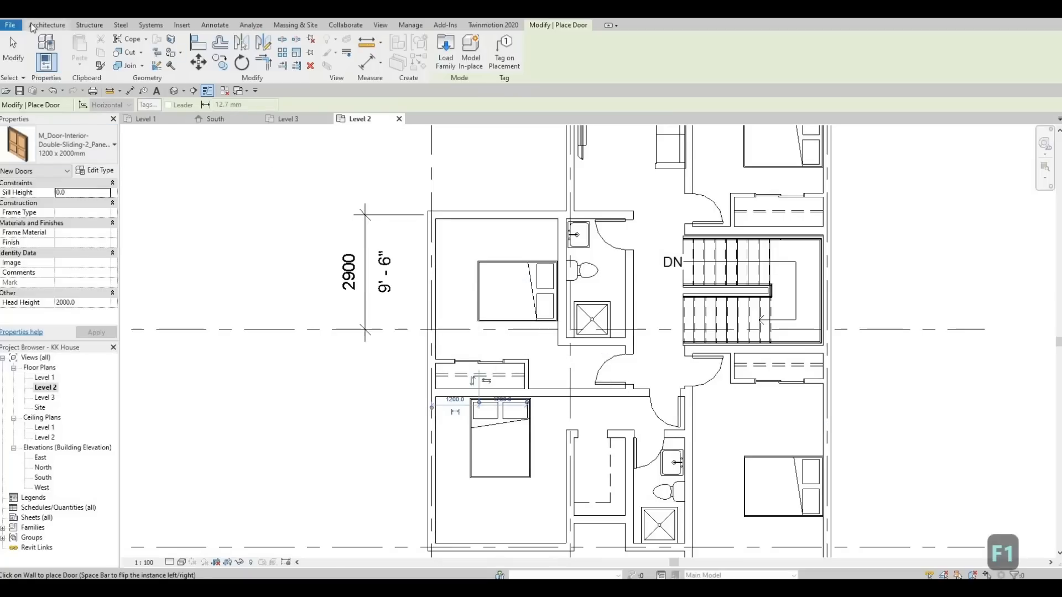
- Place M_Table-Night Stand 0610 x 0610 x 0762mm components on both sides of the bed in the upper-left bedroom
click(36, 28)
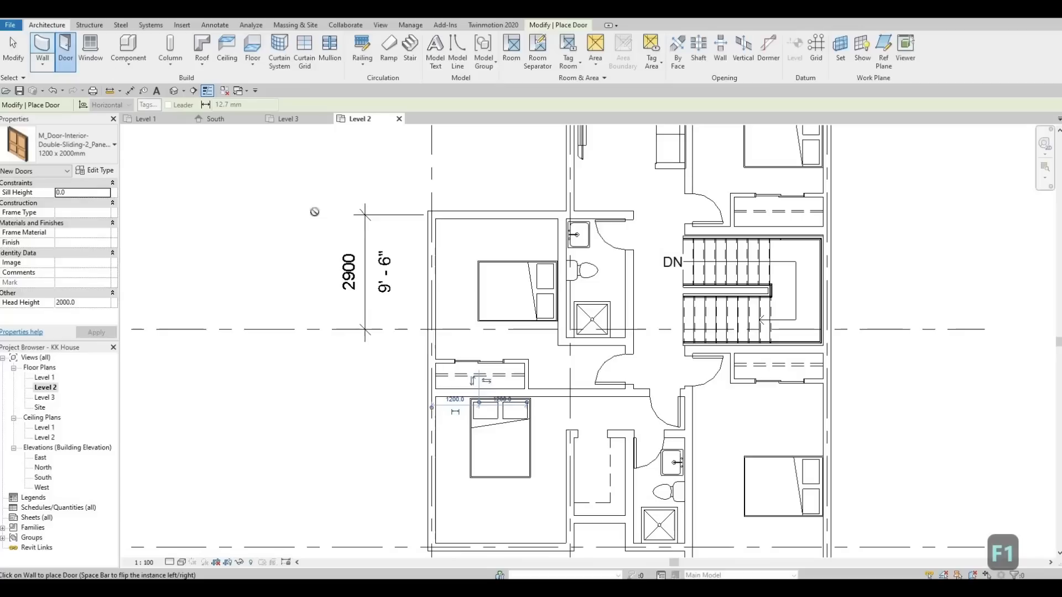
click(129, 46)
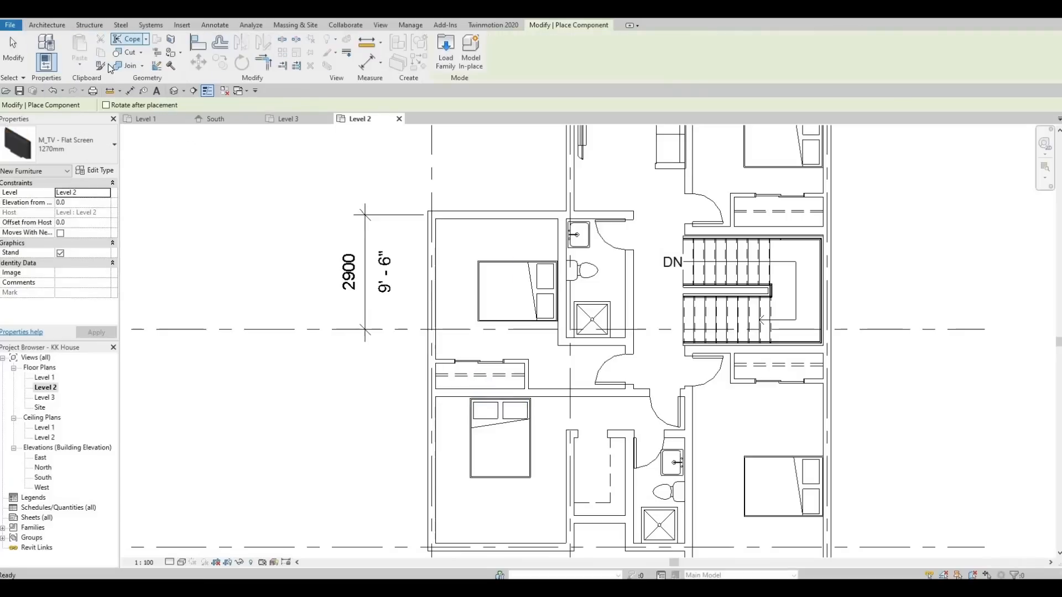
click(89, 145)
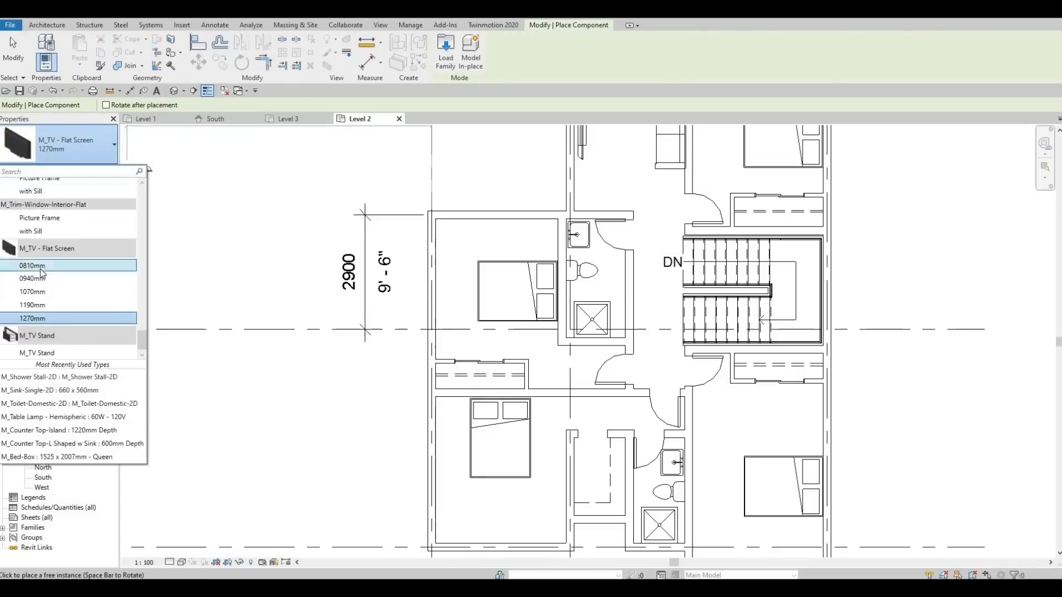
scroll(41, 272, up, 10)
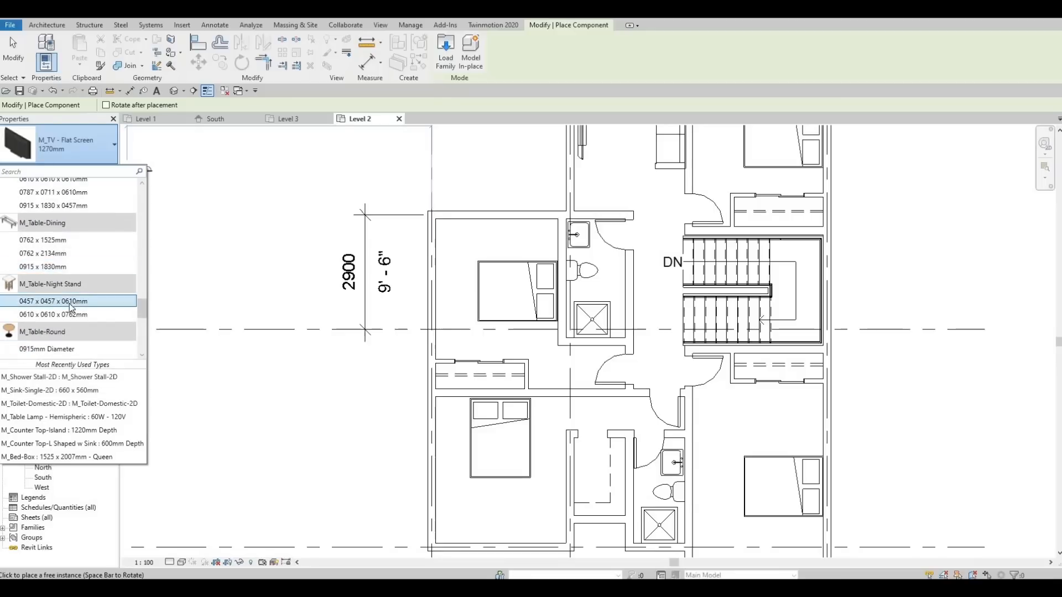
click(50, 301)
scroll(502, 253, up, 2)
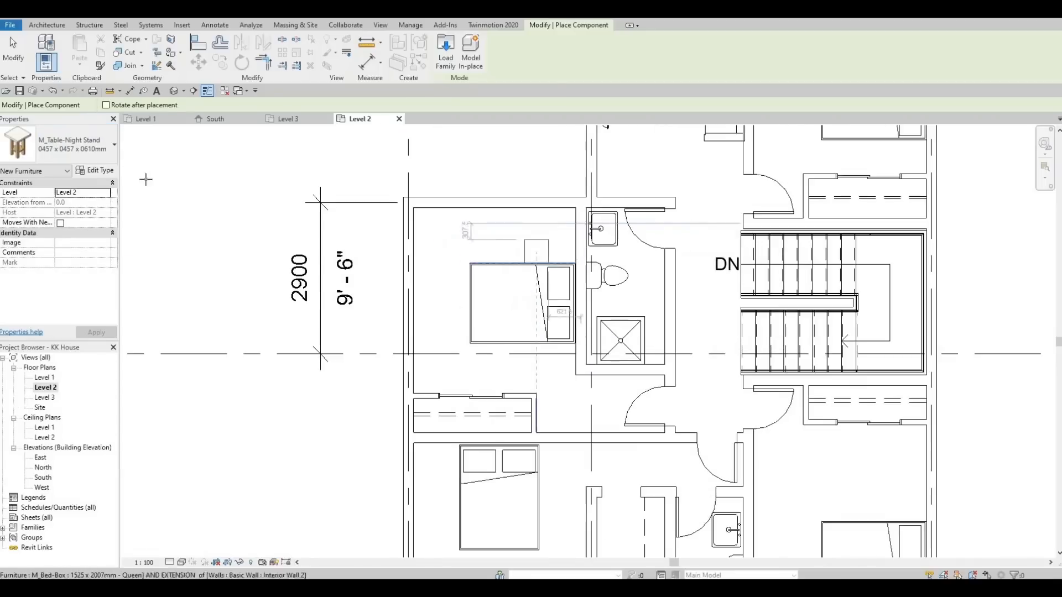
click(82, 146)
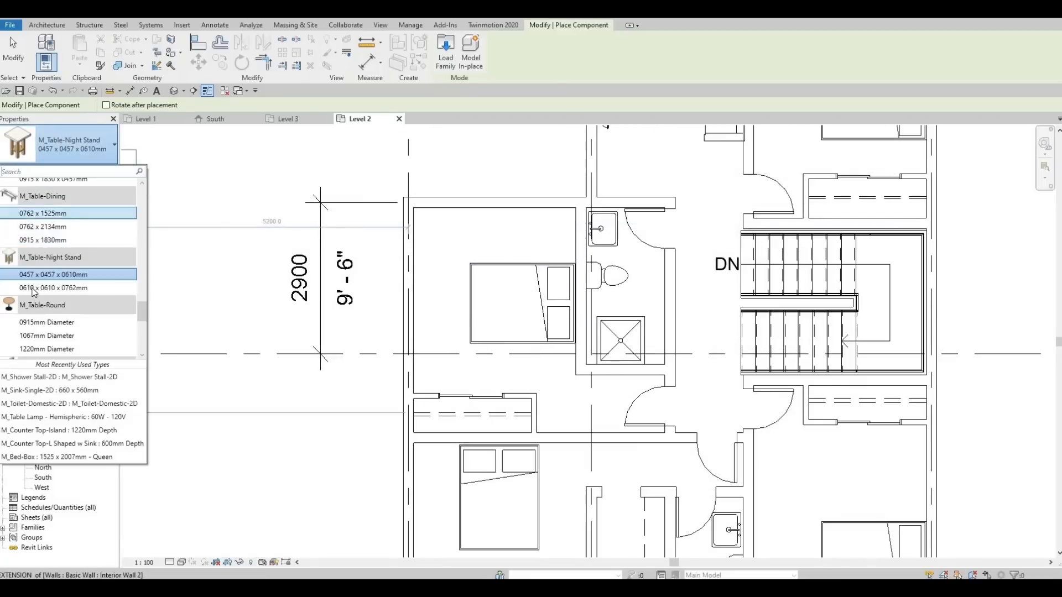
click(50, 287)
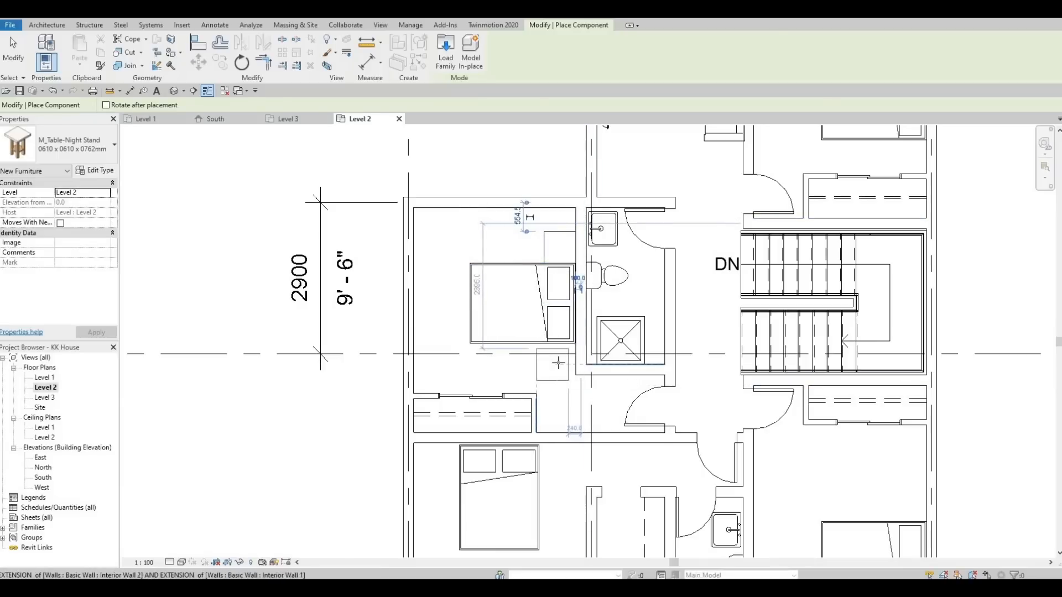
key(Escape)
key(Escape)
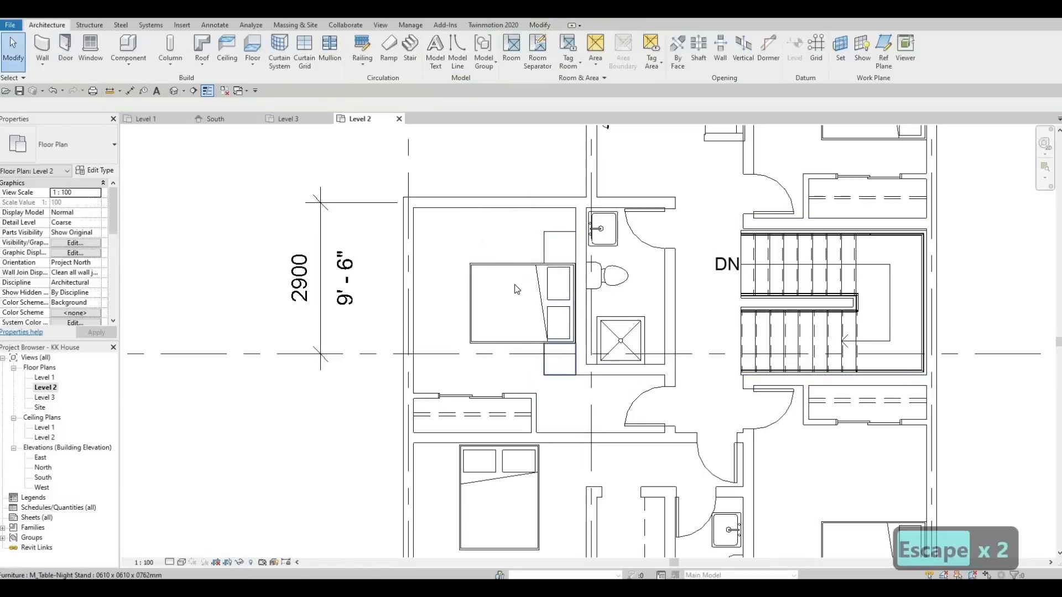
- Try to nudge the upper-left bedroom's bed and both night stands upward in small increments
click(473, 237)
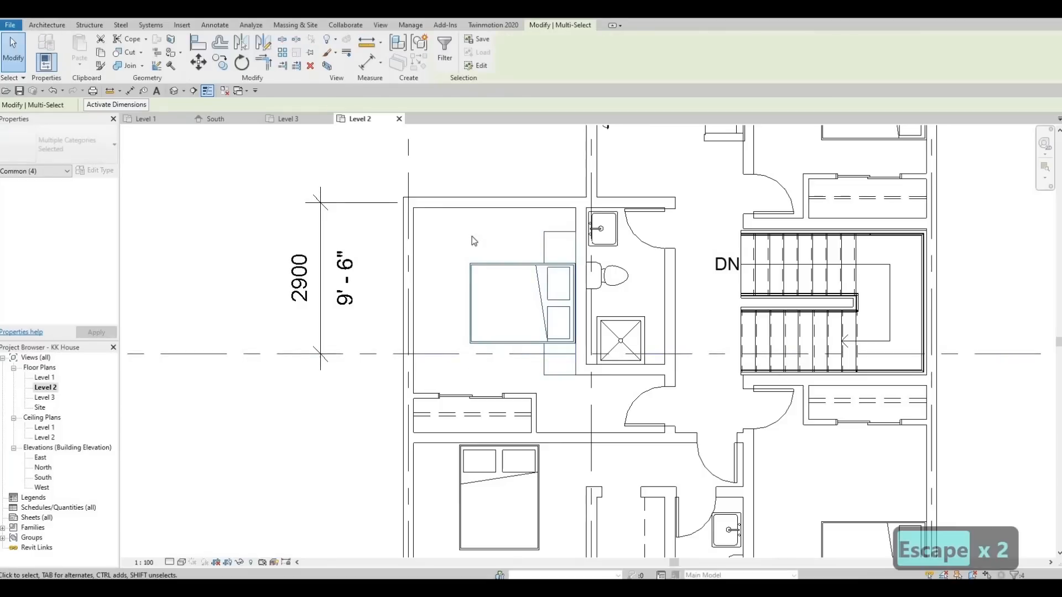
key(Up)
key(Up)
key(Up)
key(Up)
key(Up)
key(Up)
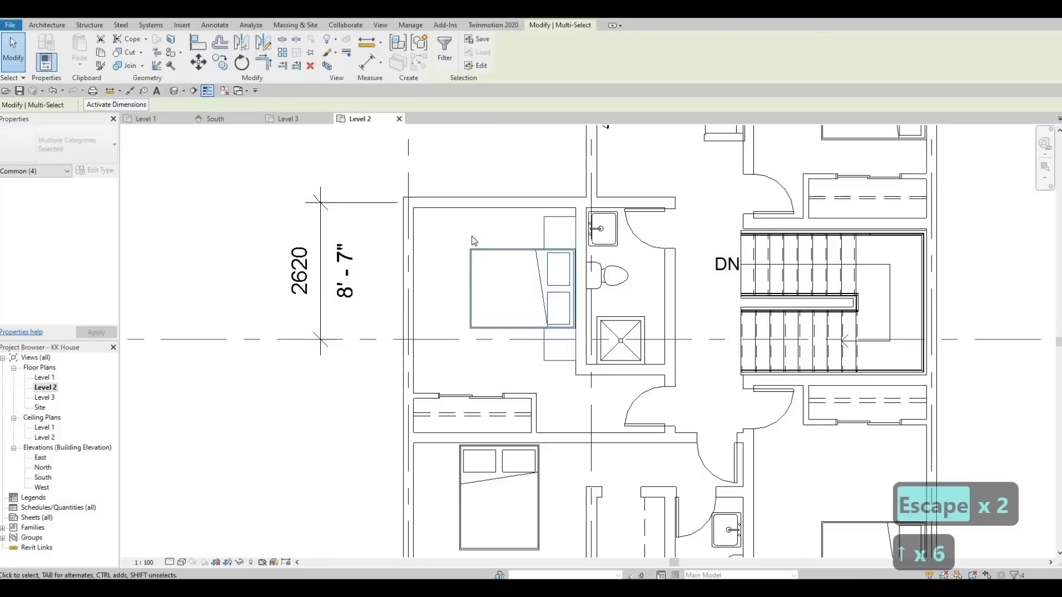
key(Up)
- Undo the upward nudges of the upper-left bedroom furniture and clear the selection
key(ctrl+z)
key(ctrl+z)
key(ctrl+z)
key(ctrl+z)
key(ctrl+z)
key(ctrl+z)
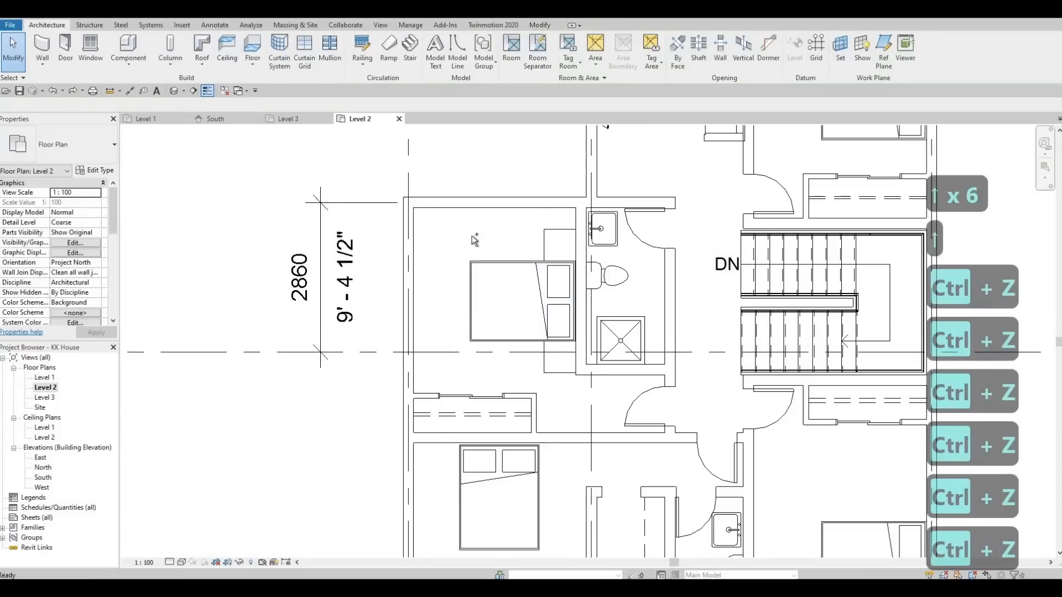
key(ctrl+z)
key(ctrl+z)
key(Escape)
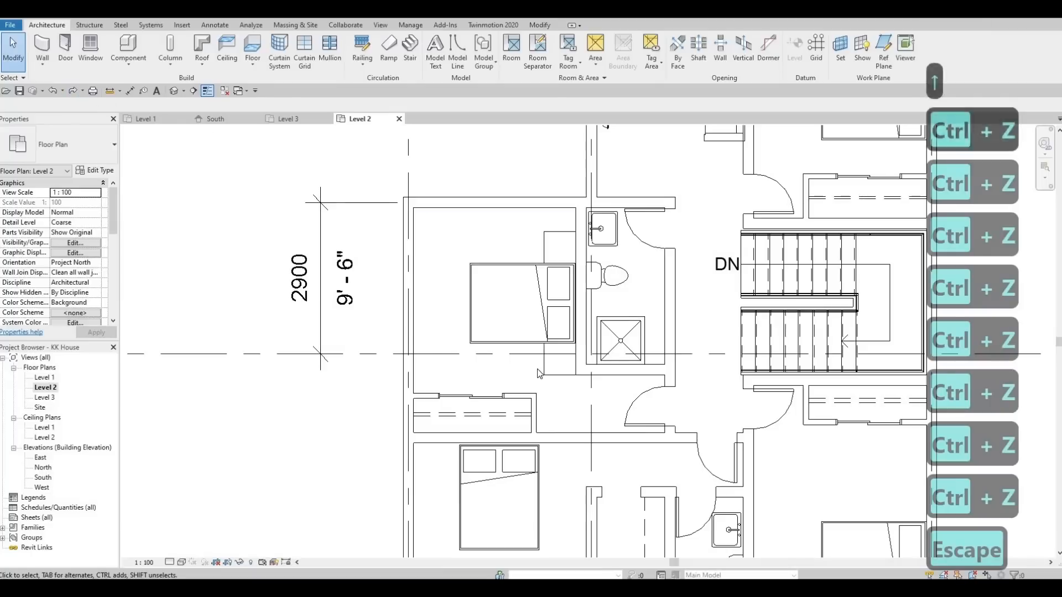
- Select only the upper-left bedroom's bed and two night stands and nudge them up until the upper stand meets the wall
drag(500, 249, 453, 372)
shift+click(447, 352)
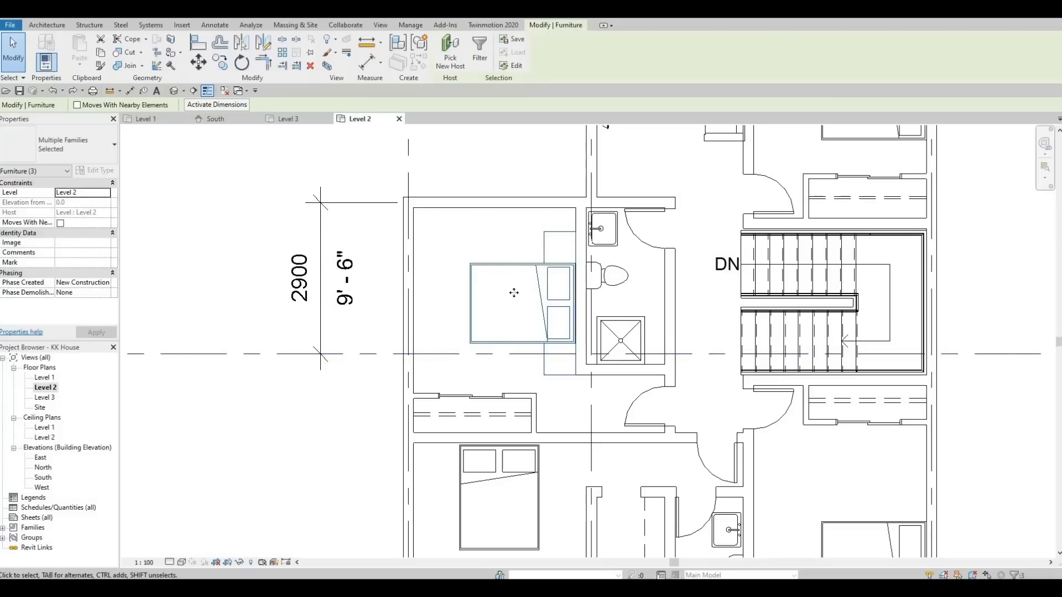
key(Up)
key(Up)
key(Up)
key(Up)
key(Up)
key(Up)
key(Up)
key(Up)
key(Up)
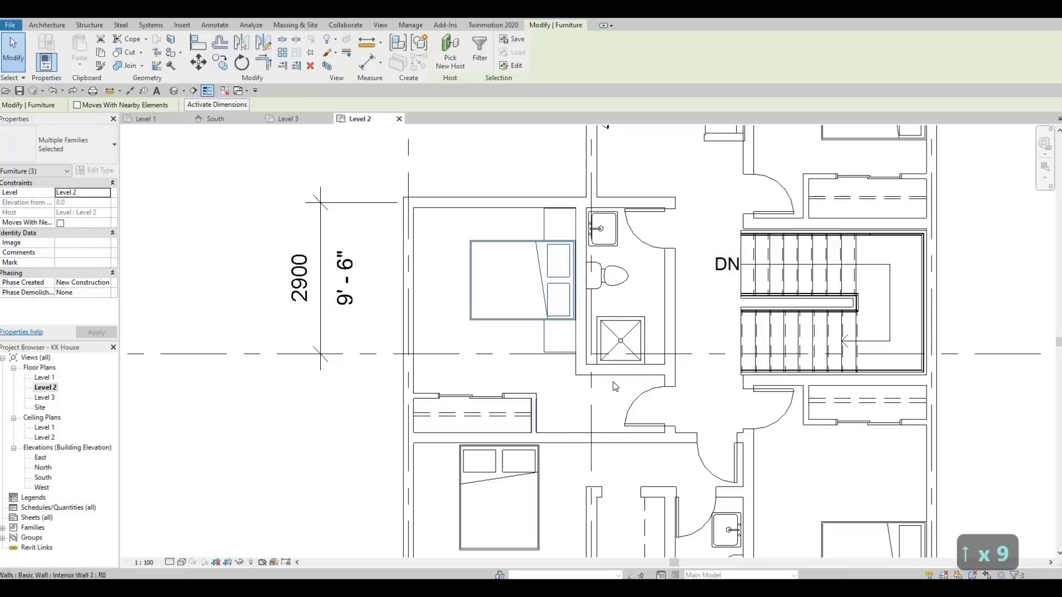
middle_drag(610, 413, 424, 314)
key(Escape)
- Place 0610 x 0610 x 0762mm night stands on both sides of the beds in the lower-right and upper-right bedrooms
scroll(546, 377, down, 2)
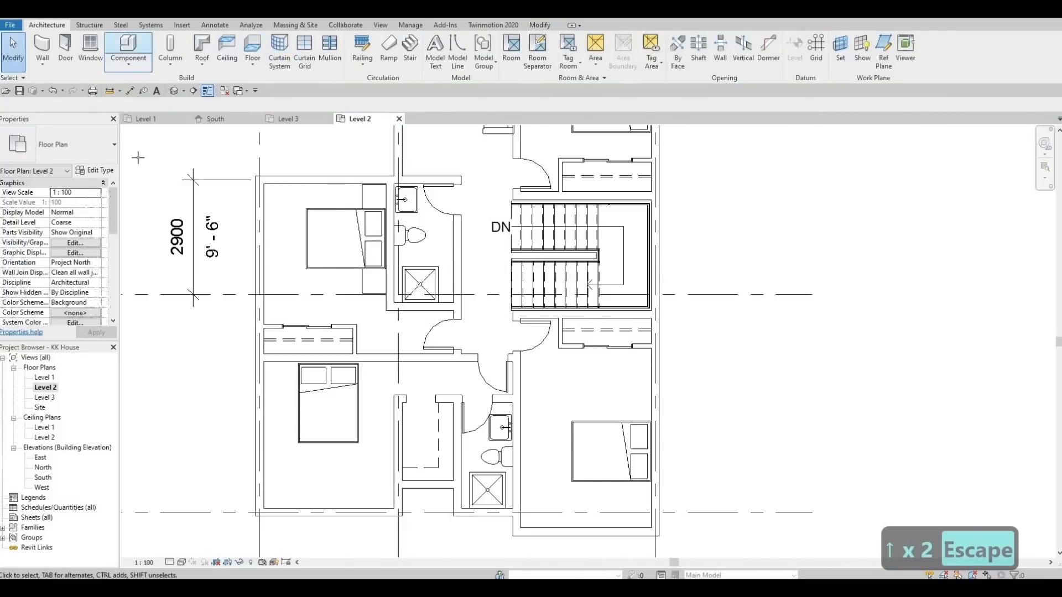
scroll(596, 483, up, 2)
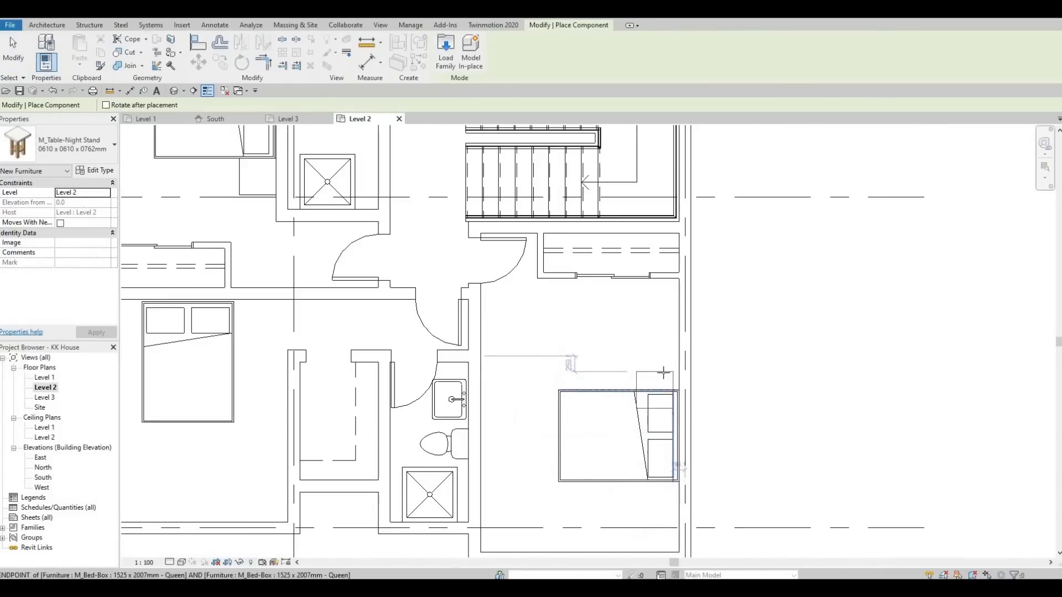
click(660, 498)
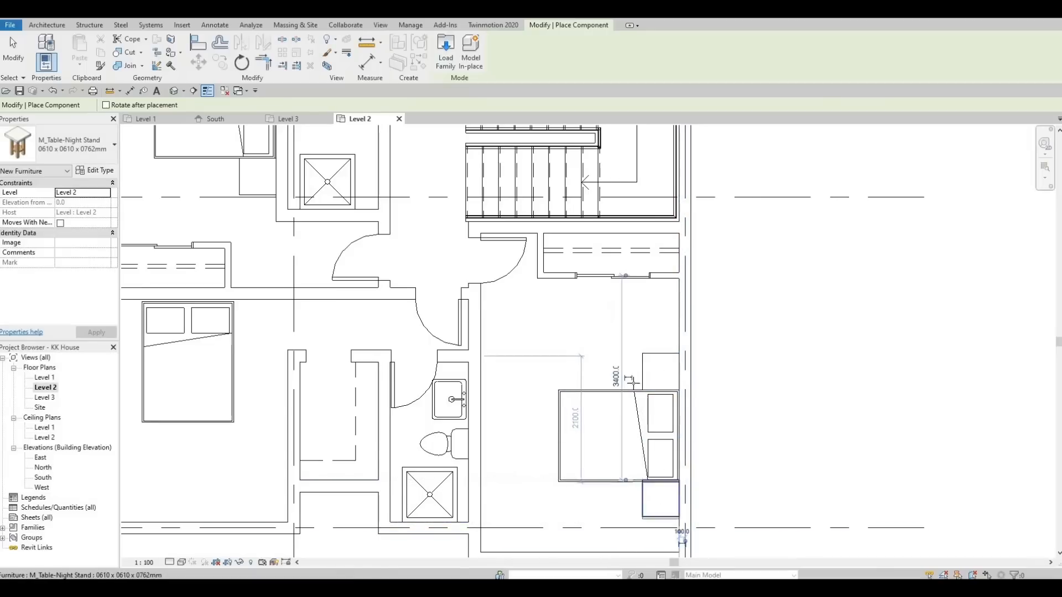
scroll(640, 414, down, 2)
middle_drag(604, 360, 586, 510)
middle_drag(648, 158, 637, 253)
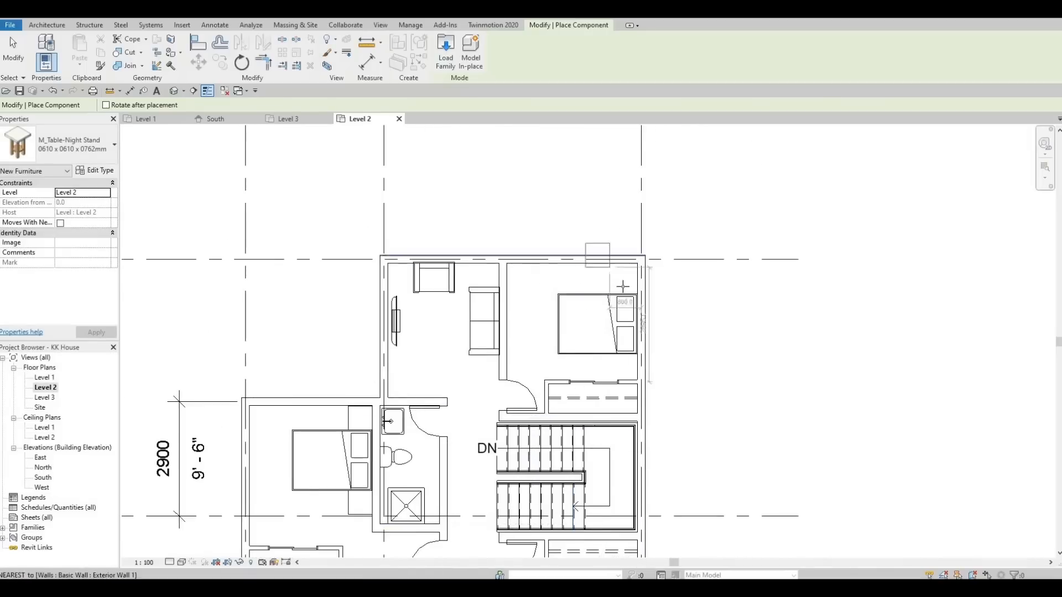
scroll(636, 251, up, 2)
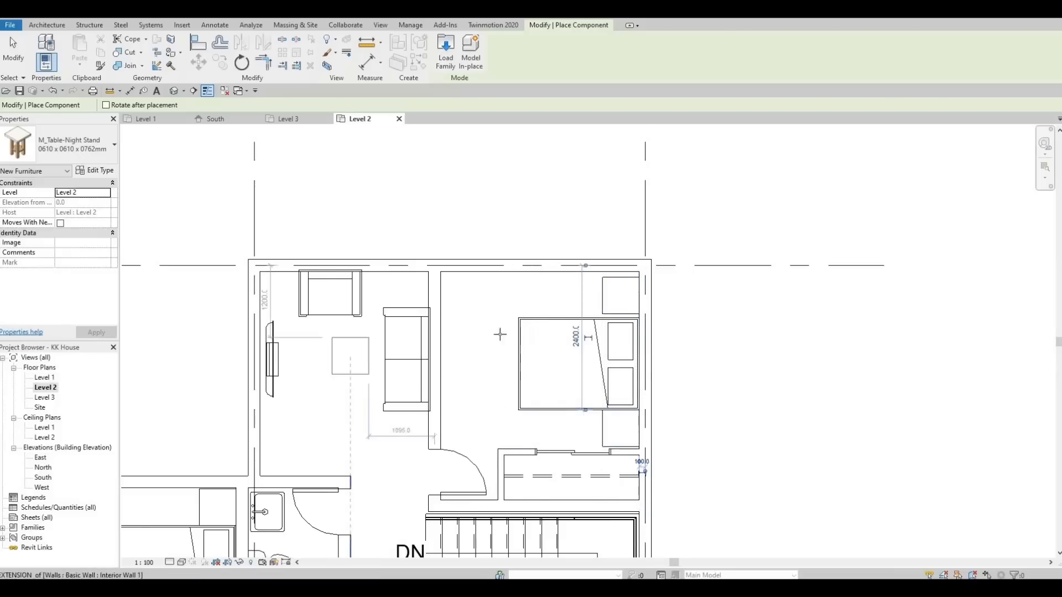
- Place a 0610 x 0610 x 0762mm night stand as a side table between the sofa and the upper exterior wall
scroll(498, 337, down, 2)
scroll(509, 321, up, 3)
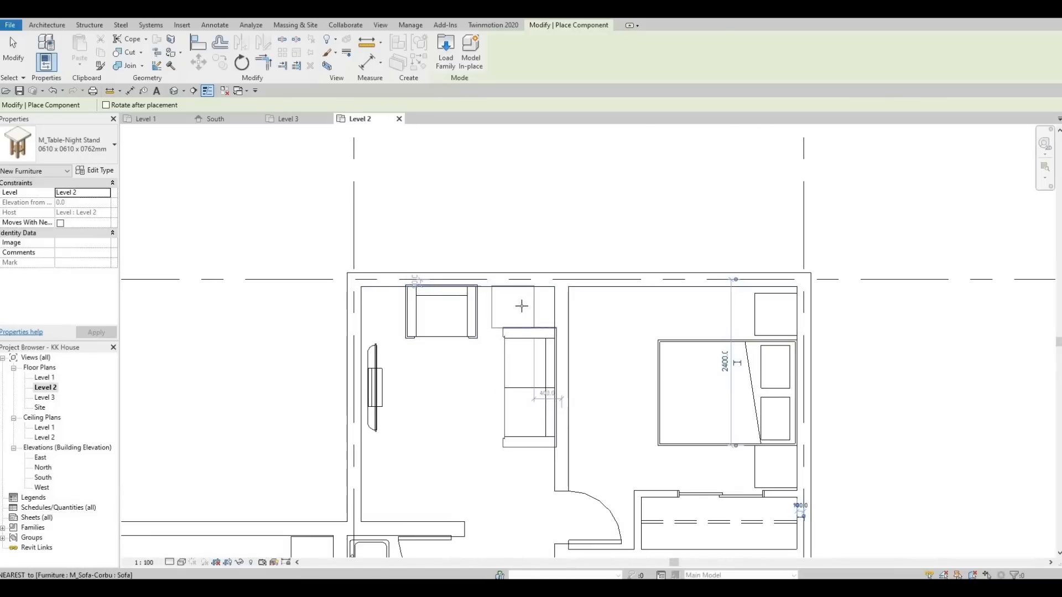
key(Escape)
key(Escape)
key(Escape)
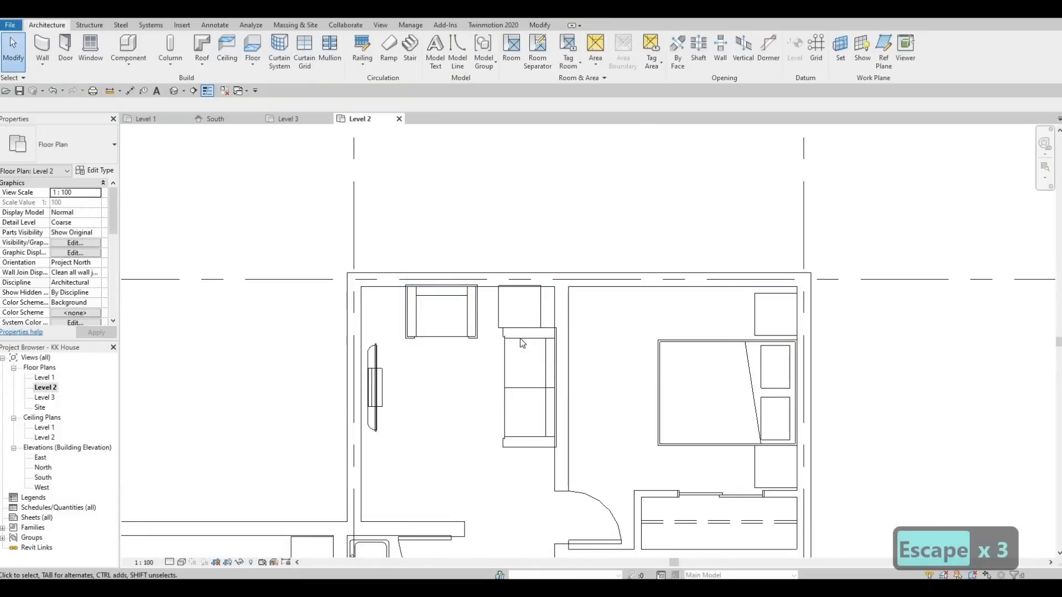
- Nudge the sofa slightly down, away from the side table
click(517, 332)
key(Down)
key(Down)
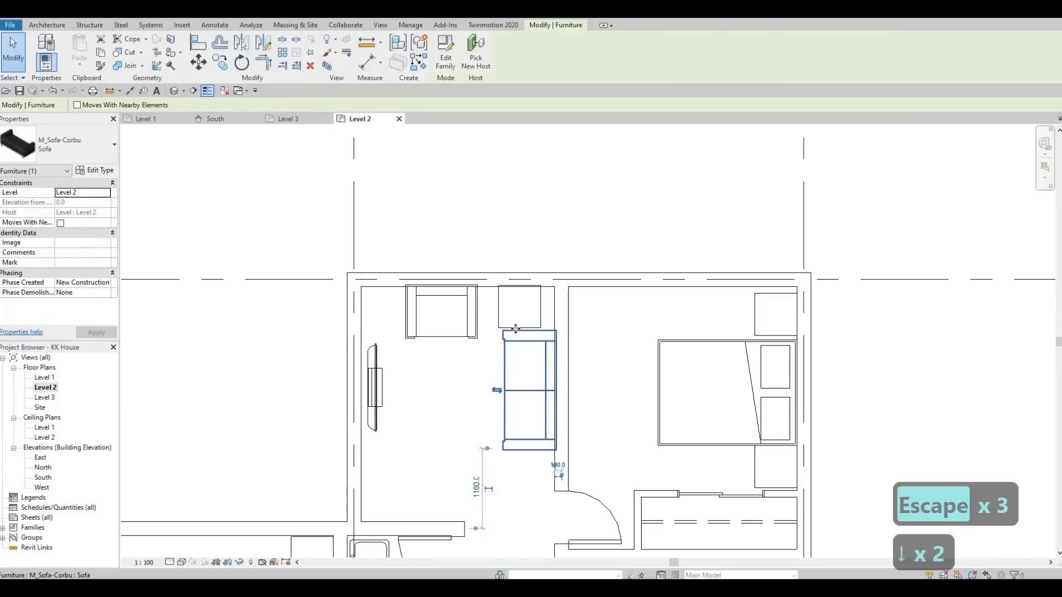
key(Down)
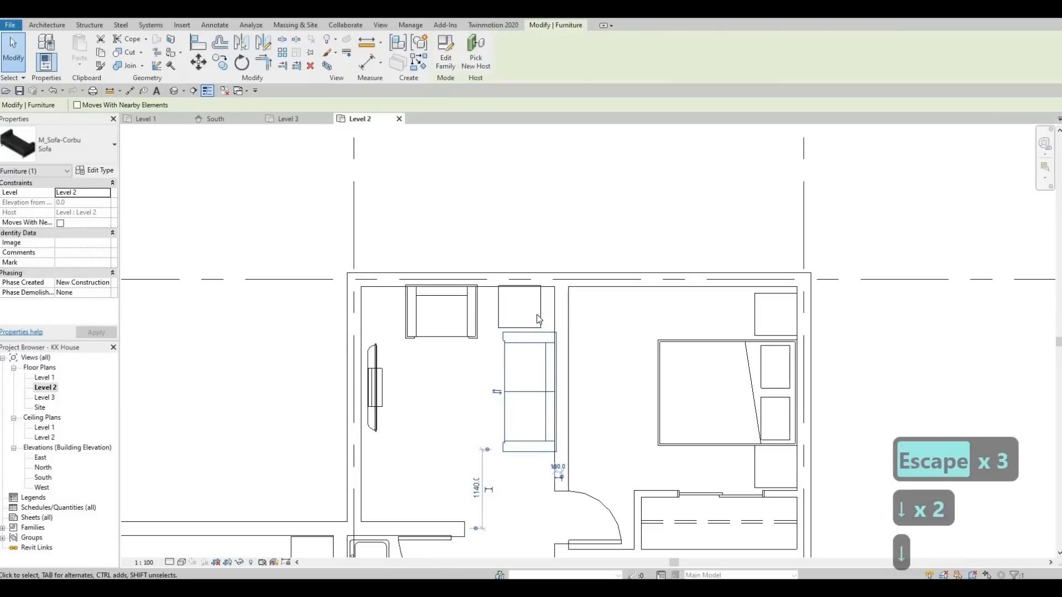
- Nudge the side table above the sofa two increments down and five increments to the right
click(537, 314)
click(539, 315)
key(Down)
key(Down)
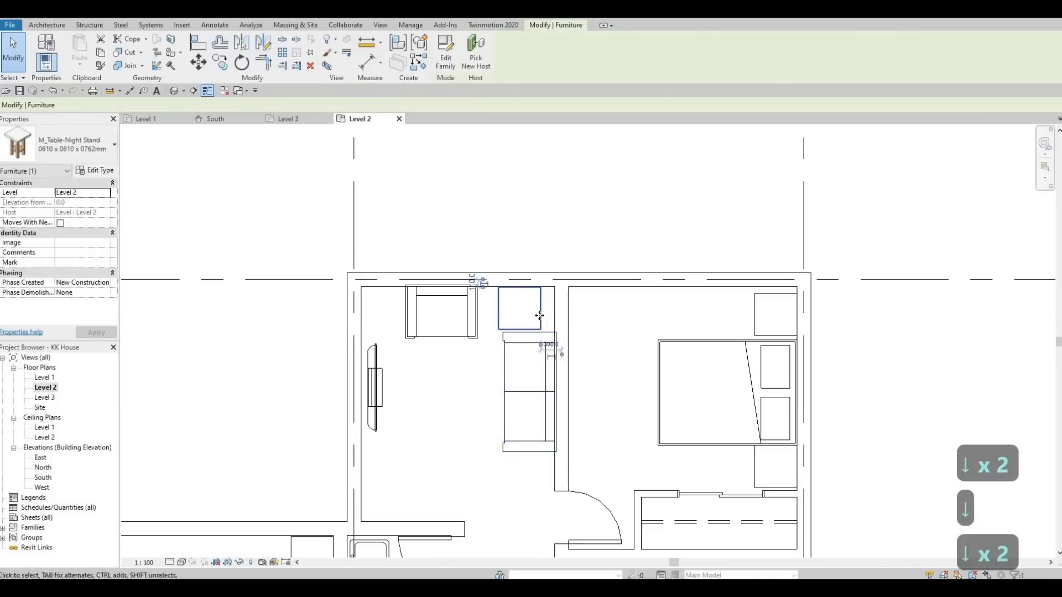
key(Right)
key(Right)
key(Right)
key(Right)
key(Right)
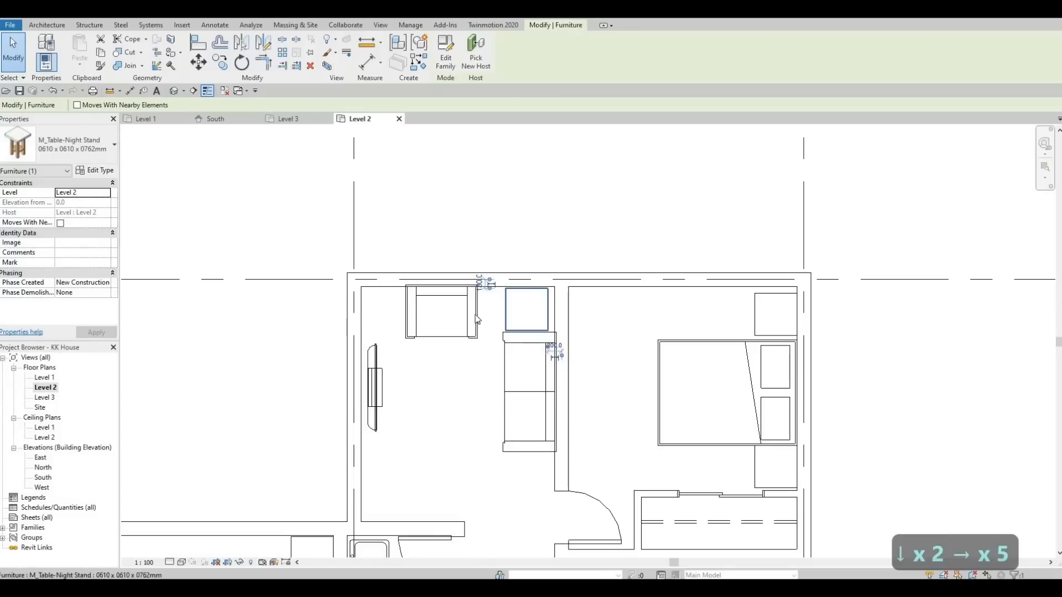
- Nudge the M_Chair-Corbu chair in the sitting room slightly to the right
click(477, 319)
key(Right)
scroll(631, 365, down, 2)
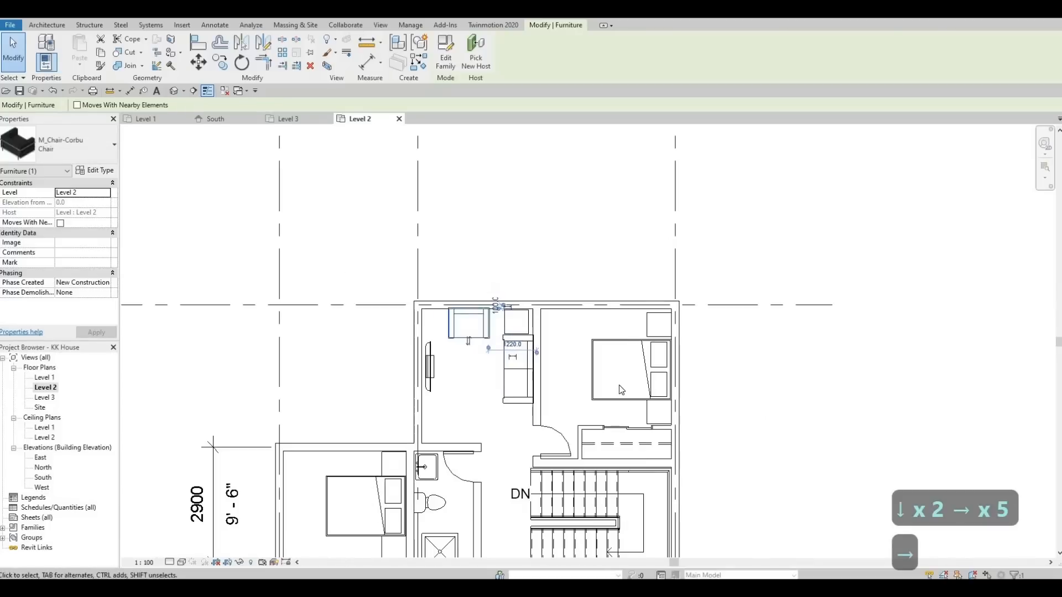
middle_drag(620, 385, 676, 240)
key(Escape)
- Place 0610 x 0610 x 0762mm night stands against the wall on both sides of the lower-left bedroom's bed
middle_drag(630, 475, 645, 380)
scroll(645, 380, down, 2)
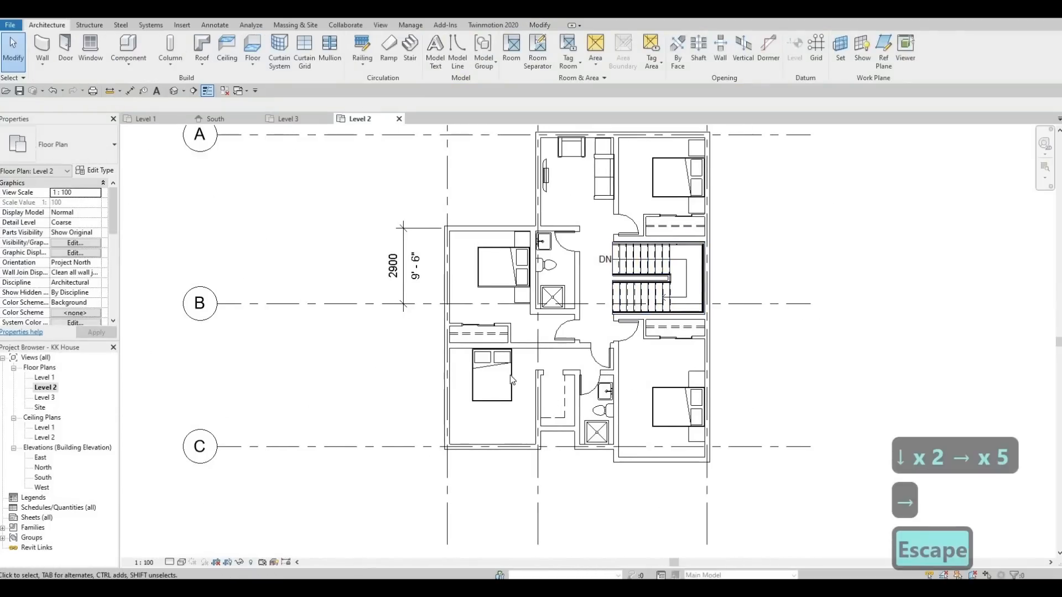
click(157, 90)
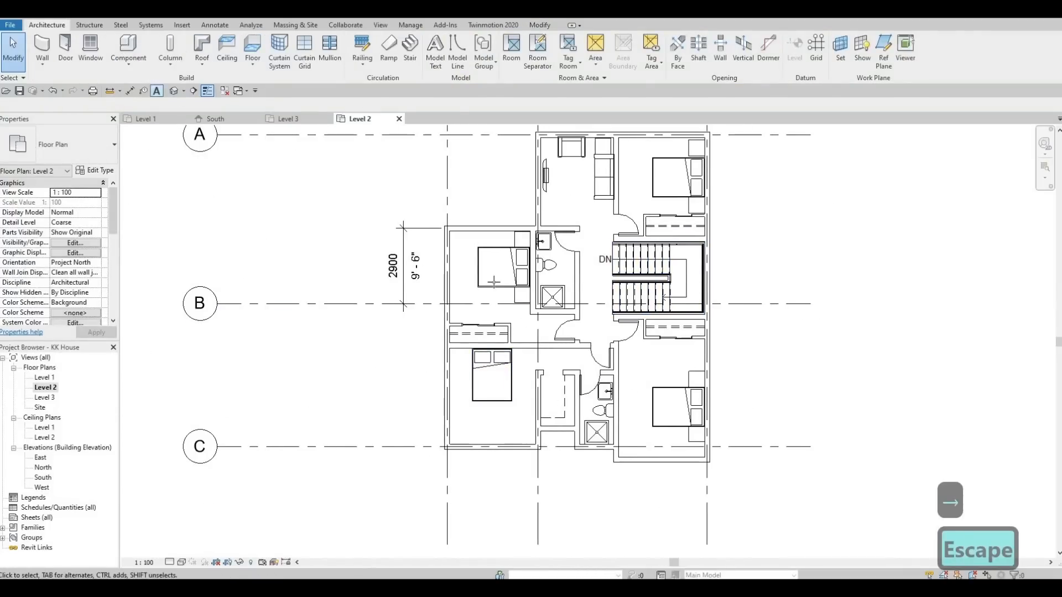
key(c)
key(m)
scroll(437, 368, up, 5)
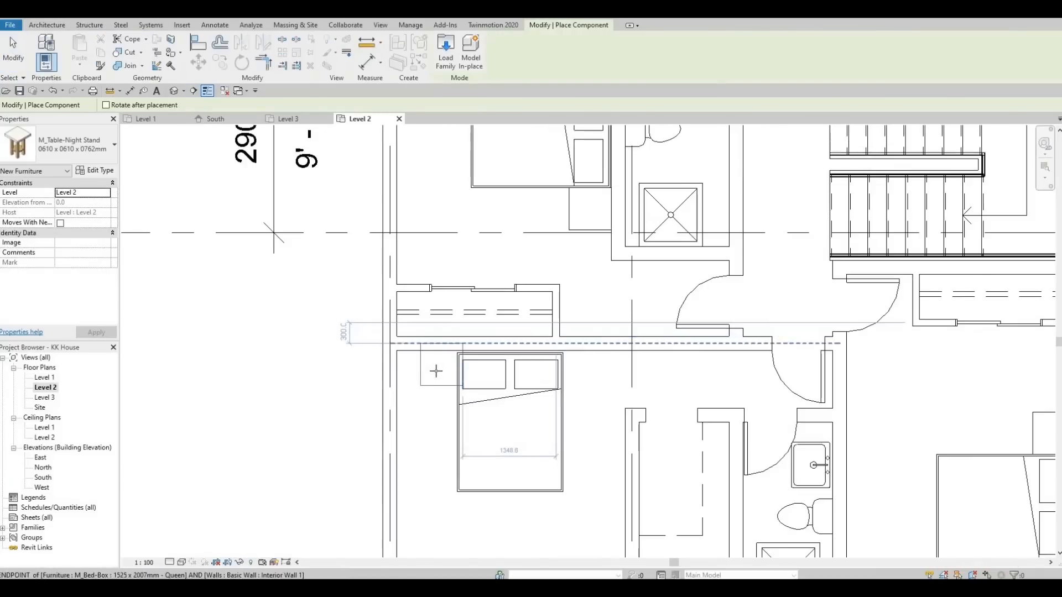
click(437, 372)
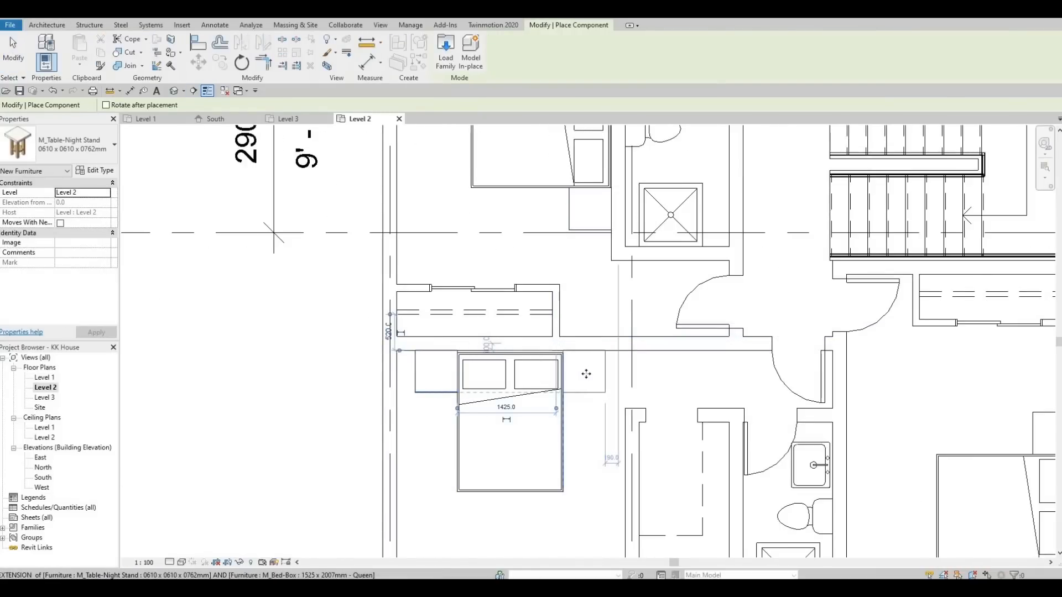
click(586, 374)
key(Escape)
key(Escape)
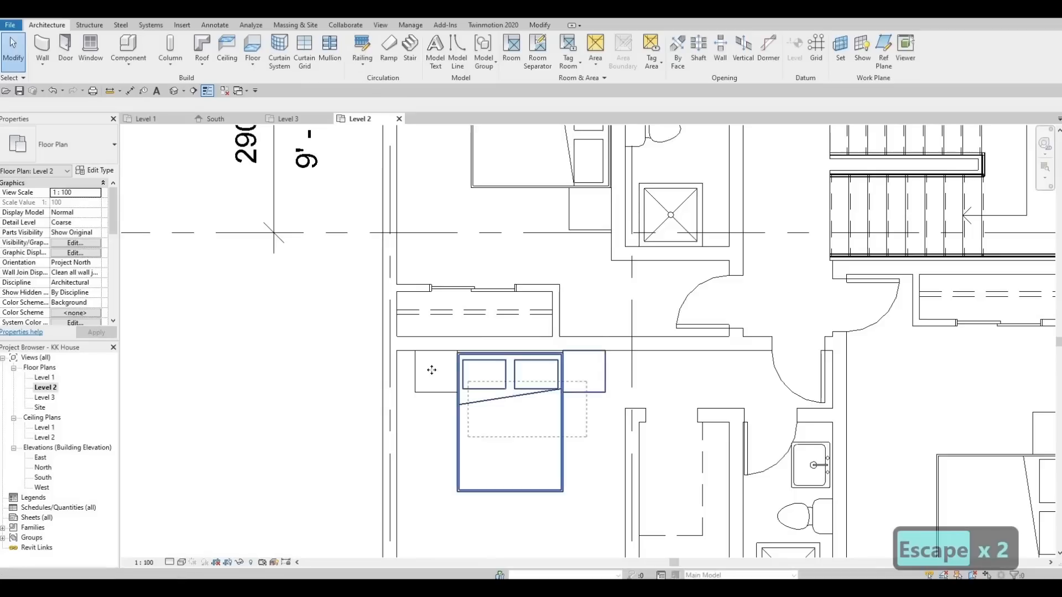
- Select the lower-left bedroom's bed with both night stands and nudge them ten increments left, close to the exterior wall
click(432, 369)
key(Left)
key(Left)
key(Left)
key(Left)
key(Left)
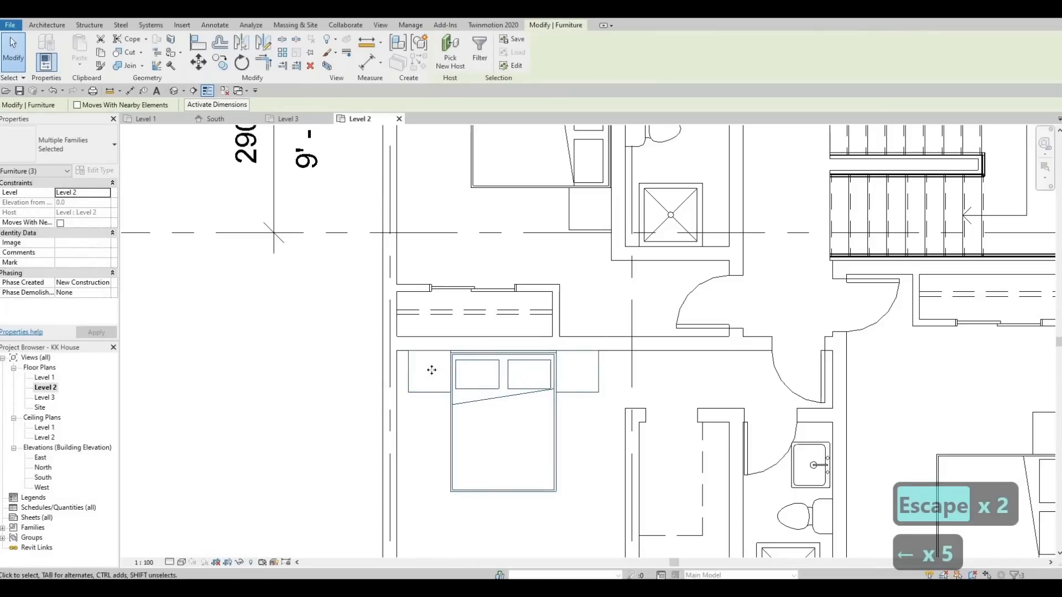
key(Left)
key(Left)
key(Left)
key(Left)
key(Left)
key(Escape)
key(Escape)
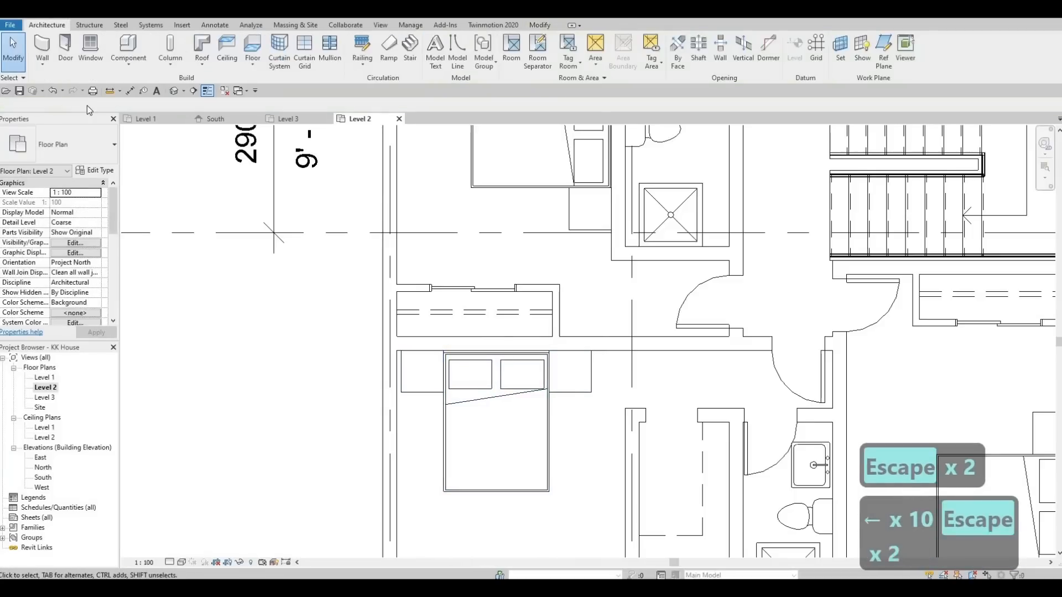
- Place M_Table Lamp - Hemispheric 60W - 120V lamps at 650 elevation on both night stands in the lower-left bedroom
click(129, 47)
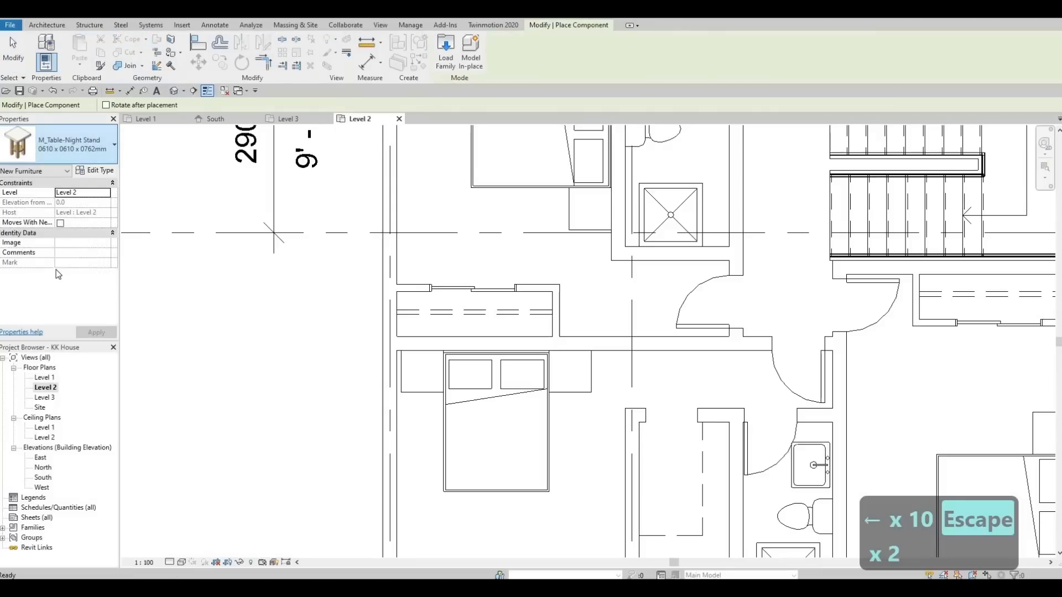
click(72, 145)
scroll(59, 279, up, 4)
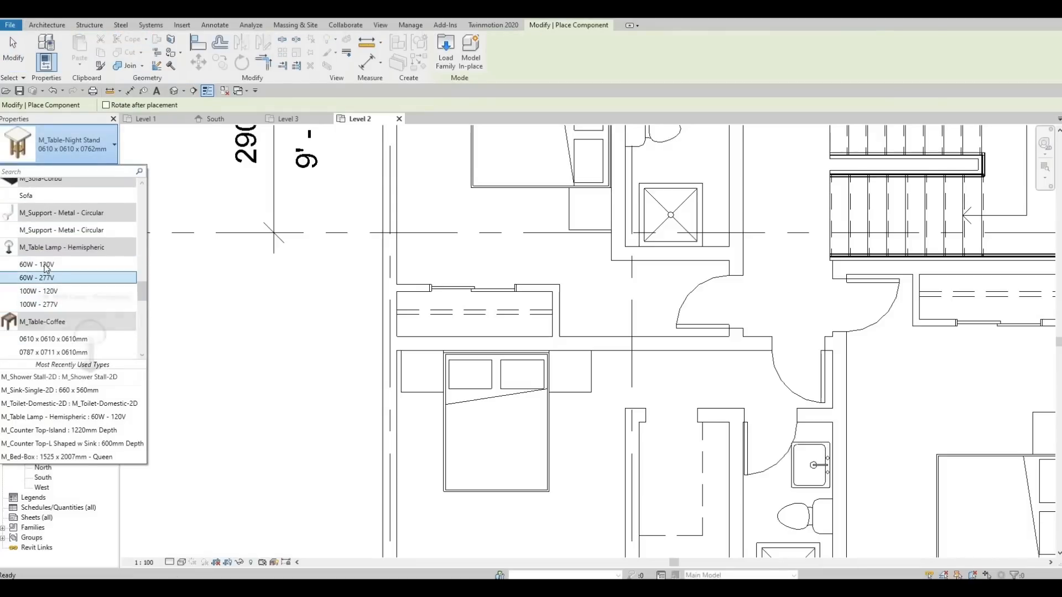
click(46, 266)
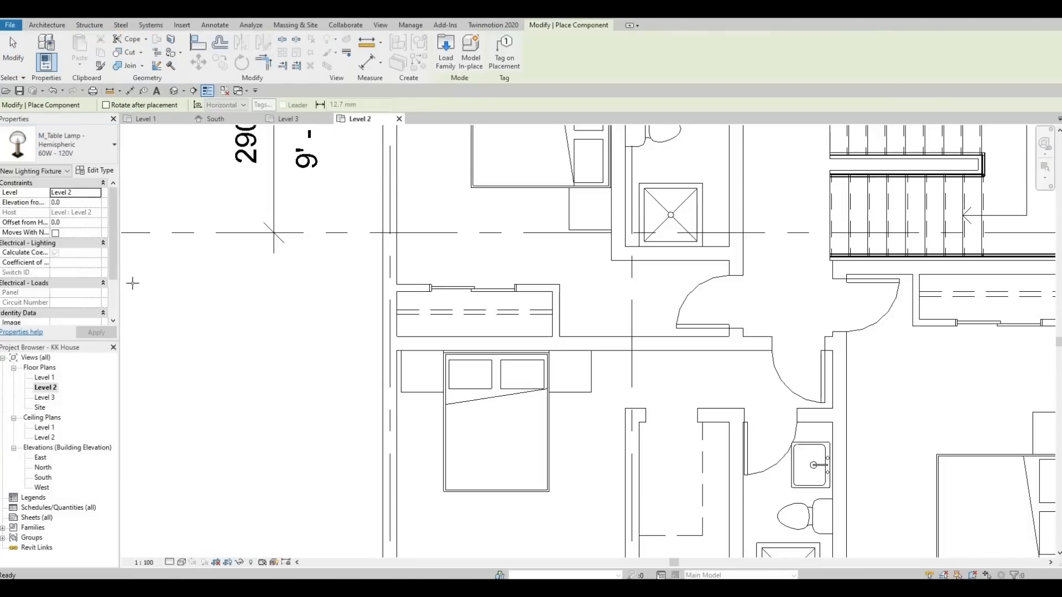
click(67, 202)
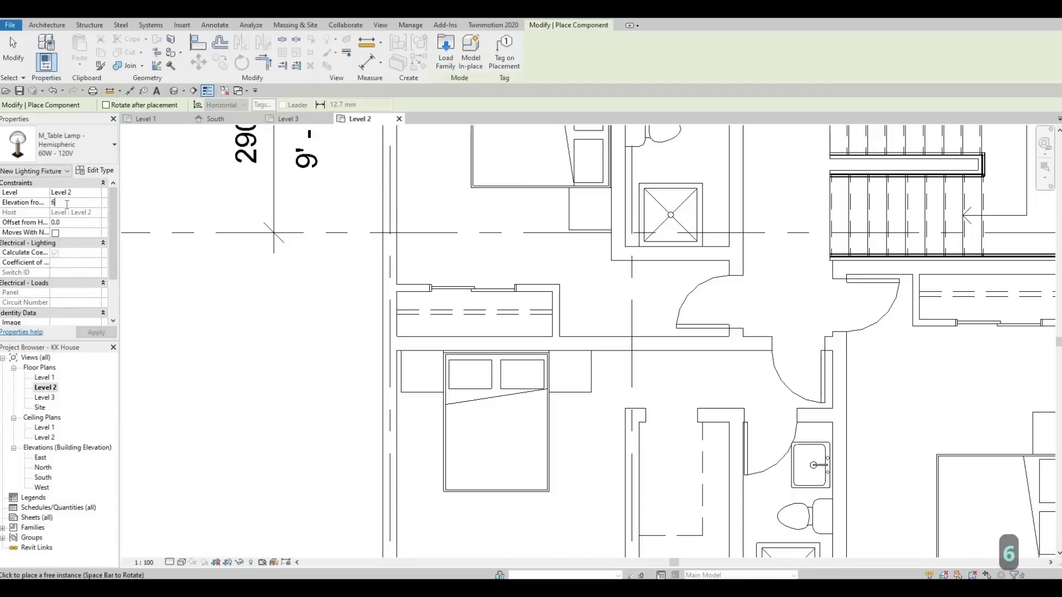
scroll(505, 275, down, 1)
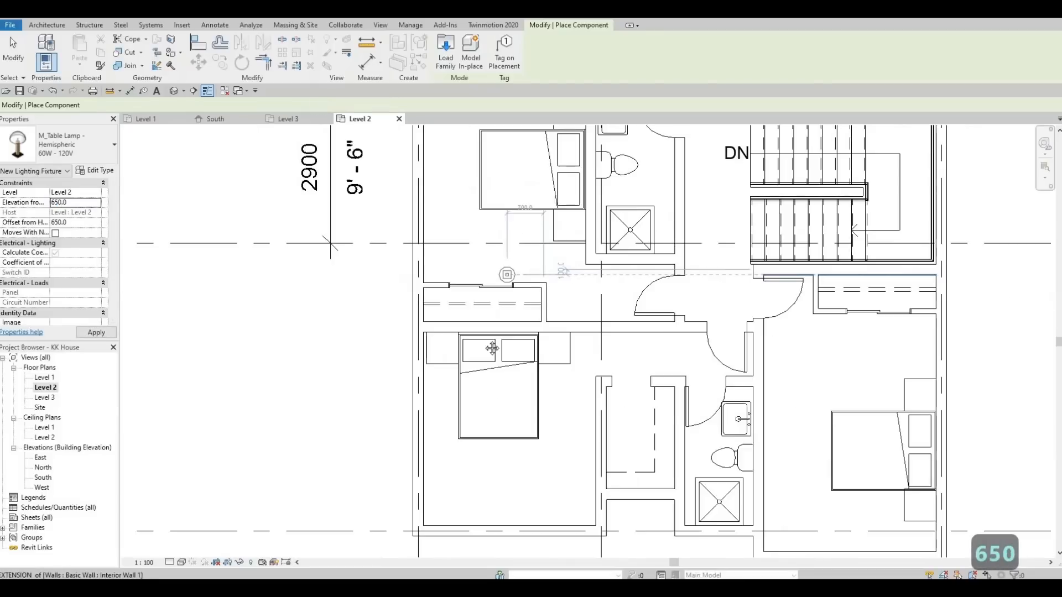
middle_drag(514, 282, 477, 340)
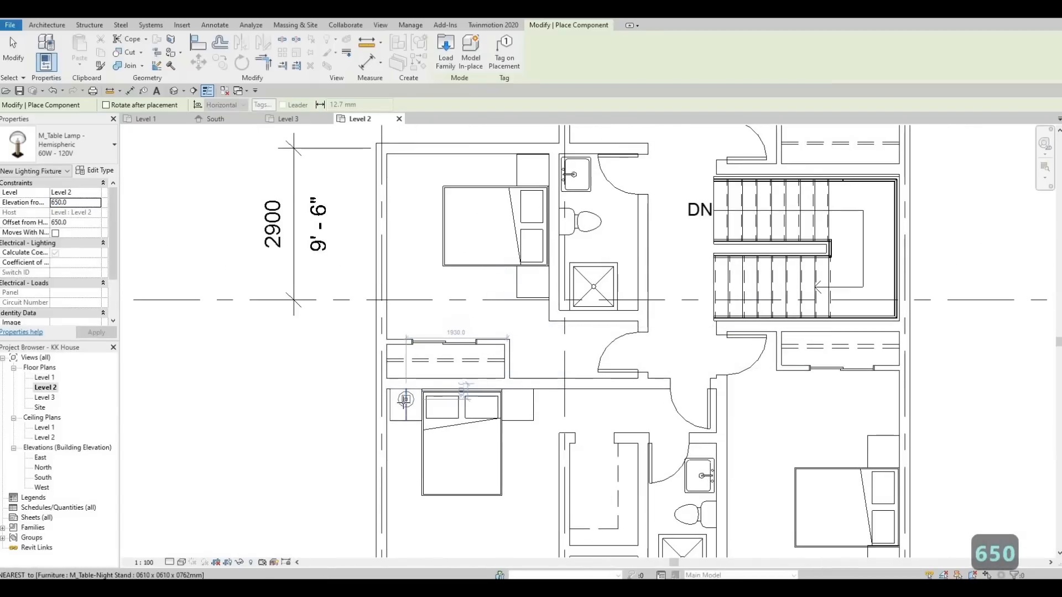
click(406, 405)
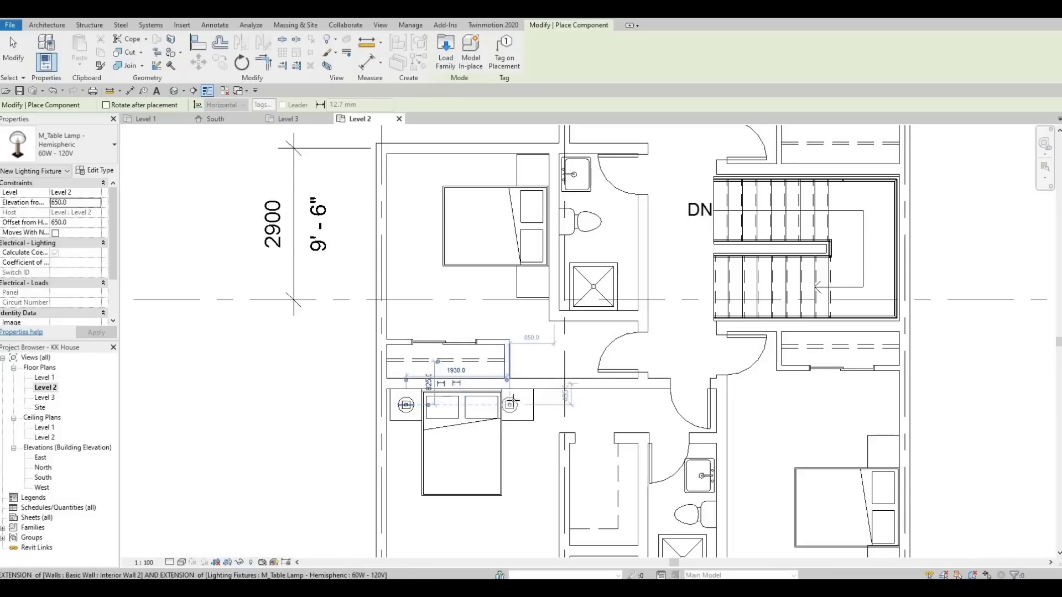
click(518, 405)
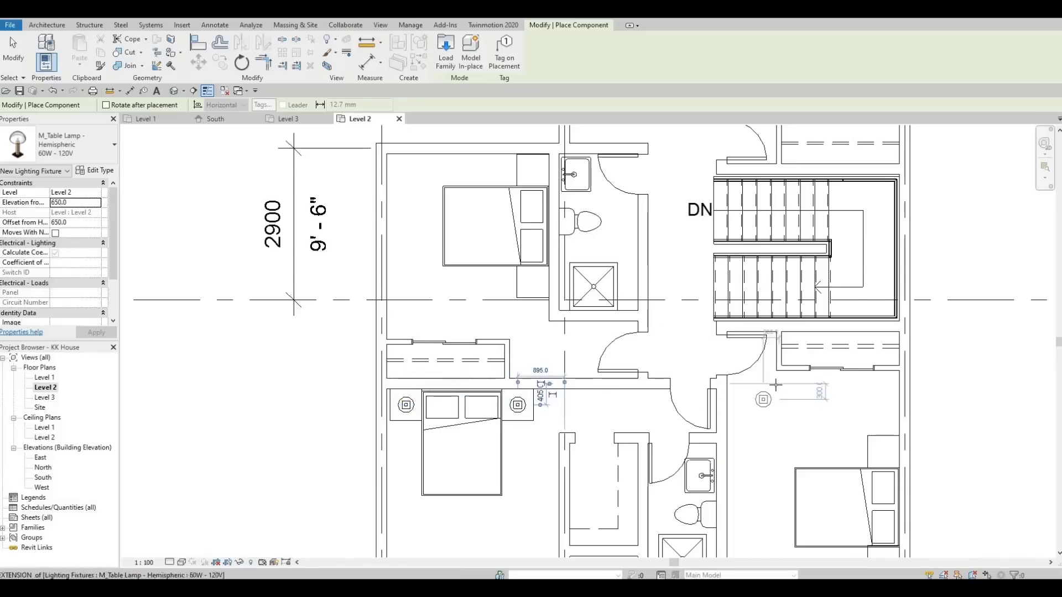
- Place the same table lamp on both night stands beside the lower-right bedroom's bed
middle_drag(775, 384, 684, 314)
click(781, 403)
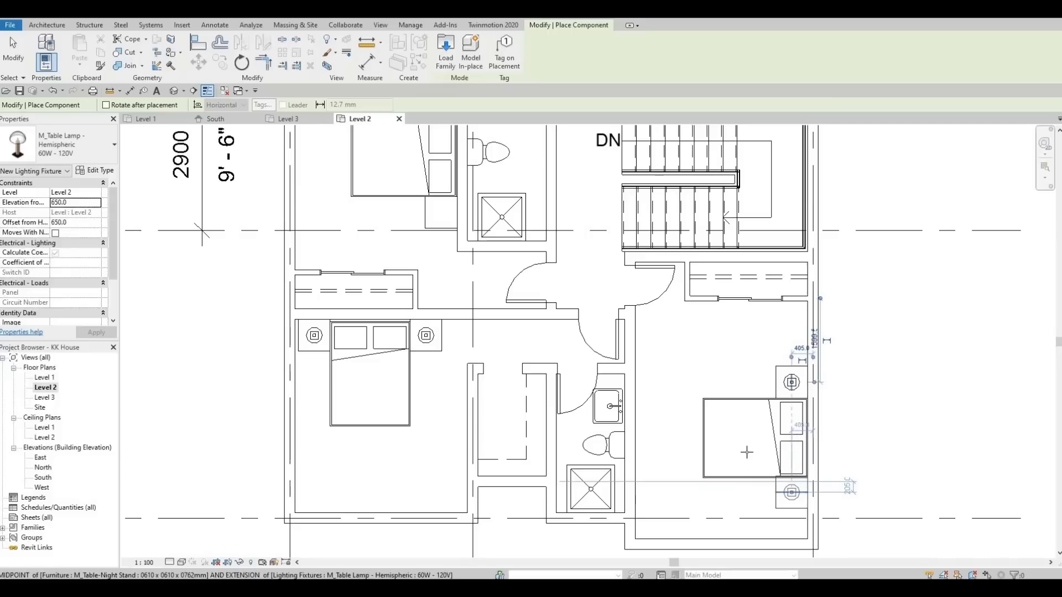
click(791, 493)
- Place table lamps at the centre of both night stands in the bedroom left of the upper bathroom
scroll(699, 387, down, 1)
middle_drag(706, 366, 709, 541)
scroll(505, 354, up, 1)
middle_drag(505, 354, 506, 379)
scroll(506, 378, down, 1)
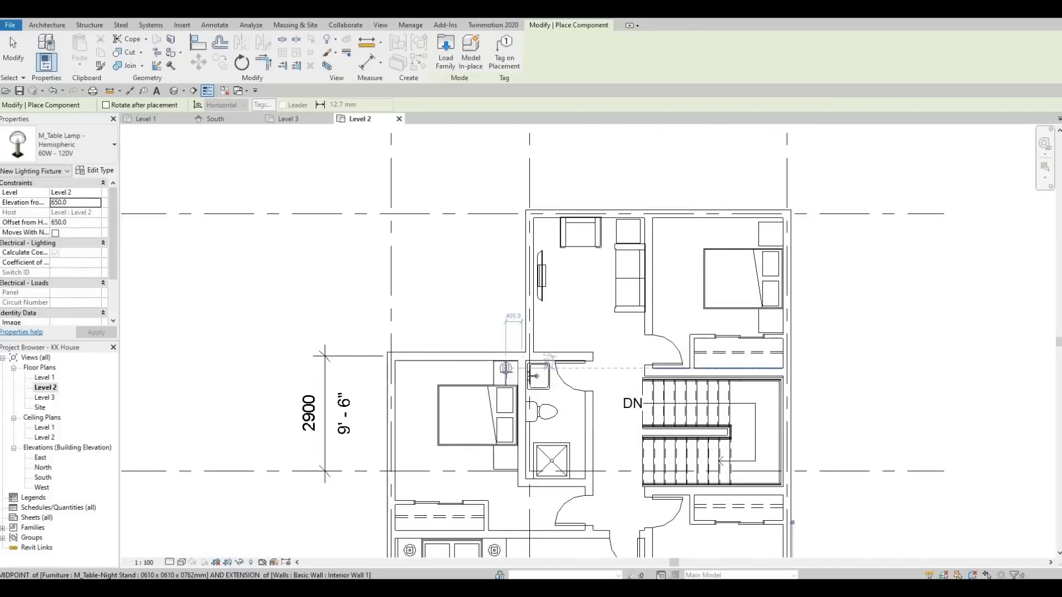
scroll(506, 376, up, 2)
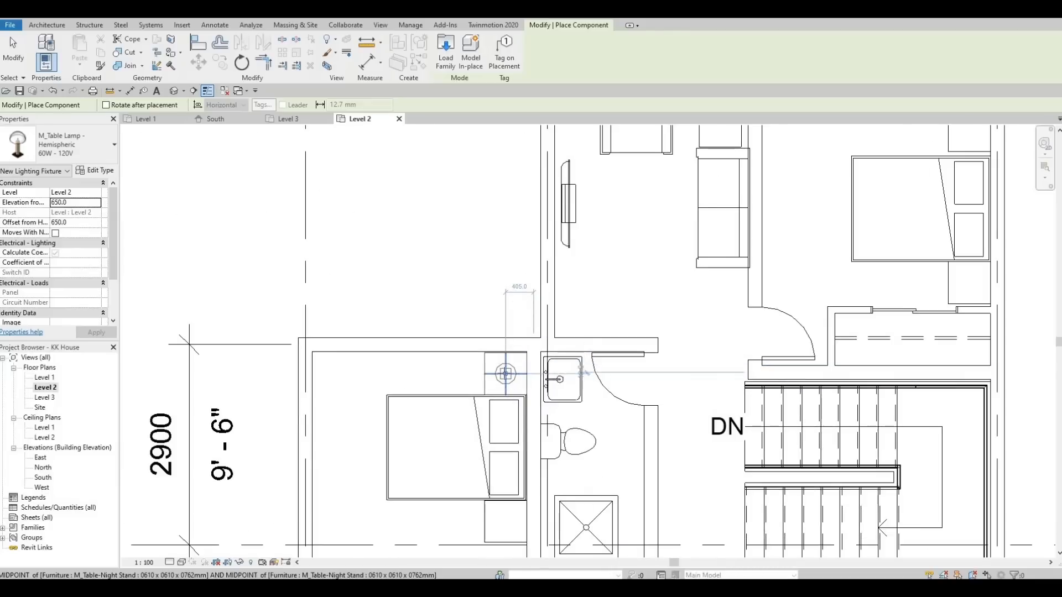
click(505, 374)
middle_drag(505, 374, 505, 256)
click(505, 403)
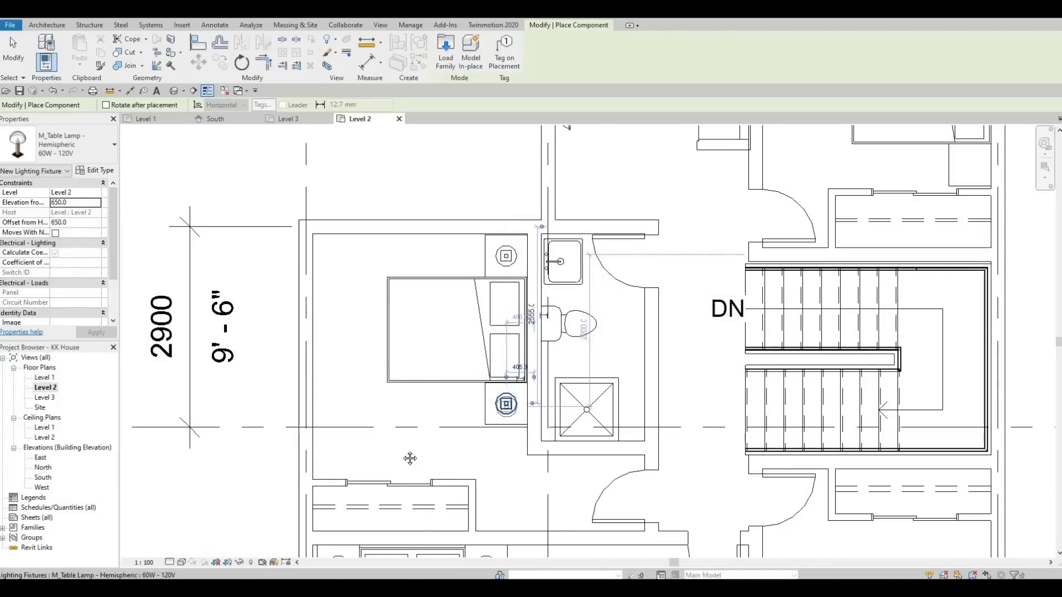
- Place table lamps on both night stands beside the upper-right bedroom's bed
scroll(618, 322, down, 2)
middle_drag(813, 230, 521, 339)
scroll(552, 354, up, 2)
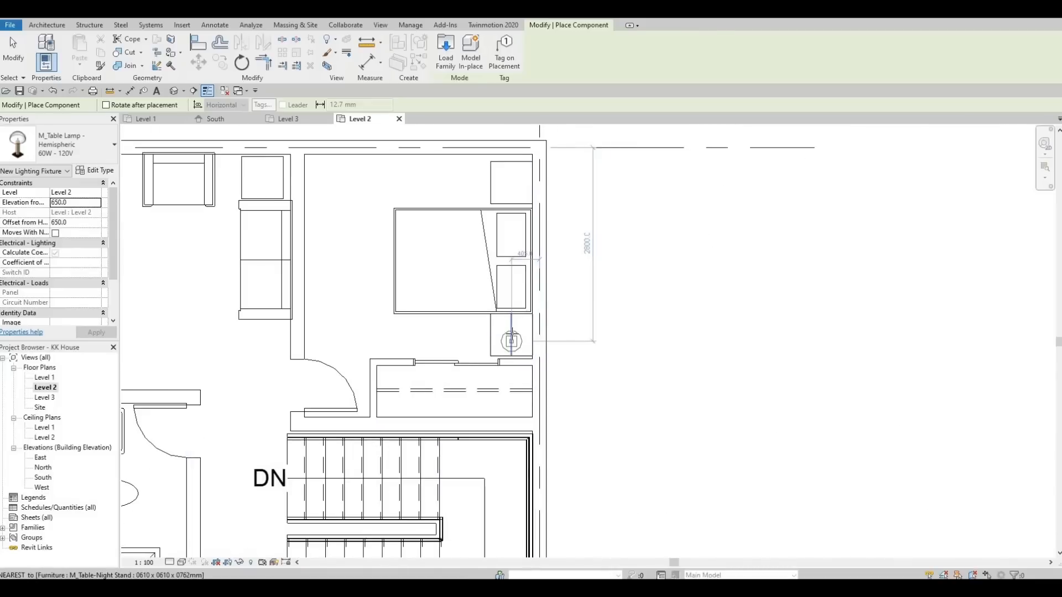
click(511, 335)
click(511, 184)
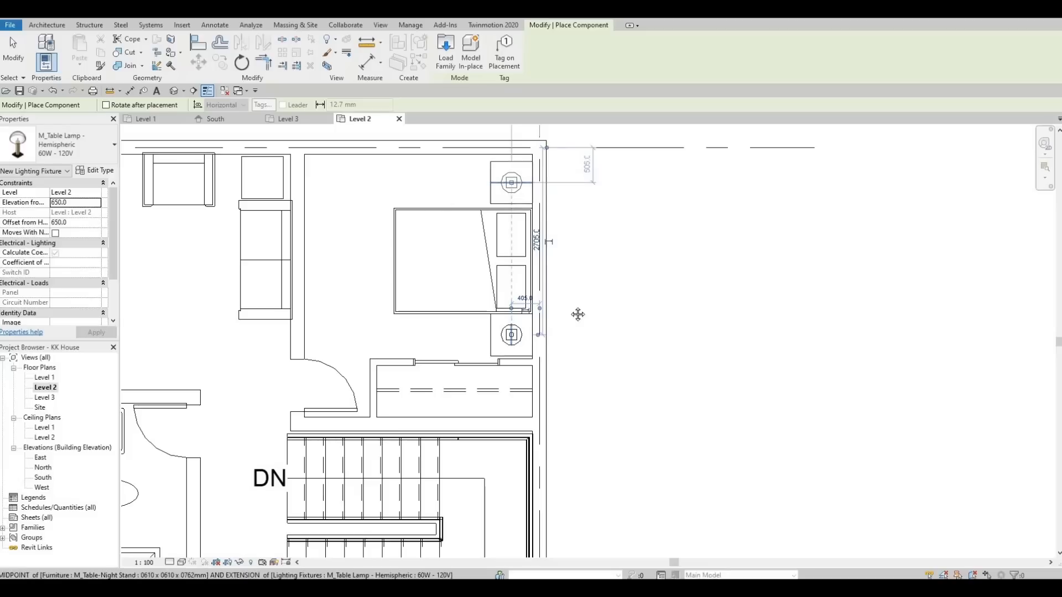
- Place a table lamp at the centre of the side table above the sitting room sofa and finish placing lamps
middle_drag(258, 178, 407, 261)
click(412, 261)
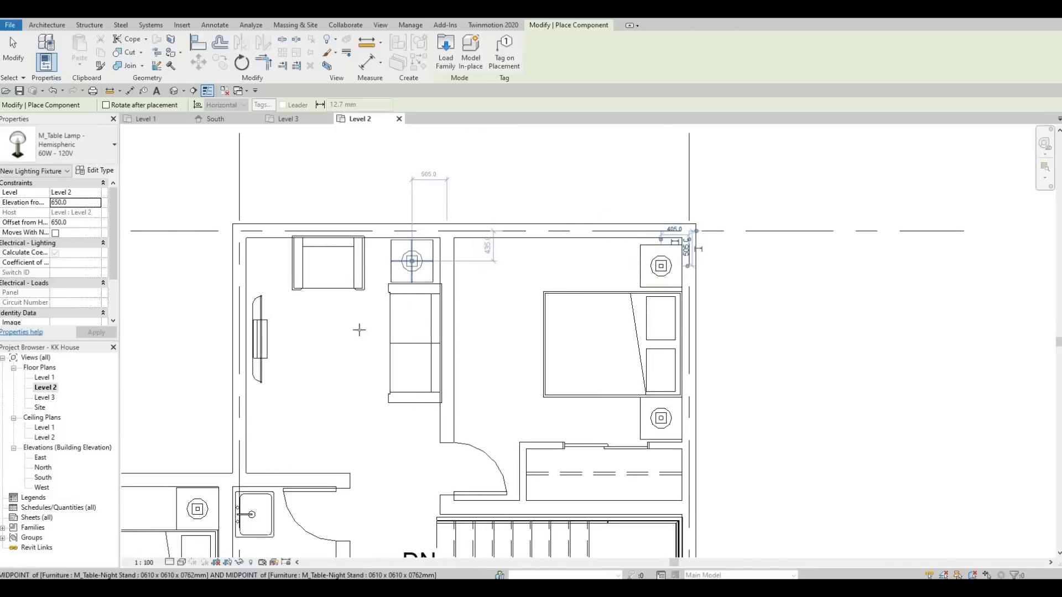
scroll(576, 233, down, 5)
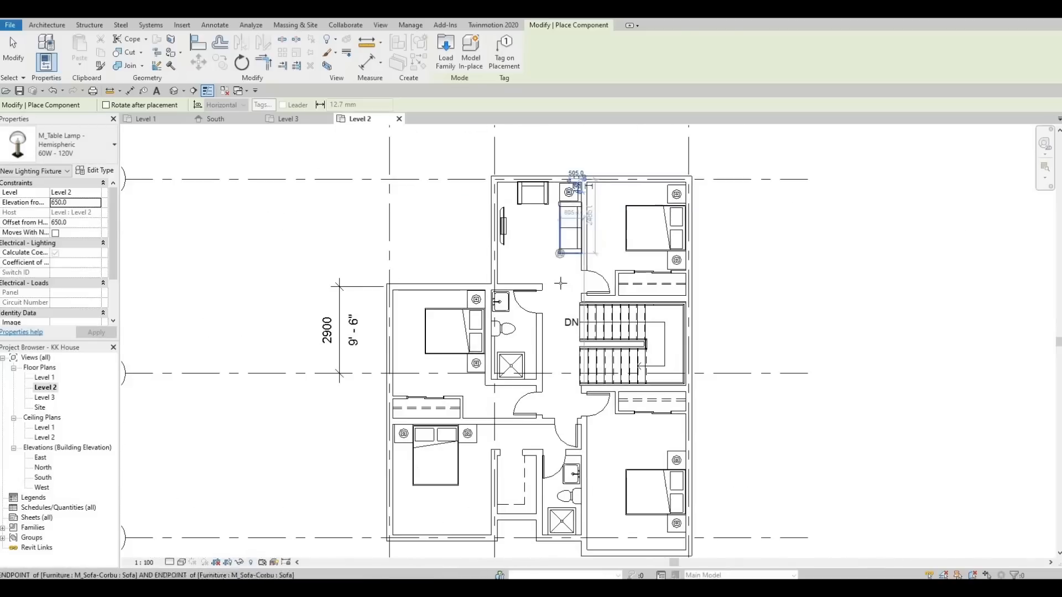
middle_drag(555, 288, 555, 284)
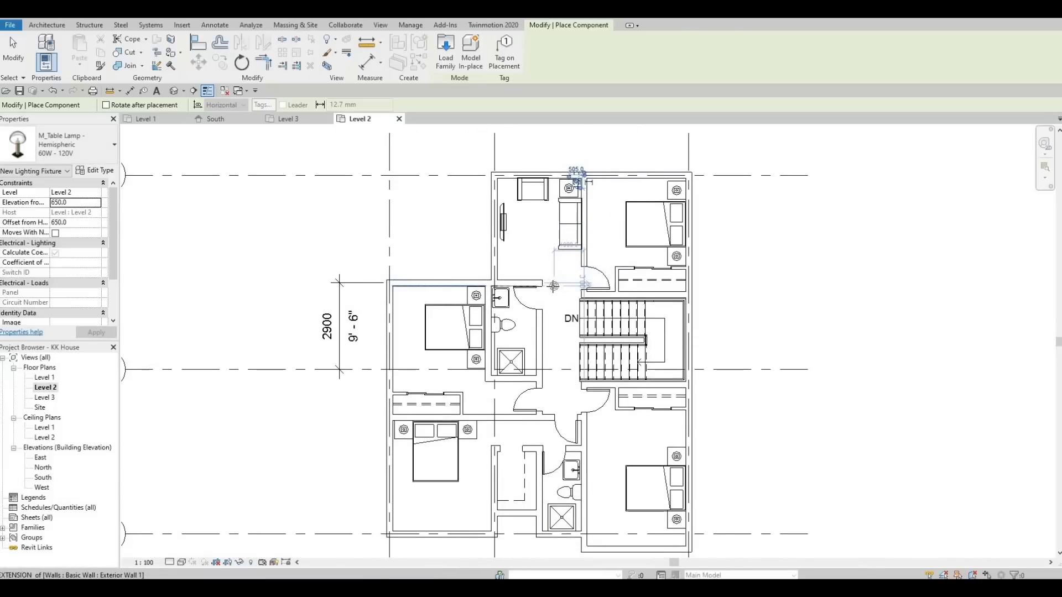
key(Escape)
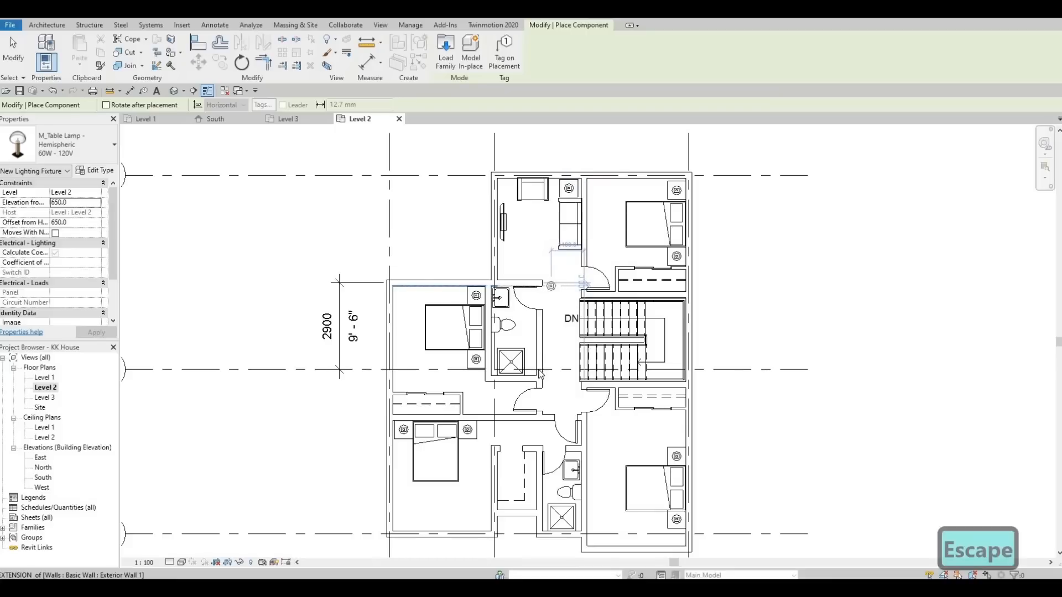
key(Escape)
- Look over the furnished bedrooms, bathrooms and closets across the Level 2 plan
scroll(540, 374, up, 1)
middle_drag(630, 338, 592, 367)
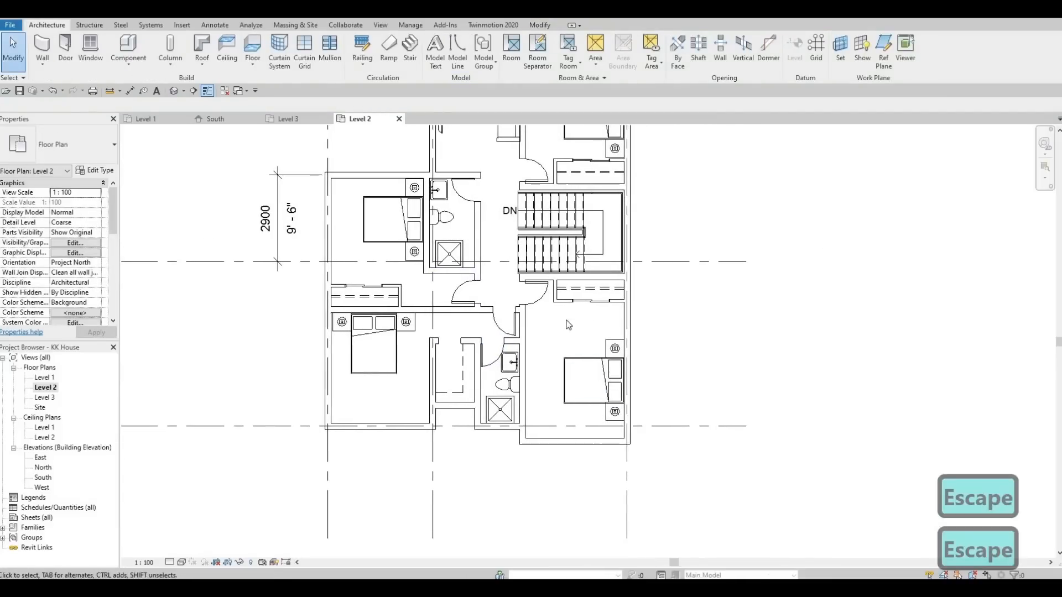
middle_drag(572, 318, 568, 330)
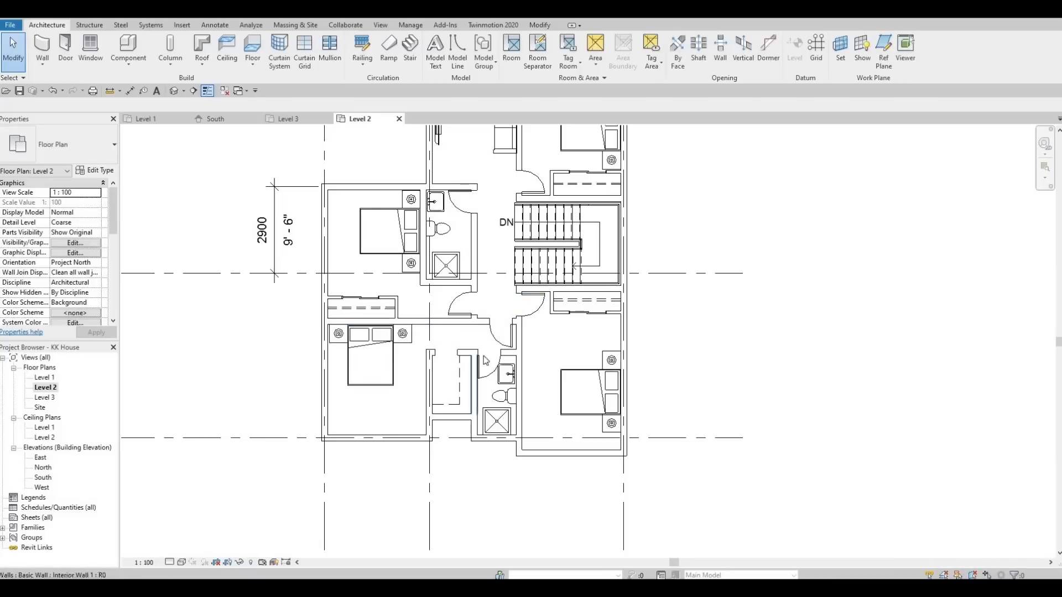
middle_drag(508, 397, 445, 431)
key(F1)
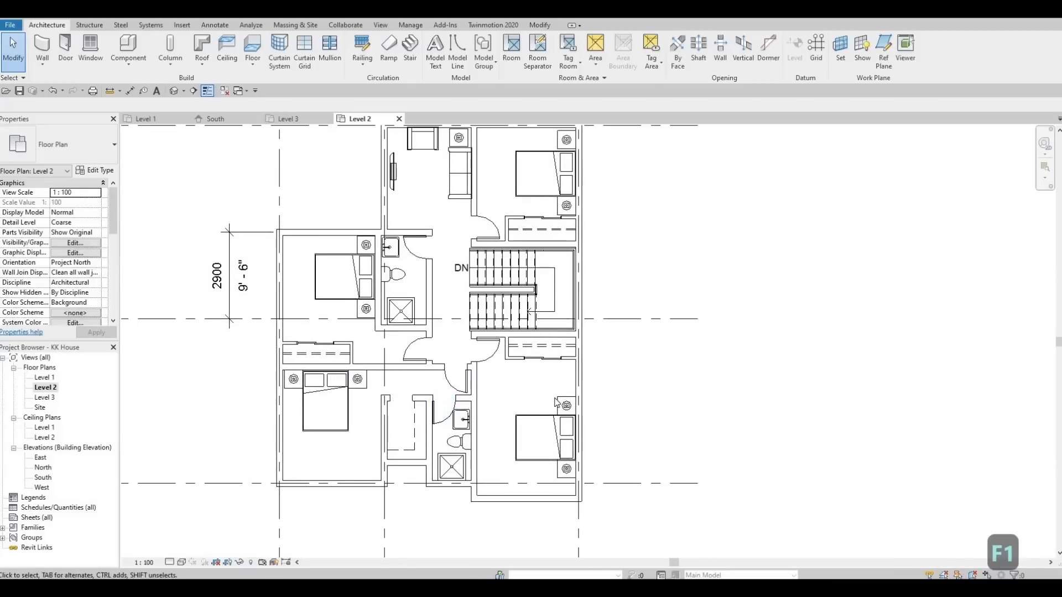
scroll(513, 261, up, 1)
middle_drag(514, 261, 562, 349)
scroll(522, 288, down, 2)
middle_drag(522, 288, 555, 332)
middle_drag(550, 387, 527, 293)
middle_drag(469, 443, 497, 378)
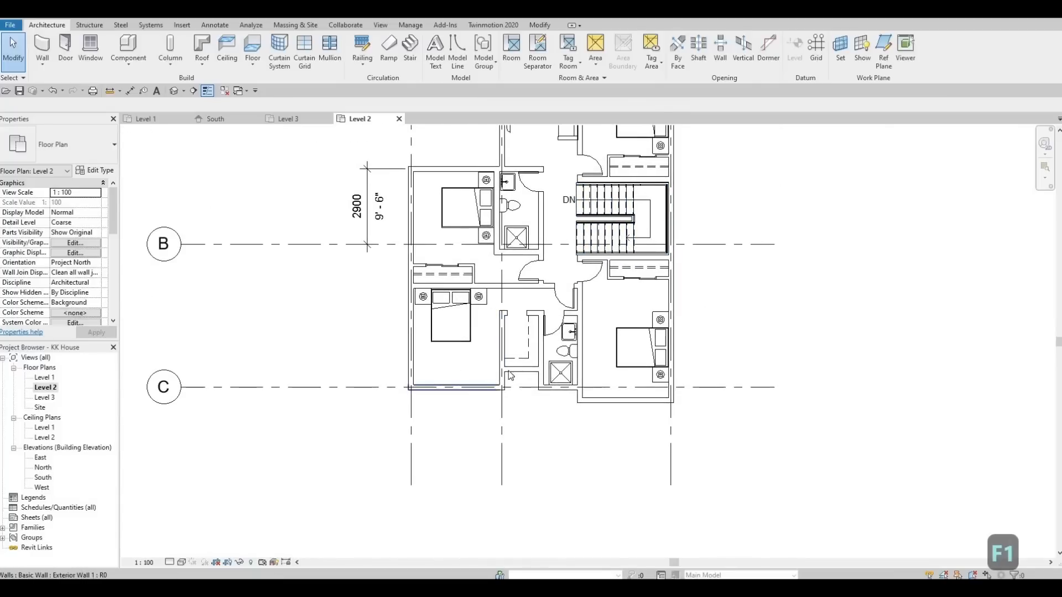
- Place an M_TV - Flat Screen 1270mm against the lower-left bedroom's bottom exterior wall, rotated to face the bed
click(127, 45)
click(95, 150)
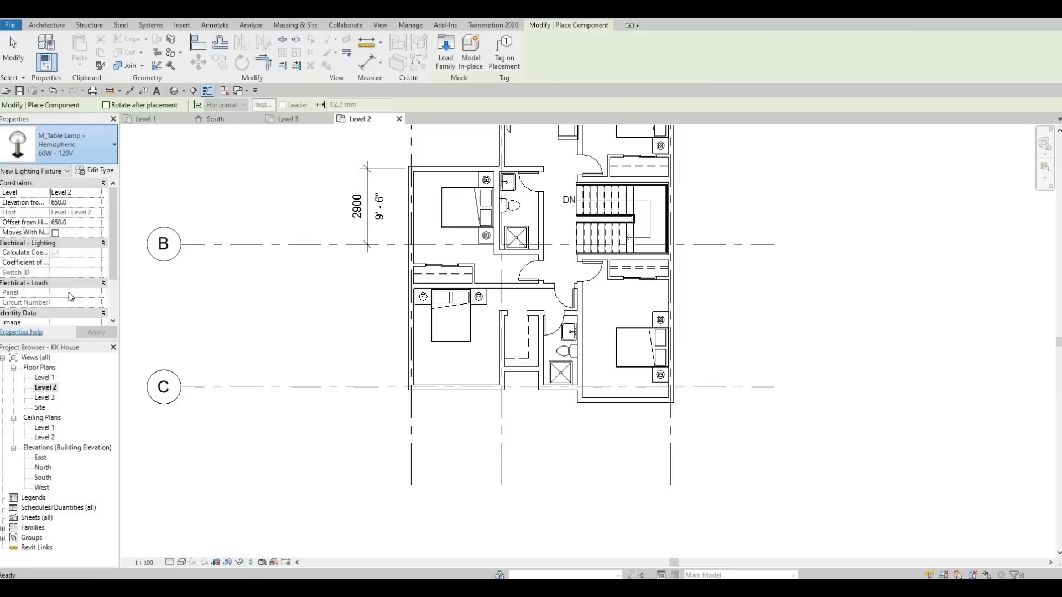
scroll(68, 295, down, 5)
scroll(65, 301, down, 5)
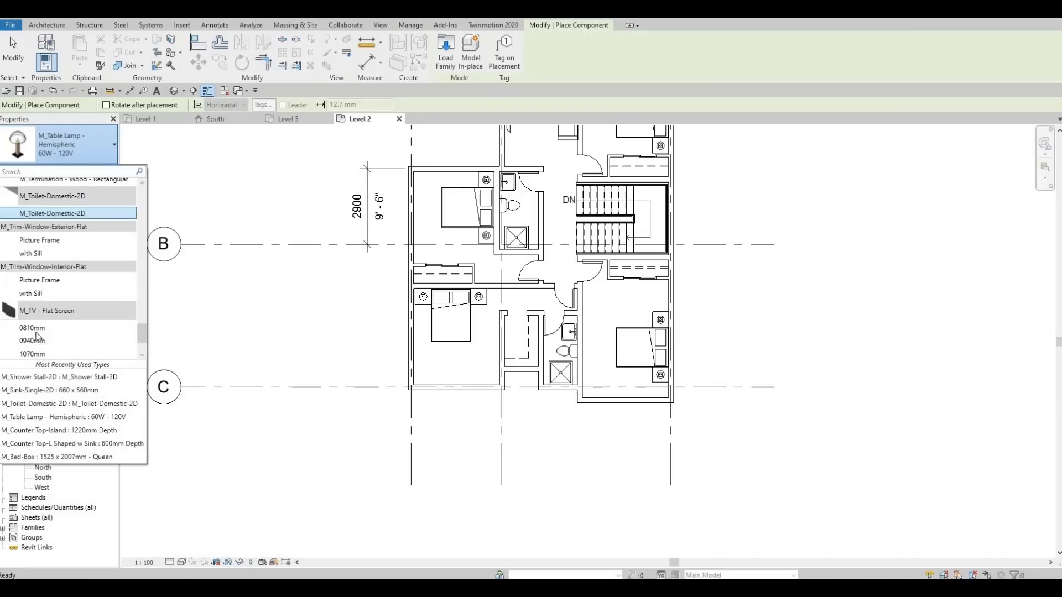
key(Down)
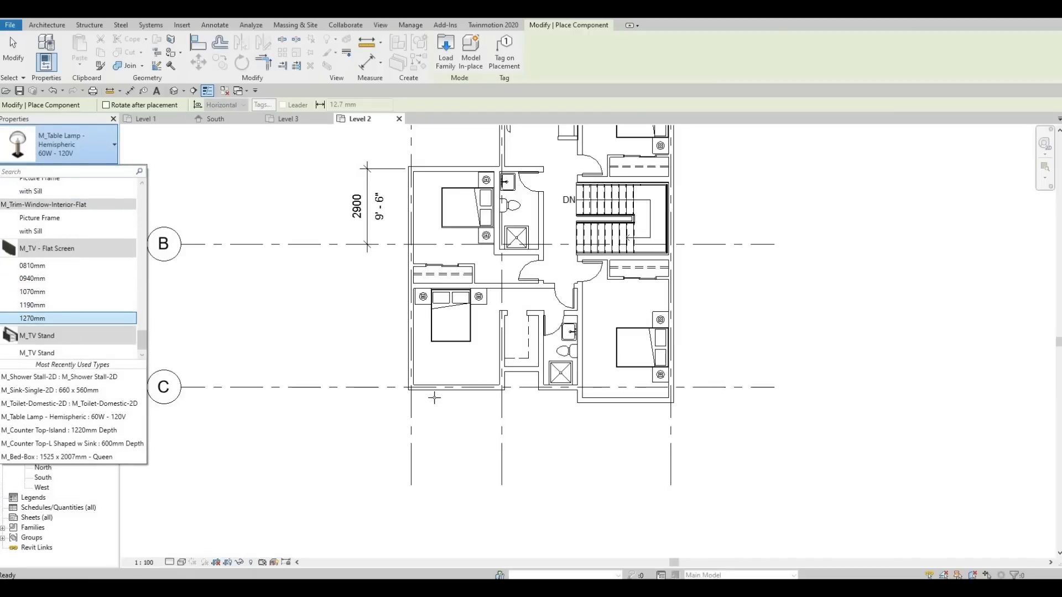
key(Return)
scroll(444, 383, up, 5)
key(space)
key(space)
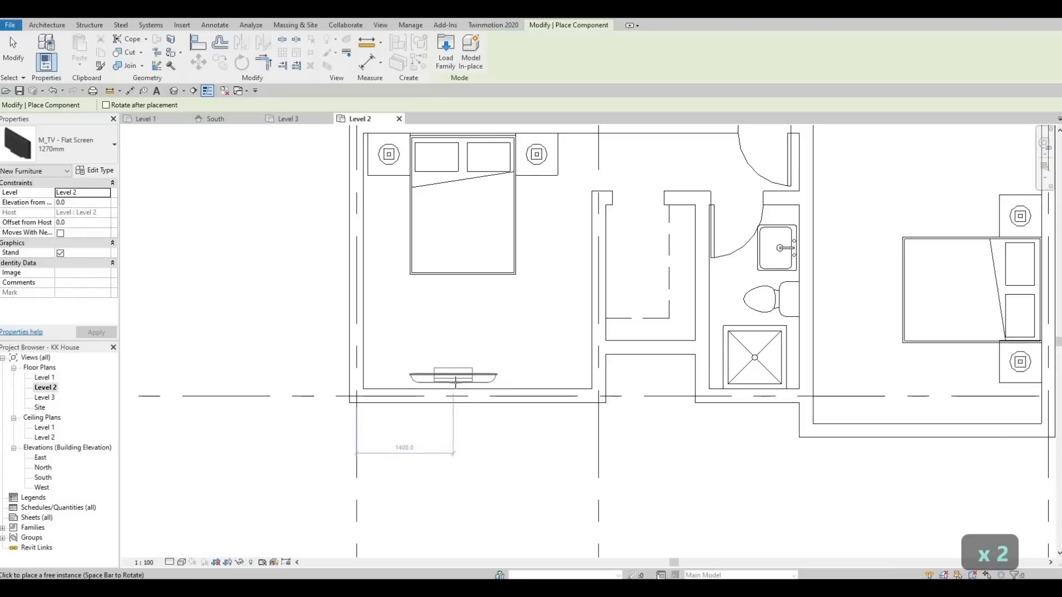
click(463, 382)
- Place a rotated 1270mm flat screen TV on the lower-right bedroom's wall opposite the bed, centred on the bed
middle_drag(889, 365, 662, 324)
key(space)
key(space)
key(space)
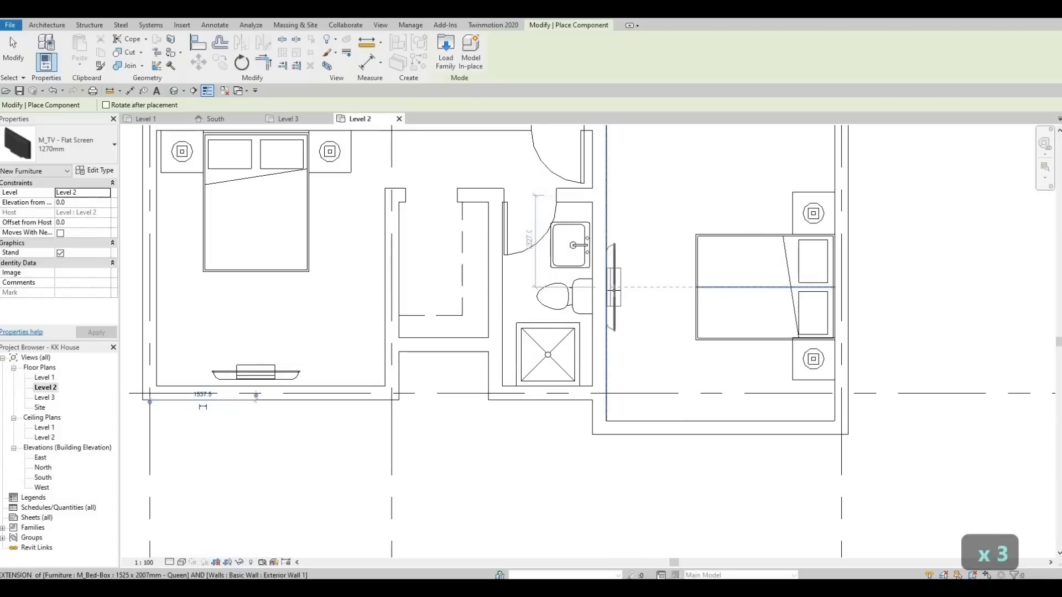
click(618, 287)
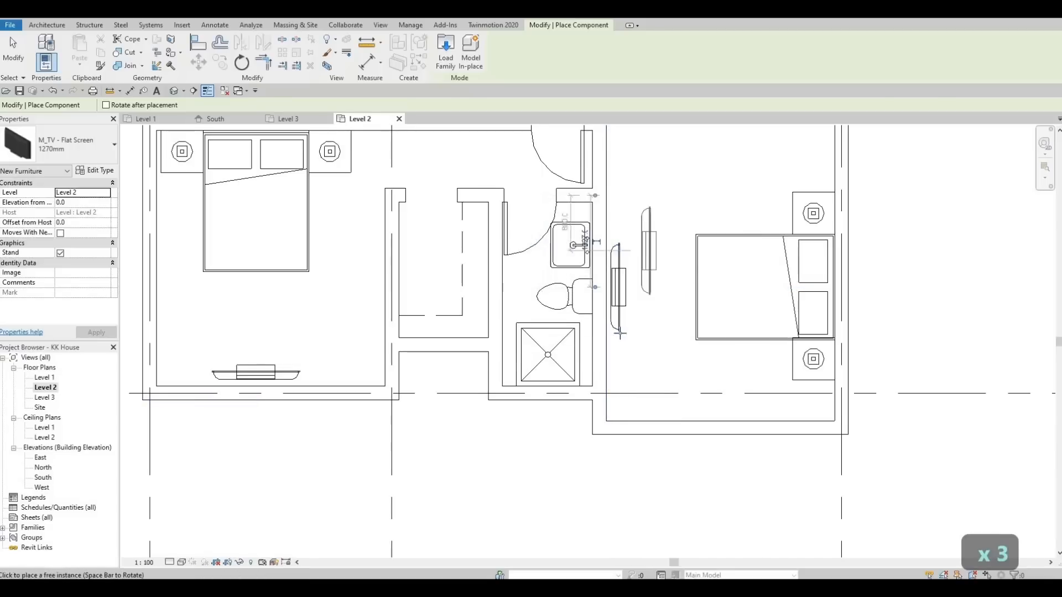
- Place a 1270mm flat screen TV on the exterior wall opposite the middle-left bedroom's bed, centred on the bed
scroll(620, 360, down, 3)
middle_drag(642, 239, 564, 443)
scroll(327, 319, up, 2)
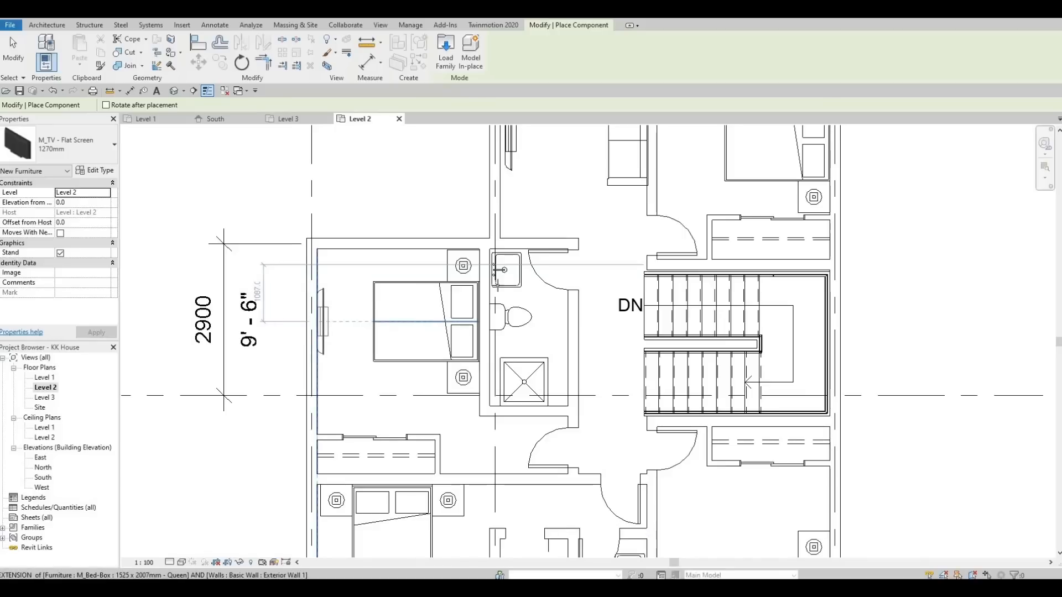
click(323, 321)
- Place a 1270mm flat screen TV on the upper-right bedroom's partition wall behind the sofa, aligned with the sofa's midline
scroll(421, 286, down, 2)
middle_drag(505, 293, 463, 372)
scroll(490, 294, up, 2)
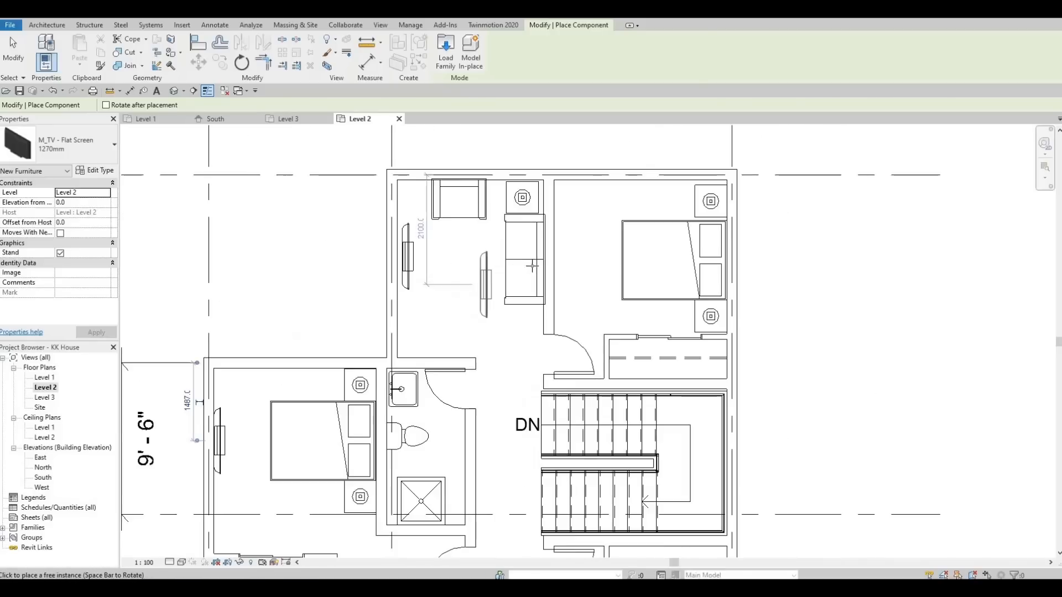
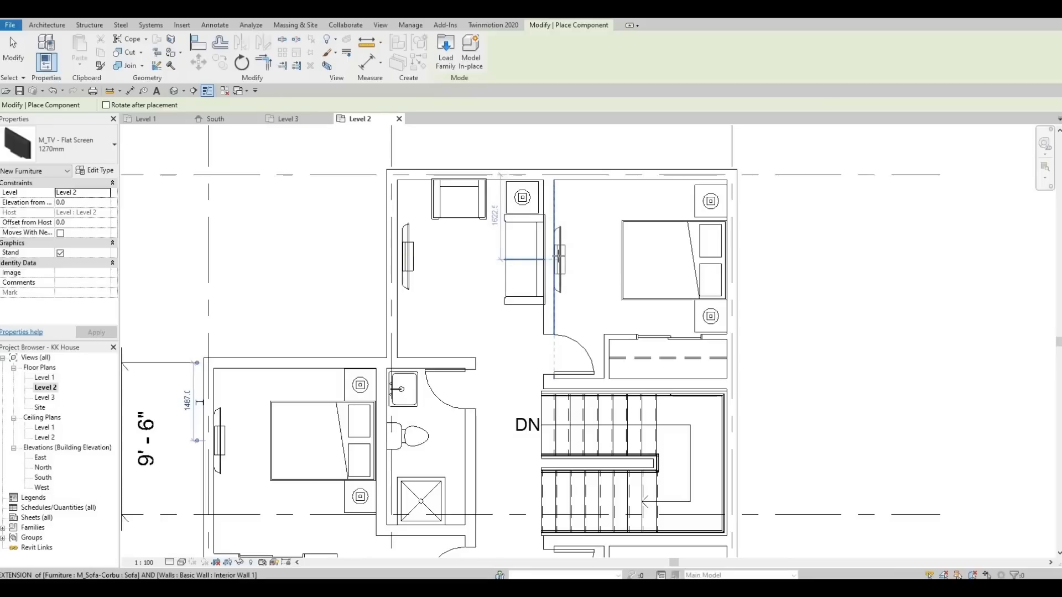
click(558, 257)
key(Escape)
key(Escape)
scroll(558, 252, down, 1)
key(Escape)
- Nudge the upper-right bedroom's TV two increments to the right, away from the partition wall
scroll(557, 249, up, 2)
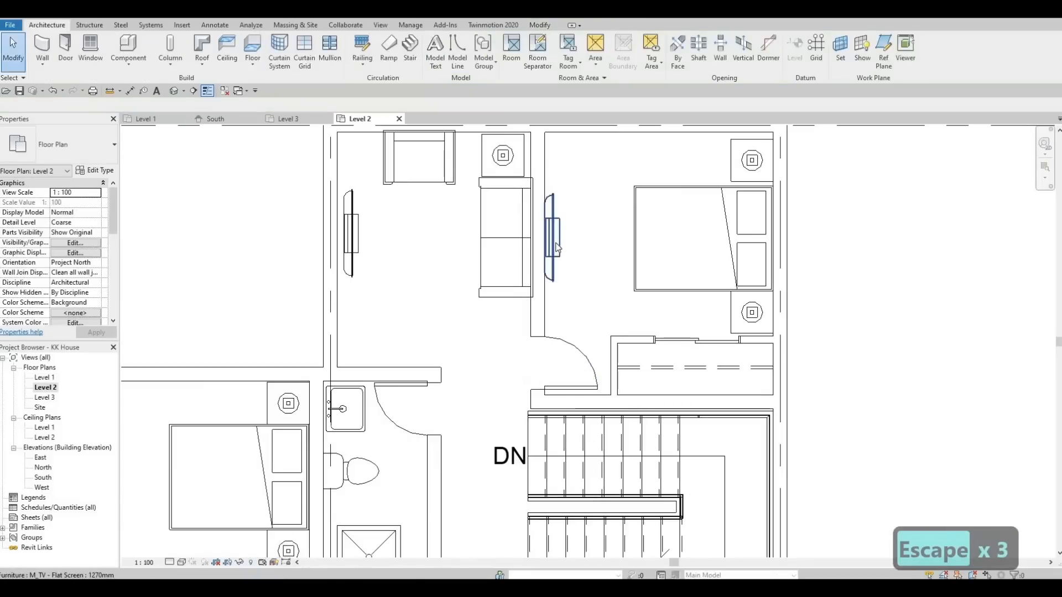
click(555, 244)
key(Right)
key(Right)
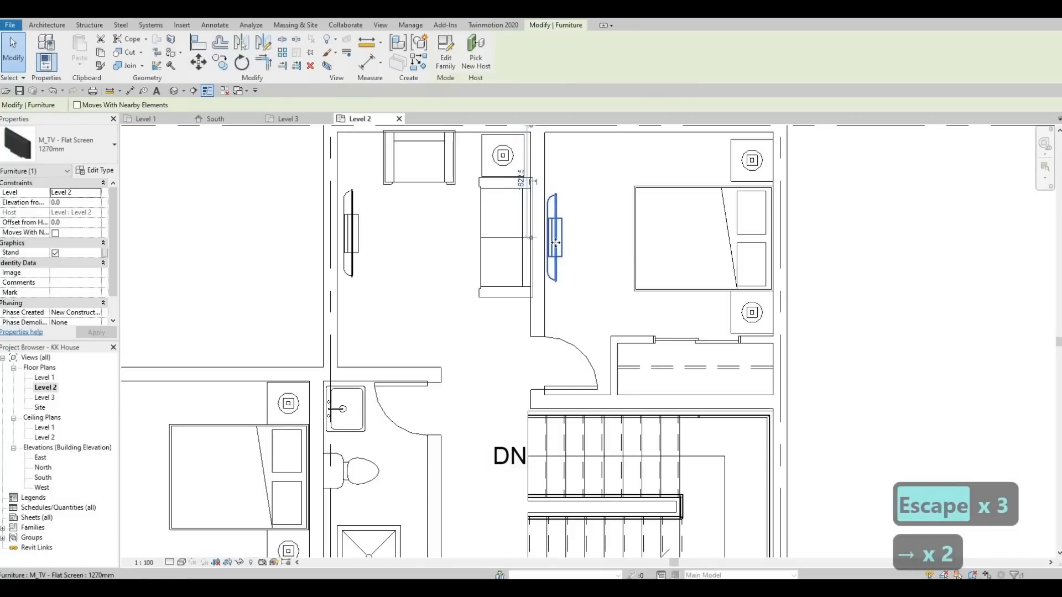
key(Escape)
key(Escape)
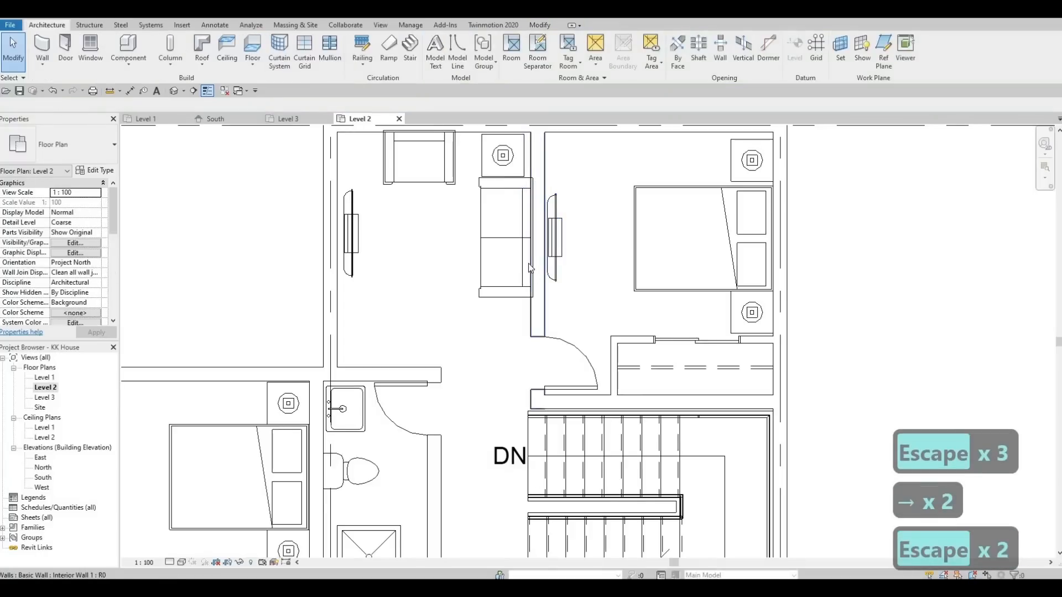
- Nudge the upper bedroom's sofa one increment to the left, away from the partition wall
scroll(518, 231, down, 2)
click(516, 232)
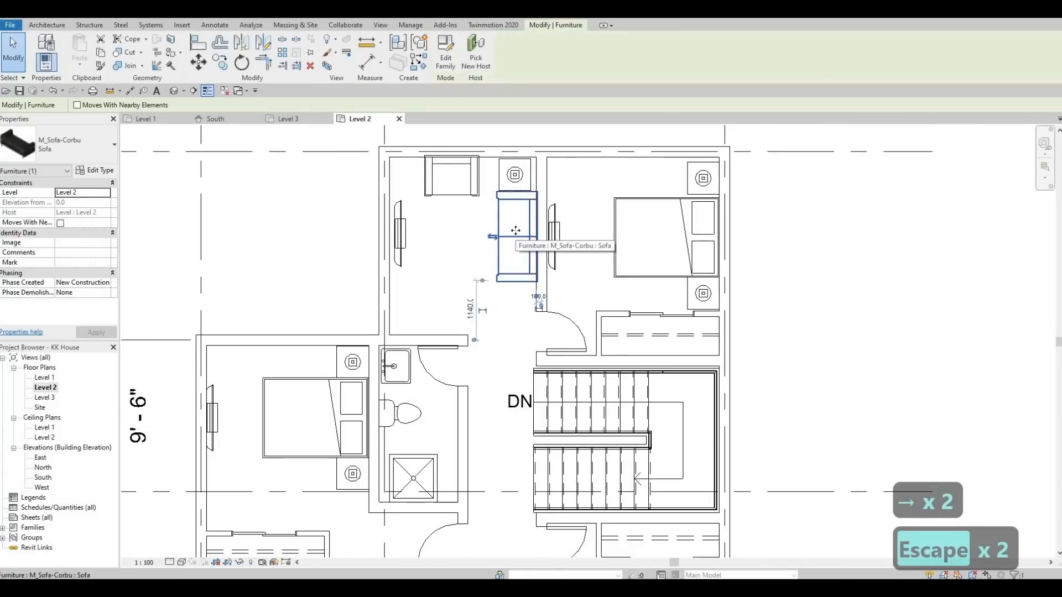
key(Left)
key(Escape)
key(Escape)
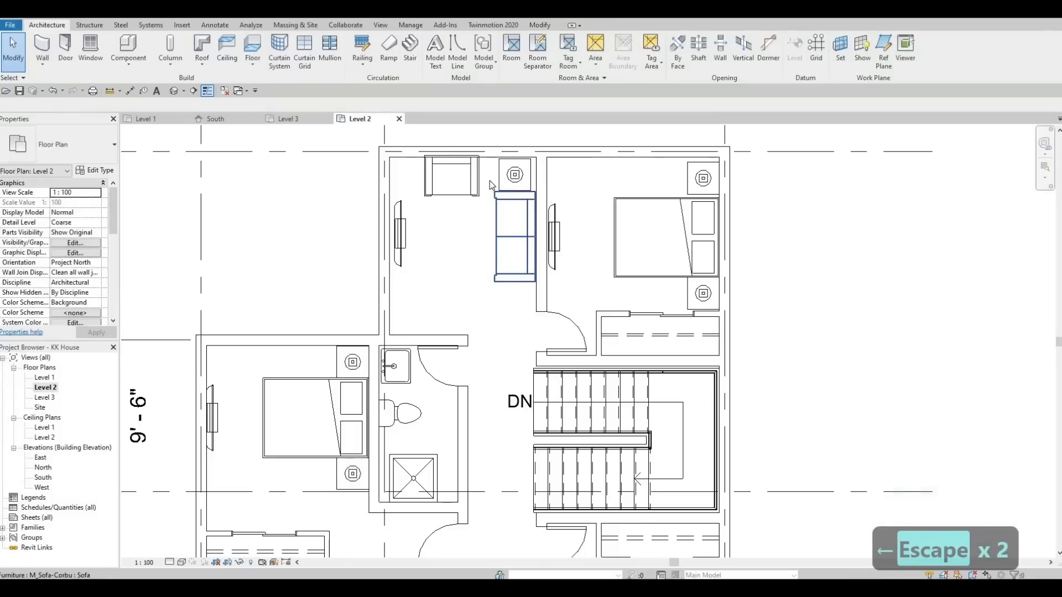
- Nudge the armchair in the sofa's room one increment down and one increment to the right
scroll(555, 287, down, 2)
click(485, 185)
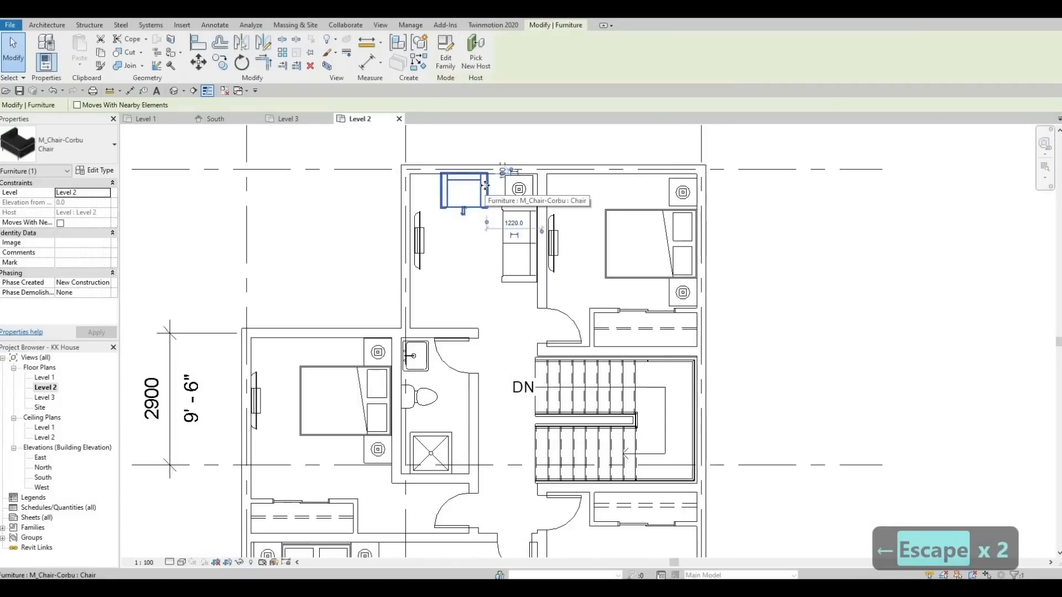
key(Down)
key(Escape)
key(Escape)
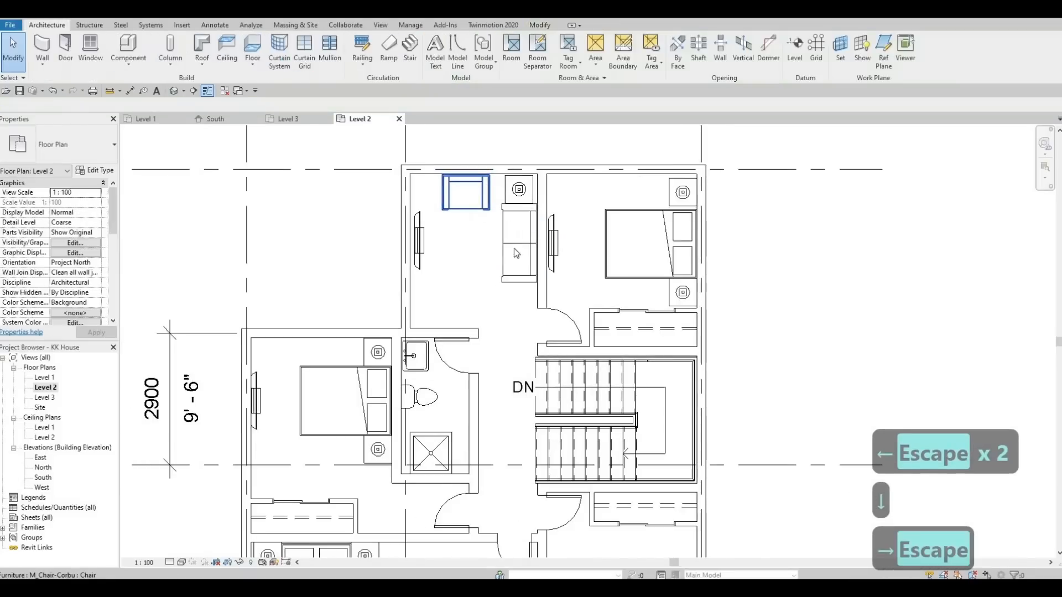
- Nudge the sofa two increments down, away from the side table above it
click(521, 250)
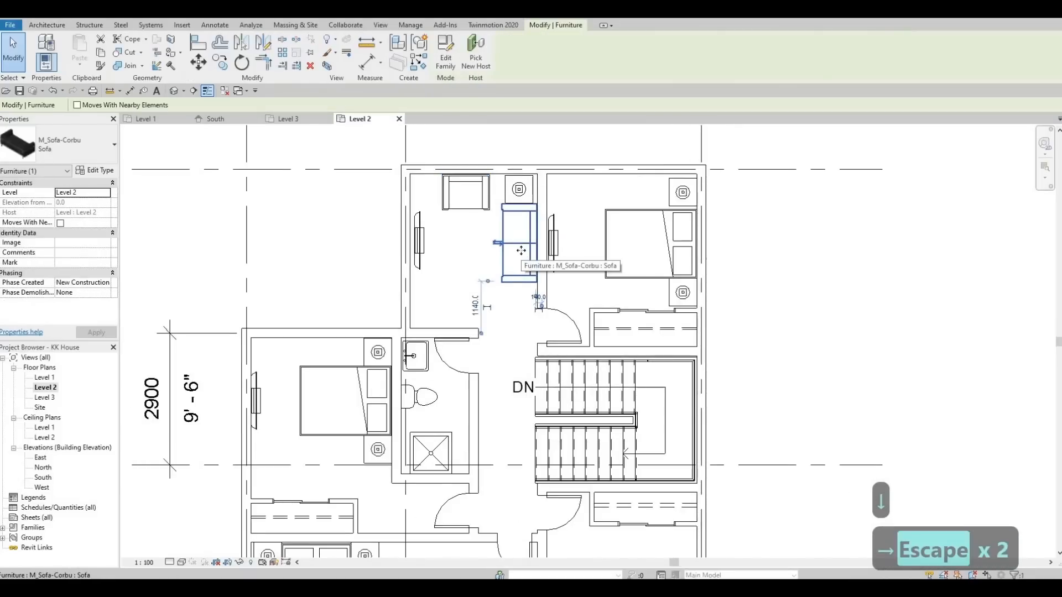
key(Down)
key(Down)
key(Escape)
key(Escape)
scroll(625, 244, down, 4)
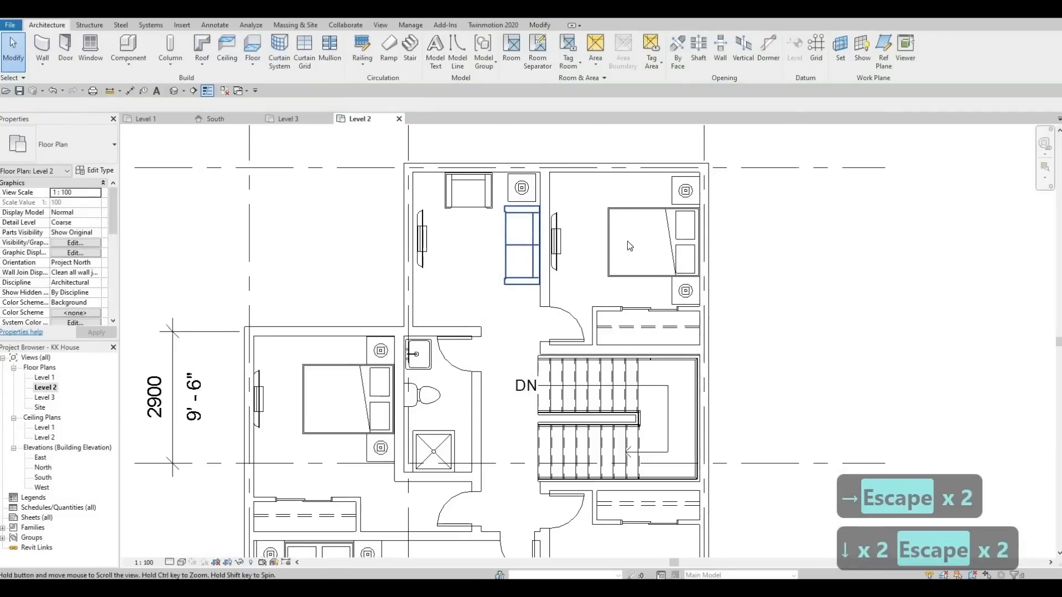
- Draw a Curtain Wall segment about 320 mm long in the lower-left bedroom's bottom exterior wall, near its left corner
scroll(625, 357, up, 4)
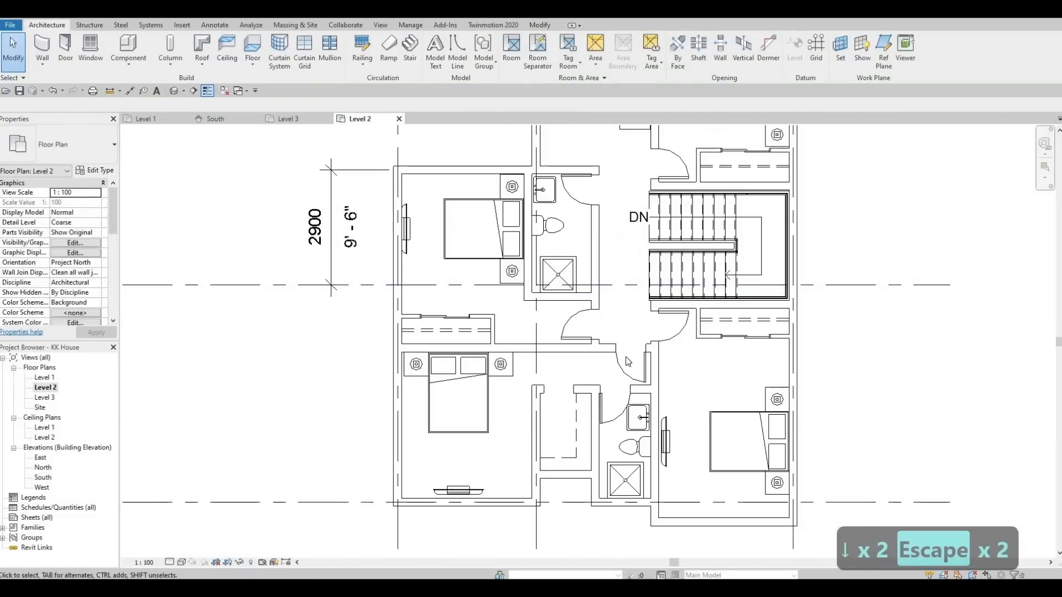
scroll(615, 296, down, 3)
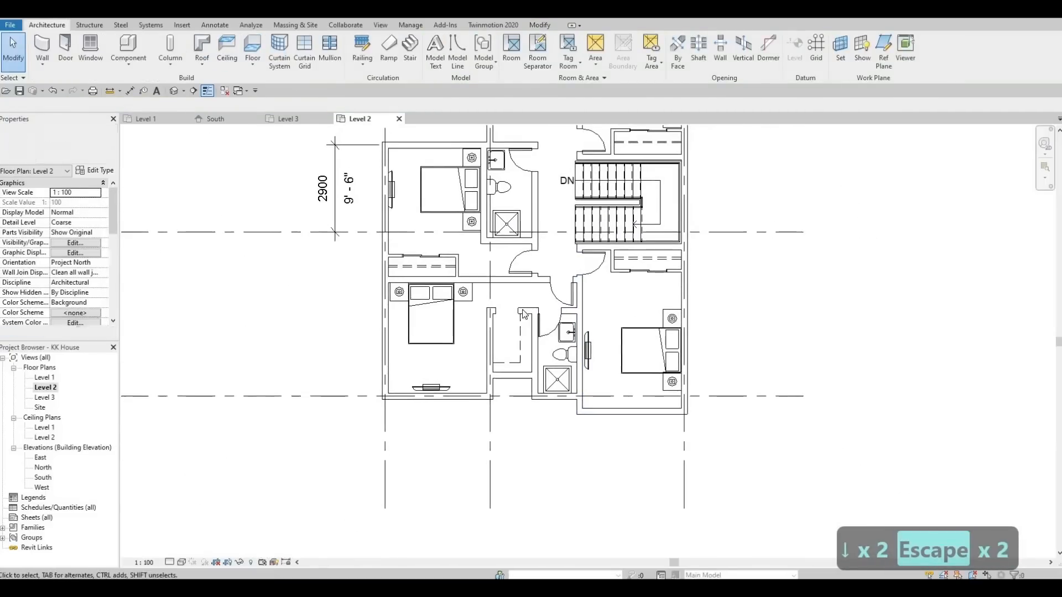
scroll(584, 394, down, 3)
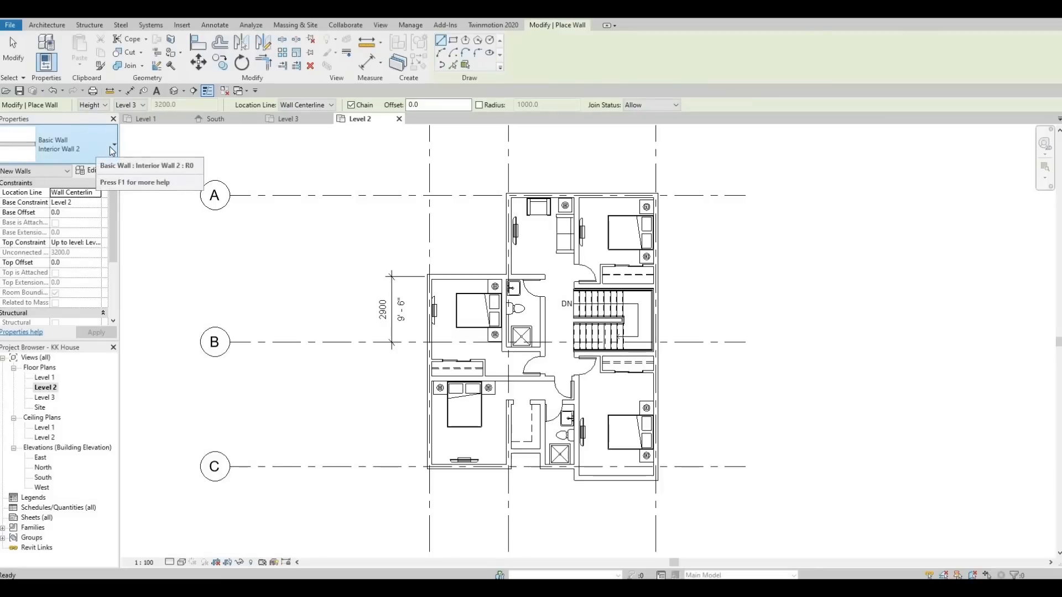
click(113, 147)
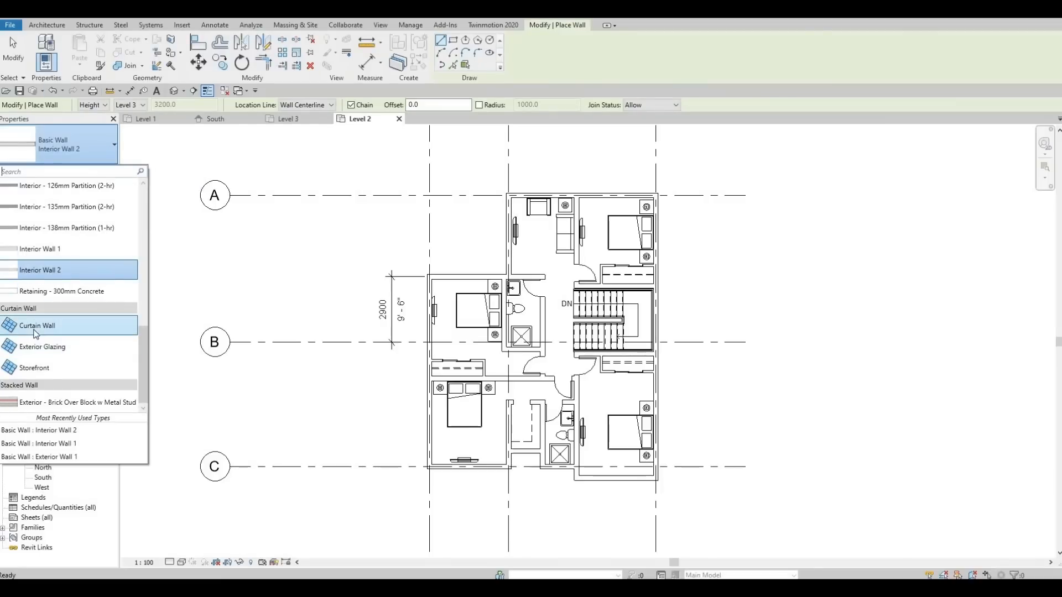
click(35, 329)
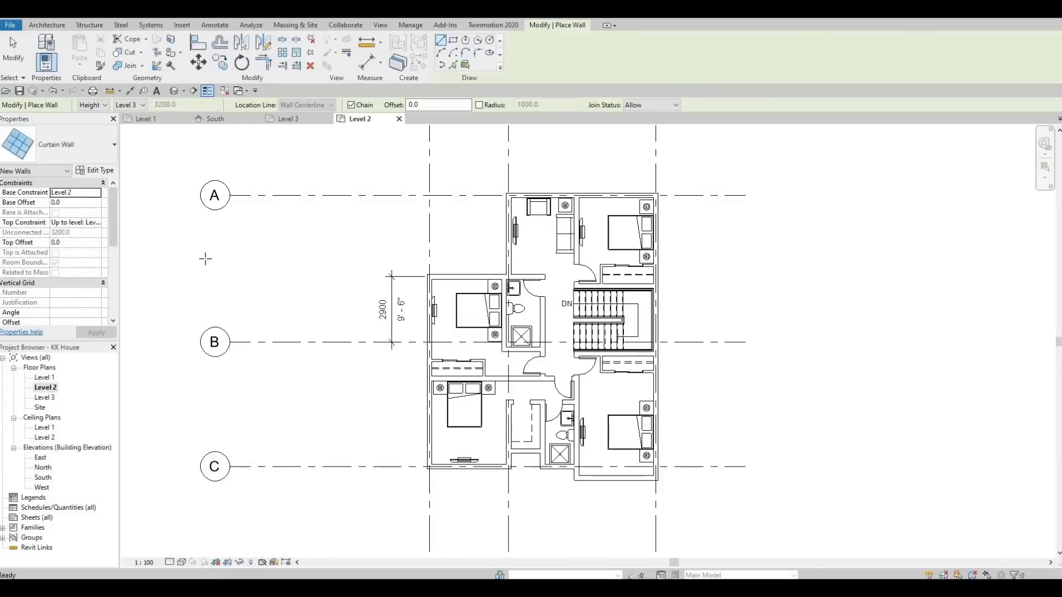
scroll(380, 364, up, 6)
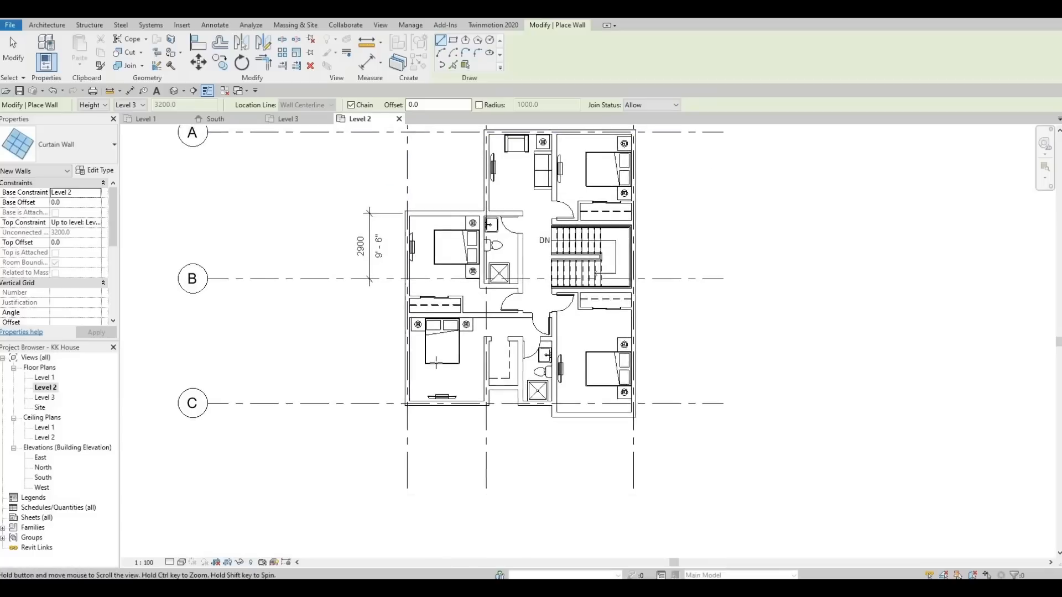
click(329, 405)
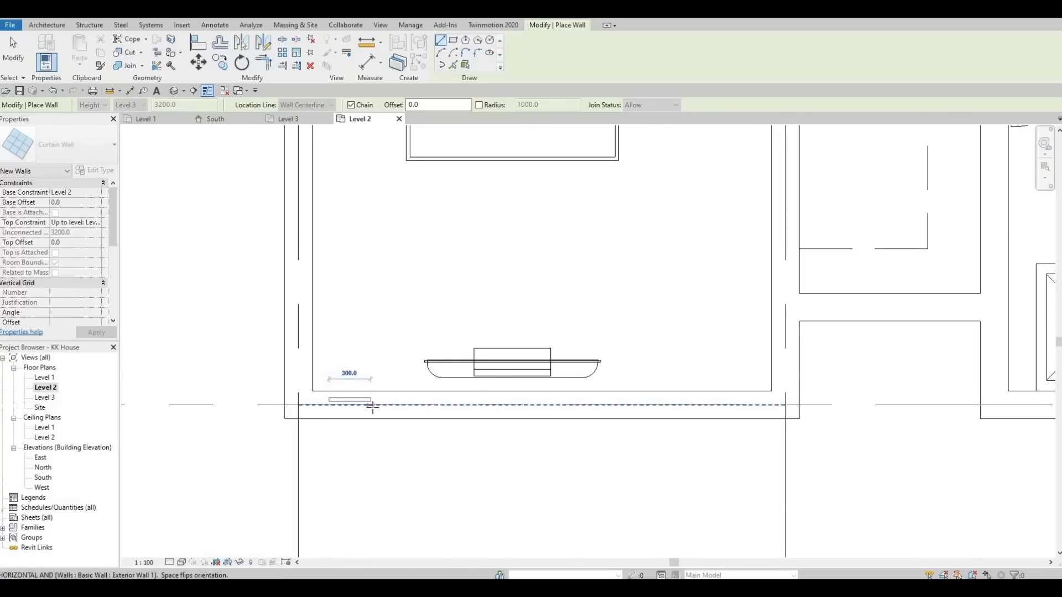
click(609, 406)
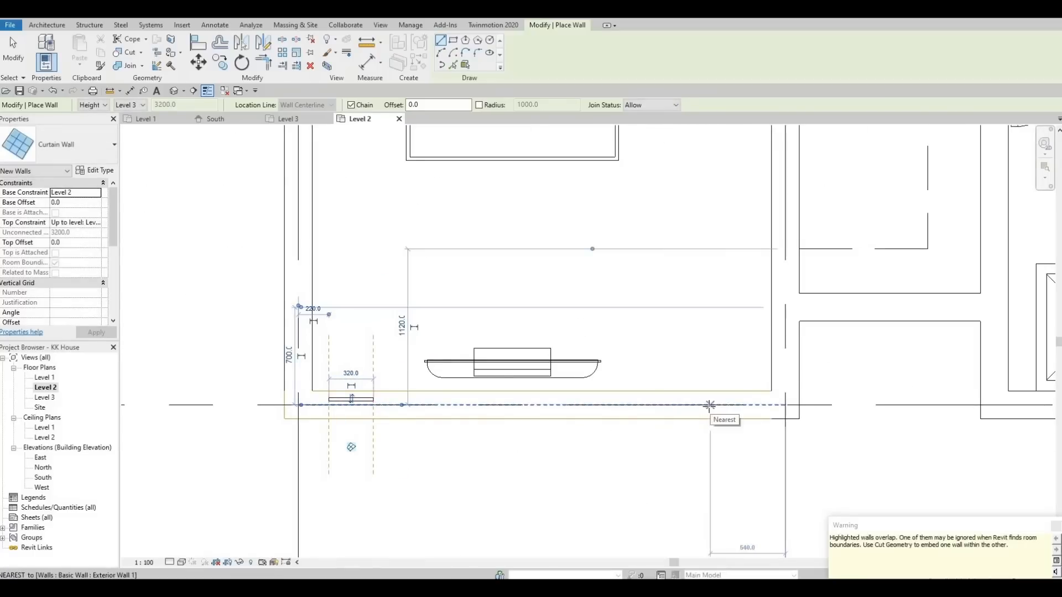
- Draw two more curtain walls in the same exterior wall: about 360 mm near its right corner and 1940 mm in the middle
click(708, 405)
click(757, 405)
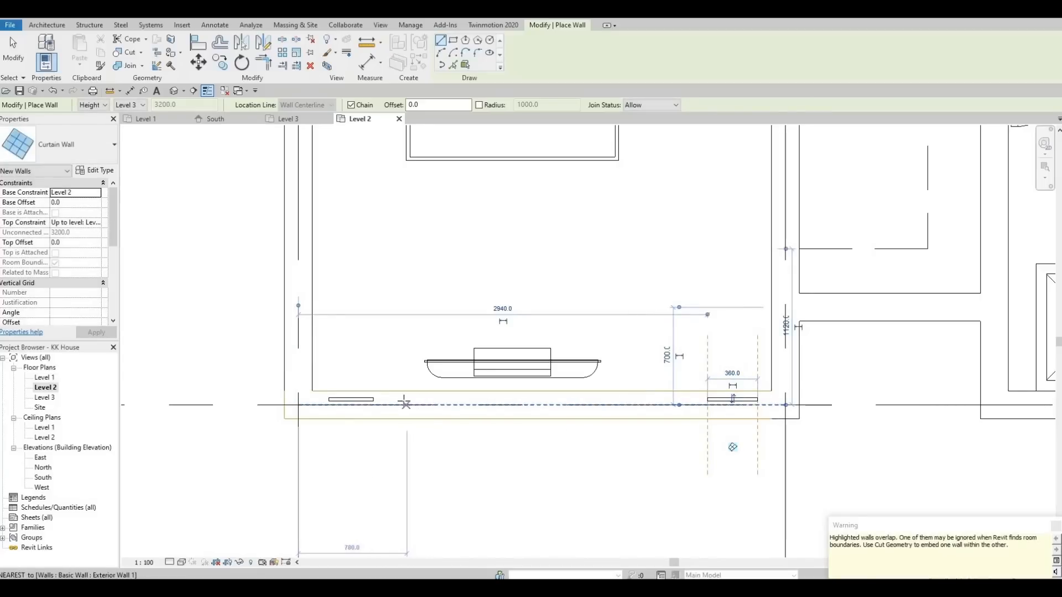
click(405, 406)
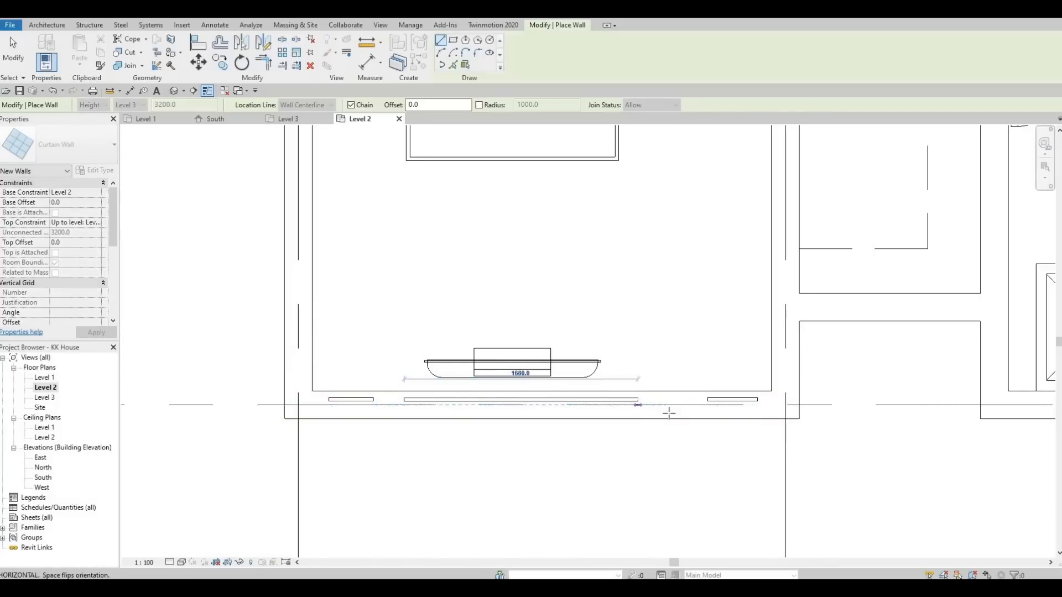
click(674, 406)
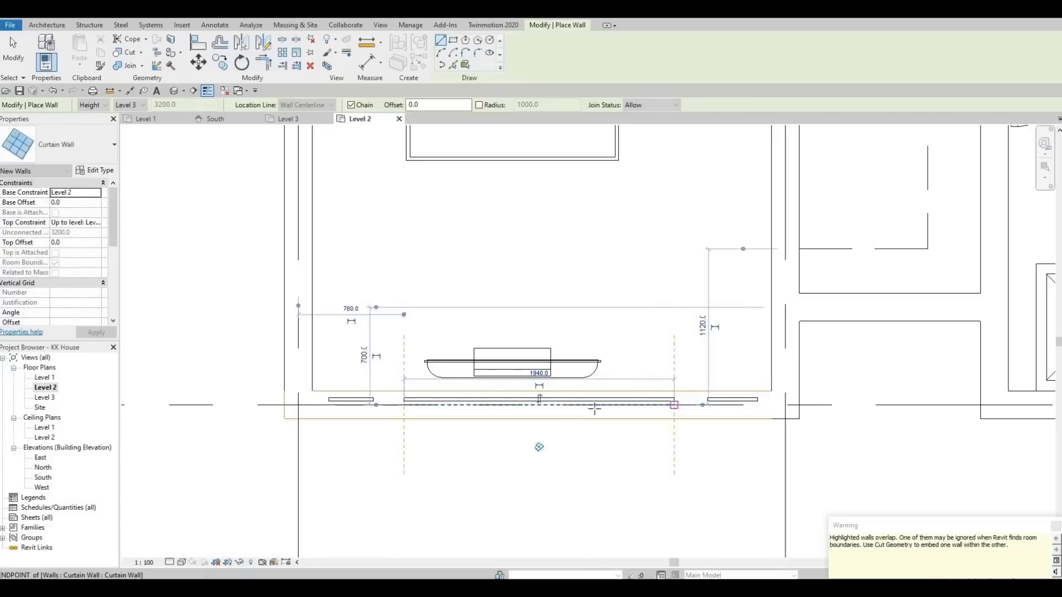
- Draw a curtain wall about 400 mm long in the lower-right bedroom's bottom exterior wall, near its left corner
scroll(360, 418, down, 2)
middle_drag(754, 407, 533, 429)
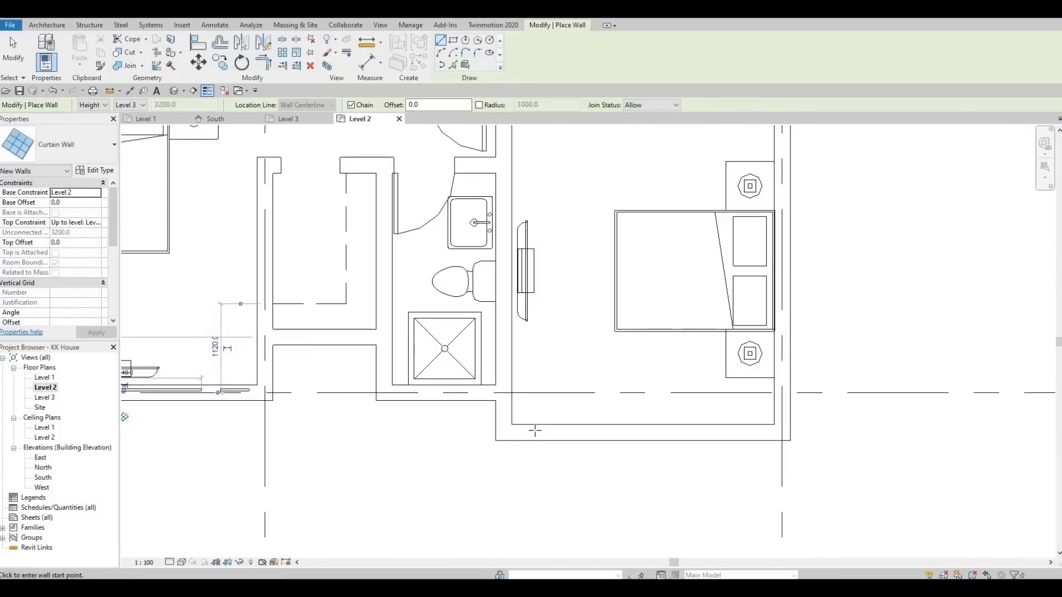
click(534, 432)
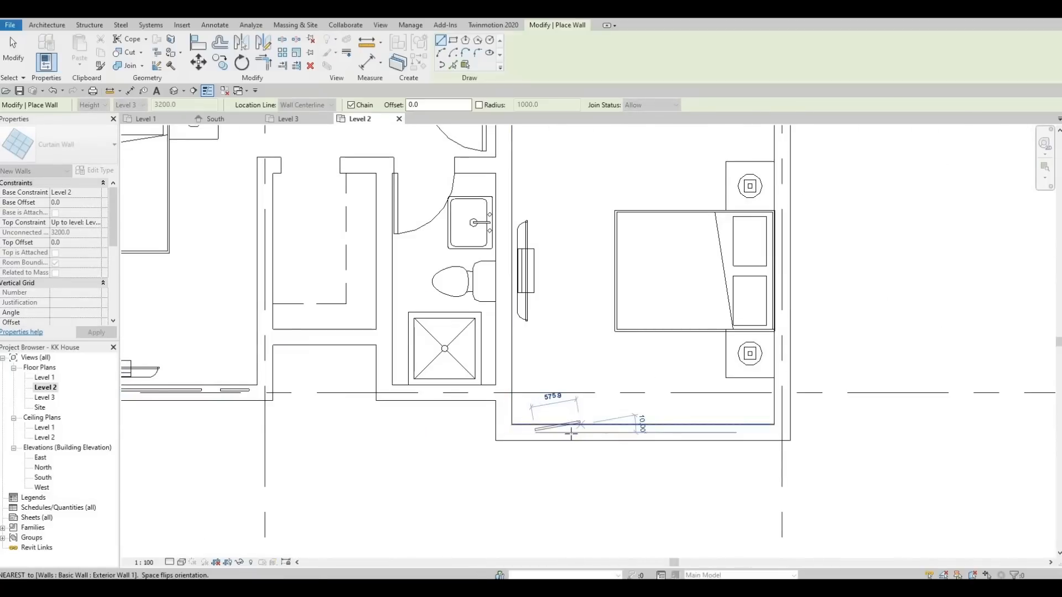
click(565, 432)
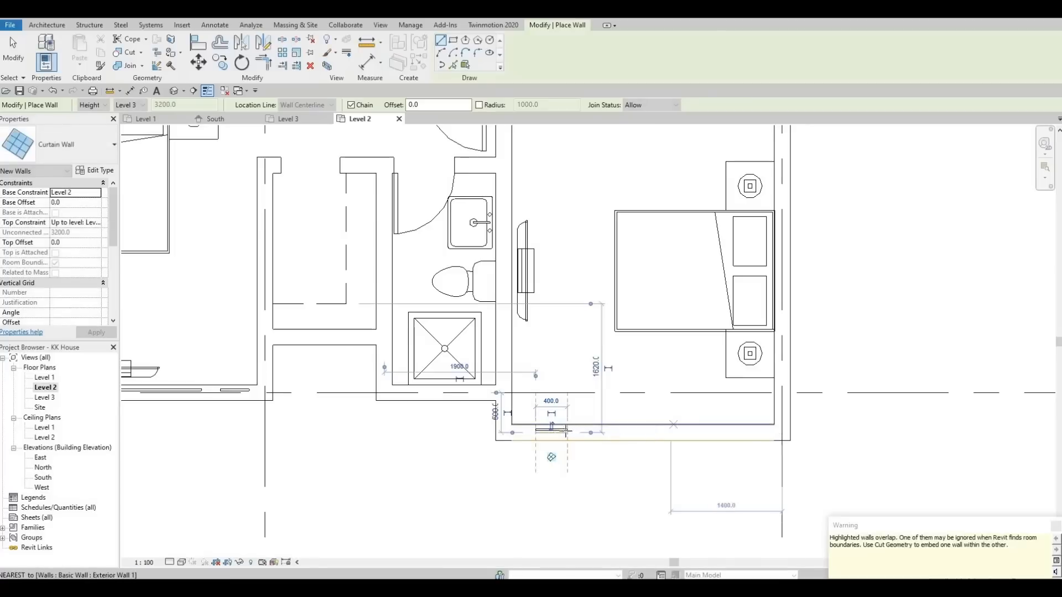
scroll(562, 429, up, 2)
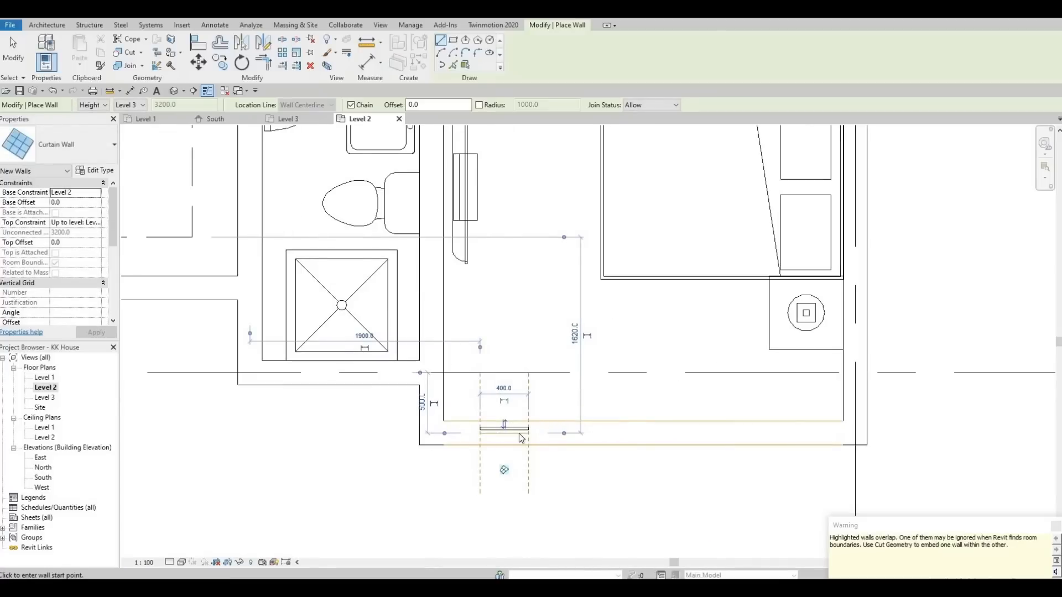
key(Escape)
key(Escape)
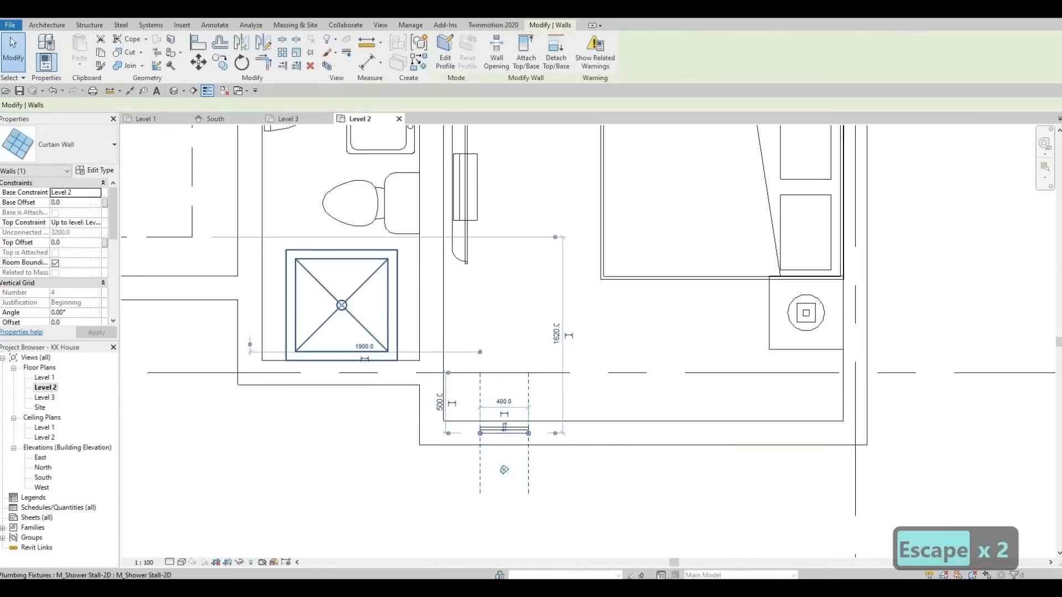
- Copy the 400 mm curtain wall twice to the right along the same exterior wall, about 600 mm apart
click(222, 65)
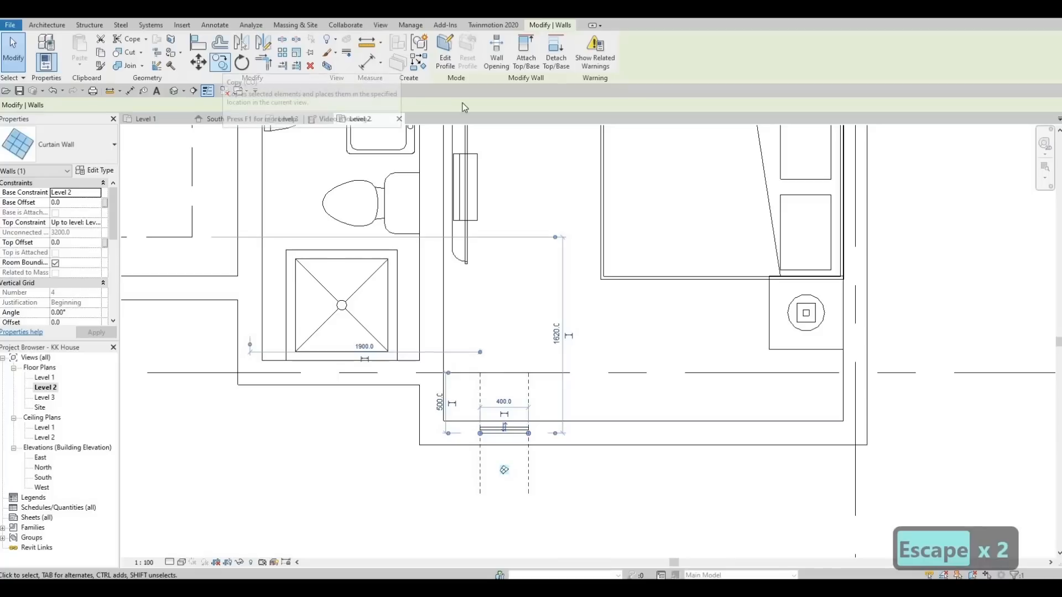
click(506, 427)
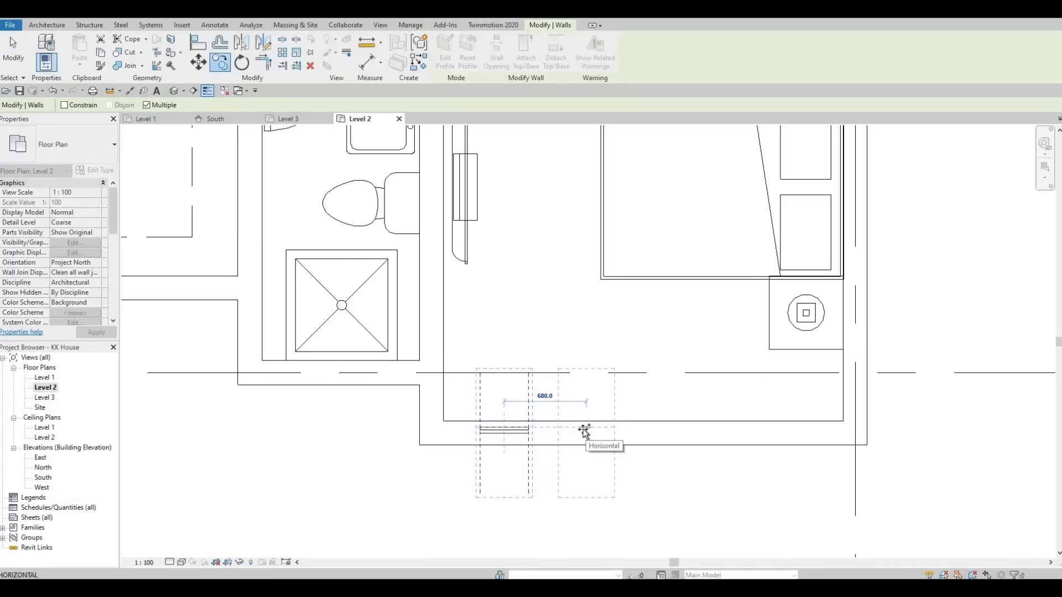
click(653, 432)
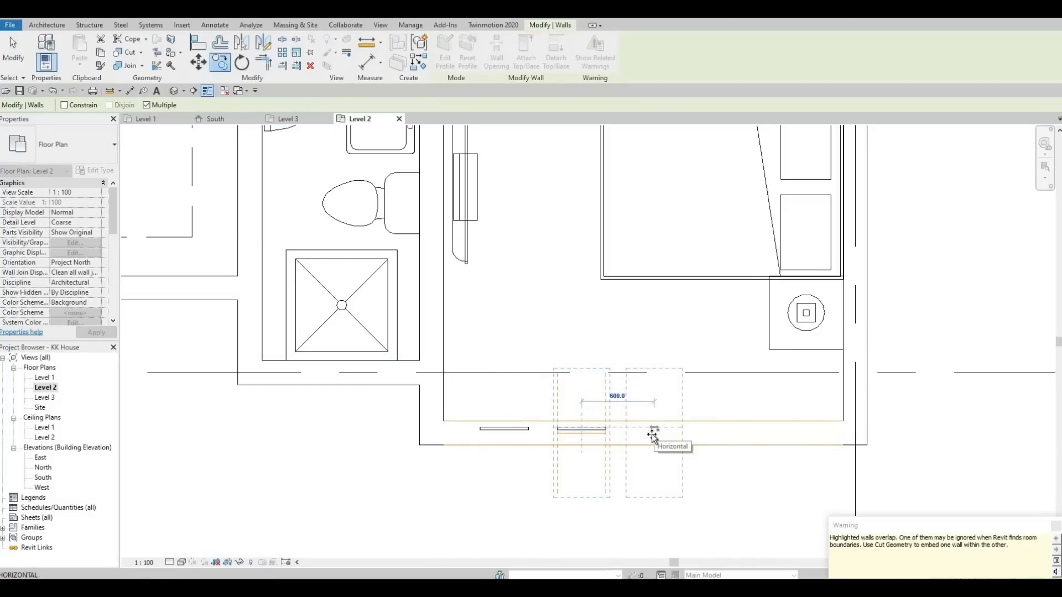
click(653, 434)
key(Escape)
key(Escape)
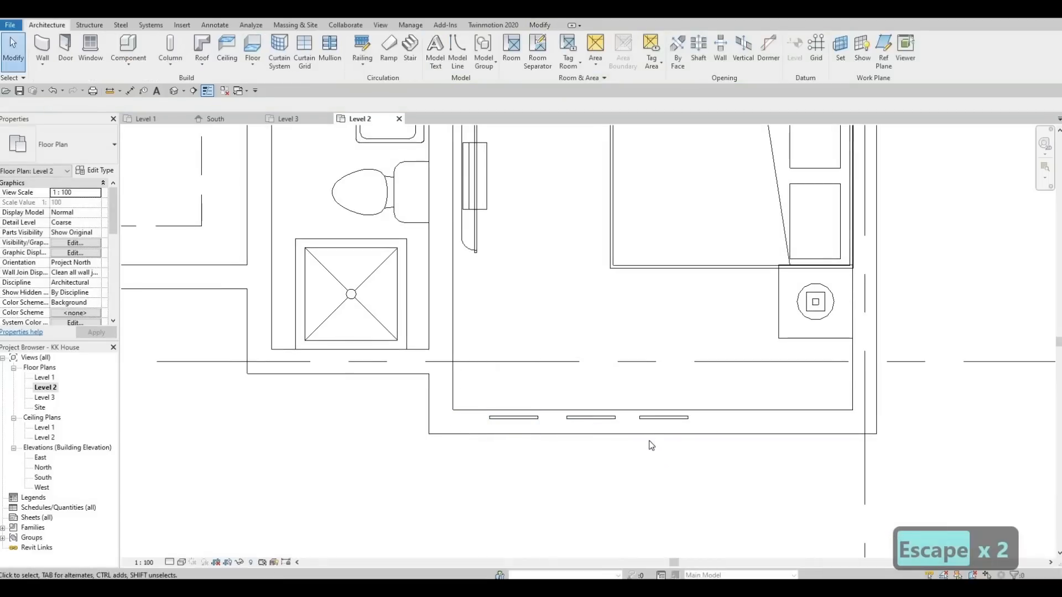
click(611, 456)
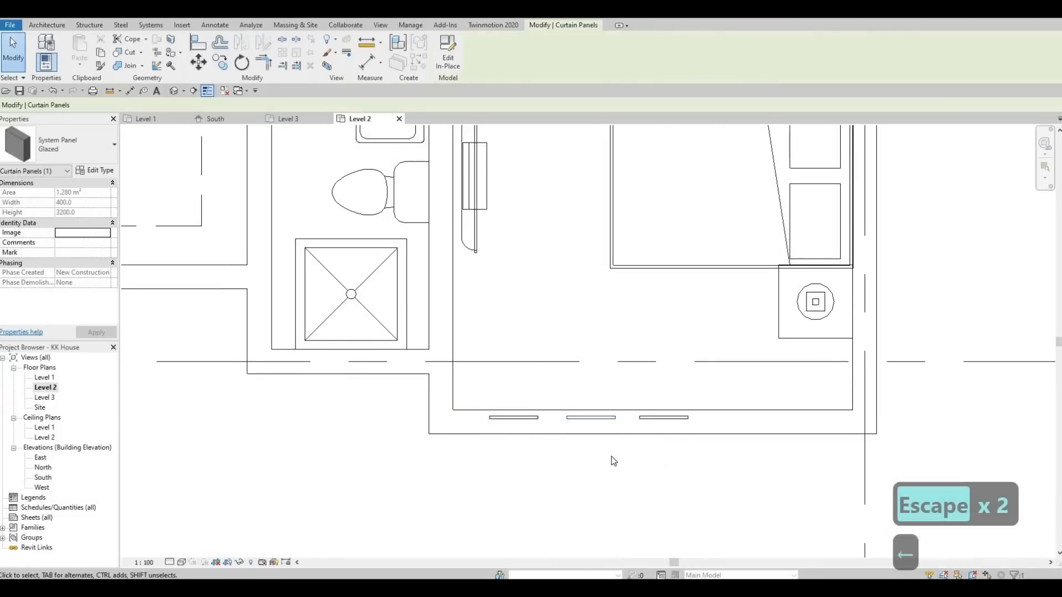
key(Escape)
key(Escape)
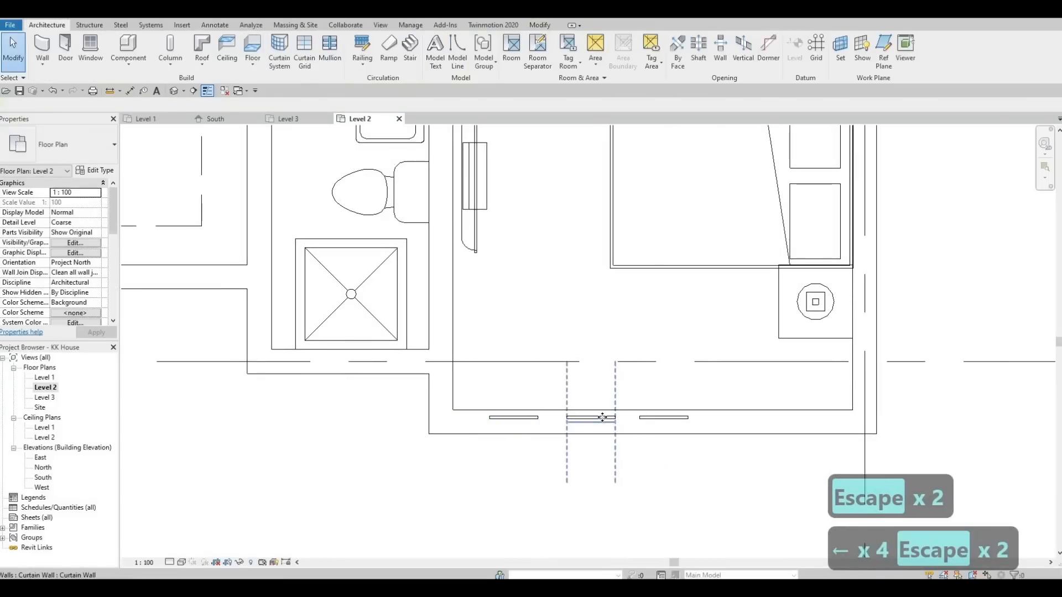
- Nudge the middle 400 mm curtain wall nine increments to the left, towards the first one
click(602, 417)
key(Left)
key(Left)
key(Left)
key(Left)
key(Left)
key(Left)
key(Left)
key(Left)
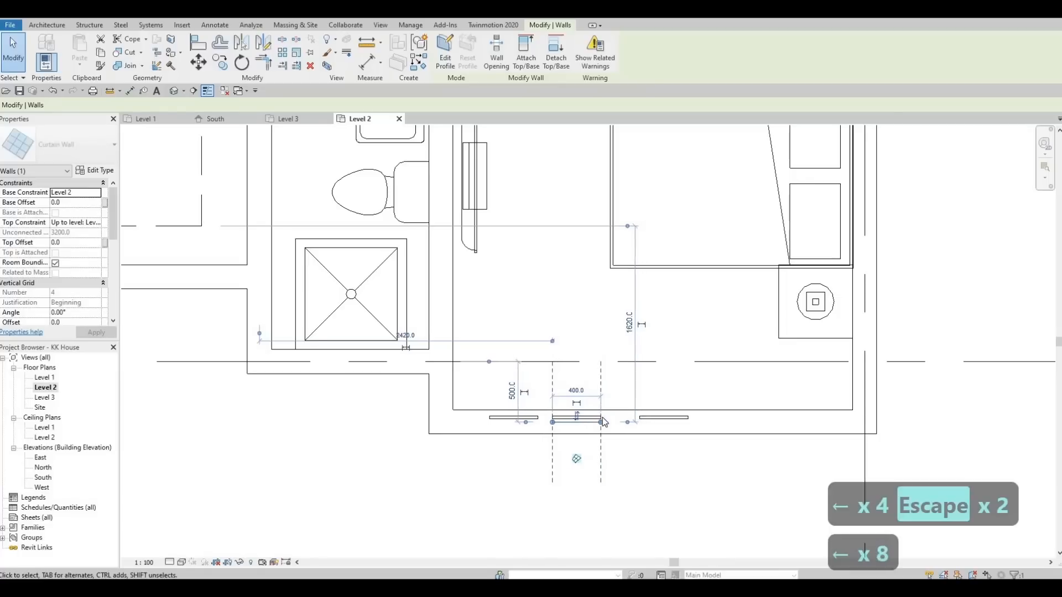
key(Left)
key(Escape)
key(Escape)
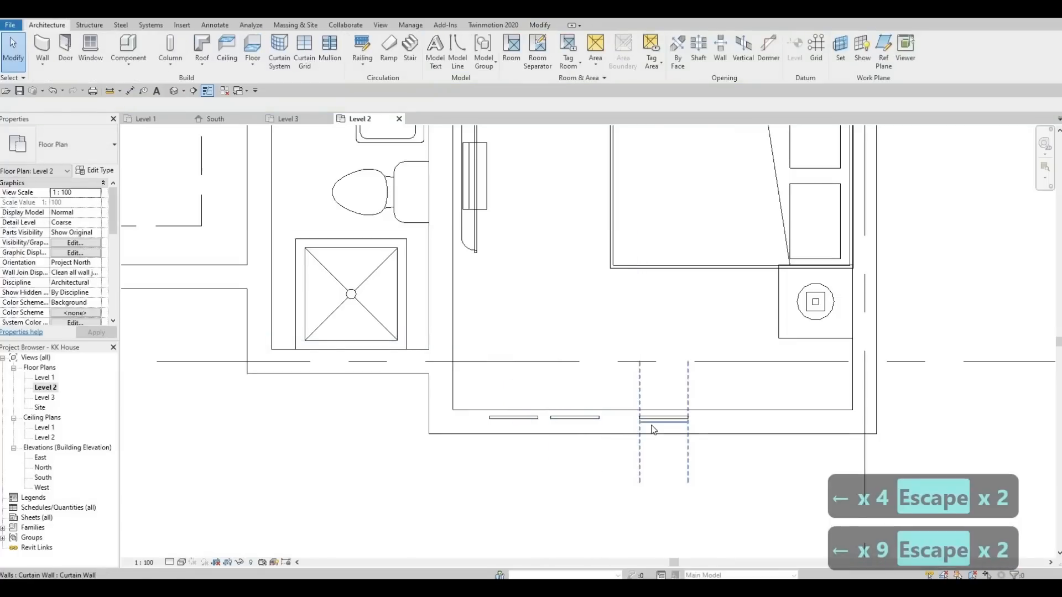
- Nudge the third 400 mm curtain wall 15 increments to the left, matching the gap between the first two
click(652, 423)
key(Left)
key(Left)
key(Left)
key(Left)
key(Left)
key(Left)
key(Left)
key(Left)
key(Left)
key(Left)
key(Left)
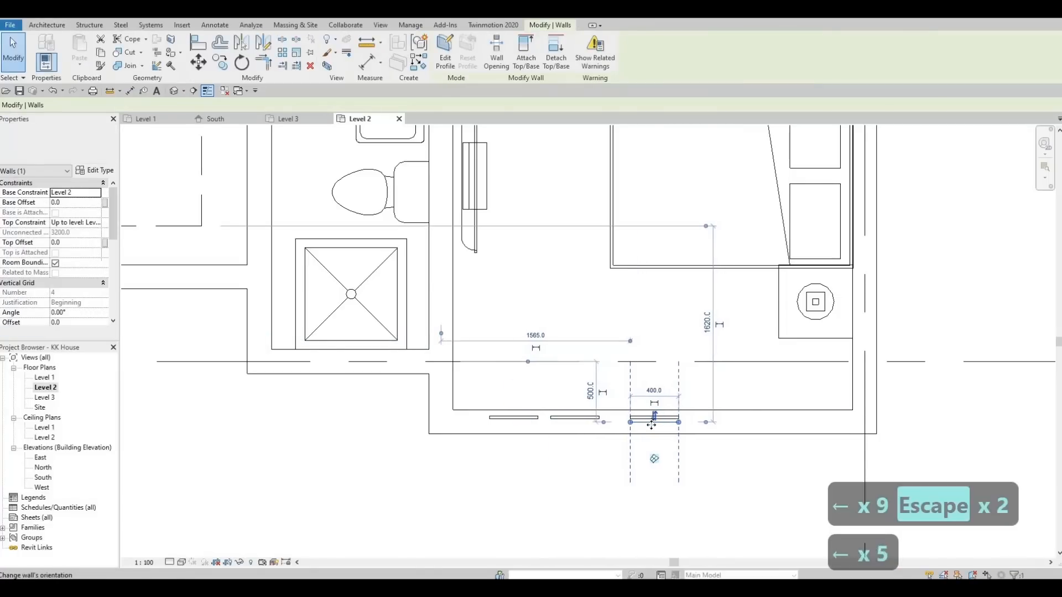
key(Left)
key(Left)
key(Left)
key(Left)
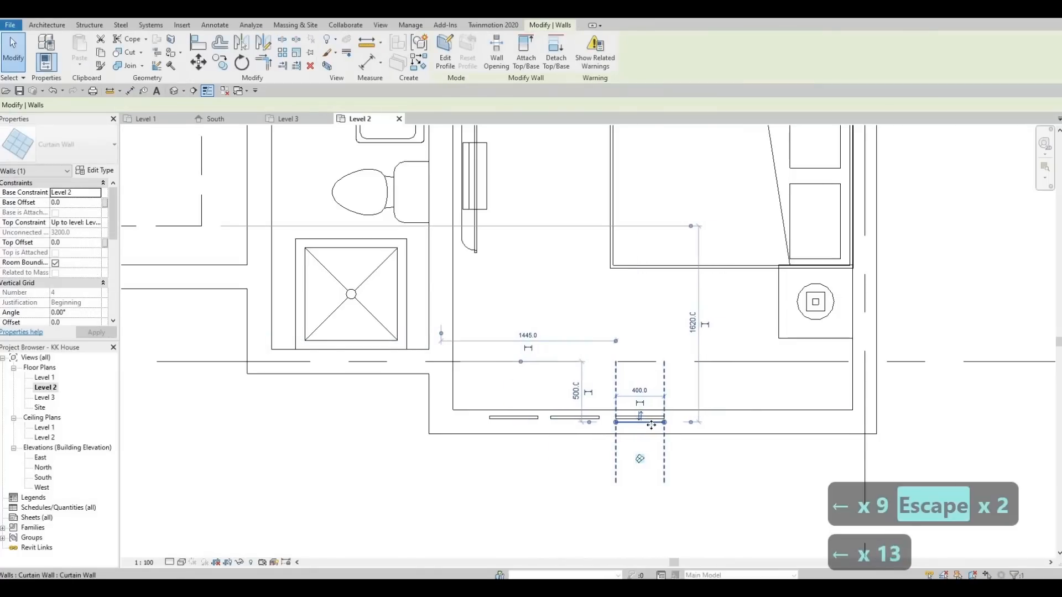
key(Escape)
key(Escape)
key(Escape)
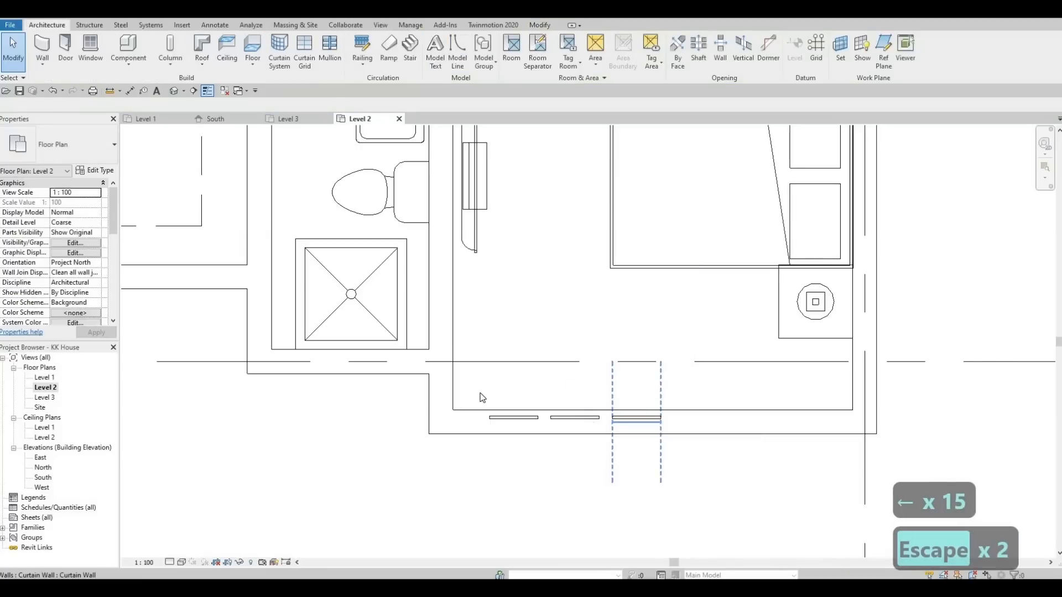
- Try to nudge the three glazed curtain panels in the lower-right bedroom's bottom exterior wall three increments to the left
drag(480, 383, 711, 473)
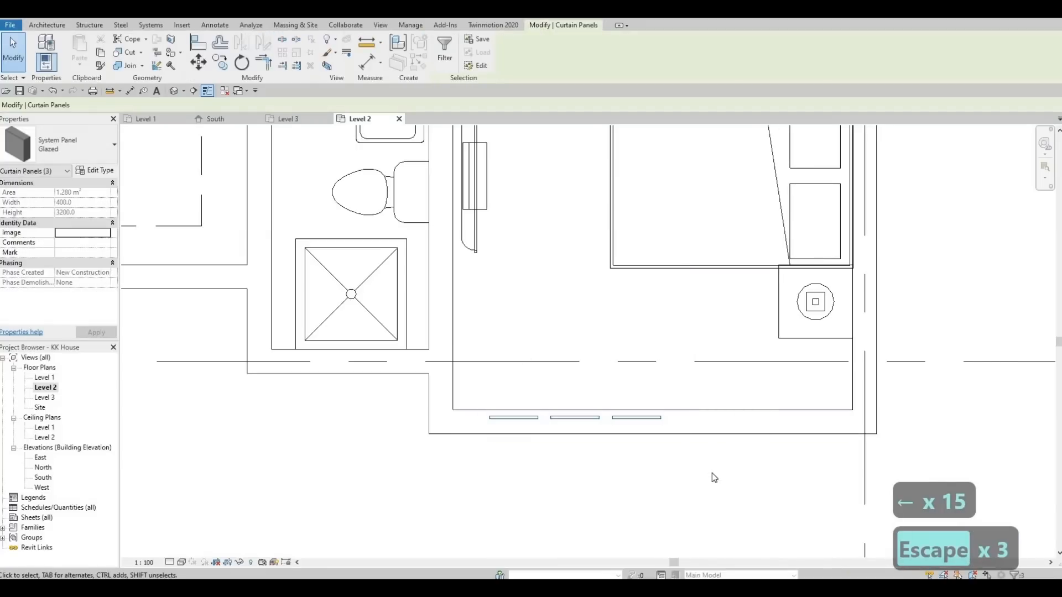
key(Left)
key(Left)
key(Left)
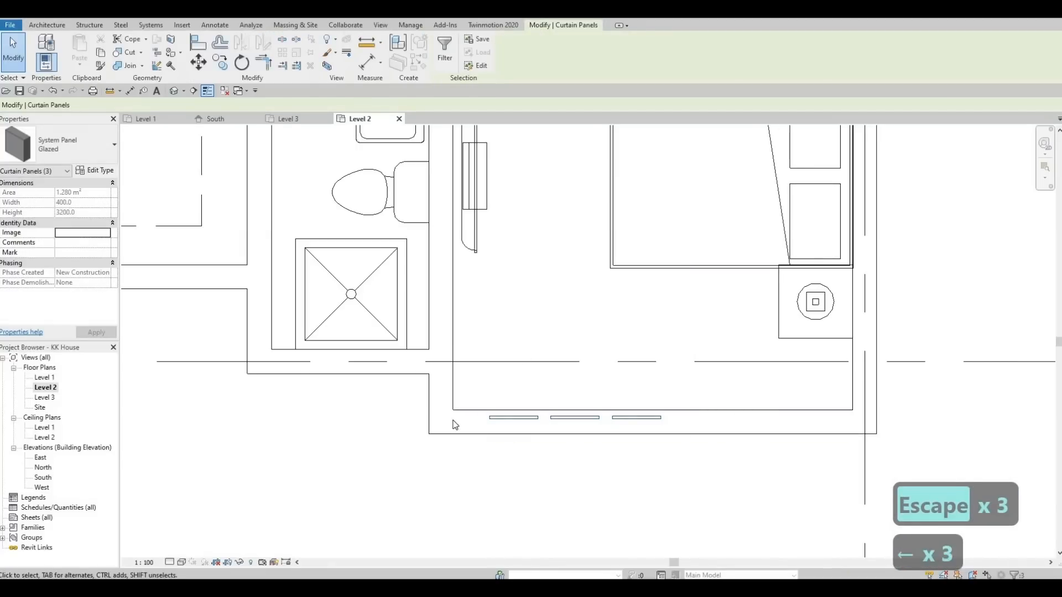
key(Escape)
- Draw a curtain wall about 1120 mm long in the lower bathroom's bottom exterior wall, directly below the shower
scroll(572, 441, down, 1)
middle_drag(442, 415, 572, 445)
scroll(572, 446, down, 2)
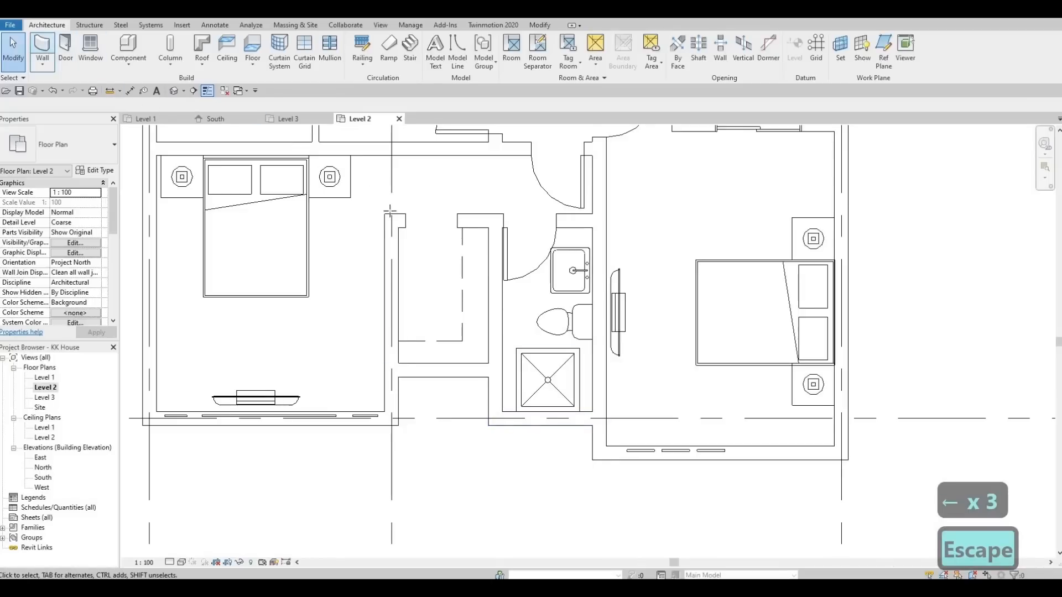
click(42, 47)
scroll(490, 527, up, 2)
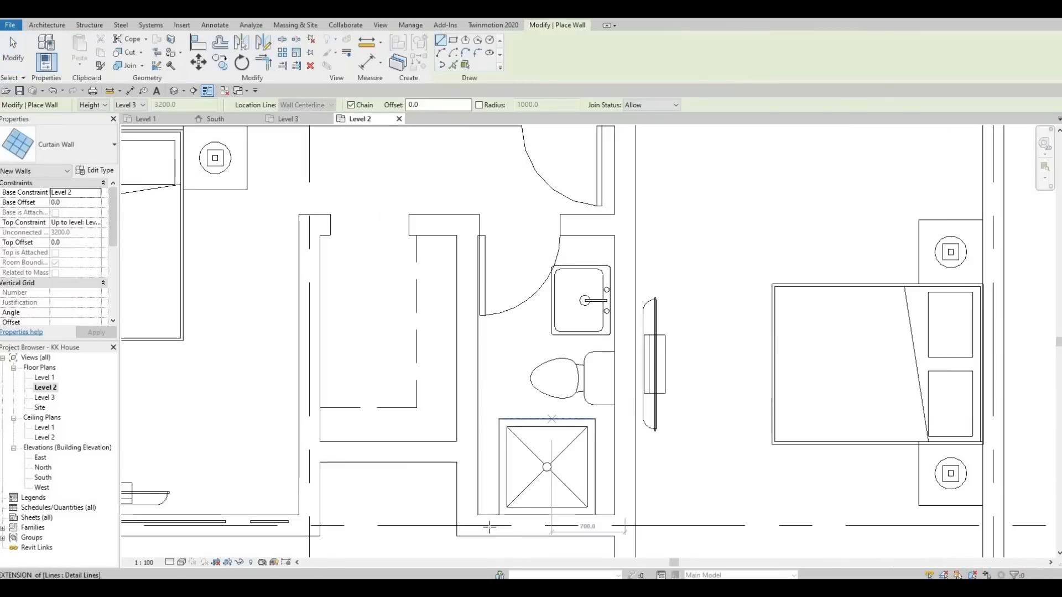
click(489, 526)
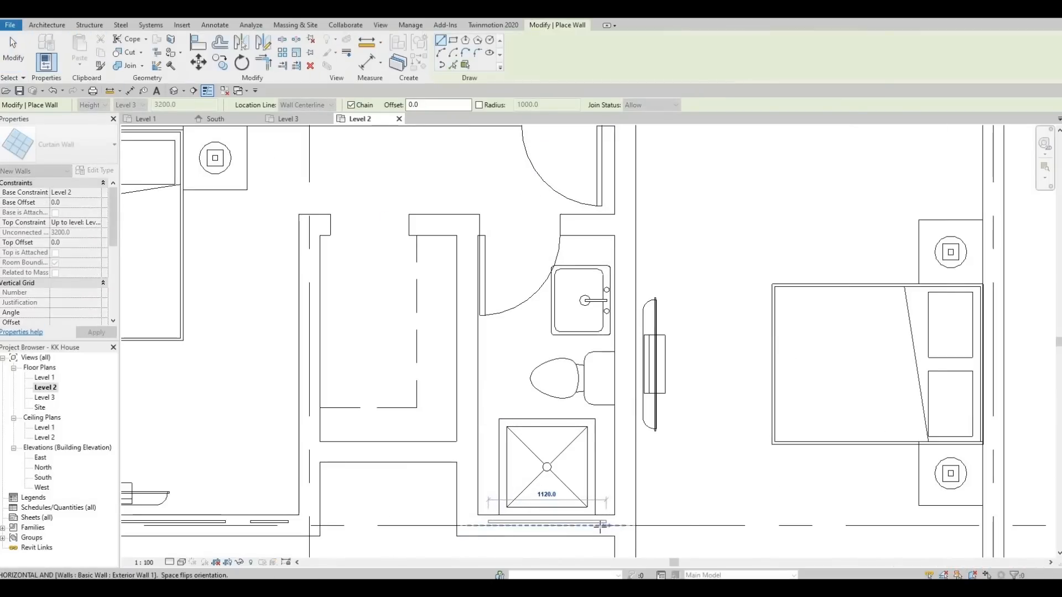
key(Escape)
- Draw a curtain wall about 600 mm long in the middle-left bedroom's top exterior wall, near its left corner
scroll(442, 349, down, 3)
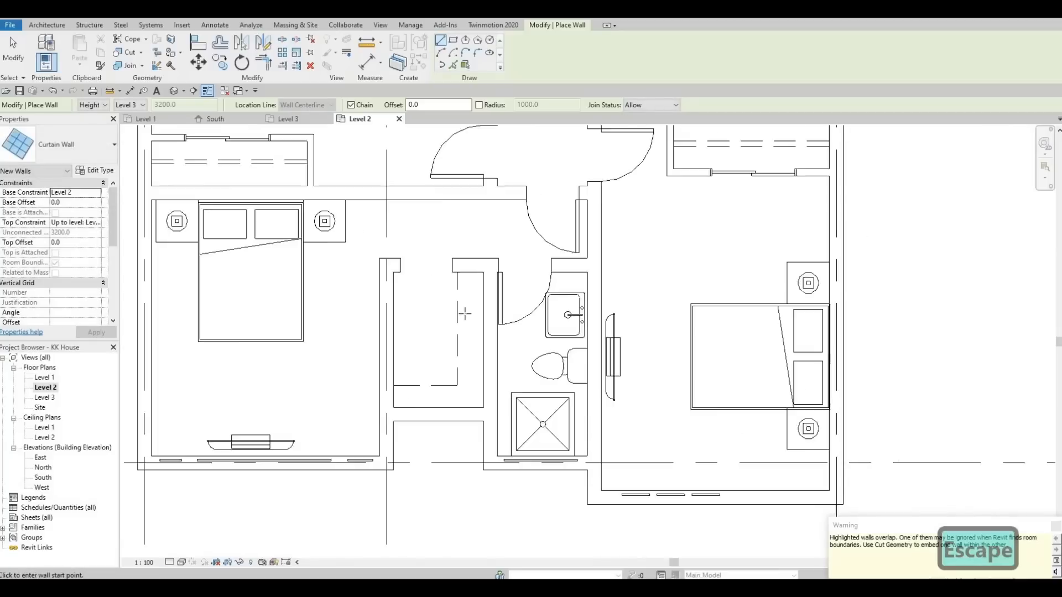
scroll(457, 327, down, 4)
middle_drag(415, 275, 415, 346)
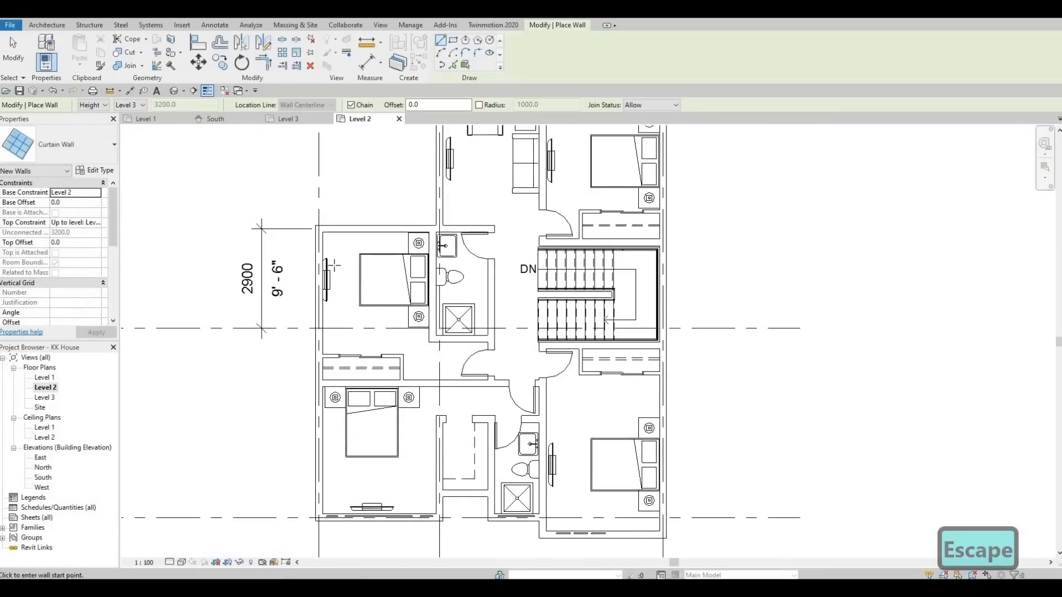
middle_drag(334, 266, 334, 315)
scroll(336, 264, up, 5)
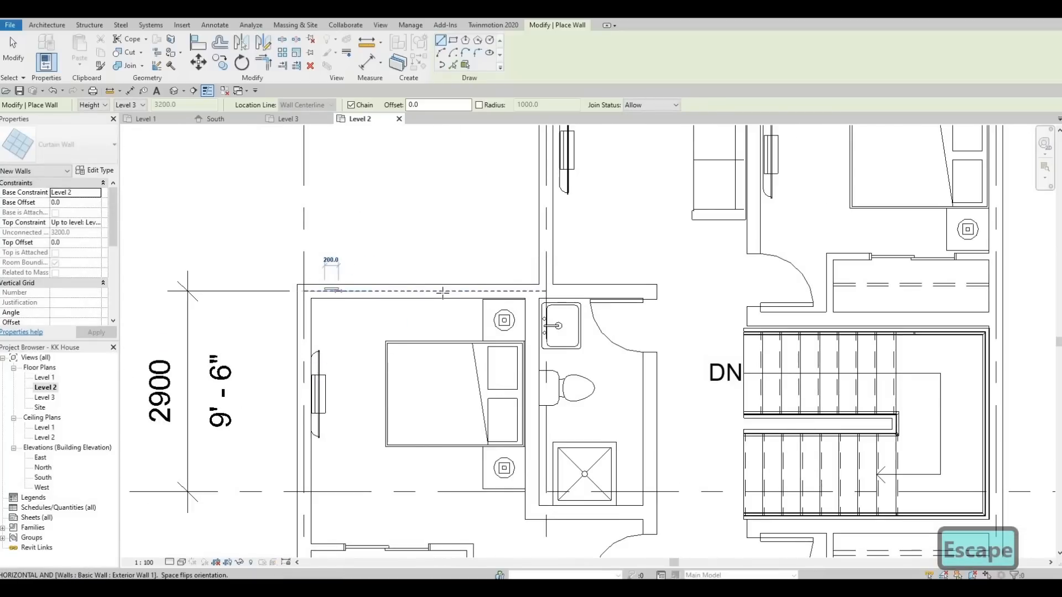
click(324, 289)
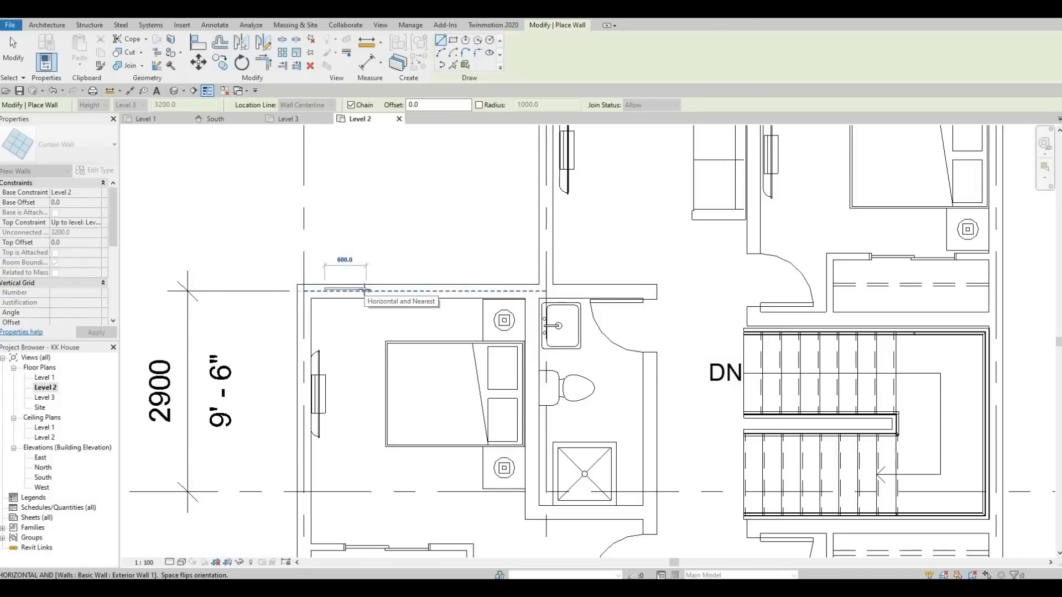
click(365, 289)
key(Escape)
key(Escape)
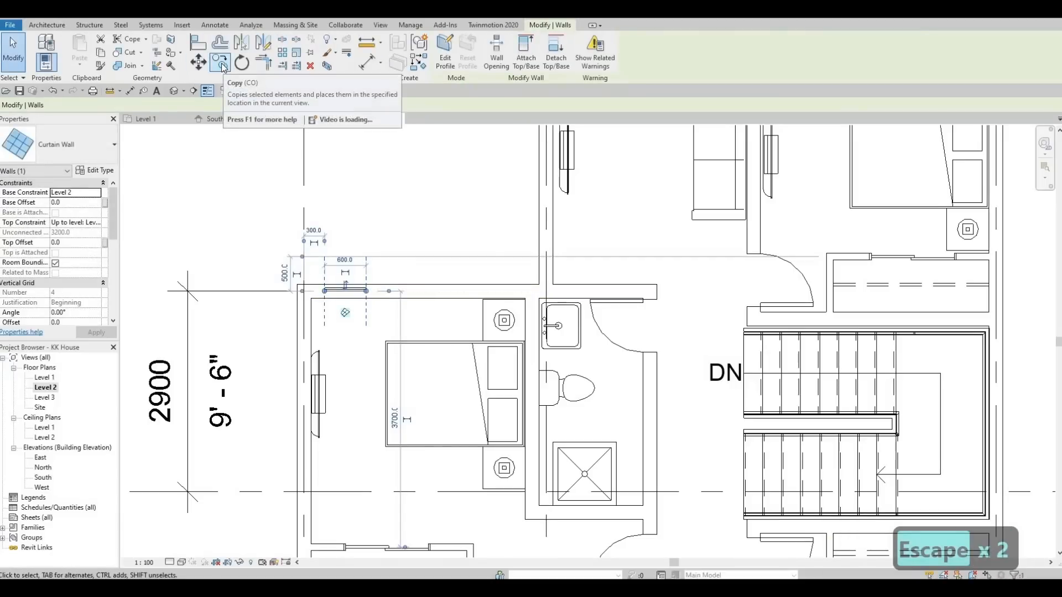
- Copy the selected 600 mm curtain wall twice along the bedroom's north exterior wall at about 700 mm spacing
click(220, 63)
click(341, 295)
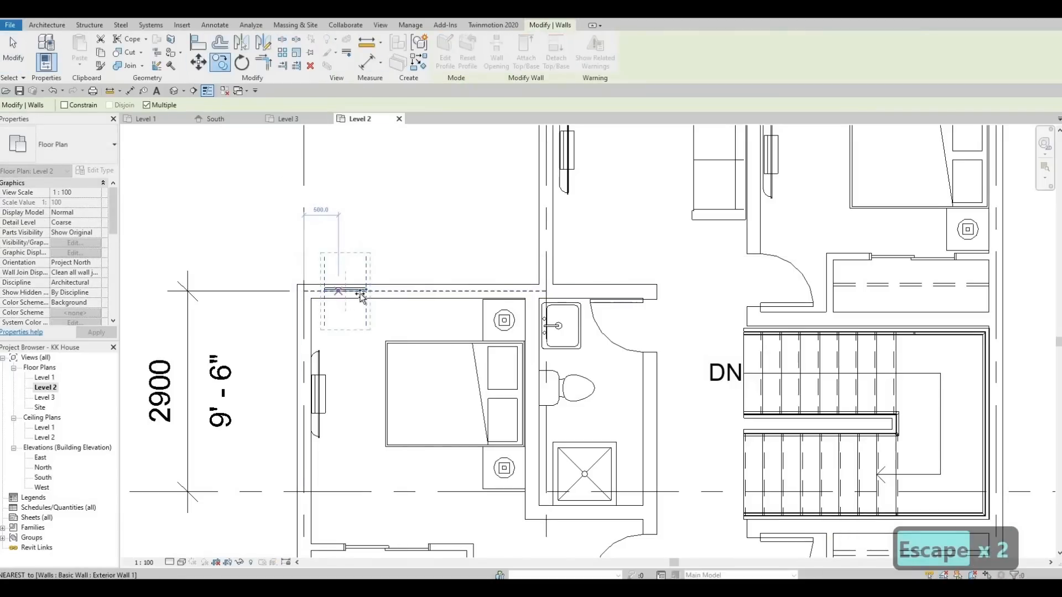
click(394, 292)
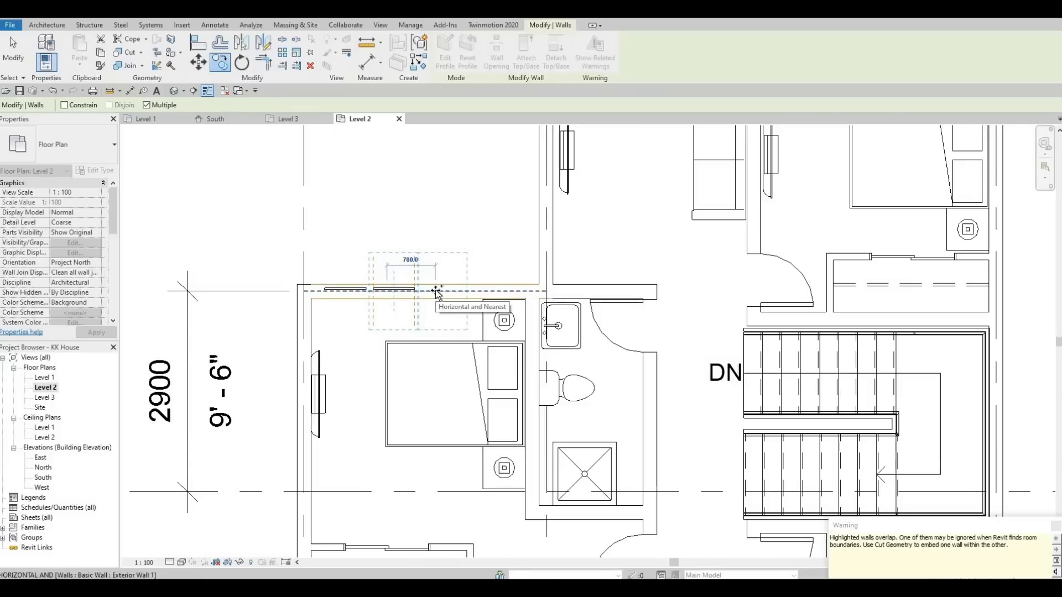
click(437, 291)
key(Escape)
key(Escape)
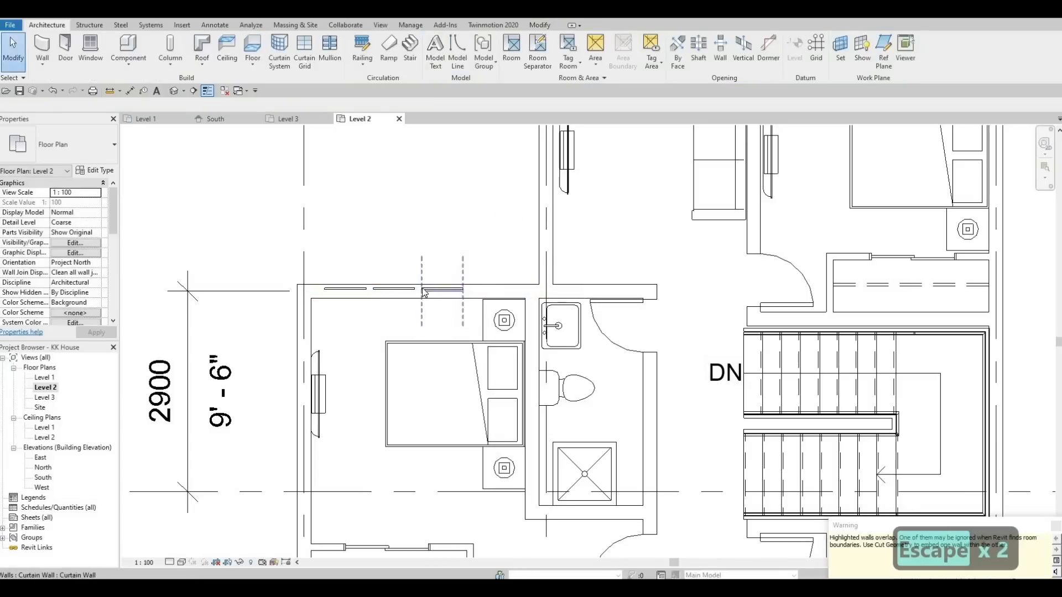
- Draw a 600 mm curtain wall in the sitting room's west exterior wall, near its southern end
scroll(366, 287, down, 3)
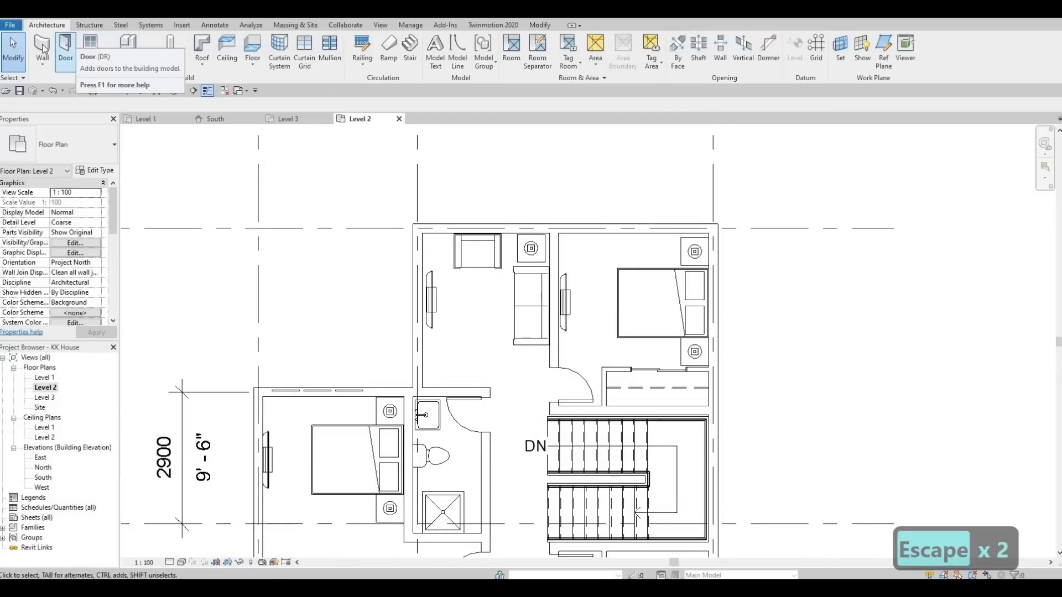
key(w)
key(a)
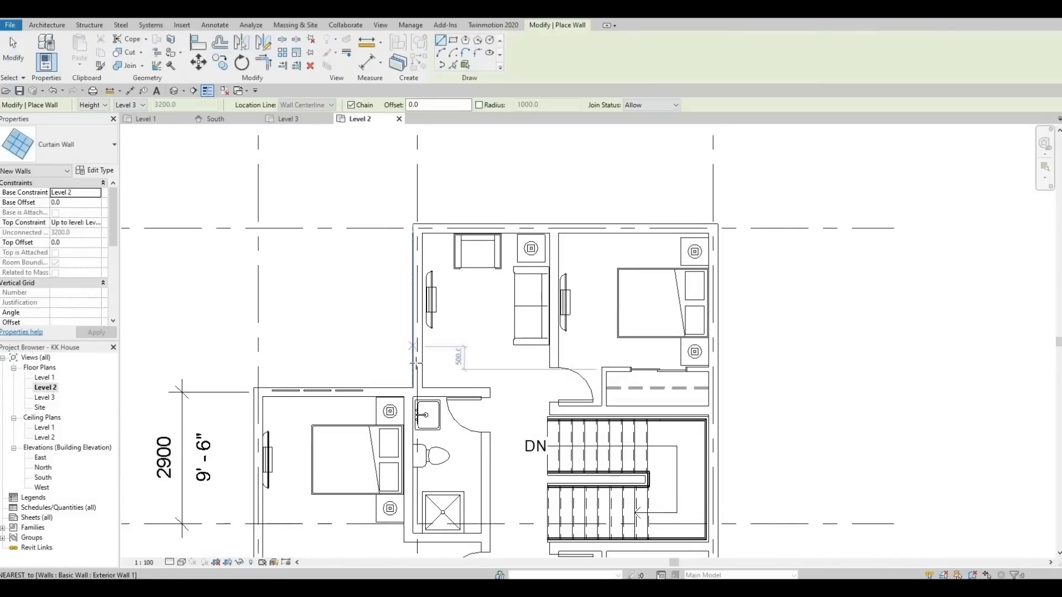
click(418, 370)
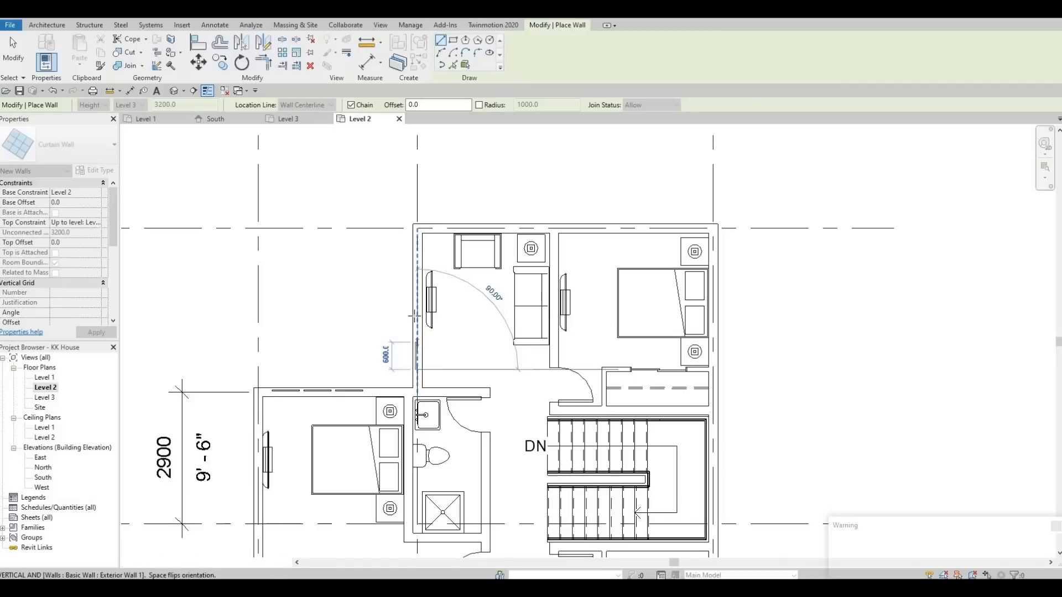
key(Escape)
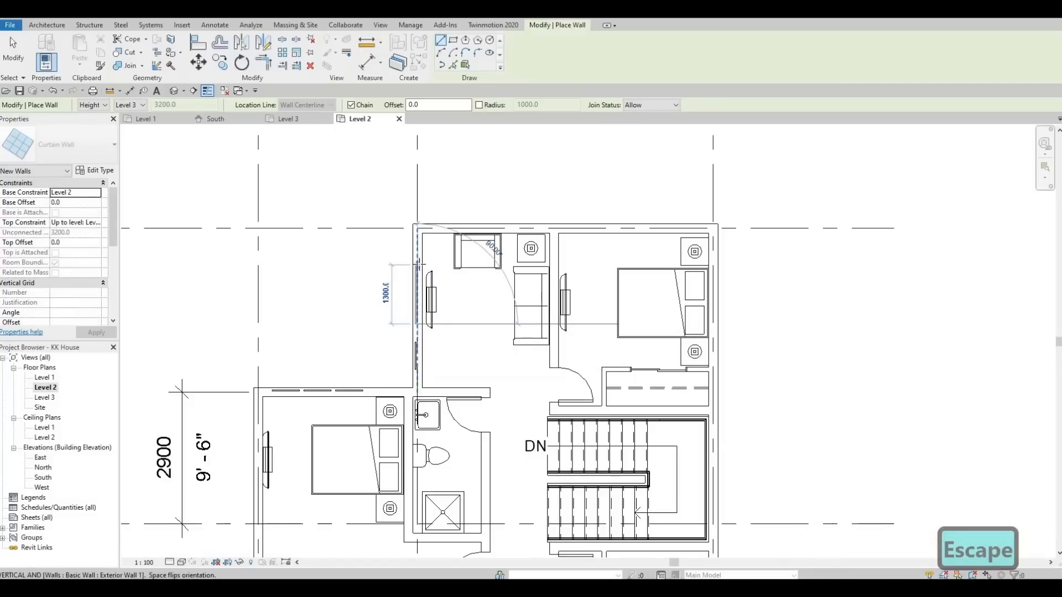
- Draw a 1300 mm curtain wall behind the sitting room's TV and a short one north of it in the same west wall
click(417, 264)
key(Escape)
click(417, 237)
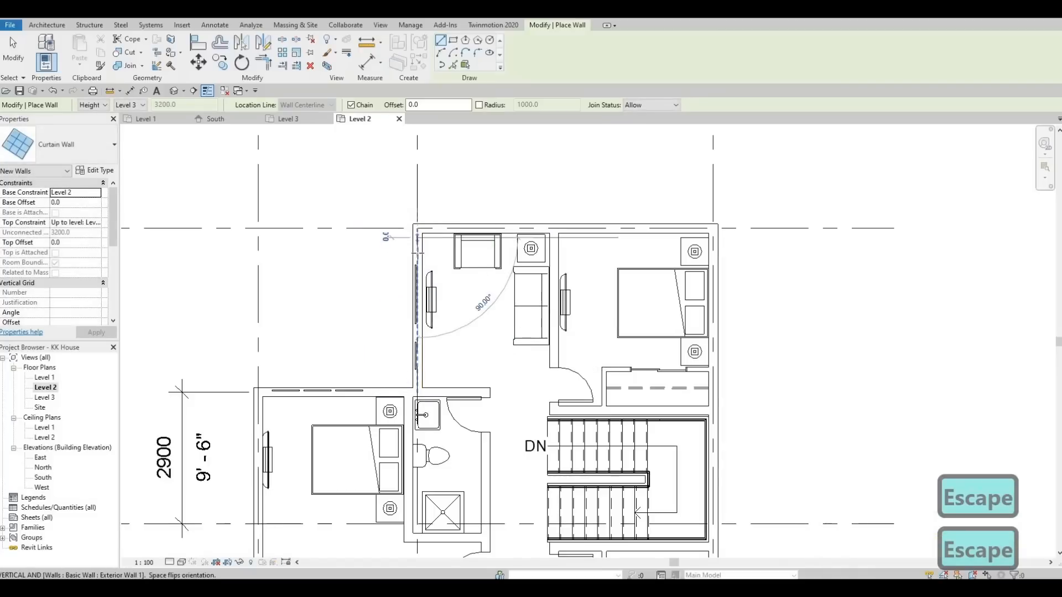
click(418, 253)
key(Escape)
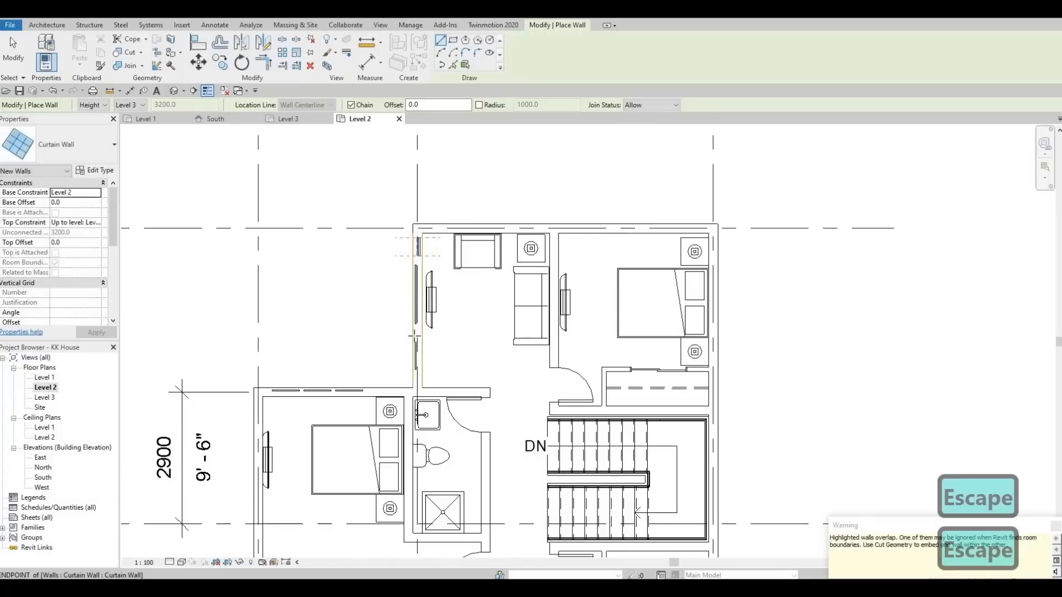
scroll(401, 351, up, 5)
key(Escape)
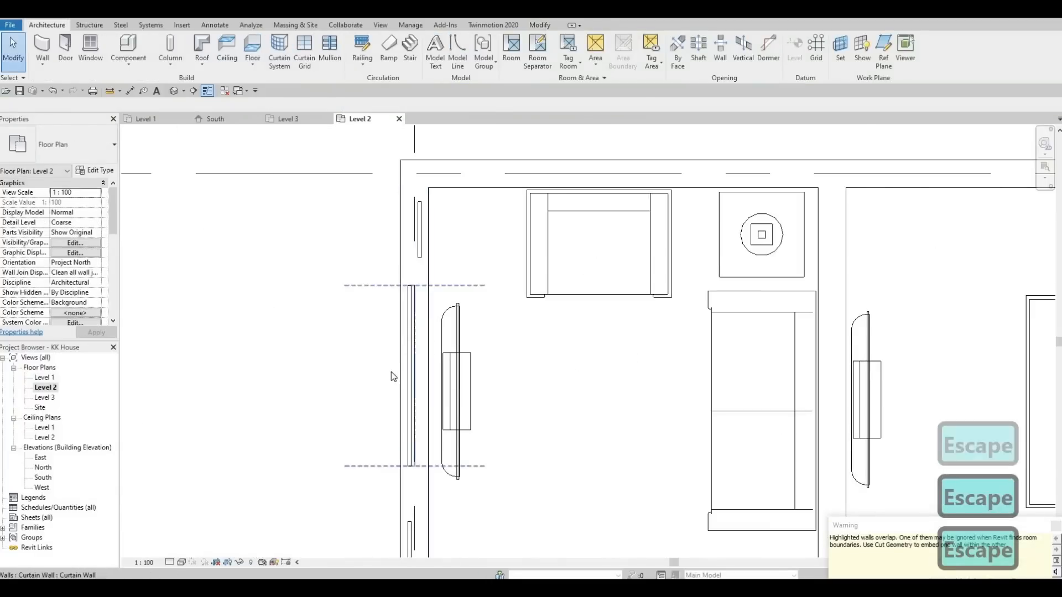
- Flip the orientation of the 1300 mm and 600 mm curtain walls in the sitting room's west wall
click(408, 377)
click(408, 376)
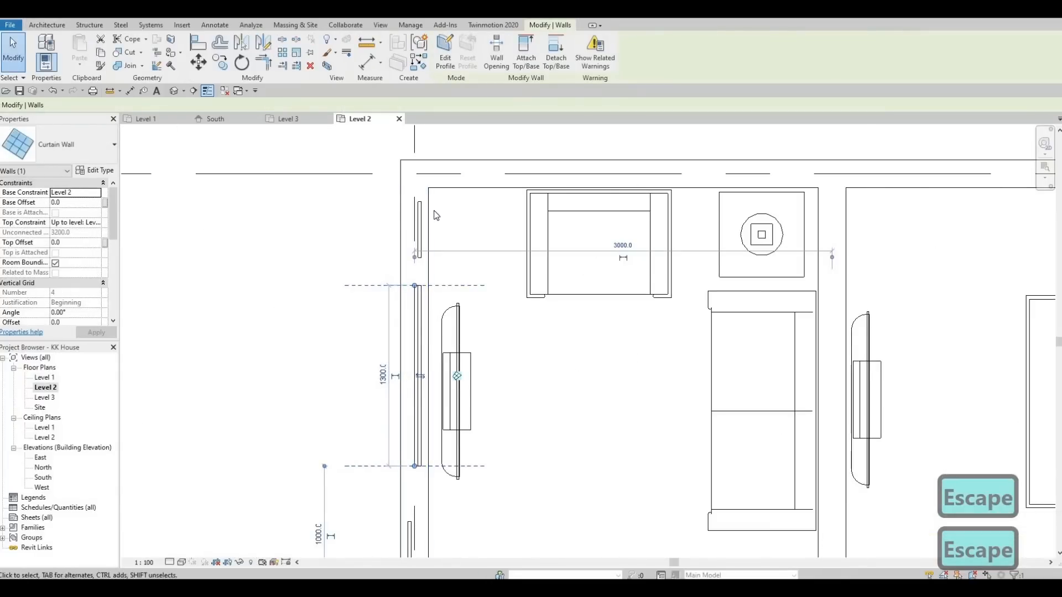
middle_drag(441, 380, 473, 176)
click(443, 368)
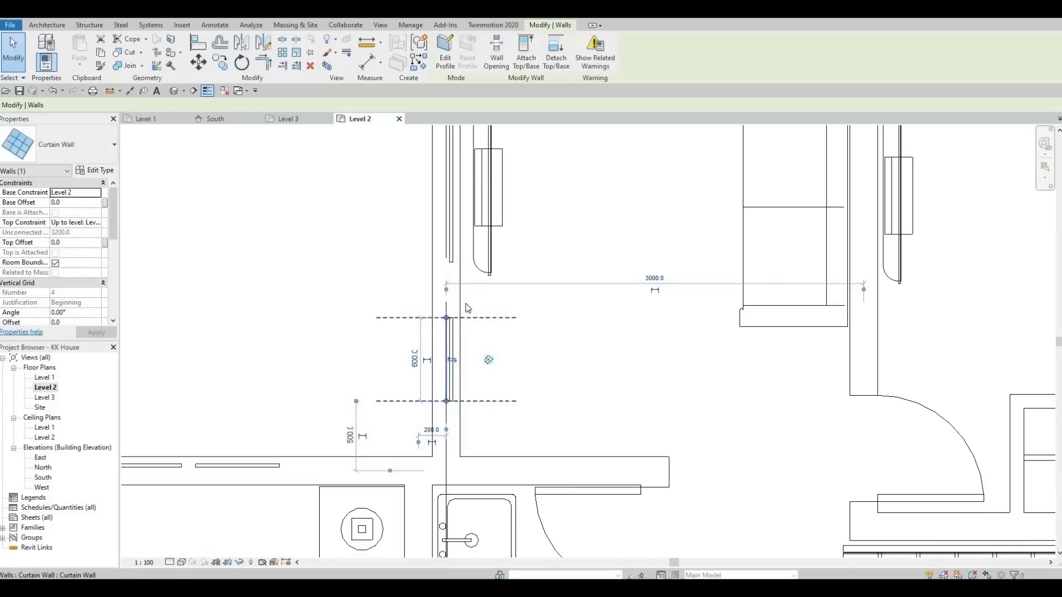
- Flip the orientation of the three 600 mm curtain walls in the western bedroom's north wall
scroll(479, 334, down, 6)
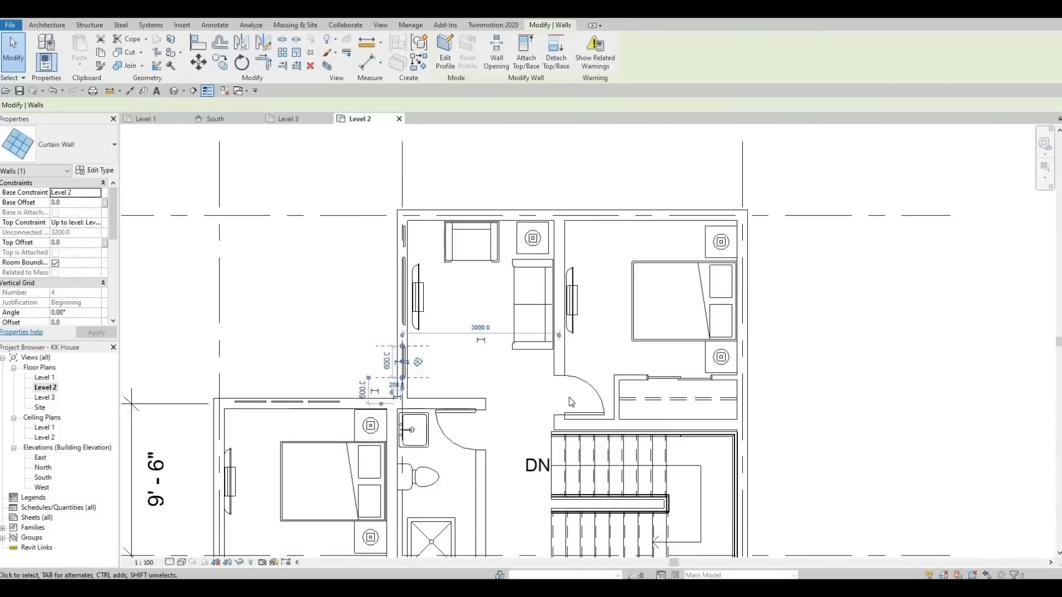
scroll(417, 452, up, 2)
middle_drag(415, 457, 332, 434)
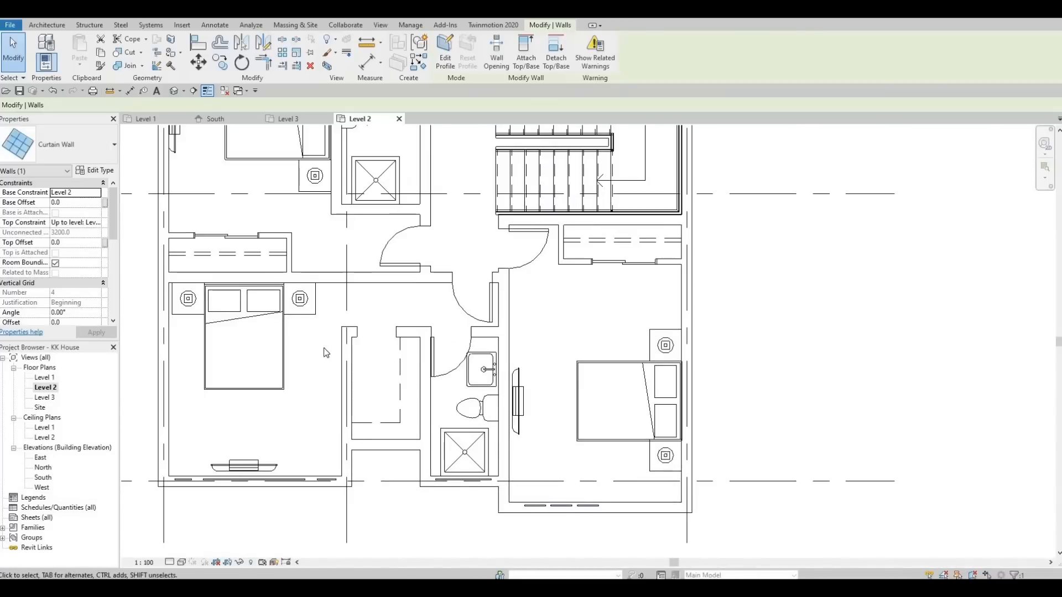
middle_drag(240, 236, 291, 285)
middle_drag(262, 133, 287, 282)
middle_drag(287, 237, 285, 249)
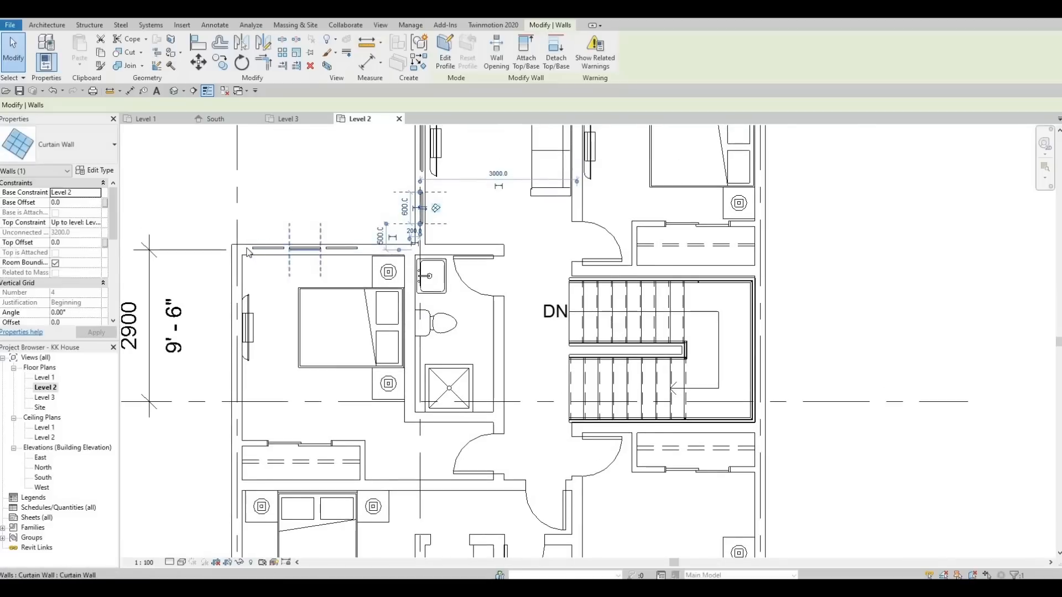
scroll(280, 242, up, 2)
click(265, 251)
scroll(267, 254, up, 2)
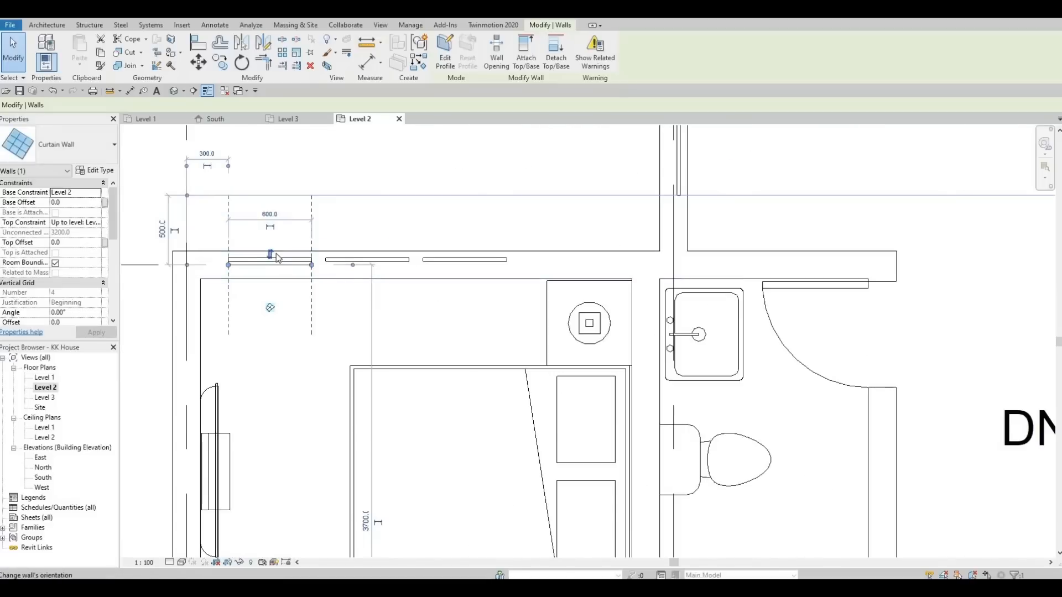
click(382, 262)
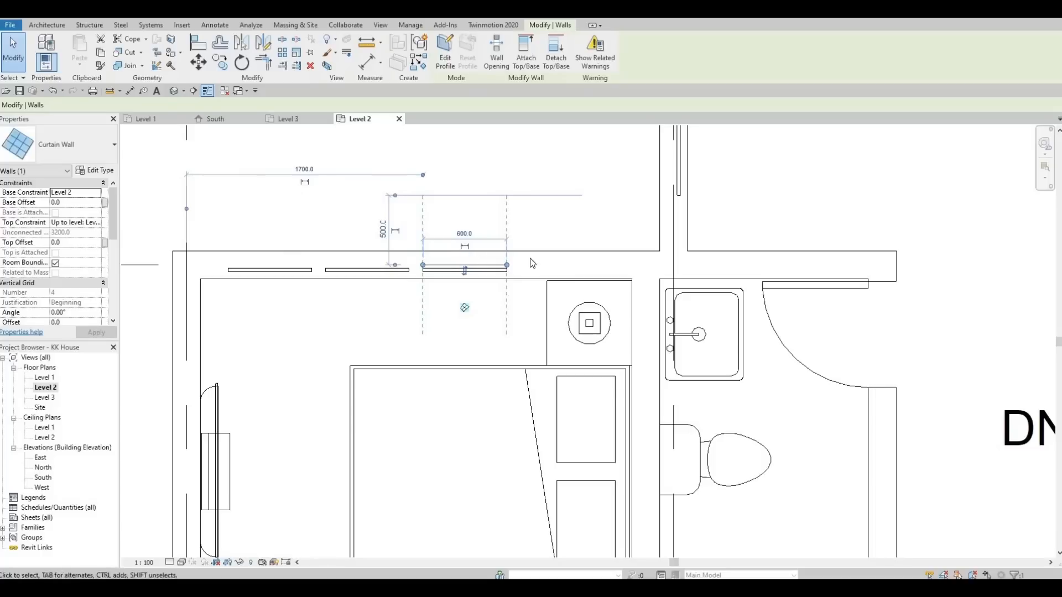
- Draw a 2100 mm curtain wall in the north exterior wall of the northeast bedroom
middle_drag(466, 316, 395, 331)
scroll(395, 330, down, 3)
middle_drag(420, 178, 466, 268)
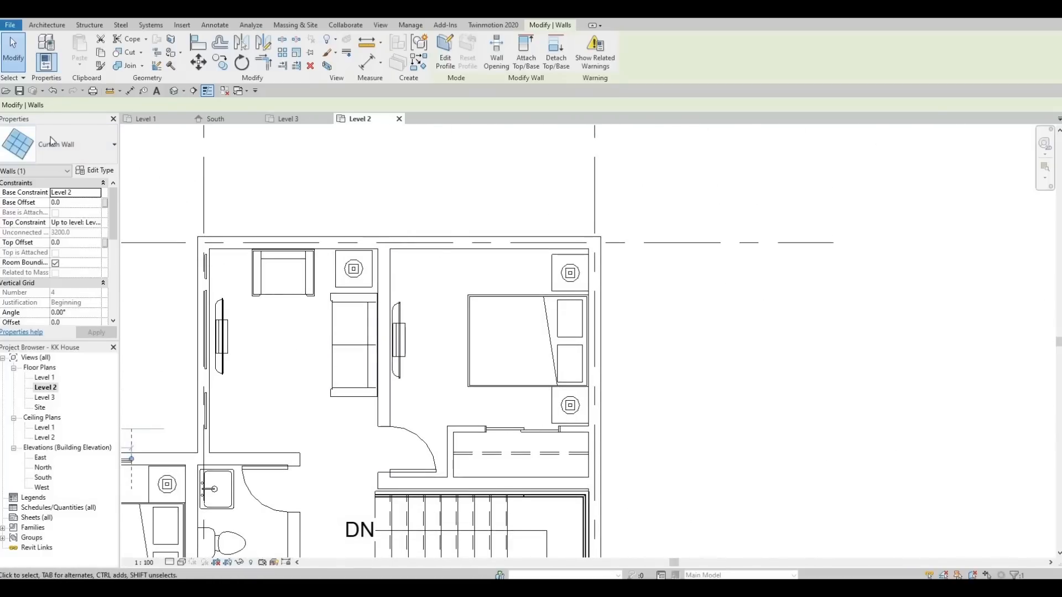
click(91, 145)
key(Escape)
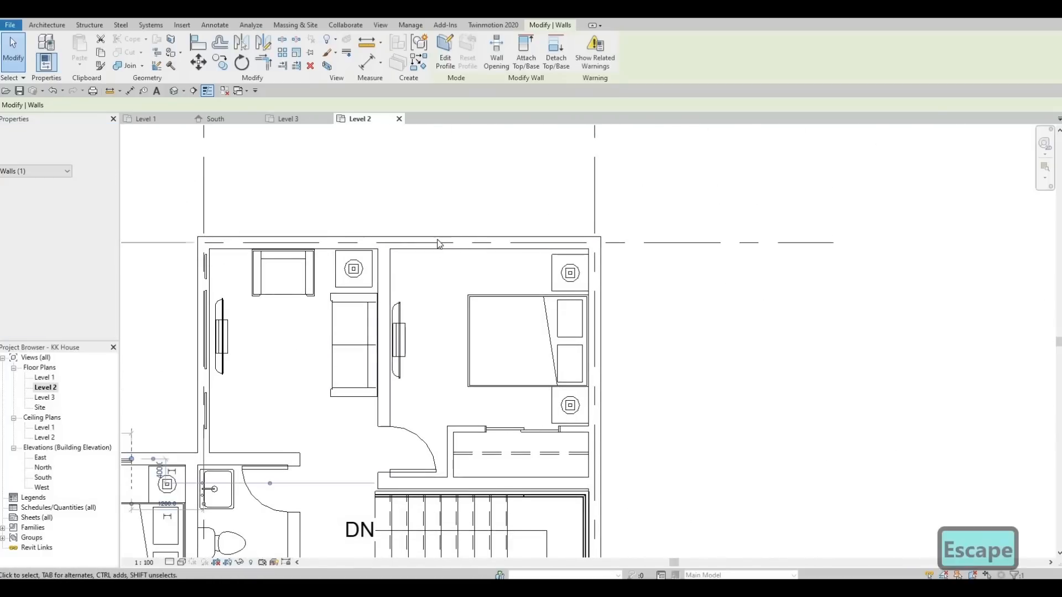
key(Escape)
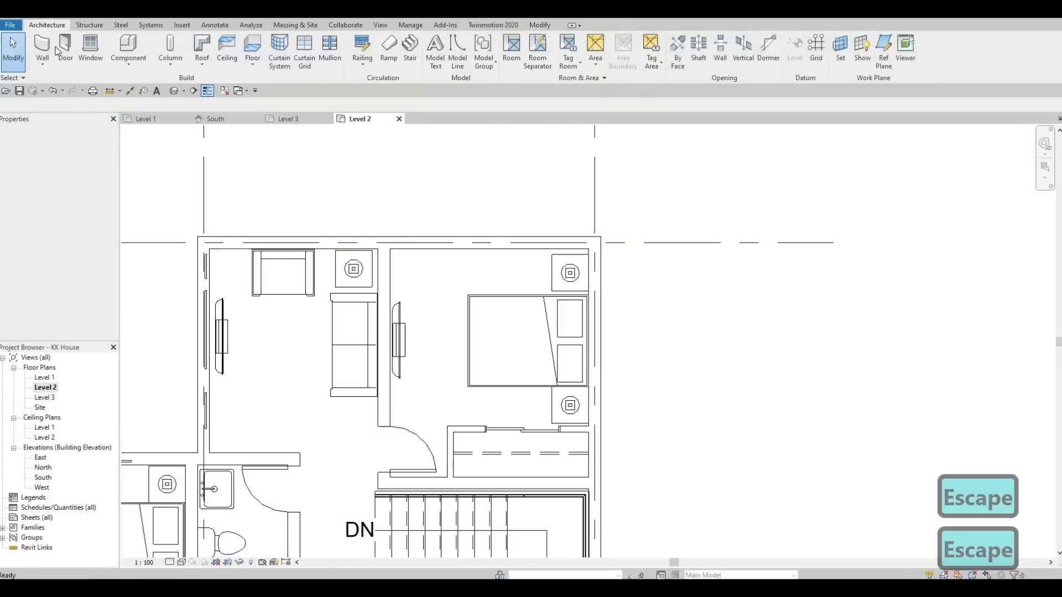
key(Escape)
key(w)
key(a)
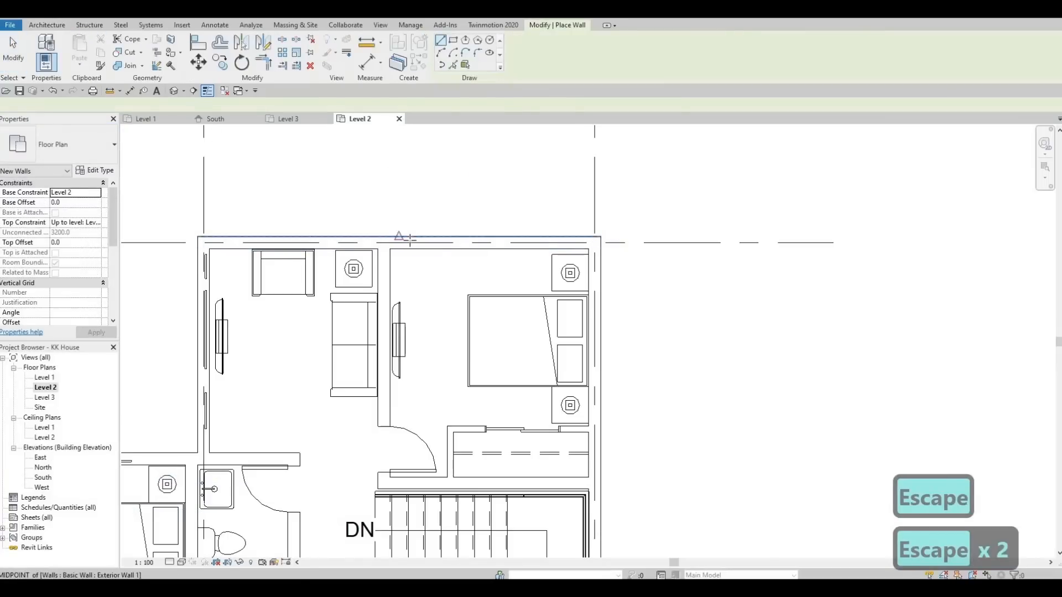
click(409, 242)
click(536, 242)
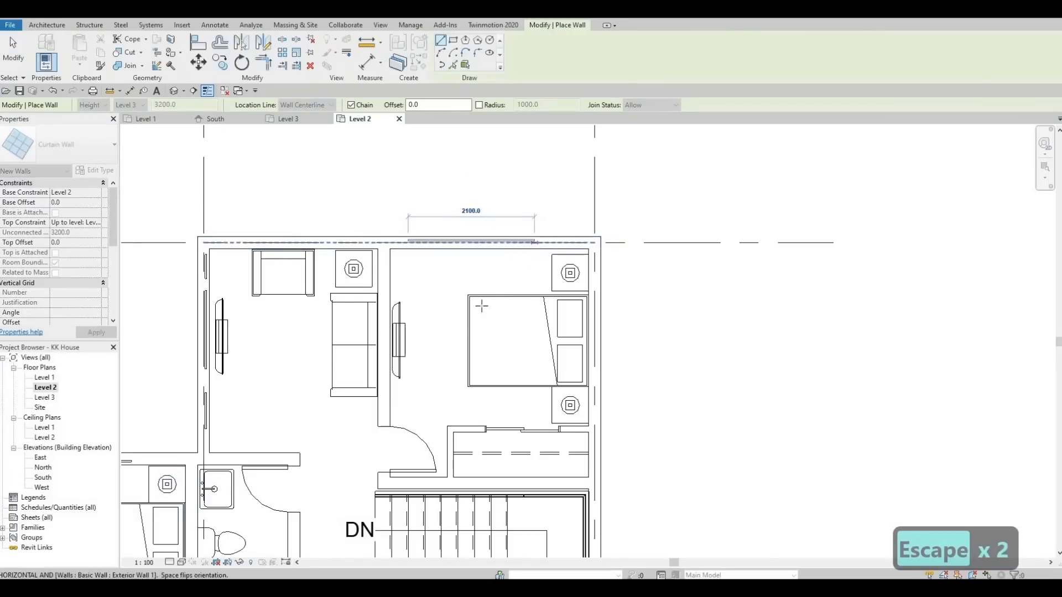
key(Escape)
- Review the curtain wall placement around the whole Level 2 plan and at the sitting room's west wall
scroll(523, 238, down, 1)
middle_drag(479, 294, 518, 241)
scroll(517, 242, down, 1)
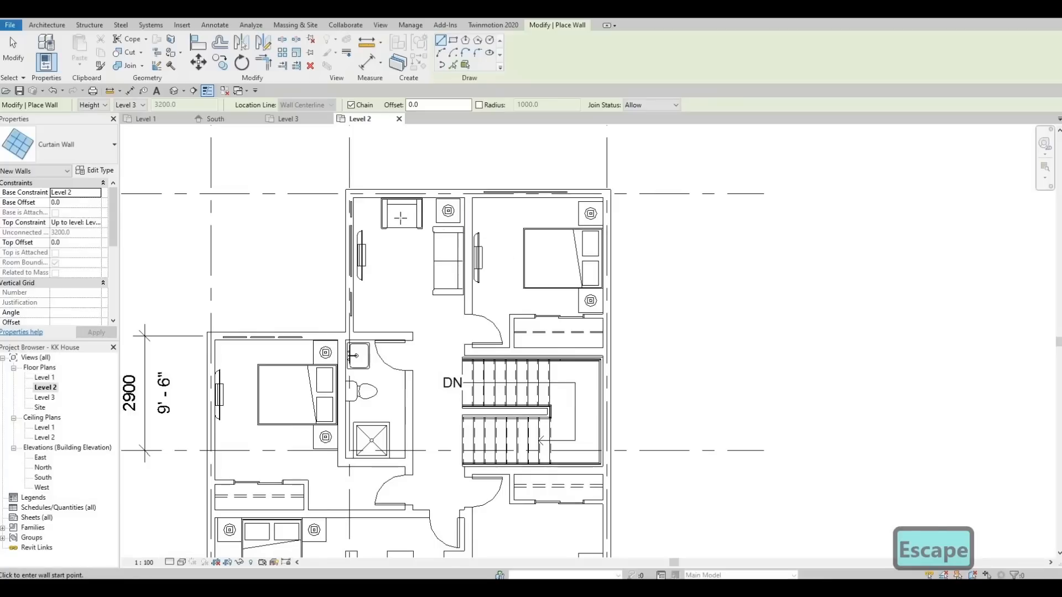
scroll(416, 289, down, 1)
middle_drag(417, 291, 416, 235)
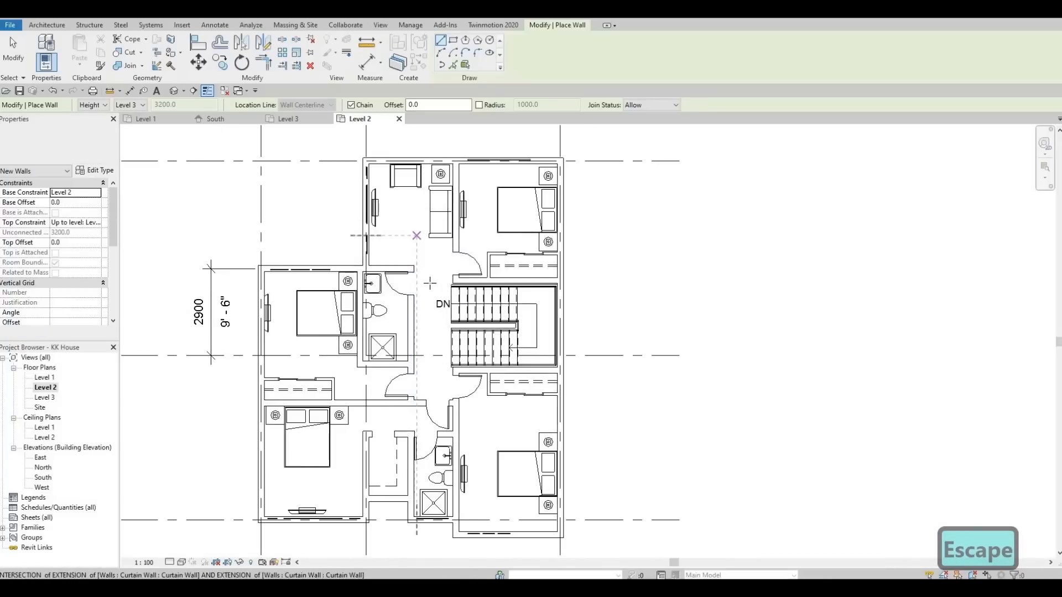
middle_drag(439, 319, 442, 291)
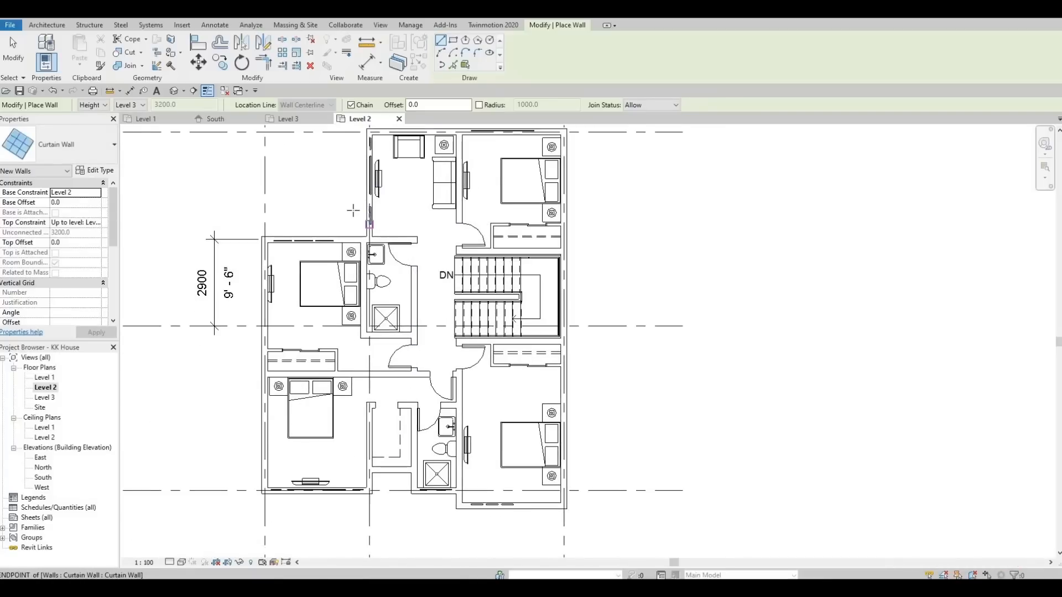
scroll(373, 224, up, 1)
scroll(373, 226, up, 2)
middle_drag(386, 242, 390, 296)
scroll(388, 261, down, 1)
scroll(387, 285, up, 3)
- Move both ends of the southernmost curtain wall in the sitting room's west wall northward, leaving a short panel close to the middle one
key(Escape)
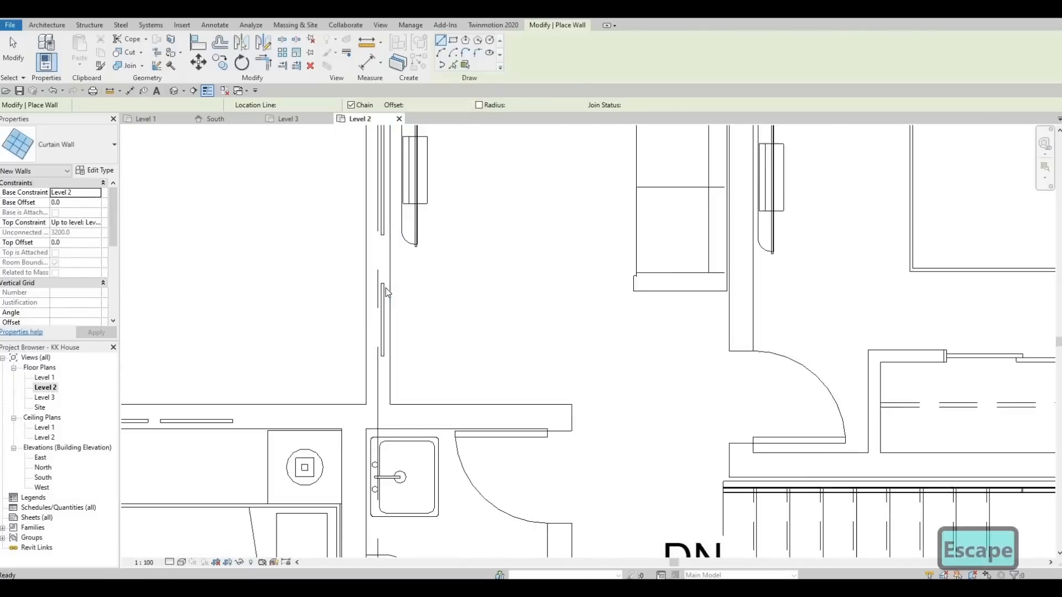
key(Escape)
scroll(386, 288, up, 1)
click(376, 284)
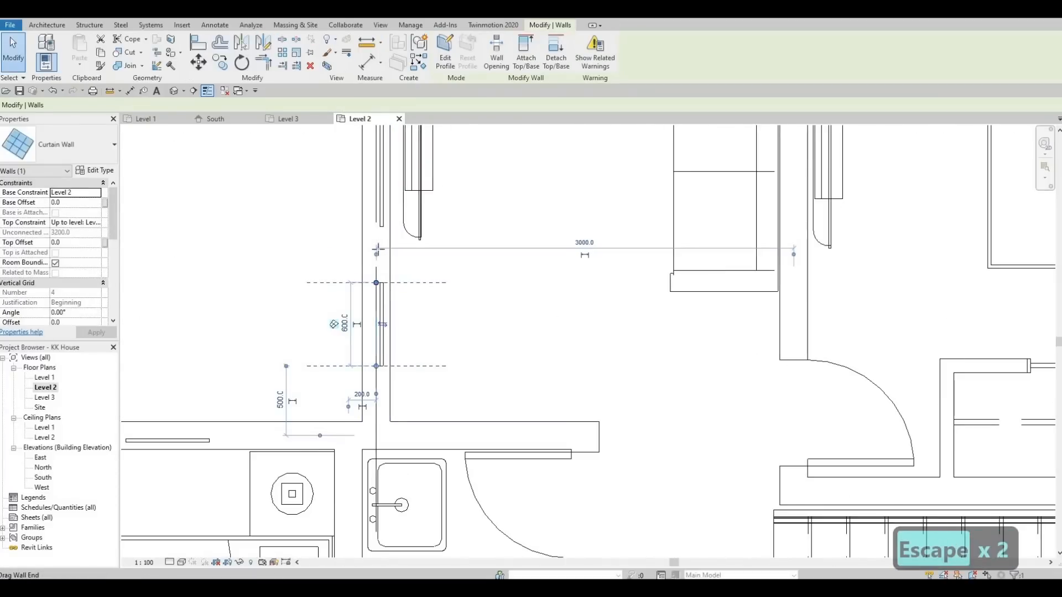
drag(378, 249, 376, 249)
drag(376, 365, 387, 281)
key(Escape)
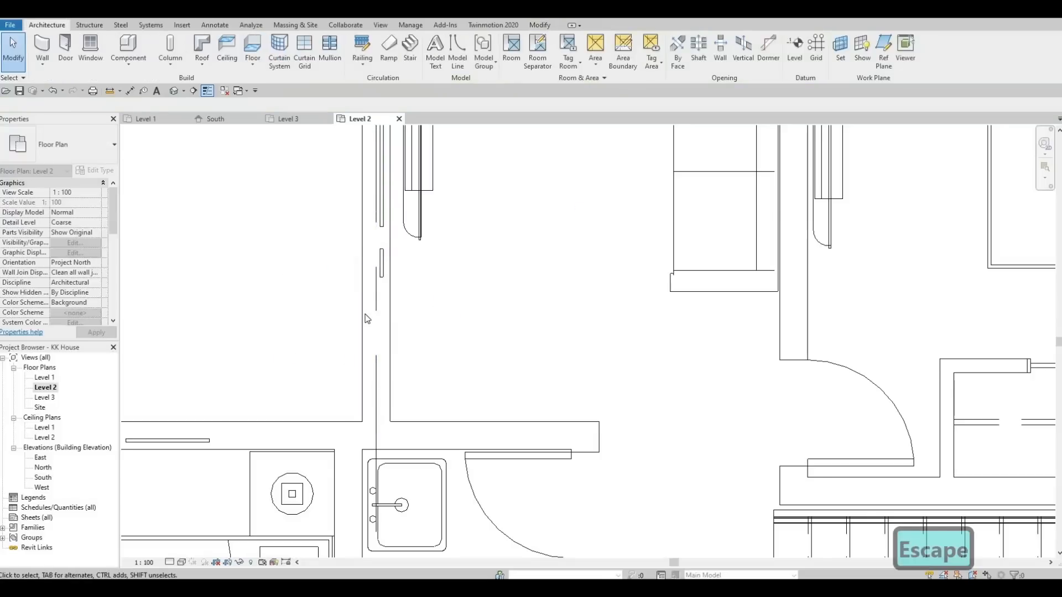
- Shorten the 1300 mm curtain wall to 920 mm from its south end and extend the short one below it northward to 520 mm
middle_drag(365, 318, 350, 445)
click(365, 302)
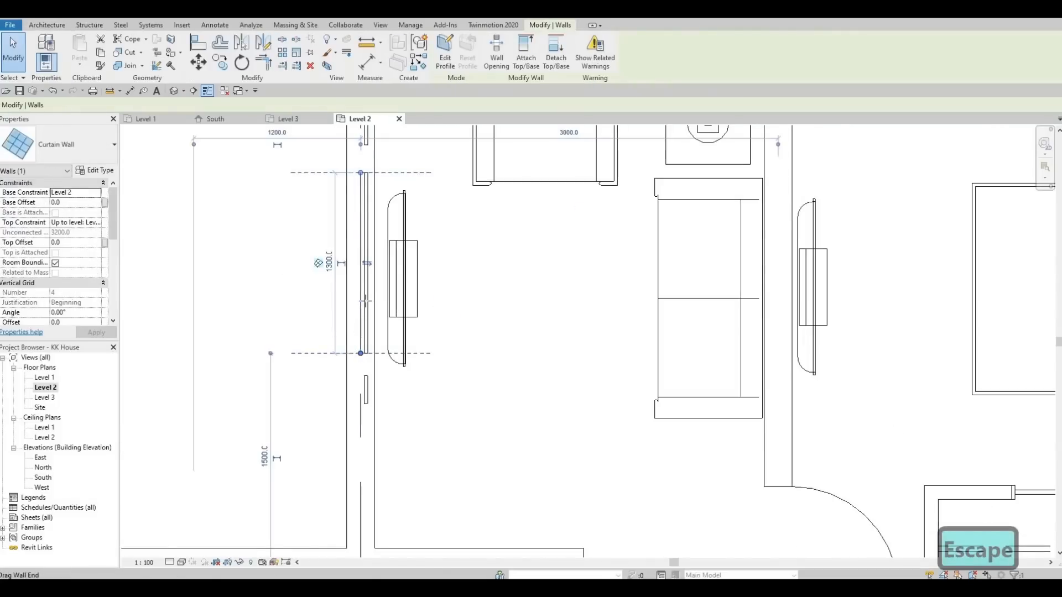
drag(365, 302, 361, 301)
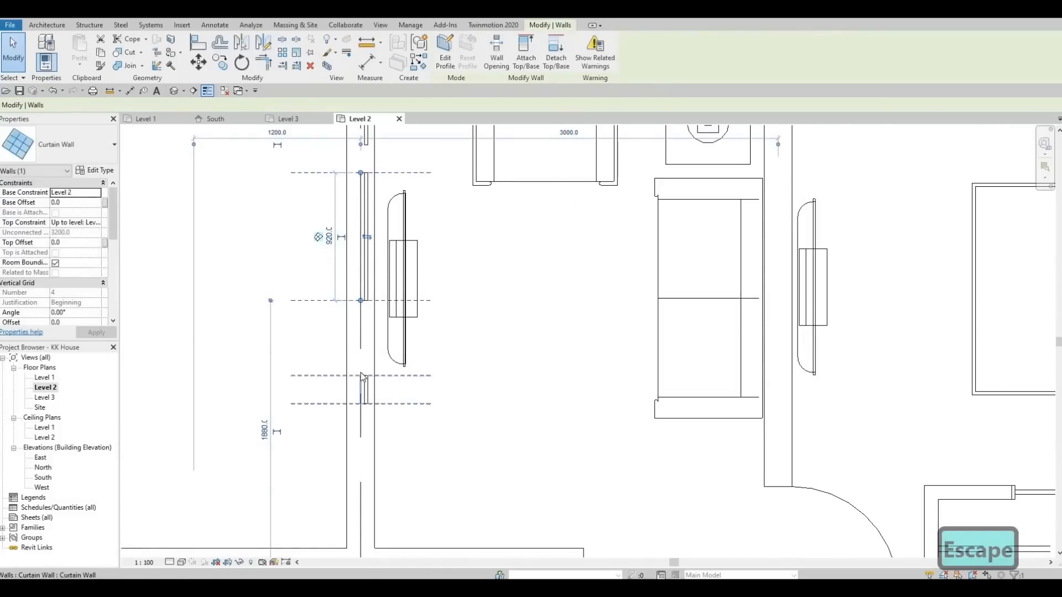
click(360, 374)
drag(361, 375, 359, 333)
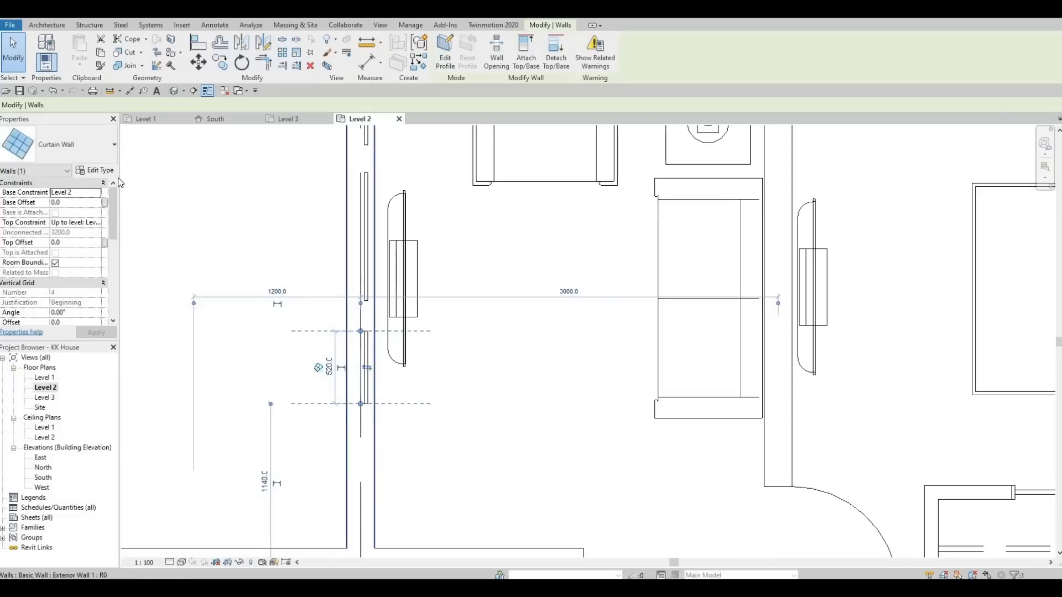
key(Escape)
key(Escape)
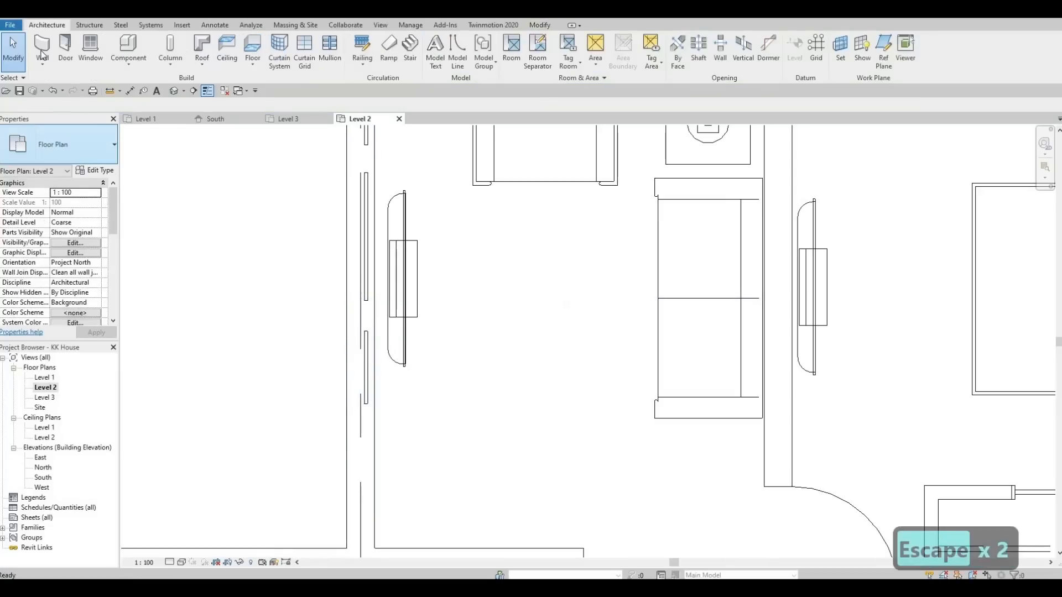
- Draw another curtain wall in the sitting room's west wall, between the 520 mm one and the room's southwest corner
click(42, 54)
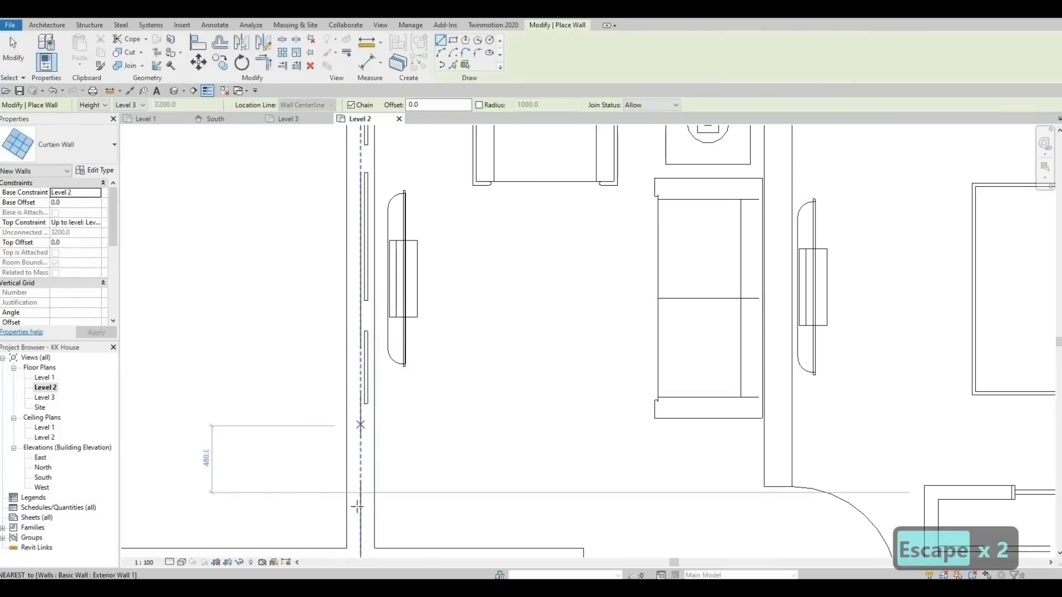
click(361, 426)
click(361, 532)
key(Escape)
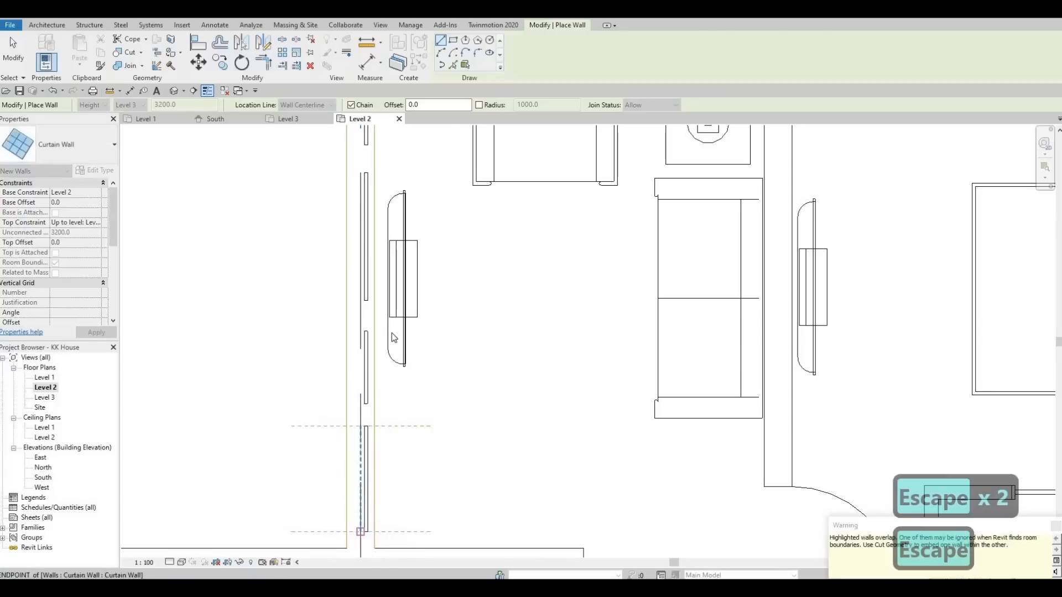
key(Escape)
scroll(500, 277, down, 4)
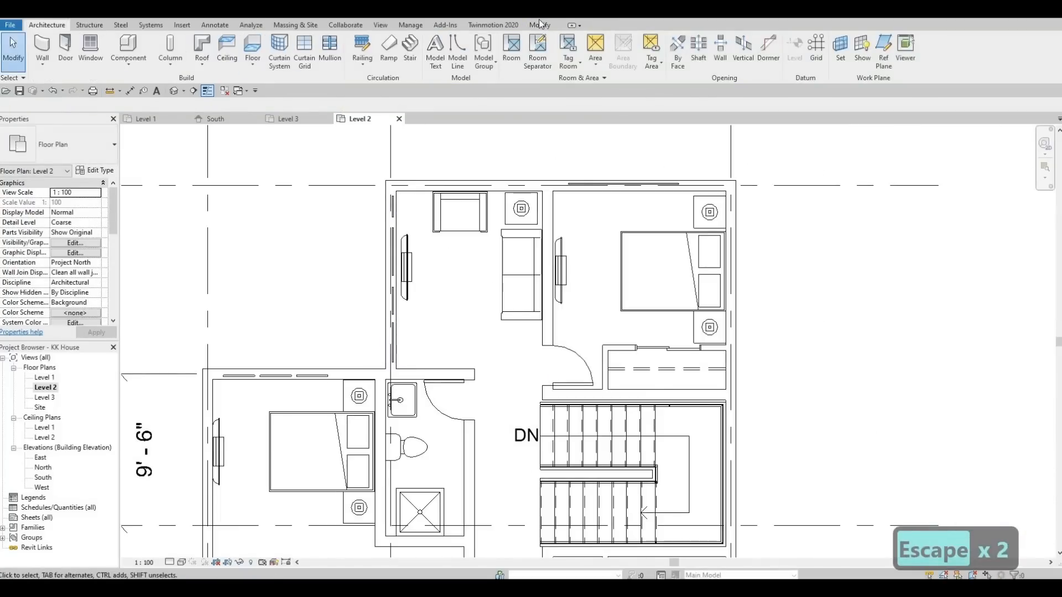
- Cut openings in the sitting room's west exterior wall with the curtain walls placed along it
click(538, 25)
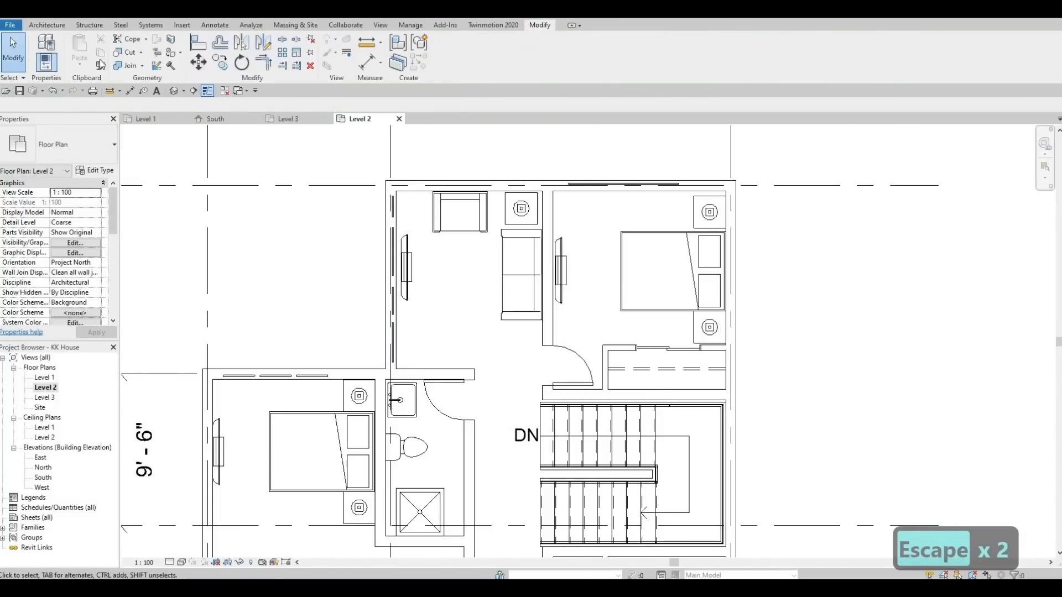
click(127, 52)
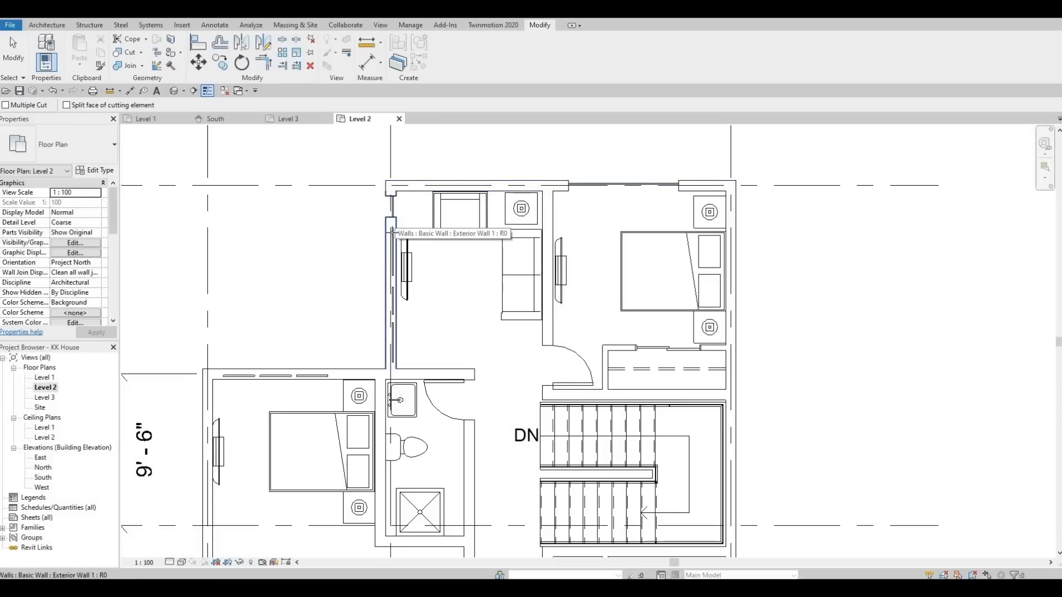
click(385, 296)
click(387, 330)
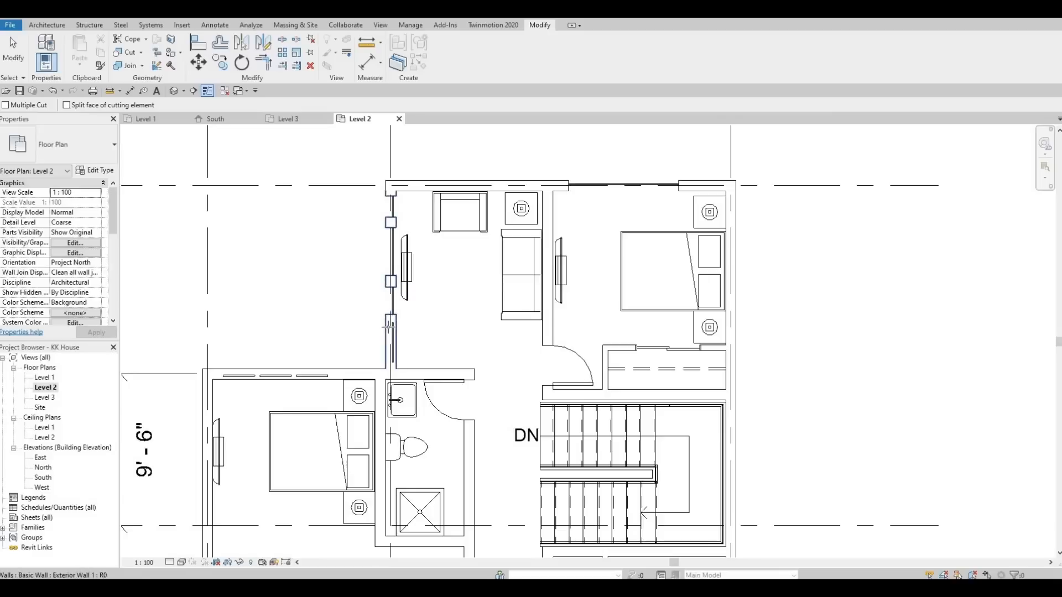
click(390, 333)
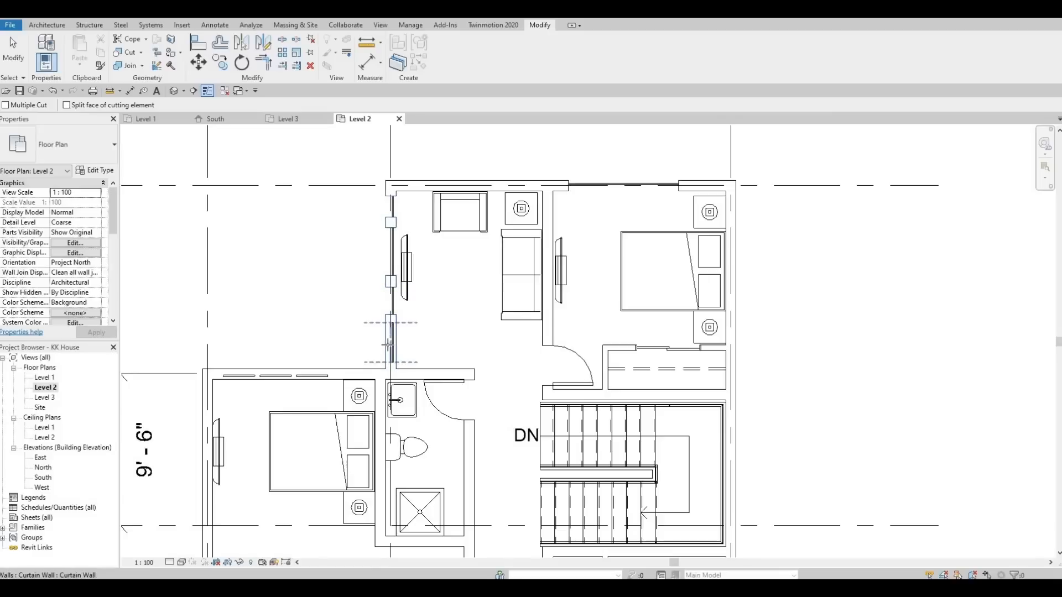
click(386, 343)
- Cut openings for the three curtain walls in the north exterior wall of the northwest bedroom
scroll(332, 260, down, 1)
middle_drag(266, 354, 322, 244)
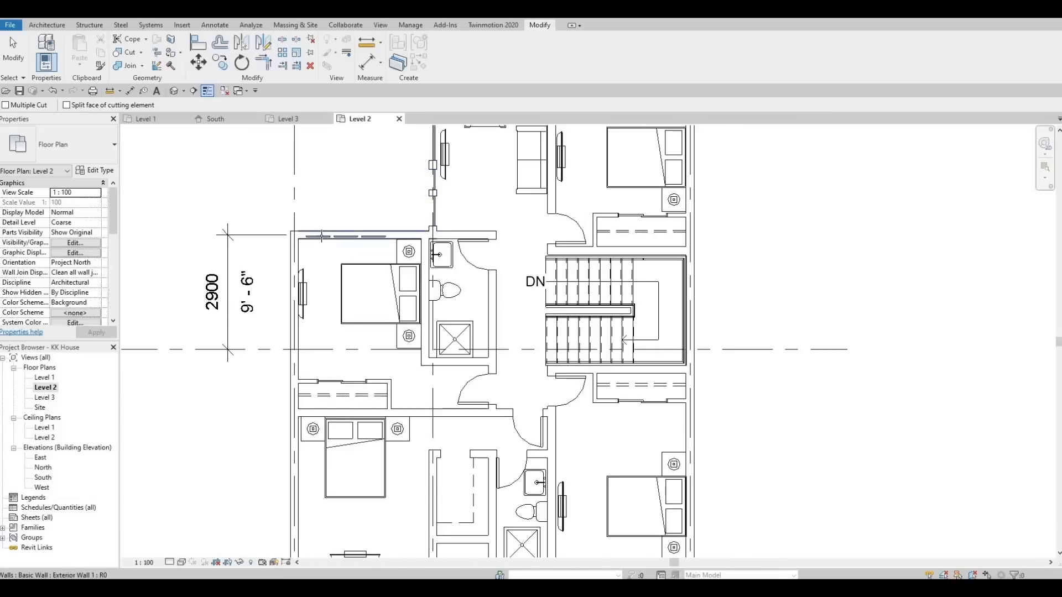
click(345, 236)
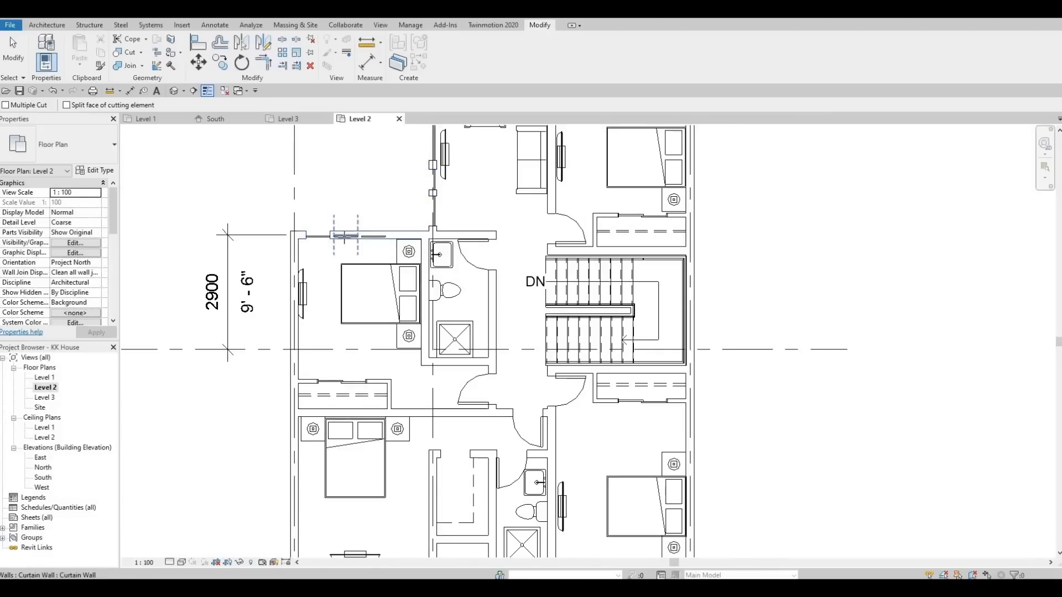
click(368, 236)
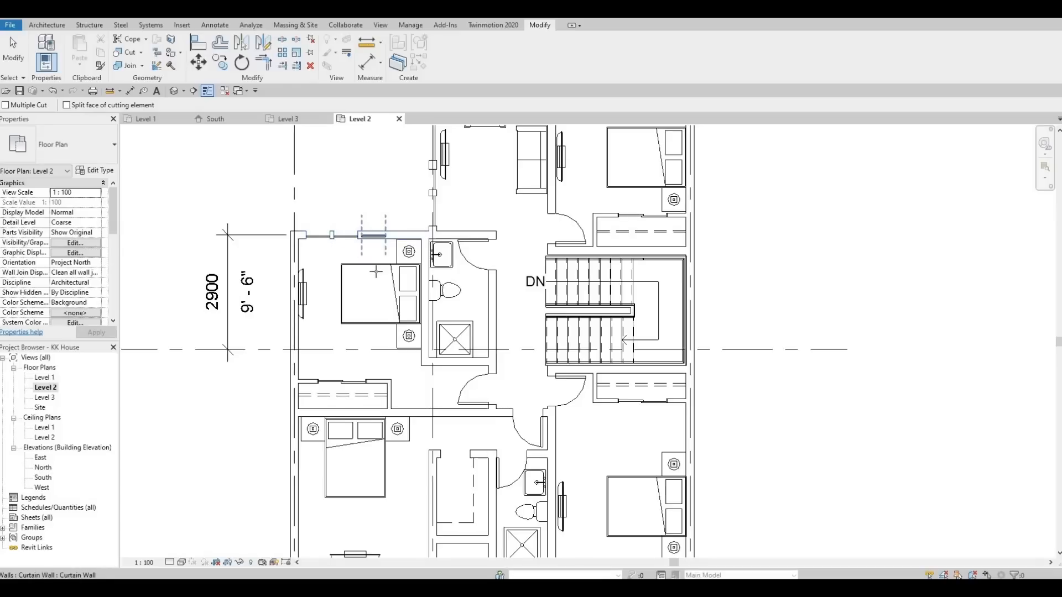
- Cut openings for the two narrow and one wide curtain walls in the southwest bedroom's south exterior wall
middle_drag(335, 306, 327, 243)
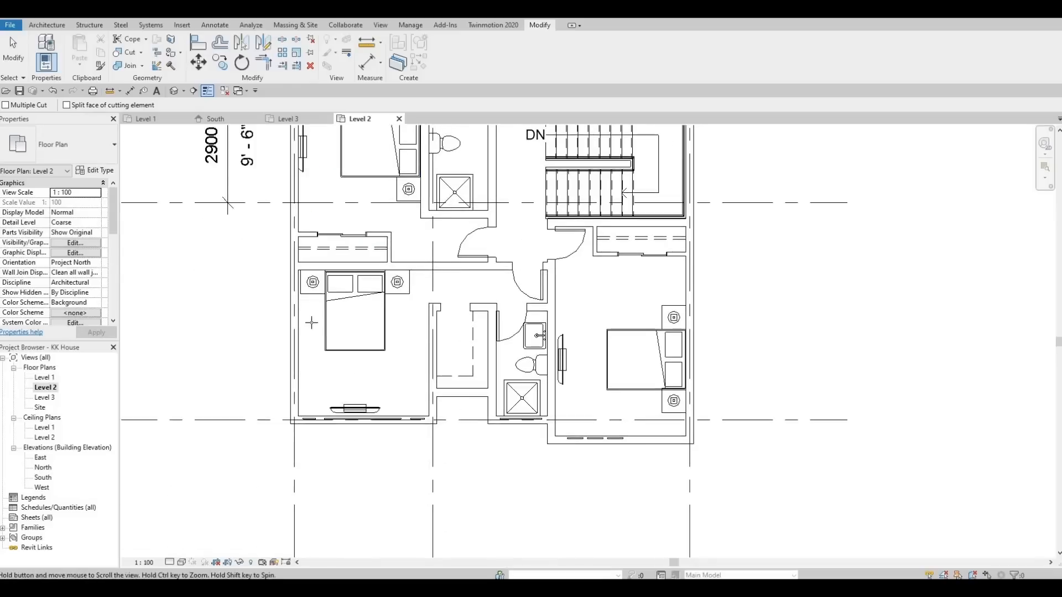
middle_drag(312, 323, 316, 248)
scroll(315, 248, down, 1)
scroll(304, 332, up, 5)
click(312, 322)
click(320, 318)
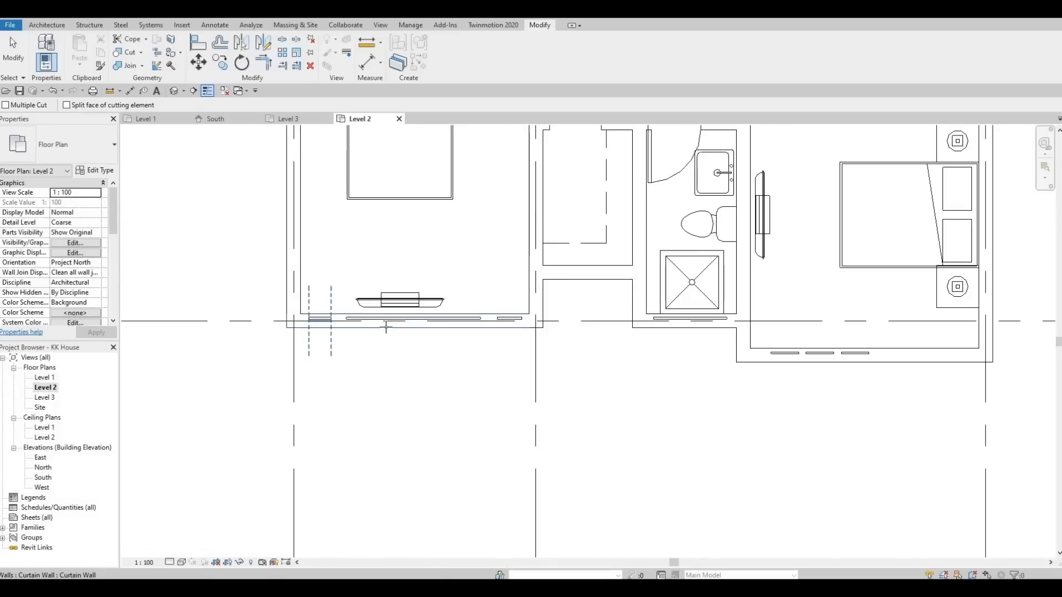
click(383, 318)
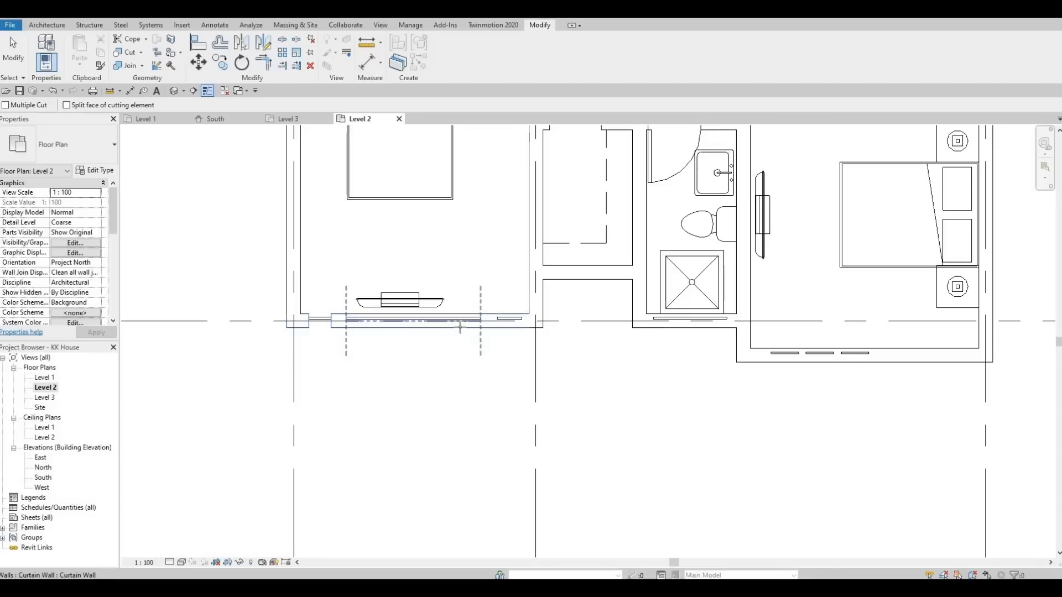
click(501, 317)
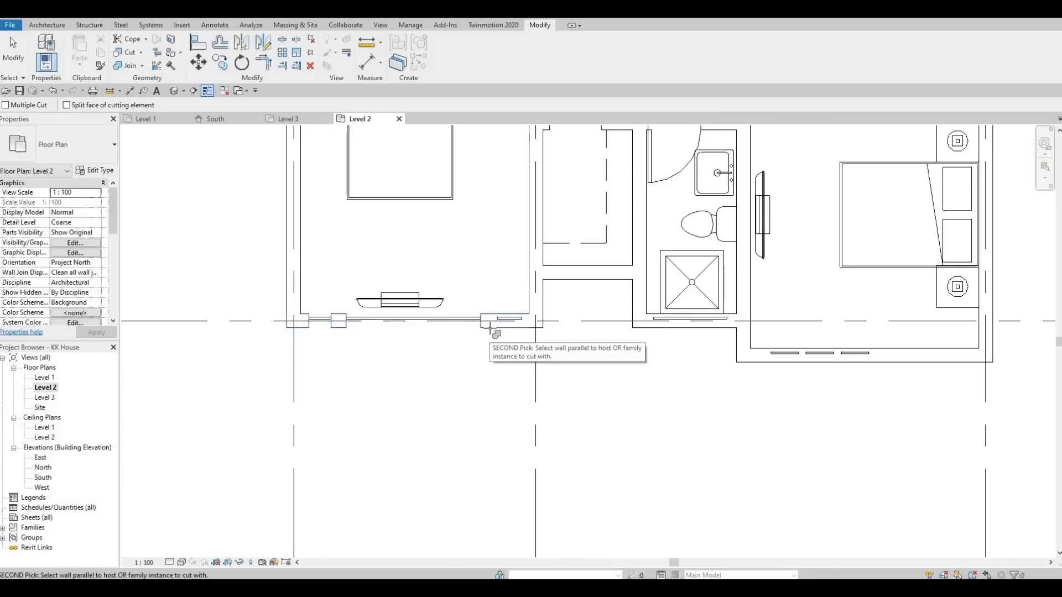
click(508, 322)
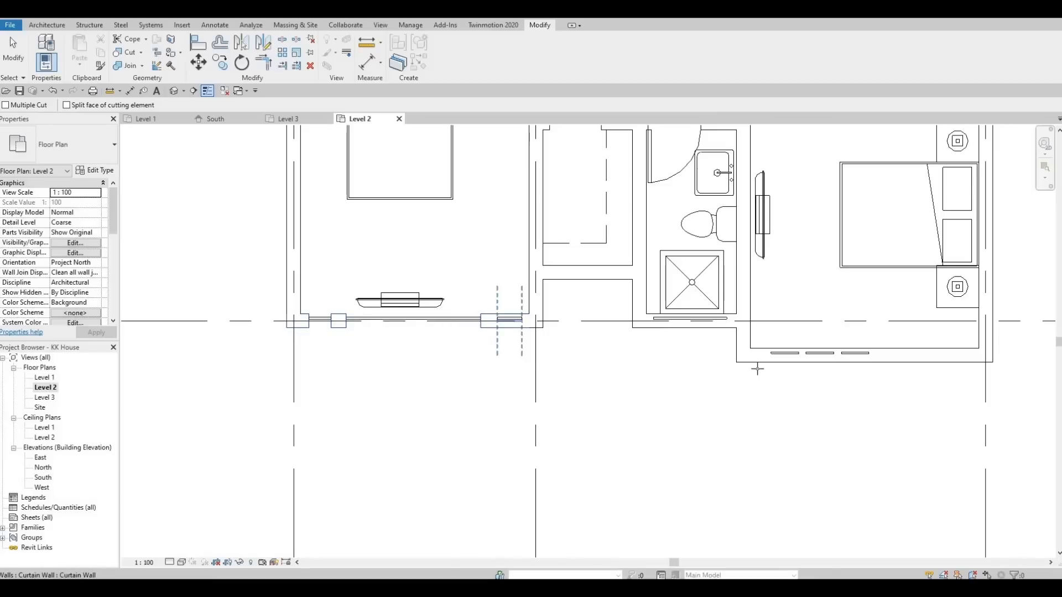
- Cut openings for the three curtain walls in the southeast bedroom's south exterior wall and end the cutting
click(797, 361)
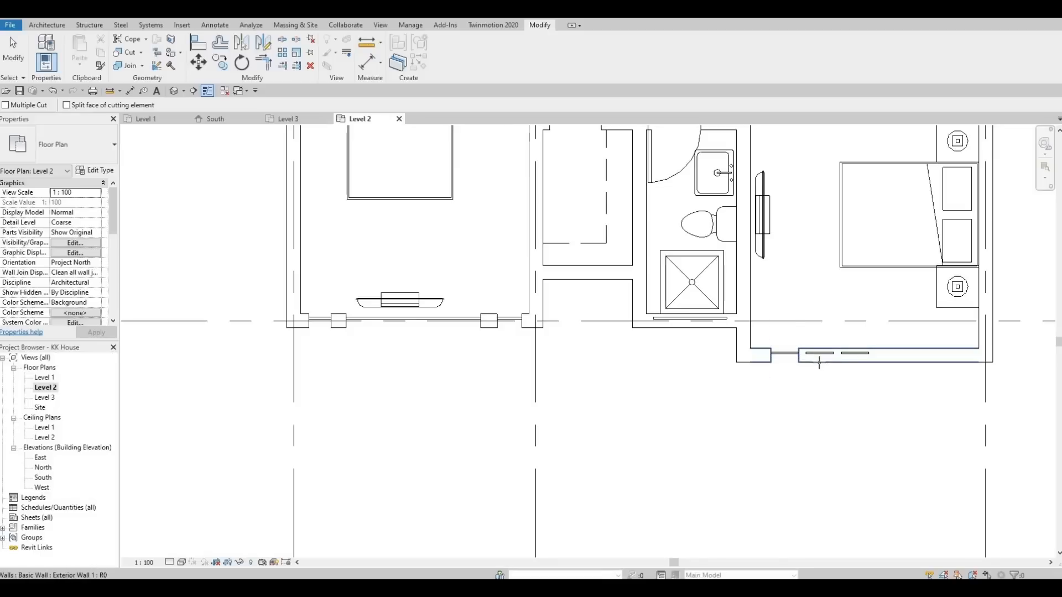
click(821, 354)
click(848, 362)
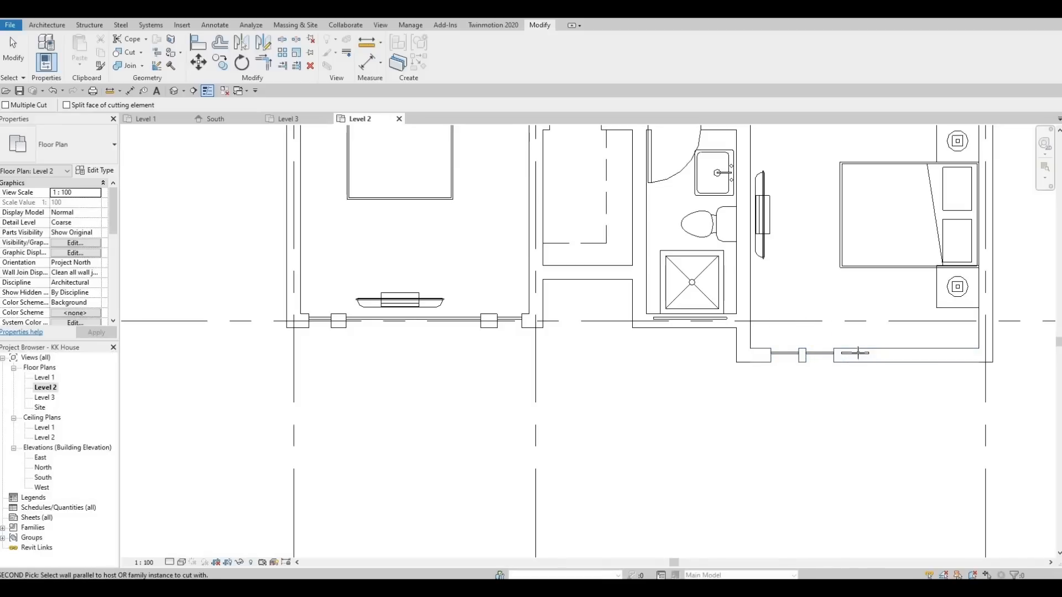
click(858, 353)
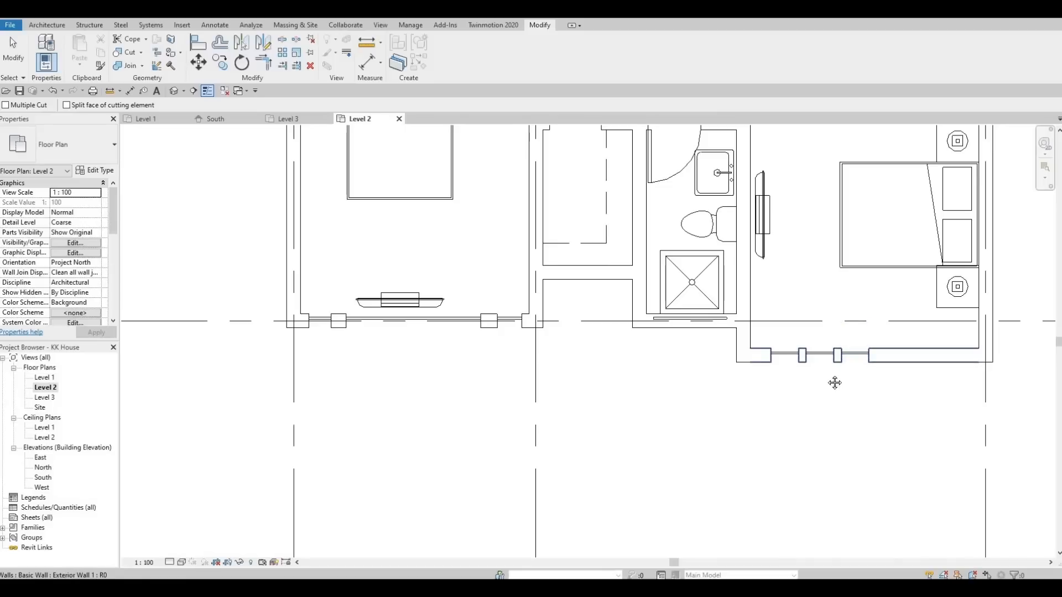
scroll(654, 391, down, 5)
key(Escape)
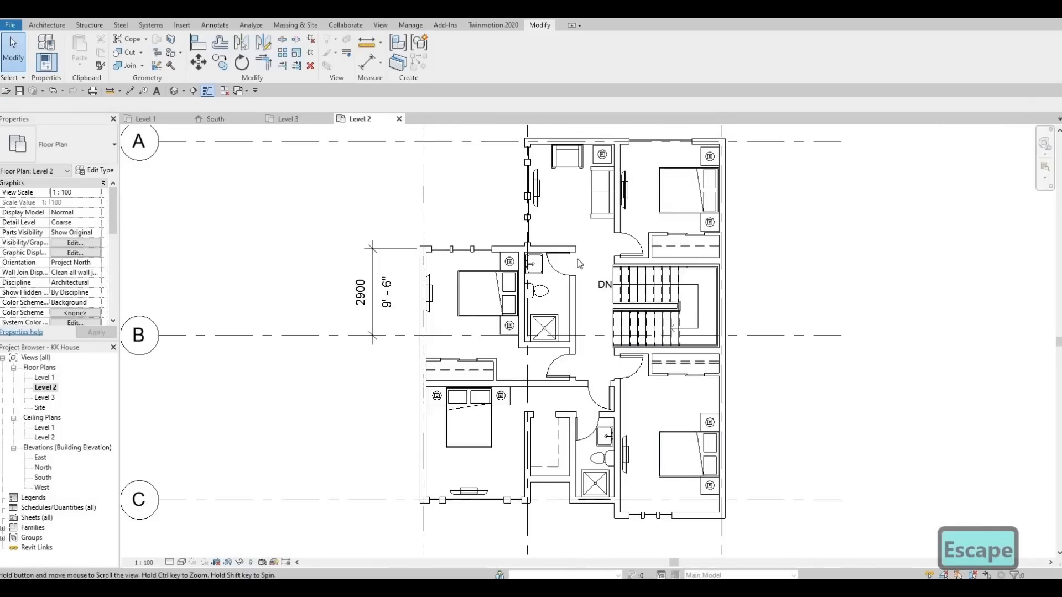
- Look over the cut walls on the Level 2 plan and open the South elevation around the upper storey
middle_drag(578, 263, 571, 337)
middle_drag(556, 375, 564, 328)
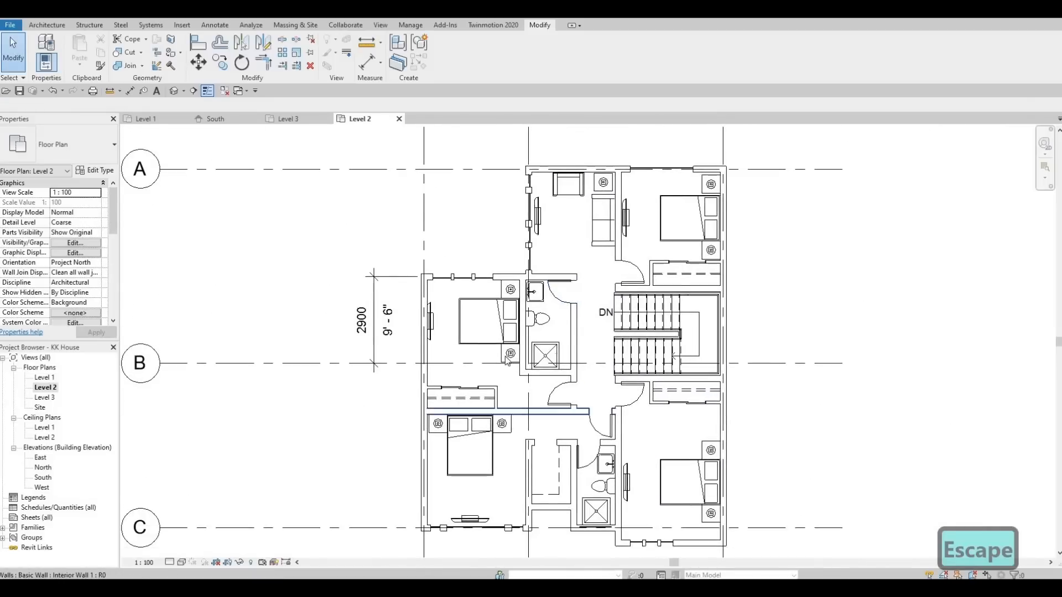
middle_drag(467, 453, 472, 408)
middle_drag(485, 327, 495, 273)
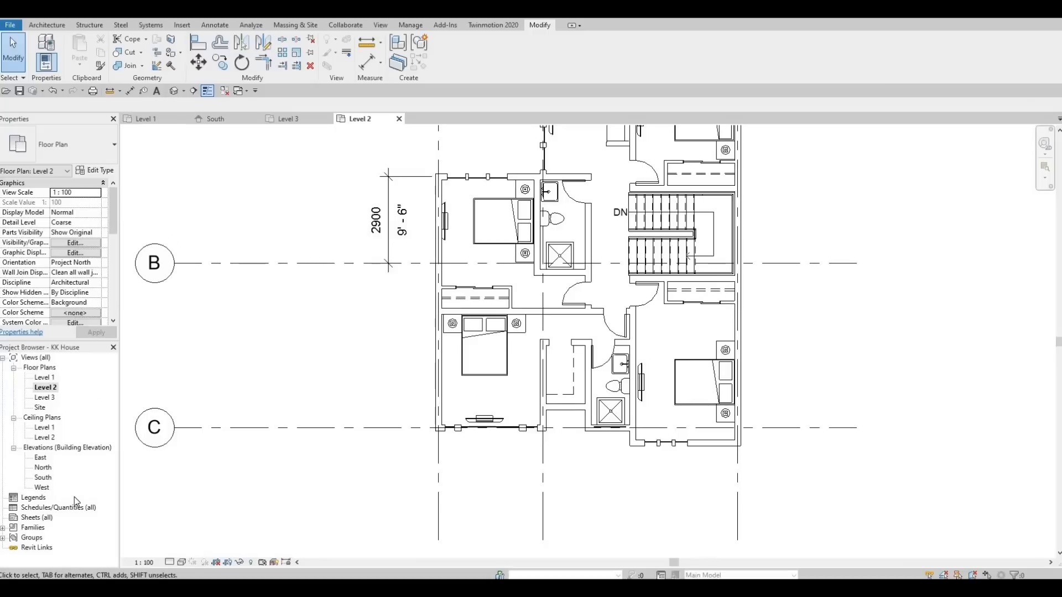
double_click(42, 478)
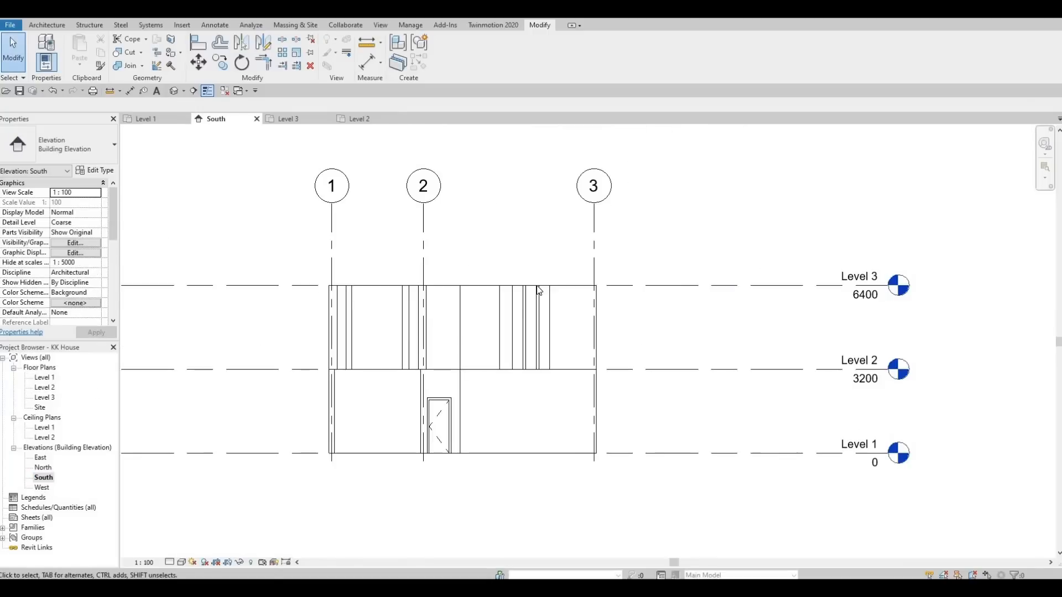
scroll(519, 300, up, 5)
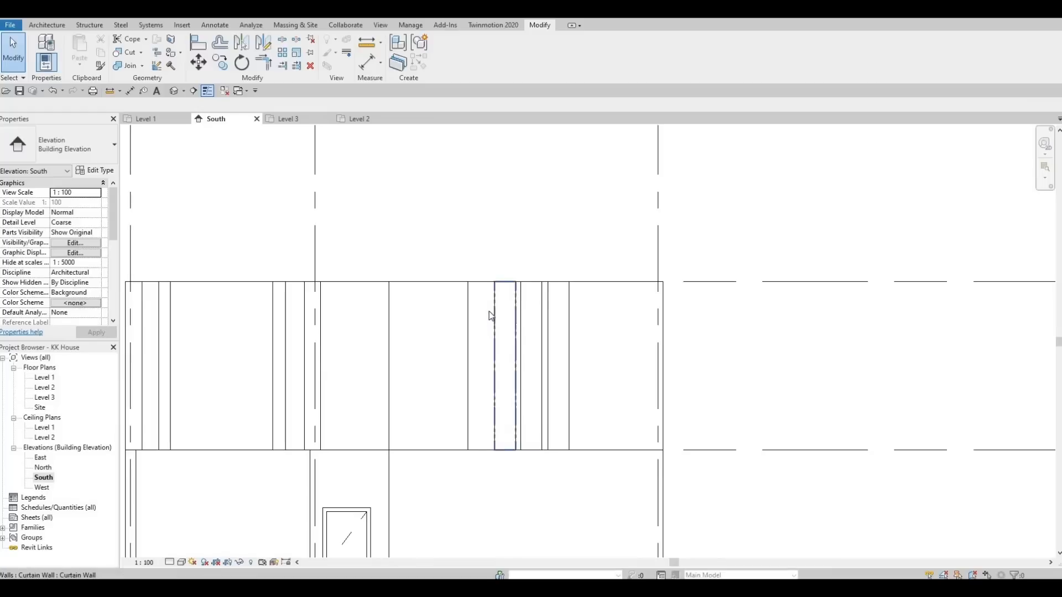
middle_drag(391, 282, 465, 263)
scroll(466, 263, down, 2)
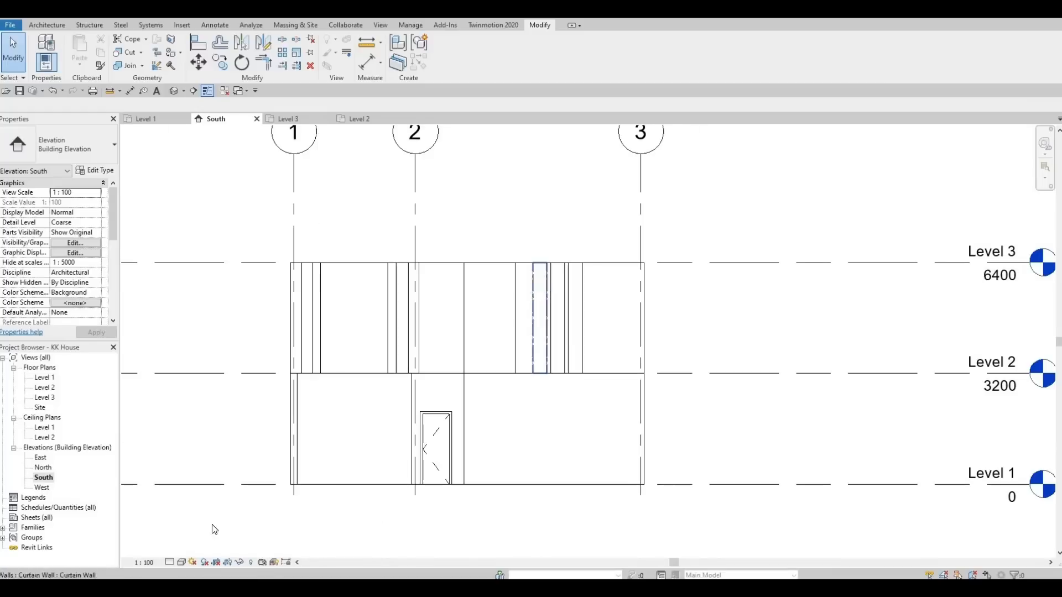
- Set the South elevation's detail level to Fine and switch its visual style to show material colours
click(169, 562)
click(183, 550)
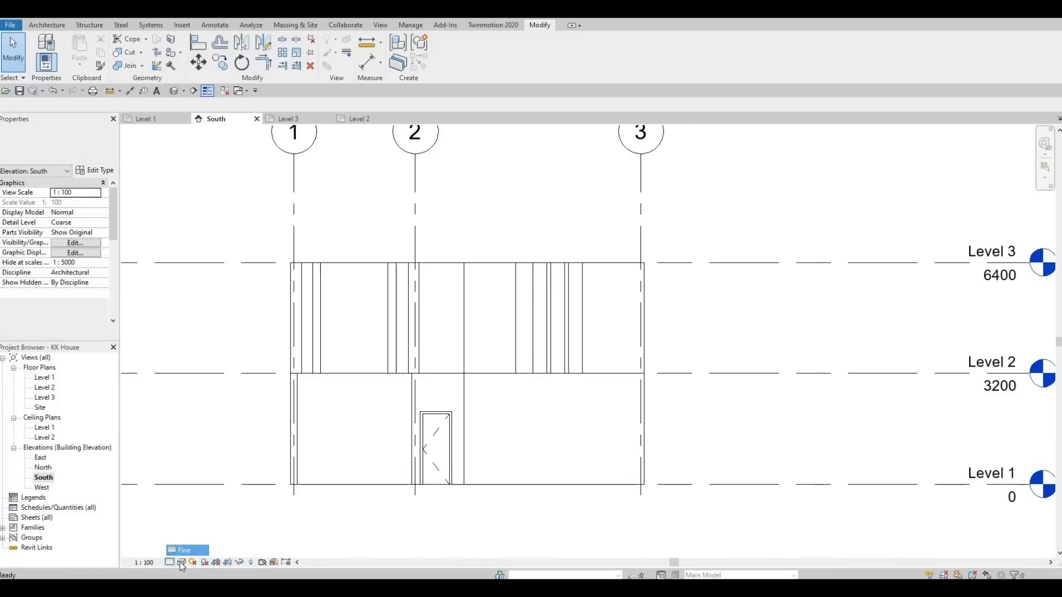
click(182, 562)
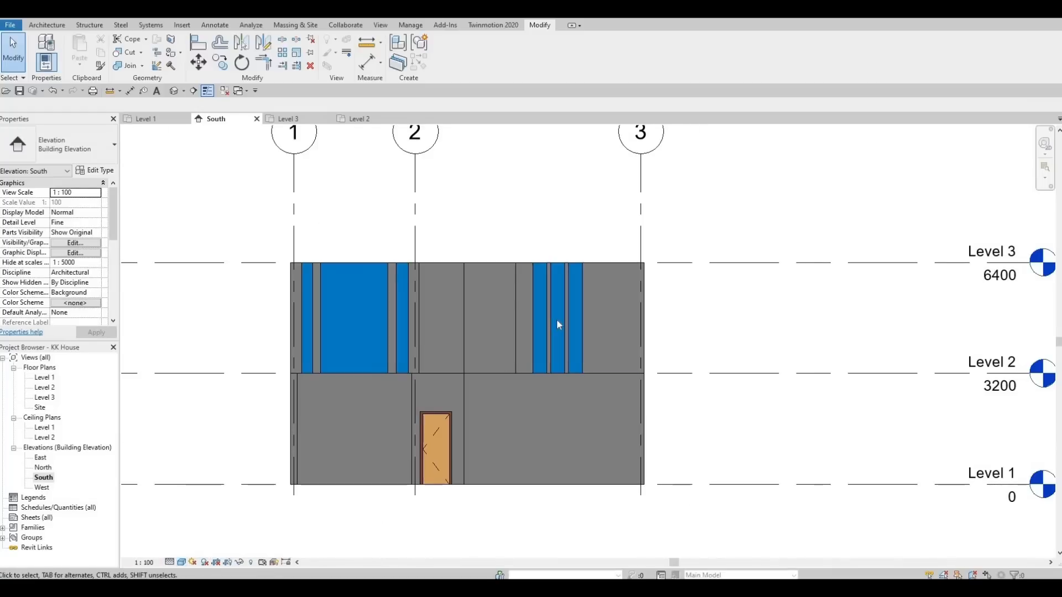
- Reshape the wide curtain wall between grids 1 and 2 into a low horizontal strip just below Level 3
scroll(555, 319, up, 2)
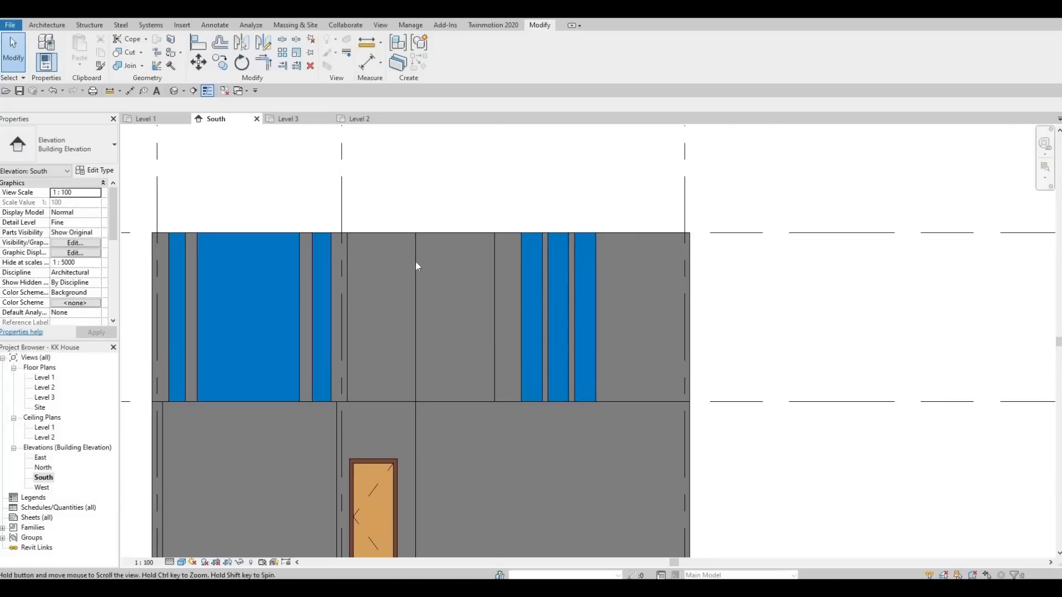
scroll(447, 377, down, 2)
scroll(449, 390, up, 1)
click(470, 390)
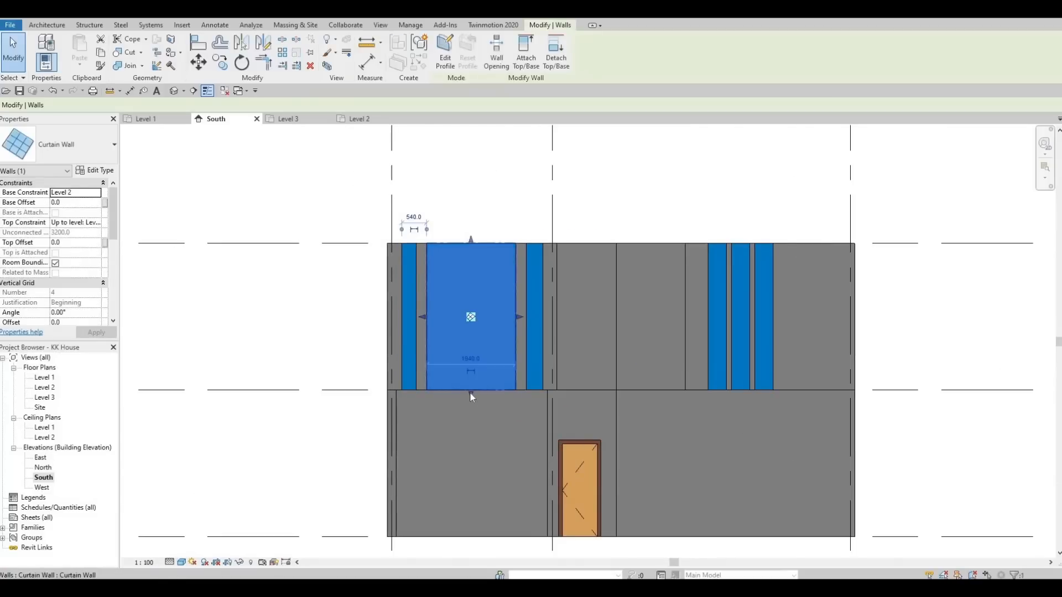
mouse_move(471, 282)
mouse_down()
mouse_move(471, 250)
mouse_move(466, 277)
mouse_up()
scroll(421, 290, up, 2)
key(Escape)
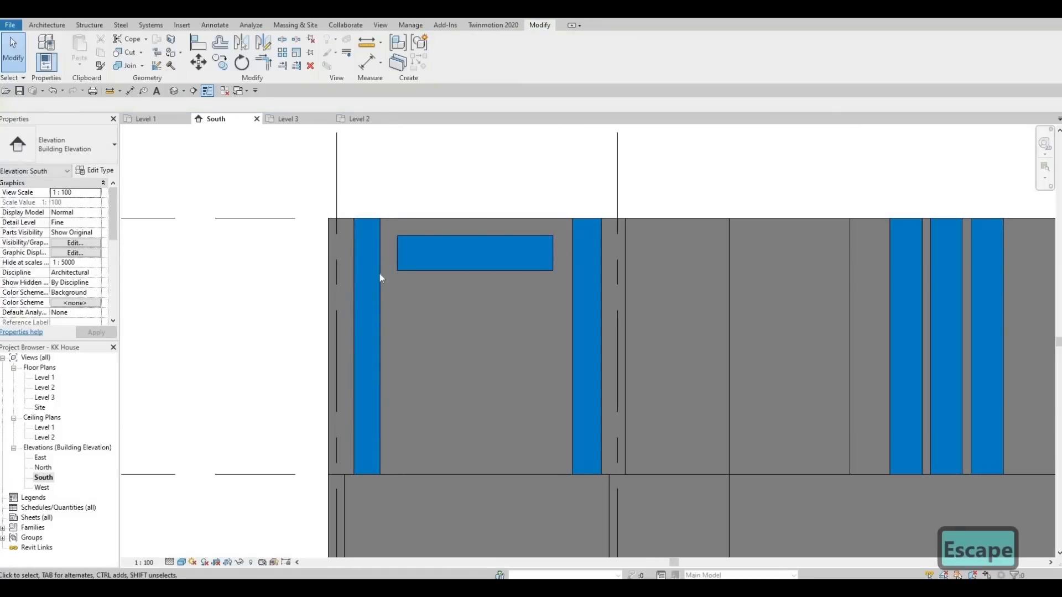
- Align both ends of the horizontal curtain wall with the inner edges of the tall narrow curtain walls beside it
click(378, 270)
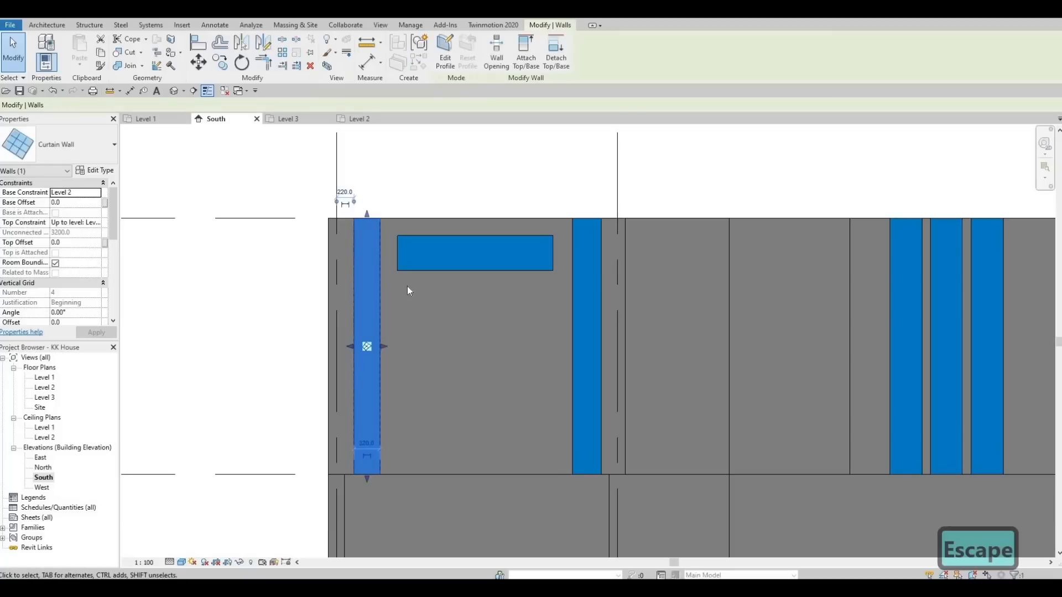
key(Escape)
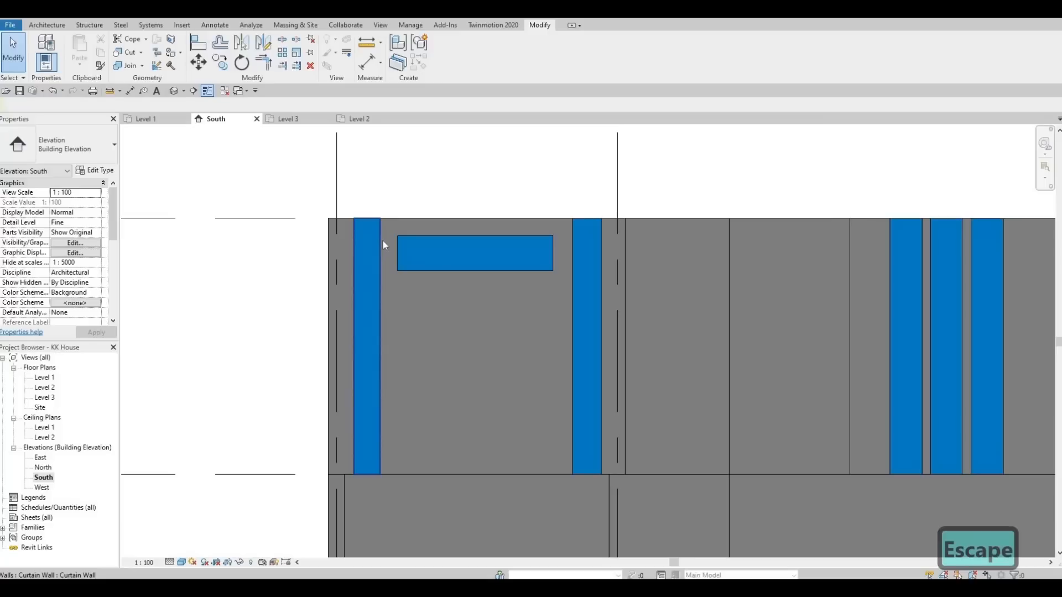
key(a)
key(l)
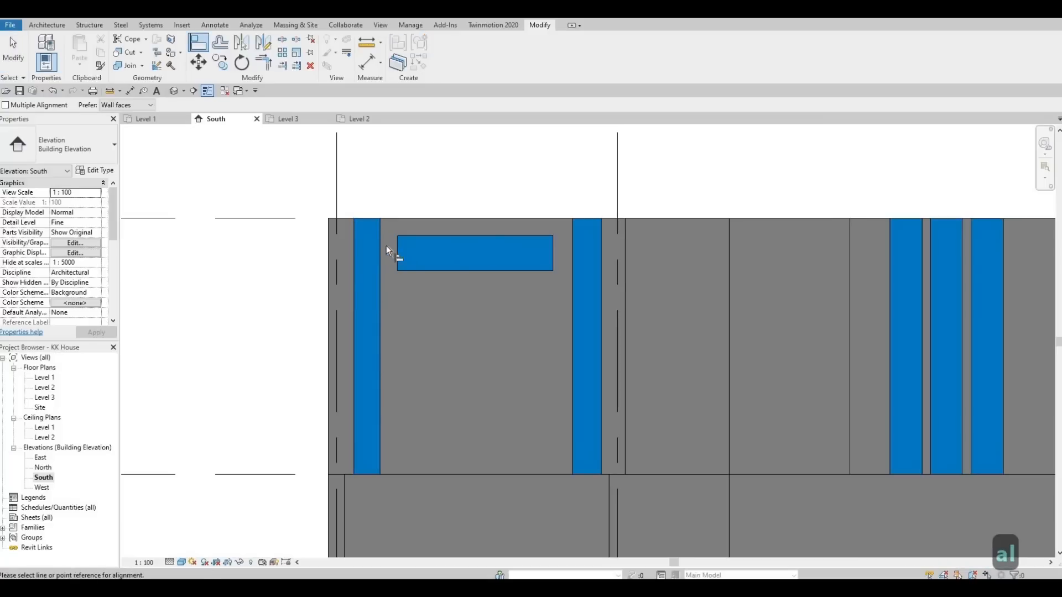
click(397, 245)
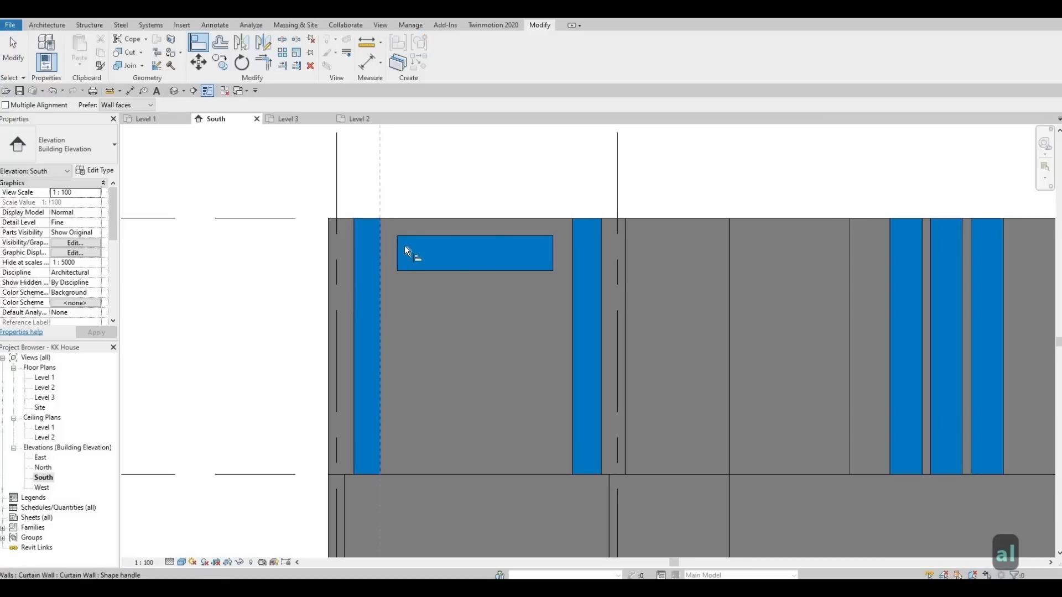
click(572, 253)
click(551, 253)
- Align the tops of the two tall curtain walls between grids 1 and 2 with the horizontal strip's top edge
click(546, 234)
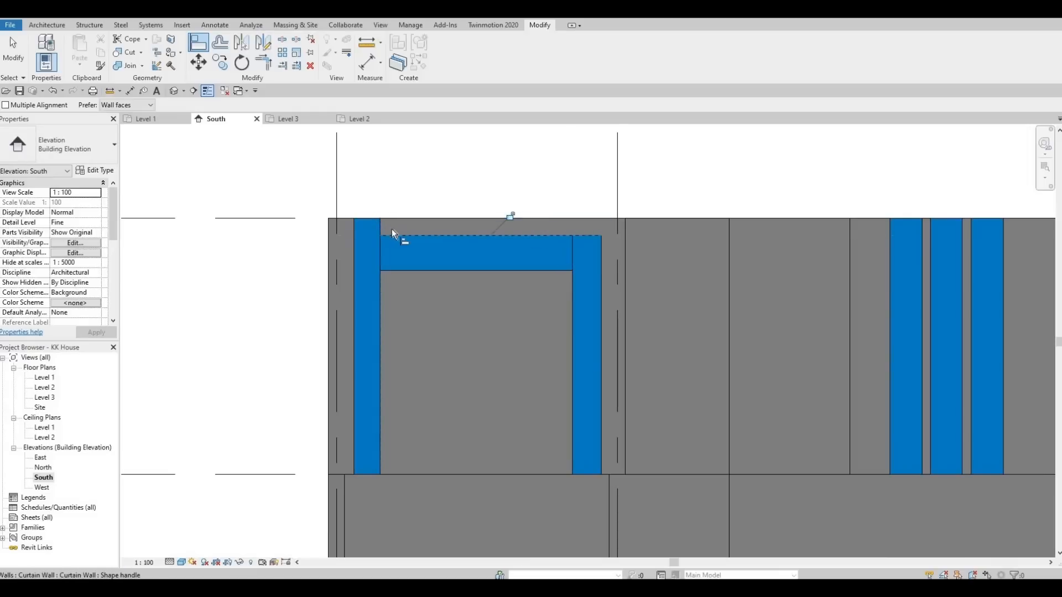
click(374, 221)
key(Escape)
key(Escape)
- Align the top of the nearest of the three grouped tall curtain walls with the horizontal strip's top edge
scroll(437, 352, down, 2)
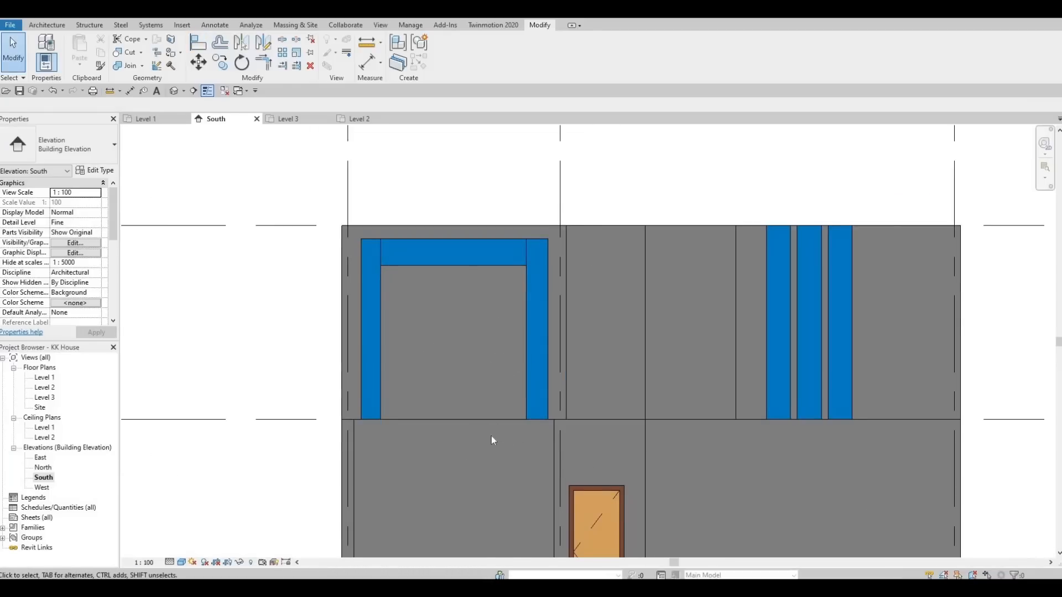
middle_drag(497, 402, 441, 379)
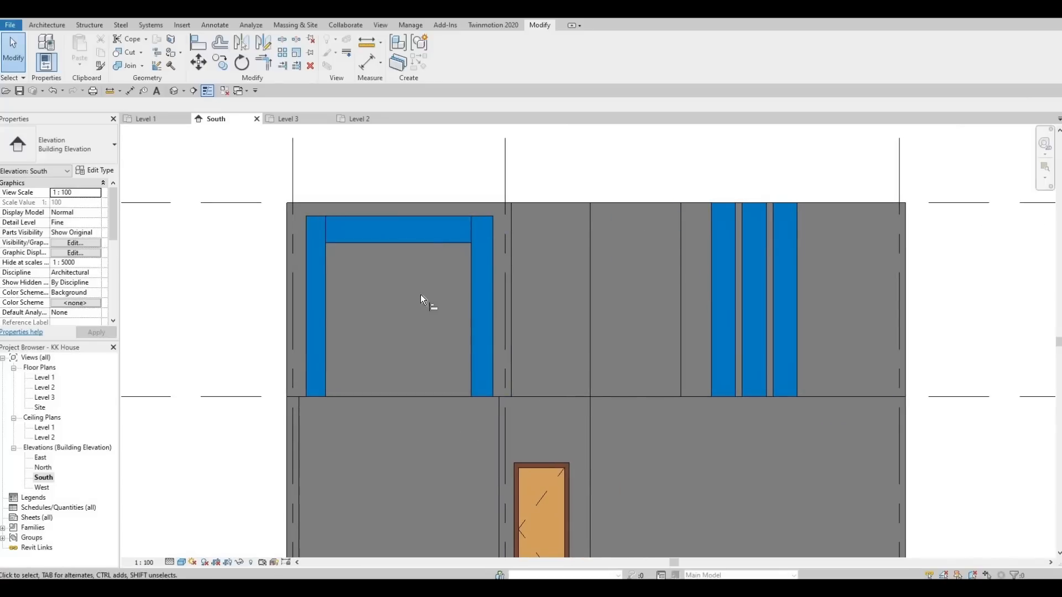
key(a)
key(l)
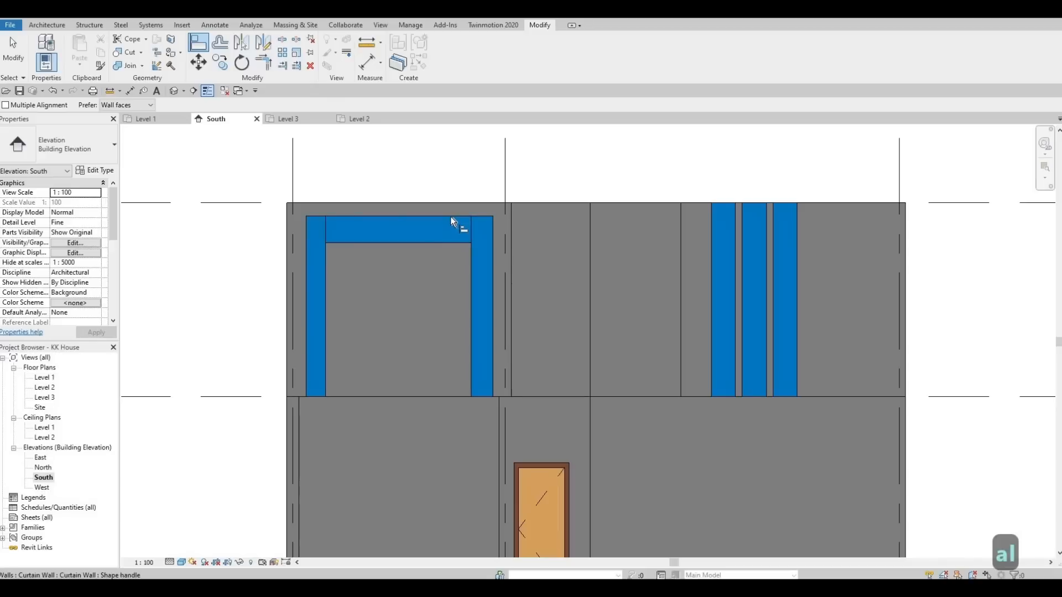
click(450, 217)
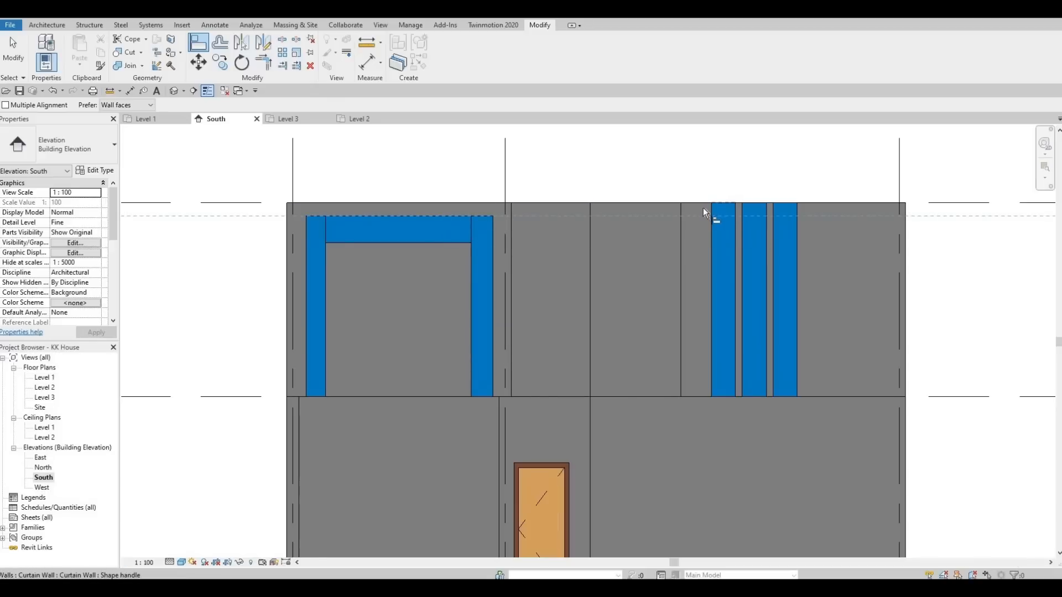
click(732, 207)
click(751, 204)
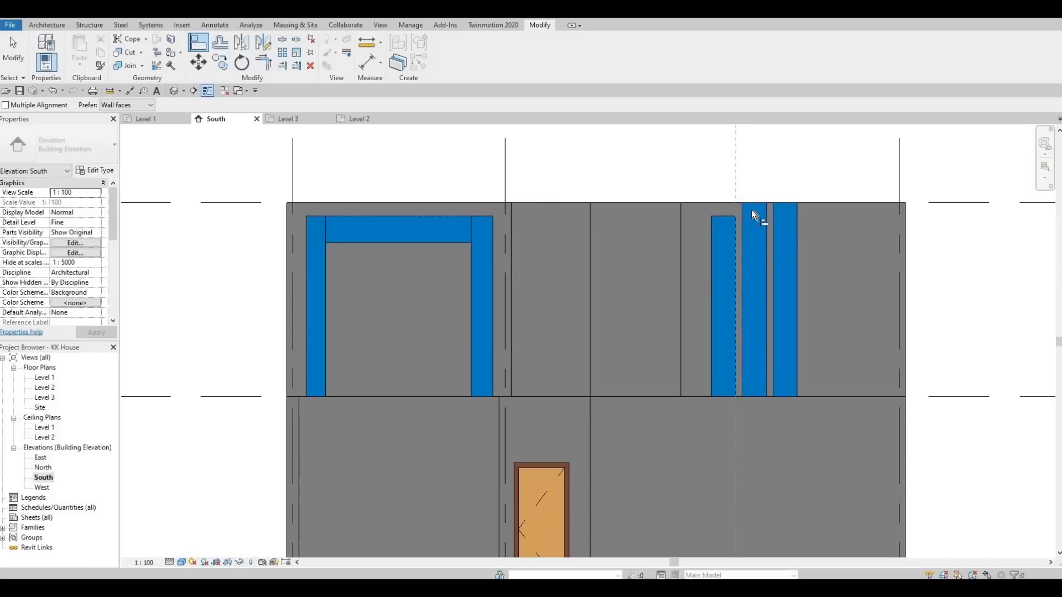
key(ctrl+z)
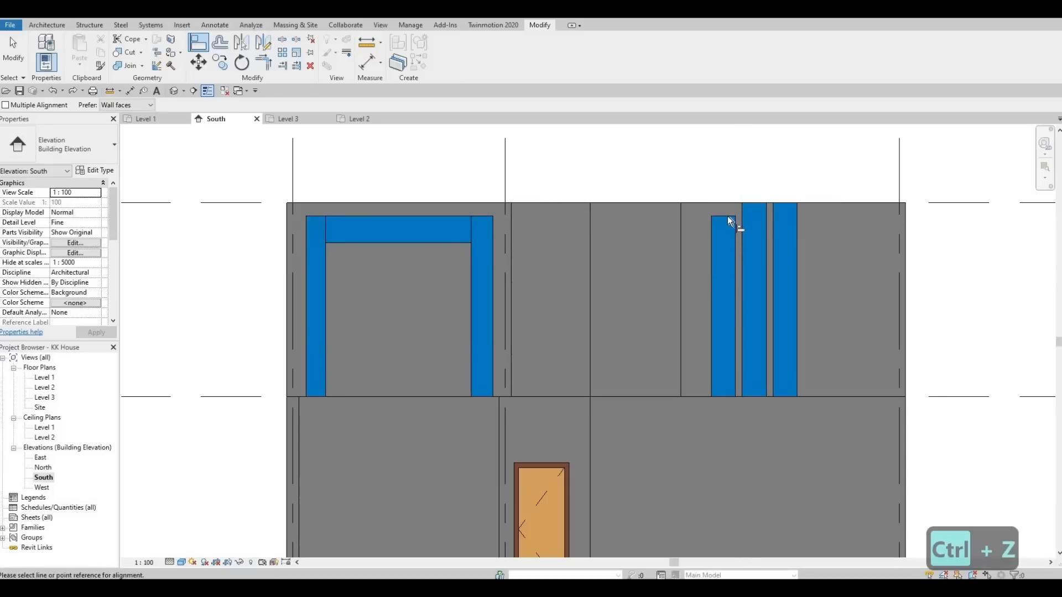
key(Escape)
key(Escape)
- Align the tops of the remaining two grouped tall curtain walls with the horizontal strip's top edge
key(a)
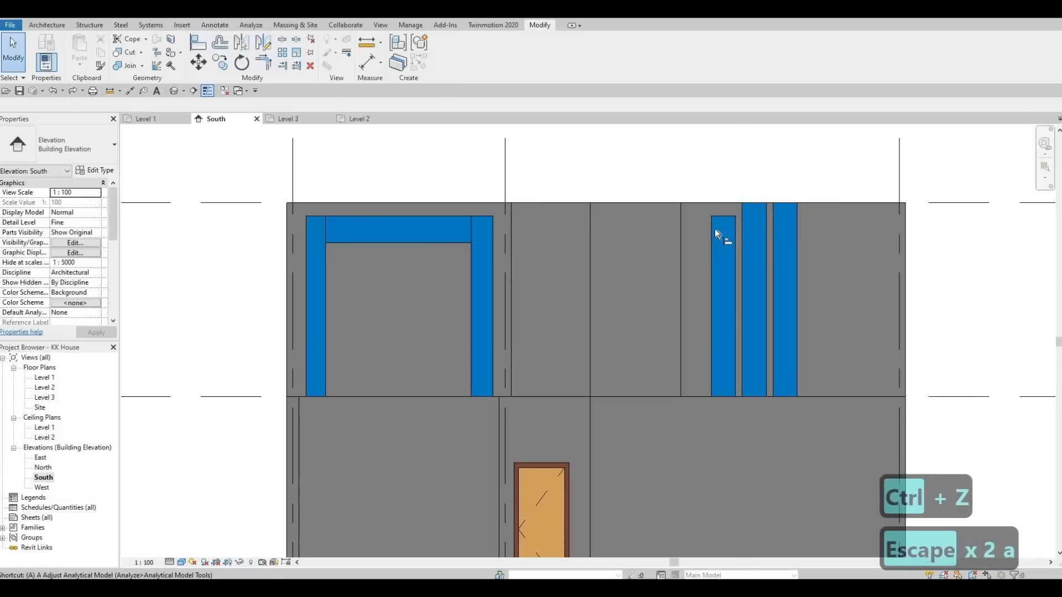
key(l)
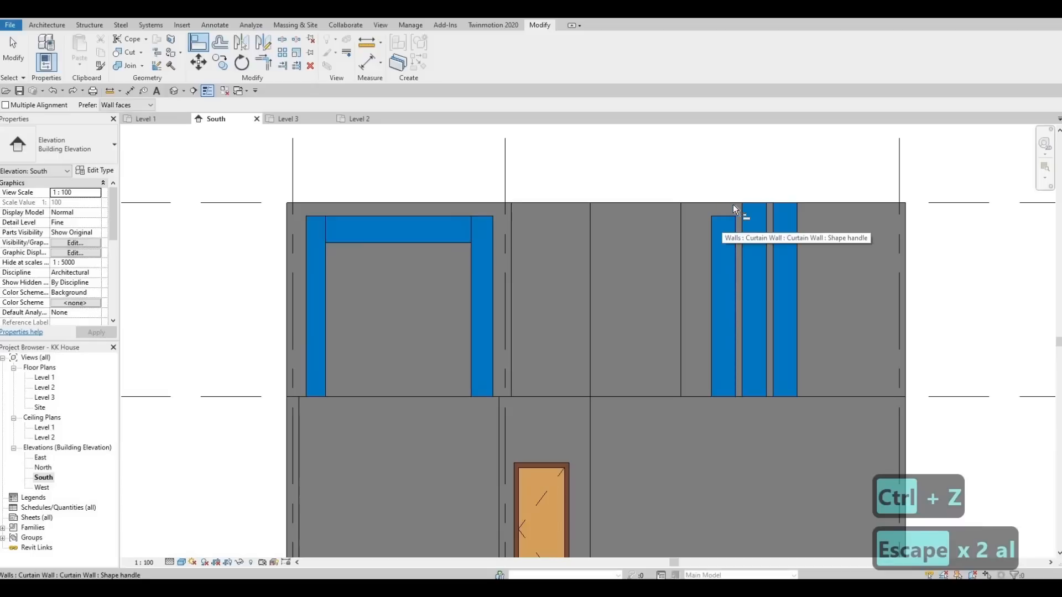
scroll(722, 227, up, 2)
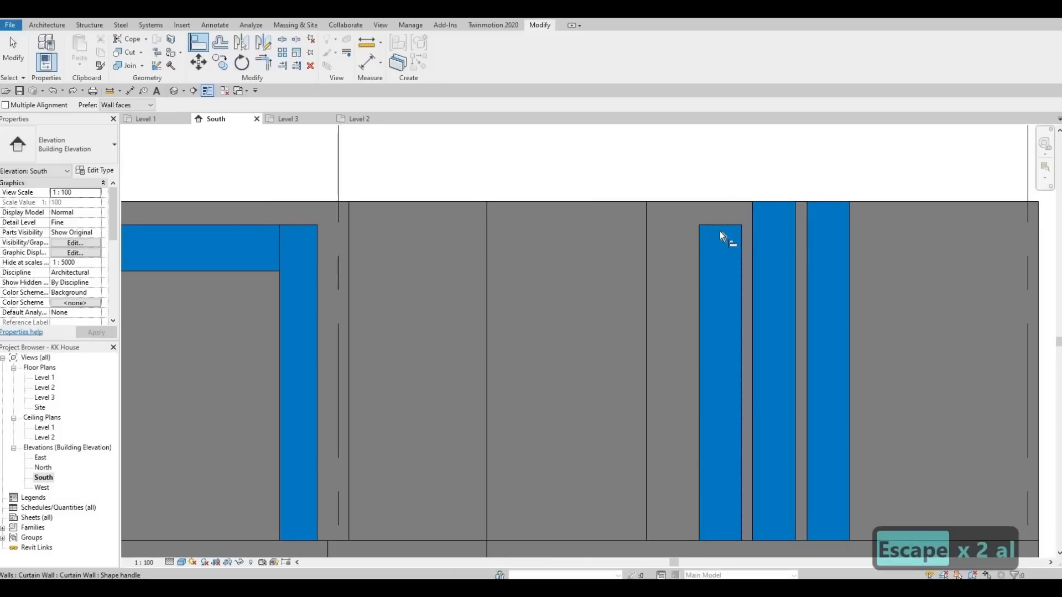
scroll(719, 230, up, 2)
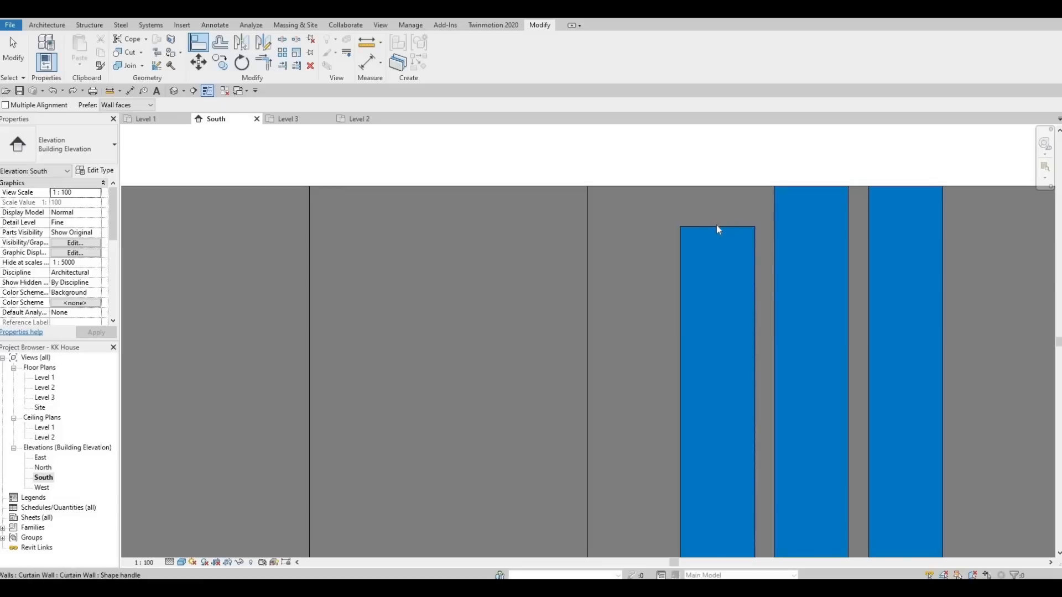
key(Escape)
key(Escape)
key(a)
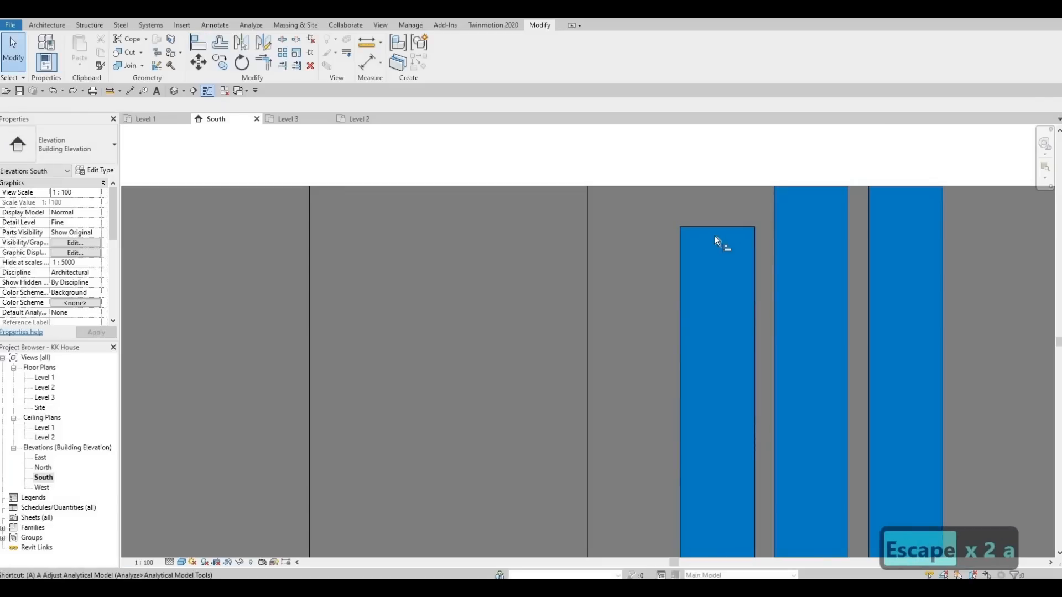
key(l)
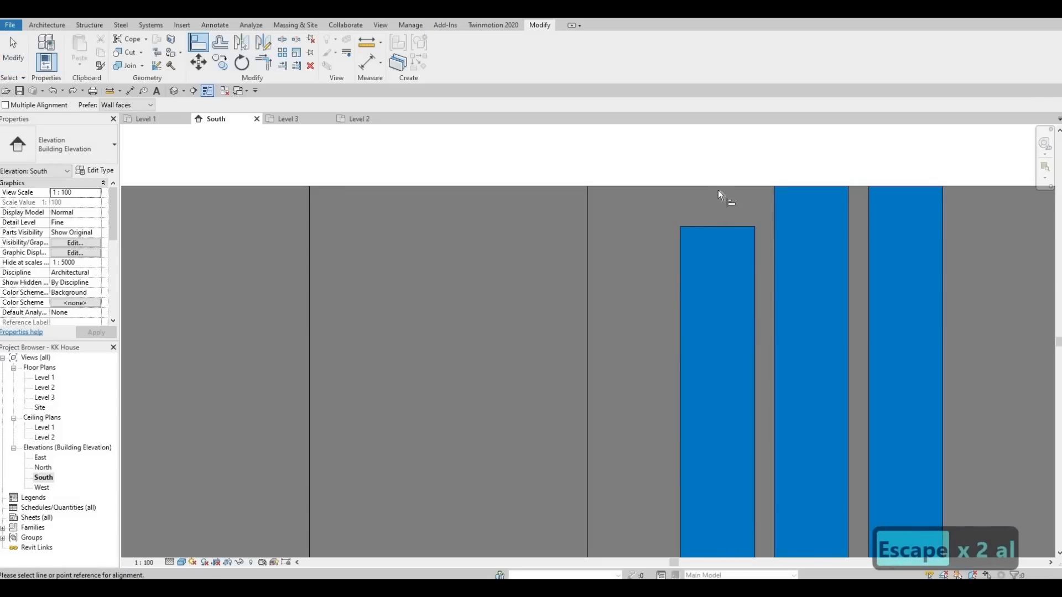
scroll(180, 227, down, 2)
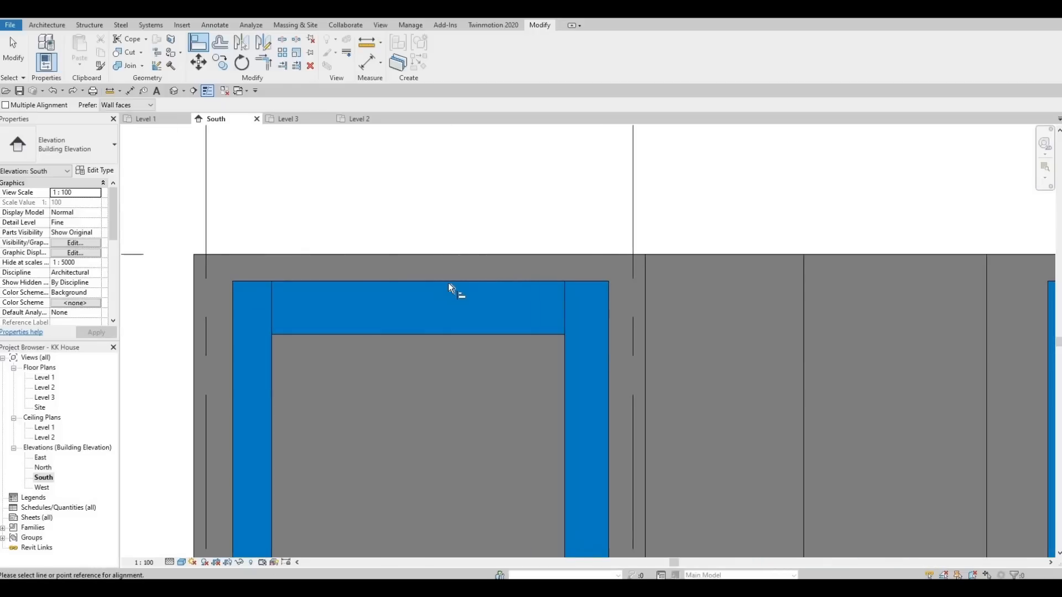
click(448, 282)
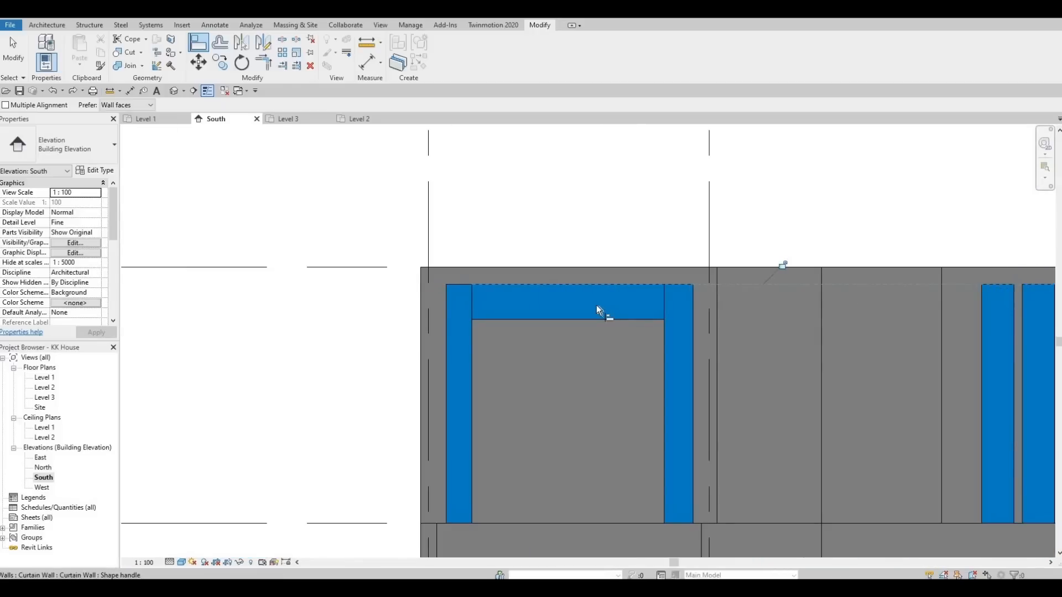
middle_drag(997, 269, 854, 284)
scroll(834, 240, down, 2)
middle_drag(665, 390, 753, 292)
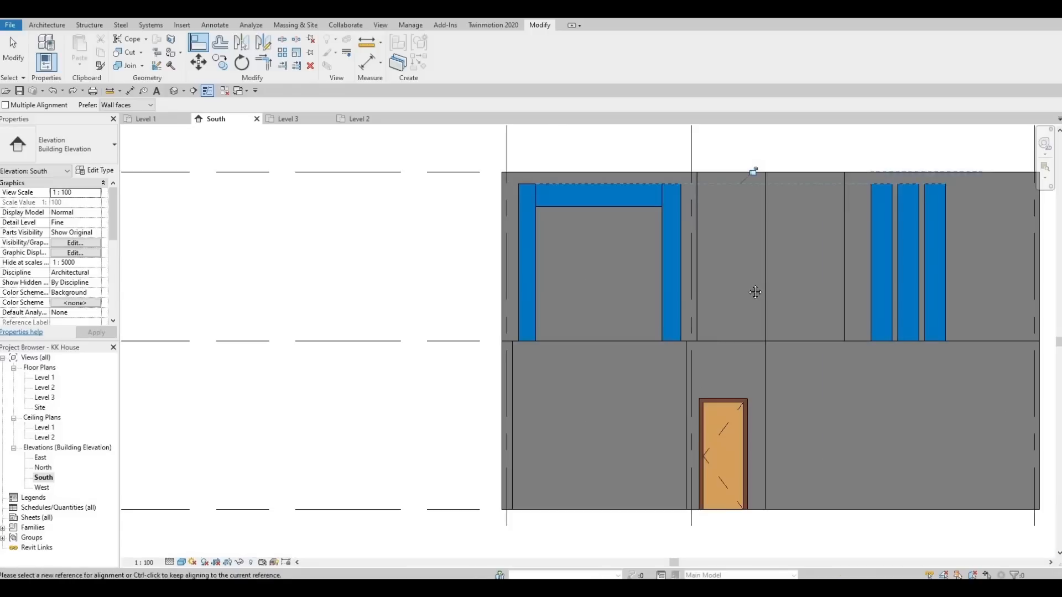
key(Escape)
middle_drag(545, 350, 483, 371)
scroll(486, 370, up, 2)
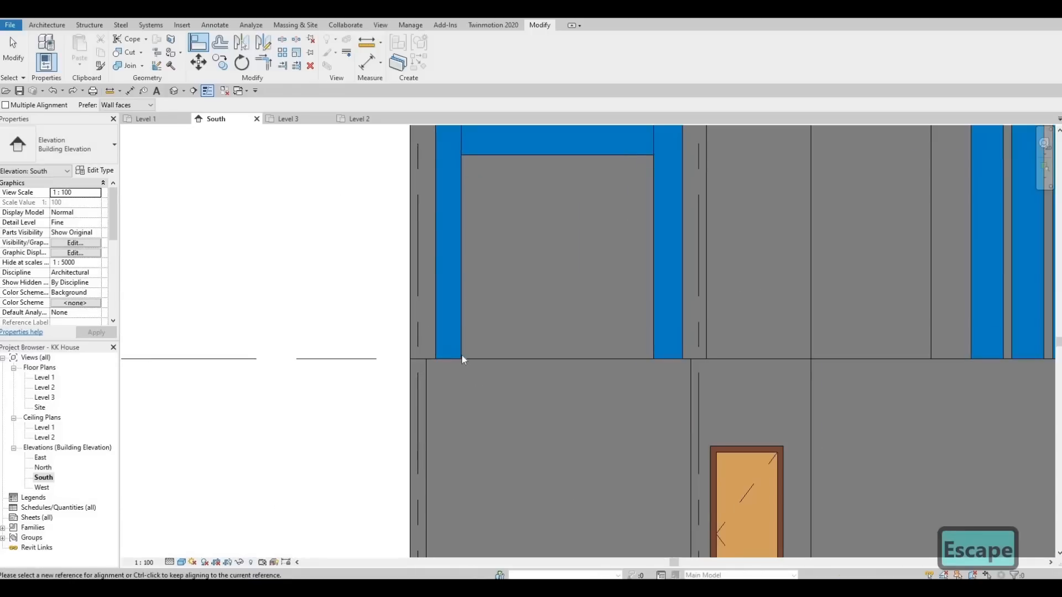
key(Escape)
key(Escape)
click(451, 355)
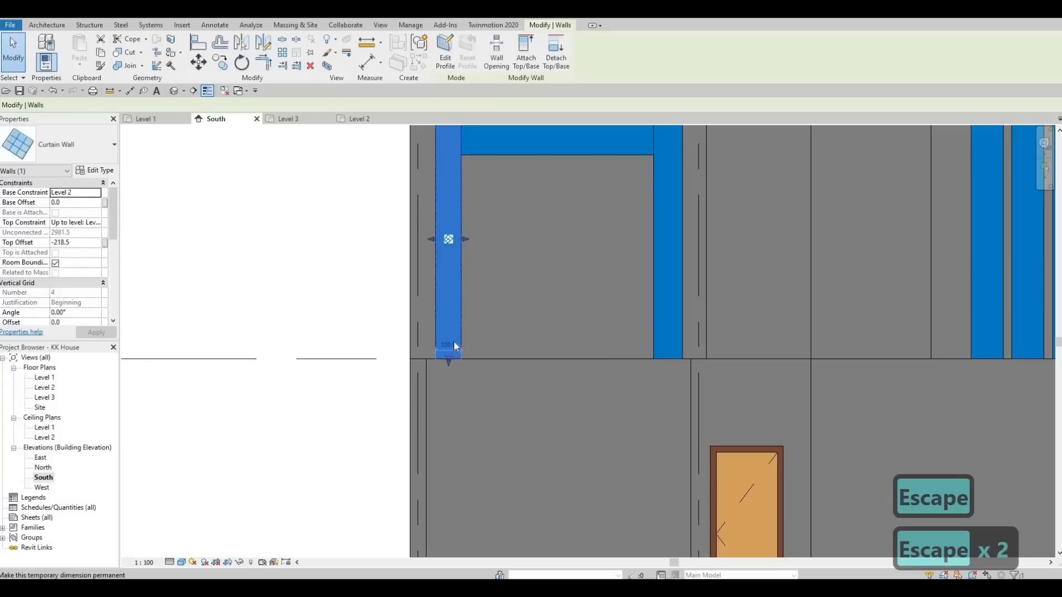
key(Escape)
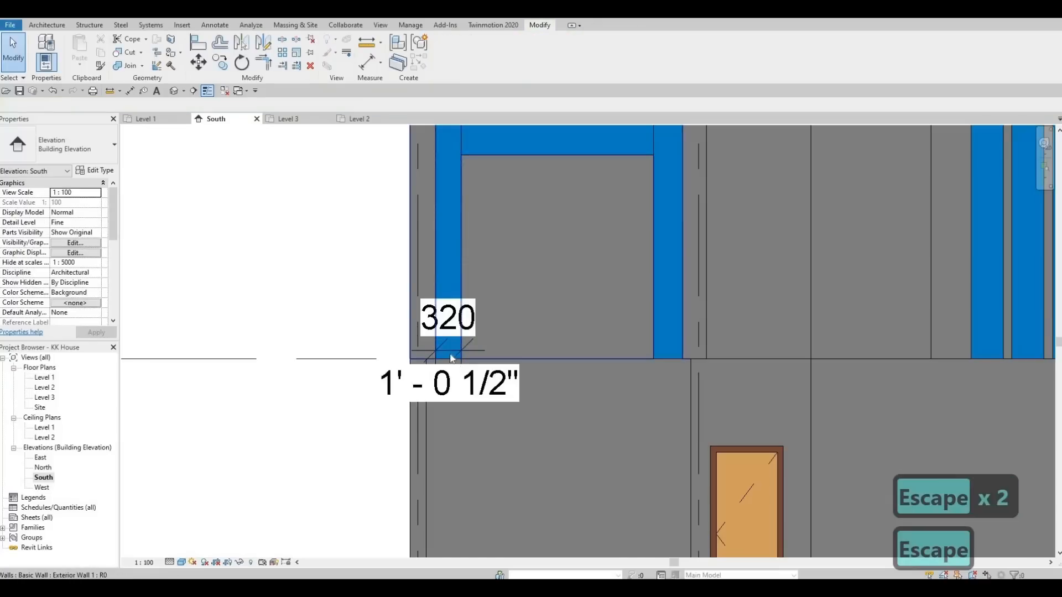
key(ctrl+z)
key(Escape)
key(Escape)
key(Escape)
- Raise the bottom of the tall curtain wall beside grid 1 to about 285 mm above Level 2
click(447, 357)
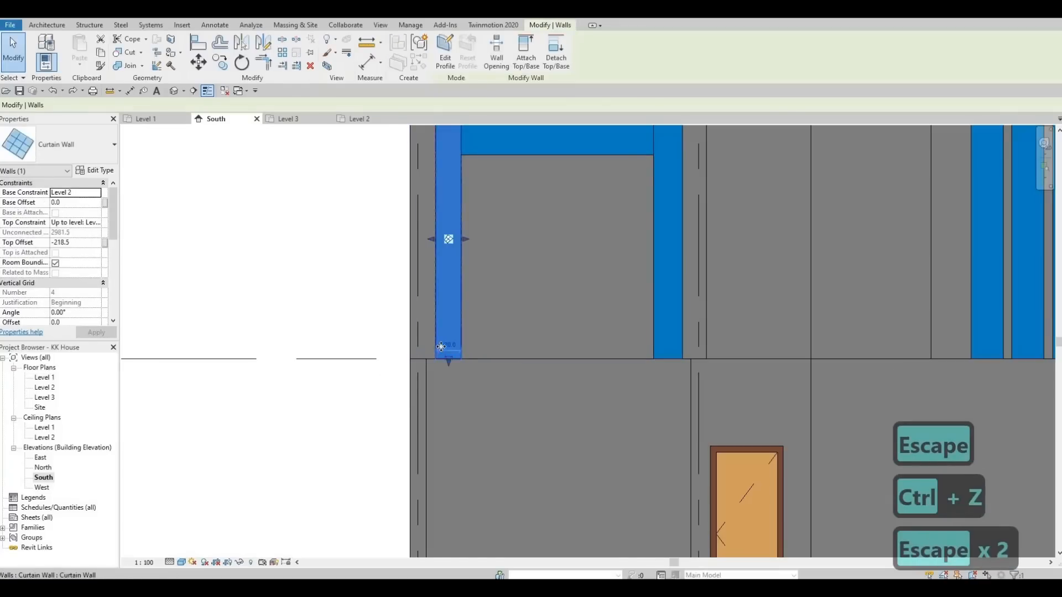
scroll(459, 368, up, 3)
drag(469, 379, 534, 305)
scroll(533, 305, down, 5)
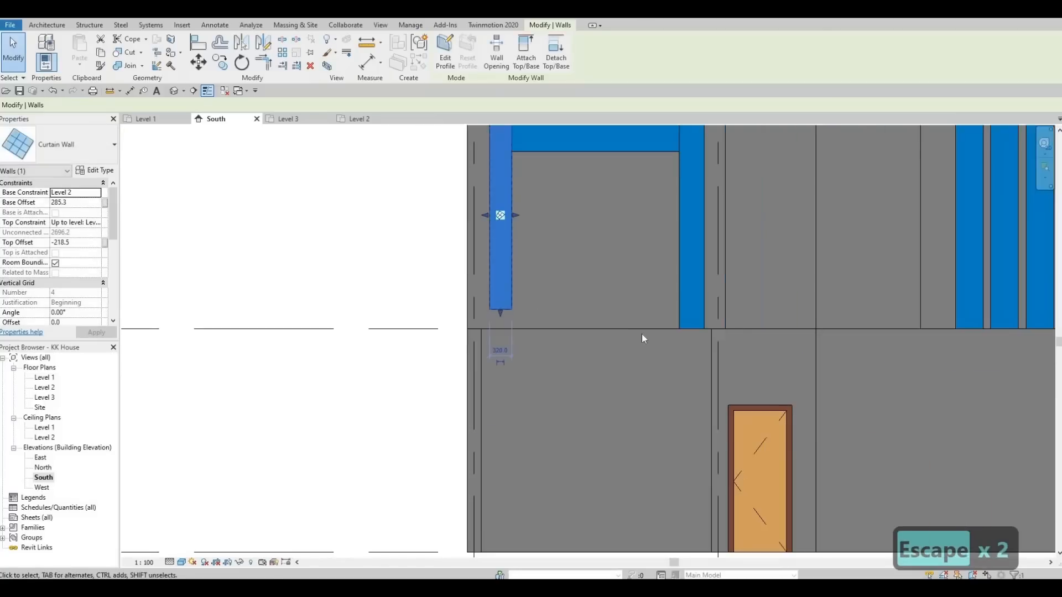
middle_drag(641, 335, 586, 339)
key(Escape)
- Align the bottoms of the other four tall curtain walls with the raised bottom edge of the one beside grid 1
key(a)
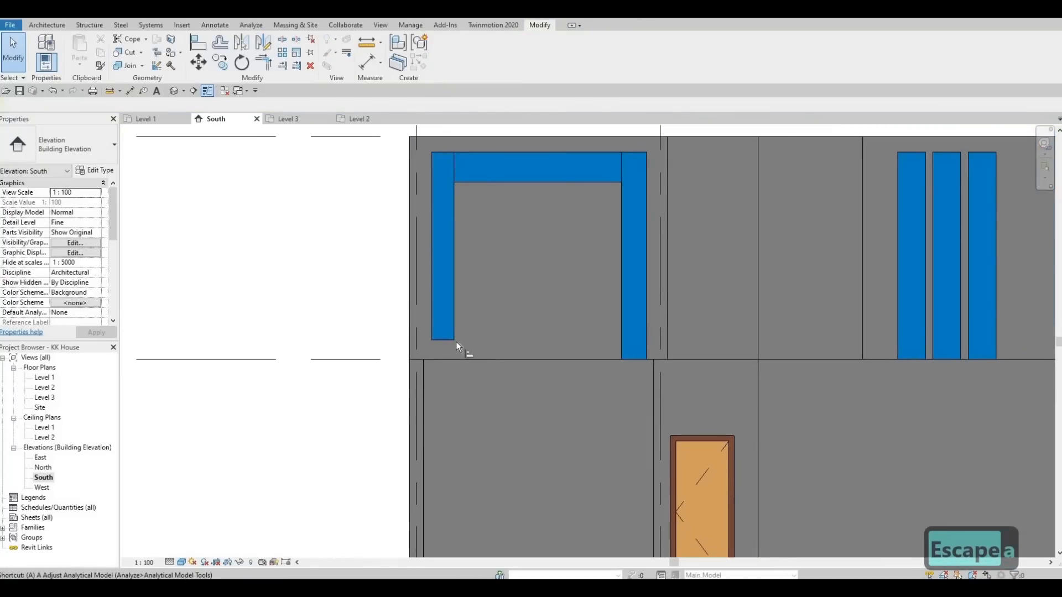
key(l)
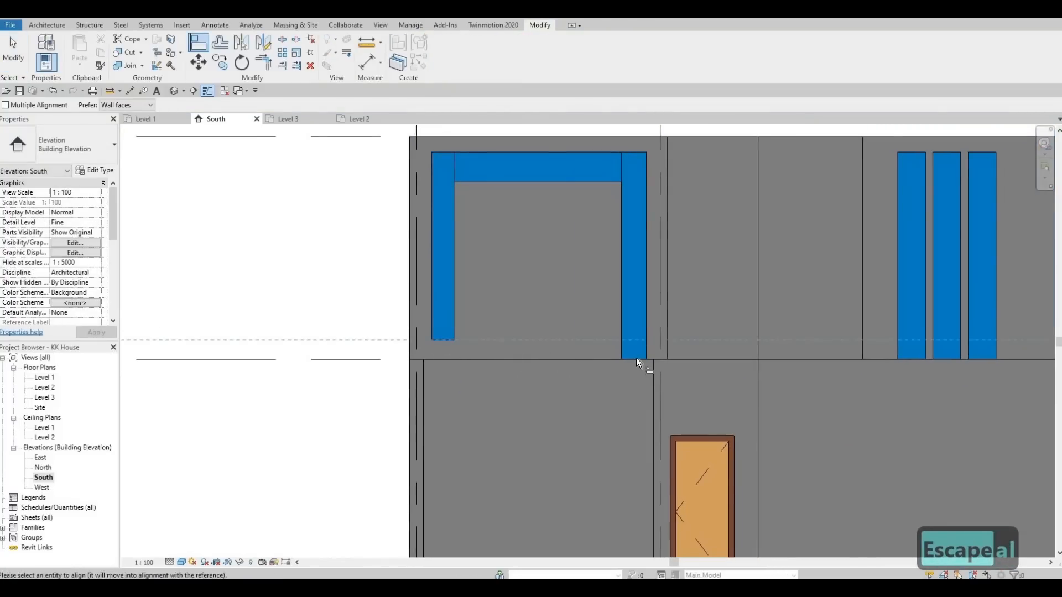
click(636, 357)
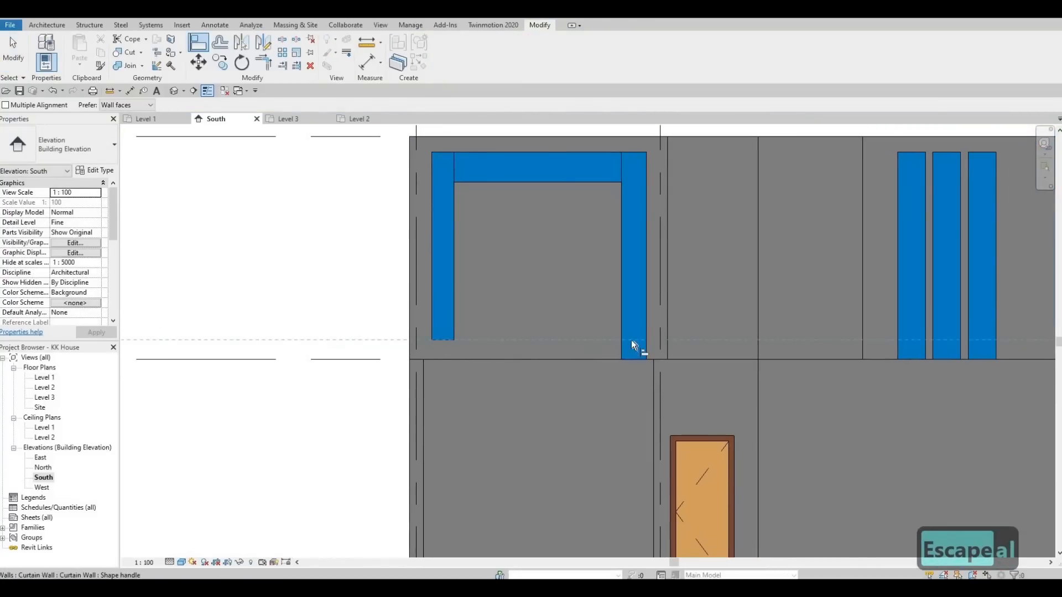
click(921, 354)
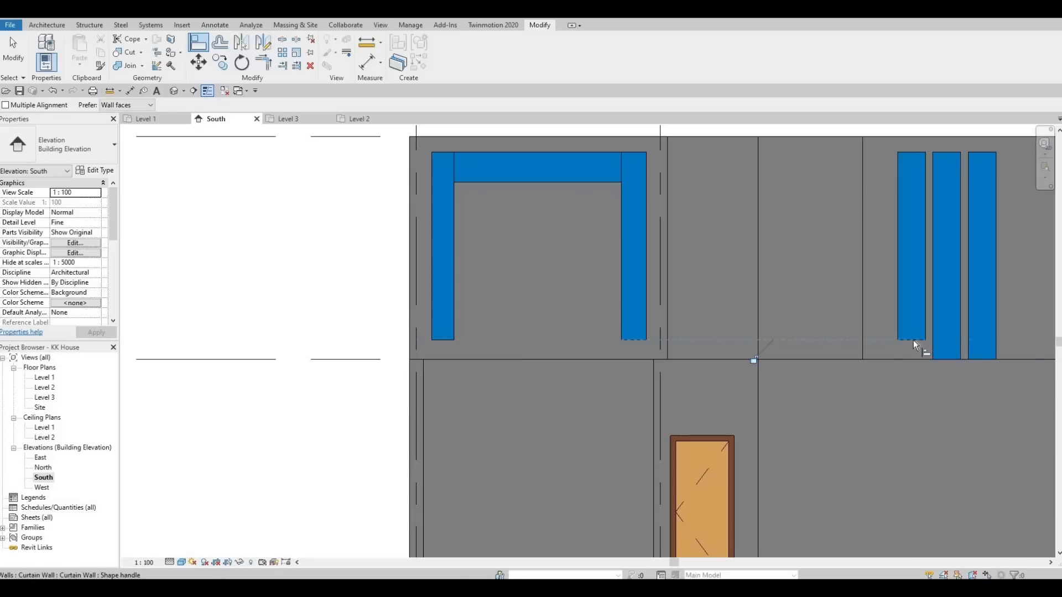
click(945, 359)
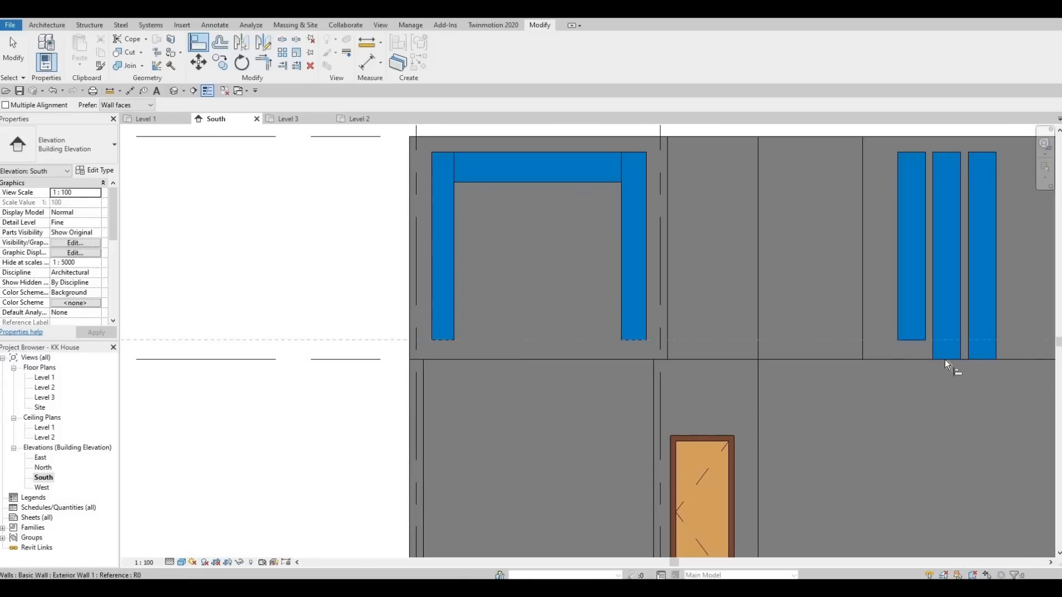
click(973, 357)
scroll(758, 374, down, 3)
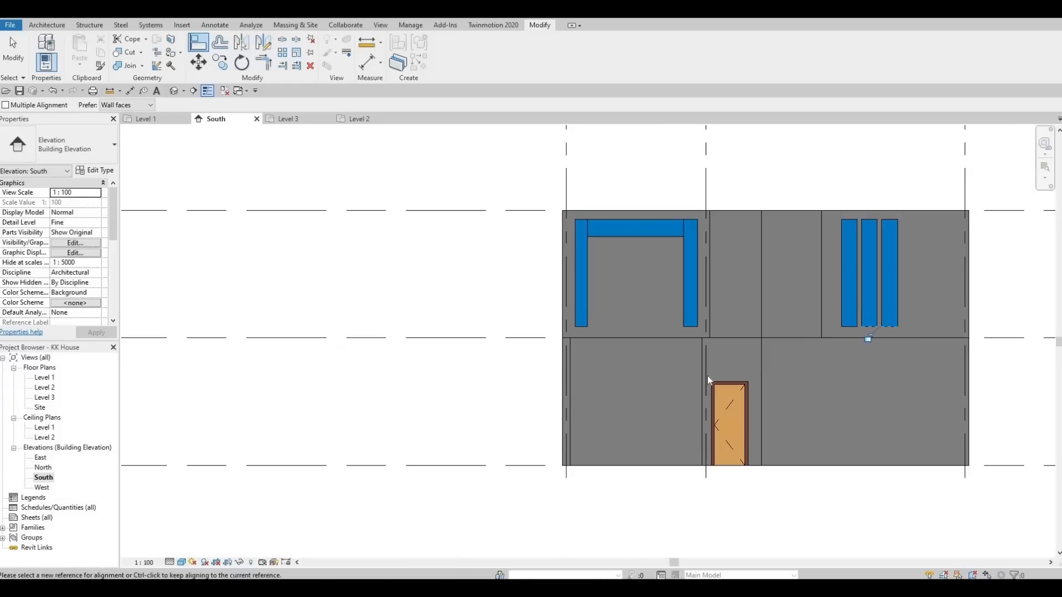
middle_drag(708, 376, 570, 405)
key(Escape)
key(Escape)
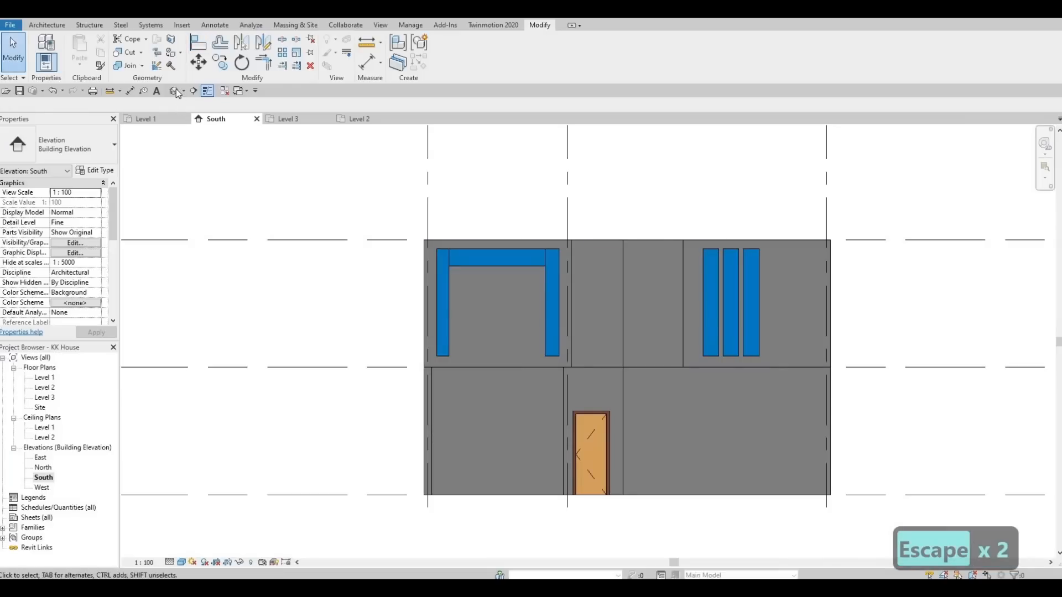
- Open the default 3D view and bring the south facade's curtain wall windows into view
click(175, 91)
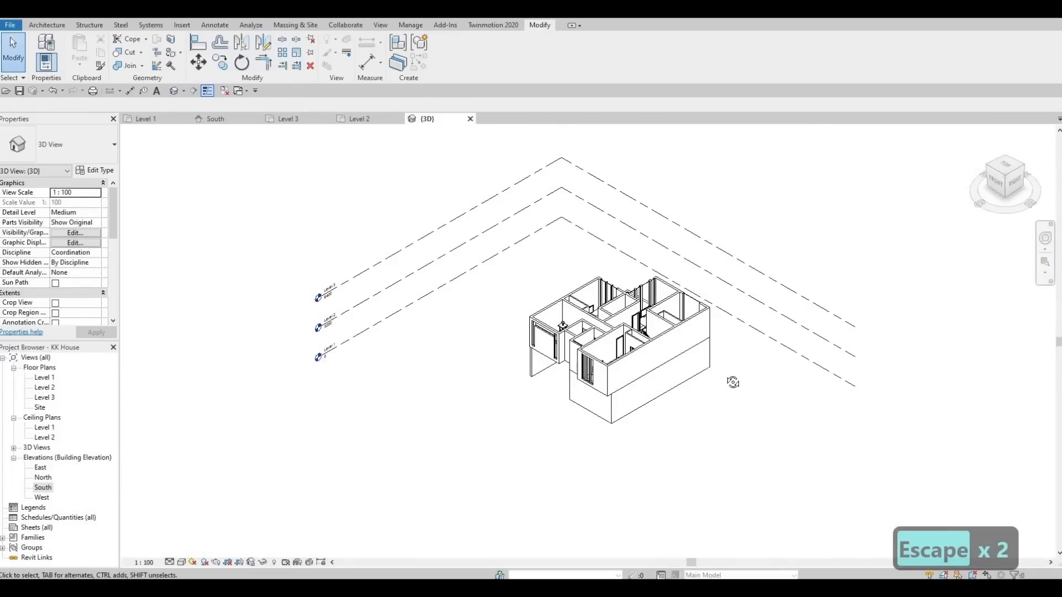
shift+middle_drag(733, 382, 907, 382)
scroll(627, 365, up, 4)
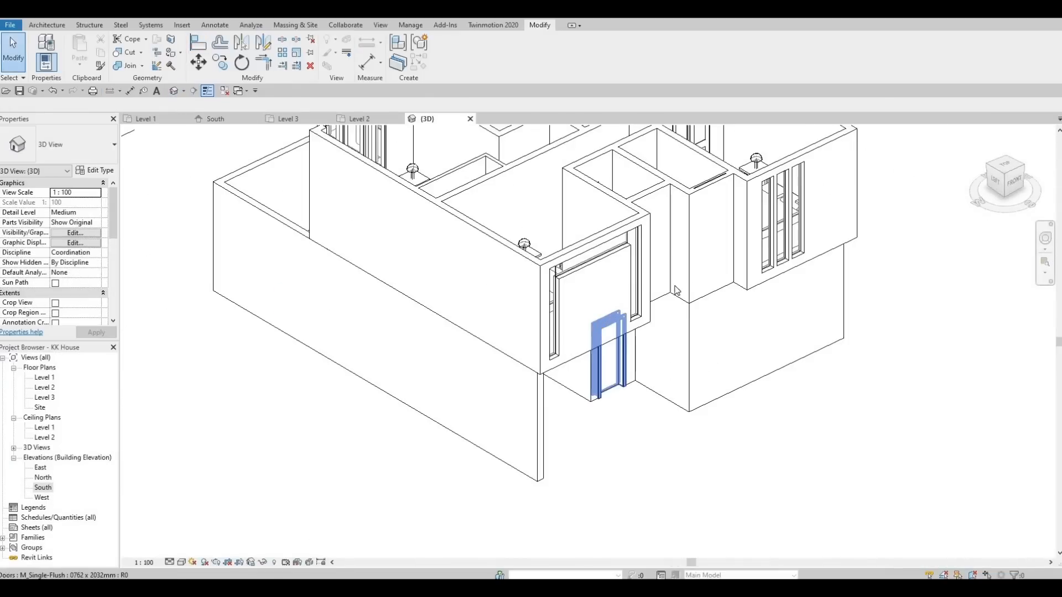
- Raise the bottom of the 920 mm wide curtain wall above the sink on the Left facade to about 1560 mm above Level 2
shift+middle_drag(676, 291, 536, 347)
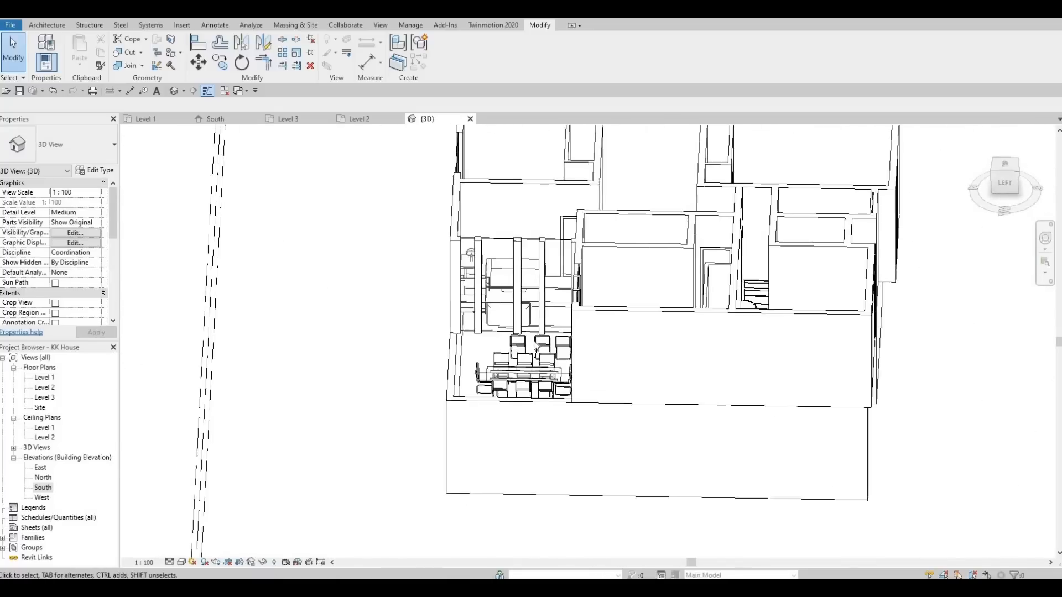
scroll(536, 347, up, 5)
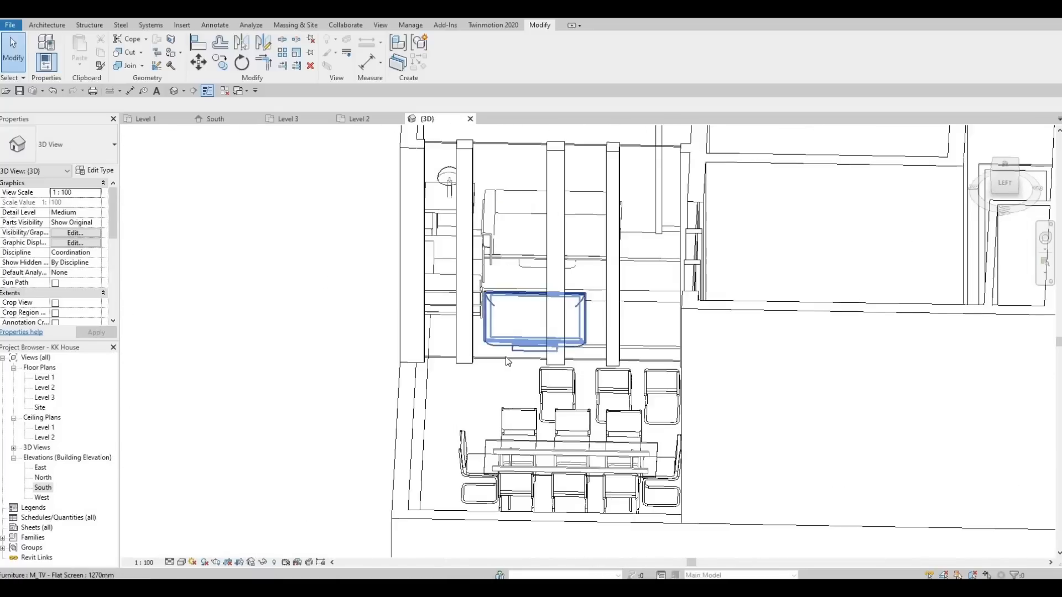
click(541, 343)
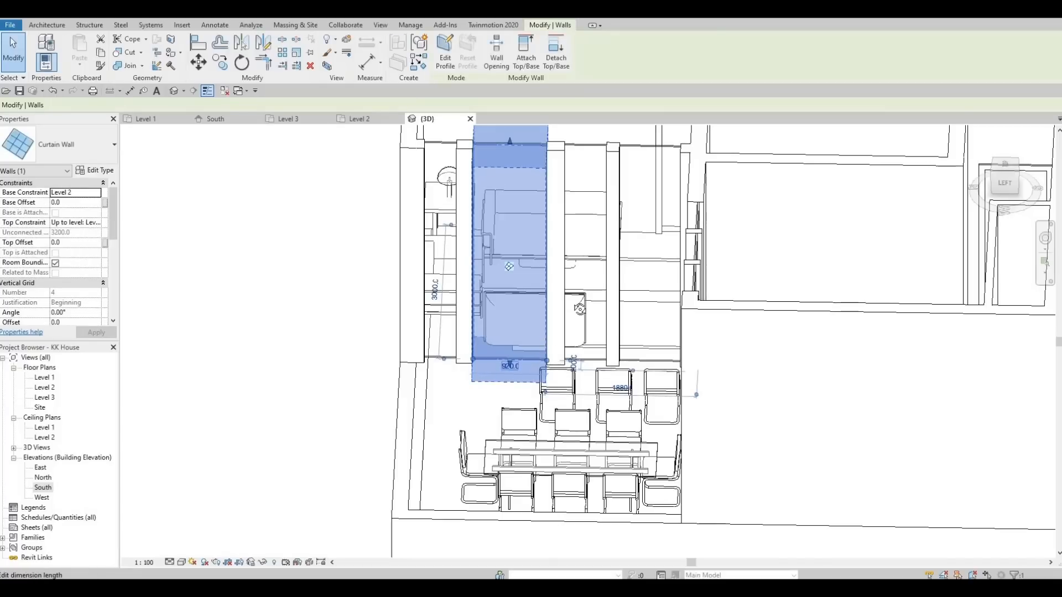
shift+middle_drag(512, 413, 512, 356)
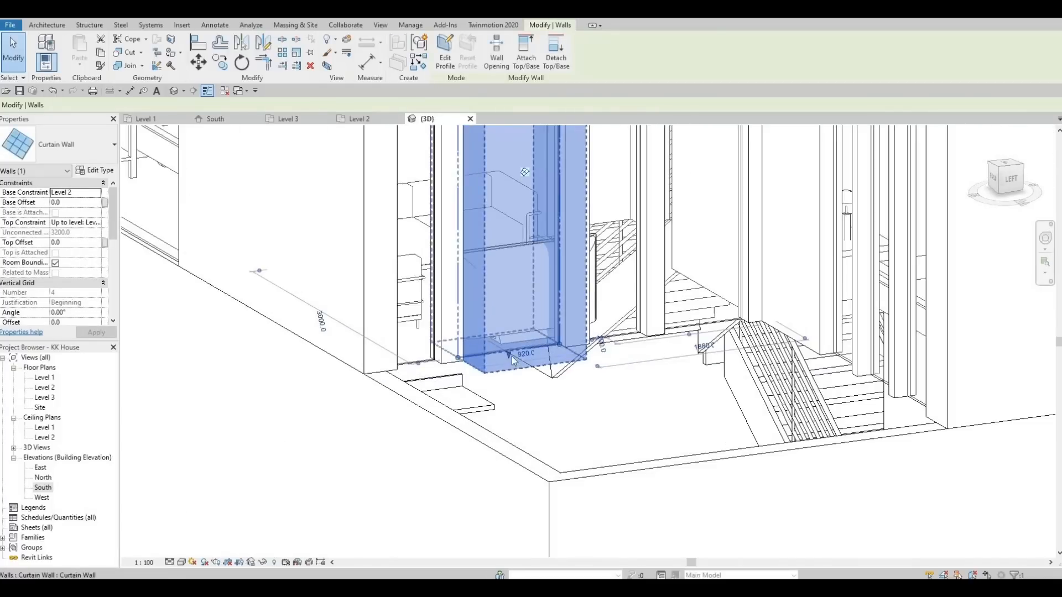
key(Escape)
click(506, 357)
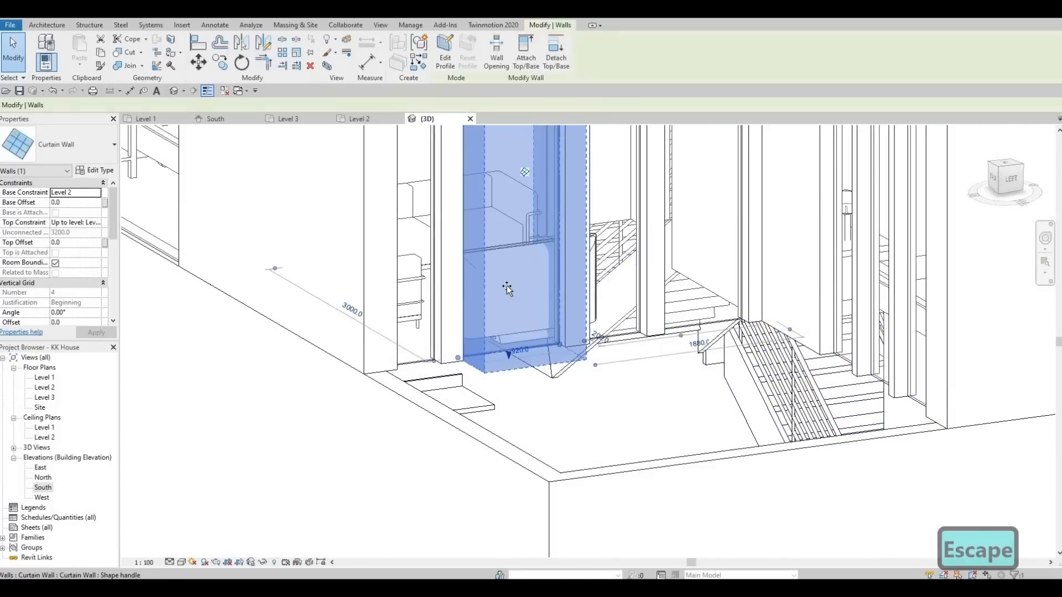
drag(507, 287, 514, 174)
middle_drag(522, 266, 589, 340)
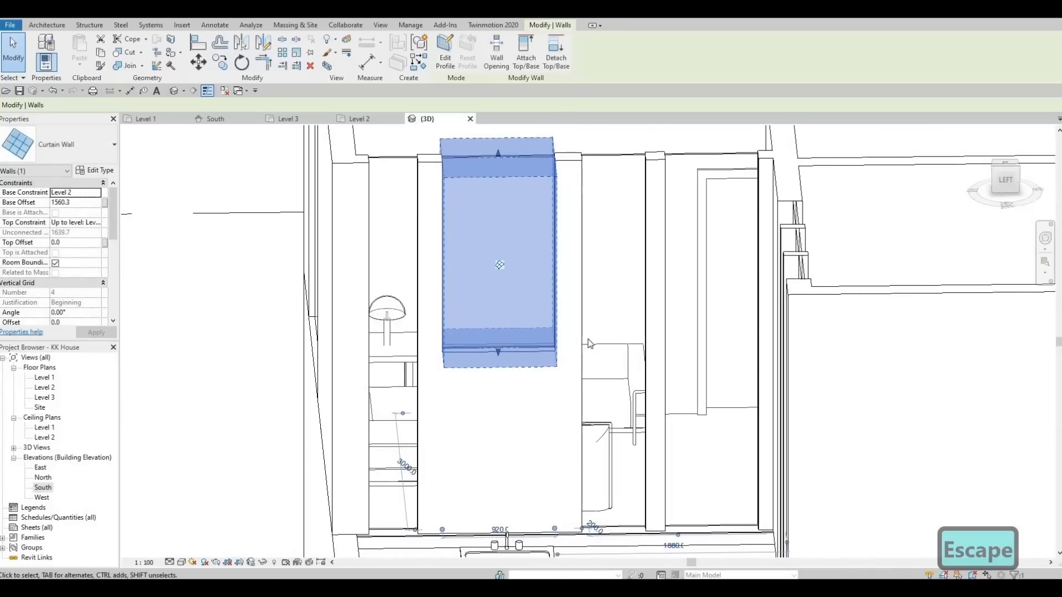
- Open the West elevation and examine the 520 mm wide full-height curtain wall between grids A and B
click(593, 432)
scroll(547, 420, down, 3)
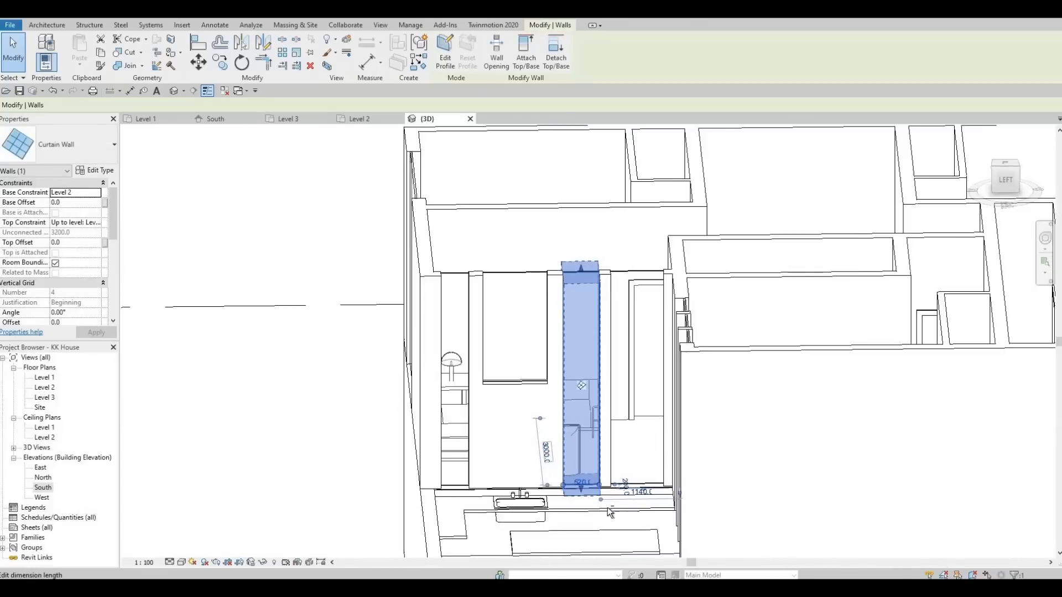
scroll(557, 426, down, 2)
key(Escape)
shift+middle_drag(732, 529, 705, 554)
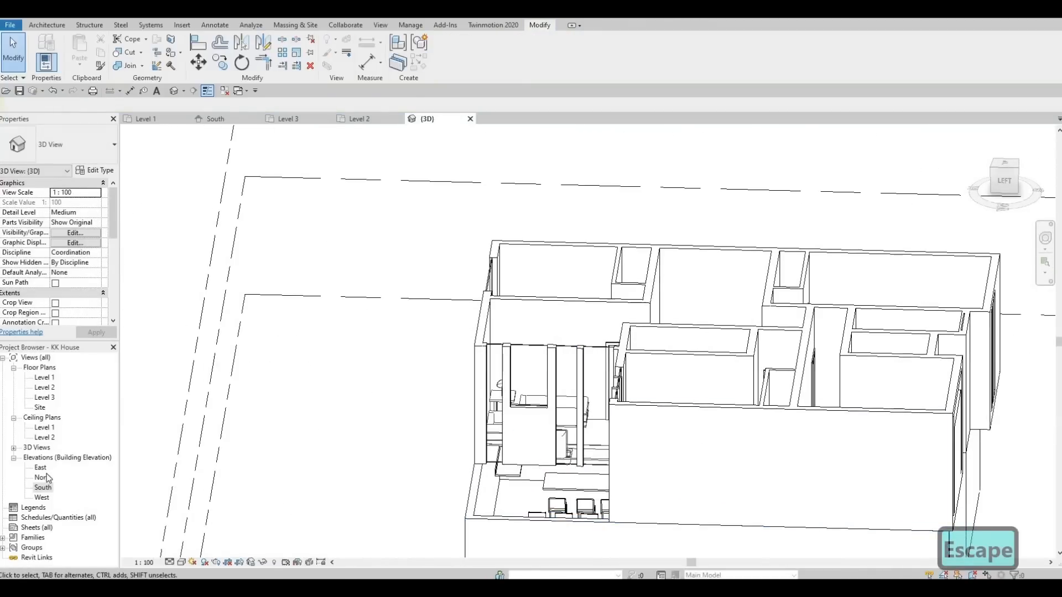
double_click(41, 498)
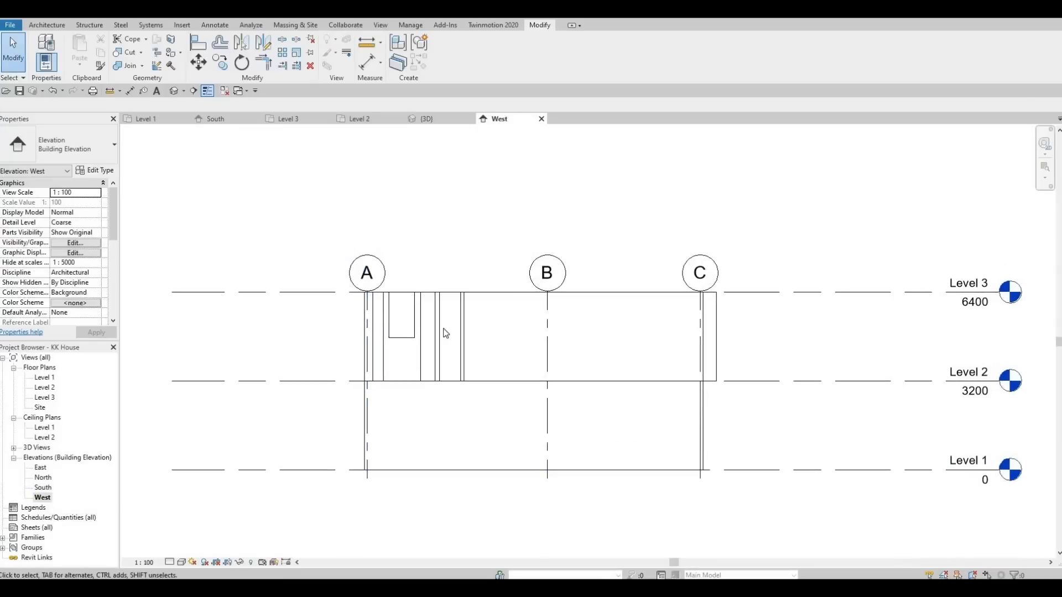
scroll(400, 332, up, 4)
click(463, 373)
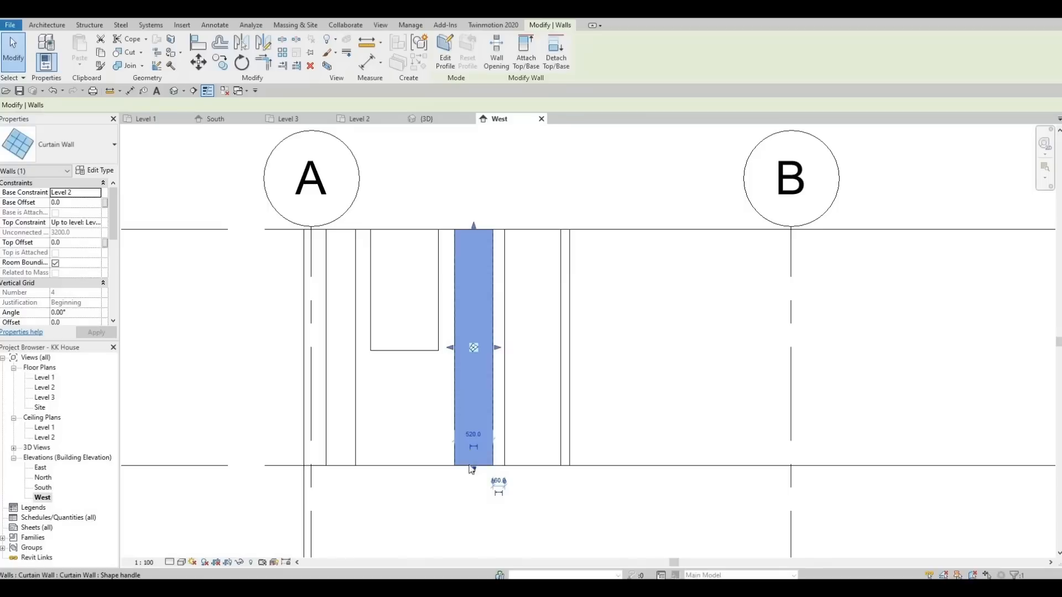
scroll(559, 425, down, 2)
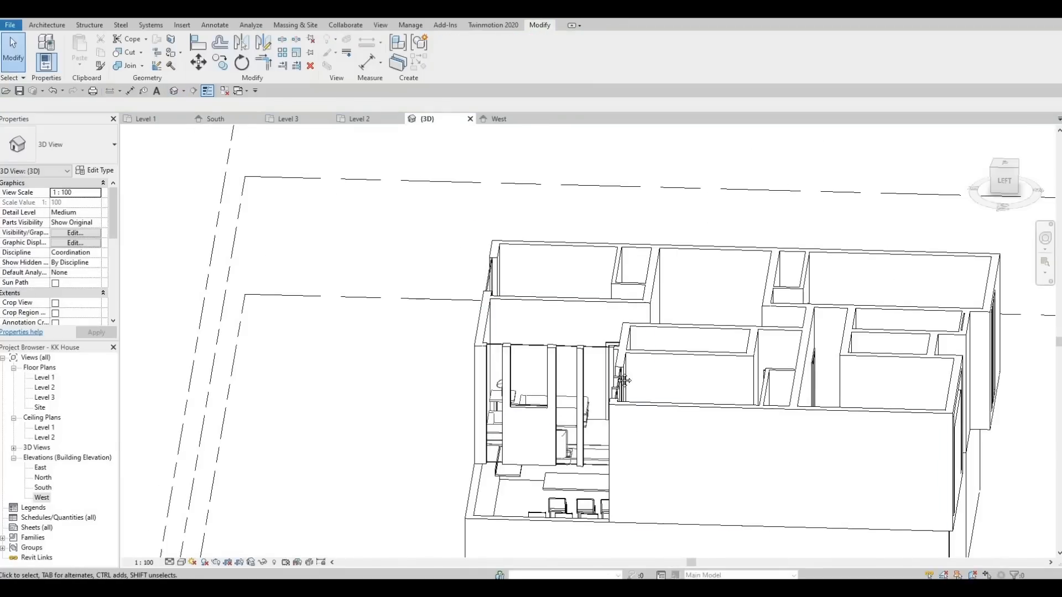
- In the 3D view, align the bottom of the 520 mm wide west-facade curtain wall with the raised bottom of the south facade's tall curtain wall
shift+middle_drag(624, 380, 600, 412)
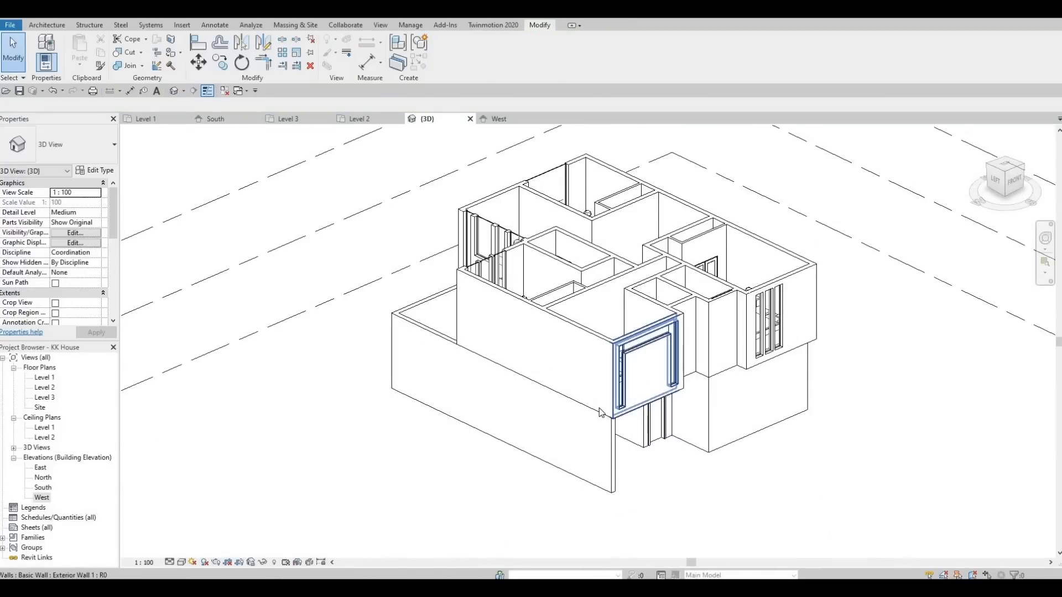
key(a)
key(l)
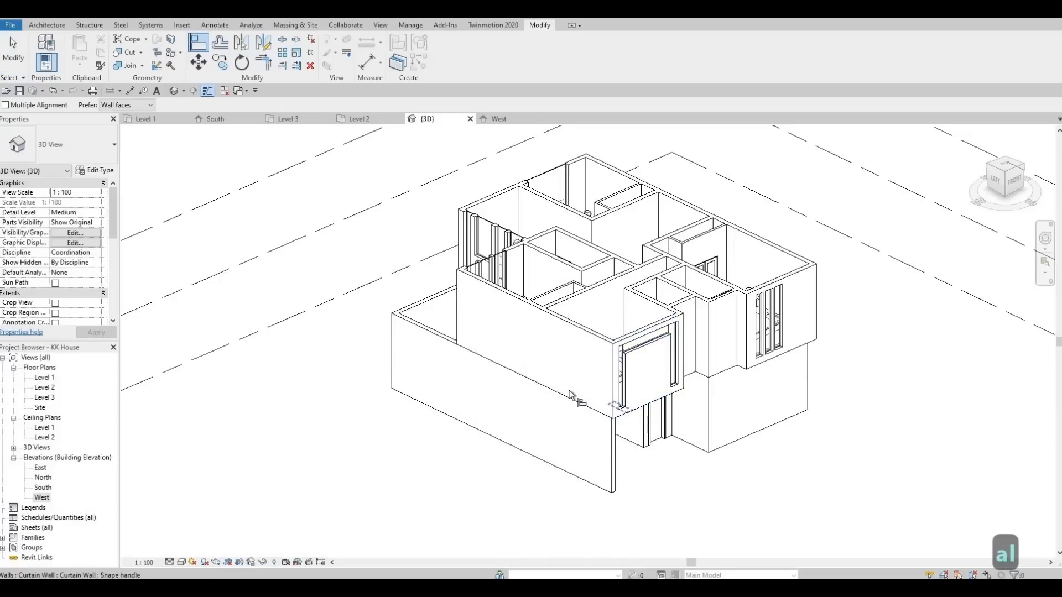
shift+middle_drag(608, 415, 537, 293)
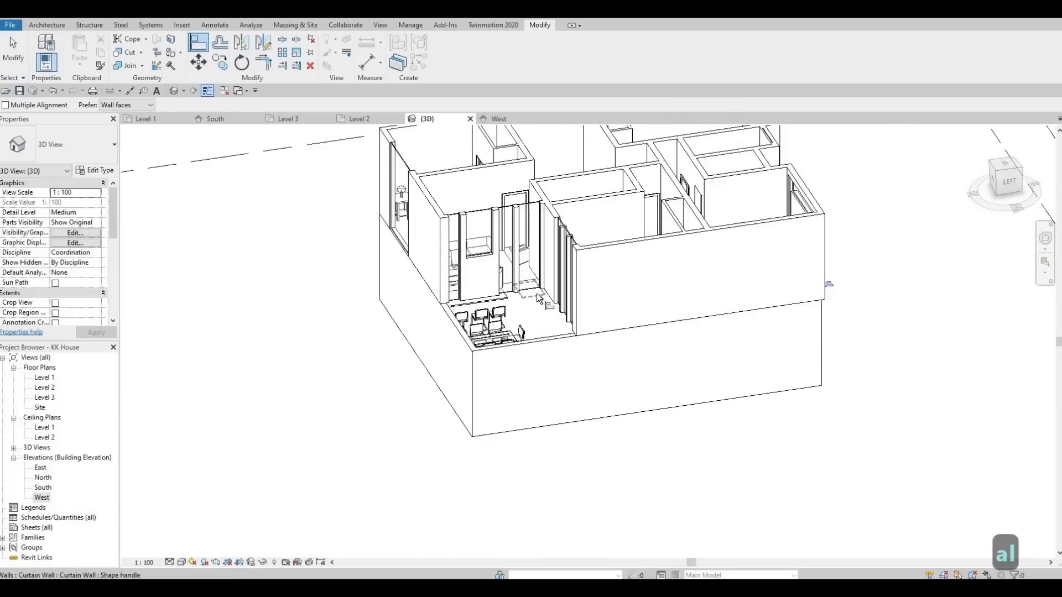
scroll(531, 293, up, 2)
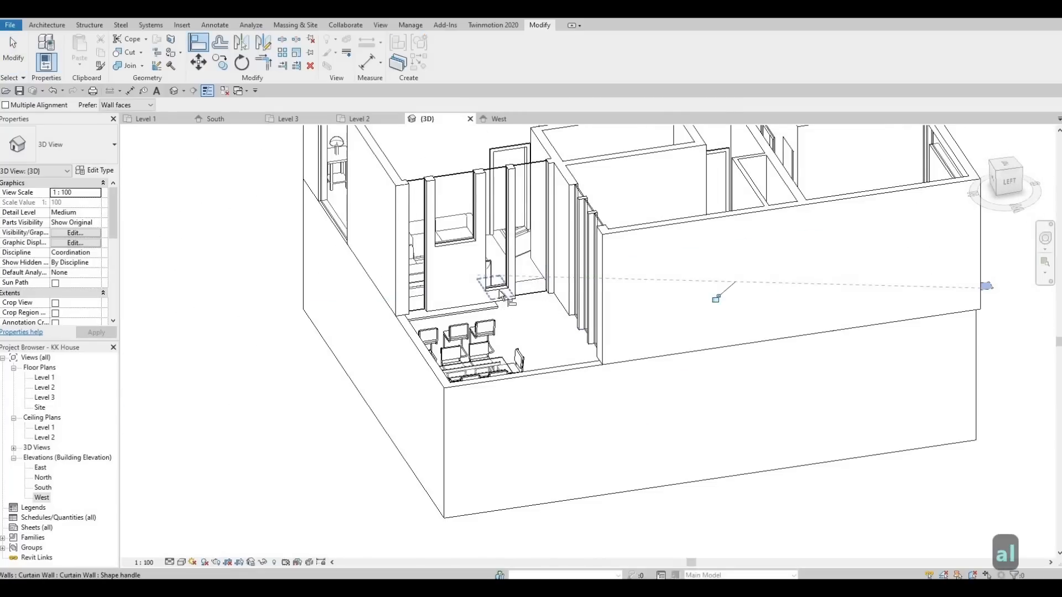
- Align the tops of the three west-facade curtain wall windows with the top of the south facade's horizontal curtain wall
shift+middle_drag(602, 354, 723, 321)
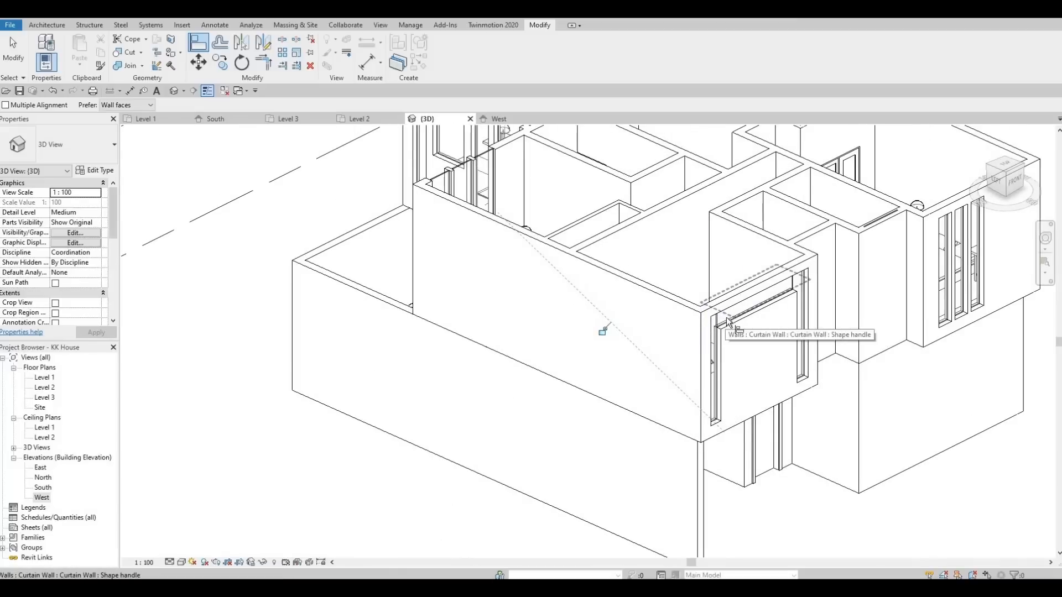
click(748, 310)
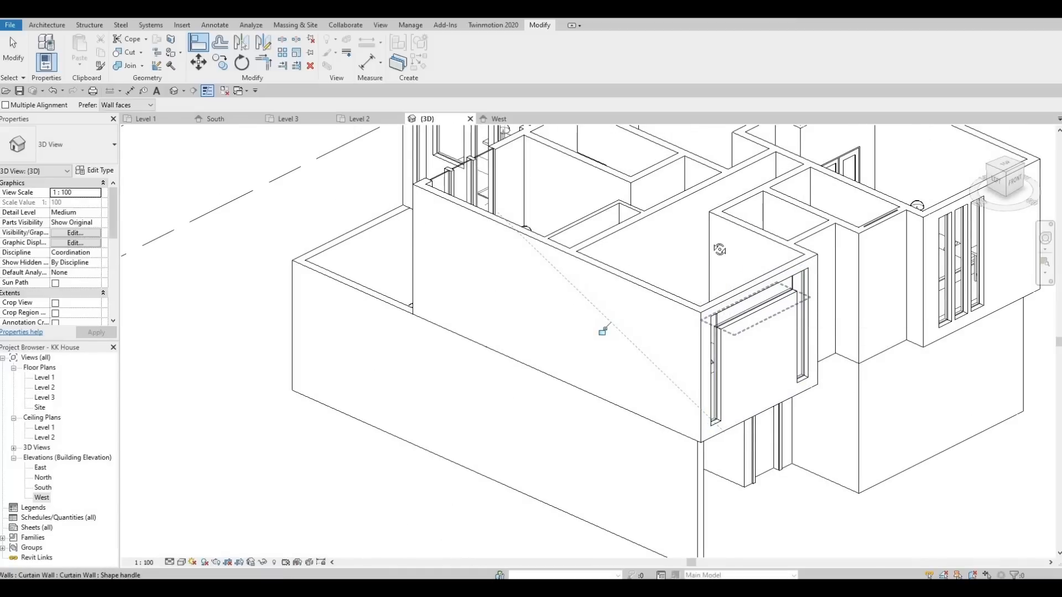
shift+middle_drag(692, 255, 689, 258)
click(689, 259)
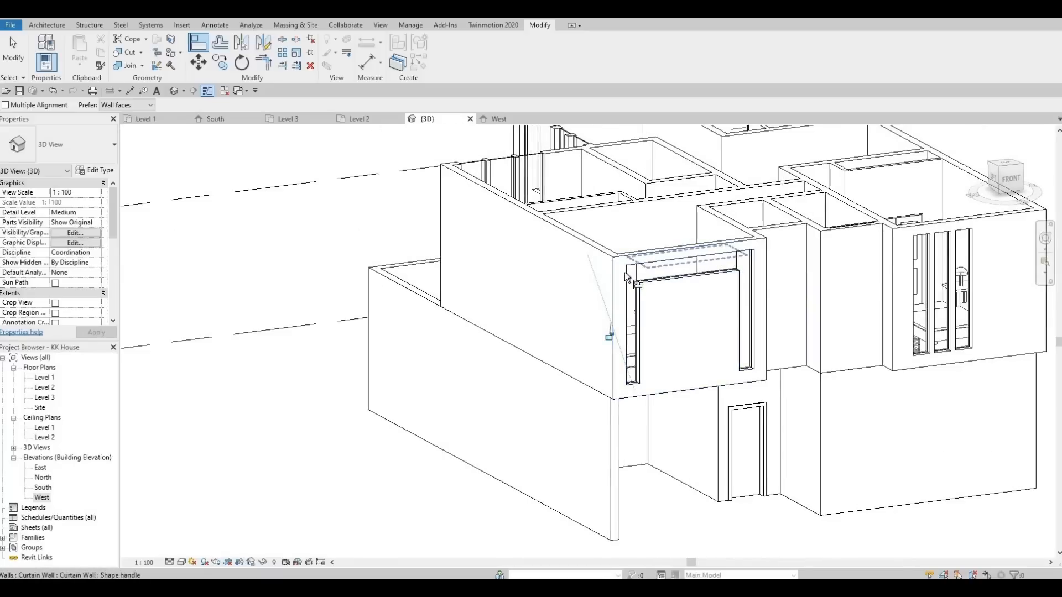
shift+middle_drag(543, 312, 432, 264)
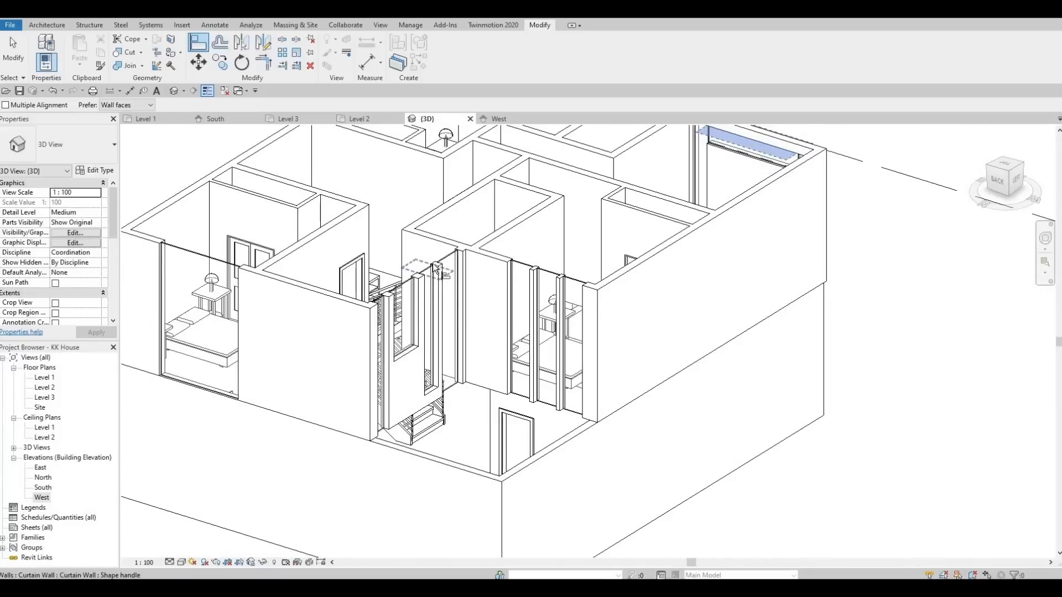
shift+middle_drag(431, 310, 358, 247)
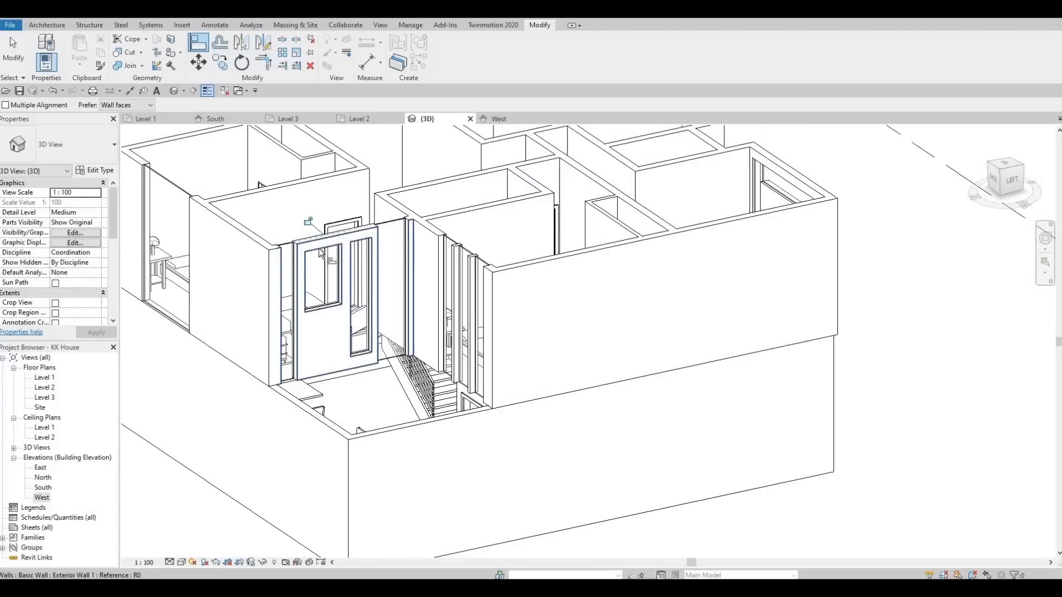
click(295, 243)
click(295, 247)
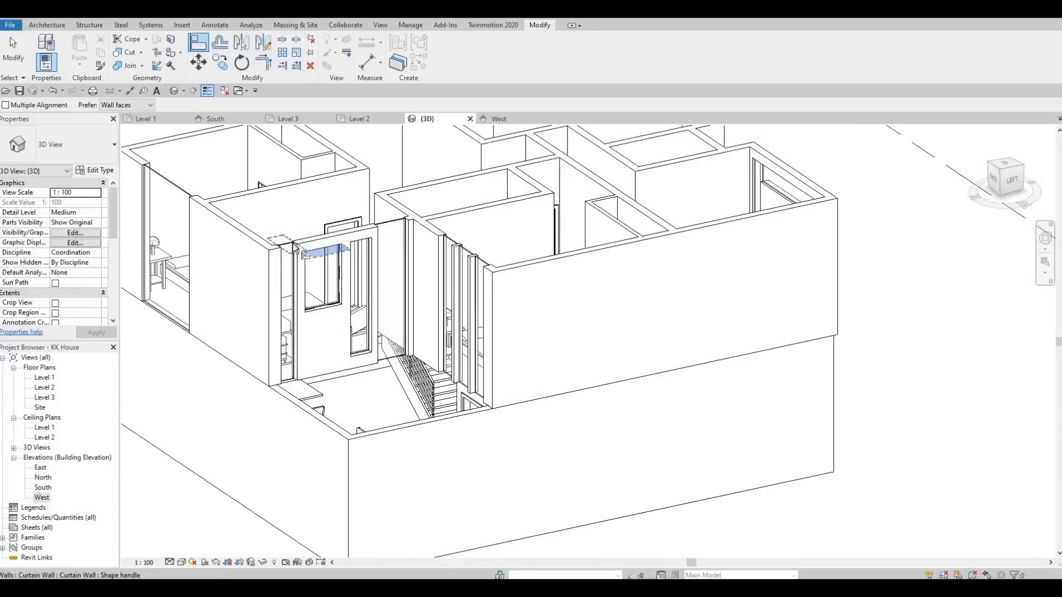
- Align the bottom of the other tall west-facade curtain wall with the raised bottom of the 520 mm wide one
click(360, 354)
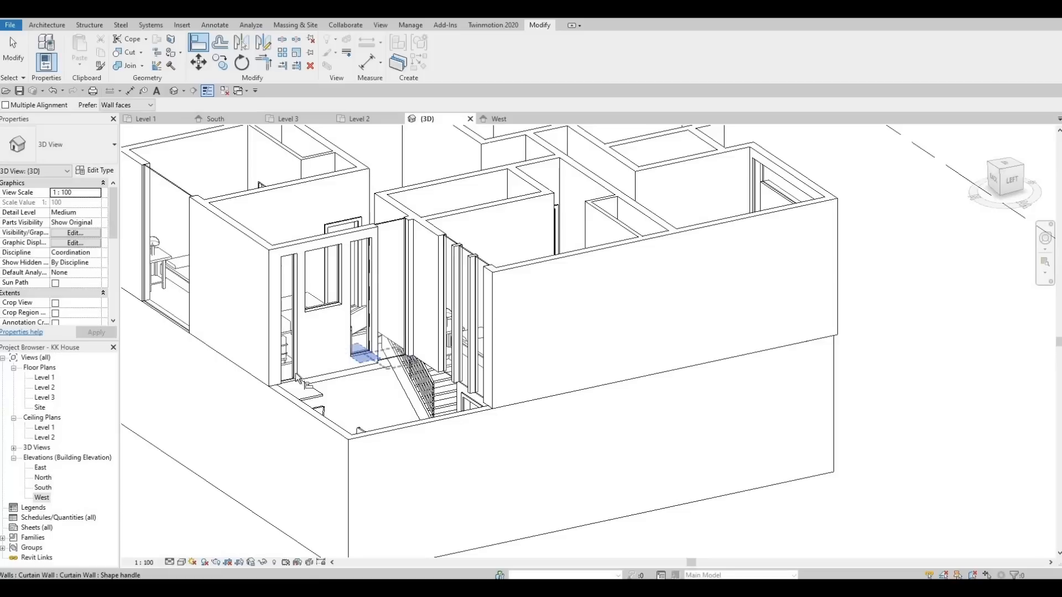
shift+middle_drag(331, 371, 312, 381)
mouse_move(461, 411)
shift+middle_down()
mouse_move(422, 371)
mouse_move(395, 296)
mouse_move(454, 398)
shift+middle_up()
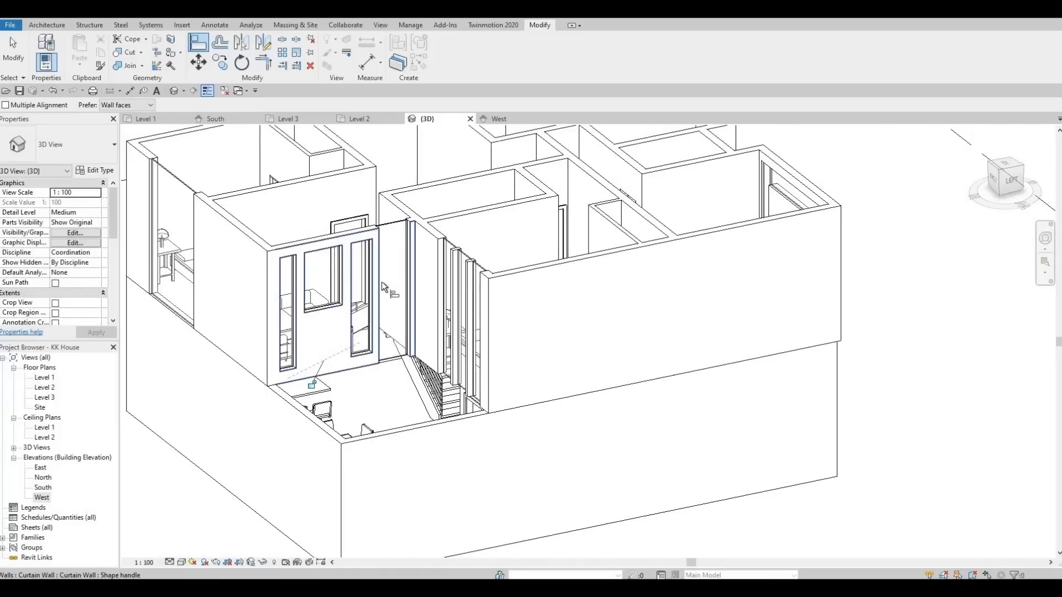
scroll(372, 333, up, 2)
scroll(374, 335, up, 3)
key(Escape)
key(Escape)
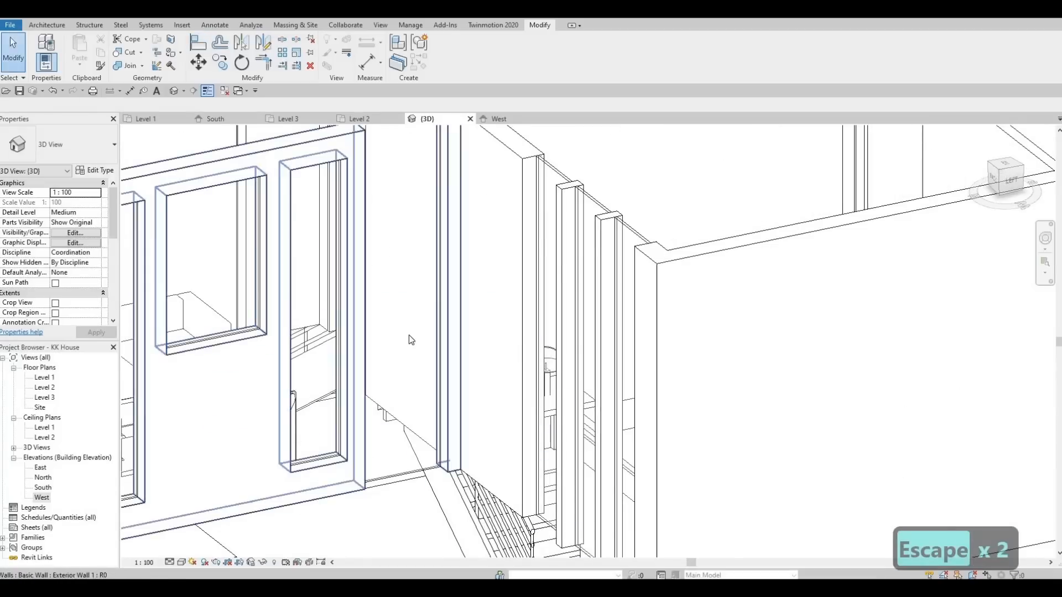
- Open the Level 2 floor plan at the bedroom above grid B, where the flat-screen TV stands against the exterior wall
scroll(410, 336, down, 2)
shift+middle_drag(357, 425, 283, 391)
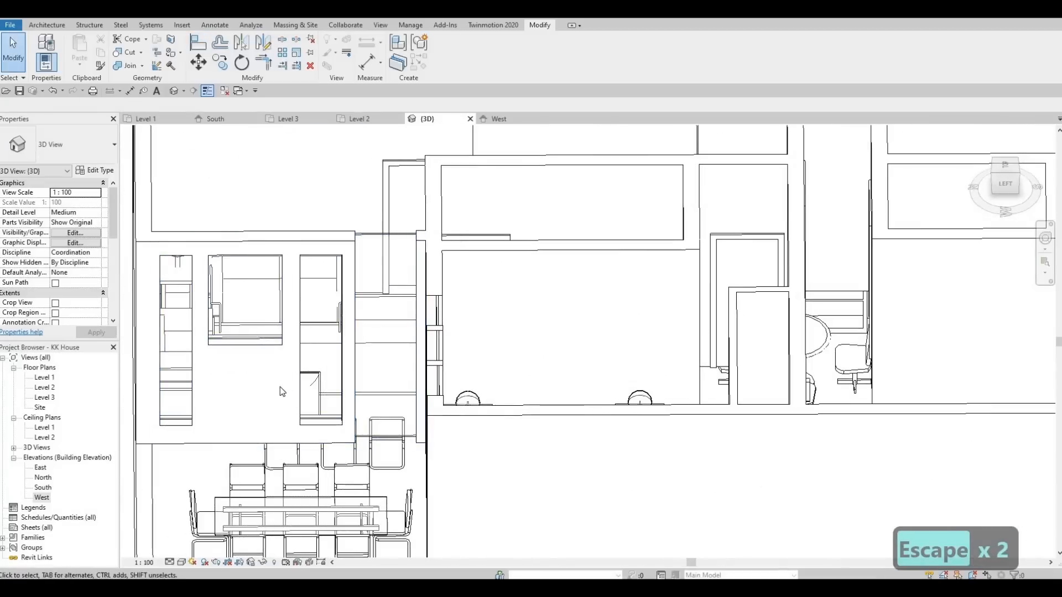
middle_drag(363, 359, 411, 324)
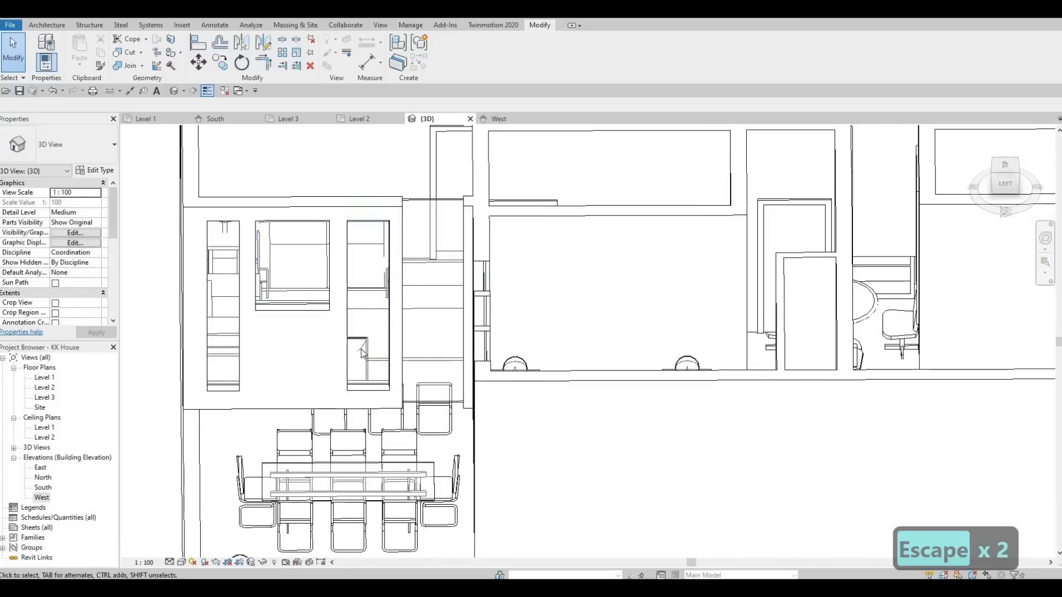
shift+middle_drag(338, 357, 38, 396)
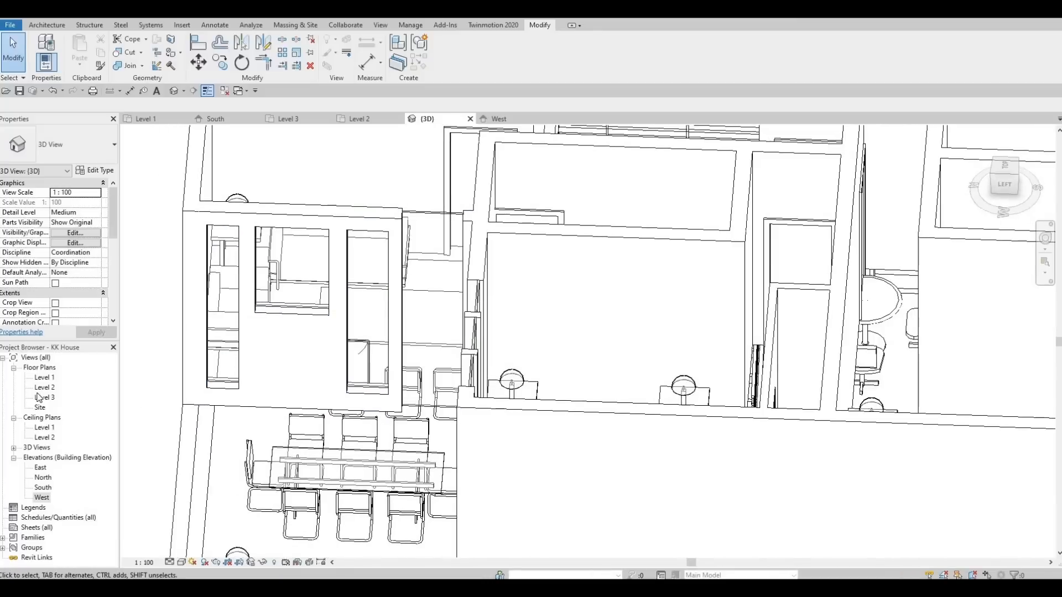
click(359, 118)
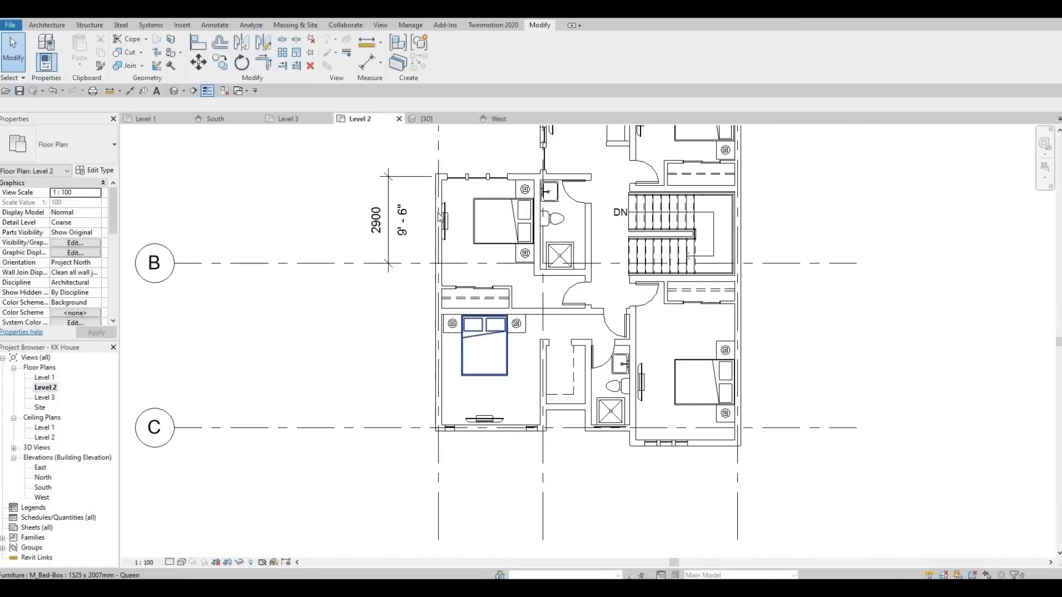
scroll(439, 221, up, 3)
click(440, 220)
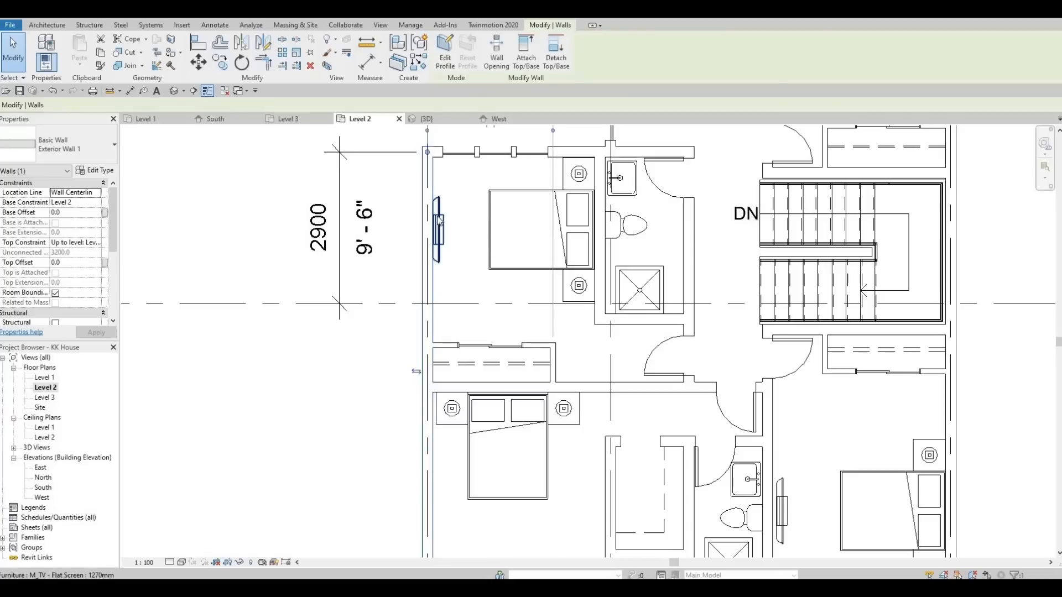
key(Escape)
- Try nudging the flat-screen TV in the bedroom above grid B toward the window wall, and undo the last four nudges
click(440, 218)
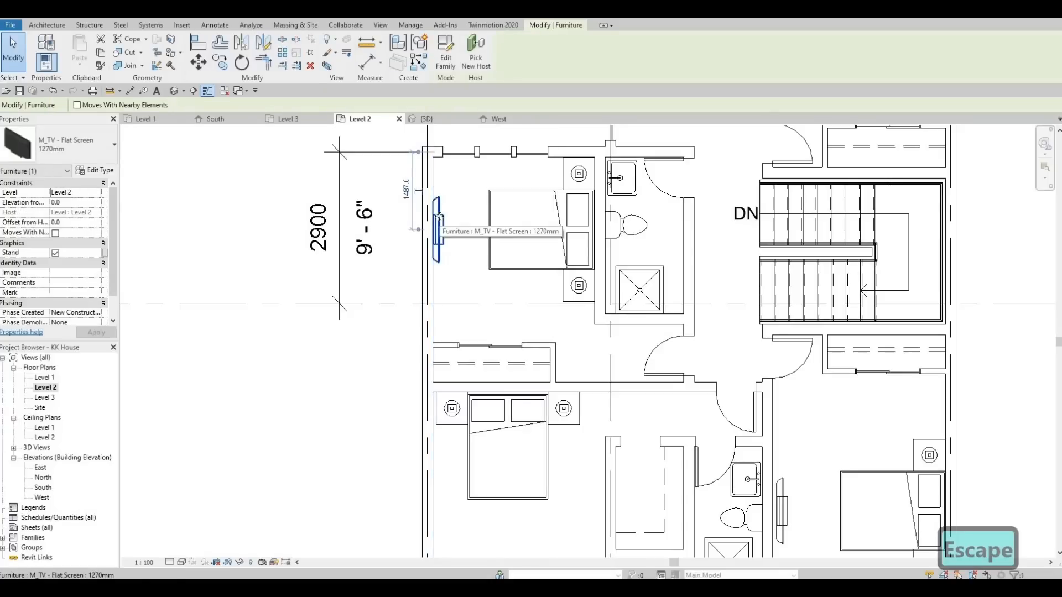
key(Up)
key(Up)
key(Up)
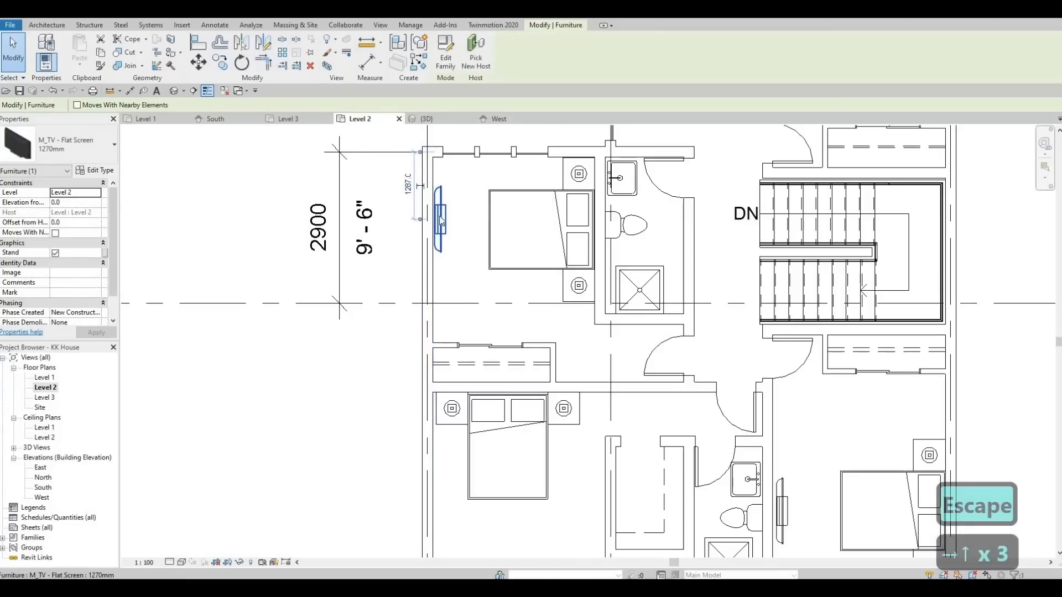
key(Up)
key(Up)
key(ctrl+z)
key(ctrl+z)
key(ctrl+z)
key(ctrl+z)
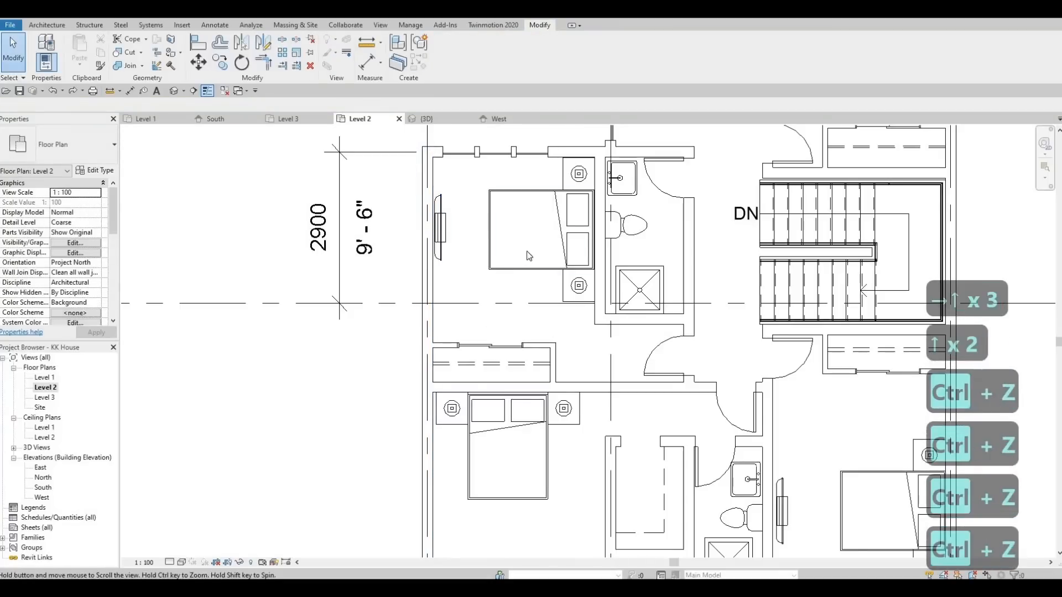
- Nudge the flat-screen TV opposite the sofa a net six nudges toward grid A and one nudge toward the window wall
scroll(526, 254, down, 2)
middle_drag(526, 254, 442, 394)
key(Escape)
scroll(508, 252, up, 2)
click(507, 249)
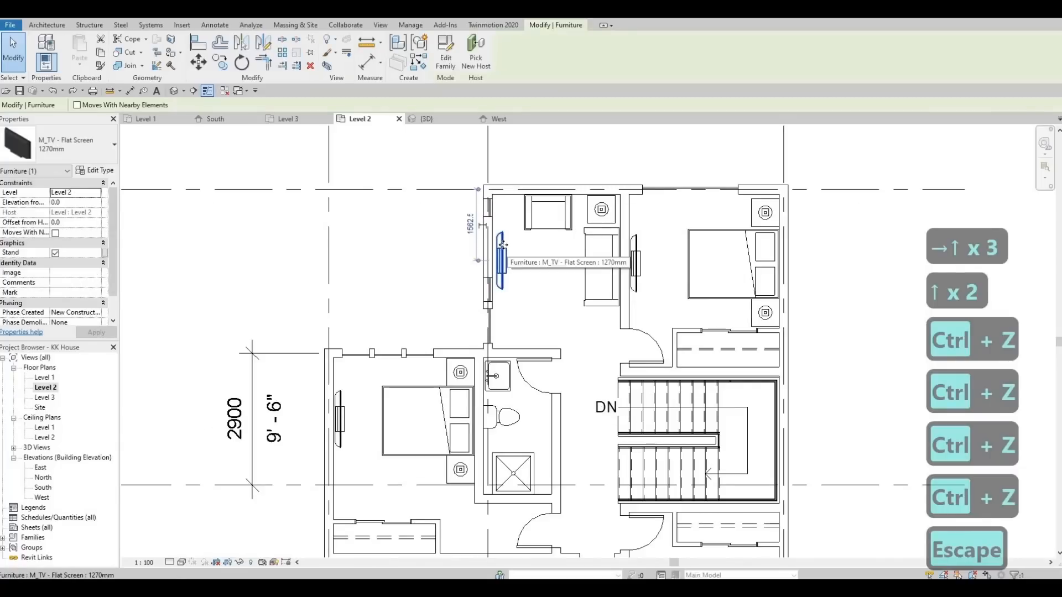
key(Escape)
click(503, 246)
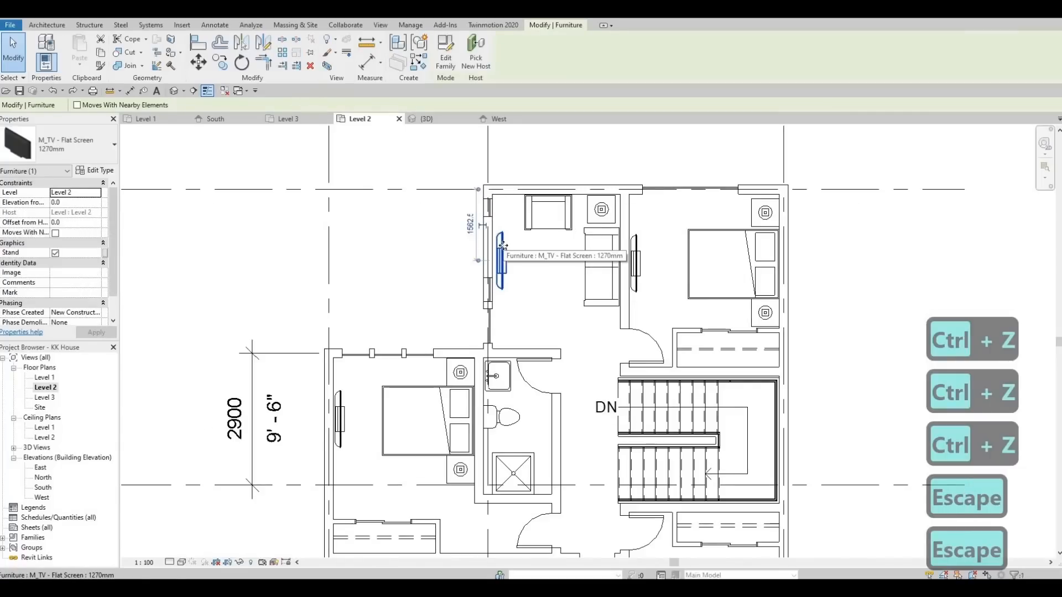
key(Up)
key(Up)
key(Up)
key(Up)
key(Up)
key(Up)
key(Up)
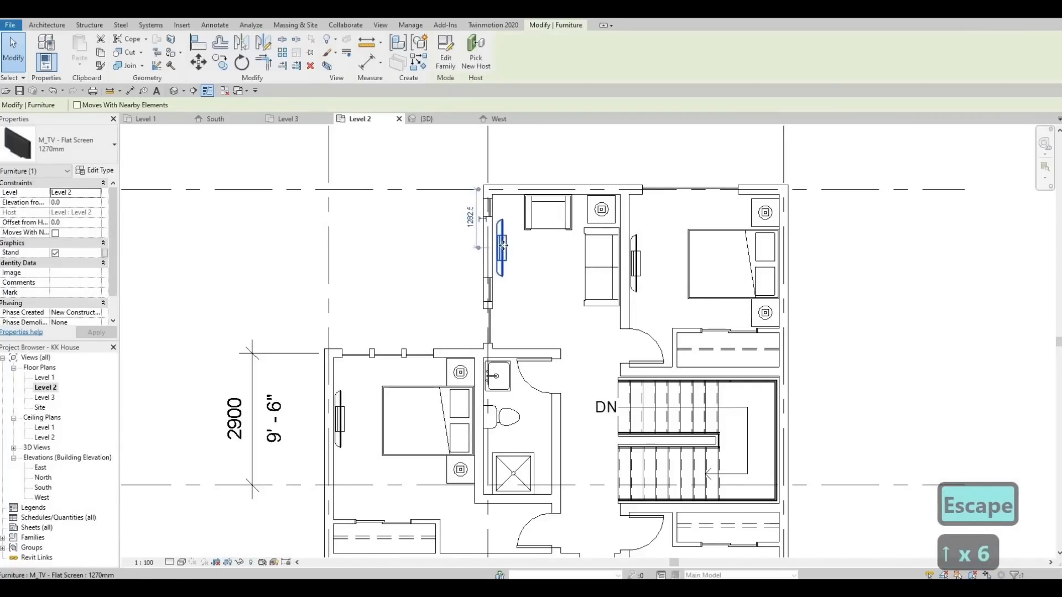
key(Down)
key(Left)
key(Escape)
key(Escape)
key(Escape)
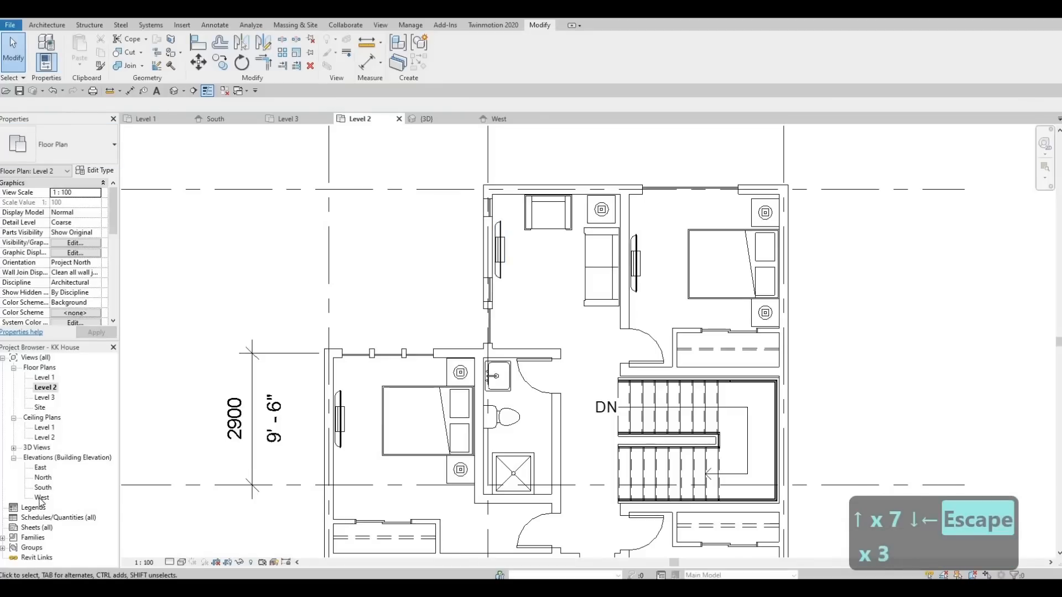
- In the West elevation, widen the full-height 780 mm curtain wall on both sides and narrow the tall curtain wall beside it
scroll(503, 299, up, 4)
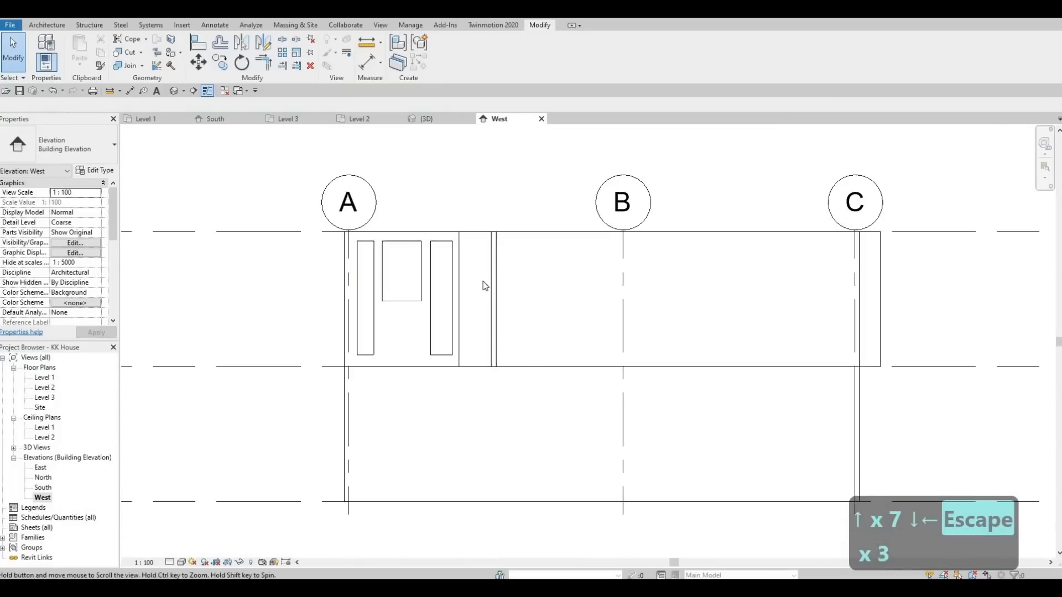
click(478, 293)
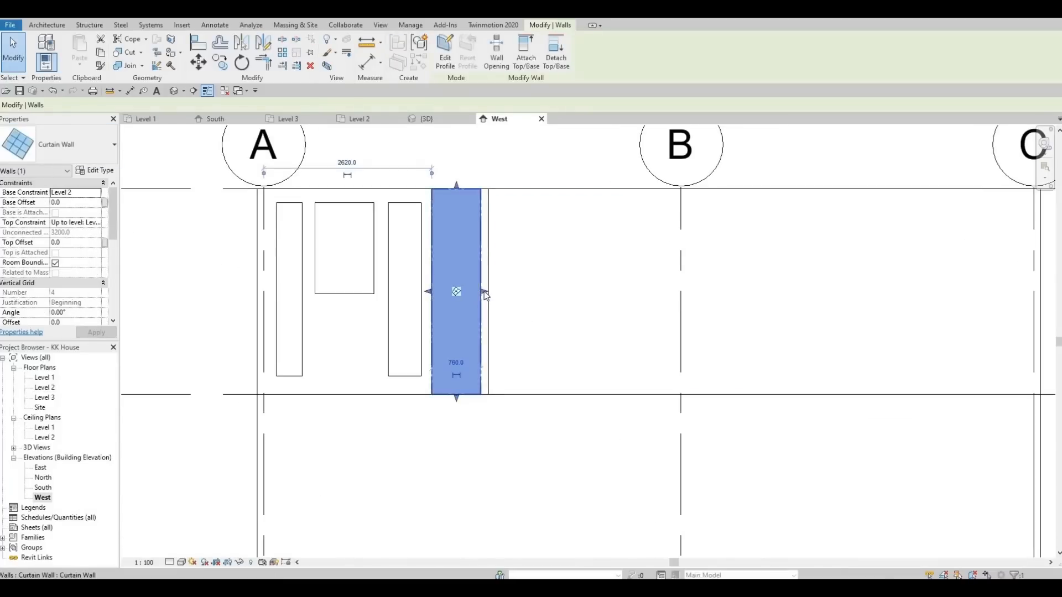
drag(484, 293, 383, 290)
click(419, 290)
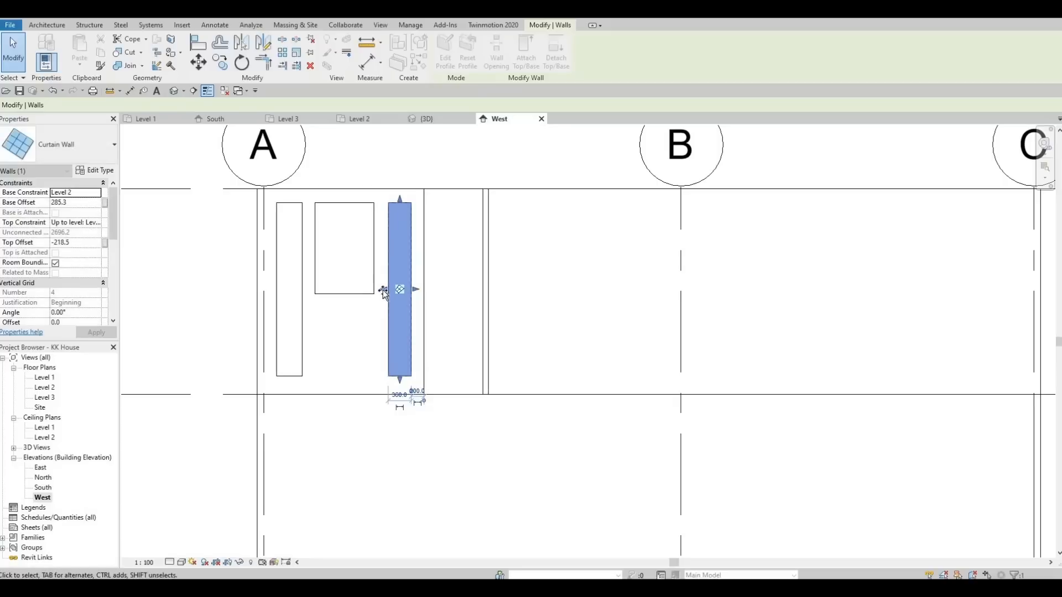
- Select the short 920 mm wide curtain wall between grids A and B and open the default 3D view
click(365, 289)
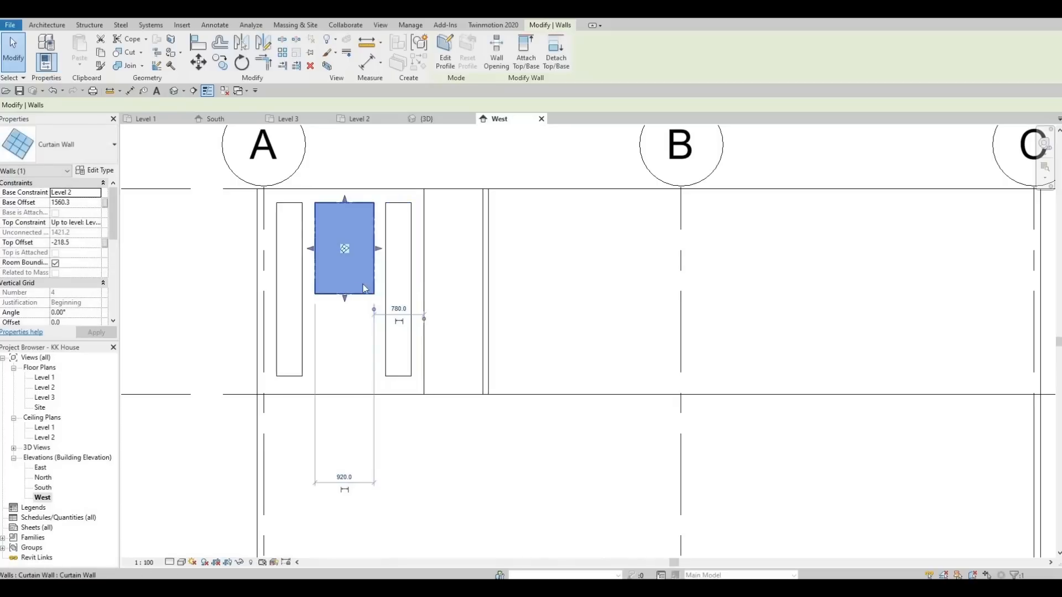
scroll(520, 297, down, 3)
click(175, 90)
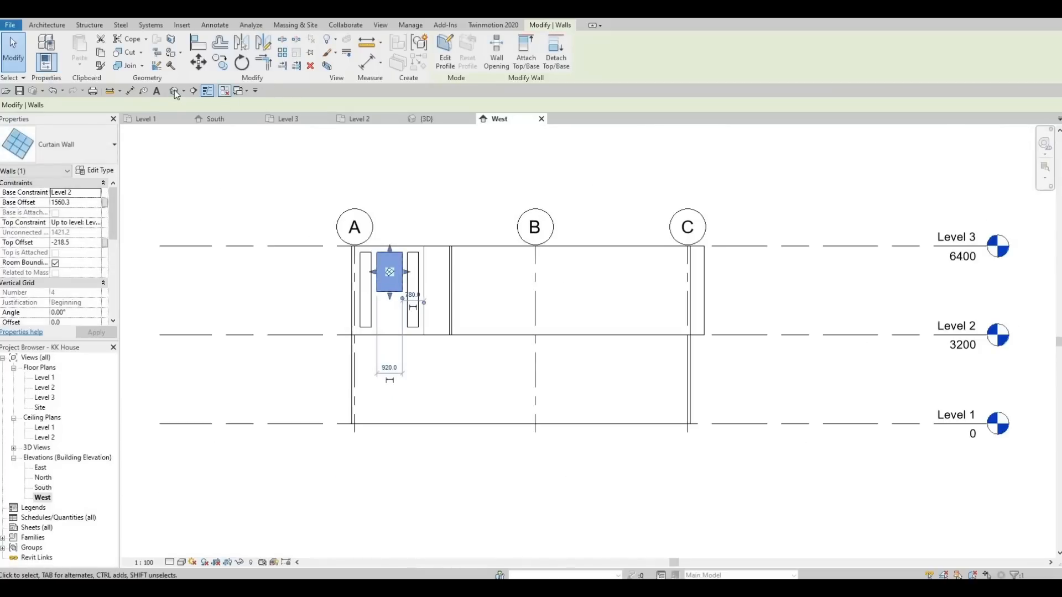
- In the 3D view, align the bottom edge of the short west-facade curtain wall with the bottom of the horizontal front-facade curtain wall
shift+middle_drag(466, 288, 380, 237)
middle_drag(619, 354, 420, 252)
scroll(421, 252, down, 2)
key(a)
key(l)
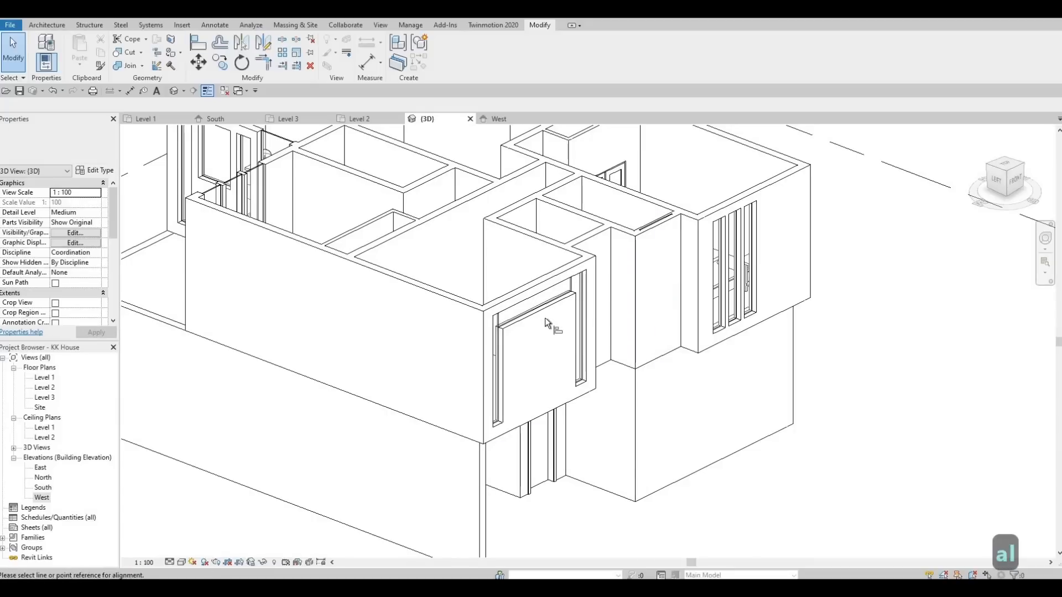
shift+middle_drag(604, 321, 445, 239)
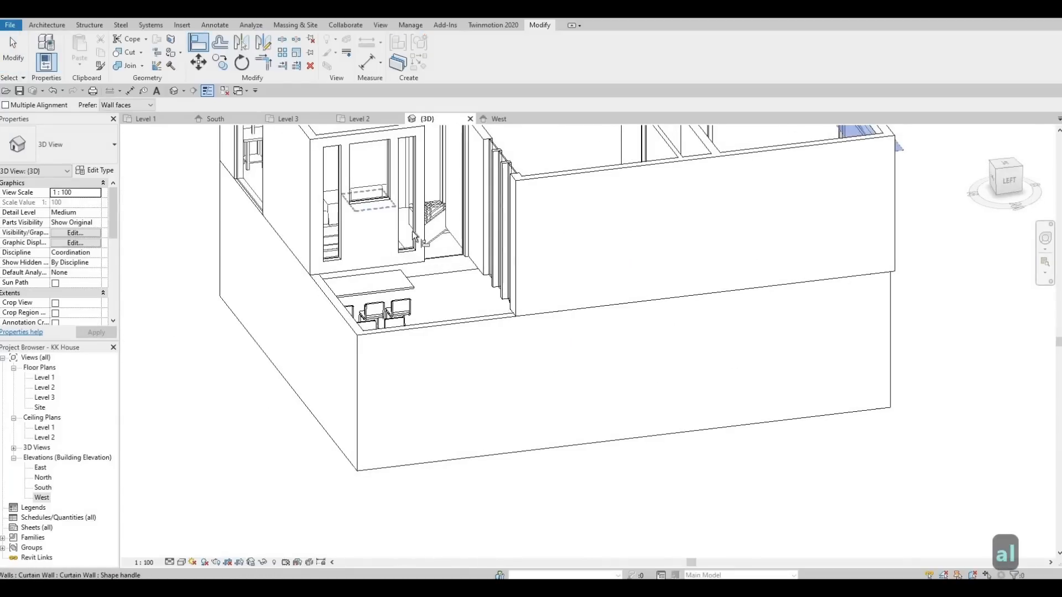
key(Escape)
key(Escape)
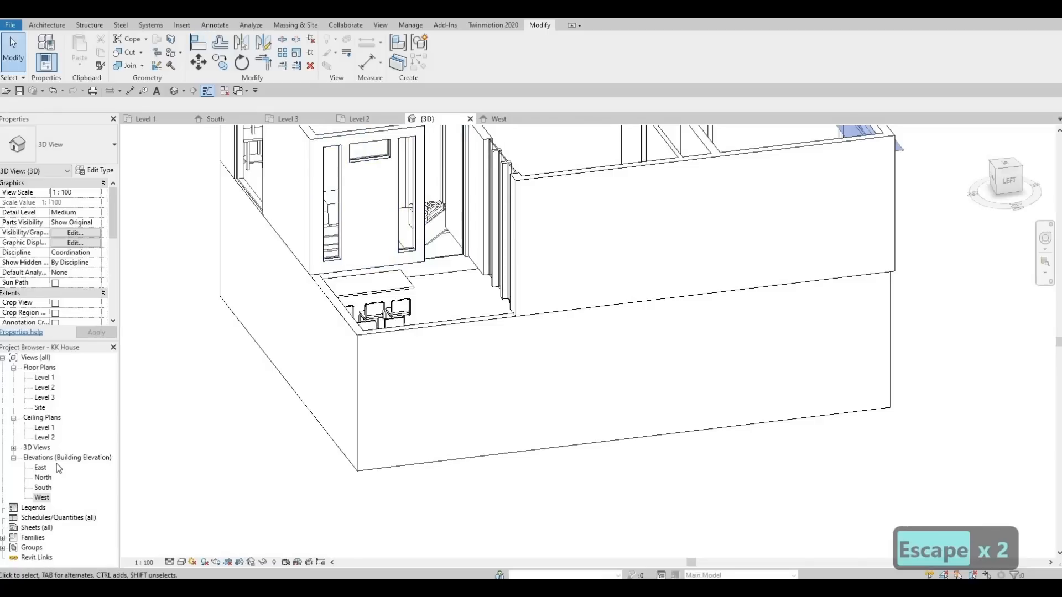
- In the West elevation, align the short curtain wall's grid A side edge with the inner edge of the adjacent tall curtain wall
double_click(43, 498)
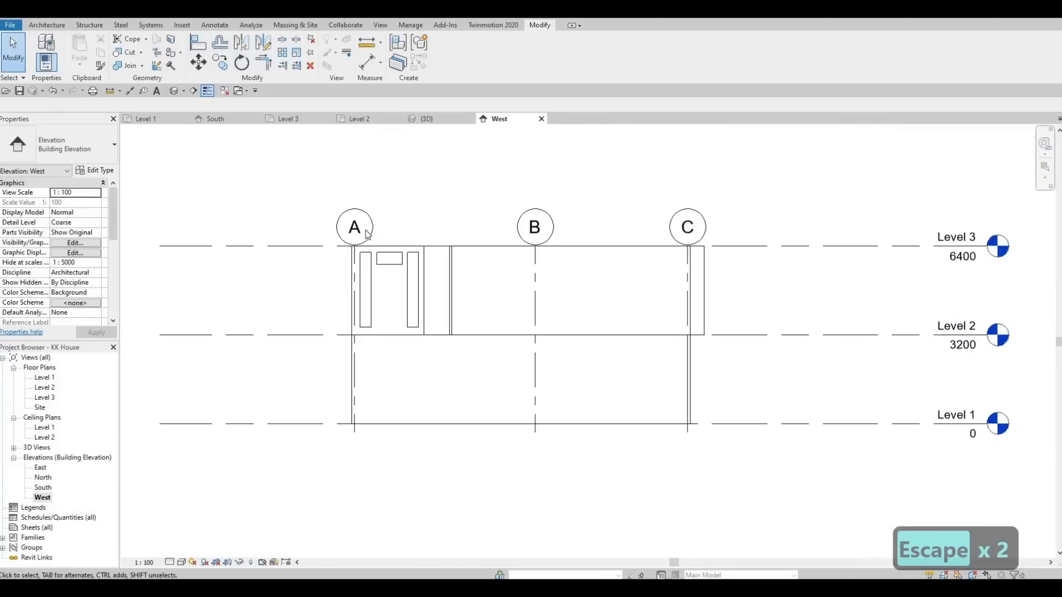
scroll(387, 238, up, 4)
scroll(400, 252, up, 2)
middle_drag(398, 242, 476, 141)
scroll(472, 194, down, 1)
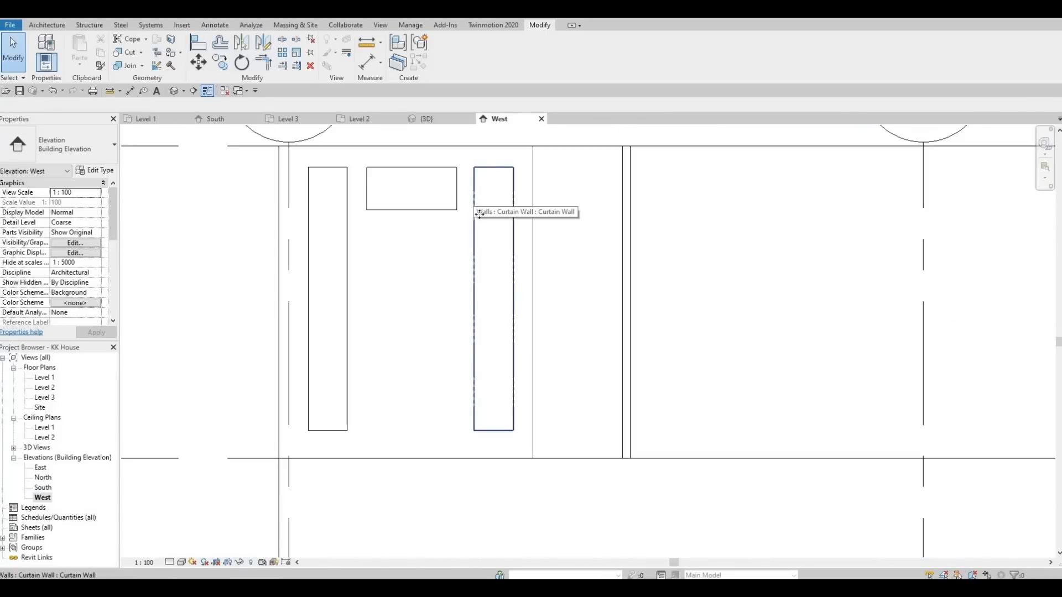
click(479, 215)
key(Escape)
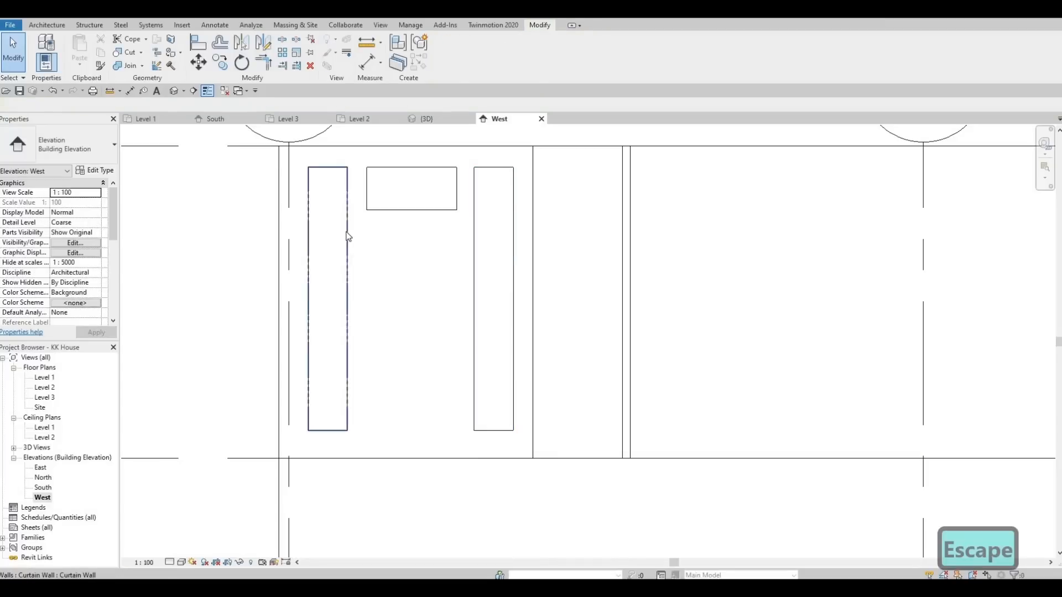
click(348, 239)
key(Escape)
key(Escape)
key(a)
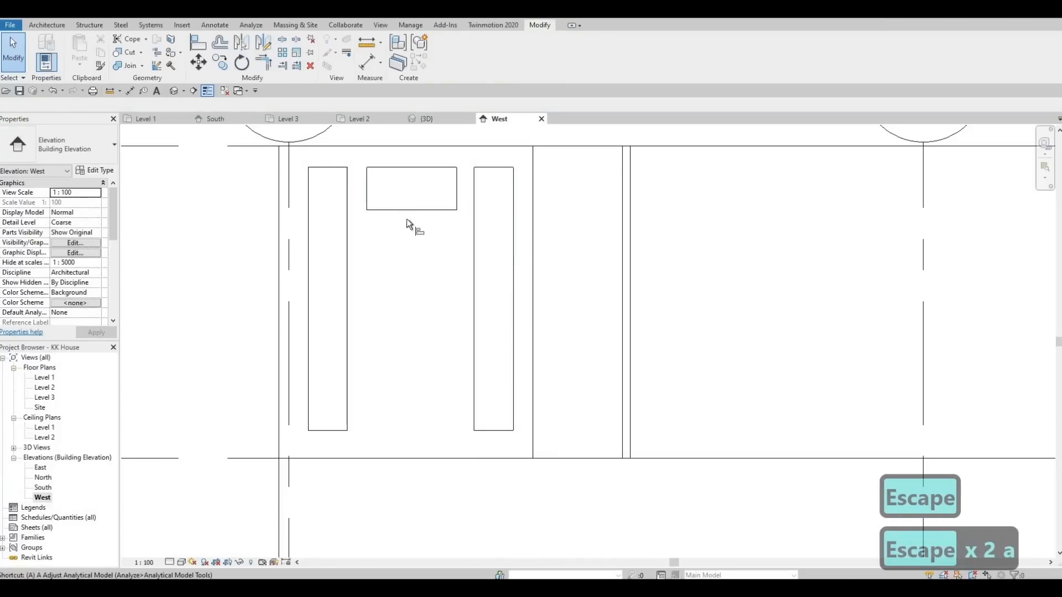
key(l)
click(369, 194)
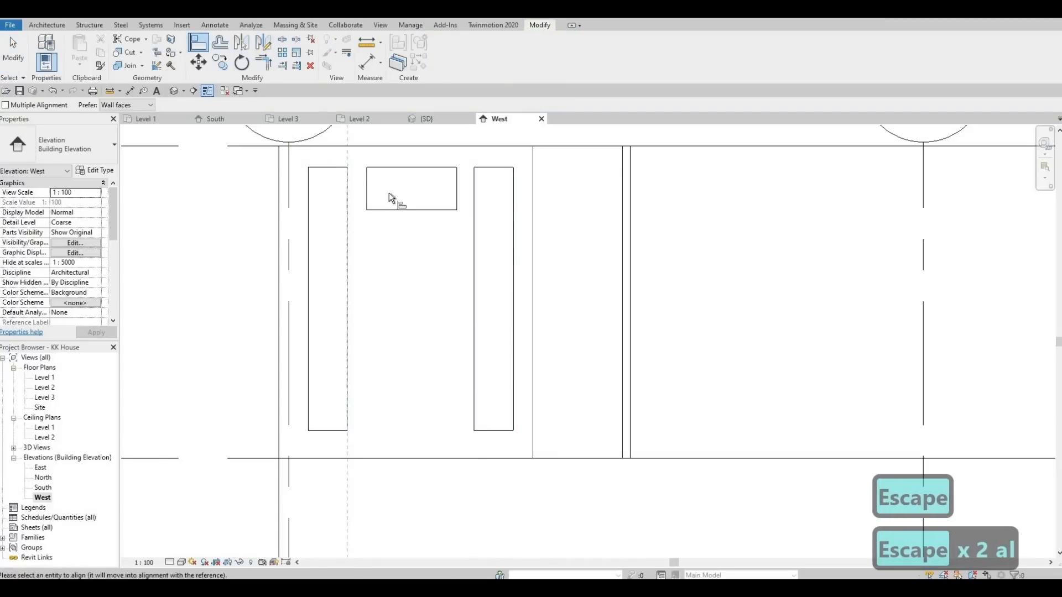
- Align the short curtain wall's other side edge with the inner edge of the tall curtain wall toward grid B
click(474, 192)
click(459, 193)
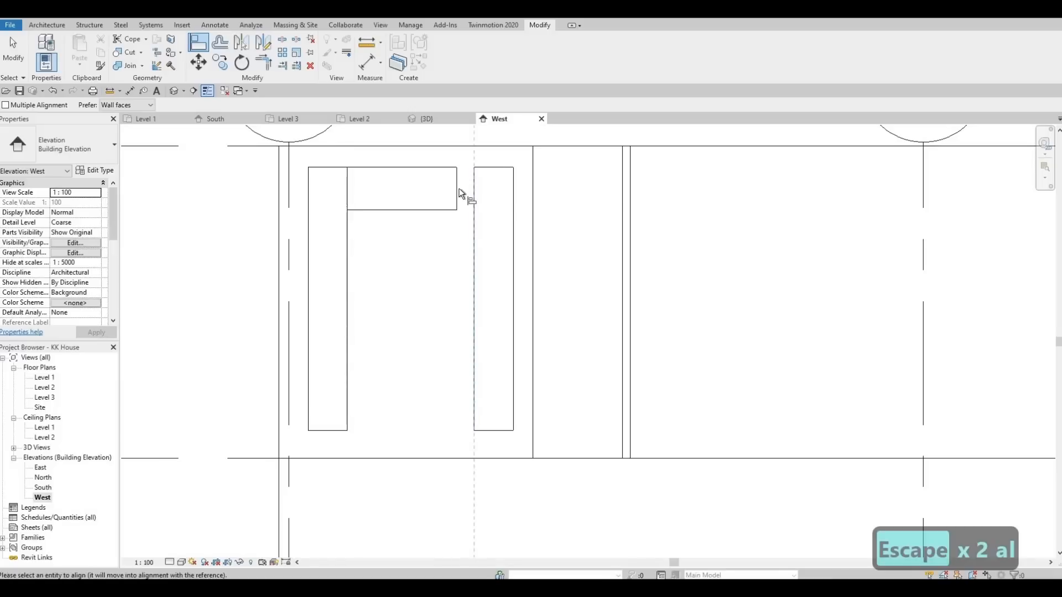
click(457, 210)
scroll(470, 244, down, 2)
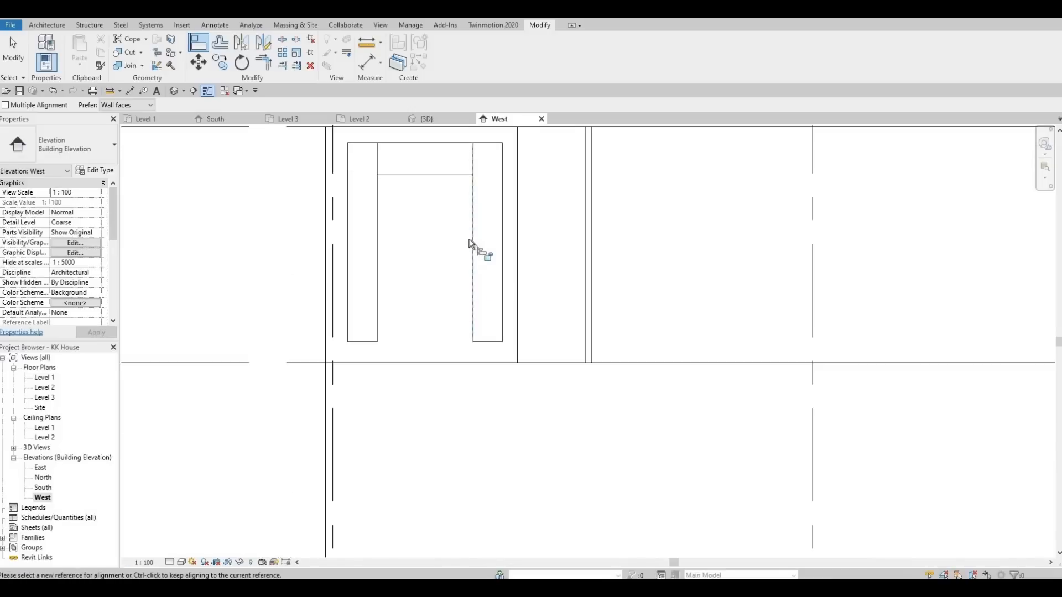
scroll(477, 169, down, 2)
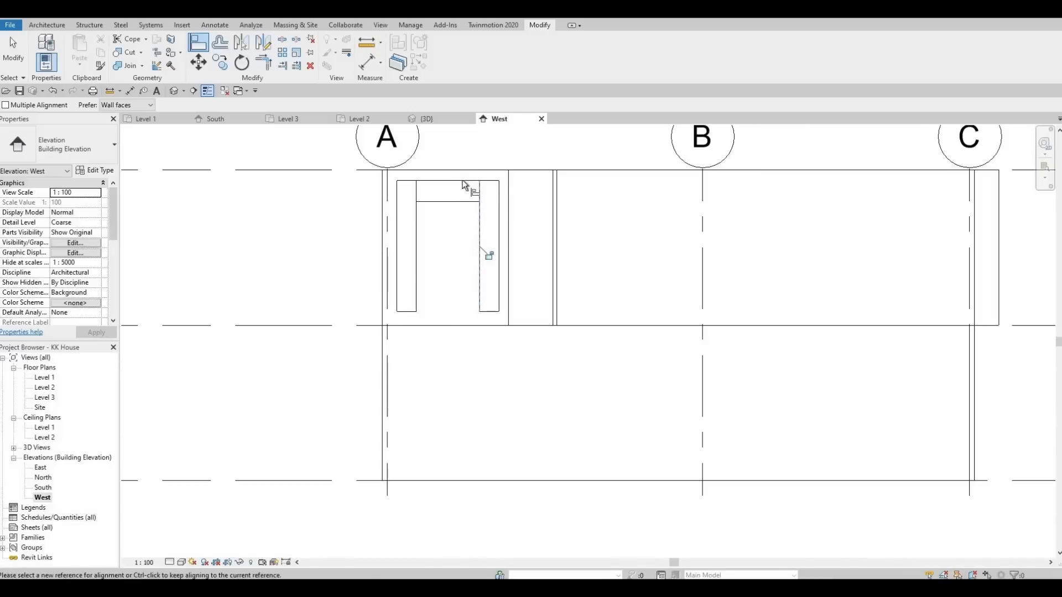
- In the 3D view, align the top edges of the narrow curtain walls on the recessed back wall with the adjoining west-facing window
click(523, 172)
click(509, 210)
click(427, 118)
shift+middle_drag(464, 383, 686, 370)
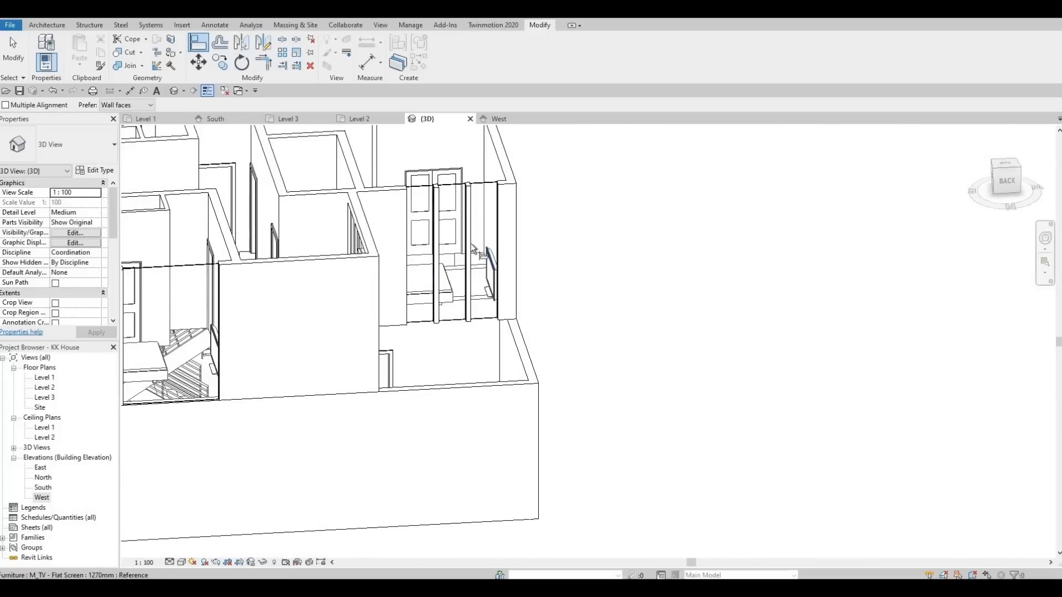
shift+middle_drag(375, 257, 393, 284)
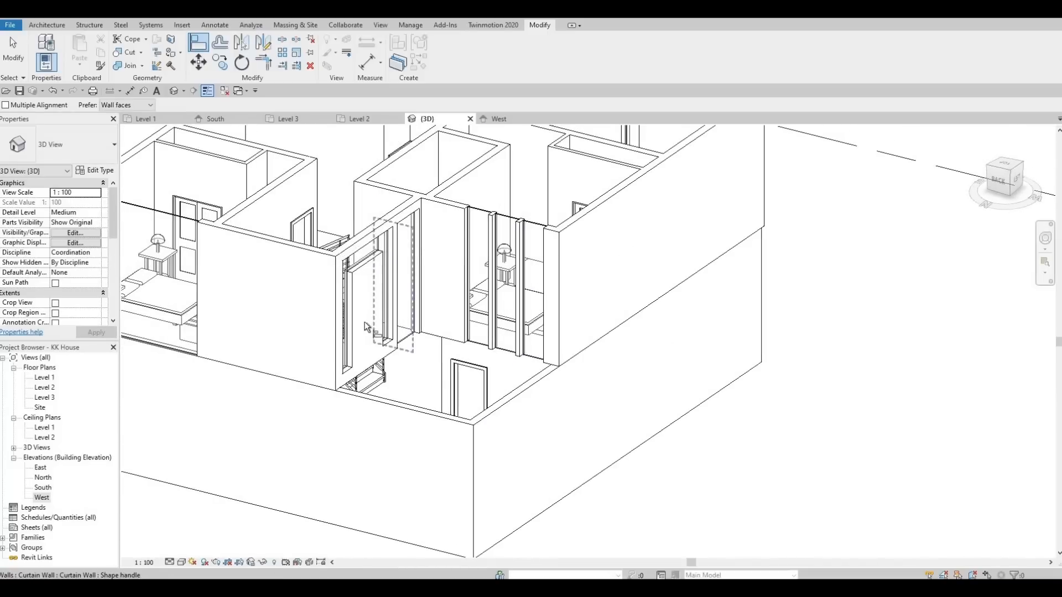
key(a)
key(l)
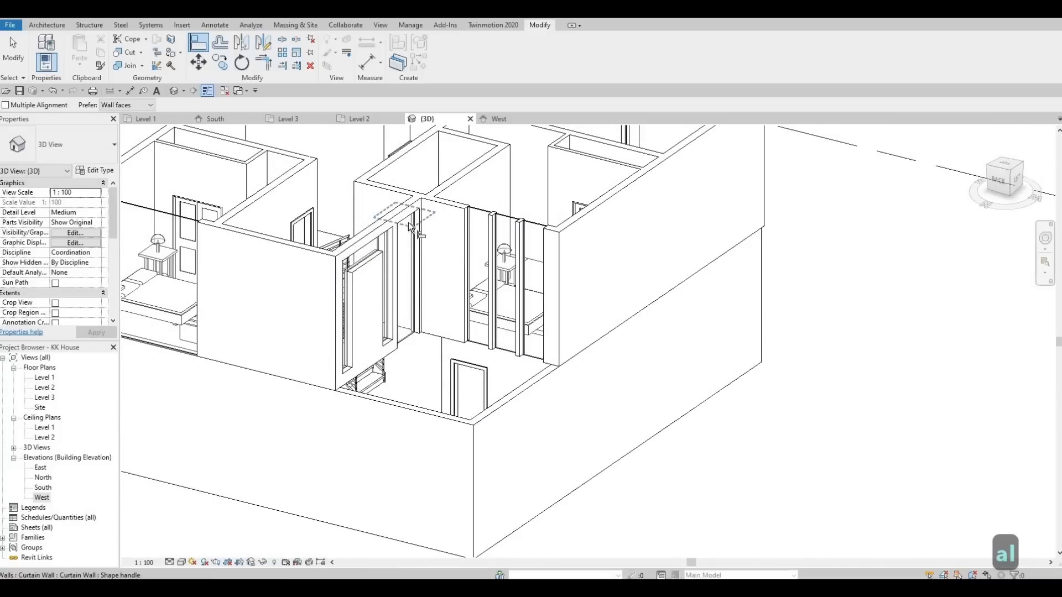
click(471, 215)
click(472, 224)
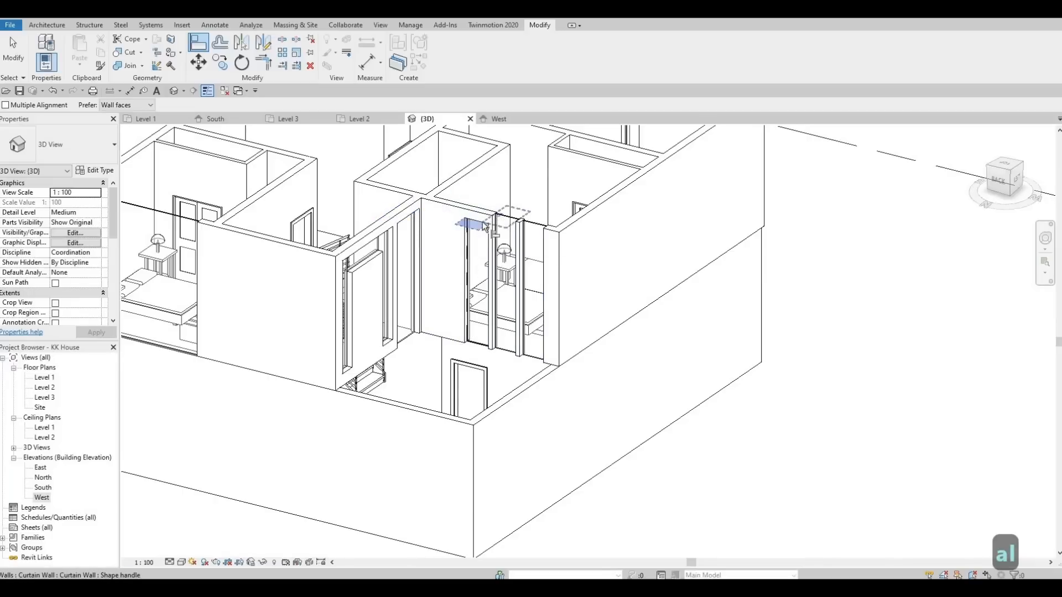
click(483, 226)
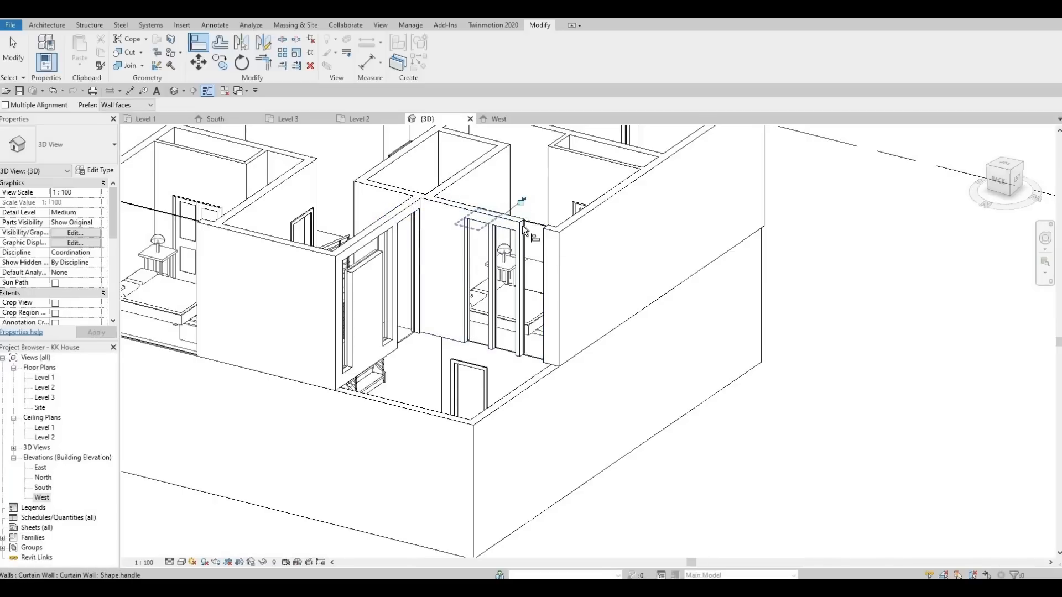
- Align the bottom edges of the three narrow curtain walls on the recessed back wall so they share one sill height
click(451, 355)
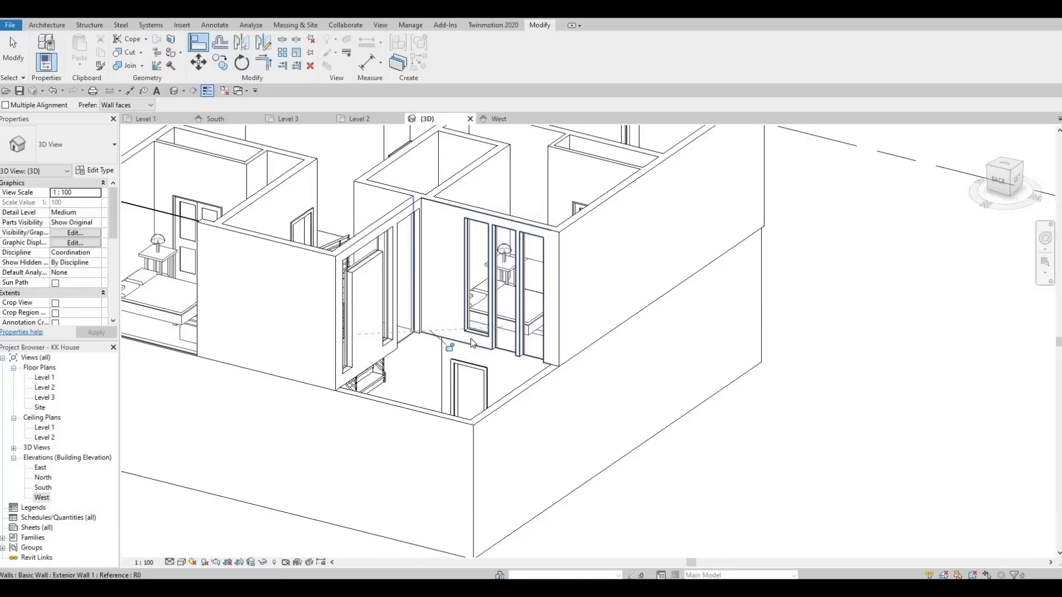
key(Escape)
key(a)
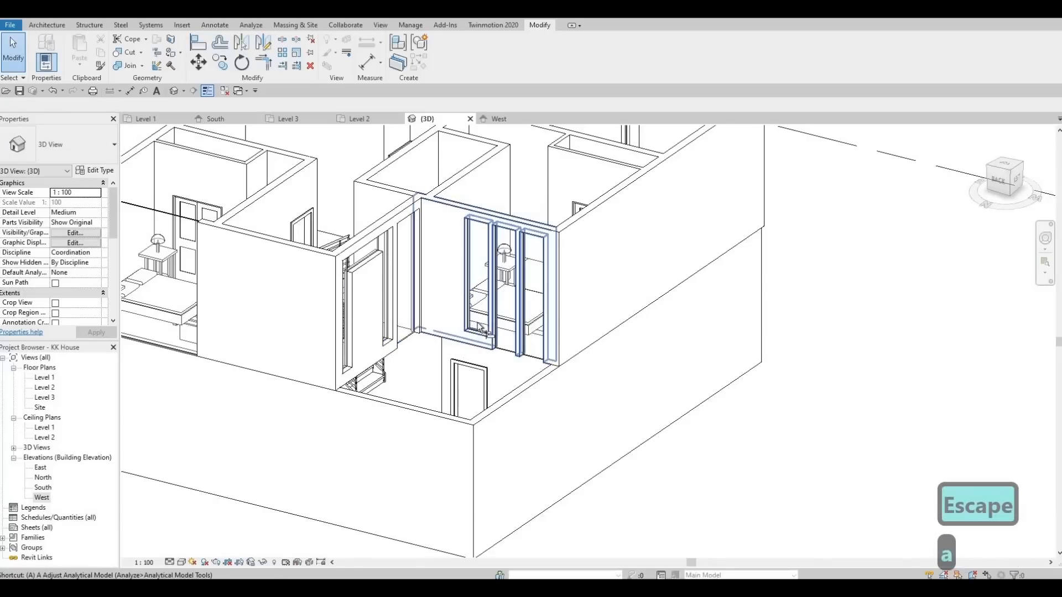
key(l)
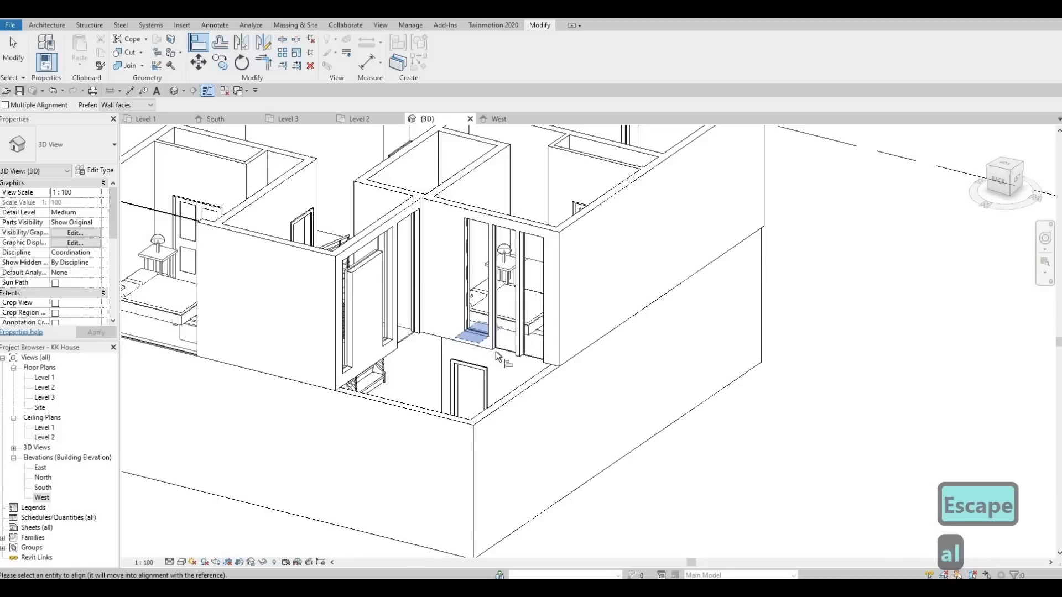
click(530, 353)
- Align the top and bottom edges of the wide back-facade curtain wall with those of the three narrow curtain walls
shift+middle_drag(290, 399, 454, 378)
key(a)
key(l)
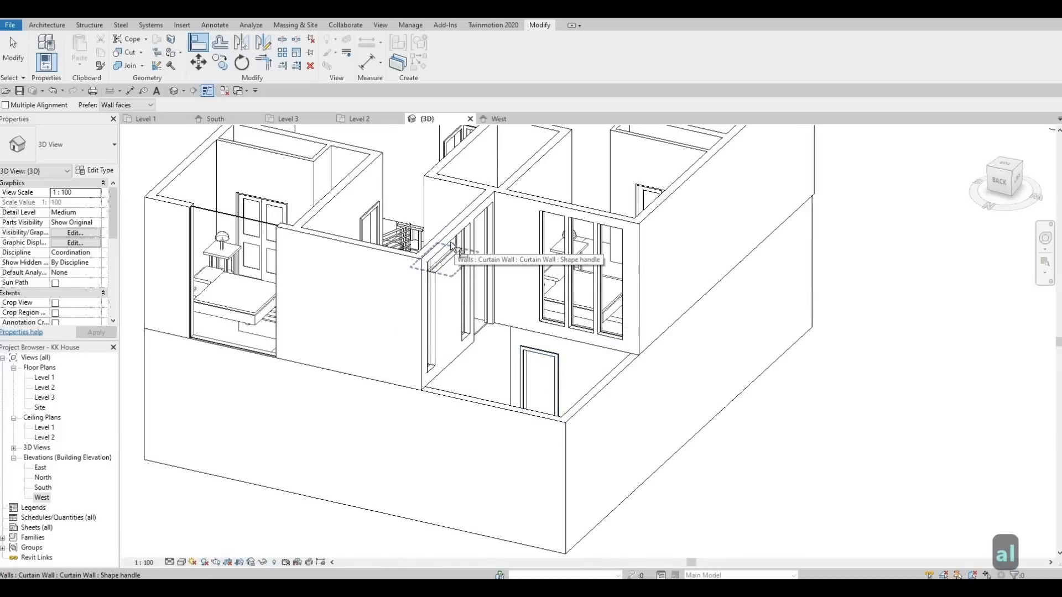
click(457, 238)
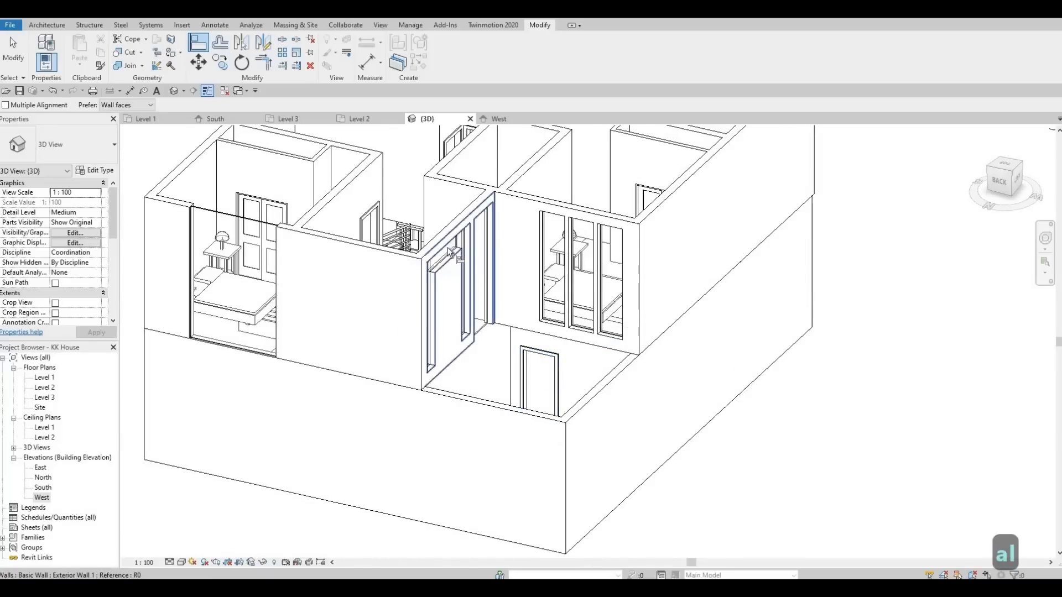
click(268, 232)
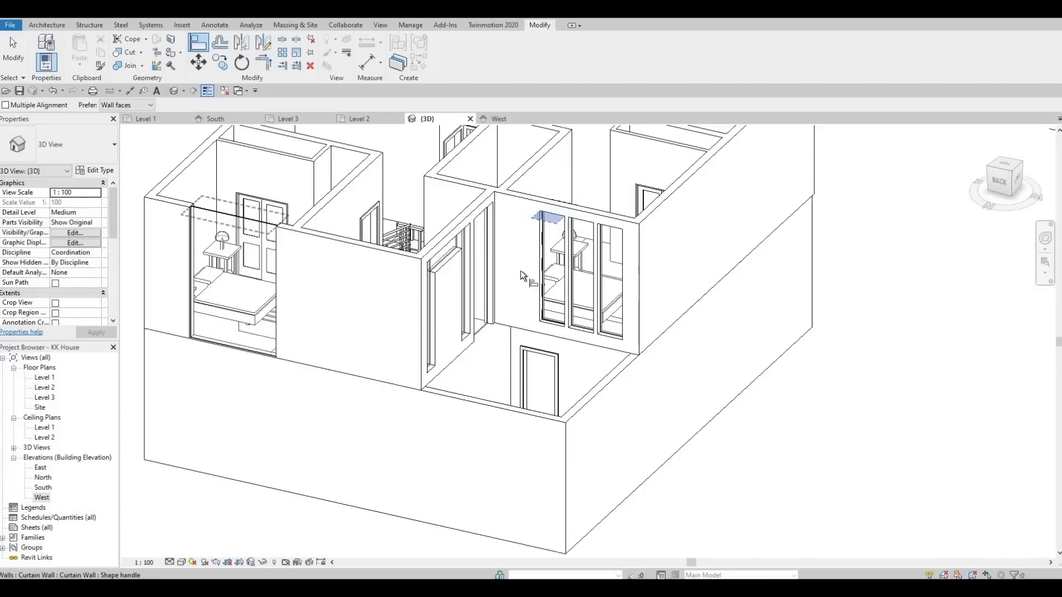
click(552, 324)
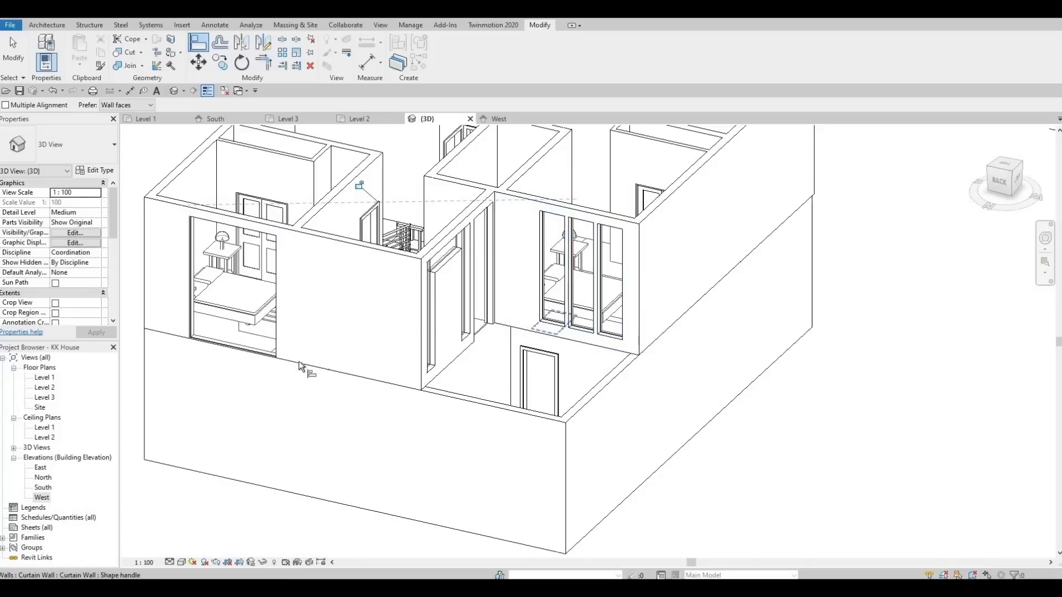
click(260, 359)
- Cut the embedded curtain wall out of the recessed front exterior wall beside the three narrow front windows
shift+middle_drag(367, 339, 639, 308)
shift+middle_drag(718, 279, 600, 355)
shift+middle_drag(503, 318, 445, 313)
scroll(459, 307, up, 2)
shift+middle_drag(504, 364, 498, 372)
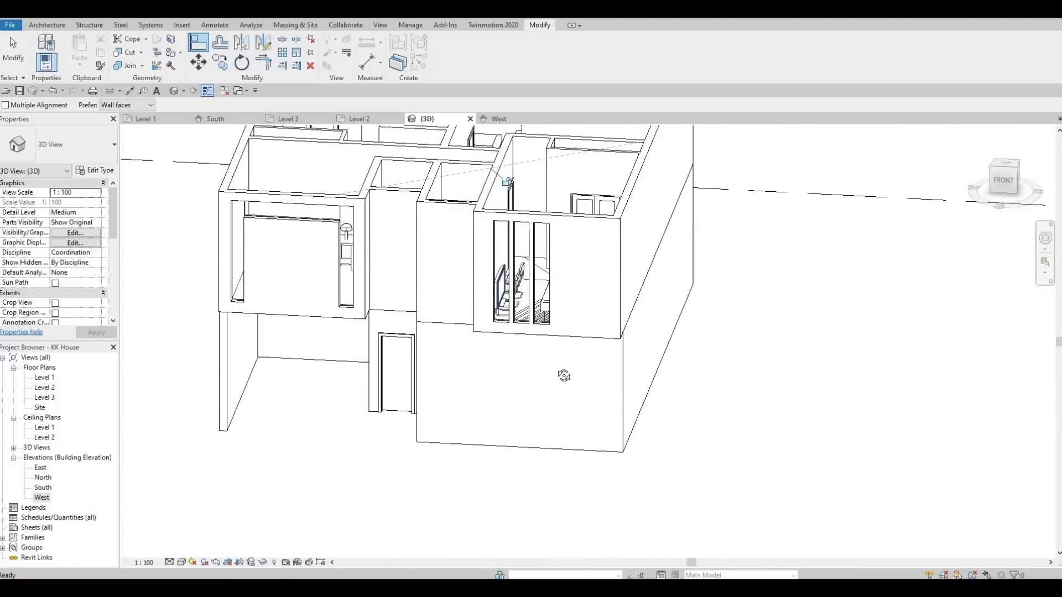
shift+middle_drag(718, 390, 576, 250)
shift+middle_drag(553, 376, 481, 327)
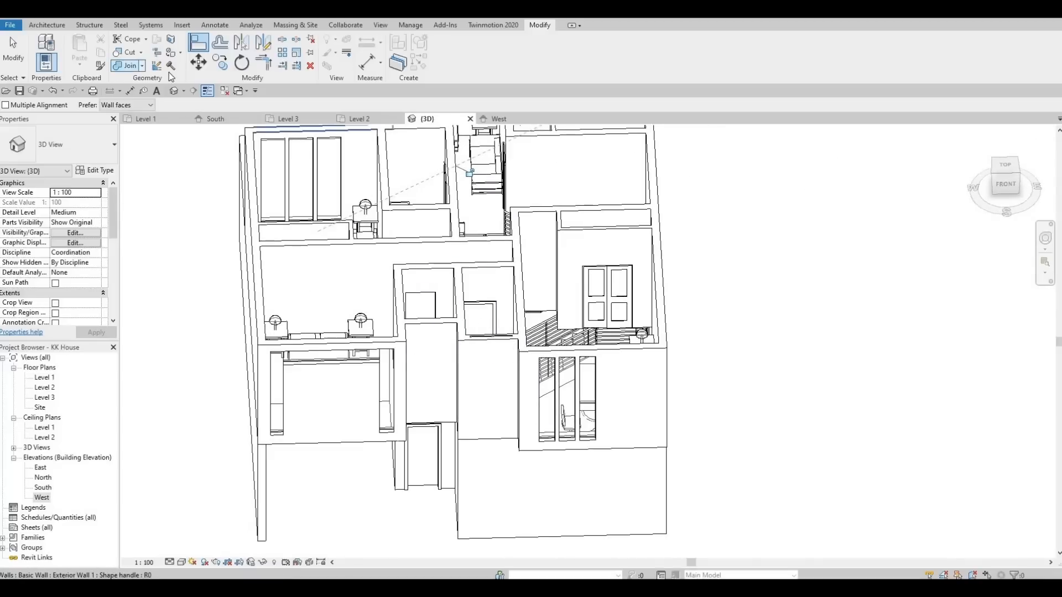
click(129, 52)
click(494, 347)
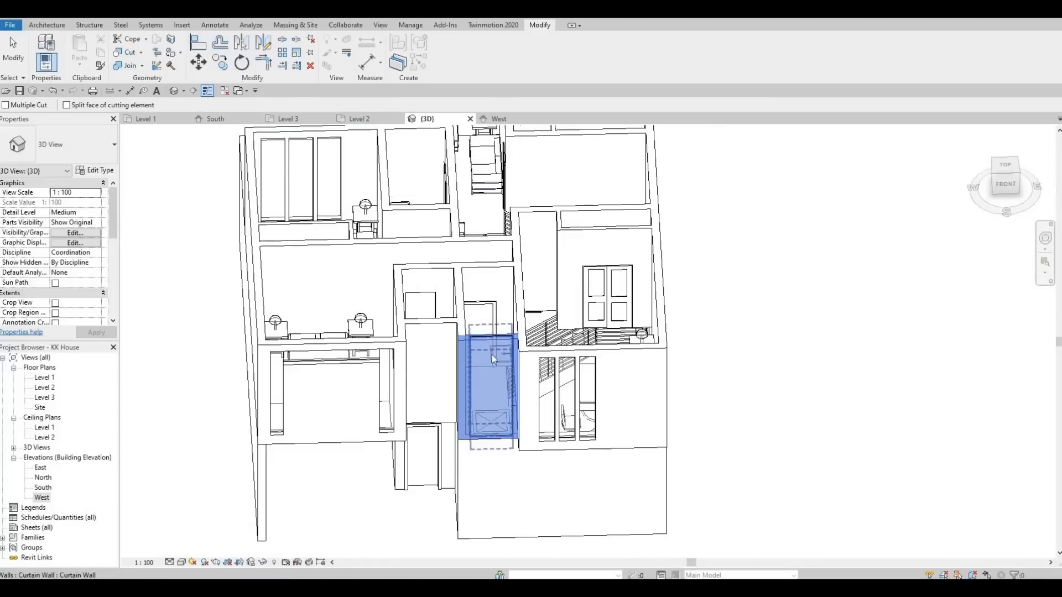
click(493, 354)
key(Escape)
- Align the recessed front curtain wall's top with the three narrow windows and its bottom with the horizontal window between the tall ones
shift+middle_drag(520, 367, 436, 477)
key(a)
key(l)
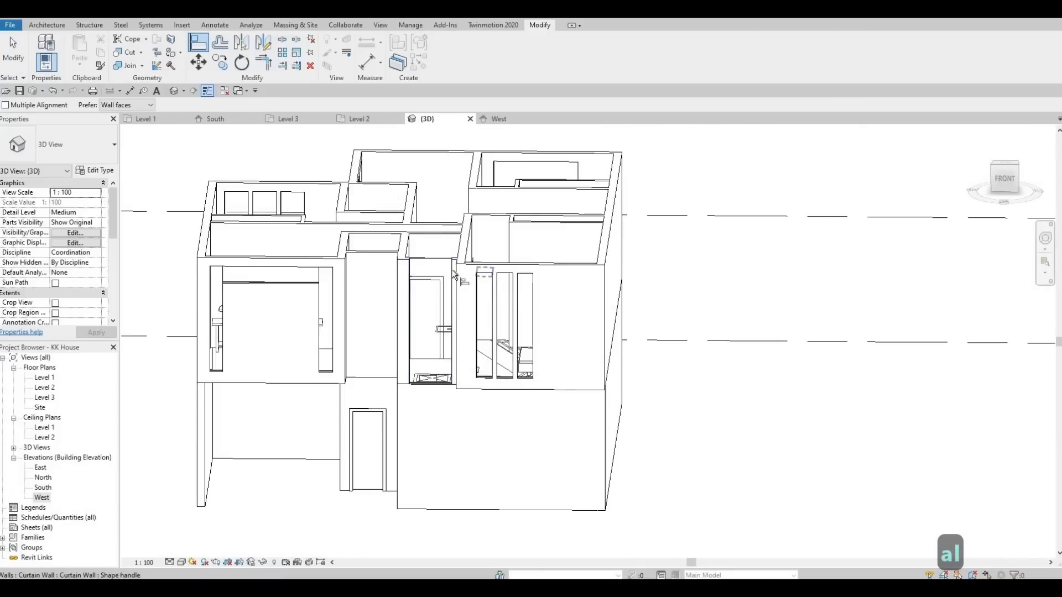
click(429, 350)
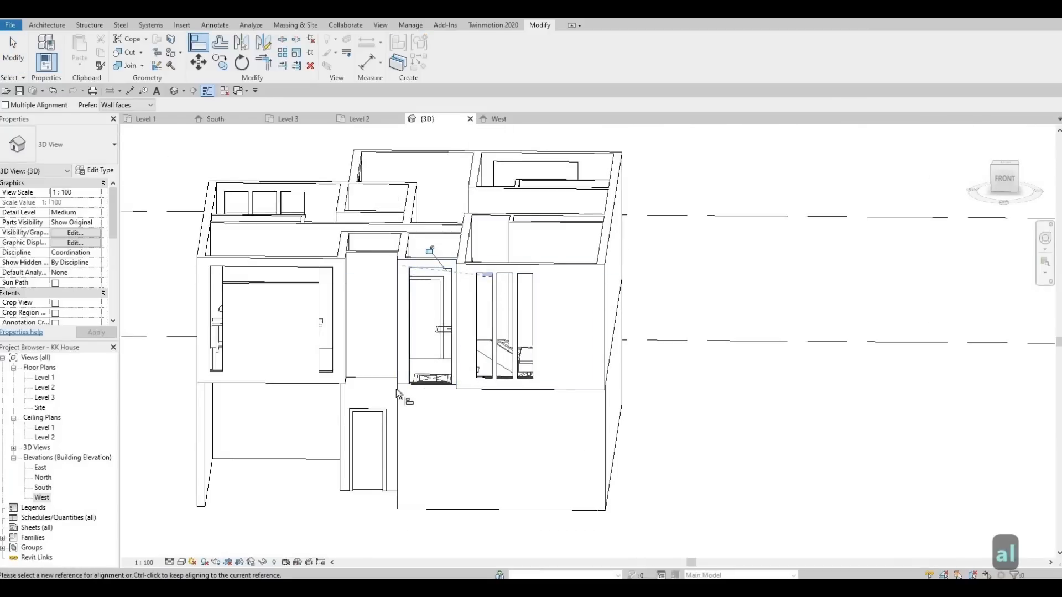
shift+middle_drag(303, 287, 290, 283)
click(290, 286)
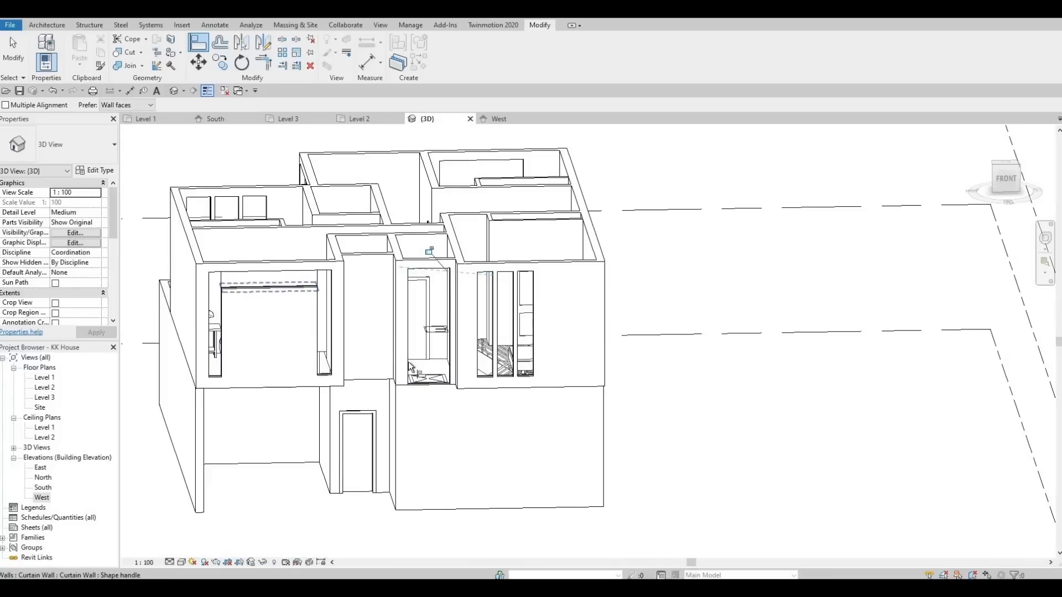
key(Escape)
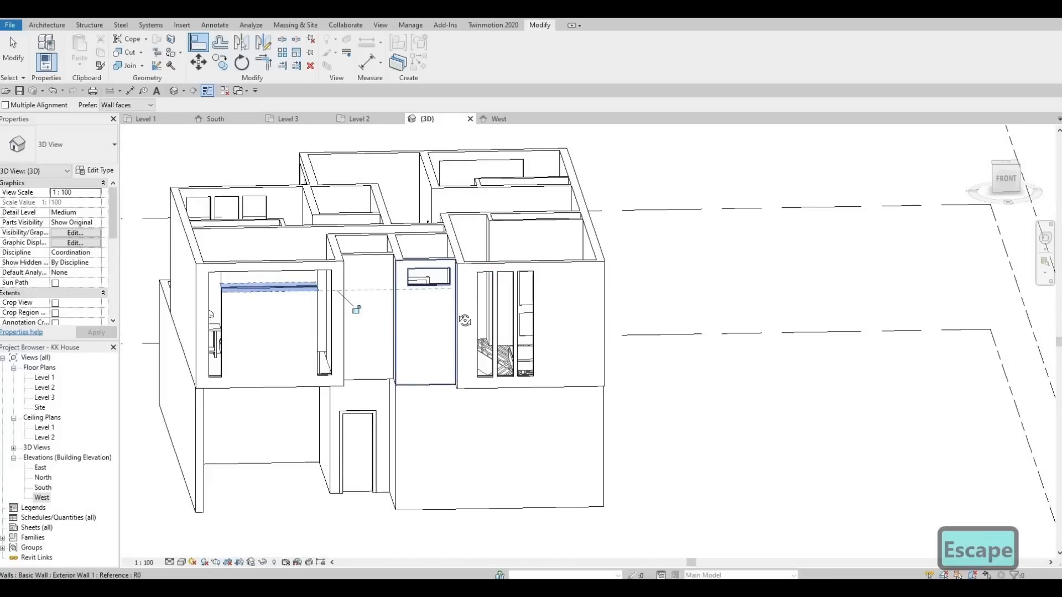
- Examine the aligned Level 2 windows on the front and side facades of the house in 3D
shift+middle_drag(463, 311, 437, 274)
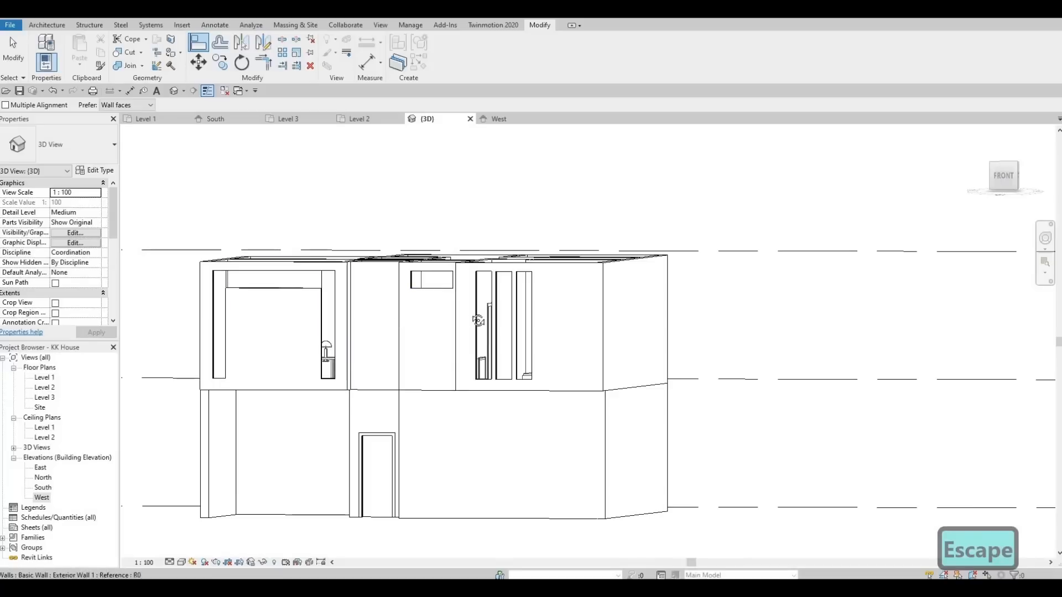
shift+middle_drag(478, 321, 414, 380)
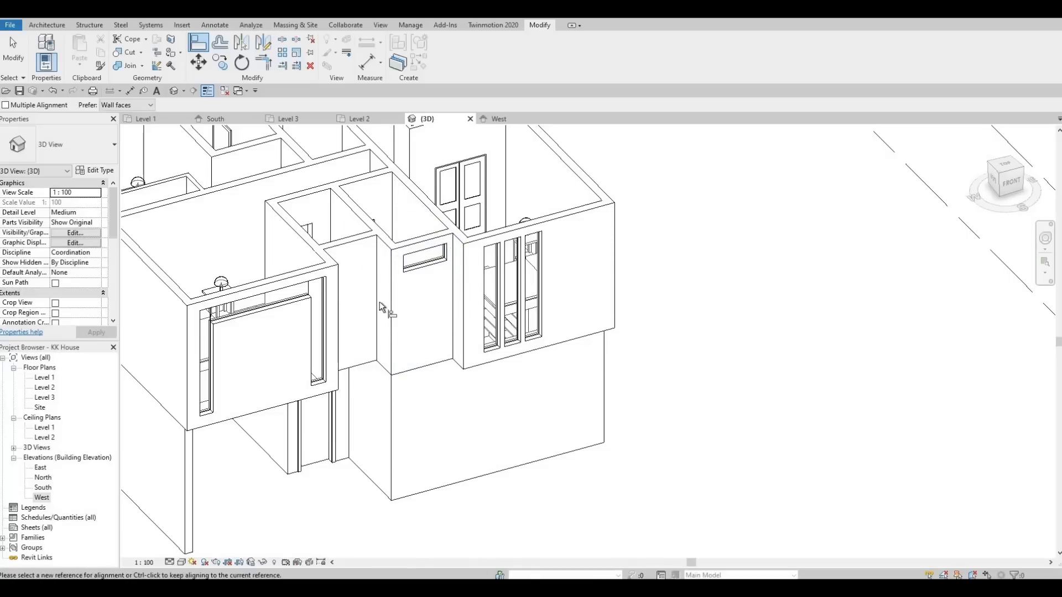
shift+middle_drag(379, 301, 402, 393)
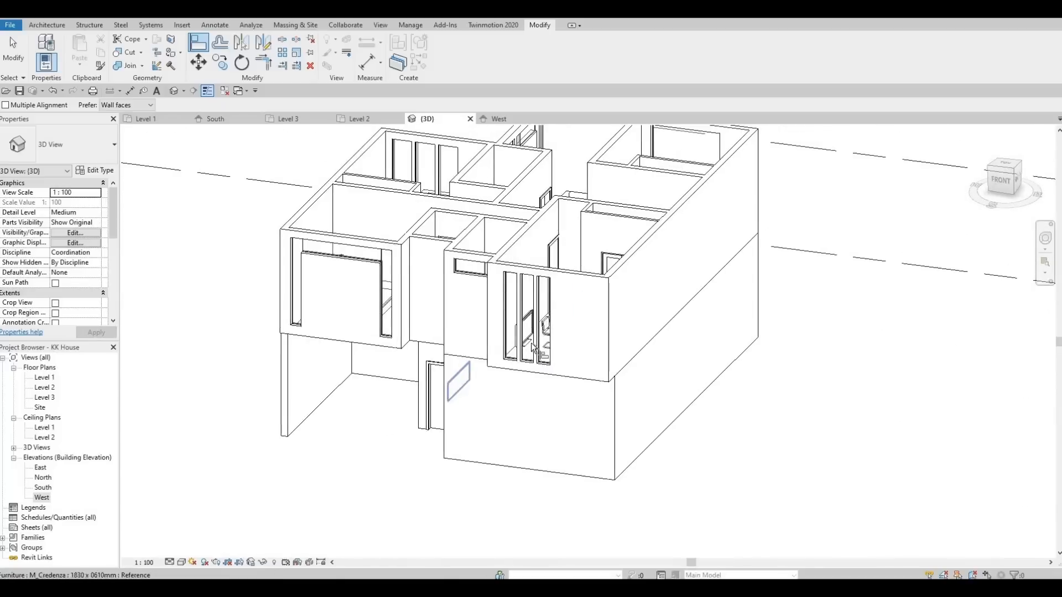
scroll(388, 395, down, 1)
middle_drag(512, 359, 488, 374)
key(Escape)
key(Escape)
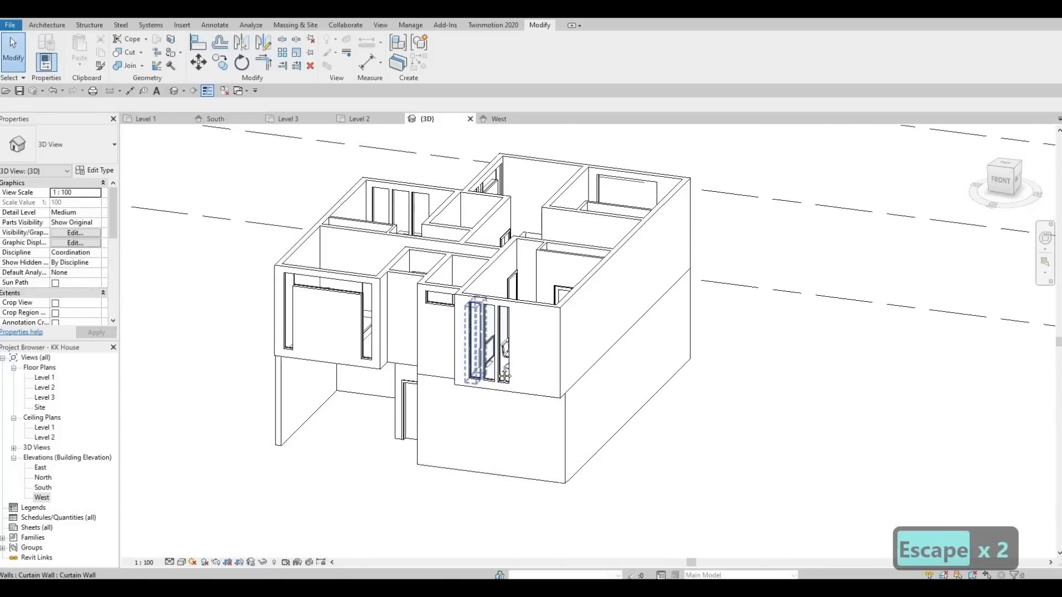
shift+middle_drag(697, 374, 556, 310)
scroll(563, 304, up, 2)
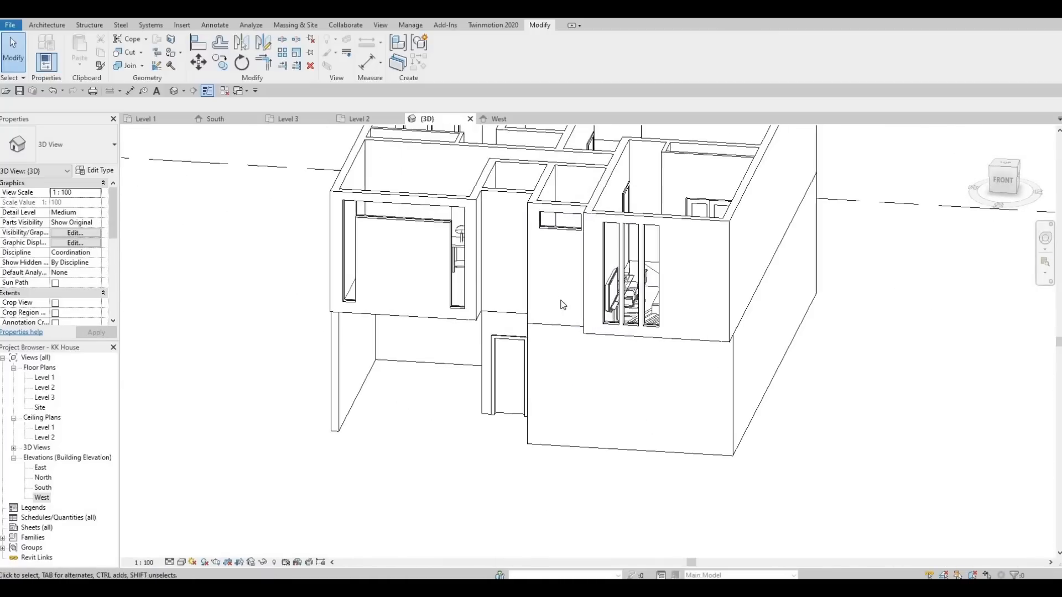
- Examine the Level 1 exterior walls beneath the finished Level 2 windows from the front and the back corner in 3D
shift+middle_drag(512, 227, 588, 435)
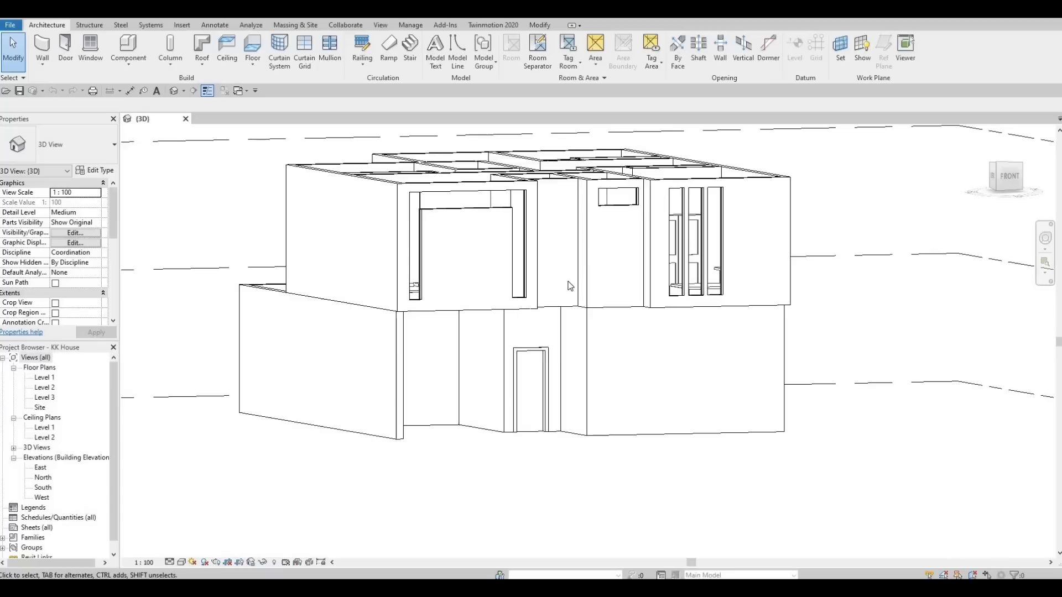
shift+middle_drag(526, 389, 604, 413)
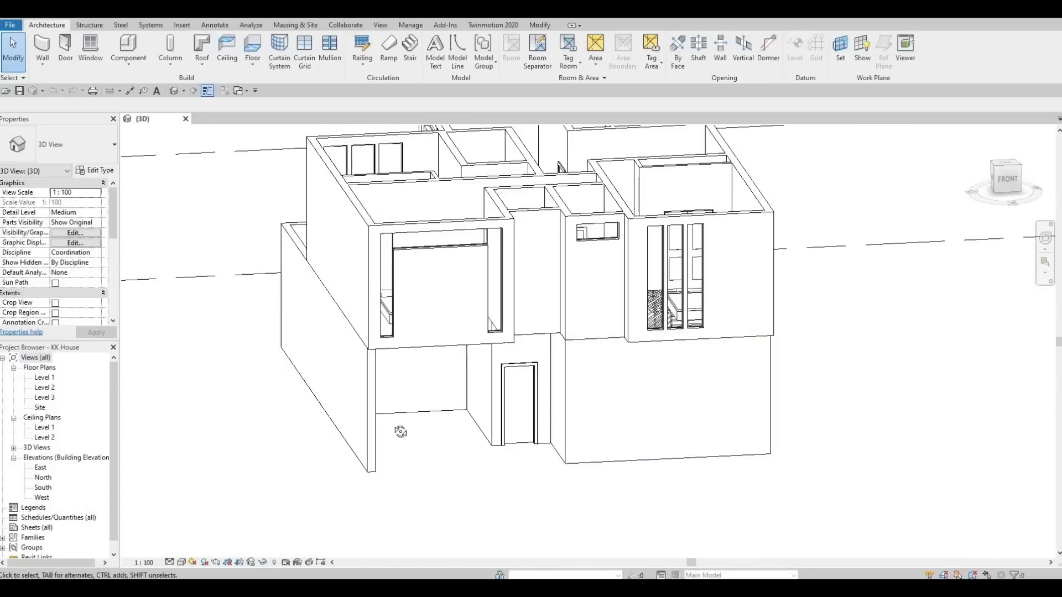
shift+middle_drag(401, 432, 541, 426)
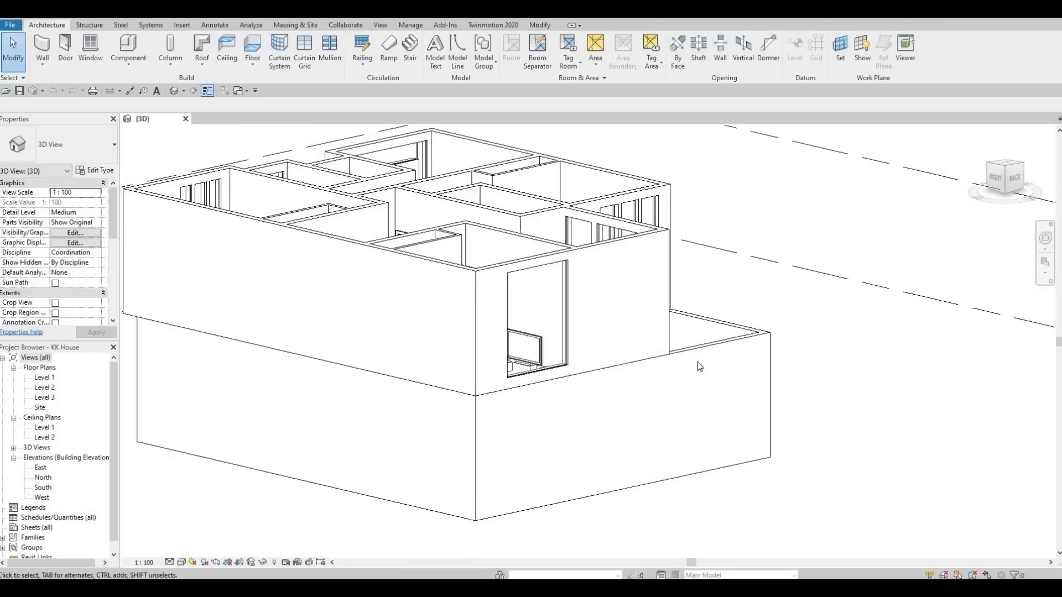
shift+middle_drag(773, 461, 639, 436)
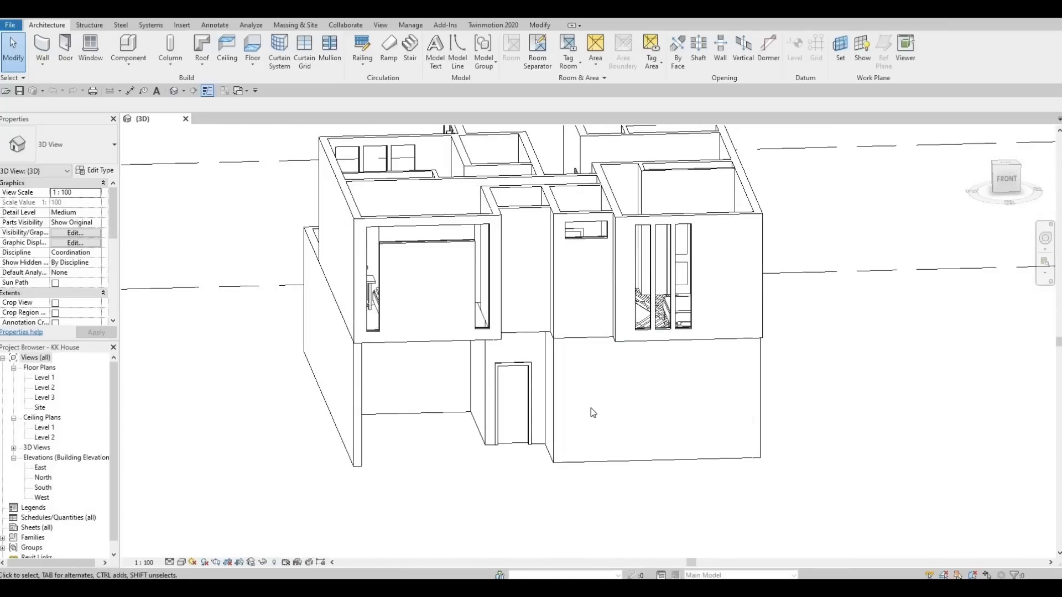
- Open the Level 1 floor plan and draw a curtain wall about 4300 mm long in the front exterior wall behind the sofa
double_click(44, 377)
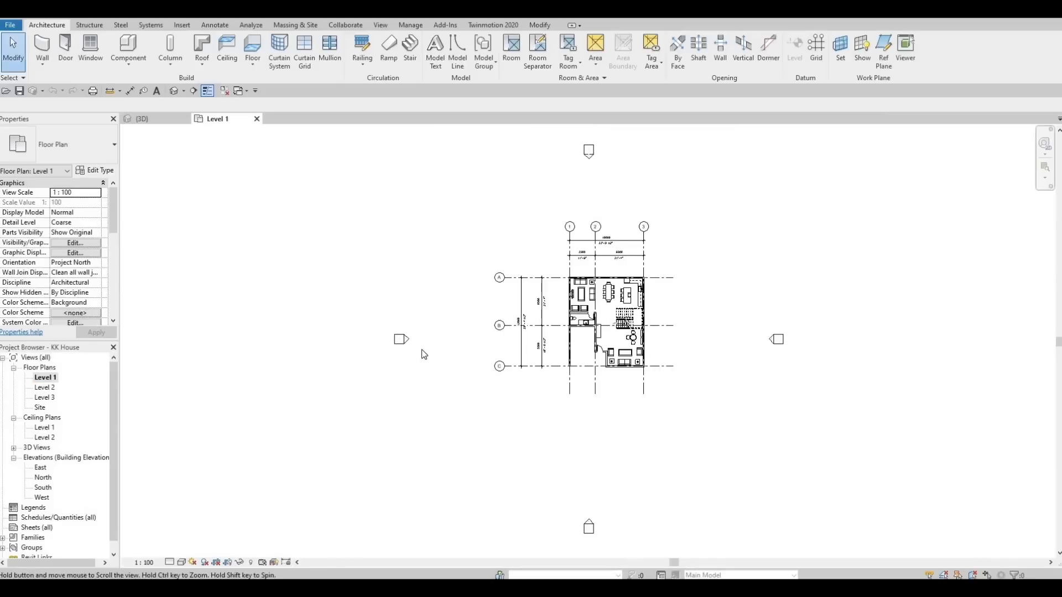
scroll(421, 348, up, 5)
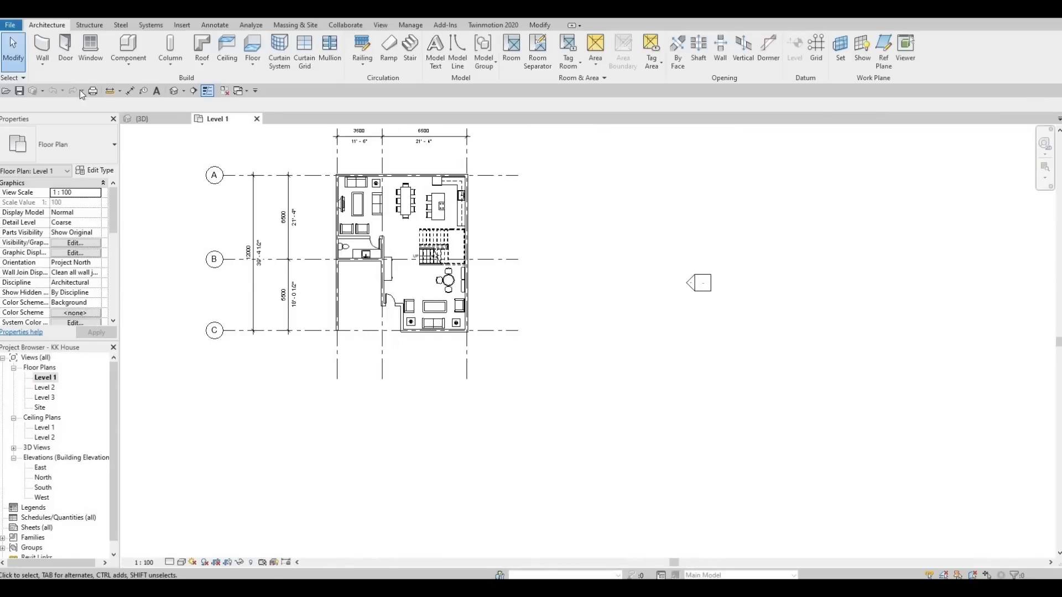
click(42, 48)
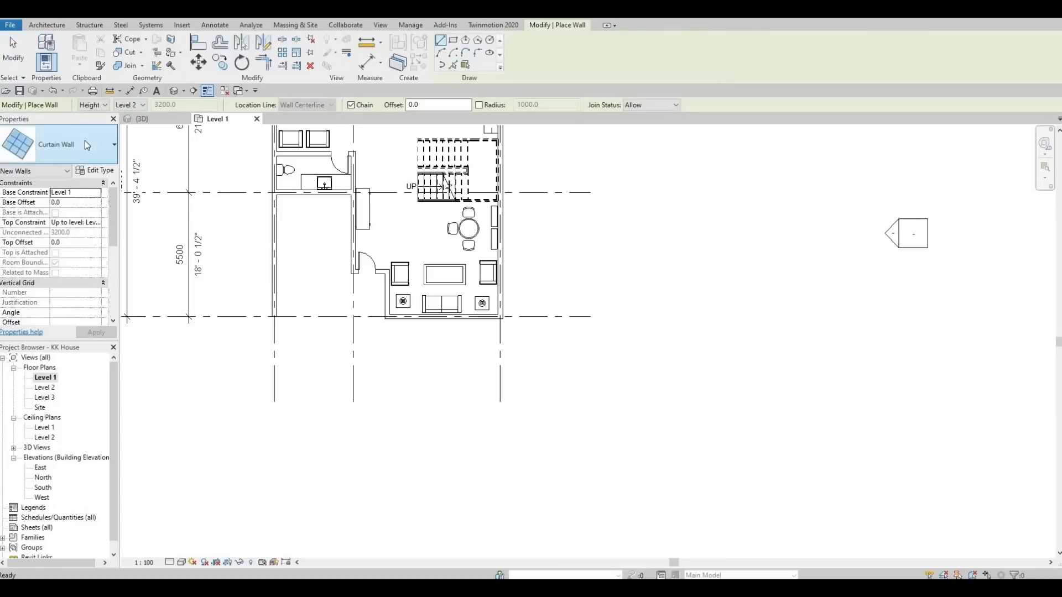
click(85, 141)
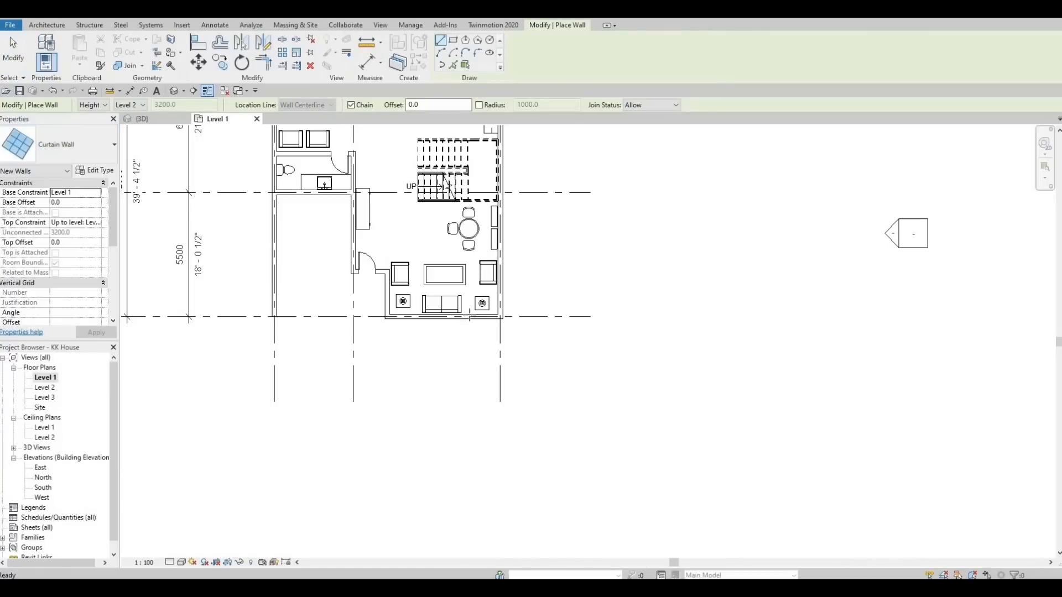
scroll(269, 323, up, 1)
scroll(469, 316, up, 2)
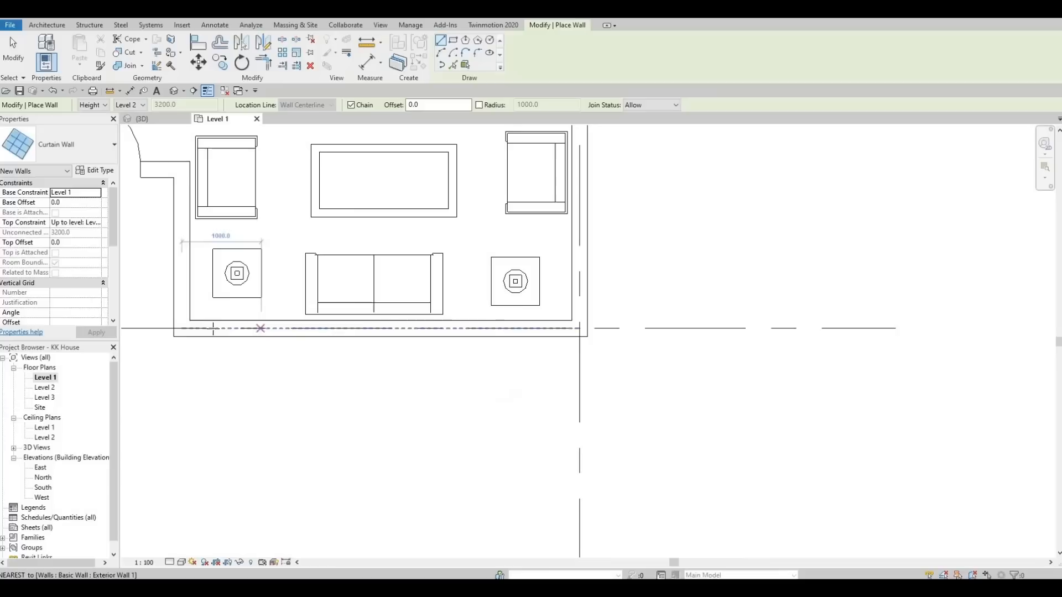
click(206, 329)
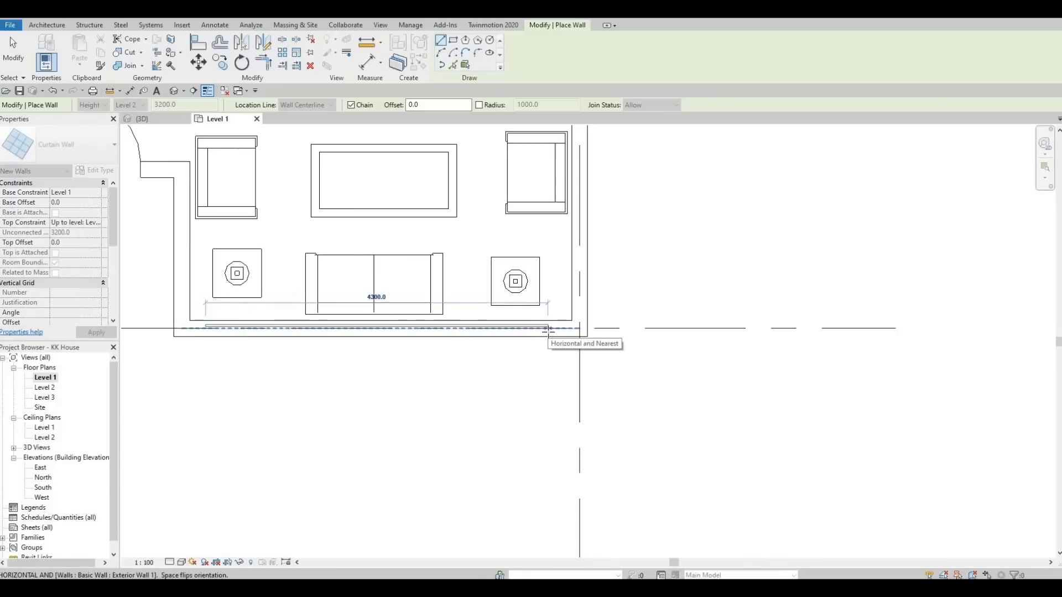
click(485, 345)
key(Escape)
key(Escape)
- Draw a curtain wall about 3500 mm long in the rear exterior wall by the dining table, starting at grid 2
scroll(372, 345, down, 1)
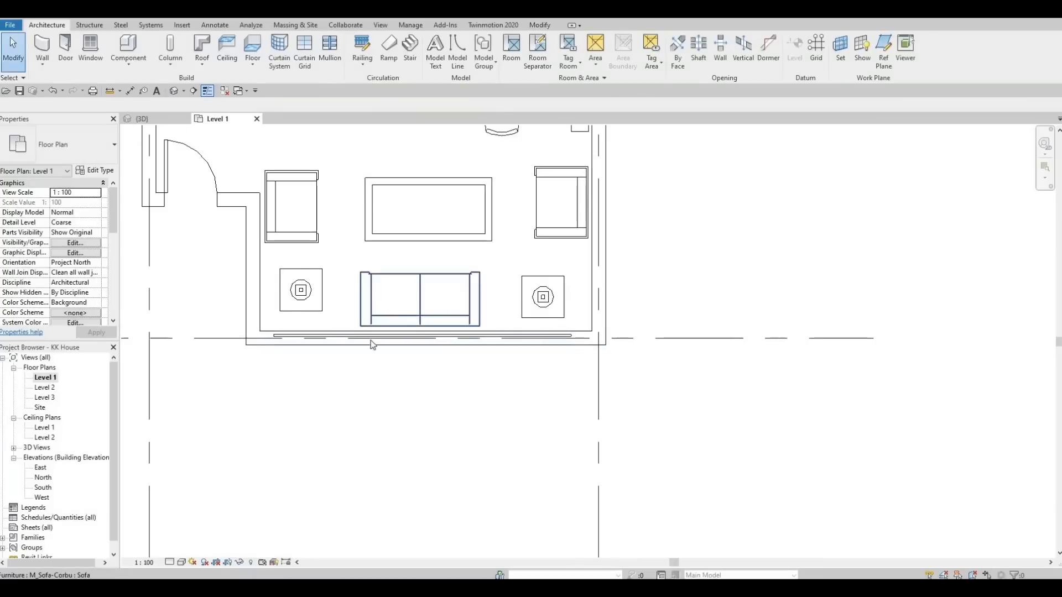
scroll(394, 420, down, 2)
middle_drag(372, 345, 430, 496)
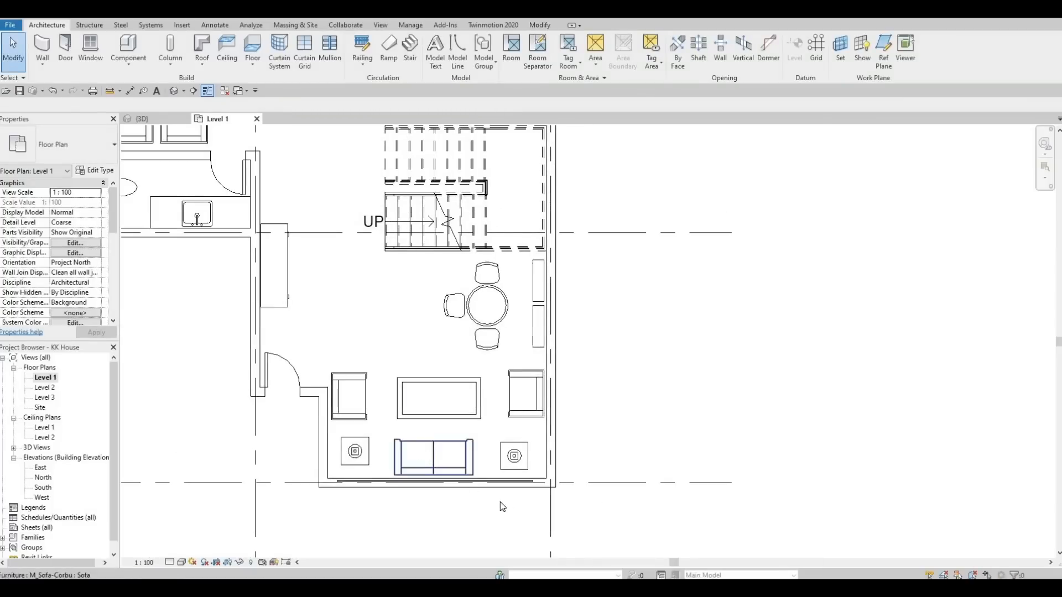
middle_drag(386, 423, 420, 515)
scroll(419, 515, down, 1)
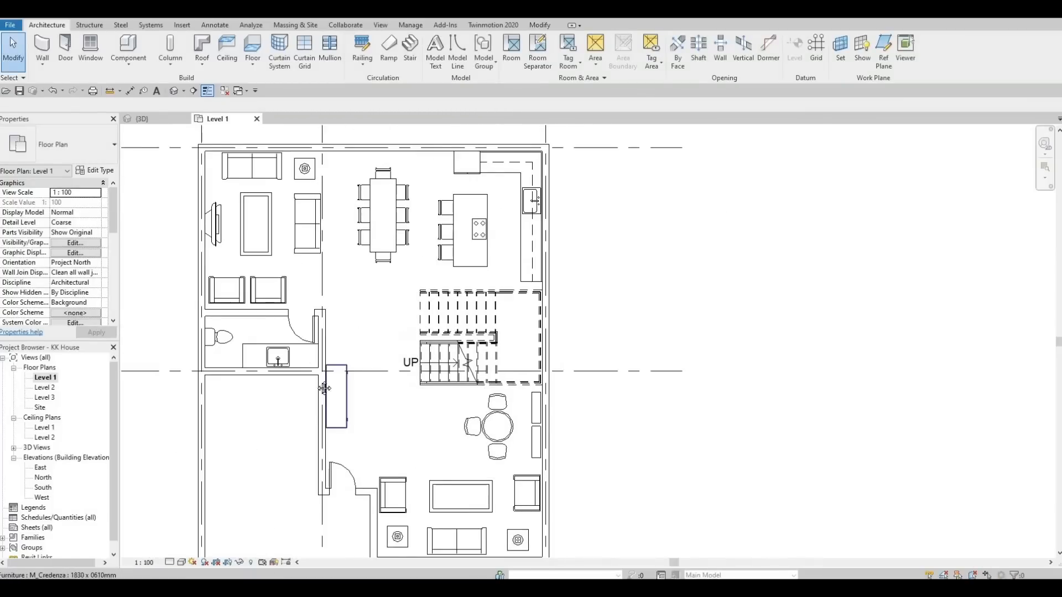
middle_drag(365, 246, 371, 258)
middle_drag(384, 223, 387, 251)
middle_drag(394, 152, 380, 206)
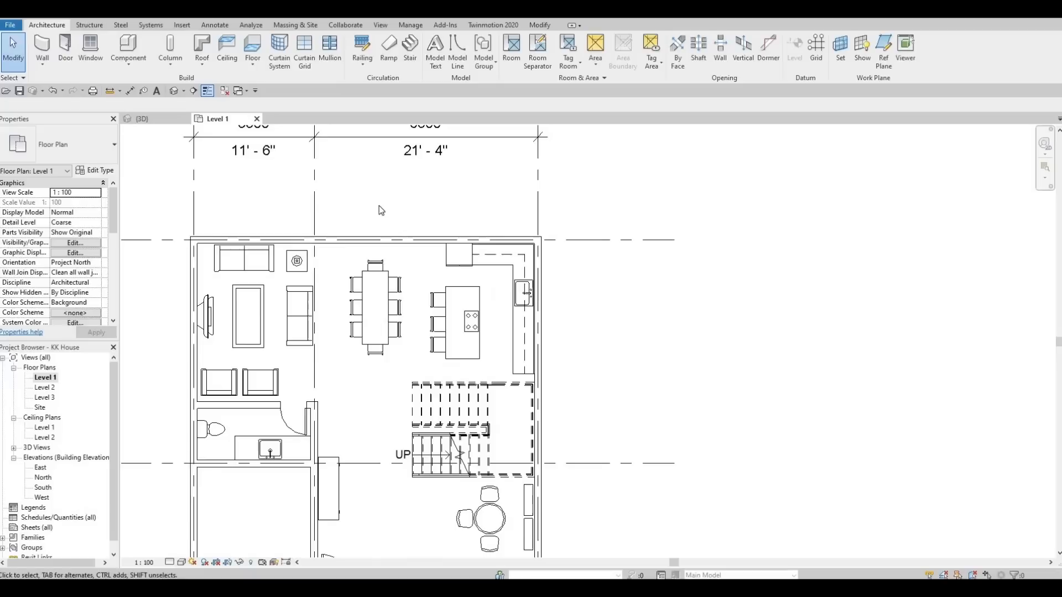
scroll(379, 206, up, 2)
middle_drag(524, 277, 526, 298)
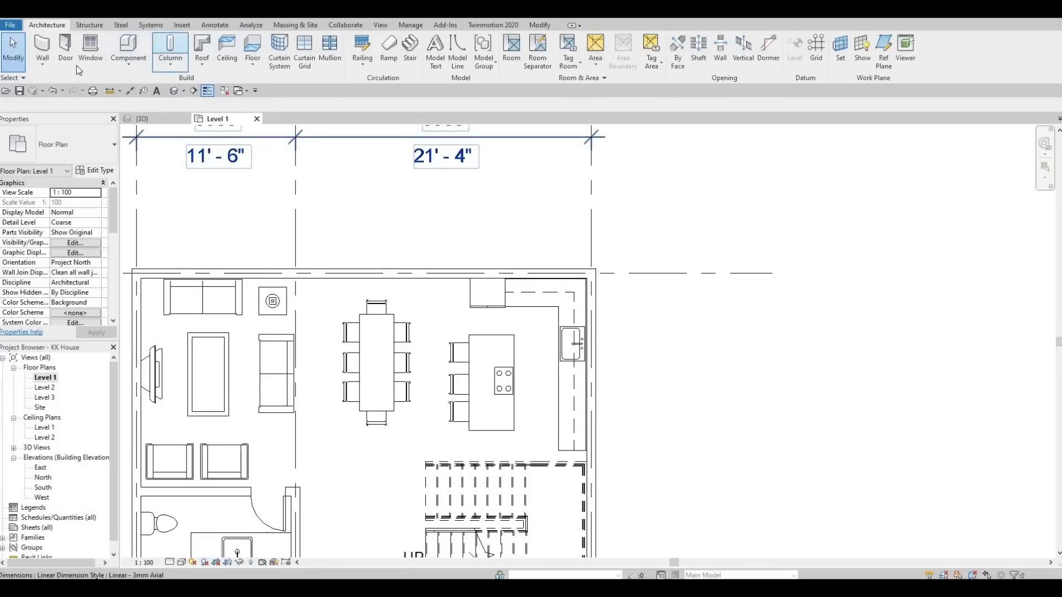
key(w)
key(a)
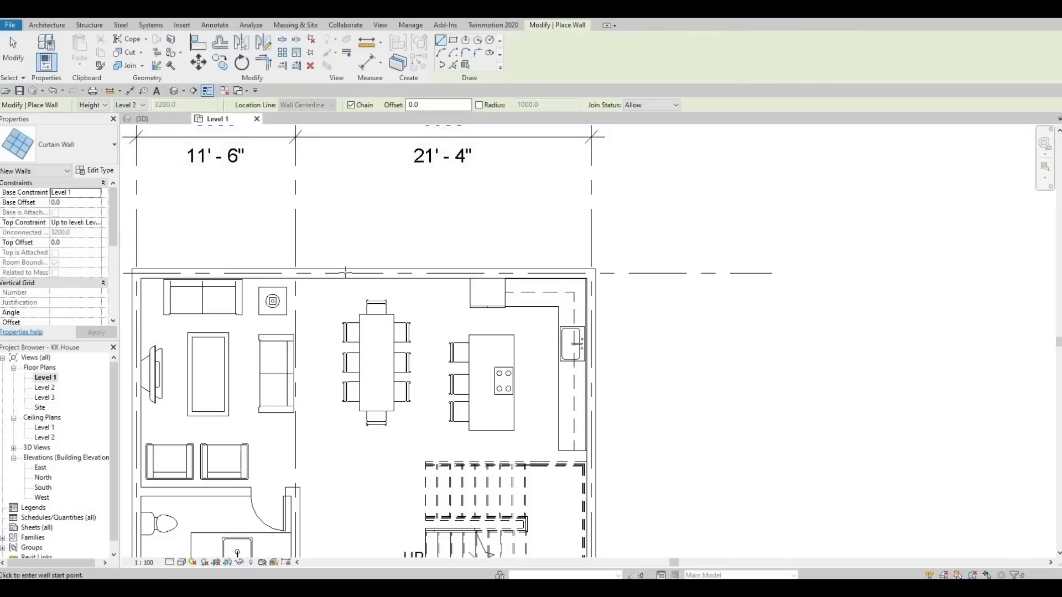
scroll(342, 274, up, 2)
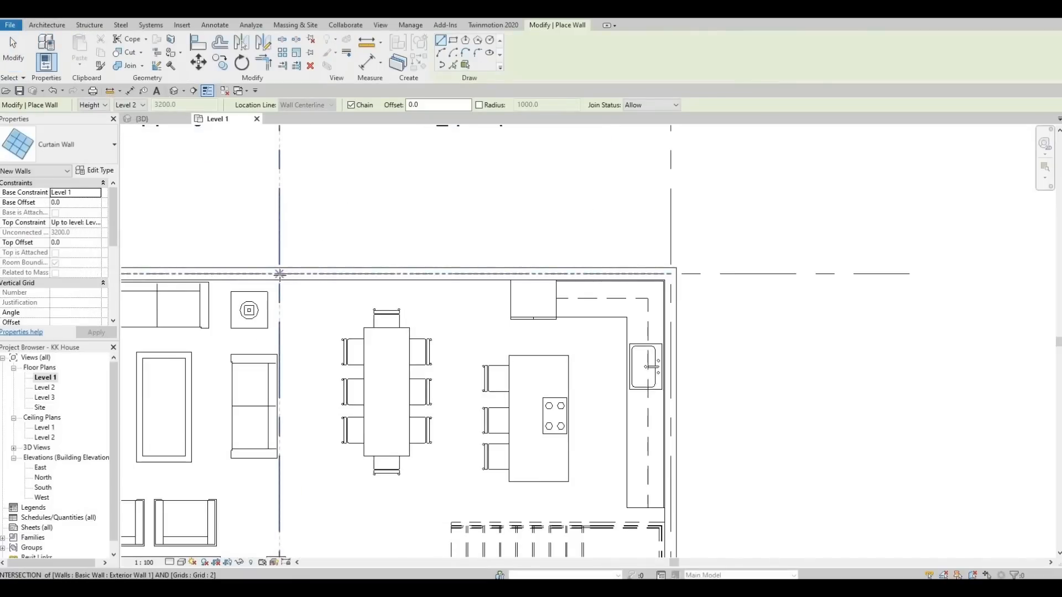
click(279, 274)
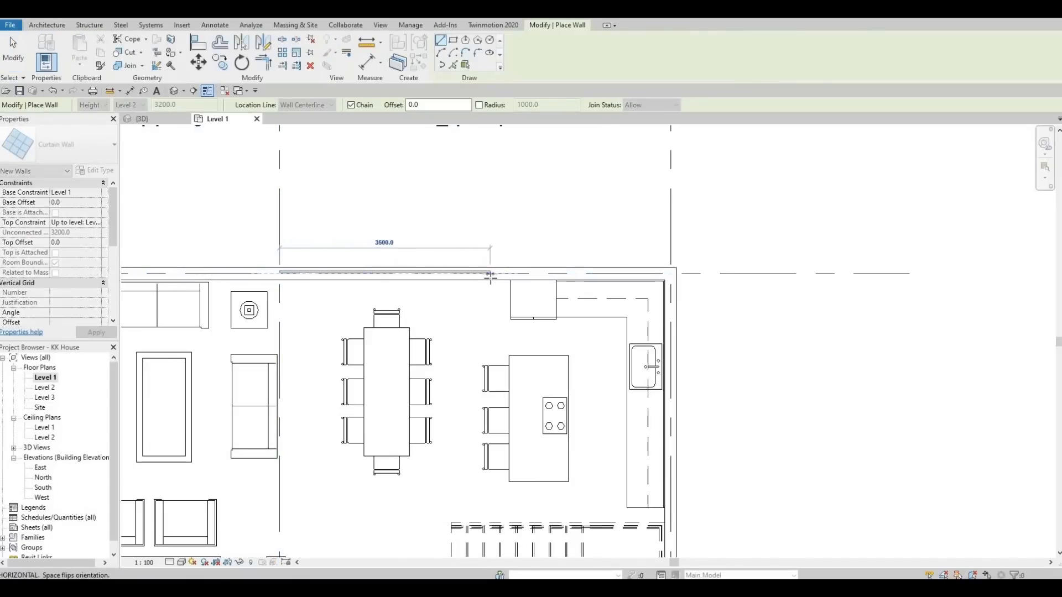
click(490, 273)
key(Escape)
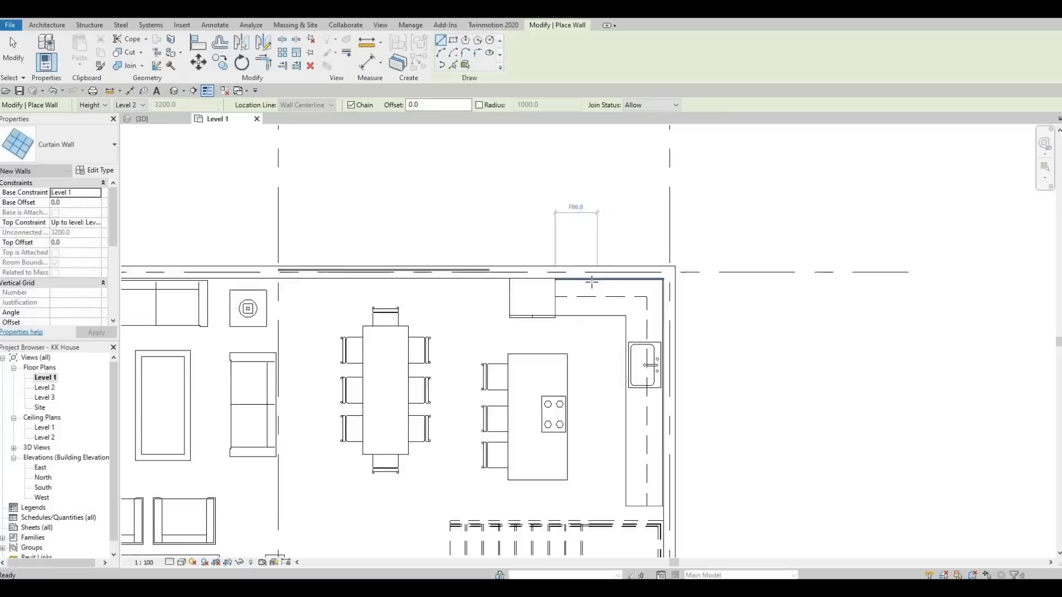
- Draw a curtain wall in the rear exterior wall behind the living area sofa, starting about 500 mm from grid 1
scroll(588, 232, down, 2)
middle_drag(457, 251, 457, 255)
middle_drag(391, 316, 426, 272)
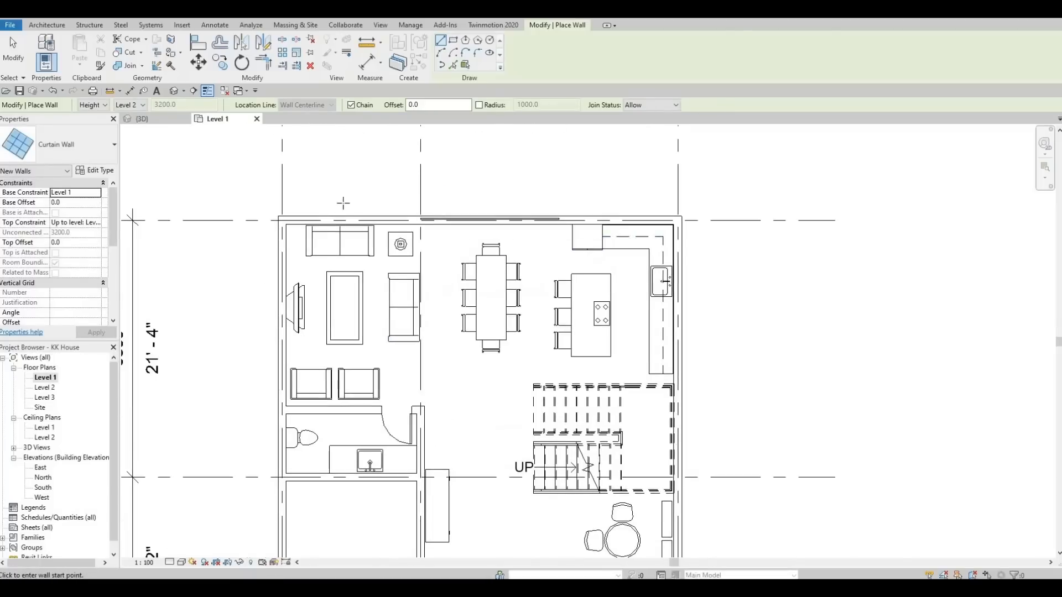
scroll(318, 210, up, 3)
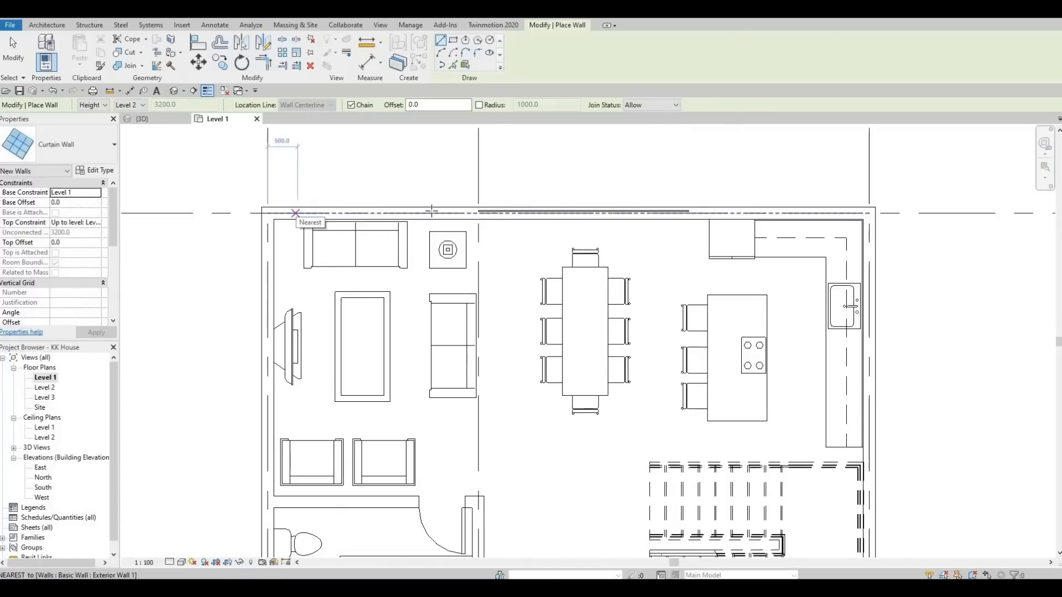
click(296, 212)
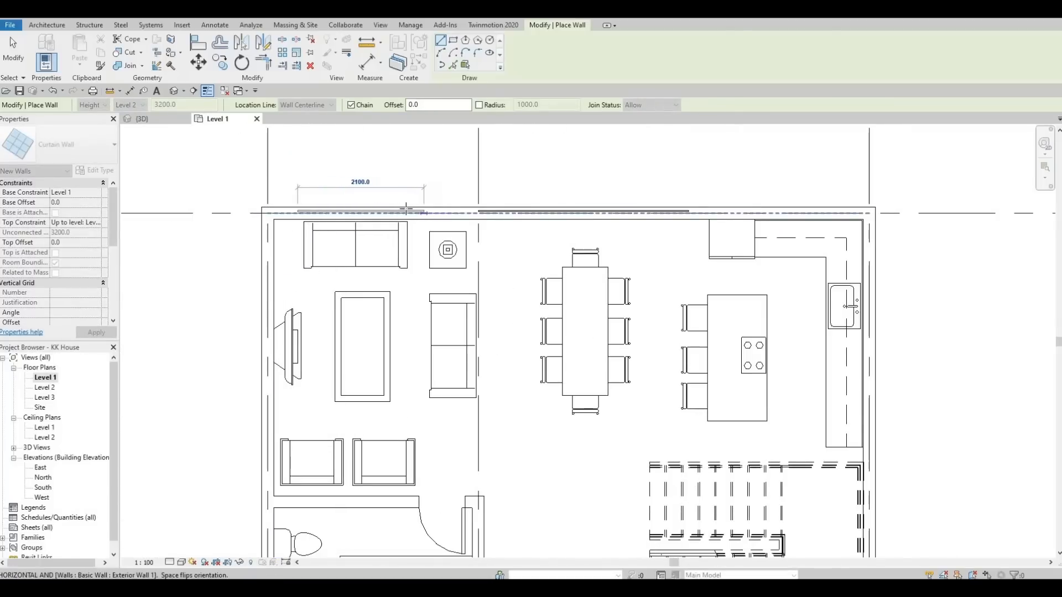
key(Escape)
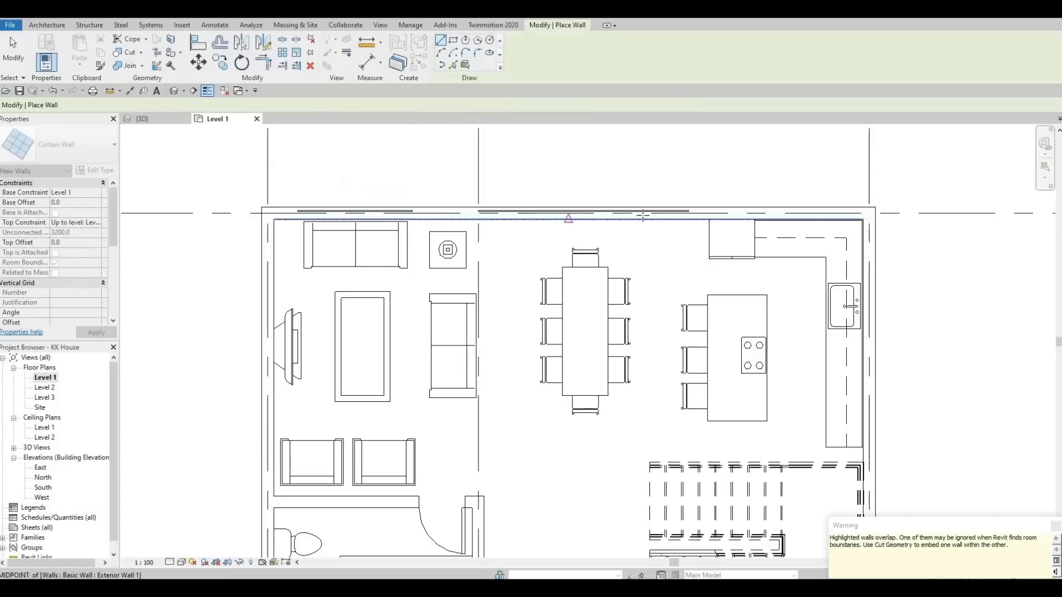
- Draw a curtain wall about 1100 mm long in the rear exterior wall behind the kitchen counter near grid 3
middle_drag(780, 214, 651, 218)
scroll(644, 211, up, 1)
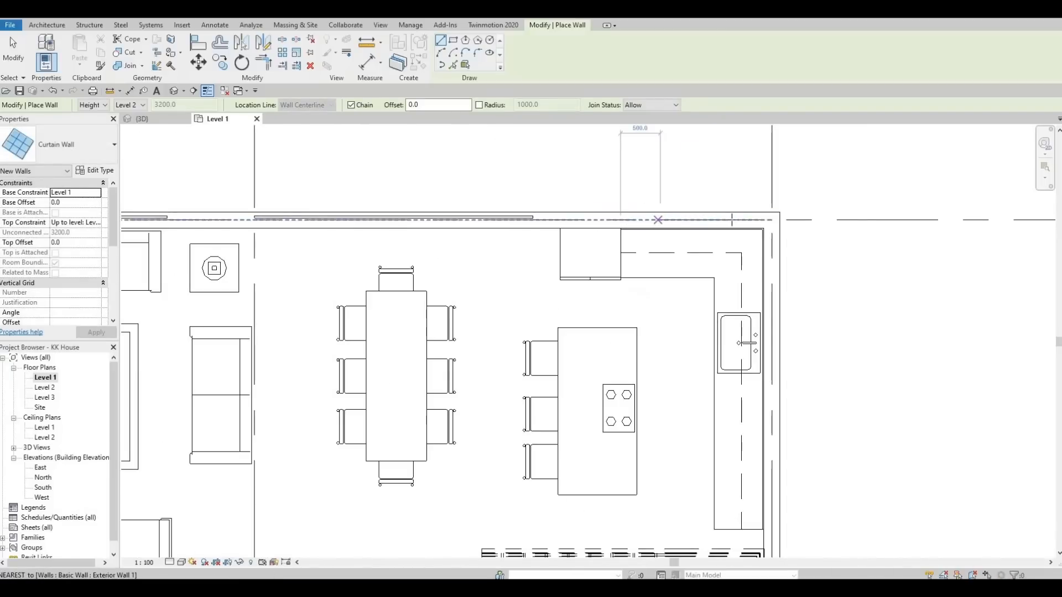
click(659, 220)
click(742, 220)
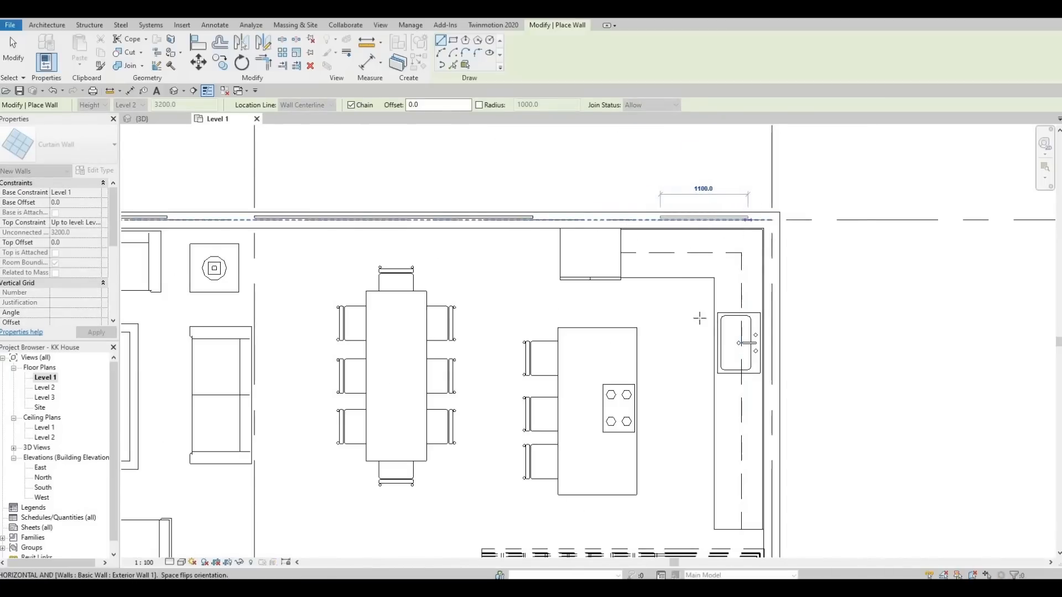
key(Escape)
key(Escape)
- Draw a curtain wall in the exterior wall along grid 2, beside the credenza between grid B and the entrance door
scroll(625, 310, down, 4)
middle_drag(593, 332, 584, 271)
middle_drag(528, 328, 506, 303)
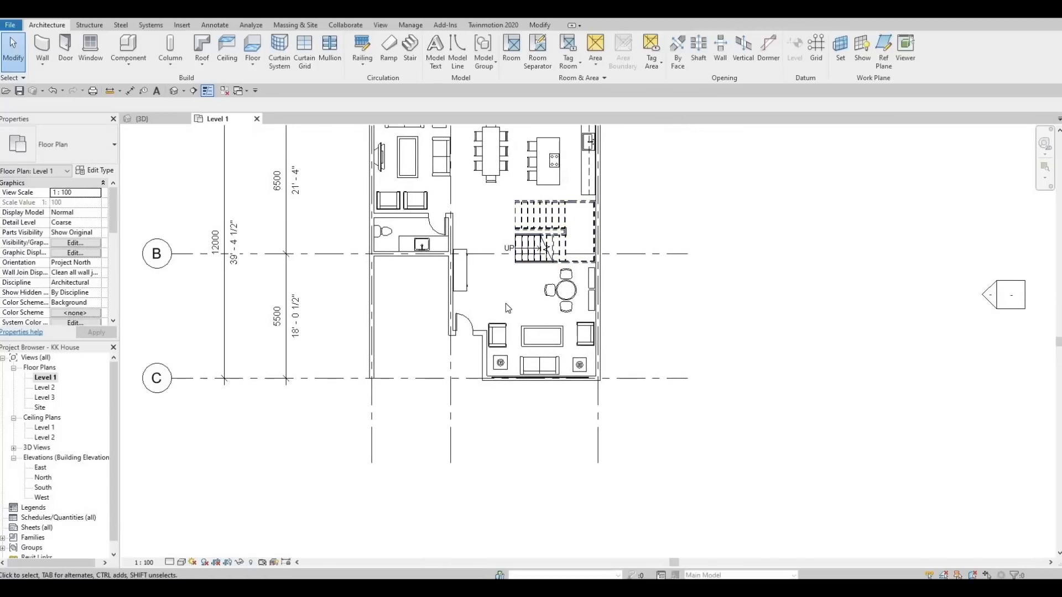
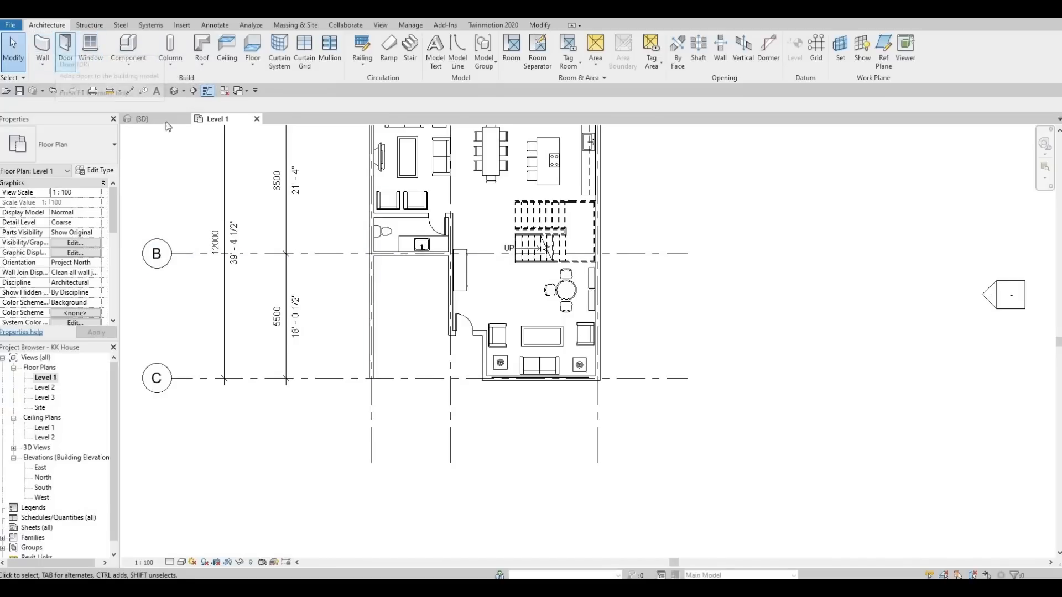
click(49, 49)
scroll(440, 259, up, 5)
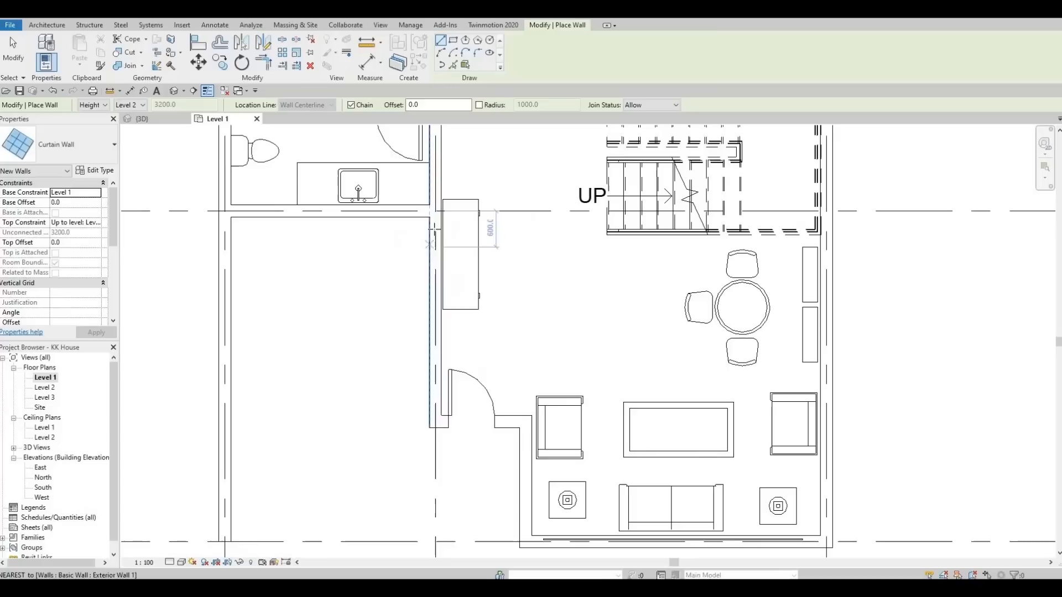
click(435, 229)
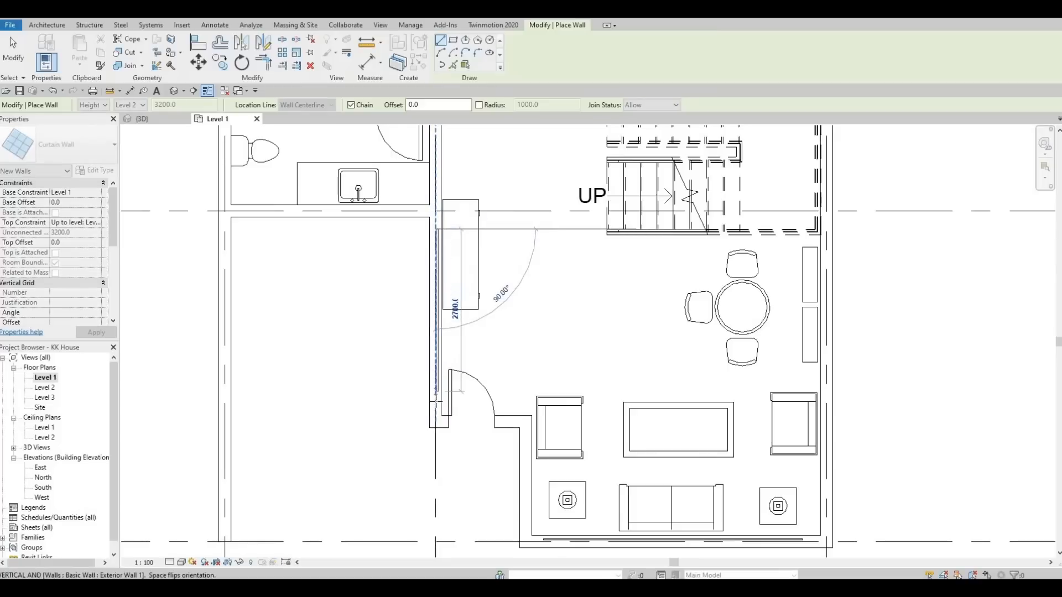
click(458, 352)
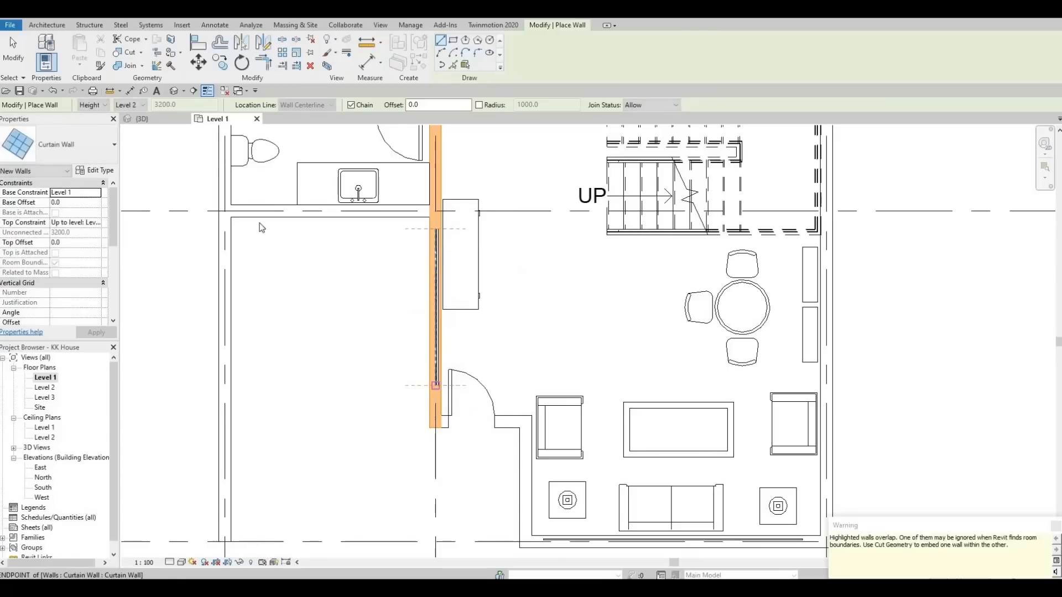
key(Escape)
key(Escape)
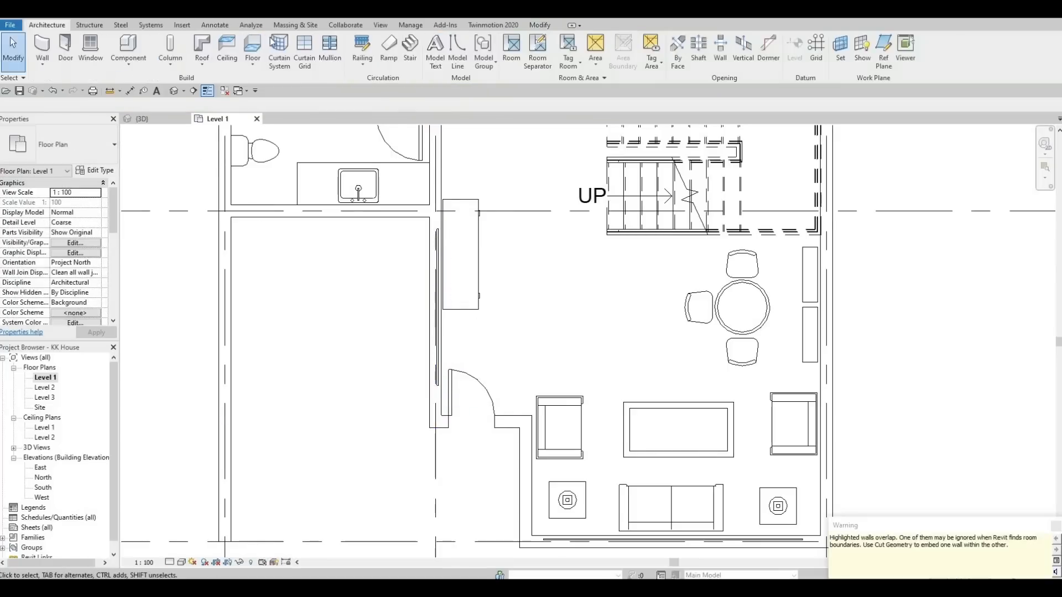
- Cut the embedded curtain wall beside the credenza out of its host exterior wall along grid 2
click(538, 26)
key(c)
key(g)
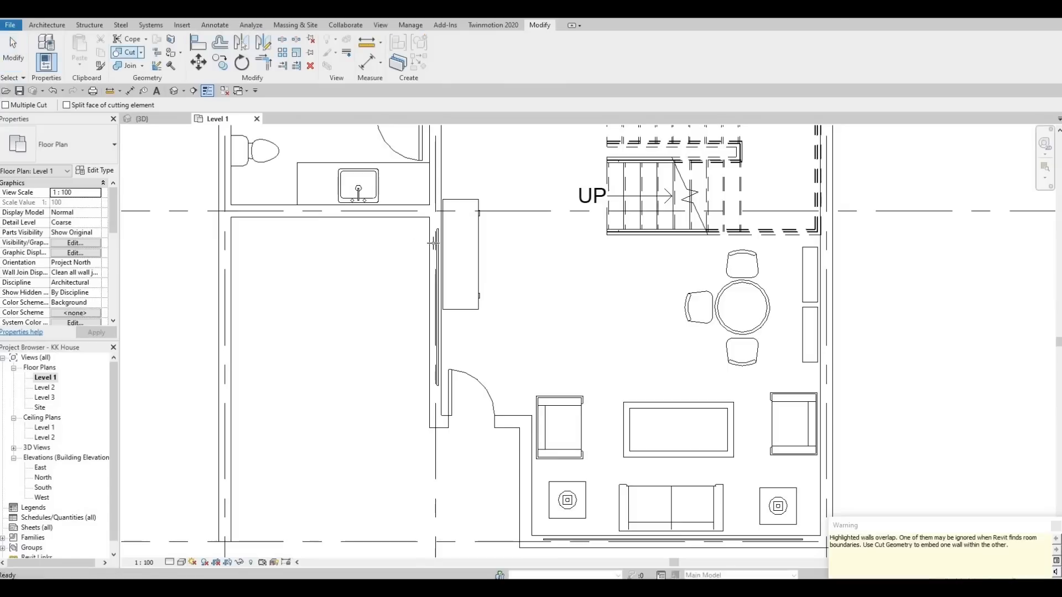
click(437, 241)
click(438, 243)
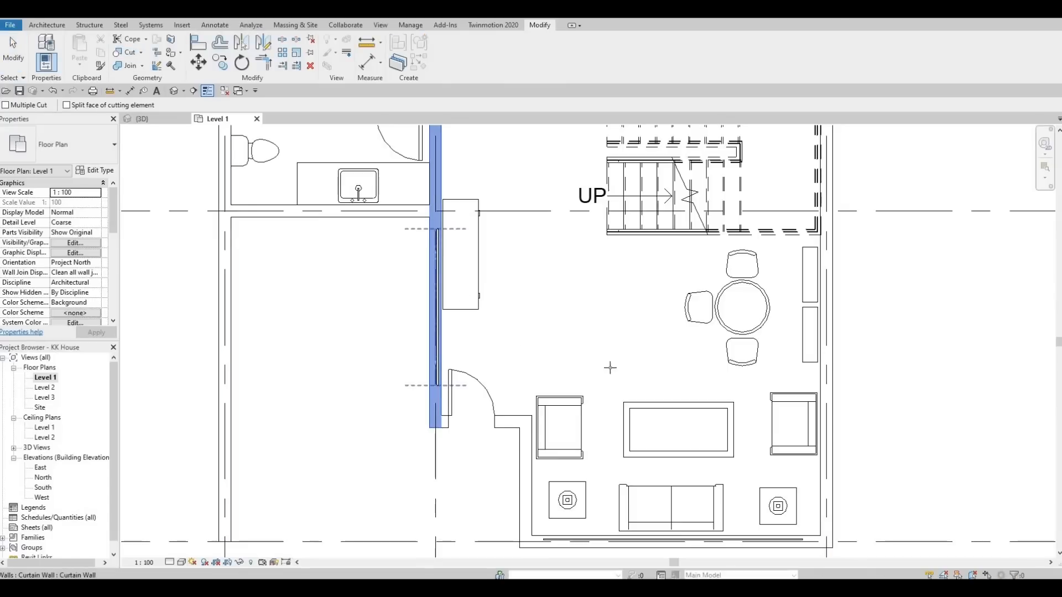
- Cut the embedded curtain wall behind the front sofa out of the front exterior wall on grid C
middle_drag(475, 451, 307, 326)
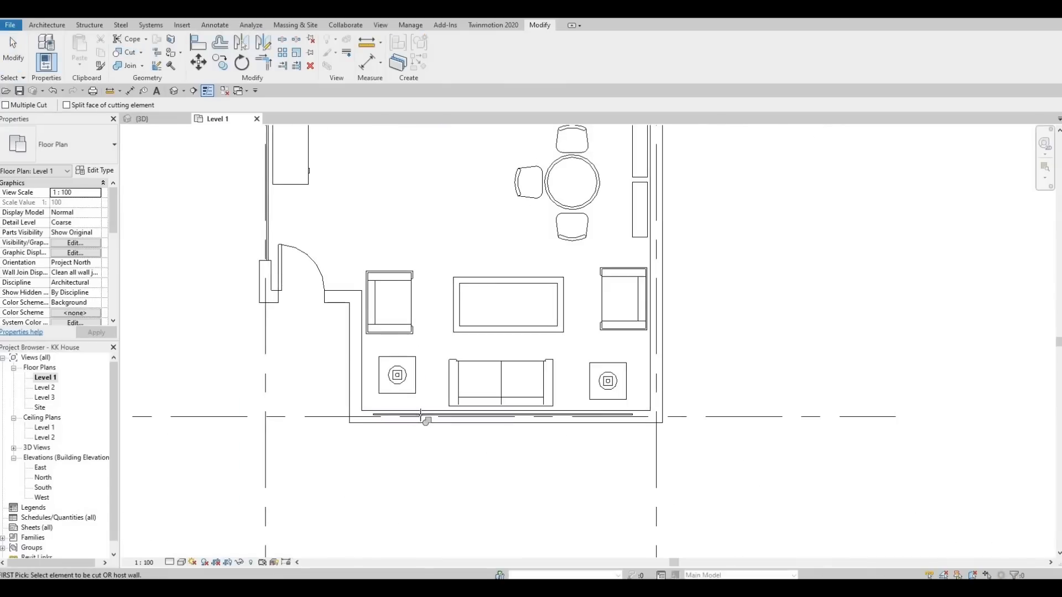
click(426, 422)
click(431, 415)
middle_drag(430, 315, 455, 449)
scroll(455, 450, down, 3)
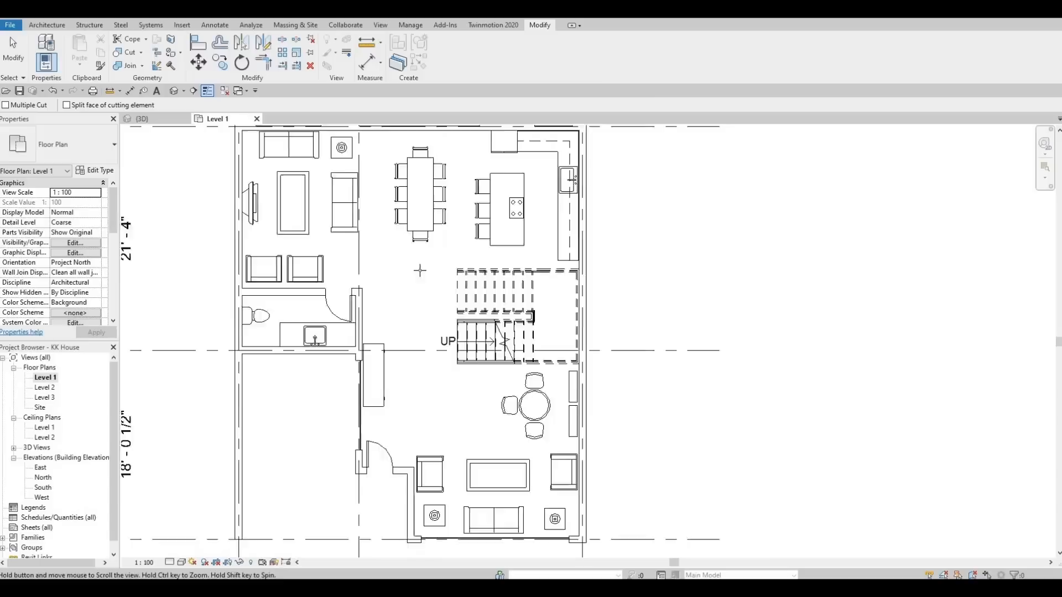
- Cut the three embedded curtain walls behind the living room sofa, dining table and kitchen counter out of the rear exterior wall
scroll(416, 311, up, 5)
click(418, 313)
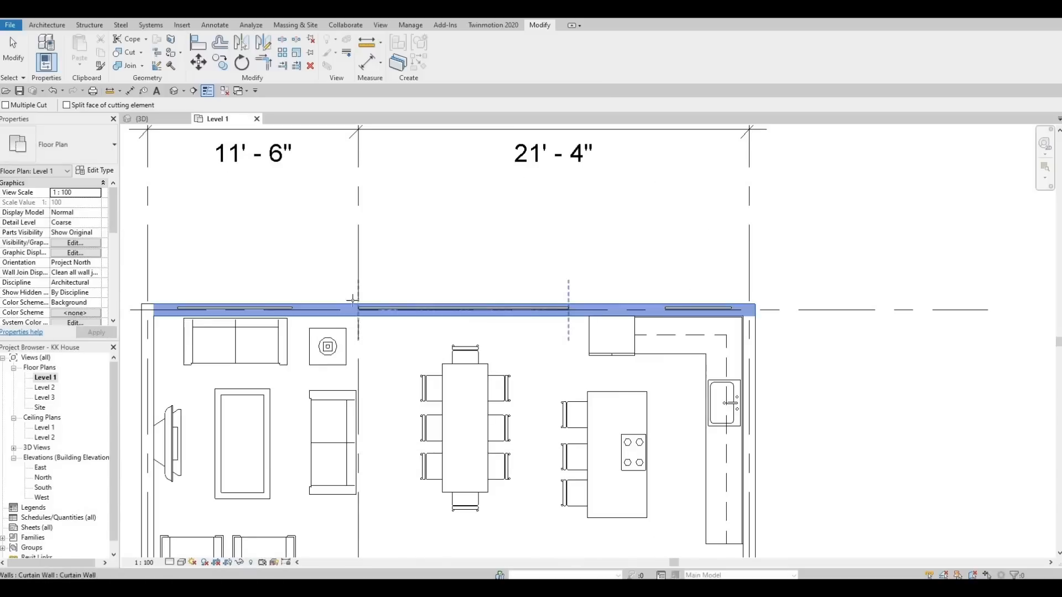
click(362, 308)
click(287, 309)
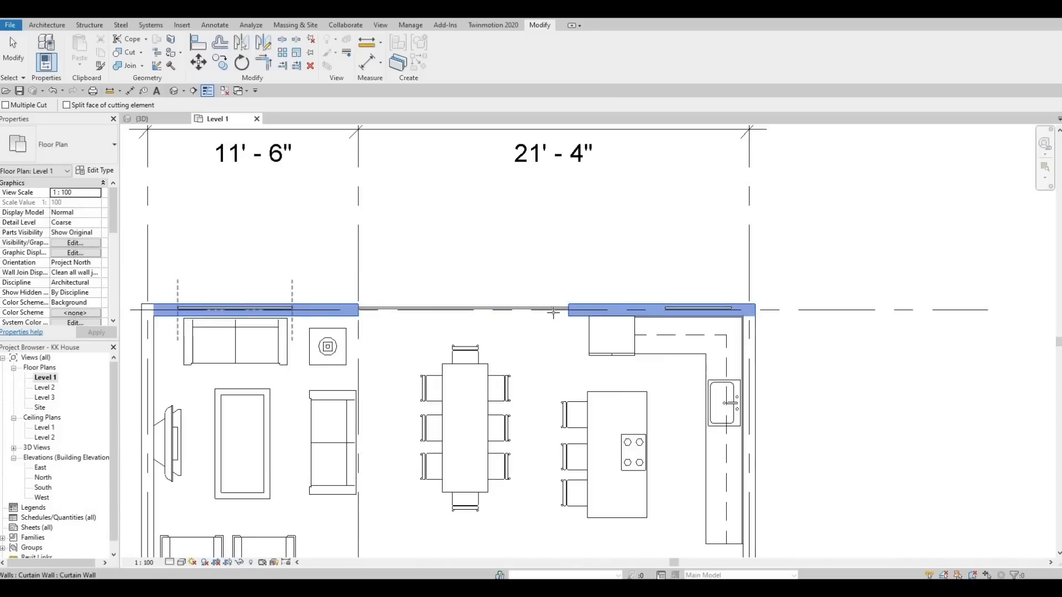
click(682, 307)
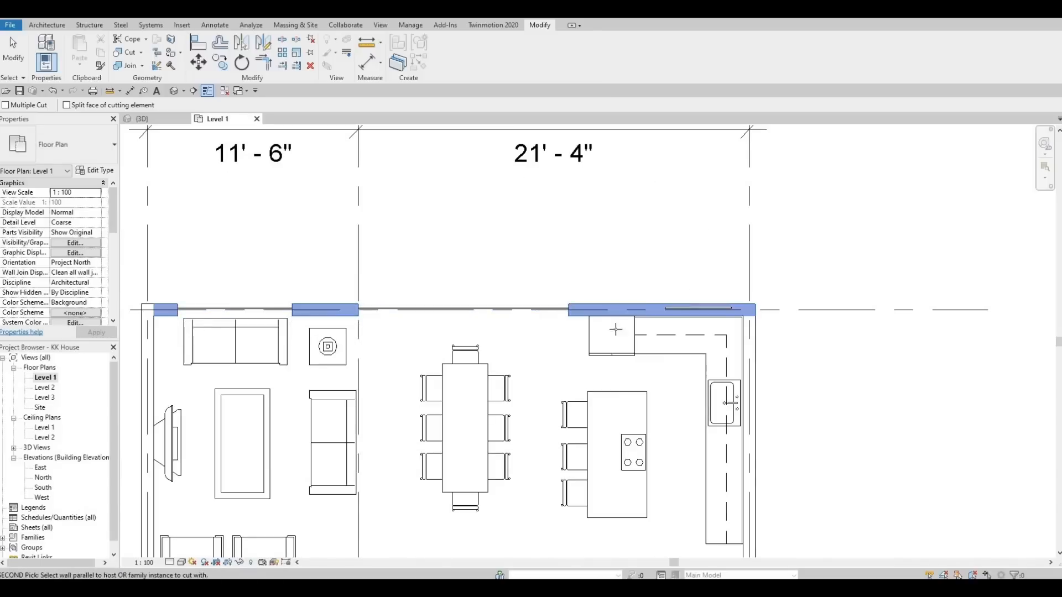
click(668, 308)
middle_drag(470, 322, 435, 190)
scroll(435, 190, down, 3)
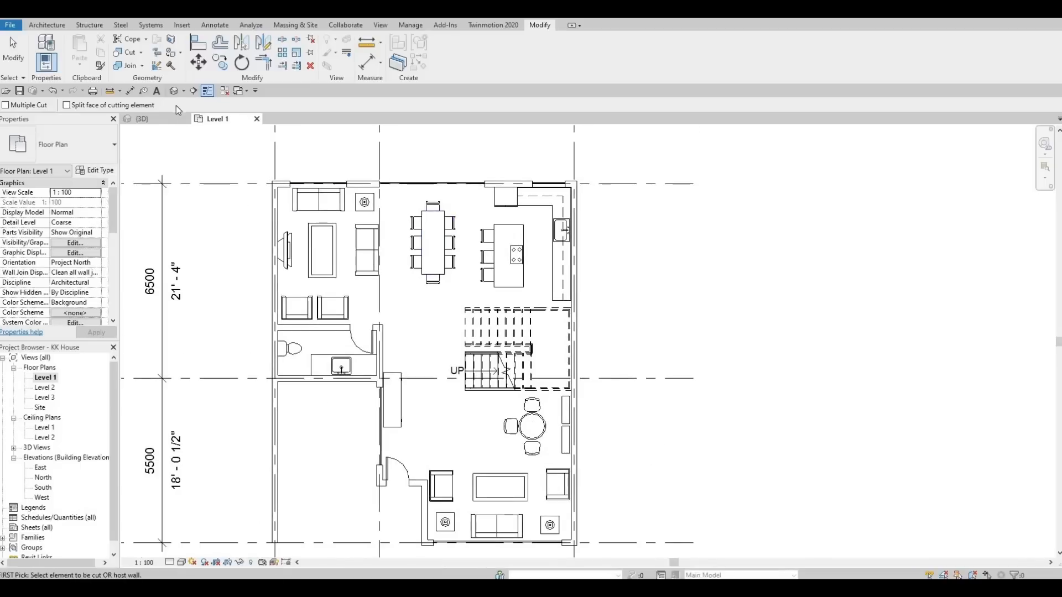
- In the 3D view, lower the front curtain wall to a top offset of about -493 mm and raise its base to form a sill
click(174, 91)
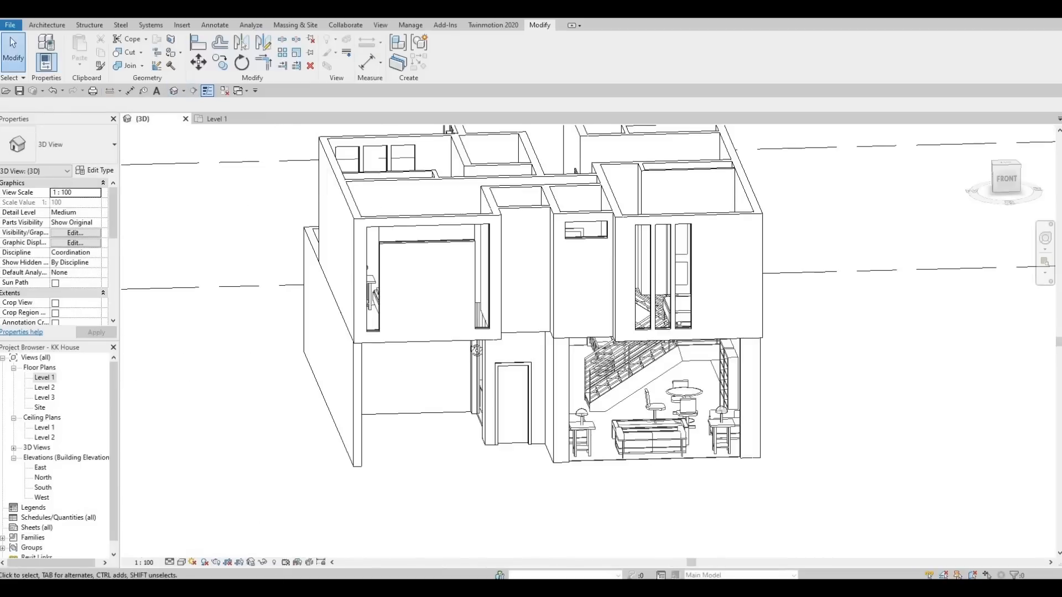
shift+middle_drag(525, 175, 553, 238)
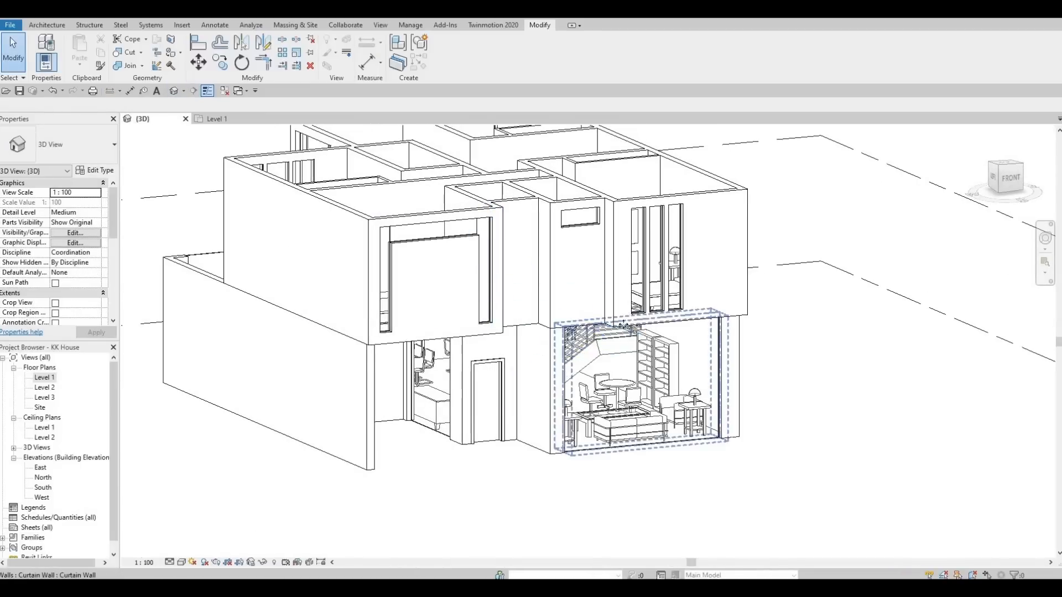
click(641, 319)
mouse_move(641, 320)
mouse_down()
mouse_move(641, 350)
mouse_move(642, 334)
mouse_up()
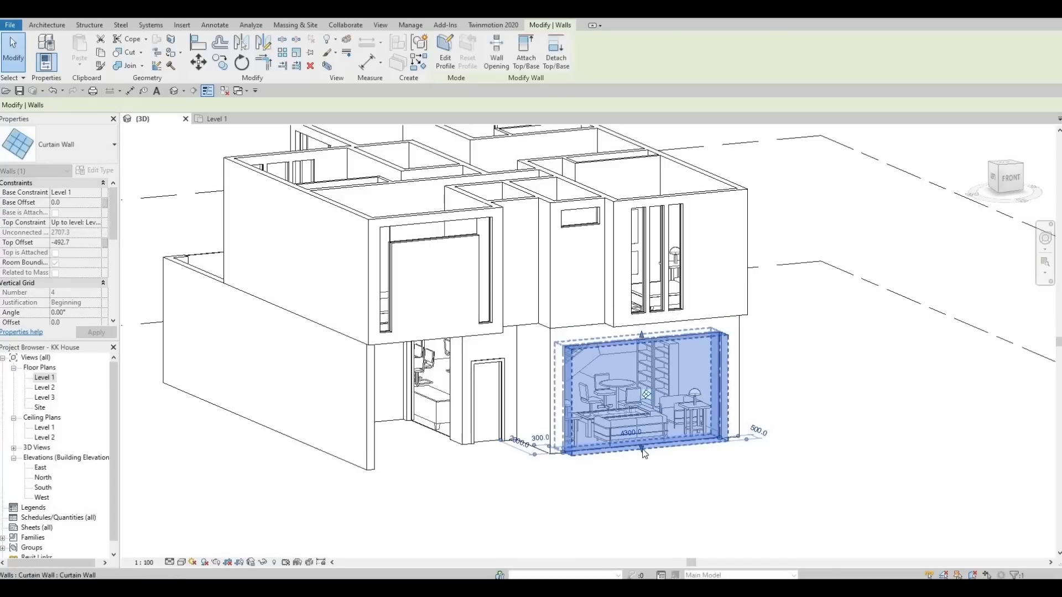
drag(638, 428, 640, 414)
click(651, 447)
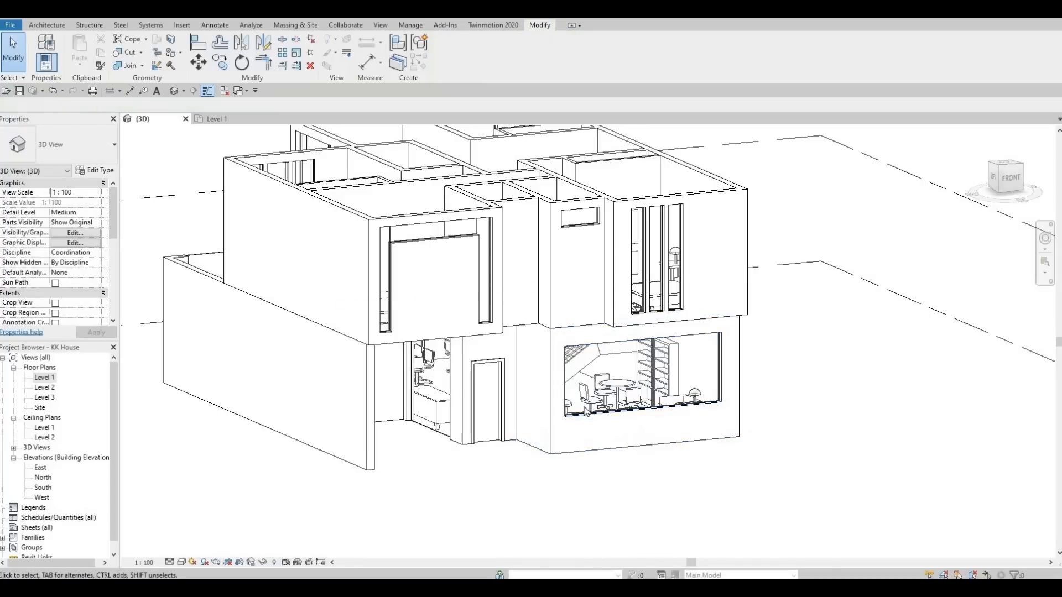
- Lower the top of the rear curtain wall behind the living room sofa to a top offset of about -630 mm
shift+middle_drag(652, 447, 517, 381)
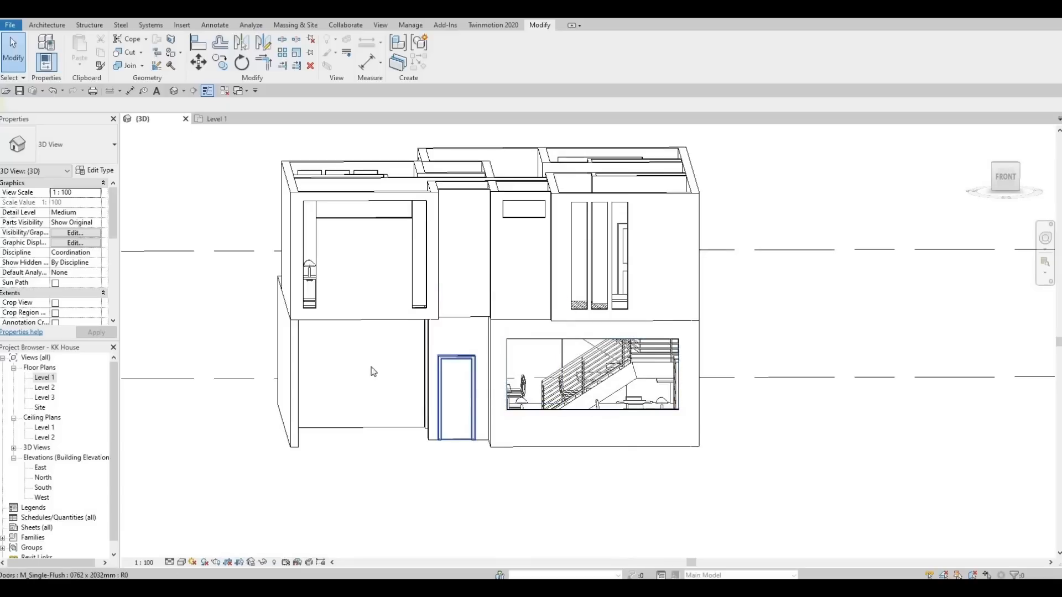
shift+middle_drag(371, 372, 523, 311)
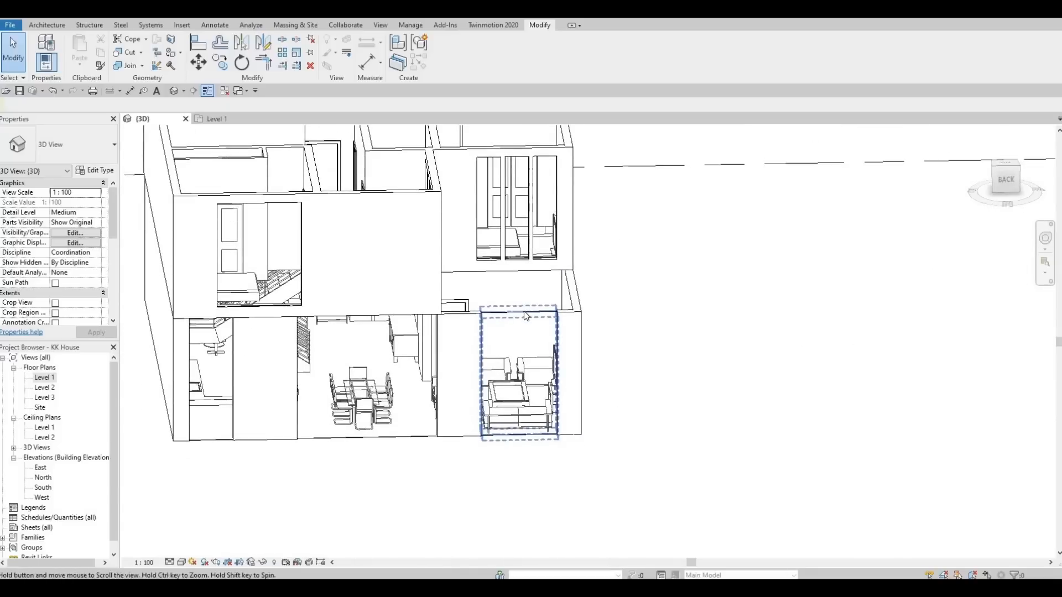
click(520, 310)
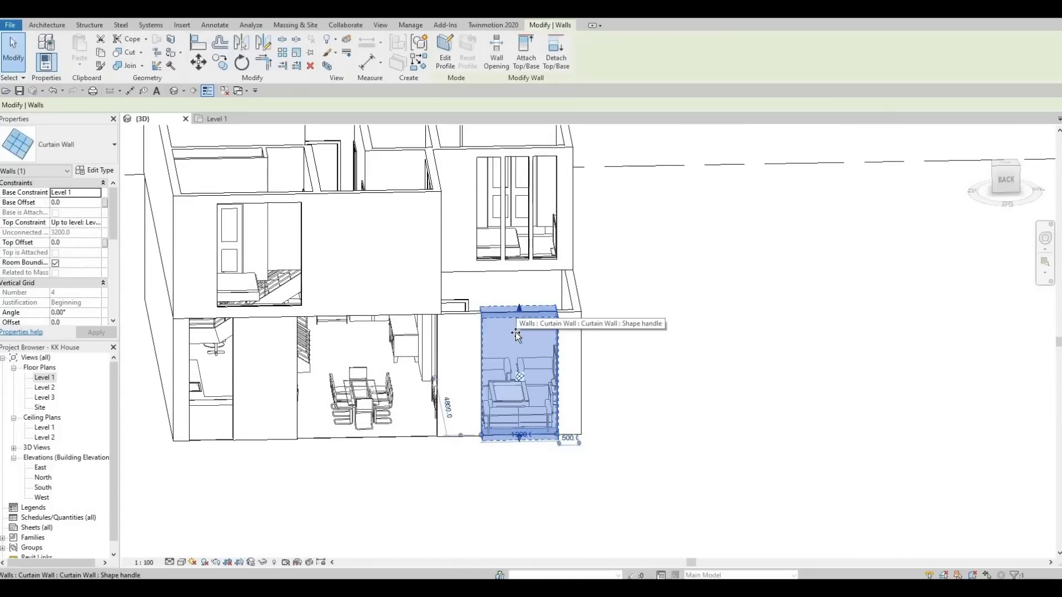
drag(518, 311, 477, 381)
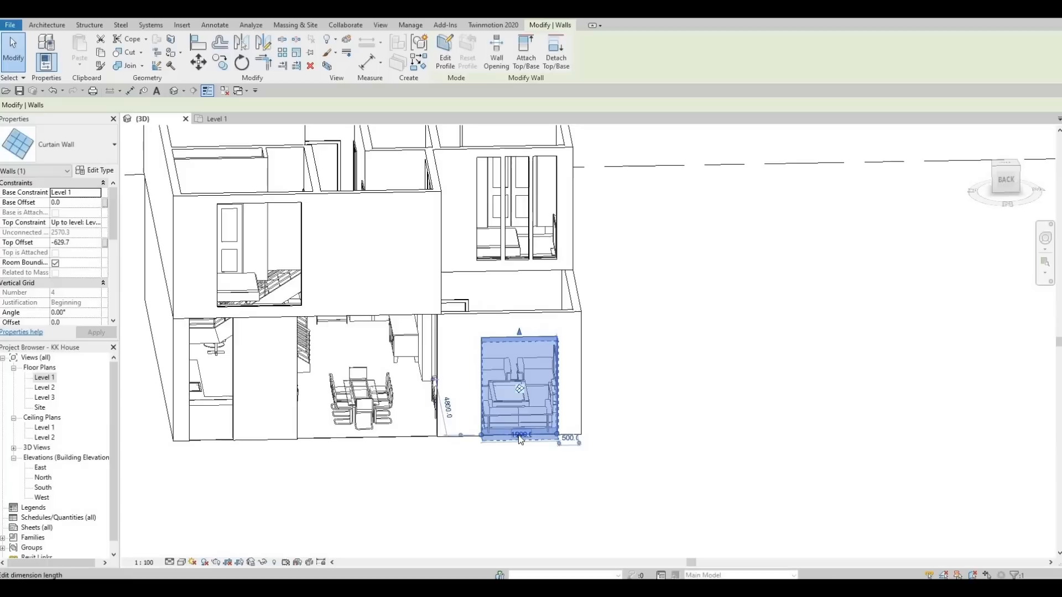
scroll(516, 442, up, 3)
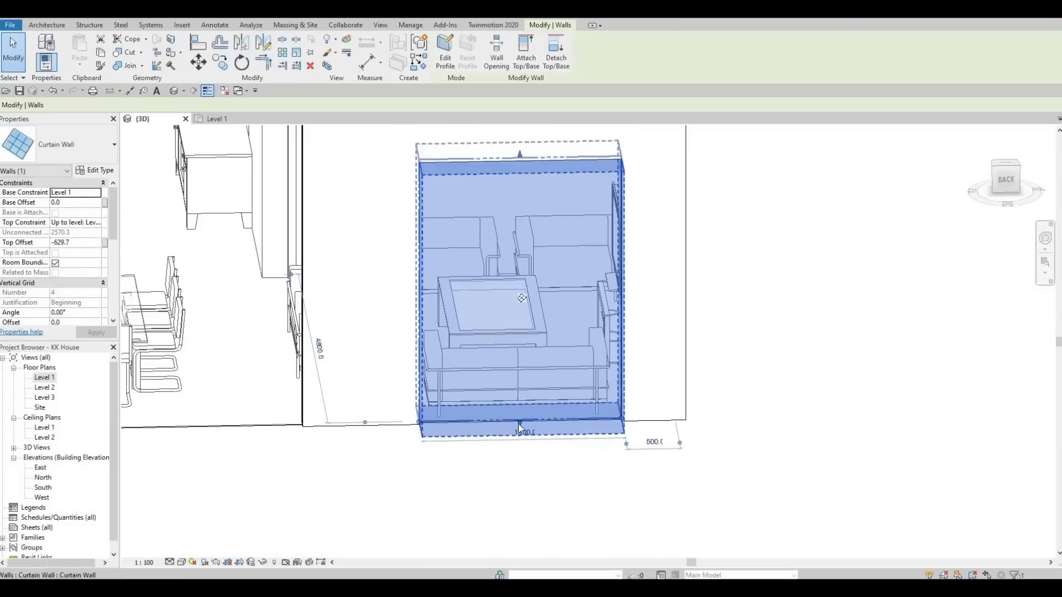
click(520, 436)
scroll(474, 365, down, 3)
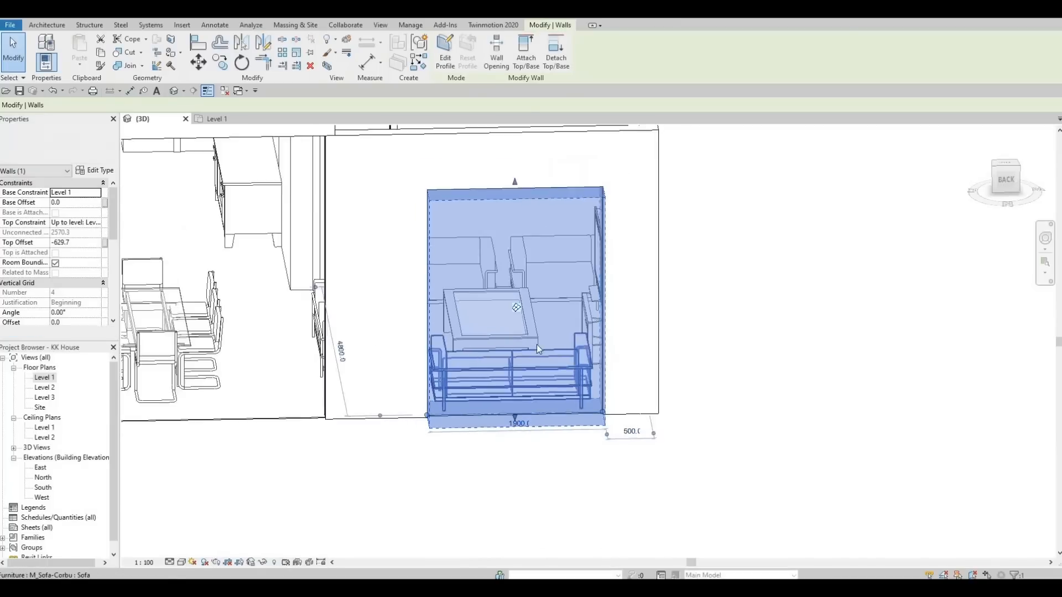
key(Escape)
middle_drag(465, 399, 533, 388)
scroll(525, 374, up, 2)
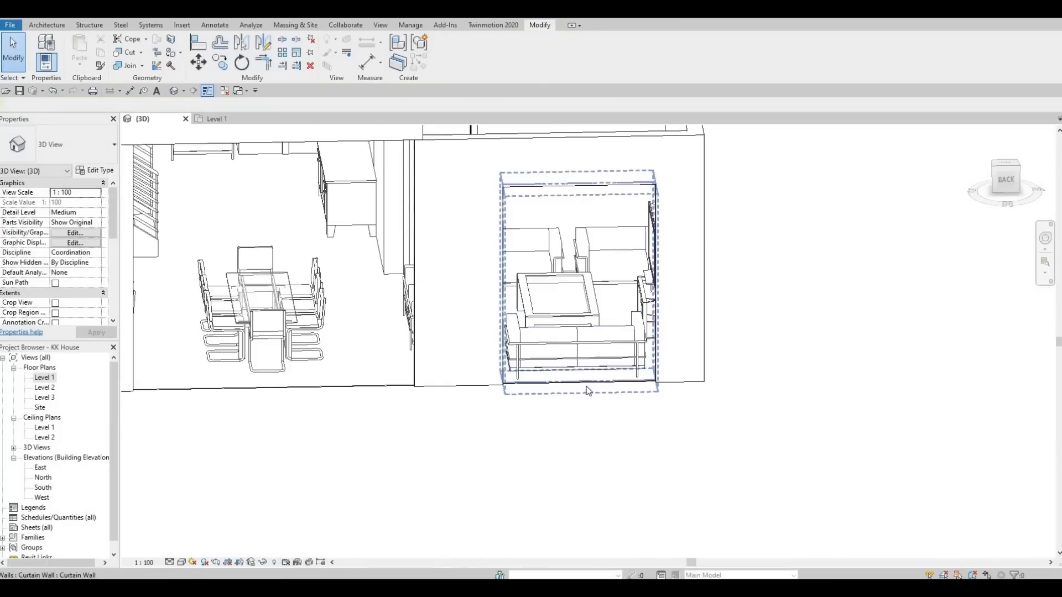
click(580, 386)
click(574, 386)
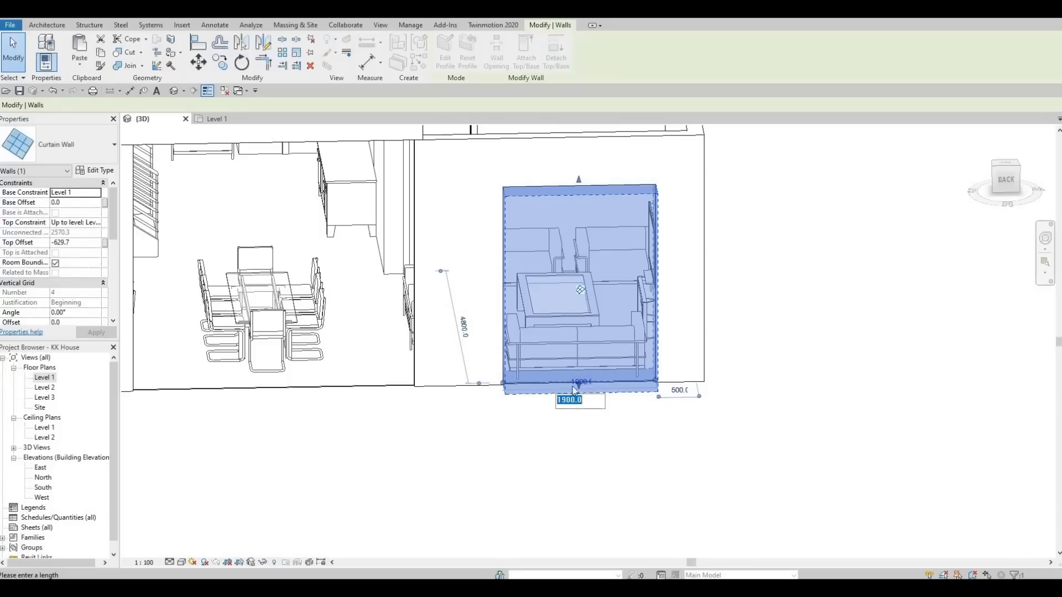
scroll(602, 380, up, 3)
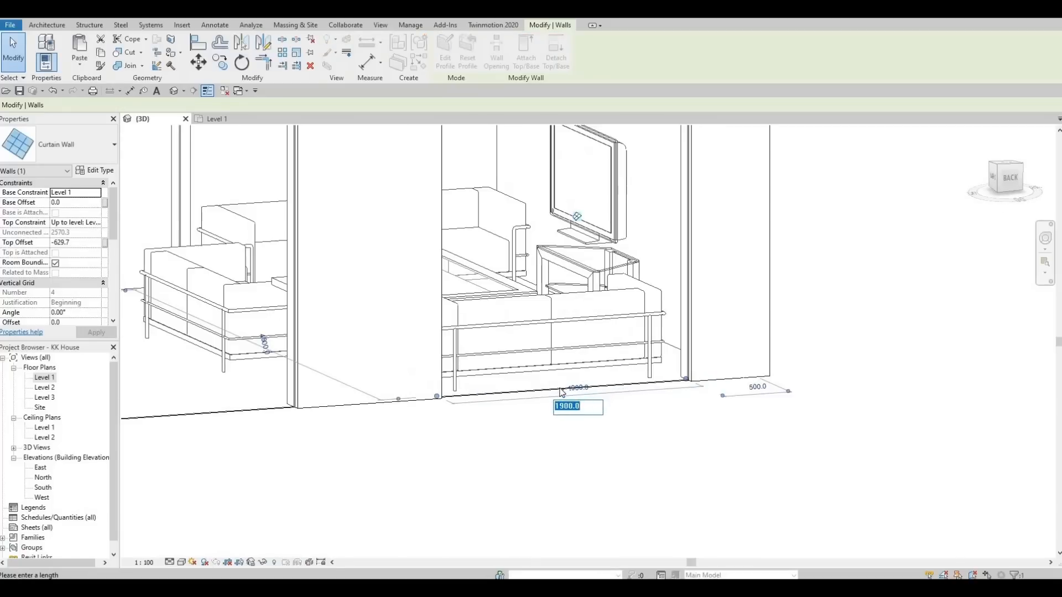
key(Escape)
key(Escape)
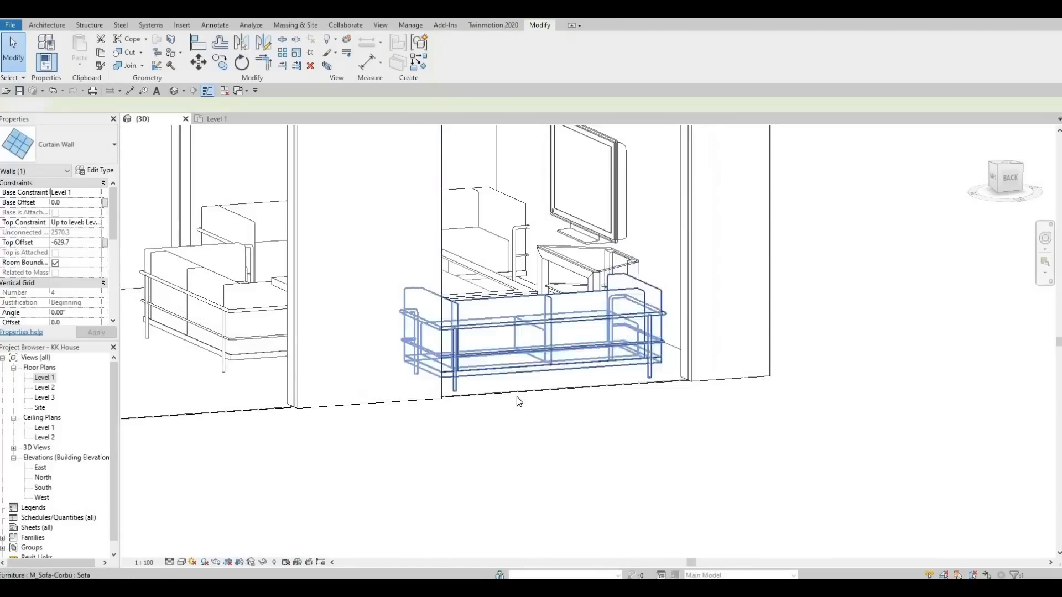
- Raise the base of the rear living room curtain wall to a base offset of about 879 mm
click(564, 395)
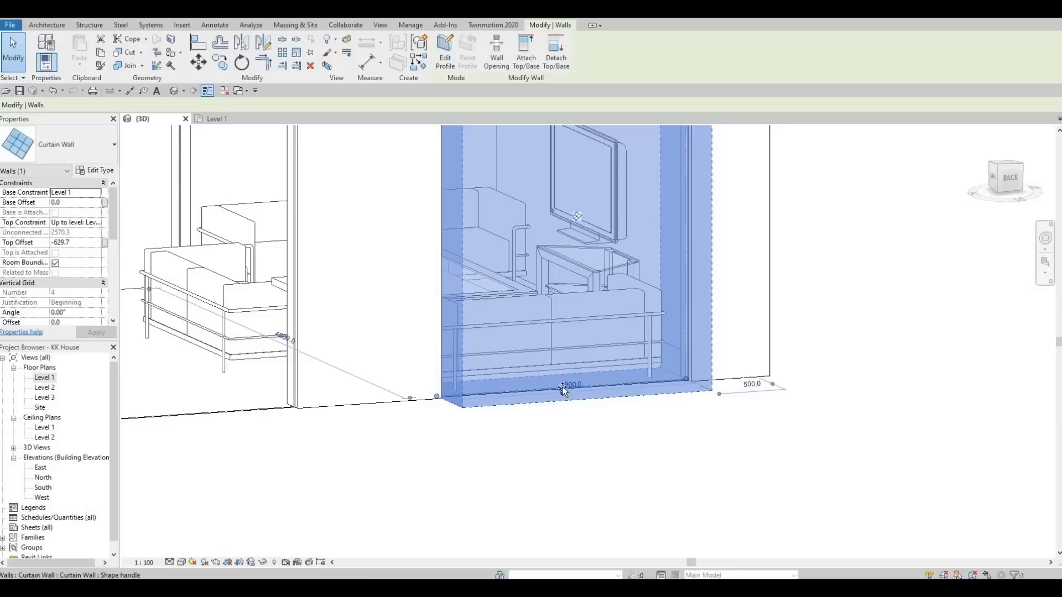
drag(570, 297, 569, 265)
shift+middle_drag(531, 343, 573, 340)
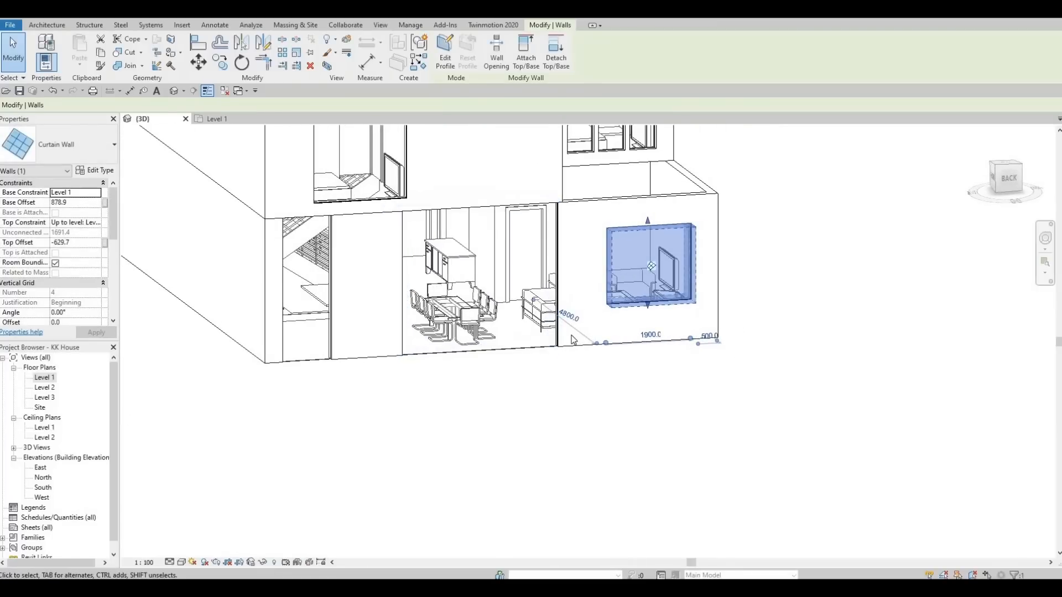
- Align the top edges of the rear dining and kitchen curtain walls with the top of the living room window
key(a)
key(l)
click(632, 229)
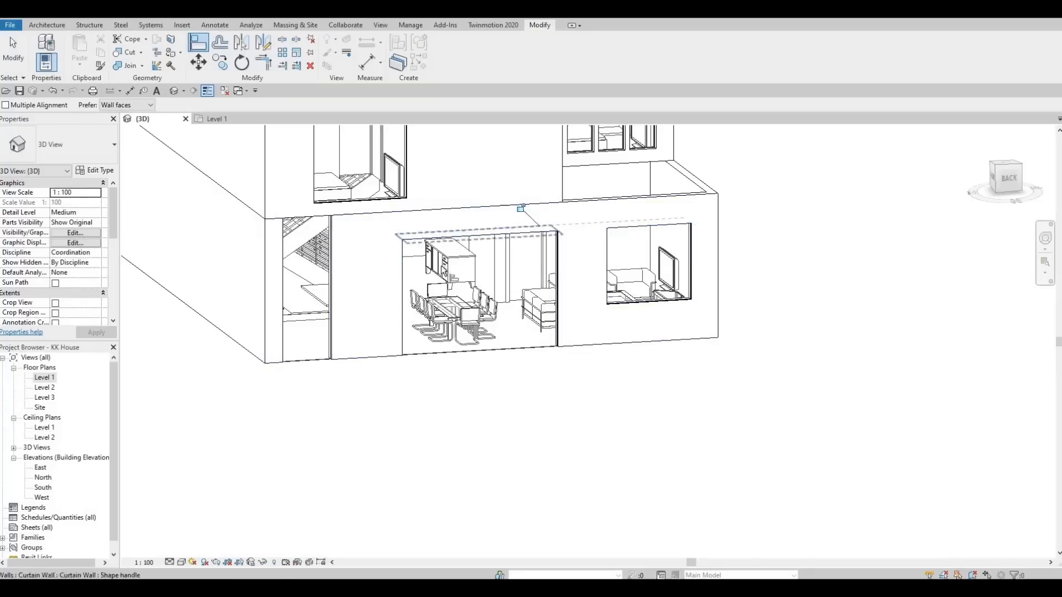
middle_drag(520, 208, 607, 208)
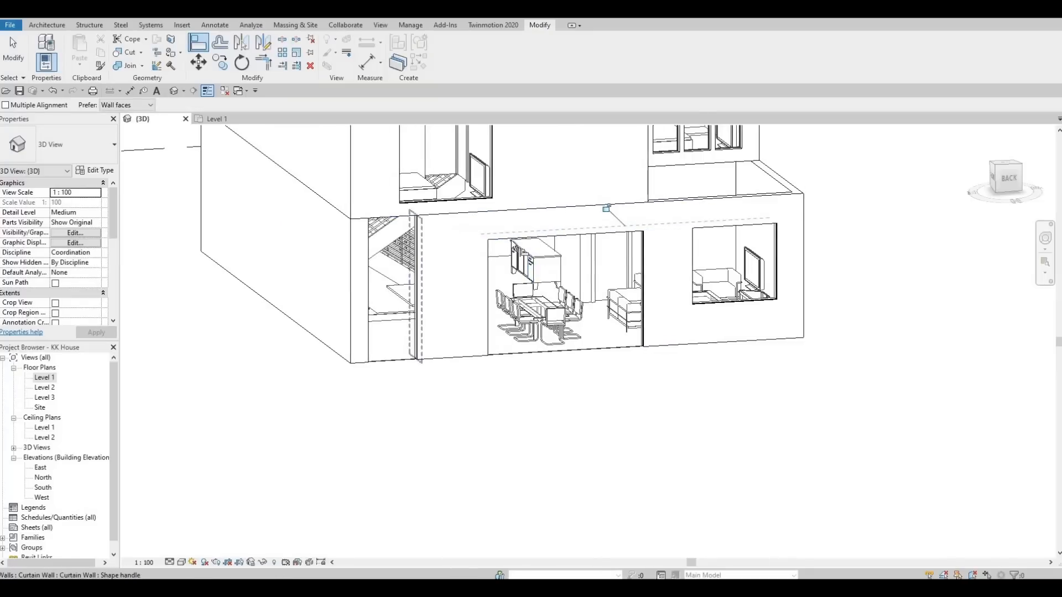
click(417, 224)
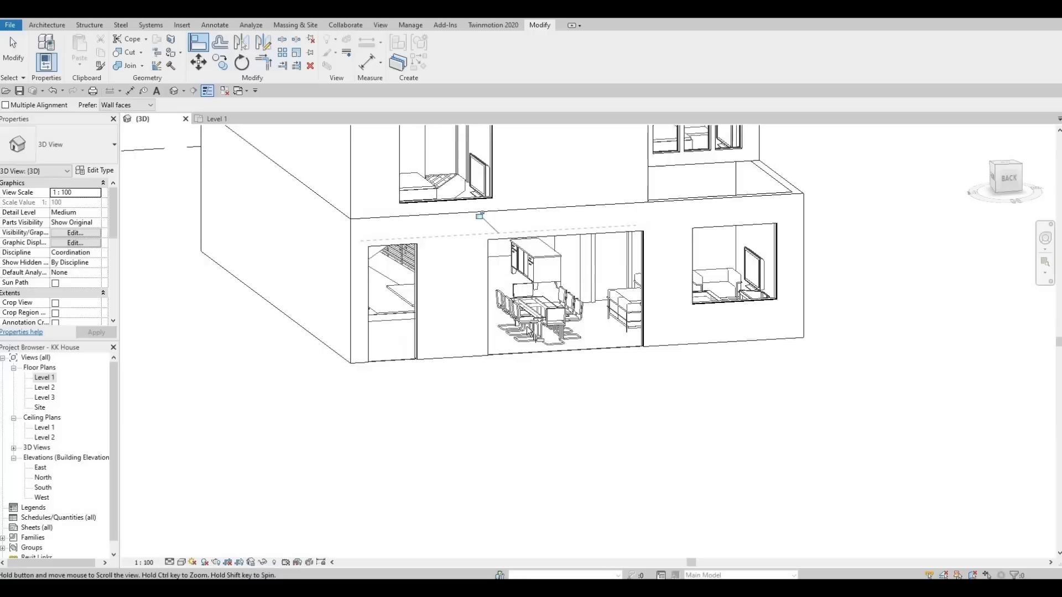
- Align the bottom edge of the rear kitchen curtain wall with the sill of the living room window
middle_drag(528, 329, 560, 325)
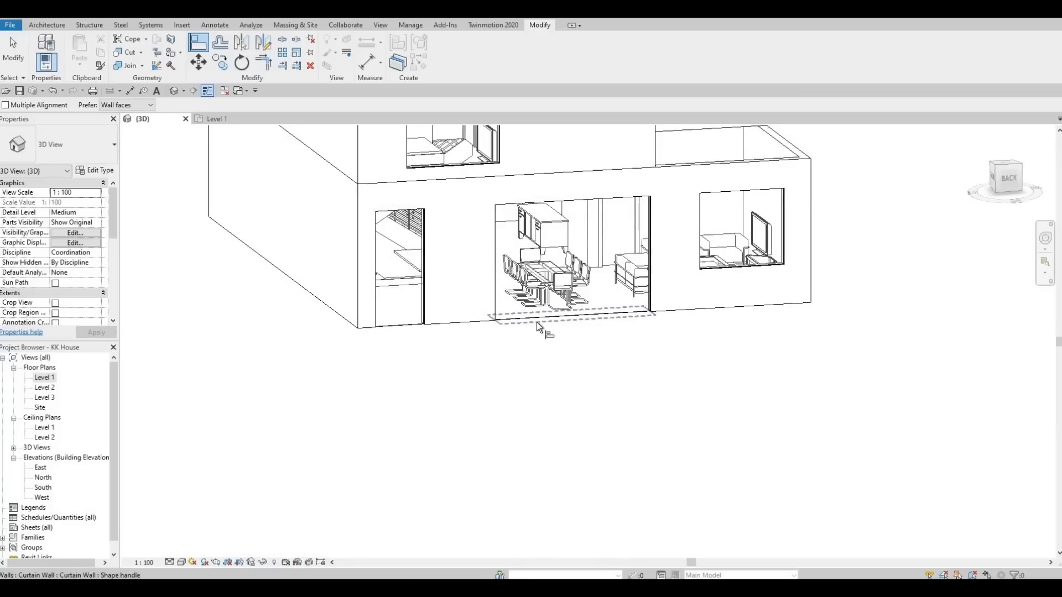
click(706, 269)
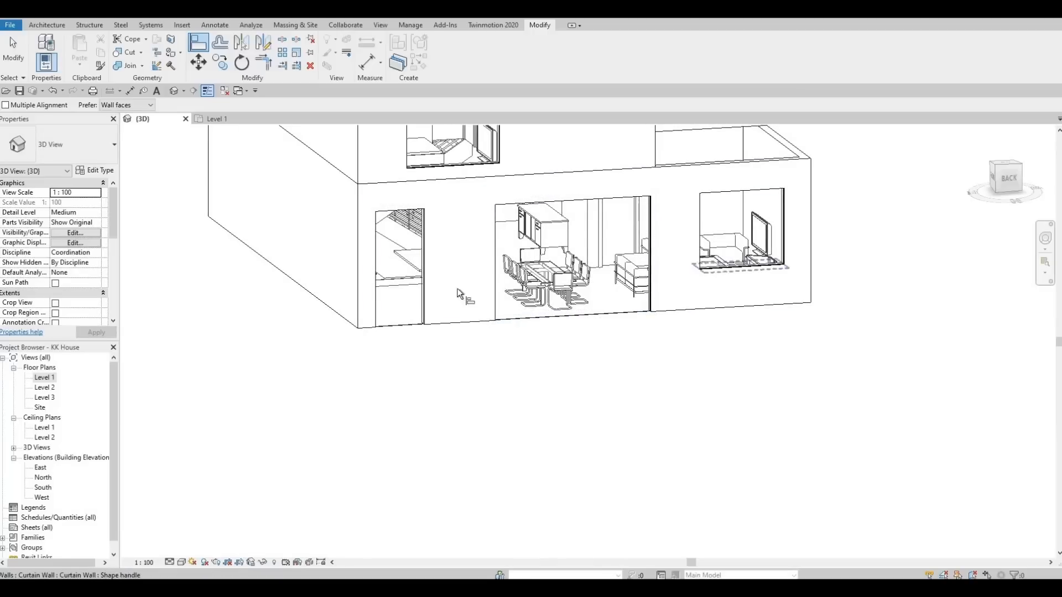
click(398, 326)
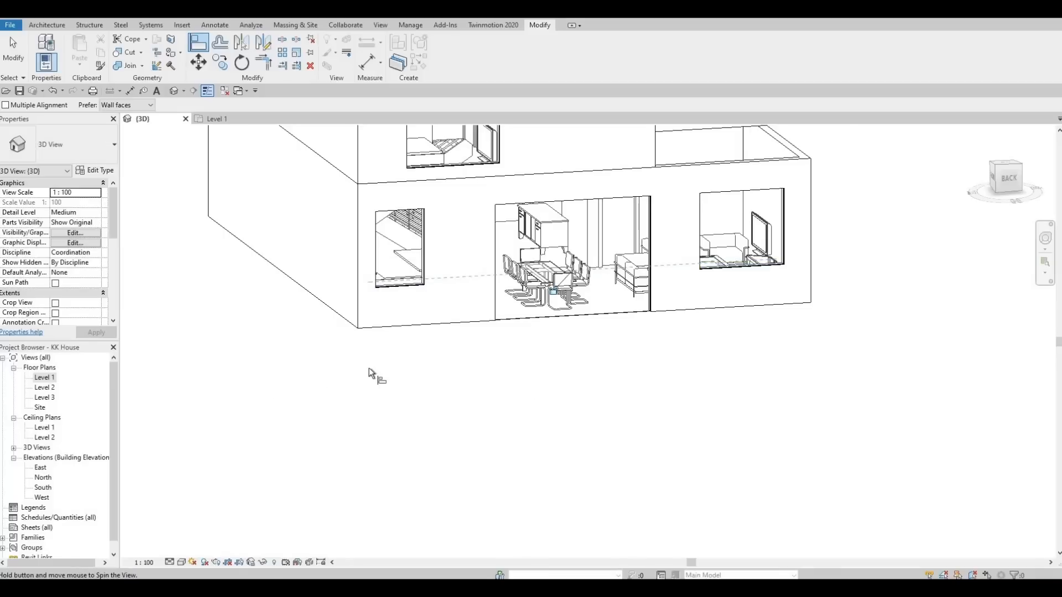
- Align the top and bottom edges of the front curtain wall with the head and sill of the rear windows
shift+middle_drag(370, 373, 656, 236)
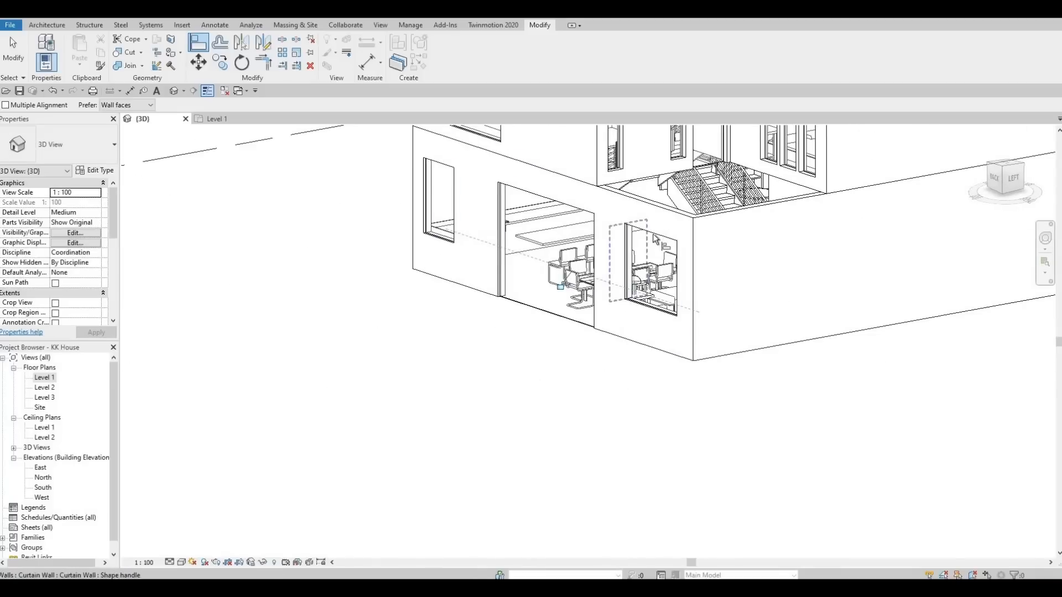
shift+middle_drag(341, 303, 857, 359)
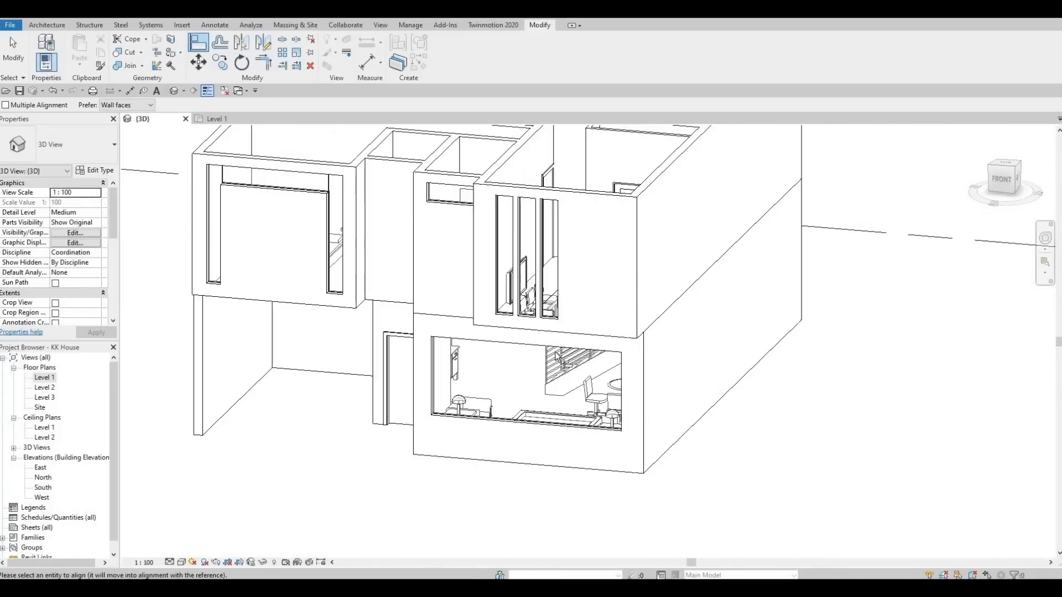
shift+middle_drag(522, 375, 249, 429)
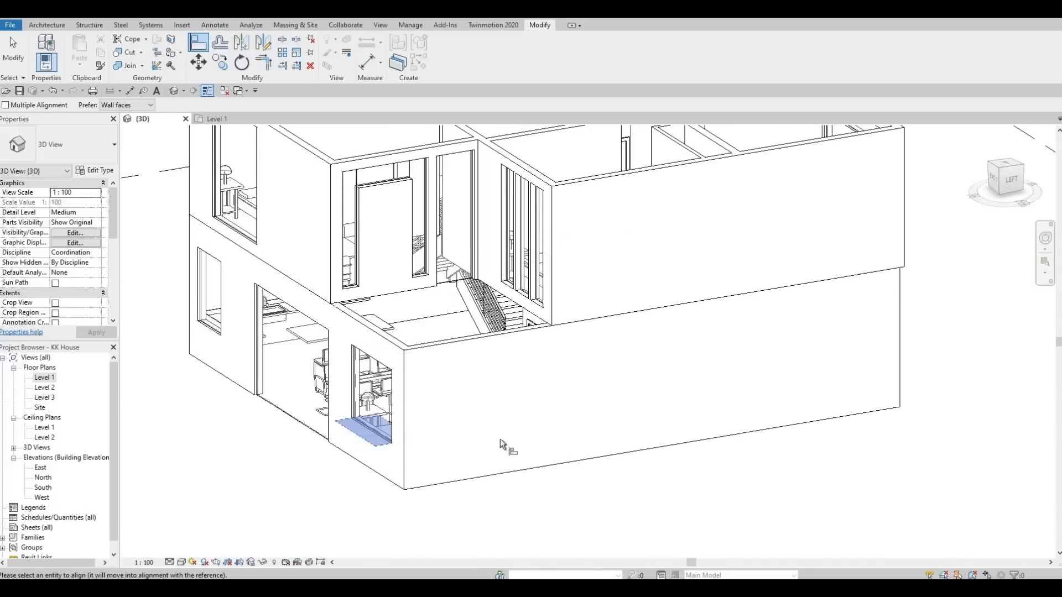
shift+middle_drag(500, 439, 529, 413)
click(528, 407)
click(638, 367)
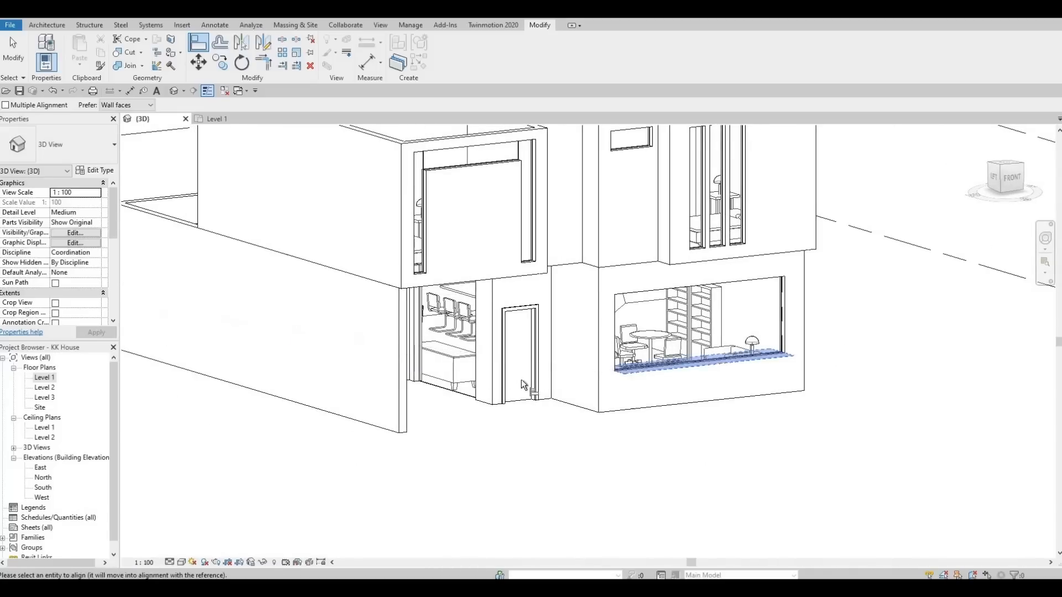
- Align the top edge of the curtain wall beside the entrance door with the head of the front window
shift+middle_drag(506, 293, 481, 246)
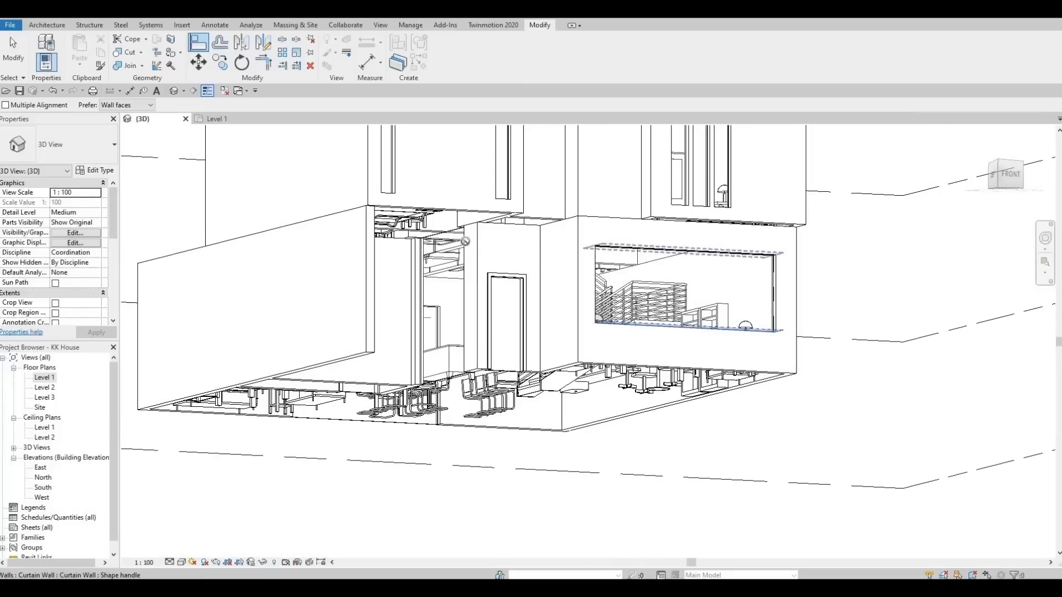
click(496, 250)
key(Escape)
key(a)
key(l)
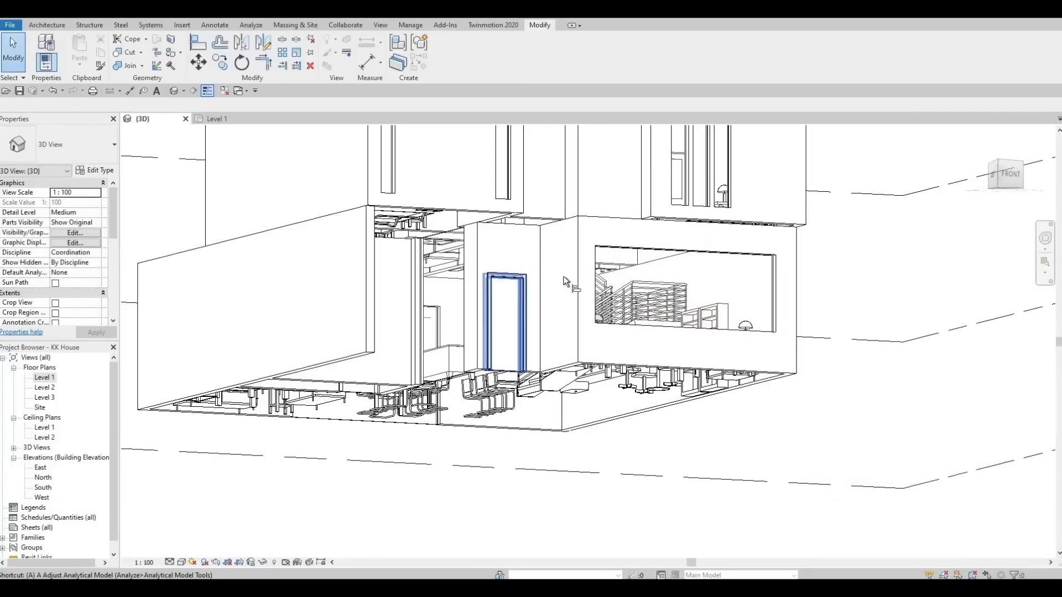
click(638, 246)
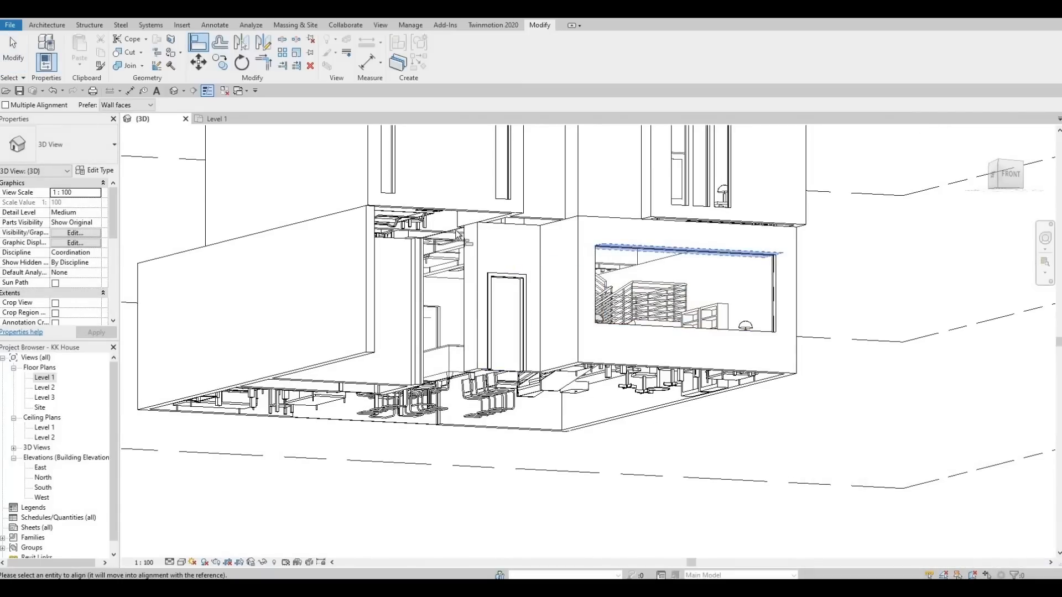
click(437, 325)
shift+middle_drag(453, 412, 448, 366)
key(Escape)
- Raise the base of the curtain wall beside the entrance door to leave a shallow, high-level strip window
click(440, 365)
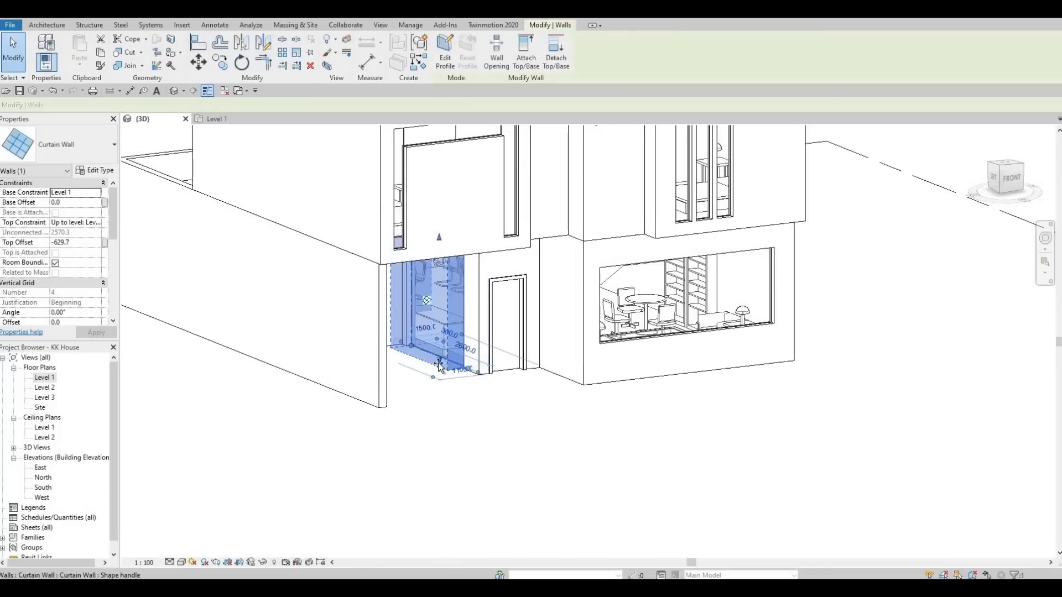
drag(429, 279, 426, 293)
shift+middle_drag(426, 294, 438, 261)
key(Escape)
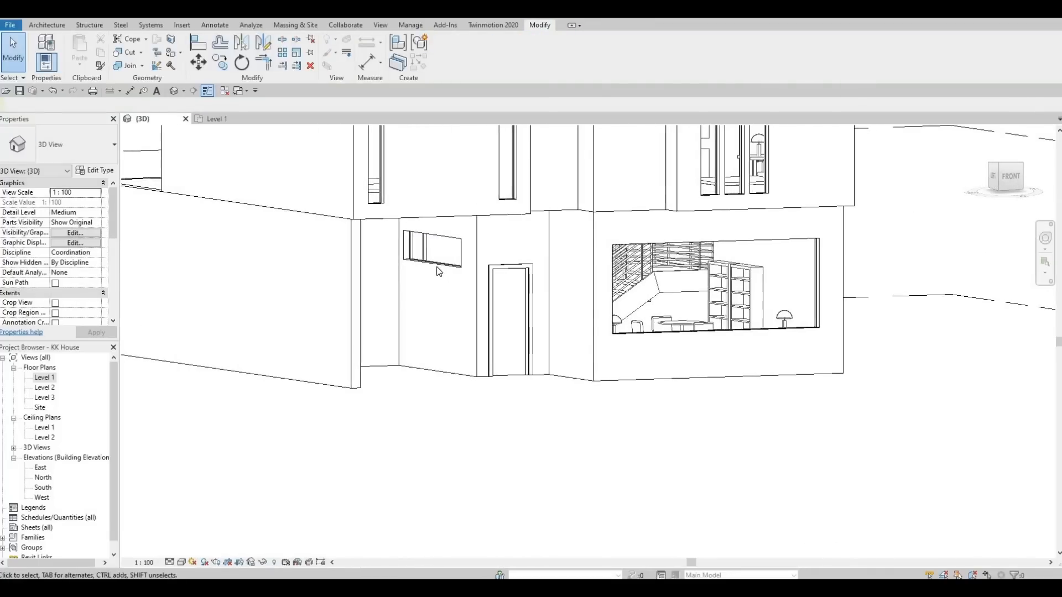
click(437, 258)
scroll(437, 261, up, 3)
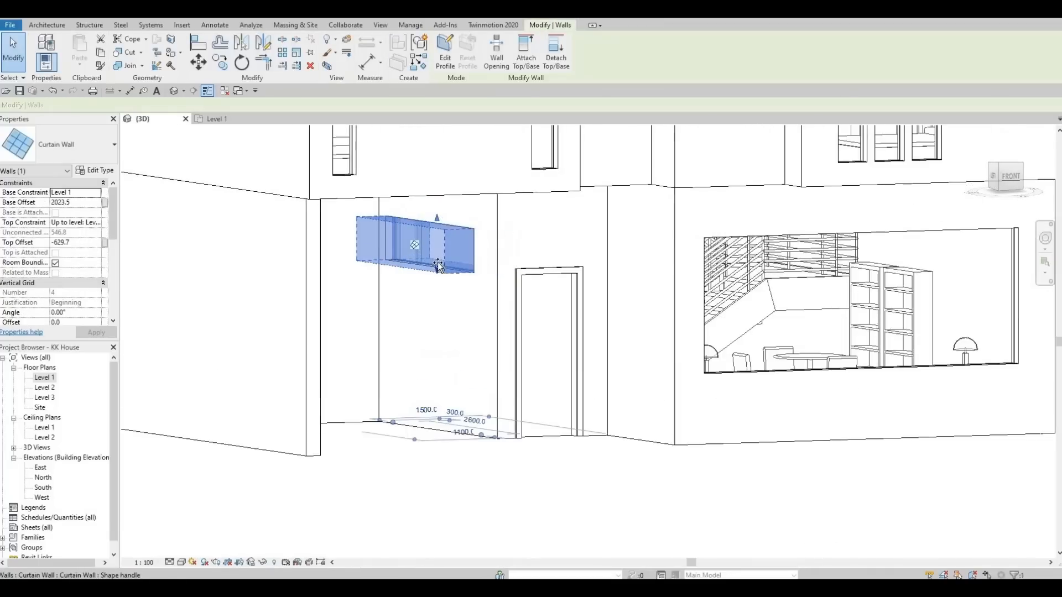
key(Escape)
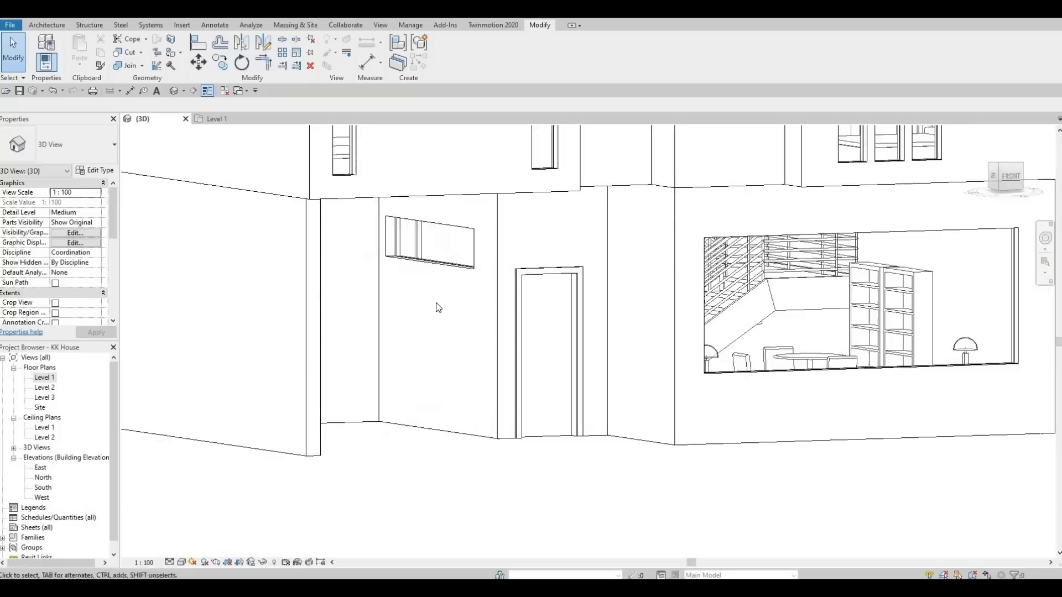
shift+middle_drag(436, 304, 510, 446)
scroll(466, 356, down, 3)
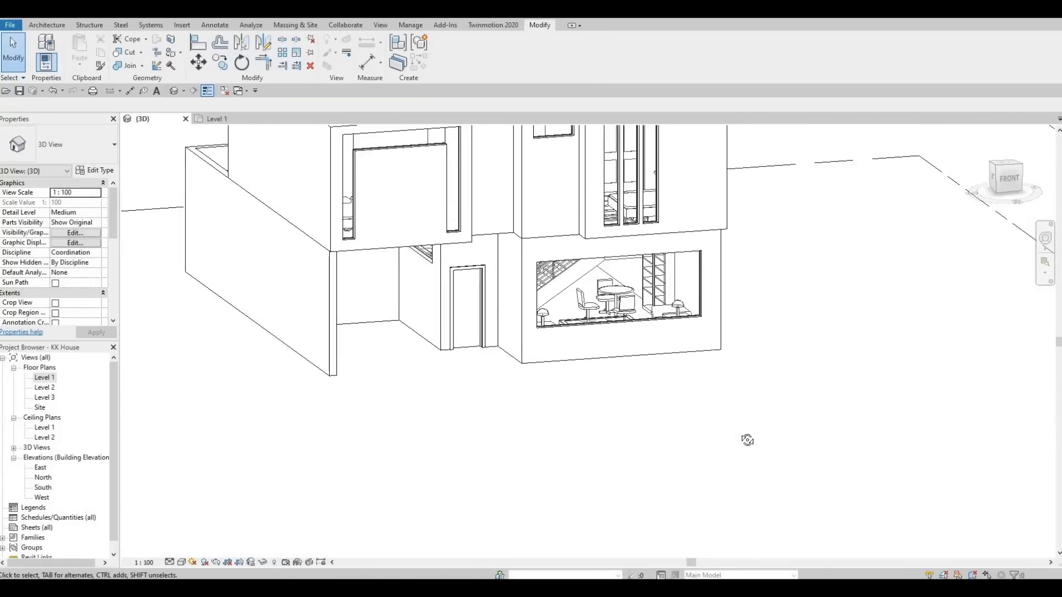
shift+middle_drag(746, 441, 432, 365)
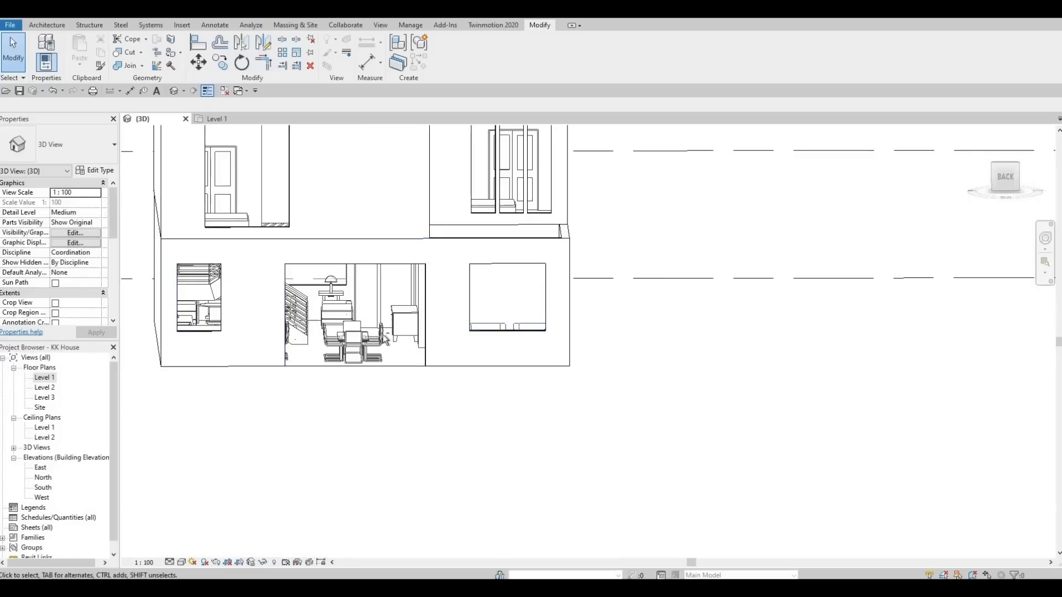
shift+middle_drag(244, 387, 239, 163)
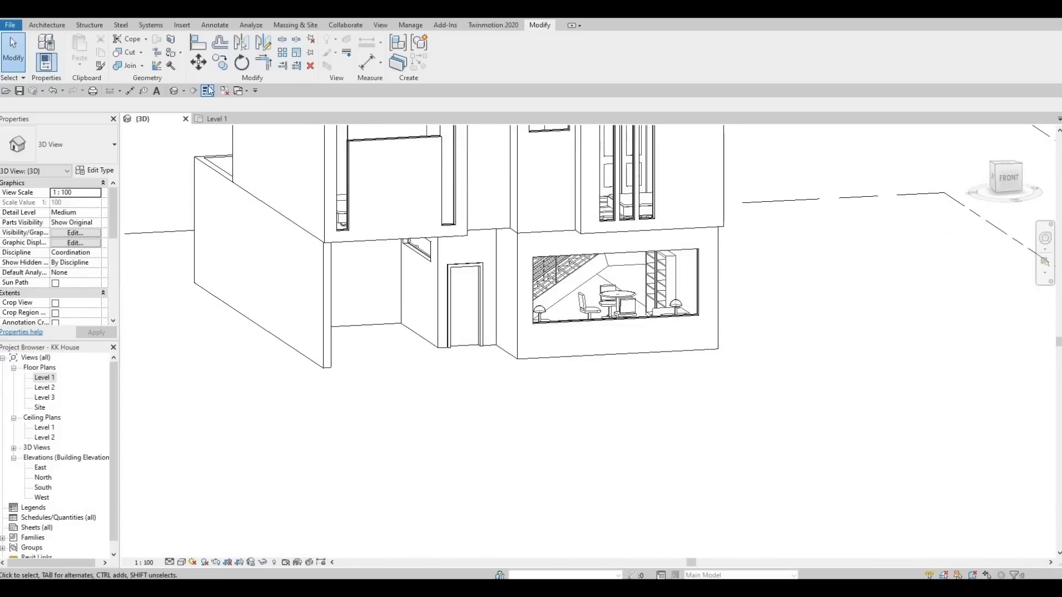
- Add a horizontal curtain grid line across the upper part of the large front curtain wall
click(55, 25)
click(314, 51)
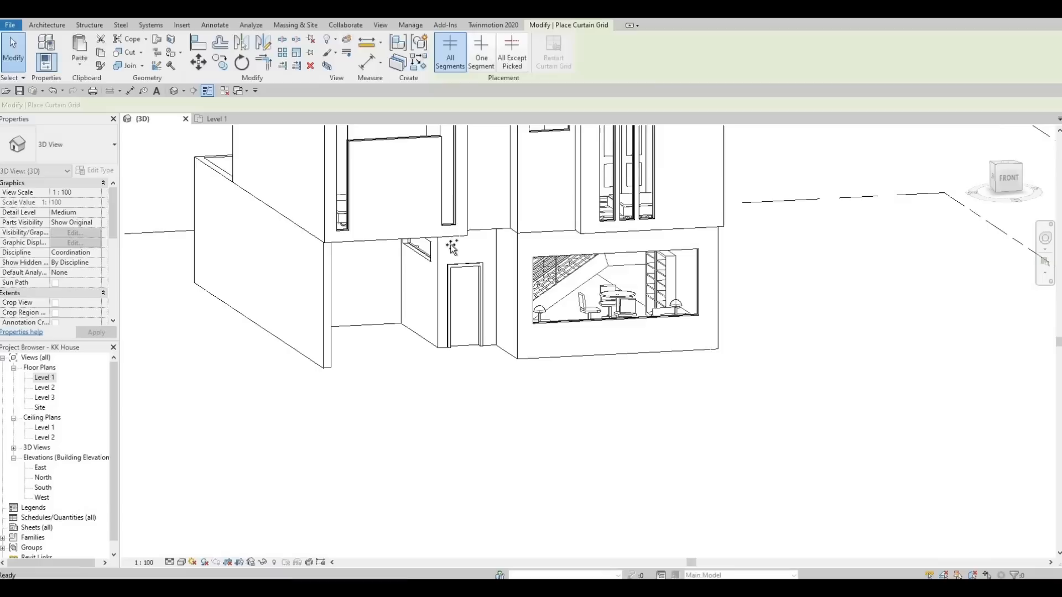
middle_drag(527, 271, 408, 258)
scroll(411, 261, up, 1)
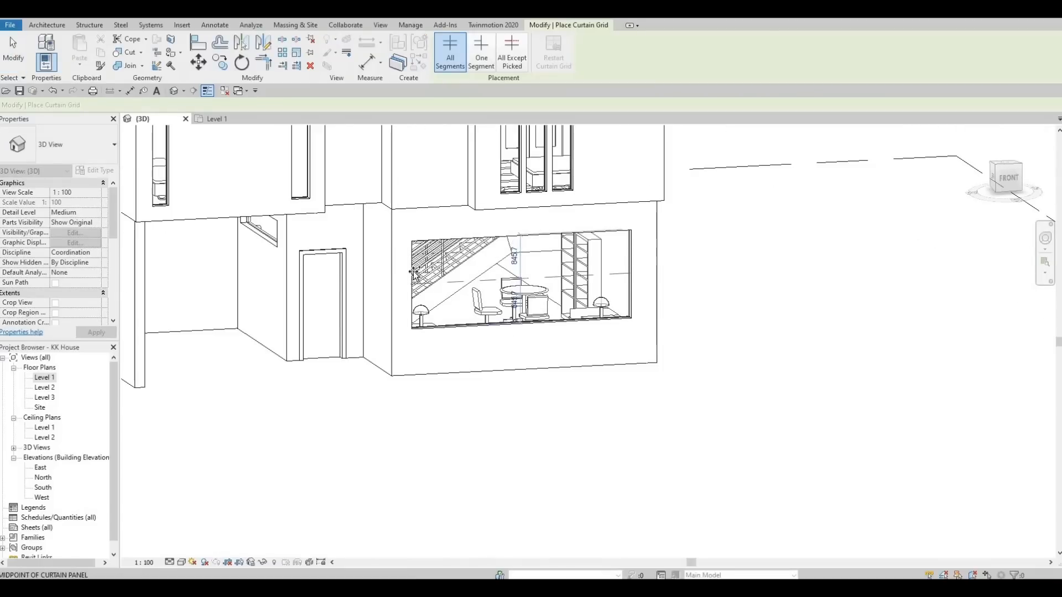
click(520, 263)
key(Escape)
key(Escape)
scroll(521, 270, up, 1)
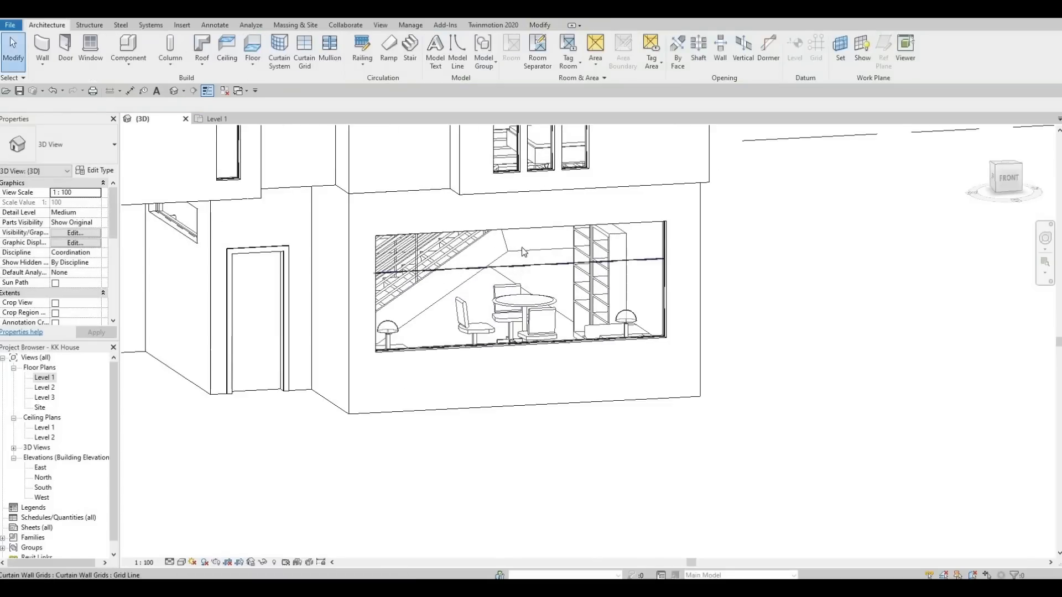
- Set the front curtain wall's horizontal grid line to 500 mm below its top edge
click(522, 264)
click(512, 246)
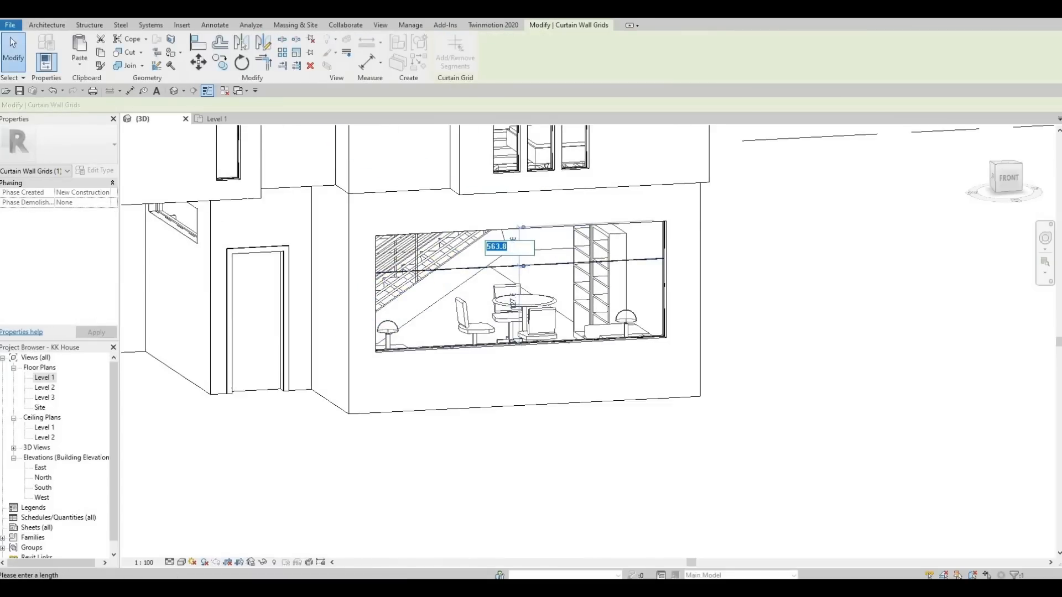
key(Return)
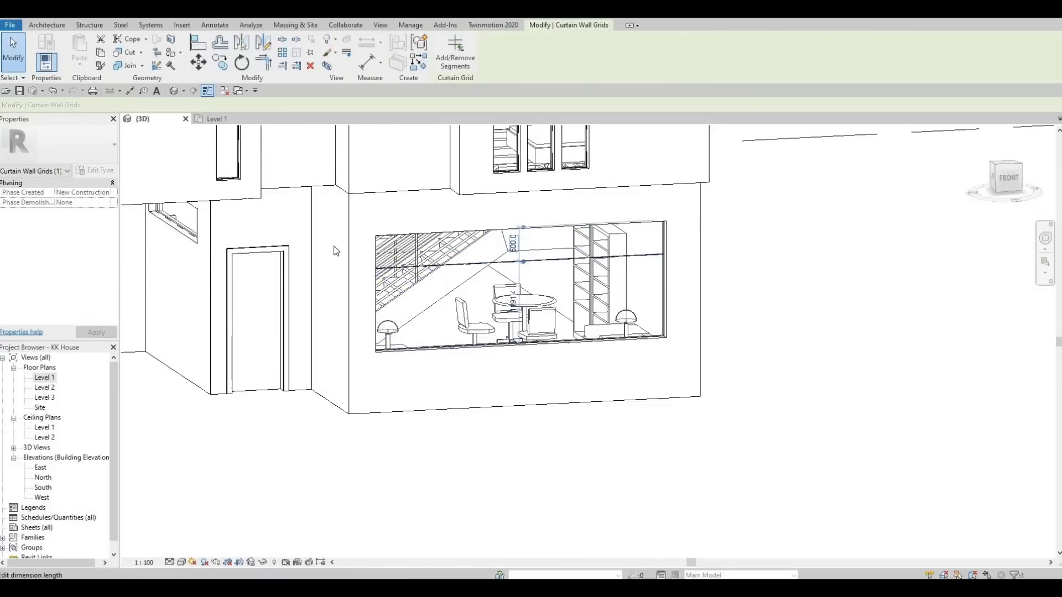
key(Escape)
- Add horizontal curtain grid lines to the rear curtain walls, 400 mm below the living room head, 500 mm below the dining head and high in the kitchen window
shift+middle_drag(306, 262, 291, 203)
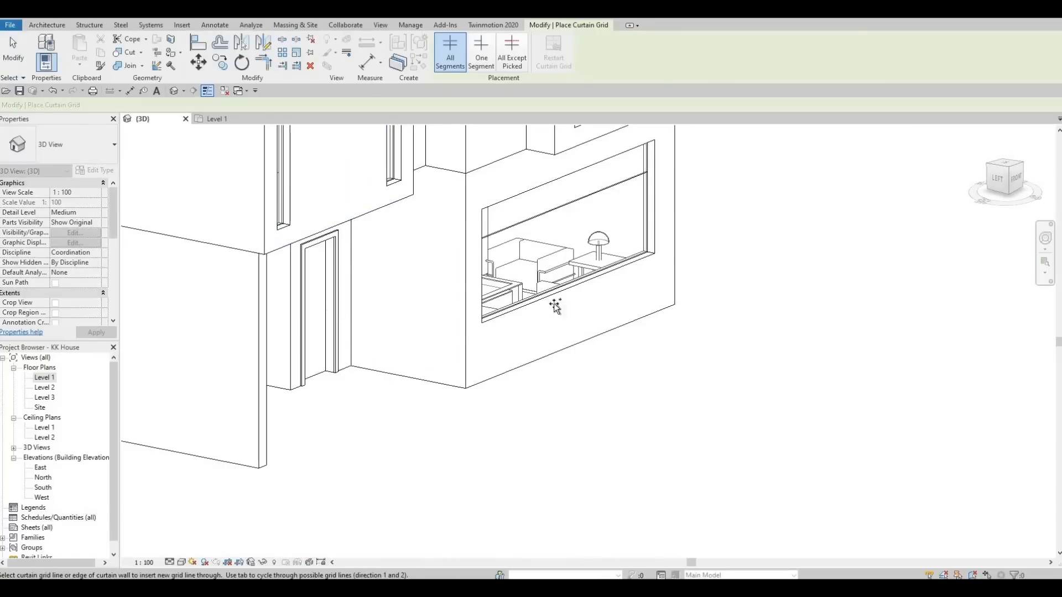
shift+middle_drag(555, 306, 392, 288)
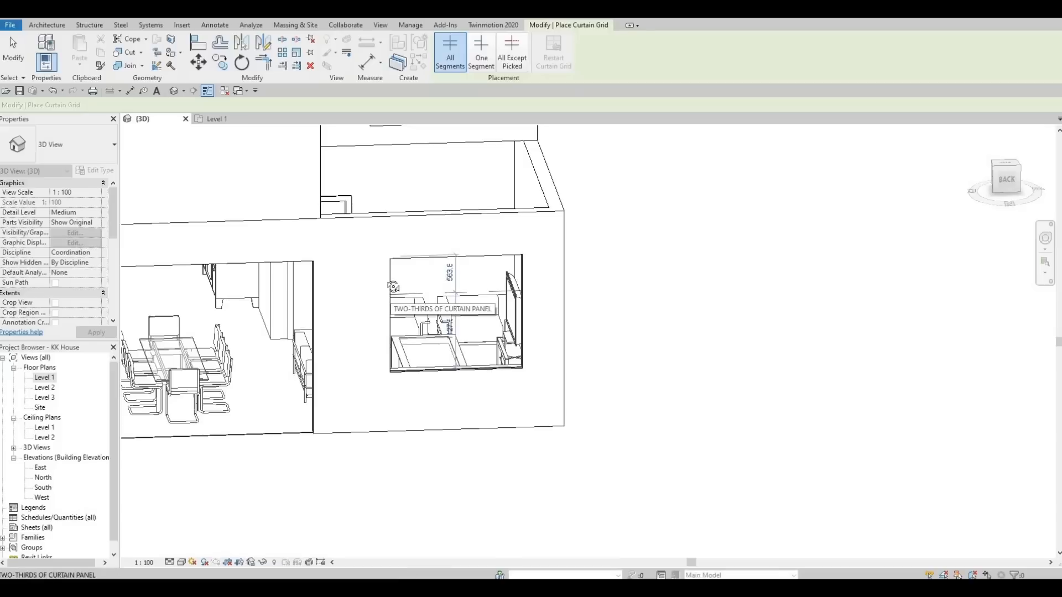
shift+middle_drag(332, 237, 301, 217)
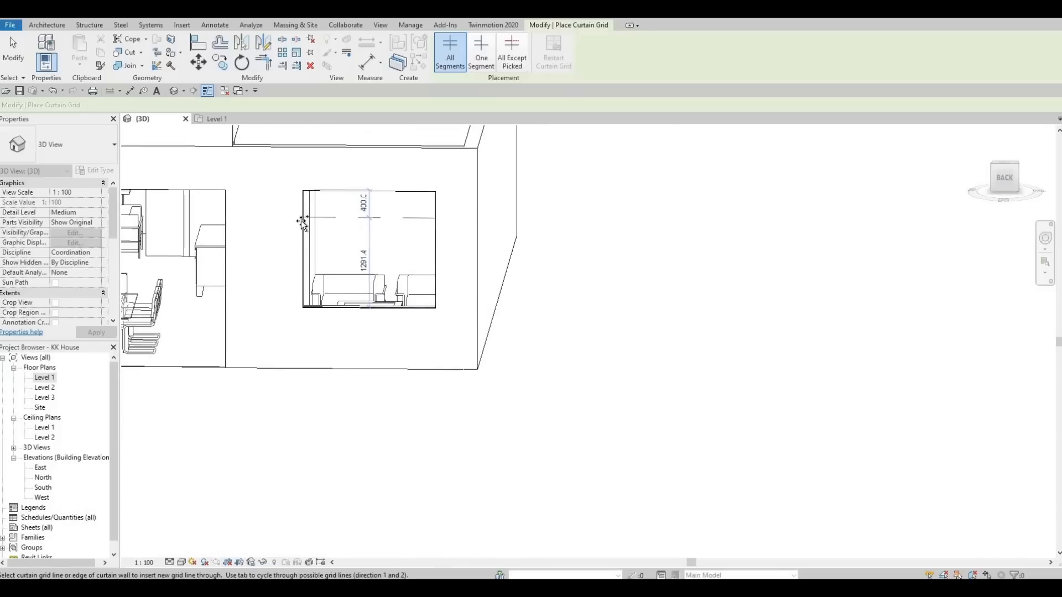
click(301, 220)
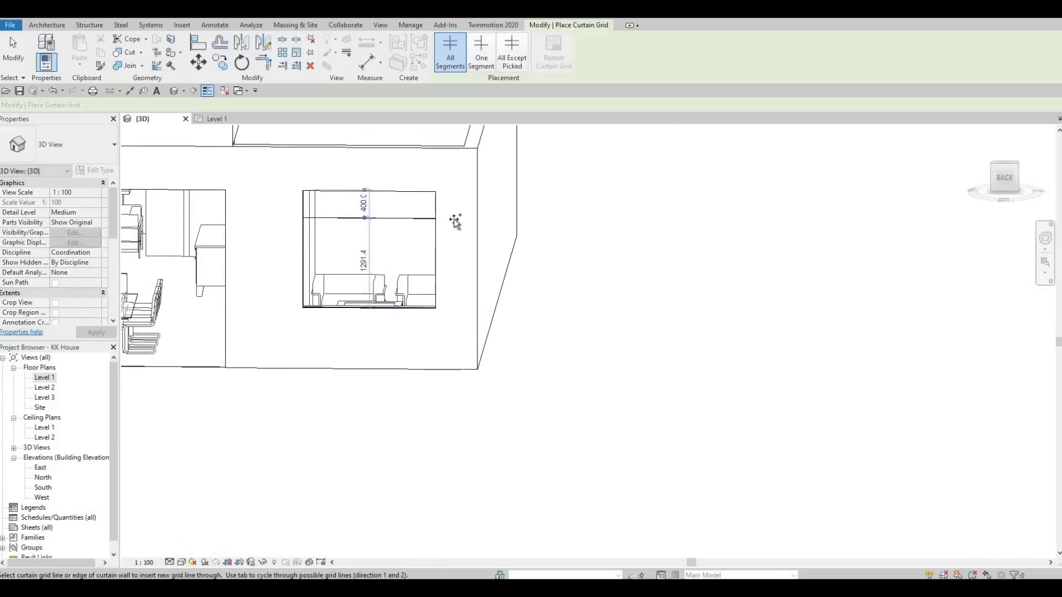
middle_drag(455, 221, 390, 231)
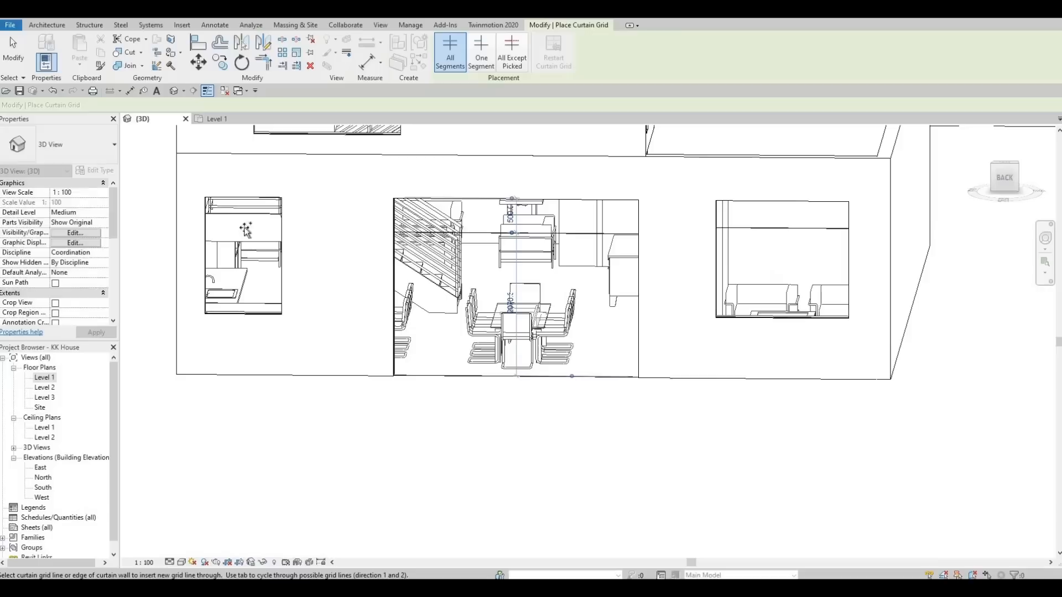
click(204, 223)
key(Escape)
key(Escape)
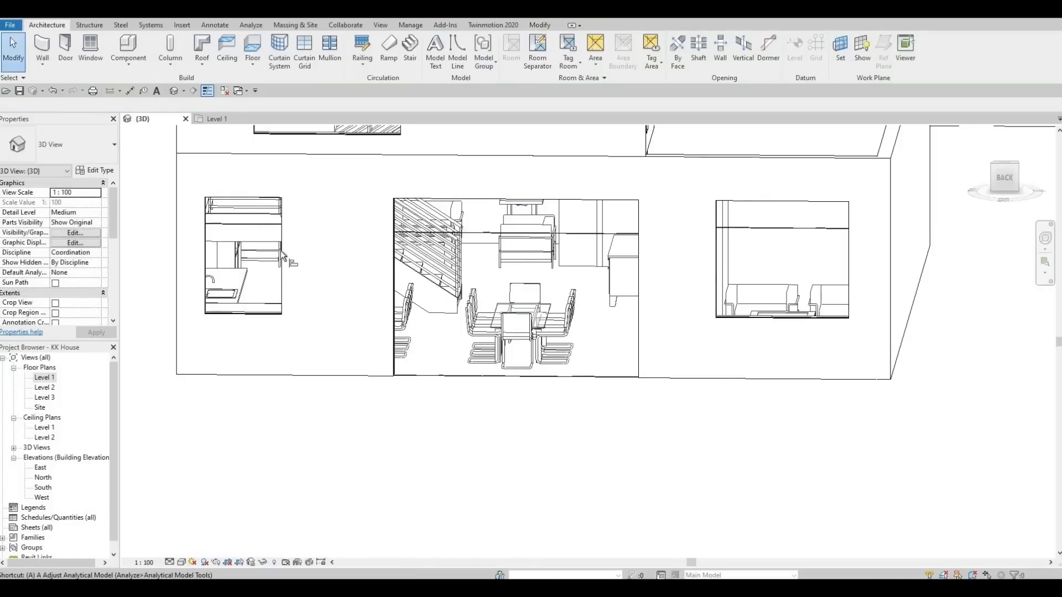
- Align the horizontal grid lines of the rear kitchen and living room windows with the dining curtain wall's grid line
key(a)
key(l)
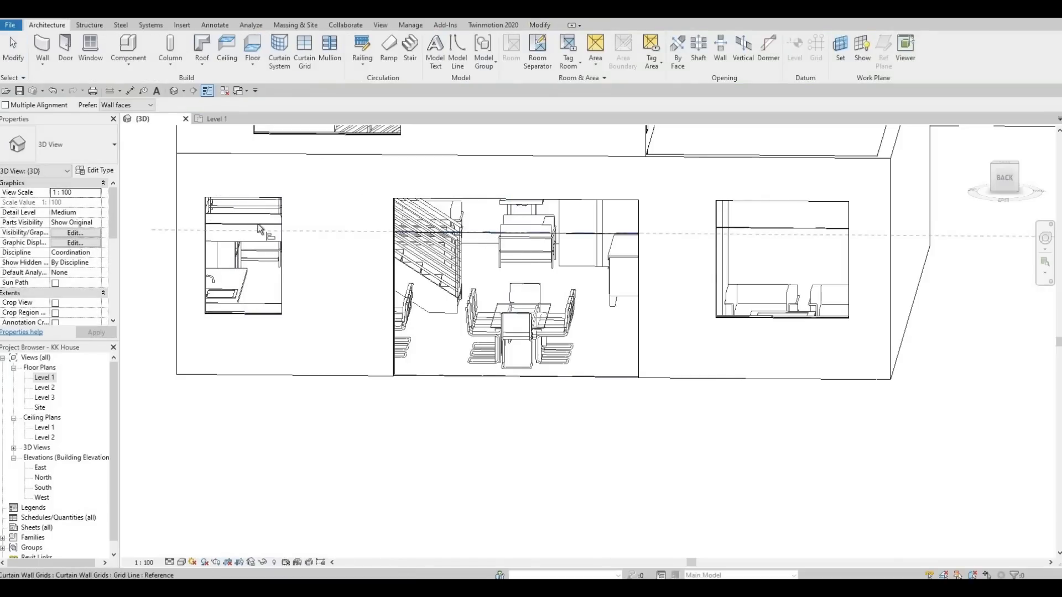
click(734, 230)
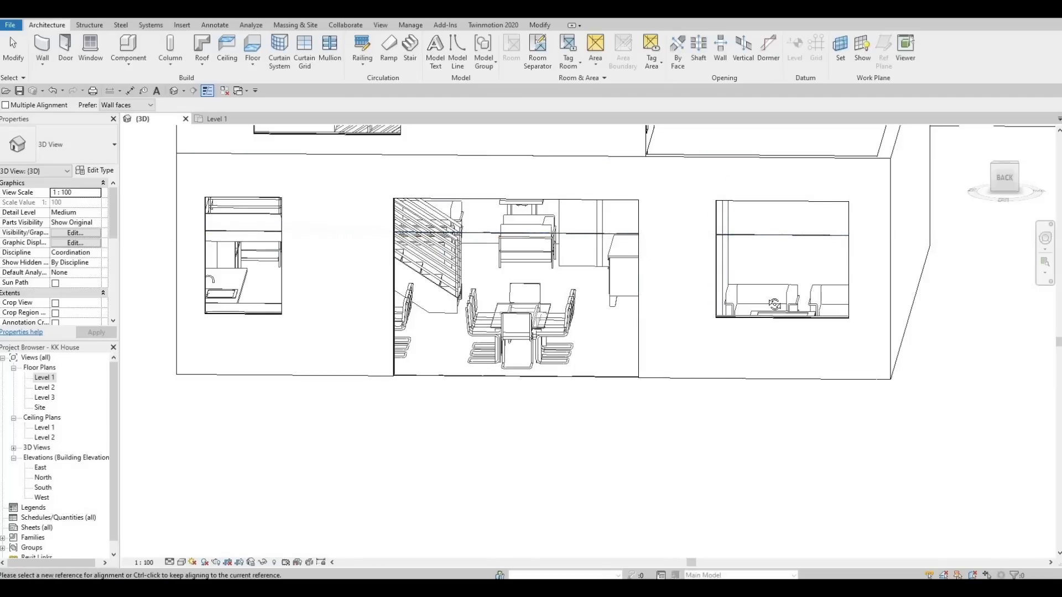
key(Escape)
key(Escape)
- Add vertical curtain grid lines dividing the rear dining curtain wall into thirds and the living room window into two halves
shift+middle_drag(597, 299, 961, 367)
scroll(772, 293, down, 2)
shift+middle_drag(792, 287, 885, 299)
middle_drag(815, 416, 651, 362)
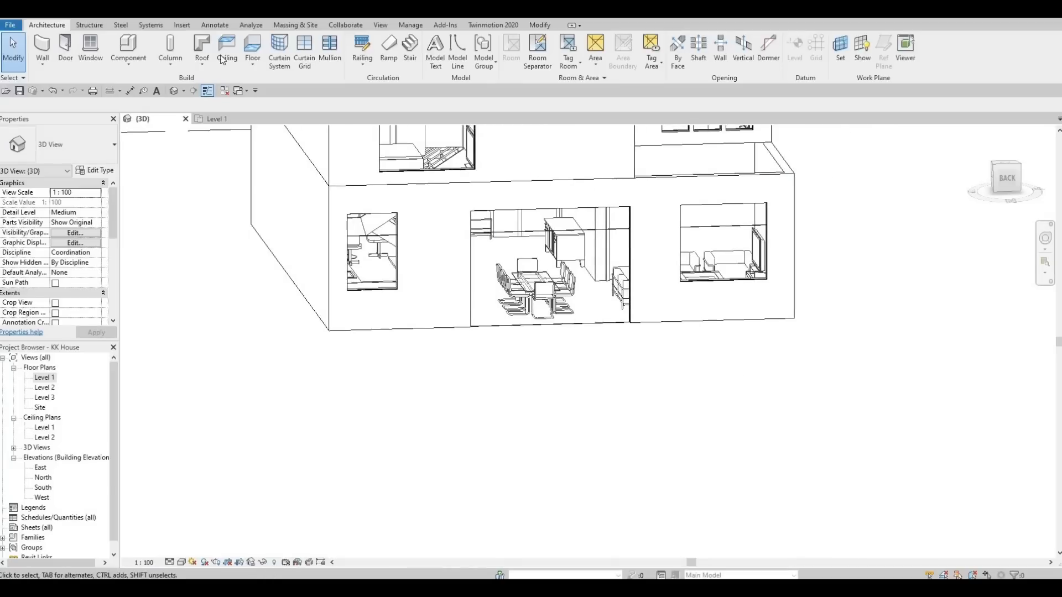
click(303, 52)
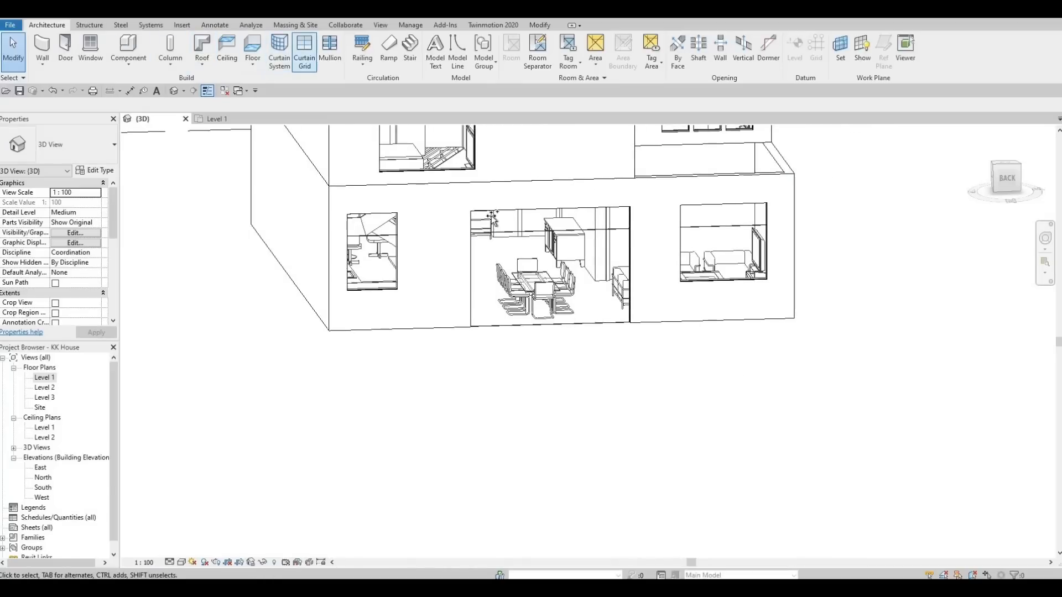
click(521, 209)
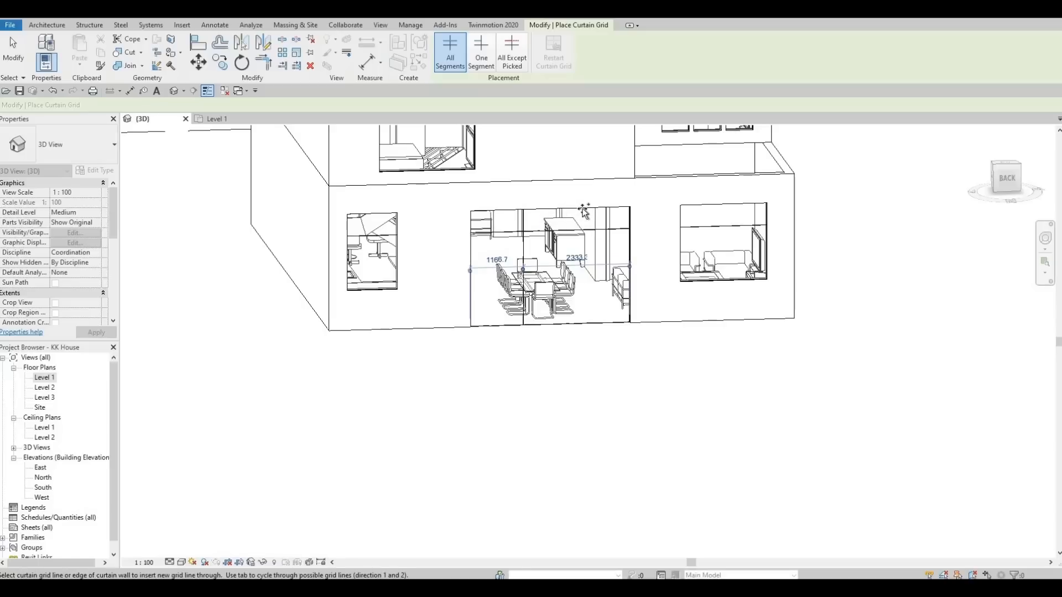
middle_drag(633, 213, 531, 217)
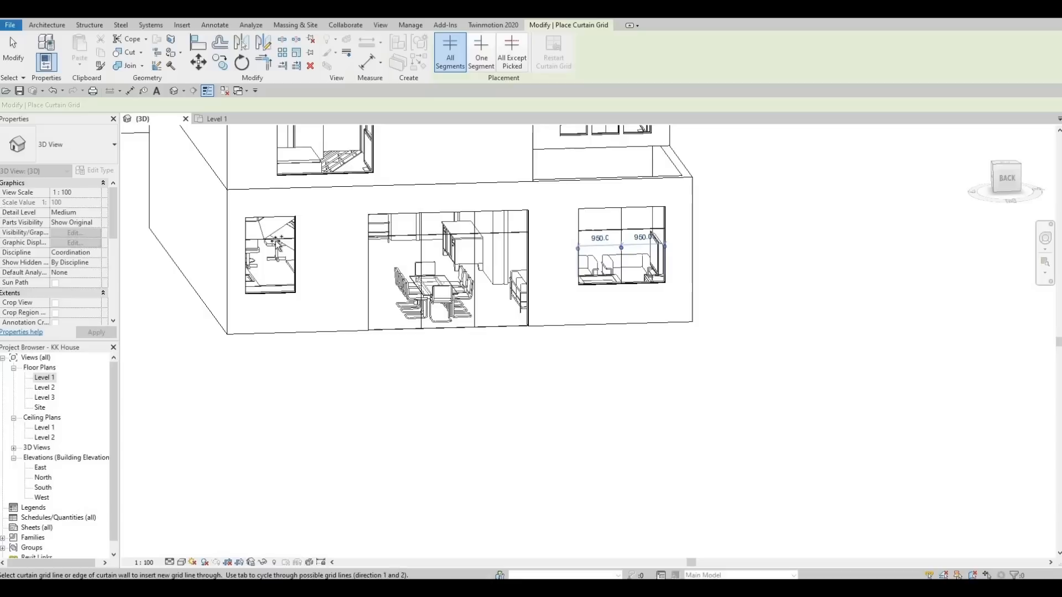
click(481, 53)
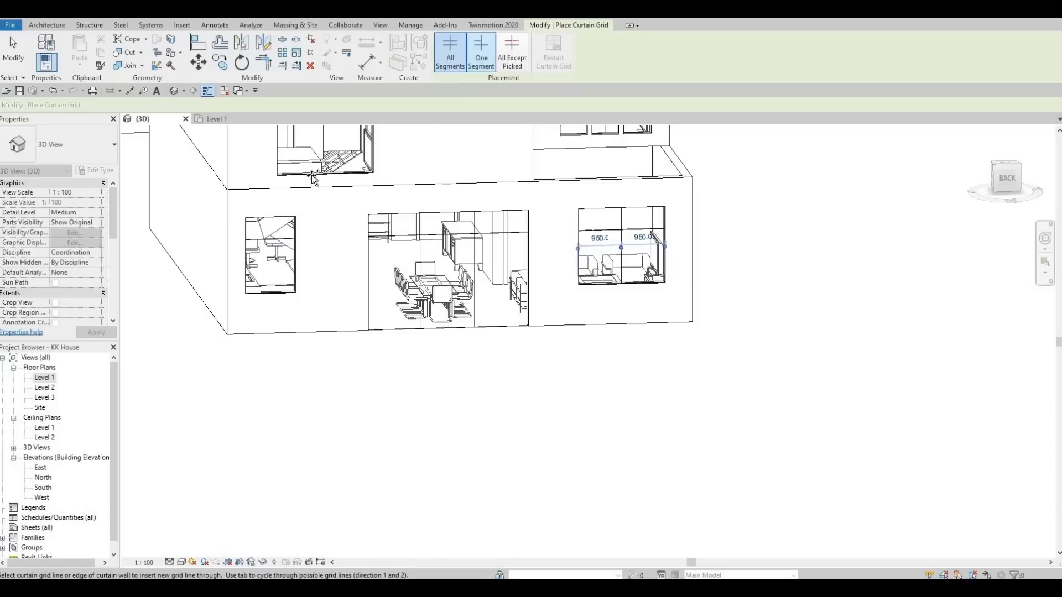
click(329, 251)
shift+middle_drag(413, 276, 628, 132)
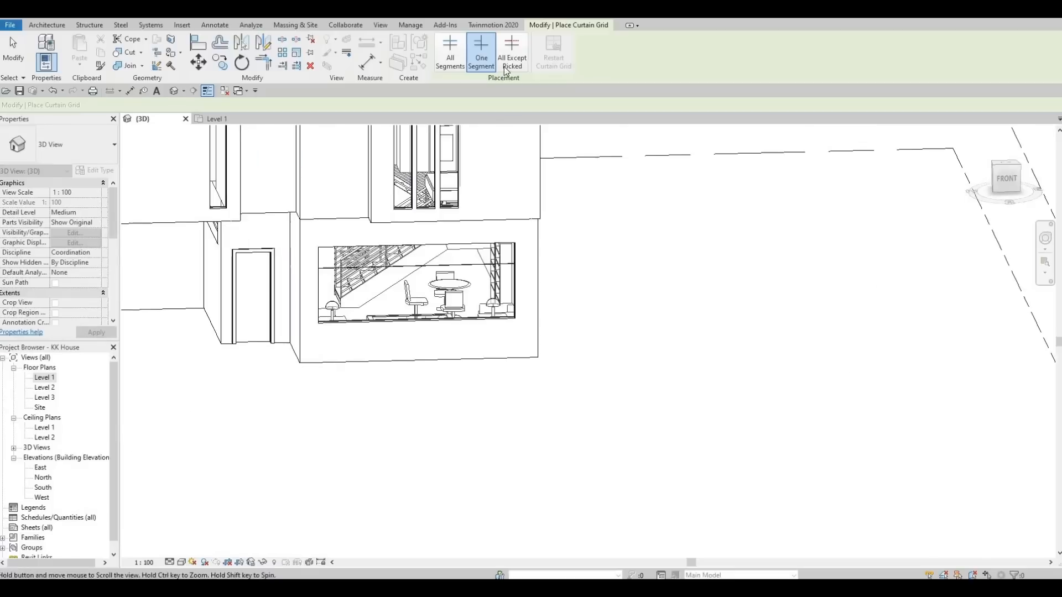
click(444, 60)
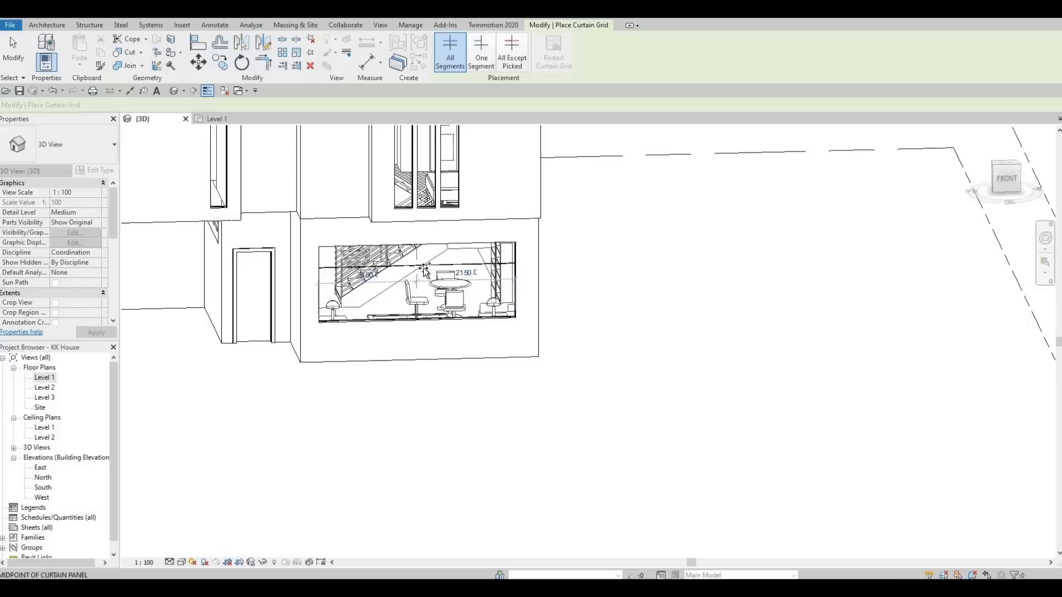
key(Escape)
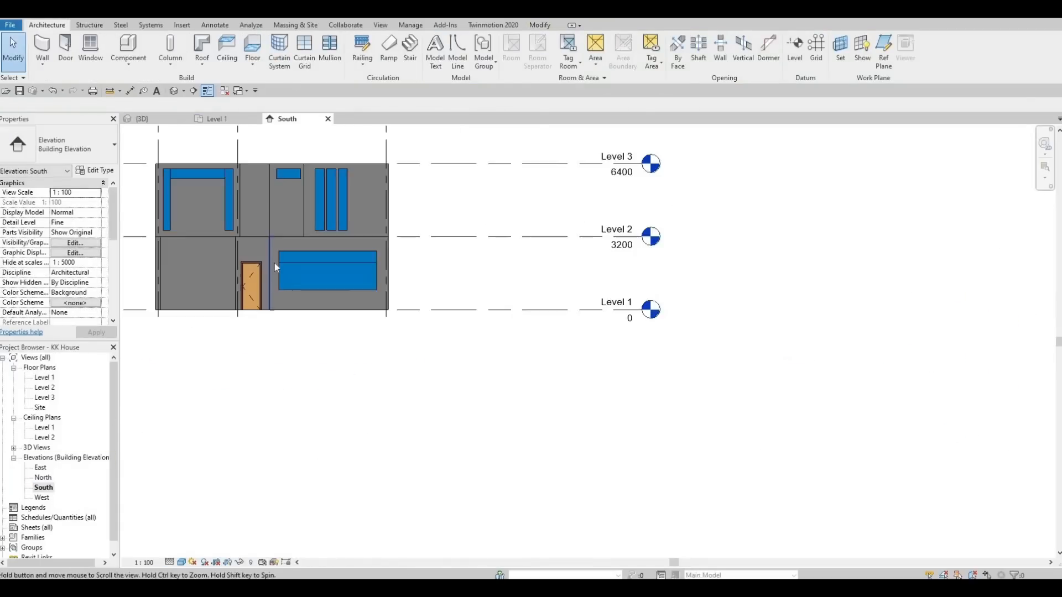
- In the South elevation, shorten the Level 1 front curtain wall to about 4000 mm by moving its door-side edge inward
scroll(279, 266, up, 3)
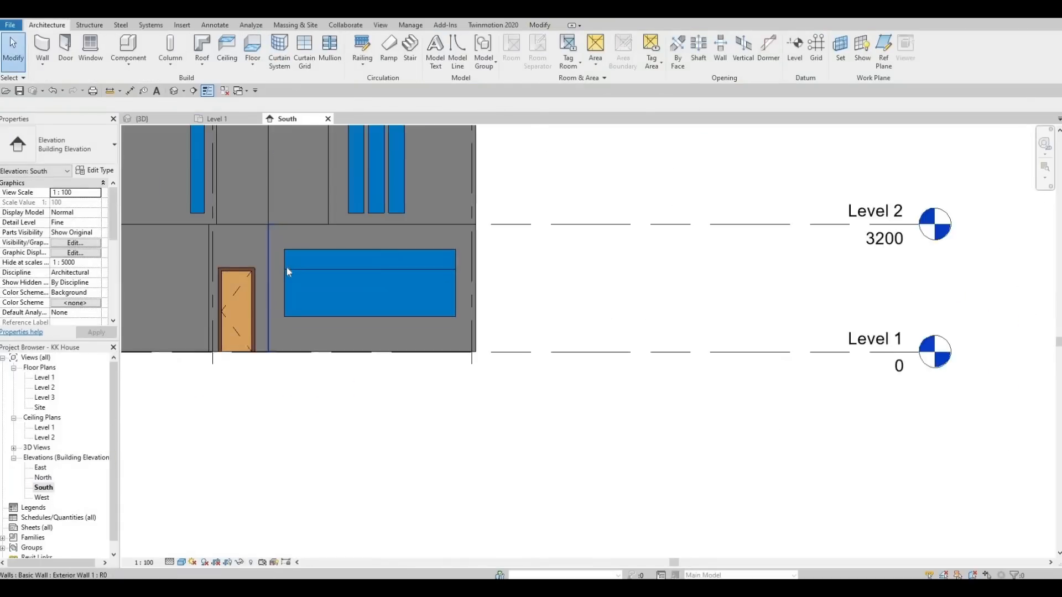
scroll(287, 267, up, 1)
click(288, 287)
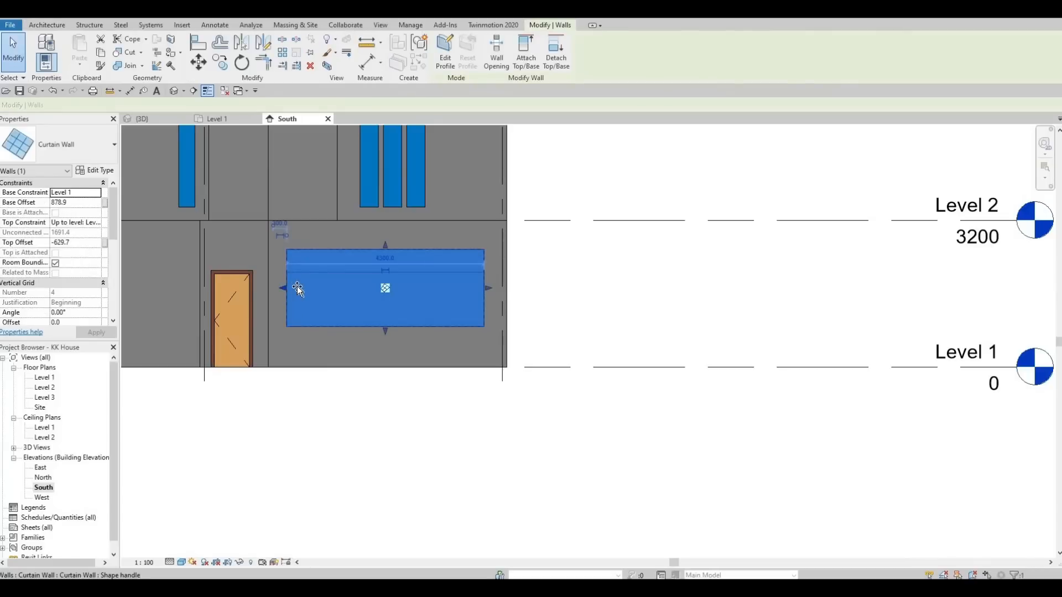
drag(297, 288, 300, 288)
drag(490, 287, 480, 288)
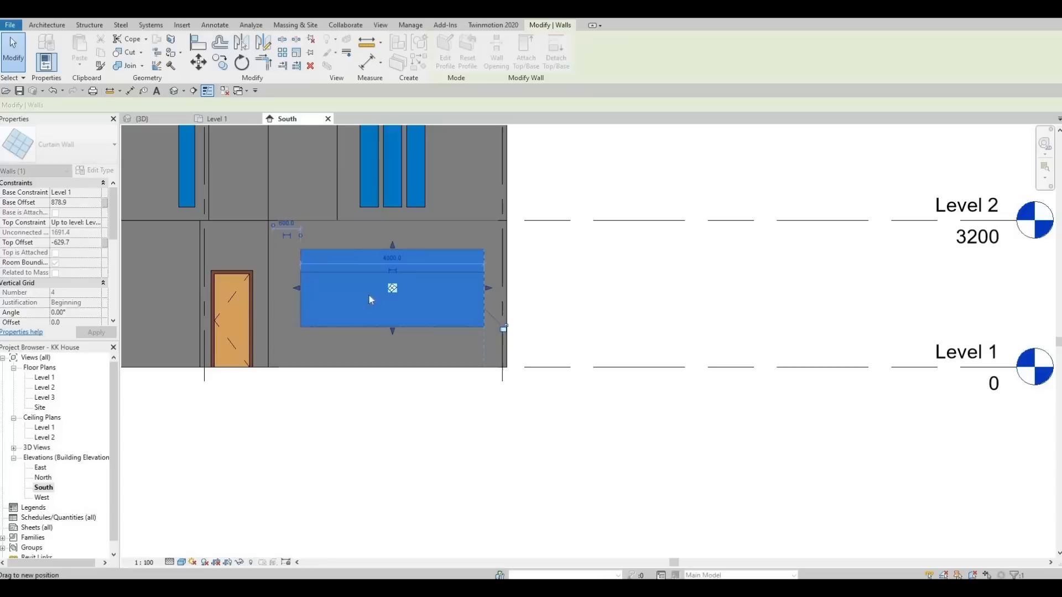
key(Escape)
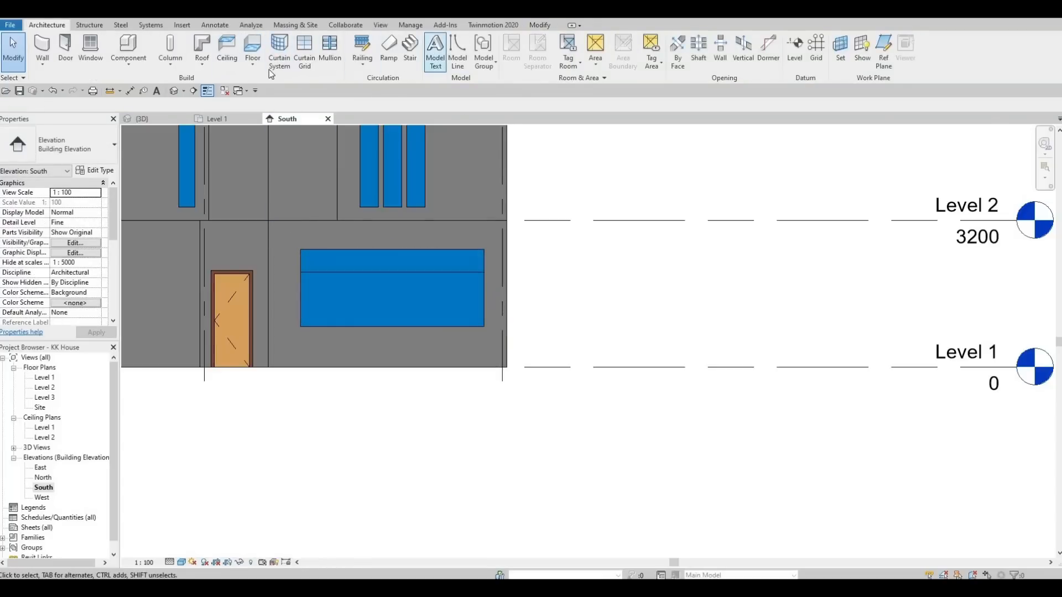
- Add three vertical curtain grid lines to the front curtain wall, at its midpoint and the midpoint of each half, making four equal columns
click(307, 55)
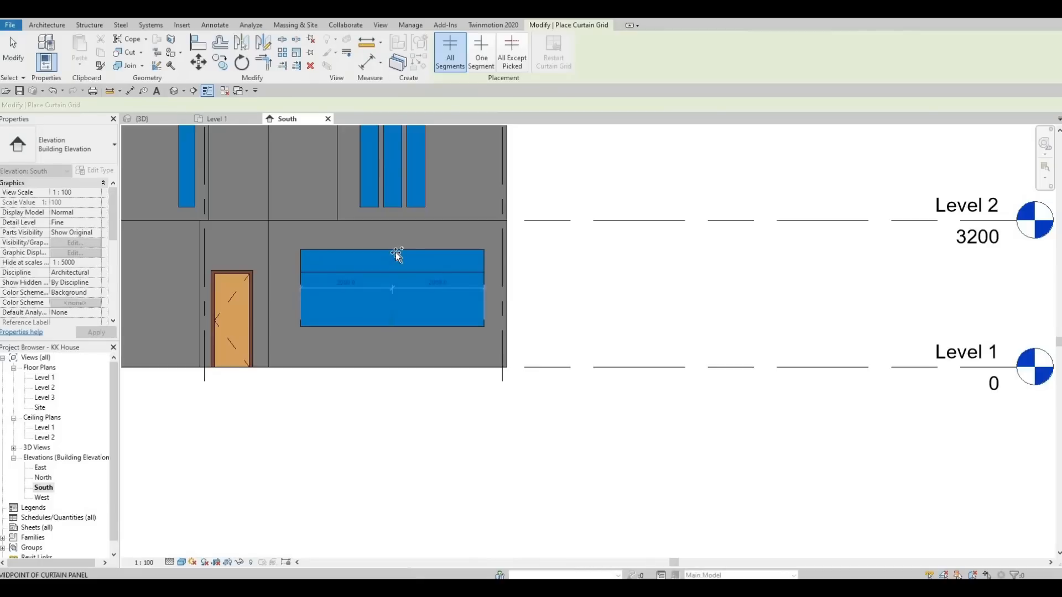
click(349, 265)
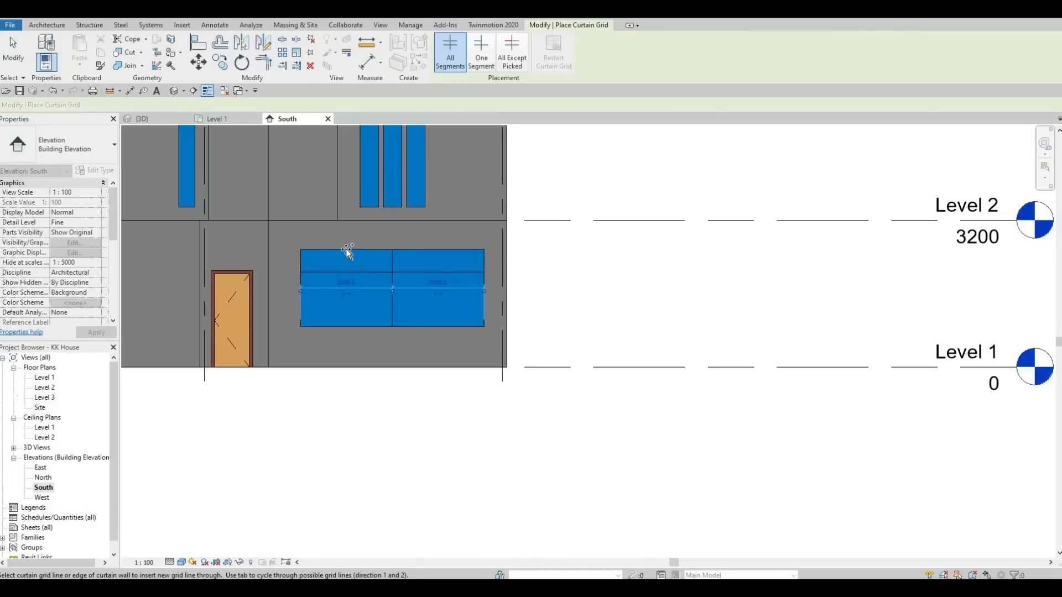
click(347, 252)
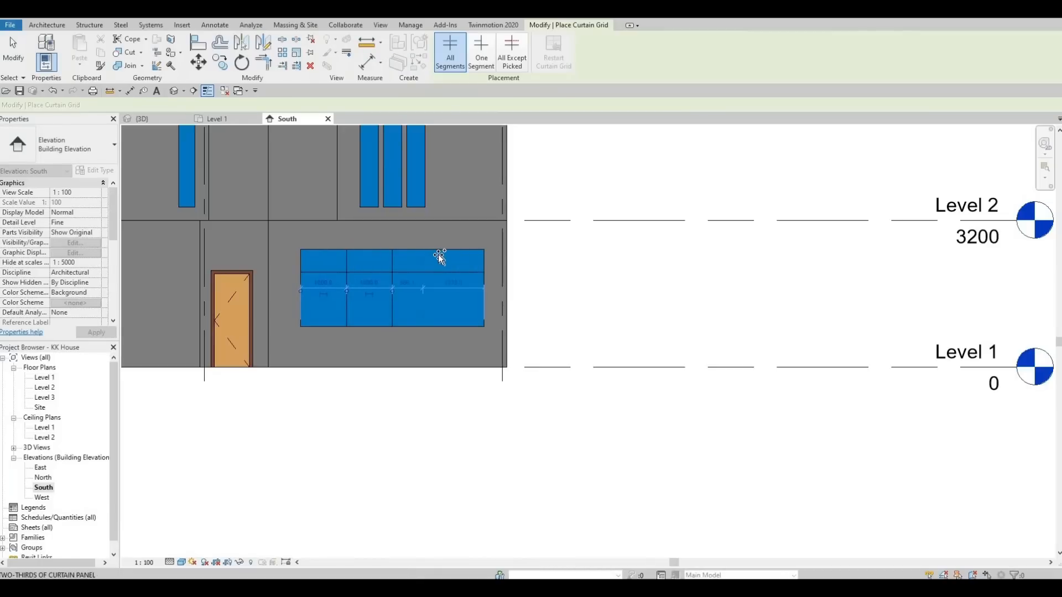
click(400, 287)
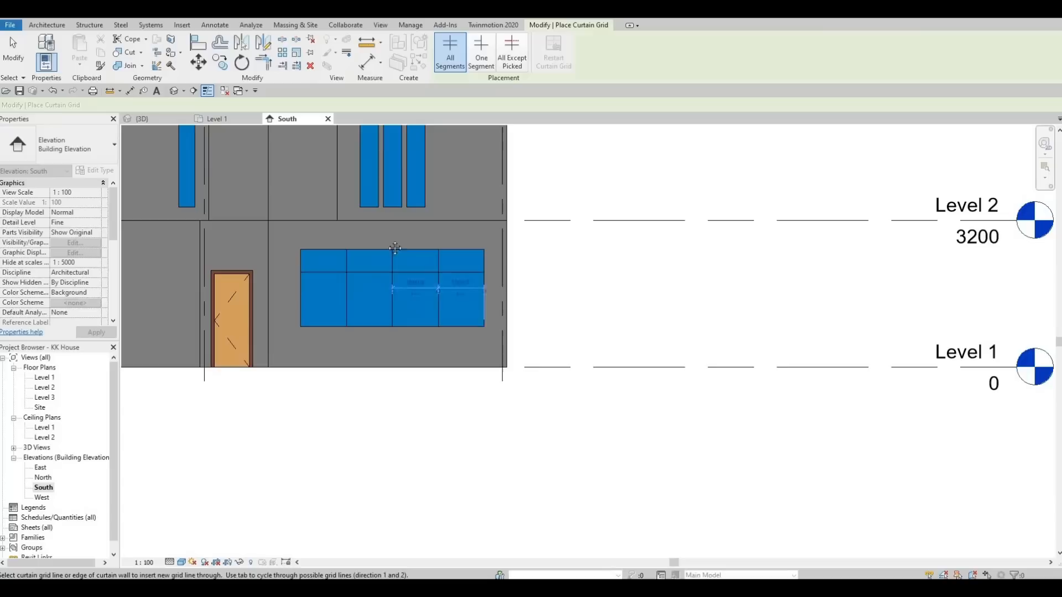
key(Escape)
key(Escape)
- In the 3D view, set up mullion placement with the Rectangular Mullion 50mm x 65mm type applied to all grid lines of a picked wall
scroll(383, 231, down, 3)
middle_drag(357, 314, 386, 314)
click(330, 54)
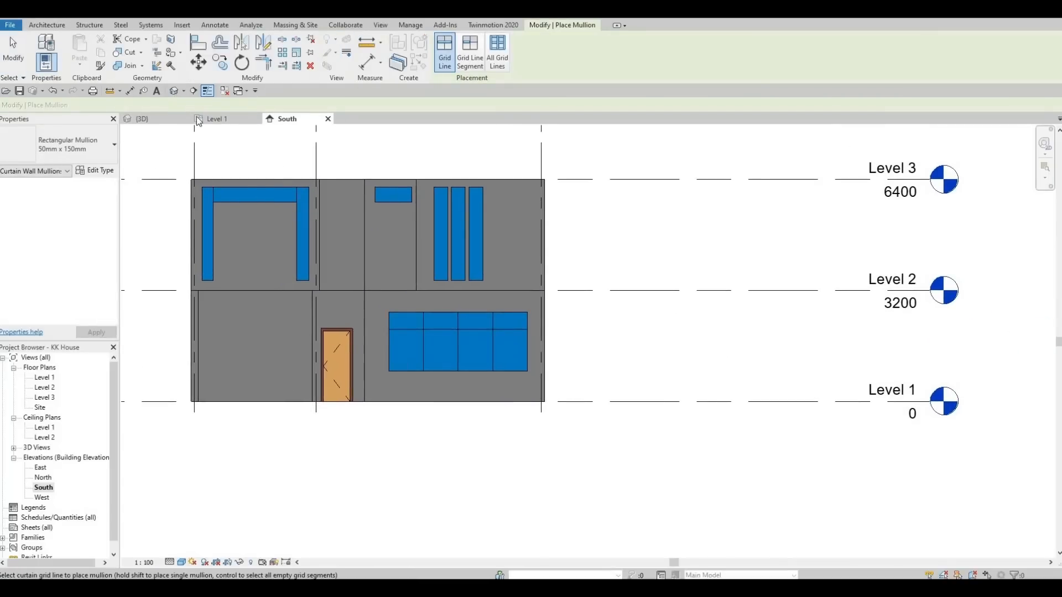
click(174, 93)
shift+middle_drag(413, 379, 409, 108)
click(445, 54)
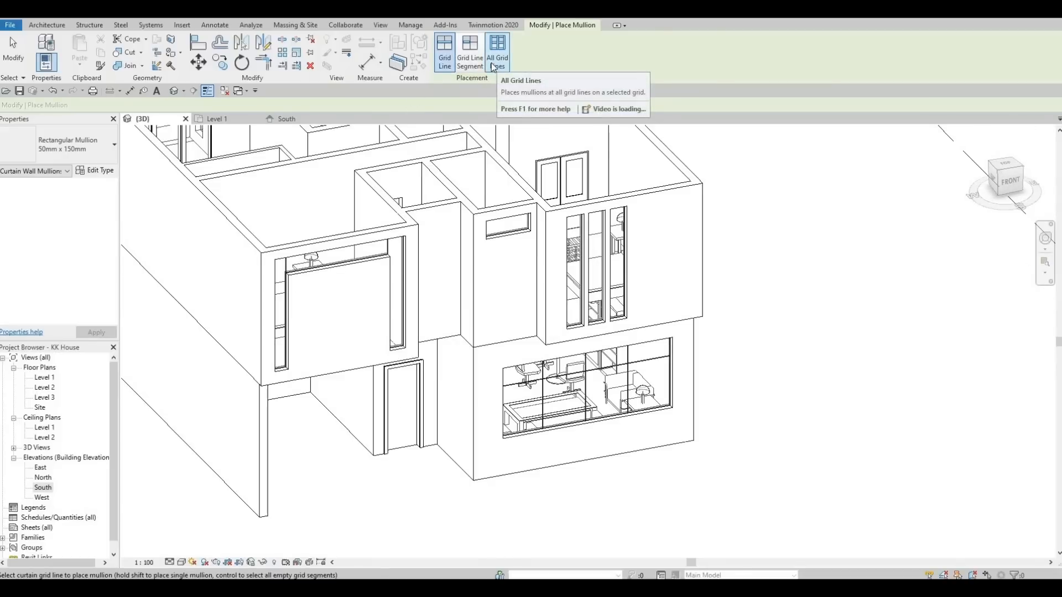
click(494, 67)
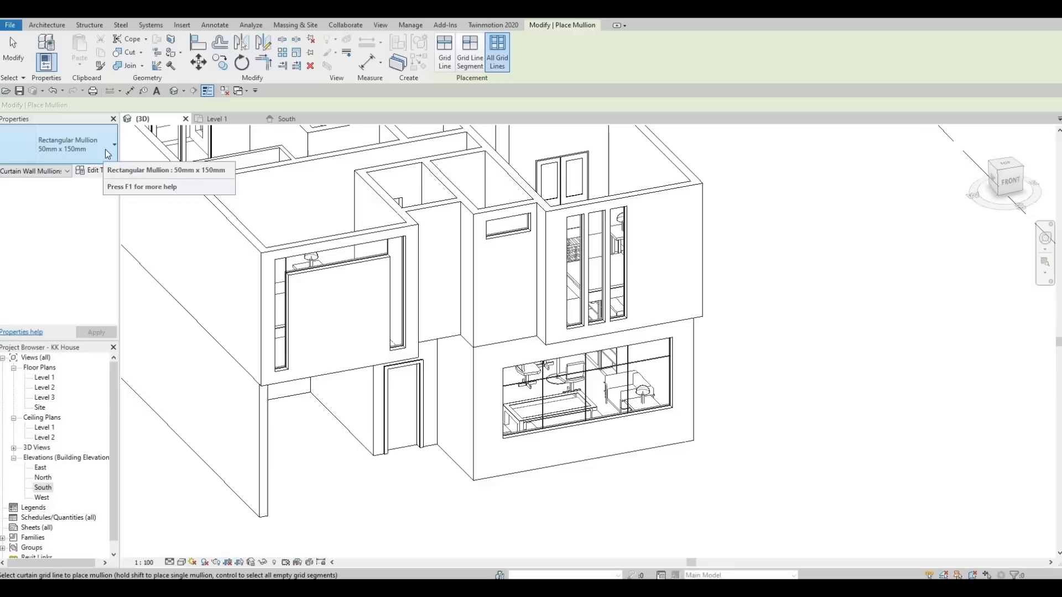
click(86, 158)
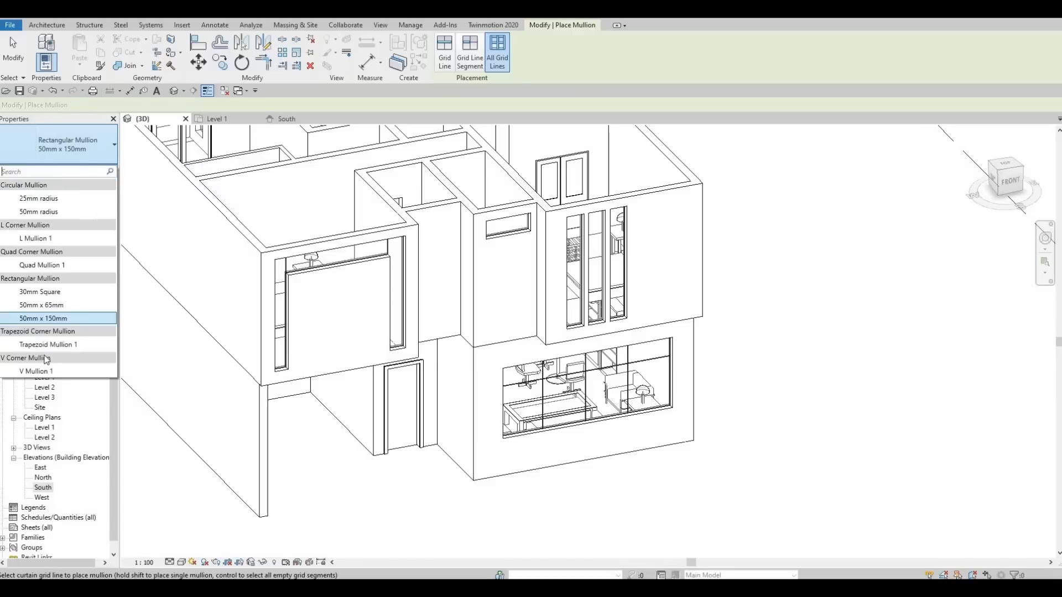
click(61, 307)
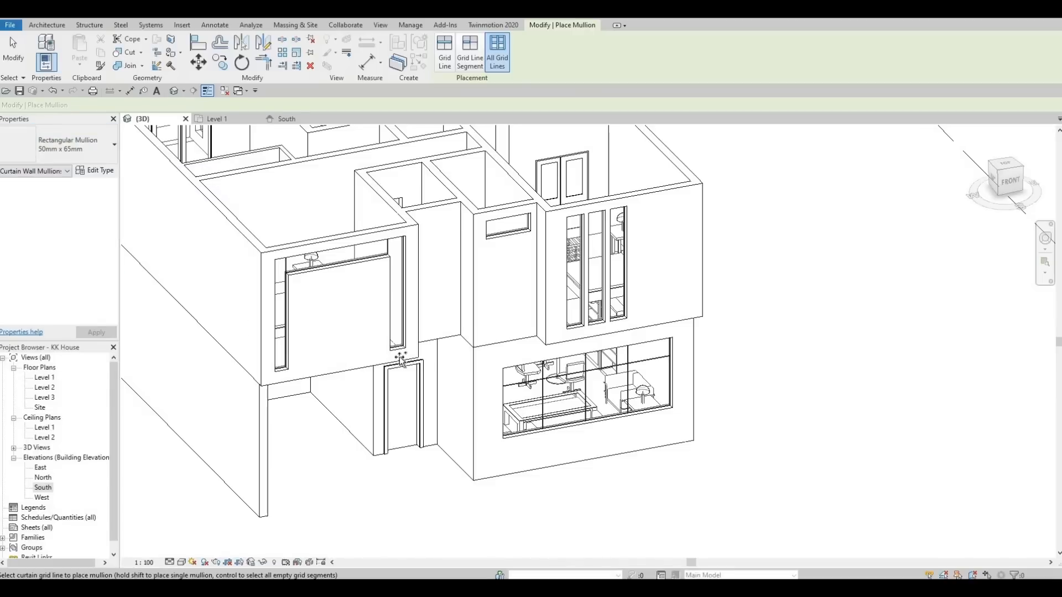
- Add mullions to the Level 2 front windows: the three tall narrow ones, the small high one and the three strips framing the solid panel
middle_drag(524, 329, 440, 338)
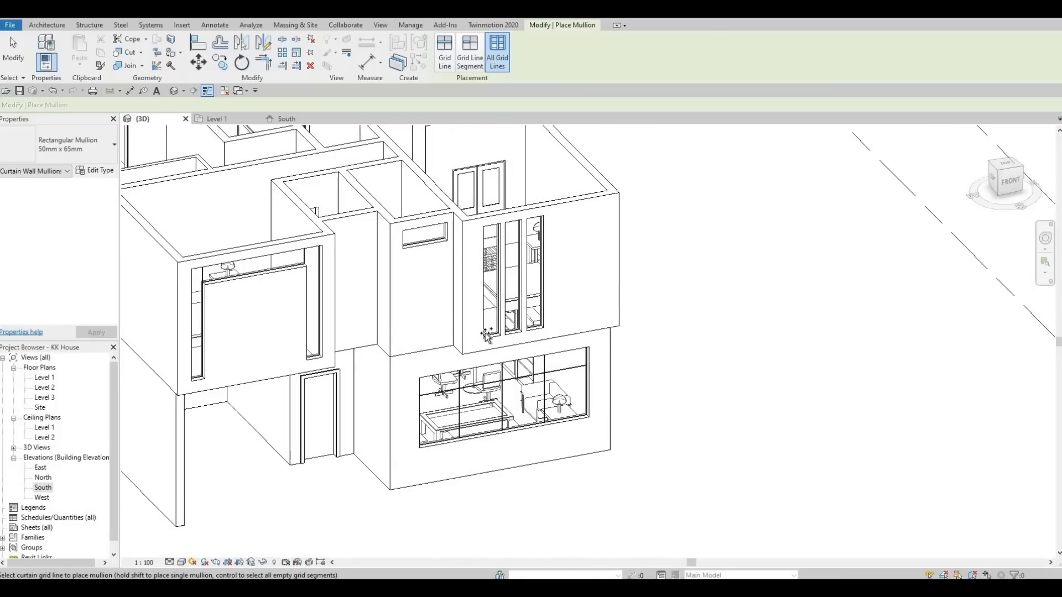
click(490, 332)
click(528, 326)
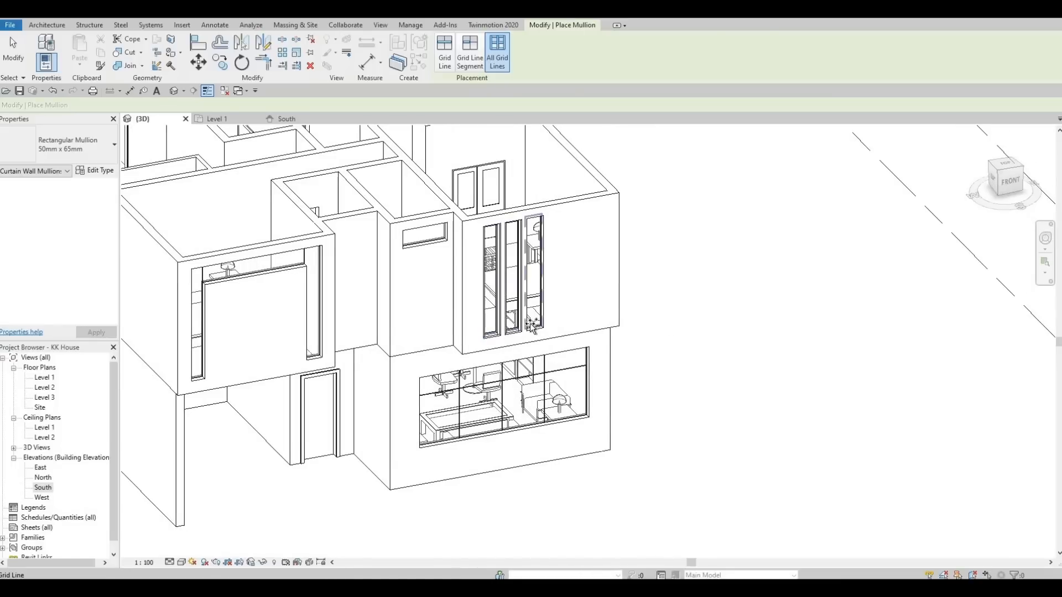
click(531, 326)
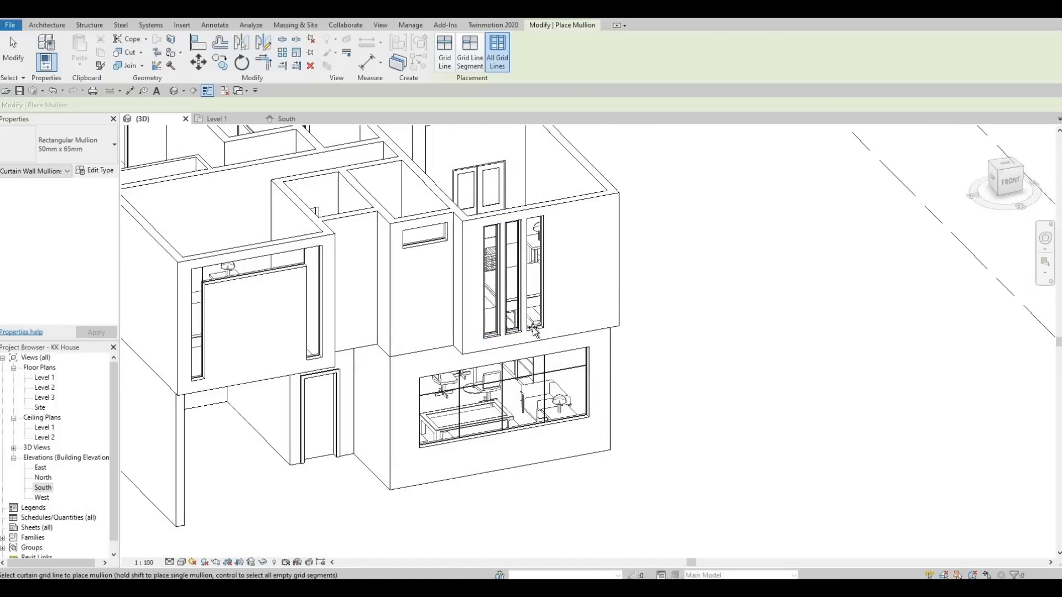
click(319, 273)
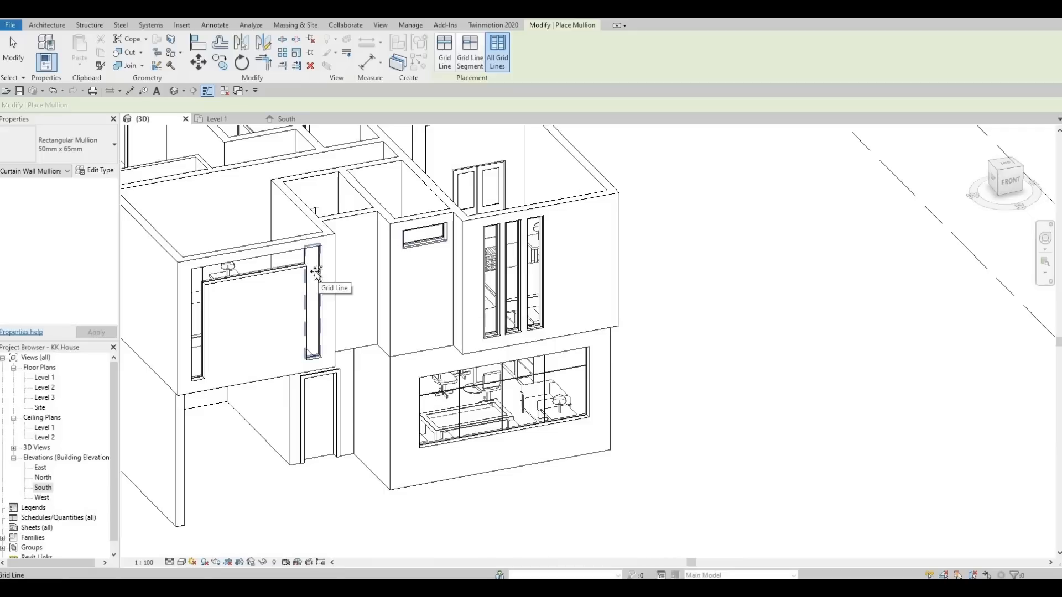
click(265, 273)
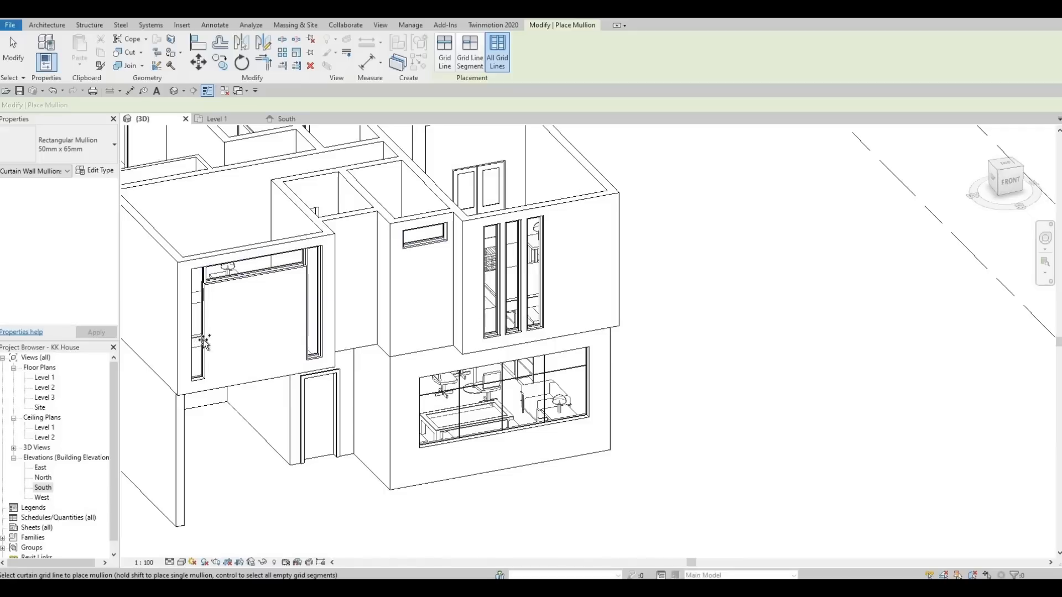
click(205, 341)
- Add mullions along all grid lines of the four-column Level 1 front curtain wall
scroll(303, 273, up, 5)
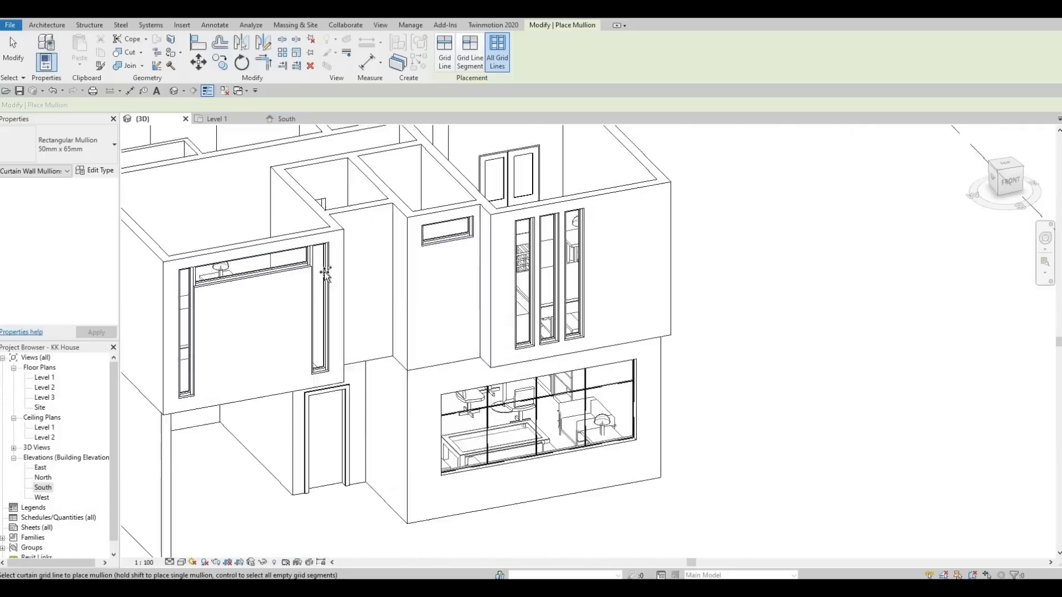
scroll(266, 296, down, 6)
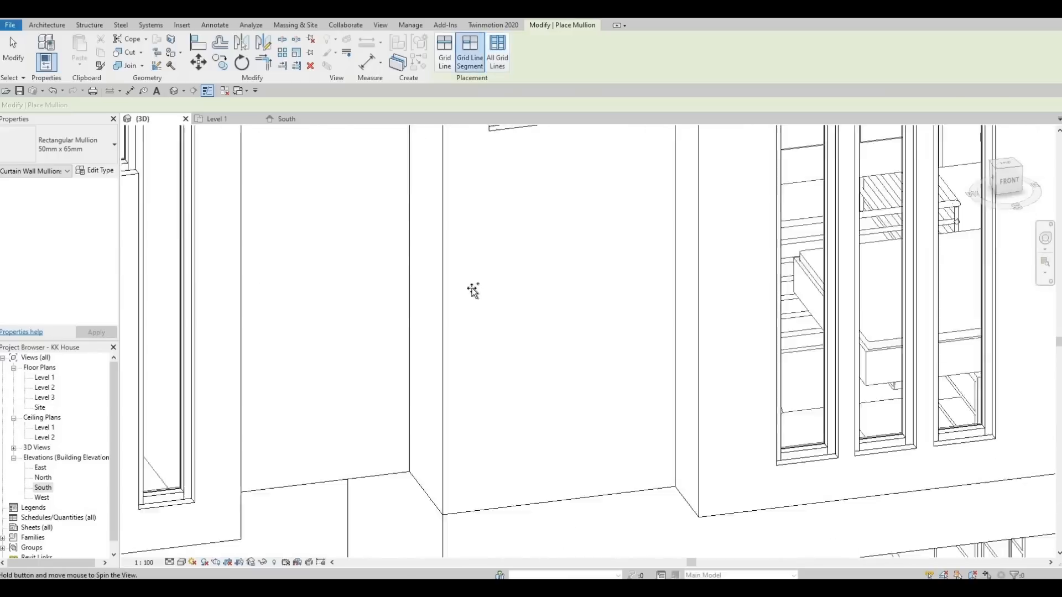
middle_drag(558, 459, 405, 326)
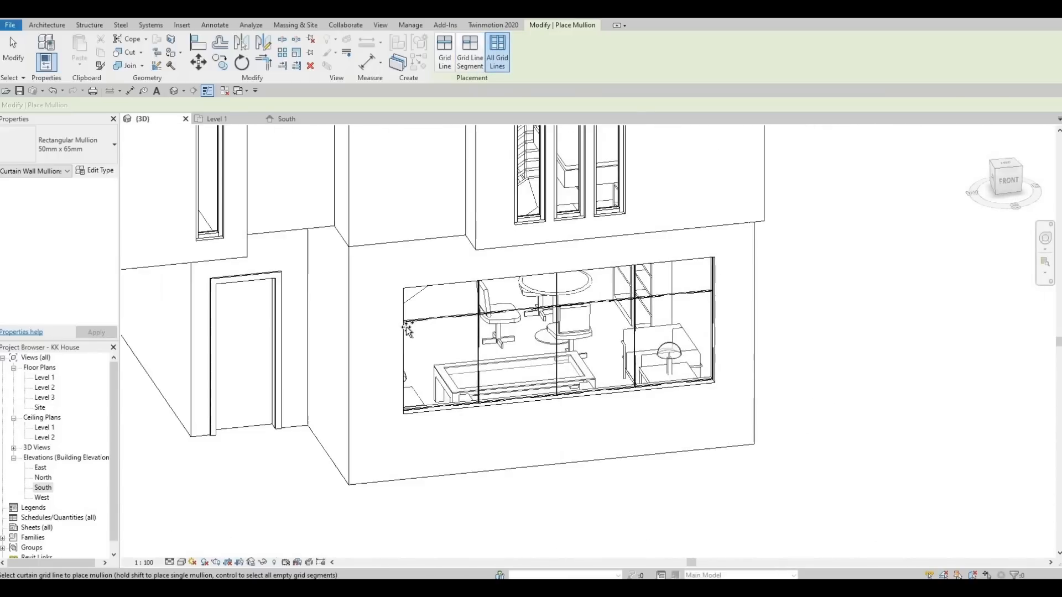
click(405, 324)
- Add mullions to the Level 1 rear dining curtain wall and to the living room and kitchen windows on either side
scroll(367, 339, down, 4)
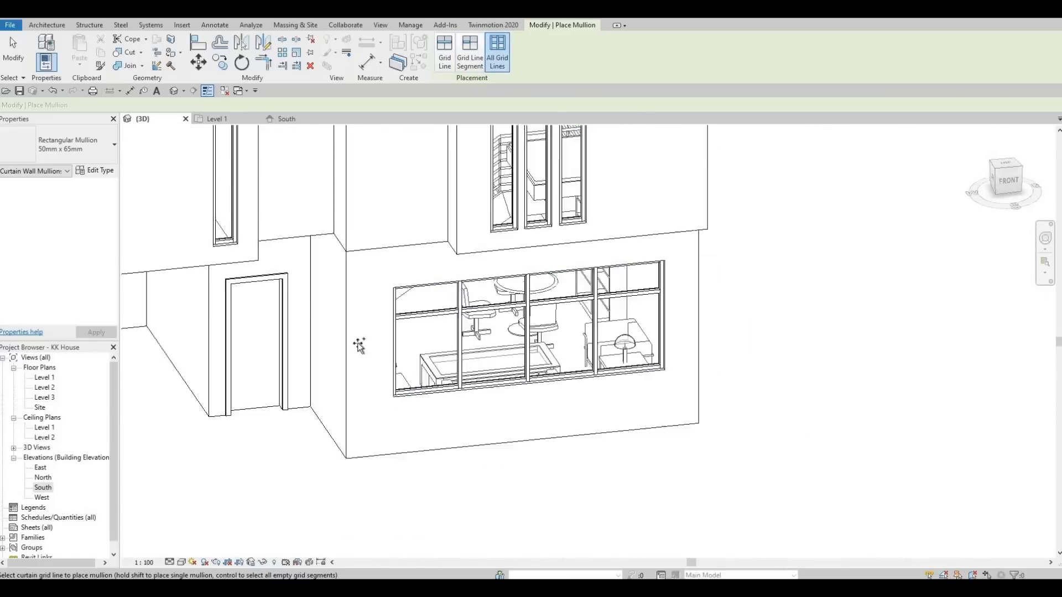
shift+middle_drag(280, 349, 445, 236)
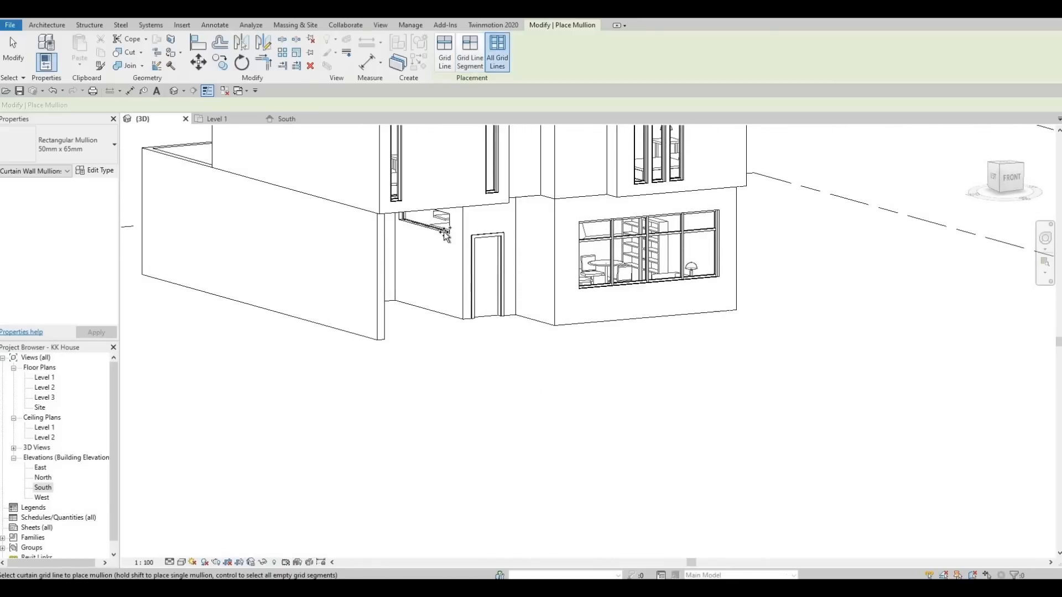
shift+middle_drag(406, 356, 553, 396)
scroll(566, 369, up, 2)
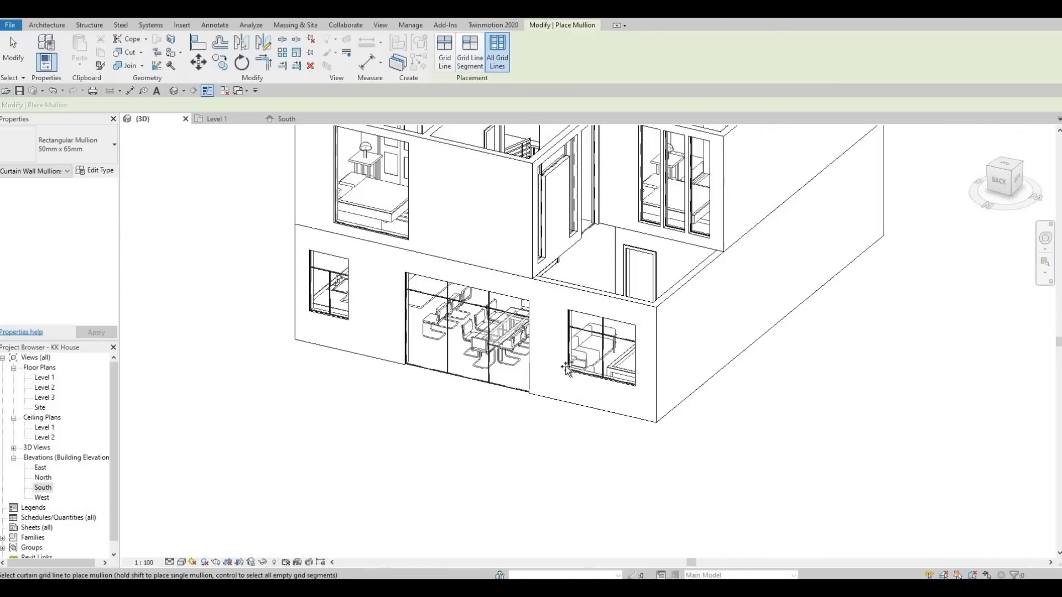
click(531, 352)
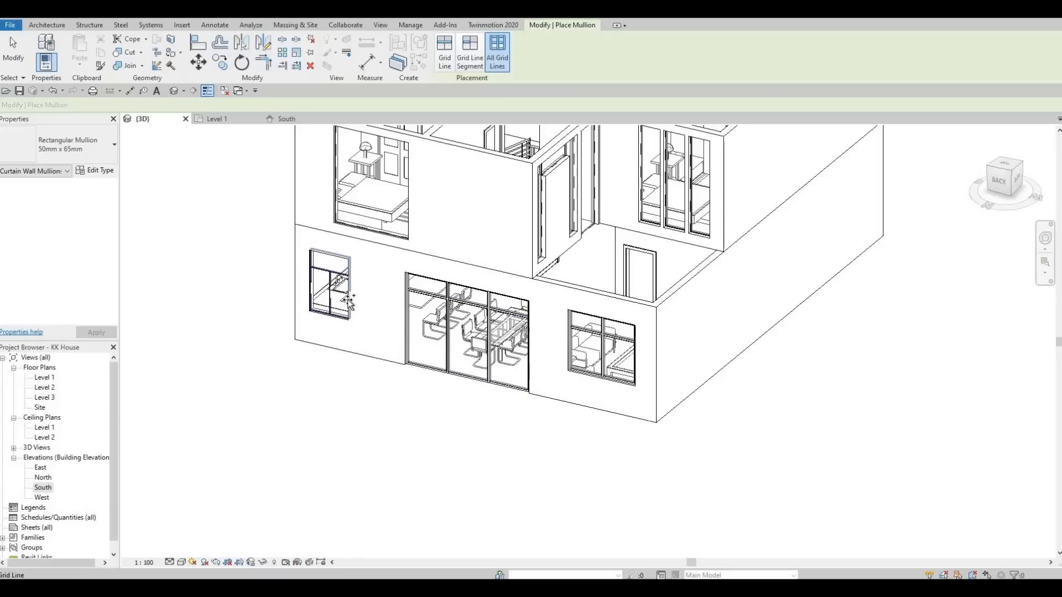
middle_drag(329, 309, 253, 389)
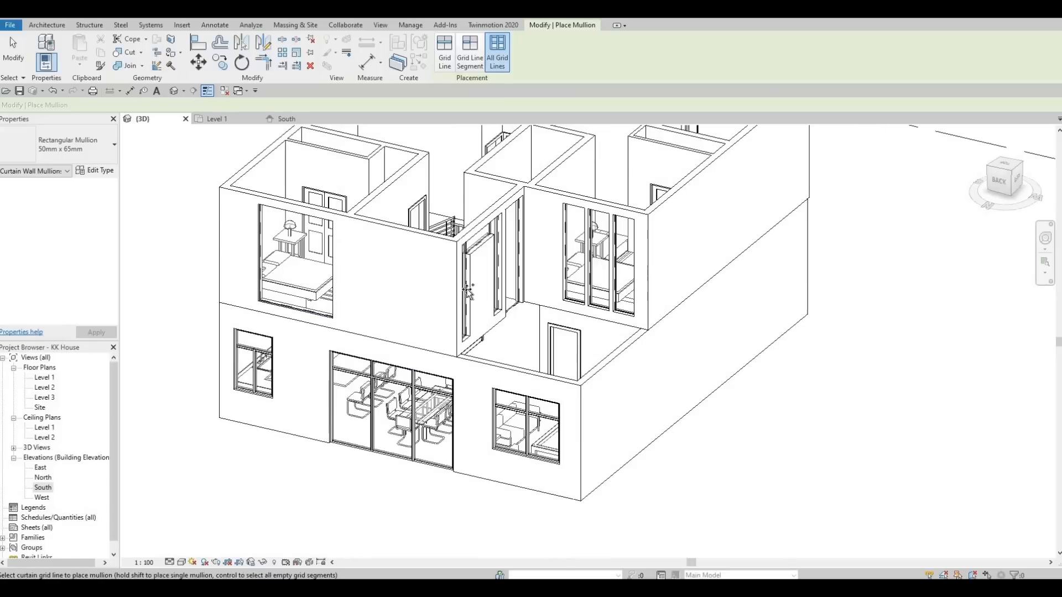
- Add mullions to the Level 2 terrace-side windows: the panel-framing strips, the tall curtain wall by the stairs and the three narrow windows
shift+middle_drag(408, 315, 469, 261)
click(462, 262)
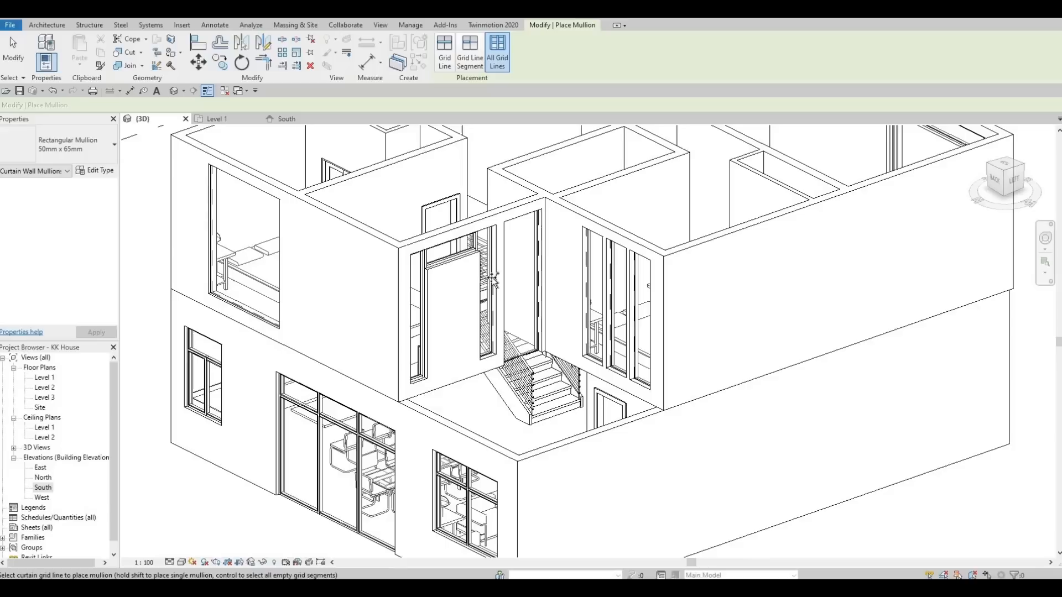
click(506, 273)
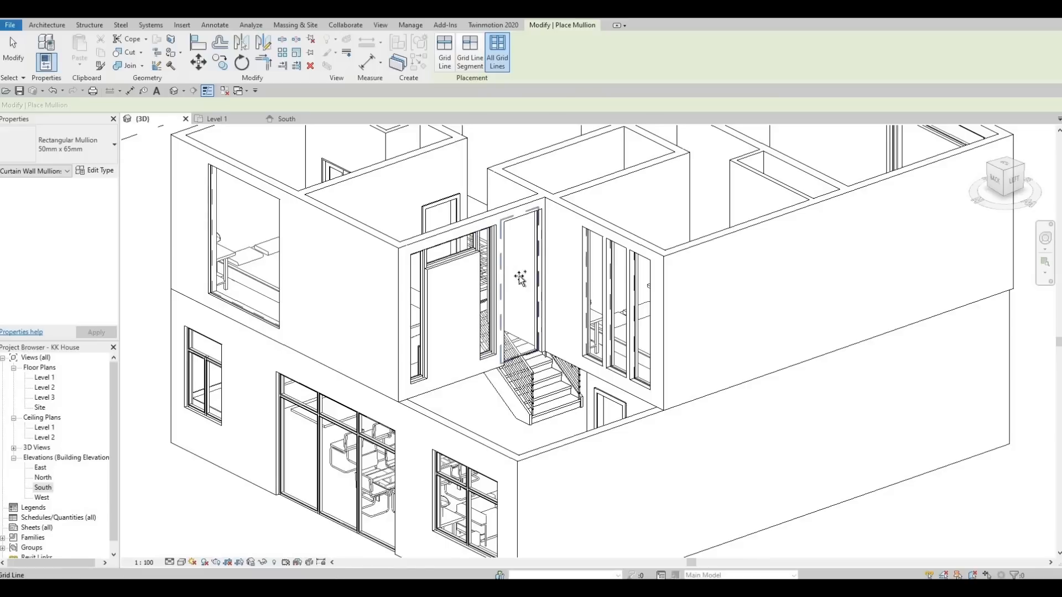
click(612, 299)
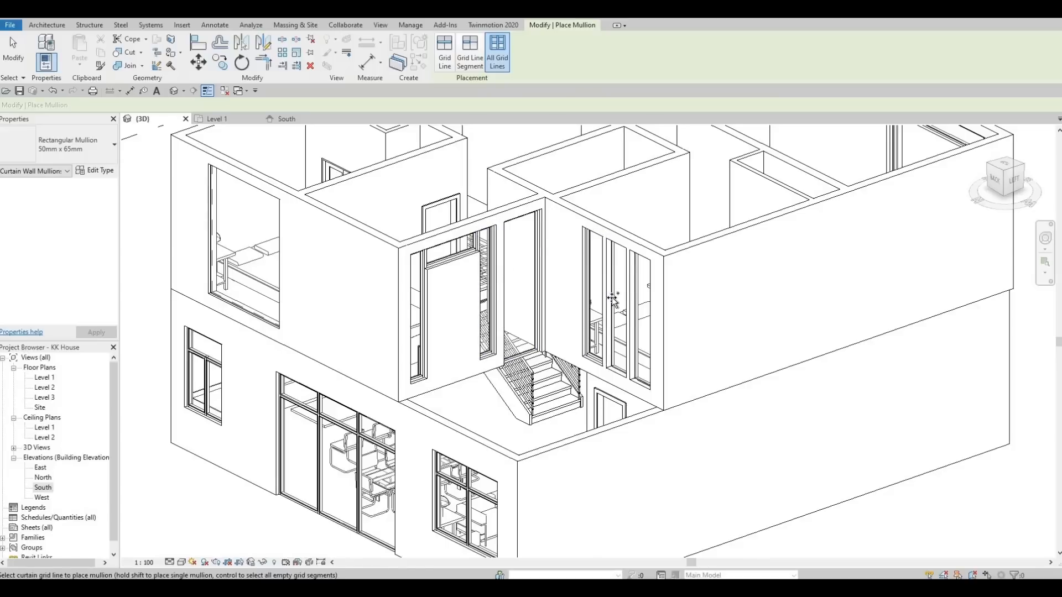
click(635, 306)
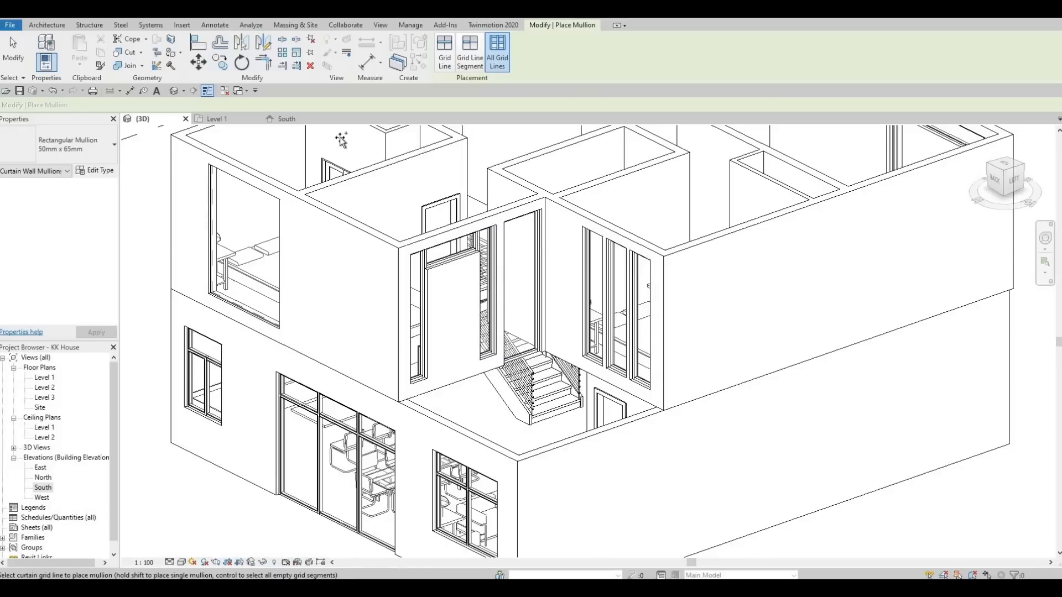
middle_drag(376, 270, 439, 273)
middle_drag(525, 244, 463, 233)
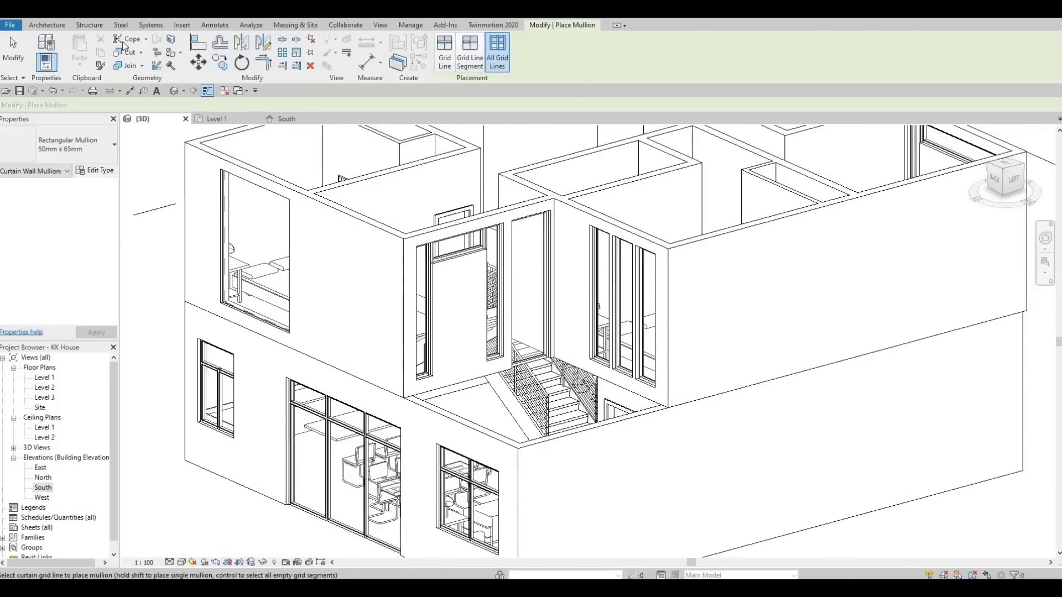
key(Escape)
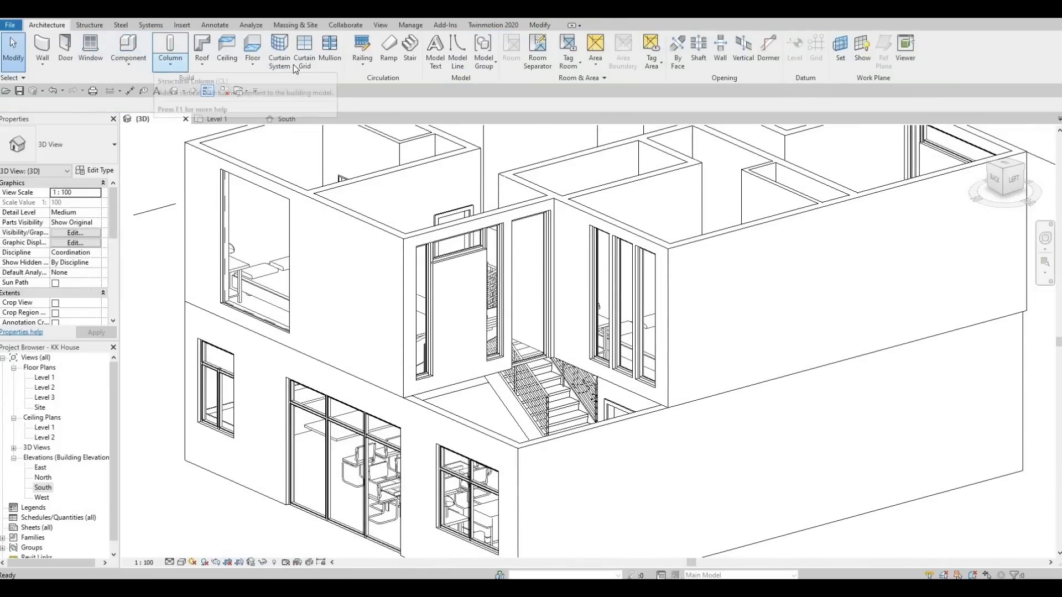
- Add a horizontal curtain grid line about 600 mm below the head of the tall Level 2 terrace-side curtain wall by the stairs
click(305, 60)
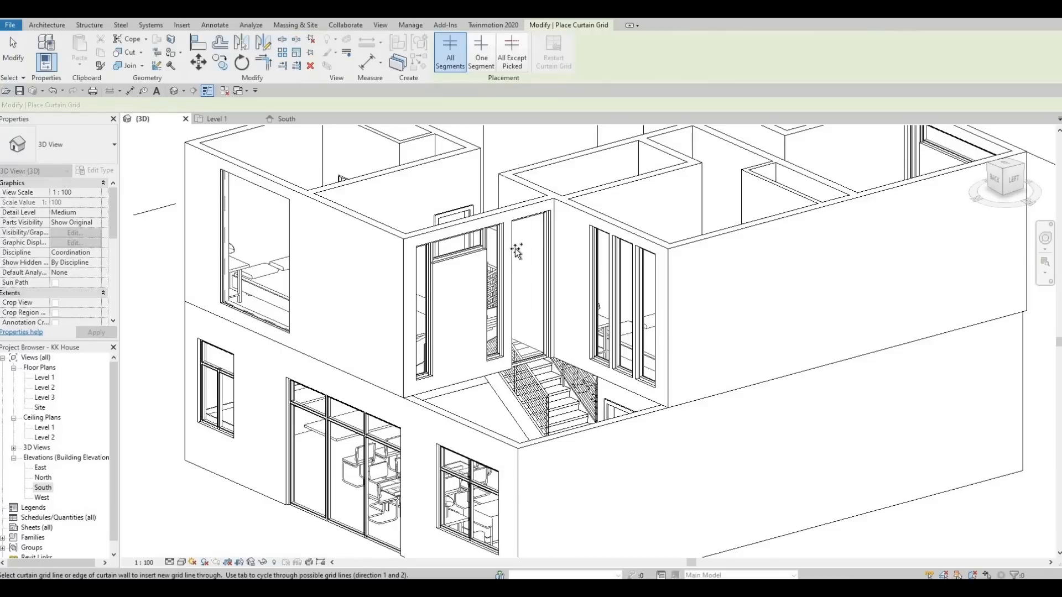
click(513, 248)
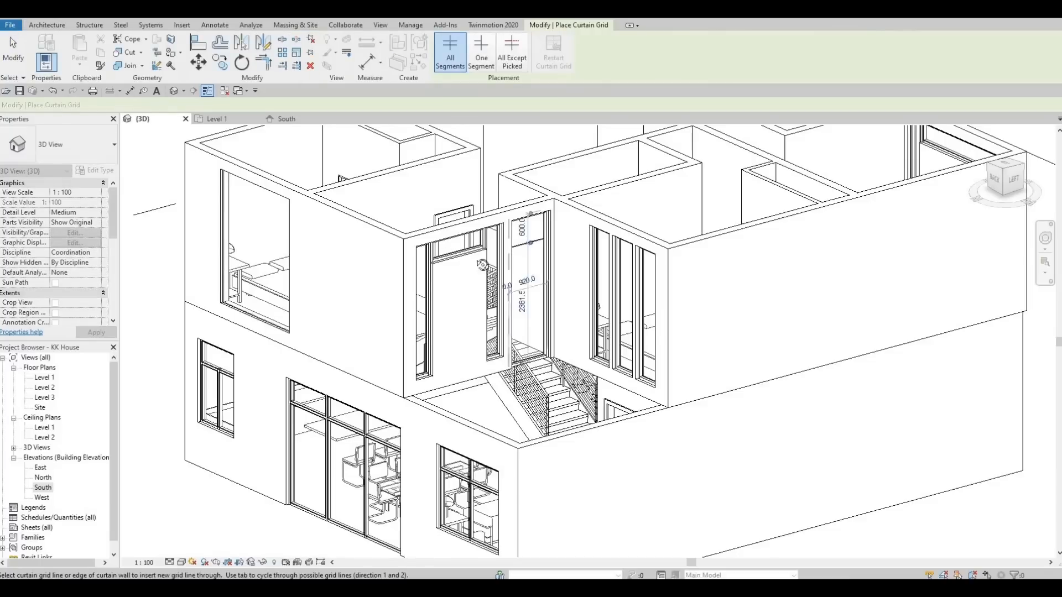
mouse_move(513, 249)
shift+middle_down()
mouse_move(500, 250)
mouse_move(514, 250)
shift+middle_up()
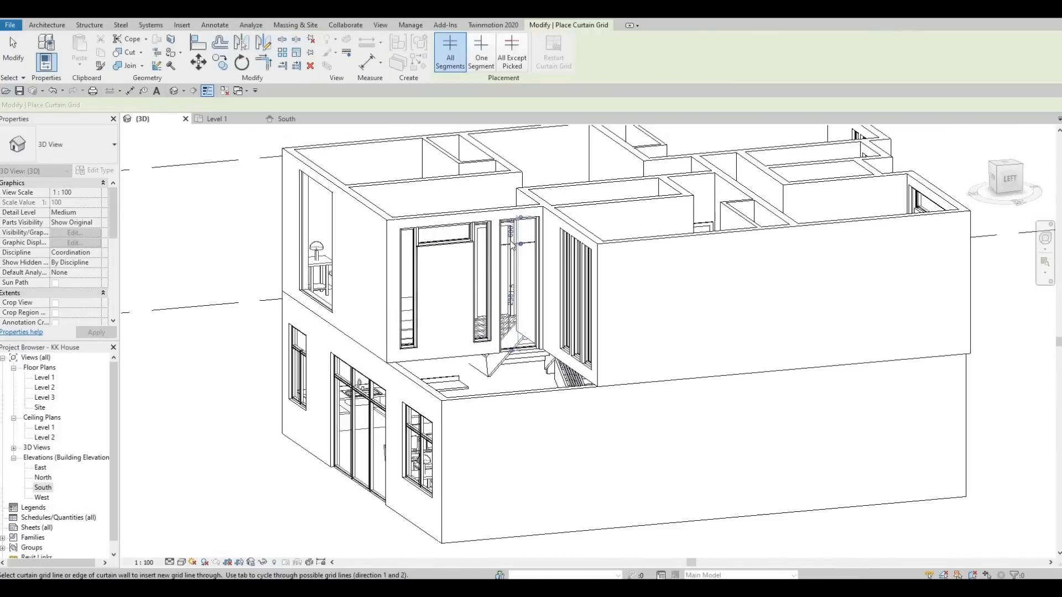
key(Escape)
key(Escape)
- Raise the new horizontal grid line slightly by reducing its dimensioned distance from the curtain wall's head
scroll(514, 249, up, 3)
click(519, 233)
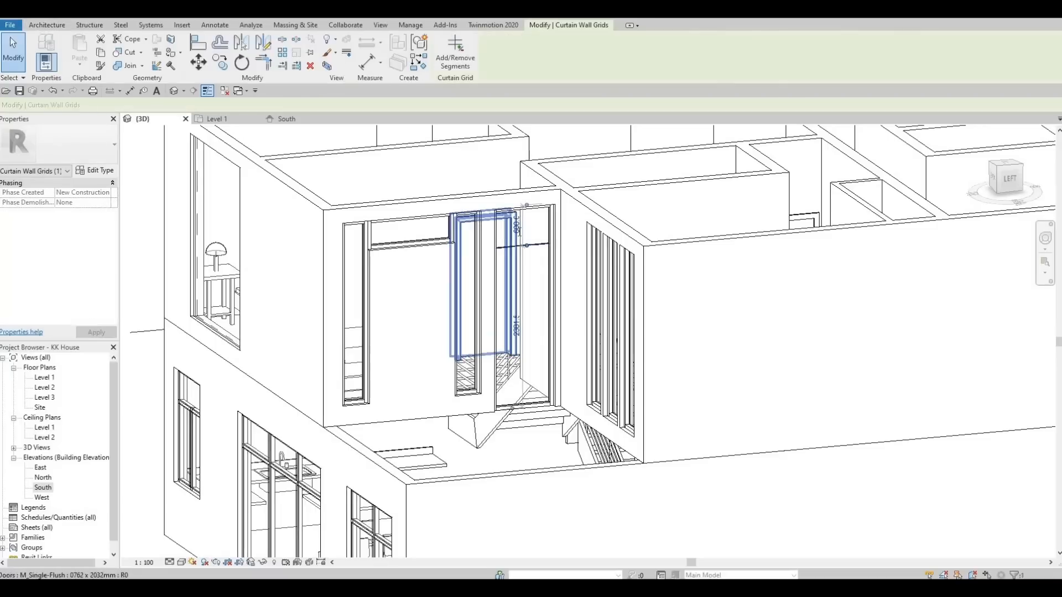
click(519, 233)
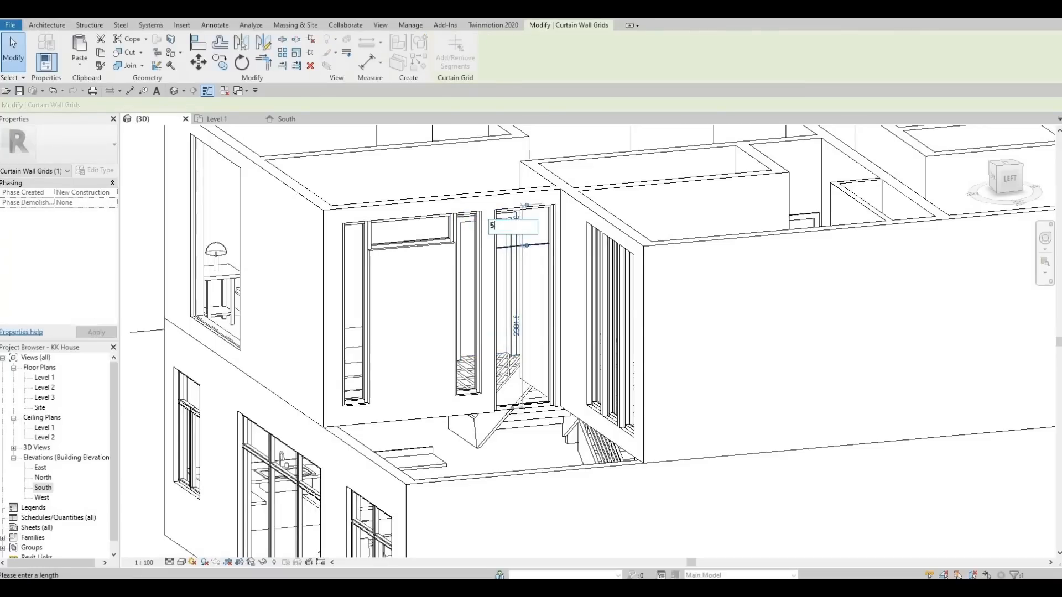
key(Return)
key(Escape)
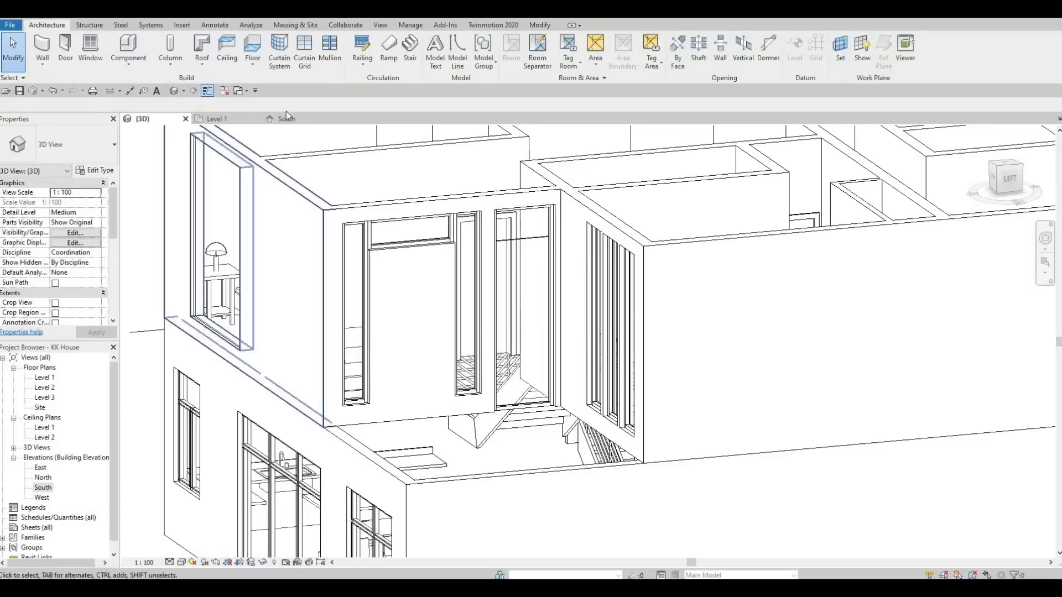
- Add a horizontal curtain grid line about 500 mm below the head of the large Level 2 rear bedroom window
shift+middle_drag(331, 240, 398, 244)
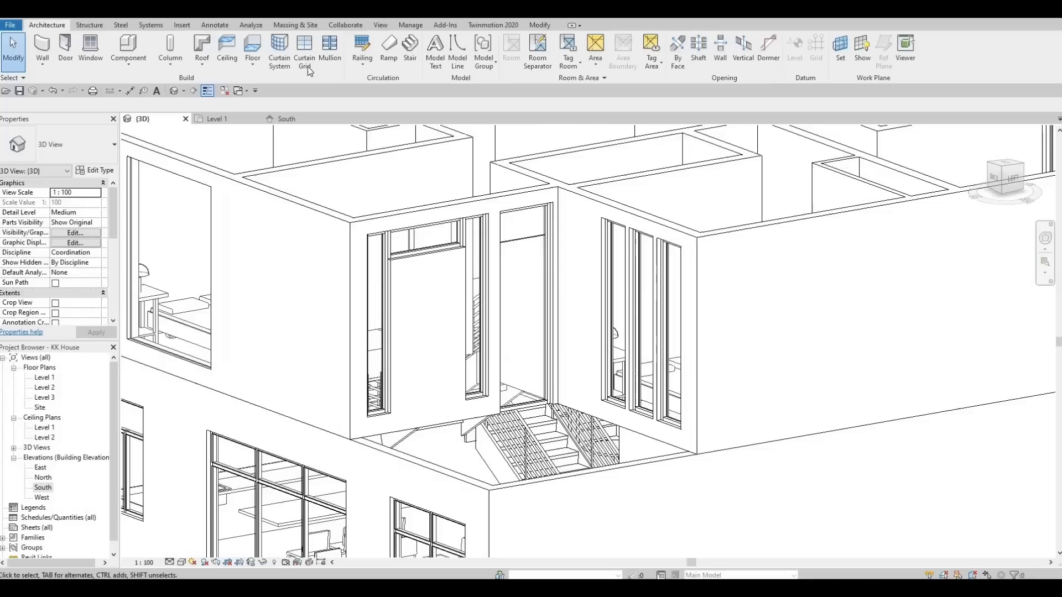
click(306, 65)
middle_drag(207, 222, 302, 239)
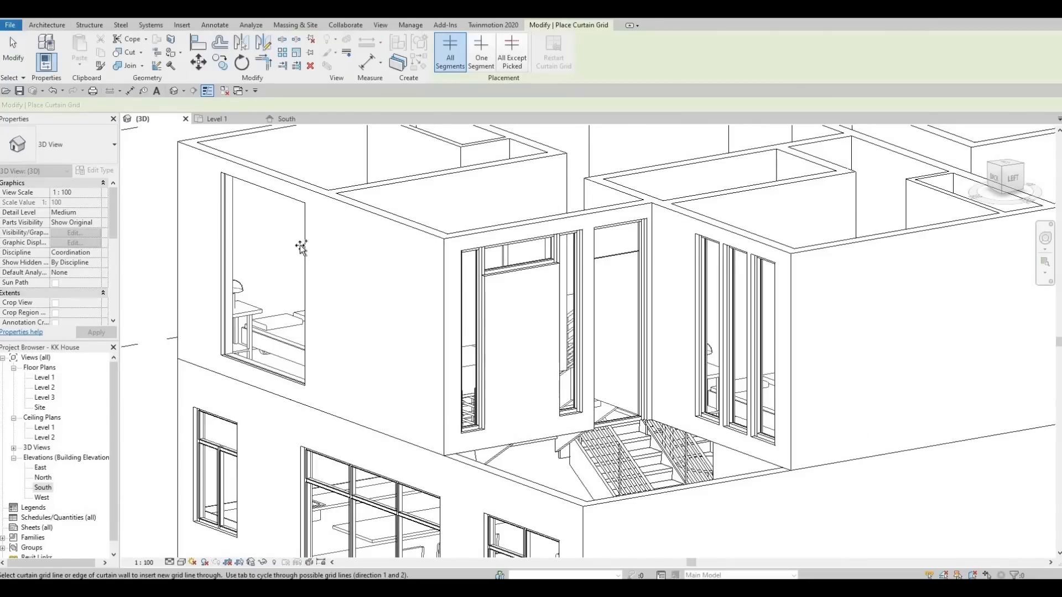
shift+middle_drag(308, 294, 311, 292)
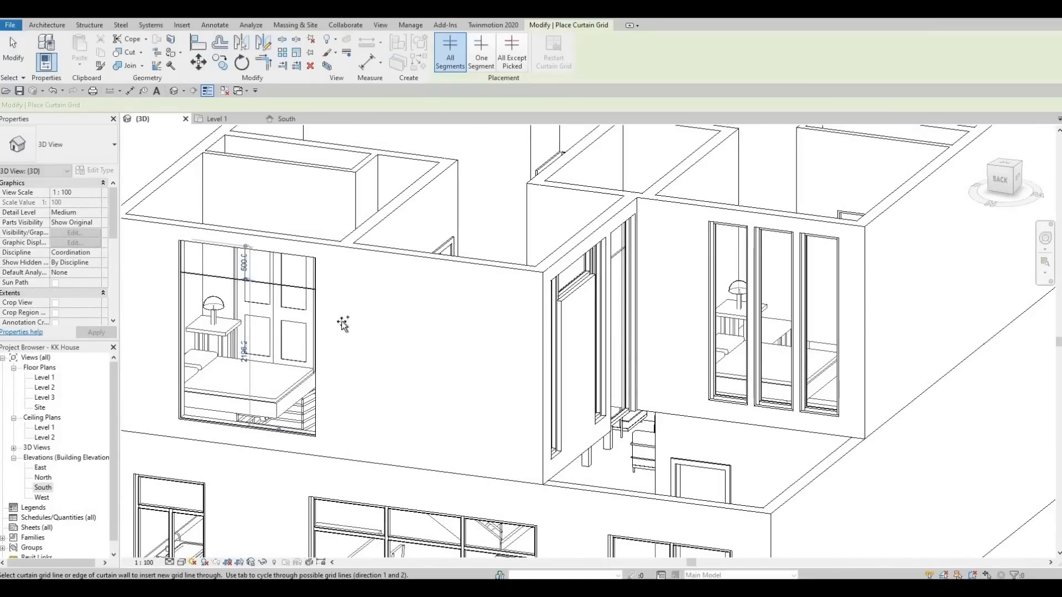
- Add two vertical curtain grid lines to the large Level 2 rear bedroom window, about 500 mm from one side and about 533 mm from the other
middle_drag(356, 214, 414, 189)
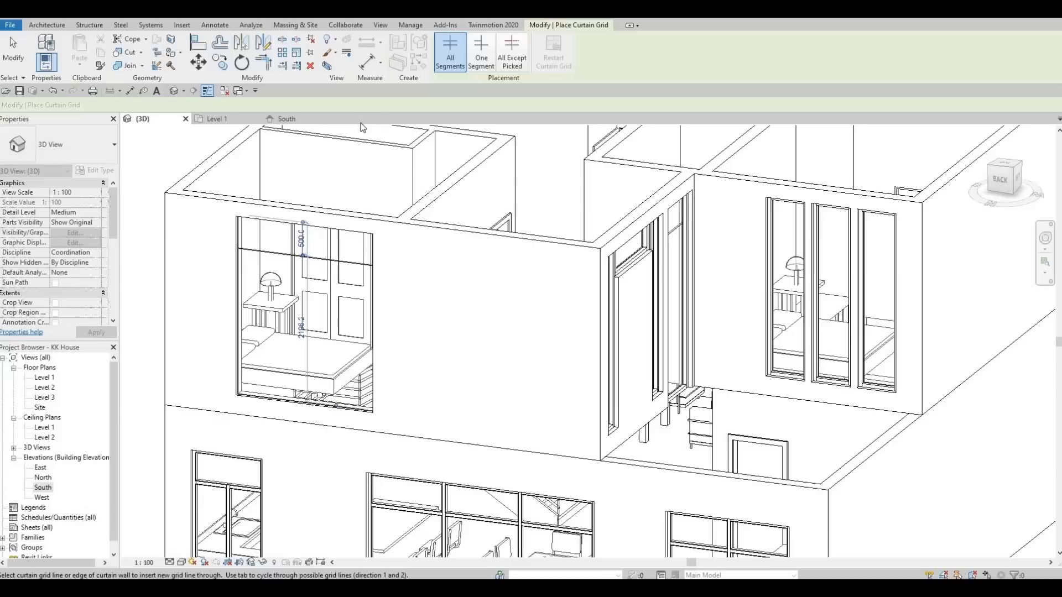
click(479, 56)
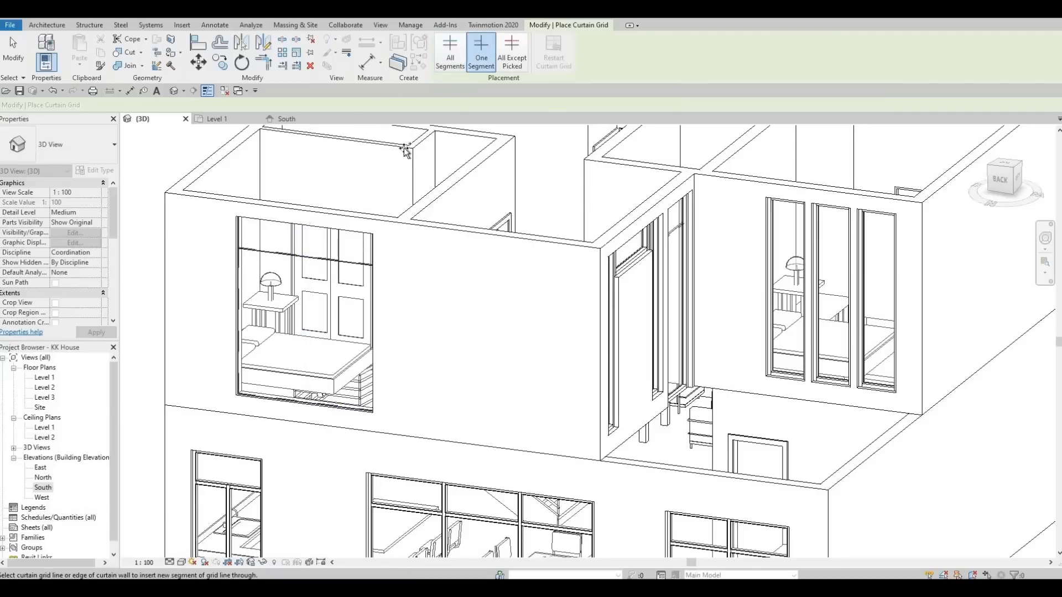
click(442, 66)
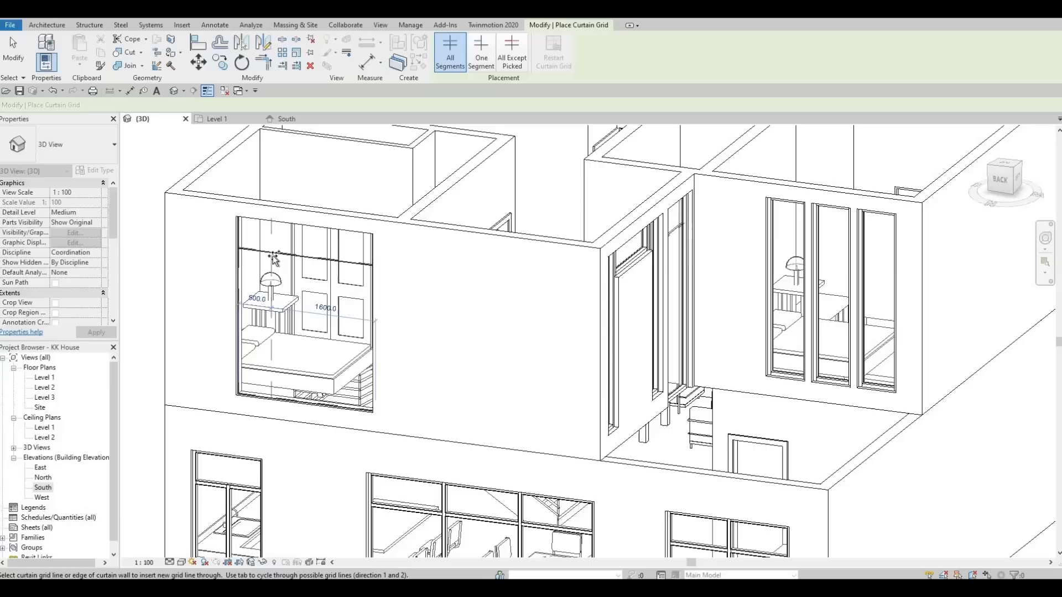
click(354, 270)
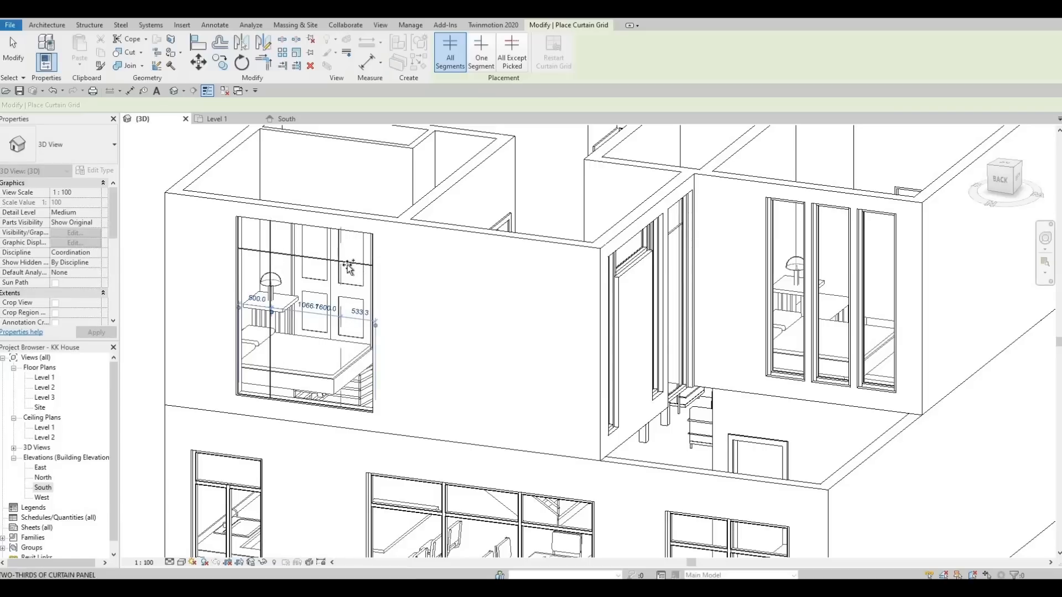
click(341, 324)
key(Escape)
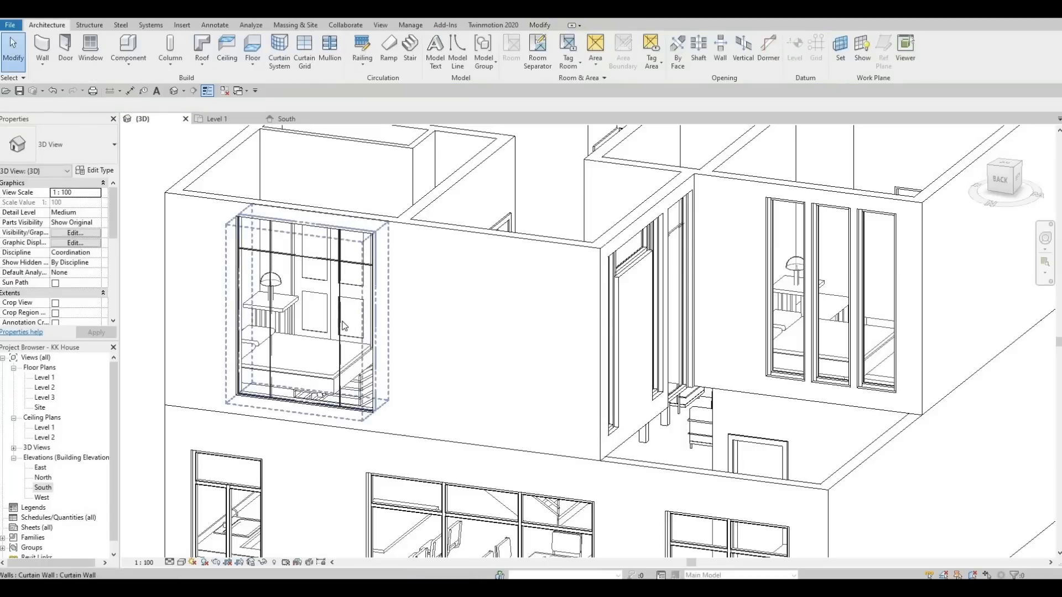
- Adjust the second vertical grid line's dimensioned distance from the nearer side of the rear bedroom window
click(342, 322)
click(359, 312)
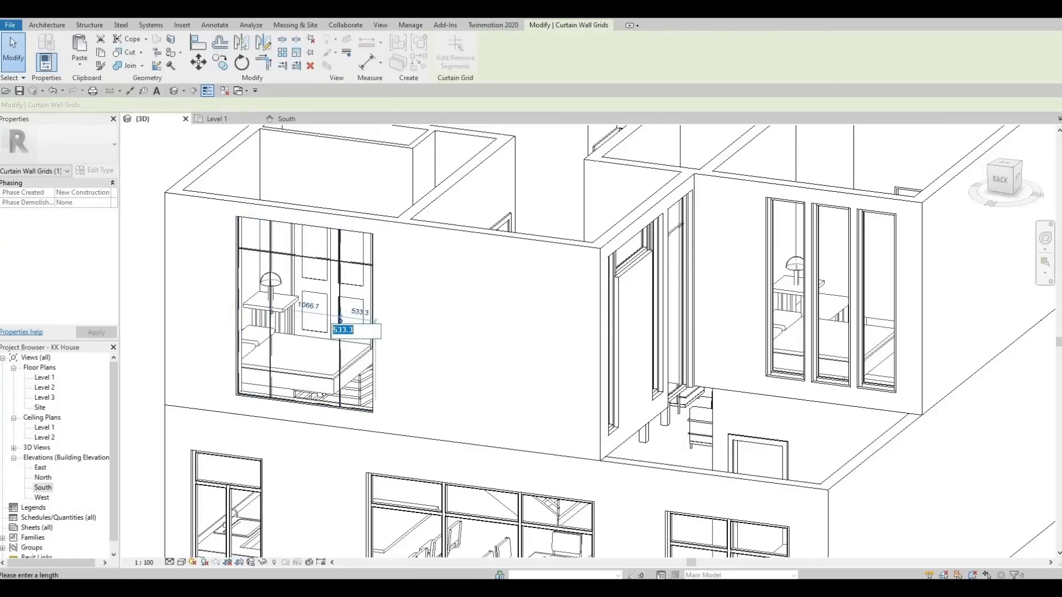
key(Return)
key(Escape)
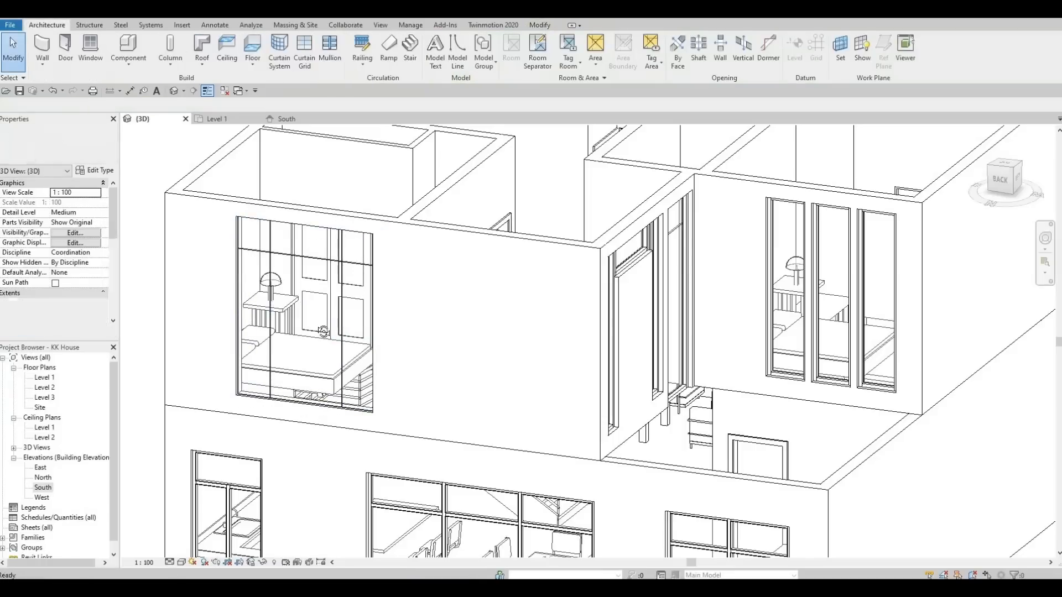
- Add 50mm x 65mm rectangular mullions to all grid lines of the large Level 2 rear bedroom window
shift+middle_drag(469, 337, 417, 325)
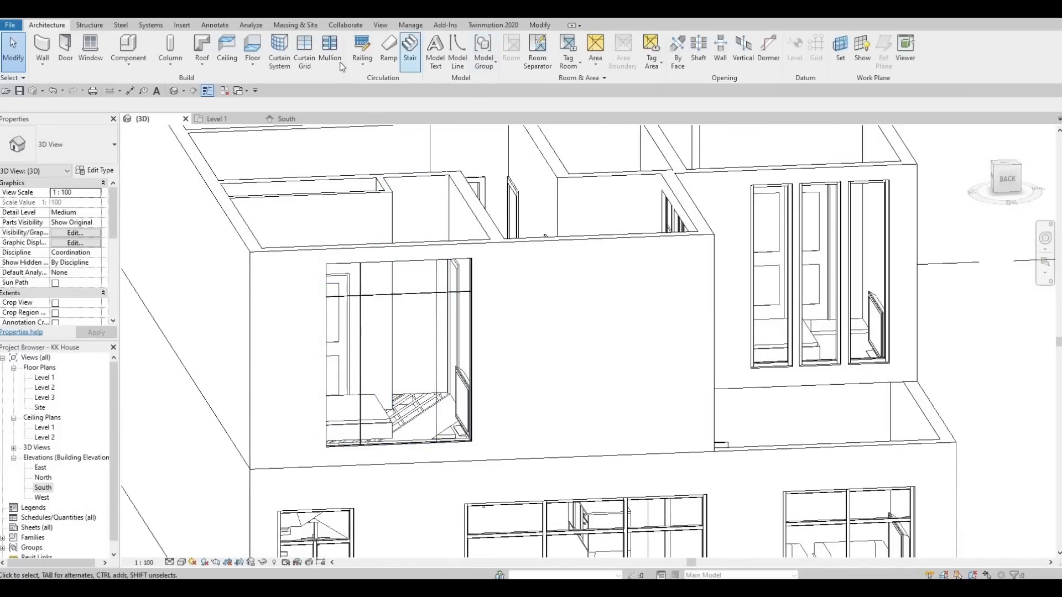
click(329, 49)
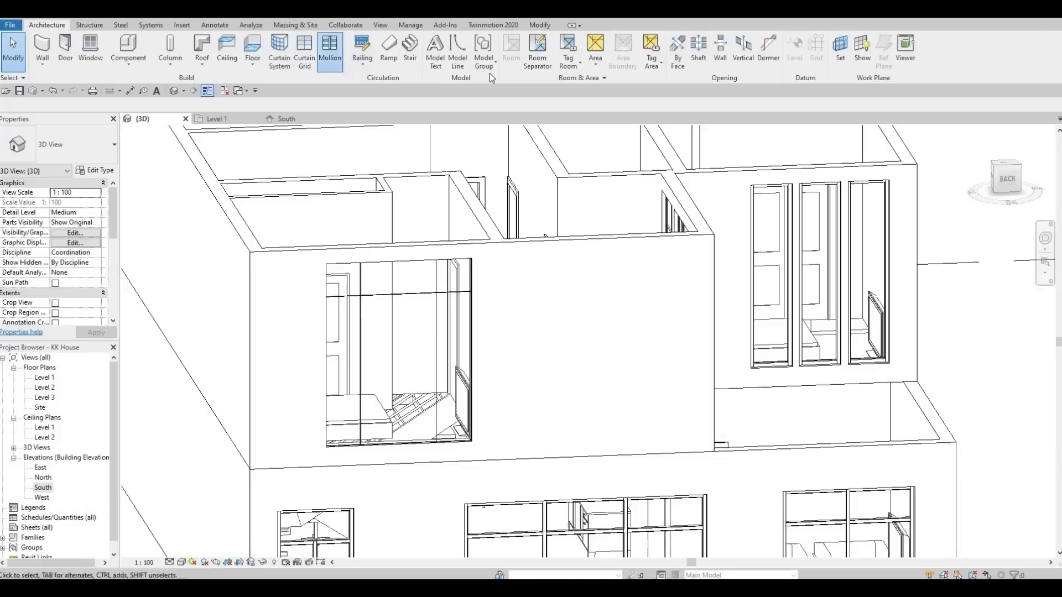
click(365, 296)
shift+middle_drag(533, 353, 516, 373)
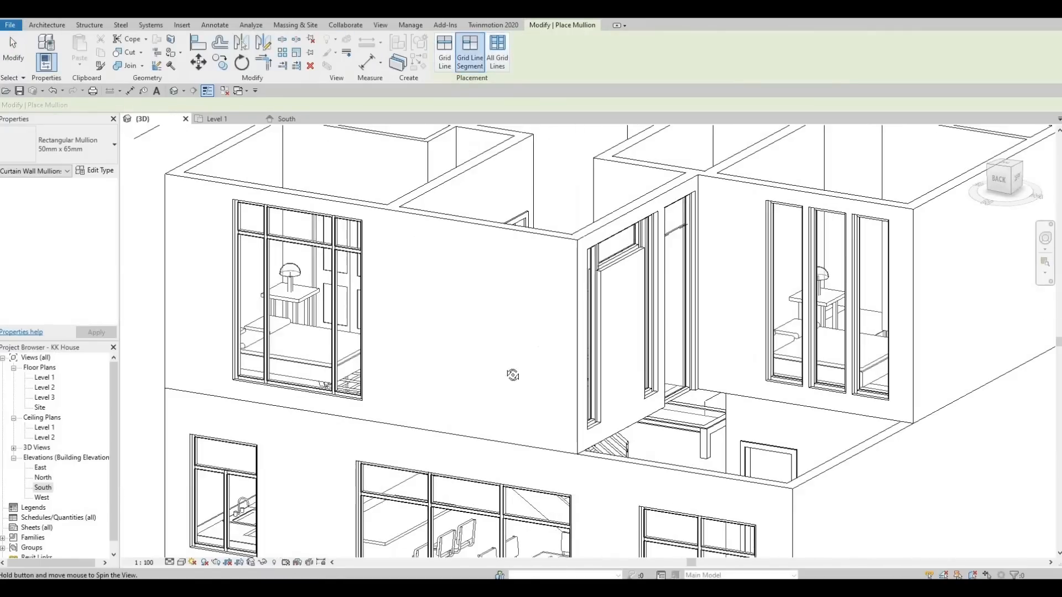
- Add 50mm x 65mm mullions to the horizontal grid line of the tall Level 2 terrace-side curtain wall by the stairs
shift+middle_drag(455, 276, 623, 173)
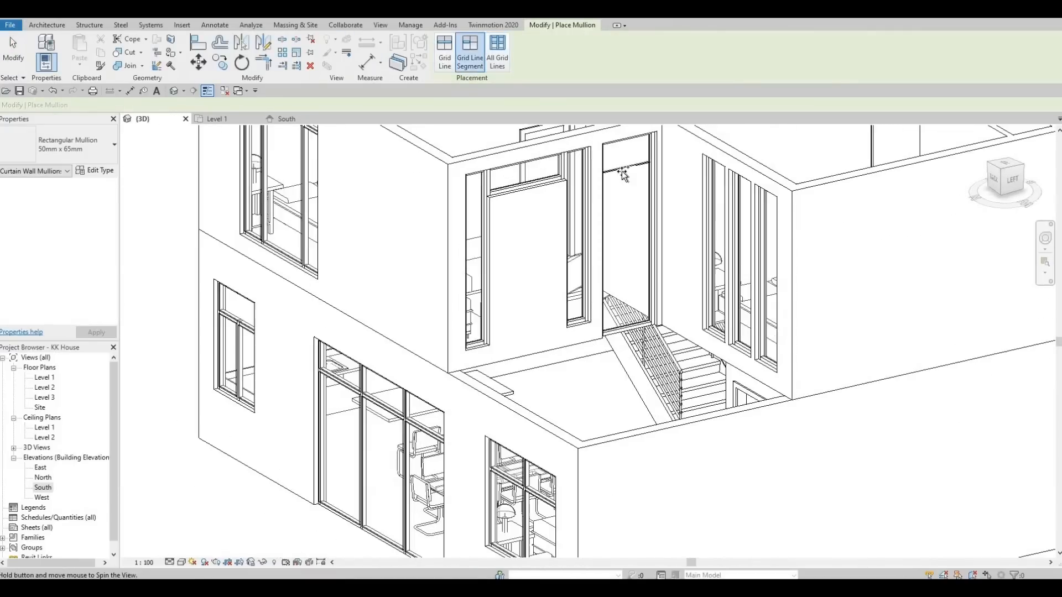
click(446, 62)
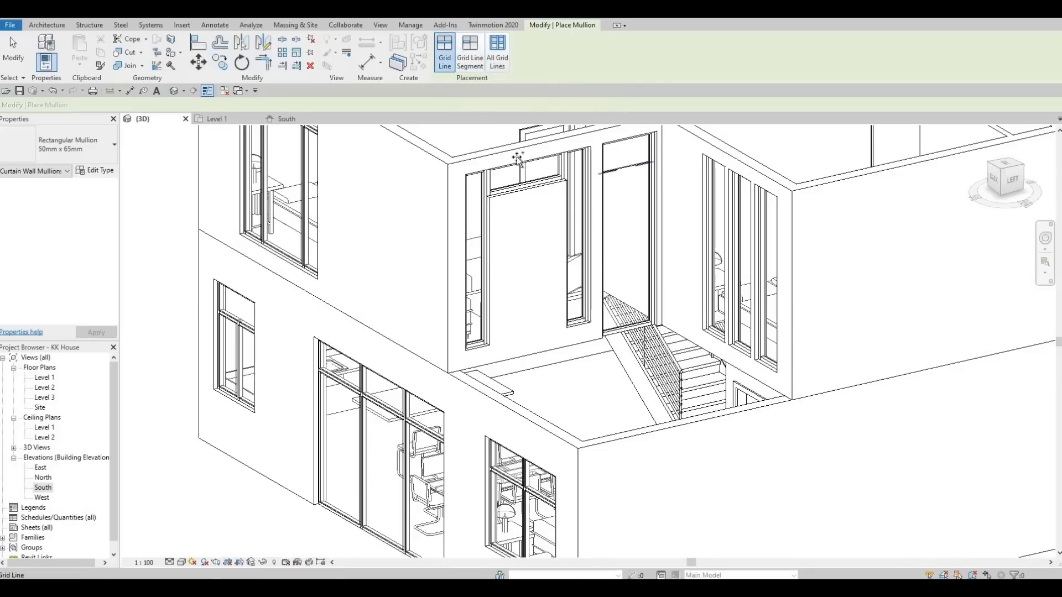
scroll(531, 196, down, 3)
scroll(570, 271, up, 5)
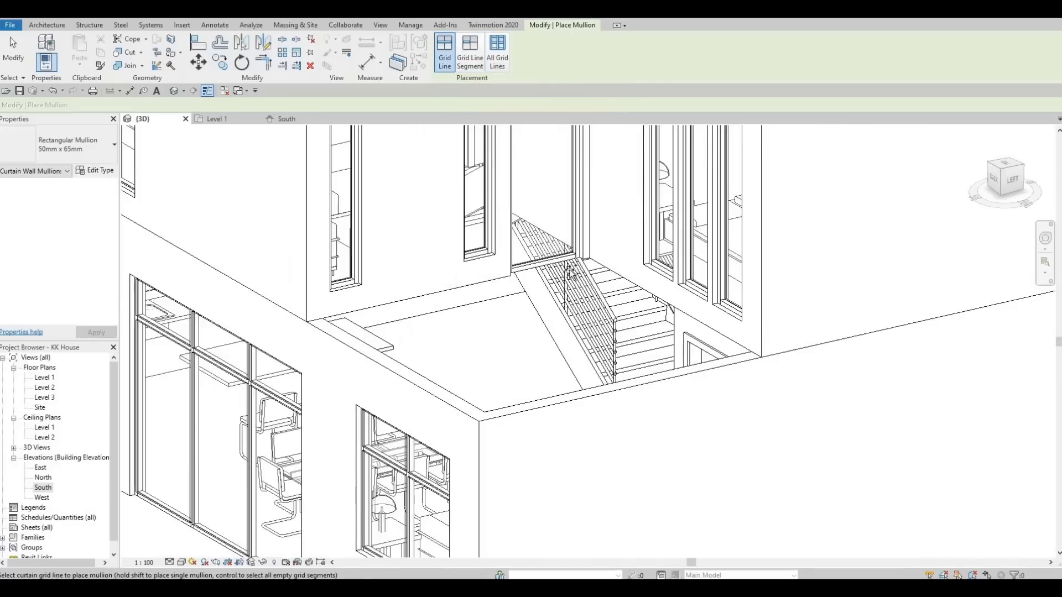
scroll(570, 271, up, 2)
scroll(569, 271, down, 3)
scroll(609, 307, up, 5)
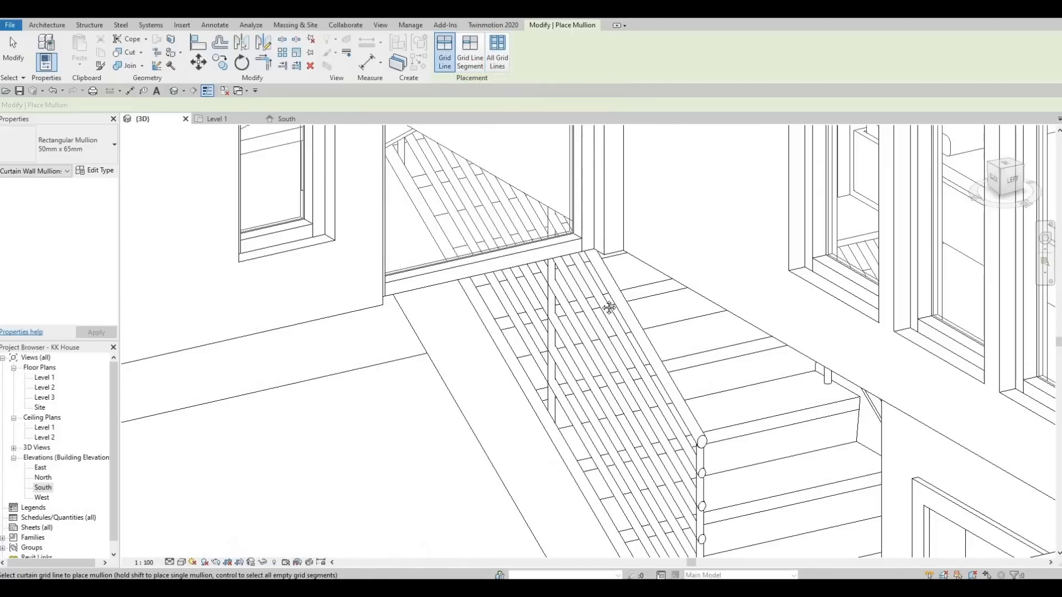
scroll(553, 287, up, 3)
middle_drag(522, 263, 524, 322)
middle_drag(559, 284, 590, 359)
scroll(590, 359, down, 2)
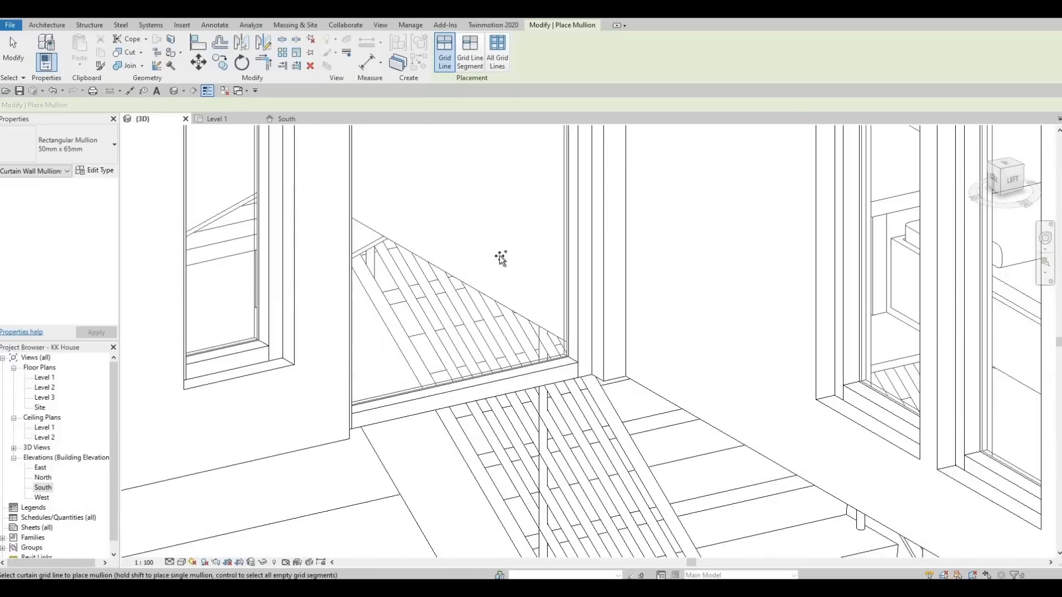
scroll(500, 258, down, 3)
scroll(499, 324, up, 4)
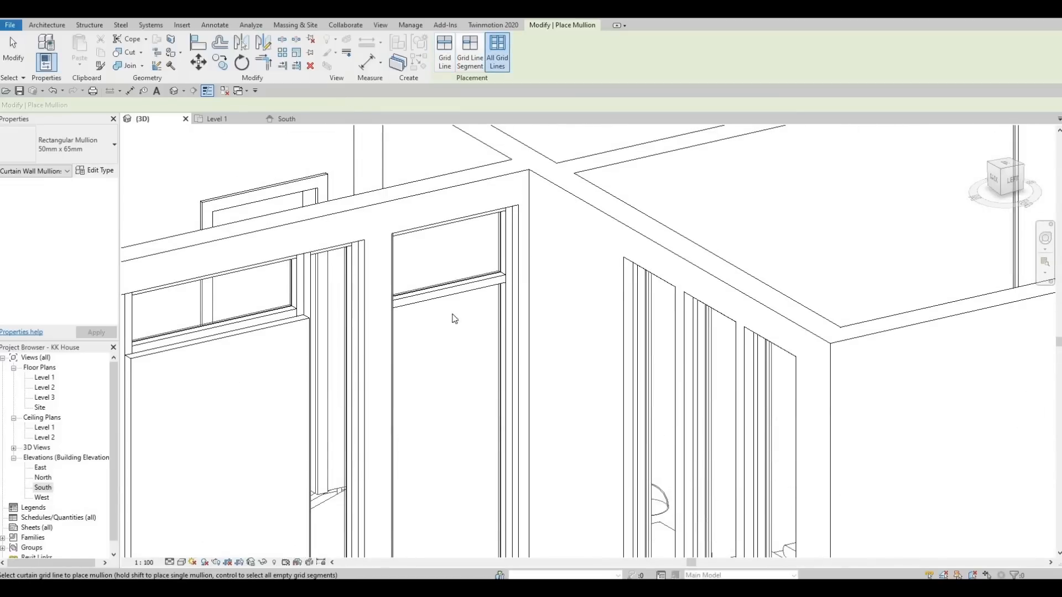
middle_drag(490, 192, 490, 171)
key(Escape)
key(Escape)
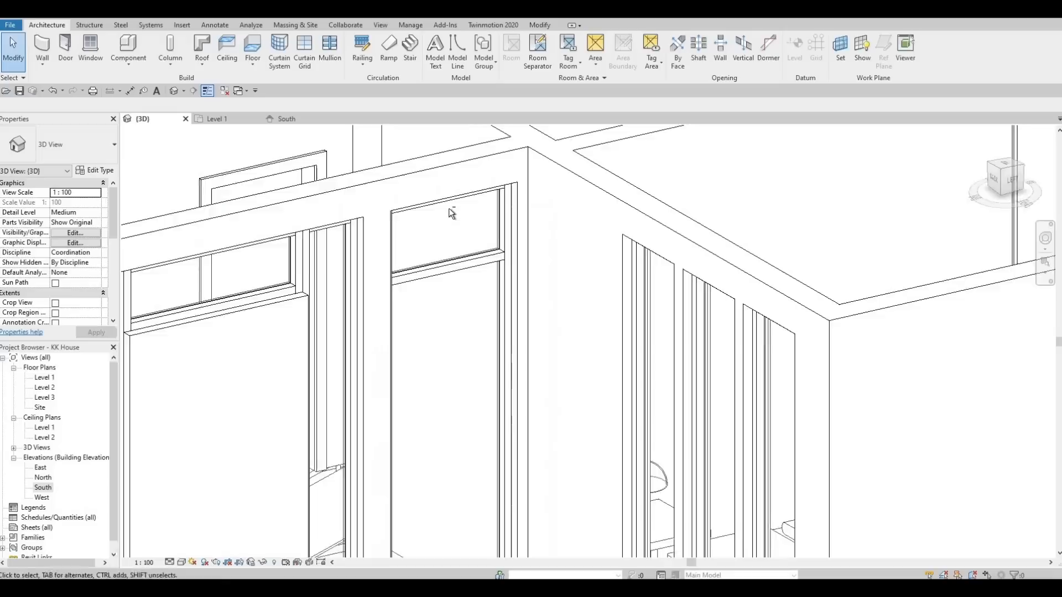
- Try deleting two adjacent vertical grid lines from the wide Level 1 front window
shift+middle_drag(450, 208, 454, 342)
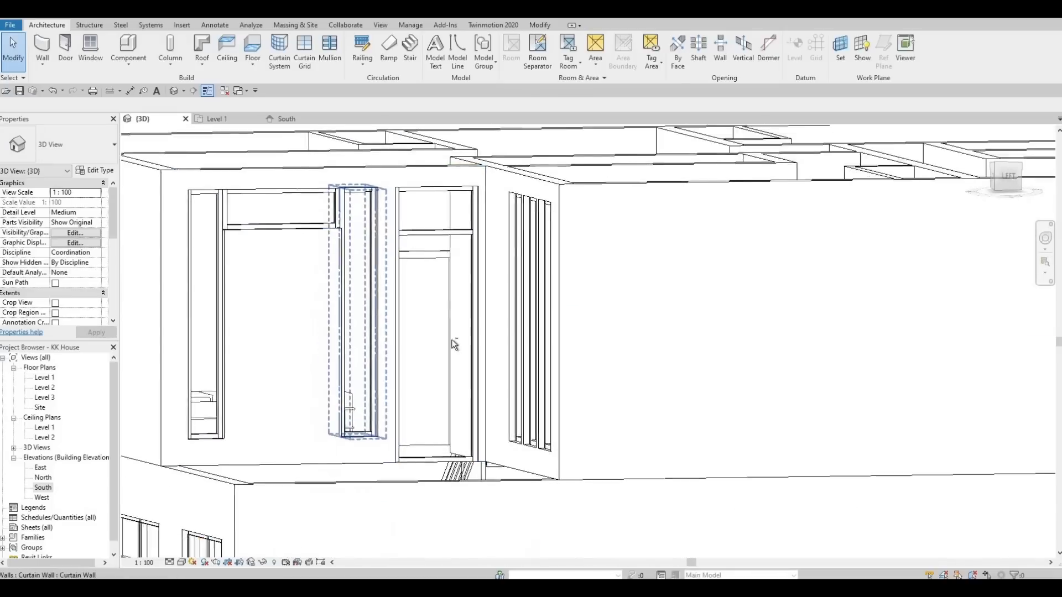
scroll(454, 344, down, 5)
shift+middle_drag(546, 361, 499, 361)
scroll(499, 359, up, 6)
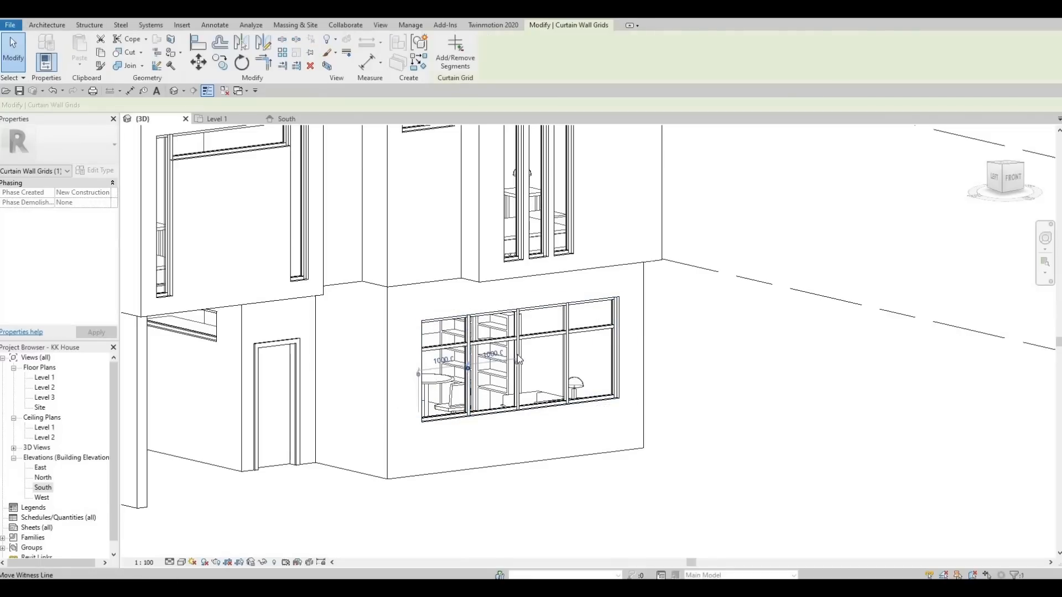
key(Escape)
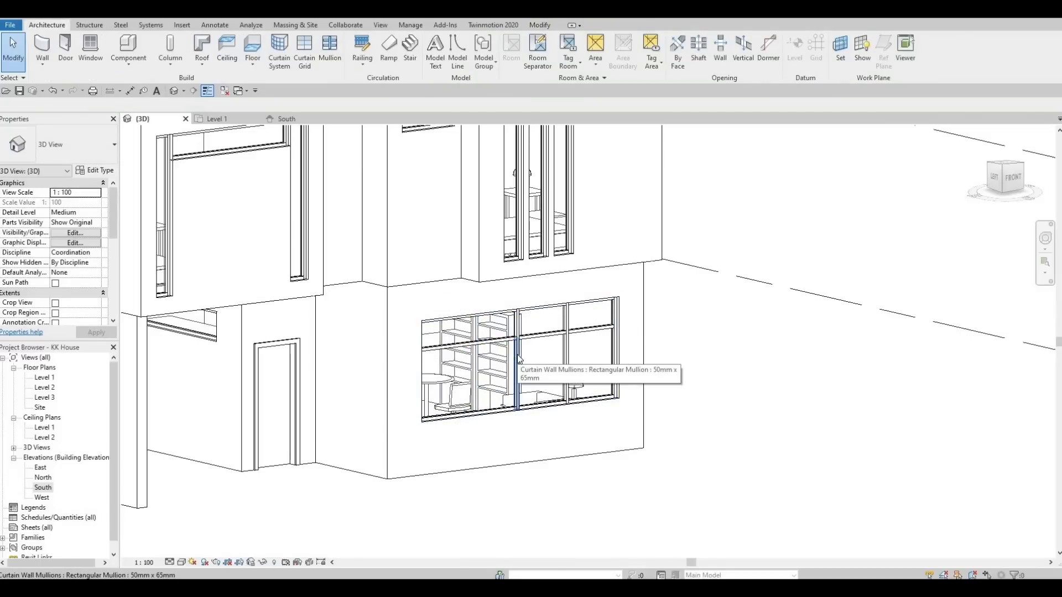
key(Tab)
key(Tab)
click(520, 359)
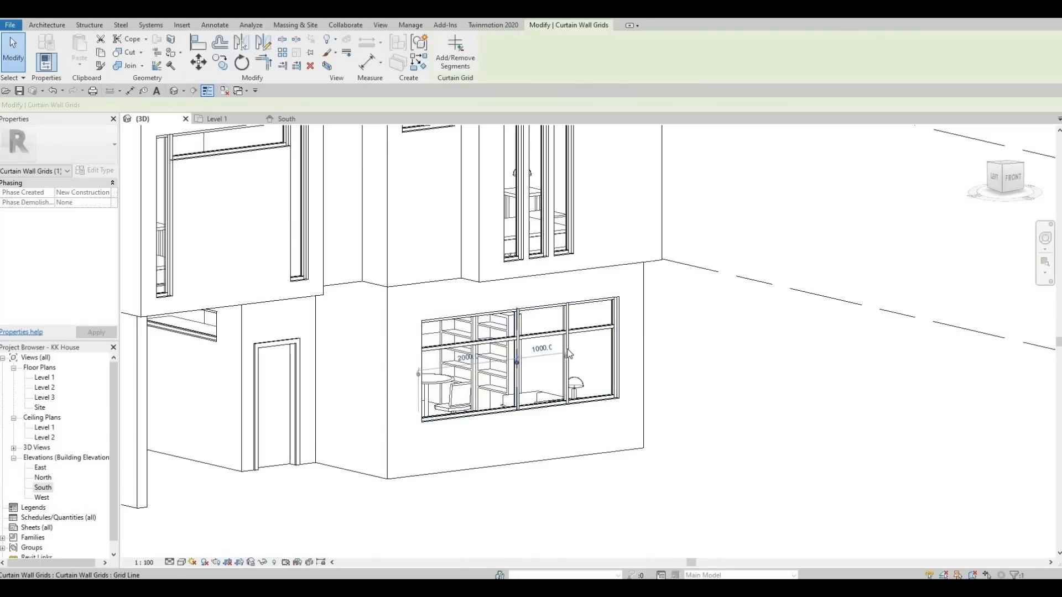
key(Escape)
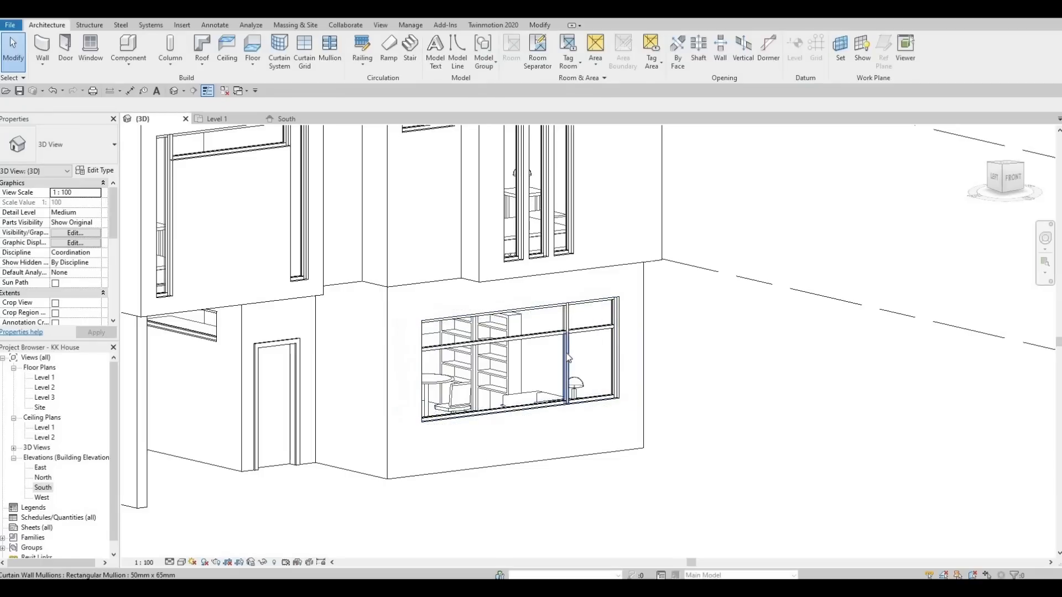
- Delete the middle vertical grid line and its mullions from the wide Level 1 front window
shift+middle_drag(486, 453, 431, 480)
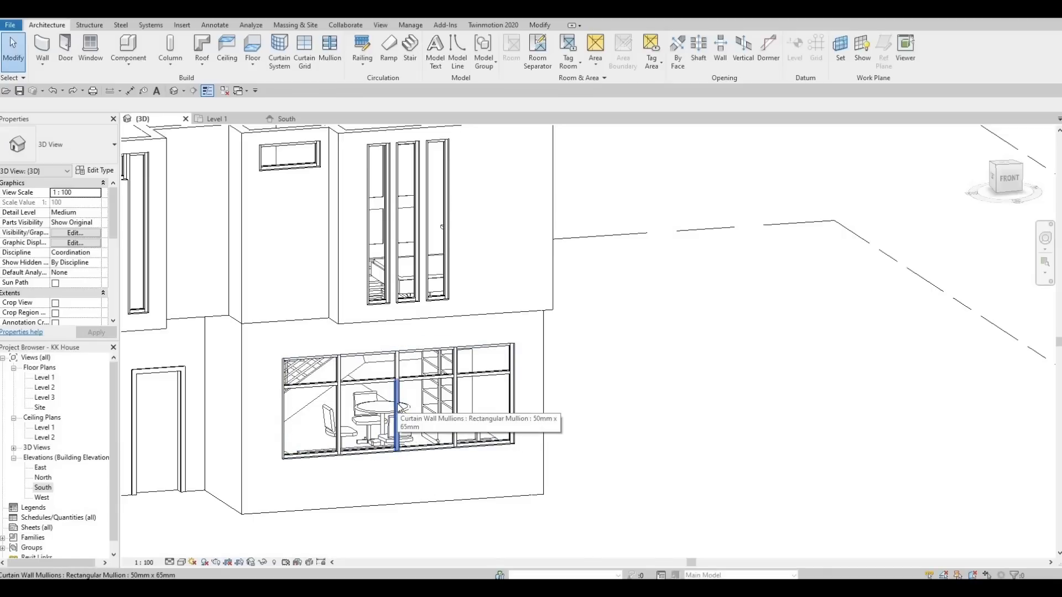
click(397, 409)
key(Escape)
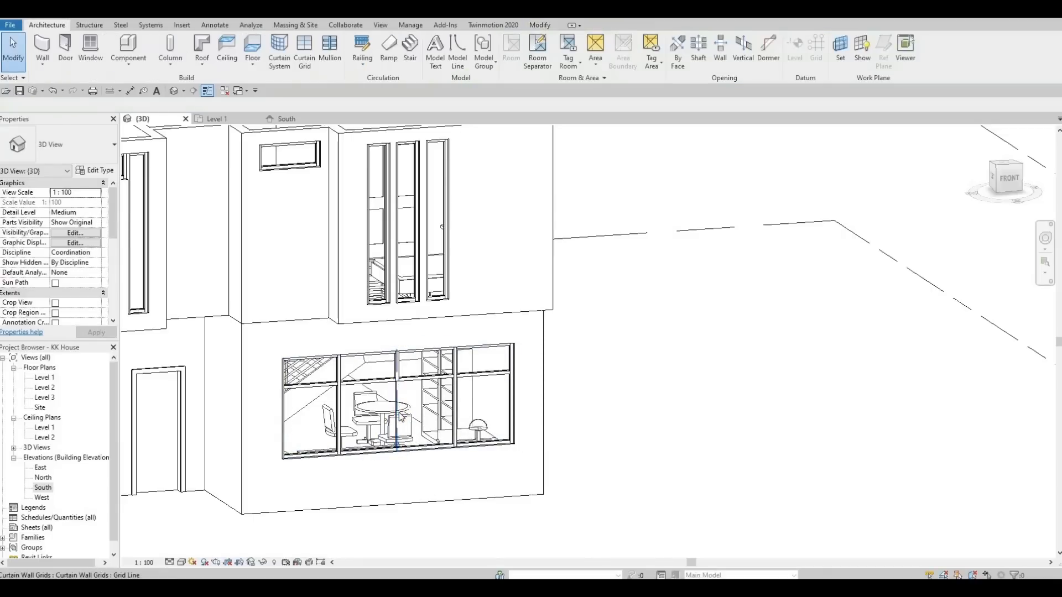
click(398, 413)
key(Delete)
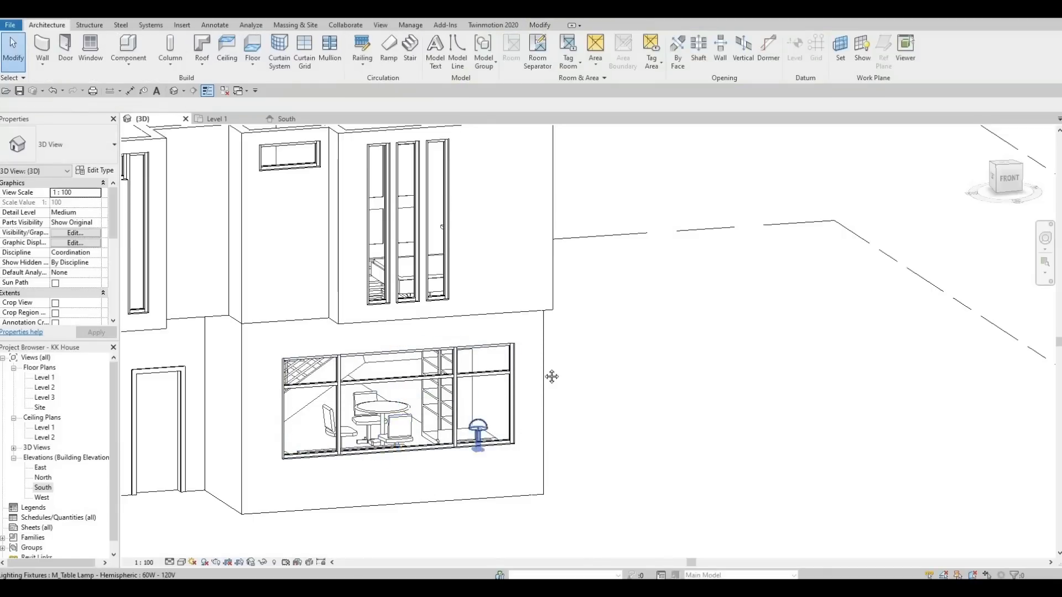
- Examine the windows on the front, side and rear facades of the house
scroll(498, 398, down, 2)
shift+middle_drag(462, 472, 559, 422)
middle_drag(488, 388, 483, 407)
scroll(504, 409, up, 2)
middle_drag(395, 437, 591, 435)
middle_drag(526, 469, 568, 470)
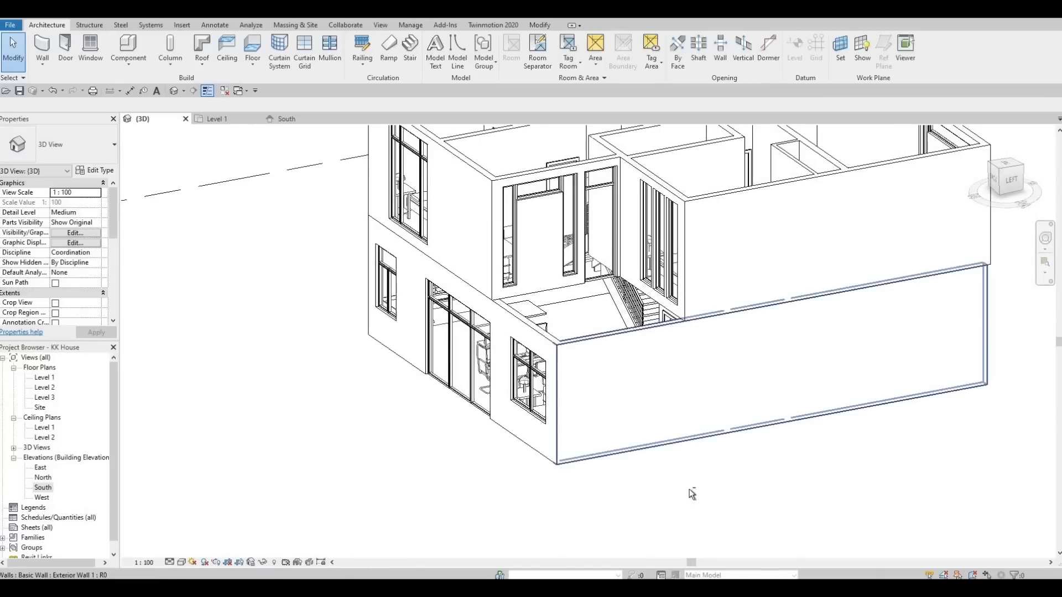
shift+middle_drag(741, 499, 496, 446)
- Start a floor in the Level 1 plan and duplicate the Generic Floor - 400mm type as Floor 1
double_click(45, 378)
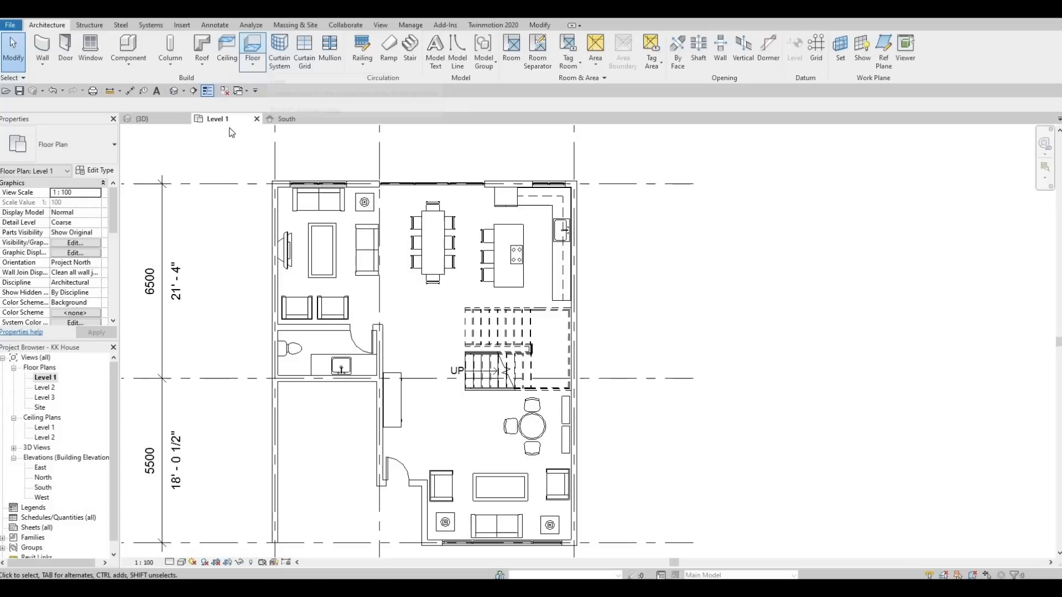
click(93, 171)
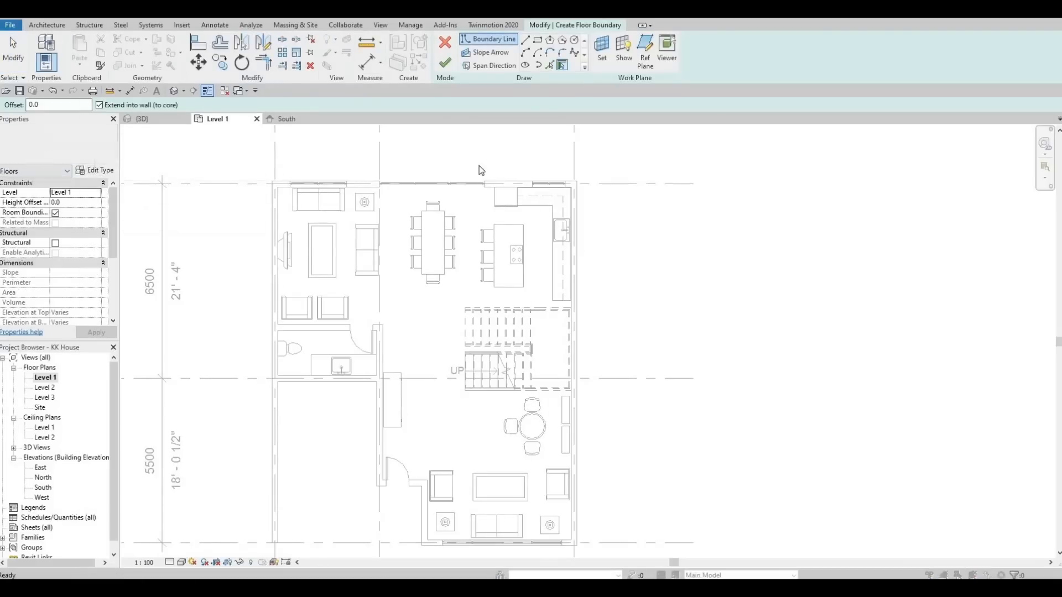
click(497, 89)
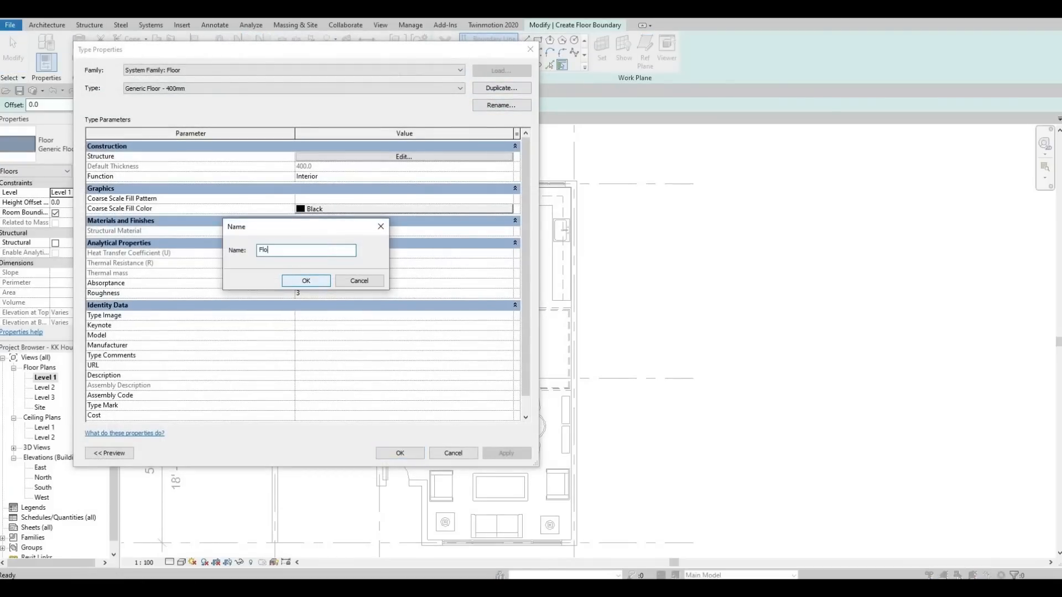
text(Floor 1)
click(309, 285)
- Set Floor 1's structure layer to 200 mm thick with Fieldstone from the AEC Stone materials, and accept the type
click(382, 158)
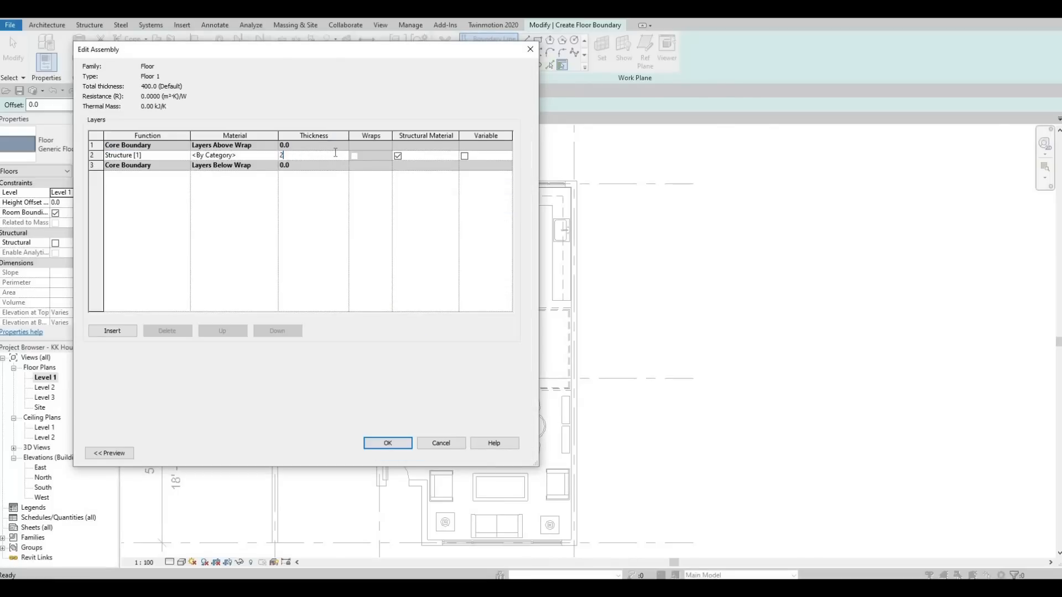
click(275, 157)
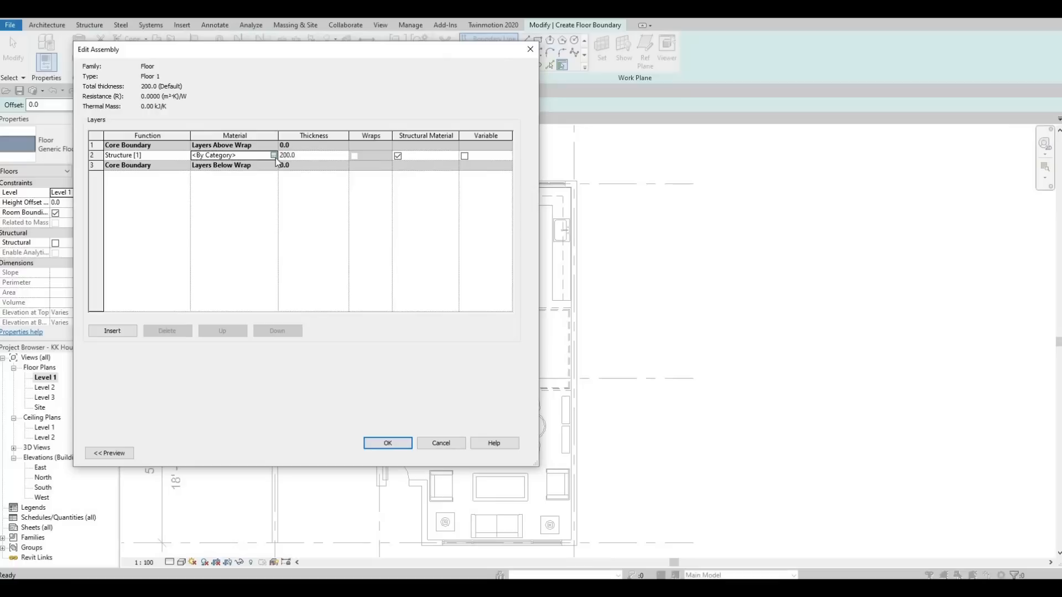
click(274, 156)
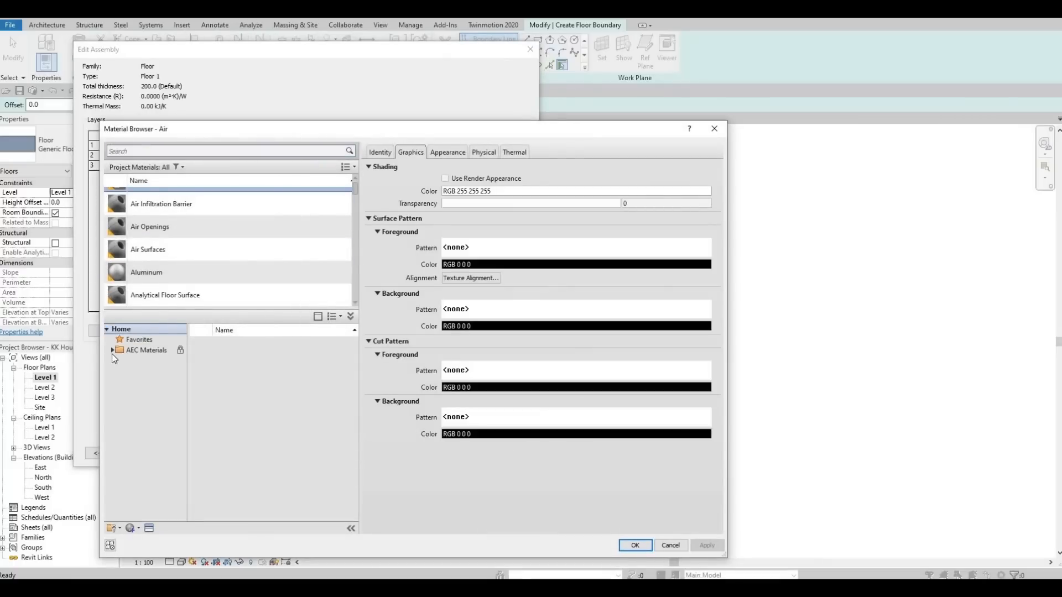
click(113, 350)
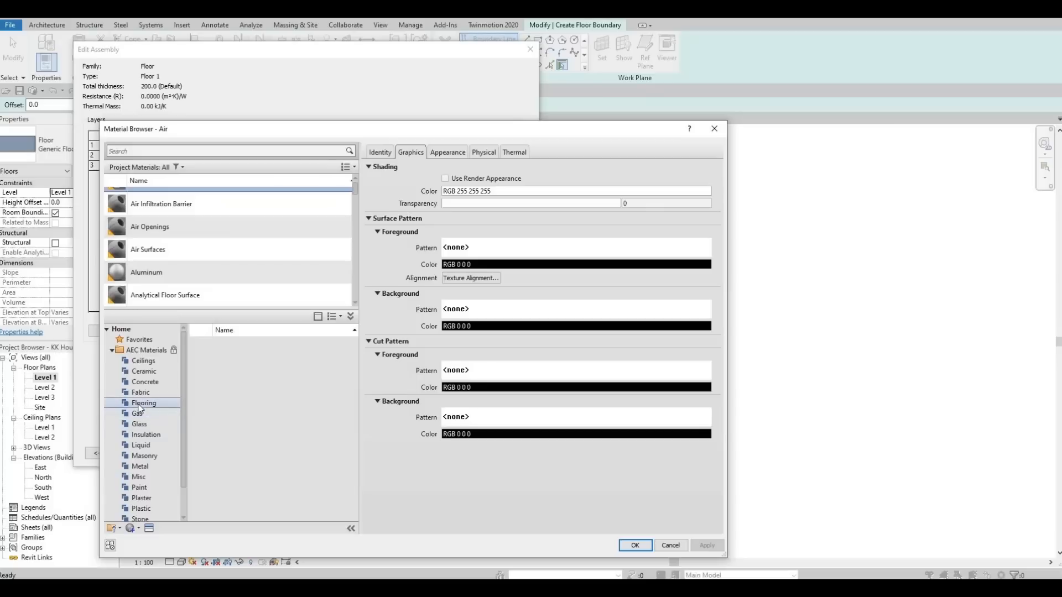
click(159, 406)
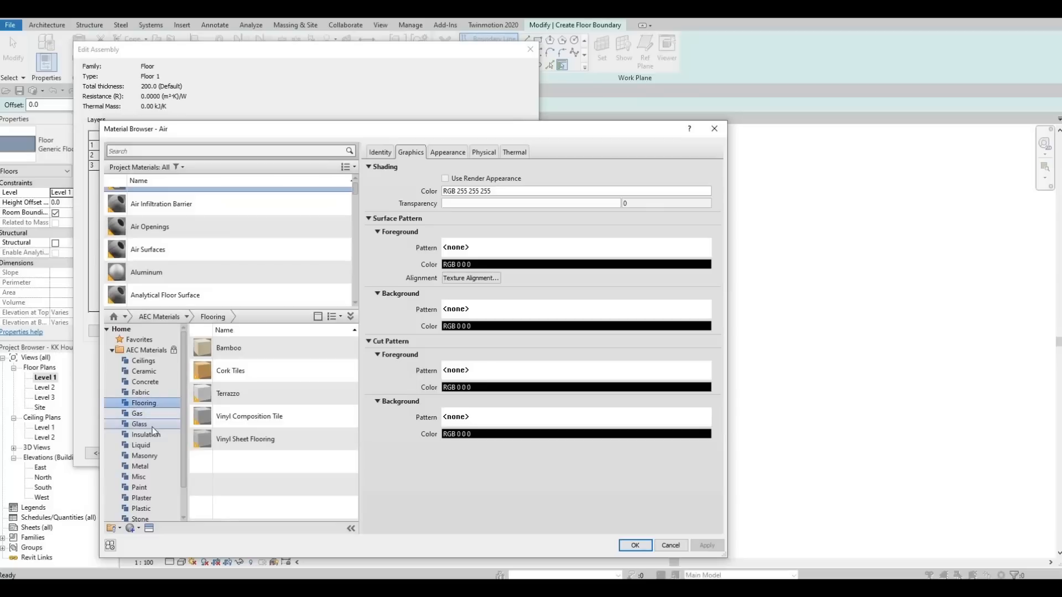
scroll(145, 455, down, 1)
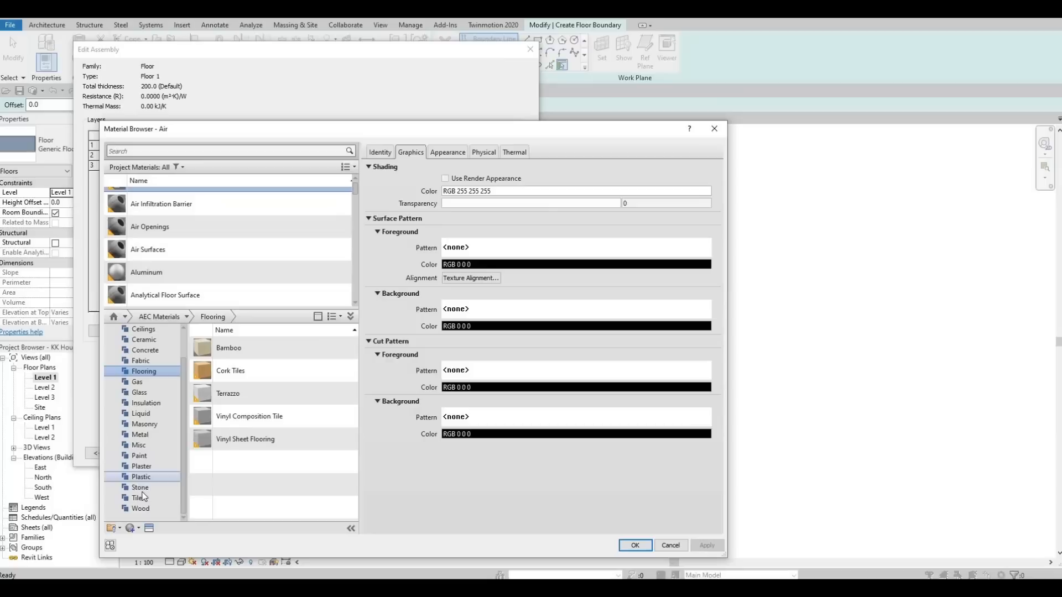
click(140, 489)
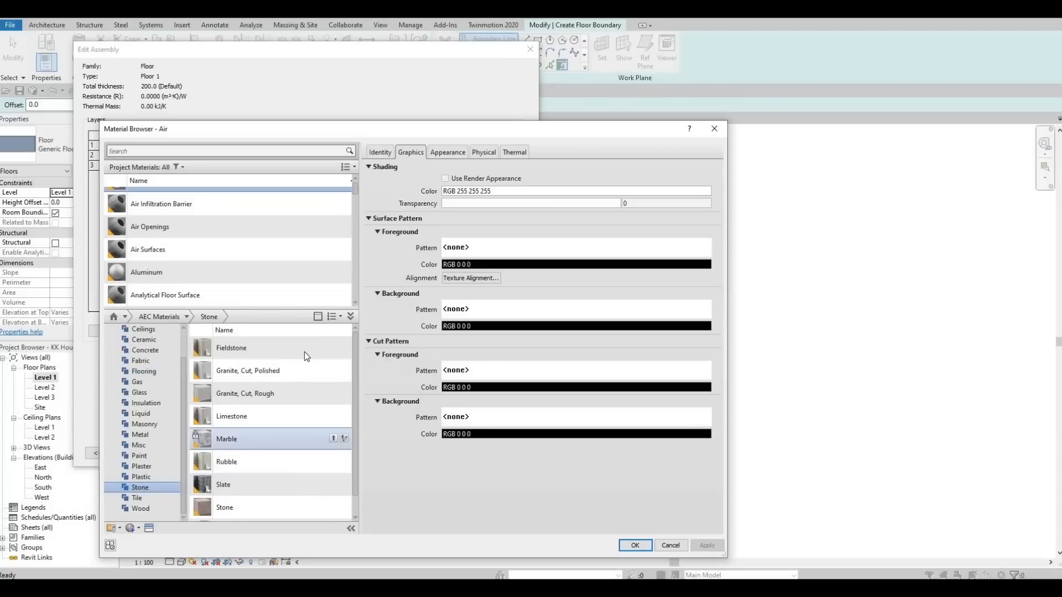
click(333, 347)
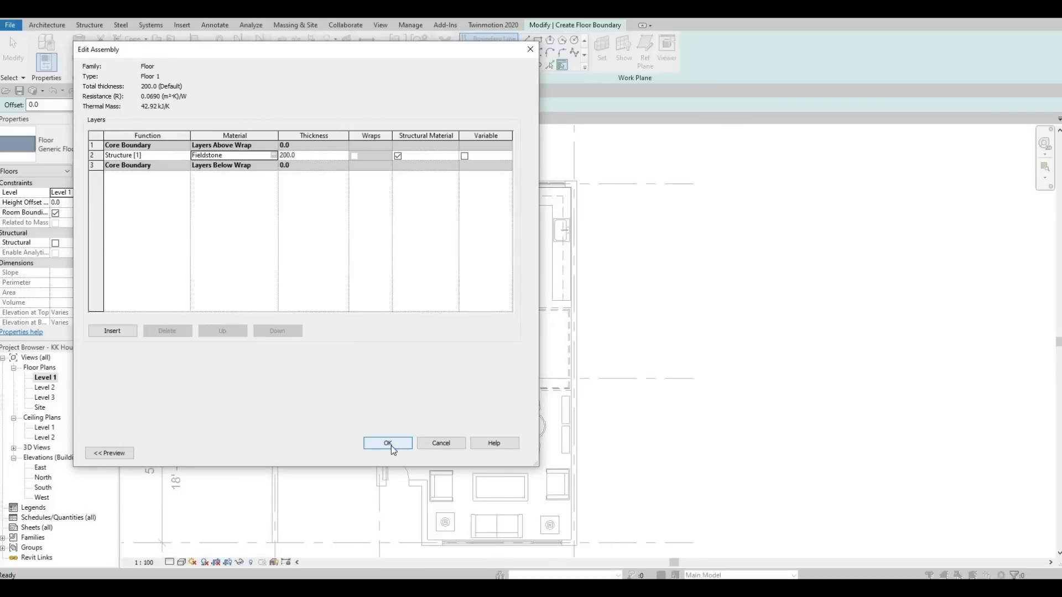
click(391, 446)
click(393, 453)
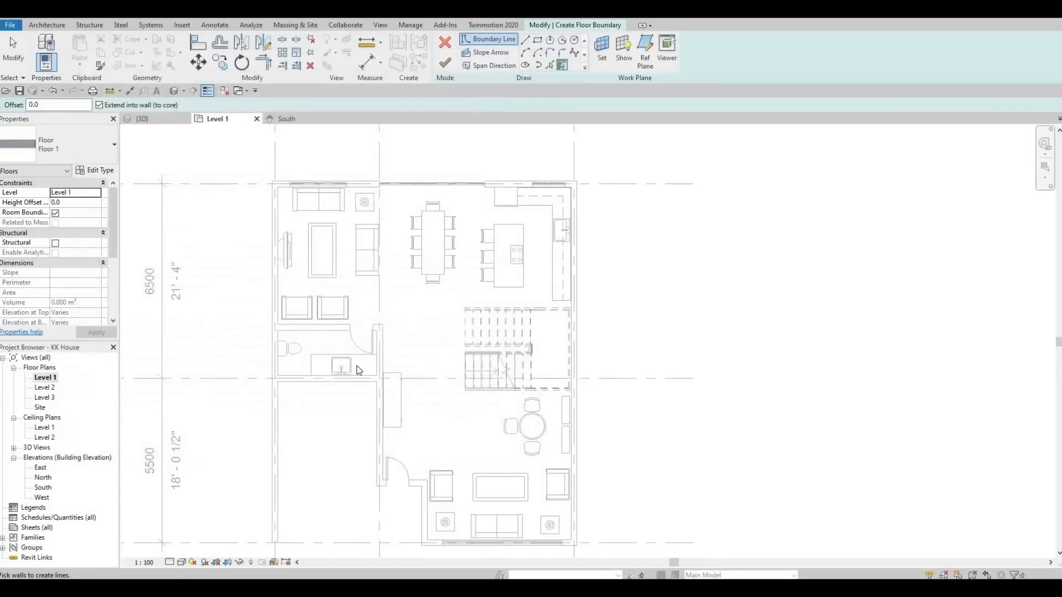
- Use Pick Lines to create floor boundary lines along the outer faces of the house's rear and two side exterior walls
middle_drag(357, 365, 337, 381)
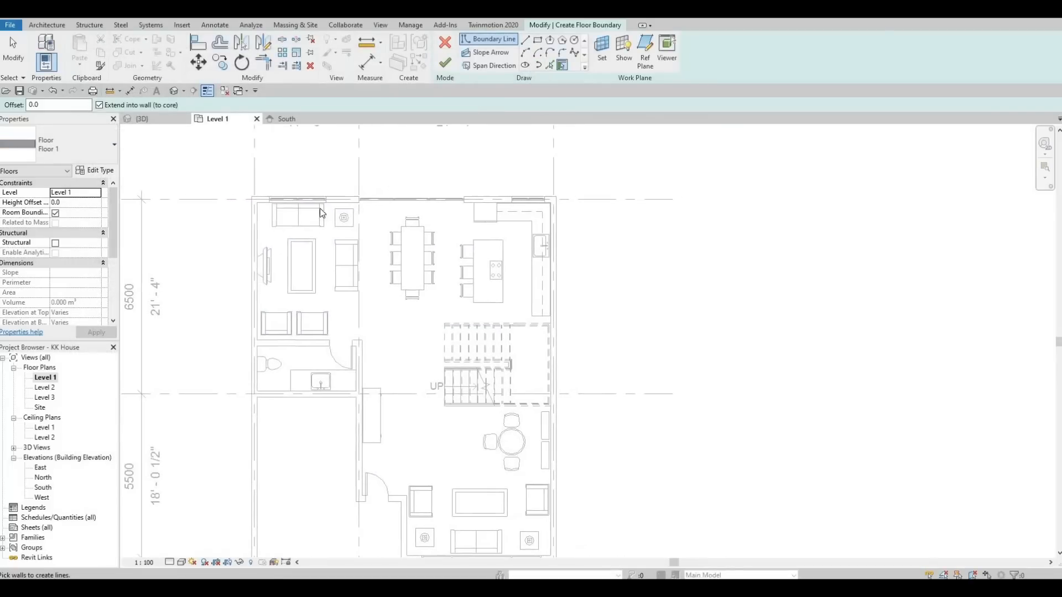
click(551, 66)
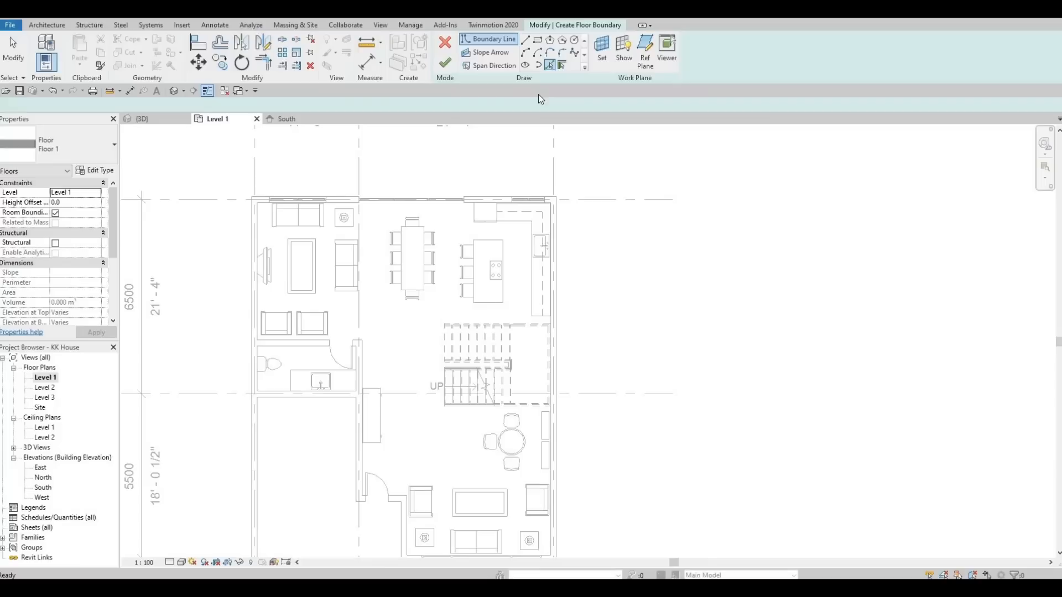
scroll(502, 233, up, 2)
middle_drag(483, 170, 497, 239)
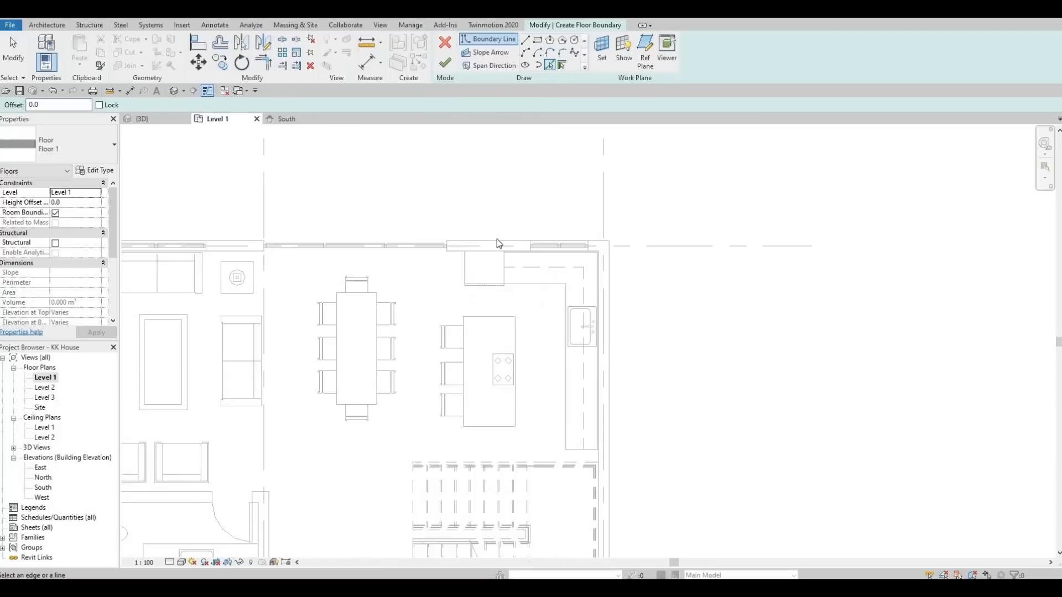
click(496, 239)
middle_drag(610, 298, 621, 234)
click(621, 234)
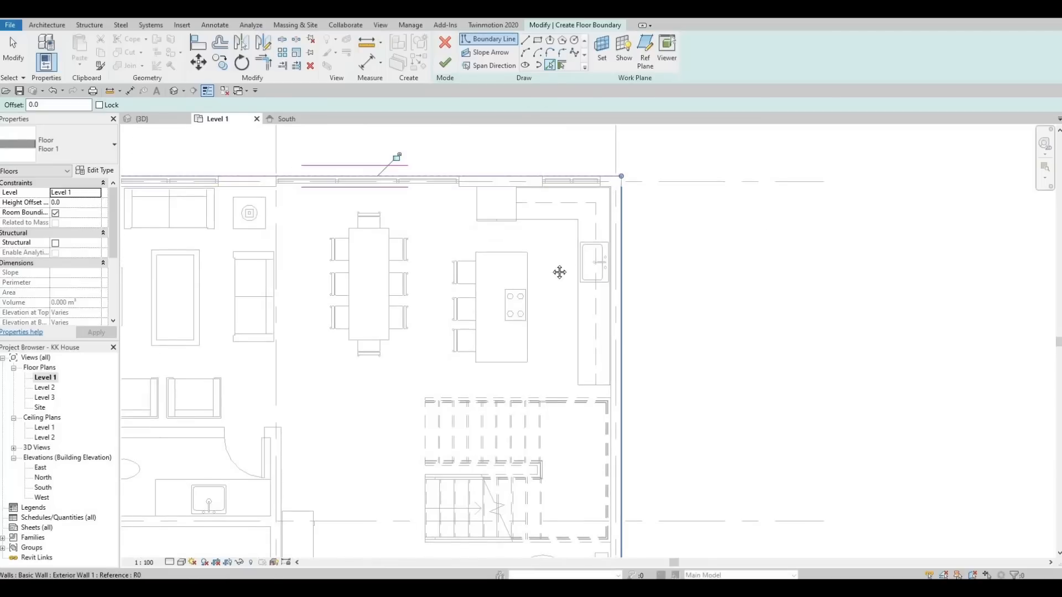
middle_drag(249, 248, 413, 229)
scroll(414, 229, down, 2)
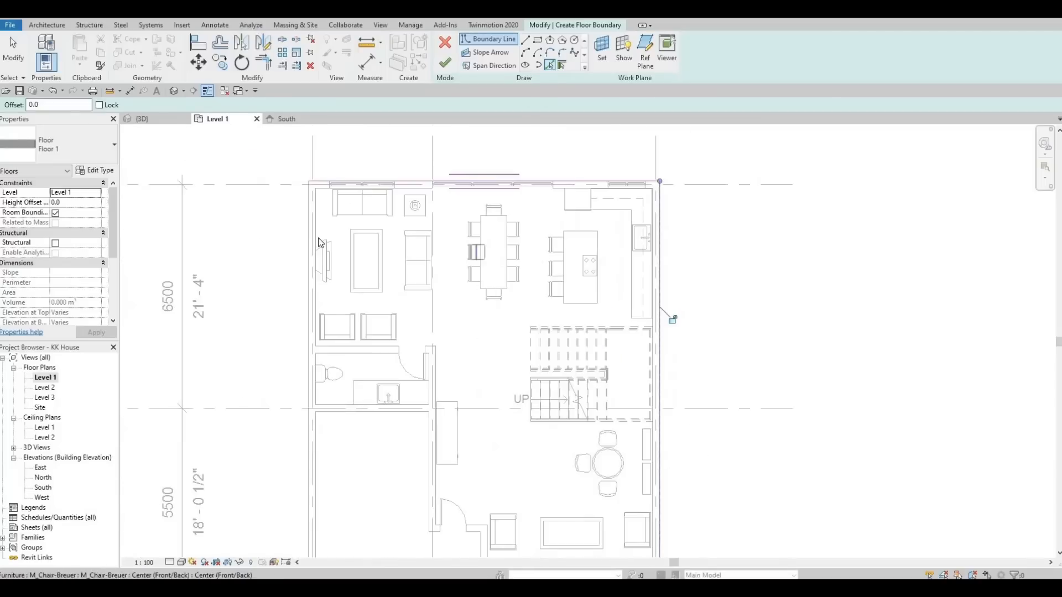
click(306, 313)
- Pick the remaining boundary lines along the empty front room's inner walls, the entrance recess and the front living room wall
scroll(339, 420, up, 2)
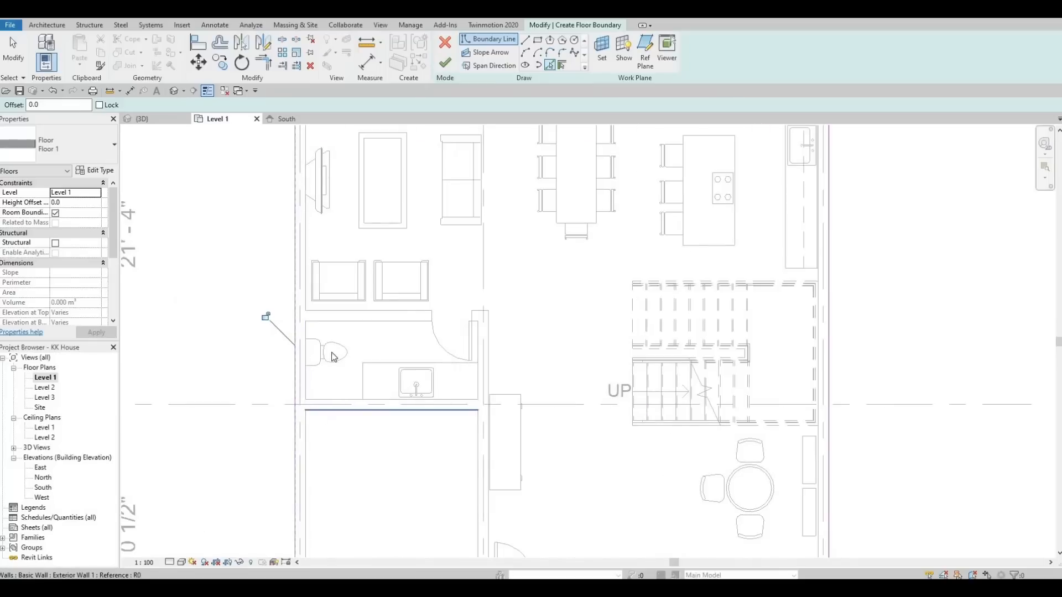
click(387, 408)
scroll(408, 370, down, 2)
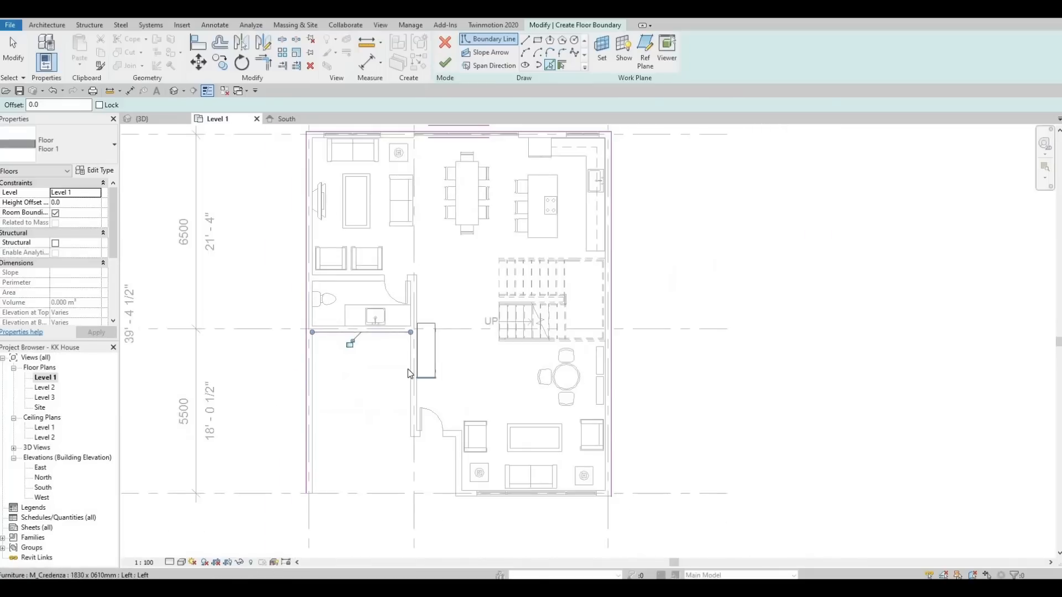
click(409, 373)
scroll(446, 453, up, 2)
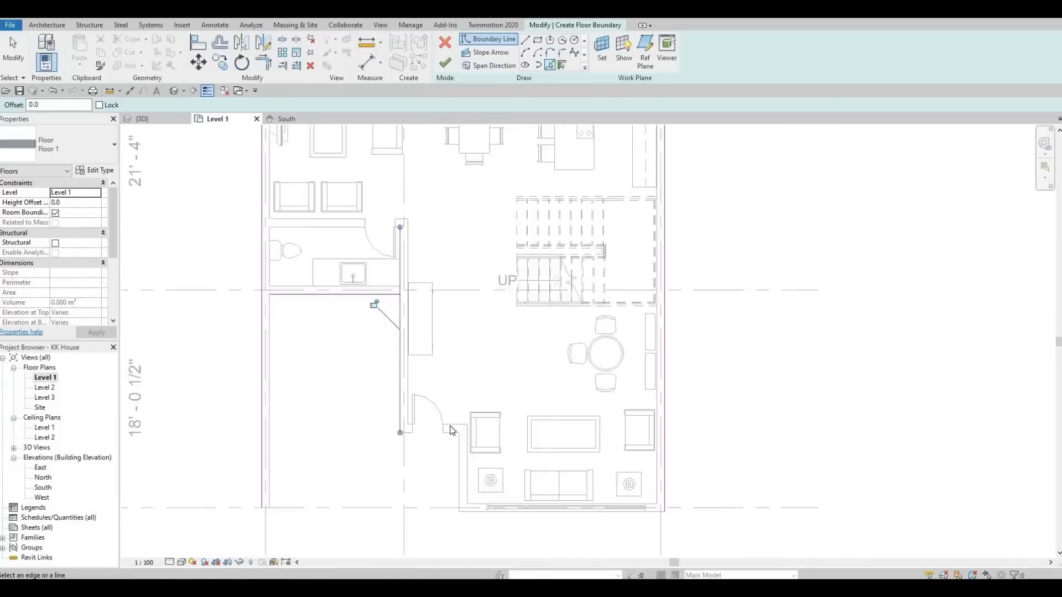
click(463, 462)
middle_drag(425, 379, 315, 277)
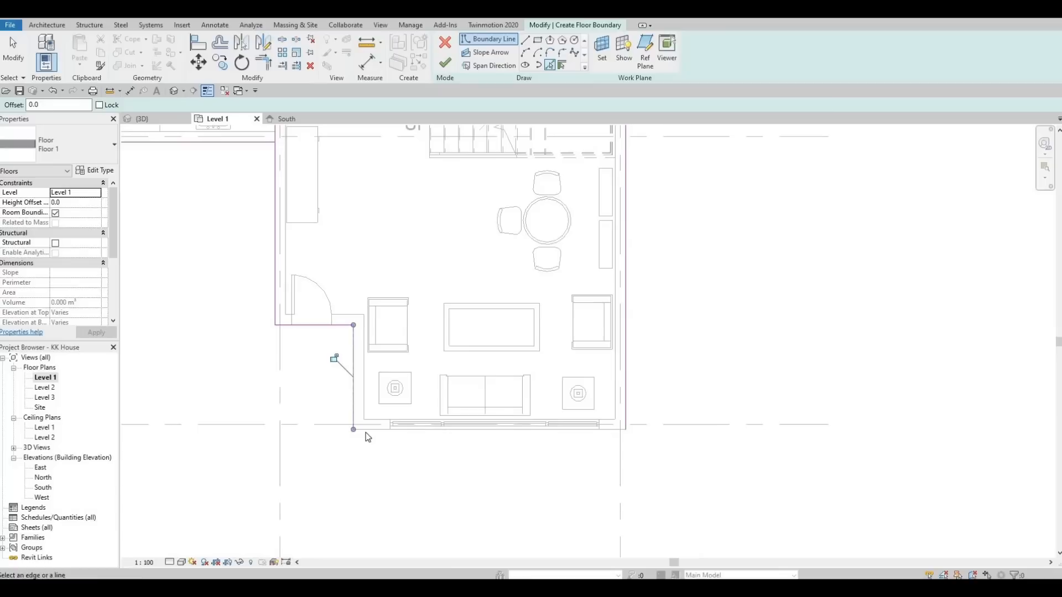
click(401, 441)
scroll(470, 492, down, 3)
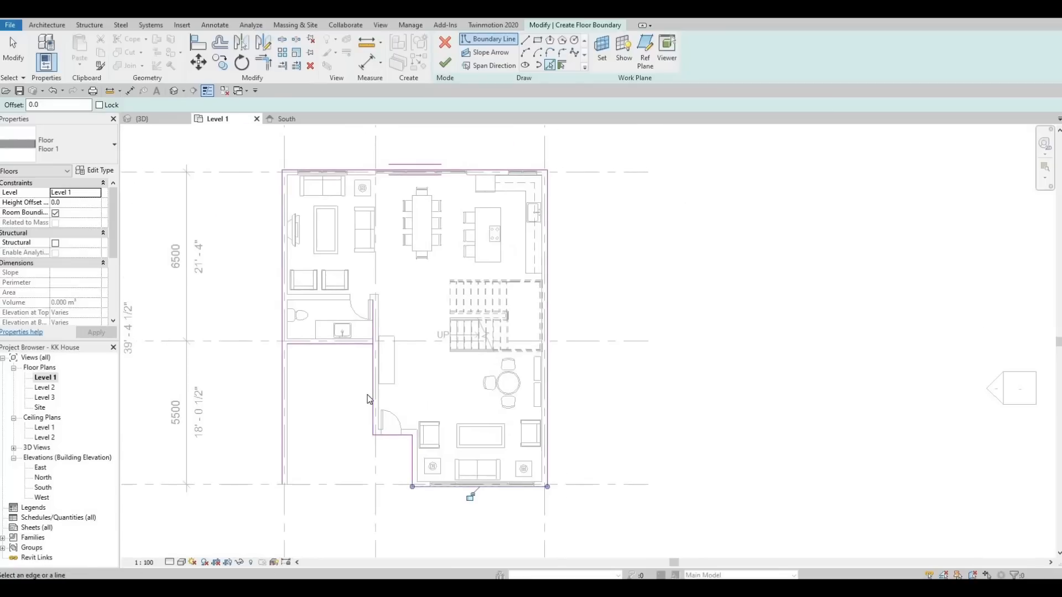
- Trim the boundary into corners at both ends of the line below the bathroom, and finish the Level 1 floor
key(Escape)
key(t)
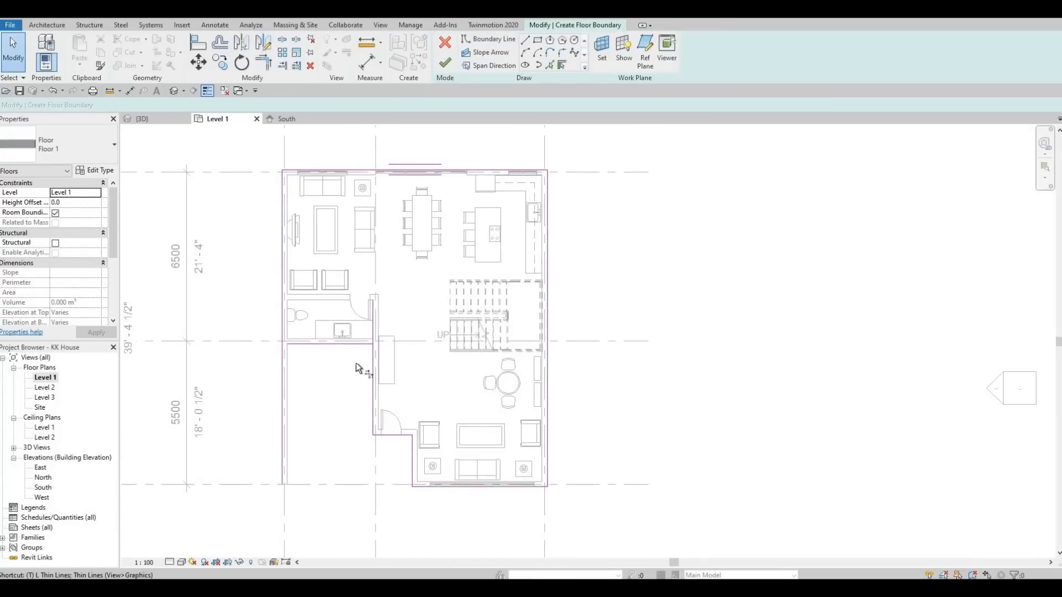
scroll(358, 346, up, 2)
click(358, 344)
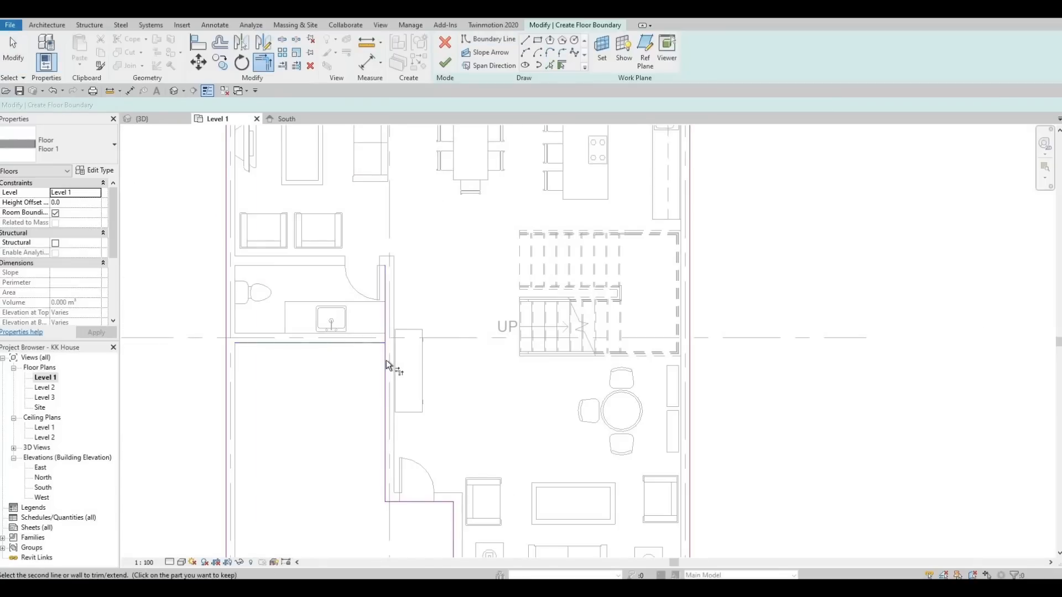
click(386, 360)
click(265, 343)
click(226, 293)
scroll(337, 332, down, 3)
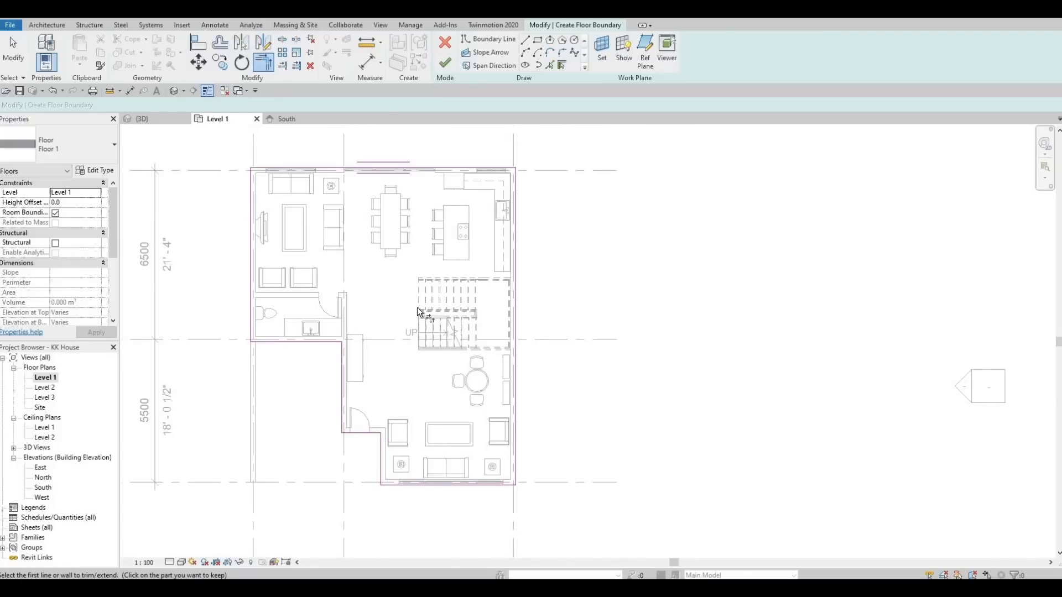
click(446, 67)
middle_drag(312, 341, 307, 318)
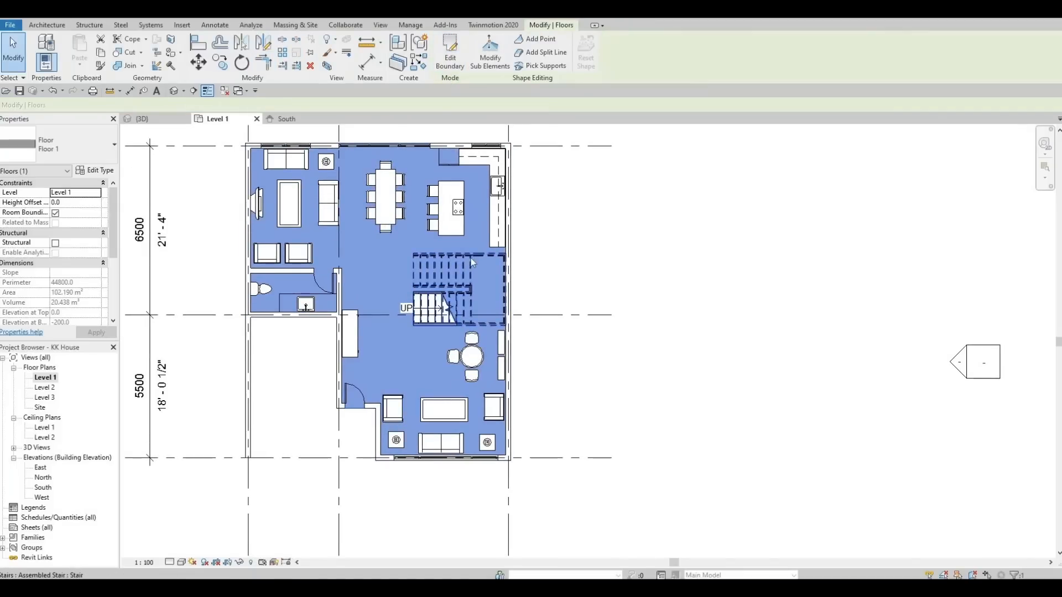
middle_drag(417, 261, 407, 302)
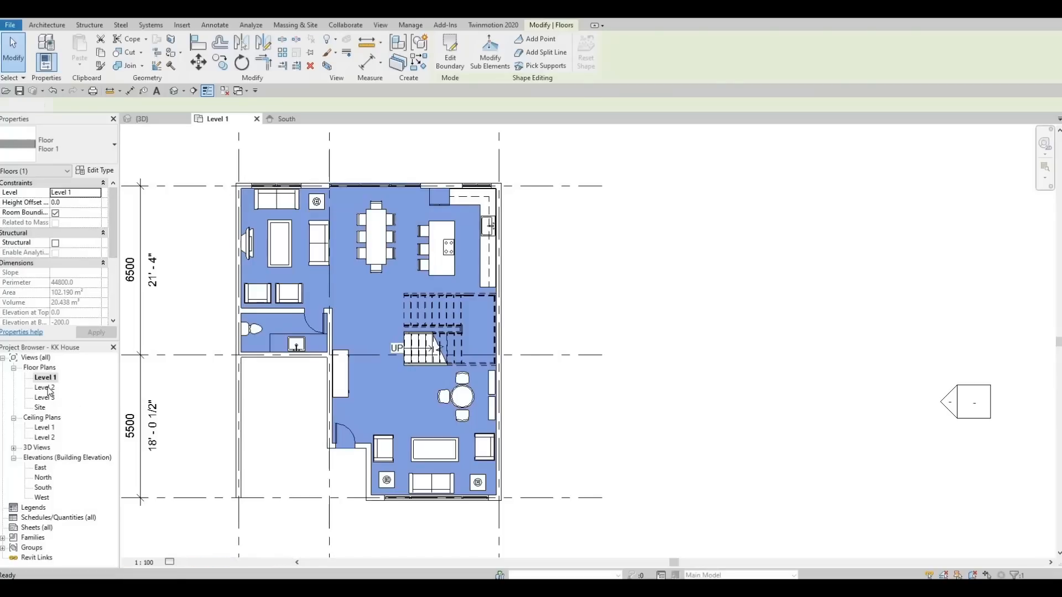
- Open the Level 2 plan and duplicate the selected floor's Floor 1 type as Floor 2
double_click(45, 388)
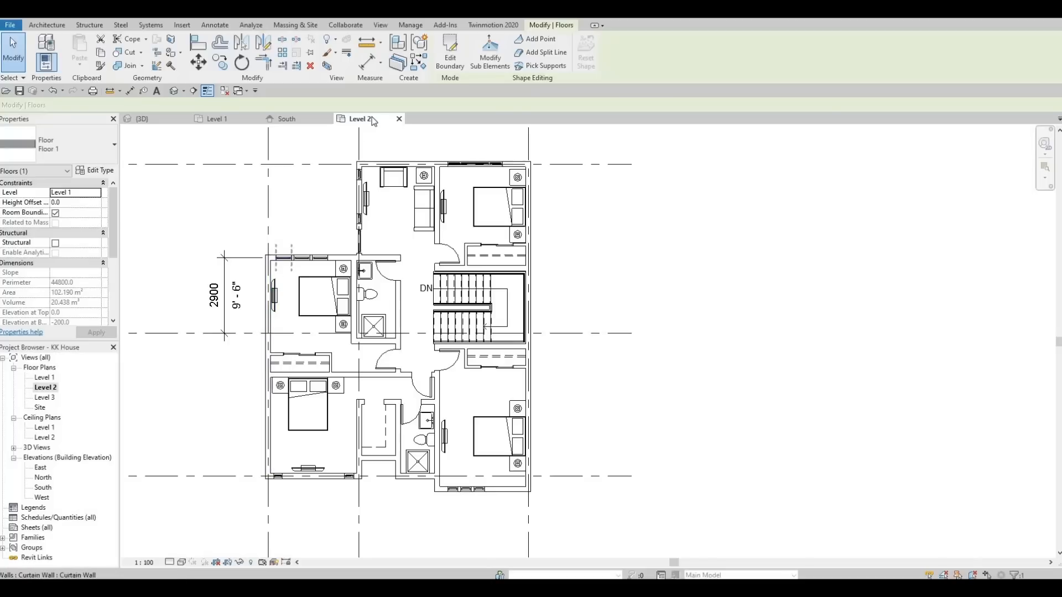
click(97, 171)
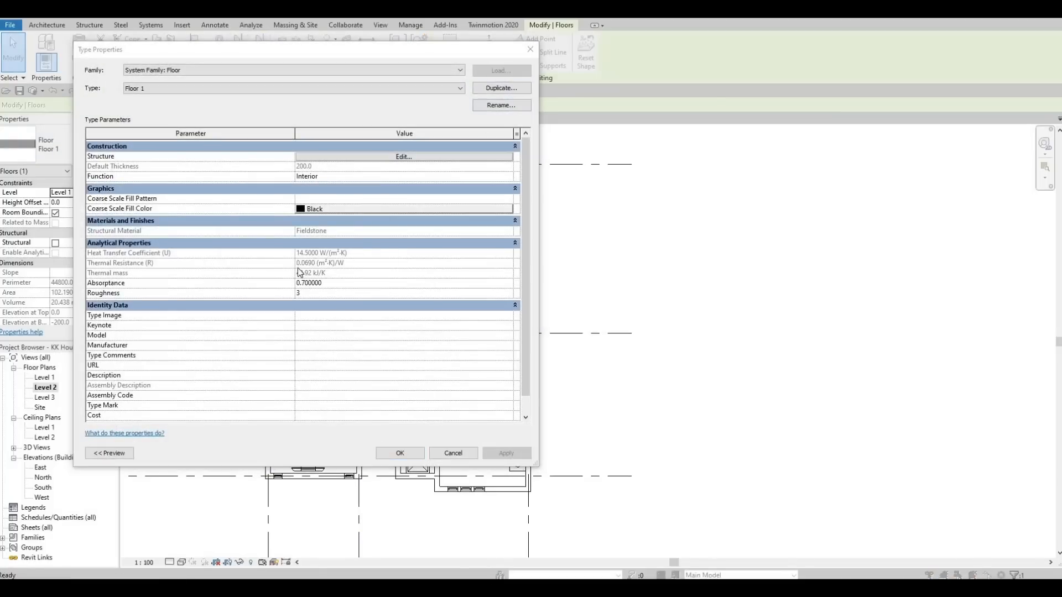
click(298, 283)
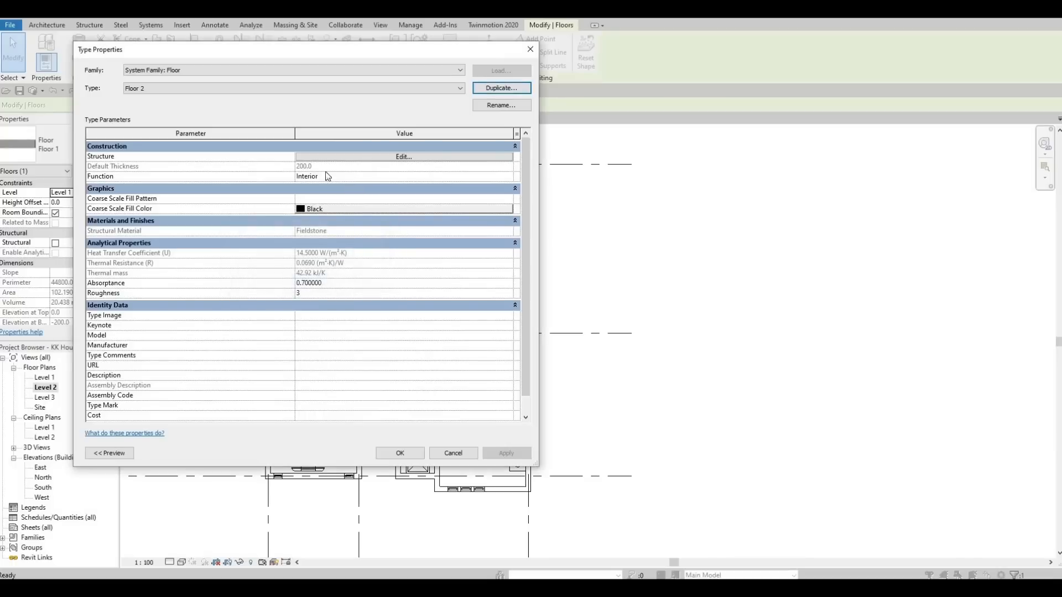
- Set Floor 2's structure material to Marble from the AEC Stone materials, accept the type, and deselect the floor
click(301, 157)
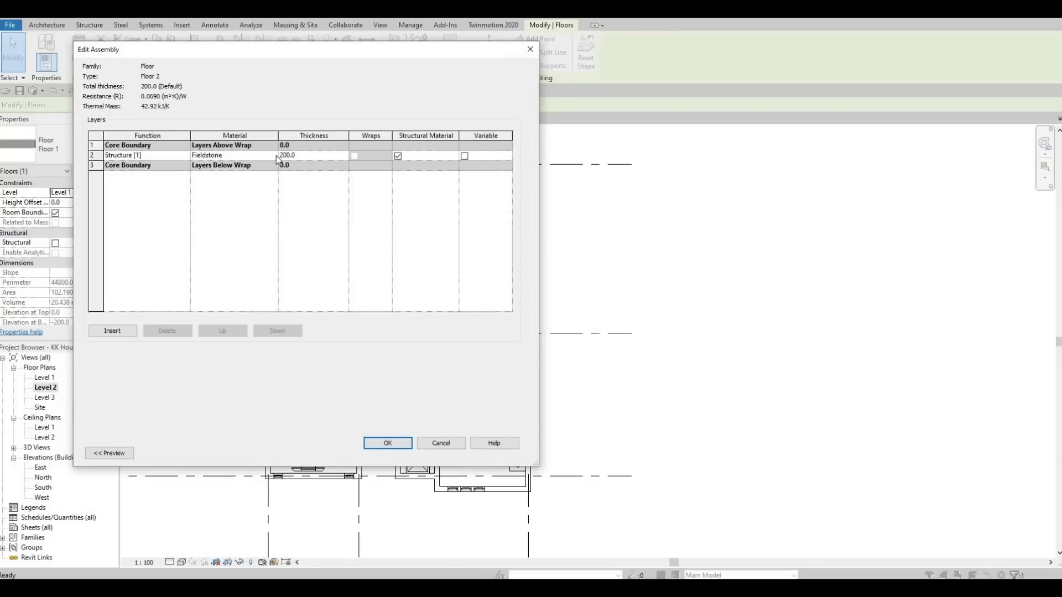
click(274, 156)
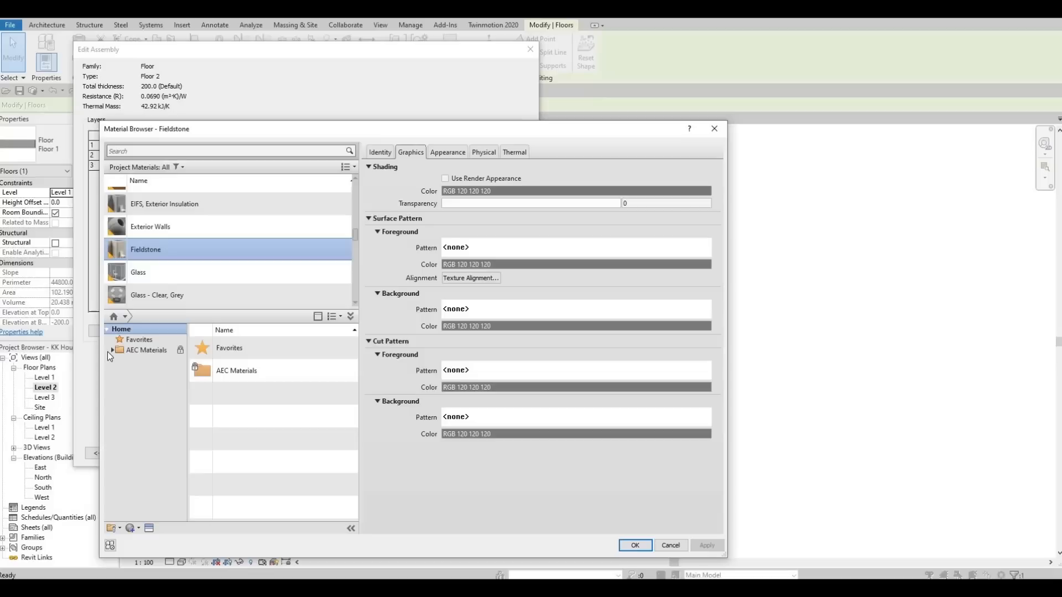
click(107, 352)
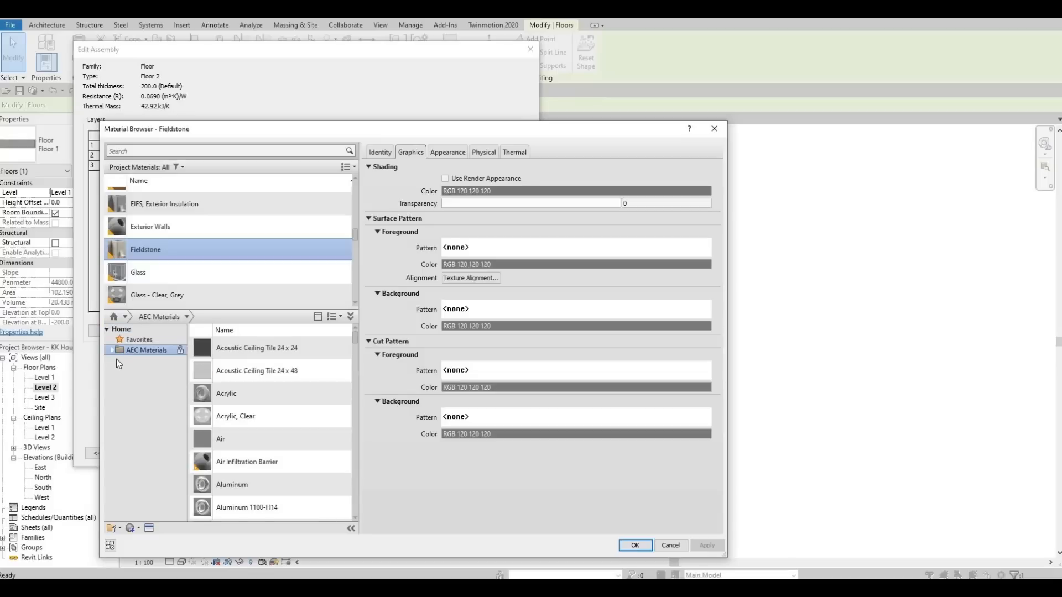
click(112, 351)
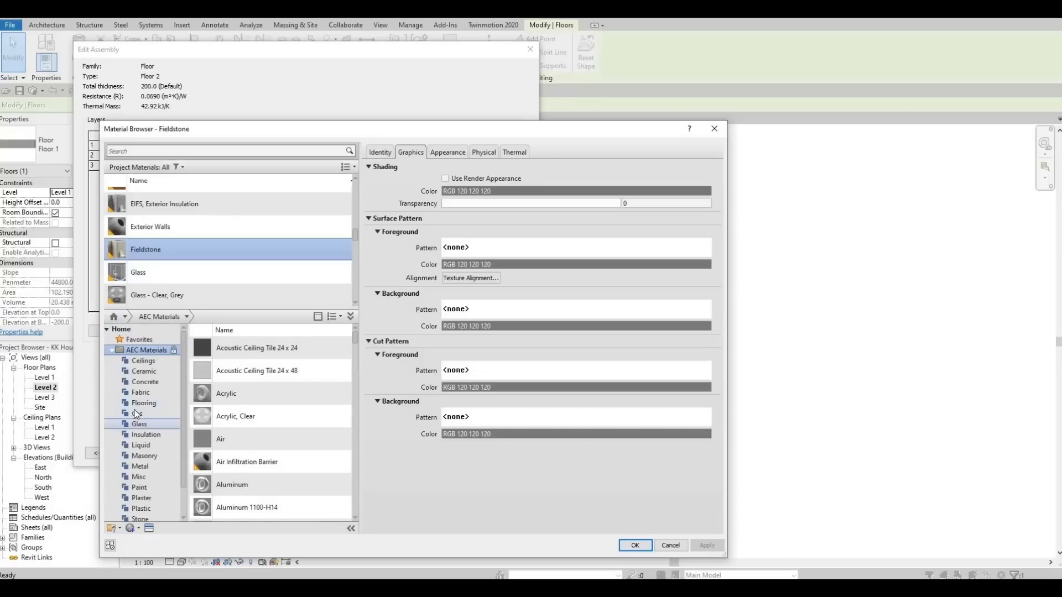
scroll(138, 498, down, 1)
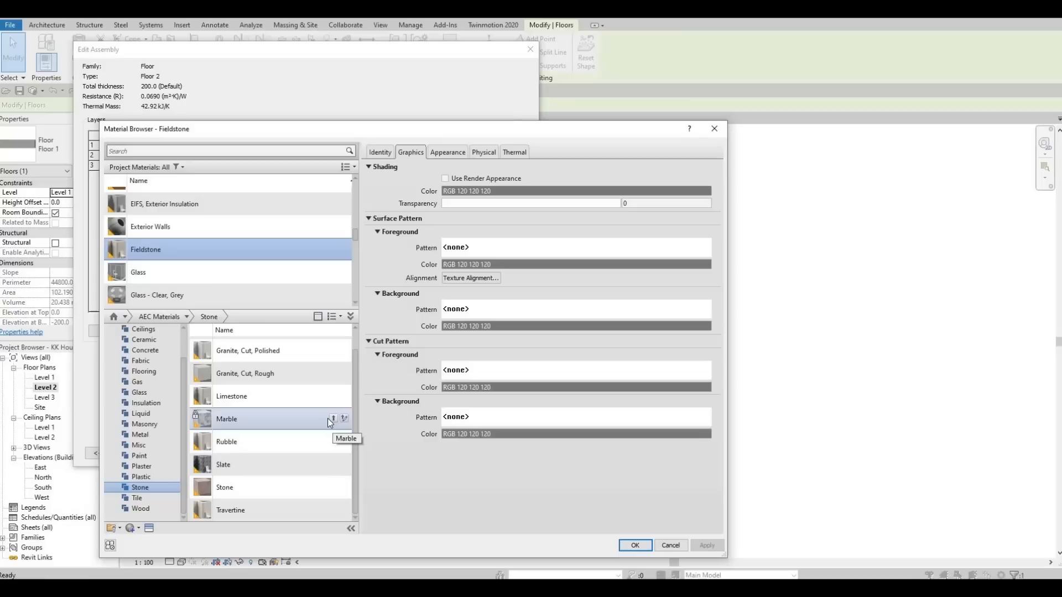
click(333, 418)
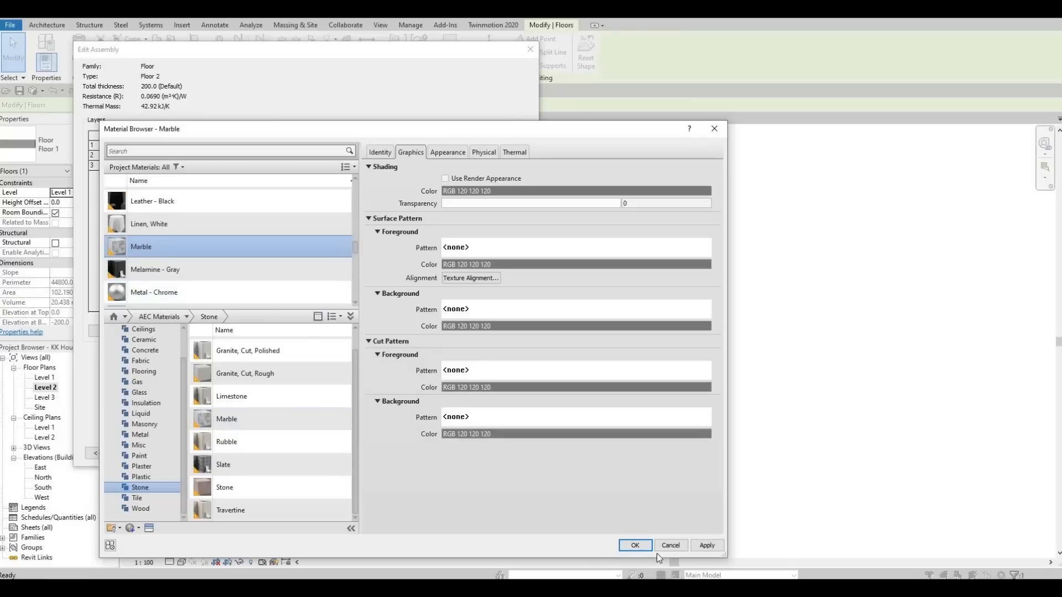
click(635, 546)
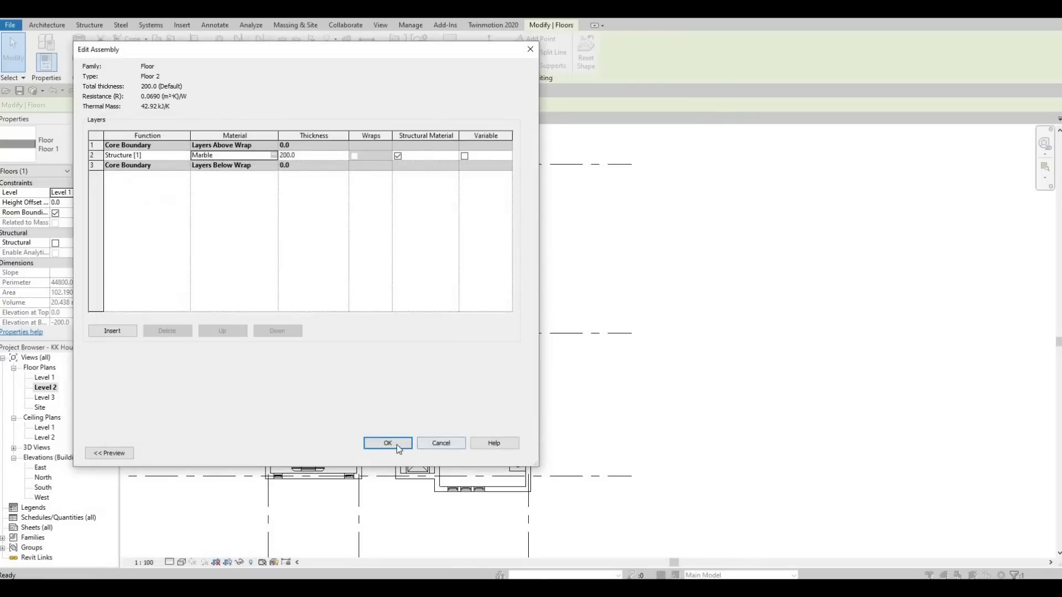
click(396, 445)
click(403, 449)
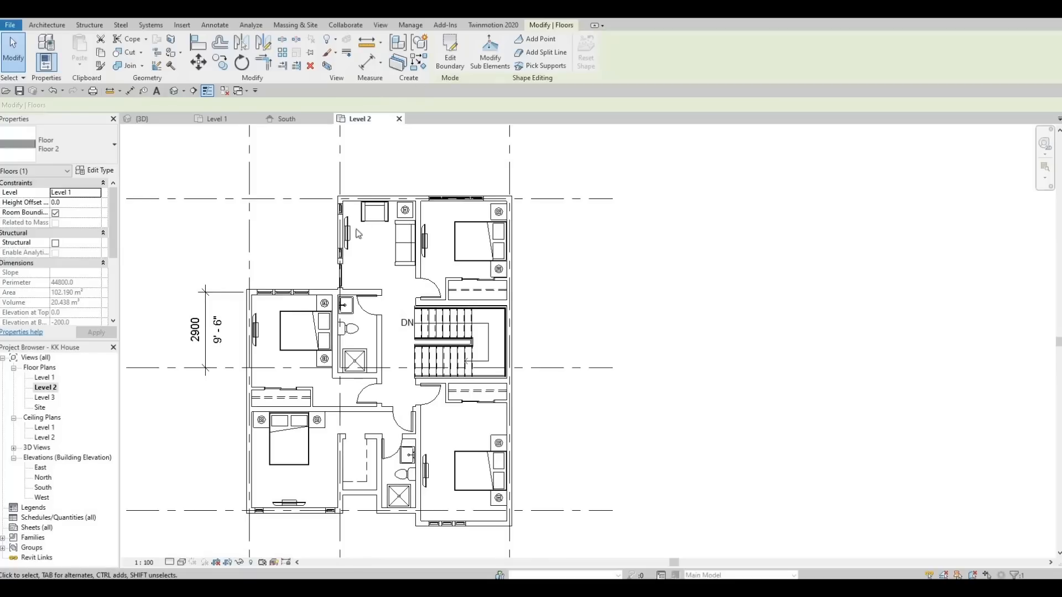
middle_drag(279, 315, 254, 296)
click(193, 313)
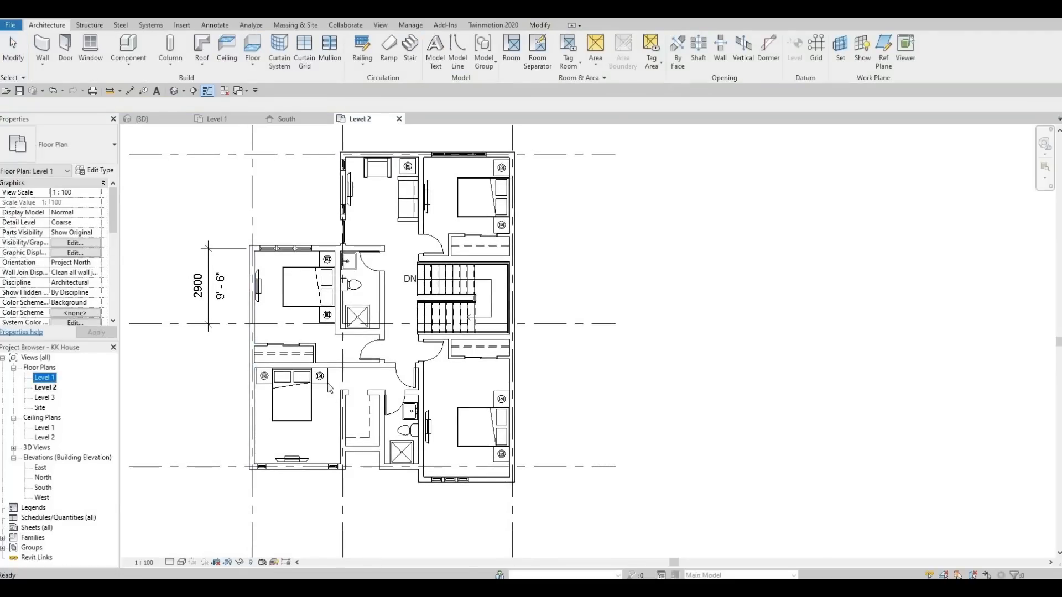
- In the Level 1 floor plan, select the ground floor slab and change its type to Floor 1
double_click(44, 377)
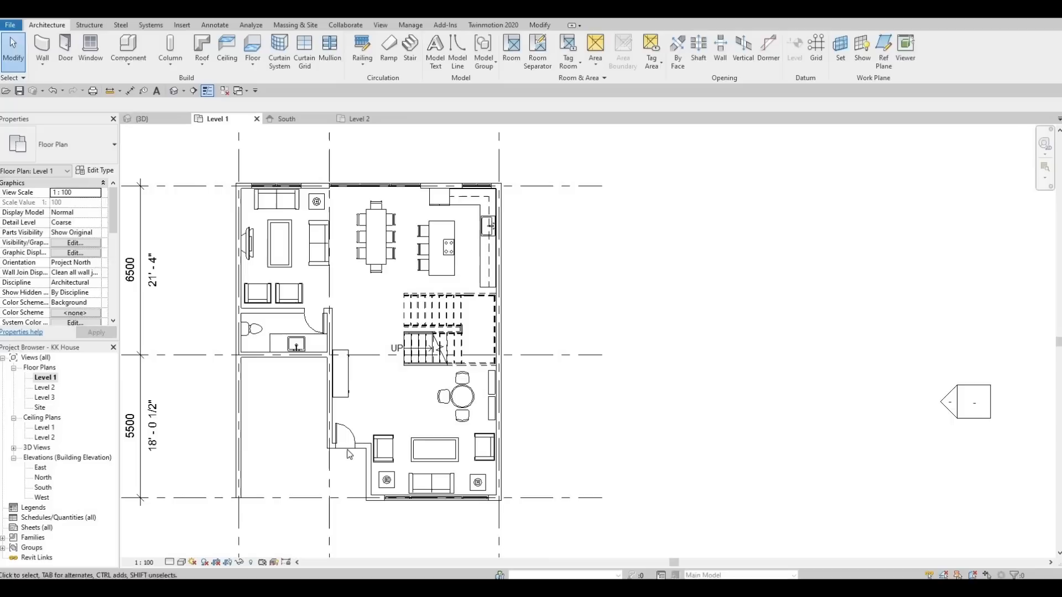
key(Tab)
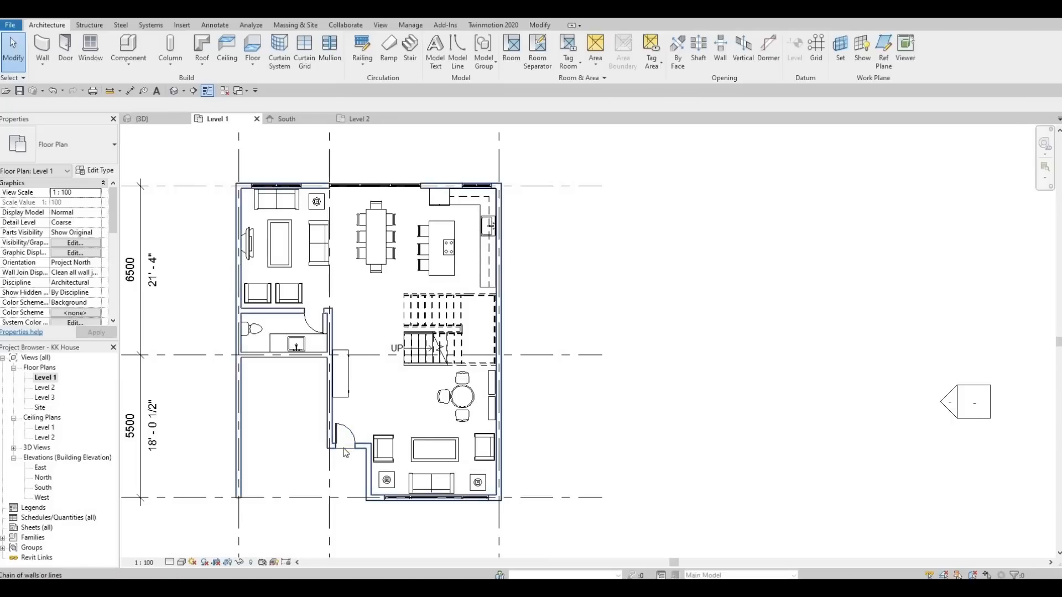
key(Tab)
click(346, 453)
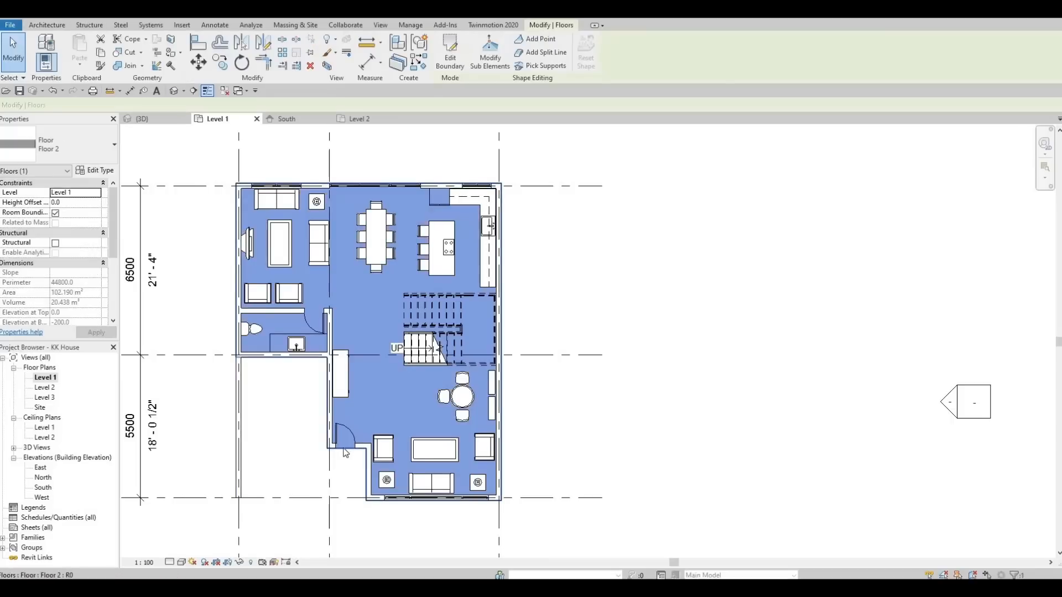
click(77, 152)
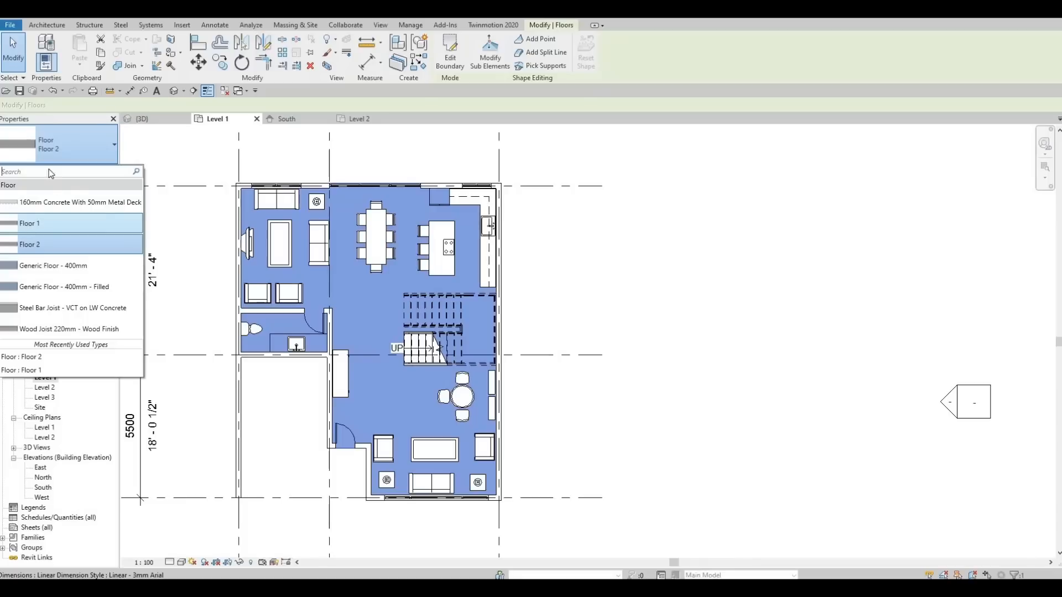
click(48, 223)
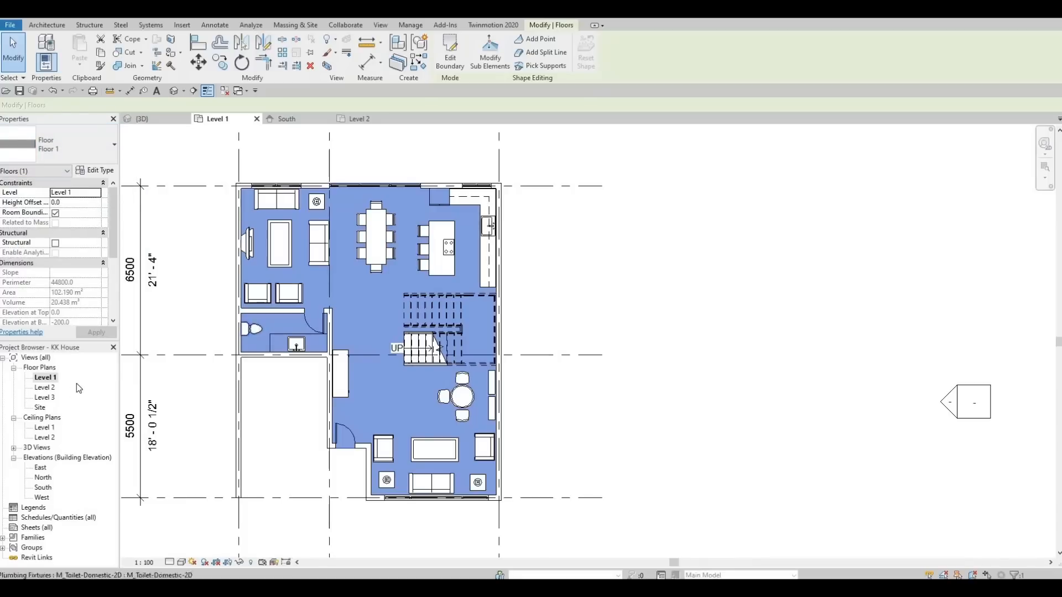
- In the Level 2 floor plan, start a new floor boundary using the Floor 2 type
double_click(44, 387)
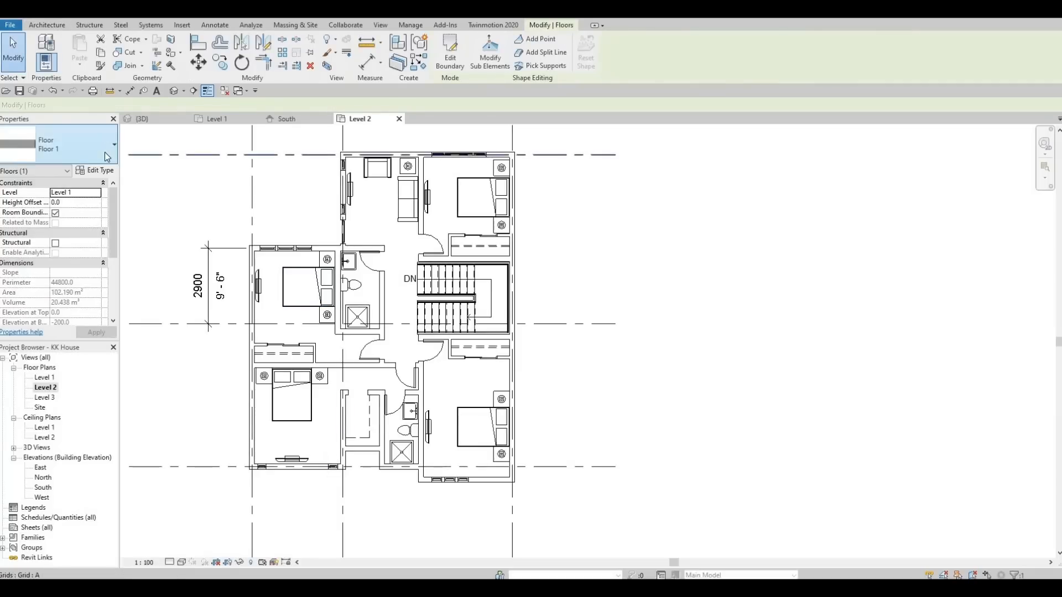
click(111, 148)
click(111, 149)
key(Escape)
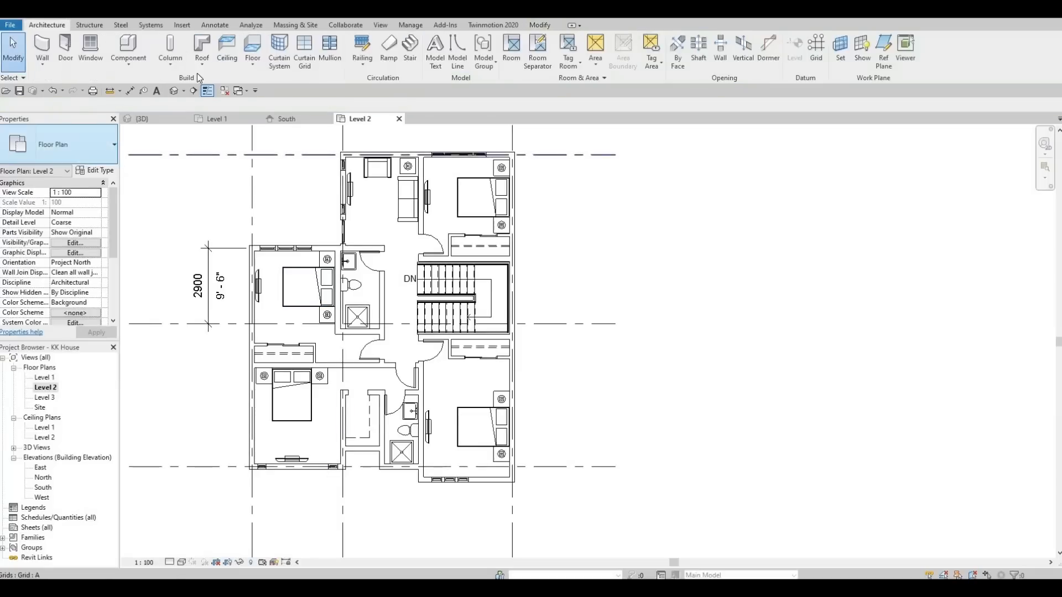
click(251, 56)
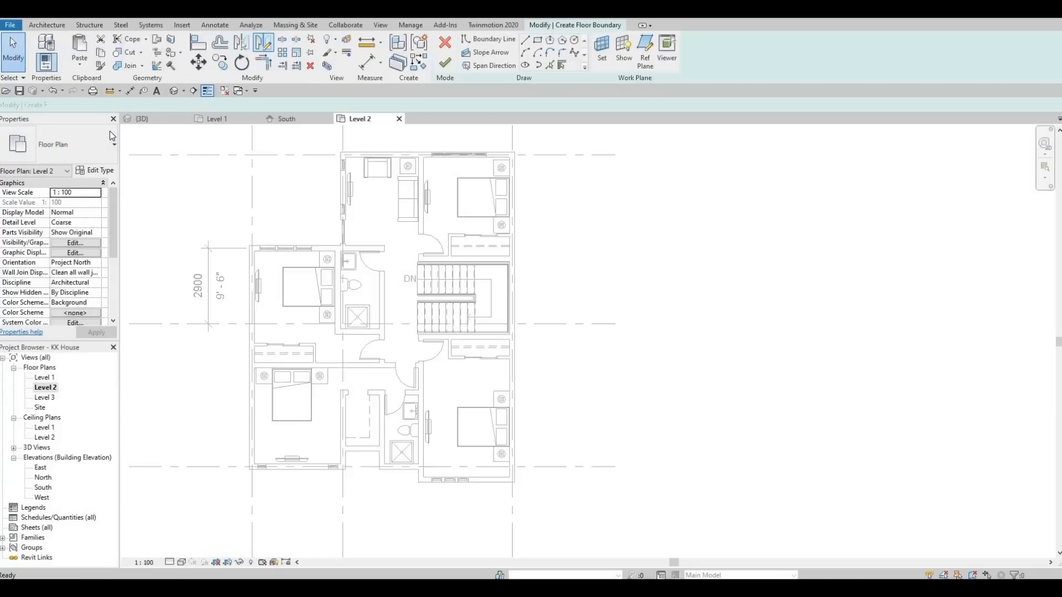
click(72, 145)
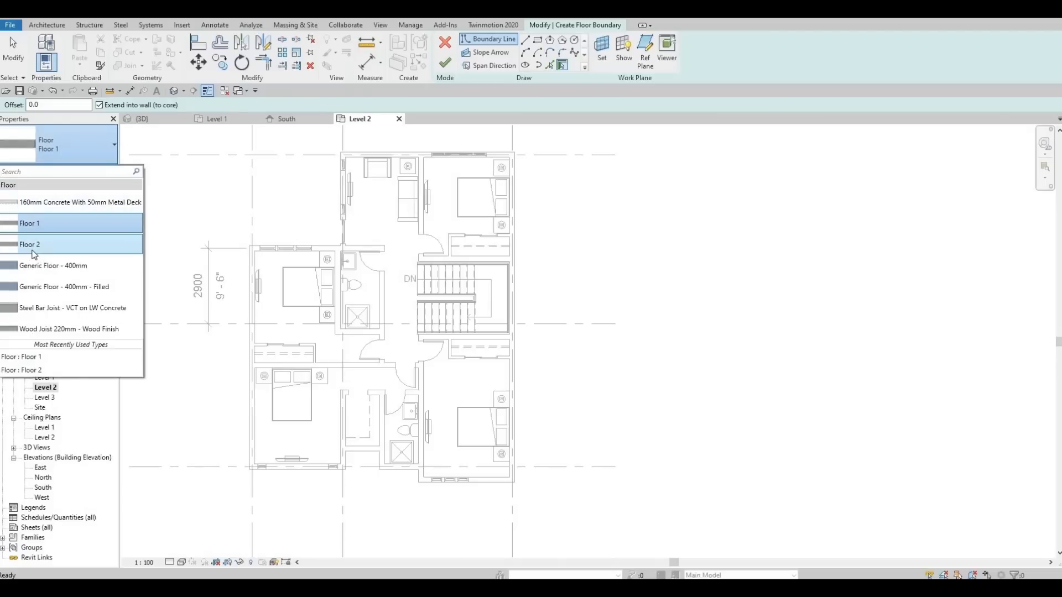
click(31, 245)
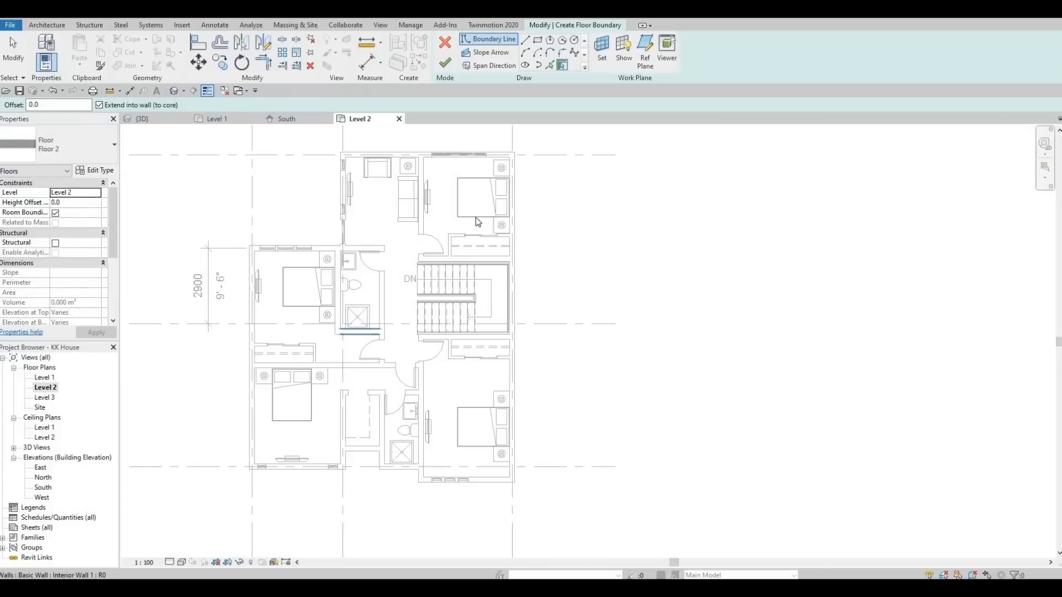
- Create floor boundary lines from the inner faces of the house's north and east exterior walls using Pick Lines
click(551, 66)
scroll(413, 154, up, 4)
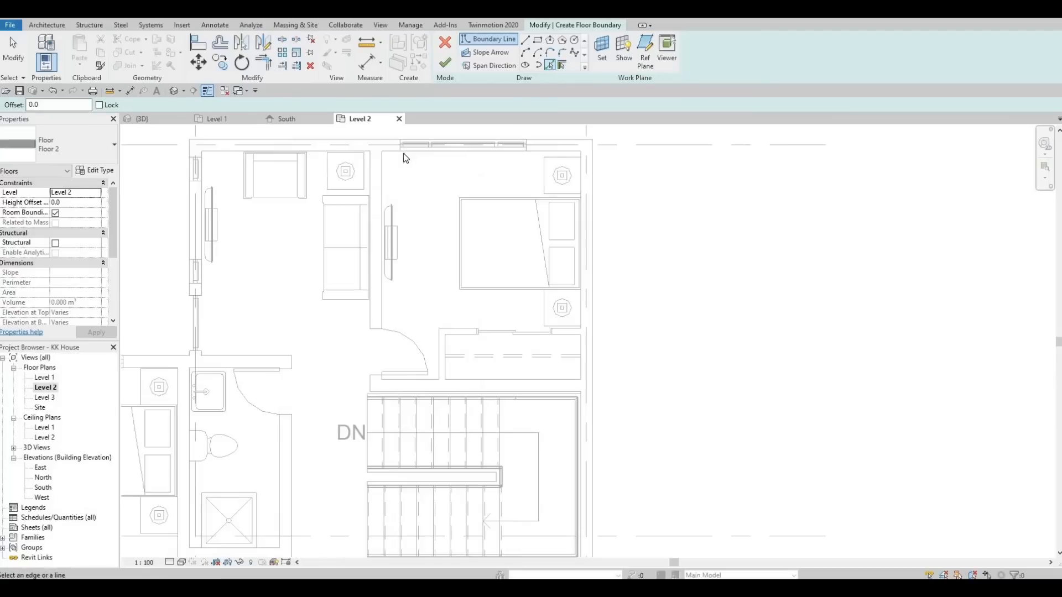
click(391, 145)
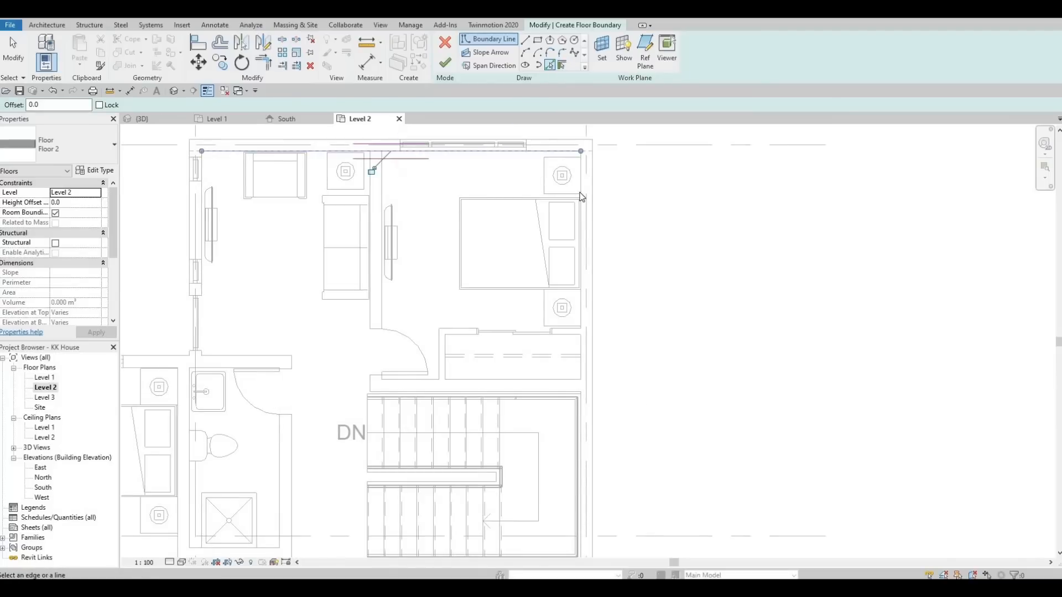
scroll(581, 204, up, 2)
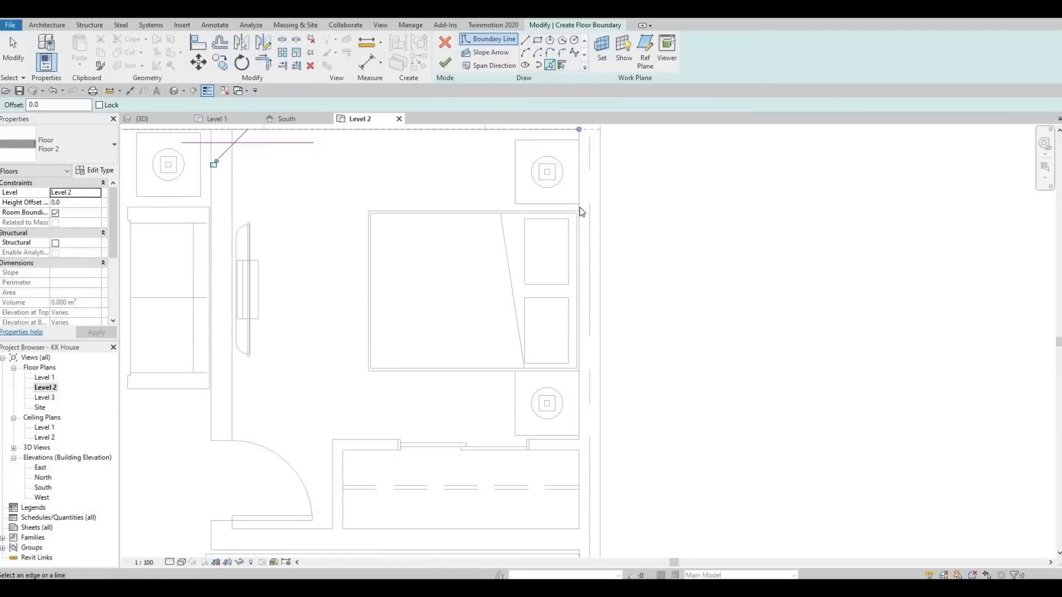
click(579, 212)
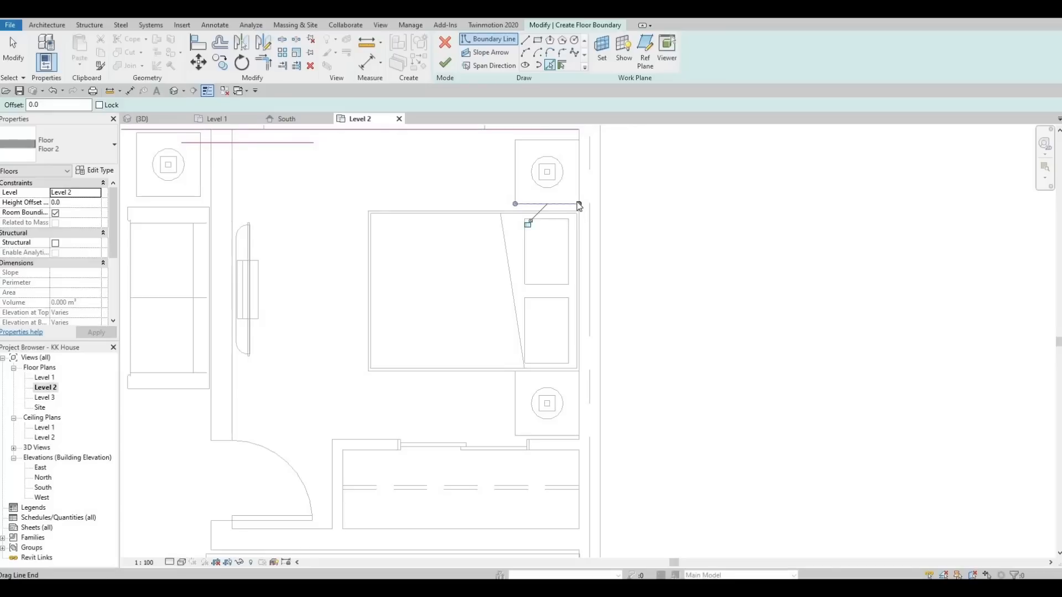
scroll(580, 207, up, 2)
scroll(578, 221, down, 2)
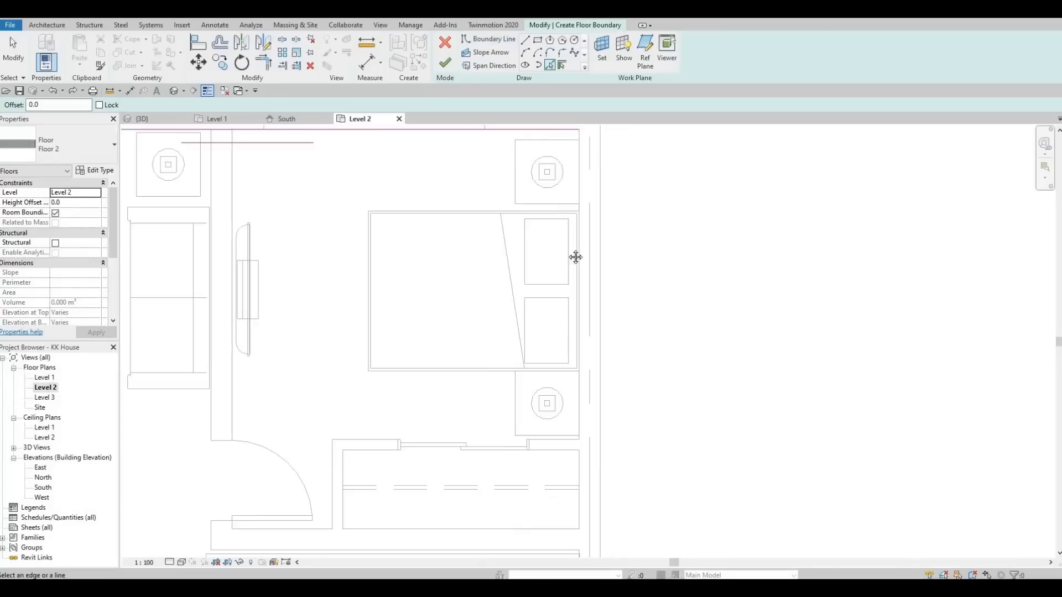
scroll(576, 180, up, 2)
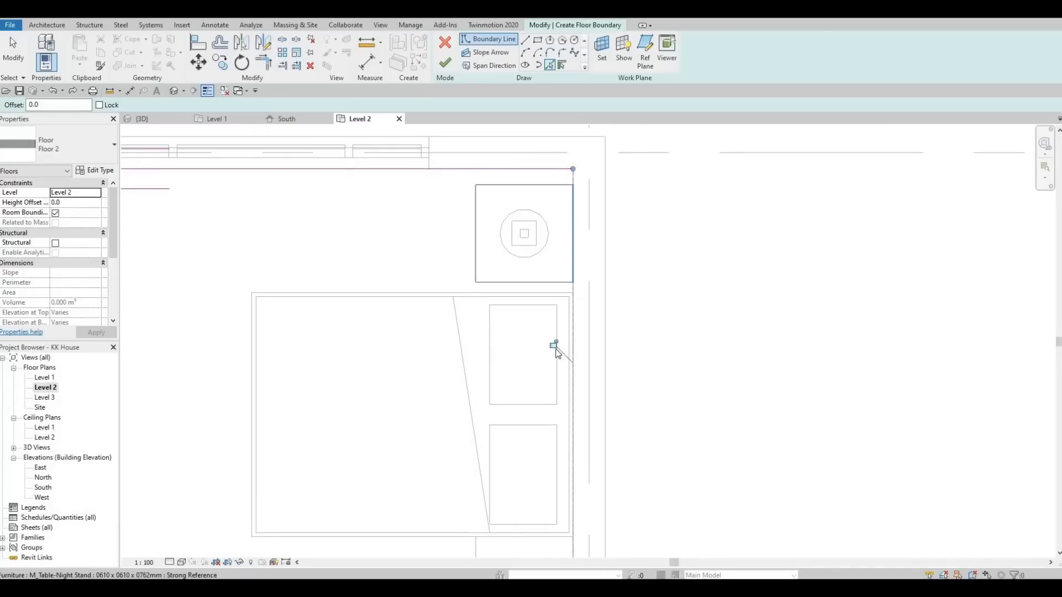
- Add floor boundary lines along the inner faces of the southeast bedroom's south and west walls
scroll(565, 191, down, 3)
middle_drag(578, 365, 576, 208)
scroll(576, 208, down, 2)
middle_drag(556, 464, 548, 379)
scroll(549, 383, down, 3)
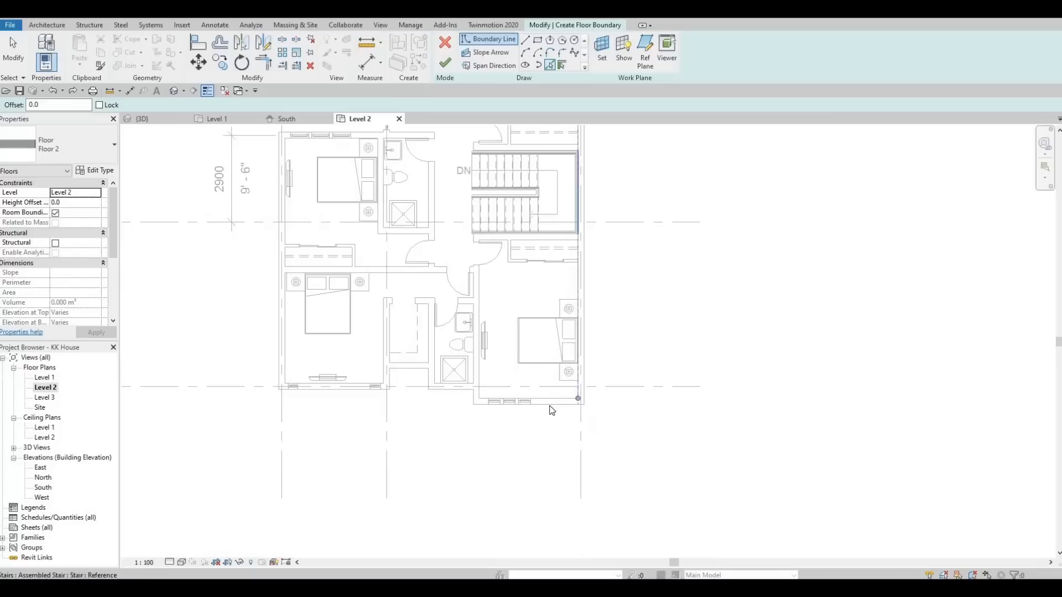
scroll(550, 407, up, 3)
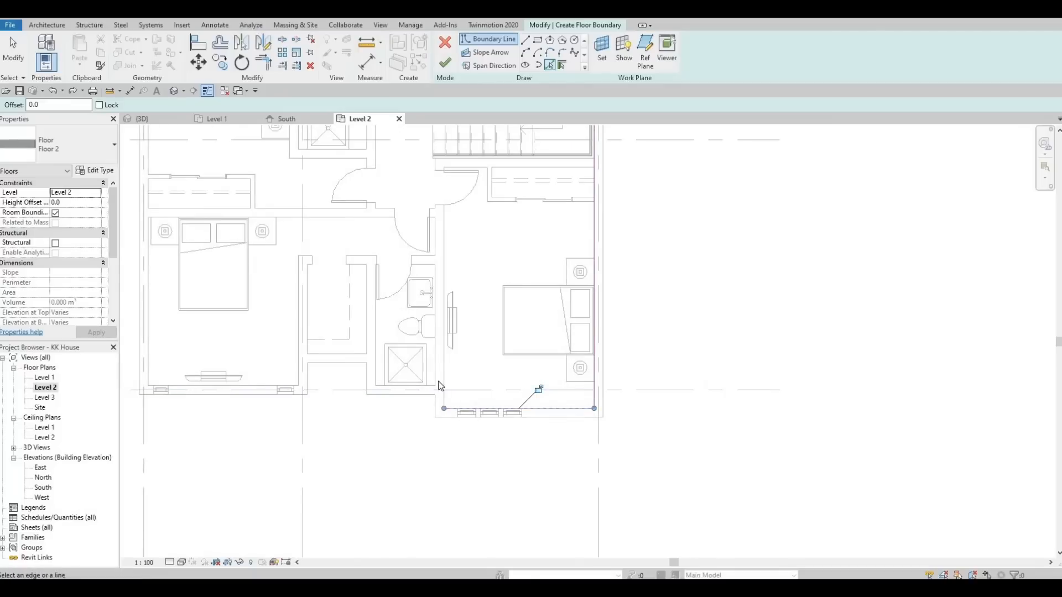
scroll(431, 387, up, 3)
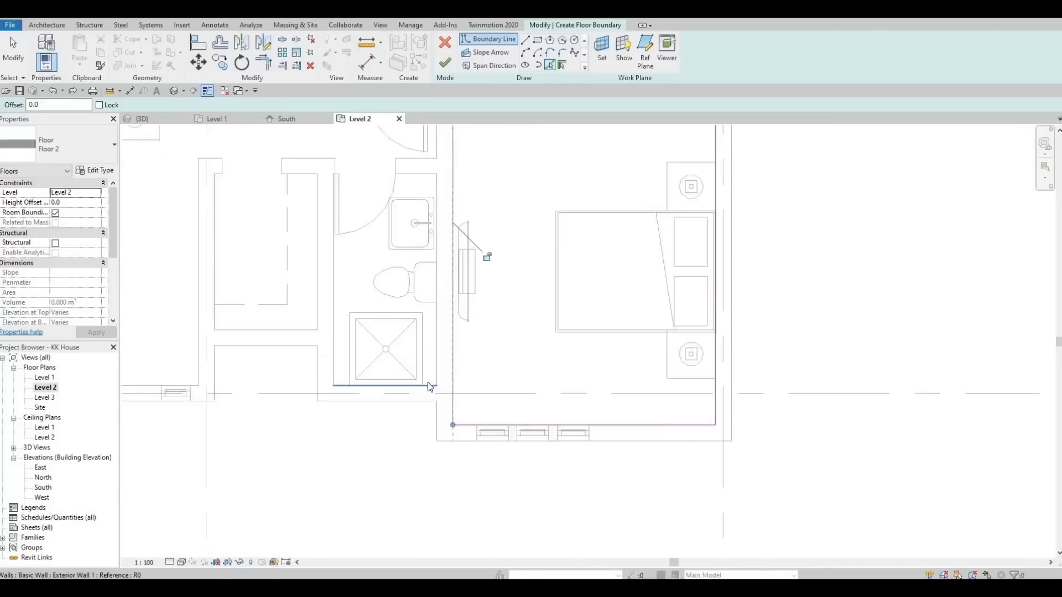
- Add floor boundary lines along the inner faces of the southern bathroom's south and west walls
click(430, 385)
middle_drag(499, 256, 577, 360)
scroll(498, 327, down, 3)
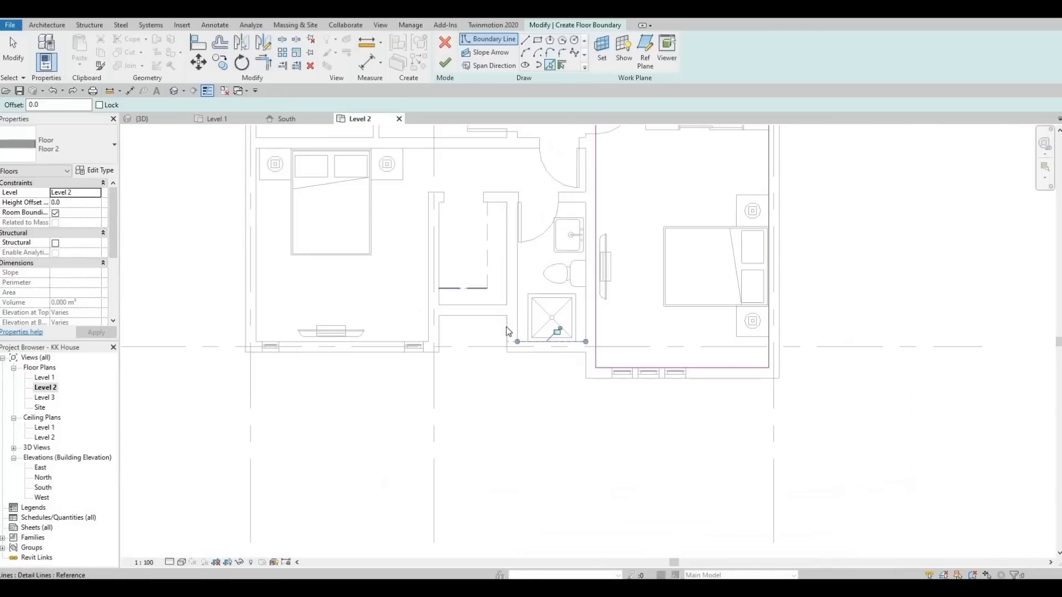
click(526, 324)
scroll(526, 323, up, 3)
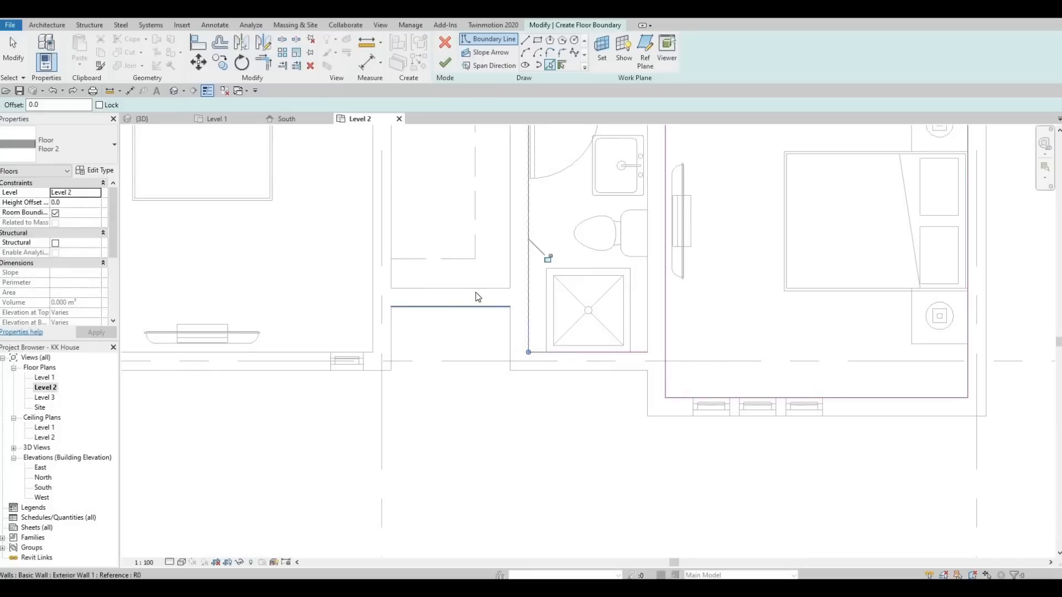
- Add floor boundary lines along the closet's south wall and the southwest bedroom's east, south and west walls
middle_drag(372, 319, 458, 312)
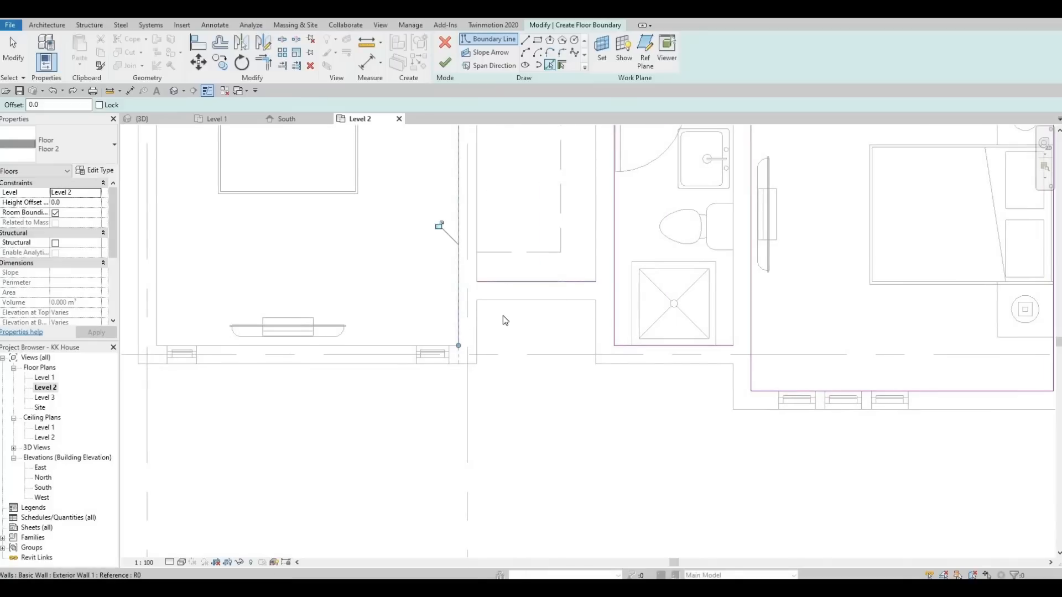
middle_drag(307, 333, 417, 305)
click(414, 318)
middle_drag(384, 260, 450, 306)
scroll(523, 369, down, 3)
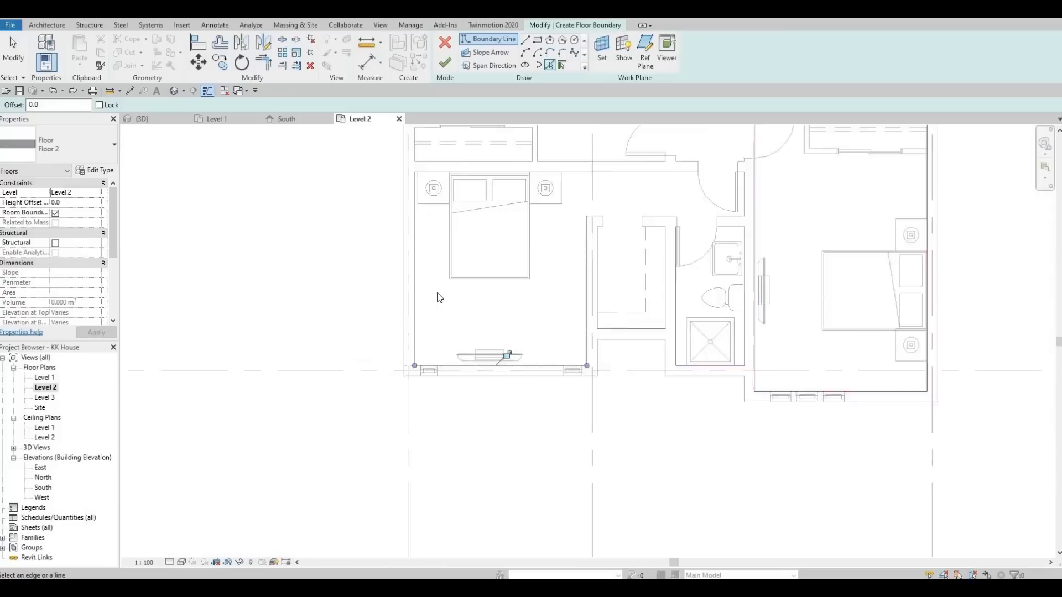
scroll(437, 297, down, 3)
scroll(455, 285, down, 2)
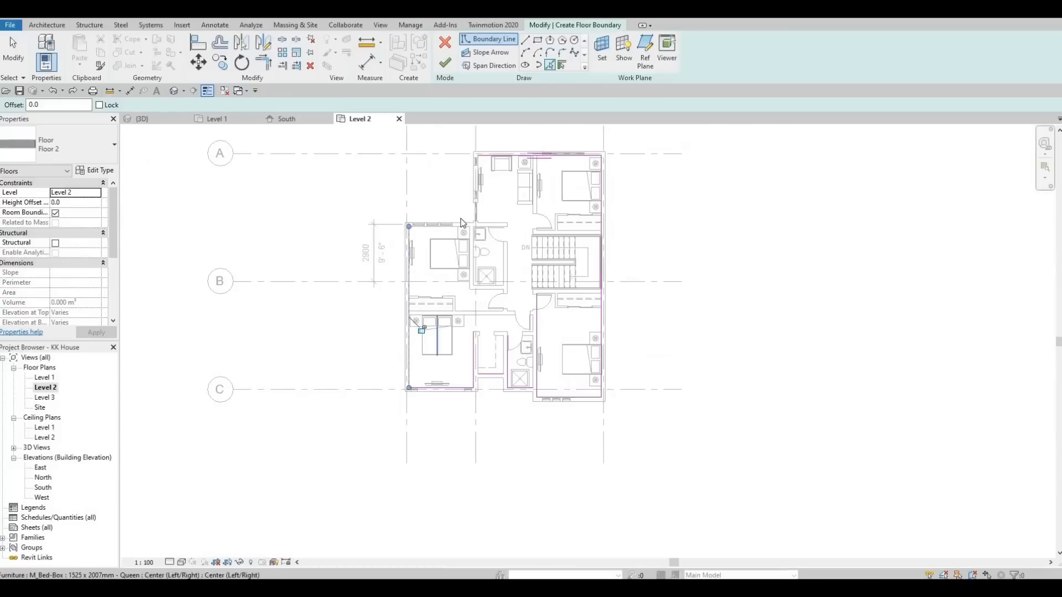
- Trim/extend the north and west boundary lines so they meet in a corner at the plan's open northwest area
scroll(434, 359, up, 5)
middle_drag(453, 377, 455, 488)
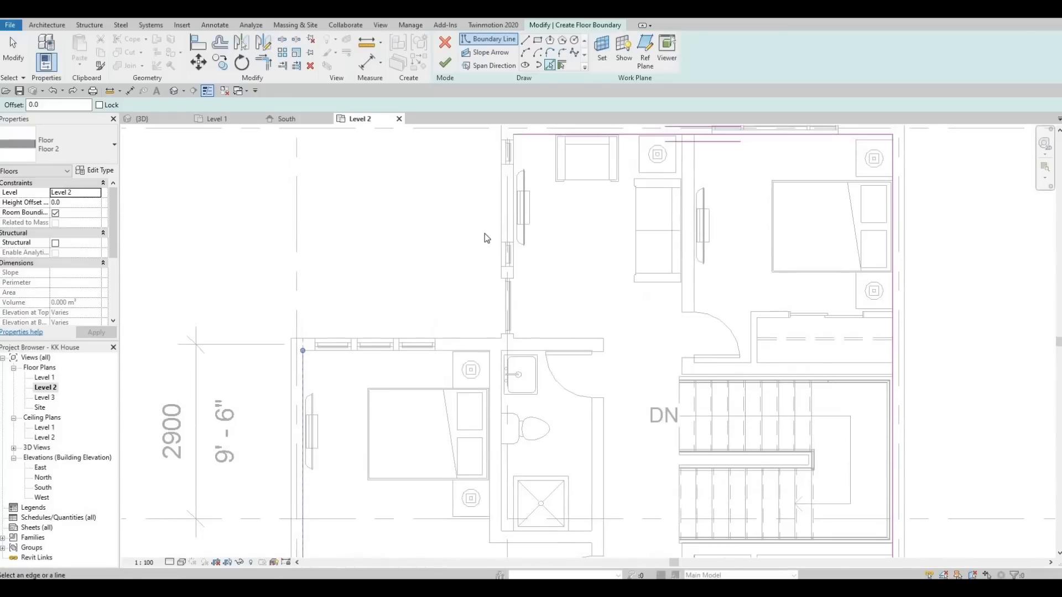
middle_drag(485, 233, 482, 297)
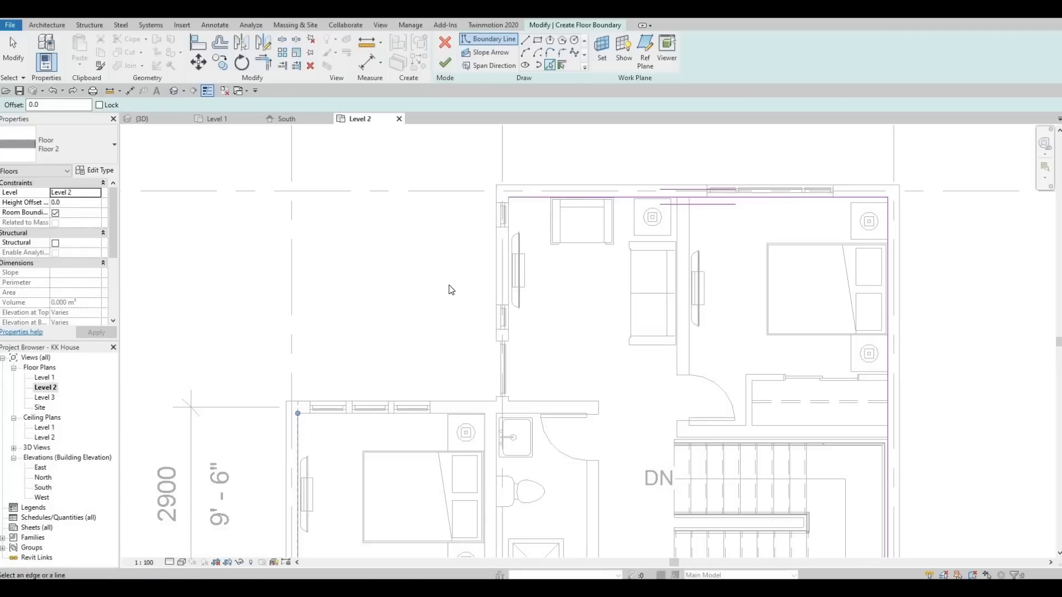
key(t)
key(r)
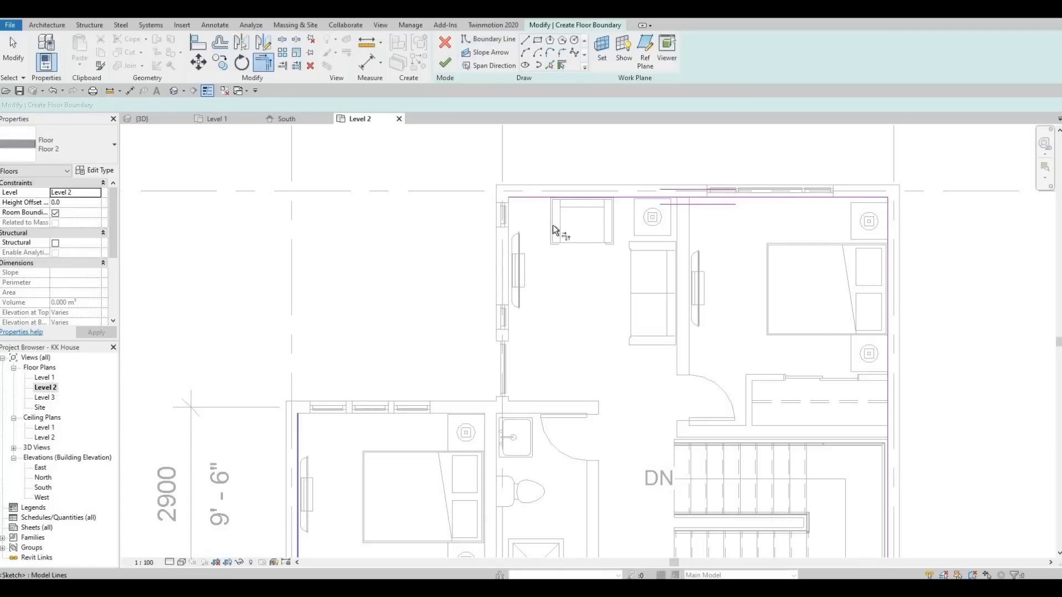
click(546, 198)
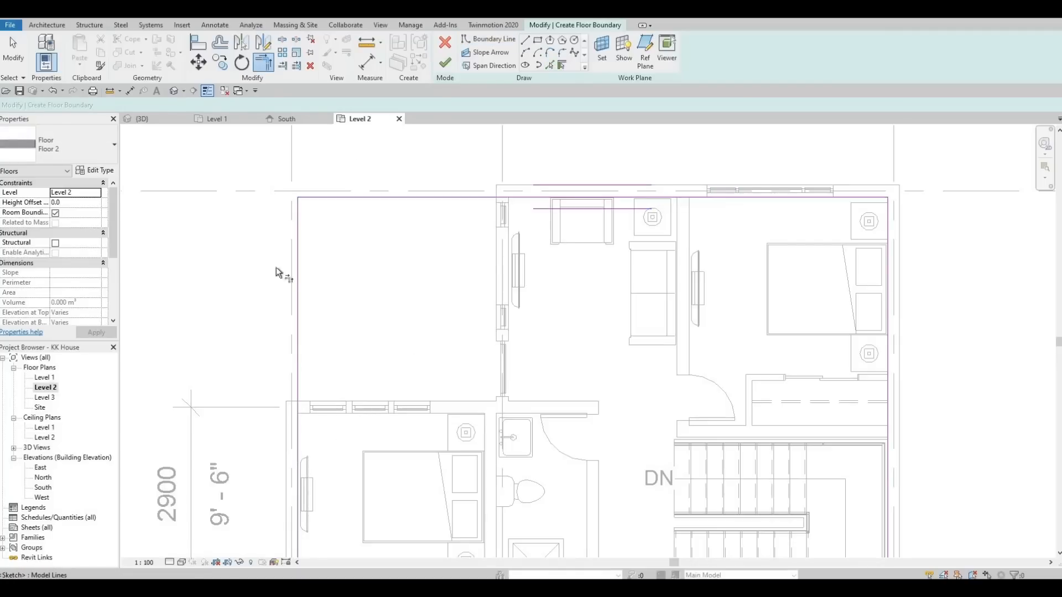
- Trim the closet's south boundary line to a corner with the southwest bedroom's east line and the bathroom's west line
scroll(398, 325, down, 3)
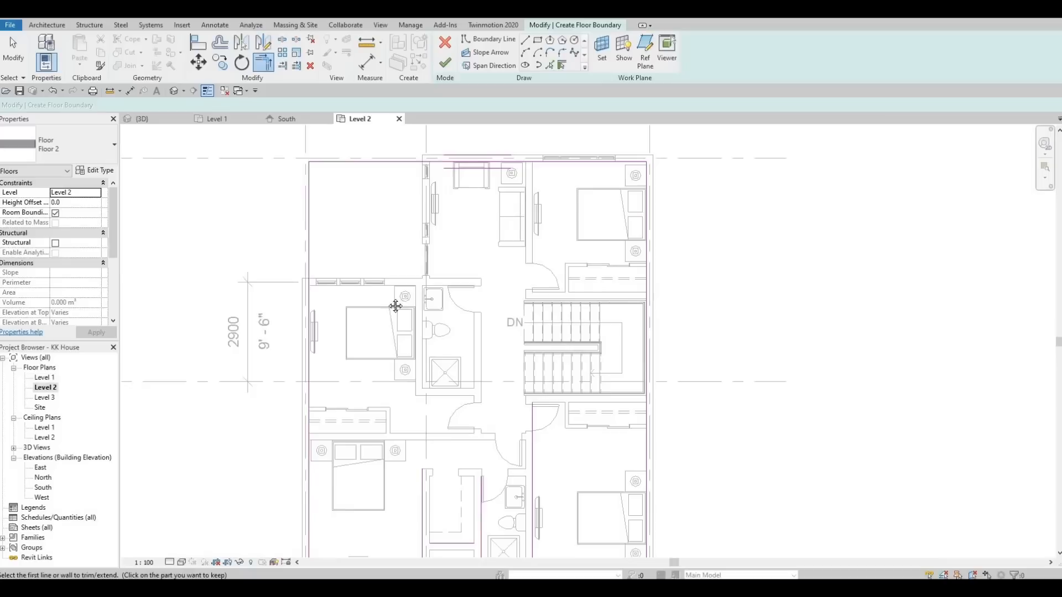
middle_drag(318, 317, 310, 277)
scroll(330, 224, down, 2)
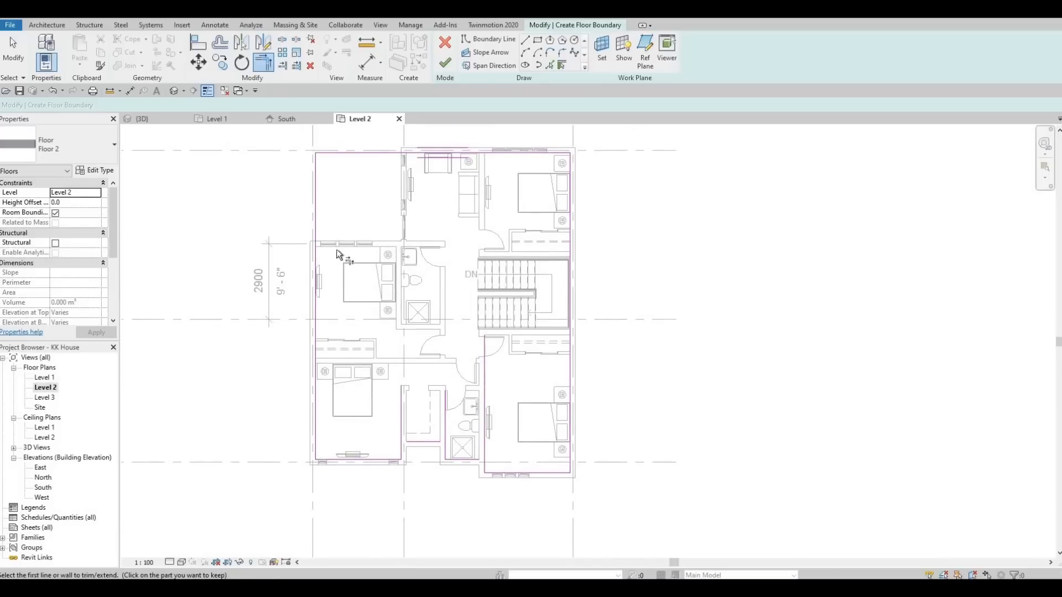
scroll(393, 380, up, 5)
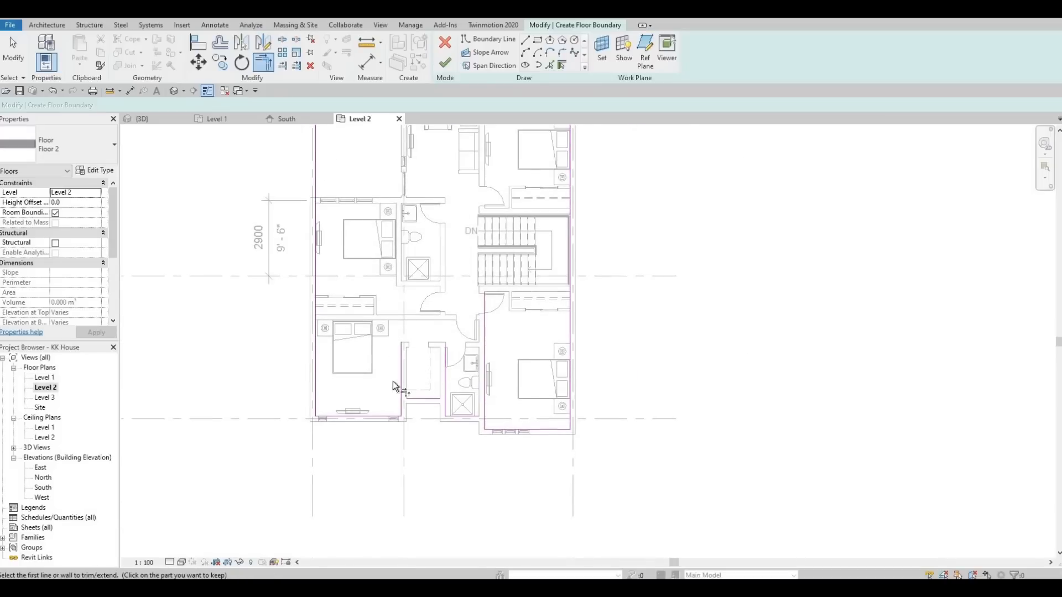
click(415, 400)
click(381, 417)
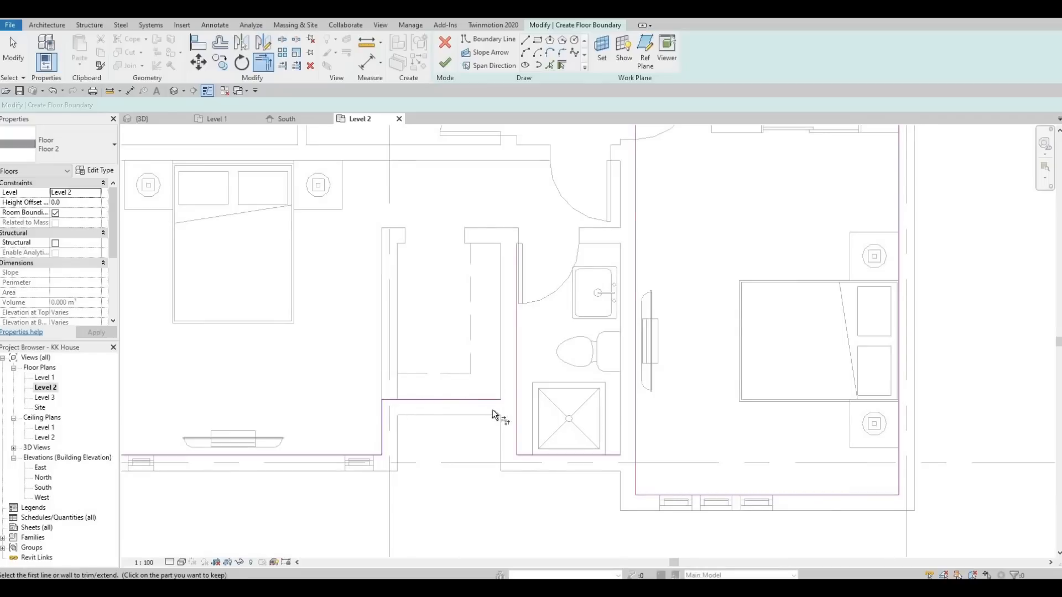
click(486, 400)
click(518, 417)
- Trim/extend the bathroom's south boundary line to a corner with the southeast bedroom's west line
middle_drag(581, 424, 533, 398)
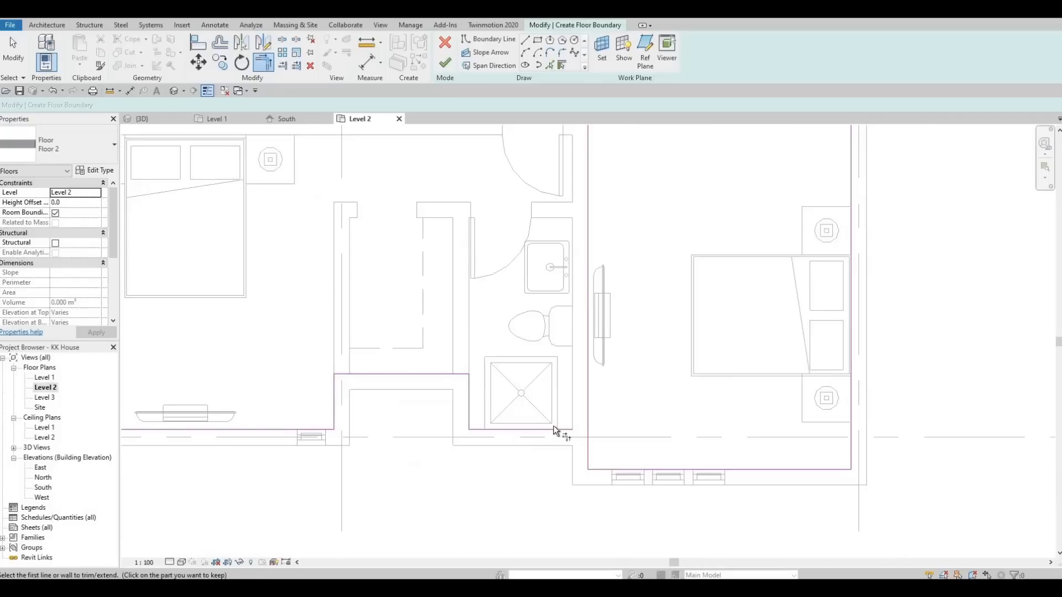
click(554, 429)
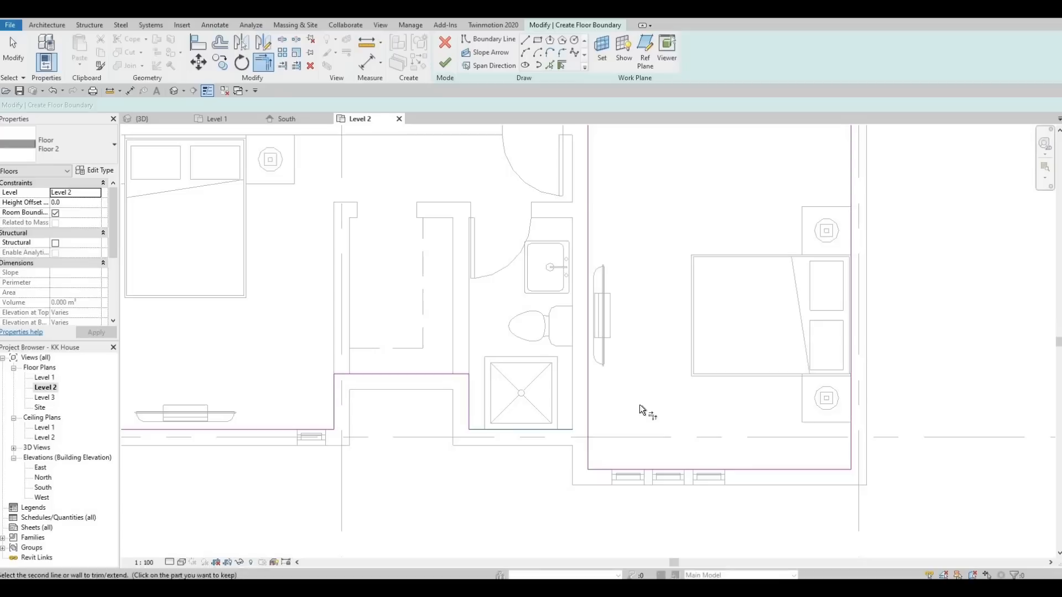
click(588, 447)
middle_drag(671, 443, 653, 426)
scroll(652, 426, down, 2)
scroll(688, 391, down, 1)
middle_drag(716, 316, 690, 398)
middle_drag(706, 346, 682, 455)
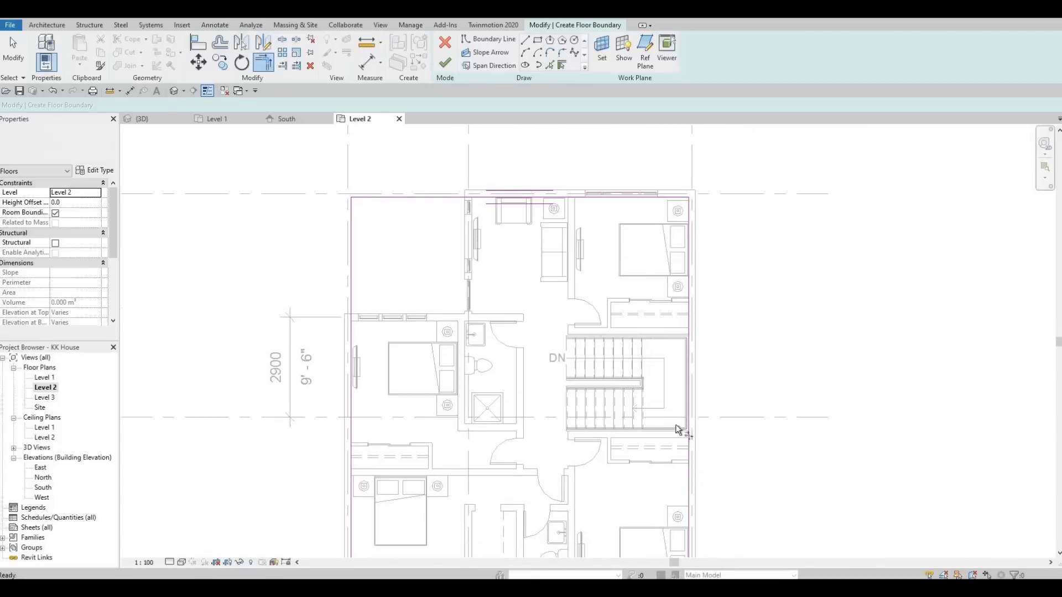
- Finish the Floor 2 boundary sketch on Level 2 and leave the walls below unattached to the slab
middle_drag(674, 301, 667, 327)
scroll(652, 400, up, 1)
scroll(486, 227, up, 2)
middle_drag(535, 203, 556, 216)
scroll(556, 216, down, 1)
middle_drag(446, 327, 436, 198)
scroll(436, 199, down, 1)
middle_drag(474, 251, 468, 227)
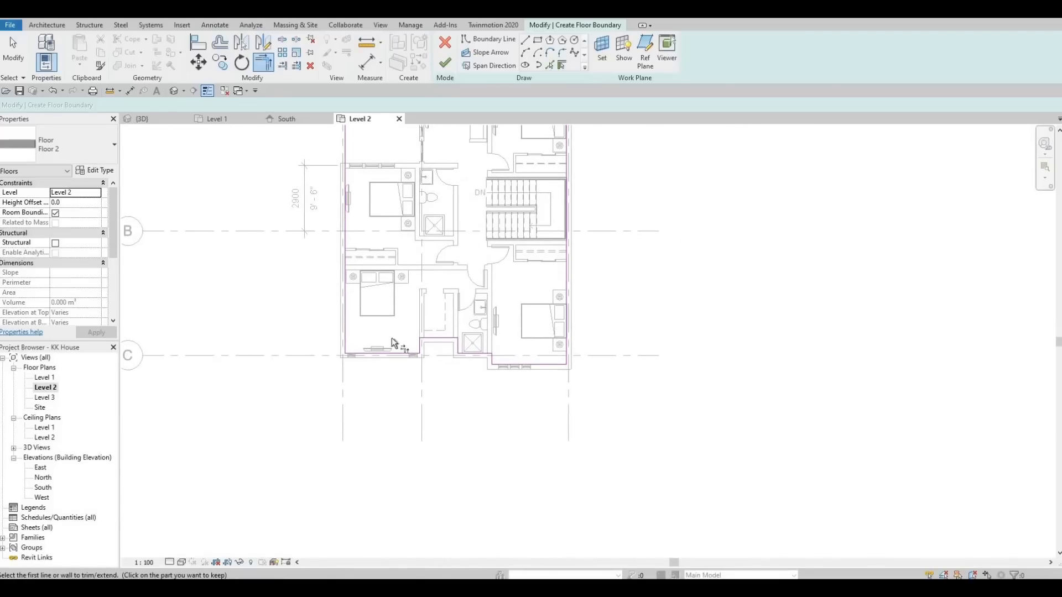
click(448, 65)
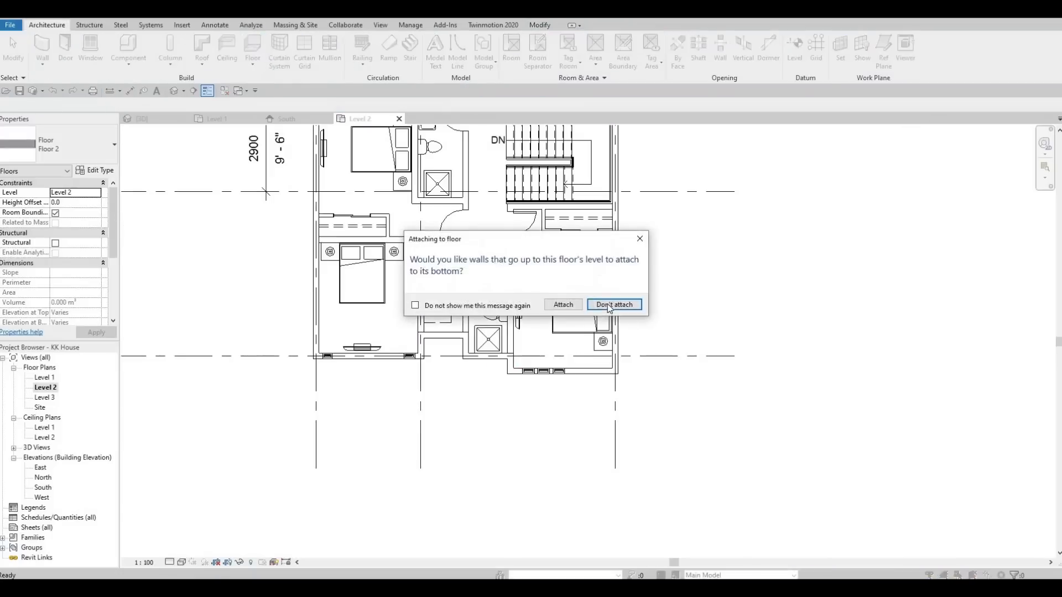
click(607, 303)
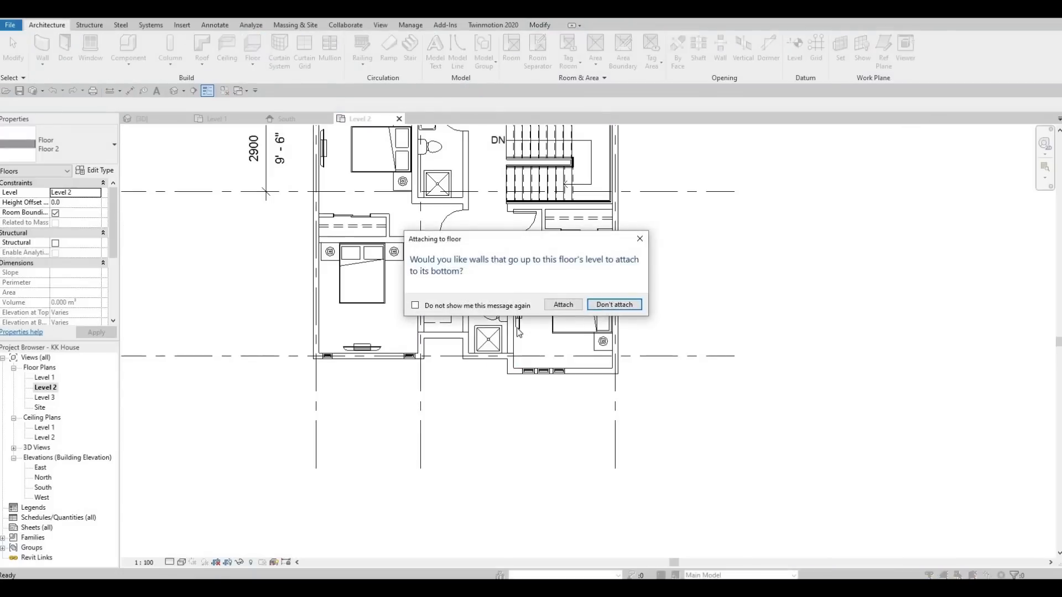
- In the 3D view, stretch the base of the southwest bedroom's front wall down to the underside of the Level 2 slab
click(173, 91)
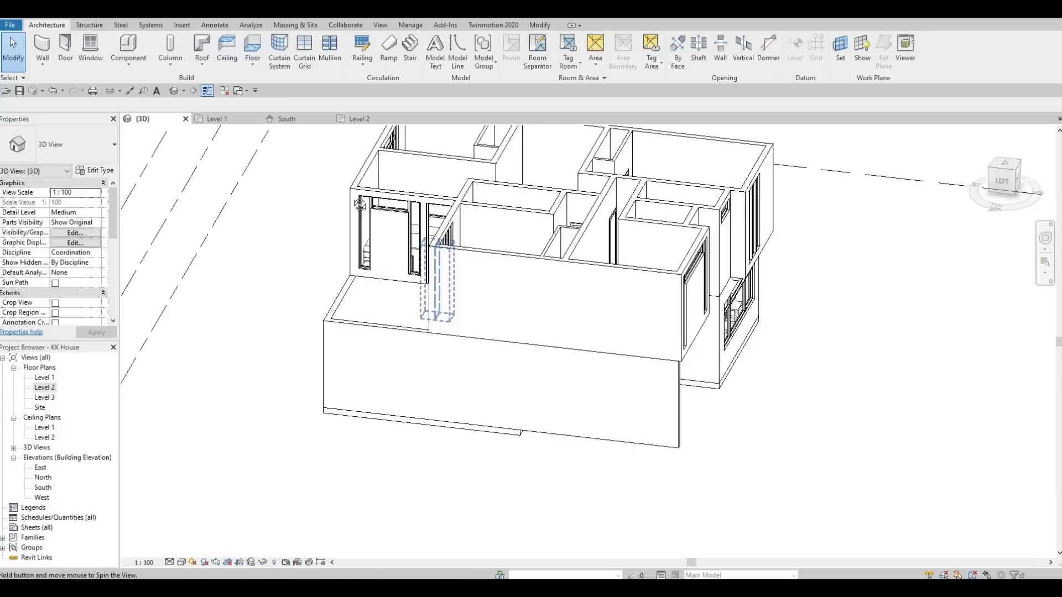
shift+middle_drag(360, 206, 197, 311)
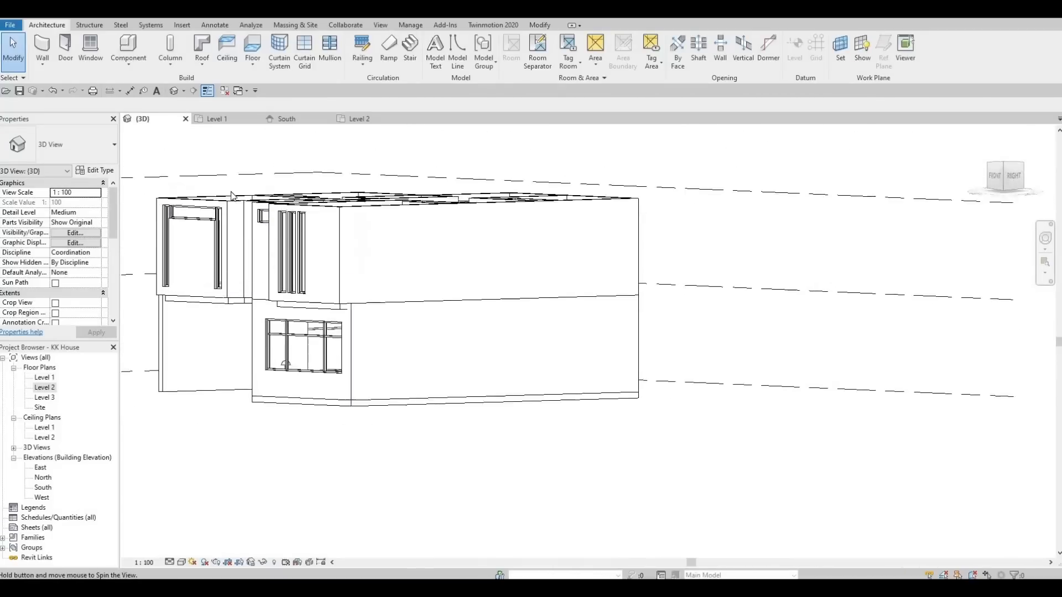
shift+middle_drag(232, 196, 329, 224)
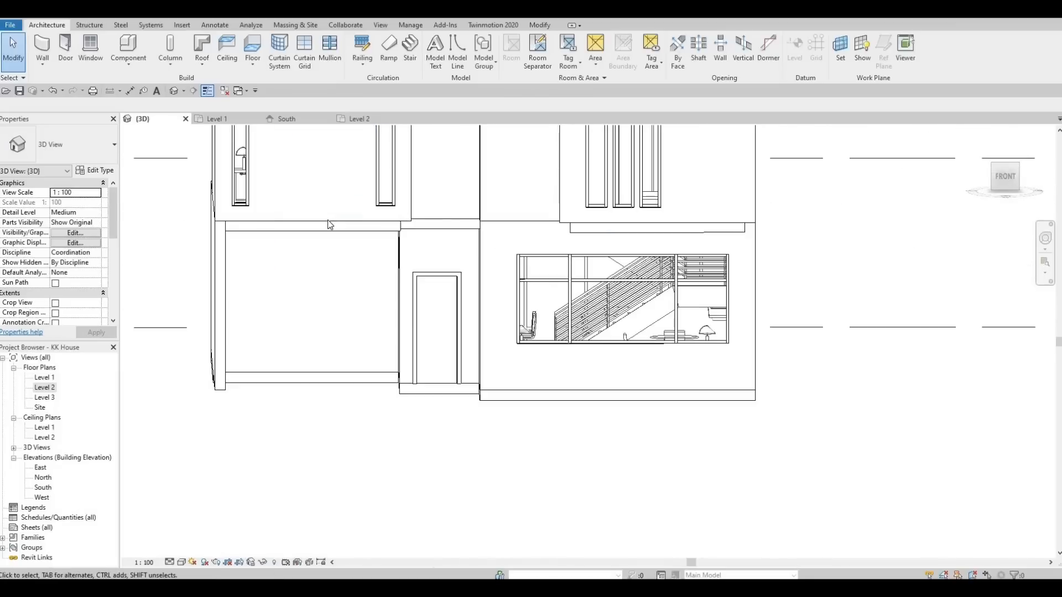
click(305, 224)
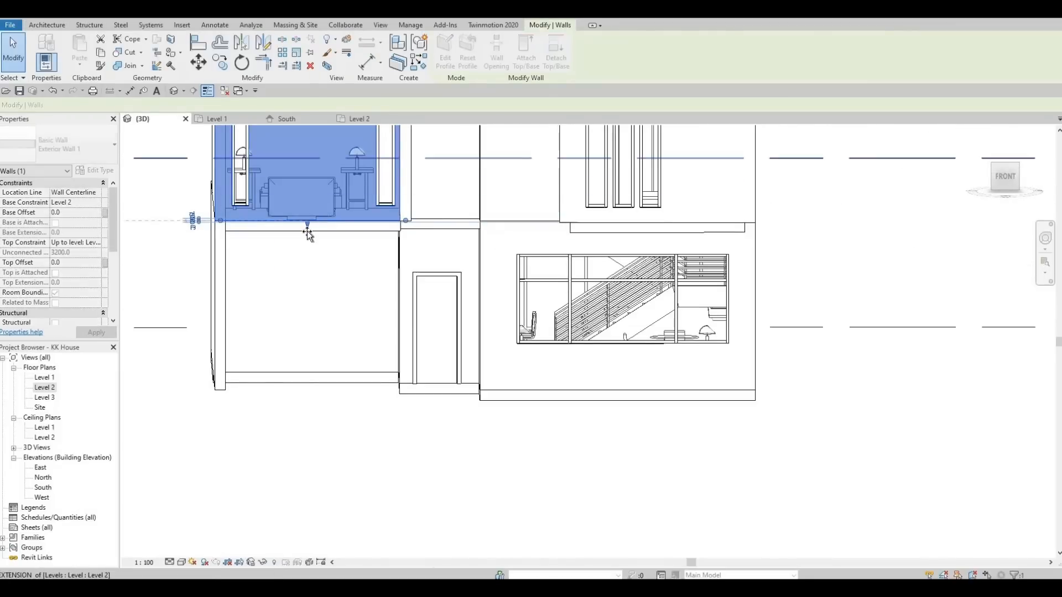
drag(307, 232, 308, 234)
key(Escape)
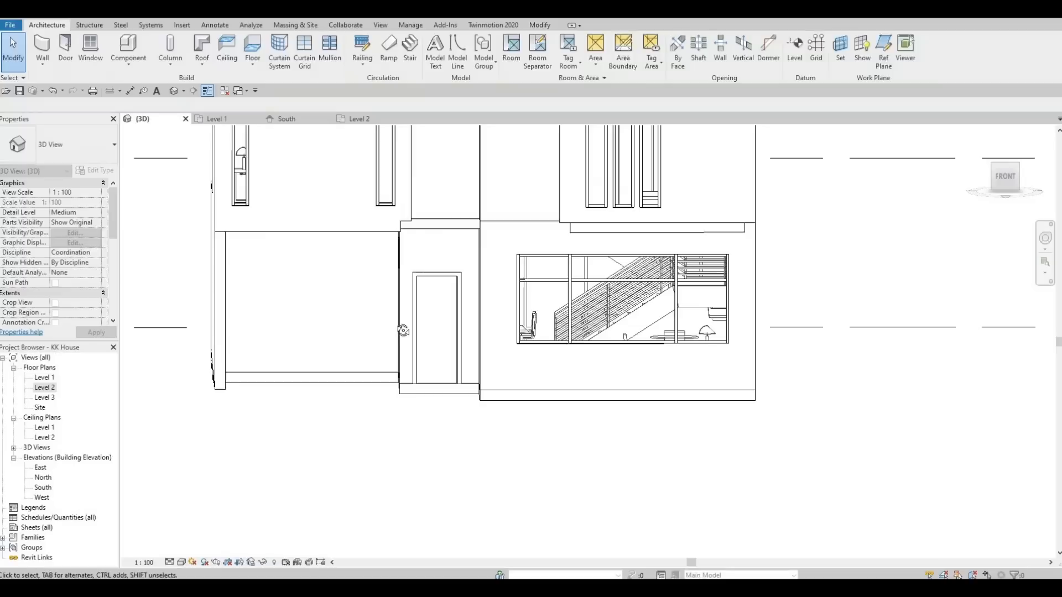
- Align the bases of the southwest bedroom's east wall and the adjoining recessed front wall with the underside of the Floor 2 slab
shift+middle_drag(268, 327, 376, 282)
middle_drag(162, 238, 390, 242)
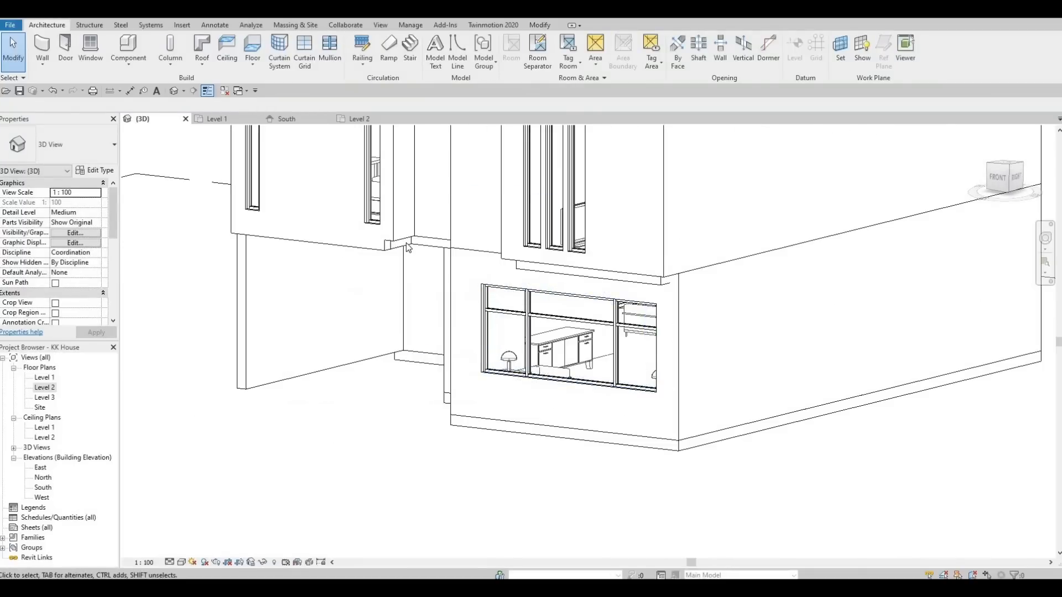
scroll(396, 257, up, 1)
shift+middle_drag(407, 207, 392, 244)
key(l)
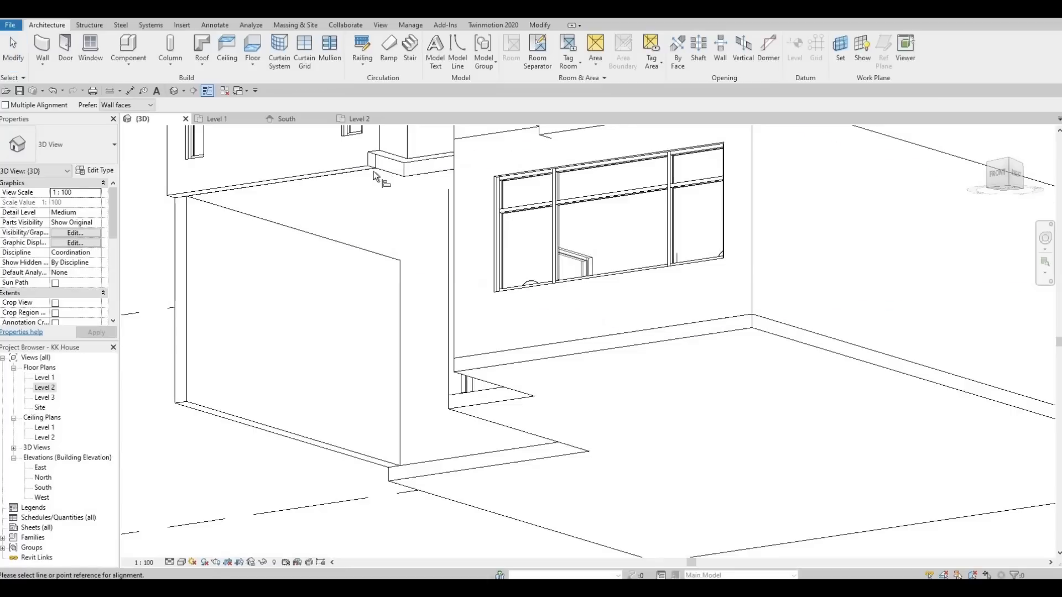
click(394, 169)
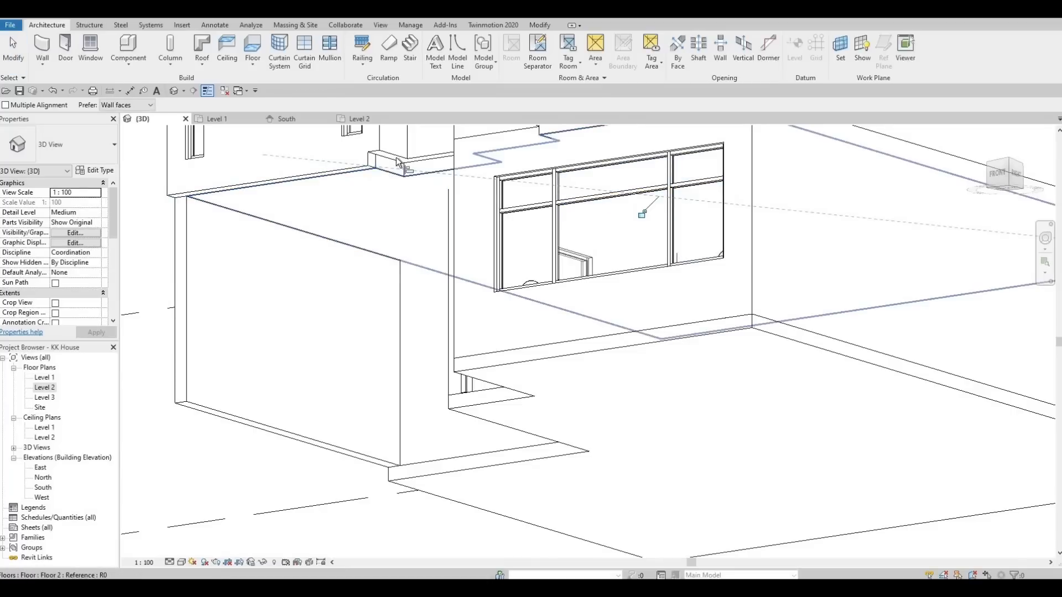
click(405, 180)
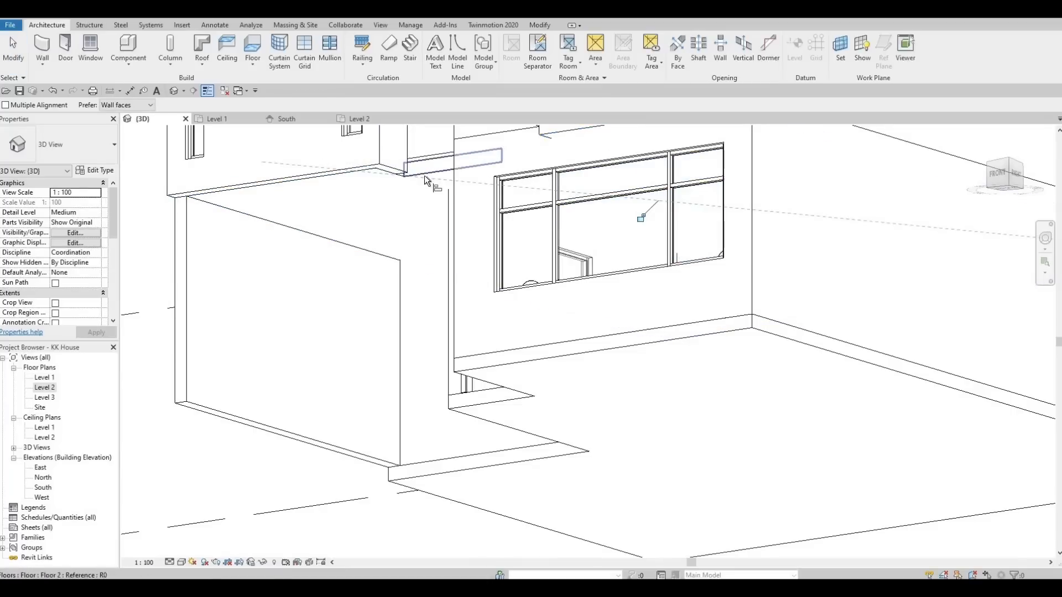
click(430, 157)
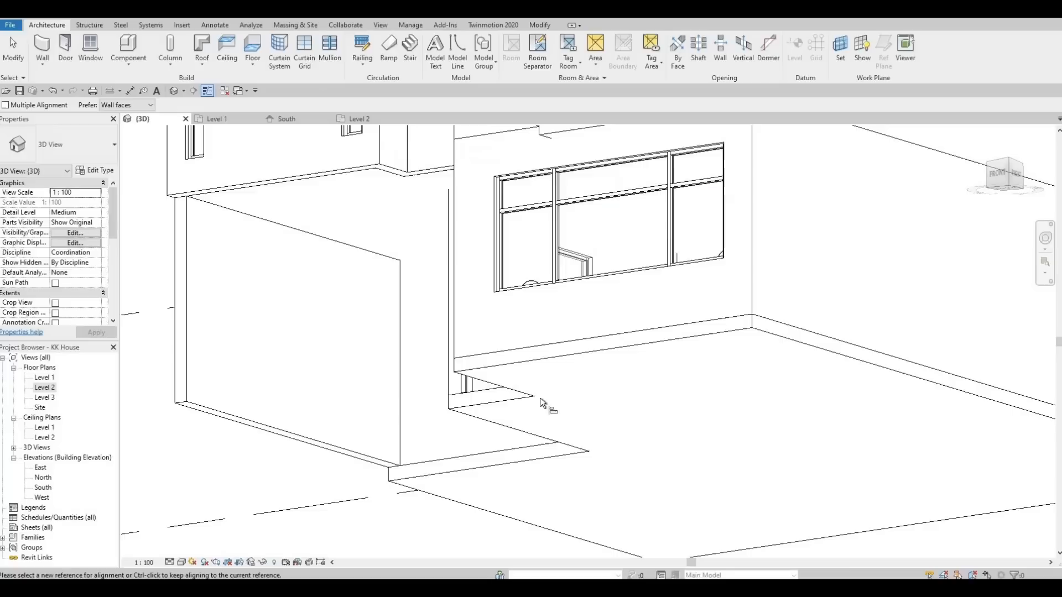
shift+middle_drag(437, 232, 575, 233)
key(Escape)
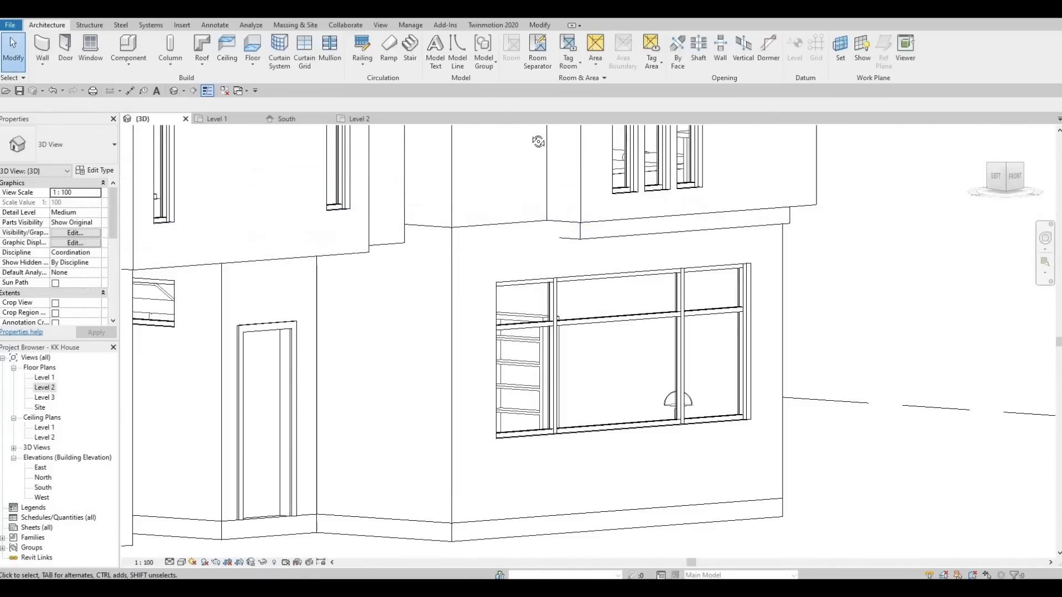
shift+middle_drag(540, 141, 409, 352)
key(l)
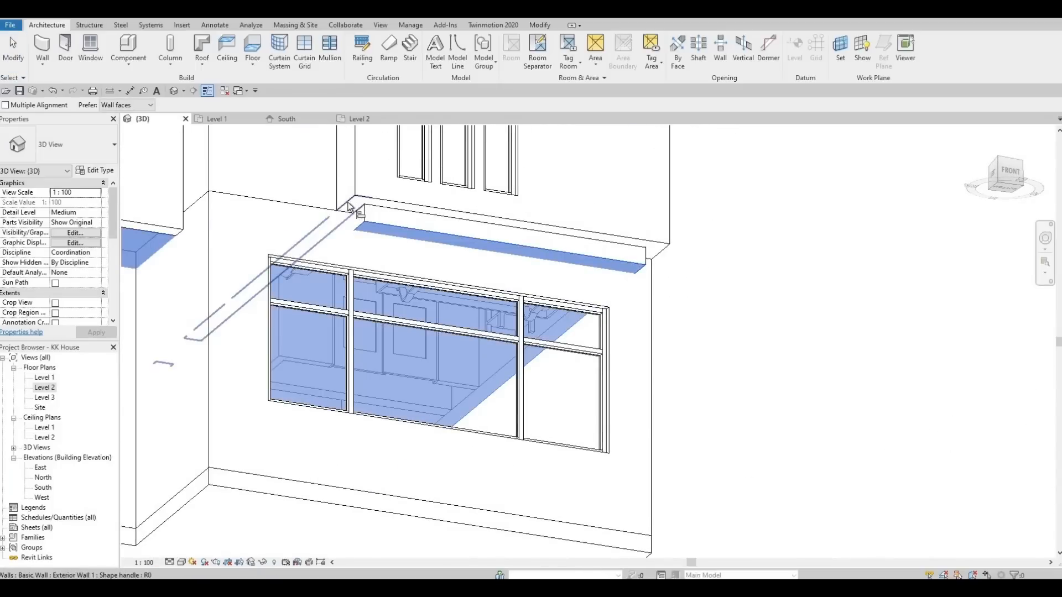
key(Escape)
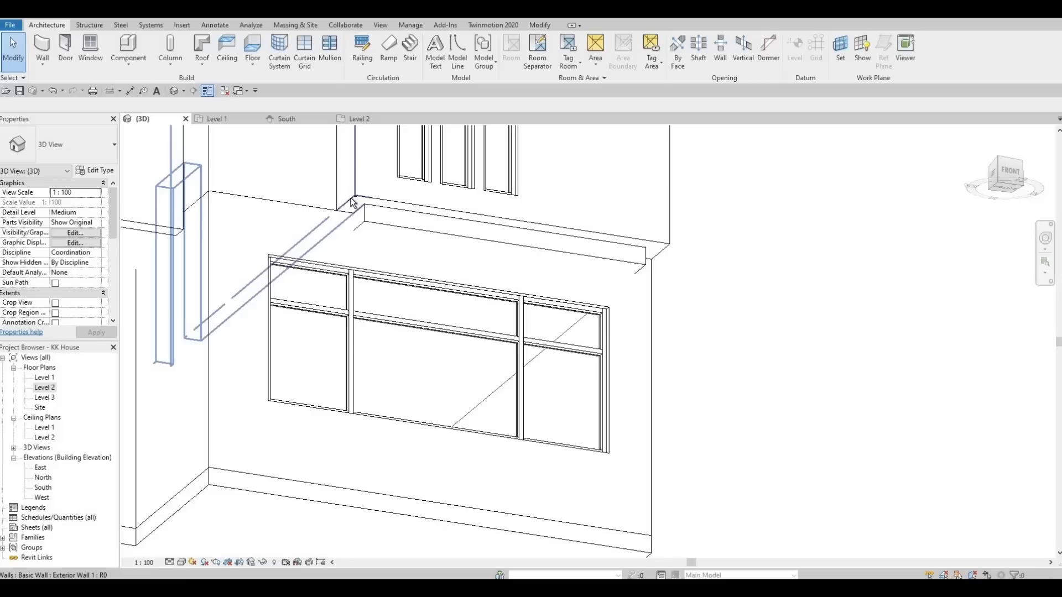
- Examine the front facade from several angles where the upper-floor walls, the slab edge and the ground-floor walls meet
shift+middle_drag(363, 349, 335, 318)
middle_drag(329, 370, 343, 245)
scroll(326, 526, down, 1)
middle_drag(326, 525, 376, 303)
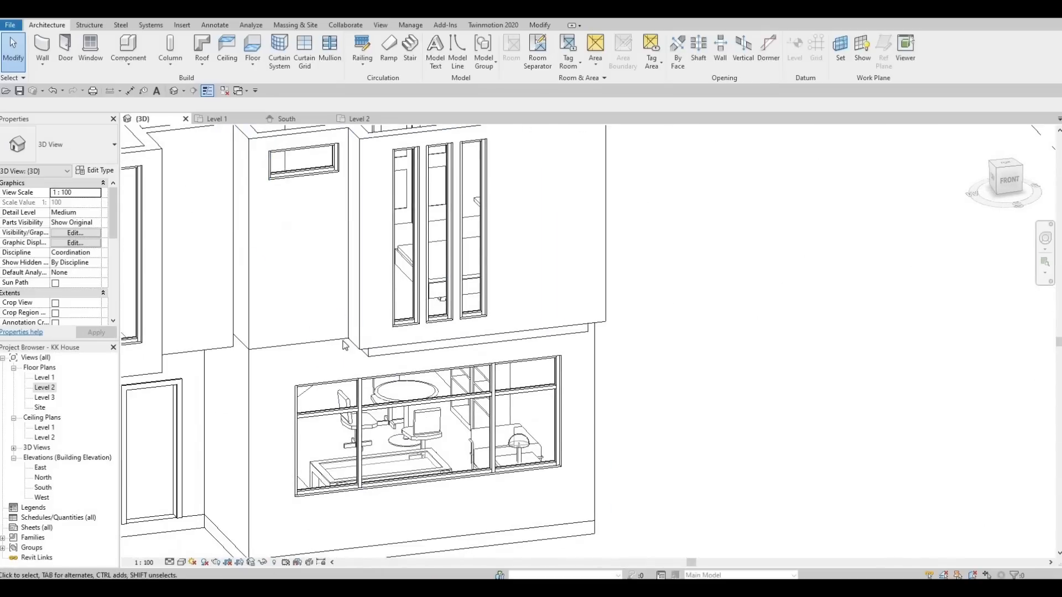
scroll(371, 323, up, 3)
shift+middle_drag(332, 360, 394, 304)
scroll(421, 277, down, 2)
middle_drag(531, 183, 437, 259)
scroll(437, 259, down, 1)
scroll(604, 217, down, 1)
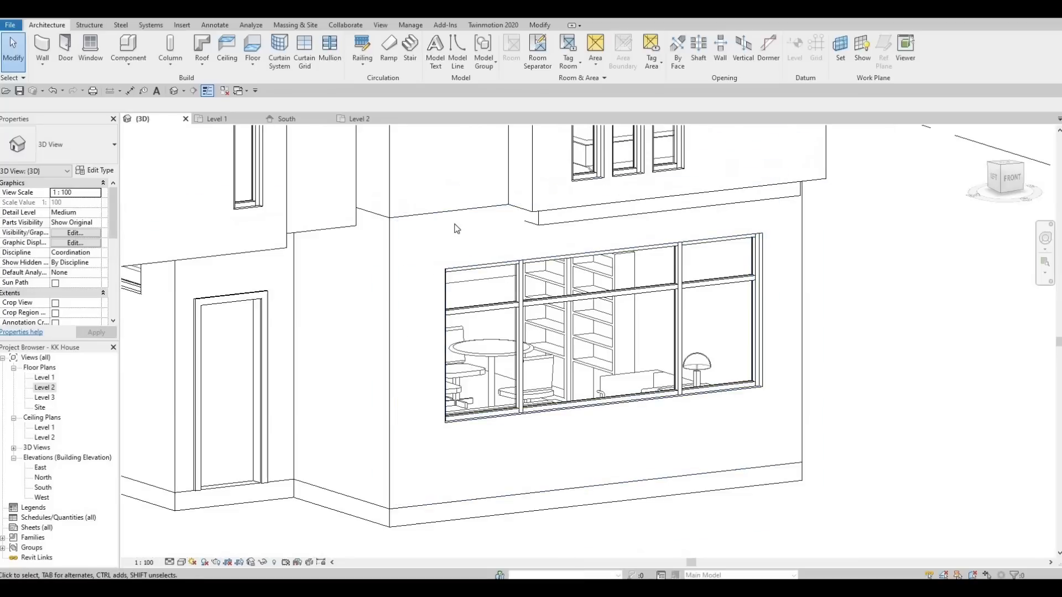
shift+middle_drag(542, 243, 488, 258)
shift+middle_drag(711, 225, 521, 231)
shift+middle_drag(469, 274, 403, 177)
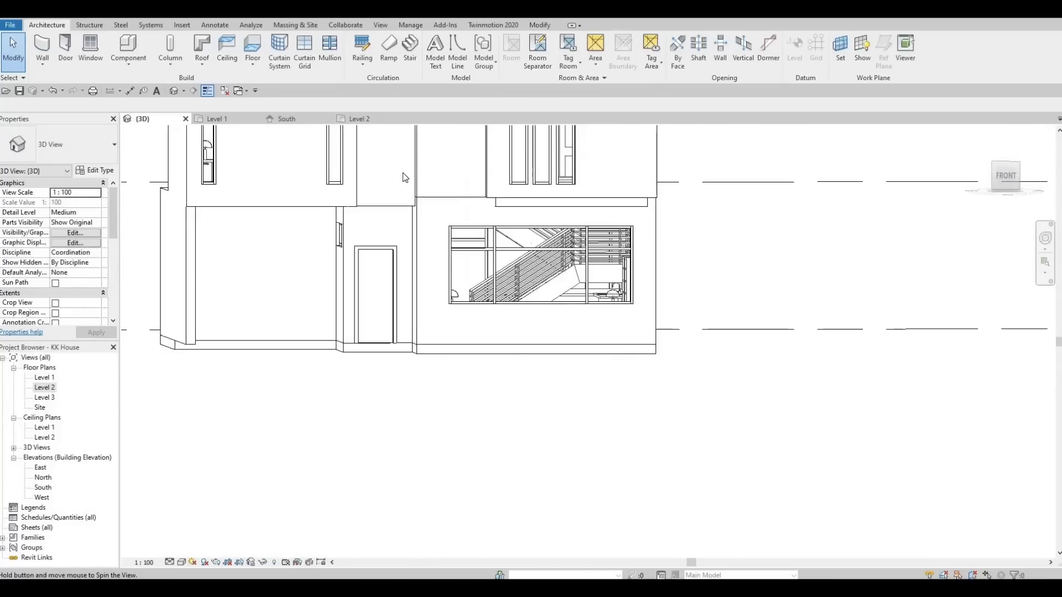
scroll(469, 218, up, 3)
shift+middle_drag(469, 217, 751, 221)
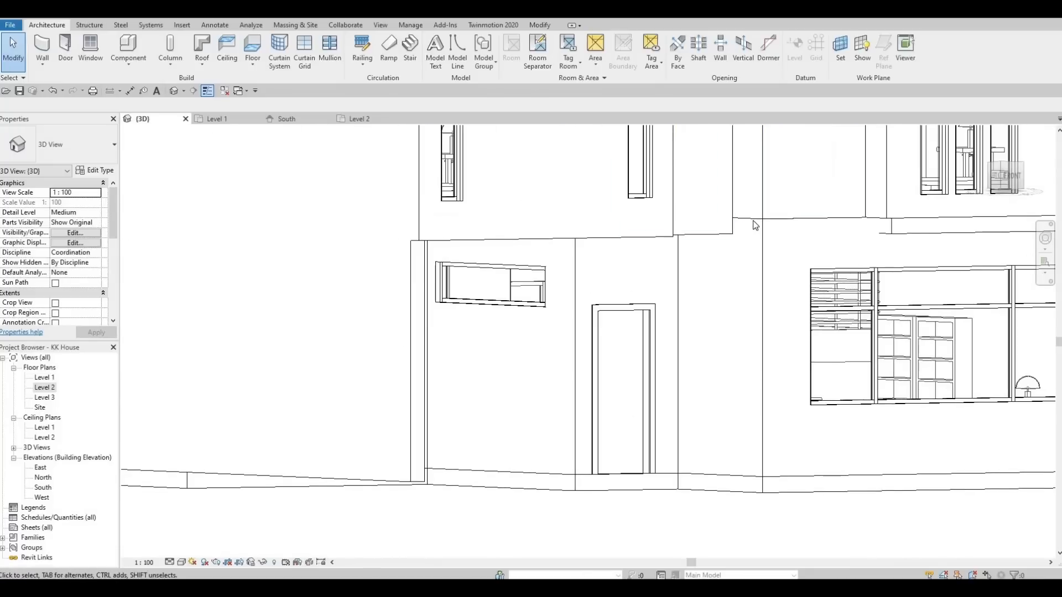
scroll(720, 294, down, 3)
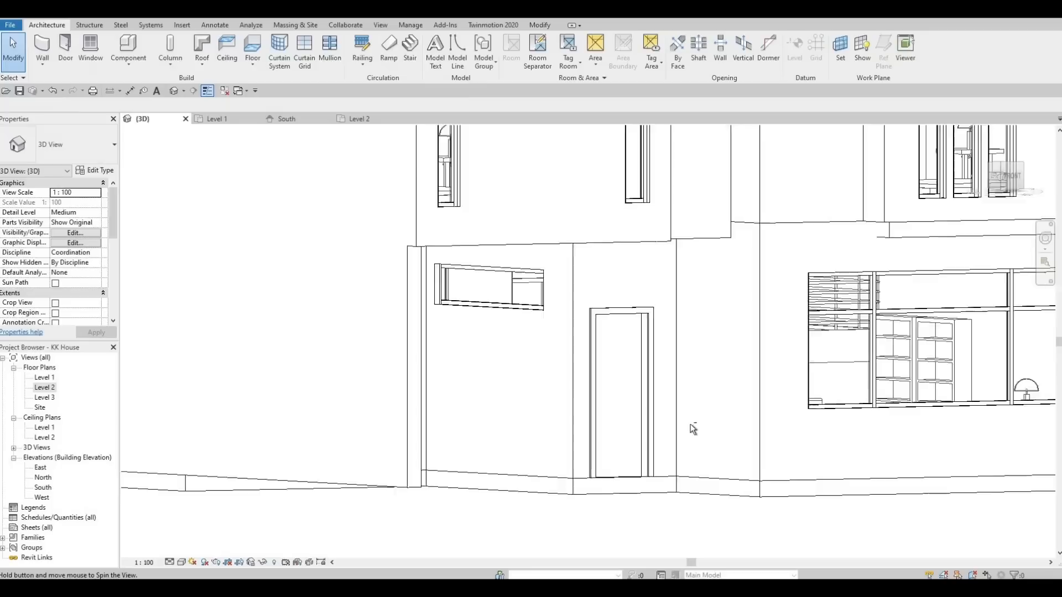
shift+middle_drag(690, 424, 669, 295)
shift+middle_drag(579, 315, 641, 288)
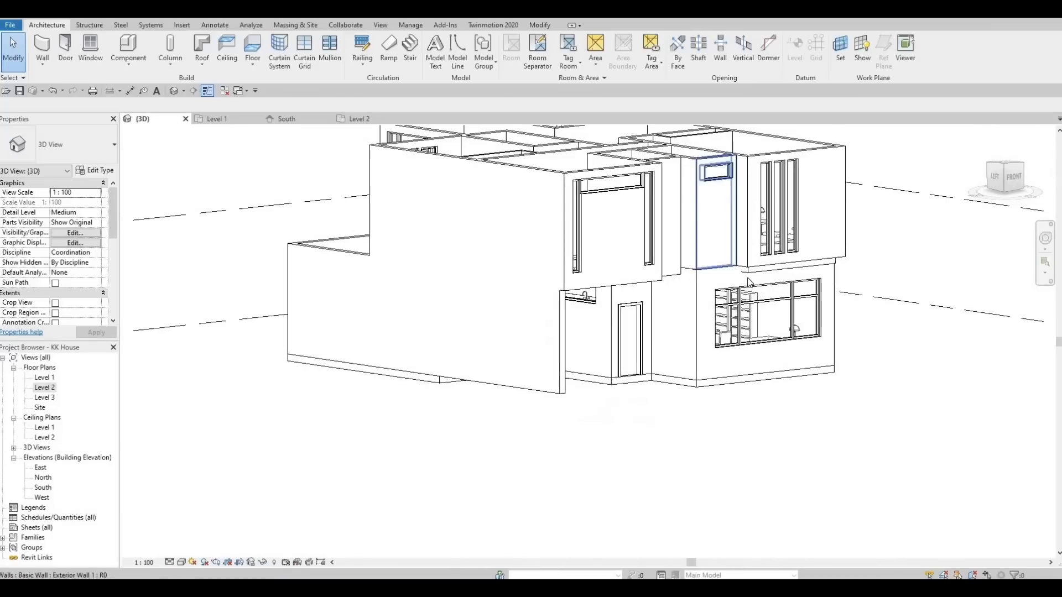
scroll(641, 288, up, 5)
scroll(640, 289, up, 5)
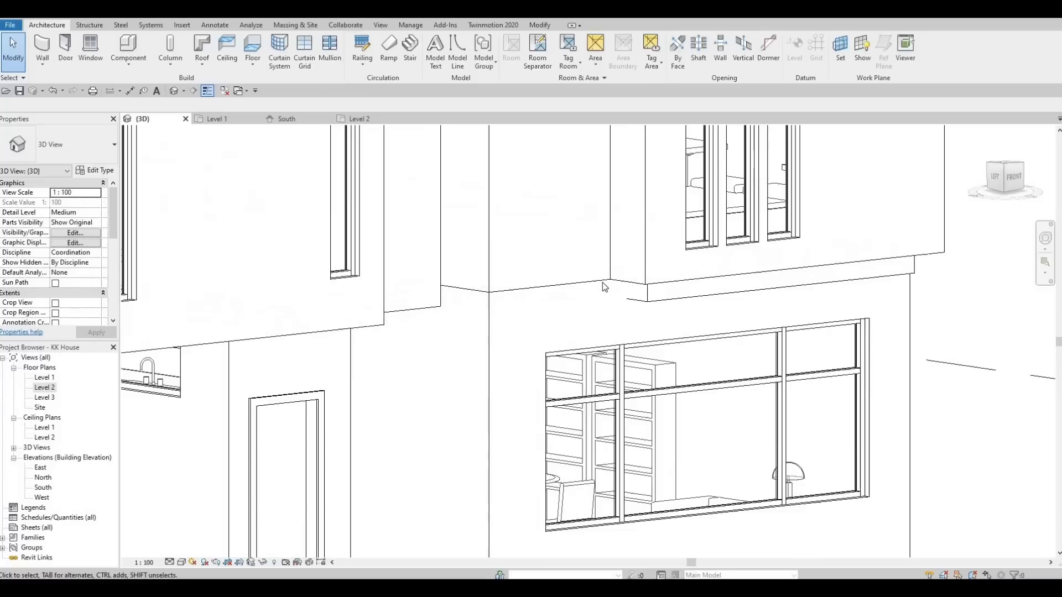
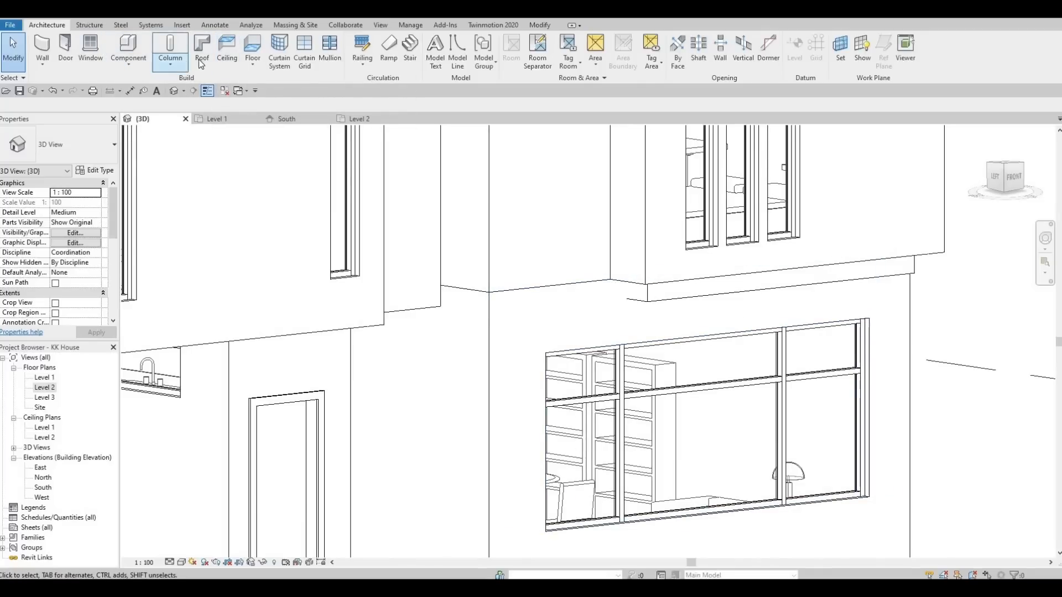
click(129, 64)
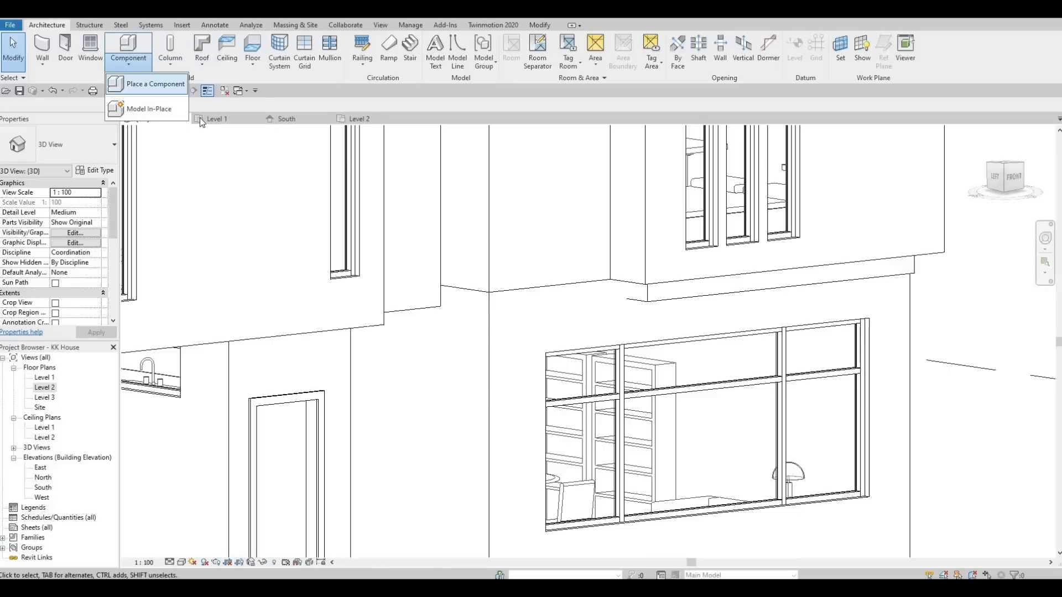
click(156, 109)
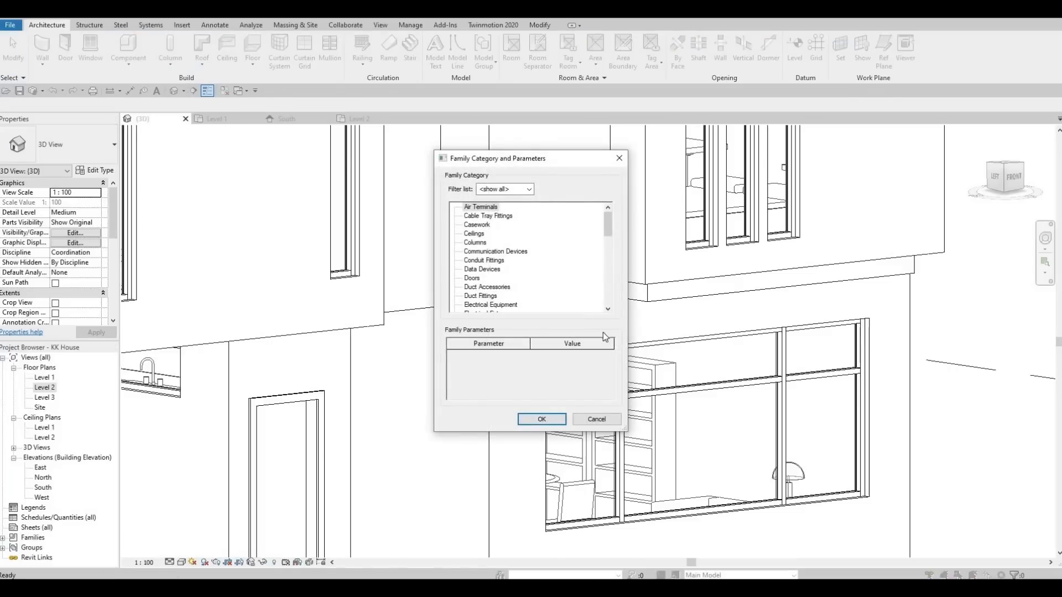
click(542, 419)
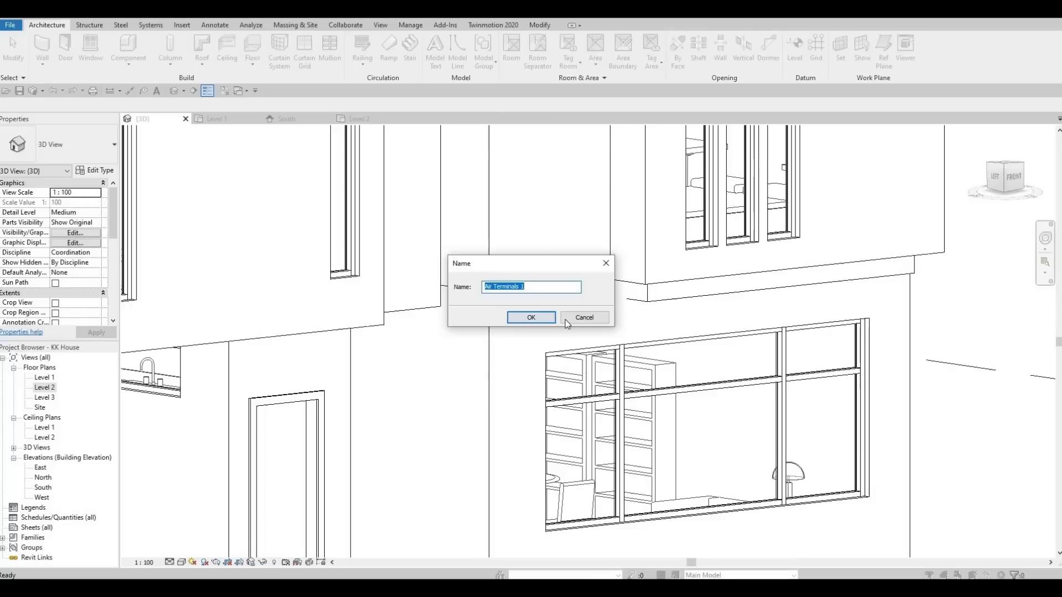
click(566, 319)
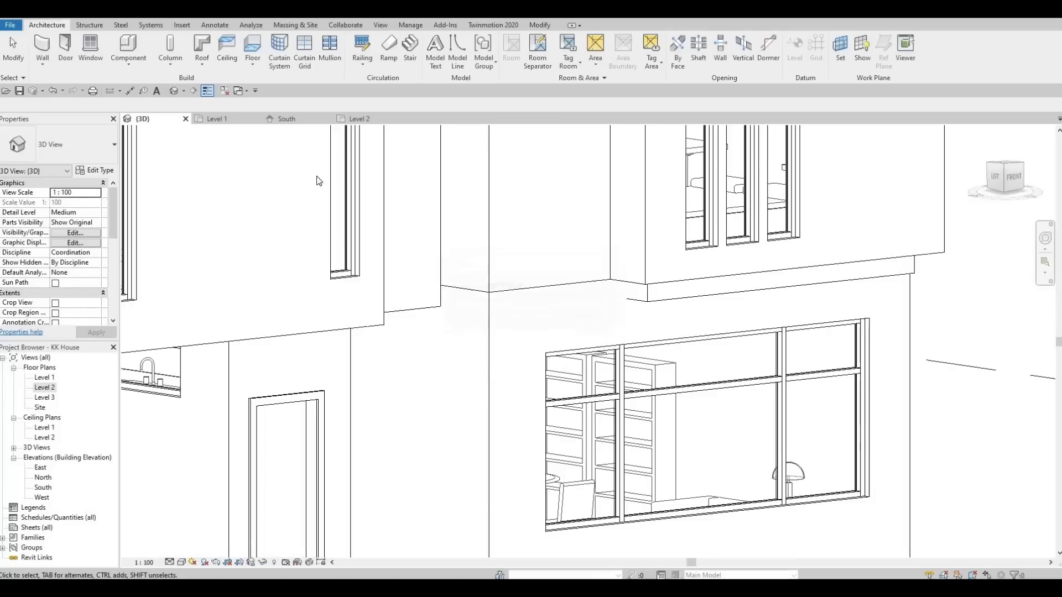
- Create an in-place component in the Generic Models category with the suggested name
click(138, 66)
click(153, 135)
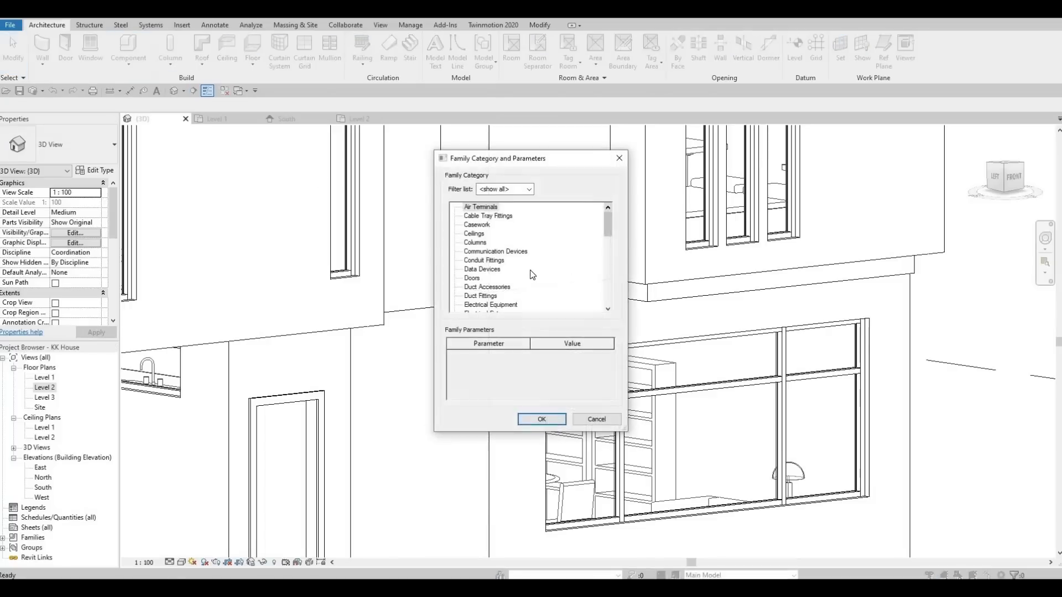
scroll(532, 274, down, 5)
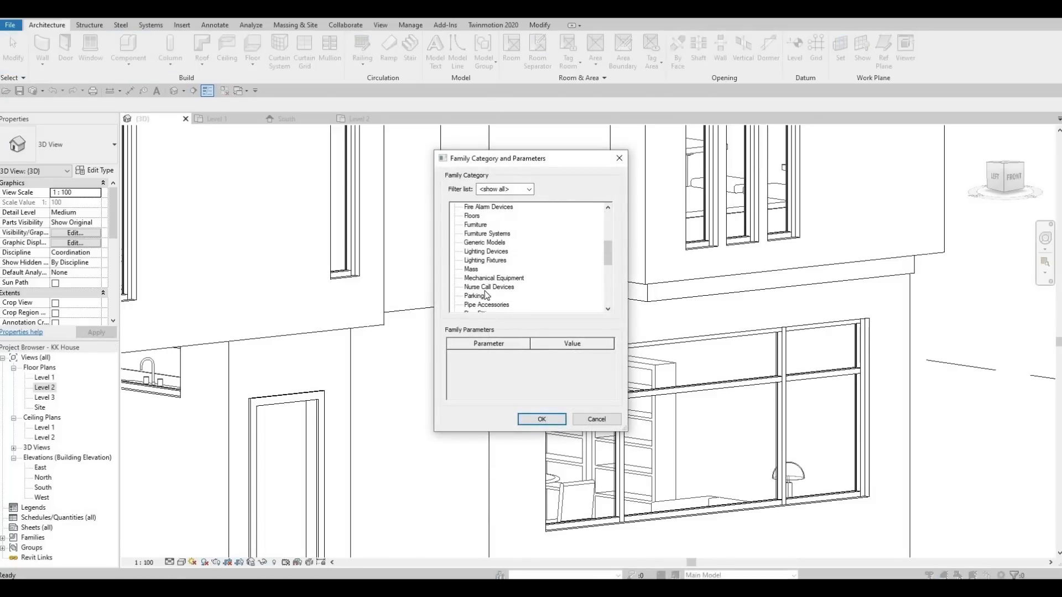
key(g)
click(540, 422)
key(Return)
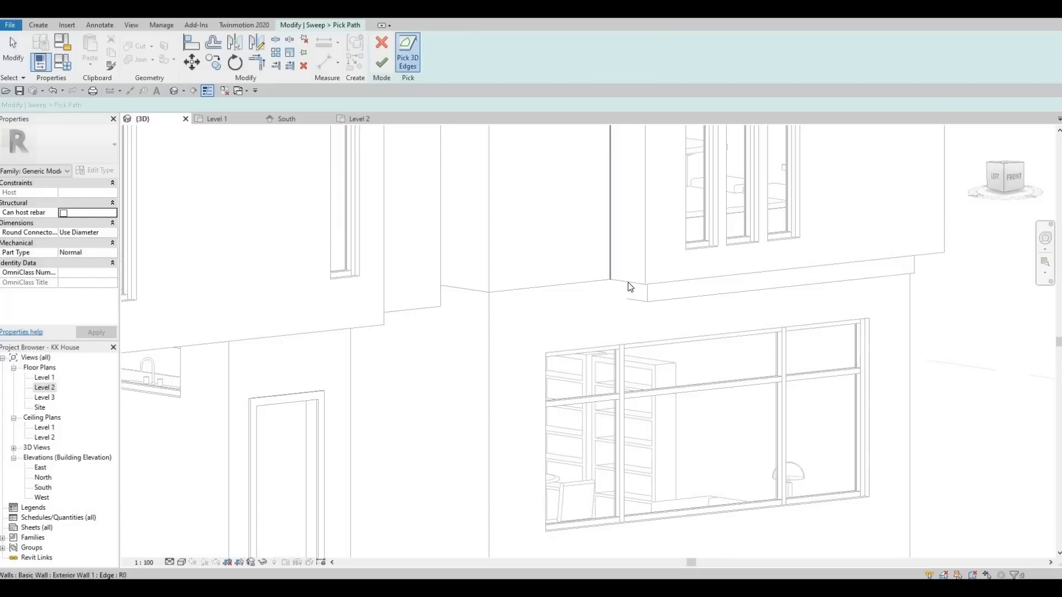
- Pick the lower edges of the overhanging front wall and its two side walls as the sweep path
click(677, 281)
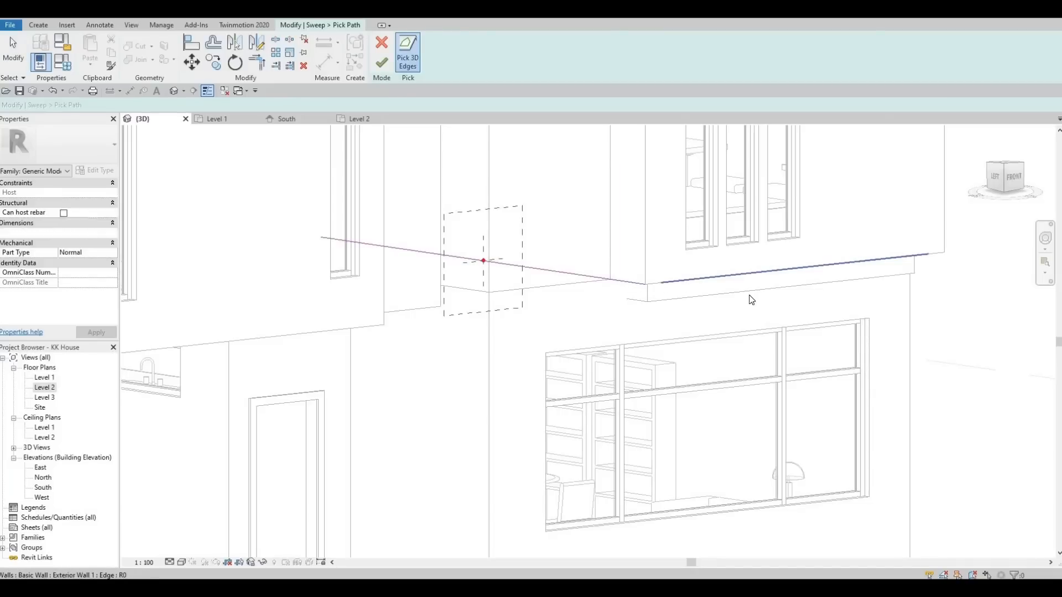
shift+middle_drag(583, 284, 638, 257)
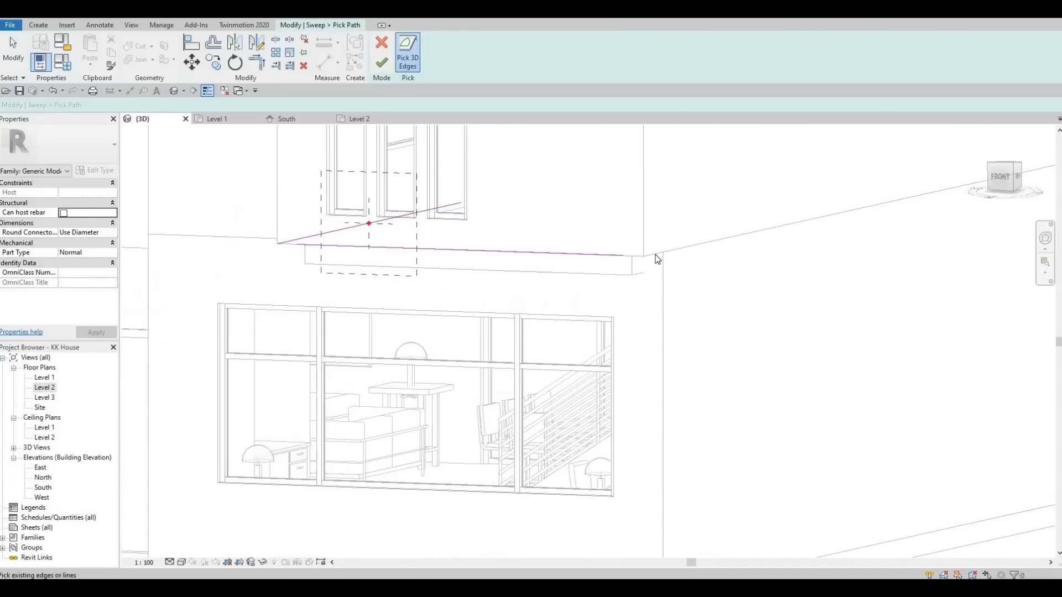
click(677, 281)
key(Escape)
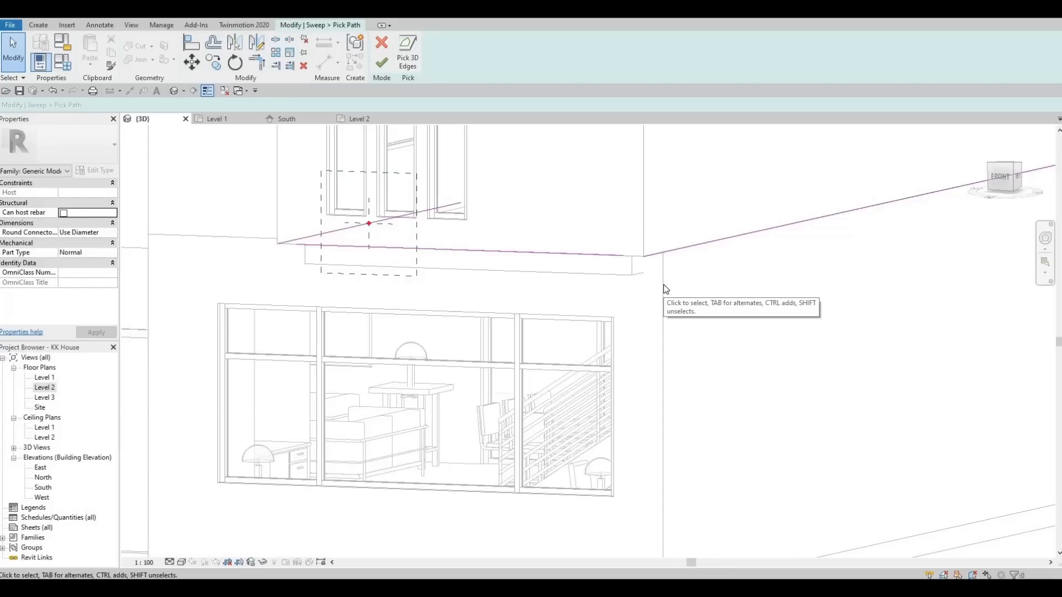
- Trim the path lines into clean corners at both ends of the overhanging front wall's lower edge
click(654, 254)
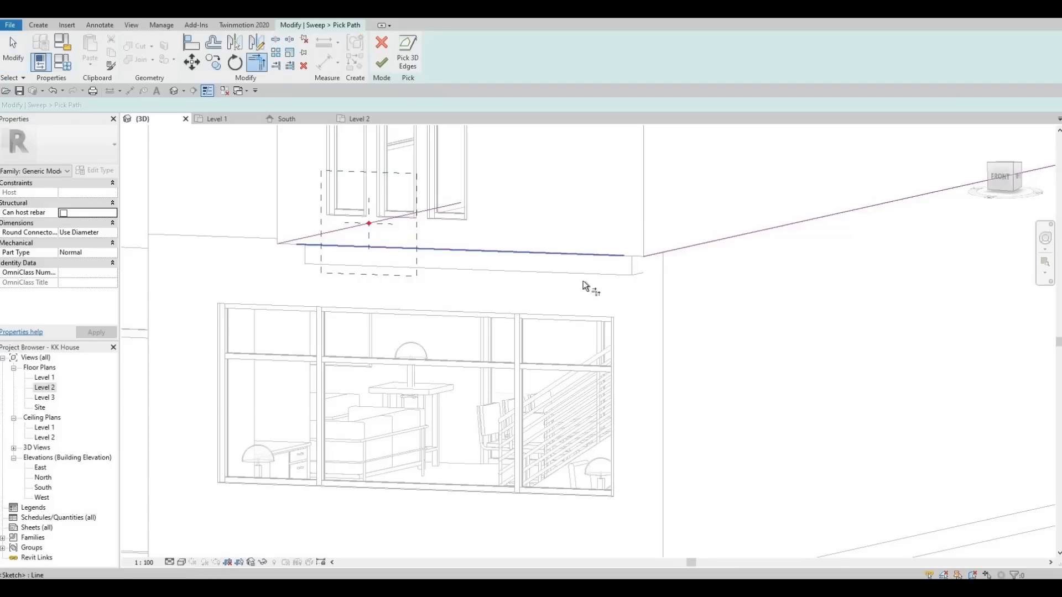
shift+middle_drag(585, 284, 649, 227)
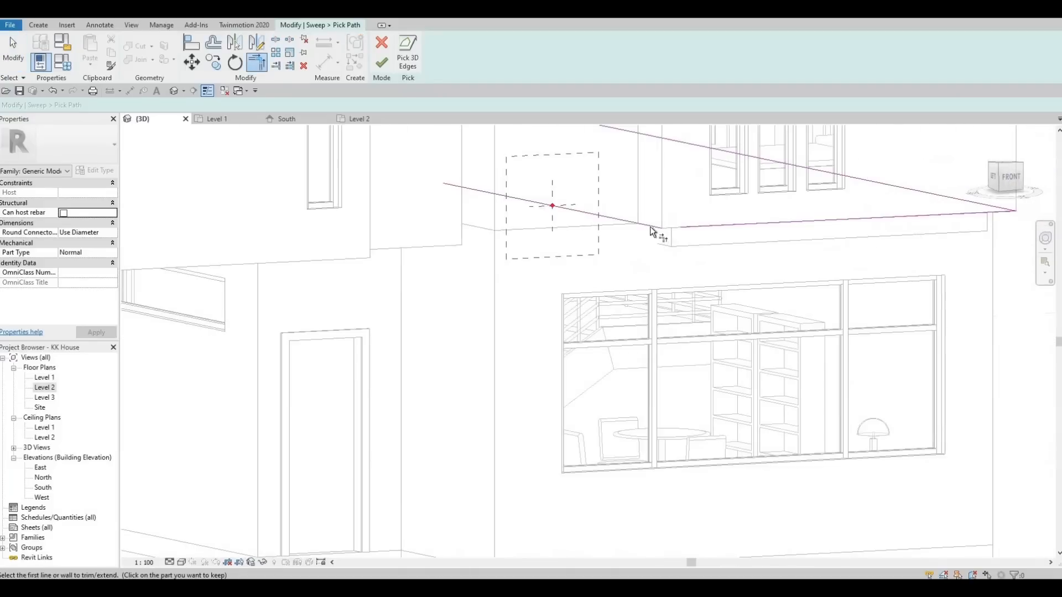
click(703, 232)
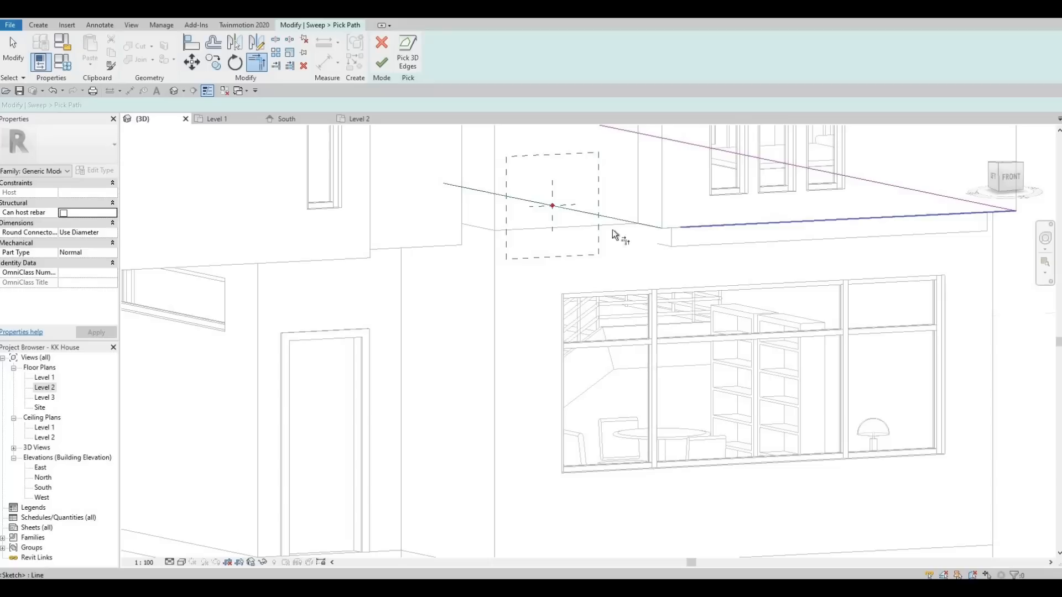
click(486, 198)
key(Escape)
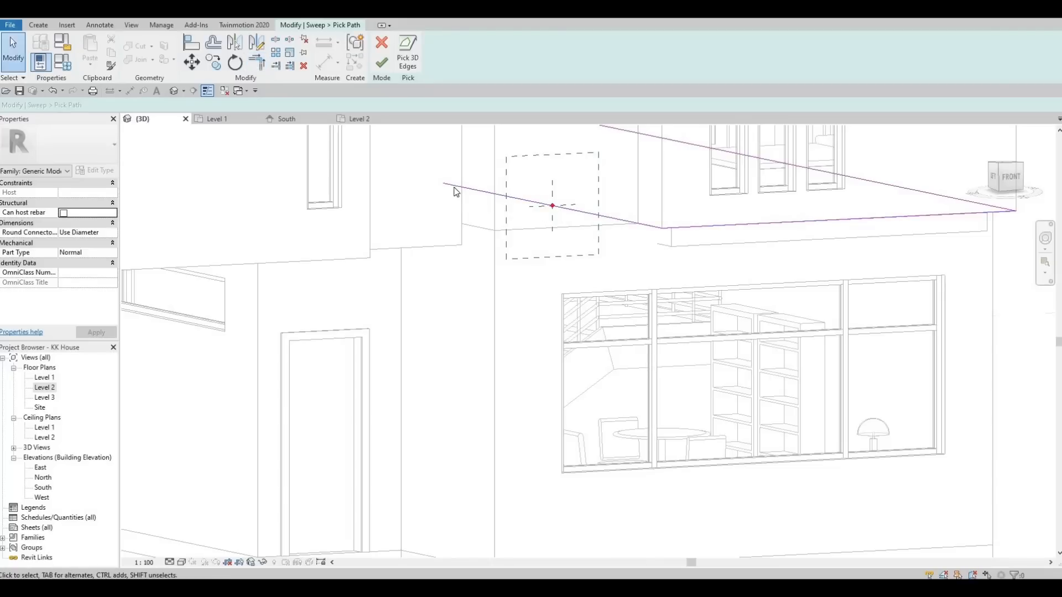
- Add the lower edge of the adjoining recessed front wall to the path as a trimming reference
click(449, 185)
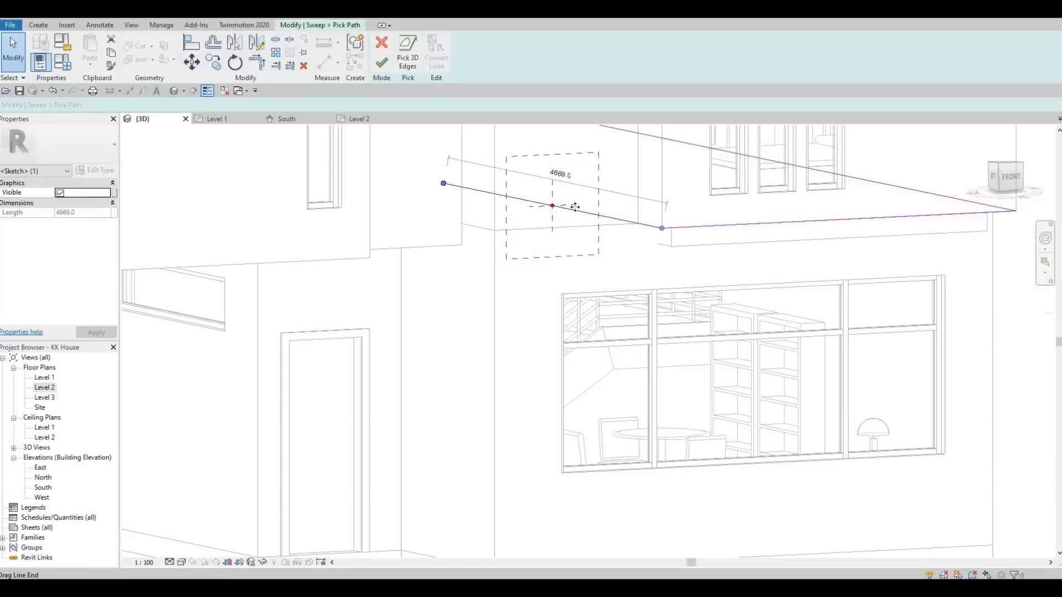
key(Escape)
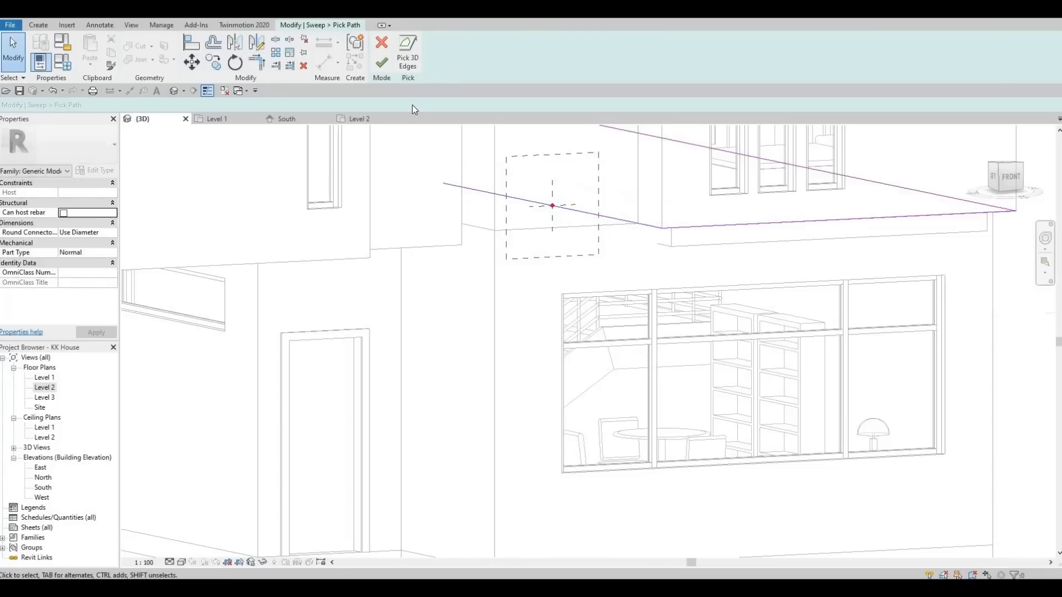
click(409, 56)
click(613, 225)
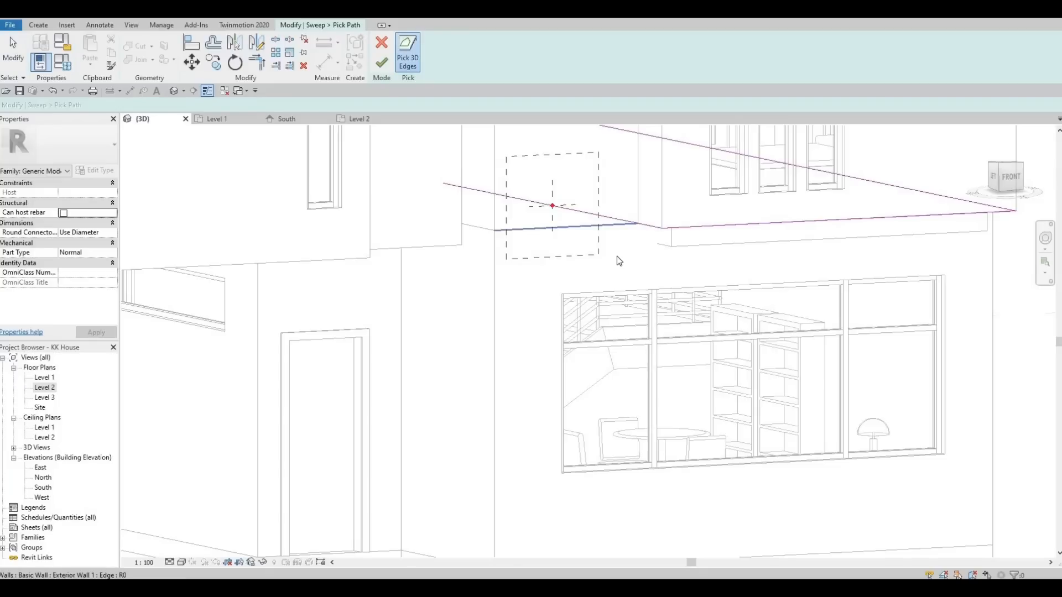
key(Escape)
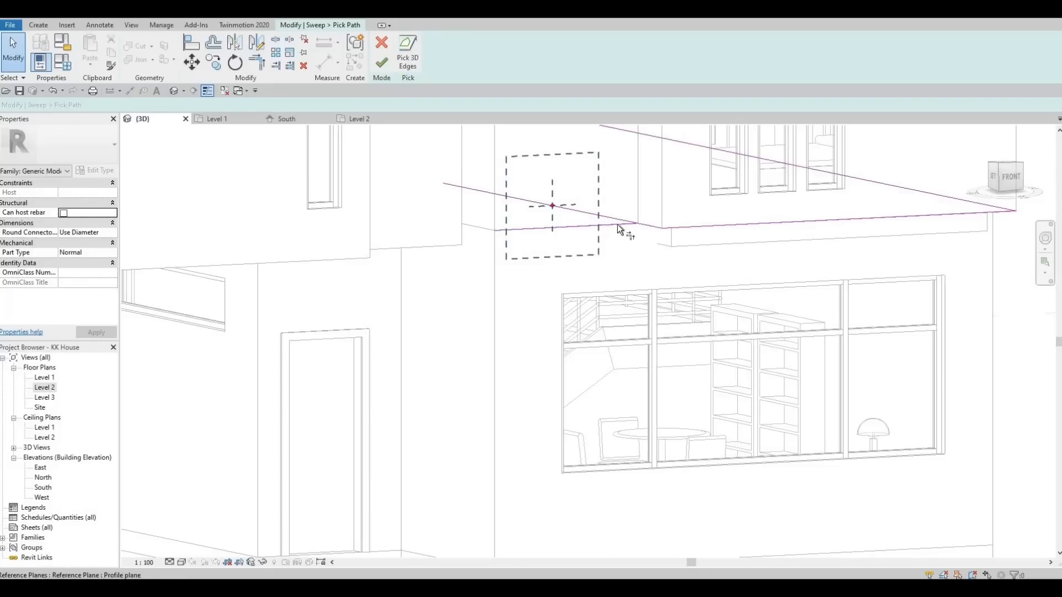
- Try to trim the west side path line against the recessed wall's edge line, and undo the trim
key(t)
key(r)
click(636, 225)
click(638, 224)
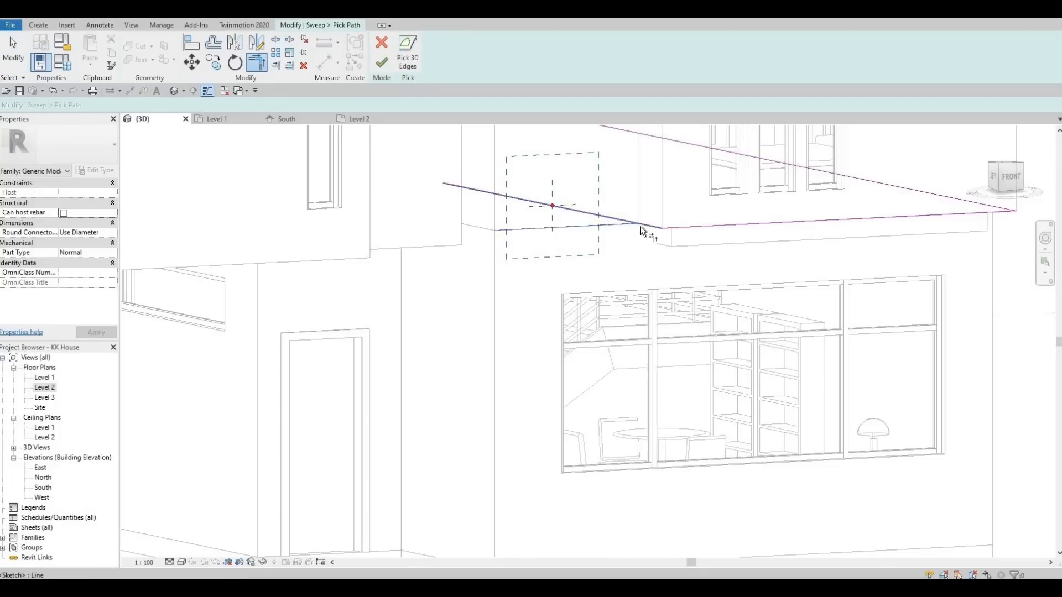
key(ctrl+z)
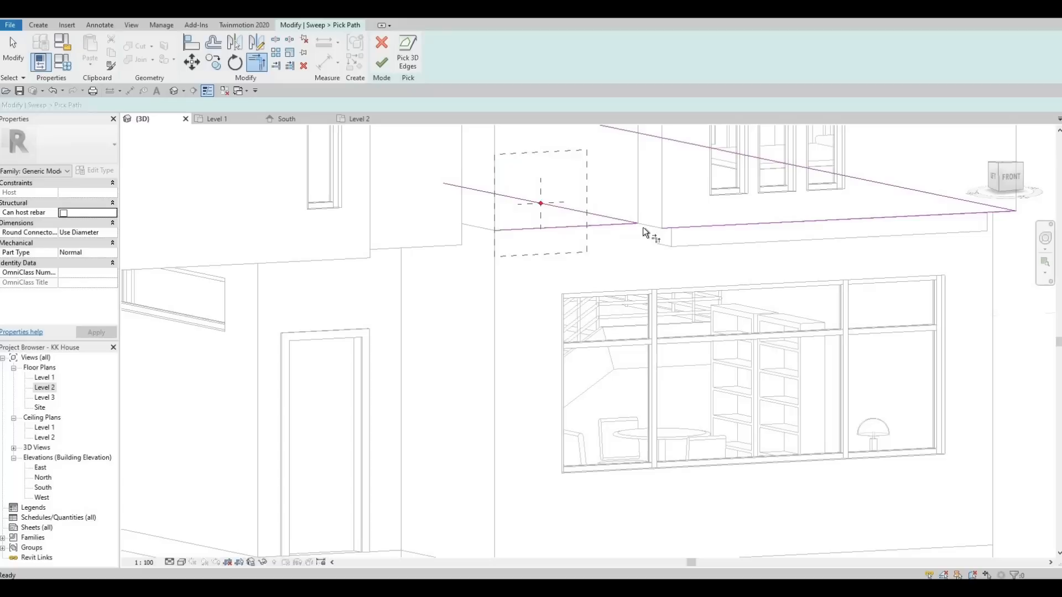
- Trim the west side path line back to the recessed wall and delete the path line along that wall
click(625, 229)
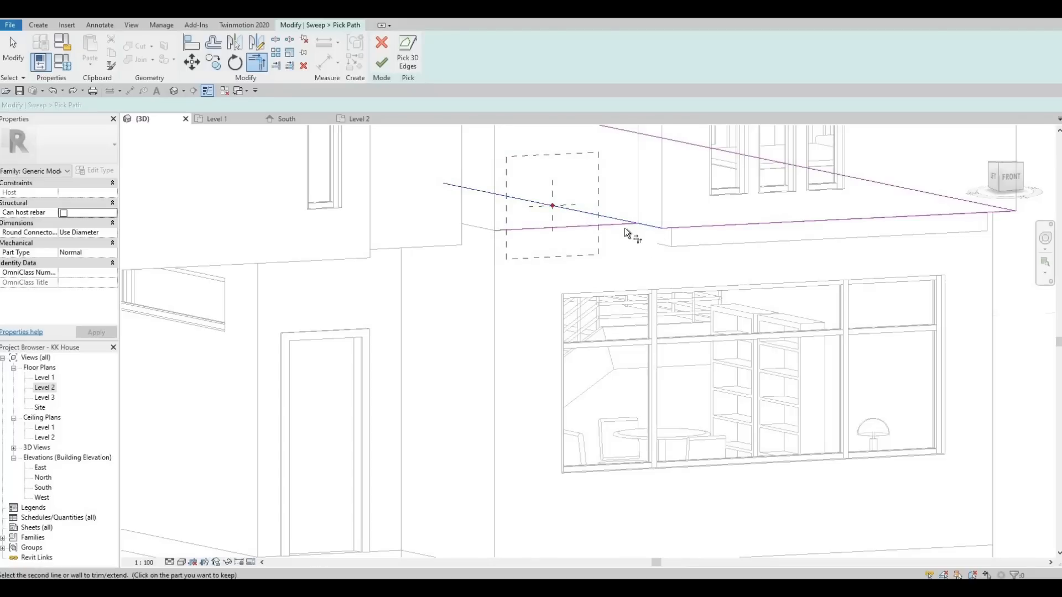
click(623, 225)
key(Escape)
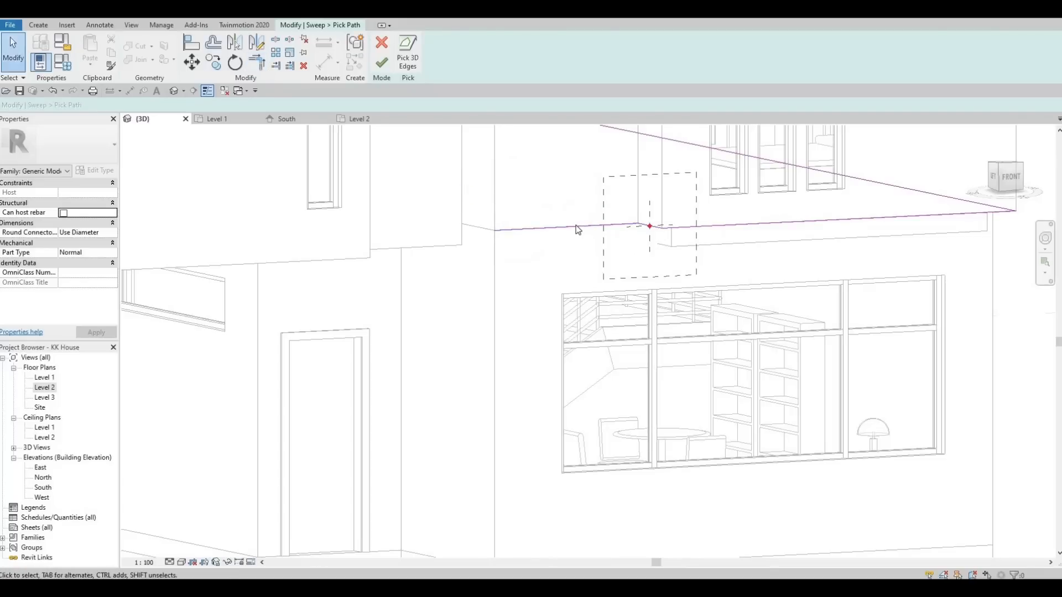
click(575, 227)
key(Delete)
- Shorten the east side path line to 500 mm so it ends at the ground-floor wall's corner
shift+middle_drag(518, 271, 422, 227)
scroll(436, 231, up, 2)
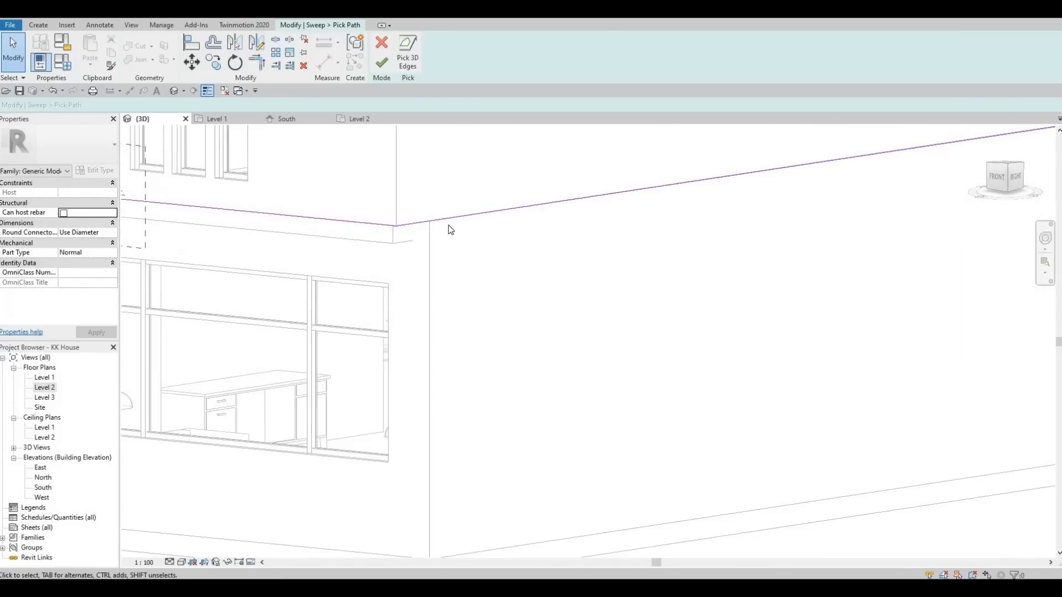
scroll(728, 213, down, 3)
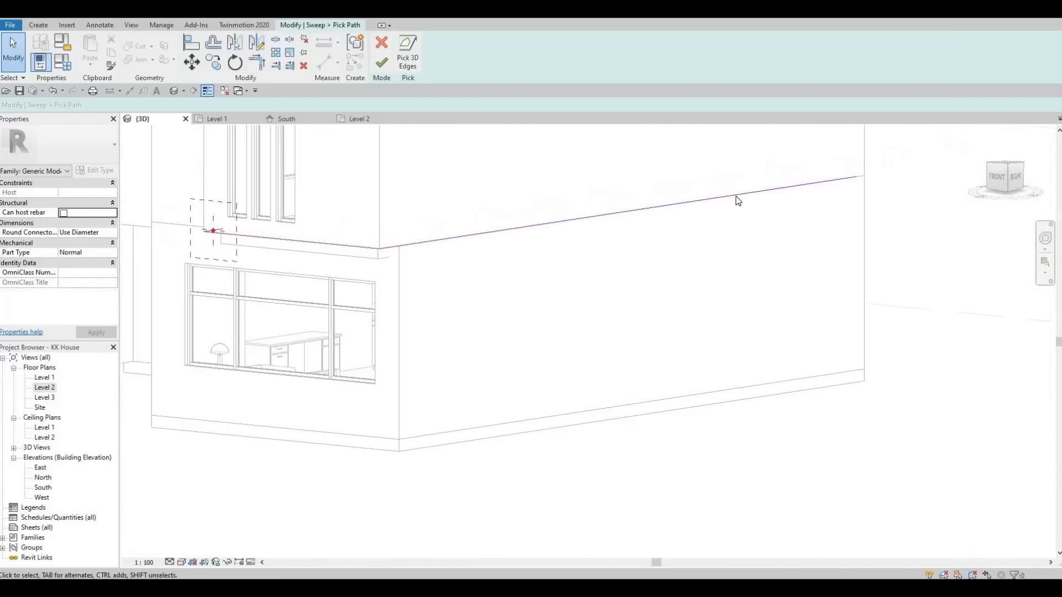
click(858, 182)
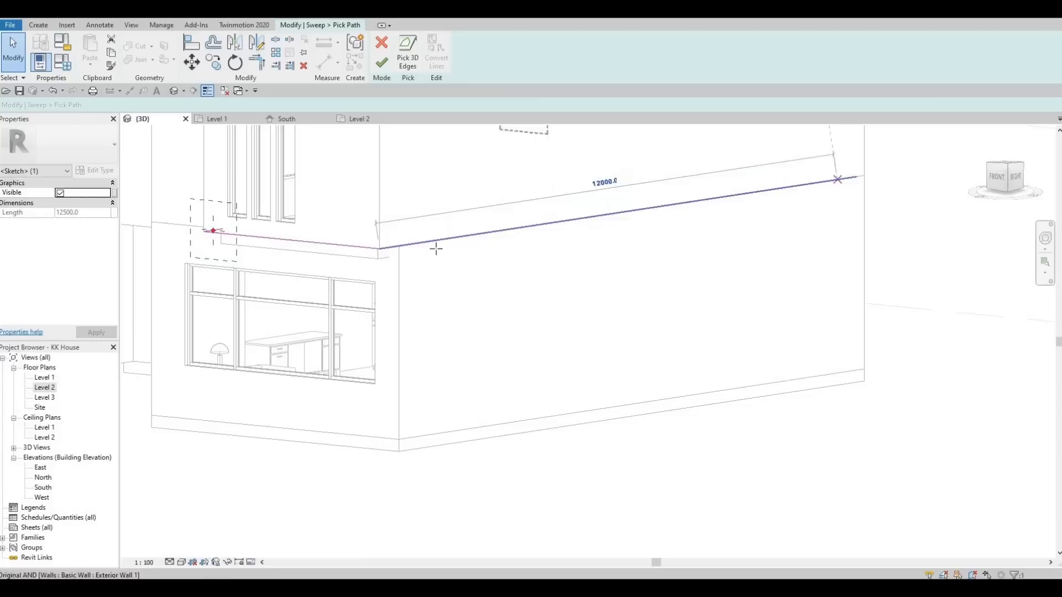
drag(406, 250, 400, 249)
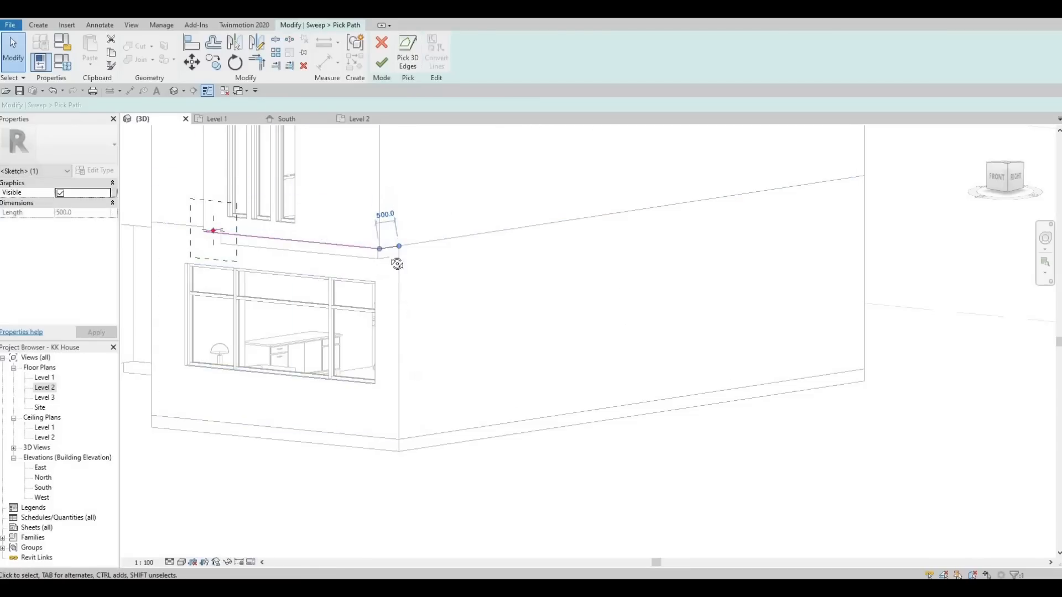
- Finish the picked sweep path and open the sweep's profile for editing
scroll(399, 263, up, 2)
shift+middle_drag(461, 210, 357, 128)
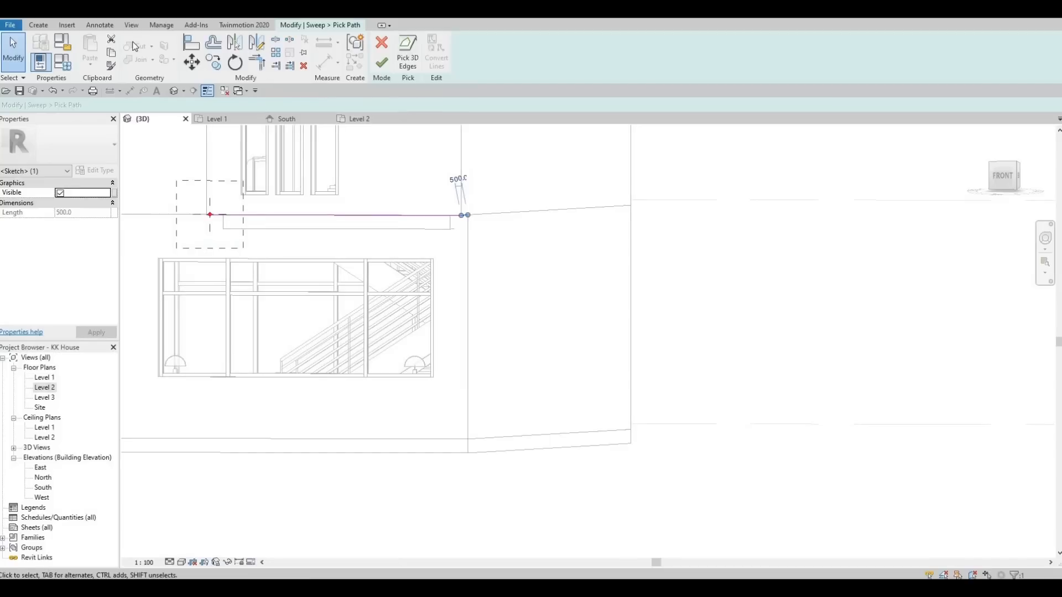
click(48, 24)
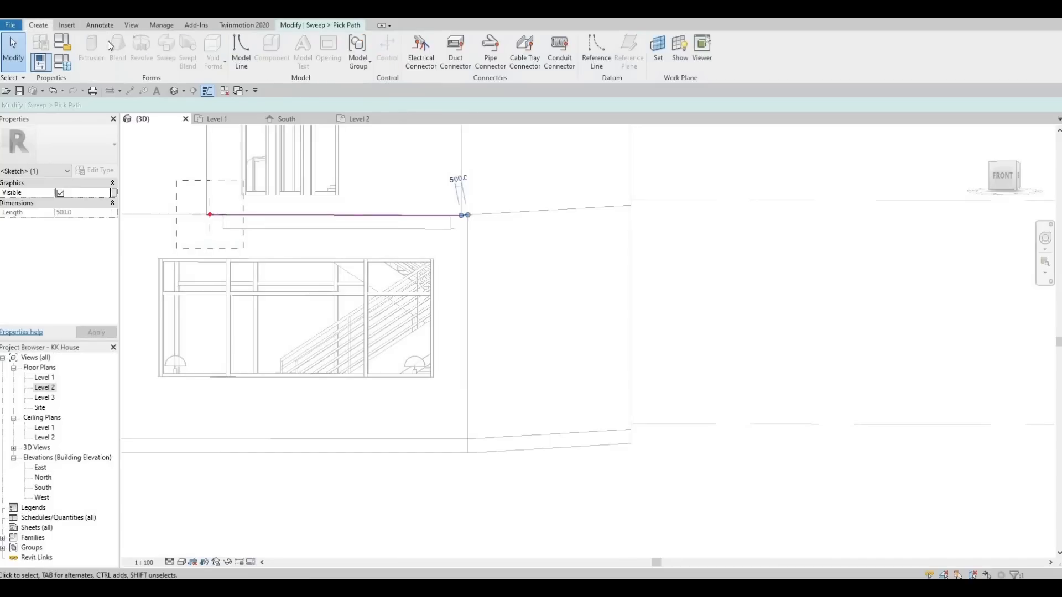
key(Escape)
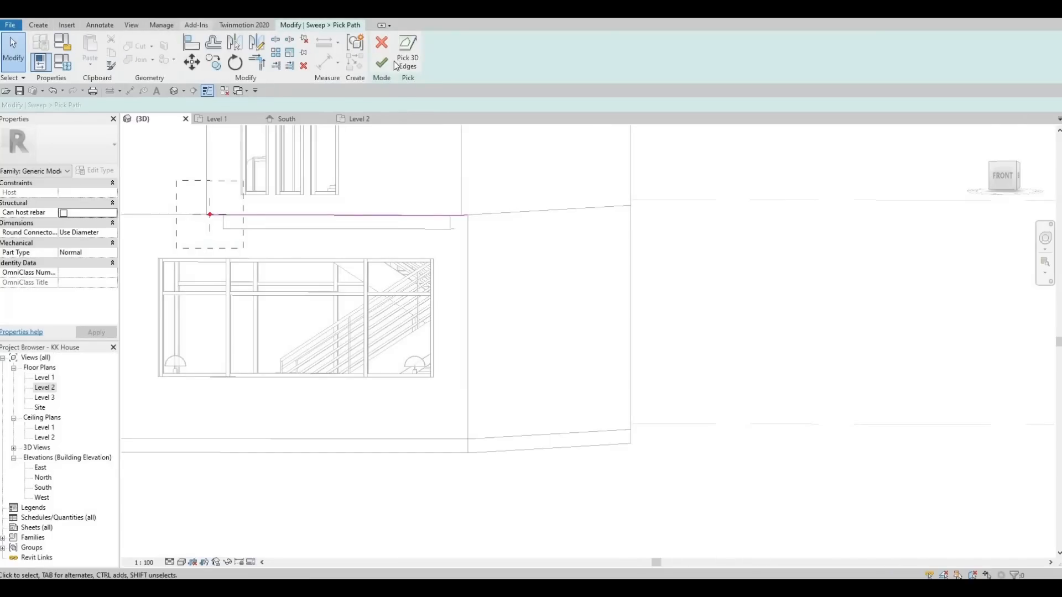
click(396, 66)
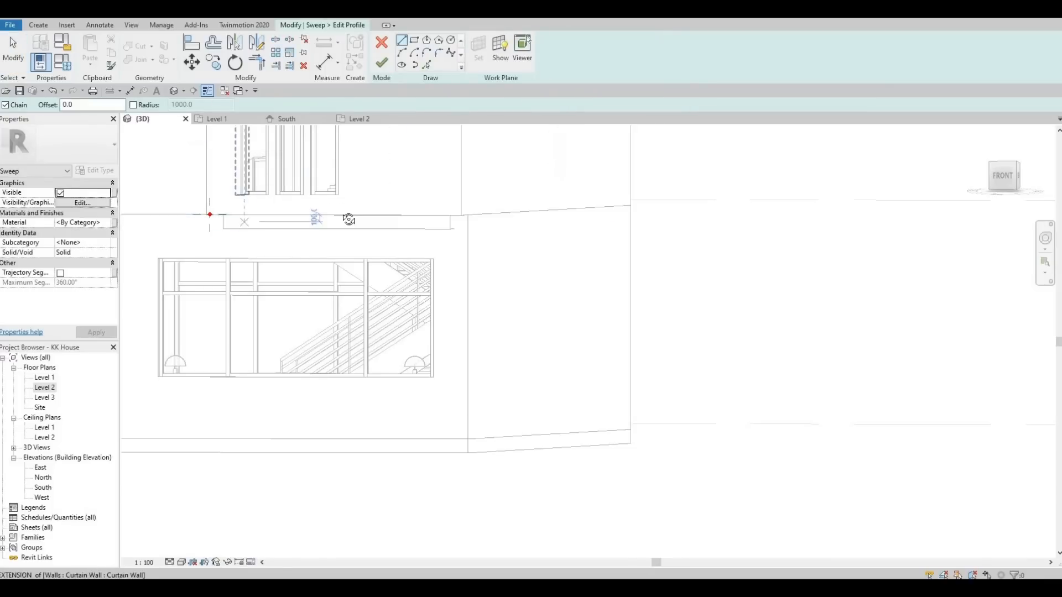
- Draw a 200 by 200 mm rectangular profile from the path origin to the lower corner of the Floor 2 slab edge
shift+middle_drag(348, 219, 238, 219)
scroll(238, 219, up, 5)
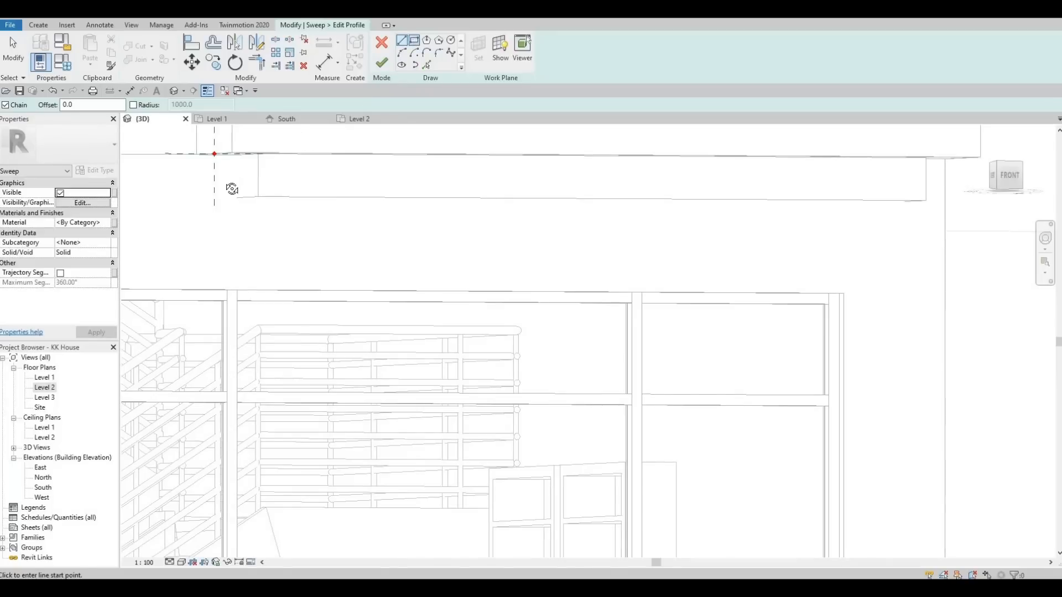
shift+middle_drag(190, 198, 178, 166)
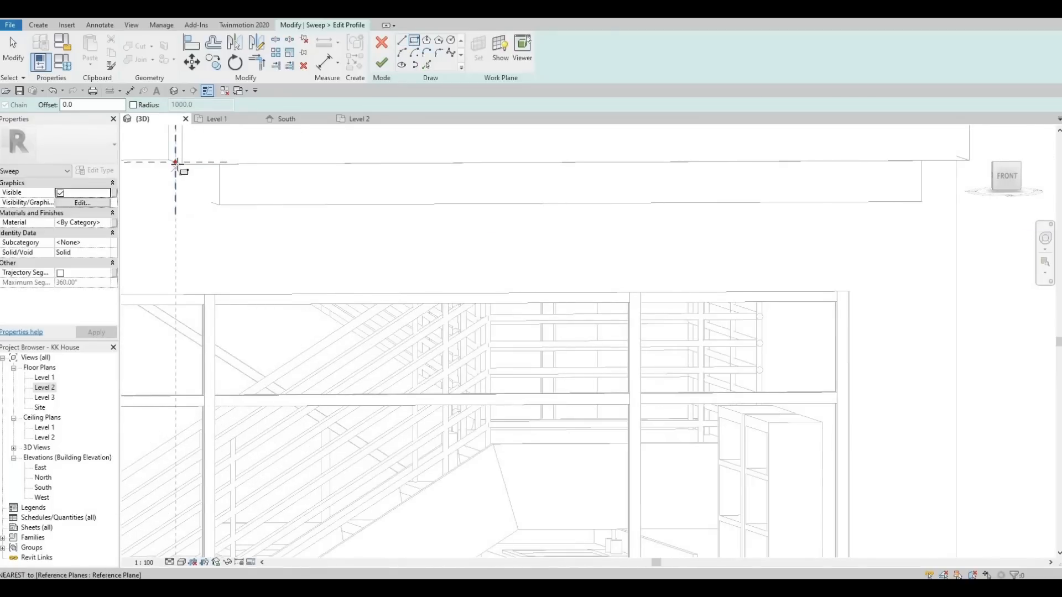
click(216, 199)
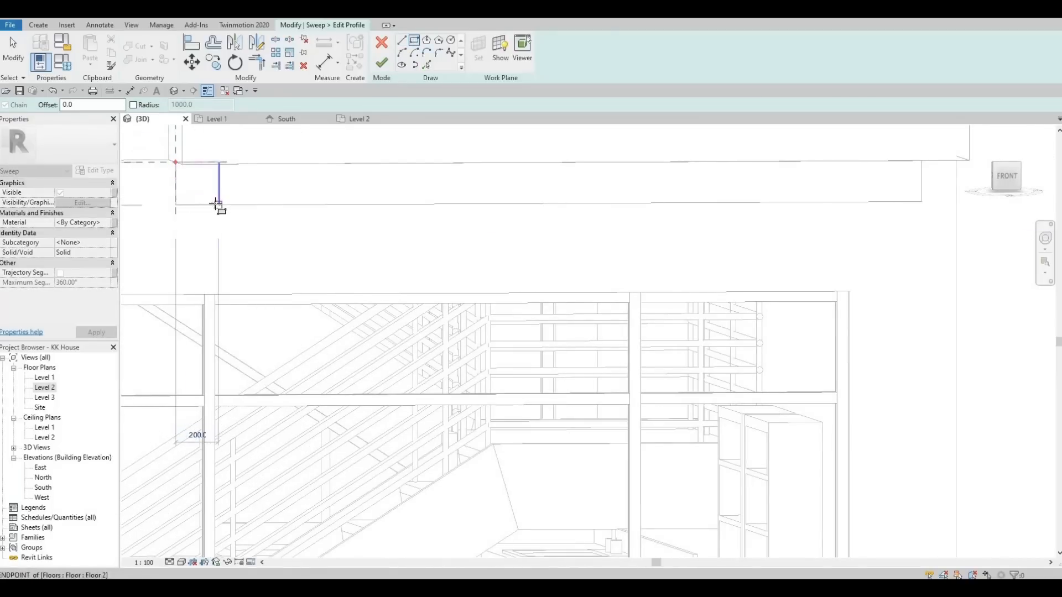
click(178, 210)
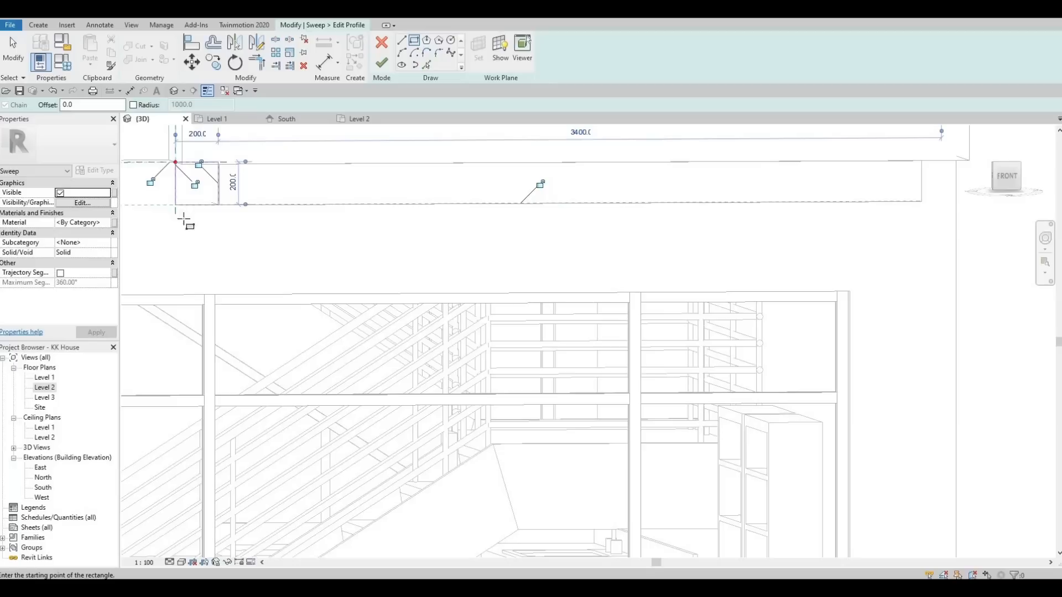
key(Escape)
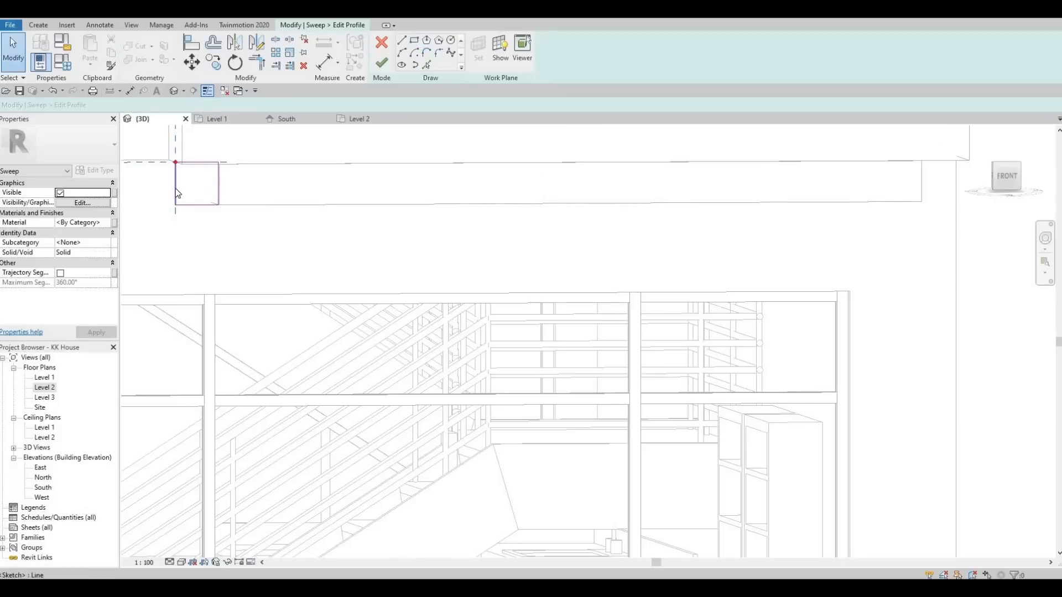
- Widen the rectangular profile by moving its outer vertical side beyond the wall face and entering a new width
click(176, 191)
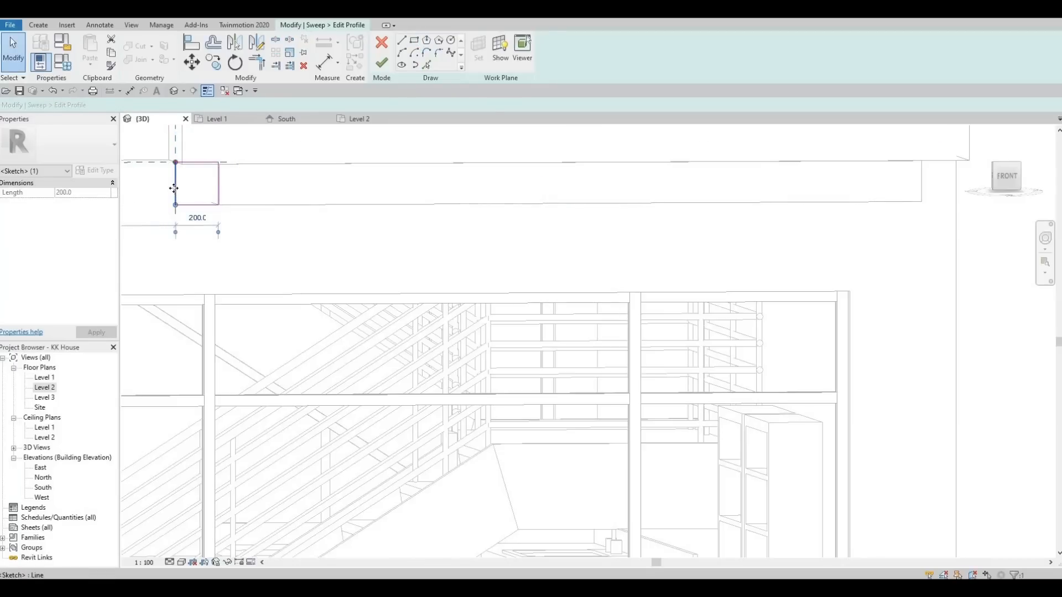
drag(174, 188, 158, 188)
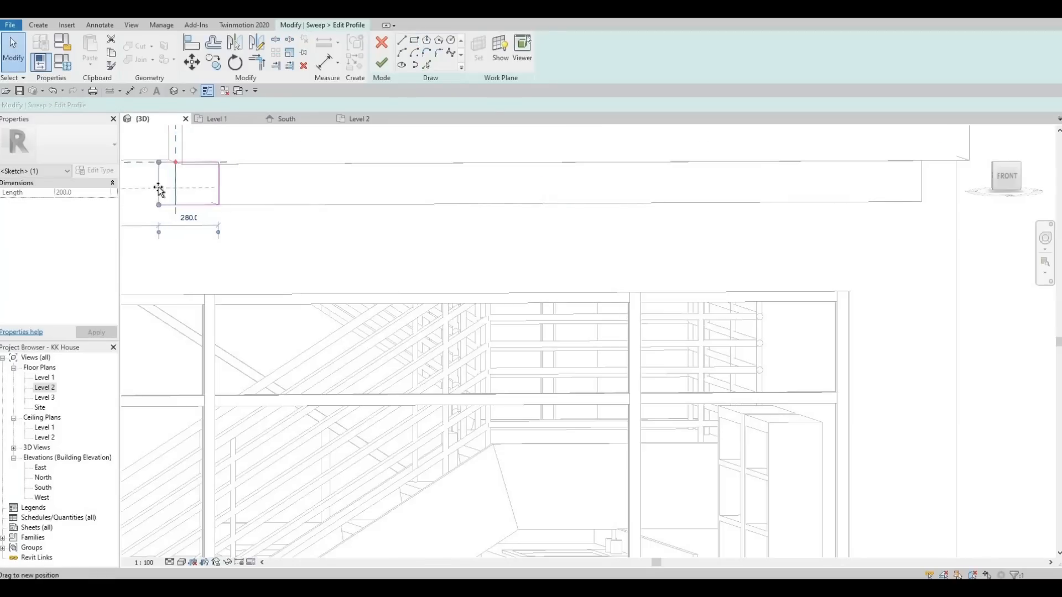
click(192, 220)
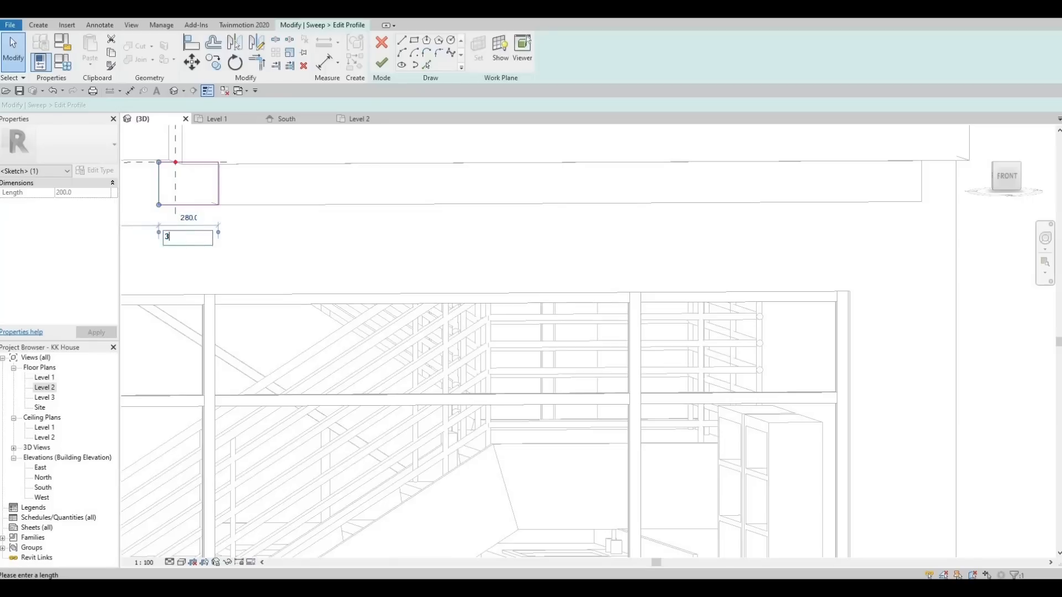
key(Return)
key(Escape)
- Finish the profile and generate the sweep along the overhanging walls' lower edges
scroll(284, 291, down, 4)
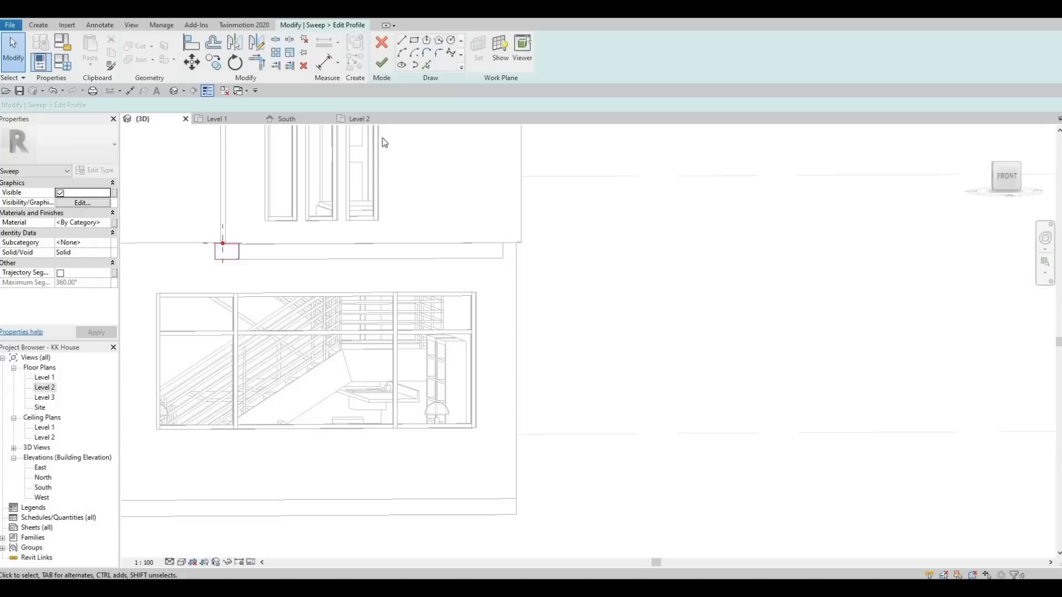
click(381, 63)
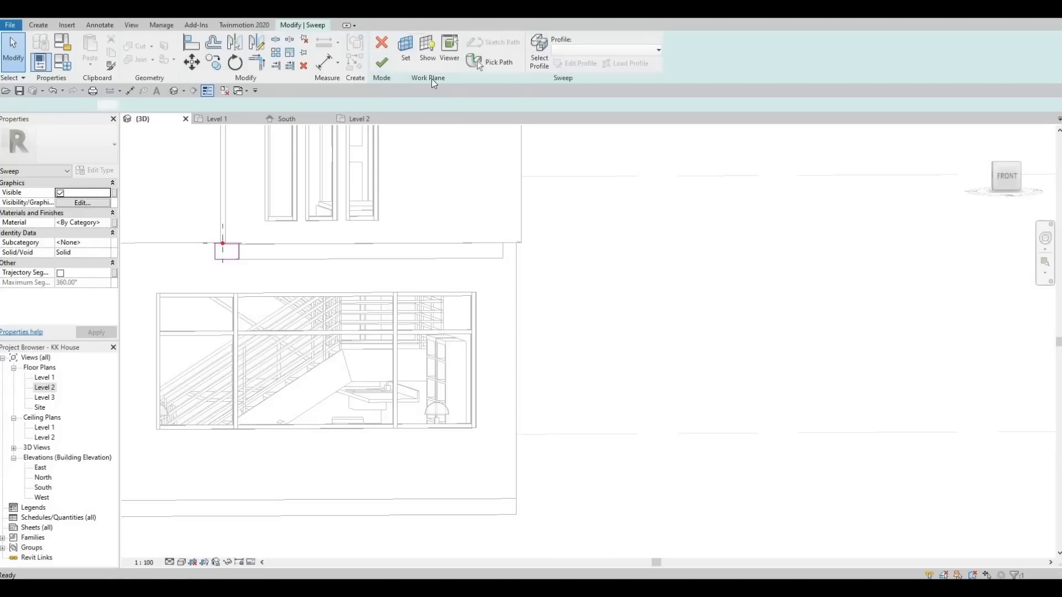
click(383, 63)
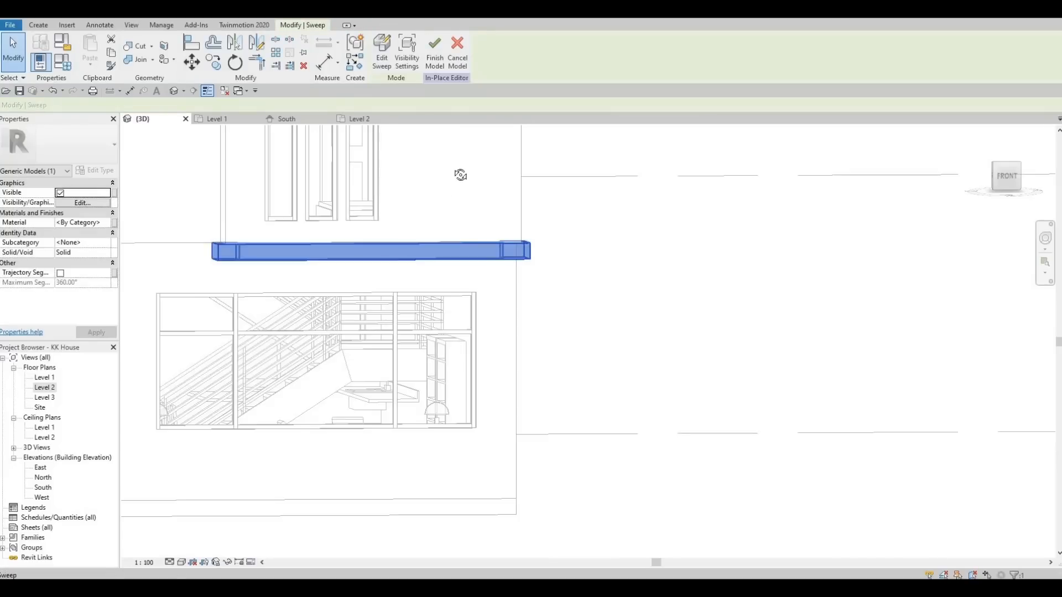
shift+middle_drag(461, 176, 166, 171)
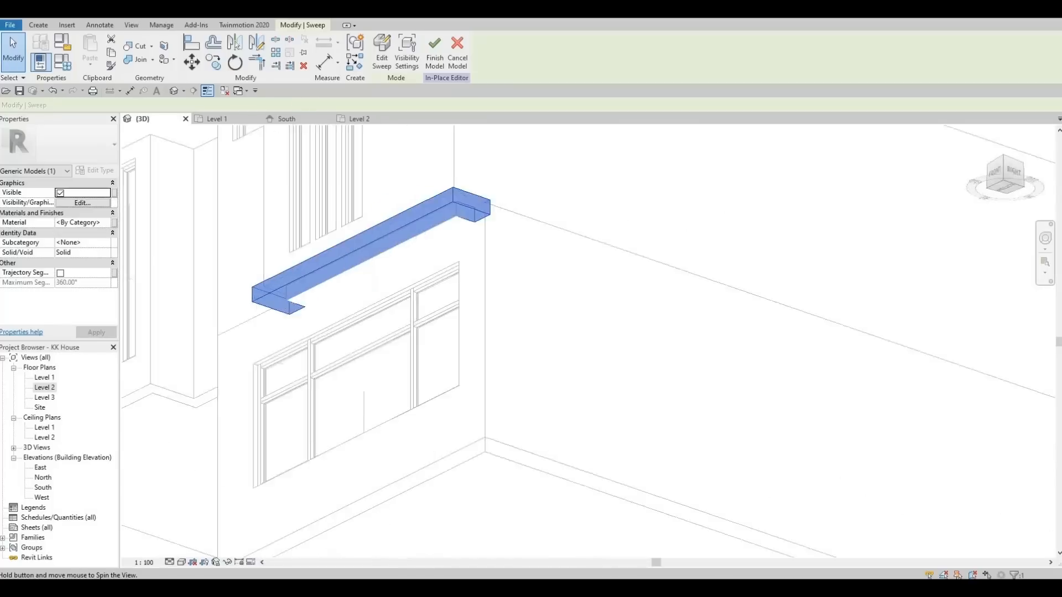
- Assign the Parking Stripe material to the sweep under the overhanging walls and finish the in-place model
shift+middle_drag(233, 193, 399, 358)
scroll(399, 357, down, 3)
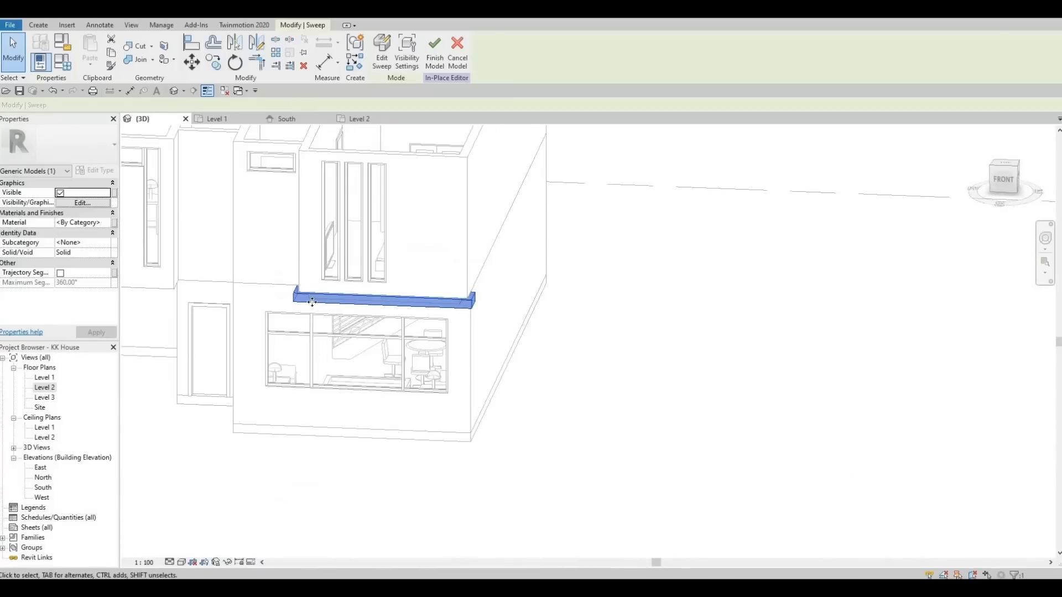
shift+middle_drag(312, 302, 326, 208)
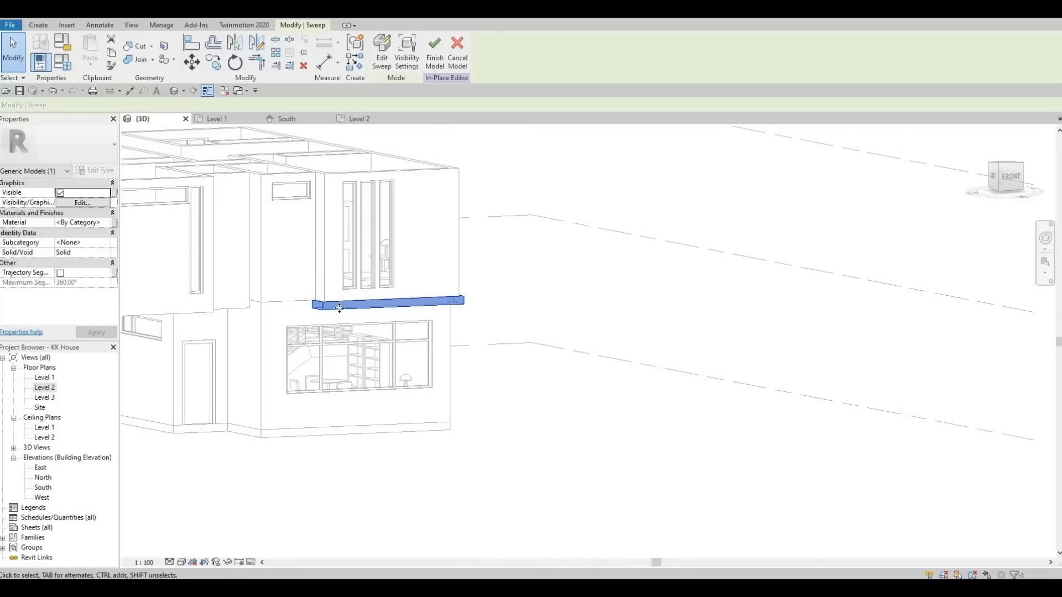
click(108, 223)
click(108, 223)
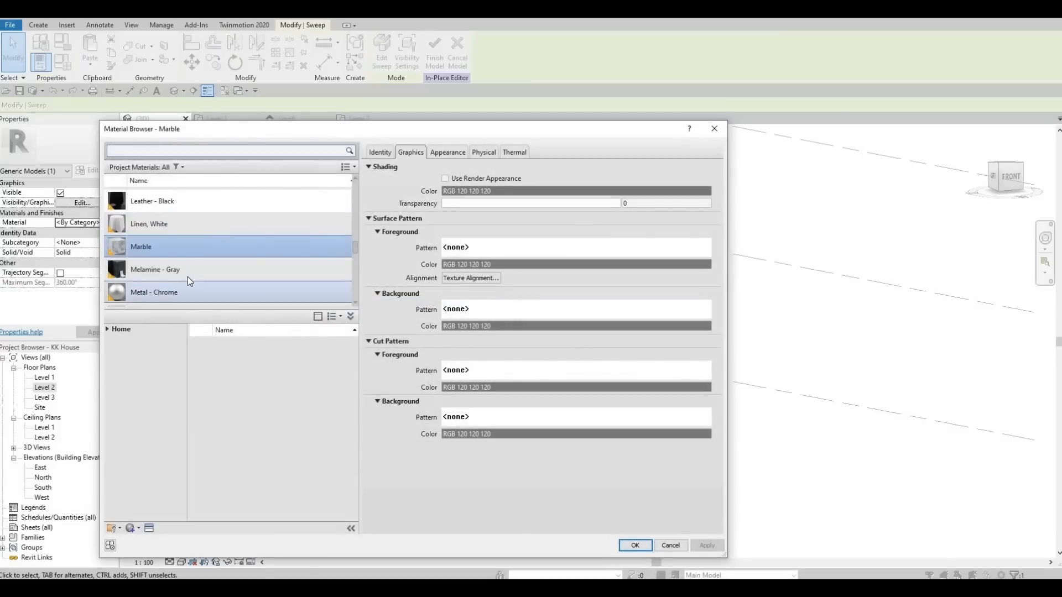
scroll(187, 276, down, 1)
scroll(190, 283, down, 3)
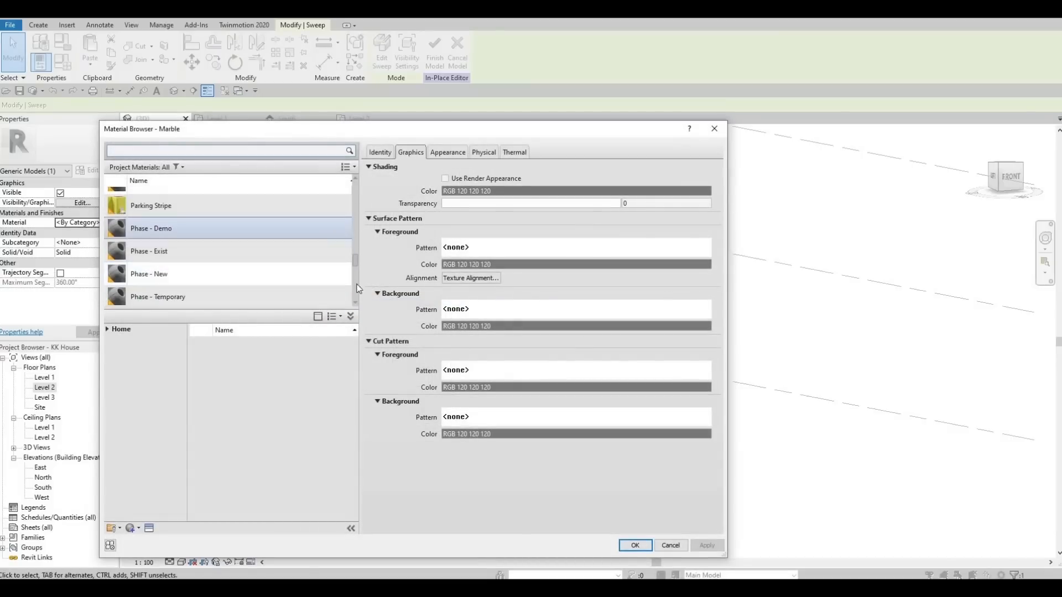
click(190, 207)
click(635, 545)
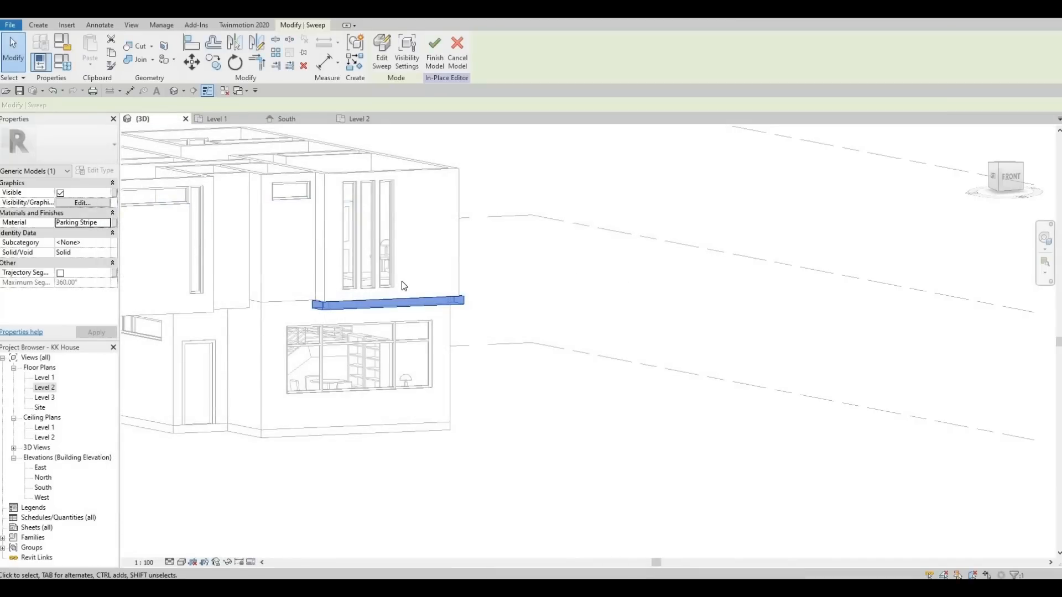
click(435, 61)
- Examine the finished sweep and the rest of the house's front from below, above and straight on
shift+middle_drag(451, 340, 369, 310)
scroll(370, 311, up, 1)
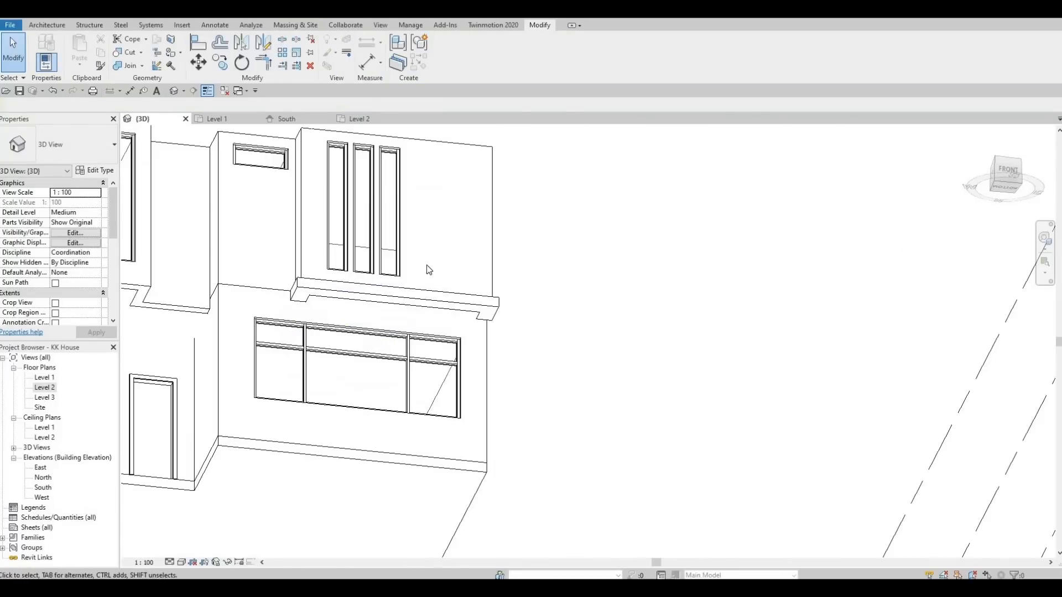
shift+middle_drag(426, 270, 450, 412)
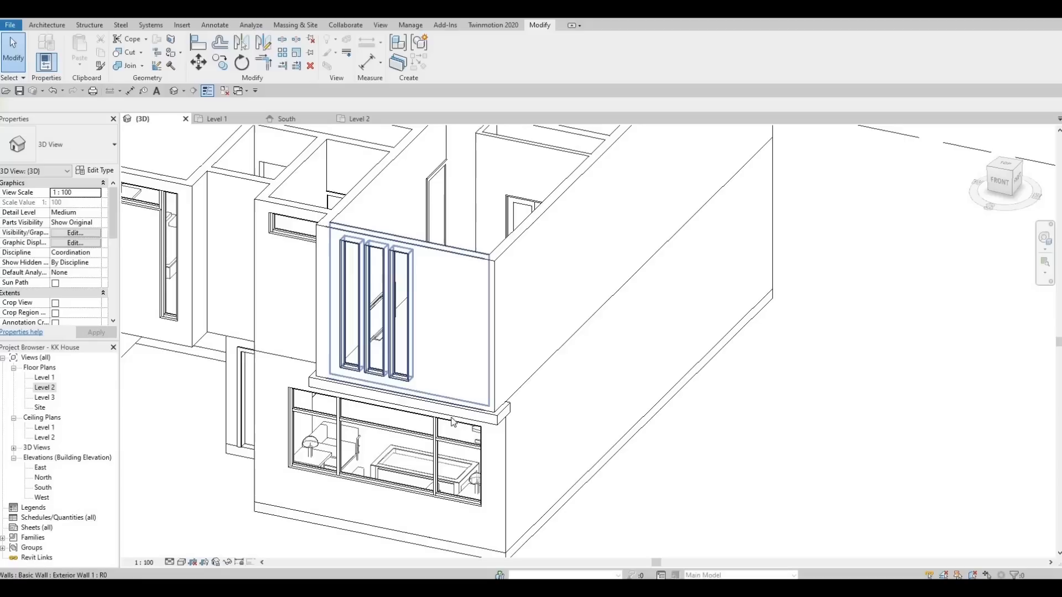
shift+middle_drag(553, 409, 572, 328)
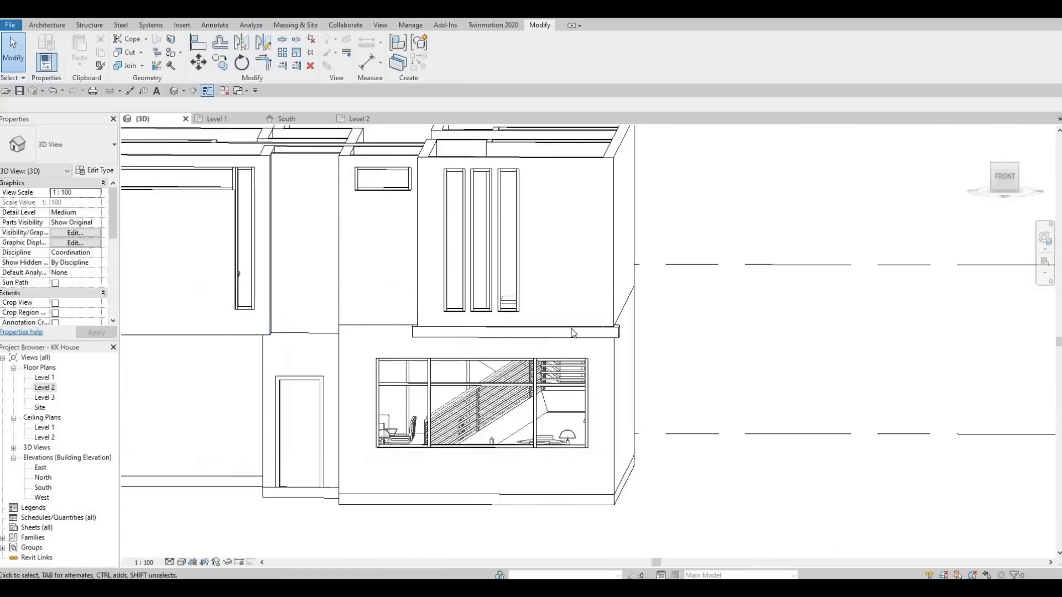
middle_drag(351, 428, 574, 359)
scroll(577, 351, down, 2)
scroll(575, 354, up, 2)
scroll(618, 351, up, 2)
scroll(617, 351, down, 2)
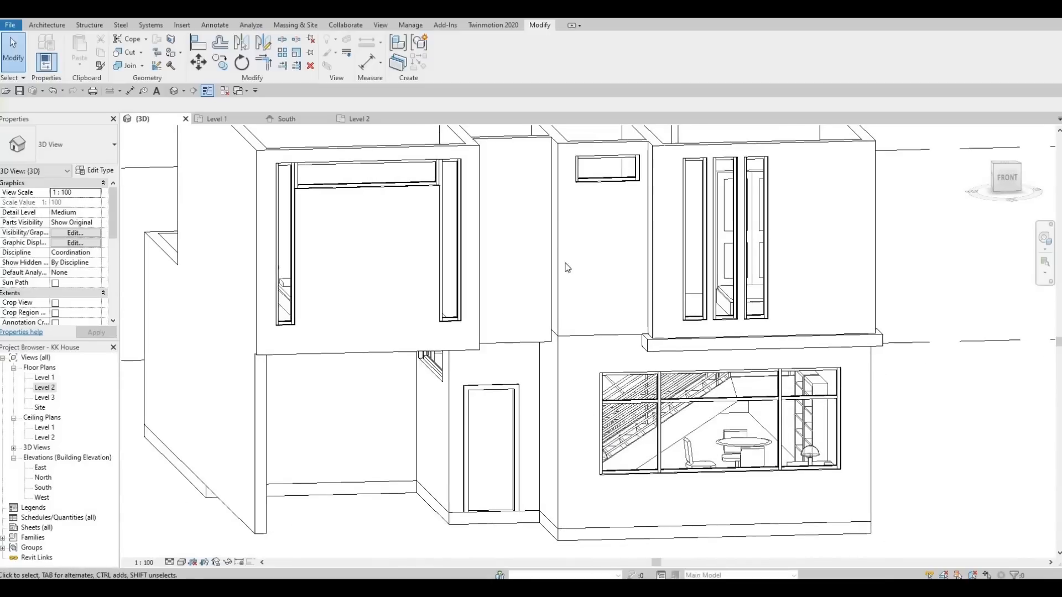
shift+middle_drag(567, 268, 562, 210)
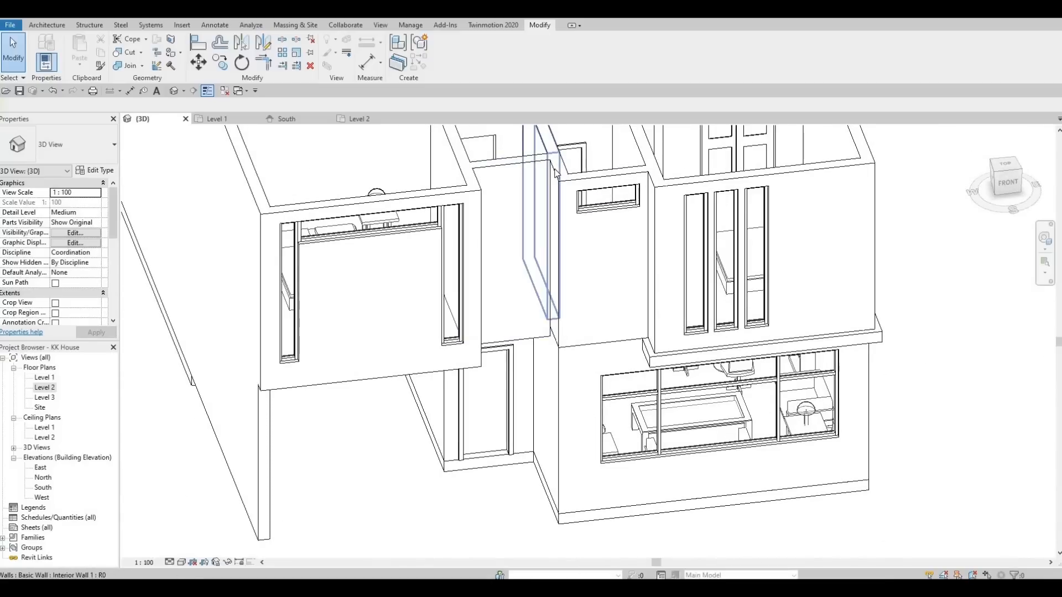
shift+middle_drag(616, 186, 307, 419)
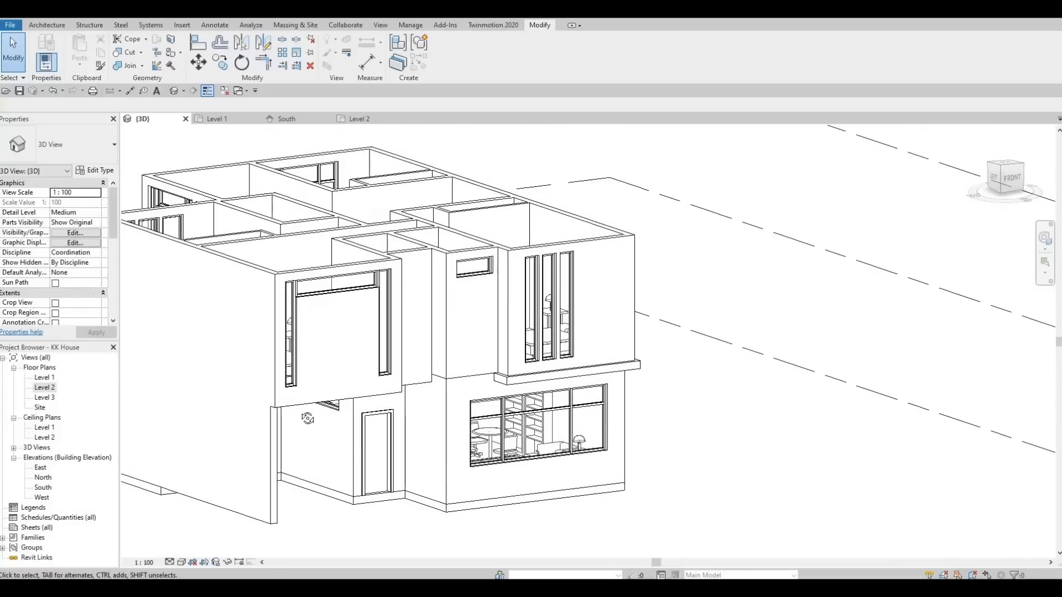
shift+middle_drag(233, 516, 316, 439)
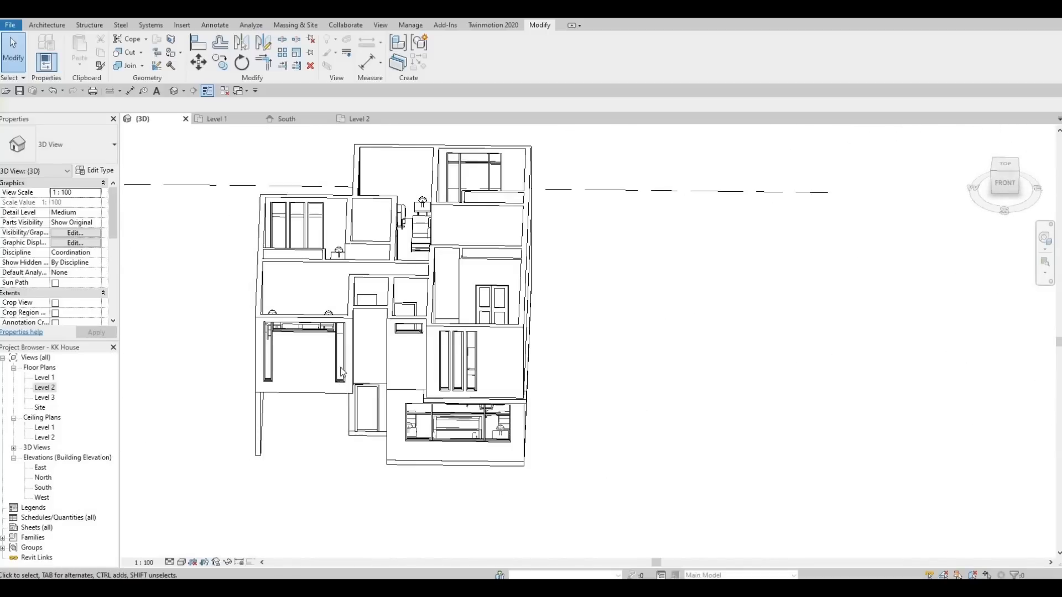
- Start a roof by footprint on Level 2 and duplicate the Generic Roof - 300mm type as Roof 1
click(52, 24)
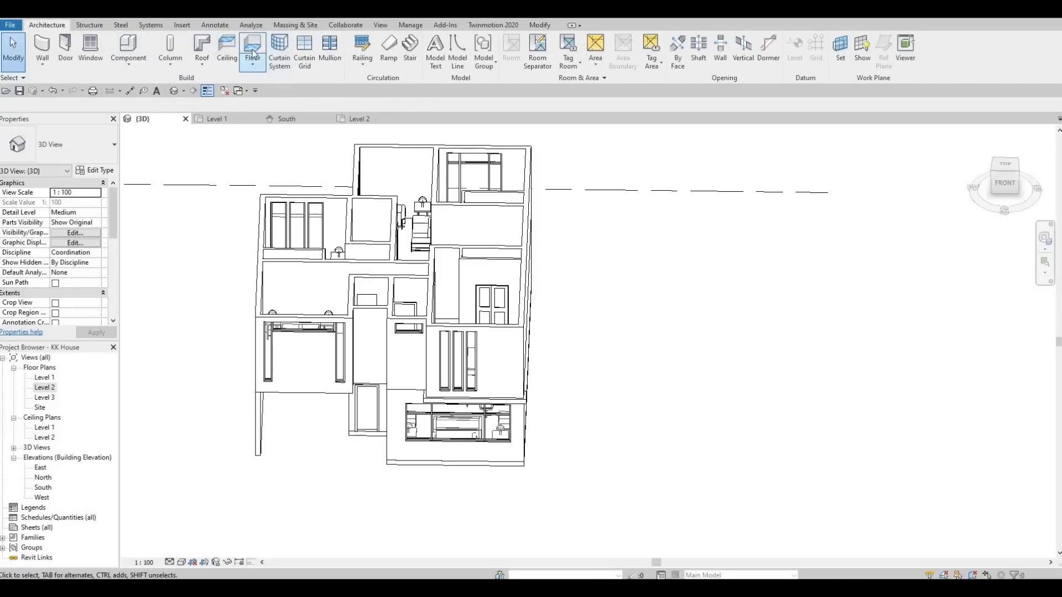
click(201, 49)
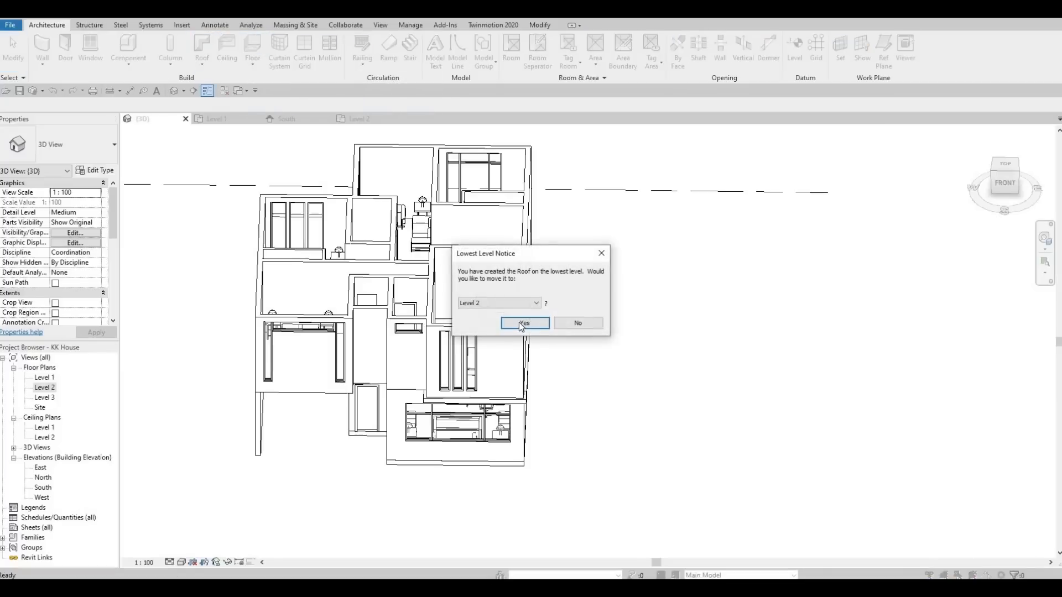
click(525, 323)
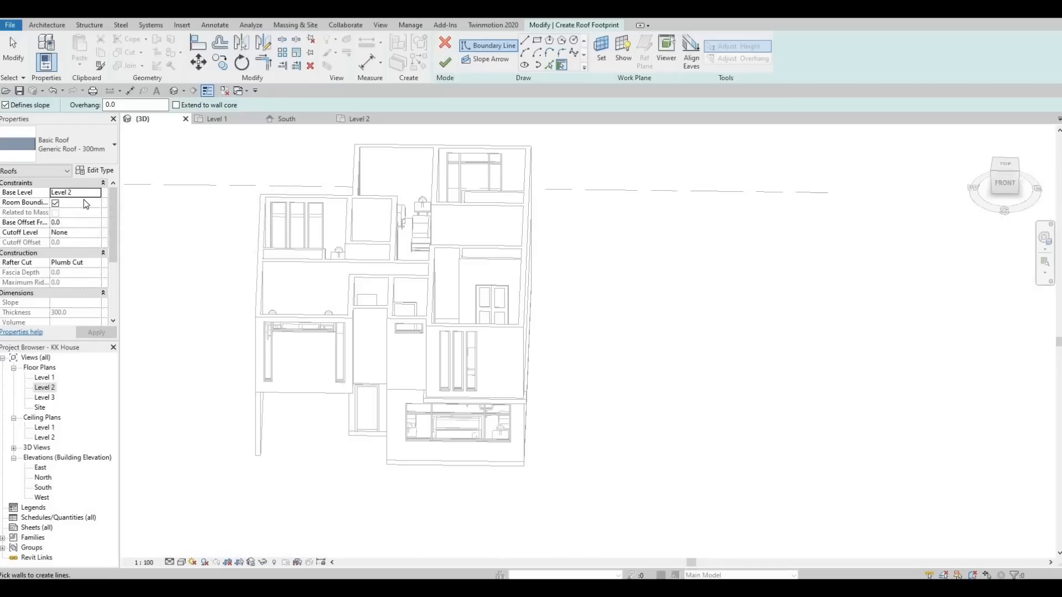
click(98, 169)
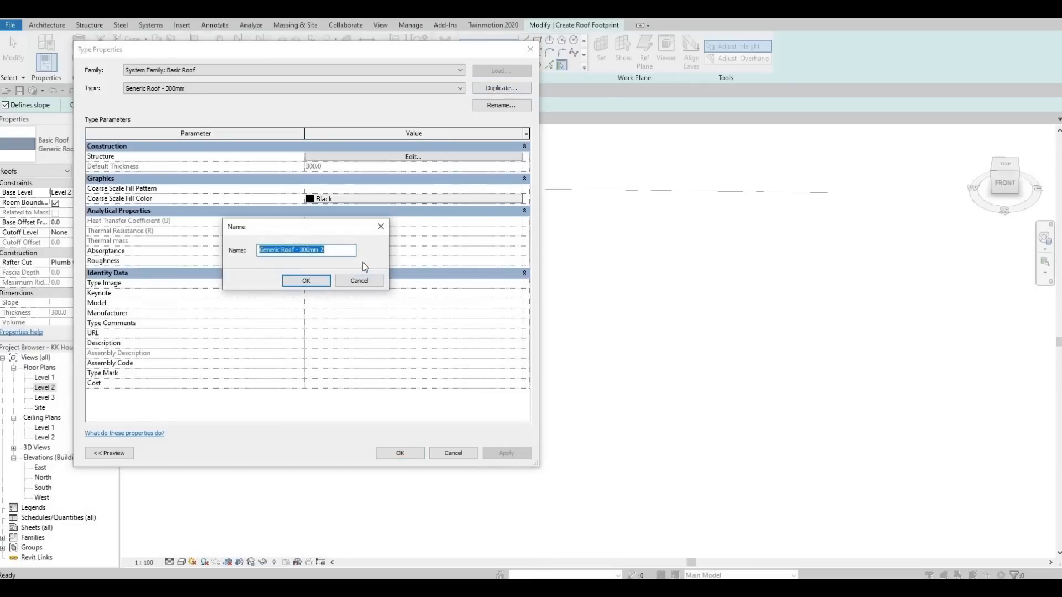
text(Roof 1)
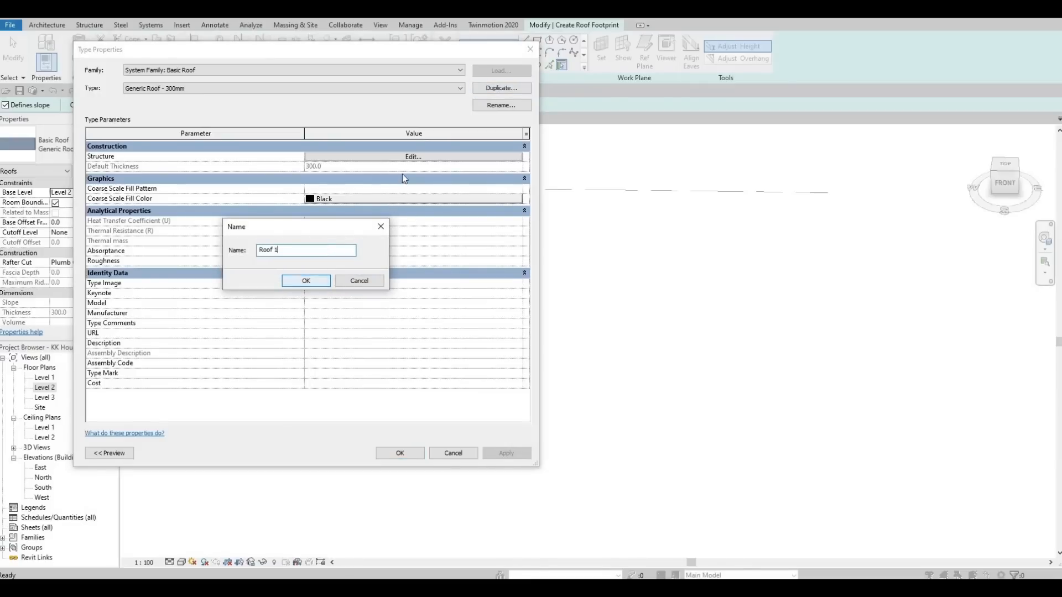
key(Return)
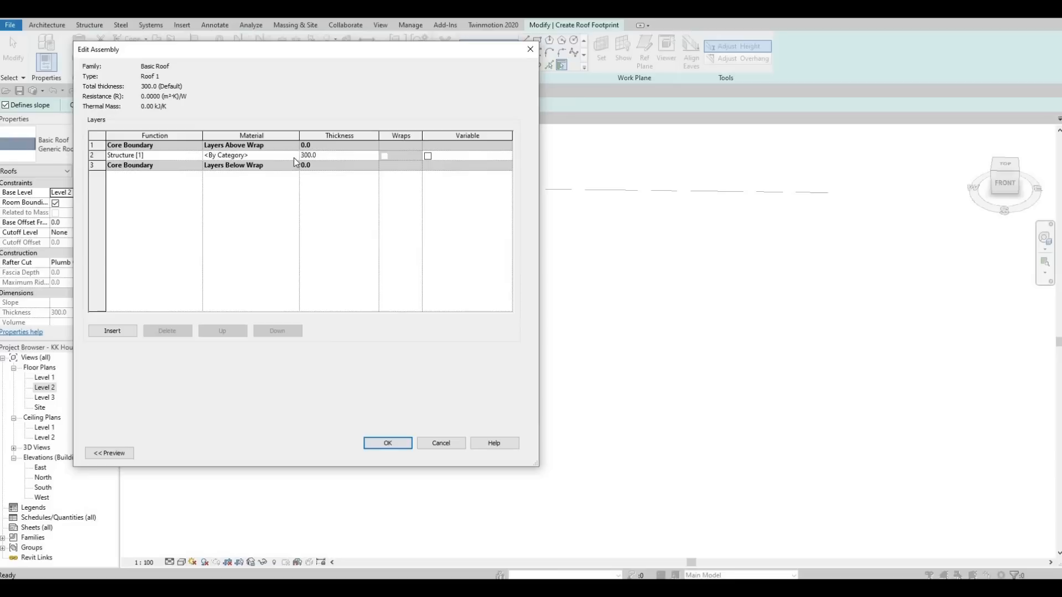
- Set Roof 1's structure layer to the Gypsum Wall Board material with a thickness of 200 mm
click(294, 158)
click(294, 155)
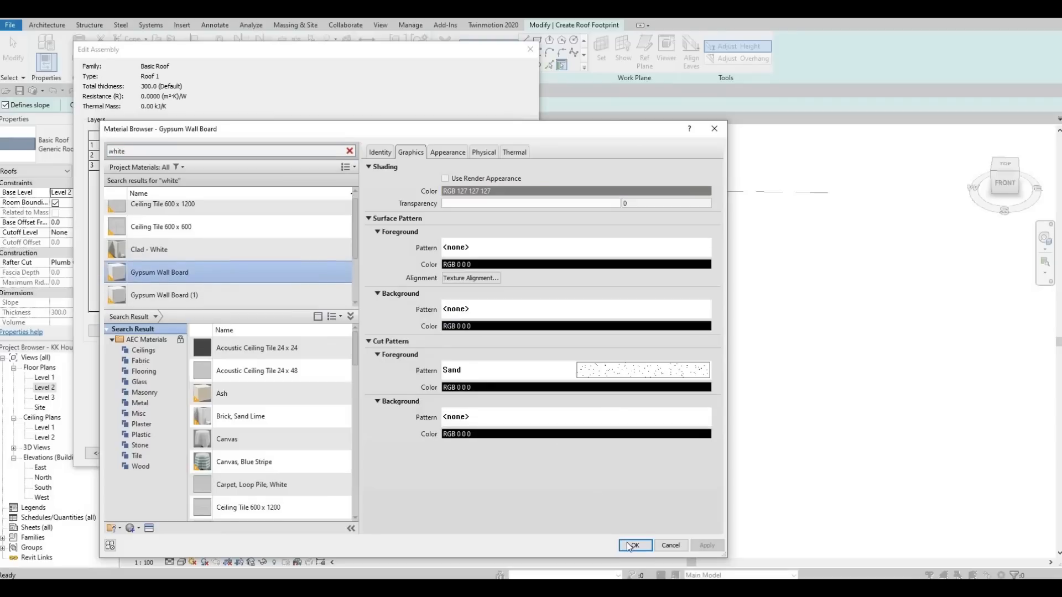
key(Return)
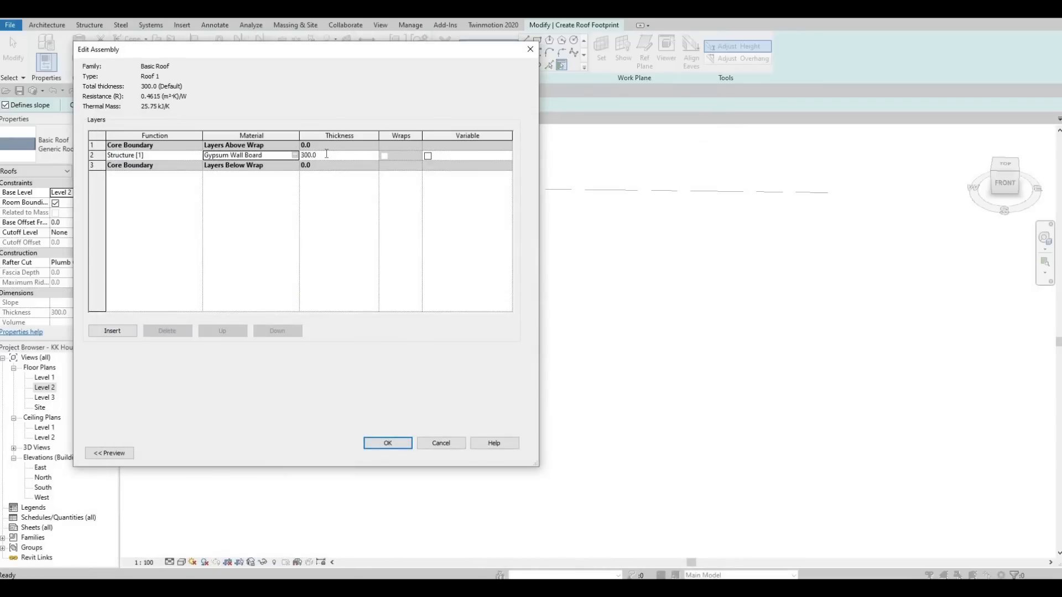
click(326, 155)
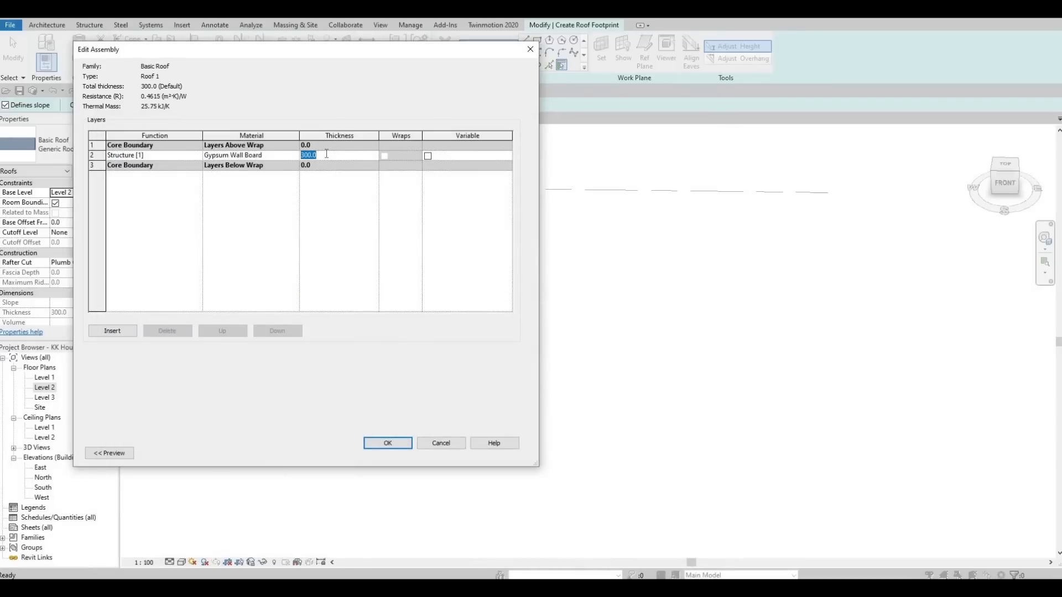
click(401, 443)
click(402, 453)
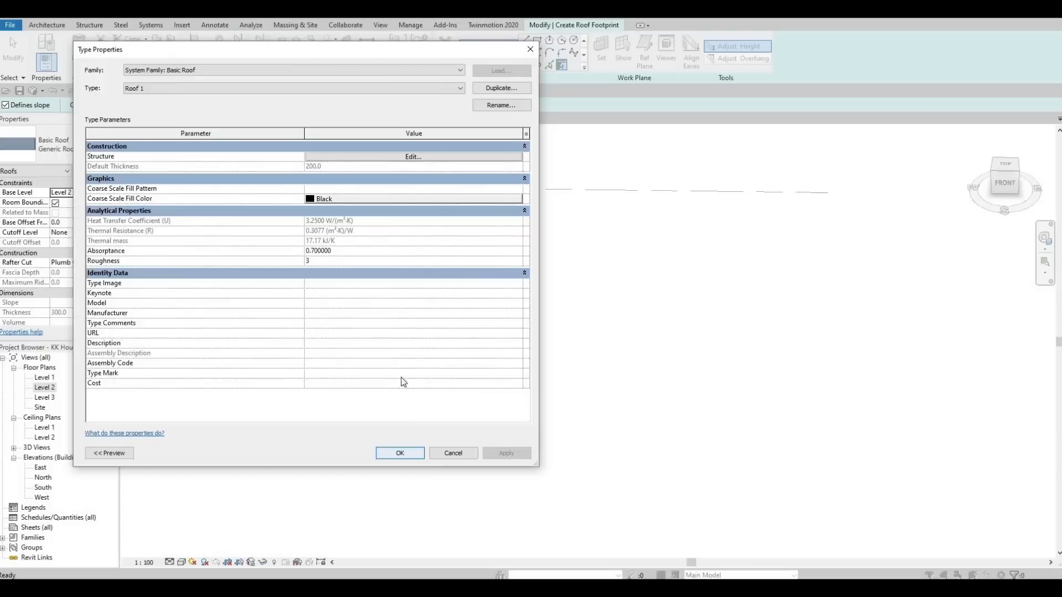
- Open the Level 2 floor plan and set the roof's base level to Level 3
double_click(44, 388)
scroll(407, 371, down, 2)
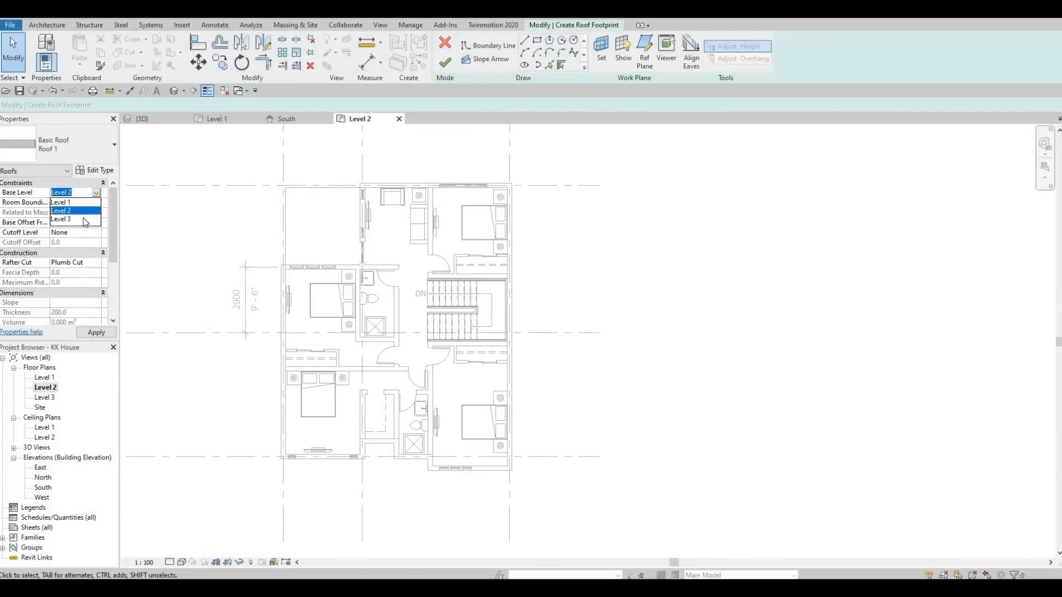
click(83, 219)
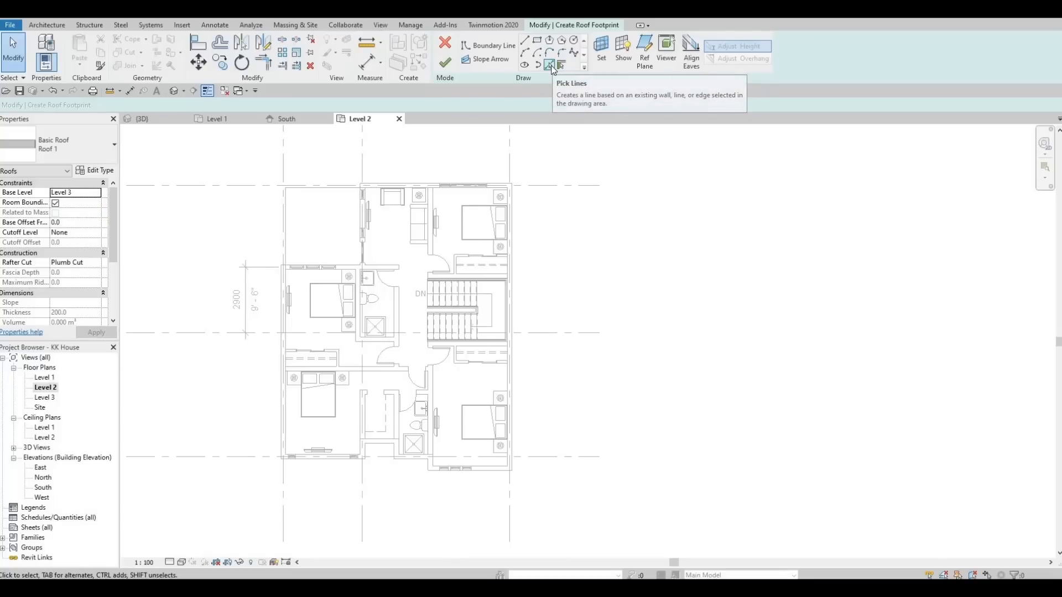
- Try to pick the inner faces of the rear, adjoining side and long side exterior walls as slope-defining roof boundary lines
scroll(410, 172, up, 5)
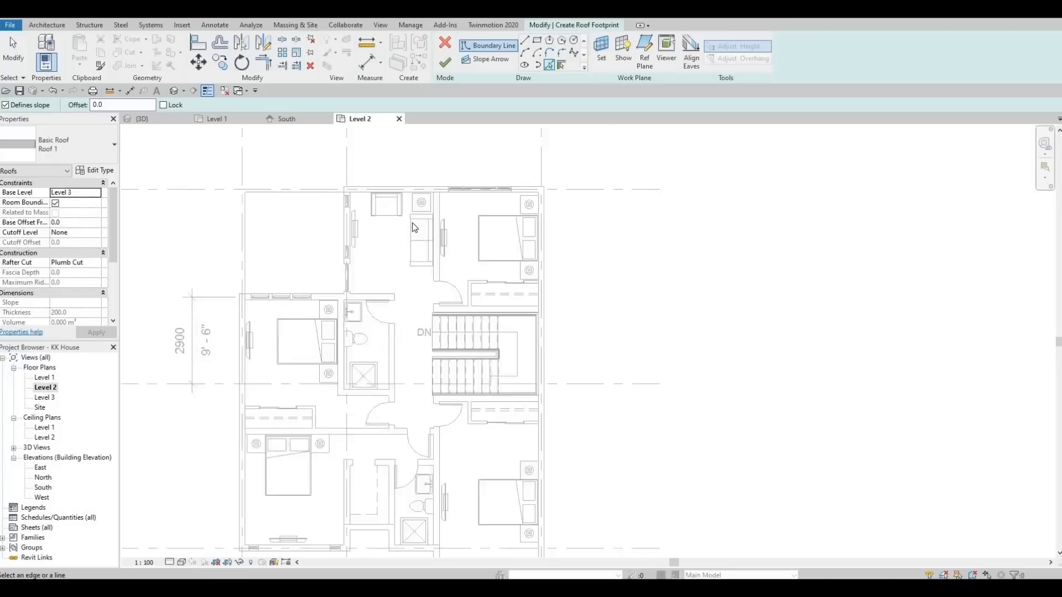
click(299, 267)
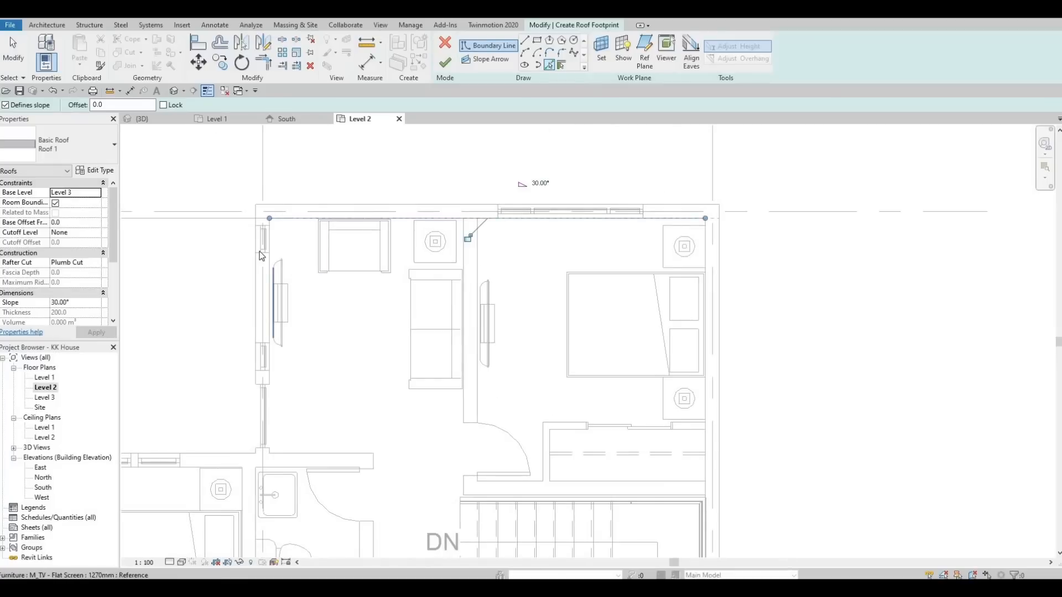
scroll(277, 275, up, 2)
click(292, 347)
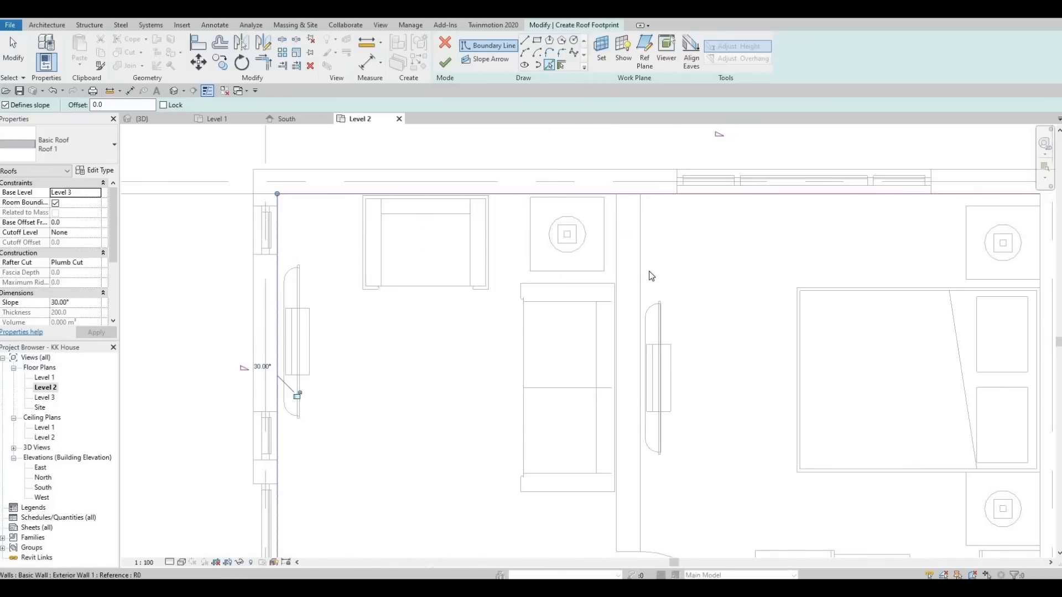
scroll(664, 232, down, 2)
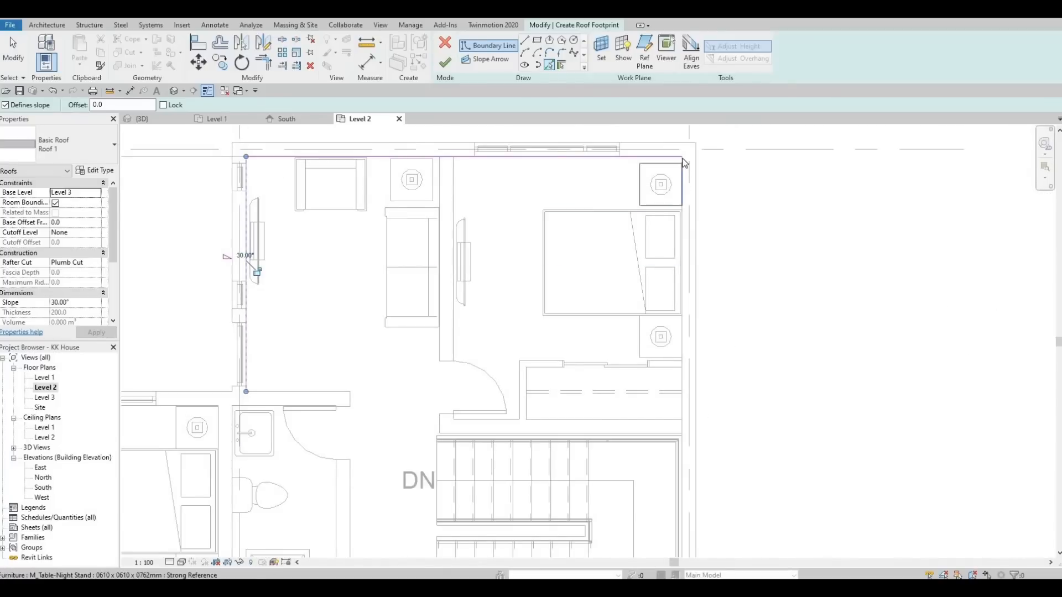
scroll(685, 163, up, 2)
click(684, 297)
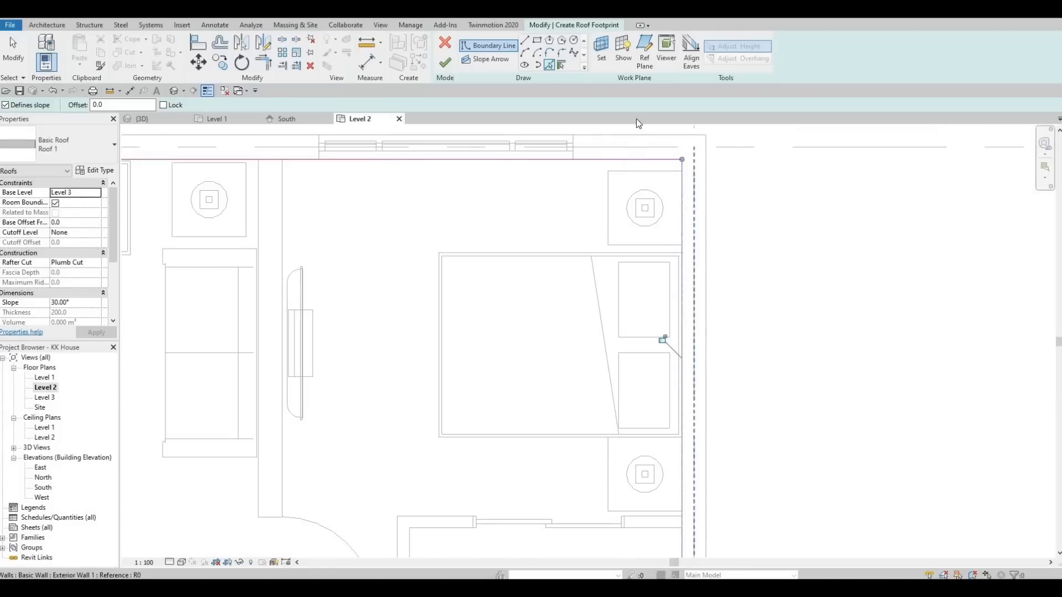
scroll(696, 191, down, 2)
middle_drag(561, 228, 545, 128)
scroll(555, 334, down, 1)
middle_drag(555, 334, 566, 182)
scroll(565, 182, down, 1)
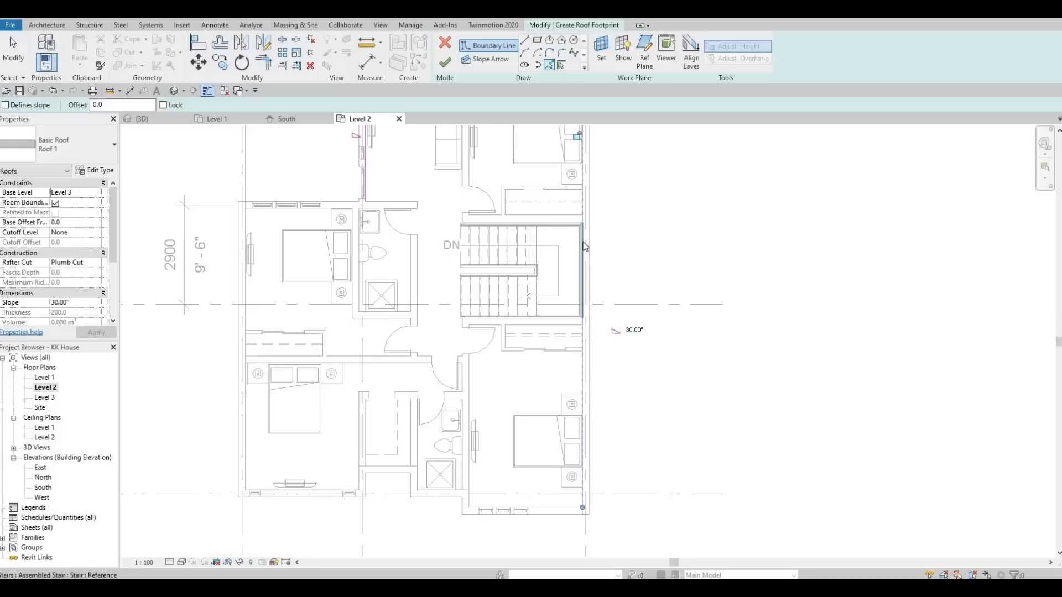
middle_drag(583, 234, 582, 242)
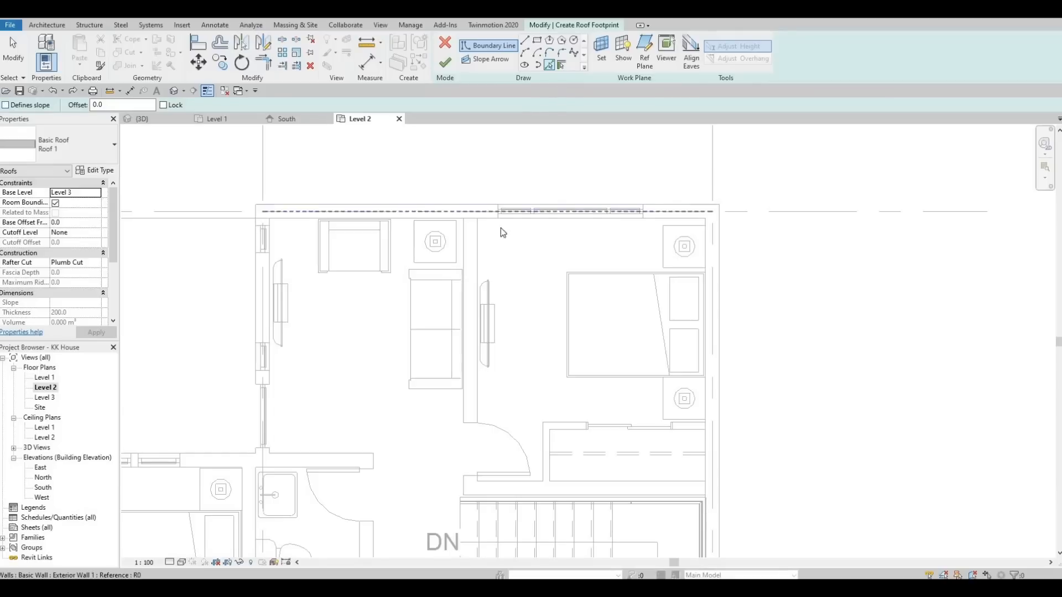
- Pick the inner faces of the rear wall, the living area's outer wall and the recessed rear bedroom wall as non-sloping roof boundary lines
click(487, 219)
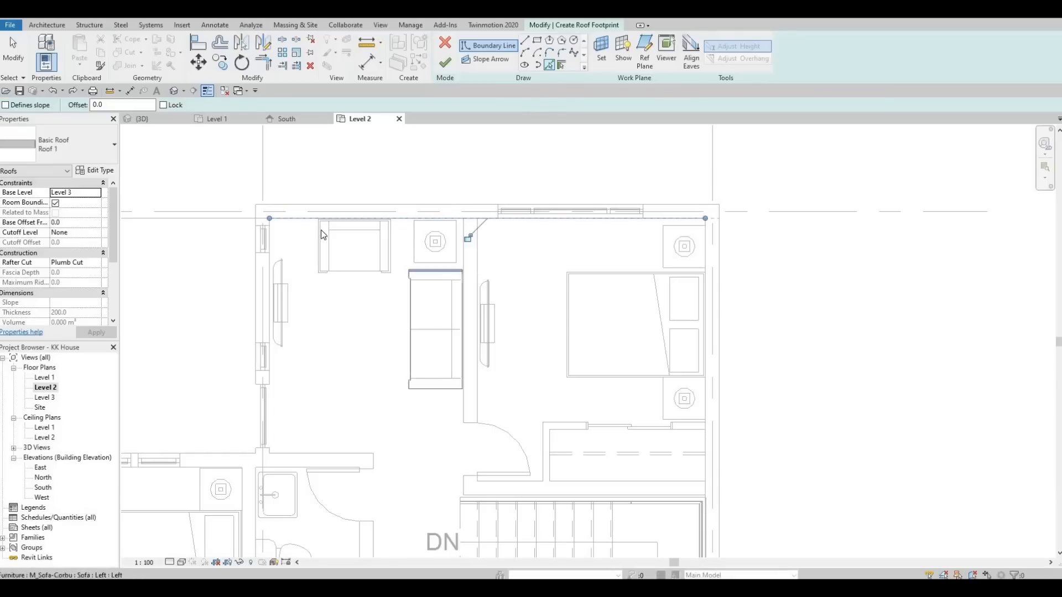
middle_drag(271, 279, 321, 257)
scroll(322, 257, up, 2)
scroll(335, 277, down, 2)
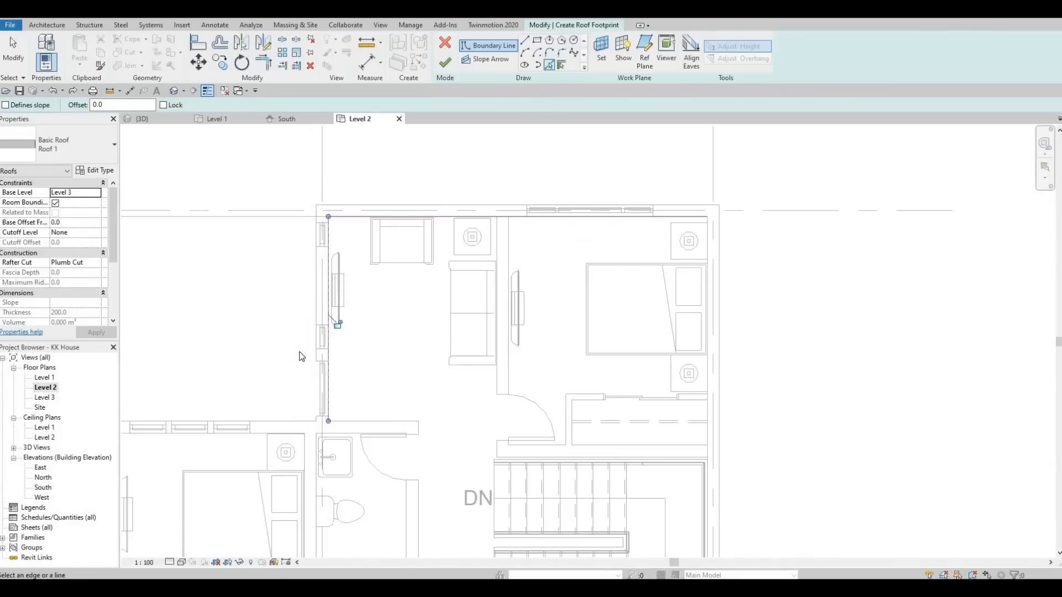
middle_drag(264, 427, 325, 313)
scroll(296, 343, up, 1)
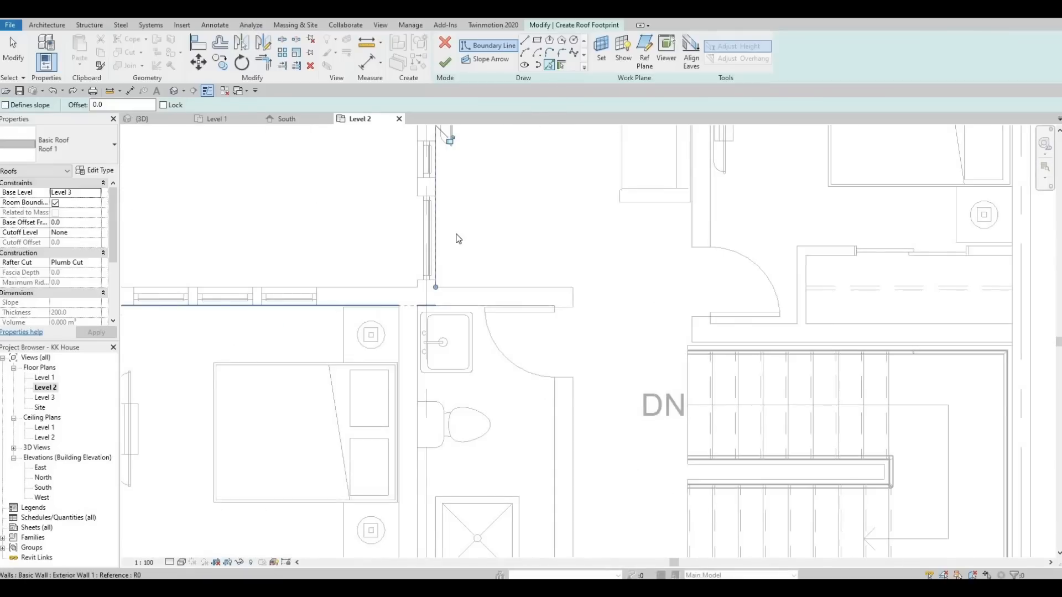
scroll(332, 269, down, 2)
click(334, 256)
scroll(349, 293, down, 2)
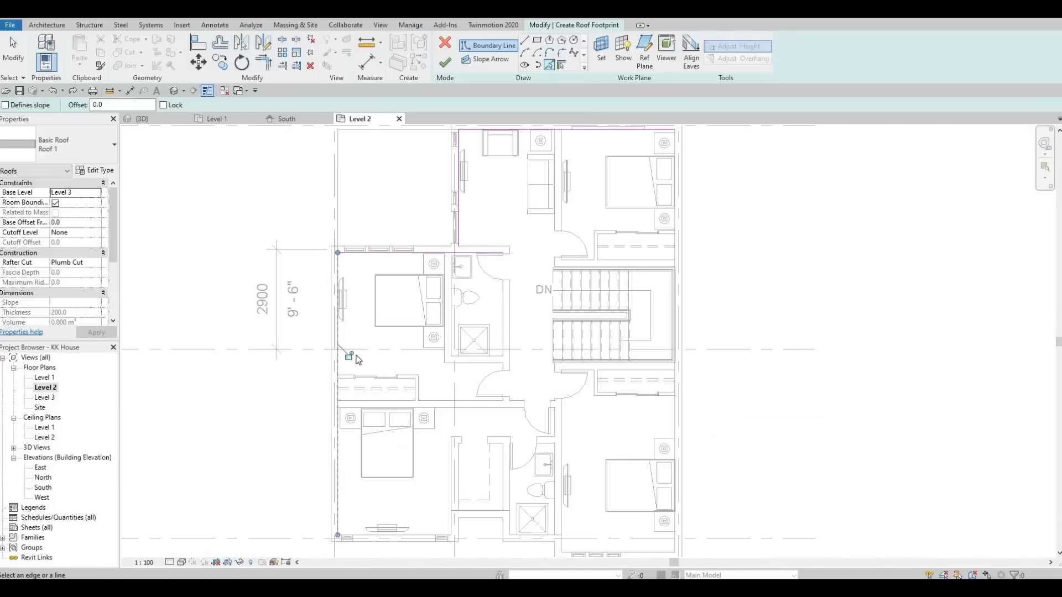
- Add non-sloping boundary lines along the inner faces of the front-left bedroom's outer and front walls, the closet recess and the bathroom side wall
middle_drag(364, 540, 358, 360)
click(430, 358)
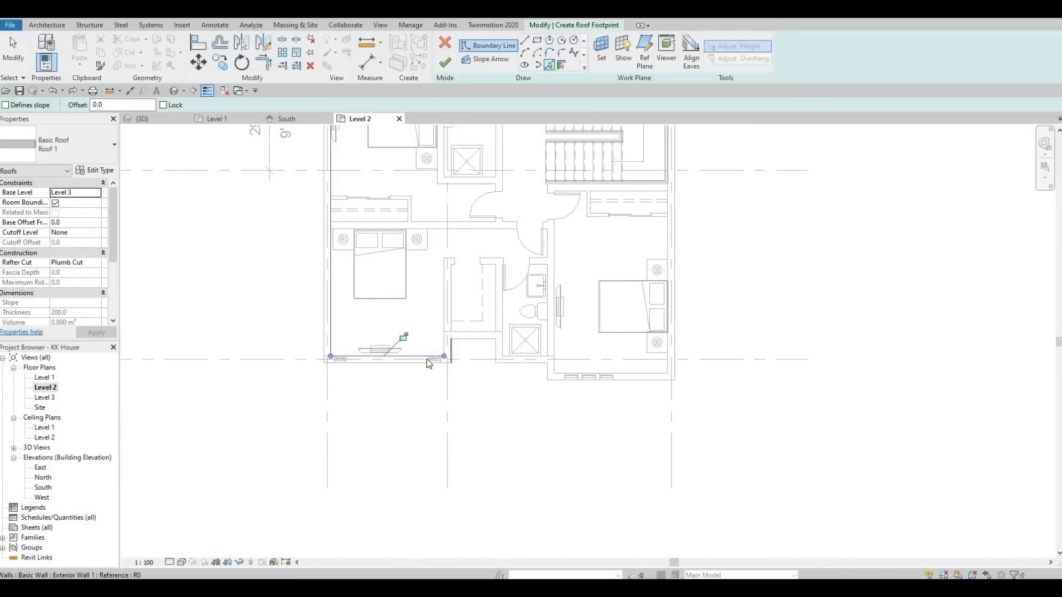
scroll(427, 359, up, 2)
scroll(428, 358, up, 2)
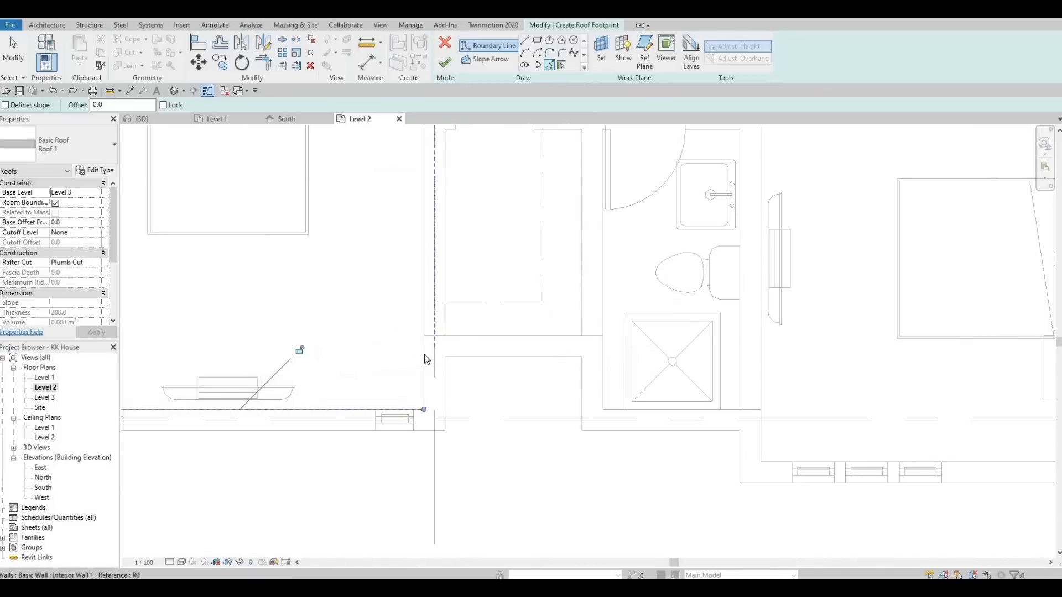
click(473, 332)
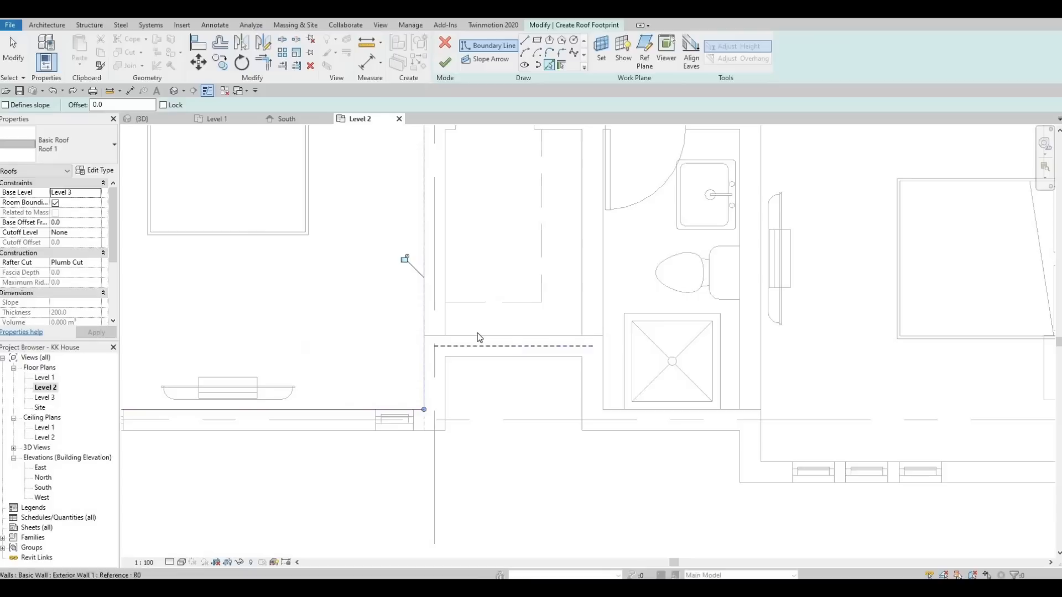
click(604, 357)
middle_drag(695, 386, 465, 332)
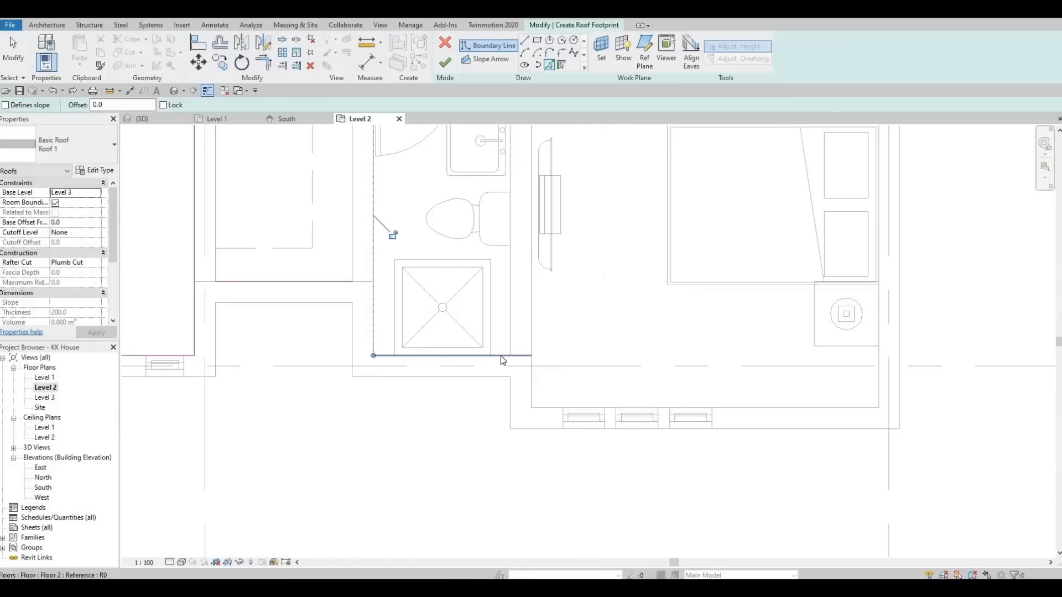
- Continue the boundary along the bathroom's front wall and the inner side and front faces of the front-right bedroom
click(532, 383)
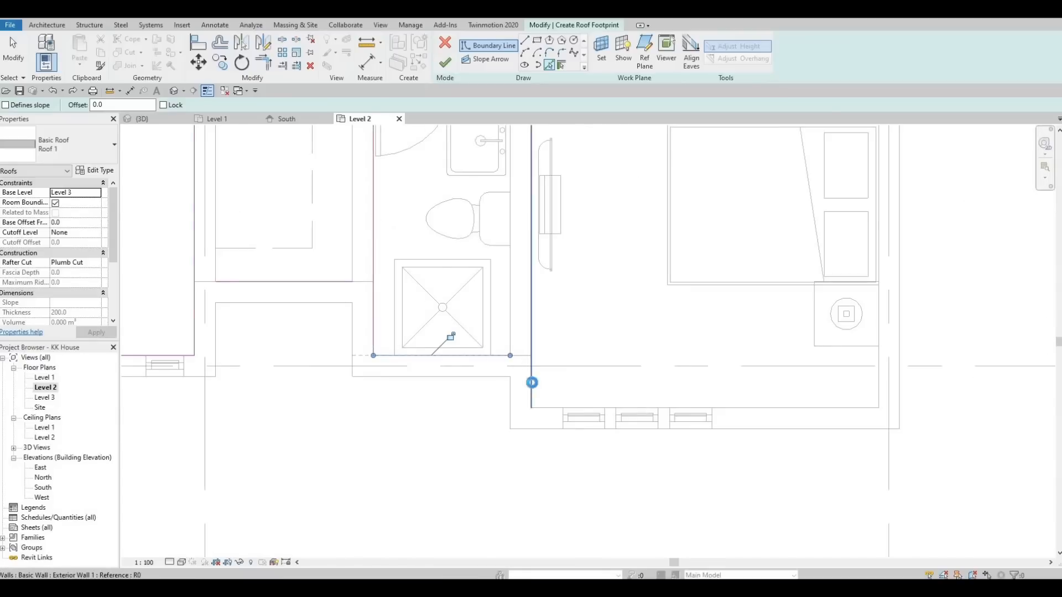
click(793, 409)
click(878, 387)
scroll(798, 366, down, 2)
middle_drag(717, 414, 685, 446)
scroll(684, 446, down, 2)
middle_drag(722, 331, 696, 385)
scroll(722, 331, down, 2)
middle_drag(669, 421, 669, 367)
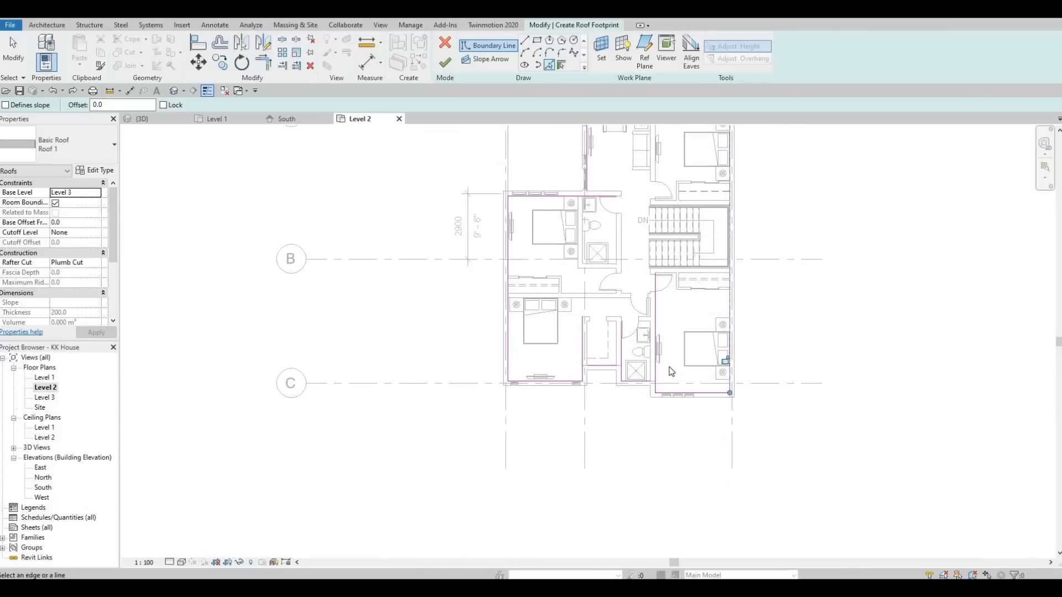
- Trim the roof boundary lines at the stepped front corners and the rear inner corner into one closed loop
scroll(671, 371, up, 3)
key(t)
key(r)
scroll(636, 390, up, 2)
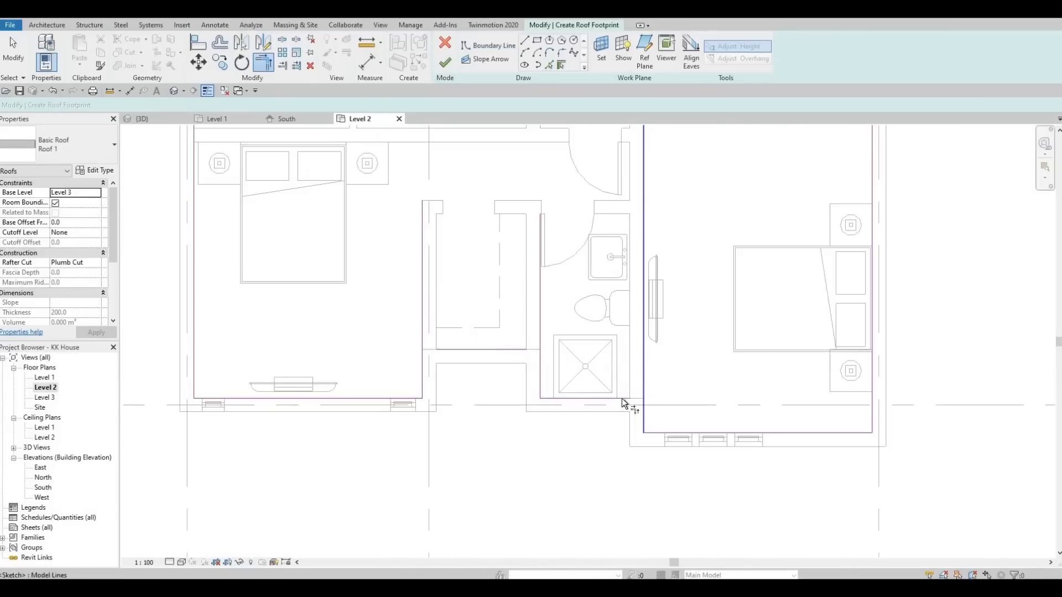
click(540, 365)
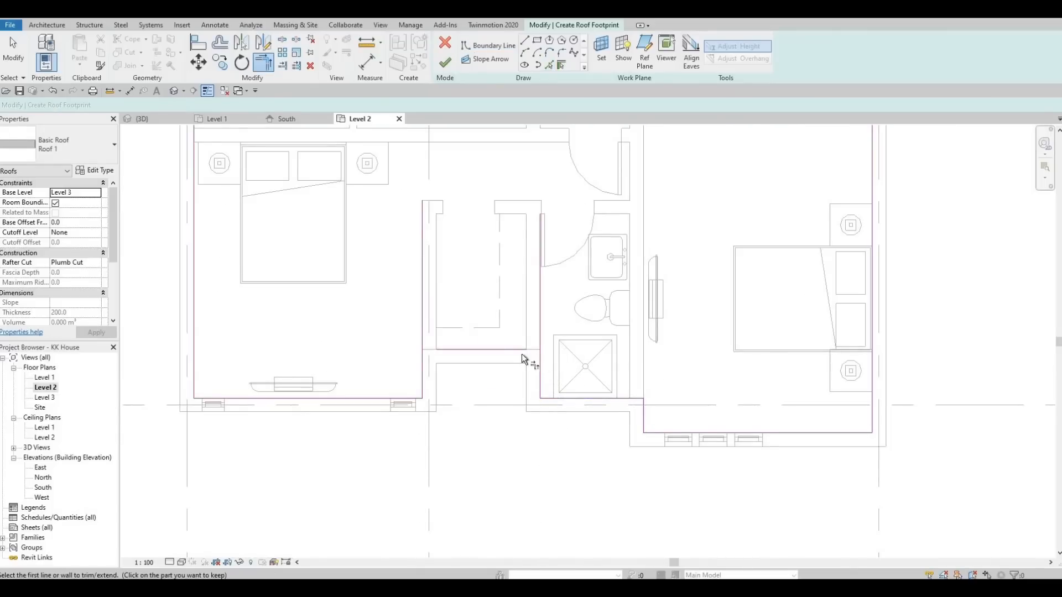
click(420, 373)
scroll(351, 422, down, 3)
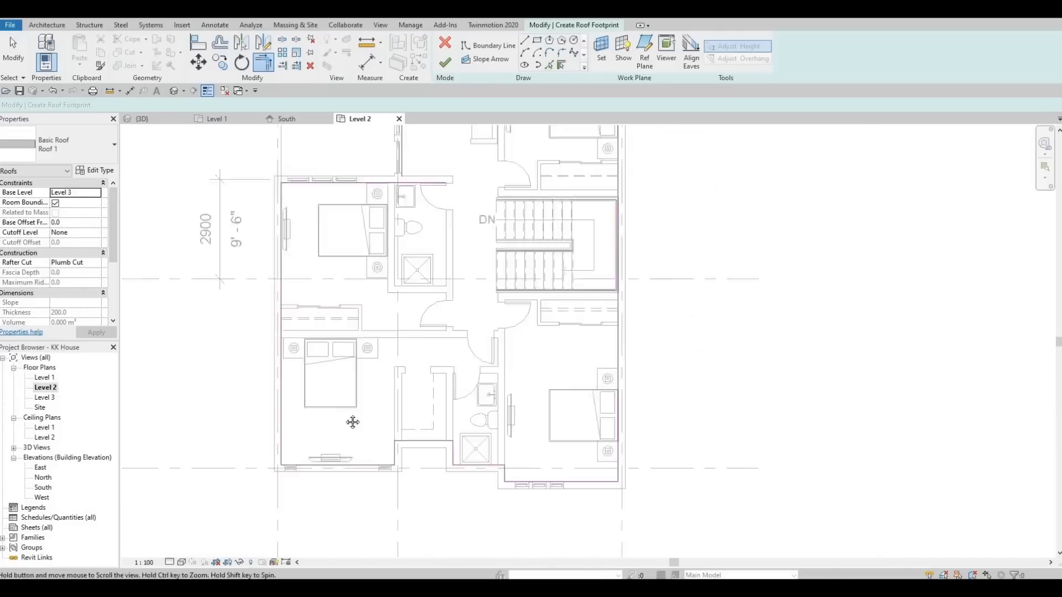
scroll(355, 363, up, 5)
click(326, 377)
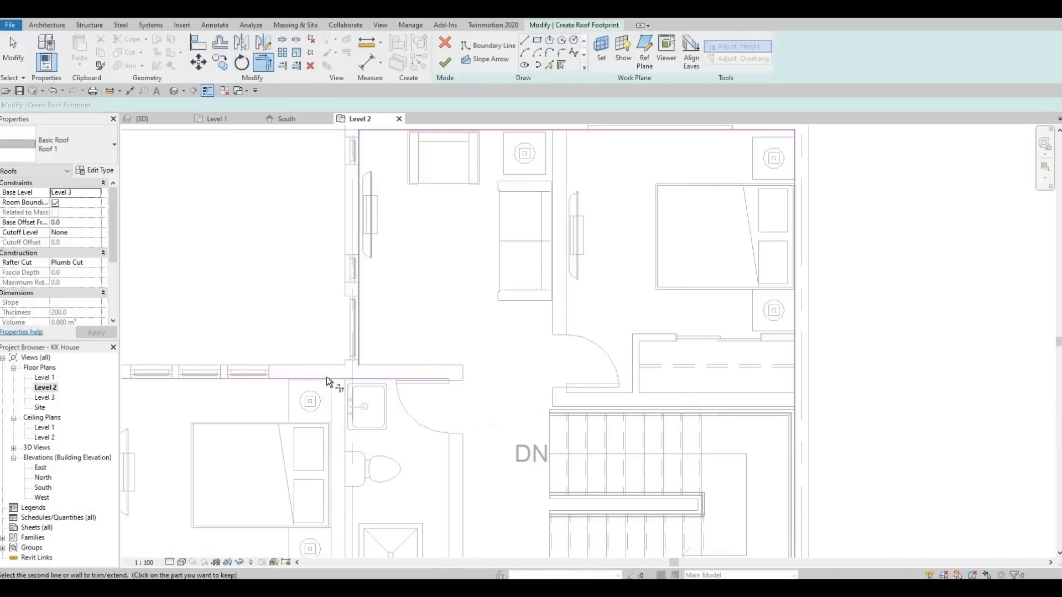
scroll(412, 408, down, 3)
scroll(528, 402, down, 5)
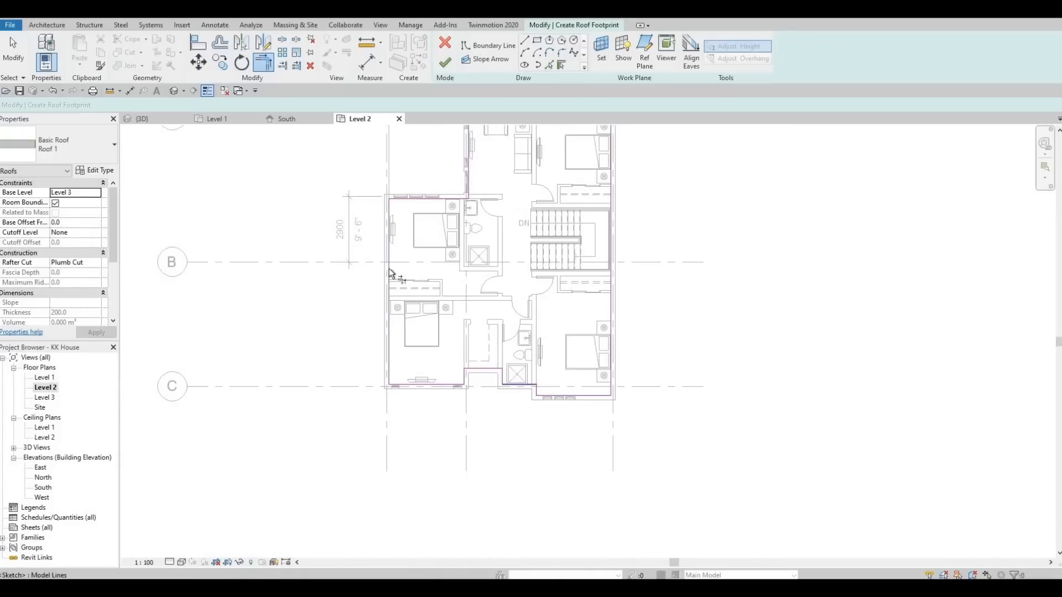
- Finish the roof footprint and set the roof's base offset from Level 3 to -200
click(448, 62)
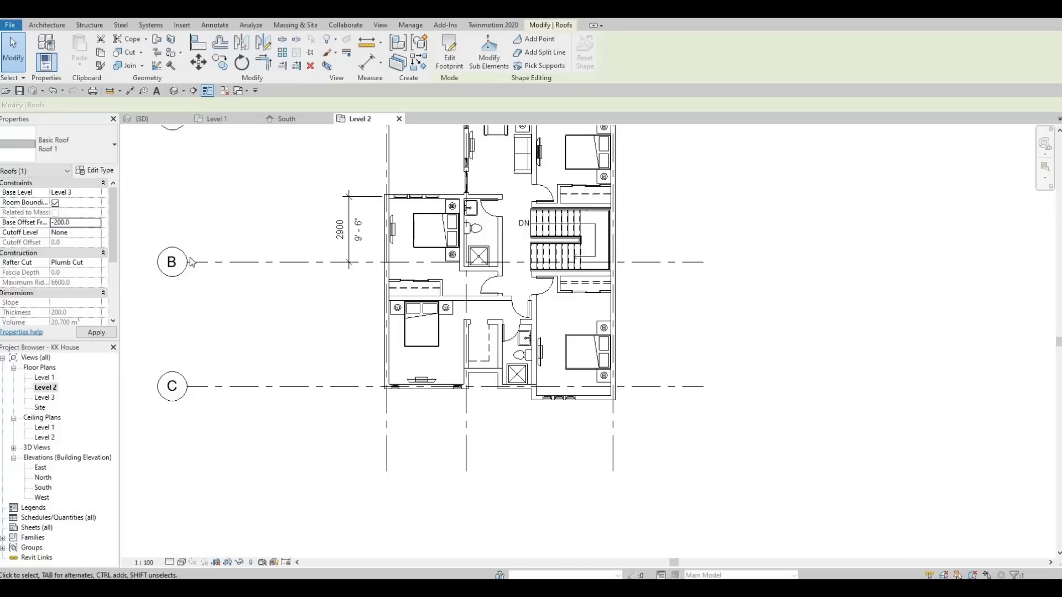
click(96, 334)
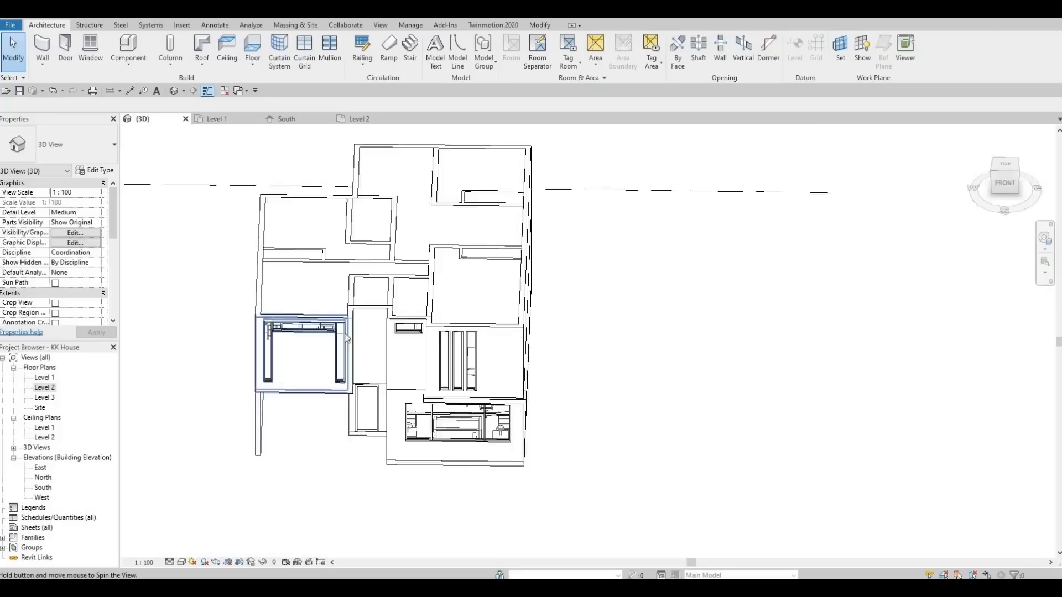
- In the 3D view, select the upper-floor interior walls protruding through the roof and attach their tops to Roof 1
shift+middle_drag(322, 319, 459, 258)
scroll(459, 260, up, 3)
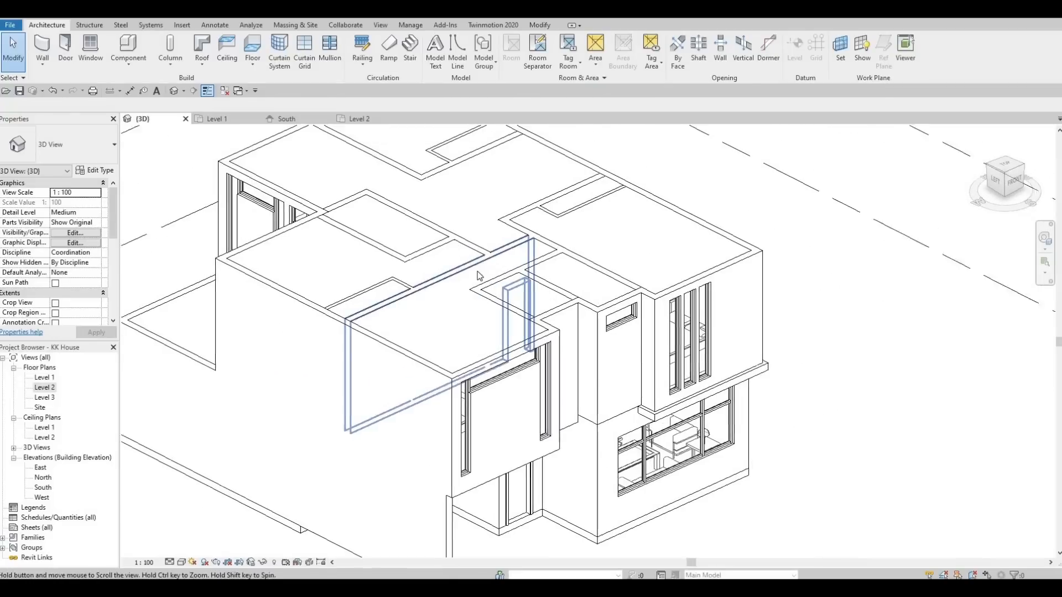
click(396, 304)
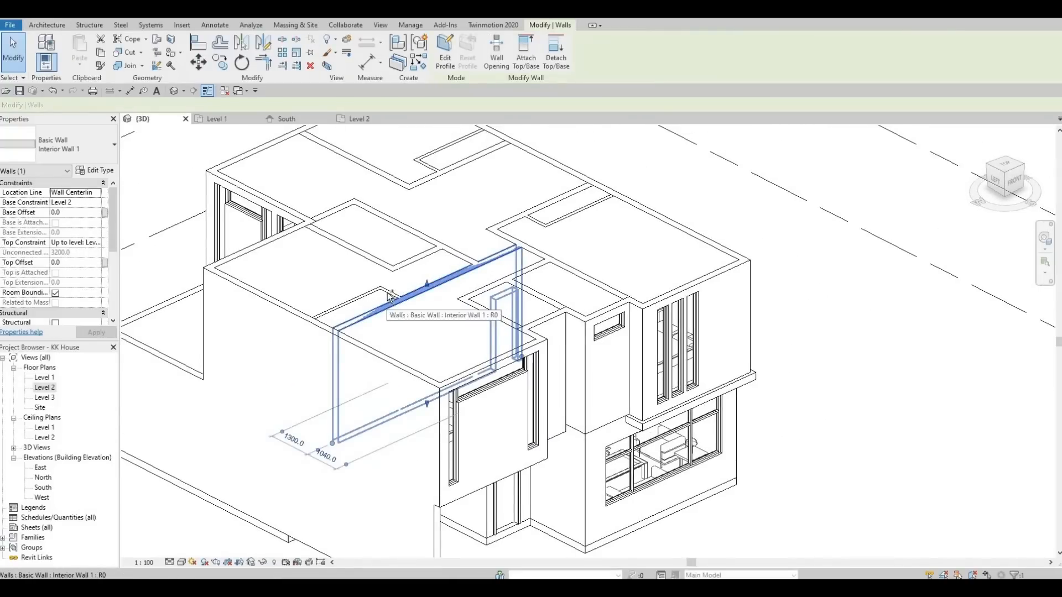
ctrl+click(353, 299)
ctrl+click(382, 258)
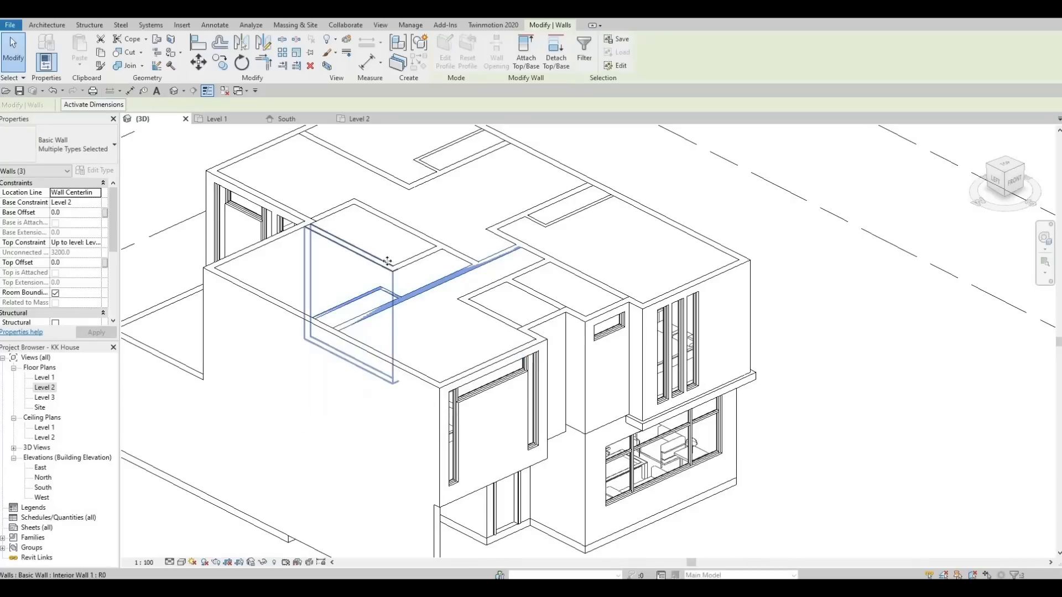
ctrl+click(424, 234)
ctrl+click(528, 243)
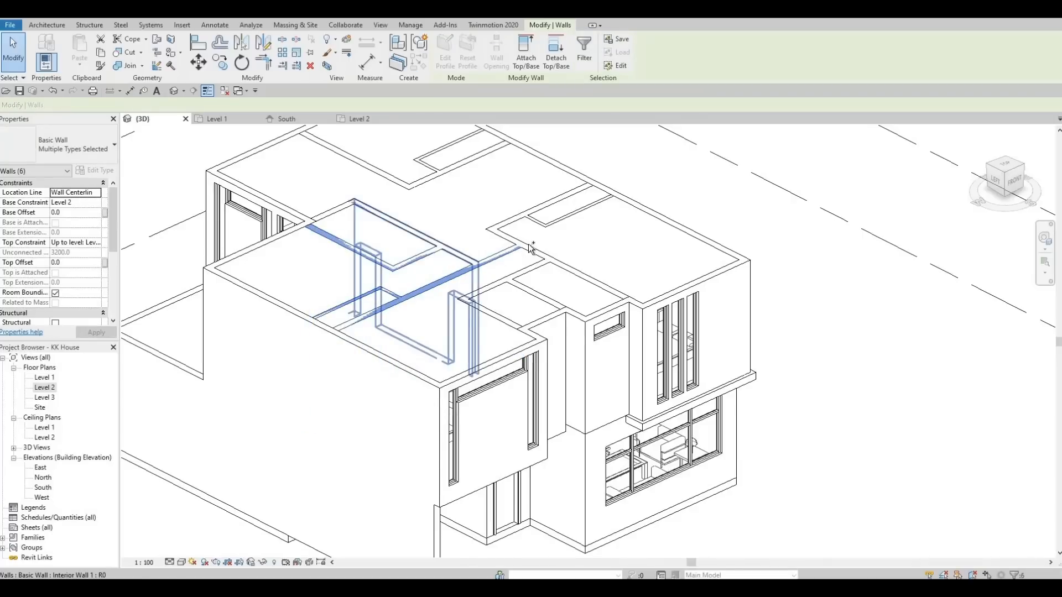
ctrl+click(521, 221)
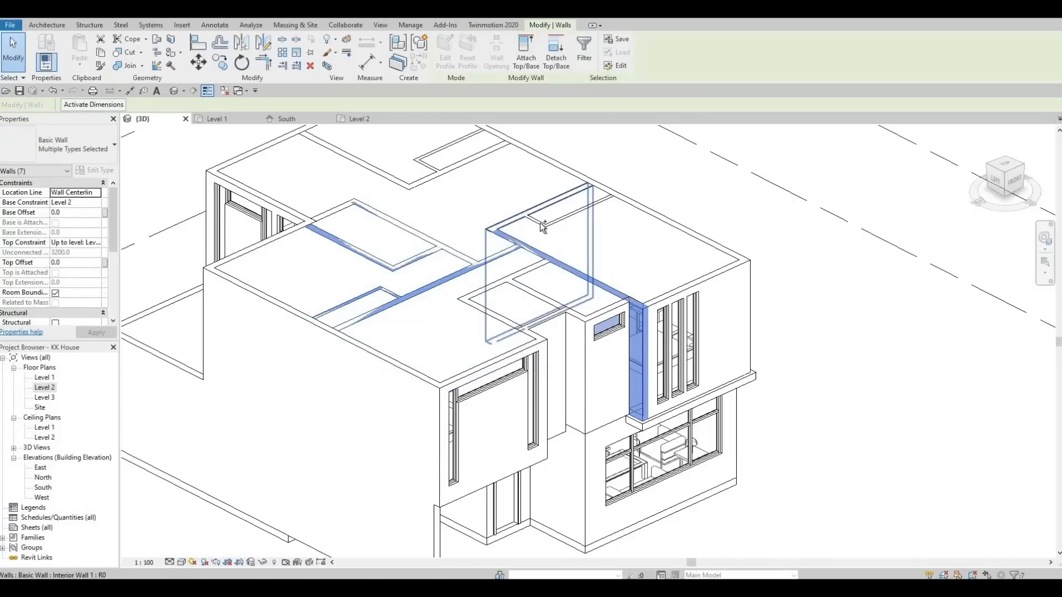
ctrl+click(541, 223)
ctrl+click(562, 219)
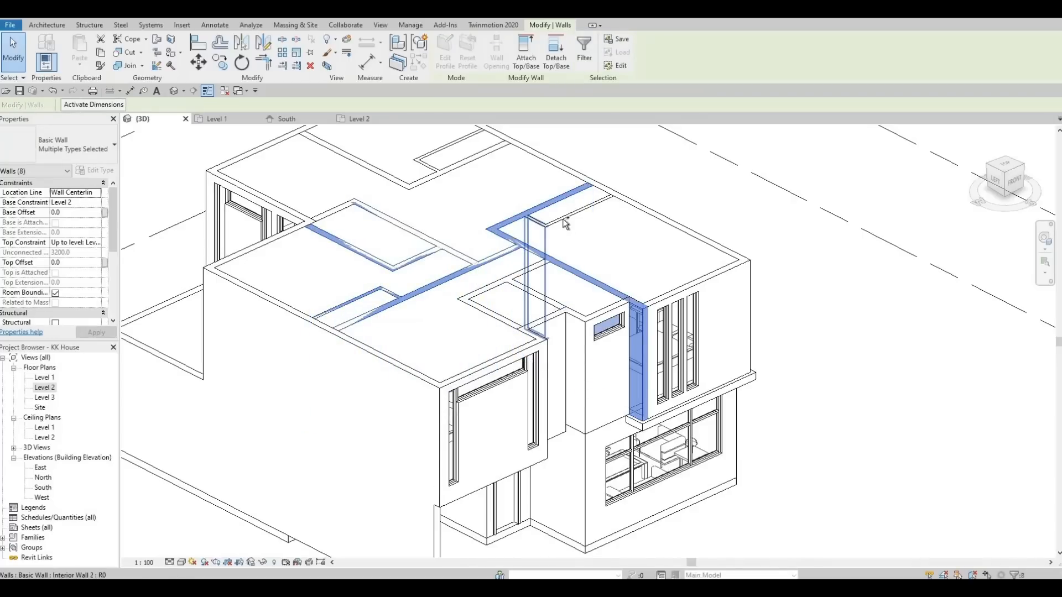
ctrl+click(533, 296)
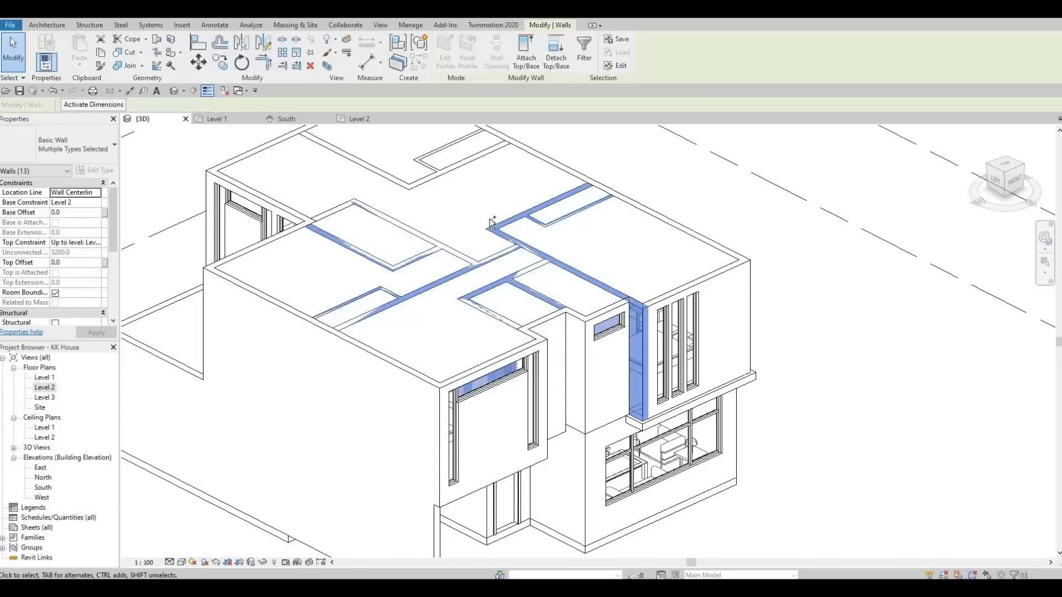
ctrl+click(427, 167)
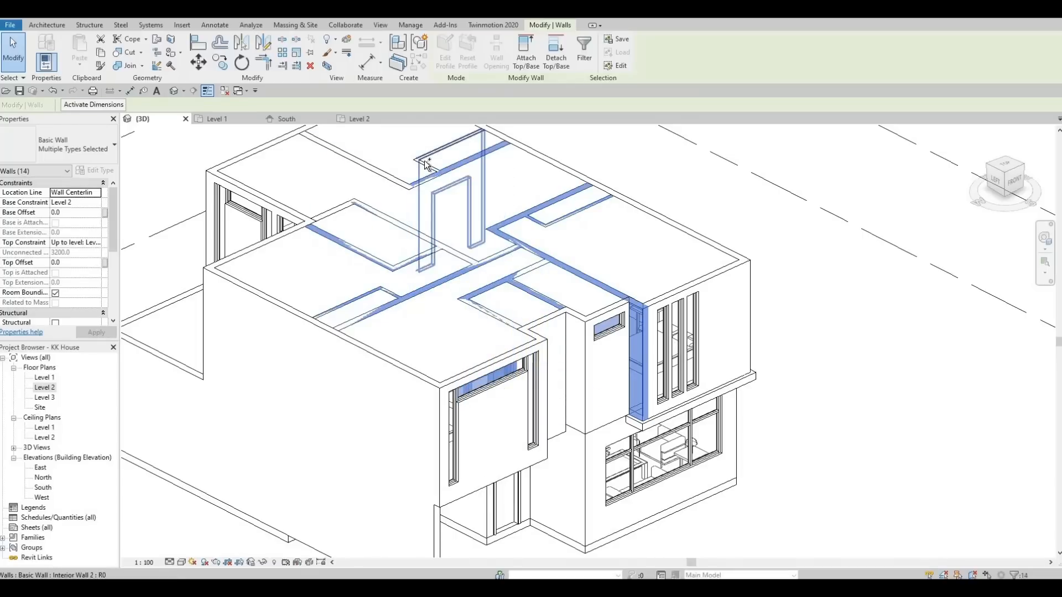
ctrl+click(422, 169)
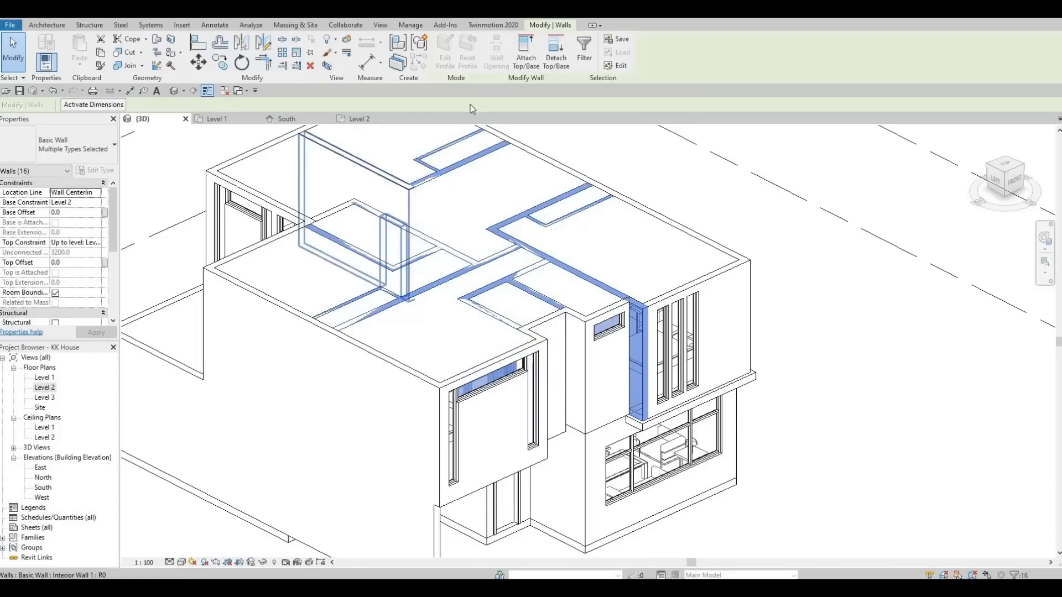
click(523, 61)
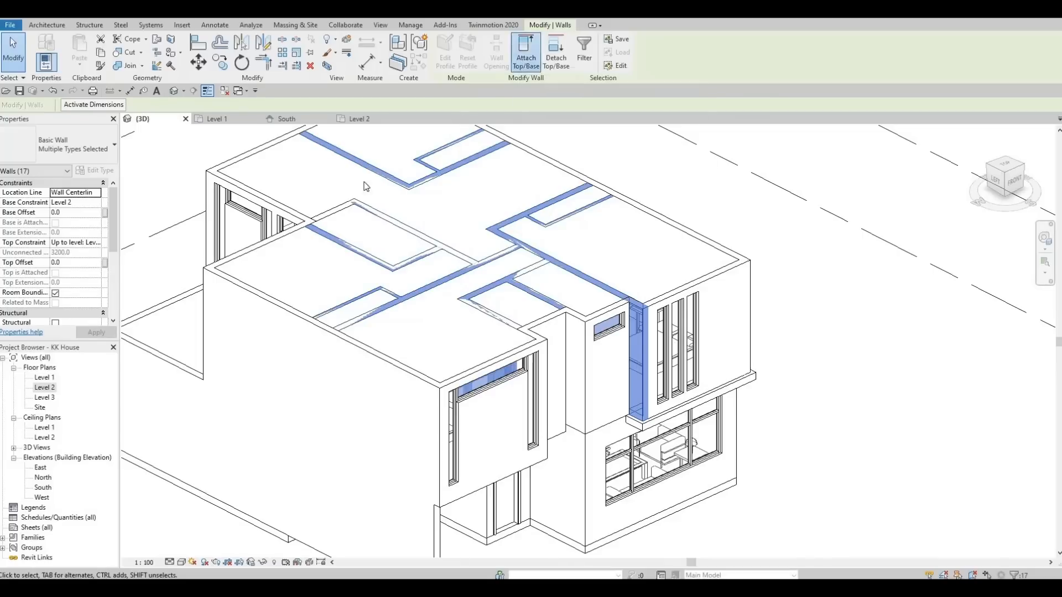
click(336, 229)
key(Escape)
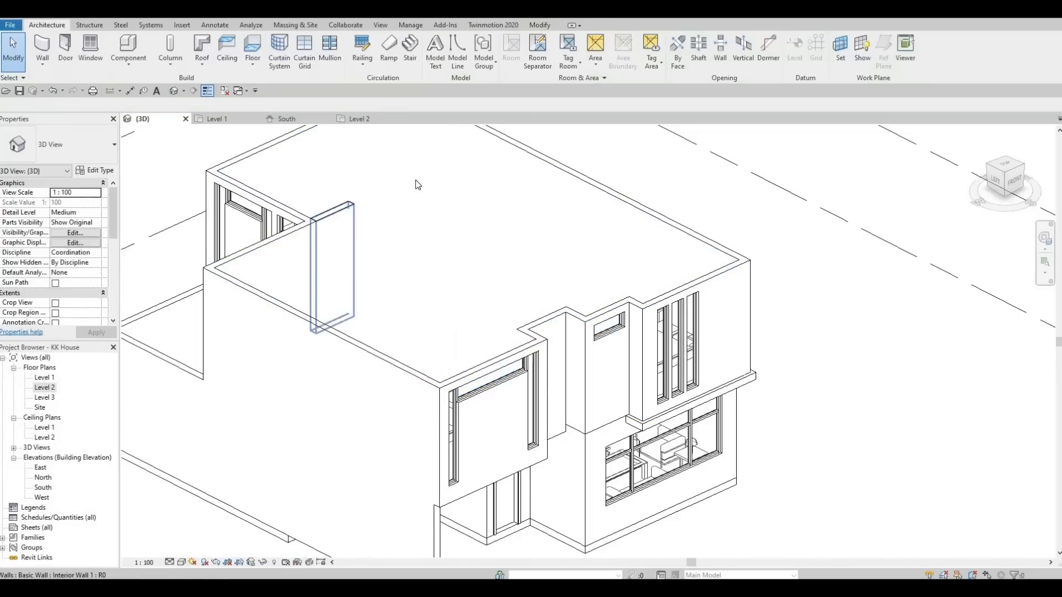
- Attach the top of the remaining short interior wall beside the roof's inner corner to Roof 1
click(417, 185)
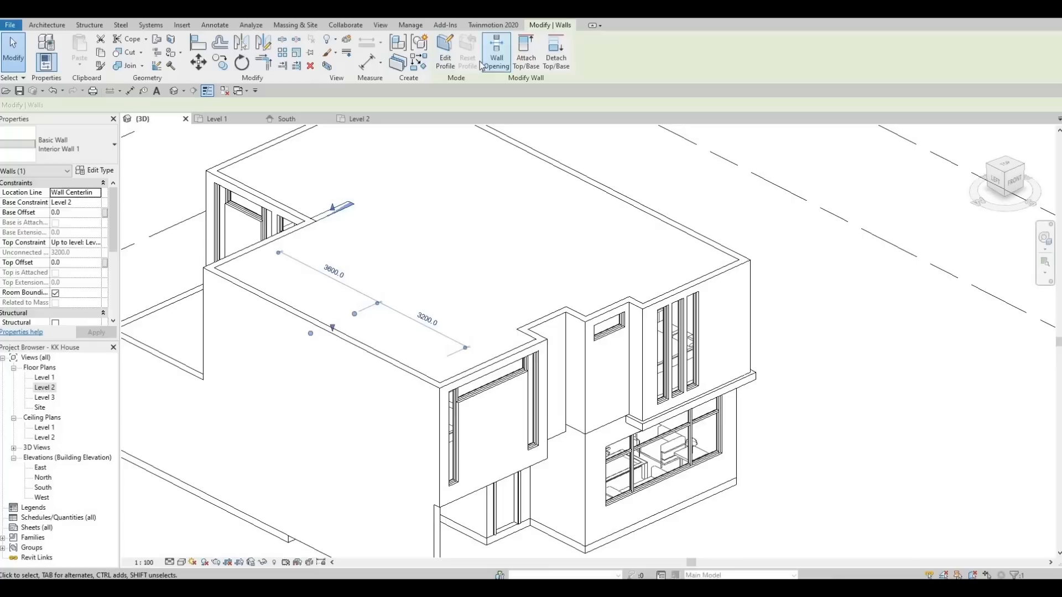
key(Escape)
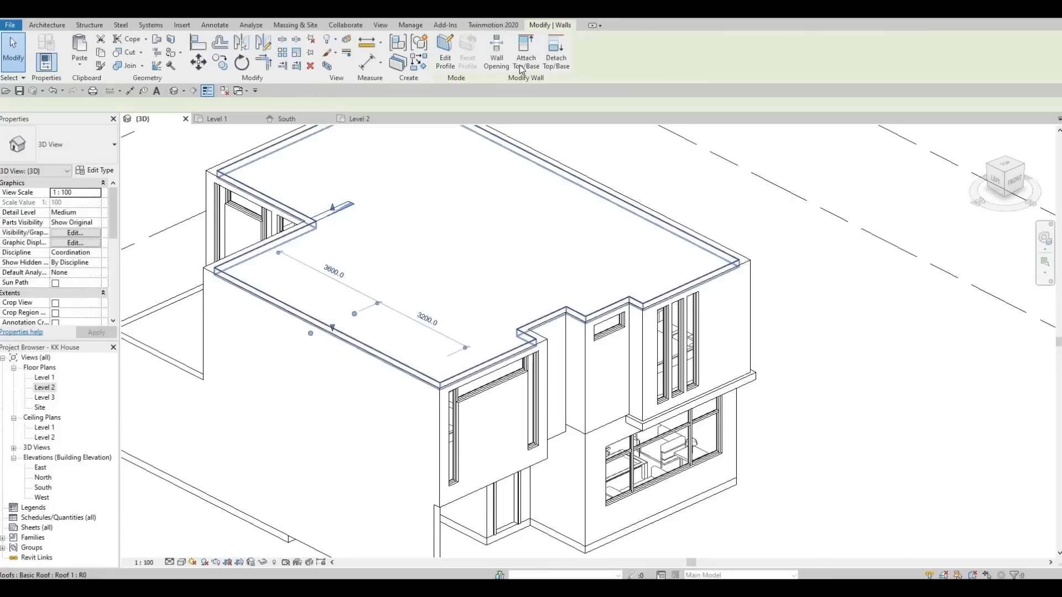
click(522, 62)
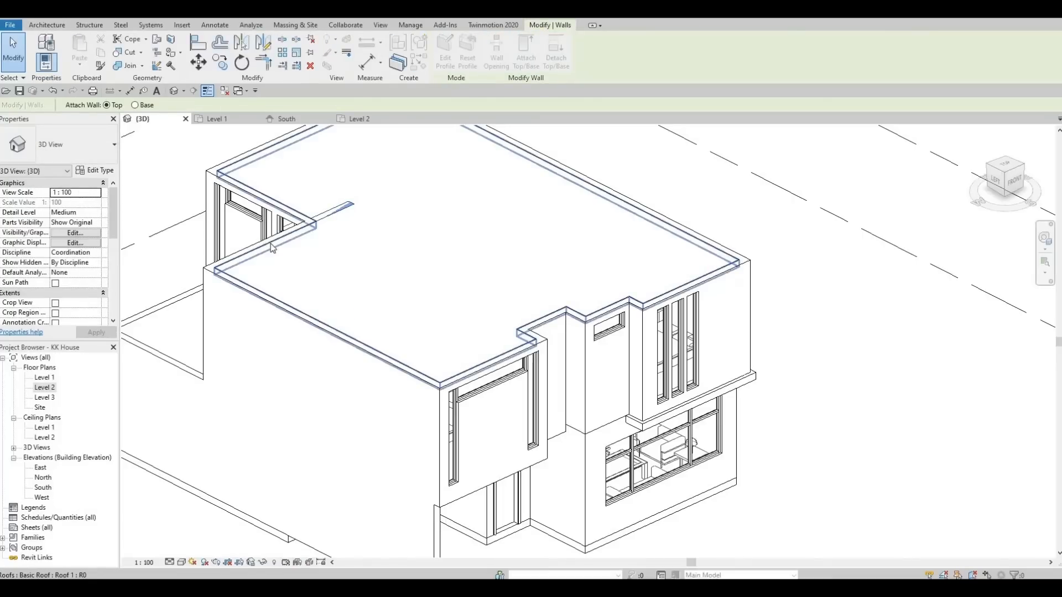
click(271, 244)
key(Escape)
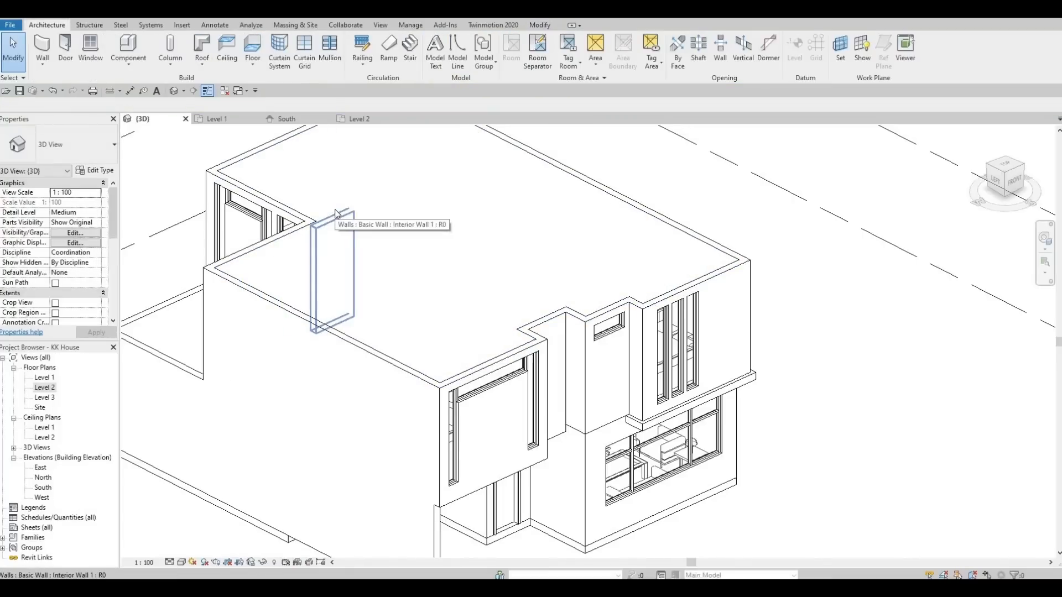
shift+middle_drag(332, 233, 394, 267)
scroll(391, 263, up, 3)
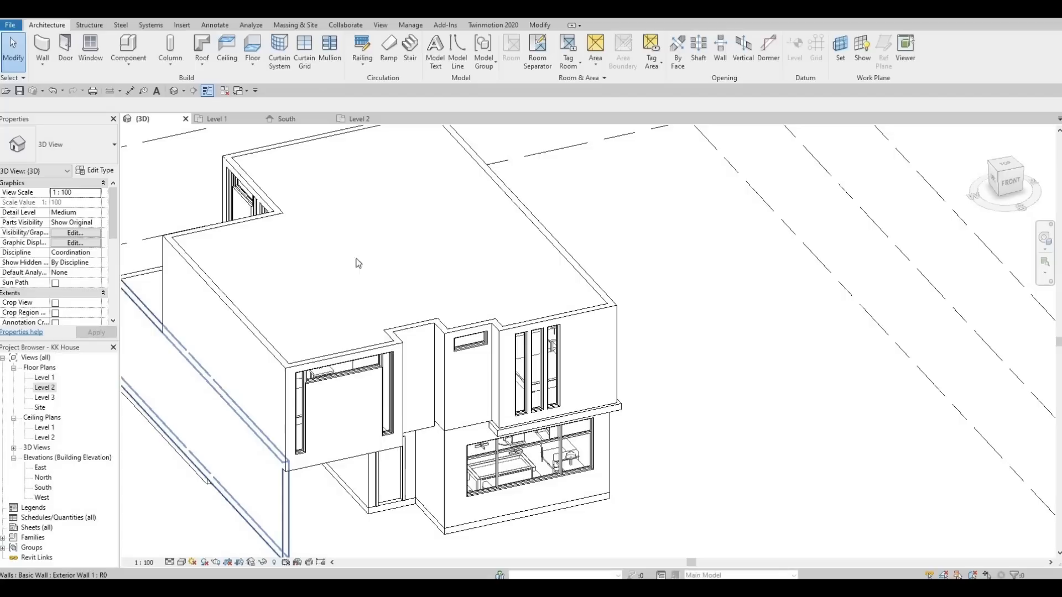
middle_drag(399, 273, 397, 281)
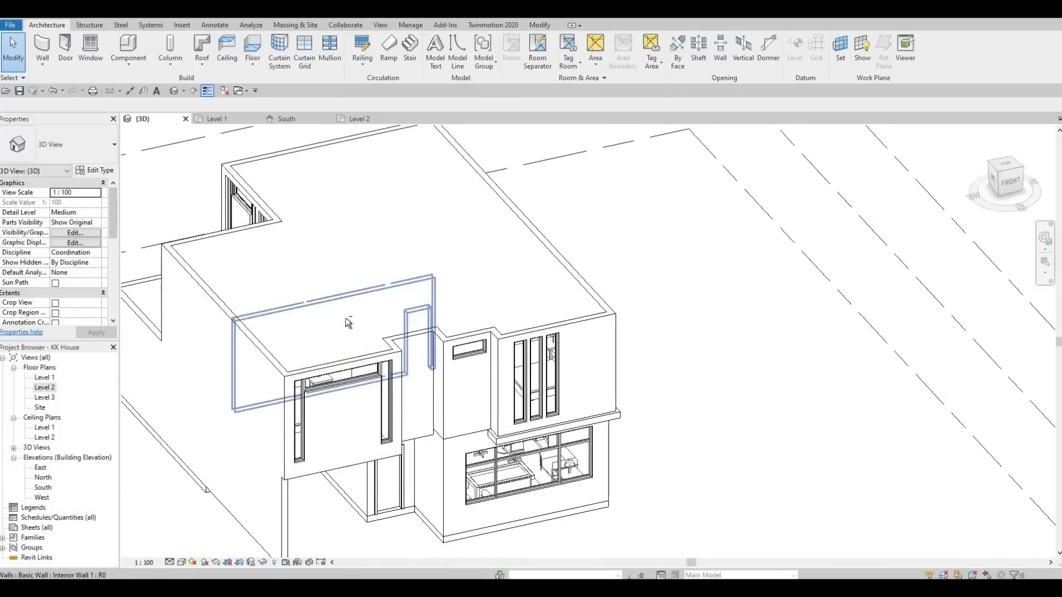
shift+middle_drag(345, 318, 469, 363)
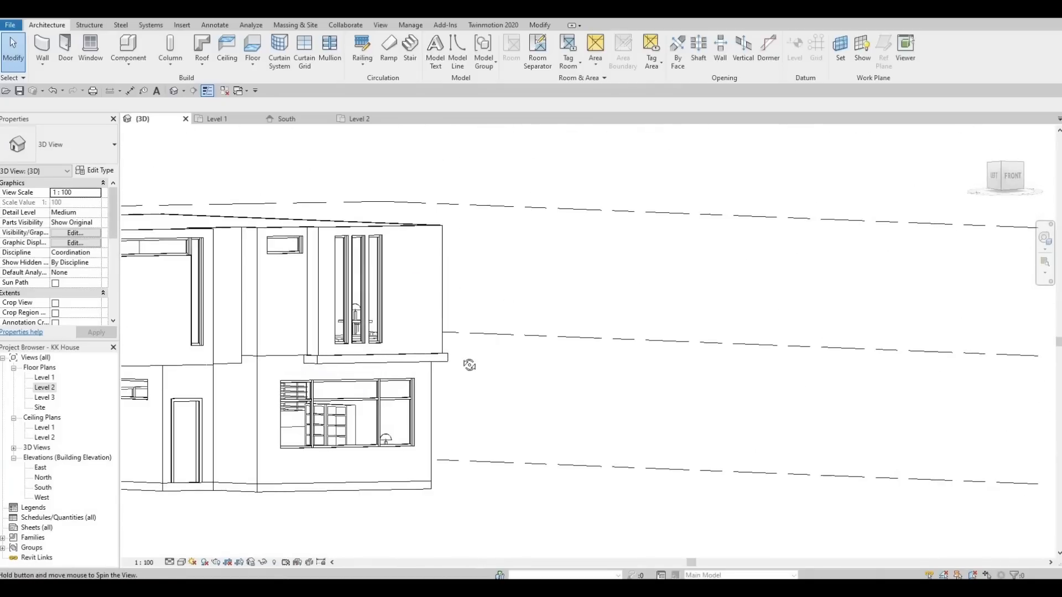
- Try to raise the top of the recessed front wall beside the small-window wall above the roof edge
middle_drag(405, 358, 473, 337)
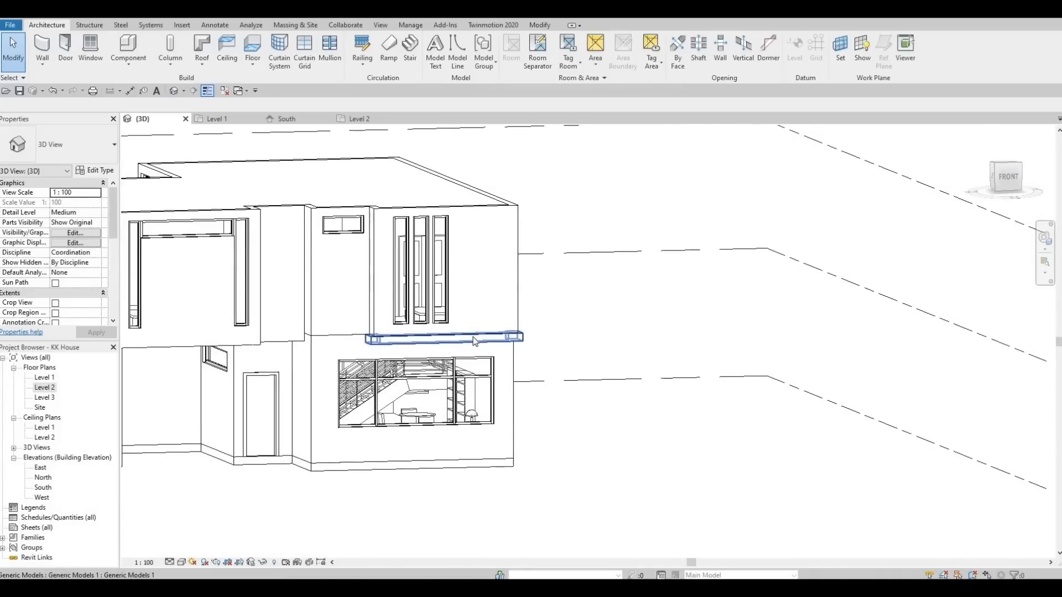
shift+middle_drag(374, 313, 287, 251)
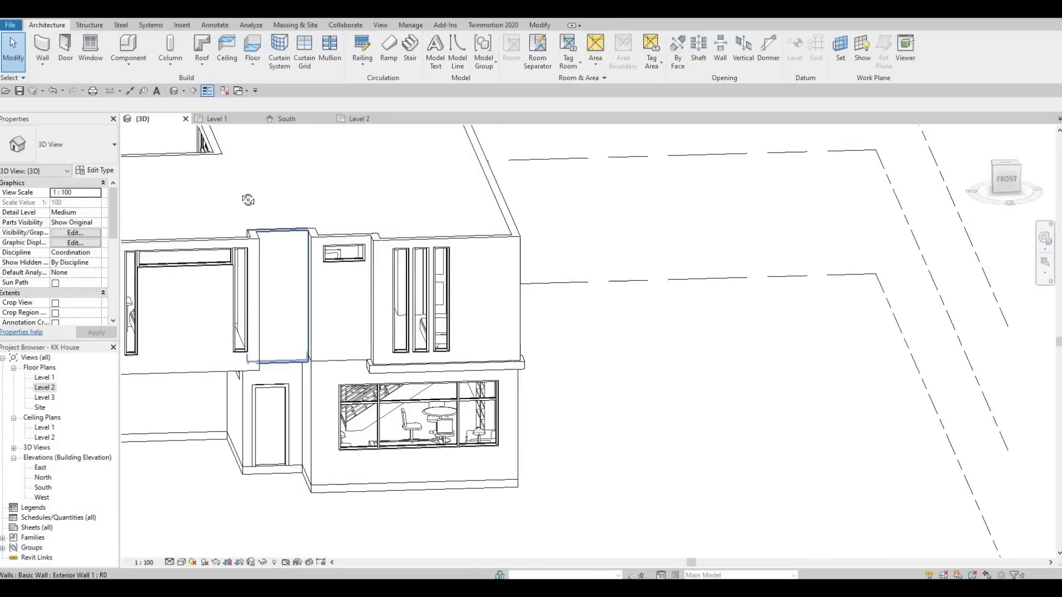
click(283, 288)
shift+middle_drag(320, 315, 300, 189)
shift+middle_drag(512, 324, 498, 337)
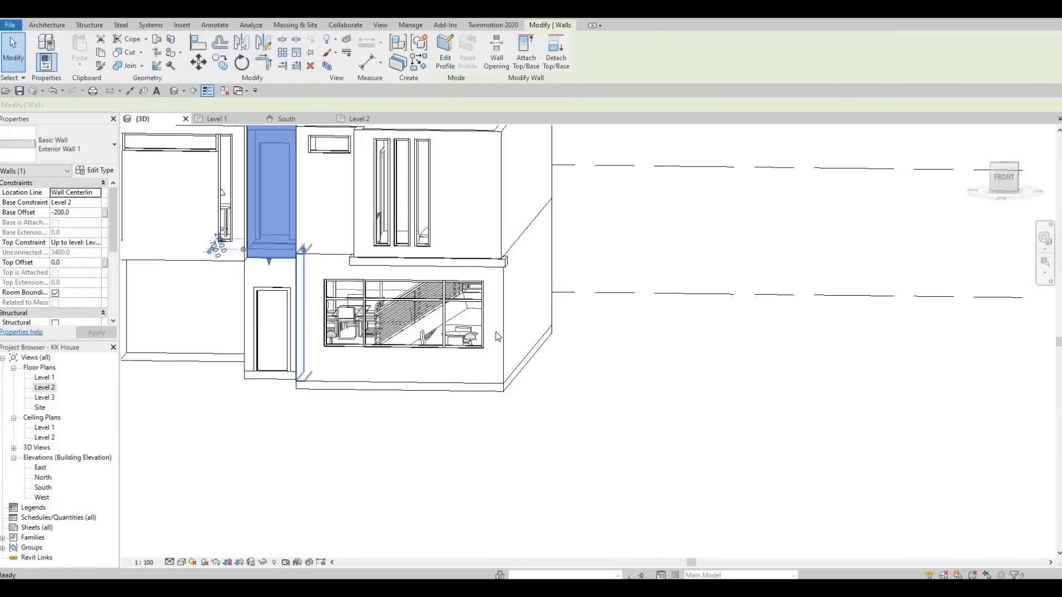
middle_drag(364, 246, 508, 341)
mouse_move(515, 249)
shift+middle_down()
mouse_move(536, 249)
mouse_move(497, 246)
shift+middle_up()
middle_drag(455, 303, 445, 326)
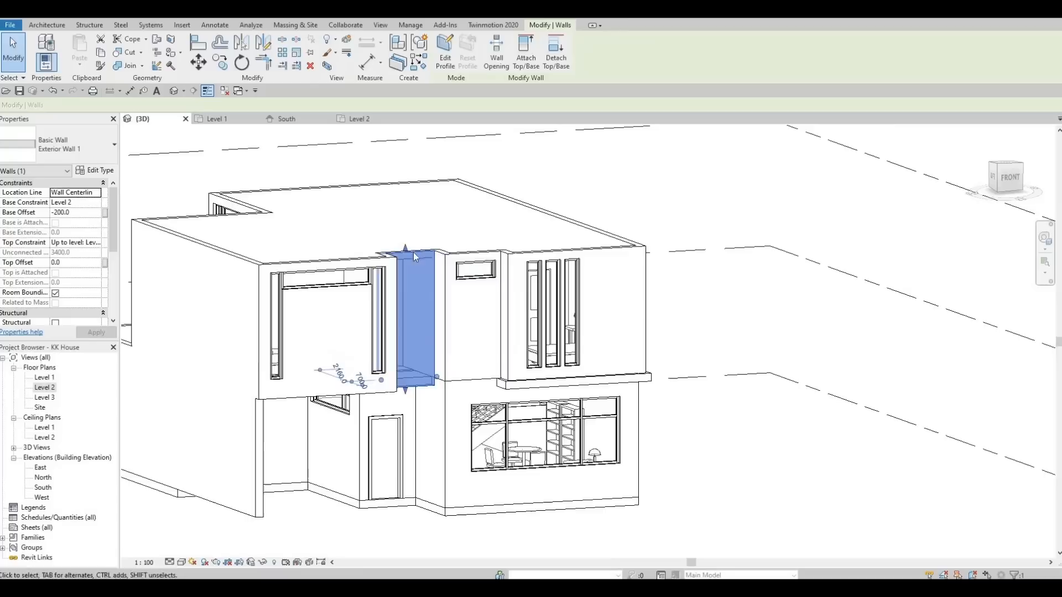
scroll(450, 316, up, 1)
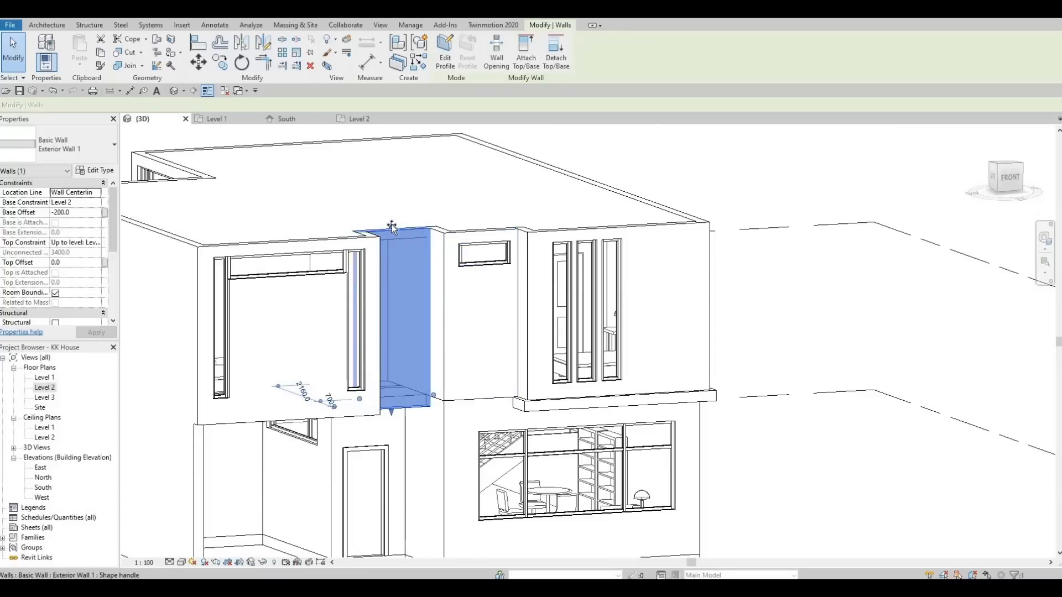
drag(392, 219, 394, 214)
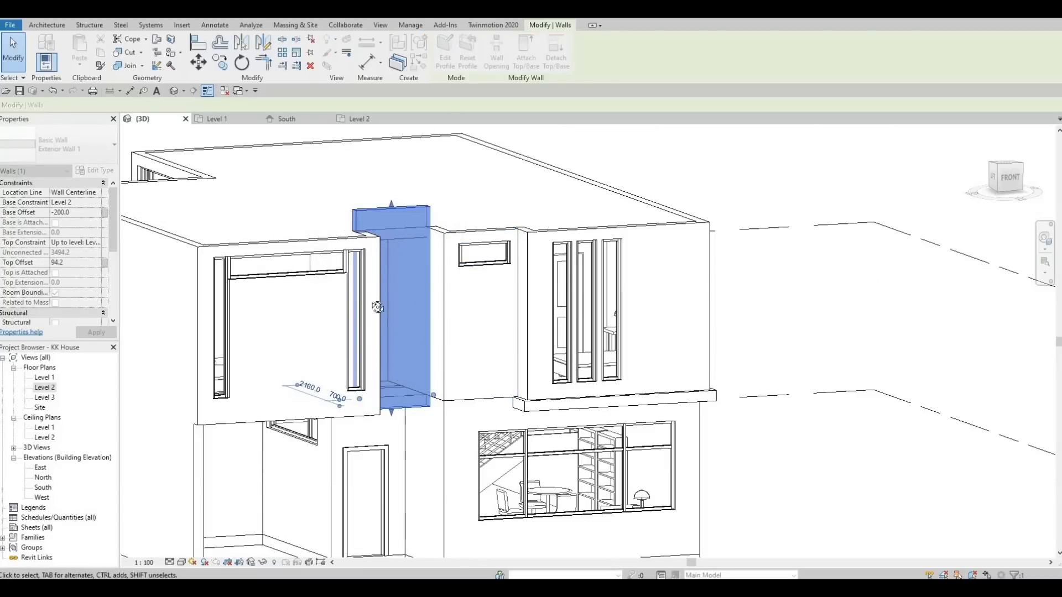
key(Escape)
shift+middle_drag(388, 329, 482, 301)
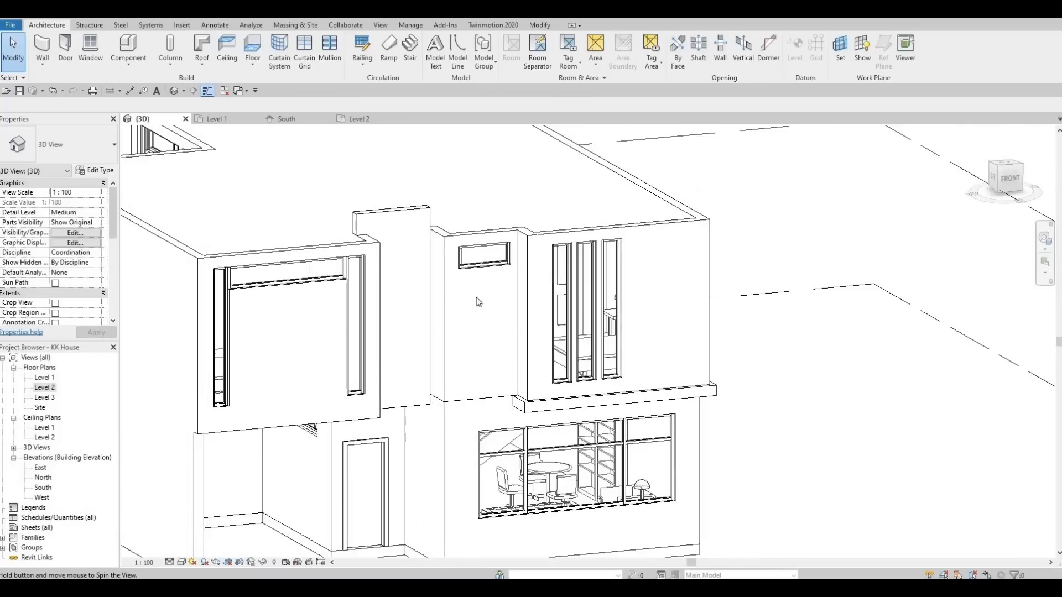
- Extend the tops of the short return wall and the adjoining small-window wall on the upper front facade above the roof edge
click(437, 231)
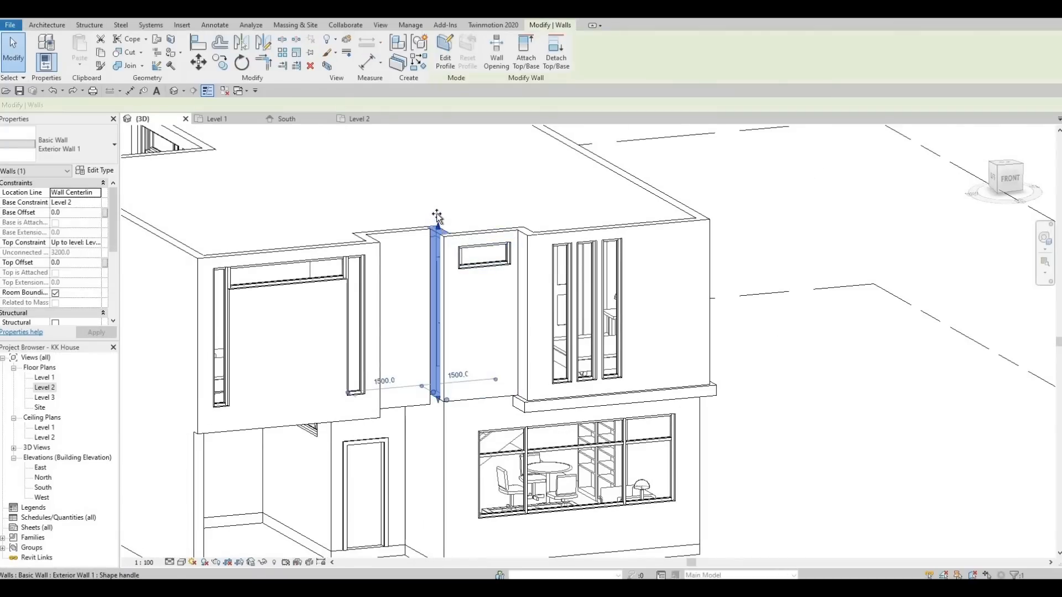
drag(437, 215, 437, 212)
drag(491, 234, 484, 234)
key(Escape)
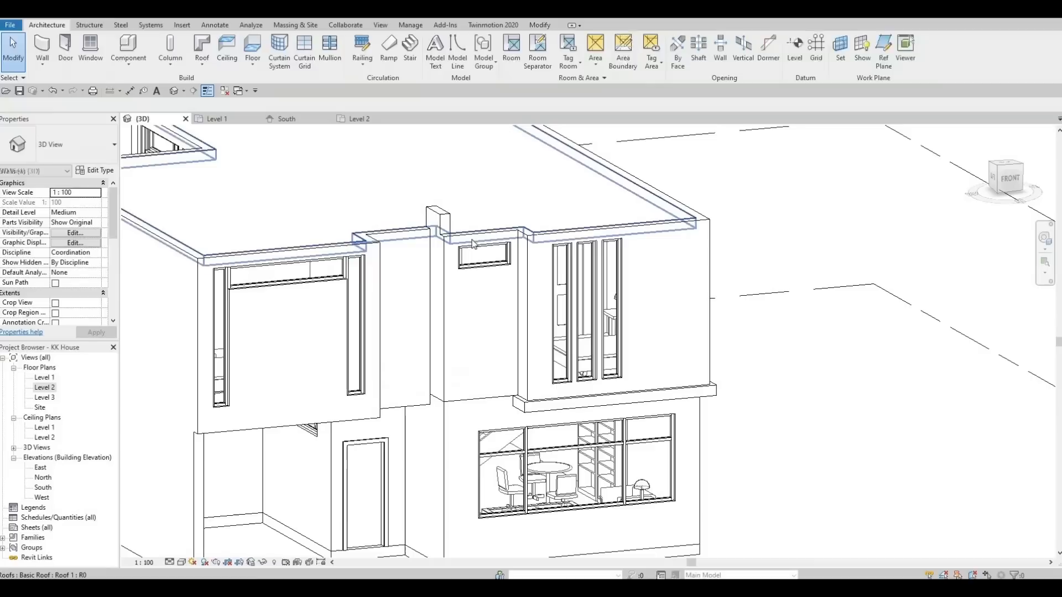
click(472, 234)
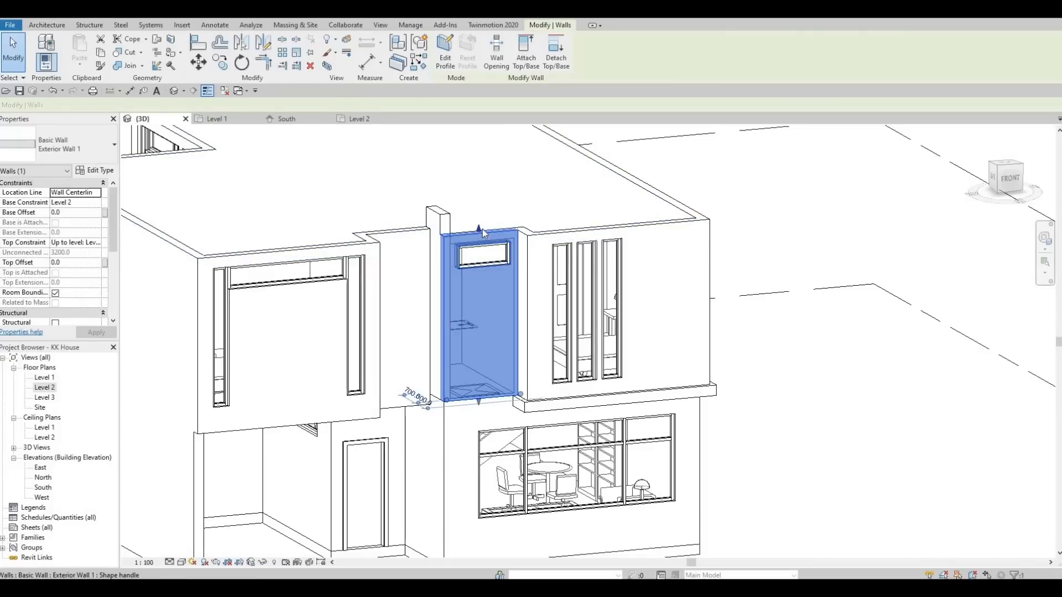
drag(481, 224, 482, 211)
click(499, 277)
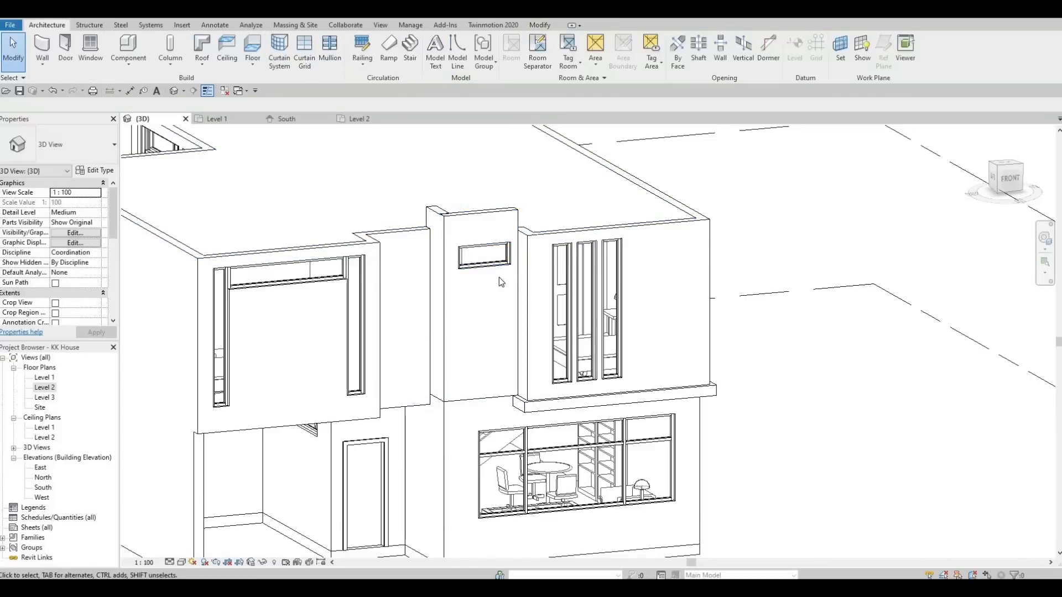
- Examine the height, corner and roof junction of the raised small-window wall block from the front, sides and above
shift+middle_drag(513, 247, 495, 245)
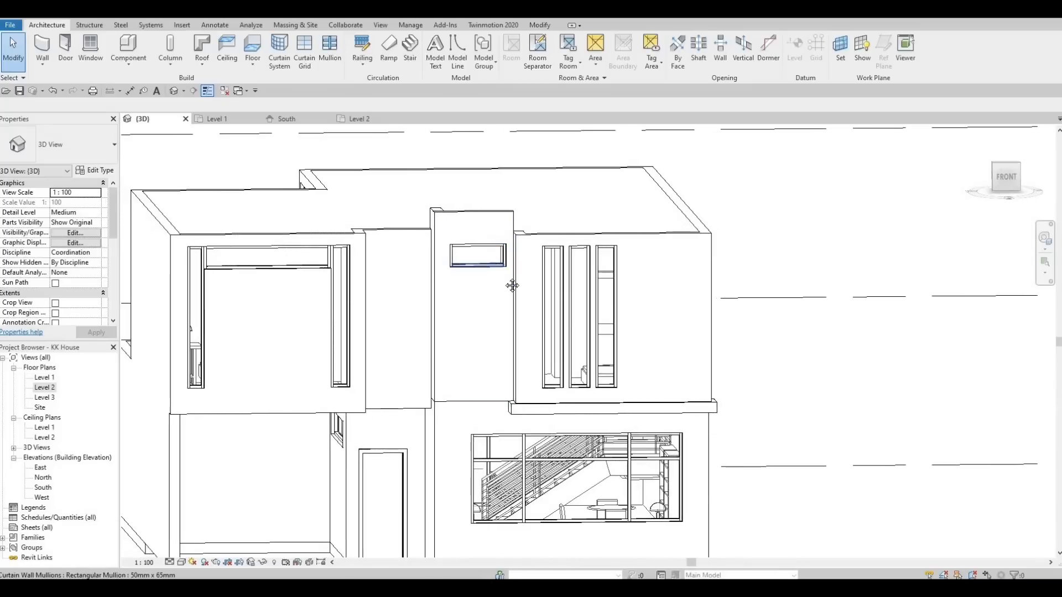
shift+middle_drag(512, 285, 555, 304)
middle_drag(542, 416, 443, 312)
scroll(534, 300, down, 5)
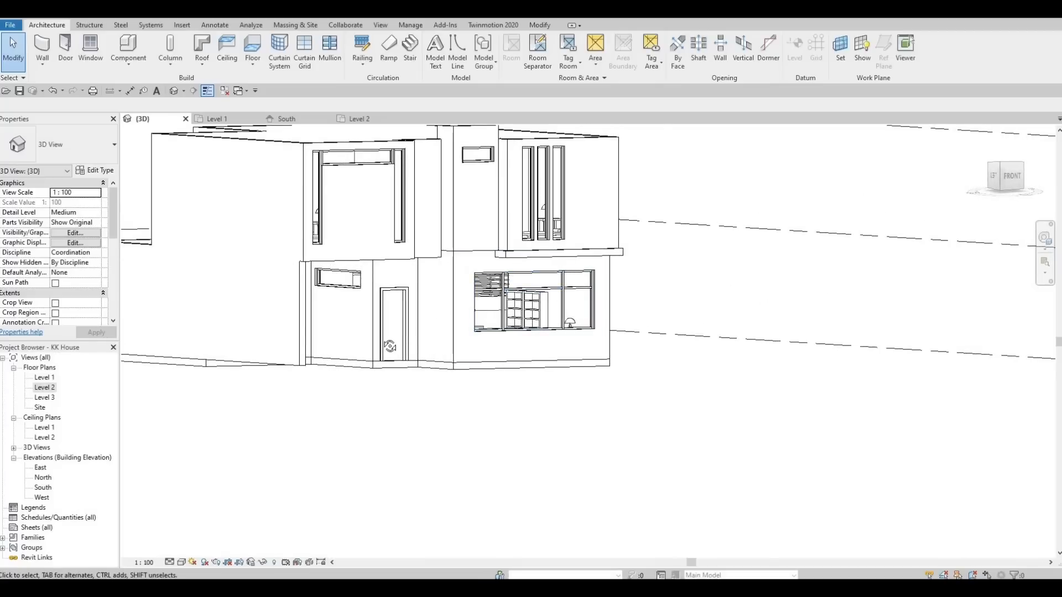
shift+middle_drag(390, 346, 461, 265)
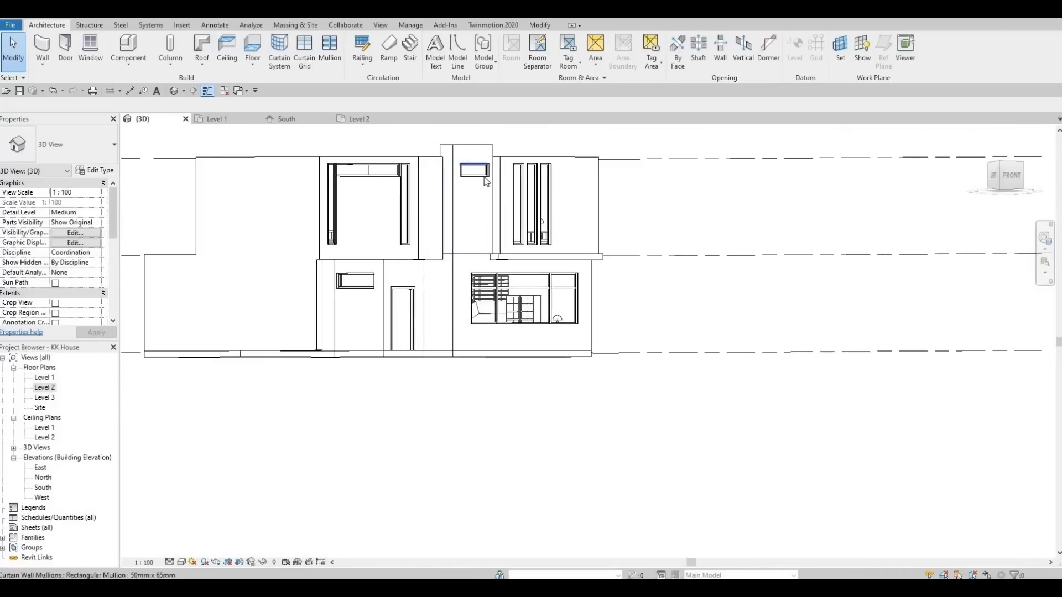
shift+middle_drag(375, 276, 359, 283)
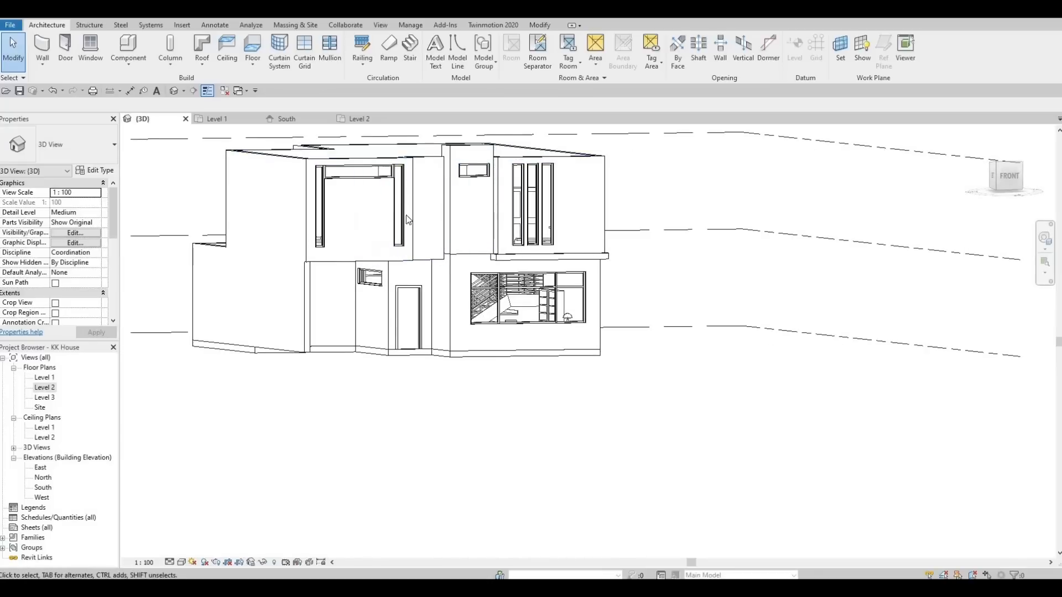
shift+middle_drag(398, 238, 489, 267)
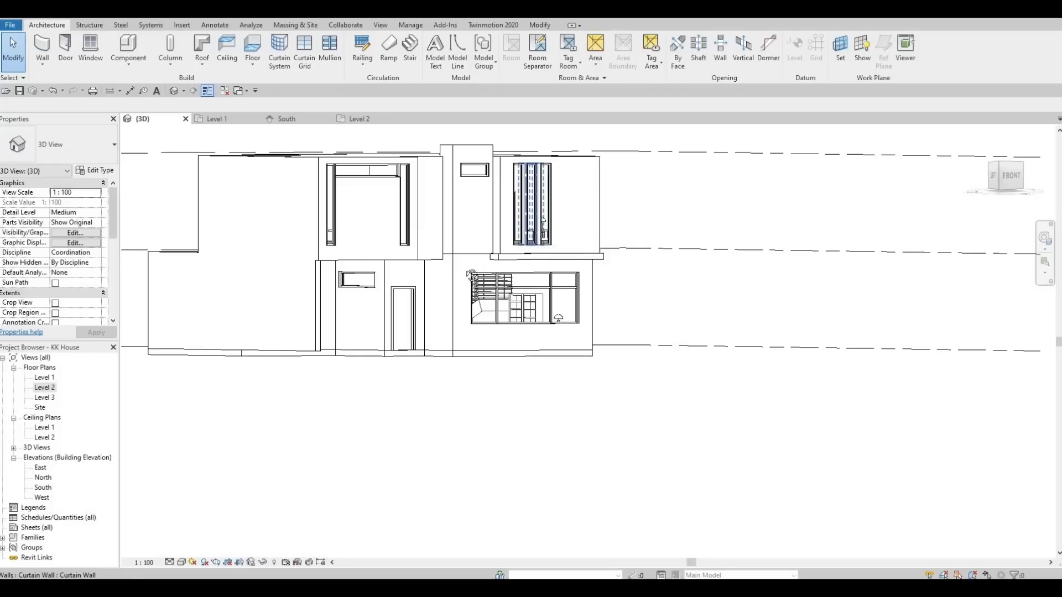
shift+middle_drag(477, 275, 470, 116)
scroll(467, 128, up, 5)
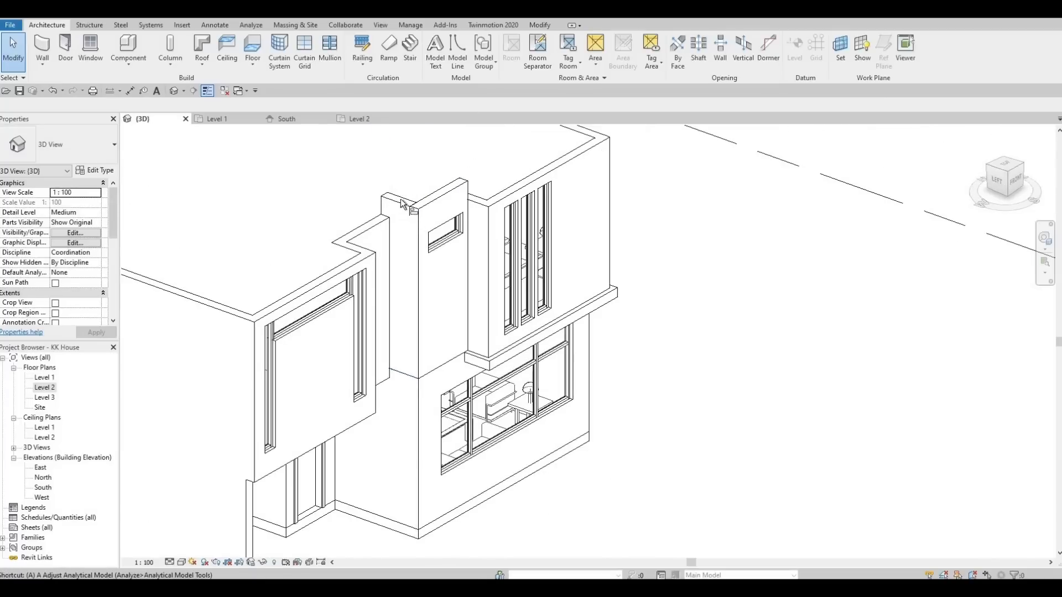
key(l)
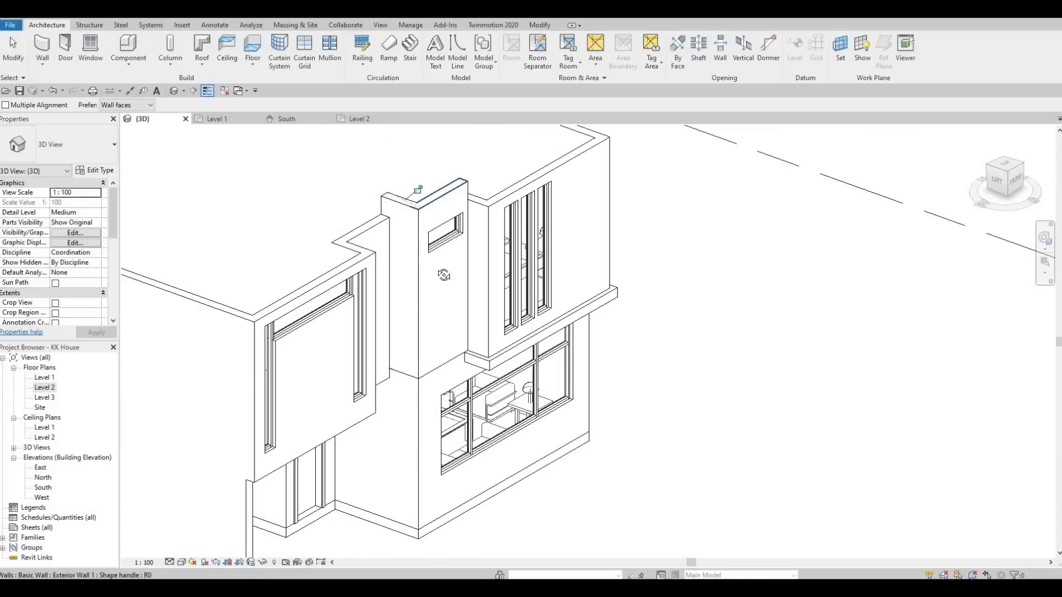
key(Escape)
shift+middle_drag(439, 280, 405, 269)
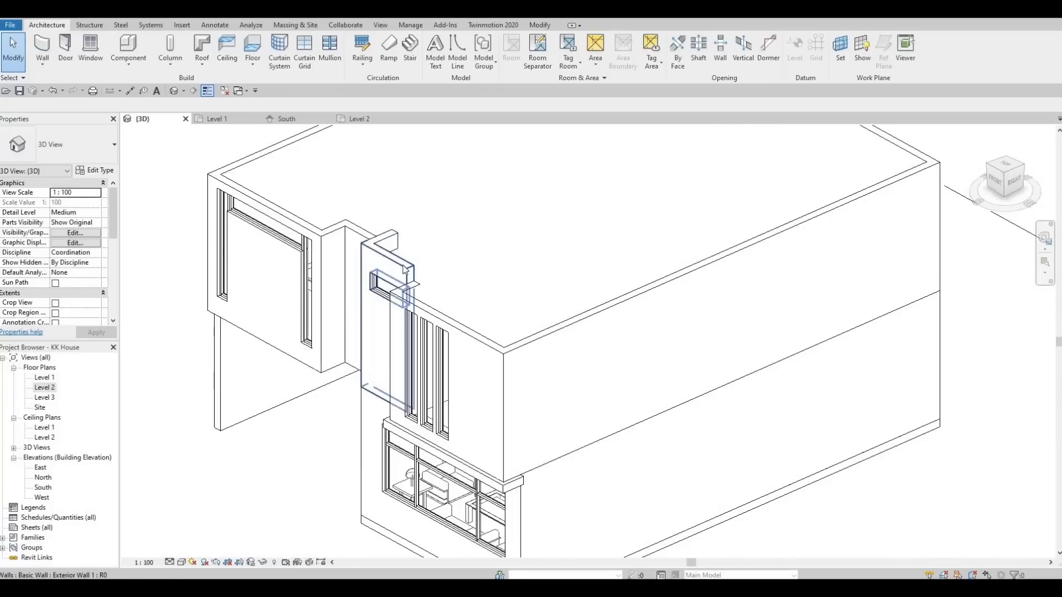
shift+middle_drag(495, 264, 635, 281)
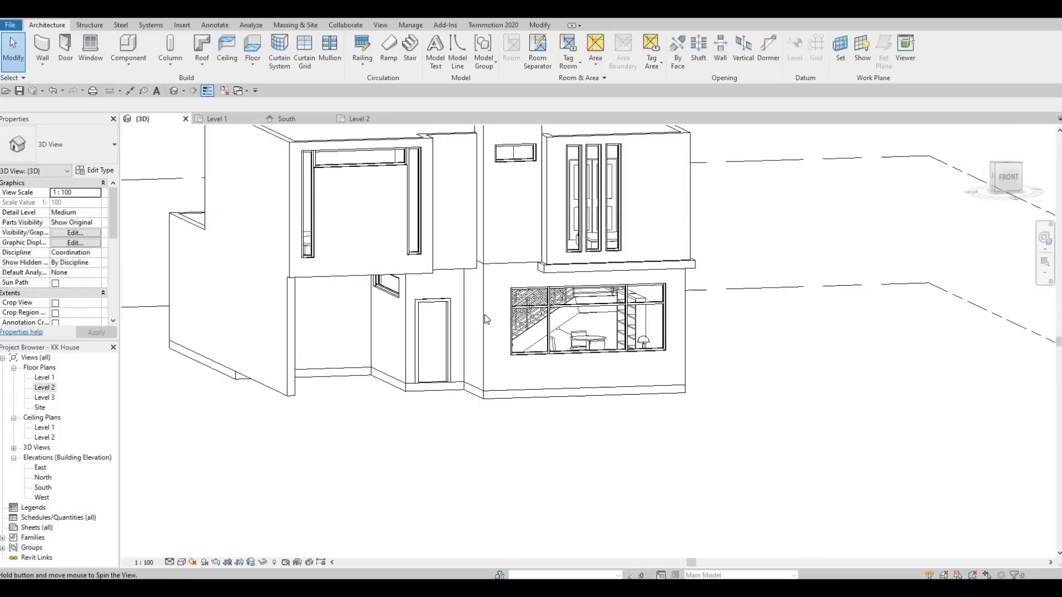
- Inspect the projecting ledge between the floors above the large ground-floor window, including its ends and underside
scroll(590, 263, up, 2)
scroll(591, 264, up, 2)
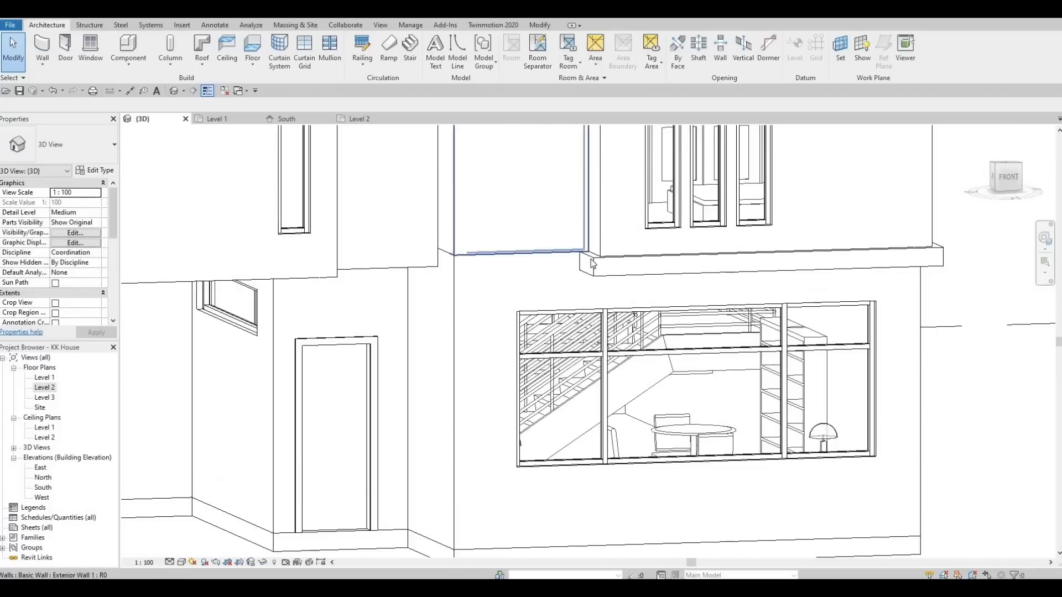
click(618, 251)
scroll(618, 249, down, 2)
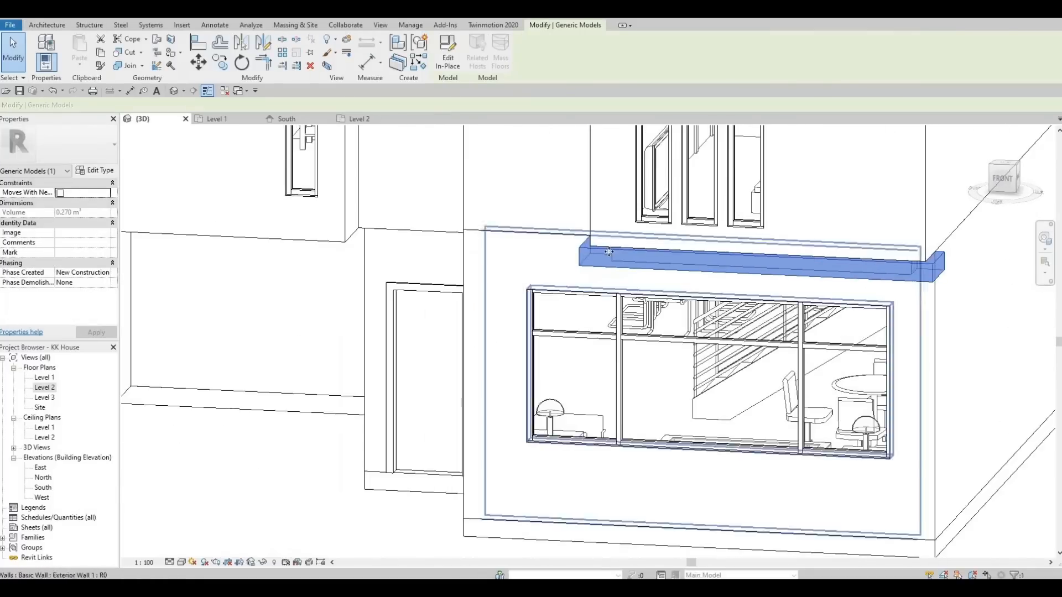
shift+middle_drag(562, 230, 465, 226)
scroll(518, 239, down, 3)
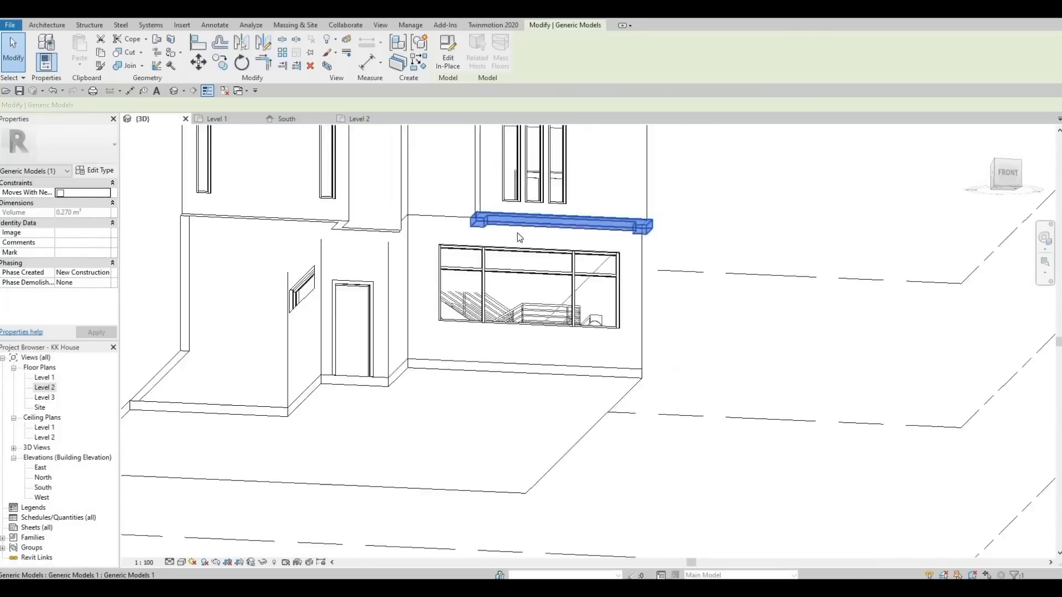
scroll(481, 210, up, 4)
key(Escape)
shift+middle_drag(440, 111, 535, 234)
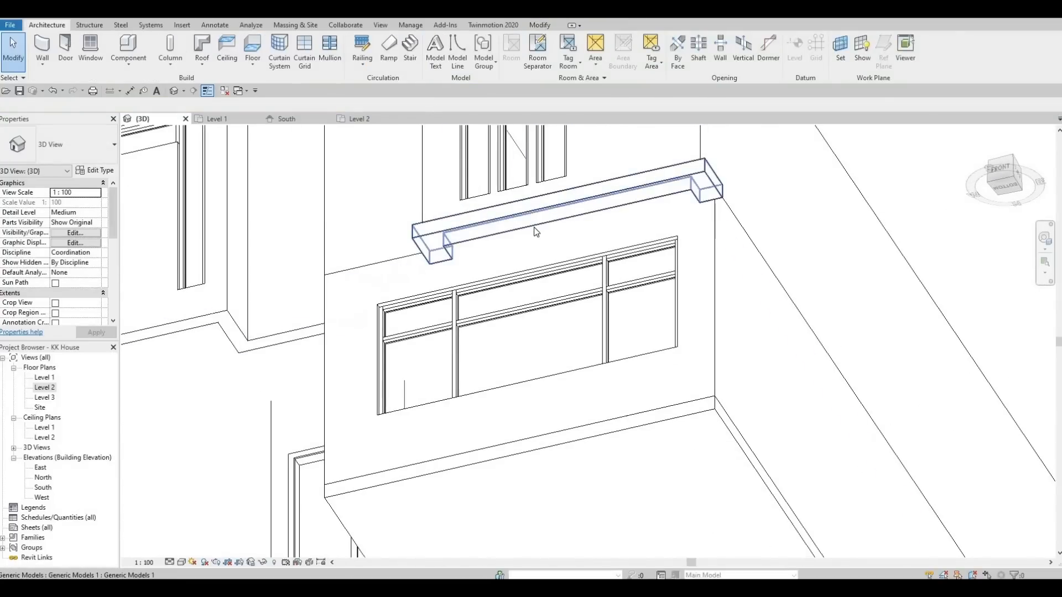
click(497, 239)
key(Escape)
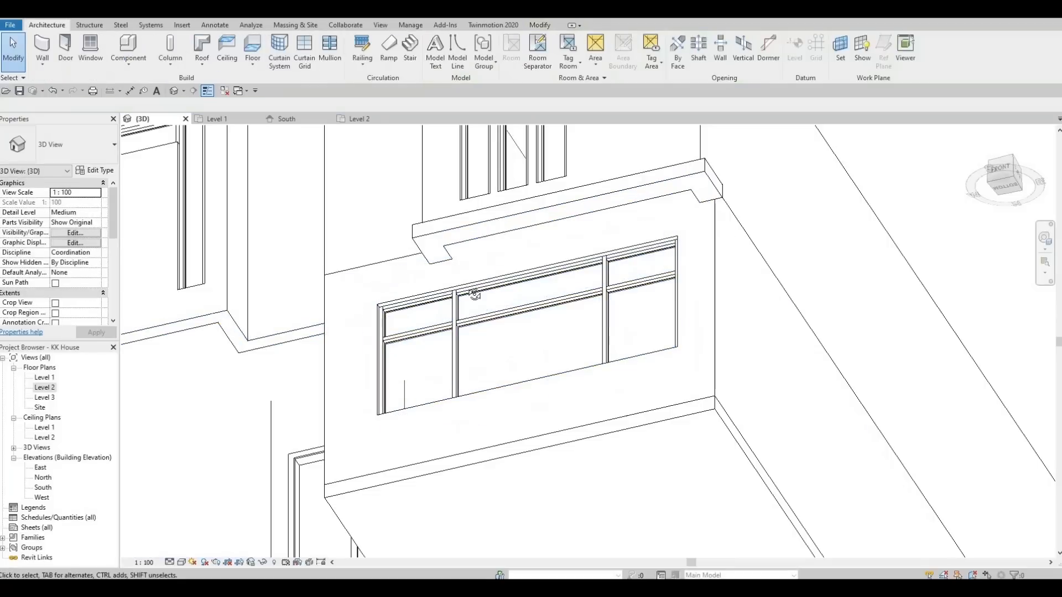
shift+middle_drag(474, 294, 390, 334)
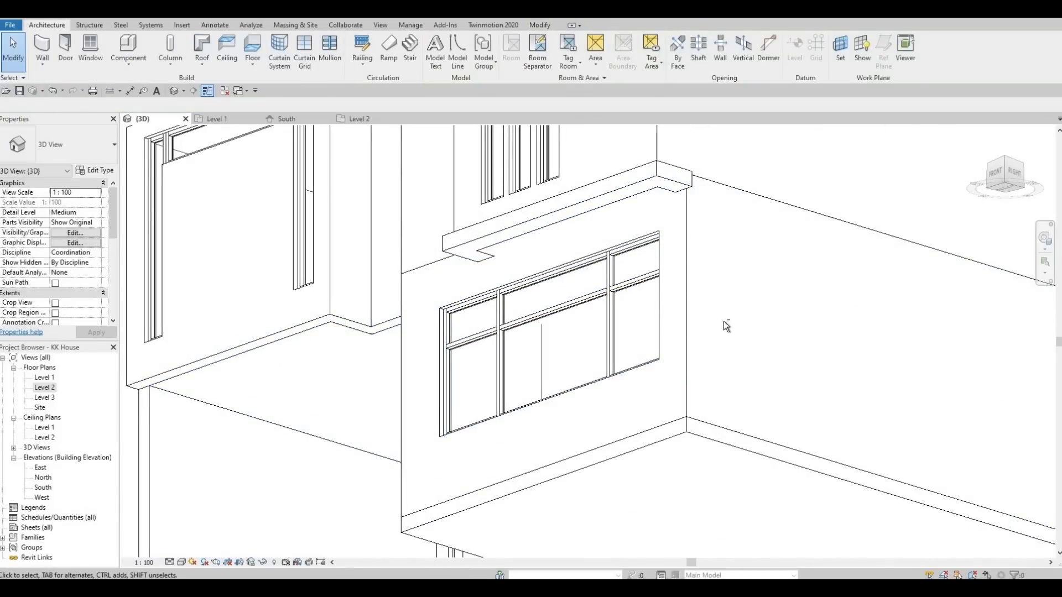
- Paint the exposed underside of the Level 2 floor slab with the Gypsum Wall Board material
shift+middle_drag(547, 193, 473, 332)
scroll(629, 273, up, 2)
scroll(603, 357, down, 5)
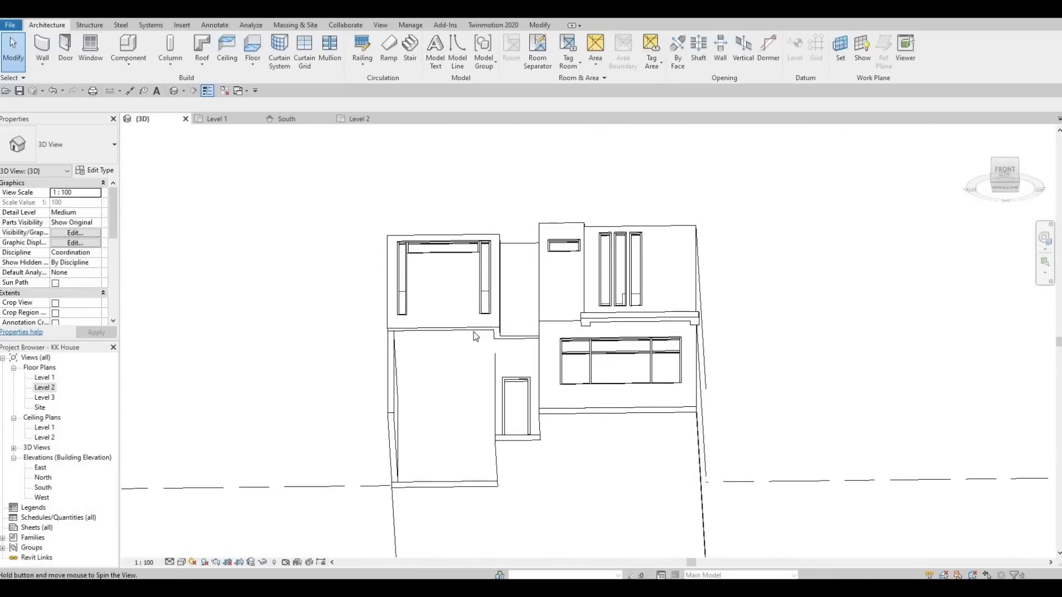
click(473, 330)
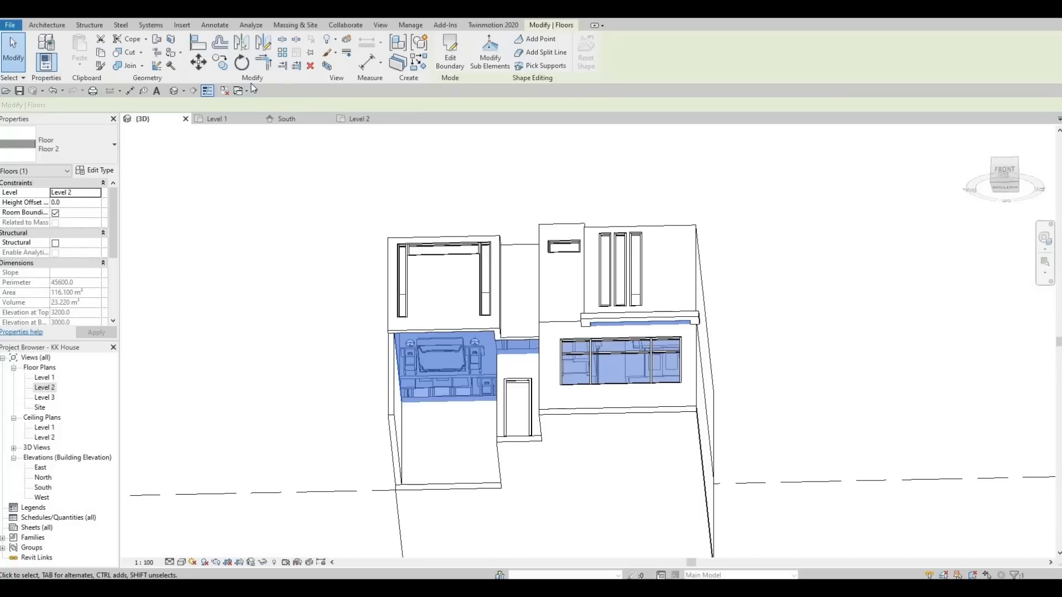
click(171, 54)
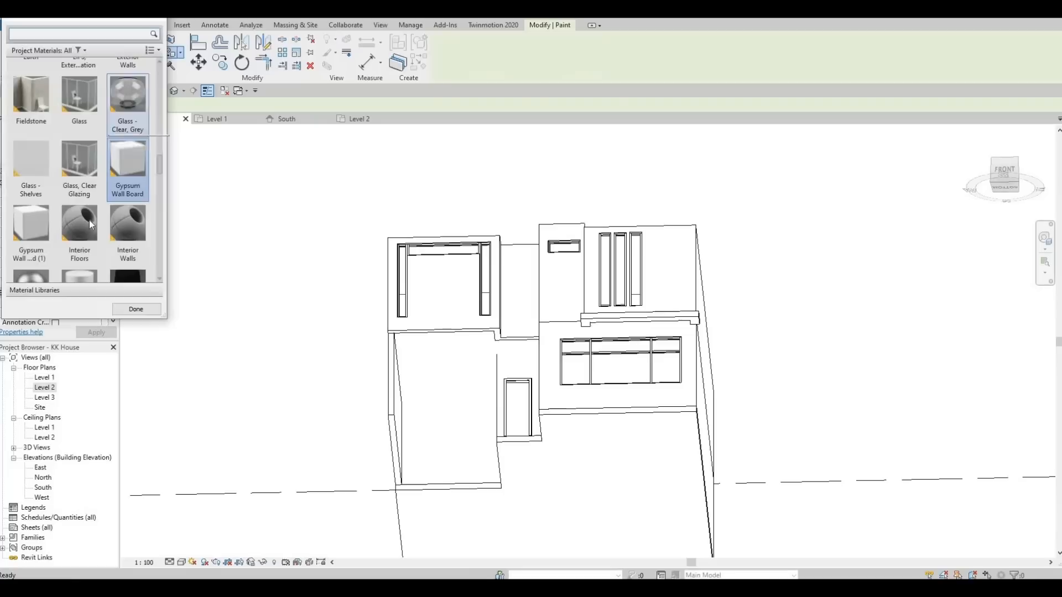
click(113, 170)
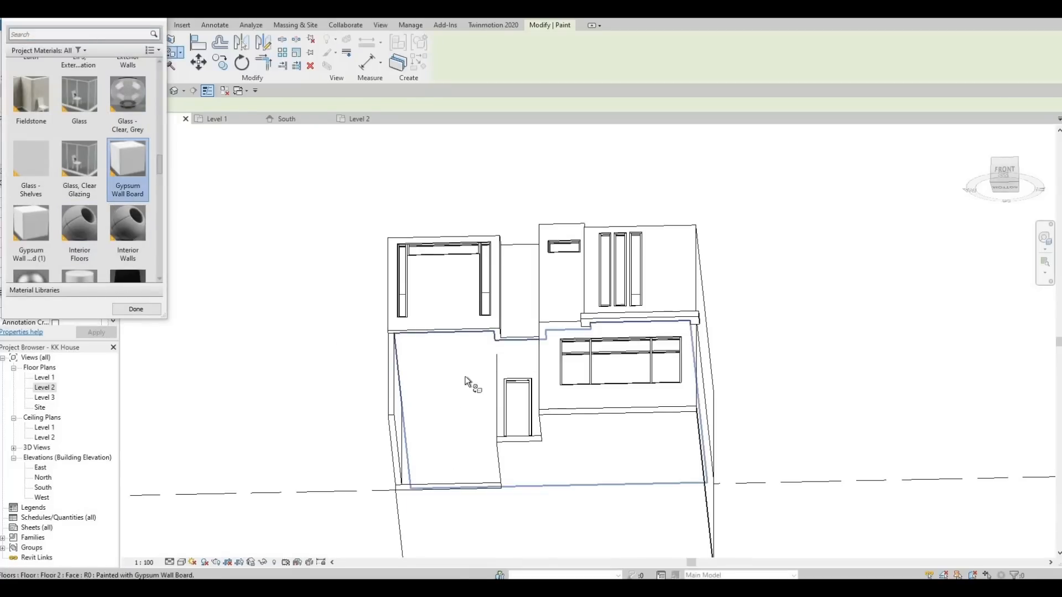
mouse_move(470, 380)
shift+middle_down()
mouse_move(481, 419)
mouse_move(387, 367)
shift+middle_up()
key(Escape)
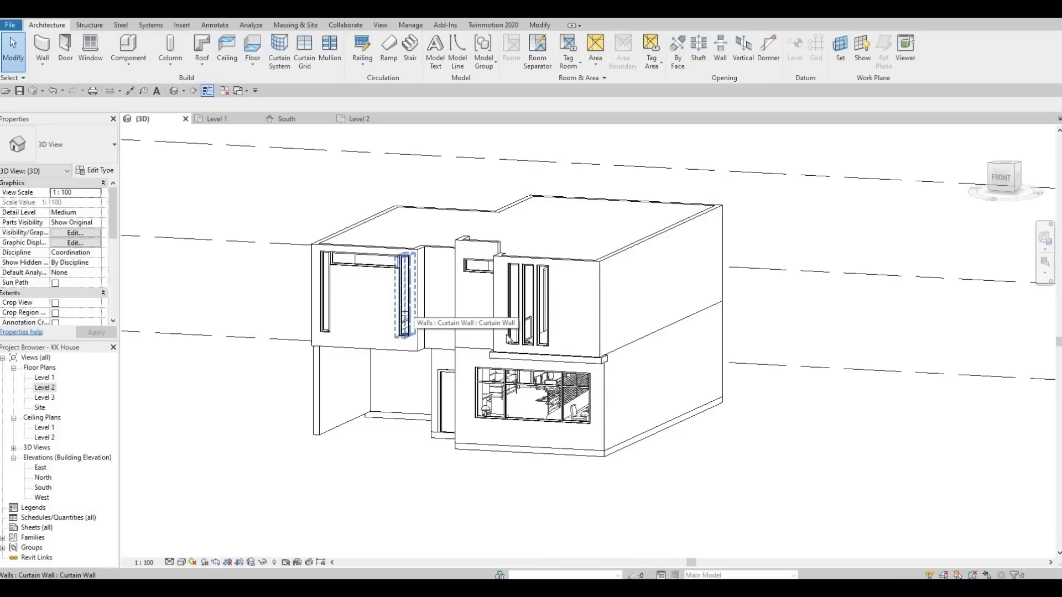
shift+middle_drag(522, 312, 572, 337)
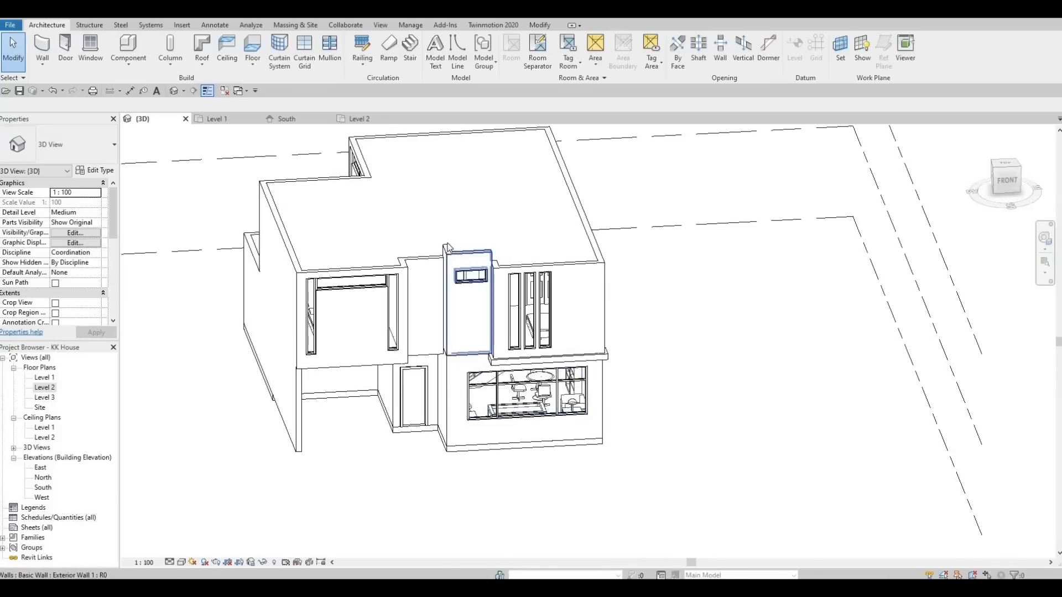
scroll(448, 252, up, 2)
shift+middle_drag(542, 260, 473, 336)
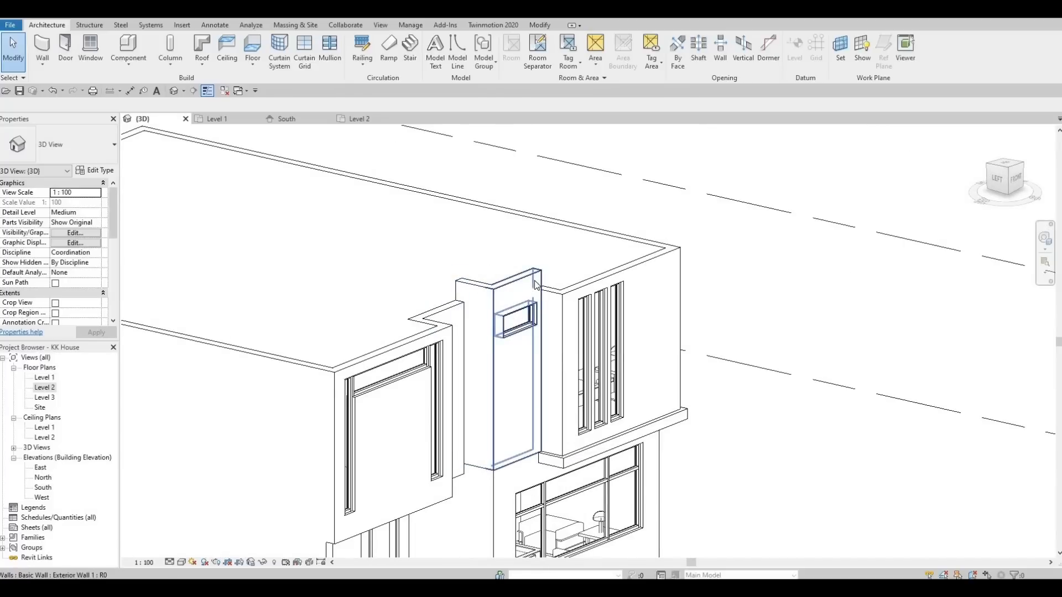
shift+middle_drag(534, 290, 437, 288)
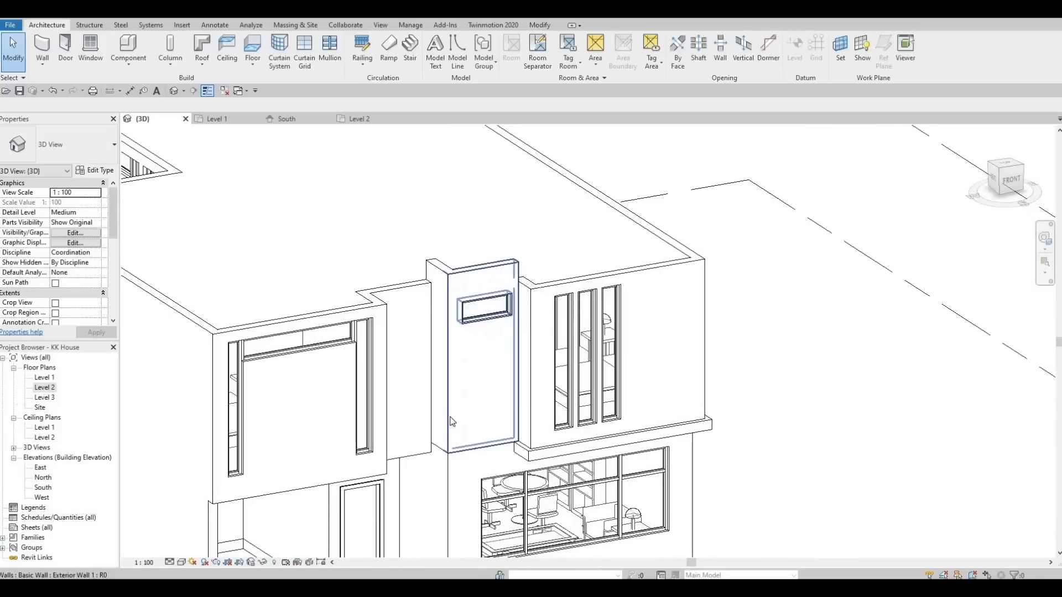
shift+middle_drag(442, 370, 496, 237)
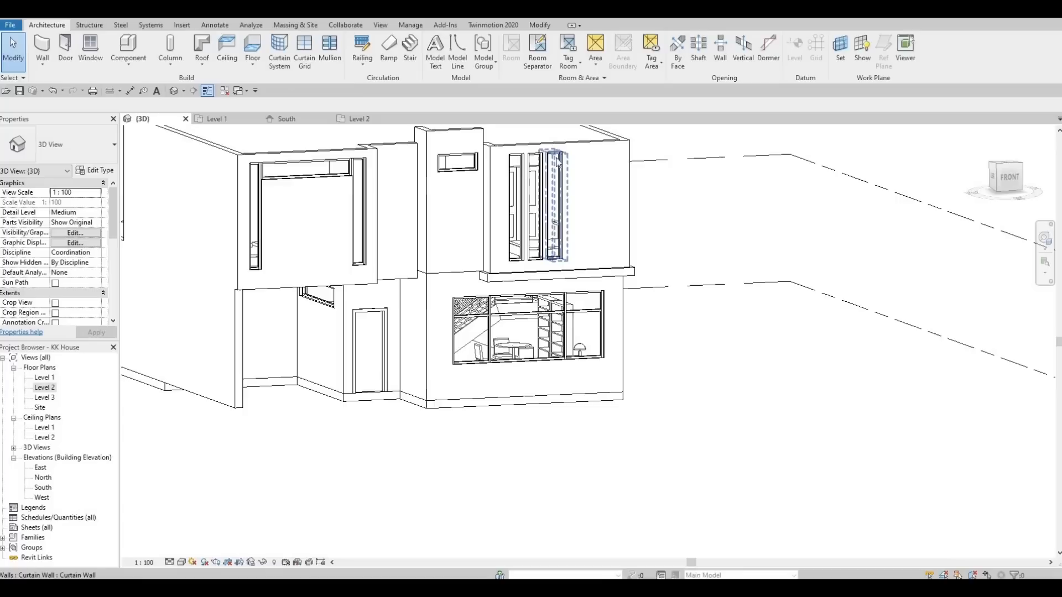
- Examine the front facade from above and from both sides, focusing on the upper windows, raised wall block and roof edge
shift+middle_drag(393, 248, 306, 353)
middle_drag(386, 306, 387, 389)
shift+middle_drag(361, 266, 393, 266)
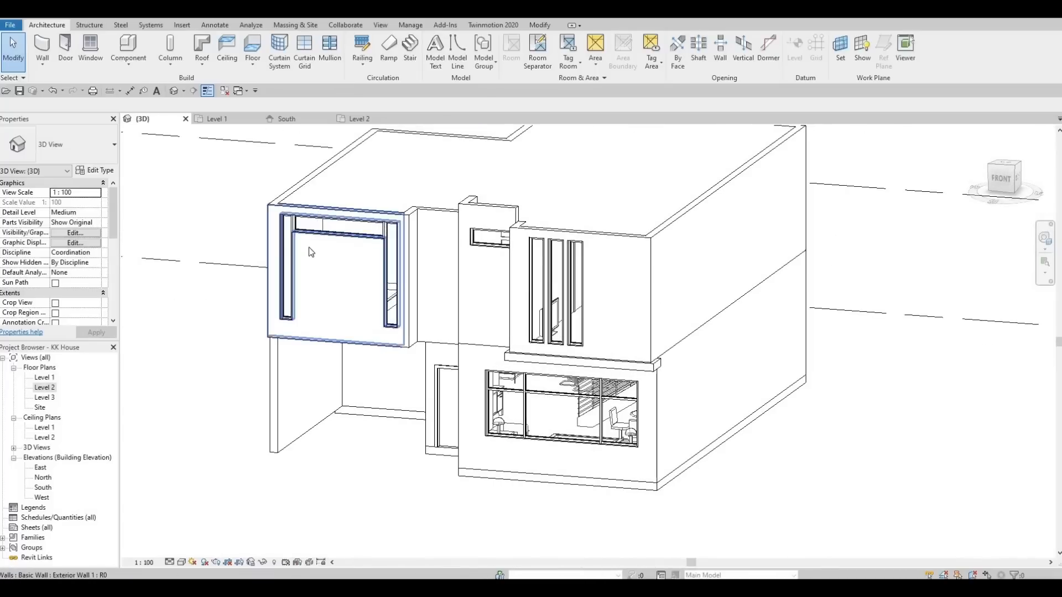
middle_drag(328, 260, 342, 241)
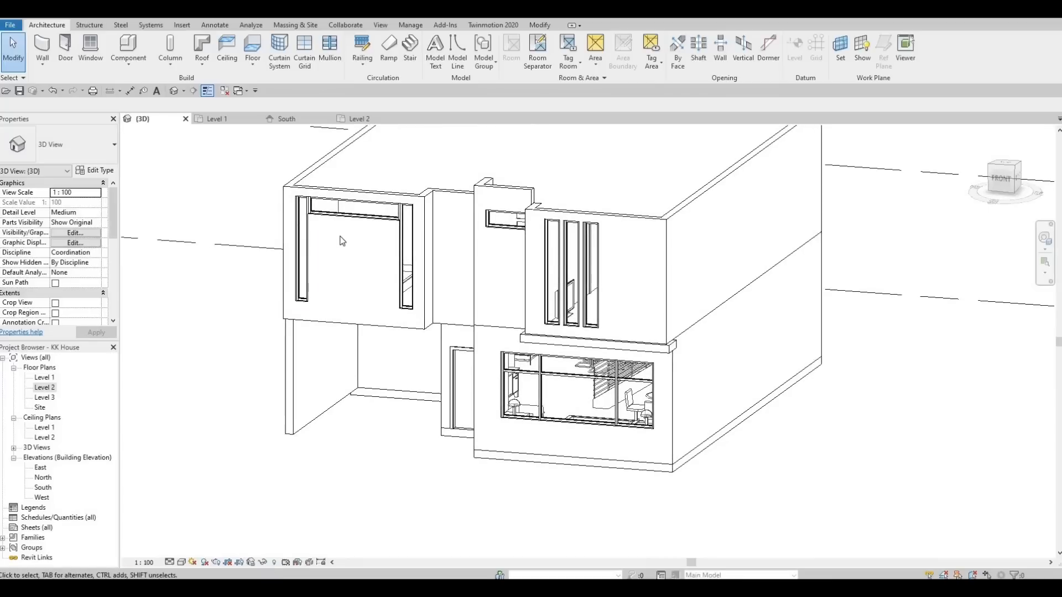
shift+middle_drag(333, 279, 333, 278)
shift+middle_drag(363, 137, 381, 332)
scroll(358, 348, up, 2)
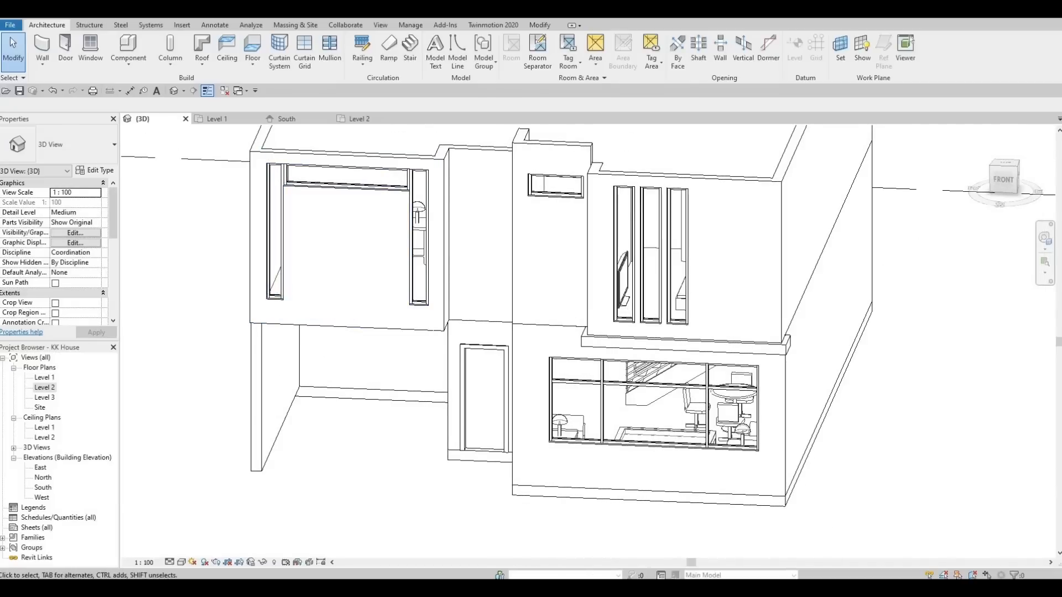
middle_drag(307, 362, 233, 408)
scroll(233, 409, down, 1)
click(128, 64)
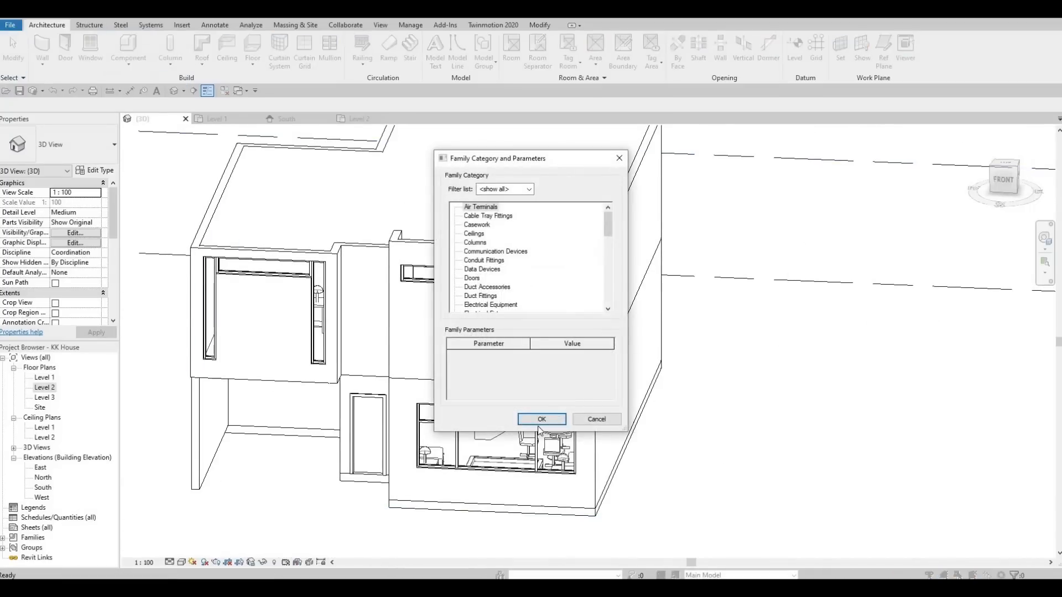
key(Return)
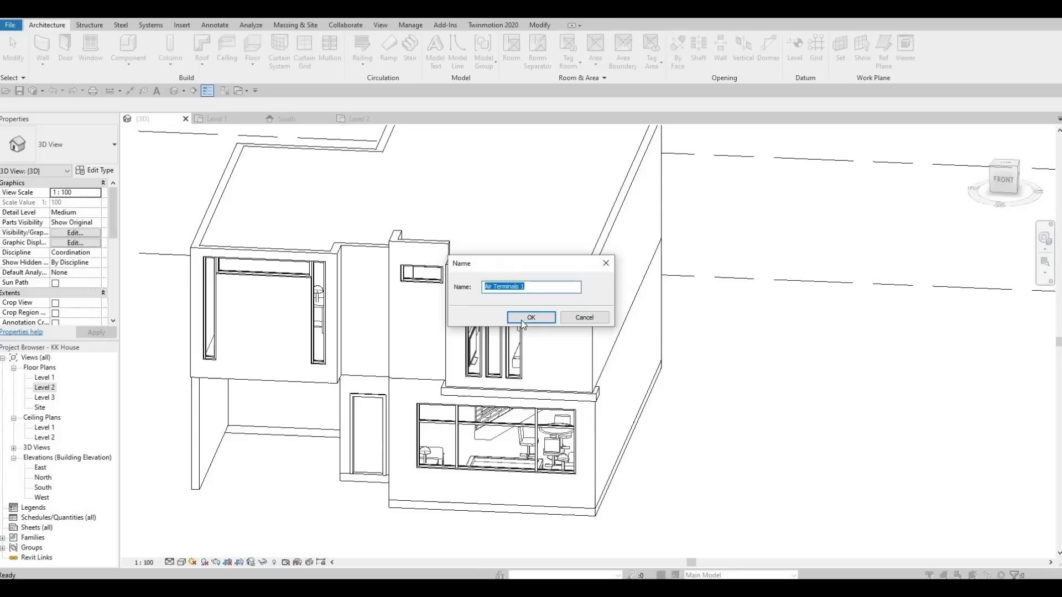
click(522, 317)
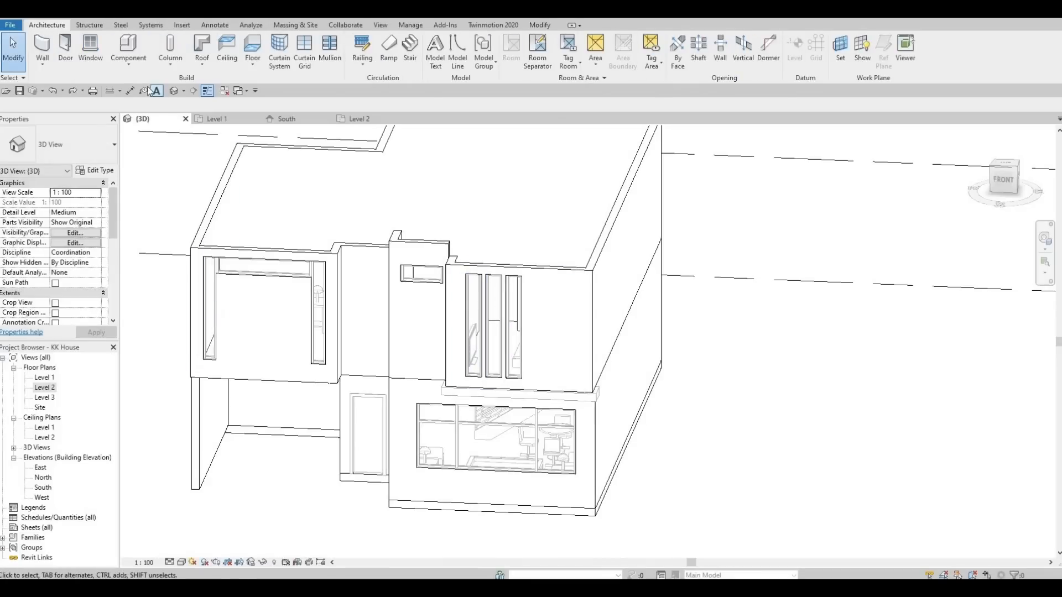
- Create an in-place model in the Generic Models category with the default name
click(129, 55)
click(148, 108)
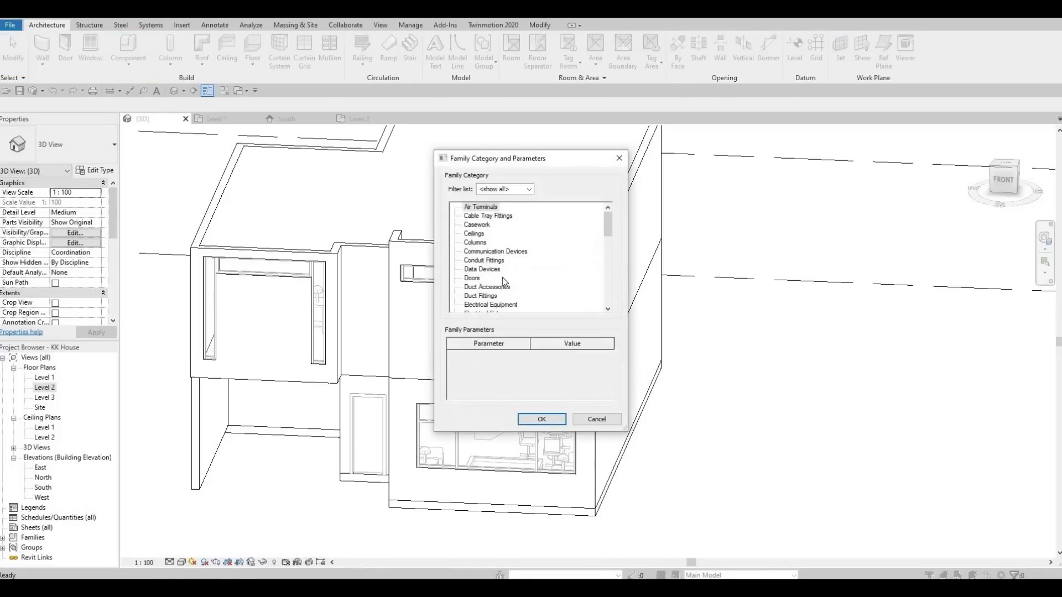
scroll(486, 291, down, 2)
scroll(486, 290, down, 1)
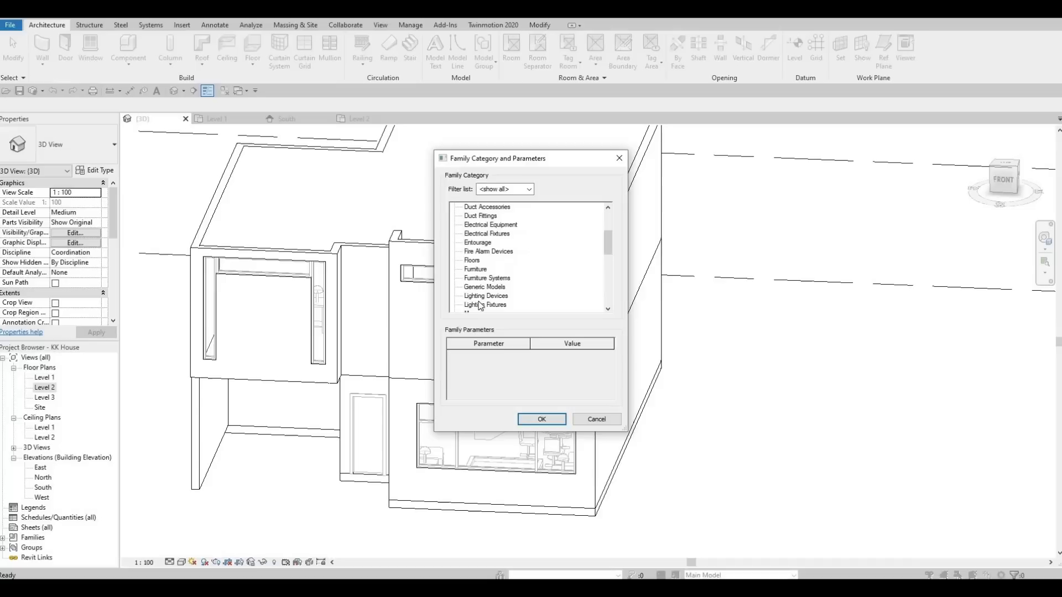
click(532, 414)
key(Return)
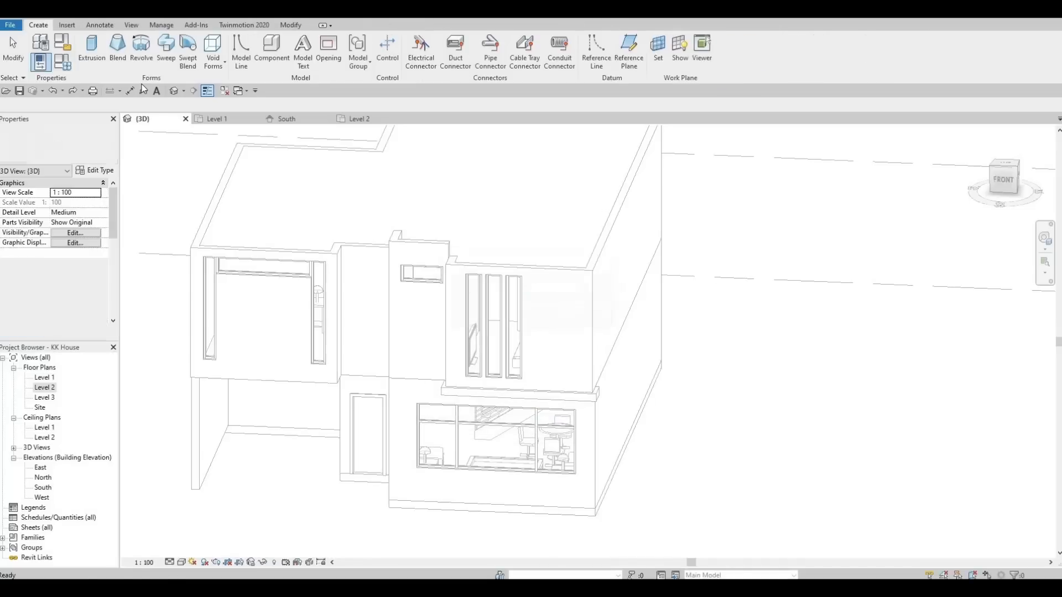
- Start a solid extrusion and set its work plane to the flat roof's surface by picking the plane
click(92, 47)
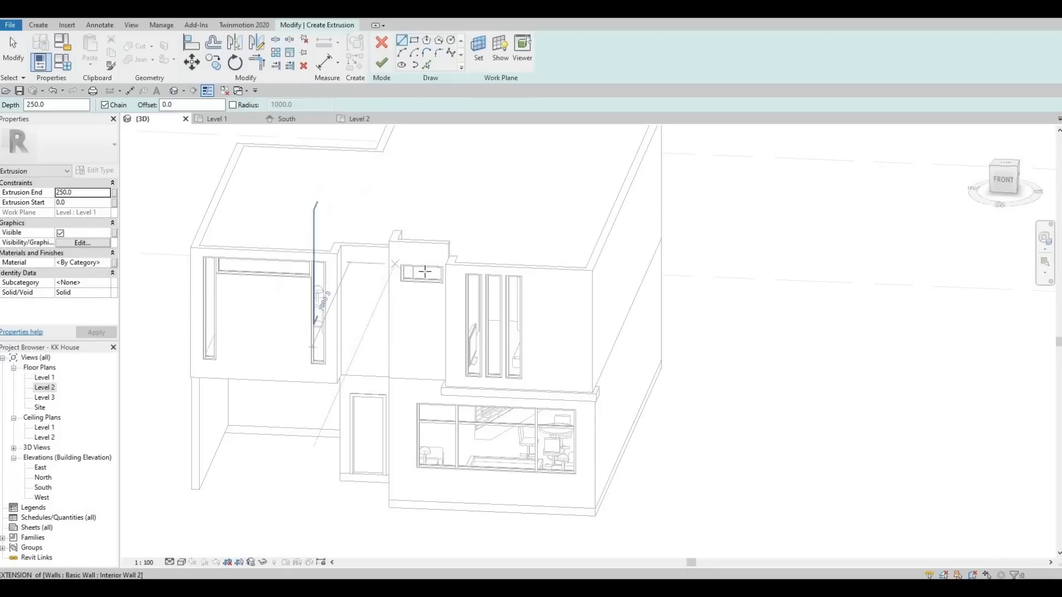
shift+middle_drag(387, 353, 491, 174)
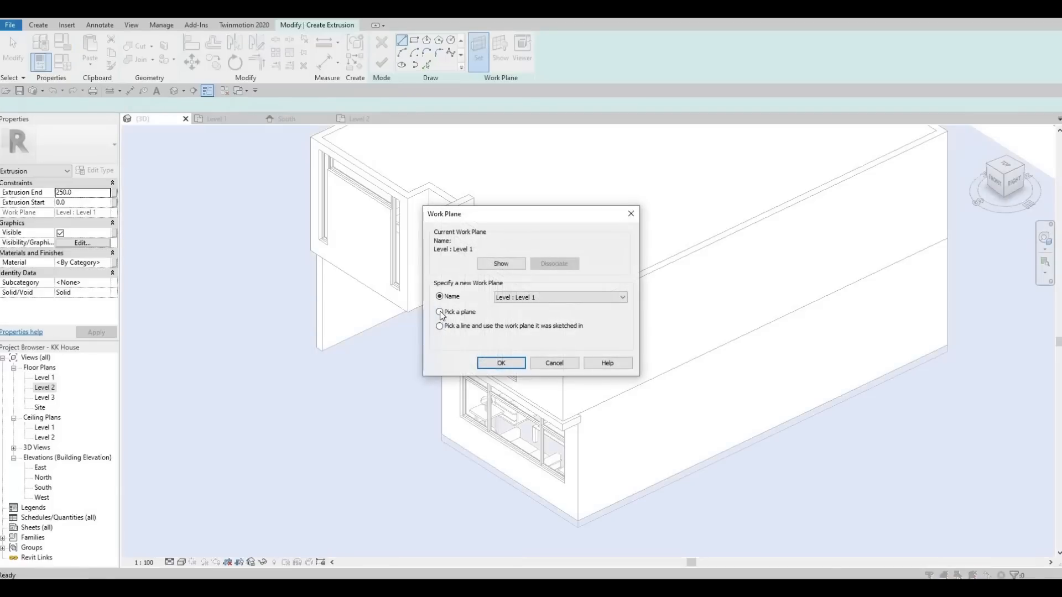
click(500, 362)
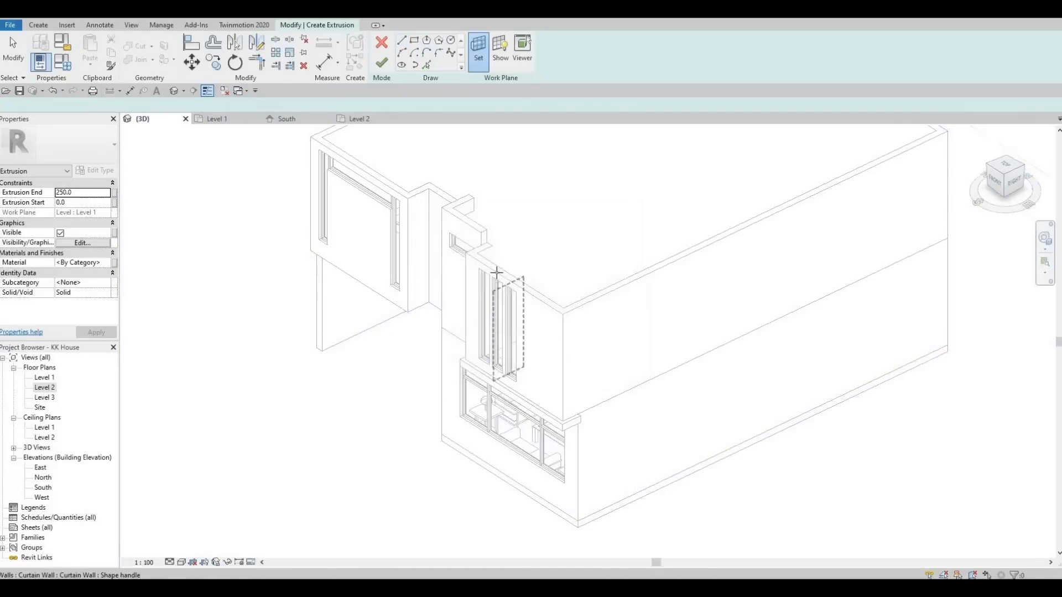
scroll(467, 217, up, 2)
shift+middle_drag(410, 332, 569, 236)
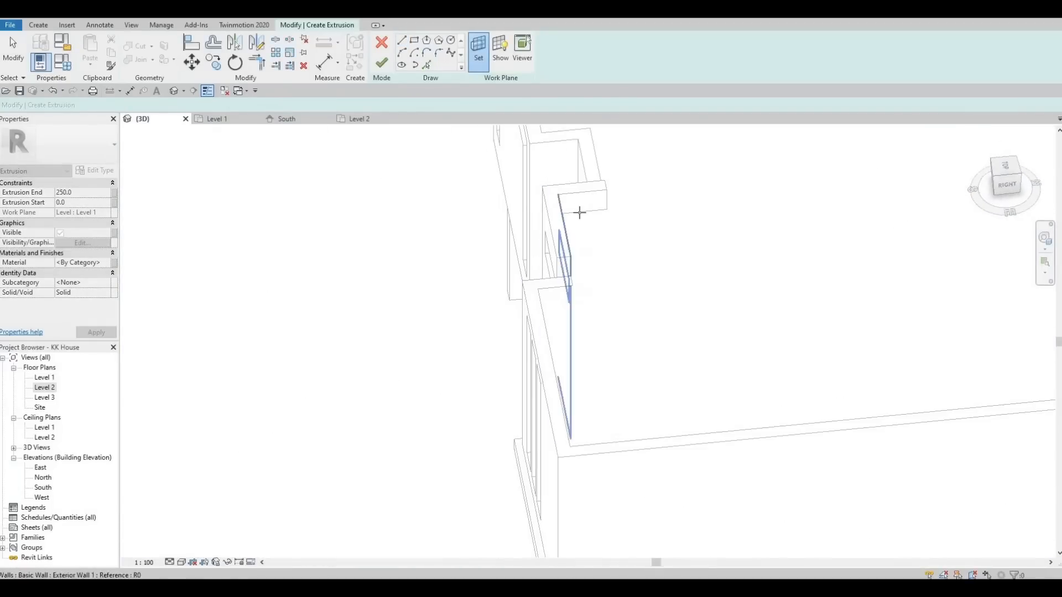
click(563, 291)
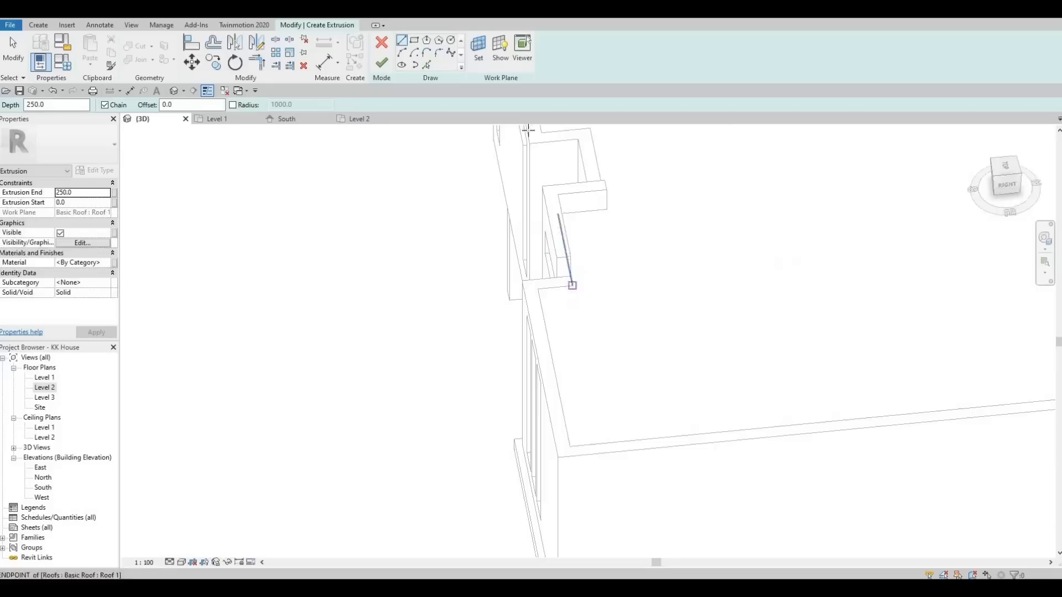
- Sketch a rectangle about 1300 by 700 mm on the roof behind the raised small-window wall and extrude it 250 mm
shift+middle_drag(571, 284, 520, 288)
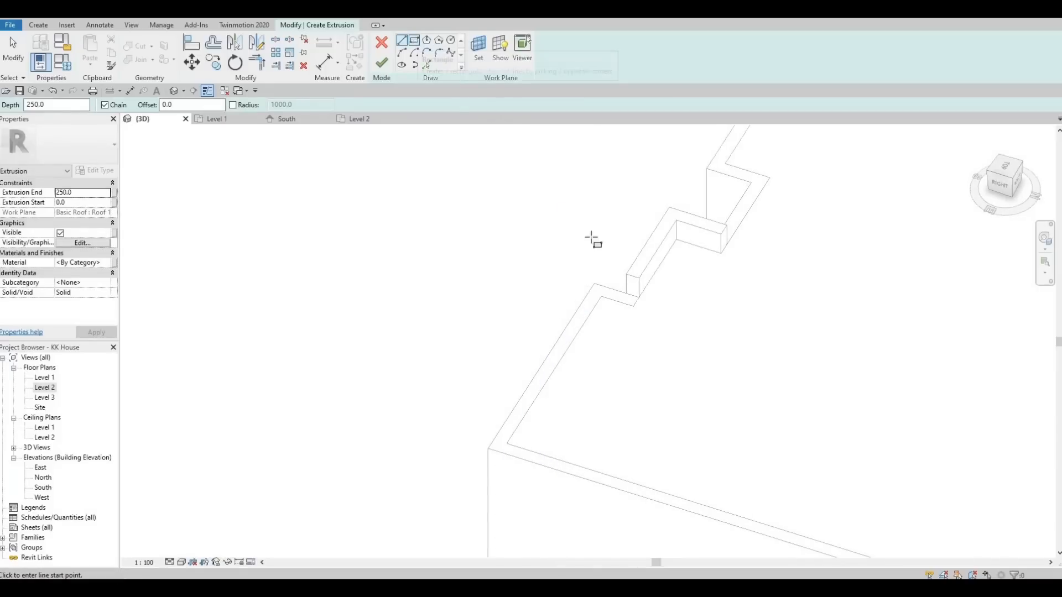
click(677, 240)
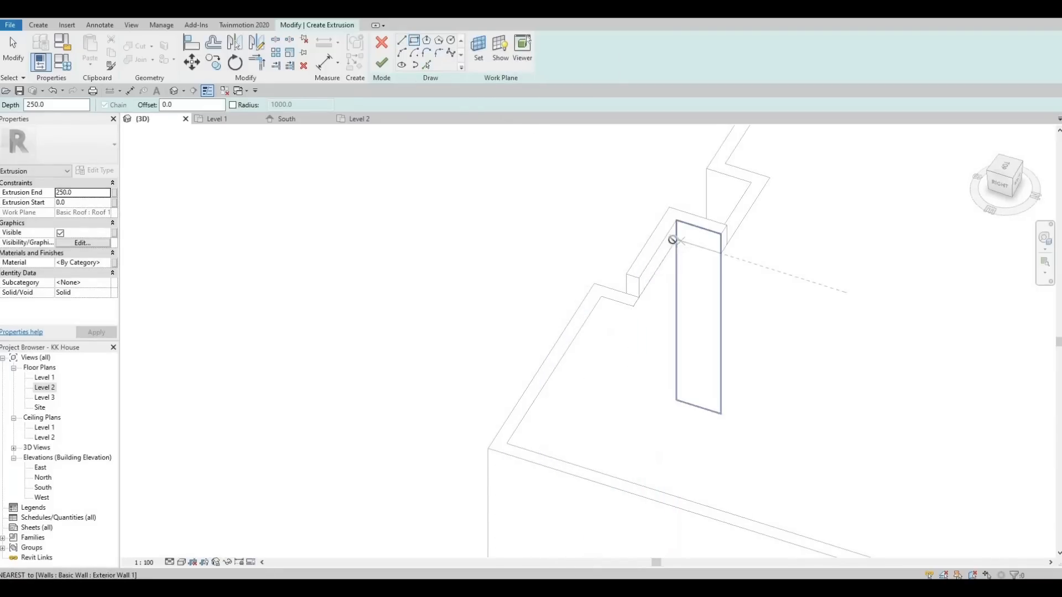
click(676, 308)
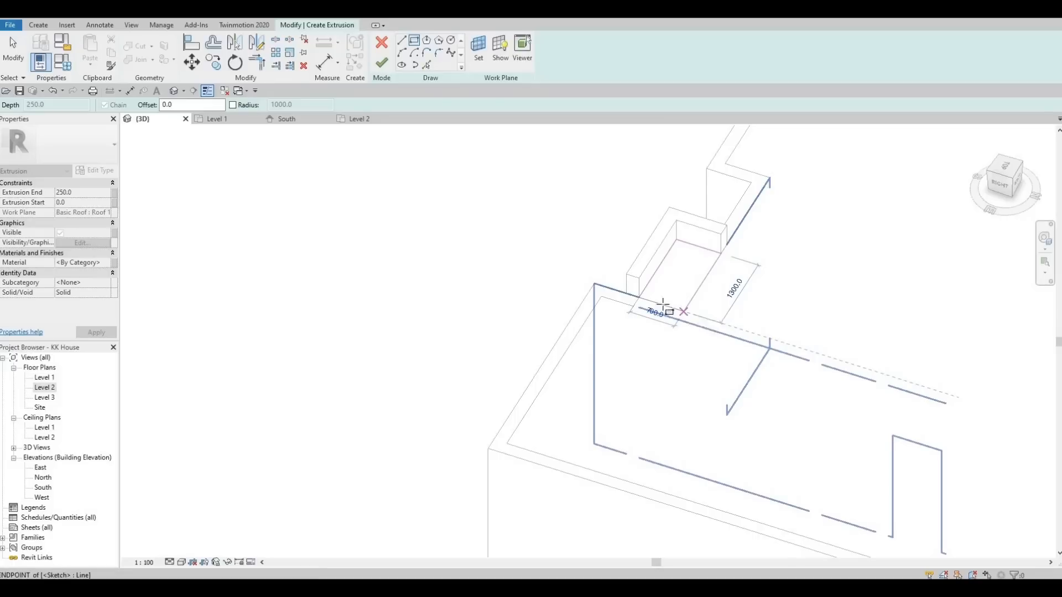
click(692, 323)
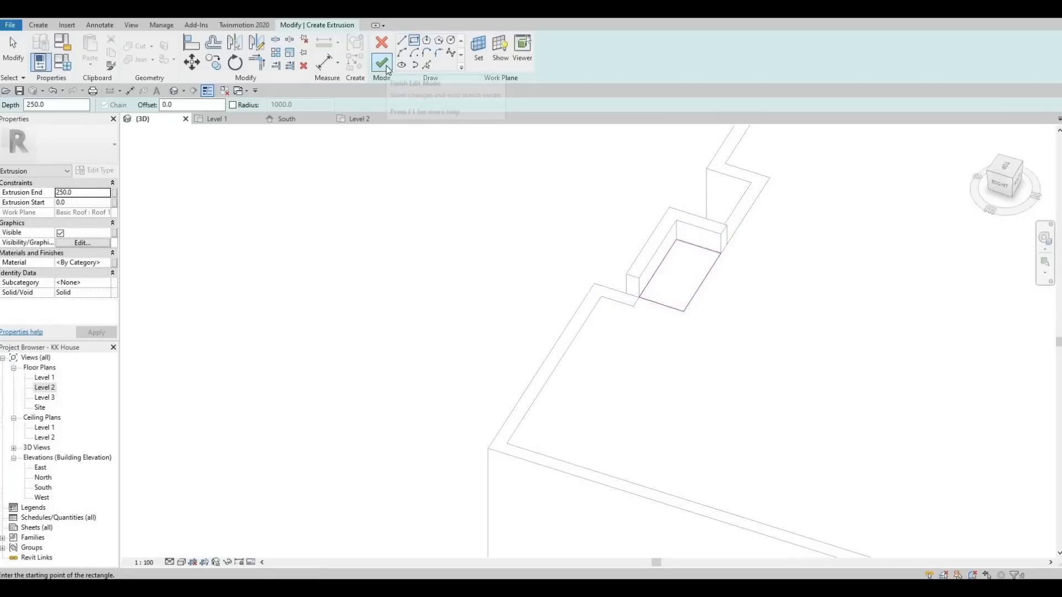
click(381, 63)
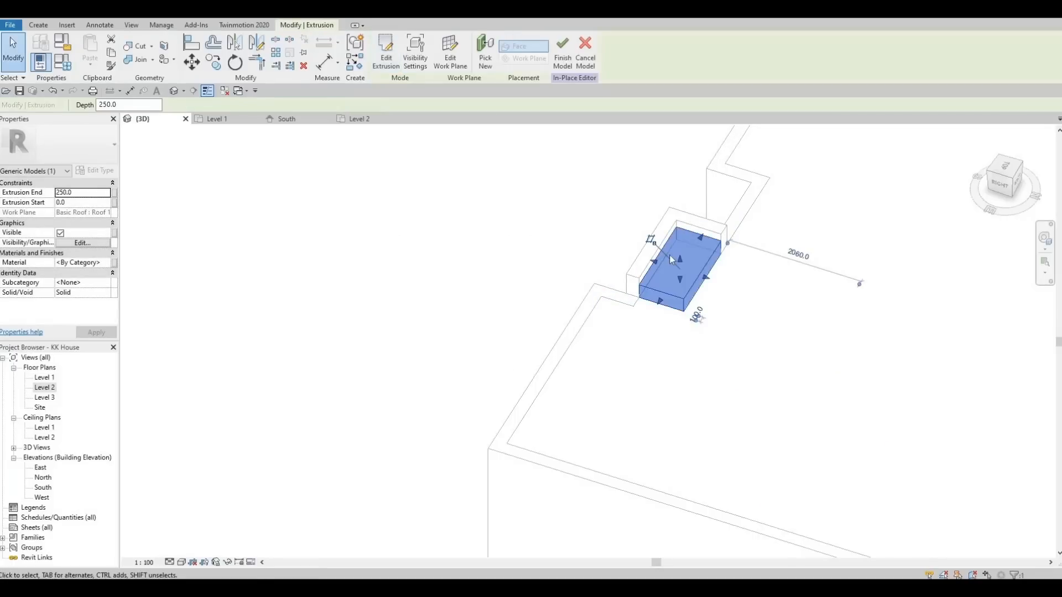
- Assign the Slate material from the AEC Stone library to the extruded roof block and finish the in-place model
scroll(636, 274, up, 2)
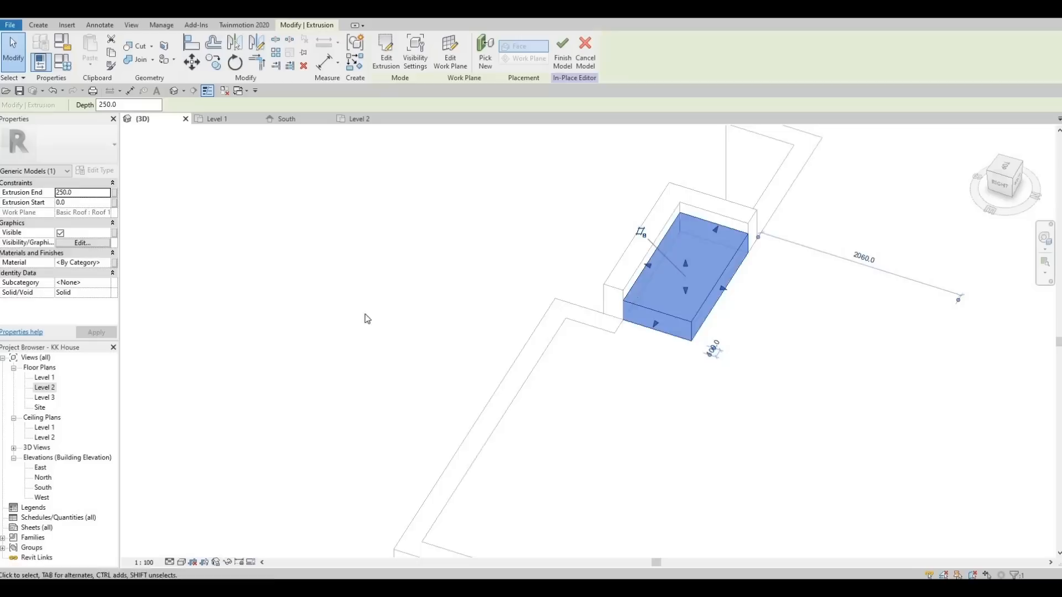
middle_drag(365, 319, 295, 358)
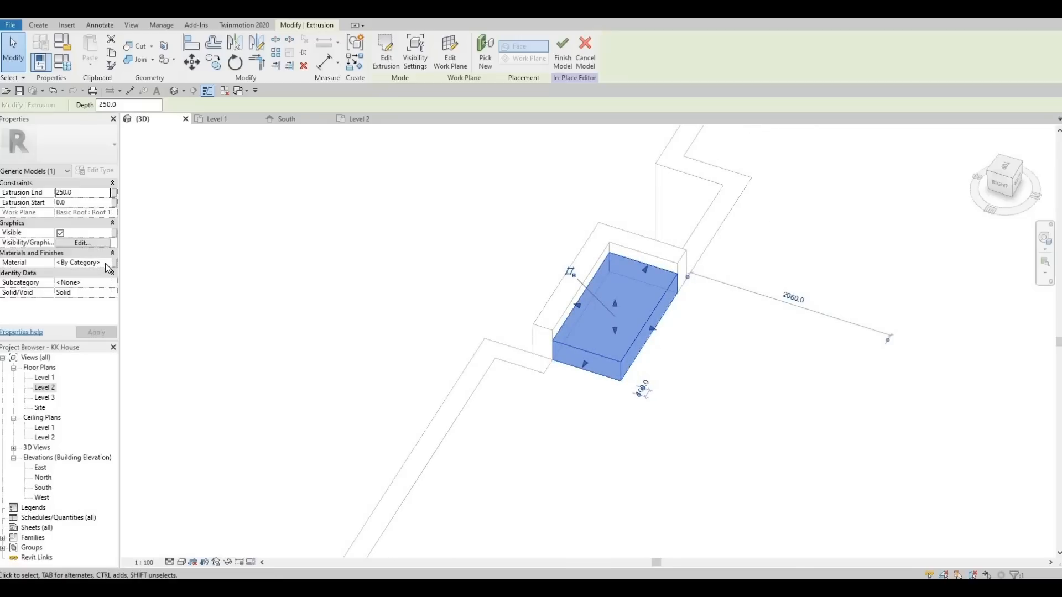
click(106, 263)
scroll(131, 281, down, 5)
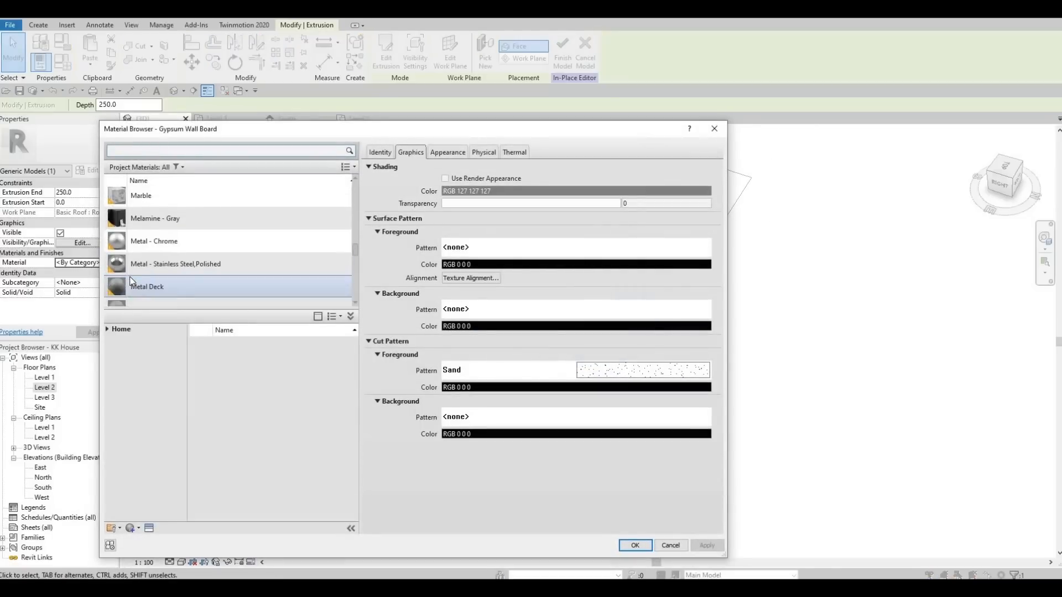
scroll(132, 281, down, 3)
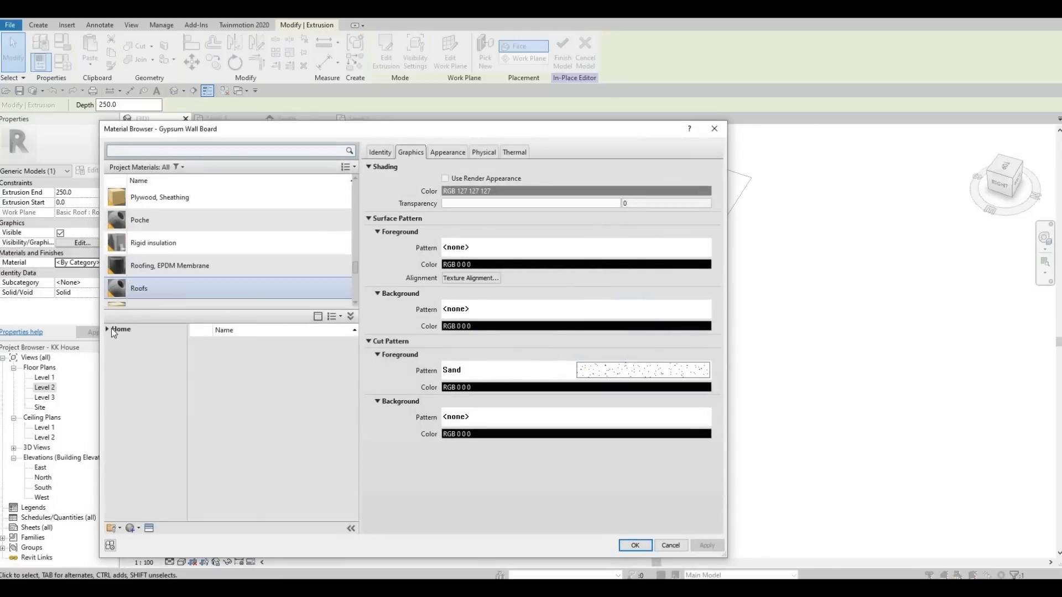
click(108, 349)
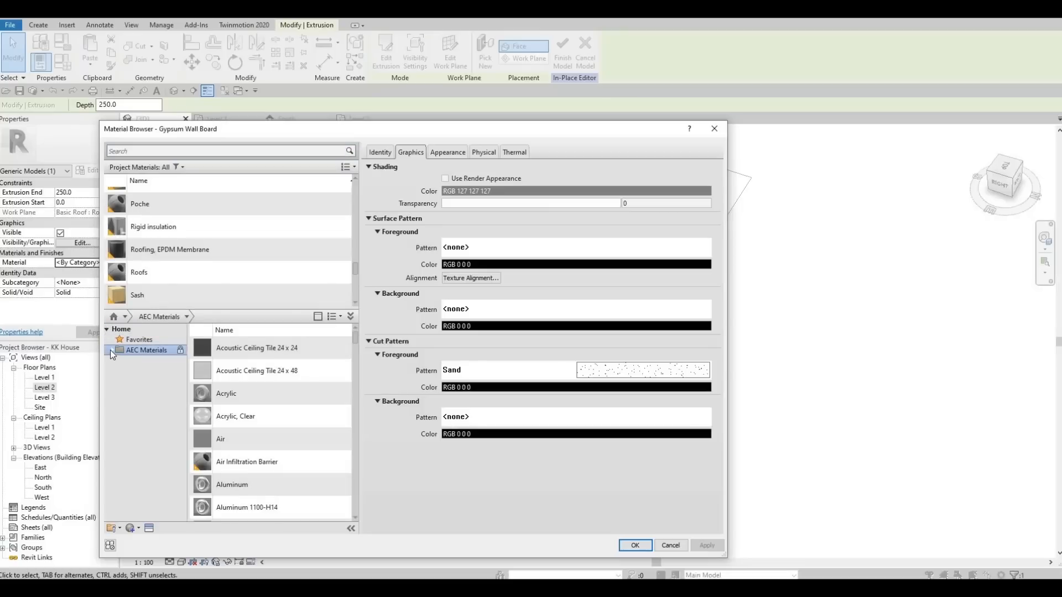
click(110, 350)
scroll(139, 490, down, 1)
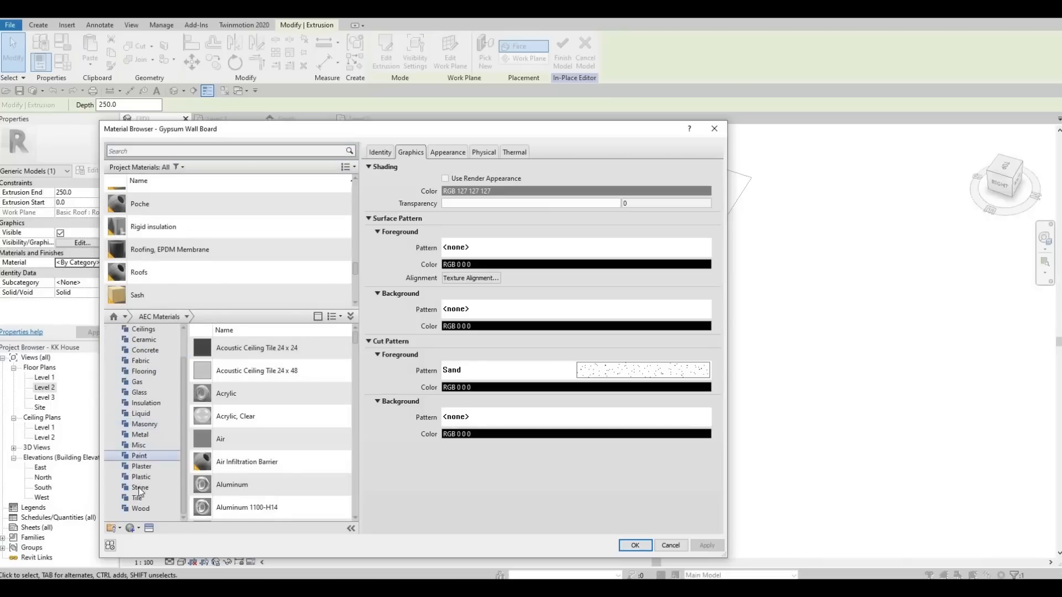
click(140, 487)
scroll(267, 463, down, 1)
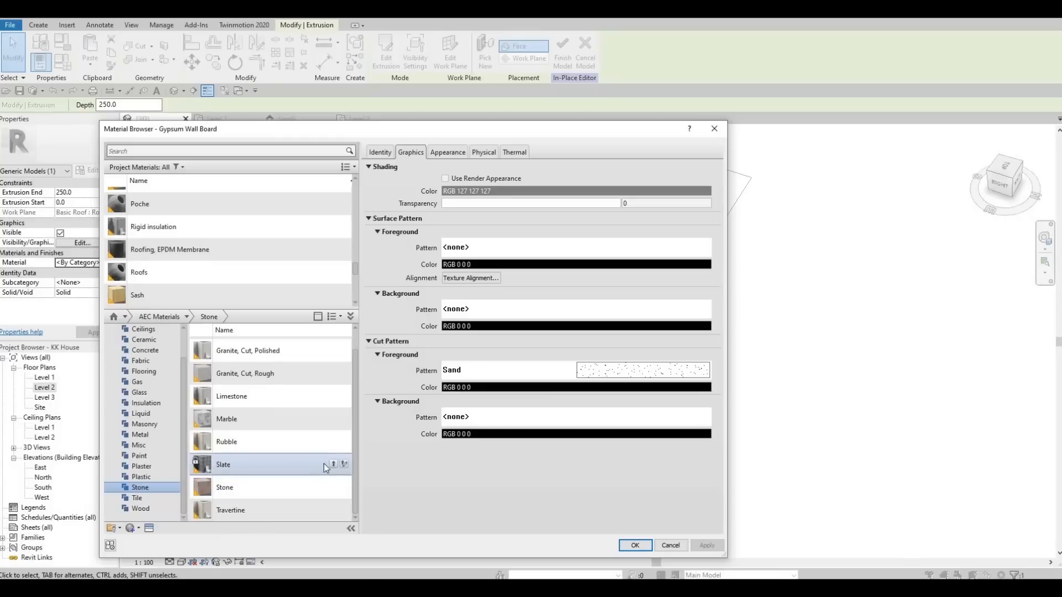
click(642, 545)
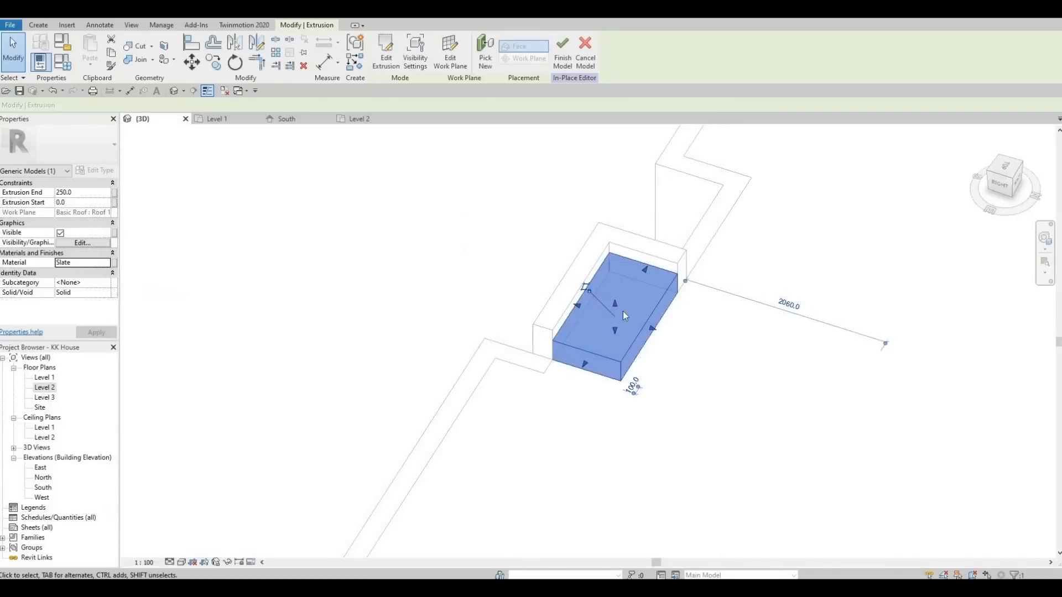
click(559, 58)
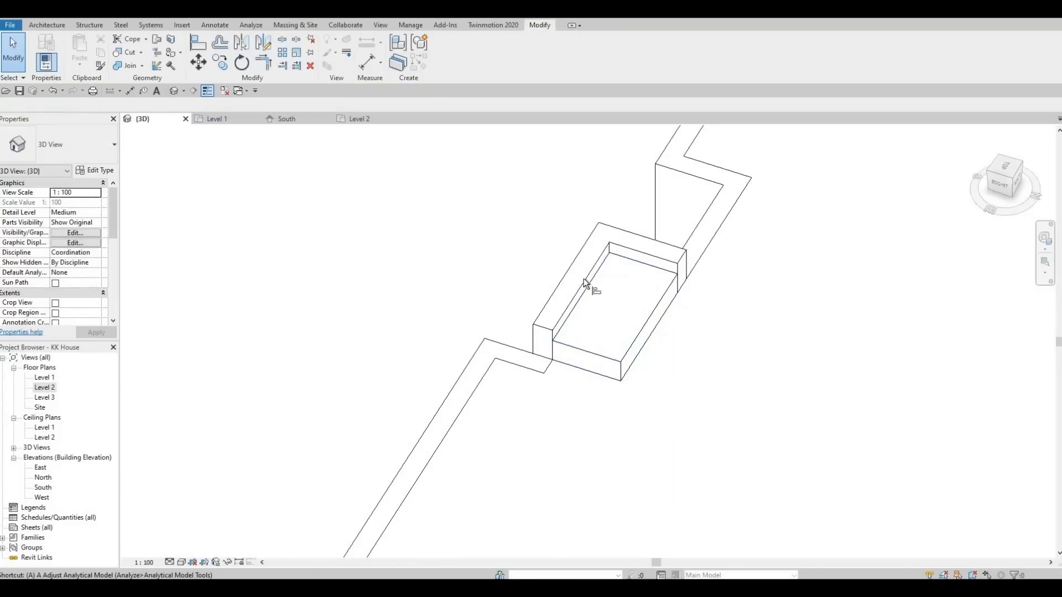
- Align the top face of the extruded roof block with the top of the raised small-window wall
key(l)
click(582, 277)
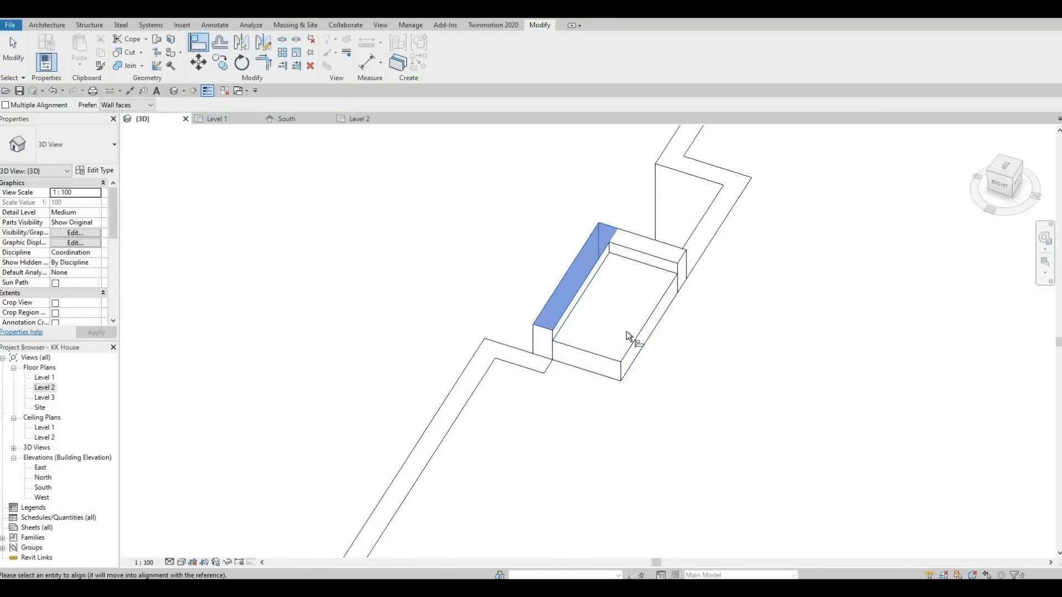
click(631, 351)
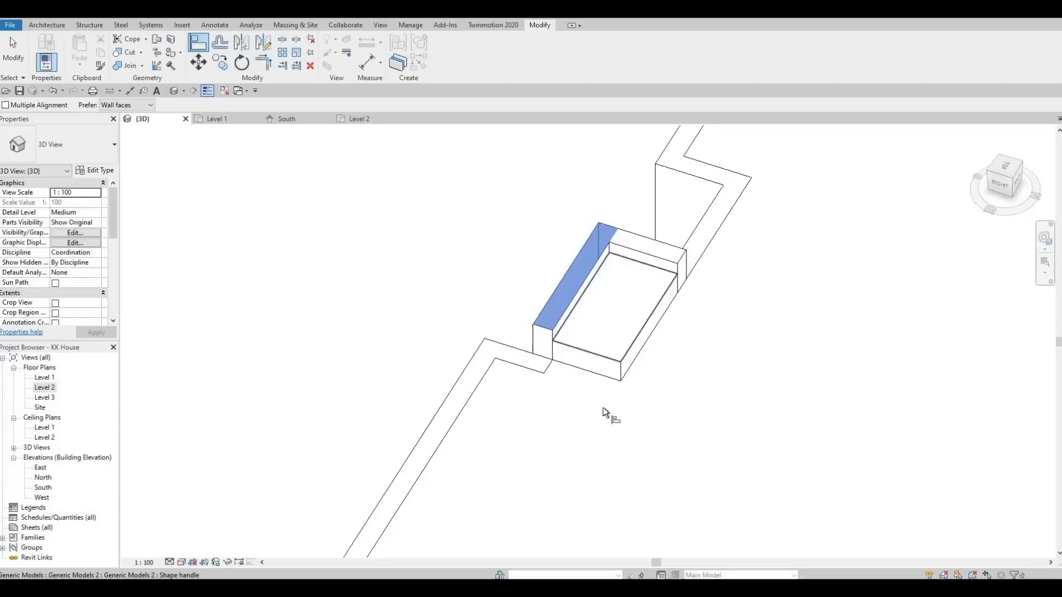
shift+middle_drag(641, 435, 858, 384)
shift+middle_drag(523, 430, 481, 298)
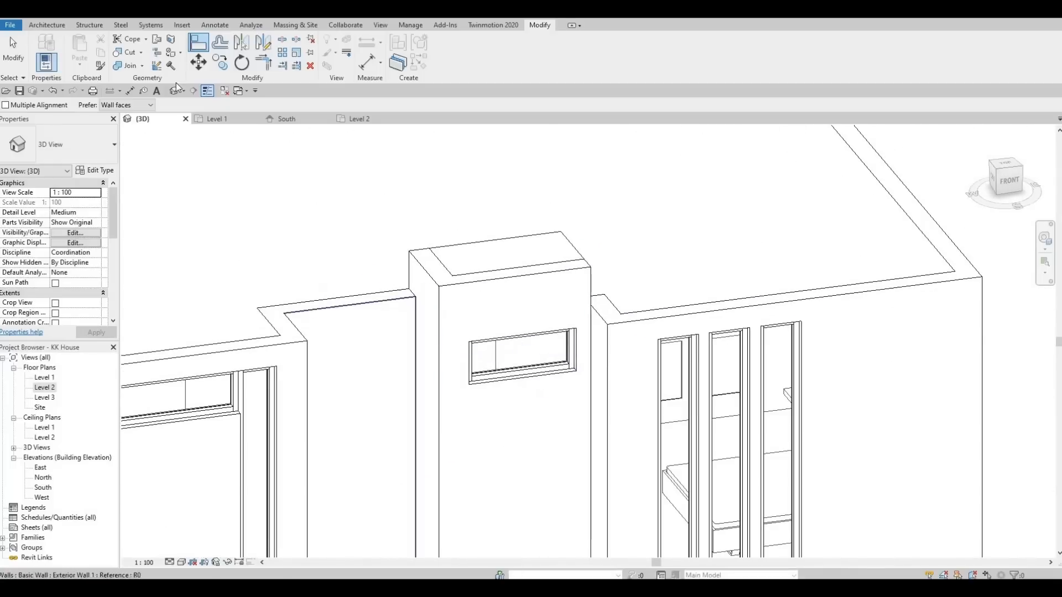
- Paint the side face of the raised small-window wall block with the Slate material
click(170, 54)
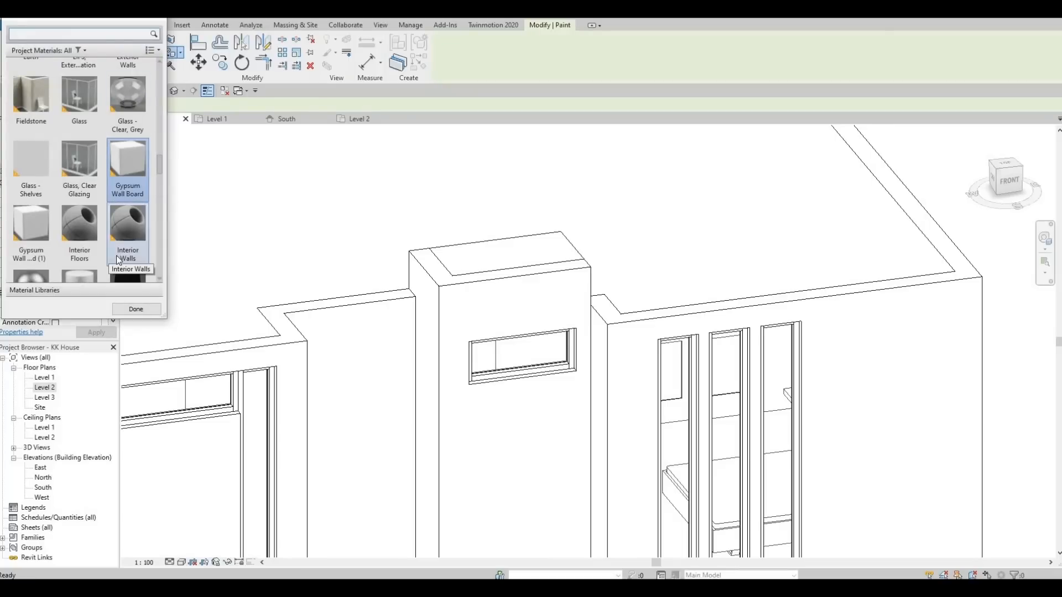
scroll(116, 255, down, 5)
scroll(80, 123, up, 10)
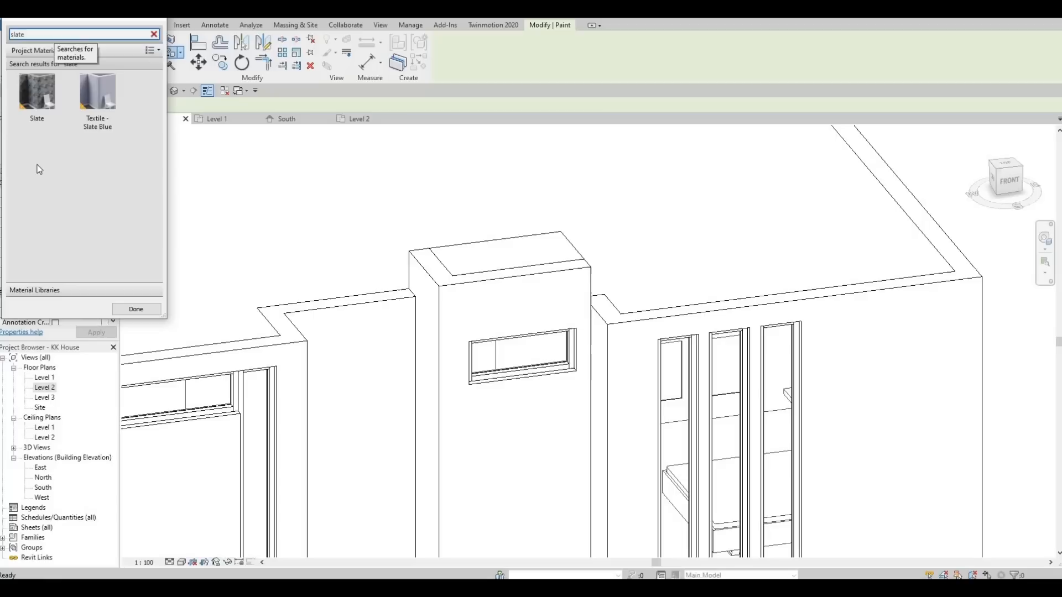
click(37, 88)
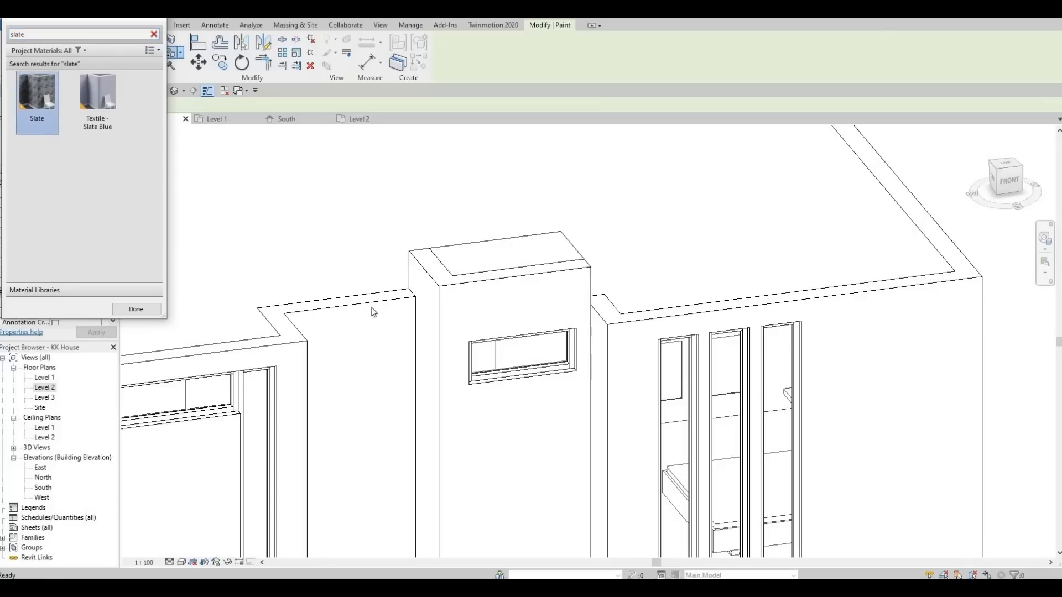
click(420, 270)
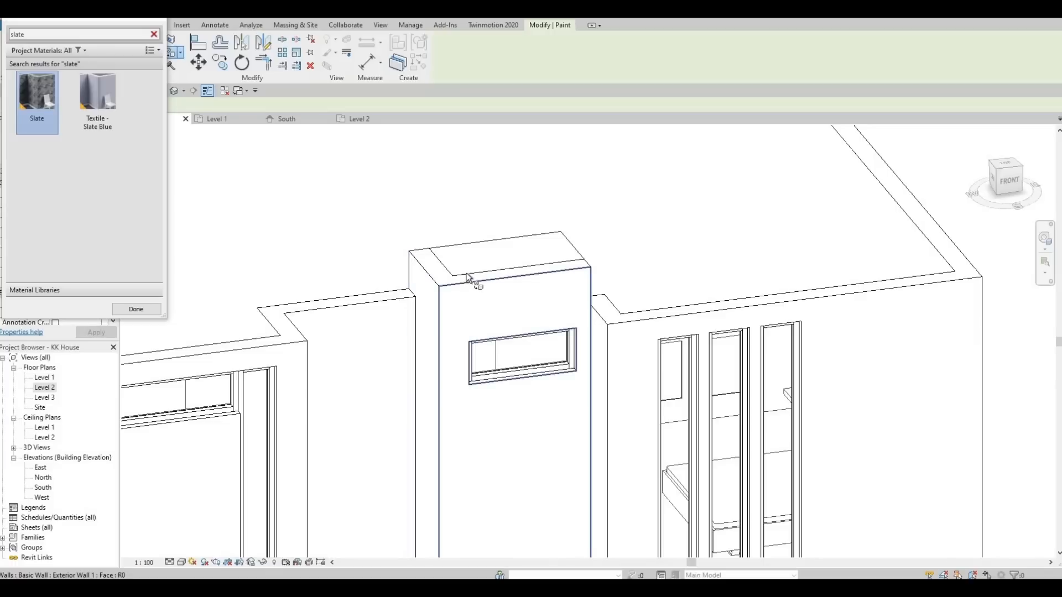
- Paint the front face of the raised small-window wall with the Slate material and finish painting
click(476, 283)
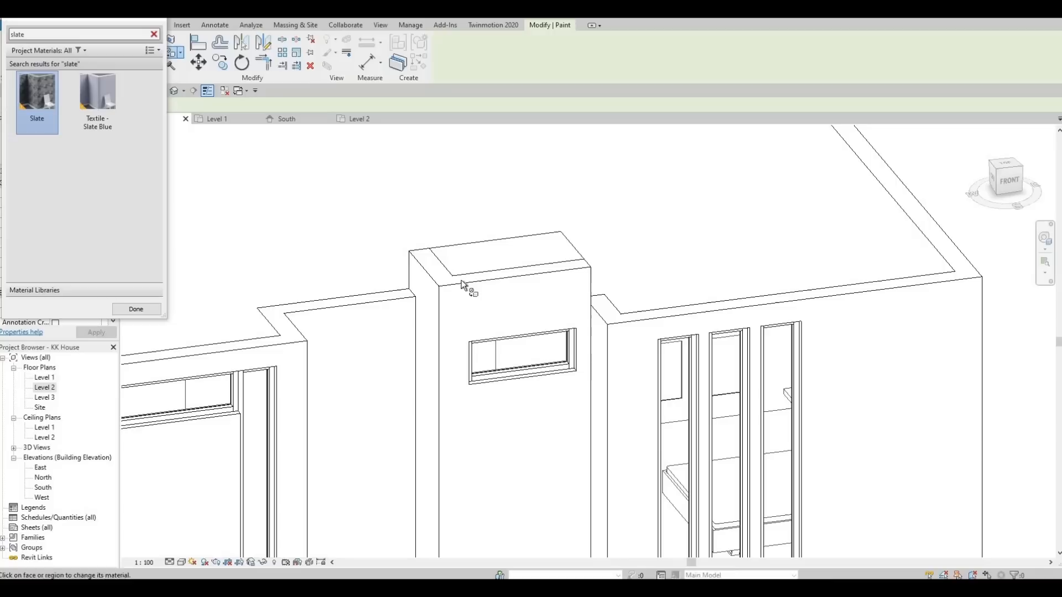
shift+middle_drag(526, 434, 575, 374)
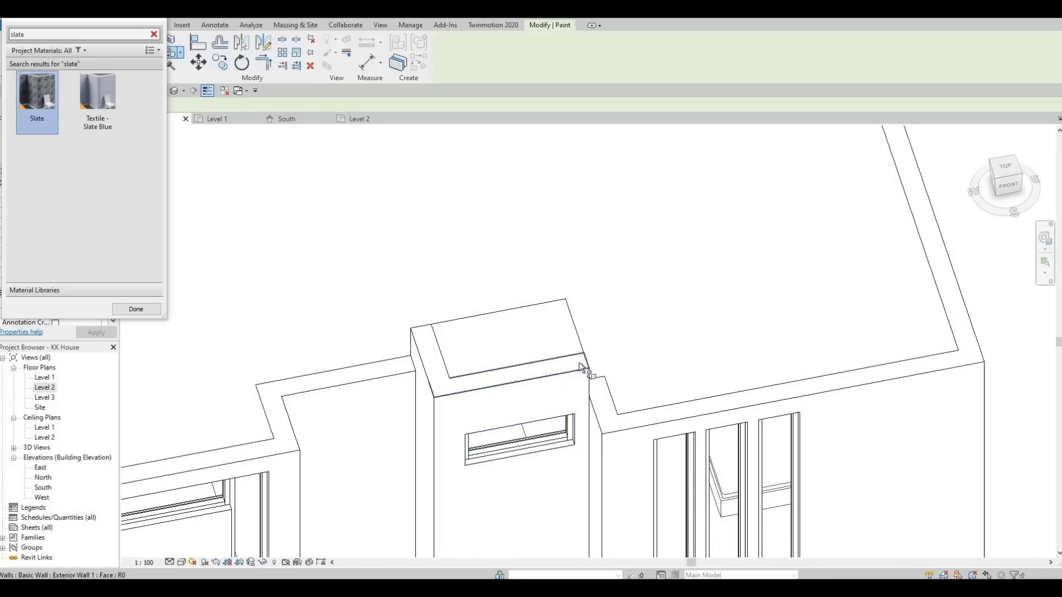
scroll(499, 340, down, 2)
middle_drag(499, 340, 500, 277)
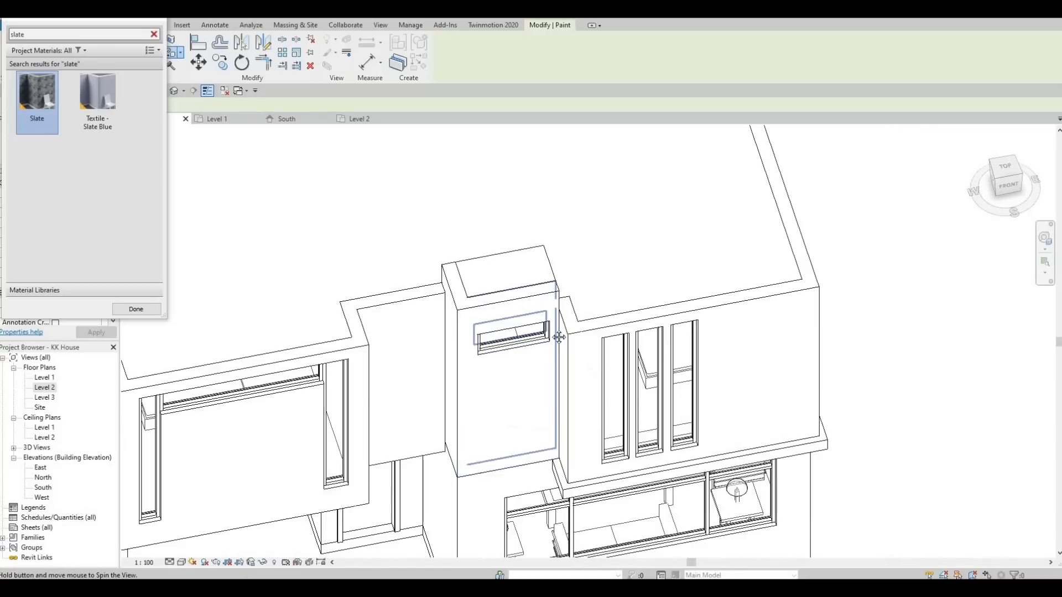
shift+middle_drag(559, 337, 587, 227)
scroll(588, 231, up, 2)
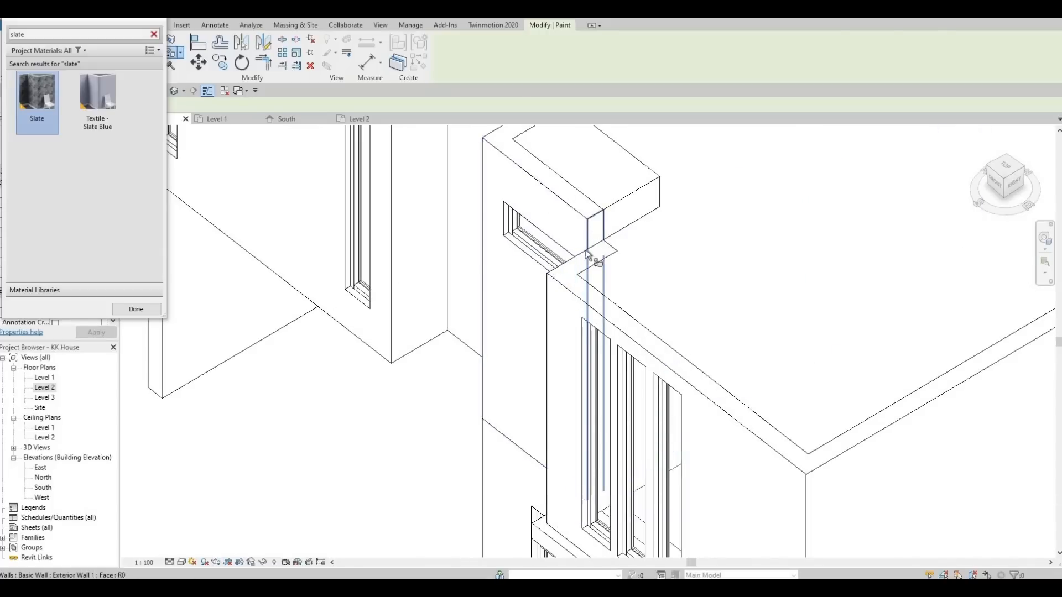
scroll(592, 238, up, 2)
scroll(579, 240, up, 1)
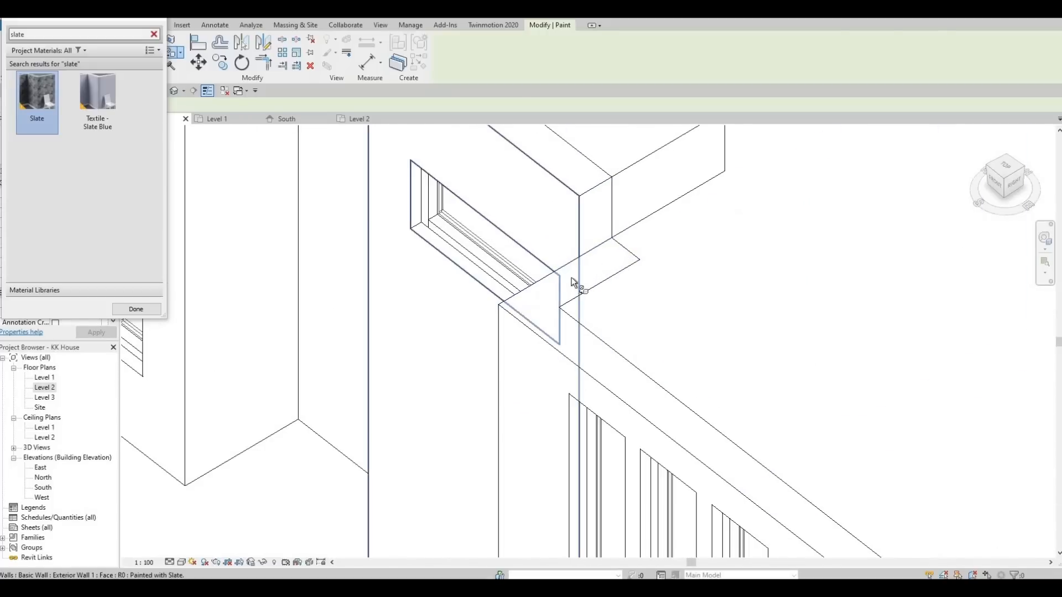
scroll(578, 240, down, 1)
shift+middle_drag(337, 362, 541, 348)
mouse_move(358, 421)
middle_down()
mouse_move(496, 387)
mouse_move(569, 345)
middle_up()
key(Escape)
scroll(570, 345, down, 2)
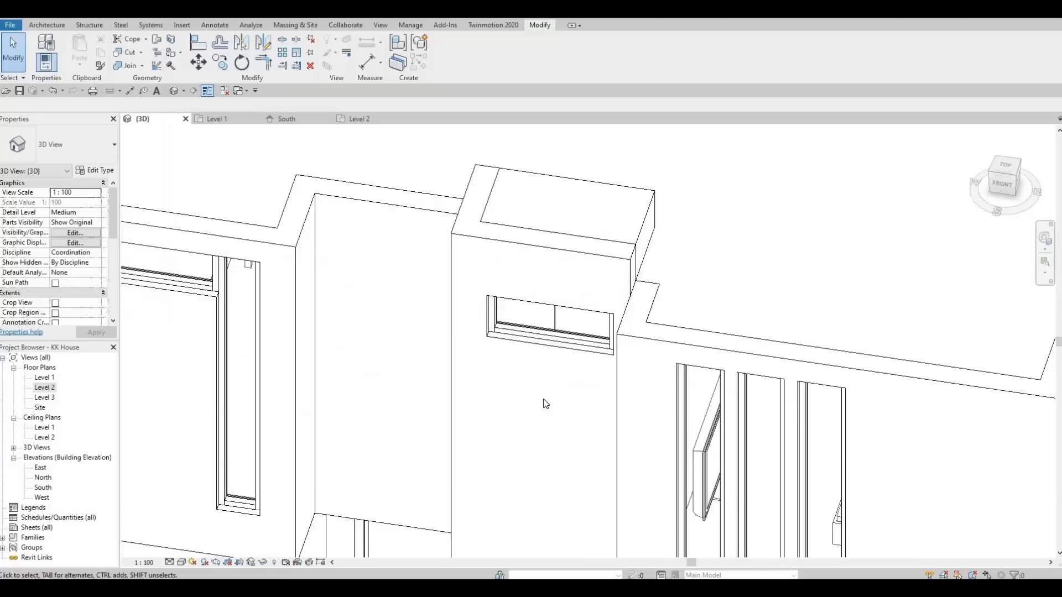
mouse_move(332, 409)
shift+middle_down()
mouse_move(503, 415)
mouse_move(497, 252)
shift+middle_up()
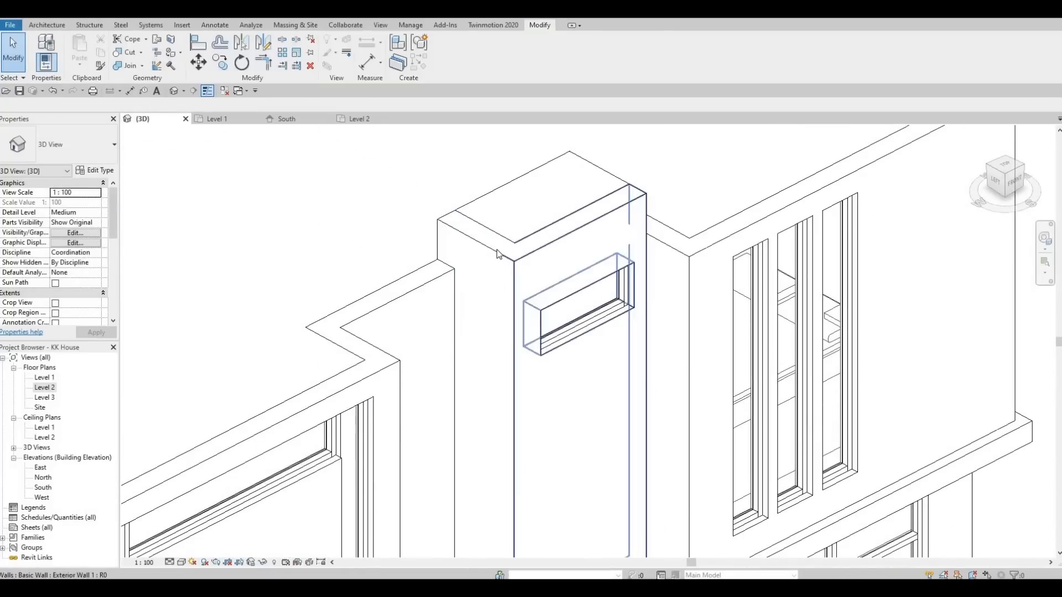
shift+middle_drag(486, 294, 525, 167)
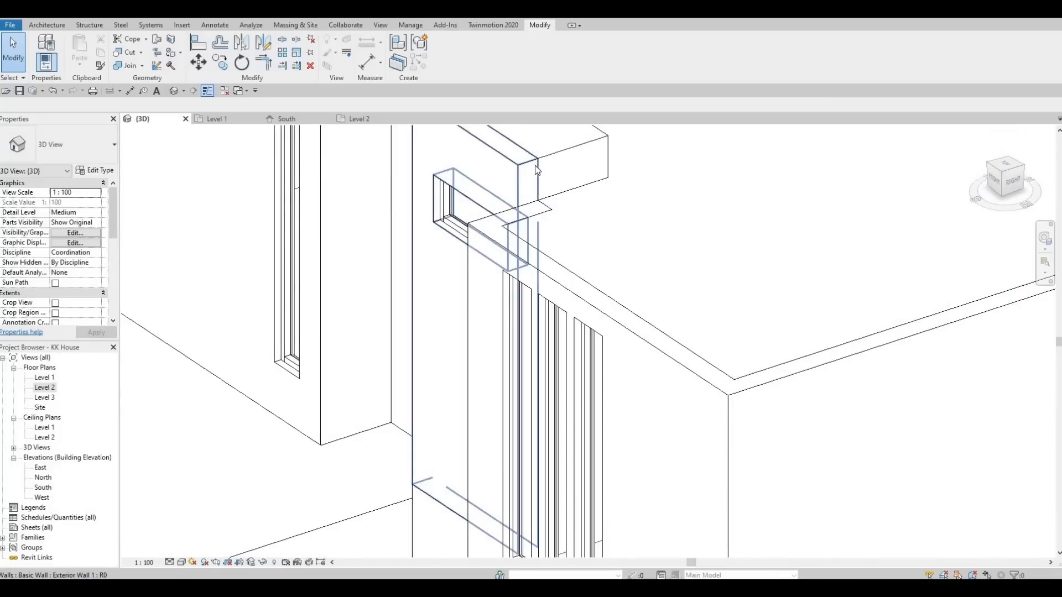
shift+middle_drag(471, 294, 412, 309)
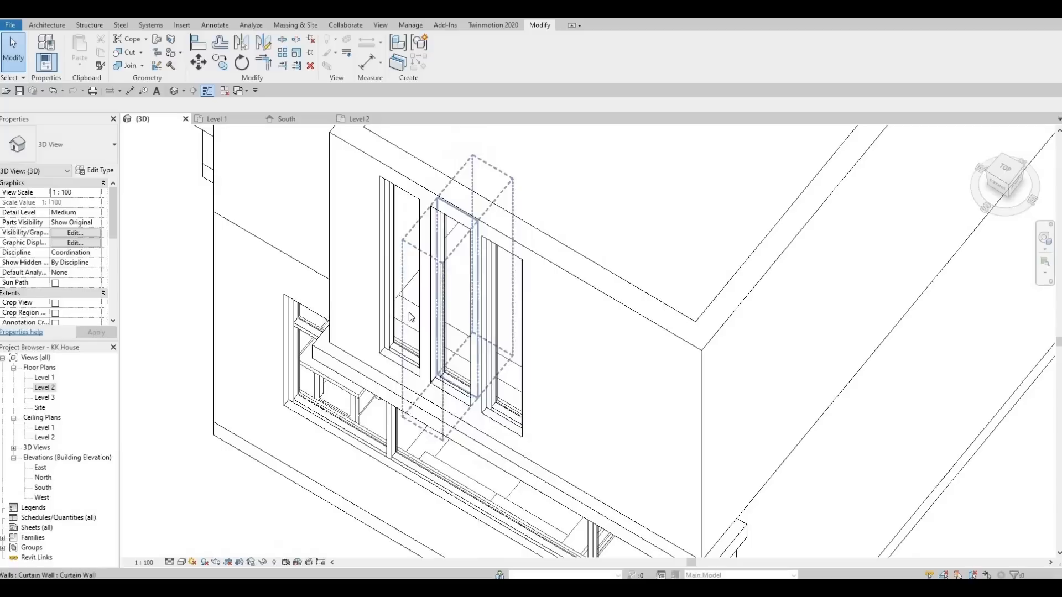
click(407, 304)
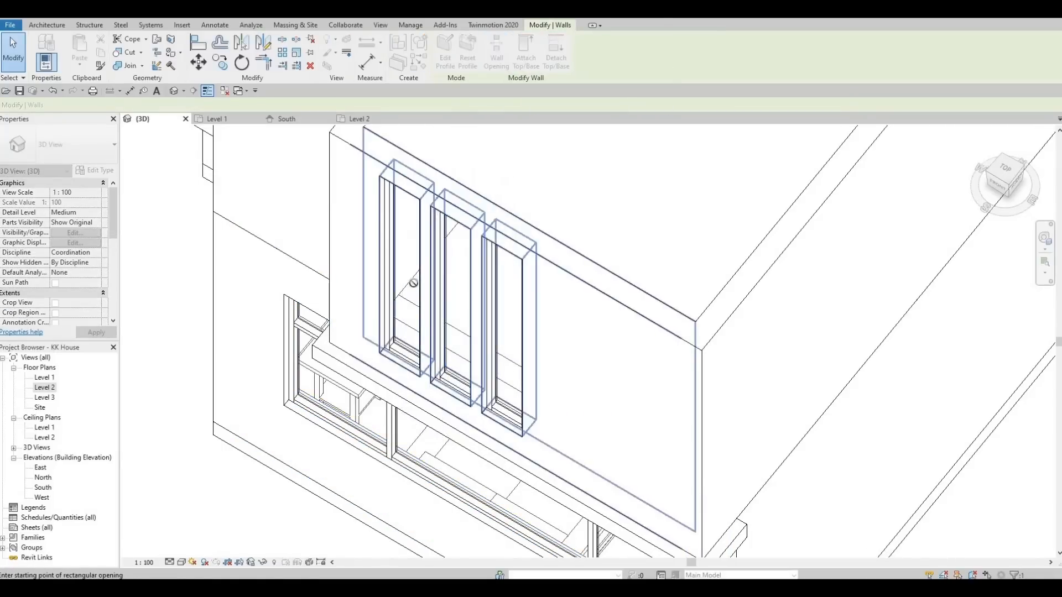
click(413, 288)
scroll(659, 360, down, 2)
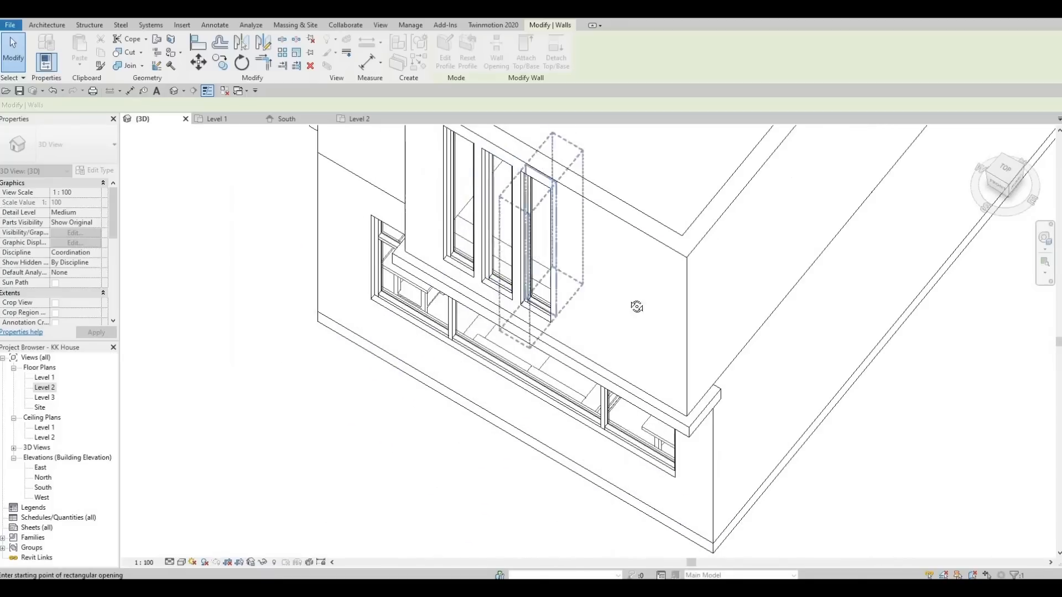
shift+middle_drag(603, 295, 621, 325)
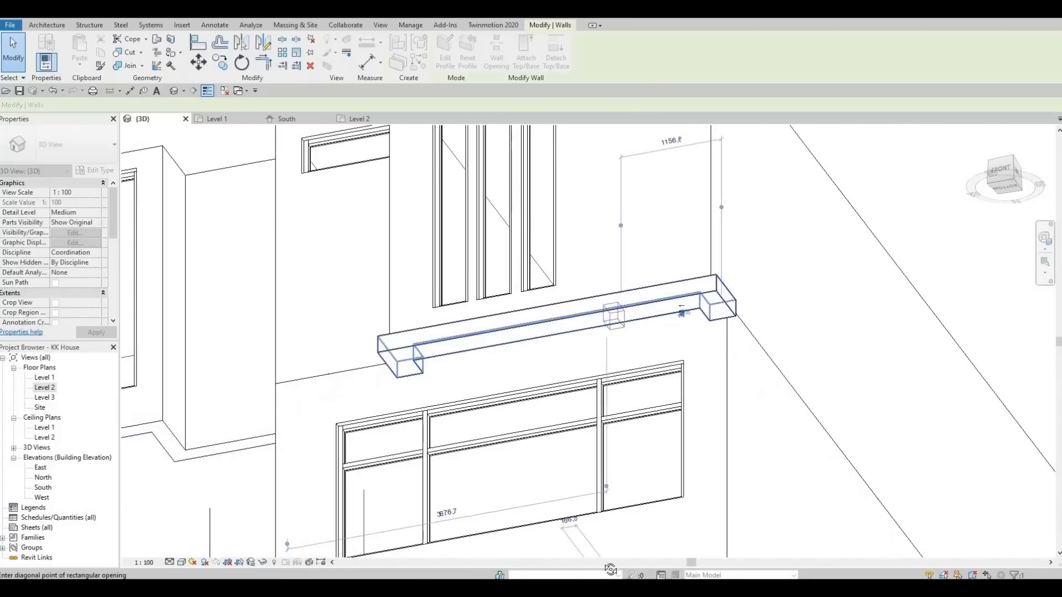
key(Escape)
- Examine the front facade from several angles, including the raised block, the tall windows and the ledge above the ground-floor window
shift+middle_drag(682, 312, 460, 328)
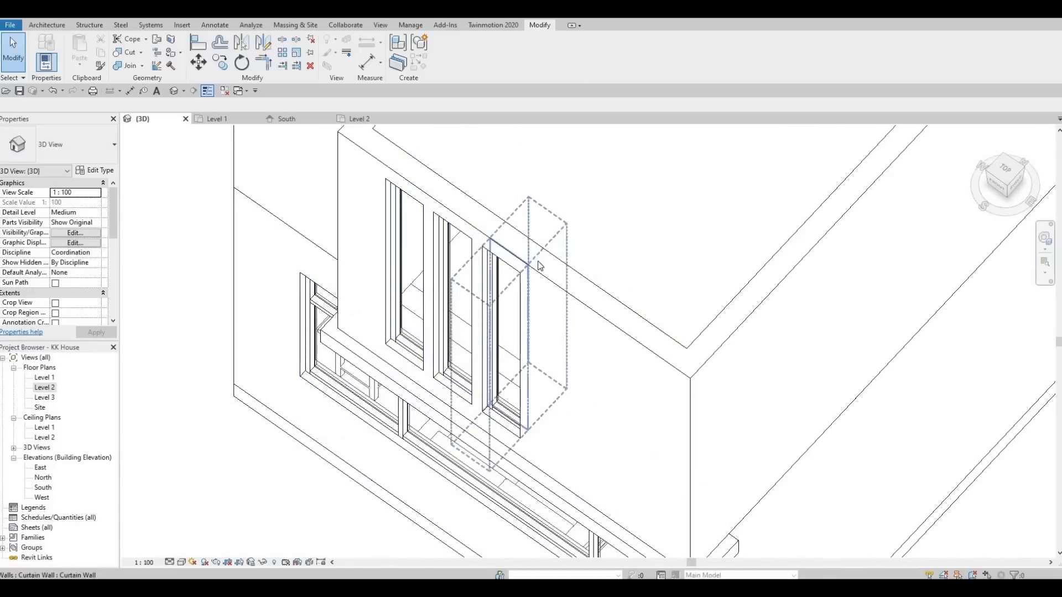
shift+middle_drag(538, 264, 548, 129)
middle_drag(549, 215, 549, 128)
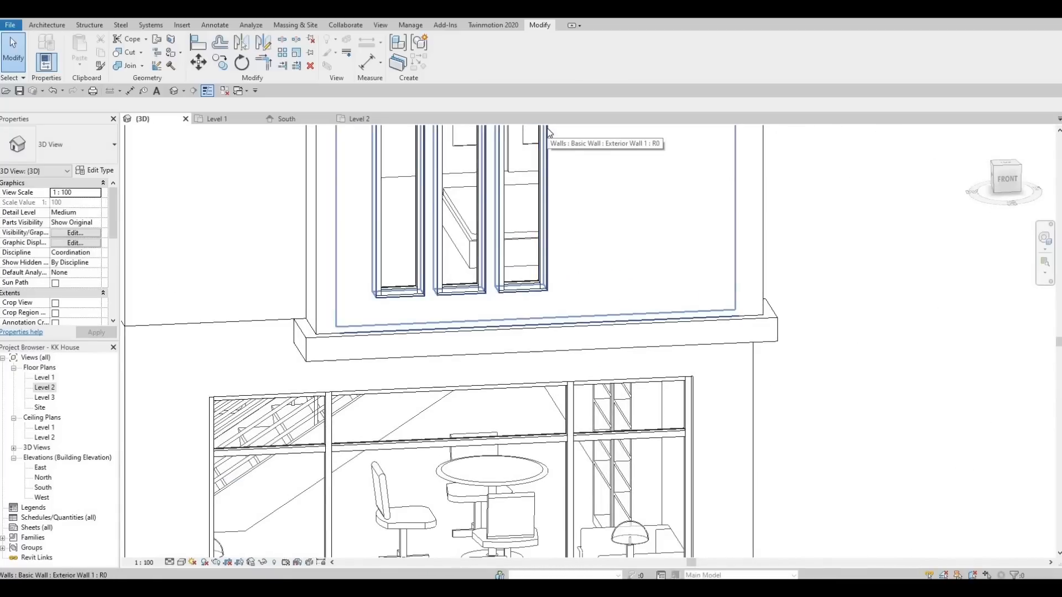
shift+middle_drag(367, 228, 437, 239)
scroll(433, 200, up, 2)
middle_drag(434, 200, 403, 317)
scroll(534, 244, up, 1)
middle_drag(535, 244, 629, 160)
scroll(630, 161, down, 3)
shift+middle_drag(520, 332, 625, 160)
scroll(625, 160, down, 2)
middle_drag(550, 199, 571, 144)
scroll(571, 144, down, 2)
shift+middle_drag(564, 243, 492, 215)
middle_drag(492, 216, 439, 384)
mouse_move(522, 242)
shift+middle_down()
mouse_move(520, 278)
mouse_move(528, 255)
mouse_move(511, 252)
shift+middle_up()
scroll(548, 260, up, 4)
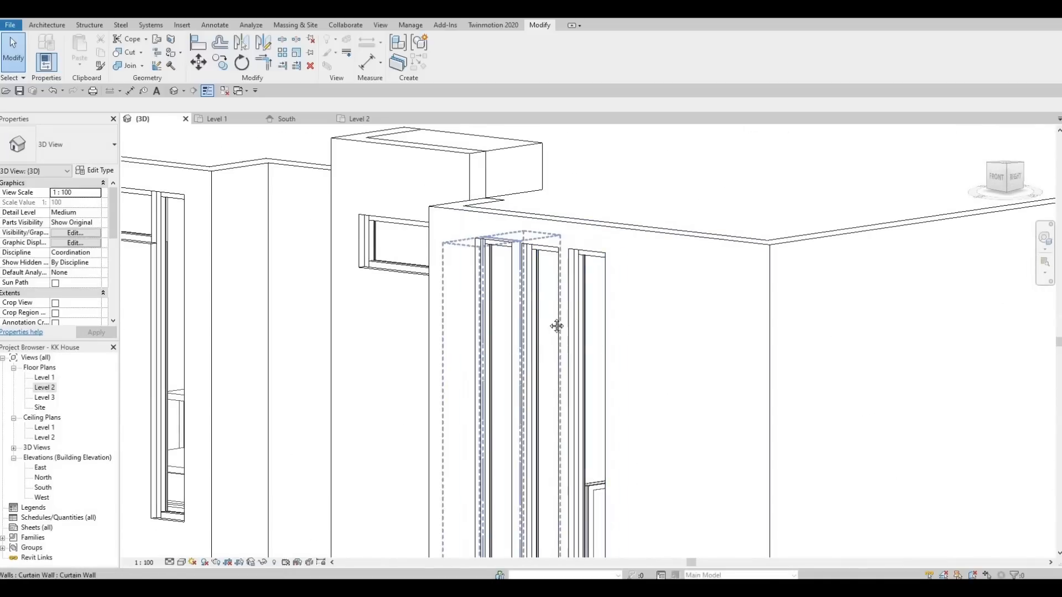
shift+middle_drag(556, 325, 586, 296)
scroll(586, 297, down, 2)
middle_drag(508, 339, 615, 257)
scroll(615, 257, down, 1)
scroll(541, 235, down, 2)
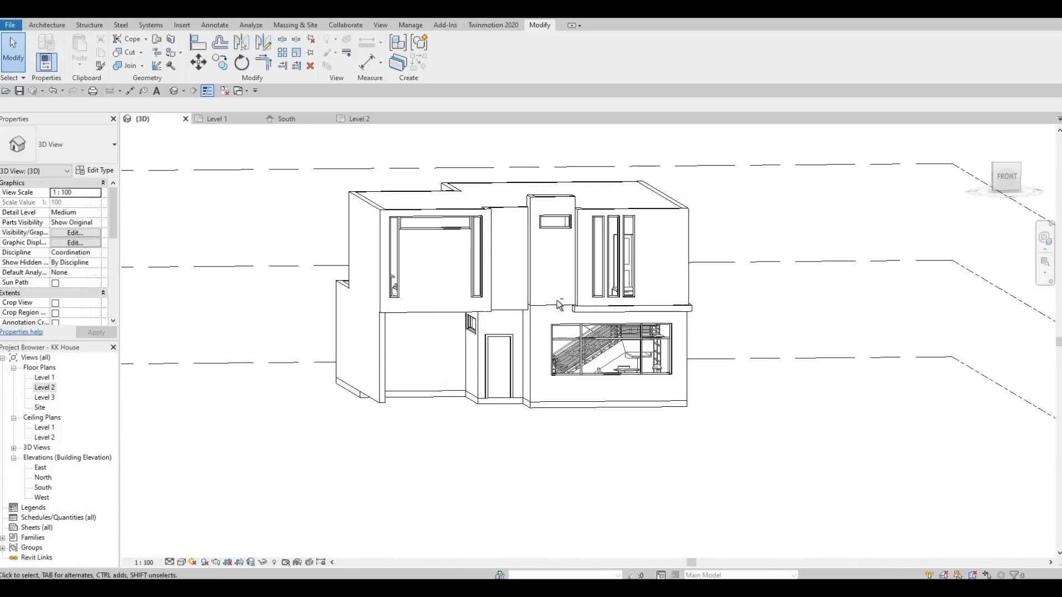
shift+middle_drag(540, 339, 613, 306)
scroll(612, 304, up, 2)
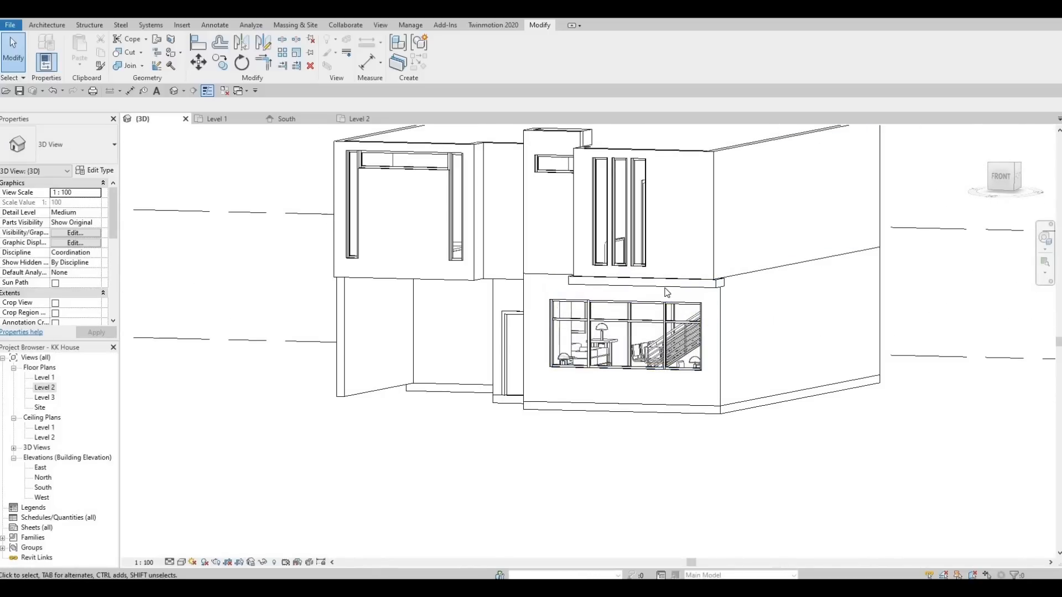
shift+middle_drag(658, 311, 553, 288)
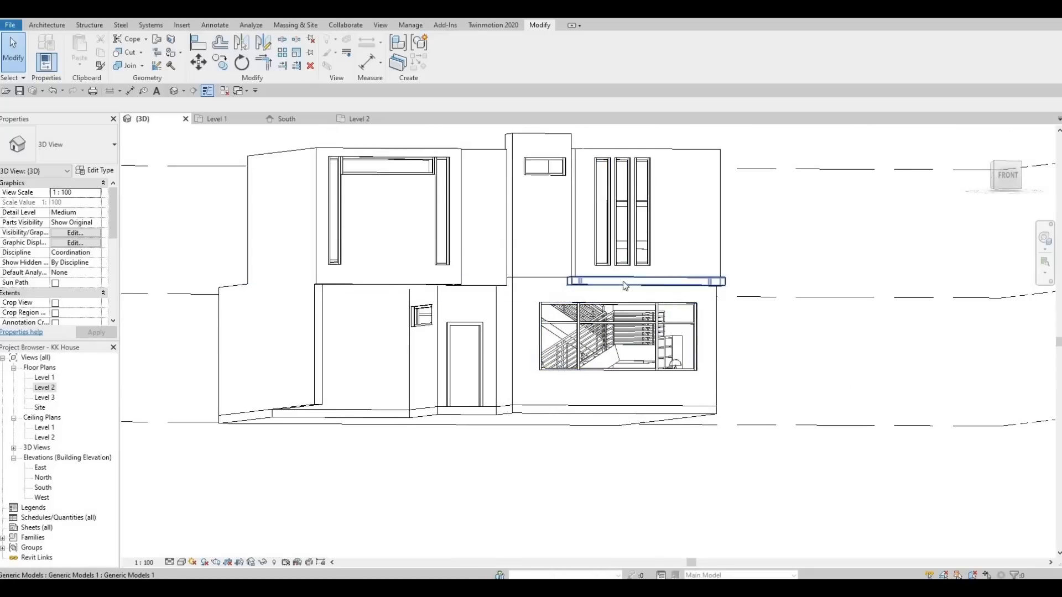
shift+middle_drag(636, 285, 396, 254)
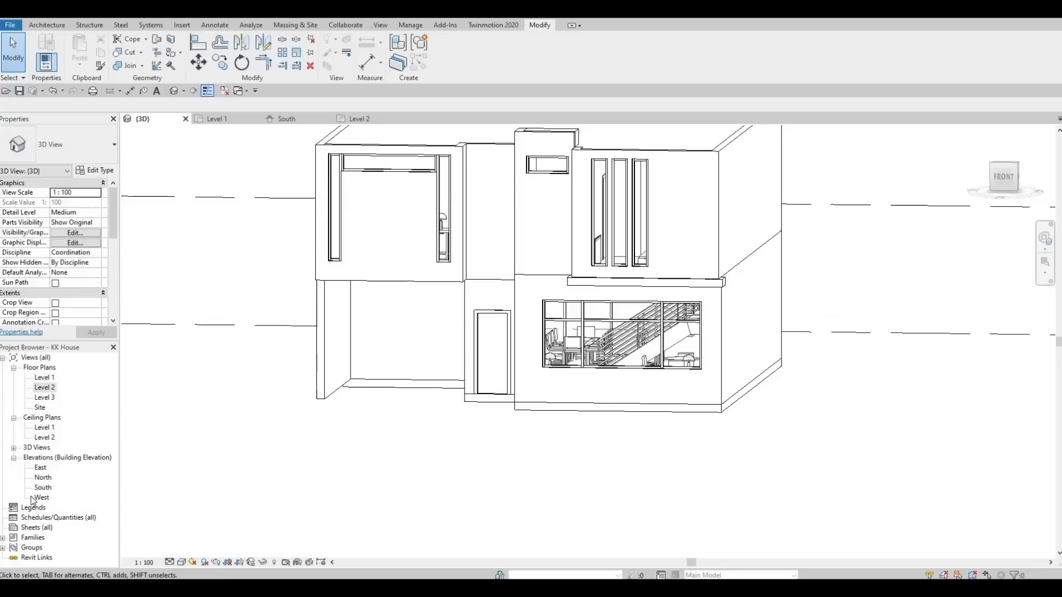
- In the South elevation, create an in-place Generic Models component and start an extrusion on the exterior wall's face
double_click(42, 489)
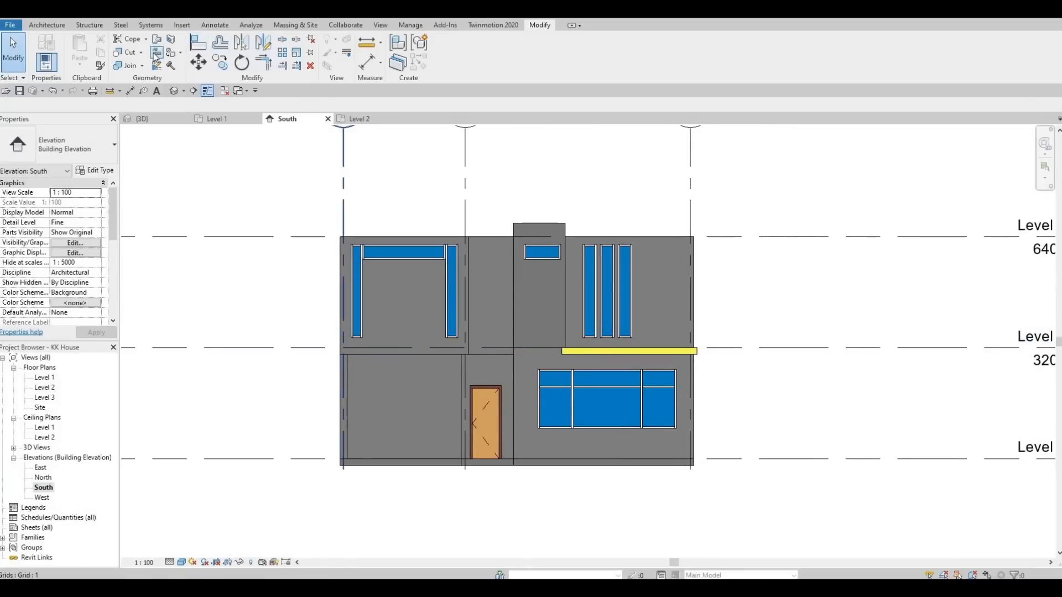
click(53, 26)
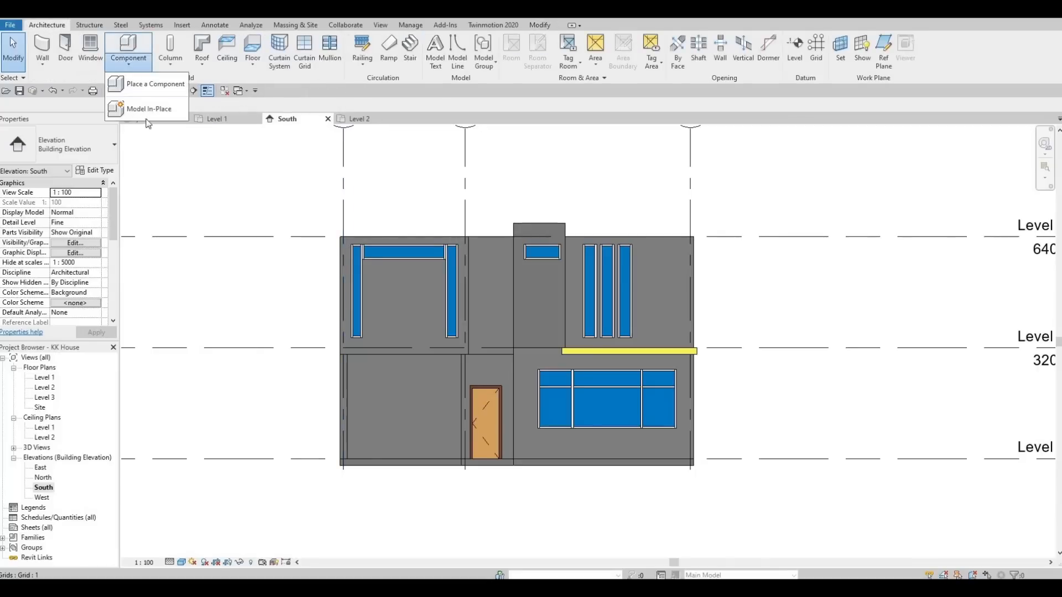
click(138, 105)
scroll(479, 281, down, 4)
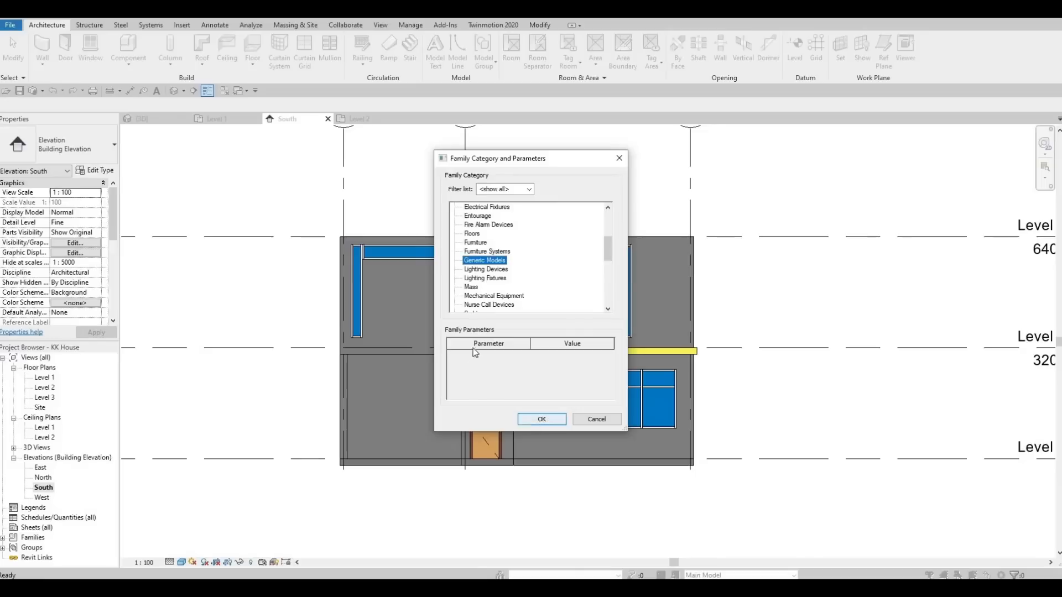
click(535, 419)
click(519, 321)
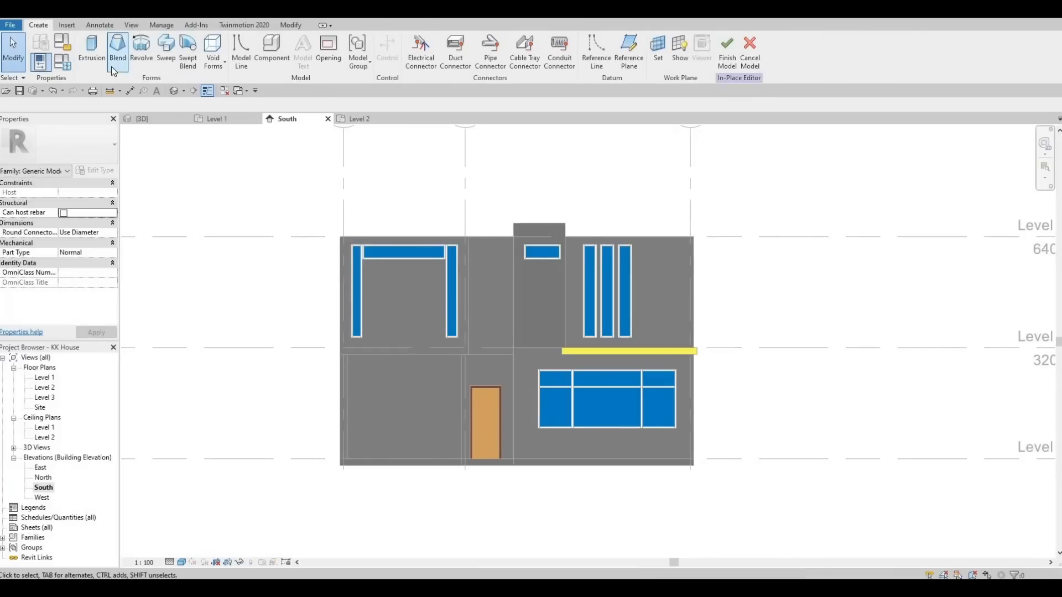
click(92, 49)
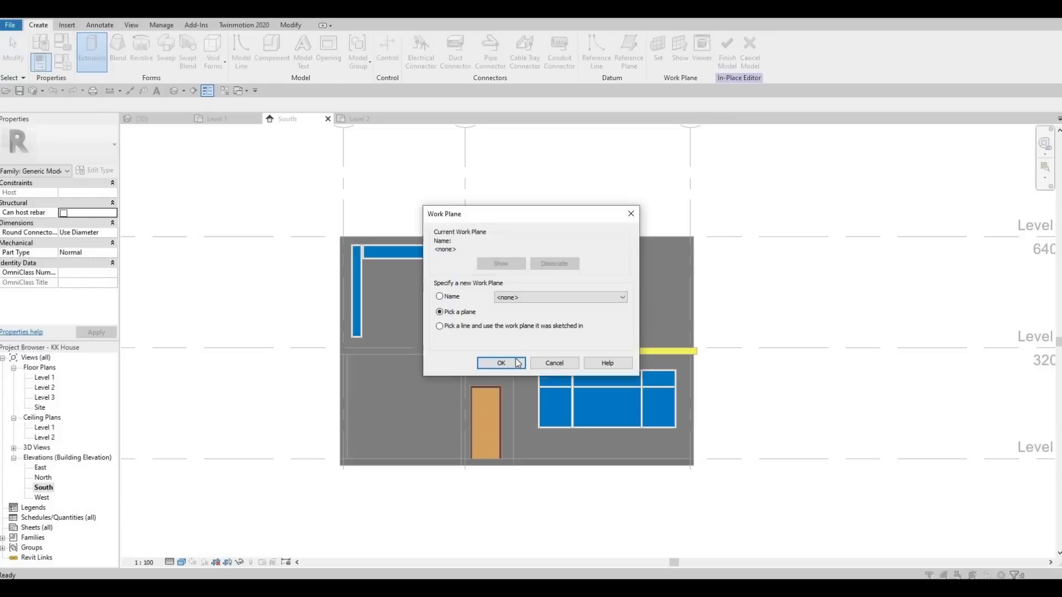
key(Return)
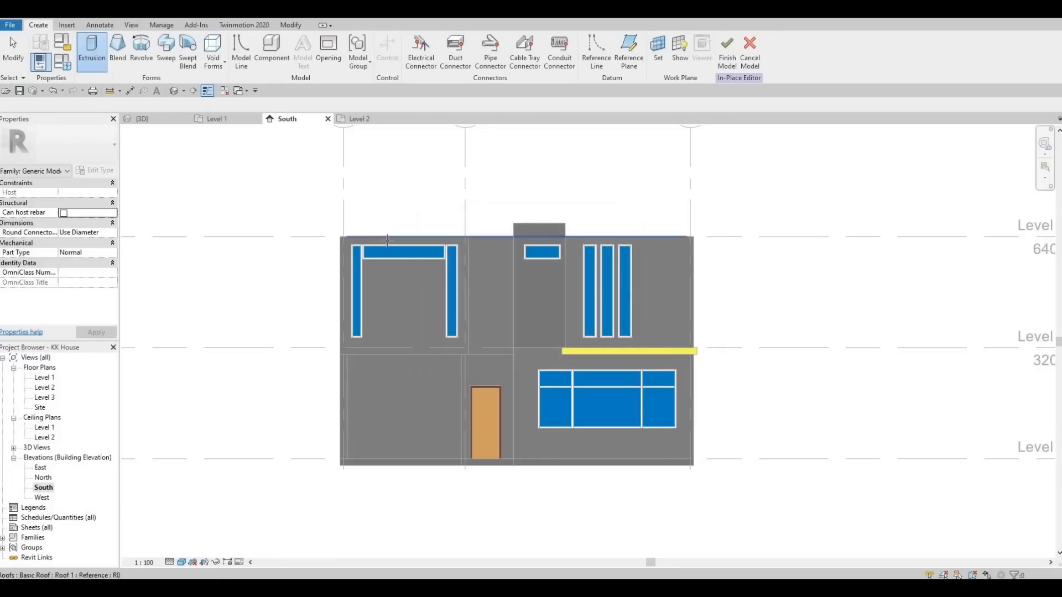
click(263, 259)
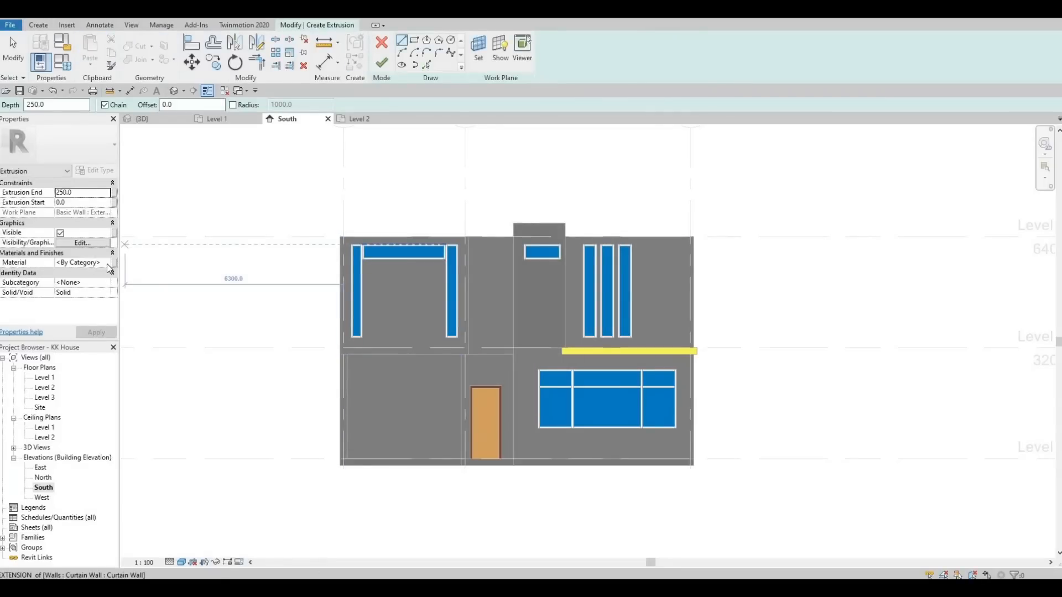
- Search the materials for white and assign Gypsum Wall Board to the new extrusion
click(107, 264)
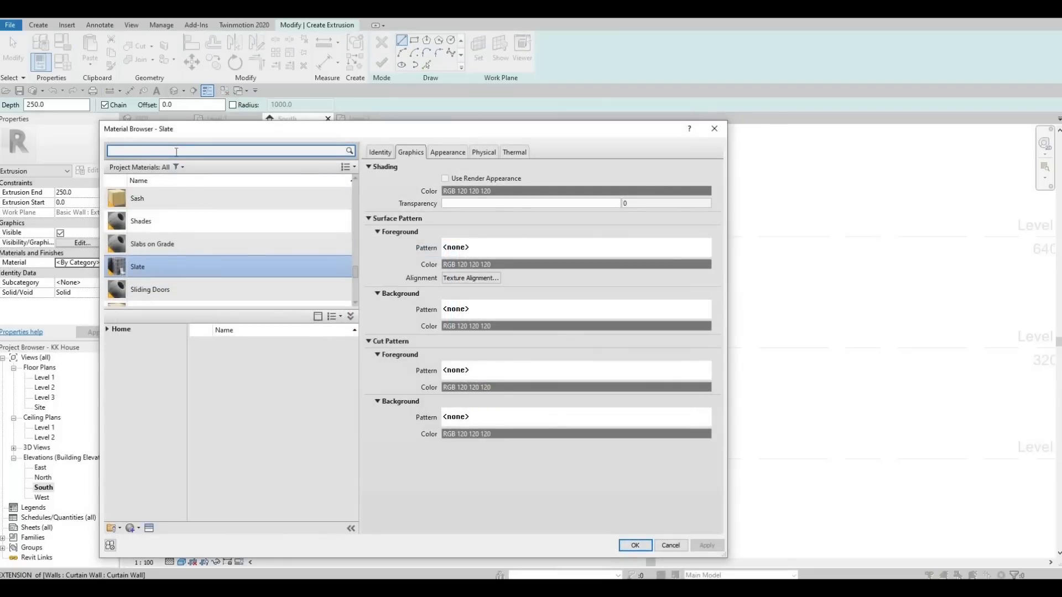
text(white)
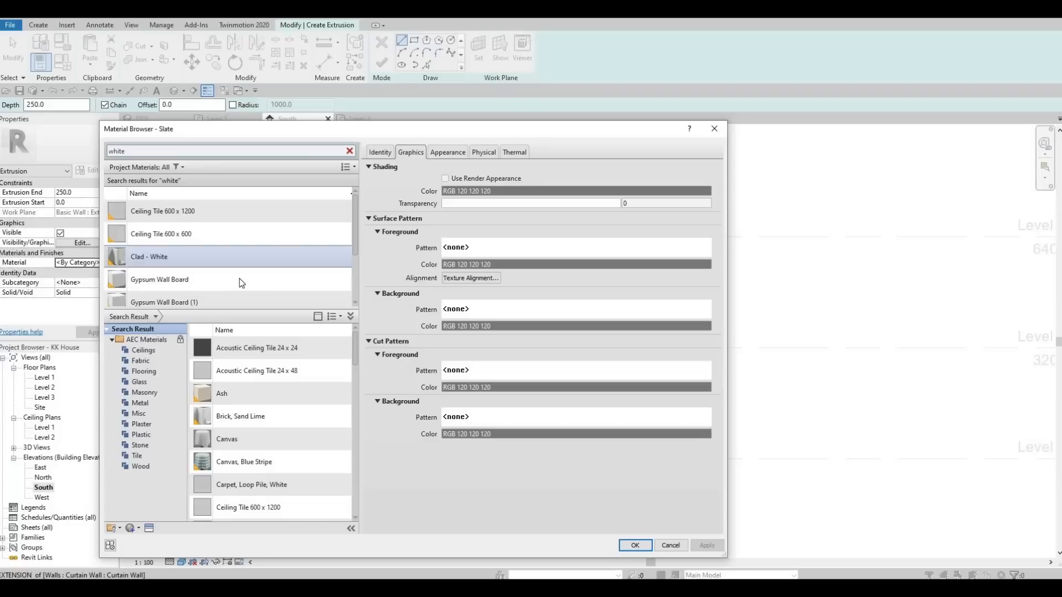
click(242, 280)
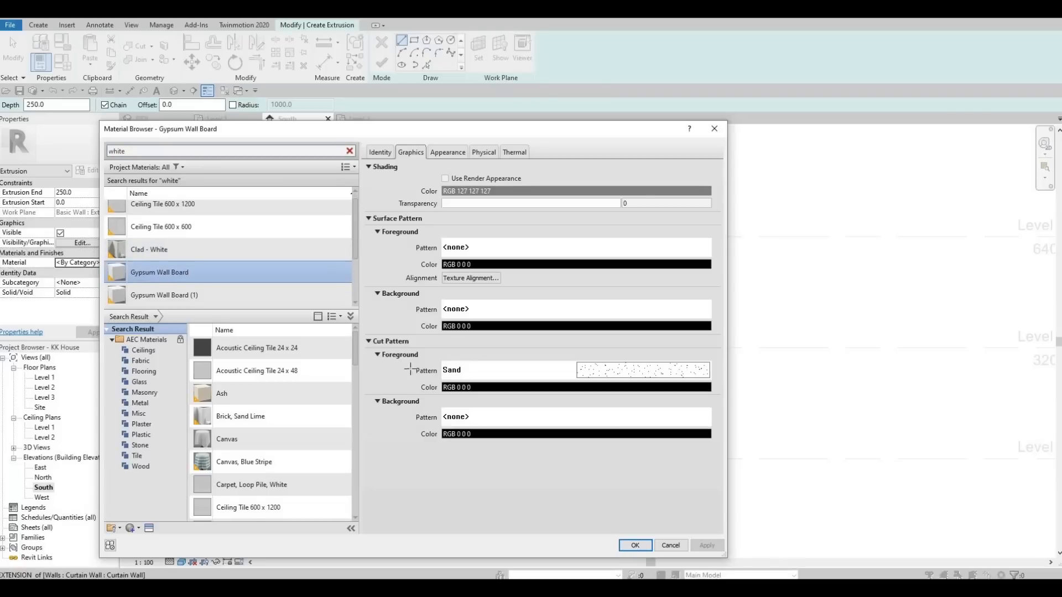
click(635, 546)
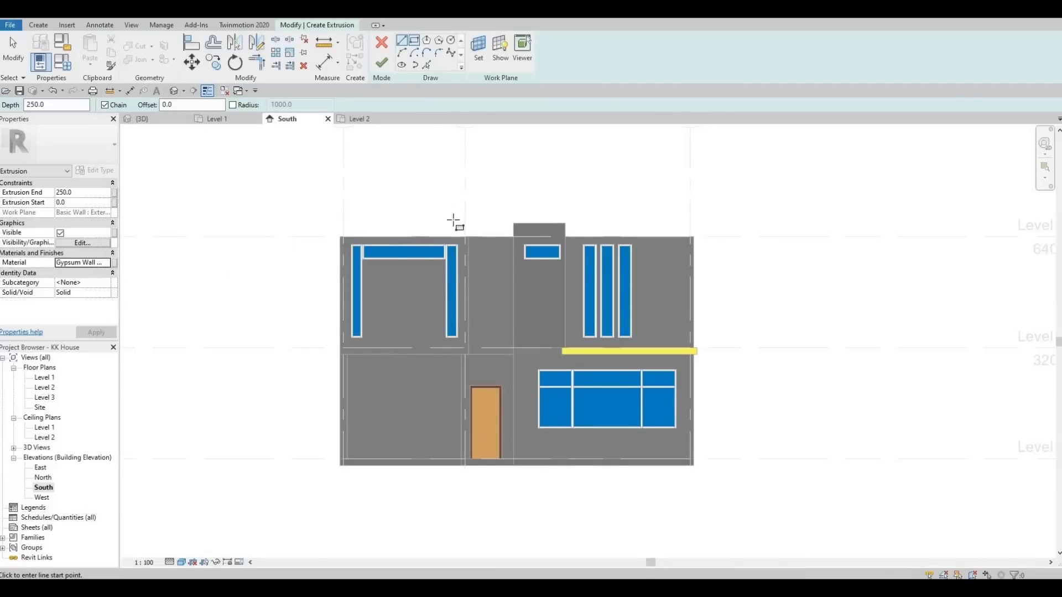
scroll(499, 258, up, 4)
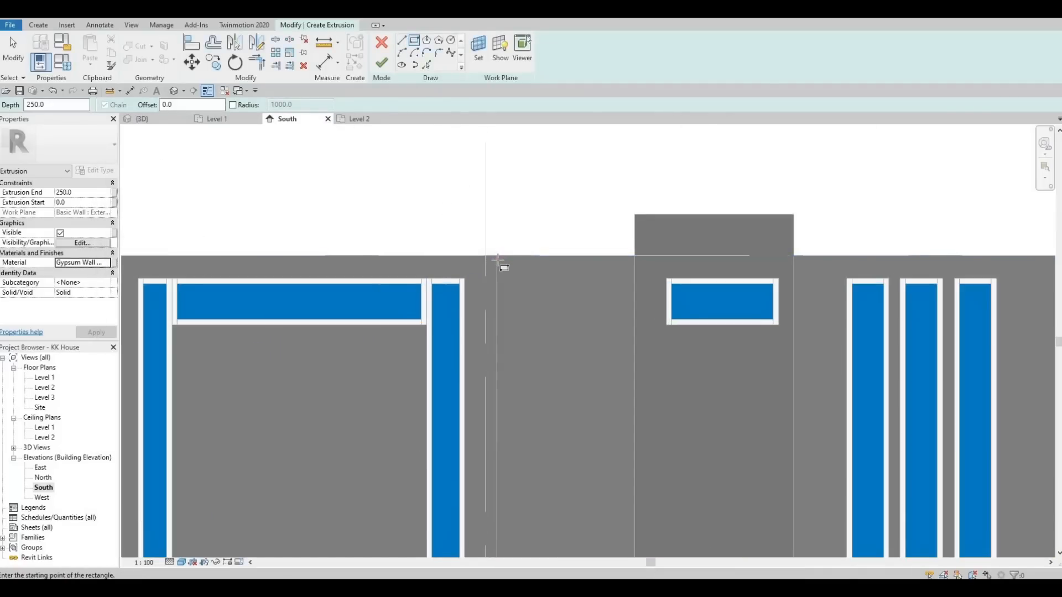
click(496, 256)
middle_drag(211, 266, 359, 237)
scroll(360, 238, down, 1)
scroll(293, 238, up, 2)
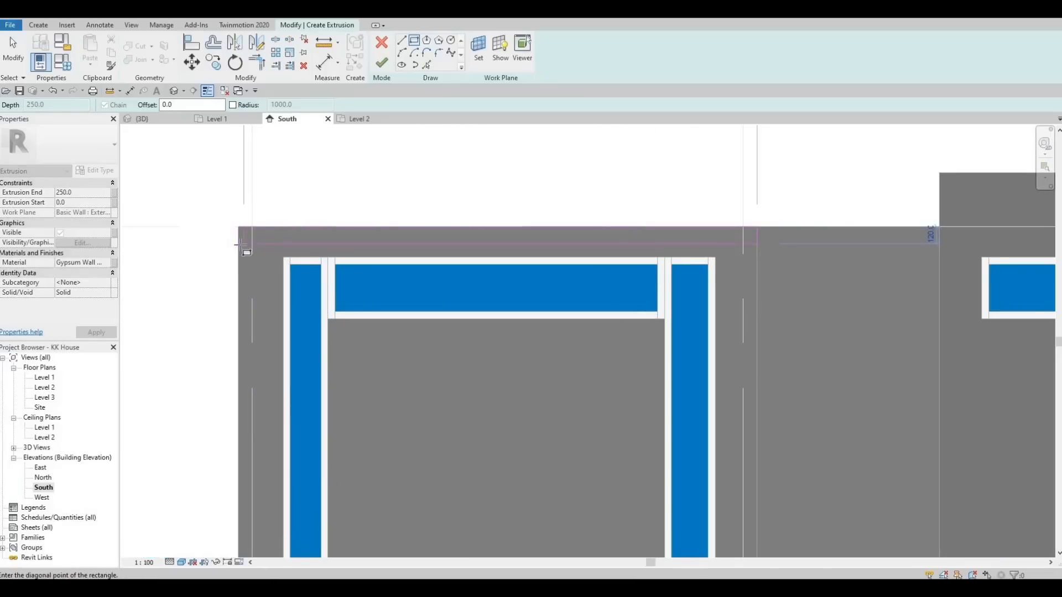
- Sketch a rectangle about 3400 mm high around the upper-floor wall with the U-shaped window group, from its top corner to the opposite bottom corner
click(413, 42)
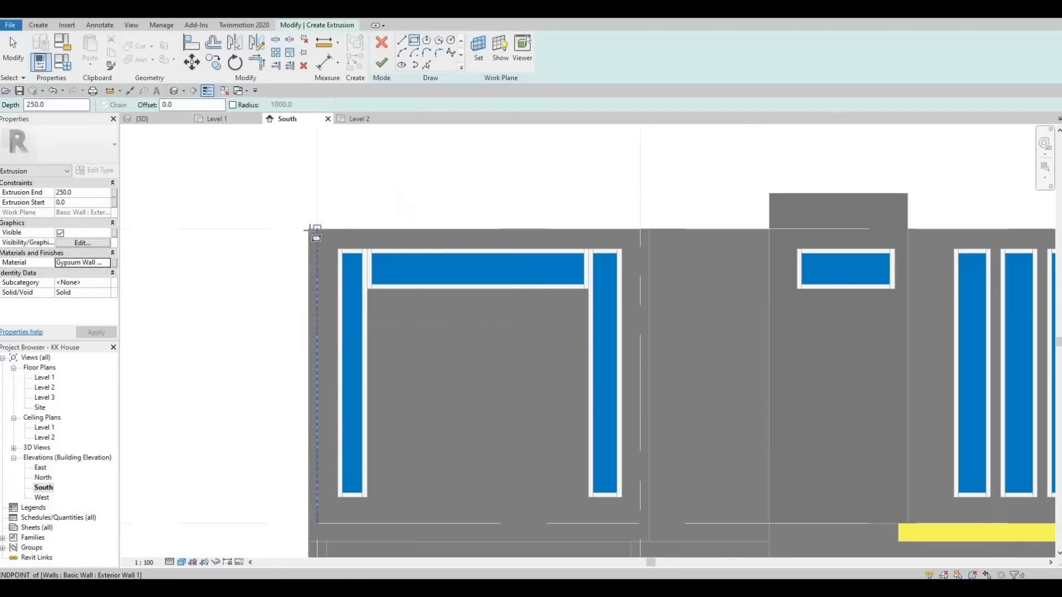
click(308, 228)
middle_drag(655, 460, 661, 360)
scroll(645, 421, up, 2)
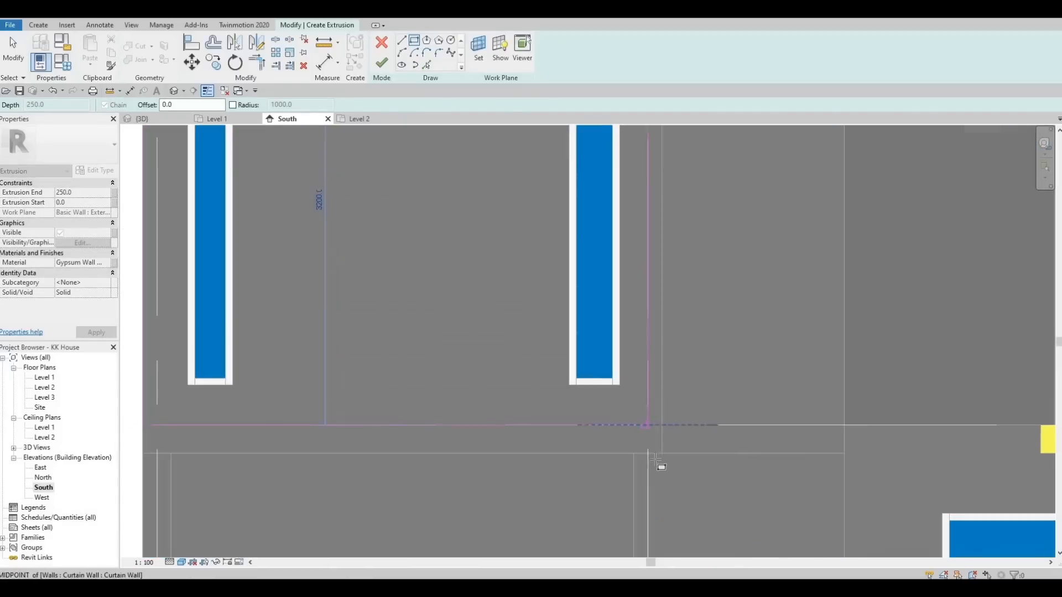
click(661, 453)
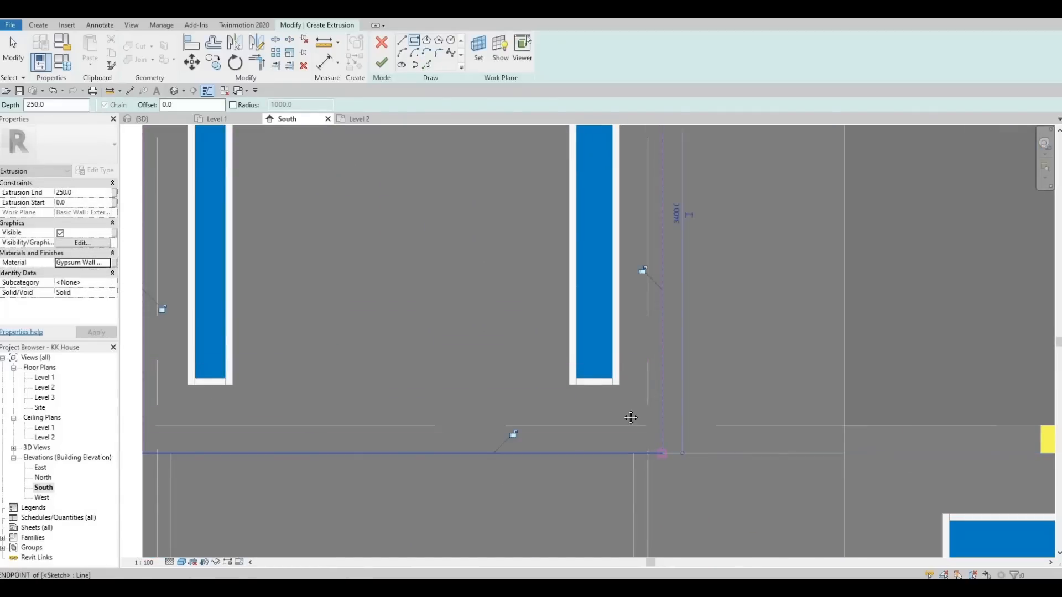
- Sketch a second rectangle offset 100 mm inside the wall outline, finish the gypsum-board frame extrusion and open the 3D view
scroll(636, 418, down, 2)
middle_drag(533, 231, 527, 240)
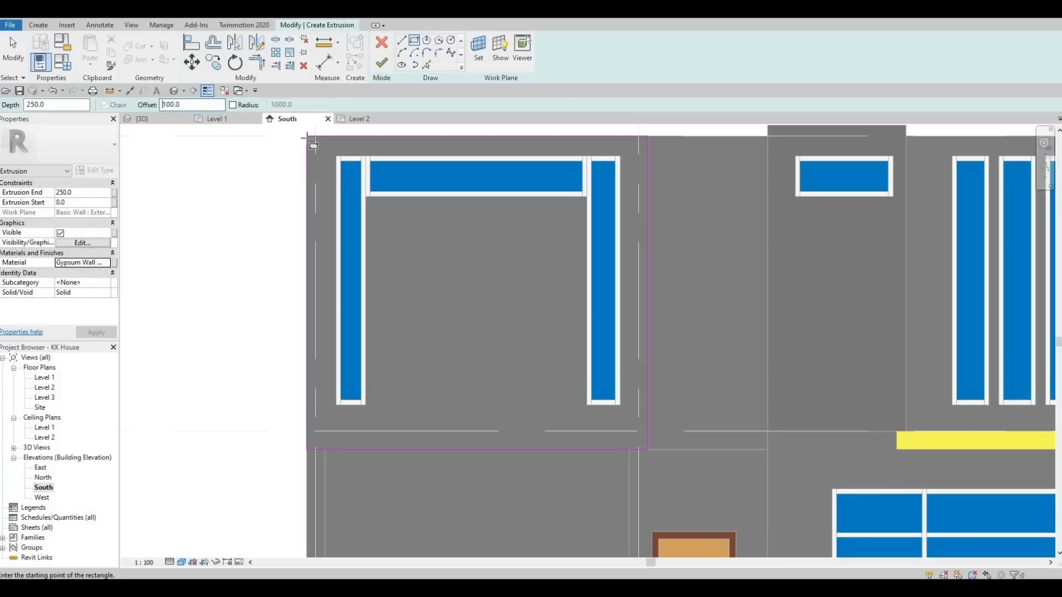
click(308, 138)
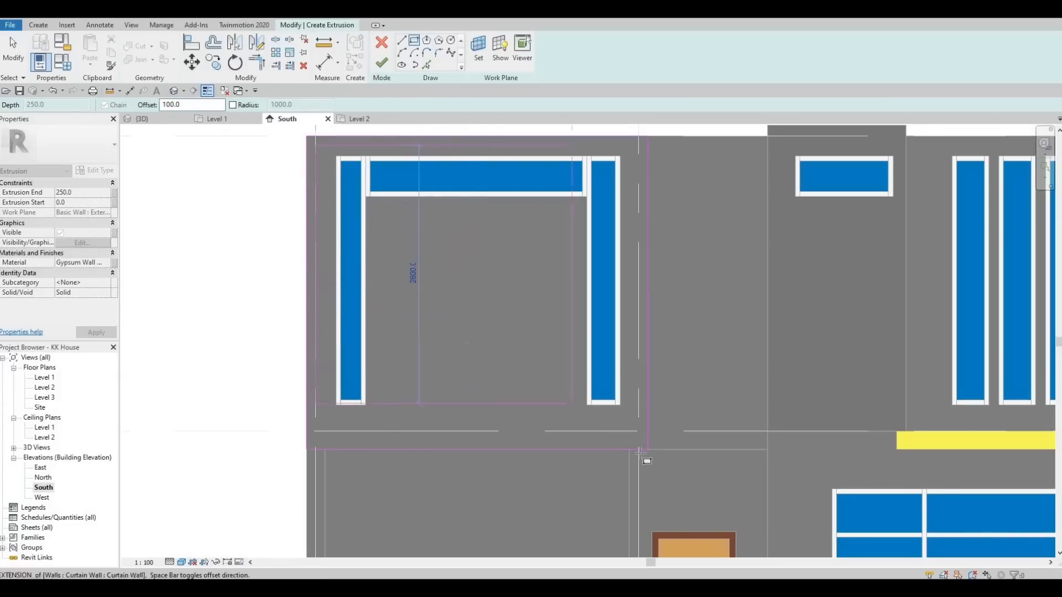
click(607, 437)
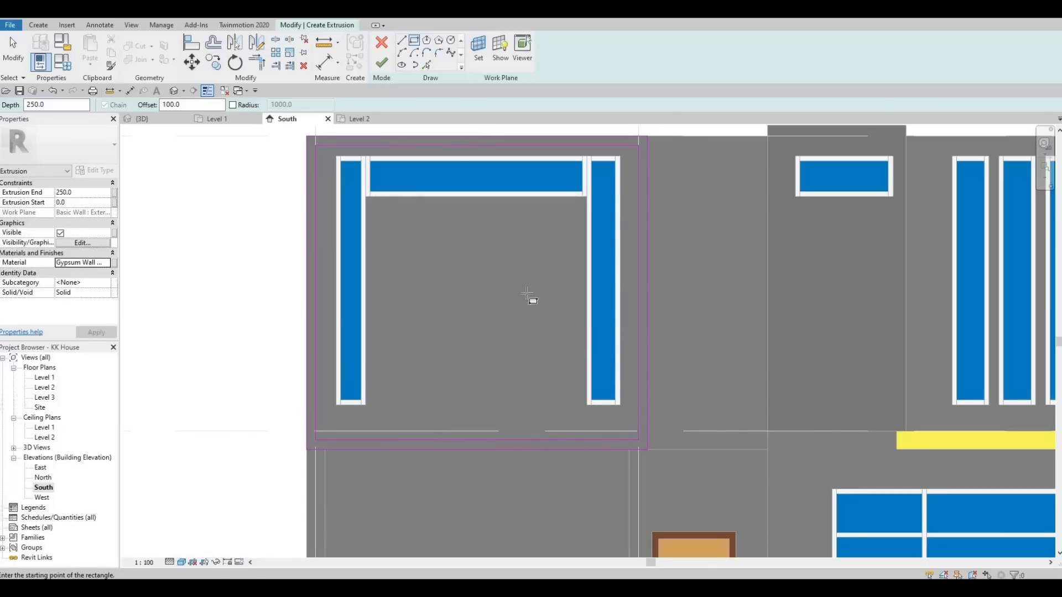
middle_drag(439, 138, 437, 146)
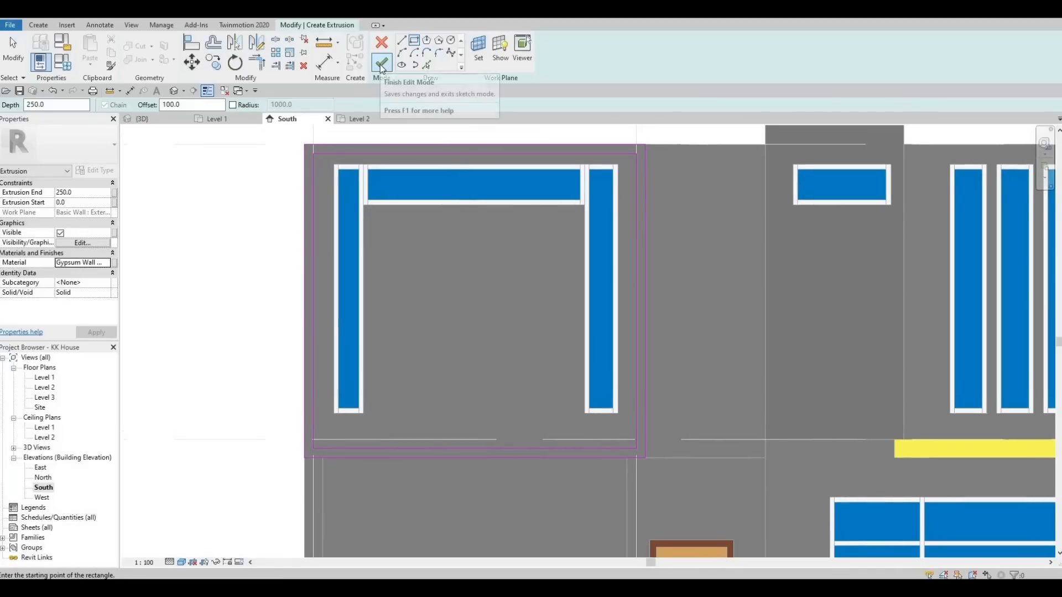
click(382, 64)
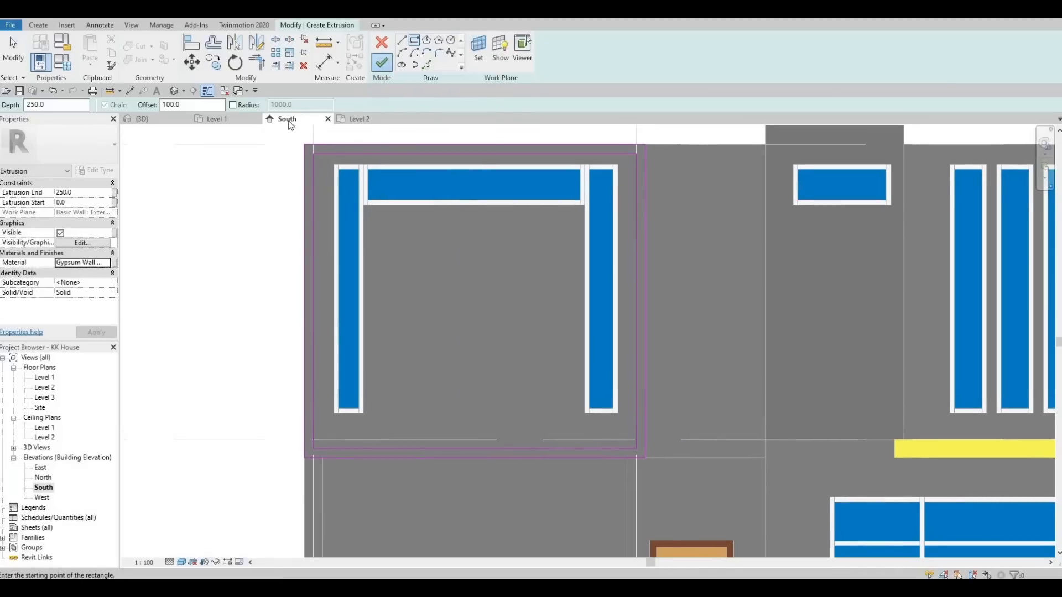
click(175, 91)
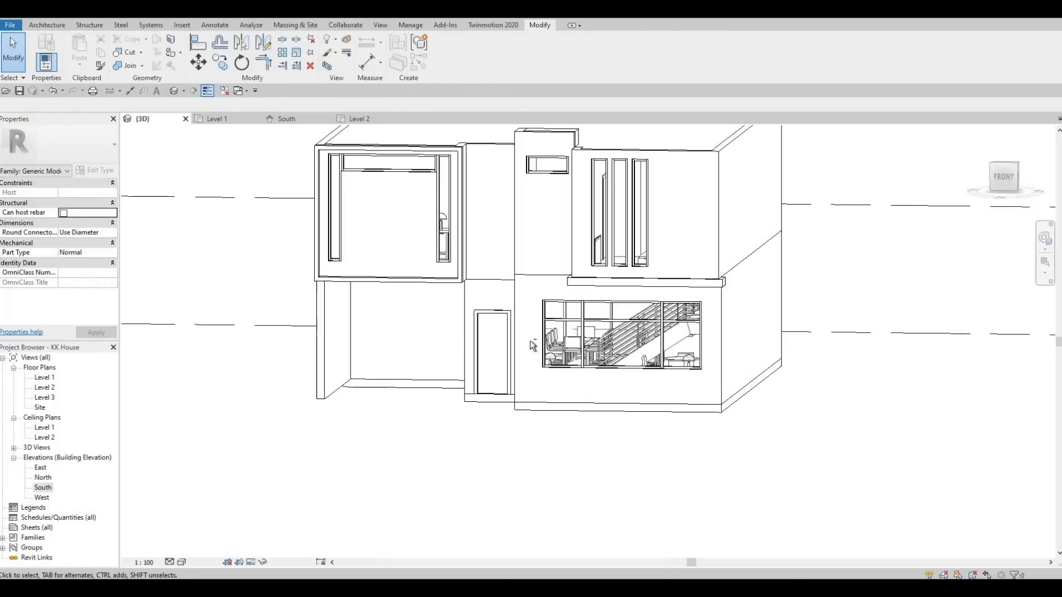
- Stretch the gypsum-board frame's front face outward from the upper-floor window wall to deepen the frame
mouse_move(488, 329)
shift+middle_down()
mouse_move(490, 346)
mouse_move(483, 339)
shift+middle_up()
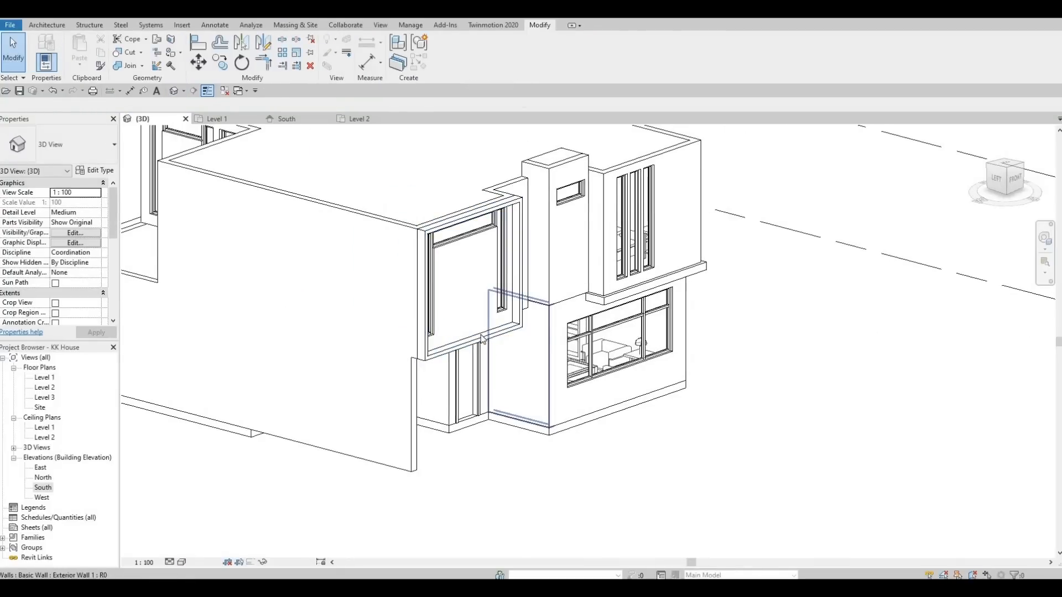
click(487, 285)
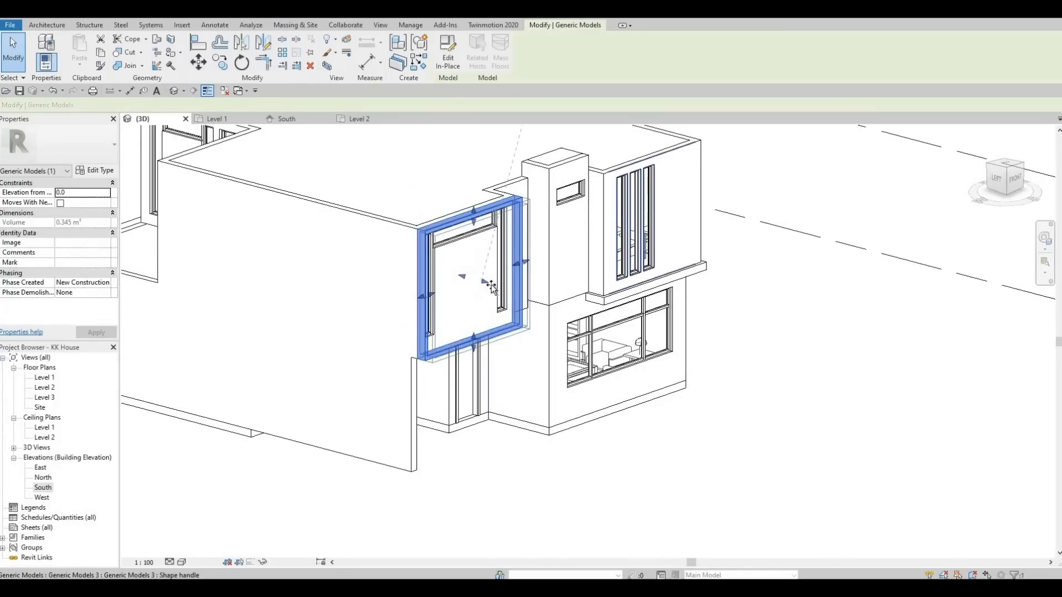
drag(491, 286, 493, 286)
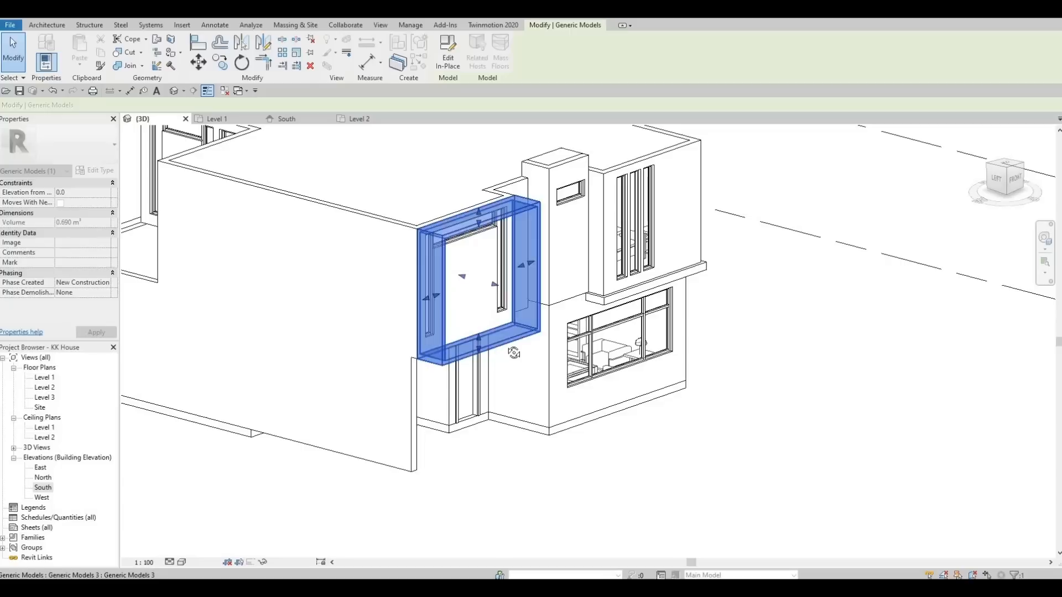
key(Escape)
shift+middle_drag(433, 322, 462, 192)
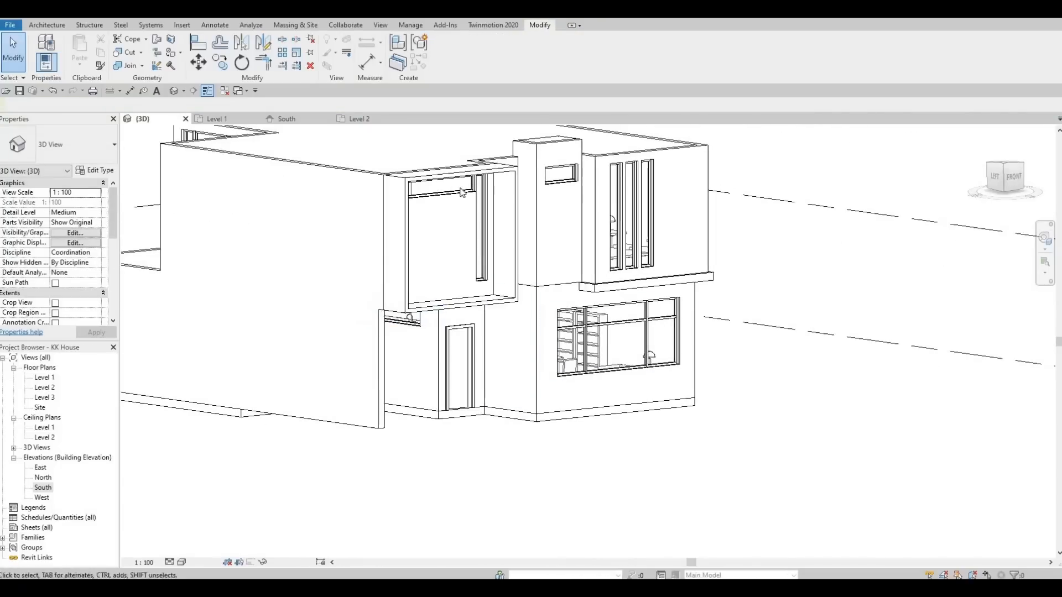
click(467, 242)
drag(467, 242, 465, 241)
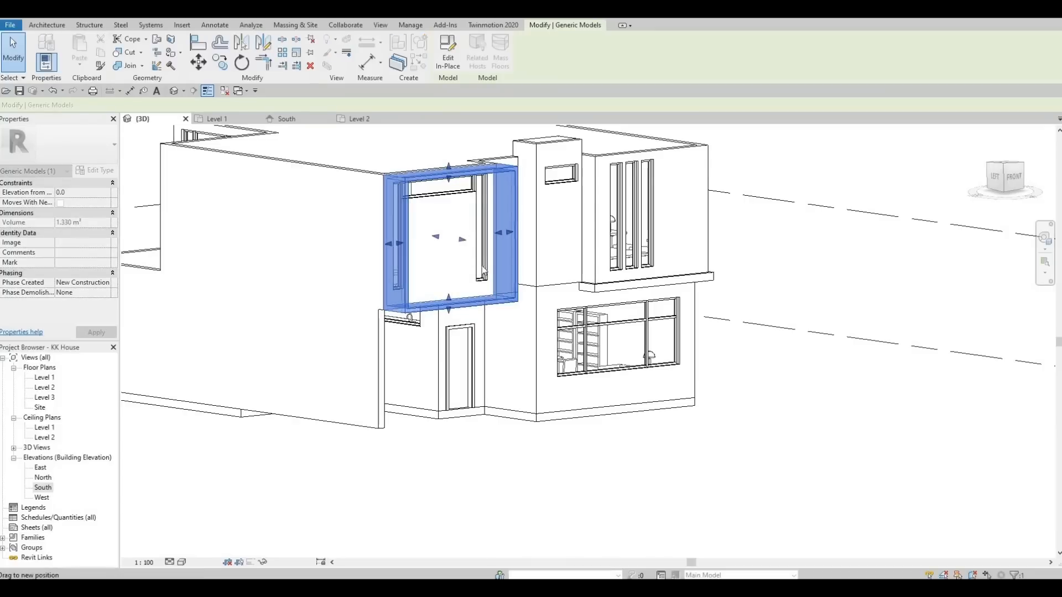
key(Escape)
- Examine the front facade from several angles, including the deepened frame, the ledge, the entrance and the ground-floor window
shift+middle_drag(425, 287, 398, 348)
shift+middle_drag(398, 362, 505, 367)
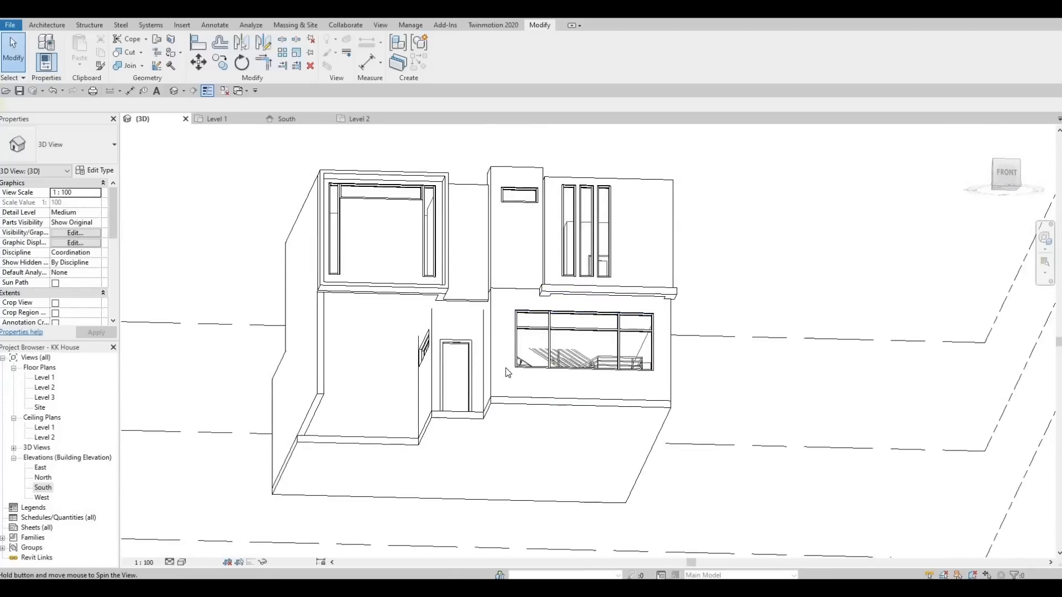
shift+middle_drag(440, 426, 479, 318)
scroll(443, 191, down, 2)
shift+middle_drag(572, 394, 494, 294)
scroll(494, 295, up, 3)
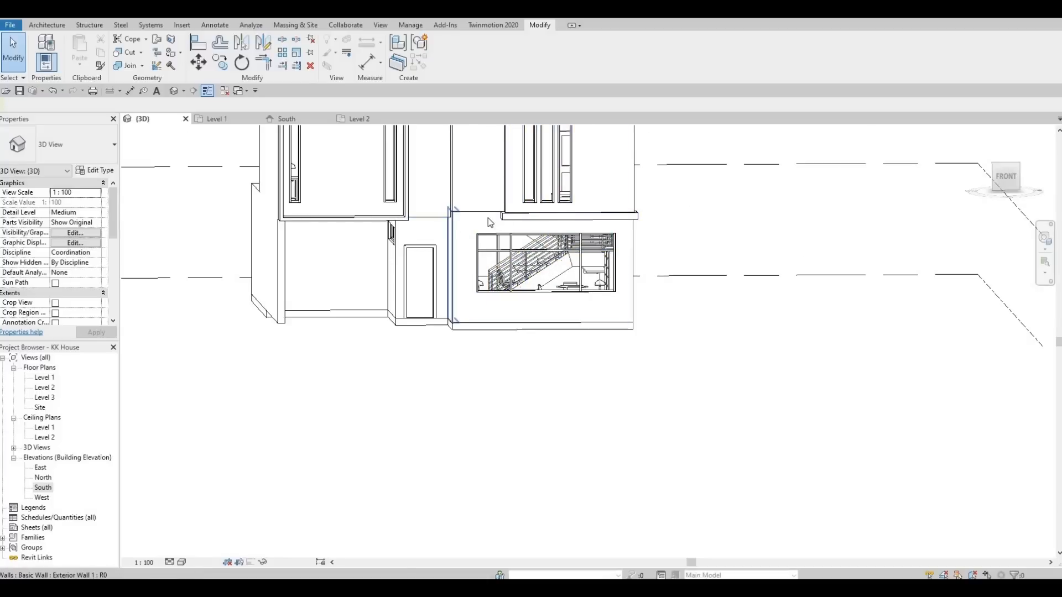
shift+middle_drag(549, 206, 512, 207)
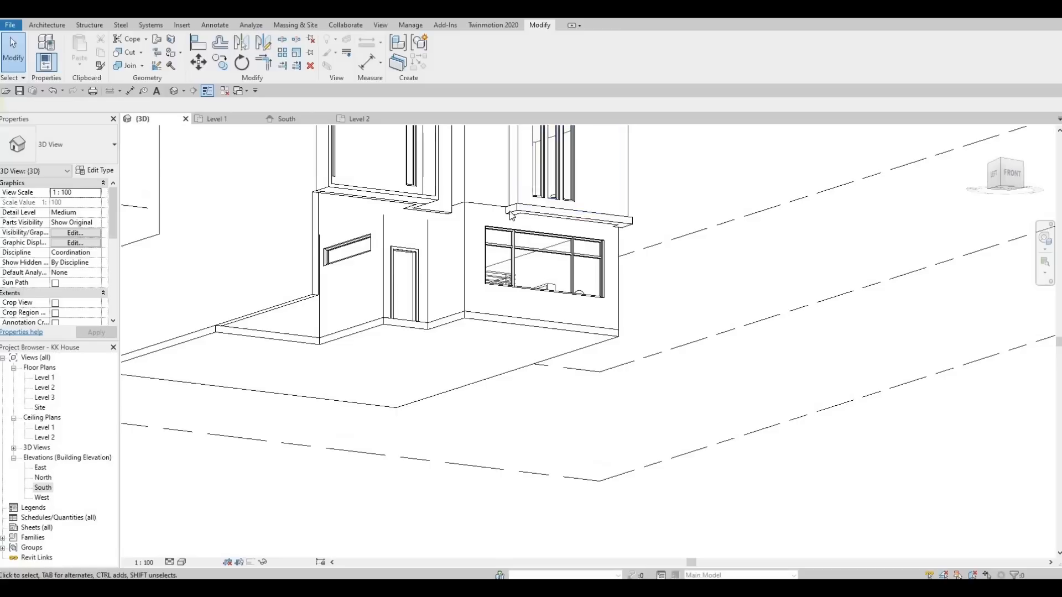
click(511, 206)
scroll(496, 221, up, 4)
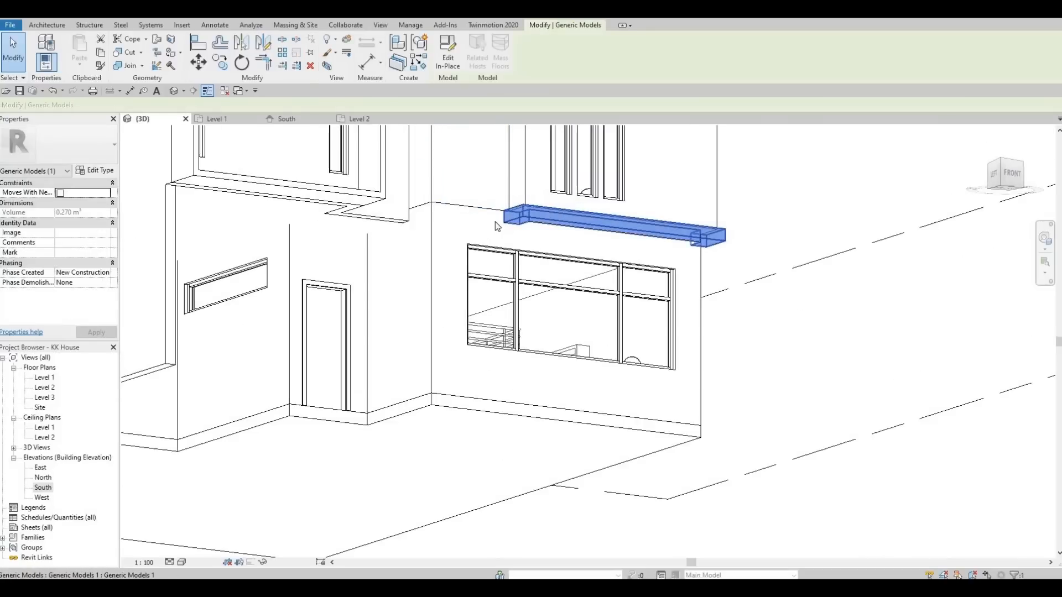
mouse_move(443, 284)
shift+middle_down()
mouse_move(416, 352)
mouse_move(487, 315)
mouse_move(531, 265)
mouse_move(463, 288)
shift+middle_up()
click(420, 317)
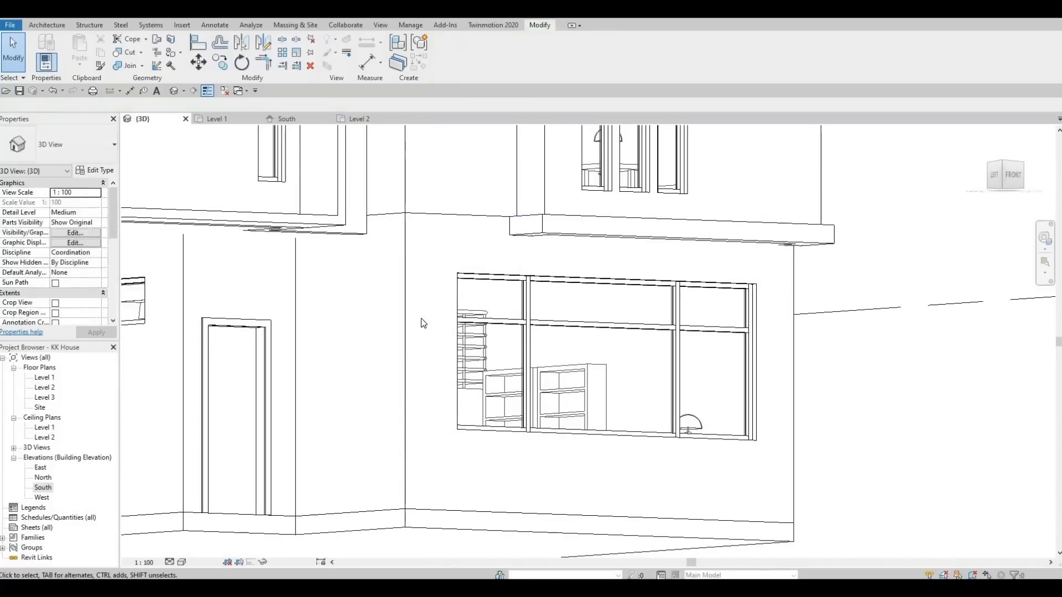
shift+middle_drag(420, 318, 421, 318)
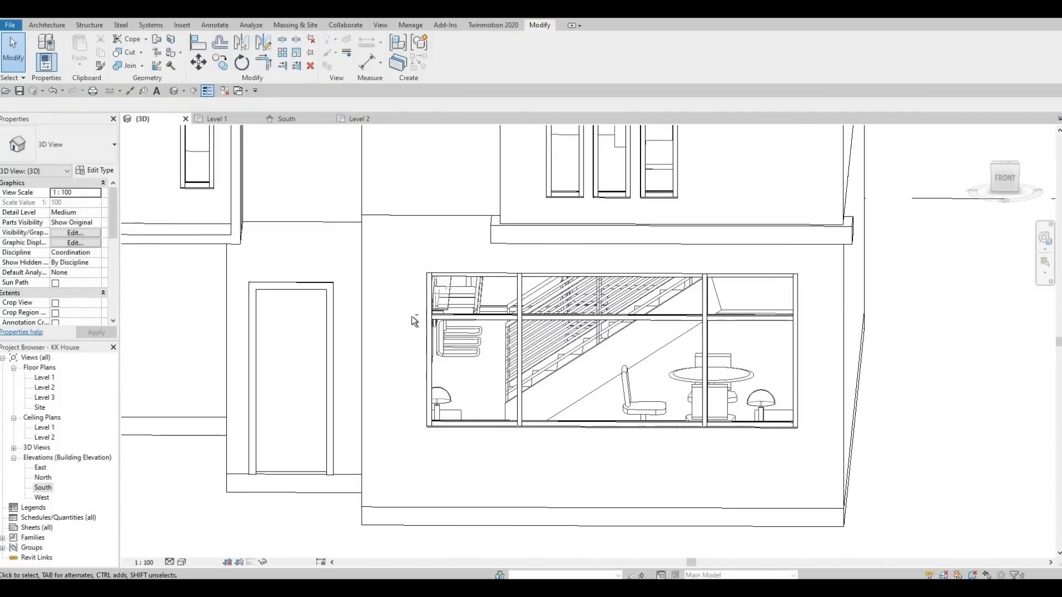
scroll(407, 314, down, 4)
shift+middle_drag(393, 330, 424, 383)
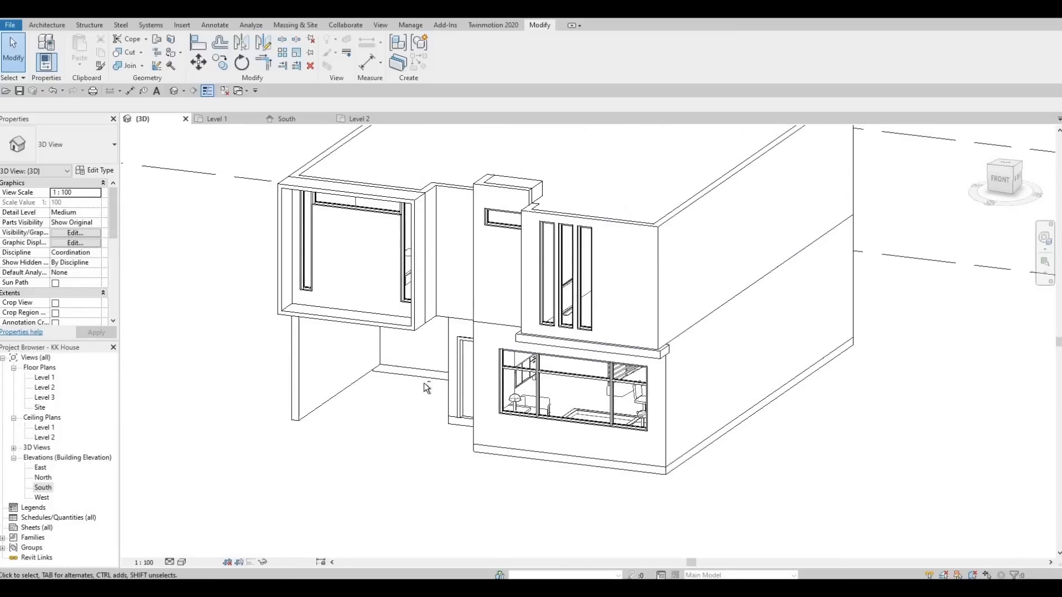
scroll(429, 369, down, 1)
shift+middle_drag(501, 288, 477, 299)
middle_drag(476, 310, 475, 205)
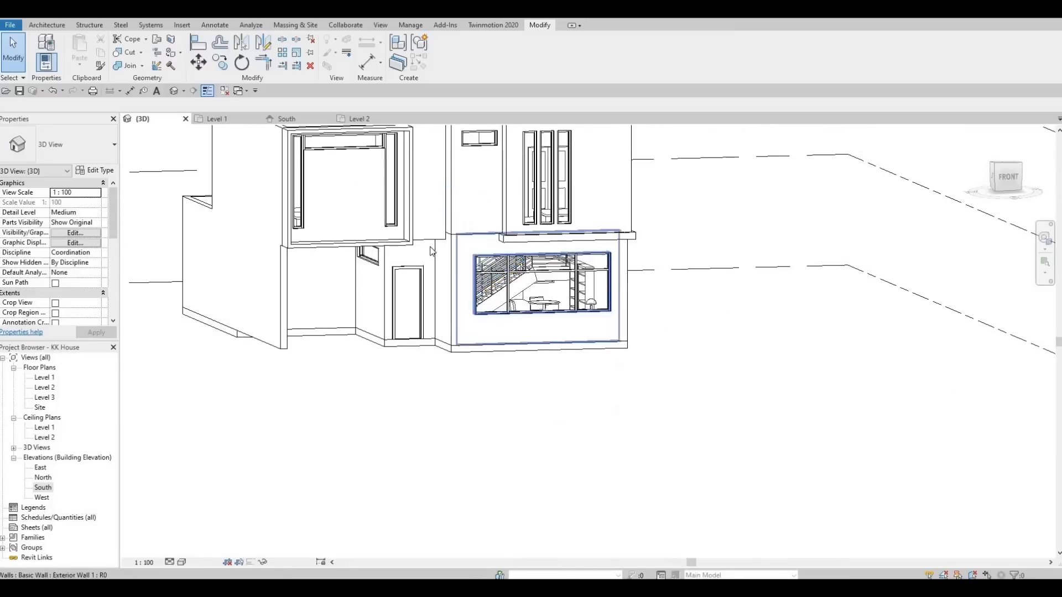
shift+middle_drag(438, 266, 339, 224)
scroll(339, 224, up, 3)
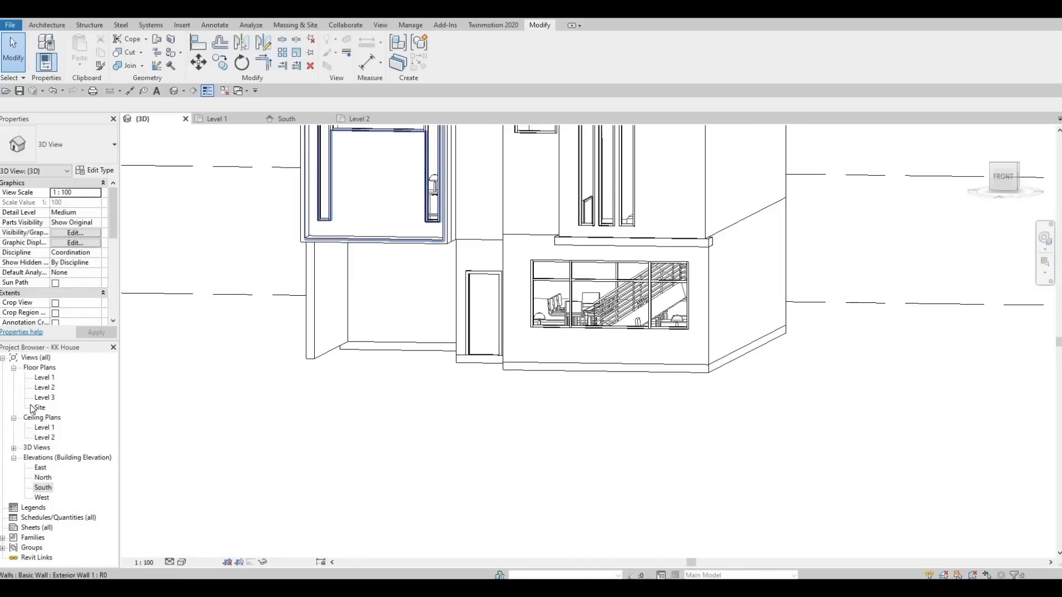
- Open the South elevation and change its visual style from shaded to hidden line
double_click(43, 489)
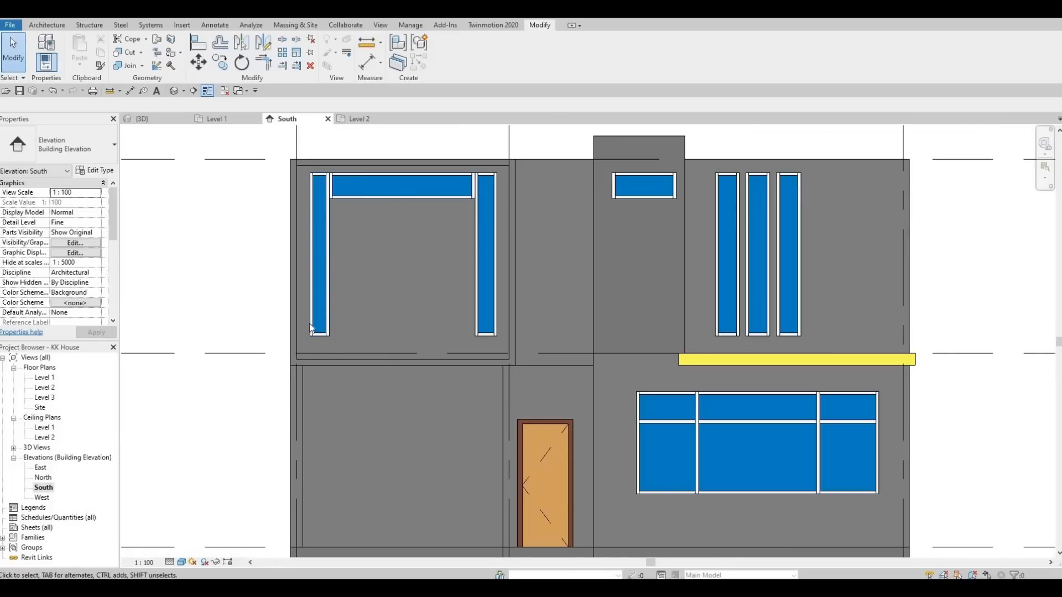
click(241, 62)
click(181, 562)
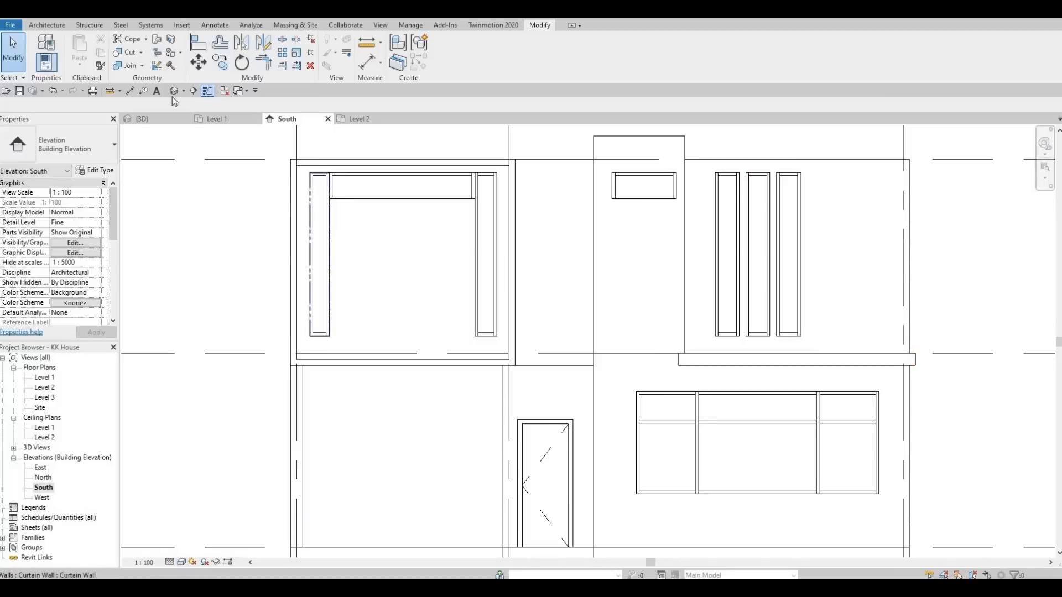
- Split the upper-floor wall face with a rectangle filling the area enclosed by the U-shaped window group, down to the side windows' lower edge
click(173, 40)
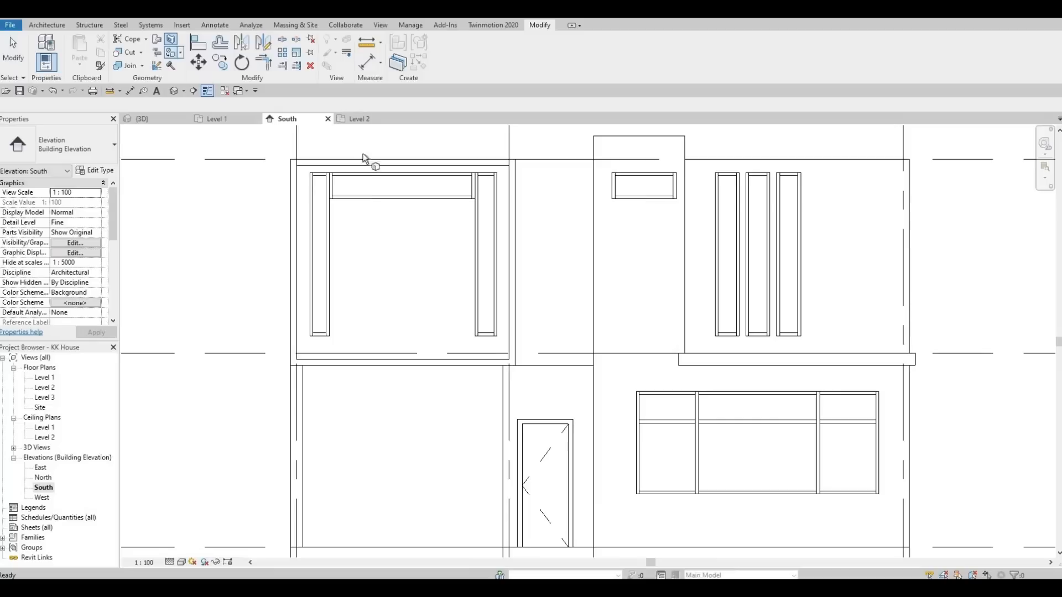
click(345, 200)
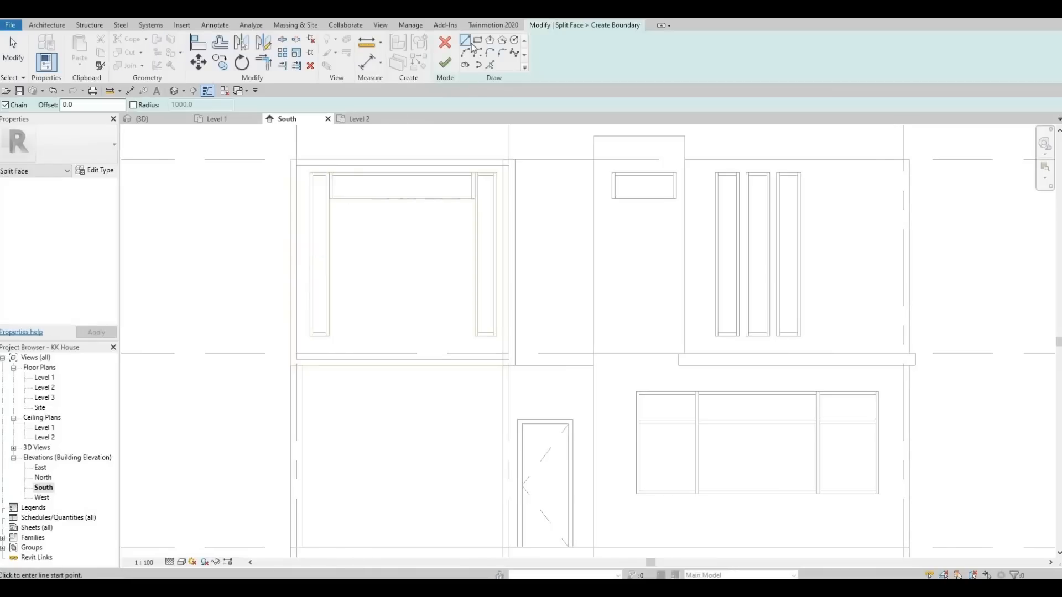
scroll(332, 197, up, 5)
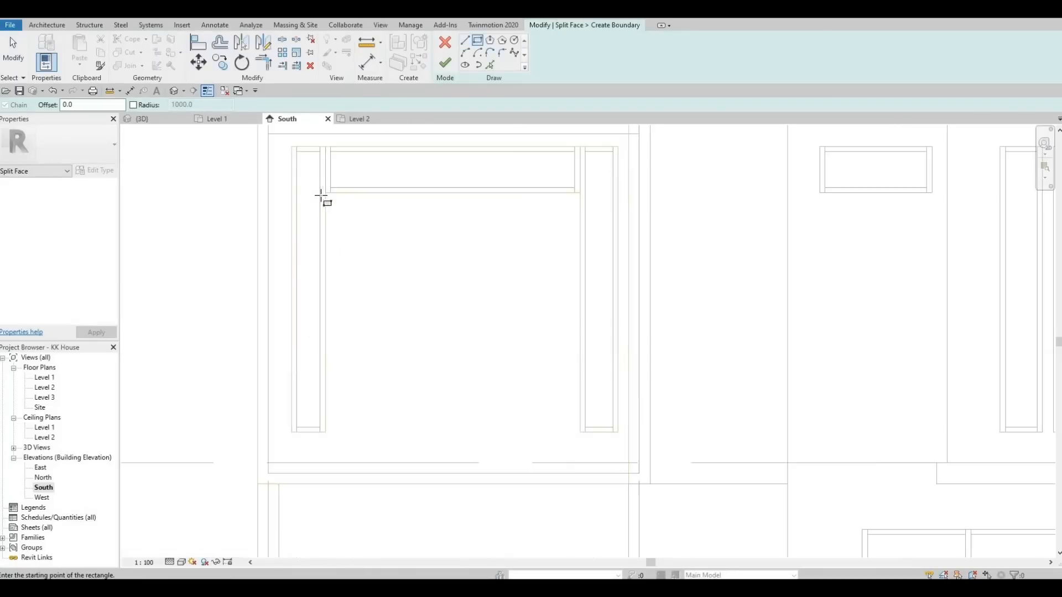
middle_drag(581, 455, 469, 268)
scroll(469, 267, down, 3)
click(592, 393)
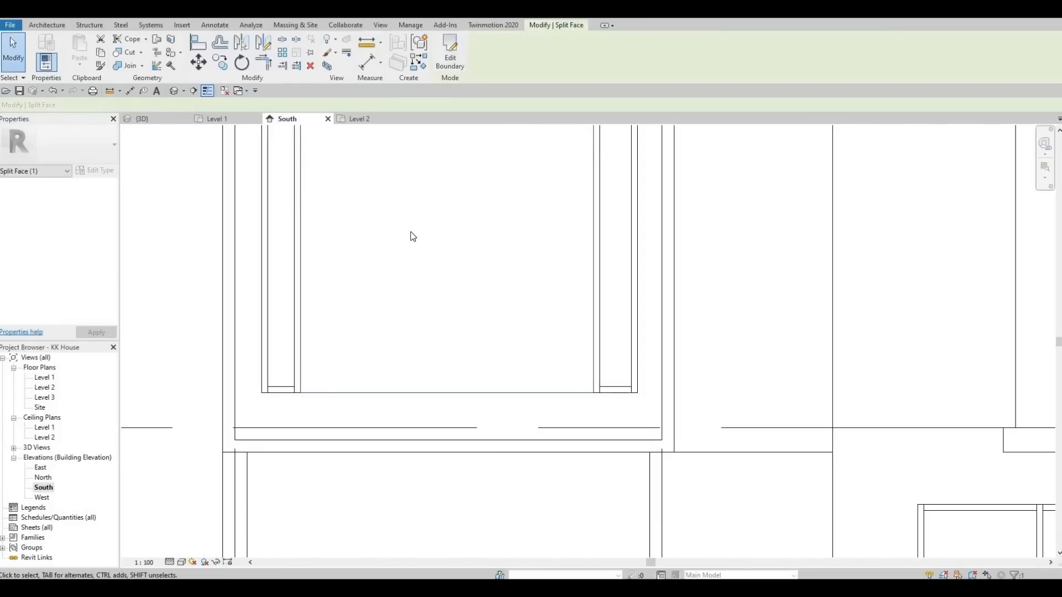
- Paint the split region between the upper-floor windows with the Brick, Soldier Course material and show the result in 3D
scroll(410, 231, down, 3)
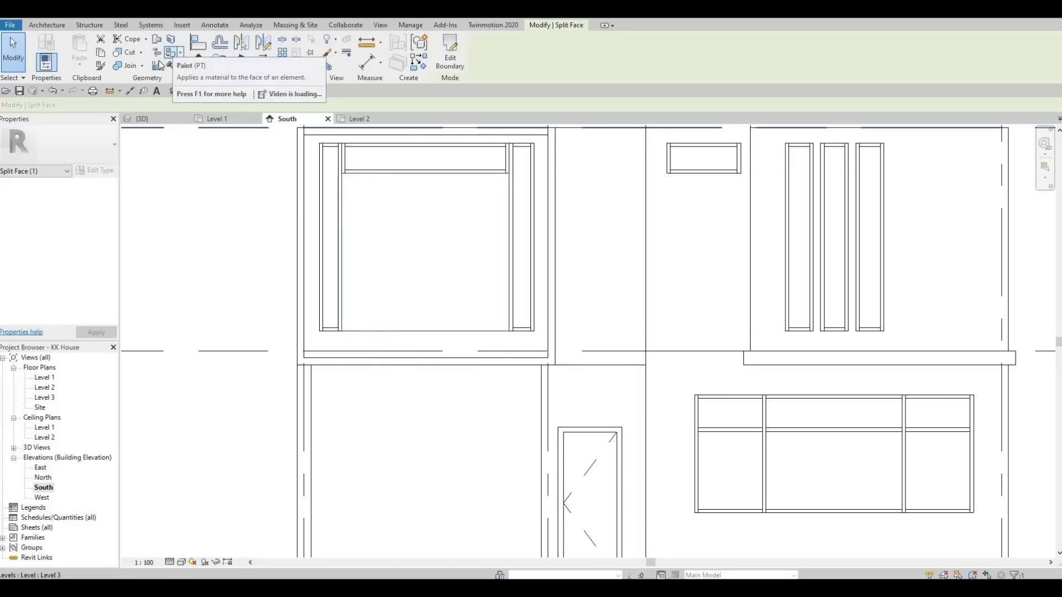
click(173, 54)
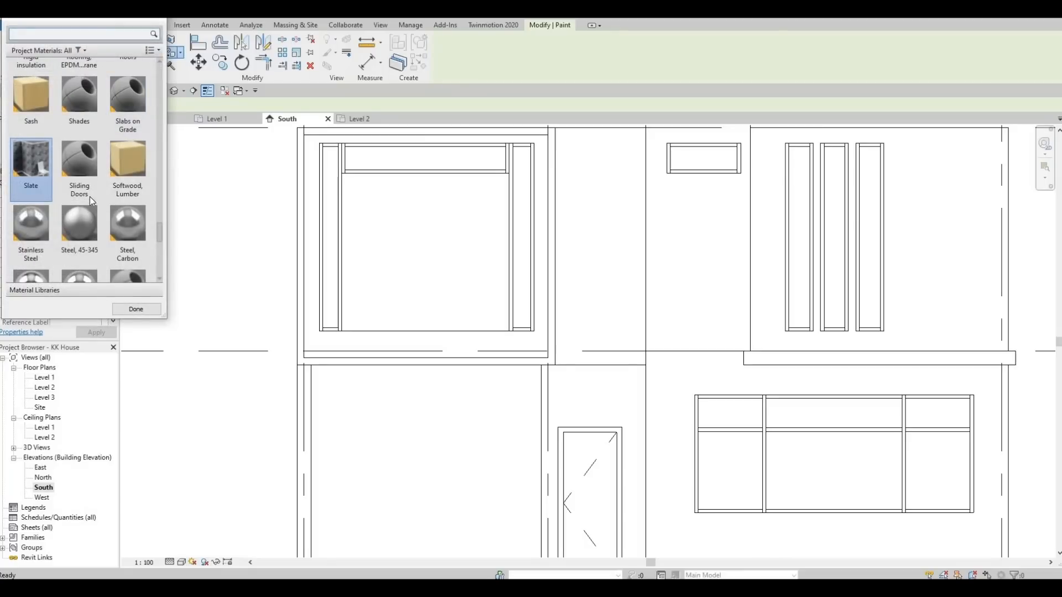
scroll(90, 199, down, 5)
scroll(92, 208, up, 8)
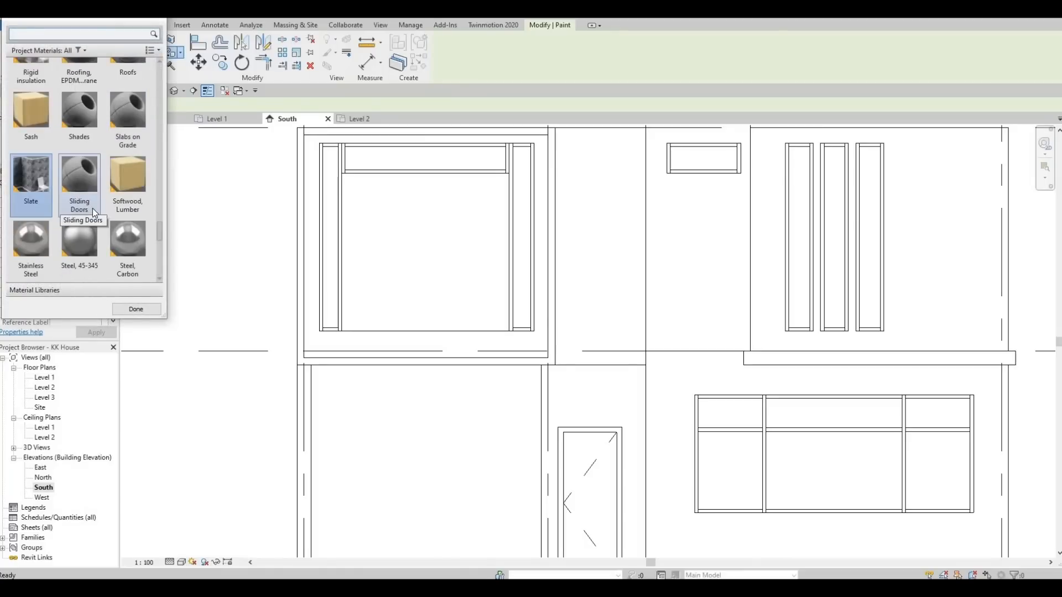
scroll(88, 208, up, 3)
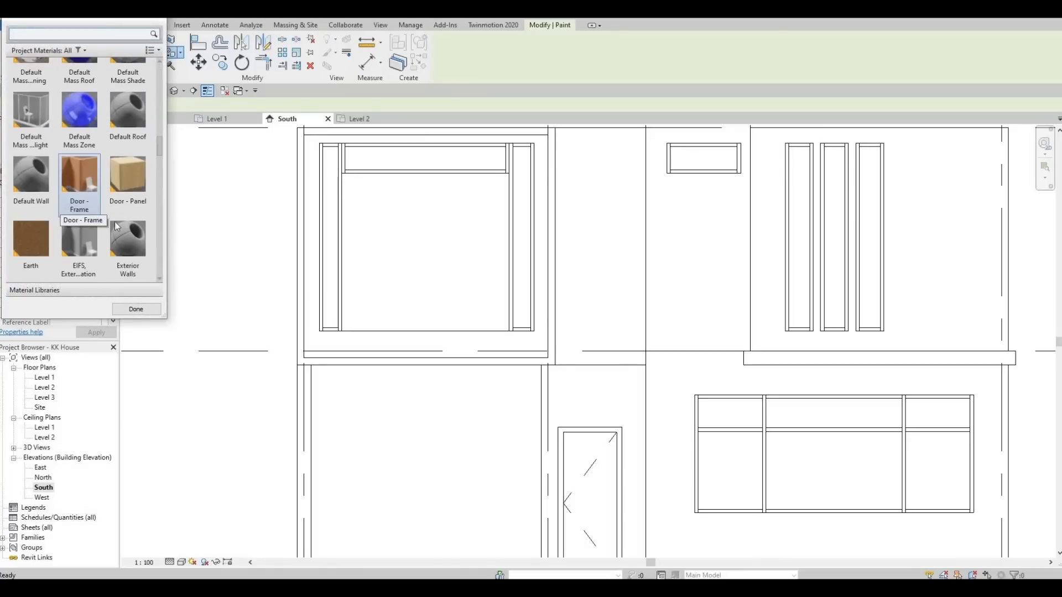
scroll(110, 224, up, 5)
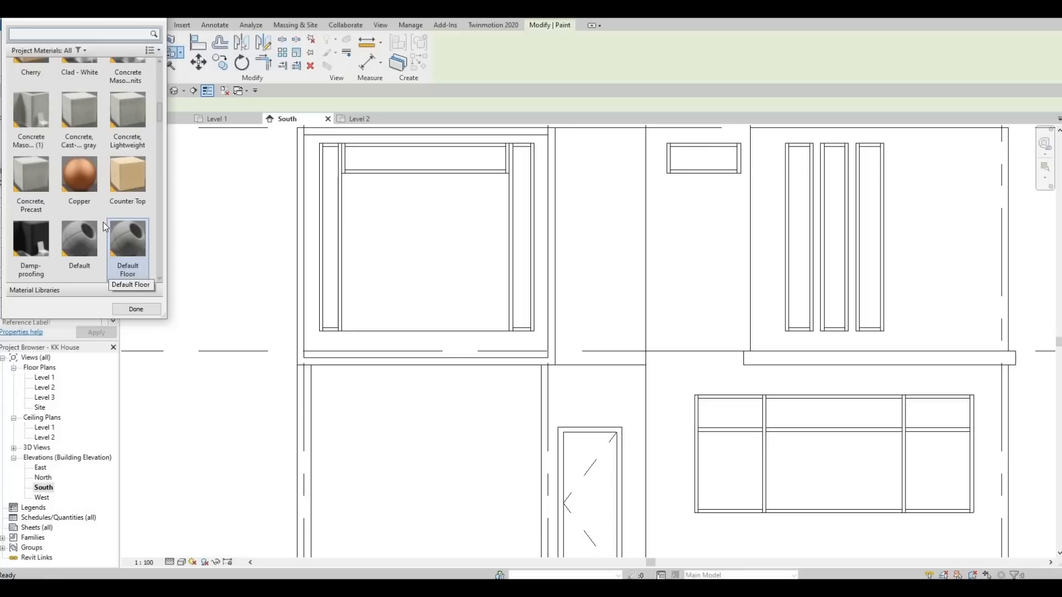
scroll(103, 222, up, 3)
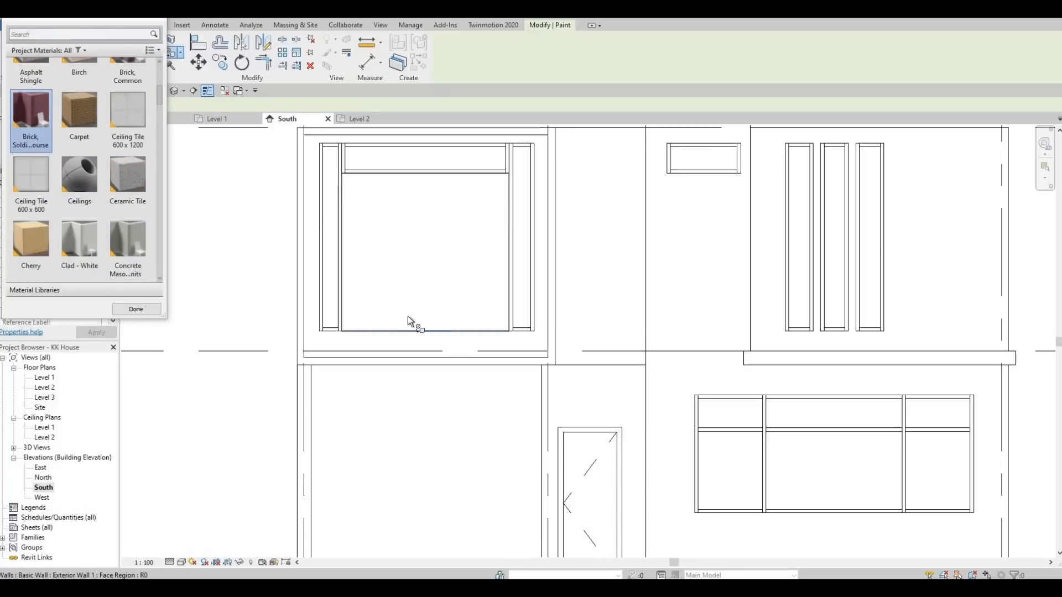
click(403, 302)
scroll(382, 222, down, 2)
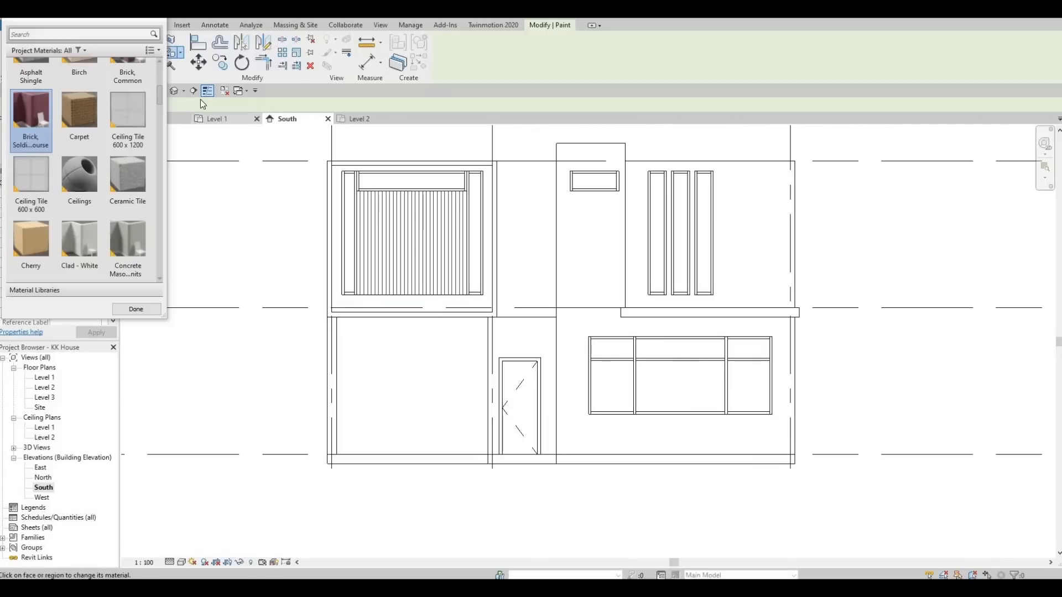
click(154, 19)
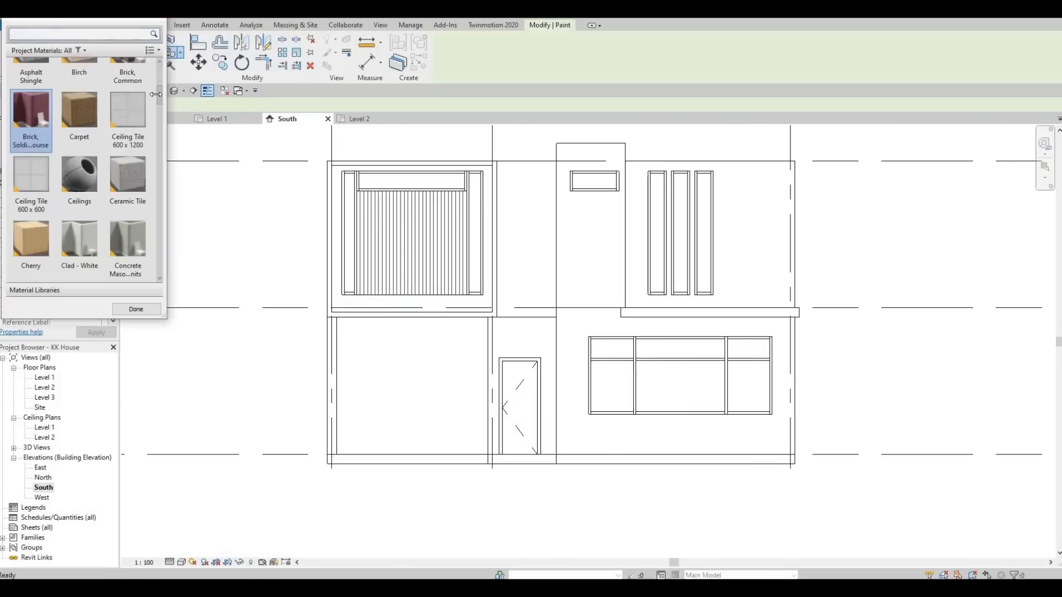
click(173, 92)
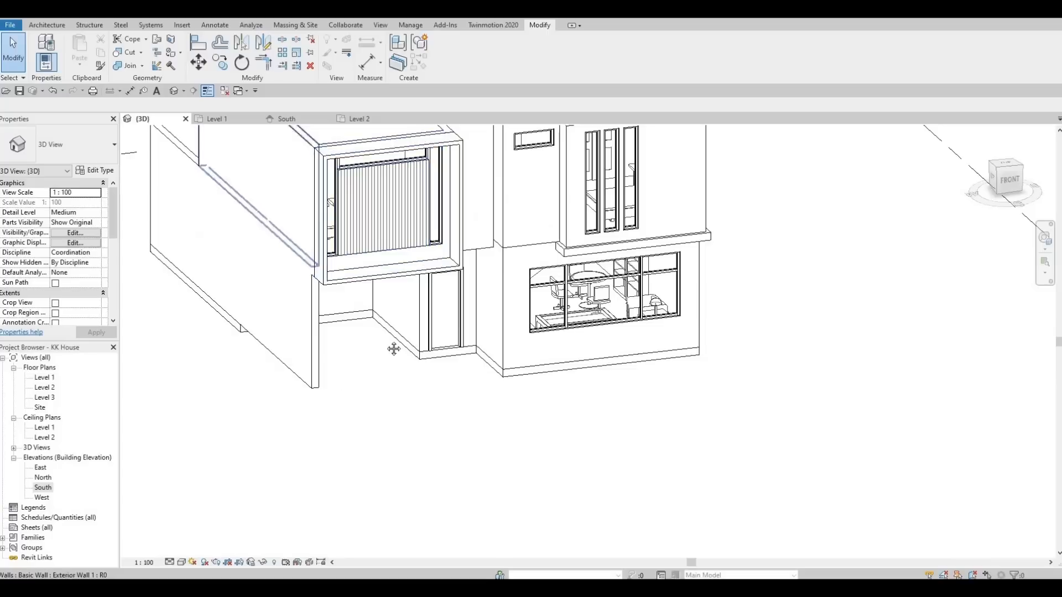
middle_drag(485, 267, 383, 317)
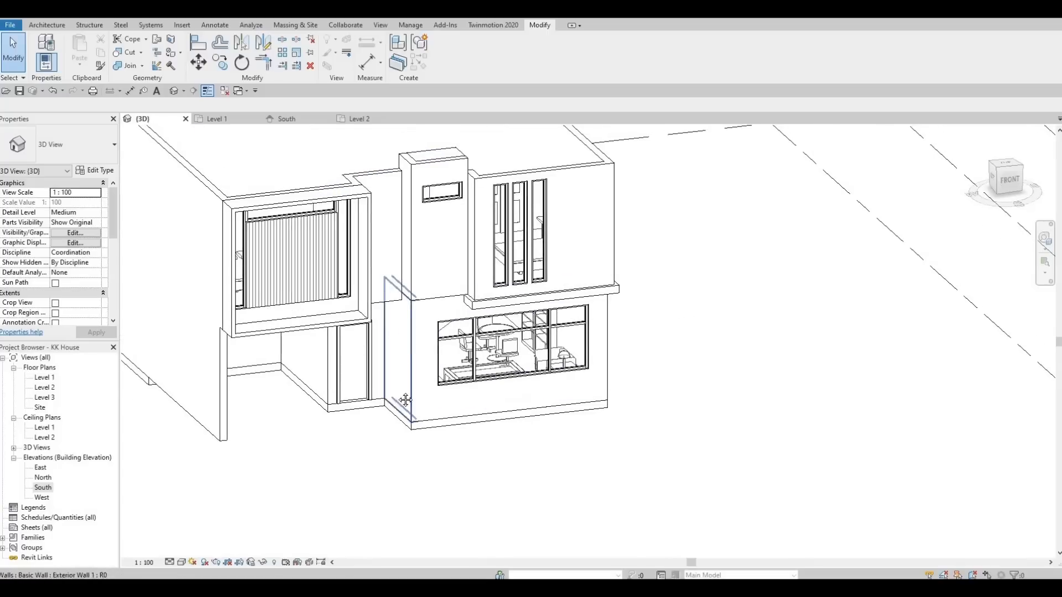
middle_drag(405, 399, 403, 344)
middle_drag(296, 188, 303, 260)
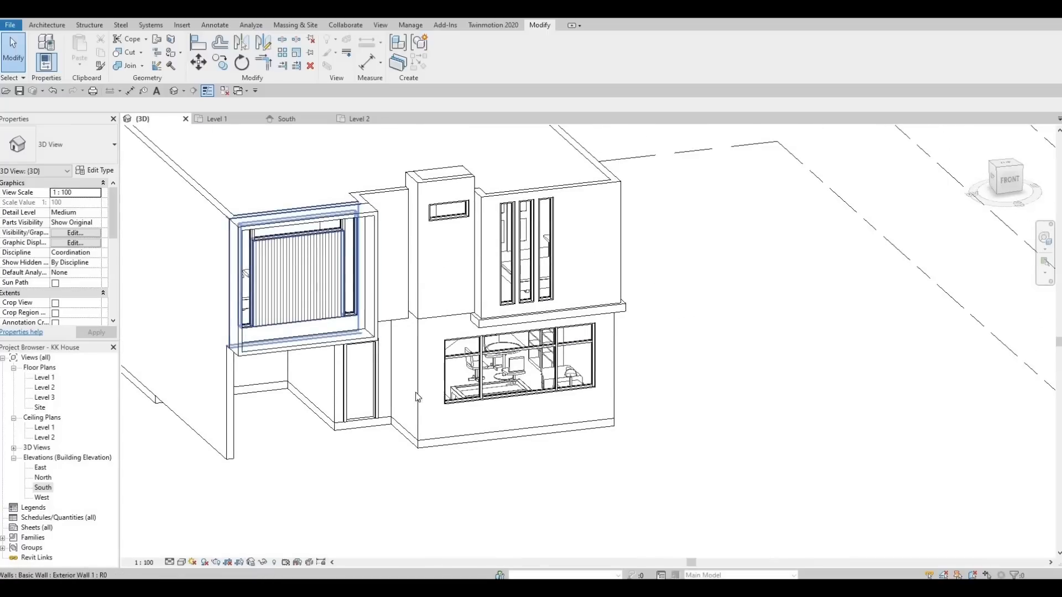
mouse_move(410, 383)
shift+middle_down()
mouse_move(437, 433)
mouse_move(447, 350)
mouse_move(495, 393)
mouse_move(463, 390)
mouse_move(493, 391)
shift+middle_up()
scroll(495, 394, down, 1)
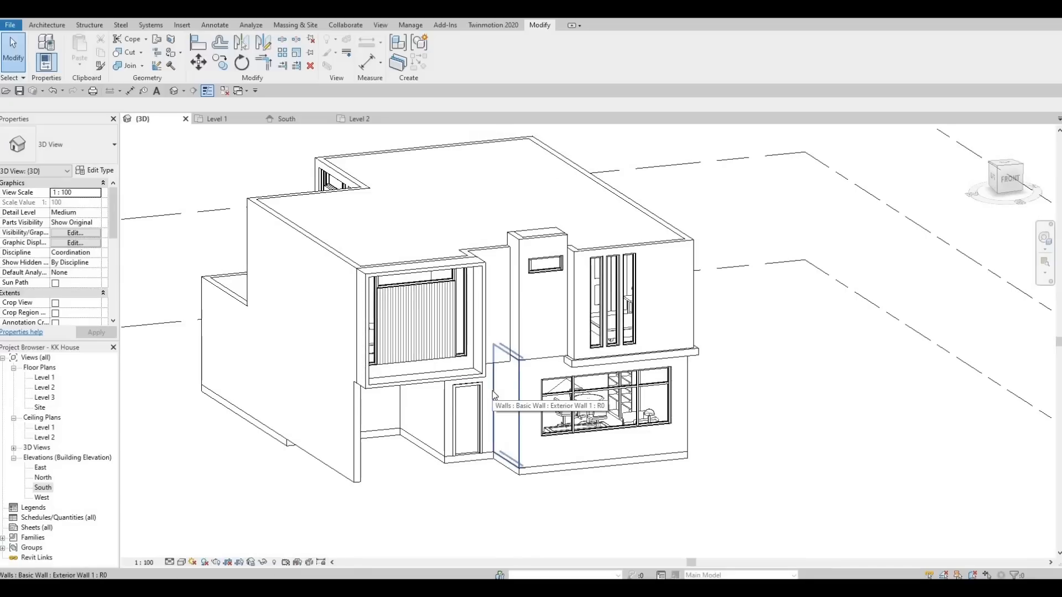
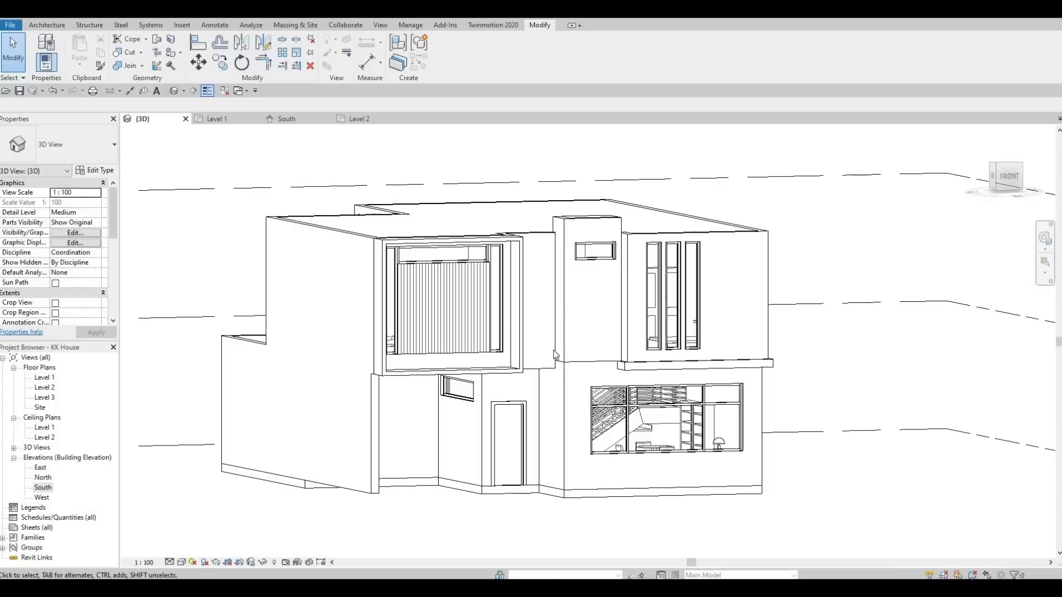
- Open the in-place ledge above the ground-floor window and start editing the path of its sweep
scroll(618, 369, up, 4)
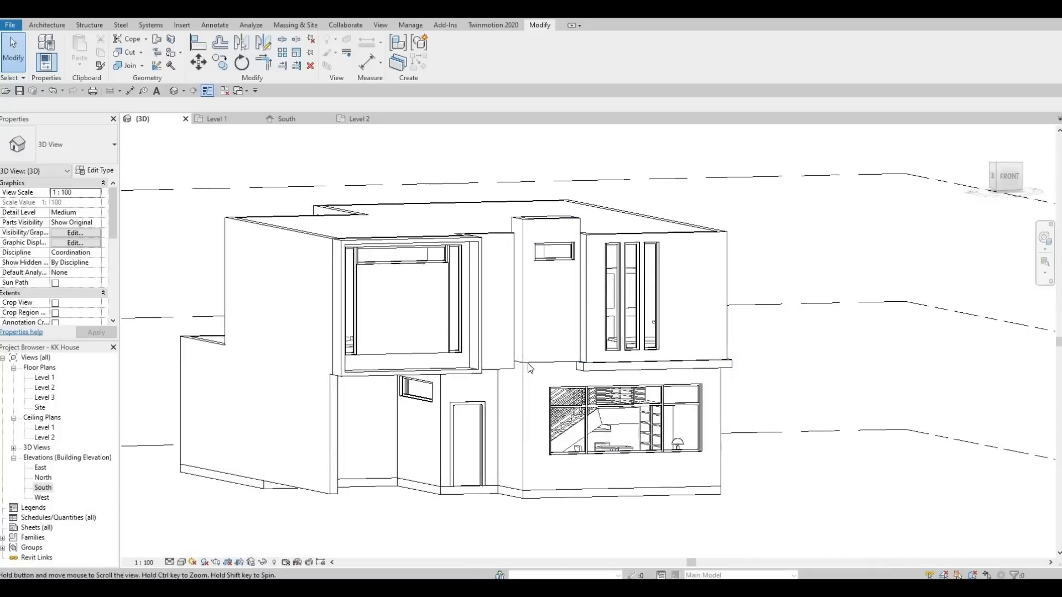
scroll(555, 371, up, 1)
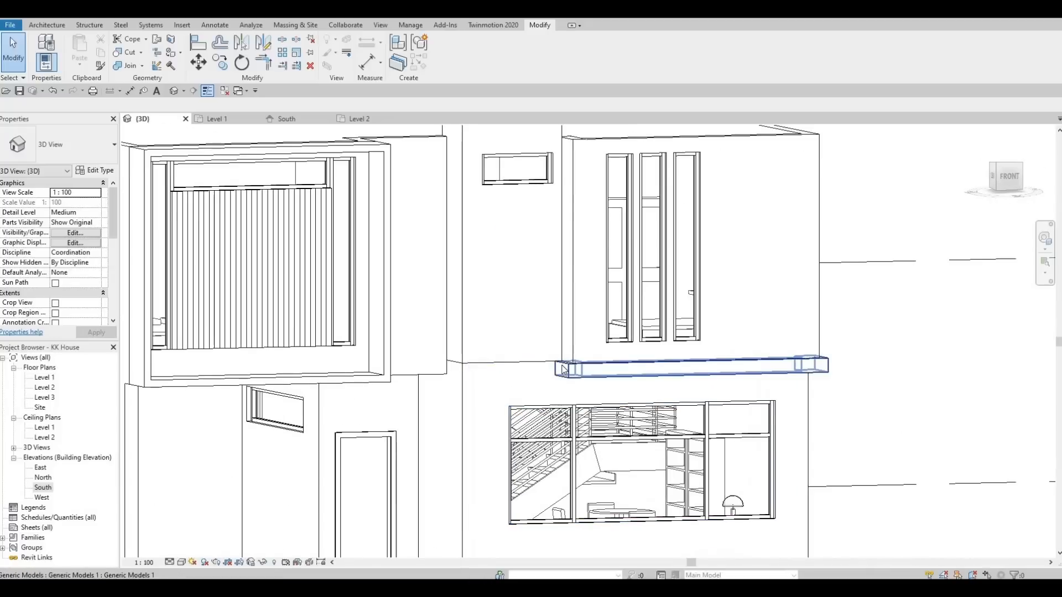
click(560, 367)
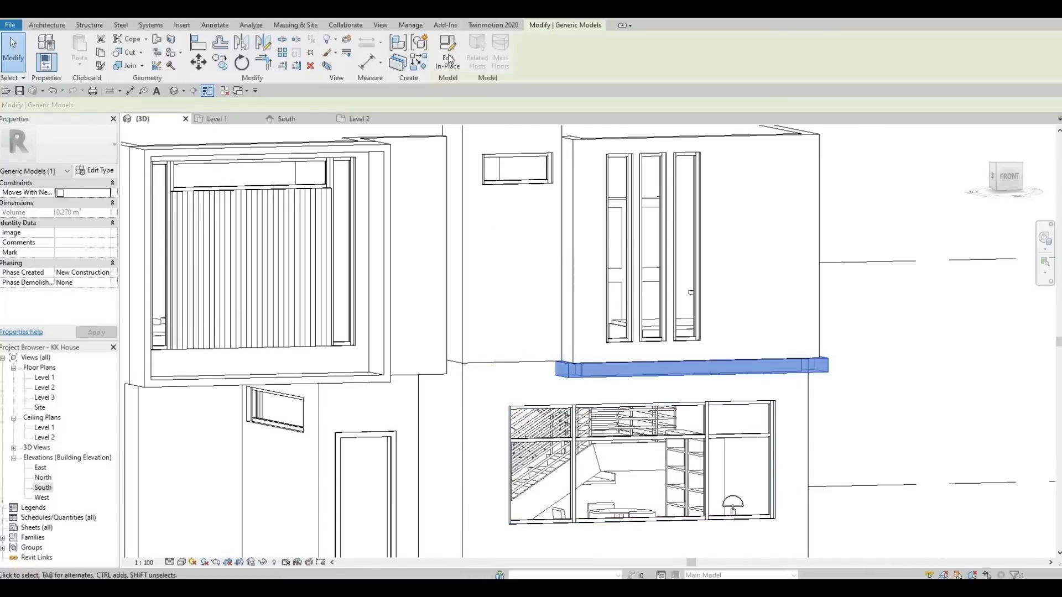
double_click(593, 368)
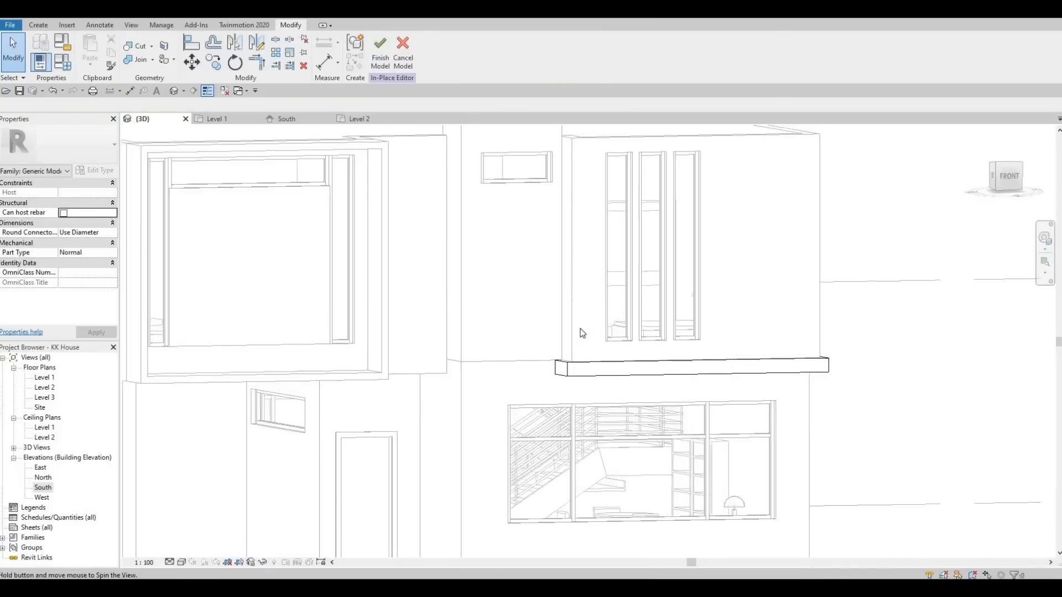
shift+middle_drag(580, 330, 569, 350)
click(691, 364)
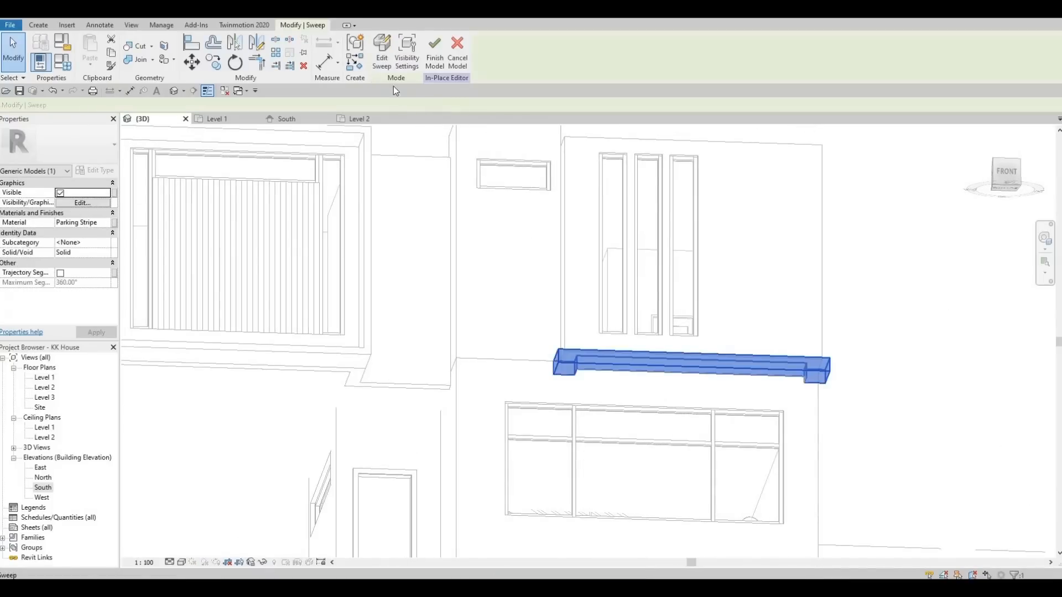
click(384, 53)
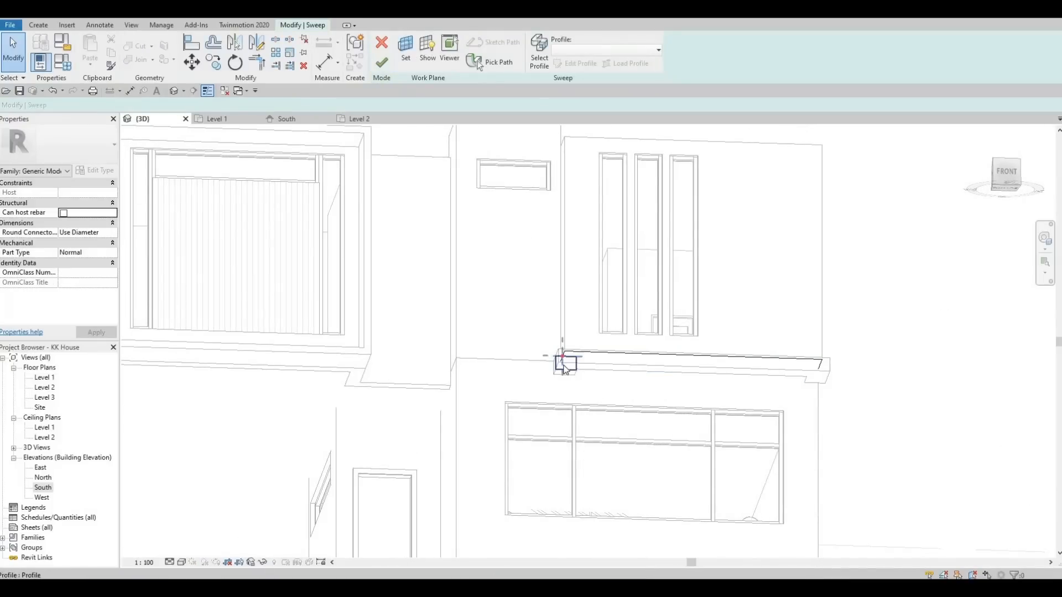
scroll(558, 378, up, 3)
scroll(558, 379, up, 3)
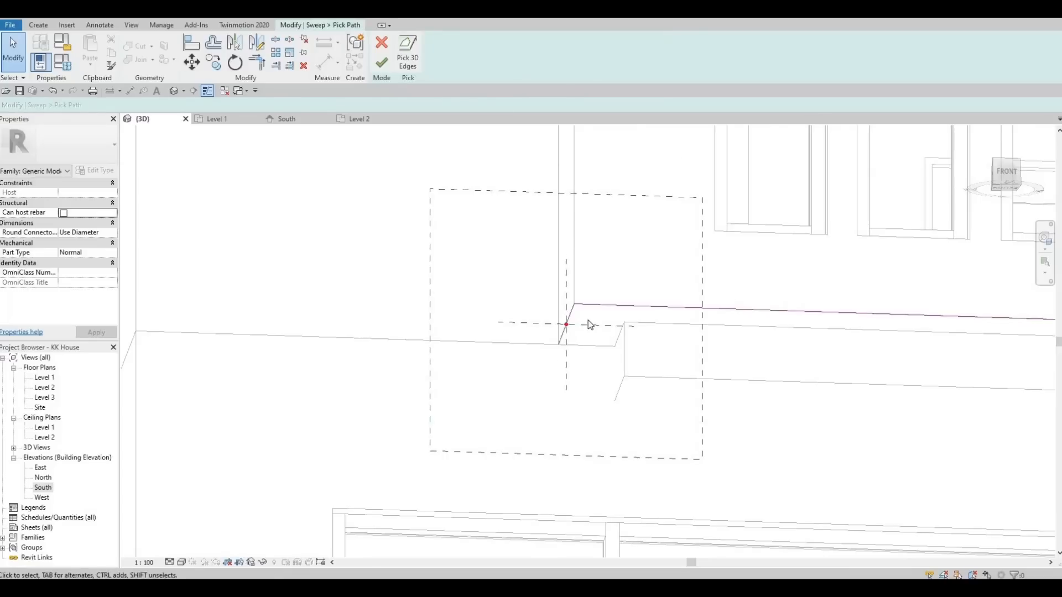
- Add the lower edge of the projecting wall bay beside the three tall windows to the sweep path by picking 3D edges
middle_drag(588, 325, 631, 285)
scroll(719, 342, down, 2)
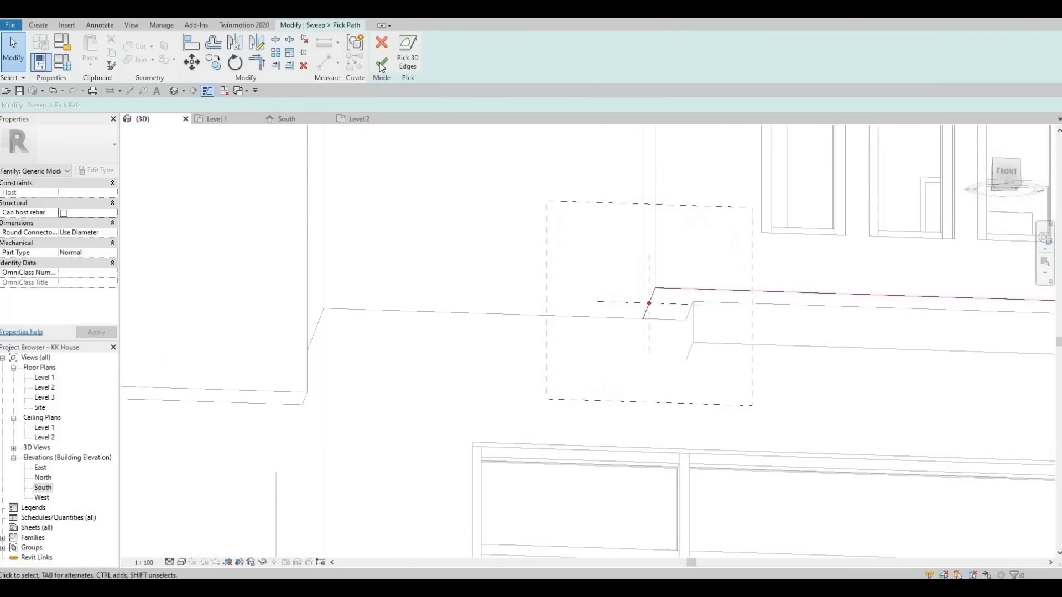
click(407, 58)
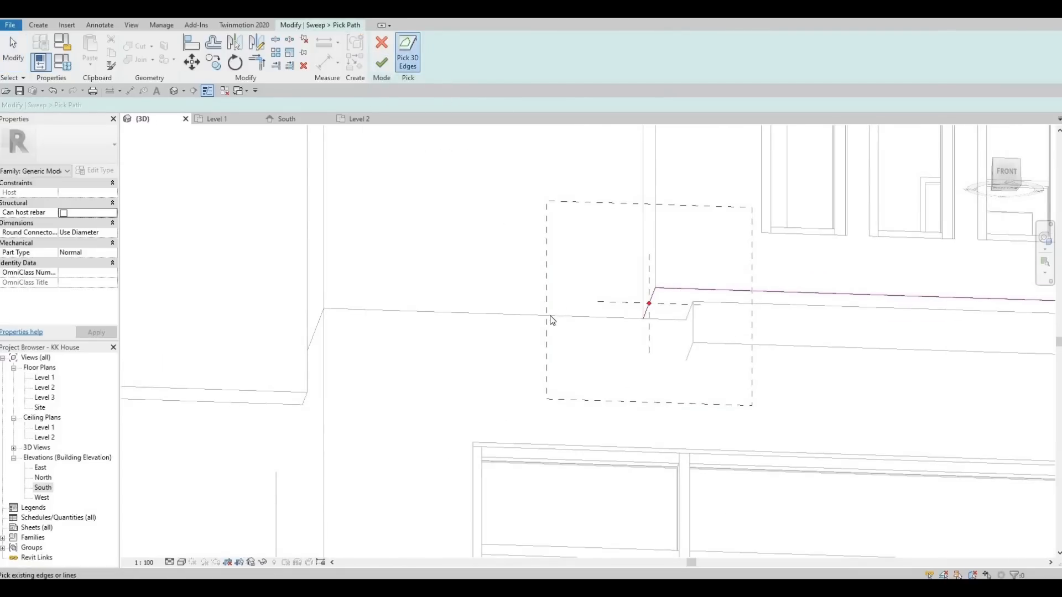
click(330, 327)
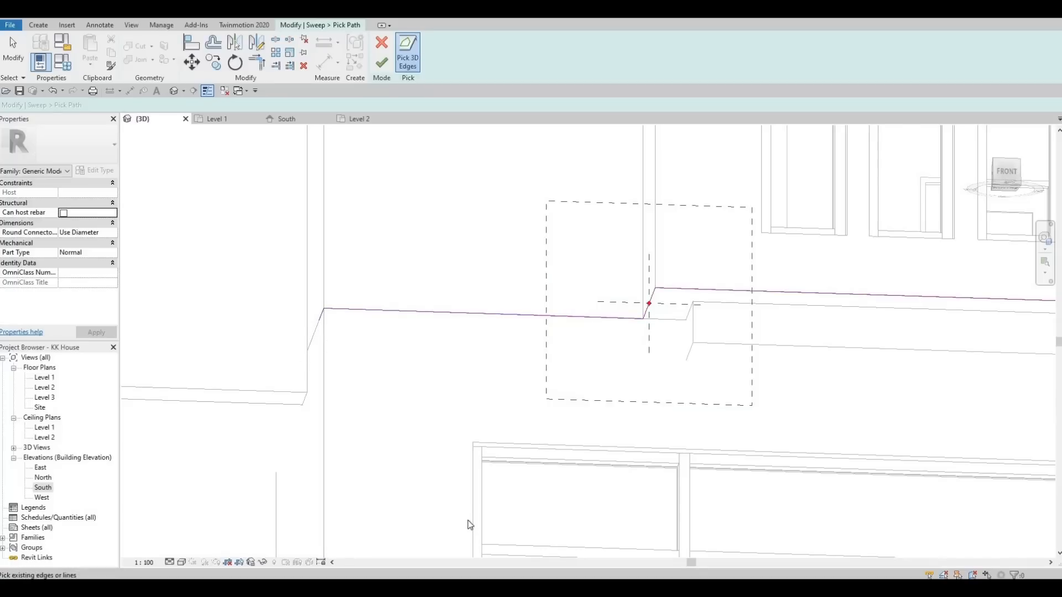
shift+middle_drag(470, 524, 349, 393)
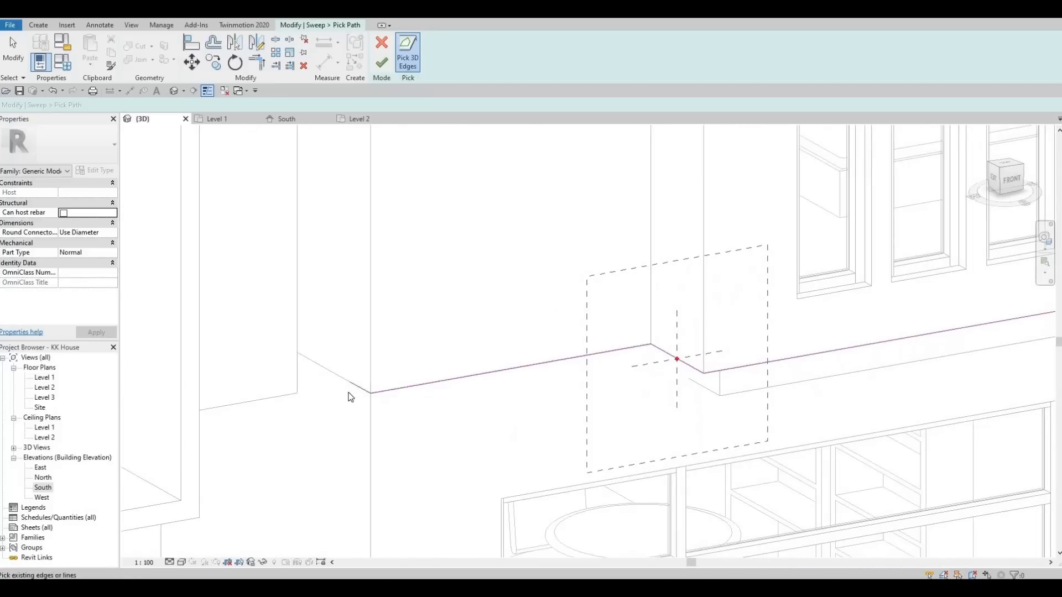
- Stretch the path's short return segment along the bay's side to the inner wall corner, making it 700 mm long
scroll(349, 383, up, 2)
key(Escape)
click(349, 386)
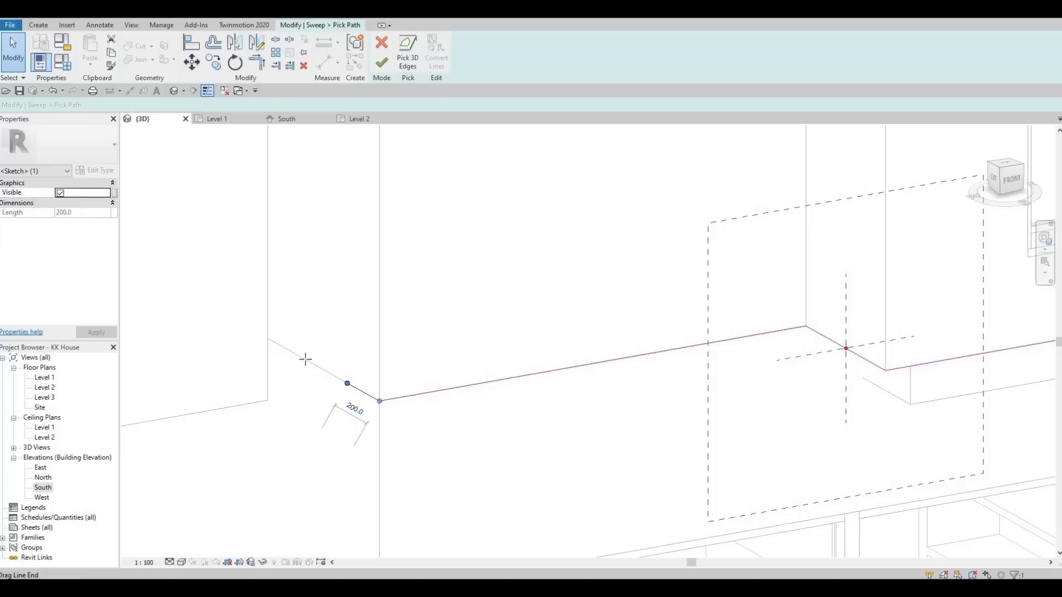
drag(306, 359, 267, 338)
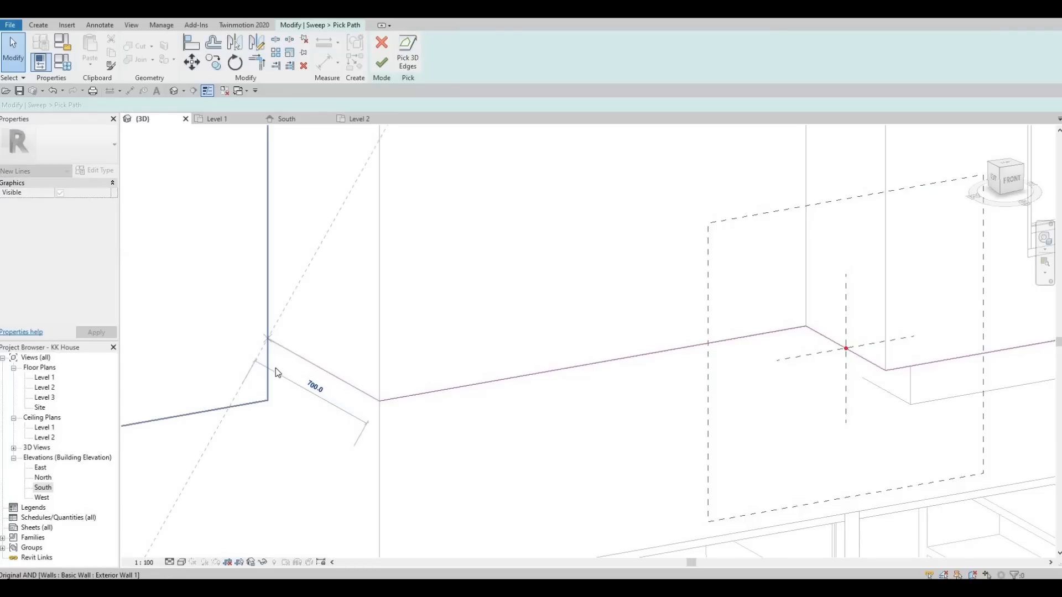
click(275, 344)
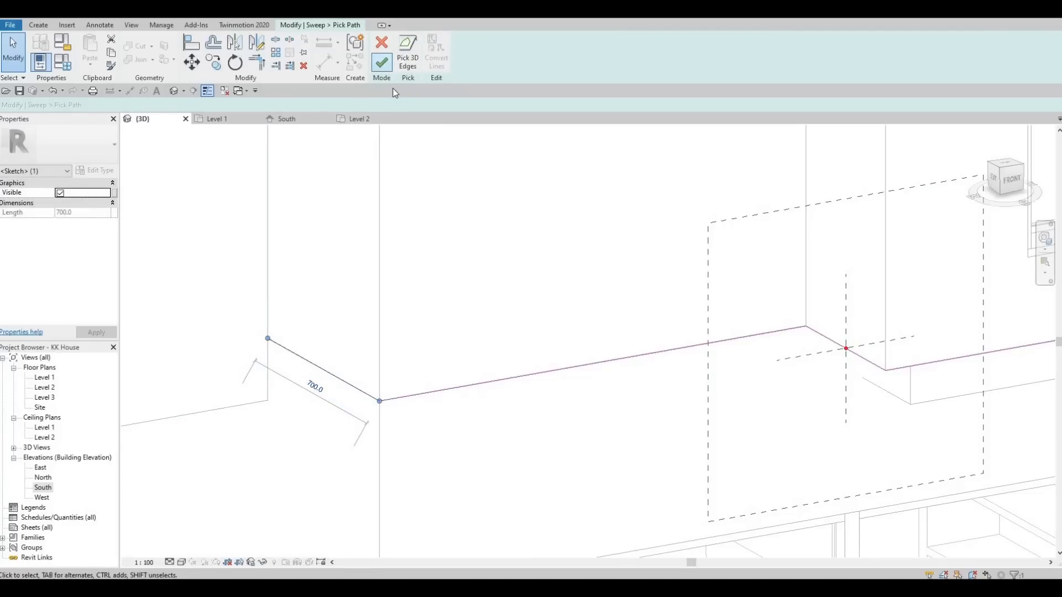
- Finish the path and the sweep, and complete the in-place ledge model
click(381, 62)
click(380, 64)
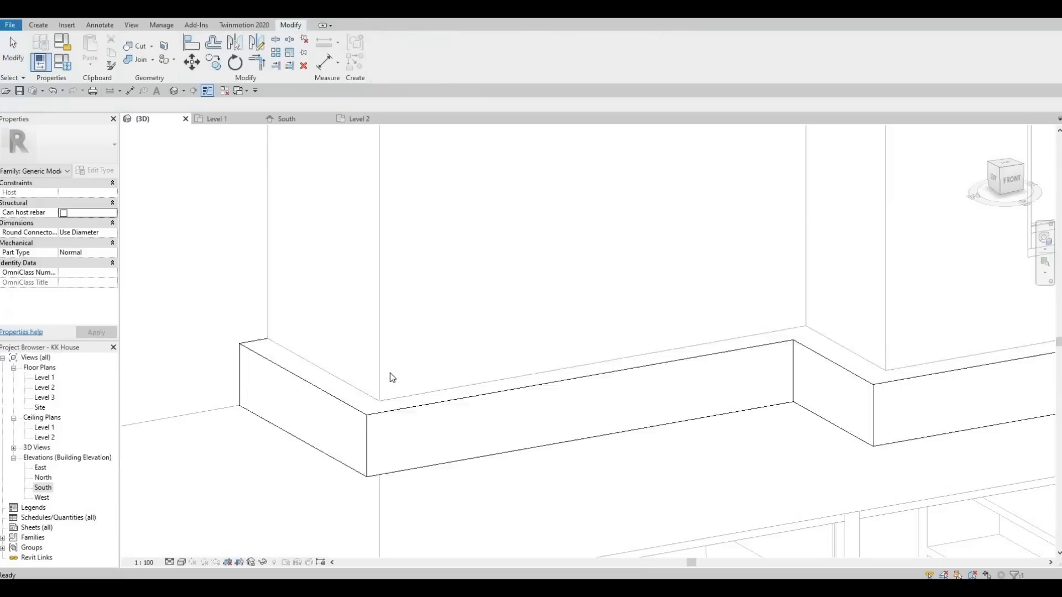
shift+middle_drag(396, 361, 246, 519)
scroll(246, 519, down, 1)
click(431, 69)
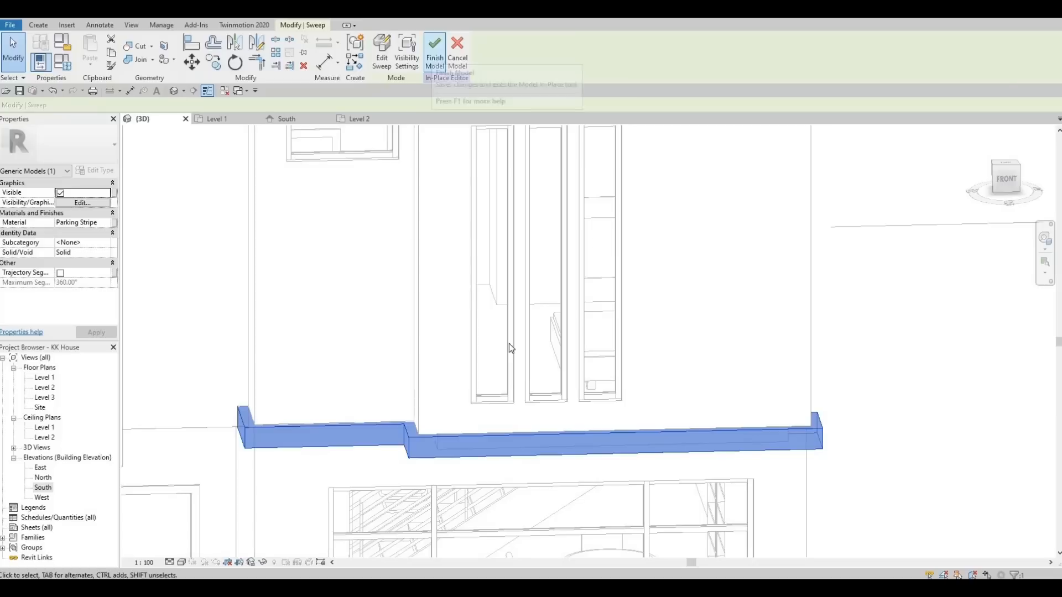
- Examine the extended ledge and the front facade from below, above and both sides
shift+middle_drag(515, 354, 548, 310)
scroll(548, 307, down, 3)
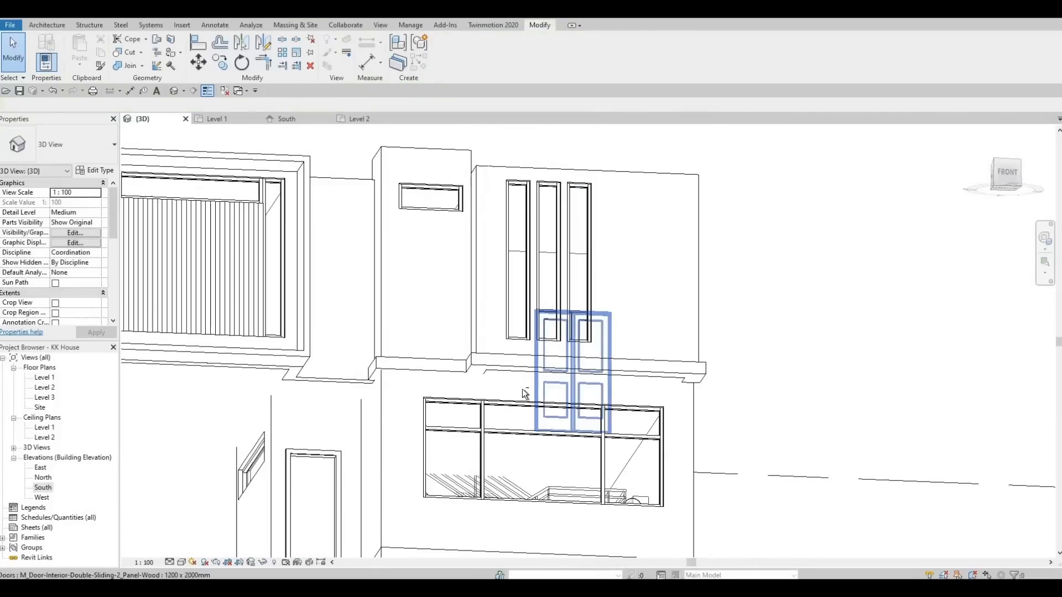
shift+middle_drag(525, 394, 541, 230)
scroll(579, 435, down, 5)
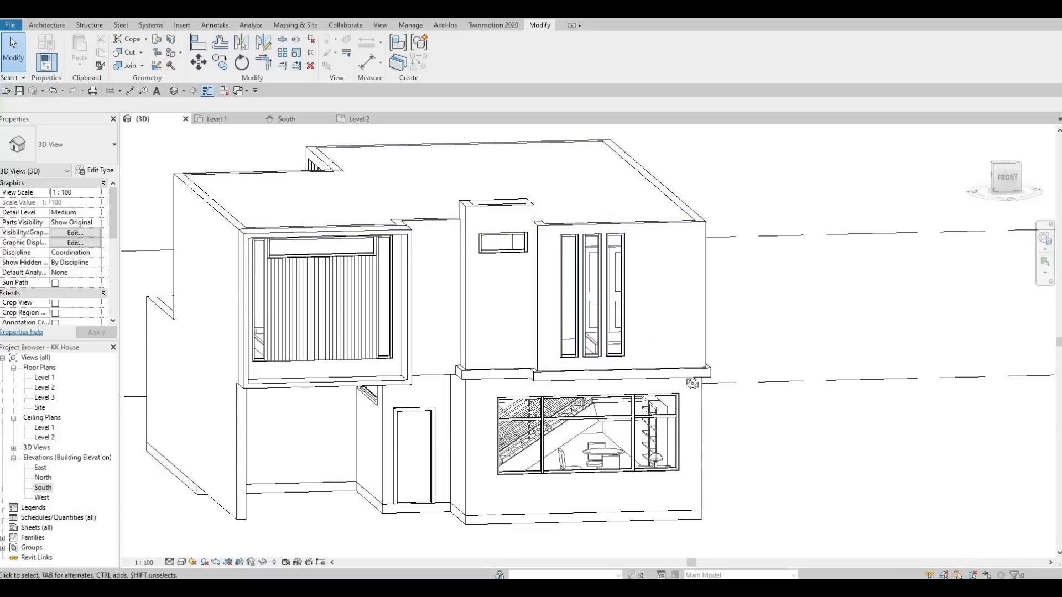
shift+middle_drag(625, 374, 667, 464)
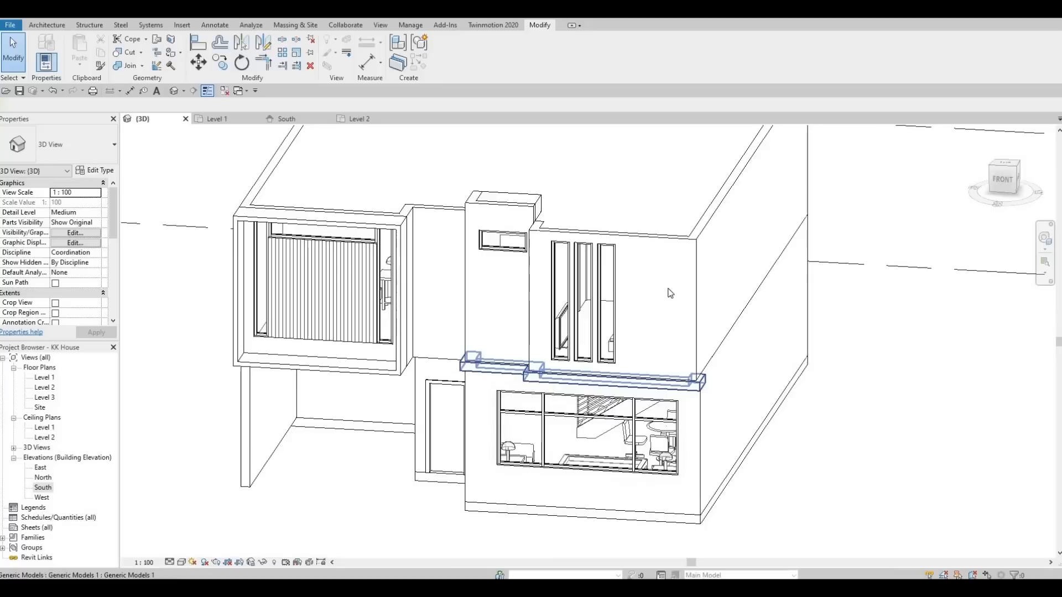
mouse_move(646, 252)
shift+middle_down()
mouse_move(647, 234)
mouse_move(647, 244)
shift+middle_up()
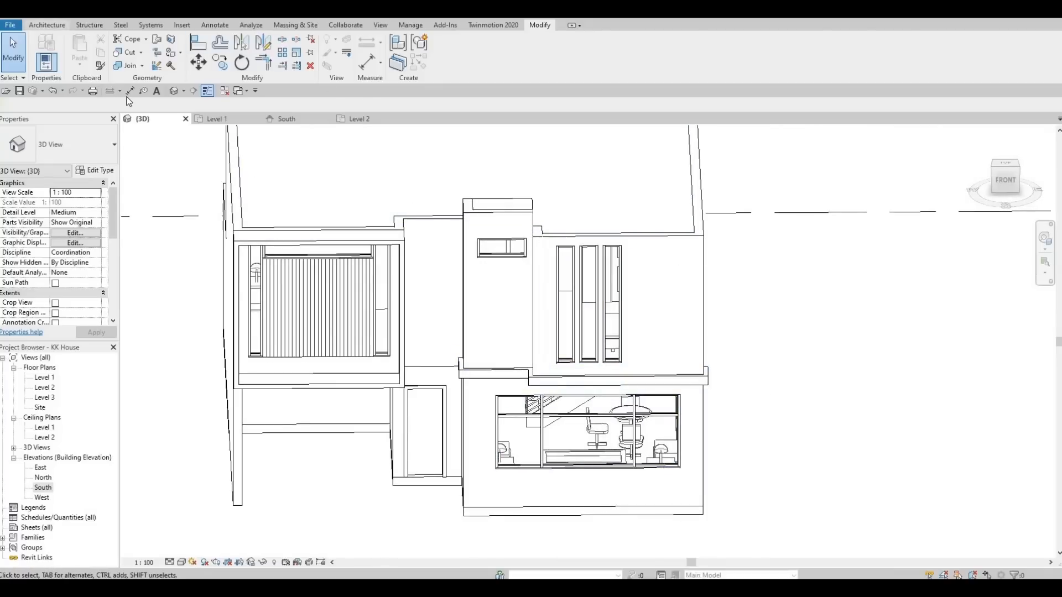
- Create a new in-place component in the Generic Models category, accepting the default name
click(131, 69)
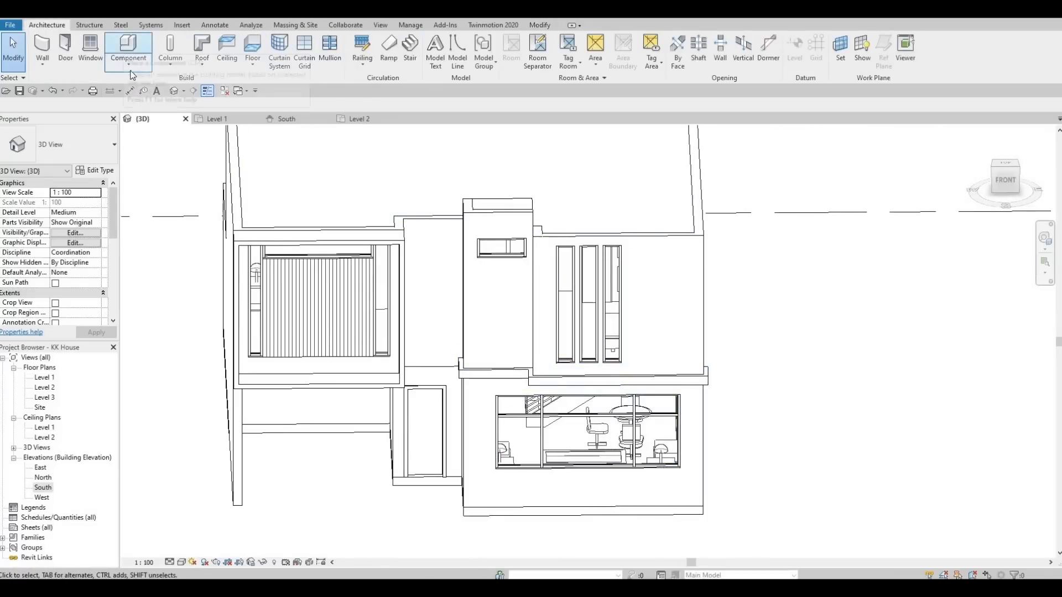
click(153, 107)
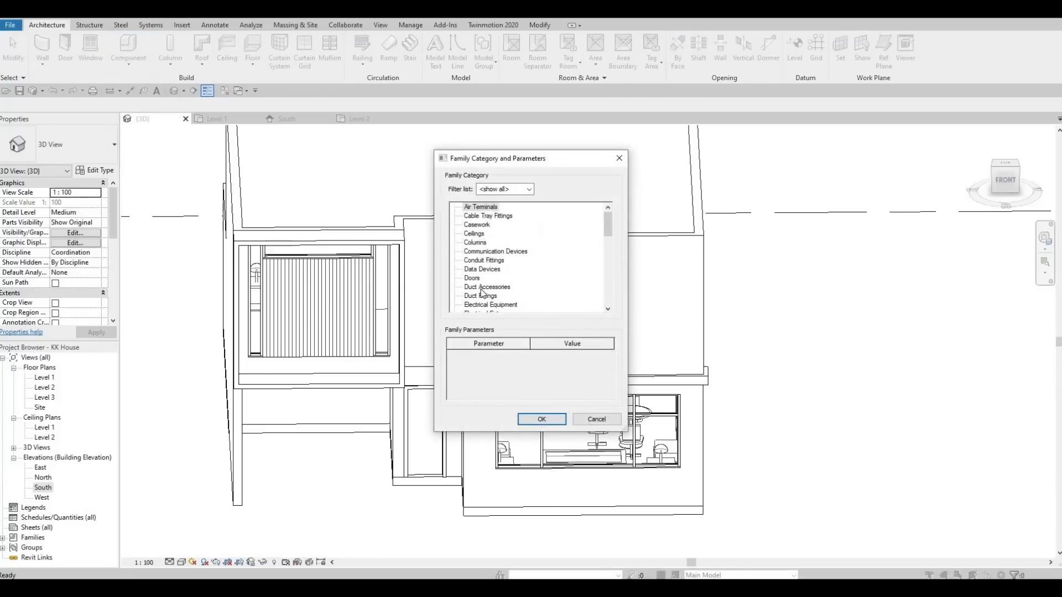
scroll(482, 293, down, 3)
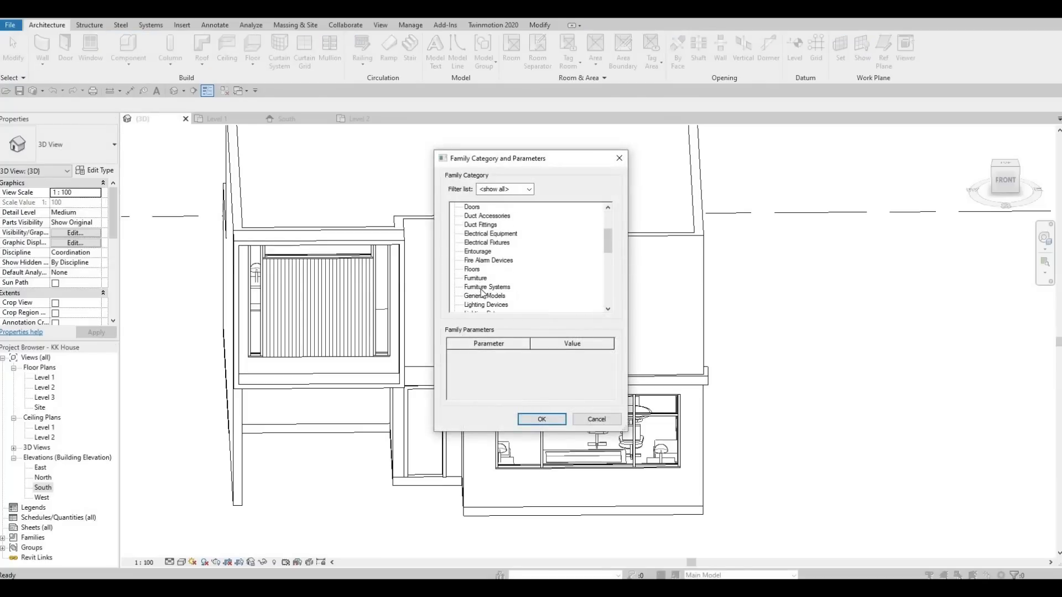
click(536, 415)
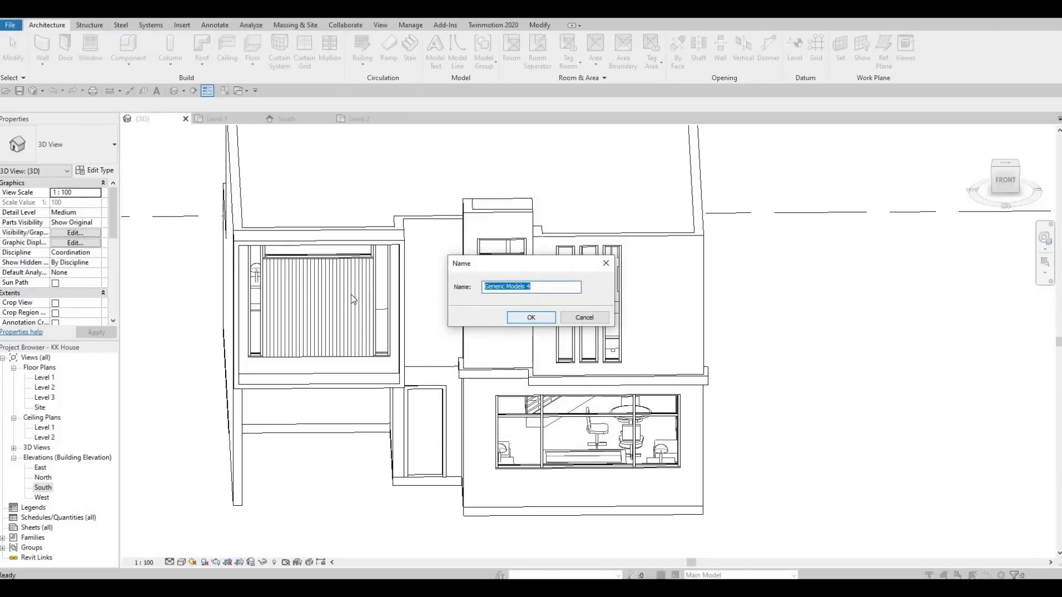
key(Return)
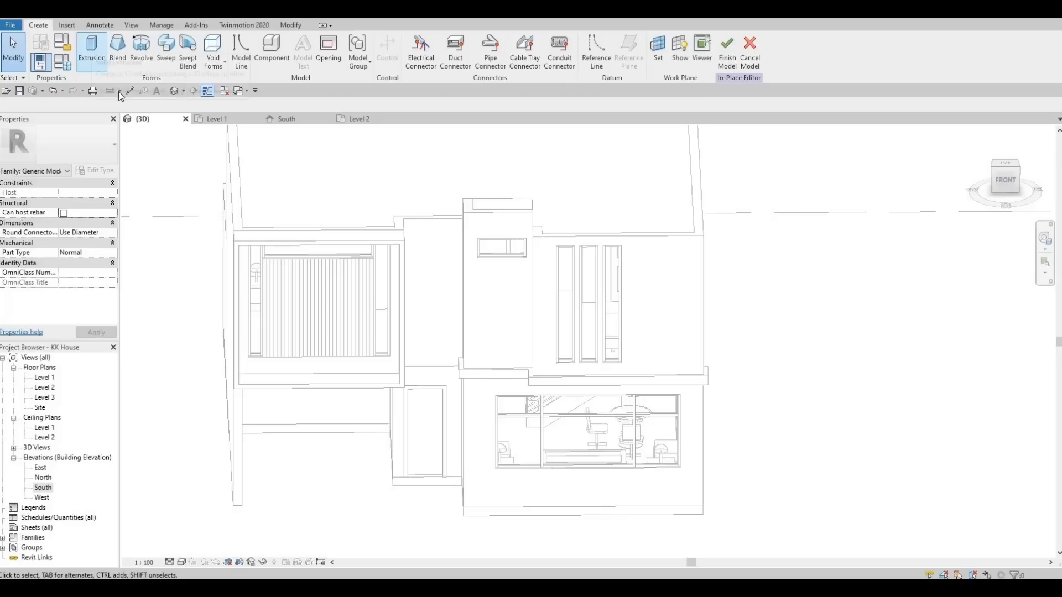
- Start an extrusion on the face of the upper-floor wall with the three tall windows, sketching in the South elevation
click(92, 49)
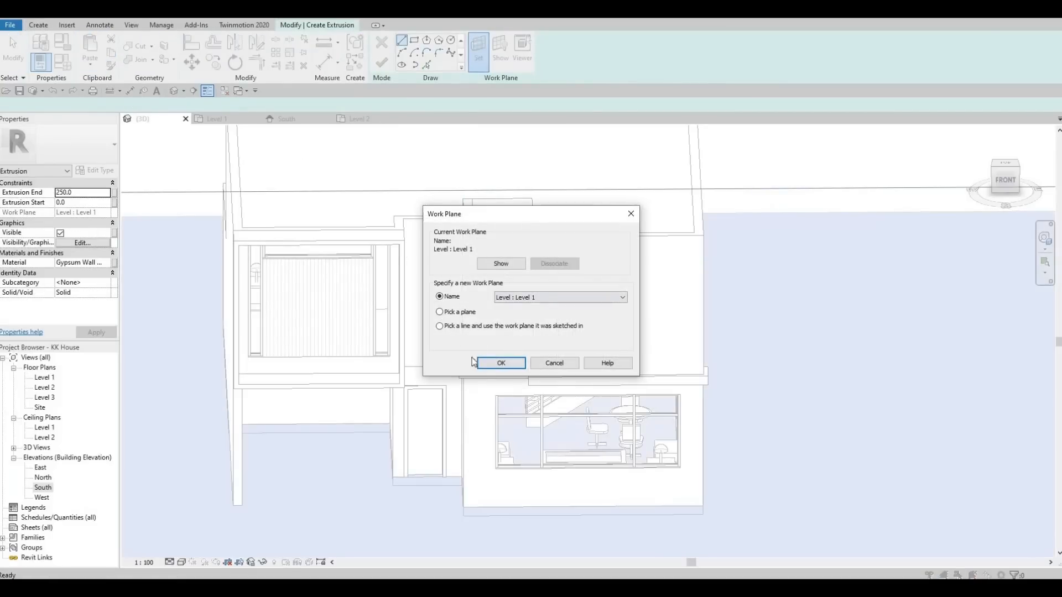
key(Return)
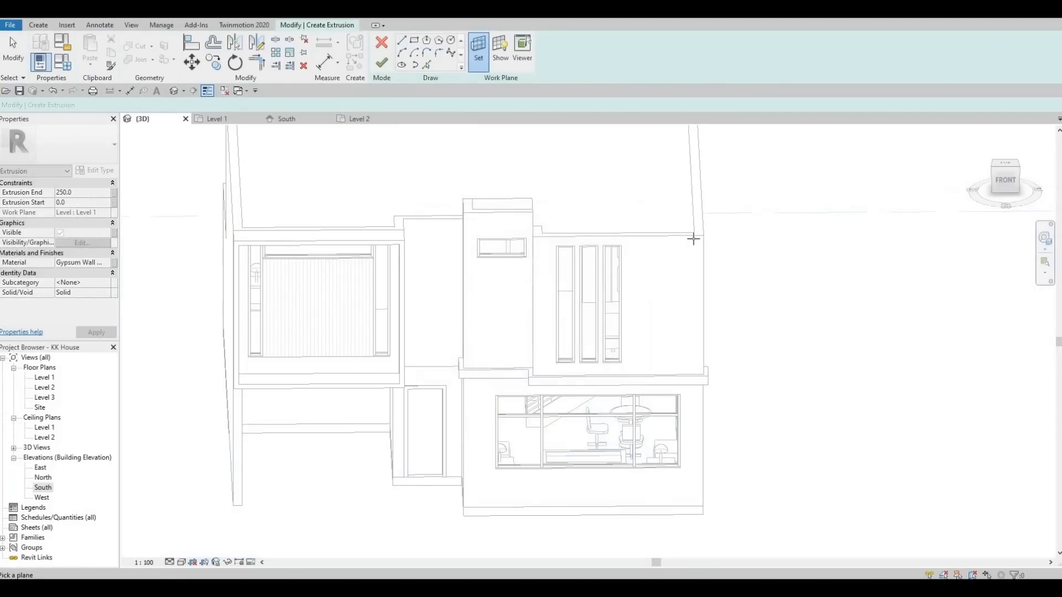
click(588, 292)
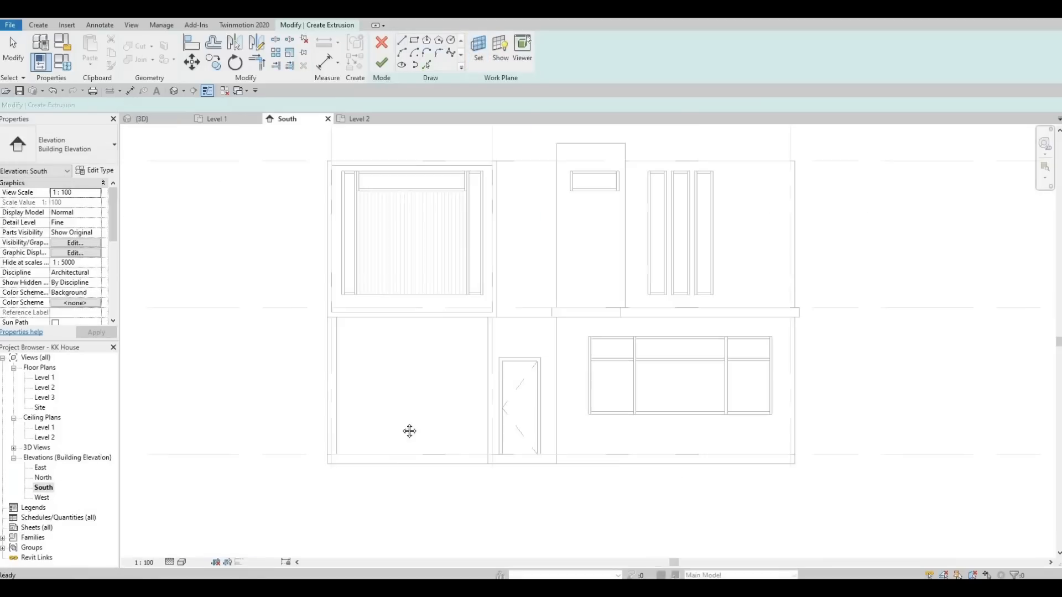
middle_drag(612, 248, 452, 315)
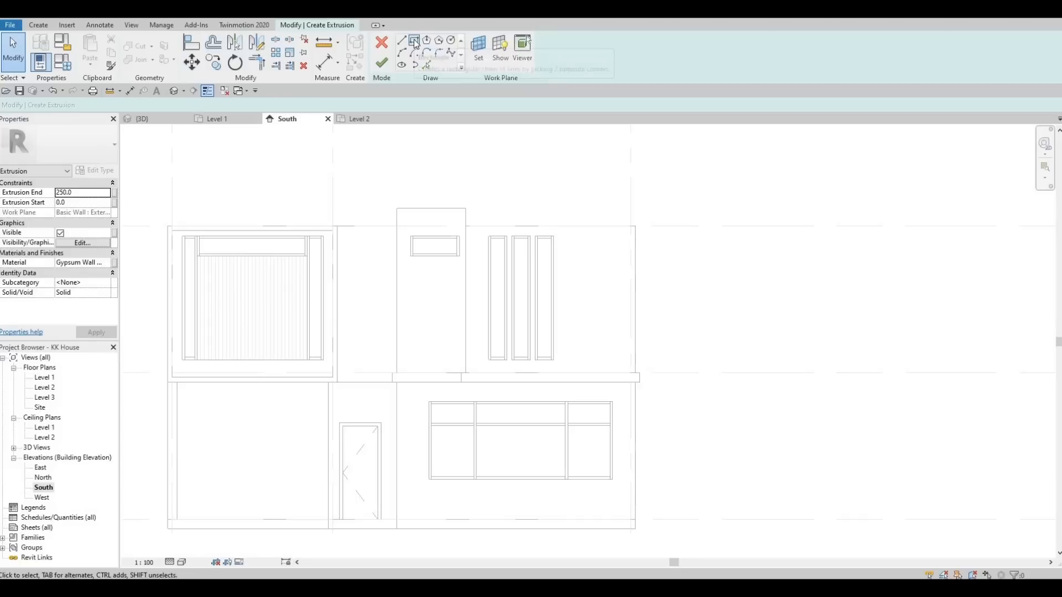
- Sketch a 3800 by 100 mm rectangle along the wall's top edge and a 3200 mm high, 100 mm wide one down its outer end to the ledge
click(414, 41)
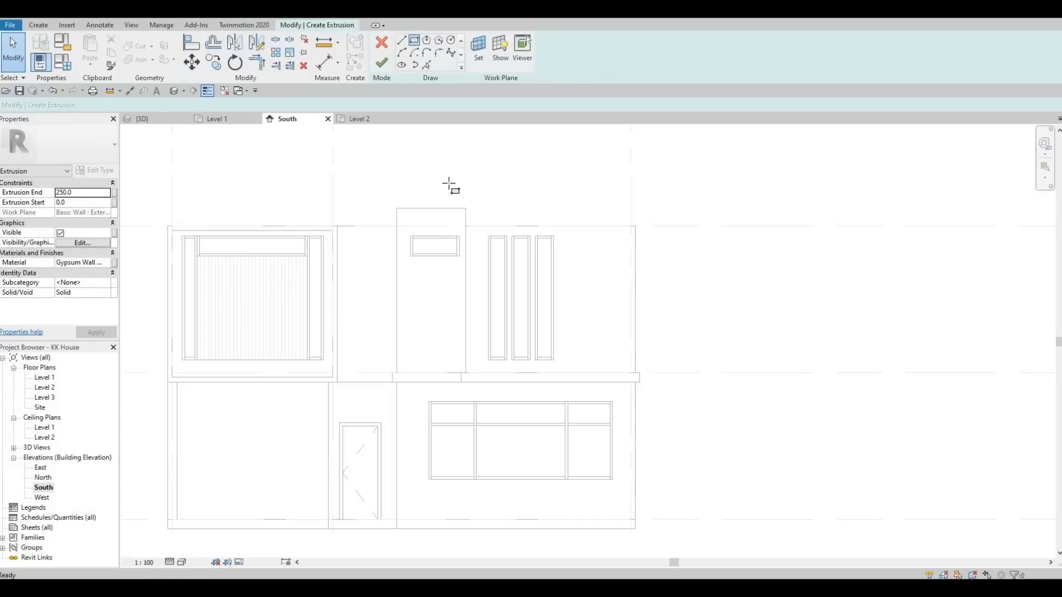
scroll(468, 229, up, 2)
click(468, 232)
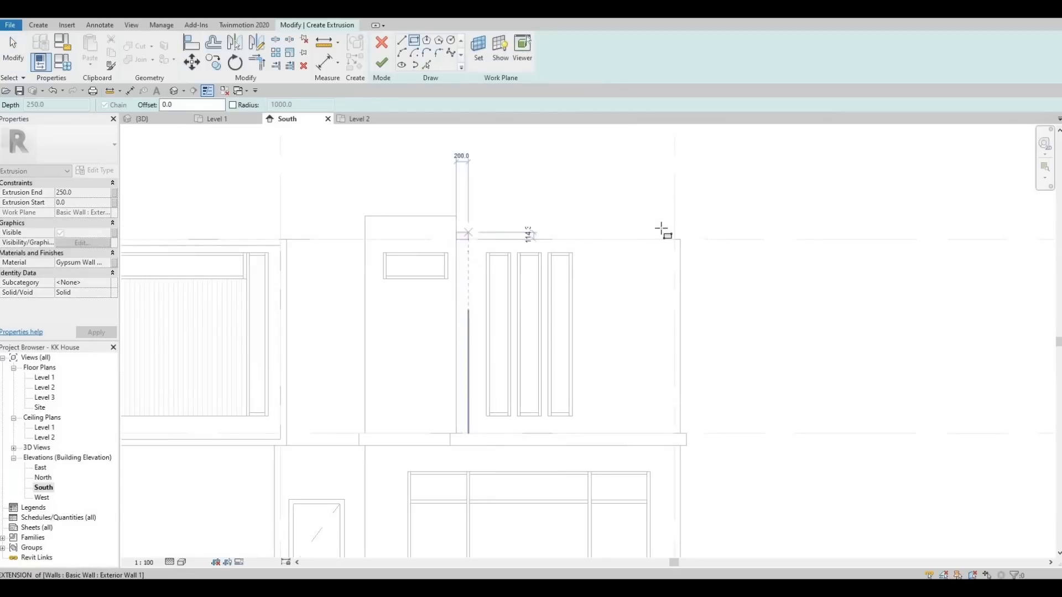
click(688, 254)
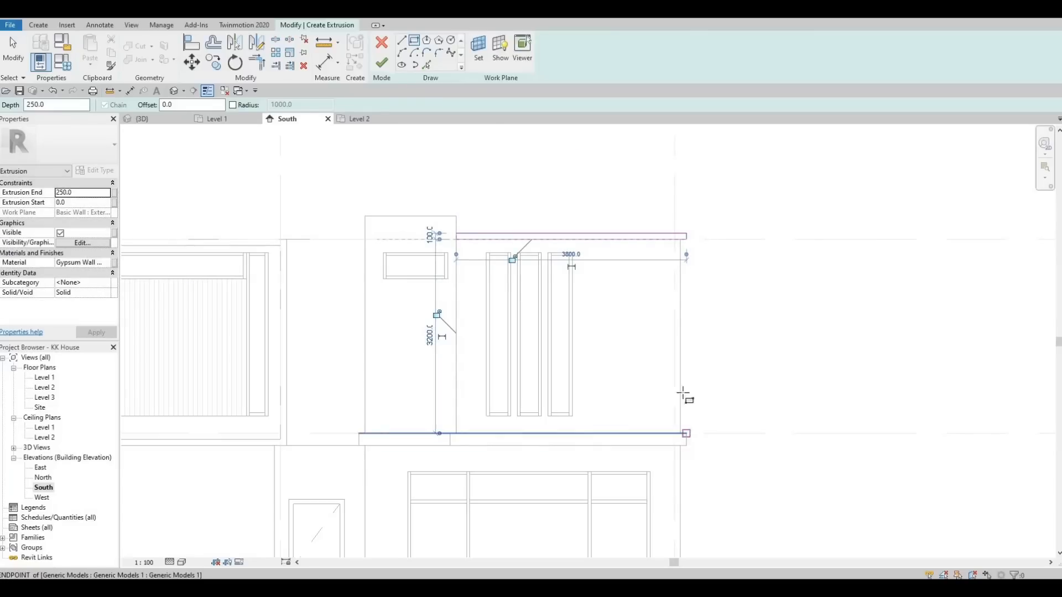
click(686, 433)
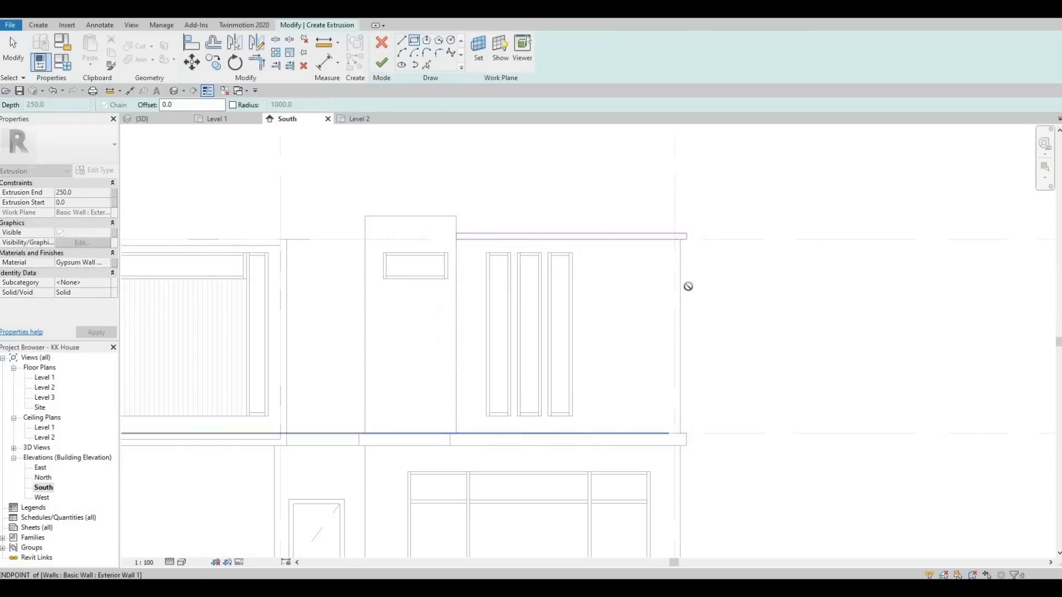
click(684, 237)
- Merge the two rectangles into one L-shaped outline by trimming their inner corner and removing the leftover edge, and finish the extrusion sketch
scroll(686, 234, up, 2)
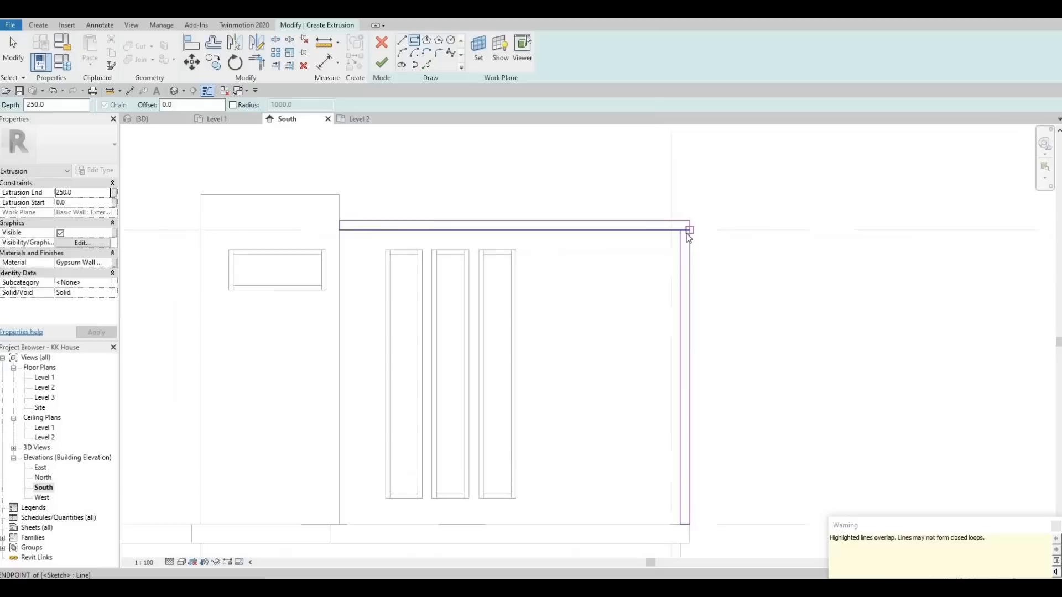
scroll(685, 233, up, 2)
key(Escape)
key(t)
key(r)
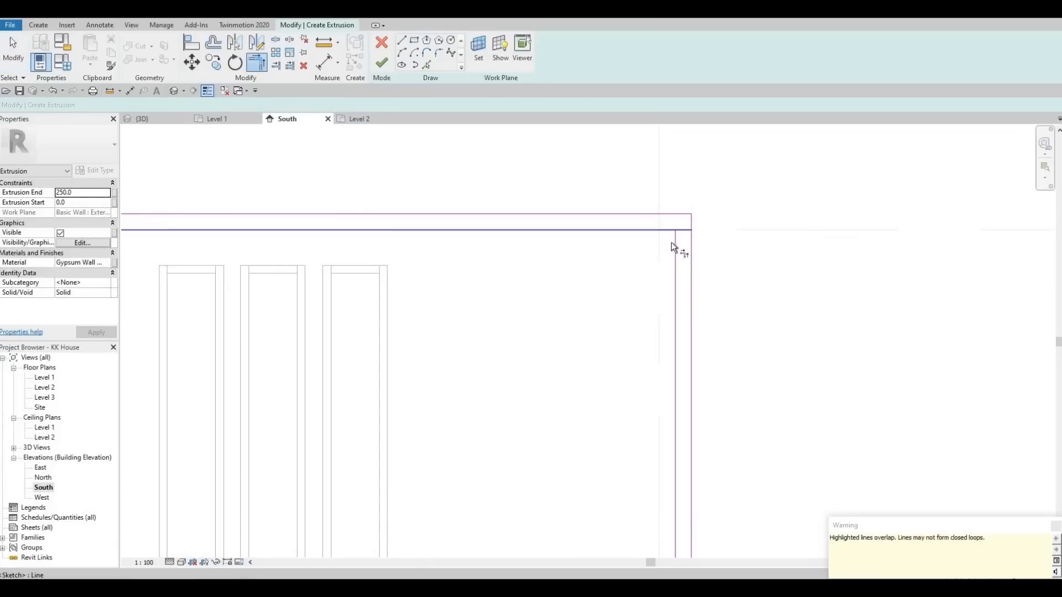
click(675, 248)
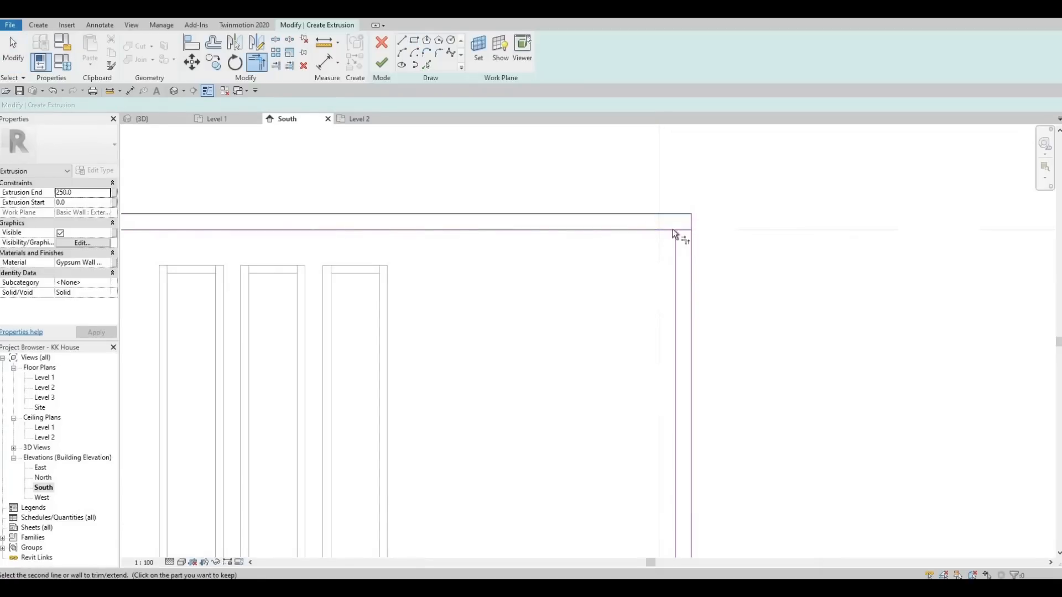
click(672, 230)
key(Escape)
drag(630, 185, 716, 249)
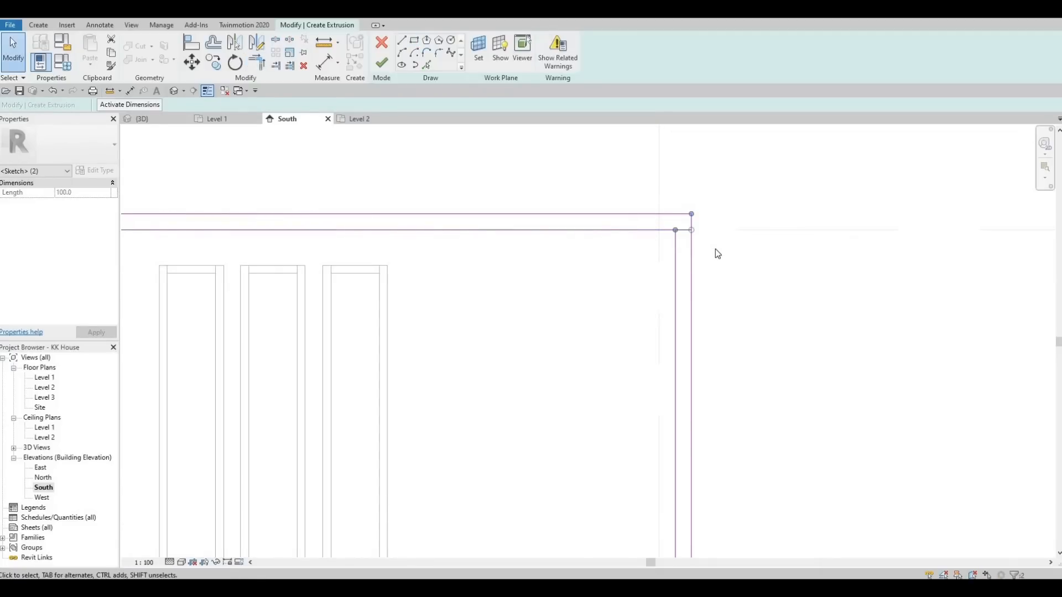
click(663, 287)
scroll(662, 289, down, 3)
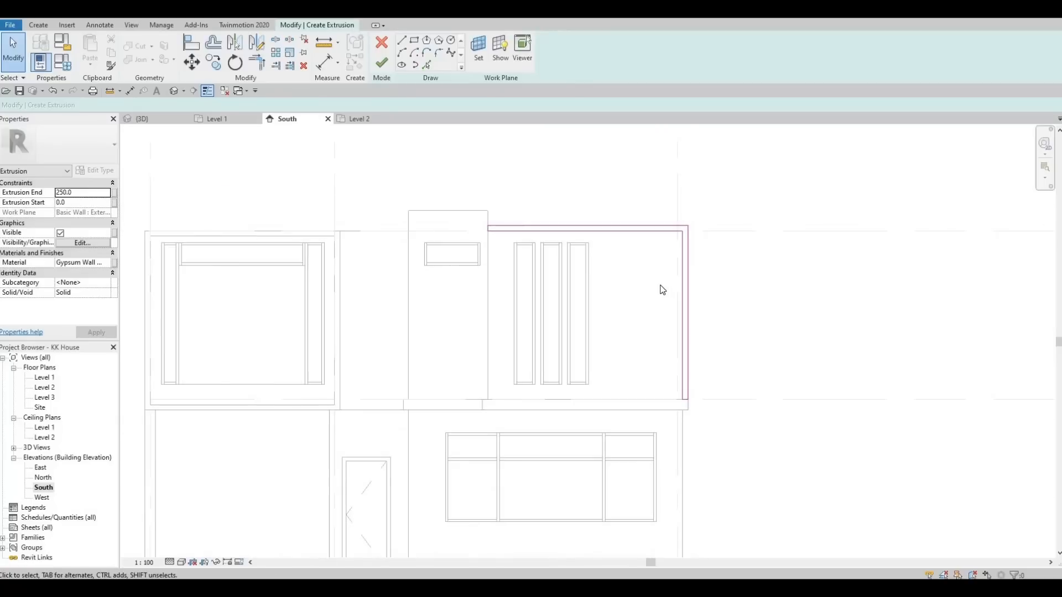
middle_drag(621, 332, 615, 347)
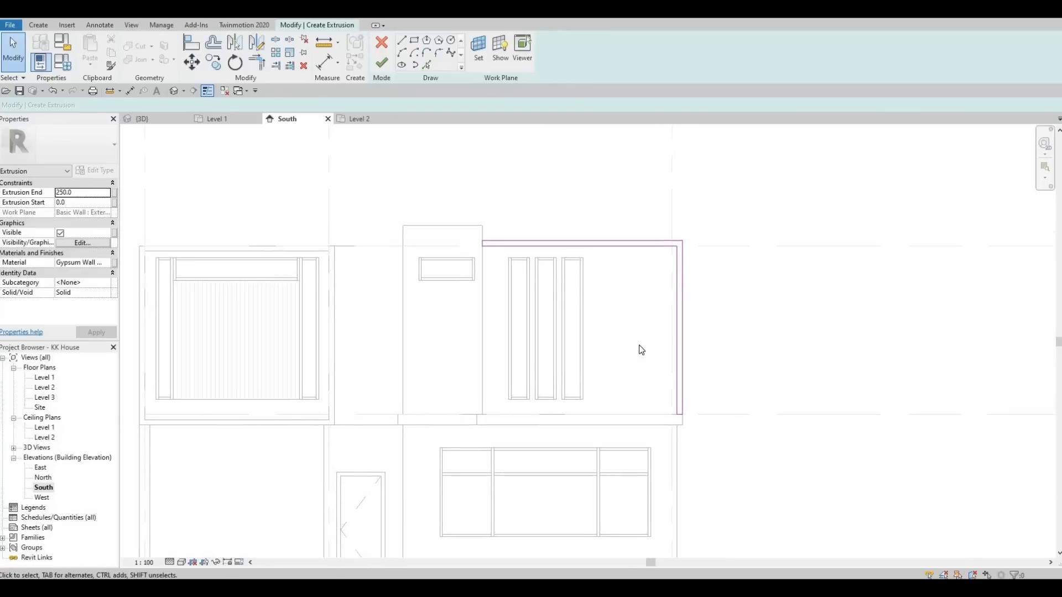
click(380, 67)
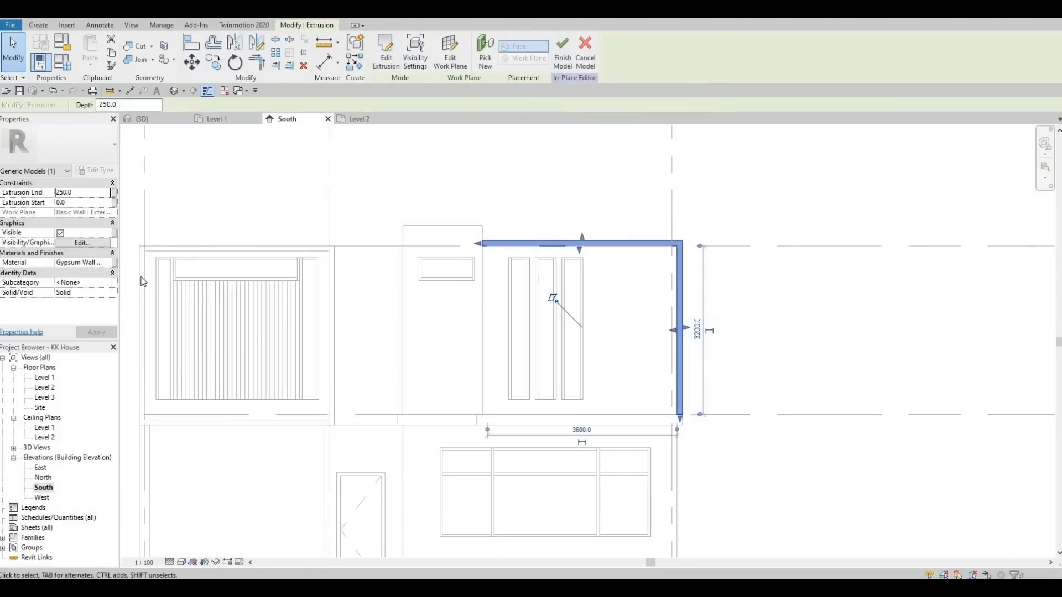
- Assign the Parking Stripe material to the L-shaped extrusion
click(108, 264)
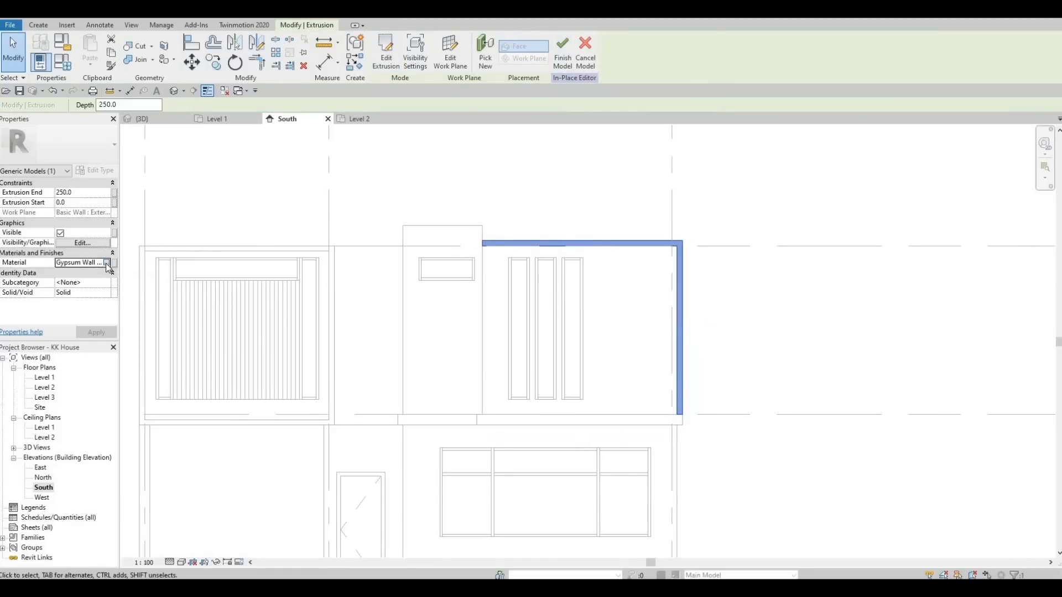
scroll(149, 266, down, 2)
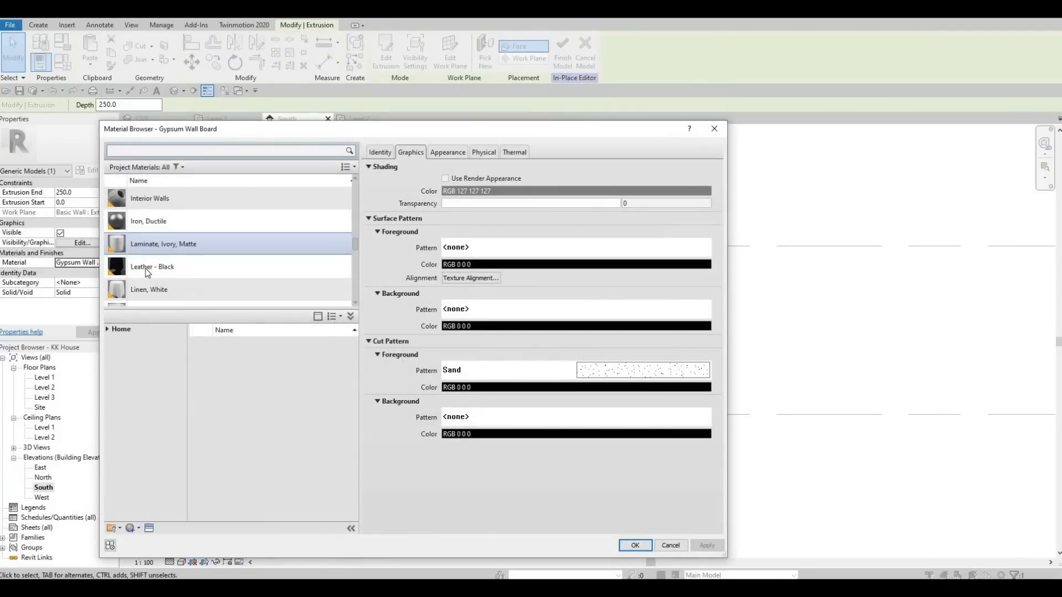
scroll(169, 268, down, 8)
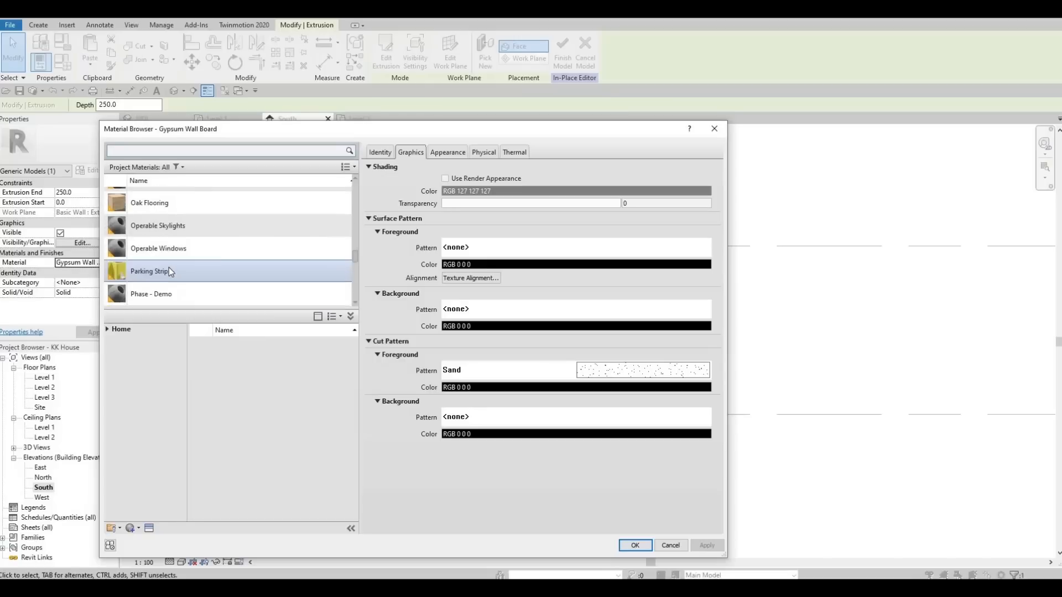
scroll(157, 236, up, 2)
click(151, 213)
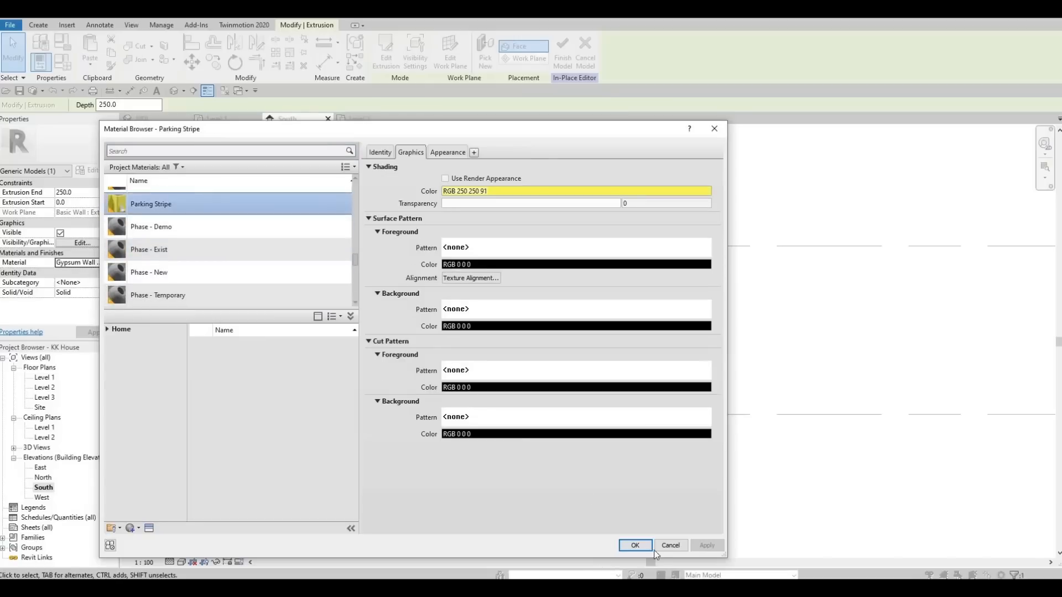
click(635, 546)
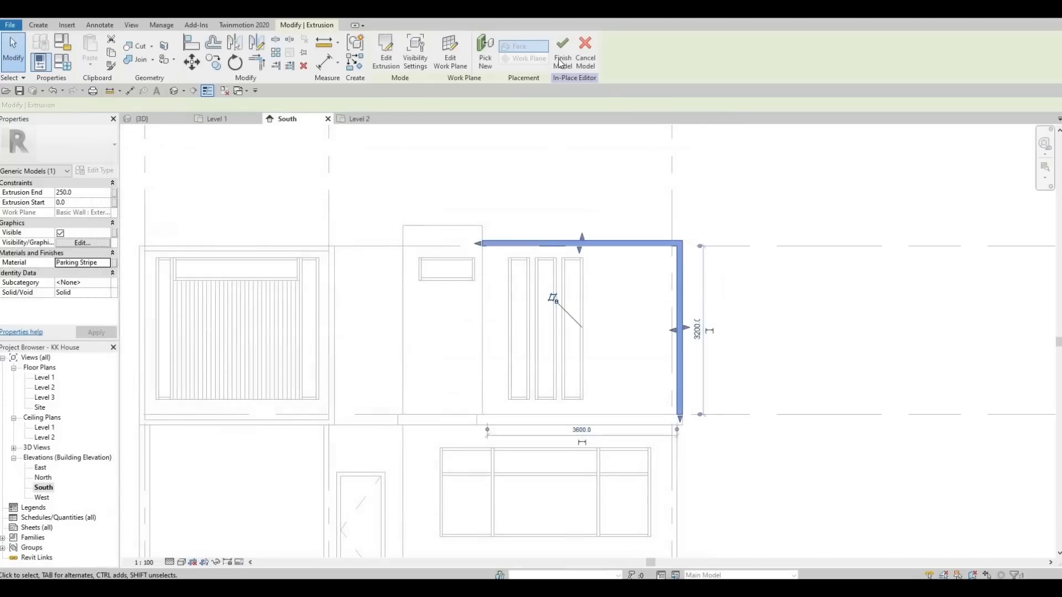
- Finish the in-place model and switch the South elevation to a visual style that shows material colours
click(563, 49)
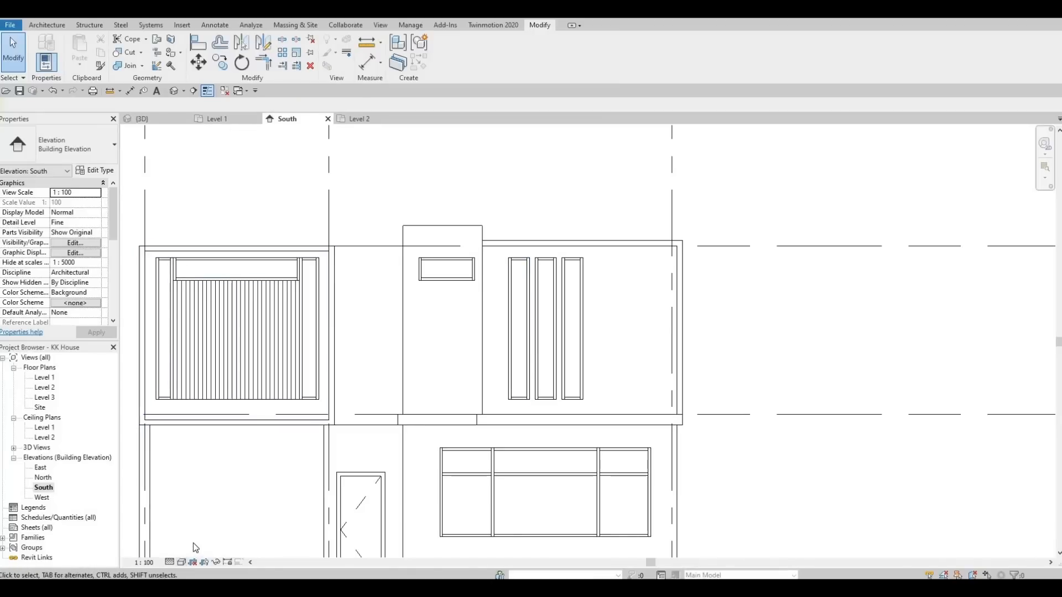
click(182, 562)
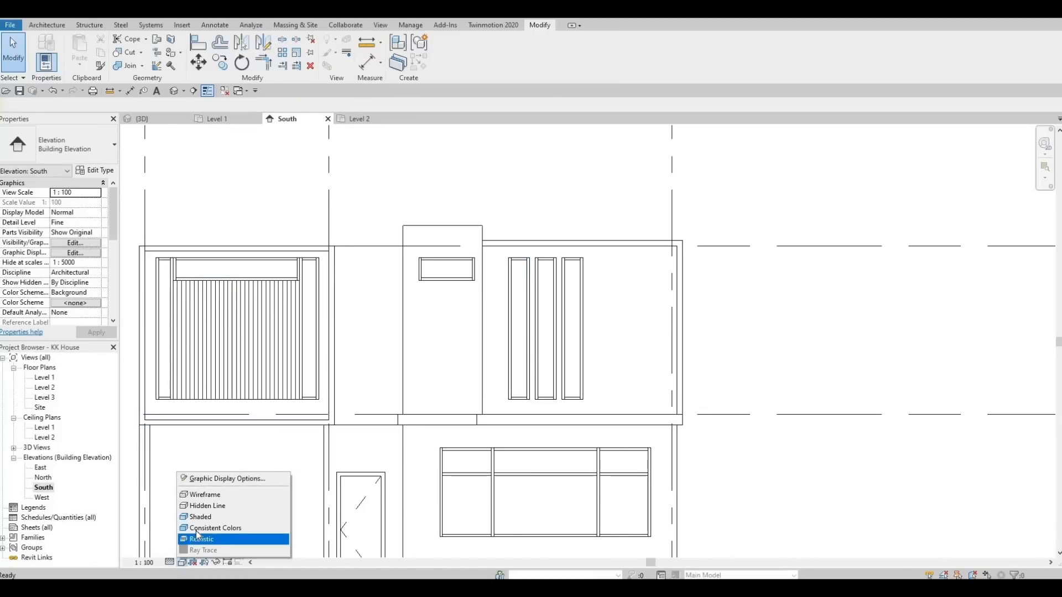
click(196, 538)
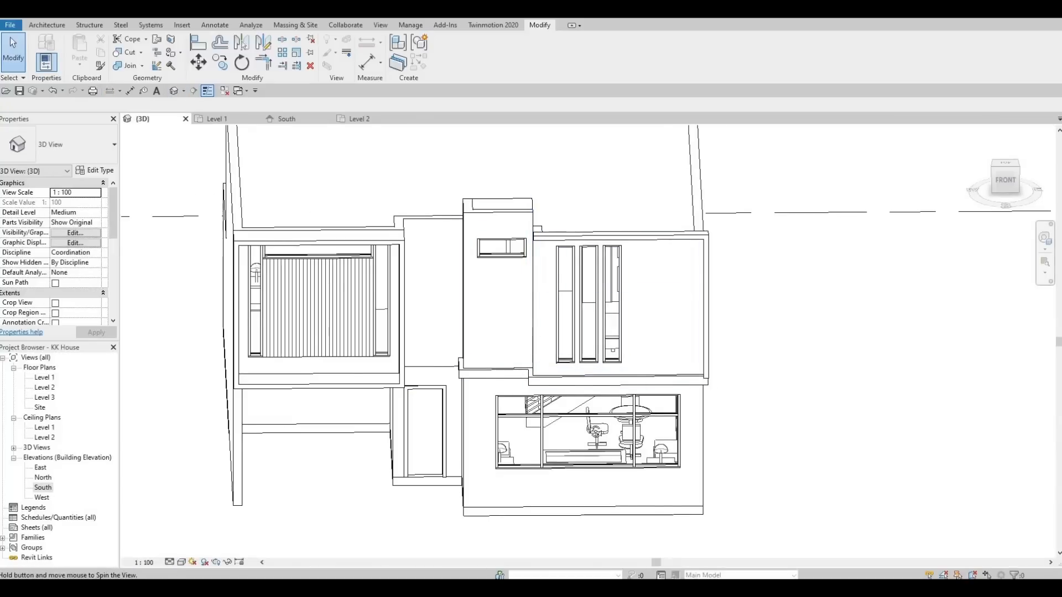
- In the 3D view, stretch the L-shaped extrusion back over the wall thickness and further out in front of the facade
shift+middle_drag(642, 381, 613, 340)
scroll(616, 324, up, 2)
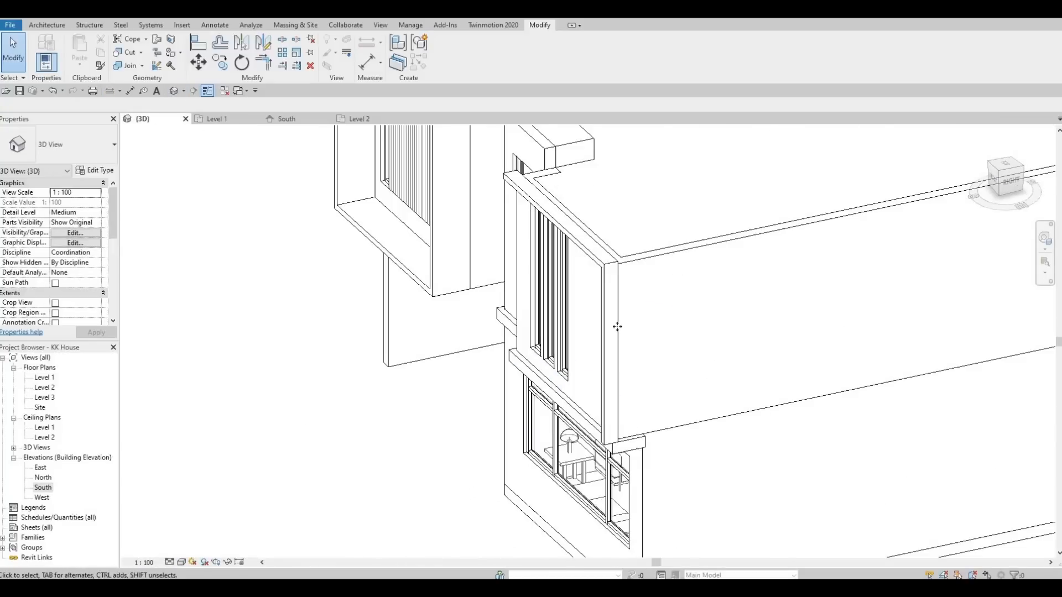
click(571, 317)
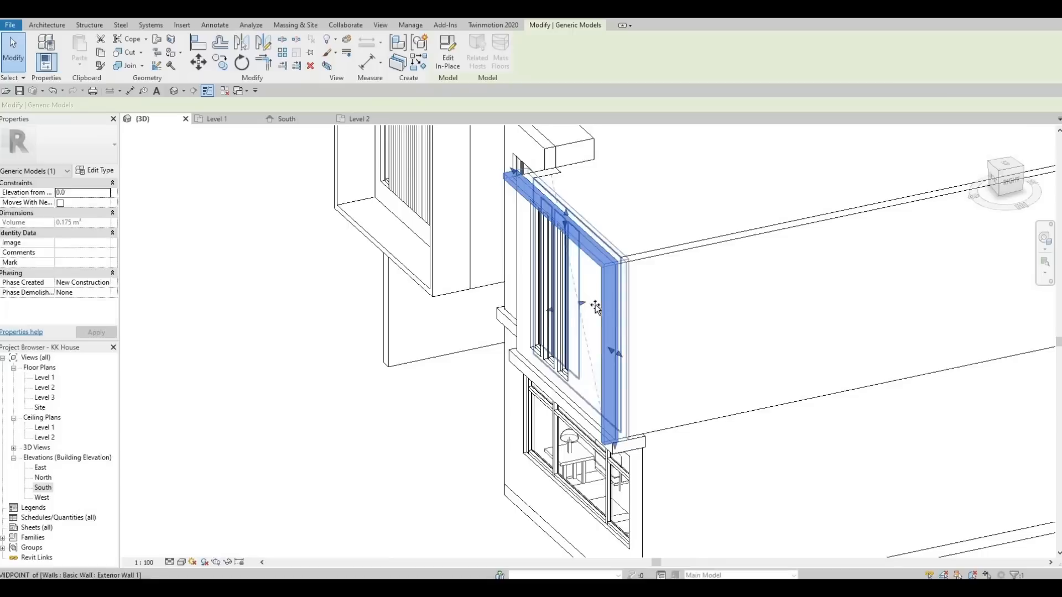
drag(595, 305, 552, 310)
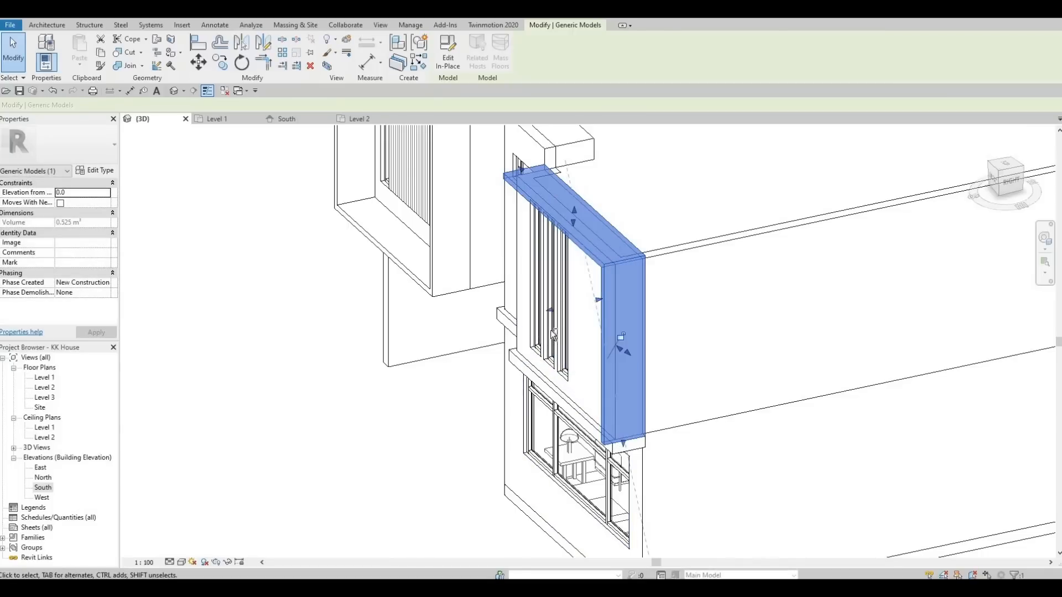
shift+middle_drag(553, 333, 551, 322)
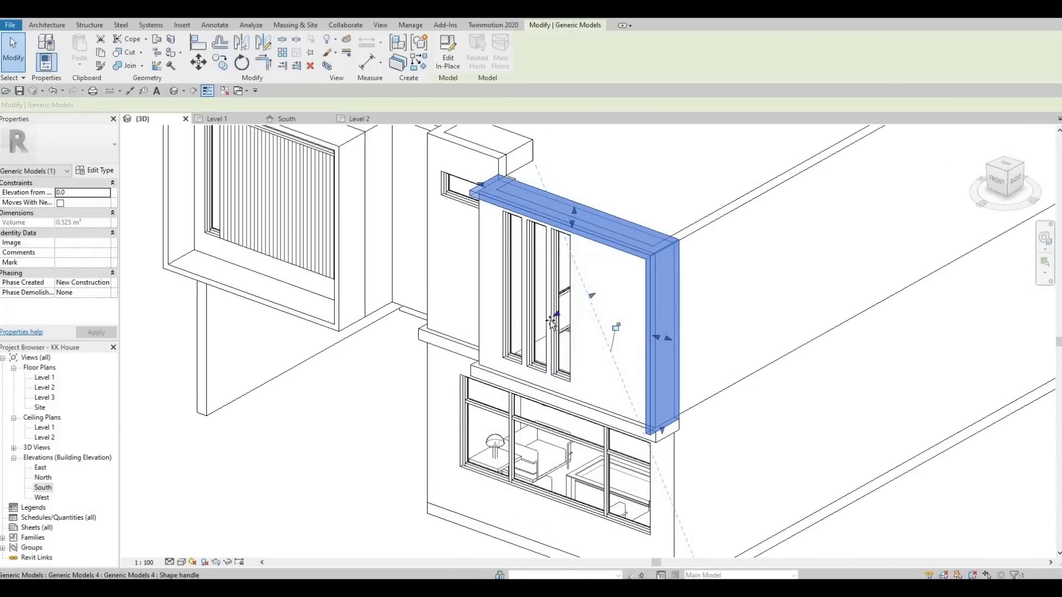
drag(551, 321, 550, 323)
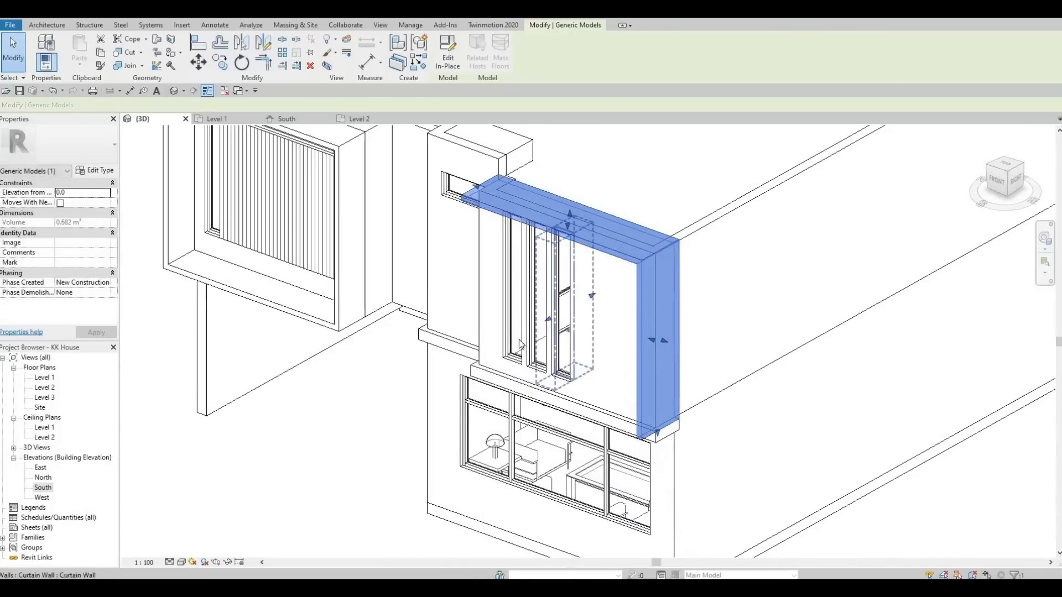
key(Escape)
- Extend the rear face of the L-shaped extrusion slightly further back along the side wall
shift+middle_drag(489, 362, 678, 275)
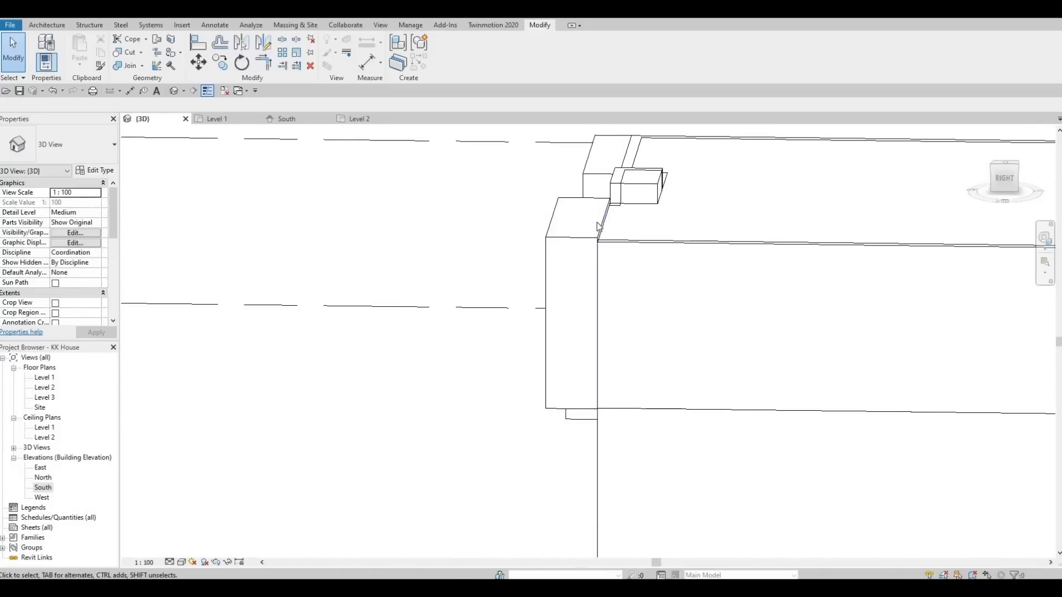
click(609, 282)
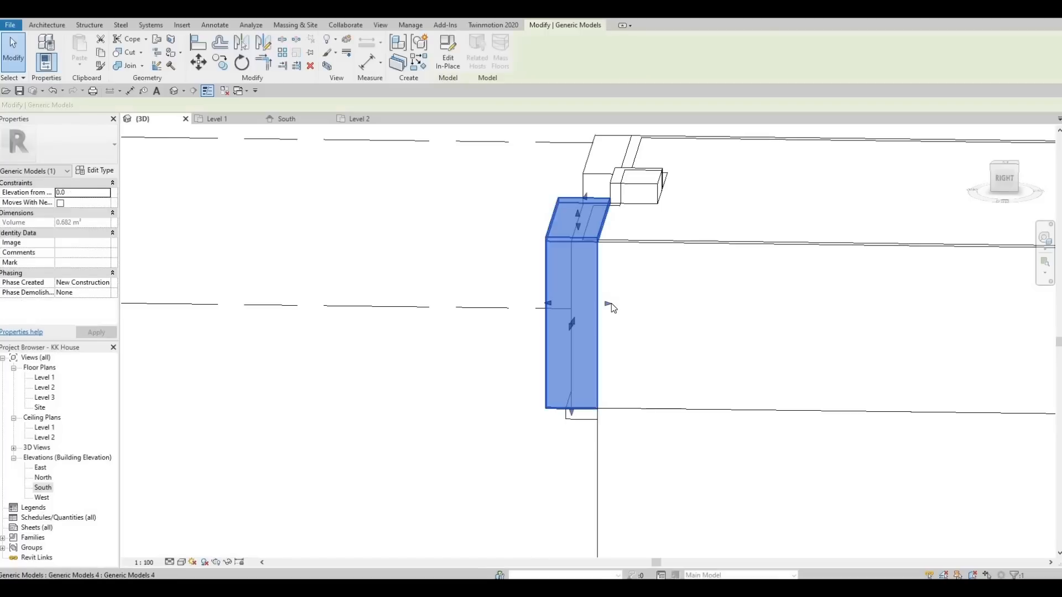
drag(616, 305, 619, 305)
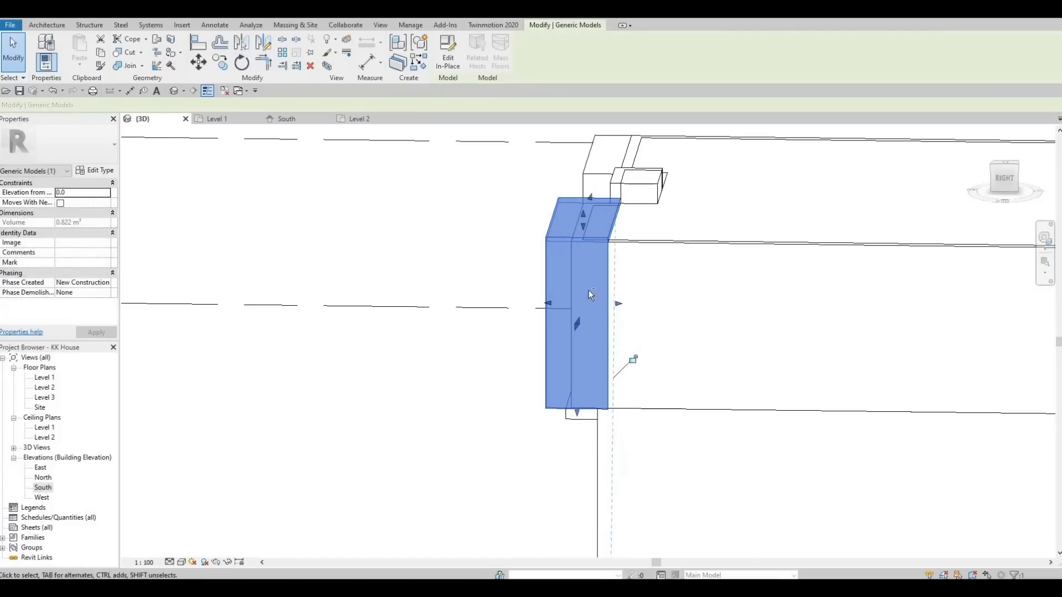
click(634, 282)
- Examine the L-shaped extrusion and its junction with the ledge from the front, both sides and below
shift+middle_drag(599, 201, 742, 308)
shift+middle_drag(676, 301, 618, 292)
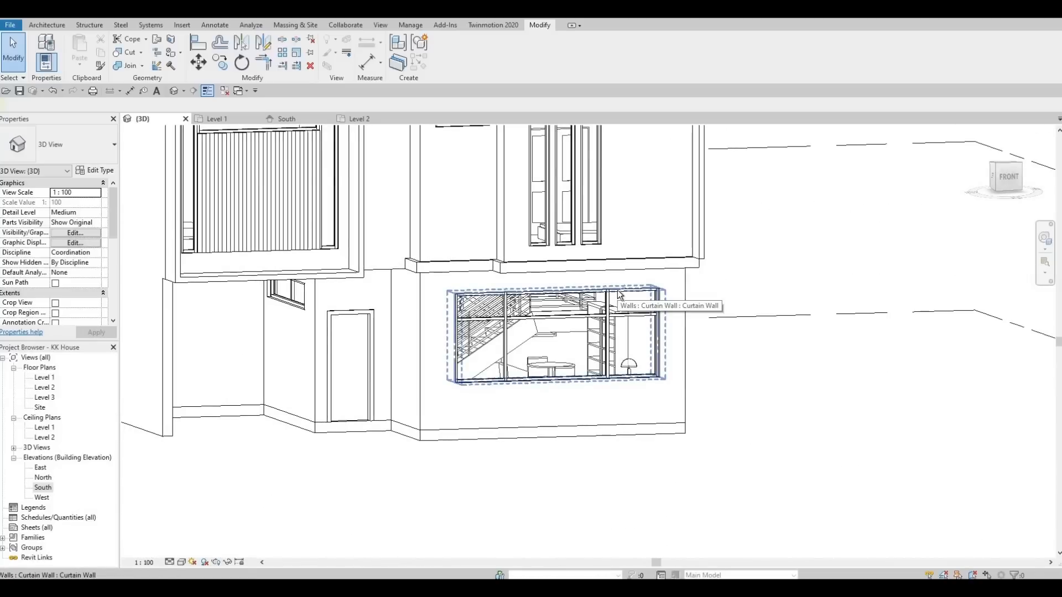
shift+middle_drag(618, 293, 663, 317)
middle_drag(664, 143, 638, 239)
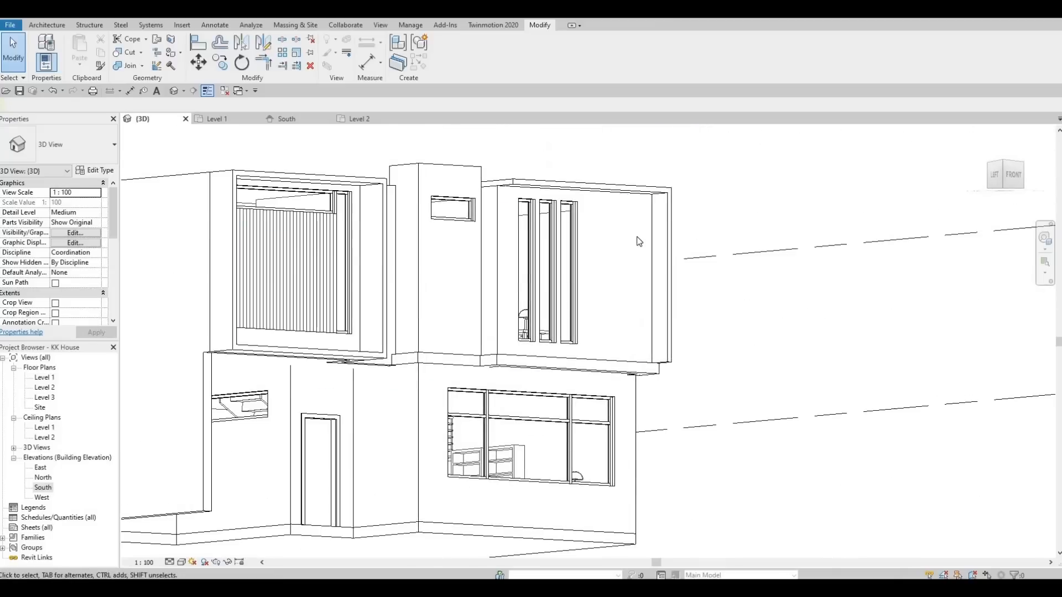
shift+middle_drag(656, 343, 635, 273)
scroll(640, 245, up, 2)
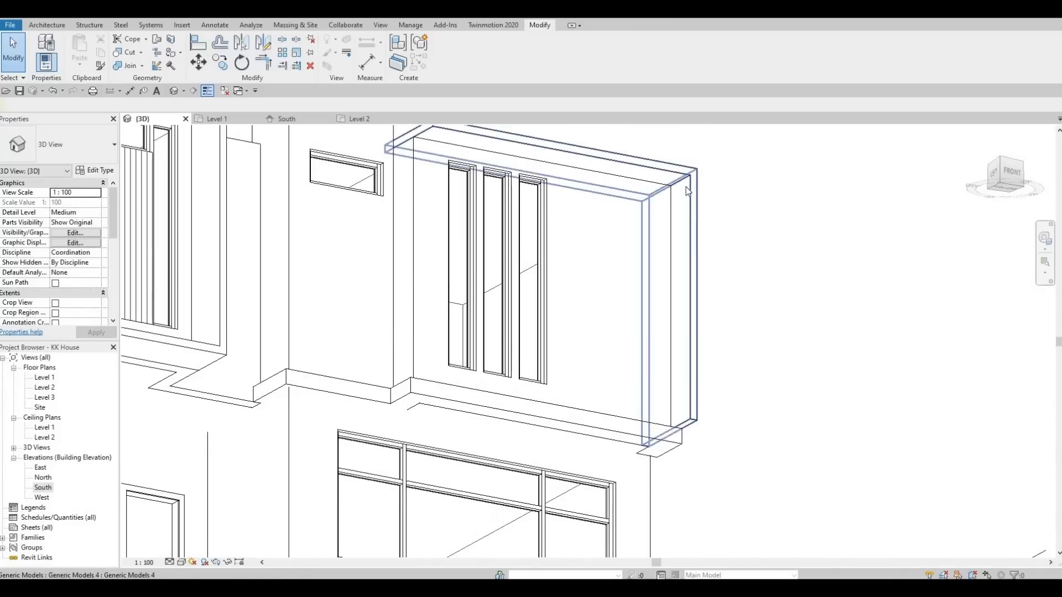
key(Tab)
scroll(490, 213, down, 2)
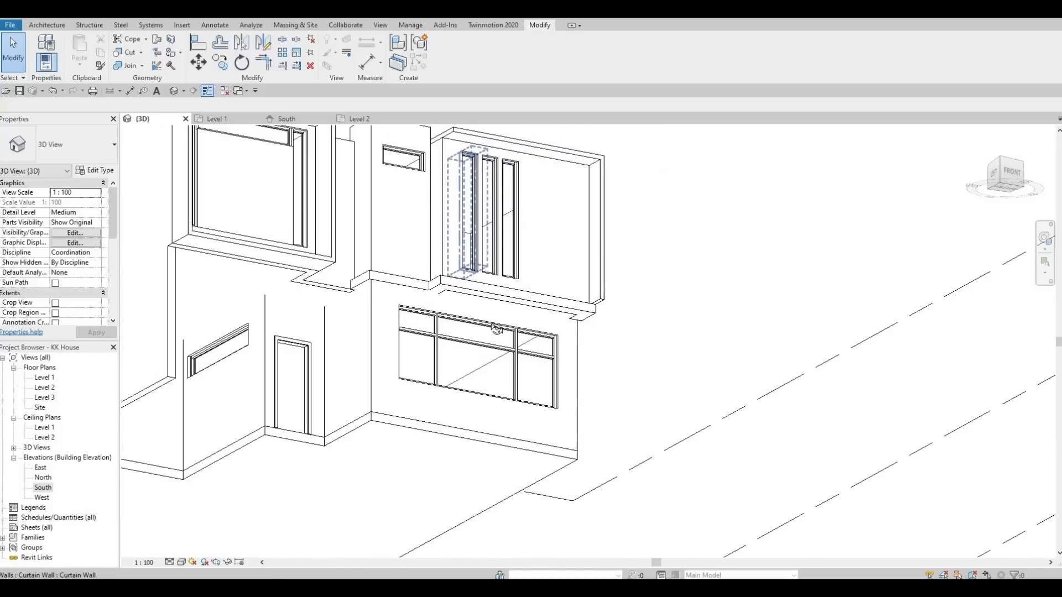
shift+middle_drag(472, 306, 373, 303)
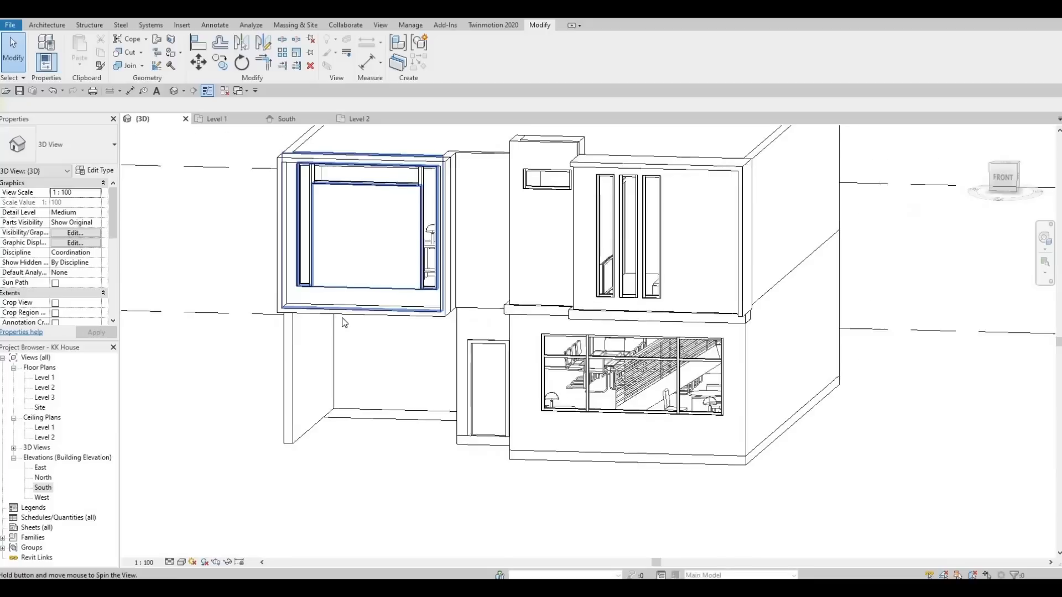
- Open the South elevation and its visual style choices
double_click(43, 488)
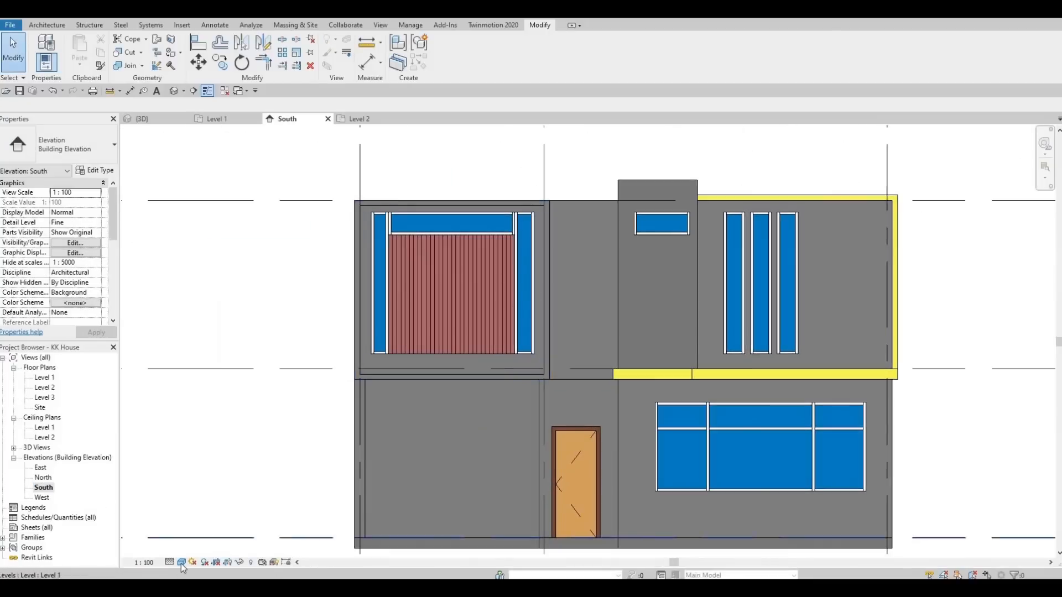
click(182, 563)
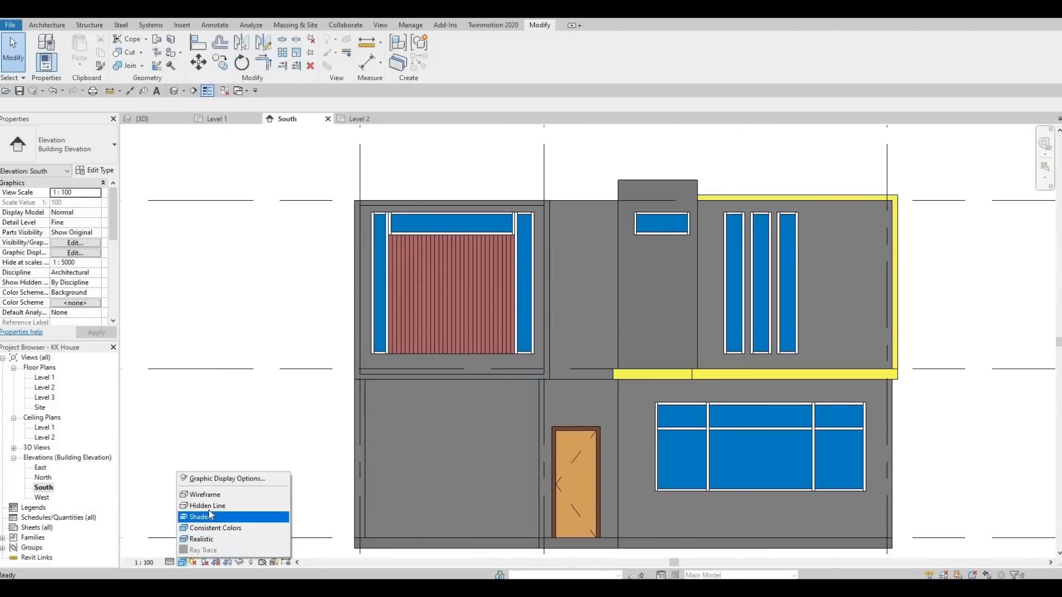
- Set the South elevation's visual style to Hidden Line
click(208, 507)
scroll(452, 243, up, 3)
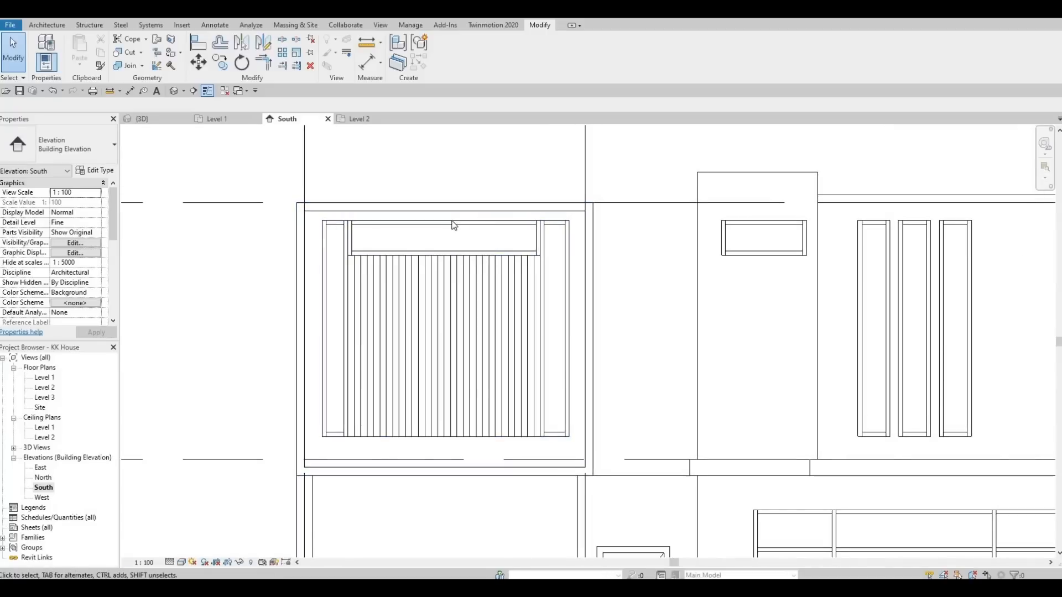
- Try to align the tops of the three upper-floor curtain walls around the slatted panel to the underside of the projecting frame
key(a)
key(l)
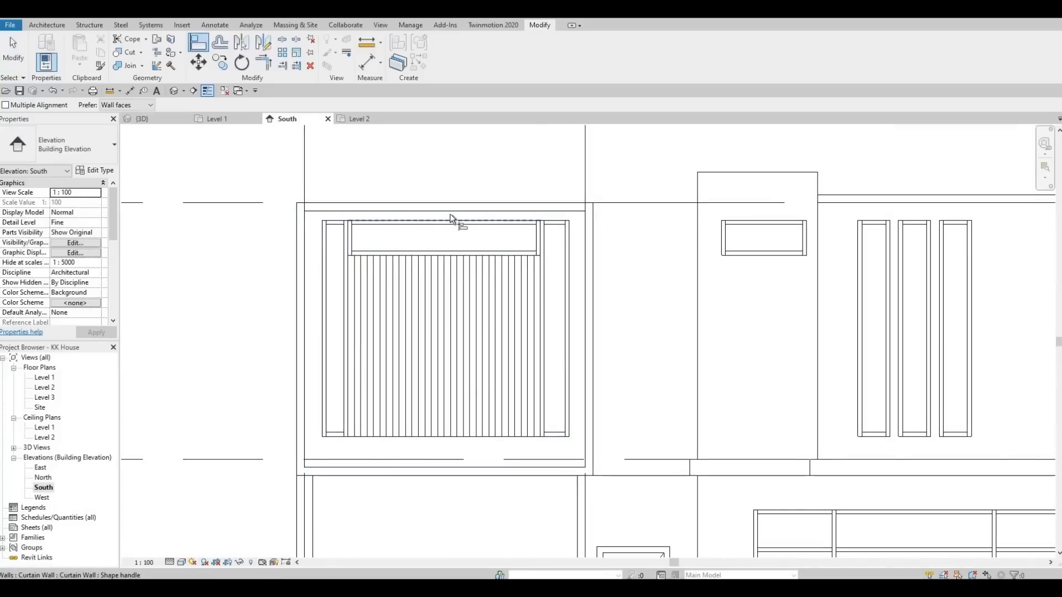
click(451, 218)
click(437, 222)
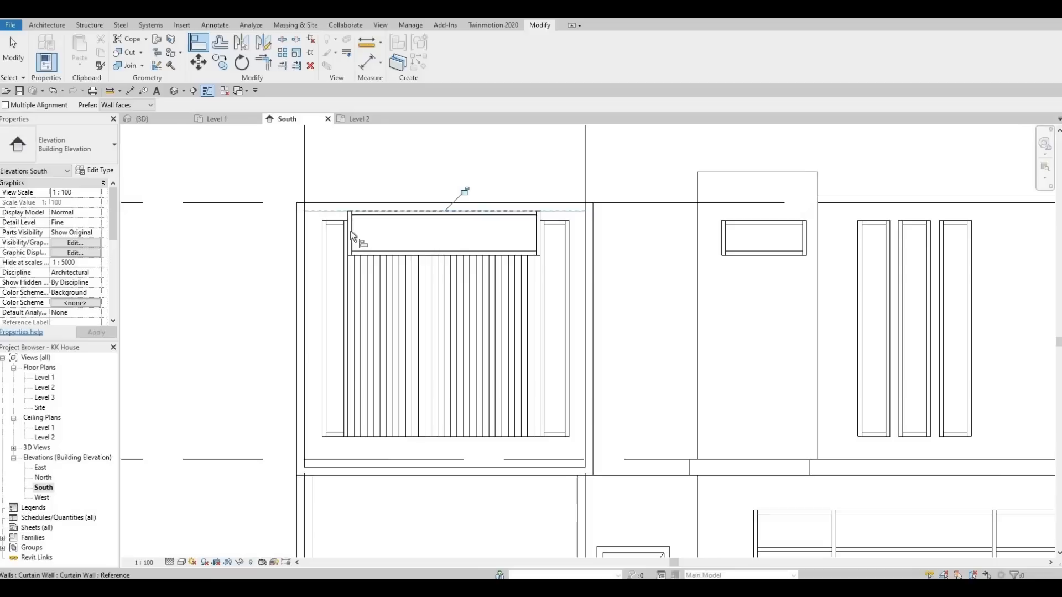
click(337, 211)
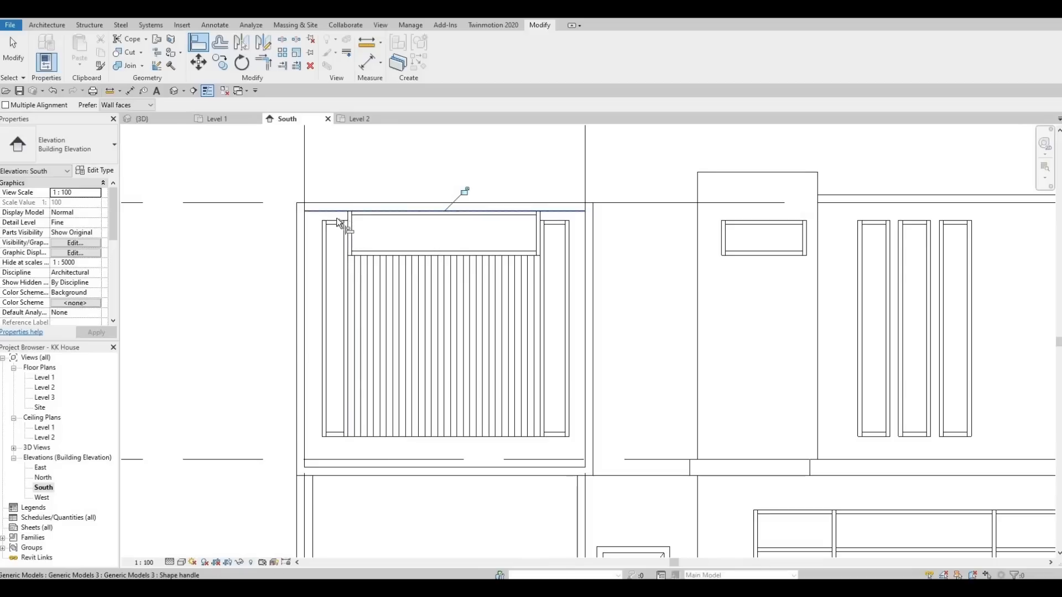
click(338, 221)
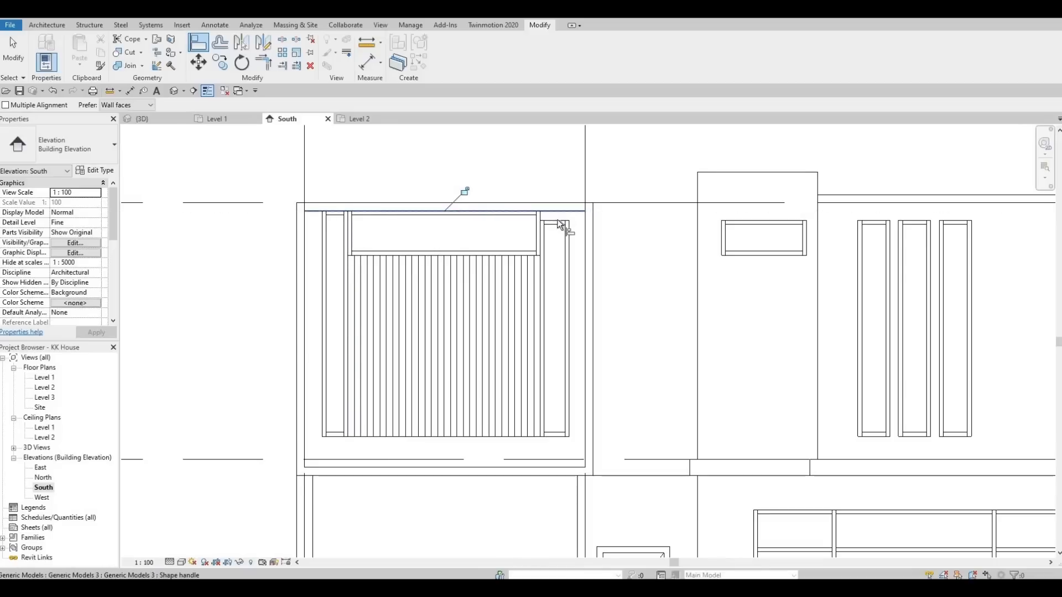
click(555, 224)
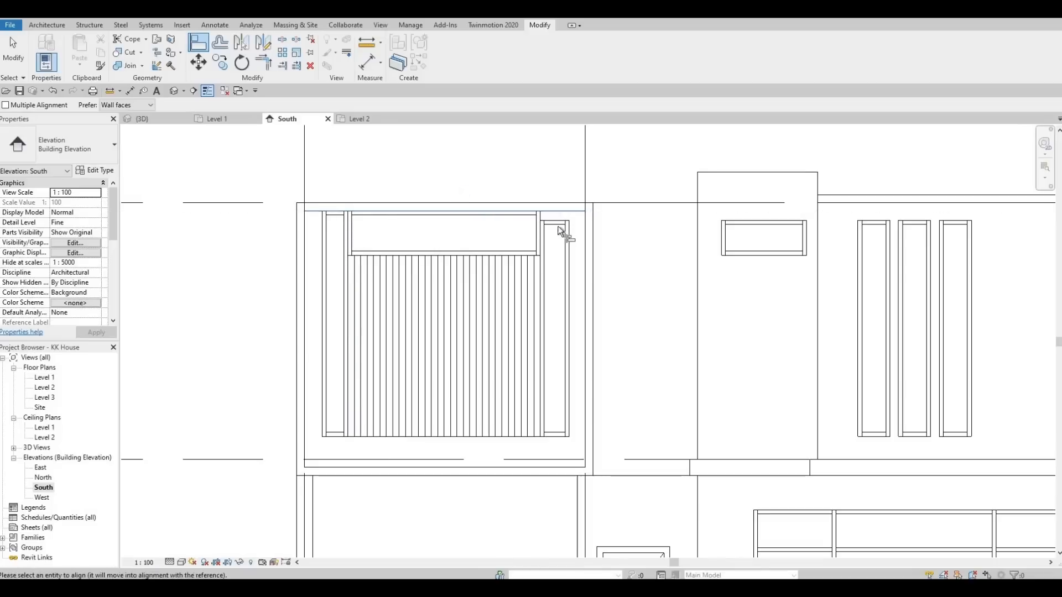
- Try to align the right narrow curtain wall's outer edge to the projecting frame's inner side in the South elevation
click(585, 277)
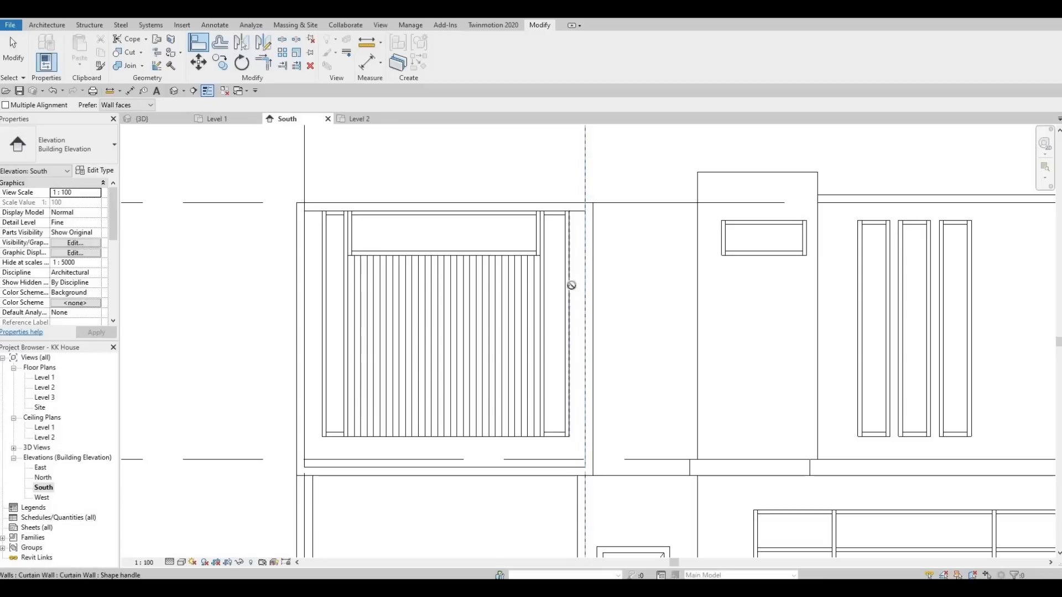
click(570, 285)
key(Escape)
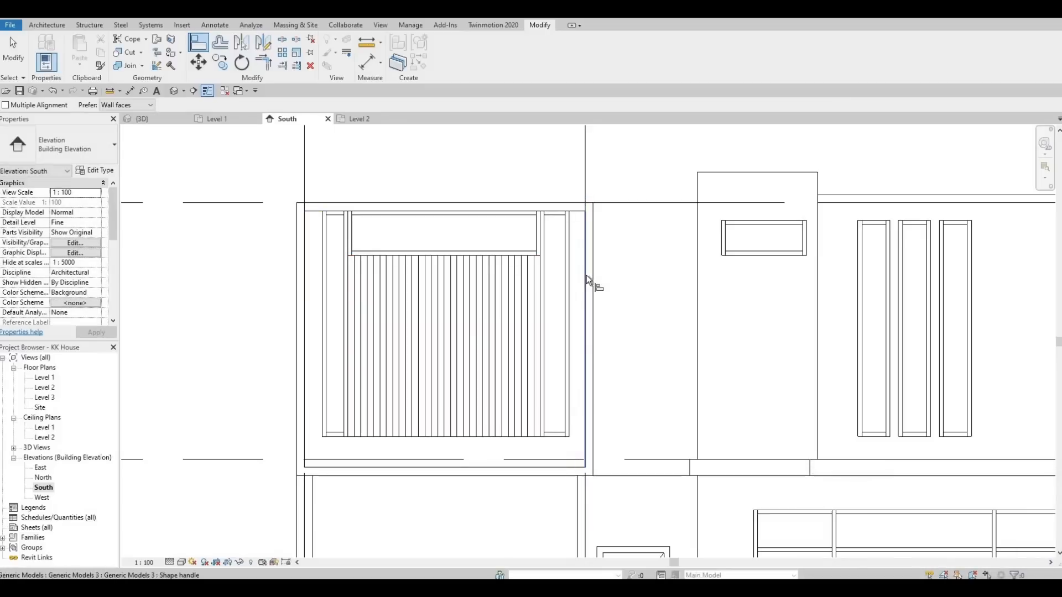
click(593, 289)
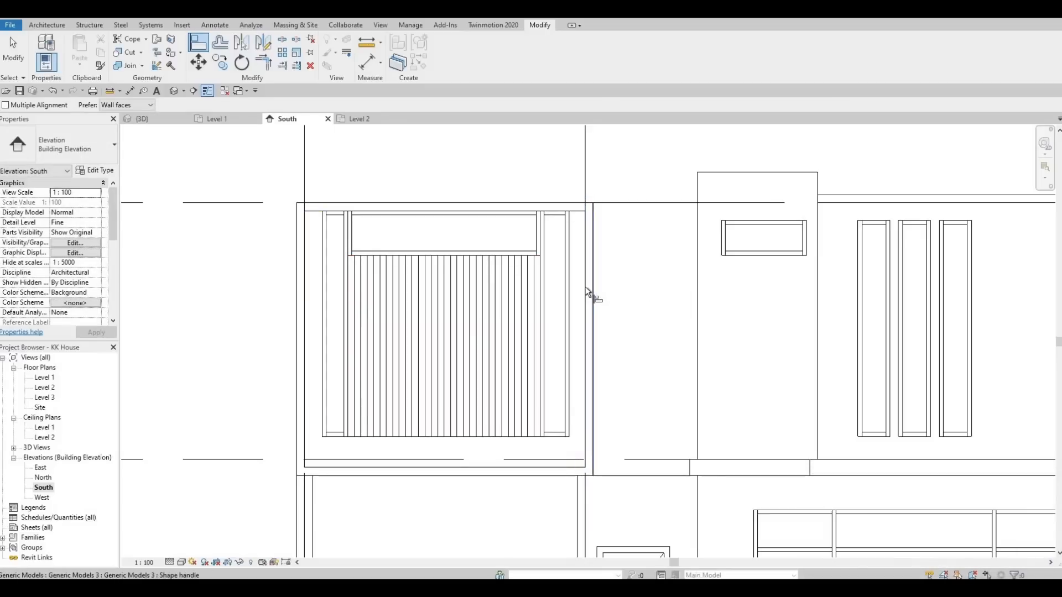
click(585, 288)
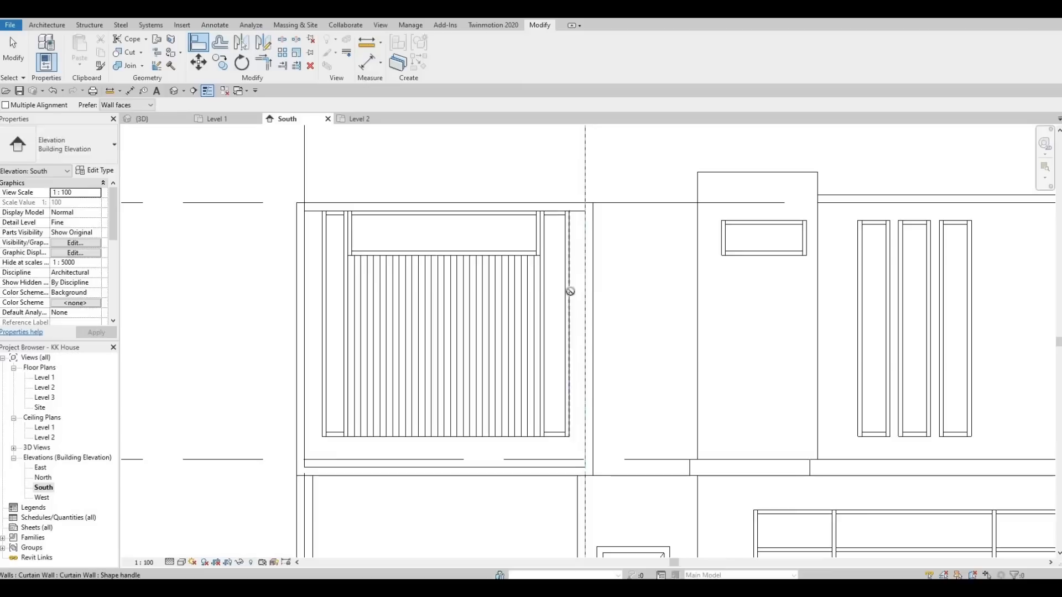
click(571, 291)
key(Escape)
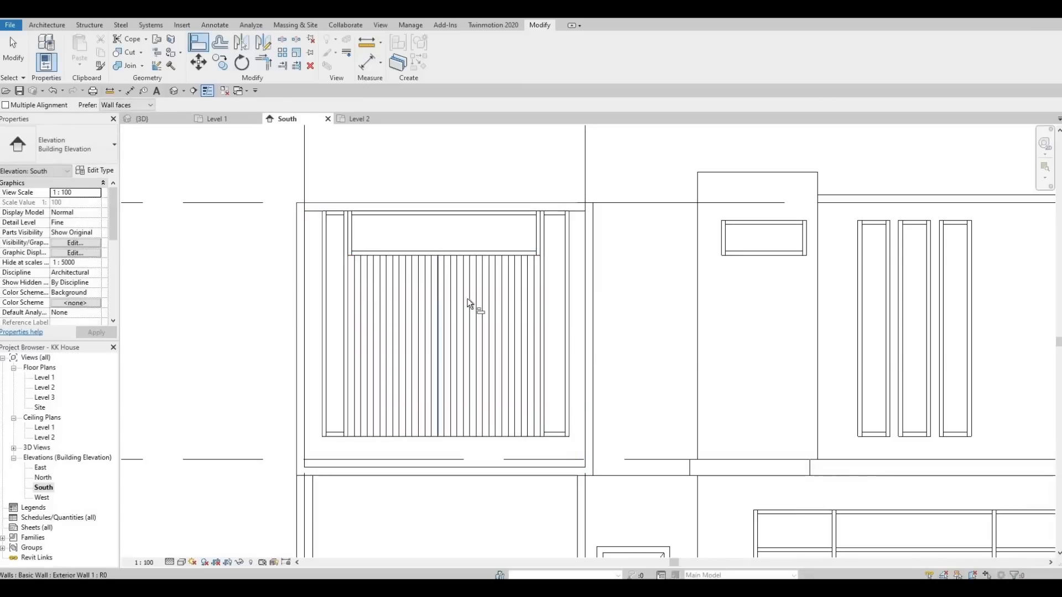
key(Escape)
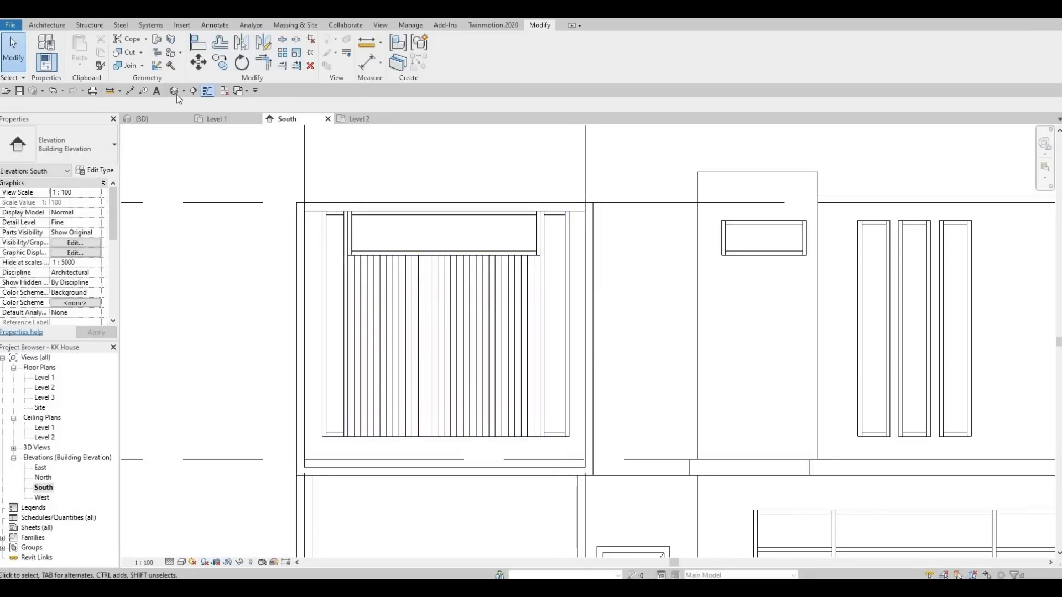
- In the 3D view, try to align the right narrow curtain wall's outer side to the projecting frame's inner side, then undo the window alignments
click(175, 90)
shift+middle_drag(440, 203, 464, 197)
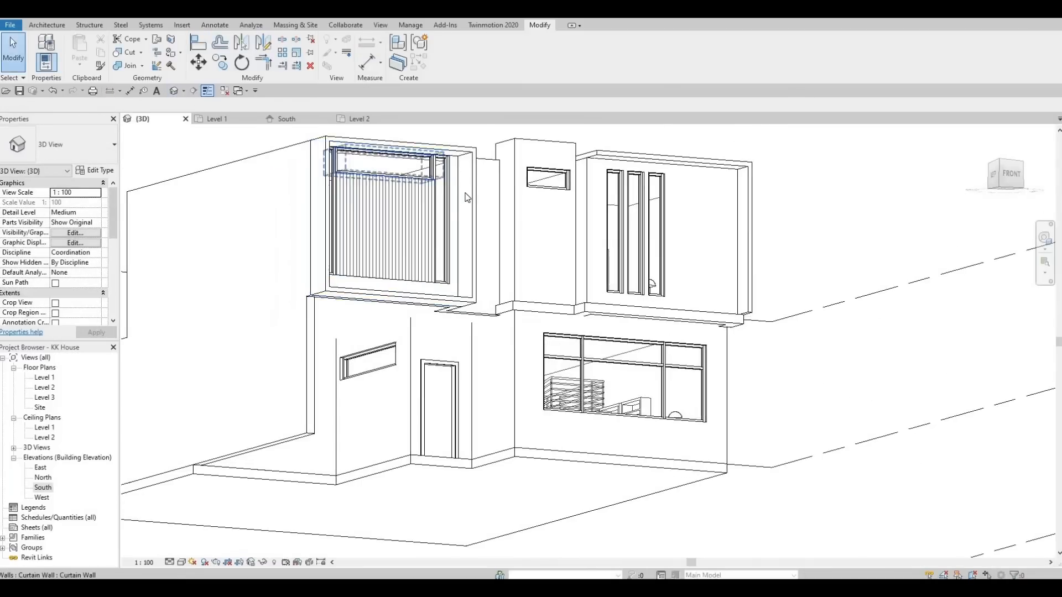
scroll(465, 198, up, 4)
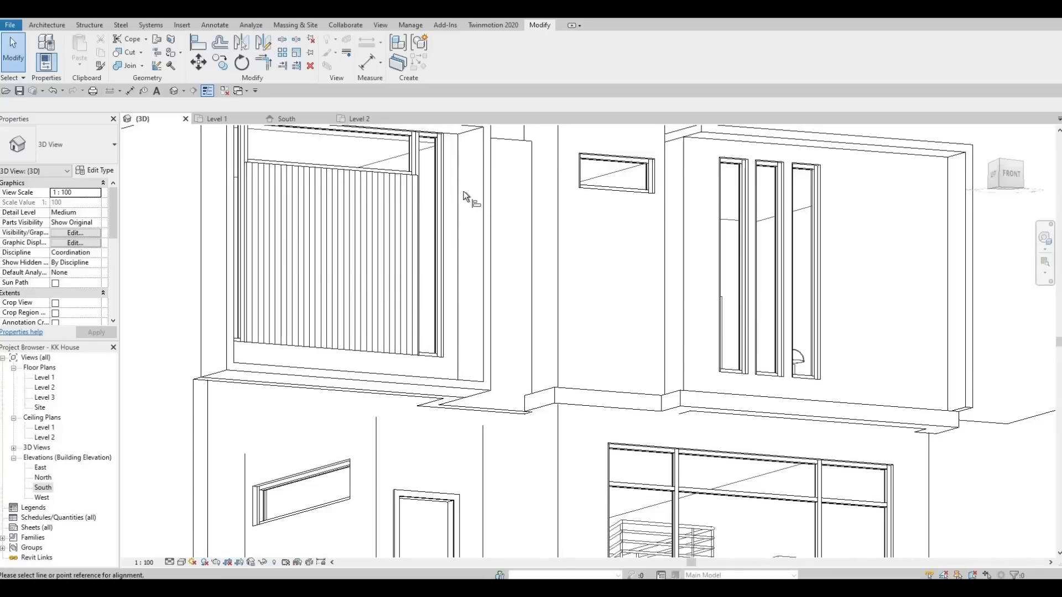
key(Tab)
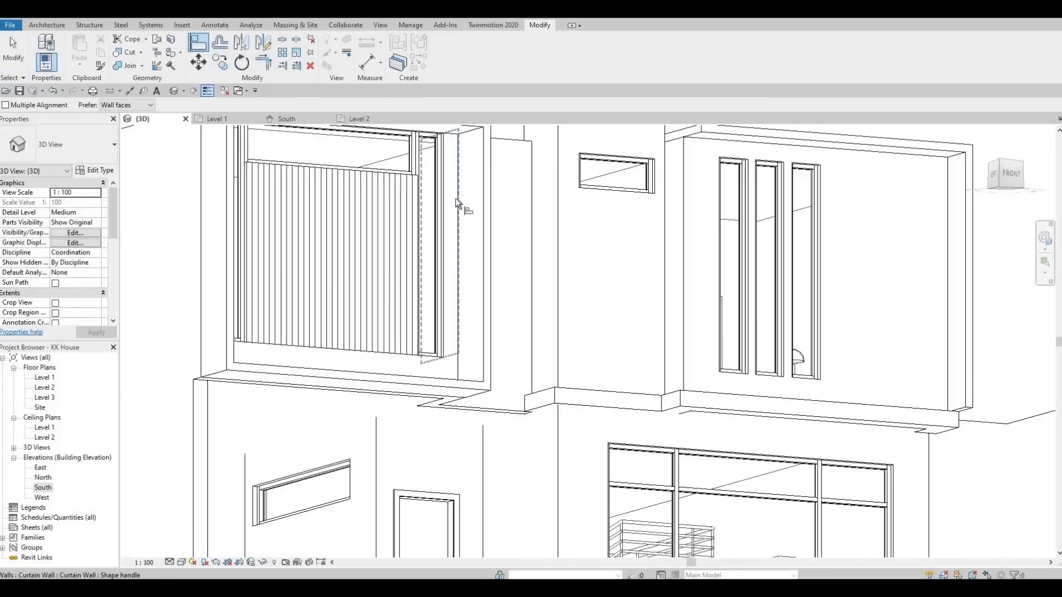
key(Tab)
key(Tab)
key(Tab)
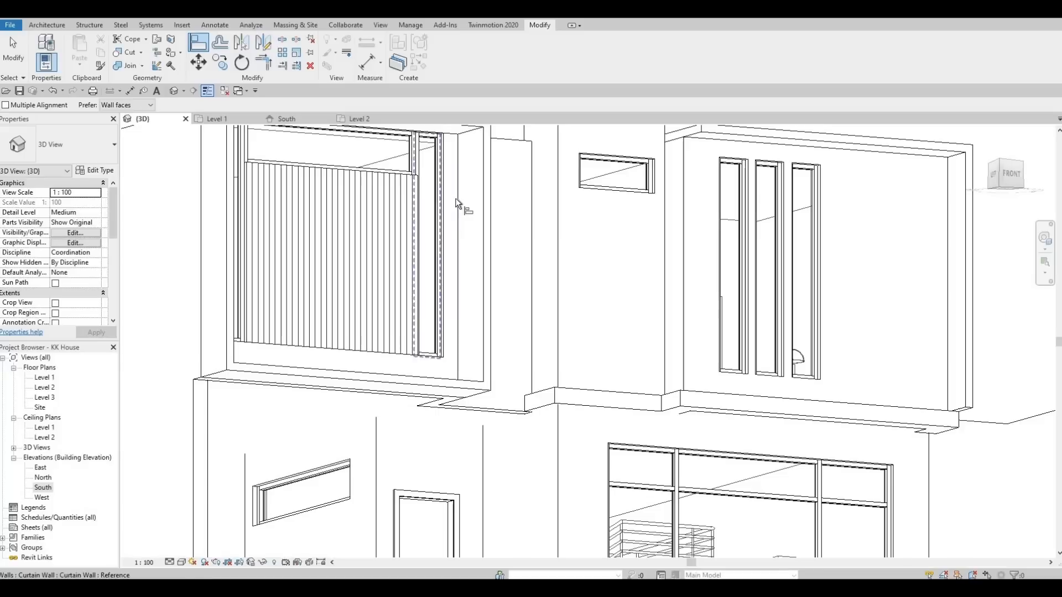
click(456, 200)
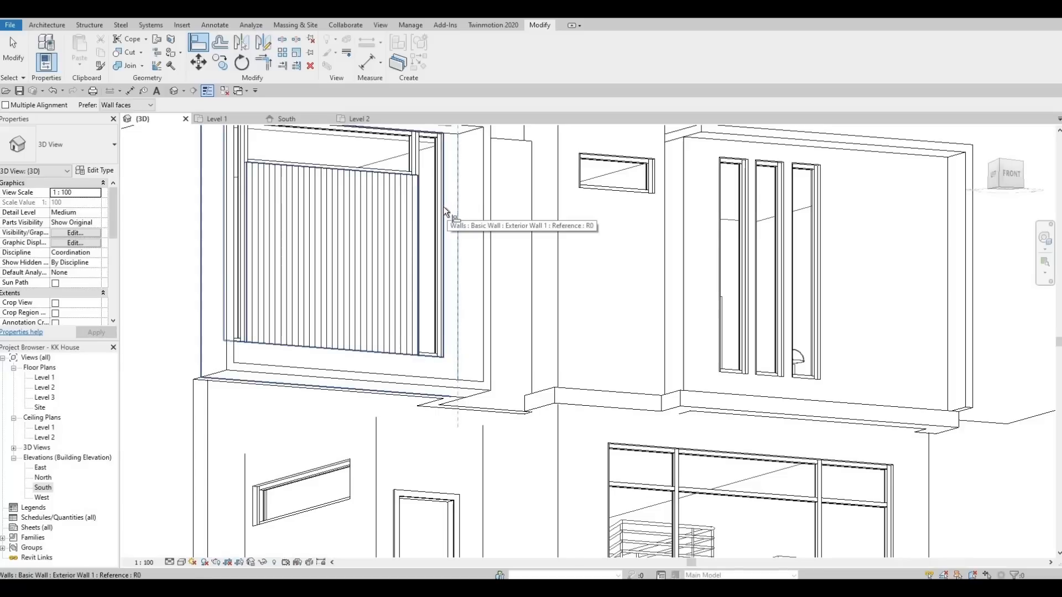
shift+middle_drag(421, 230, 416, 228)
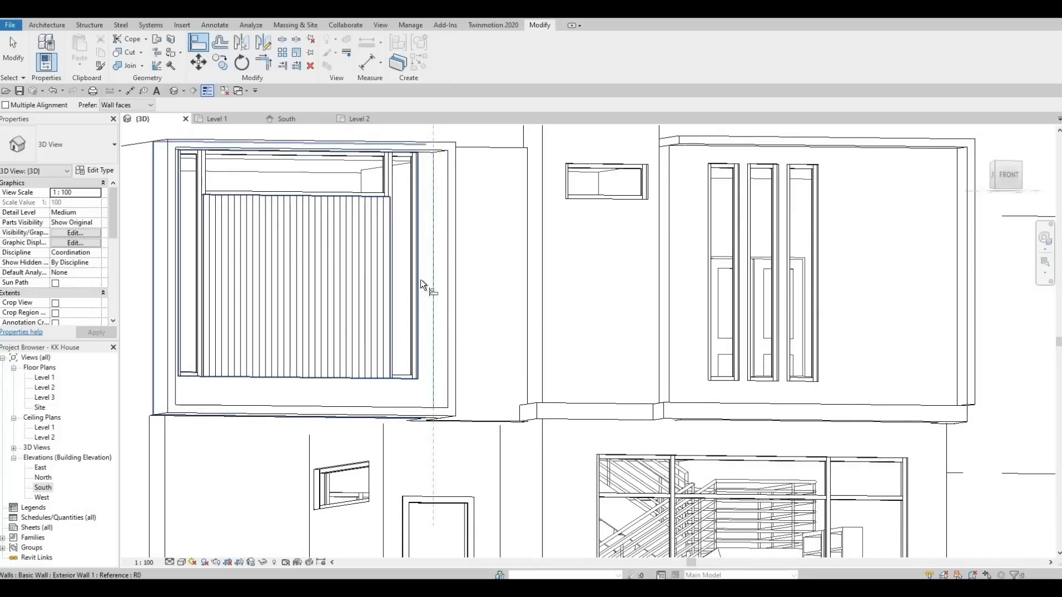
key(Tab)
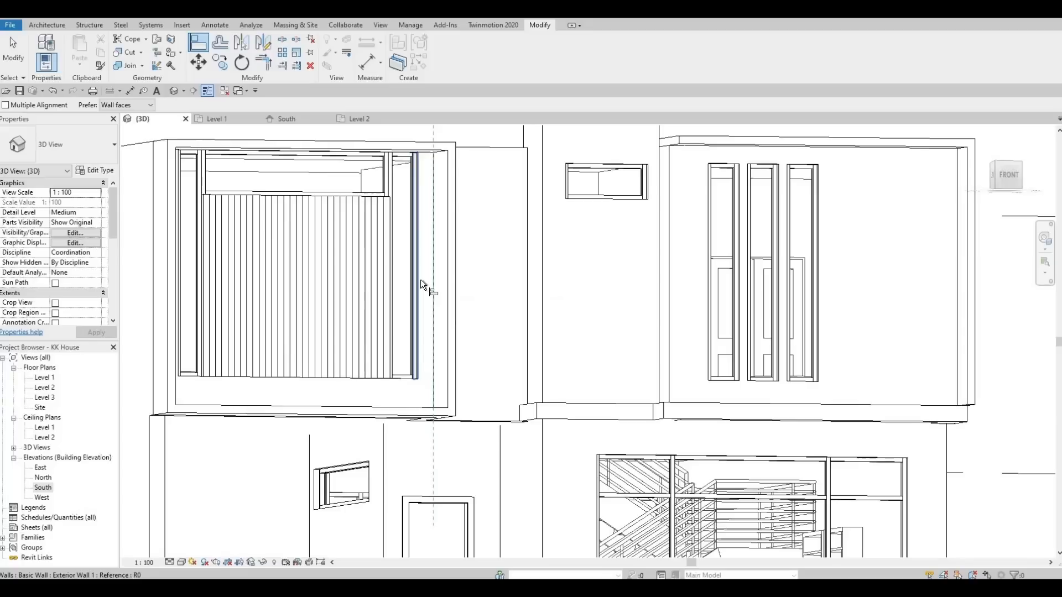
key(Tab)
key(Tab)
key(Tab)
key(Tab)
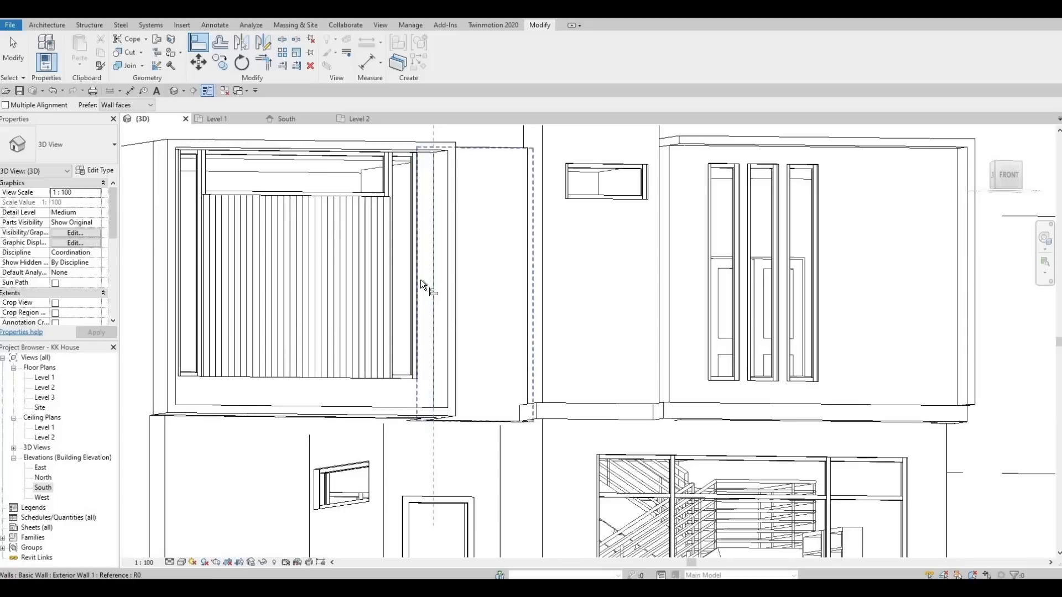
key(Tab)
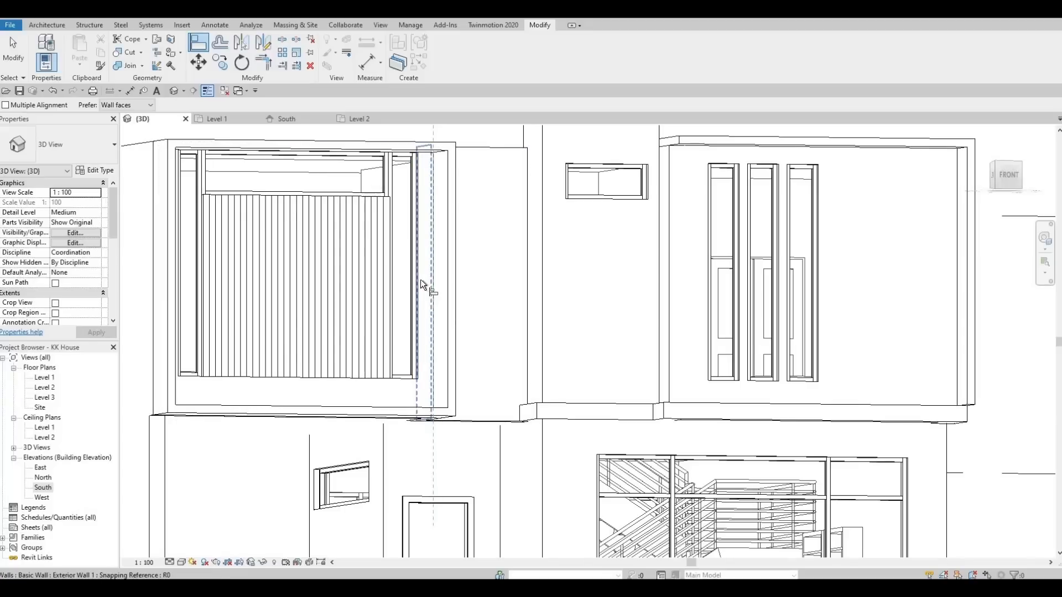
mouse_move(490, 251)
shift+middle_down()
mouse_move(433, 383)
mouse_move(420, 359)
shift+middle_up()
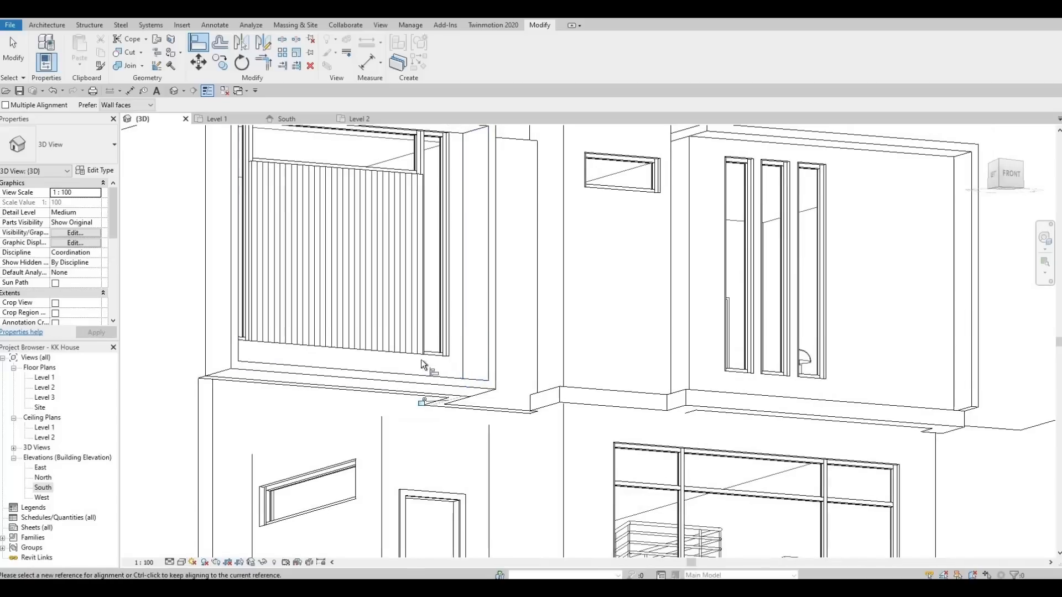
scroll(467, 300, down, 5)
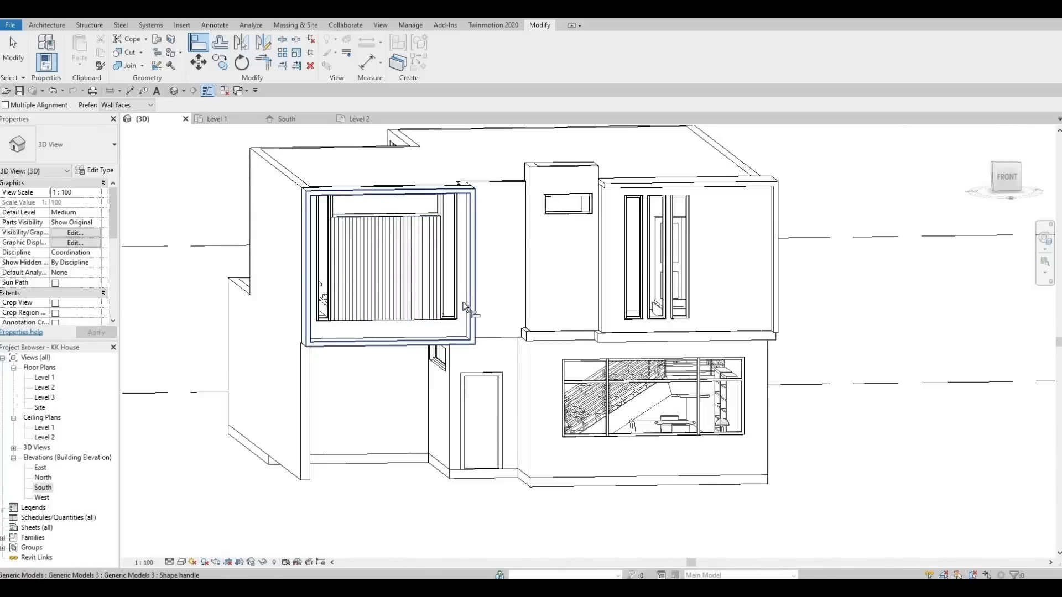
scroll(465, 307, up, 1)
scroll(465, 306, up, 3)
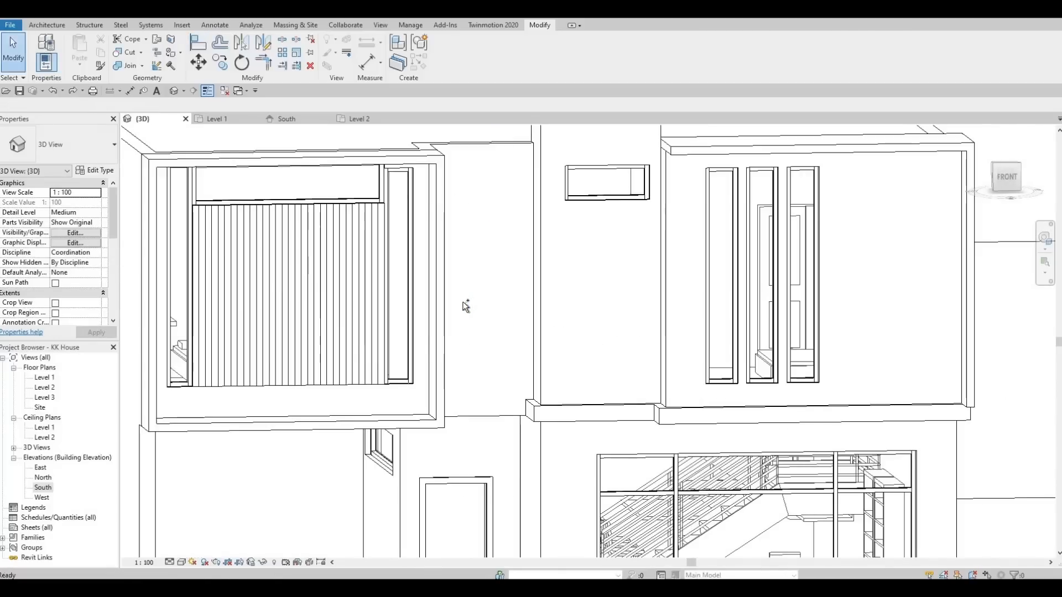
- Examine the house's front facade from several angles in 3D, including the framed slatted panel, windows, ledge and ground-floor entrance
shift+middle_drag(437, 232, 417, 251)
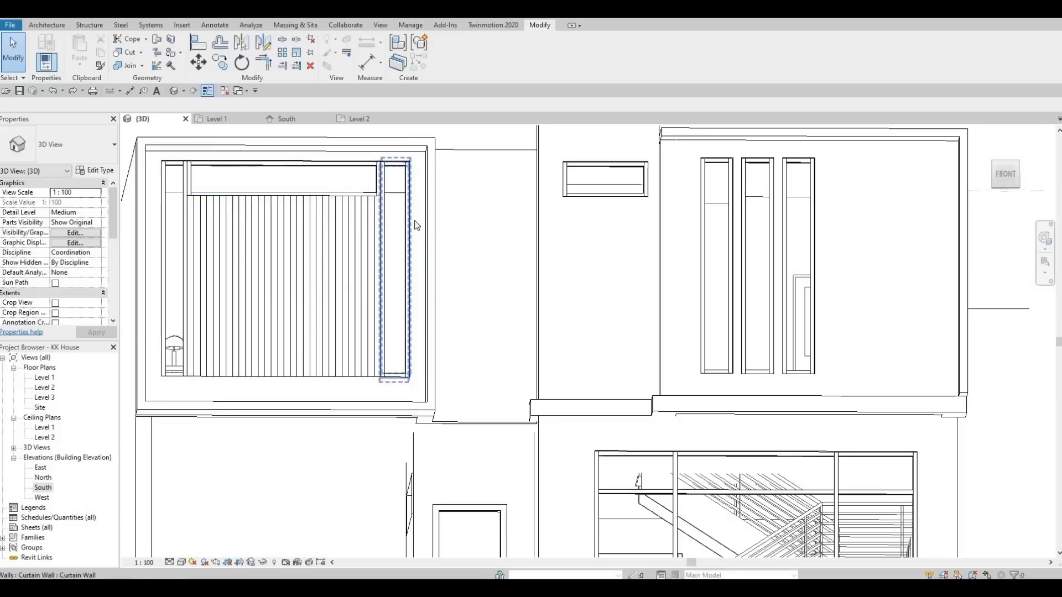
scroll(458, 321, down, 3)
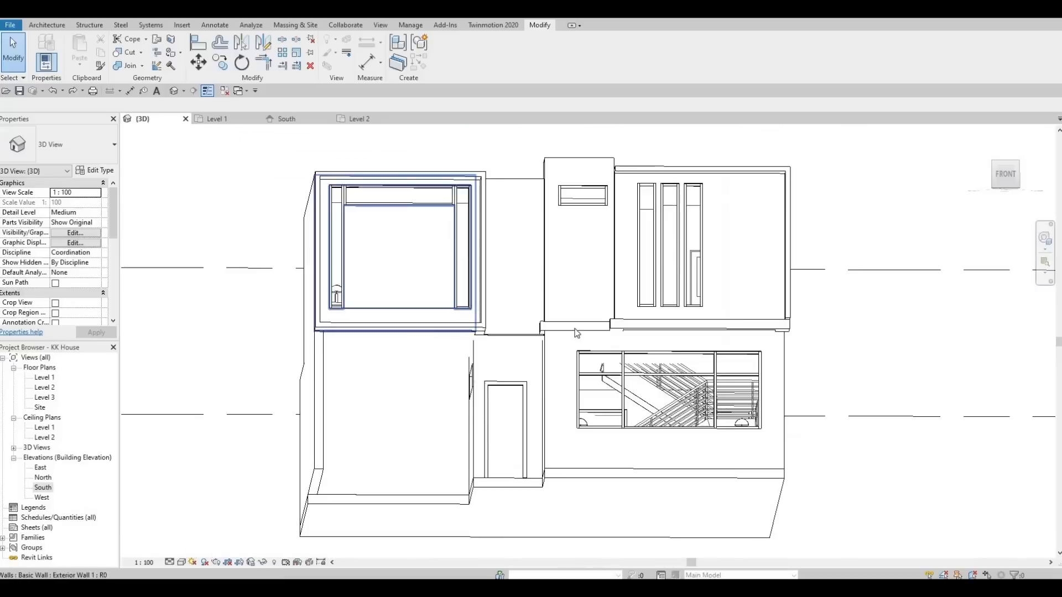
shift+middle_drag(576, 334, 741, 375)
shift+middle_drag(722, 327, 564, 333)
scroll(682, 324, down, 1)
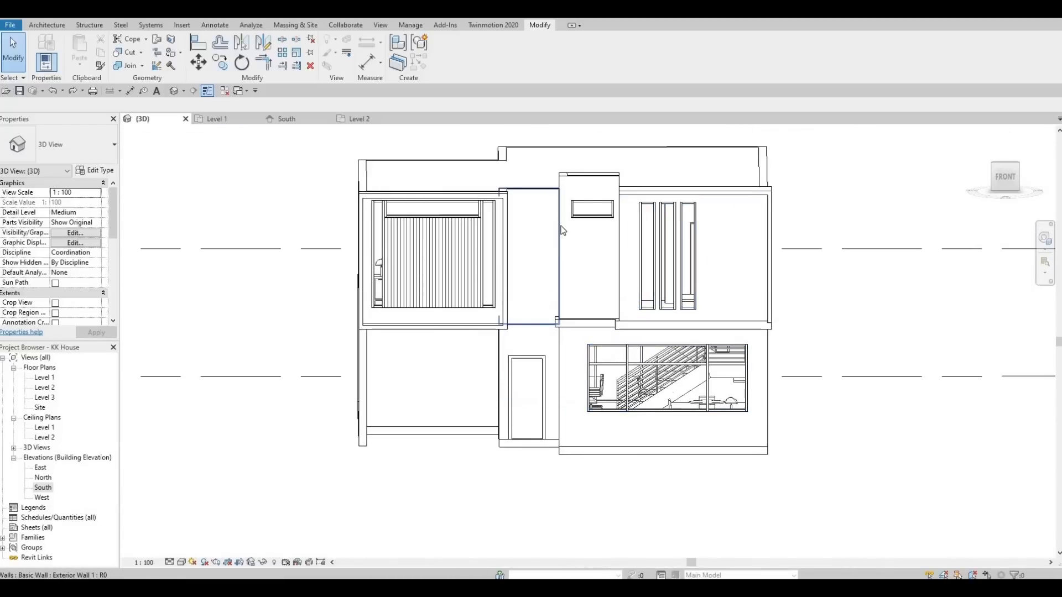
shift+middle_drag(588, 228, 571, 187)
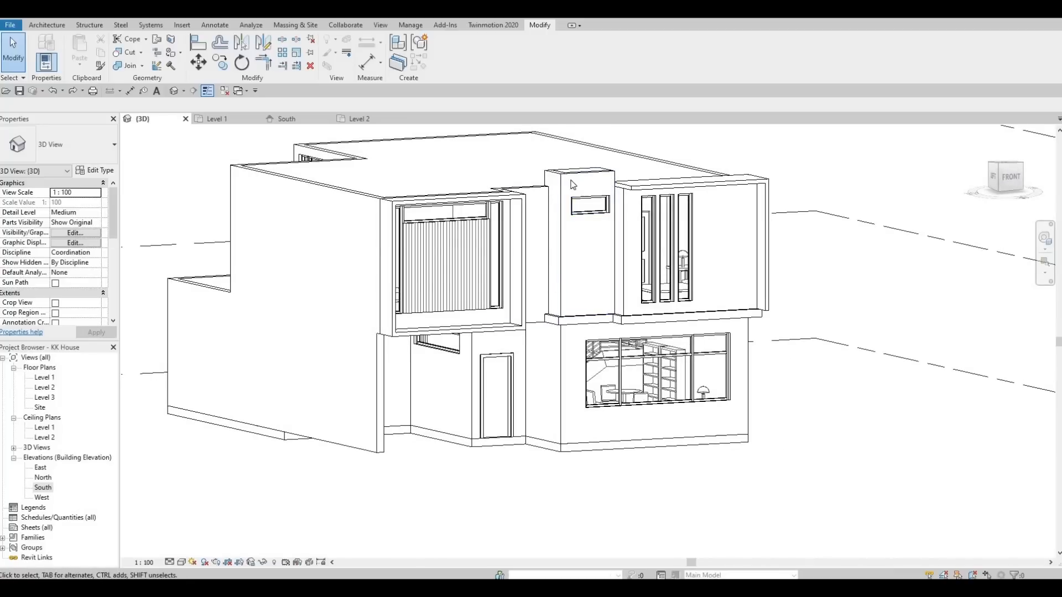
shift+middle_drag(572, 185, 524, 253)
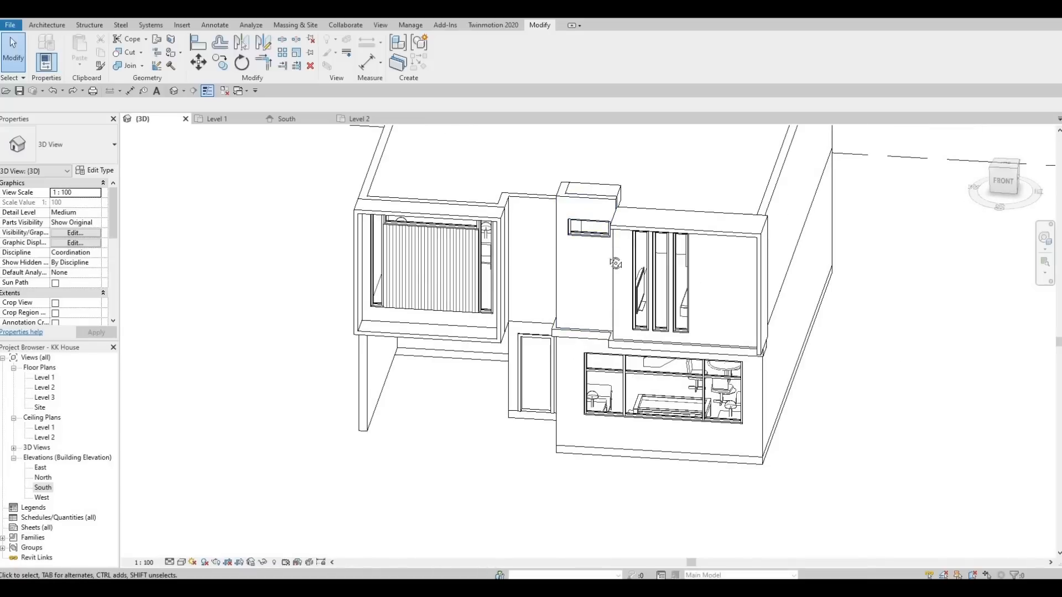
shift+middle_drag(616, 264, 652, 299)
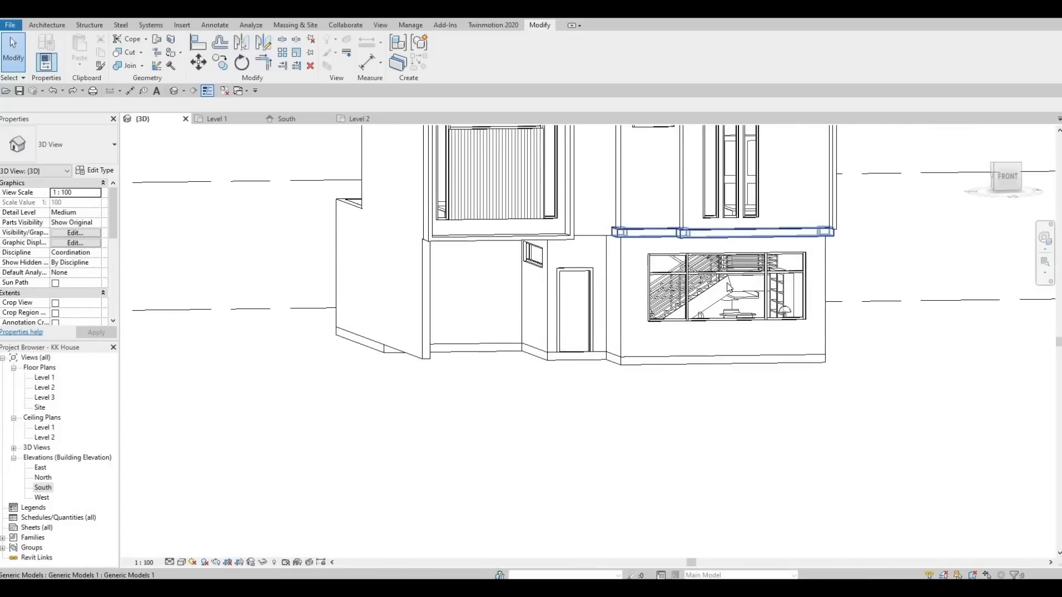
middle_drag(727, 287, 657, 348)
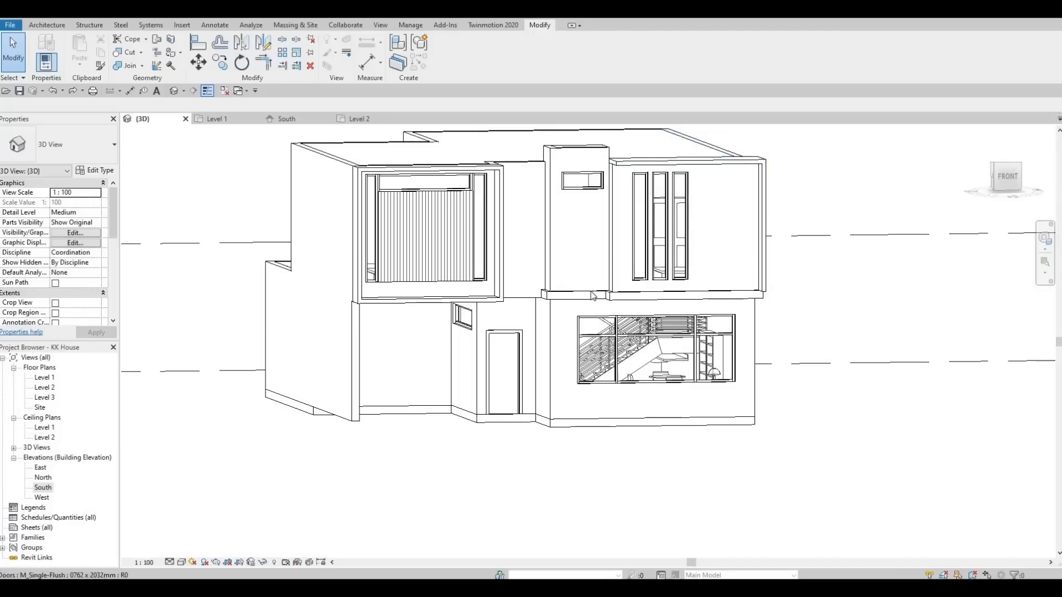
scroll(593, 138, down, 3)
scroll(595, 296, up, 4)
shift+middle_drag(593, 331, 557, 362)
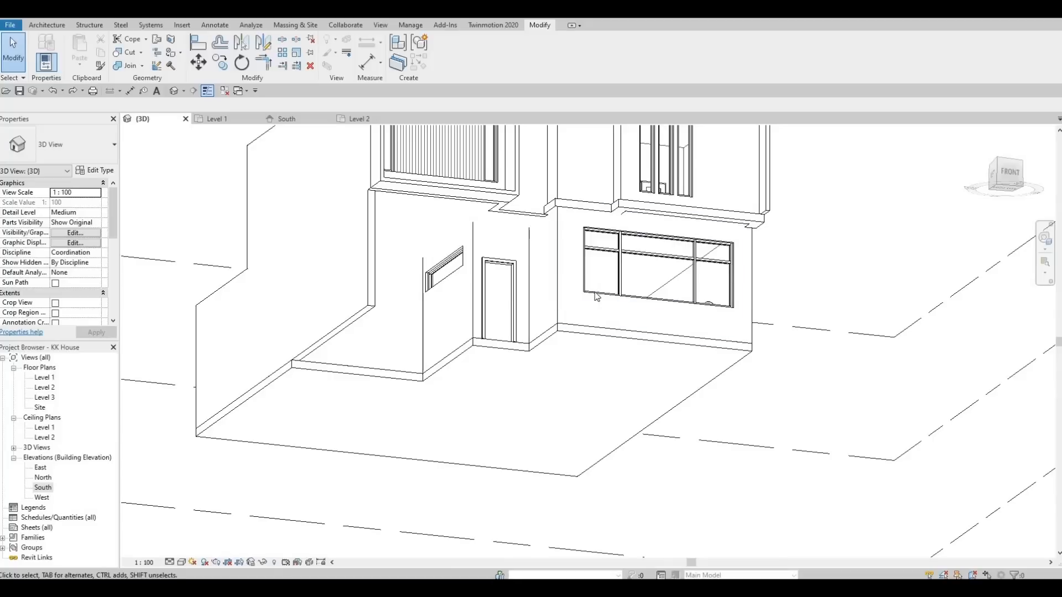
shift+middle_drag(596, 297, 360, 398)
scroll(556, 384, down, 2)
scroll(520, 320, up, 3)
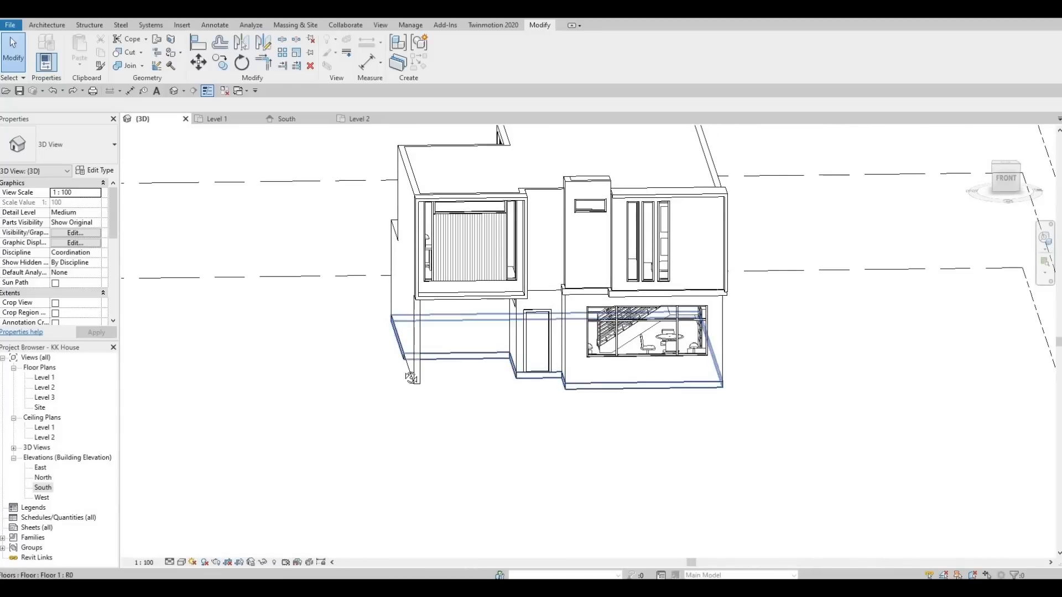
shift+middle_drag(324, 431, 514, 377)
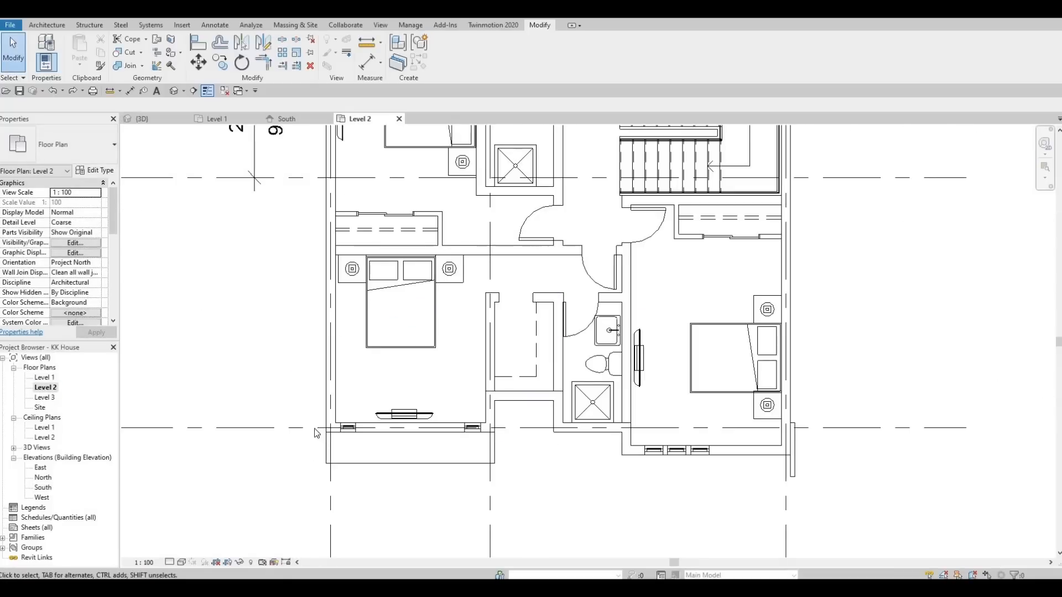
- In the Level 2 plan, try to draw Exterior Wall 1 walls along the two open edges of the rear corner terrace
middle_drag(315, 434, 284, 503)
scroll(285, 503, down, 2)
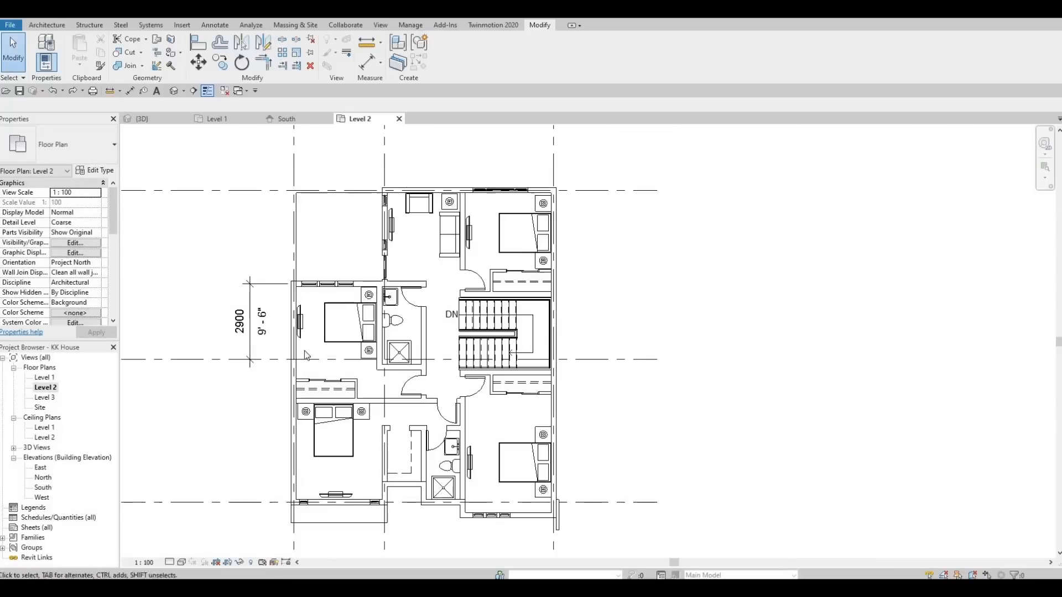
middle_drag(285, 295, 285, 371)
scroll(284, 370, up, 2)
click(279, 342)
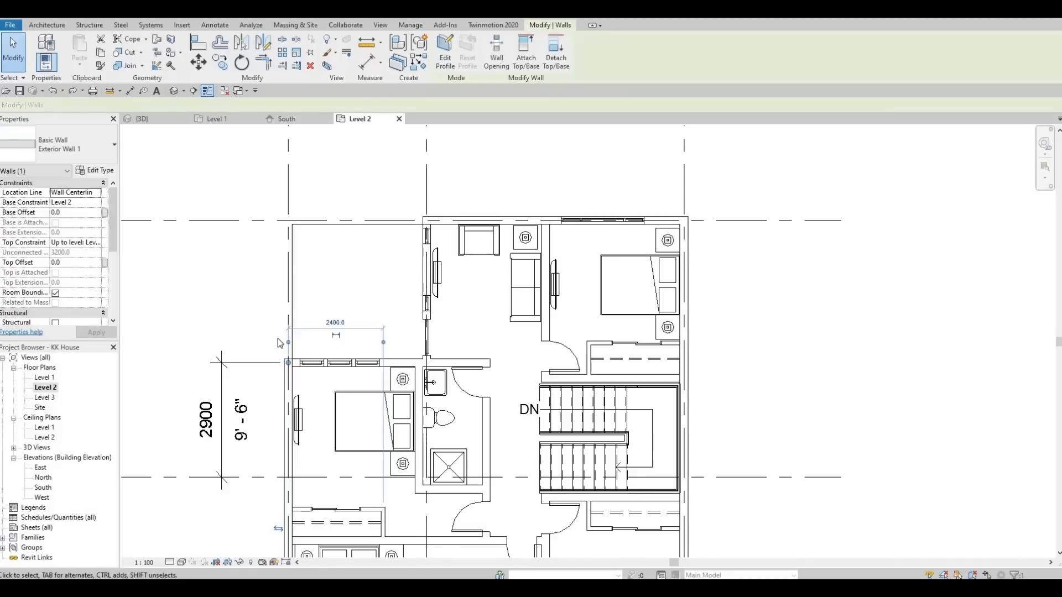
key(w)
key(a)
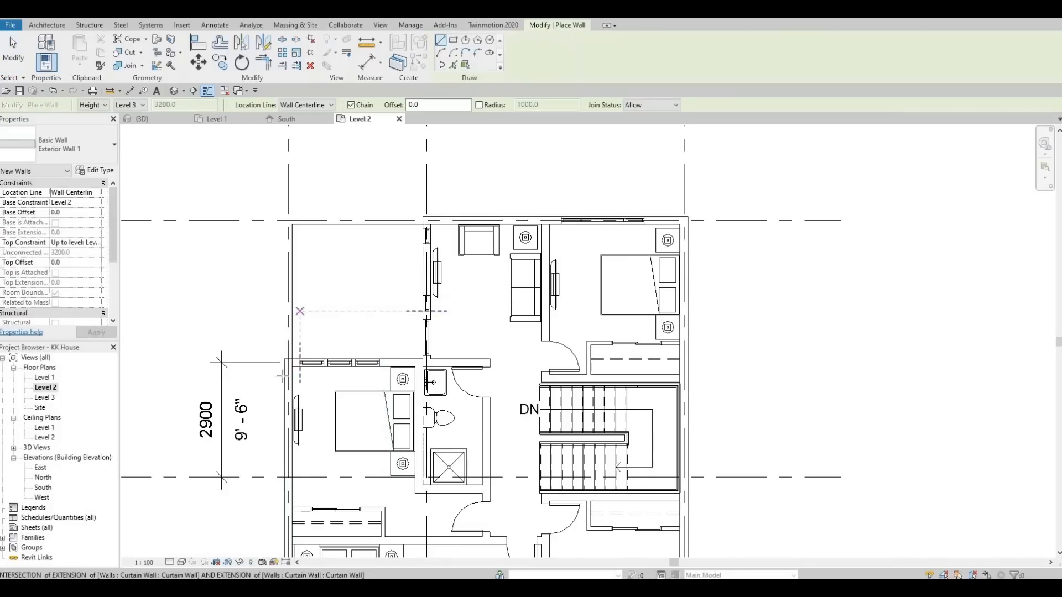
scroll(282, 377, up, 2)
click(282, 390)
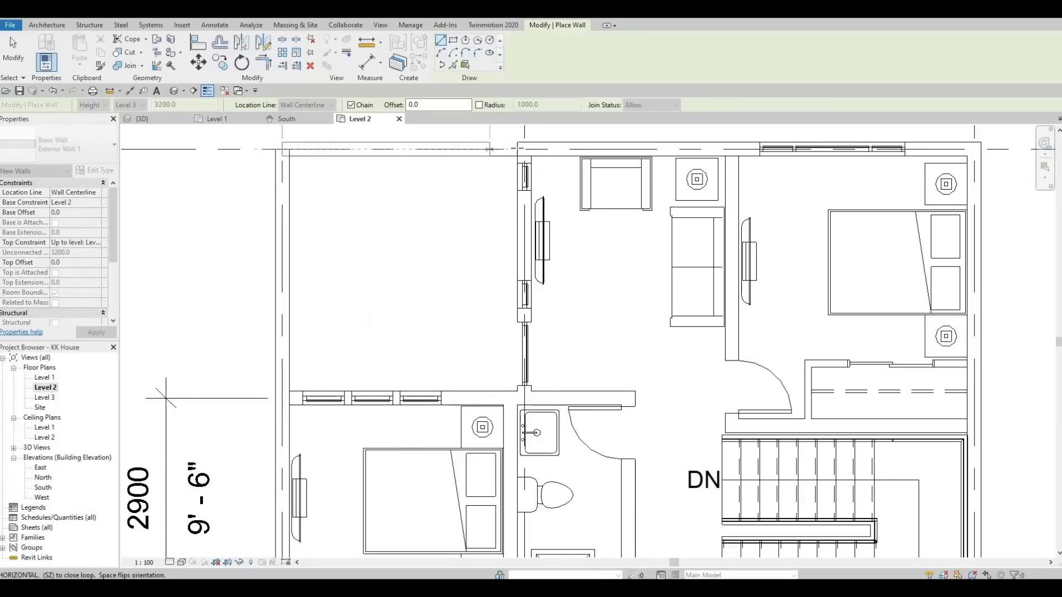
key(Escape)
key(Escape)
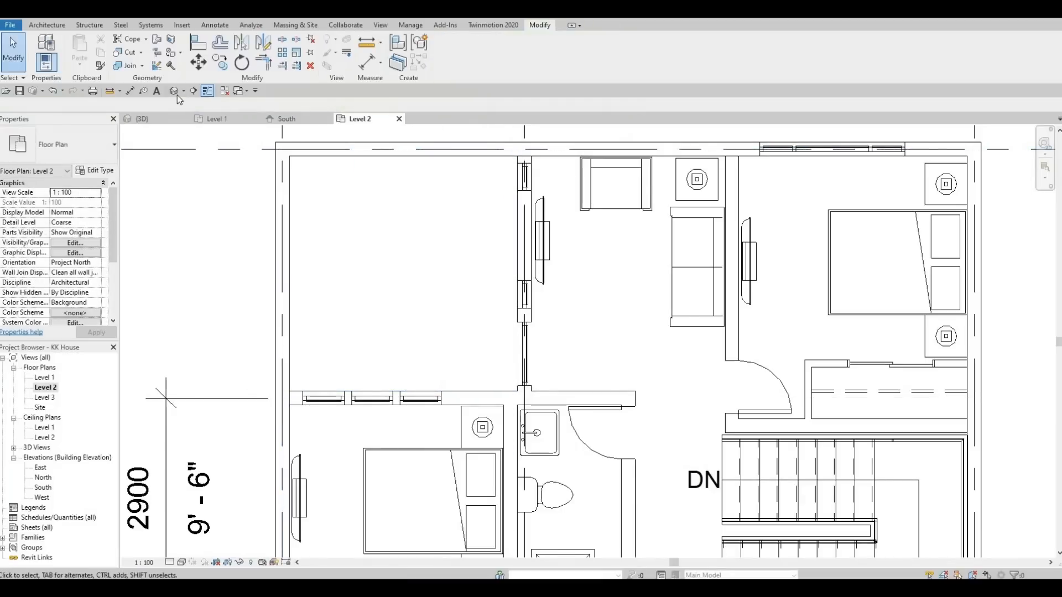
- Check the new terrace walls in 3D, then undo and remove them
shift+middle_drag(462, 277, 560, 266)
click(547, 281)
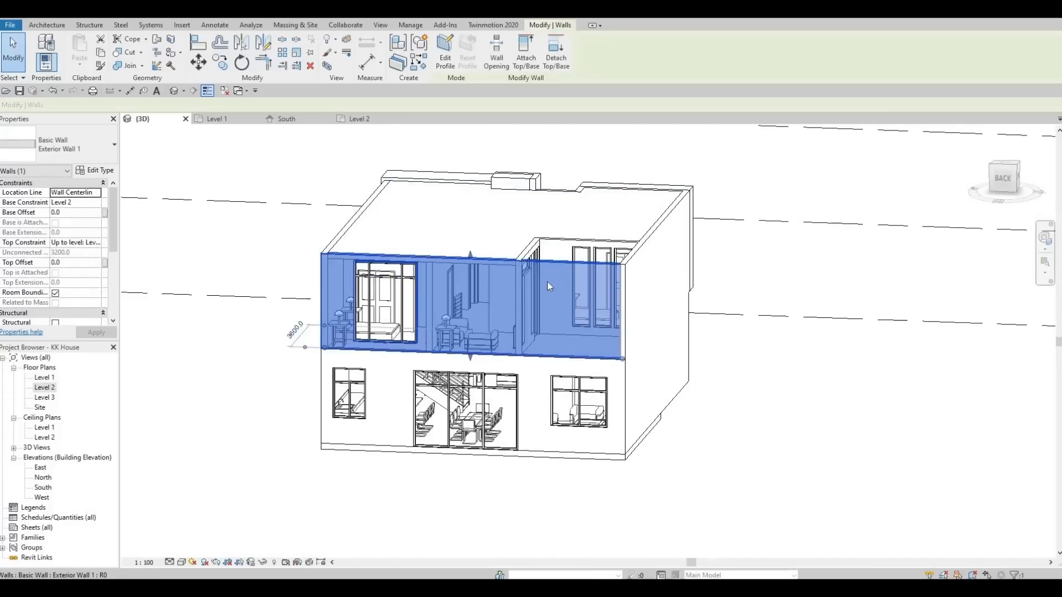
key(Escape)
key(ctrl+z)
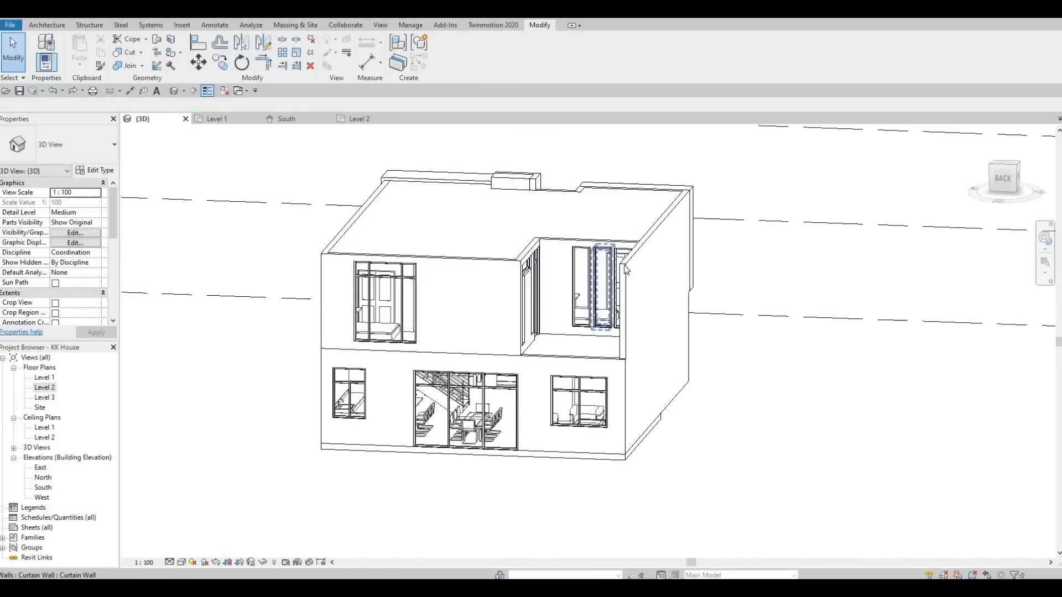
click(624, 264)
key(Delete)
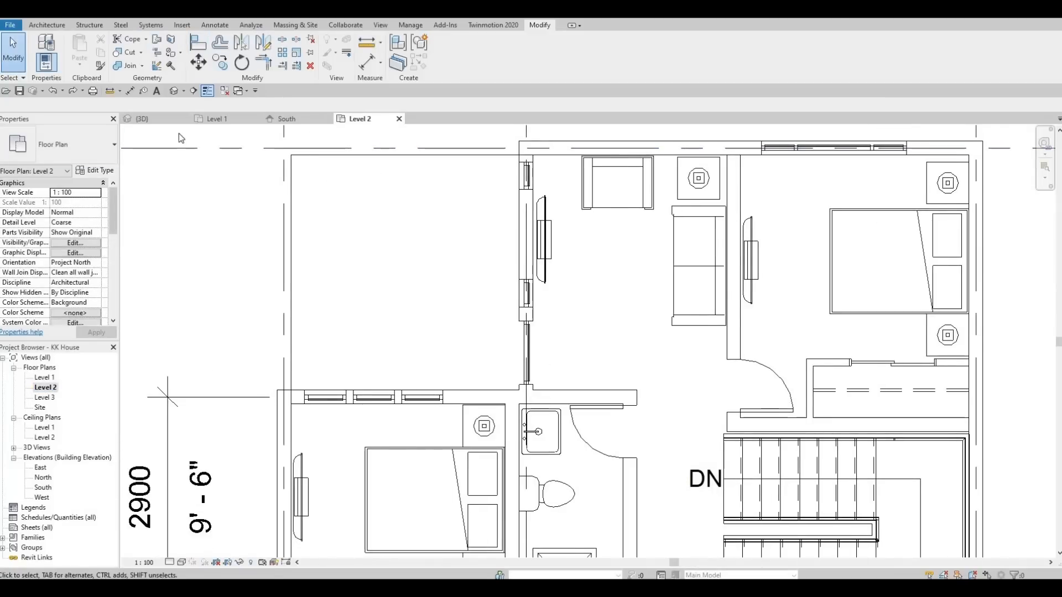
- In the Level 2 plan, draw Exterior Wall 1 walls along the terrace's side (3300 mm) and rear edges, stopping short of the house walls
click(278, 416)
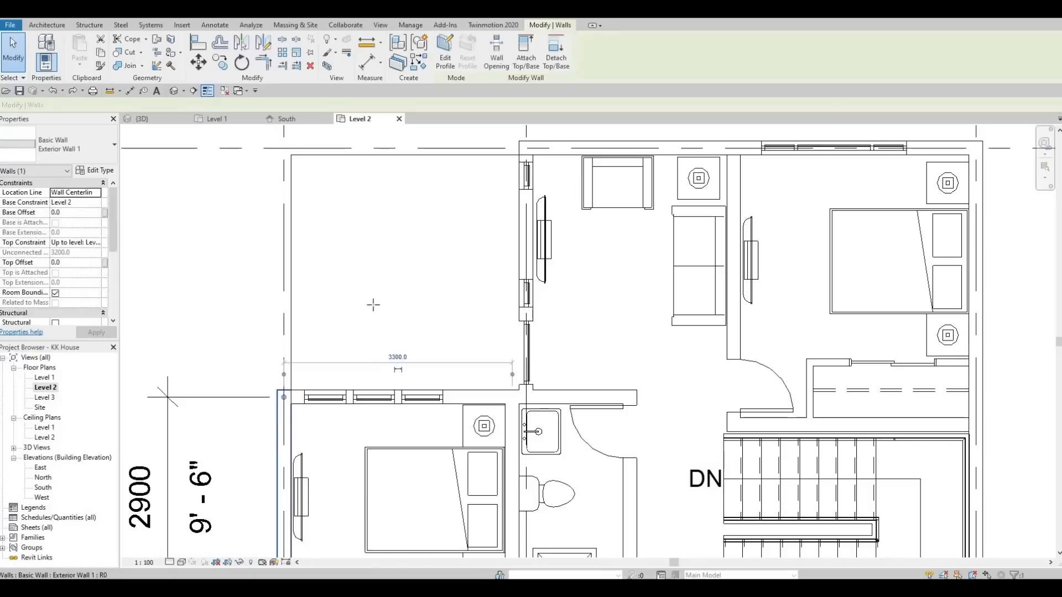
key(c)
key(s)
click(283, 149)
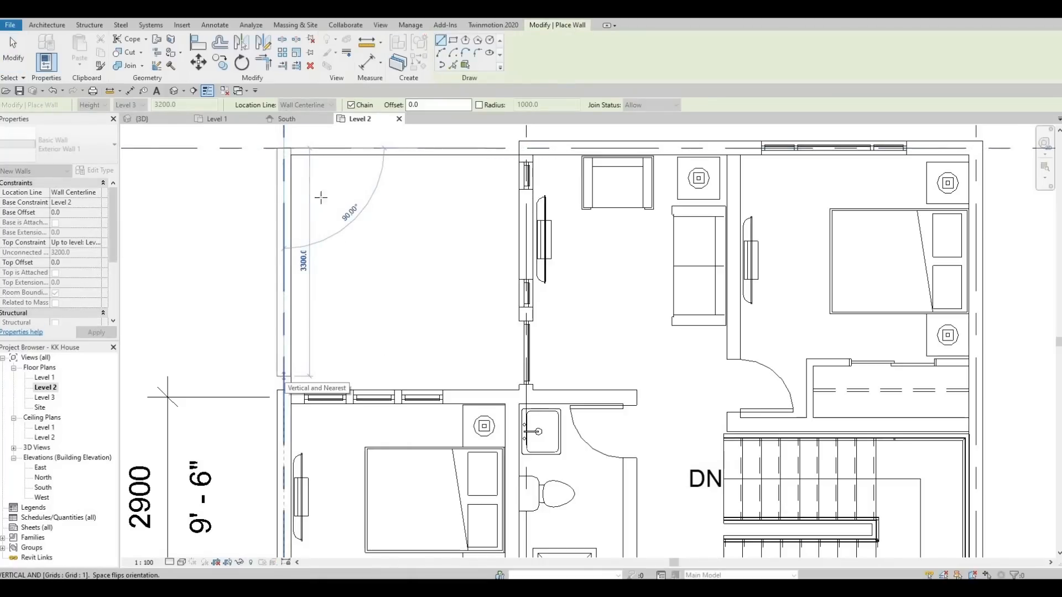
click(284, 376)
key(Escape)
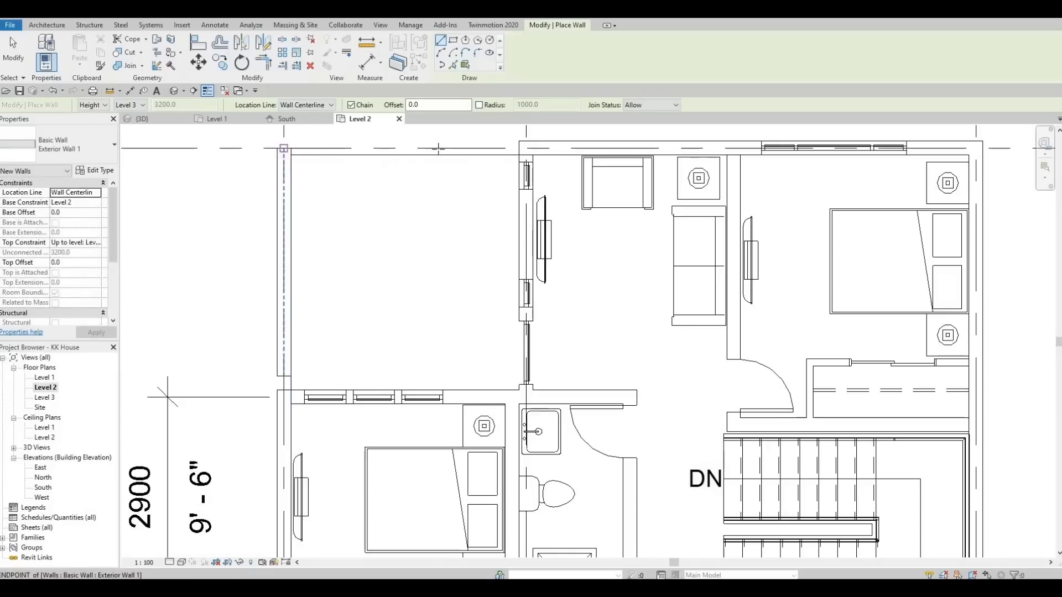
click(284, 148)
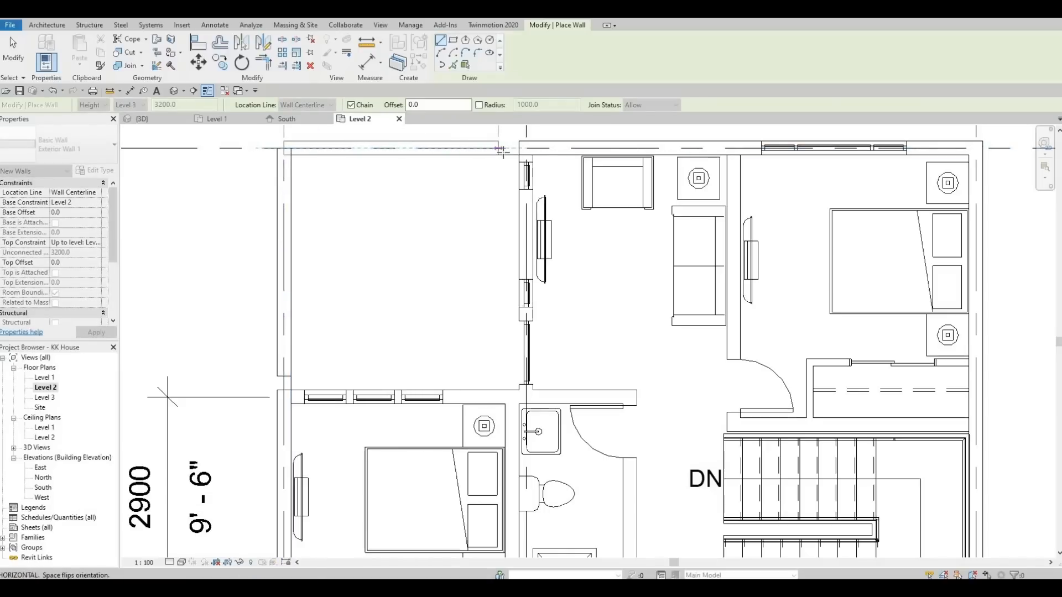
- In the 3D view, lower the top of the terrace's rear wall to form a low parapet about 241 mm high
click(174, 91)
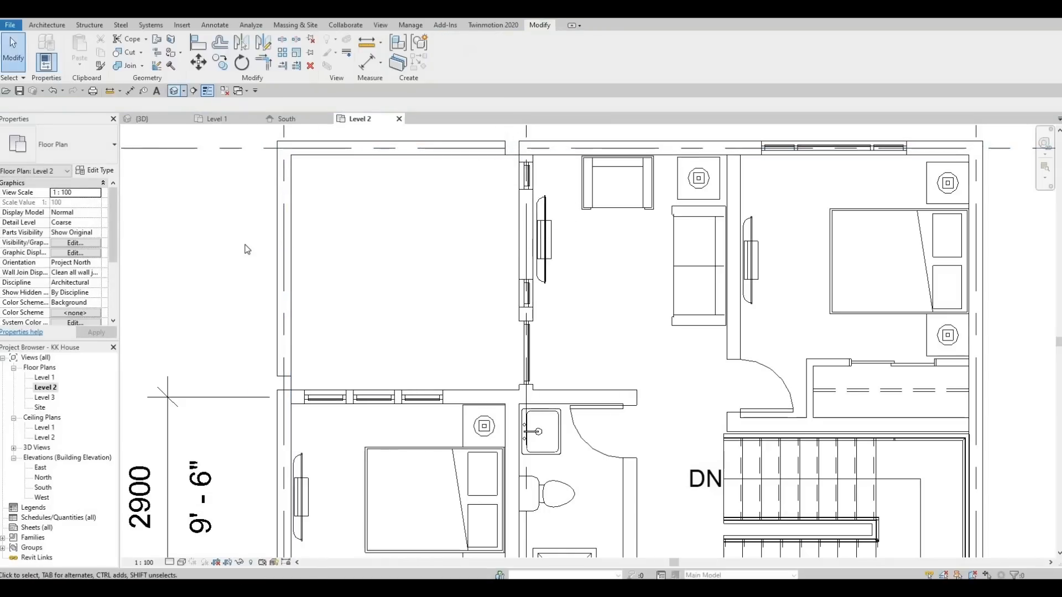
shift+middle_drag(267, 262, 236, 268)
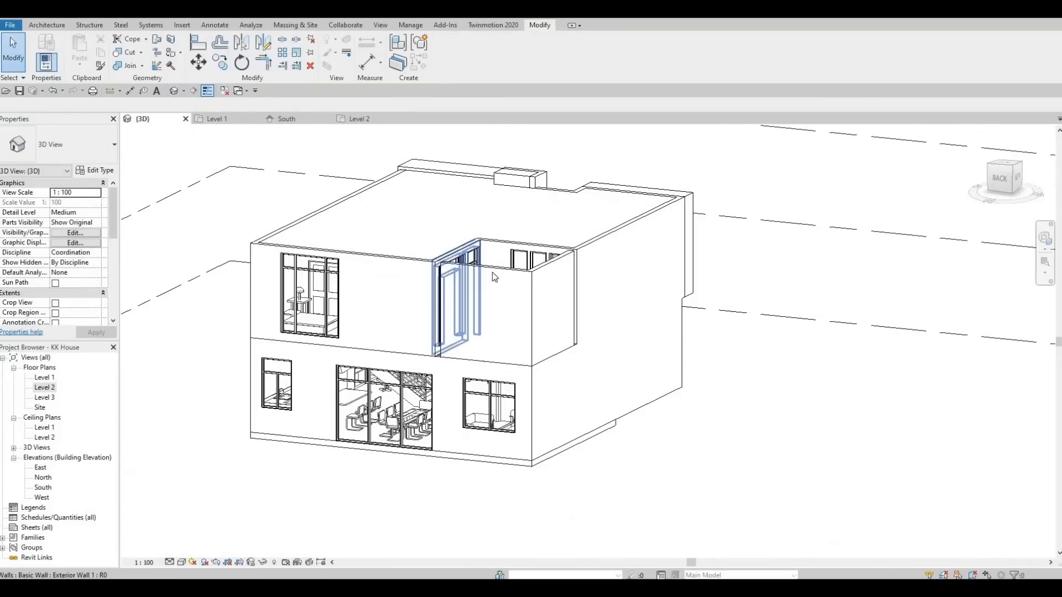
click(479, 307)
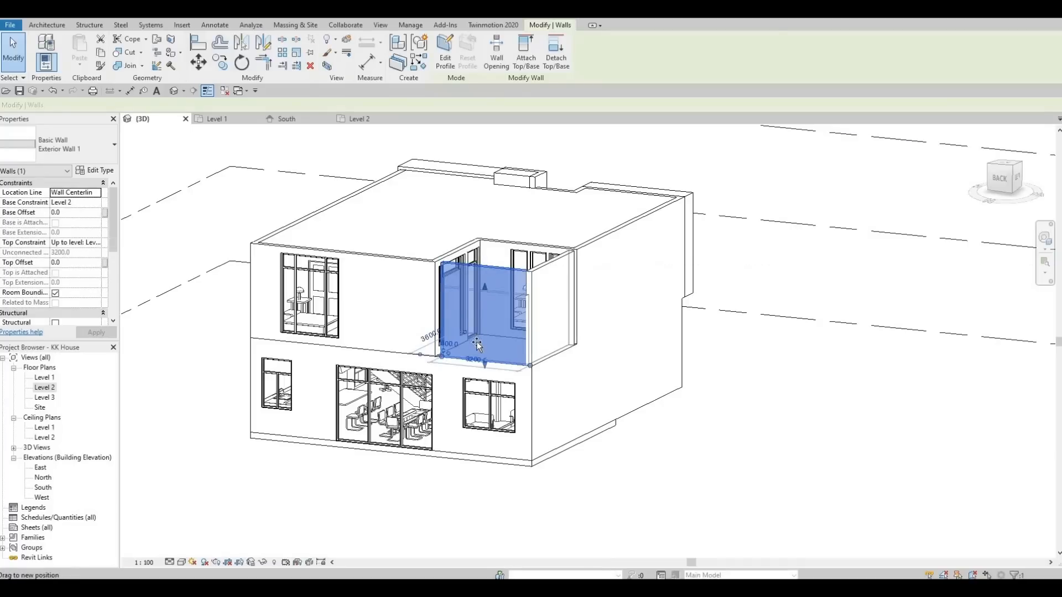
drag(478, 345, 478, 351)
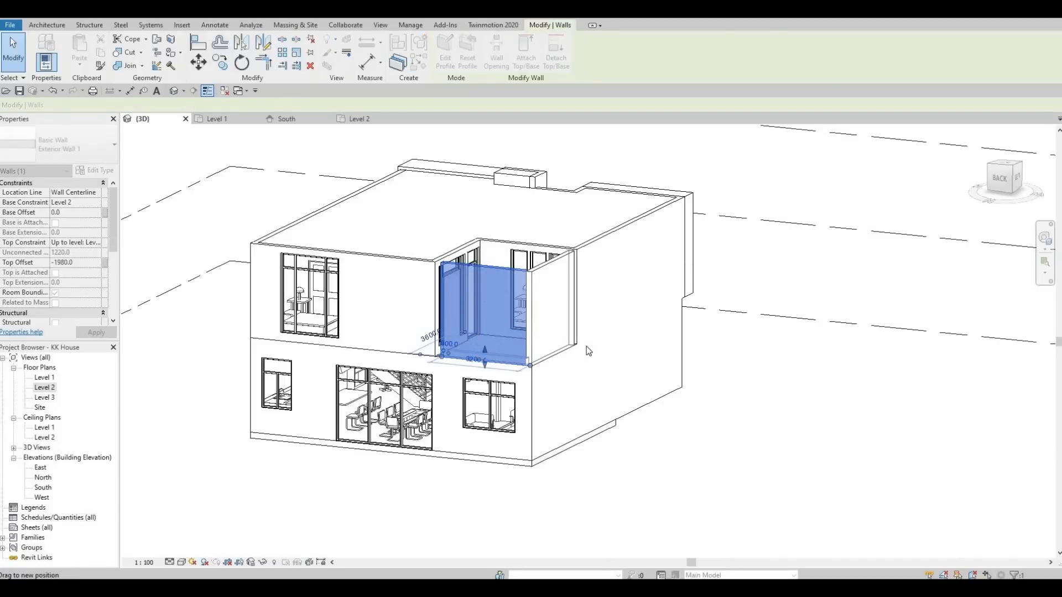
click(540, 391)
- Align the top of the terrace's side wall to the top of the low rear parapet
shift+middle_drag(565, 377, 537, 388)
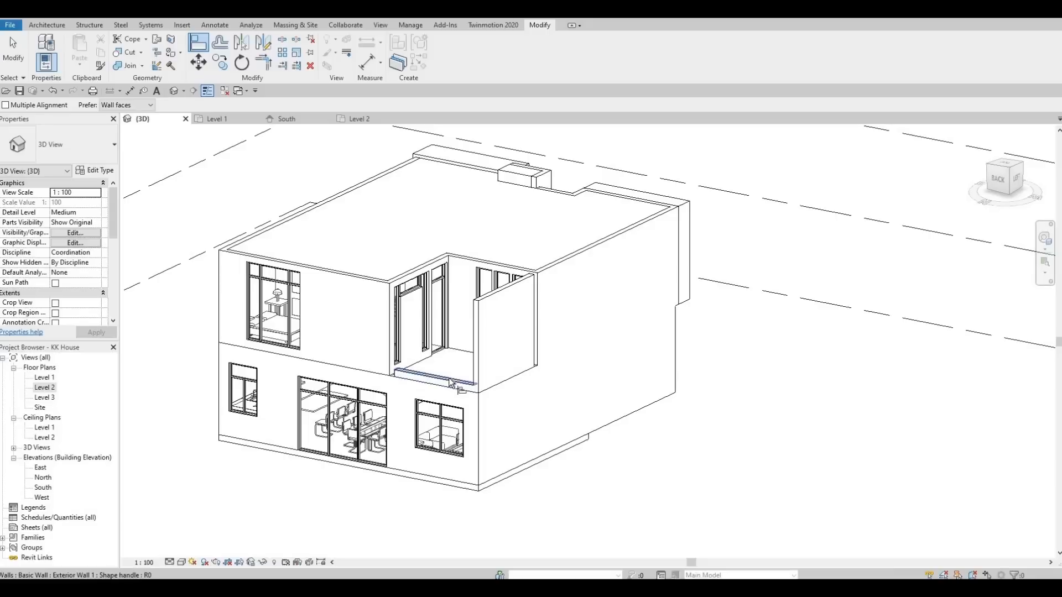
scroll(448, 381, up, 3)
drag(529, 211, 530, 354)
key(Escape)
key(Escape)
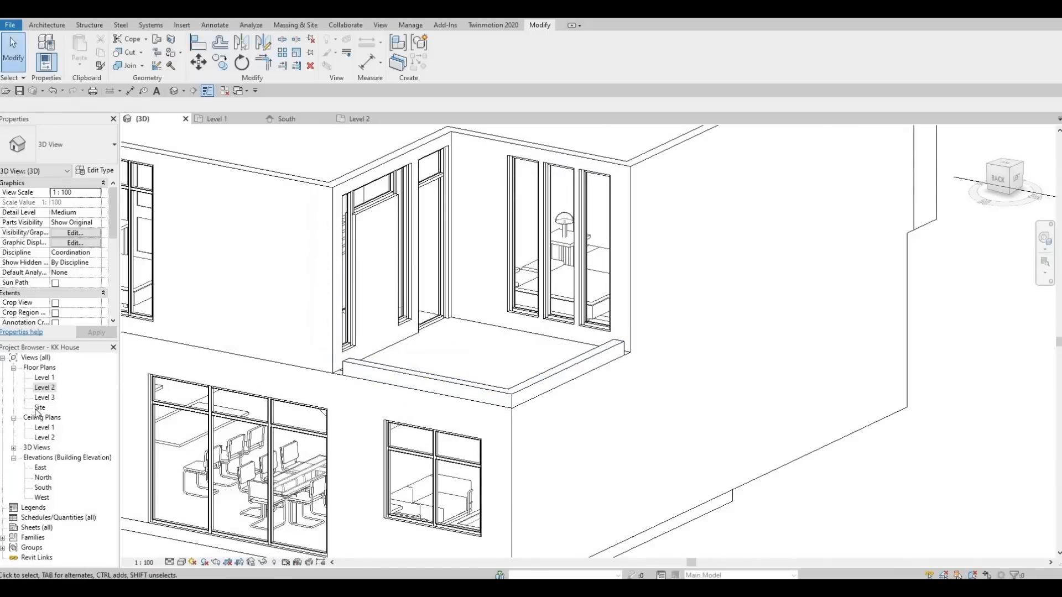
- In the Level 2 plan, extend the free ends of the side and rear parapet walls to meet the adjoining house walls
double_click(44, 387)
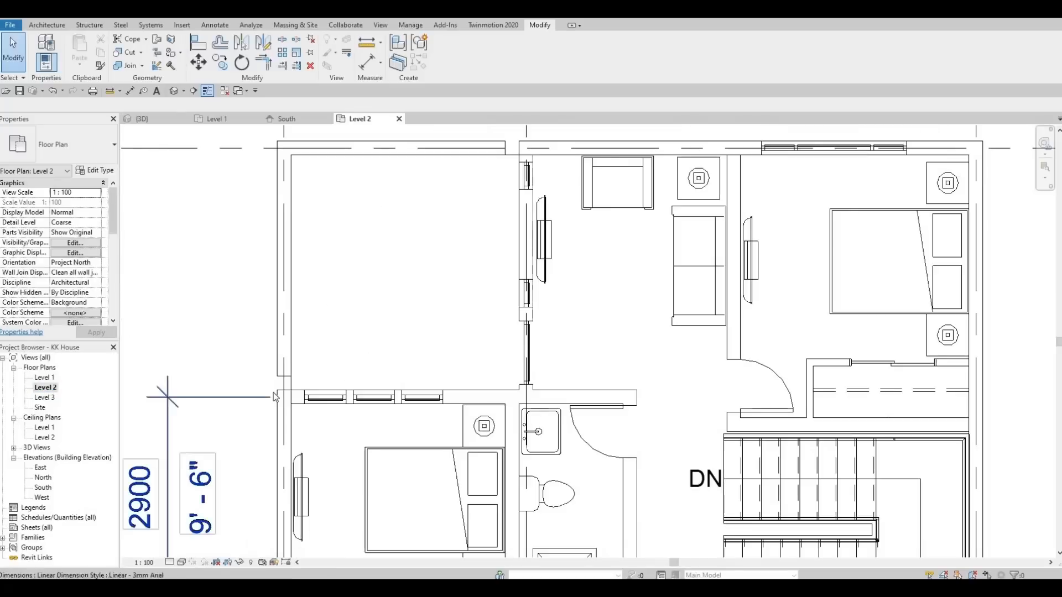
click(284, 382)
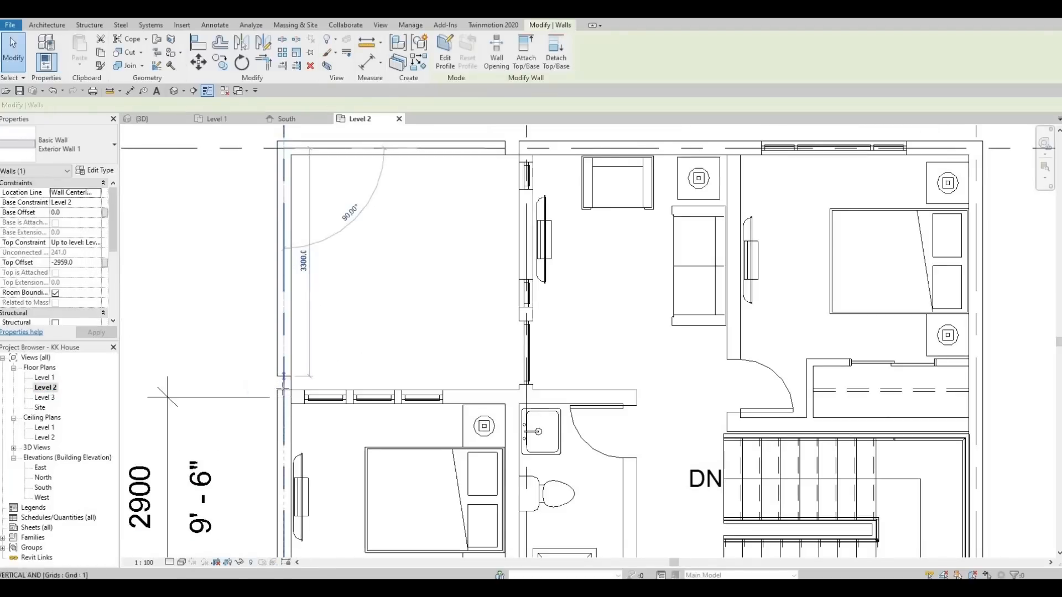
click(500, 150)
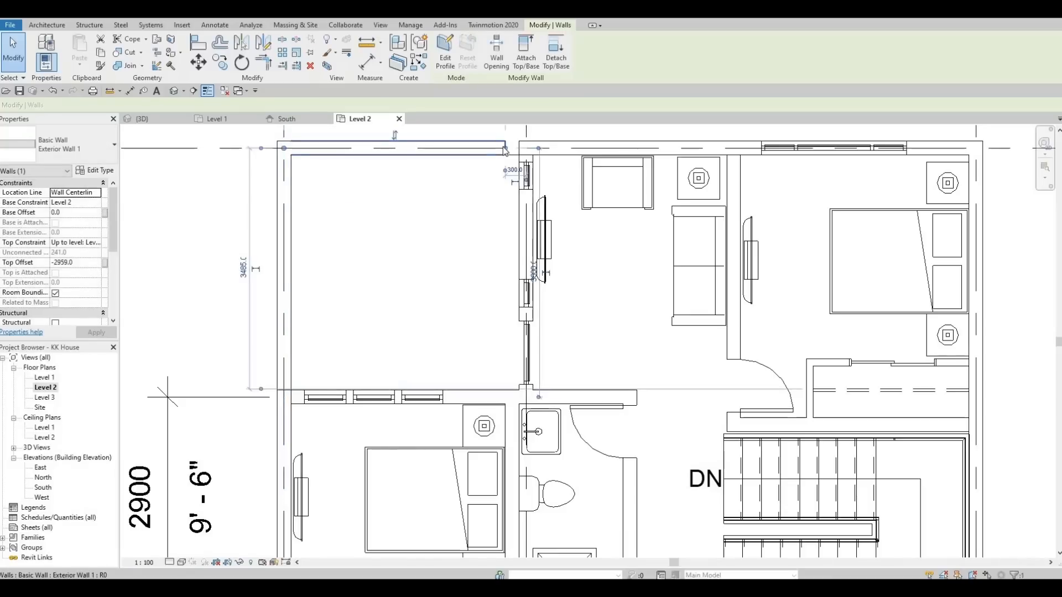
key(r)
key(a)
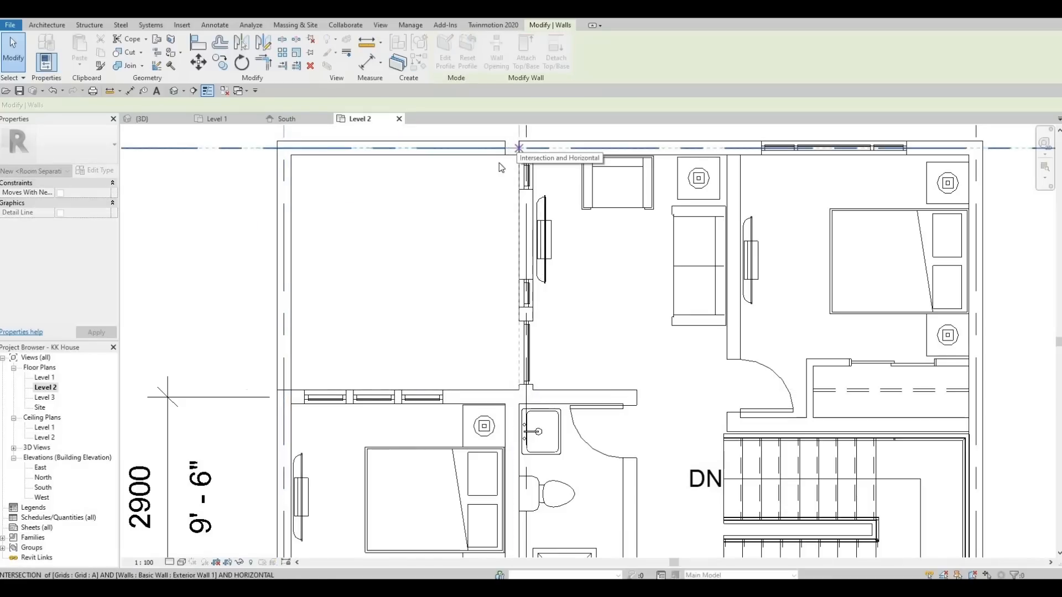
key(Escape)
key(Escape)
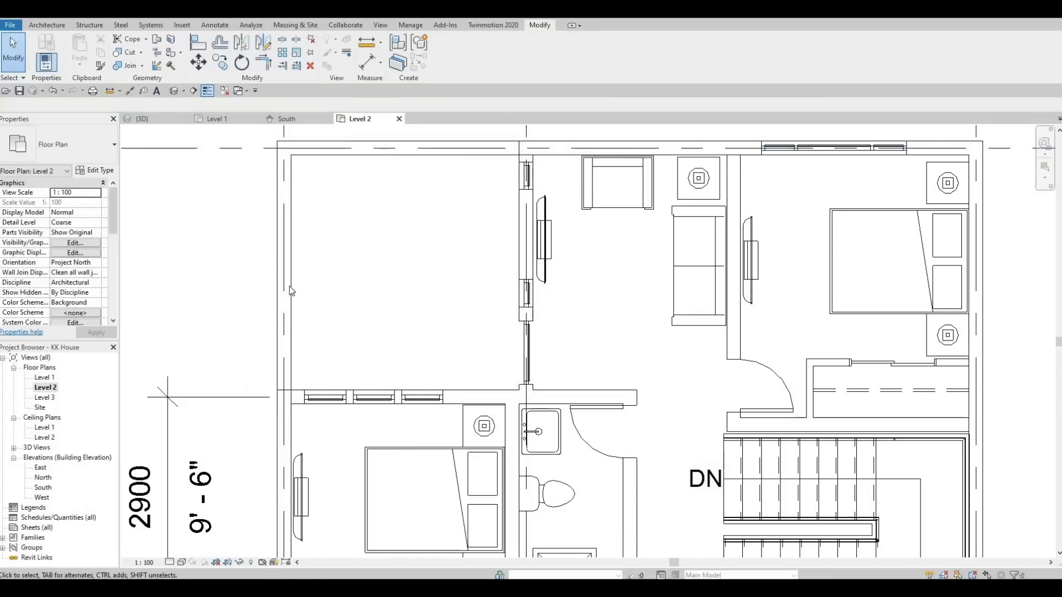
- Inspect the terrace parapet's joins with the house in 3D, leaving the upper side wall's profile unedited
click(174, 91)
shift+middle_drag(497, 285, 465, 277)
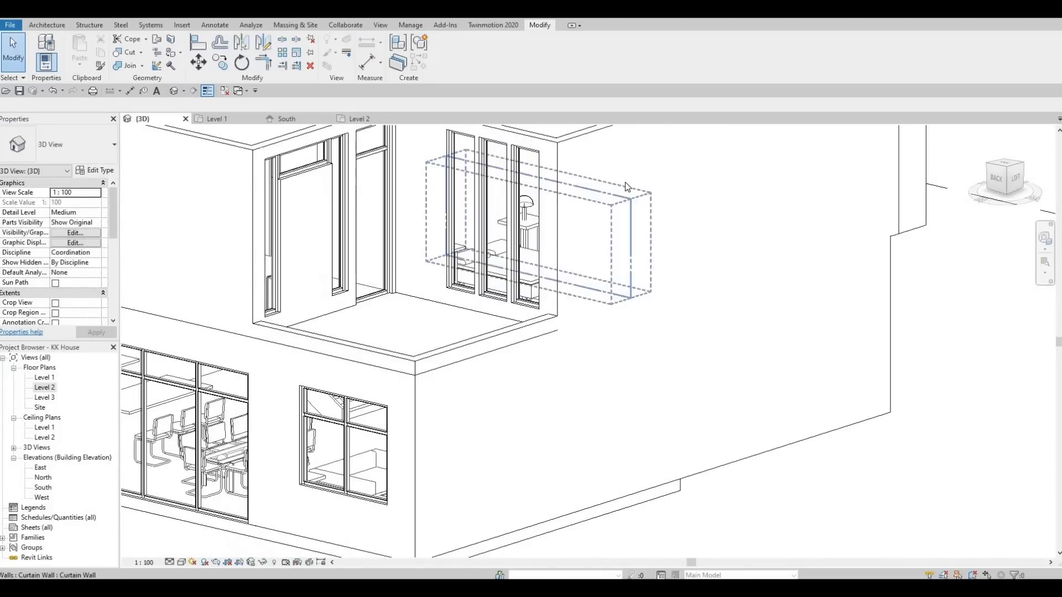
middle_drag(625, 181, 605, 250)
double_click(623, 201)
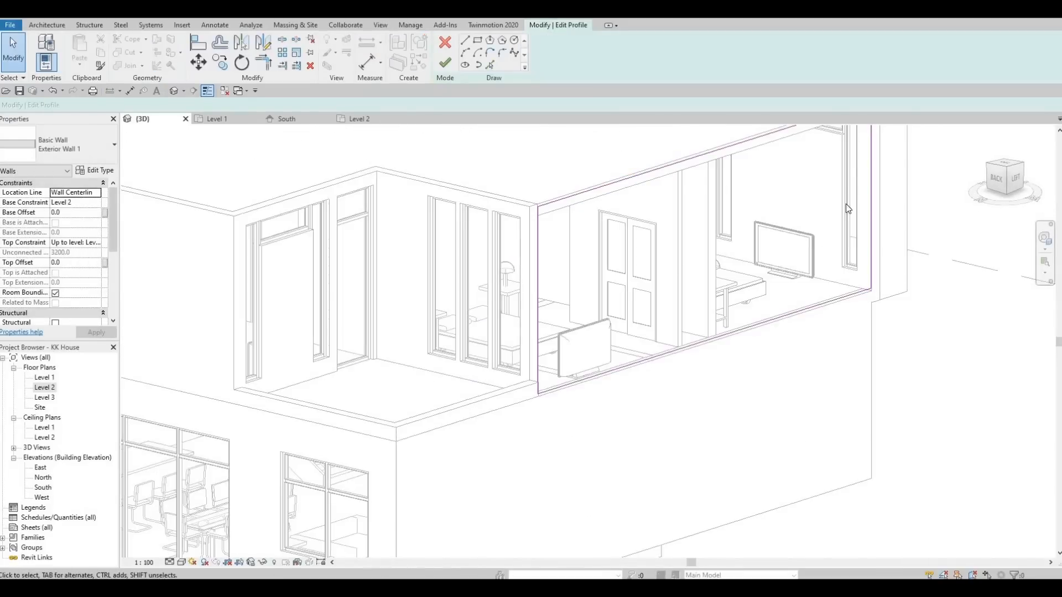
click(445, 43)
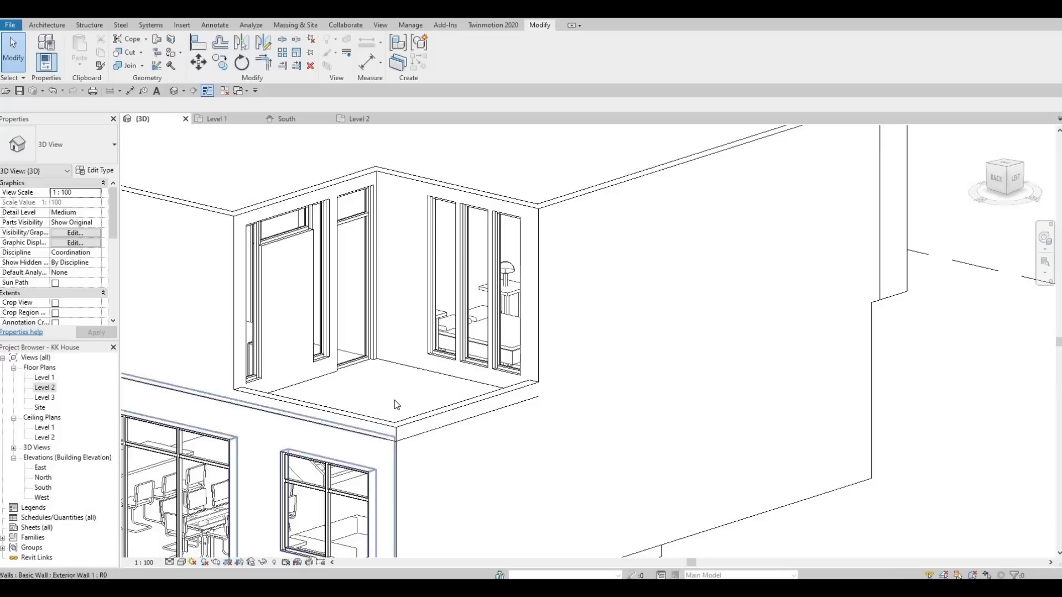
- In the Level 2 plan, start an architectural wall with the Curtain Wall type, based on Level 2 and reaching Level 3
double_click(44, 387)
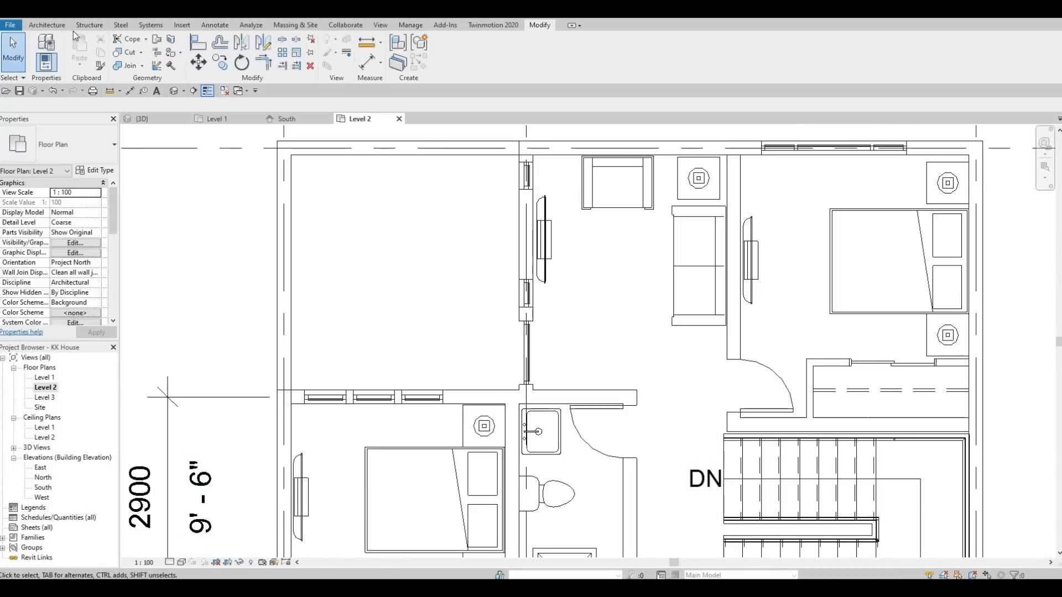
click(47, 24)
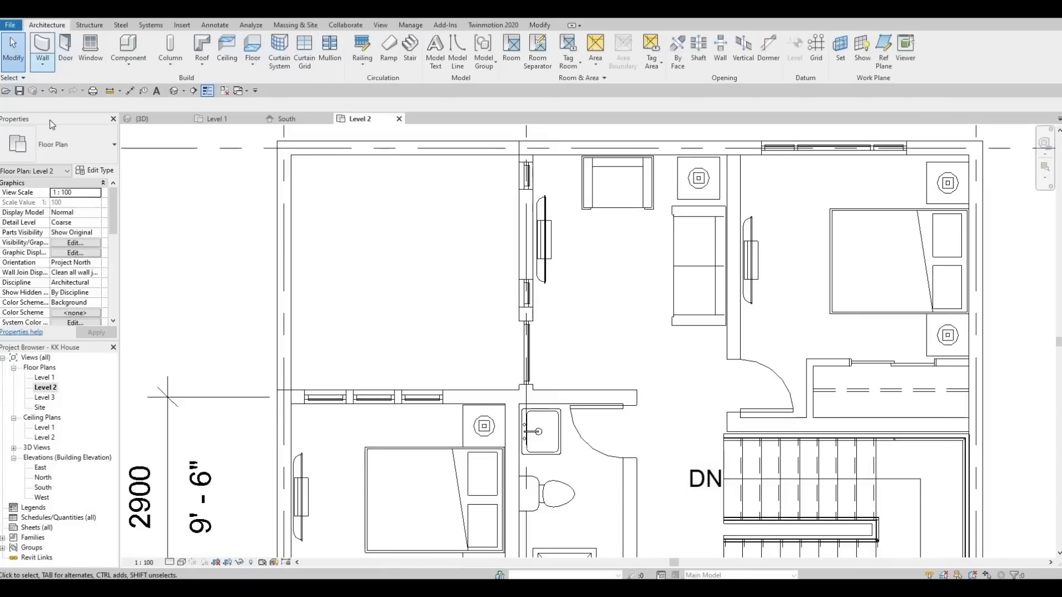
click(43, 65)
click(44, 69)
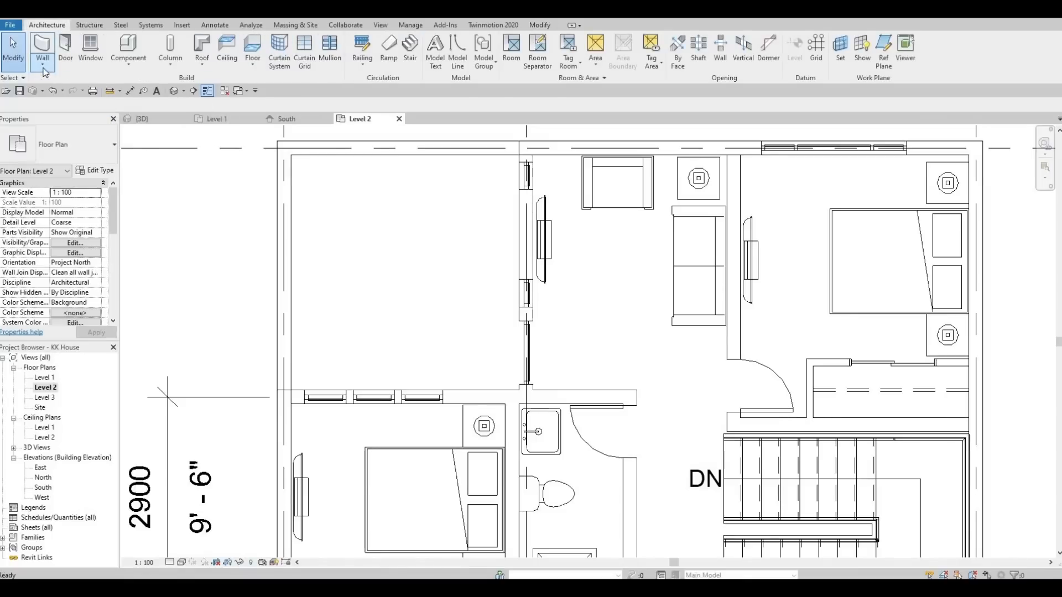
click(44, 68)
click(61, 79)
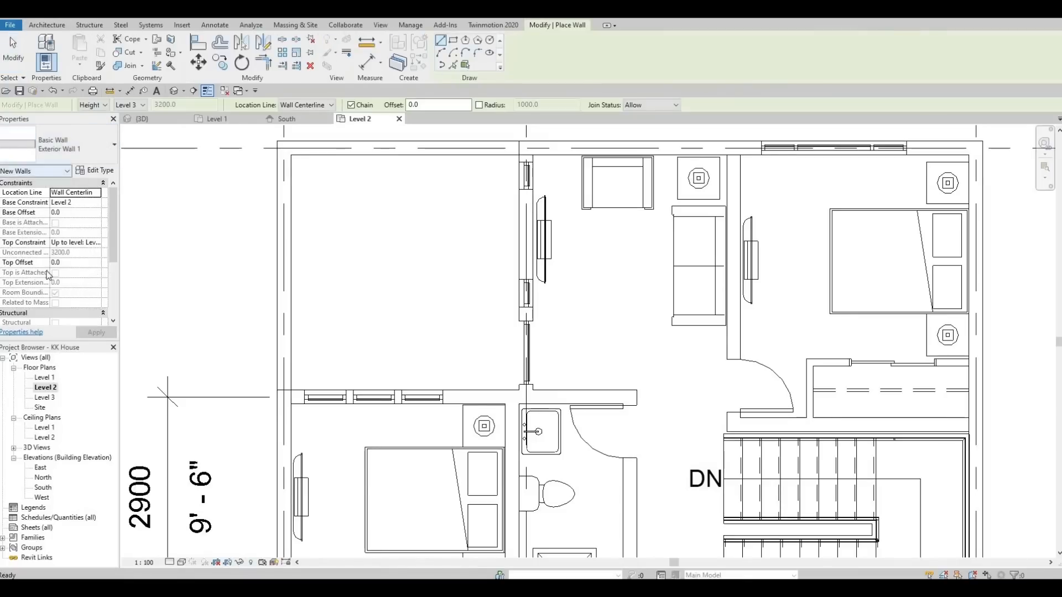
click(72, 145)
scroll(36, 332, down, 5)
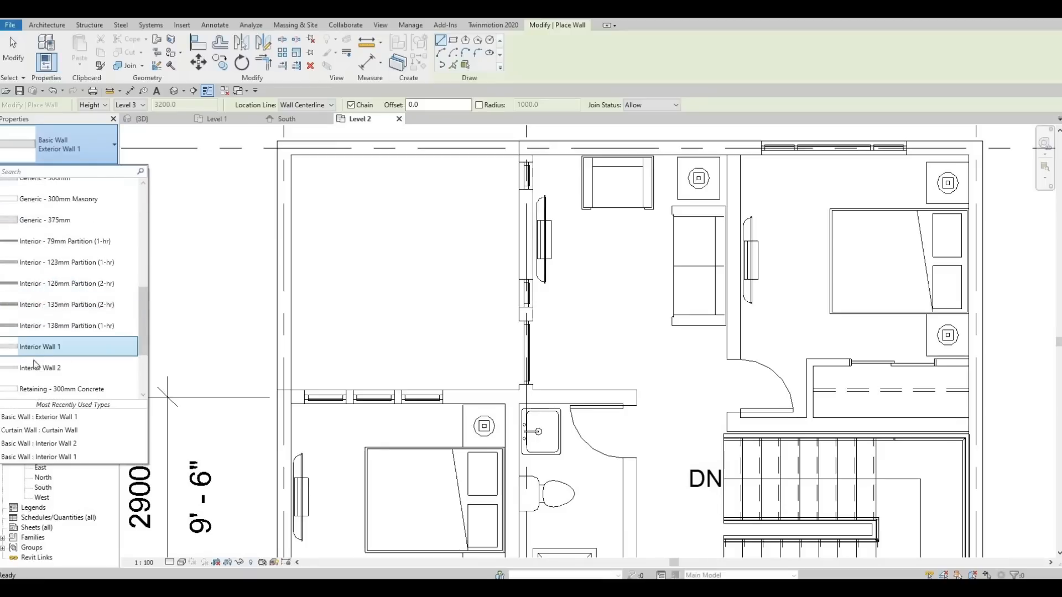
scroll(34, 364, down, 2)
click(39, 372)
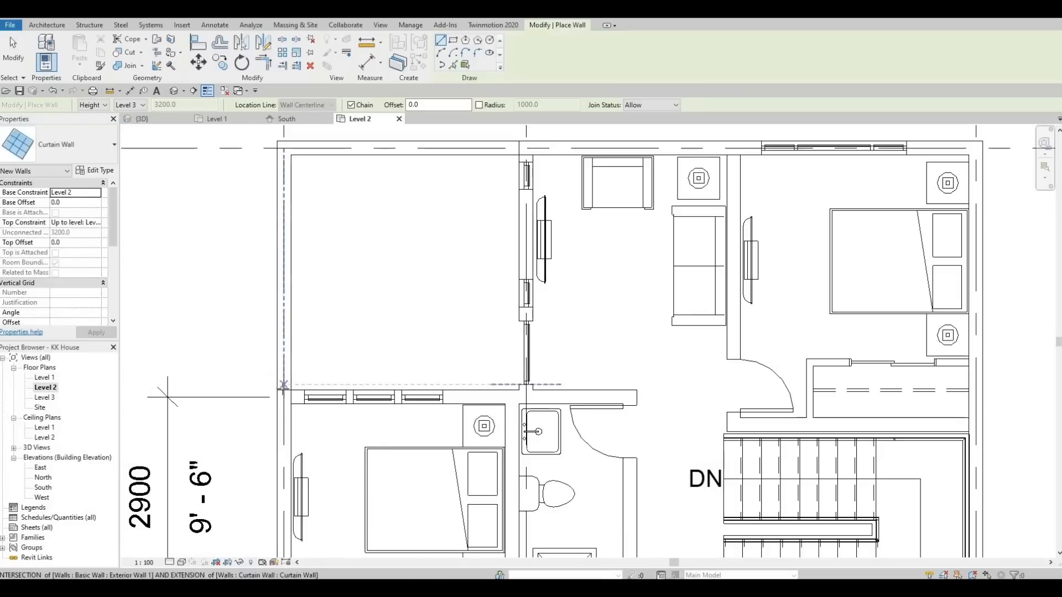
- Draw curtain walls along the centrelines of the terrace's side and rear parapets, from the bedroom wall to the living room wall
click(284, 390)
click(283, 149)
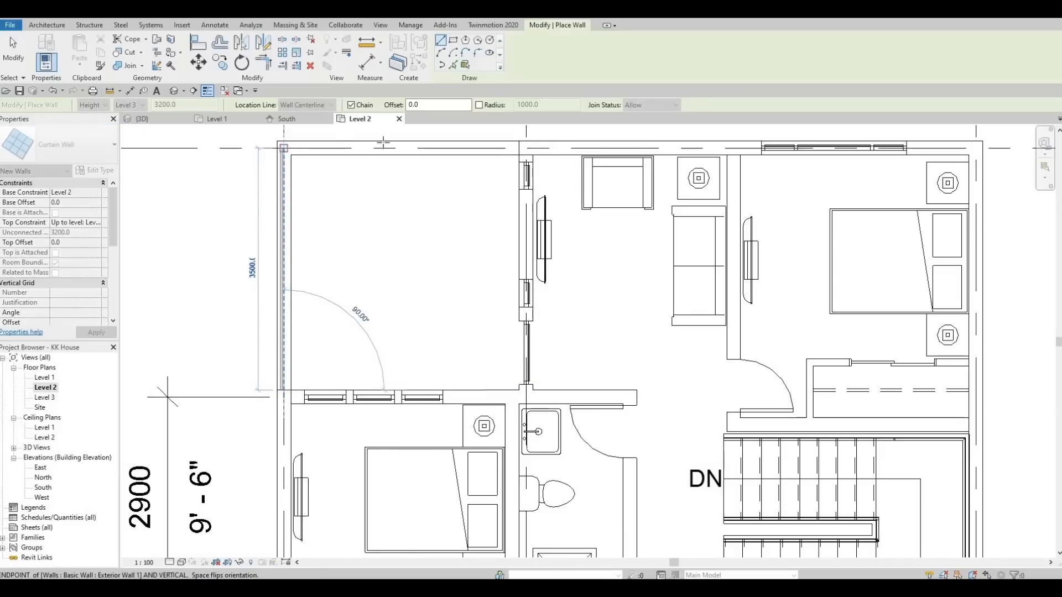
scroll(421, 142, up, 2)
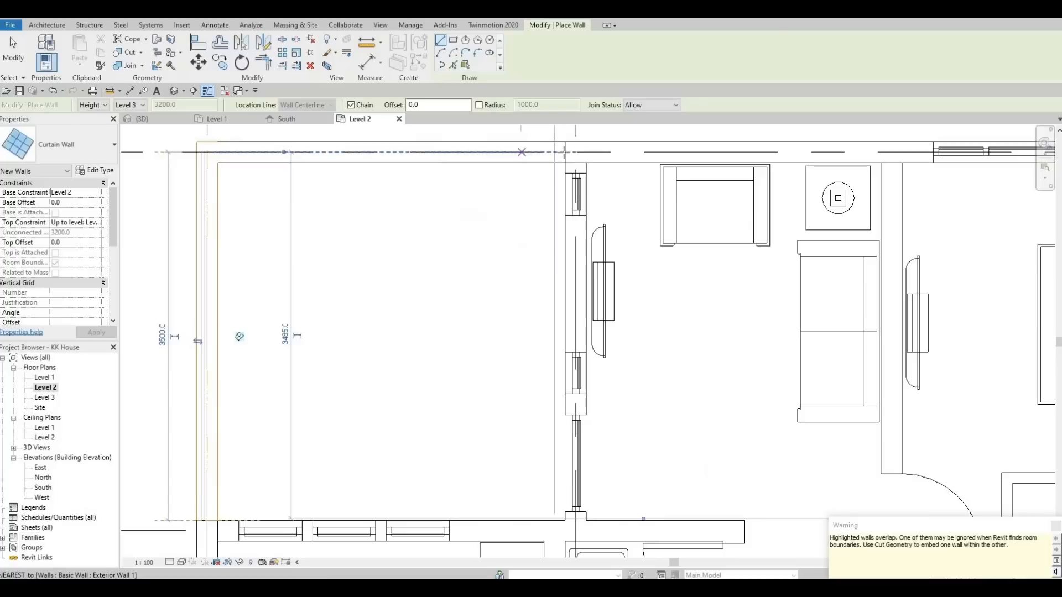
click(565, 152)
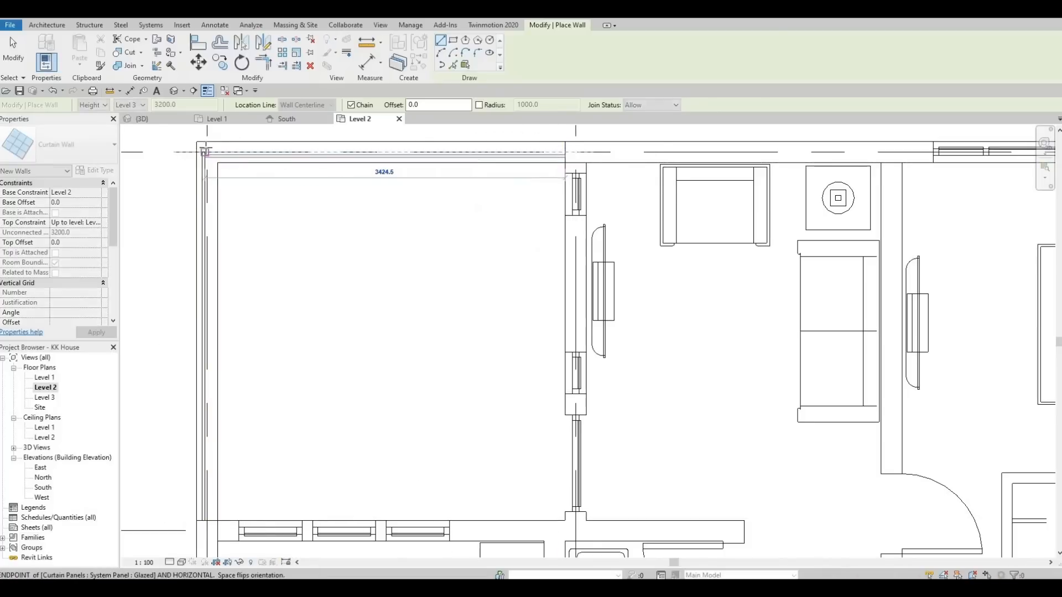
click(204, 152)
scroll(204, 144, up, 3)
key(Escape)
key(Escape)
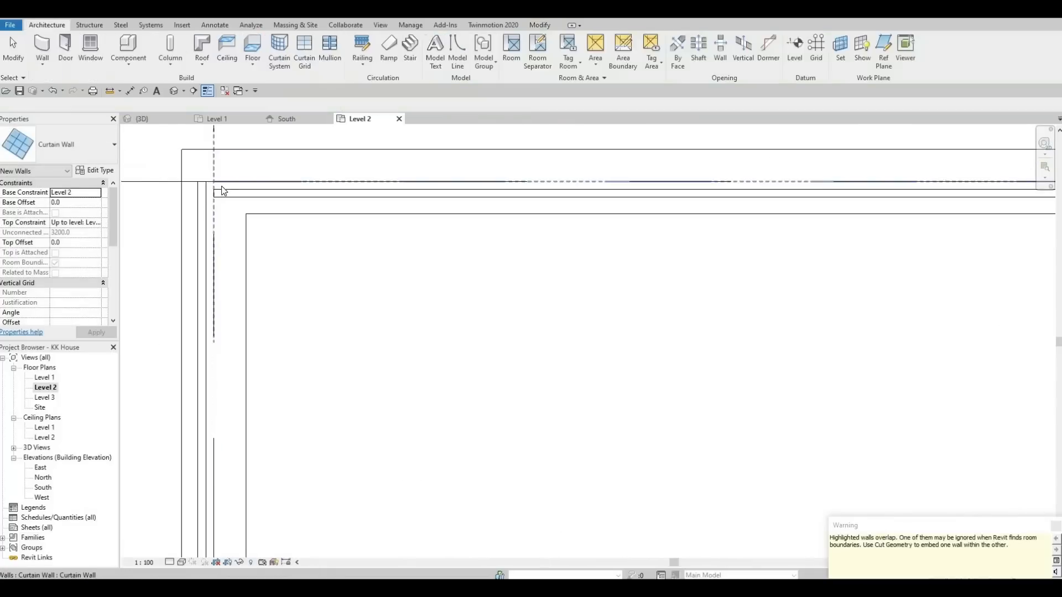
- Flip the orientation of the rear curtain wall so its glazing sits toward the exterior side of the parapet
click(777, 188)
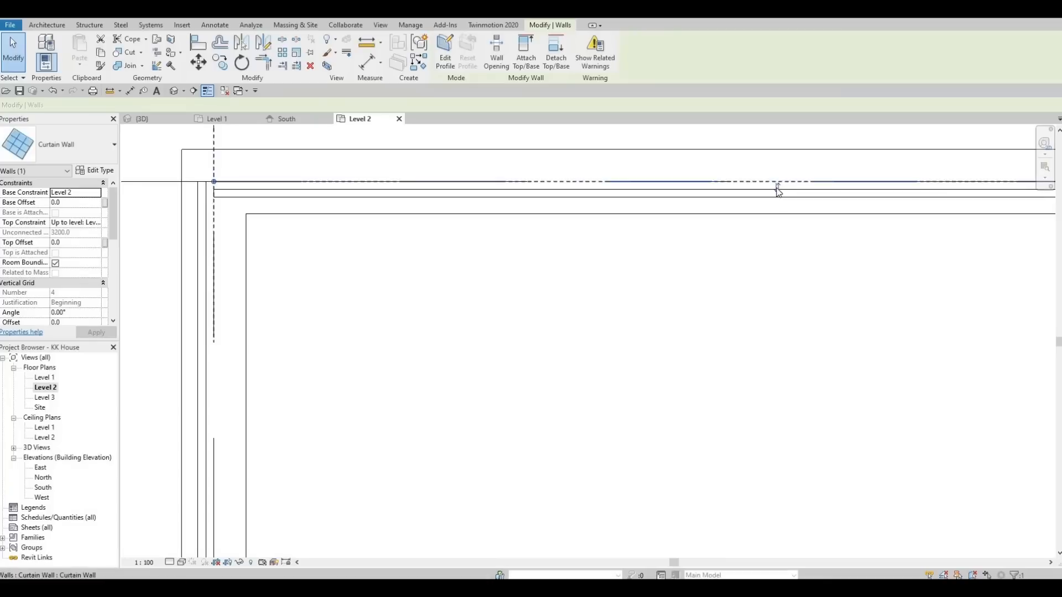
click(777, 187)
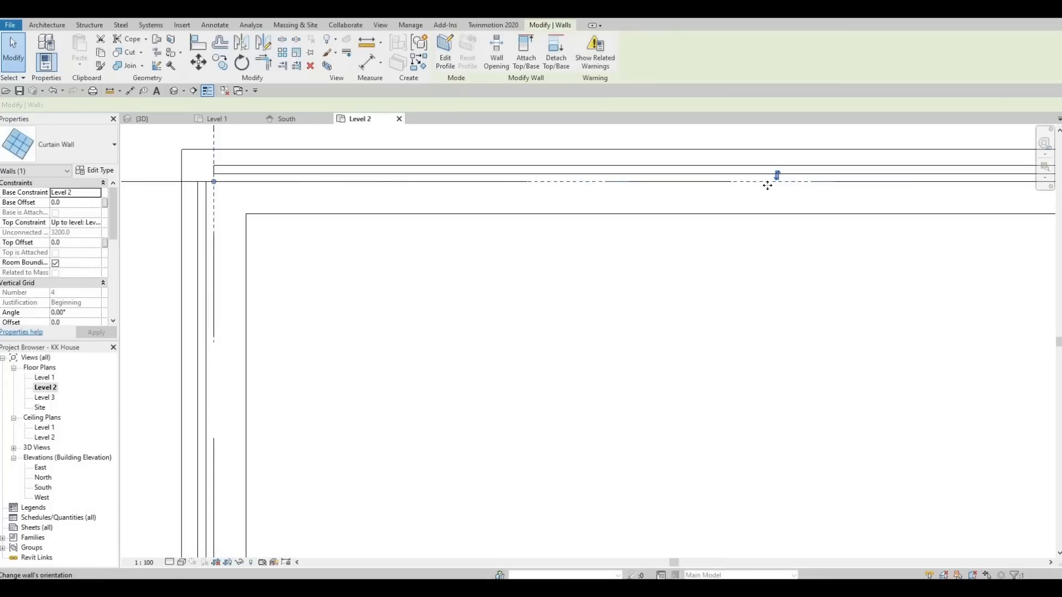
click(777, 178)
key(space)
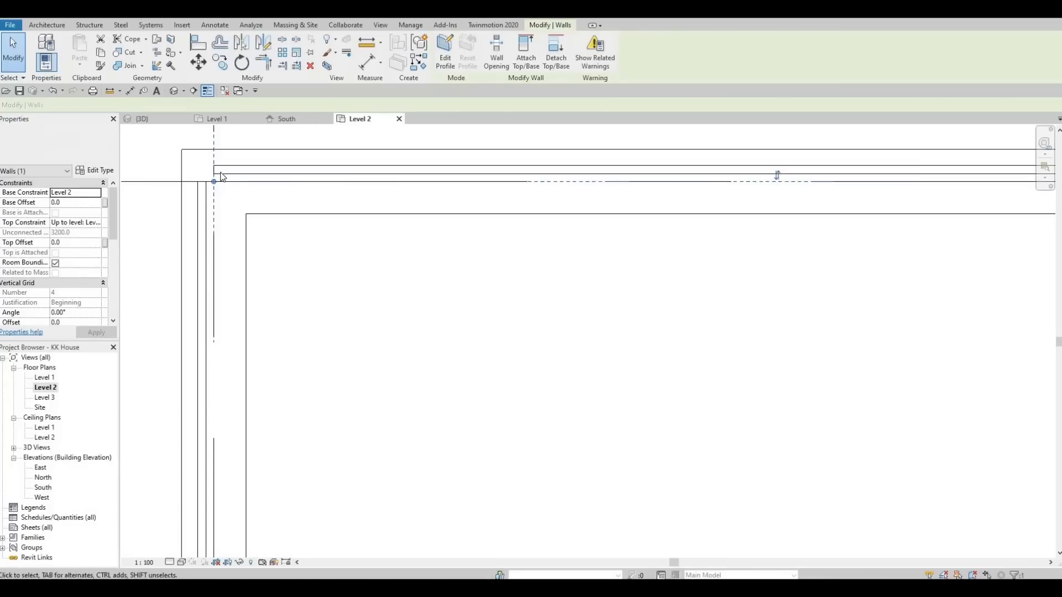
key(Escape)
- Try to adjust the curtain wall ends where the rear and side glazing meet at the terrace's outer corner
scroll(216, 178, up, 2)
click(211, 187)
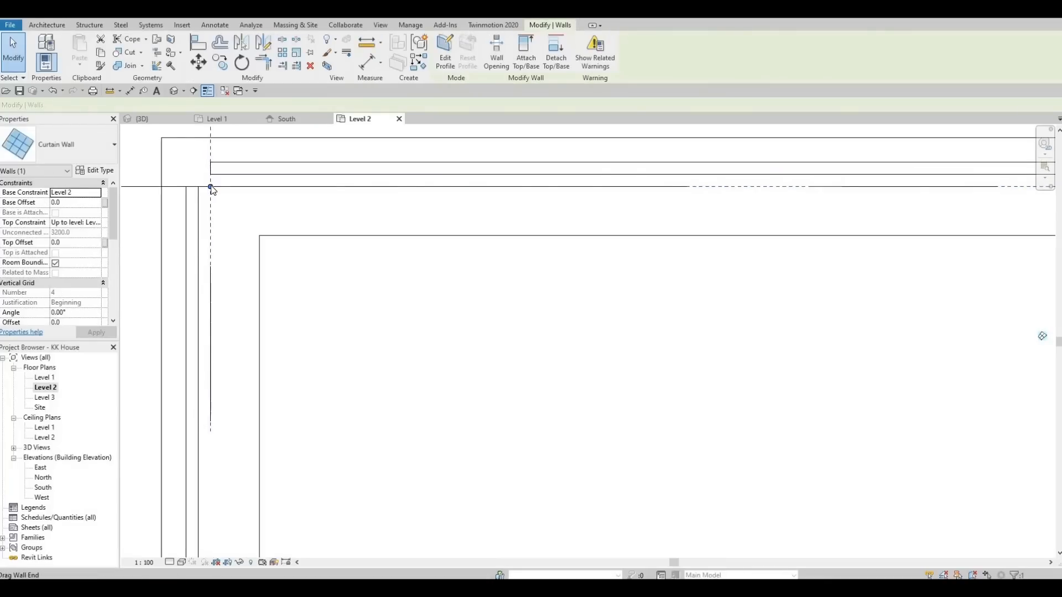
key(Escape)
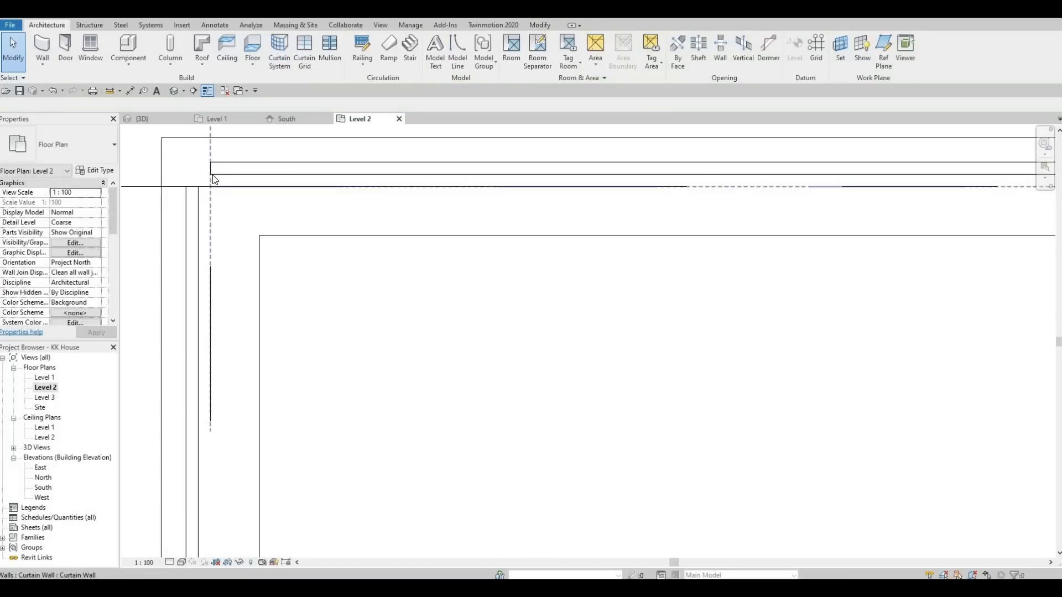
click(211, 187)
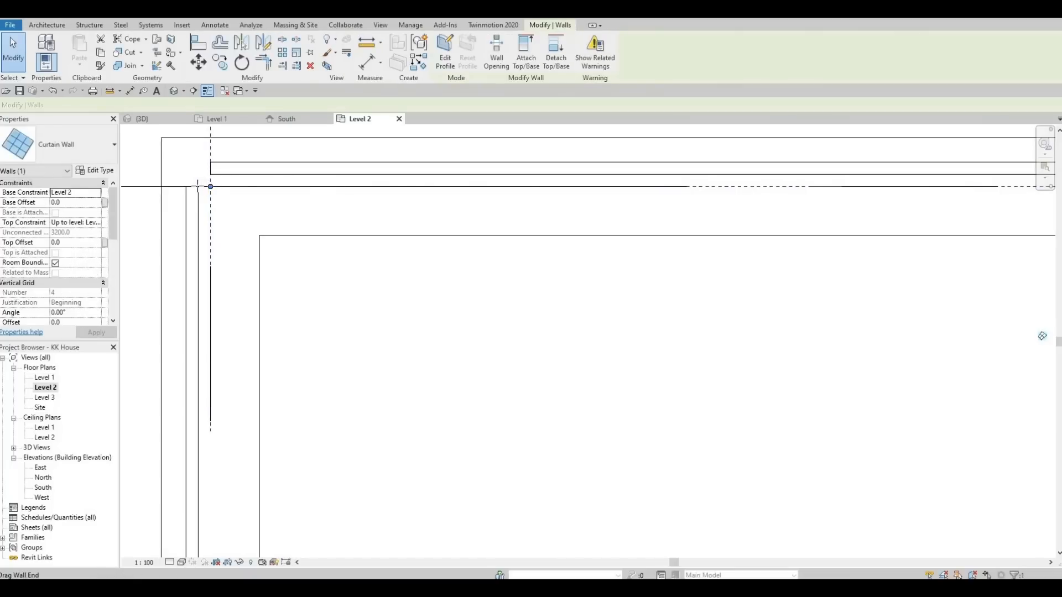
key(Escape)
click(208, 188)
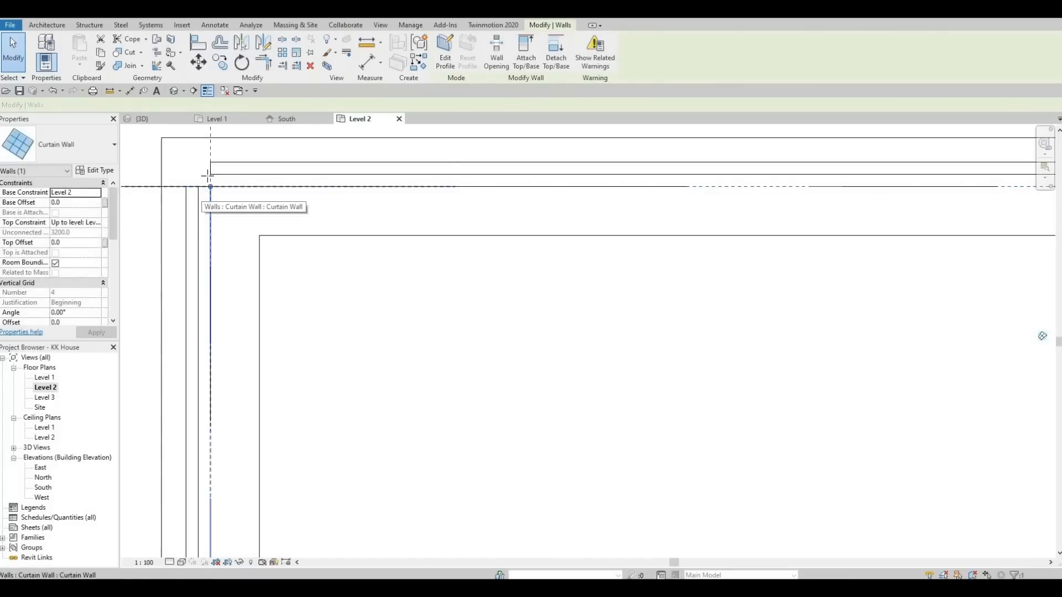
key(r)
key(s)
mouse_move(209, 178)
mouse_down()
mouse_move(214, 185)
mouse_move(192, 186)
mouse_move(199, 205)
mouse_move(210, 174)
mouse_up()
key(Escape)
click(210, 186)
key(Escape)
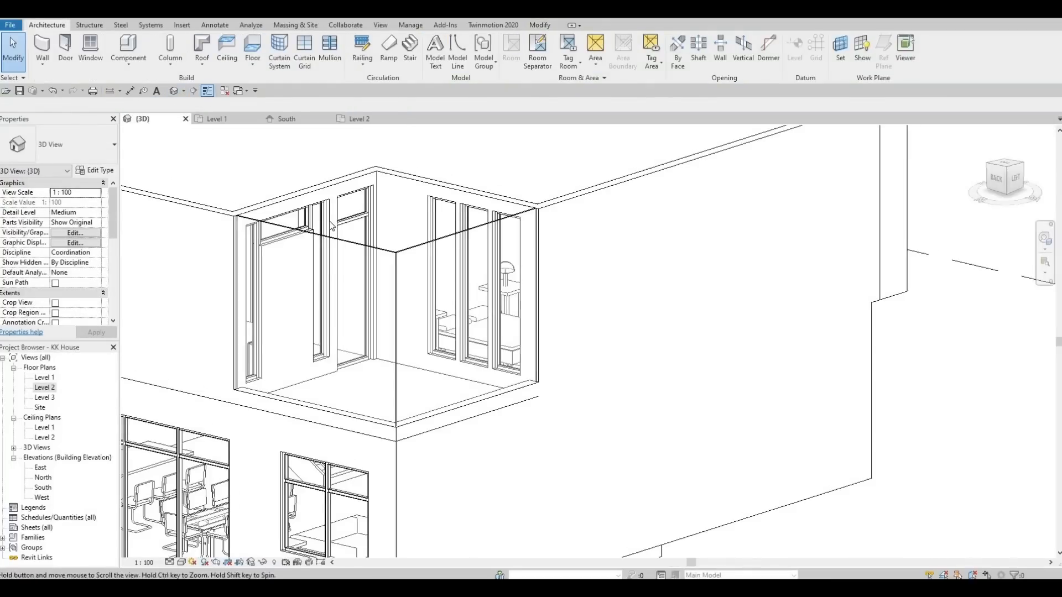
- In the 3D view, lower the rear curtain wall's top to railing height, with a top offset of -2170.4
shift+middle_drag(312, 232, 324, 224)
click(327, 231)
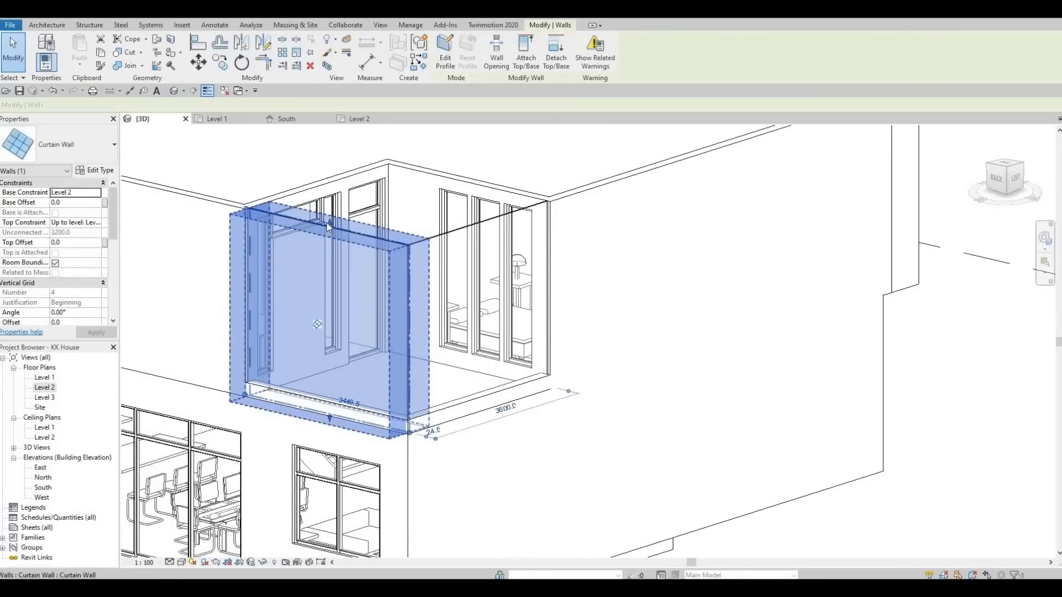
drag(321, 353, 321, 353)
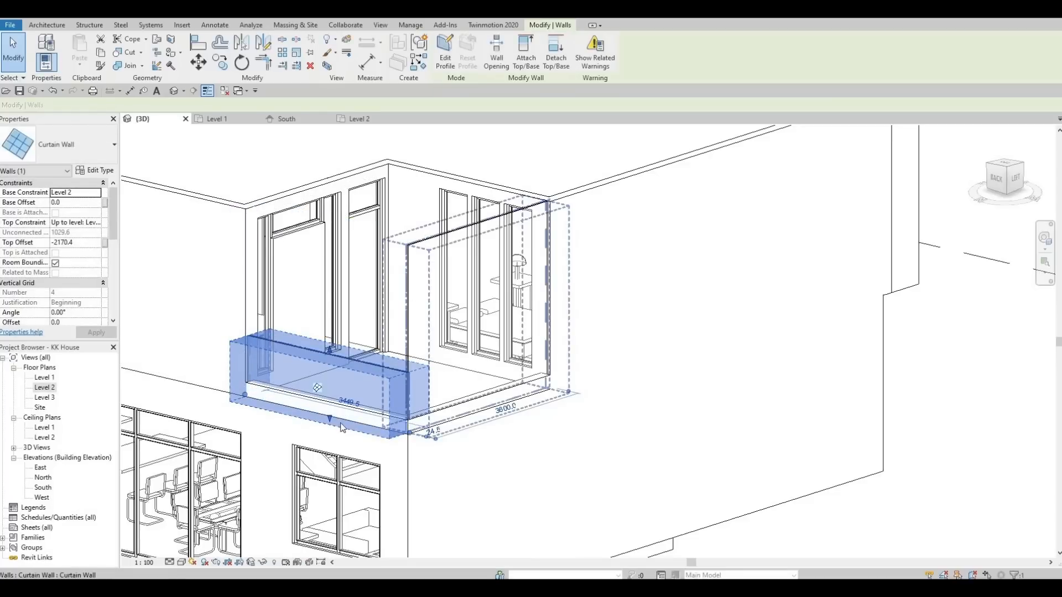
key(Escape)
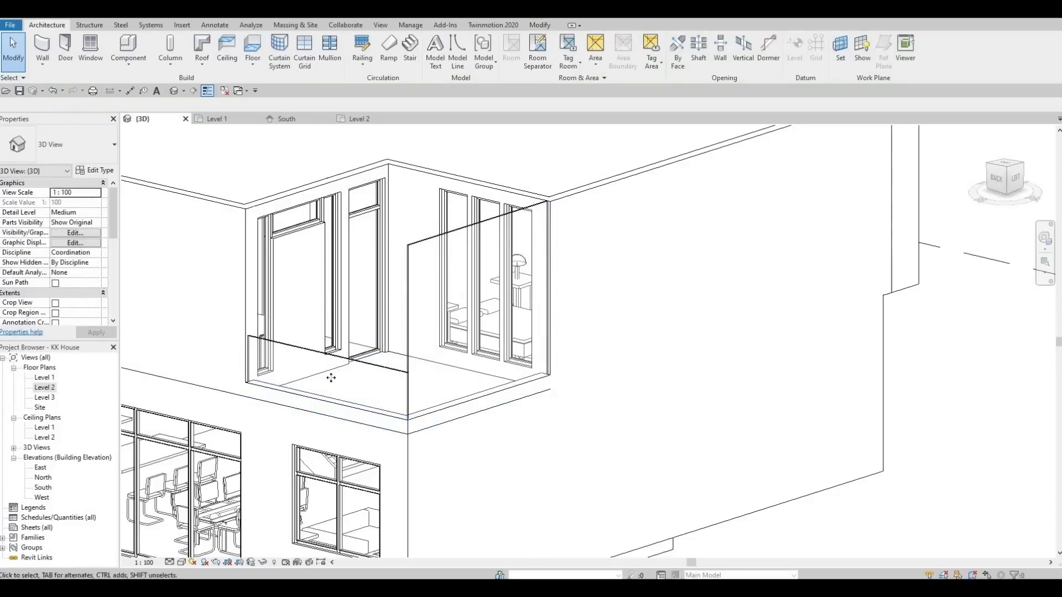
- Raise the rear curtain wall's base onto the top of the parapet and move its top edge slightly higher
click(335, 418)
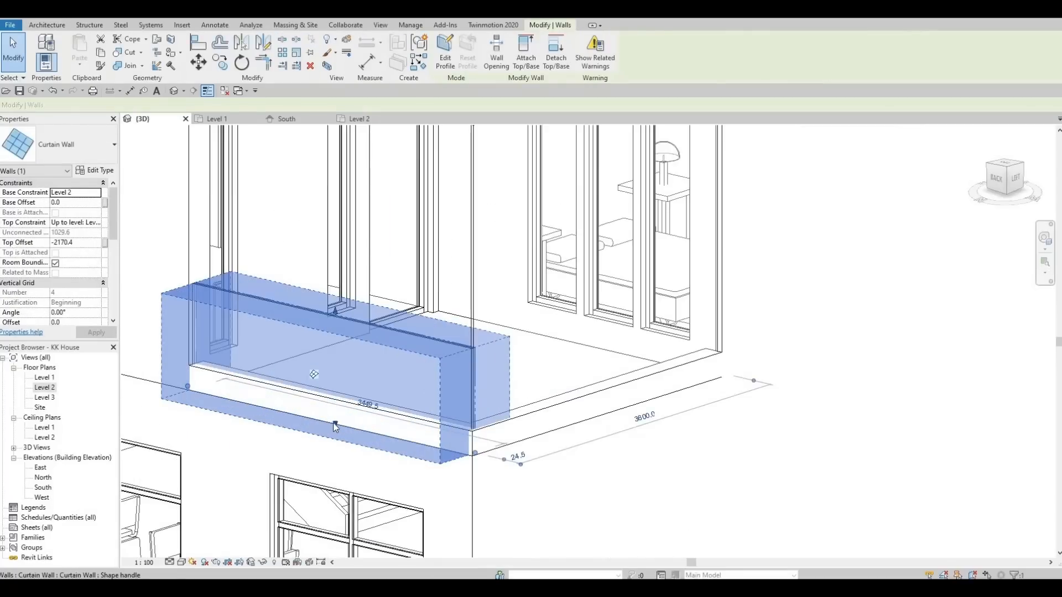
drag(333, 423, 335, 399)
key(Escape)
middle_drag(408, 362, 362, 367)
scroll(364, 370, down, 2)
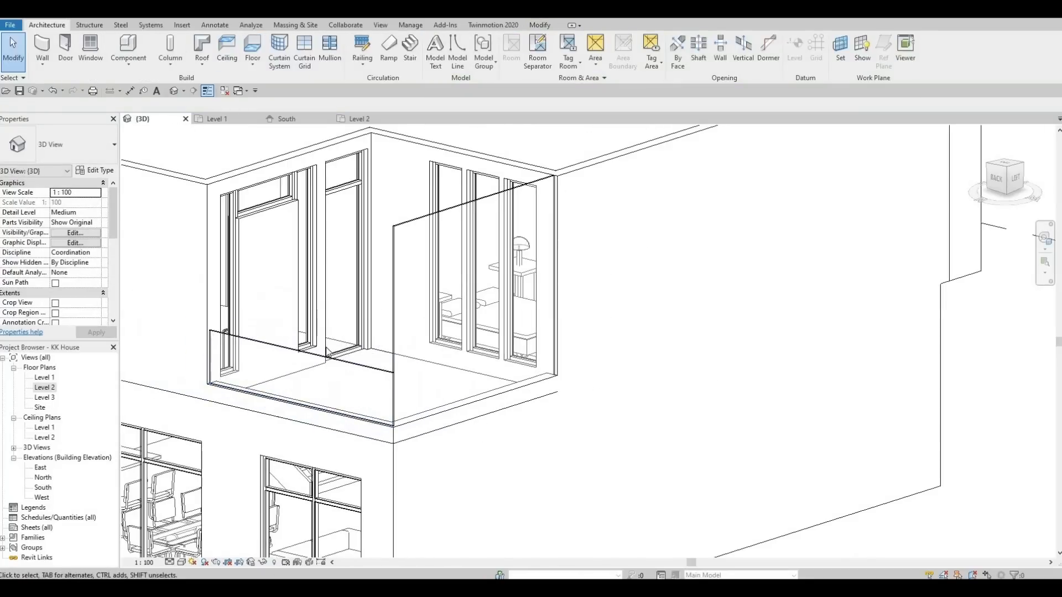
click(305, 356)
drag(304, 348, 325, 359)
key(Escape)
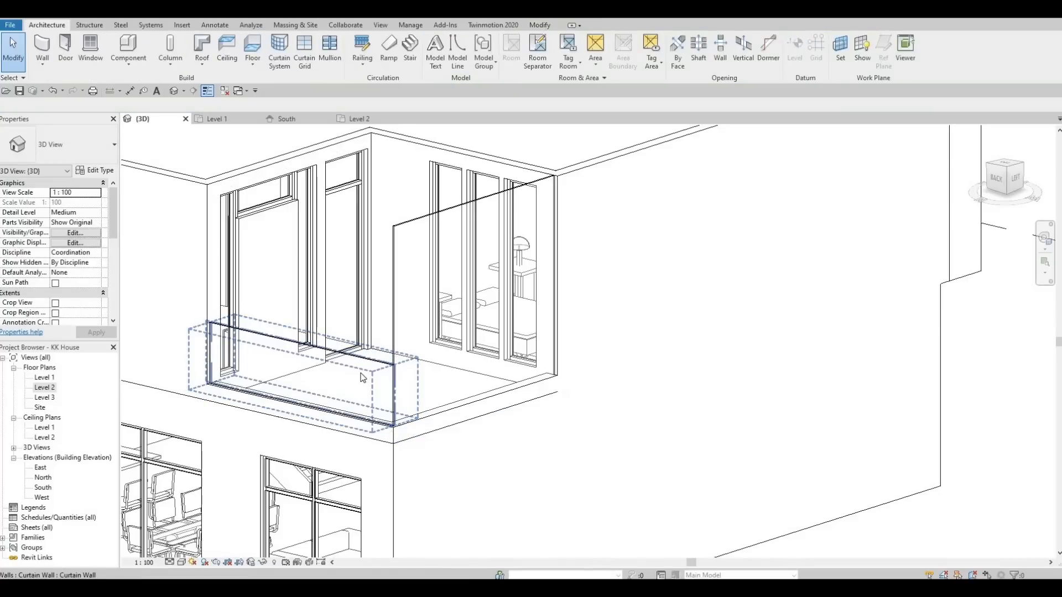
- Align the side curtain wall's base and top edges to those of the rear curtain wall
key(a)
key(l)
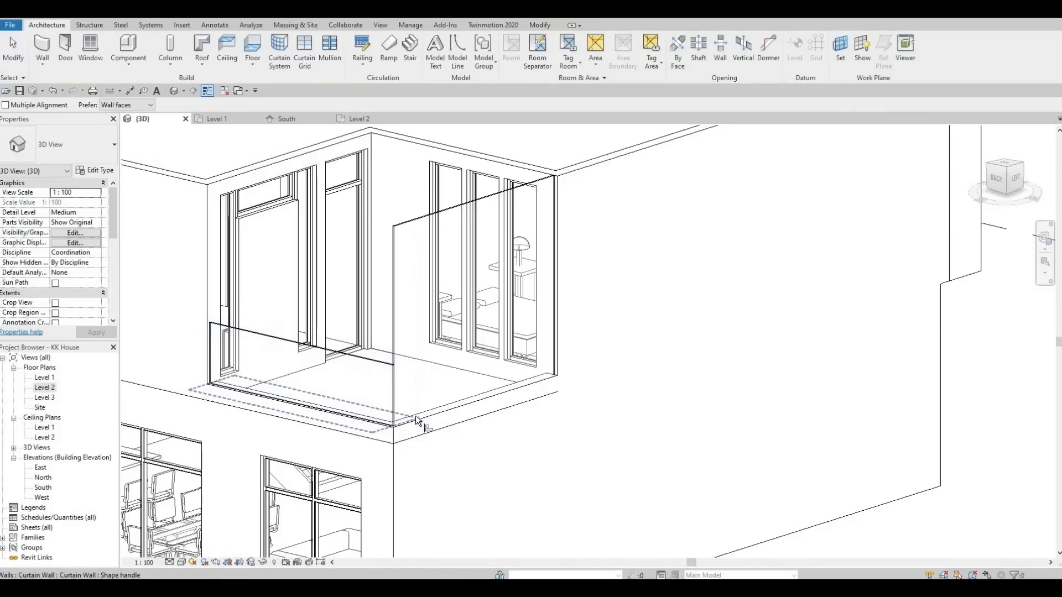
click(429, 424)
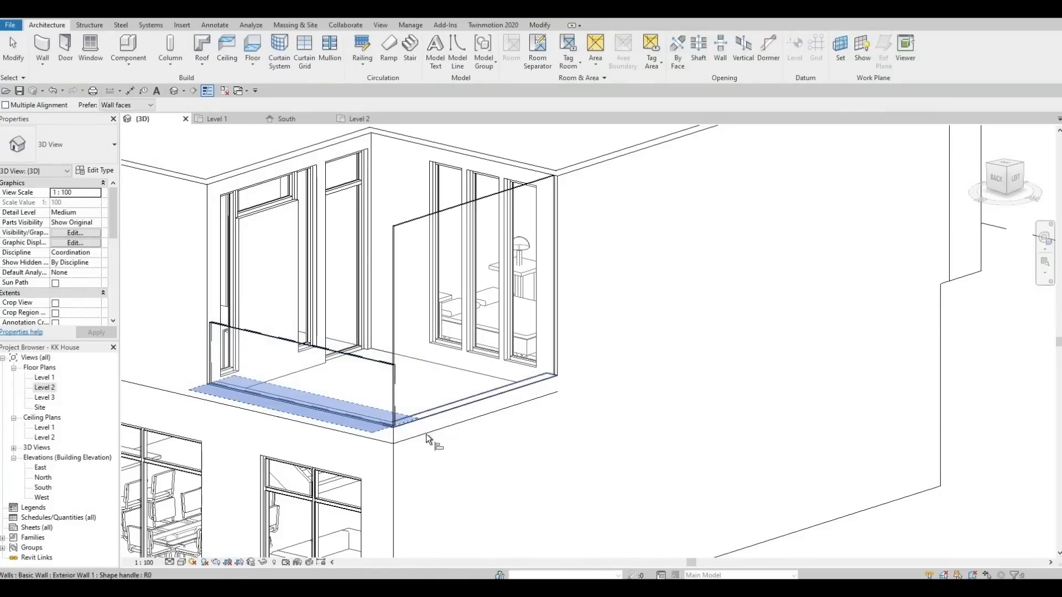
key(Tab)
key(Tab)
key(Tab)
key(Tab)
click(427, 434)
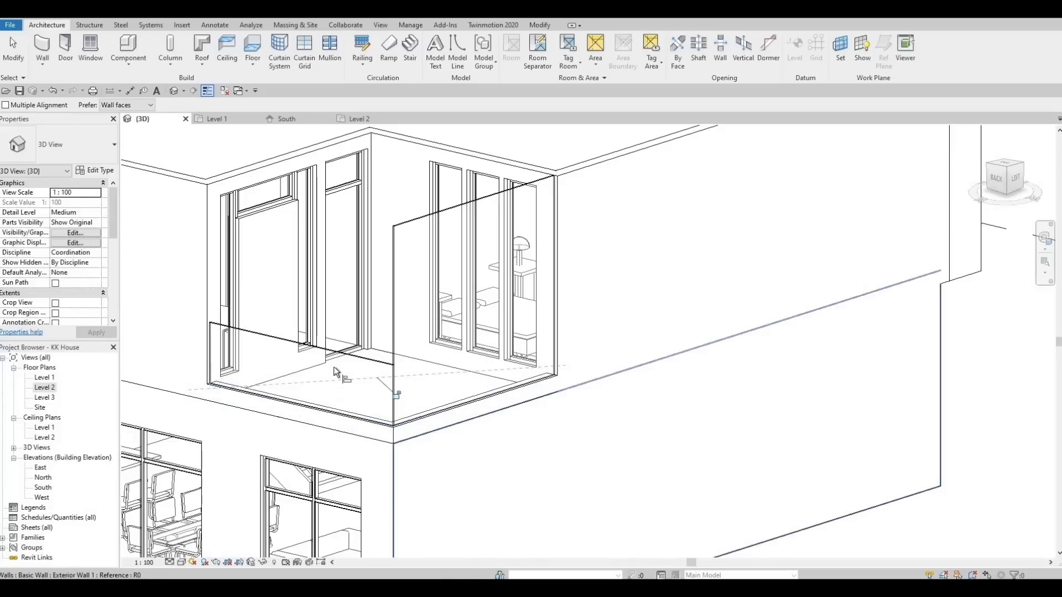
click(412, 224)
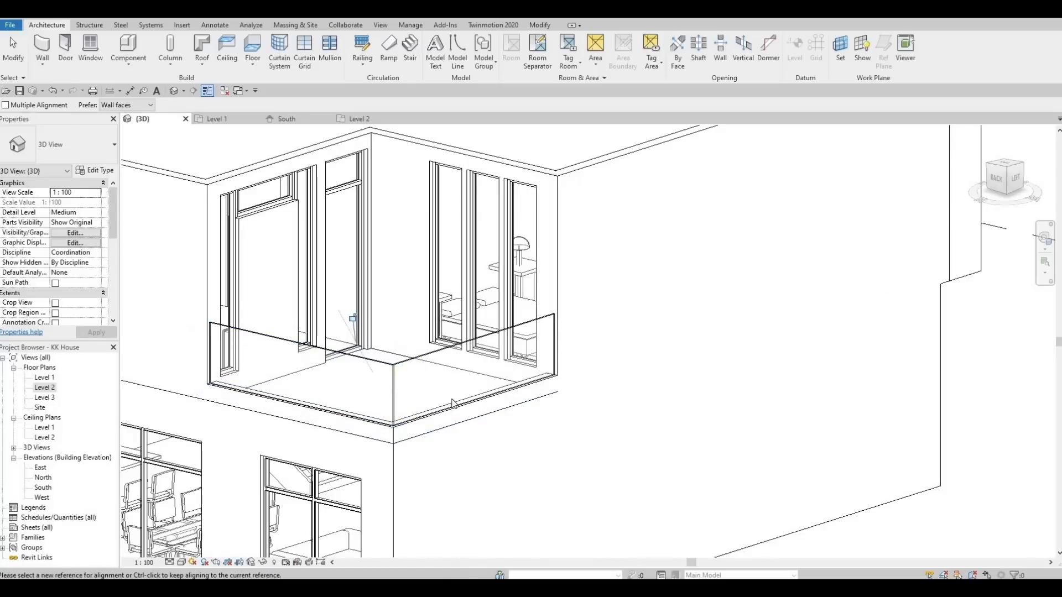
key(Escape)
key(Escape)
- Examine the terrace glazing and the whole house from the rear and the front in 3D
shift+middle_drag(453, 403, 476, 332)
middle_drag(565, 384, 522, 335)
shift+middle_drag(472, 386, 490, 330)
scroll(463, 339, down, 3)
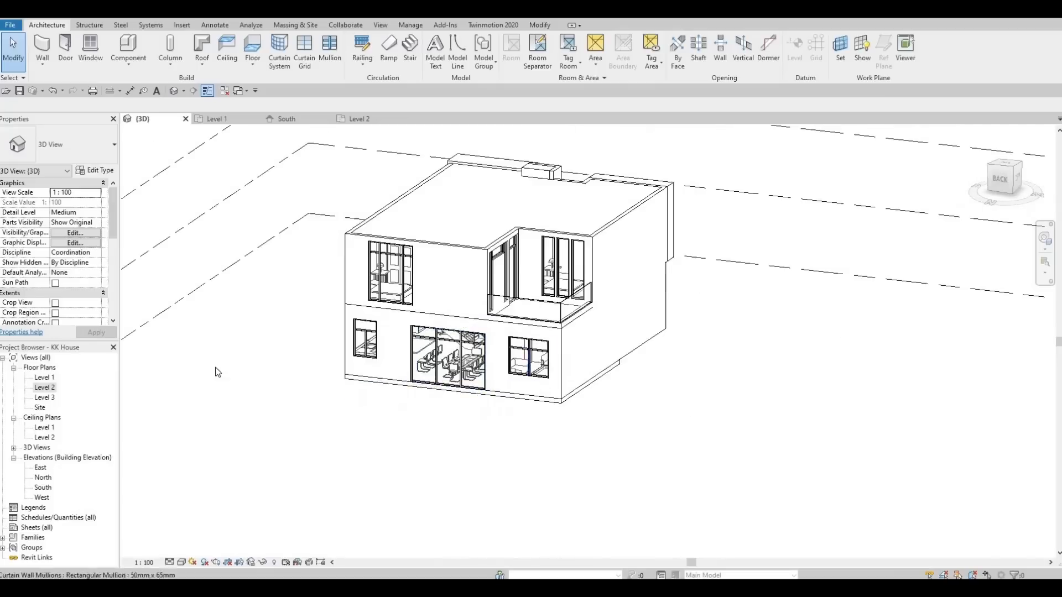
shift+middle_drag(215, 369, 432, 324)
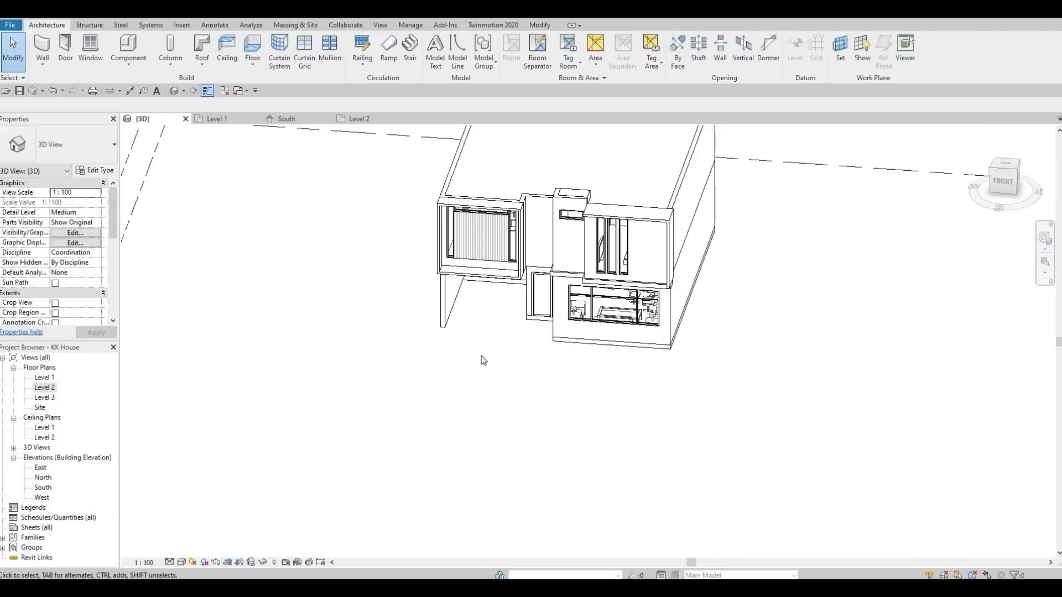
shift+middle_drag(431, 364, 412, 317)
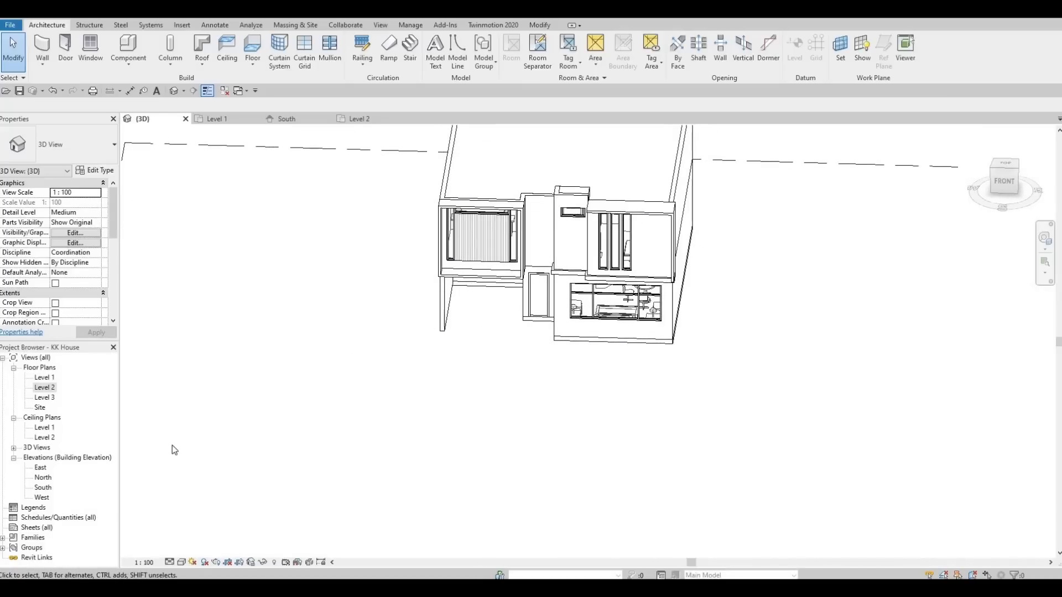
- In the Level 1 plan, start an architectural wall with the Exterior Wall 1 type, reaching Level 2
click(45, 387)
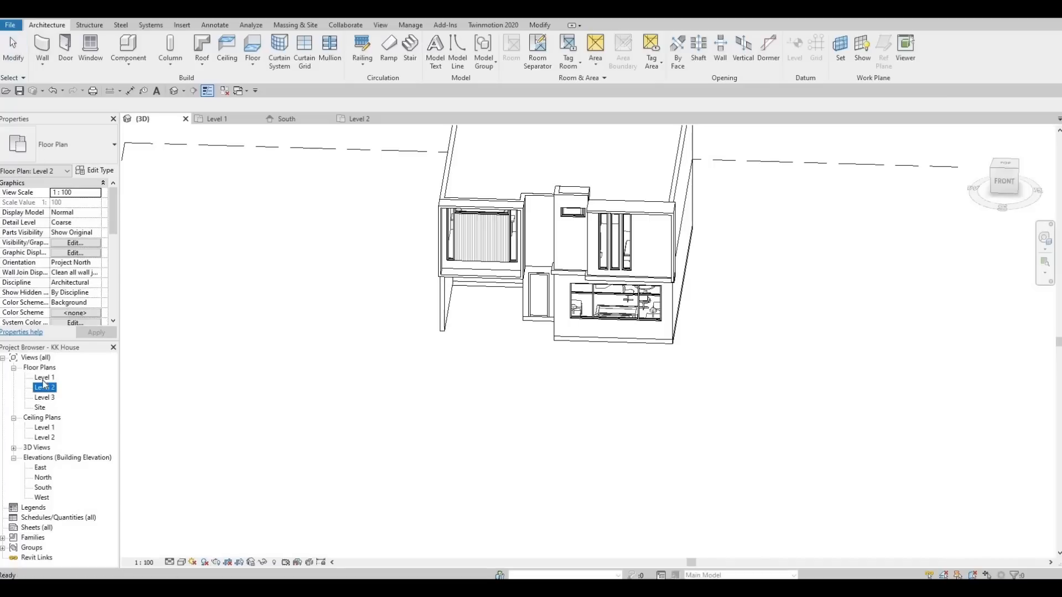
middle_drag(169, 332, 189, 304)
scroll(191, 300, down, 2)
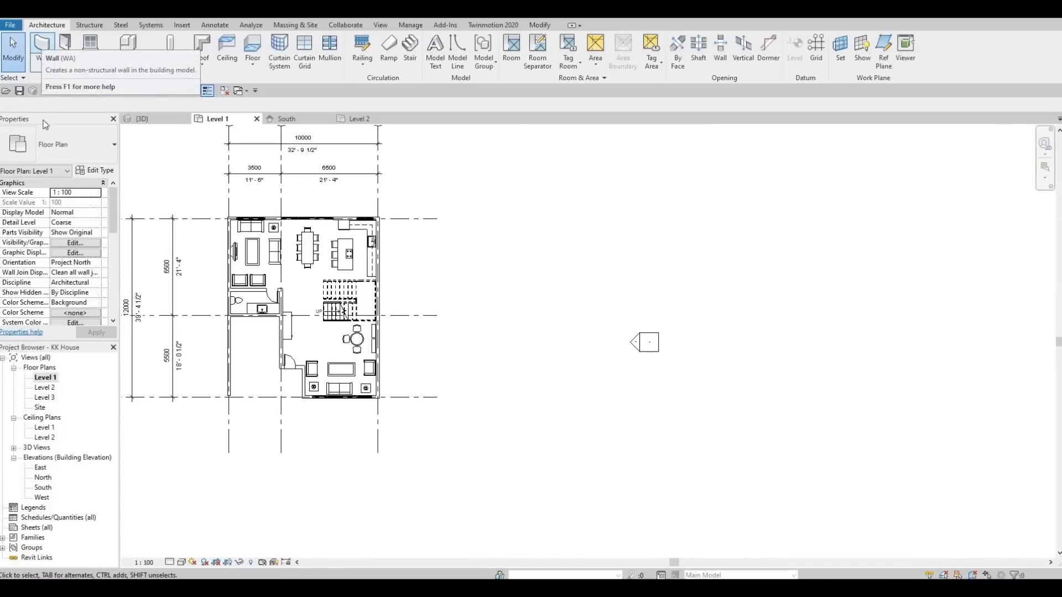
click(78, 147)
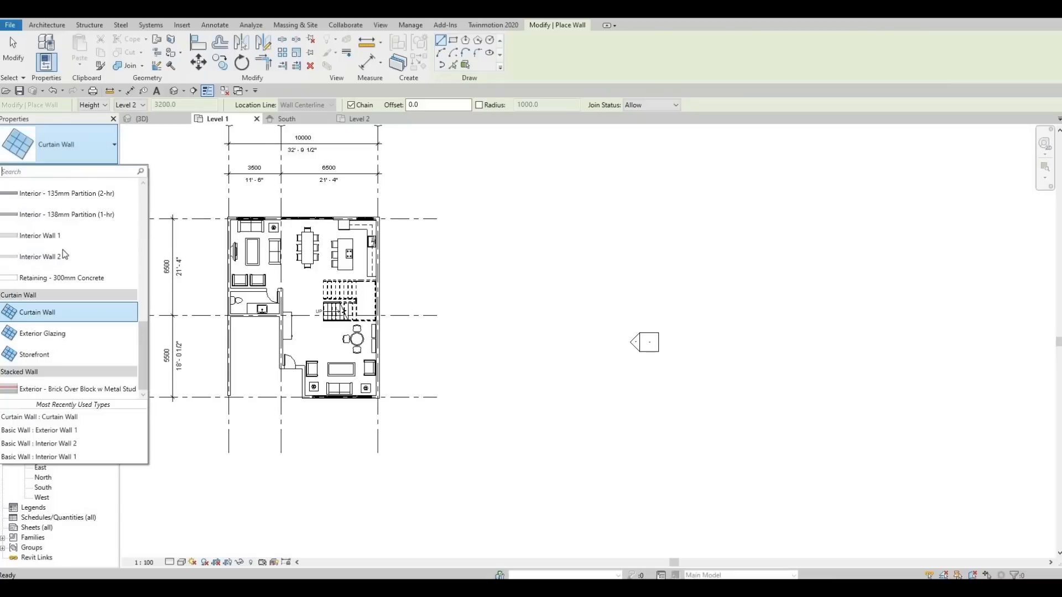
scroll(63, 252, up, 3)
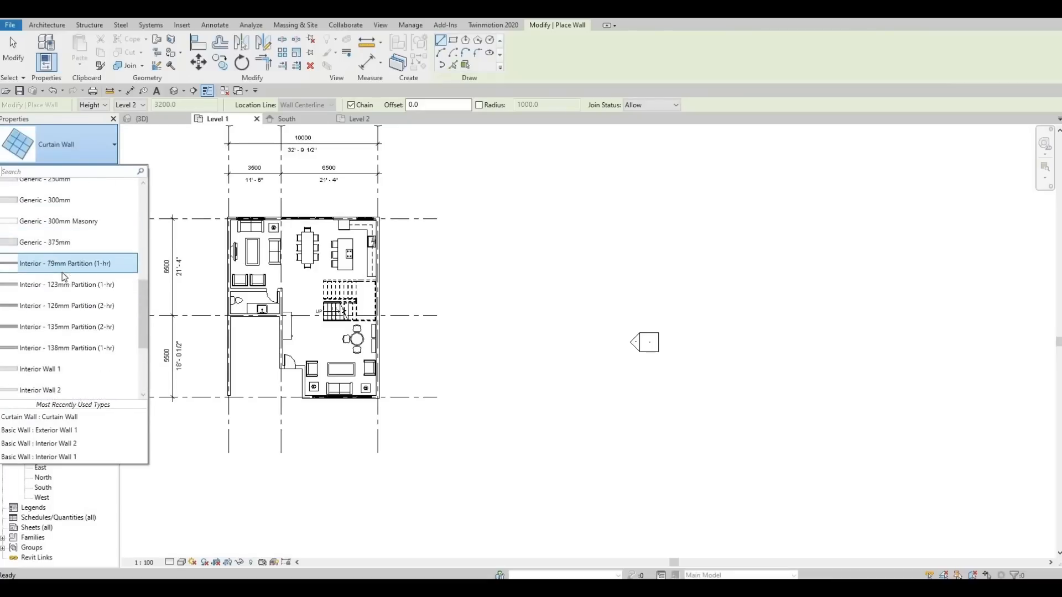
scroll(65, 276, down, 2)
scroll(74, 308, up, 5)
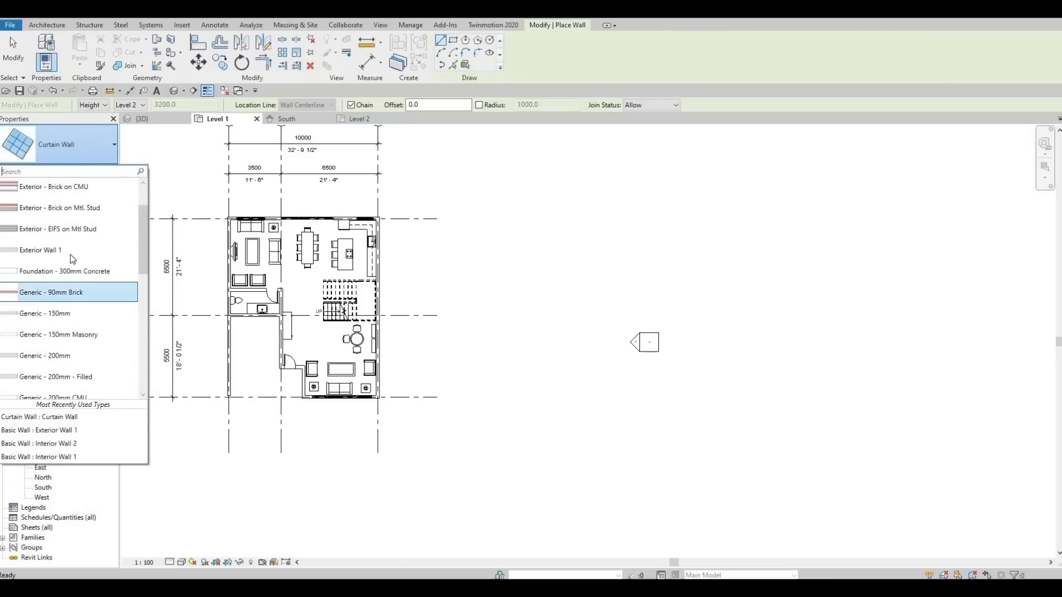
click(60, 250)
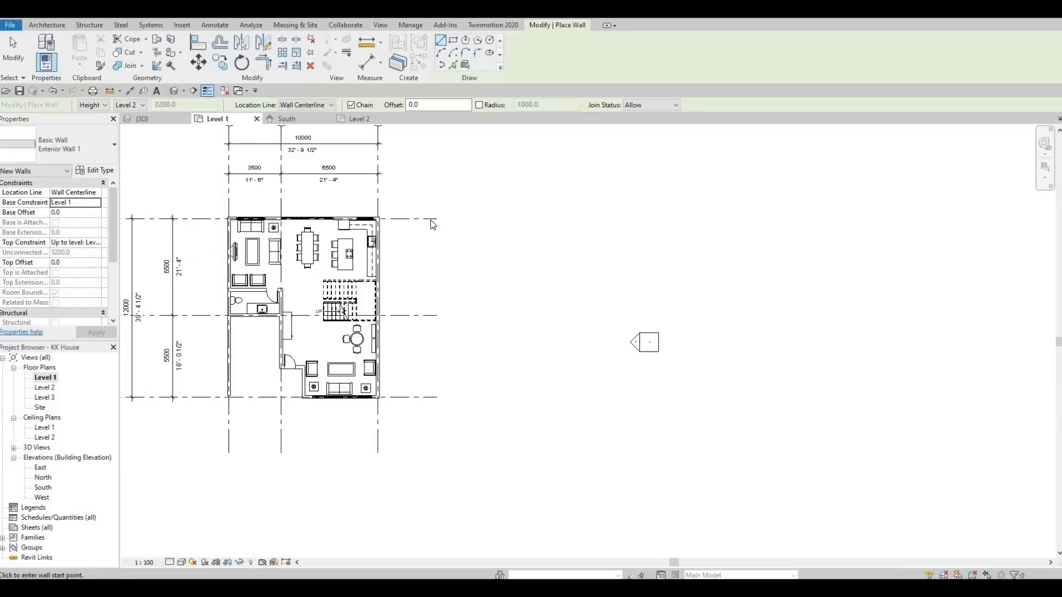
- Duplicate the Exterior Wall 1 type as Exterior Wall 2
click(94, 170)
click(495, 89)
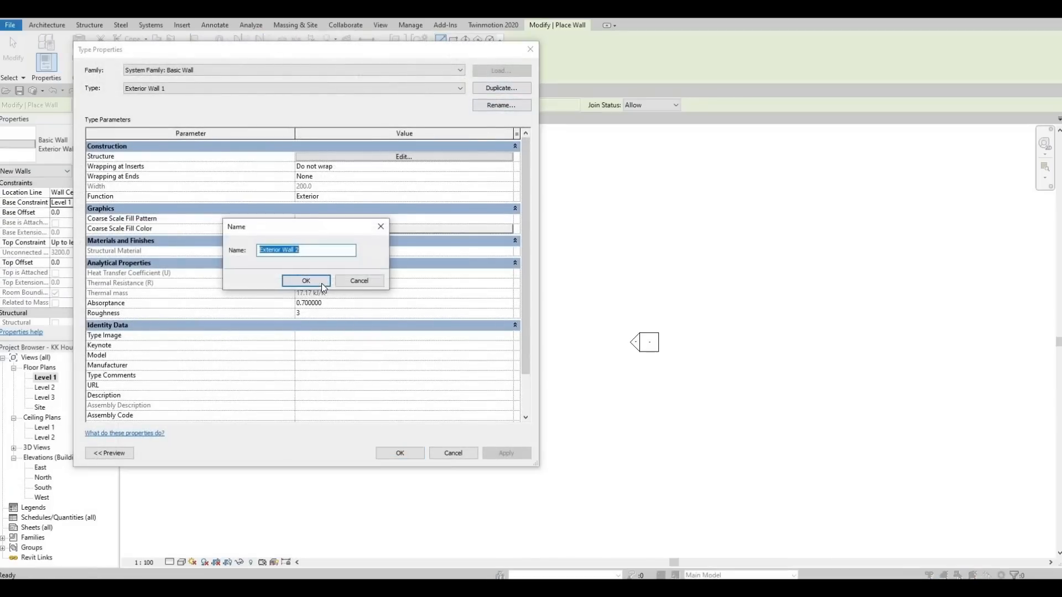
click(321, 284)
- Assign the Stone material from the AEC Materials library's Stone category to the structure layer of Exterior Wall 2
click(305, 157)
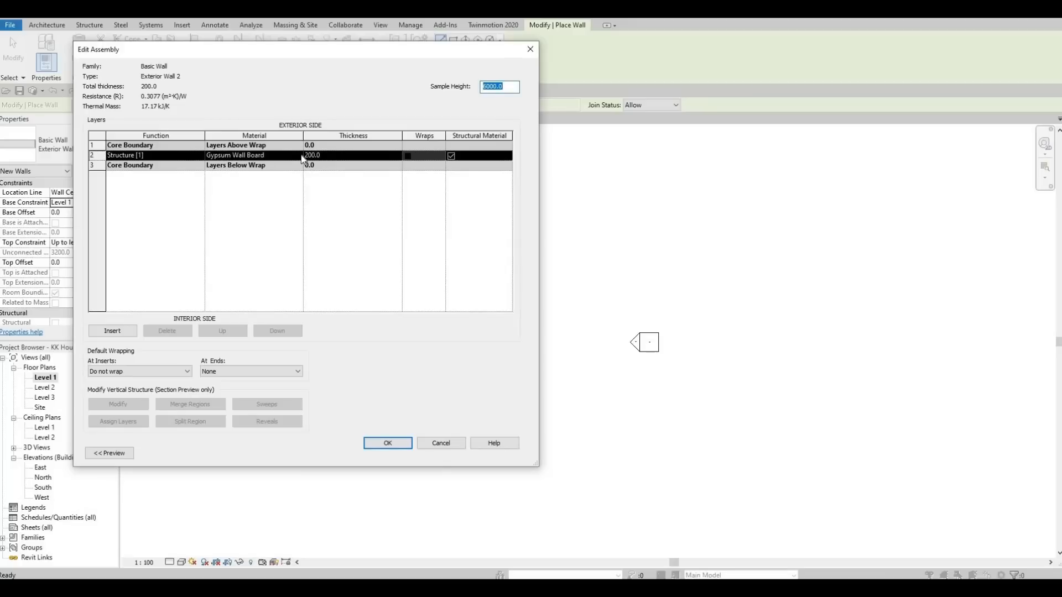
click(301, 157)
click(300, 155)
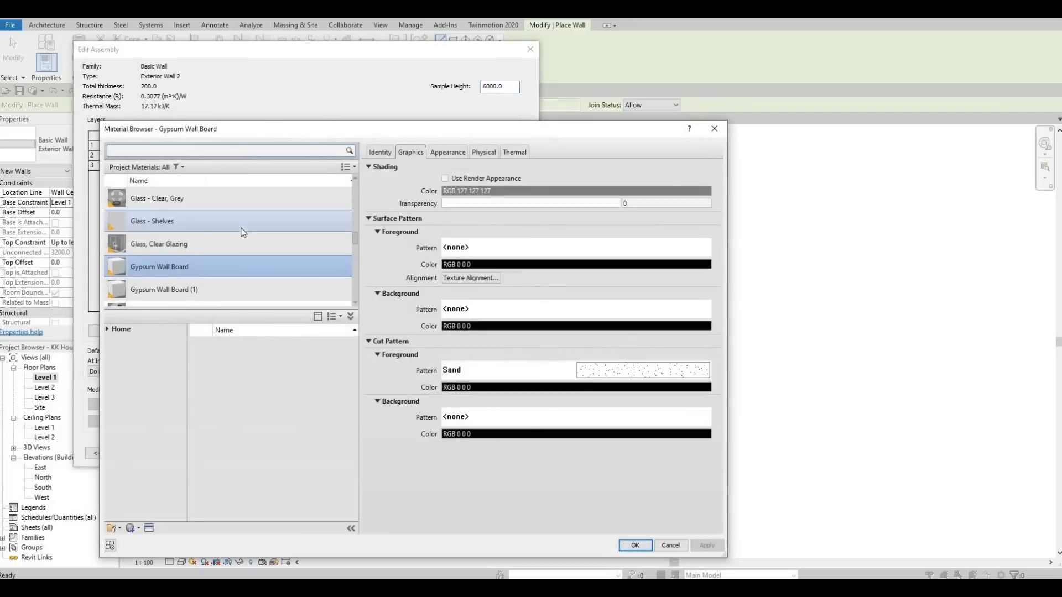
scroll(225, 257, down, 5)
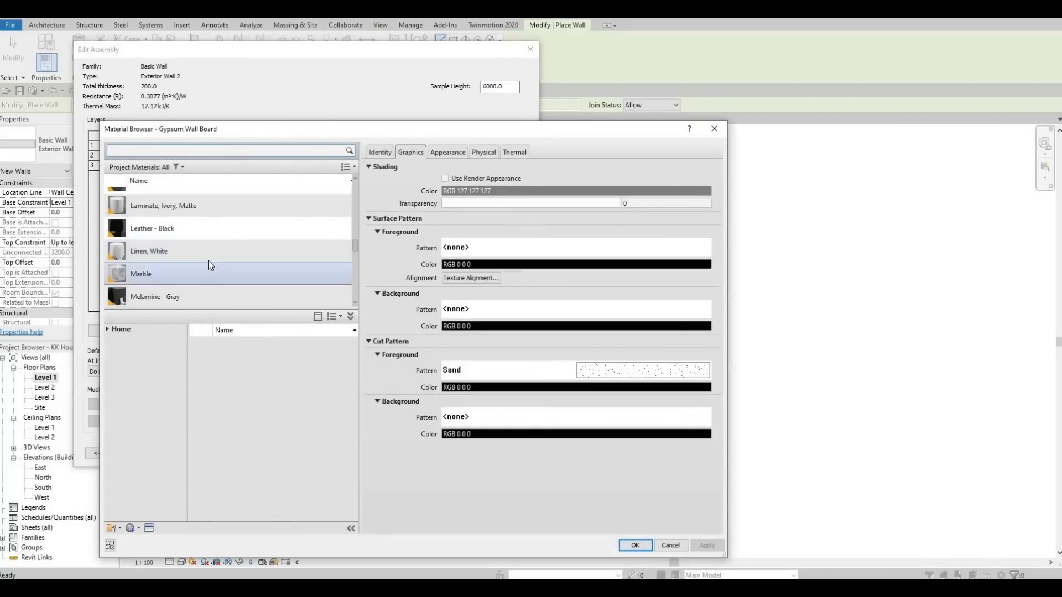
scroll(211, 250, down, 3)
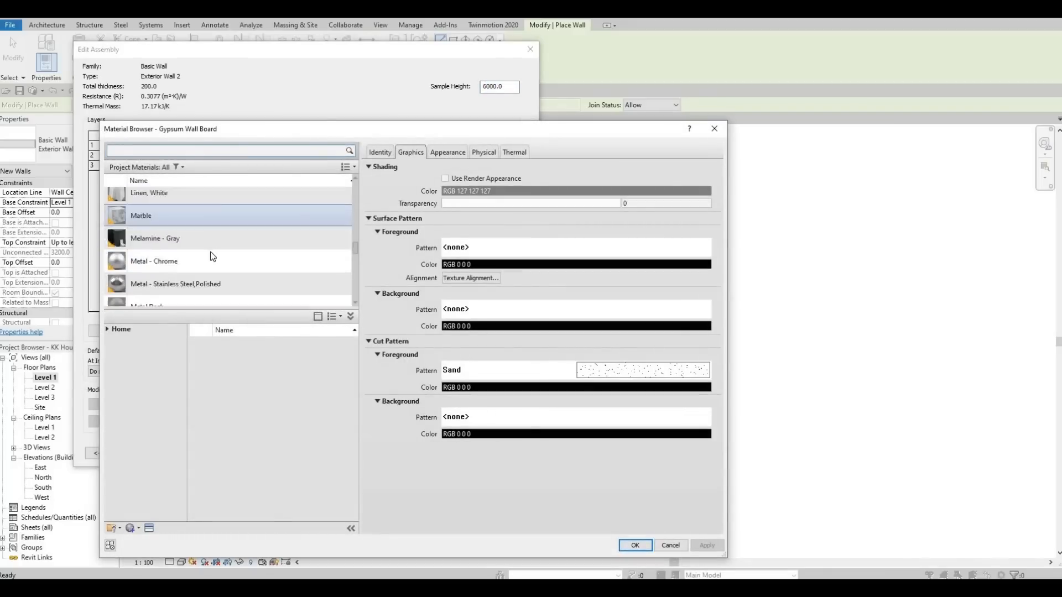
scroll(210, 251, down, 3)
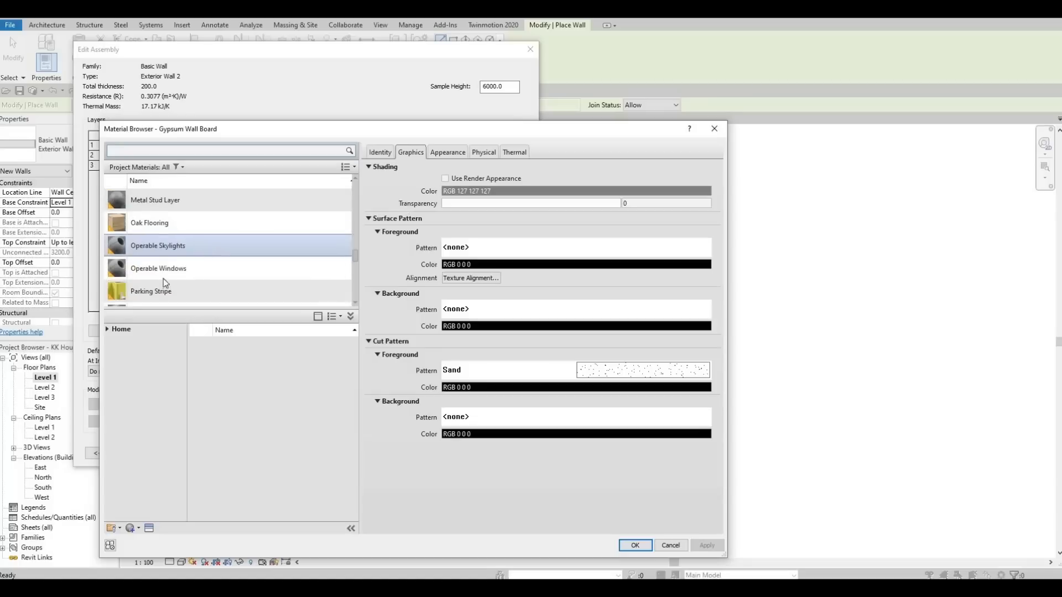
click(116, 330)
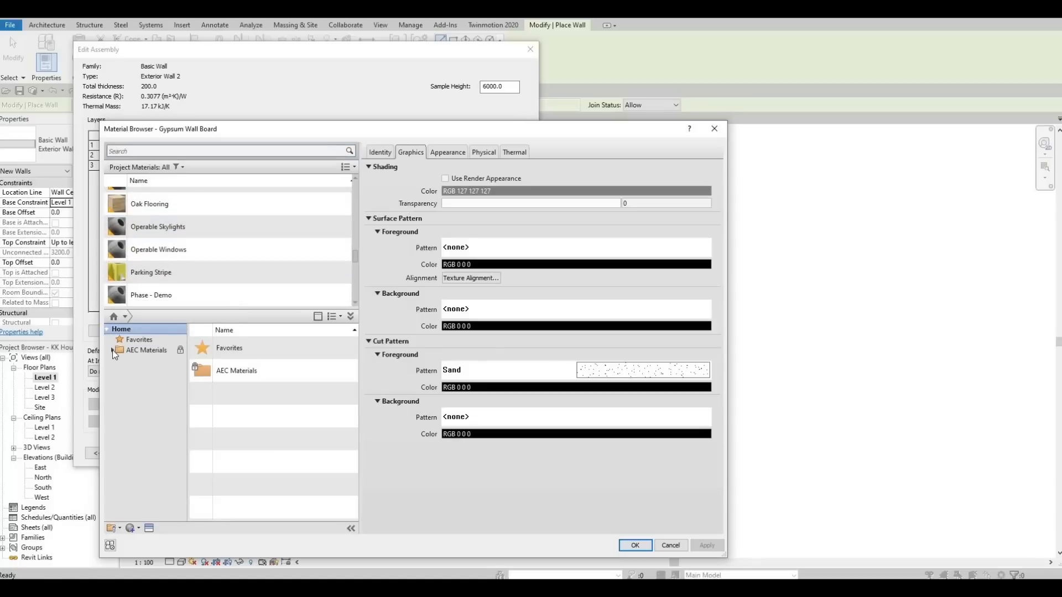
click(112, 350)
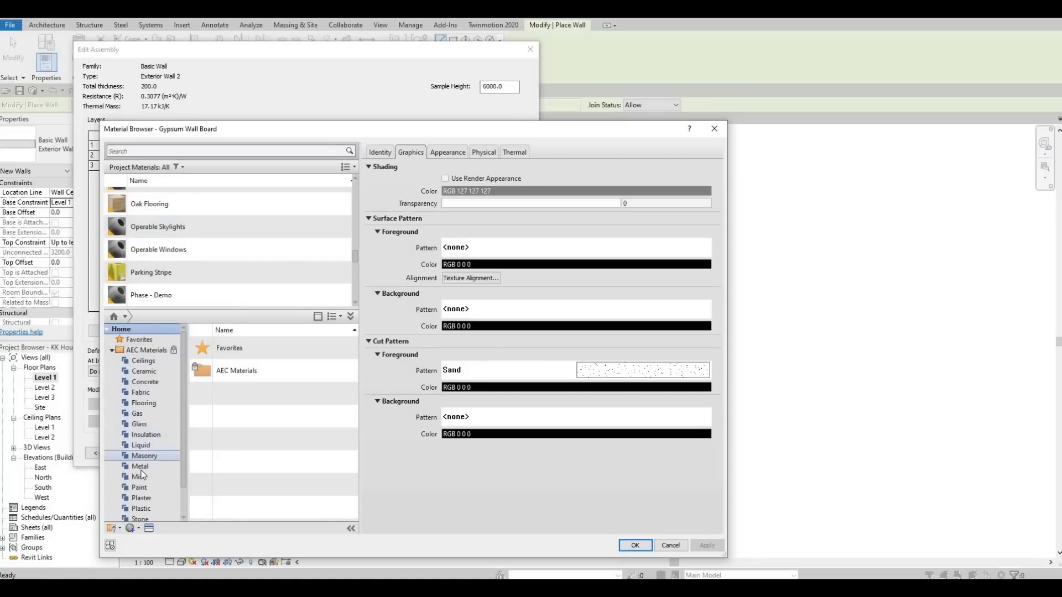
scroll(142, 451, down, 2)
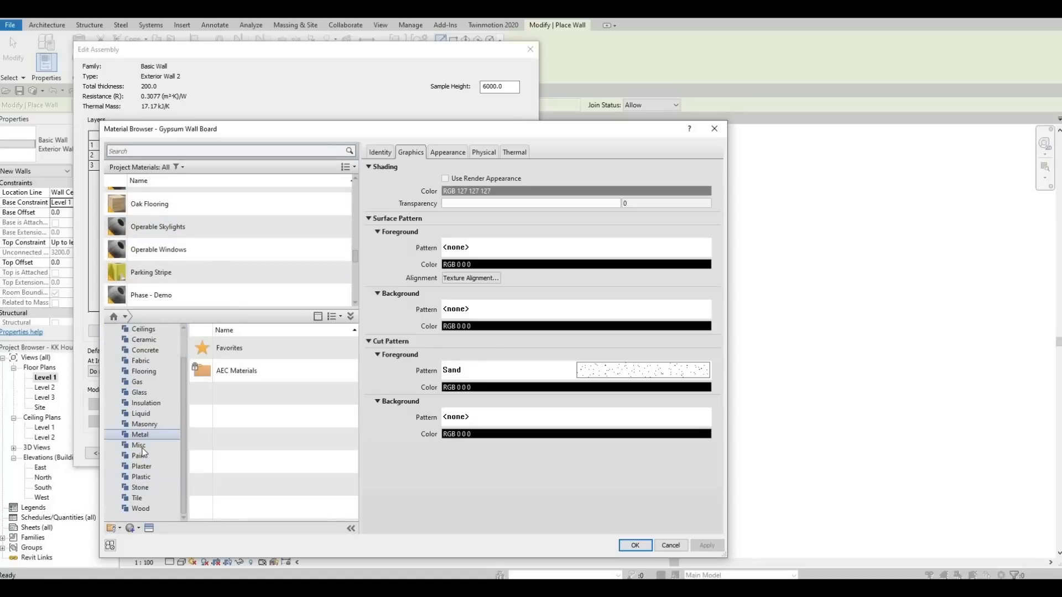
click(140, 487)
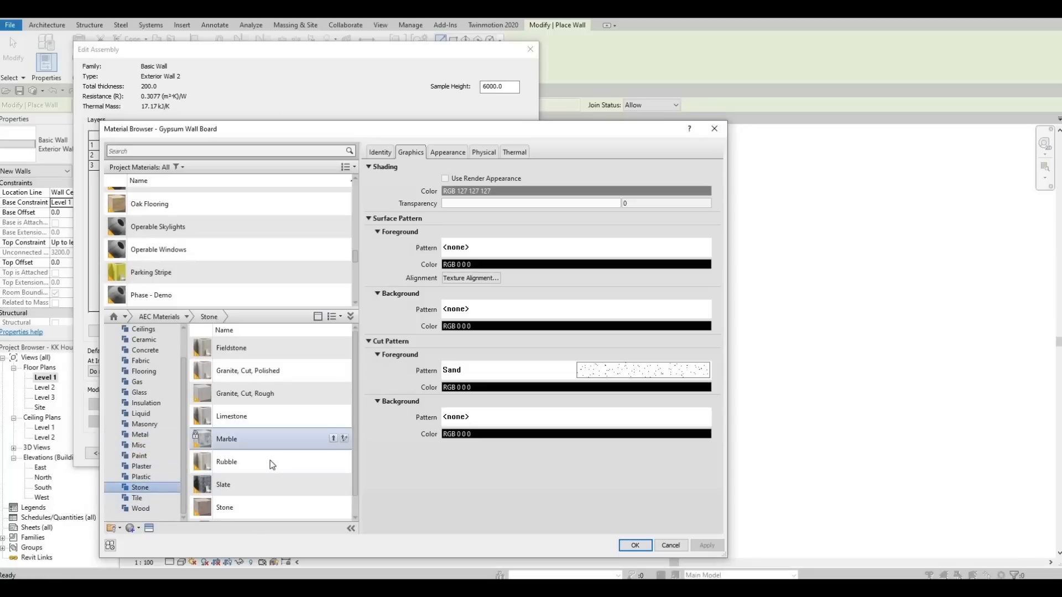
scroll(270, 460, down, 1)
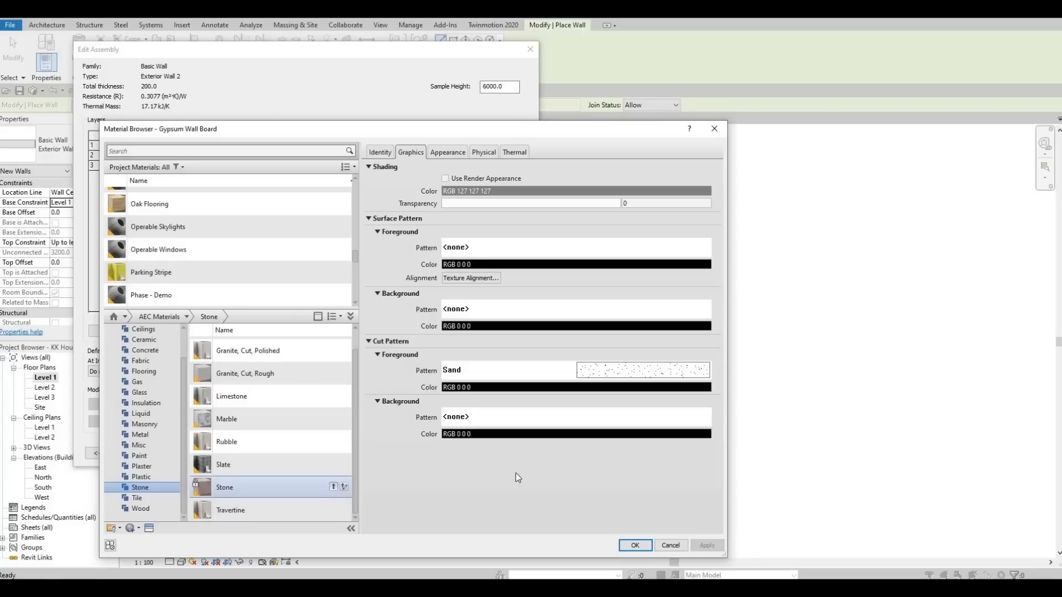
click(635, 545)
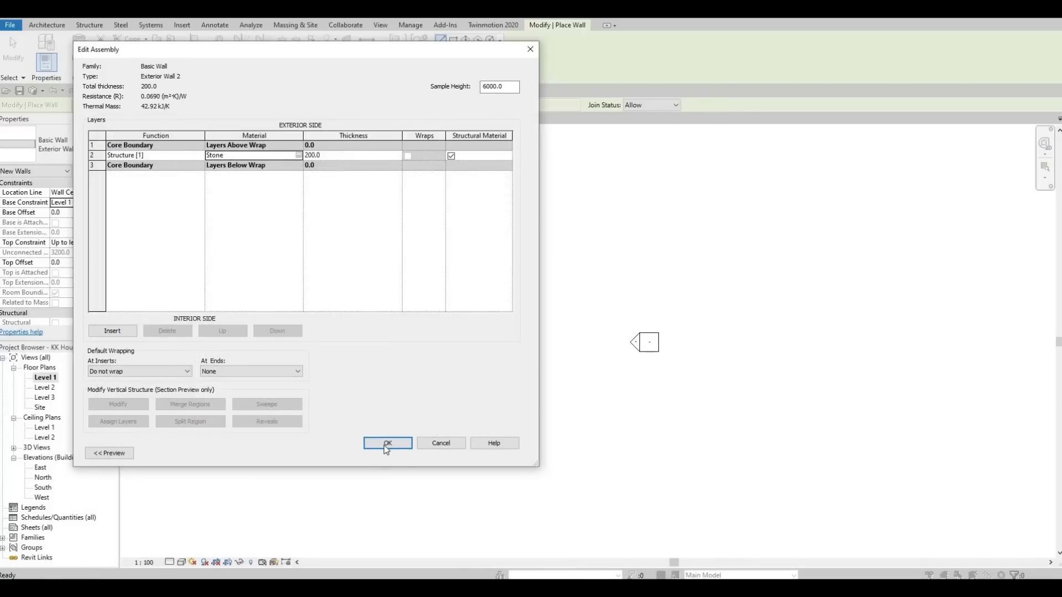
click(386, 446)
click(392, 451)
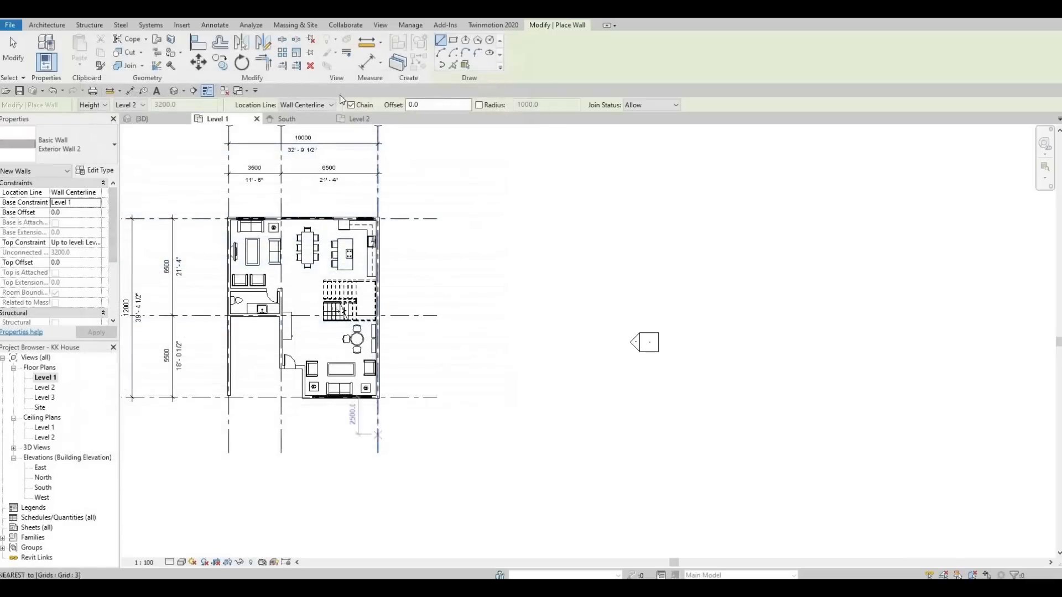
- Draw a rectangular Exterior Wall 2 enclosure about 14400 by 19900 mm around the house and delete its front wall
scroll(365, 171, down, 1)
mouse_move(365, 171)
middle_down()
mouse_move(505, 176)
mouse_move(480, 192)
middle_up()
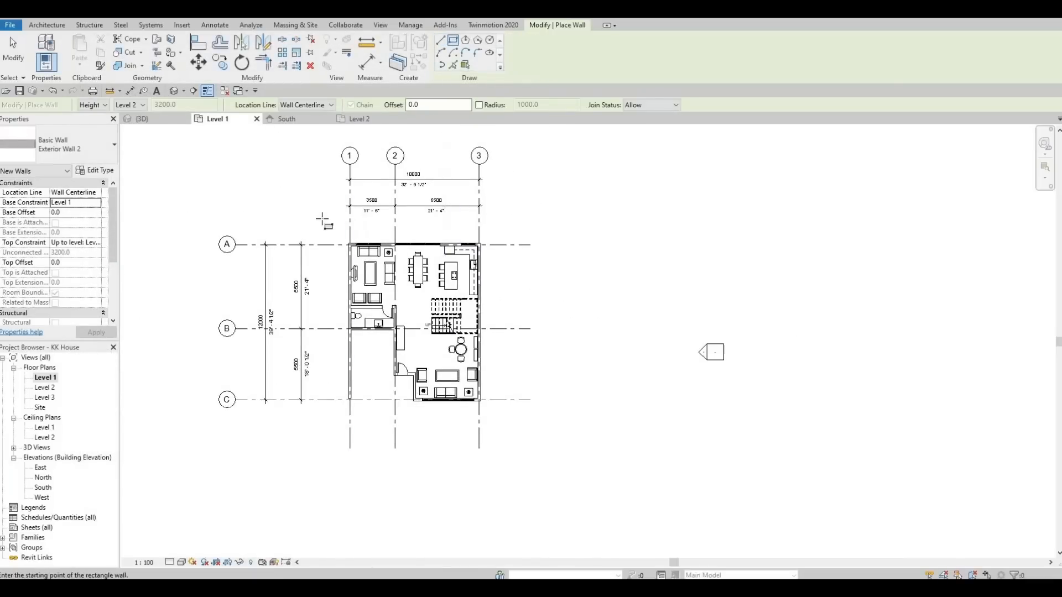
click(320, 217)
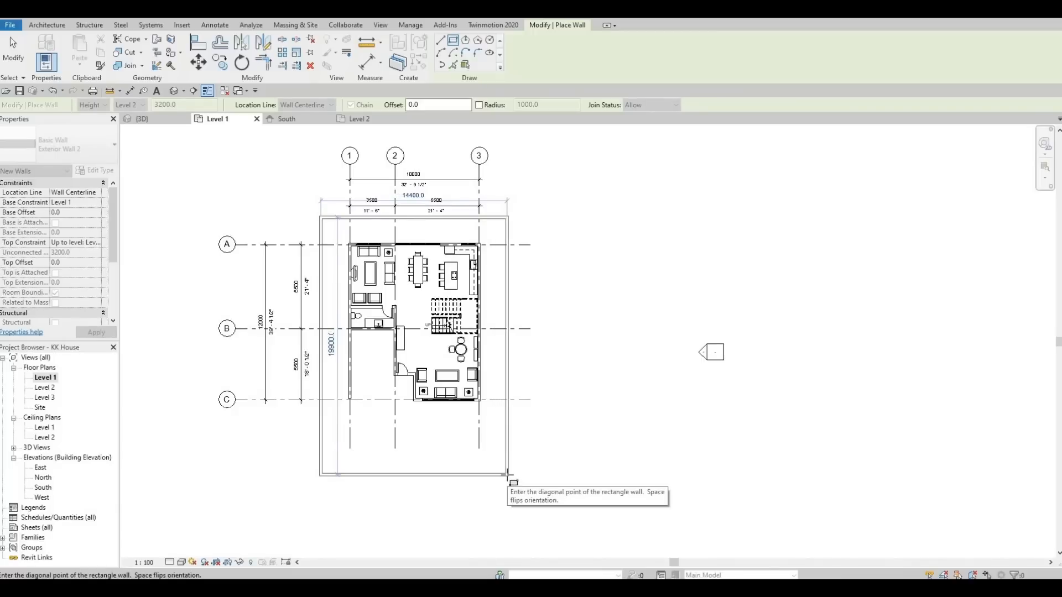
click(506, 475)
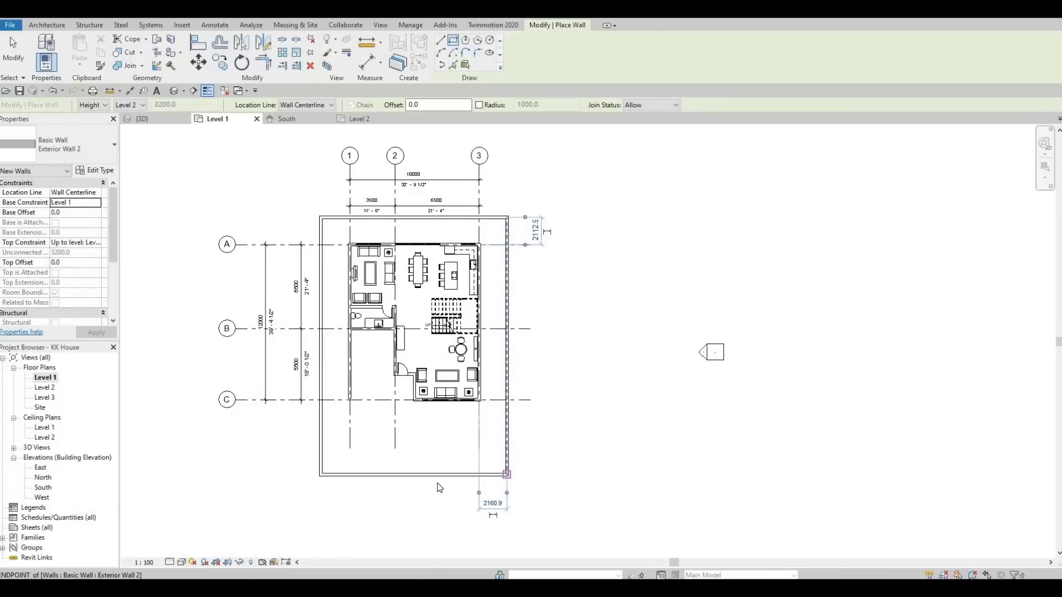
key(Escape)
key(Escape)
click(447, 471)
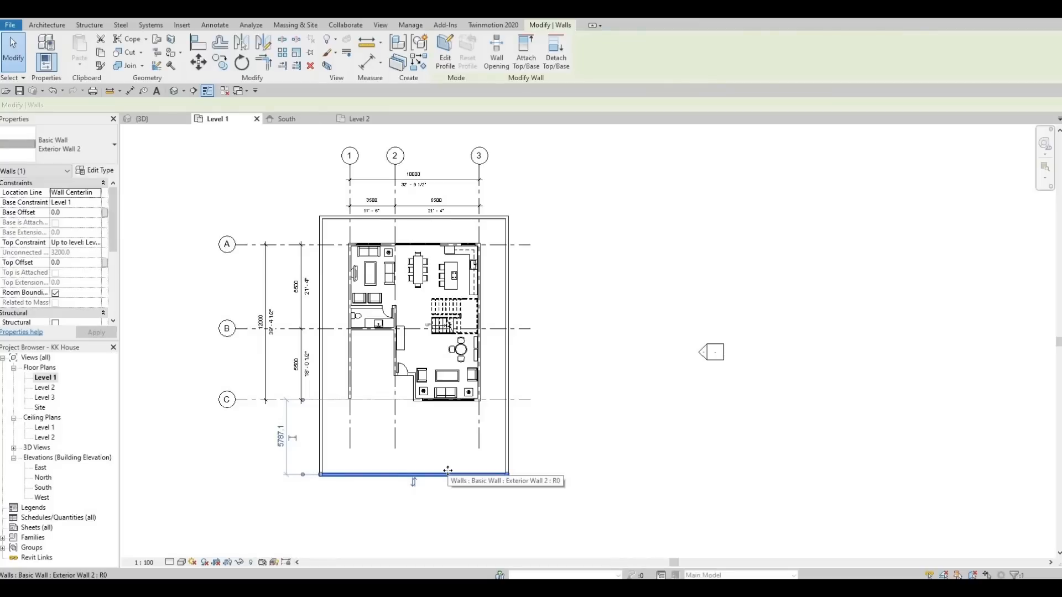
key(Delete)
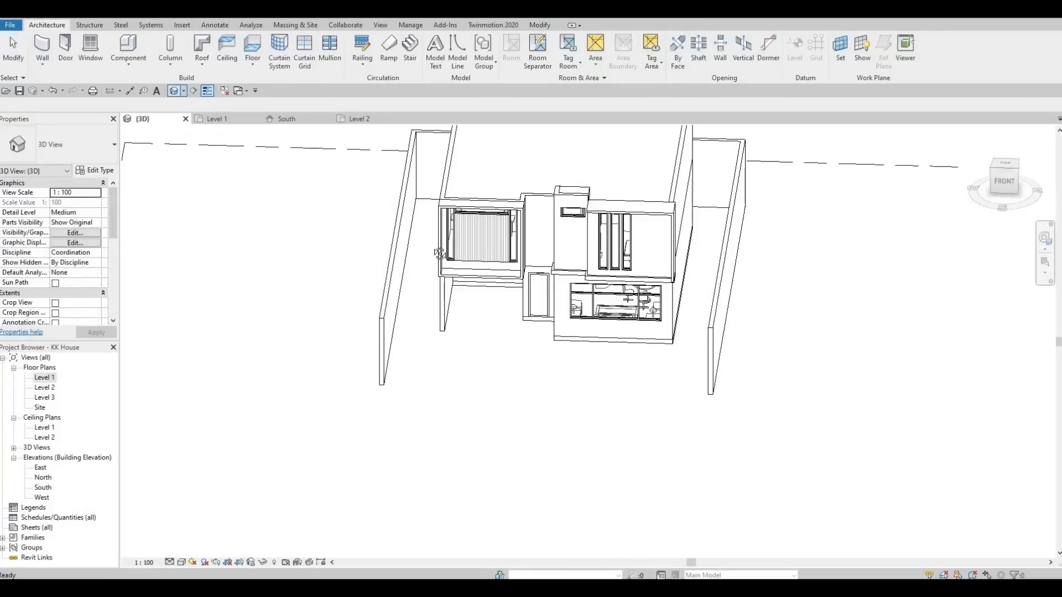
- In 3D, lower the top of the left boundary wall, as seen from the front, to a little over half its height
shift+middle_drag(414, 318, 393, 269)
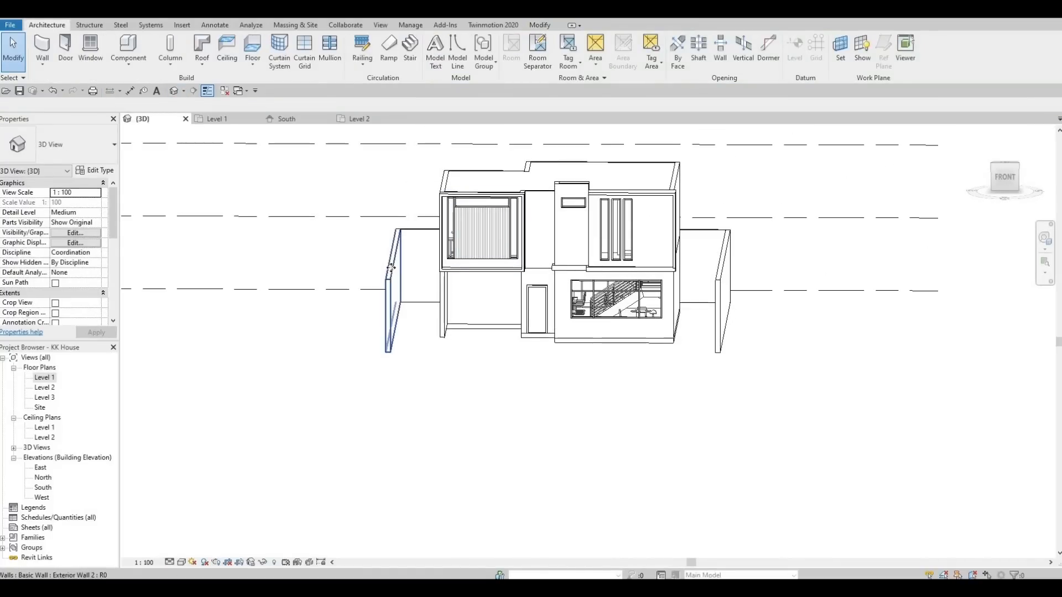
click(395, 263)
drag(394, 281, 394, 287)
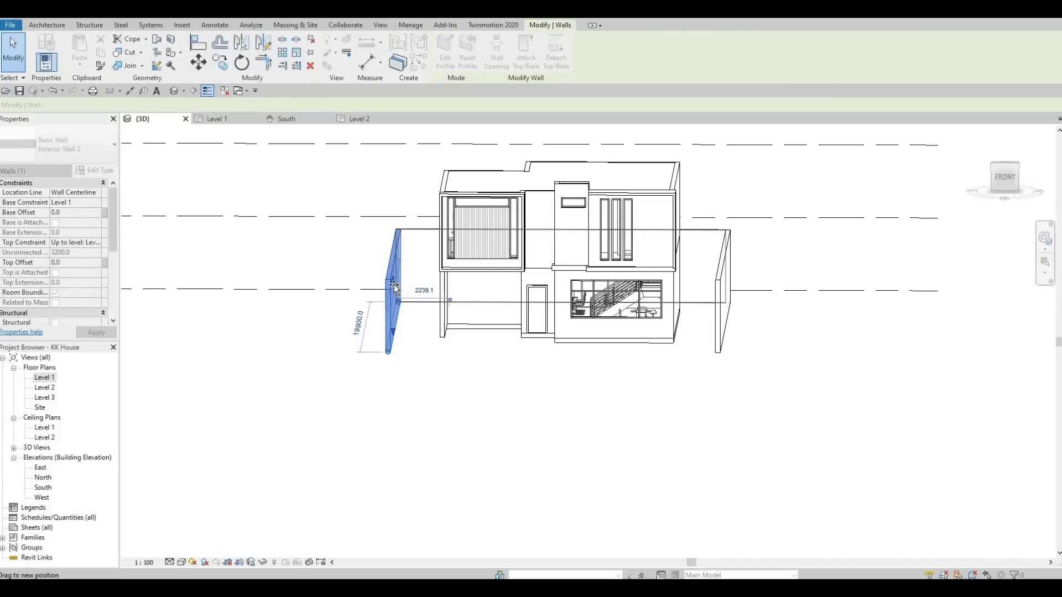
click(439, 347)
shift+middle_drag(436, 345, 434, 363)
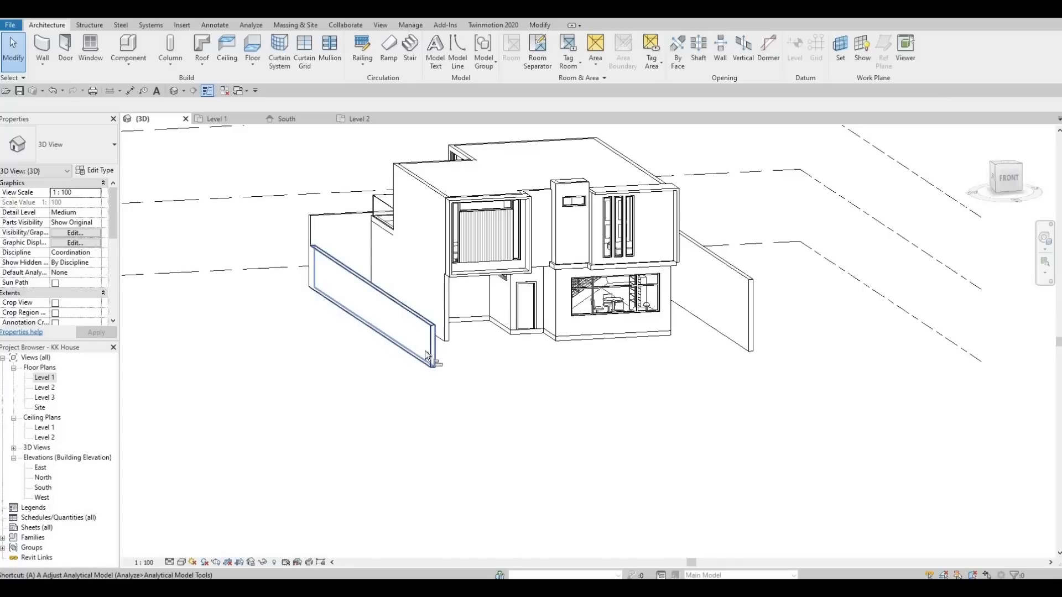
- Align the top edges of the rear and right boundary walls to the top of the lowered left wall
key(a)
key(l)
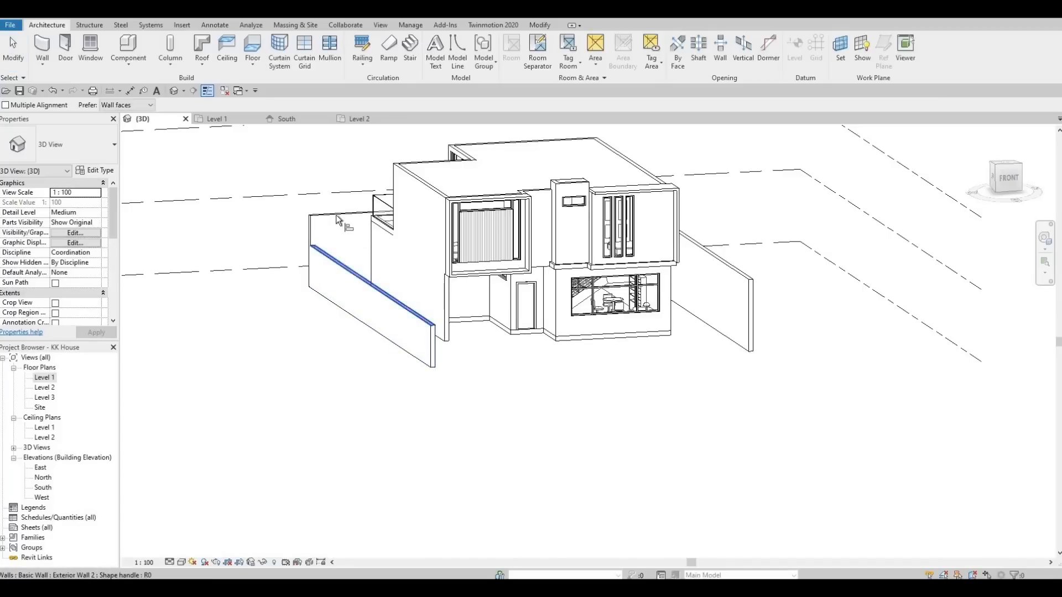
click(354, 274)
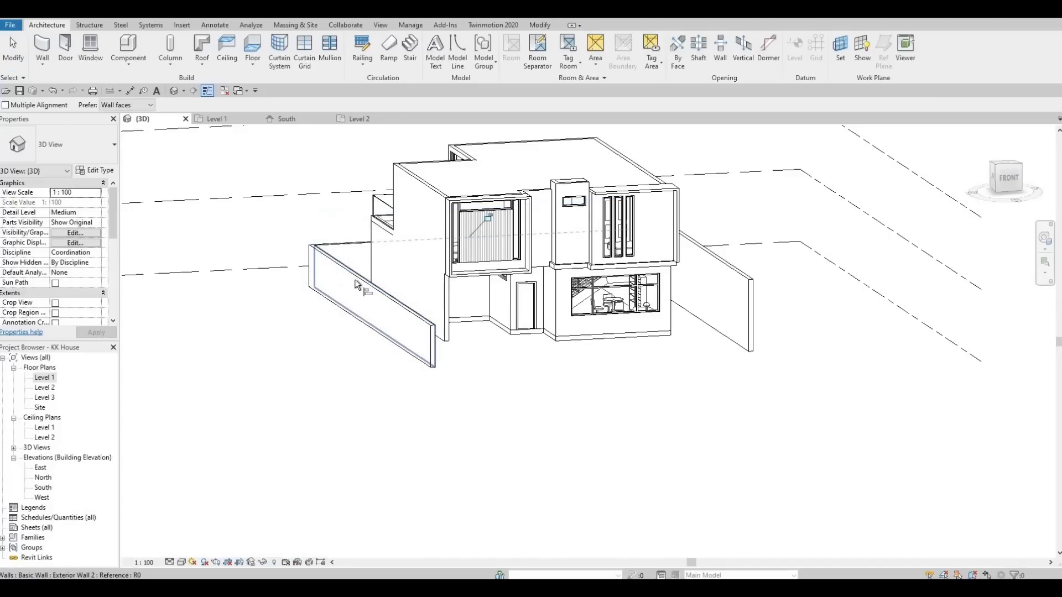
click(364, 282)
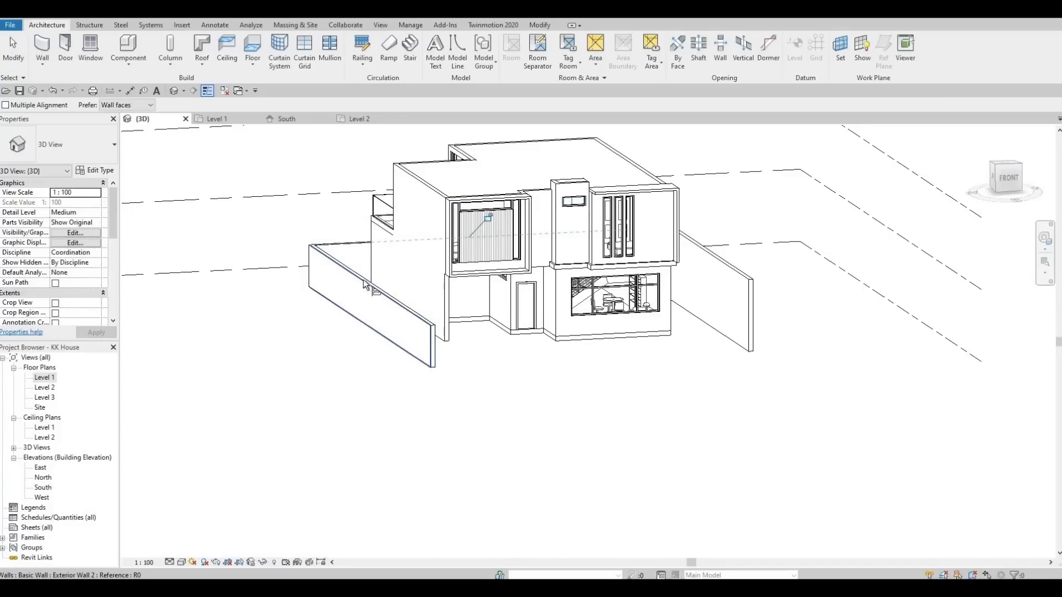
click(739, 273)
- Examine the boundary walls around the house in 3D and in the Level 1 plan
shift+middle_drag(661, 362, 470, 360)
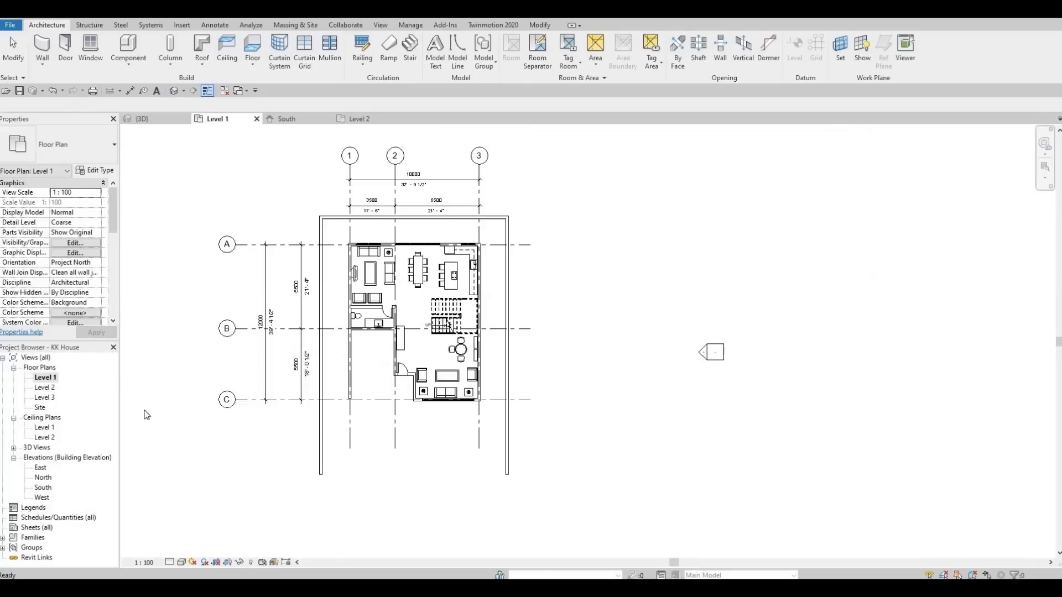
middle_drag(445, 185, 455, 208)
scroll(388, 277, up, 1)
scroll(439, 284, up, 2)
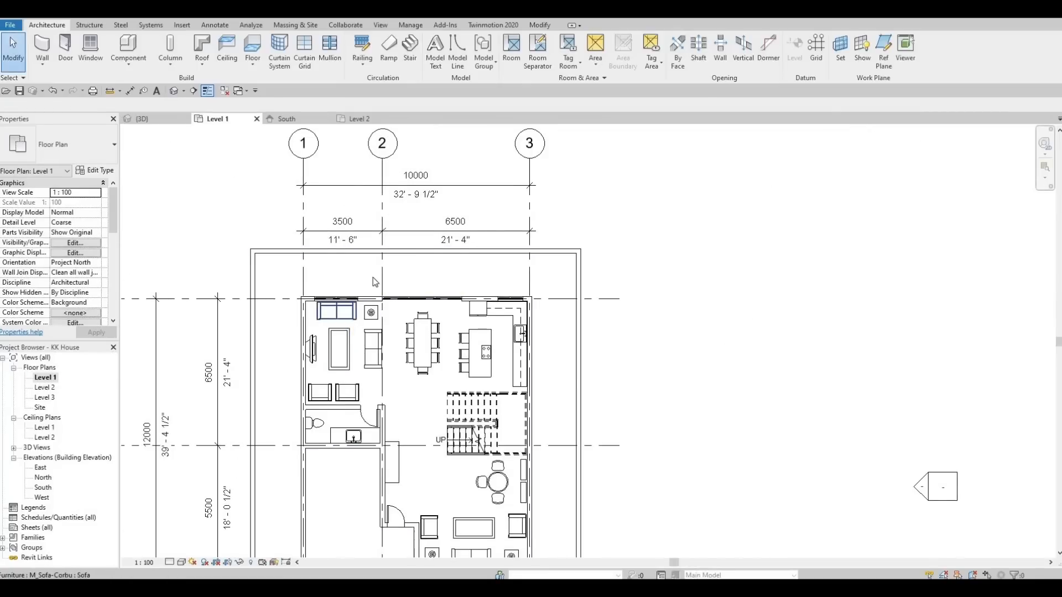
middle_drag(395, 365, 386, 336)
middle_drag(414, 229, 409, 294)
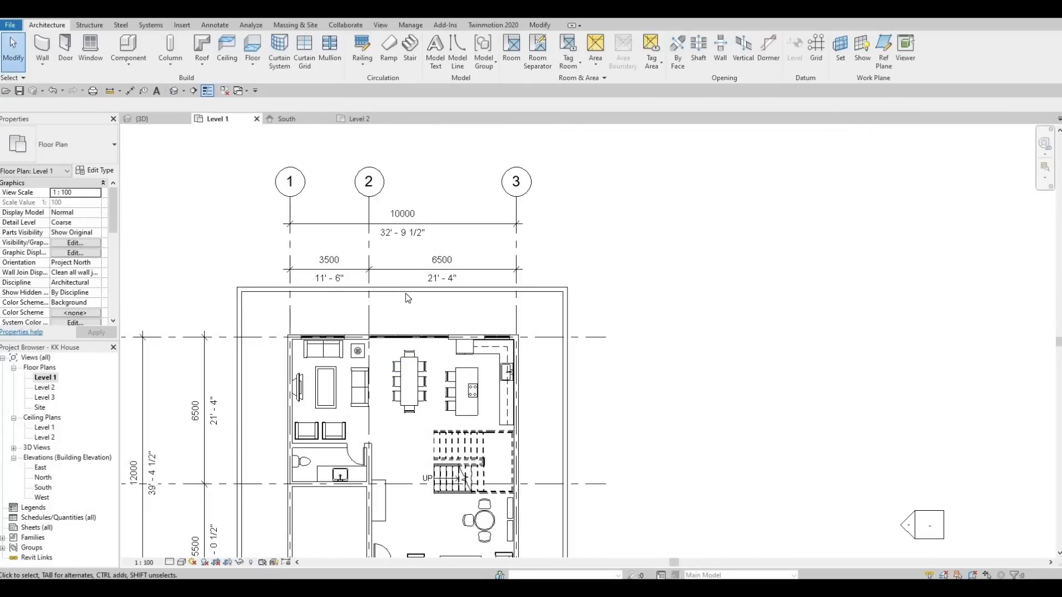
scroll(374, 301, down, 2)
click(174, 92)
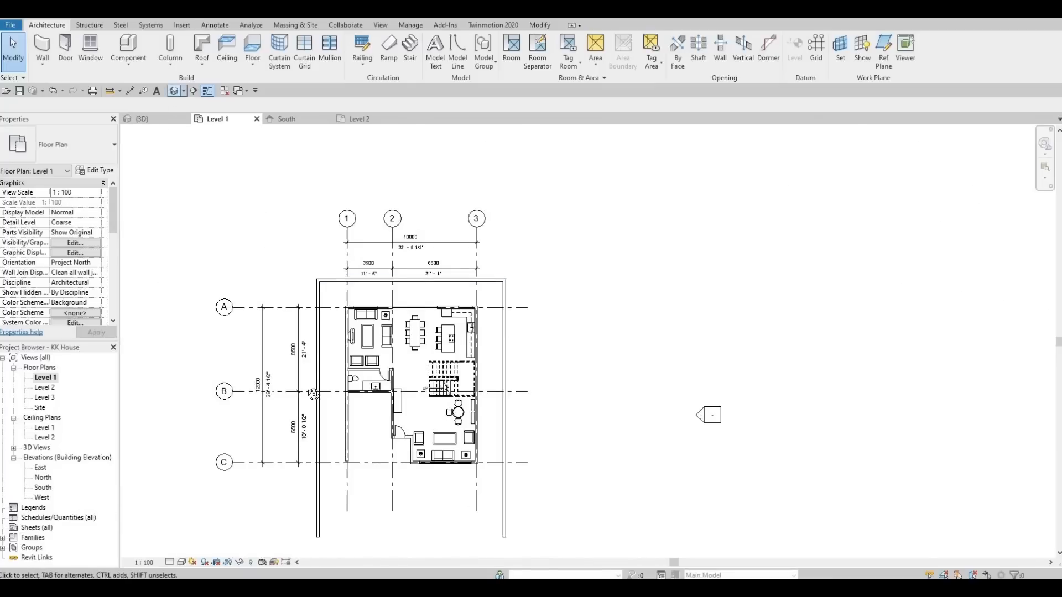
shift+middle_drag(261, 410, 243, 379)
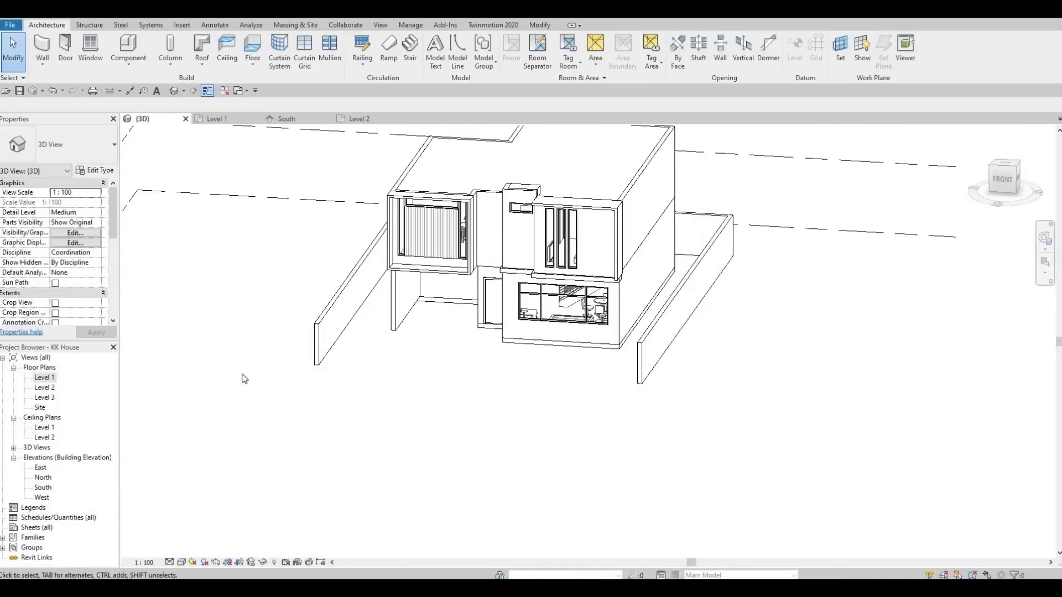
middle_drag(375, 287, 363, 277)
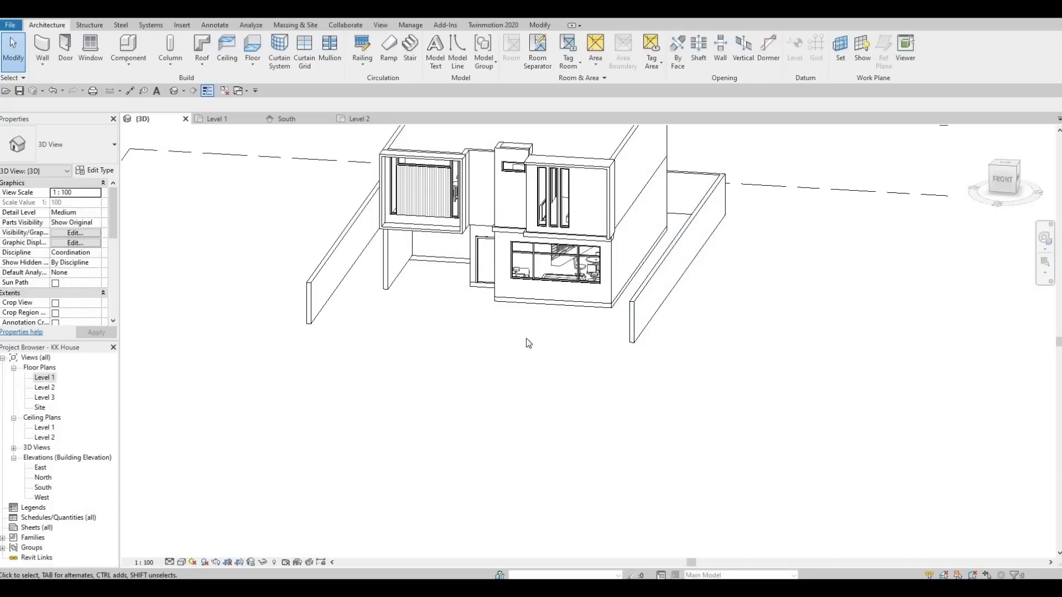
shift+middle_drag(526, 338, 690, 277)
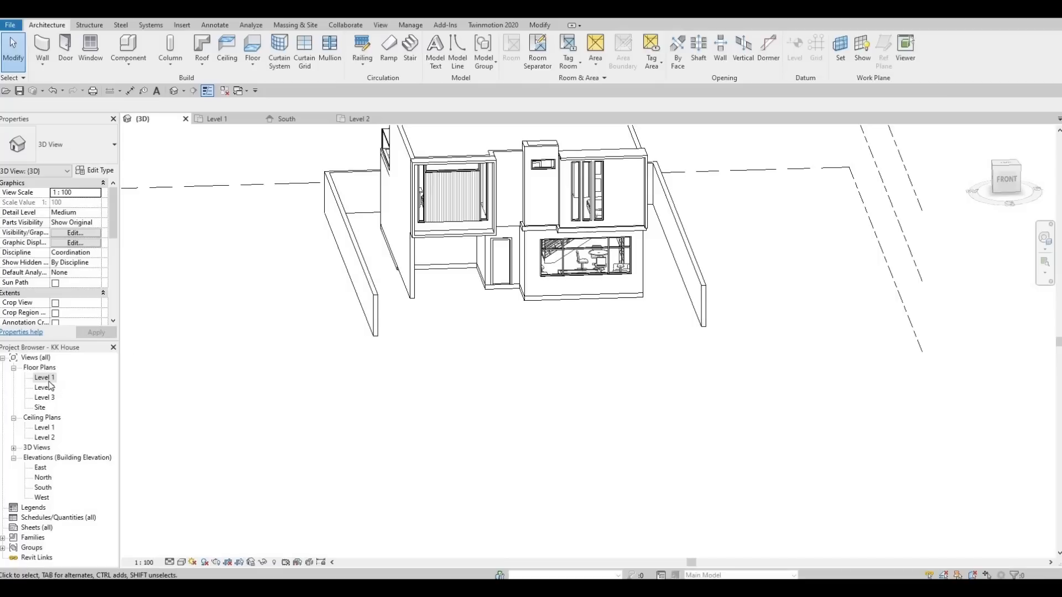
- Start a new floor on Level 1 and duplicate the Floor 2 type as Floor 3
scroll(368, 315, up, 3)
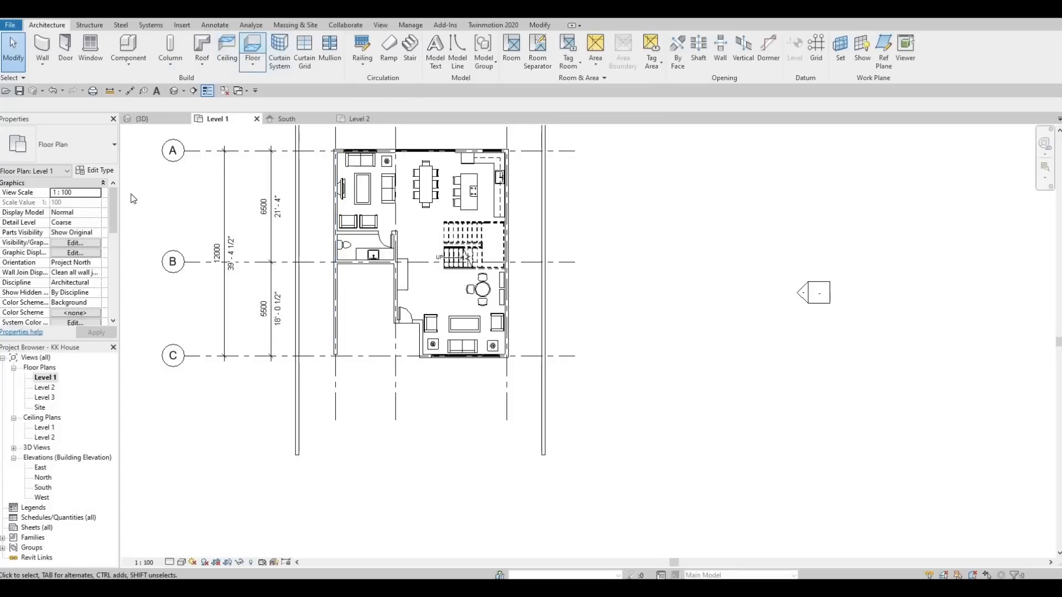
click(252, 46)
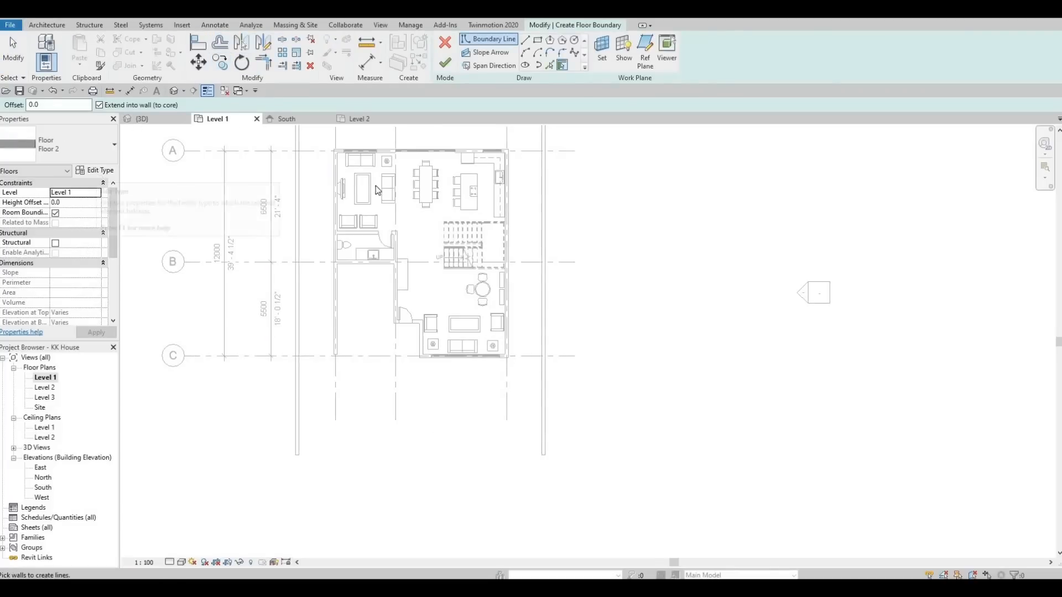
click(99, 171)
key(alt+d)
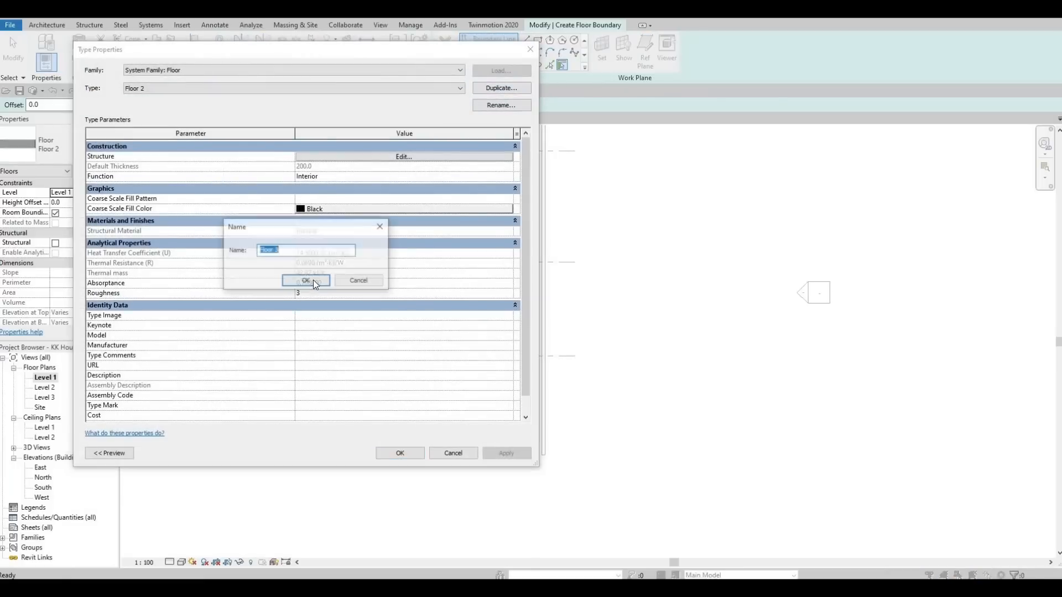
key(Return)
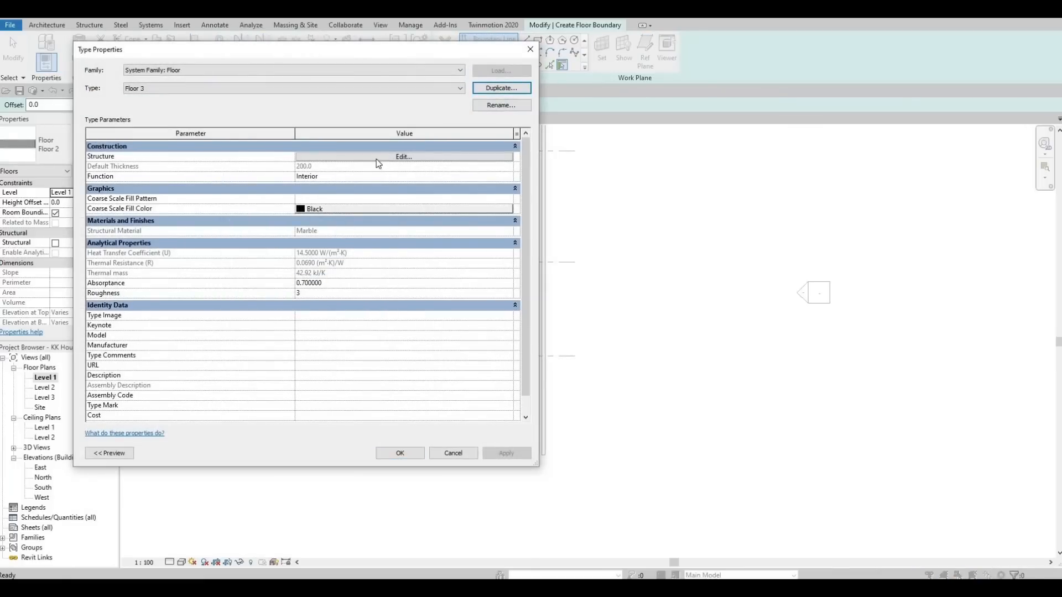
- Set the structure material of the Floor 3 type to Concrete, Precast and accept the type changes
click(376, 158)
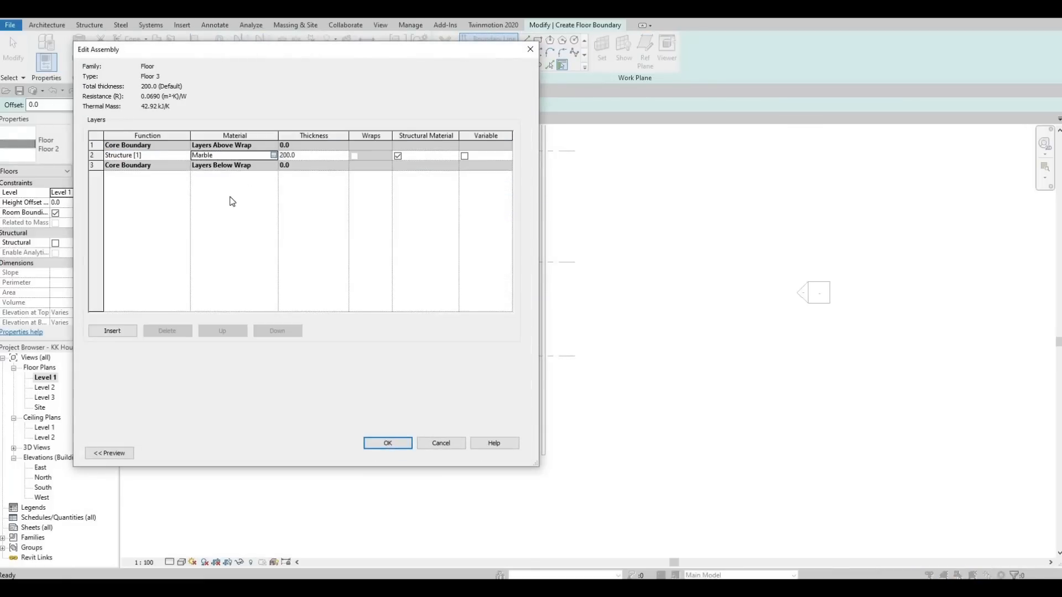
click(273, 155)
scroll(183, 251, up, 5)
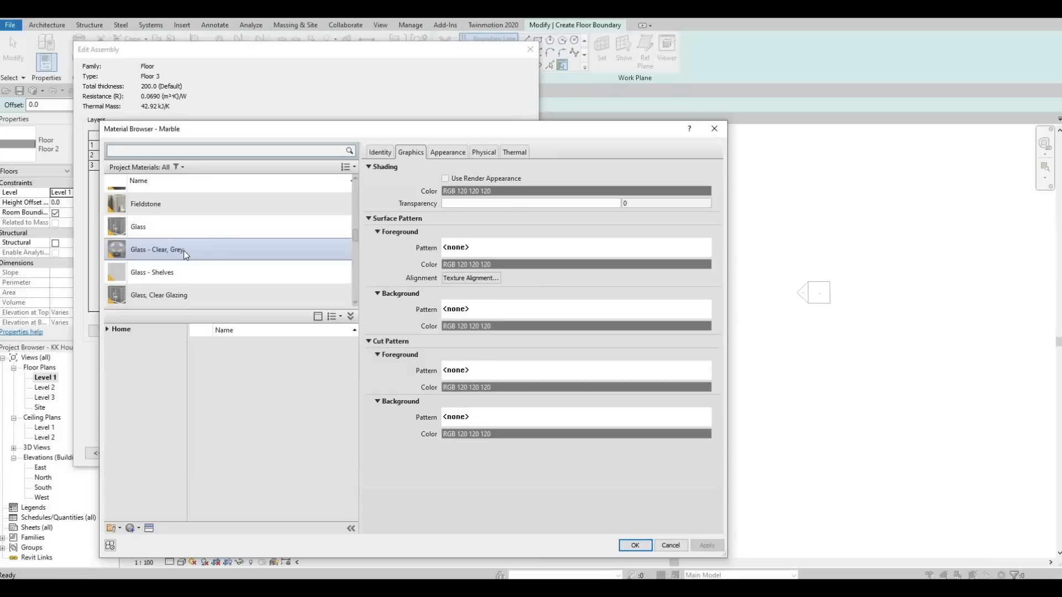
scroll(183, 251, down, 5)
scroll(184, 251, up, 8)
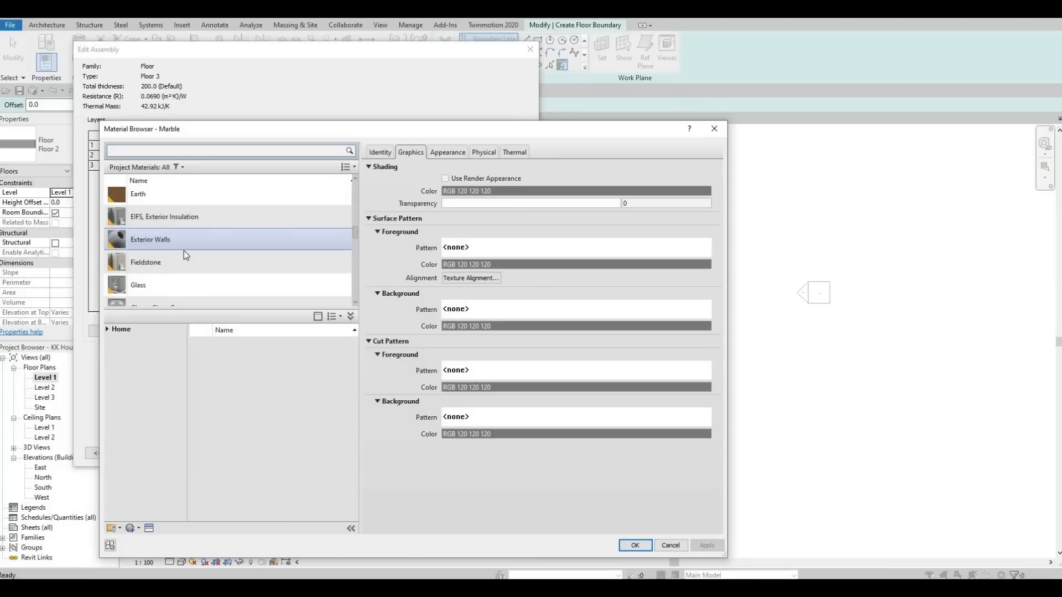
scroll(184, 250, up, 6)
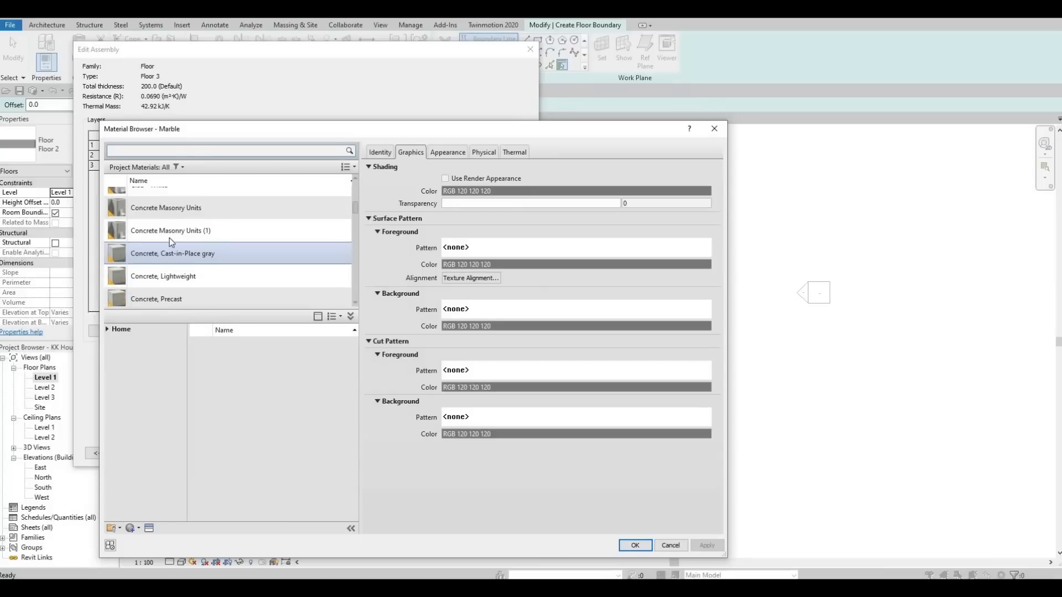
scroll(185, 276, up, 2)
scroll(182, 243, down, 5)
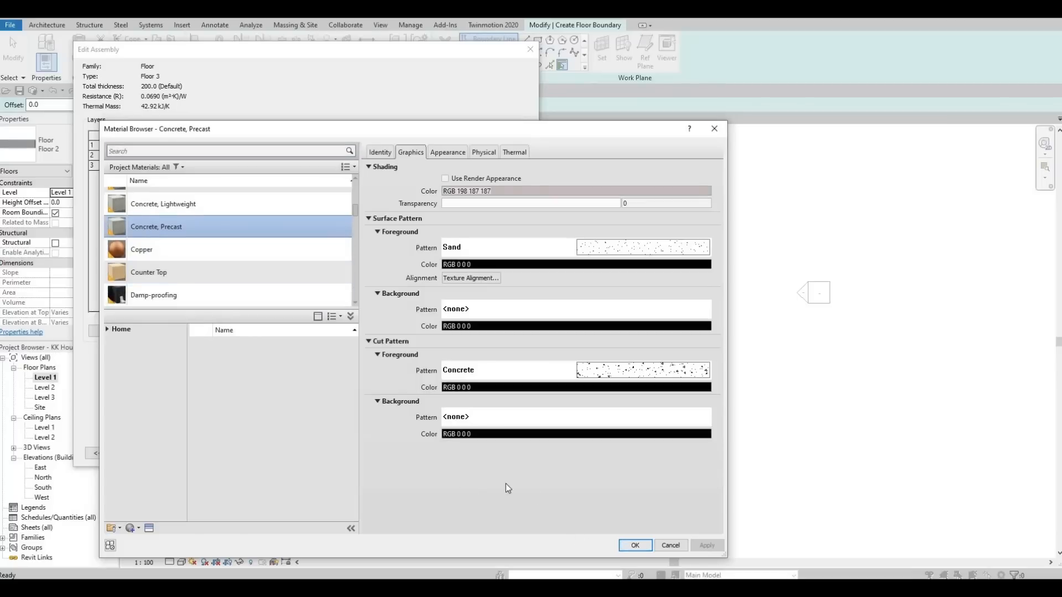
key(Return)
click(402, 444)
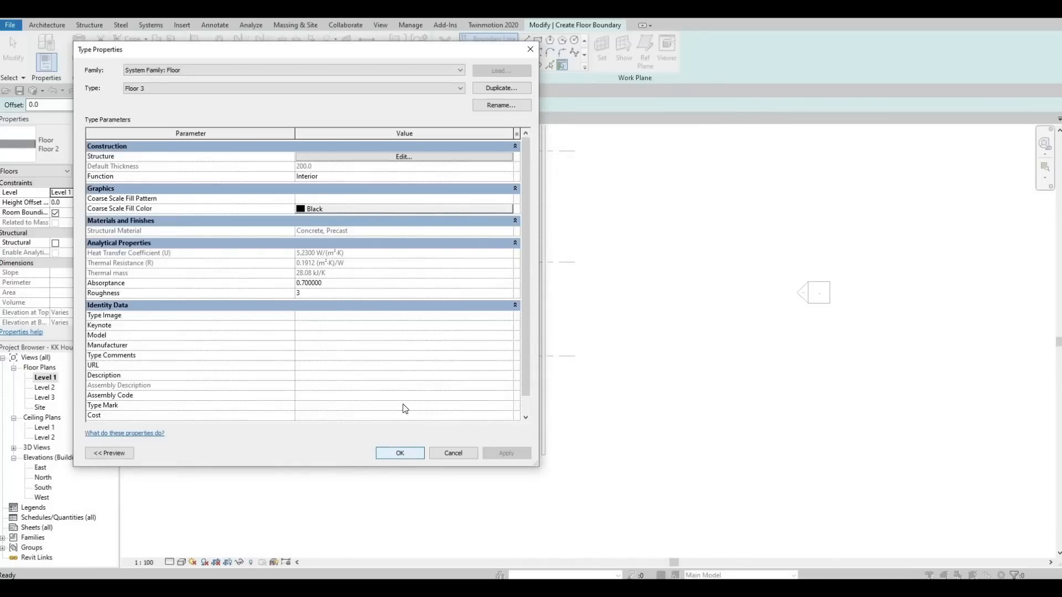
key(Return)
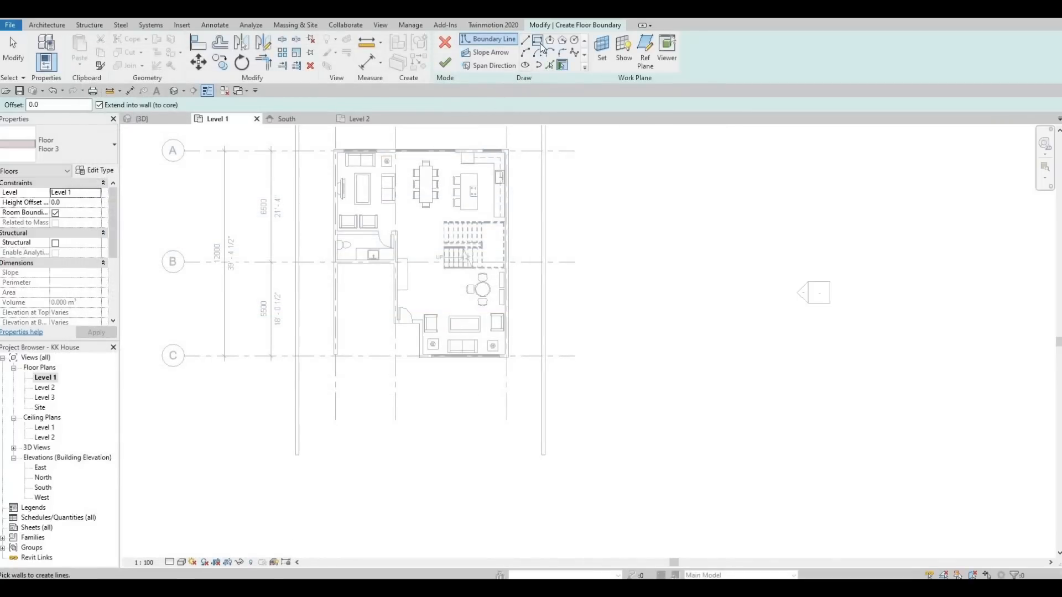
- Sketch a rectangular driveway boundary about 3300 mm wide from the carport's back wall to the front ends of the boundary walls
key(l)
key(i)
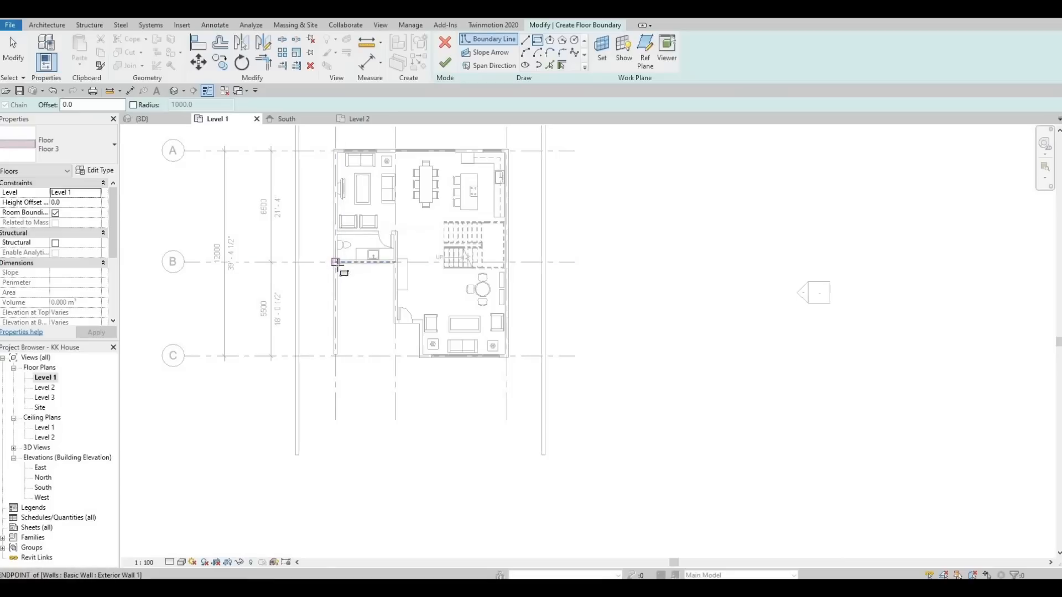
click(337, 264)
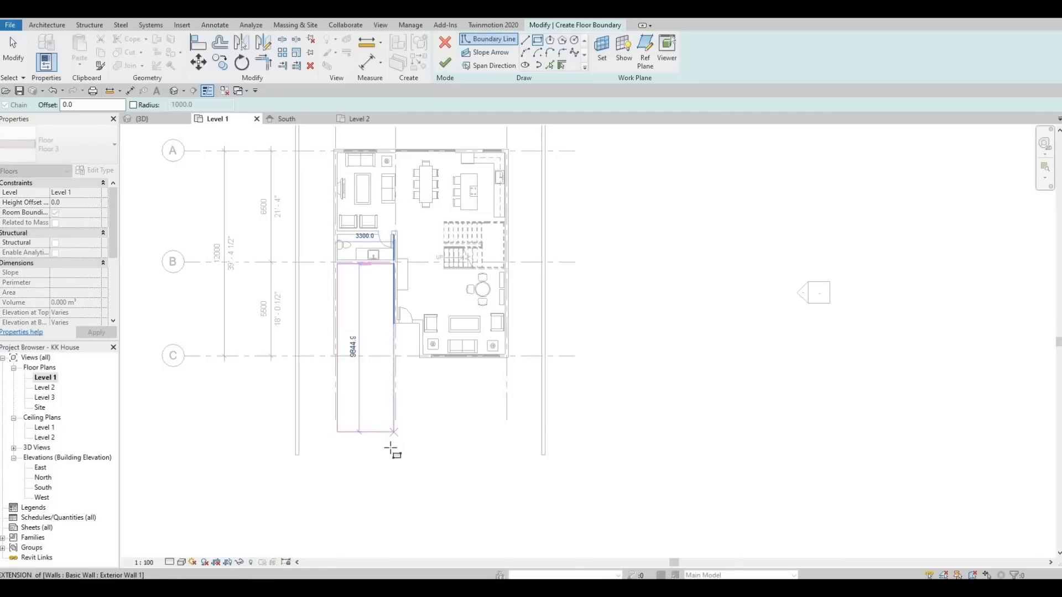
click(391, 310)
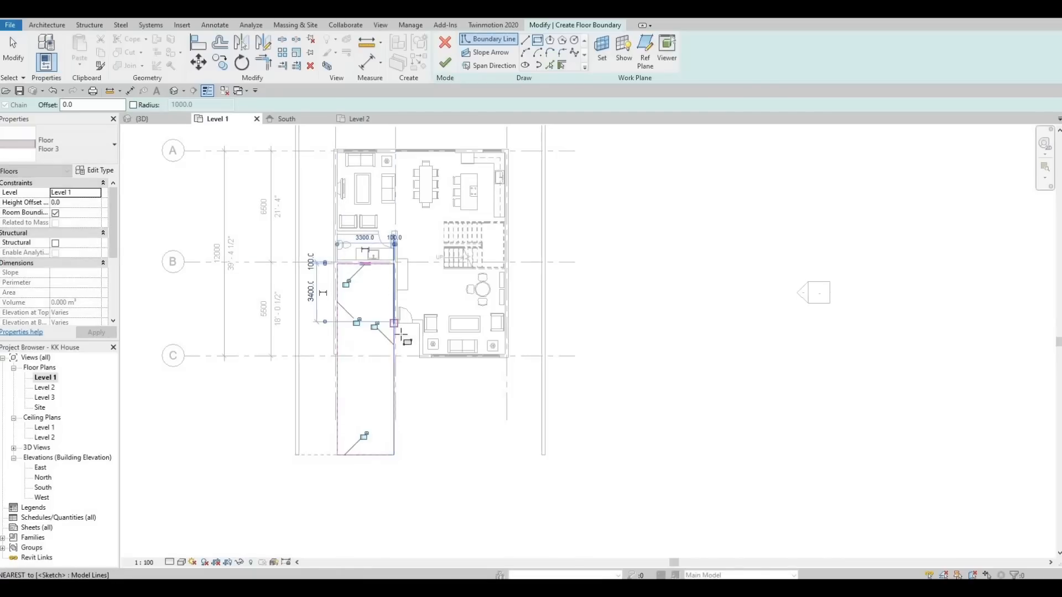
- Add a rectangular boundary about 1400 by 2000 mm over the recessed porch in front of the entrance door
scroll(403, 337, up, 4)
click(475, 333)
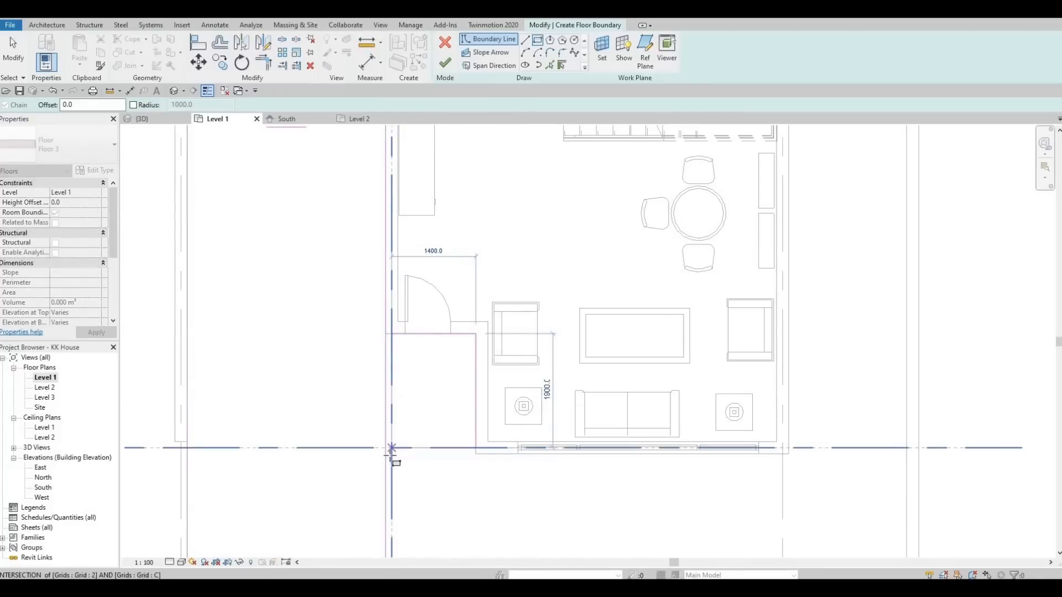
click(391, 454)
key(Escape)
key(Escape)
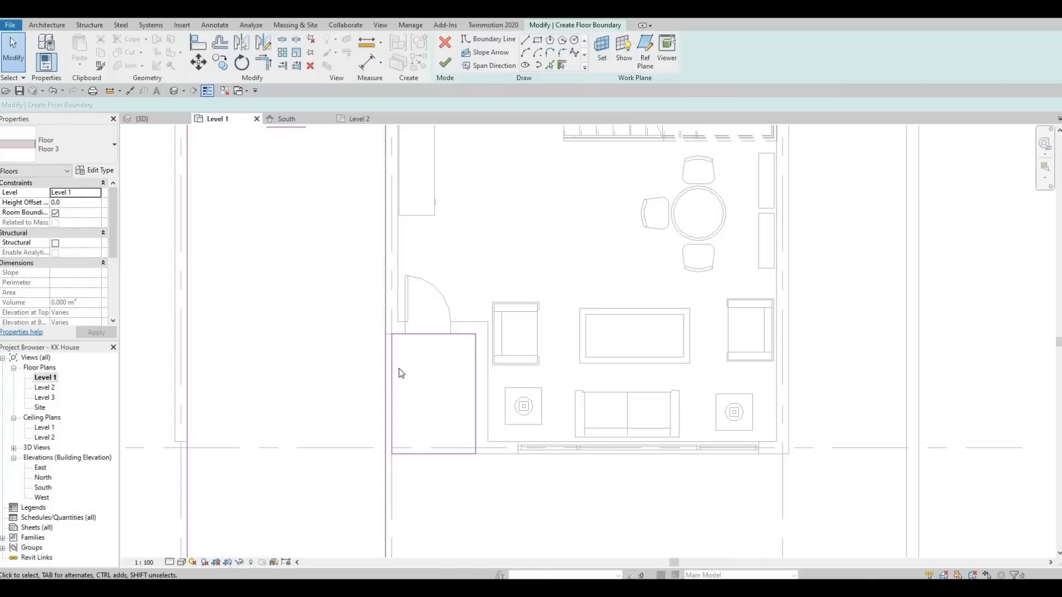
- Try to trim the driveway outline's house-side edge to the porch rectangle, then undo the trim
key(t)
key(r)
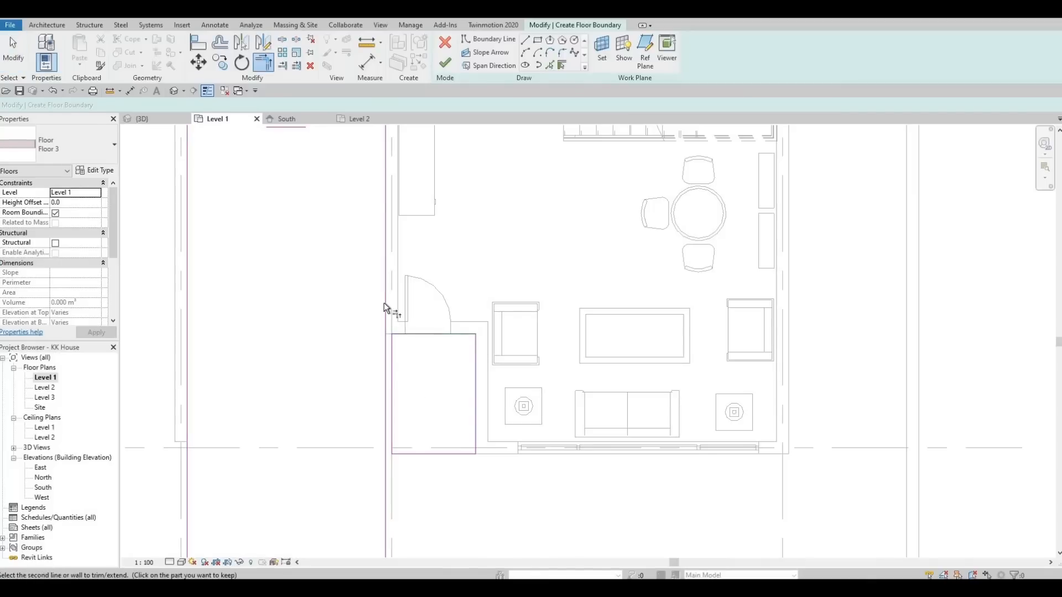
click(384, 303)
click(431, 454)
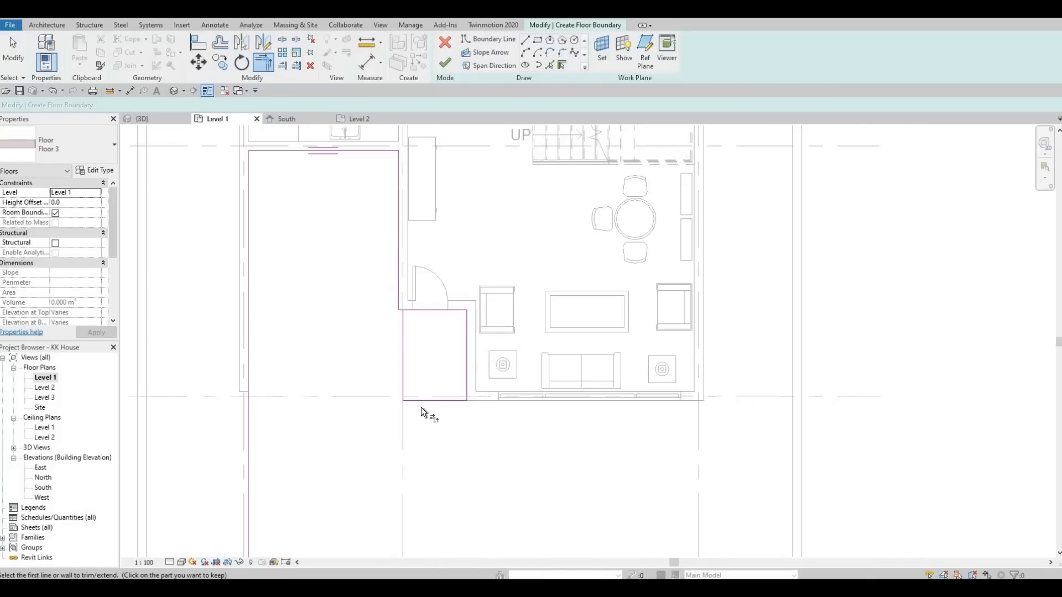
scroll(422, 408, down, 2)
key(ctrl+z)
- Trim the porch's front edge to the front part of the driveway's house-side edge and delete the porch rectangle's driveway-side edge
middle_drag(420, 457, 419, 425)
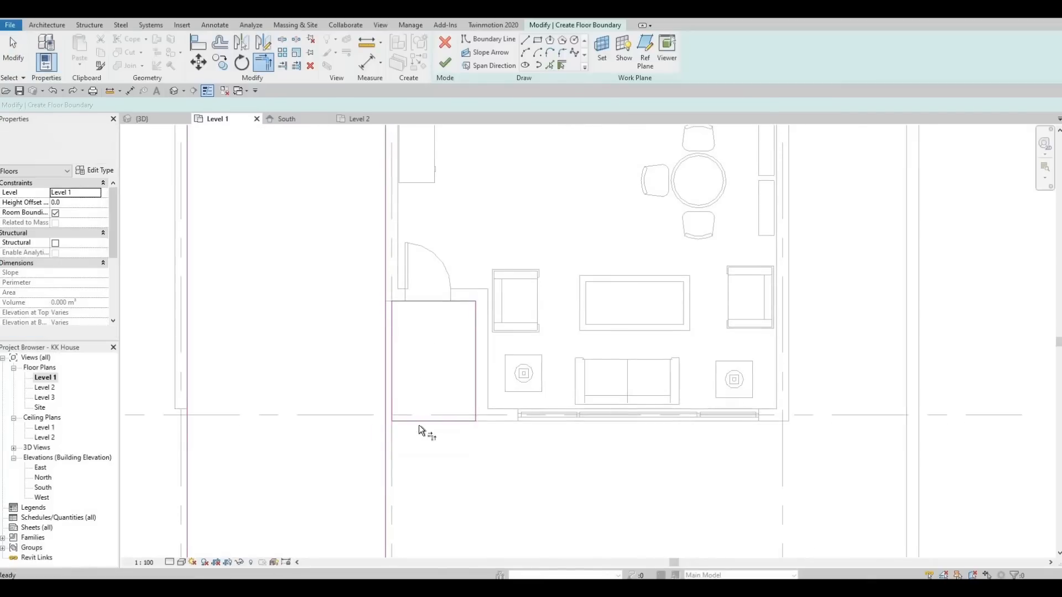
click(419, 423)
click(387, 466)
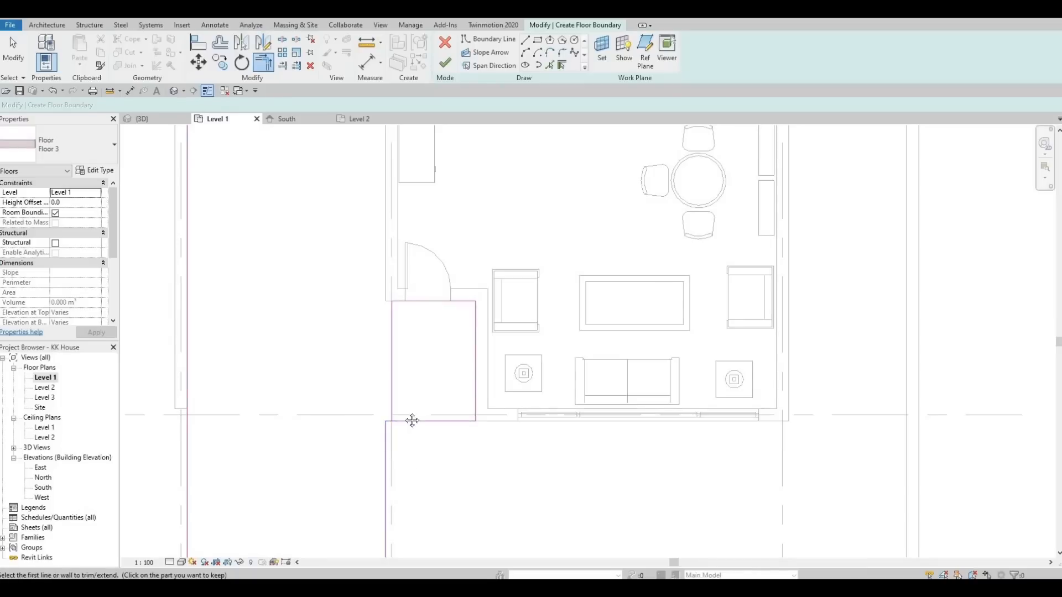
scroll(406, 417, down, 2)
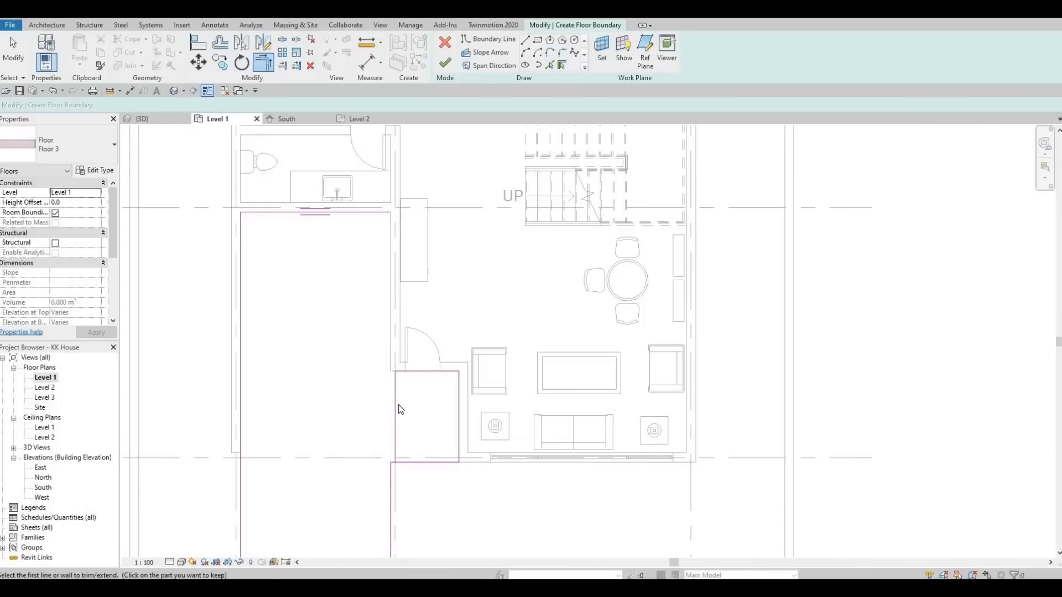
key(Escape)
click(396, 408)
key(Delete)
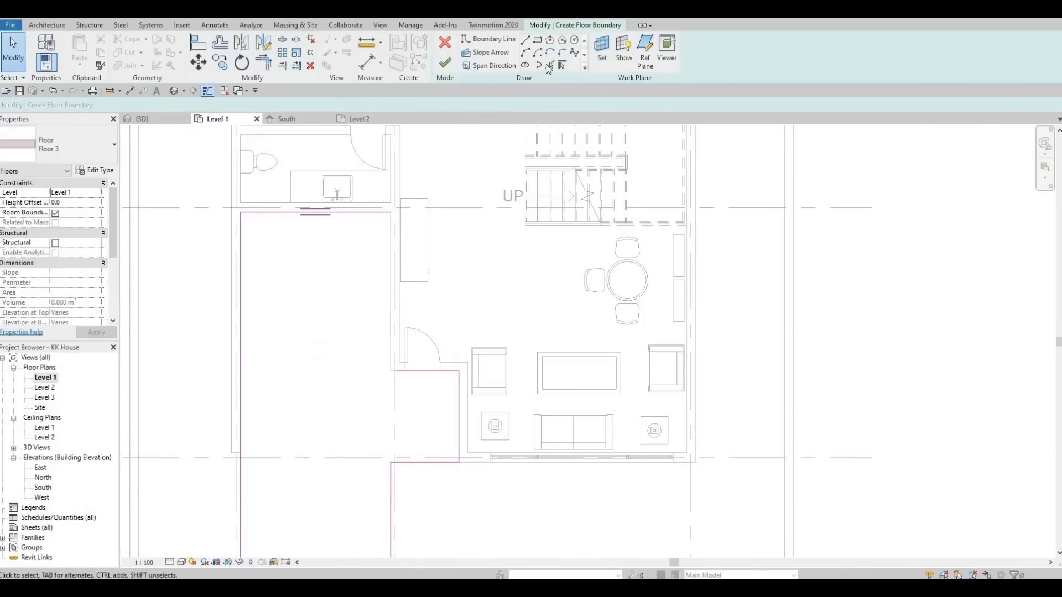
- Pick the carport's inner wall face as a boundary line and trim it to the driveway's back edge and the porch's back edge
key(Return)
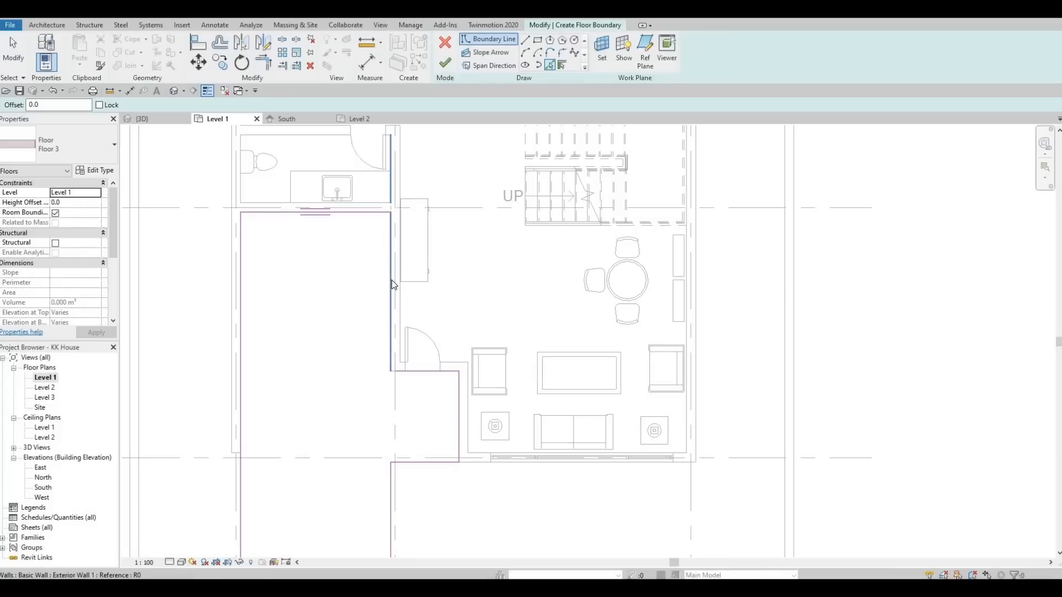
click(392, 277)
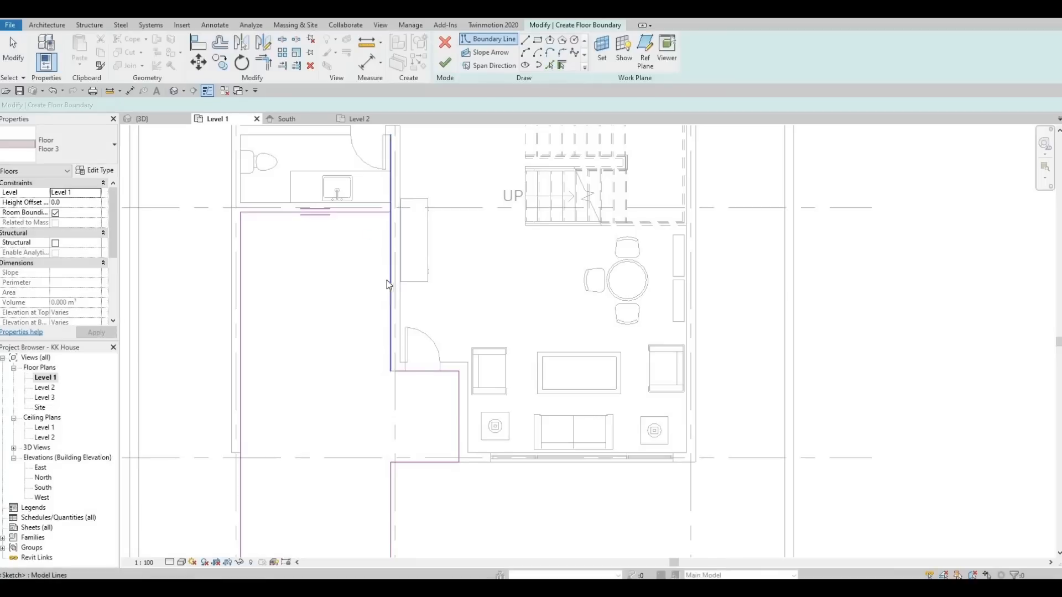
key(t)
key(r)
click(387, 225)
click(384, 212)
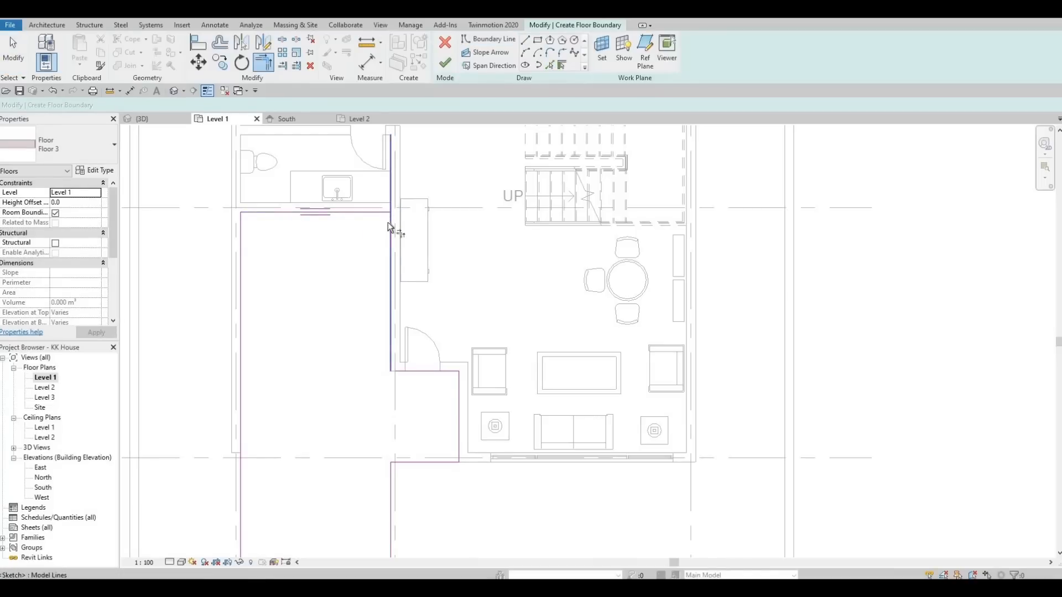
click(390, 228)
click(390, 339)
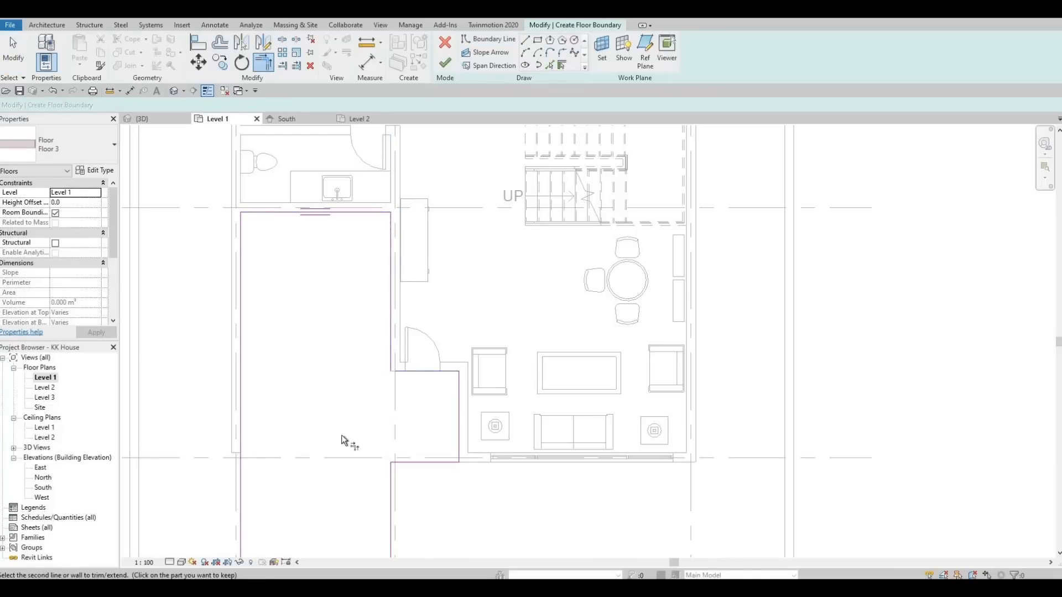
- Move the driveway's front edge out to about 8400 mm from the porch's front edge and finish the floor
middle_drag(366, 393, 365, 347)
scroll(365, 348, down, 2)
middle_drag(371, 426, 367, 339)
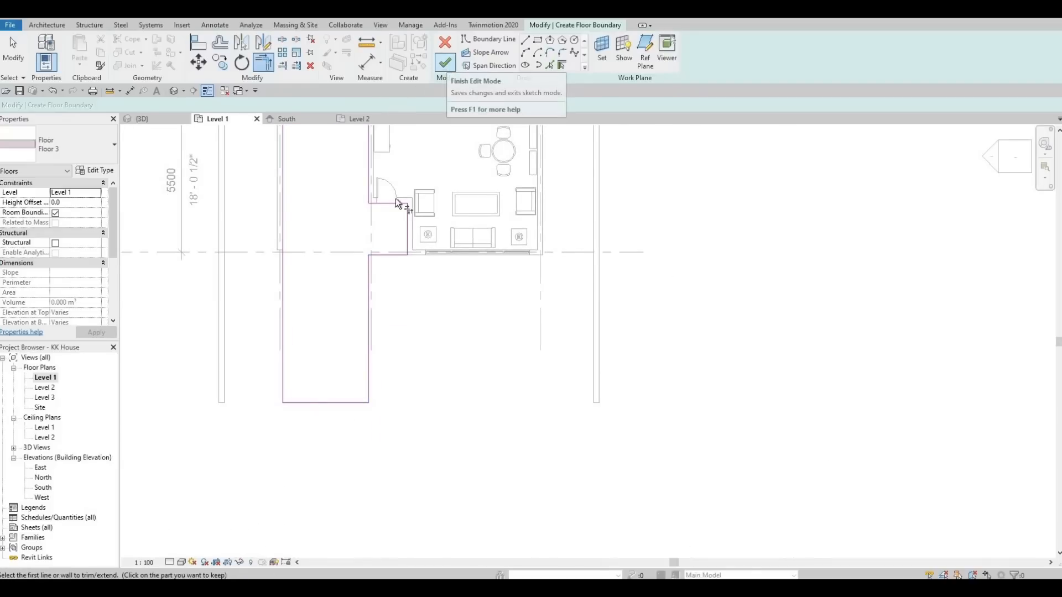
scroll(379, 368, down, 2)
key(Escape)
key(Escape)
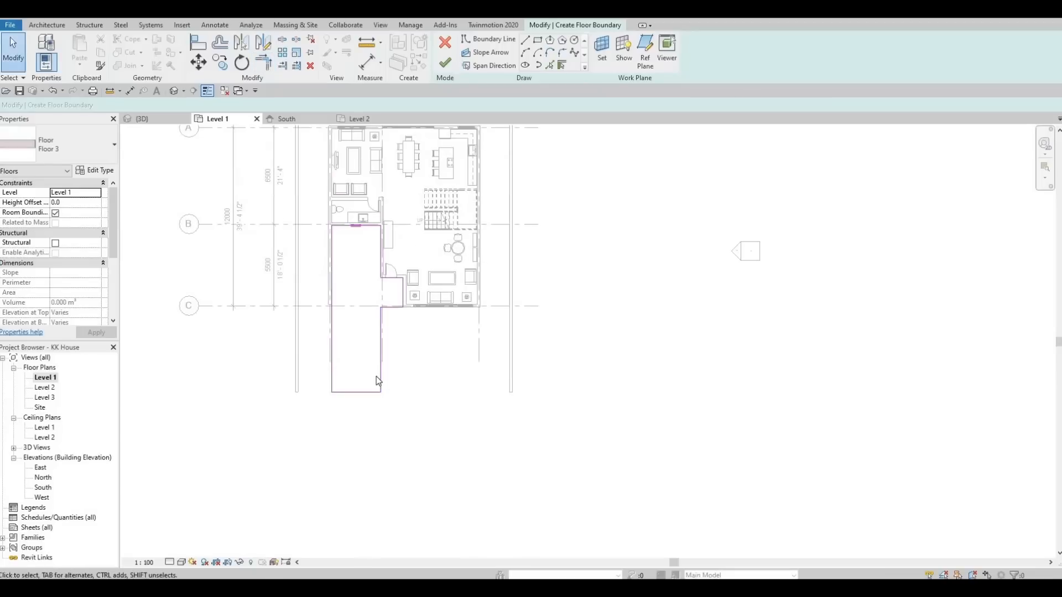
click(354, 410)
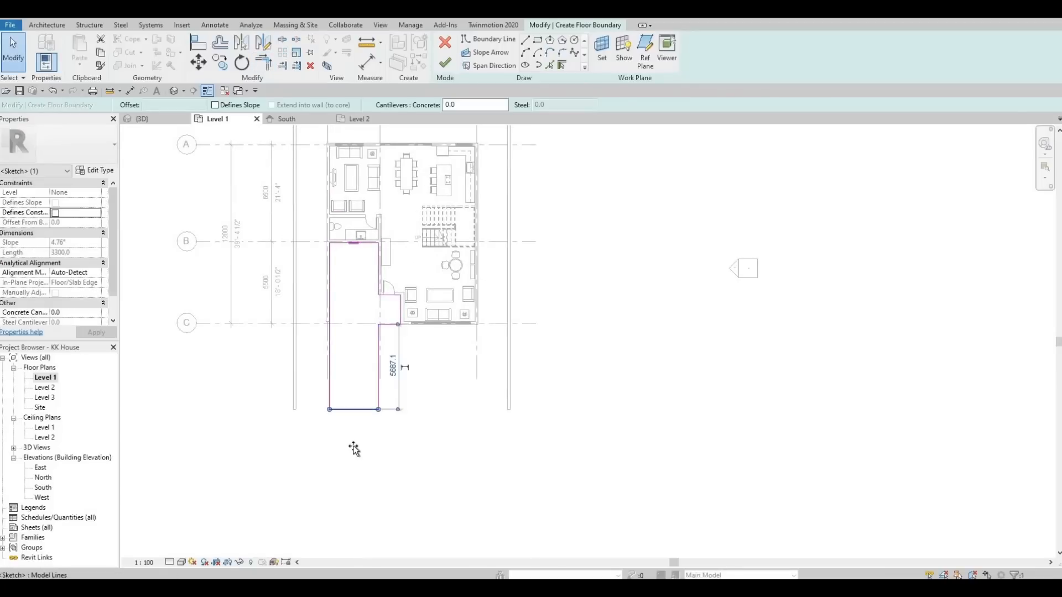
drag(353, 450, 421, 451)
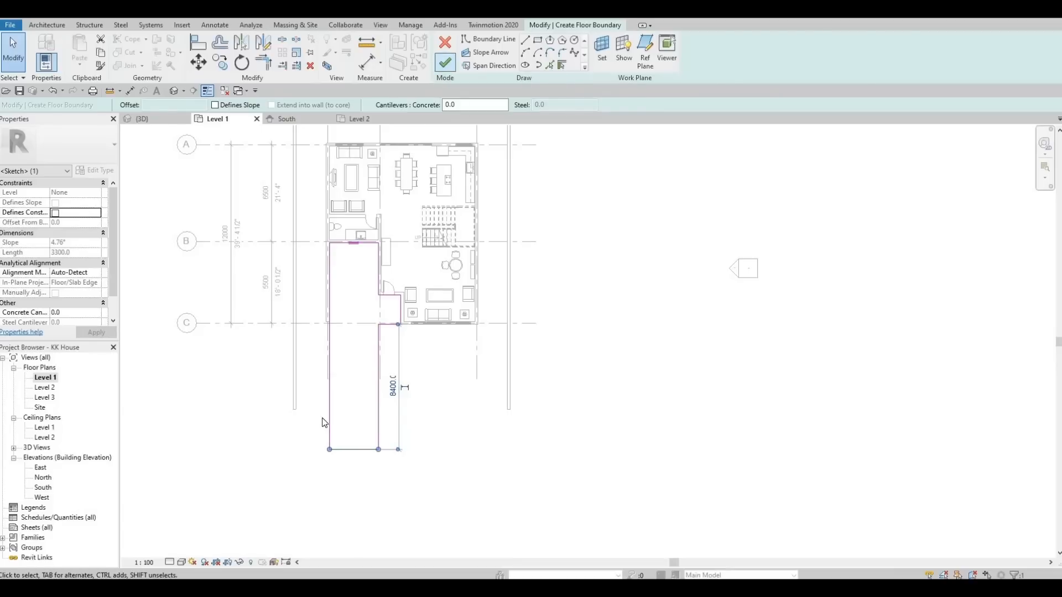
middle_drag(302, 402, 300, 382)
key(Escape)
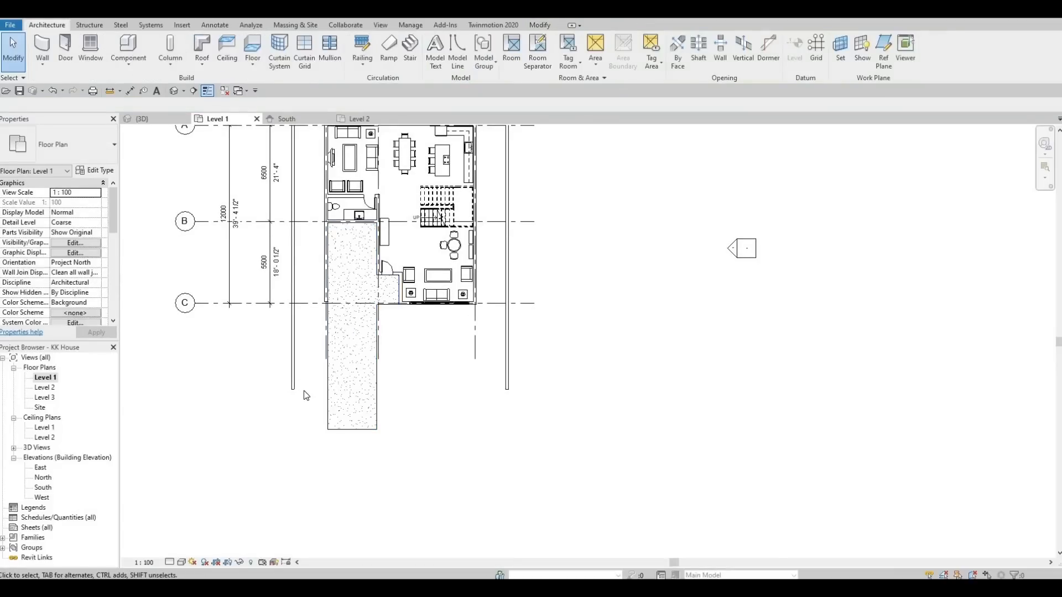
- Align the front ends of both side boundary walls to the front edge of the driveway floor
key(a)
key(l)
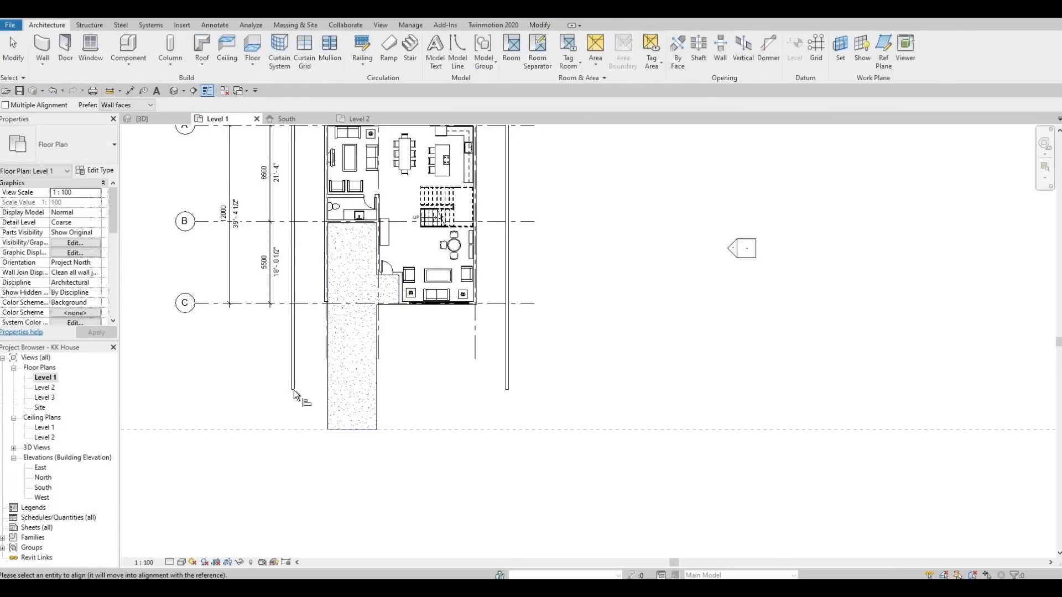
click(294, 390)
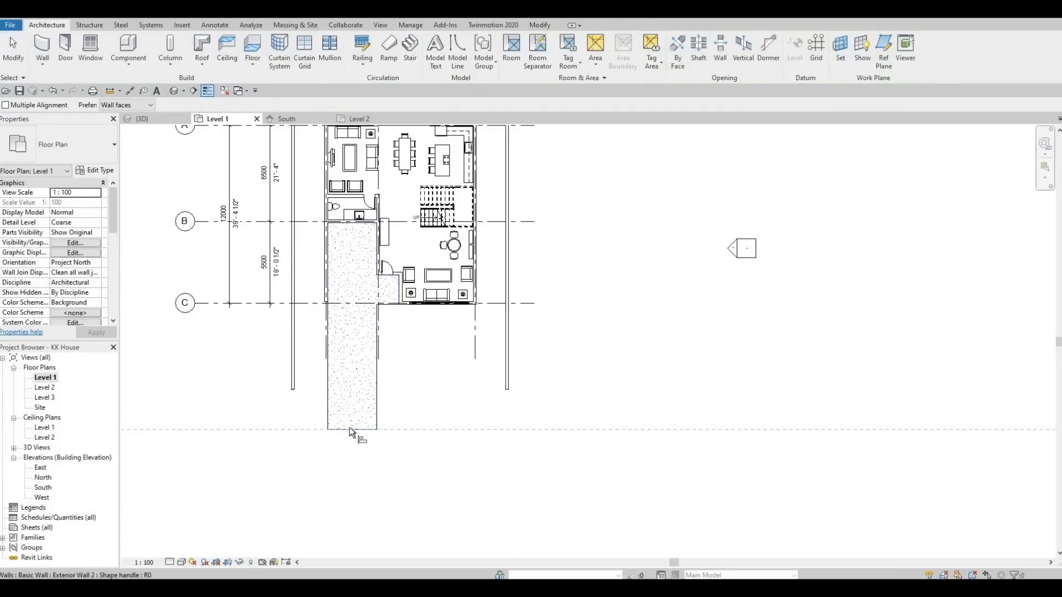
click(507, 390)
key(Escape)
key(Escape)
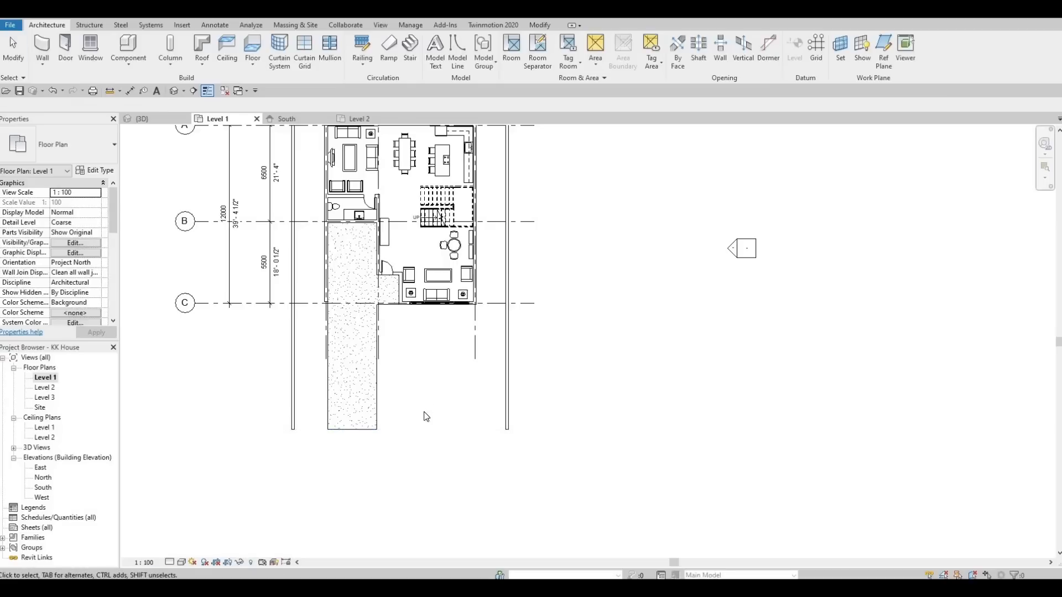
middle_drag(361, 313, 351, 336)
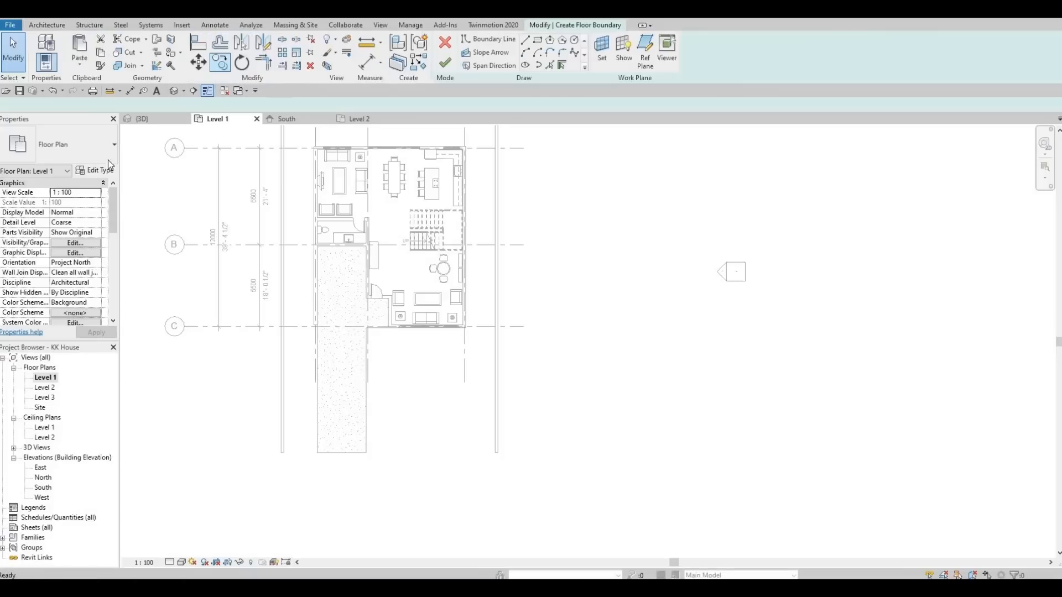
- Duplicate the Floor 3 type as a new floor type, Floor 4
click(94, 170)
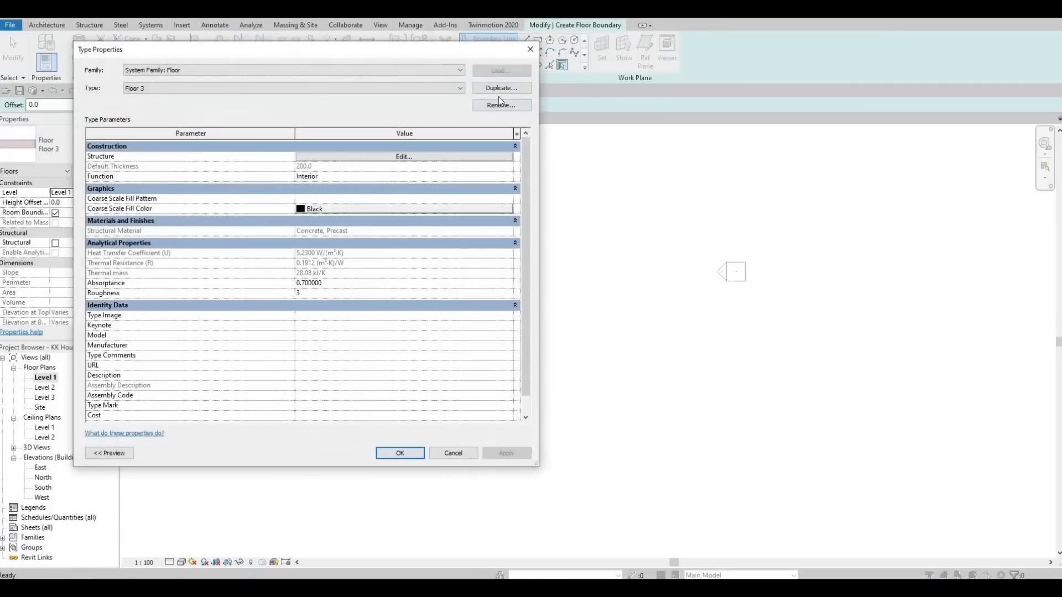
click(502, 88)
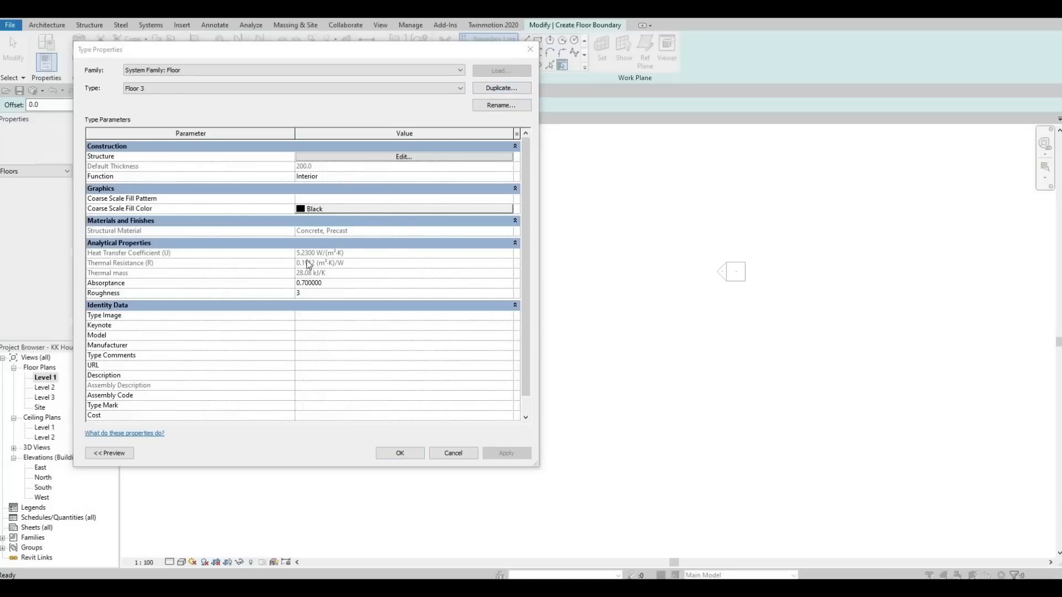
key(Return)
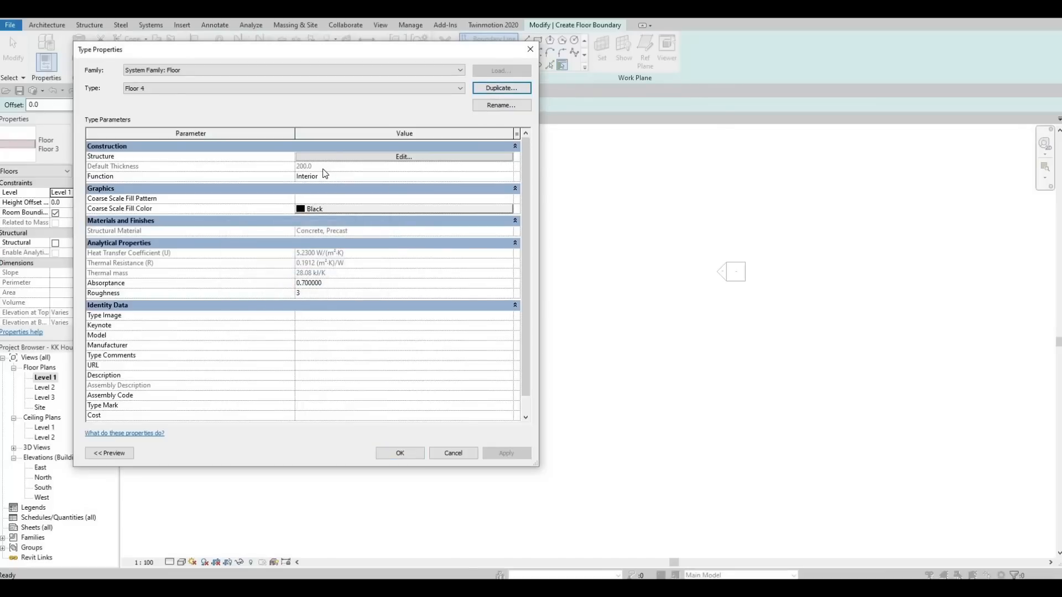
- Set the new floor type's structure layer material to Grass from the AEC Materials library
click(326, 157)
click(275, 157)
click(274, 155)
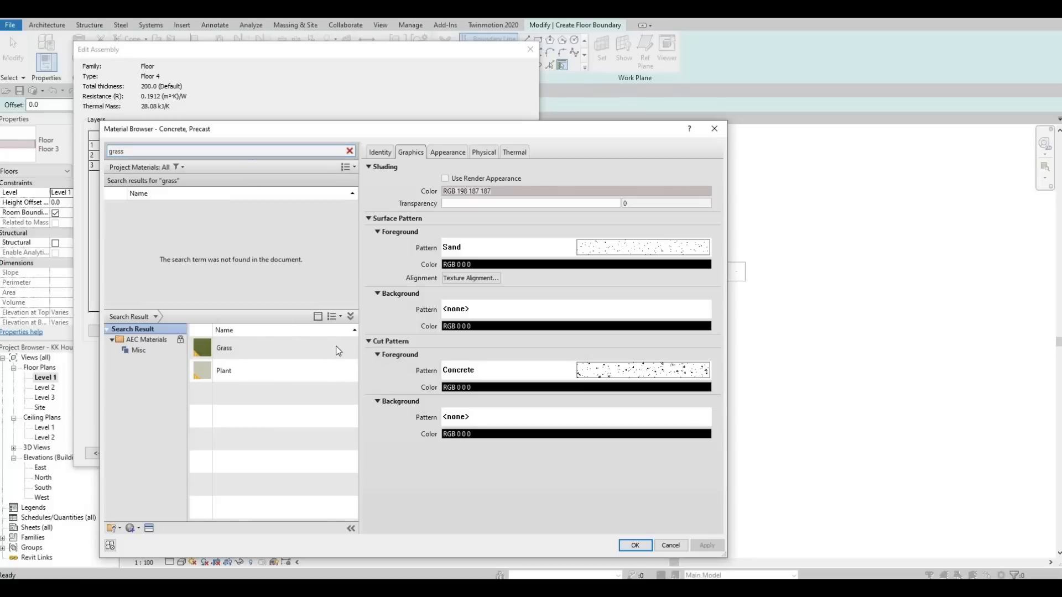
click(337, 348)
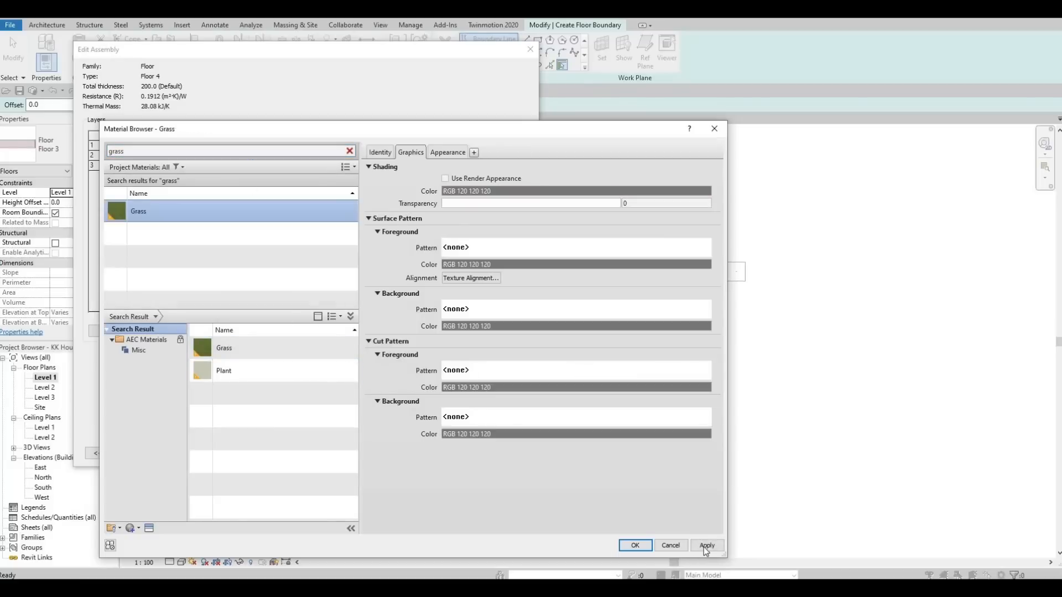
click(635, 545)
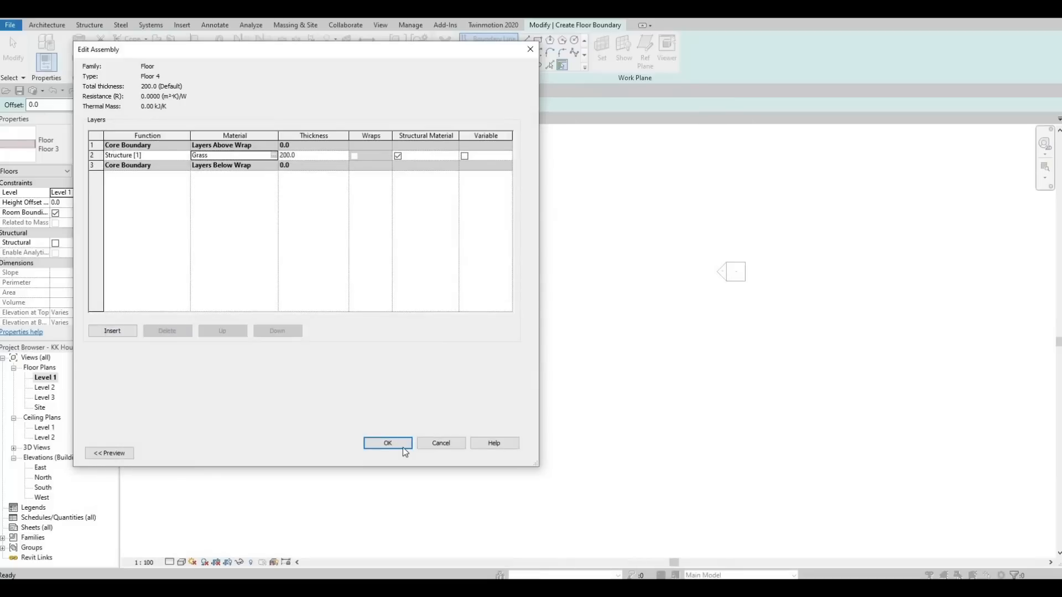
click(403, 447)
click(403, 450)
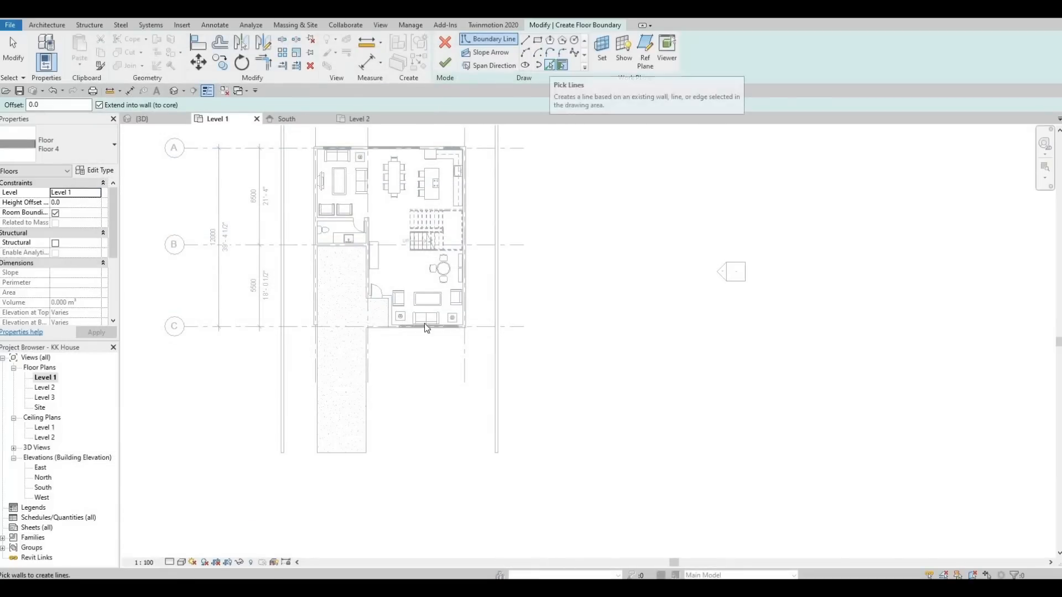
- Pick both long edges of the driveway and the carport side wall's outer face and front end as floor boundary lines
click(550, 66)
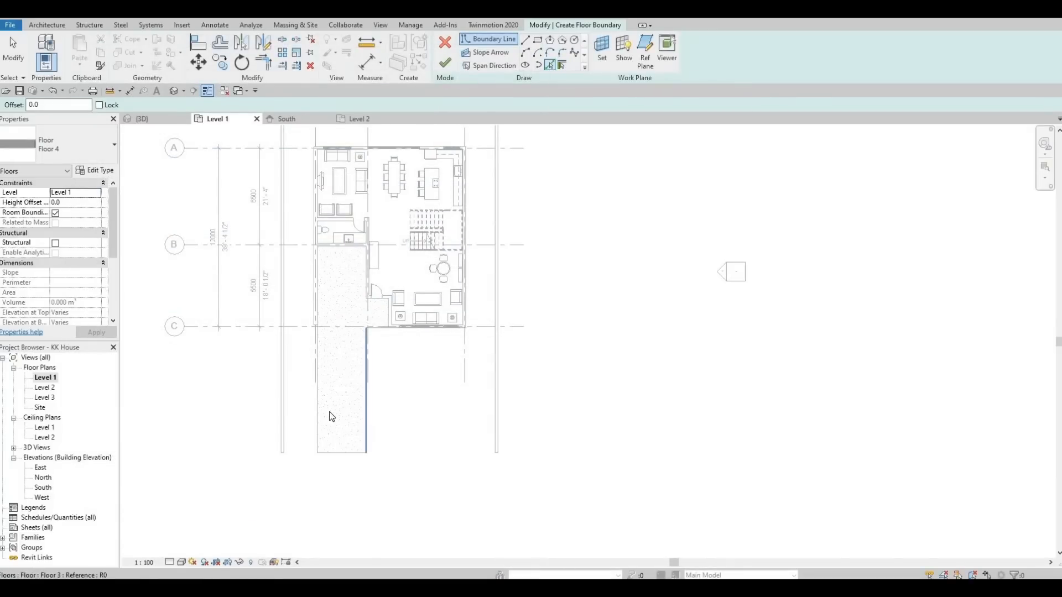
click(317, 386)
middle_drag(304, 172, 303, 301)
scroll(303, 306, up, 3)
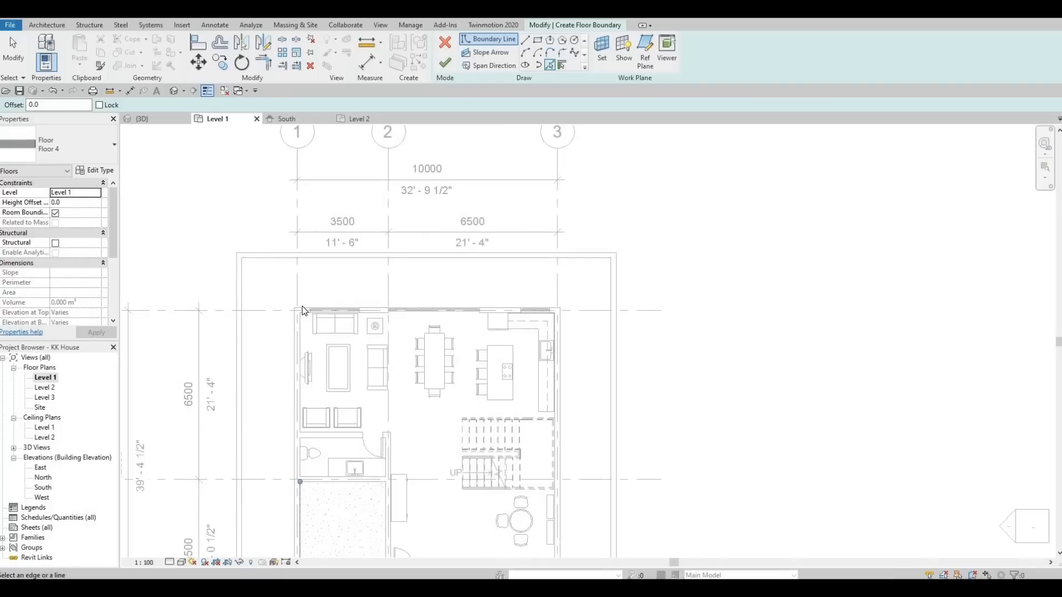
scroll(305, 344, down, 3)
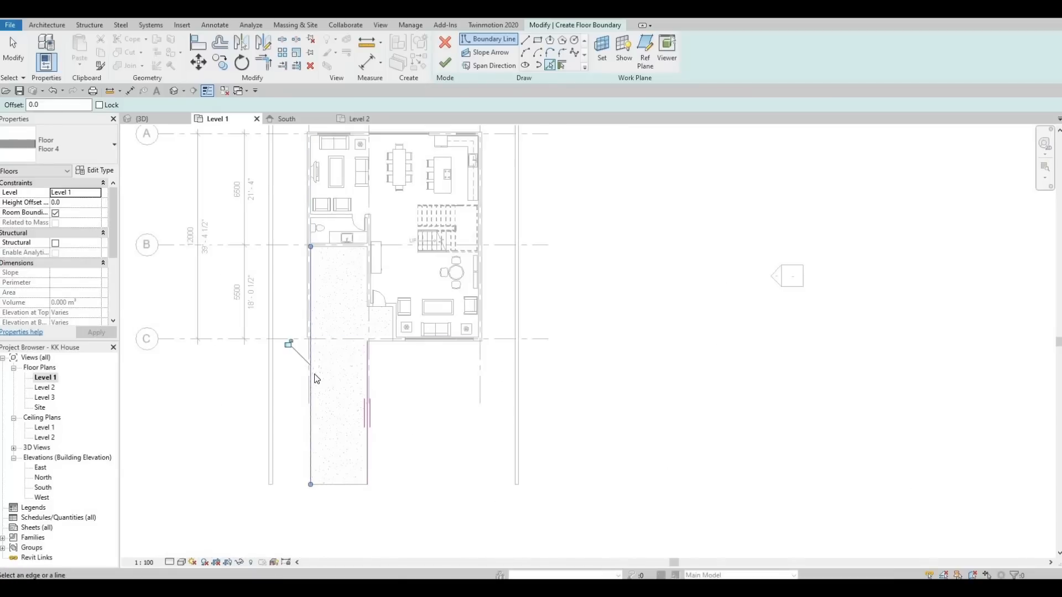
scroll(312, 356, up, 5)
scroll(311, 351, up, 3)
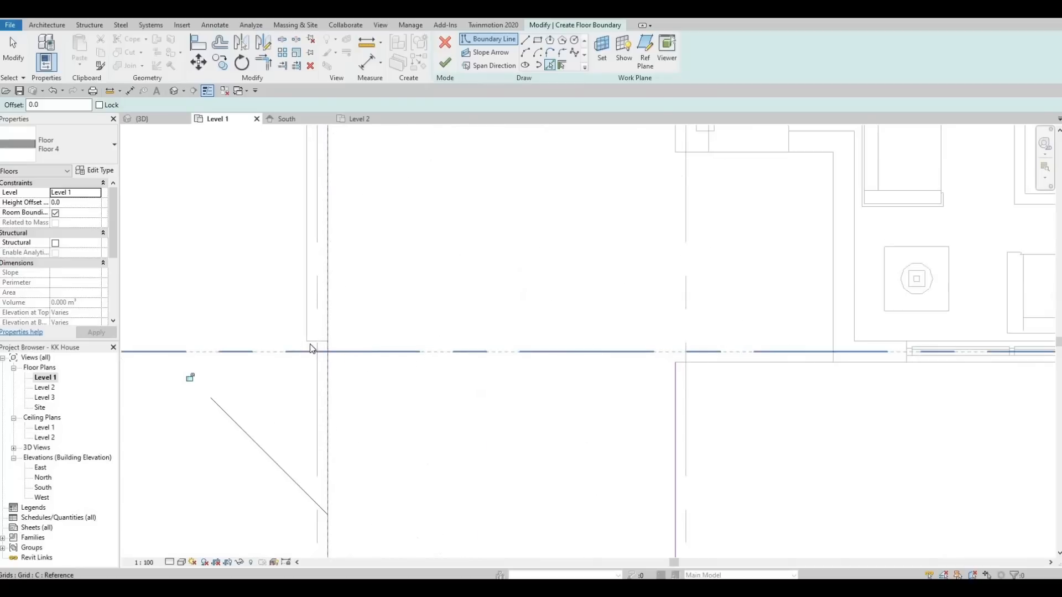
click(307, 317)
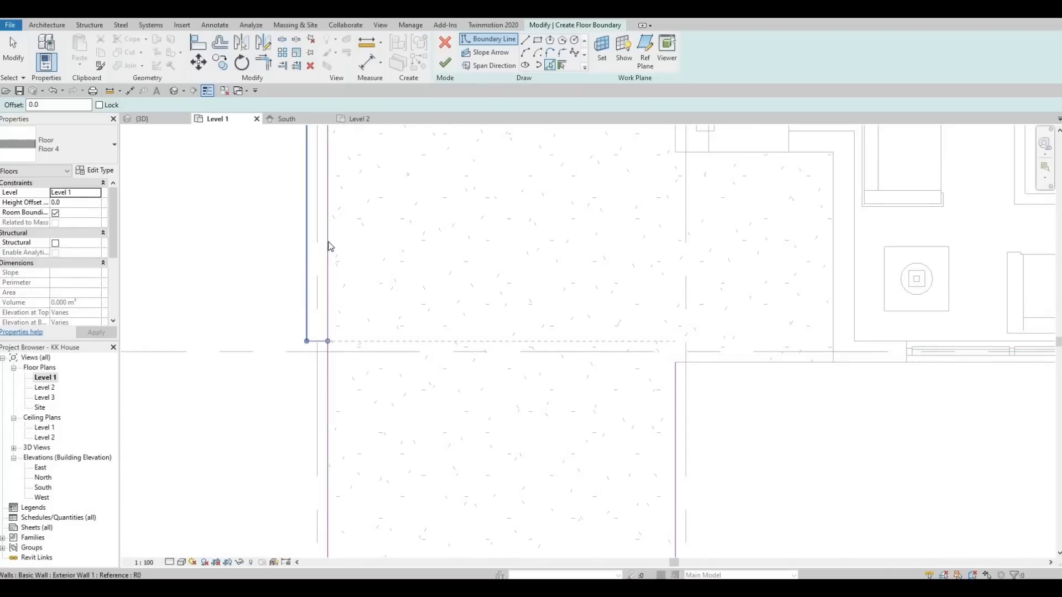
- Pick the outer faces of the house's back wall and of the side wall opposite the carport as boundary lines
scroll(360, 348, down, 3)
middle_drag(356, 274, 338, 410)
scroll(382, 414, down, 3)
middle_drag(390, 152, 327, 344)
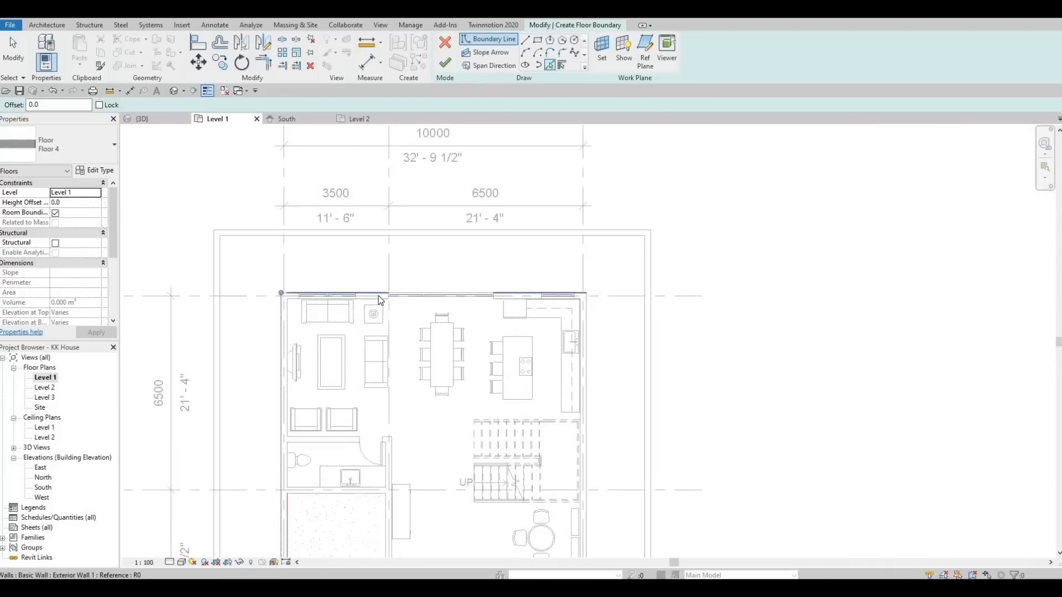
scroll(341, 290, up, 3)
click(657, 309)
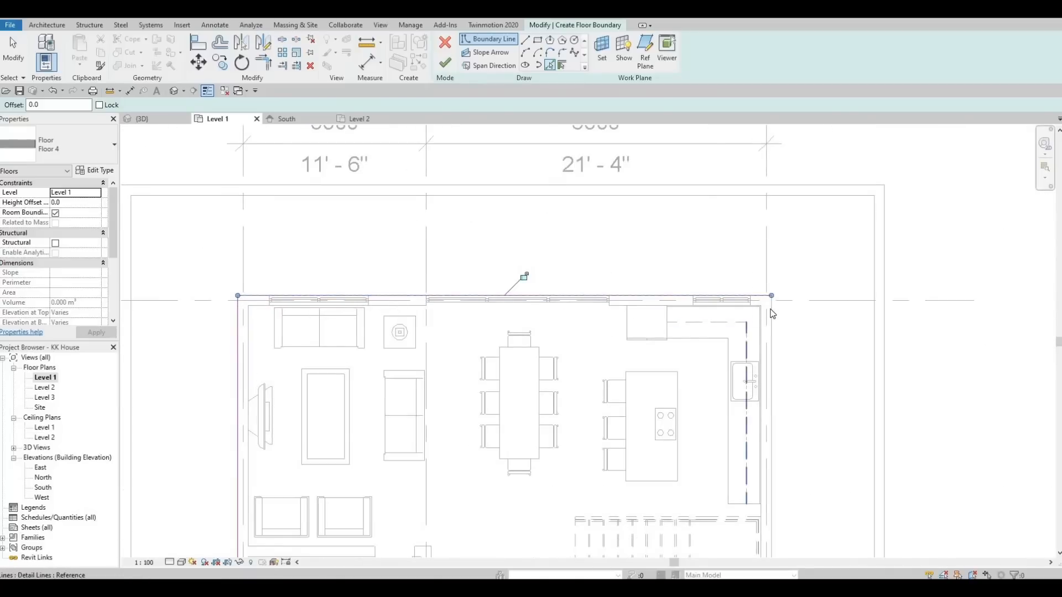
click(771, 321)
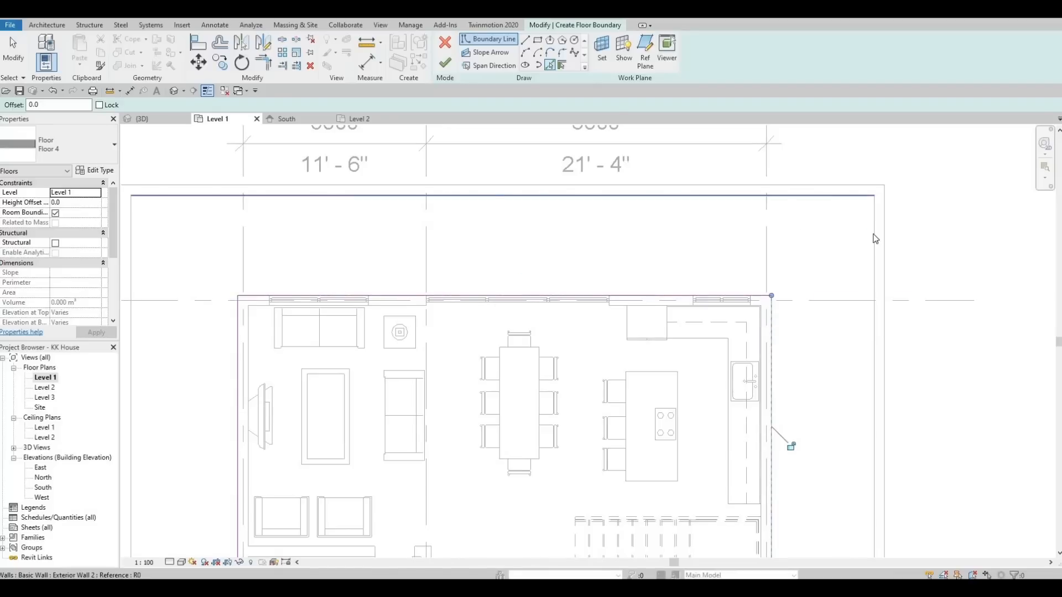
- Pick the inner faces of the plot's back boundary wall and both side boundary walls as boundary lines
click(776, 196)
click(874, 236)
scroll(718, 332, down, 5)
middle_drag(388, 504, 397, 328)
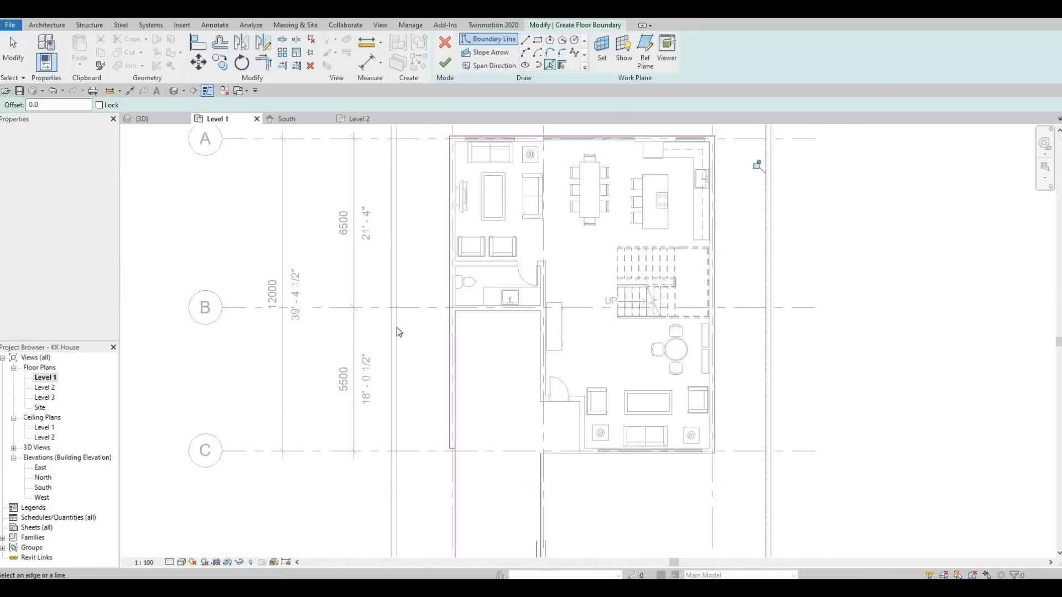
middle_drag(609, 487, 576, 344)
scroll(575, 344, down, 1)
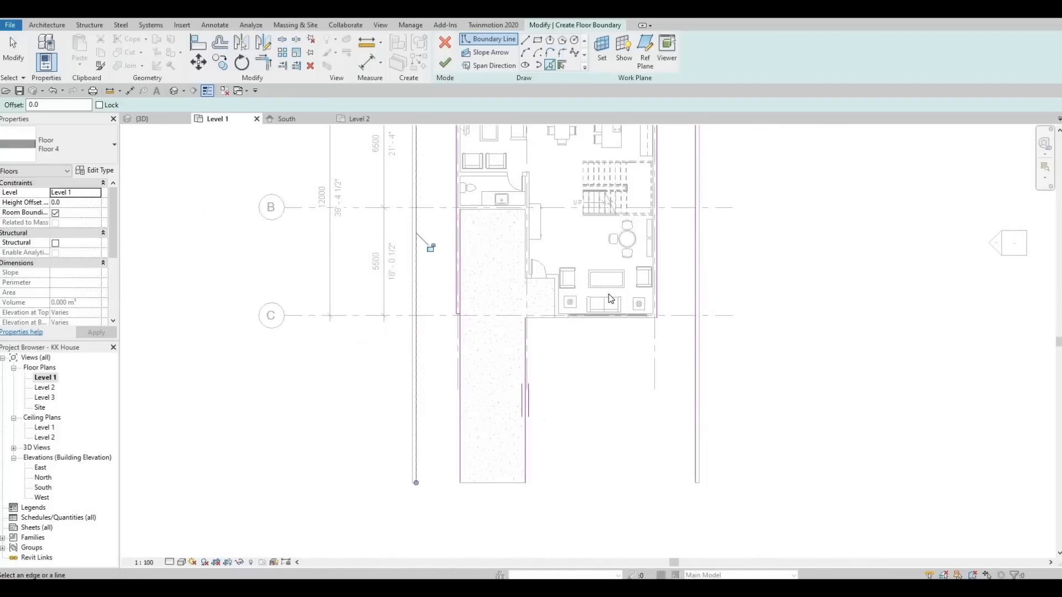
- Pick the outer face of the living room's front wall as a boundary line
middle_drag(695, 316, 719, 275)
scroll(719, 275, up, 2)
scroll(718, 271, up, 2)
click(720, 271)
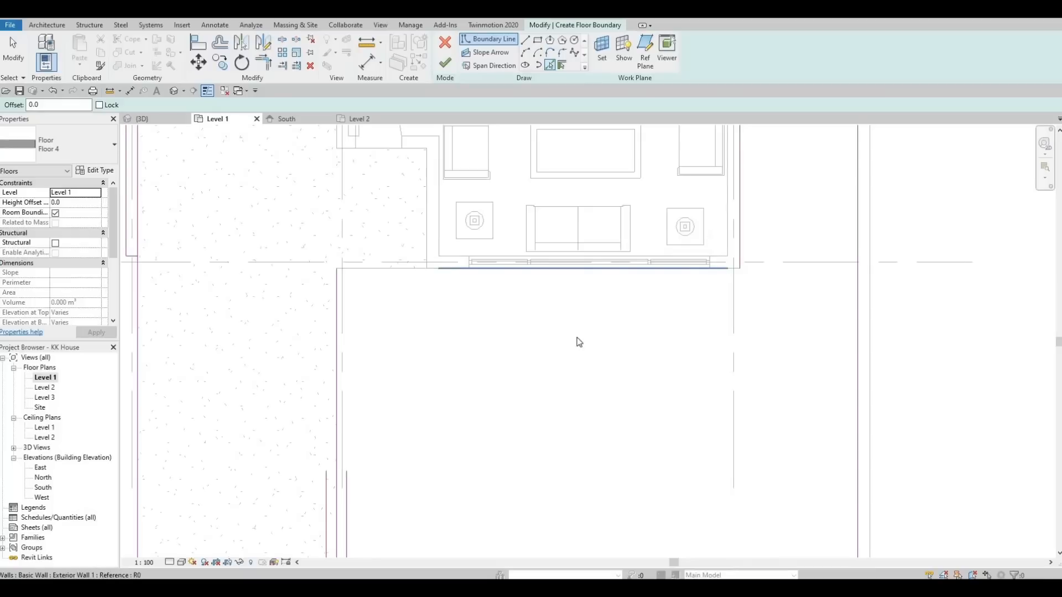
- Draw front boundary lines connecting each side boundary wall's front end to the adjacent front corner of the driveway
scroll(466, 323, down, 2)
middle_drag(466, 323, 470, 252)
scroll(452, 426, down, 1)
middle_drag(452, 425, 456, 335)
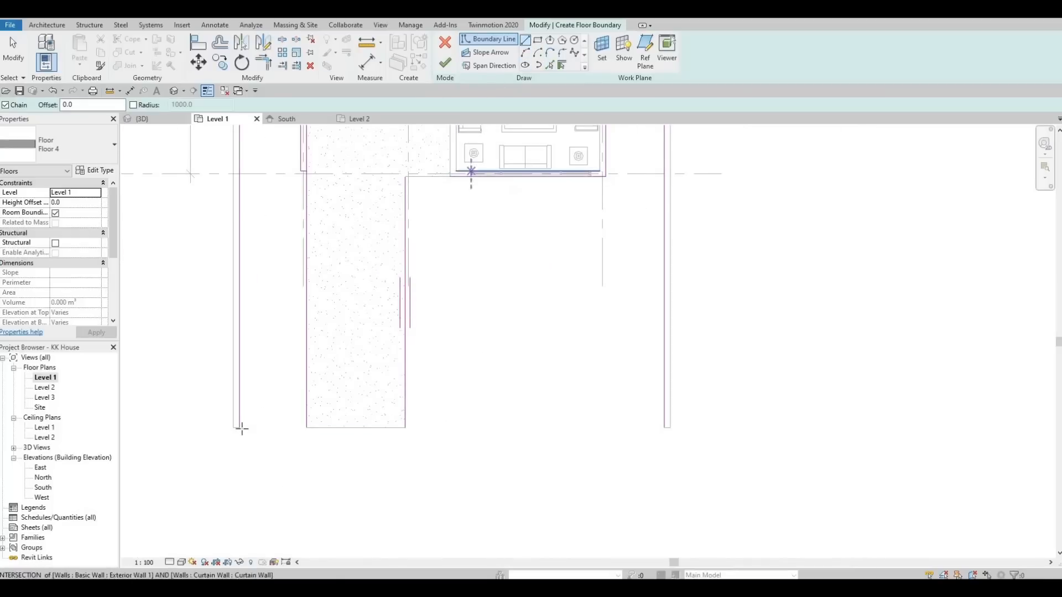
click(240, 427)
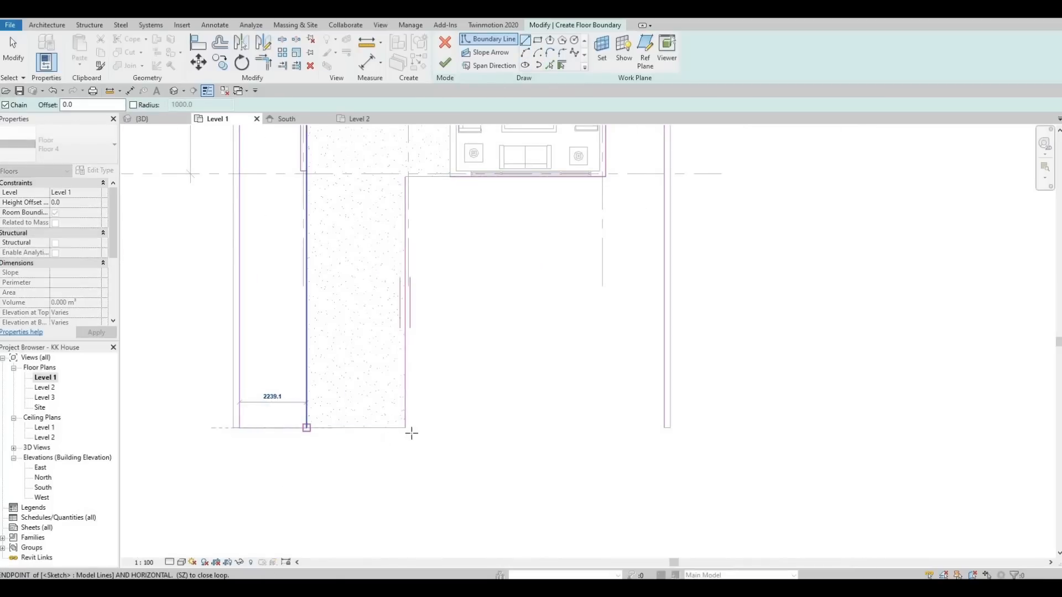
click(406, 428)
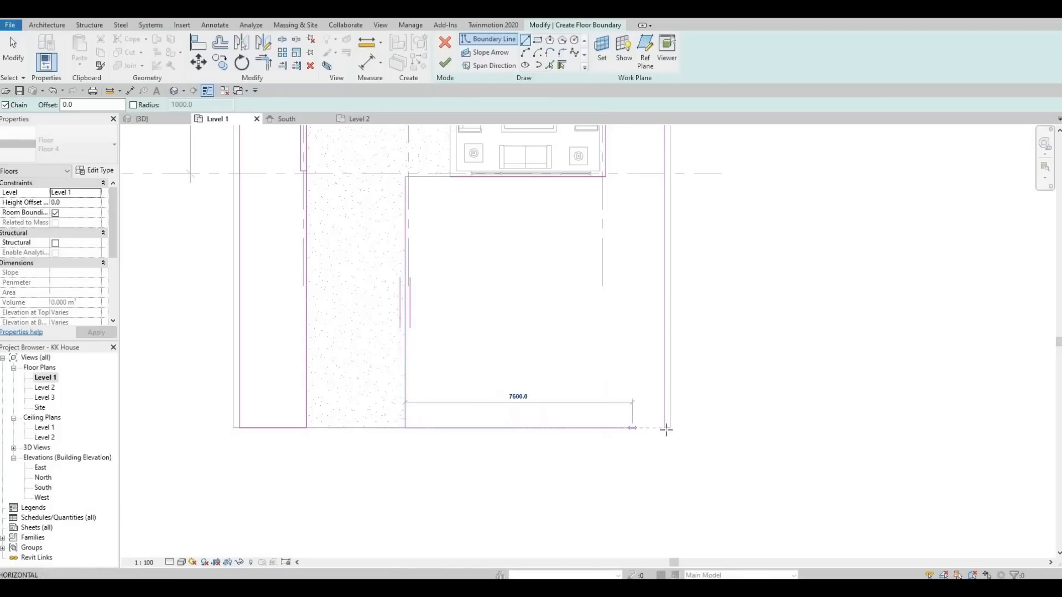
click(664, 428)
- Trim the house's front wall line to the driveway's house-side edge and to the side wall line opposite the carport
middle_drag(534, 216, 513, 246)
key(t)
key(r)
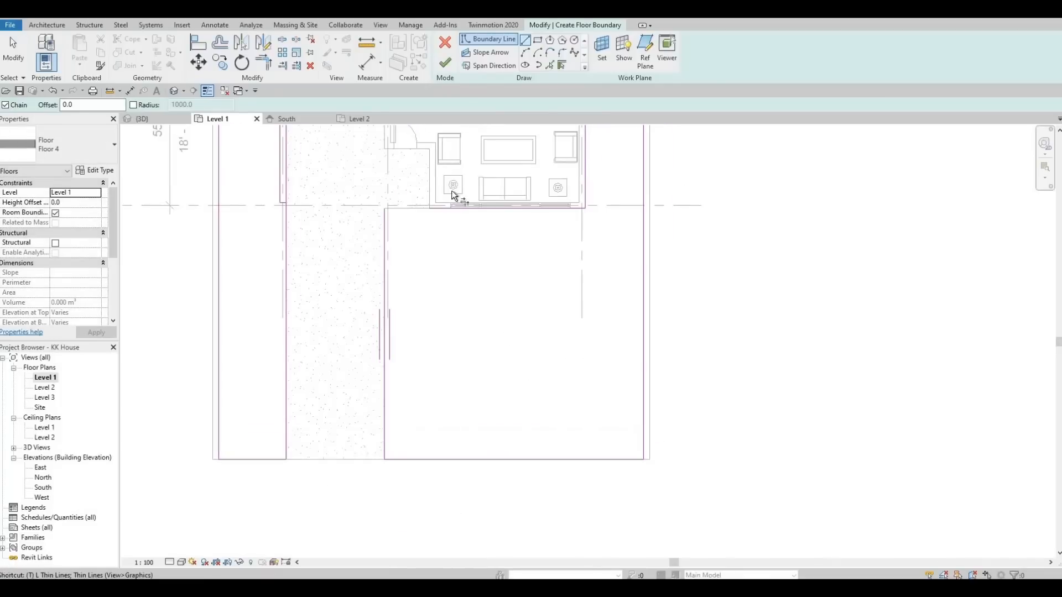
scroll(455, 200, up, 3)
click(260, 236)
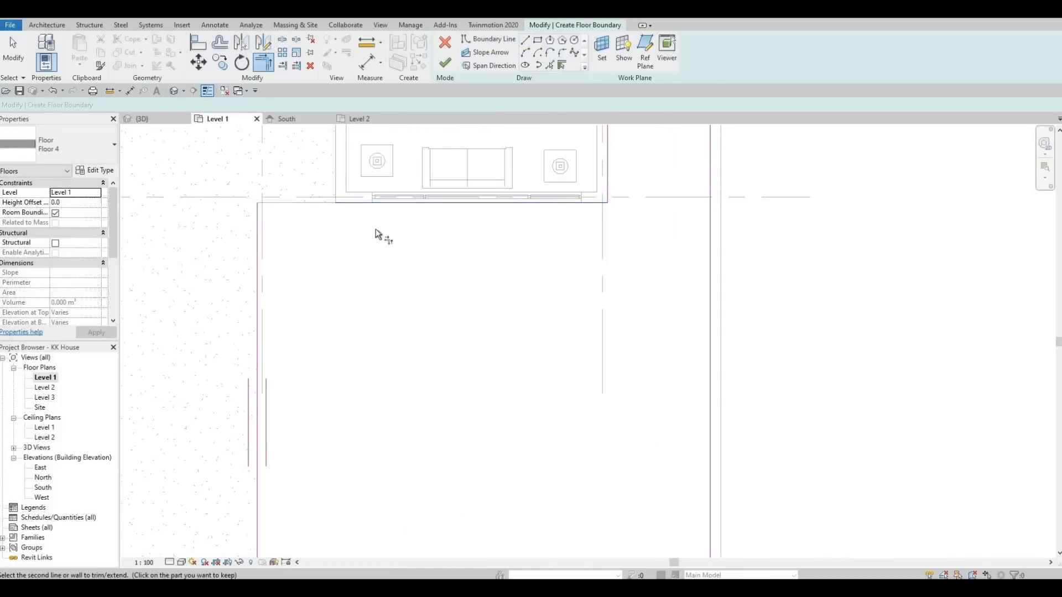
click(605, 200)
scroll(592, 431, down, 3)
middle_drag(582, 248, 569, 356)
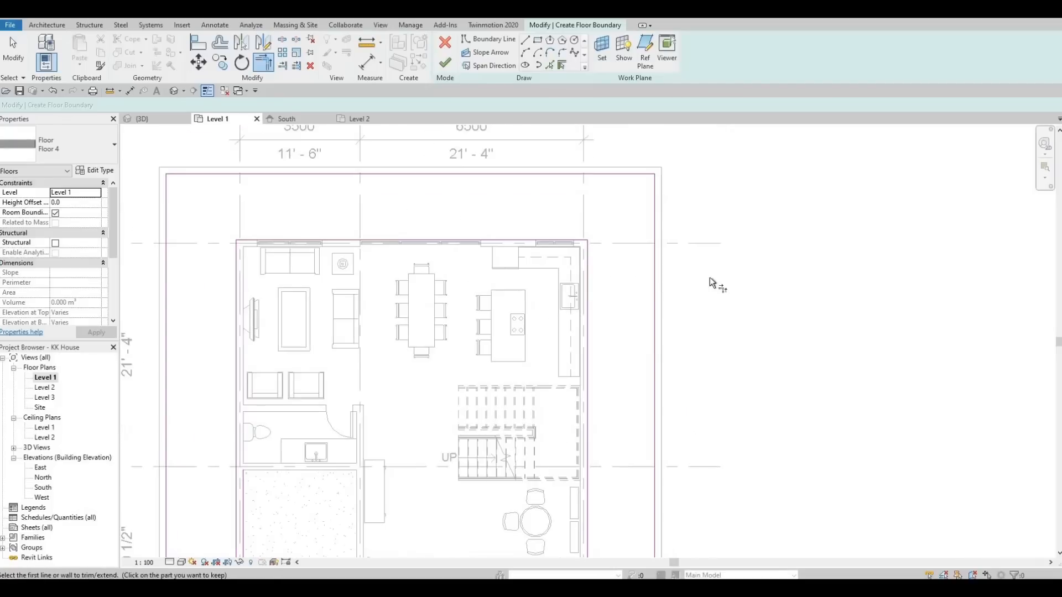
- Trim the driveway's outer edge line to the carport side wall's front end and finish the grass floor
scroll(586, 269, up, 3)
scroll(396, 253, down, 2)
middle_drag(396, 254, 595, 262)
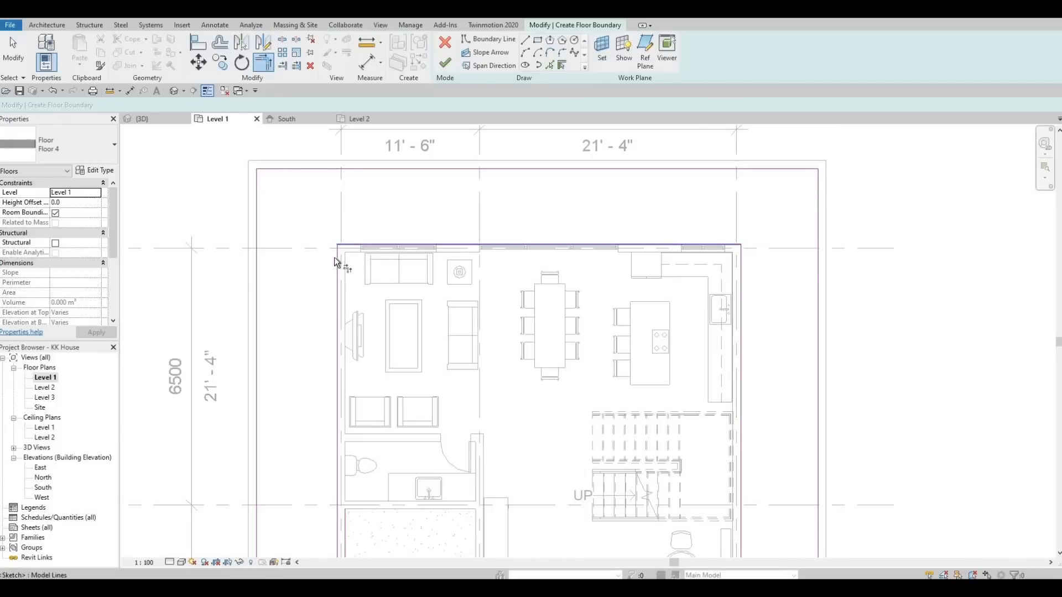
scroll(386, 334, down, 3)
scroll(354, 516, up, 3)
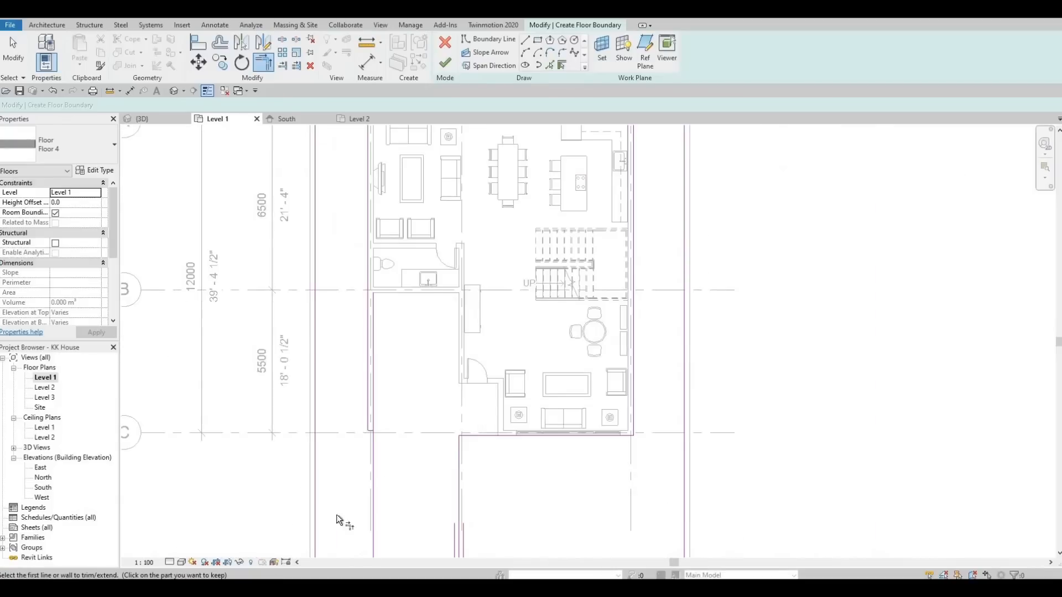
middle_drag(369, 474, 384, 415)
scroll(380, 415, up, 2)
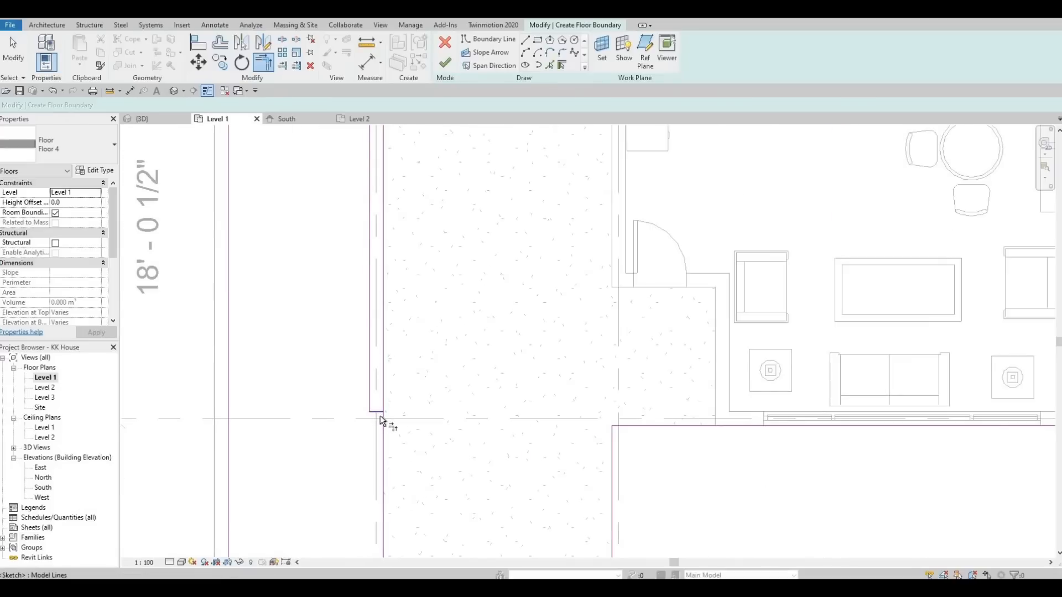
scroll(376, 354, down, 2)
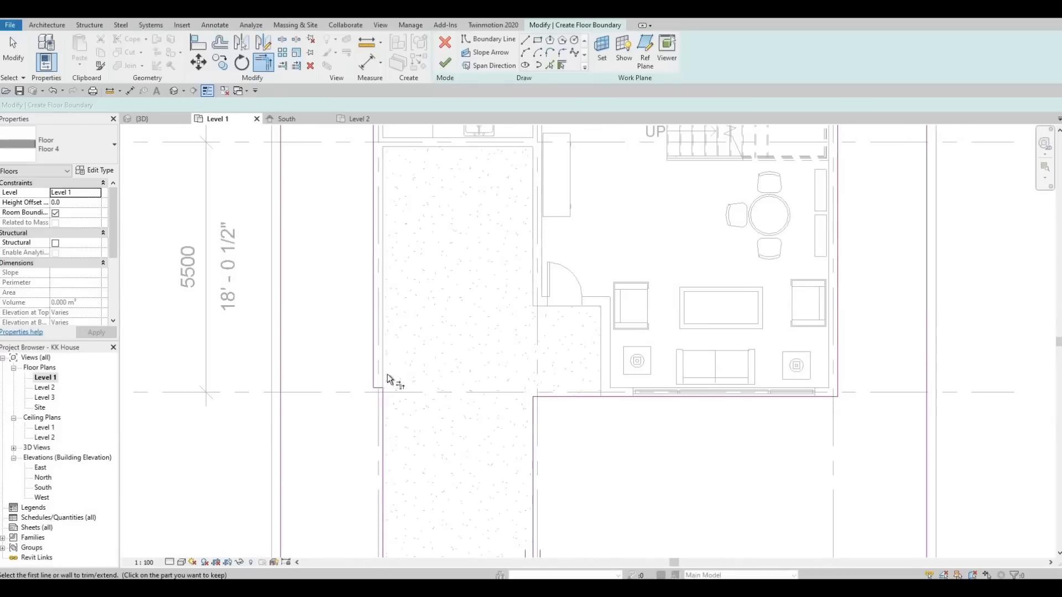
scroll(370, 355, down, 4)
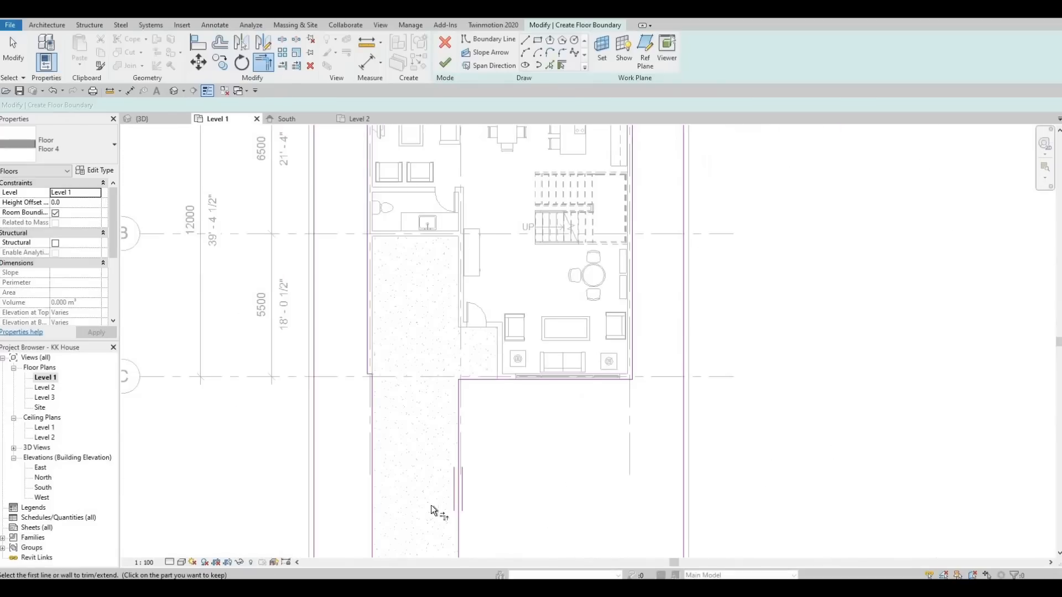
middle_drag(445, 498, 449, 442)
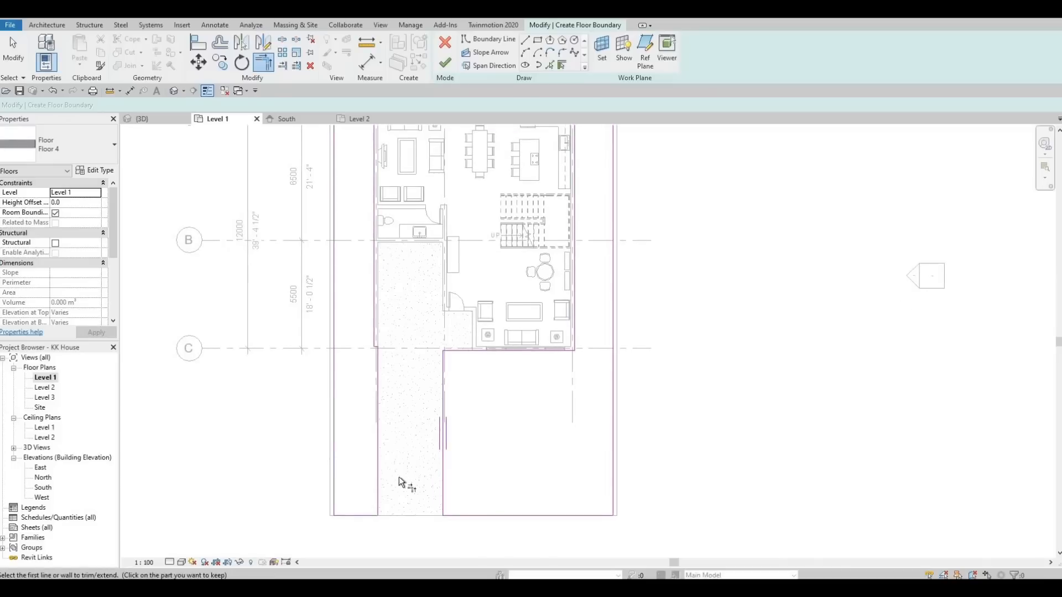
scroll(420, 354, down, 2)
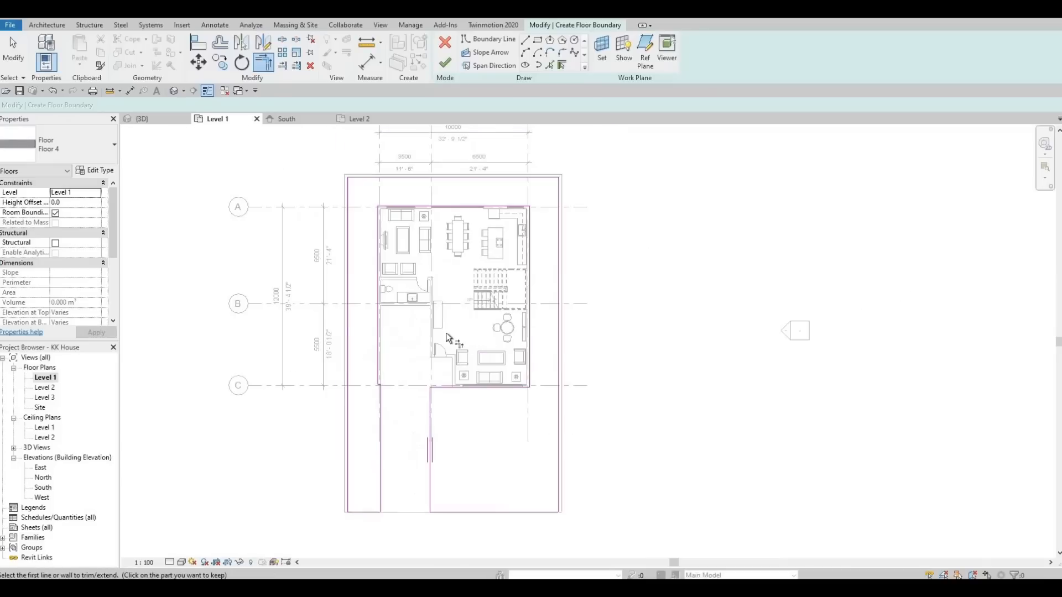
click(446, 64)
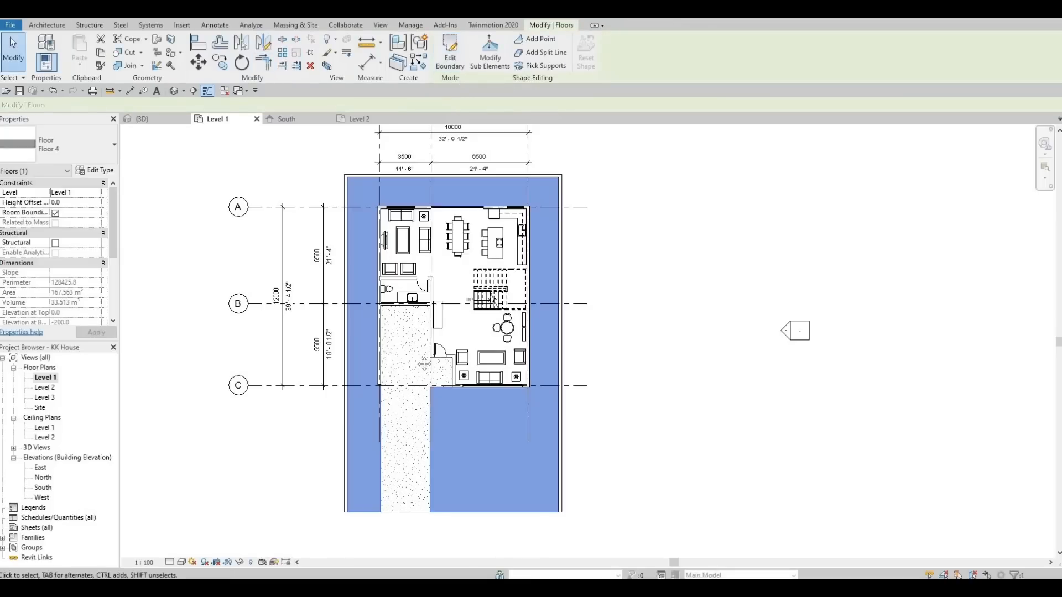
- Edit the carport side wall's profile to cut a rectangular opening about 4300 mm long and 1233 mm high beside the driveway
middle_drag(304, 214, 281, 200)
click(174, 91)
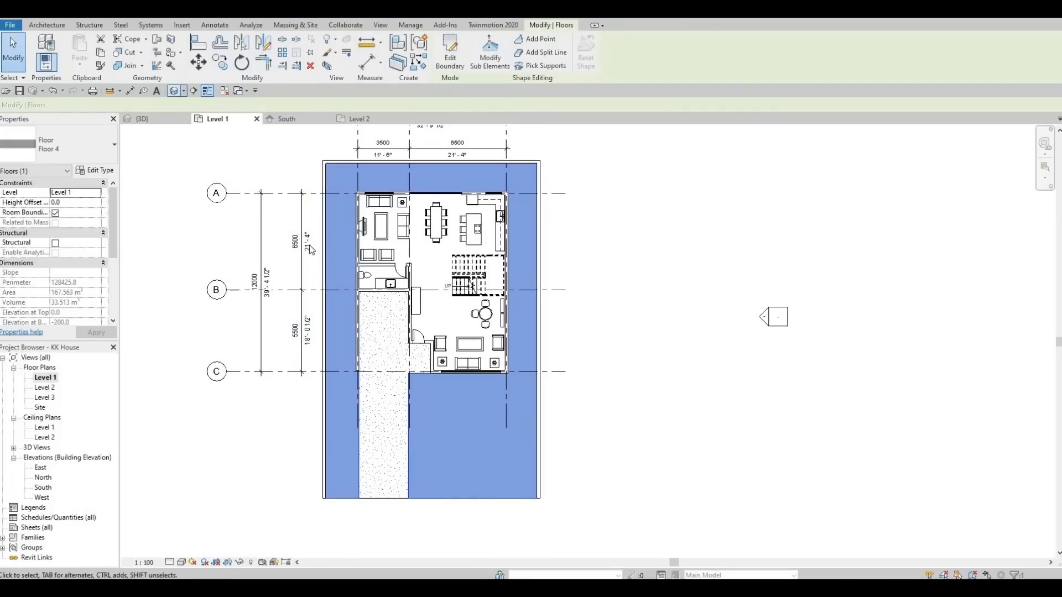
shift+middle_drag(352, 272, 485, 294)
key(Escape)
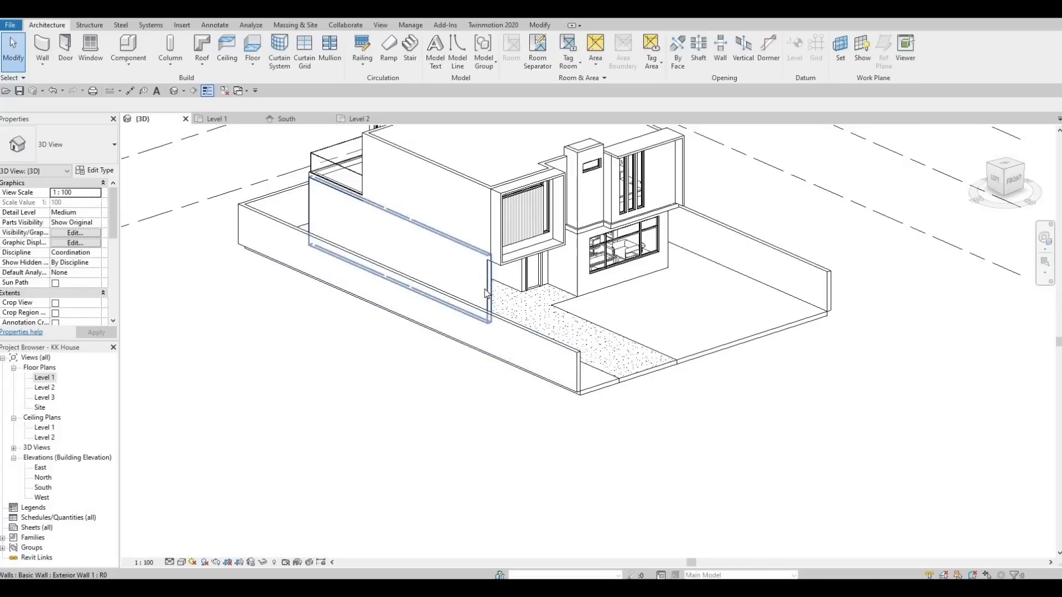
click(486, 293)
click(482, 46)
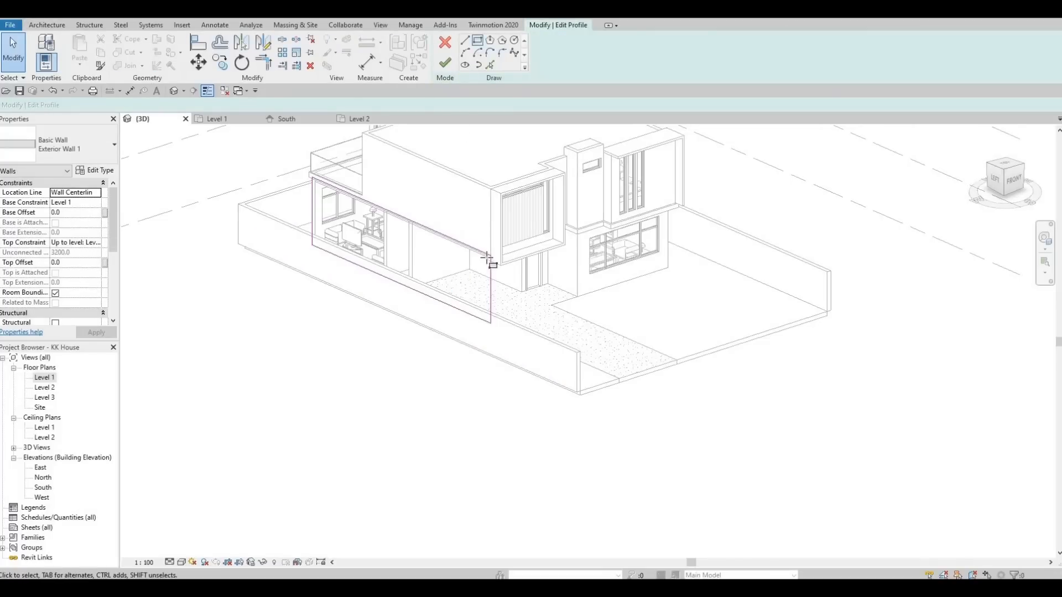
key(l)
key(i)
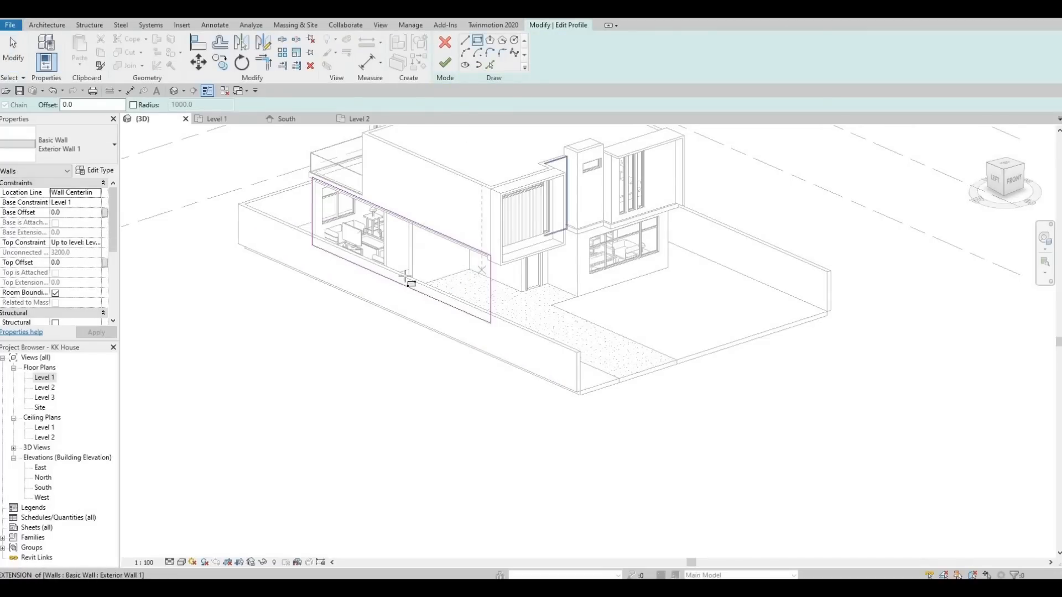
click(482, 270)
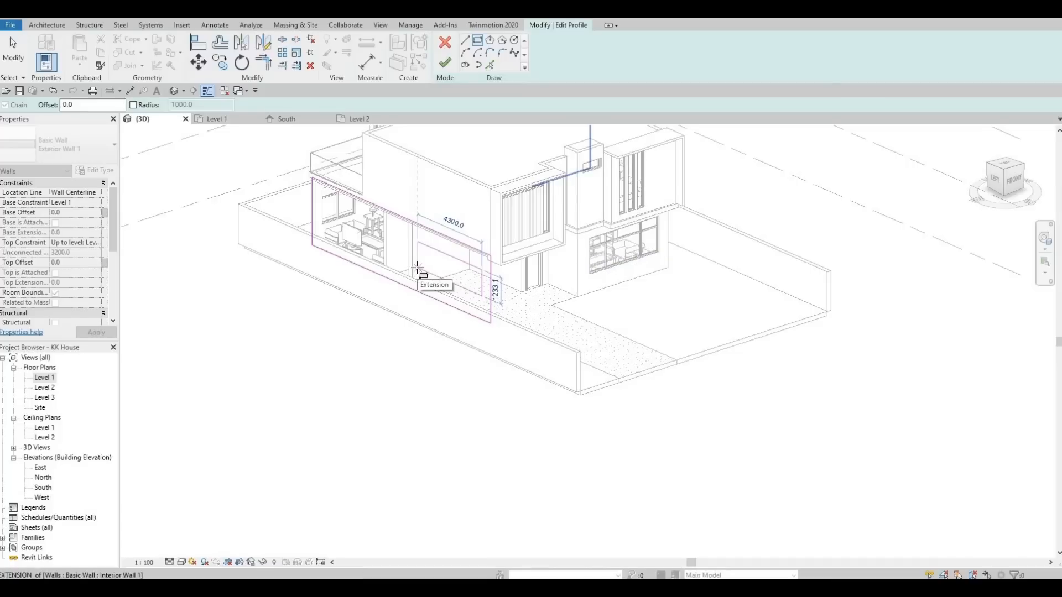
click(481, 268)
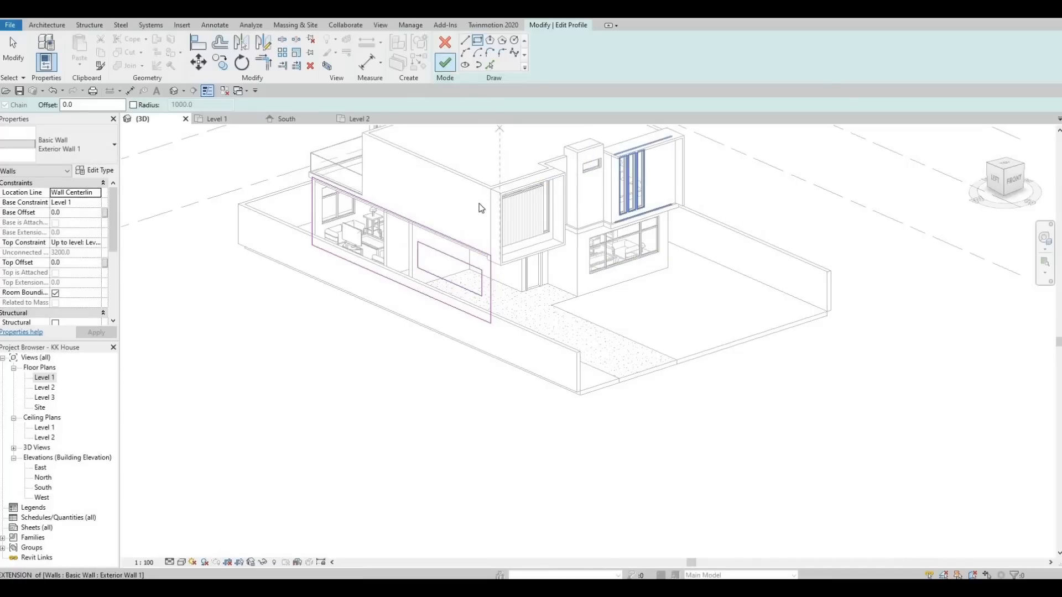
click(445, 62)
click(309, 348)
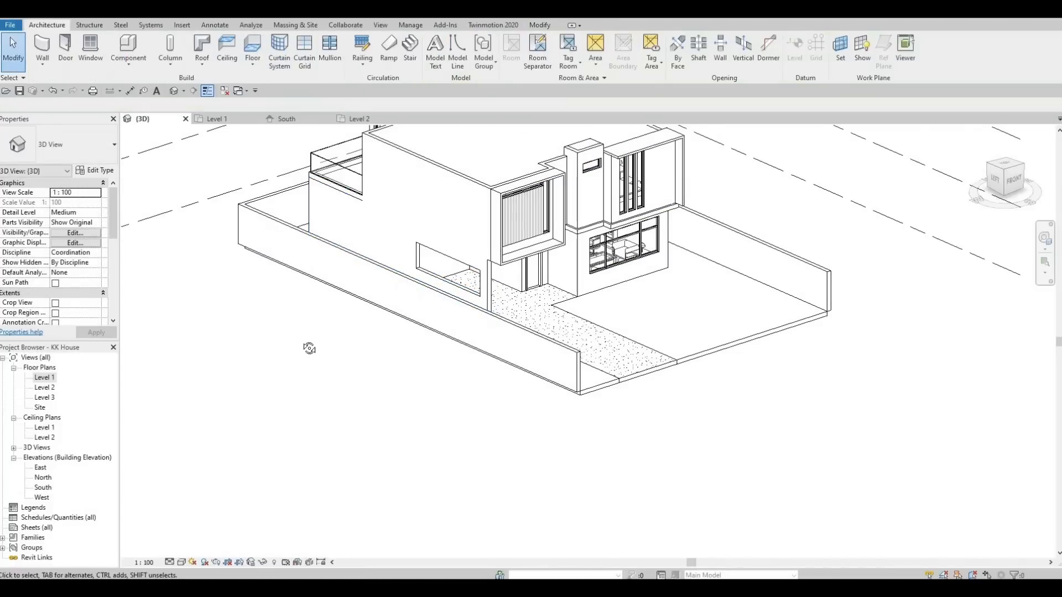
- Examine the carport side wall's opening from the front and the glazed panels around the rear balcony
shift+middle_drag(309, 348, 396, 255)
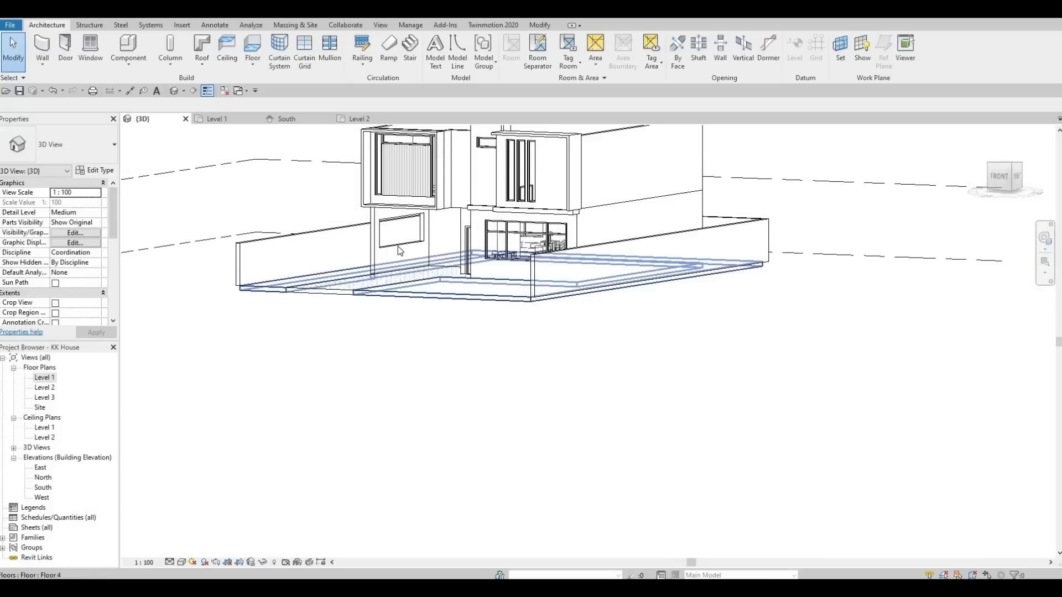
click(387, 237)
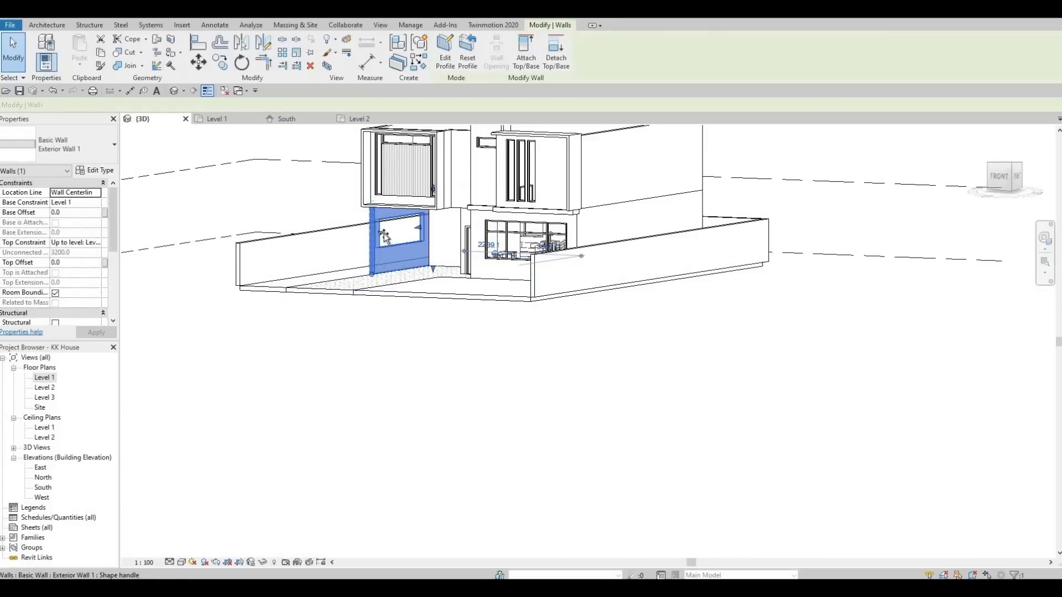
click(387, 317)
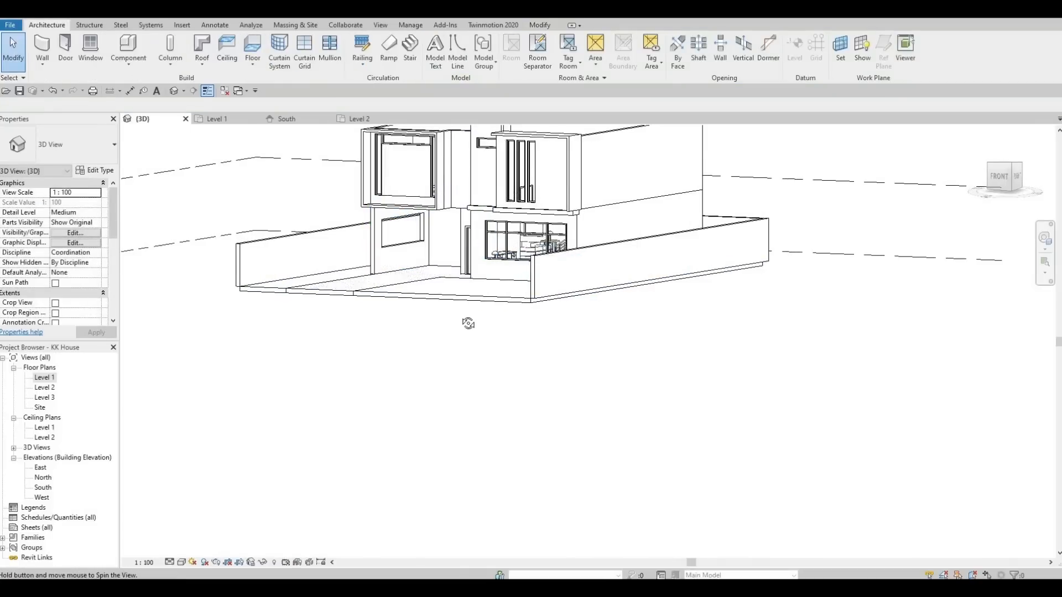
shift+middle_drag(468, 324, 481, 250)
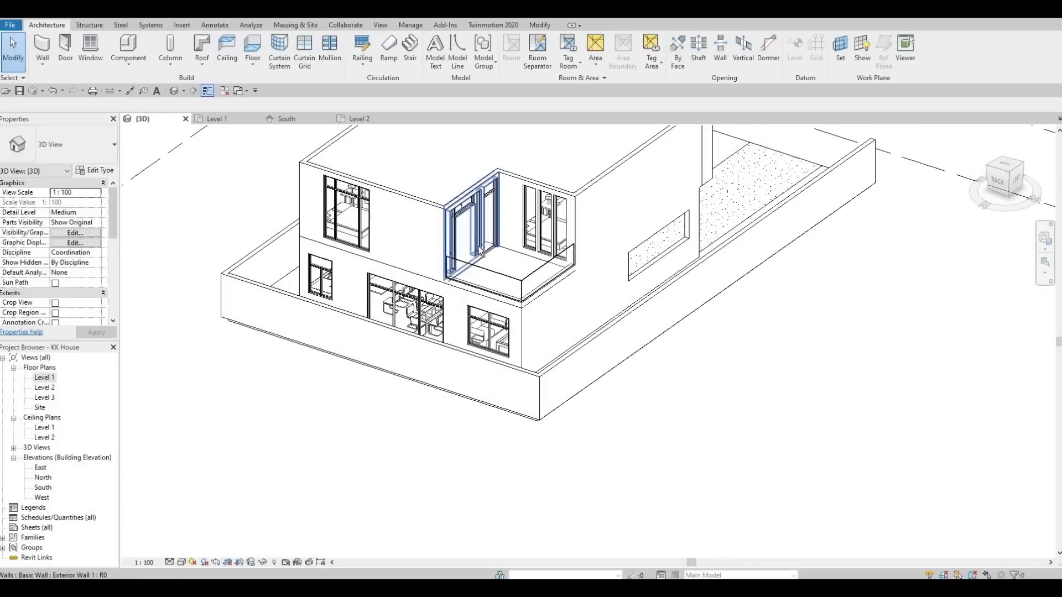
shift+middle_drag(399, 254, 360, 260)
scroll(424, 220, up, 2)
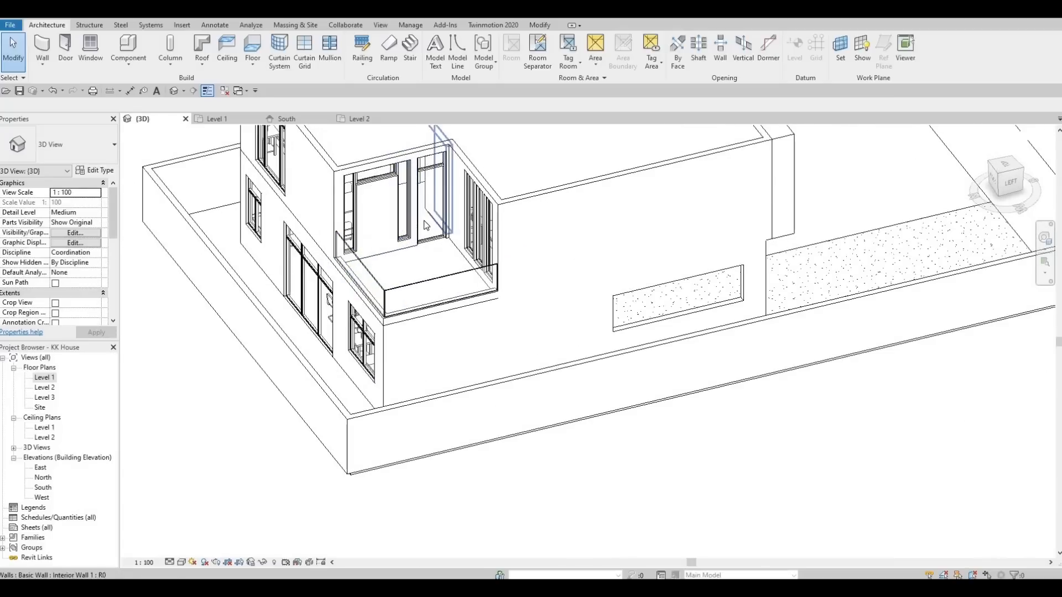
click(423, 220)
key(Escape)
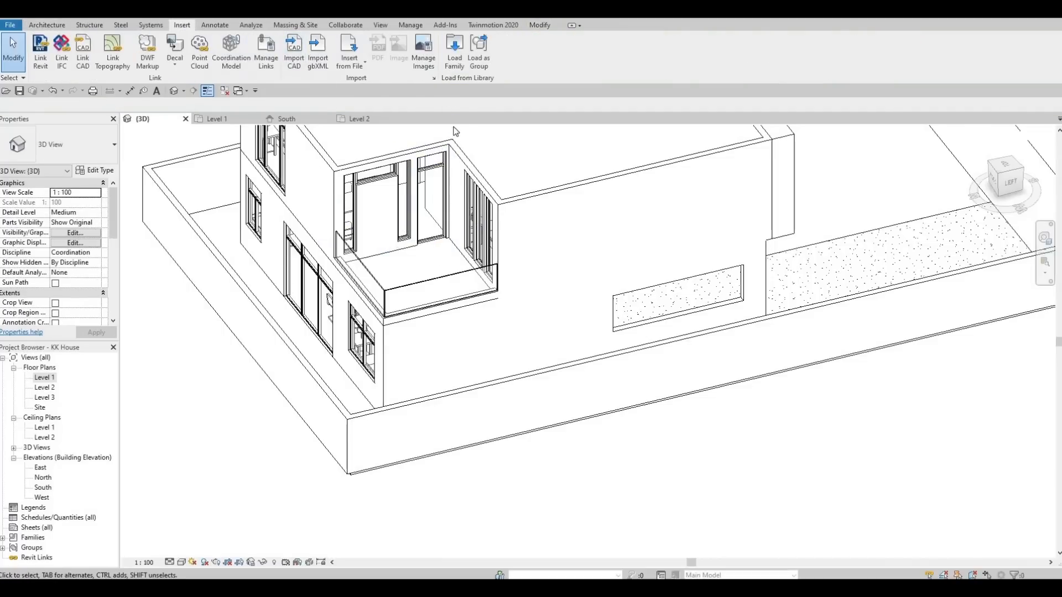
- Load the M_Door-Curtain-Wall-Single-Glass family from the Doors folder of the Canada library
click(454, 49)
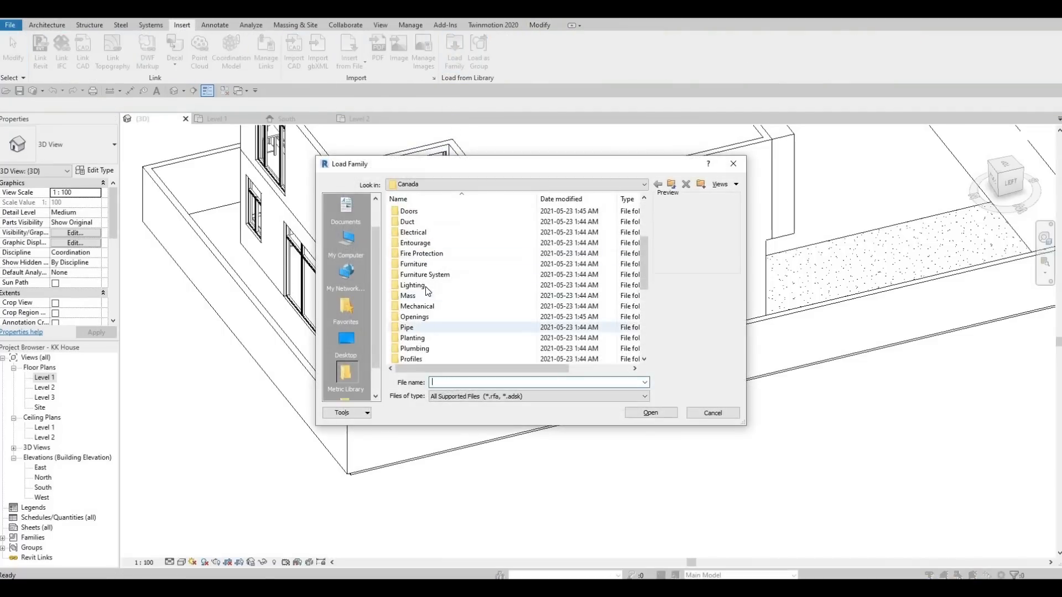
double_click(420, 213)
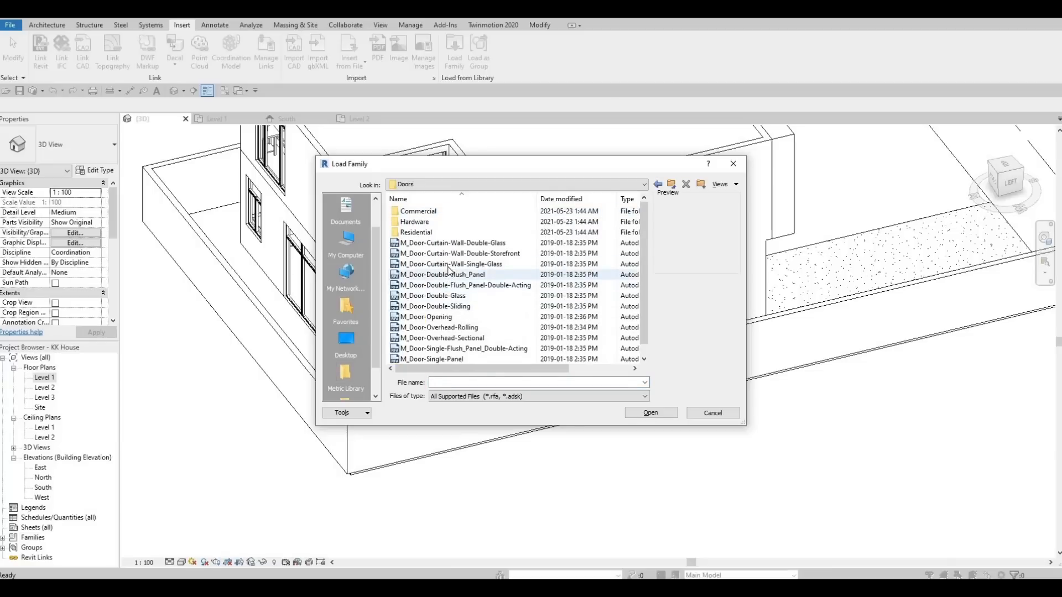
click(466, 264)
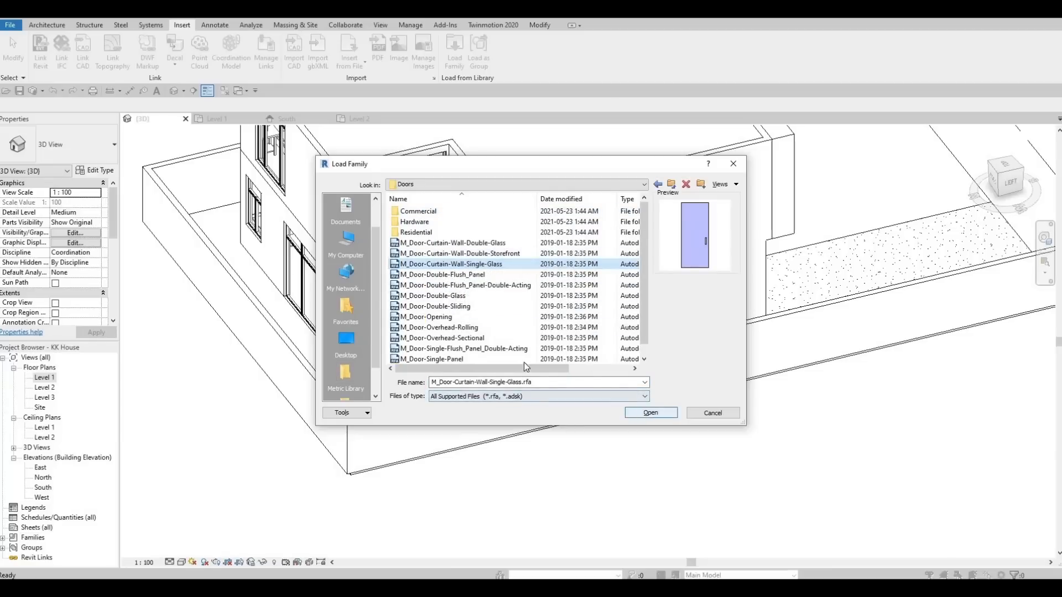
key(Return)
- Change the balcony curtain wall's lower glazed panel to the M_Door-Curtain-Wall-Single-Glass door
scroll(428, 191, up, 2)
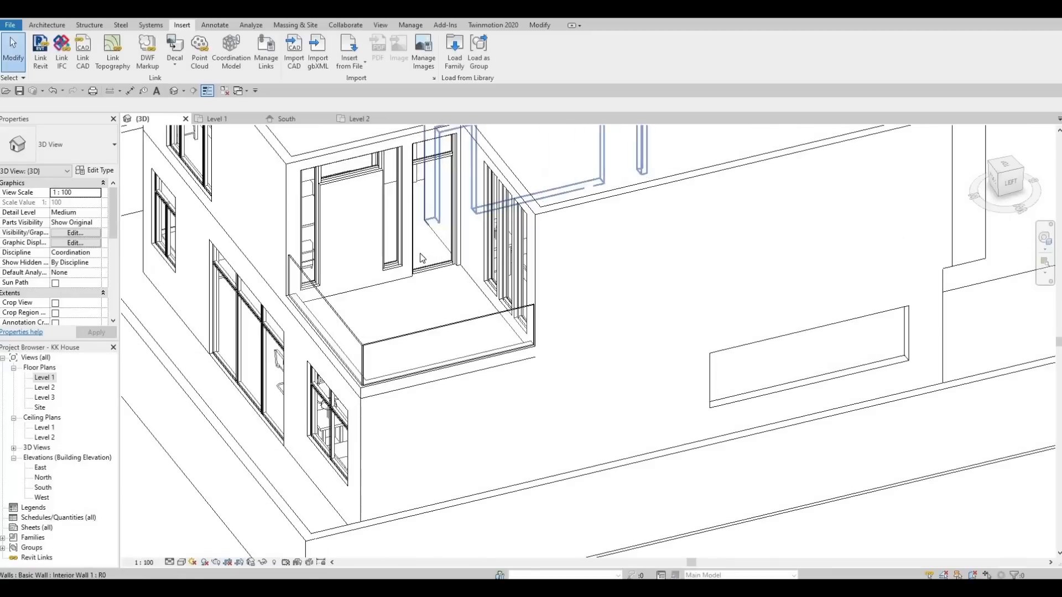
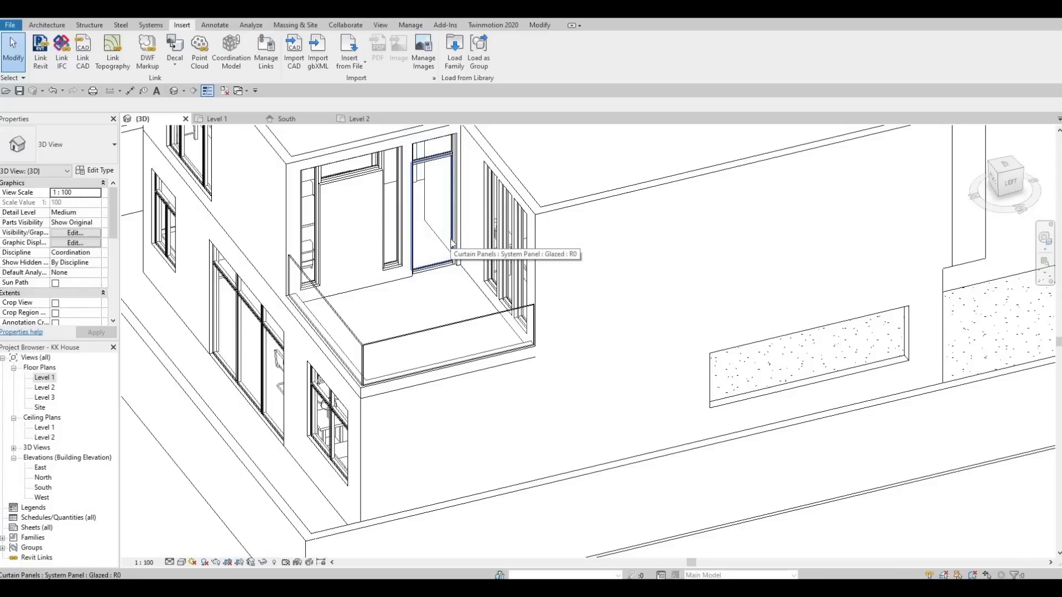
click(452, 244)
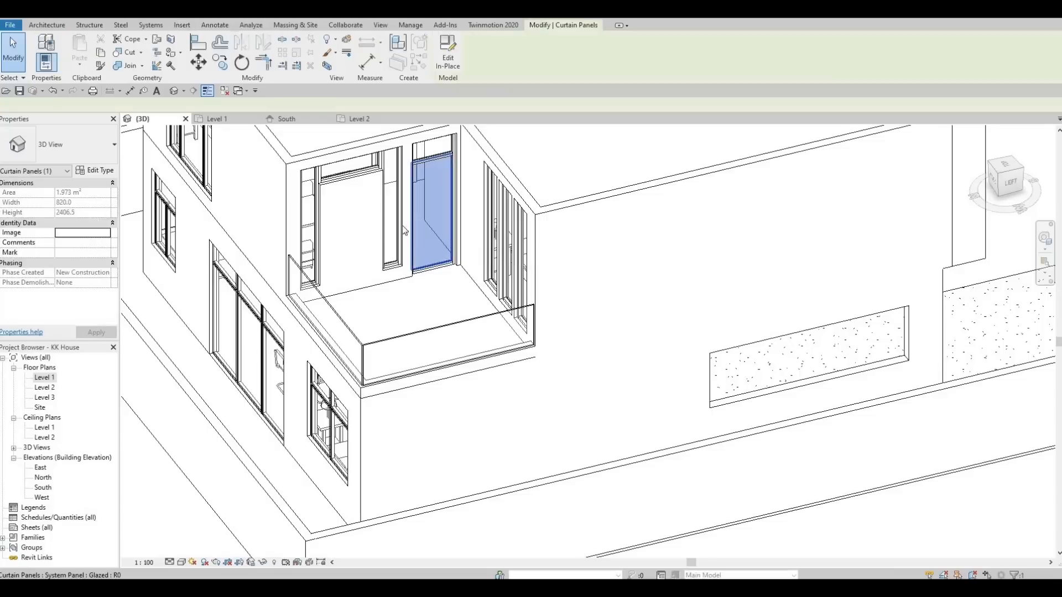
click(97, 144)
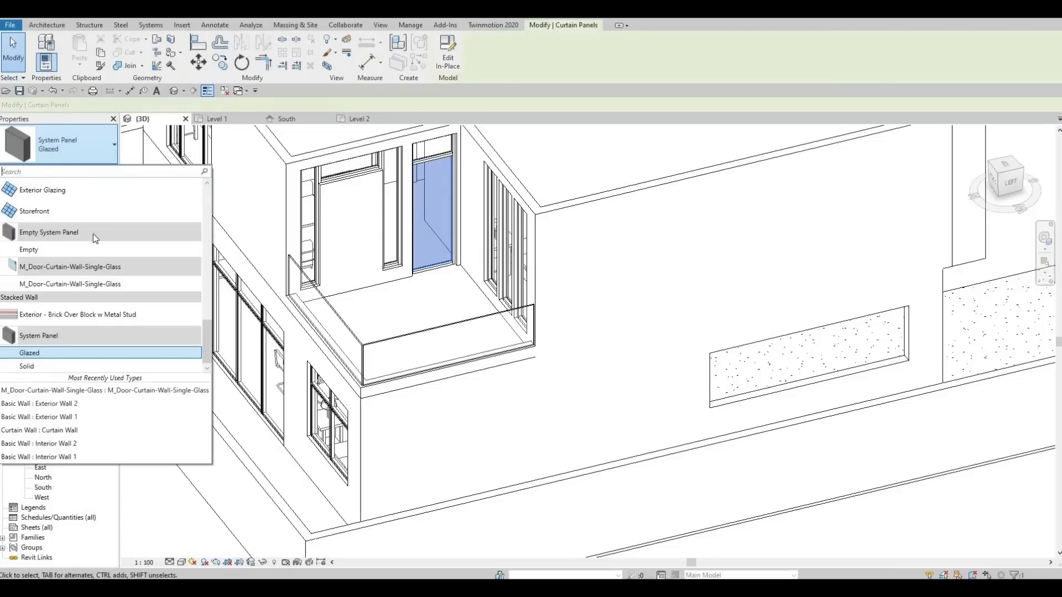
click(70, 283)
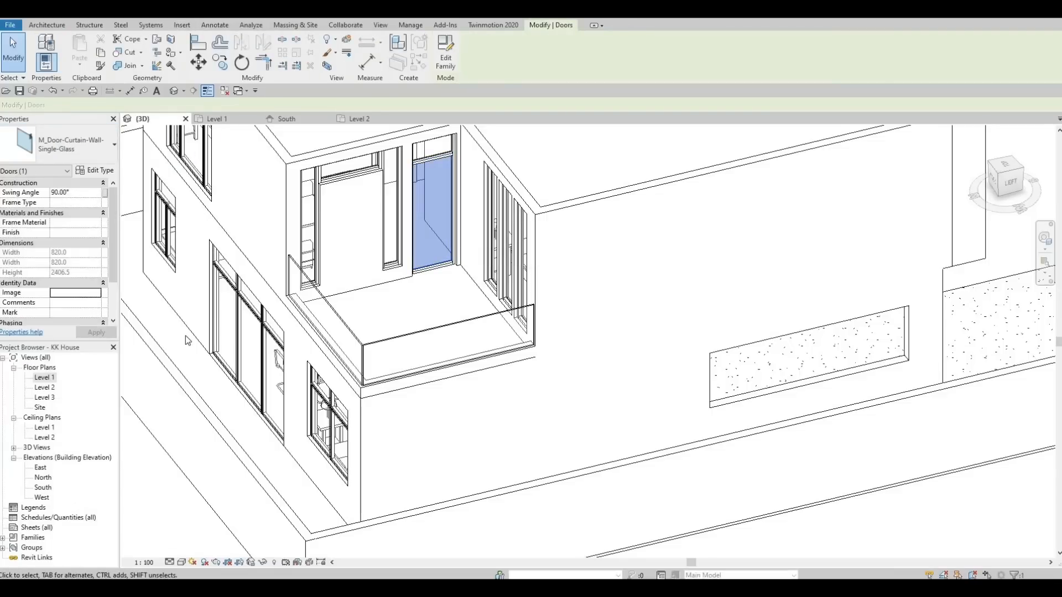
- Set the 3D view's detail level to Fine
click(182, 562)
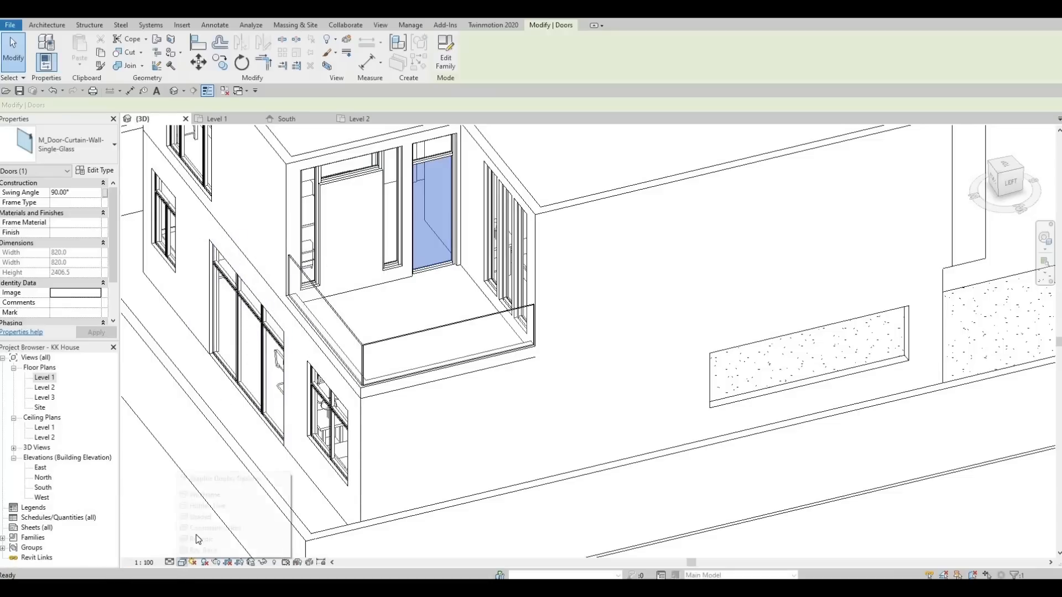
click(170, 563)
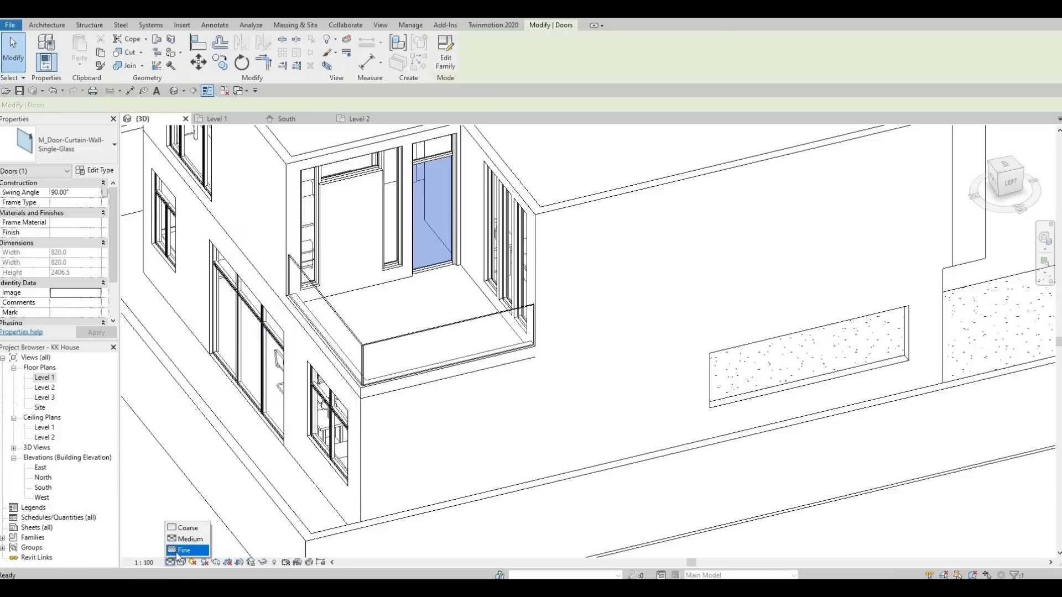
click(185, 549)
key(Escape)
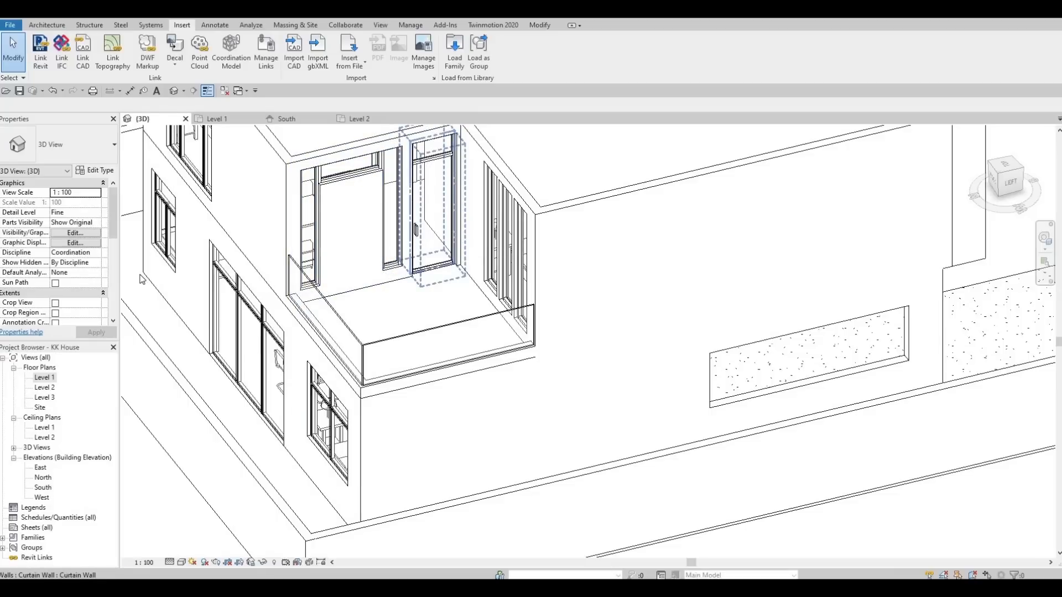
- In the Level 2 floor plan, flip the facing of the balcony's glass door so it swings out onto the balcony
double_click(45, 388)
scroll(422, 396, down, 3)
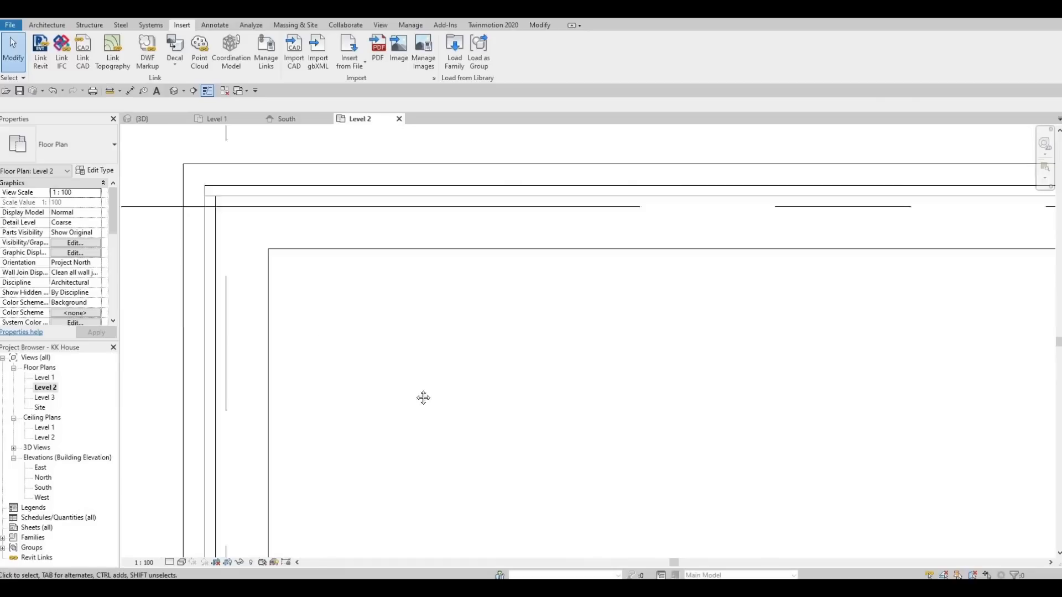
middle_drag(564, 475, 477, 330)
scroll(476, 329, down, 3)
middle_drag(590, 417, 500, 330)
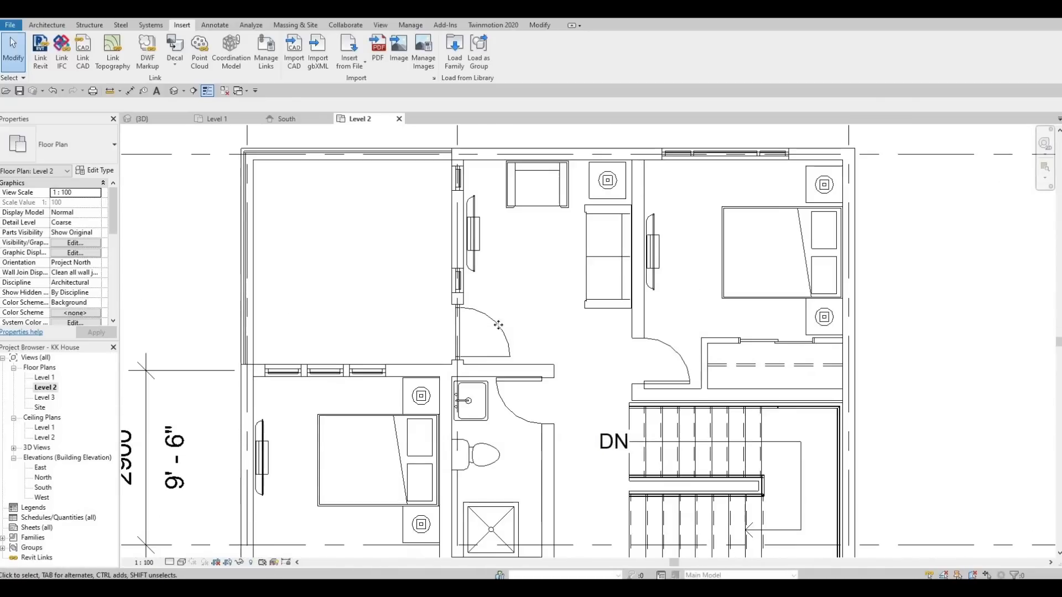
click(465, 335)
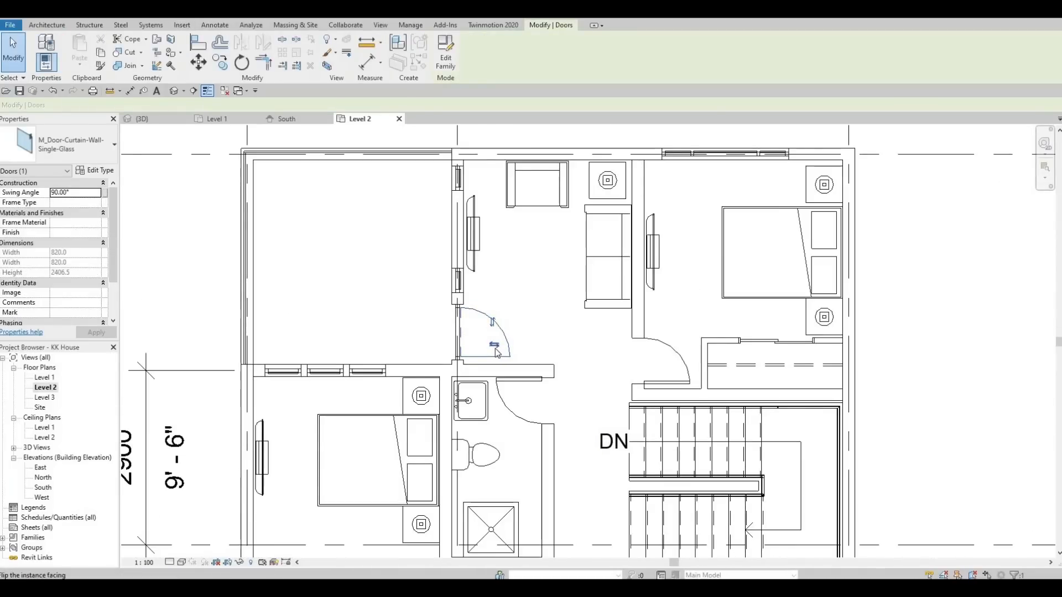
click(495, 348)
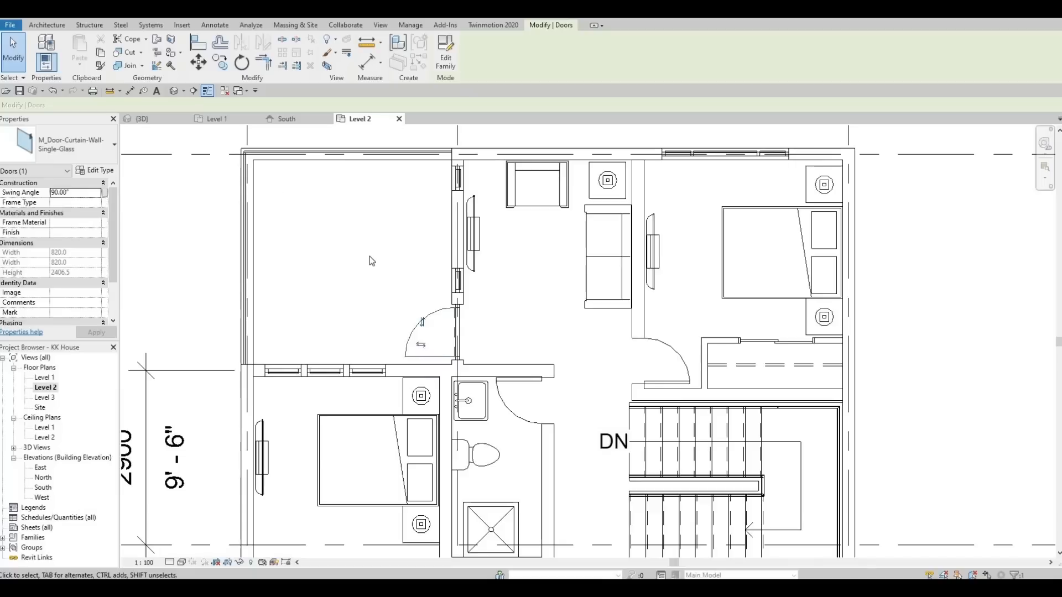
- Change the ground-floor rear curtain wall's lower panel nearest the kitchen to M_Door-Curtain-Wall-Single-Glass and open the Level 1 floor plan
middle_drag(252, 293, 245, 316)
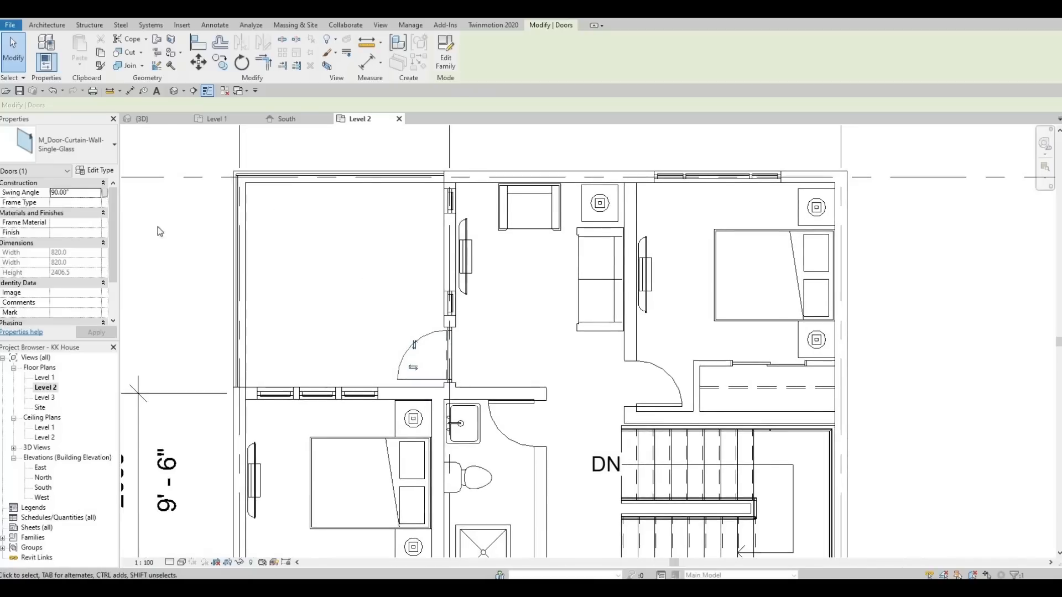
click(183, 91)
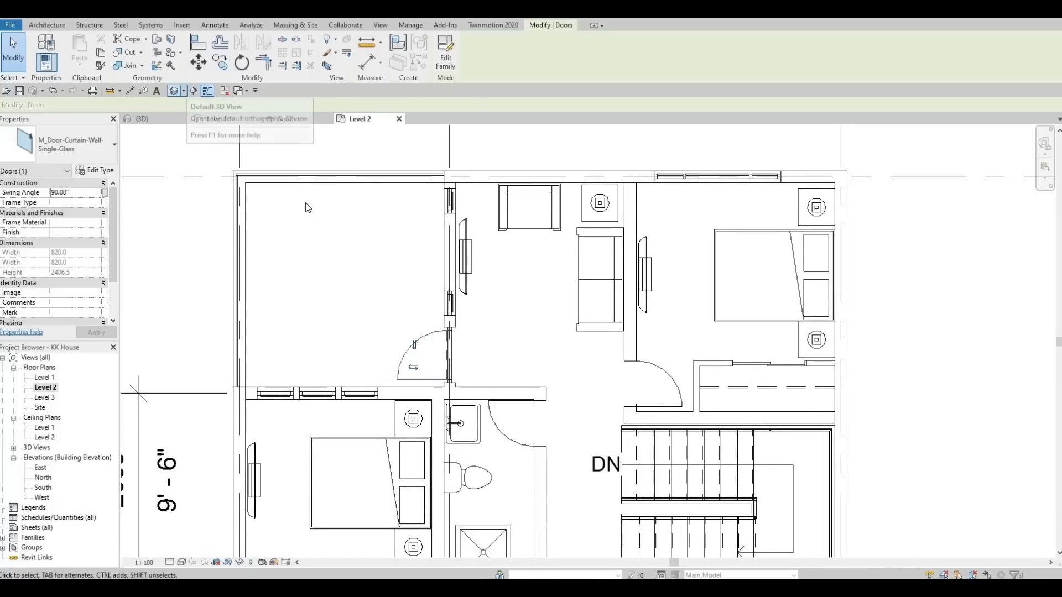
click(206, 106)
shift+middle_drag(477, 205, 433, 279)
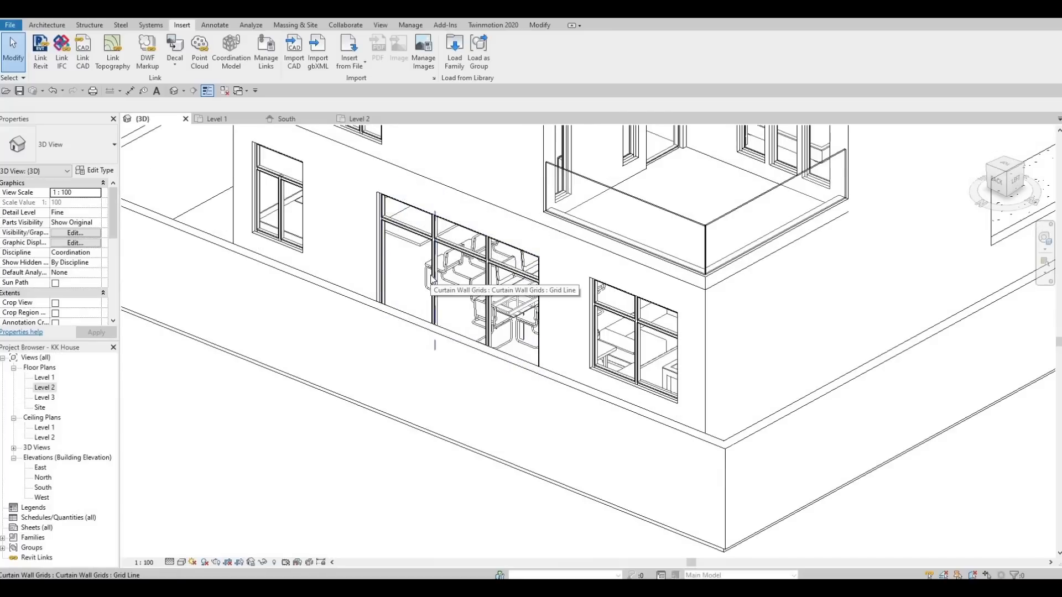
key(Tab)
key(Tab)
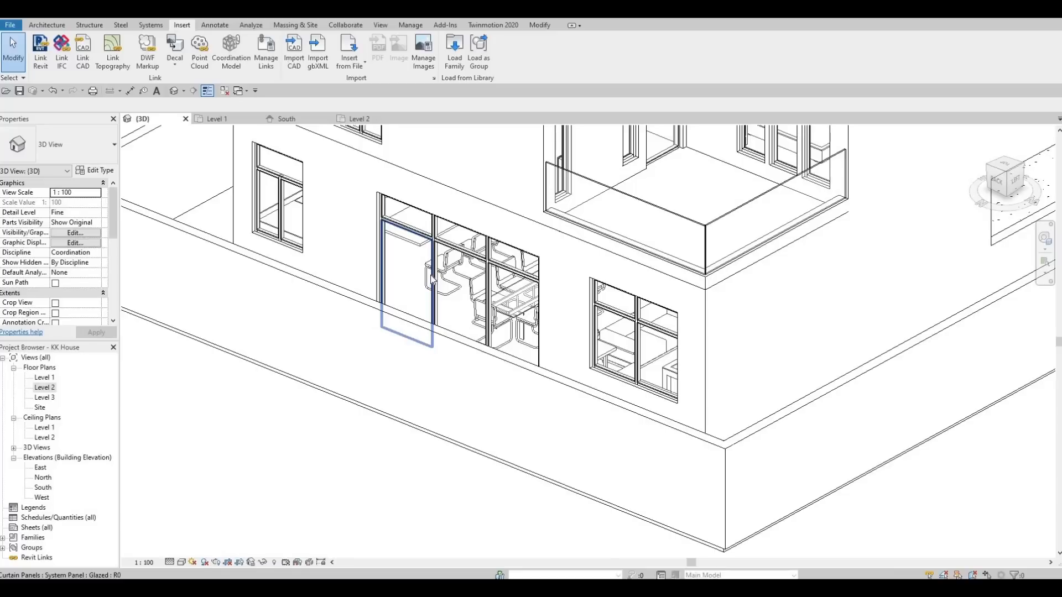
click(432, 280)
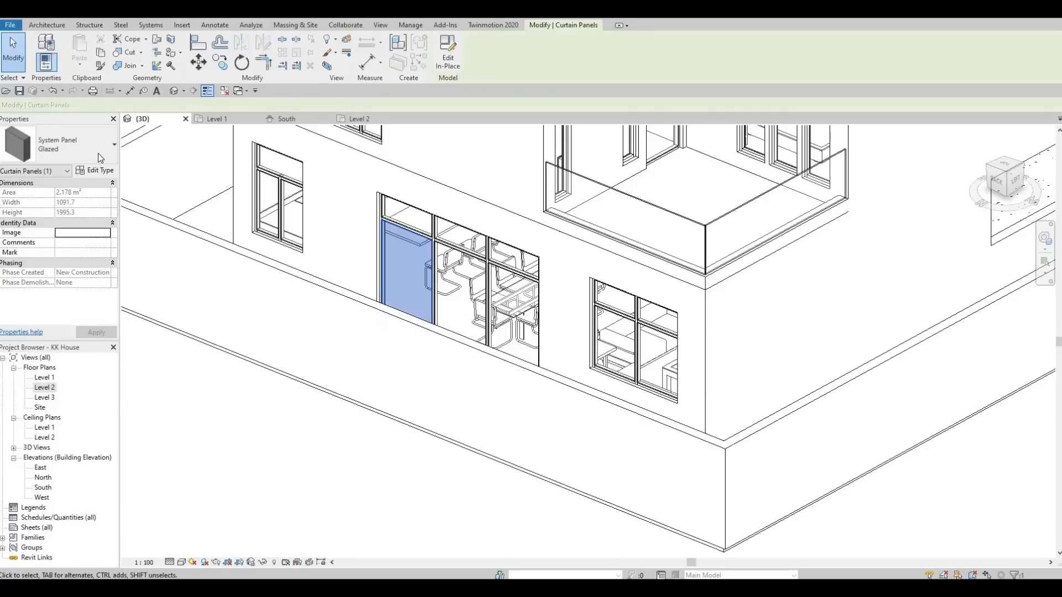
click(94, 152)
click(69, 287)
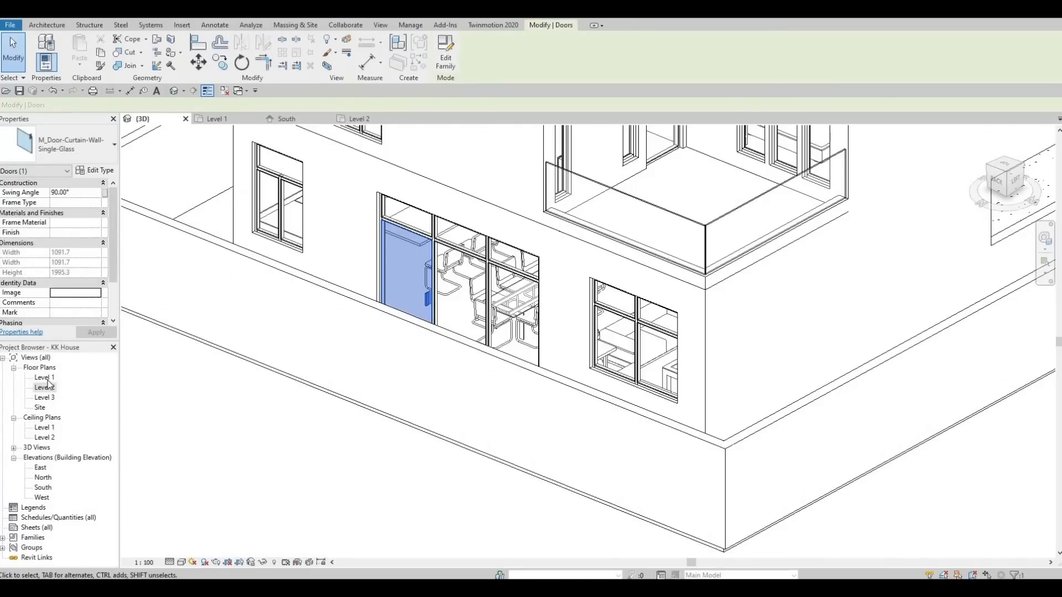
double_click(45, 378)
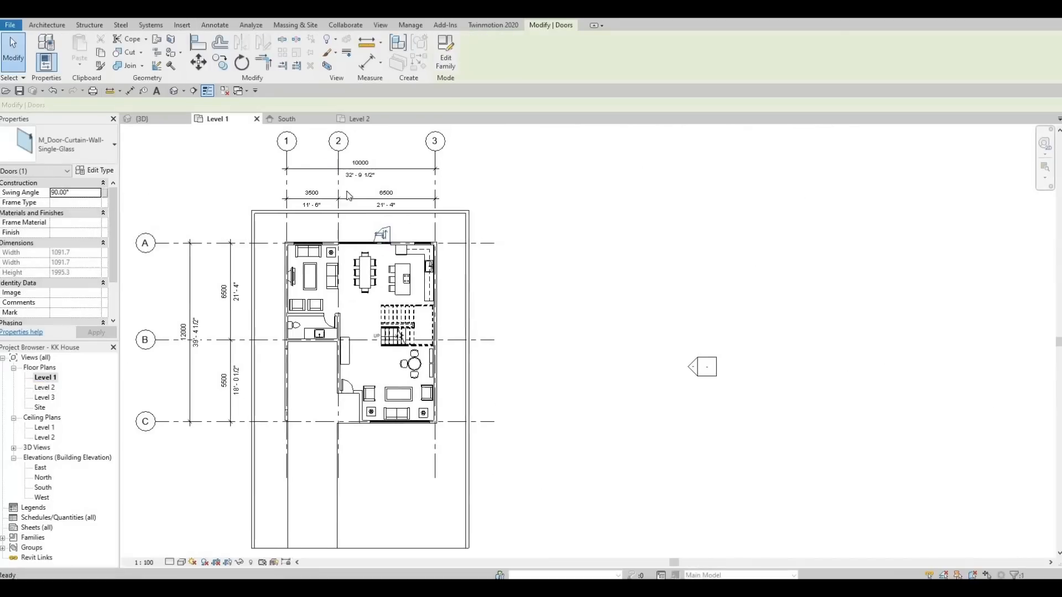
- Check the swing of the ground-floor rear glass door beside the kitchen in the Level 1 plan
scroll(366, 192, up, 2)
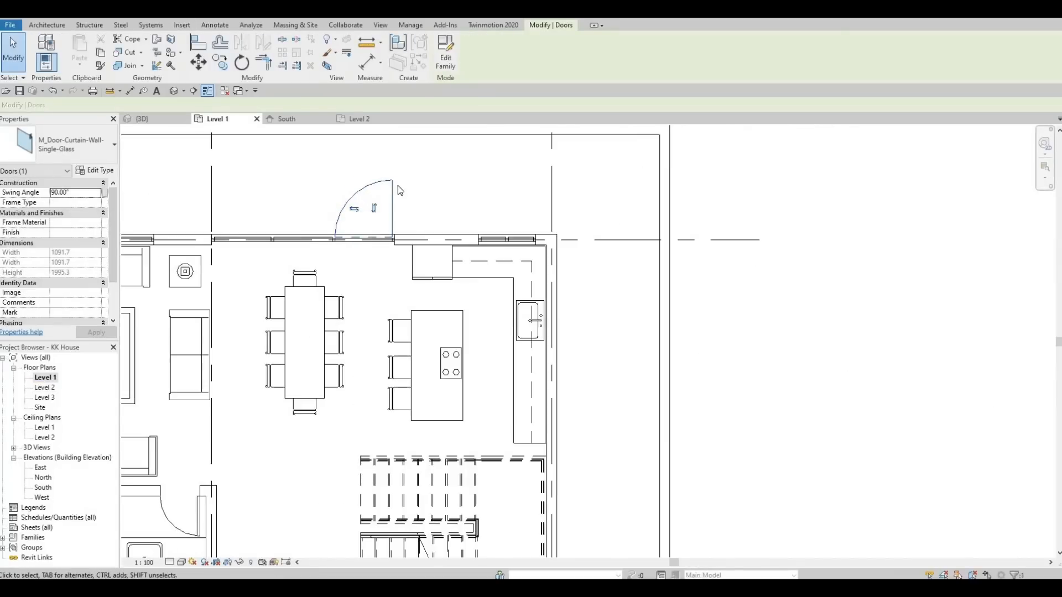
middle_drag(420, 273, 436, 338)
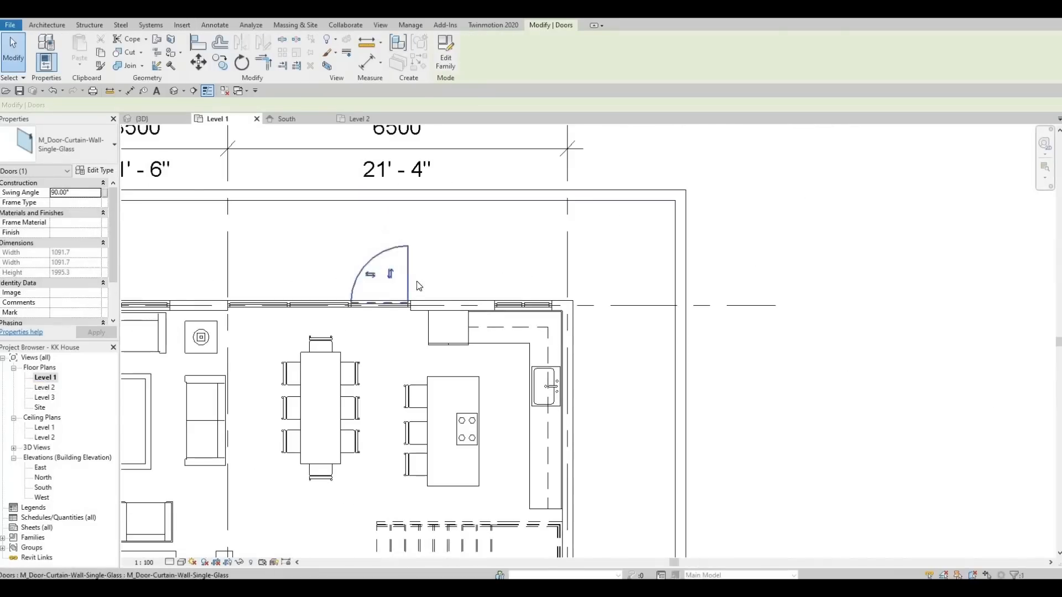
scroll(396, 302, down, 2)
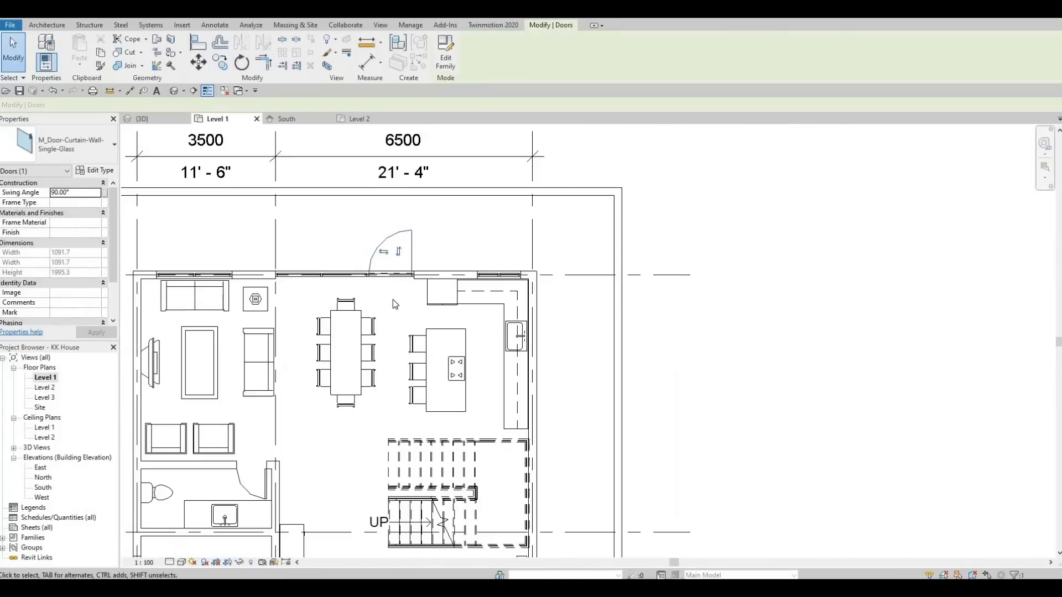
click(322, 218)
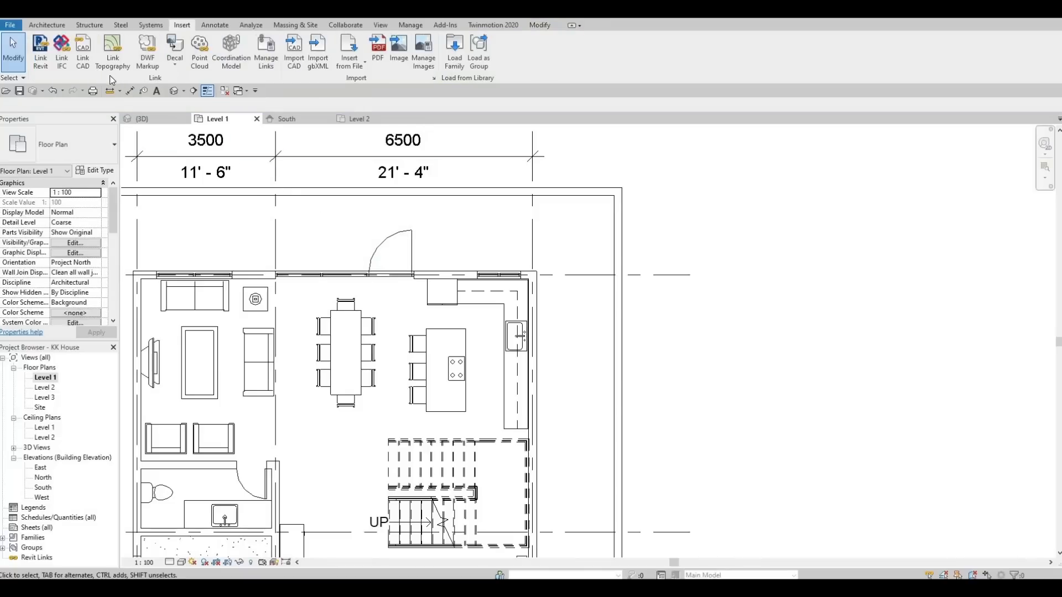
- Return to the 3D view and bring the ground-floor rear glass door into close view
click(172, 92)
scroll(387, 229, down, 2)
shift+middle_drag(356, 287, 313, 299)
scroll(329, 453, up, 2)
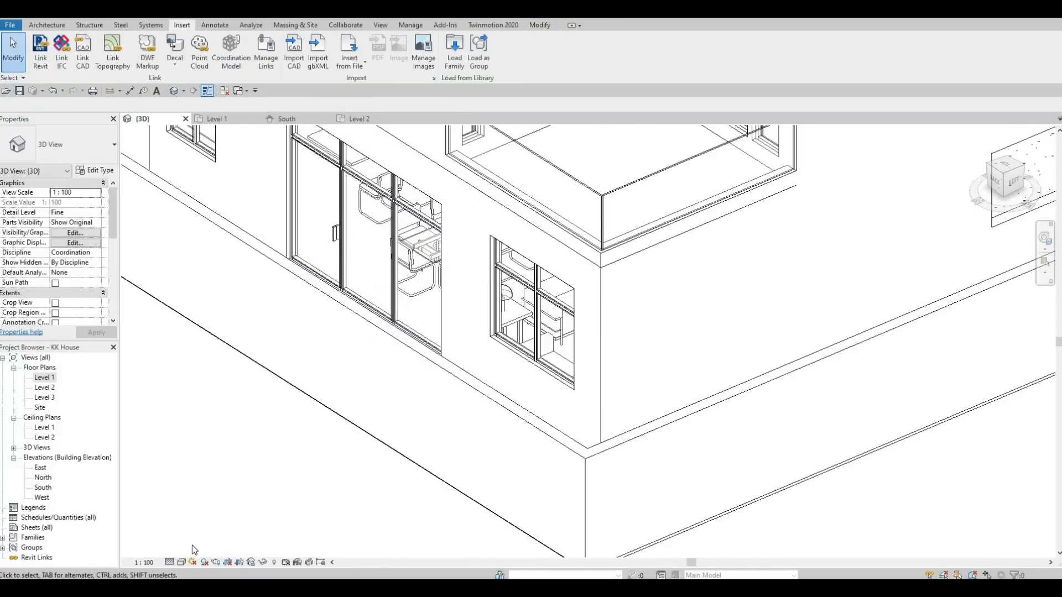
- Switch the 3D view's detail level to Medium and back to Fine to compare the rear glass door's display
click(169, 562)
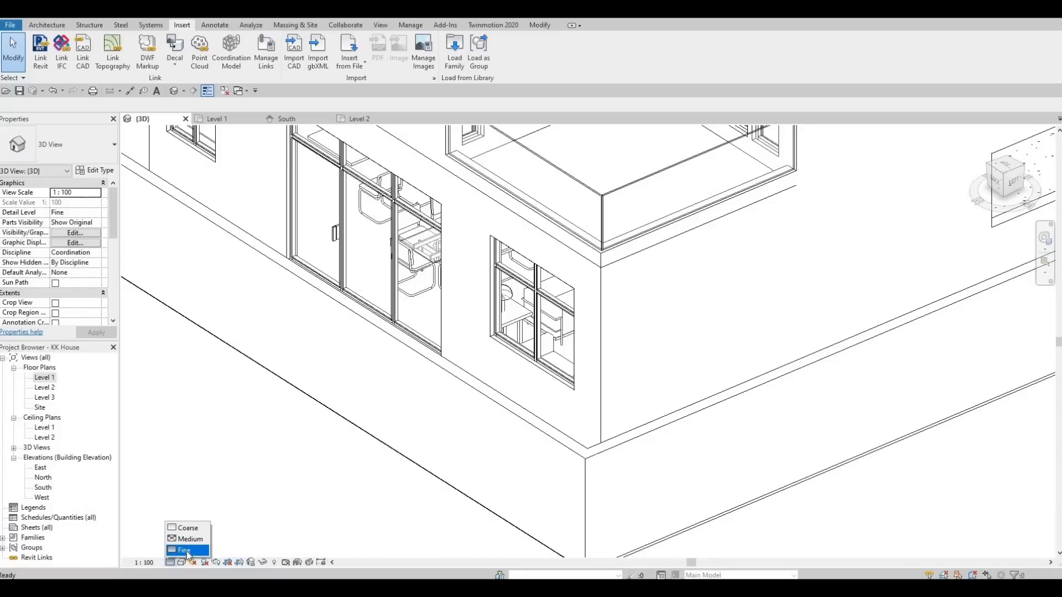
click(325, 243)
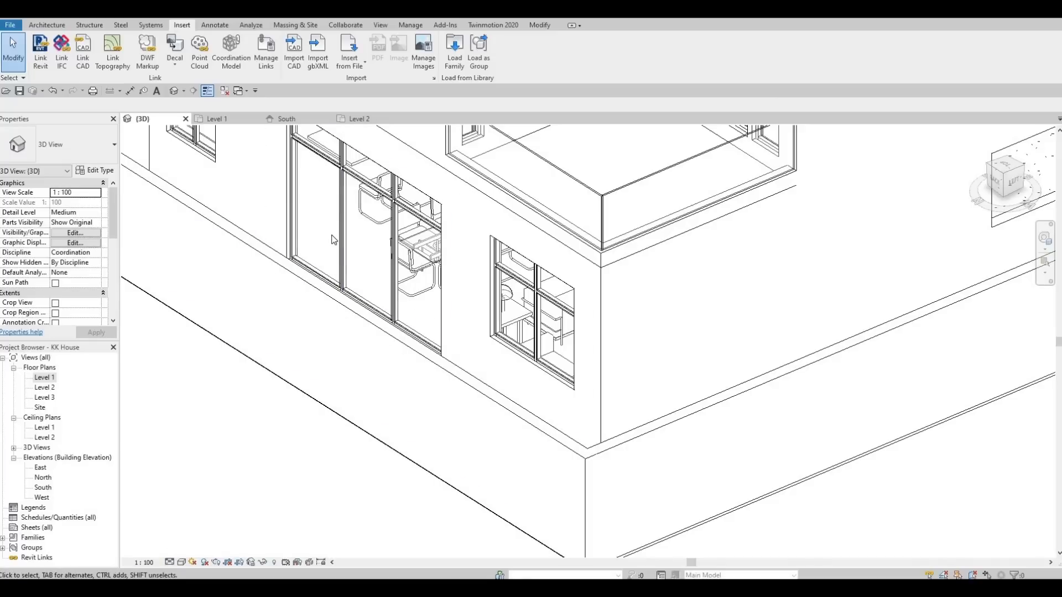
click(171, 562)
click(187, 549)
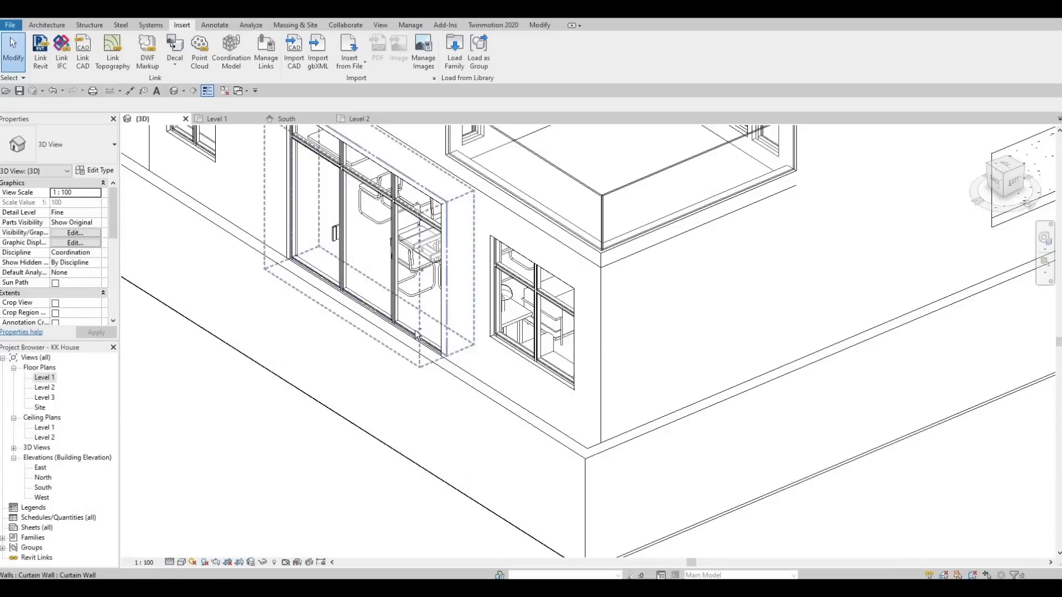
- Examine the house's front facade in 3D, including the upper-floor windows and the ground-floor curtain wall
shift+middle_drag(363, 272, 242, 372)
shift+middle_drag(306, 367, 217, 356)
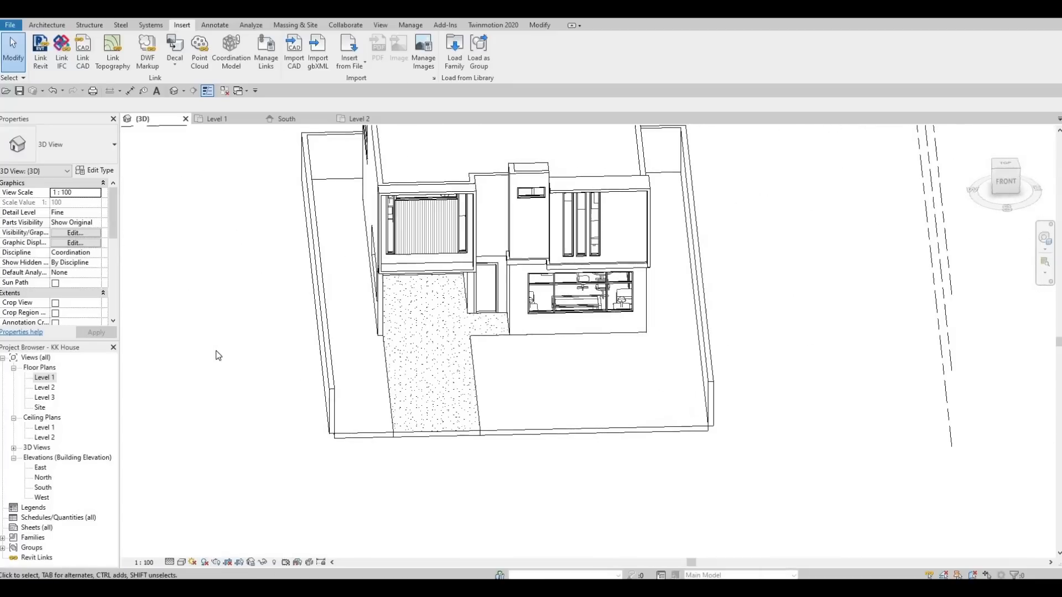
scroll(645, 275, up, 2)
shift+middle_drag(588, 431, 584, 302)
middle_drag(584, 301, 585, 421)
scroll(616, 266, up, 1)
scroll(616, 267, up, 2)
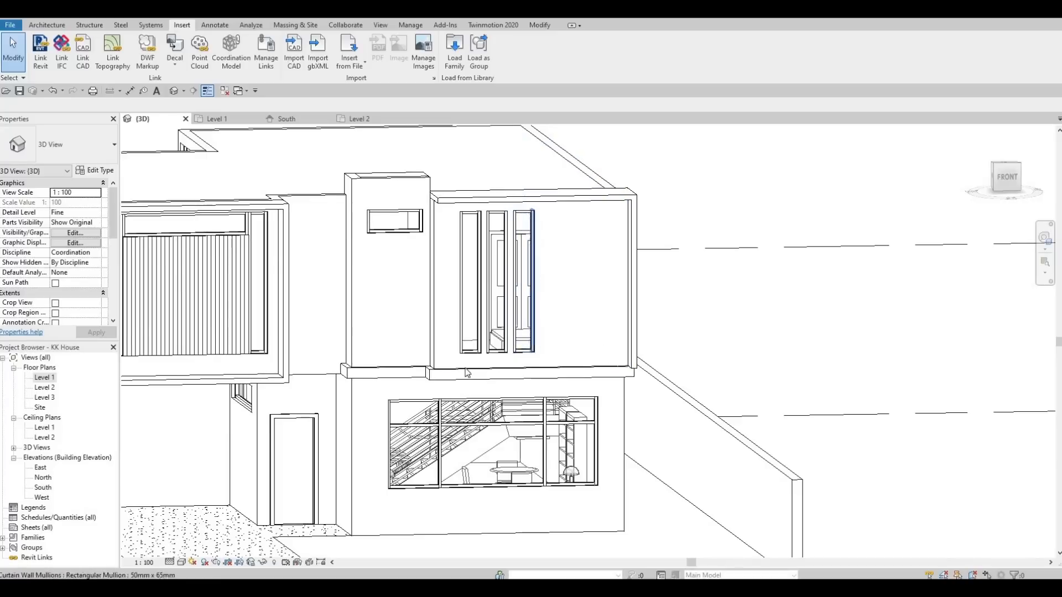
click(45, 25)
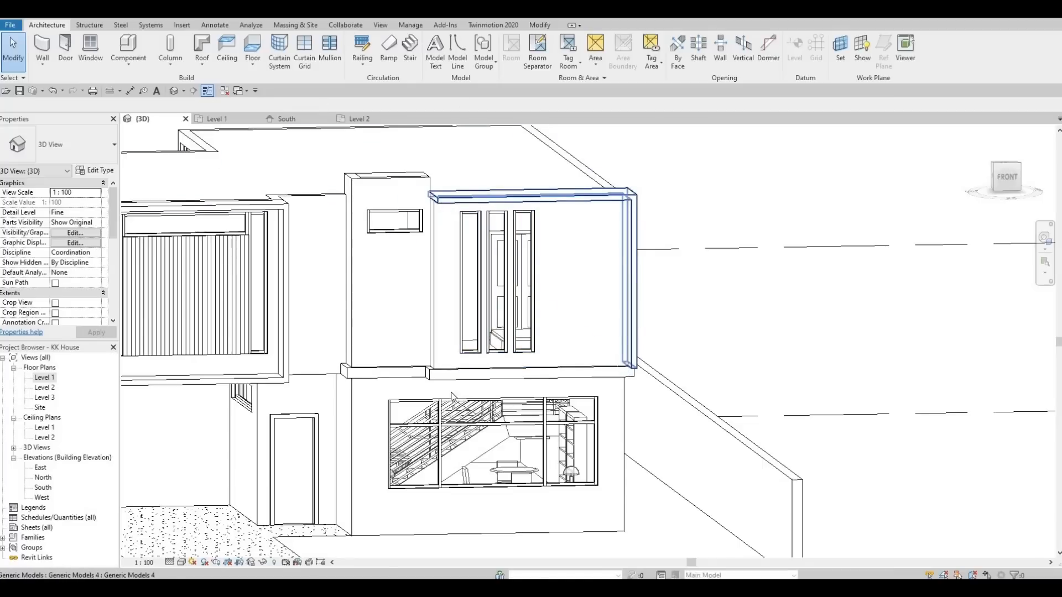
middle_drag(563, 295, 606, 281)
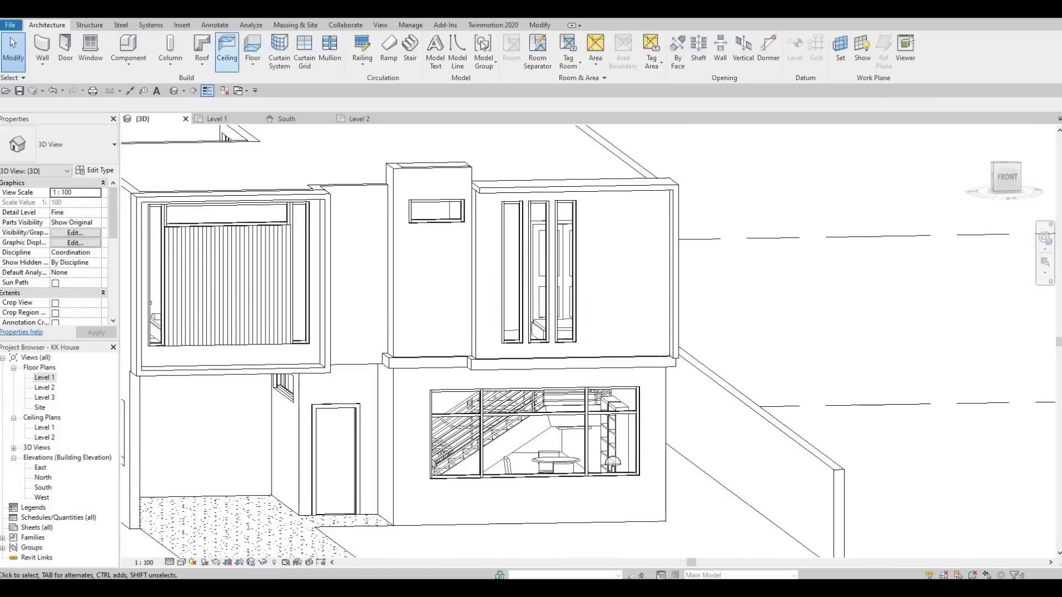
click(535, 26)
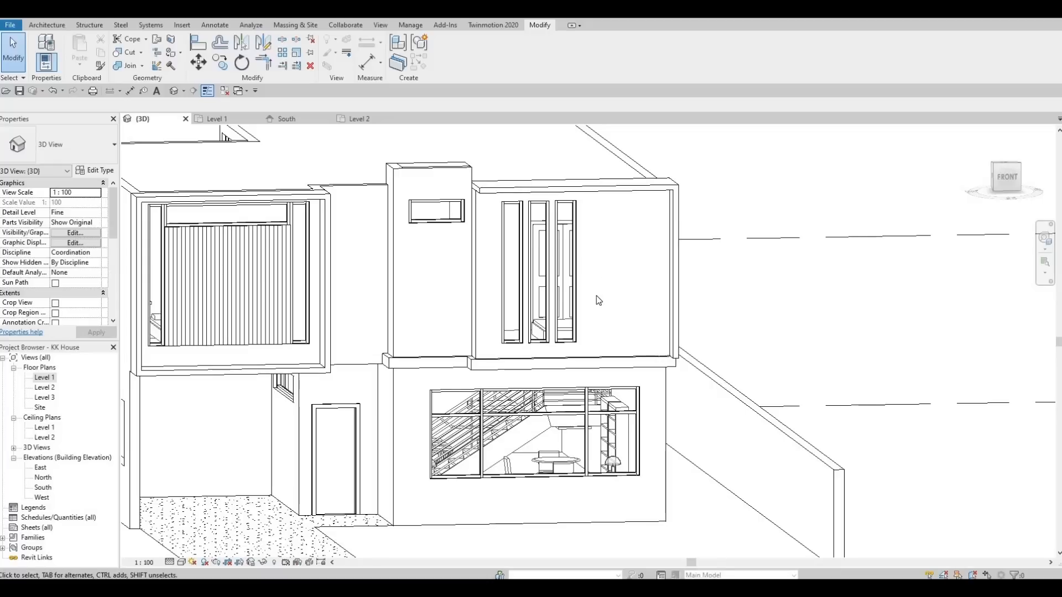
- Add Rectangular Mullion 50mm x 65mm rails along the top edges of both balcony glass railing sides
scroll(597, 293, down, 3)
scroll(545, 398, up, 2)
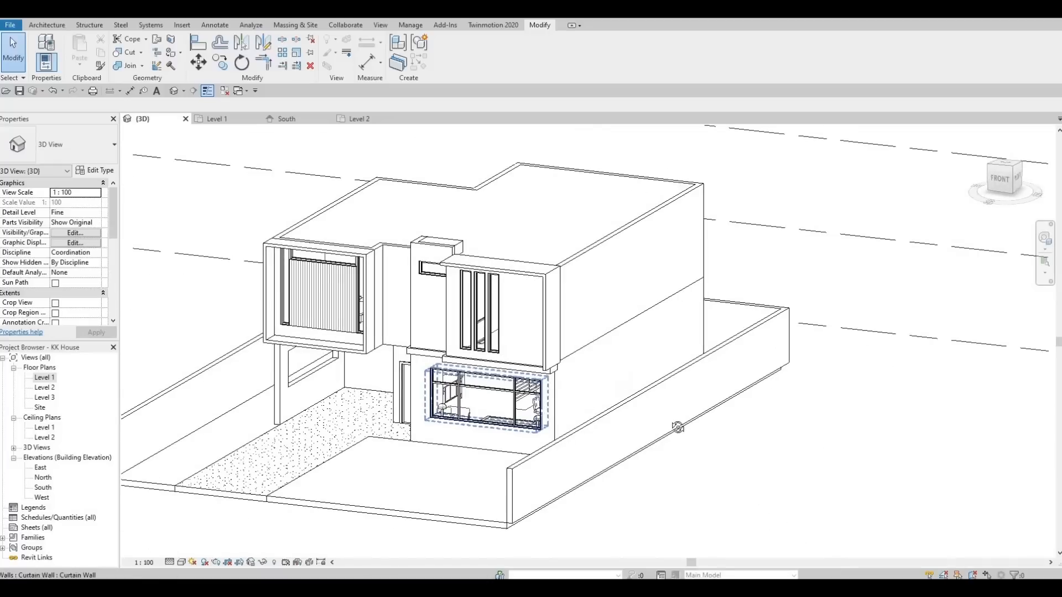
shift+middle_drag(680, 427, 896, 354)
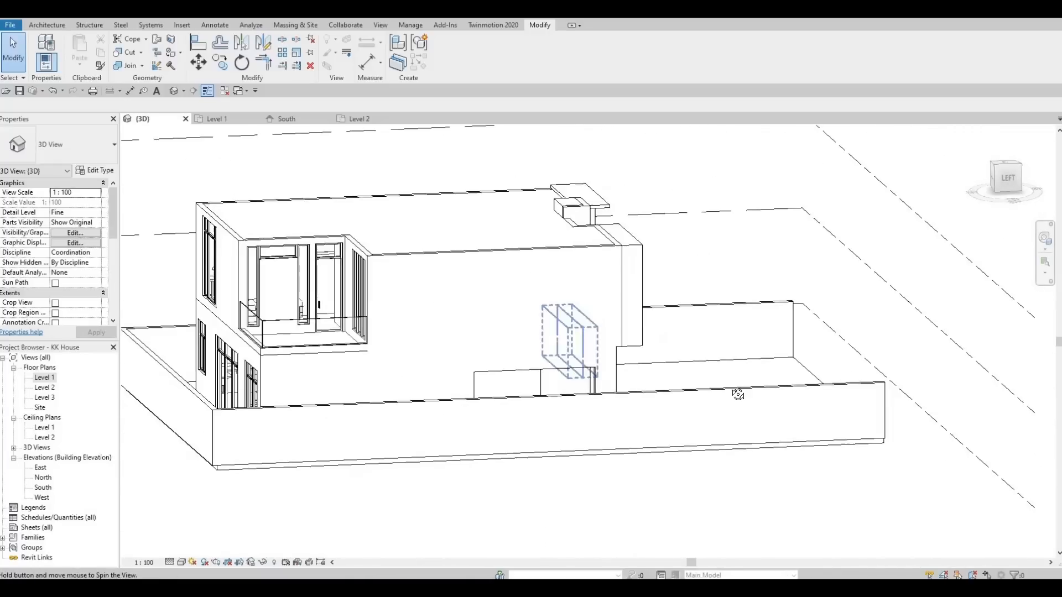
shift+middle_drag(276, 320, 341, 339)
scroll(342, 339, up, 5)
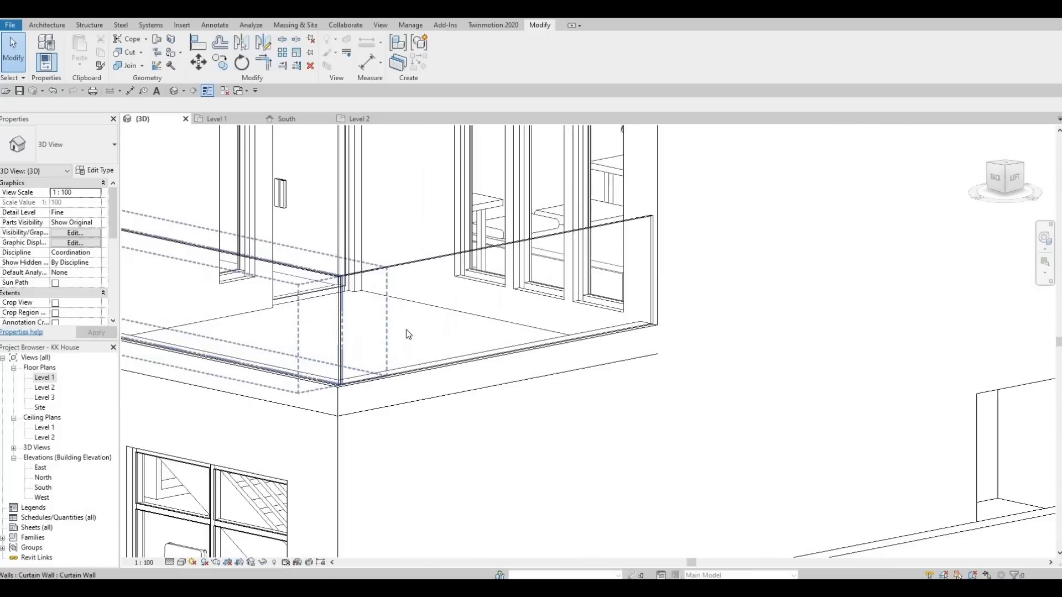
click(51, 25)
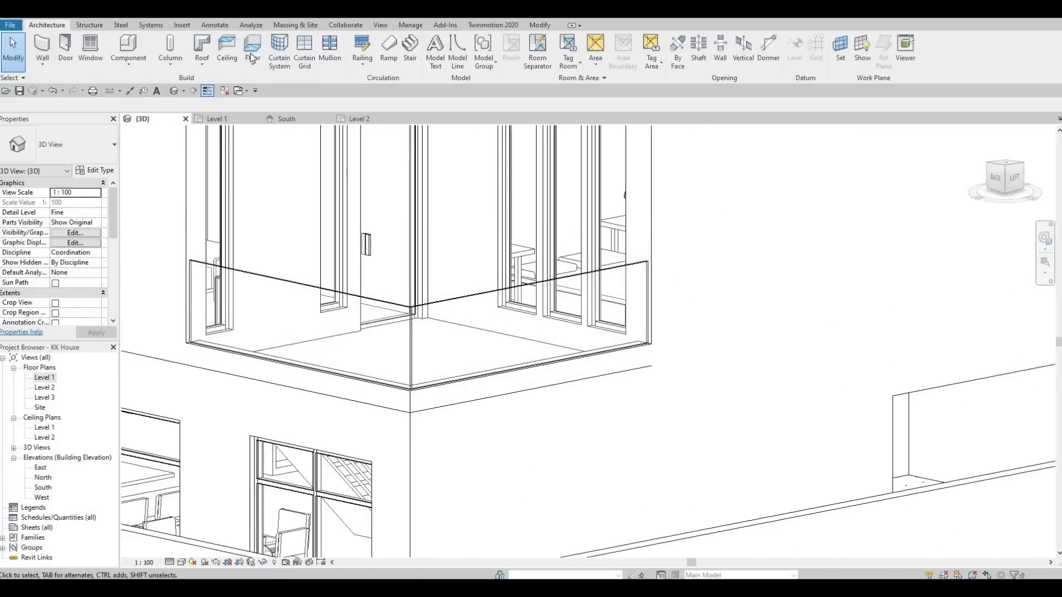
click(328, 47)
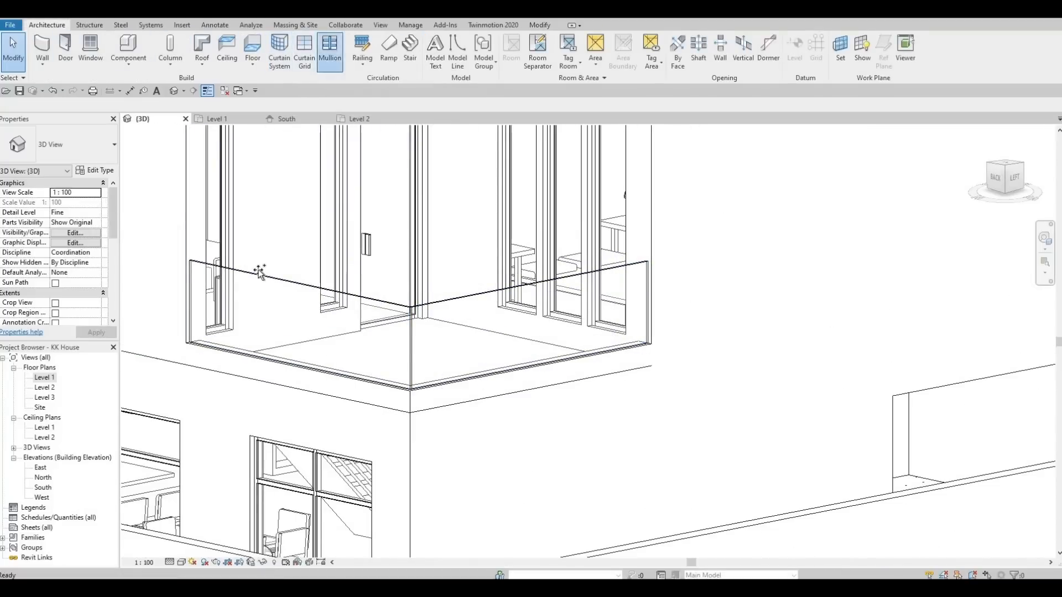
click(441, 297)
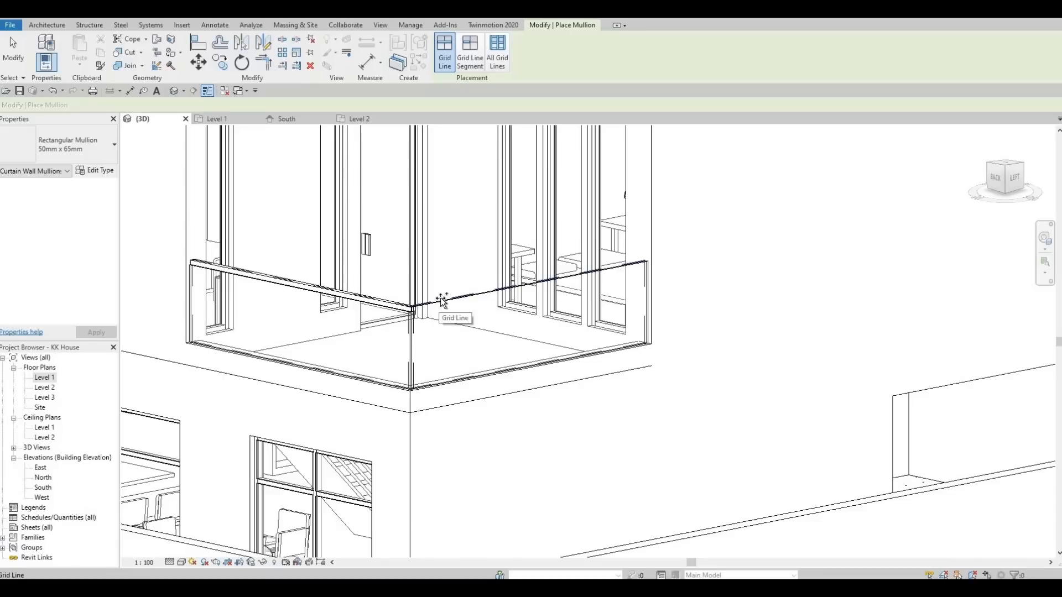
click(441, 303)
- Place a 50mm x 65mm rectangular mullion on the vertical edge at the balcony railing's outer corner and end the Mullion command
shift+middle_drag(767, 215, 715, 246)
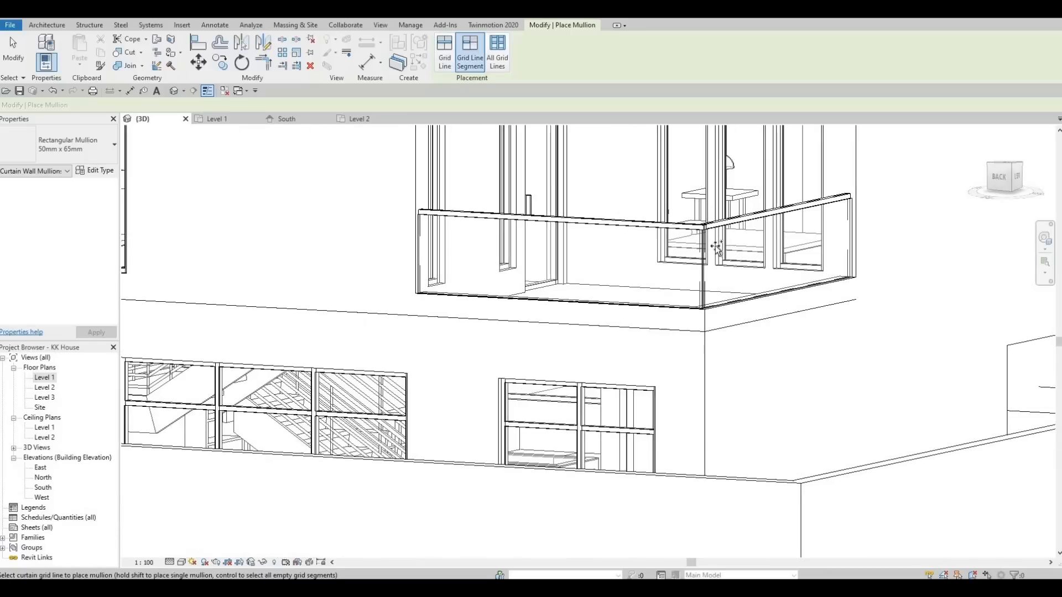
scroll(715, 246, up, 3)
click(622, 268)
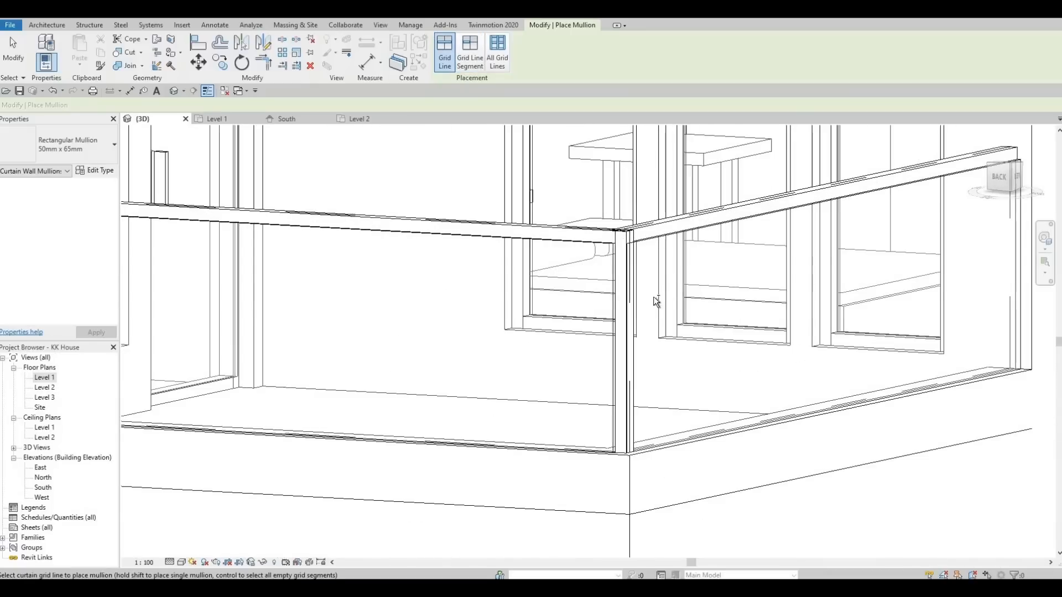
key(Escape)
key(Escape)
- Inspect the balcony's framed glass railing and the rear curtain wall doors from several angles in 3D
shift+middle_drag(599, 315, 708, 63)
scroll(709, 63, down, 2)
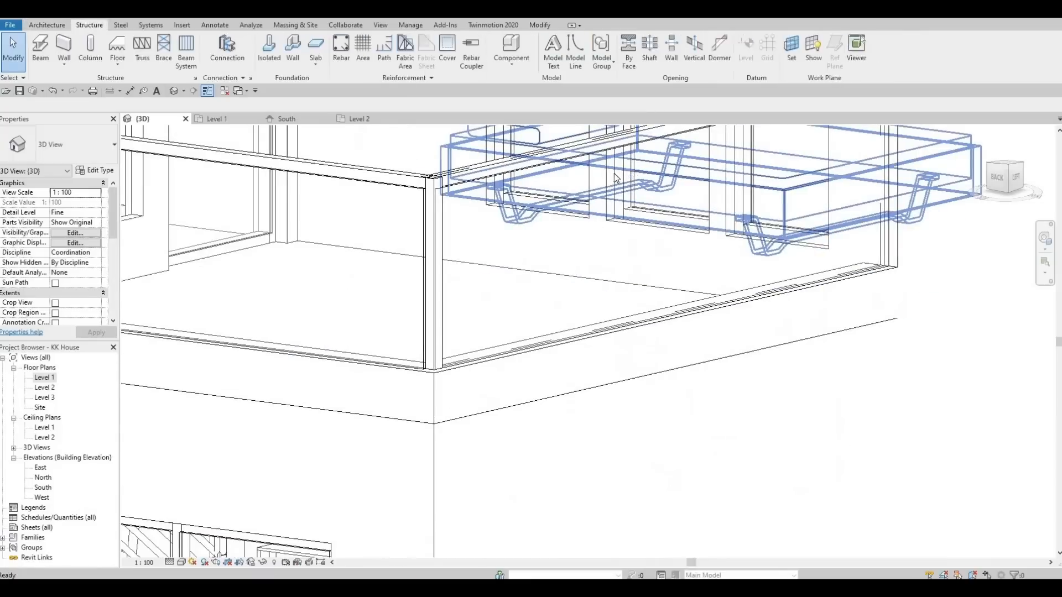
middle_drag(713, 127, 623, 220)
scroll(656, 138, down, 3)
scroll(705, 214, down, 3)
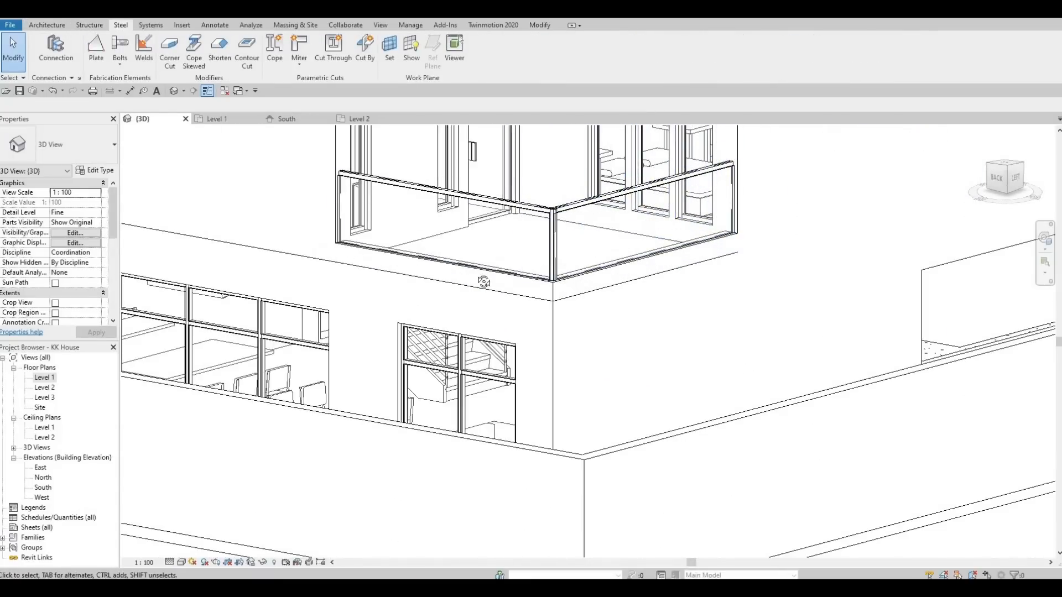
shift+middle_drag(485, 255, 585, 260)
middle_drag(232, 309, 582, 236)
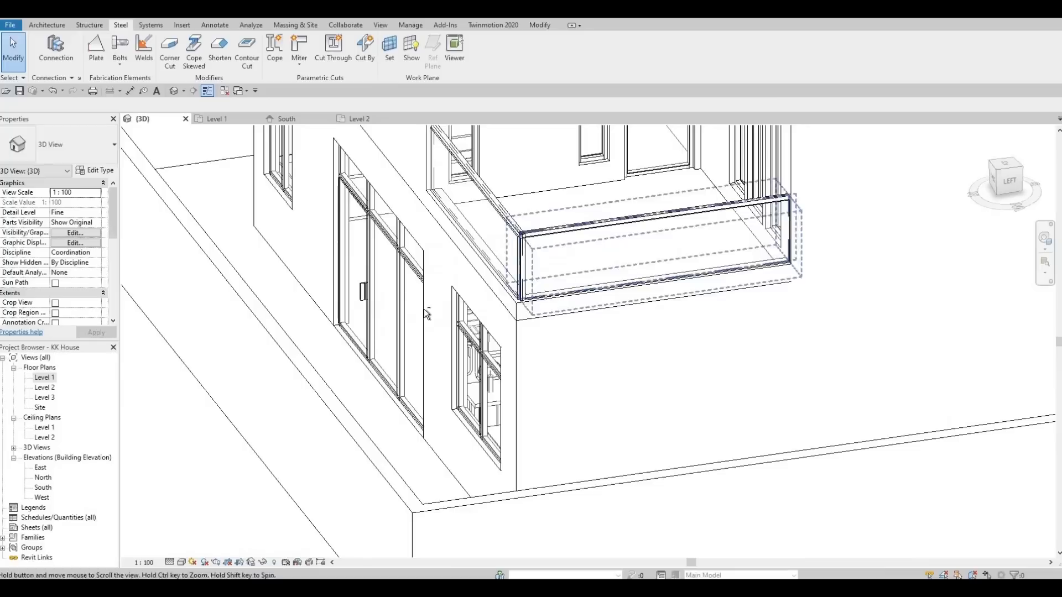
middle_drag(516, 377, 399, 385)
scroll(465, 387, down, 2)
middle_drag(356, 201, 375, 334)
- Examine the house's front side in 3D, focusing on the driveway, carport and entrance door
shift+middle_drag(578, 296, 365, 279)
middle_drag(642, 327, 453, 282)
scroll(453, 282, down, 2)
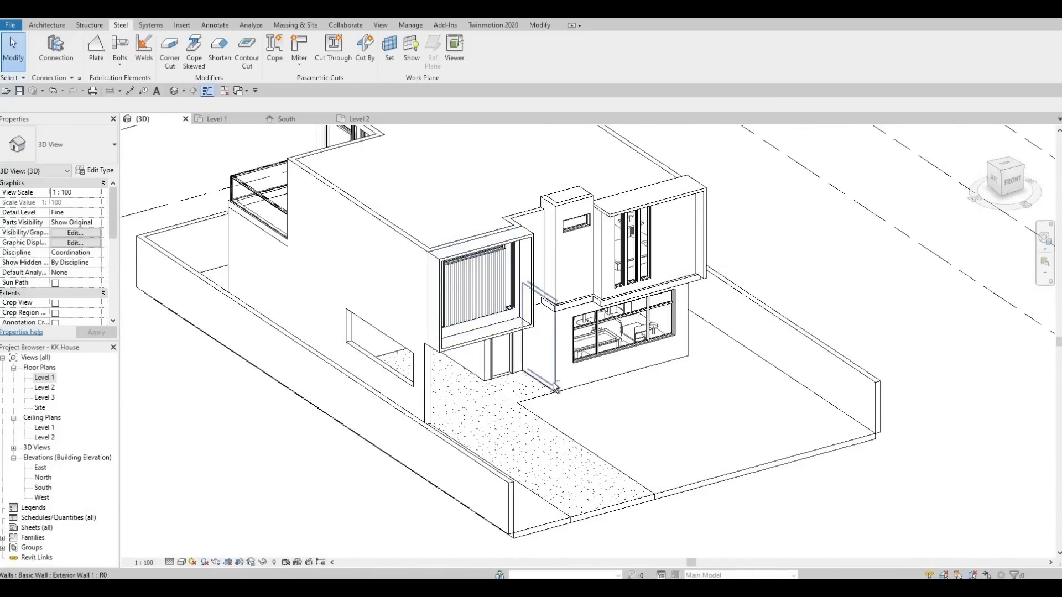
shift+middle_drag(554, 362, 575, 358)
shift+middle_drag(410, 275, 473, 341)
scroll(482, 326, up, 3)
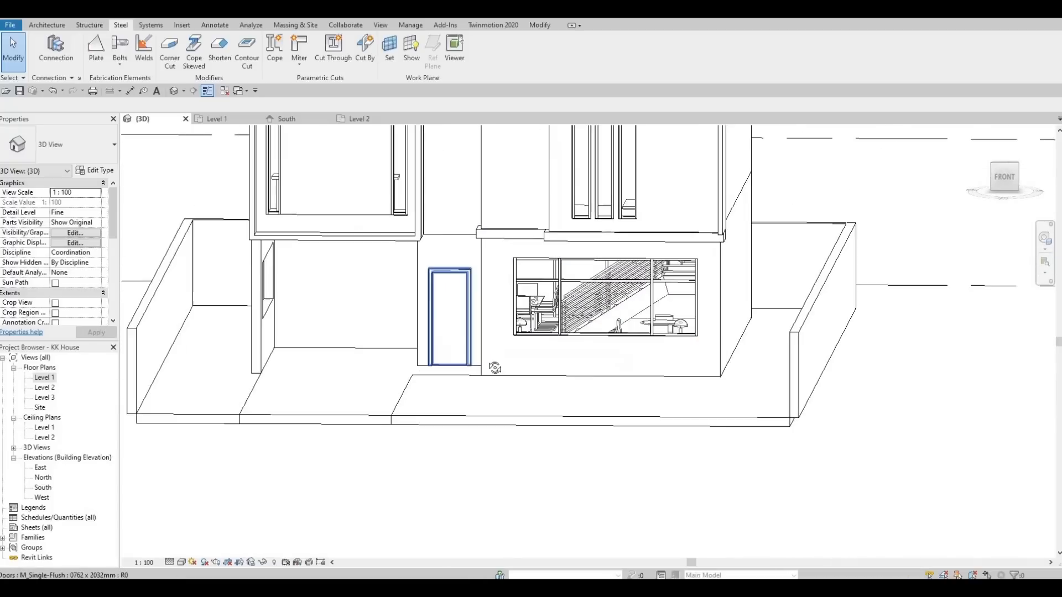
shift+middle_drag(578, 373, 519, 413)
scroll(537, 393, down, 4)
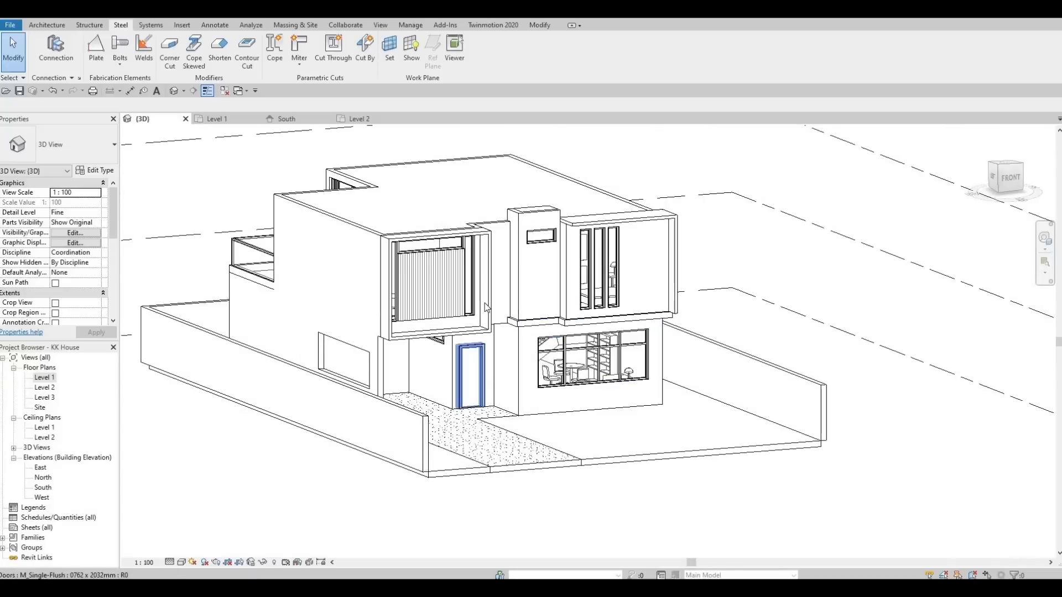
scroll(490, 358, up, 4)
middle_drag(489, 358, 503, 373)
scroll(503, 374, down, 3)
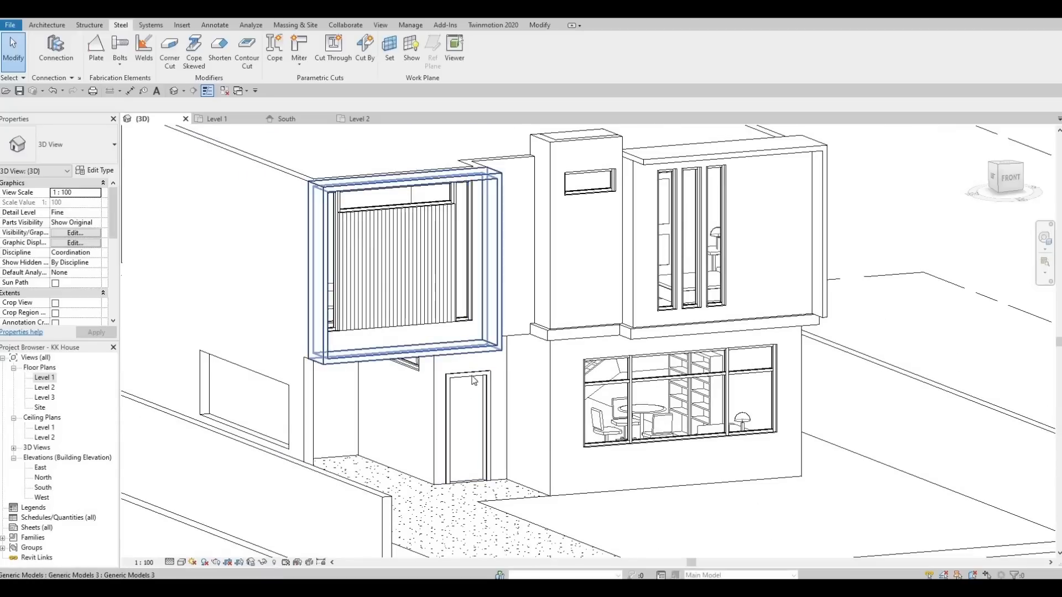
- Select the front entrance door and open the Residential doors folder for loading a family
click(467, 404)
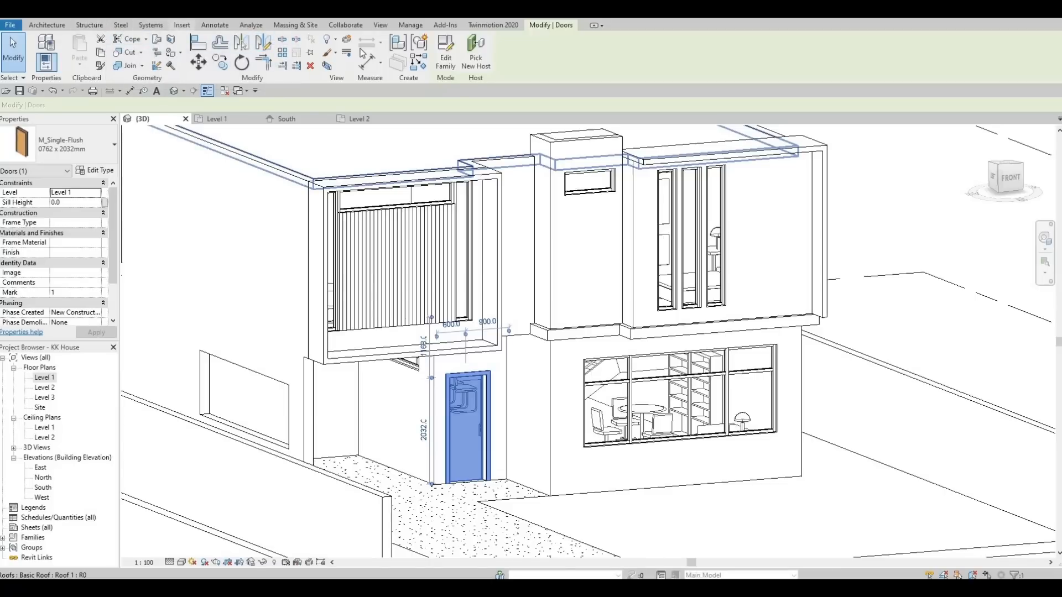
click(182, 25)
click(454, 50)
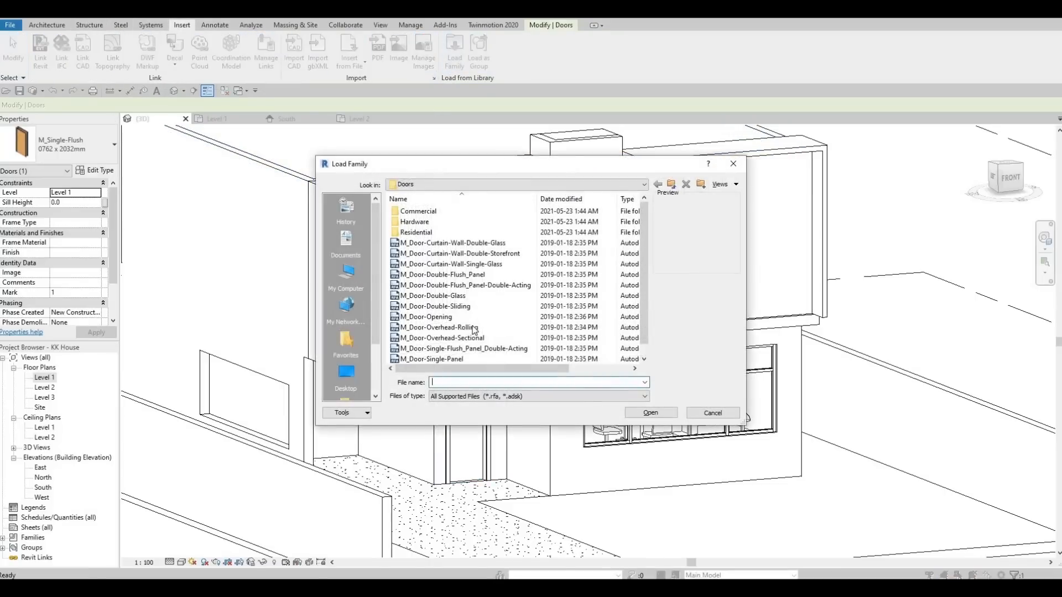
scroll(420, 233, down, 1)
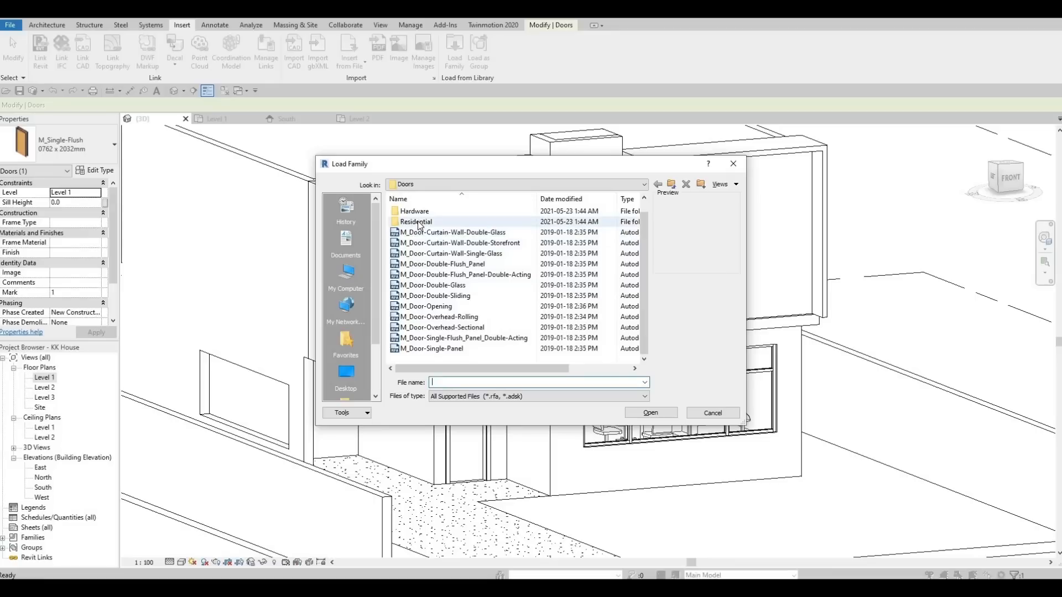
double_click(420, 223)
- Preview the Residential door families and choose M_Door-Interior-Single-5_Panel_Vert-Wood for loading
click(445, 213)
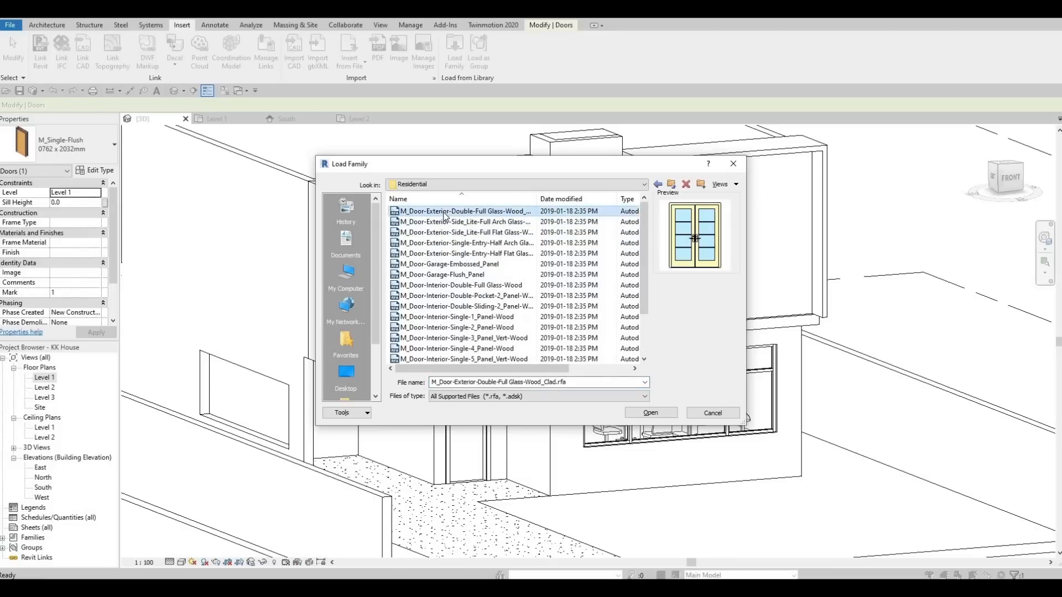
key(Down)
key(Down)
key(Down)
key(Down)
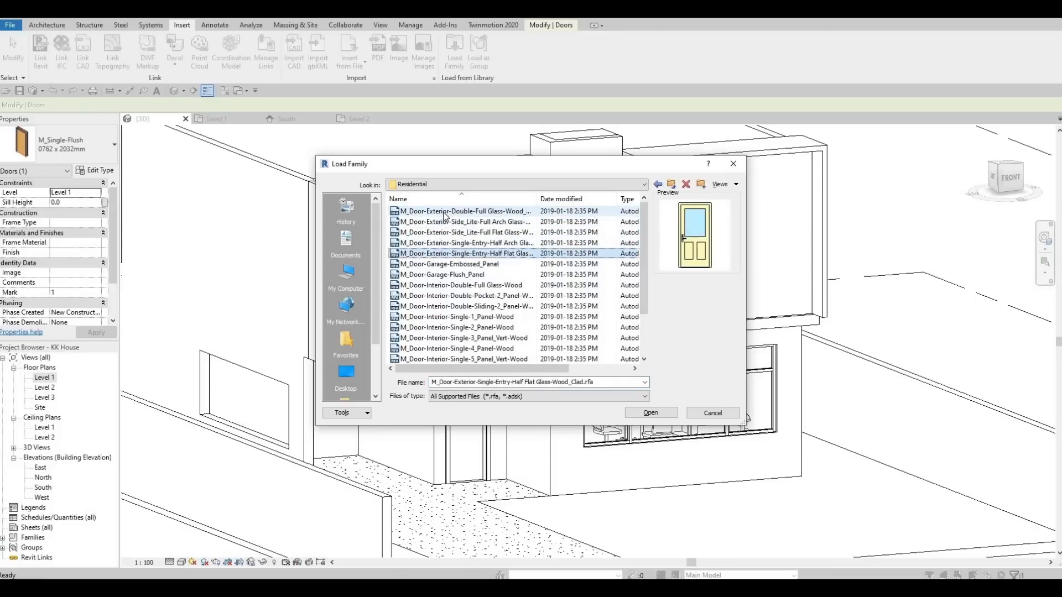
key(Down)
key(Down)
key(Down)
key(Down)
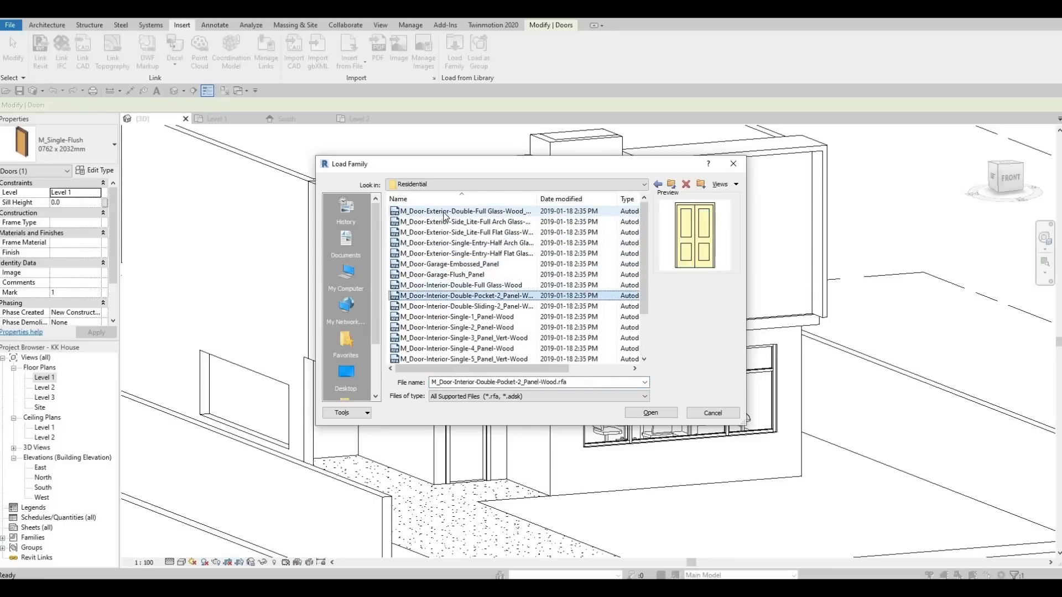
key(Down)
key(Down)
key(Down)
key(Down)
key(Down)
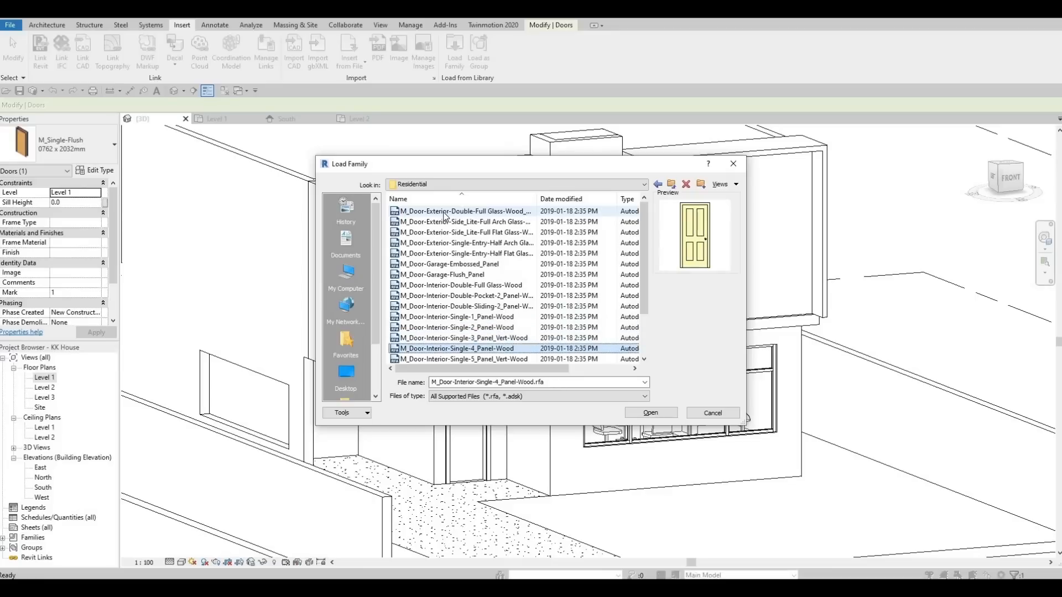
key(Down)
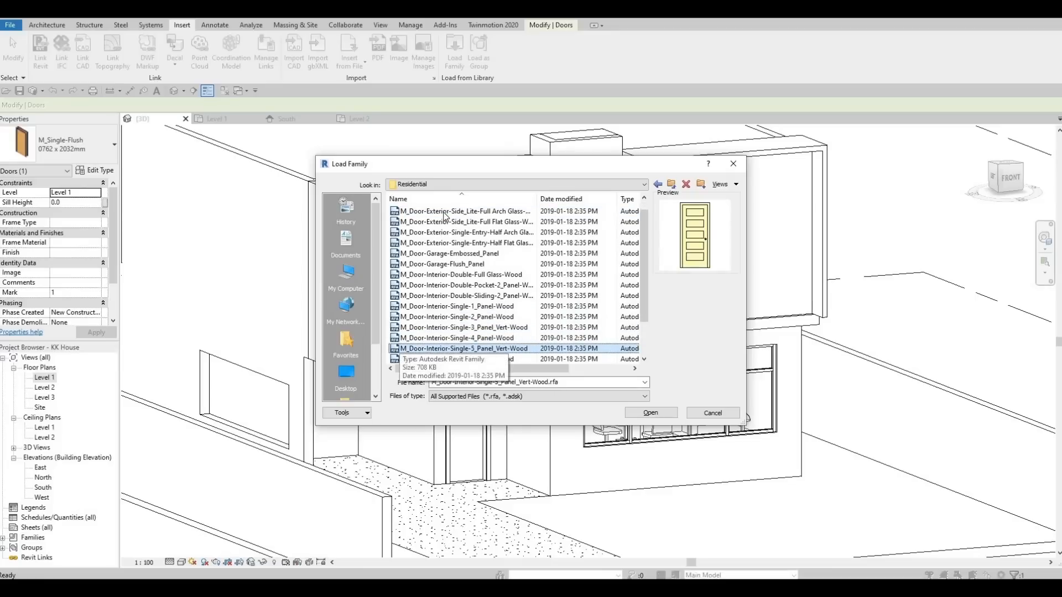
key(Down)
key(Up)
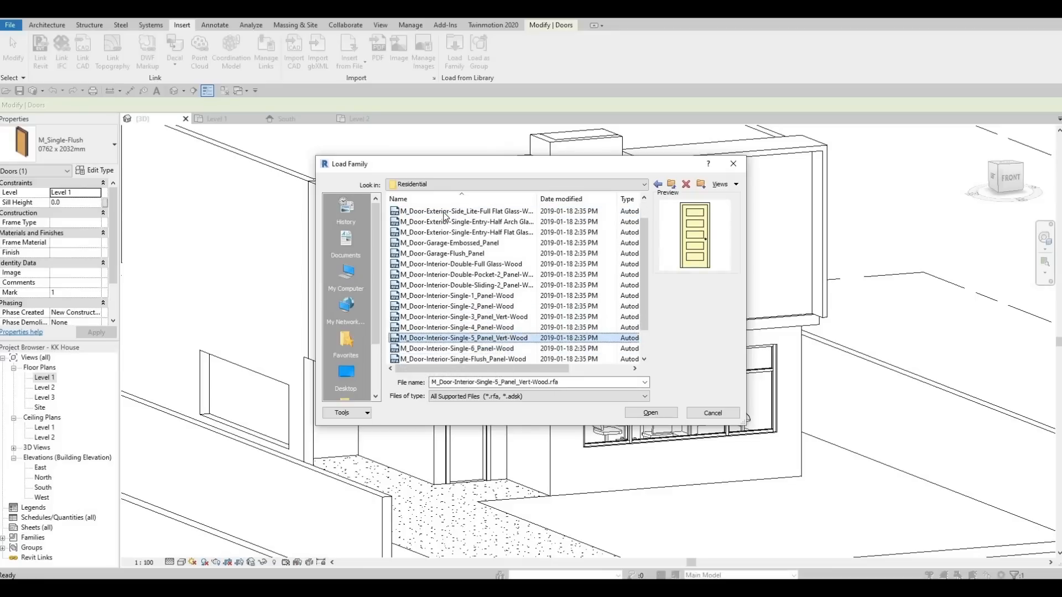
key(Down)
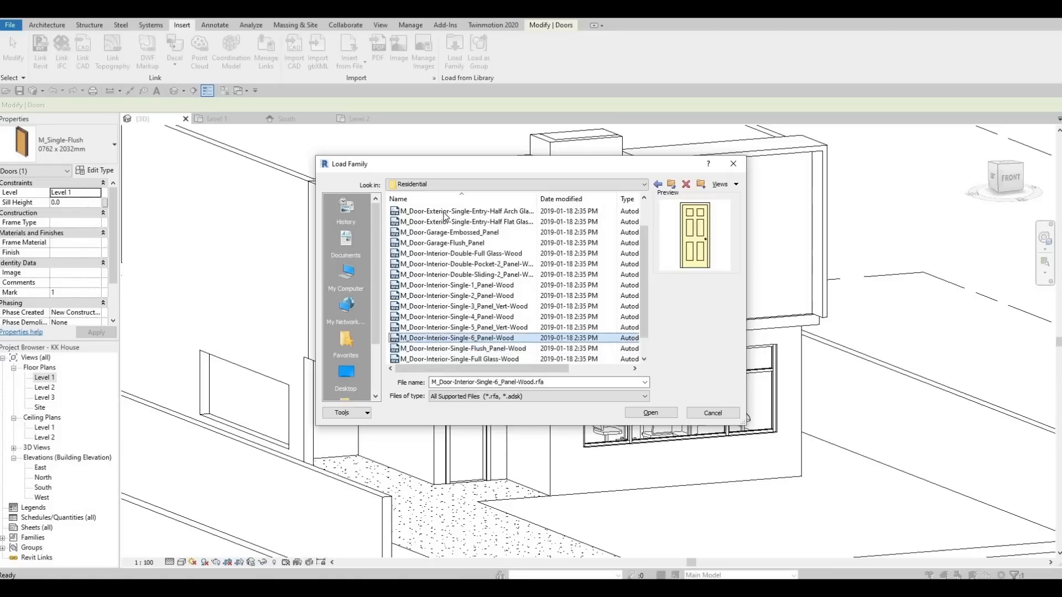
key(Up)
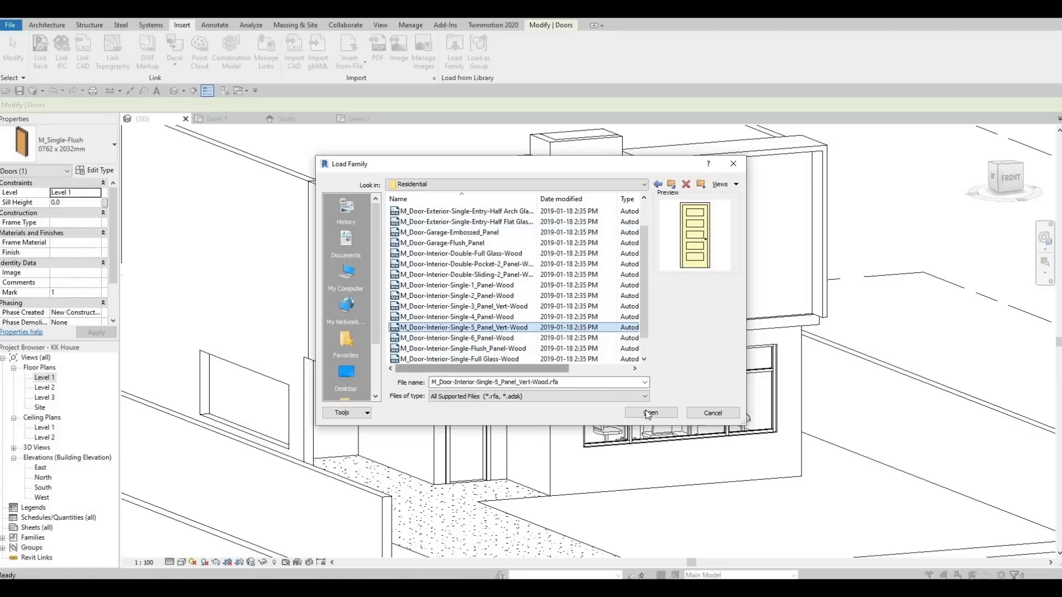
- Try to load the M_Door-Interior-Single-5_Panel_Vert-Wood door family with all of its size types selected
key(Return)
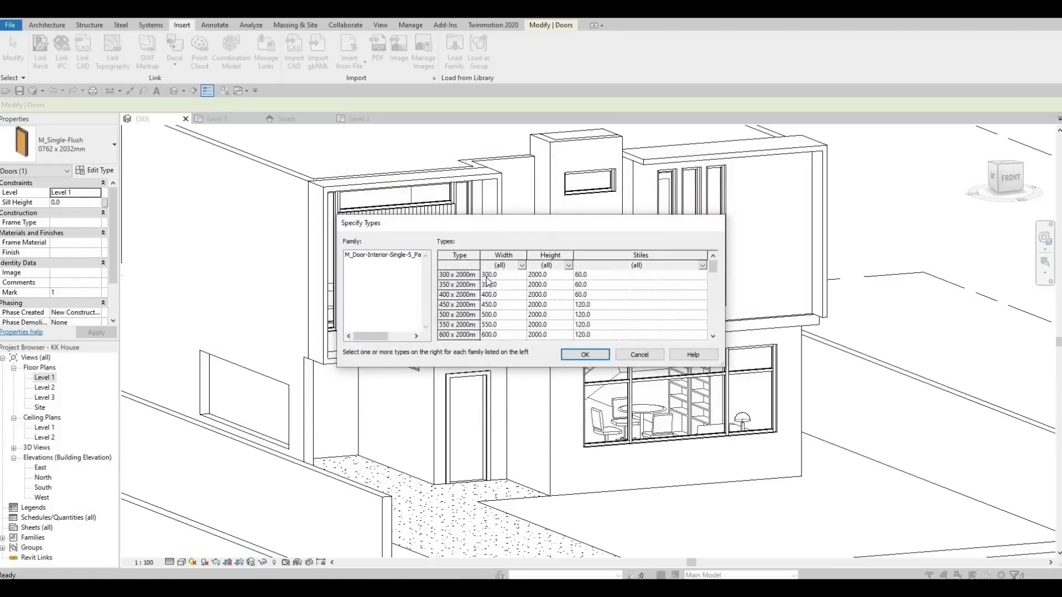
scroll(446, 301, down, 7)
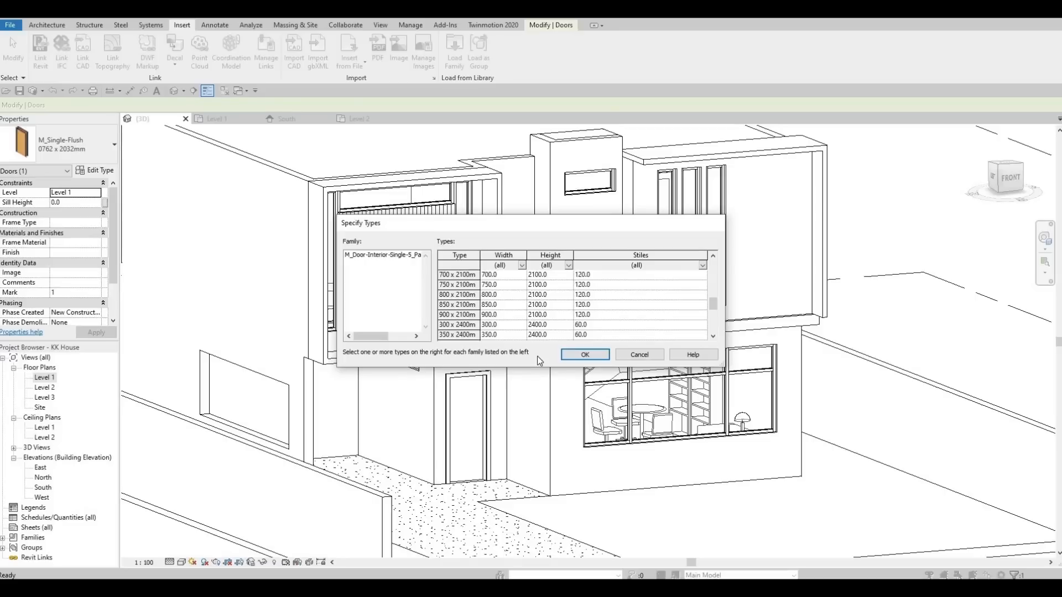
key(ctrl+a)
click(583, 355)
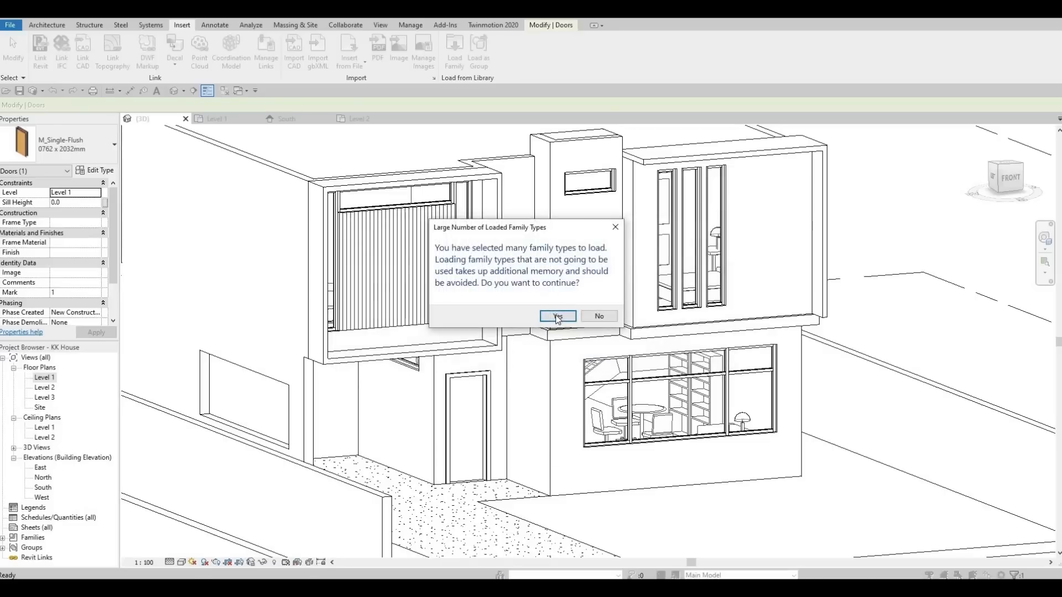
click(558, 316)
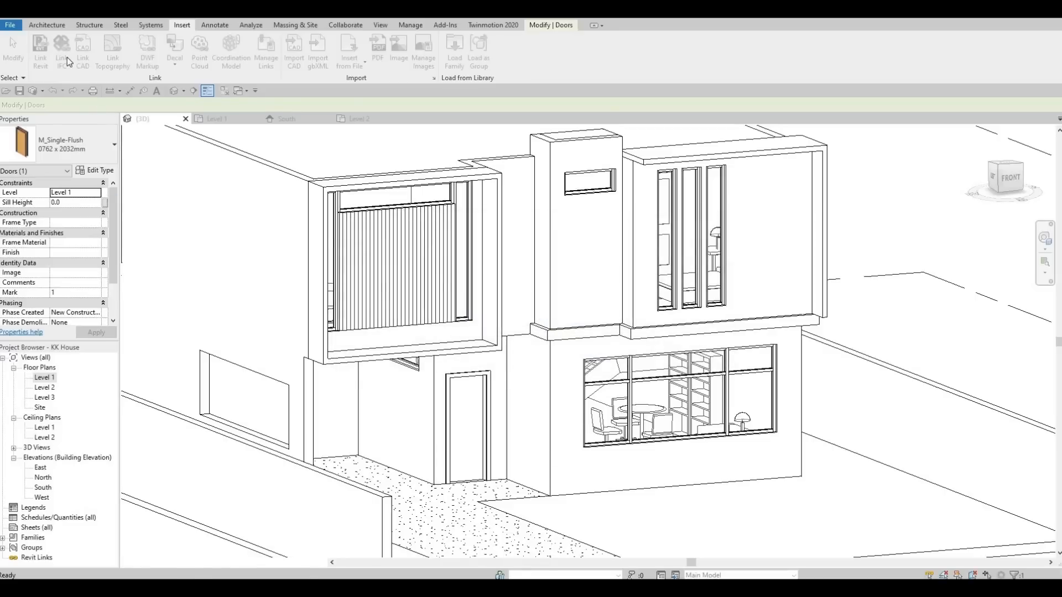
click(45, 25)
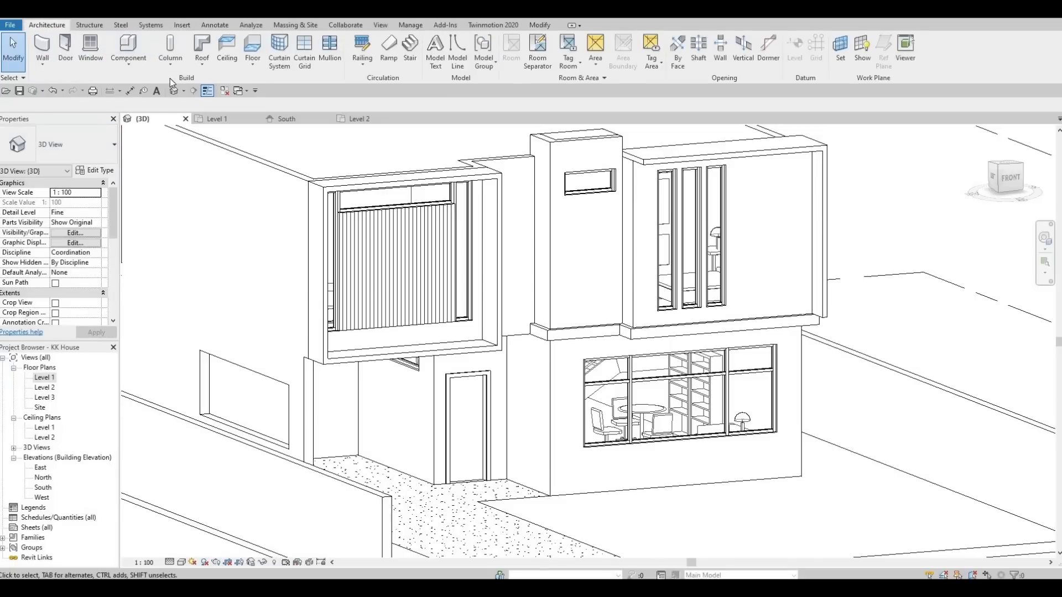
- Load the M_Door-Interior-Single-5_Panel_Vert-Wood family again from the Residential folder, including every listed size type
click(182, 25)
click(458, 58)
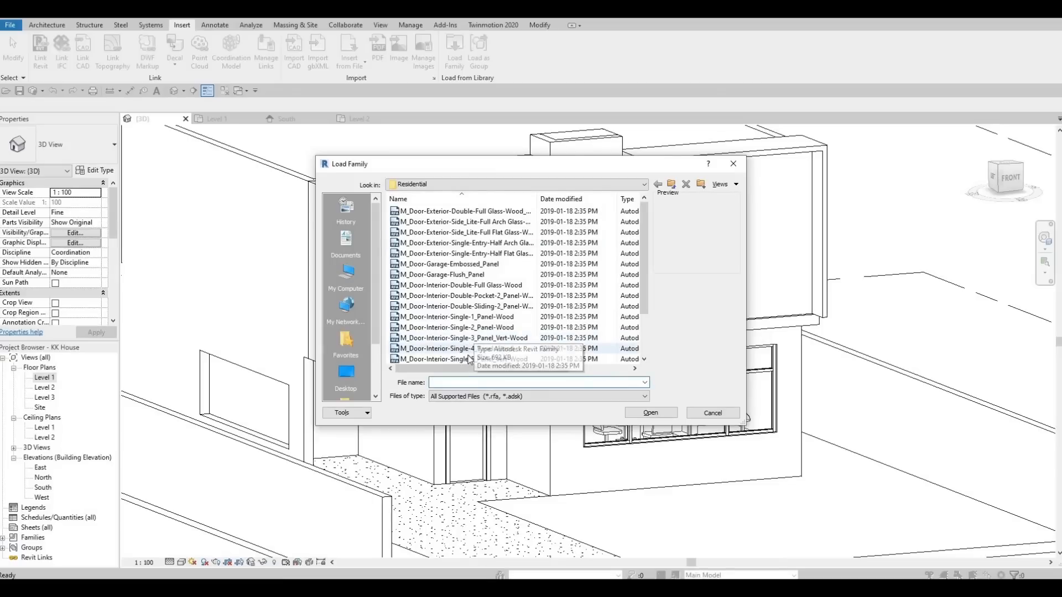
click(471, 359)
click(642, 413)
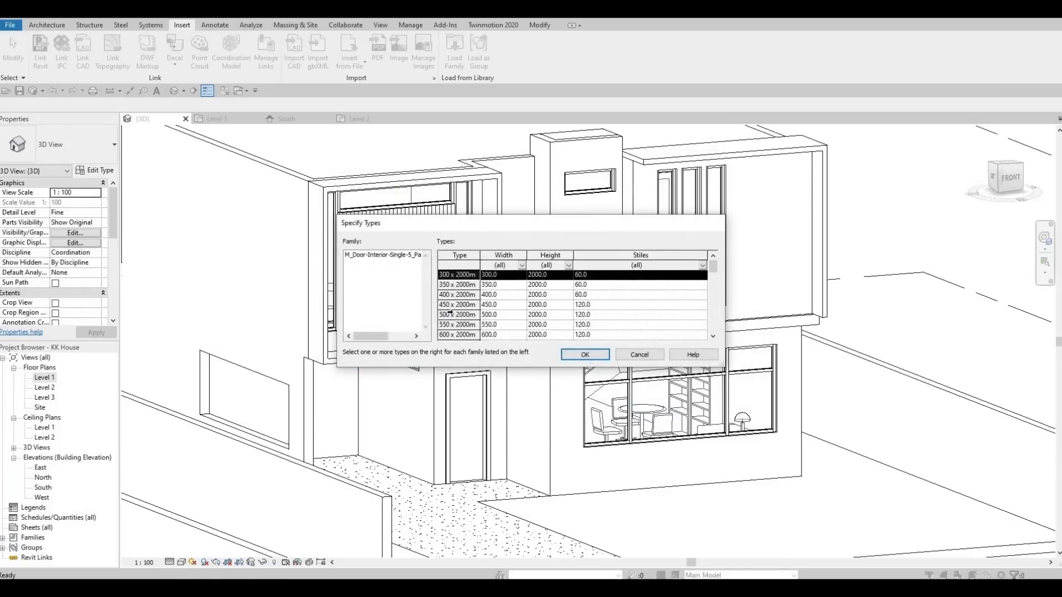
scroll(448, 312, down, 5)
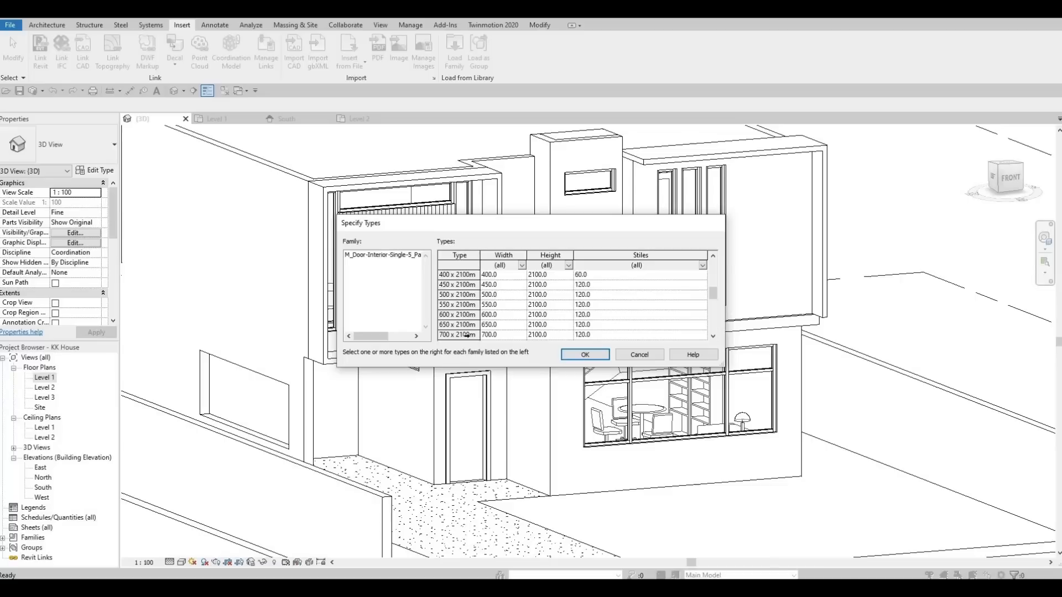
key(ctrl+a)
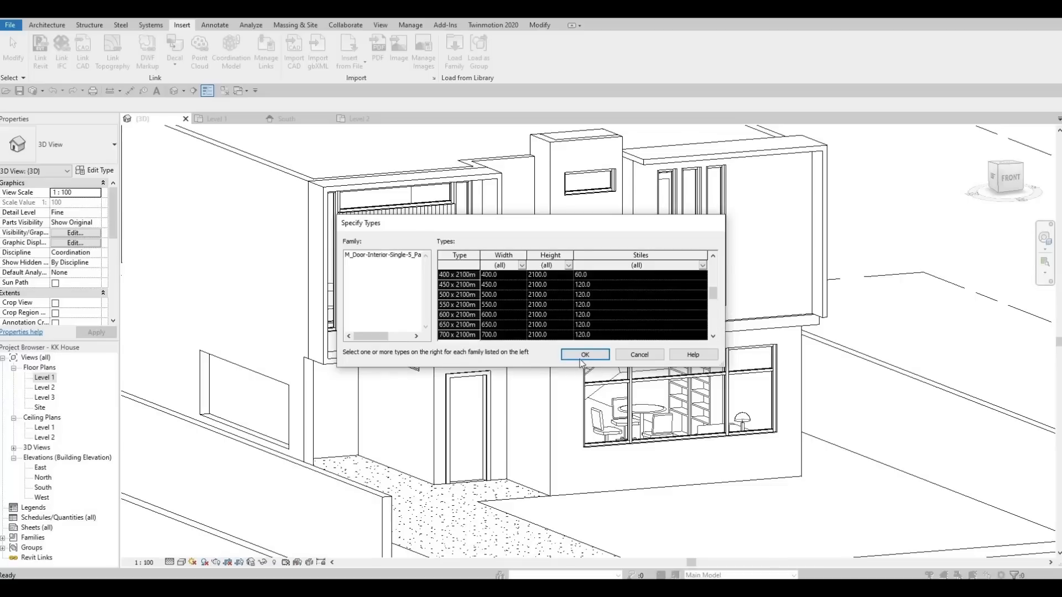
click(584, 356)
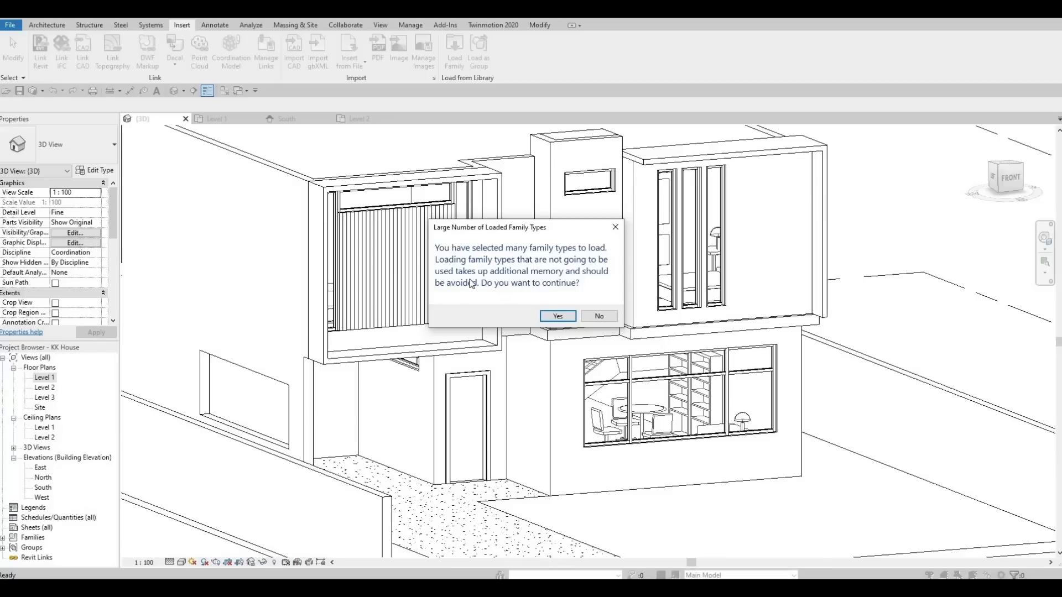
click(558, 316)
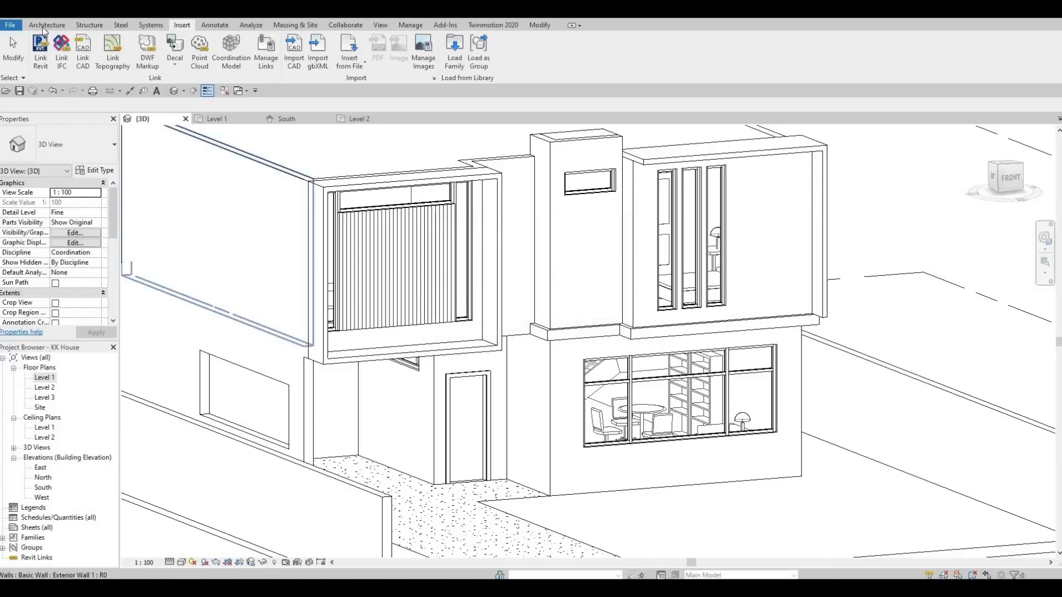
- Change the front entrance door's type to M_Door-Interior-Single-5_Panel_Vert-Wood, size 800 x 2000mm, and deselect it
click(46, 25)
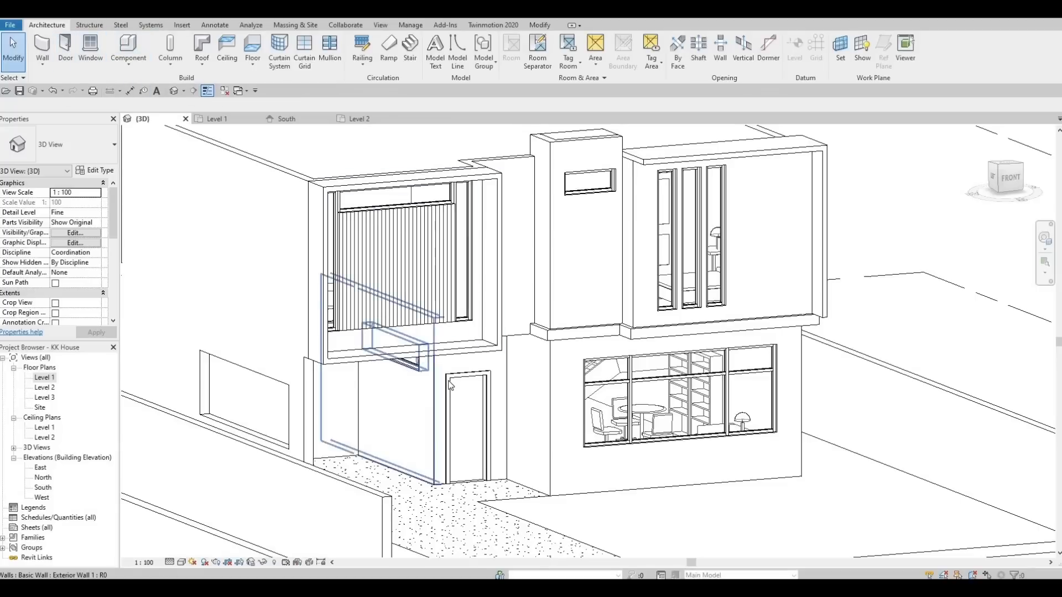
click(449, 385)
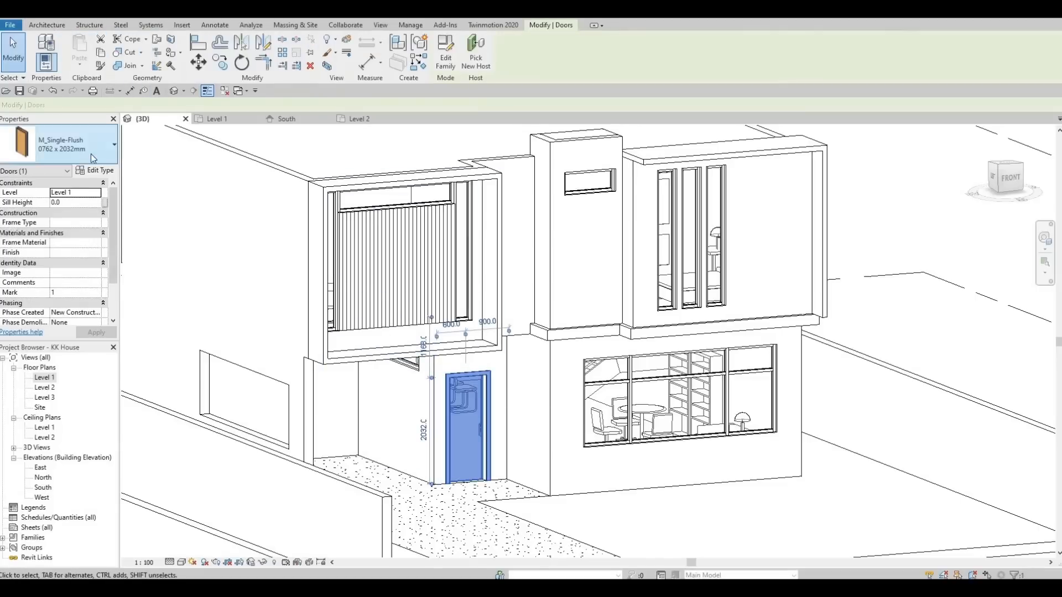
click(83, 145)
scroll(104, 274, up, 5)
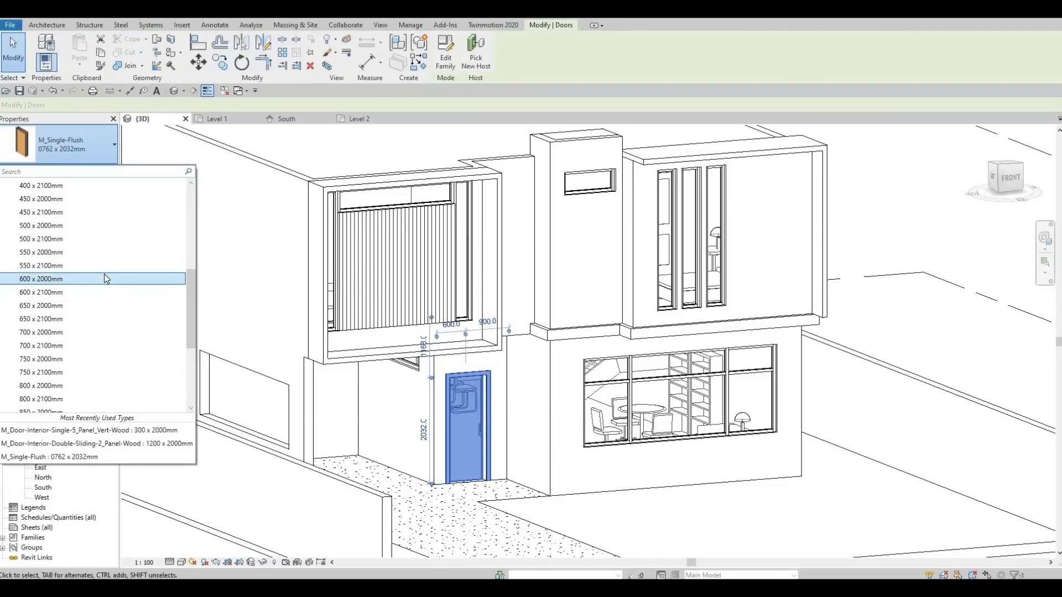
scroll(54, 258, up, 2)
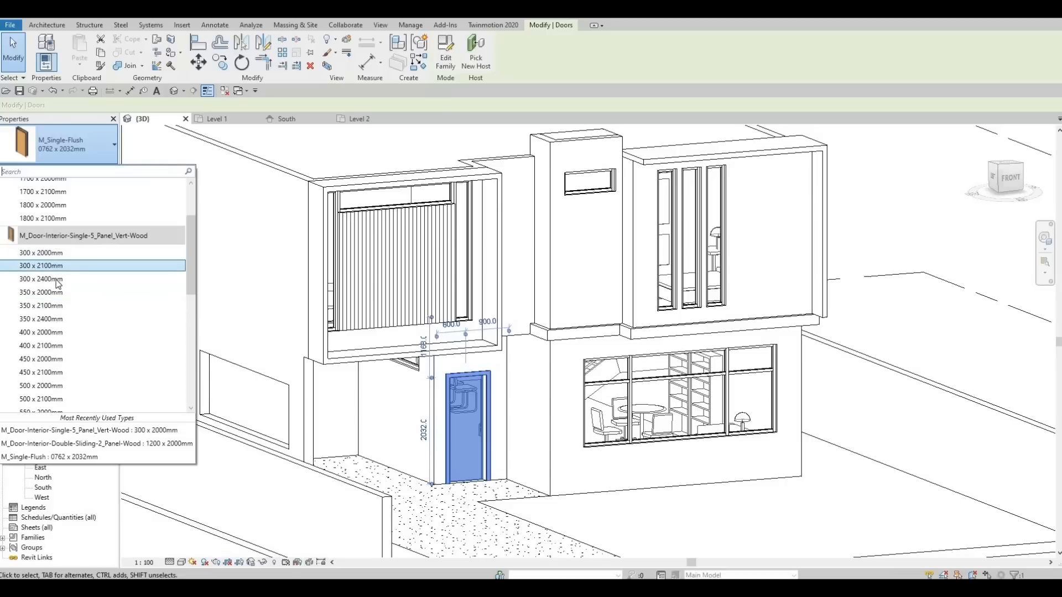
scroll(57, 359, down, 3)
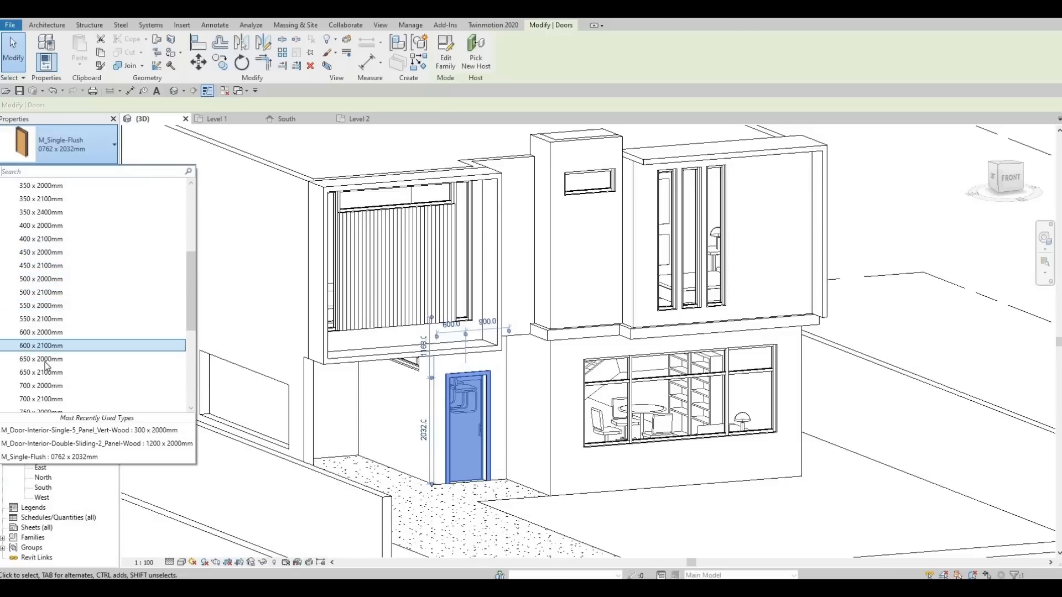
scroll(47, 368, down, 6)
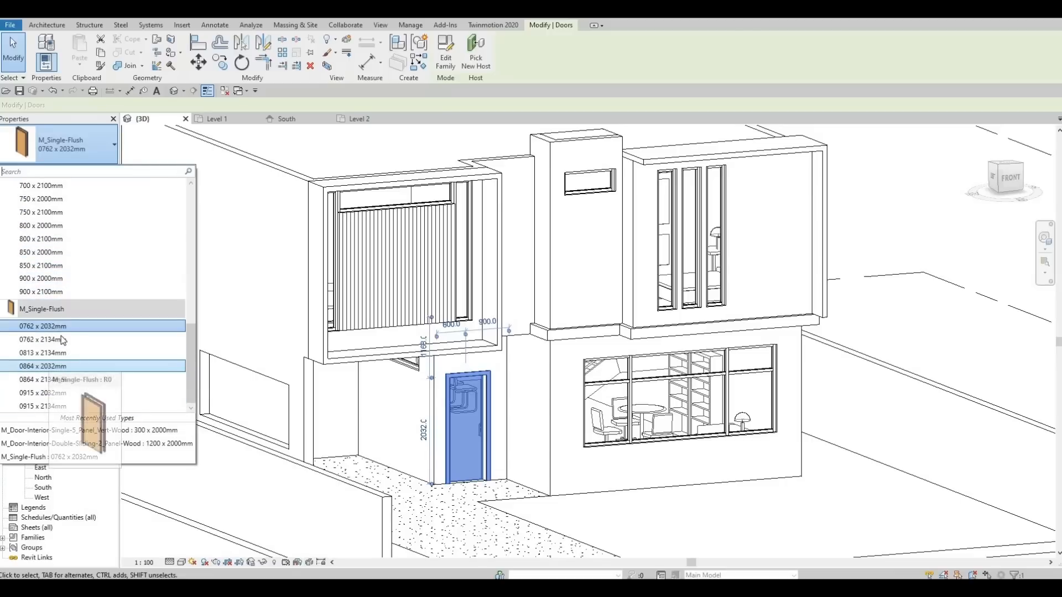
scroll(49, 310, up, 2)
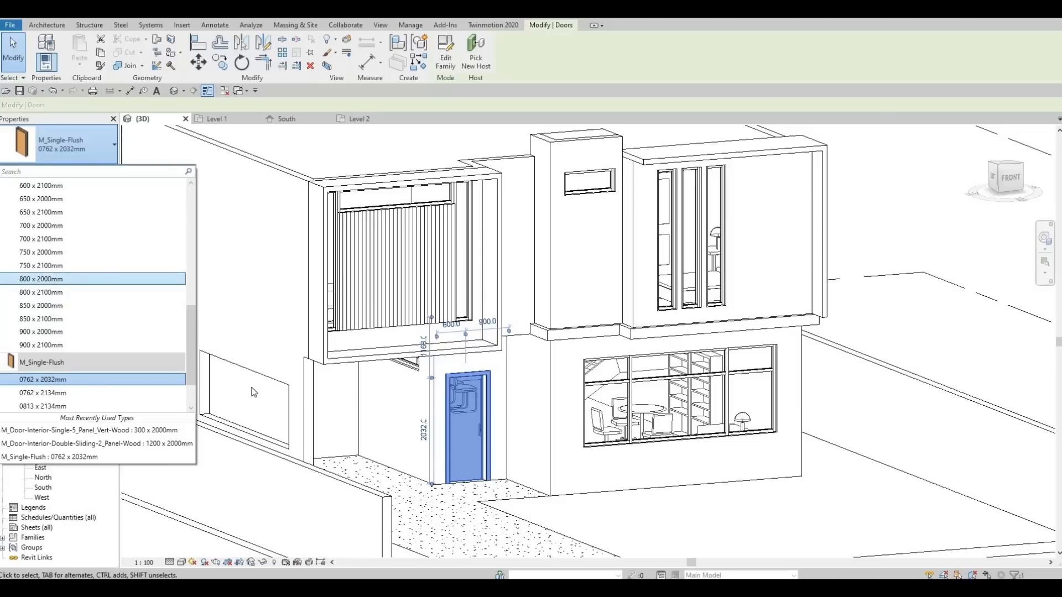
click(44, 279)
key(Escape)
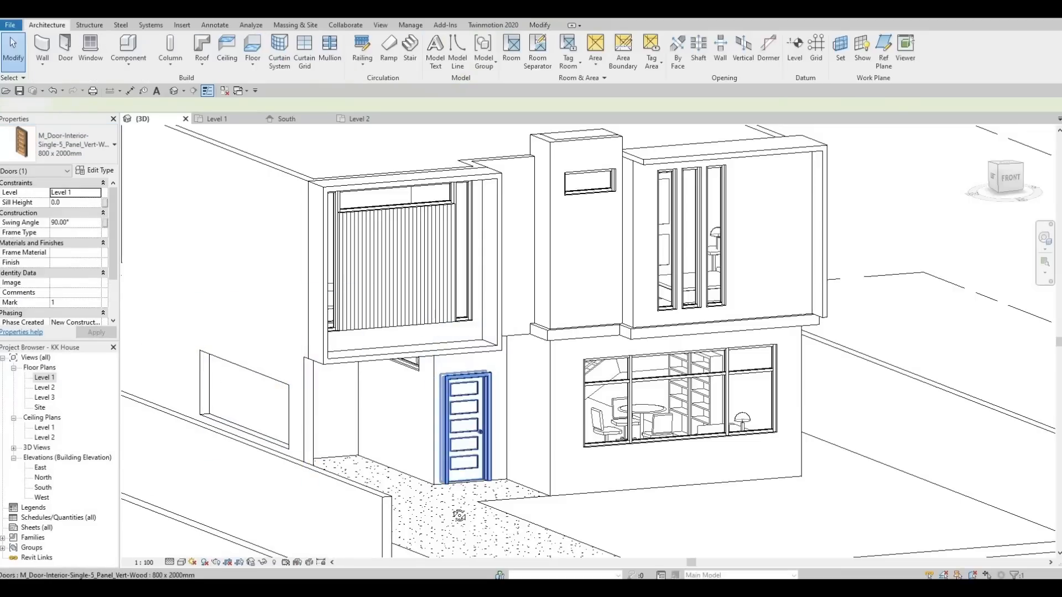
- Examine the new five-panel entrance door up close and the front facade around it in 3D
scroll(415, 459, up, 5)
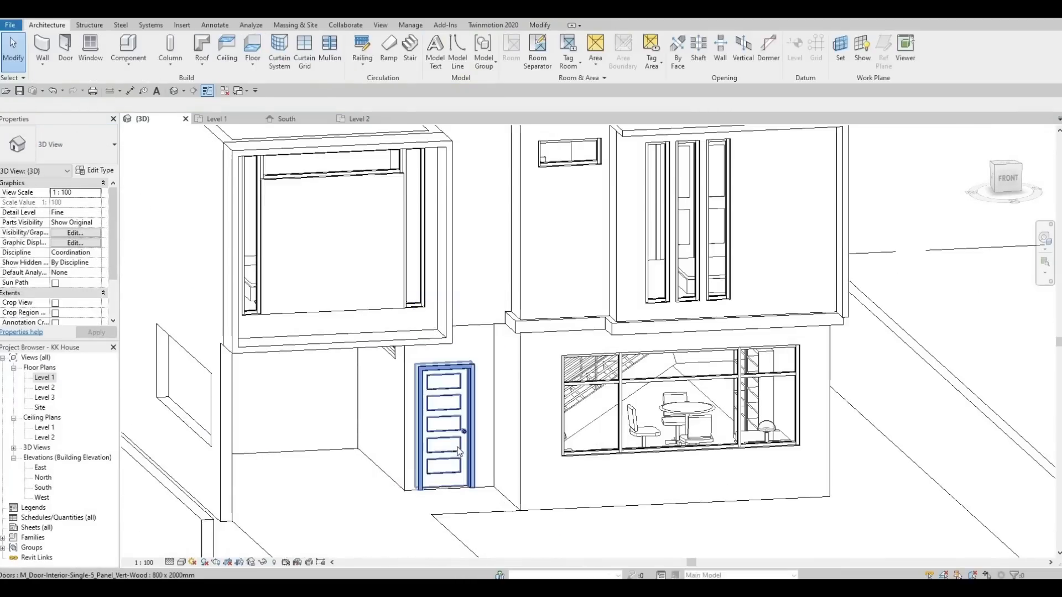
scroll(473, 405, up, 3)
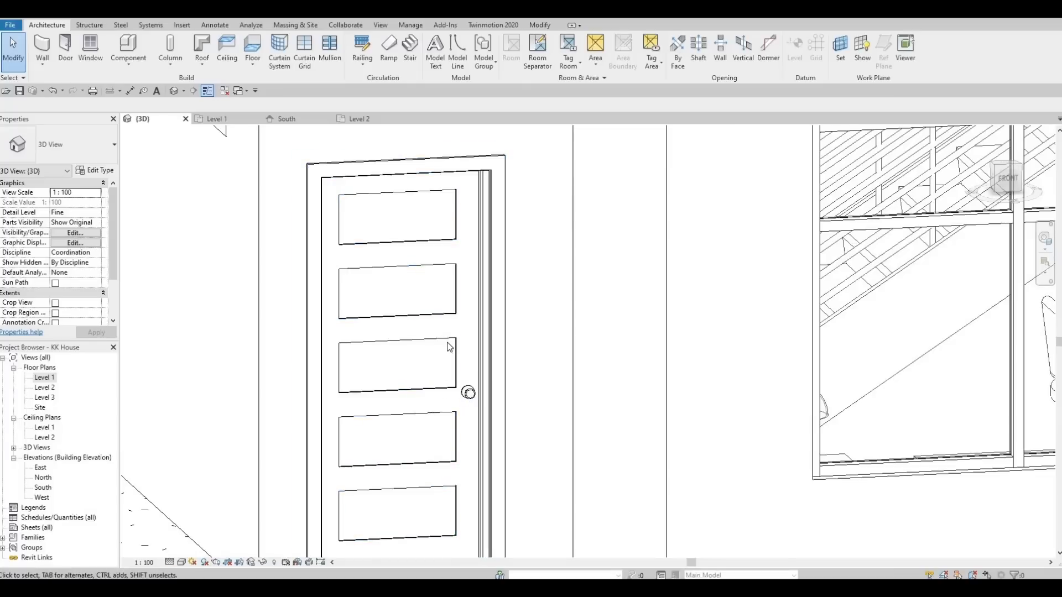
scroll(405, 386, down, 5)
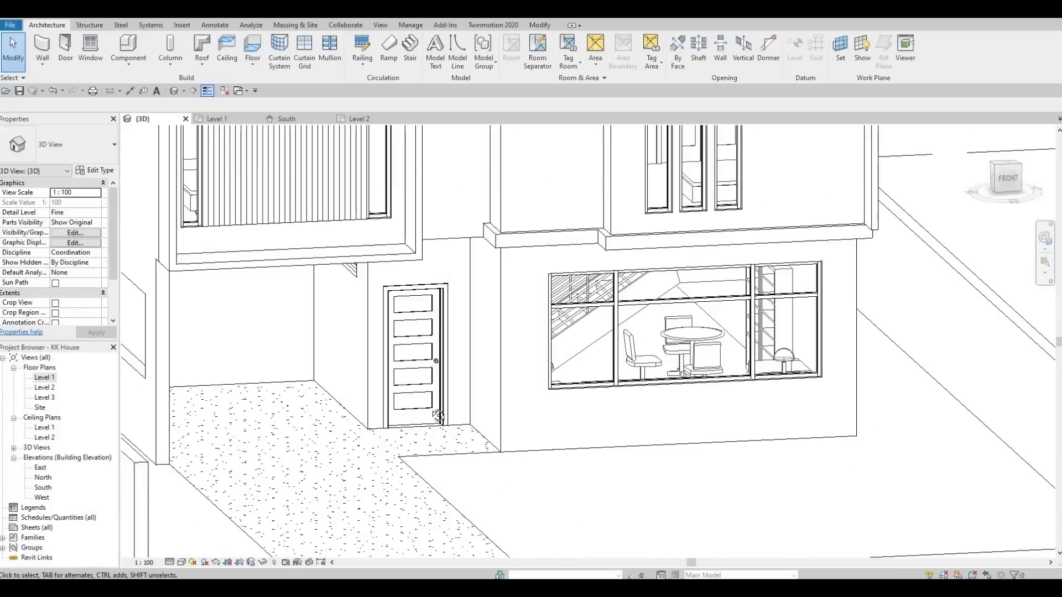
shift+middle_drag(429, 412, 441, 413)
scroll(442, 407, down, 1)
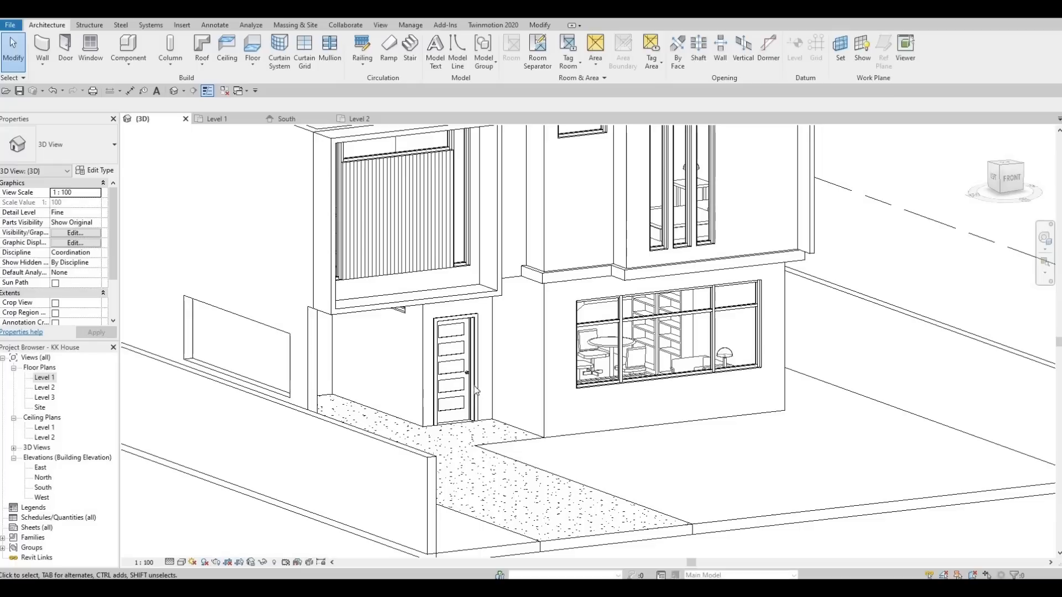
shift+middle_drag(460, 402, 433, 379)
scroll(433, 379, down, 2)
scroll(488, 370, down, 2)
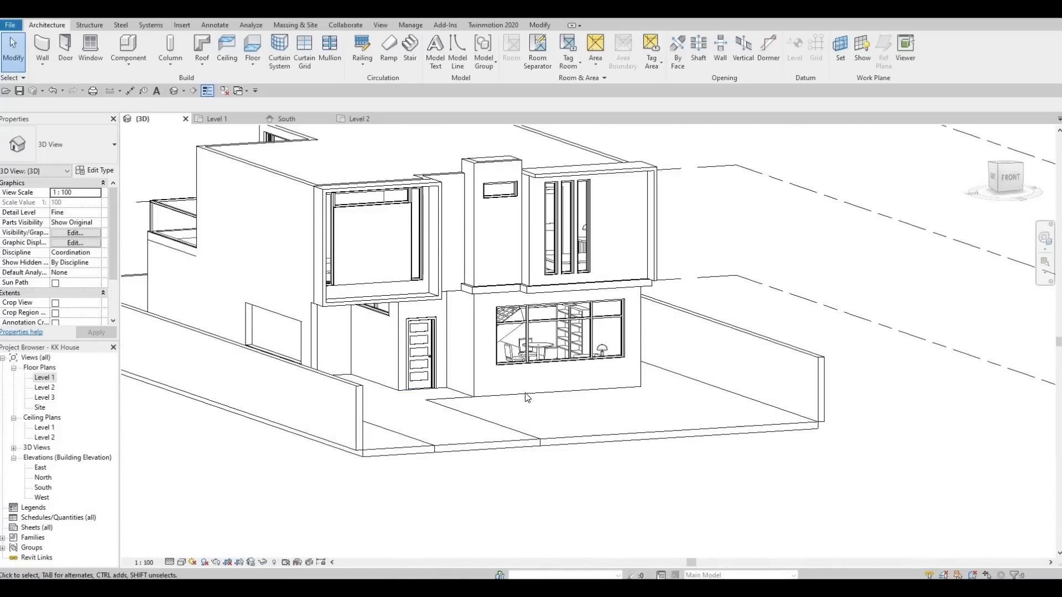
shift+middle_drag(500, 399, 419, 255)
scroll(419, 335, up, 2)
middle_drag(451, 164, 423, 238)
scroll(426, 243, up, 1)
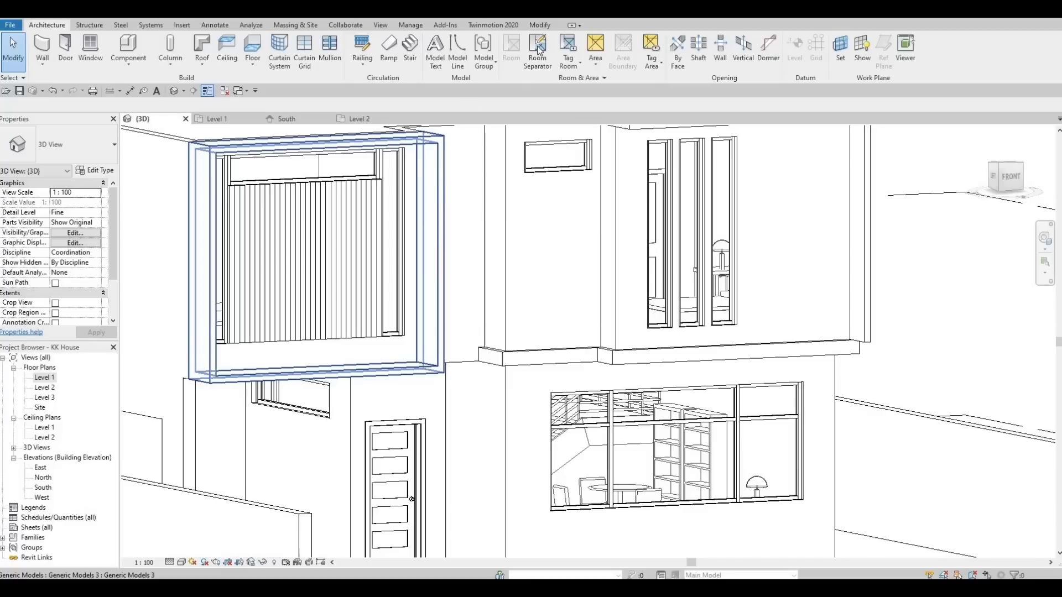
click(540, 25)
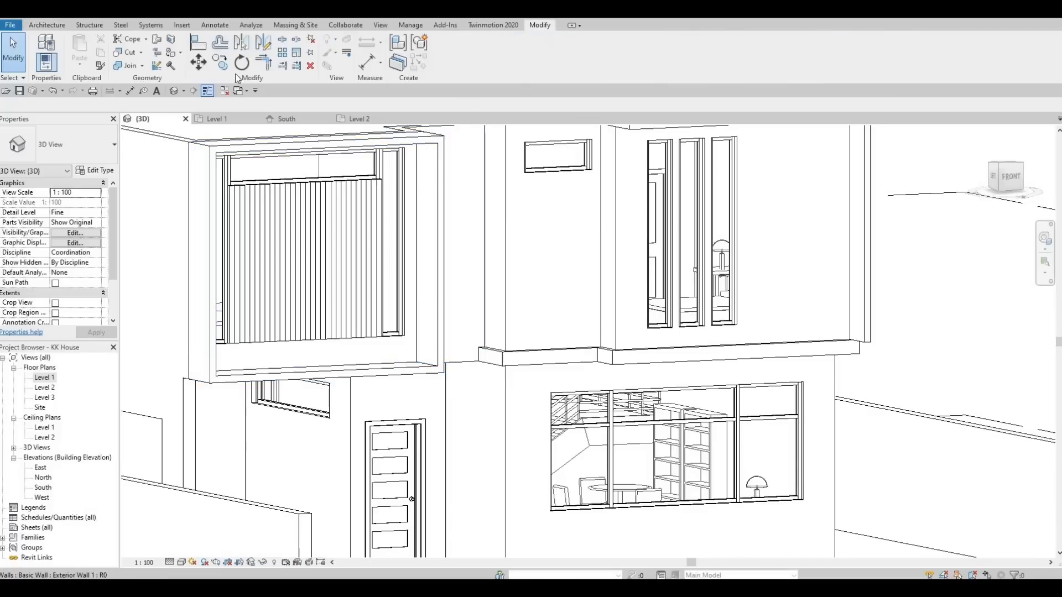
click(170, 53)
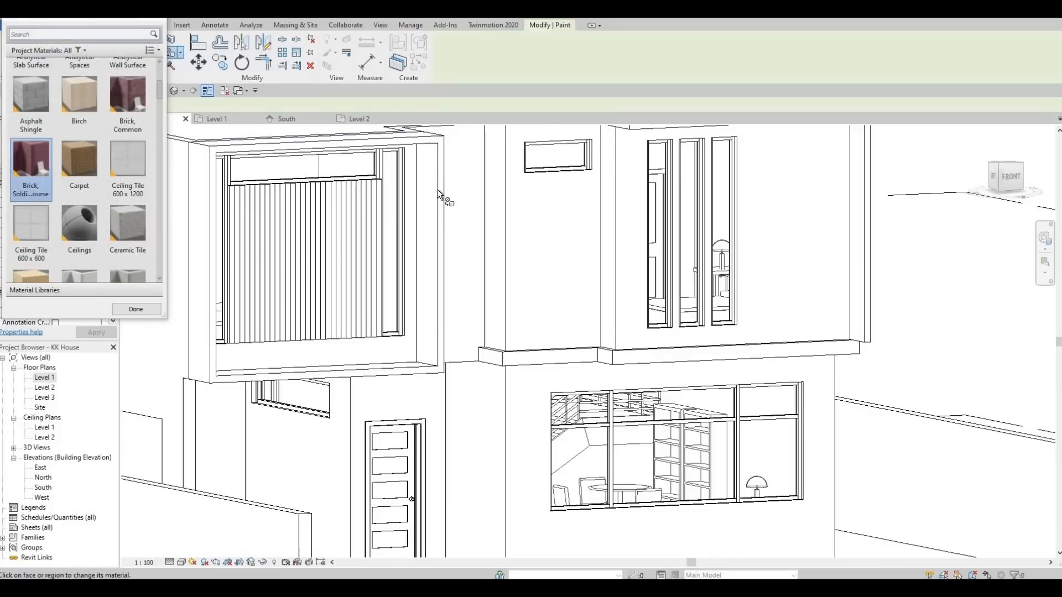
key(Escape)
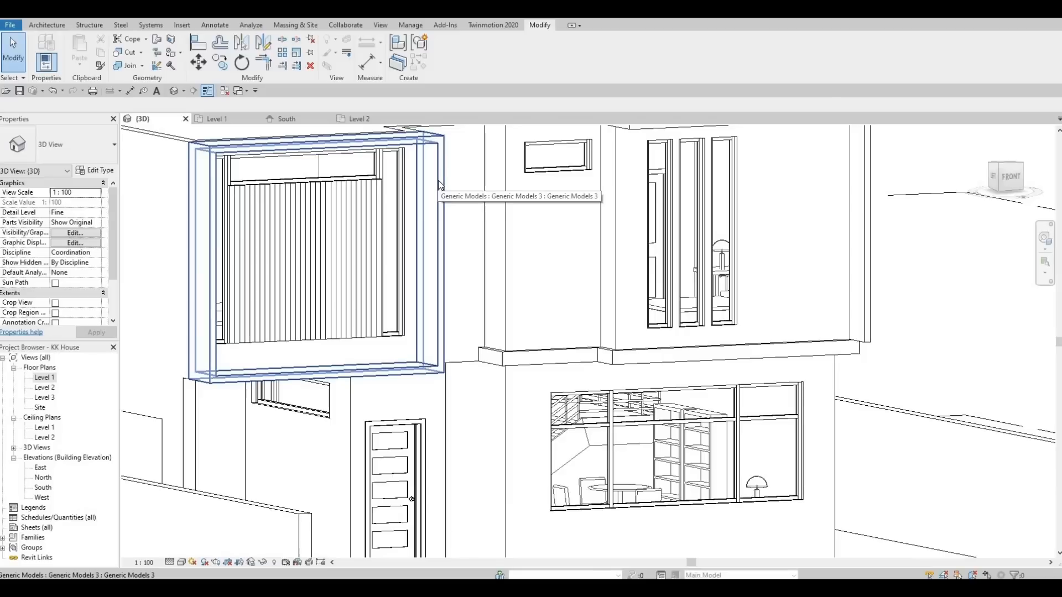
- Open the projecting upper-floor window frame for in-place editing and choose Wood - Teak as the paint material
click(440, 185)
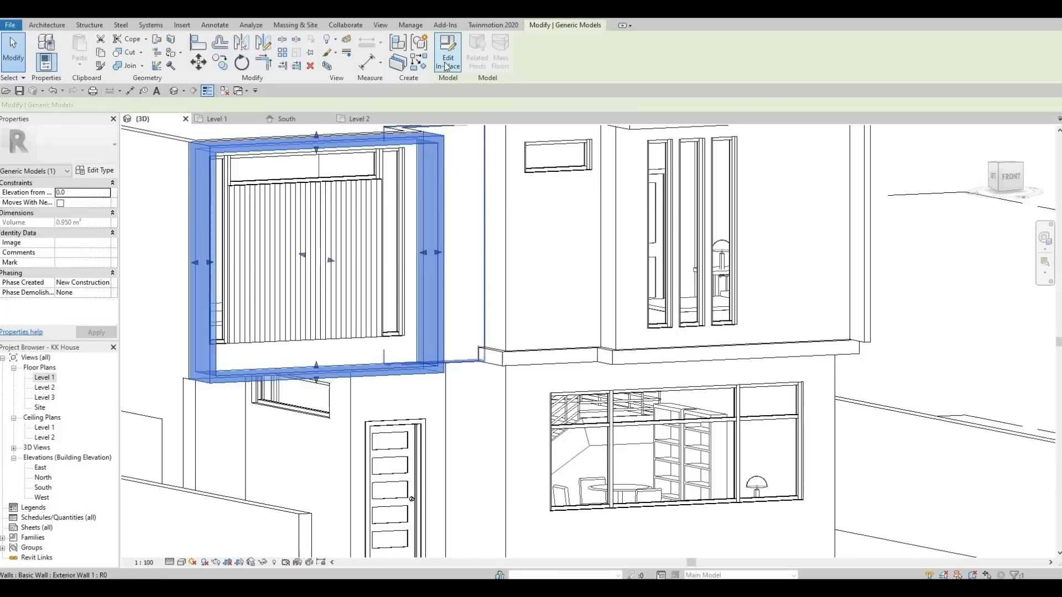
click(446, 66)
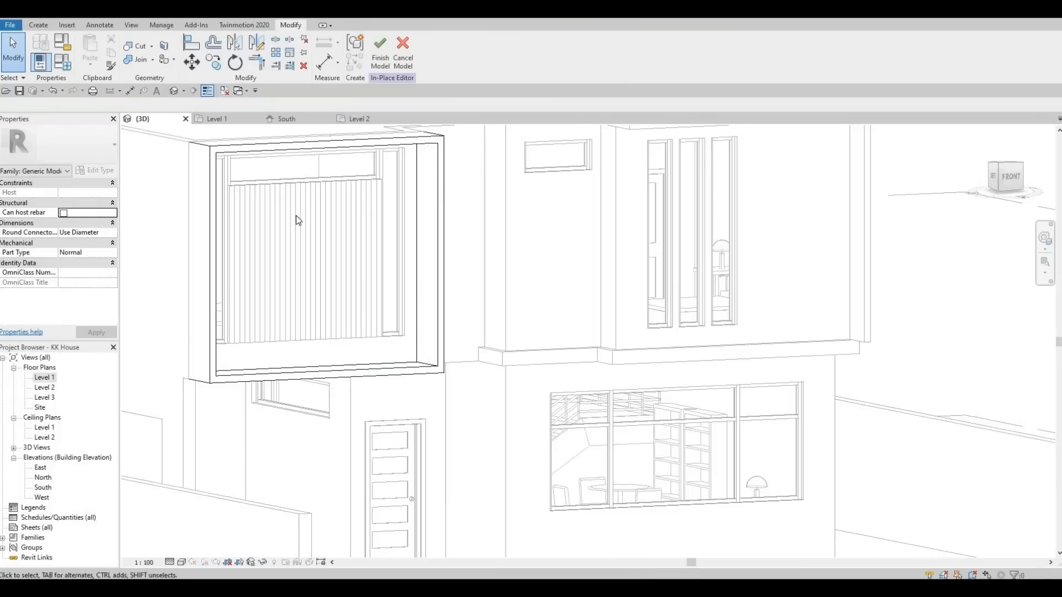
click(166, 60)
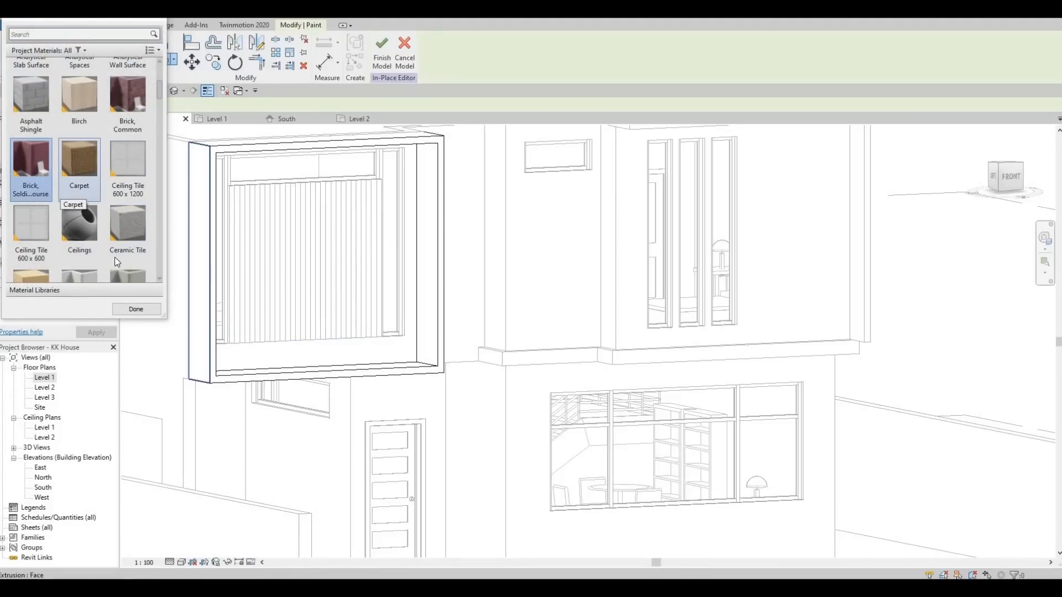
scroll(91, 277, down, 1)
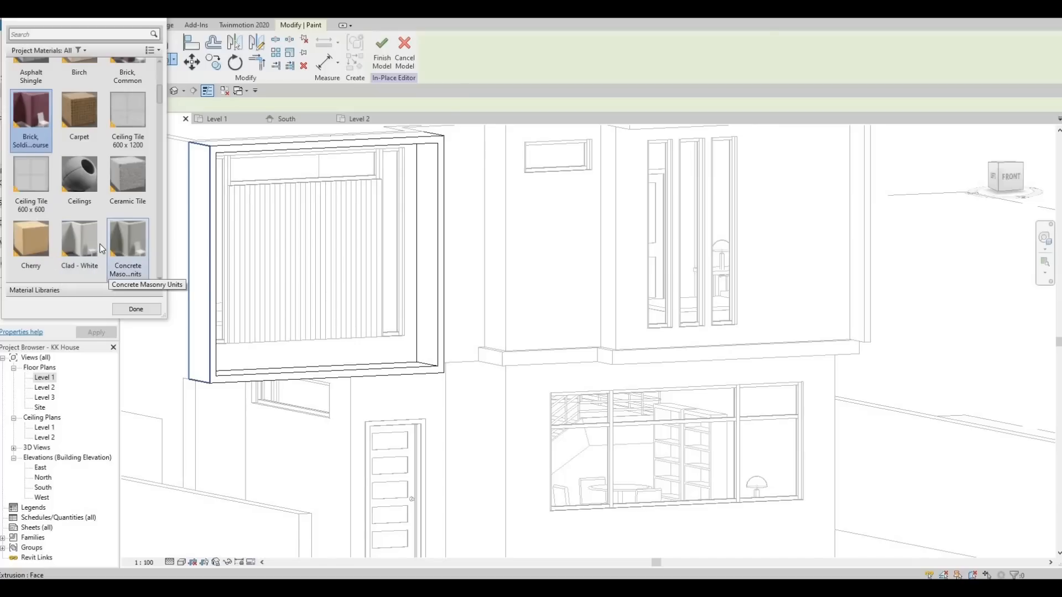
scroll(82, 237, up, 1)
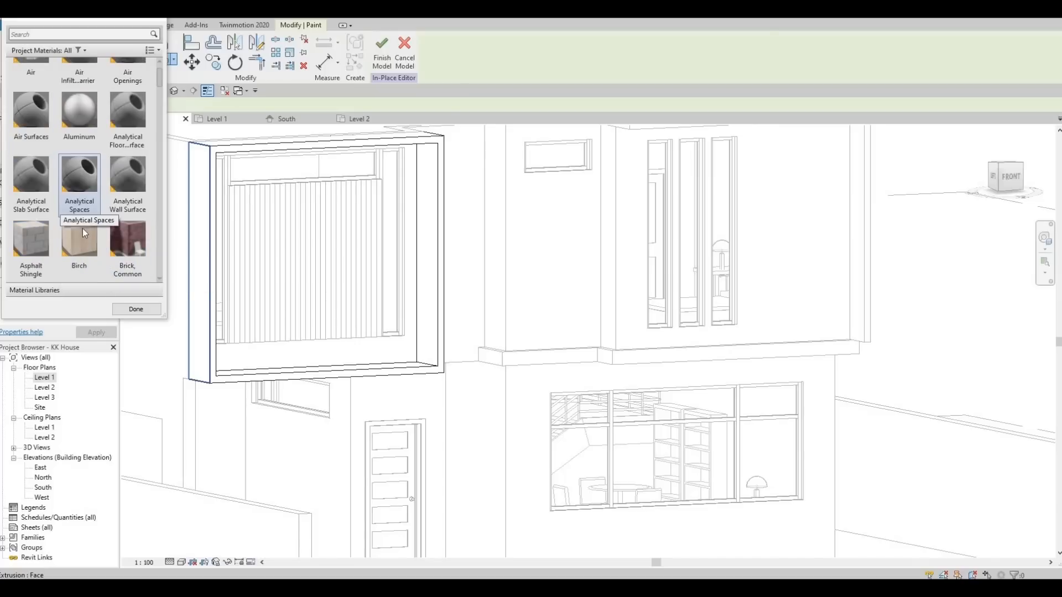
scroll(82, 218, down, 2)
scroll(76, 148, up, 1)
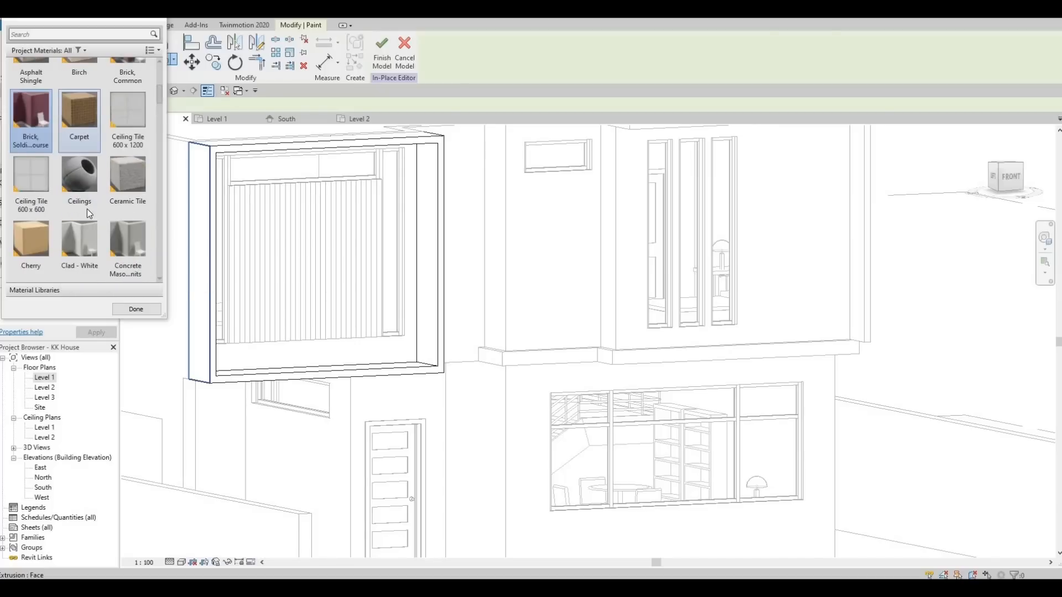
scroll(86, 208, down, 3)
scroll(82, 212, down, 9)
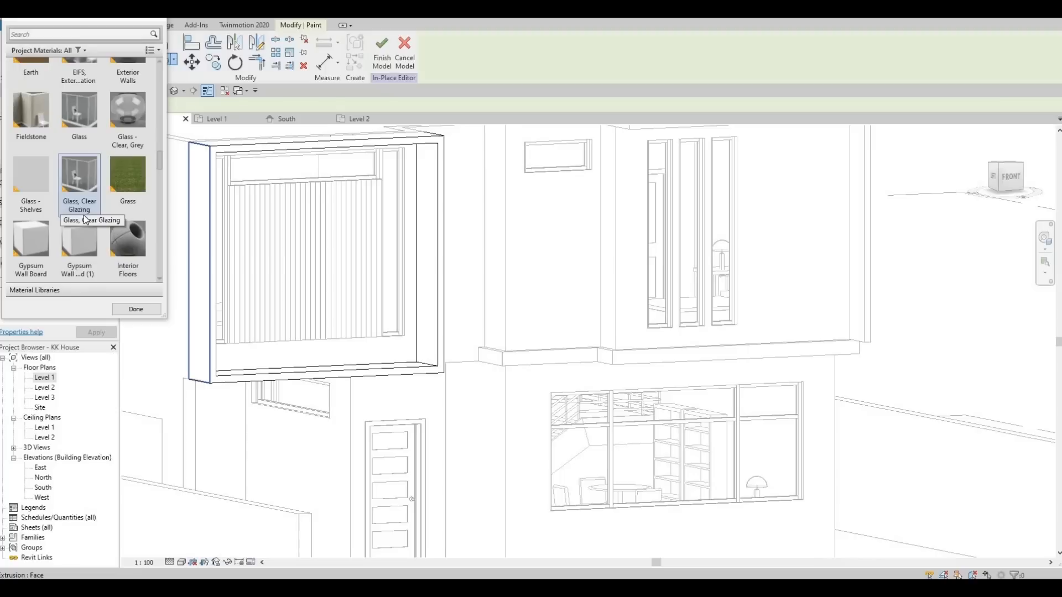
scroll(84, 217, up, 4)
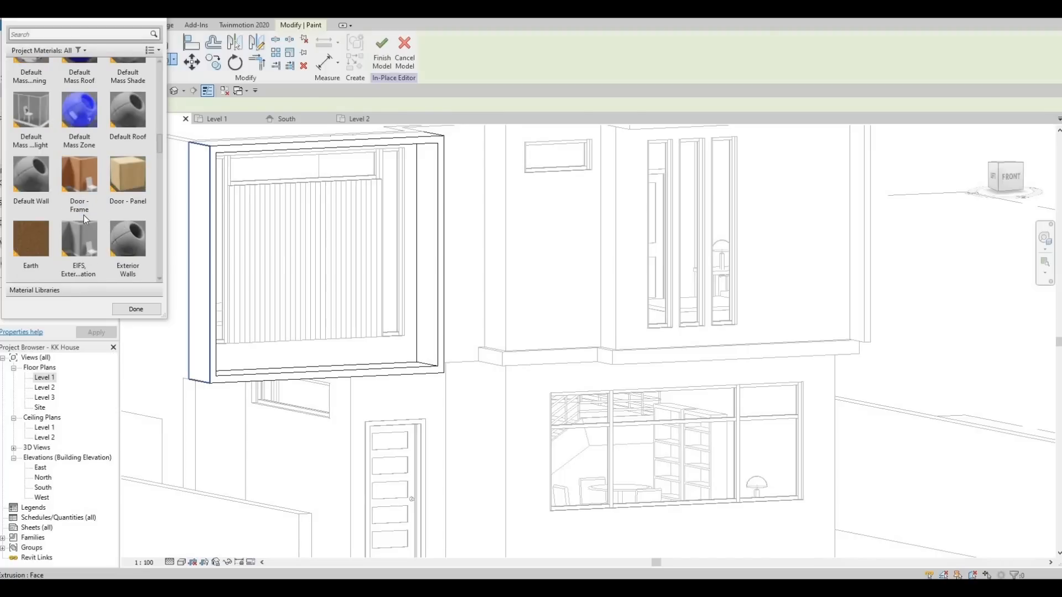
scroll(83, 217, down, 3)
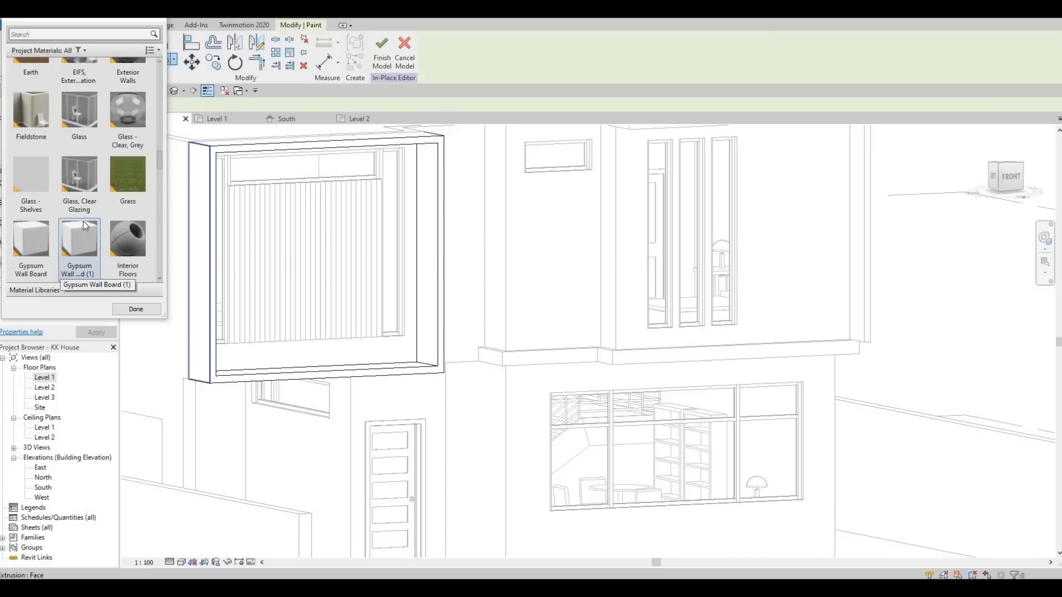
scroll(83, 222, down, 3)
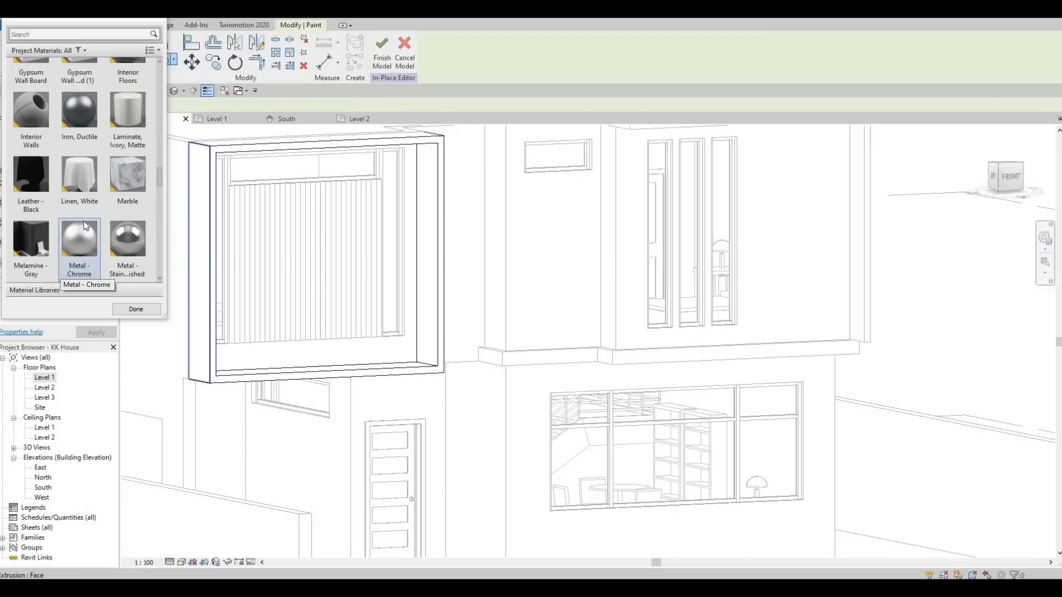
scroll(85, 221, down, 3)
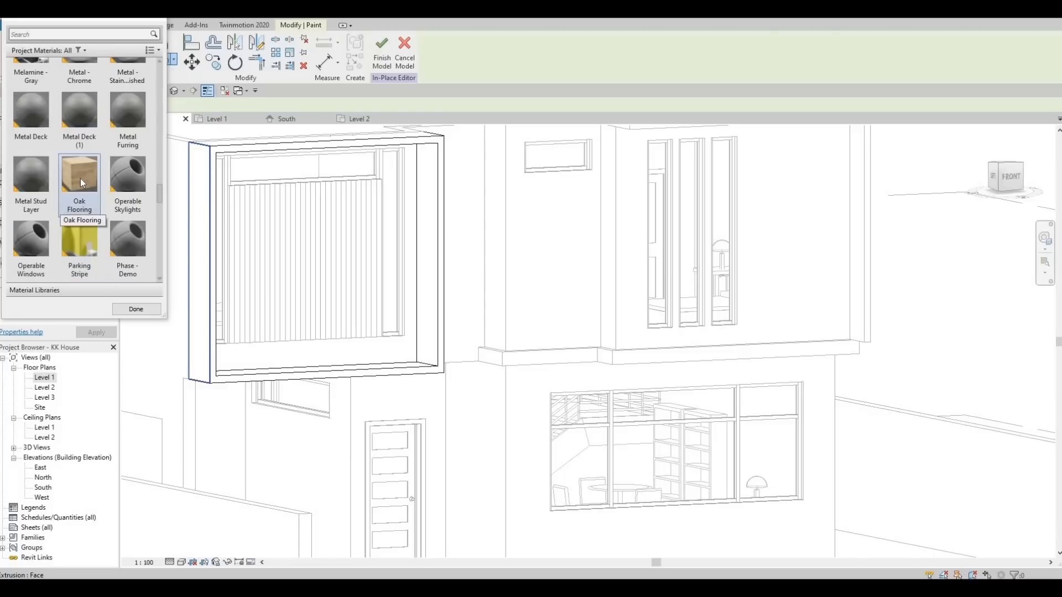
scroll(88, 209, down, 6)
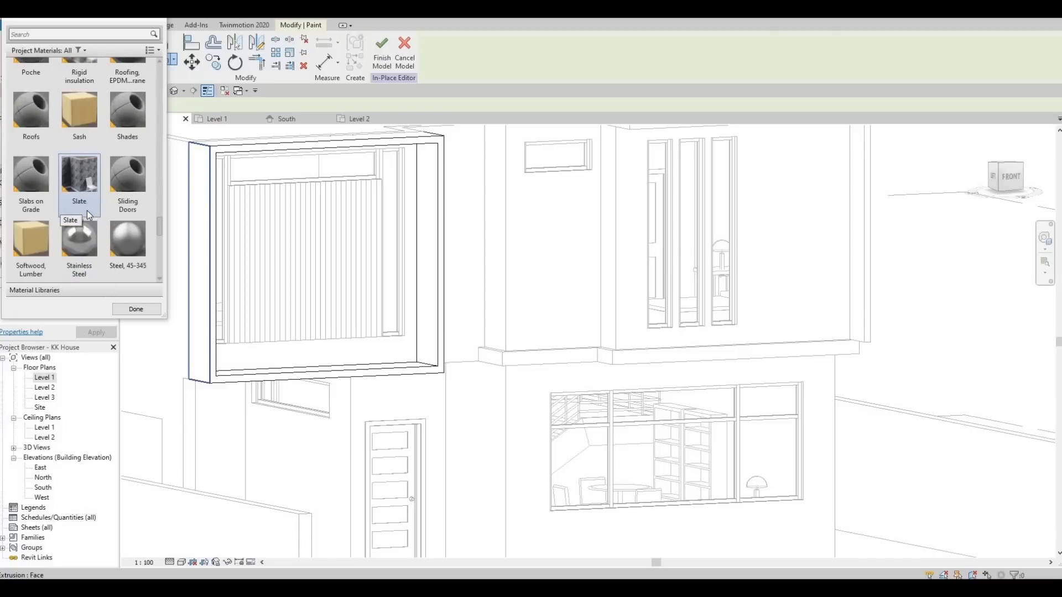
scroll(72, 243, down, 3)
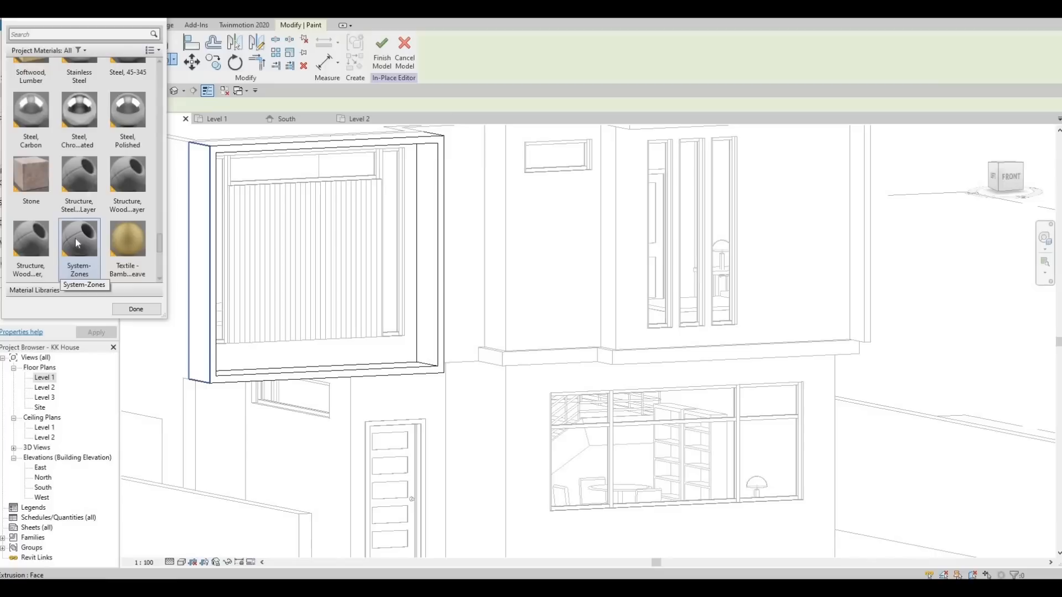
scroll(76, 242, down, 4)
scroll(76, 239, up, 3)
scroll(69, 239, down, 3)
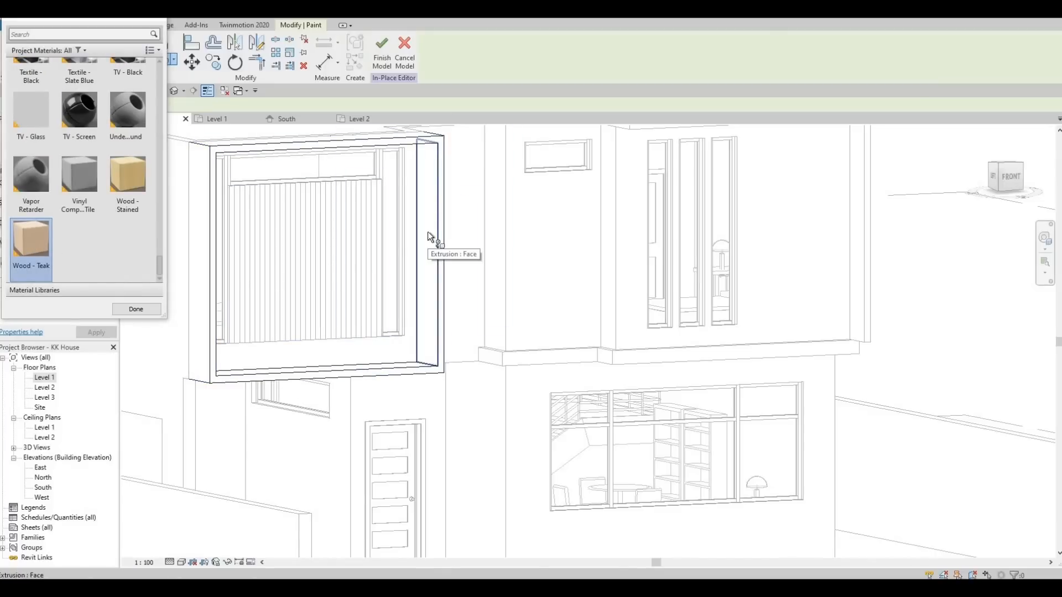
- Paint the inner faces of the projecting window frame with Wood - Teak and finish the in-place model
click(381, 366)
shift+middle_drag(343, 443, 334, 441)
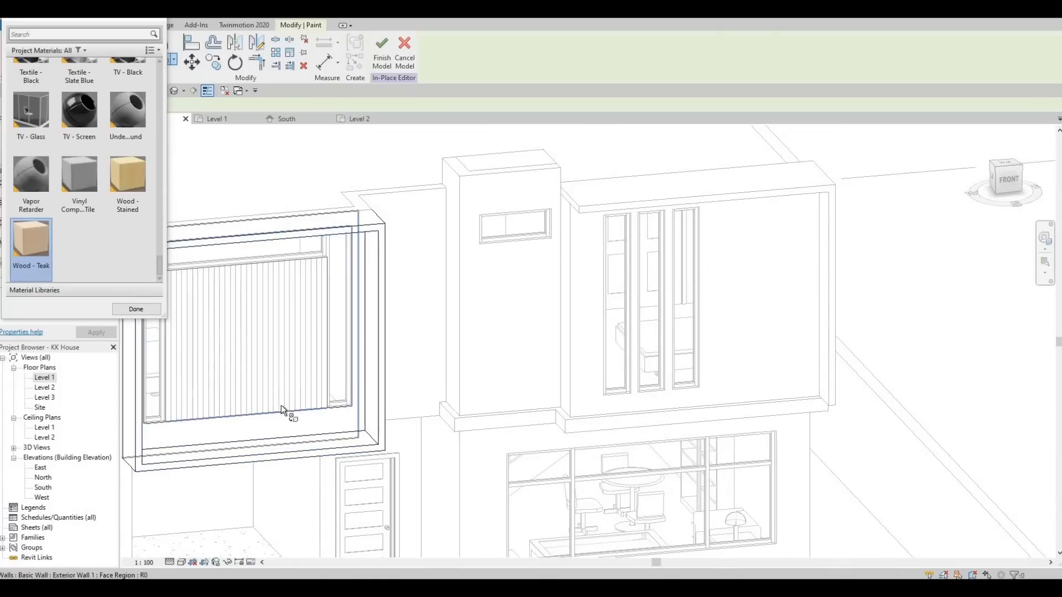
scroll(272, 407, down, 3)
shift+middle_drag(158, 399, 482, 329)
scroll(483, 330, up, 2)
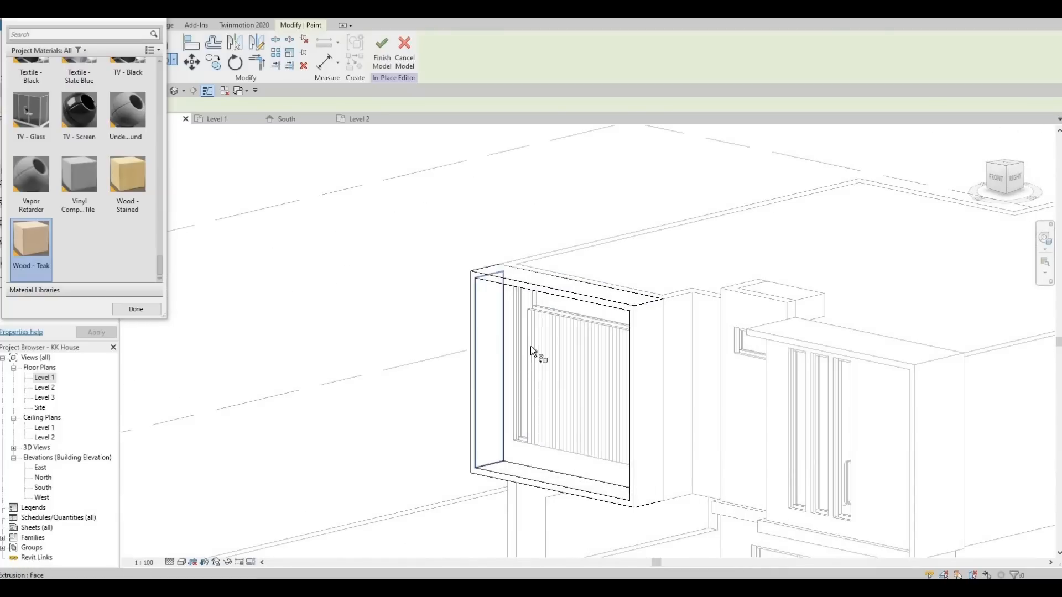
shift+middle_drag(622, 230, 662, 233)
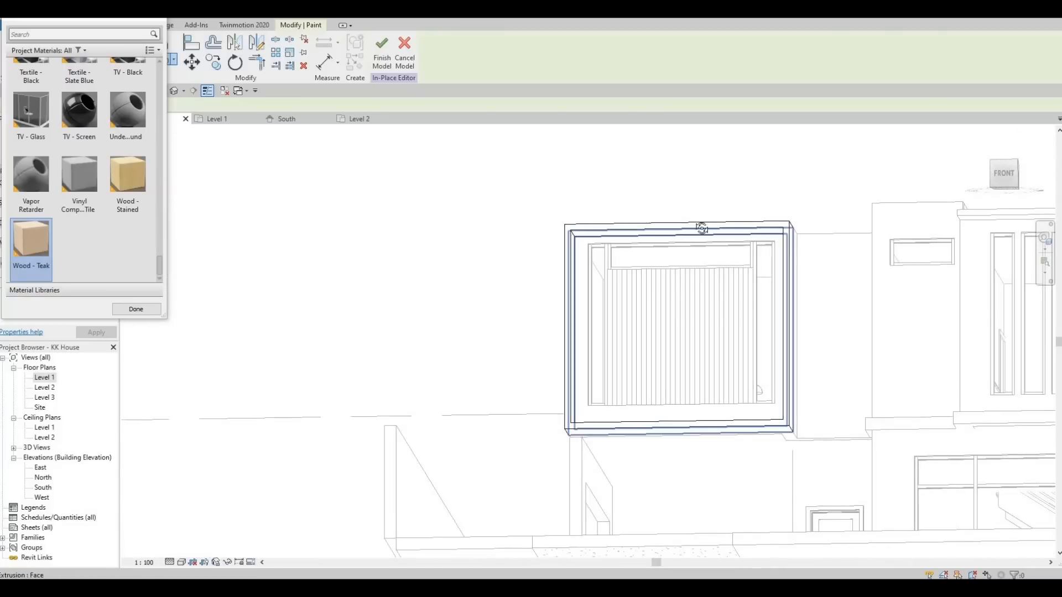
shift+middle_drag(808, 170, 828, 160)
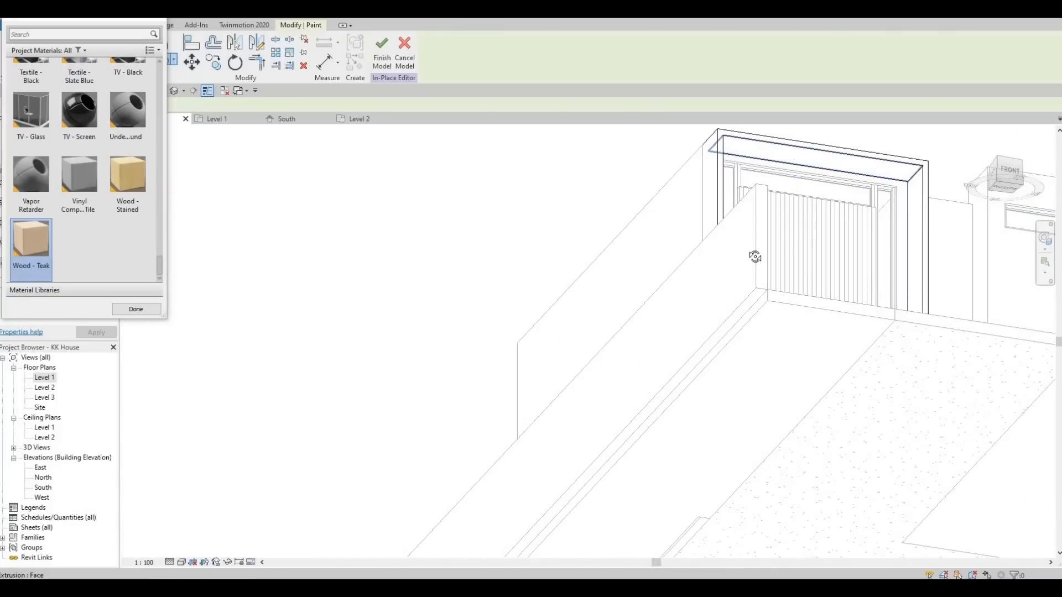
shift+middle_drag(549, 221, 524, 232)
middle_drag(756, 403, 562, 266)
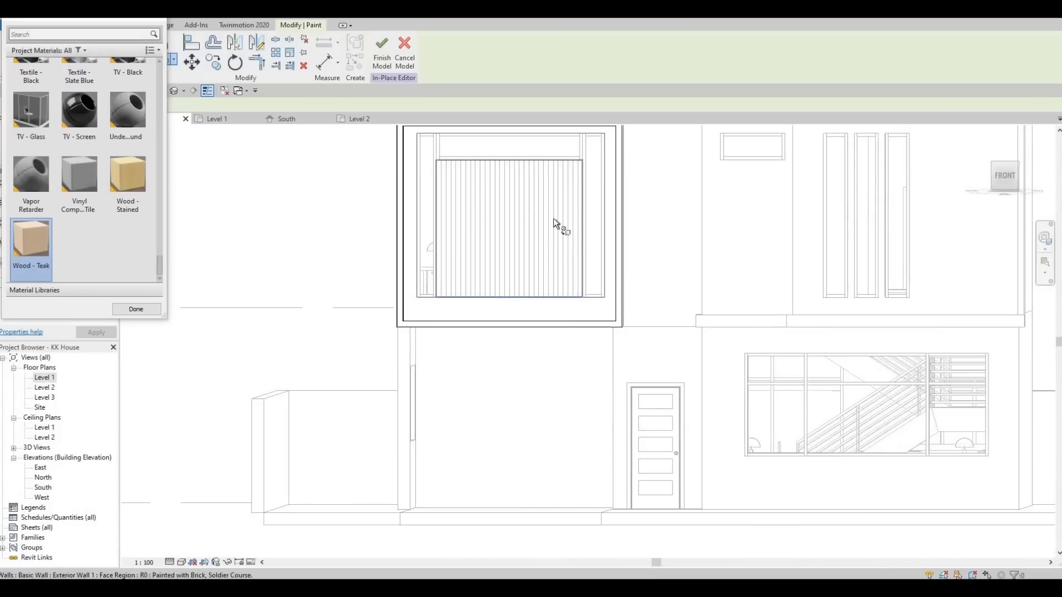
shift+middle_drag(586, 166, 607, 180)
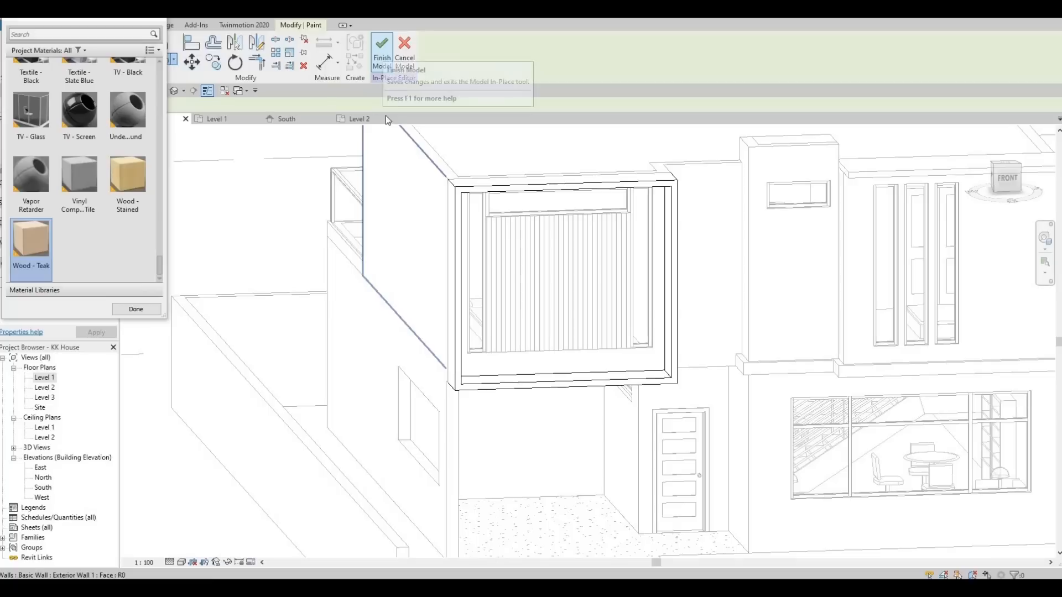
click(375, 58)
key(Escape)
- Review the painted house exterior in 3D and set the view's visual style to Consistent Colors
mouse_move(398, 249)
shift+middle_down()
mouse_move(572, 310)
mouse_move(453, 321)
mouse_move(385, 272)
mouse_move(423, 260)
shift+middle_up()
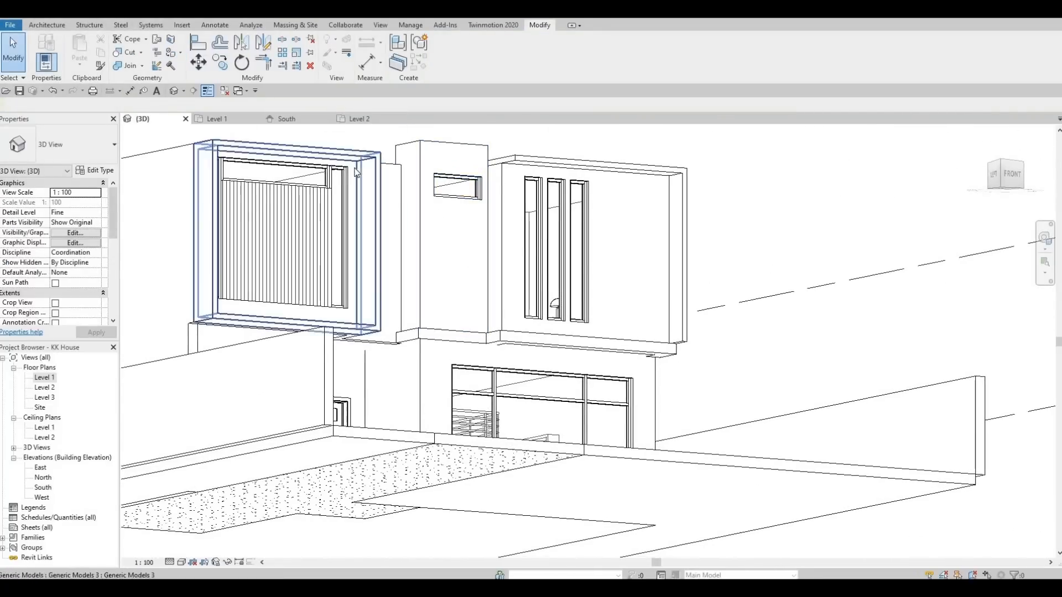
shift+middle_drag(292, 391, 588, 332)
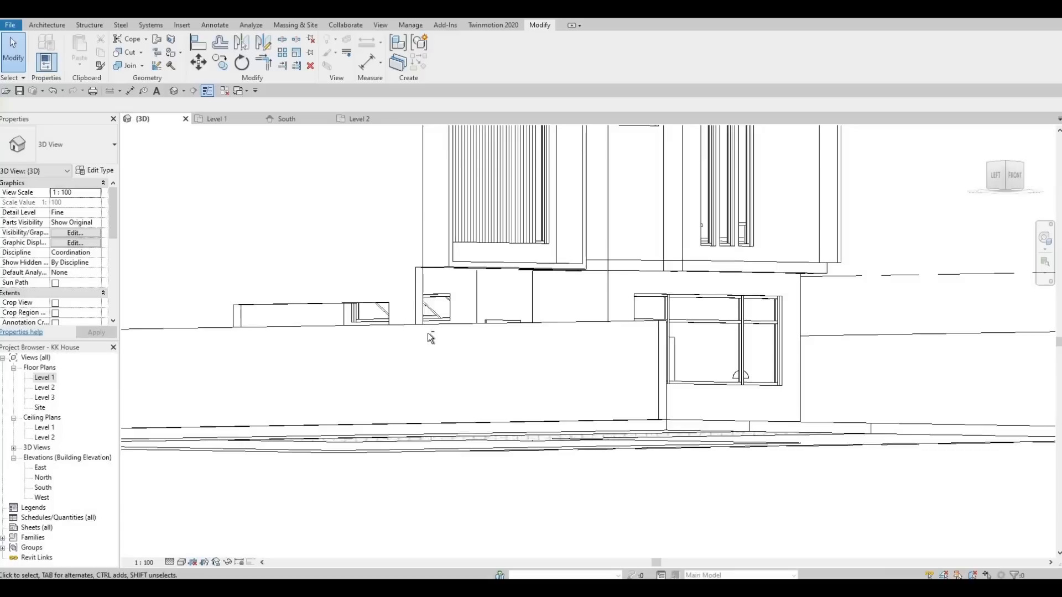
shift+middle_drag(429, 337, 414, 337)
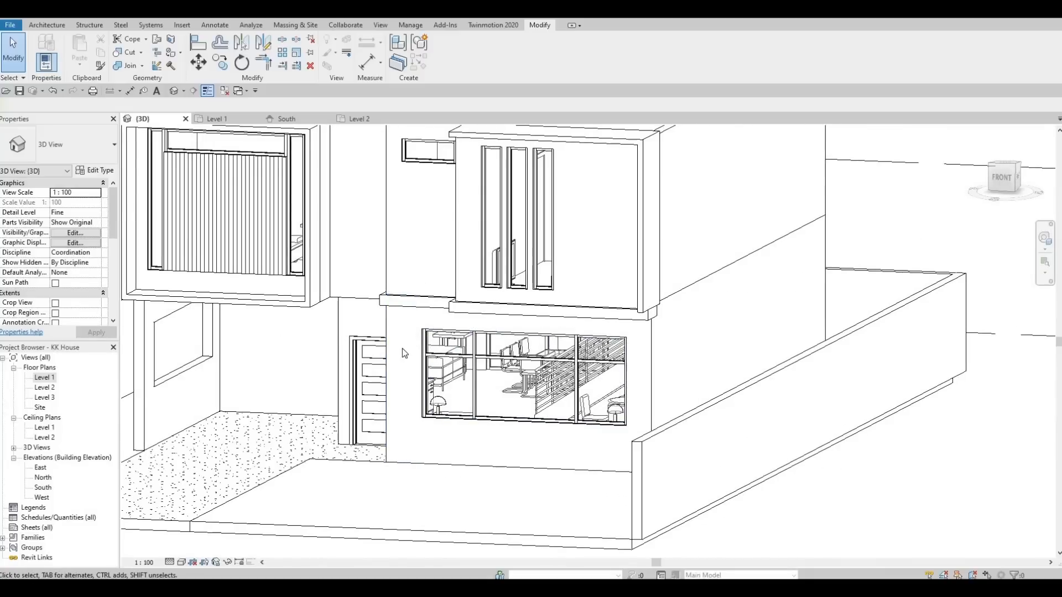
shift+middle_drag(421, 328, 485, 434)
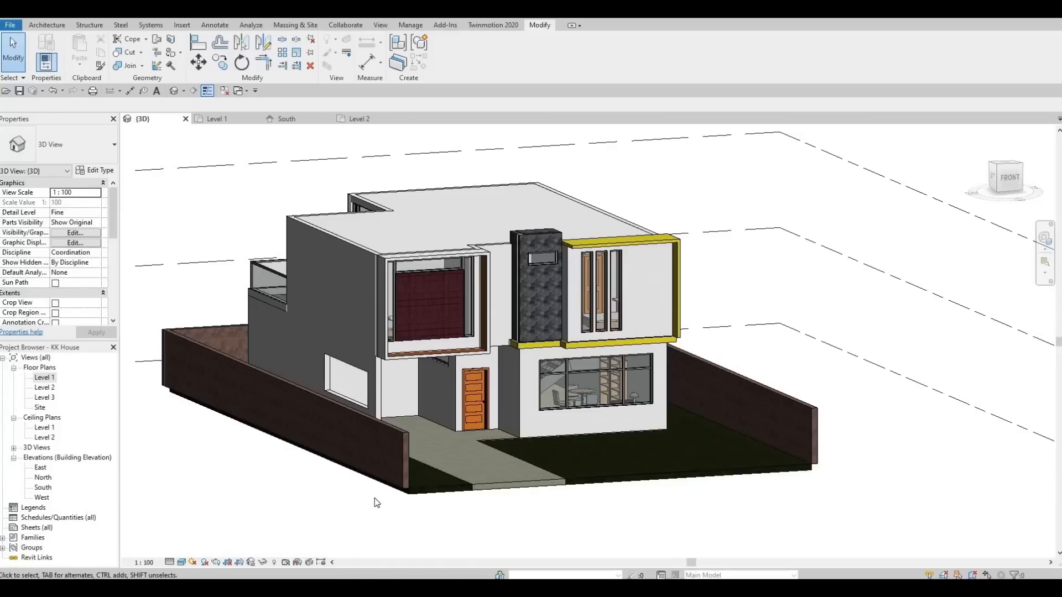
shift+middle_drag(401, 515, 393, 509)
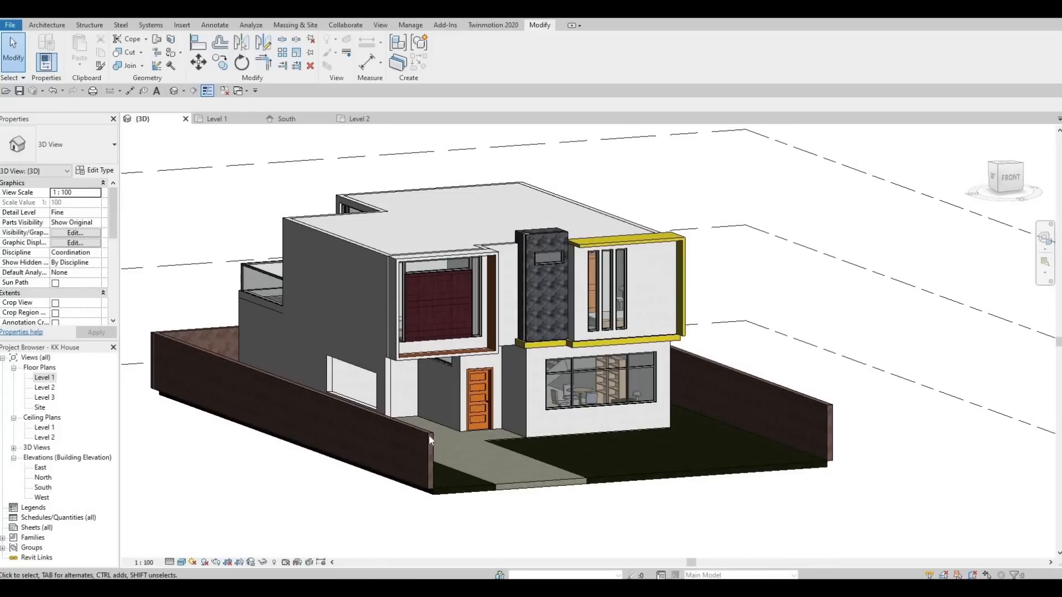
click(181, 562)
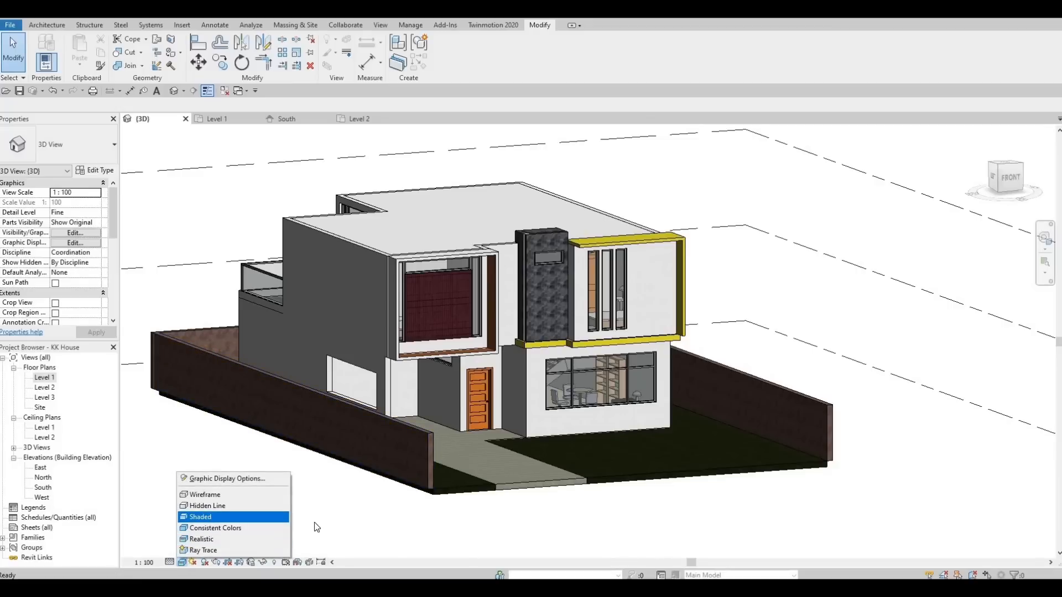
click(227, 527)
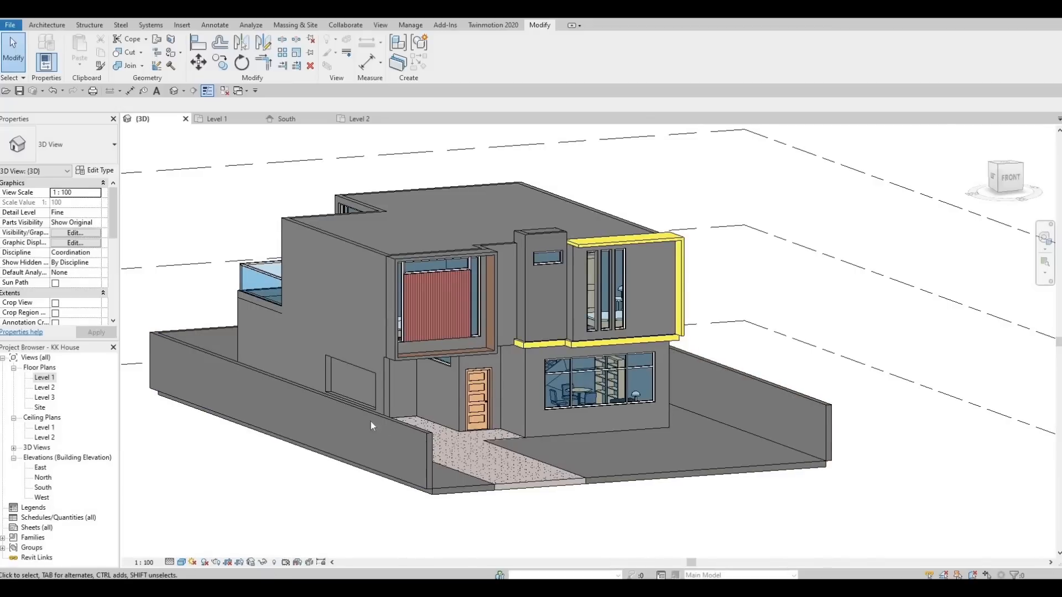
- Set the base offset of the three connected boundary walls around the plot to -200
shift+middle_drag(420, 483, 445, 484)
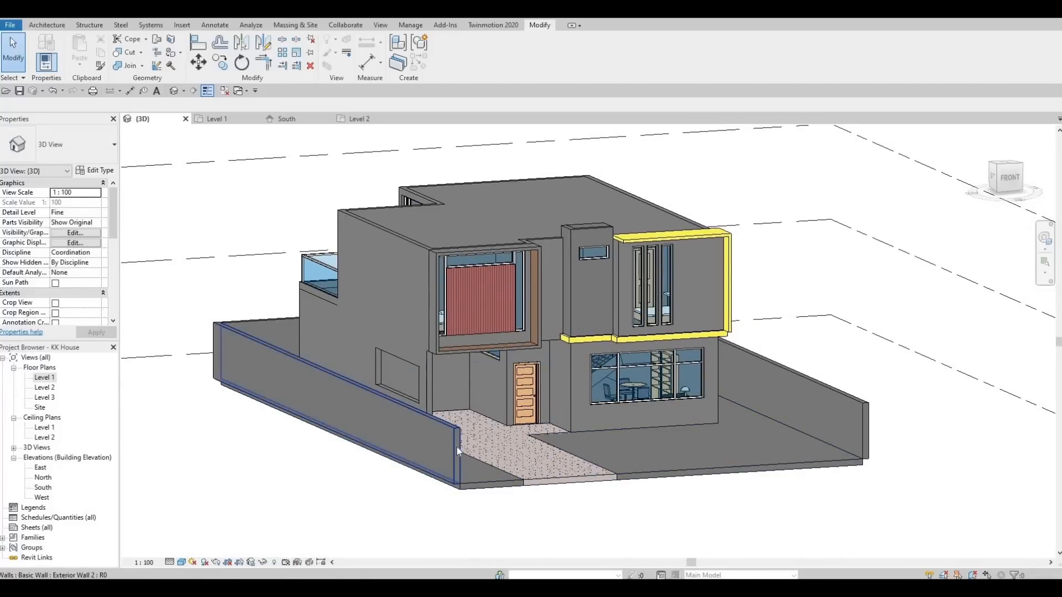
key(Tab)
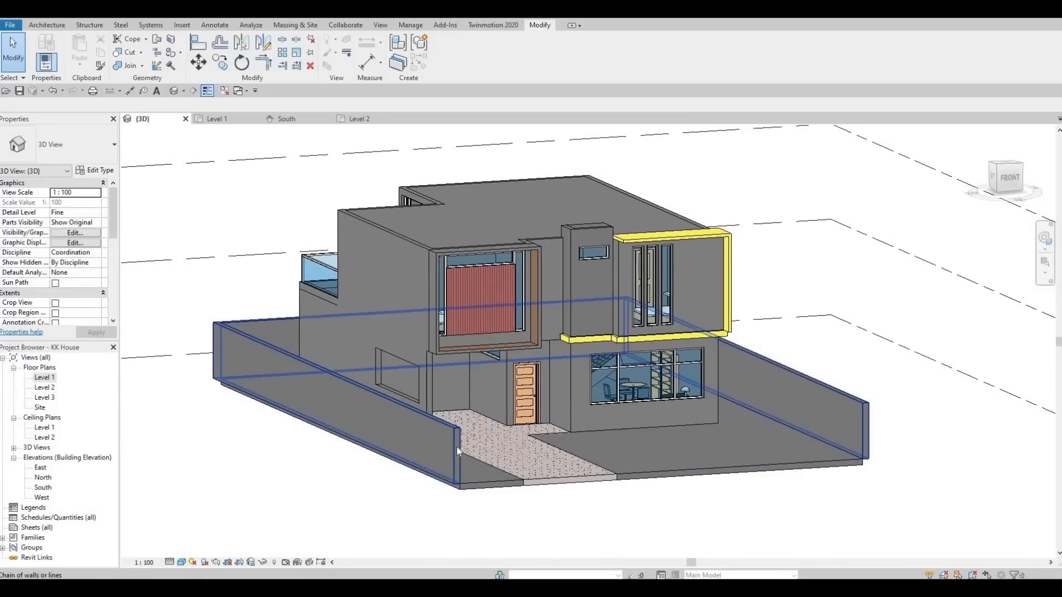
click(448, 494)
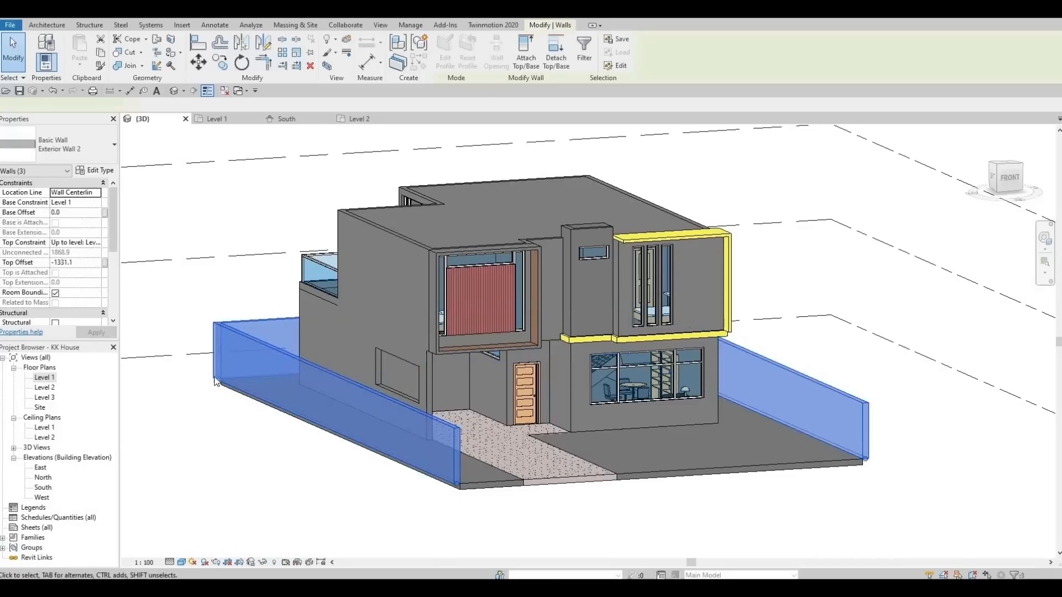
click(64, 213)
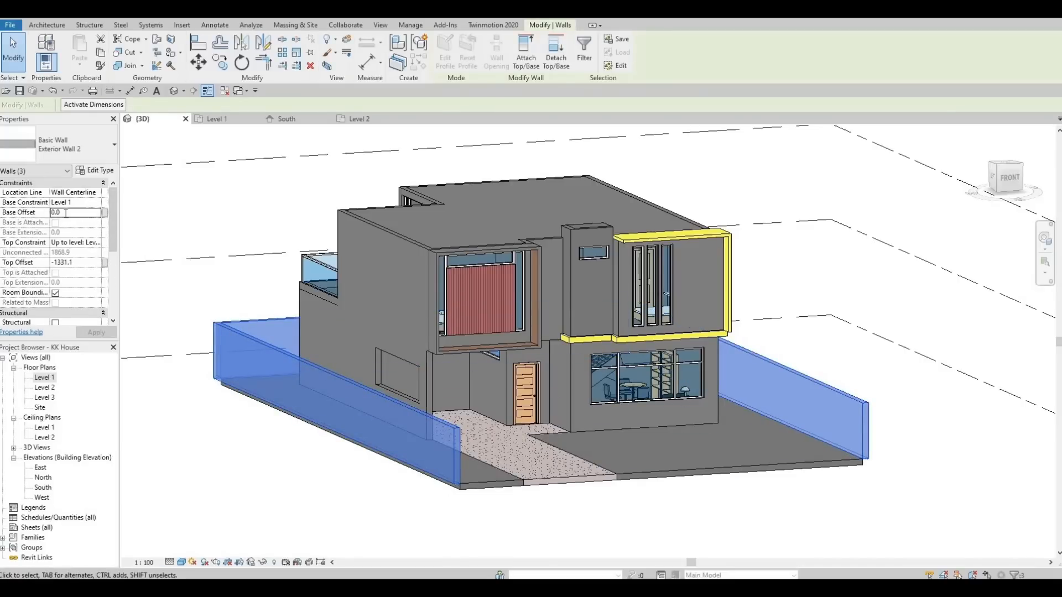
key(BackSpace)
key(BackSpace)
key(BackSpace)
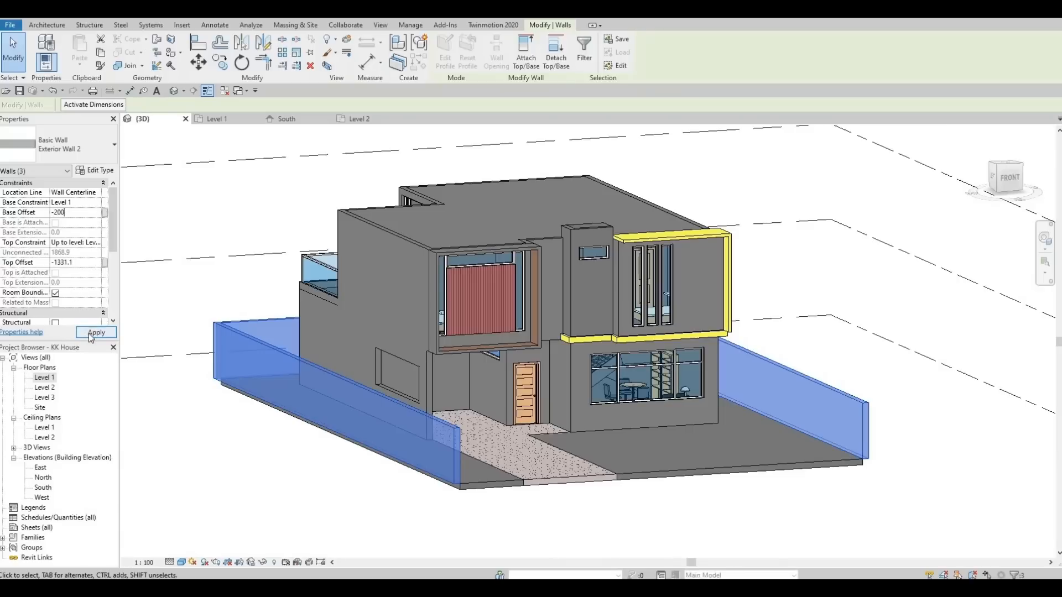
scroll(497, 492, up, 3)
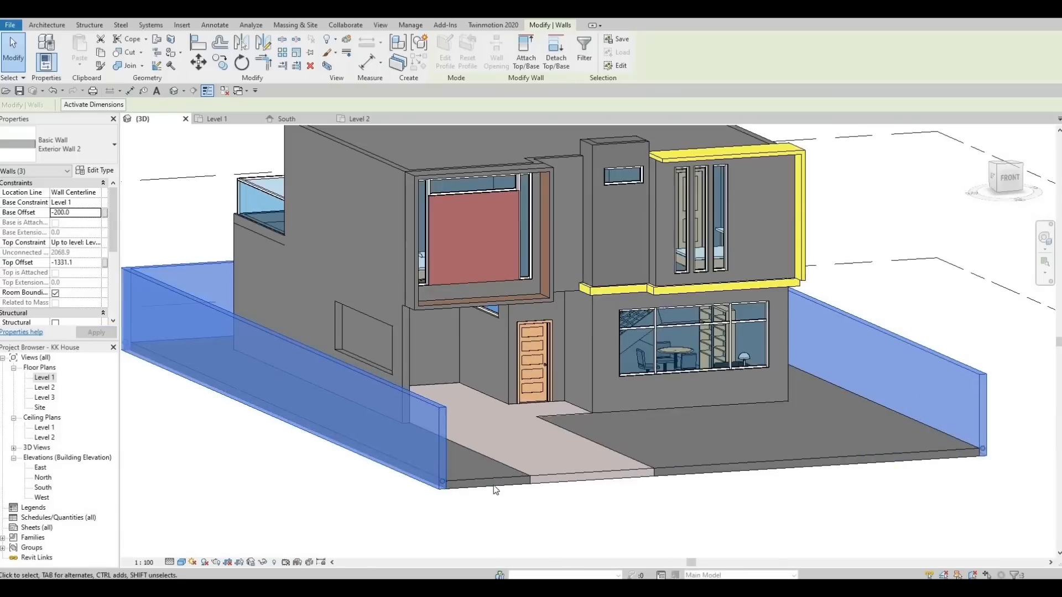
click(492, 504)
- In the Level 1 plan, edit the site floor's boundary and move the wide front yard's front edge outward from the house
shift+middle_drag(485, 505, 403, 436)
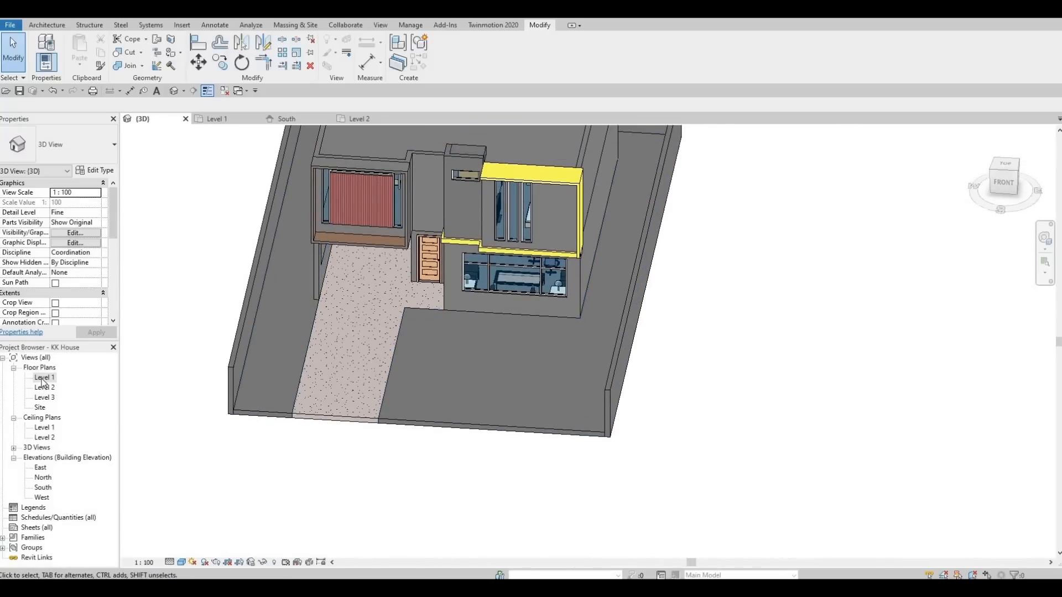
middle_drag(292, 321, 320, 161)
scroll(320, 160, down, 2)
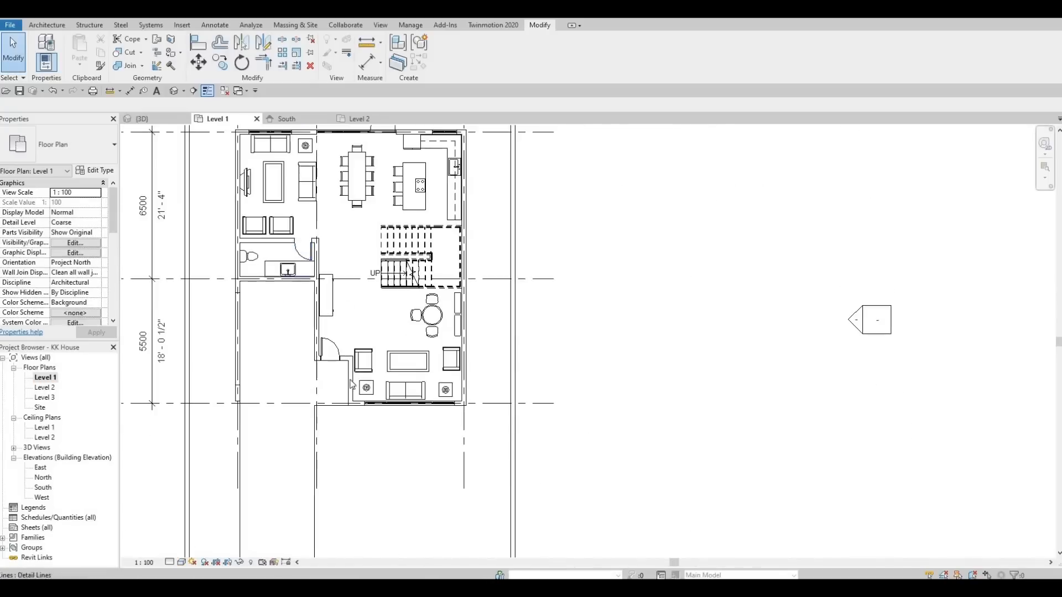
scroll(294, 316, down, 2)
middle_drag(370, 405, 411, 332)
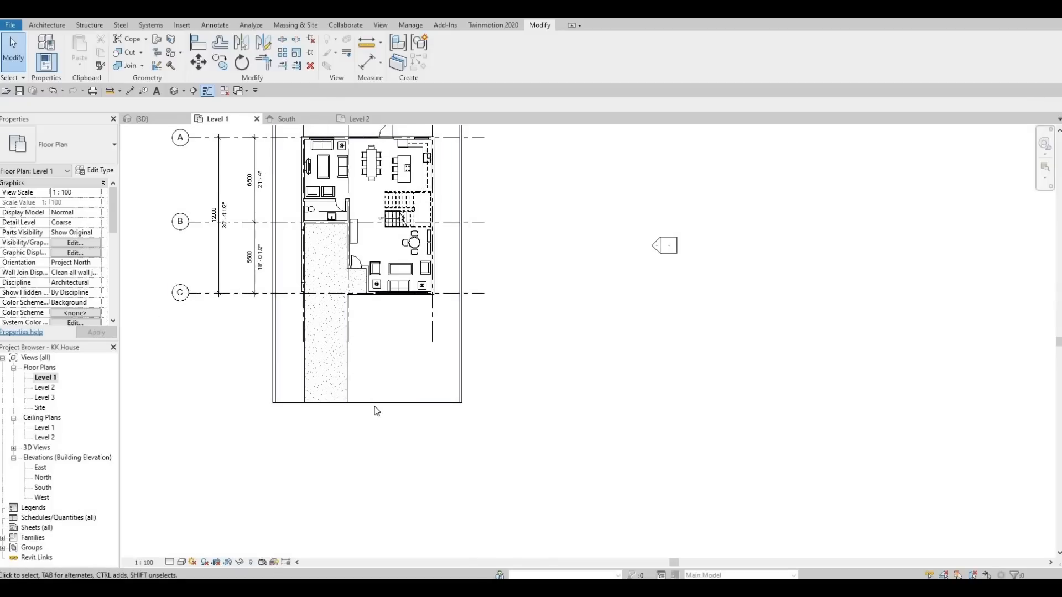
click(364, 367)
click(450, 52)
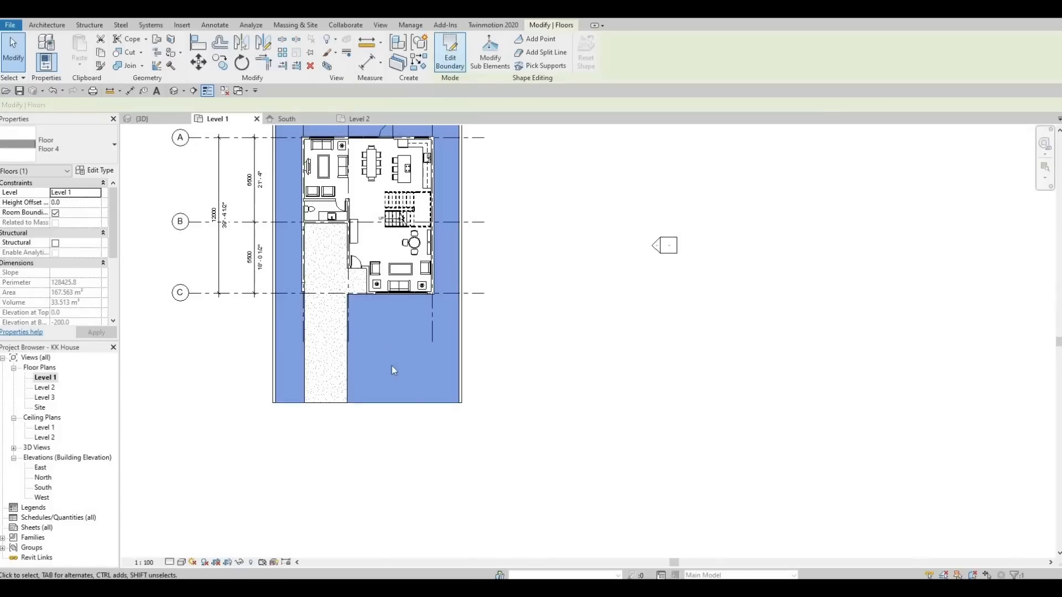
click(394, 404)
mouse_move(400, 439)
mouse_down()
mouse_move(346, 435)
mouse_move(379, 437)
mouse_move(387, 460)
mouse_up()
click(391, 449)
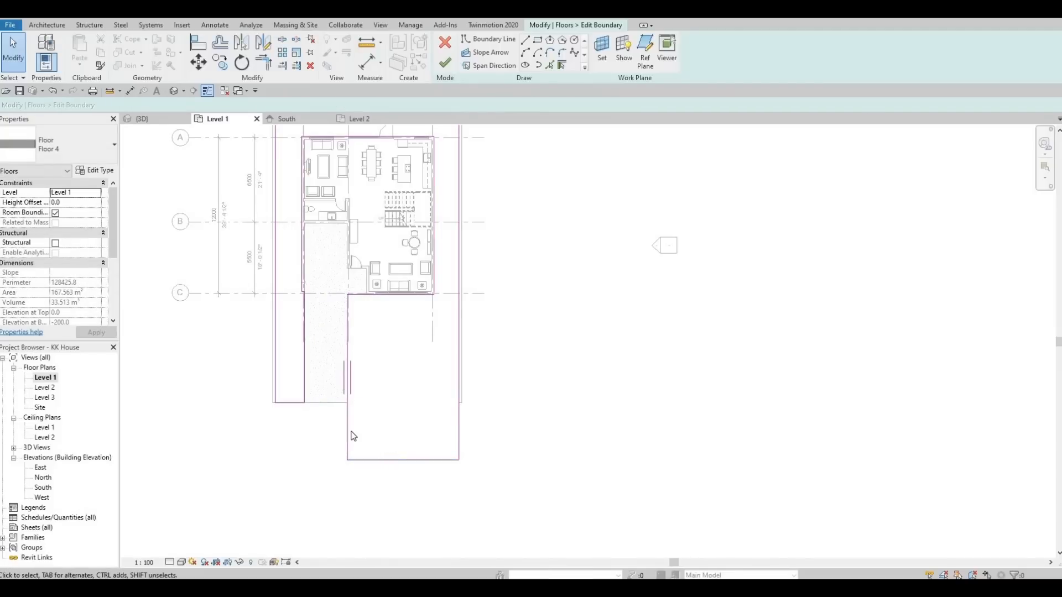
- Align the narrow side strip's front edge with the extended yard edge and finish the site floor's boundary
key(a)
key(l)
click(375, 459)
click(289, 402)
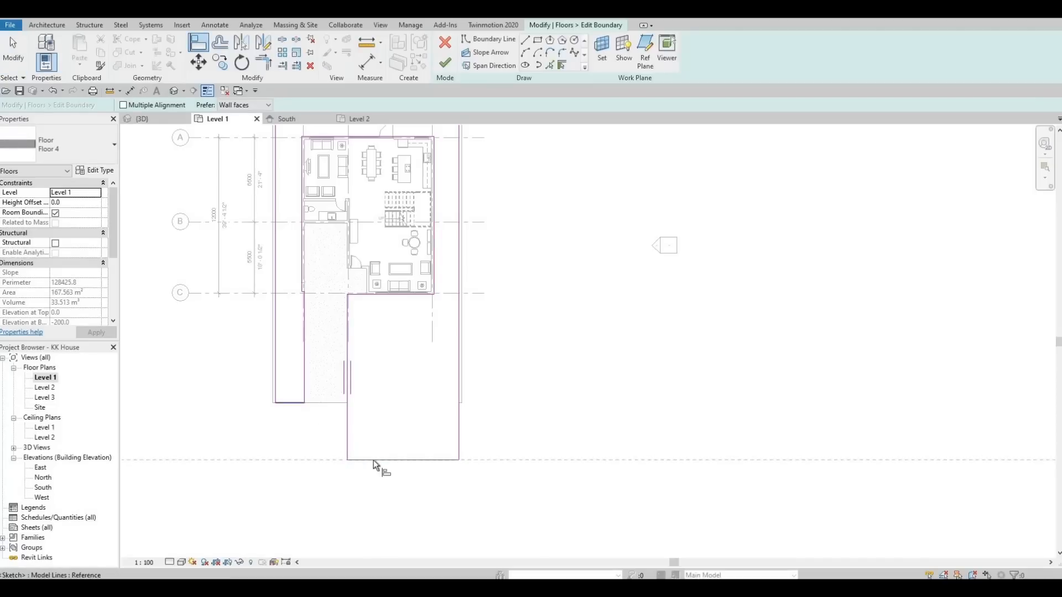
key(Escape)
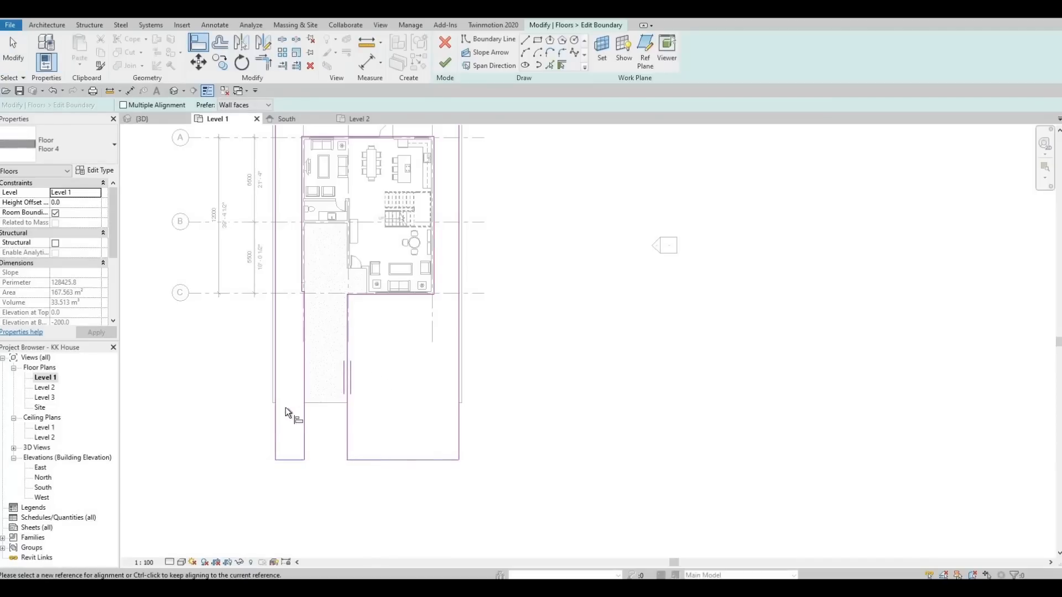
click(287, 462)
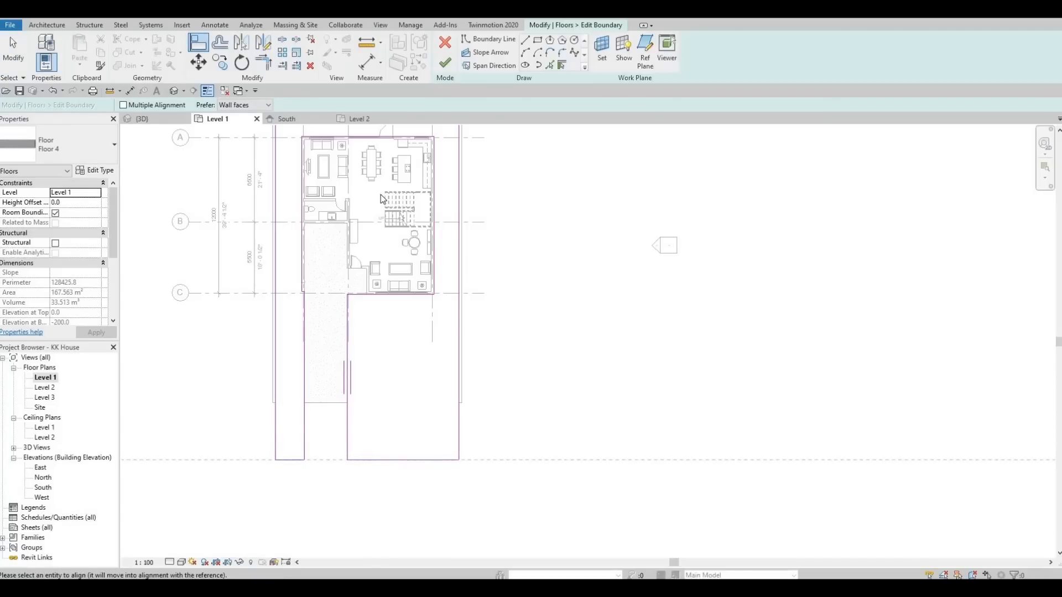
key(Escape)
click(445, 62)
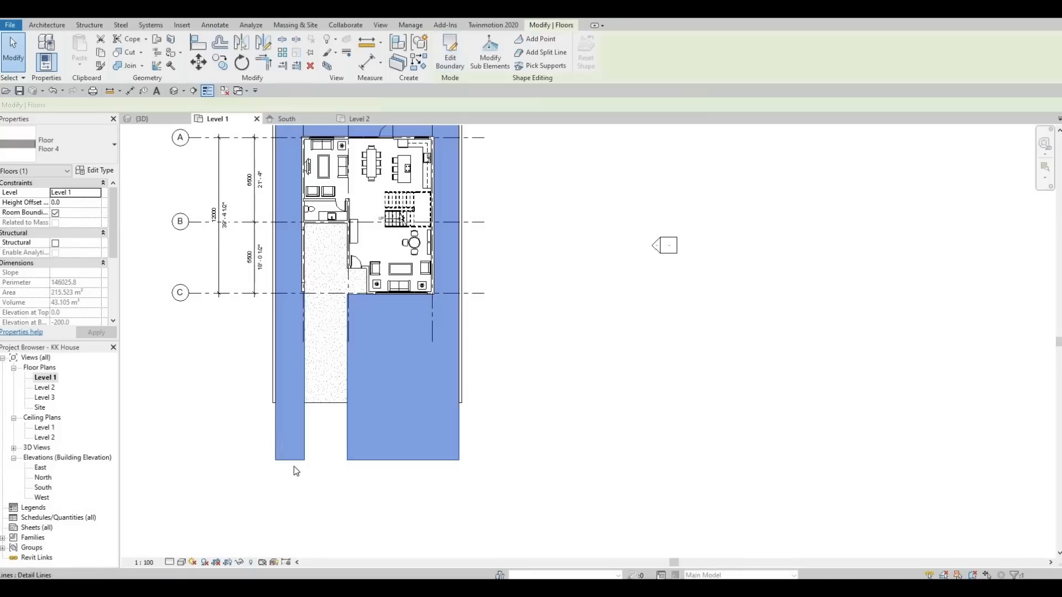
- Align the front ends of both side boundary walls with the site floor's extended front edge
click(293, 466)
key(a)
key(l)
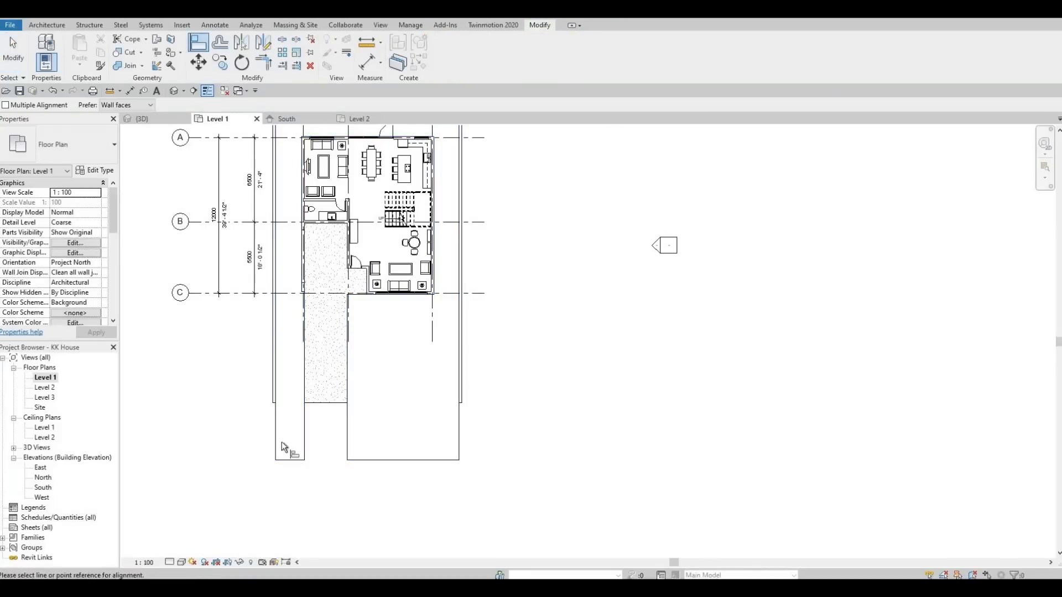
scroll(274, 413, up, 2)
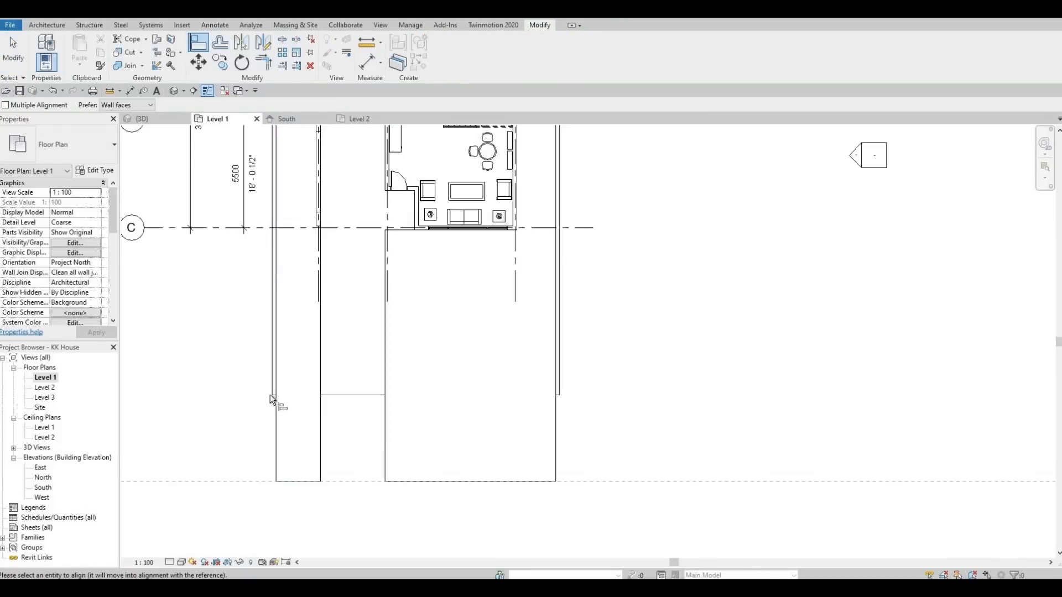
click(274, 396)
click(485, 480)
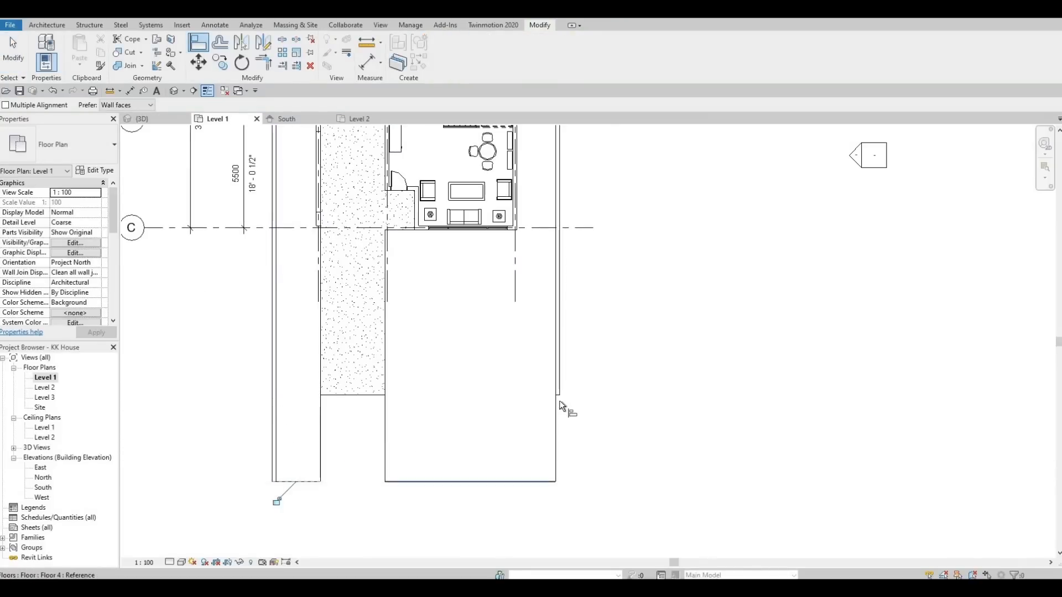
click(558, 396)
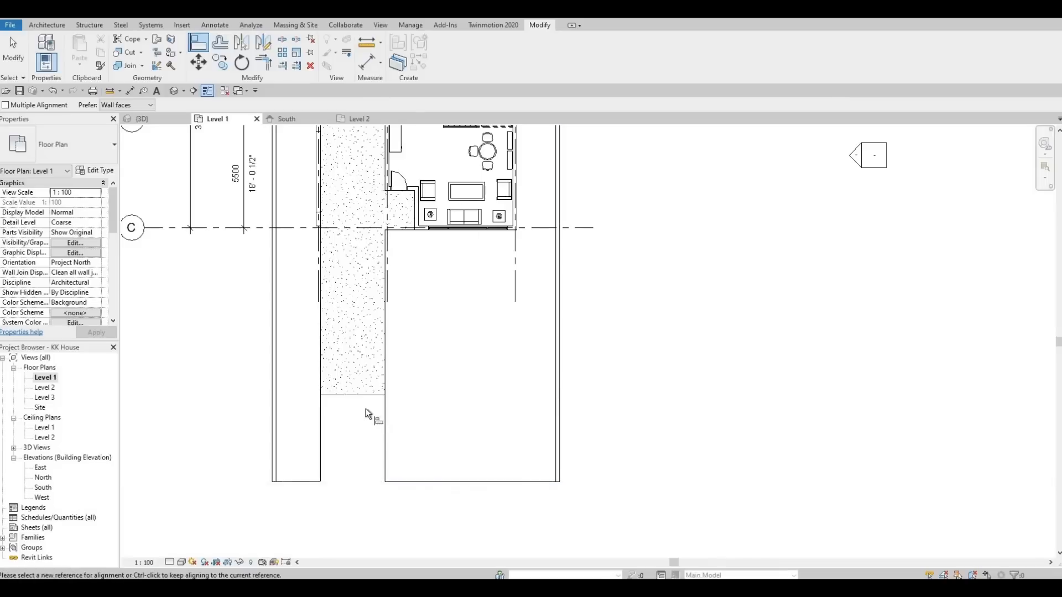
key(Escape)
key(Escape)
- Edit the driveway floor's boundary, align its front edge with the site floor's front edge, and finish the sketch
click(366, 357)
click(457, 59)
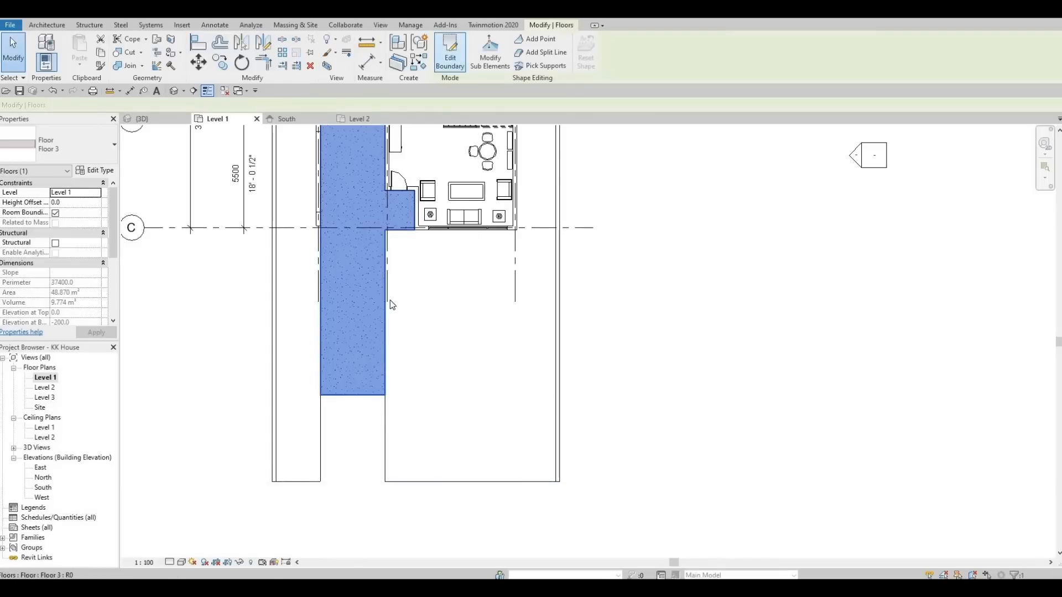
key(l)
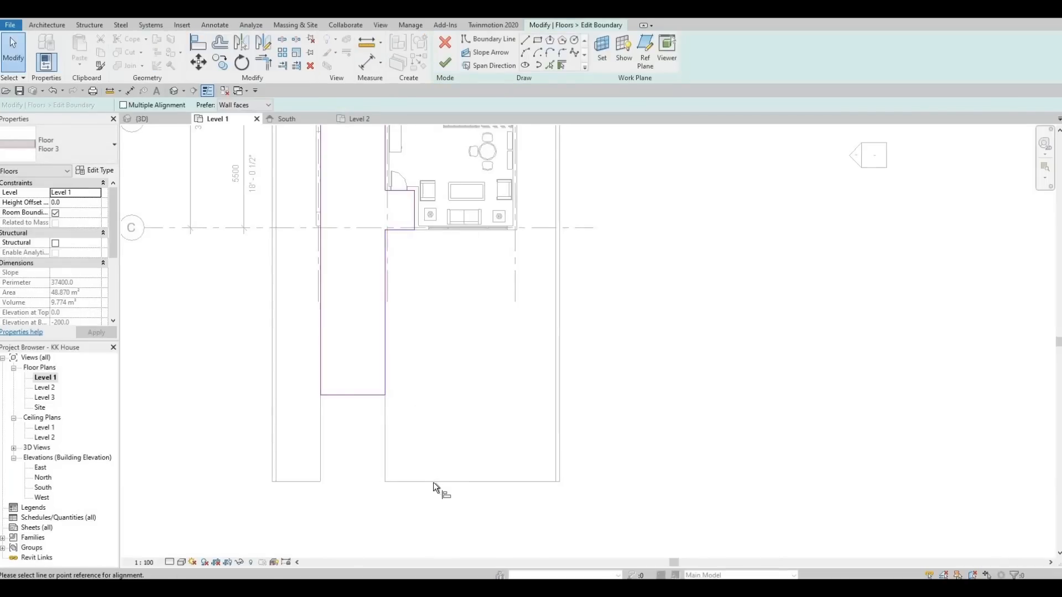
click(433, 482)
click(365, 395)
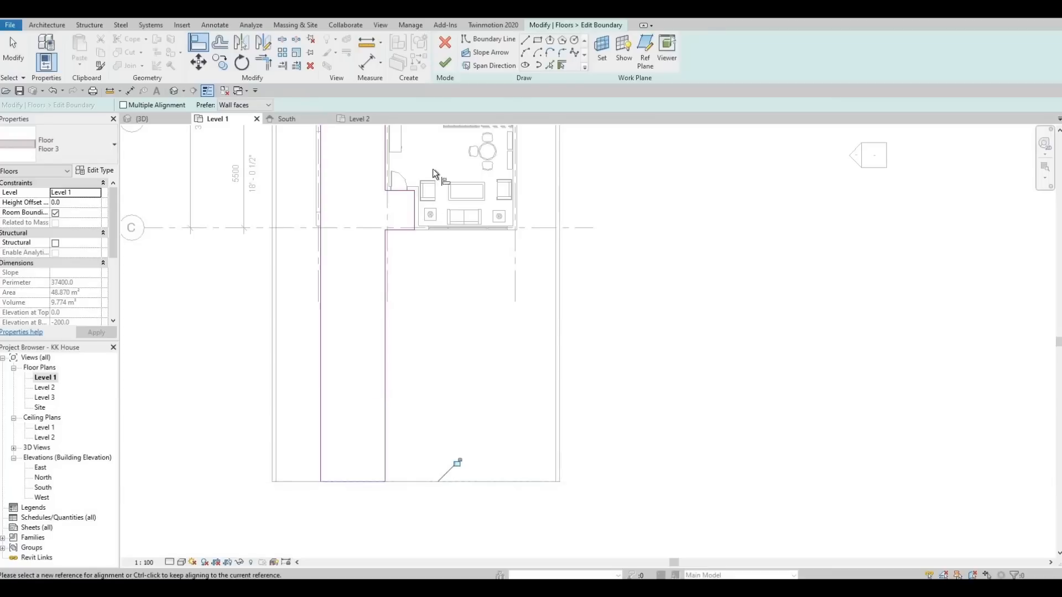
click(446, 62)
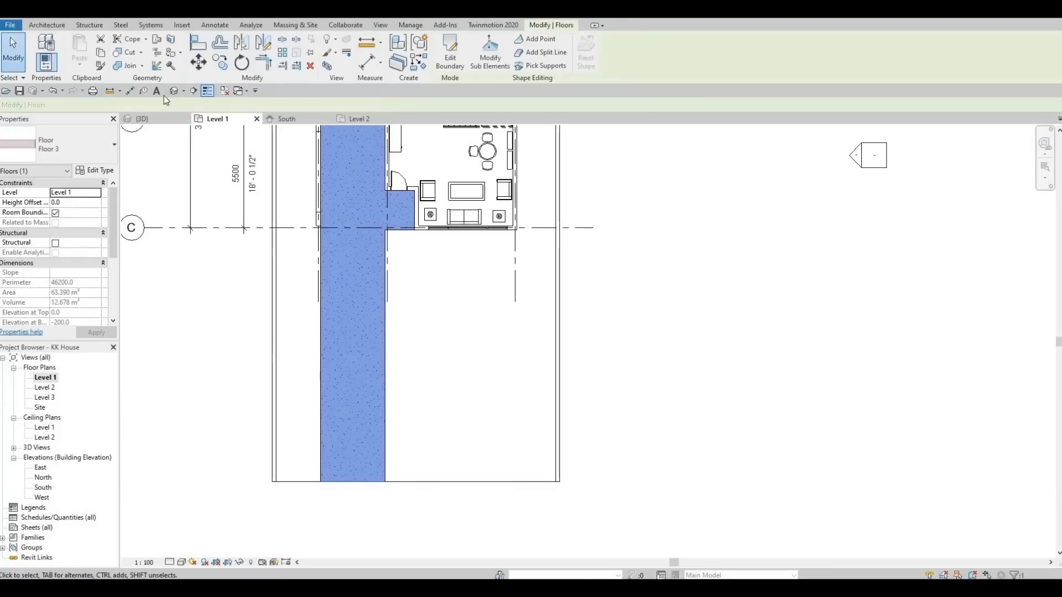
- In the 3D view, stretch the yellow L-shaped frame on the upper floor further forward from the facade
click(174, 91)
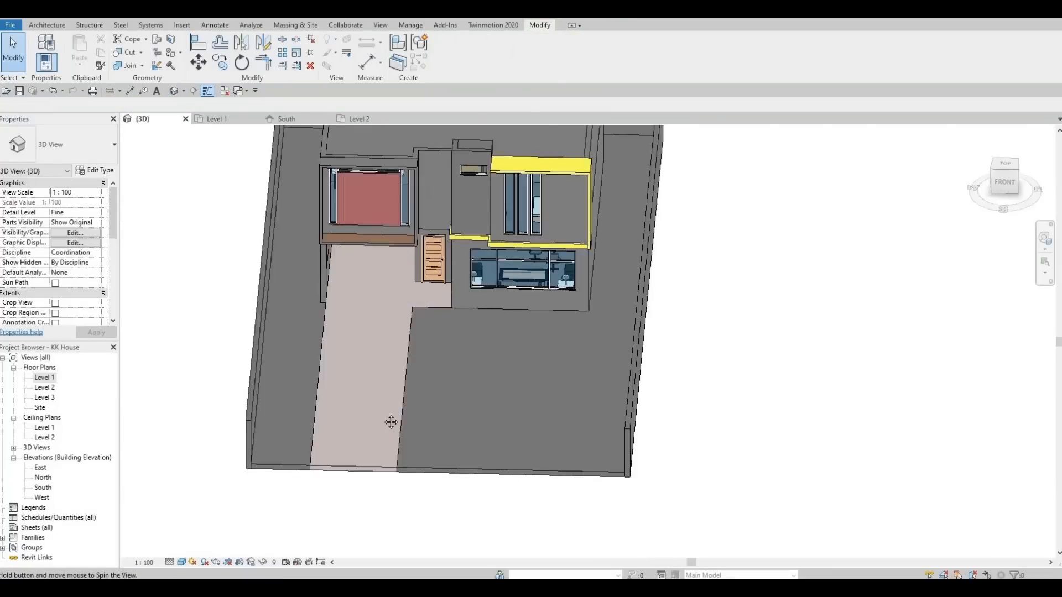
shift+middle_drag(391, 422, 441, 377)
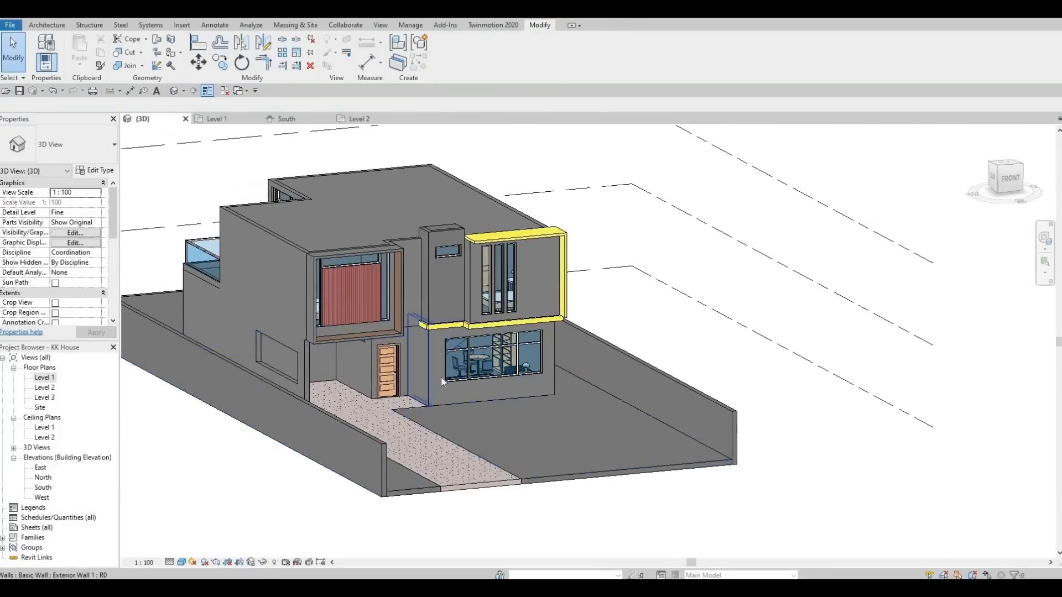
scroll(416, 433, up, 4)
middle_drag(416, 433, 387, 486)
shift+middle_drag(467, 382, 517, 340)
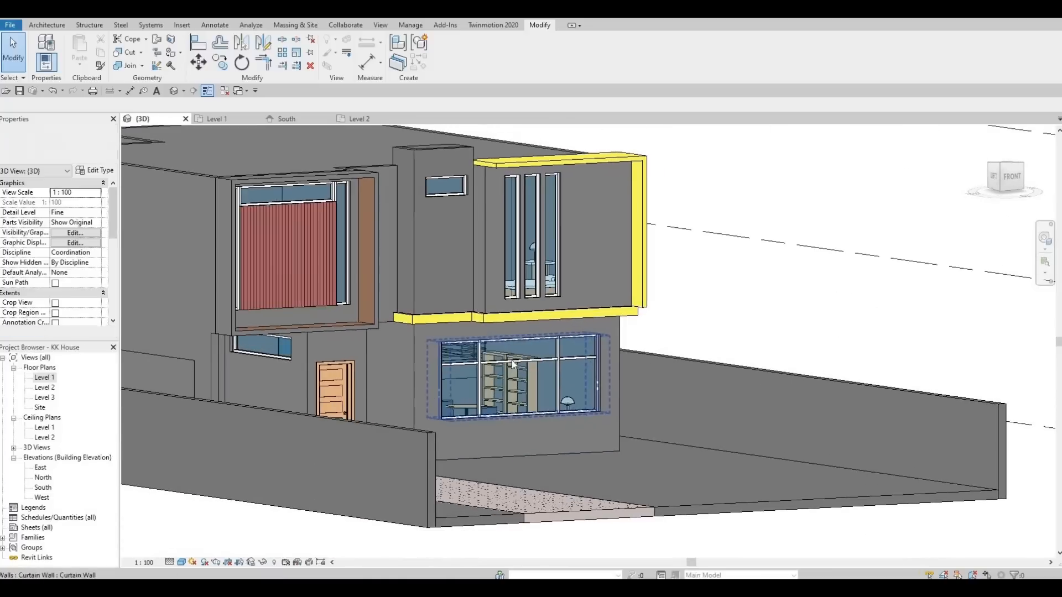
shift+middle_drag(585, 286, 593, 265)
click(533, 247)
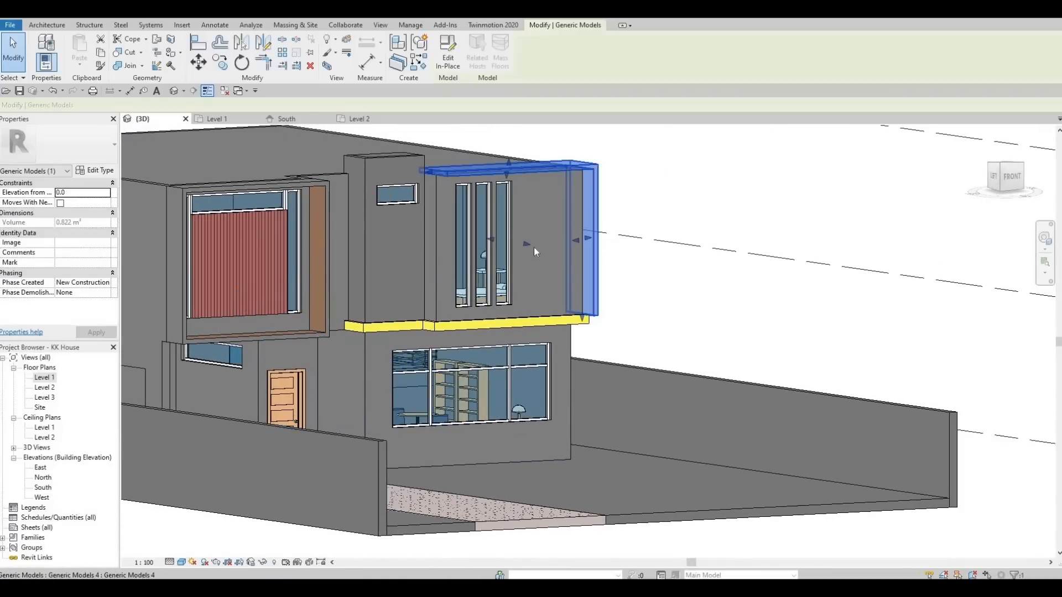
drag(530, 244, 556, 251)
key(Escape)
- Examine the stretched yellow frame and the ledge below it from several low angles in 3D
shift+middle_drag(544, 224, 582, 331)
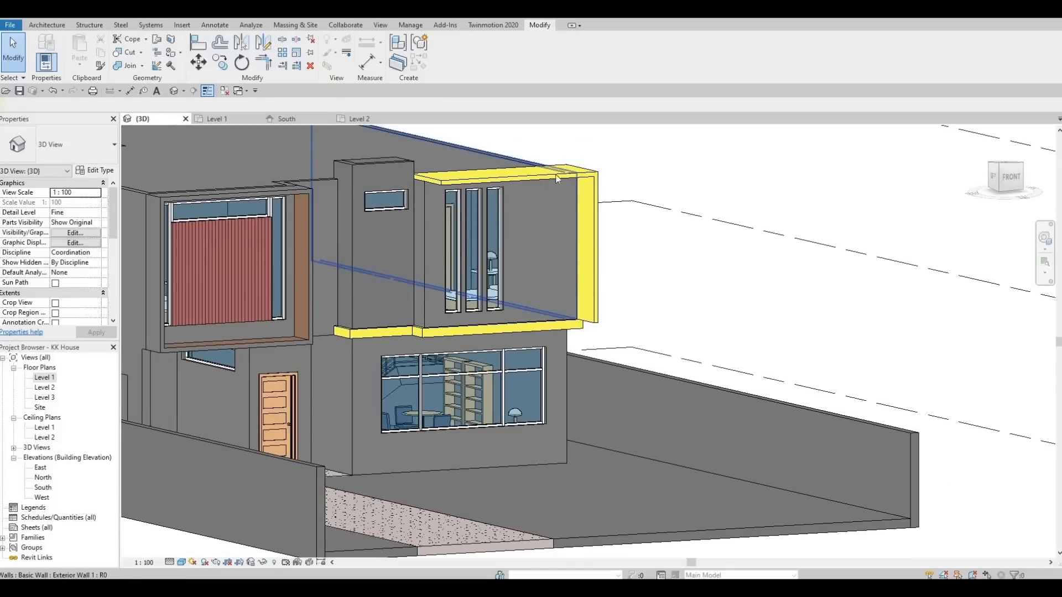
shift+middle_drag(579, 226, 590, 225)
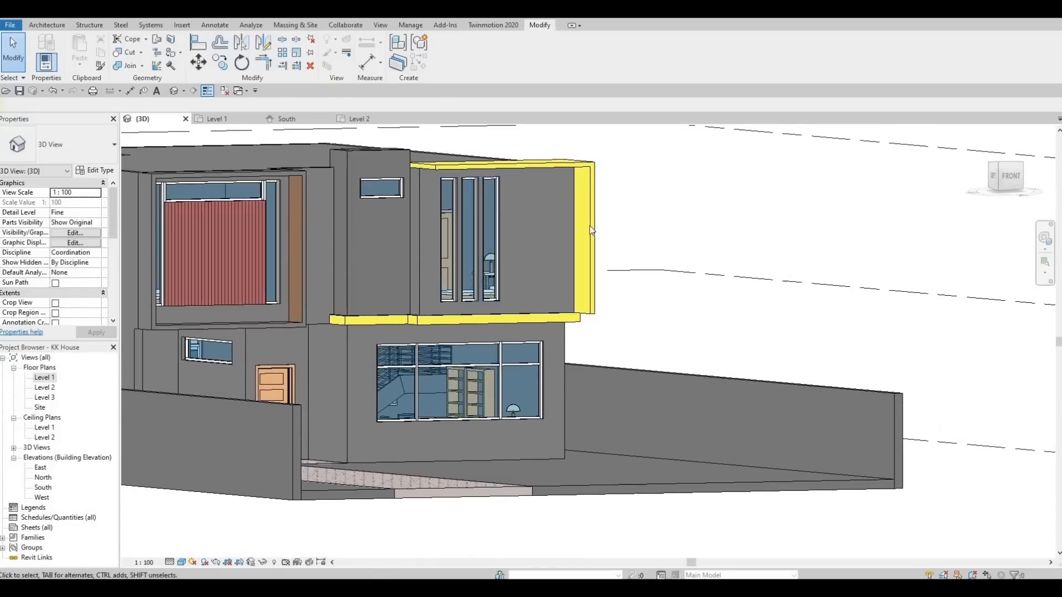
click(591, 240)
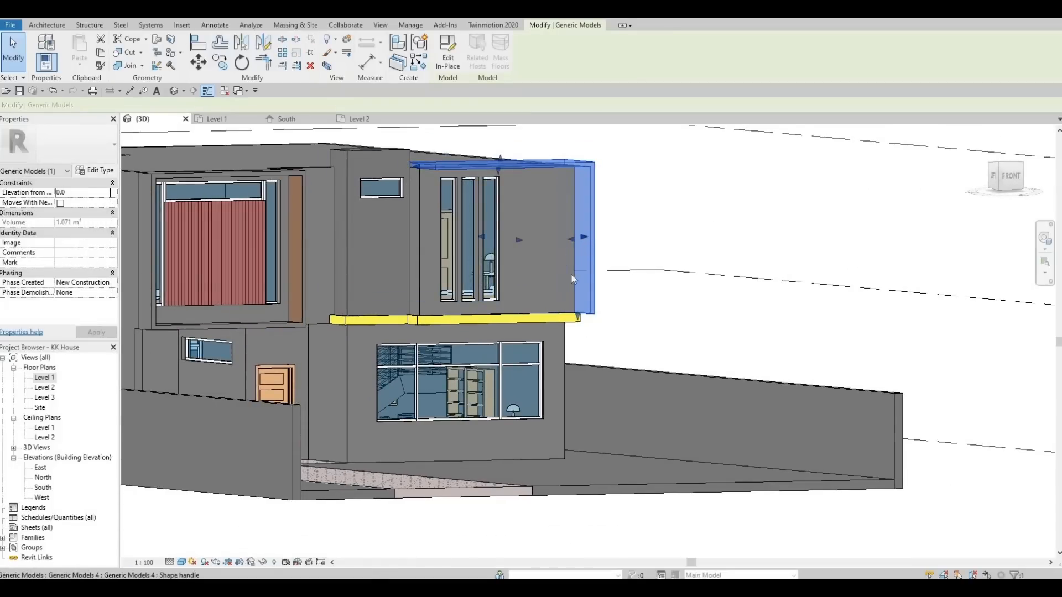
key(Escape)
shift+middle_drag(571, 288, 571, 227)
scroll(571, 226, up, 3)
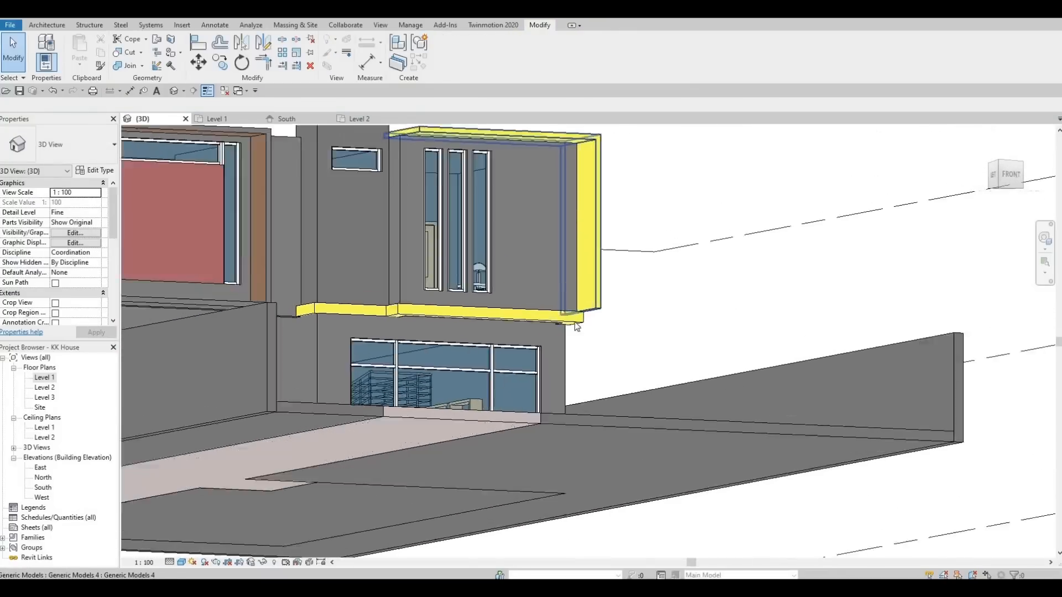
scroll(581, 294, down, 2)
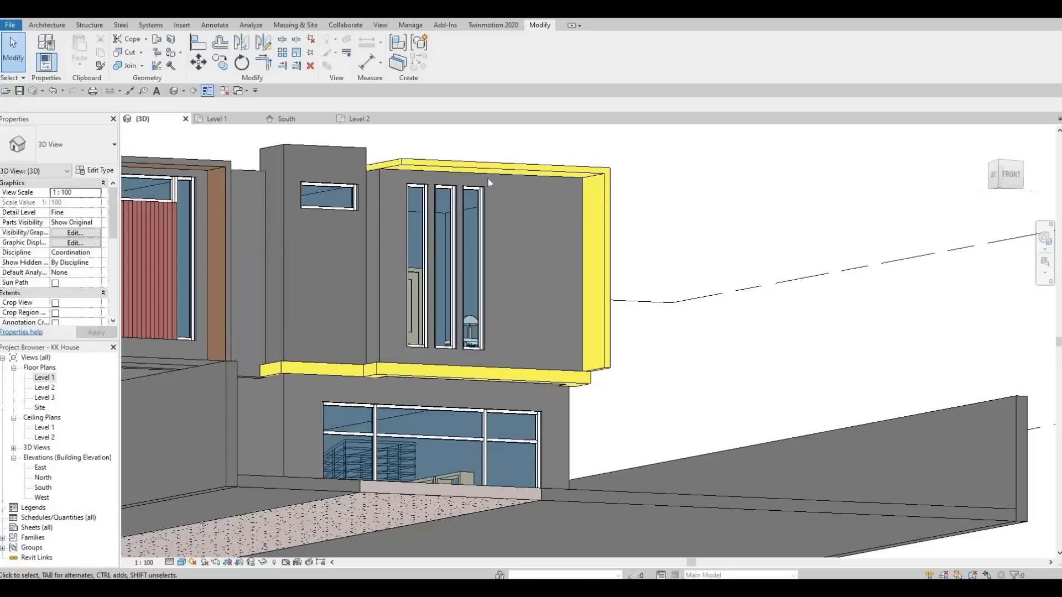
- Start a new in-place model in the Generic Models category and accept its default name
click(46, 25)
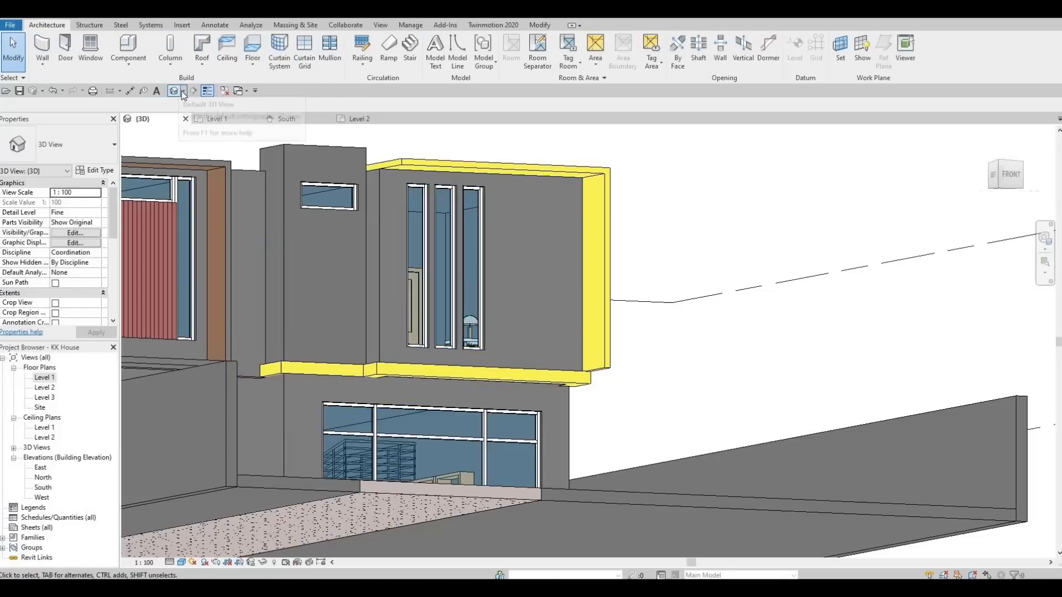
click(130, 68)
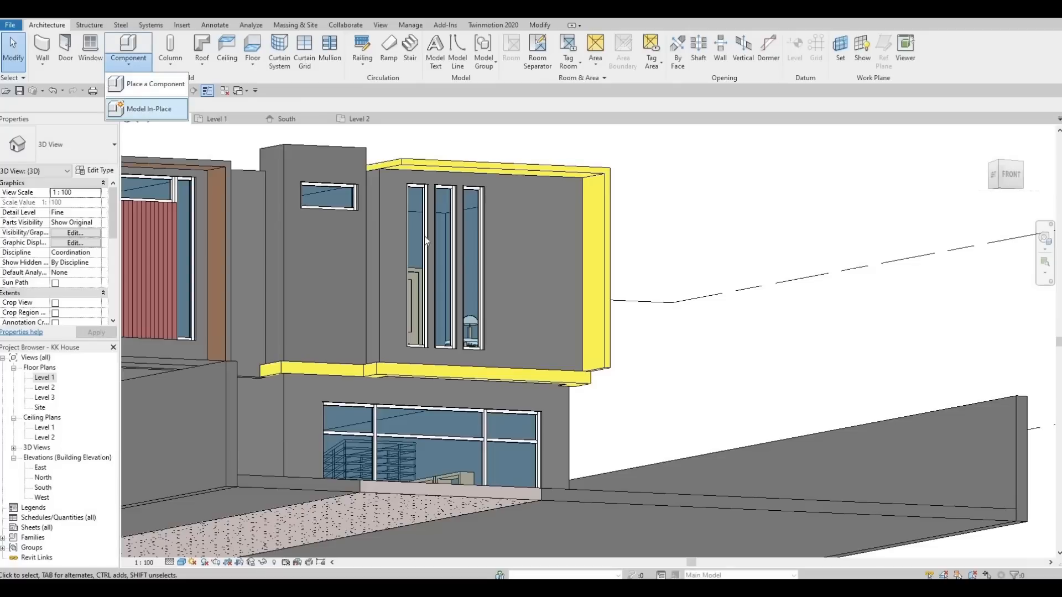
click(138, 108)
scroll(489, 293, down, 3)
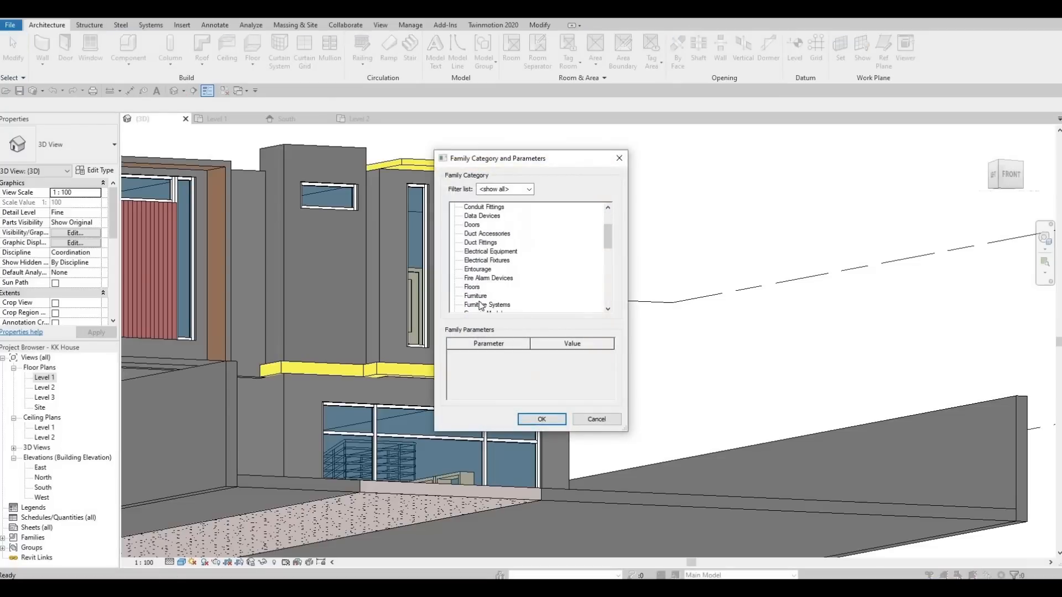
scroll(483, 290, down, 1)
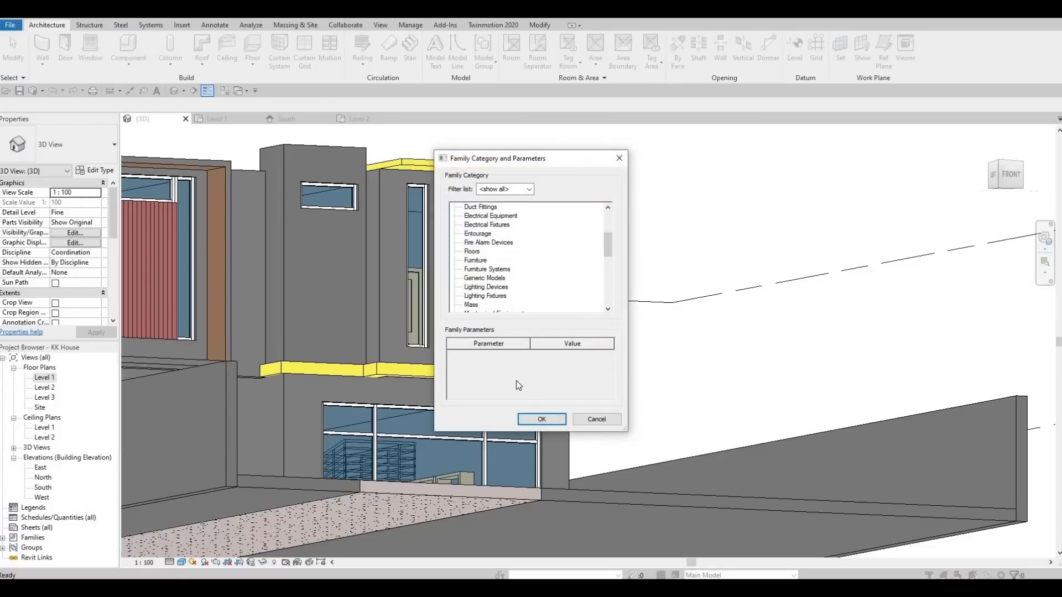
click(533, 420)
click(522, 317)
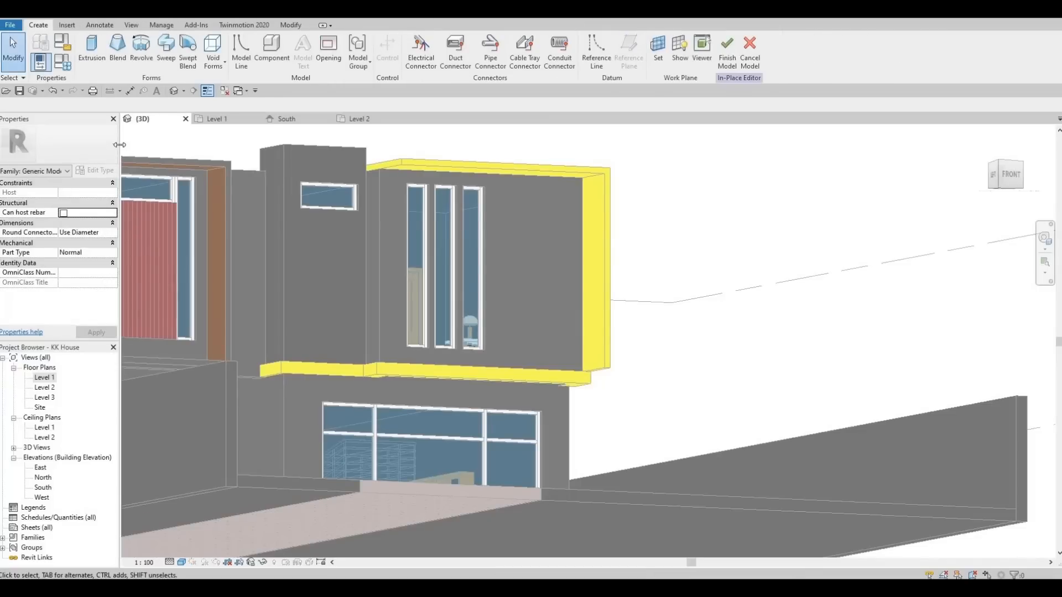
- Start a sweep and pick the upper wall's outer vertical edge and top edge, inside the yellow frame, as its path
click(166, 51)
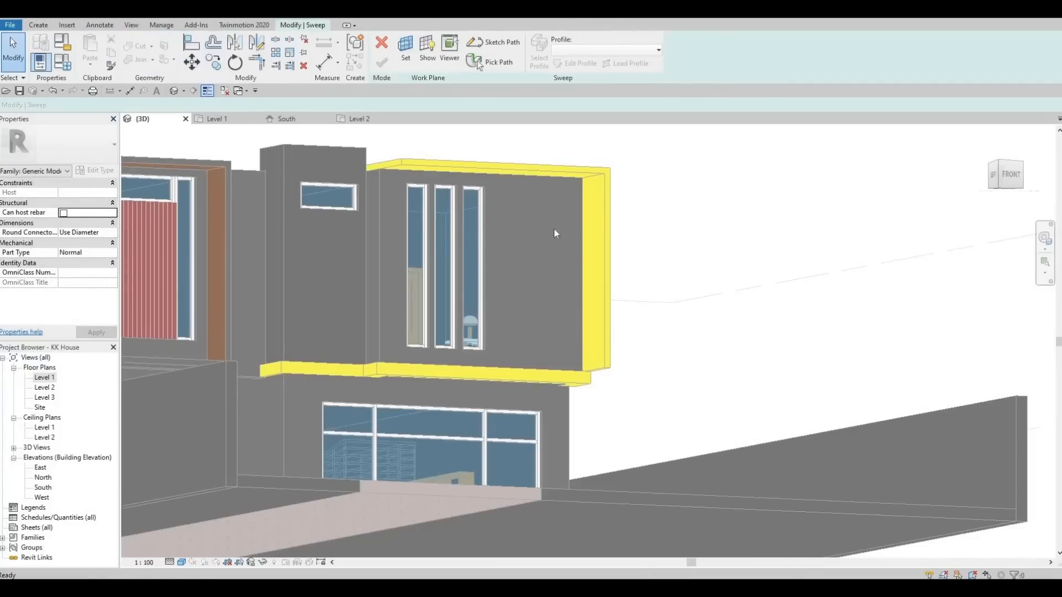
click(486, 63)
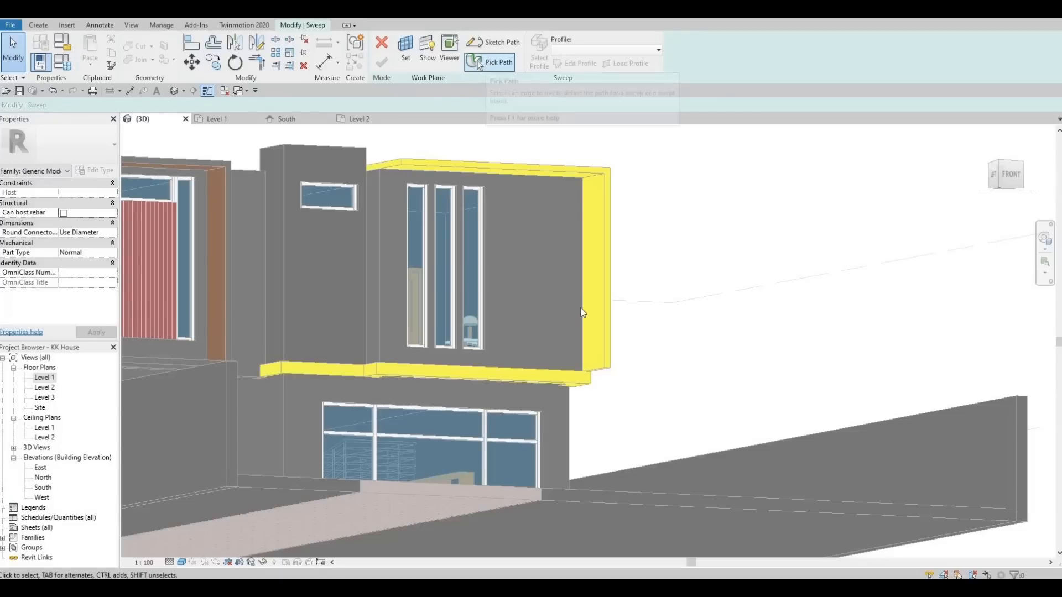
scroll(585, 265, up, 2)
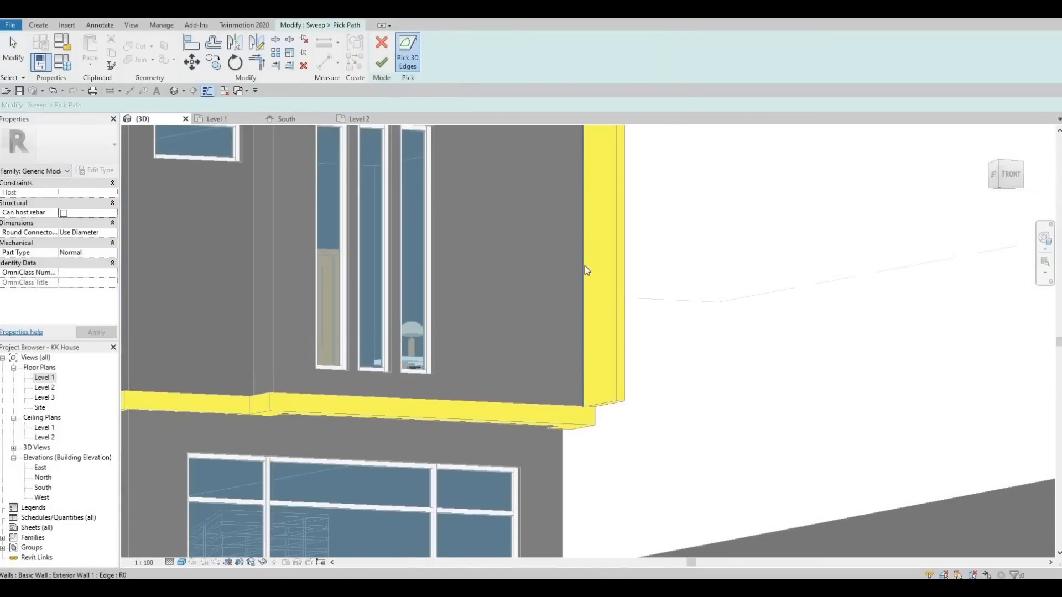
click(585, 265)
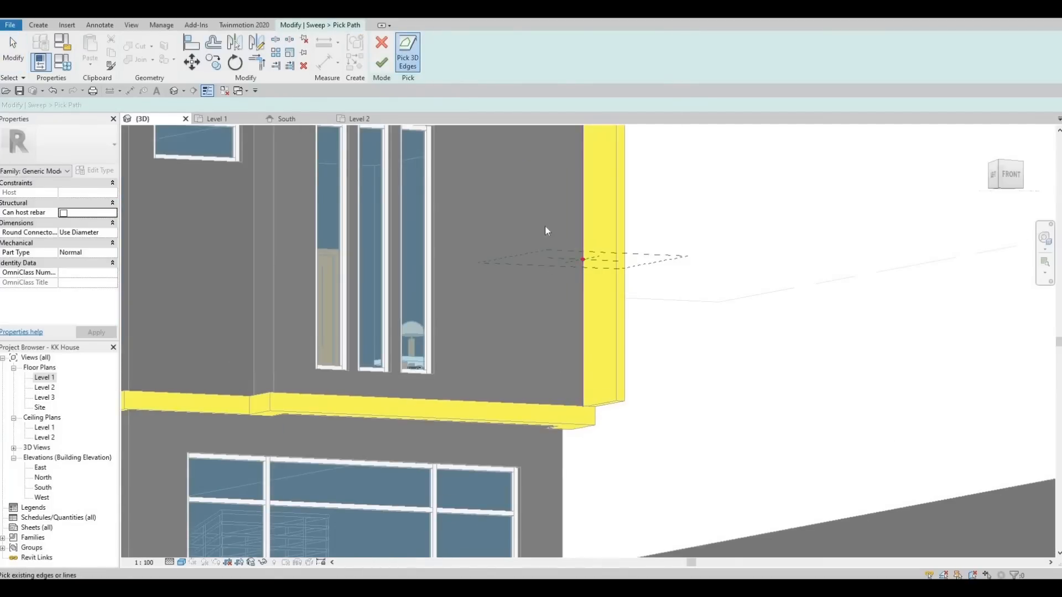
scroll(546, 230, down, 2)
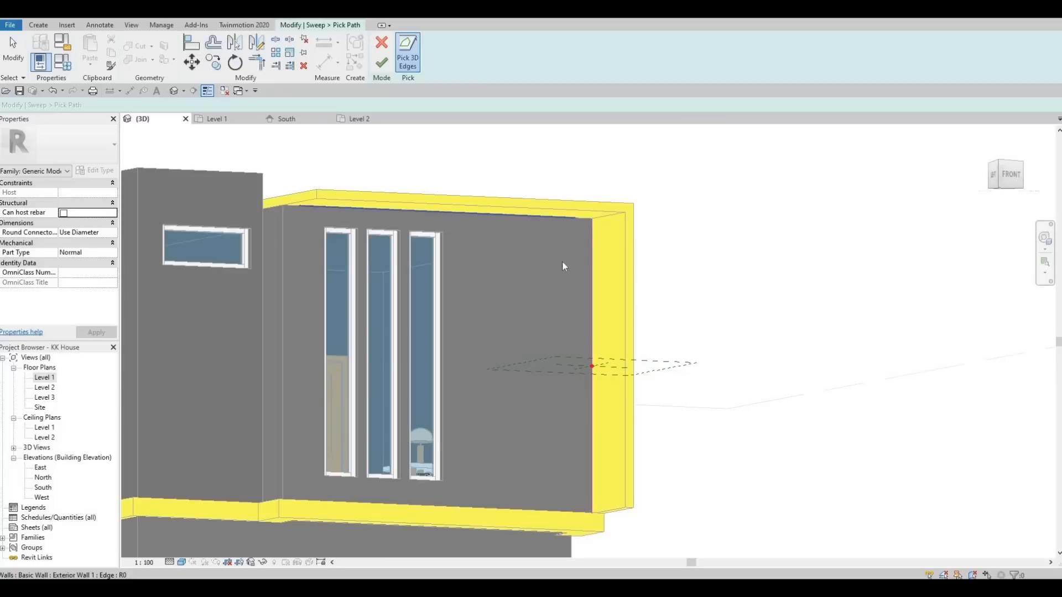
scroll(520, 284, up, 2)
key(Escape)
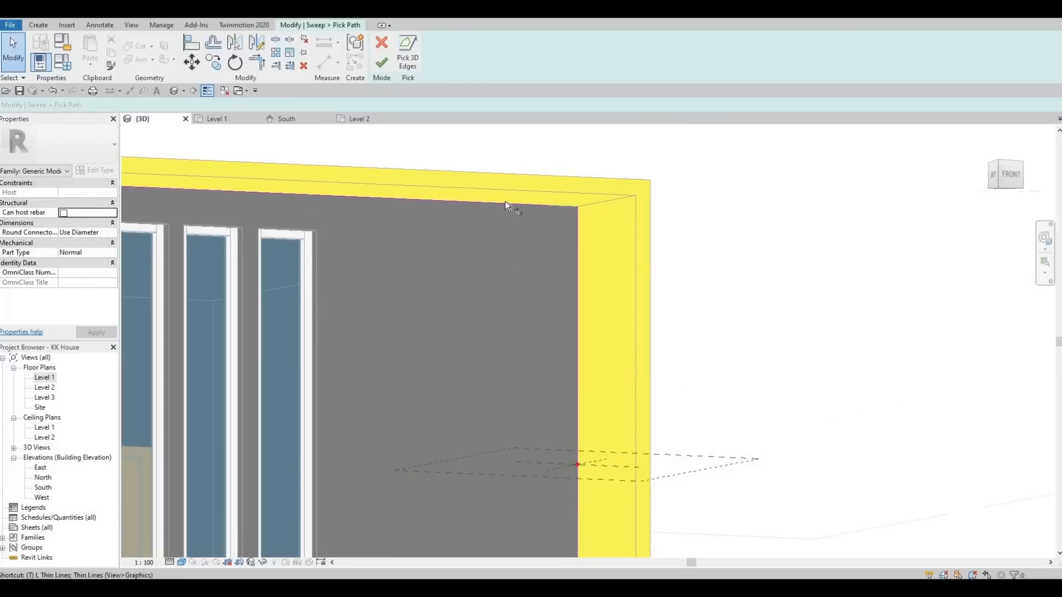
- Switch the 3D view's visual style to Hidden Line while editing the sweep path
key(t)
key(r)
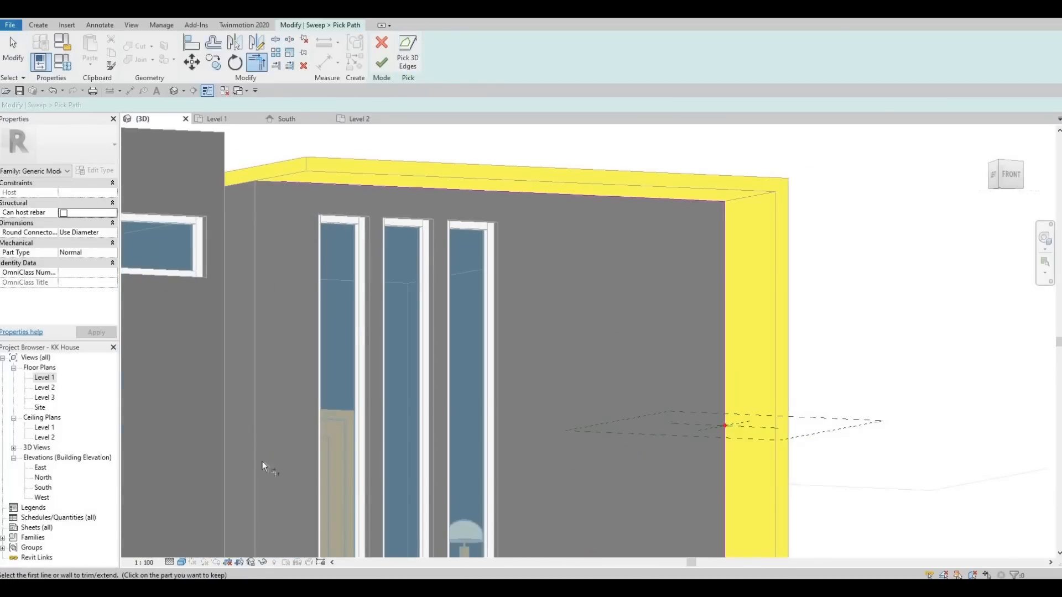
click(181, 563)
click(208, 491)
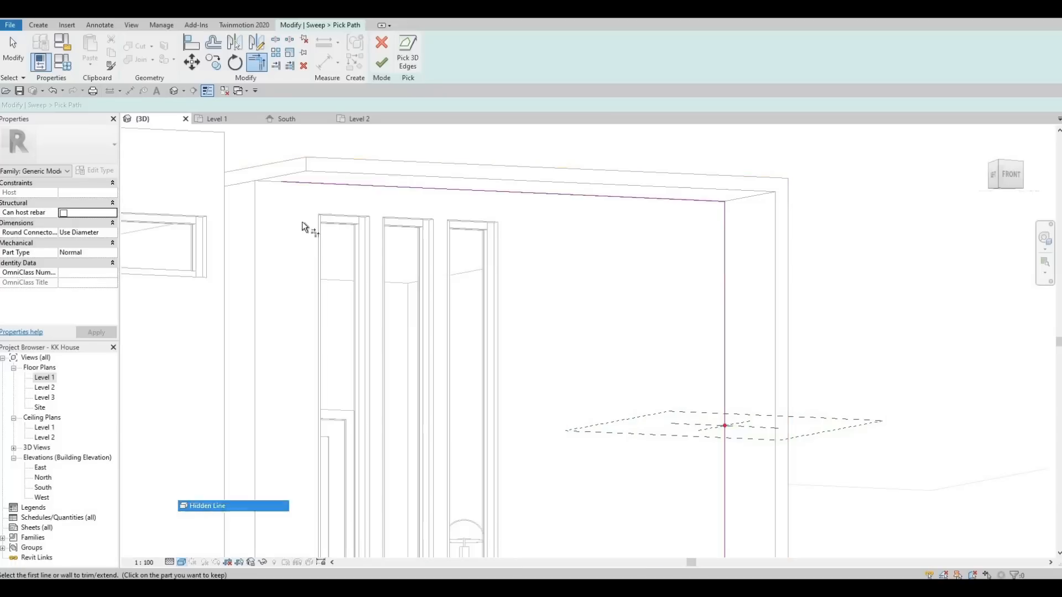
- Extend the top line of the sweep path to the upper wall's inner corner, making it 3700 mm long
scroll(300, 231, up, 2)
scroll(277, 213, up, 4)
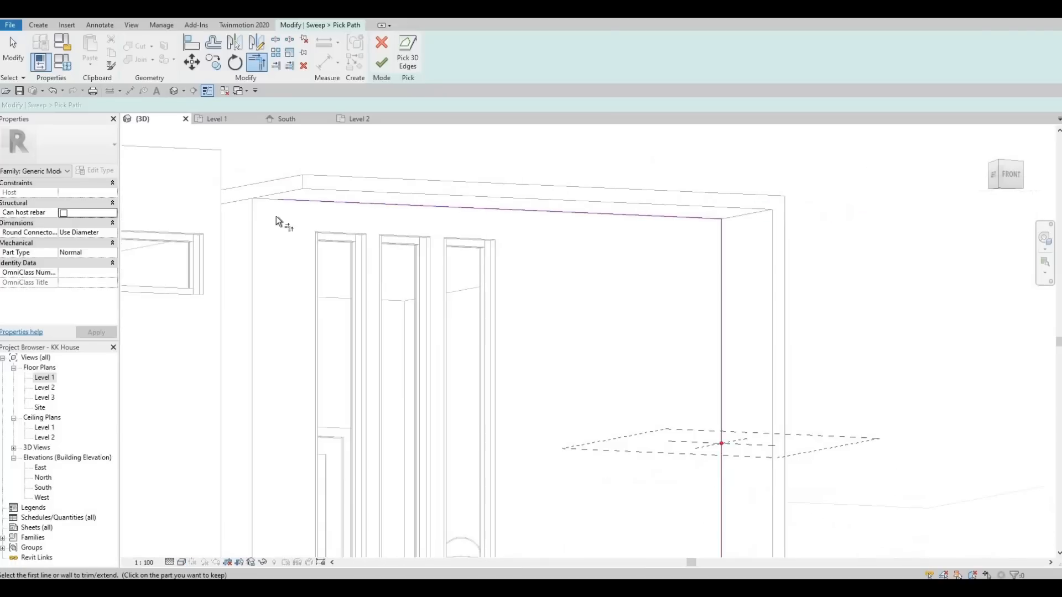
key(Escape)
click(283, 204)
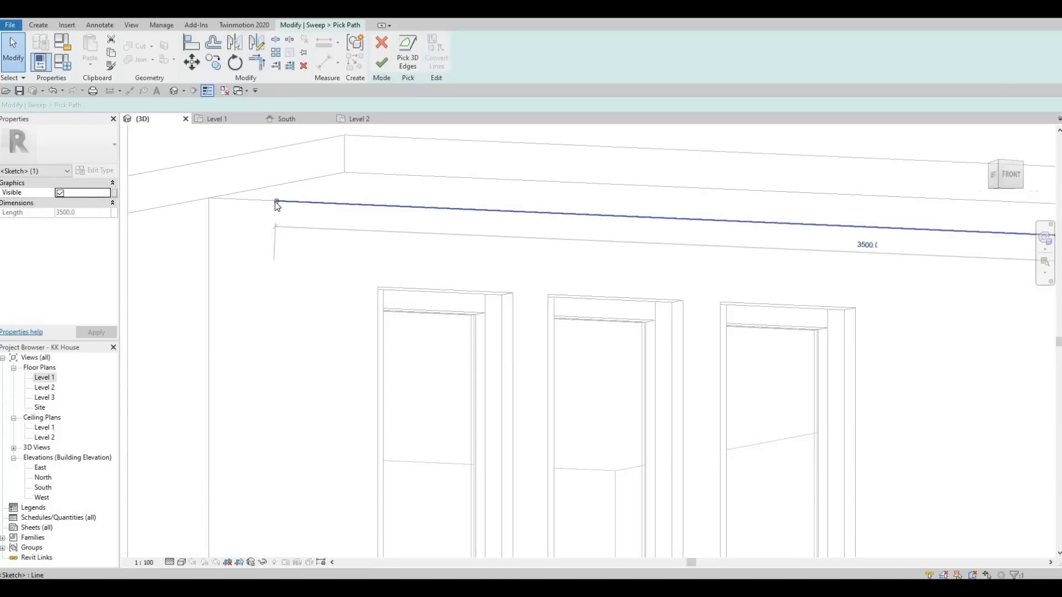
drag(277, 202, 209, 198)
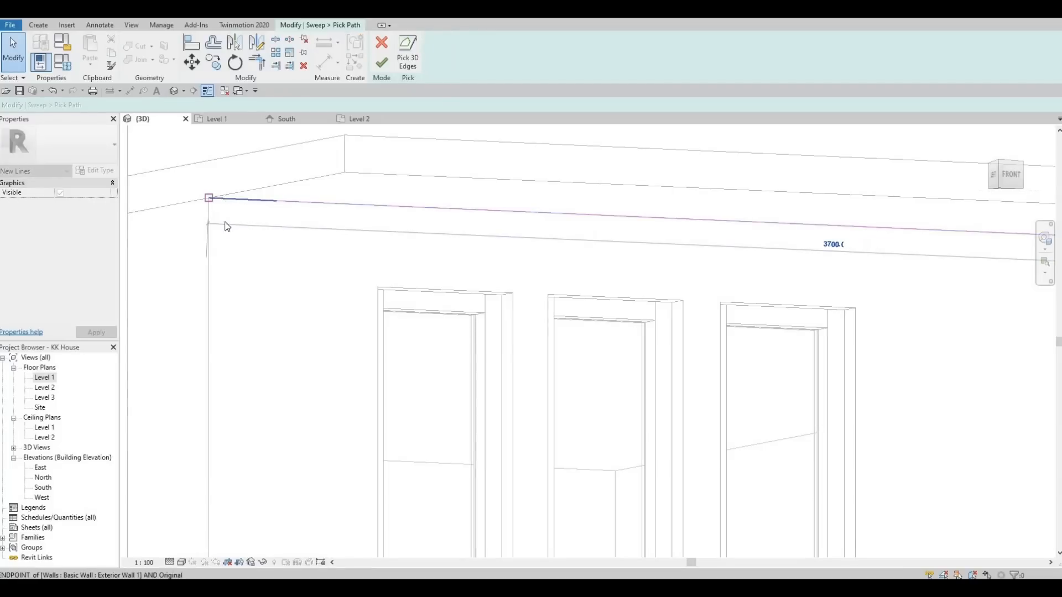
click(234, 241)
middle_drag(393, 242, 303, 247)
scroll(303, 247, down, 3)
middle_drag(499, 422, 405, 244)
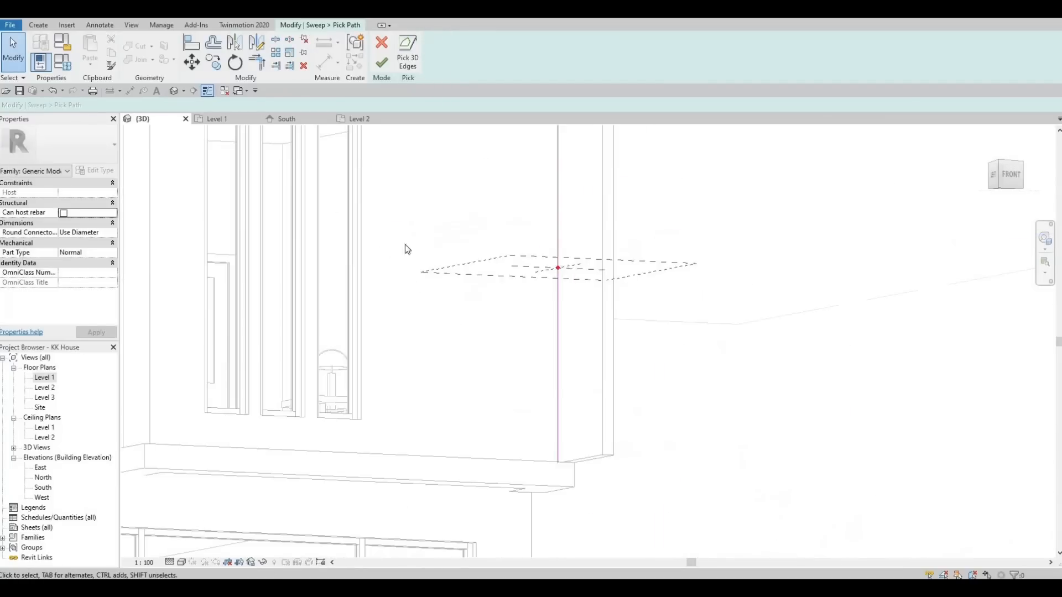
- Complete the sweep path picked along the edges of the upper-floor wall with the three narrow windows
middle_drag(568, 301, 533, 271)
scroll(527, 237, up, 3)
shift+middle_drag(492, 318, 443, 275)
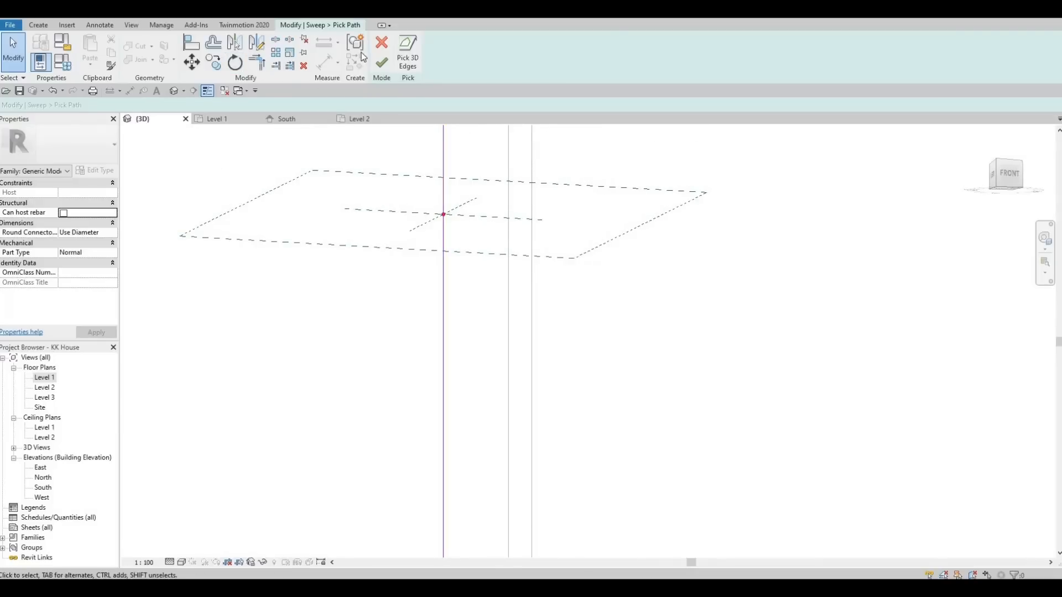
click(409, 54)
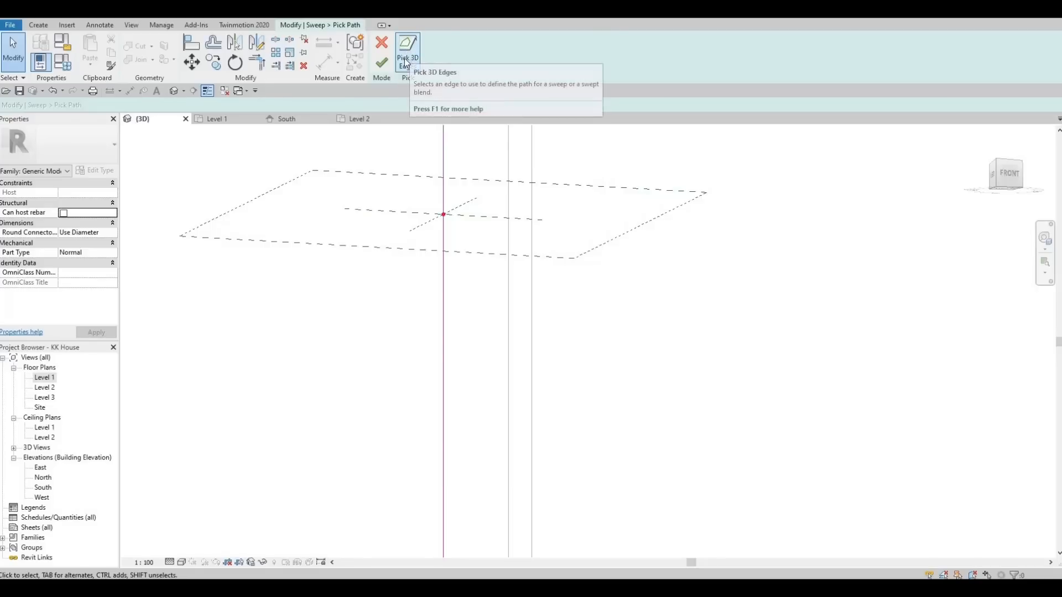
click(382, 63)
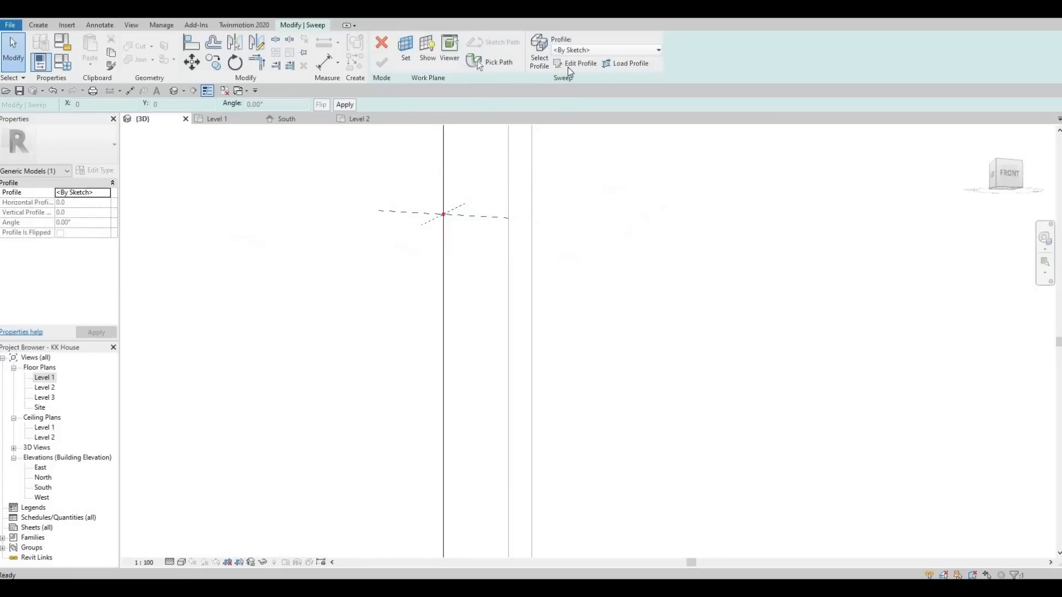
- Sketch a small rectangular sweep profile about 40 mm wide with one corner on the path's vertical wall edge
click(575, 63)
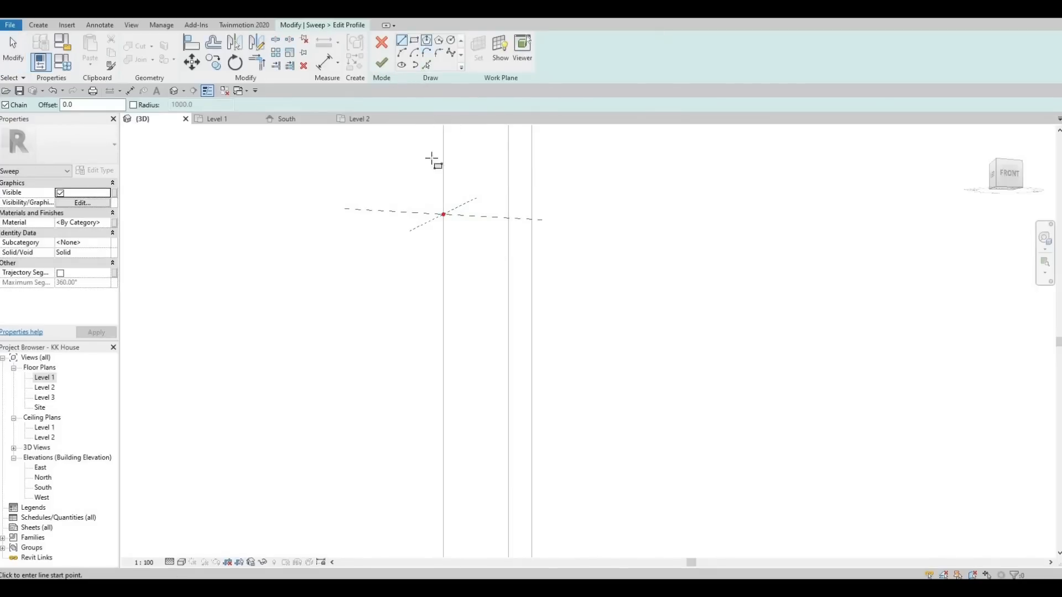
scroll(456, 188, up, 3)
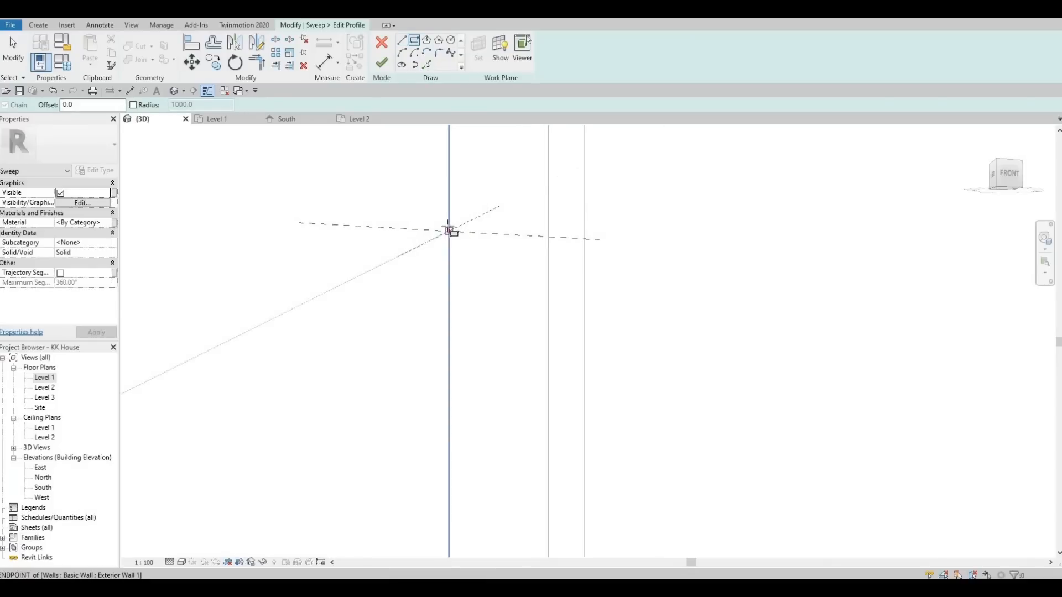
click(449, 227)
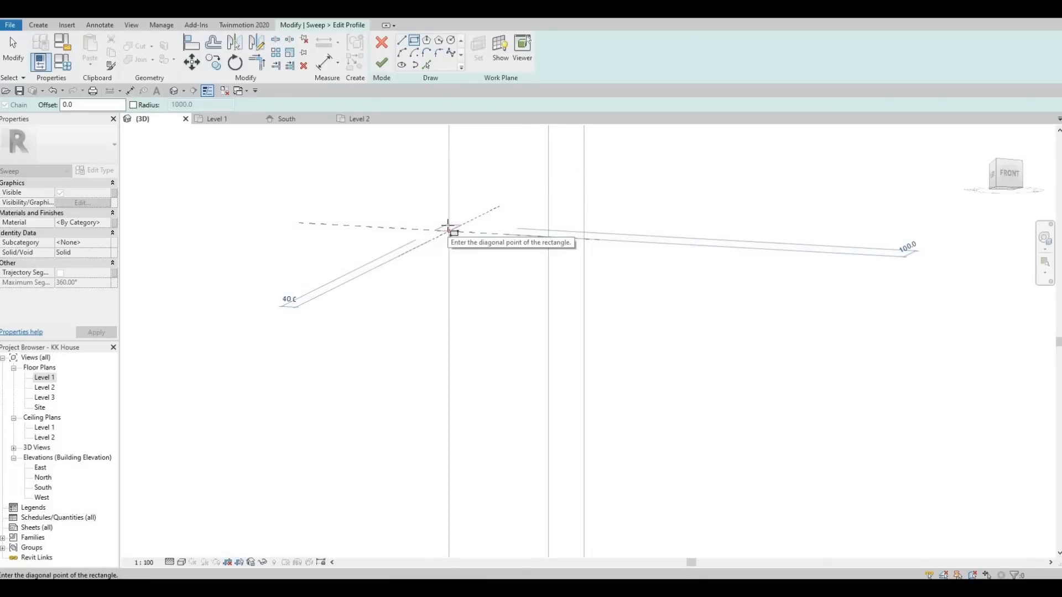
click(448, 227)
key(Escape)
key(Escape)
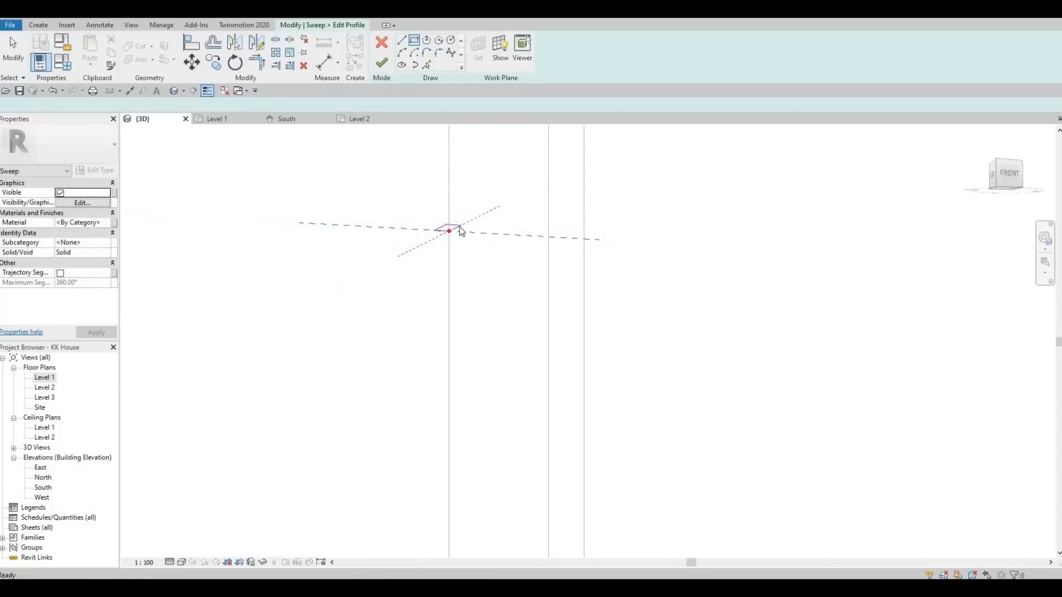
- Set both the depth and the width of the rectangular profile to 25 mm
scroll(447, 227, up, 1)
click(452, 225)
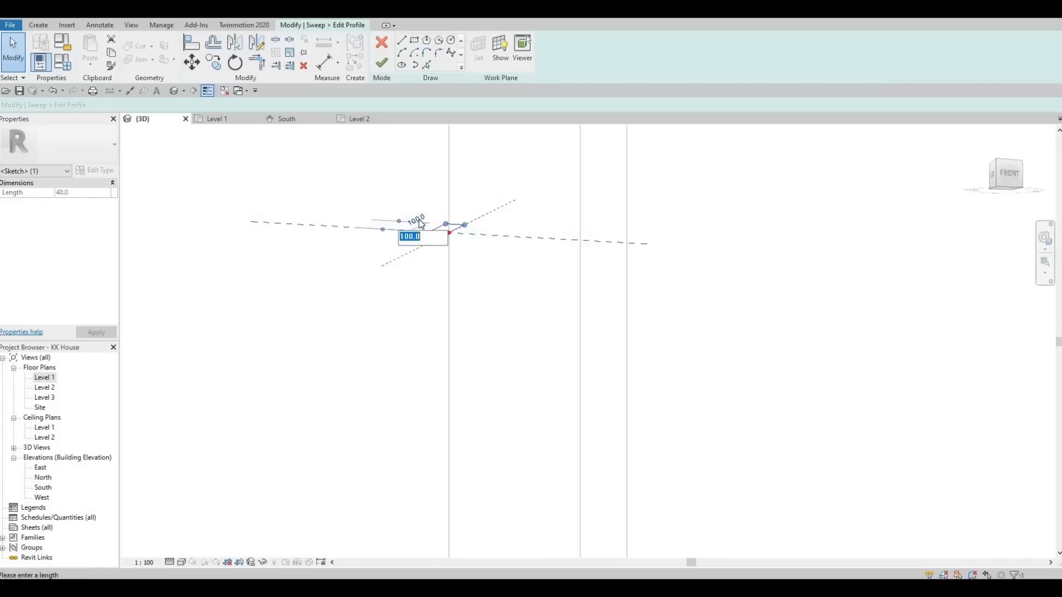
key(Return)
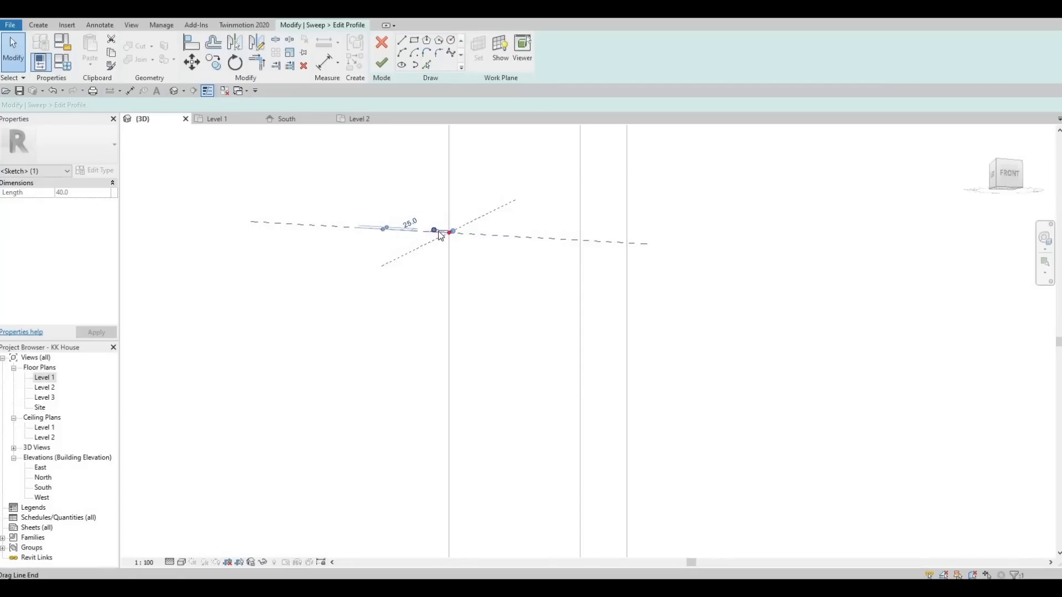
scroll(440, 236, up, 3)
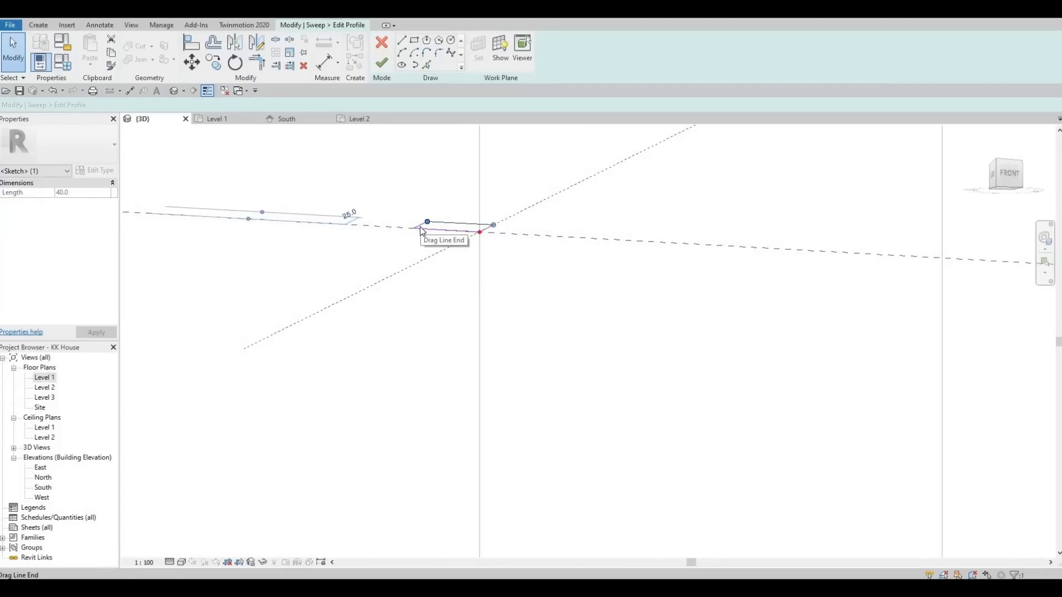
key(Escape)
click(466, 216)
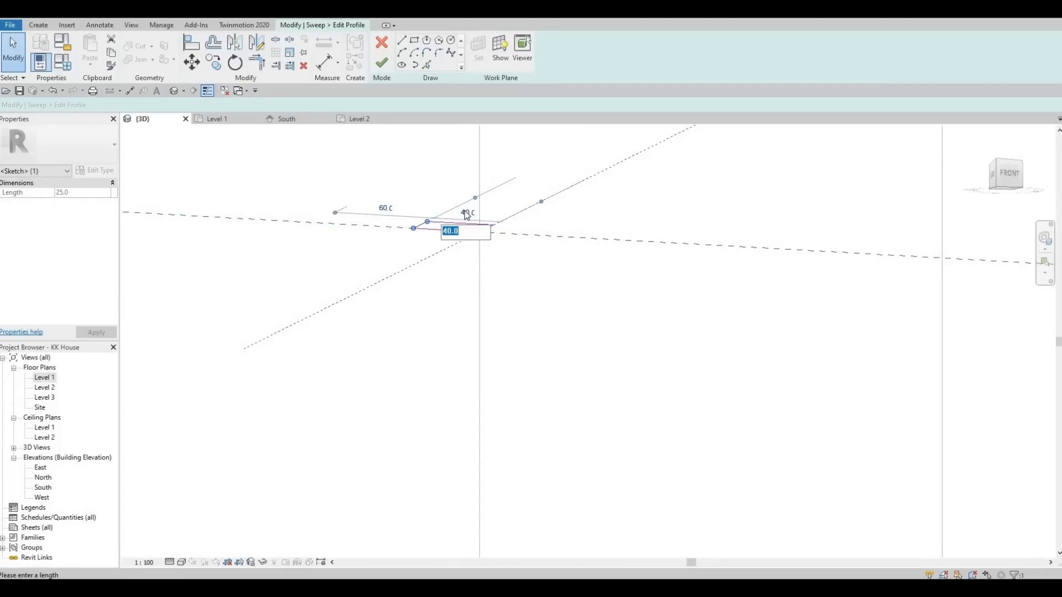
text(25)
key(Return)
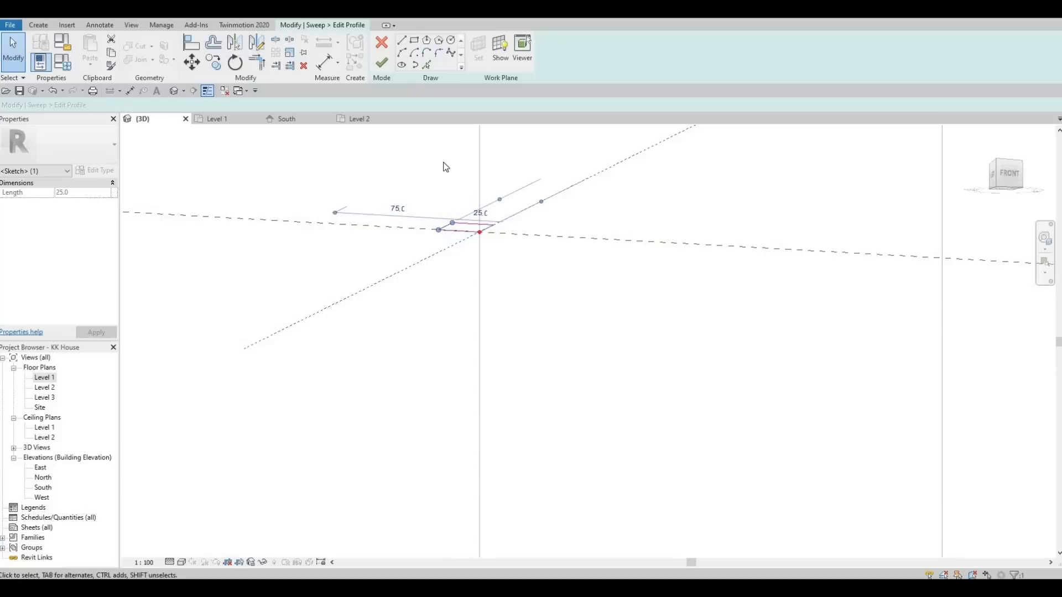
- Finish the profile sketch and generate the sweep along the wall edges
scroll(445, 167, down, 4)
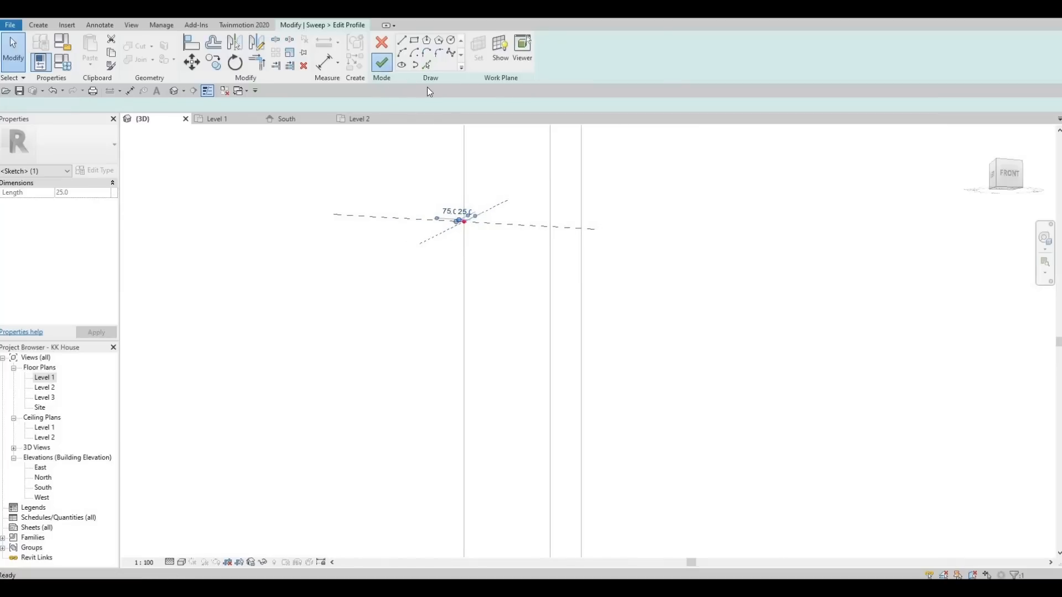
click(382, 62)
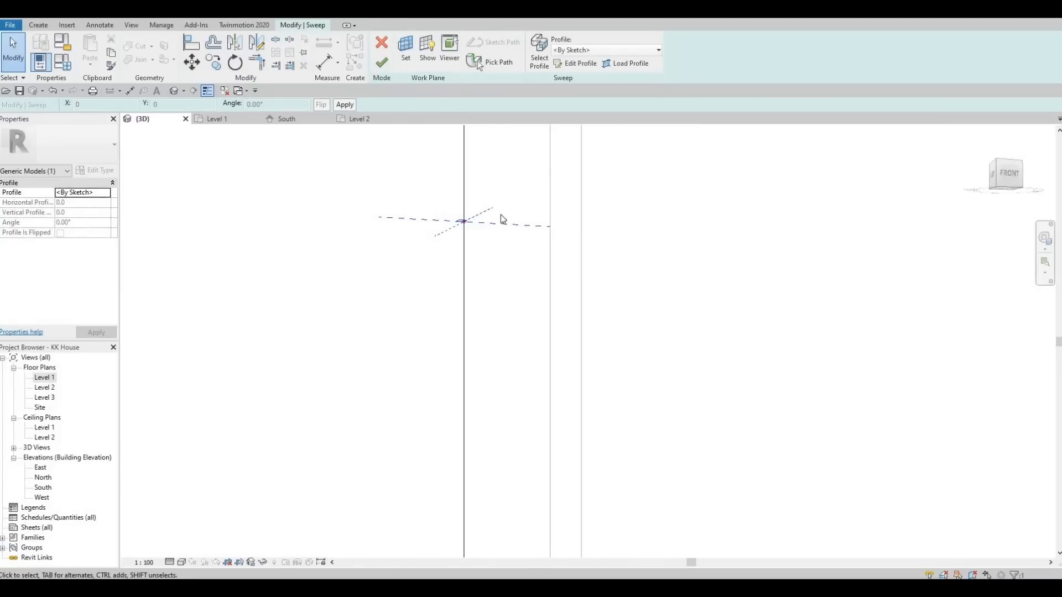
click(381, 63)
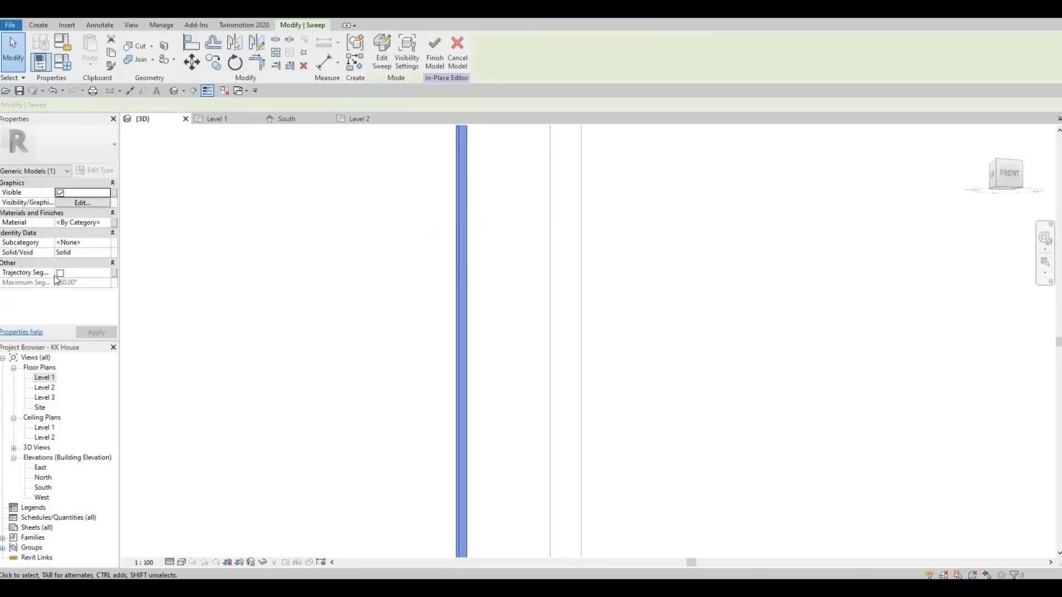
- Assign the Linen, White material to the sweep and finish the in-place model
click(107, 224)
click(108, 224)
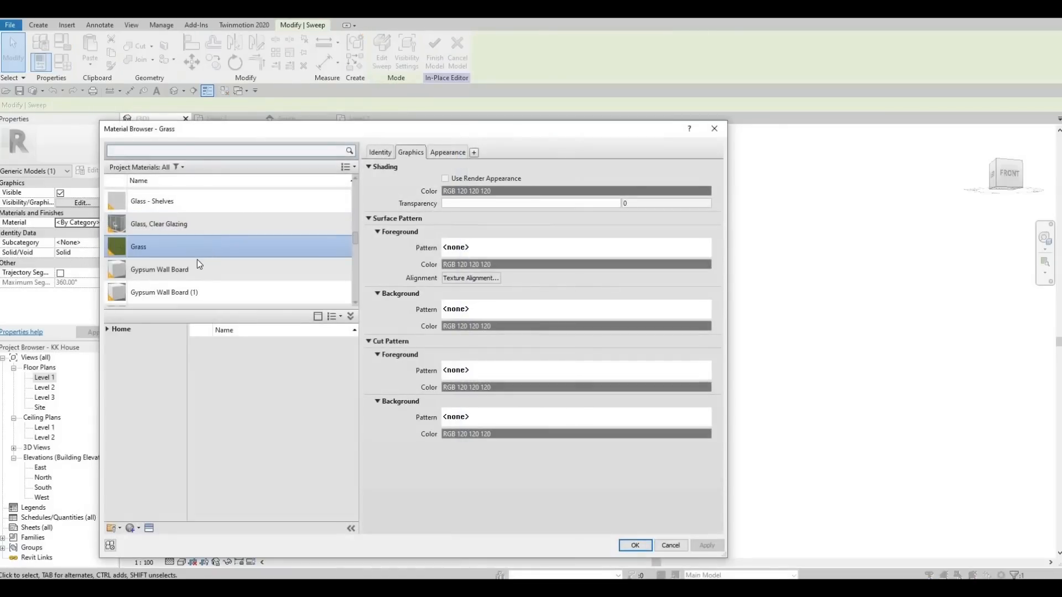
scroll(194, 270, down, 3)
scroll(185, 271, down, 2)
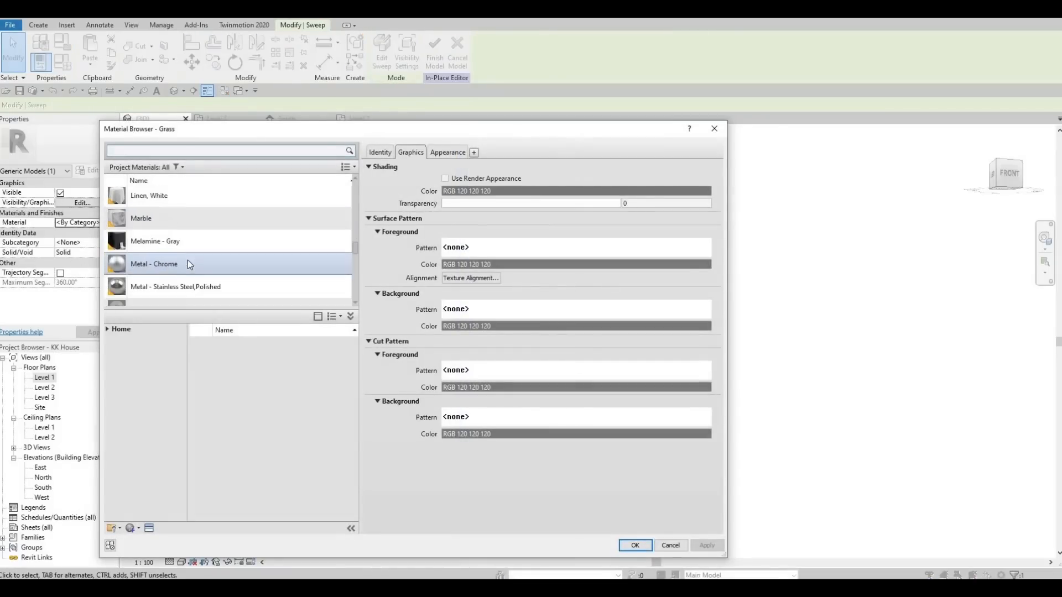
scroll(174, 250, up, 3)
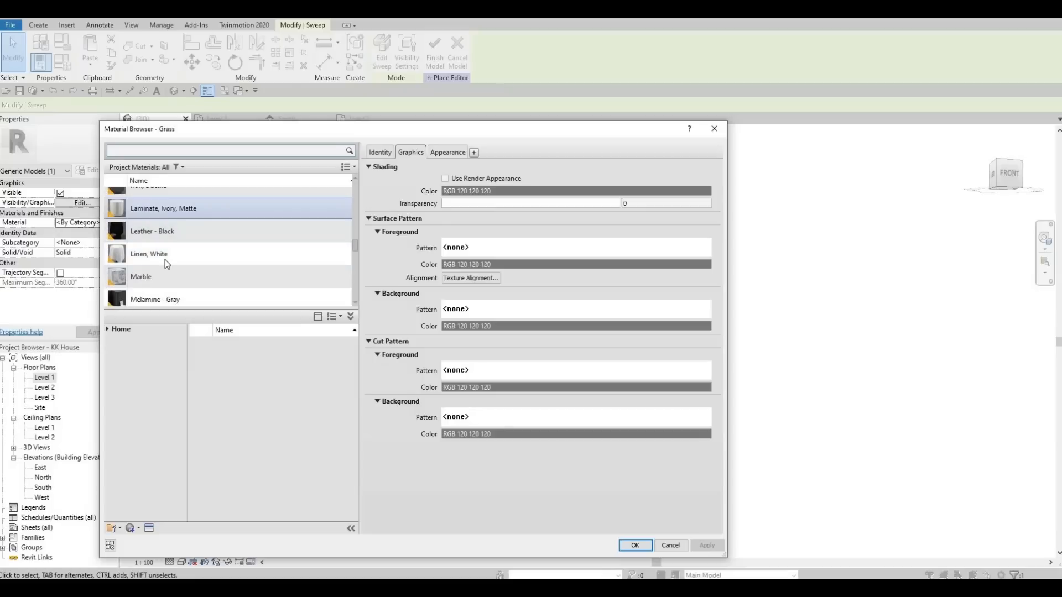
scroll(165, 260, down, 3)
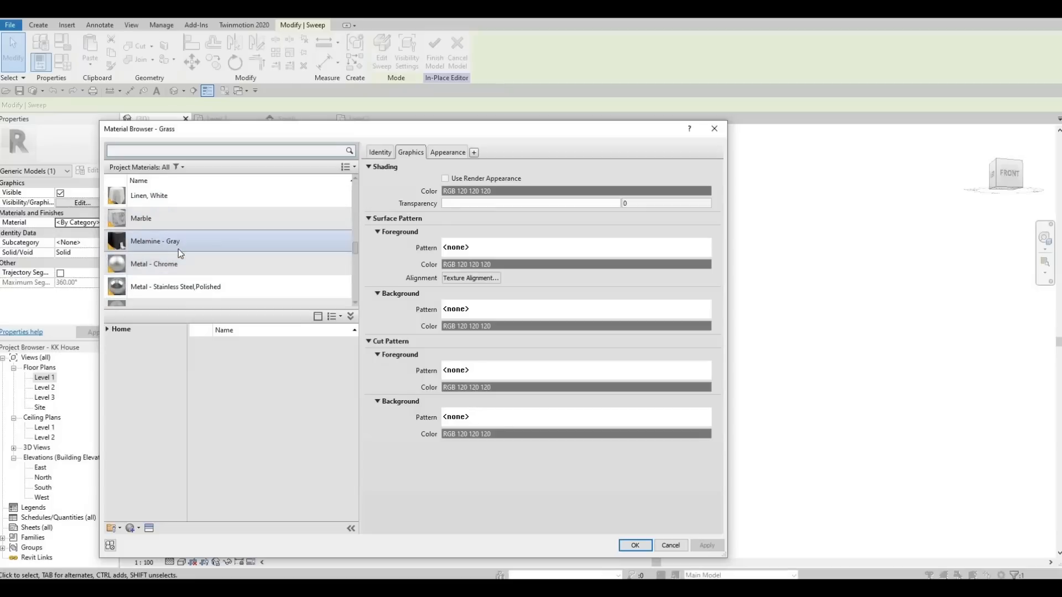
scroll(177, 251, down, 8)
scroll(178, 257, up, 10)
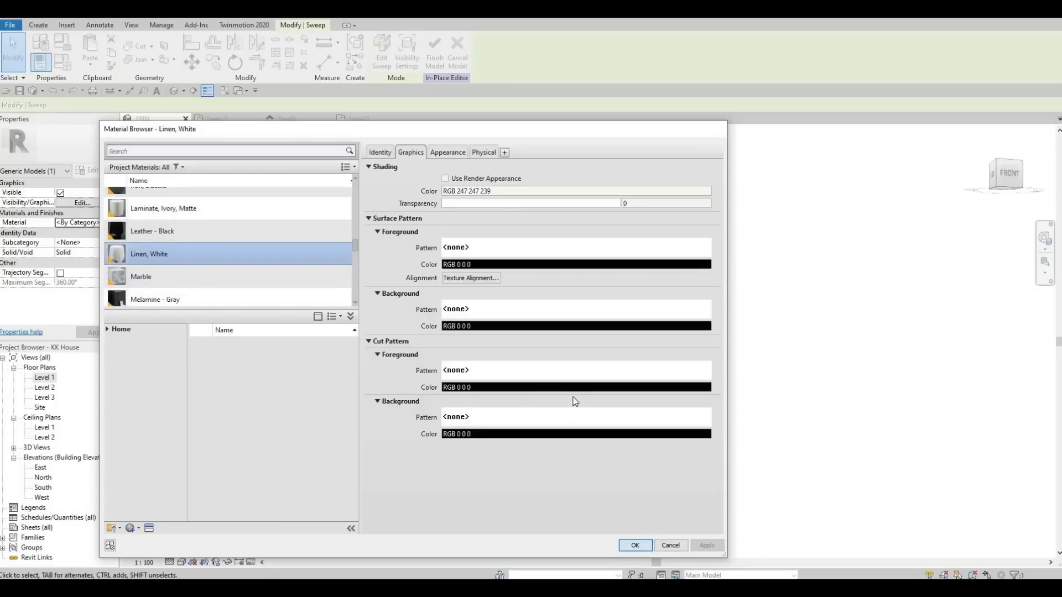
click(642, 547)
scroll(528, 368, down, 6)
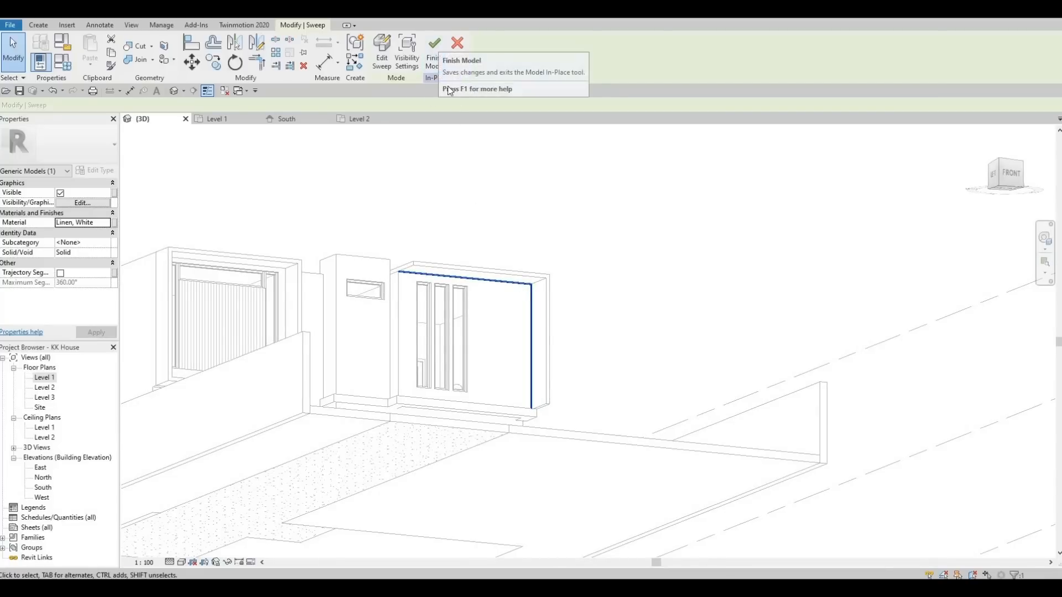
click(434, 53)
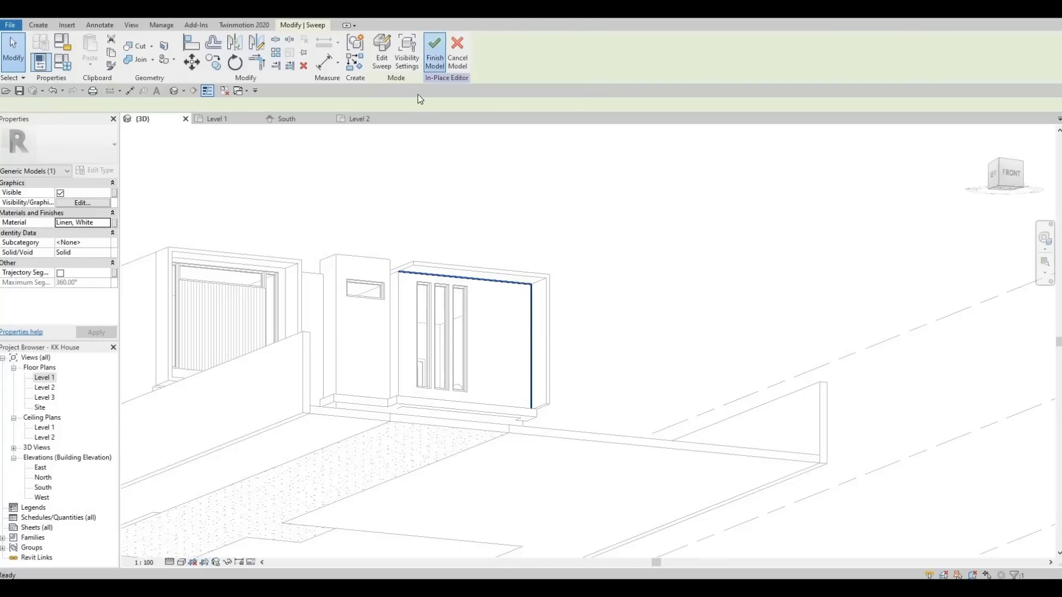
- Create a new in-place model in the Generic Models category, keeping the suggested name
shift+middle_drag(334, 319, 342, 287)
scroll(341, 286, up, 3)
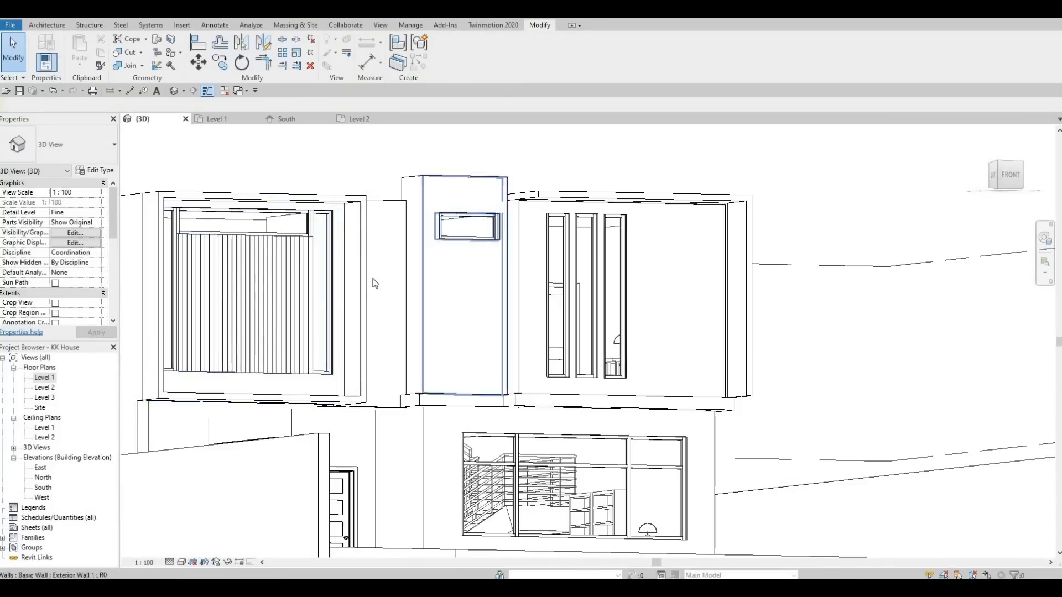
middle_drag(223, 319, 226, 316)
shift+middle_drag(204, 382, 268, 245)
scroll(175, 390, up, 2)
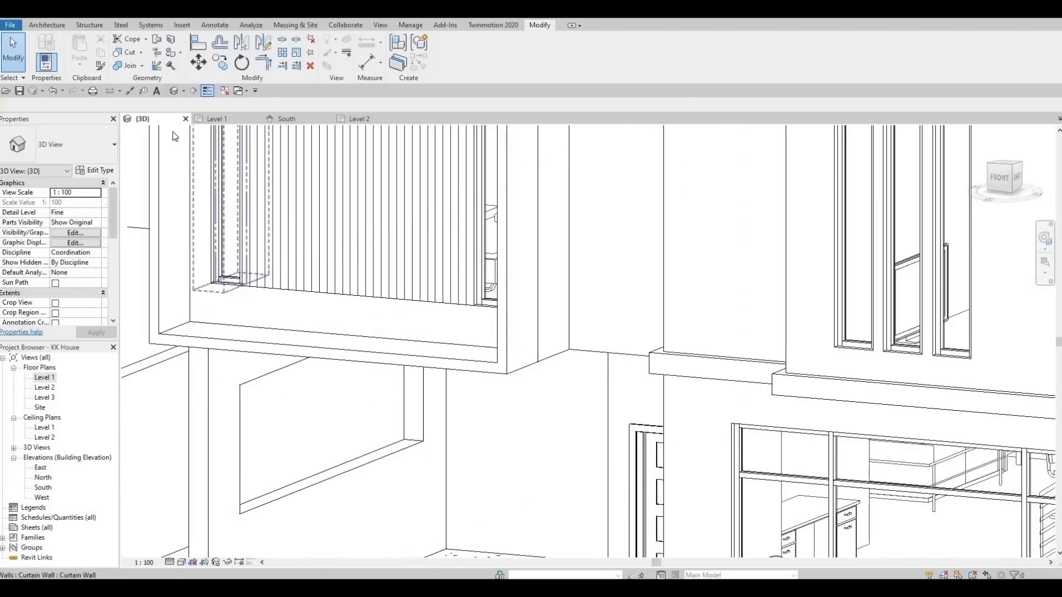
click(49, 26)
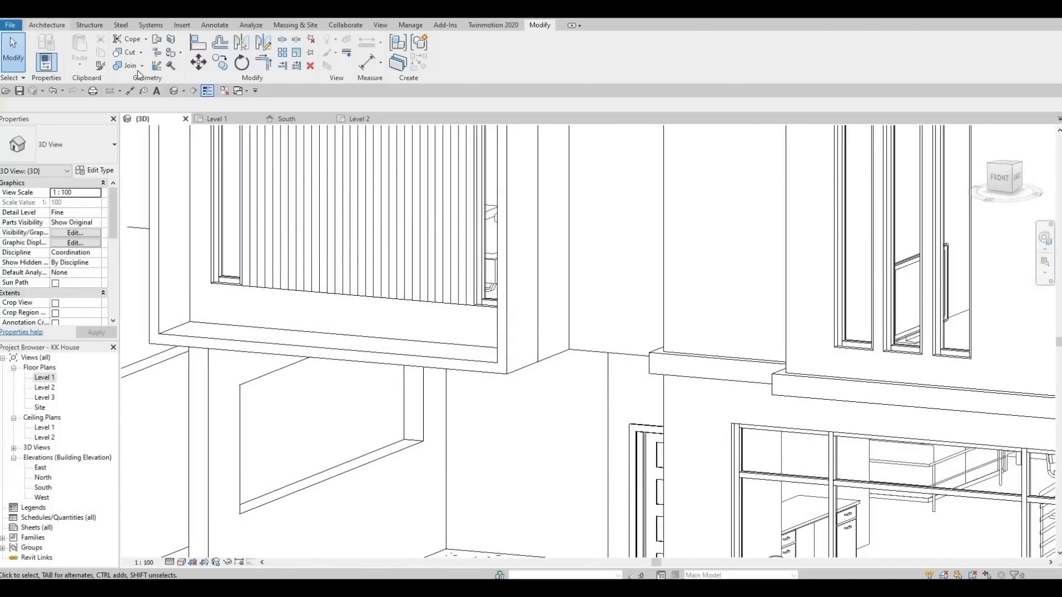
click(146, 109)
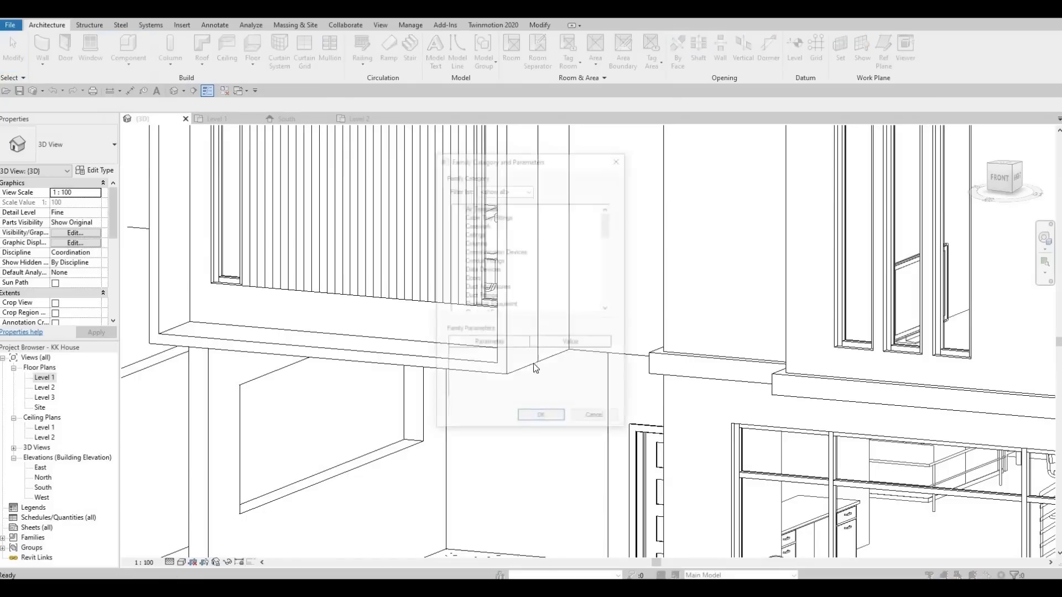
scroll(494, 294, down, 3)
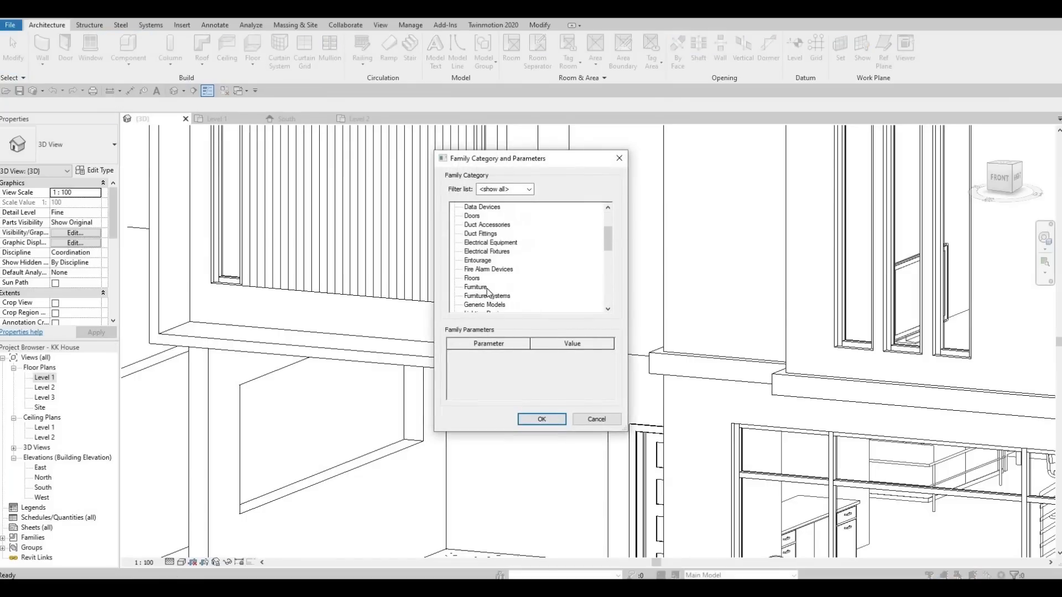
scroll(486, 292, down, 1)
click(541, 419)
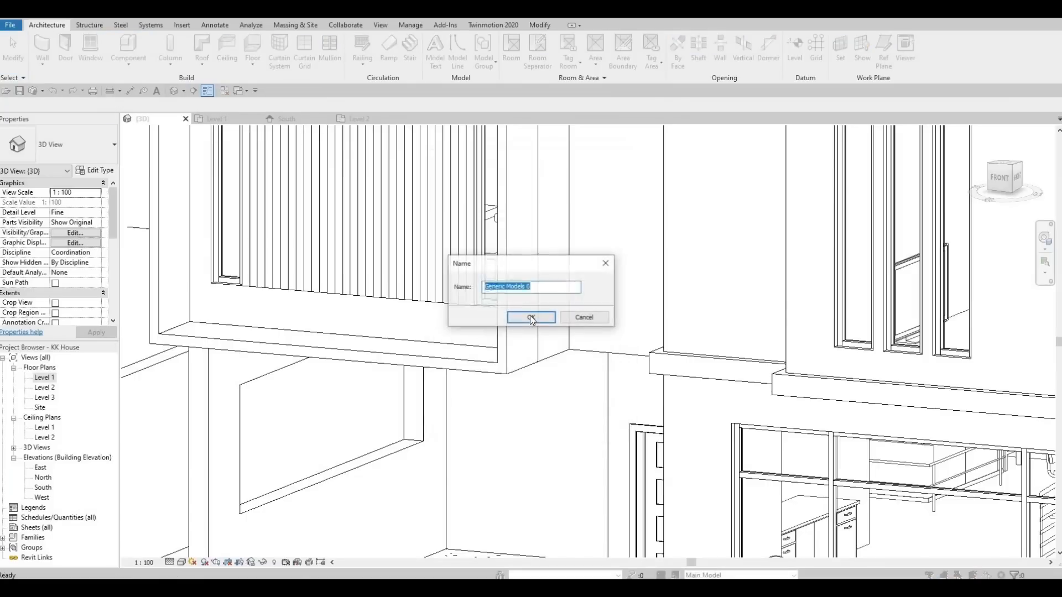
key(Return)
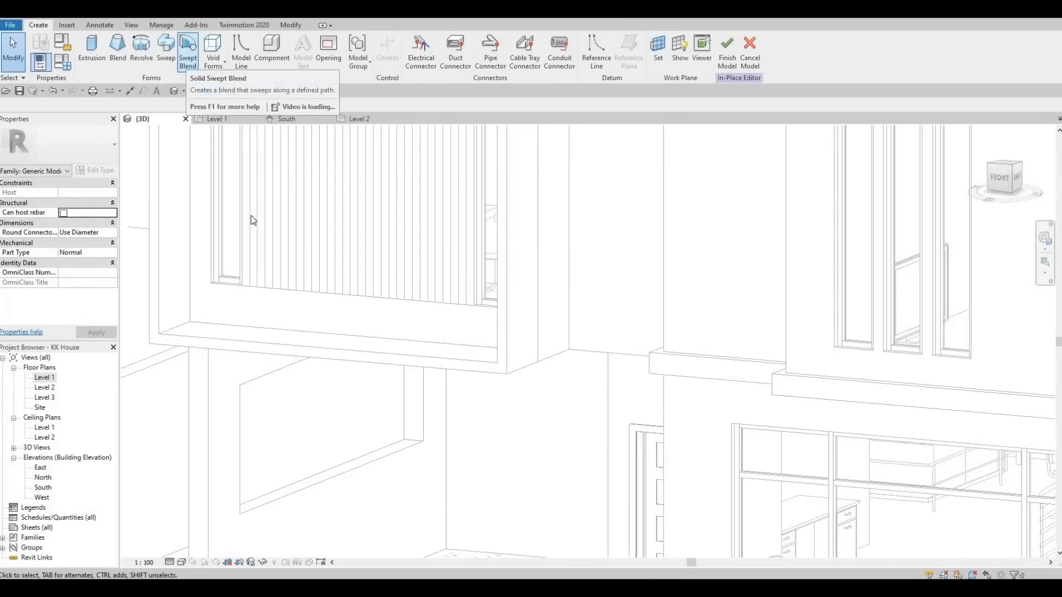
- Define a new sweep path by picking the four inner edges where the projecting frame meets the slatted upper-floor wall, and finish the path
click(166, 48)
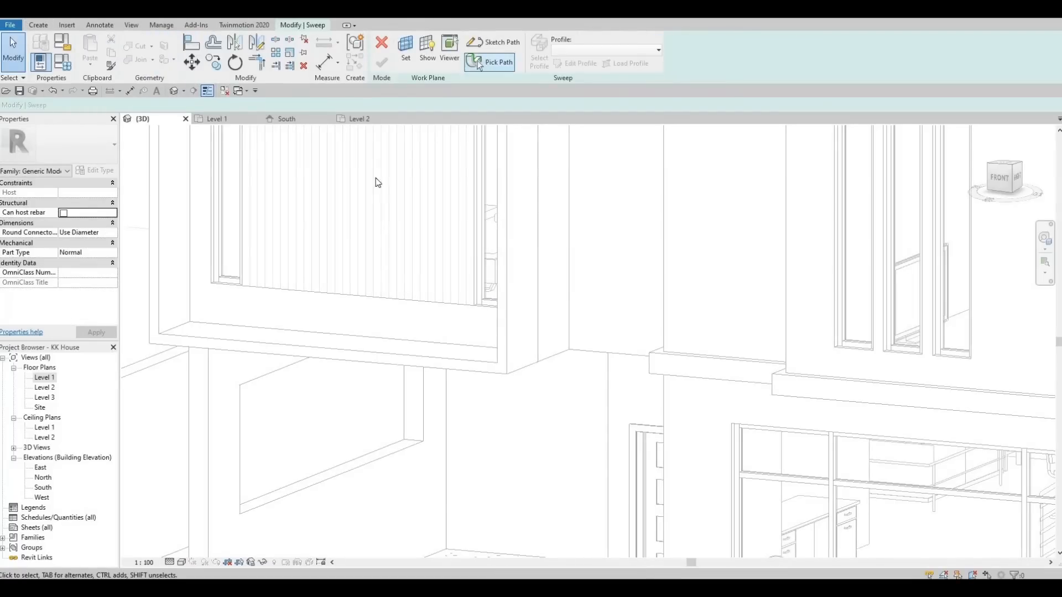
click(479, 63)
click(199, 322)
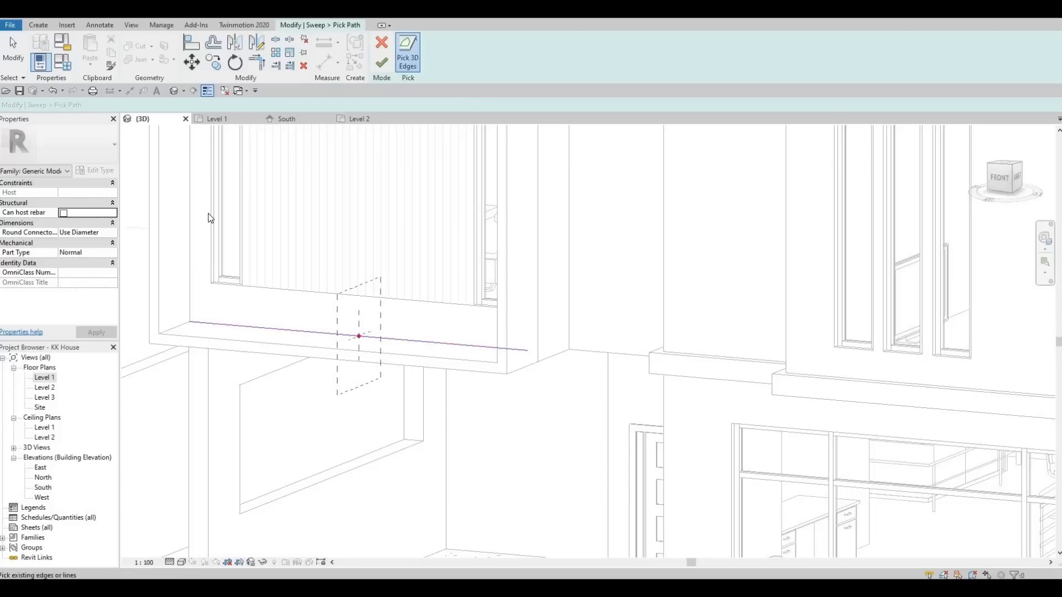
shift+middle_drag(286, 463, 342, 327)
click(343, 326)
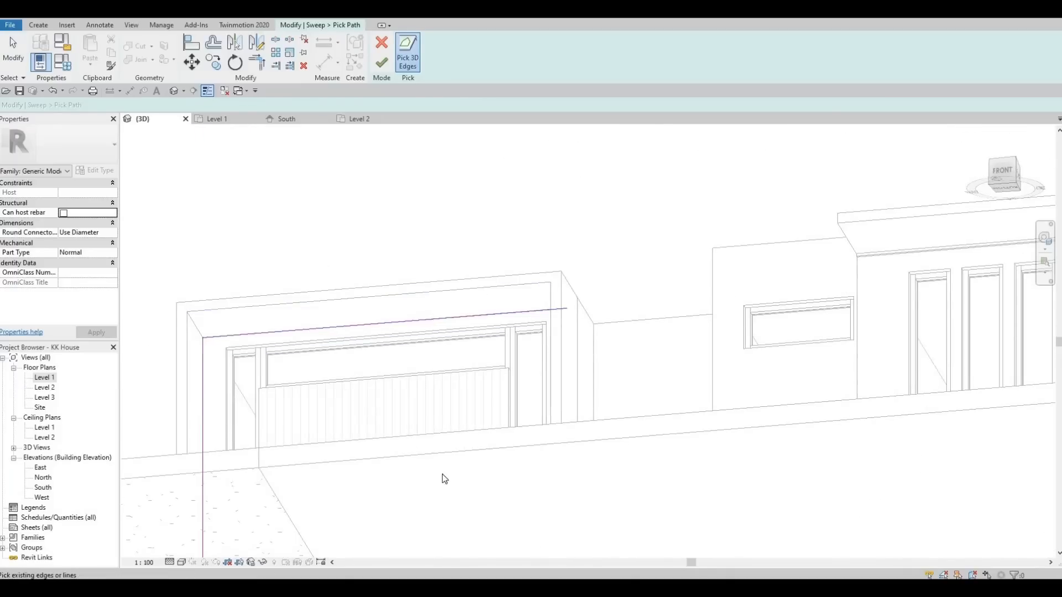
shift+middle_drag(444, 479, 476, 477)
shift+middle_drag(572, 405, 590, 398)
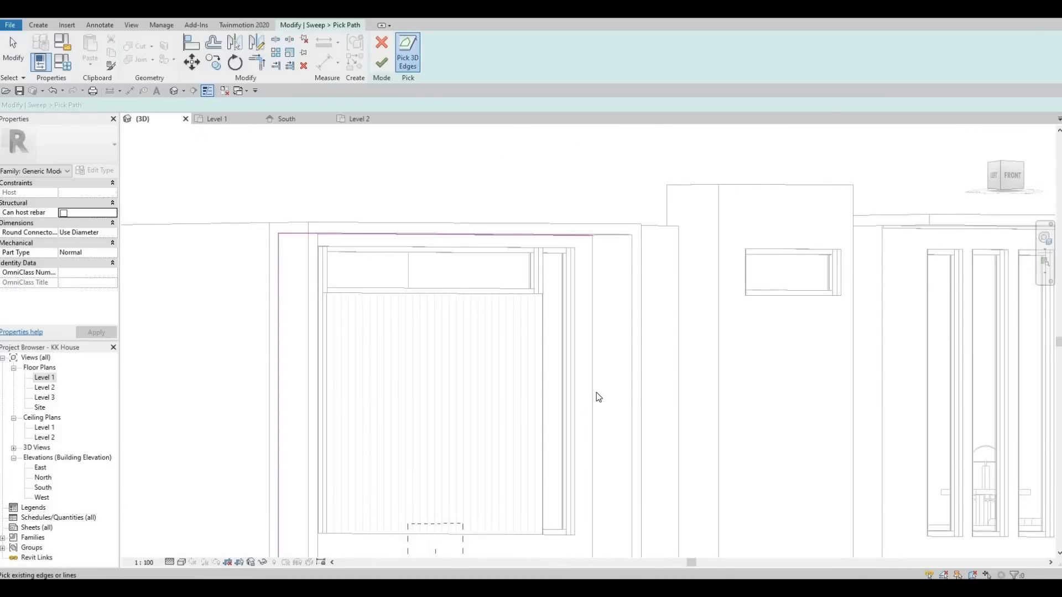
shift+middle_drag(432, 383, 448, 434)
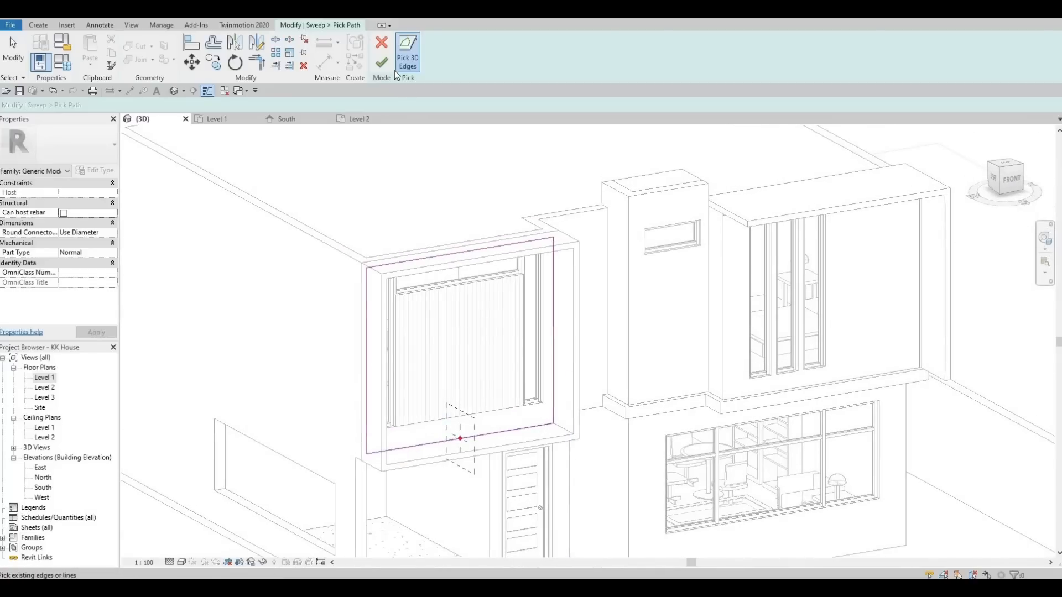
click(382, 62)
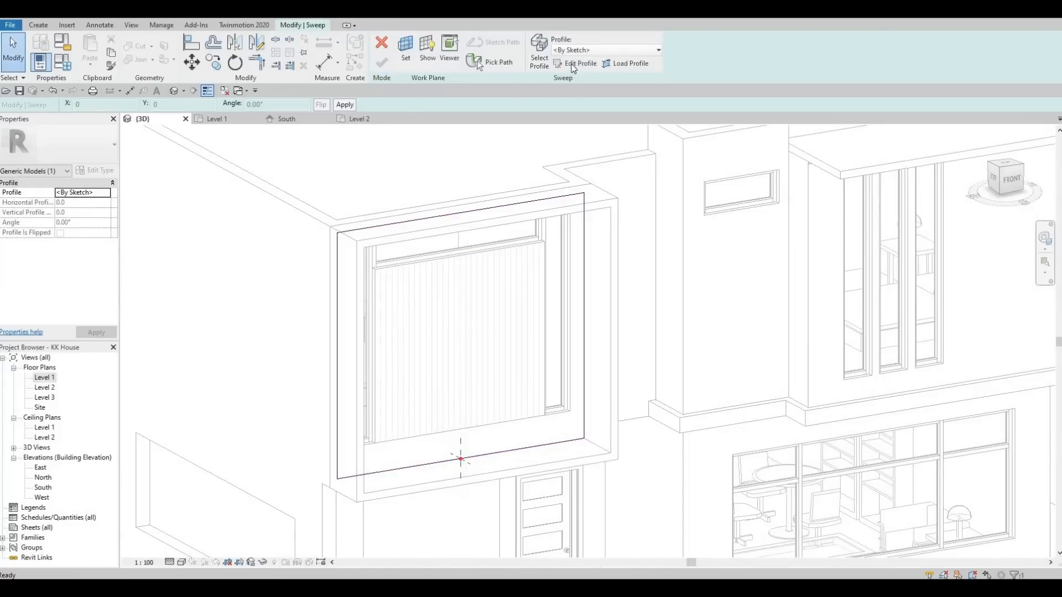
- Start the sweep profile sketch and draw a rectangle about 30 mm tall with its corner at the path's profile origin
click(576, 63)
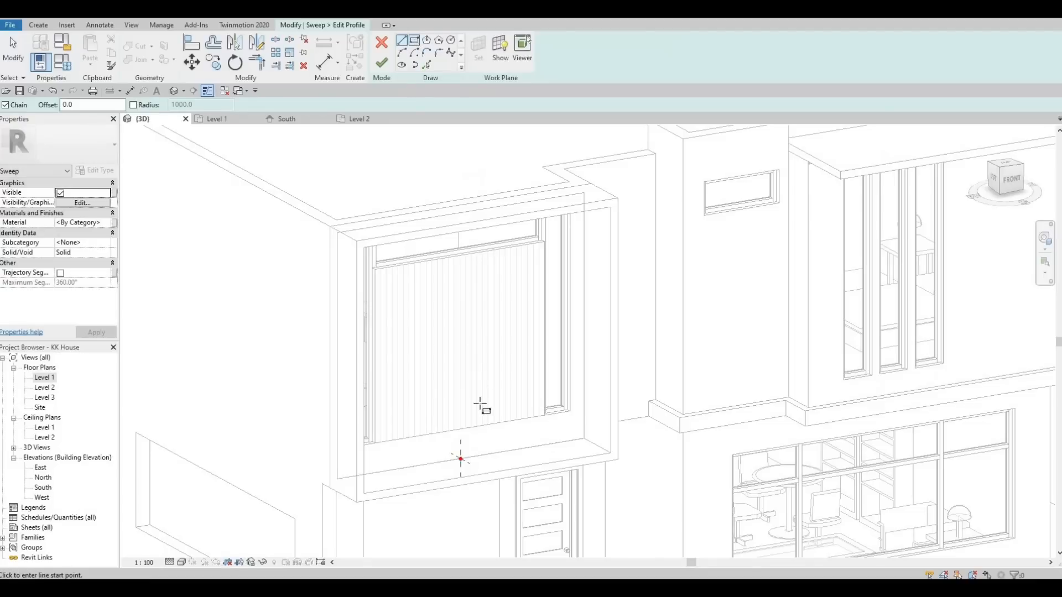
middle_drag(481, 425, 492, 356)
scroll(512, 354, up, 5)
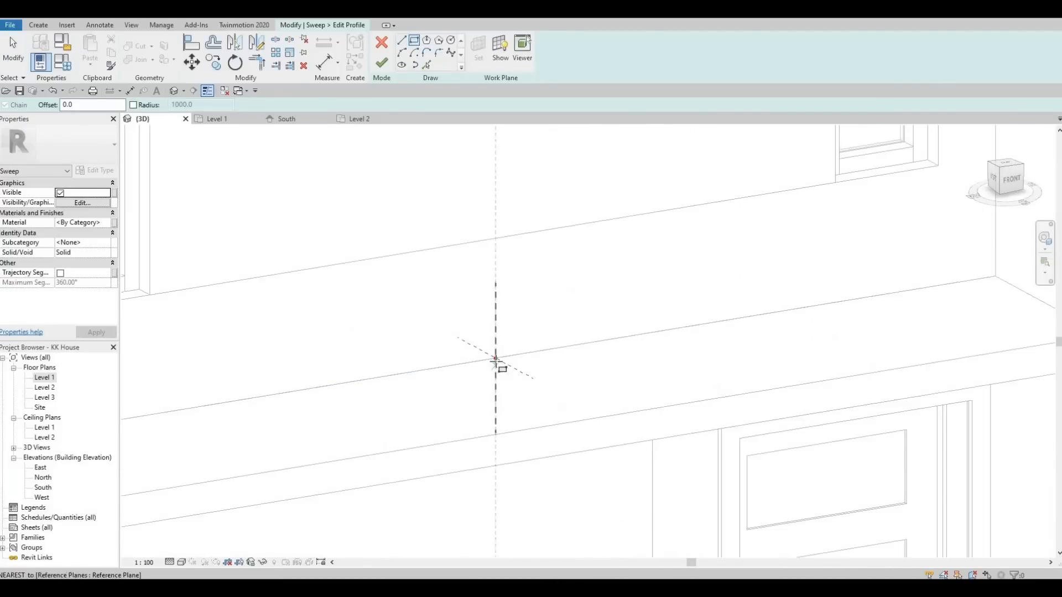
scroll(495, 359, up, 2)
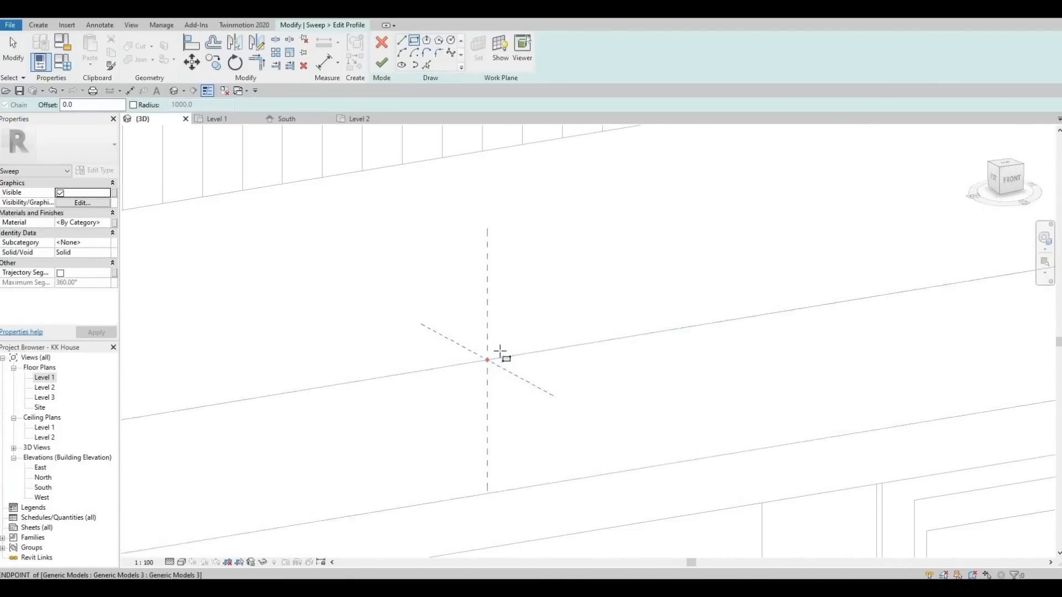
click(487, 360)
click(499, 351)
key(Escape)
key(Escape)
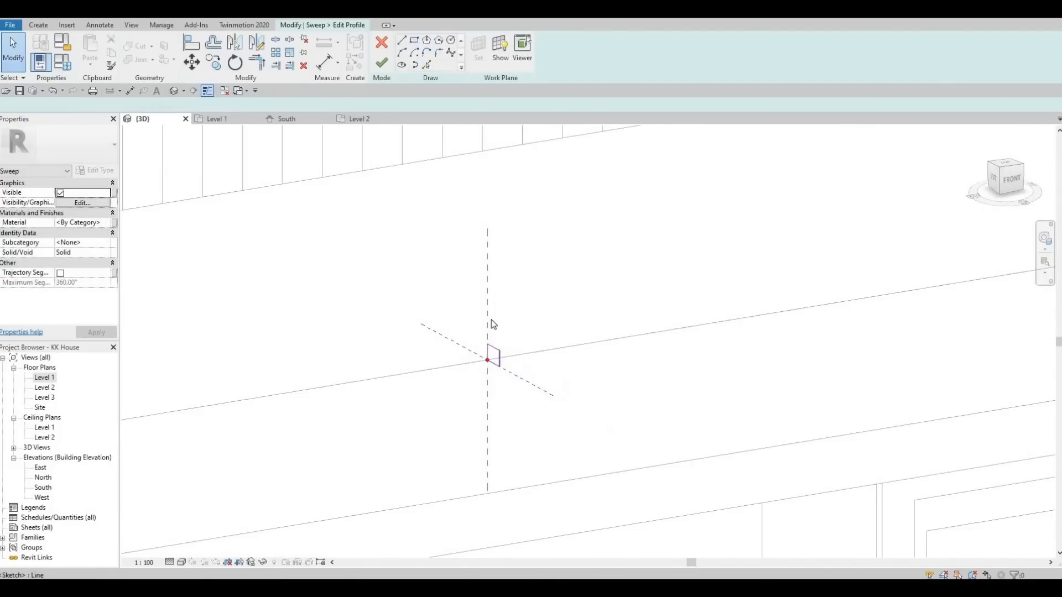
- Set the profile rectangle's width and height to 25 mm each, and finish the profile sketch and the sweep
click(491, 319)
text(25)
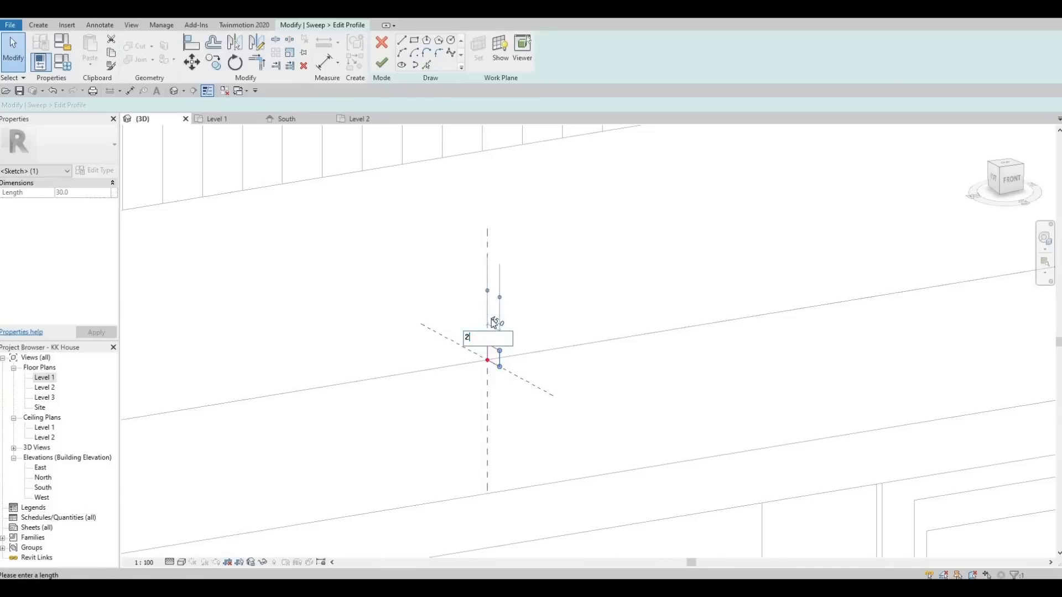
key(Return)
scroll(501, 348, up, 2)
click(512, 318)
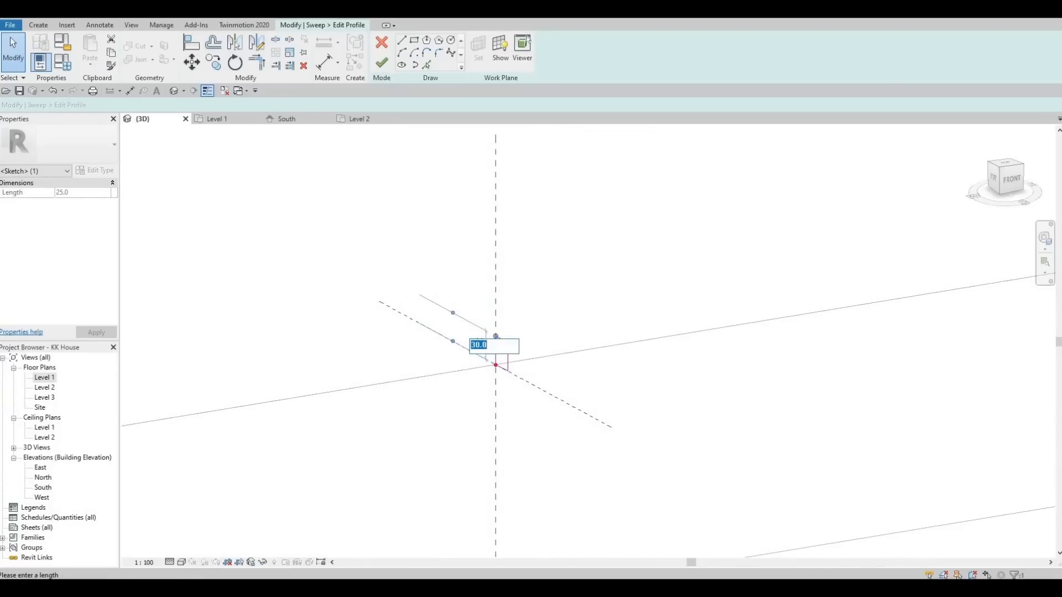
text(25)
key(Return)
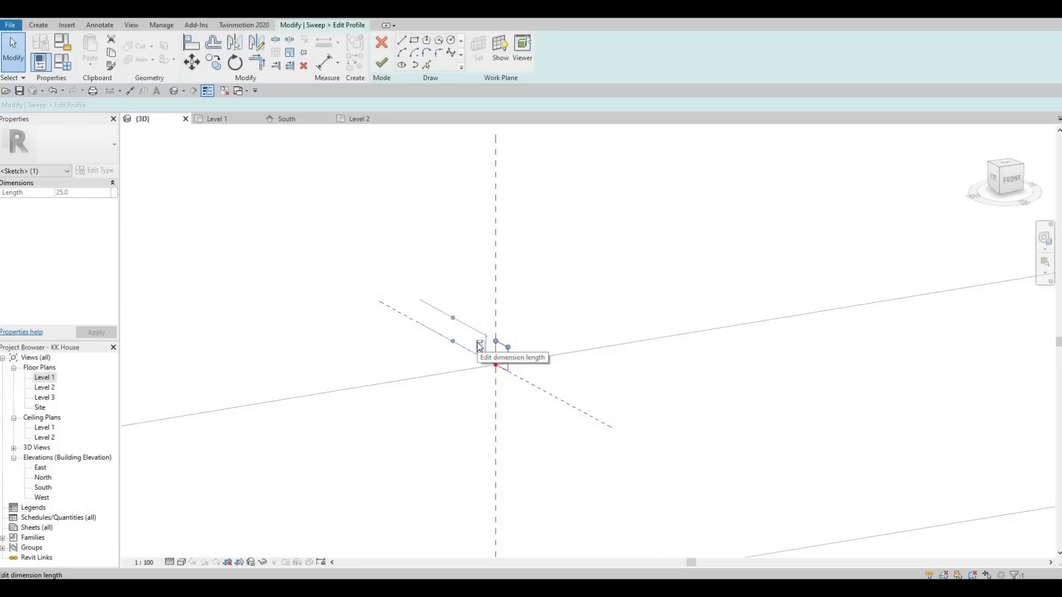
click(380, 63)
click(381, 64)
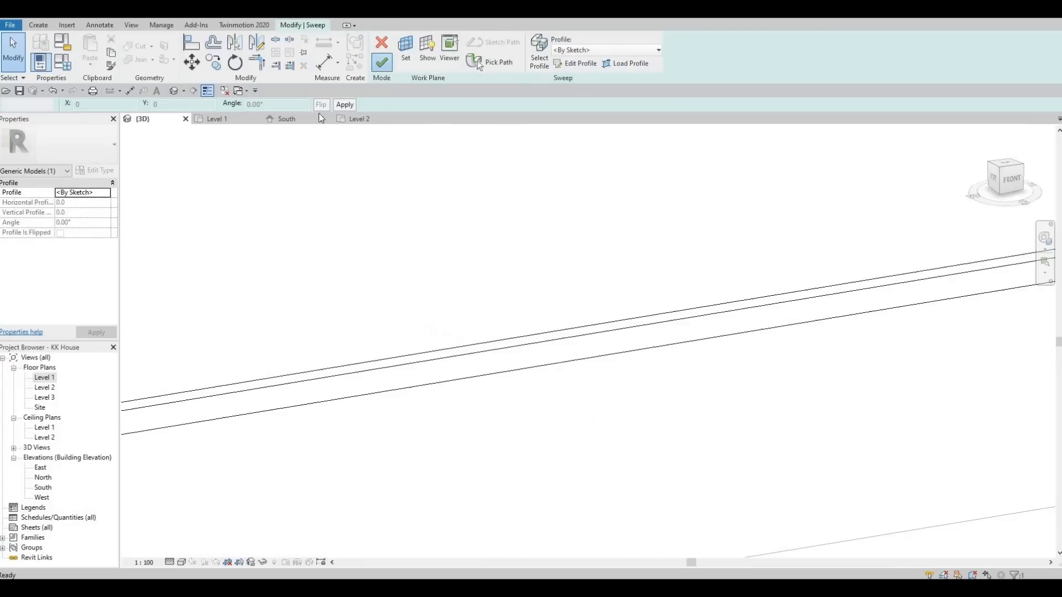
- Assign the Linen, White material to the frame sweep and finish the in-place model
click(106, 224)
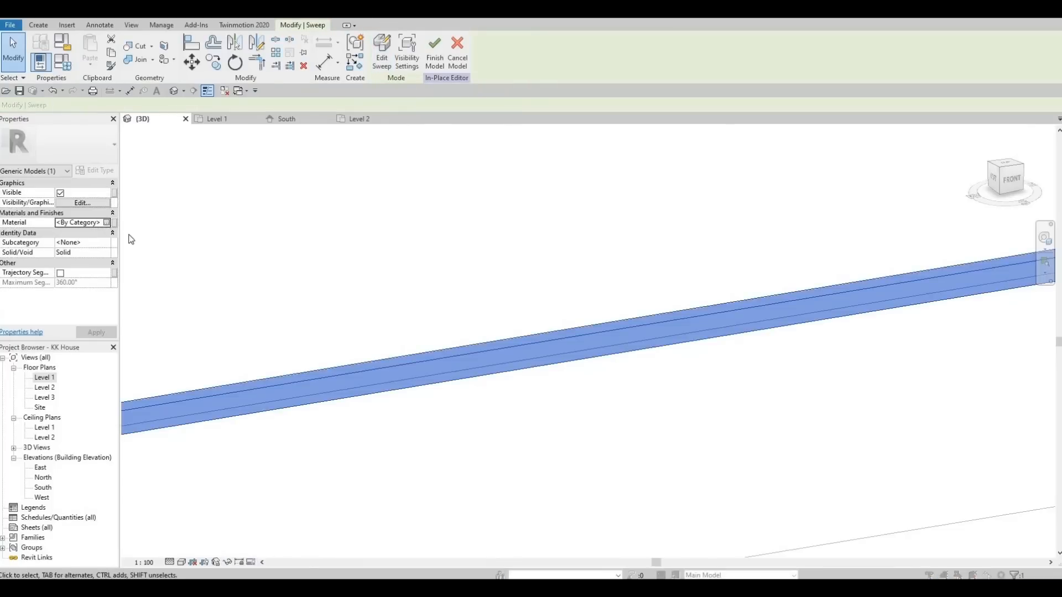
click(106, 223)
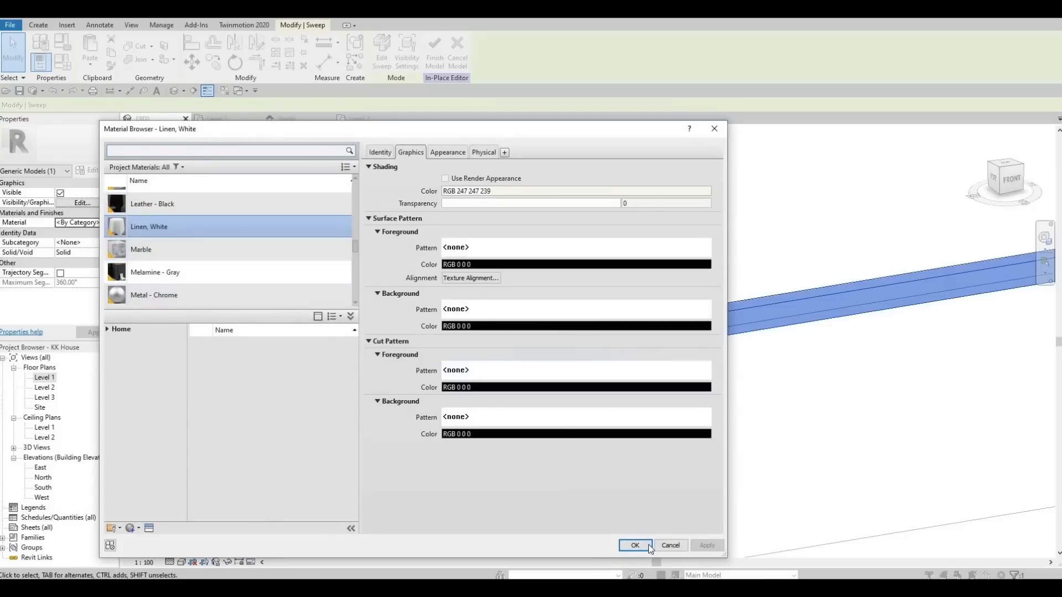
click(647, 545)
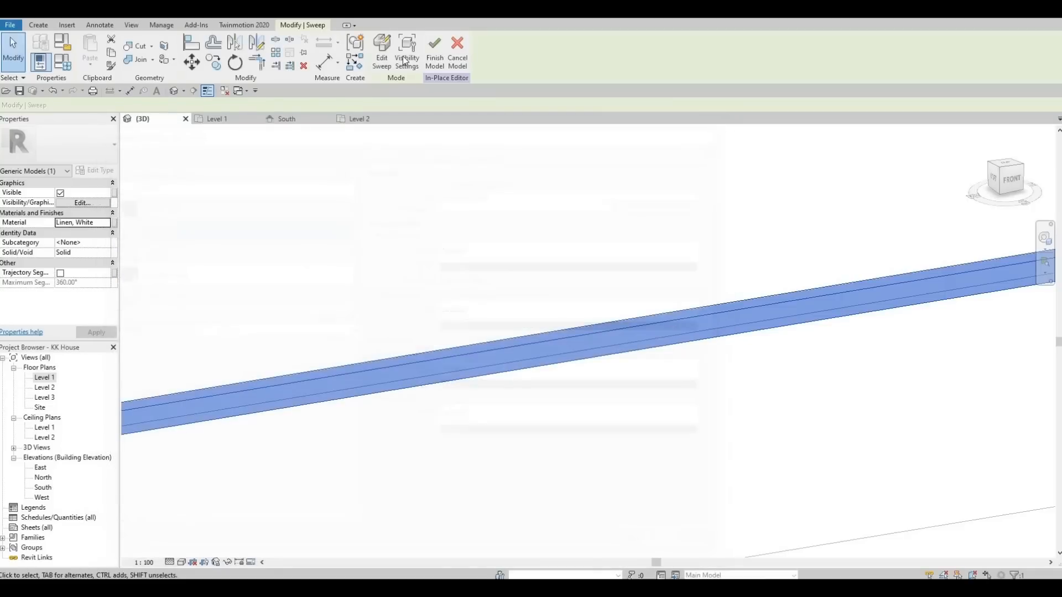
click(434, 53)
- Split the underside face of the Level 2 floor with a line about 3300 mm long beneath the front overhang
scroll(387, 261, down, 8)
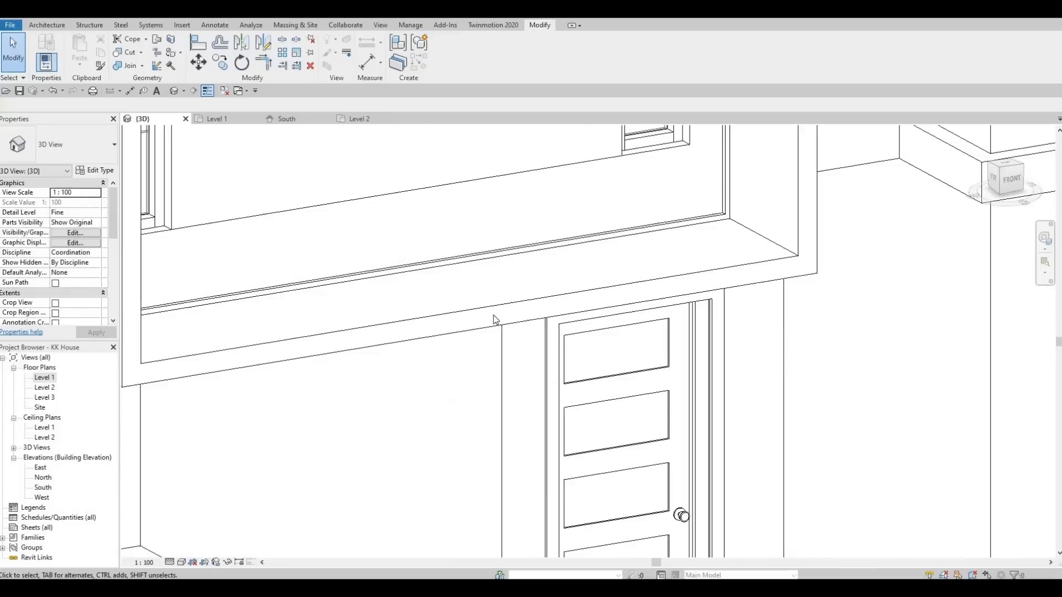
scroll(440, 288, down, 3)
shift+middle_drag(389, 232, 356, 198)
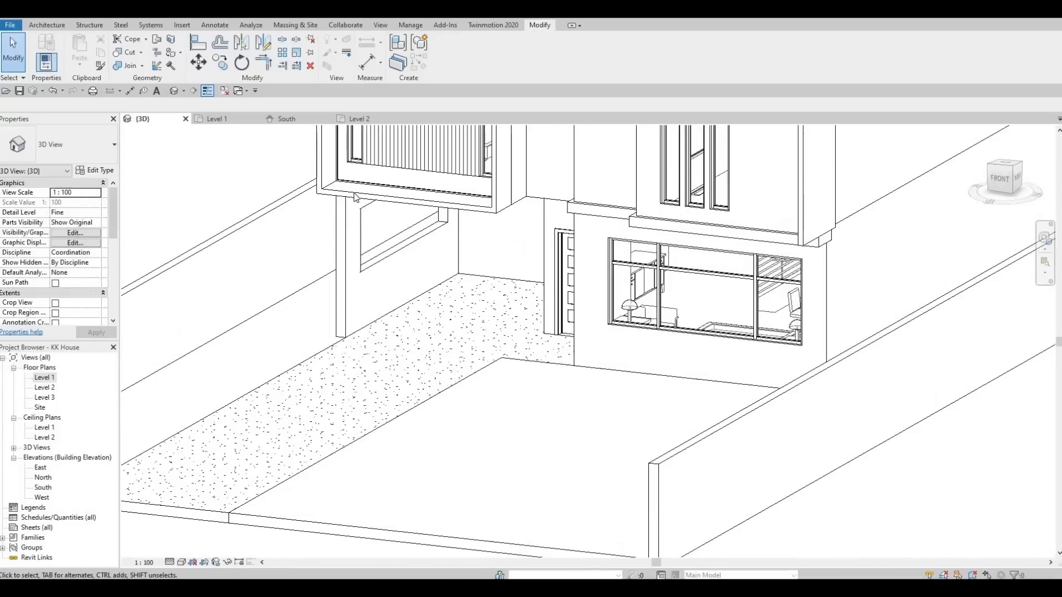
shift+middle_drag(529, 281, 569, 308)
scroll(497, 331, down, 2)
scroll(576, 316, up, 5)
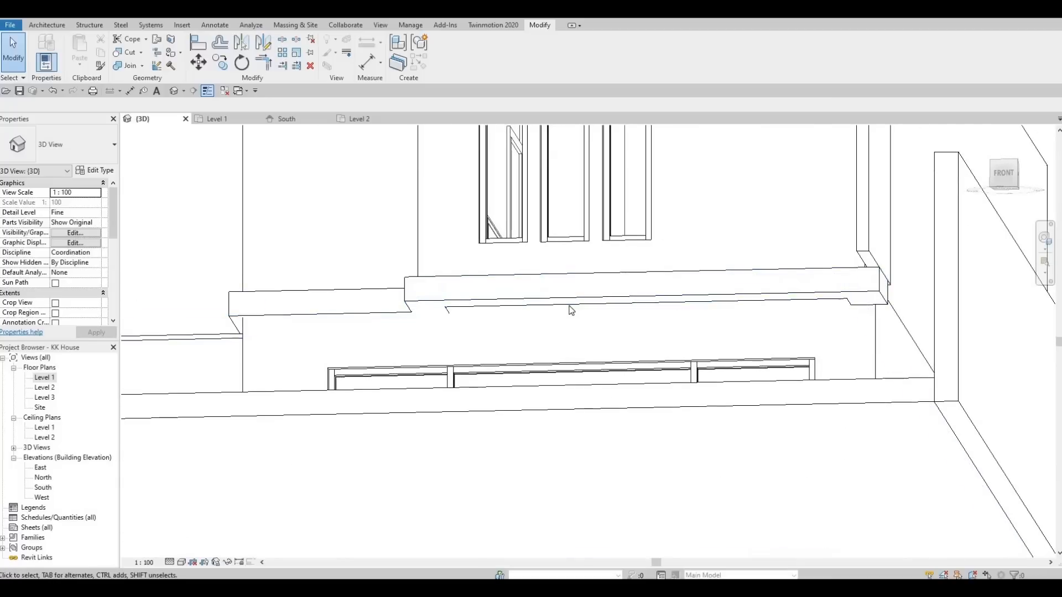
click(567, 307)
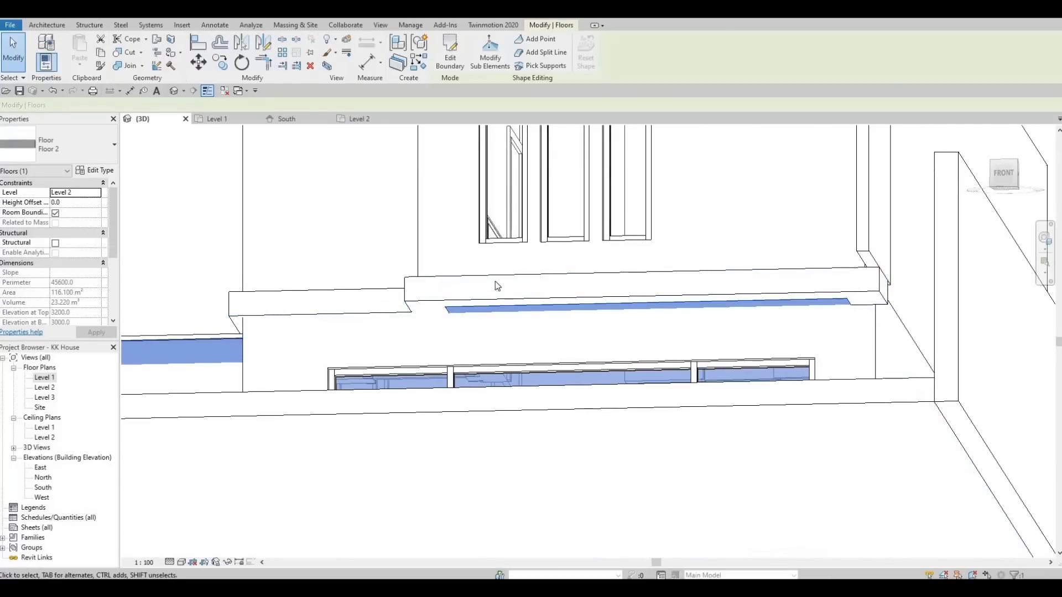
click(171, 39)
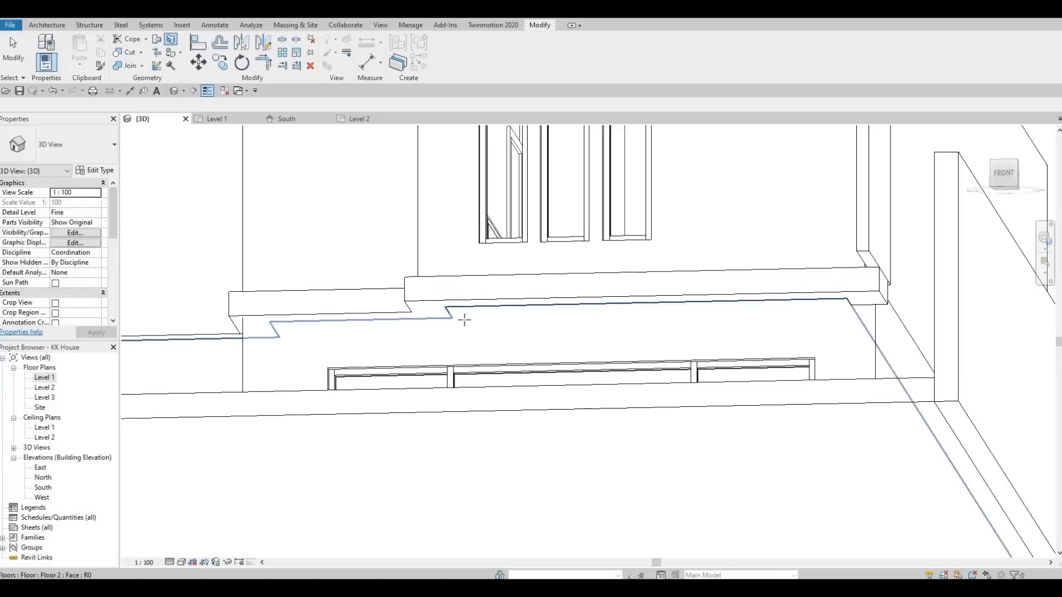
click(551, 317)
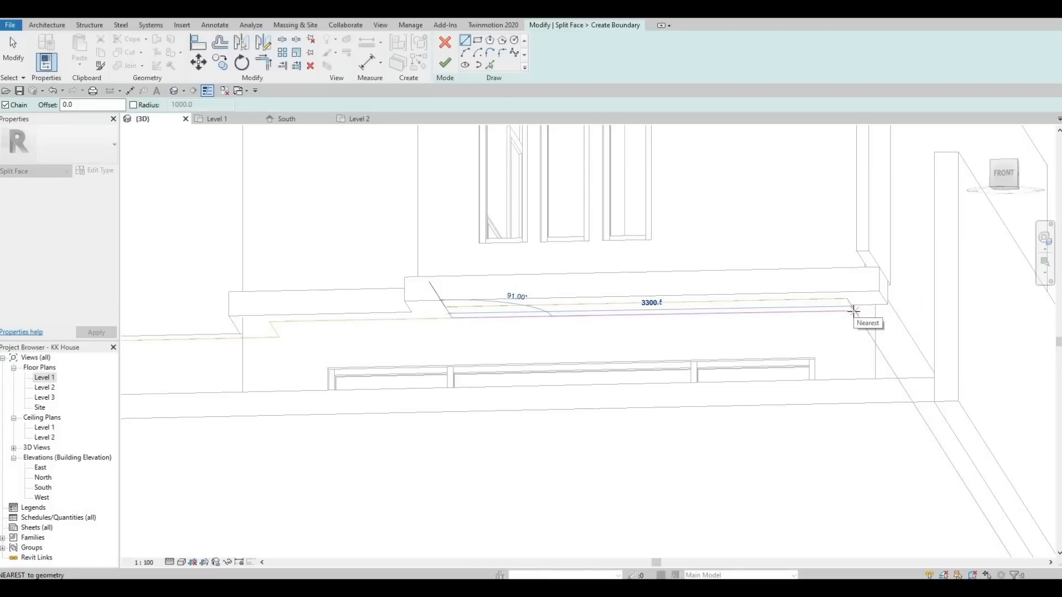
click(834, 326)
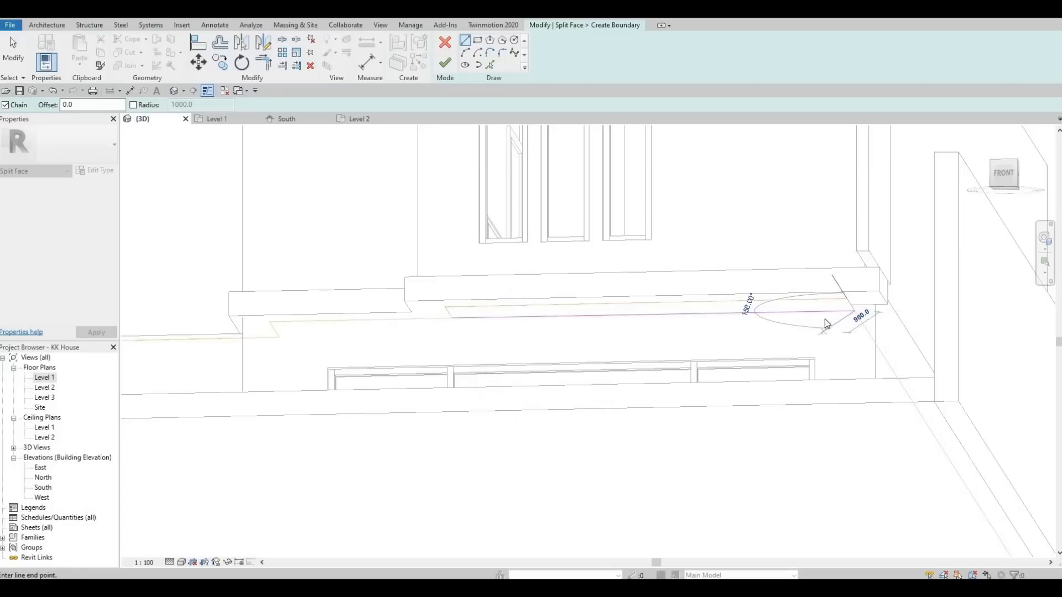
key(Escape)
key(Escape)
shift+middle_drag(835, 343, 857, 335)
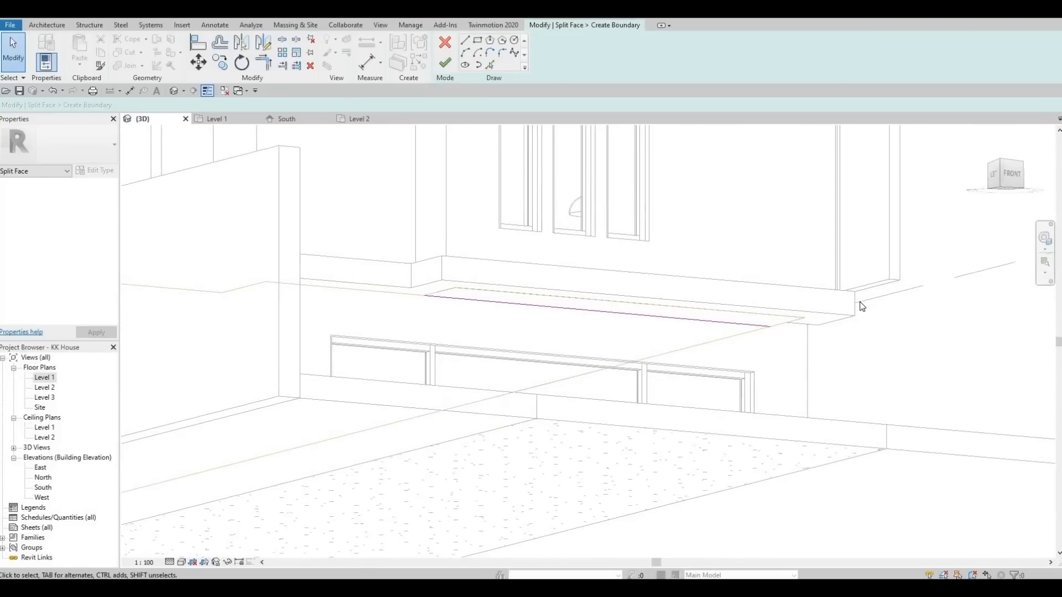
shift+middle_drag(791, 337, 774, 331)
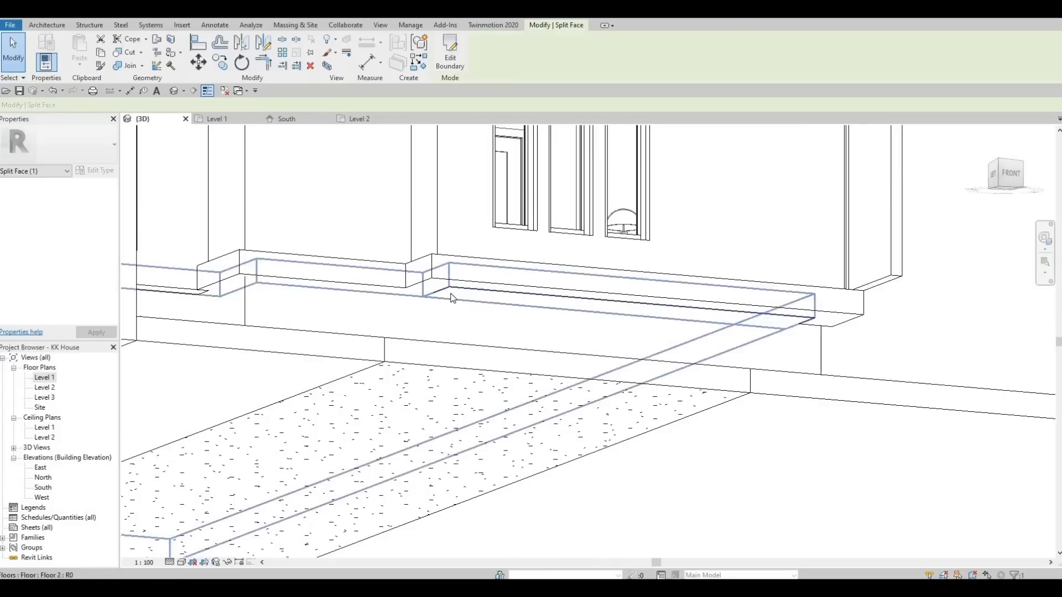
click(516, 322)
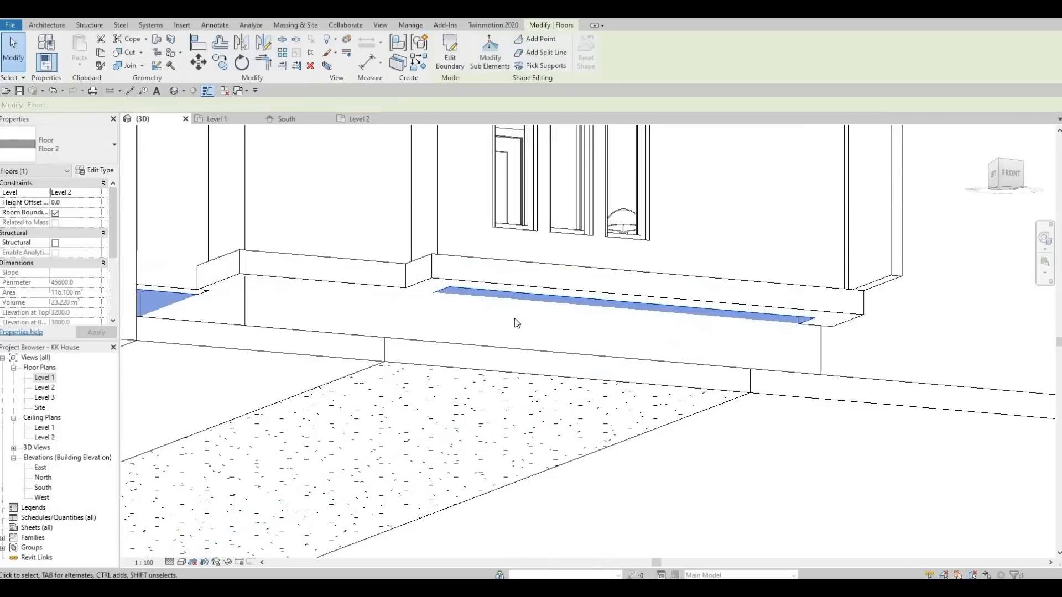
key(Escape)
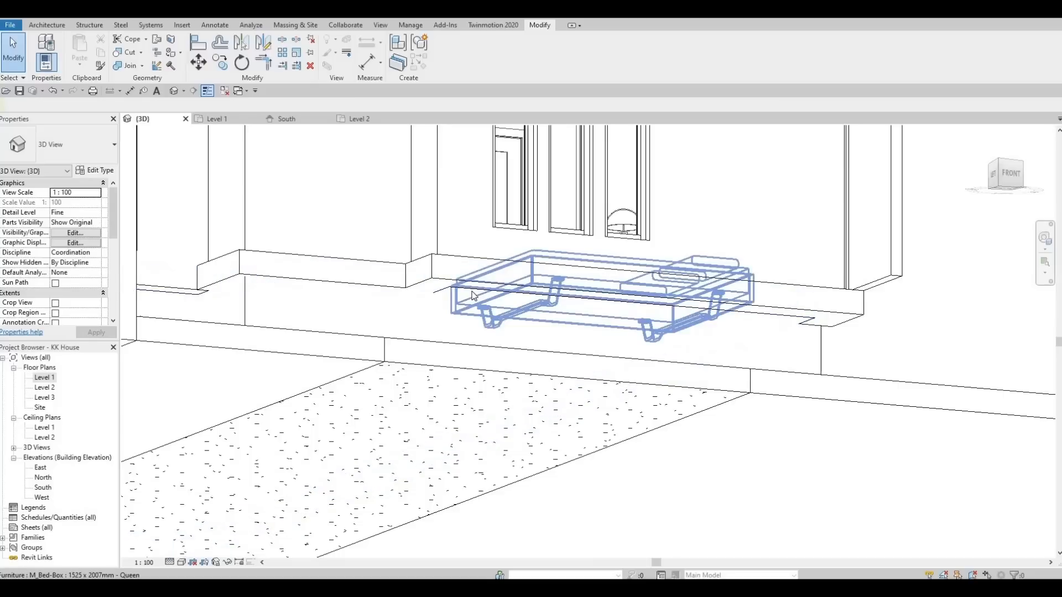
click(477, 305)
key(Escape)
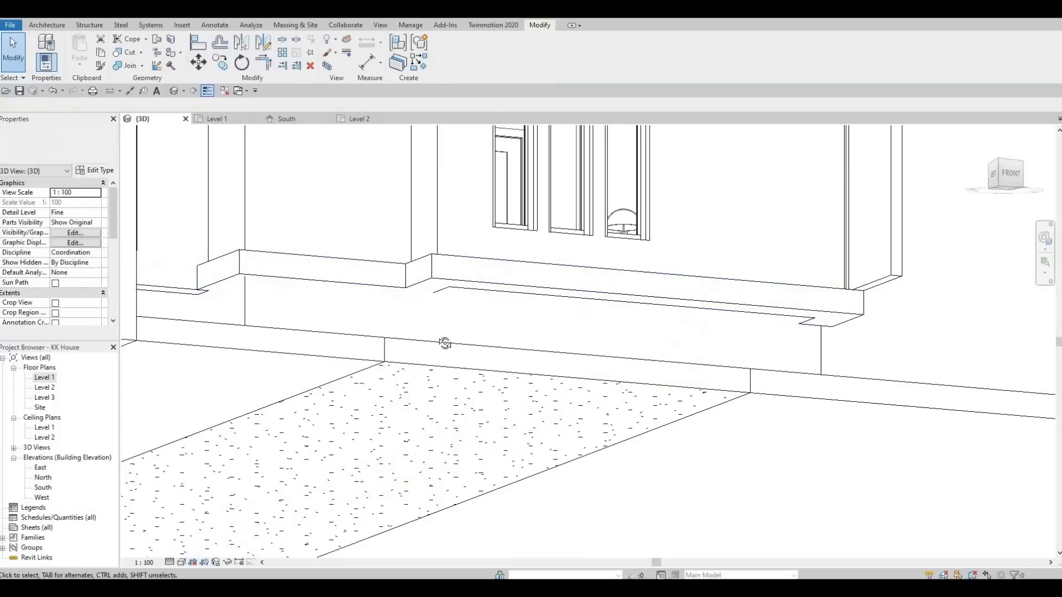
shift+middle_drag(446, 342, 494, 301)
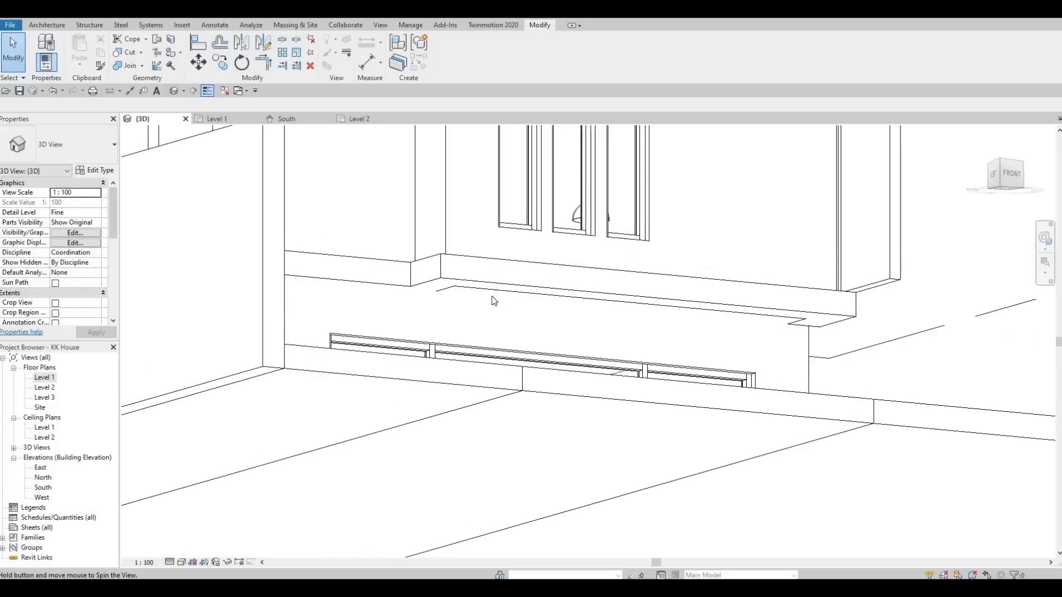
click(445, 265)
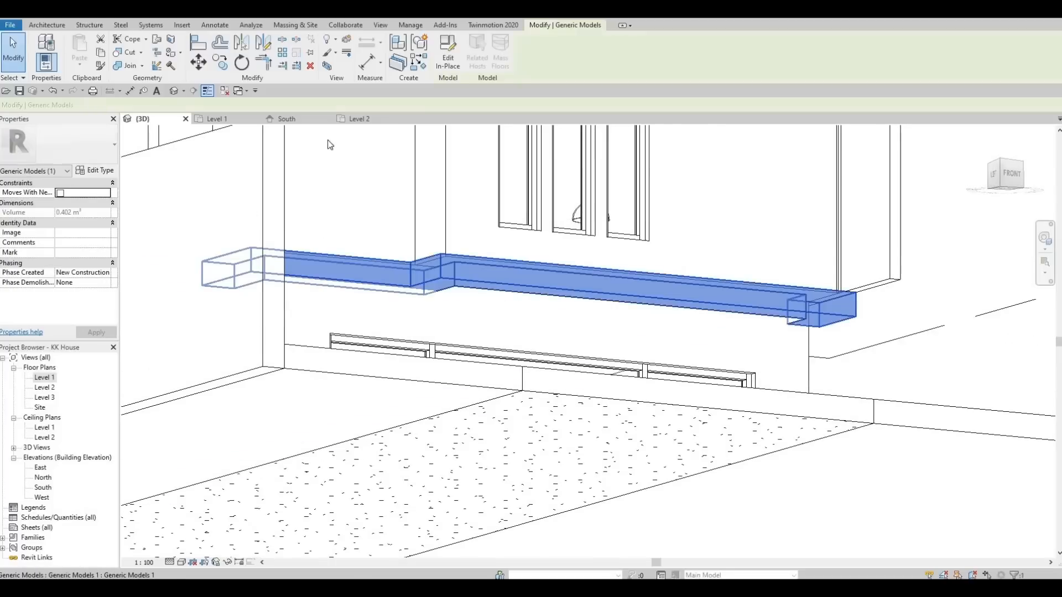
click(446, 58)
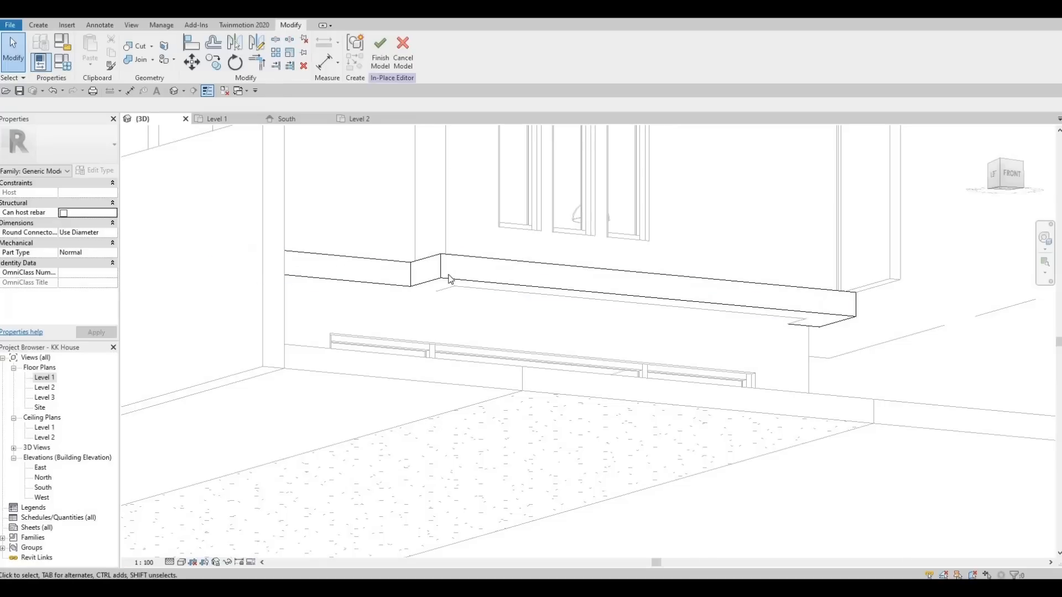
click(403, 52)
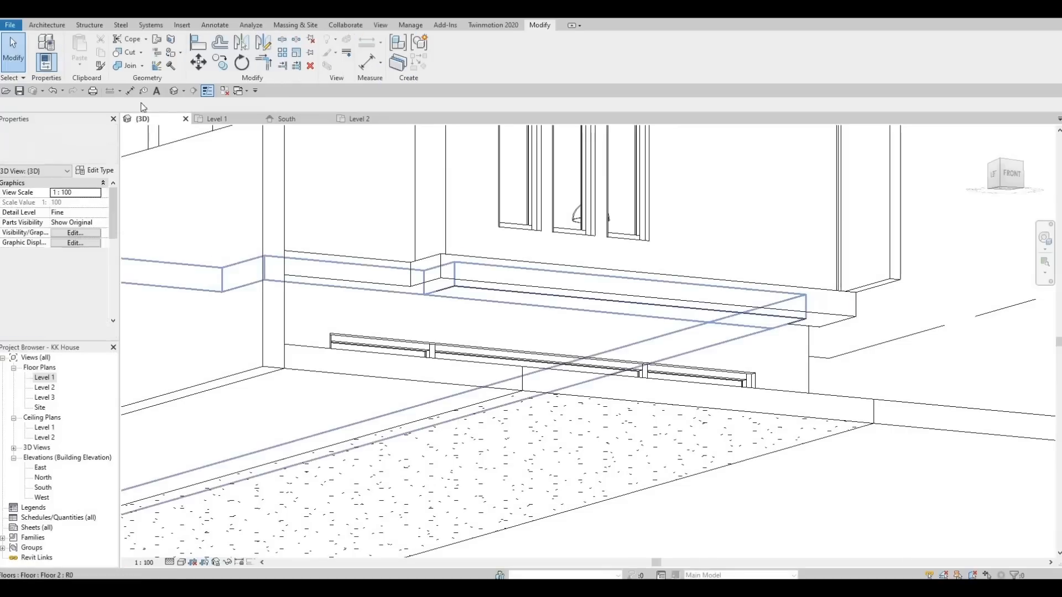
- Paint the split strip on the underside of the front overhang with the Parking Stripe material
click(172, 53)
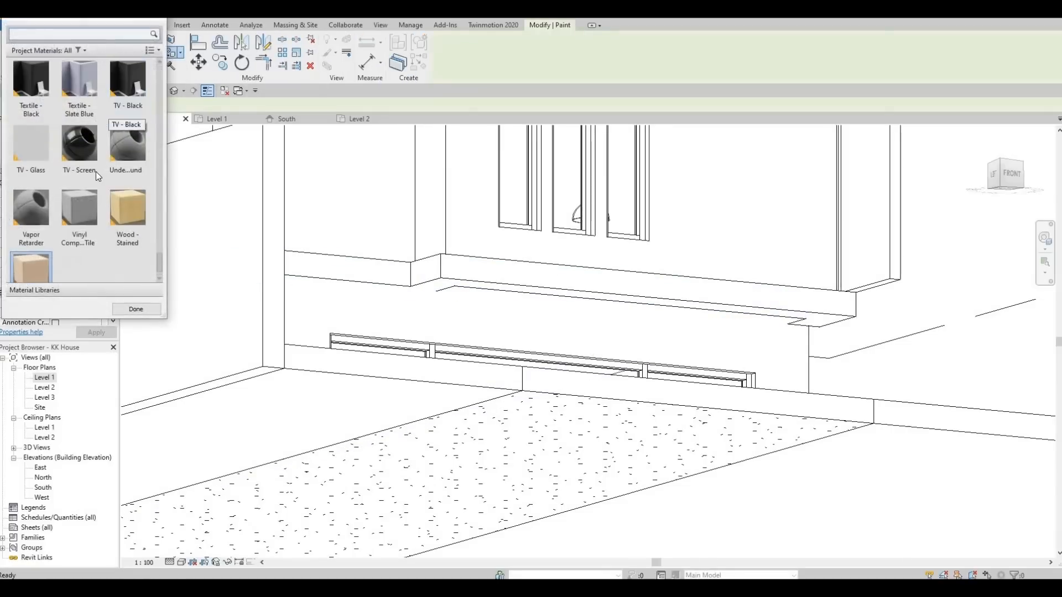
scroll(90, 181, up, 5)
click(79, 213)
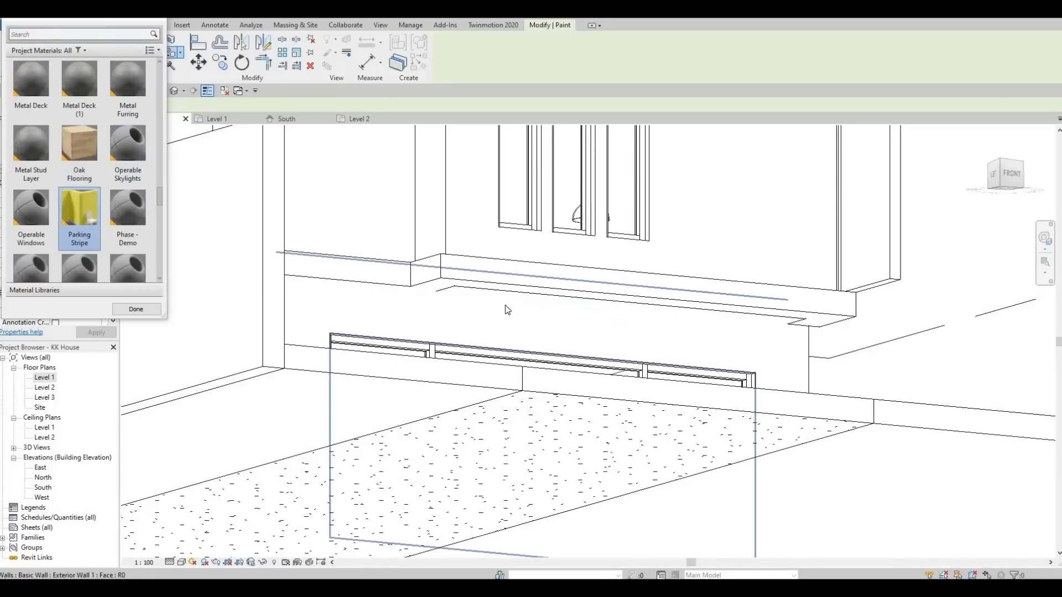
key(Escape)
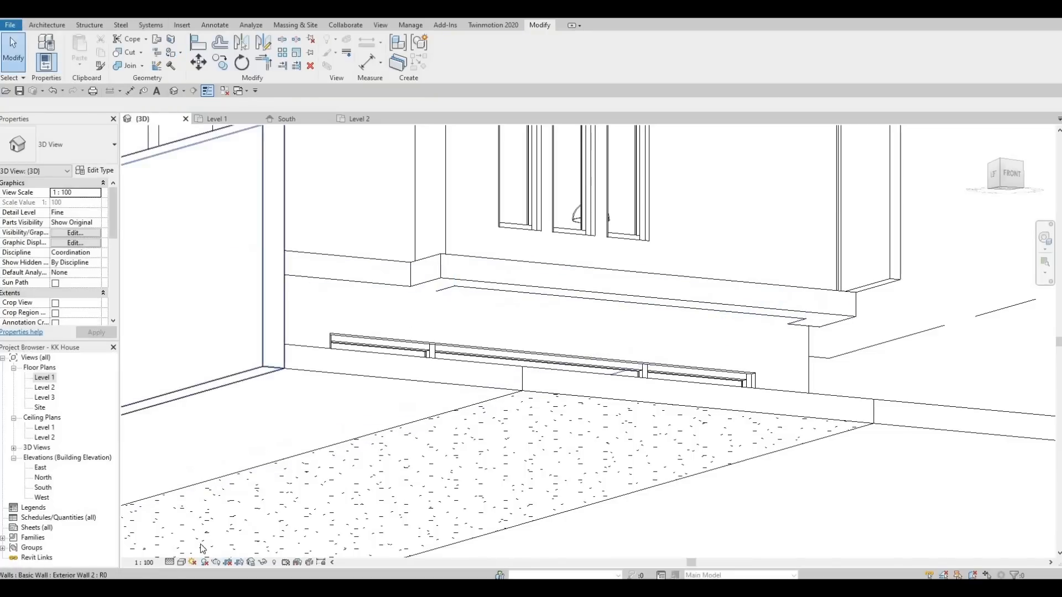
- Switch the 3D view to the Realistic visual style and examine the floor overhang and yellow band on the front facade
click(180, 564)
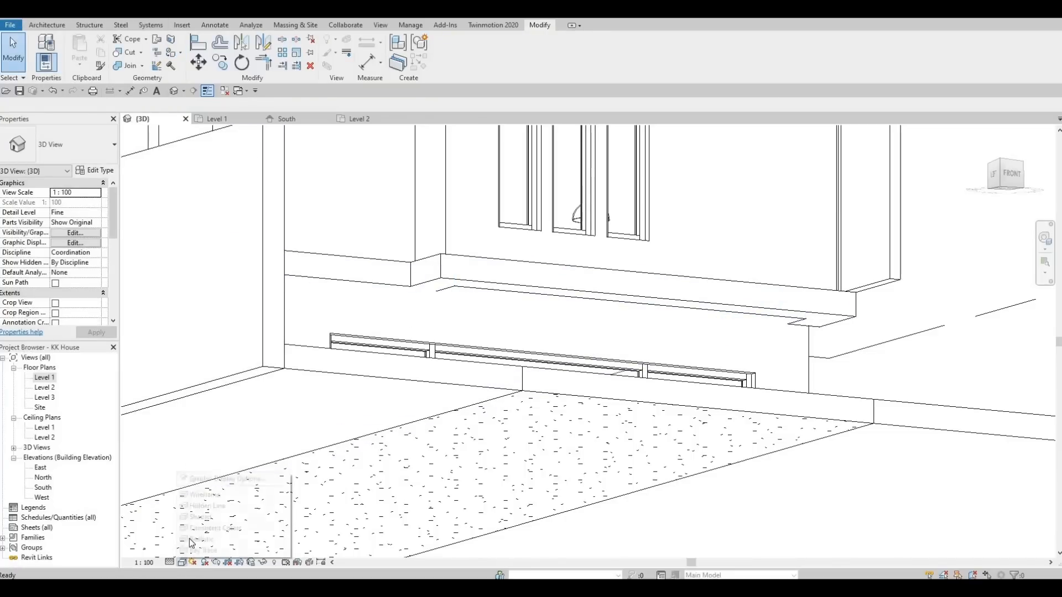
click(202, 539)
shift+middle_drag(402, 347, 234, 301)
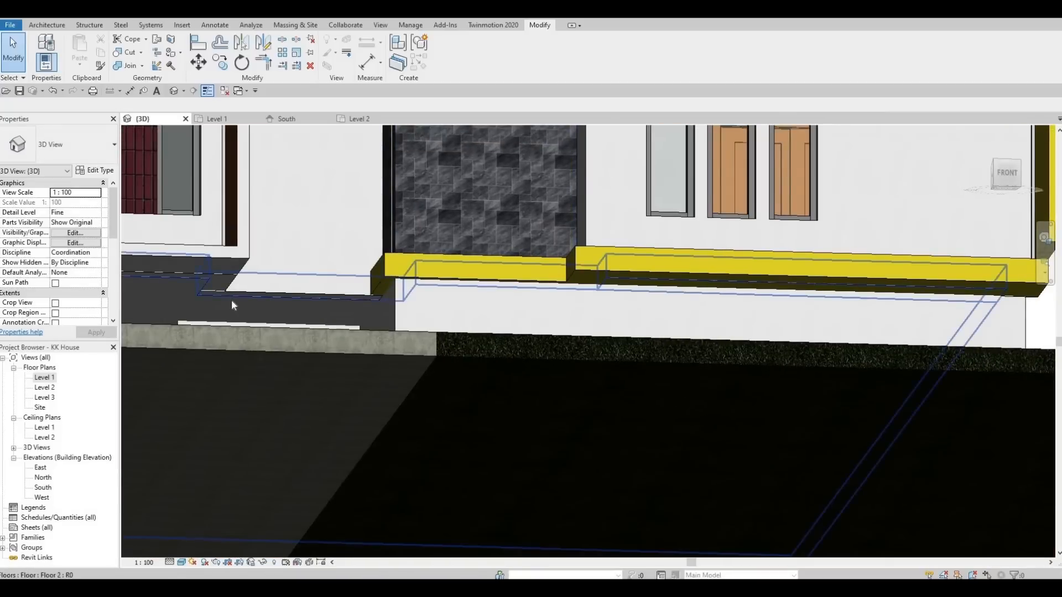
click(194, 302)
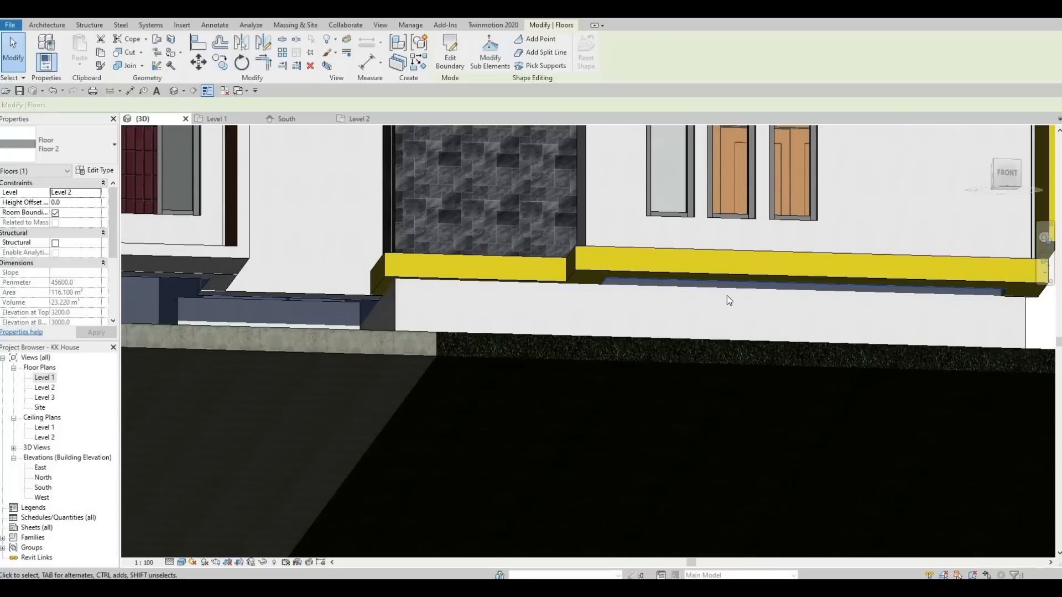
key(Escape)
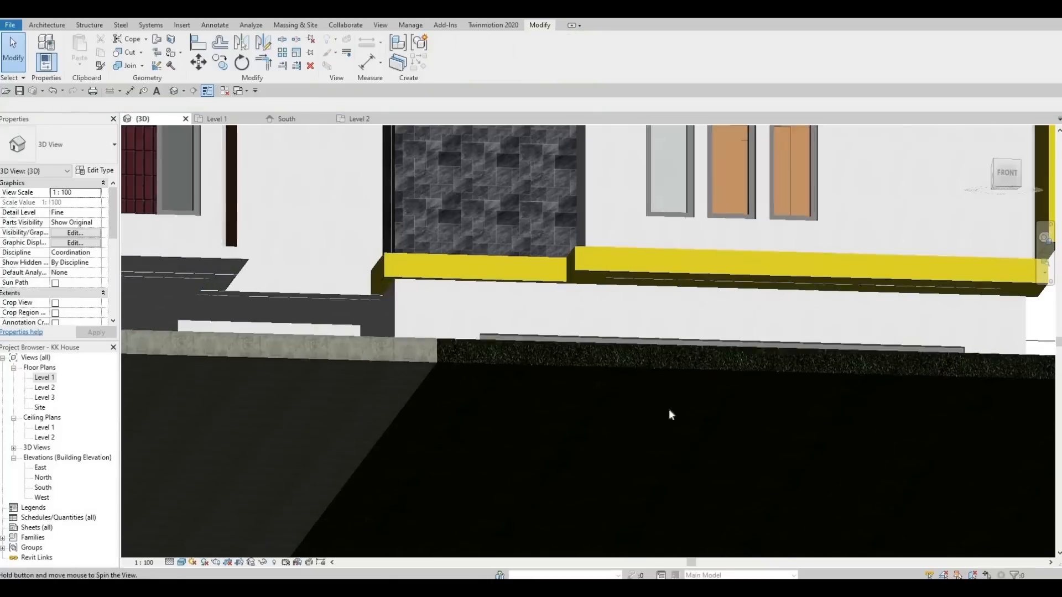
shift+middle_drag(670, 410, 607, 372)
middle_drag(573, 277, 572, 334)
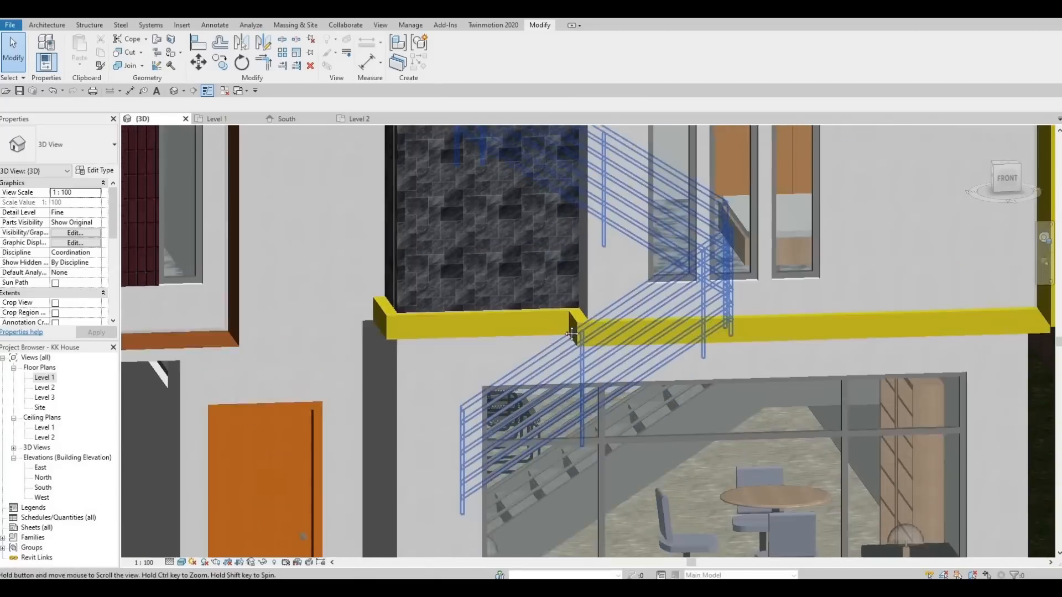
- Set the 3D view's visual style to Hidden Line
scroll(571, 334, down, 8)
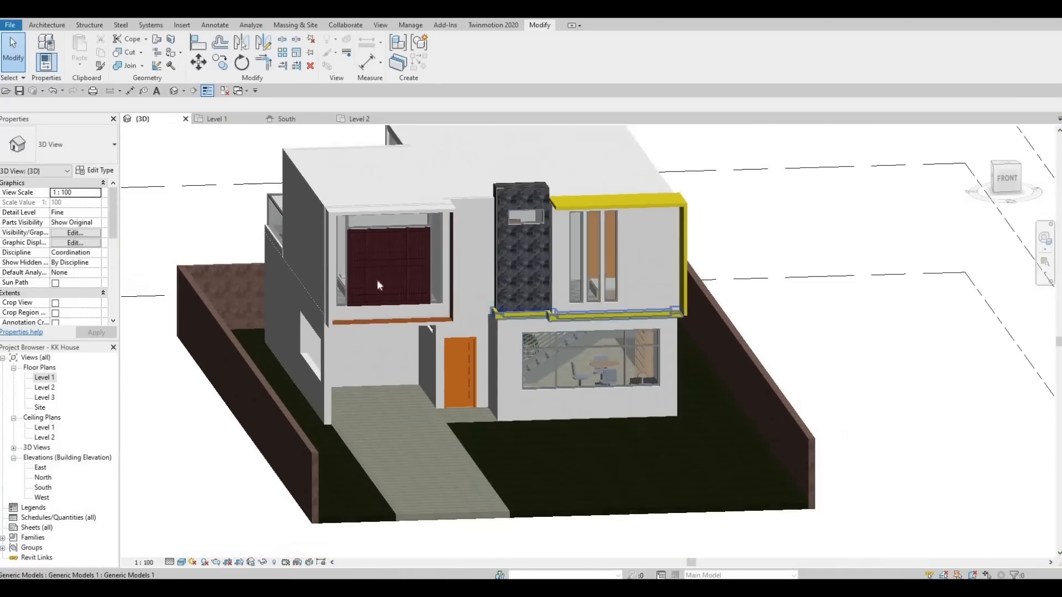
scroll(409, 340, up, 2)
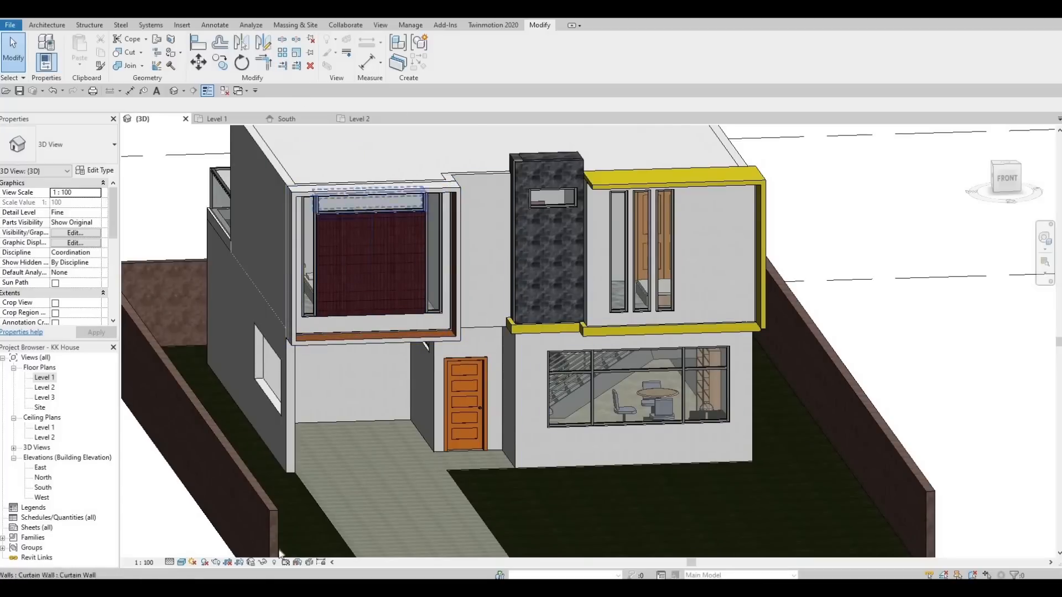
click(182, 563)
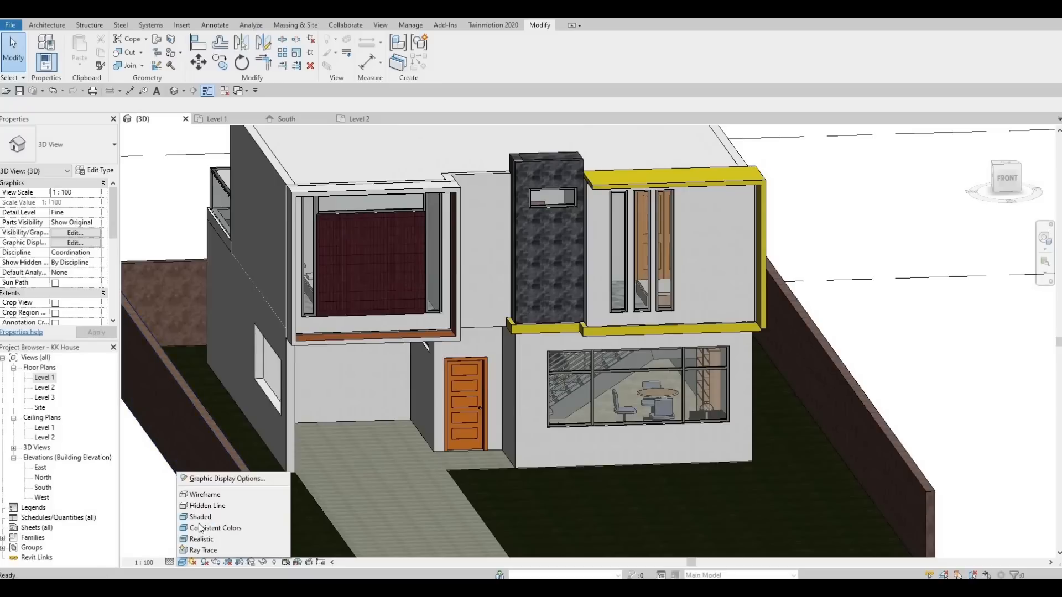
key(Up)
key(Up)
key(Up)
key(Up)
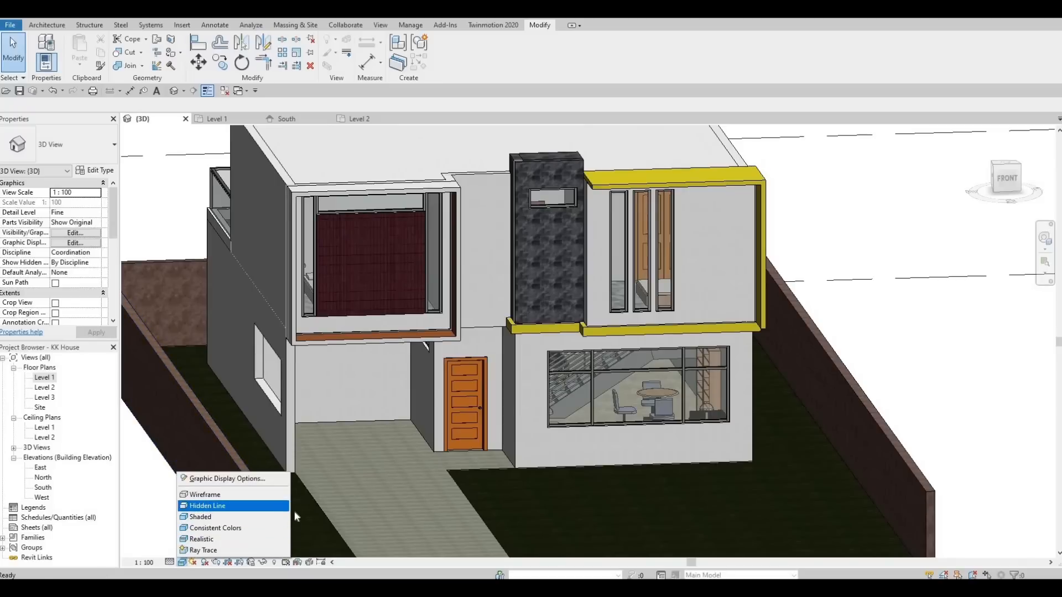
click(272, 506)
- Examine the line-drawn house from its left side, its front and above, including the front overhangs and windows
scroll(272, 506, down, 2)
shift+middle_drag(513, 546, 271, 374)
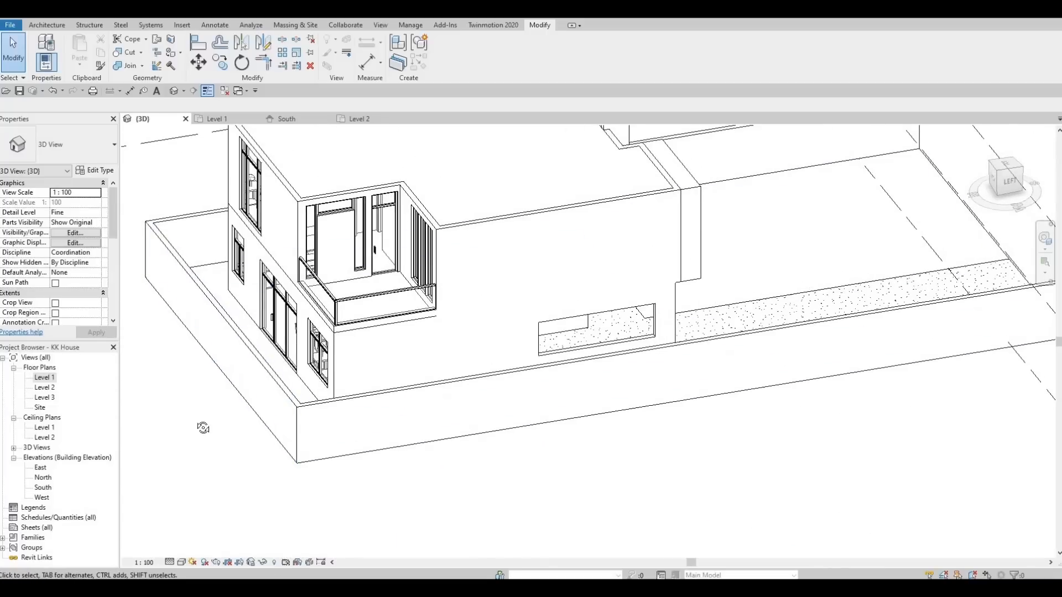
shift+middle_drag(300, 415, 502, 343)
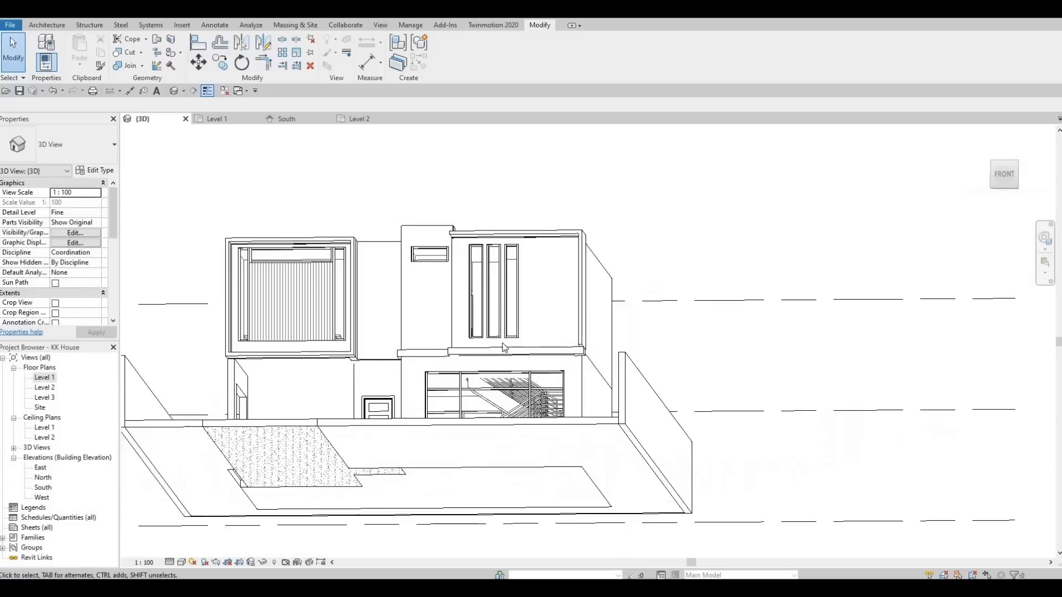
scroll(502, 342, up, 3)
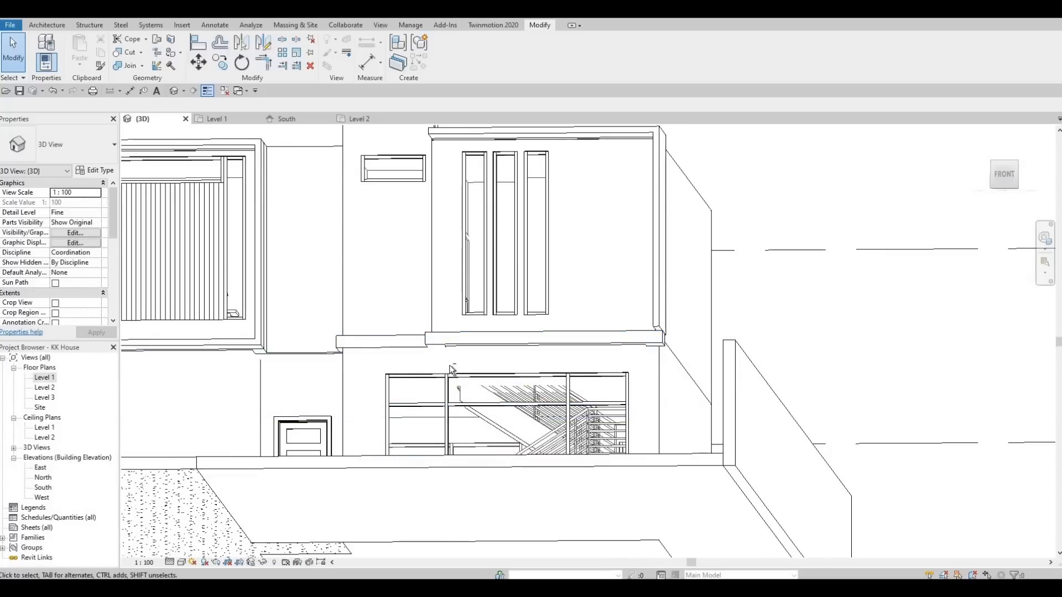
scroll(429, 510, down, 2)
shift+middle_drag(429, 510, 597, 406)
shift+middle_drag(538, 453, 508, 444)
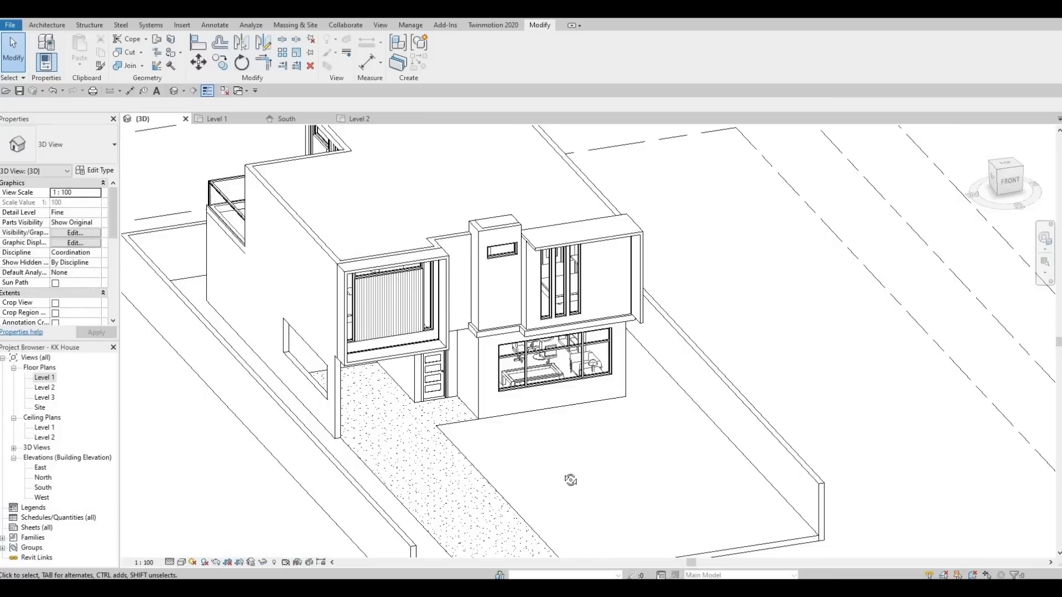
shift+middle_drag(567, 476, 315, 271)
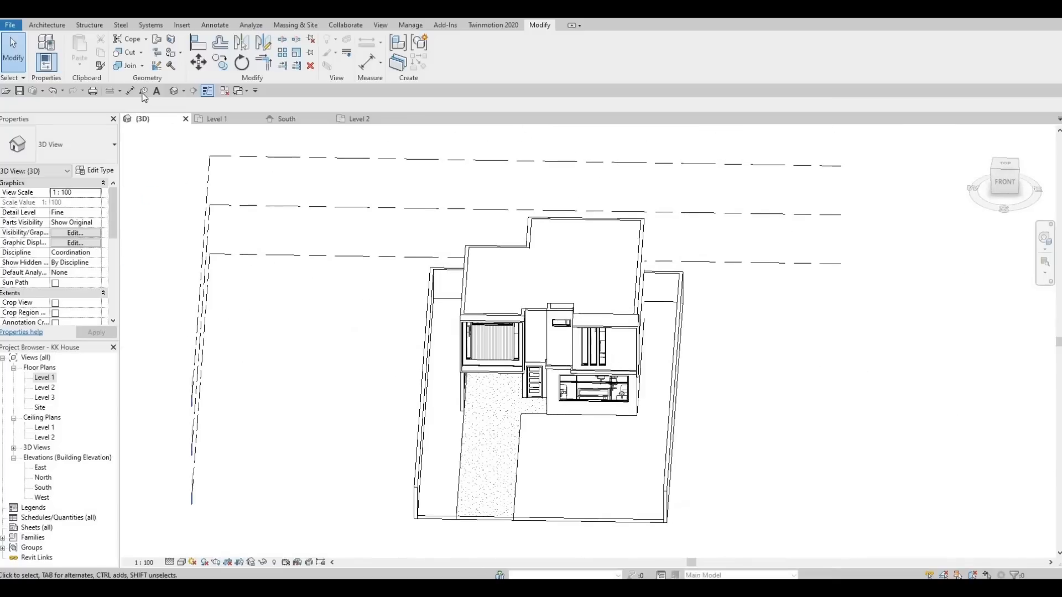
- Place a perspective camera on the Level 1 floor plan, with a 1750 offset, looking from the front yard through the house
click(183, 92)
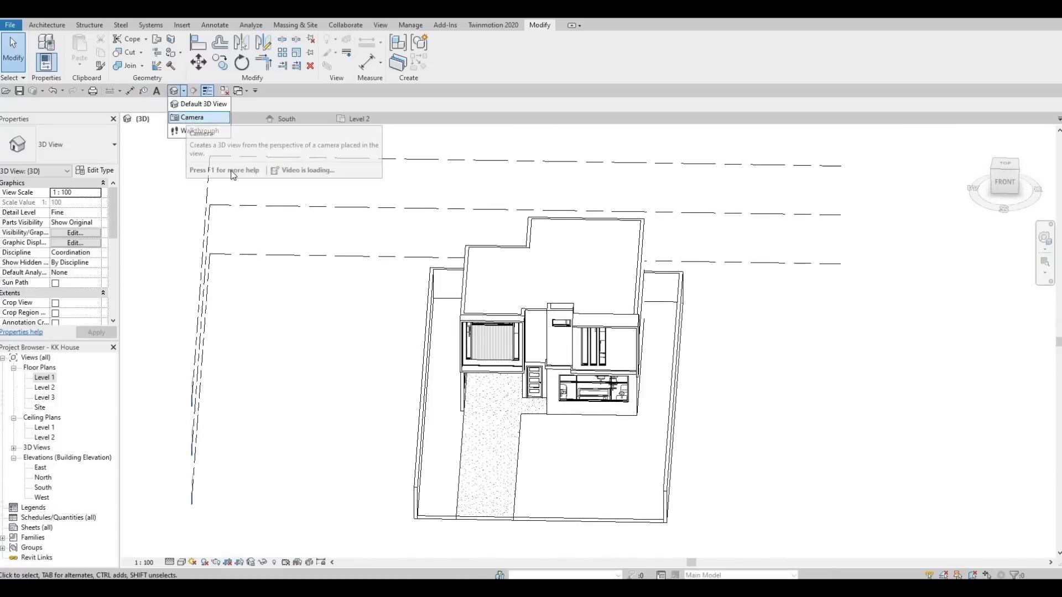
click(192, 117)
double_click(49, 378)
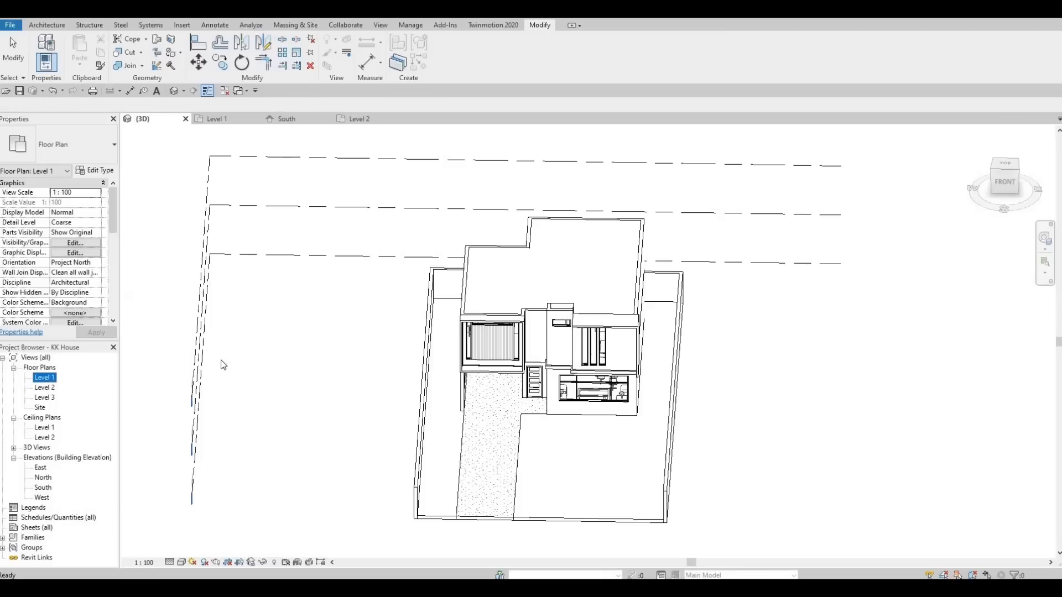
click(185, 95)
click(193, 117)
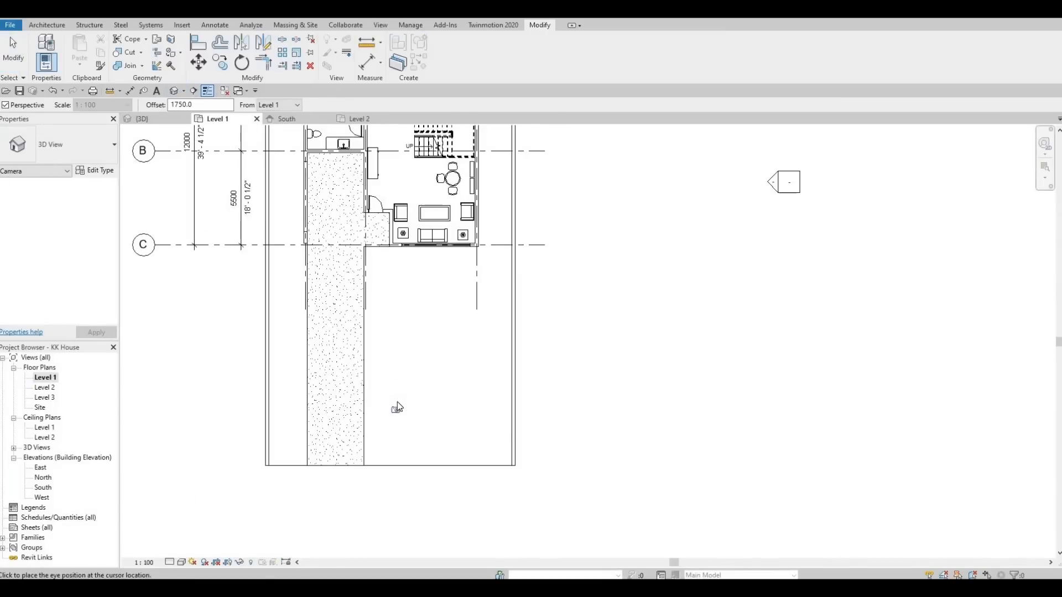
click(390, 132)
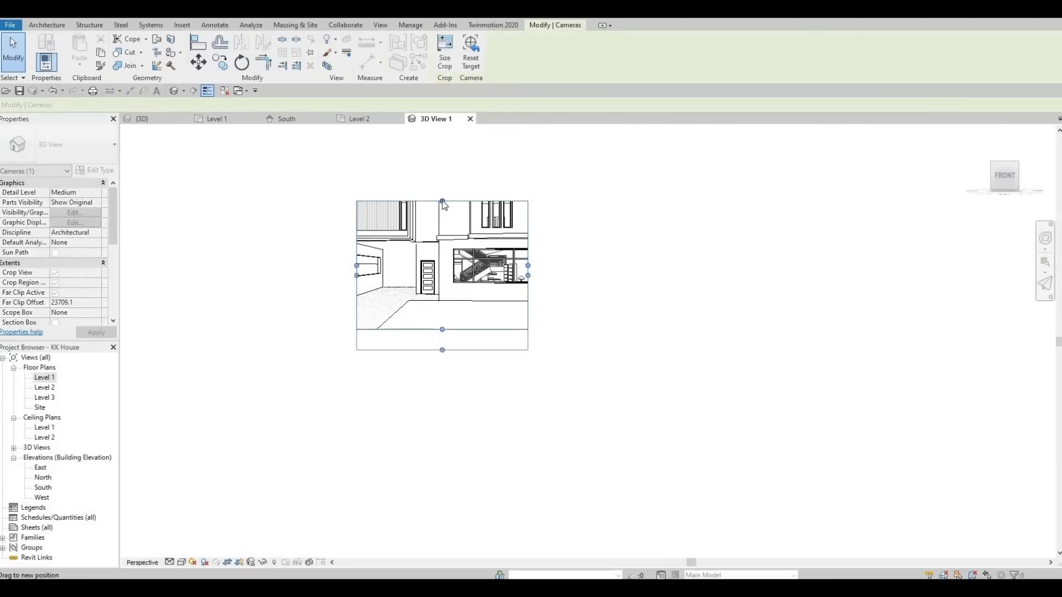
- Extend the camera view's crop region upward and out to both sides to frame the whole house
drag(442, 159, 442, 153)
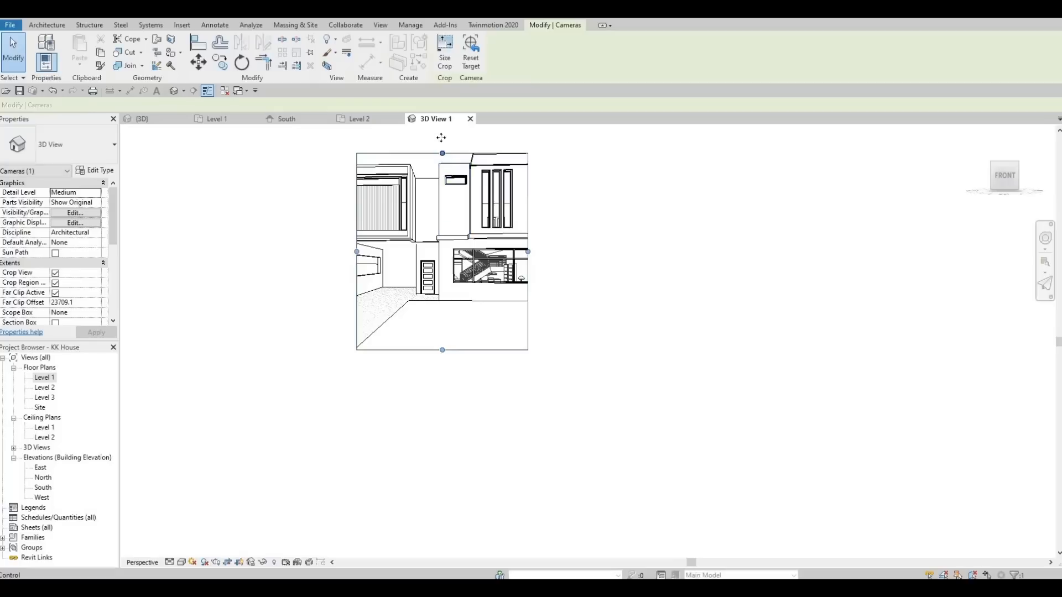
drag(527, 241, 651, 241)
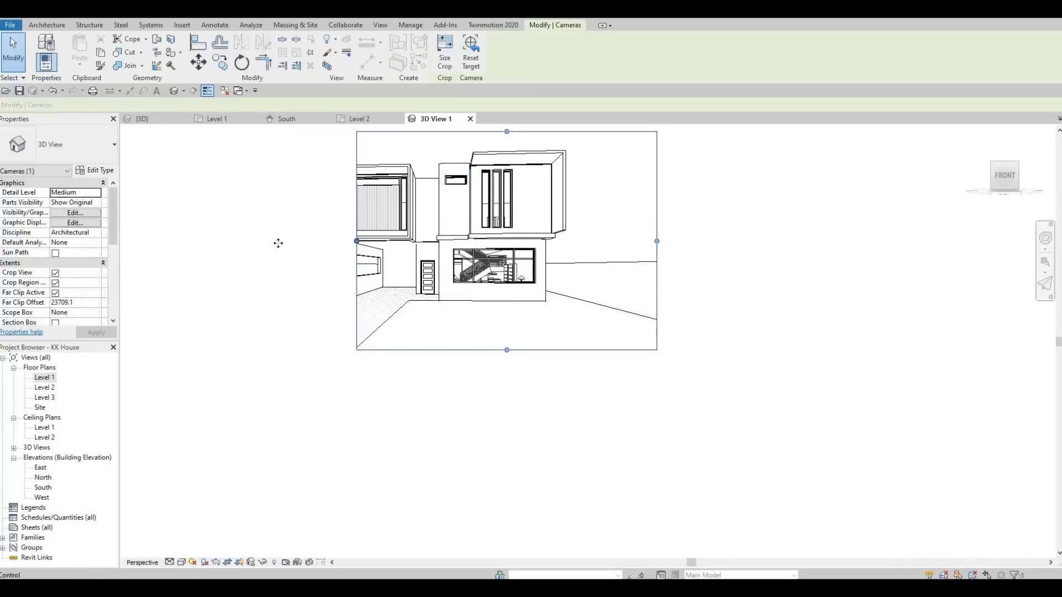
drag(278, 243, 277, 241)
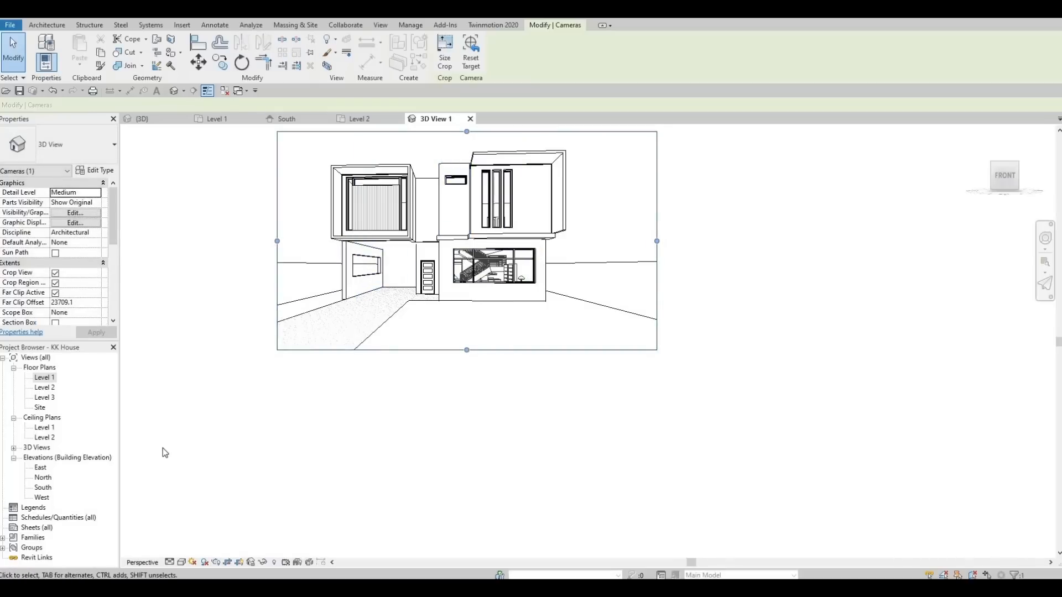
- Switch the camera view to Realistic, raise the crop region's upper edge slightly and bring its right edge in slightly
click(181, 562)
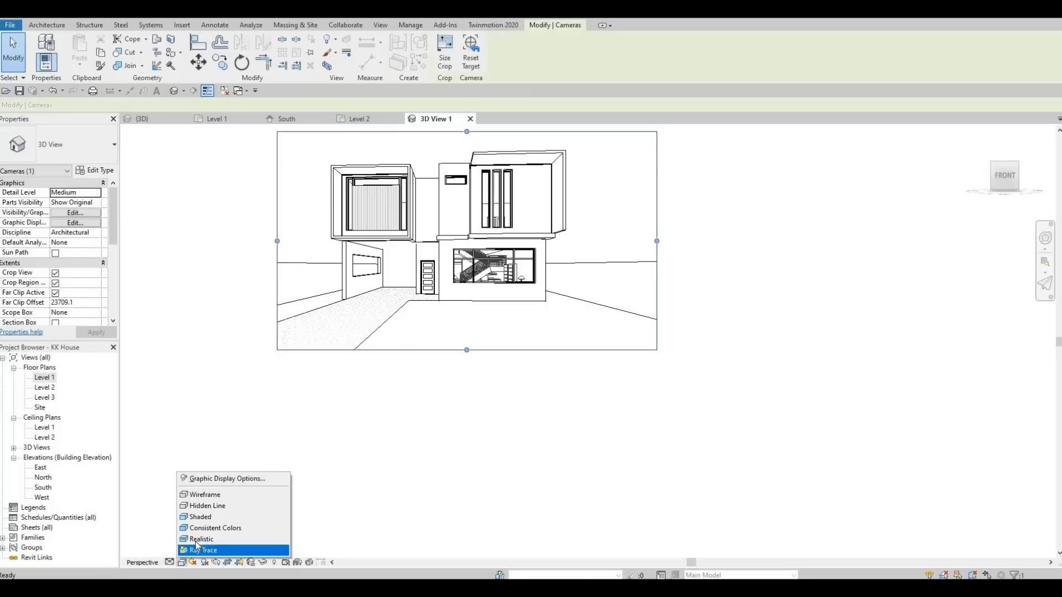
click(197, 539)
middle_drag(306, 338, 307, 366)
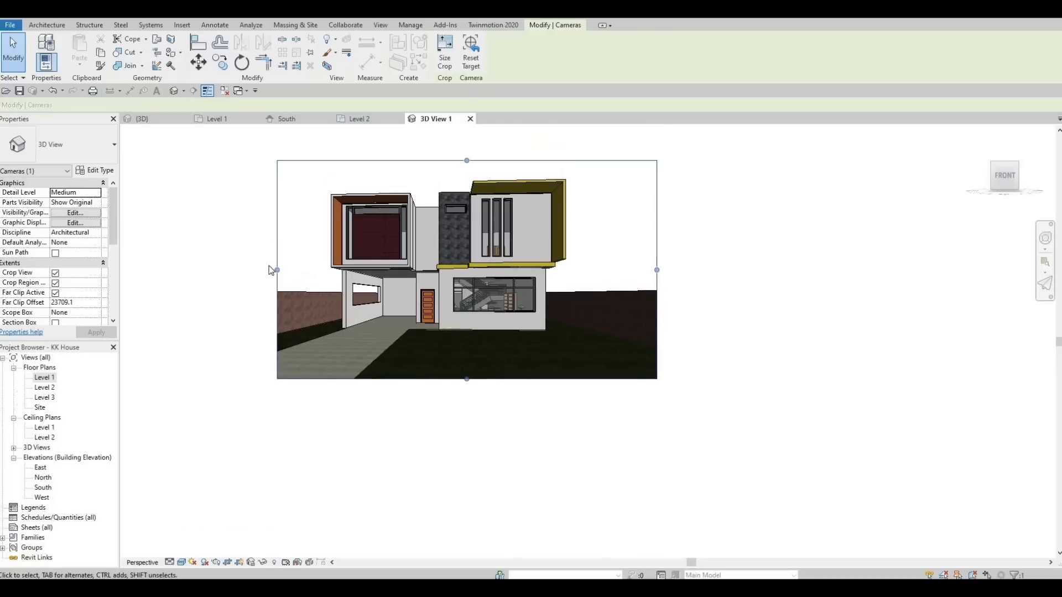
middle_drag(457, 159, 480, 217)
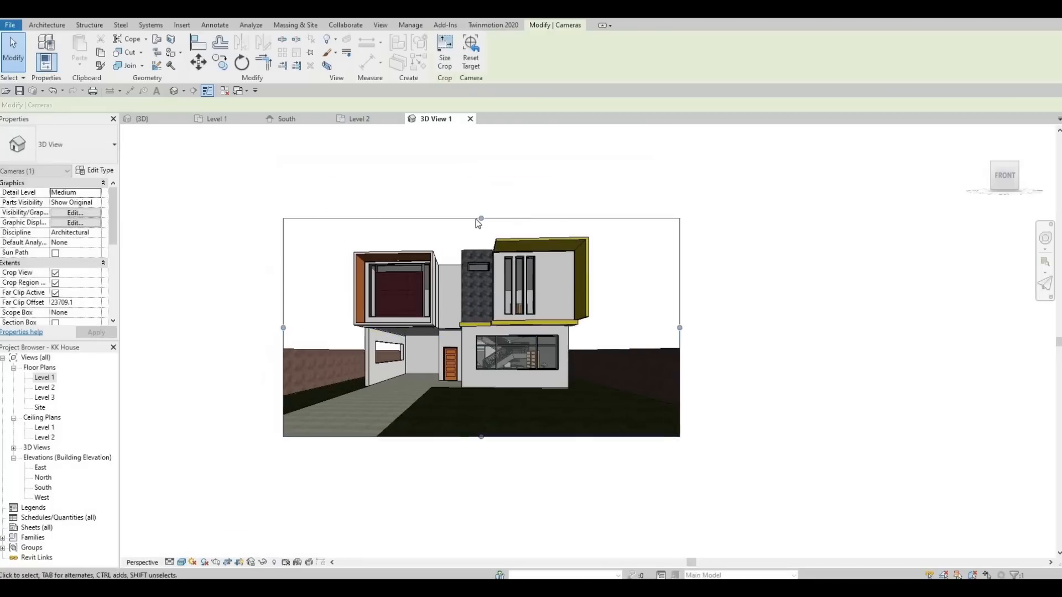
drag(480, 217, 480, 197)
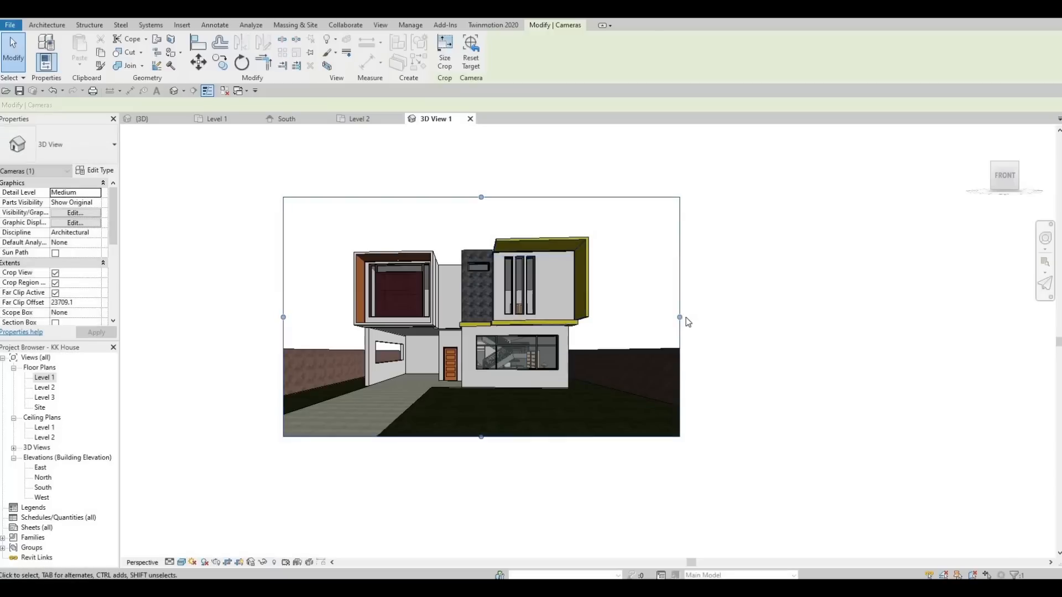
drag(680, 320, 665, 317)
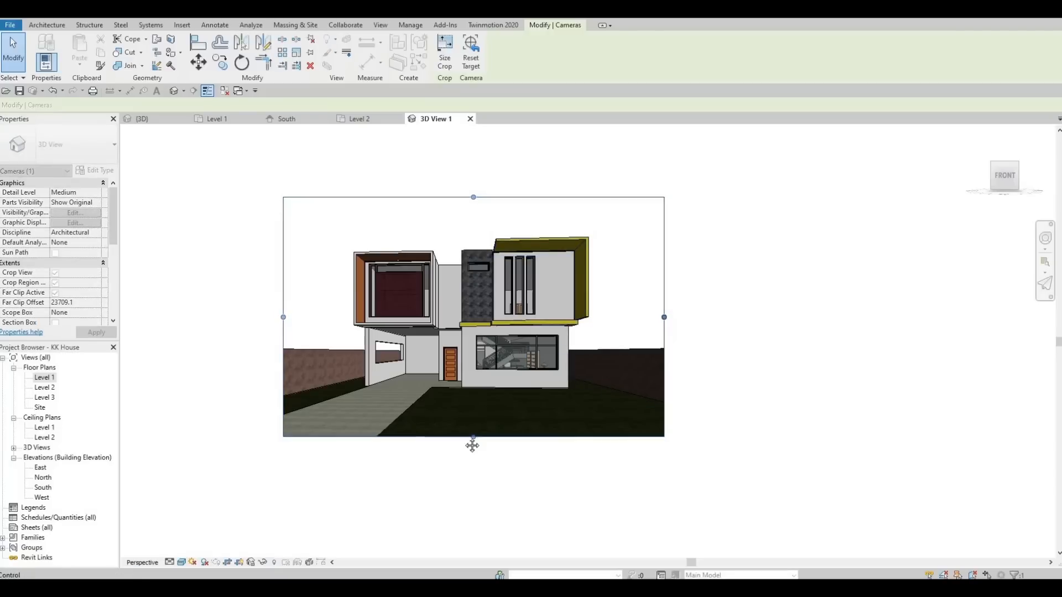
middle_drag(358, 468, 363, 455)
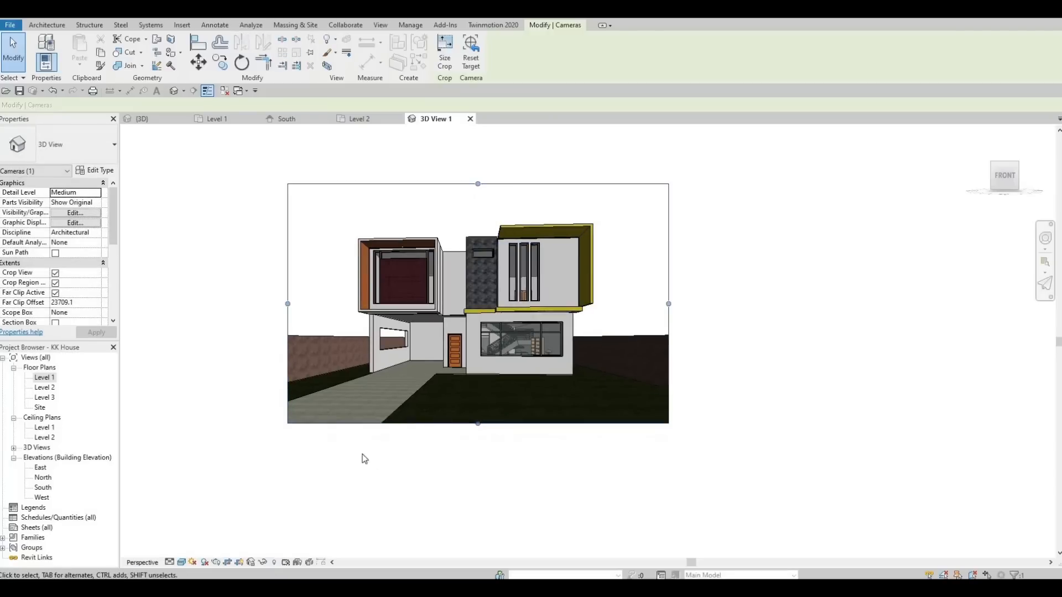
- Set the camera view to Hidden Line and enable Cast Shadows in its graphic display options
click(182, 562)
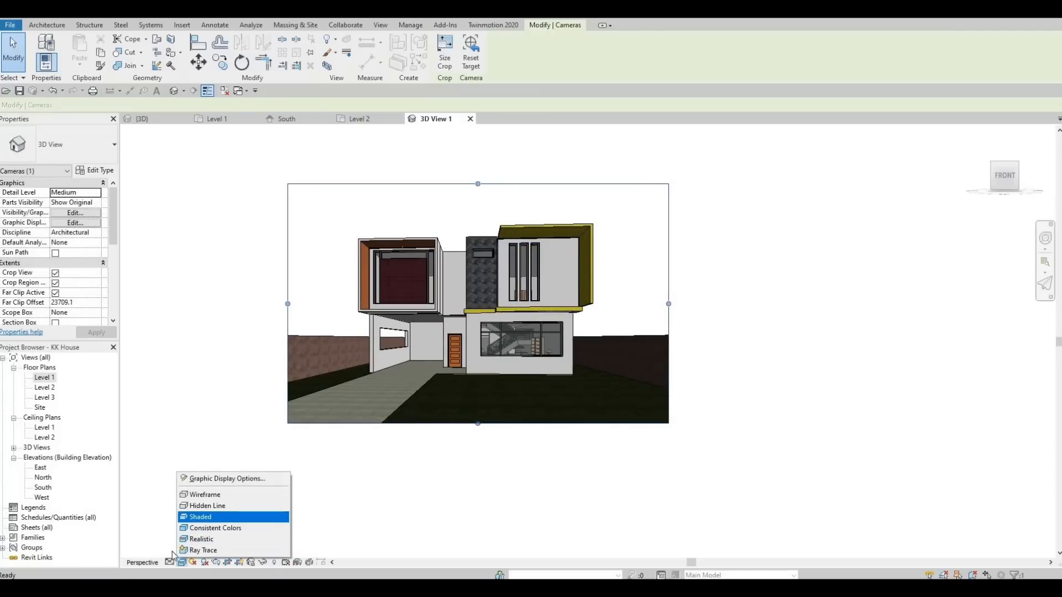
click(195, 506)
click(183, 562)
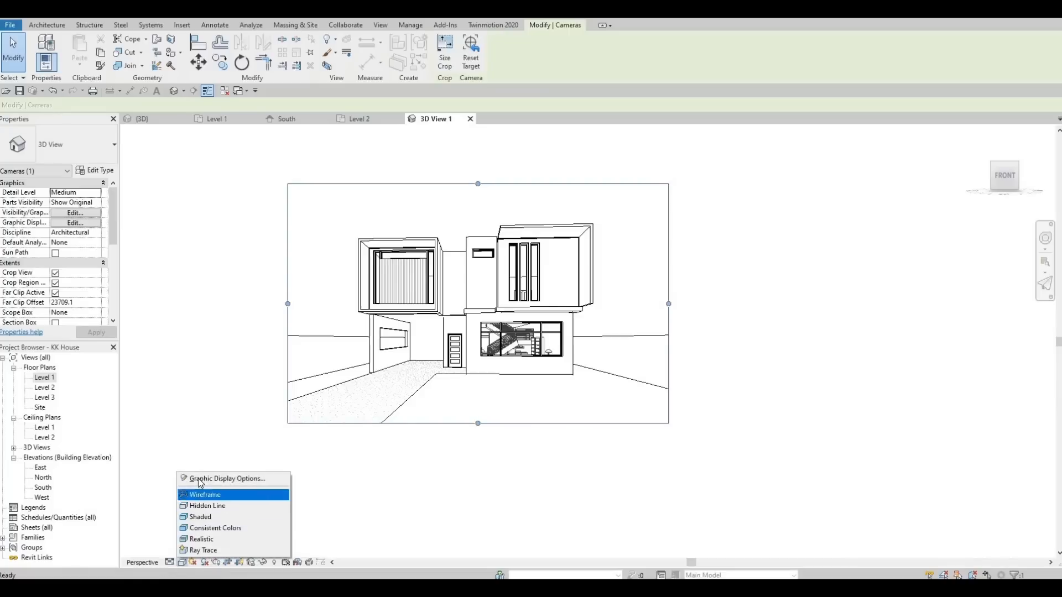
click(198, 479)
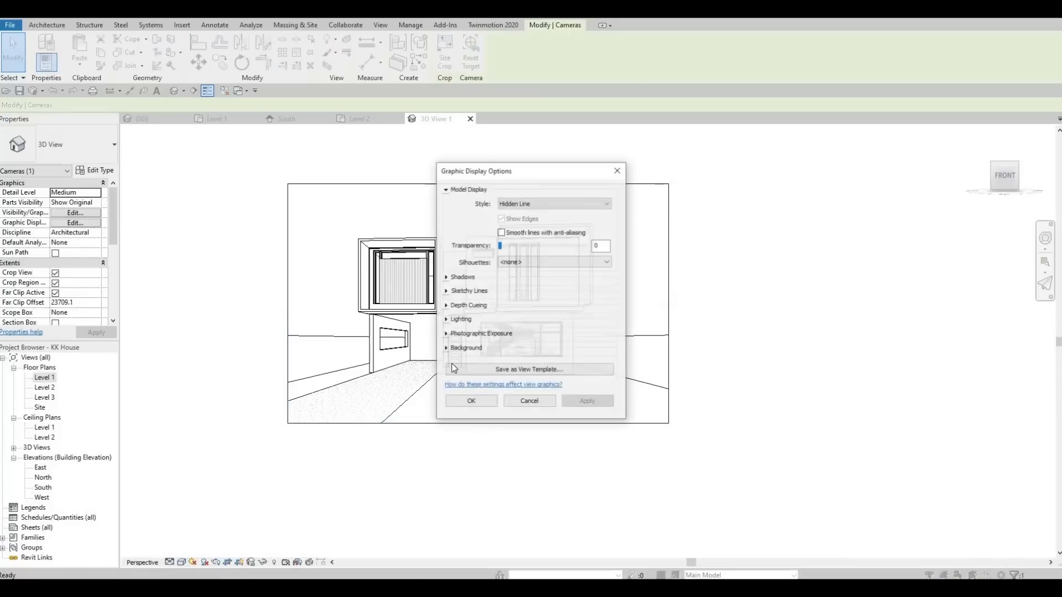
click(450, 282)
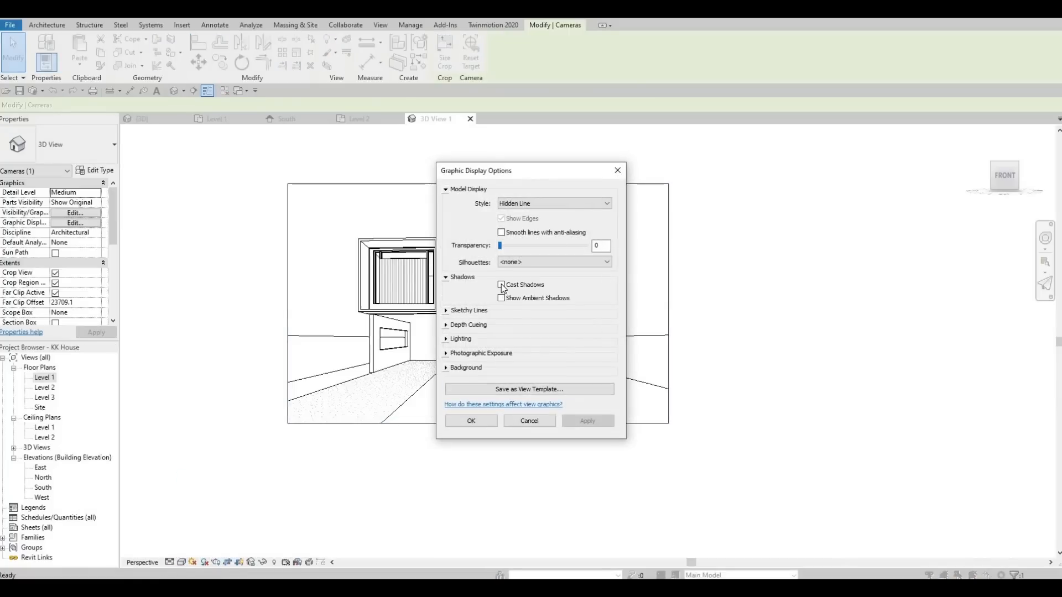
click(500, 285)
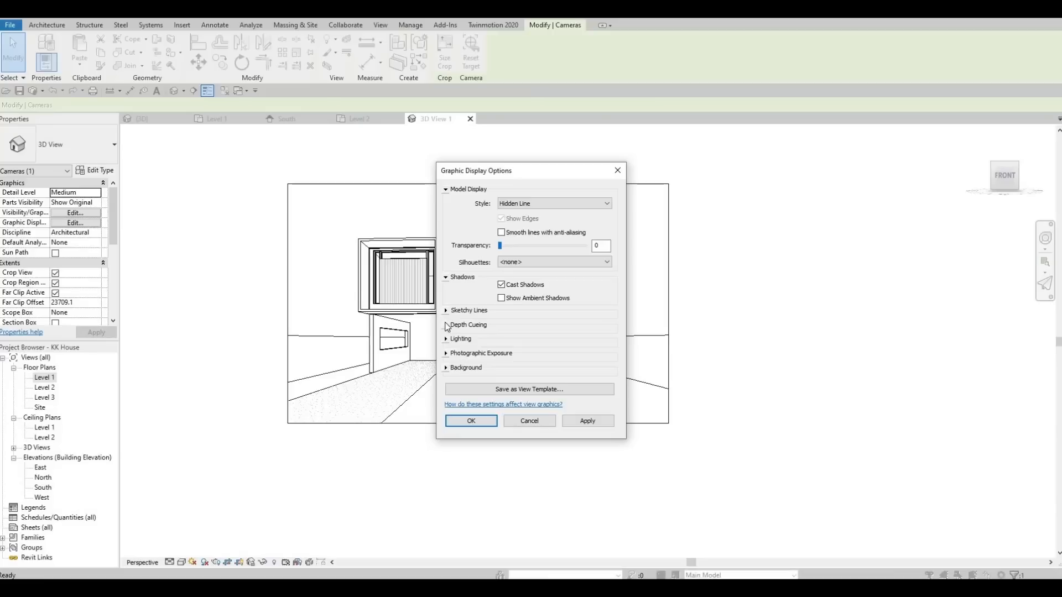
- Set the camera view's background to Gradient and apply the graphic display settings
click(450, 311)
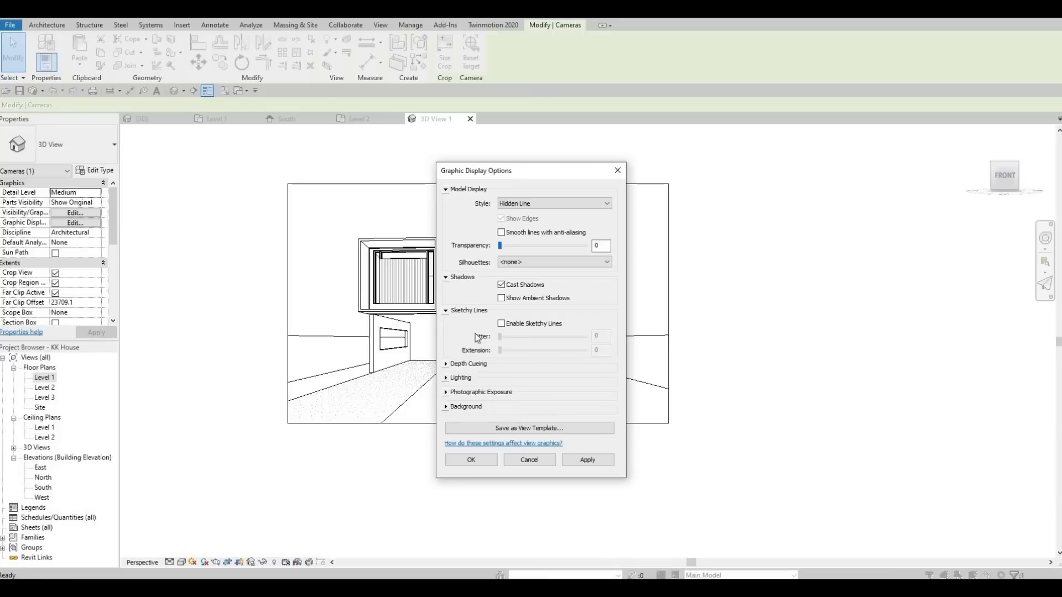
click(447, 364)
click(446, 364)
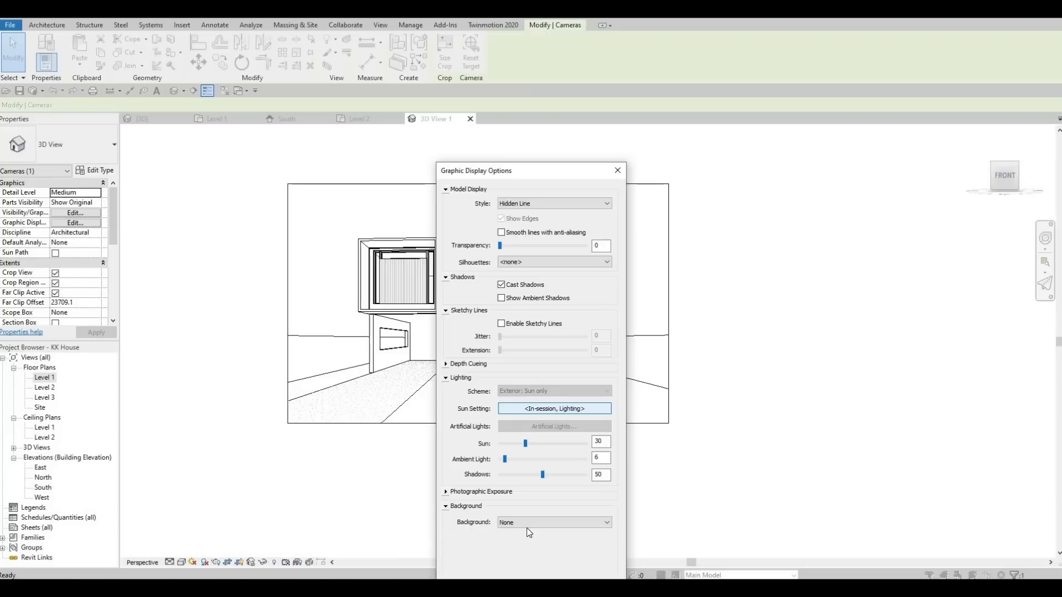
click(527, 526)
click(545, 549)
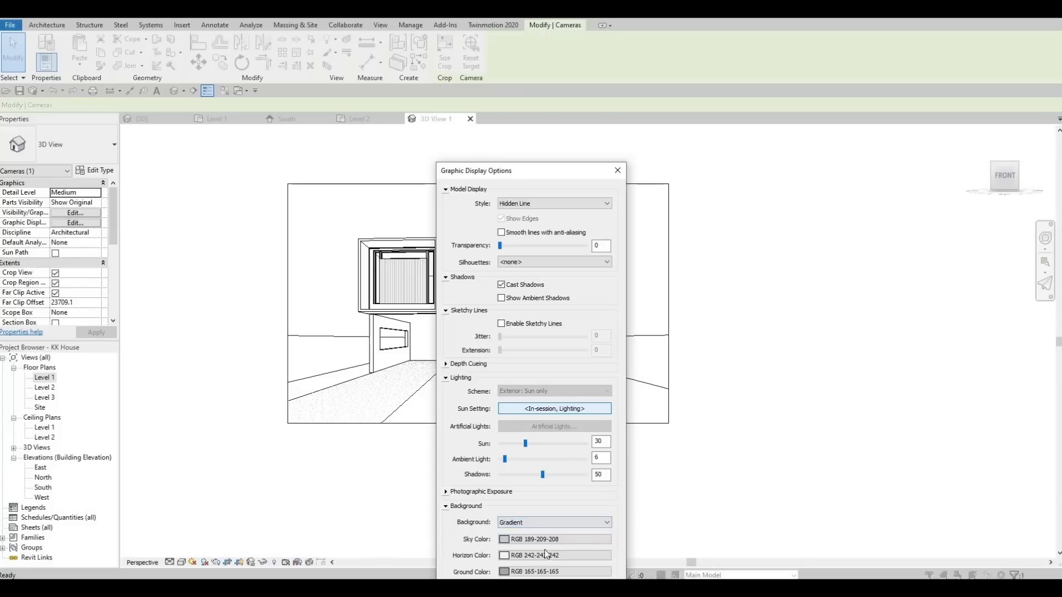
drag(530, 173, 666, 58)
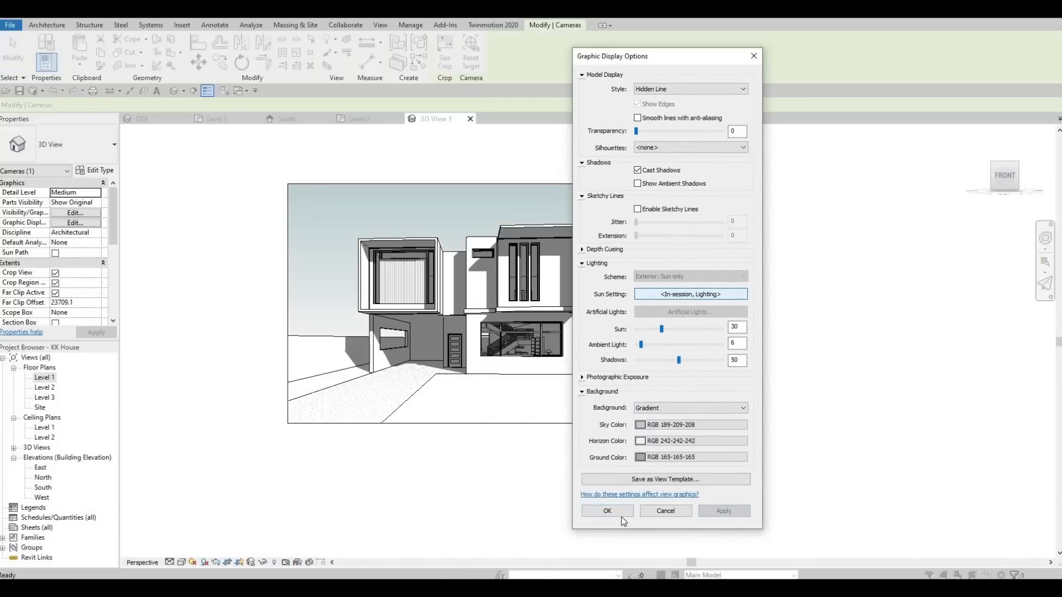
click(615, 511)
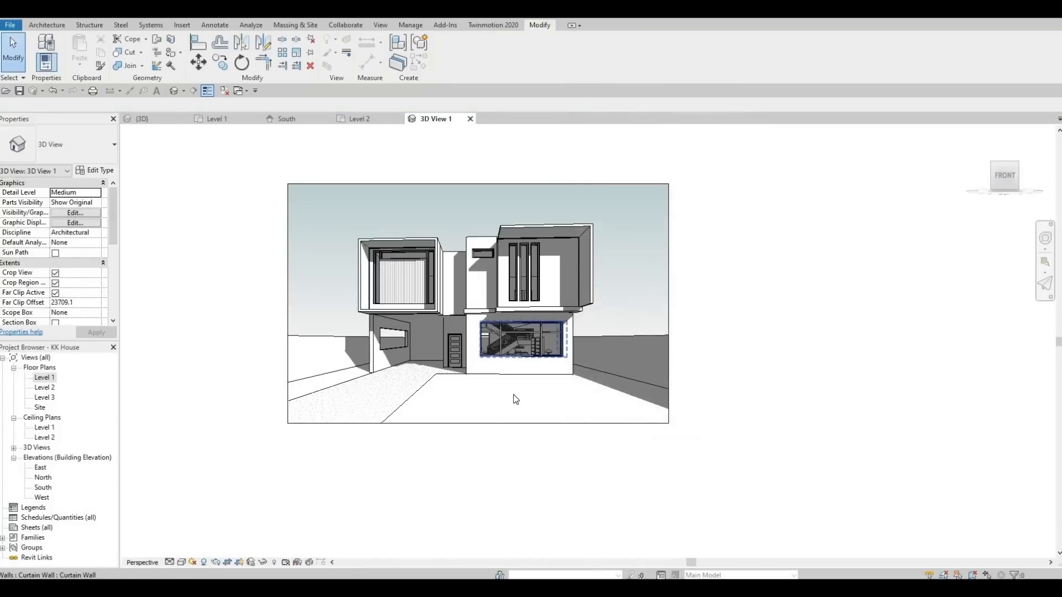
- Raise the camera view's lower crop edge slightly, and try the Consistent Colors style before restoring Hidden Line
click(480, 424)
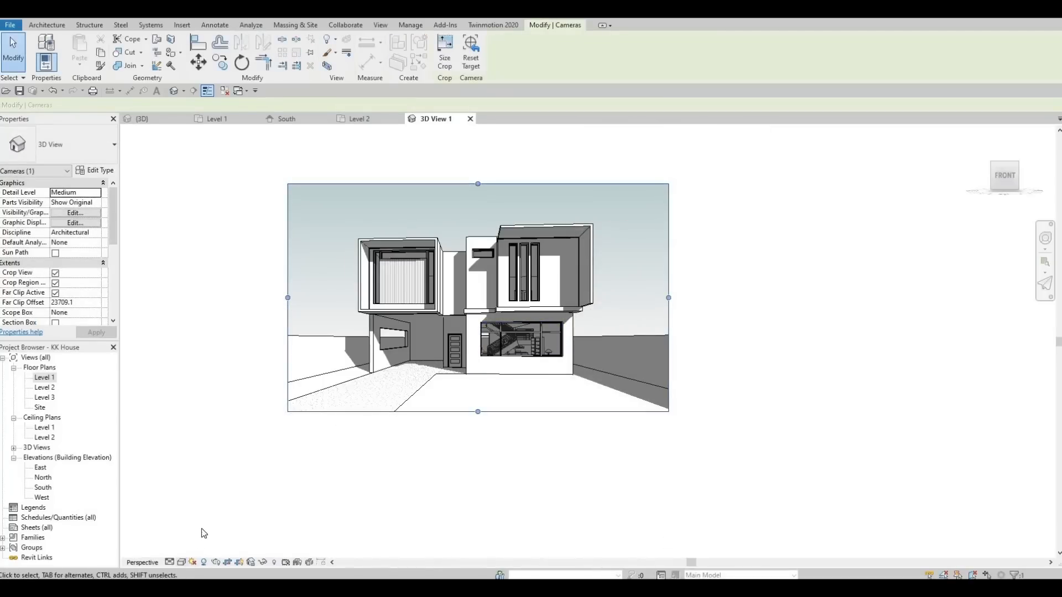
click(181, 562)
click(244, 537)
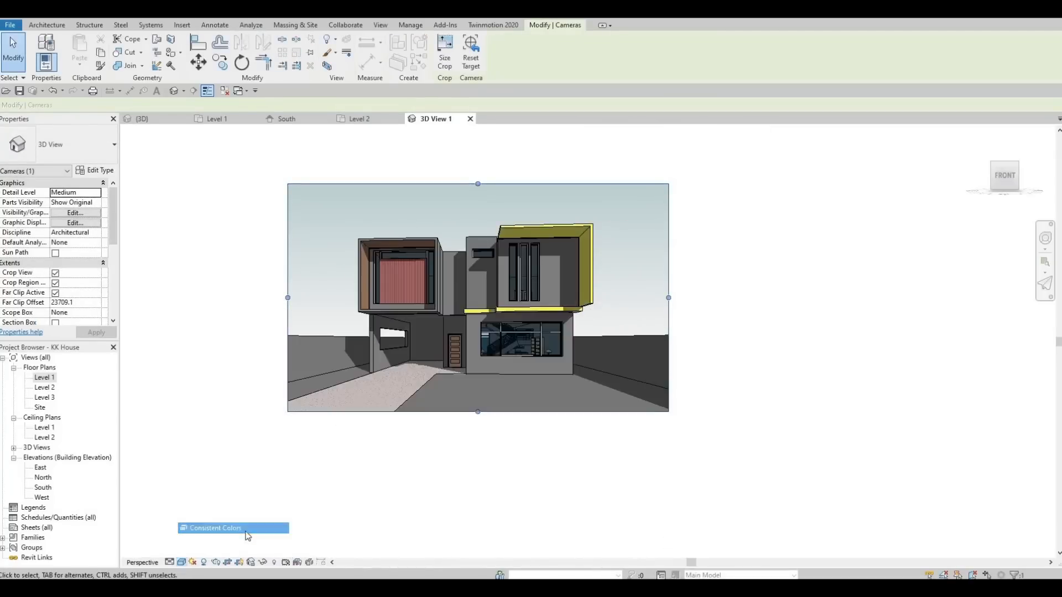
click(181, 562)
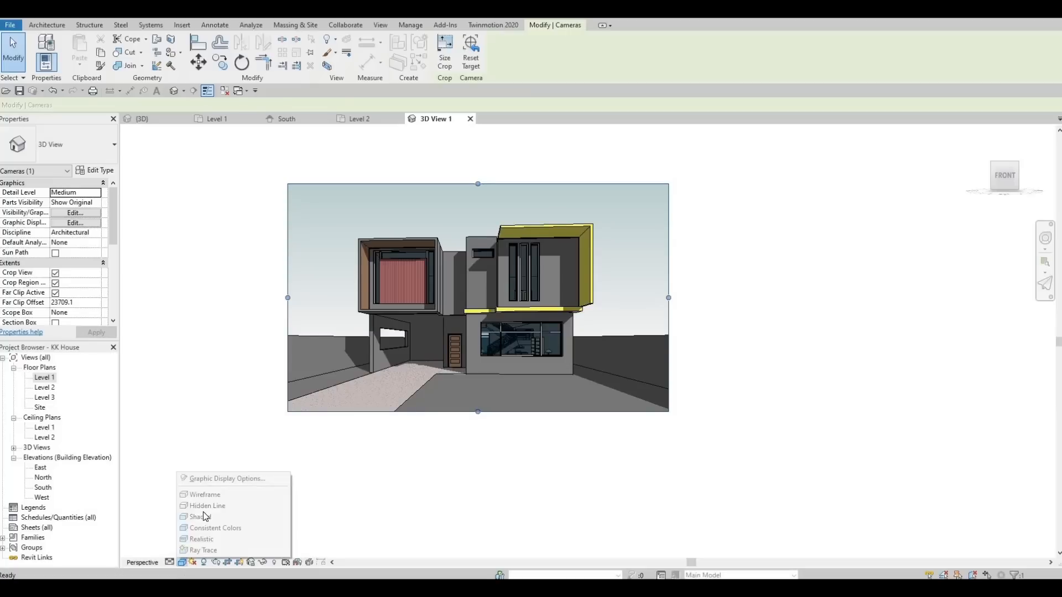
click(221, 505)
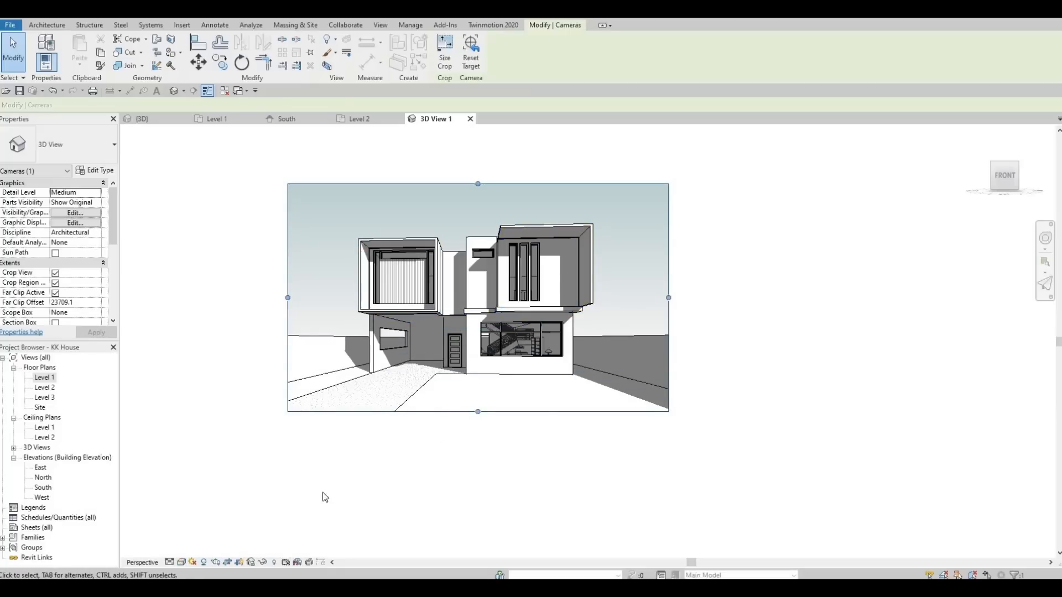
- Enable Sketchy Lines for the camera view with Jitter 2 and Extension 2, and apply the graphic display settings
click(181, 563)
click(227, 479)
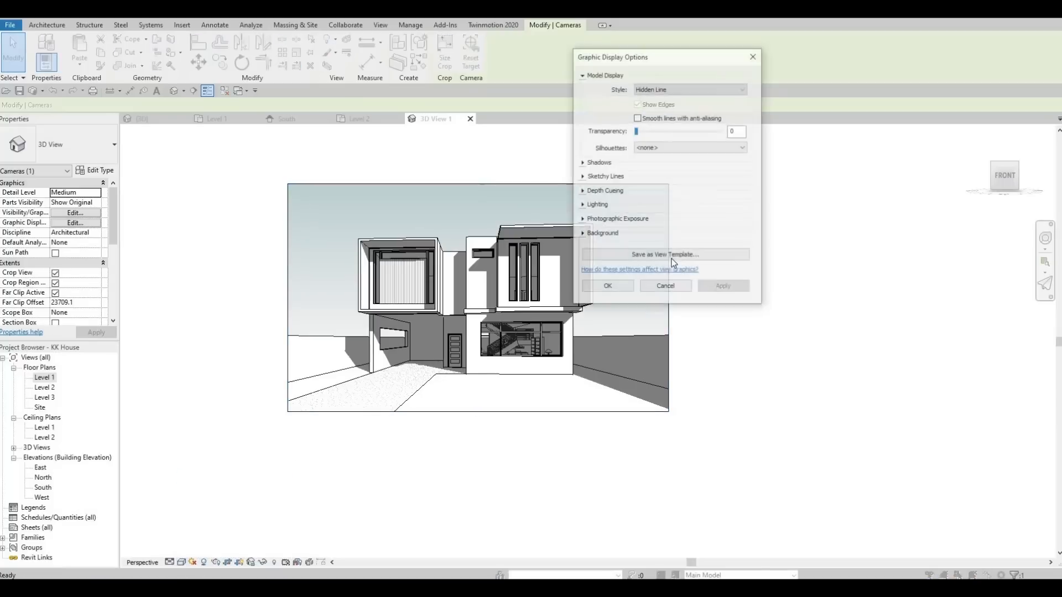
click(605, 176)
click(637, 190)
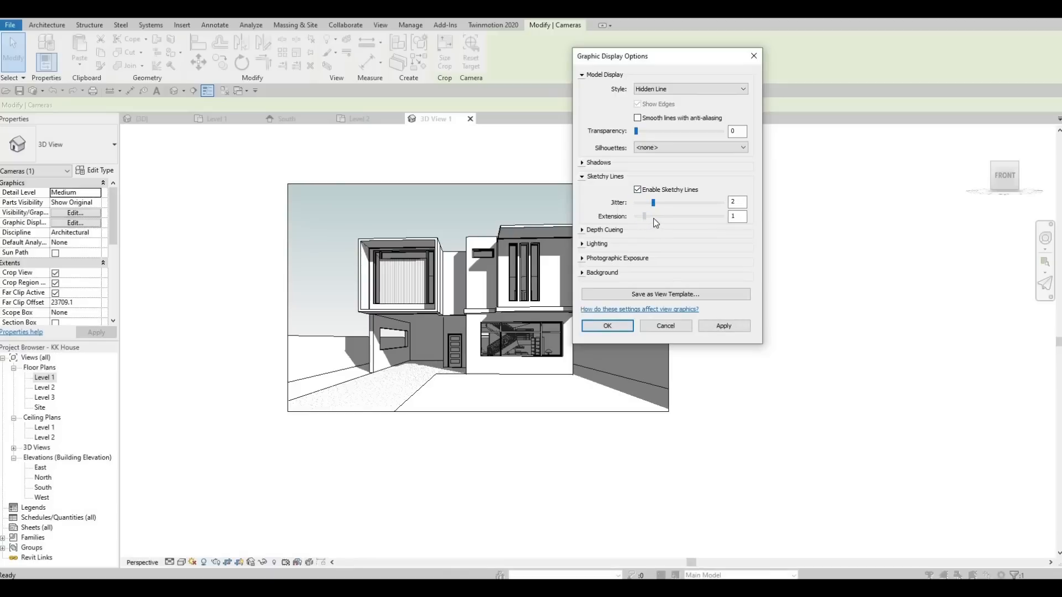
click(652, 217)
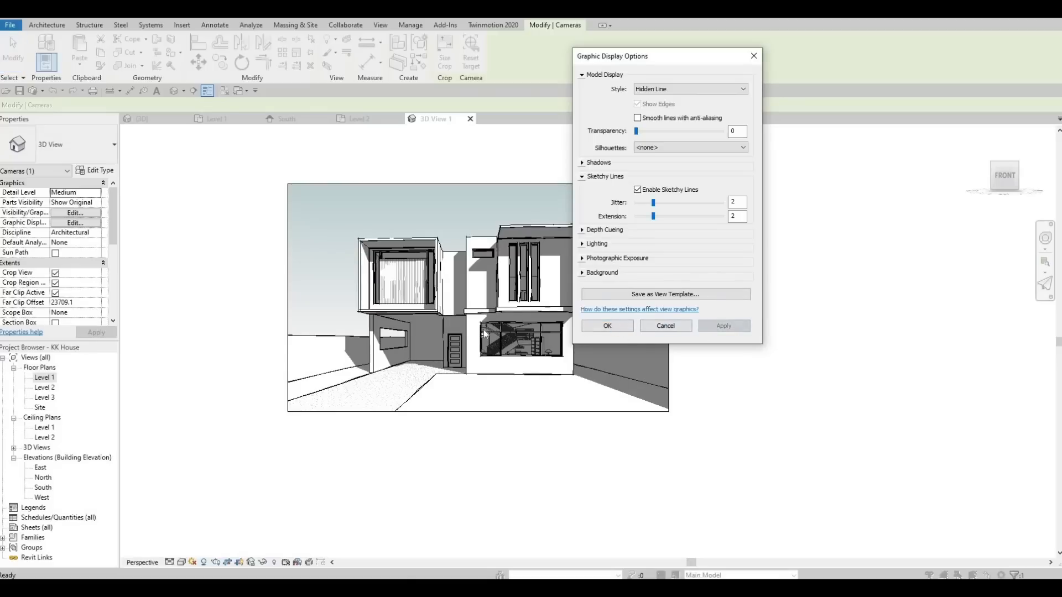
click(607, 325)
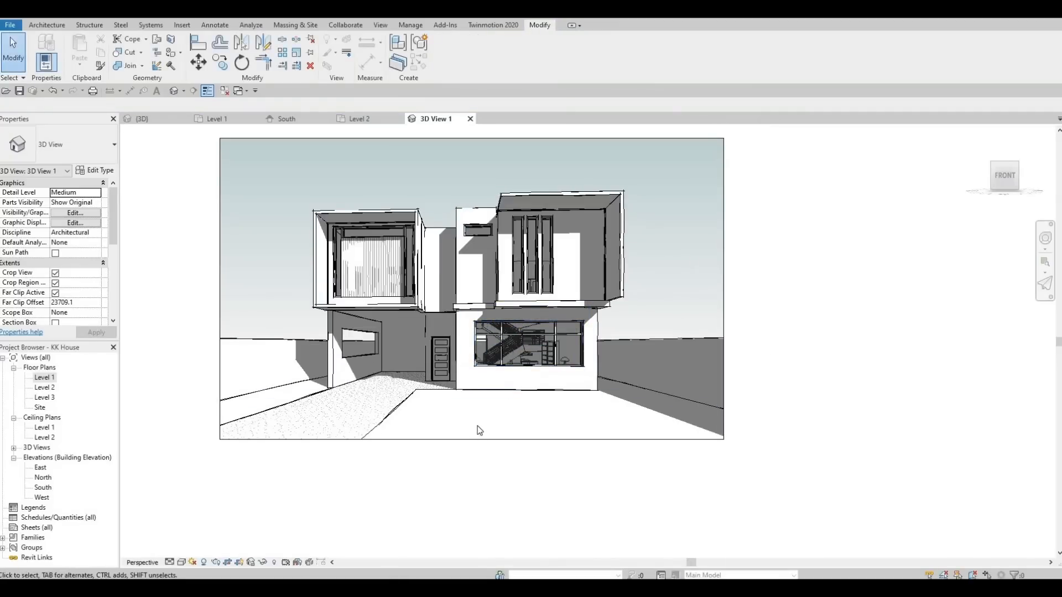
- Extend the camera view's crop region slightly outward on both sides and upward to leave more space around the house
scroll(477, 426, down, 3)
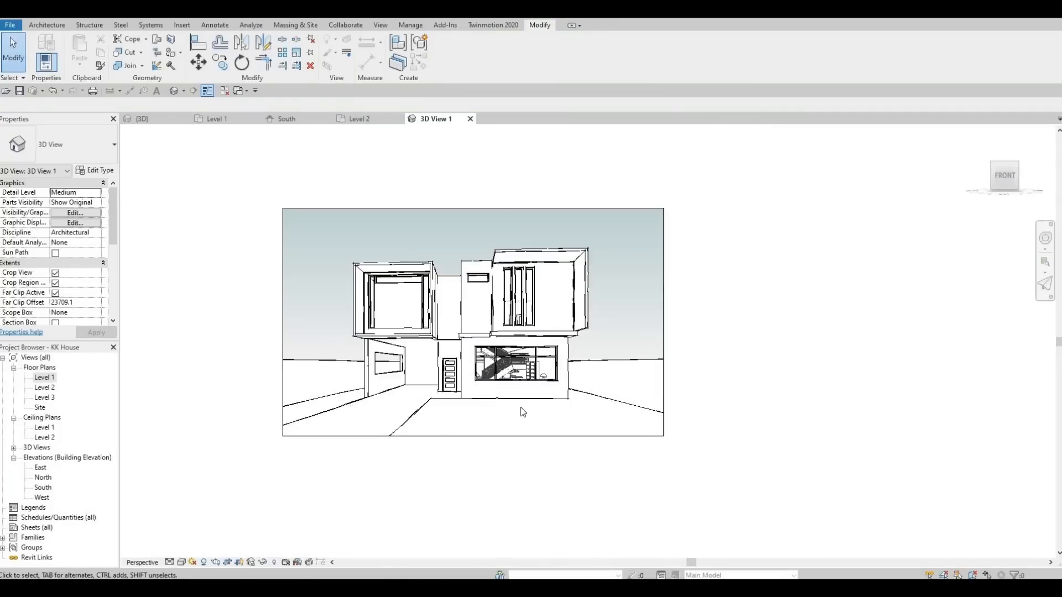
click(473, 209)
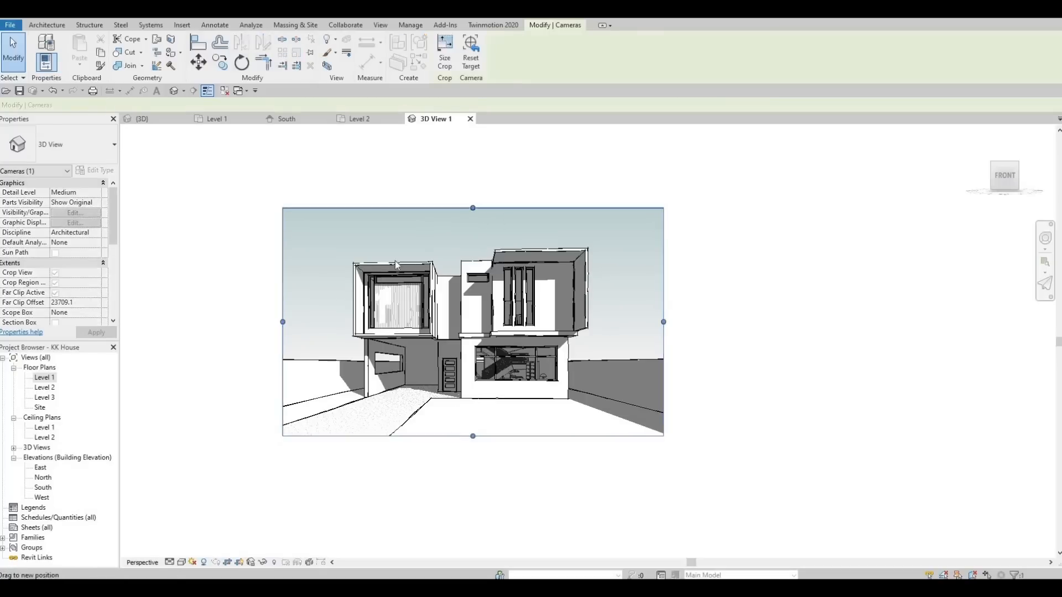
drag(283, 320, 267, 320)
drag(665, 321, 676, 320)
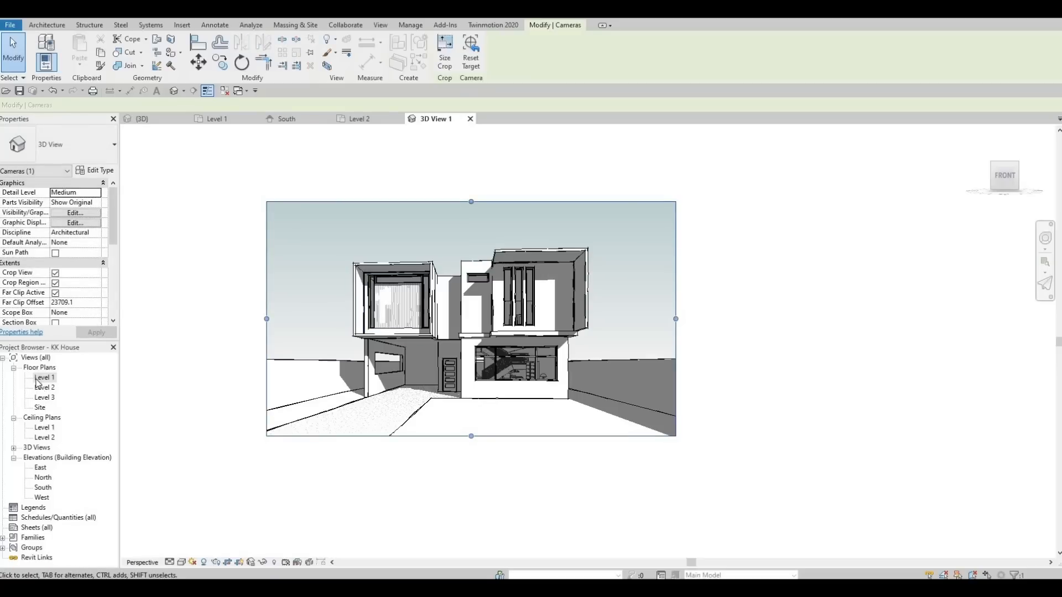
- Open the Level 1 floor plan and examine the house layout, driveway and front yard
double_click(40, 378)
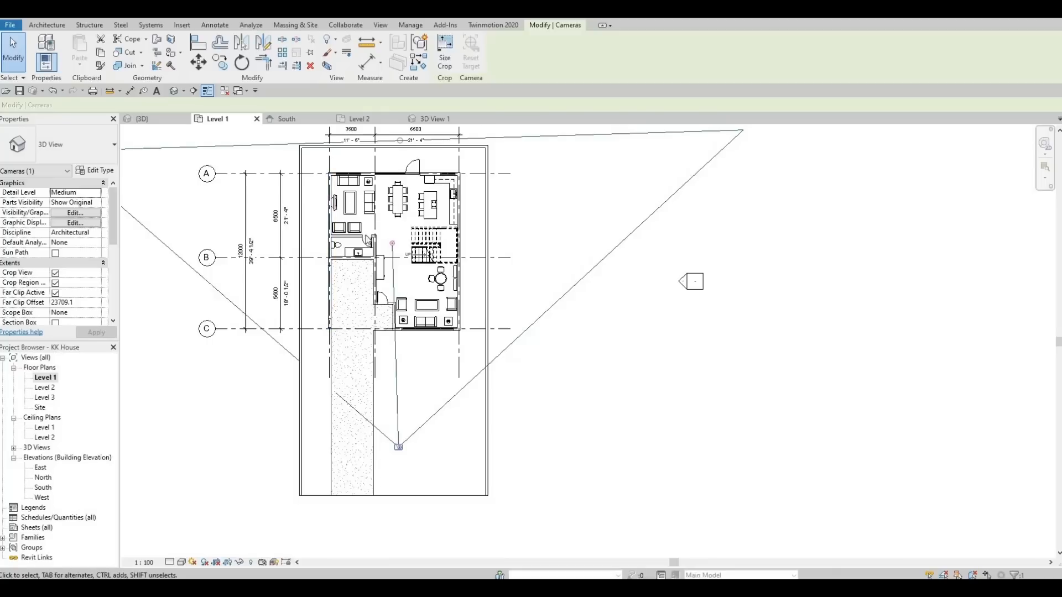
middle_drag(397, 309, 400, 346)
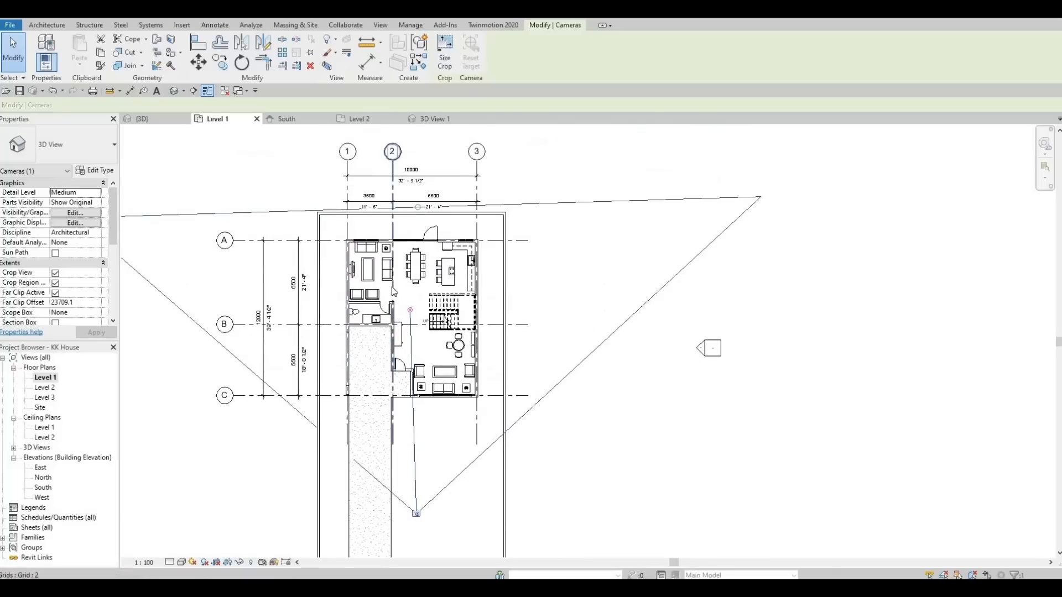
middle_drag(393, 236, 389, 289)
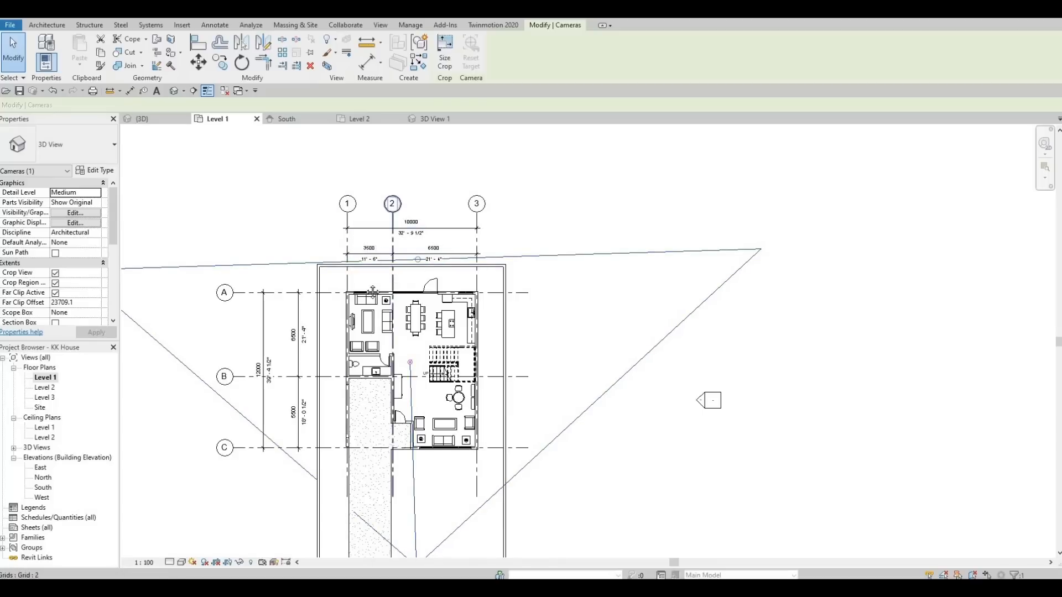
middle_drag(372, 347, 371, 287)
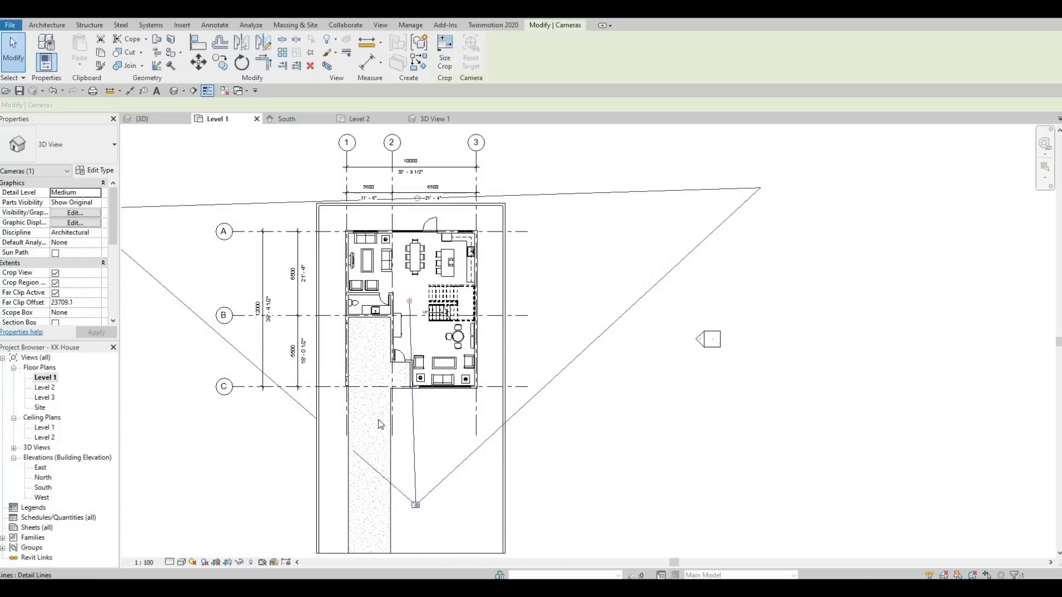
middle_drag(366, 436, 391, 363)
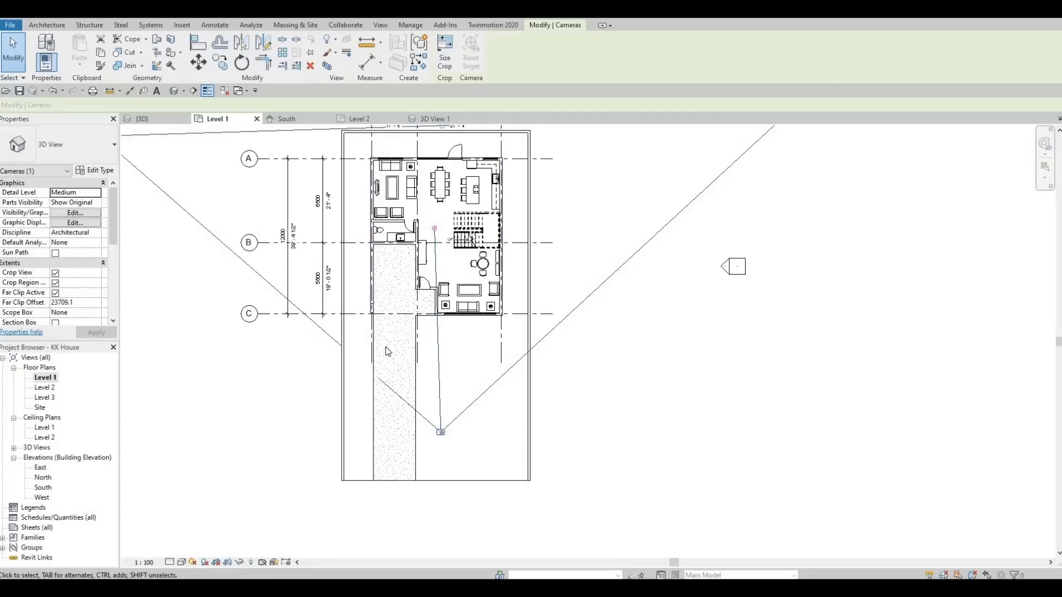
middle_drag(333, 409, 333, 380)
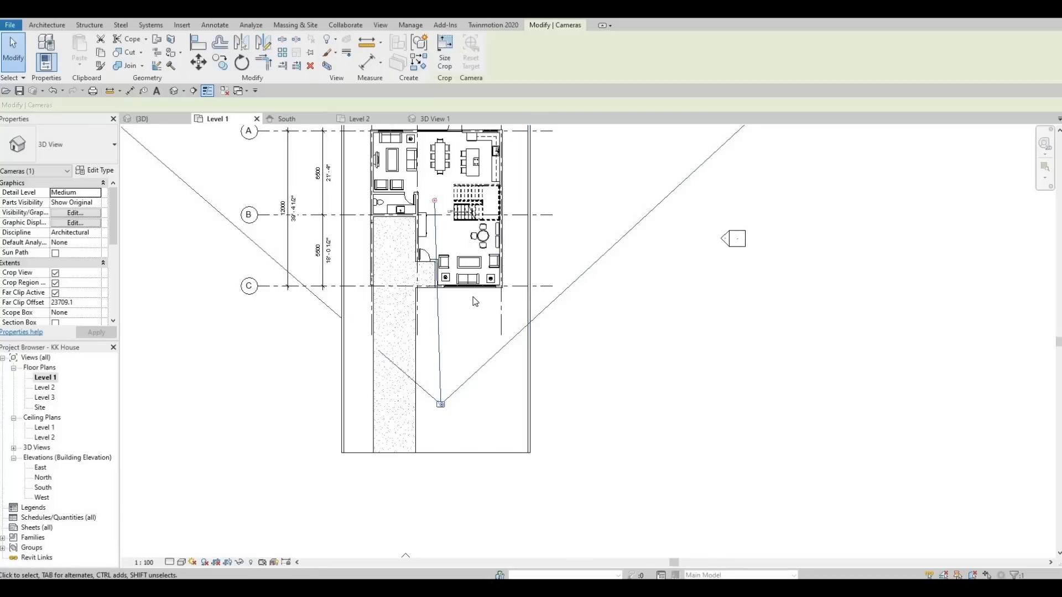
- Start loading a family and browse the Canada library to the External folder under Lighting, Architectural
click(181, 26)
click(455, 50)
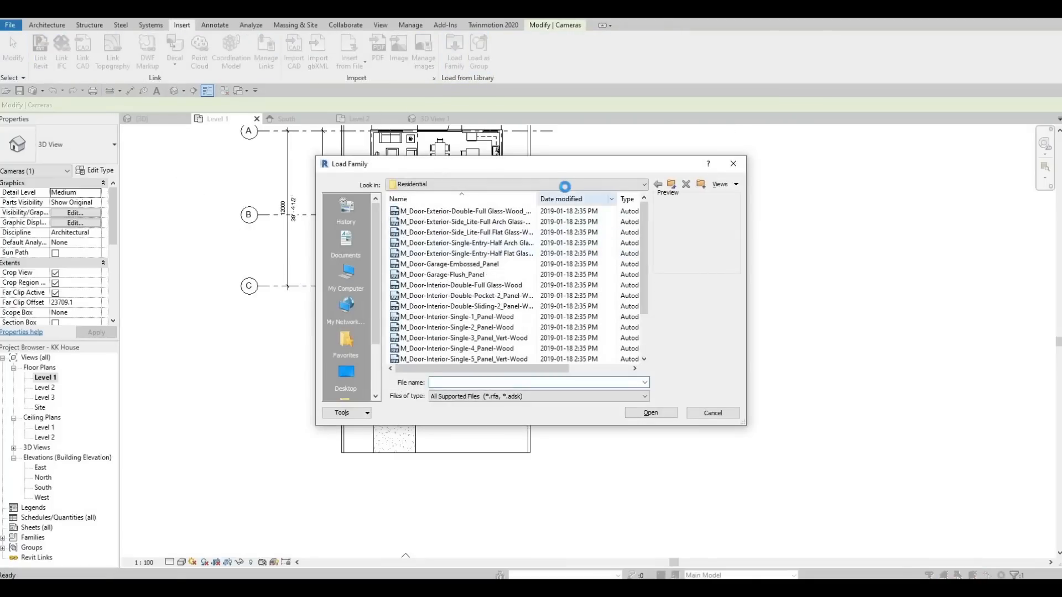
click(545, 184)
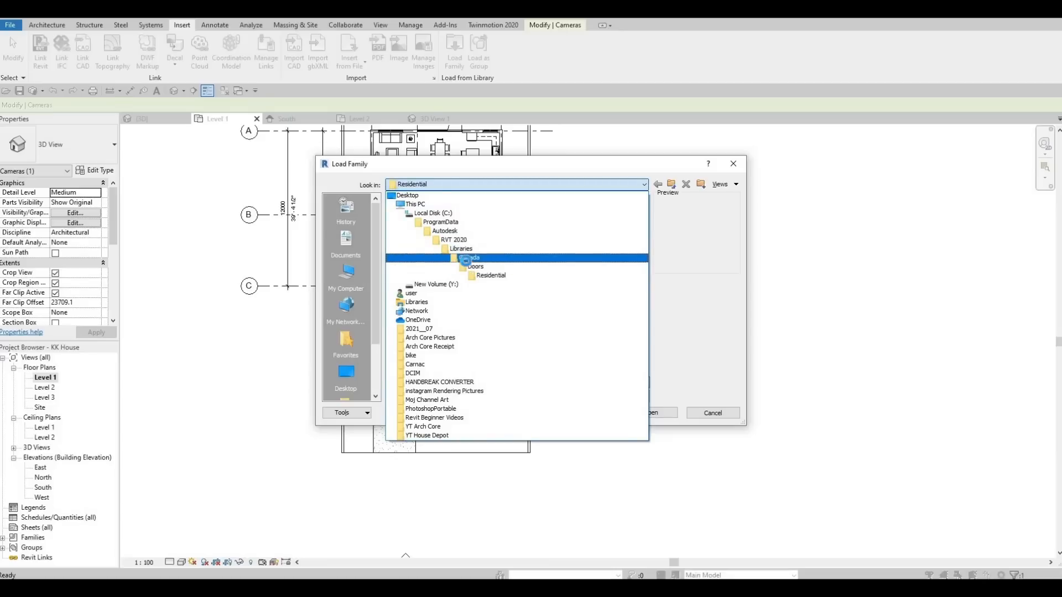
click(470, 257)
scroll(429, 319, down, 2)
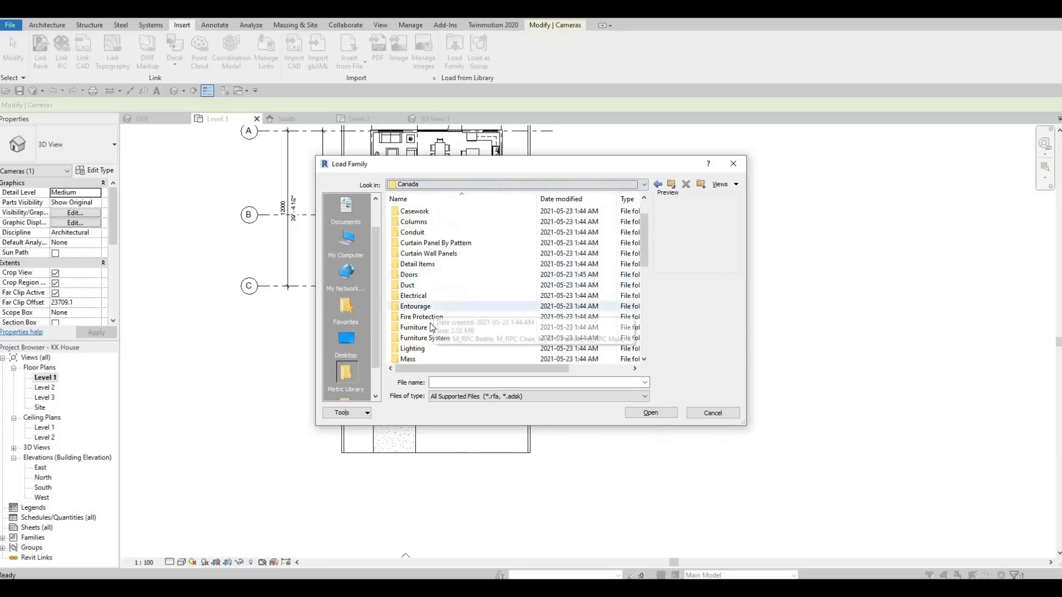
double_click(420, 317)
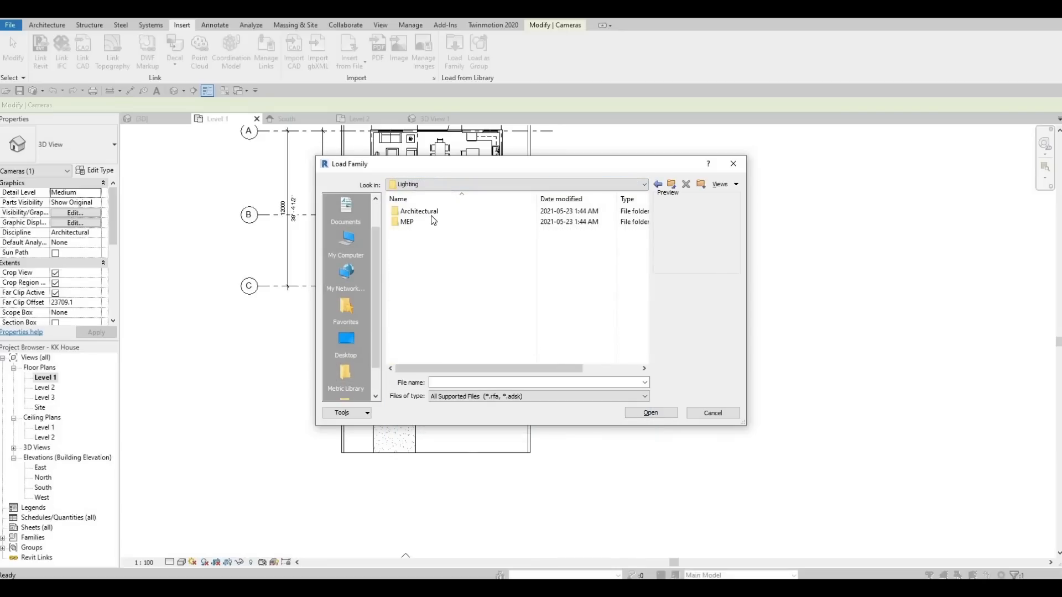
double_click(423, 211)
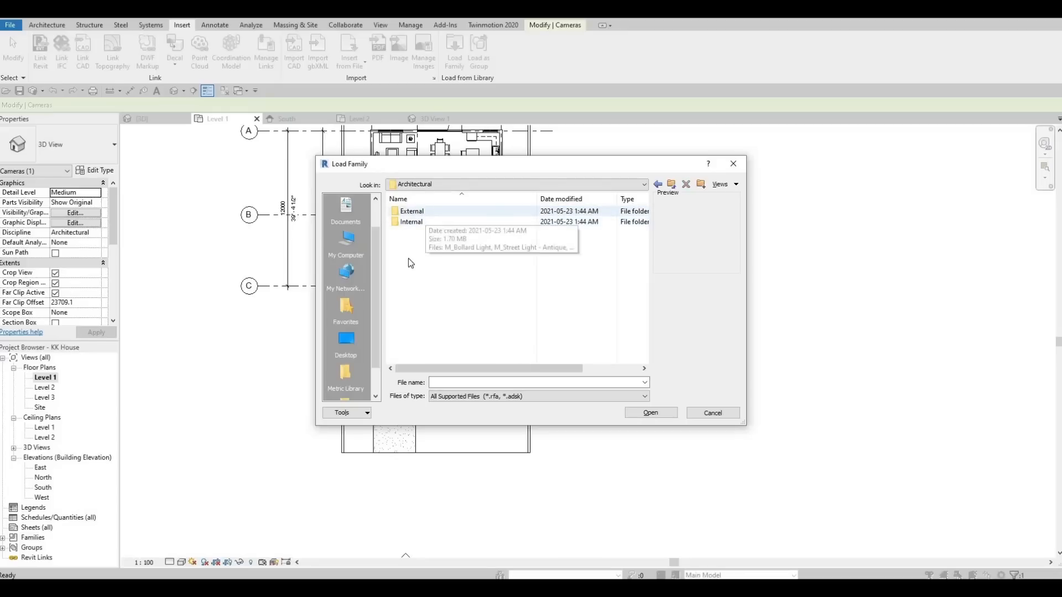
double_click(412, 211)
- Preview the external wall pack light, standard and antique street lights, and bollard light families
click(429, 244)
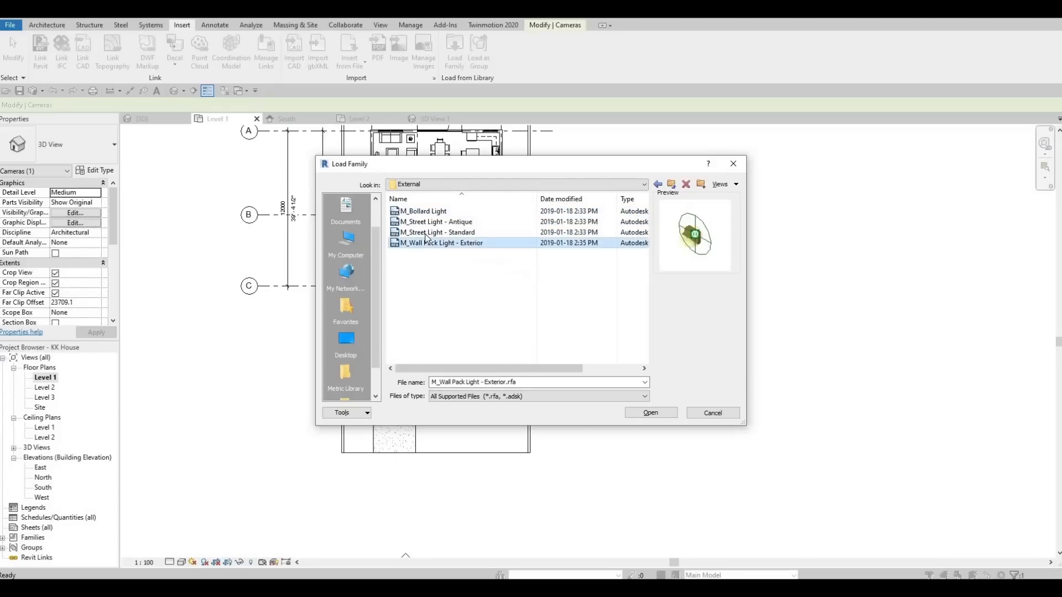
click(427, 232)
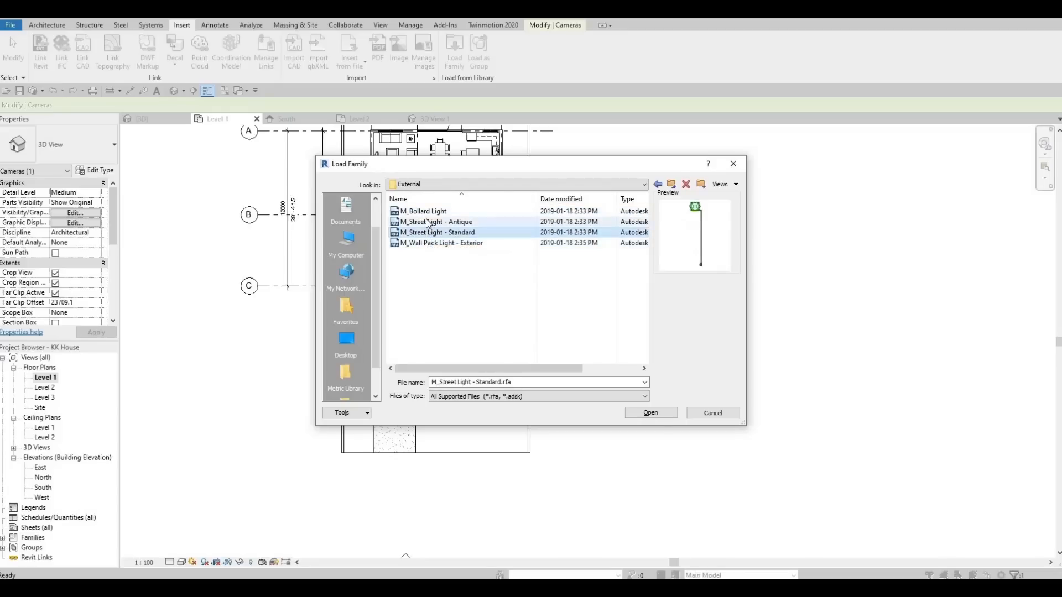
click(425, 222)
click(443, 211)
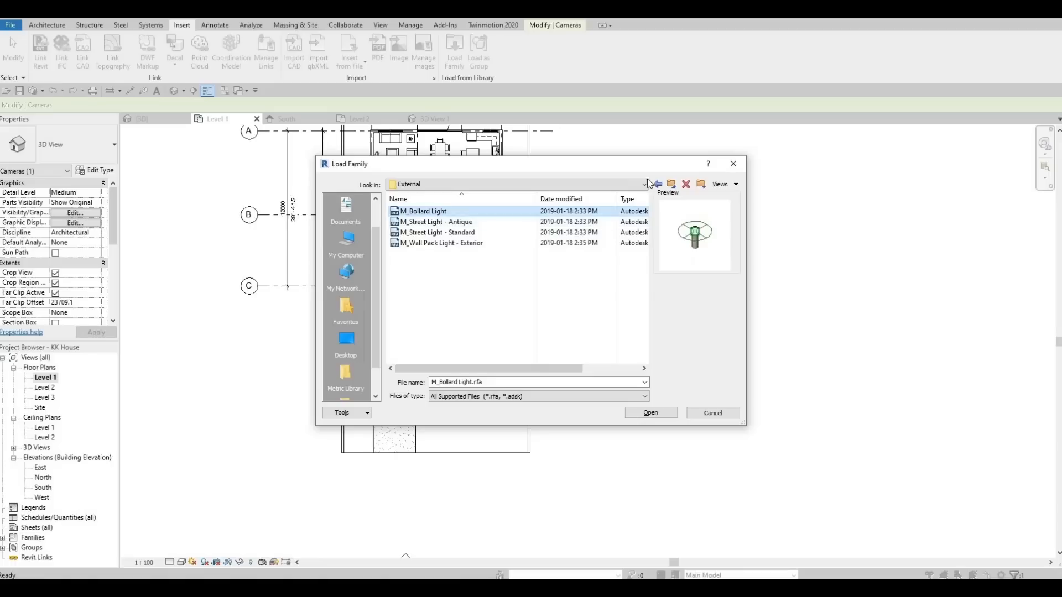
- Preview the families in the Internal lighting folder, from the flat round ceiling light through the sconce lights
key(BackSpace)
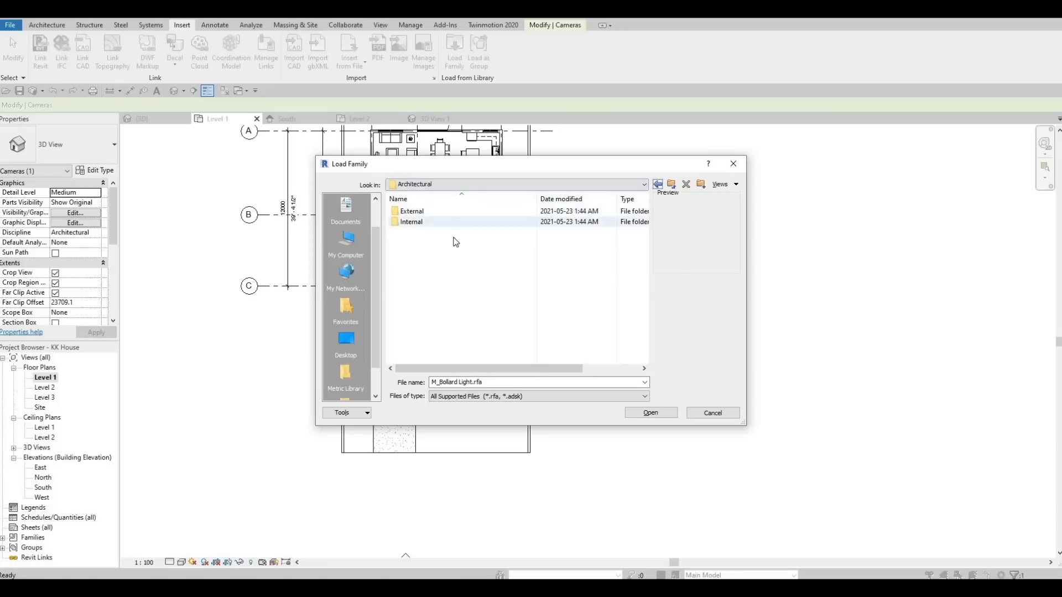
double_click(453, 223)
click(463, 243)
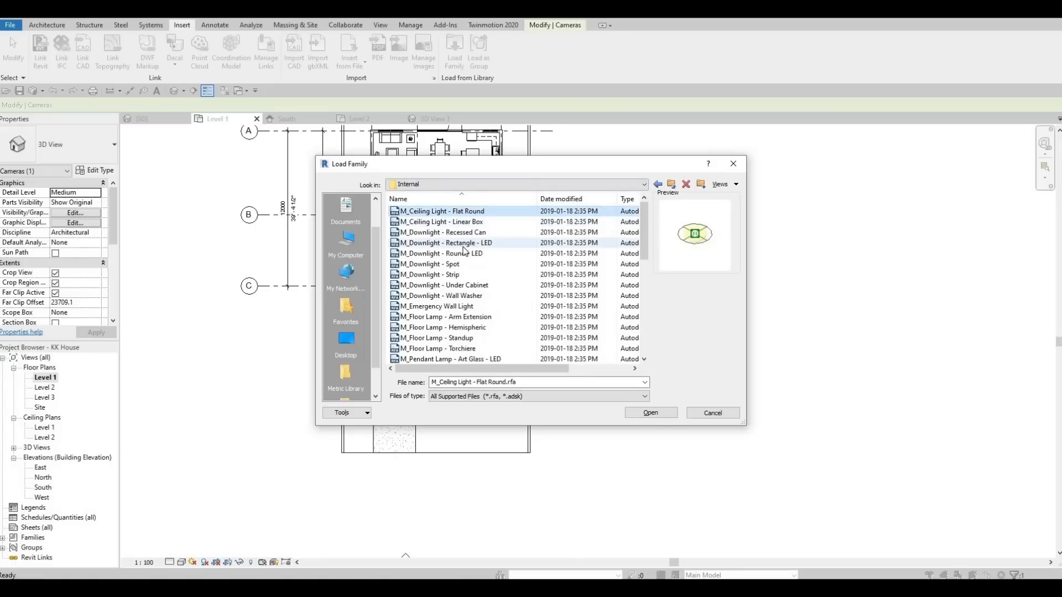
key(Down)
key(Down)
key(Down)
key(Down)
key(Down)
key(Down)
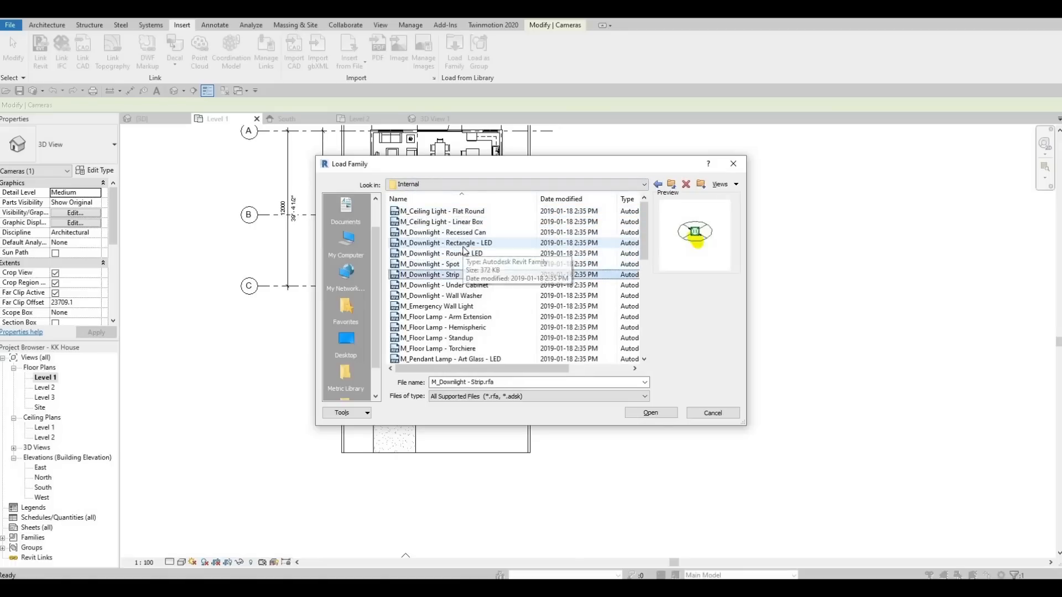
key(Down)
key(Down)
key(Down)
key(Down)
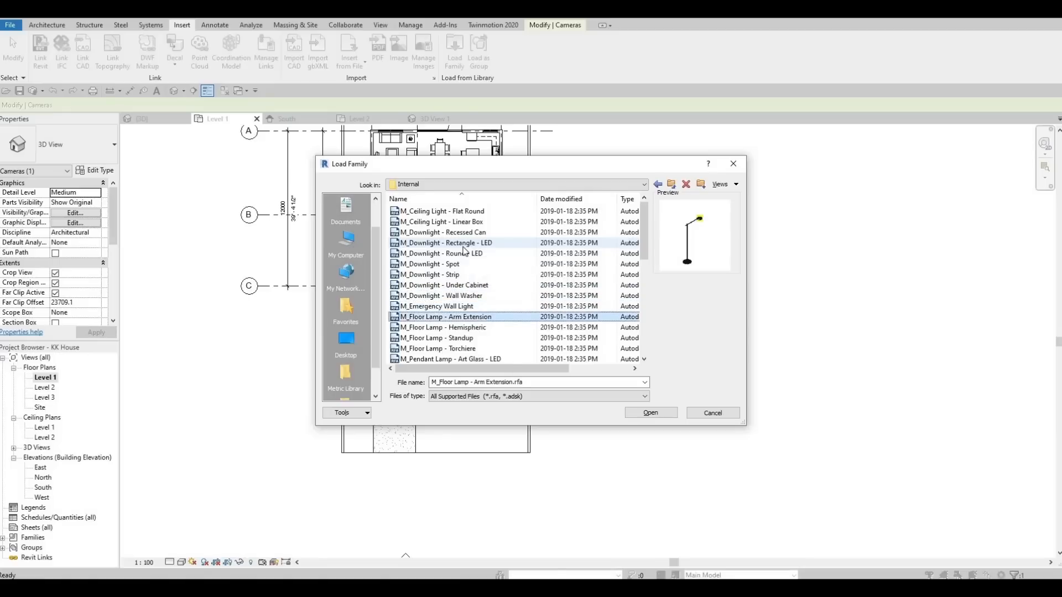
key(Down)
key(Down)
key(Down)
key(Down)
key(Down)
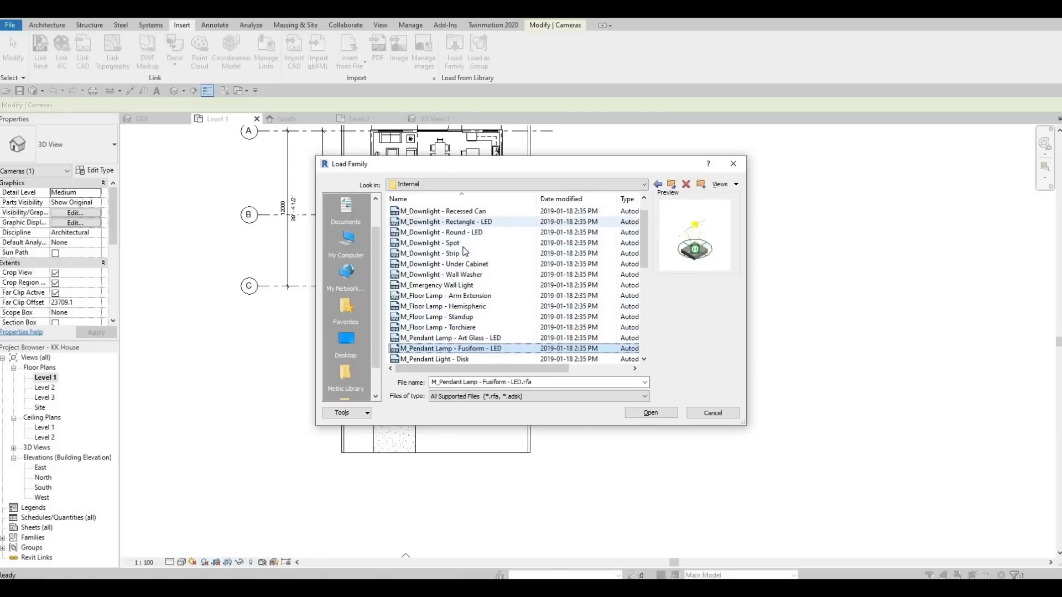
key(Down)
key(Down)
key(Down)
key(Down)
key(Down)
key(Down)
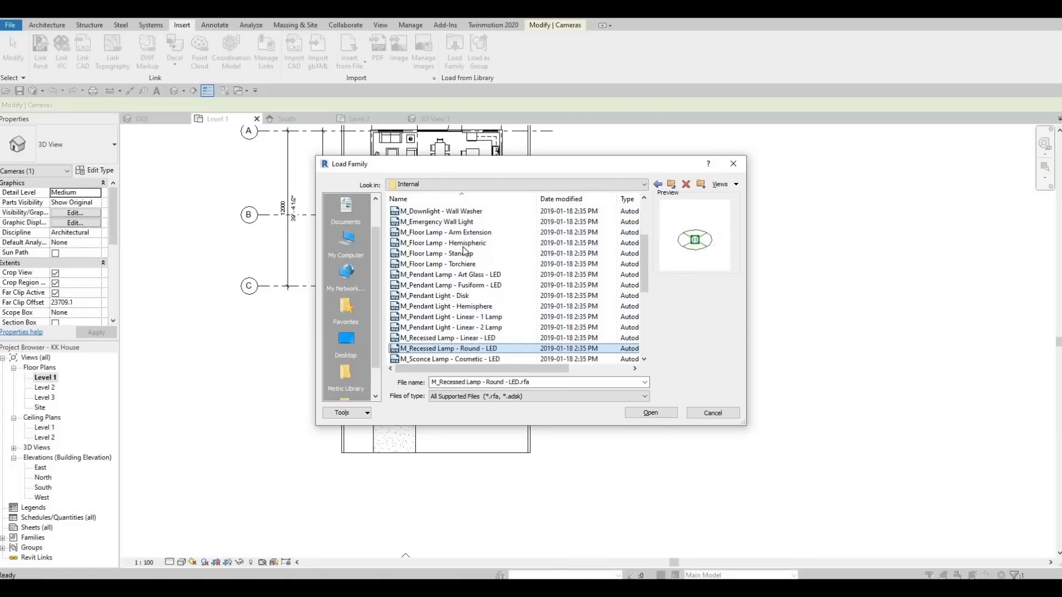
key(Down)
key(Down)
key(Down)
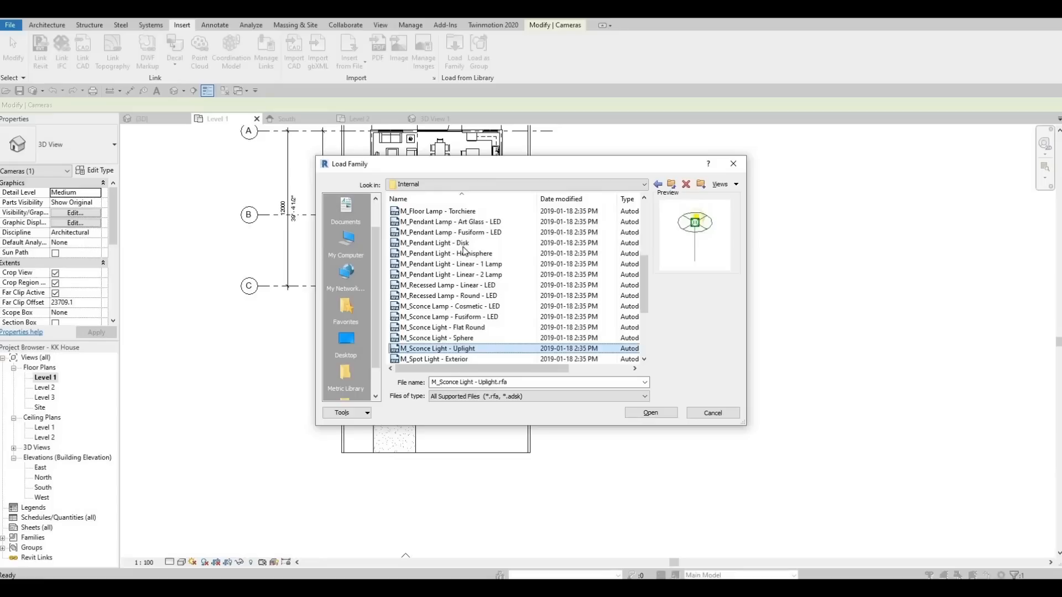
click(437, 327)
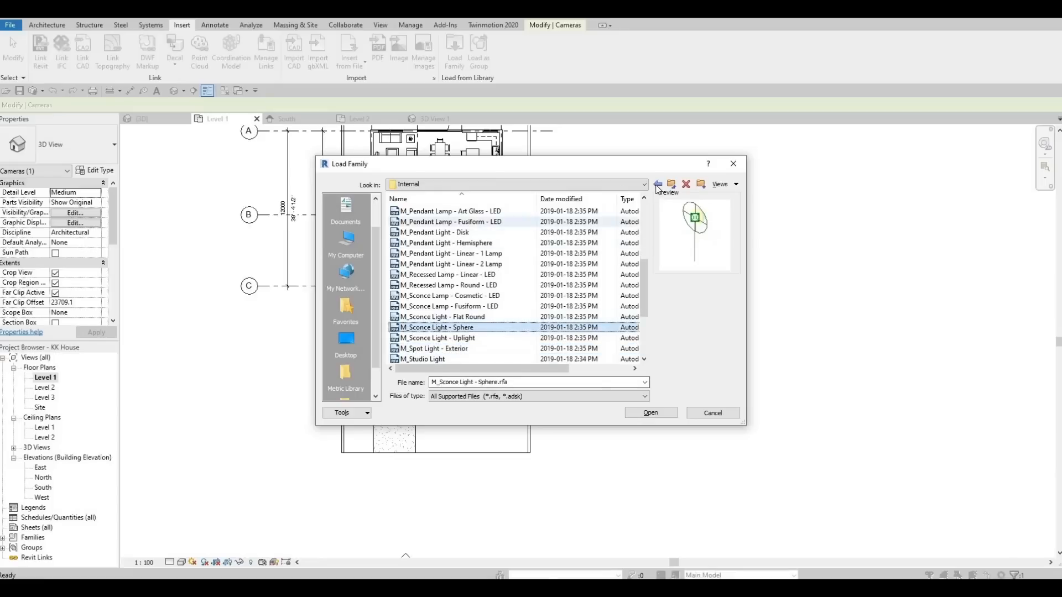
- Load the M_Wall Pack Light - Exterior family from the External lighting folder
click(657, 185)
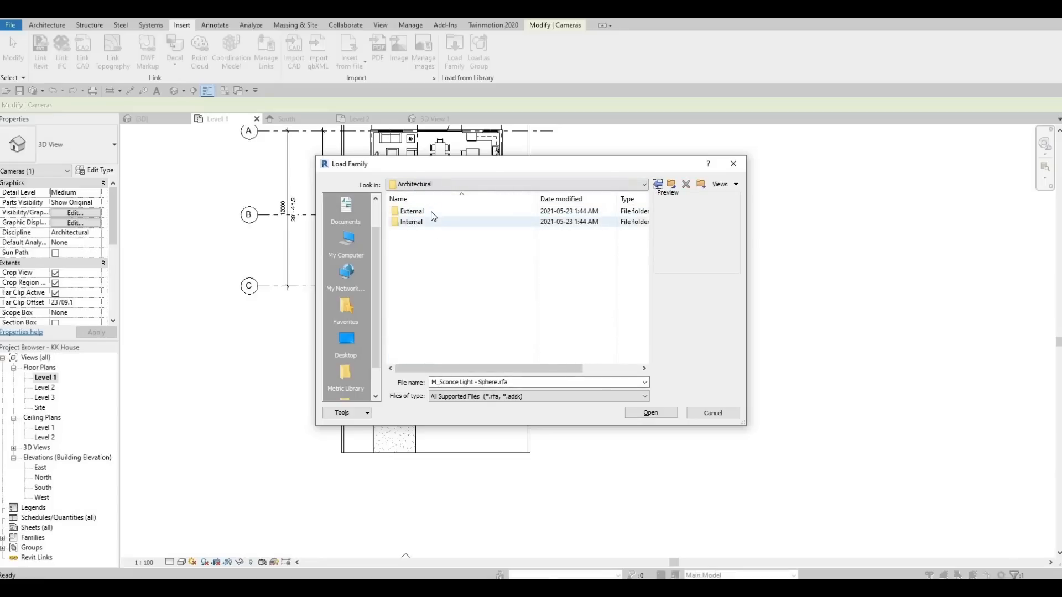
double_click(425, 211)
click(442, 243)
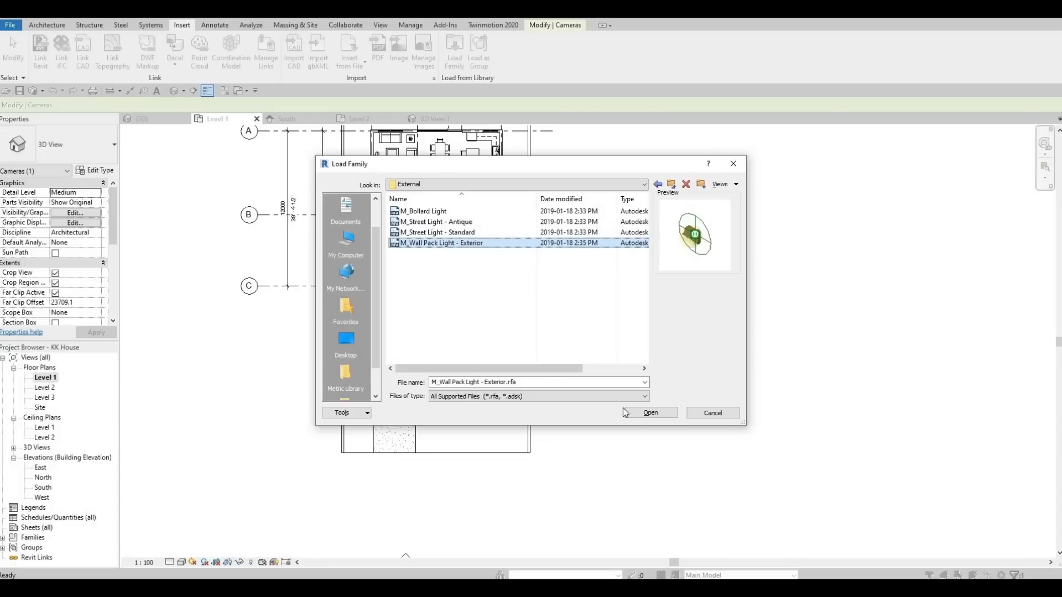
click(645, 414)
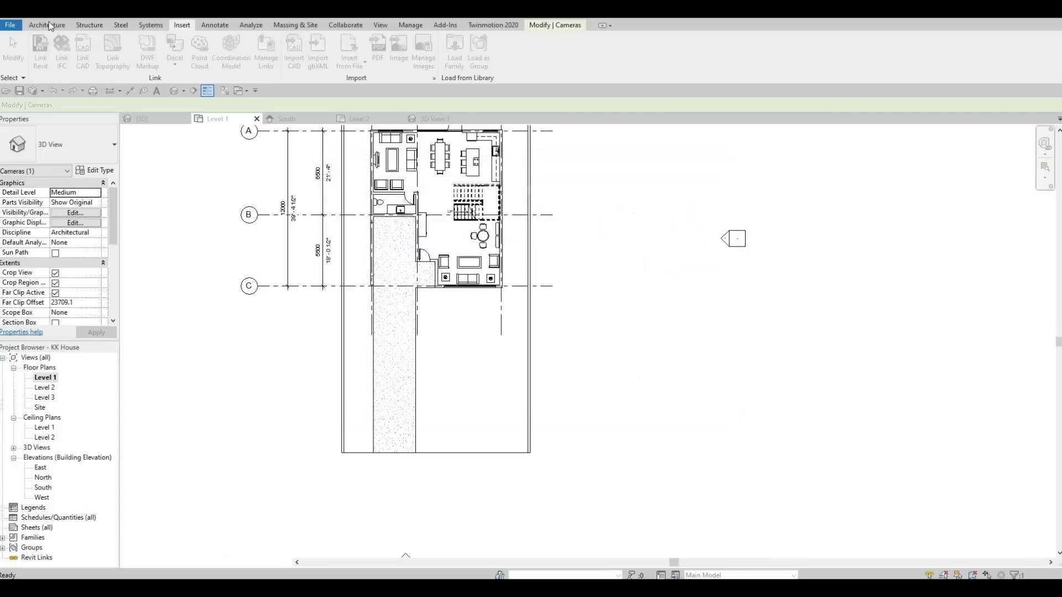
- Place a 120V M_Wall Pack Light - Exterior in 3D on the driveway-side boundary wall, about 4100 mm from its front end
click(49, 25)
click(134, 49)
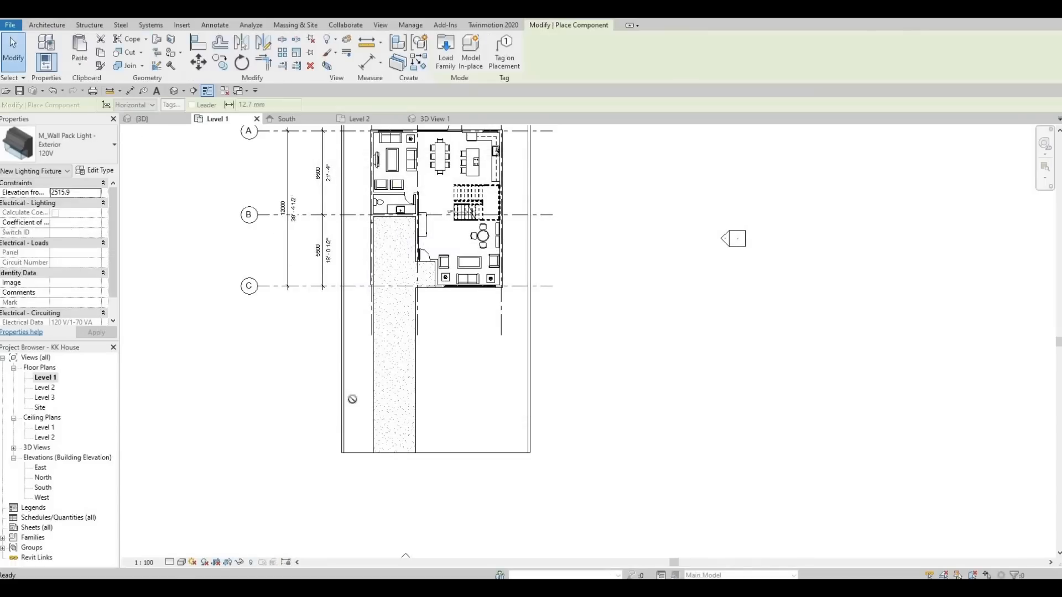
scroll(339, 396, up, 3)
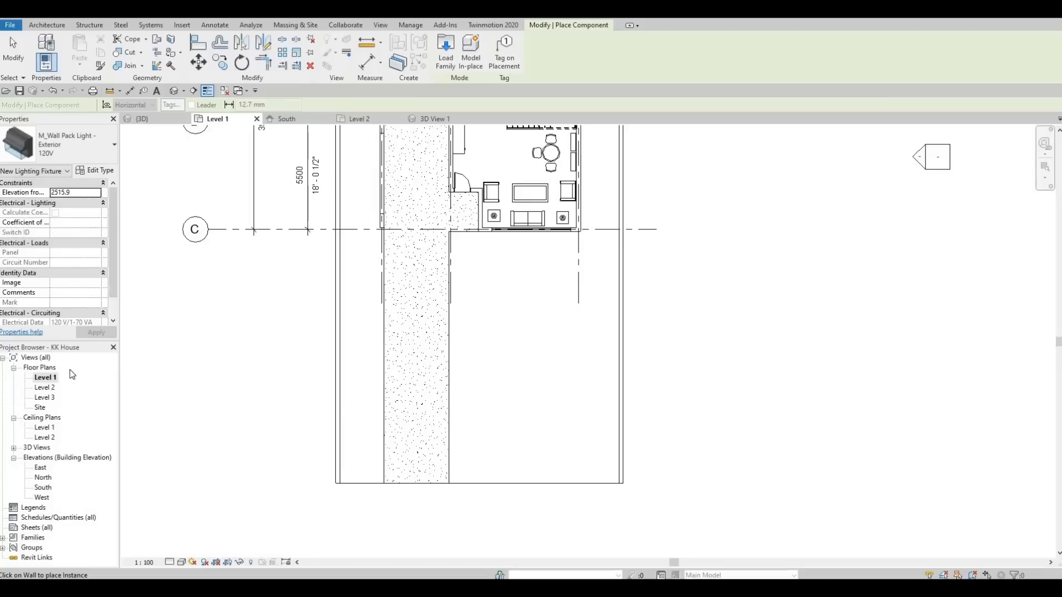
click(173, 91)
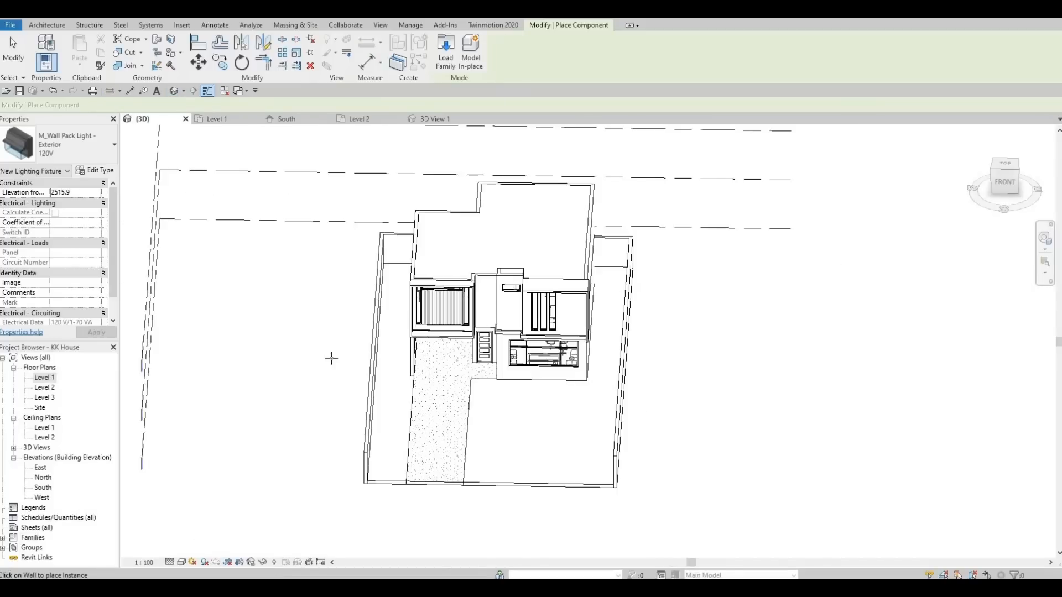
scroll(316, 356, up, 3)
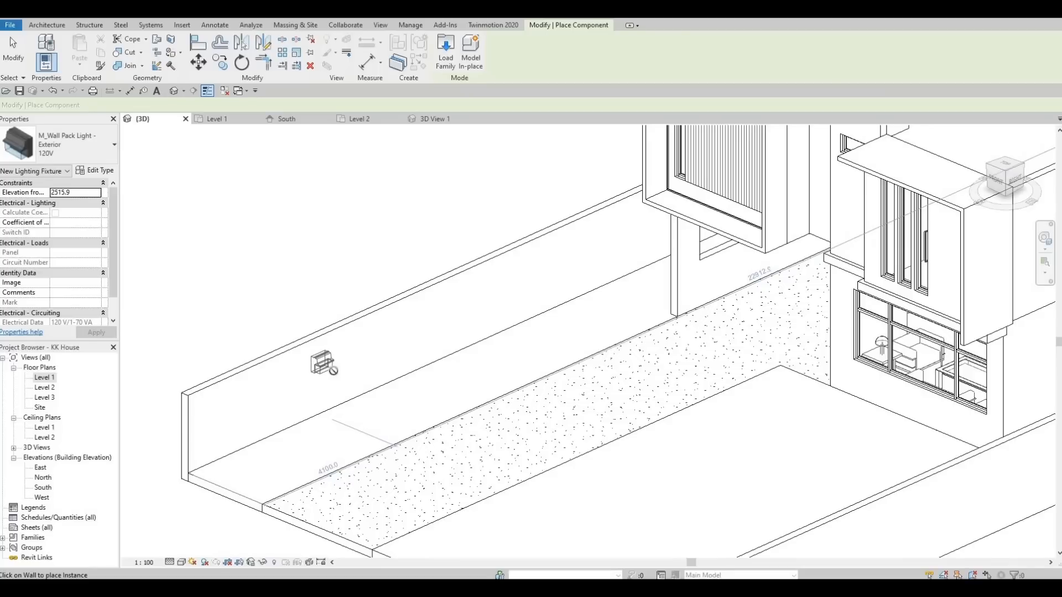
scroll(346, 408, up, 3)
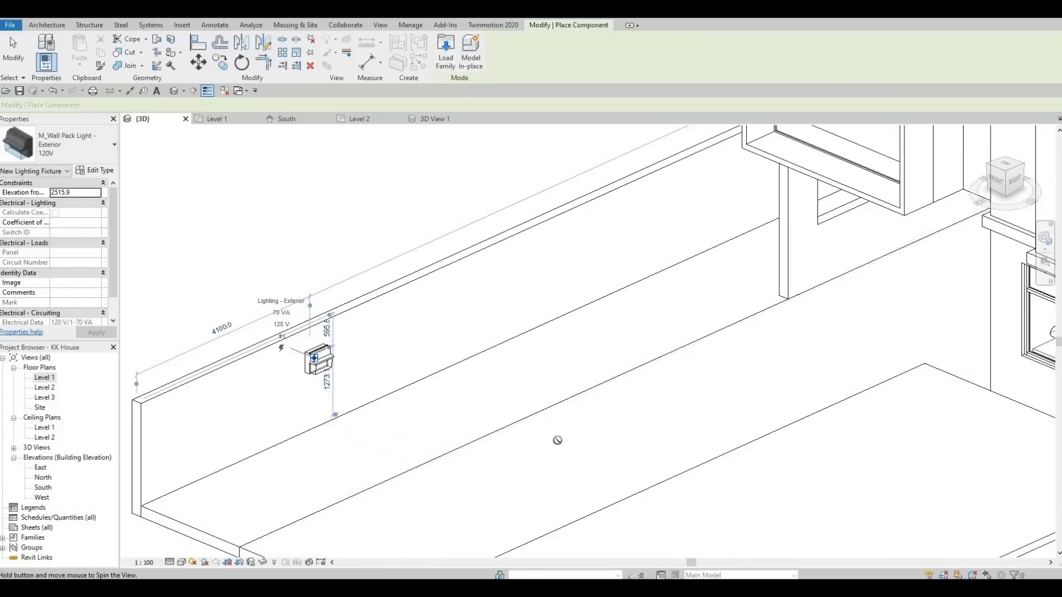
shift+middle_drag(555, 438, 314, 358)
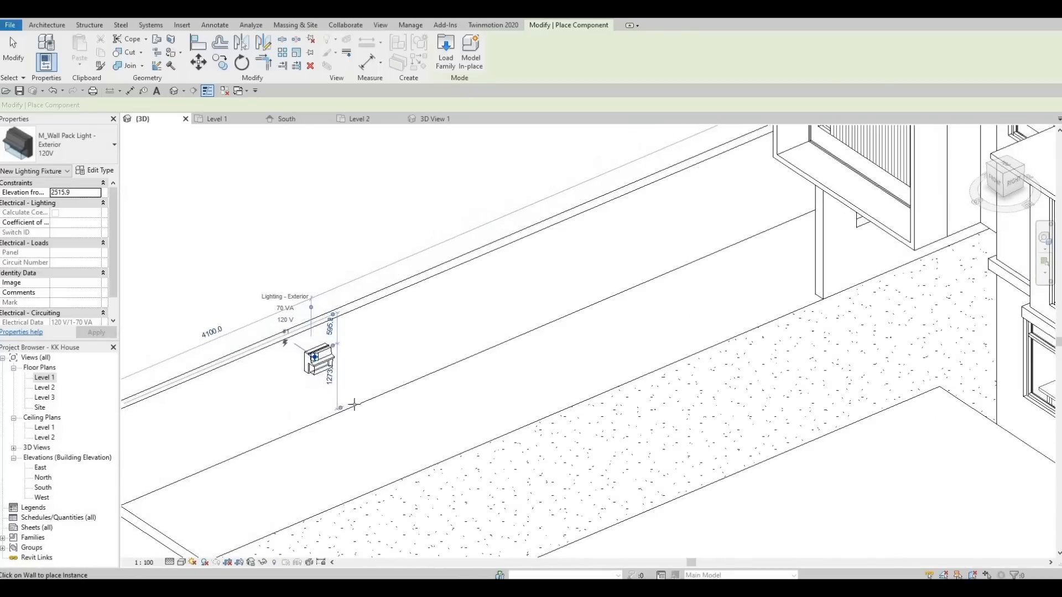
shift+middle_drag(645, 453, 619, 453)
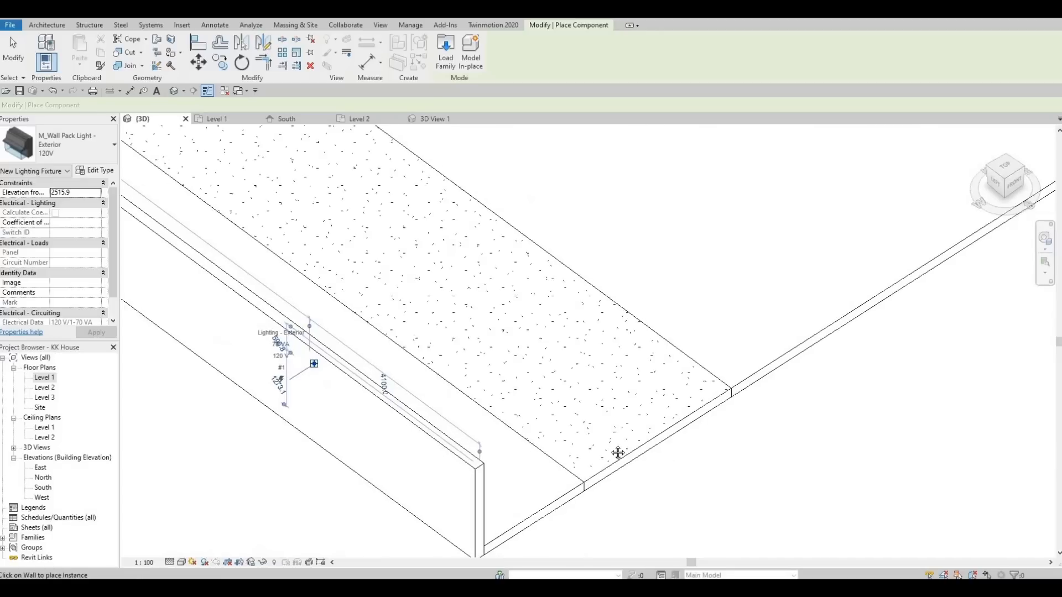
middle_drag(538, 425, 540, 547)
scroll(539, 546, up, 3)
scroll(528, 537, down, 2)
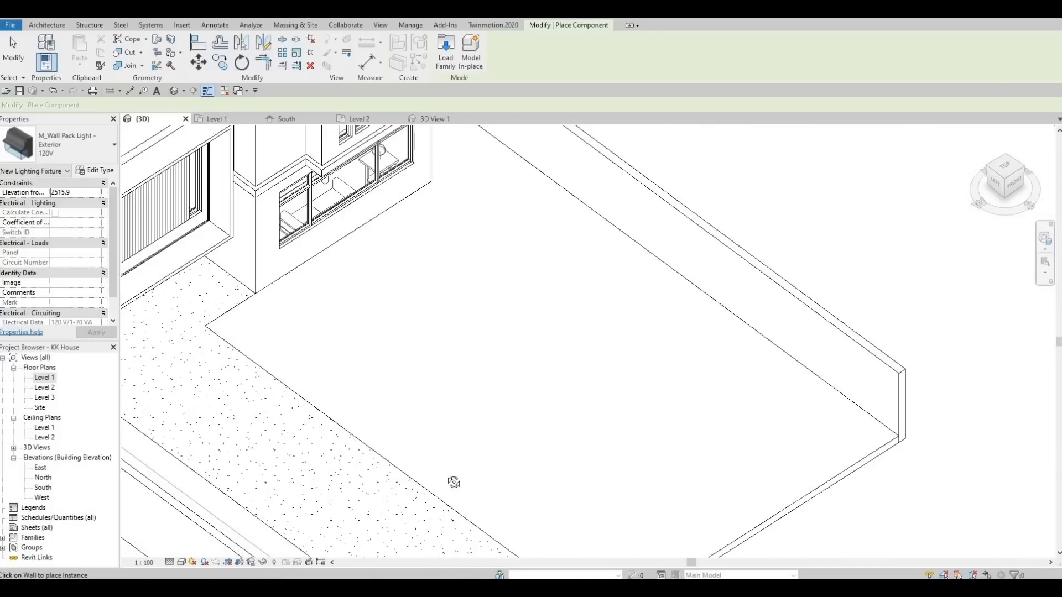
shift+middle_drag(301, 501, 446, 393)
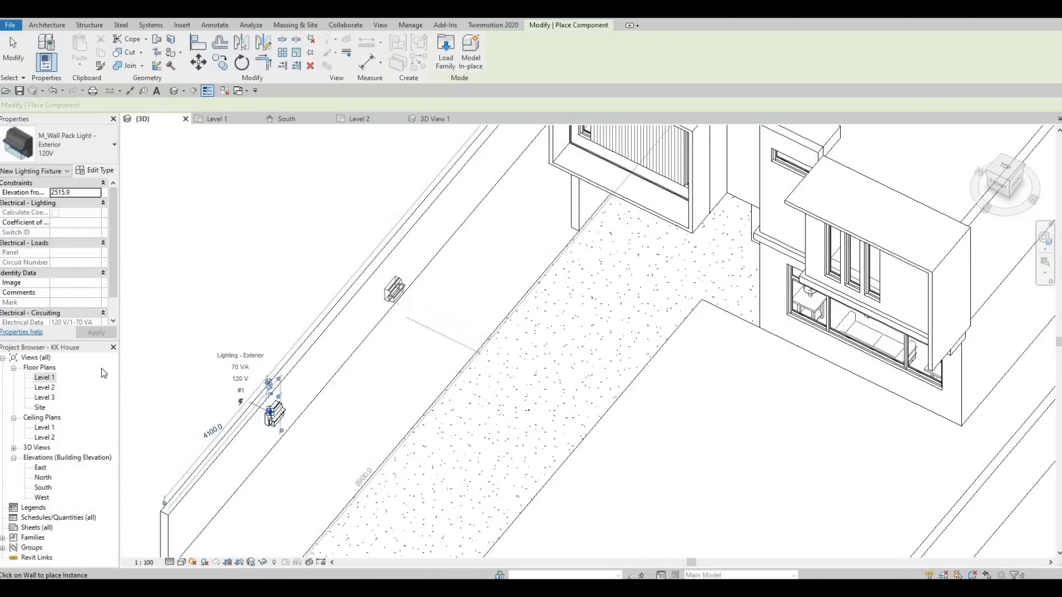
key(Escape)
key(Escape)
- Try to mirror the wall pack light in the Level 1 floor plan onto the opposite boundary wall about a drawn axis
key(ctrl+Tab)
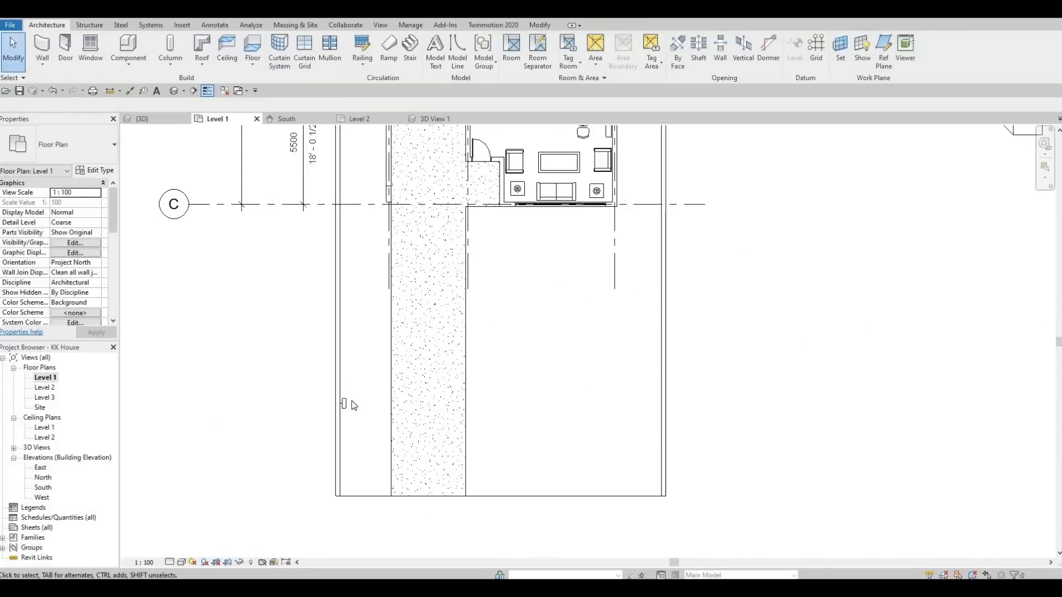
scroll(345, 409, up, 5)
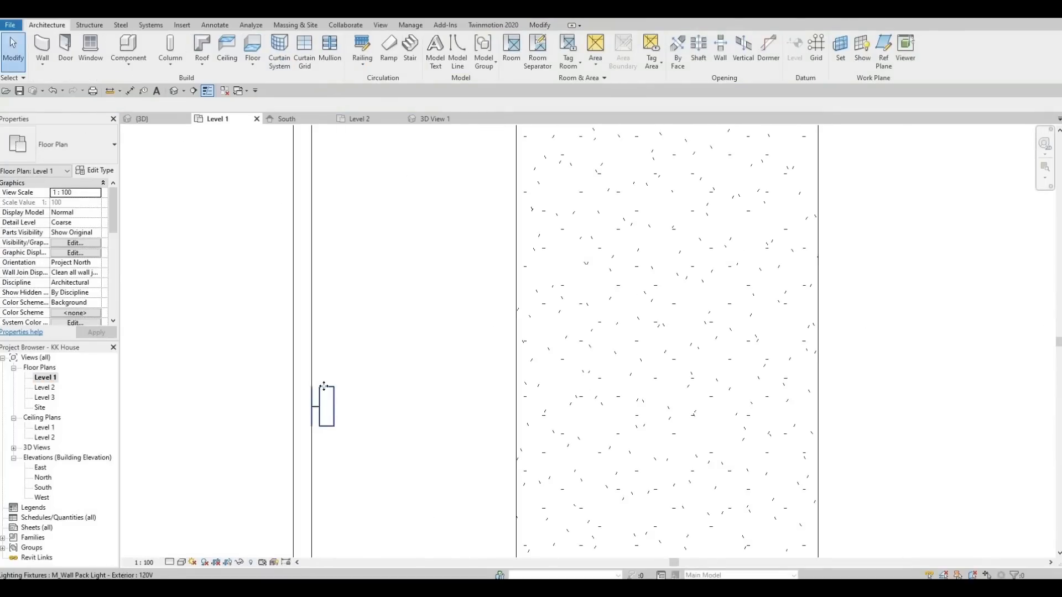
click(326, 409)
scroll(437, 396, down, 4)
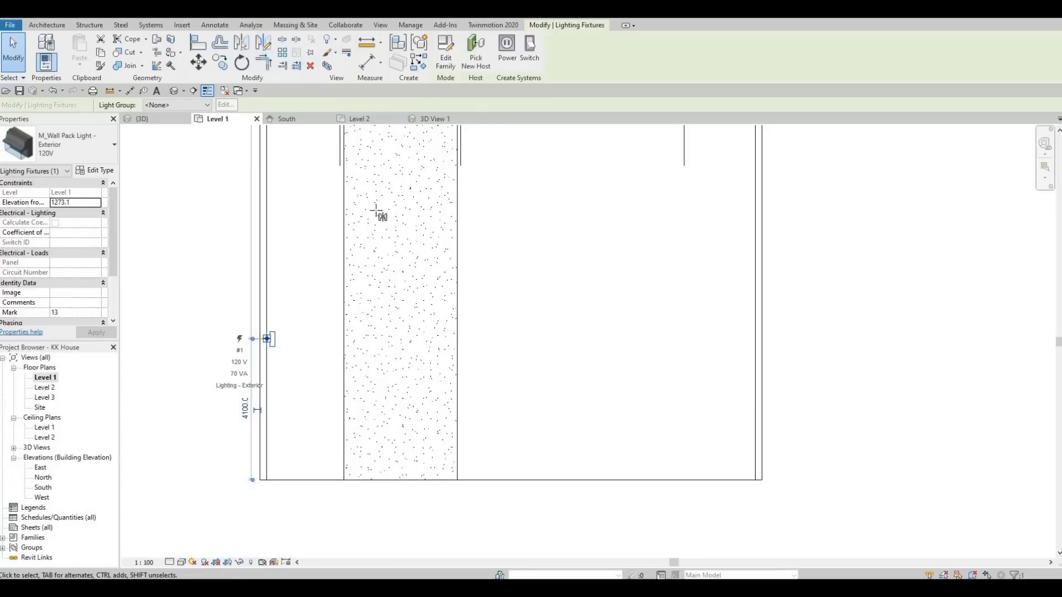
key(m)
key(m)
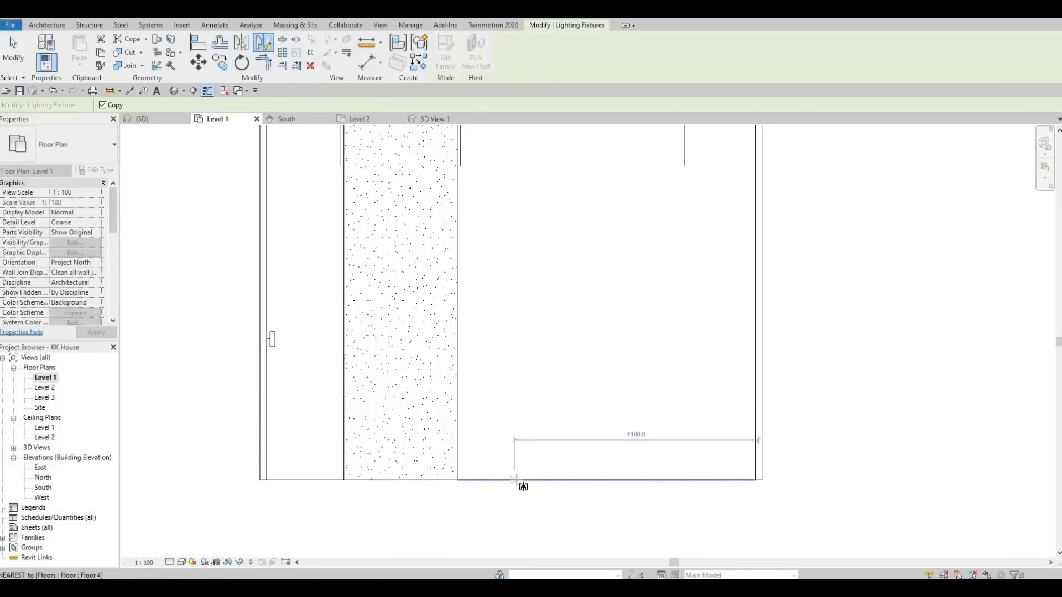
click(509, 532)
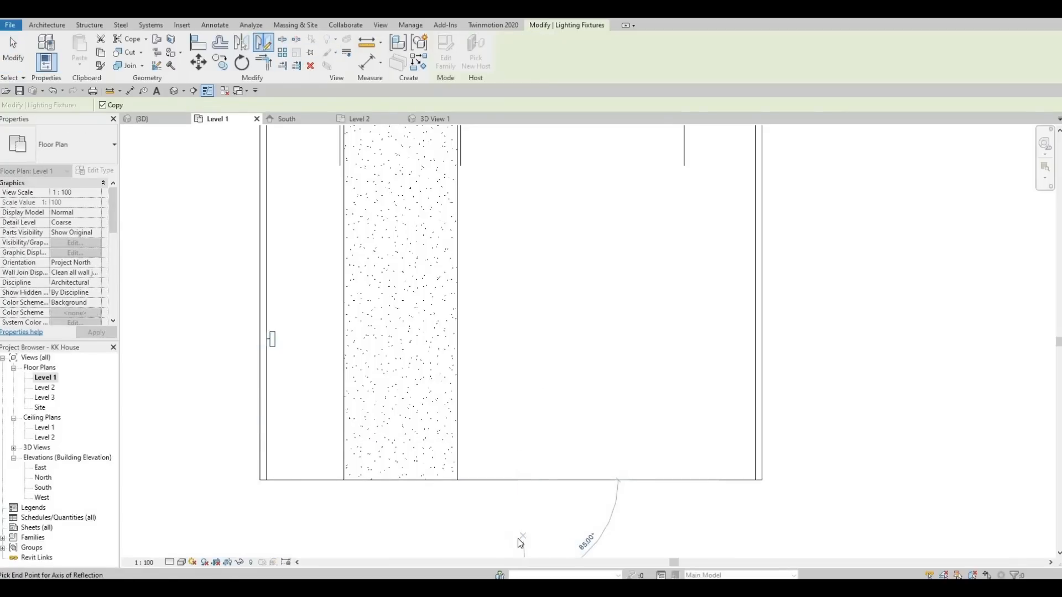
click(484, 459)
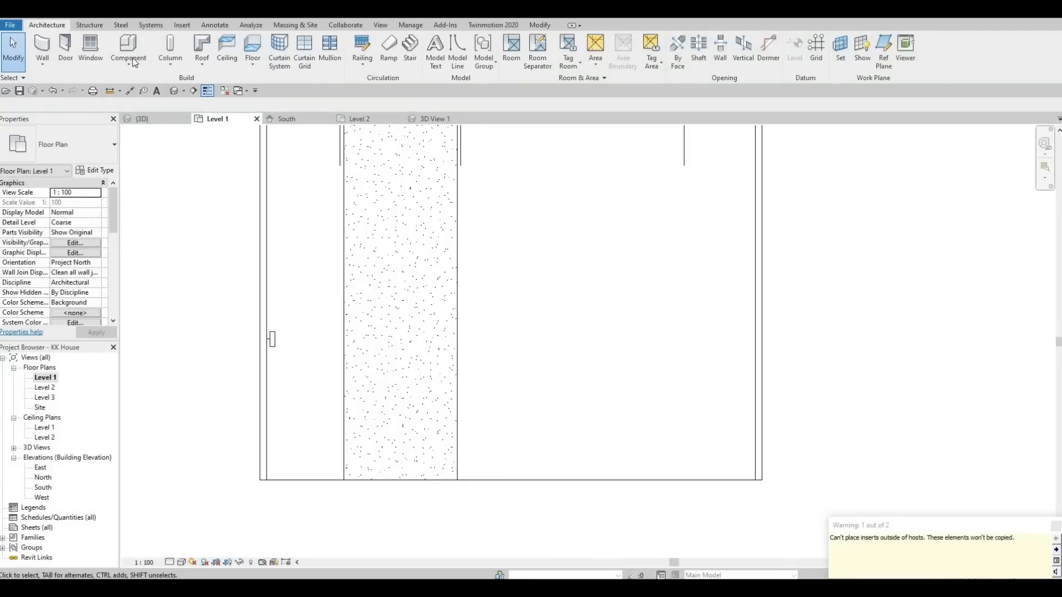
- Place a second 120V wall pack light in 3D on the opposite boundary wall's inner face, about 4400 mm from its front end
click(44, 47)
key(Escape)
click(128, 47)
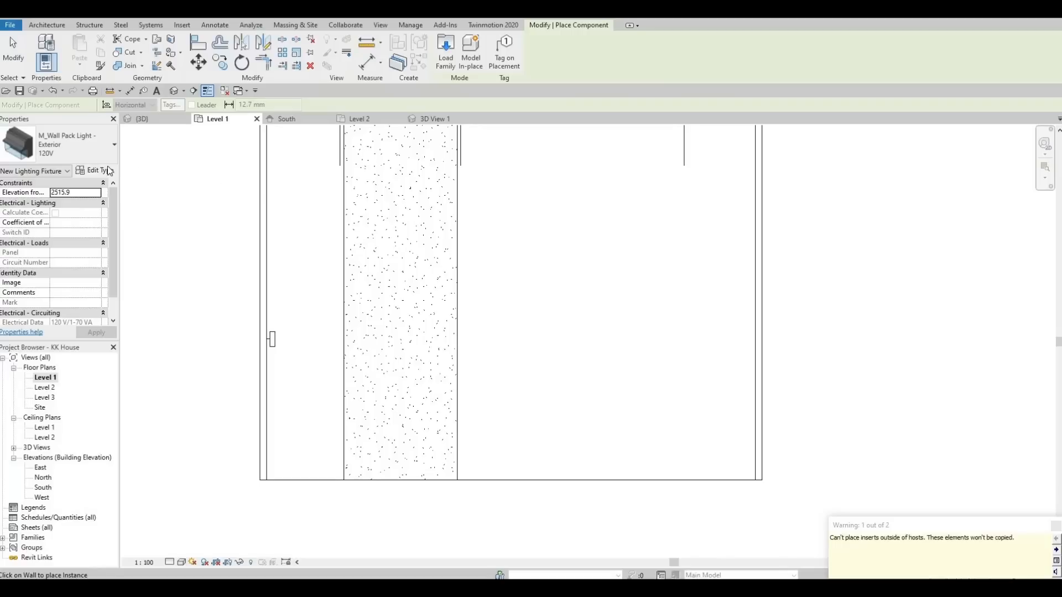
click(76, 147)
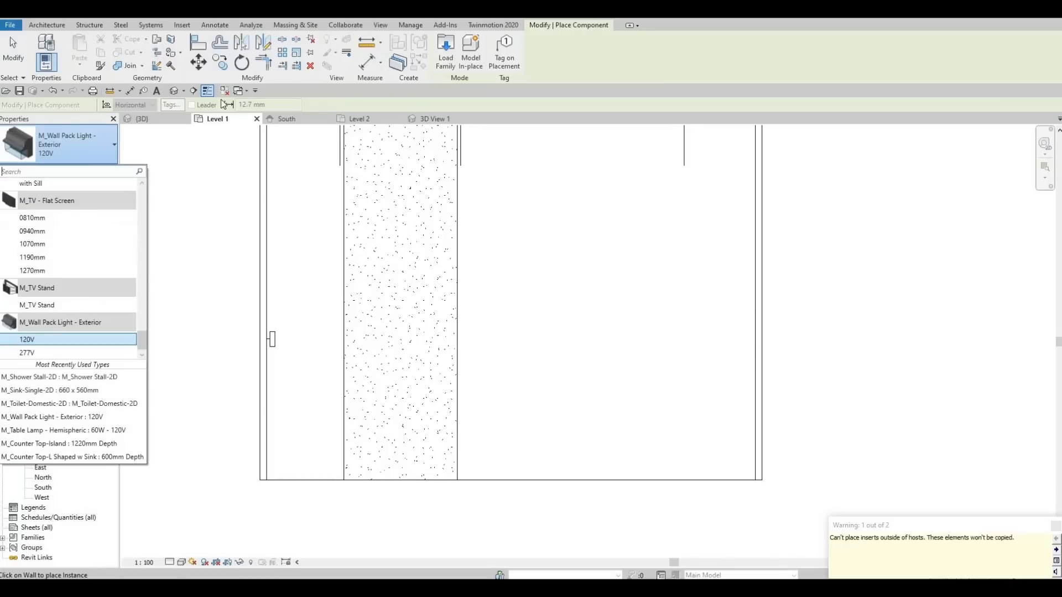
key(Escape)
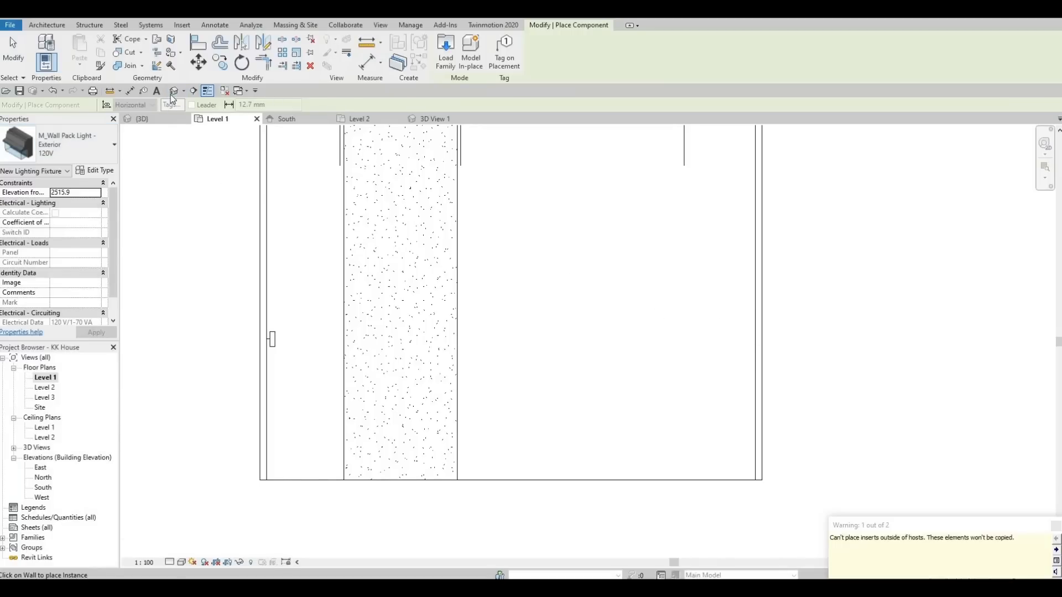
click(174, 91)
scroll(862, 241, up, 5)
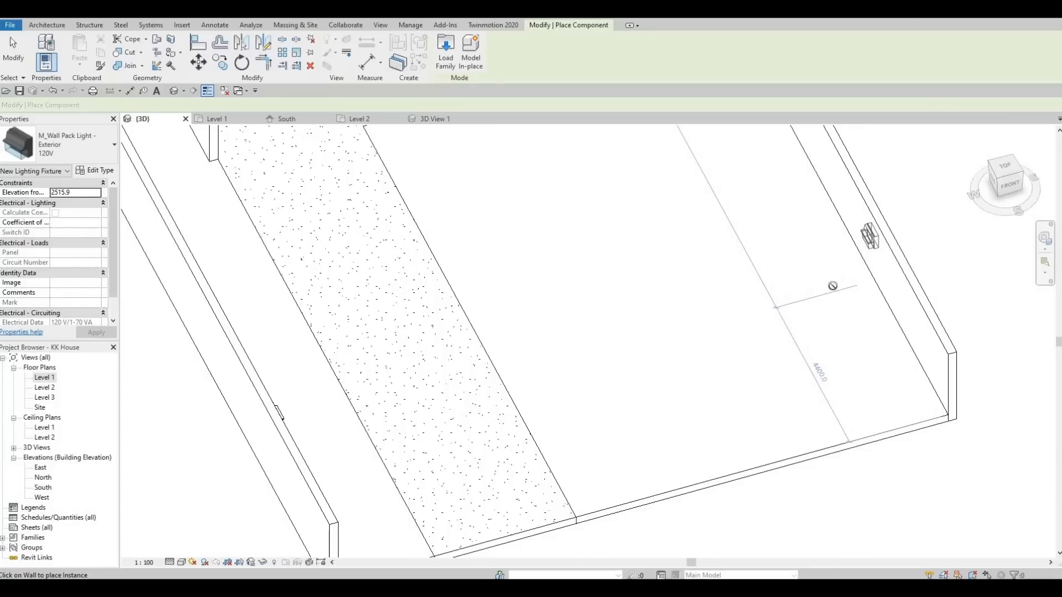
shift+middle_drag(894, 228, 393, 289)
middle_drag(455, 136, 408, 316)
scroll(407, 316, up, 1)
key(Escape)
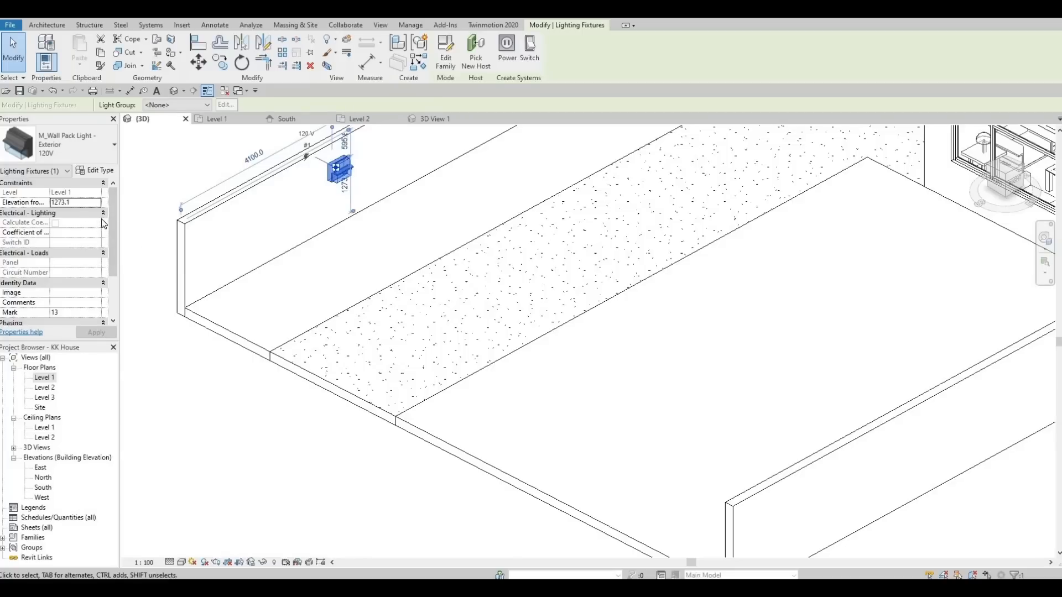
click(76, 203)
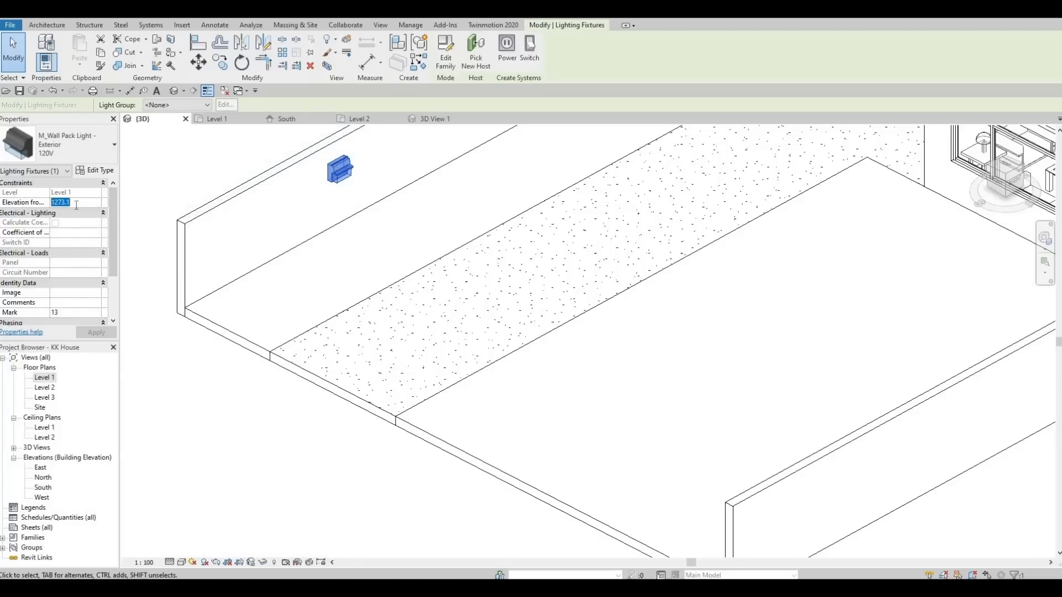
text(1200)
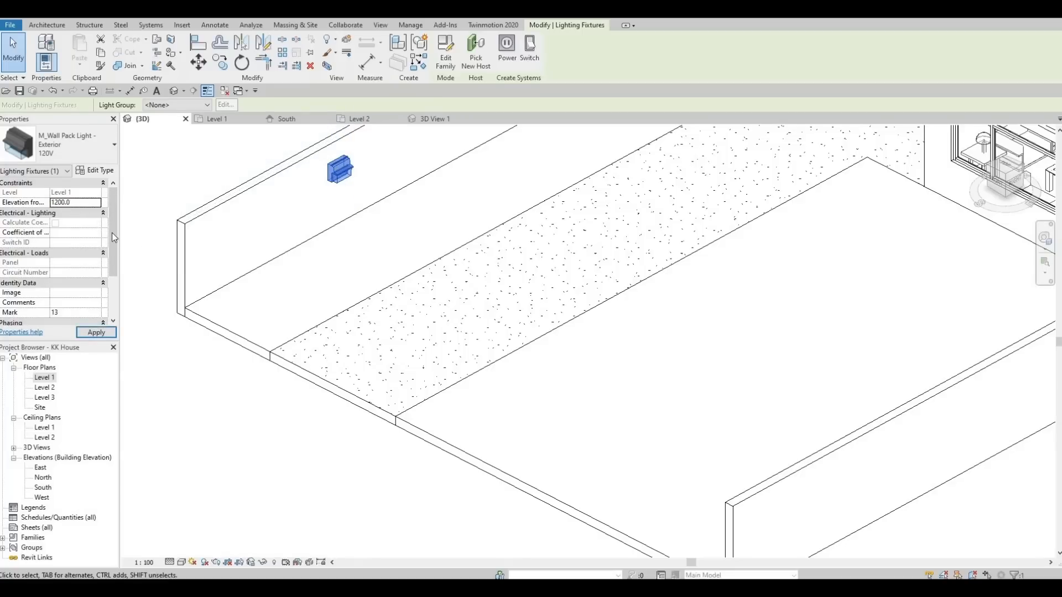
key(Escape)
click(187, 194)
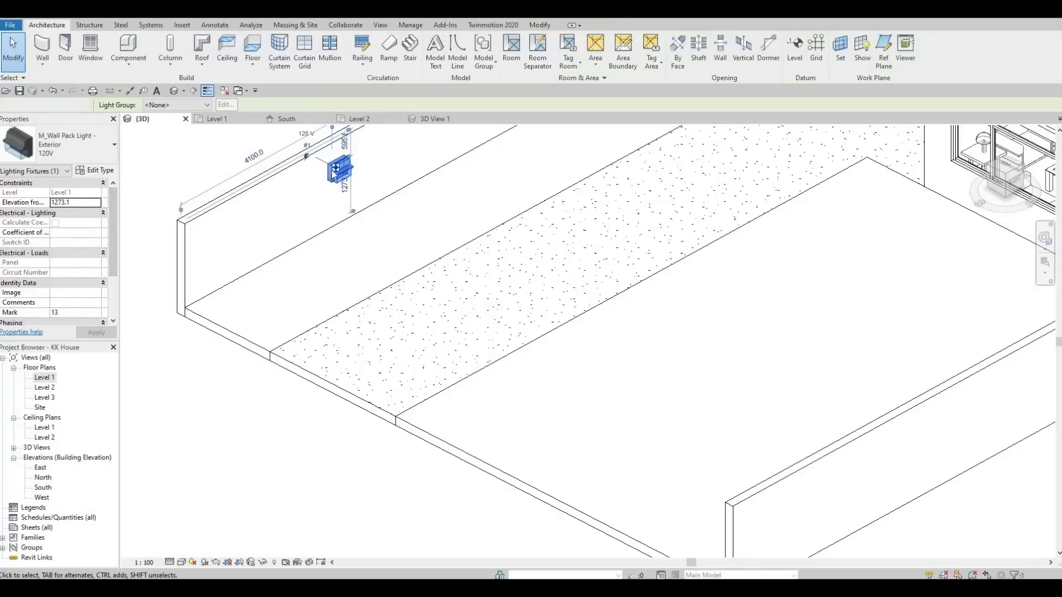
- Set the elevation of the driveway-side wall pack light to 1300 mm
click(339, 169)
click(86, 201)
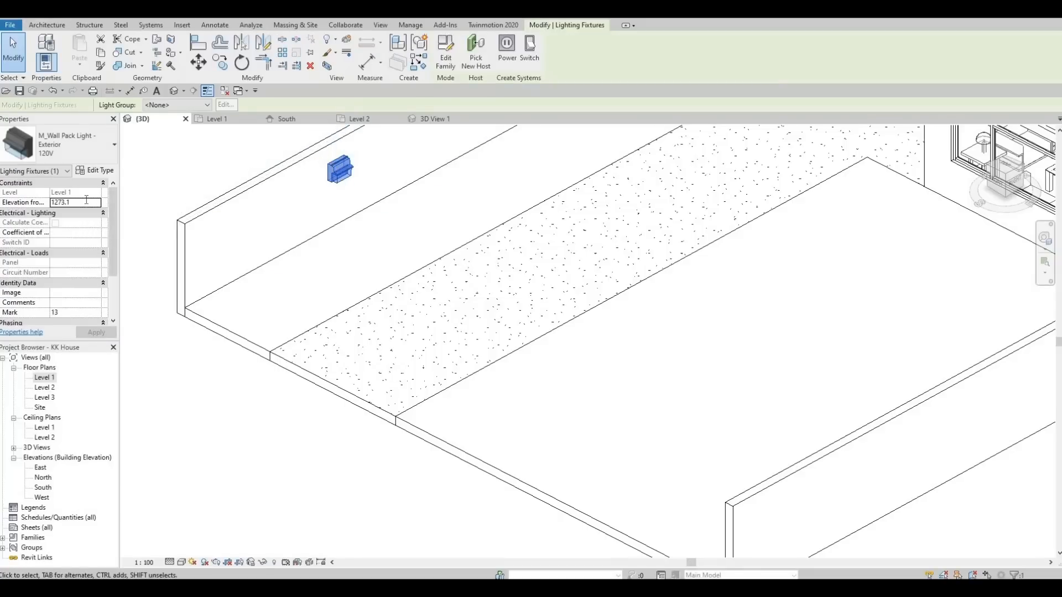
text(1300)
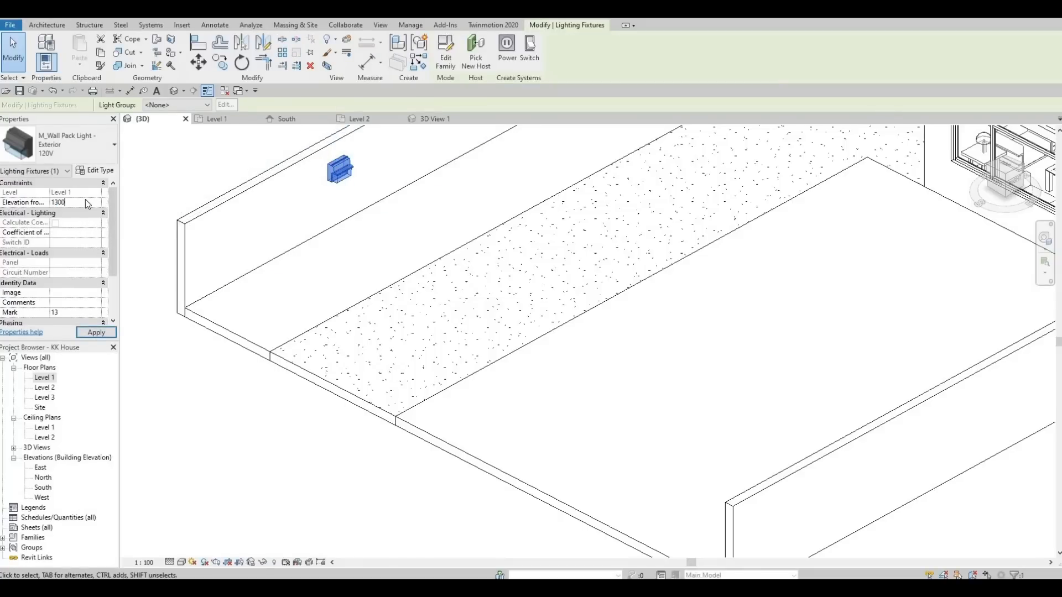
click(95, 332)
click(460, 344)
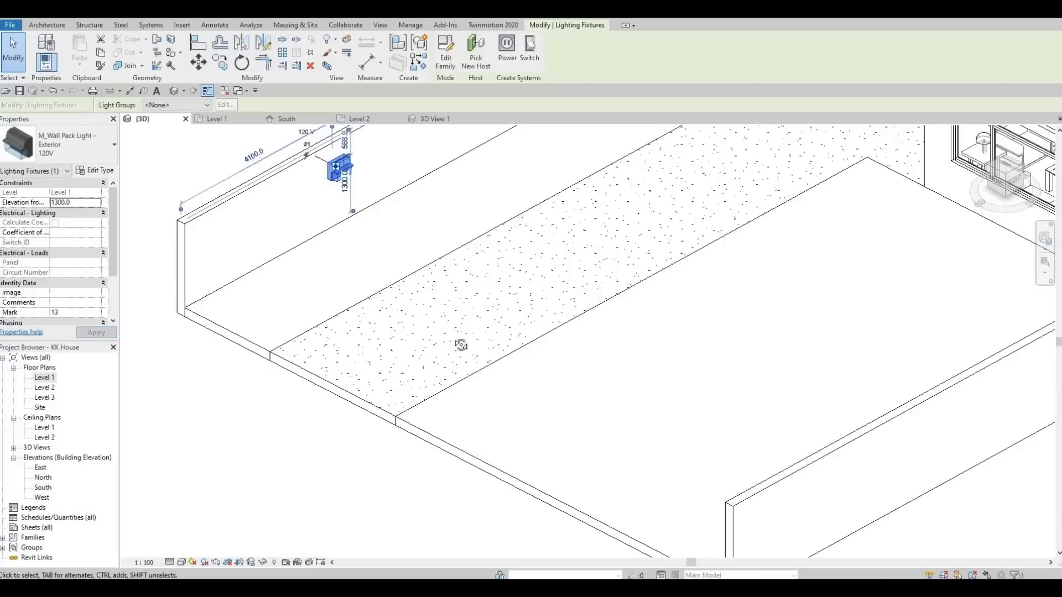
- Set the elevation of the wall pack light on the opposite boundary wall to 1300 mm and return to the Level 1 floor plan
shift+middle_drag(708, 339, 793, 344)
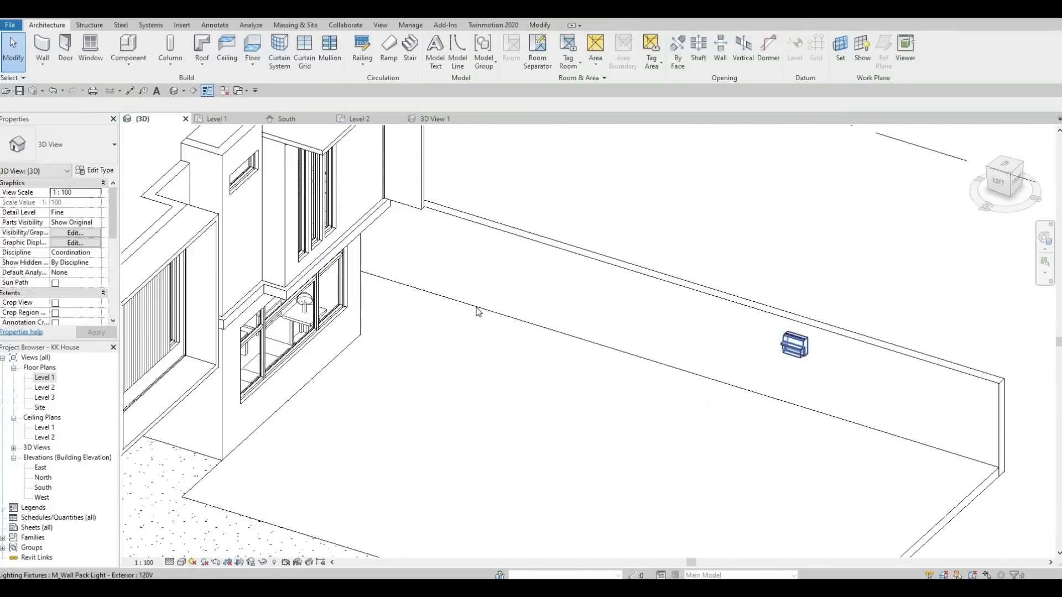
click(789, 345)
click(81, 203)
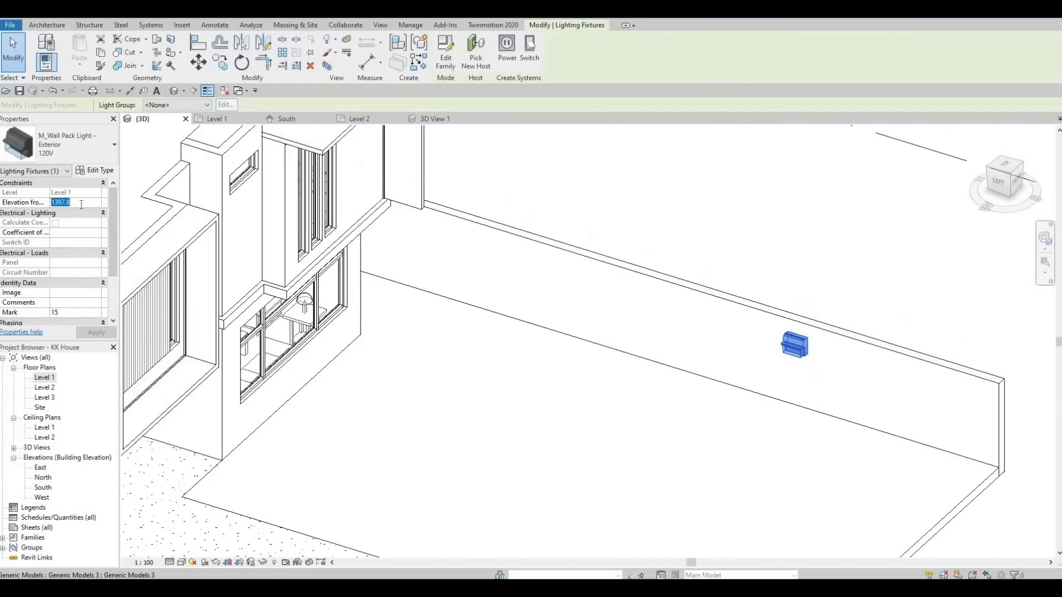
text(1300)
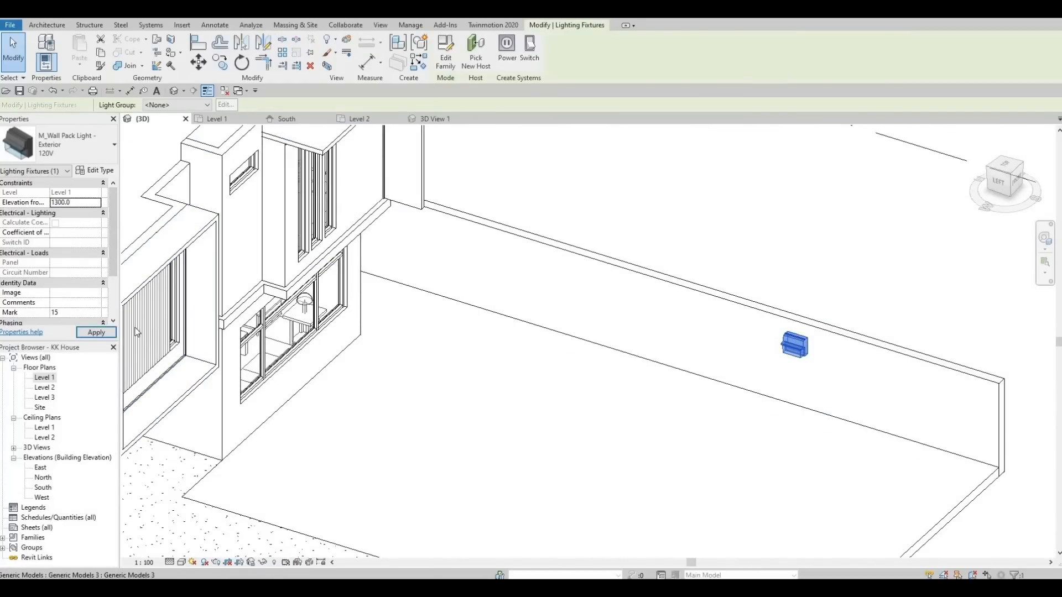
click(96, 332)
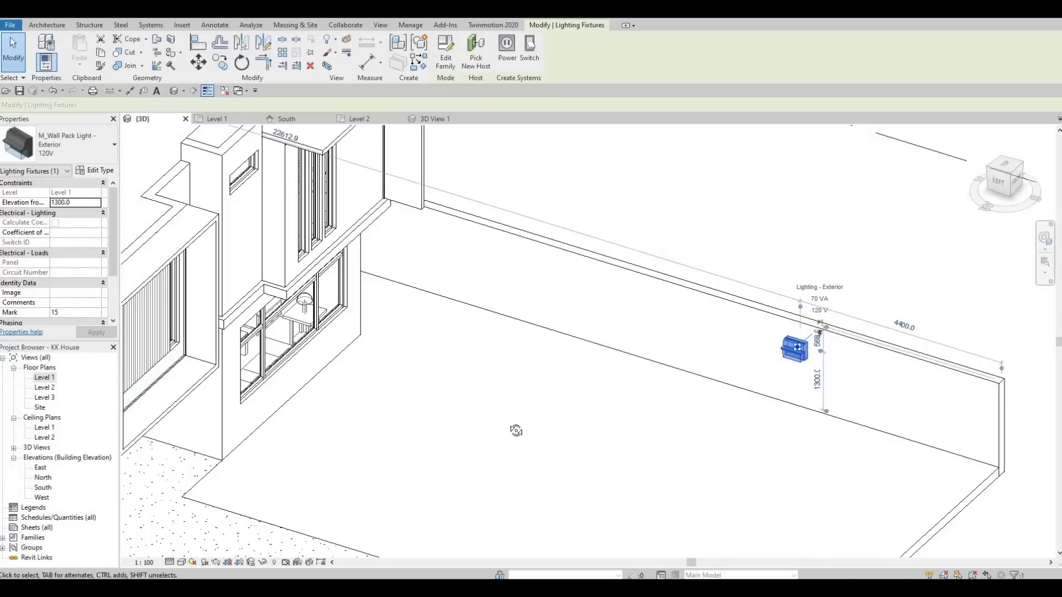
shift+middle_drag(507, 324, 204, 356)
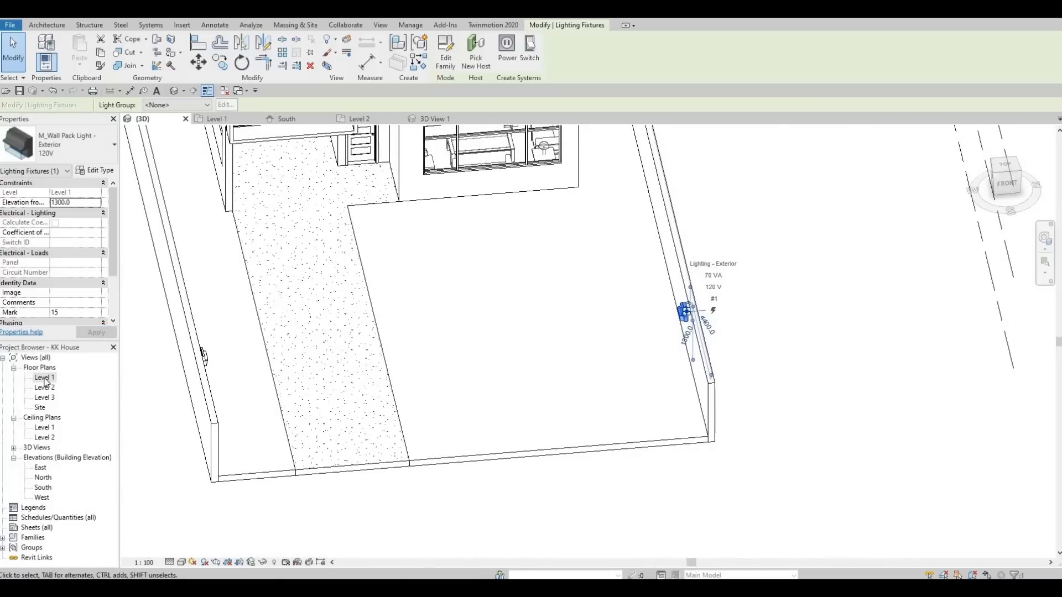
key(ctrl+Tab)
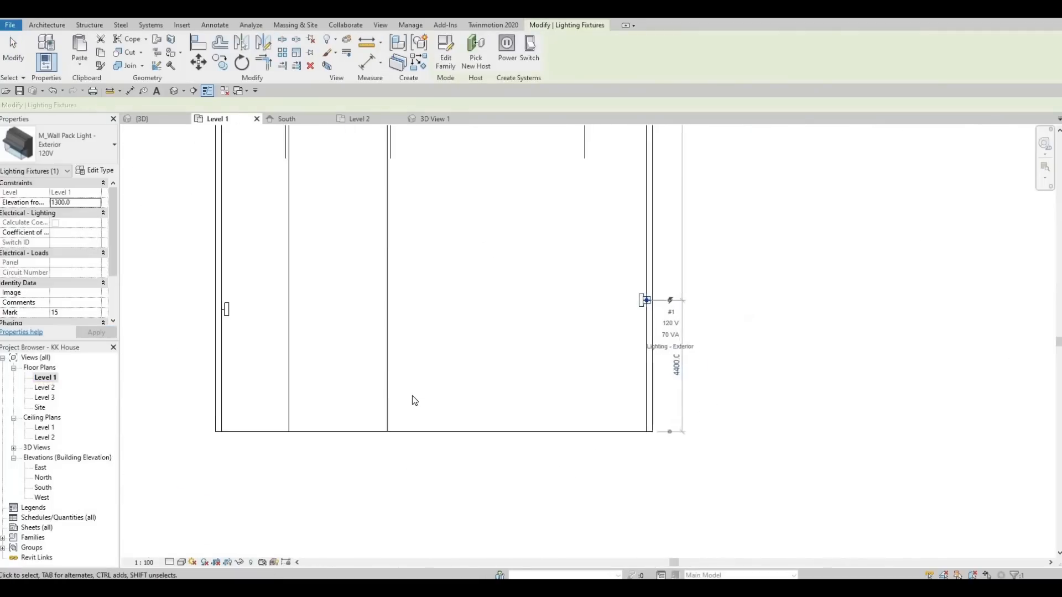
- Align the opposite boundary wall's wall pack light with the centre axis of the driveway-side light in the Level 1 plan
key(a)
key(l)
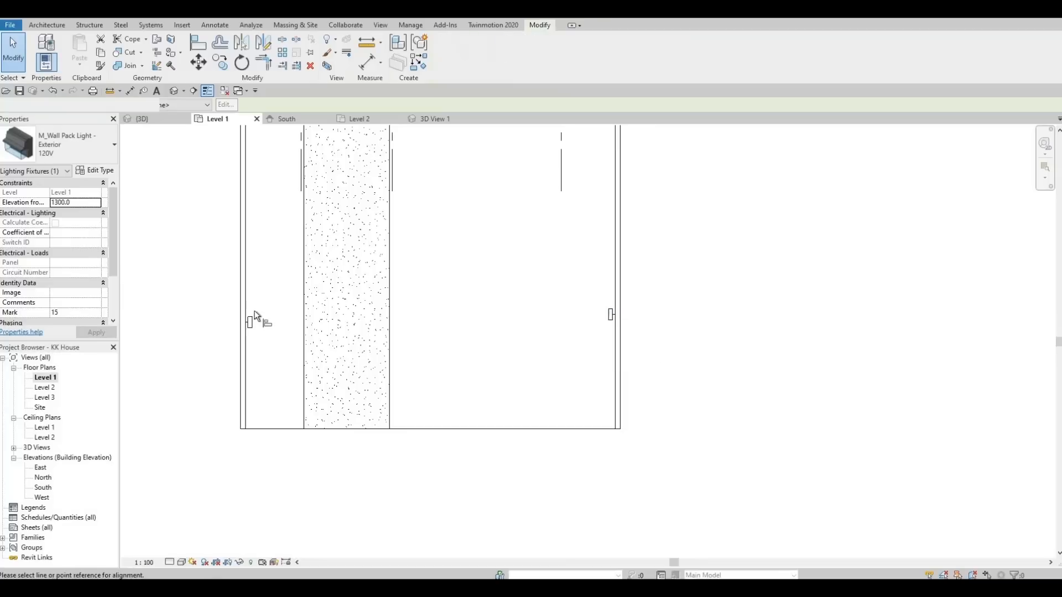
scroll(246, 323, up, 3)
scroll(249, 332, up, 2)
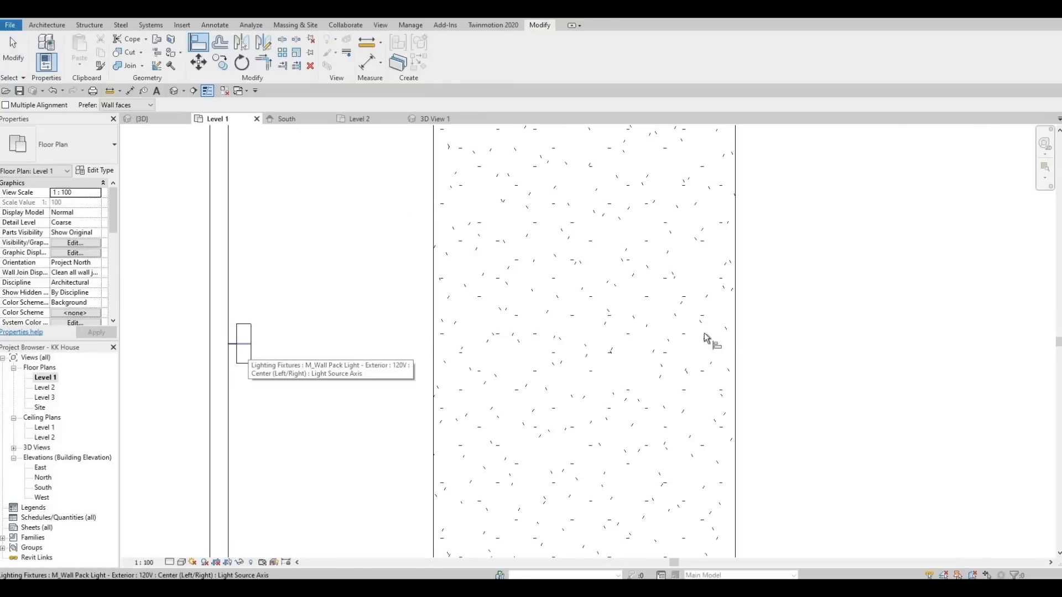
click(787, 341)
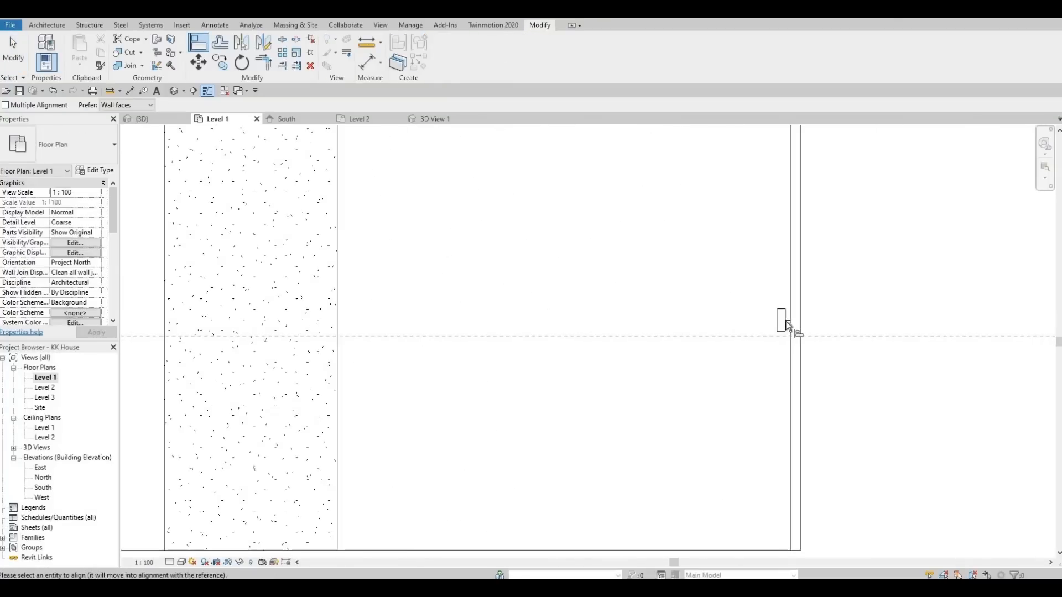
click(787, 322)
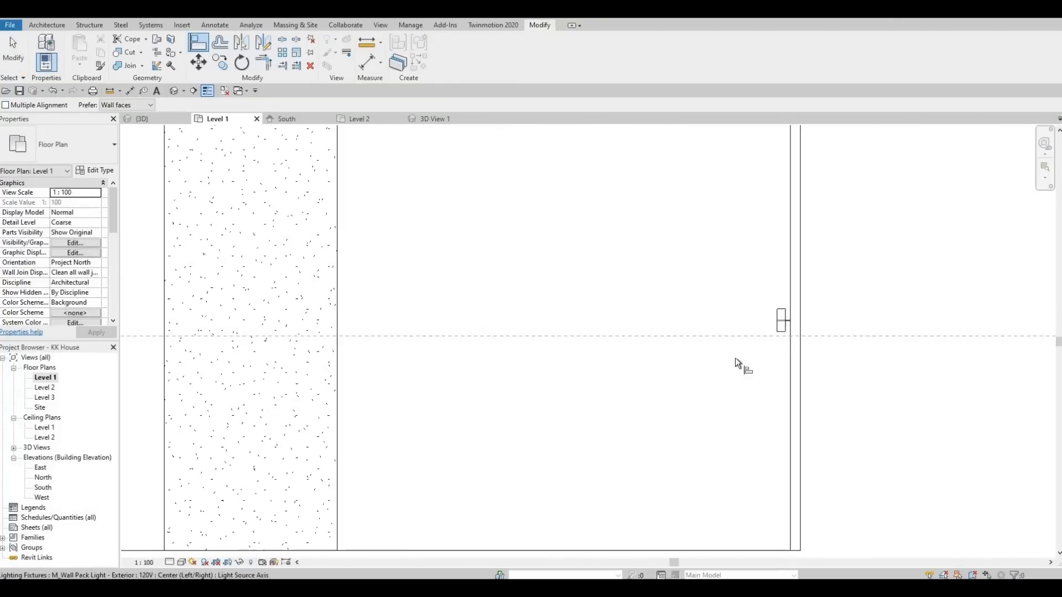
scroll(655, 356, down, 2)
key(Escape)
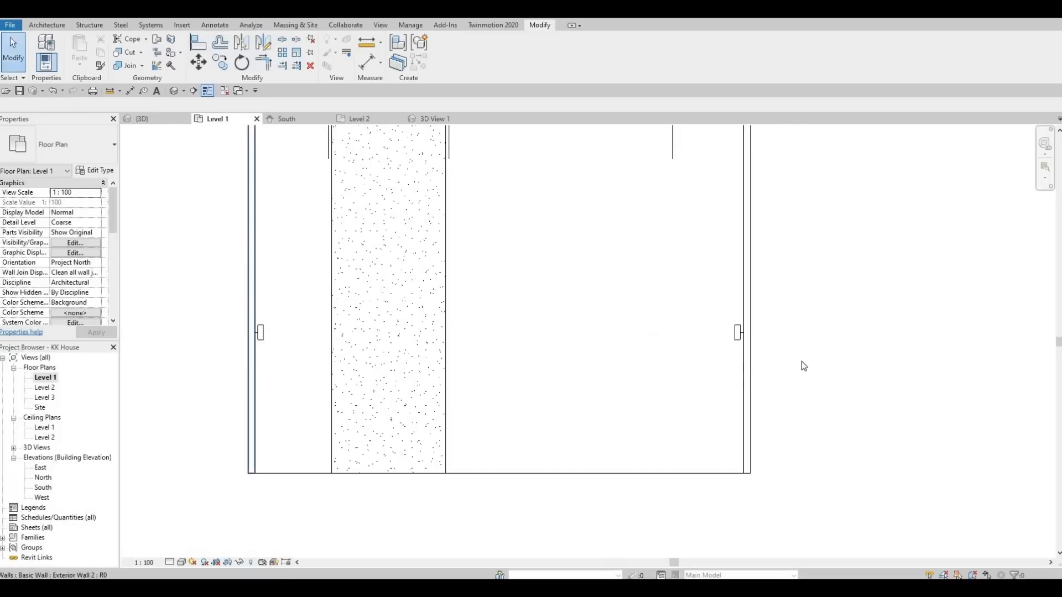
- Move both wall pack lights together along the boundary walls toward the front end of the yard
drag(194, 287, 802, 361)
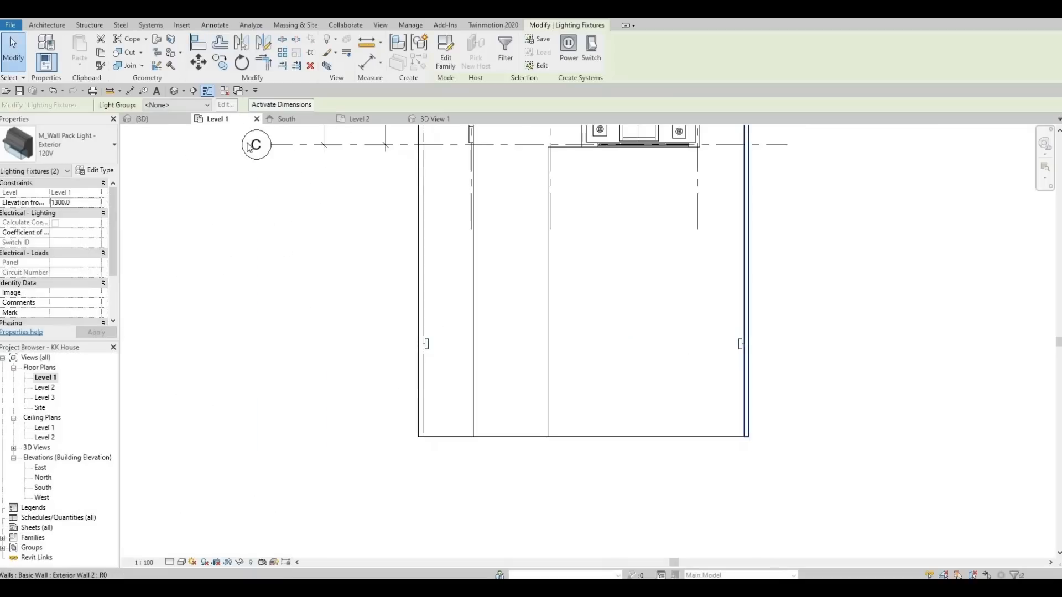
middle_drag(247, 143, 217, 134)
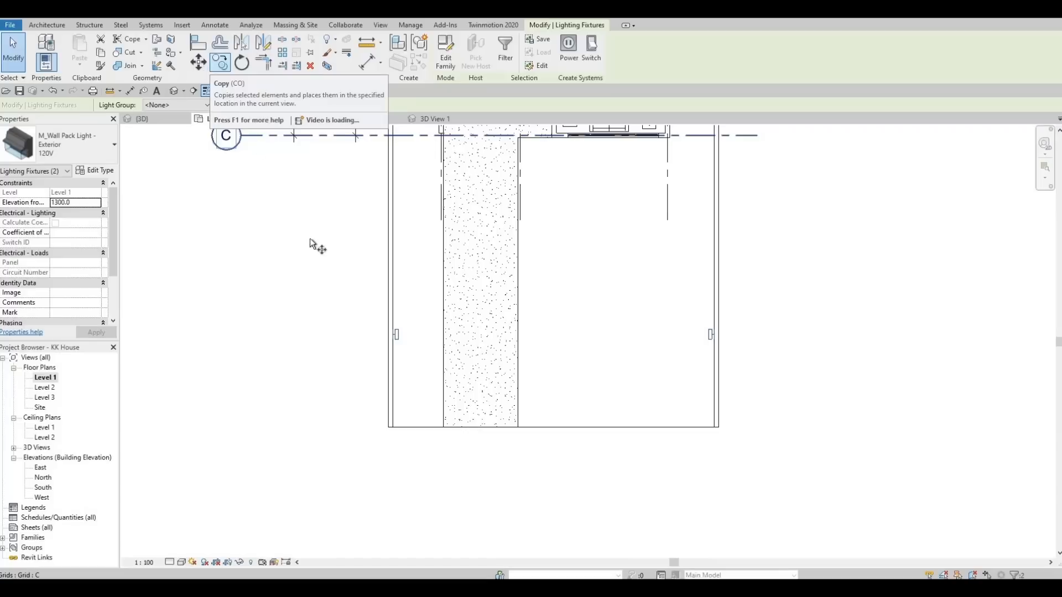
key(m)
key(v)
click(259, 321)
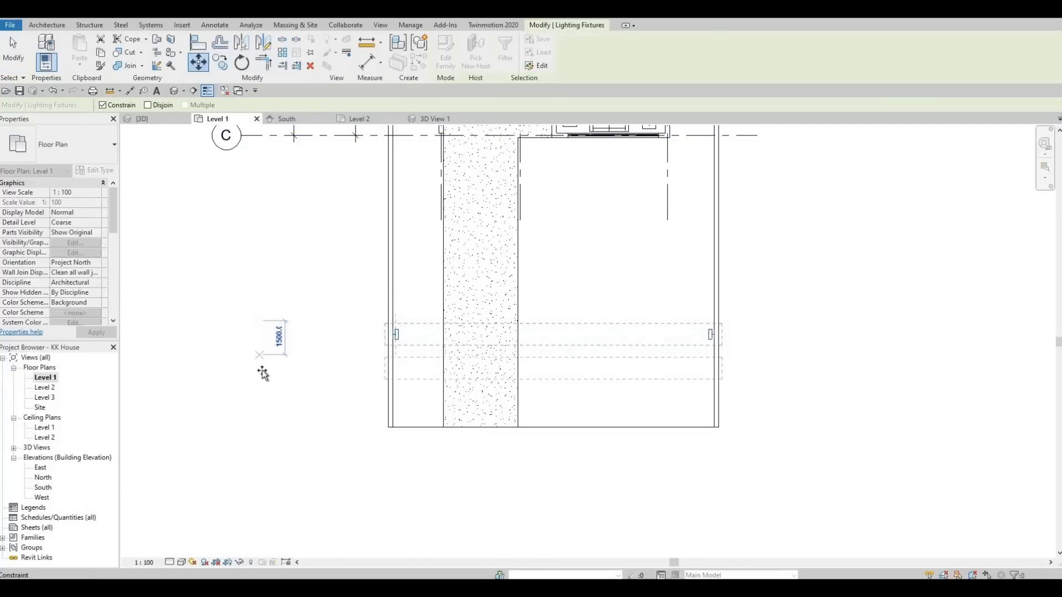
click(263, 375)
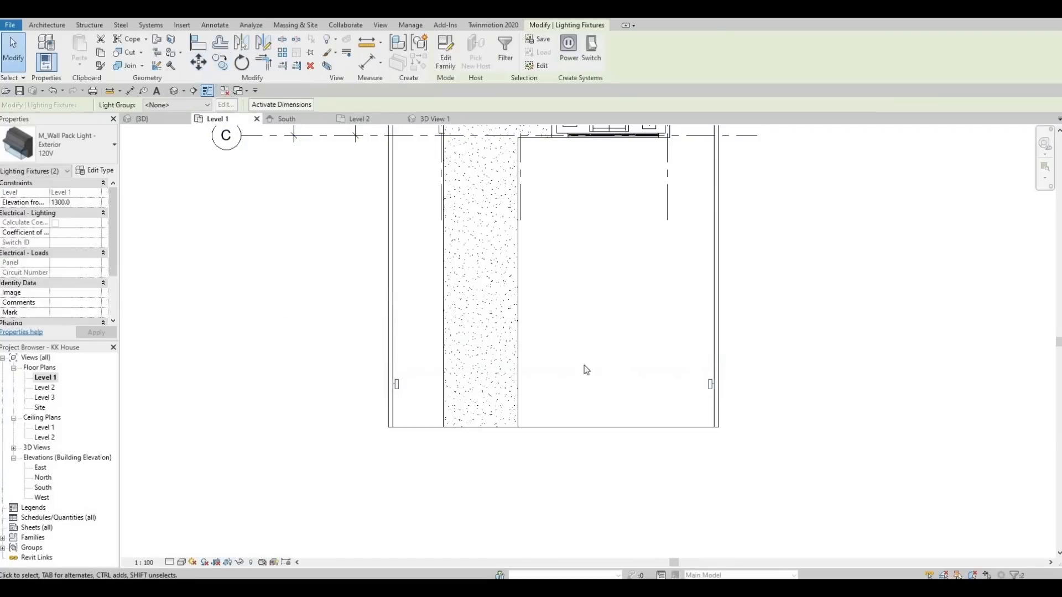
- Copy the pair of wall pack lights twice toward the house at 3500 mm spacing, using constrained multiple copying
drag(345, 359, 749, 405)
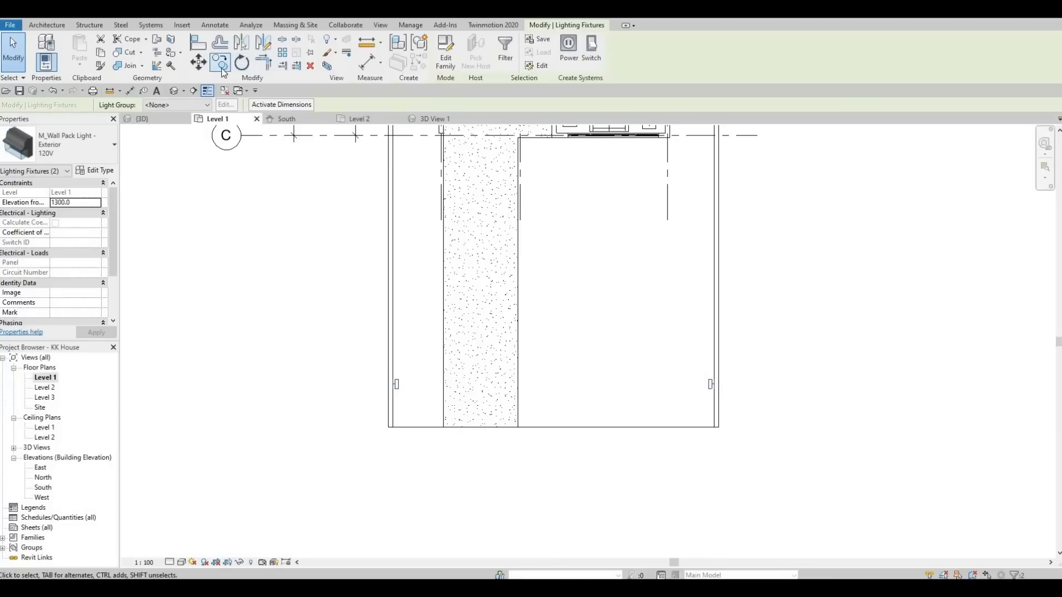
click(221, 65)
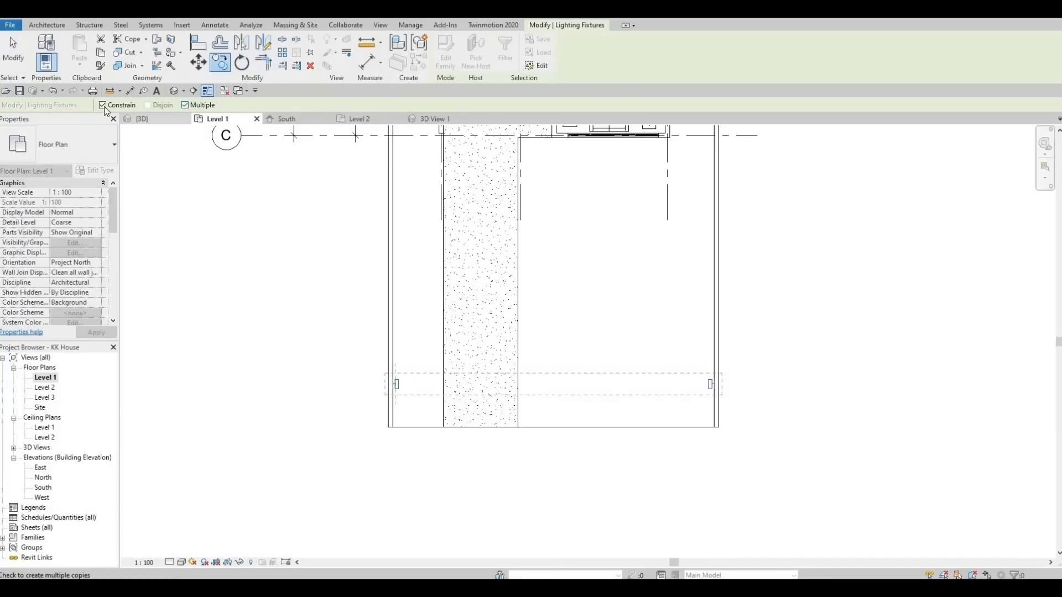
click(384, 376)
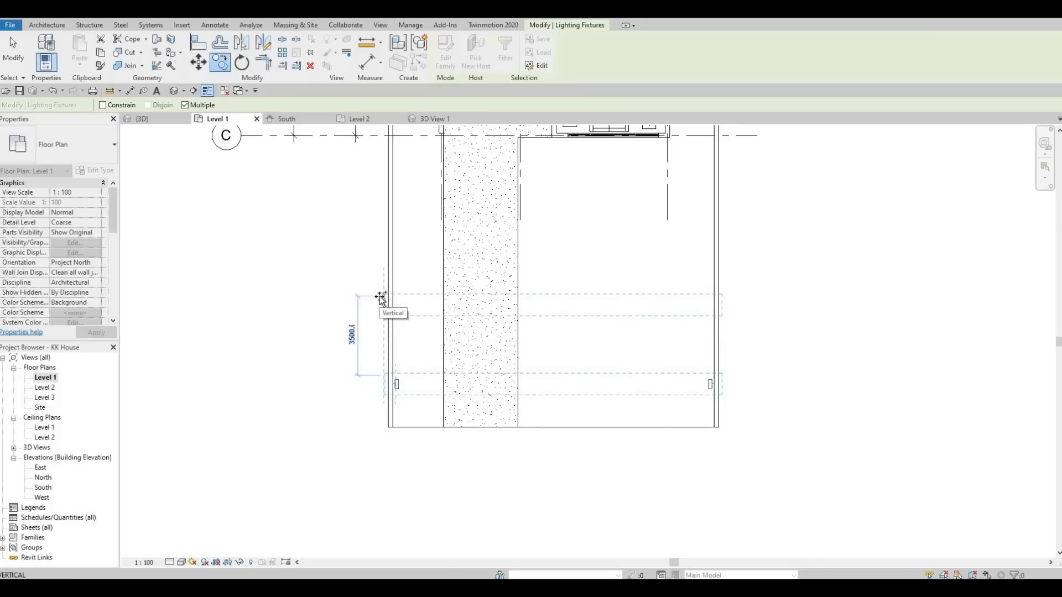
click(381, 296)
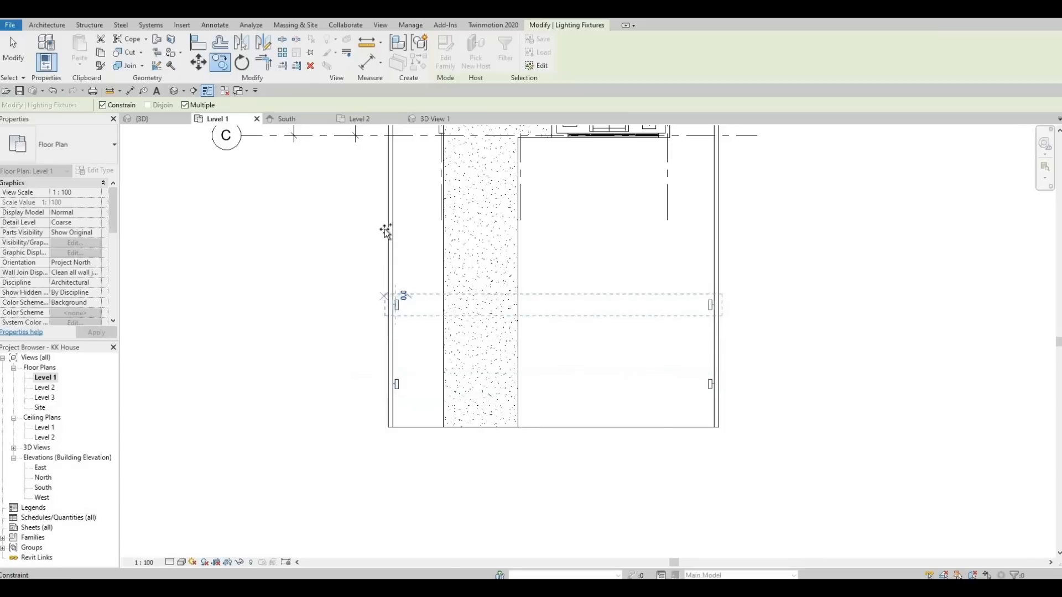
key(shift)
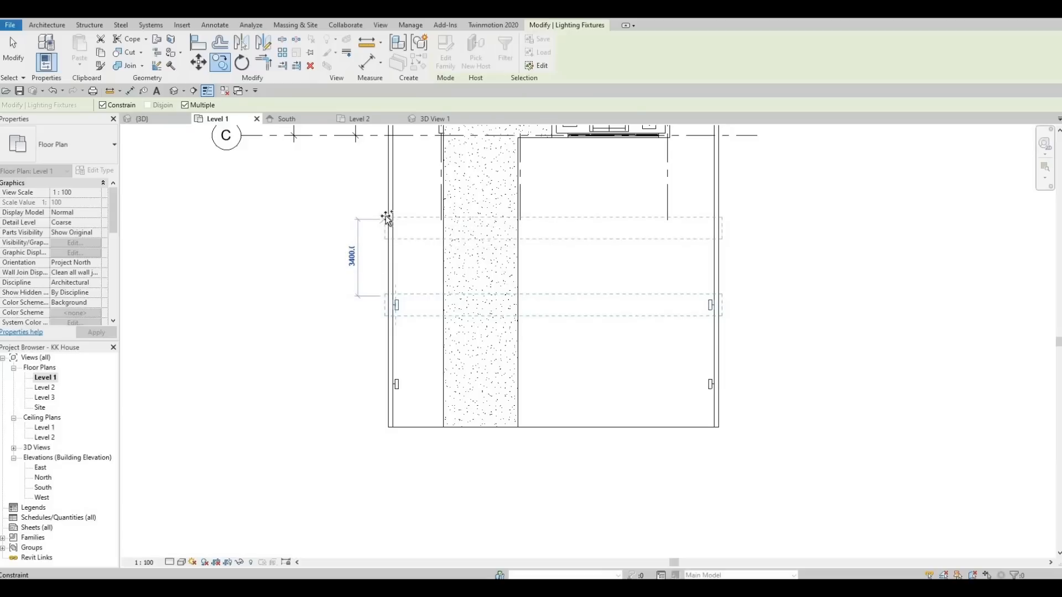
text(3500)
key(Return)
- Add two more copies of the light pair farther back along the boundary walls, each 3500 mm from the previous one
middle_drag(384, 221, 378, 352)
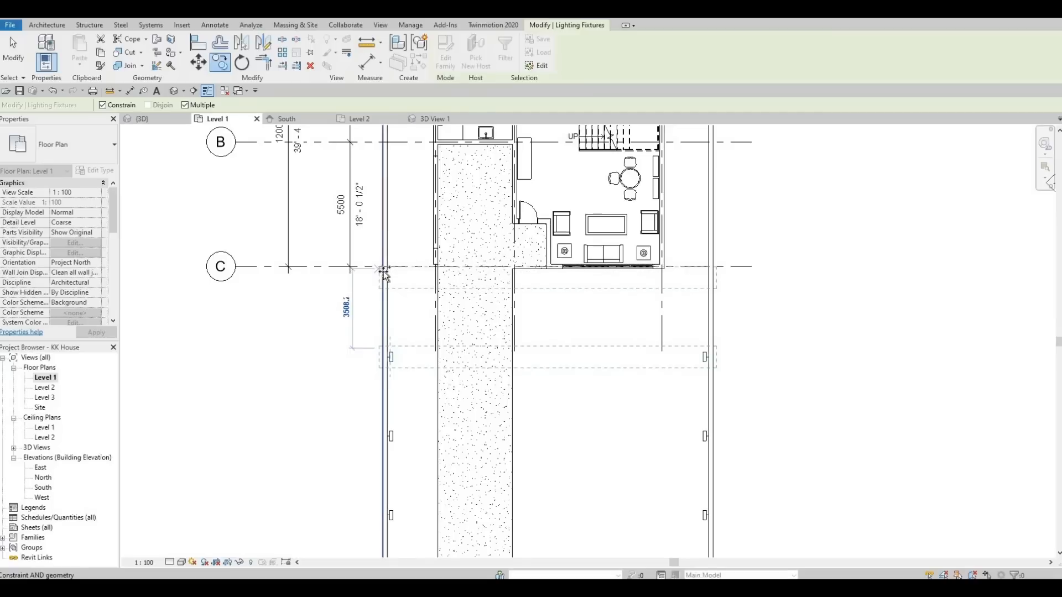
text(3500)
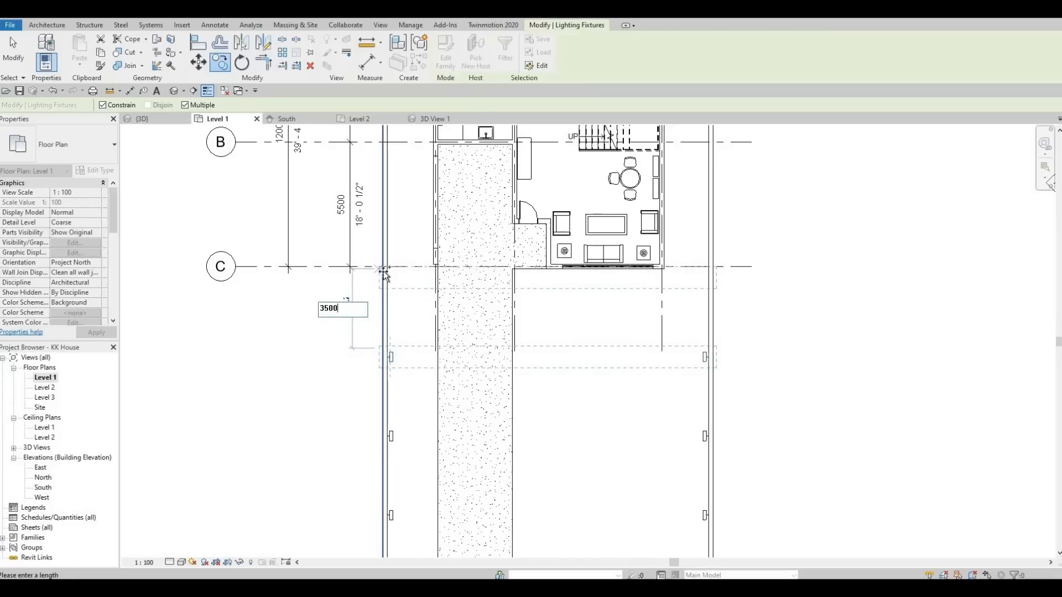
key(Return)
middle_drag(386, 233, 366, 354)
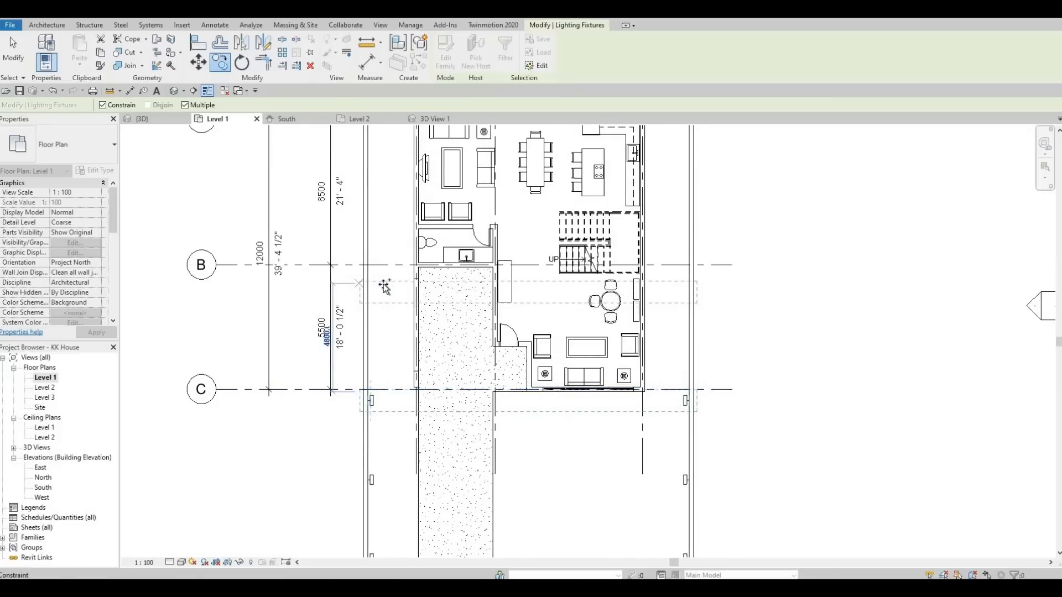
text(3500)
key(Return)
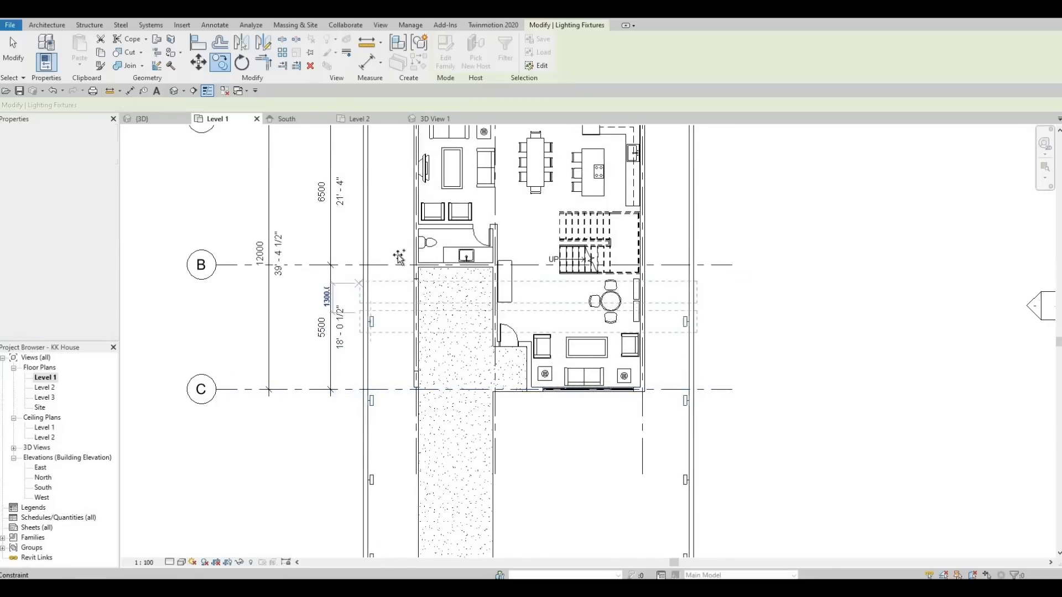
- Continue with two light-pair copies at 3500 mm spacing and a last one about 3300 mm farther, near the rear boundary wall
middle_drag(386, 200, 368, 341)
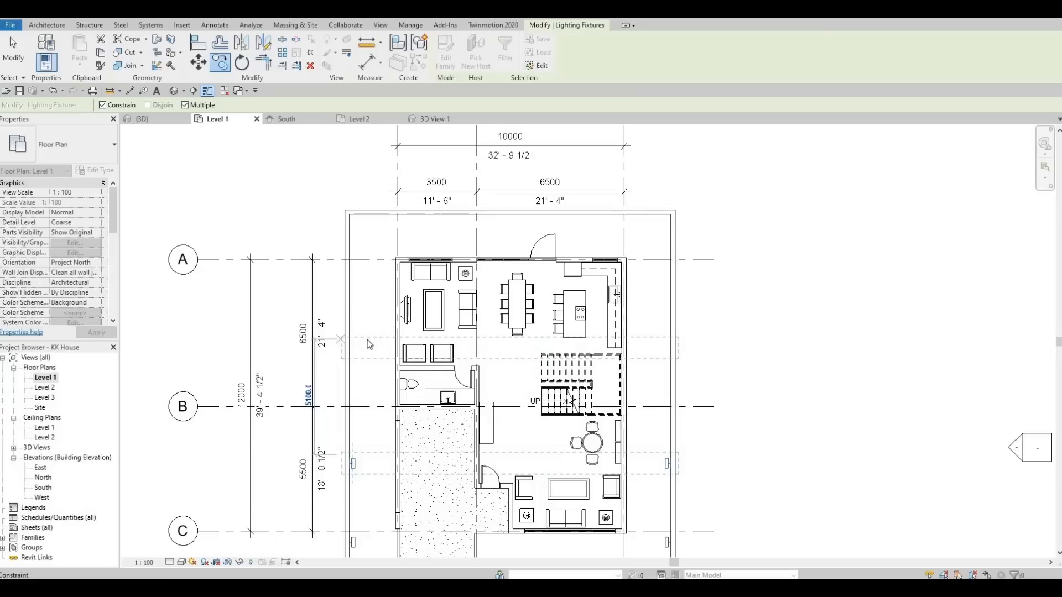
text(3500)
key(Return)
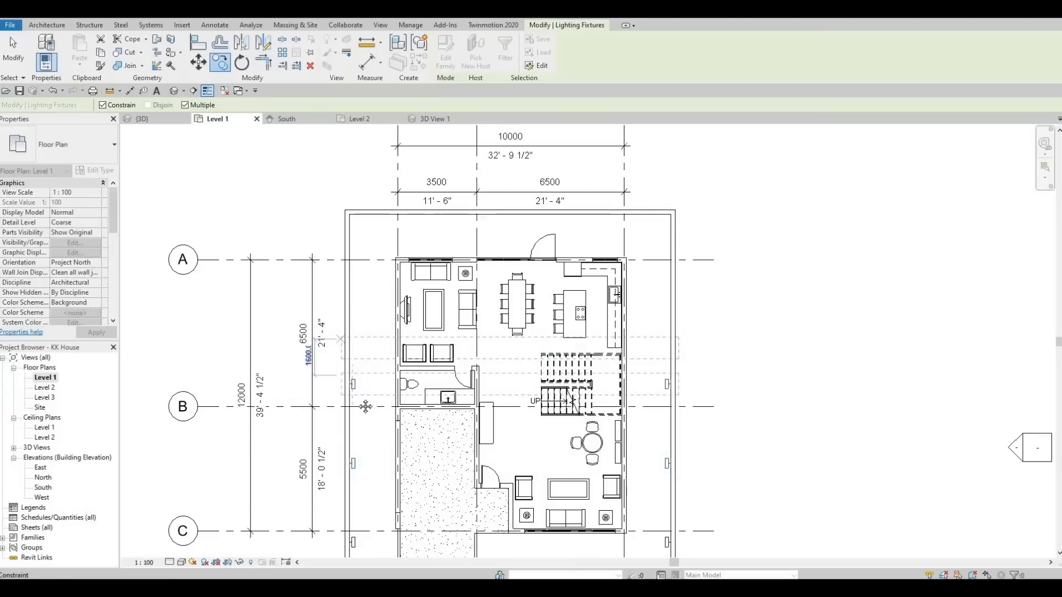
middle_drag(352, 356, 329, 427)
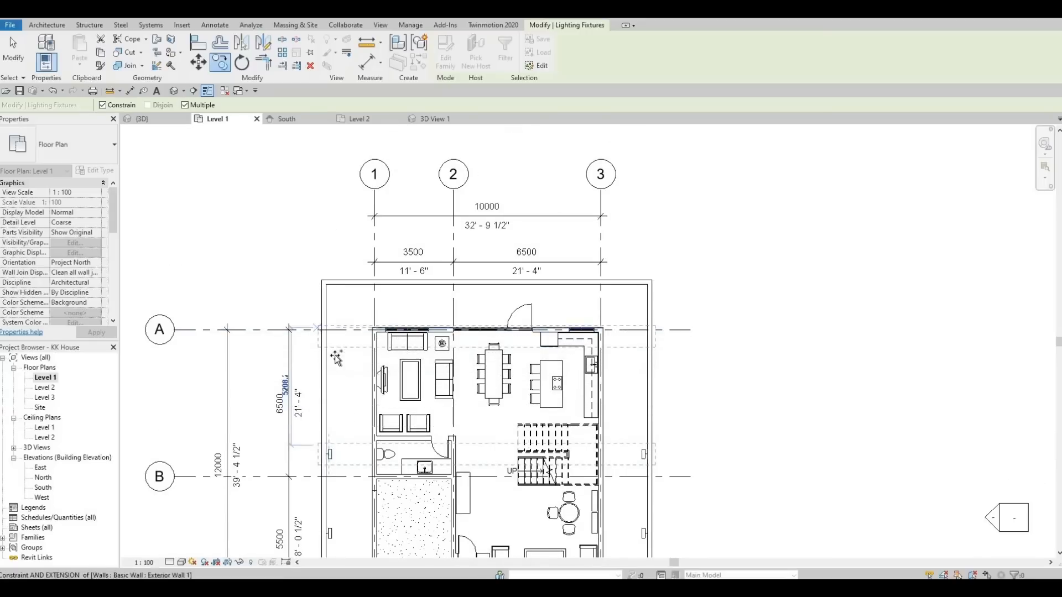
key(Return)
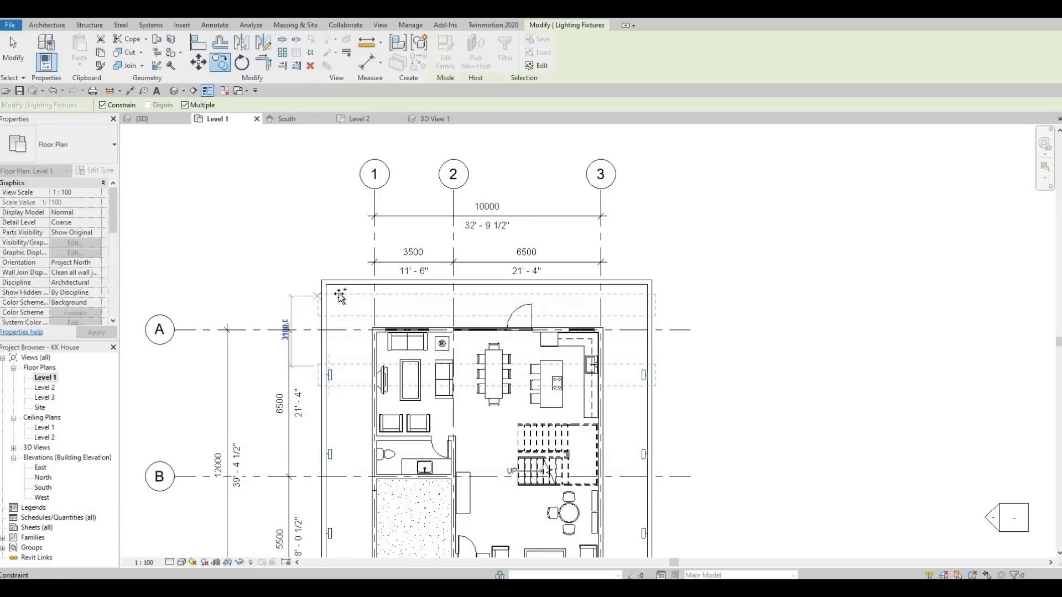
click(340, 293)
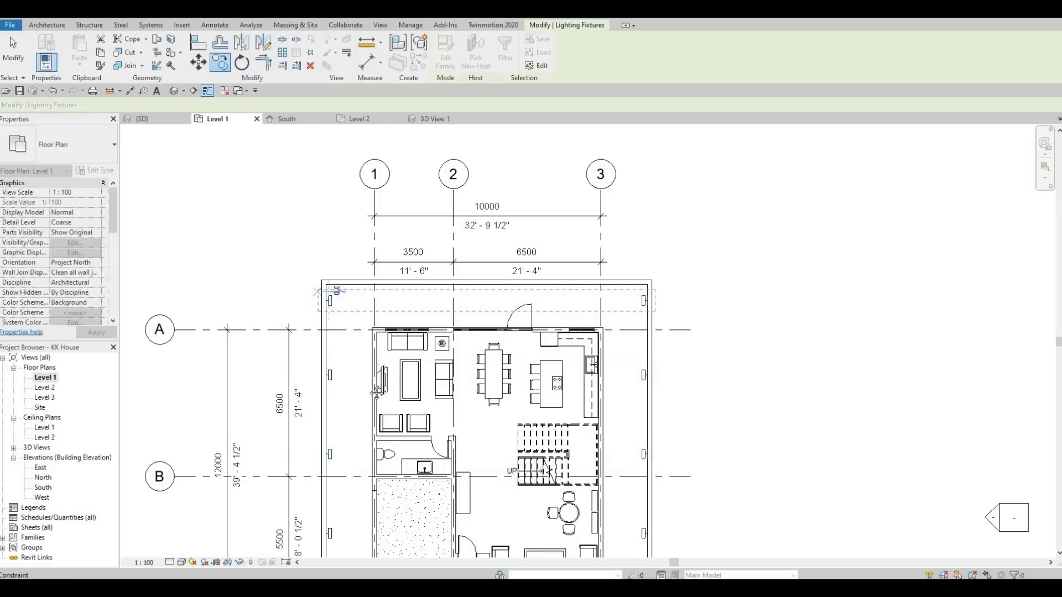
- Check the copied lights in 3D and delete the second light pair from the front in the Level 1 plan
middle_drag(369, 336, 378, 293)
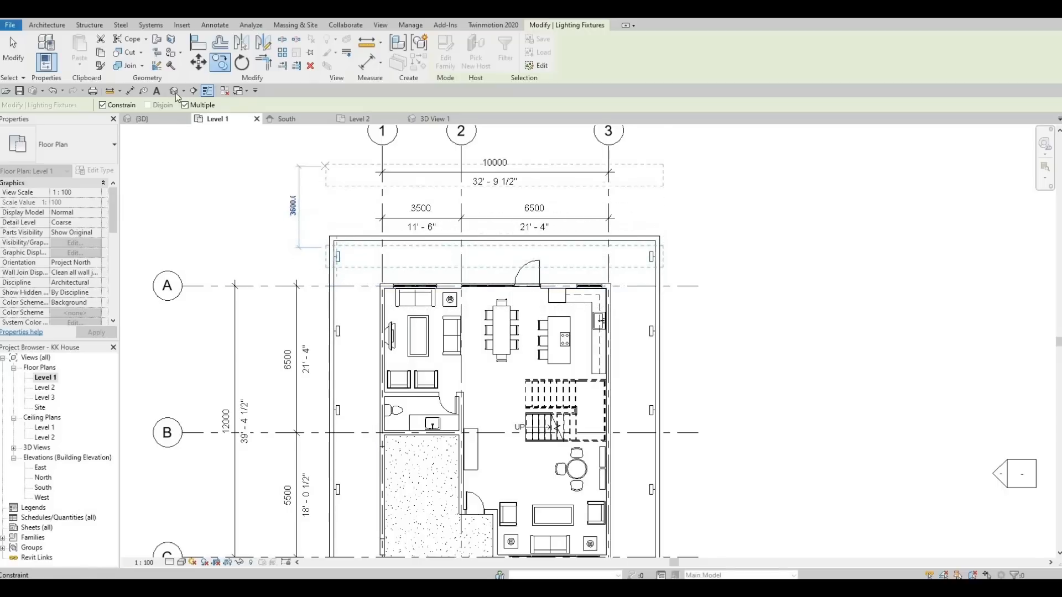
click(142, 119)
key(Escape)
shift+middle_drag(355, 383, 44, 381)
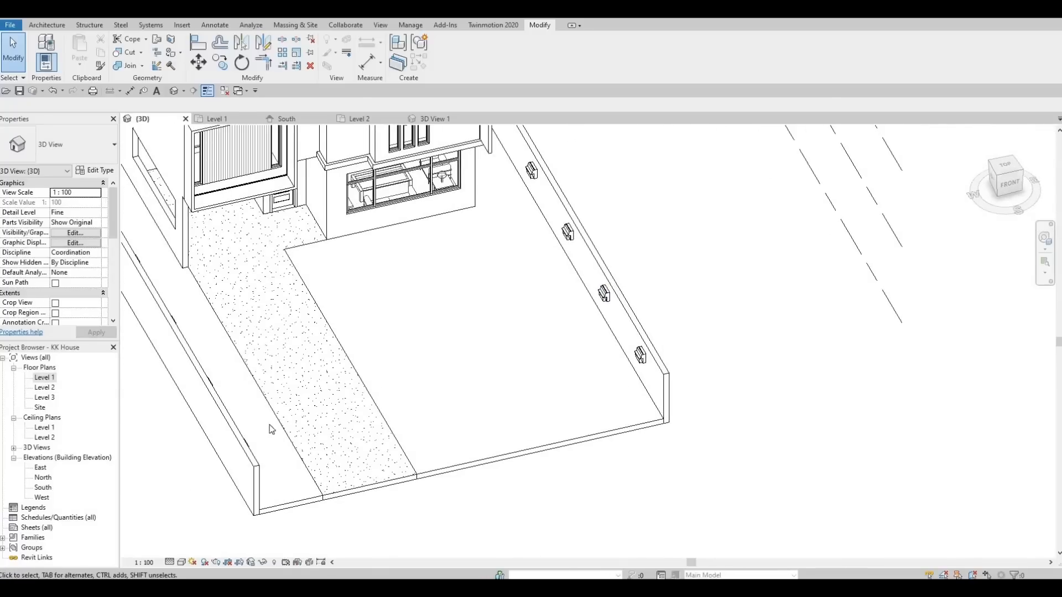
middle_drag(410, 481, 357, 371)
scroll(358, 372, down, 2)
middle_drag(314, 440, 288, 403)
drag(264, 391, 526, 430)
key(Escape)
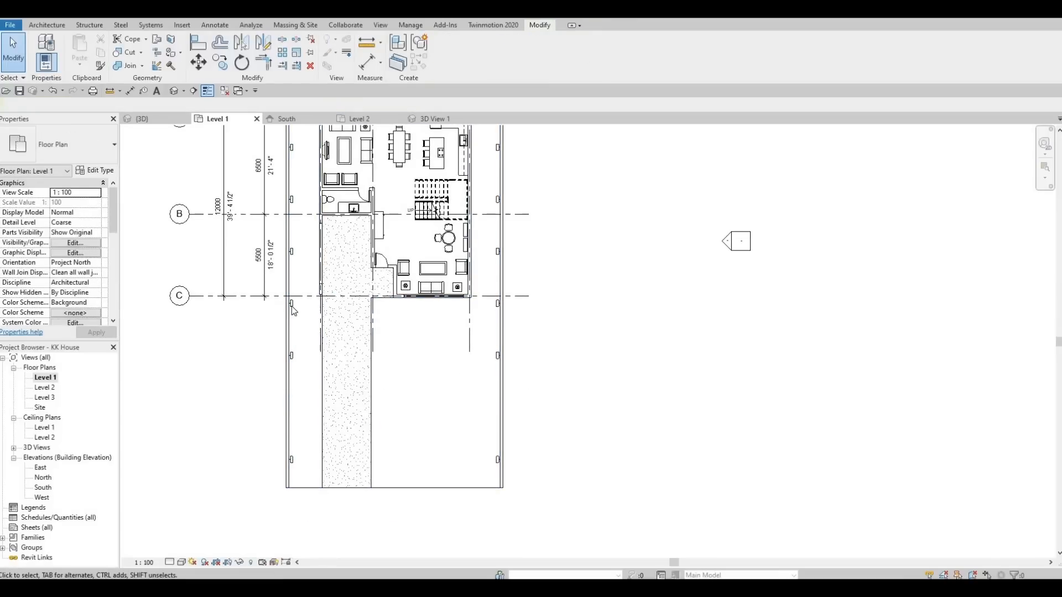
- Delete the light pair just in front of grid C and the pair just behind grid B
click(497, 304)
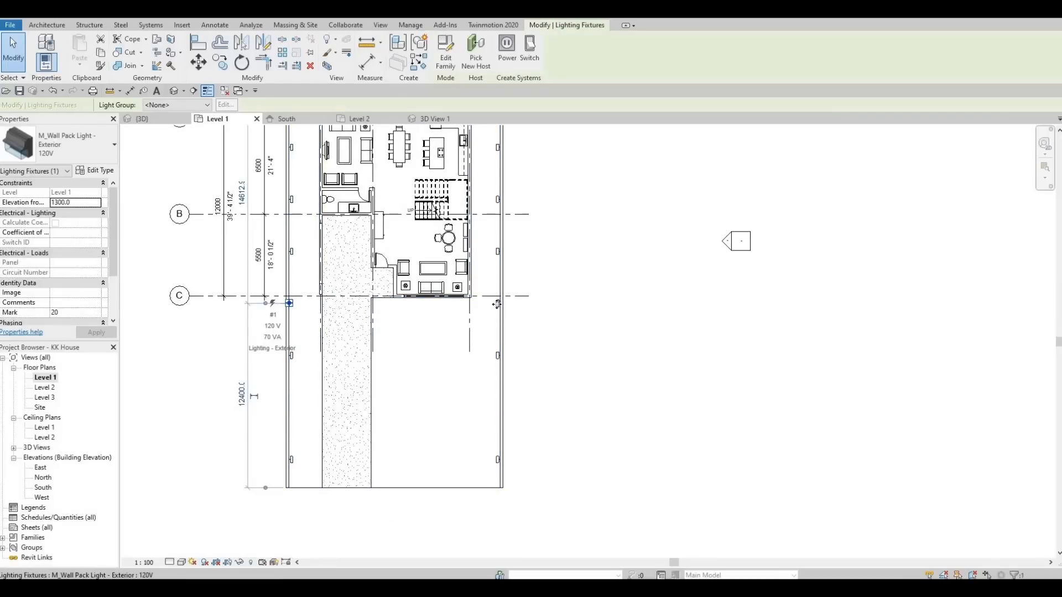
ctrl+click(497, 304)
click(518, 313)
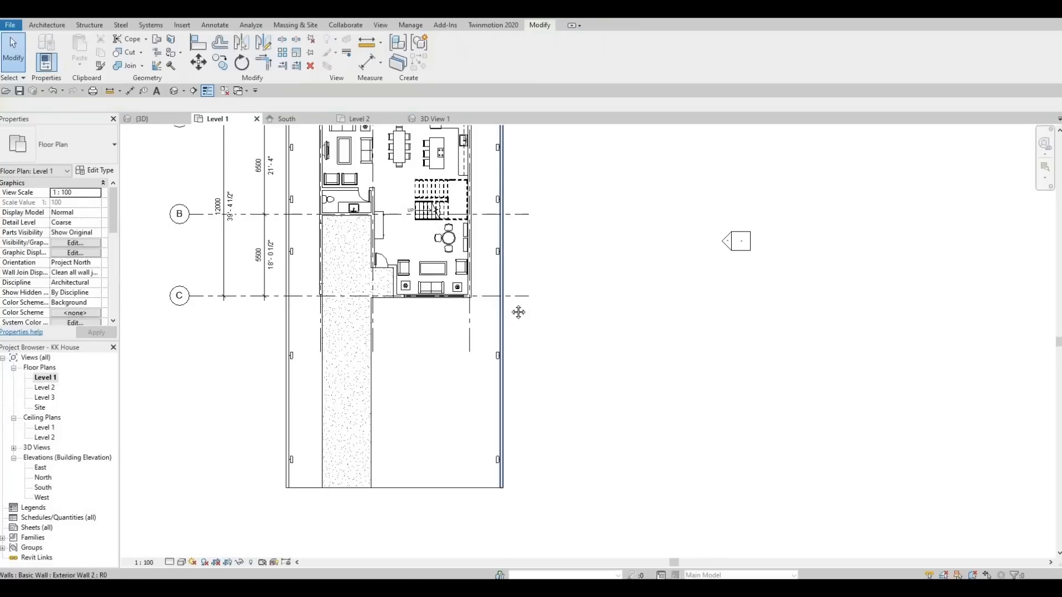
middle_drag(405, 338, 394, 431)
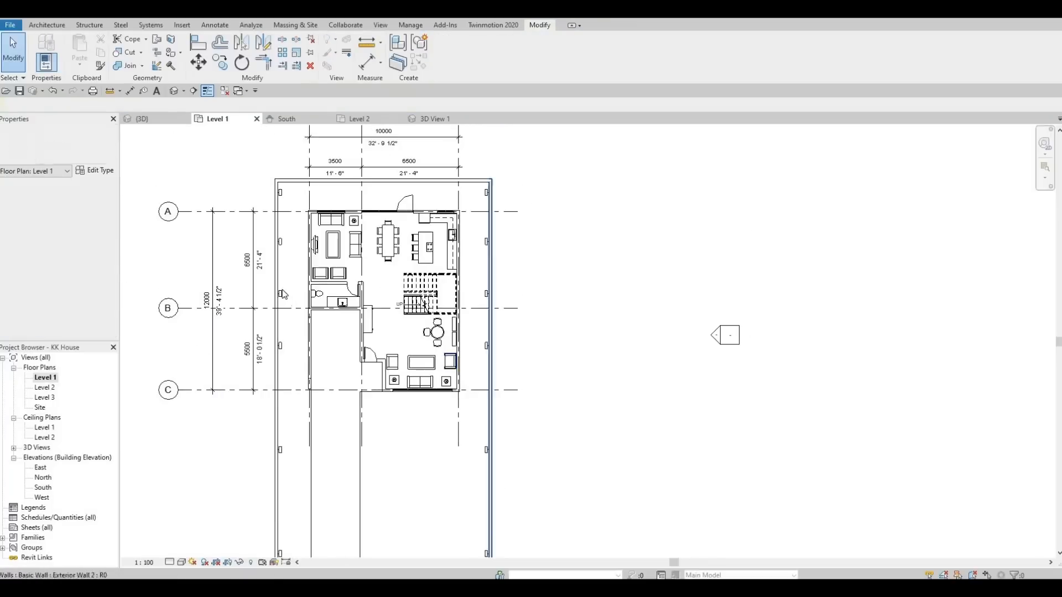
click(484, 298)
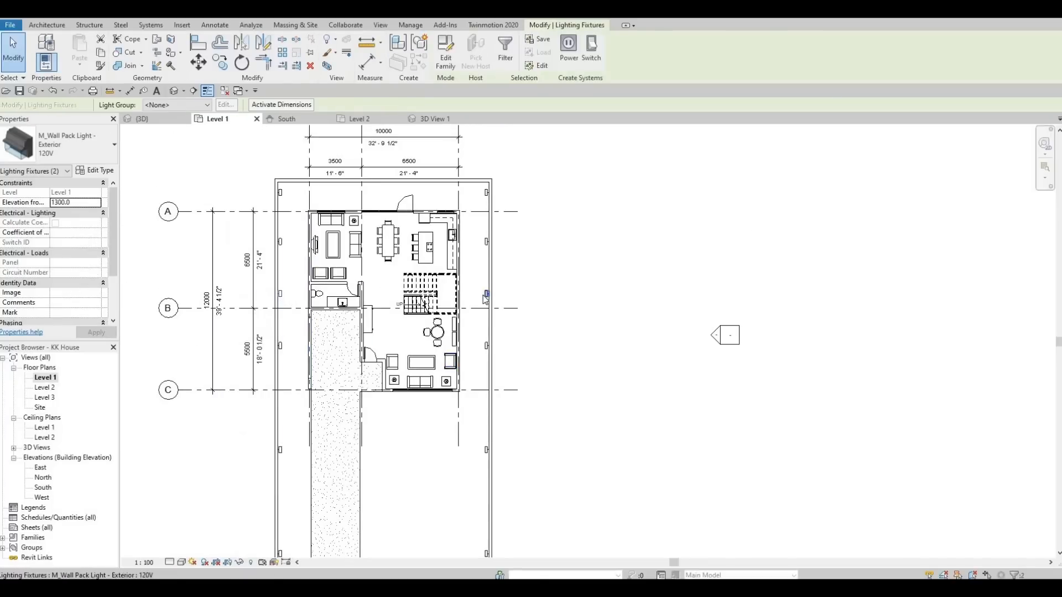
key(Escape)
middle_drag(372, 304, 370, 346)
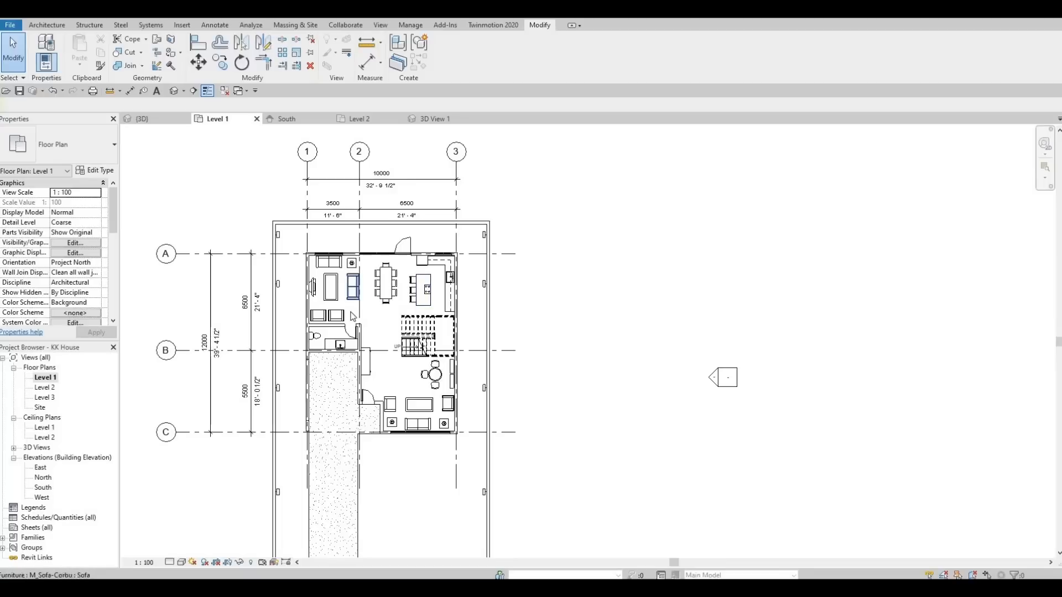
scroll(344, 328, up, 3)
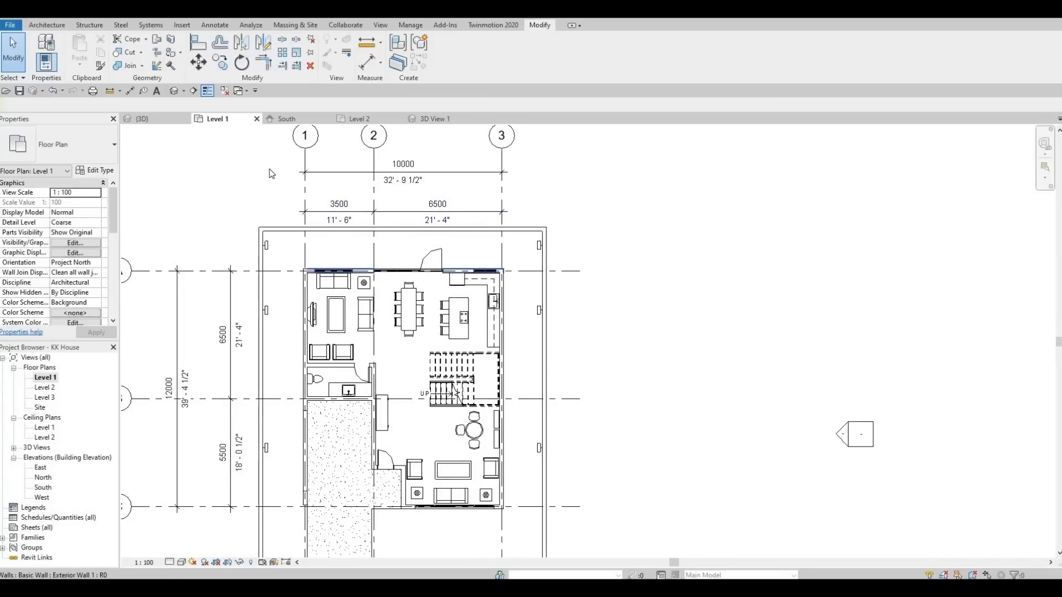
click(272, 263)
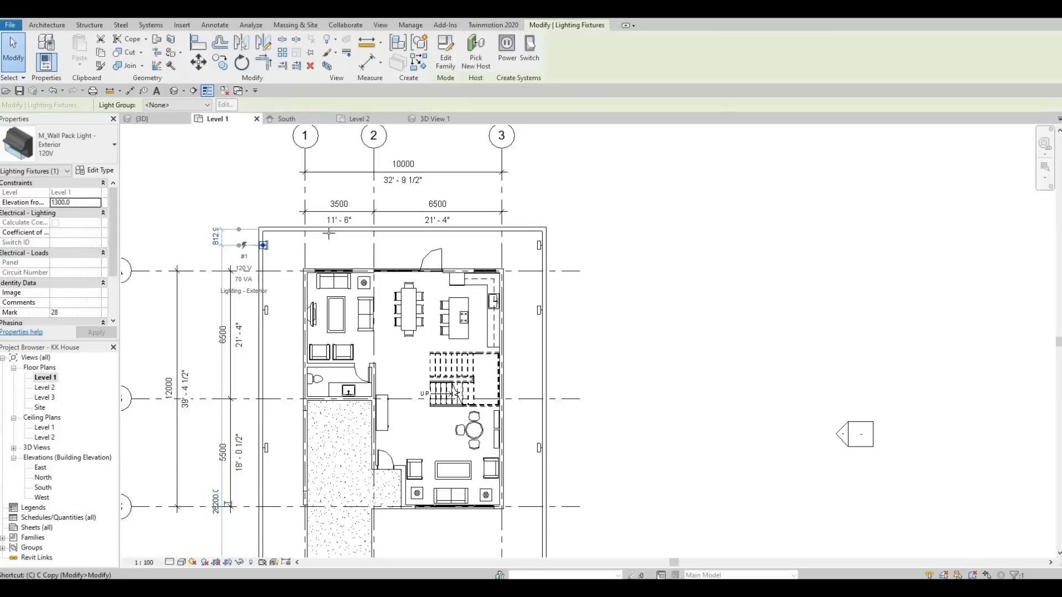
key(c)
key(s)
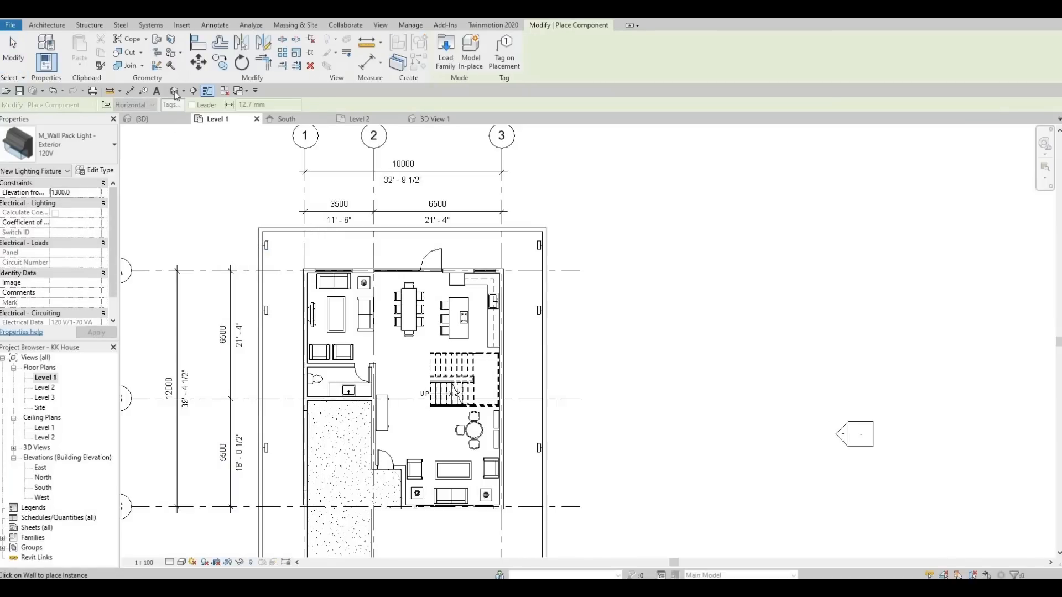
key(Escape)
- Examine the wall pack lights along both boundary walls in the 3D view and return to the Level 1 floor plan
click(142, 119)
shift+middle_drag(588, 453, 249, 415)
double_click(45, 379)
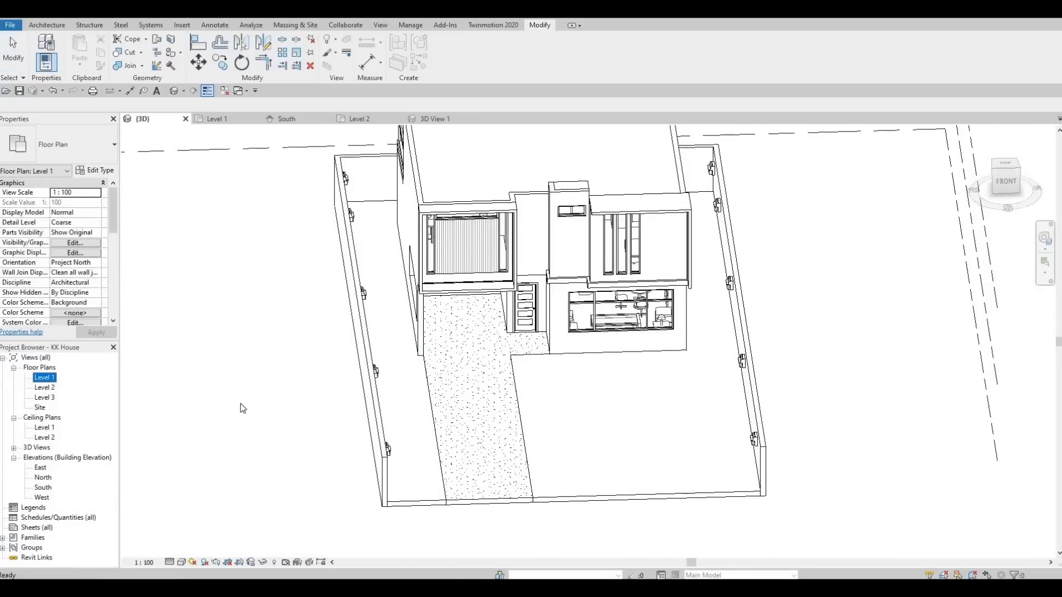
- Delete the rearmost pair of wall pack lights, behind grid A, in the Level 1 plan
drag(221, 232, 560, 268)
key(Delete)
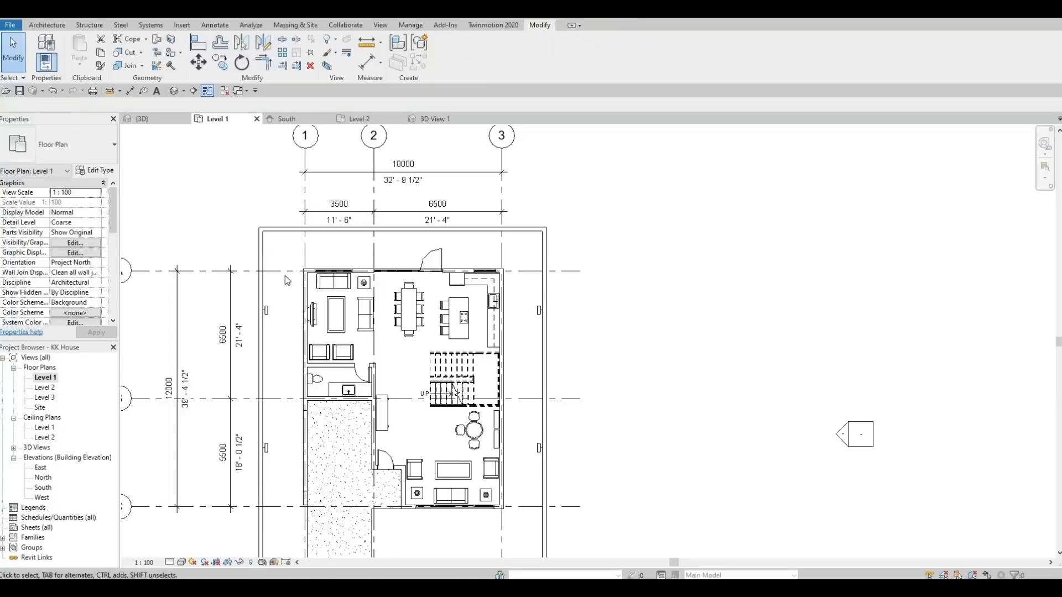
- Select every wall pack light instance in the entire project and move them all about 2500 mm toward the rear boundary wall
middle_drag(268, 310, 267, 278)
click(264, 277)
right_click(638, 292)
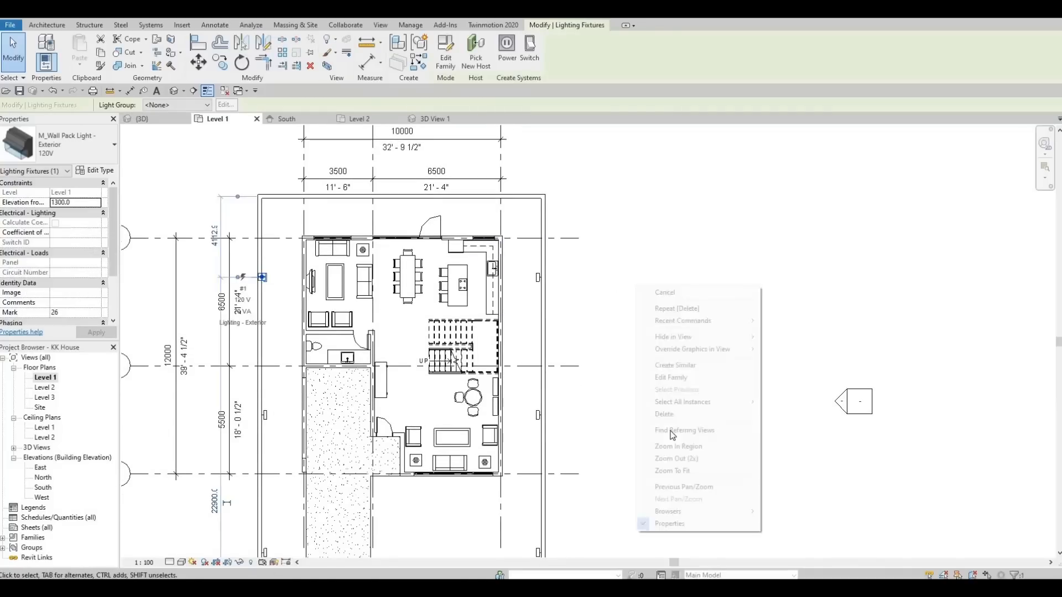
mouse_move(766, 416)
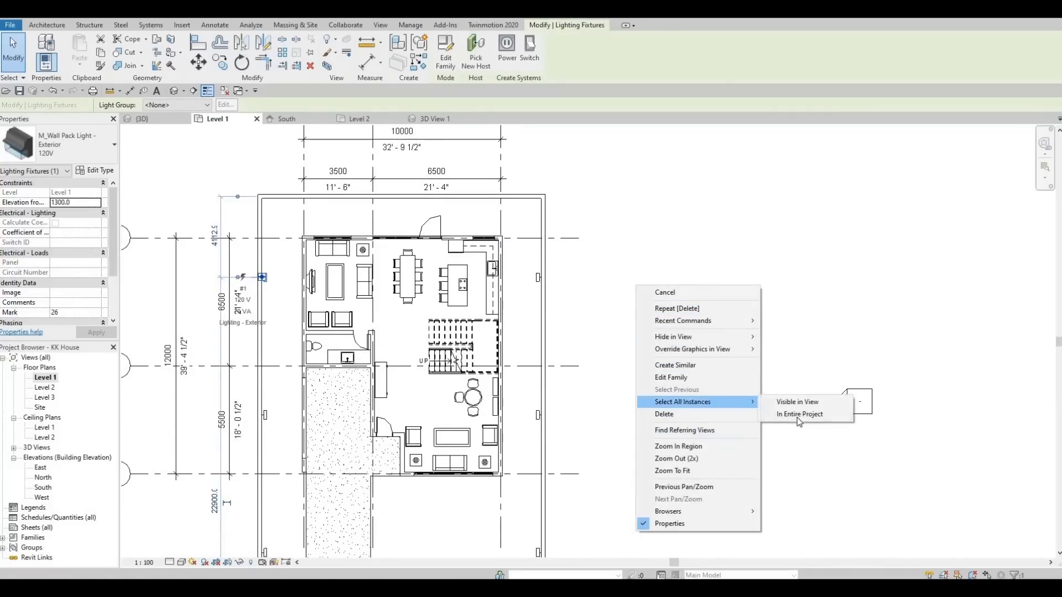
click(807, 416)
middle_drag(605, 382, 607, 355)
scroll(606, 360, down, 1)
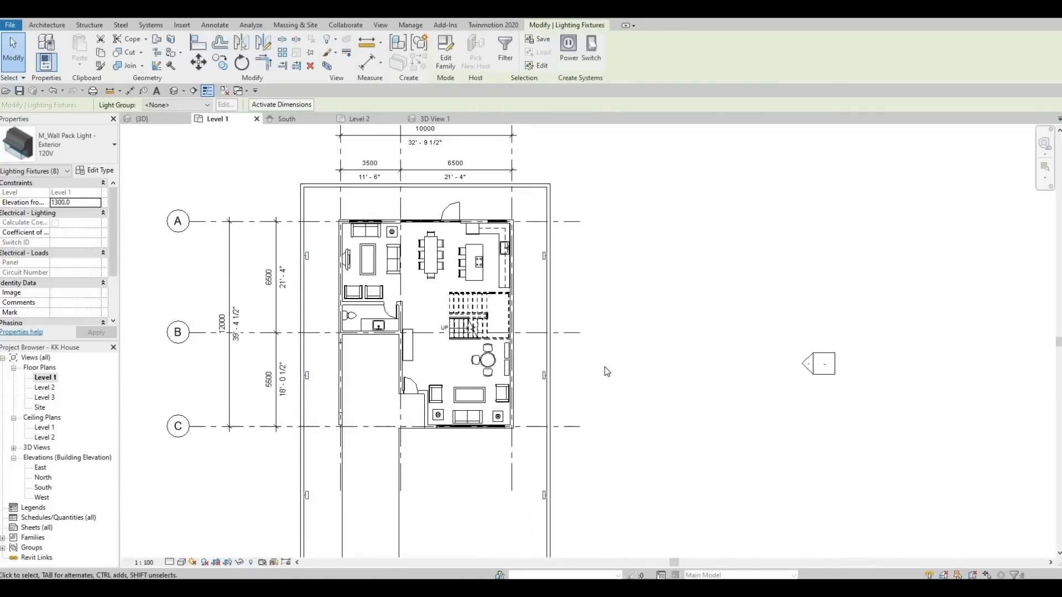
scroll(605, 368, down, 2)
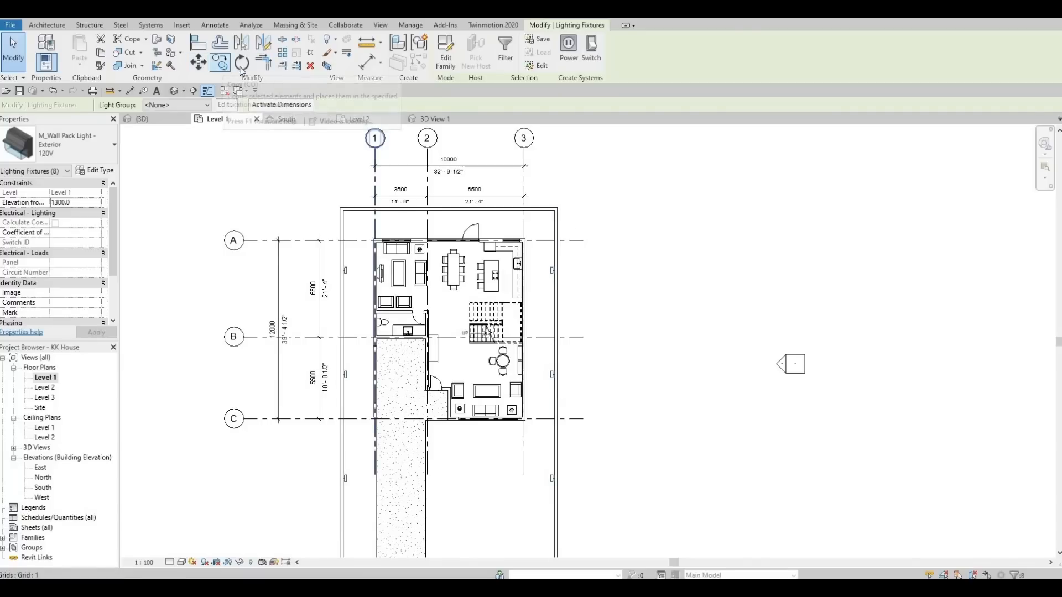
click(198, 62)
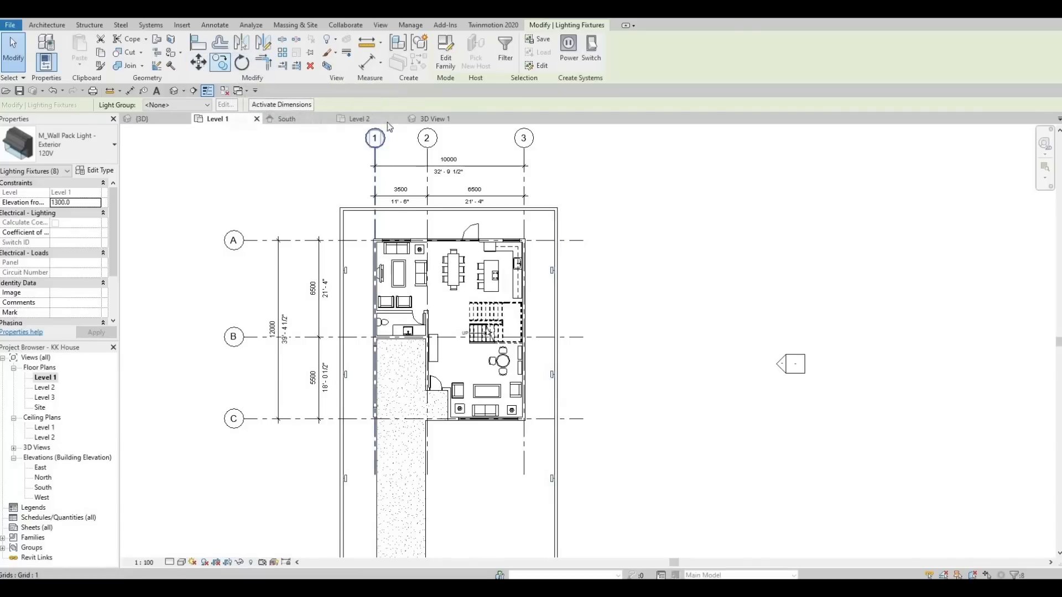
click(629, 334)
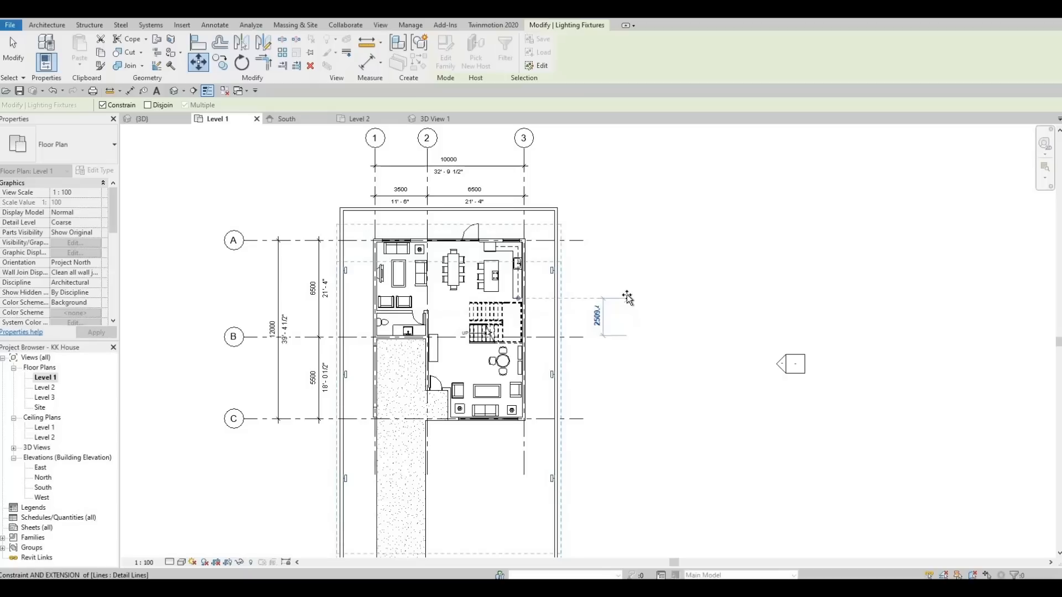
click(629, 299)
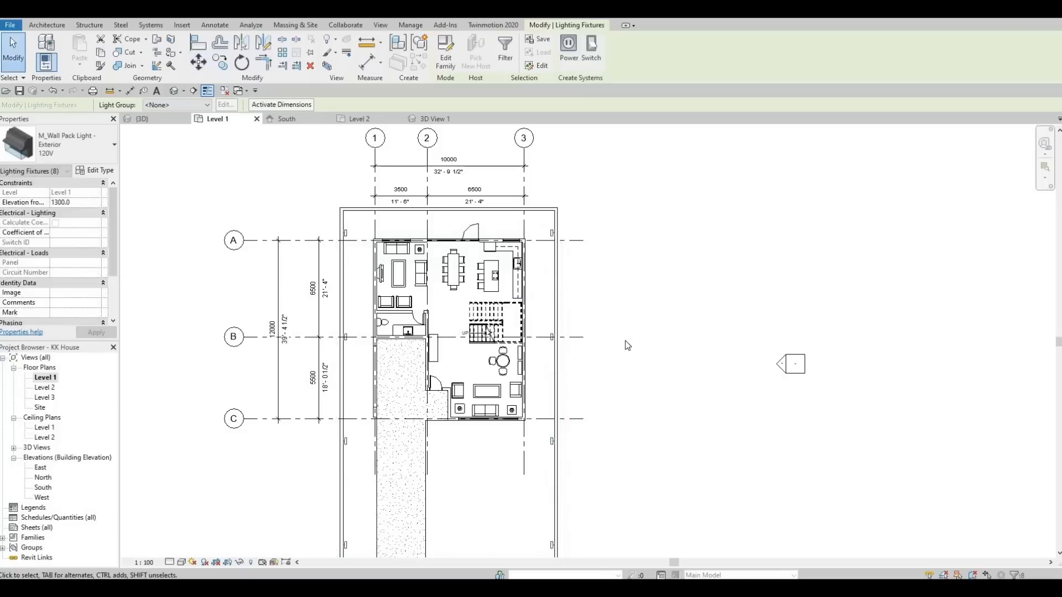
scroll(621, 237, down, 4)
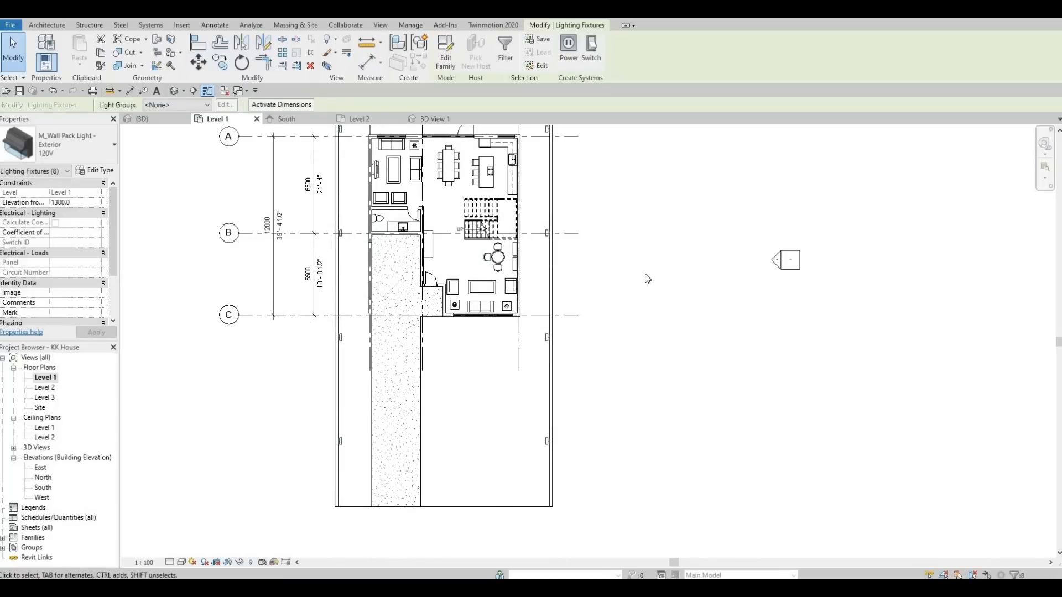
scroll(646, 336, up, 2)
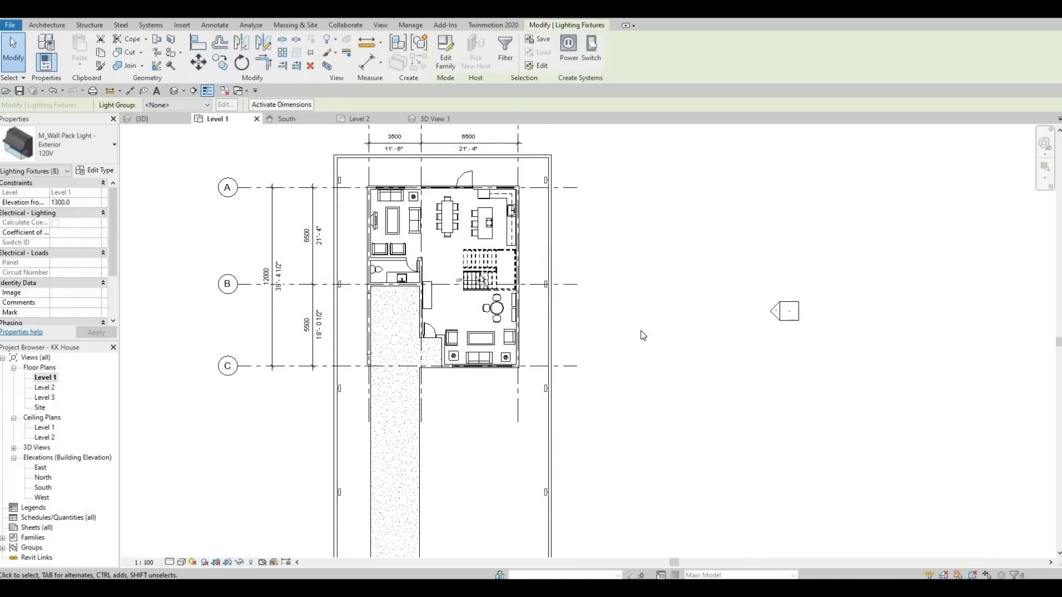
scroll(624, 292, down, 2)
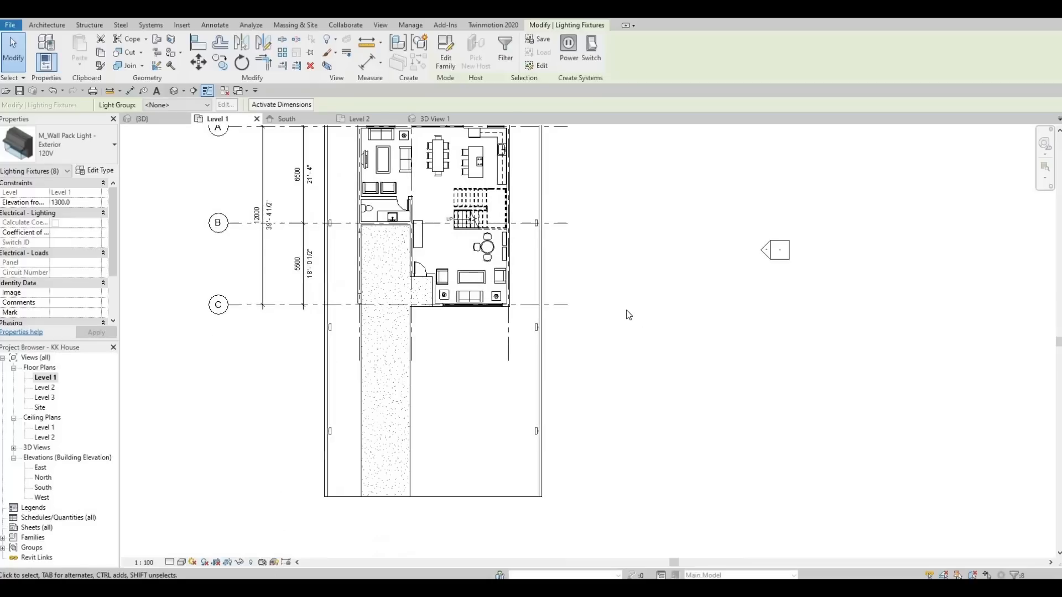
key(Escape)
- Inspect the moved wall pack lights along both boundary walls and the house from the front and side in 3D
click(173, 90)
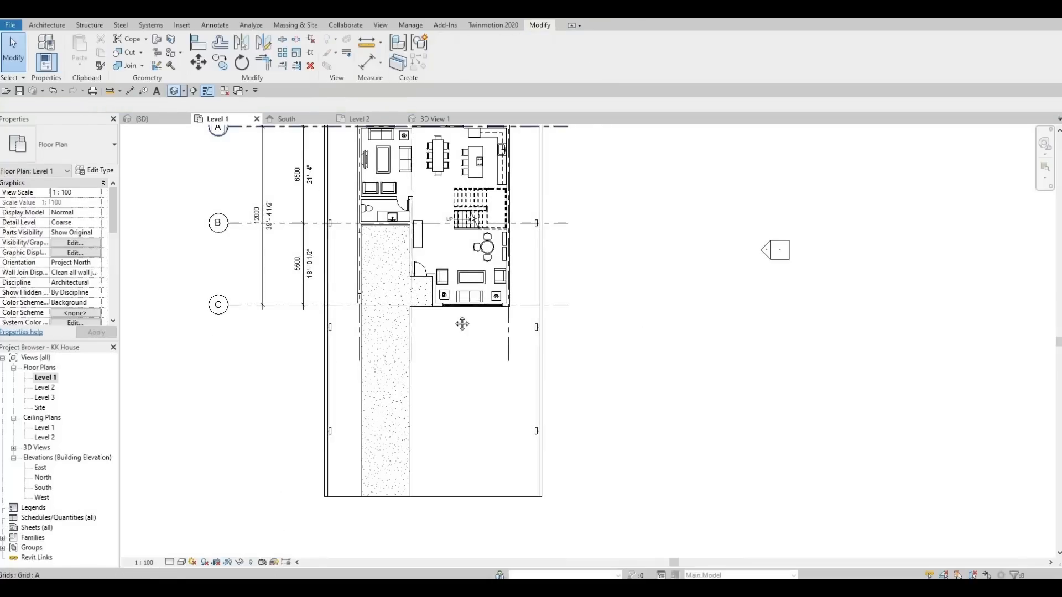
shift+middle_drag(462, 324, 431, 279)
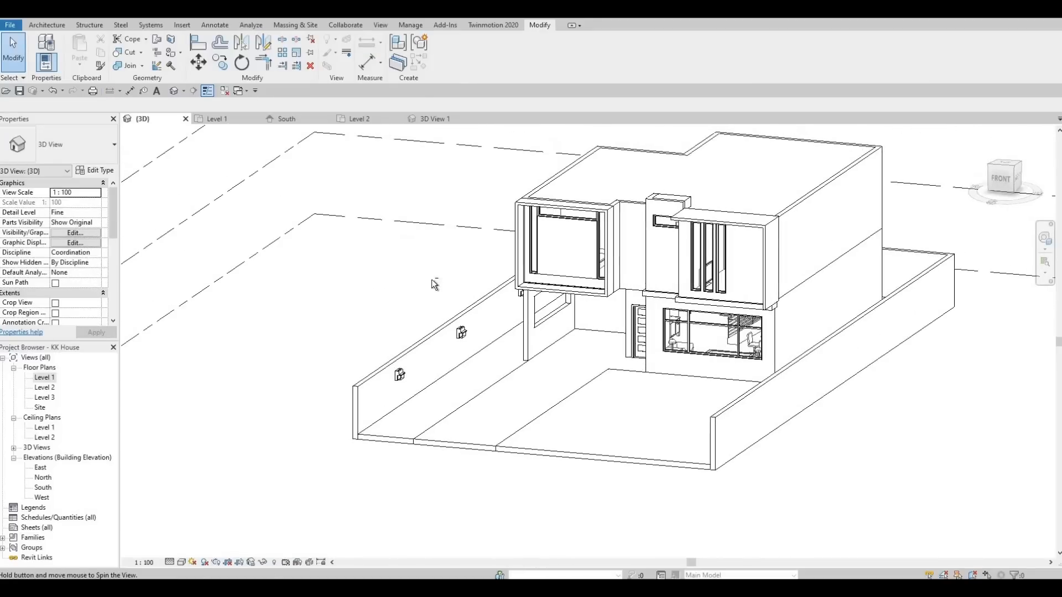
scroll(502, 351, up, 8)
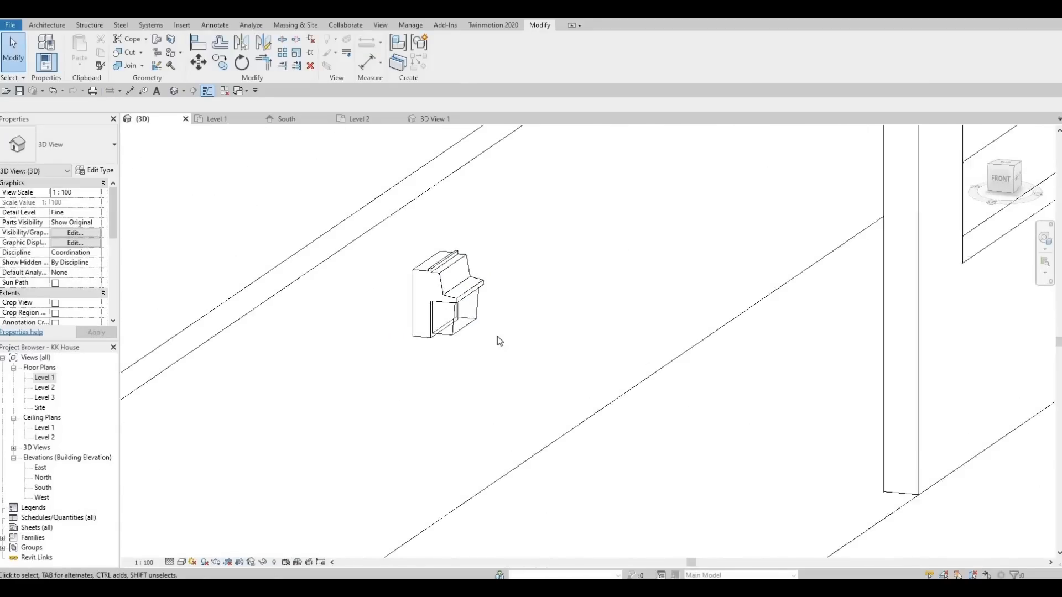
scroll(500, 324, down, 10)
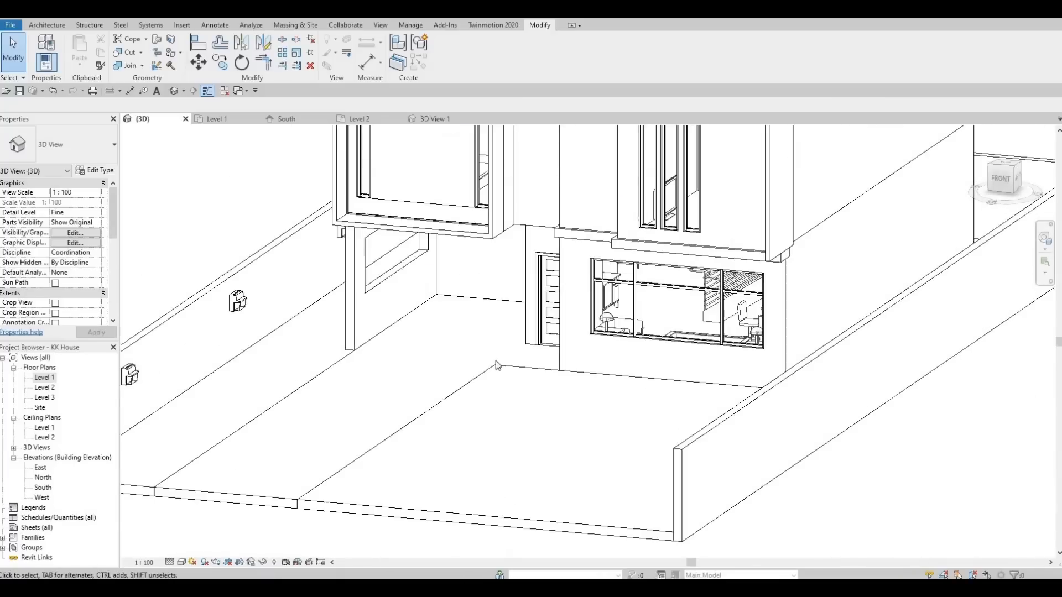
shift+middle_drag(497, 364, 540, 387)
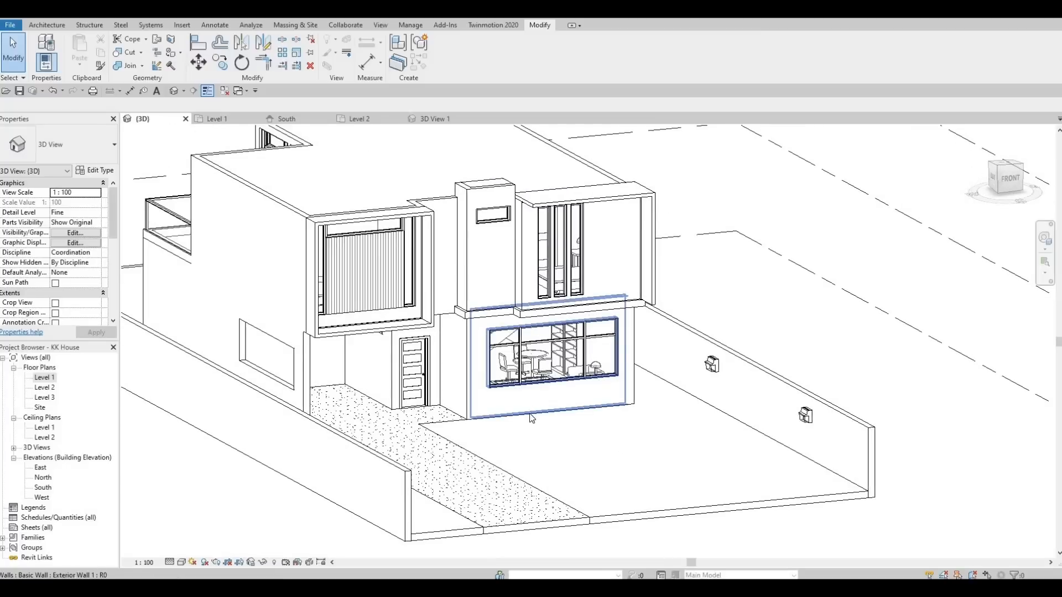
scroll(541, 417, down, 3)
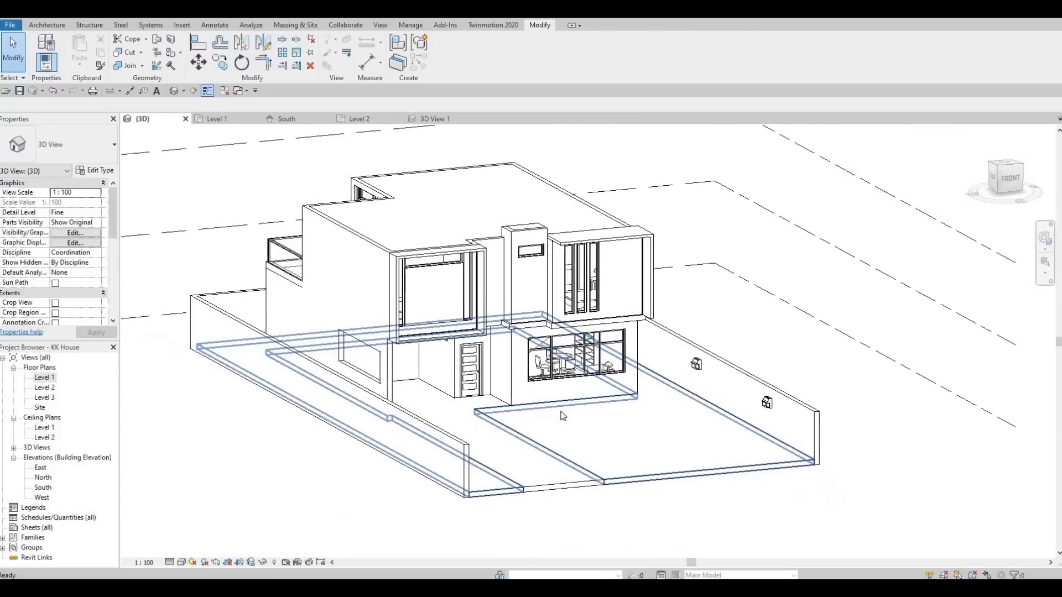
shift+middle_drag(566, 409, 462, 449)
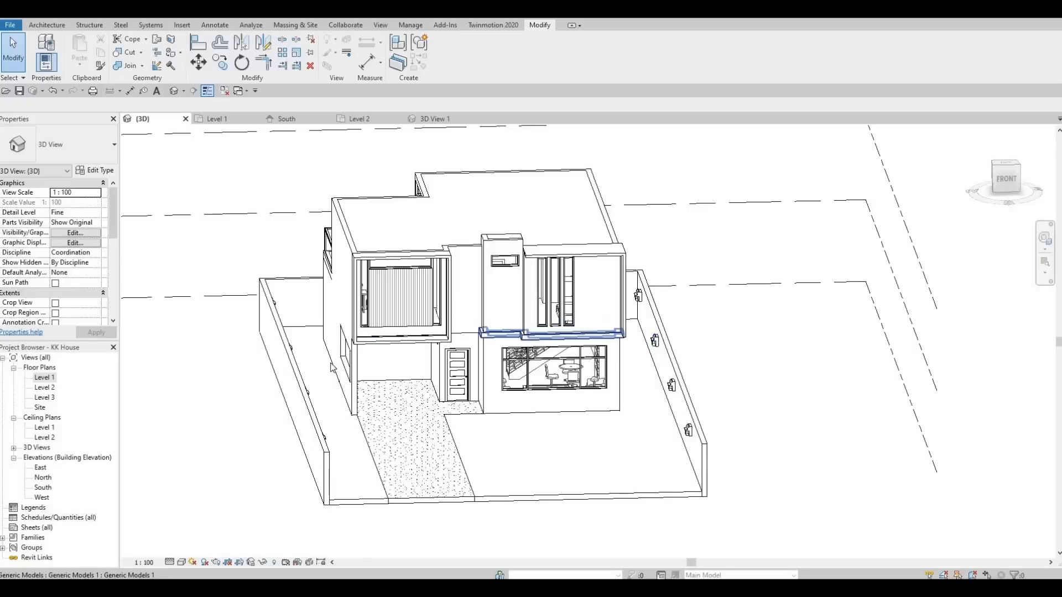
middle_drag(322, 370, 333, 415)
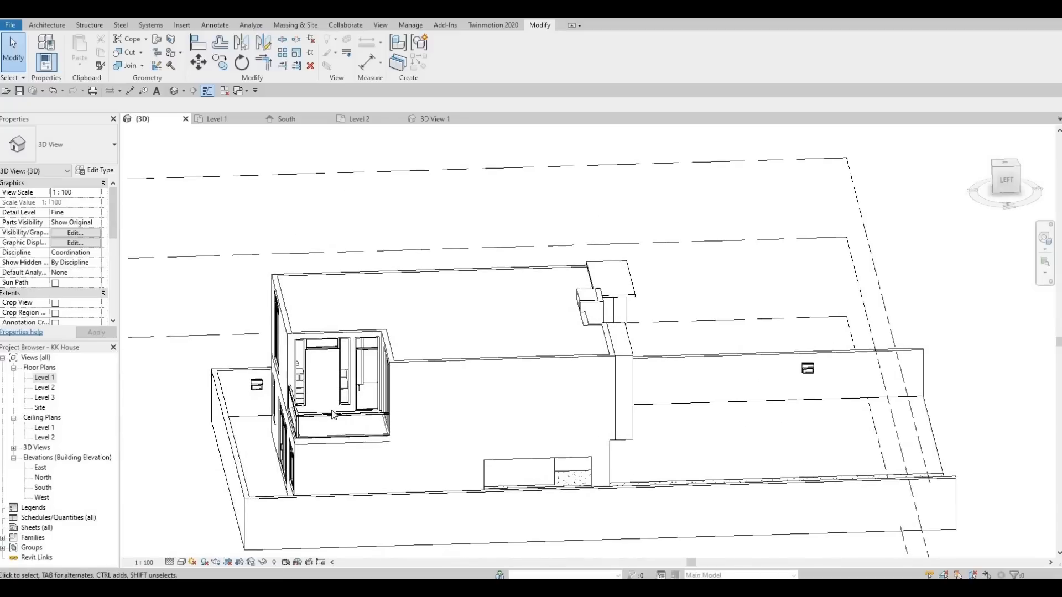
shift+middle_drag(481, 432, 562, 321)
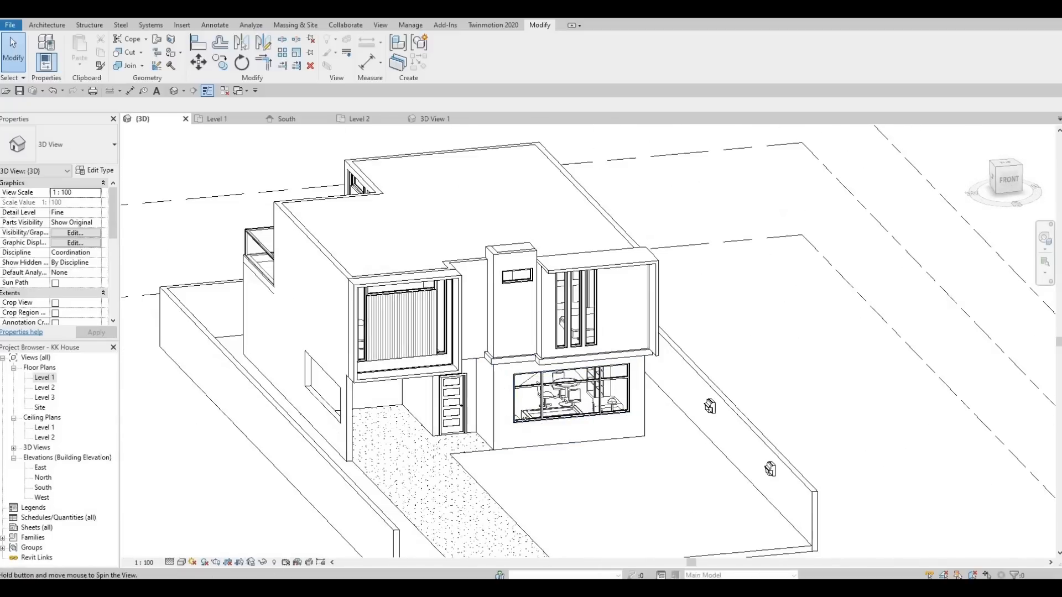
shift+middle_drag(525, 418, 577, 405)
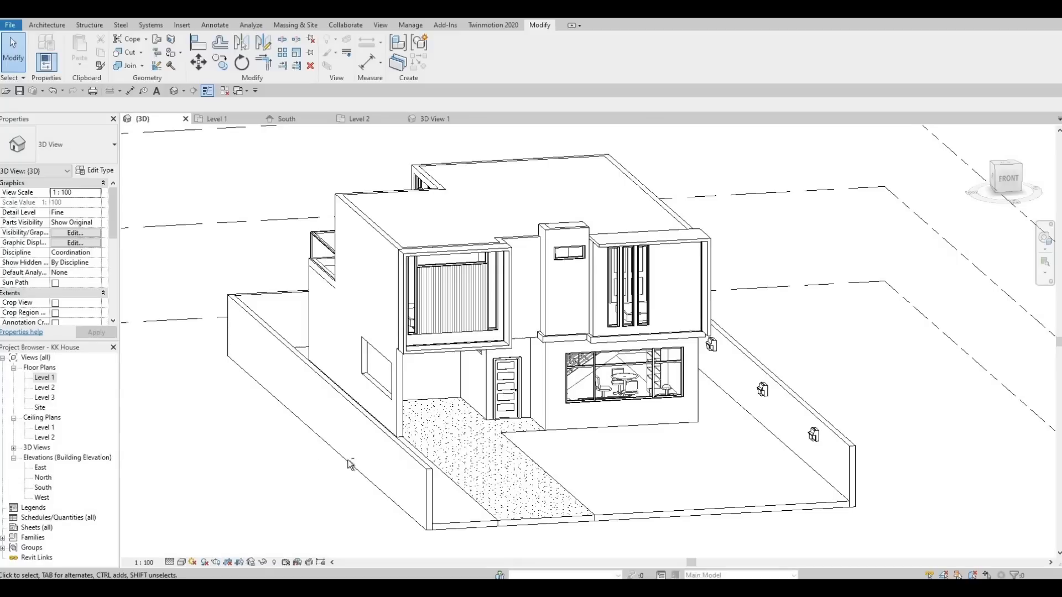
shift+middle_drag(348, 464, 382, 419)
shift+middle_drag(439, 185, 469, 54)
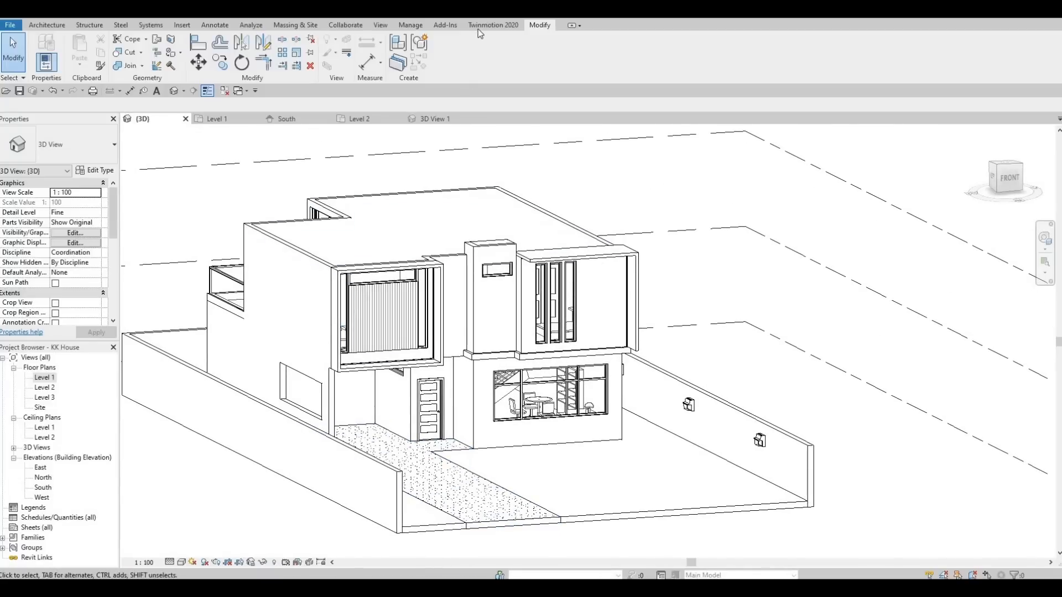
- Launch Twinmotion from the 3D view through its Direct Link and dismiss the startup notice
click(479, 28)
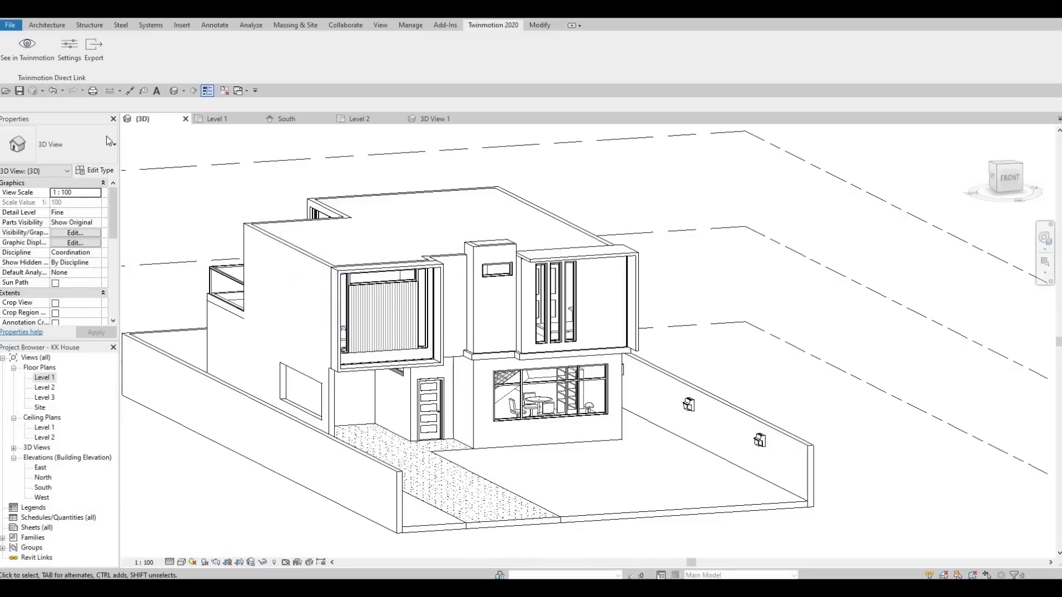
click(29, 53)
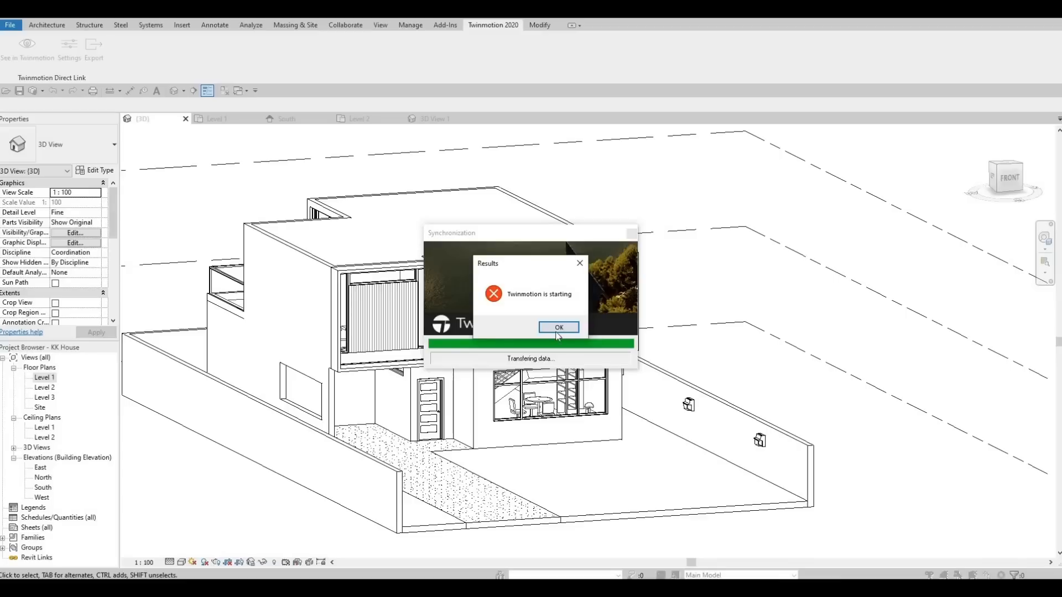
click(557, 328)
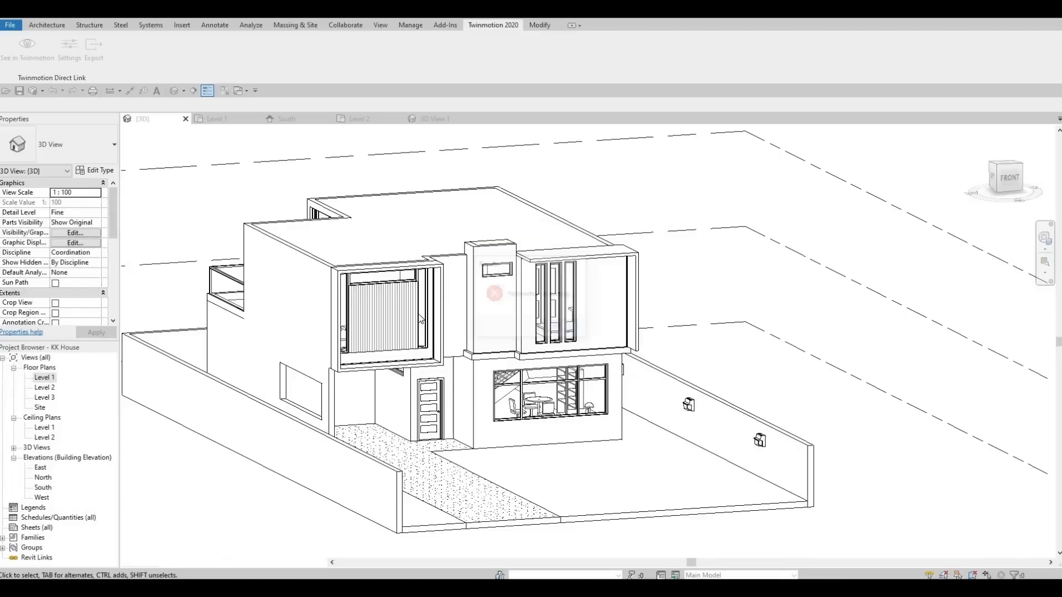
- Synchronize the house model again and bring it into Twinmotion as a new project without saving the open one
click(47, 65)
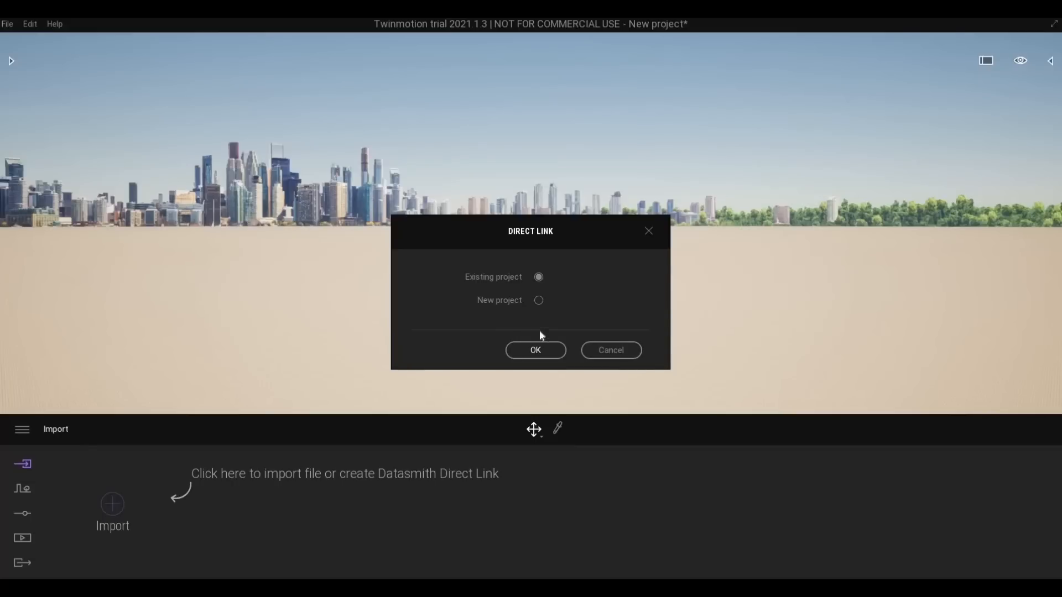
click(539, 302)
click(526, 350)
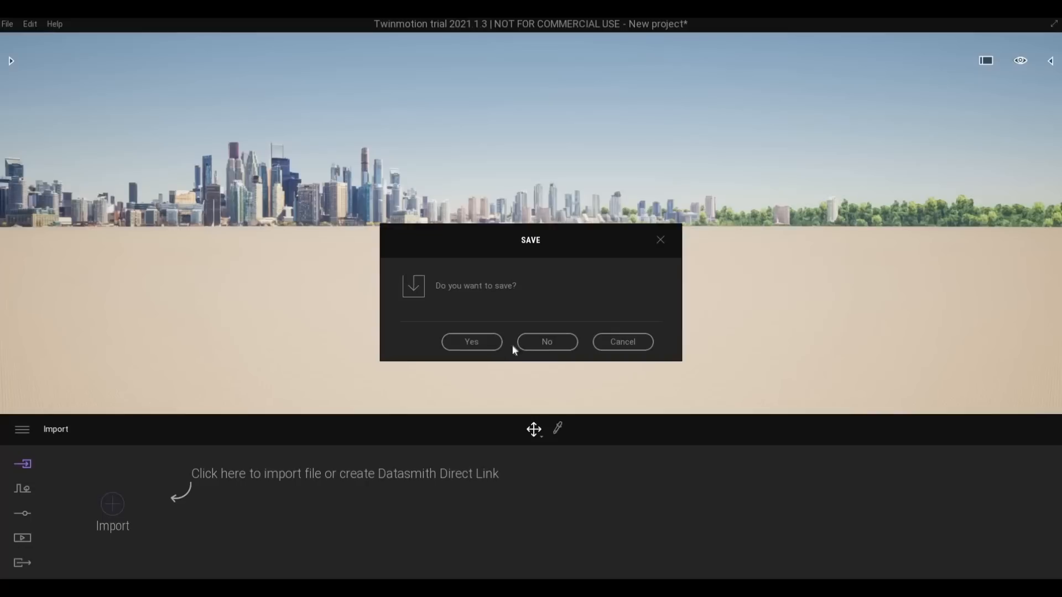
click(539, 346)
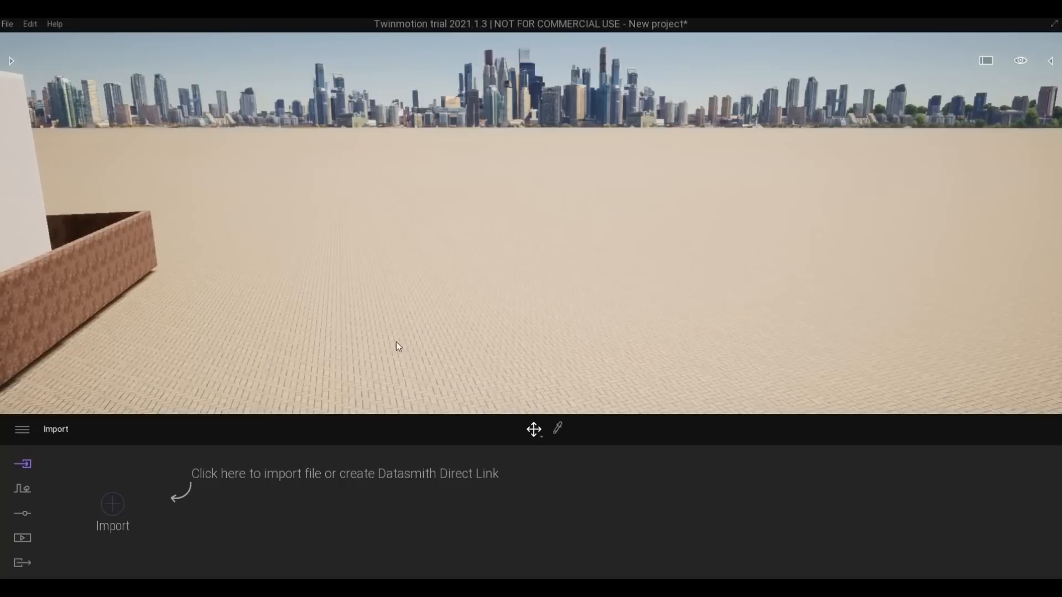
- Fly around the front of the imported house in Twinmotion to examine the facade, driveway, lawn and boundary walls
key(a)
key(s)
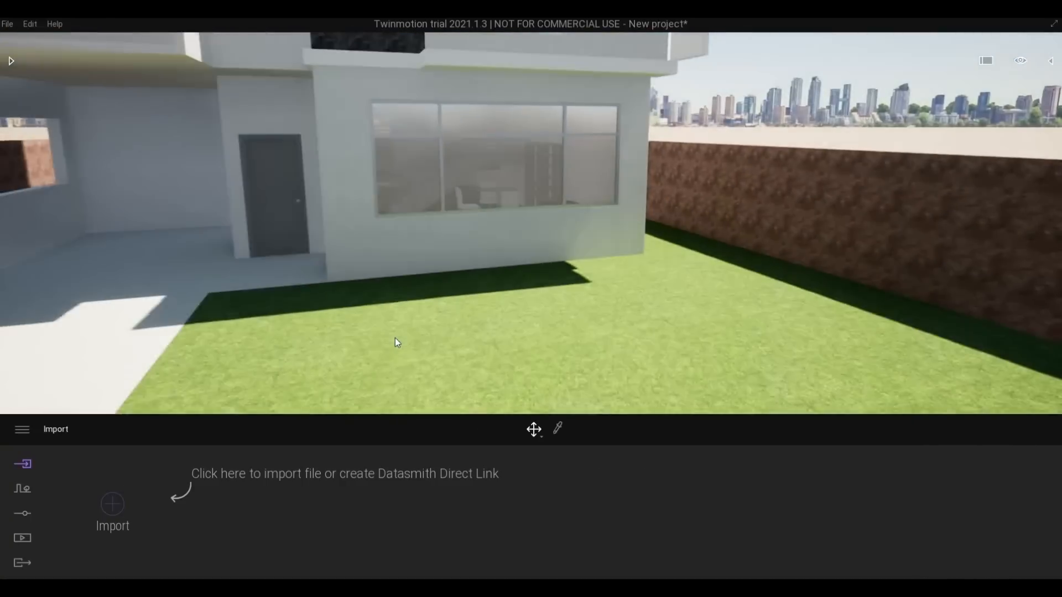
key(s)
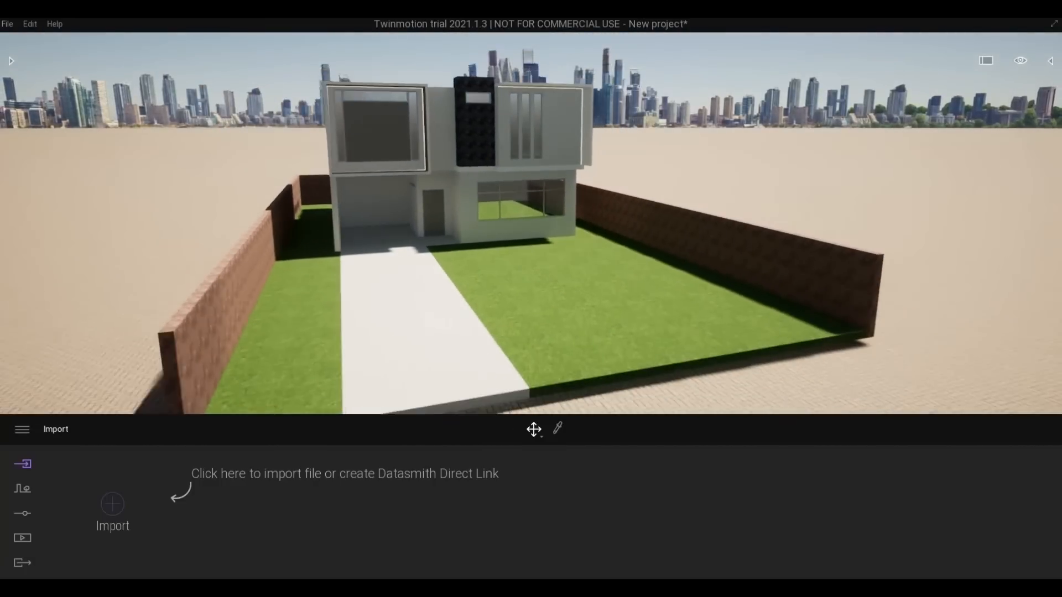
key(d)
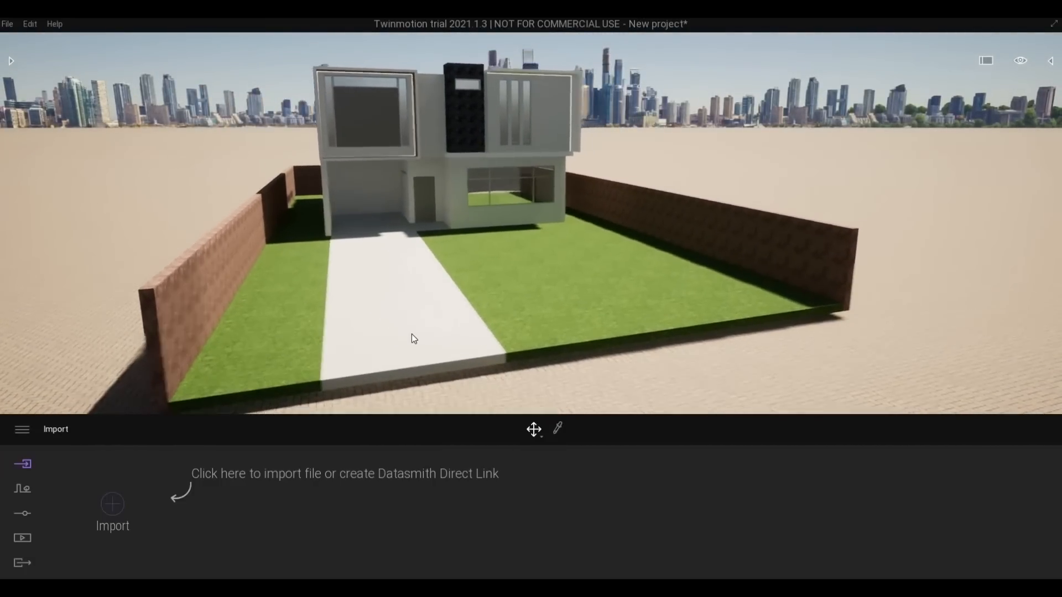
key(e)
key(d)
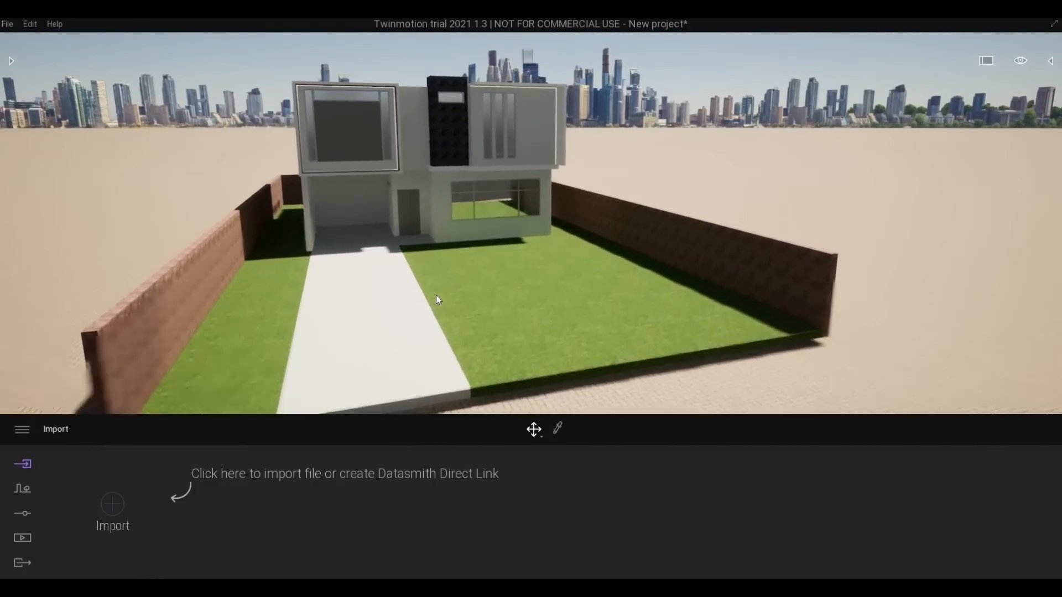
key(w)
right_drag(441, 306, 449, 303)
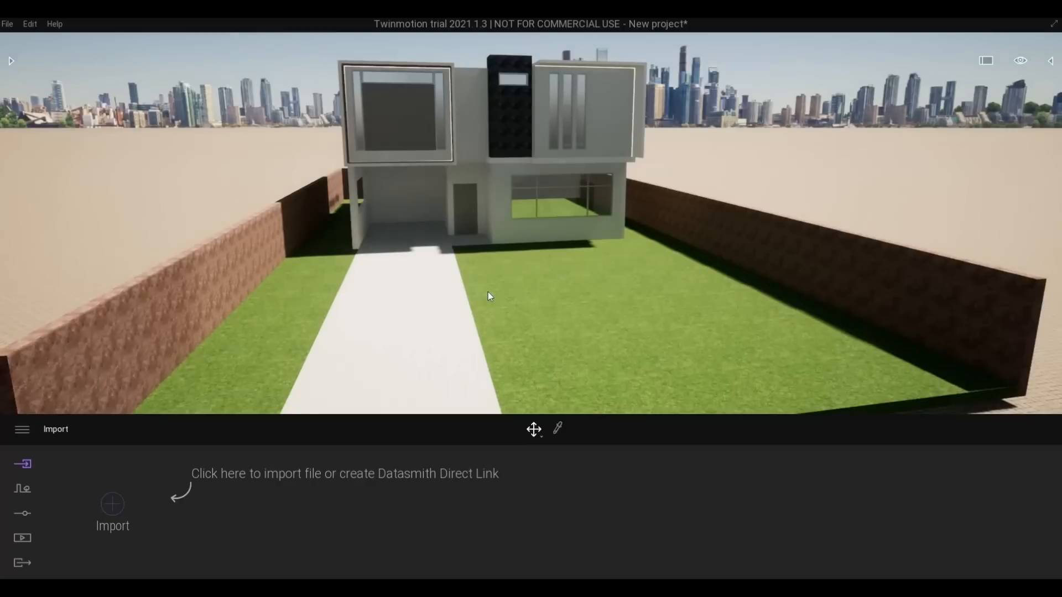
key(w)
key(w)
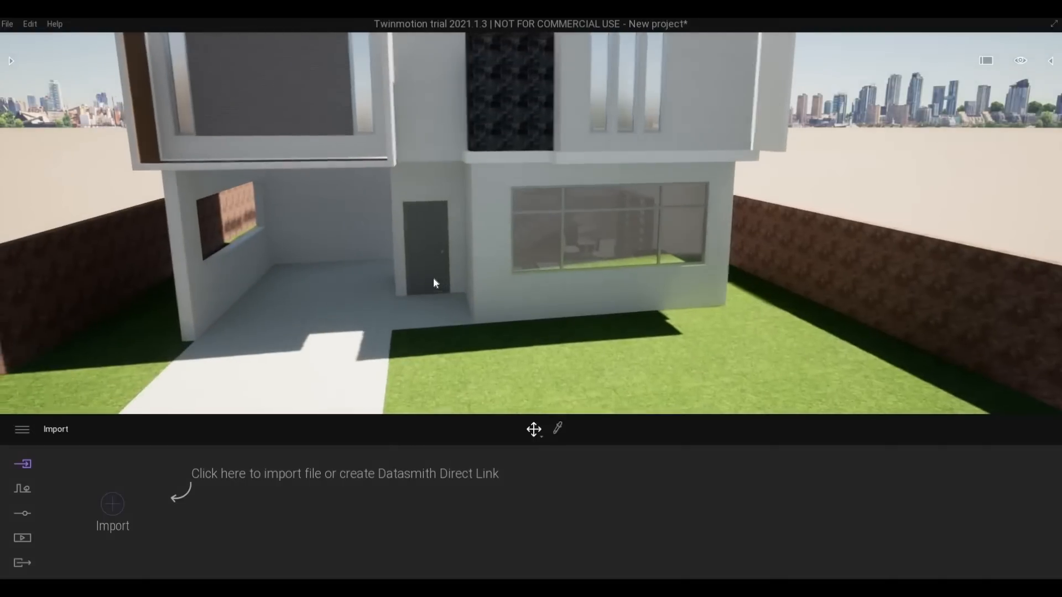
key(a)
key(s)
key(q)
key(s)
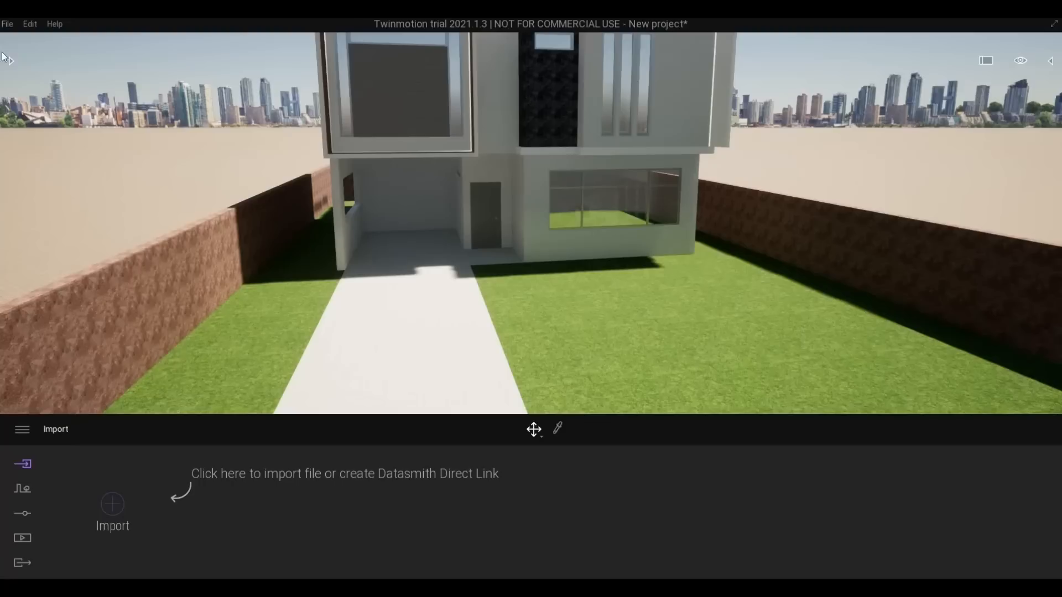
- Save the Twinmotion project under the name KK House
click(10, 24)
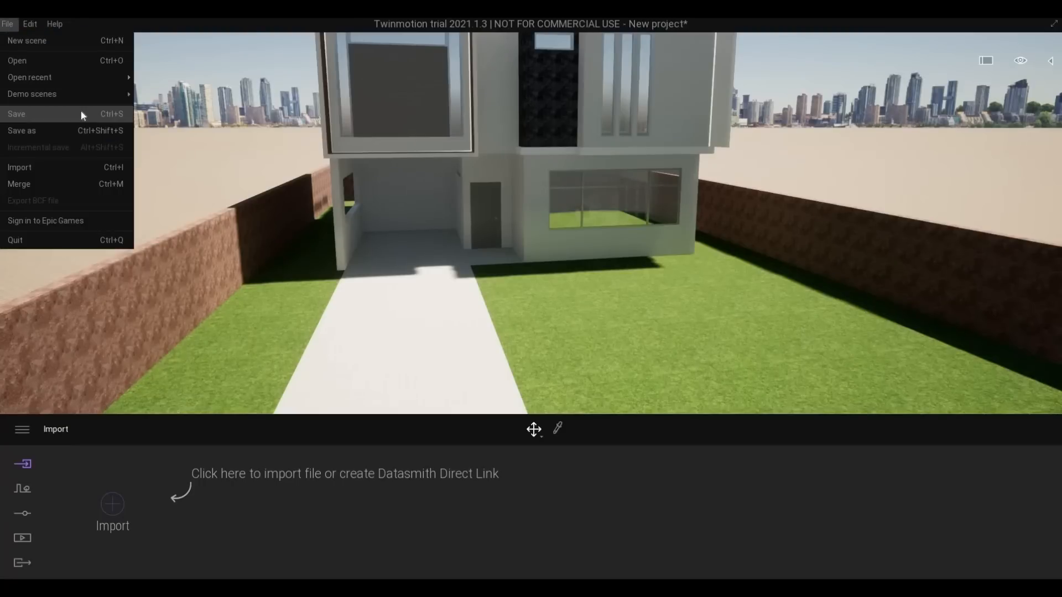
click(81, 112)
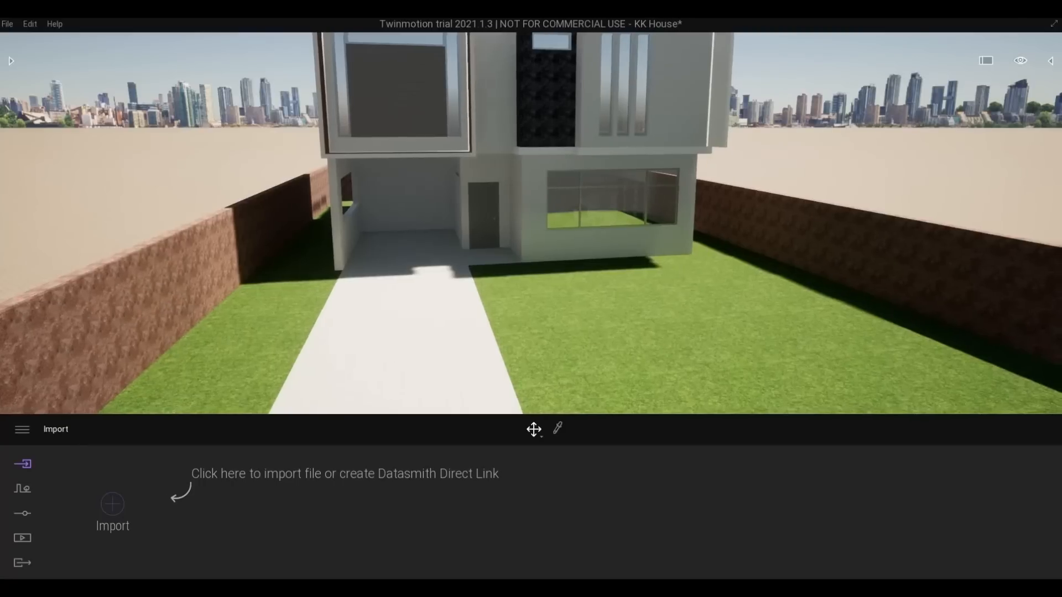
- Apply the Dark tinted glass material to the house windows and set its opacity to 100%
key(w)
key(w)
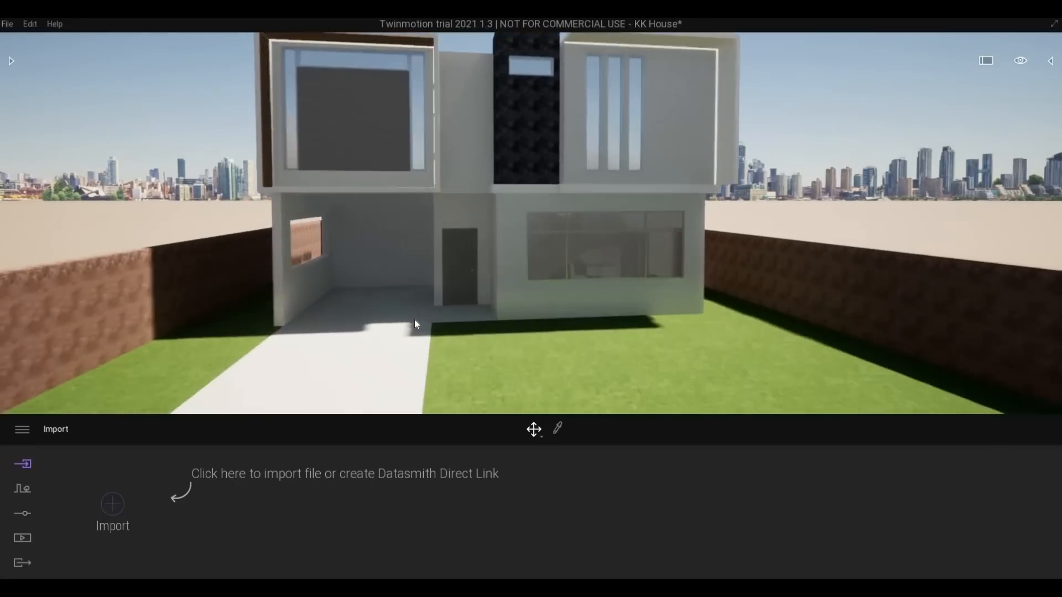
key(w)
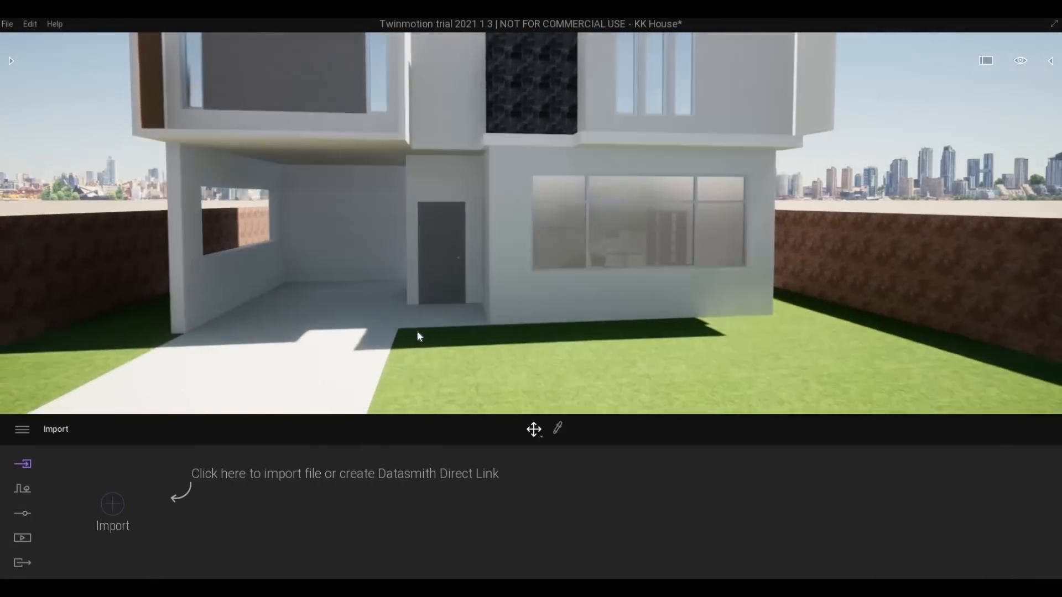
key(e)
key(w)
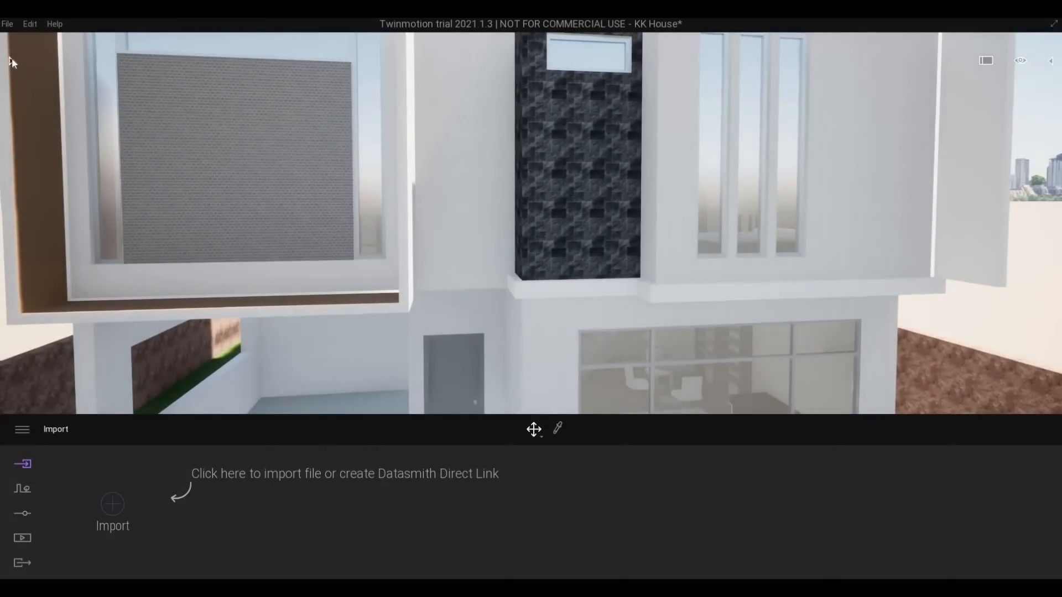
click(11, 57)
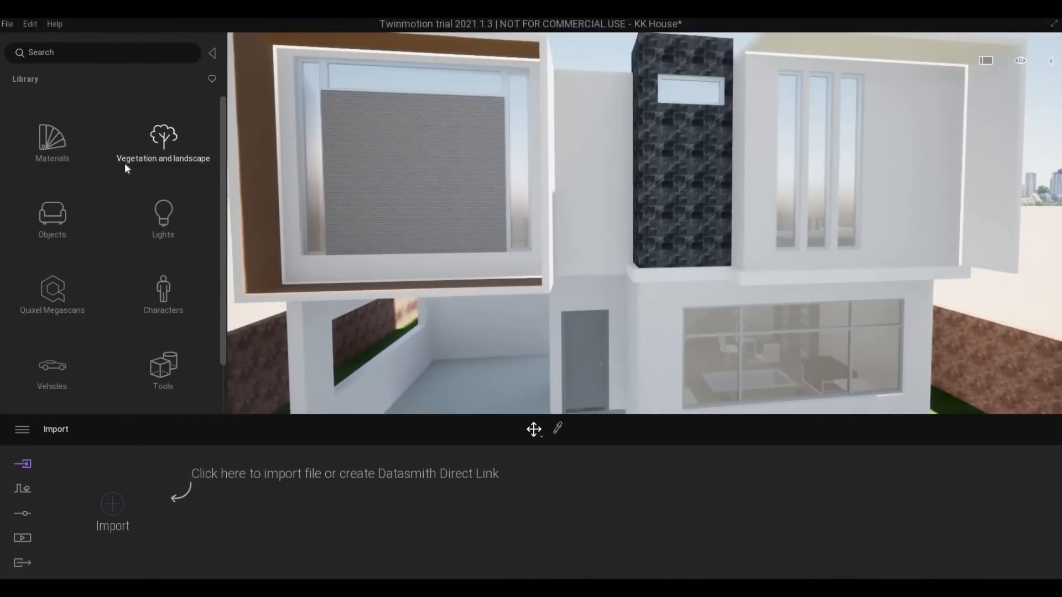
click(56, 145)
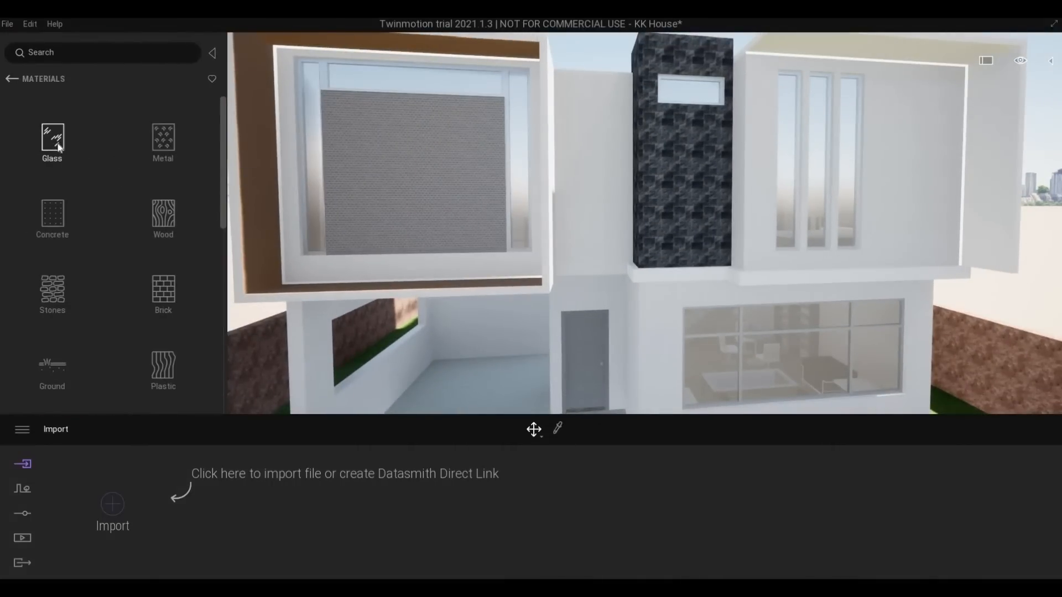
click(79, 158)
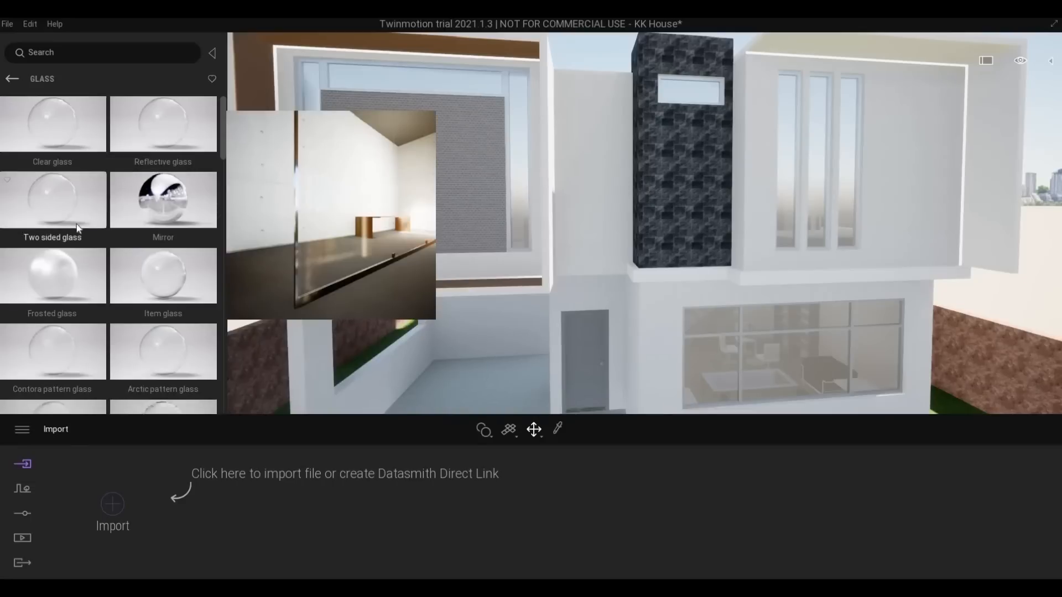
scroll(79, 238, down, 5)
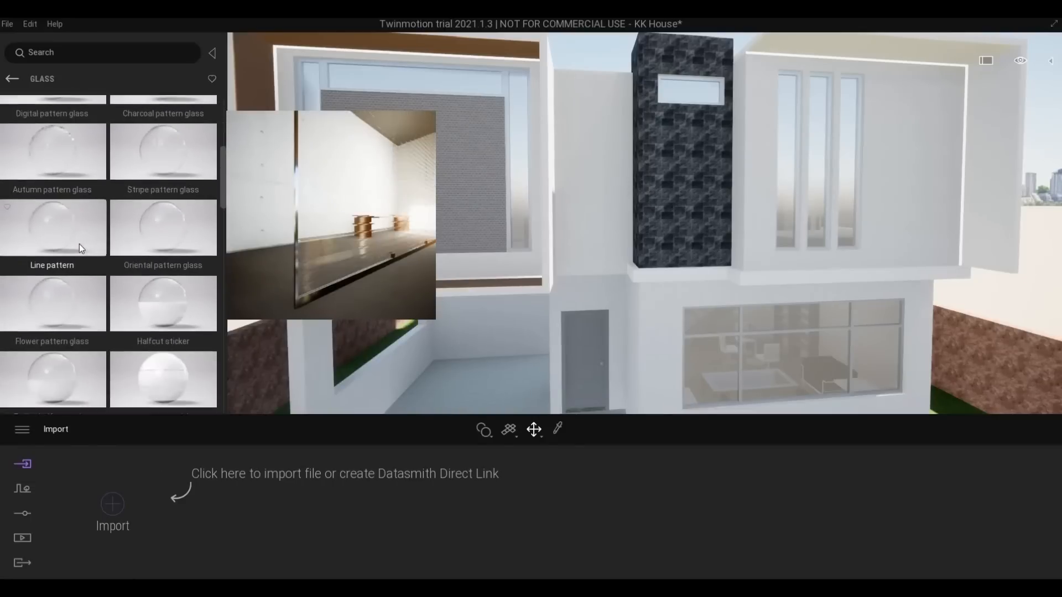
scroll(79, 244, down, 6)
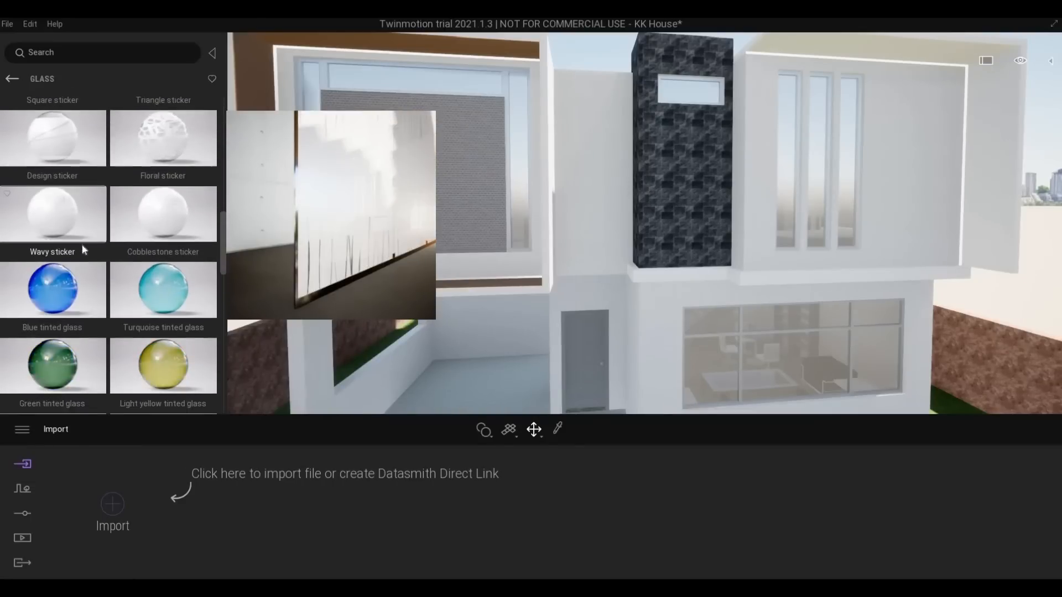
scroll(83, 250, down, 5)
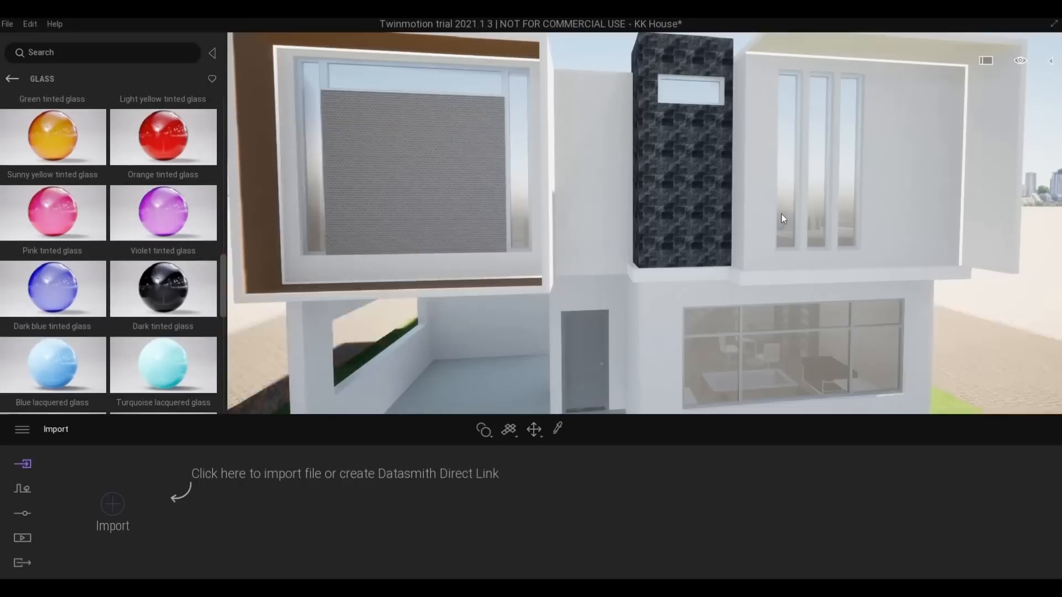
drag(783, 218, 787, 209)
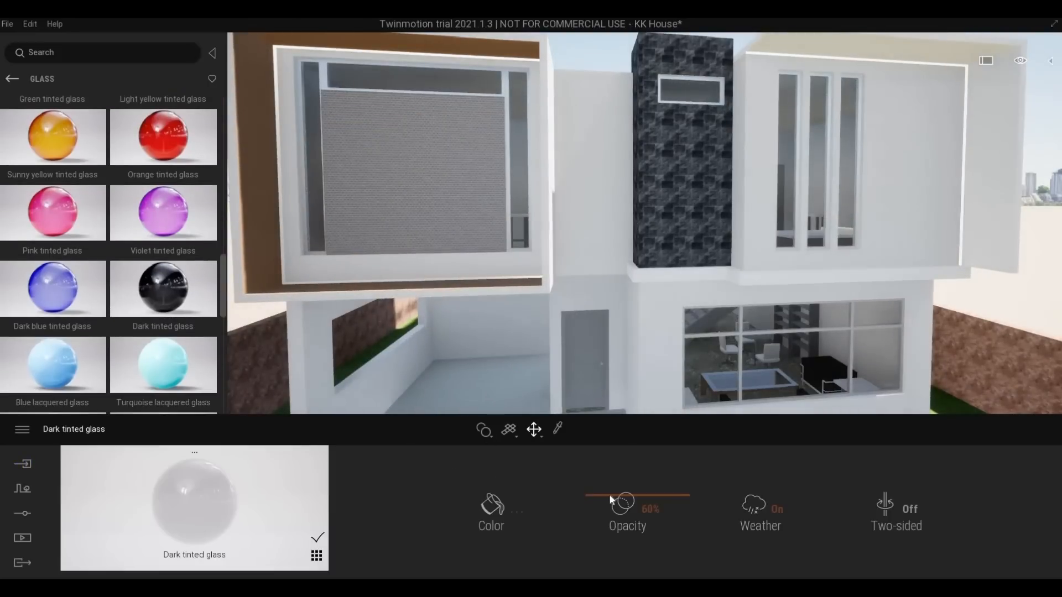
drag(610, 500, 617, 441)
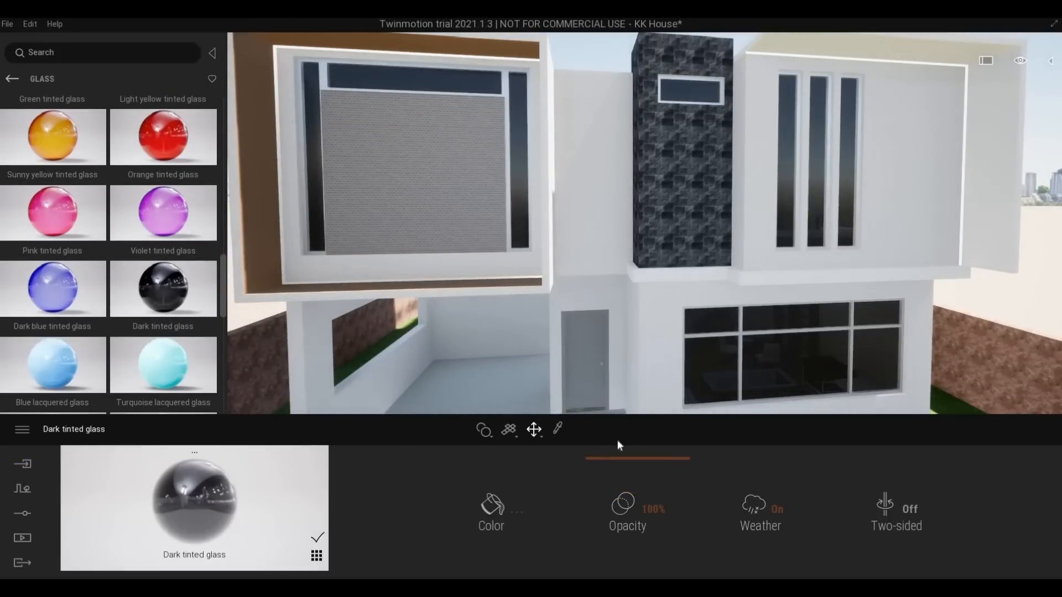
scroll(596, 329, down, 5)
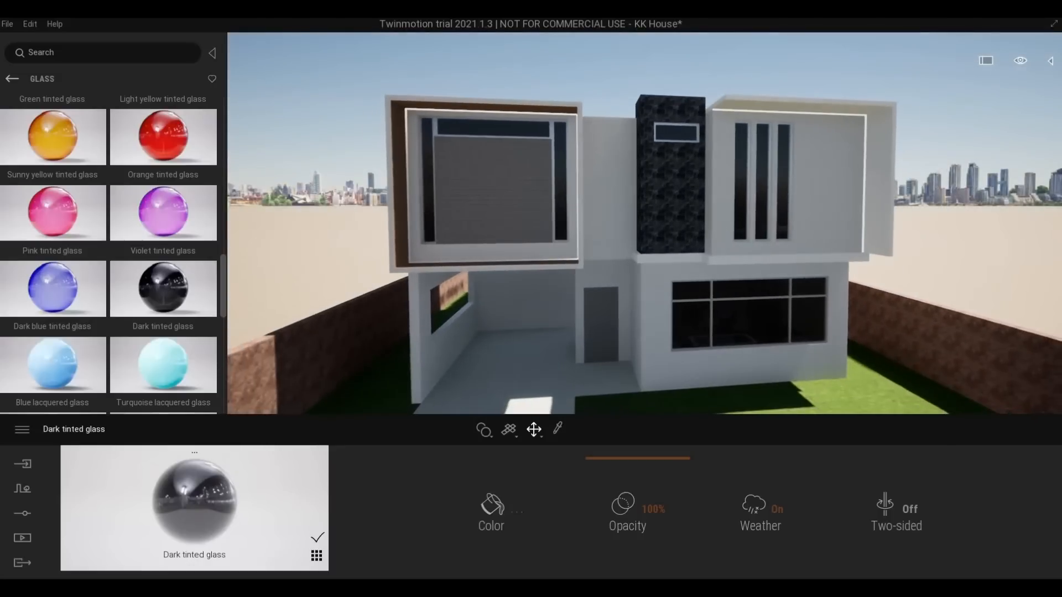
- Apply the Neon 01 material to the thin light strip bordering the recessed upper facade
click(10, 81)
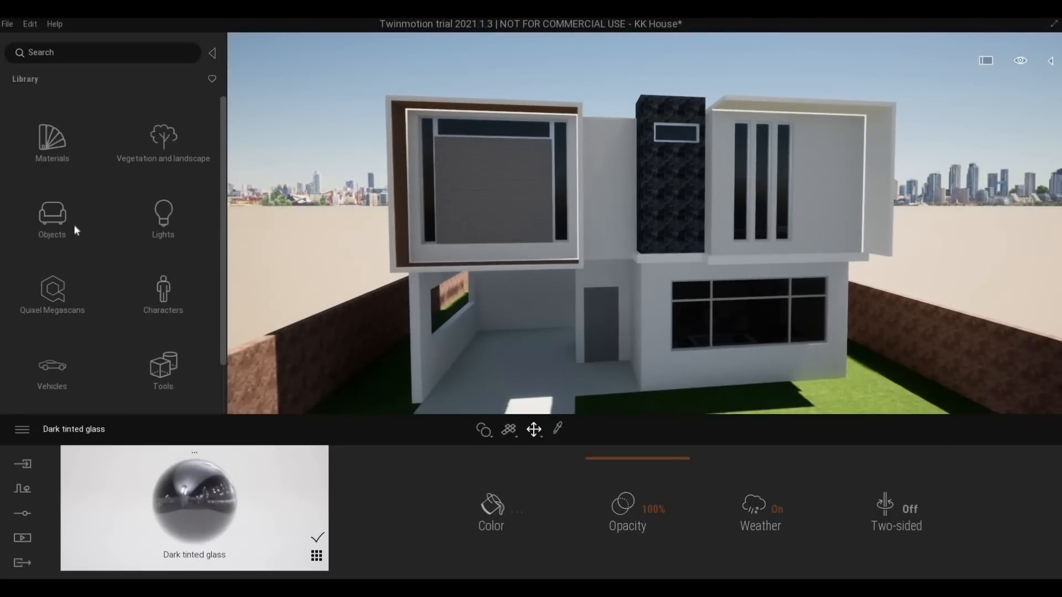
scroll(78, 237, down, 1)
click(162, 218)
click(12, 79)
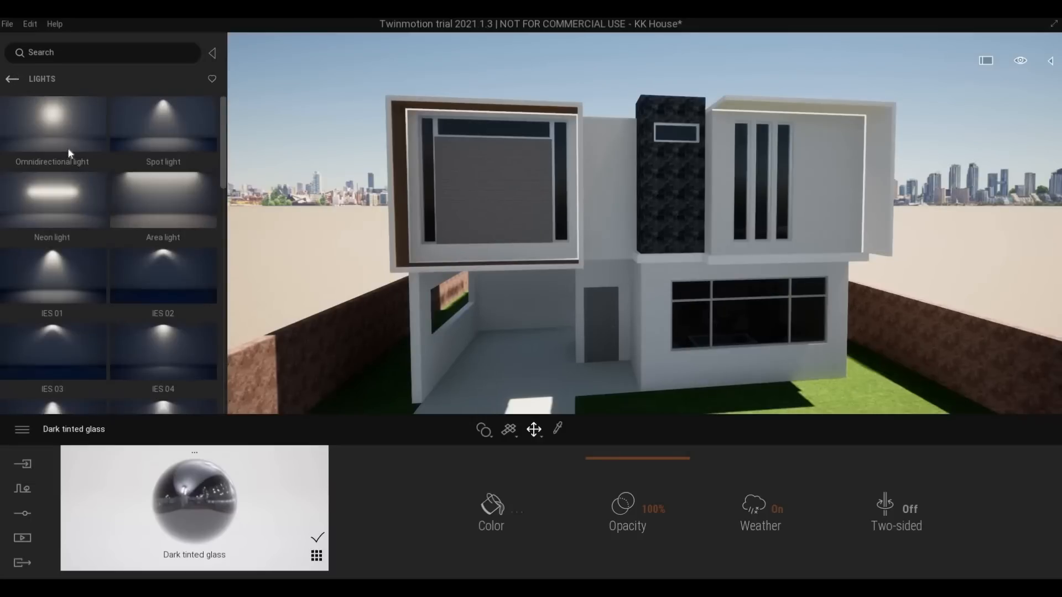
click(69, 152)
scroll(92, 289, down, 3)
scroll(92, 293, down, 5)
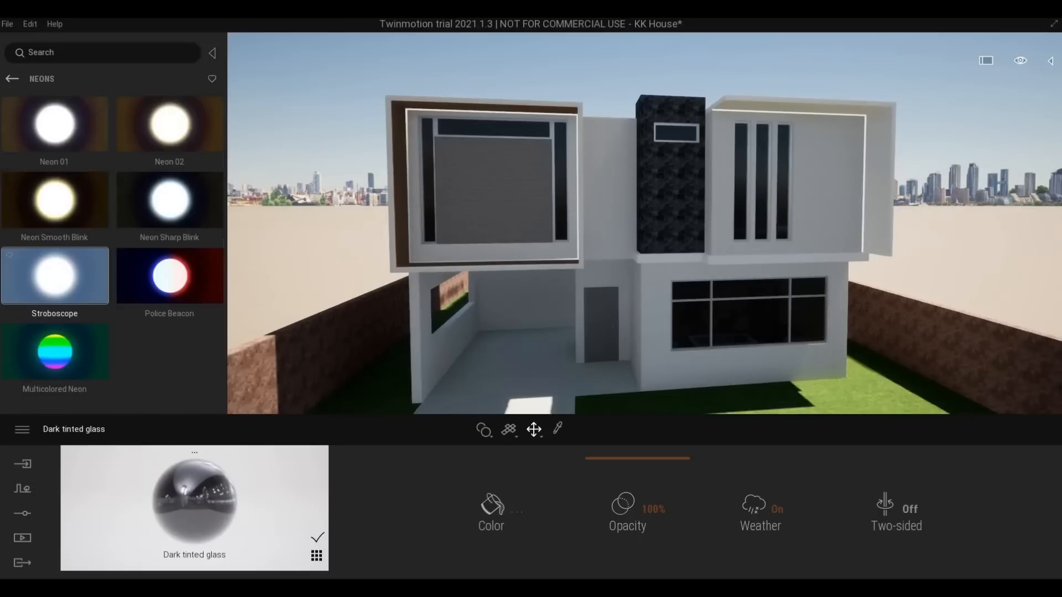
scroll(778, 151, up, 3)
scroll(786, 150, up, 5)
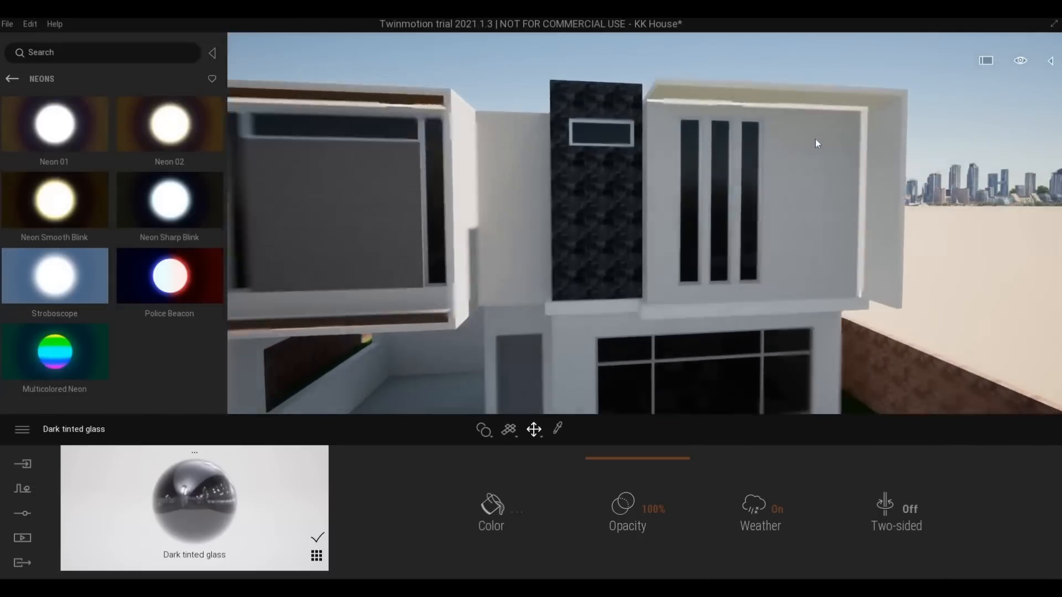
scroll(798, 143, up, 5)
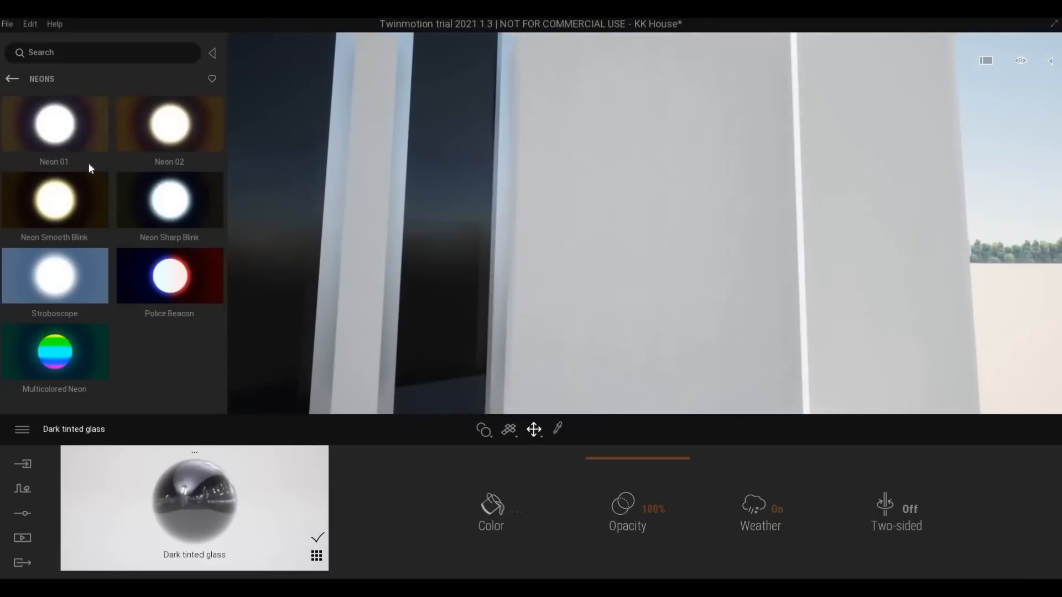
drag(684, 238, 686, 238)
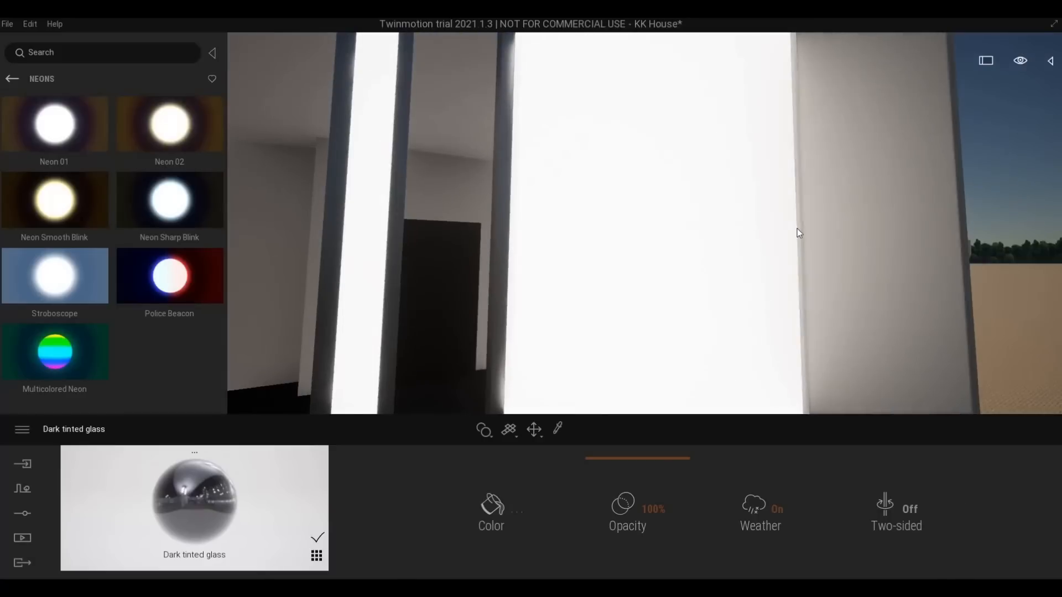
drag(800, 228, 800, 227)
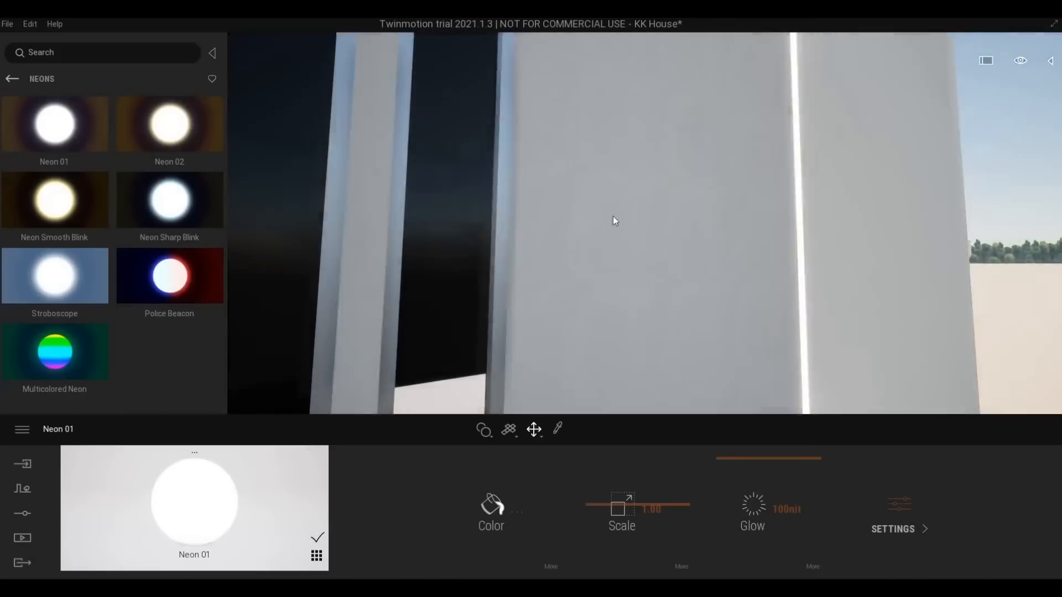
- Apply the Chestnut 01 A wood to the brown inner faces of the projecting window frame and set its scale to 7.36
scroll(613, 217, down, 5)
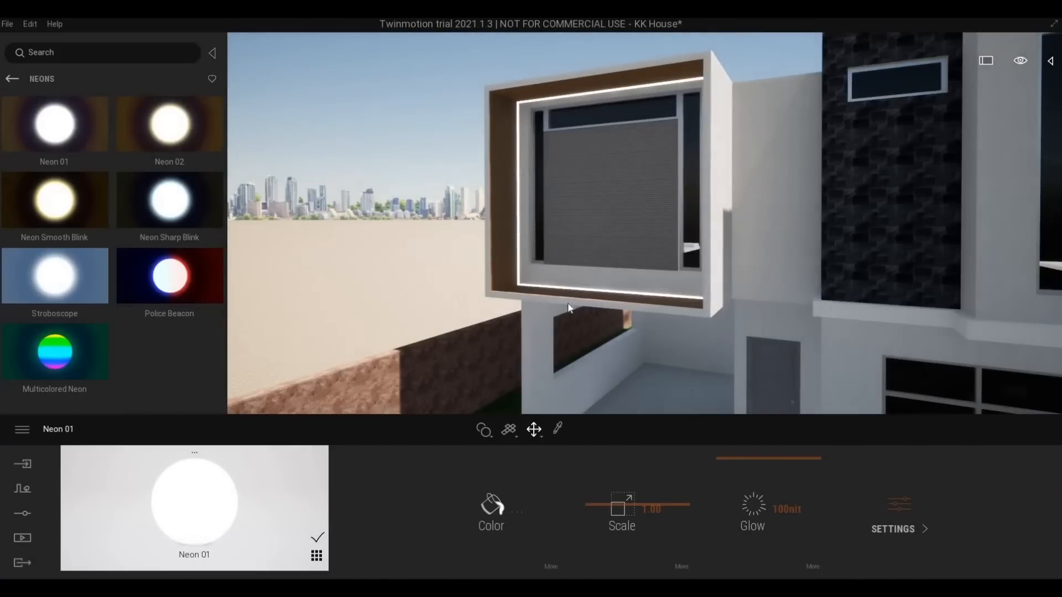
scroll(449, 238, up, 8)
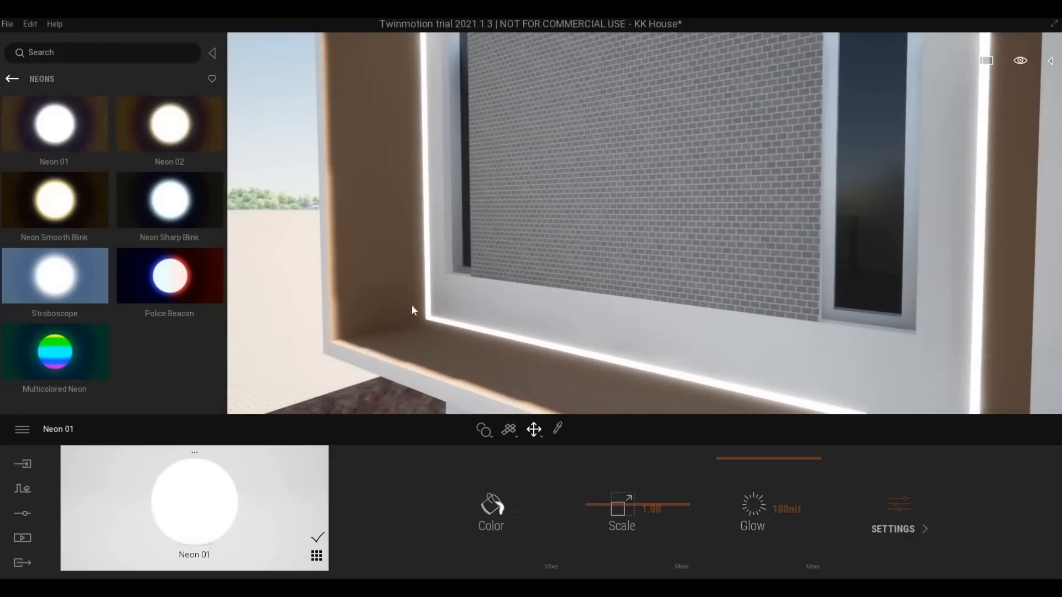
click(11, 79)
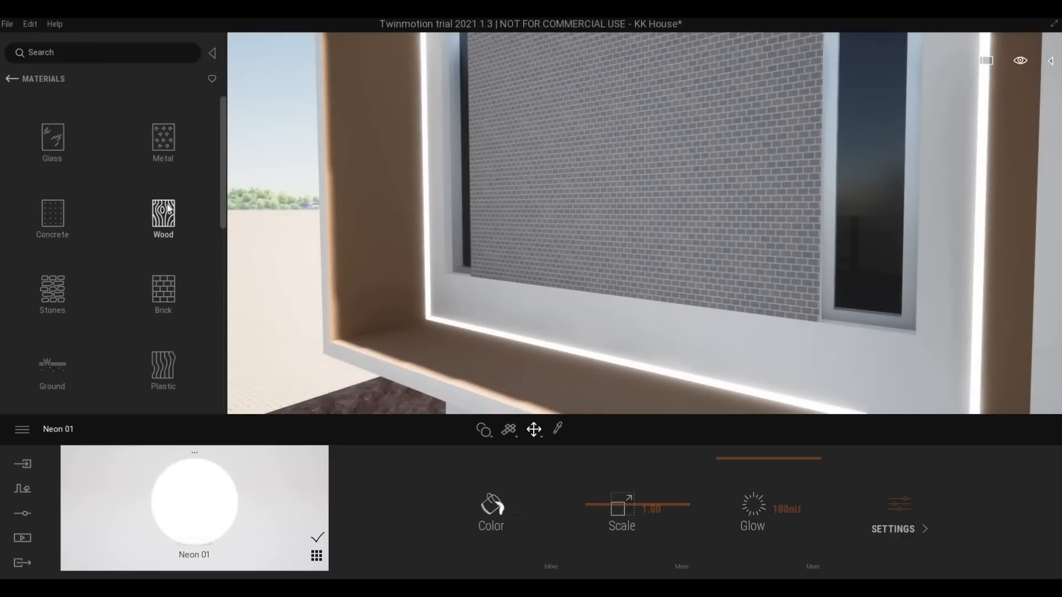
click(108, 213)
mouse_move(61, 204)
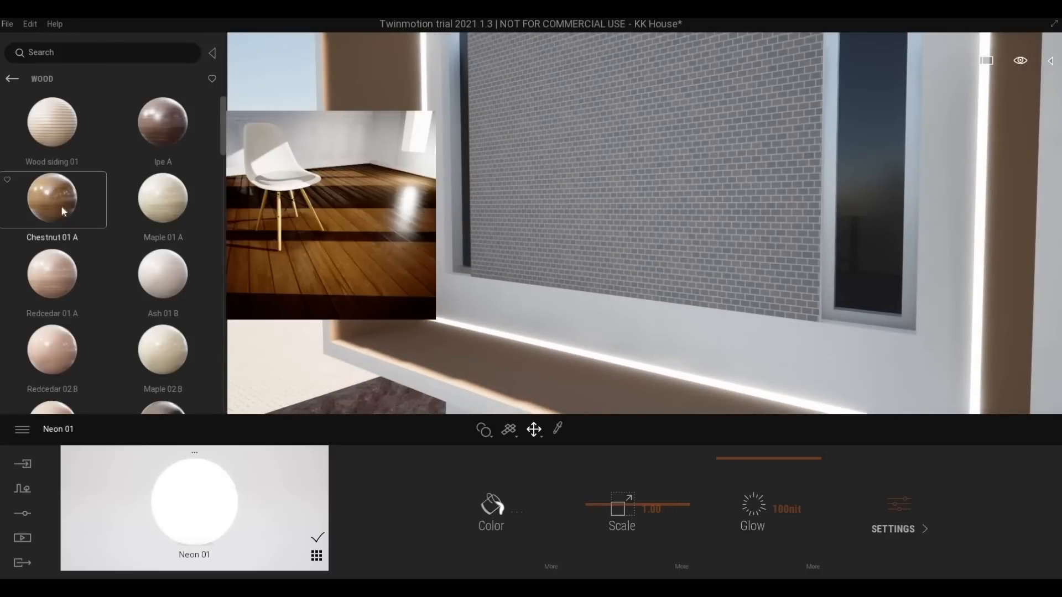
drag(61, 210, 414, 321)
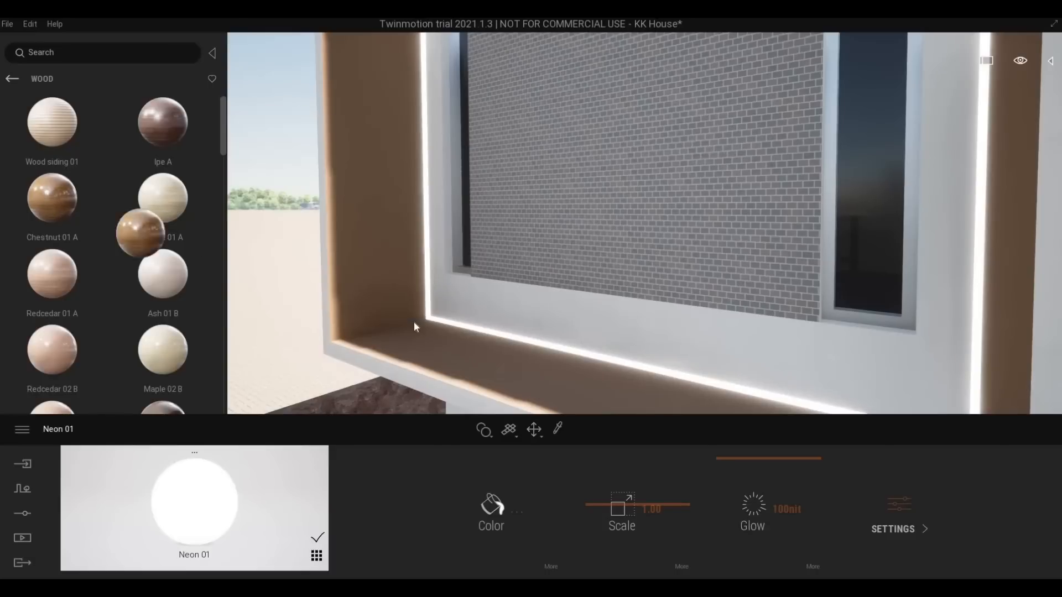
shift+middle_drag(358, 297, 415, 285)
scroll(414, 285, up, 1)
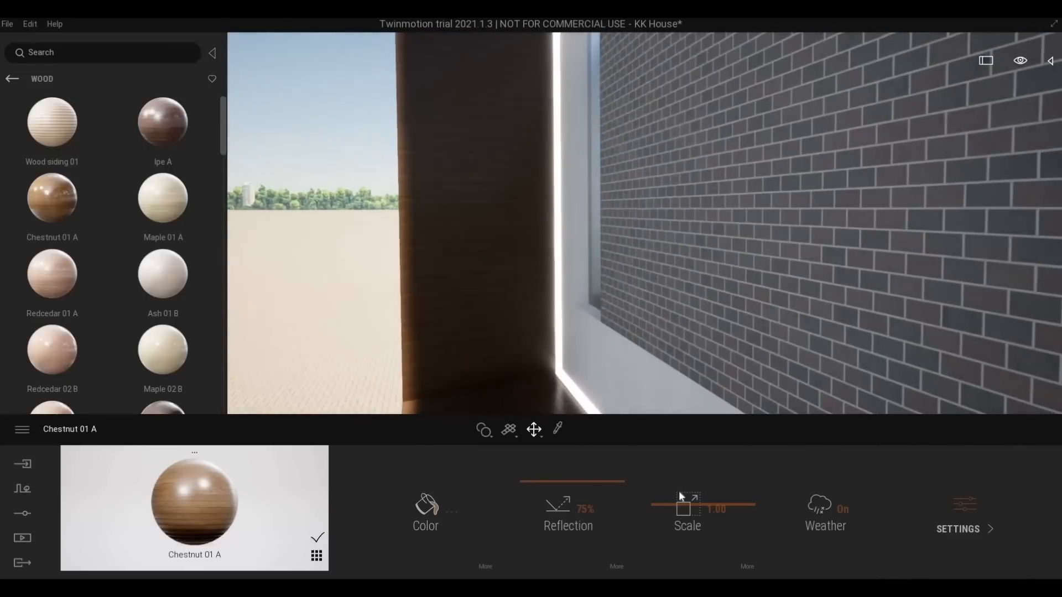
drag(682, 495, 584, 479)
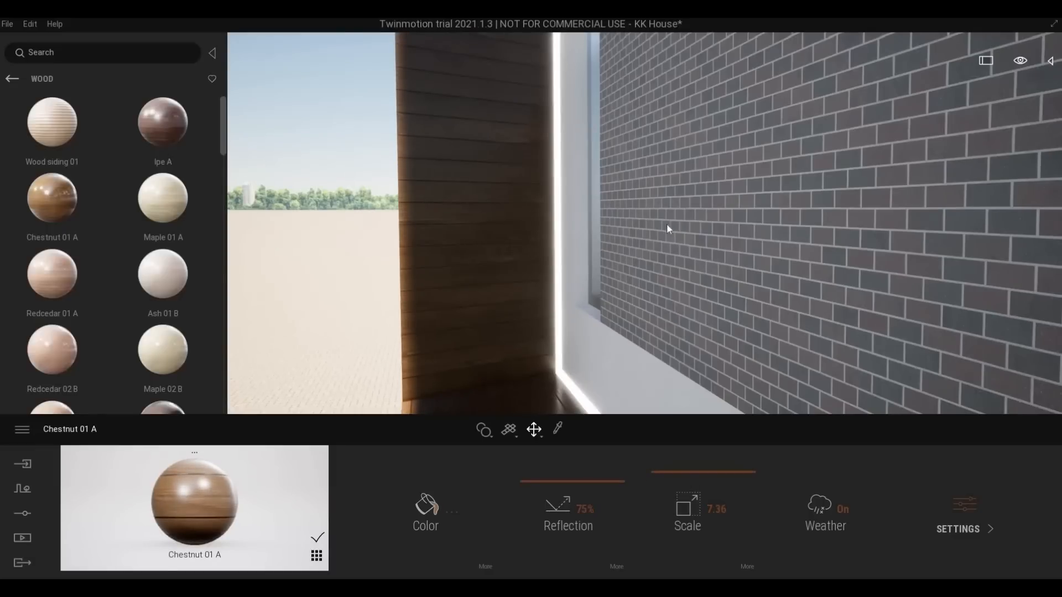
- Check the wood planks inside the projecting frame and set the Chestnut 01 A scale to 10.00
right_drag(666, 225, 666, 225)
scroll(612, 220, down, 5)
scroll(636, 221, down, 3)
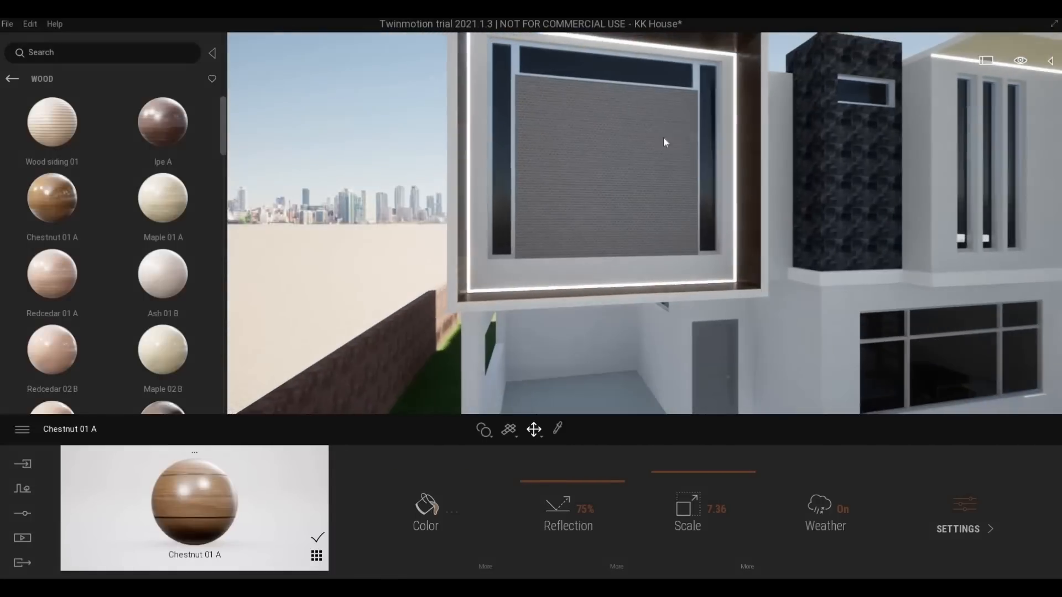
middle_drag(662, 137, 662, 194)
scroll(659, 194, up, 6)
right_drag(756, 164, 846, 226)
scroll(789, 211, up, 5)
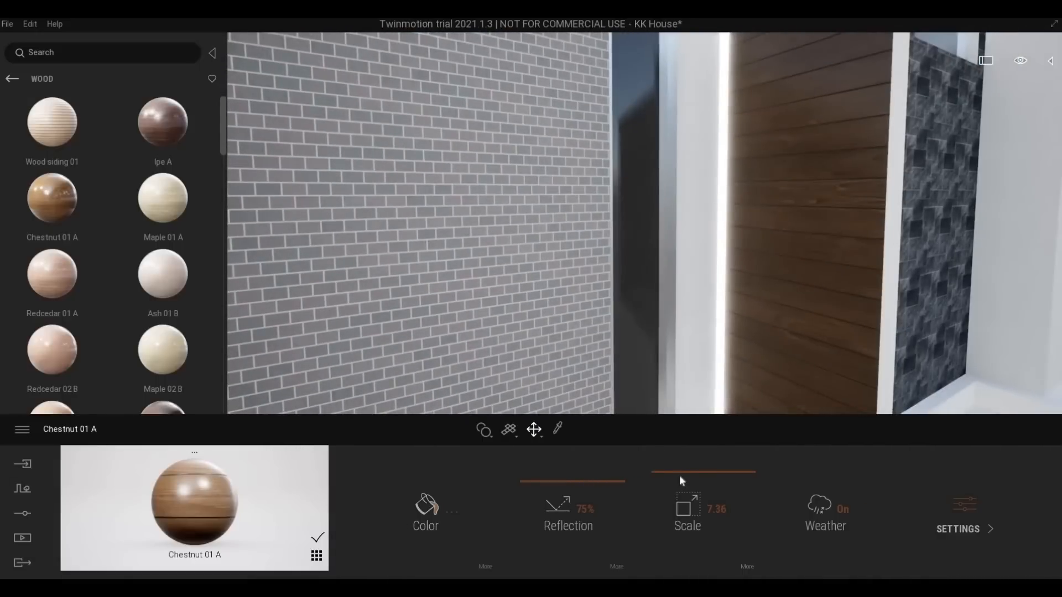
drag(681, 479, 674, 410)
- Examine the new wood, neon strips and dark glass on the front facade from several angles
scroll(666, 359, down, 5)
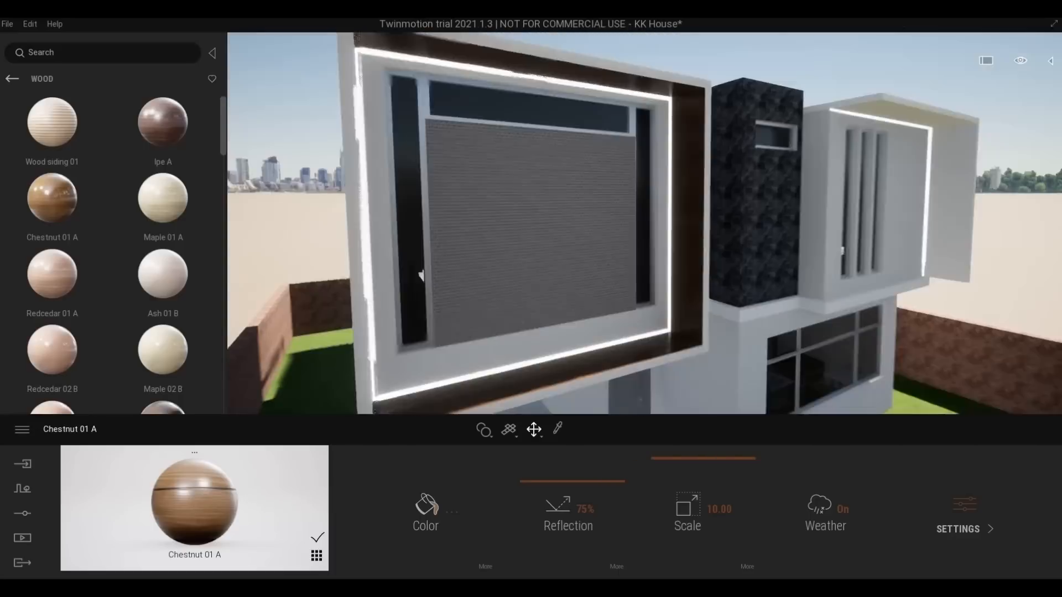
scroll(678, 354, up, 1)
right_drag(681, 341, 694, 321)
middle_drag(694, 325, 679, 204)
scroll(708, 327, up, 1)
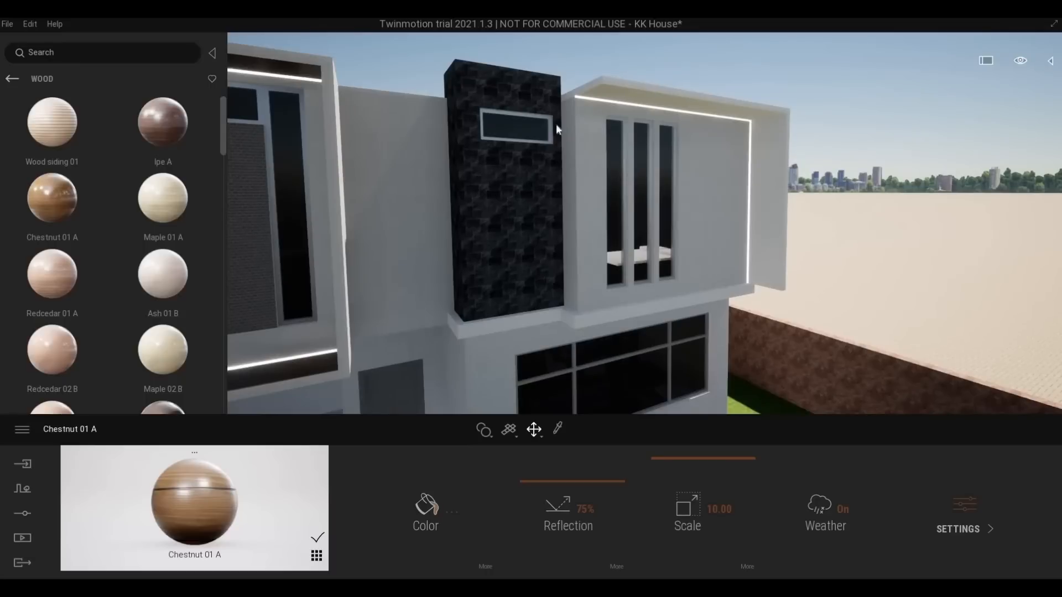
scroll(498, 151, down, 3)
middle_drag(510, 154, 555, 205)
middle_drag(645, 206, 648, 252)
key(s)
key(a)
key(d)
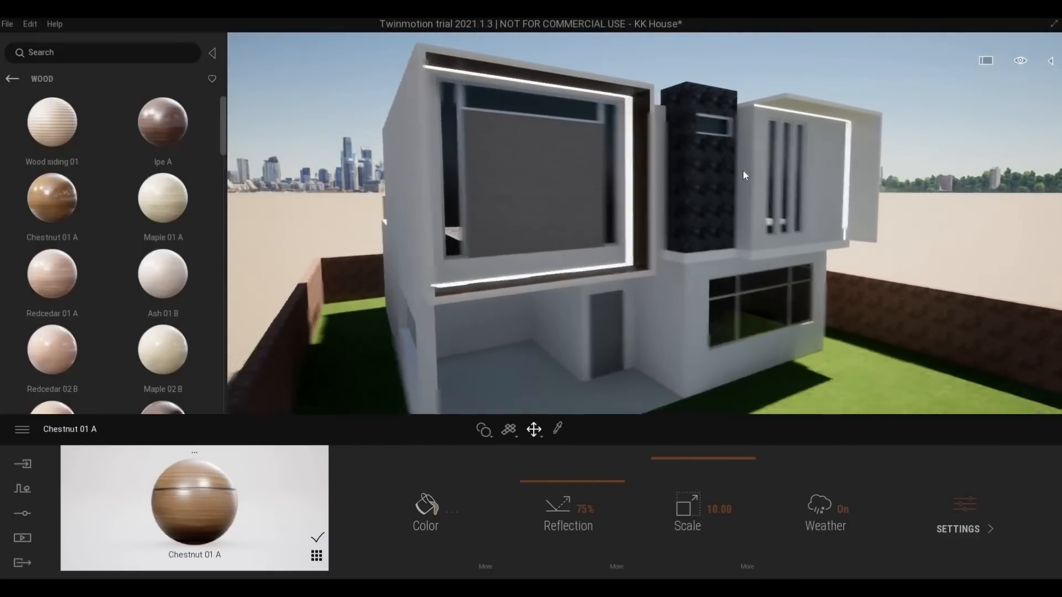
- Apply the Base context concrete material to the white upper wall beside the dark stone tower
key(w)
scroll(743, 171, up, 3)
middle_drag(745, 176, 758, 222)
scroll(759, 224, up, 2)
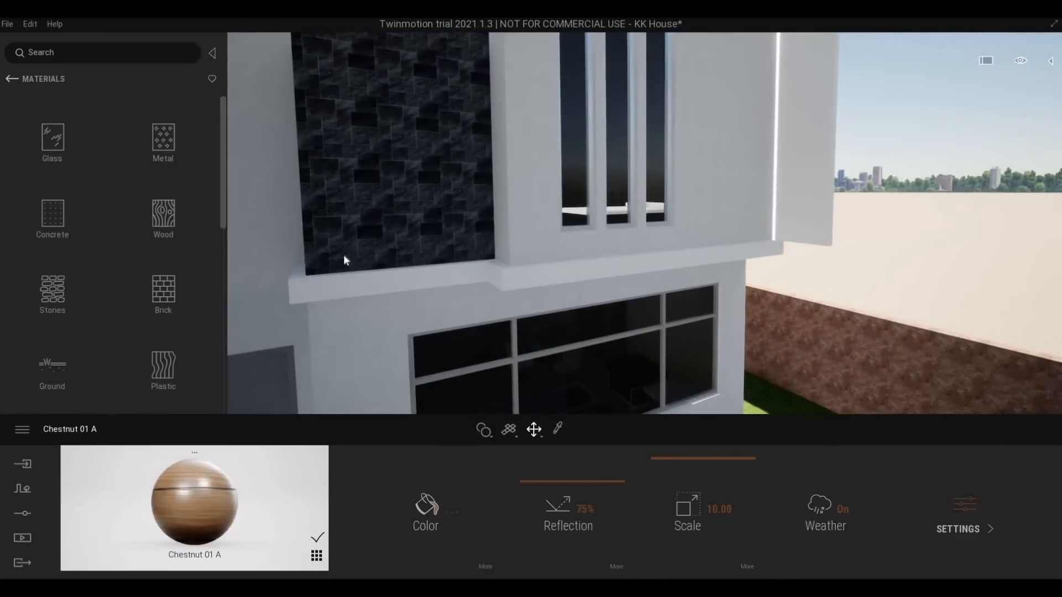
drag(344, 256, 331, 258)
scroll(349, 260, up, 3)
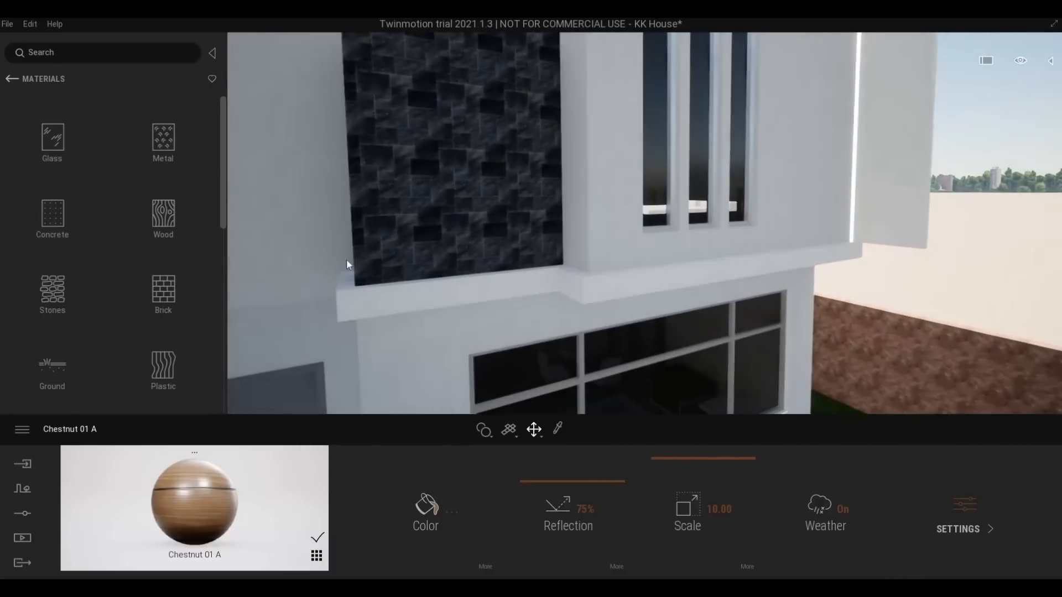
right_drag(346, 259, 238, 243)
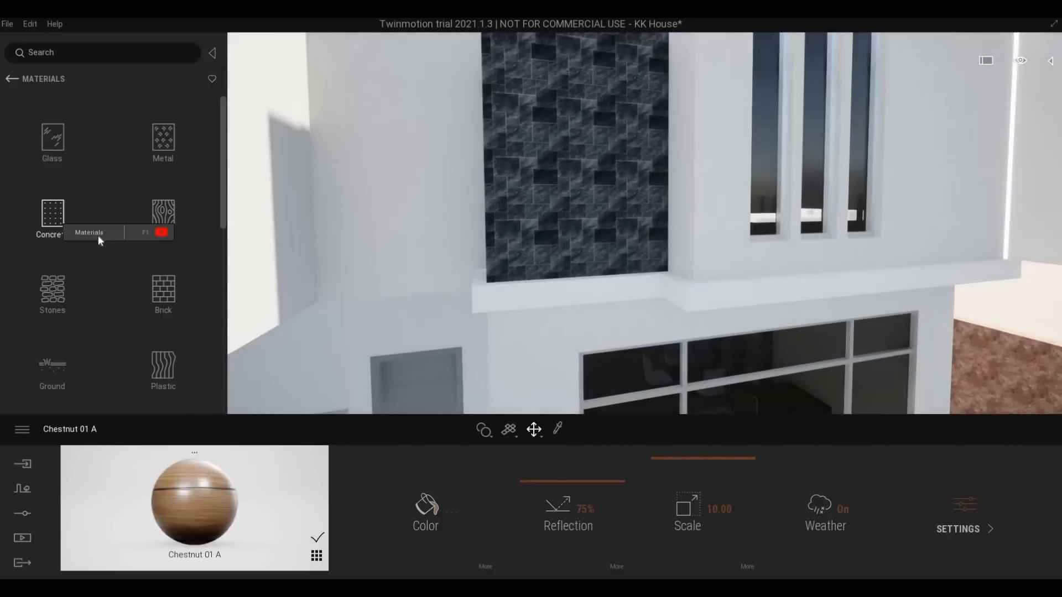
click(98, 234)
scroll(142, 205, down, 1)
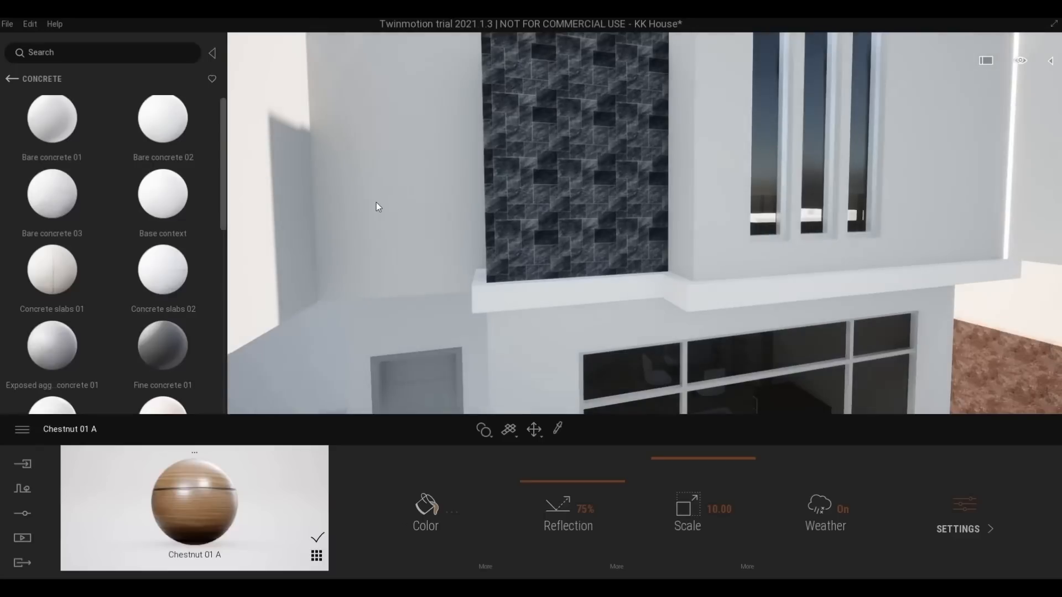
click(394, 191)
- Apply the Base context concrete to the carport wall beside the entrance door
scroll(399, 186, down, 4)
right_drag(399, 185, 519, 221)
scroll(502, 236, up, 4)
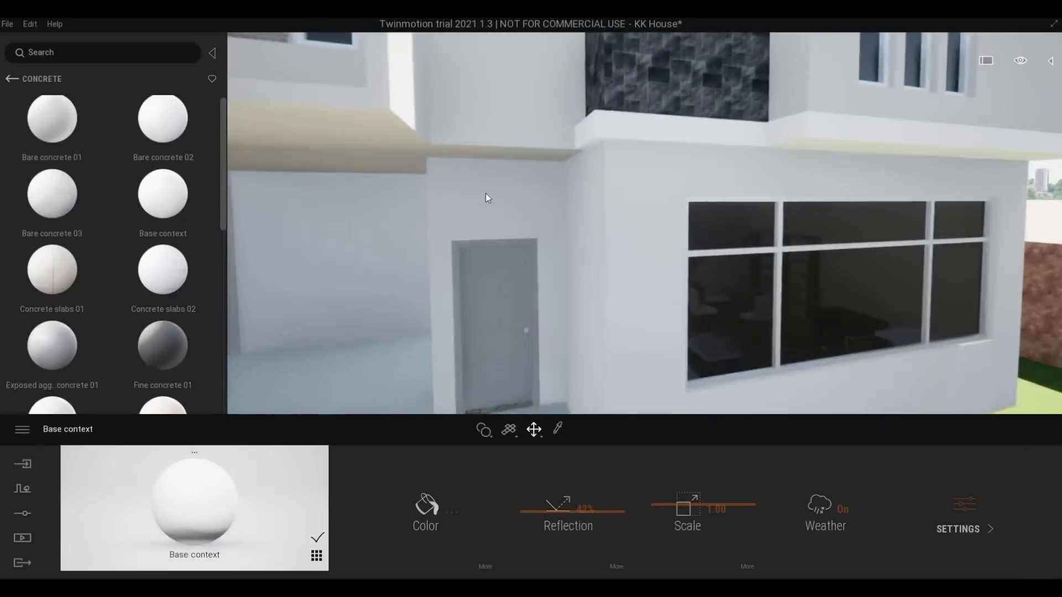
middle_drag(486, 195, 469, 219)
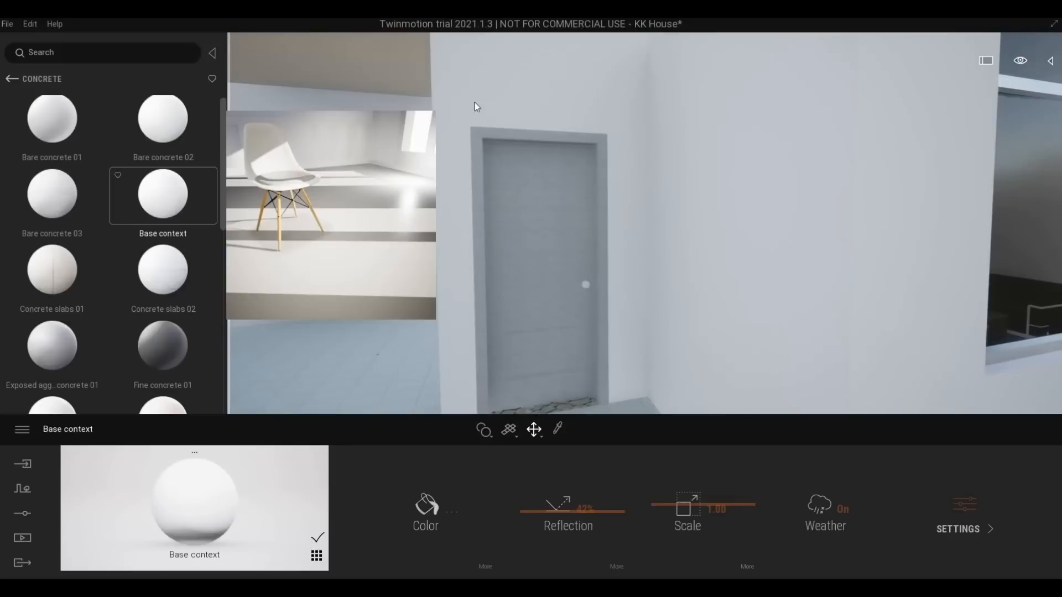
click(396, 136)
scroll(391, 162, down, 5)
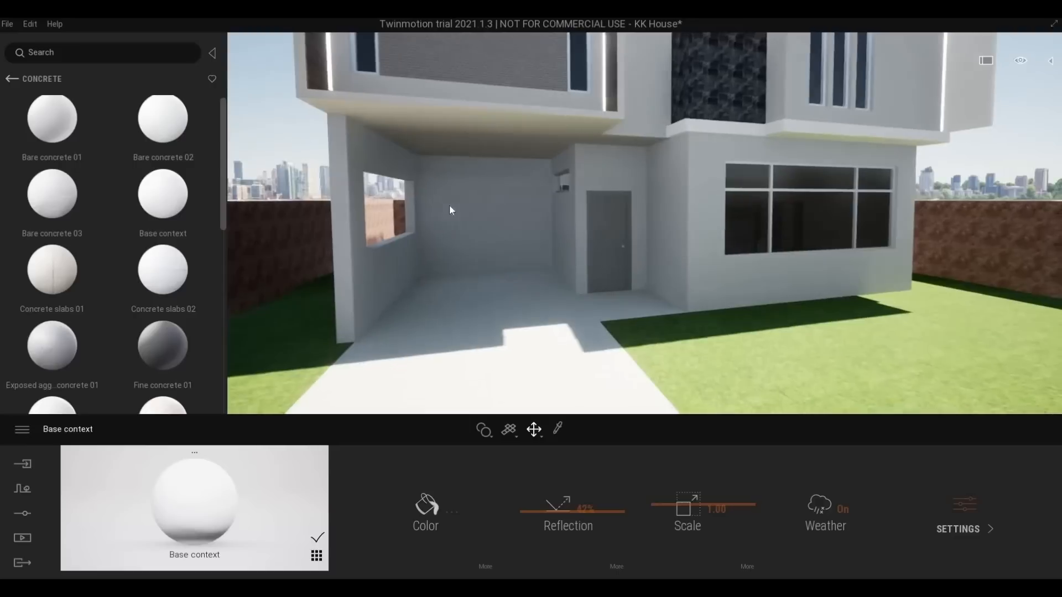
- Apply Bare concrete 02 to the brick boundary wall and replace it with Base context
right_drag(449, 206, 332, 227)
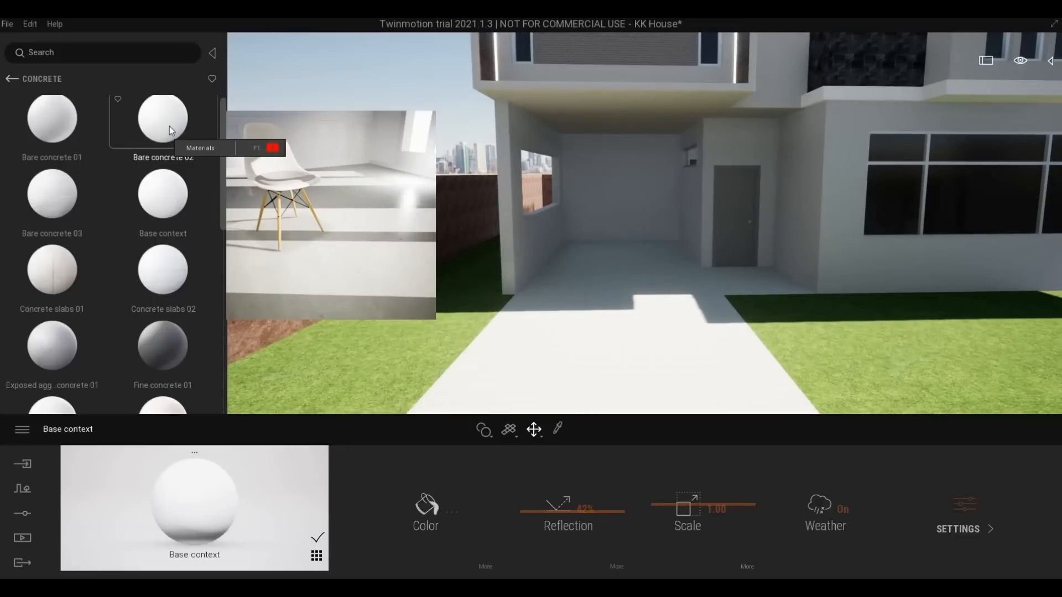
drag(163, 127, 284, 272)
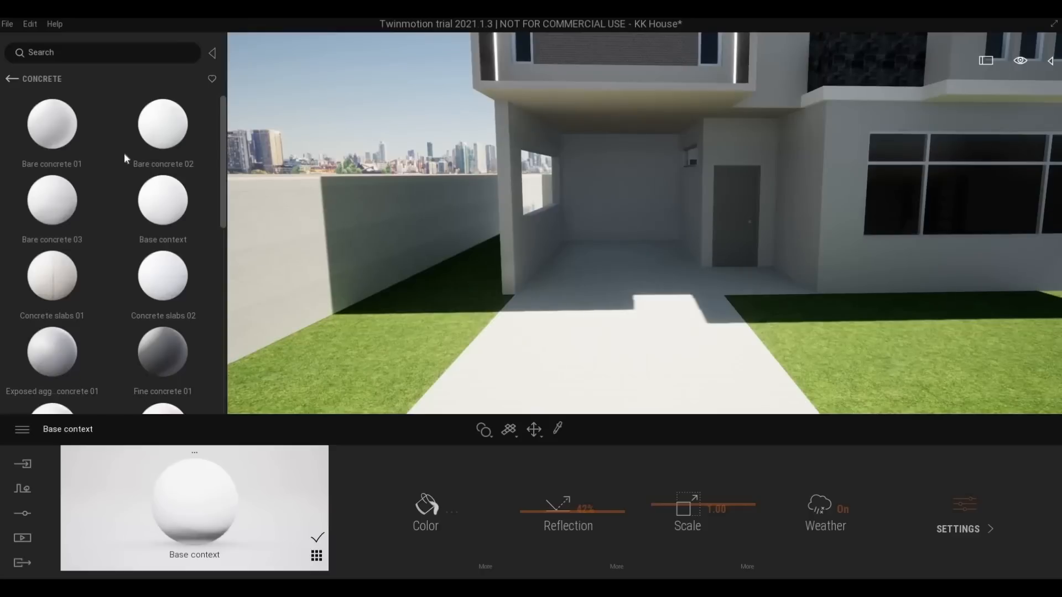
drag(205, 226, 351, 249)
- Apply Fine concrete 01 to the ledge and projecting frame around the upper volume with three narrow windows
right_drag(377, 249, 444, 231)
middle_drag(445, 231, 587, 242)
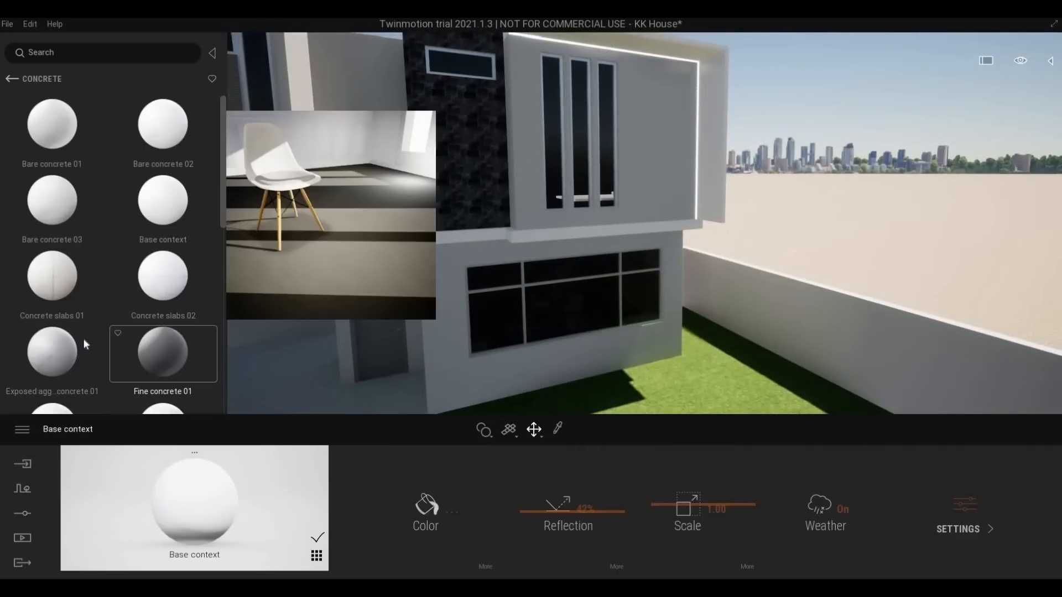
scroll(85, 337, down, 1)
scroll(86, 340, down, 2)
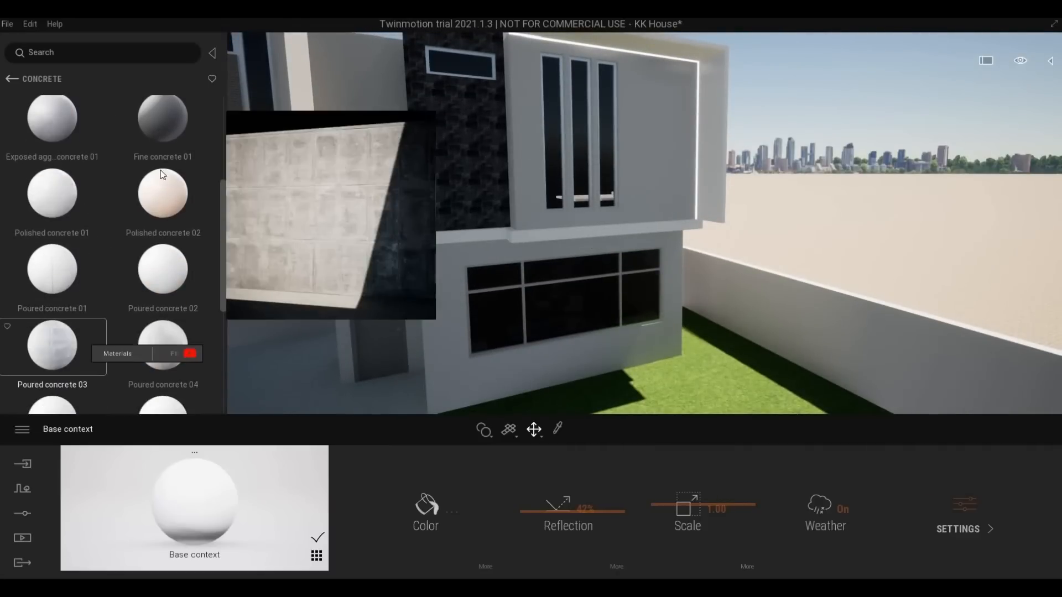
drag(163, 168, 487, 234)
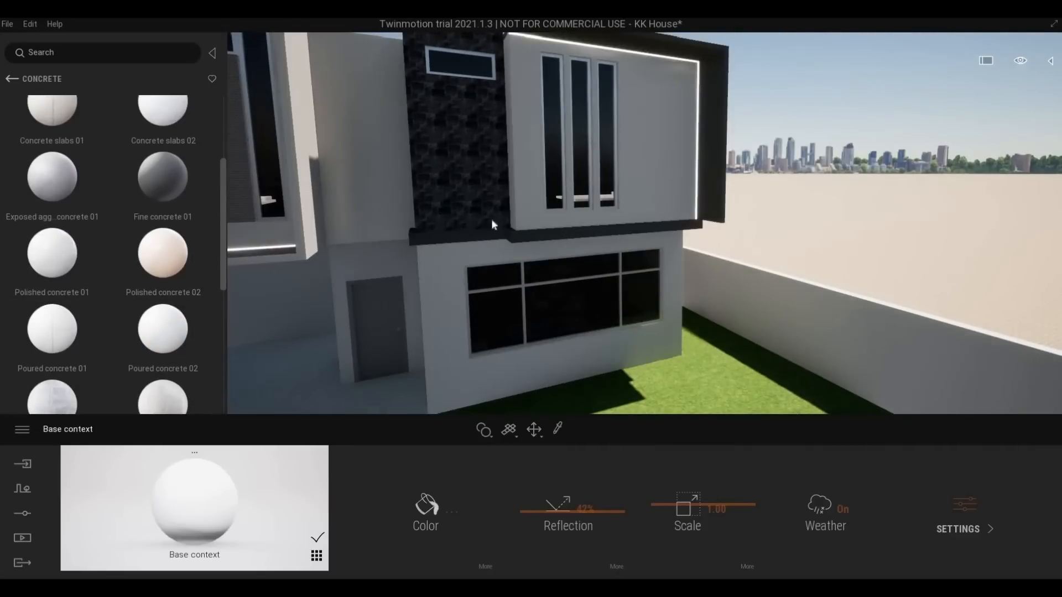
- Lighten the Fine concrete 01 color to E2E2E2
click(427, 511)
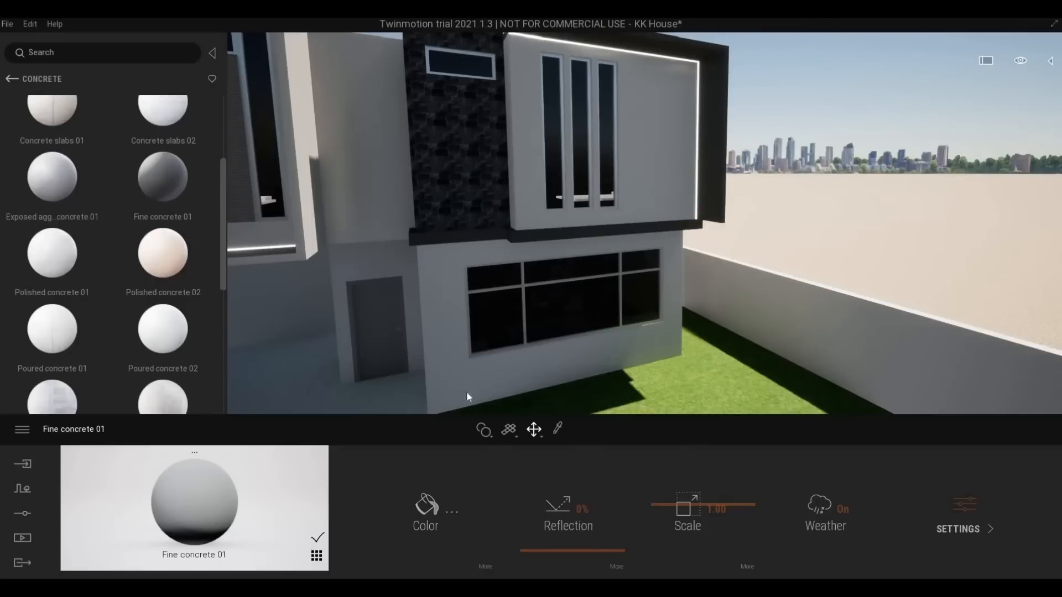
drag(513, 266, 512, 229)
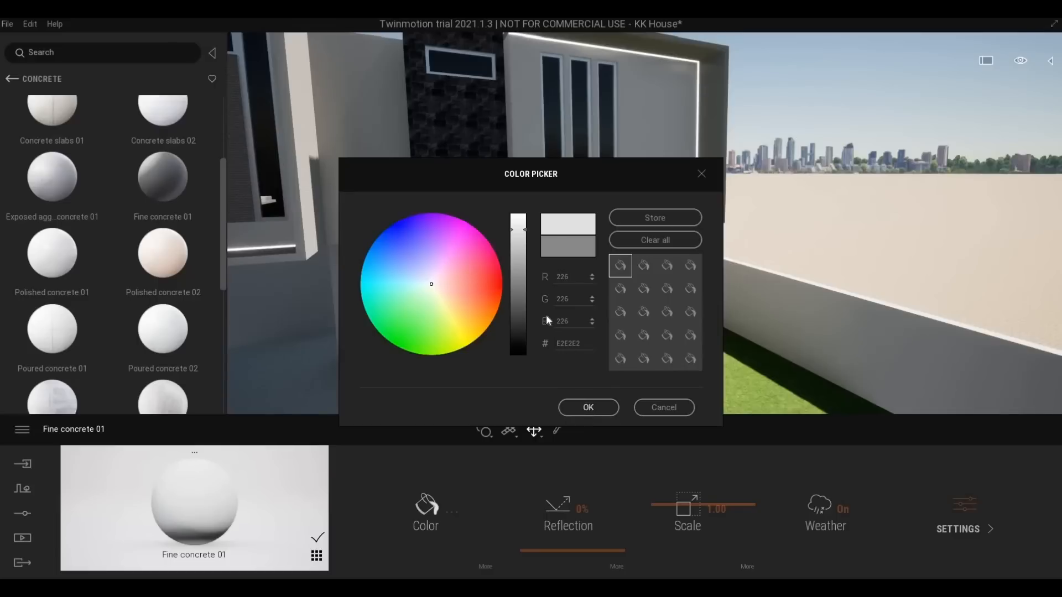
click(587, 408)
- Examine the recolored ledge and projecting frame on the upper facade from several angles
middle_drag(548, 307, 556, 286)
right_drag(555, 285, 612, 264)
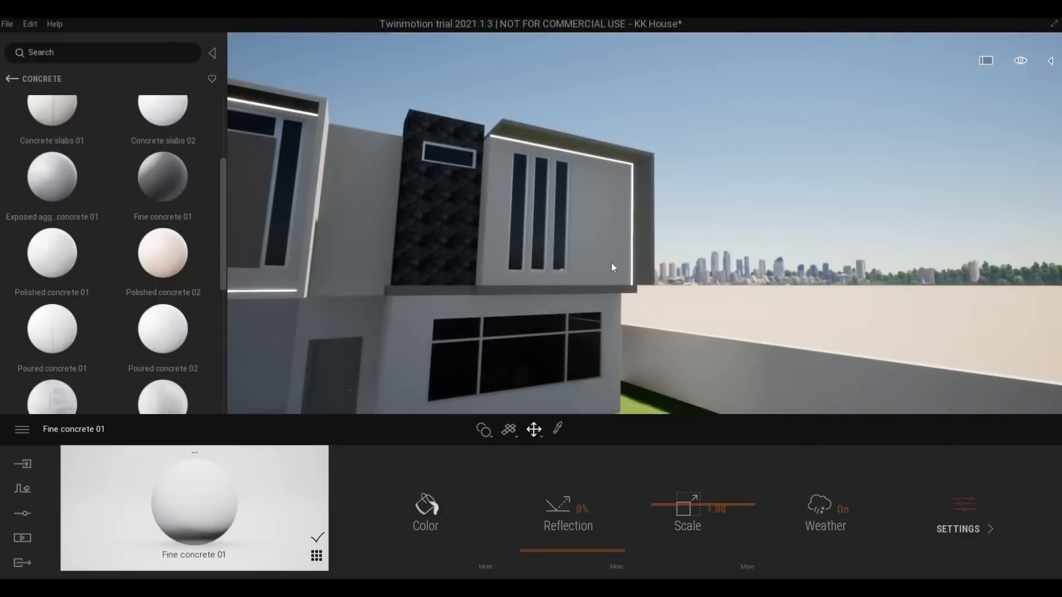
scroll(598, 270, up, 6)
scroll(582, 279, down, 6)
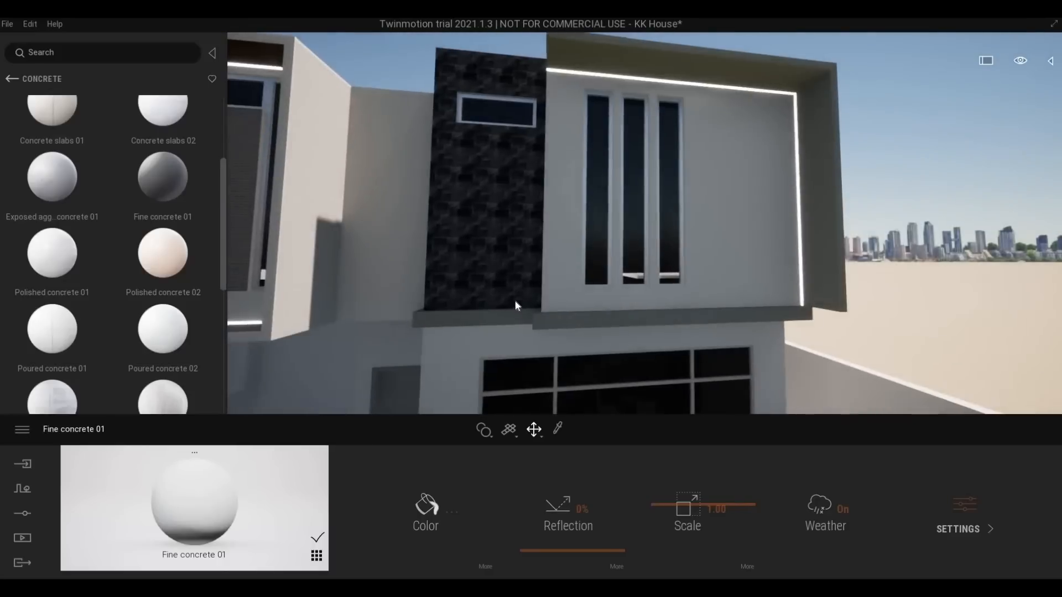
middle_drag(515, 301, 470, 301)
right_drag(470, 301, 526, 301)
scroll(469, 300, up, 1)
scroll(470, 301, down, 4)
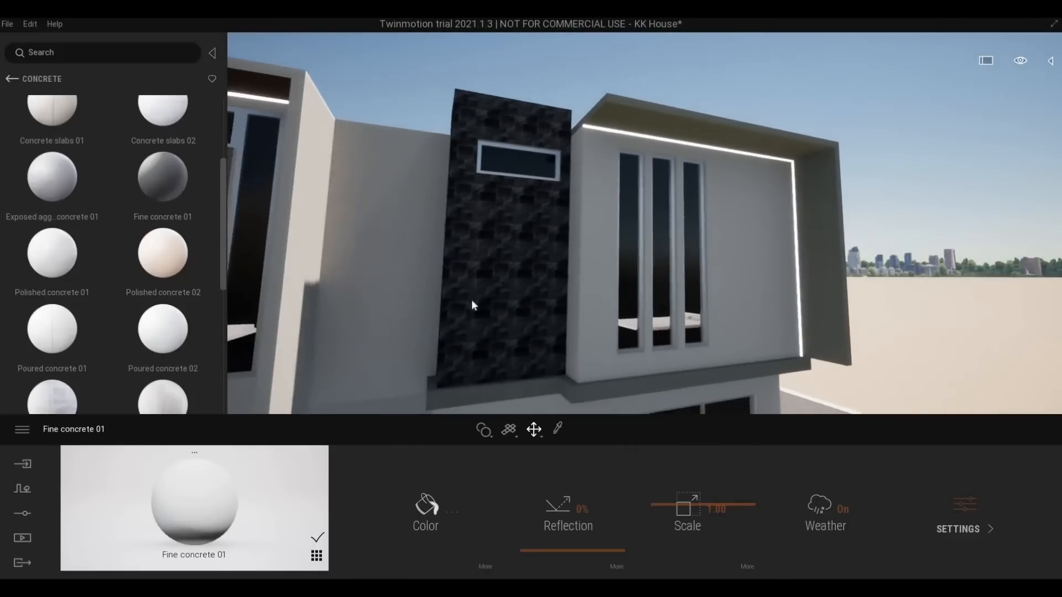
- Open the granite stone surfaces in the Quixel Megascans library
click(11, 79)
click(11, 78)
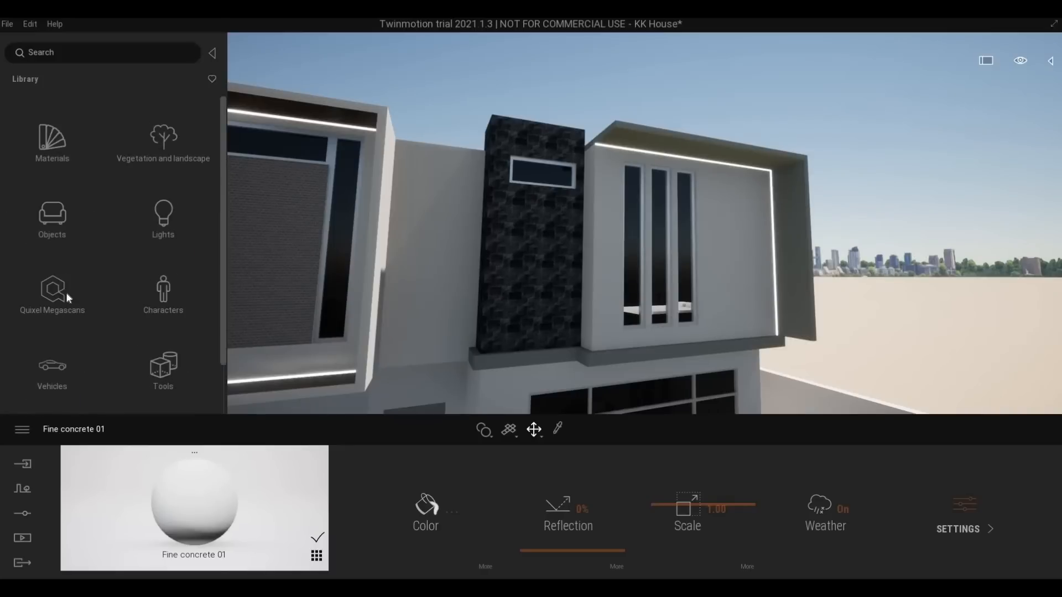
click(67, 299)
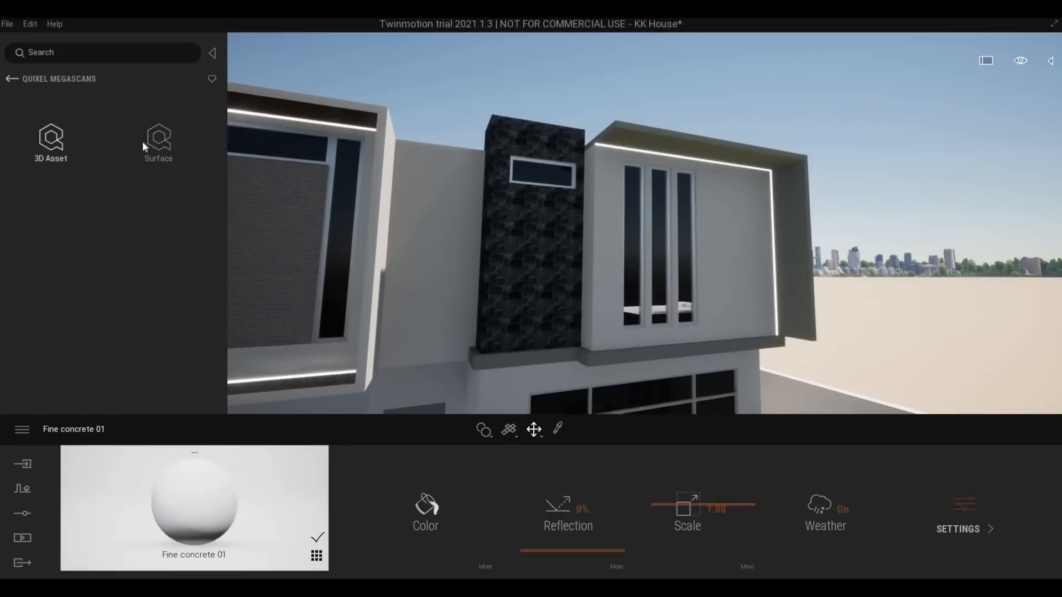
click(142, 141)
scroll(145, 313, down, 2)
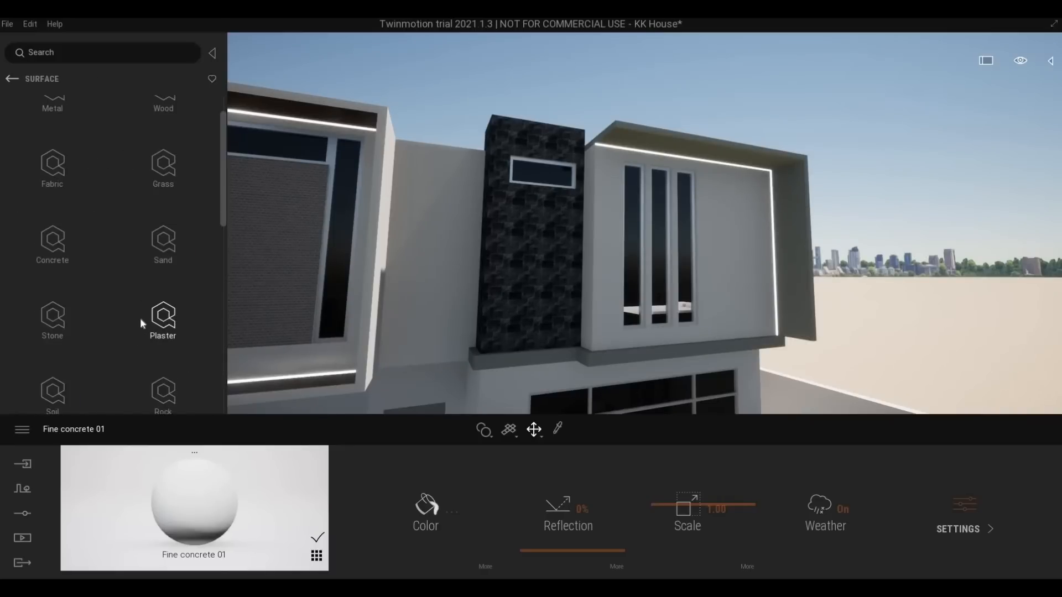
click(58, 308)
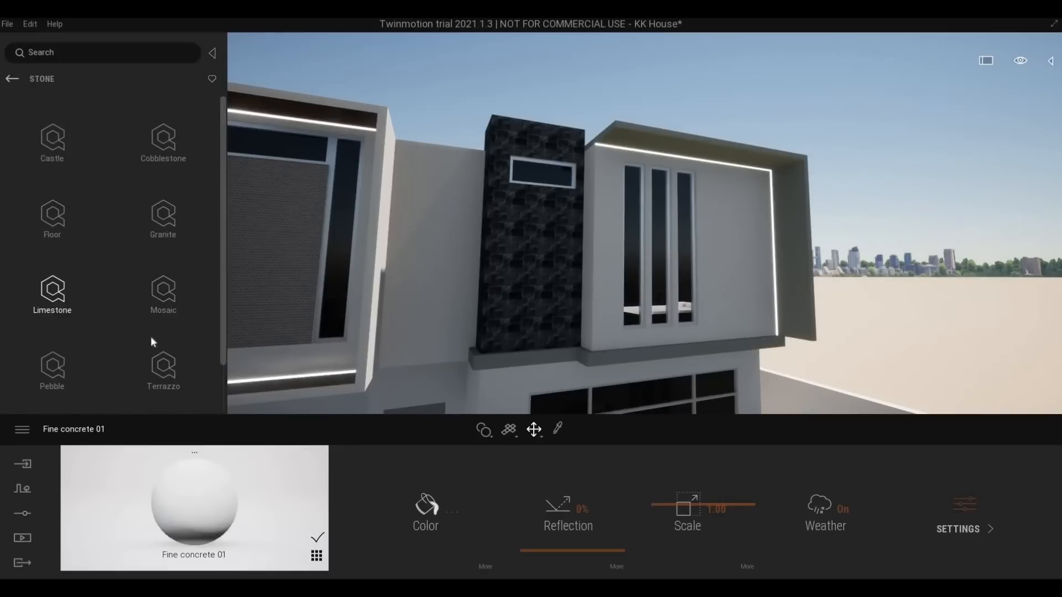
click(161, 223)
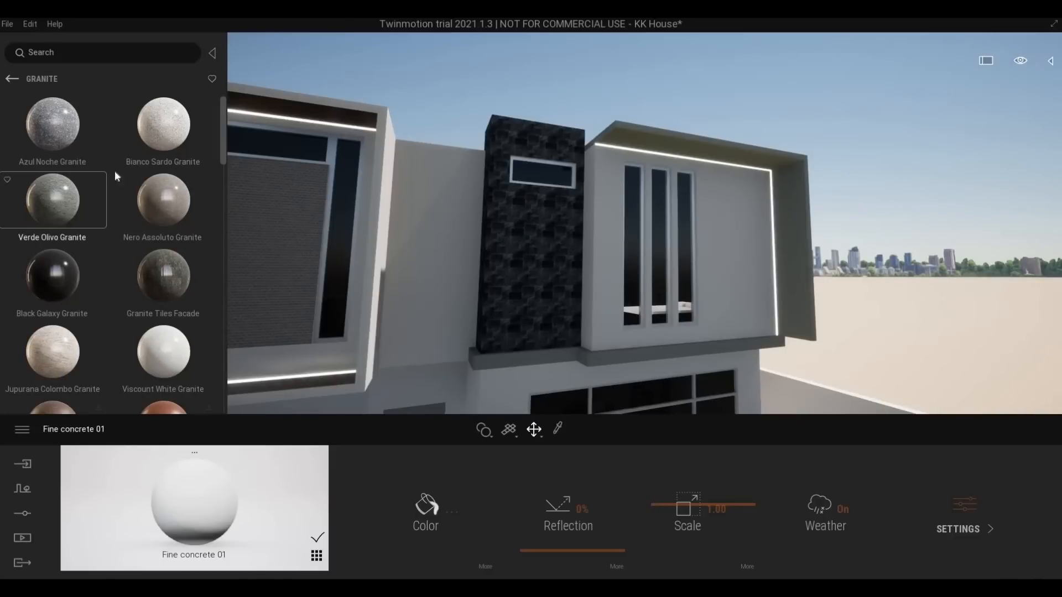
- Try Azul Noche Granite on the dark stone tower at a scale of 3.02
drag(57, 131, 555, 245)
drag(678, 503, 678, 494)
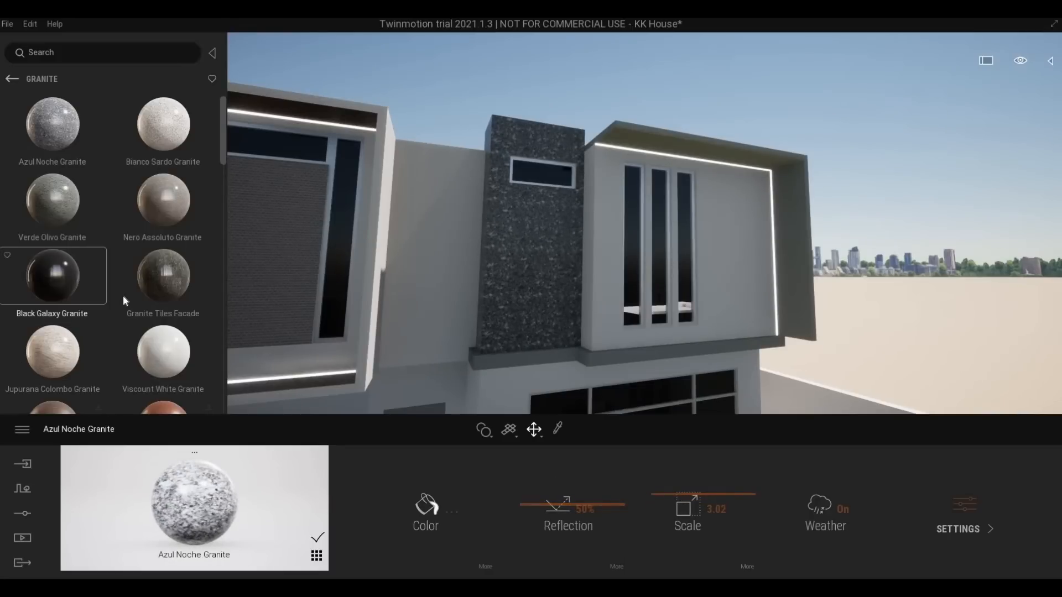
scroll(105, 301, down, 1)
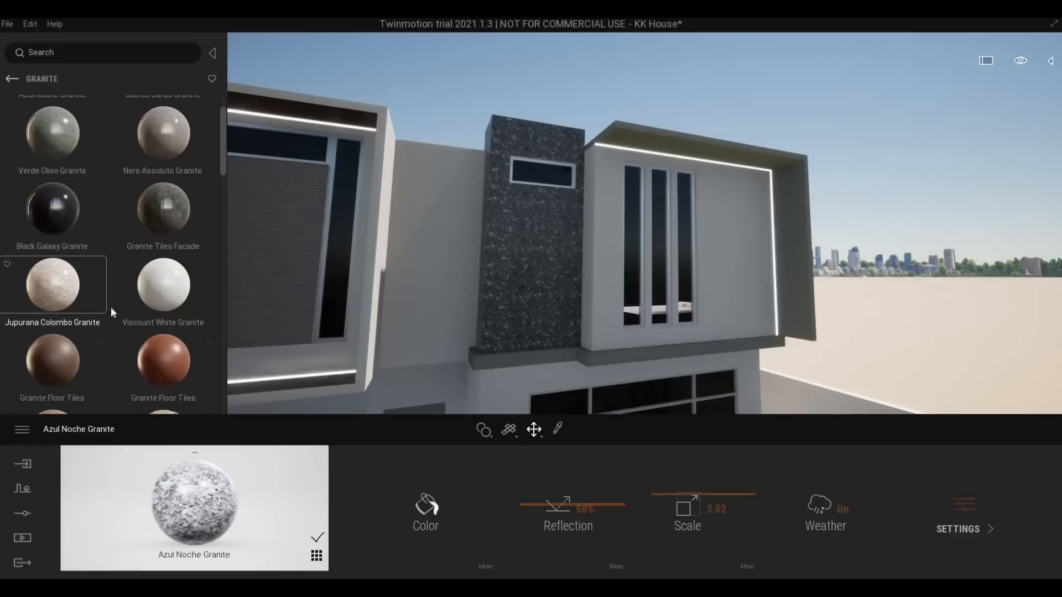
- Apply Nero Assoluto Granite to the tower and set its scale to 3.89
scroll(121, 288, up, 1)
drag(180, 213, 514, 275)
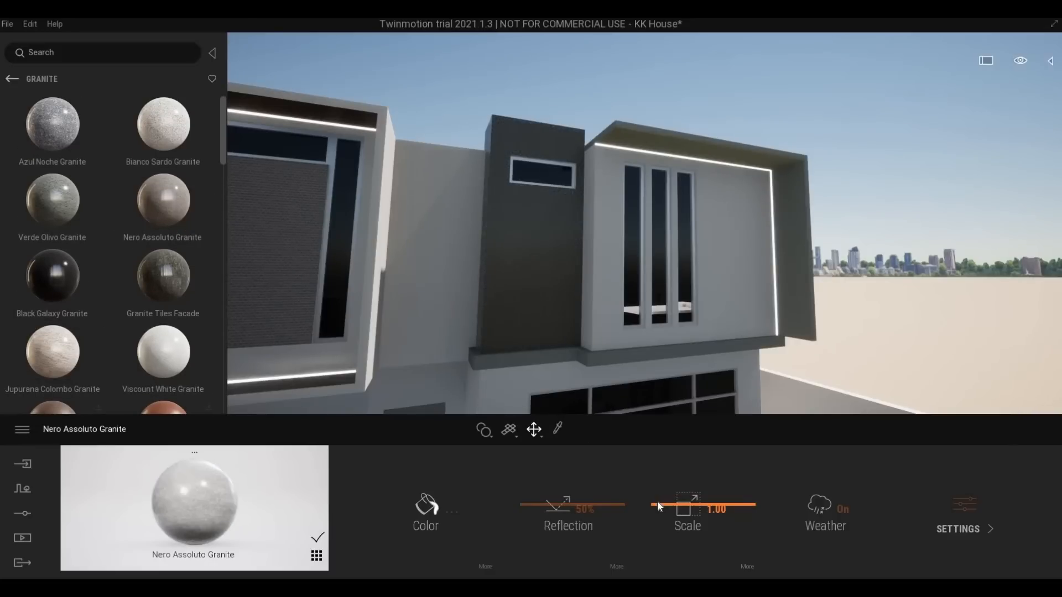
drag(657, 491, 657, 490)
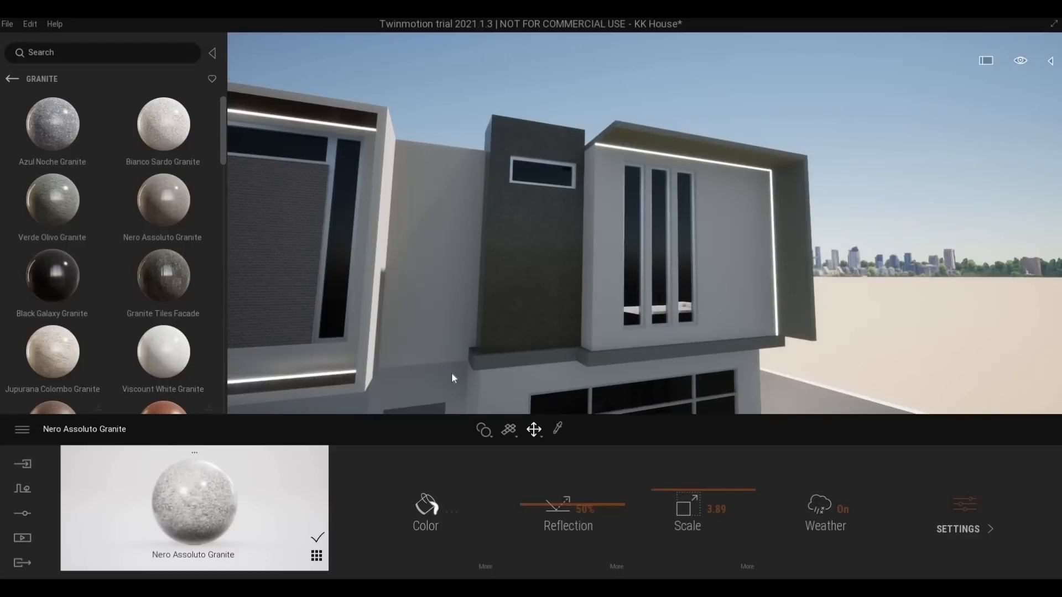
- Darken the Nero Assoluto Granite color to RGB 217, 217, 217 and set its reflection to 77%
scroll(452, 374, up, 3)
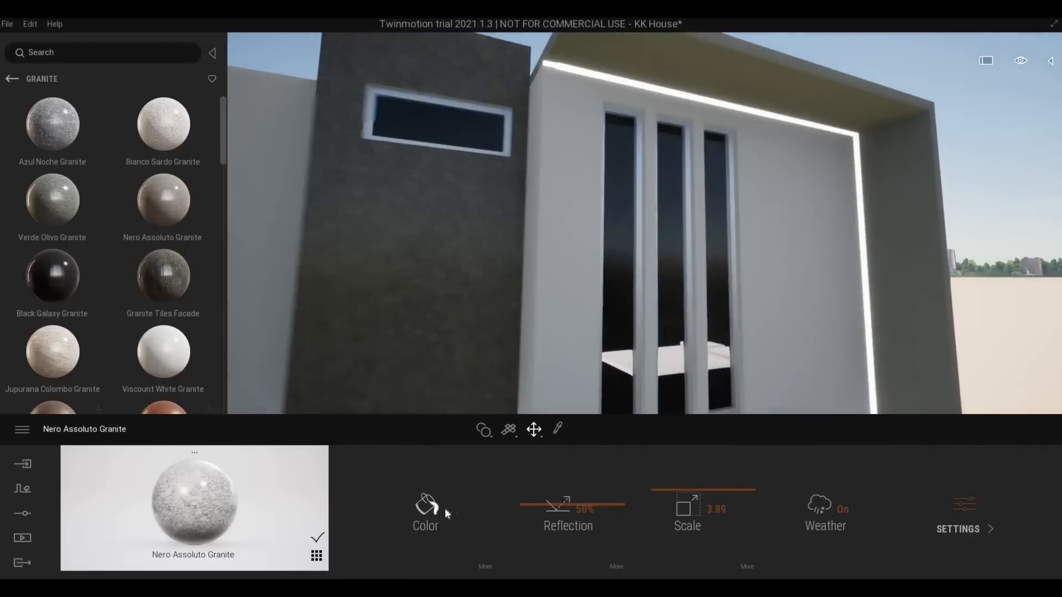
click(441, 506)
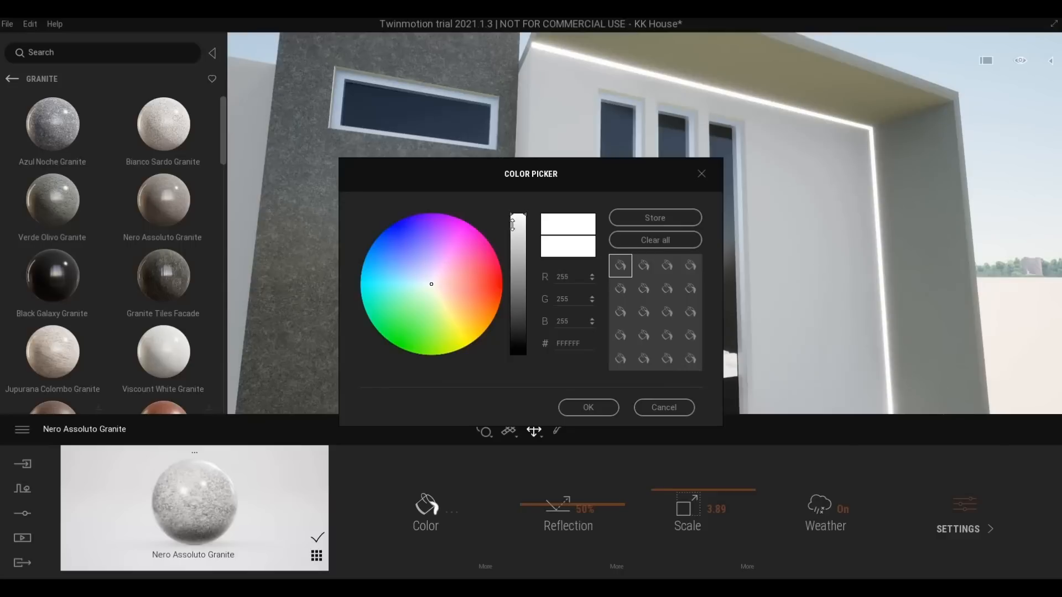
click(518, 234)
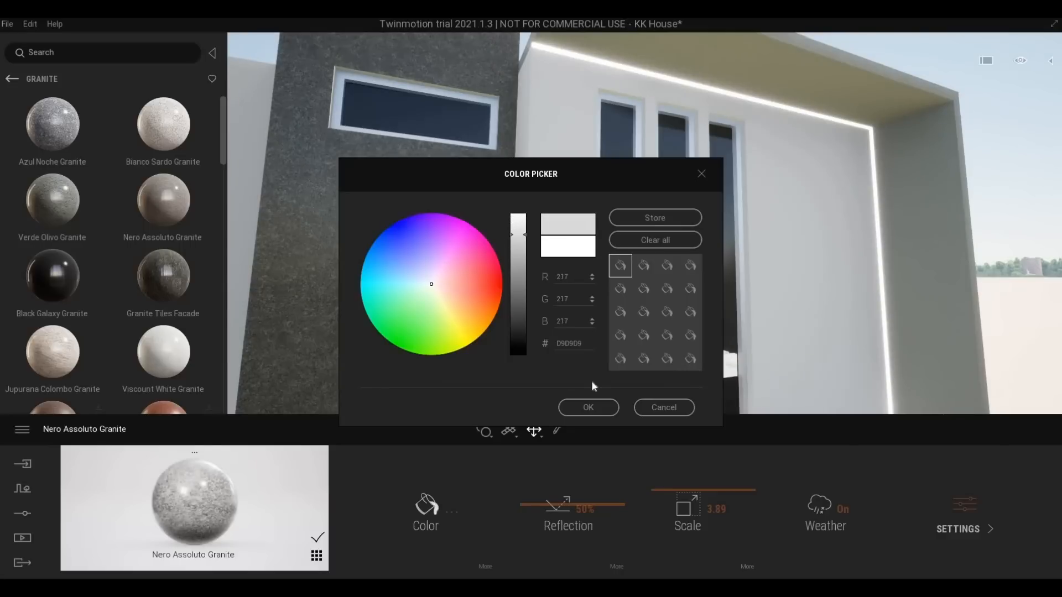
click(580, 409)
drag(562, 488, 564, 458)
- Review the full front facade and browse the Megascans stone tile surfaces for a cladding material for the upper-floor panel
drag(404, 310, 400, 314)
scroll(400, 314, down, 5)
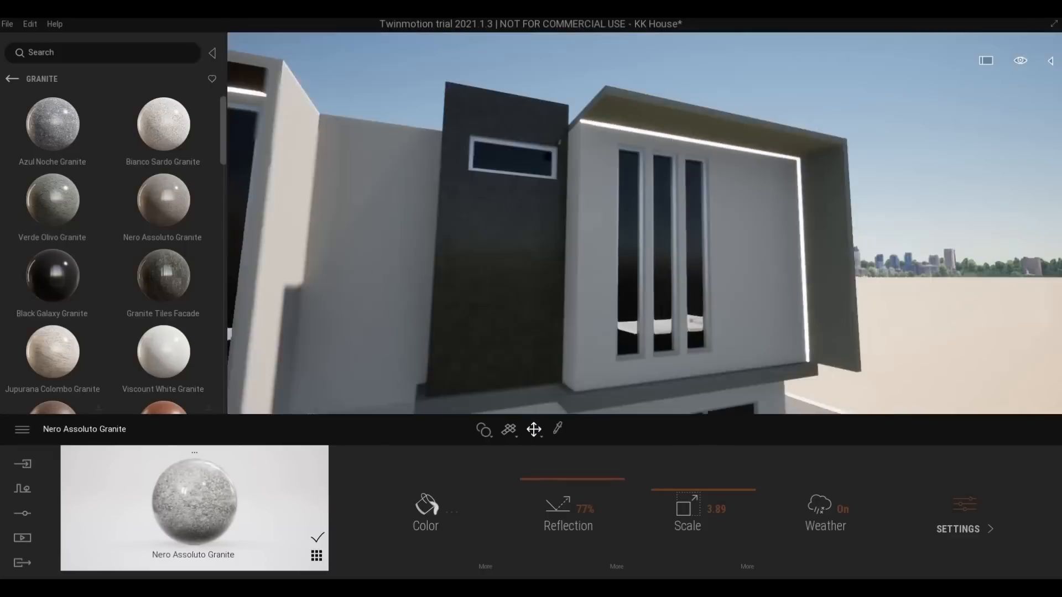
middle_drag(400, 313, 442, 257)
scroll(394, 238, down, 2)
right_drag(394, 238, 393, 227)
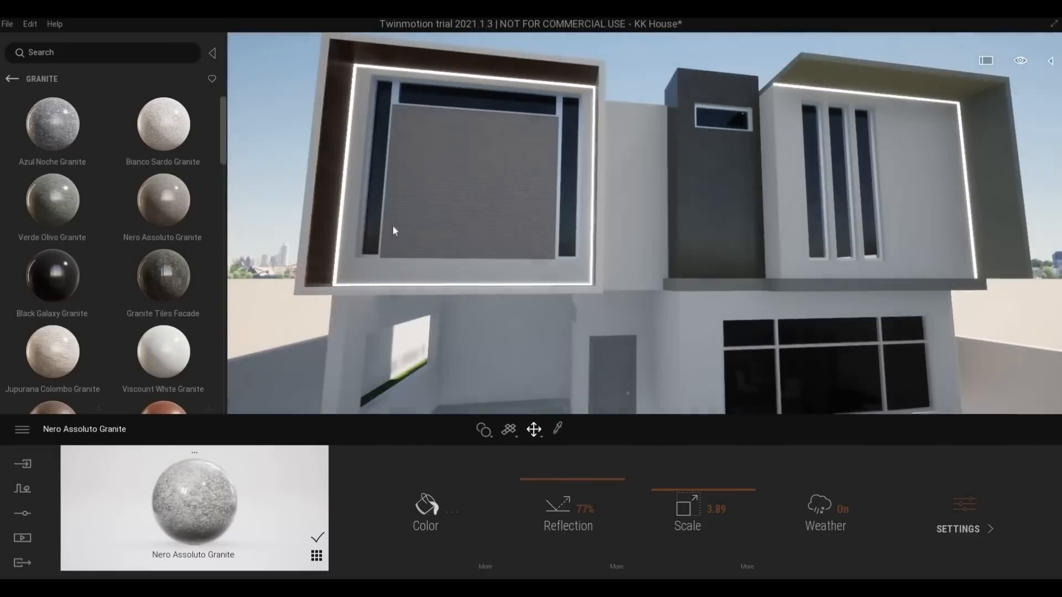
click(15, 78)
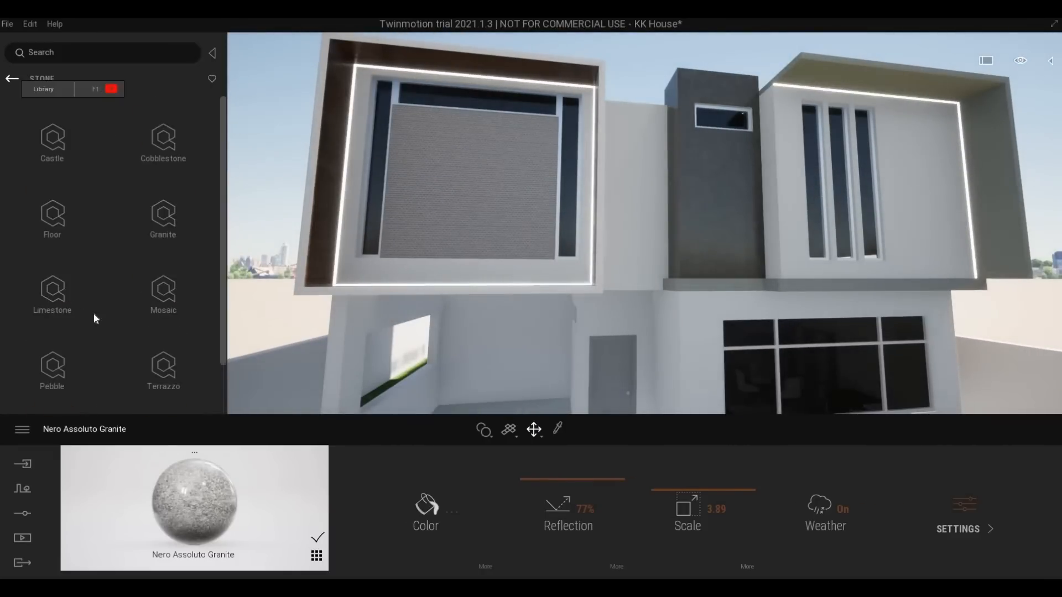
scroll(125, 335, down, 1)
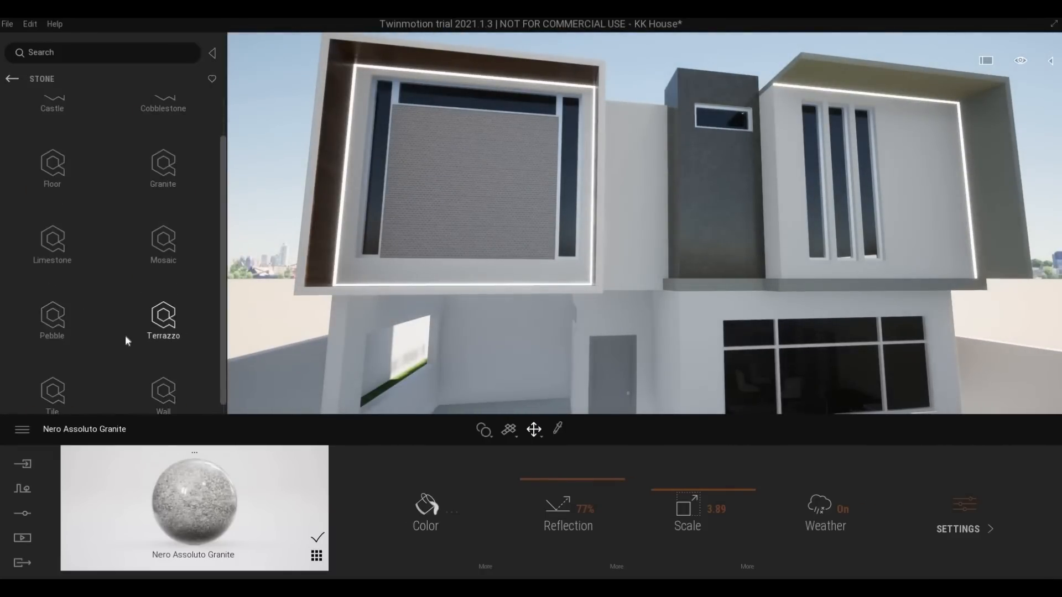
scroll(125, 335, up, 1)
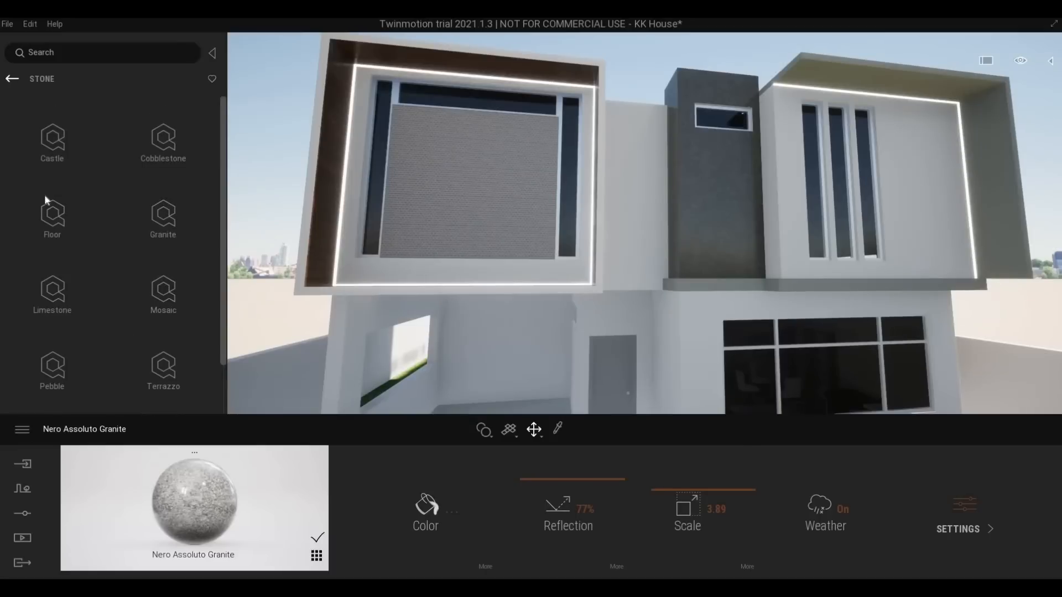
scroll(83, 276, down, 1)
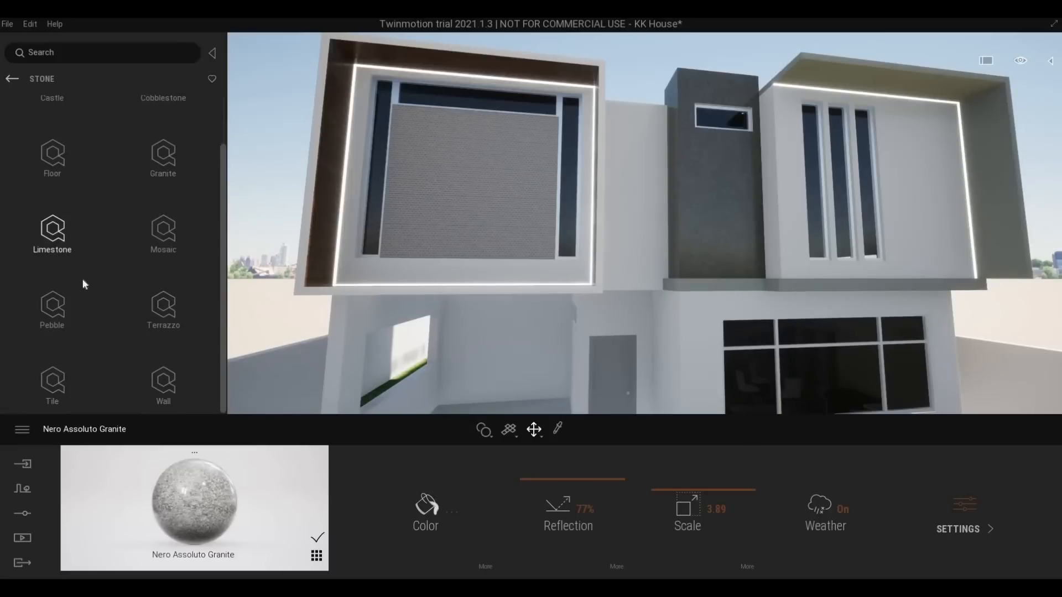
click(65, 377)
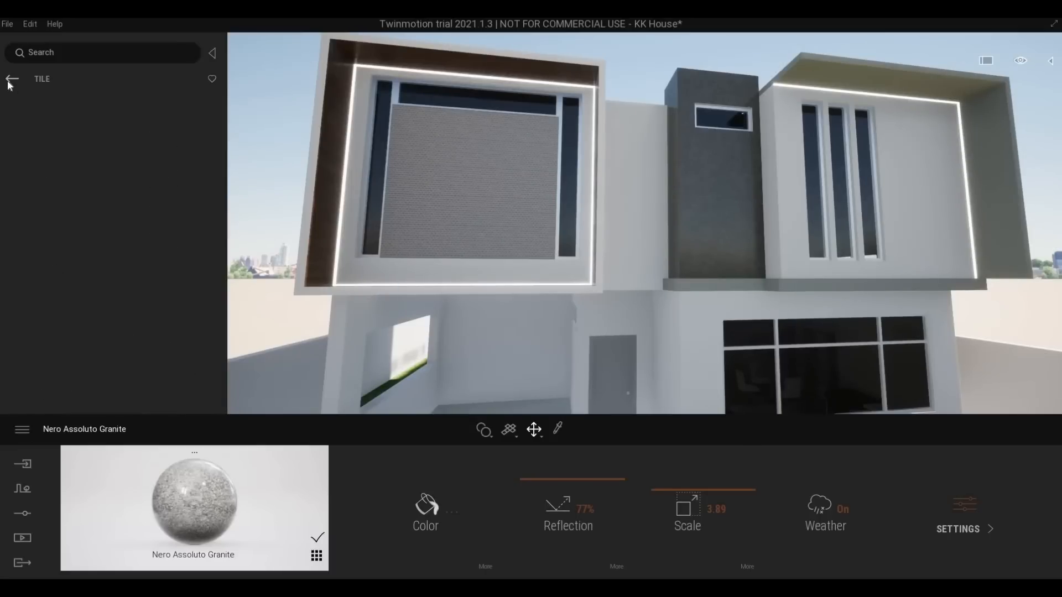
scroll(78, 315, down, 1)
scroll(77, 314, down, 3)
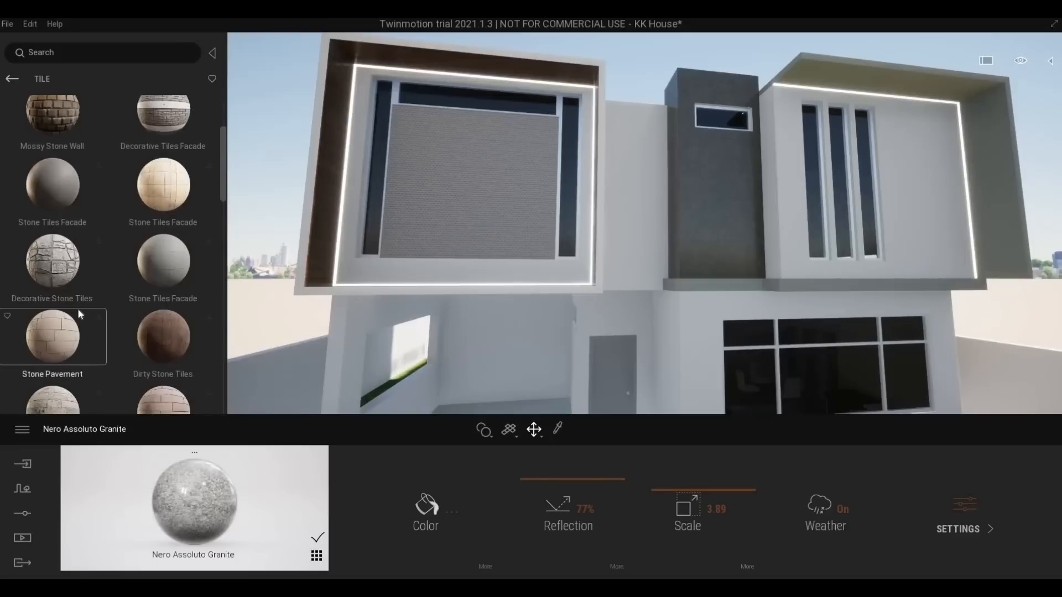
- Apply Stacked stone 05 from the standard Stones materials to the upper-floor panel between the windows and set its scale to 2.58
click(12, 79)
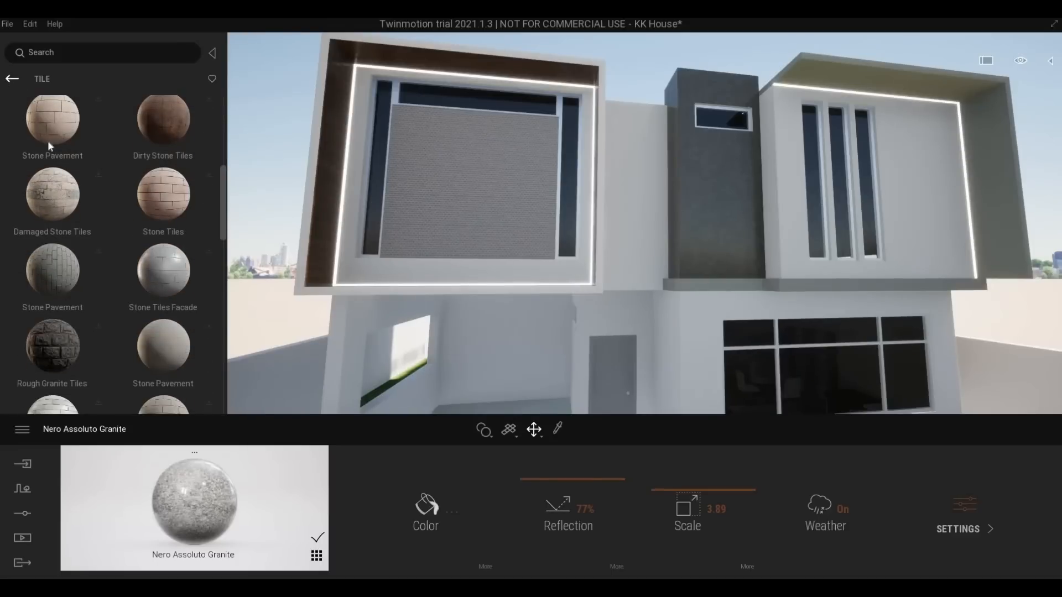
click(13, 78)
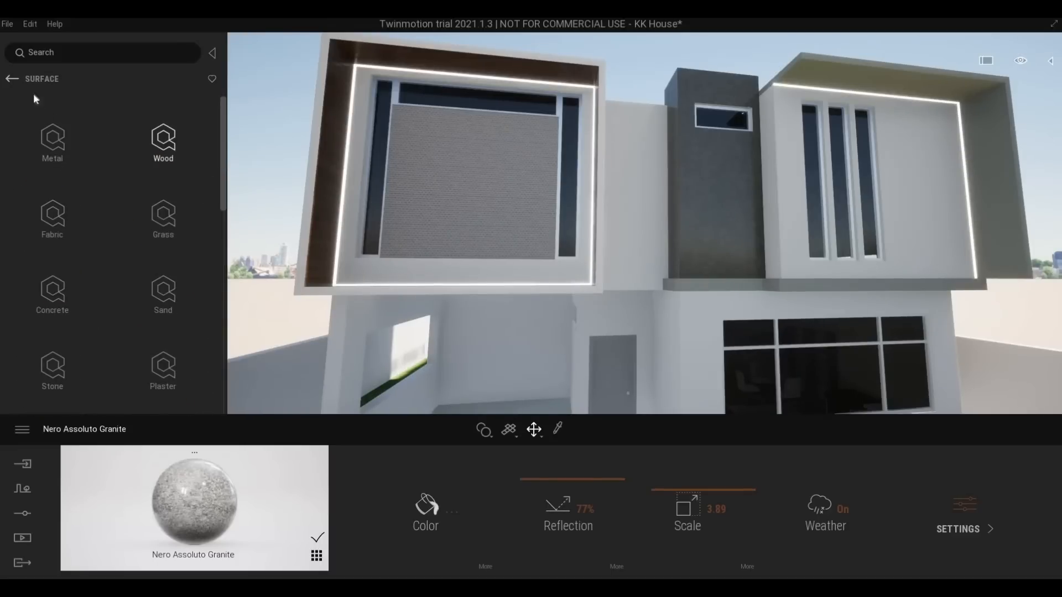
click(14, 78)
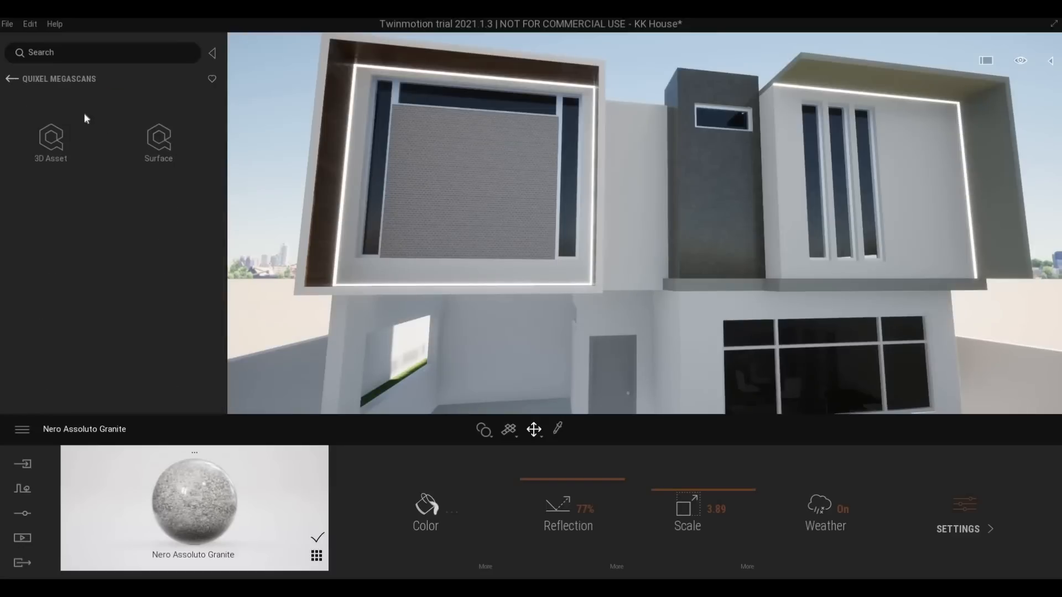
click(59, 147)
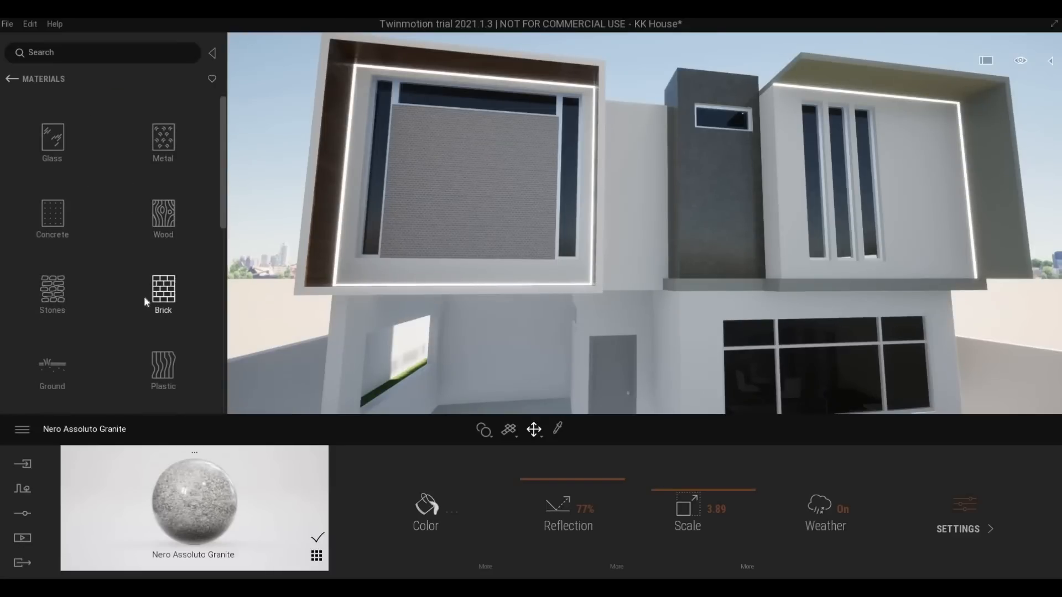
click(53, 294)
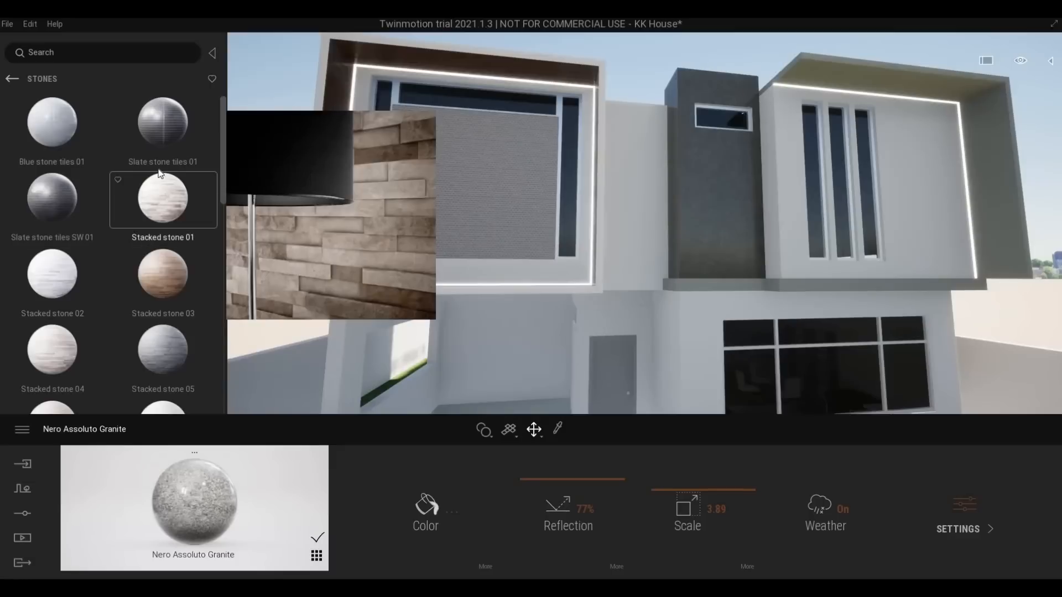
scroll(158, 247, down, 2)
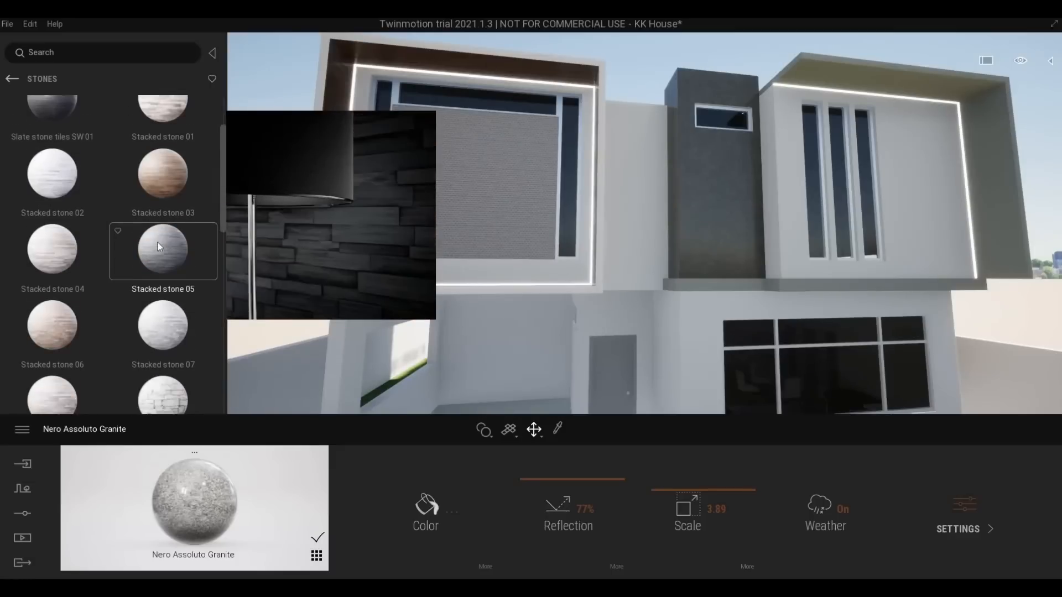
drag(157, 243, 468, 221)
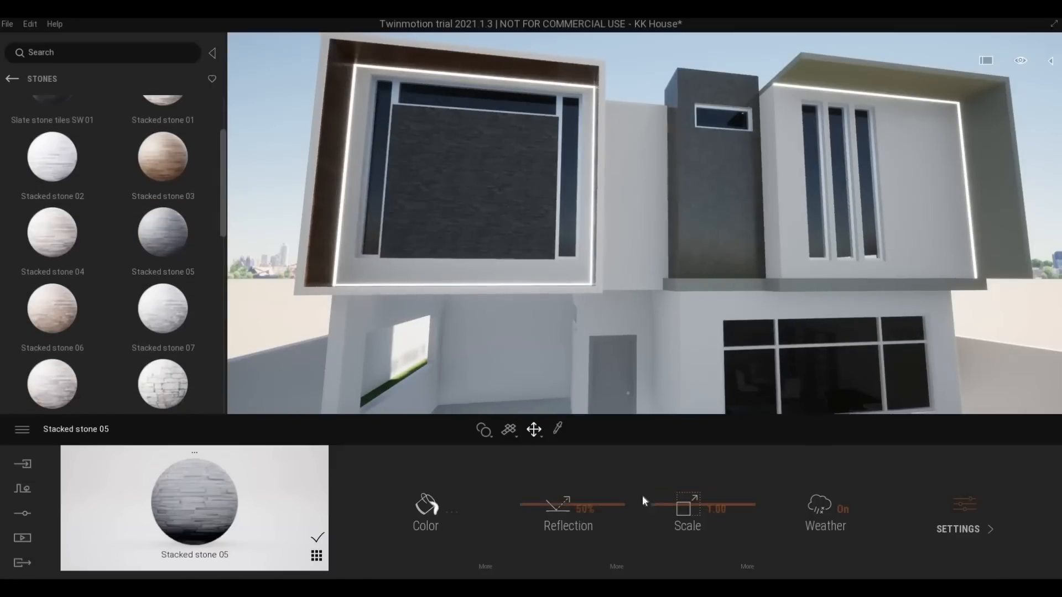
drag(654, 500, 661, 497)
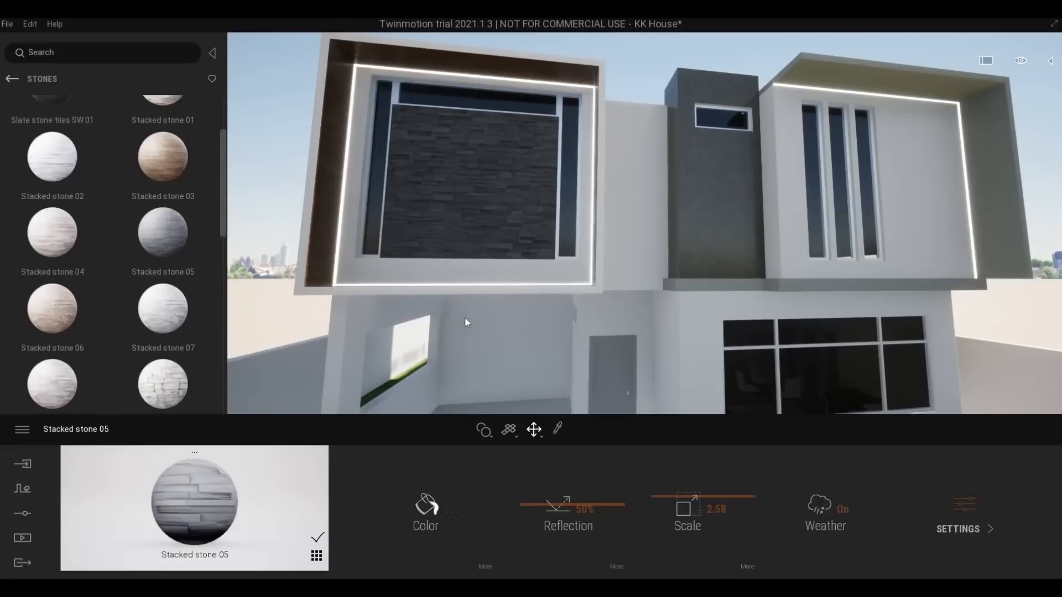
- Pick the Dark tinted glass on the ground-floor window and set its opacity to 90%
right_drag(465, 318, 448, 317)
key(q)
key(e)
key(d)
key(s)
key(s)
key(a)
key(q)
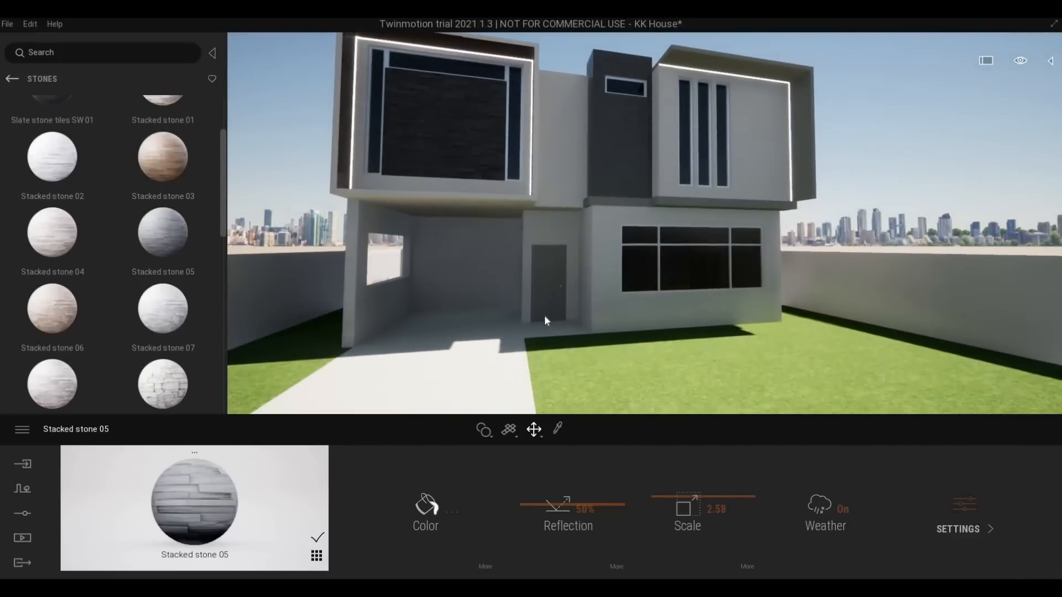
key(w)
key(d)
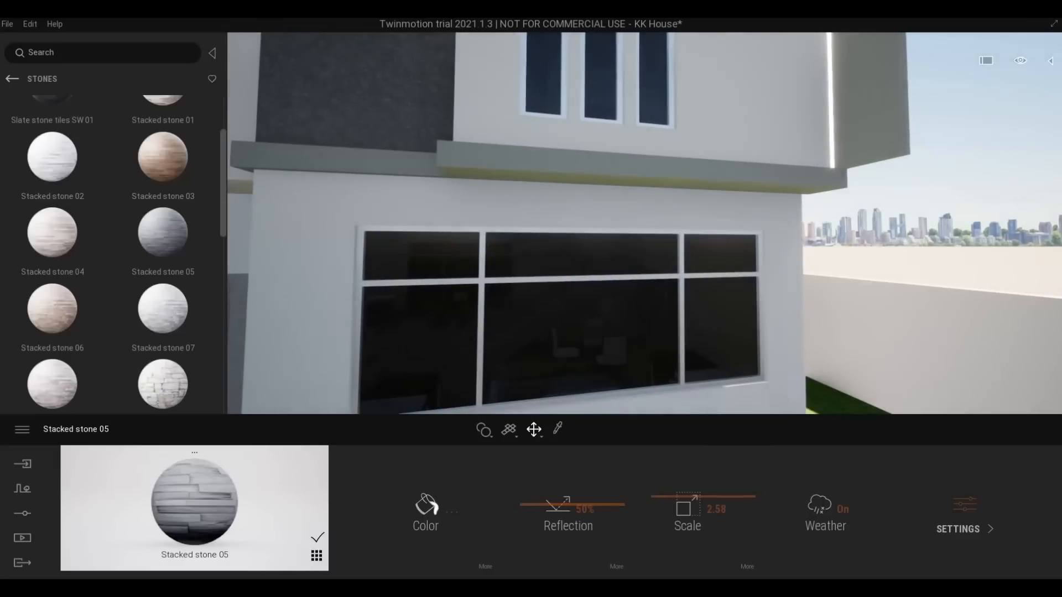
click(557, 428)
click(563, 354)
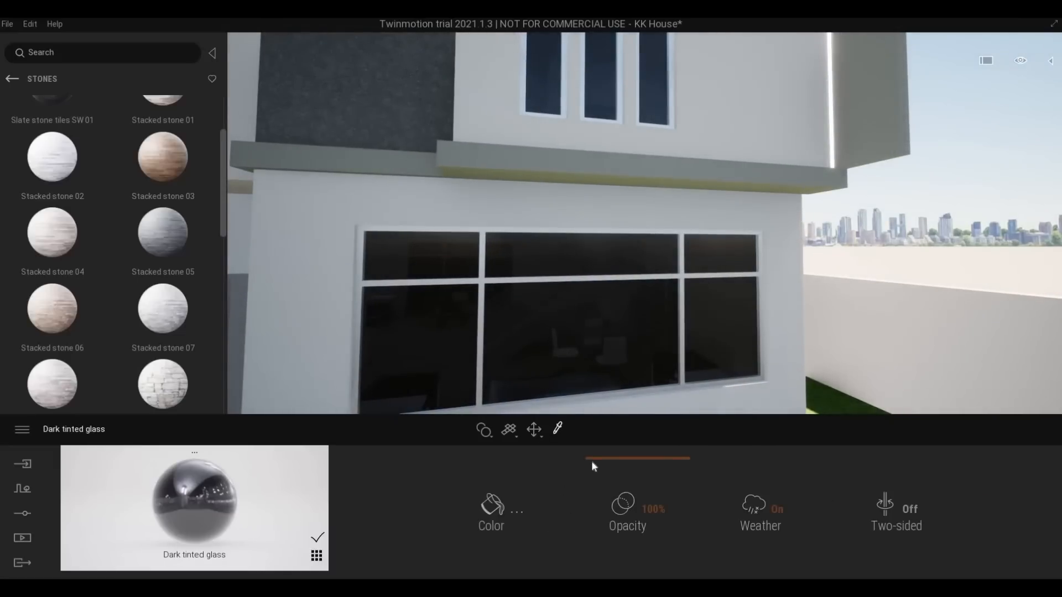
drag(593, 468, 576, 468)
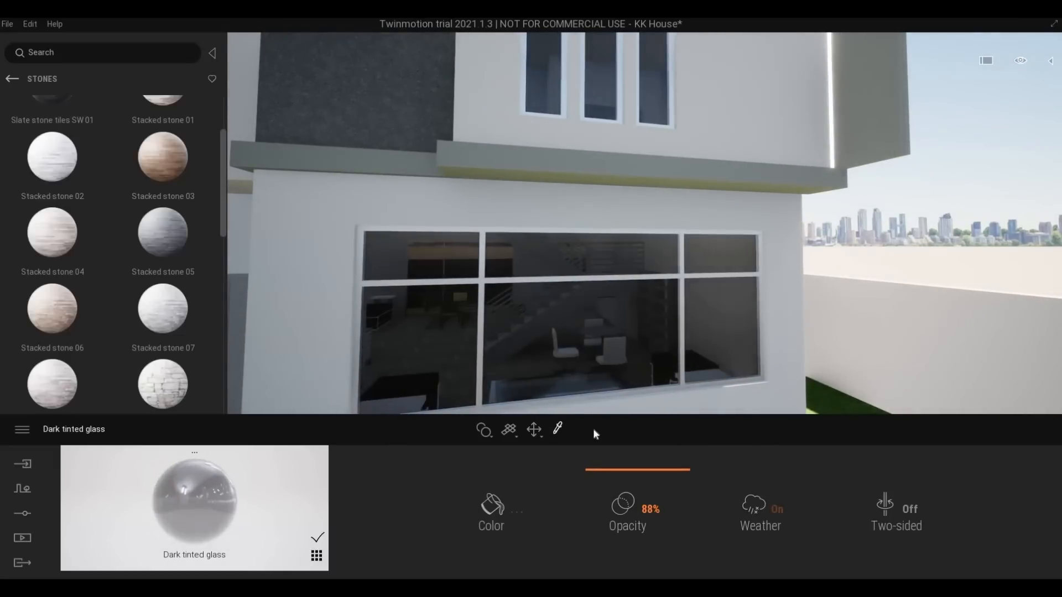
- Examine the tinted windows and the front facade from further back and from different angles
key(s)
key(a)
key(d)
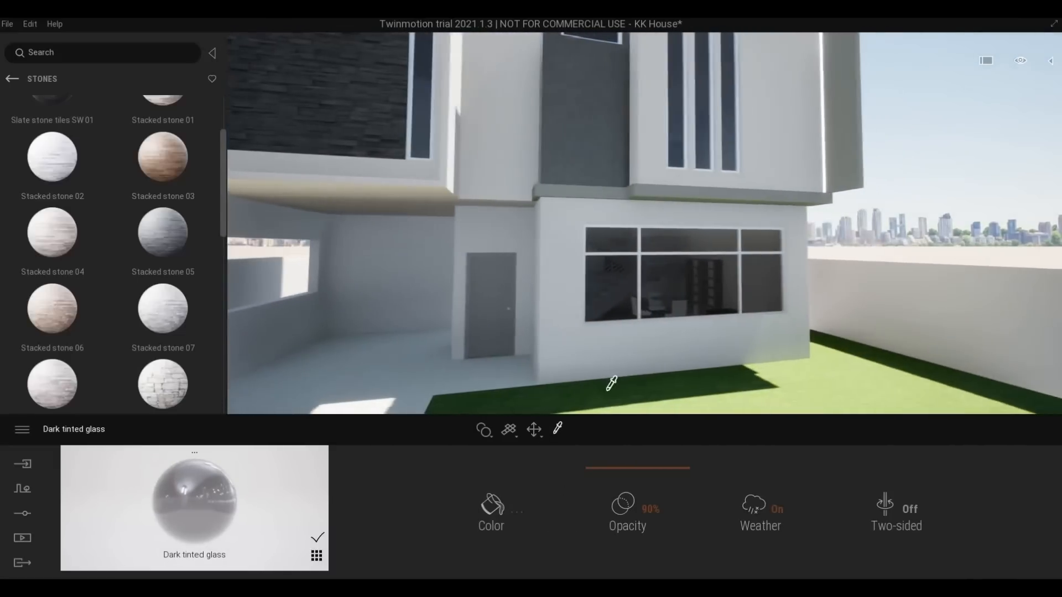
right_drag(611, 384, 556, 382)
key(a)
key(d)
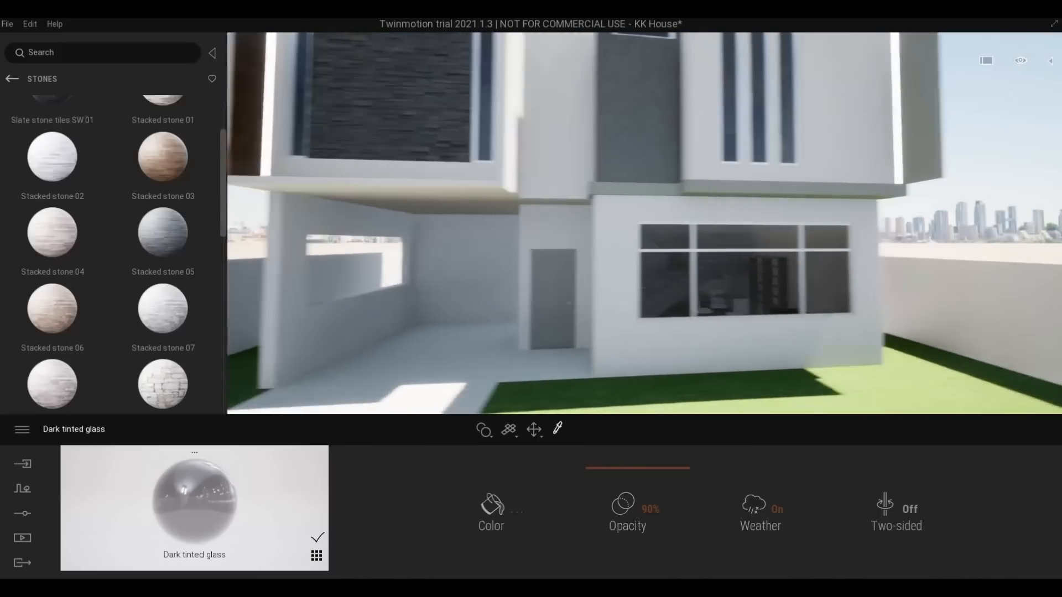
key(d)
key(s)
key(a)
key(w)
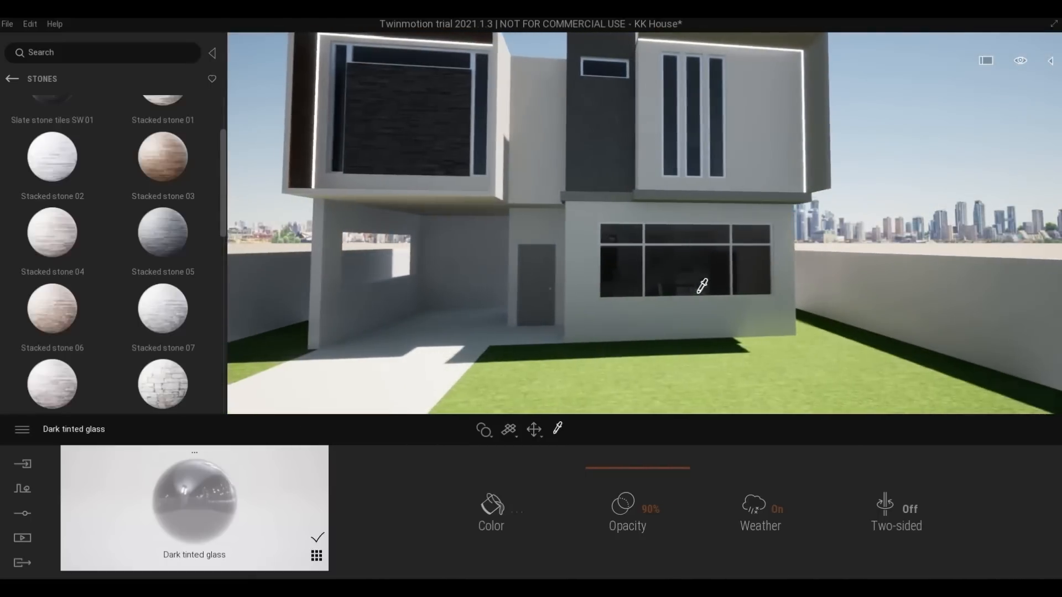
- Bring the front door into close view and open the standard Wood materials
key(a)
key(Escape)
key(w)
key(a)
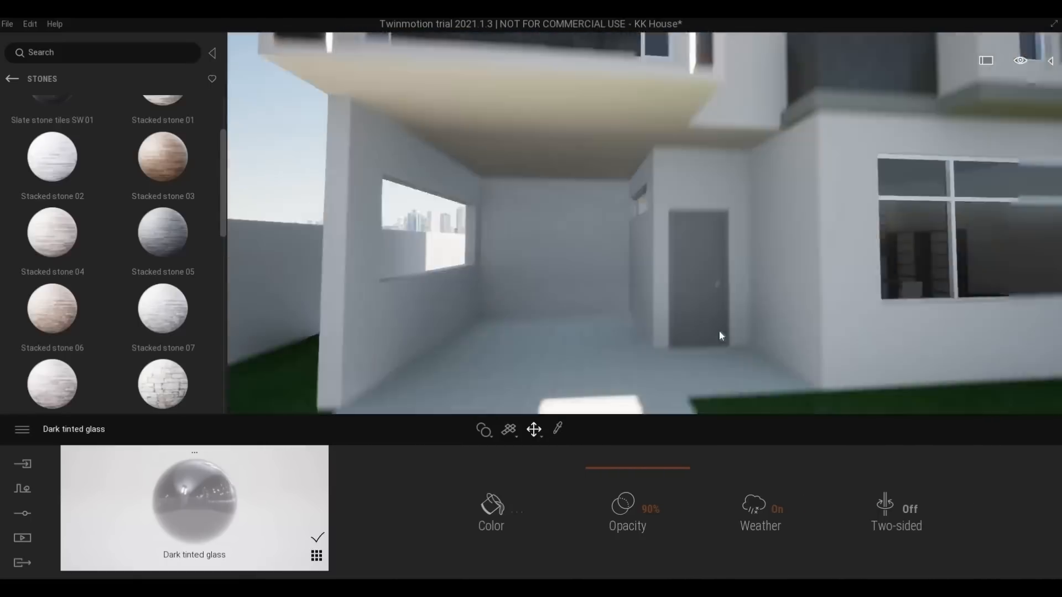
key(w)
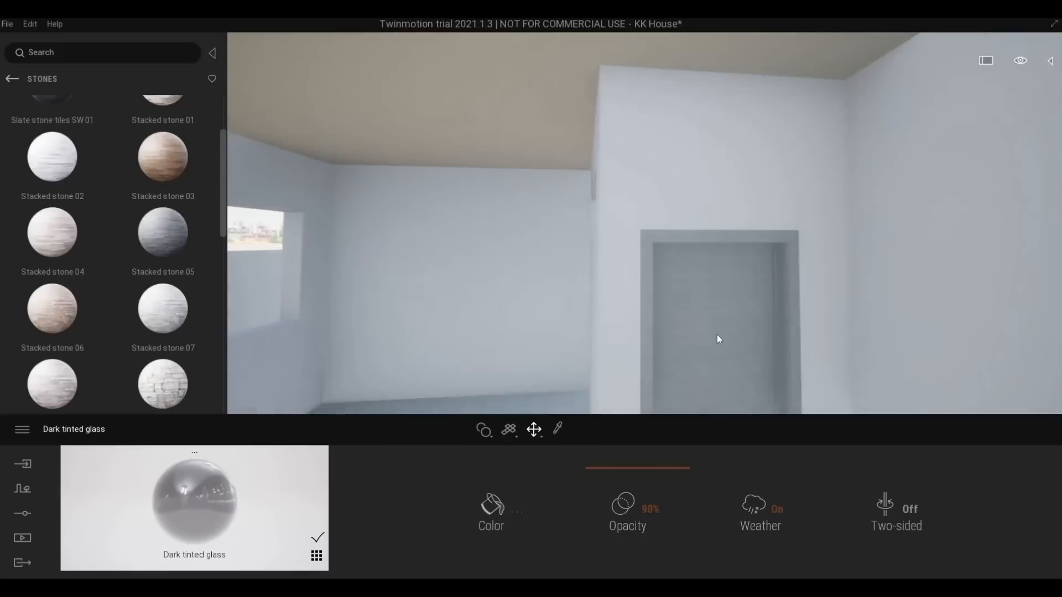
key(q)
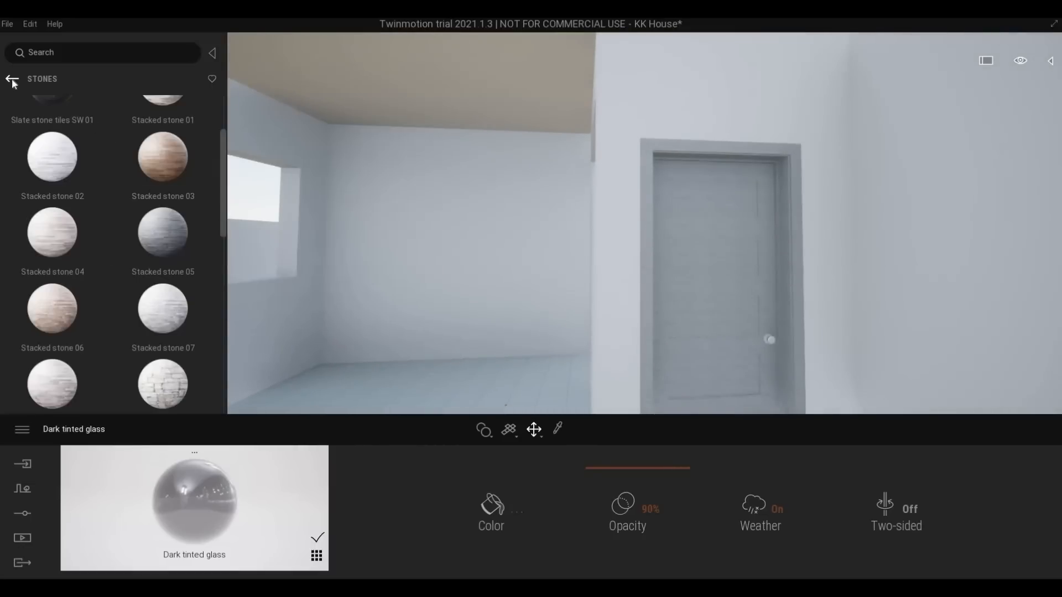
click(11, 79)
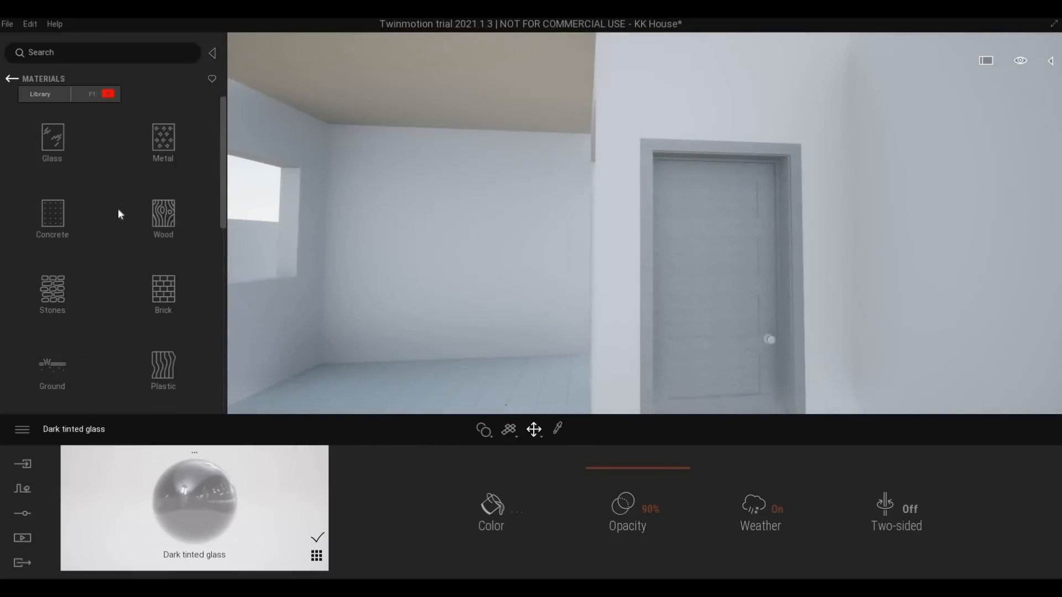
click(166, 215)
drag(220, 112, 231, 262)
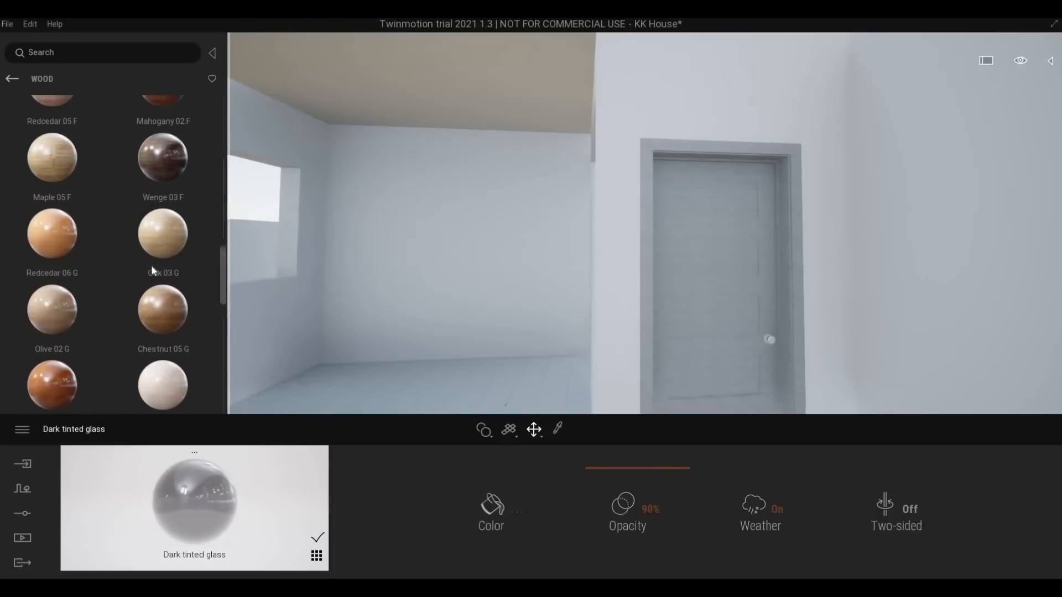
- Try the Olive 02 G wood on the front door and its frame
scroll(152, 271, up, 3)
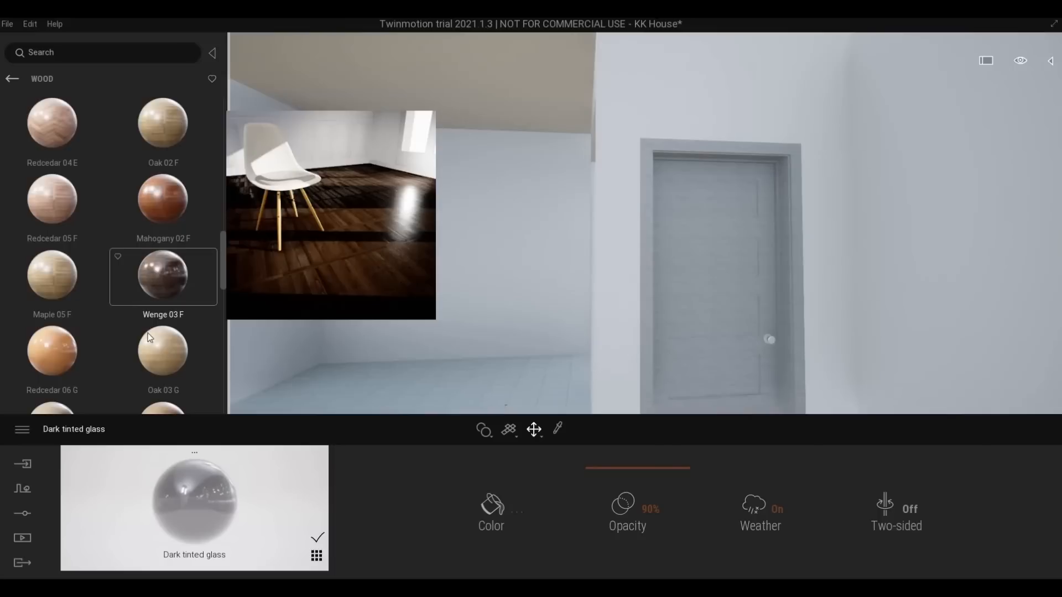
scroll(118, 344, down, 3)
scroll(55, 321, down, 6)
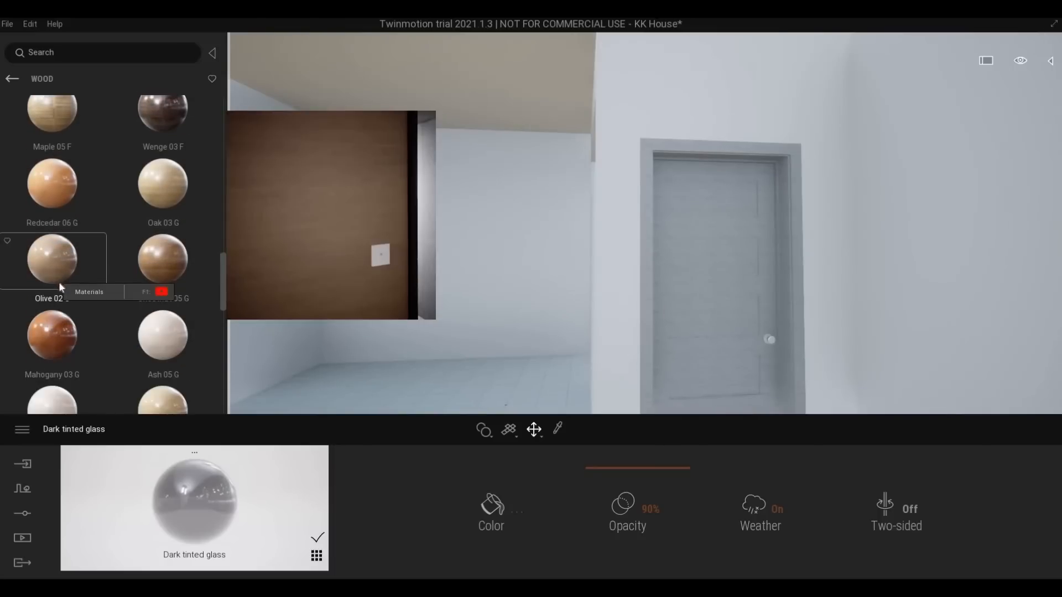
scroll(58, 281, down, 2)
drag(54, 220, 724, 286)
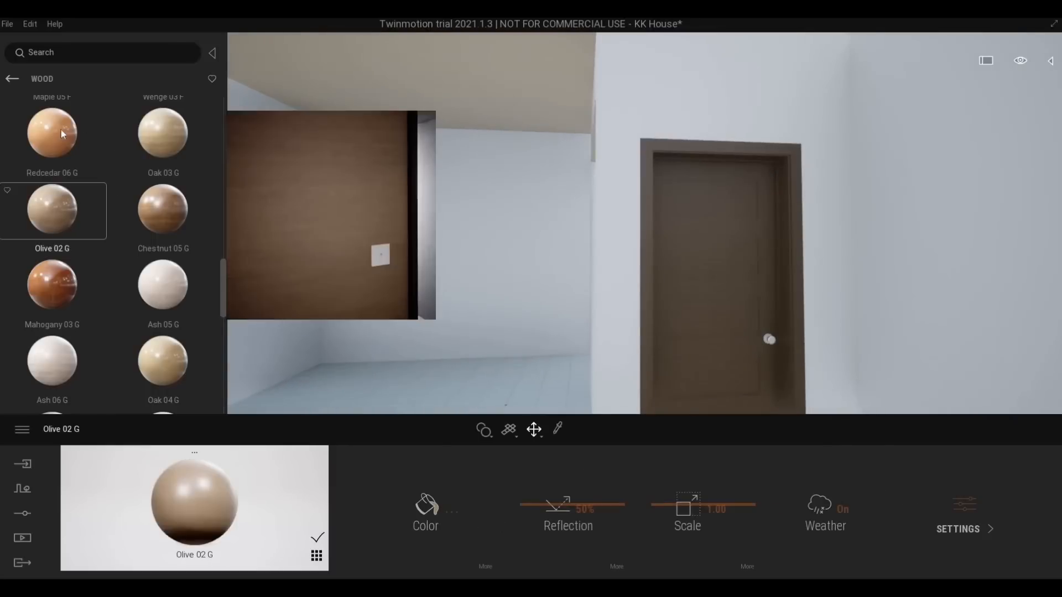
- Apply Redcedar 06 G to the front door and frame, with scale 0.97 and reflection 55%
drag(52, 133, 705, 264)
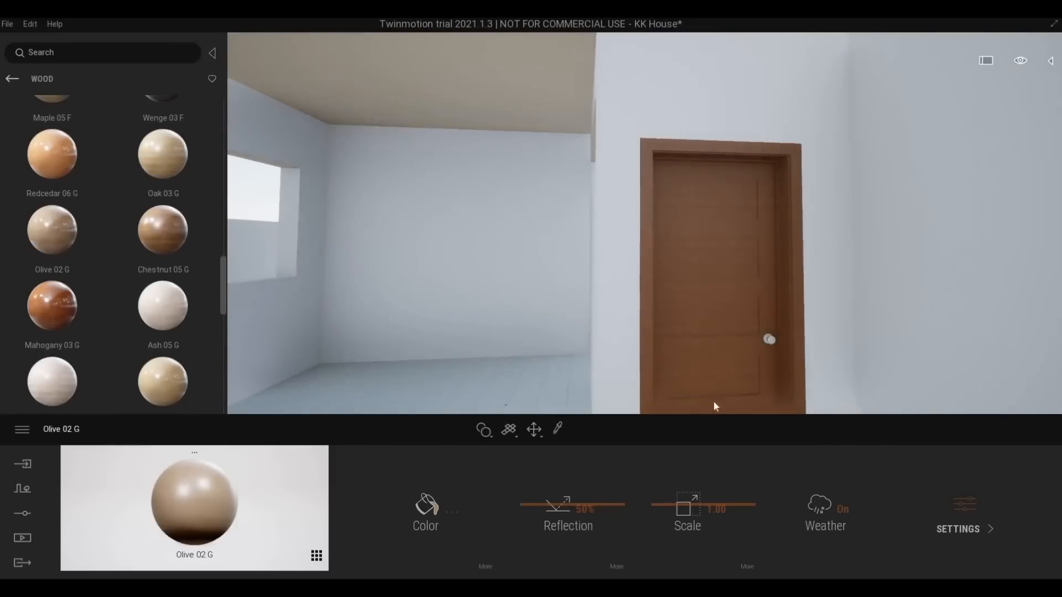
drag(682, 500, 619, 466)
scroll(736, 364, down, 2)
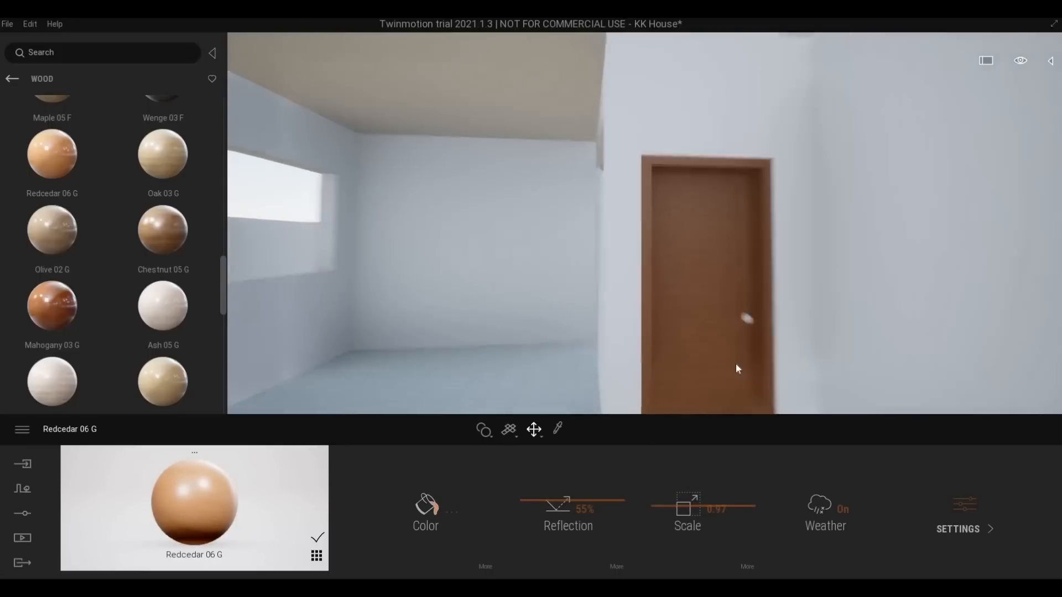
key(s)
key(a)
key(d)
key(w)
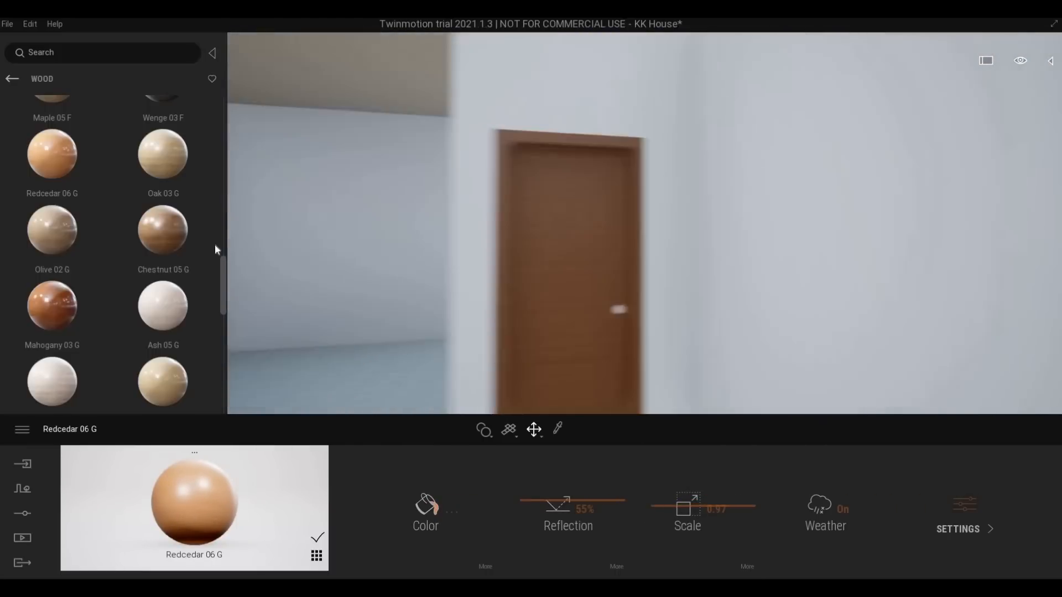
scroll(137, 250, down, 2)
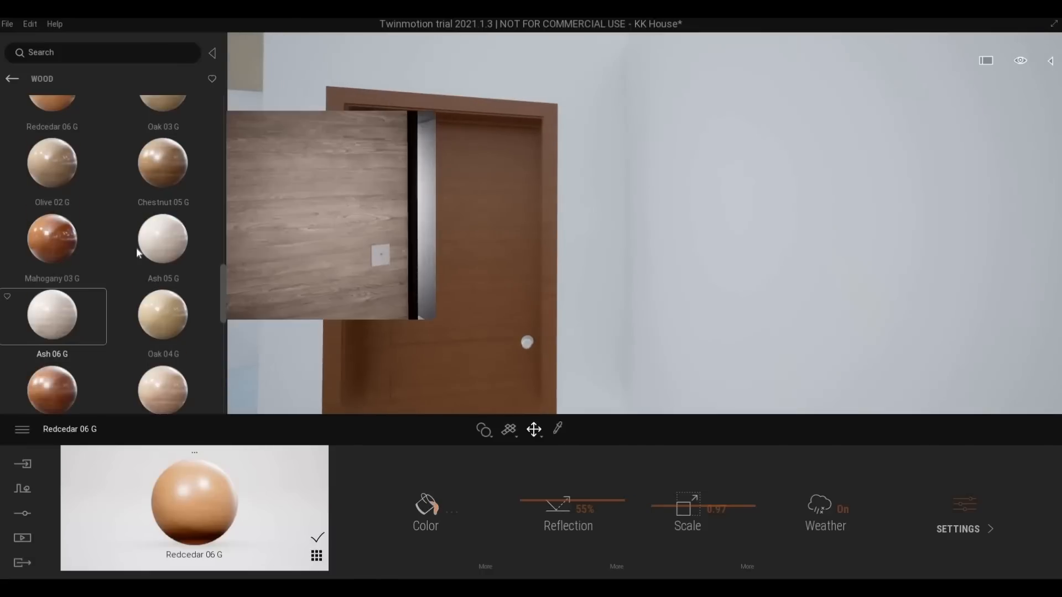
- Try the Oak 04 G wood on the front door and its frame
scroll(126, 257, down, 2)
scroll(166, 210, down, 2)
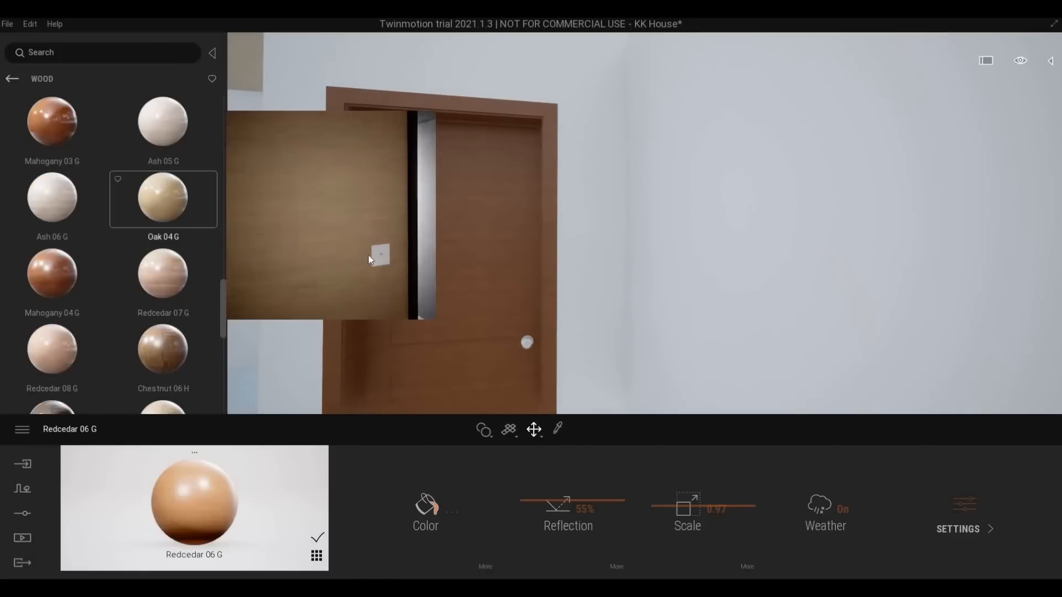
drag(369, 260, 401, 325)
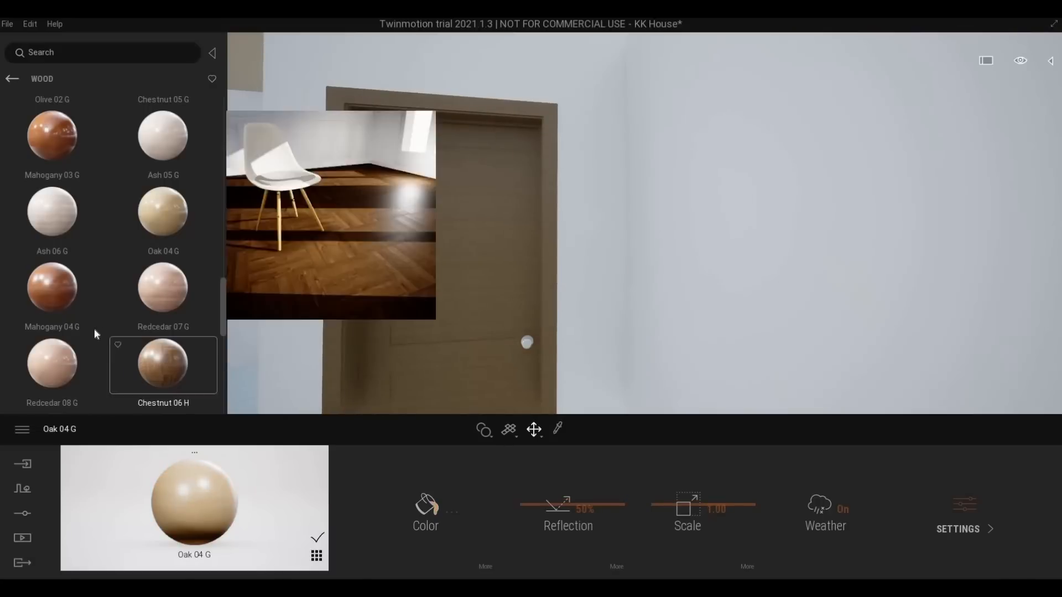
- Apply Mahogany 03 G to the front door and frame and set its scale to 0.94
scroll(91, 329, down, 3)
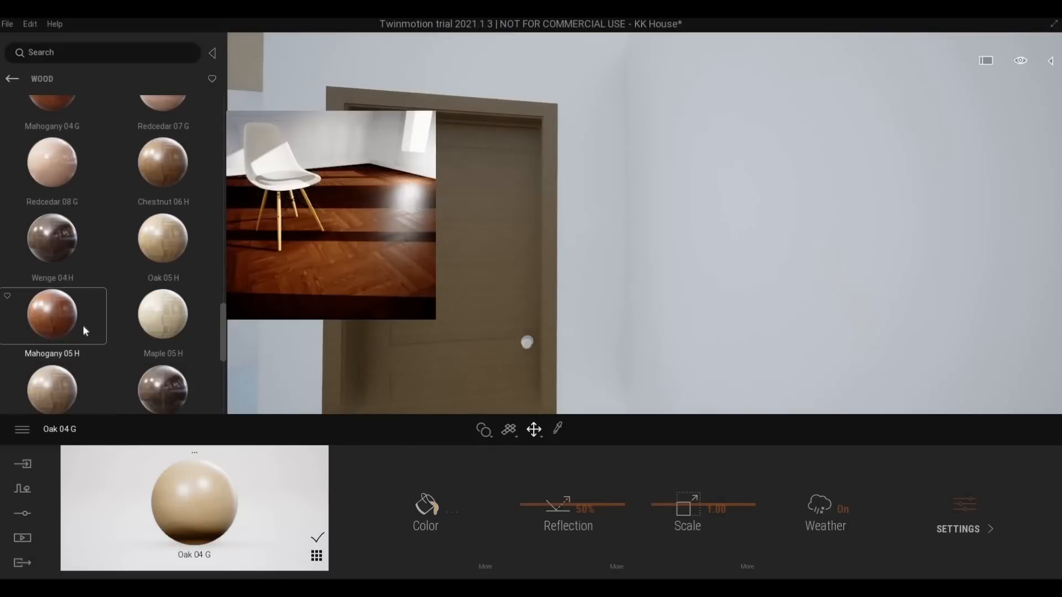
scroll(83, 326, down, 4)
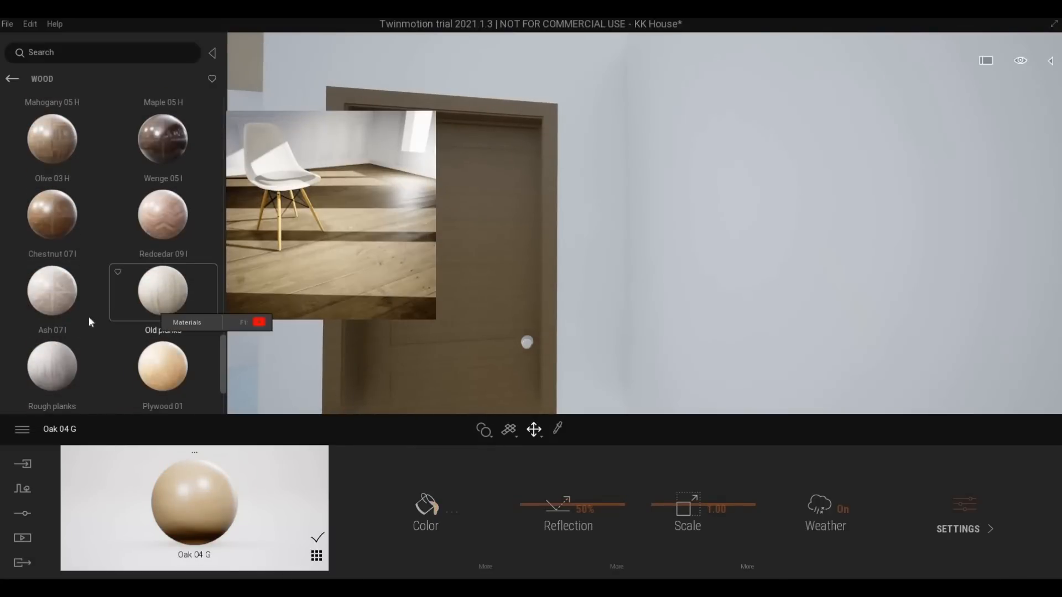
key(a)
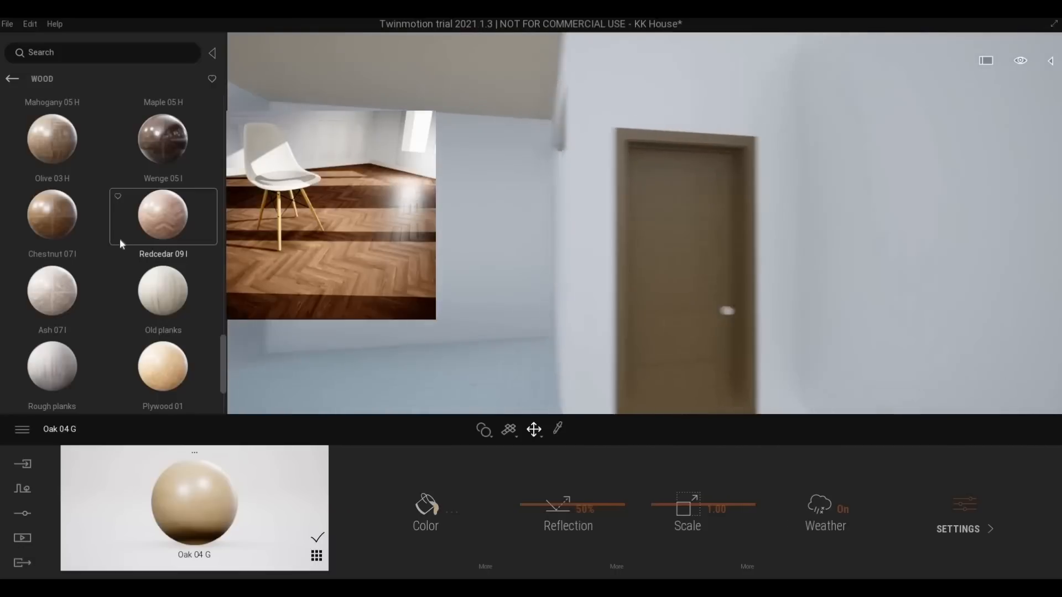
scroll(110, 244, up, 3)
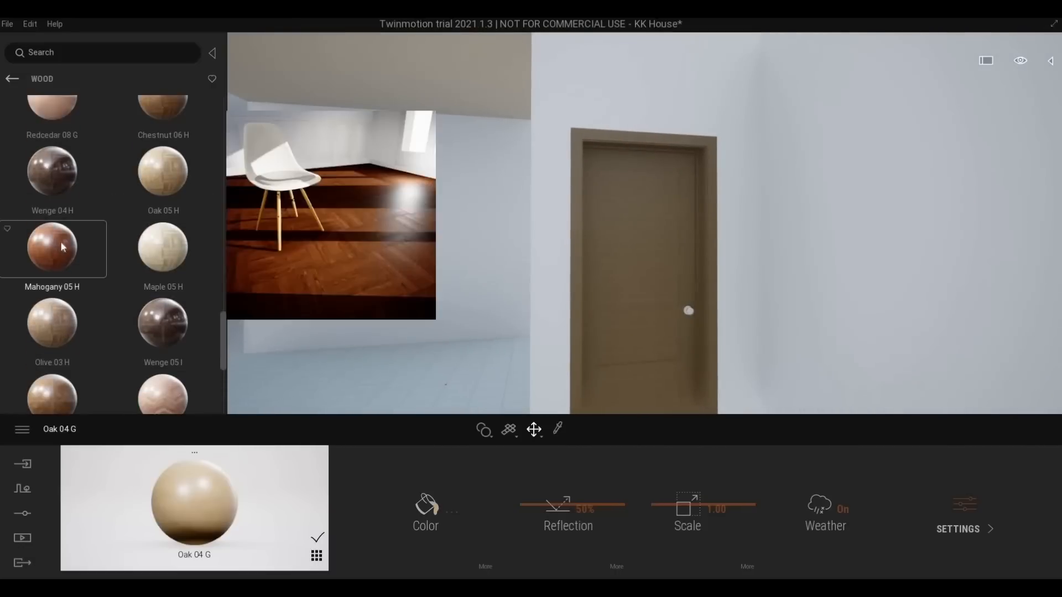
scroll(61, 241, up, 4)
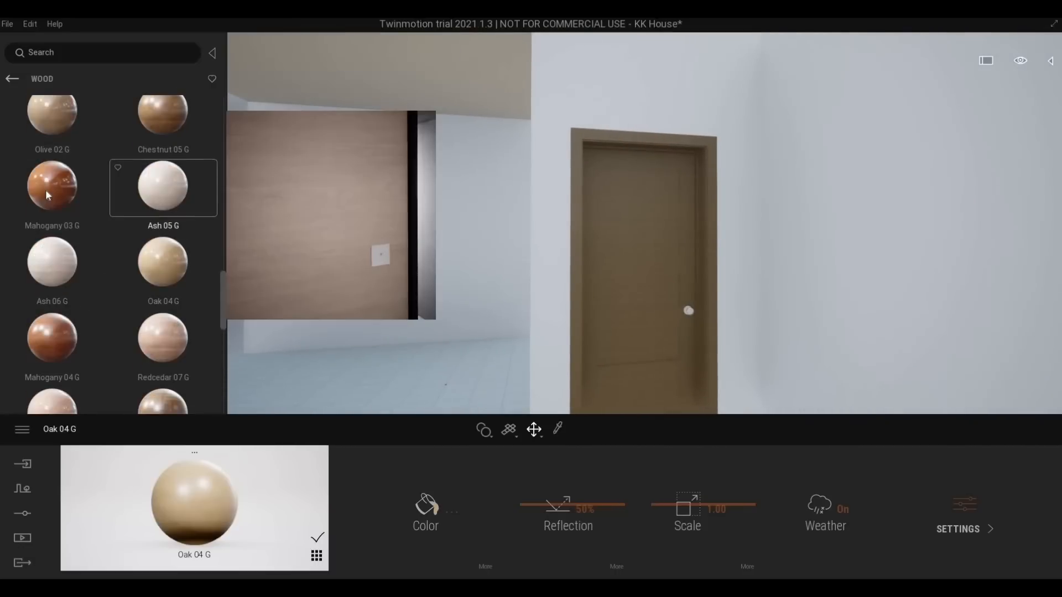
scroll(45, 189, up, 1)
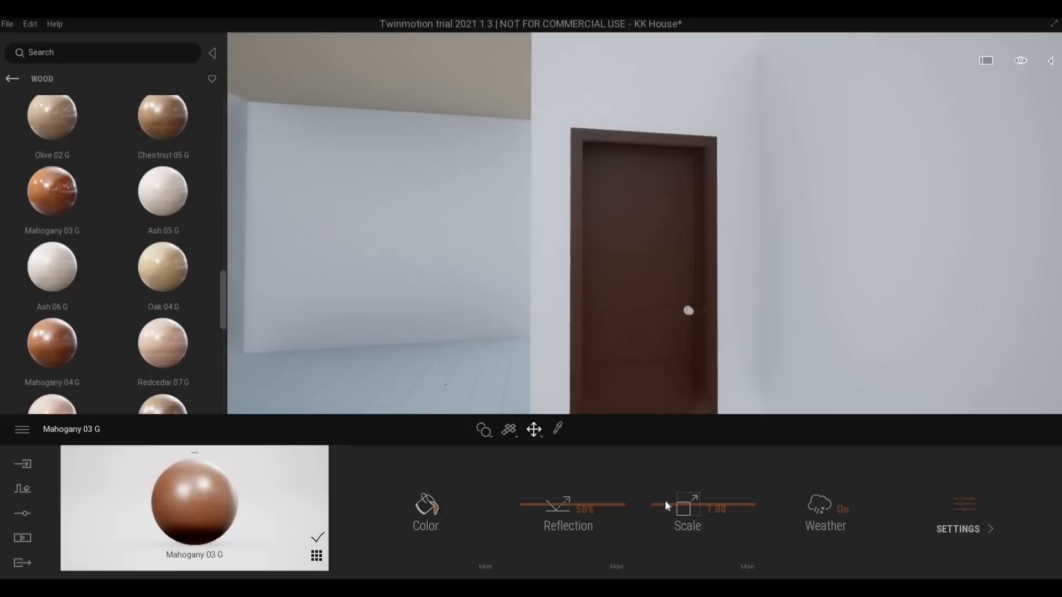
drag(665, 506, 664, 513)
scroll(643, 340, up, 3)
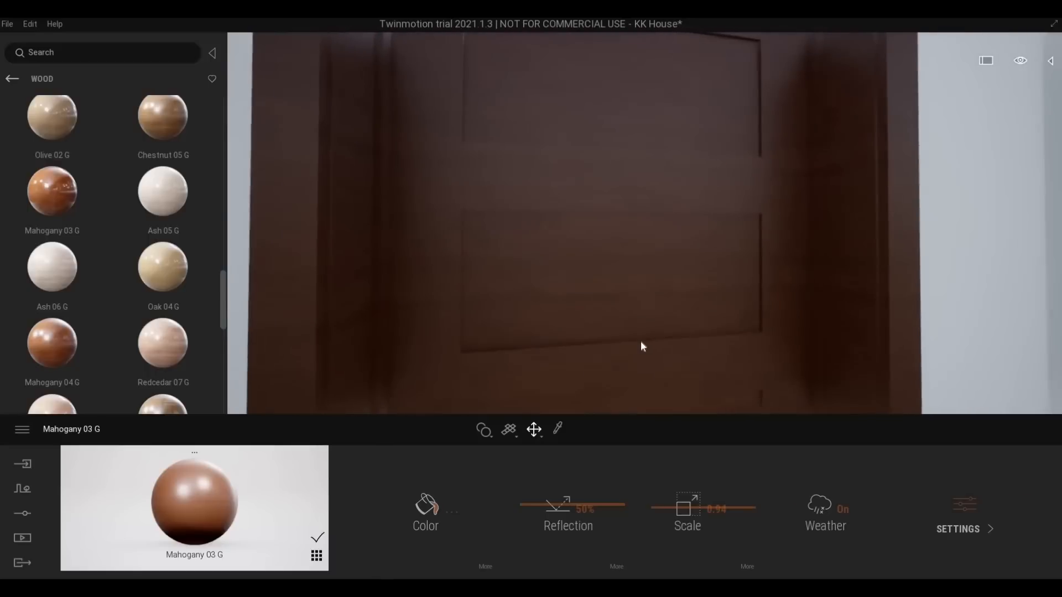
- Leave the standard wood materials and open the Quixel Megascans surface library
scroll(643, 341, down, 5)
scroll(645, 351, down, 4)
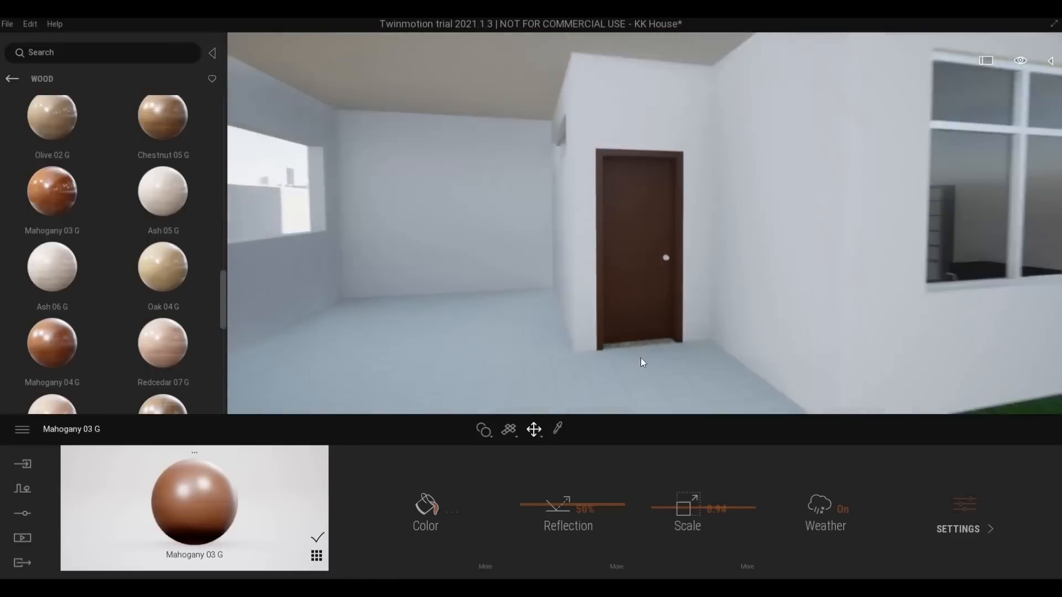
scroll(614, 348, up, 3)
key(s)
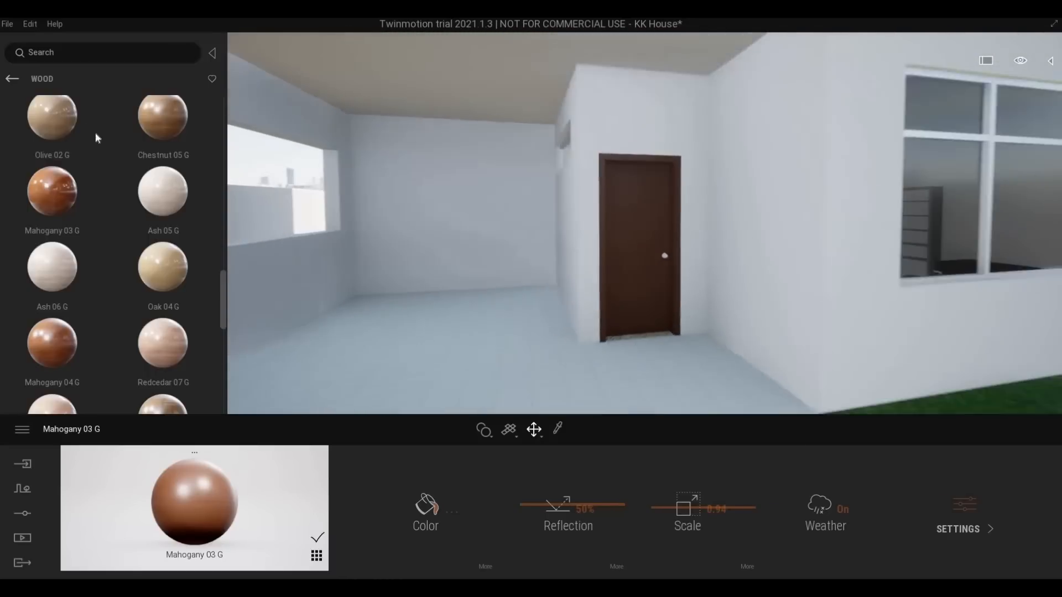
key(d)
click(15, 82)
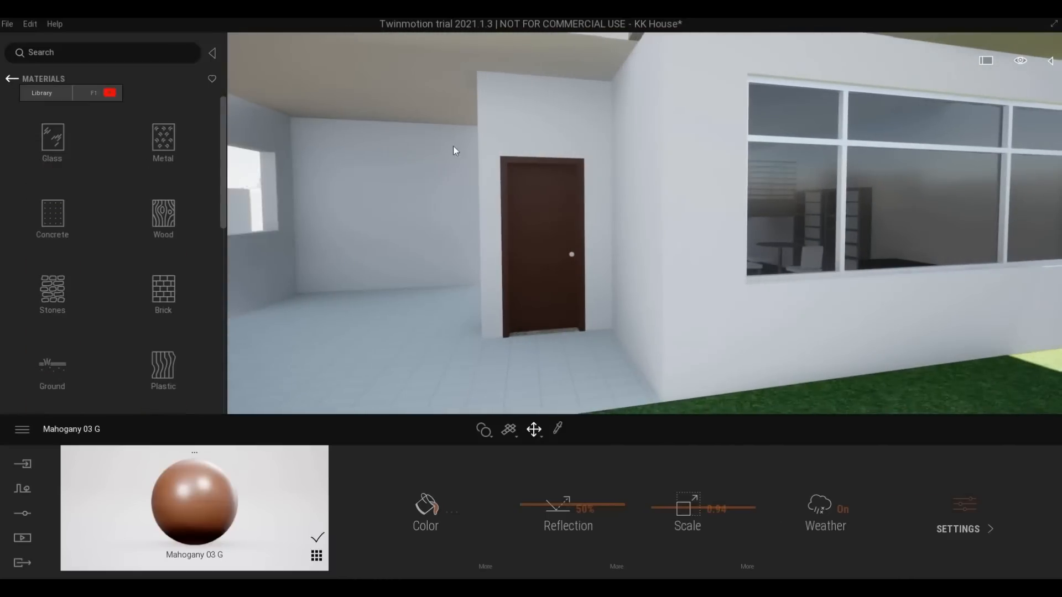
key(e)
key(q)
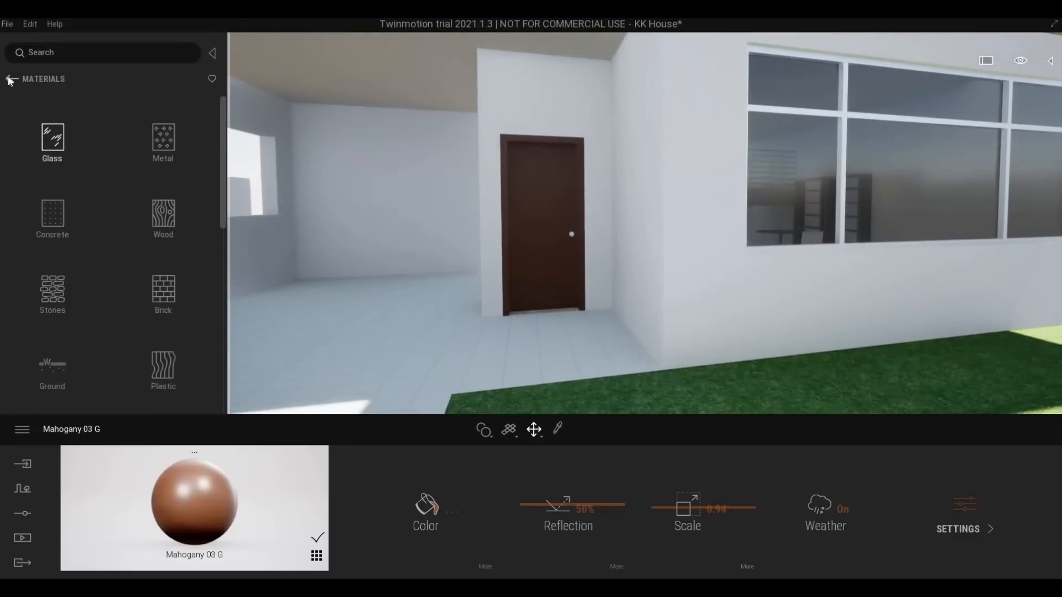
click(11, 81)
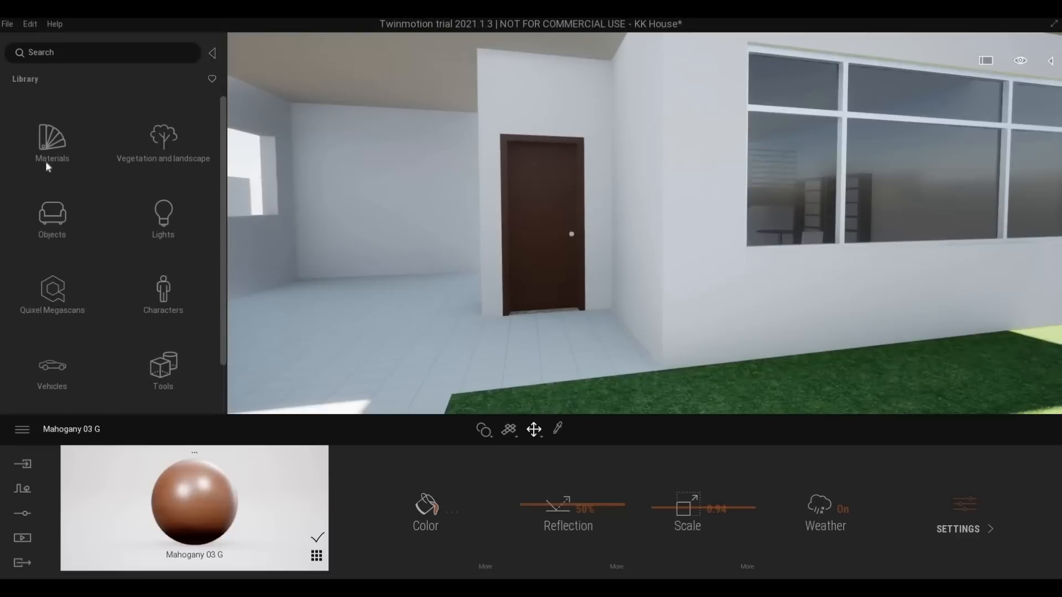
click(53, 293)
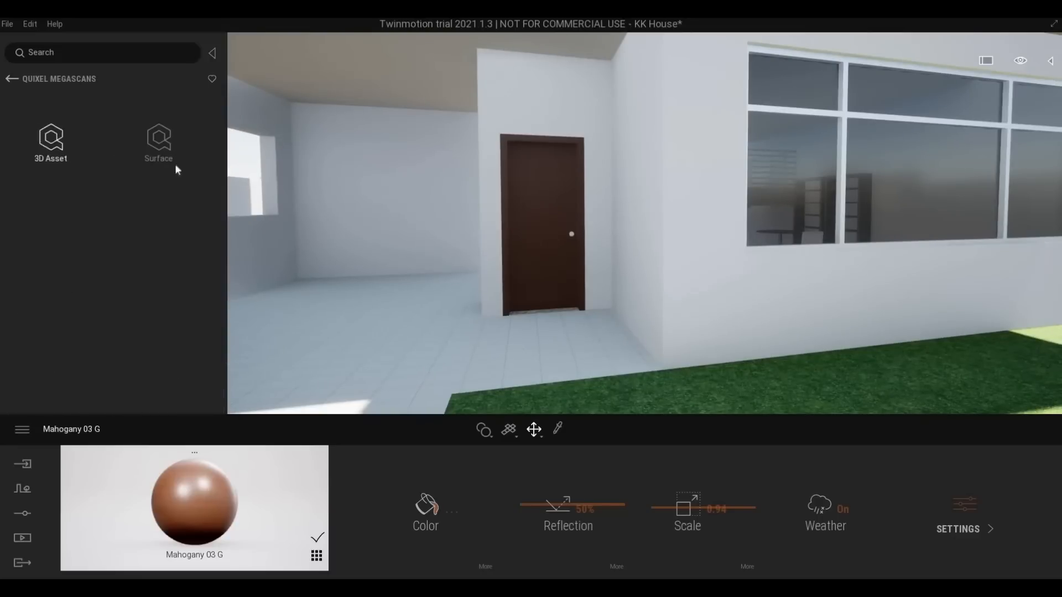
click(168, 152)
- Bring the stone-covered interior floor into view and open the Megascans granite surfaces
scroll(649, 386, up, 5)
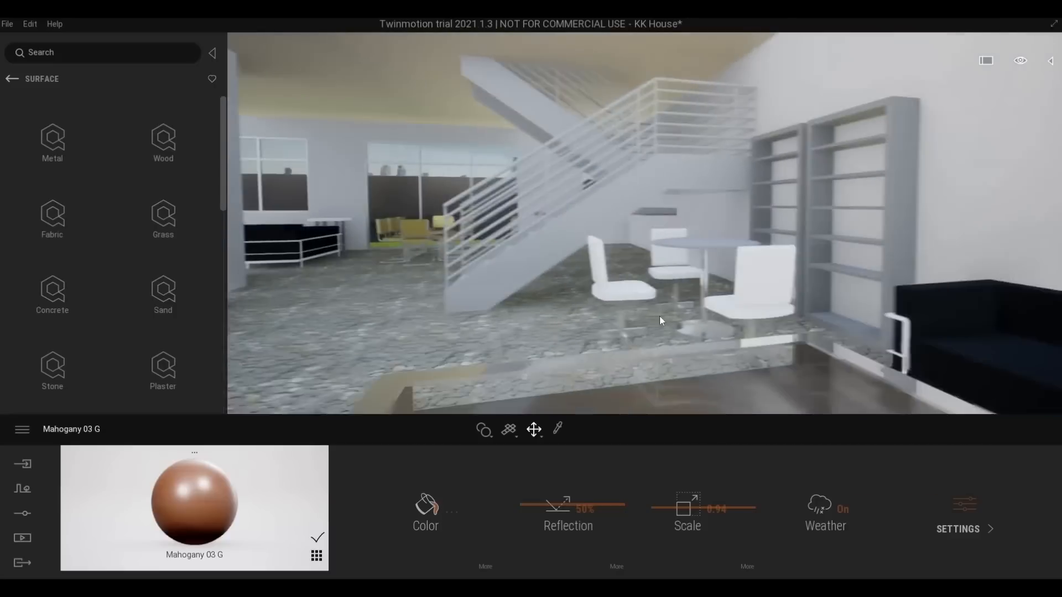
right_drag(659, 316, 175, 209)
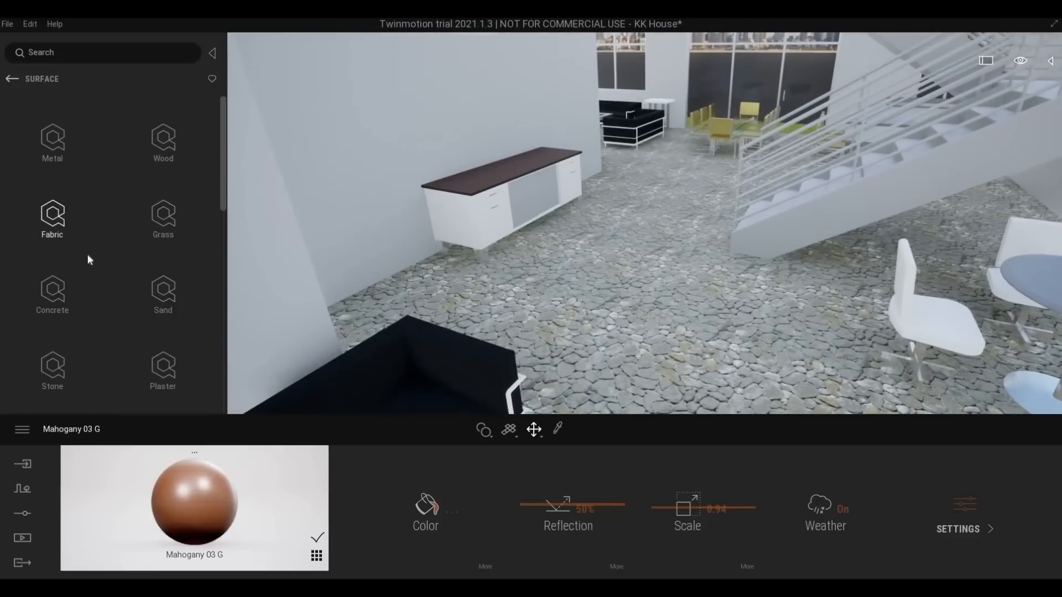
scroll(47, 293, down, 1)
click(52, 293)
click(155, 234)
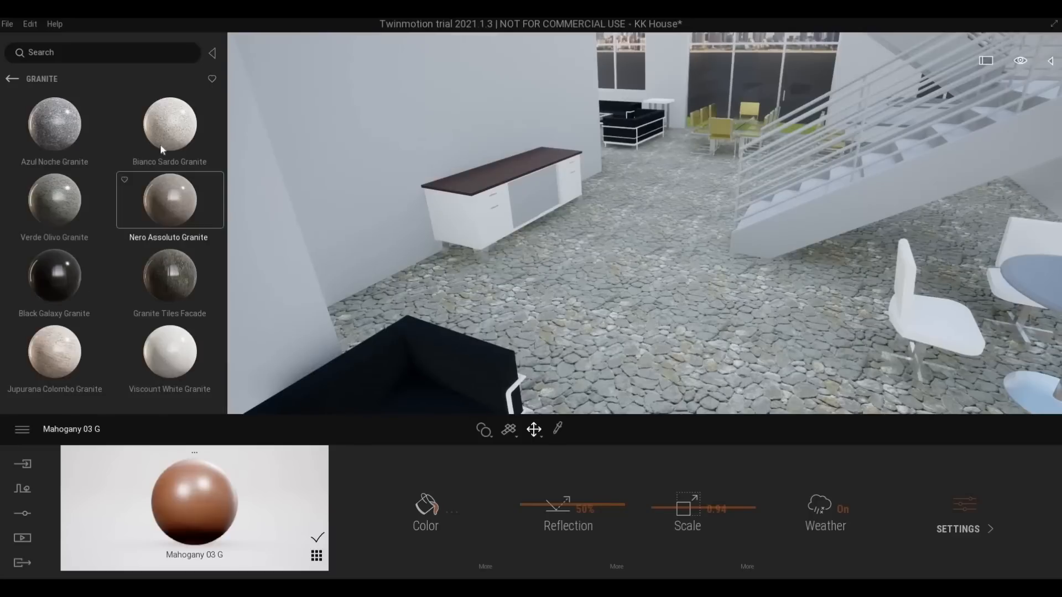
- Try Bianco Sardo Granite and Azul Noche Granite on the interior floor
drag(178, 134, 588, 365)
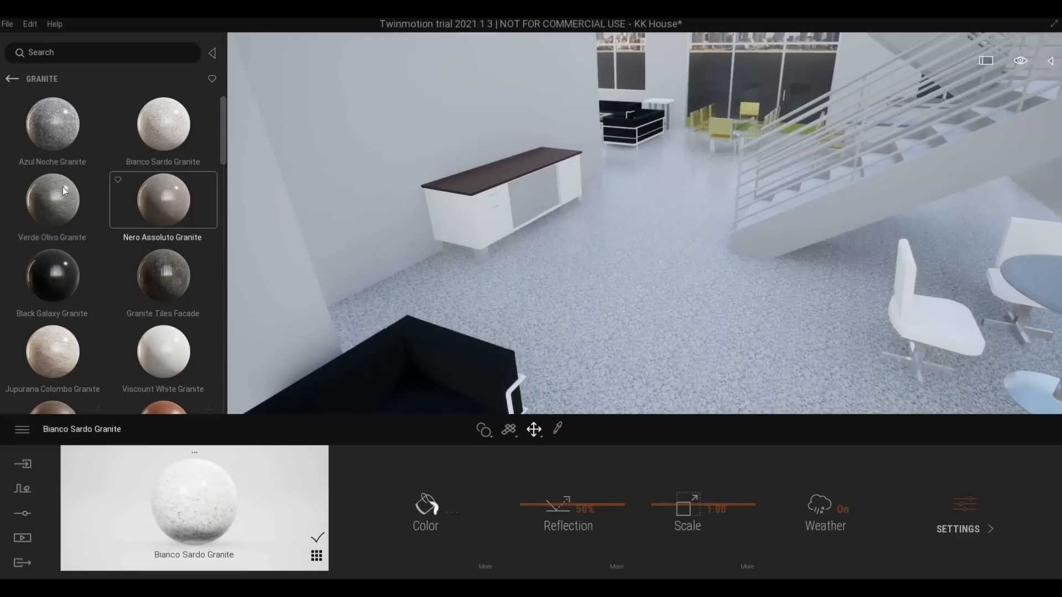
drag(57, 144, 588, 329)
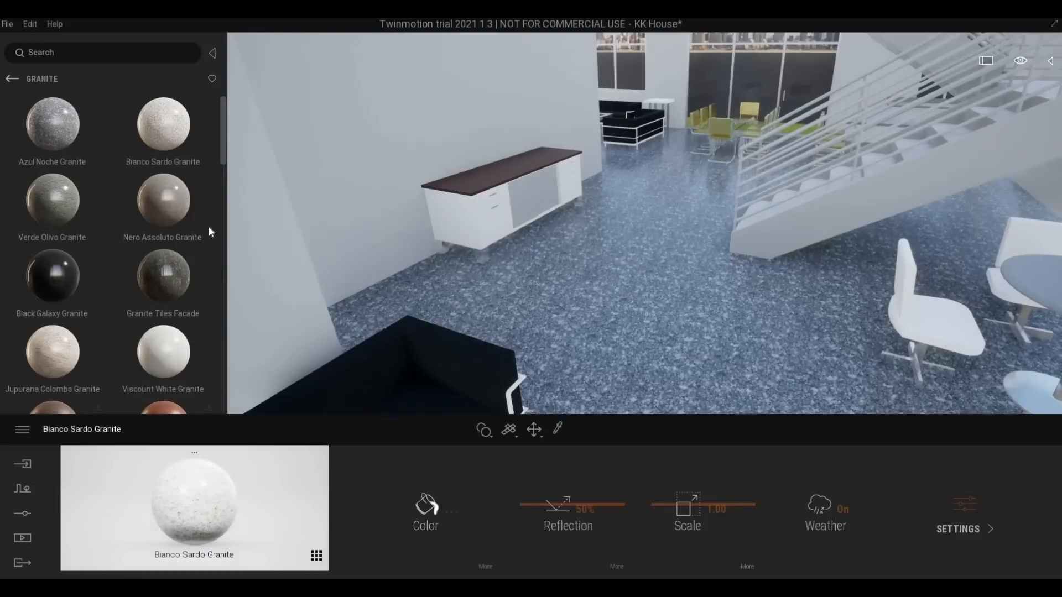
- Apply Viscount White Granite to the interior floor, with scale 1.93 and reflection 65%
drag(157, 359, 586, 343)
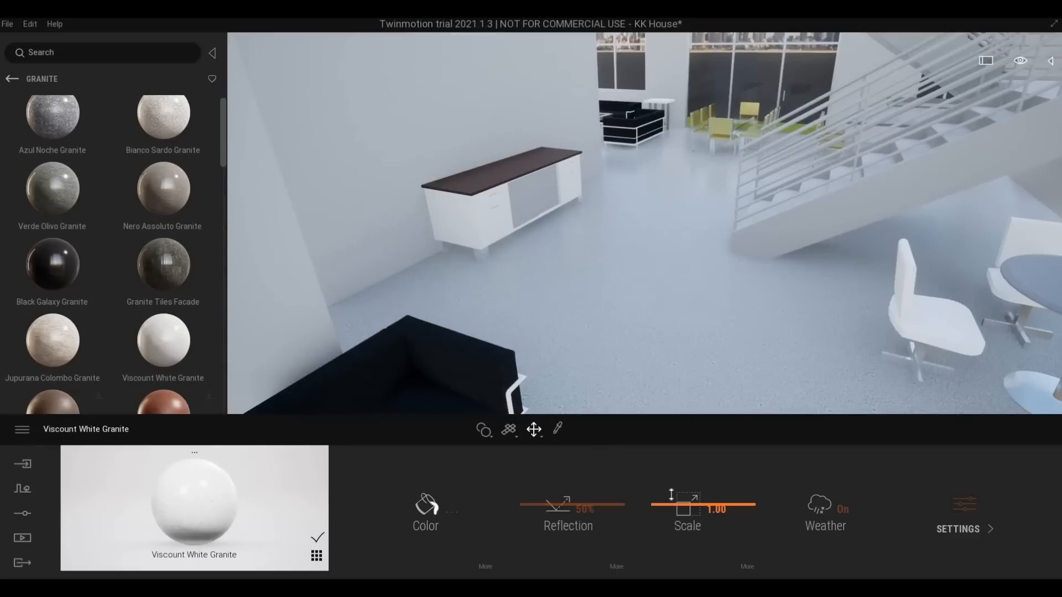
drag(671, 504, 671, 504)
key(s)
key(d)
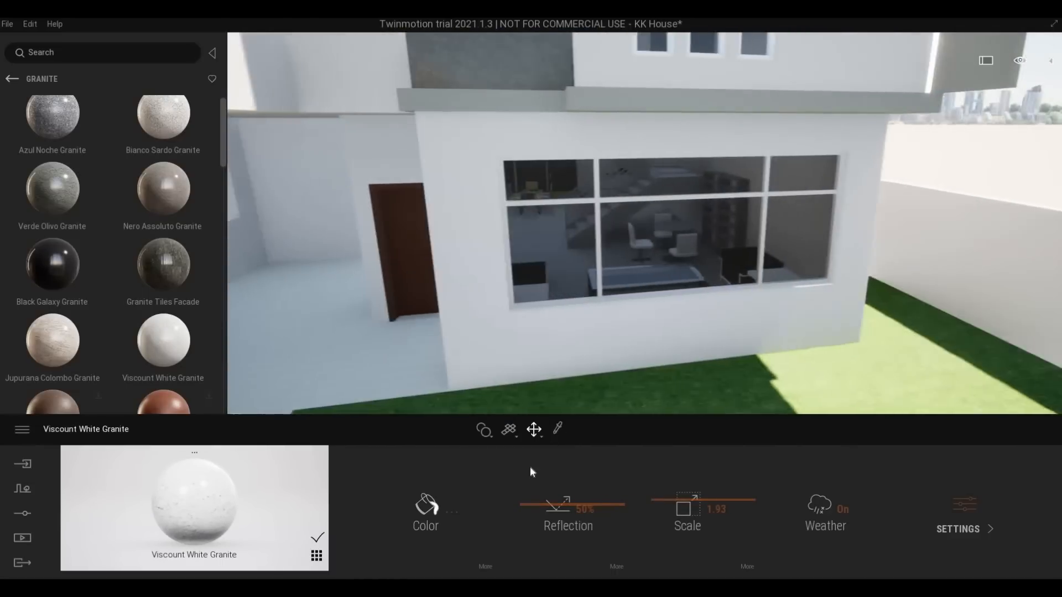
key(w)
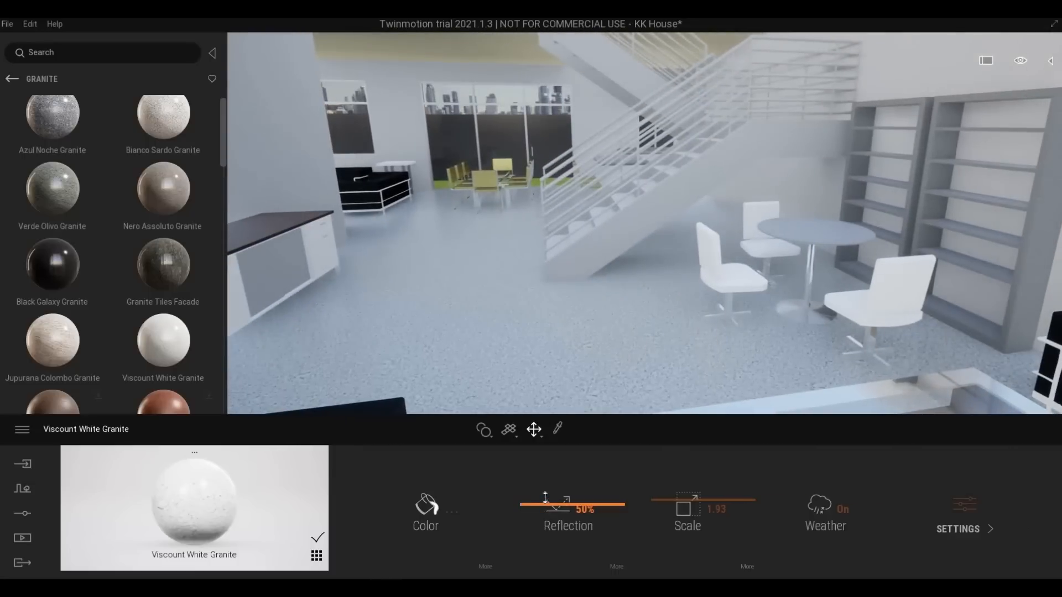
drag(546, 498, 554, 402)
key(s)
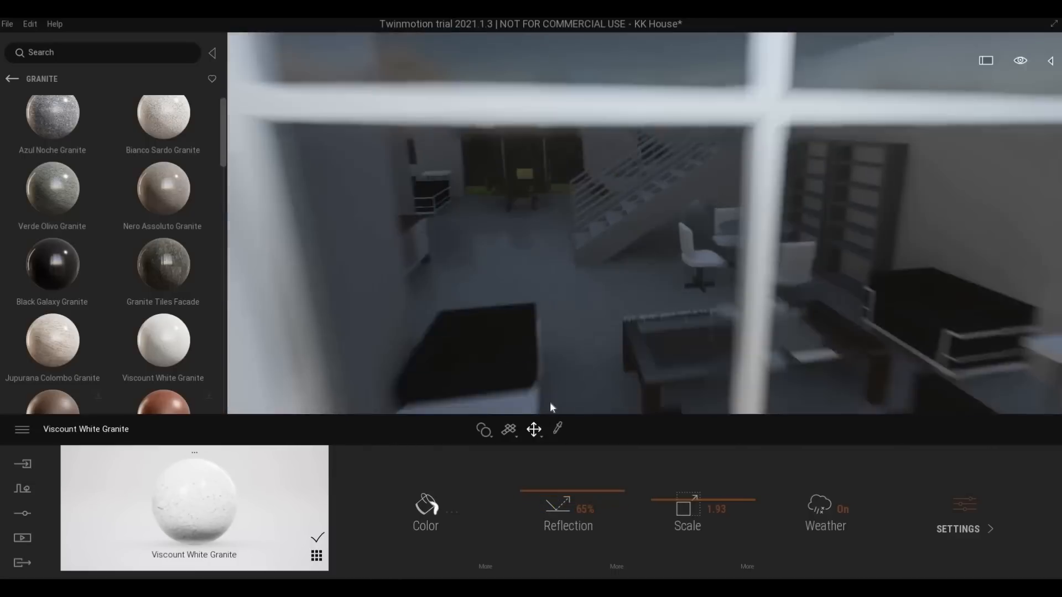
- Return to the front of the house and open the Megascans wood veneer surfaces
right_drag(551, 403, 545, 375)
key(w)
key(s)
key(s)
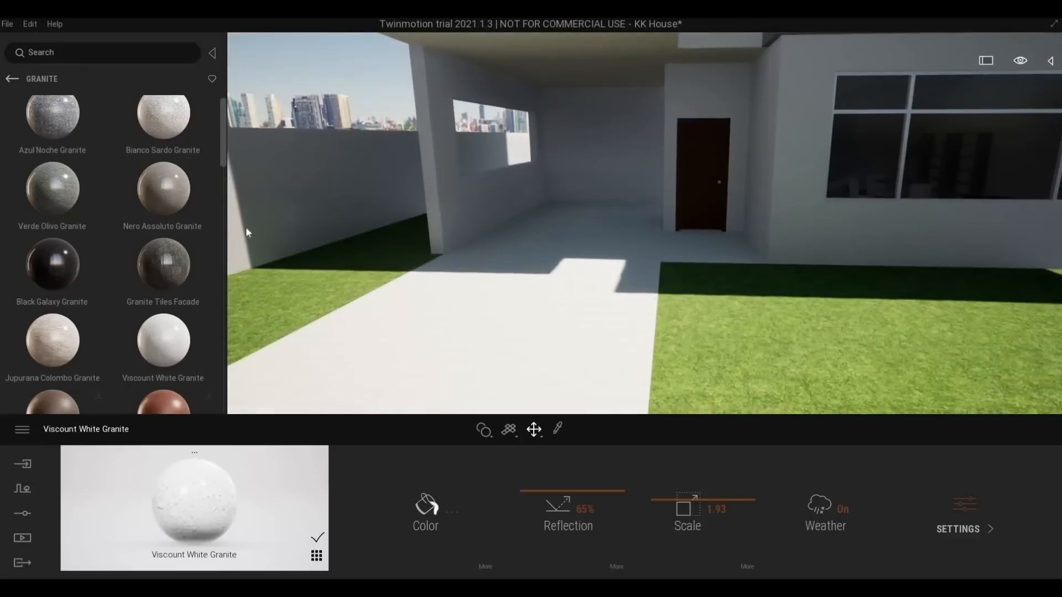
click(8, 80)
click(11, 79)
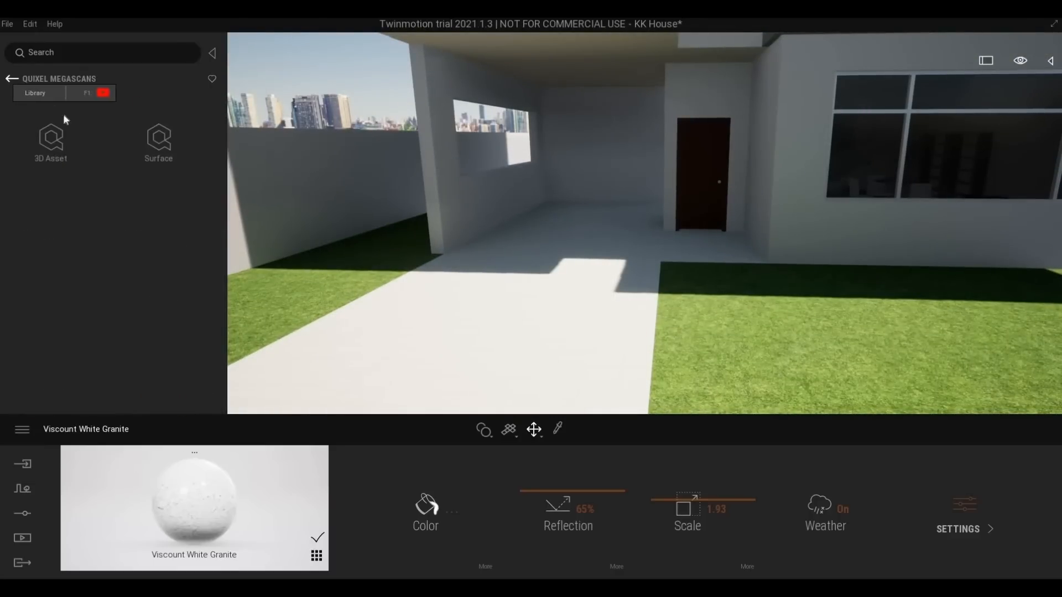
click(158, 143)
click(163, 172)
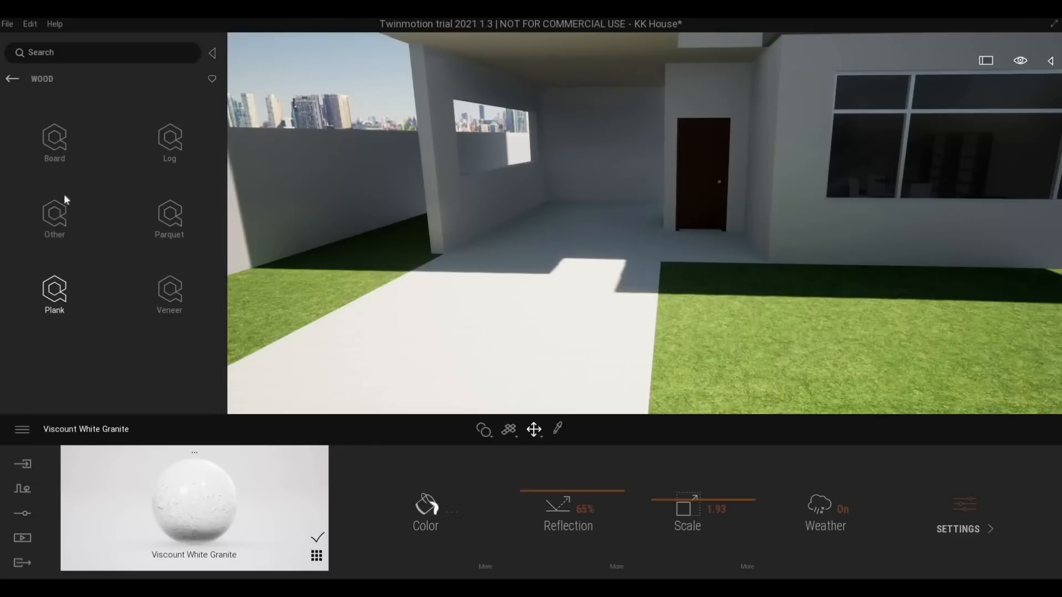
click(171, 292)
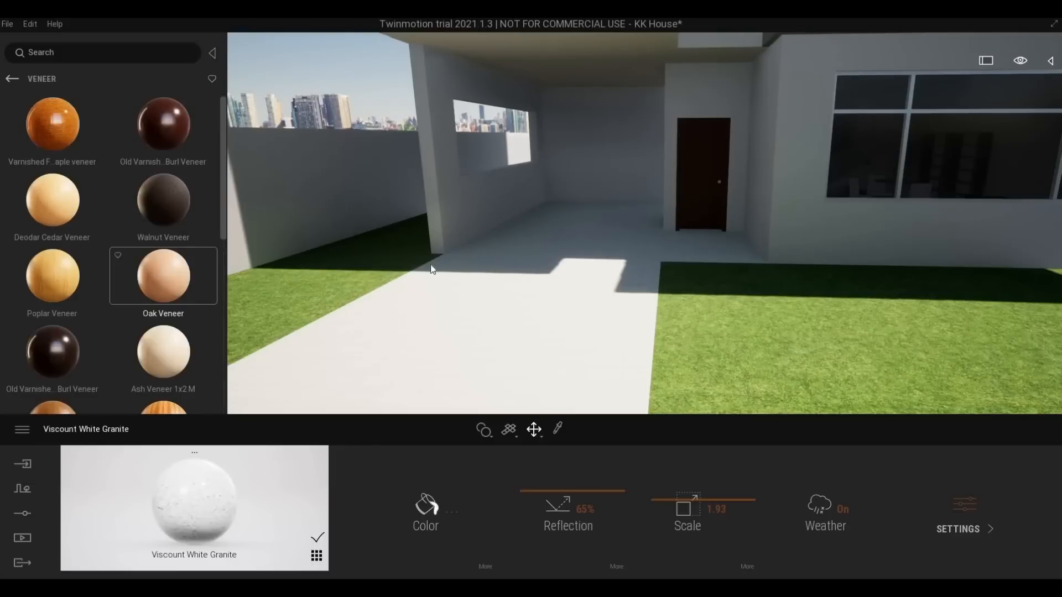
- Apply Old Varnished Madrone Burl Veneer to the front door and its frame, keeping its default color
scroll(652, 255, up, 6)
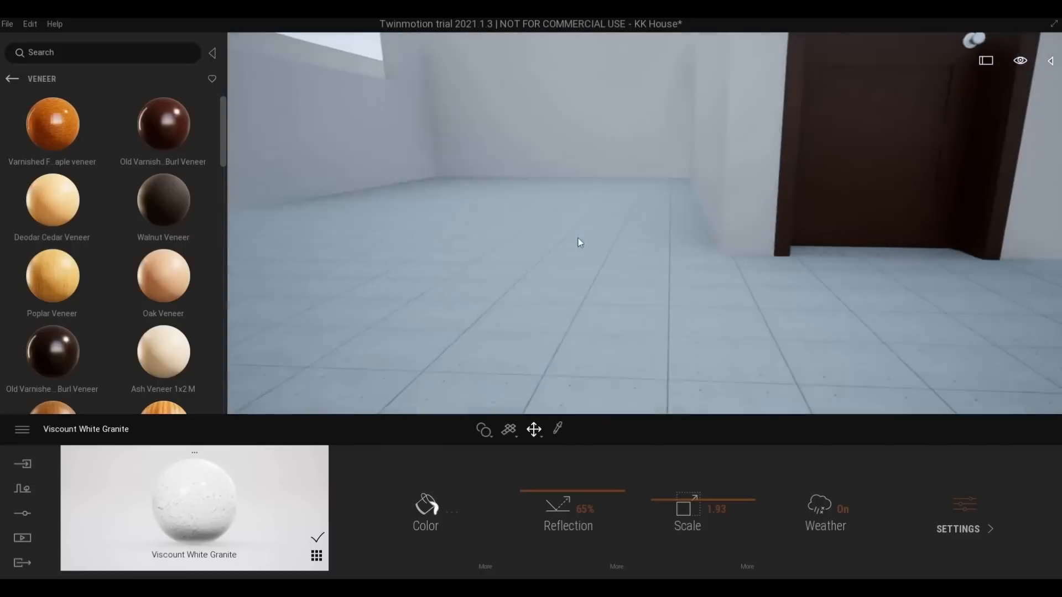
right_drag(578, 237, 550, 257)
key(e)
key(d)
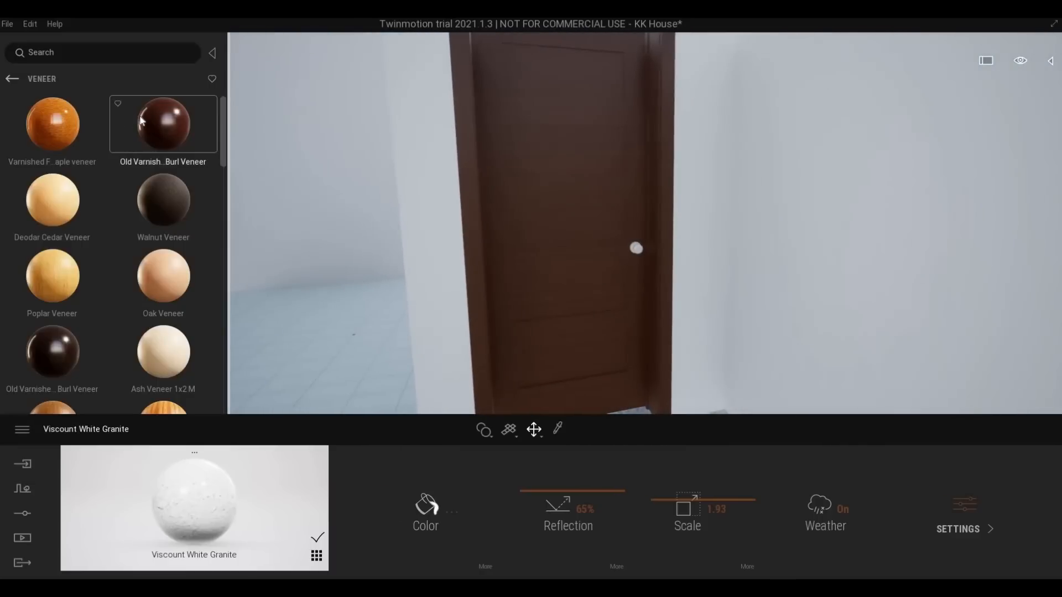
drag(141, 121, 516, 183)
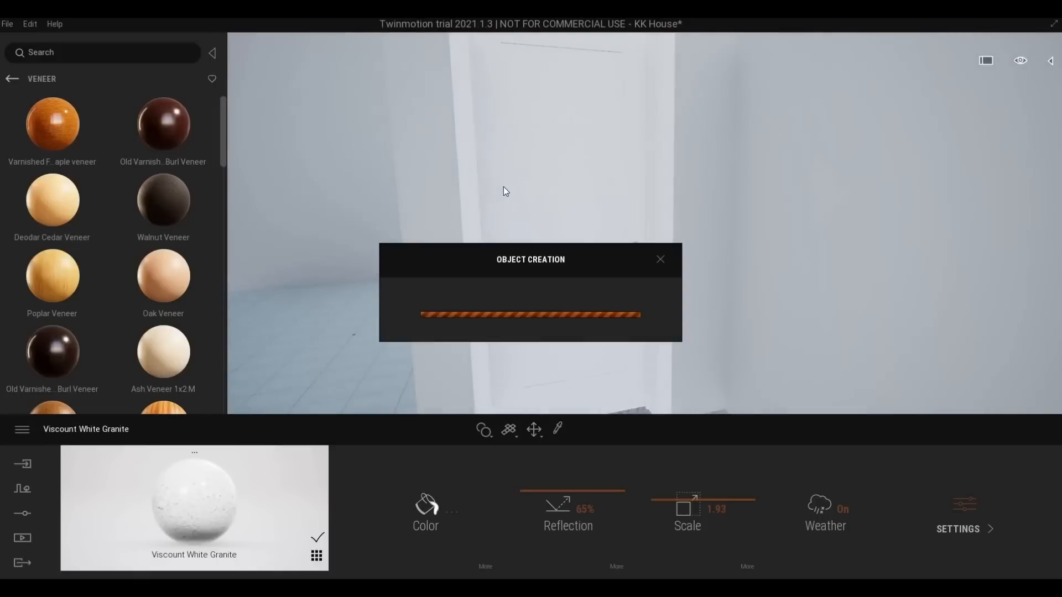
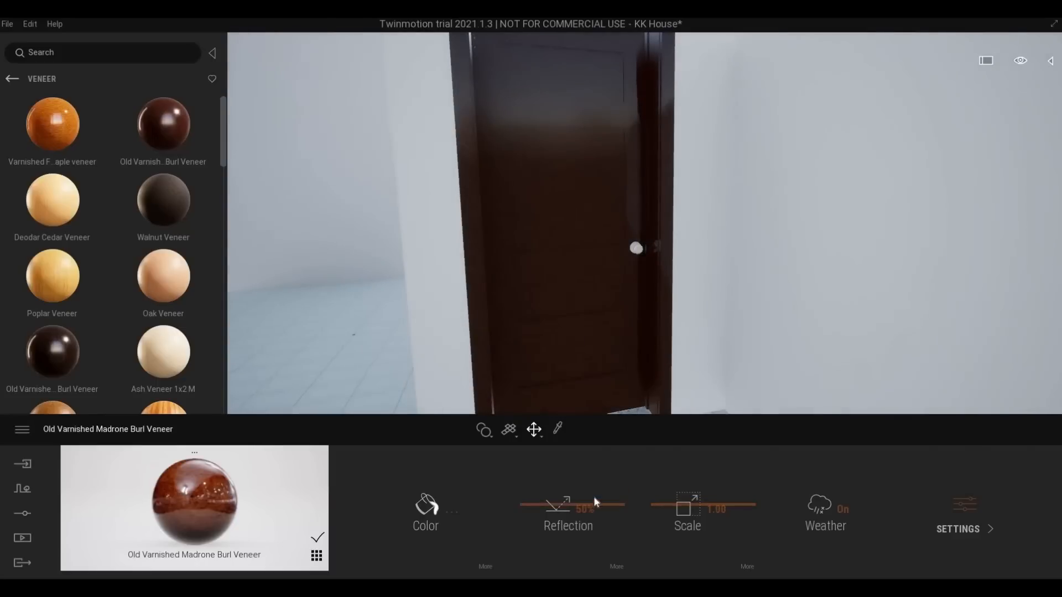
click(426, 504)
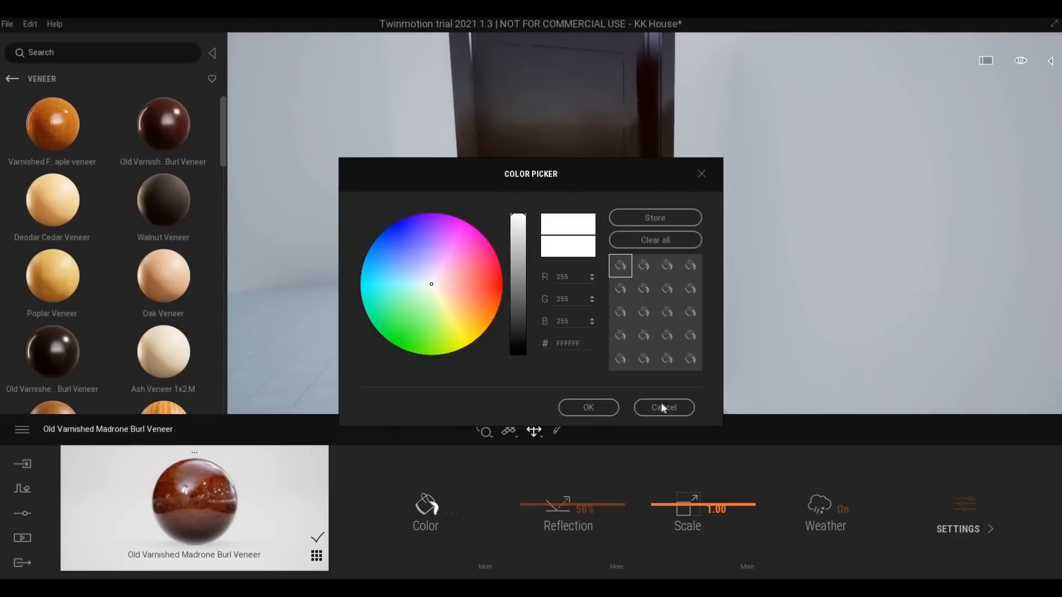
click(664, 409)
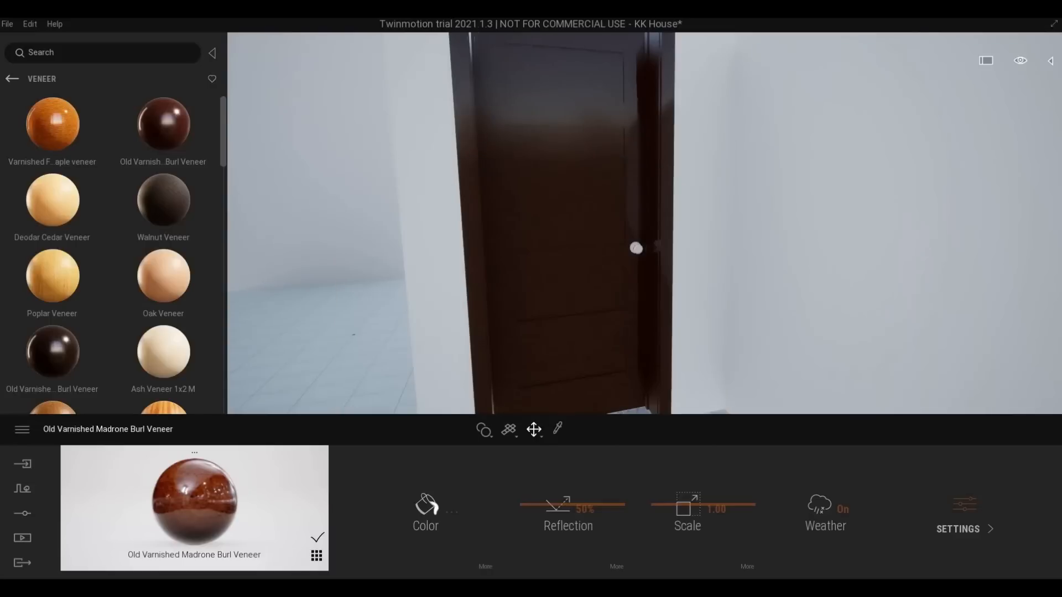
- Examine the veneered front door from close up and further back, and browse the other veneers
key(w)
key(s)
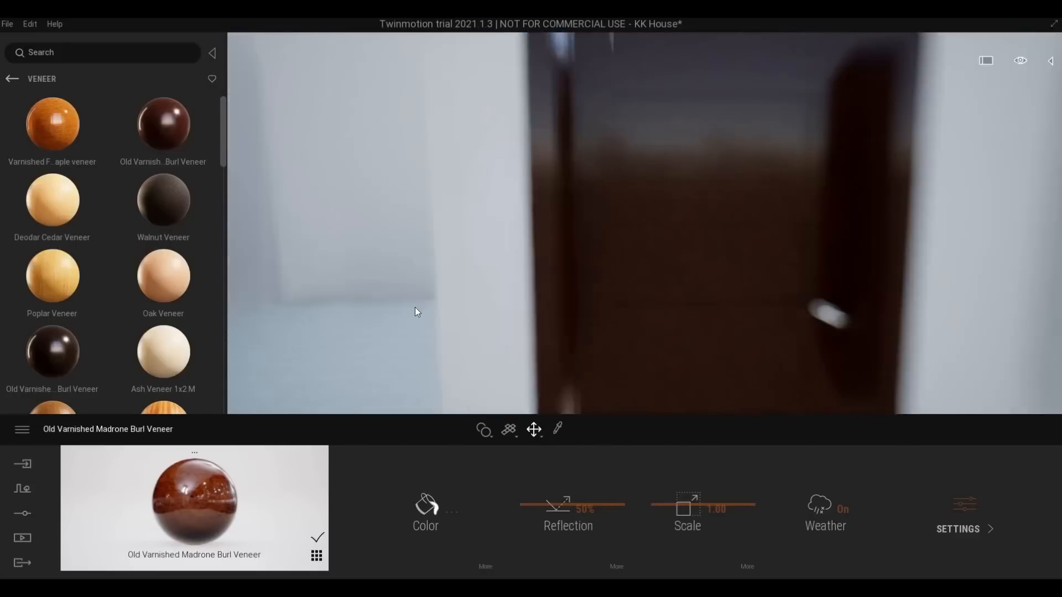
scroll(83, 281, down, 3)
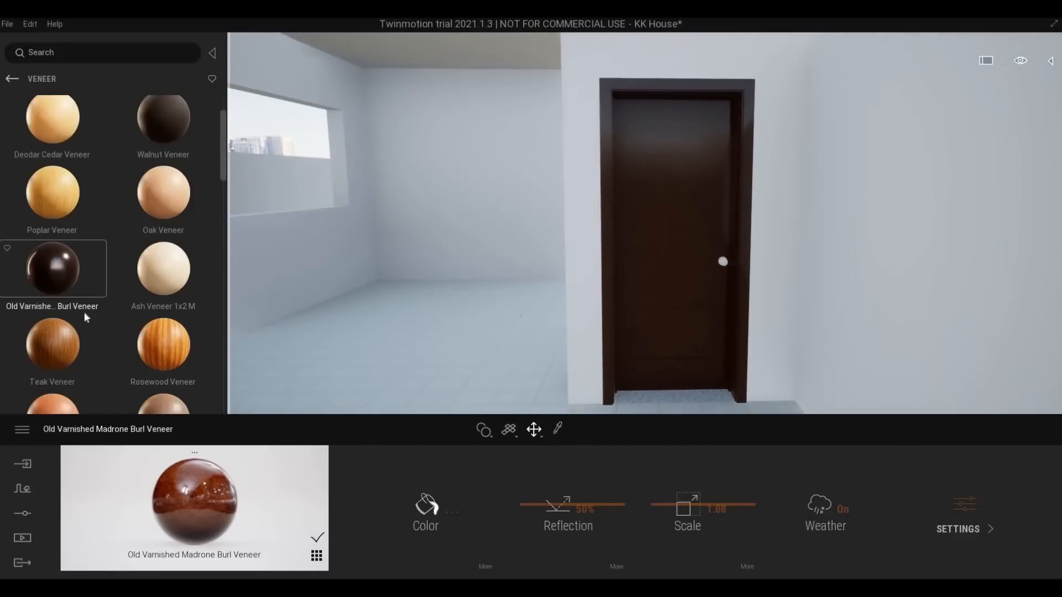
- Sample the door knob's material on the dark wooden door with the material picker
scroll(84, 319, down, 4)
key(s)
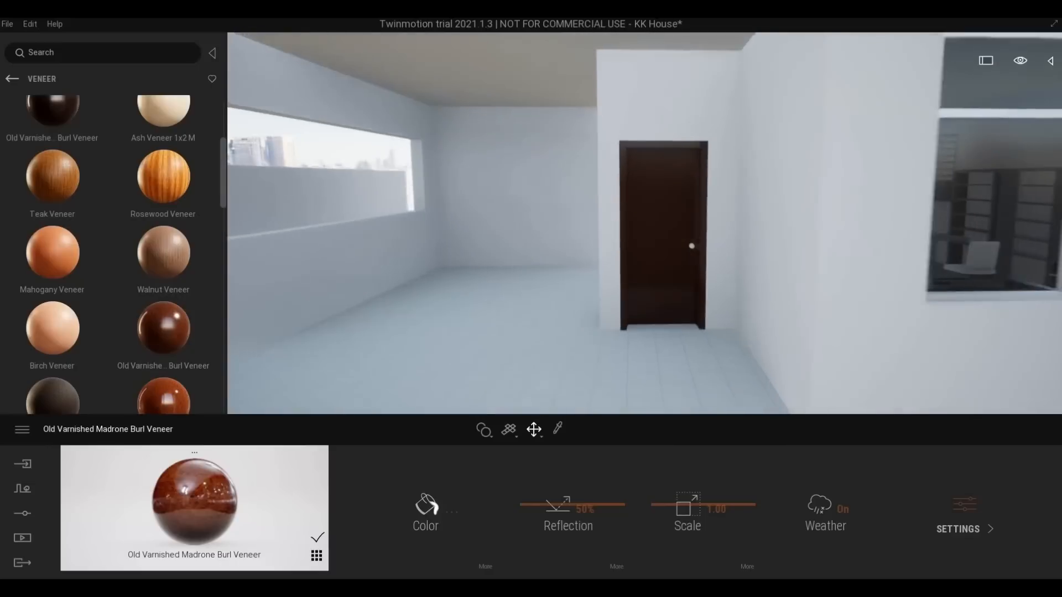
right_drag(361, 271, 586, 309)
key(w)
key(a)
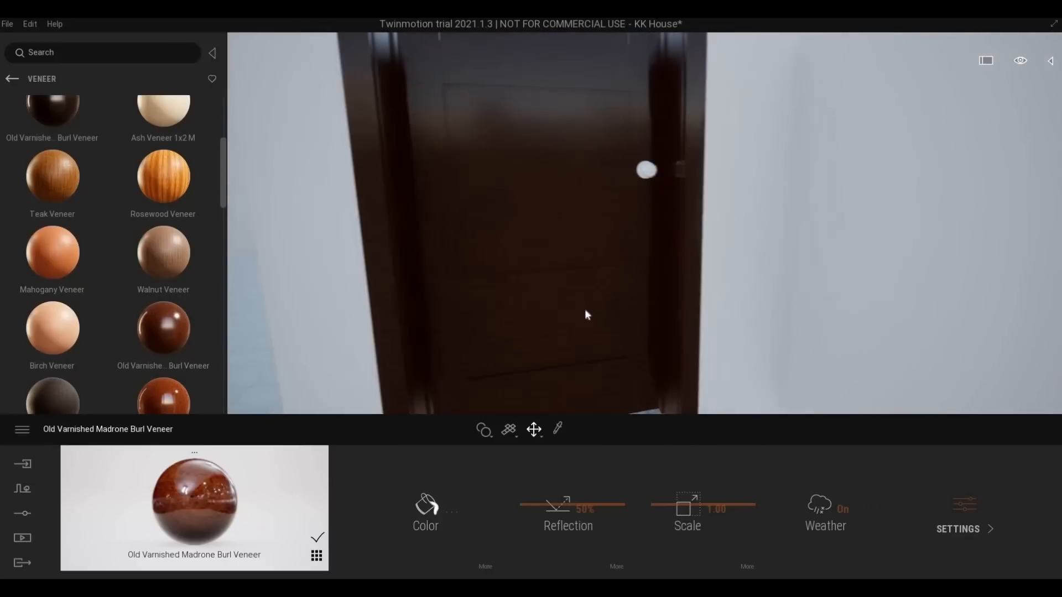
click(558, 429)
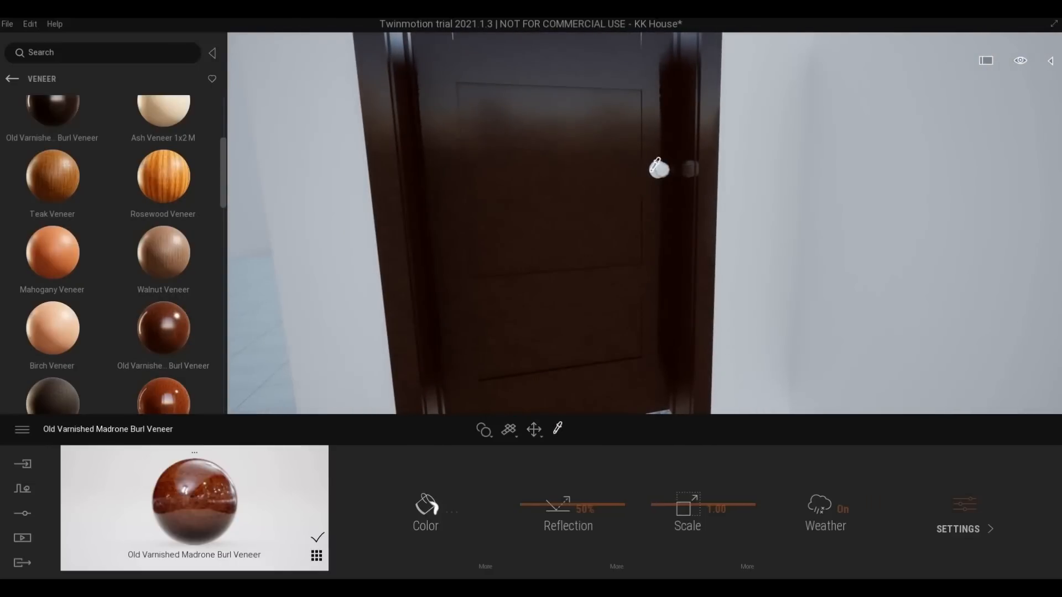
click(664, 166)
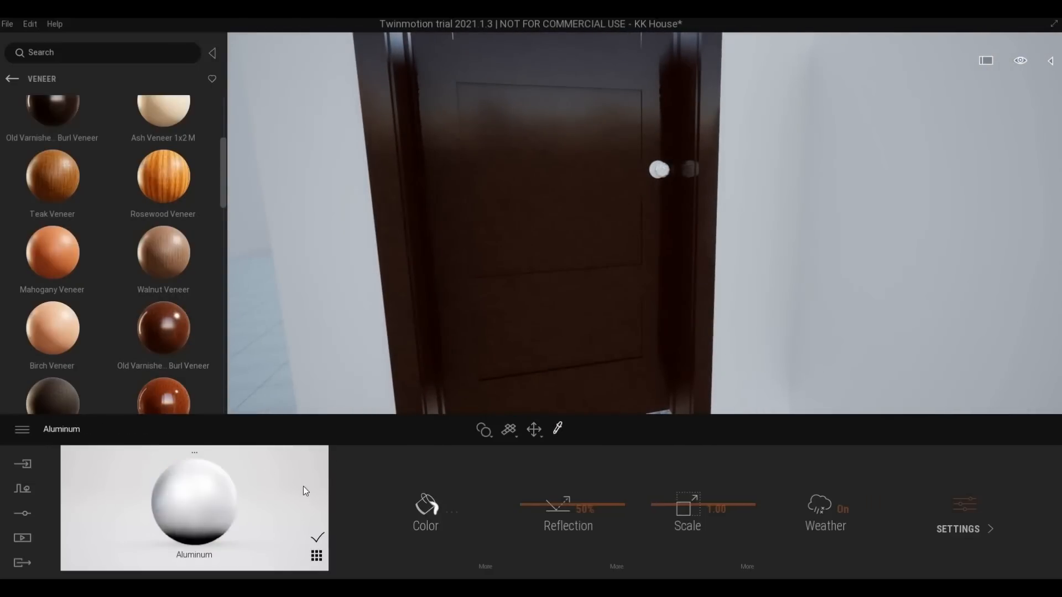
- Apply the Chrome material from the library's Metal materials to the door knob
click(12, 81)
click(11, 79)
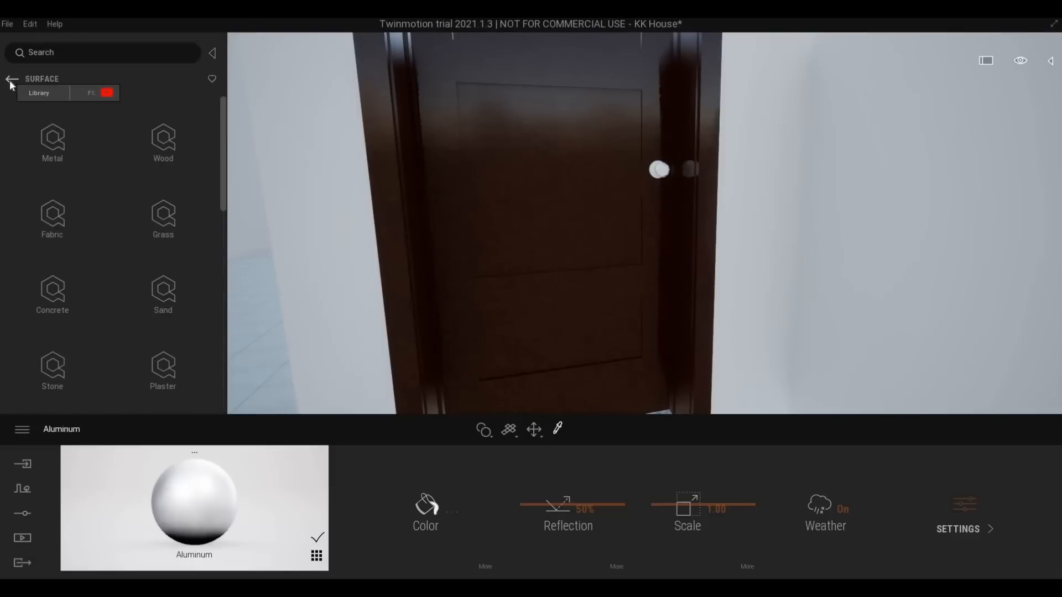
click(10, 79)
click(12, 79)
click(52, 138)
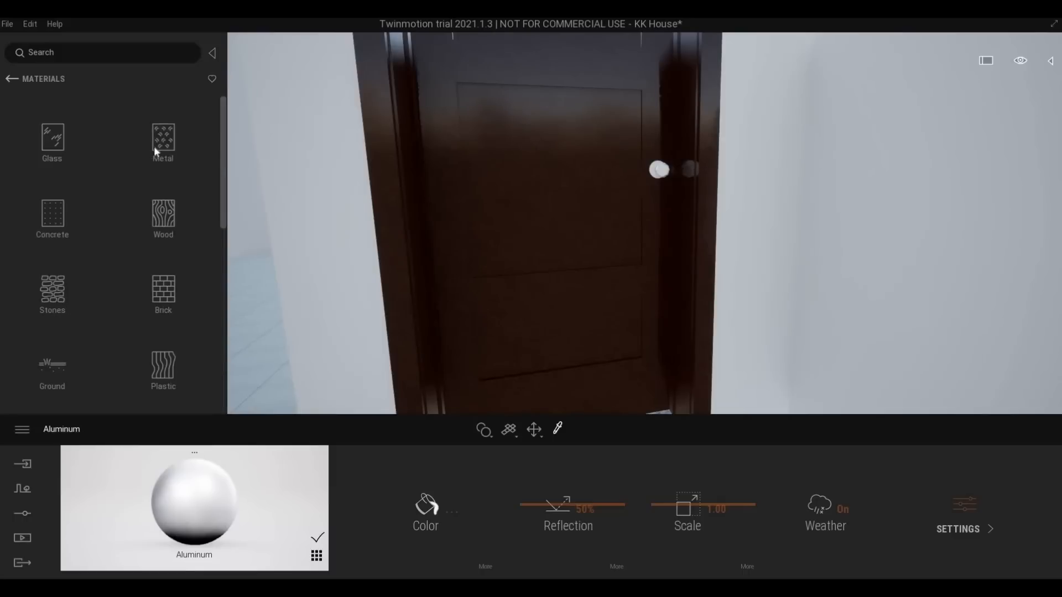
click(163, 138)
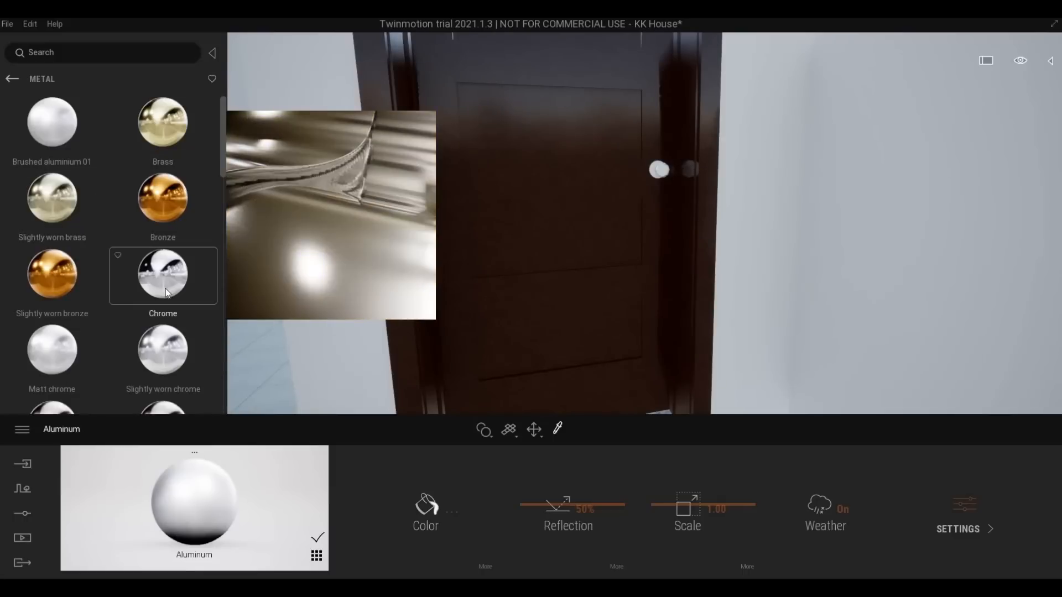
drag(625, 220, 662, 165)
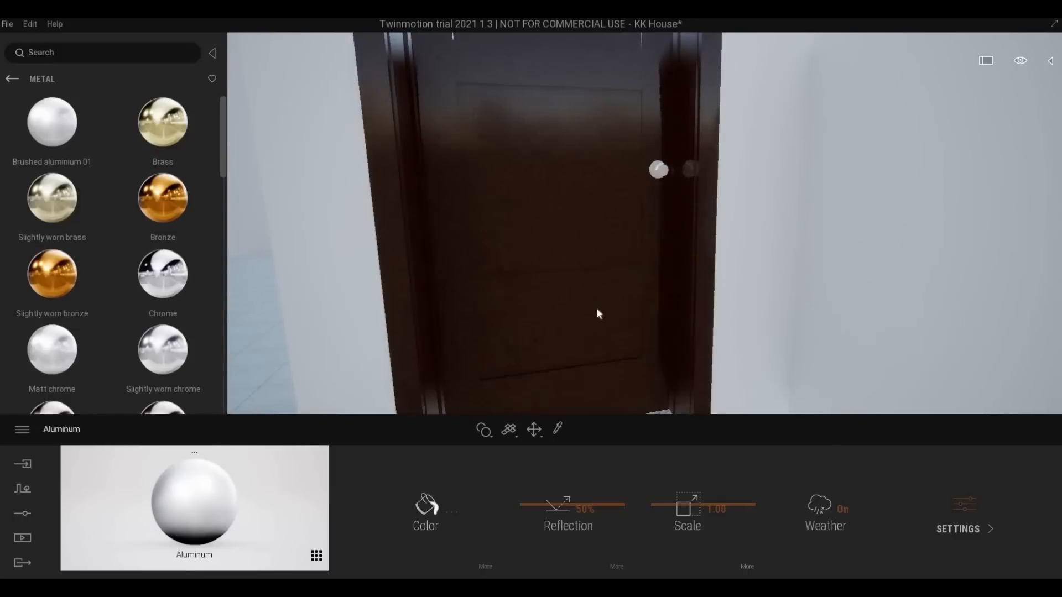
- Set the Chrome material's color to the grey 9F9F9F
click(432, 504)
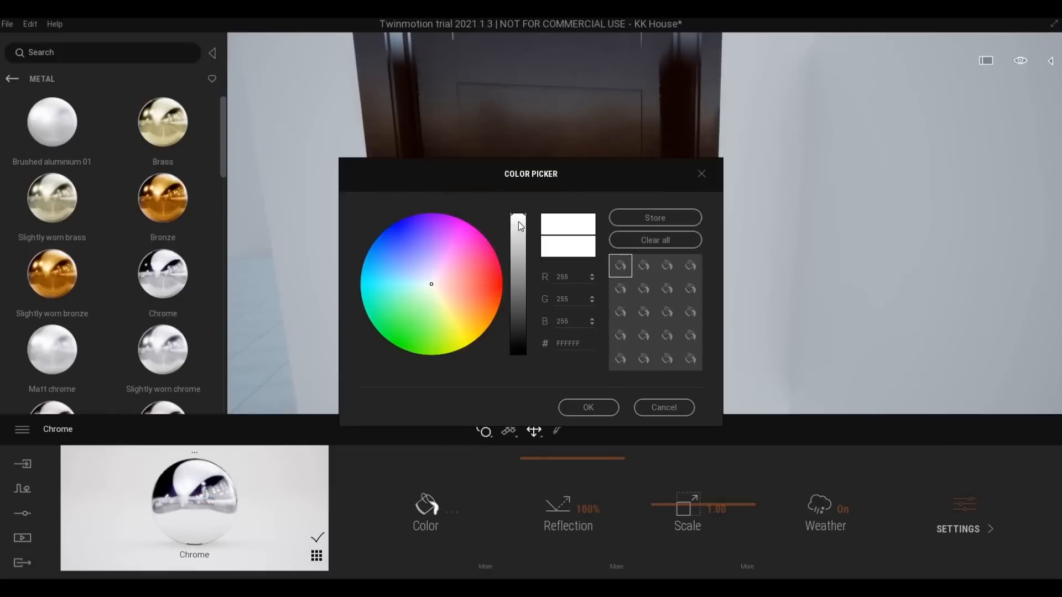
drag(519, 239, 520, 267)
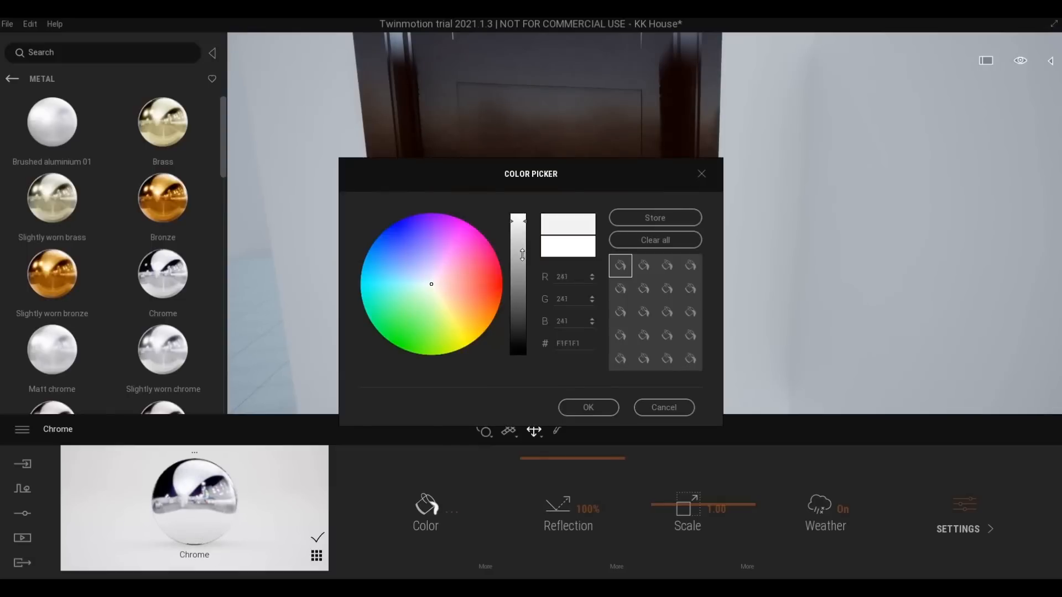
click(590, 407)
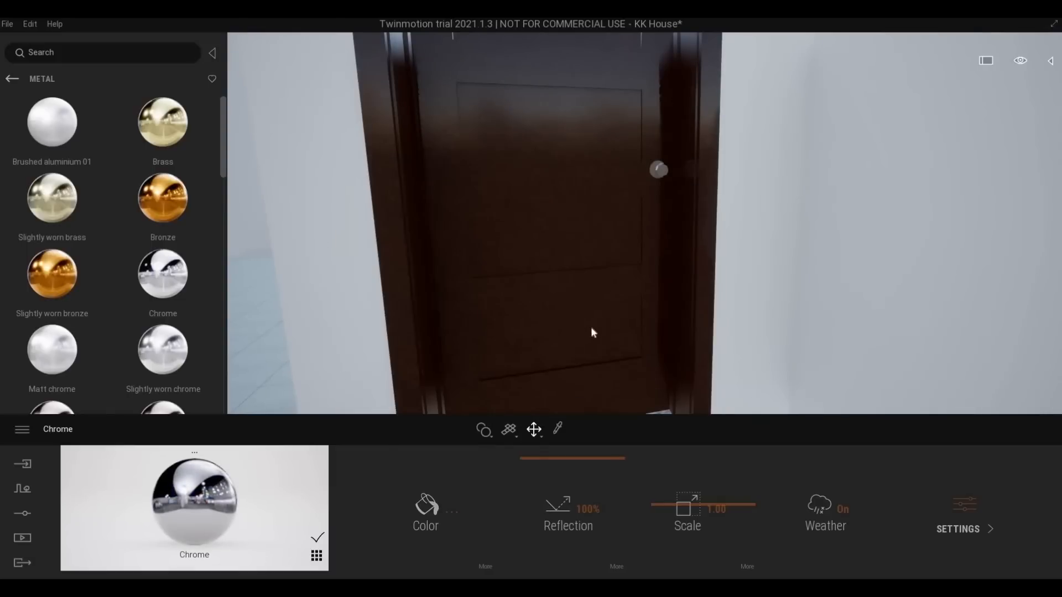
- Examine the entrance door, the knob and the ground-floor window of the house from outside
scroll(590, 332, down, 5)
shift+middle_drag(589, 324, 572, 317)
shift+middle_drag(526, 269, 615, 140)
scroll(584, 143, down, 5)
key(a)
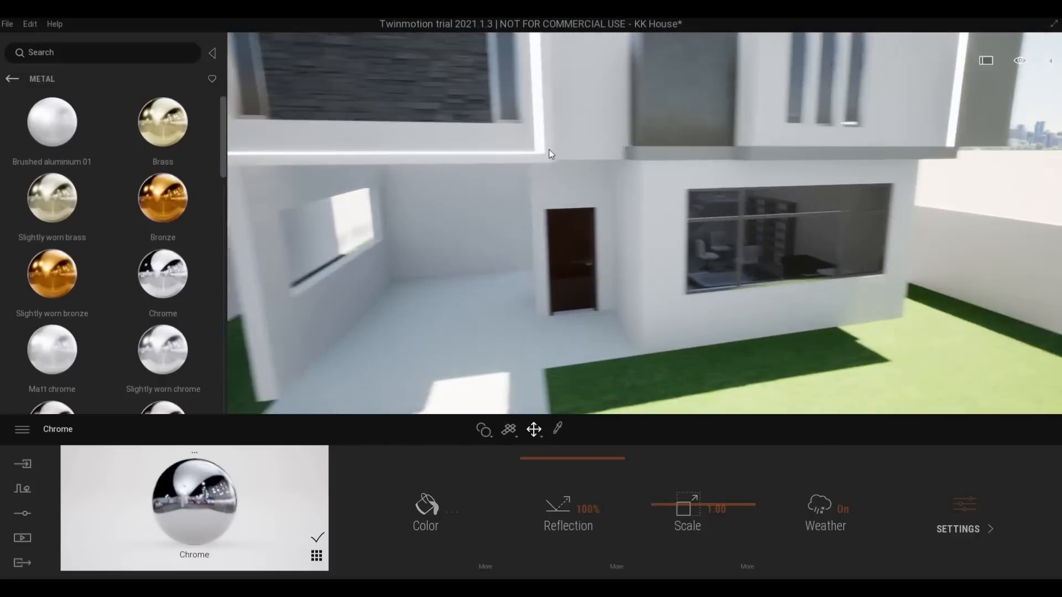
key(e)
right_drag(549, 177, 551, 231)
key(w)
key(s)
key(d)
key(q)
key(w)
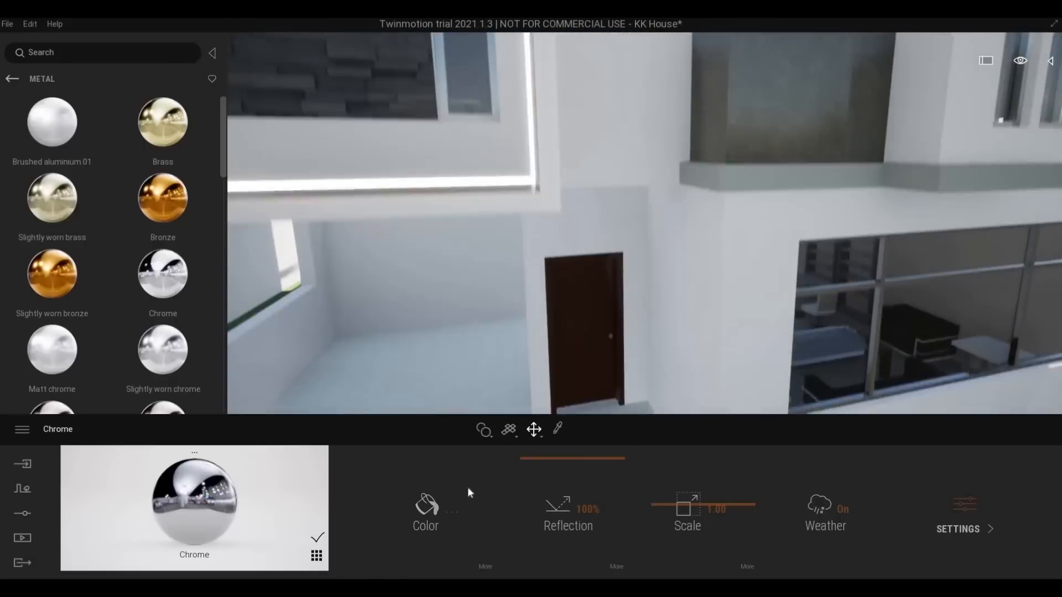
- Darken the Chrome material's color to a near-black grey
click(462, 476)
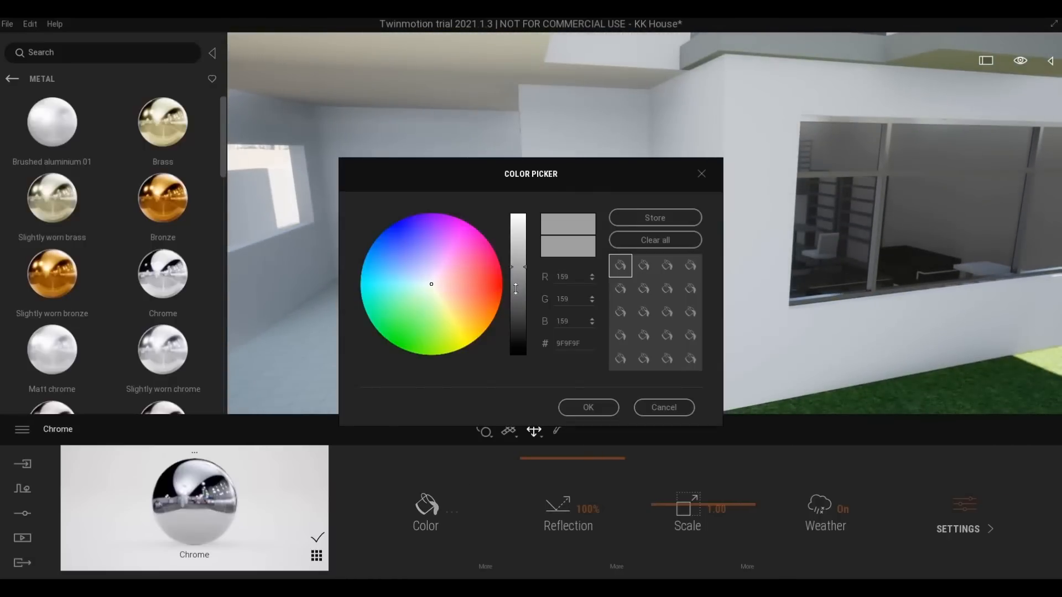
drag(515, 288, 516, 332)
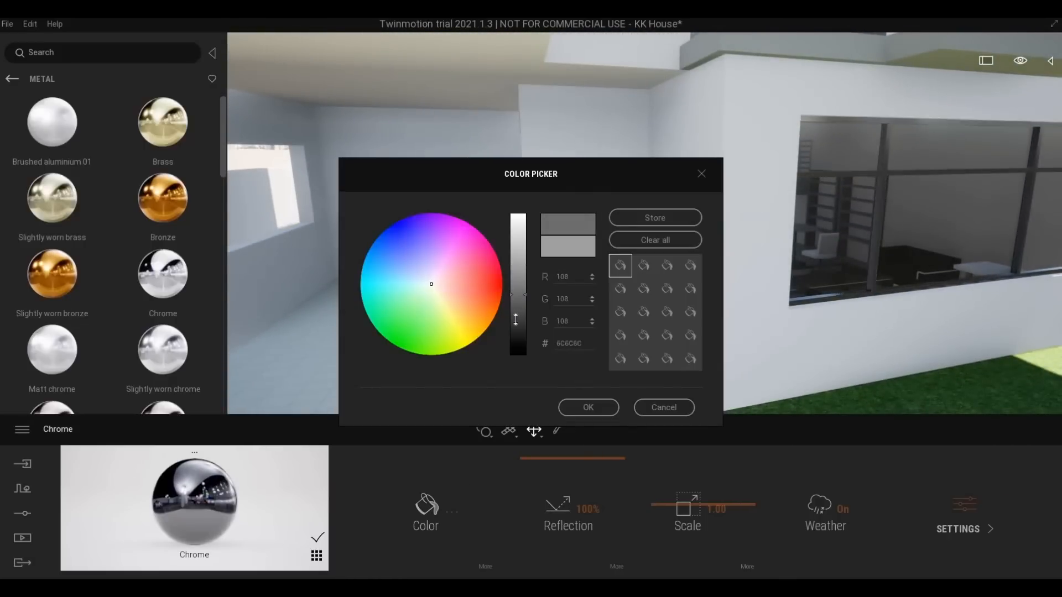
click(588, 407)
- Examine the recolored knob on the entrance door up close
key(s)
key(a)
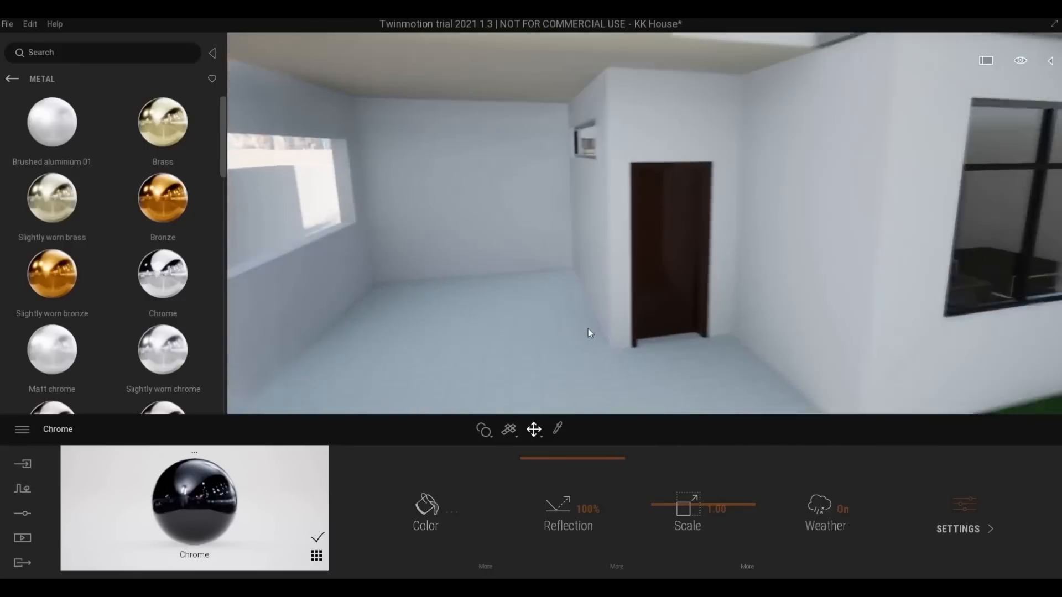
key(w)
key(e)
key(w)
key(d)
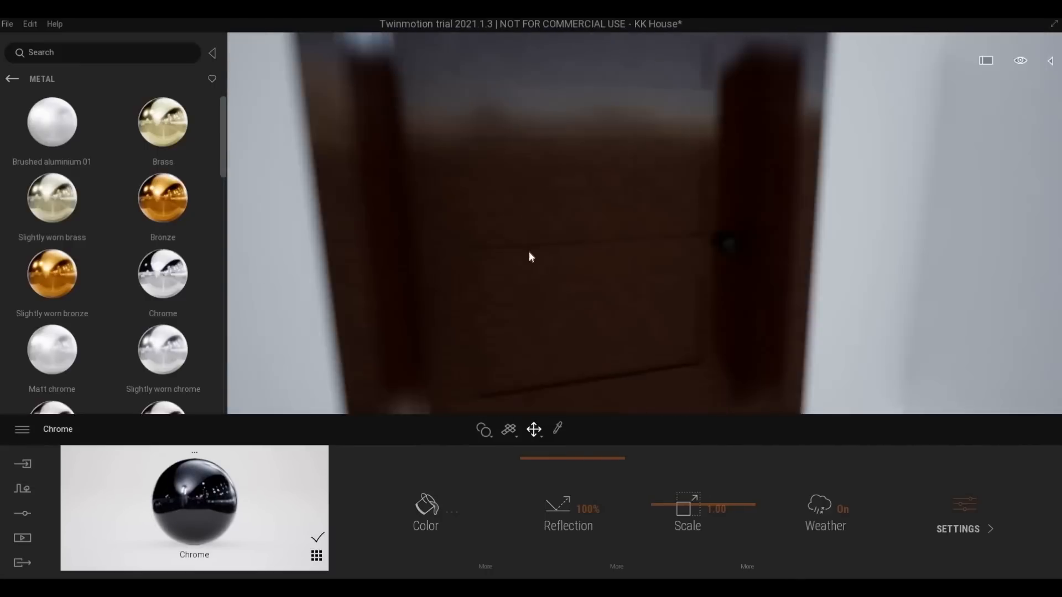
key(s)
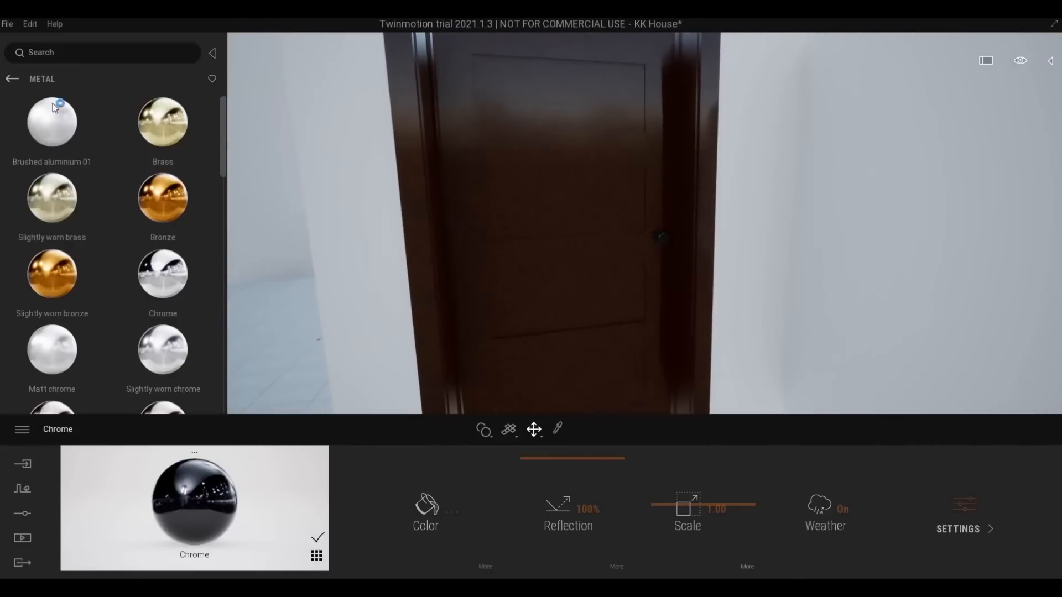
- Apply the Ash Veneer 1x2 M surface from the Quixel Megascans wood veneers to the entrance door
click(10, 78)
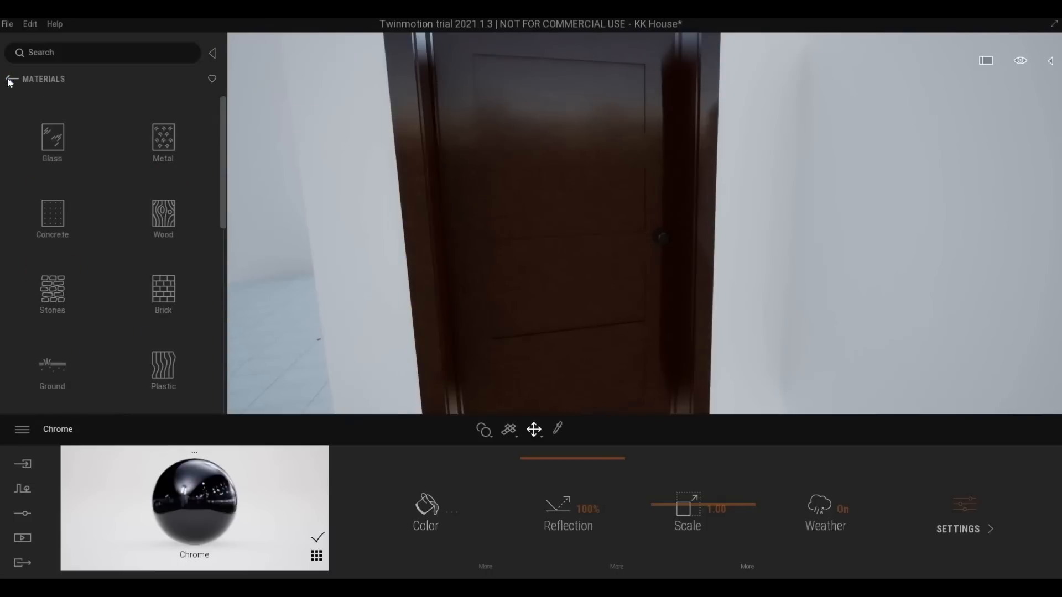
click(11, 79)
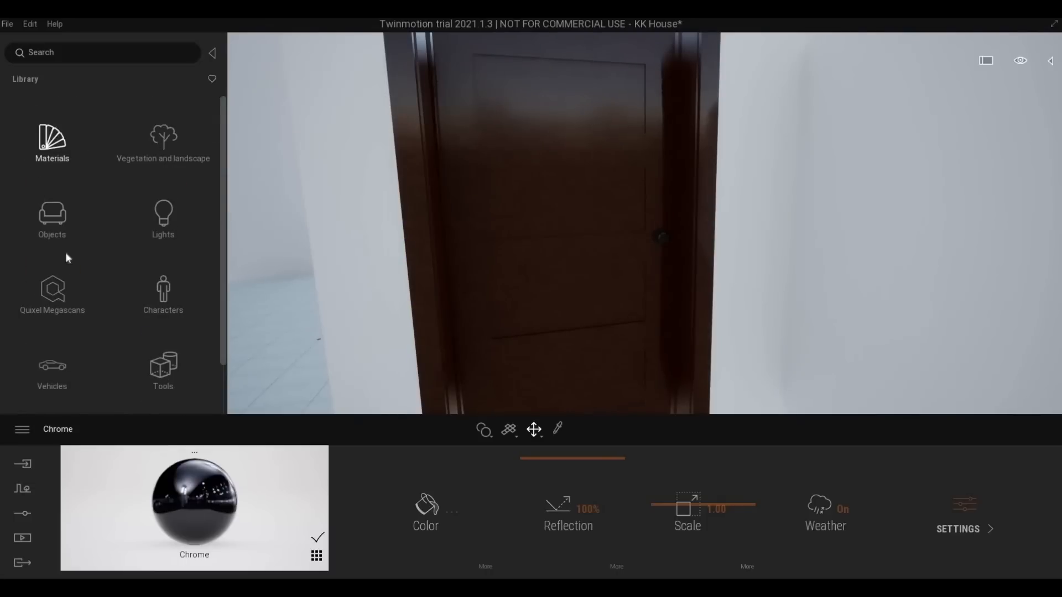
click(50, 291)
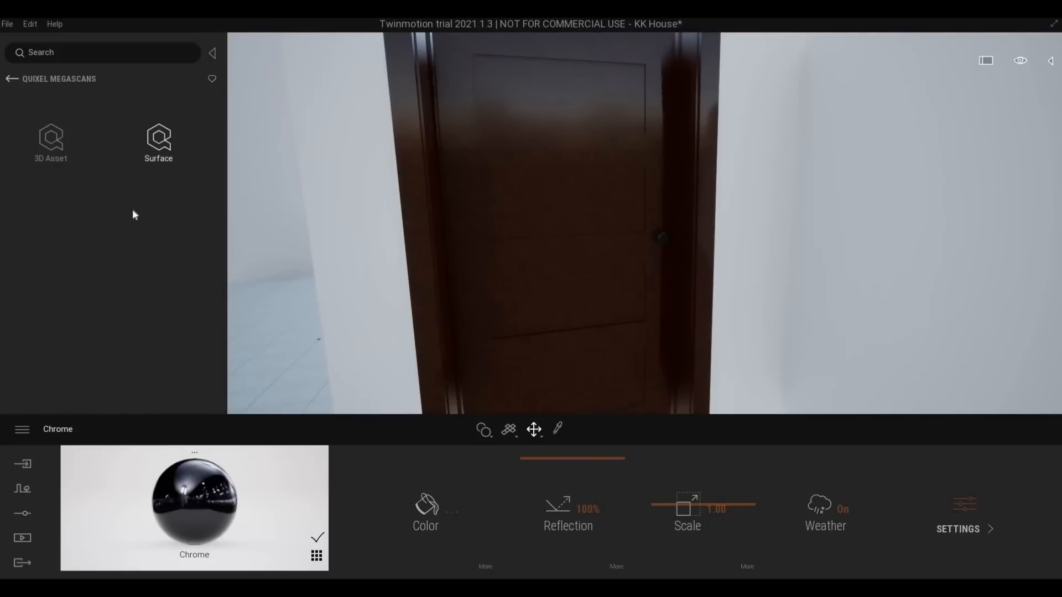
click(158, 149)
click(163, 141)
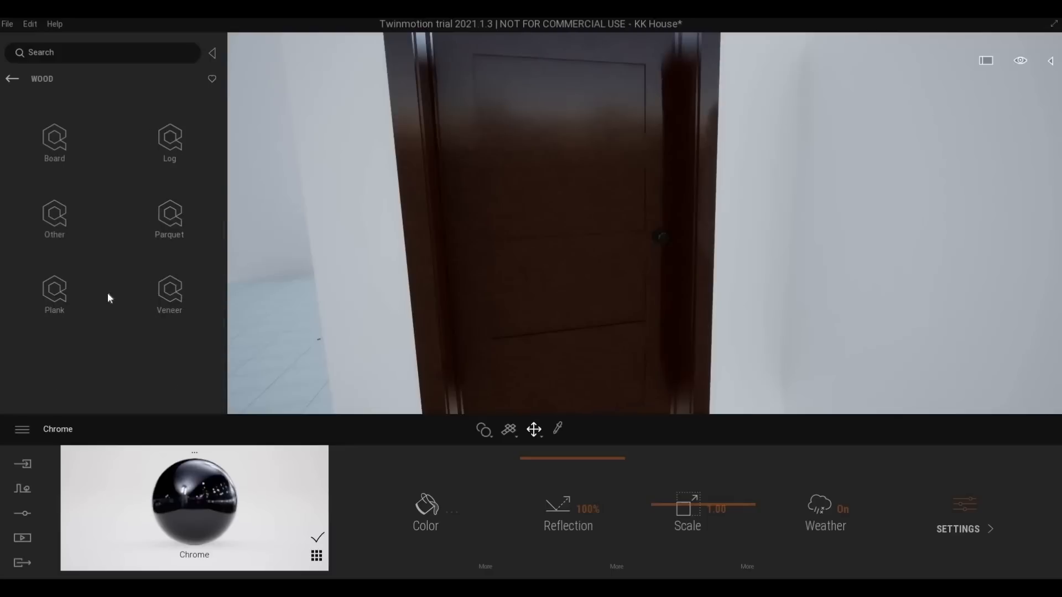
click(137, 308)
scroll(165, 328, down, 1)
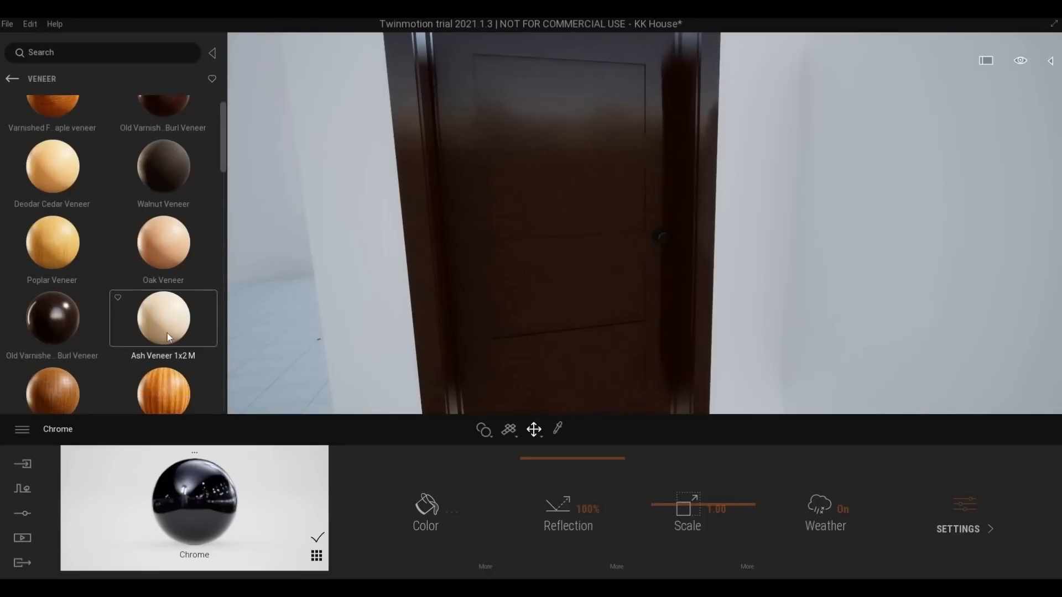
drag(473, 278, 473, 280)
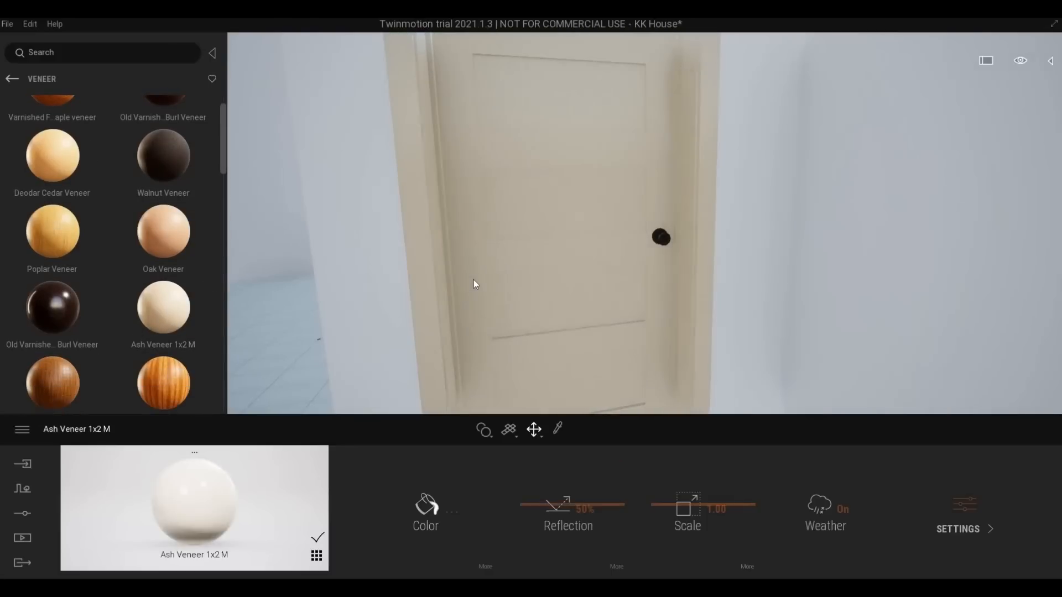
- Browse the Quixel Megascans wood veneers for a different door finish
scroll(131, 249, down, 1)
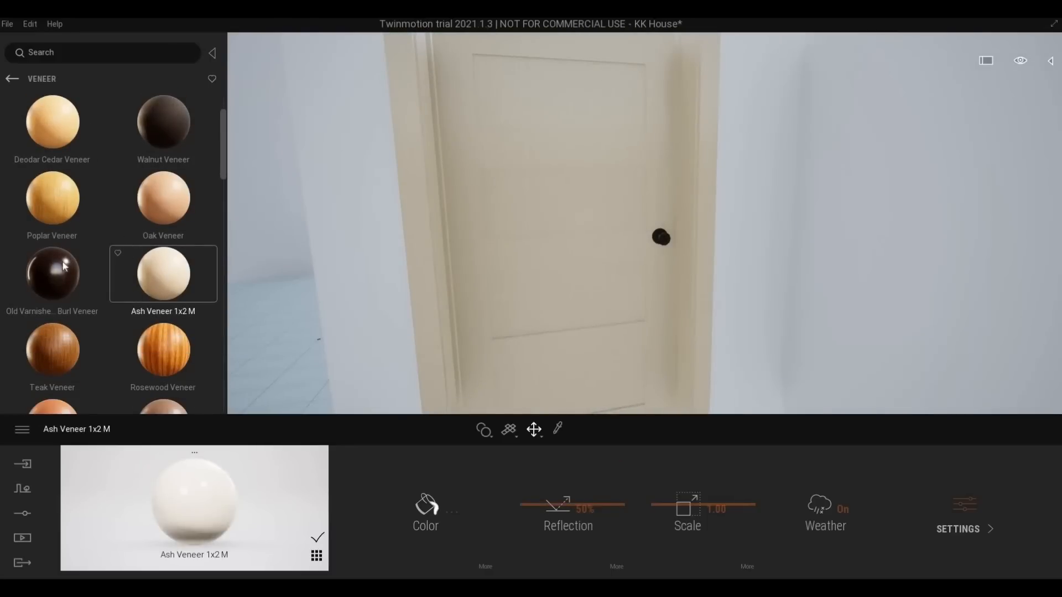
scroll(56, 288, down, 4)
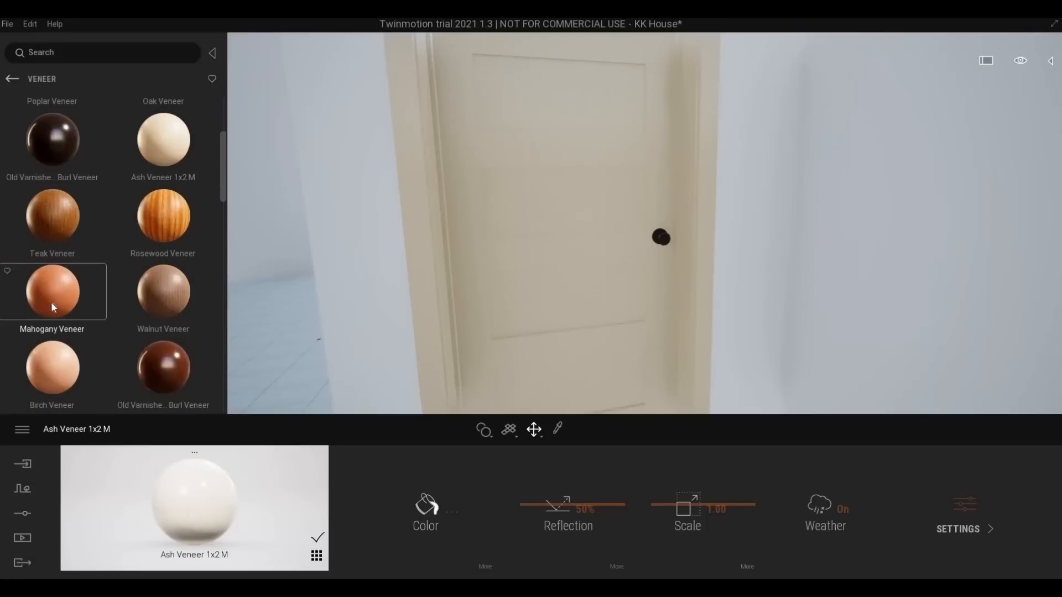
scroll(56, 308, down, 4)
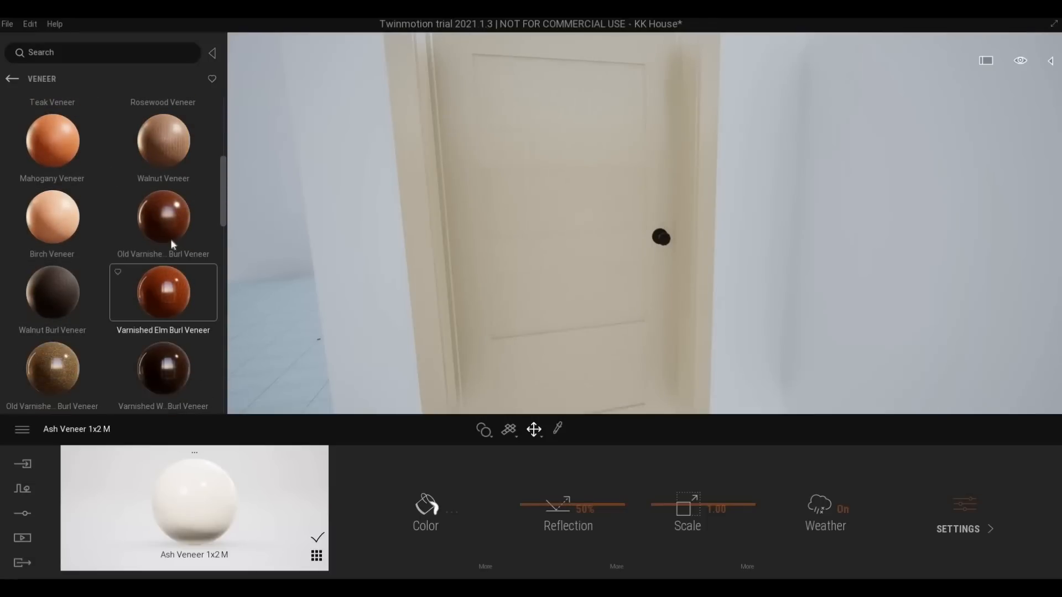
scroll(148, 334, down, 4)
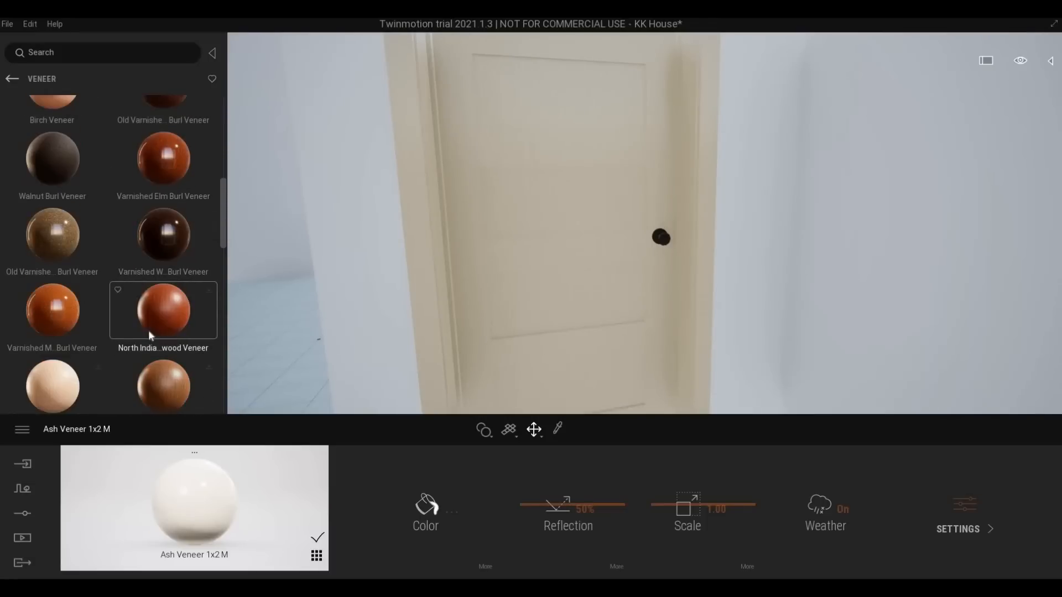
scroll(148, 334, down, 1)
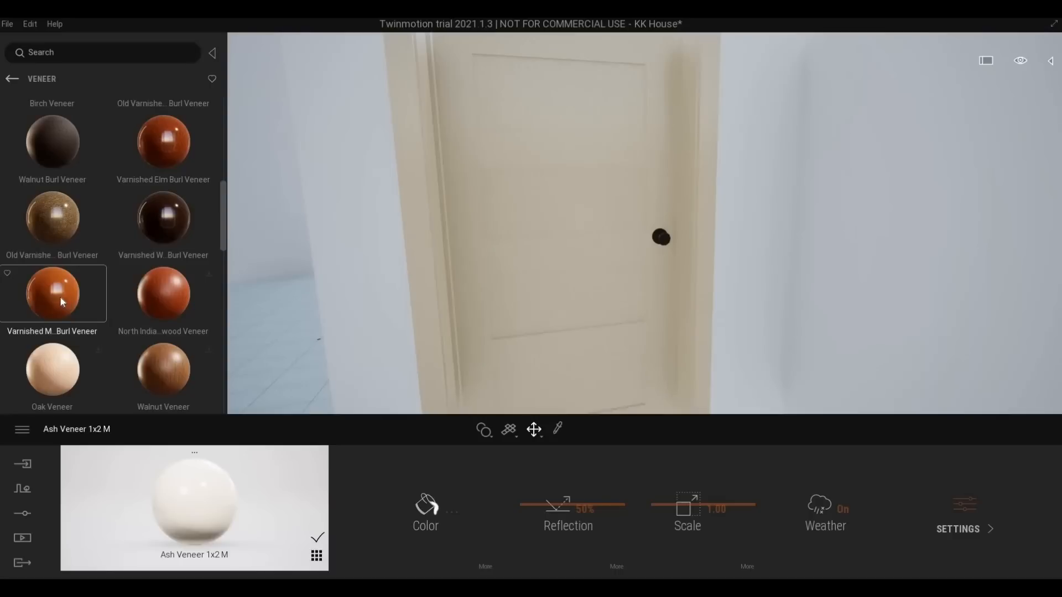
scroll(74, 344, down, 1)
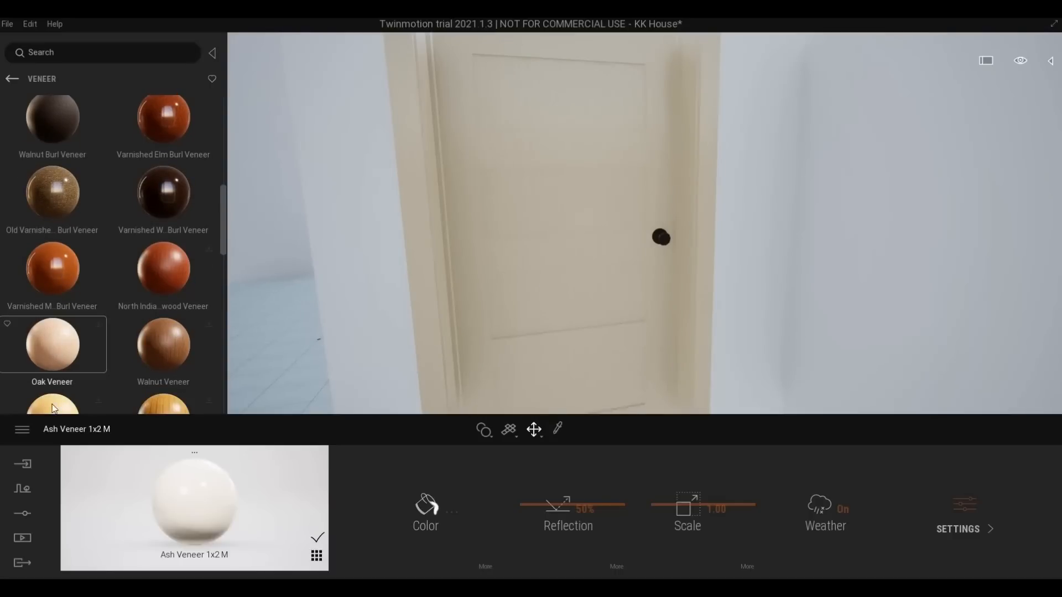
- Sign in to the Epic Games account so that more Megascans materials can be downloaded
click(22, 430)
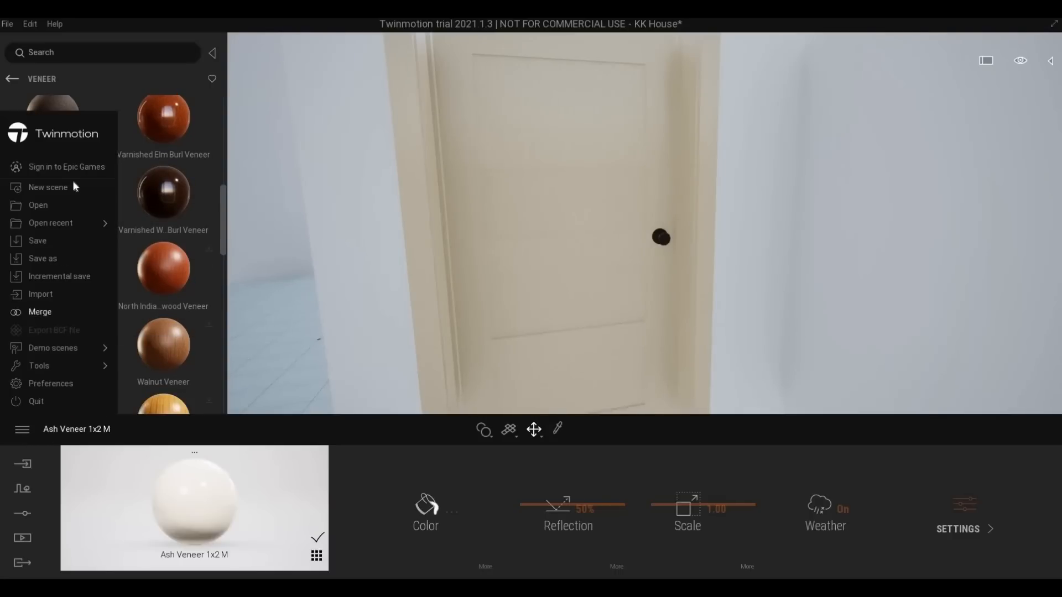
click(226, 262)
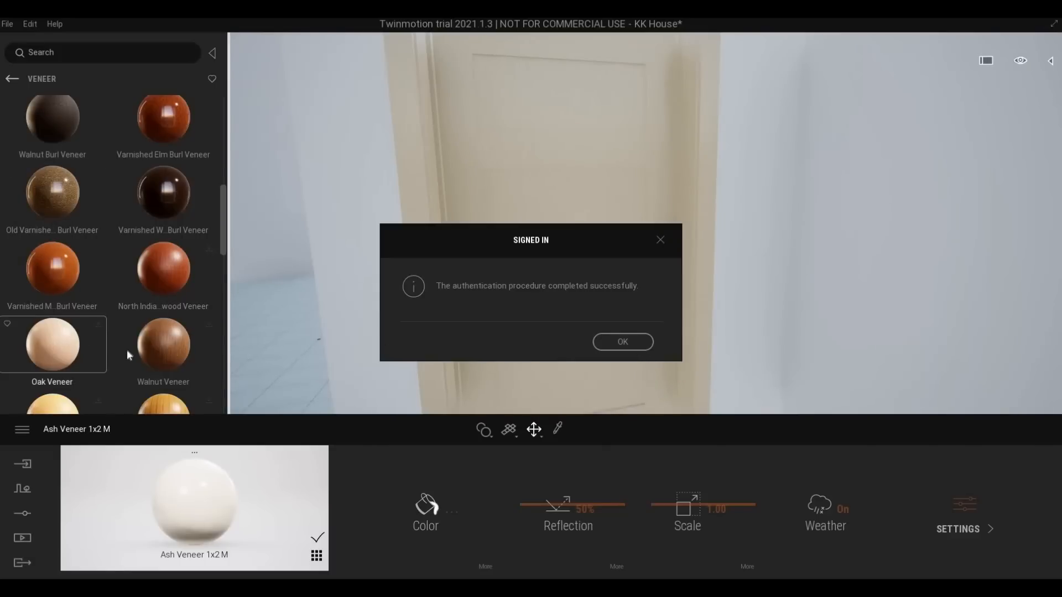
key(Return)
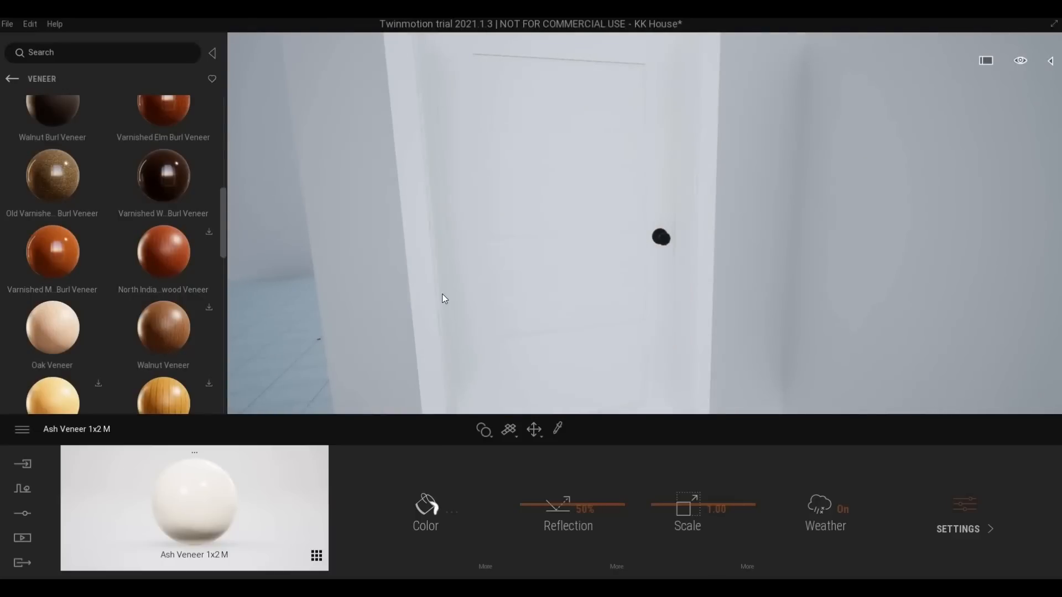
- Try the Oak Veneer surface on the entrance door and browse the other veneers for an alternative
scroll(122, 354, down, 5)
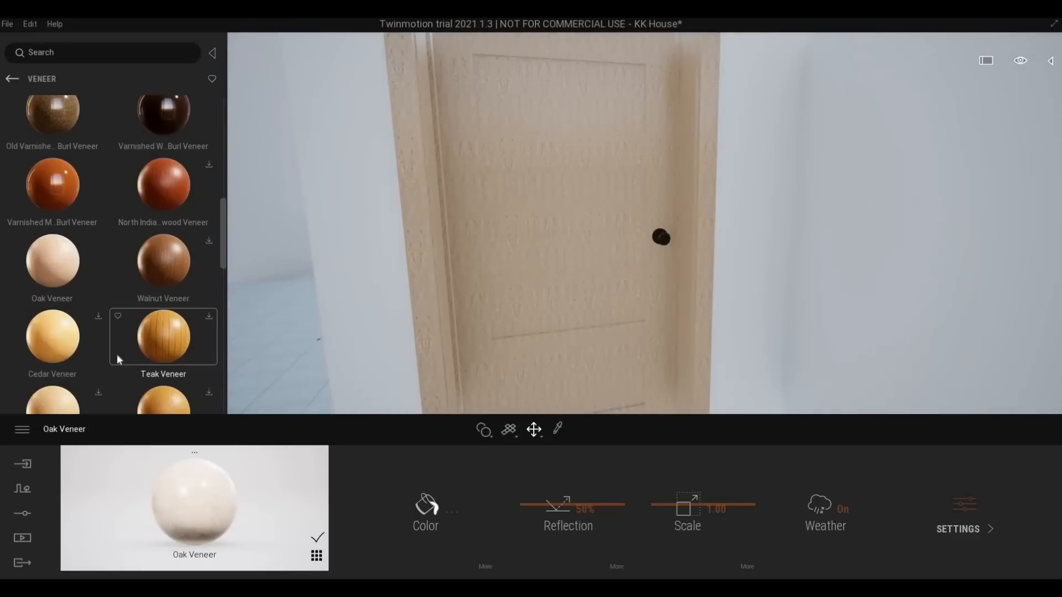
scroll(115, 332, down, 3)
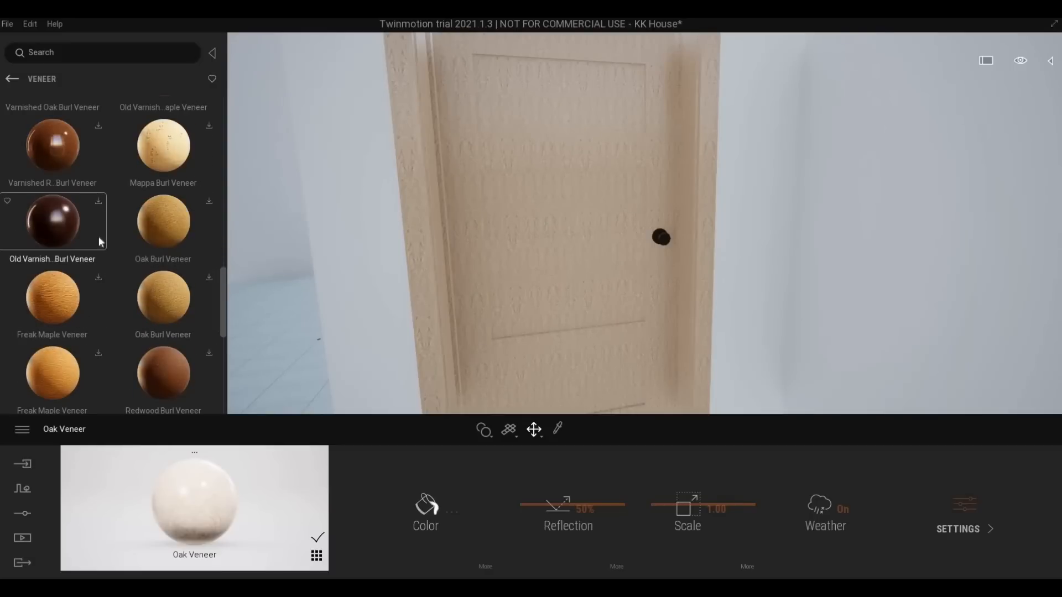
scroll(103, 263, down, 5)
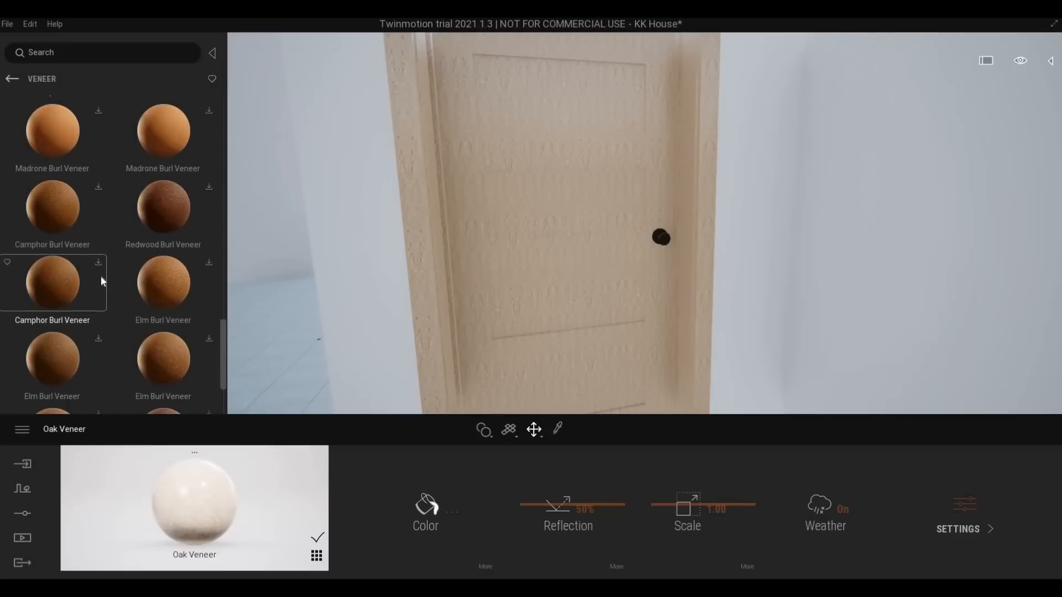
scroll(101, 282, down, 1)
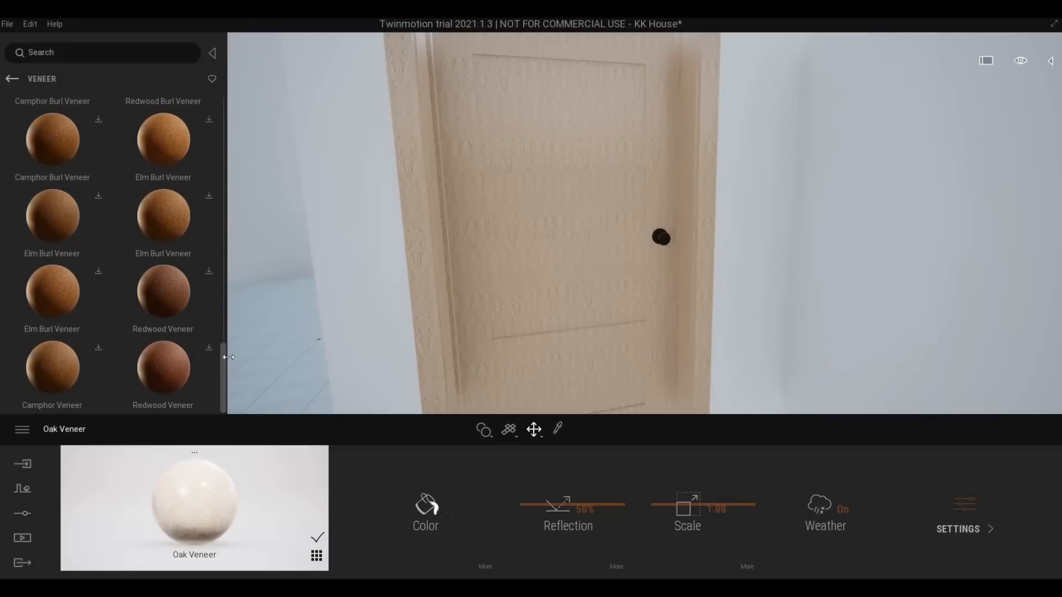
scroll(241, 121, up, 6)
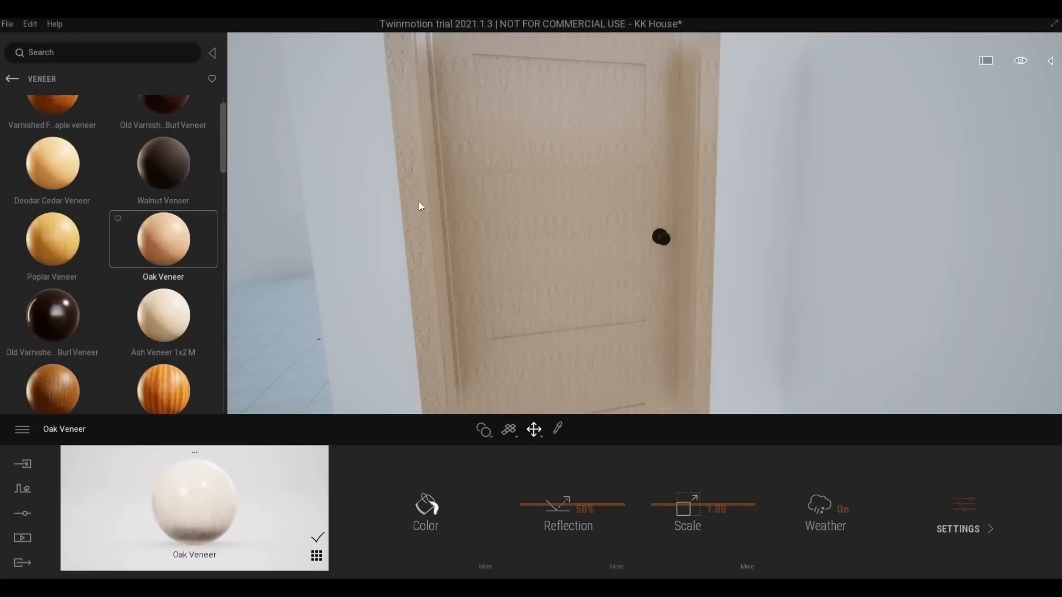
- Try the Oak Veneer 1x2 M and Deodar Cedar Veneer 1x2 M surfaces on the entrance door
drag(522, 198, 522, 199)
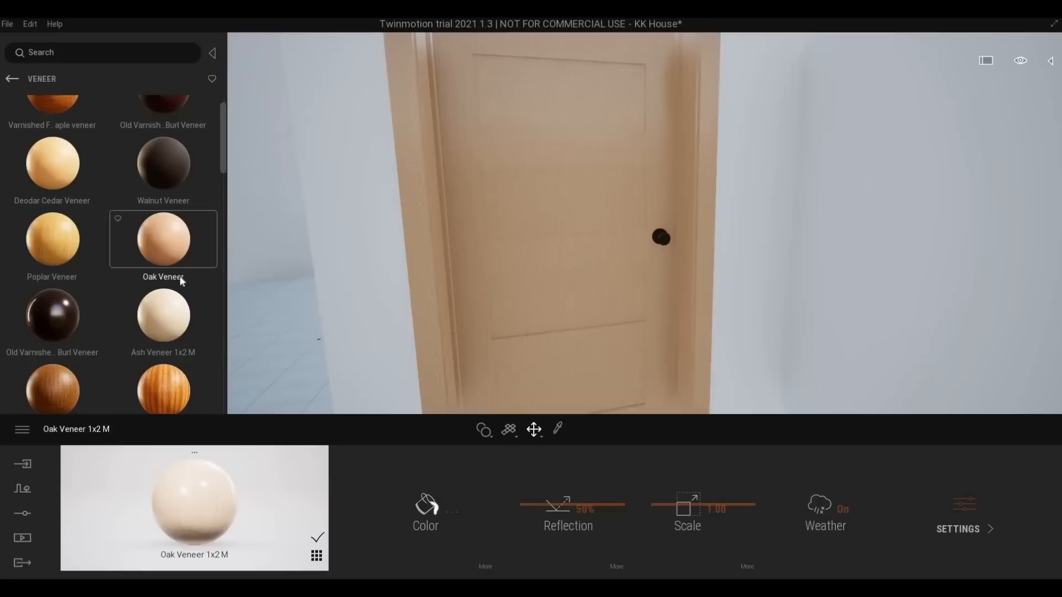
scroll(177, 271, up, 1)
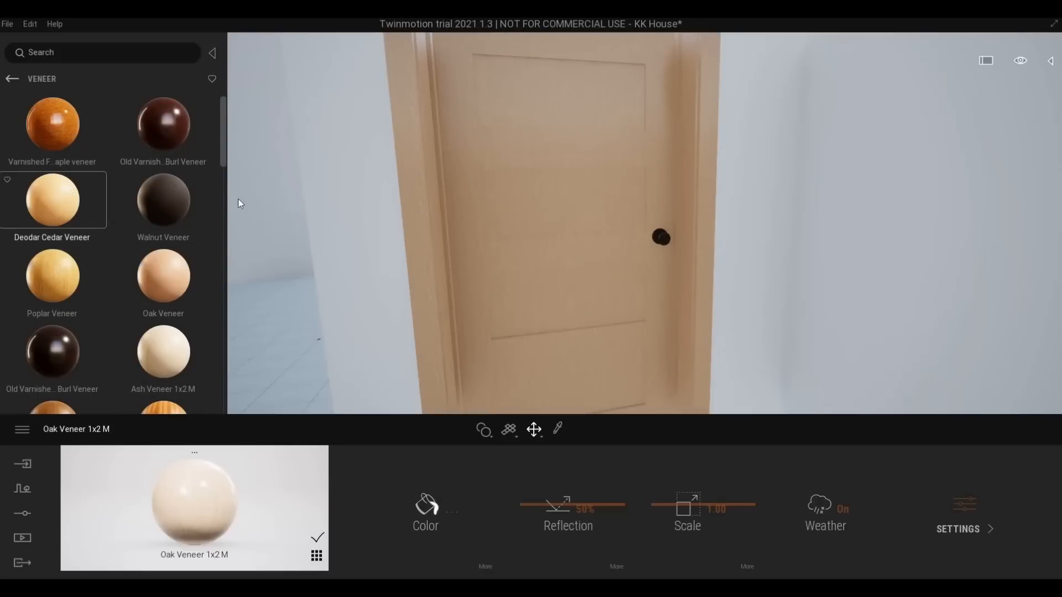
drag(529, 203, 529, 204)
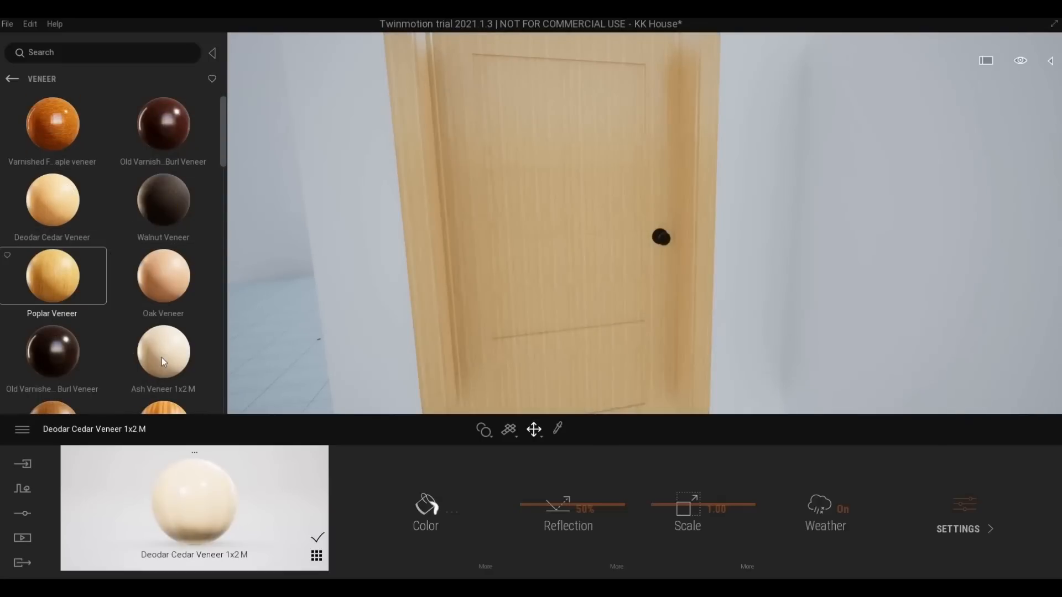
- Apply the Oak Veneer 1x2 M surface to the entrance door
drag(542, 270, 520, 278)
scroll(534, 299, down, 5)
key(q)
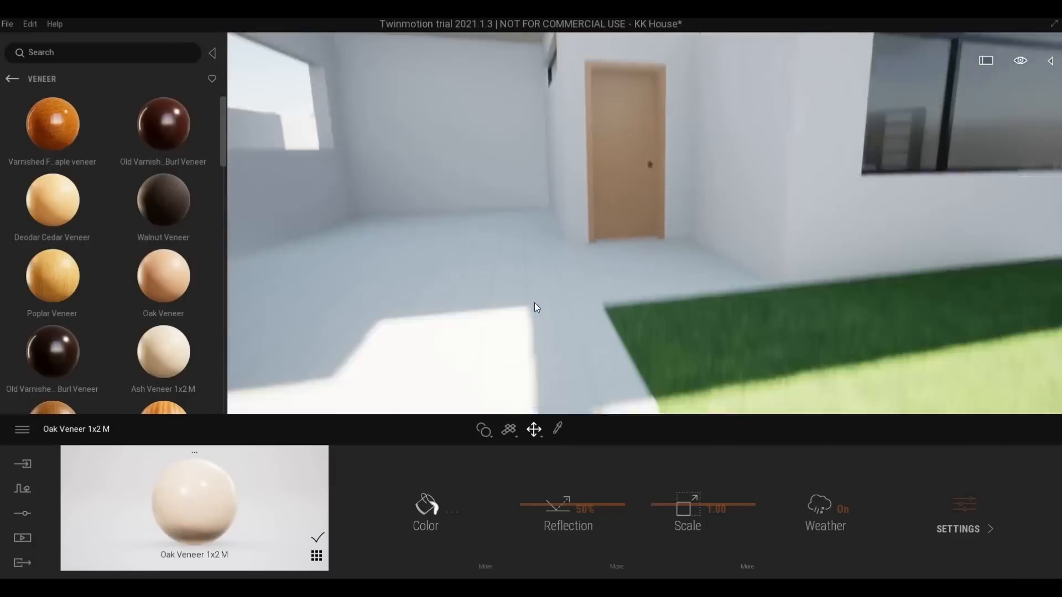
- Set the door's oak veneer material to 55% reflection and a scale of 2.58
key(e)
scroll(572, 333, up, 5)
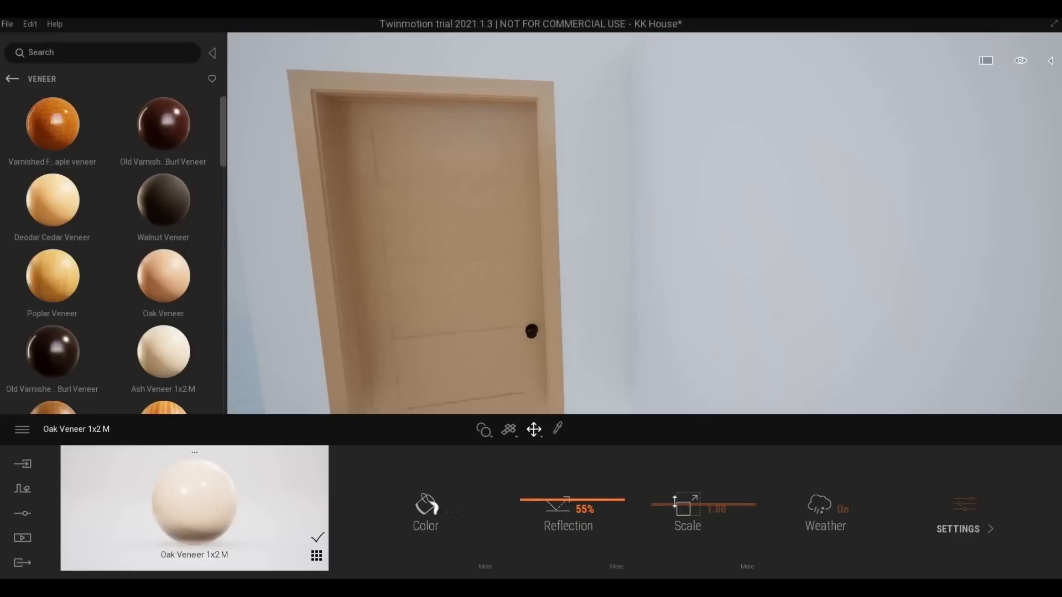
key(Down)
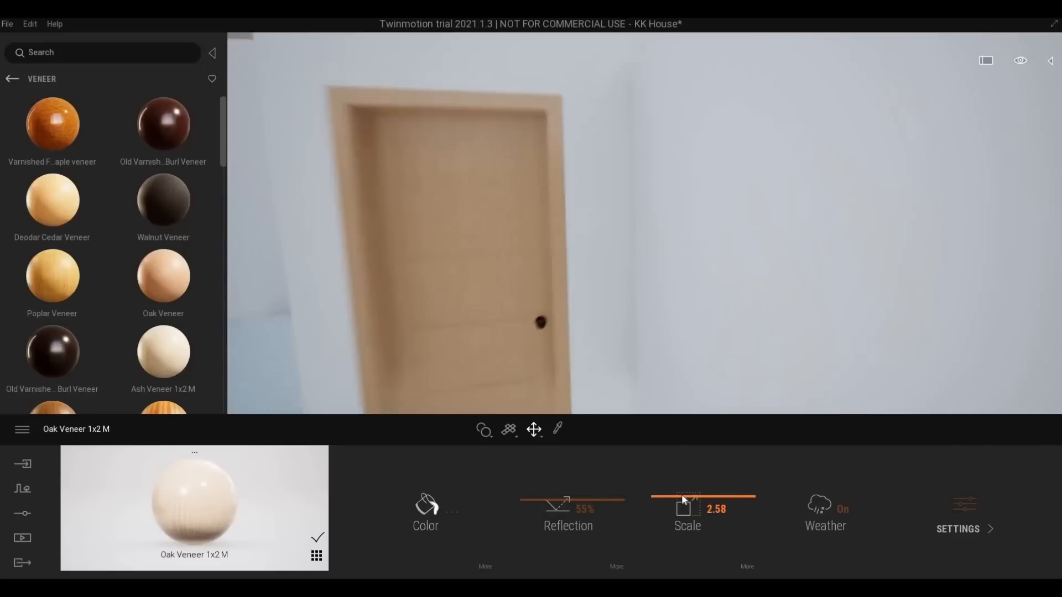
- Examine the veneered entrance door from the carport, up close and from the driveway
key(Down)
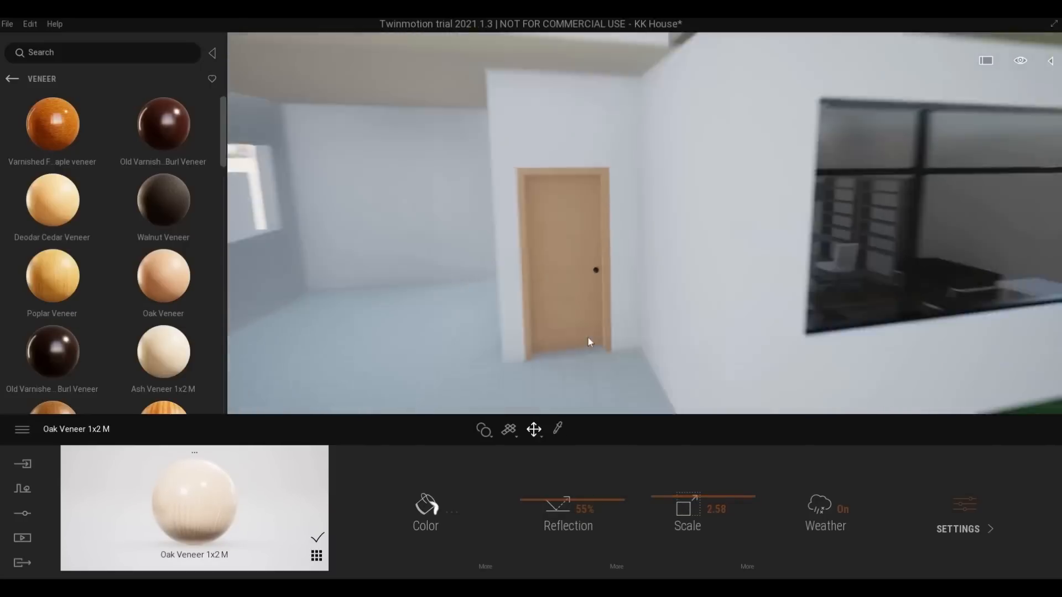
shift+middle_drag(573, 333, 503, 324)
key(Down)
right_drag(502, 324, 302, 326)
key(Up)
key(Down)
key(Up)
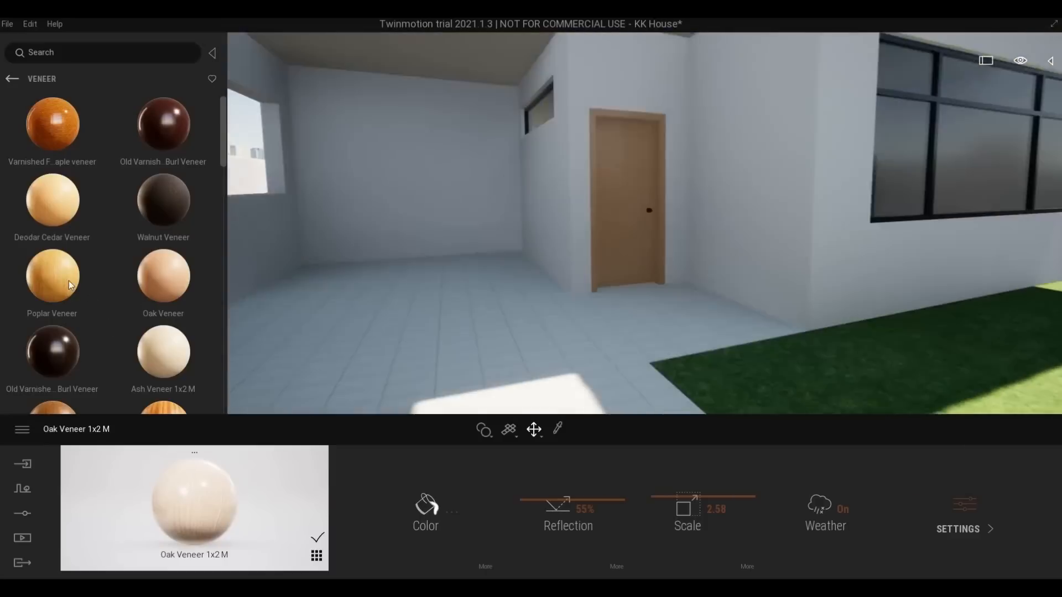
key(Up)
key(Down)
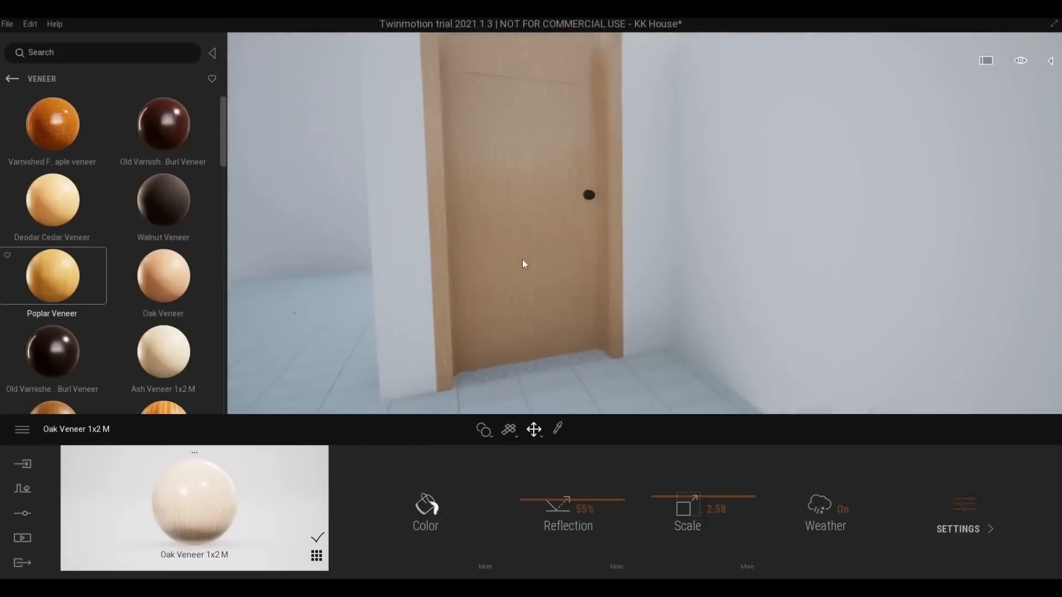
key(Down)
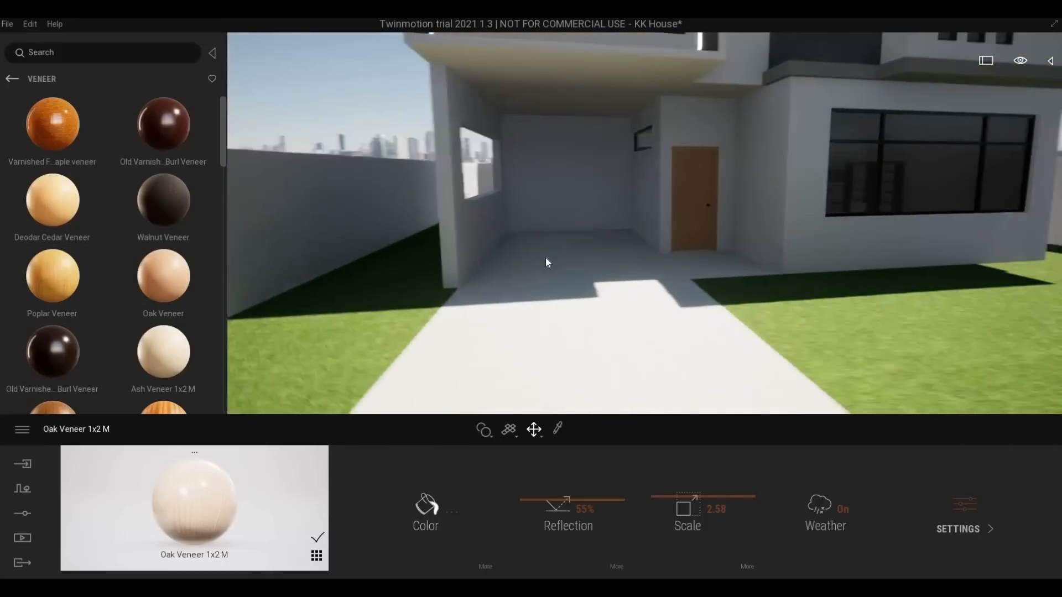
- Pick the Fine concrete 01 material of the ledge between the two floors and darken its color to grey RGB 205, 205, 205
key(e)
key(d)
key(Down)
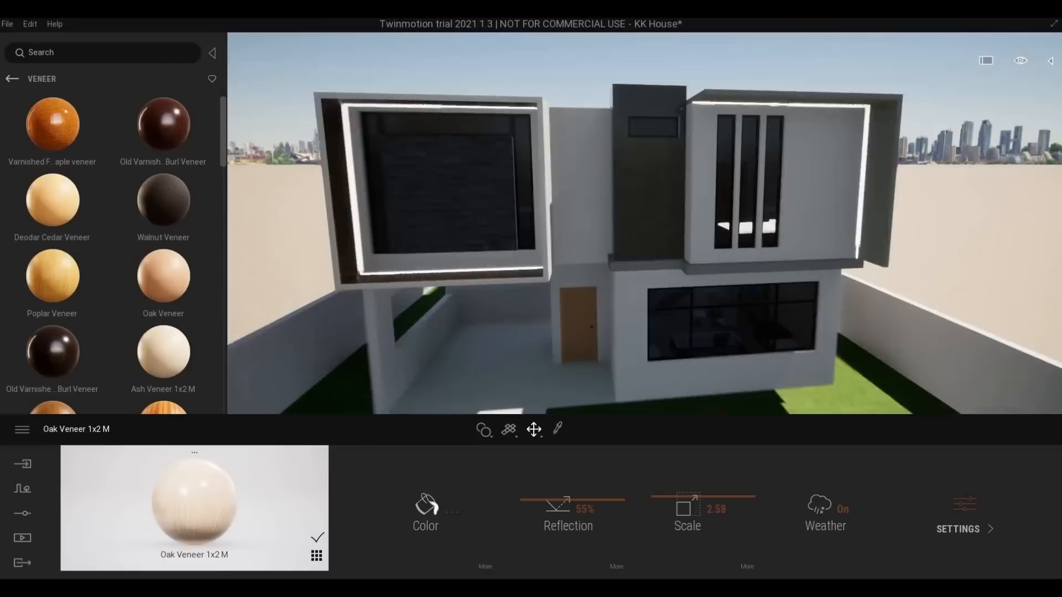
key(Up)
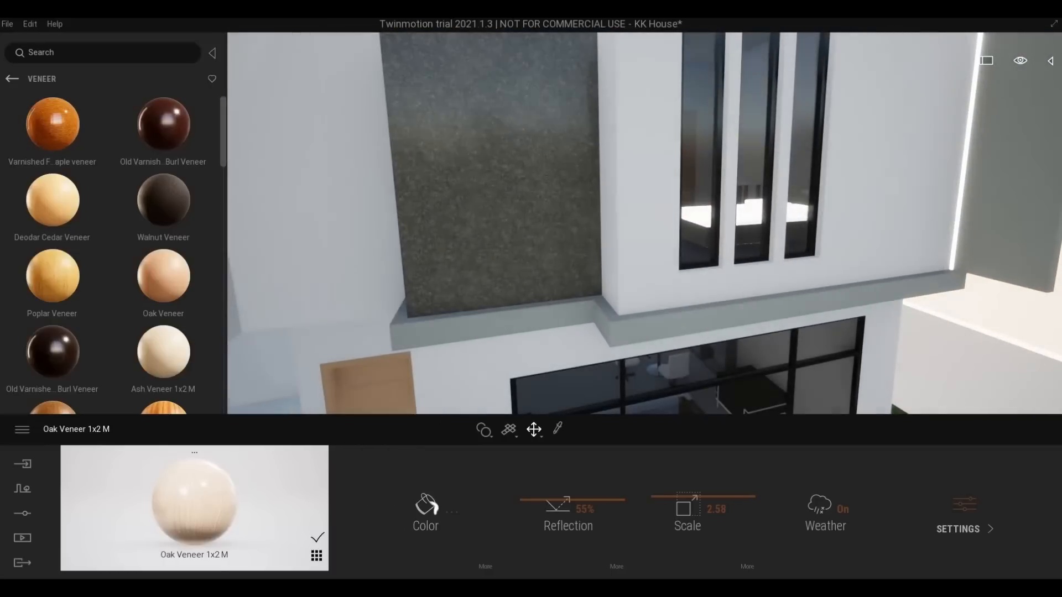
click(638, 328)
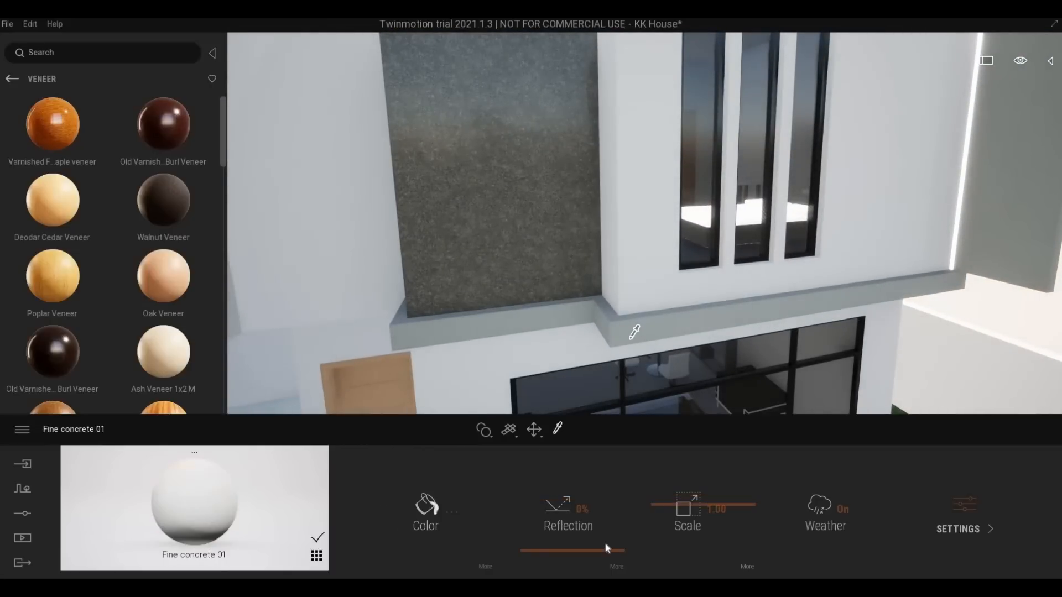
click(439, 513)
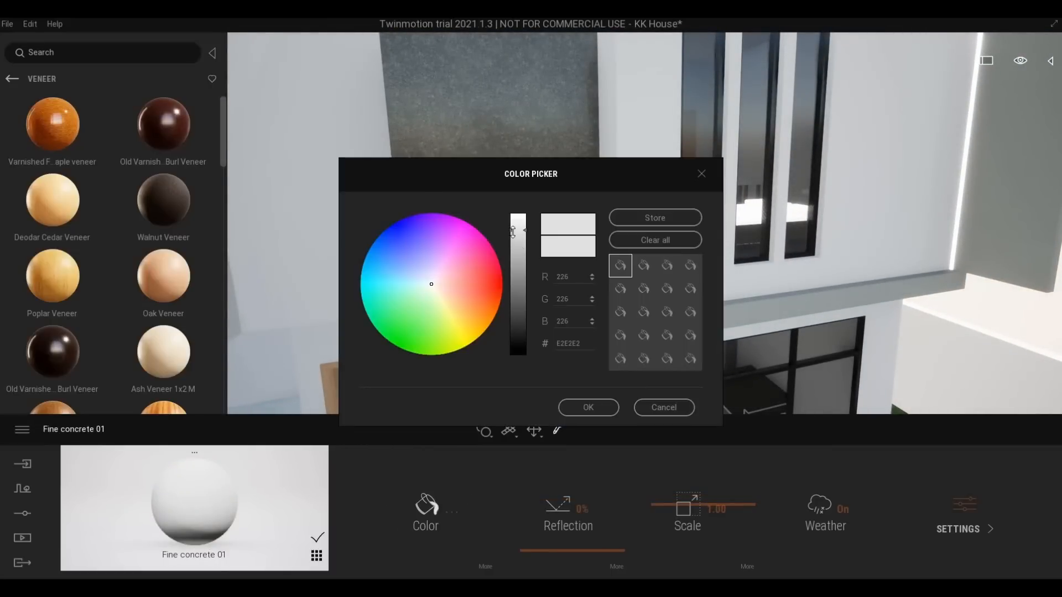
drag(513, 241, 513, 246)
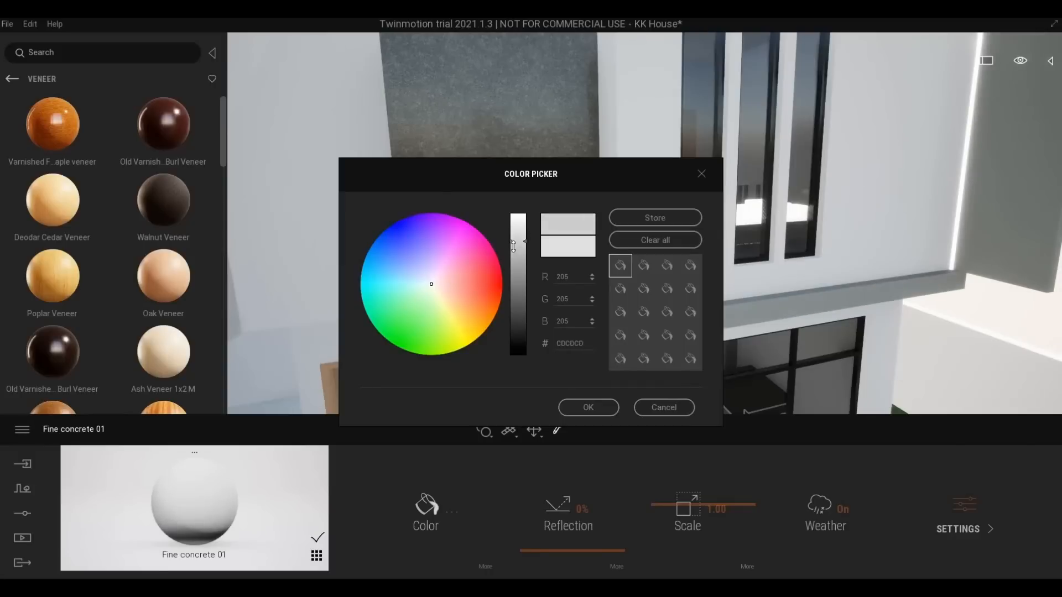
click(588, 408)
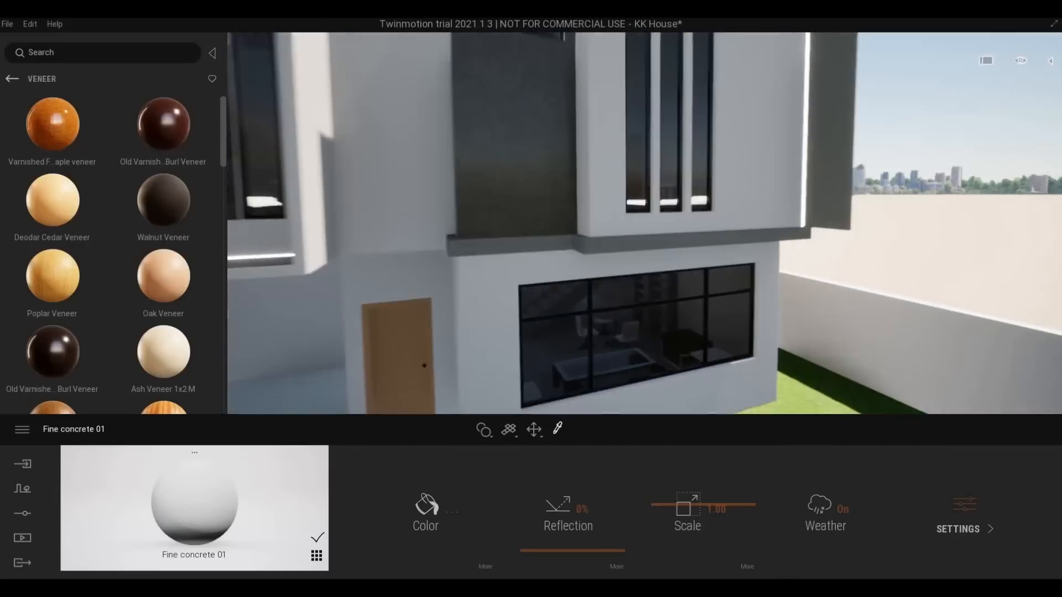
- Examine the house facade with its darkened ledge, from the upper-floor frame to the whole front view
key(s)
right_drag(600, 358, 666, 184)
key(e)
key(w)
key(w)
key(e)
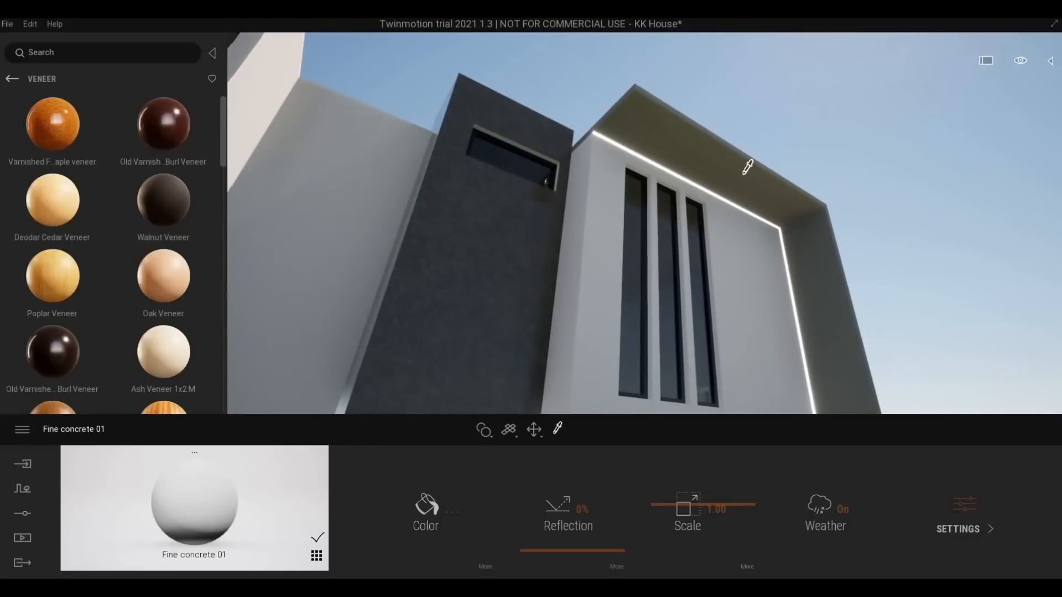
key(s)
right_drag(820, 319, 476, 410)
key(s)
right_drag(644, 223, 703, 274)
key(e)
key(q)
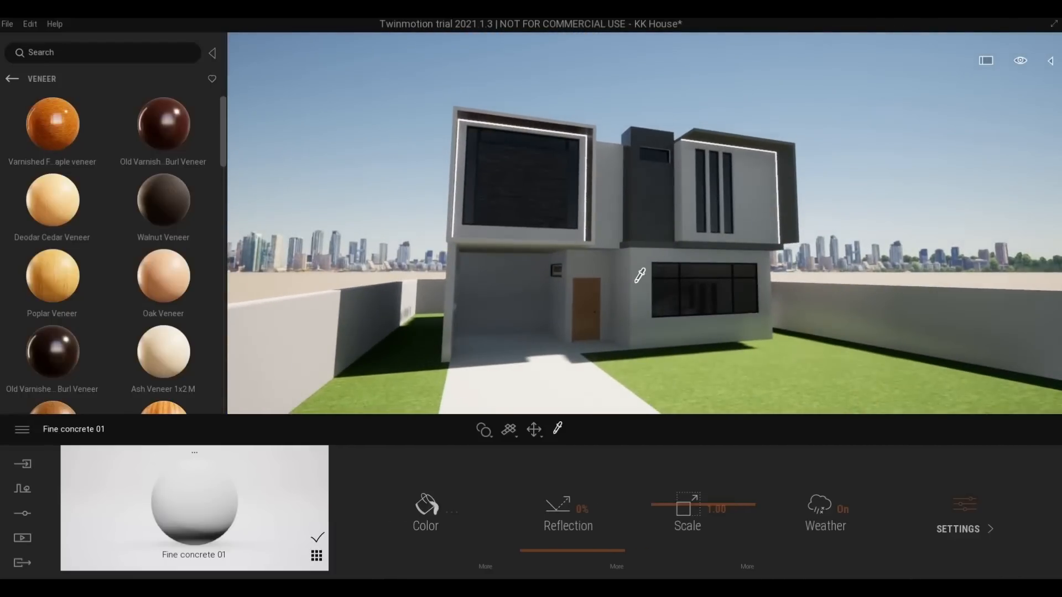
key(d)
right_drag(635, 283, 605, 300)
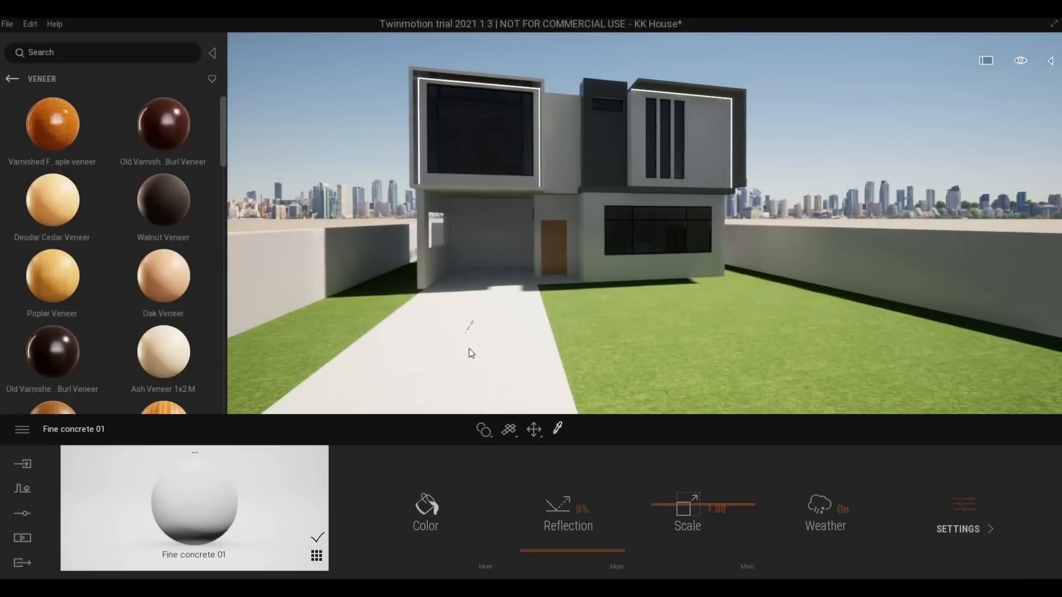
- Apply the Bare concrete 02 material from the library's concrete materials to the driveway
right_drag(528, 223, 529, 340)
key(e)
key(w)
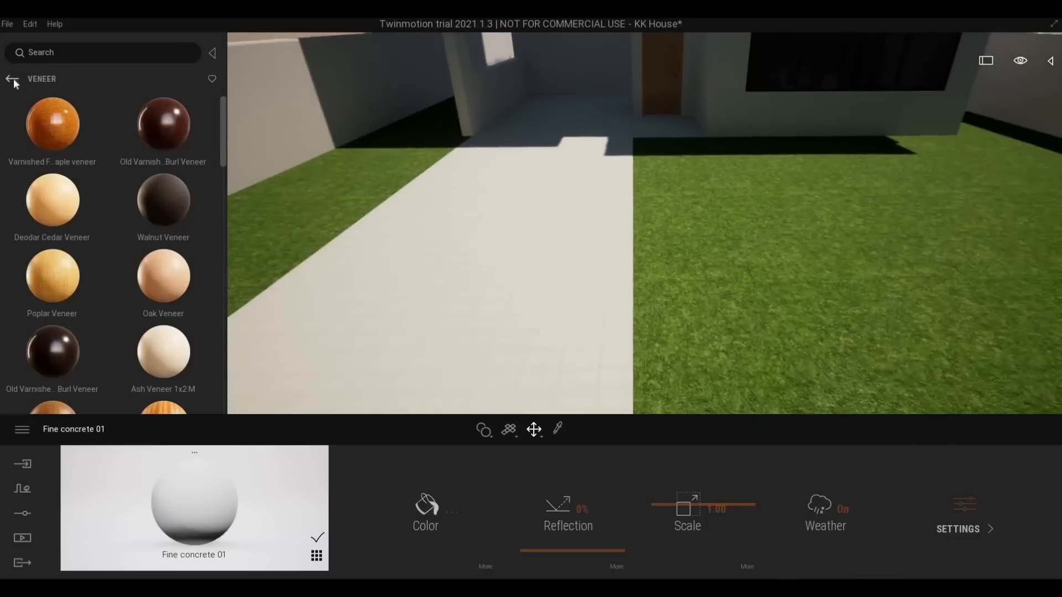
click(14, 78)
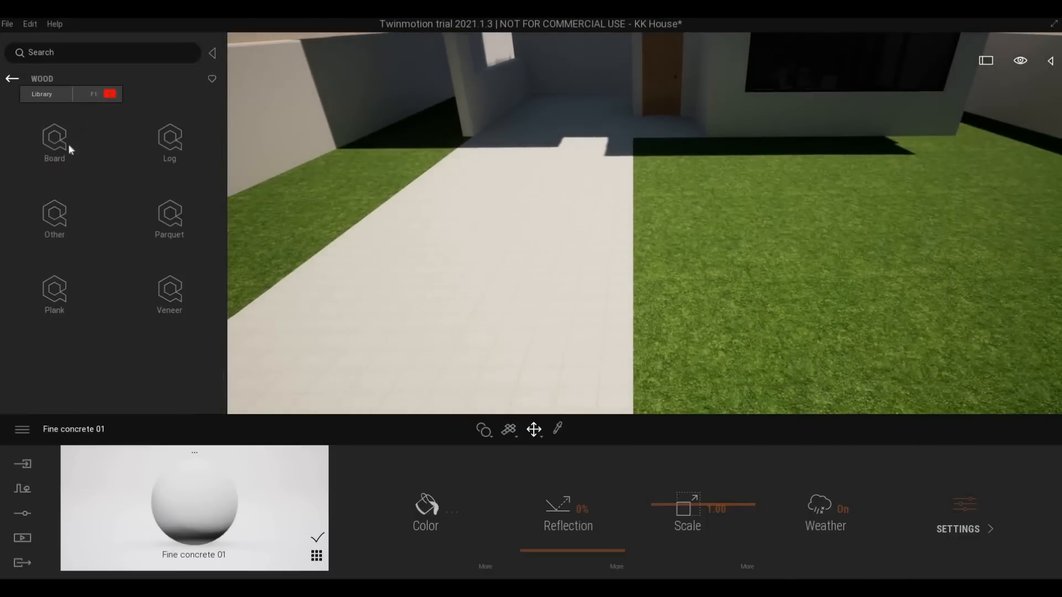
click(12, 79)
click(12, 79)
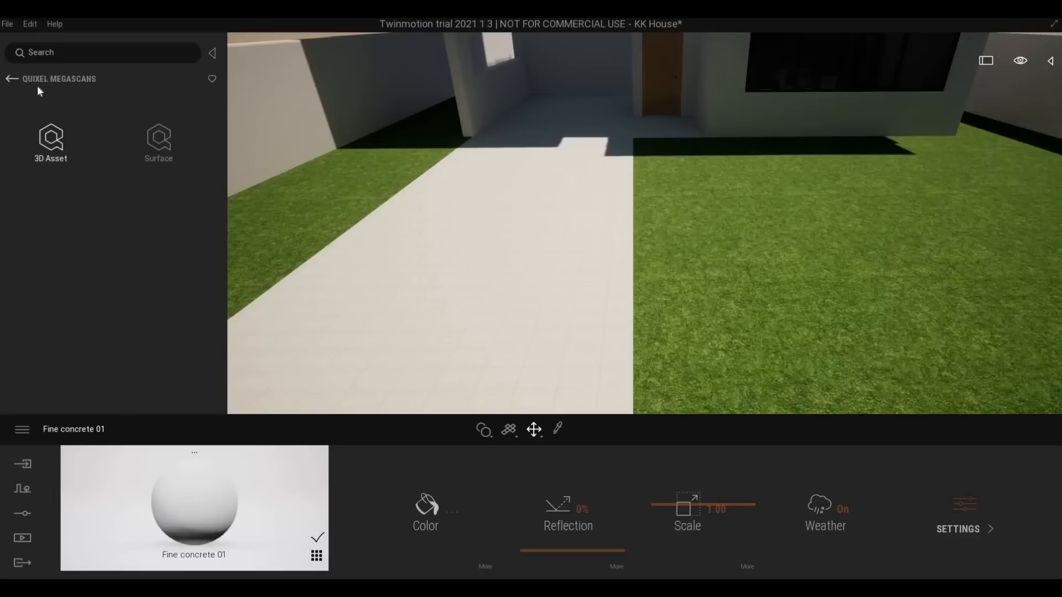
click(9, 80)
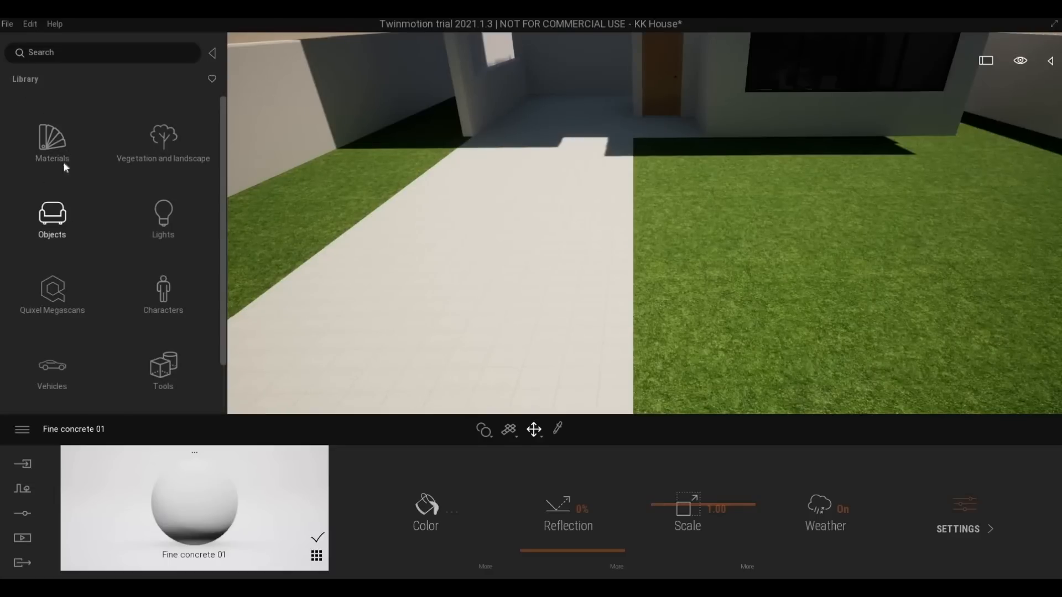
click(53, 143)
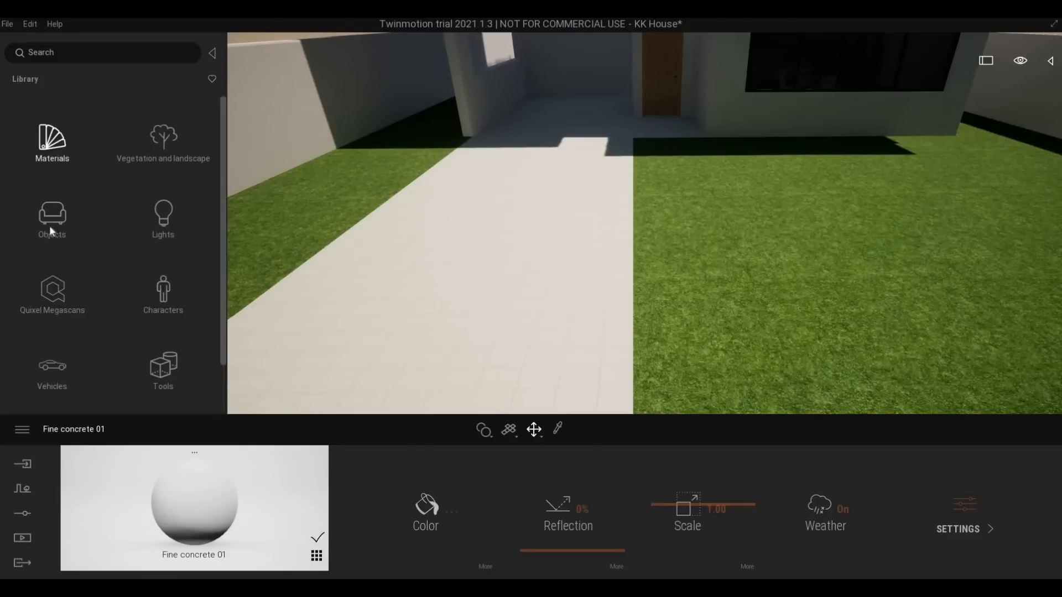
click(50, 215)
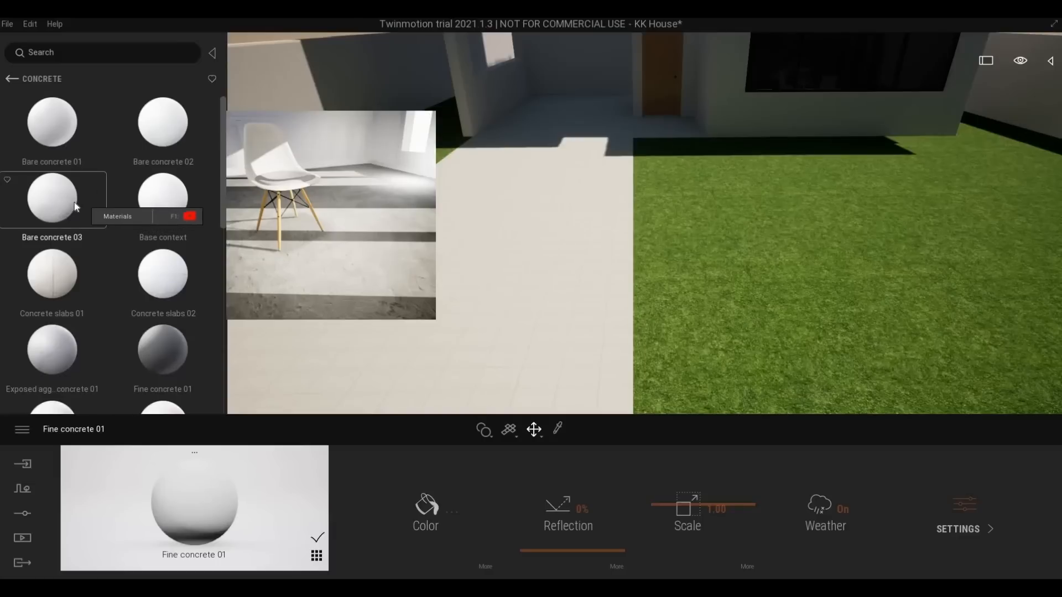
scroll(104, 282, down, 2)
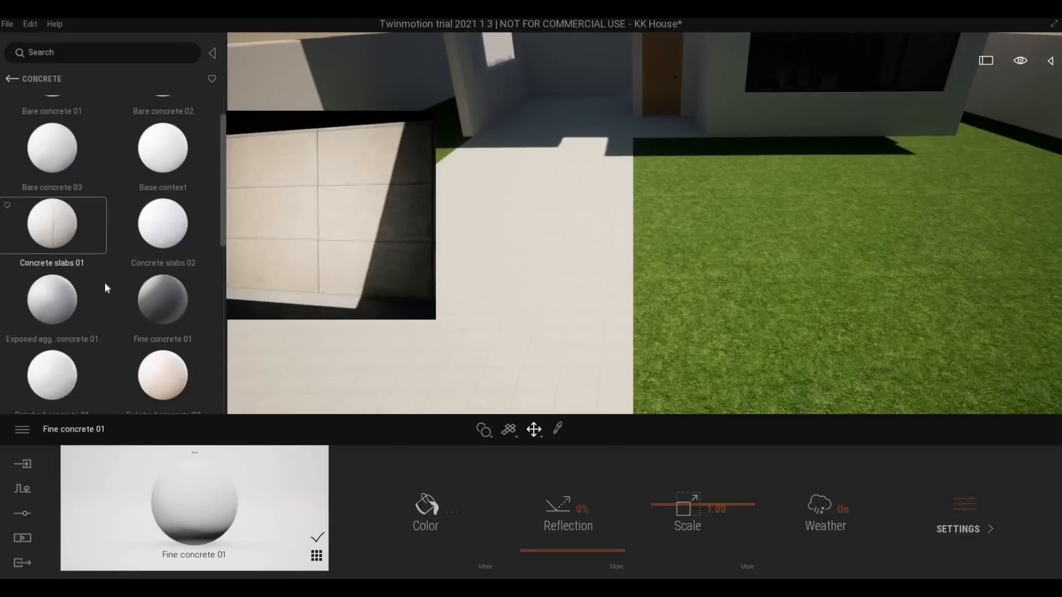
scroll(123, 221, up, 2)
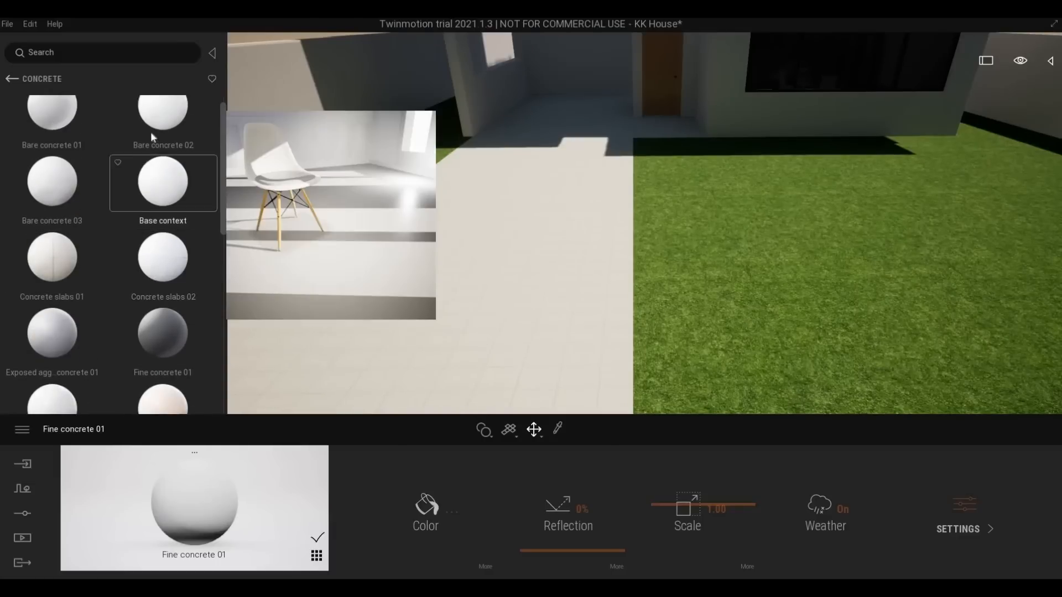
drag(381, 220, 387, 227)
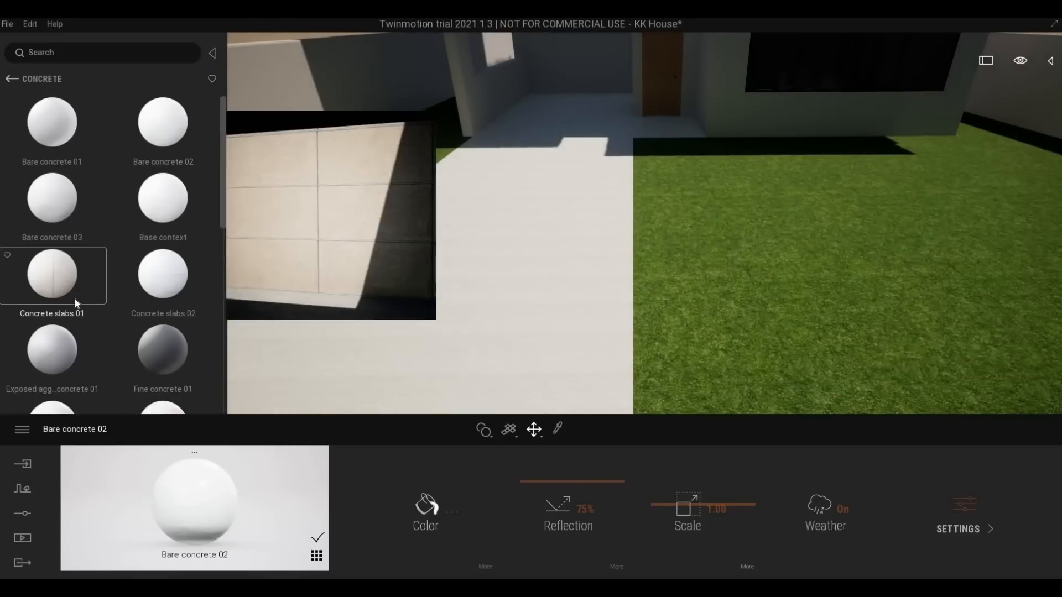
- Replace the driveway material with Soft concrete 01 from the concrete library
scroll(110, 310, down, 10)
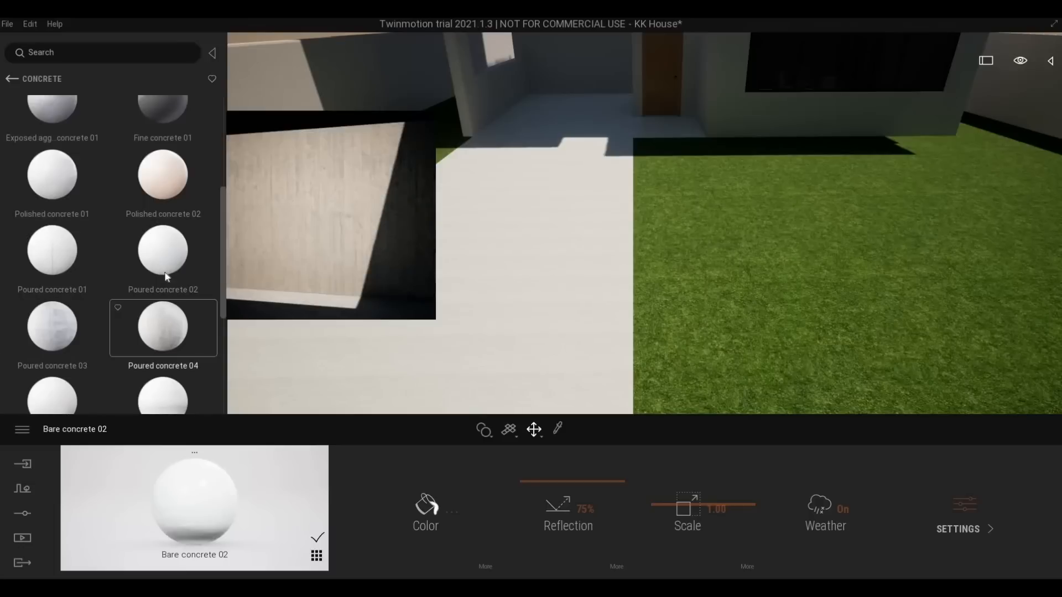
mouse_move(70, 270)
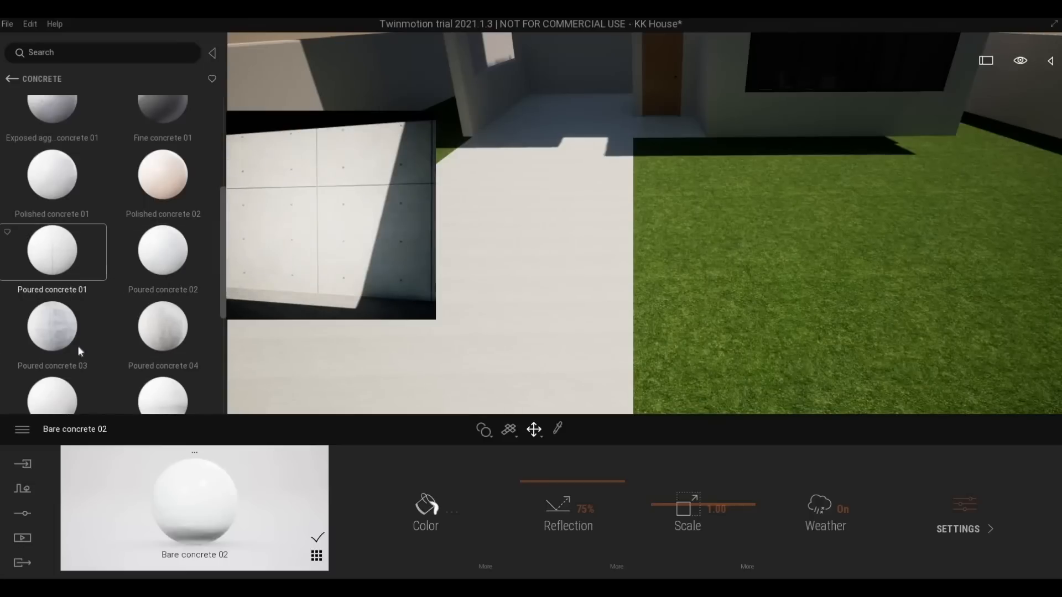
scroll(94, 359, down, 3)
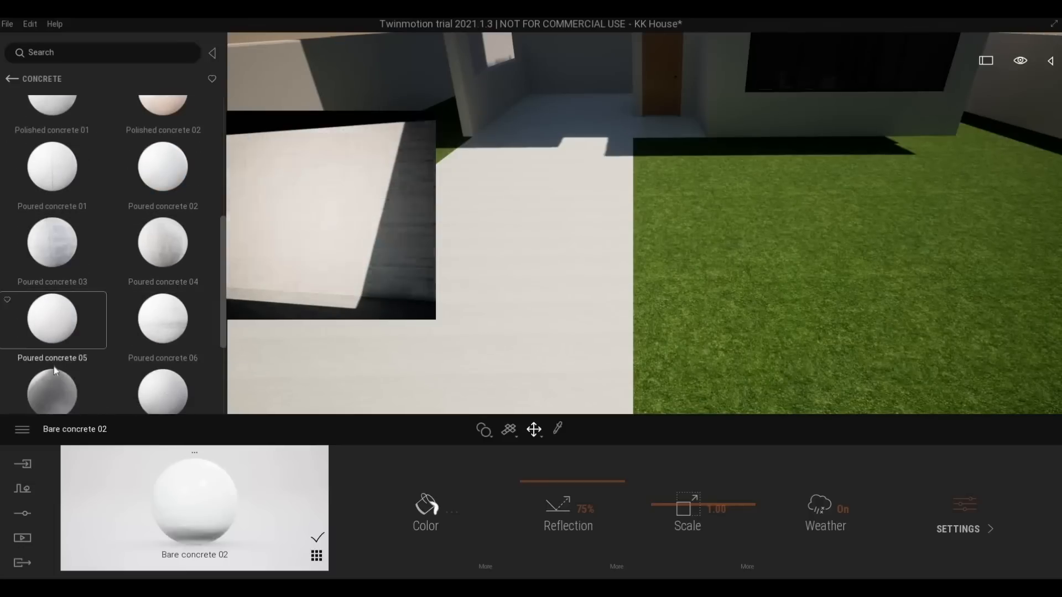
scroll(61, 368, down, 3)
drag(66, 364, 410, 274)
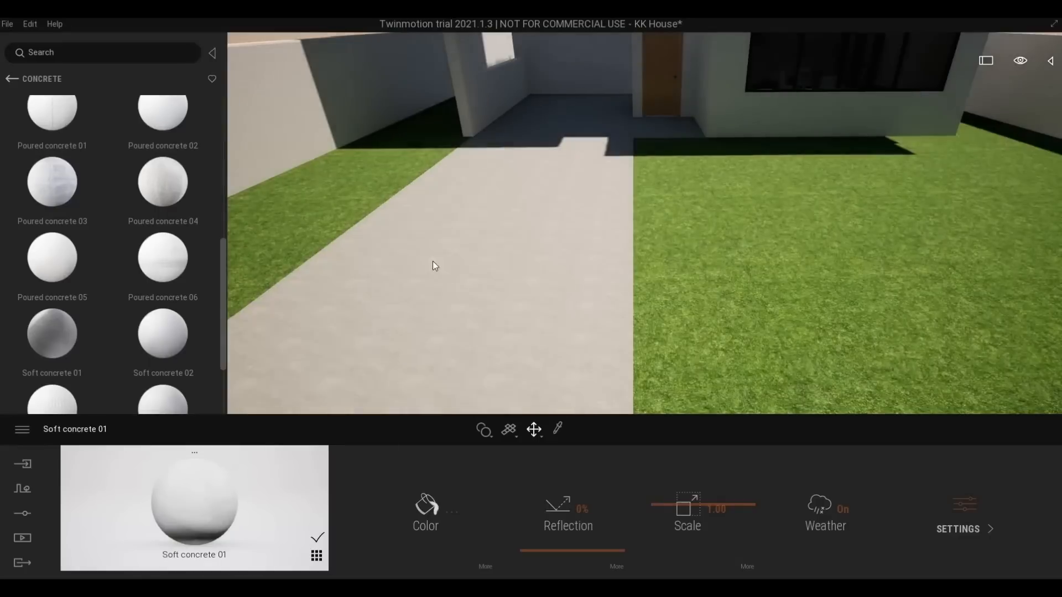
- Set the scale of the driveway's Soft concrete 01 material to 3.02
scroll(440, 270, down, 3)
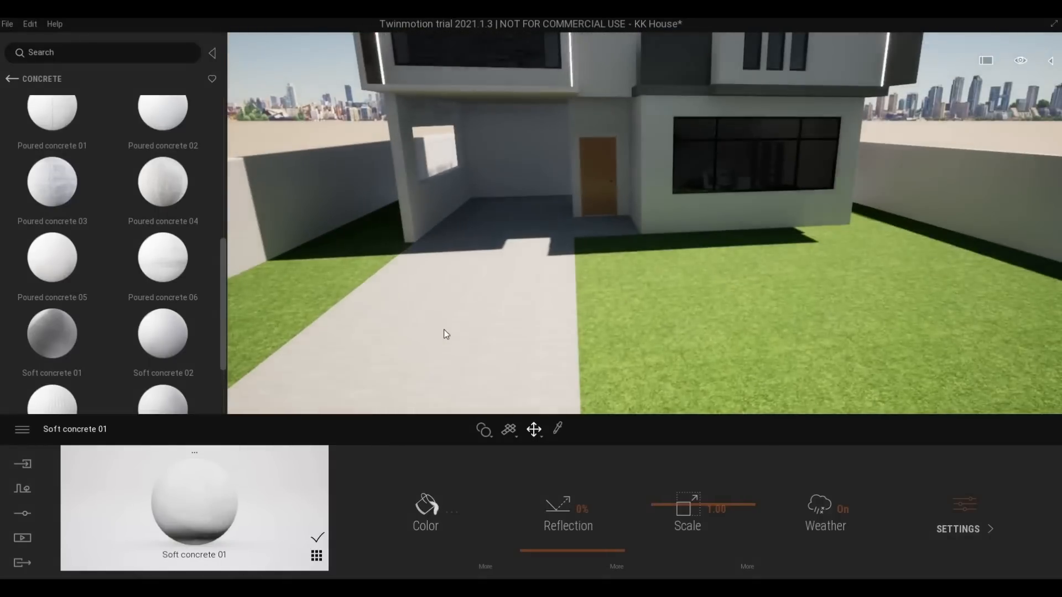
key(d)
key(w)
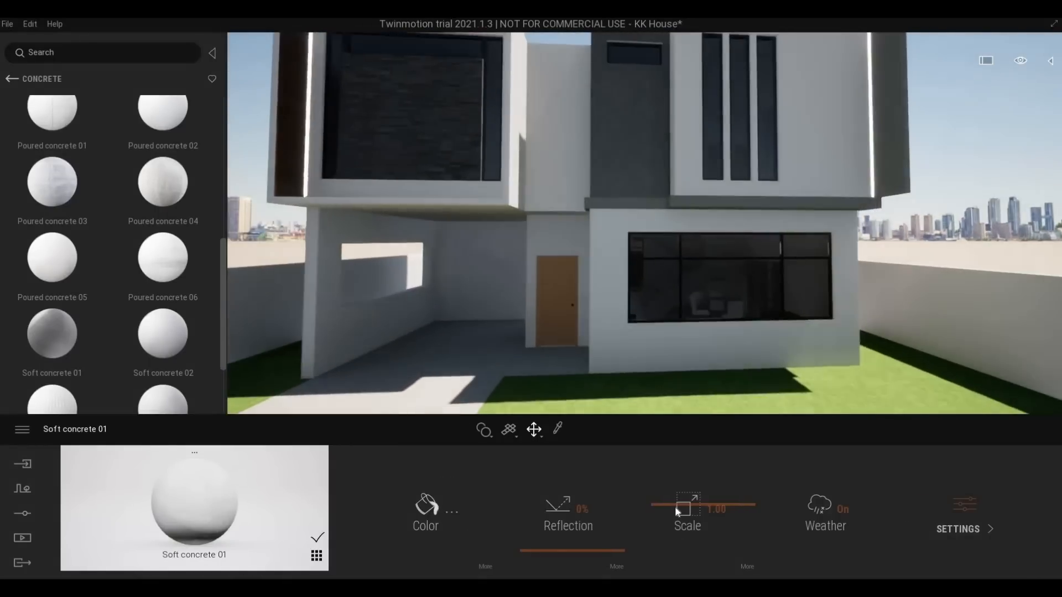
click(672, 494)
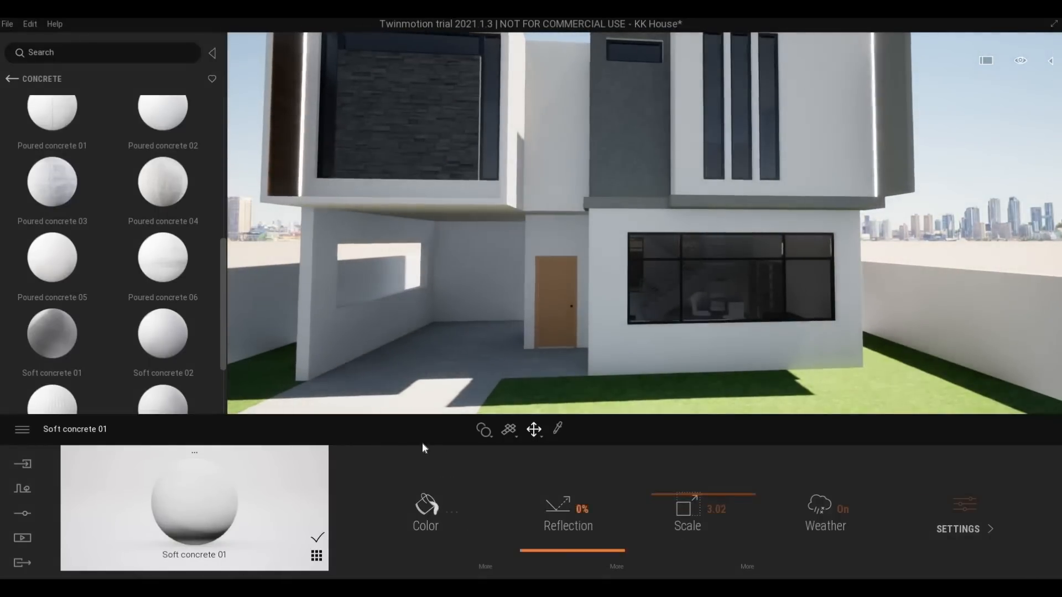
- Examine the rescaled driveway concrete from near the carport and from farther back with the whole house front in view
key(s)
key(a)
right_drag(423, 276, 423, 326)
key(w)
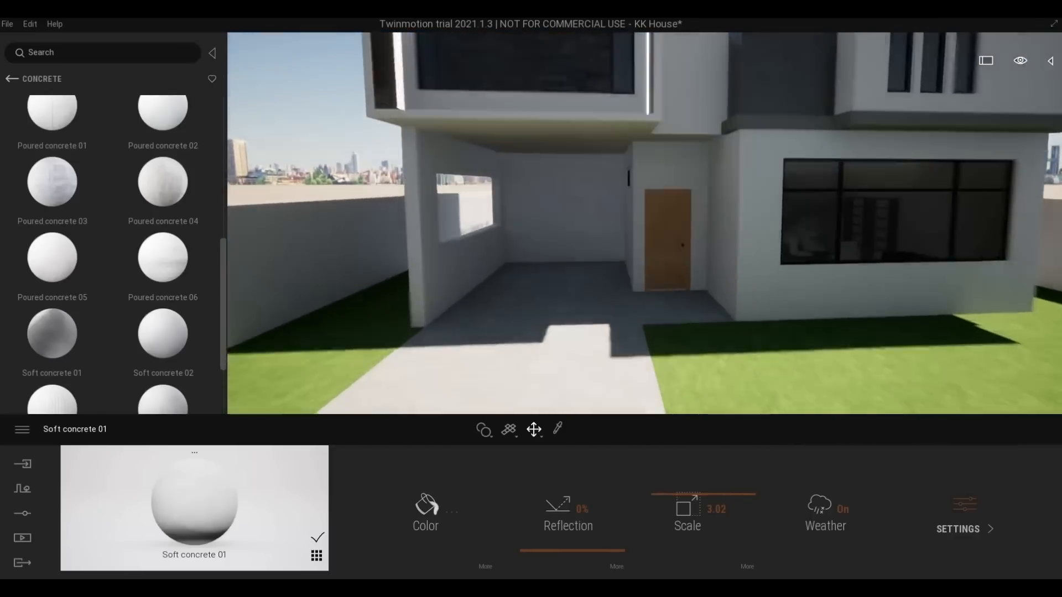
key(w)
right_drag(500, 307, 500, 345)
key(s)
key(d)
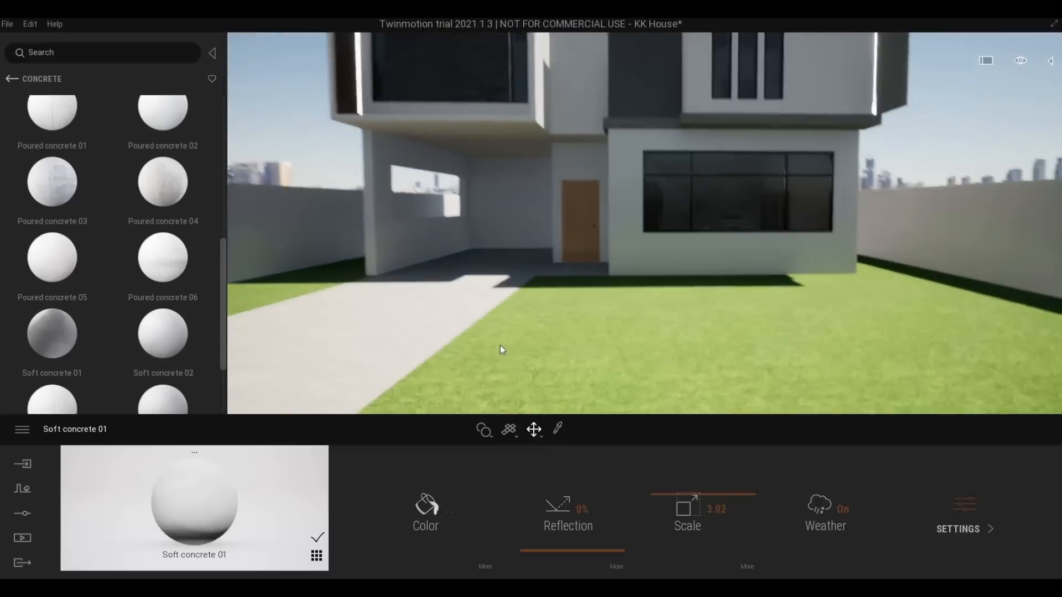
key(a)
key(s)
key(e)
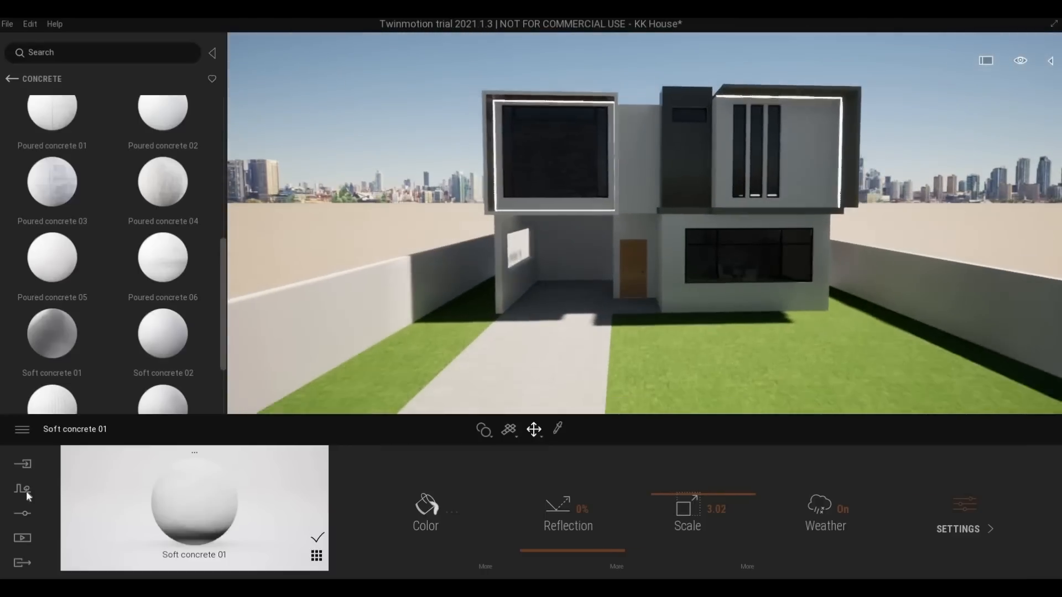
- Turn on Parallelism in the camera settings
click(22, 513)
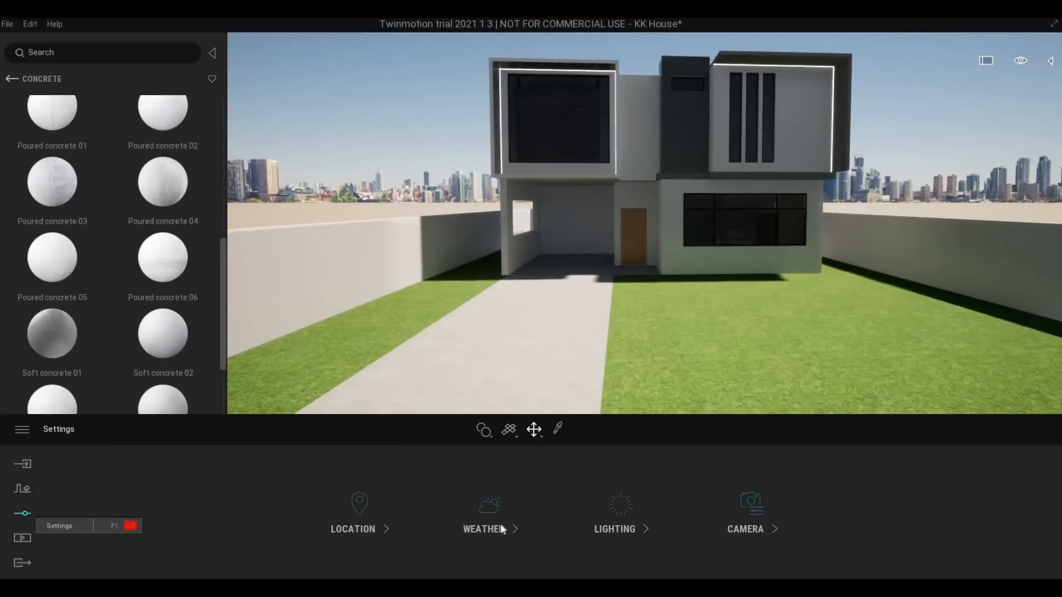
click(743, 506)
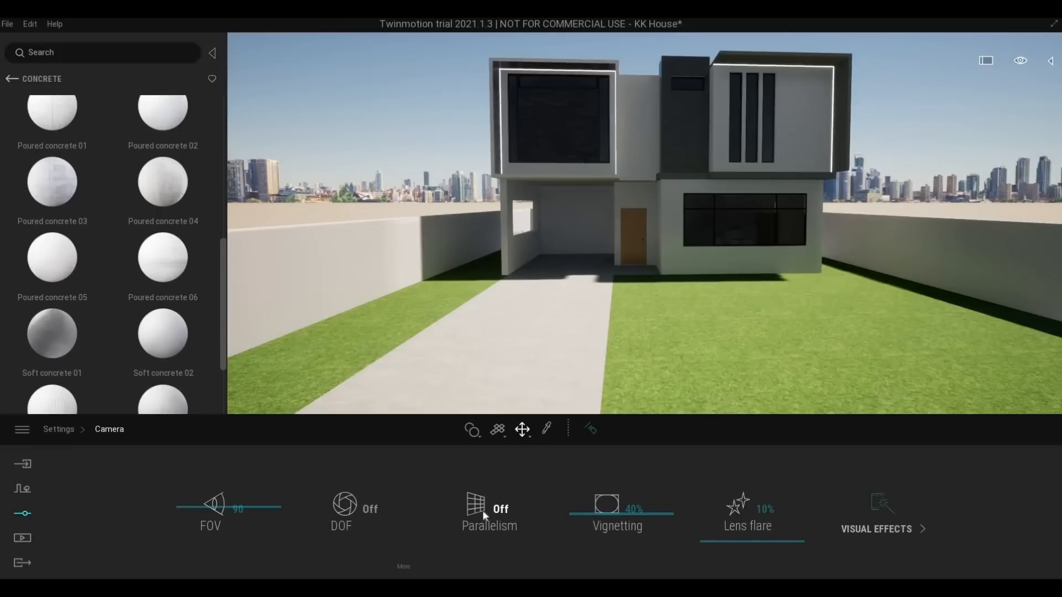
click(522, 529)
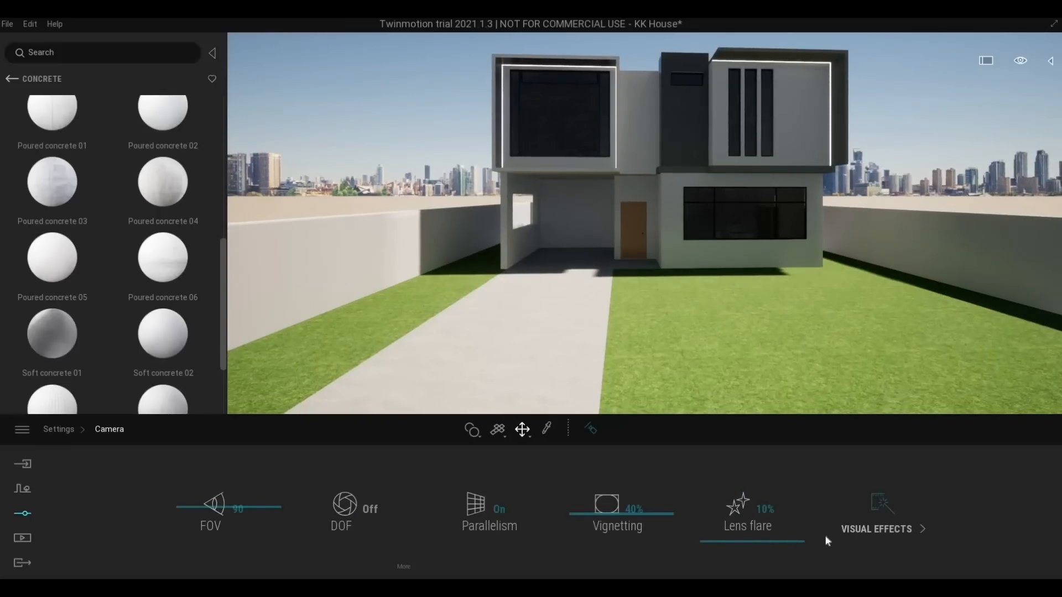
- Set the color gradient type to Blue Tint in the camera's visual effects, then leave the camera settings
click(856, 532)
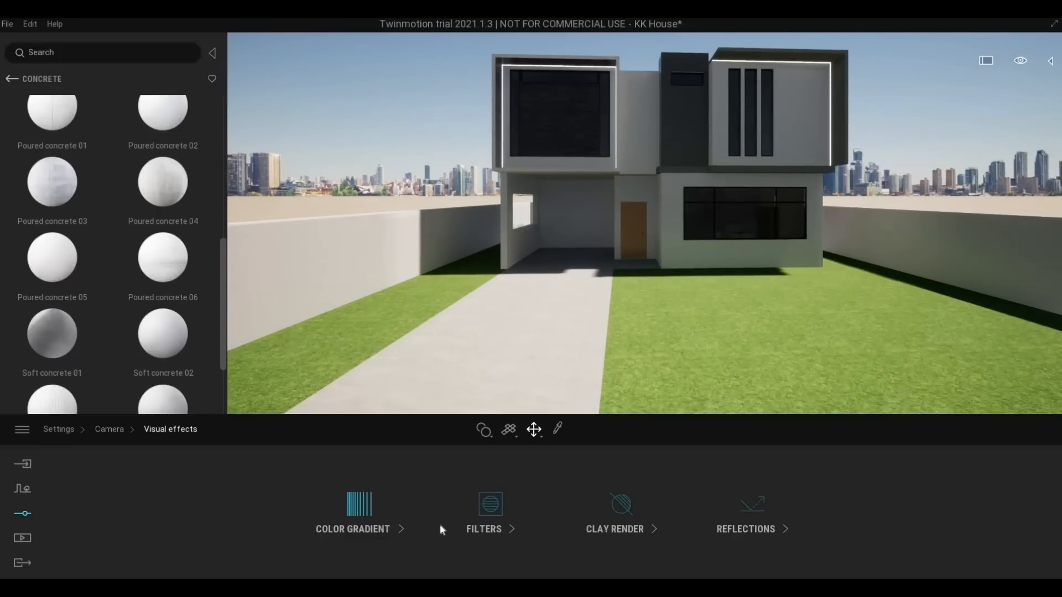
click(440, 526)
scroll(498, 443, down, 4)
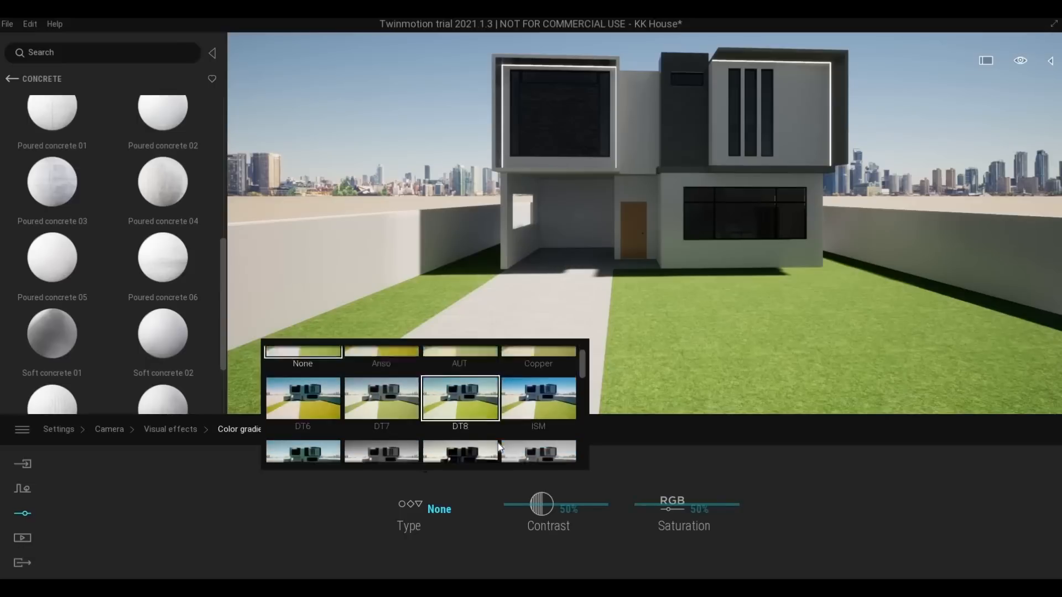
click(535, 432)
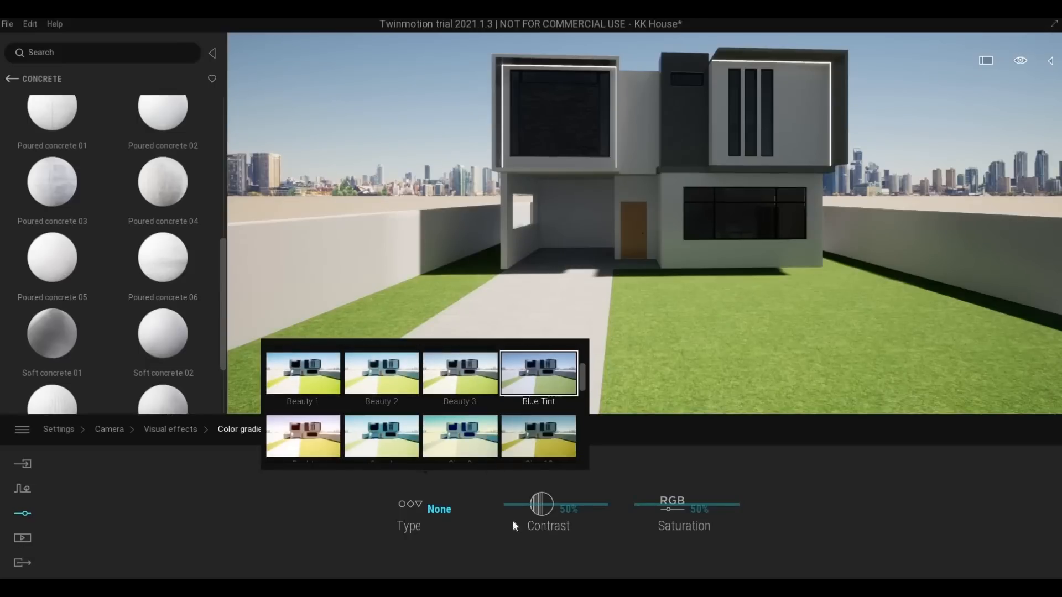
click(493, 543)
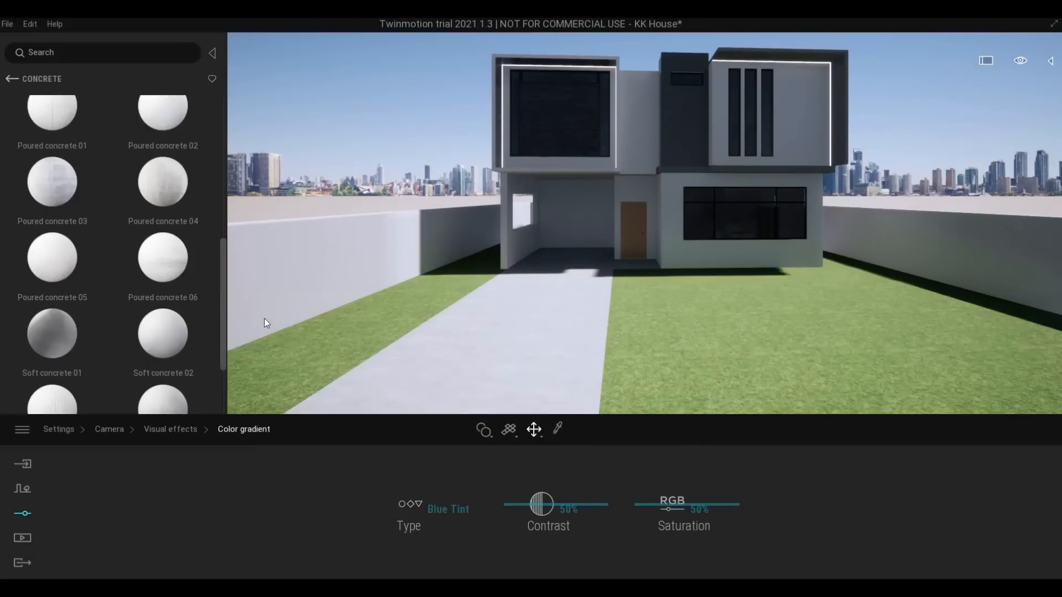
click(161, 434)
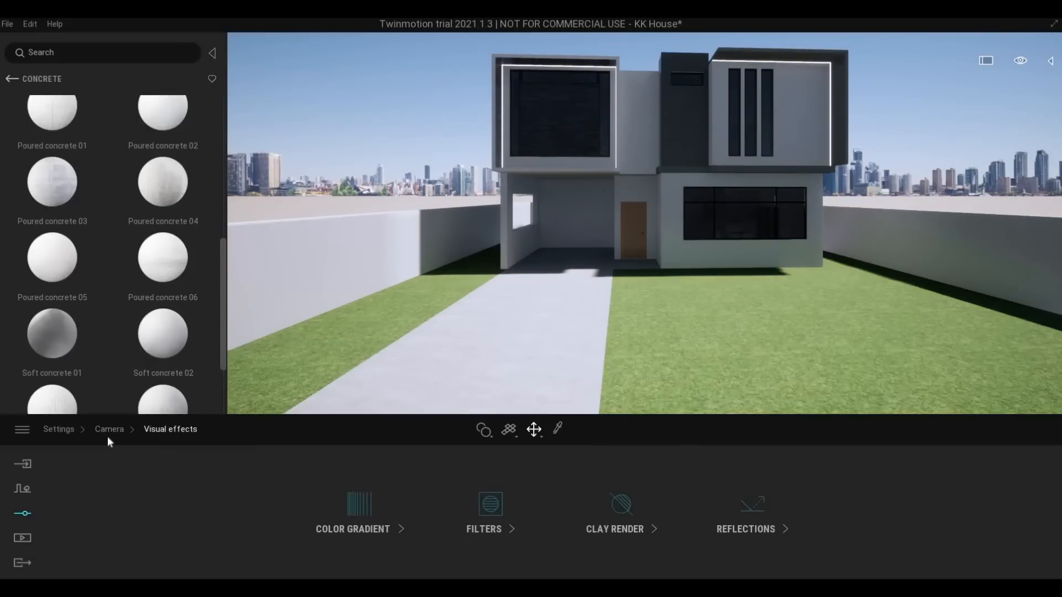
click(108, 432)
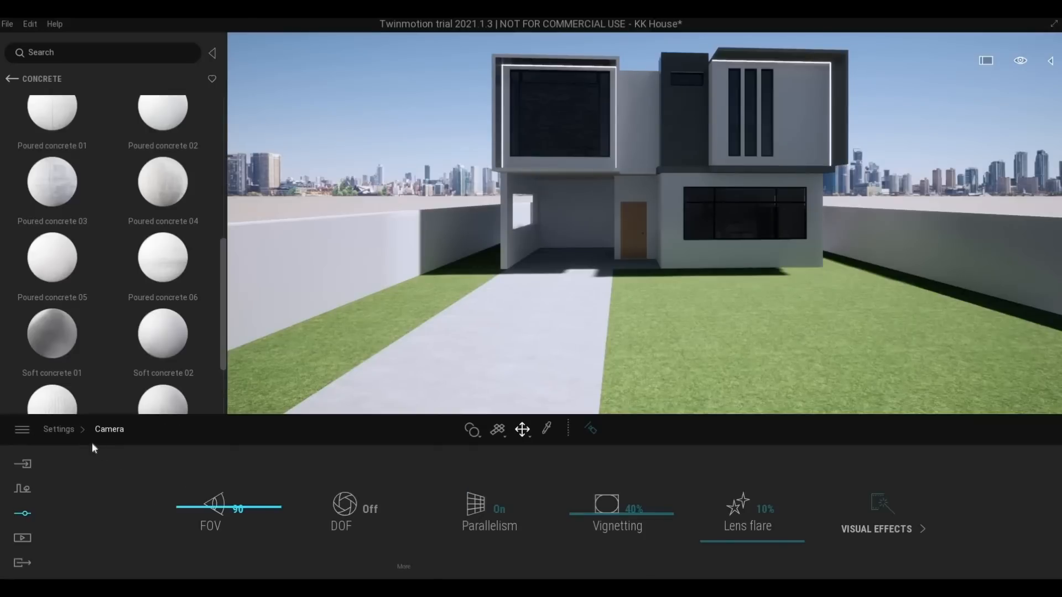
key(Escape)
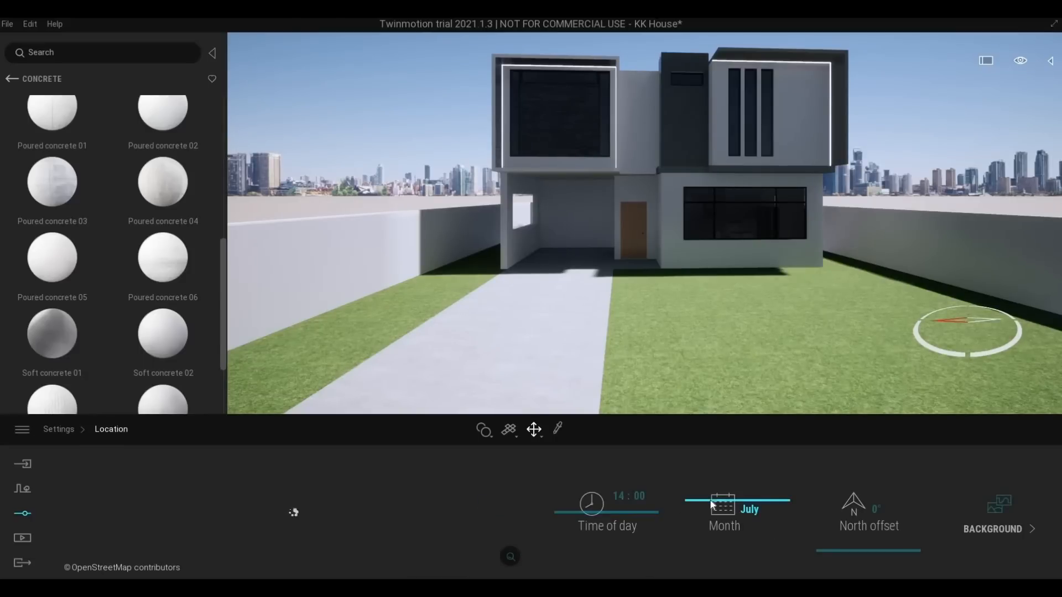
- Try the sunlight with the location's month at September and the north offset at 194°
drag(711, 491, 712, 480)
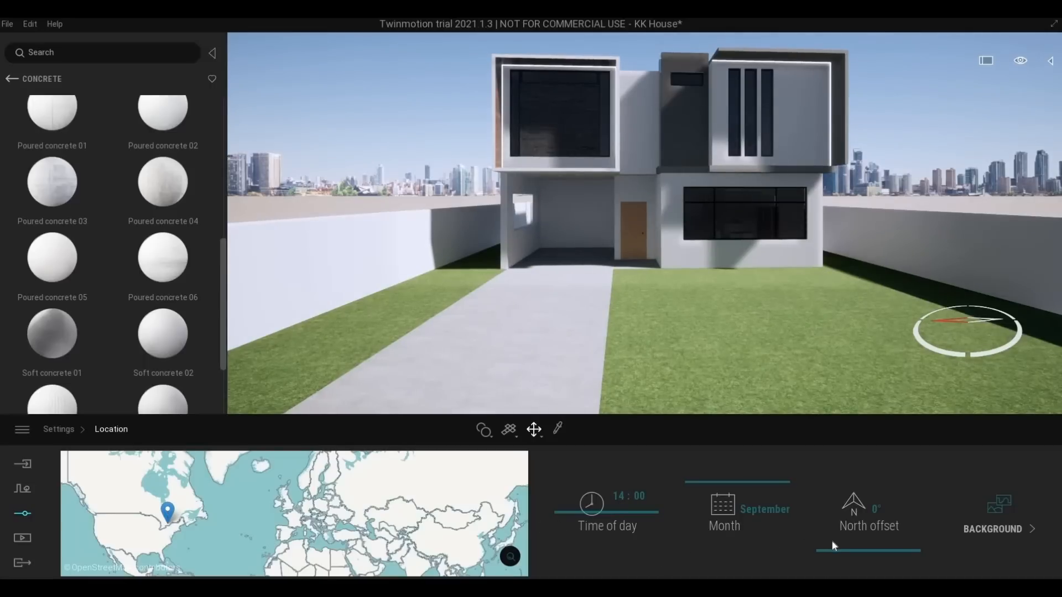
drag(833, 535, 813, 566)
drag(837, 490, 838, 515)
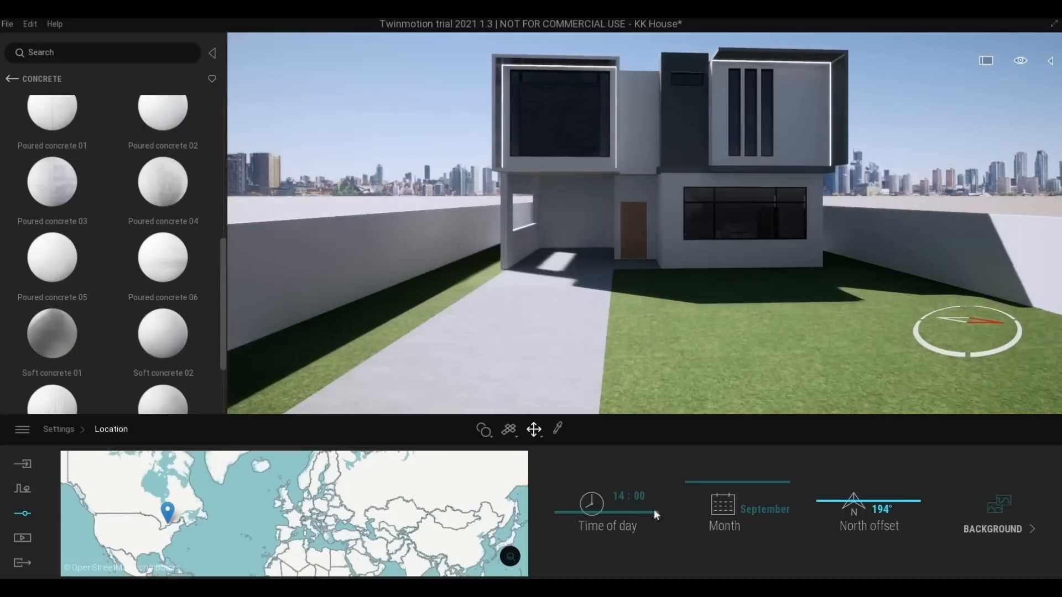
- Set the location's month to June and the north offset to 0°
drag(717, 495, 718, 512)
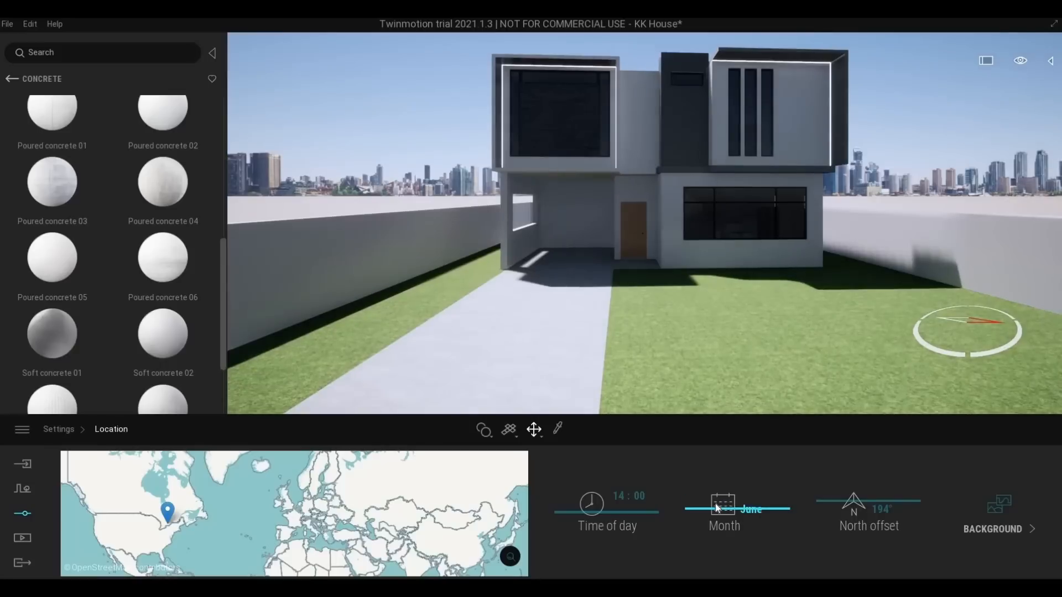
drag(857, 530, 847, 575)
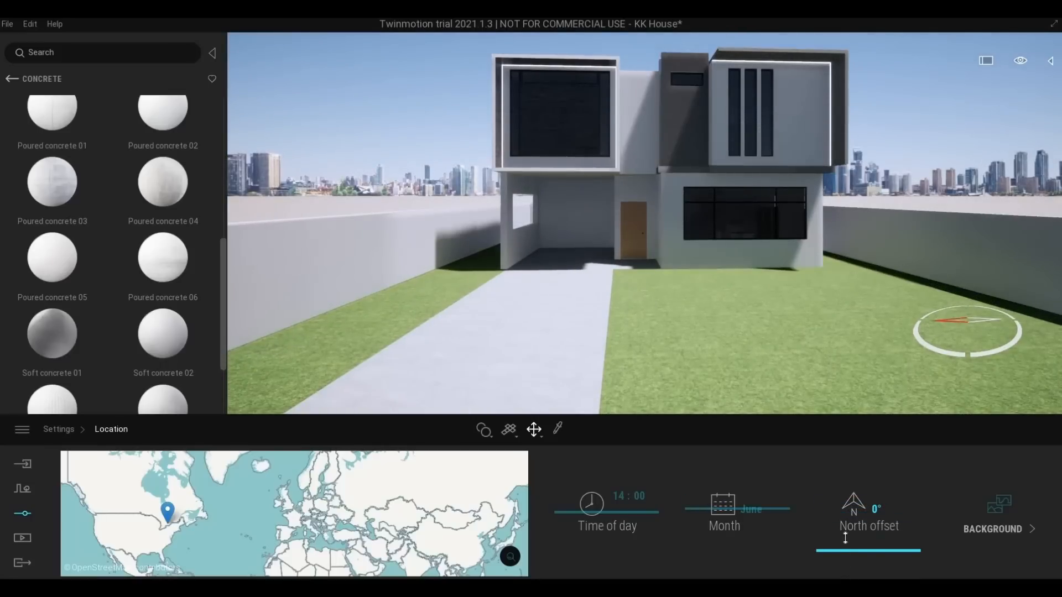
drag(845, 538, 821, 556)
- Examine how the June sunlight and shadows fall on the house front from several heights and distances
right_drag(750, 379, 769, 344)
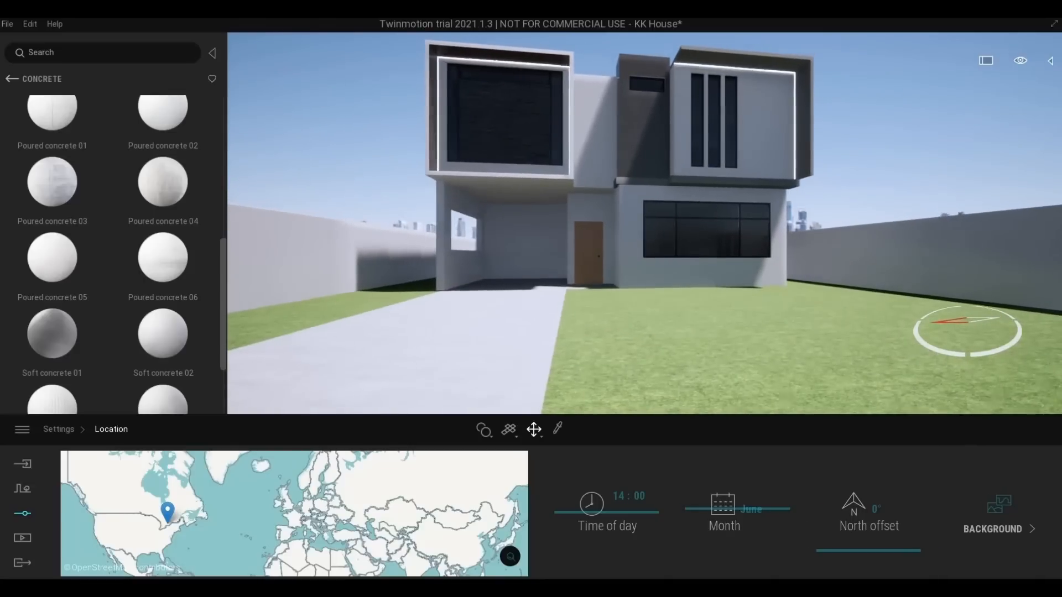
key(e)
key(s)
key(w)
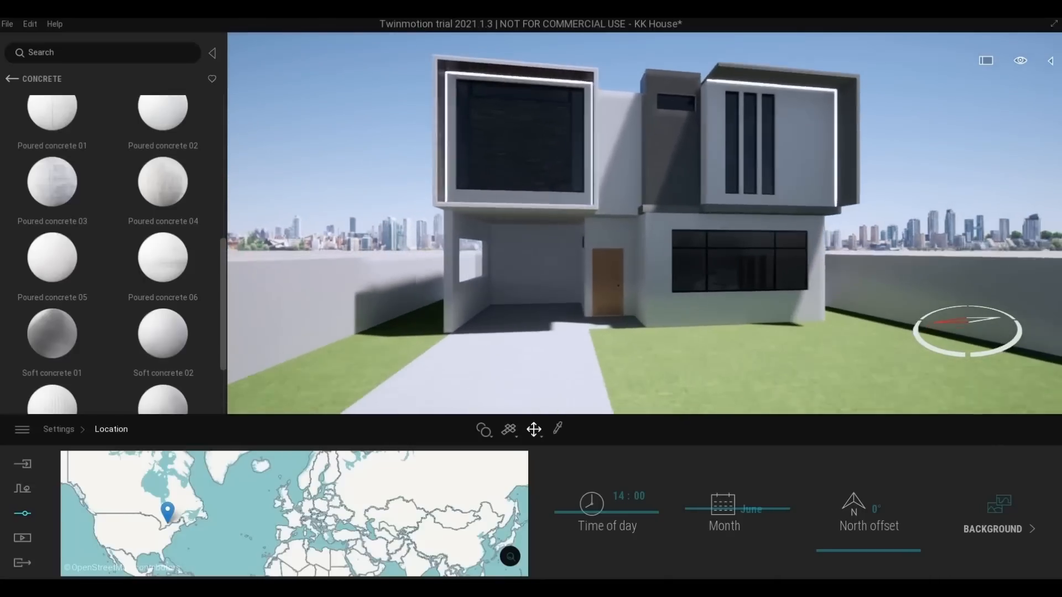
right_drag(768, 344, 777, 339)
key(q)
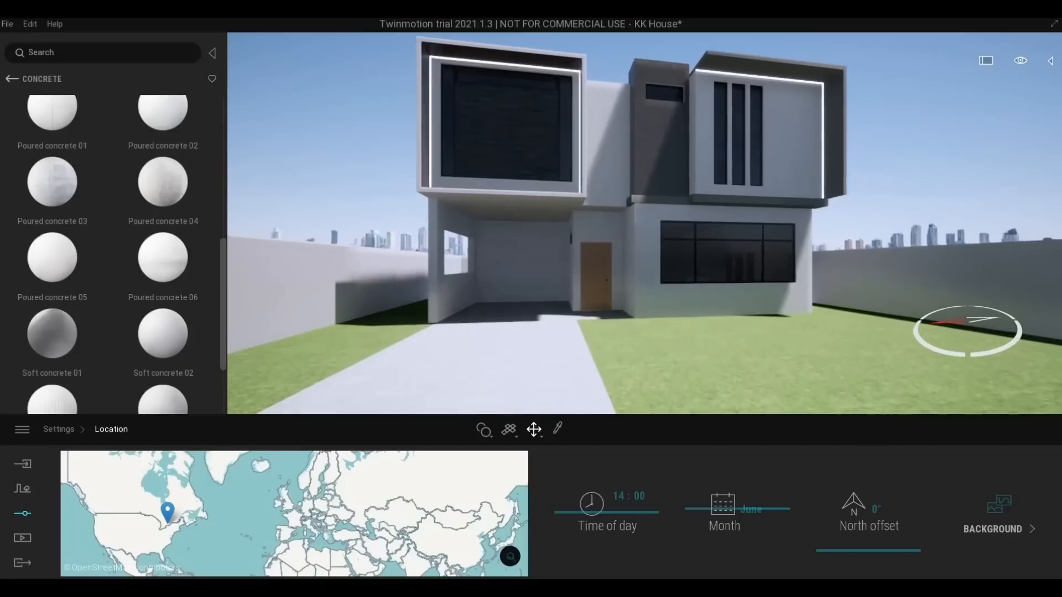
key(e)
key(w)
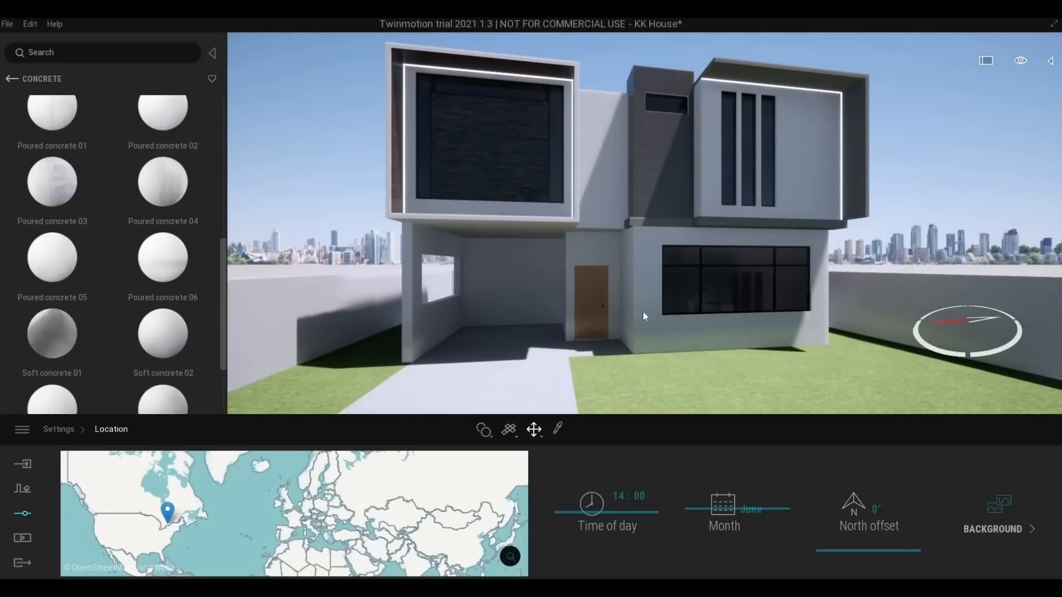
scroll(739, 192, down, 4)
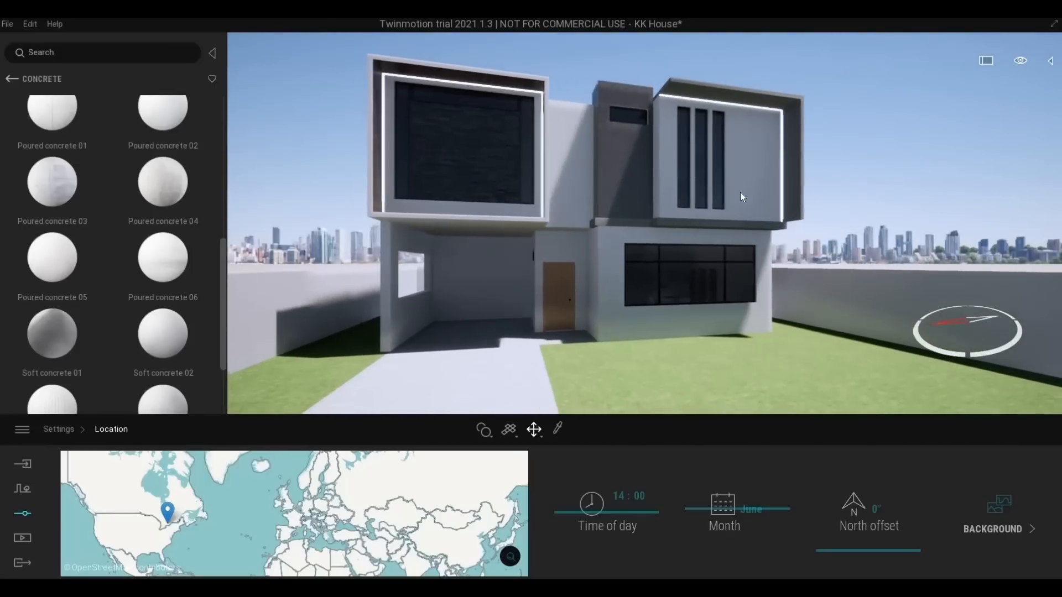
scroll(787, 188, up, 3)
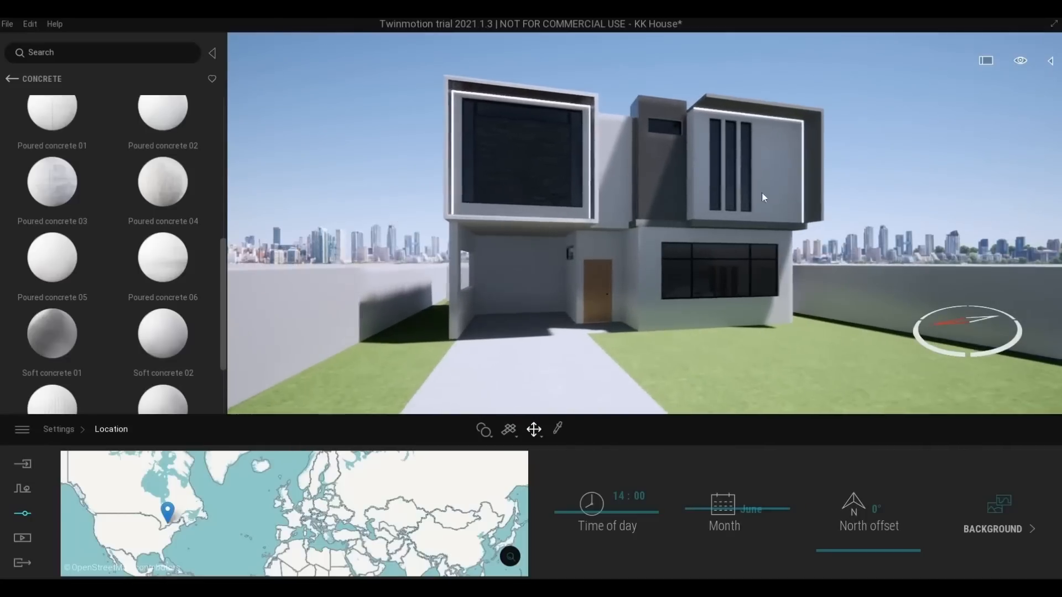
scroll(565, 197, down, 1)
- Pick the Stacked stone 05 material of the framed upper-floor wall and check its color without altering it
click(511, 161)
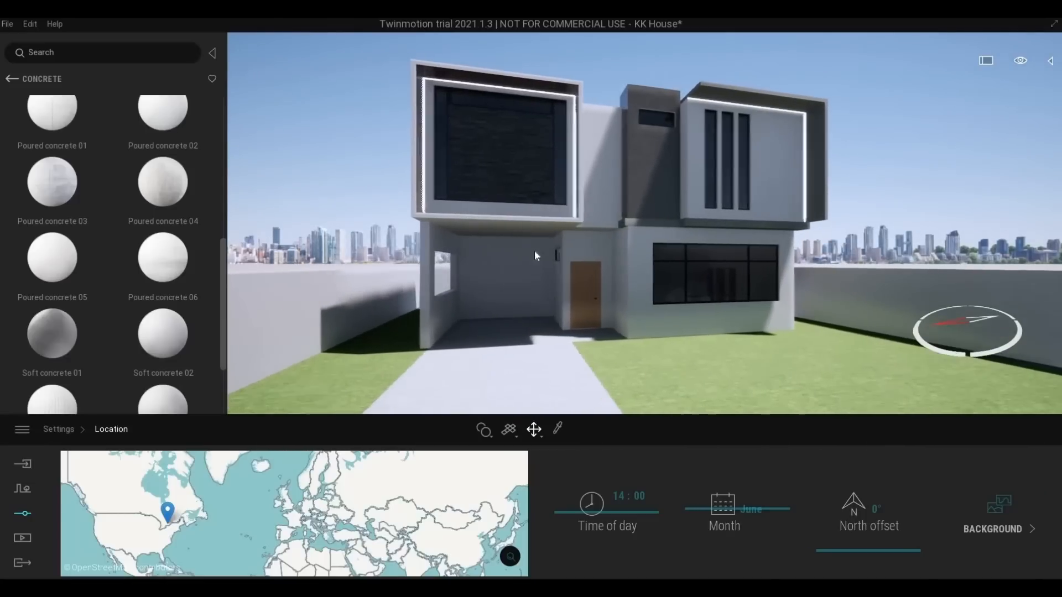
click(558, 428)
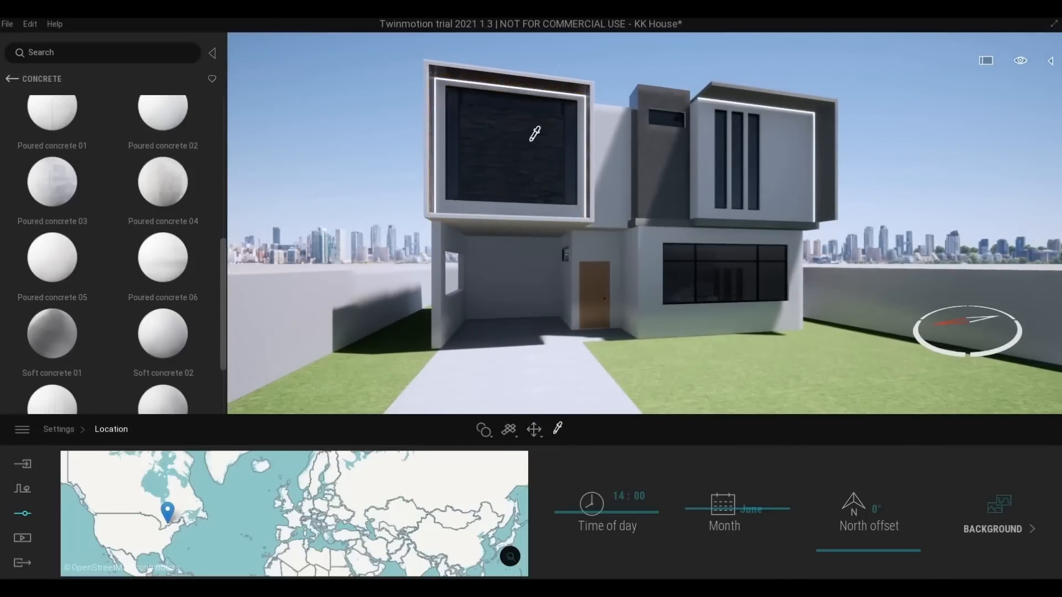
click(520, 134)
click(447, 506)
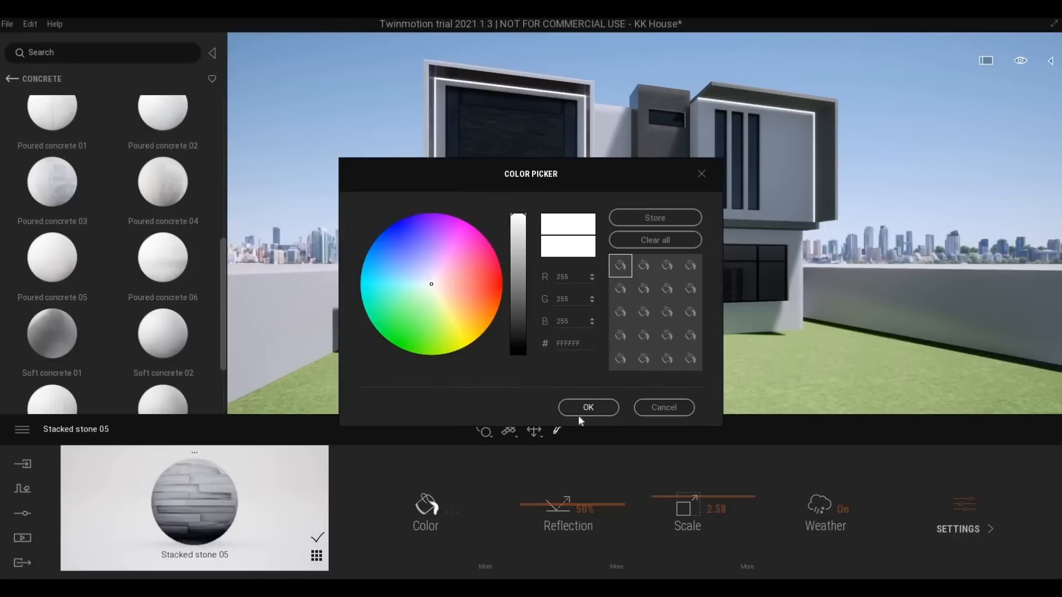
click(582, 408)
- Examine the stone wall and the whole facade from close up and from farther back along the driveway
key(w)
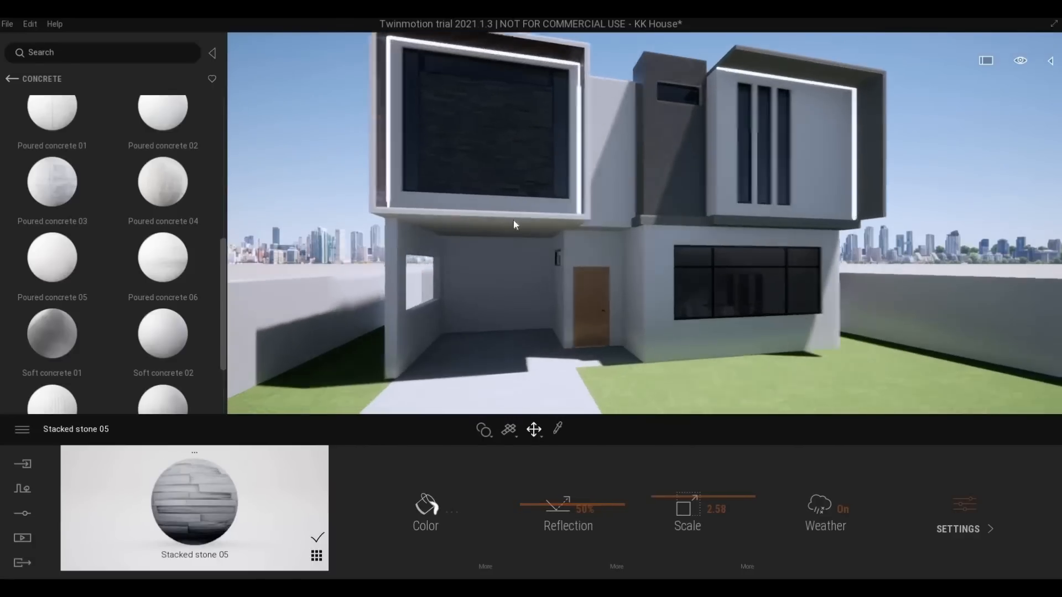
key(e)
mouse_move(512, 234)
right_down()
mouse_move(548, 251)
mouse_move(556, 271)
mouse_move(572, 270)
mouse_move(513, 237)
right_up()
key(s)
key(q)
key(q)
key(e)
key(s)
key(q)
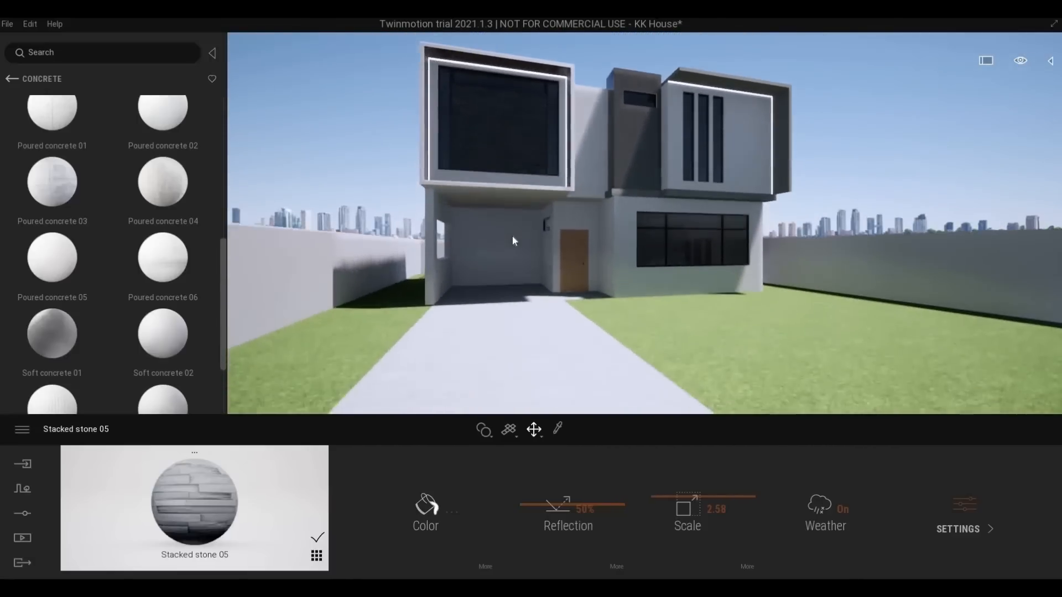
- Save the project and show the scene's object list with the lawn floor in front of the house selected, clearing the selection at the end
key(d)
right_drag(569, 270, 744, 290)
key(s)
key(s)
key(e)
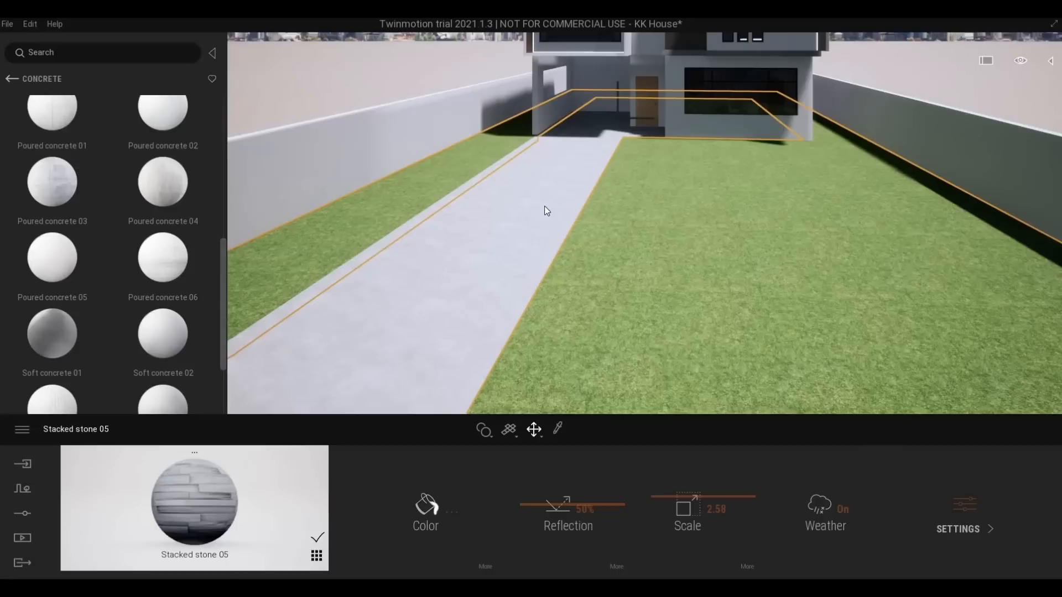
key(ctrl+s)
click(1050, 62)
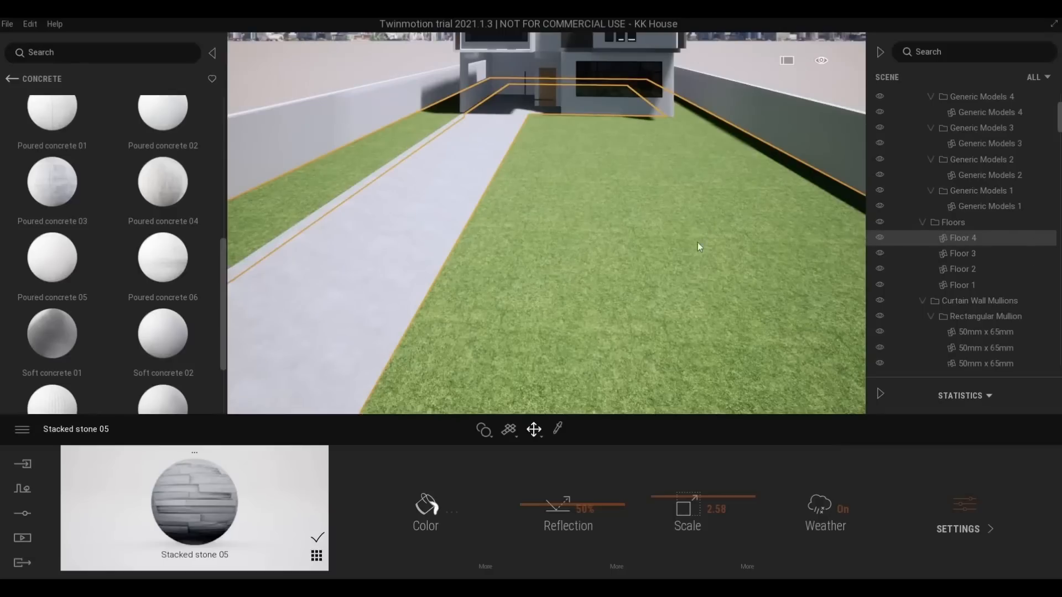
right_drag(698, 243, 699, 250)
scroll(700, 250, up, 3)
key(Escape)
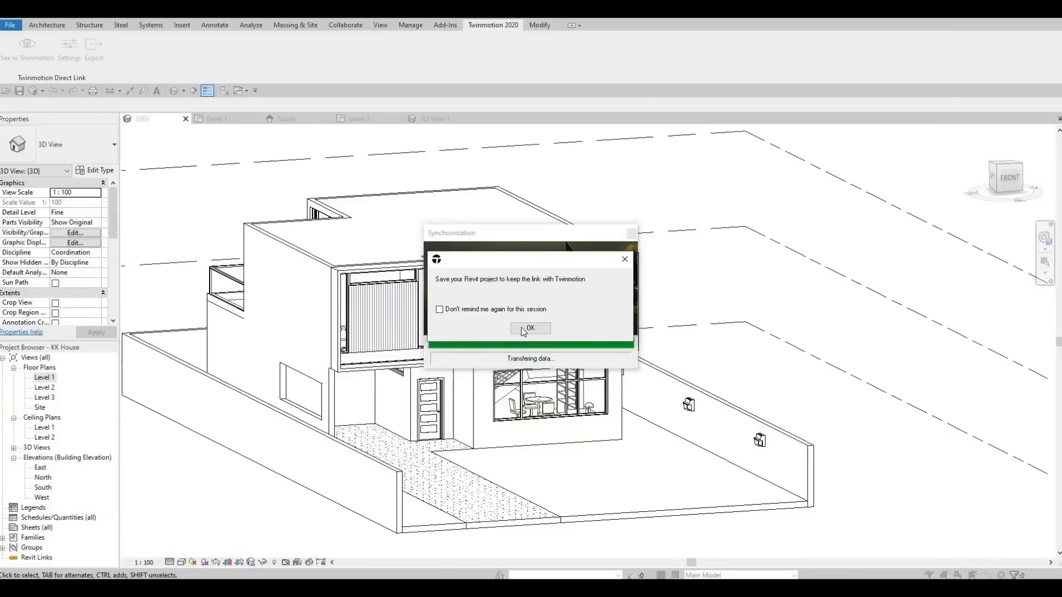
- Switch to Revit to acknowledge the Twinmotion link's save reminder, and return to Twinmotion's import options
click(530, 328)
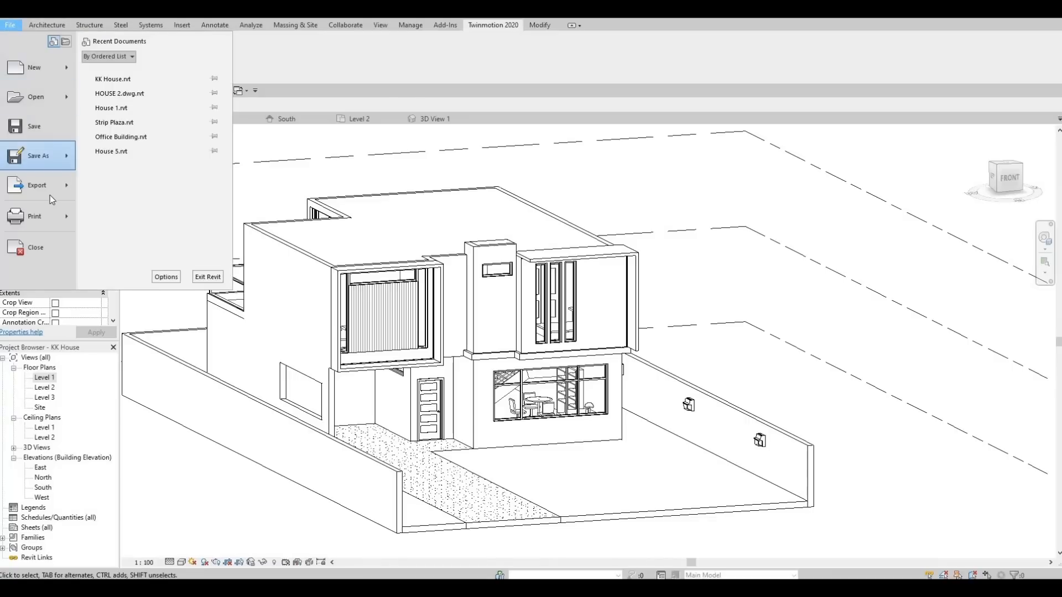
mouse_move(57, 195)
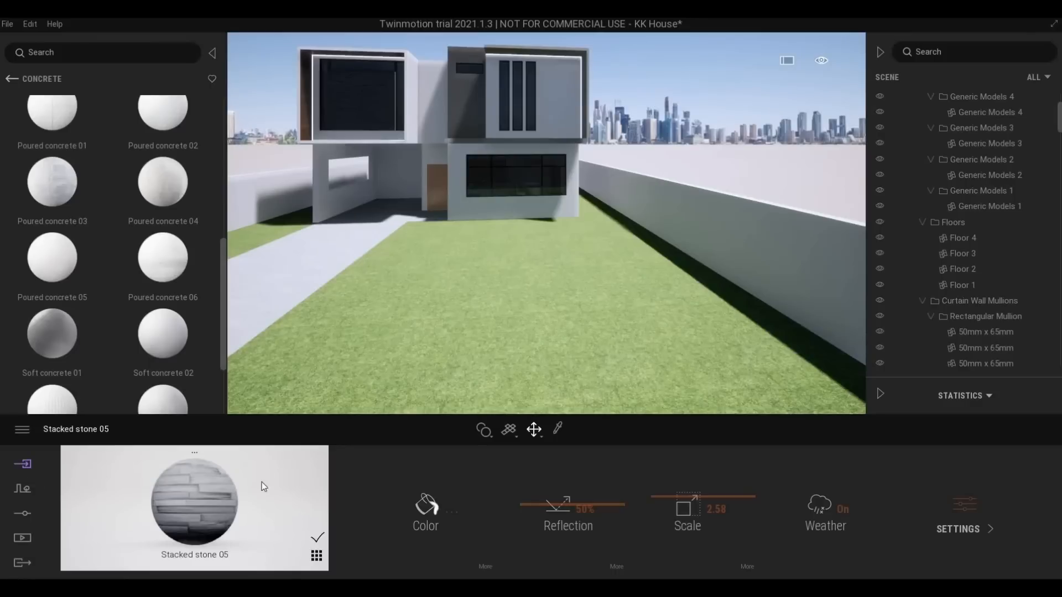
click(17, 462)
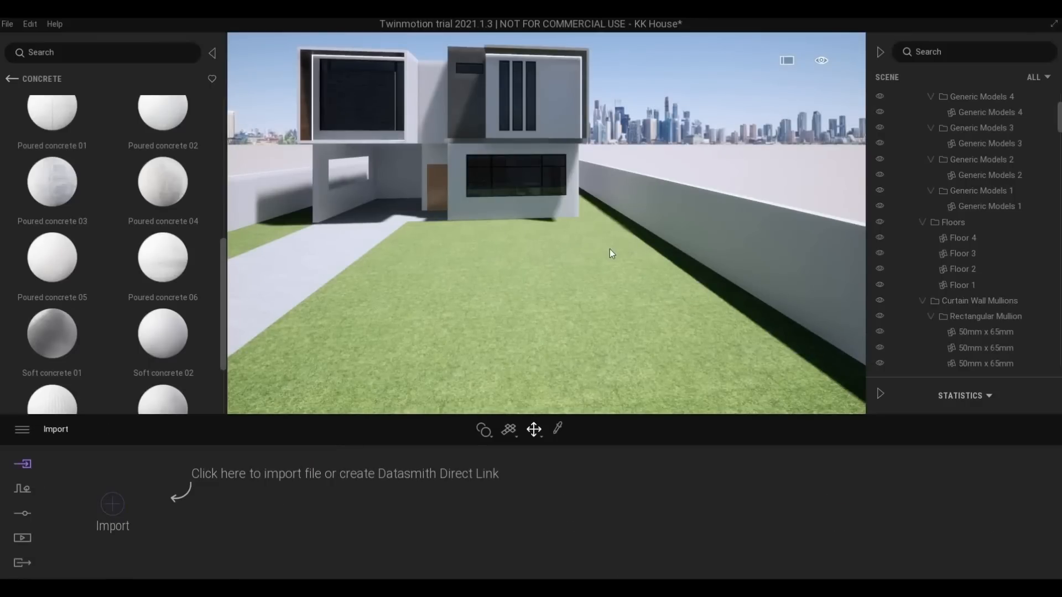
- Isolate the lawn around the house (Floor 4) in the scene
right_drag(605, 261, 609, 285)
key(a)
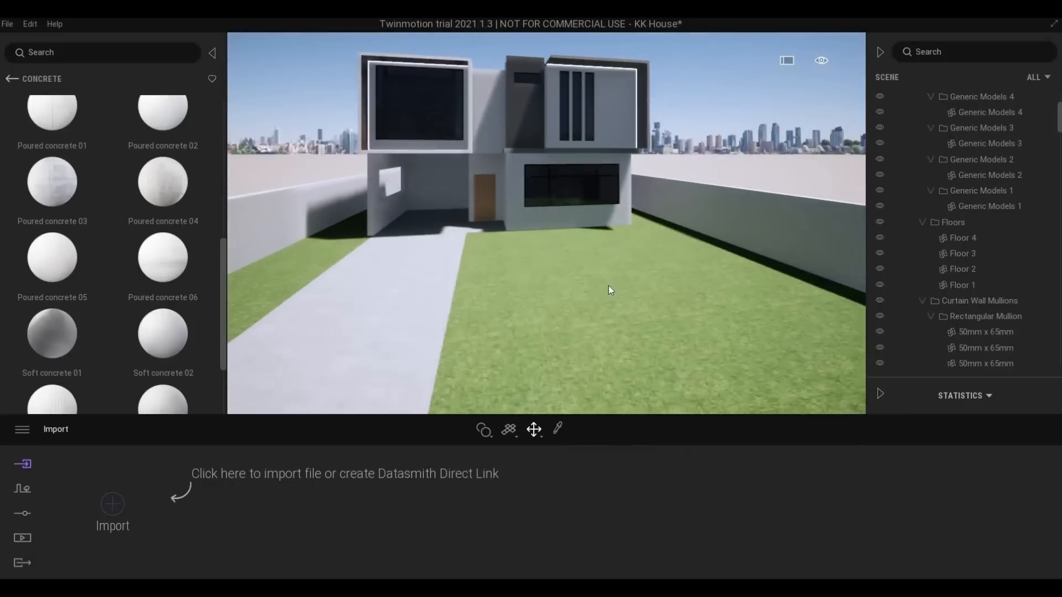
key(d)
click(585, 317)
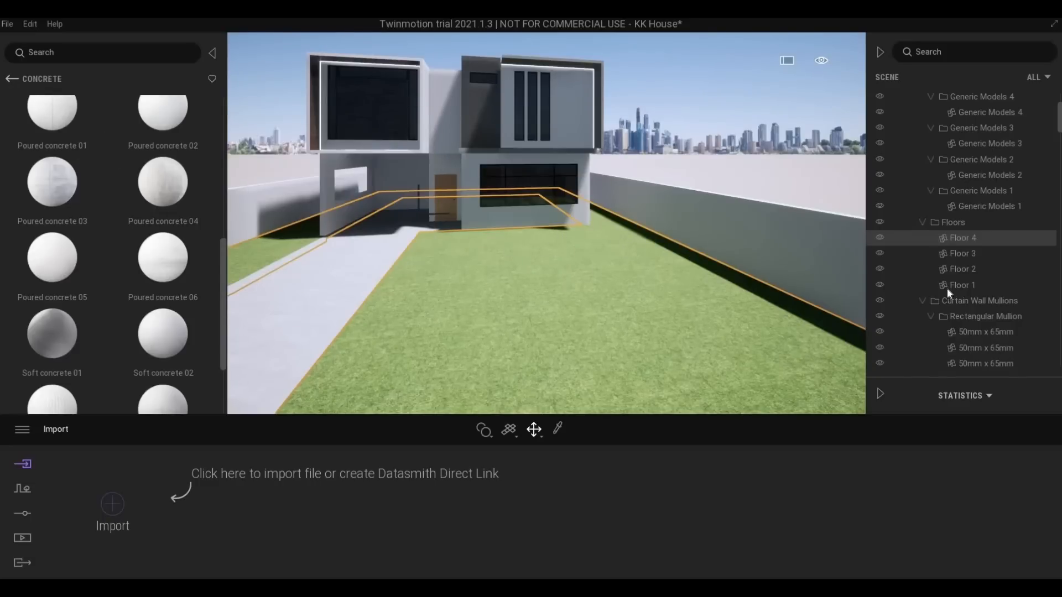
right_drag(547, 338, 544, 282)
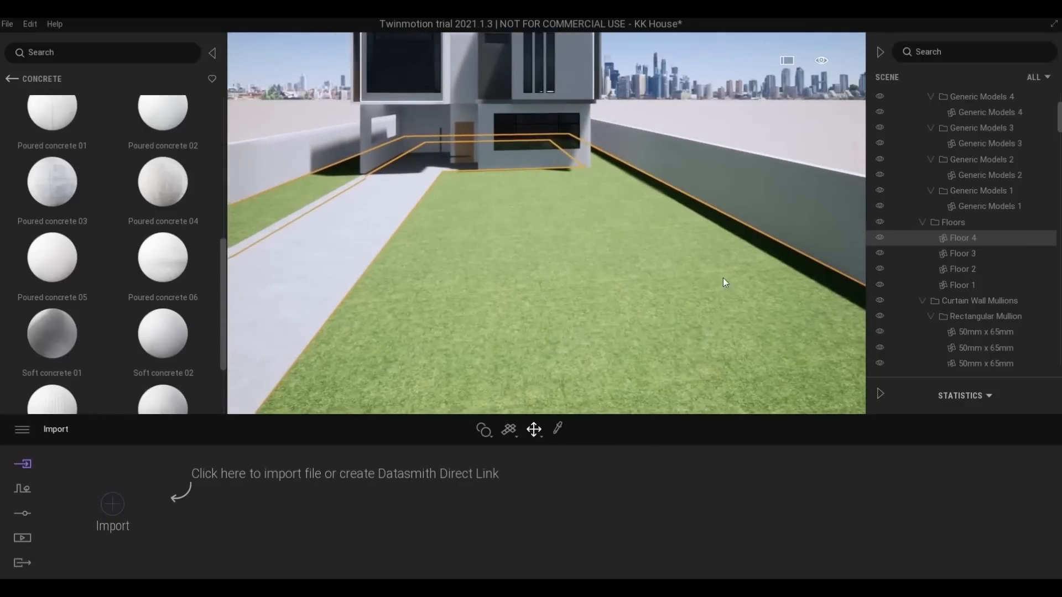
right_click(952, 238)
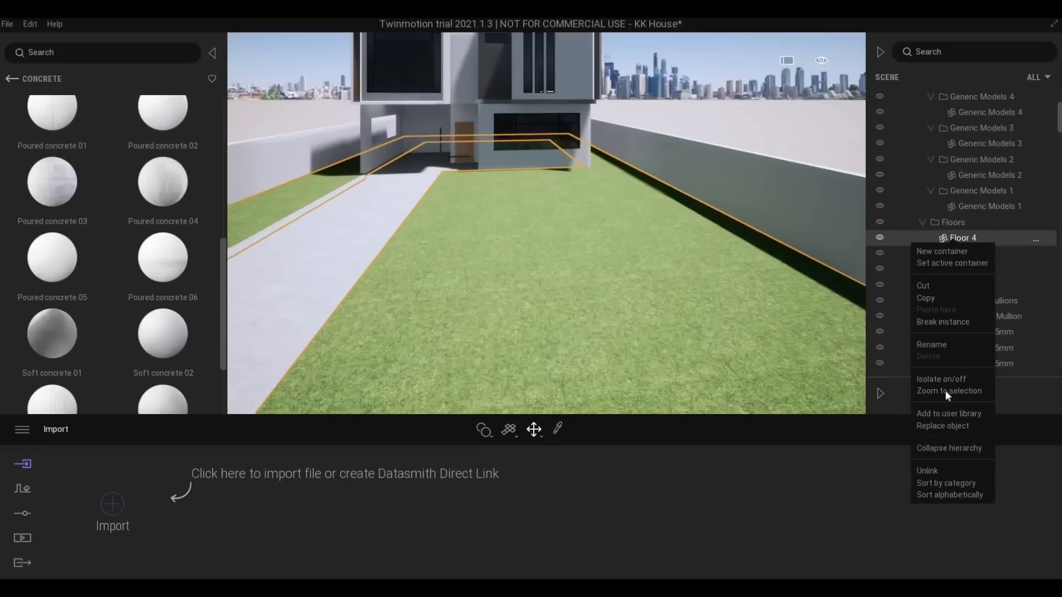
click(947, 381)
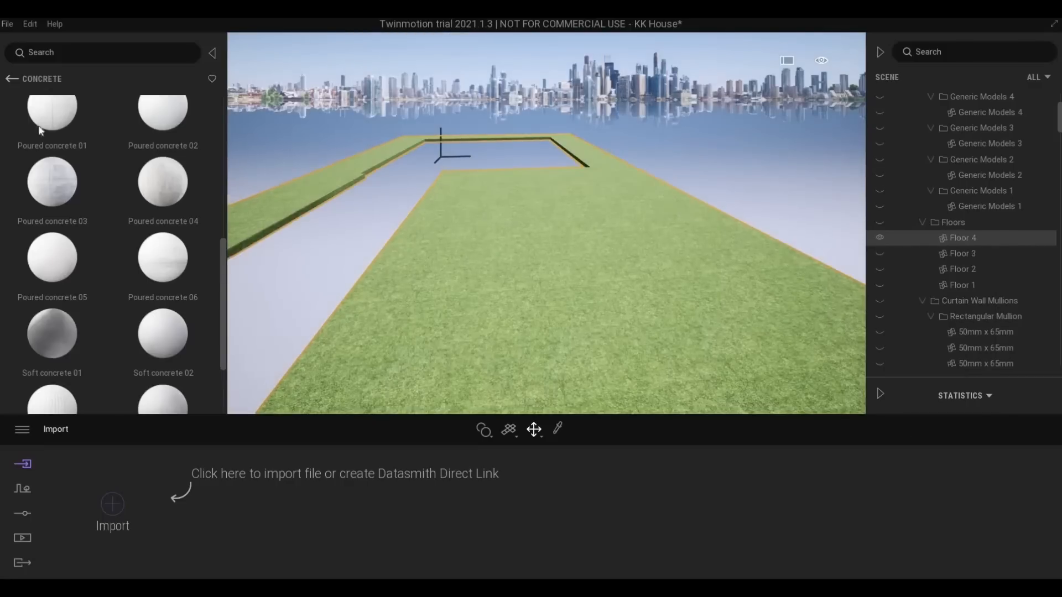
- Start vegetation painting and add Lawn 01 from the grass and flowers library to the models to paint
click(11, 79)
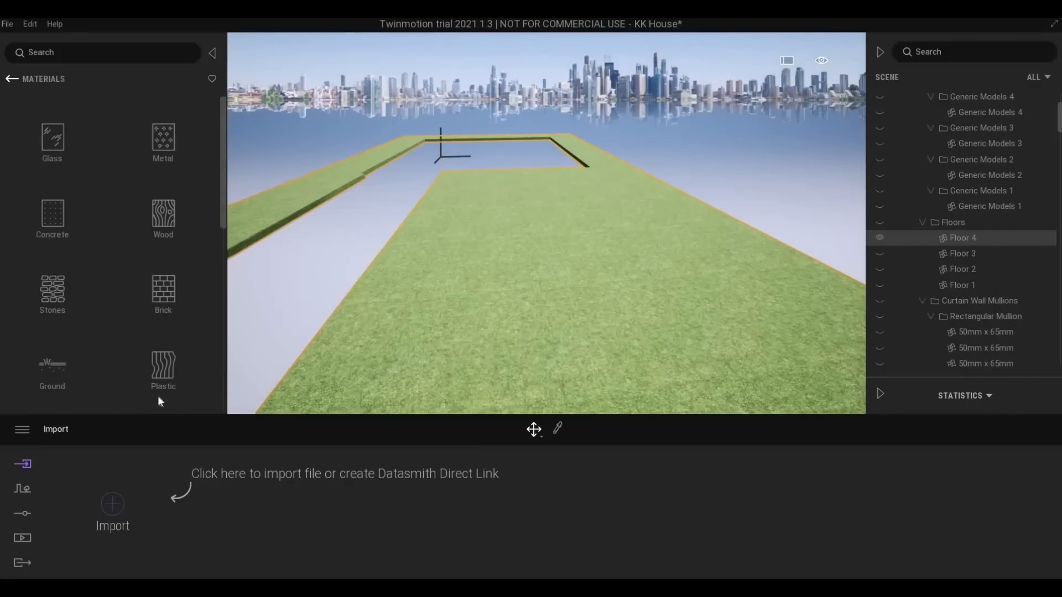
click(22, 488)
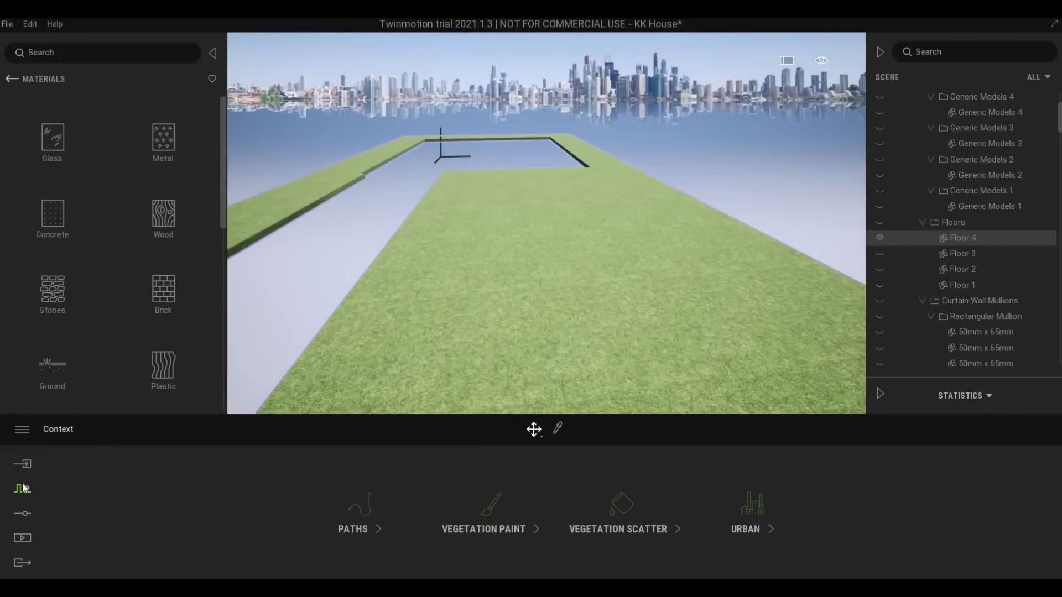
click(469, 535)
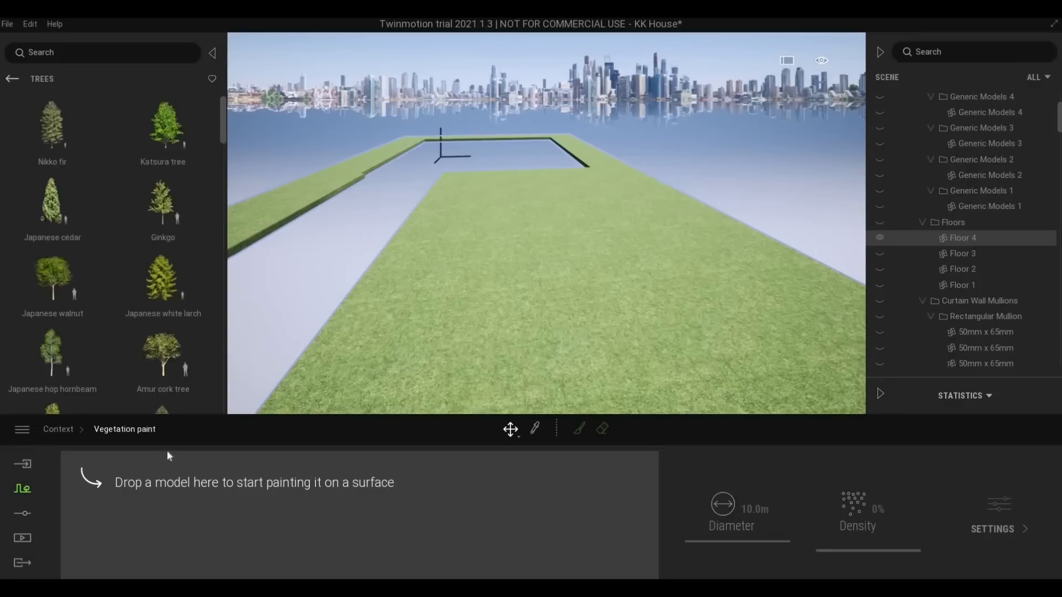
click(12, 79)
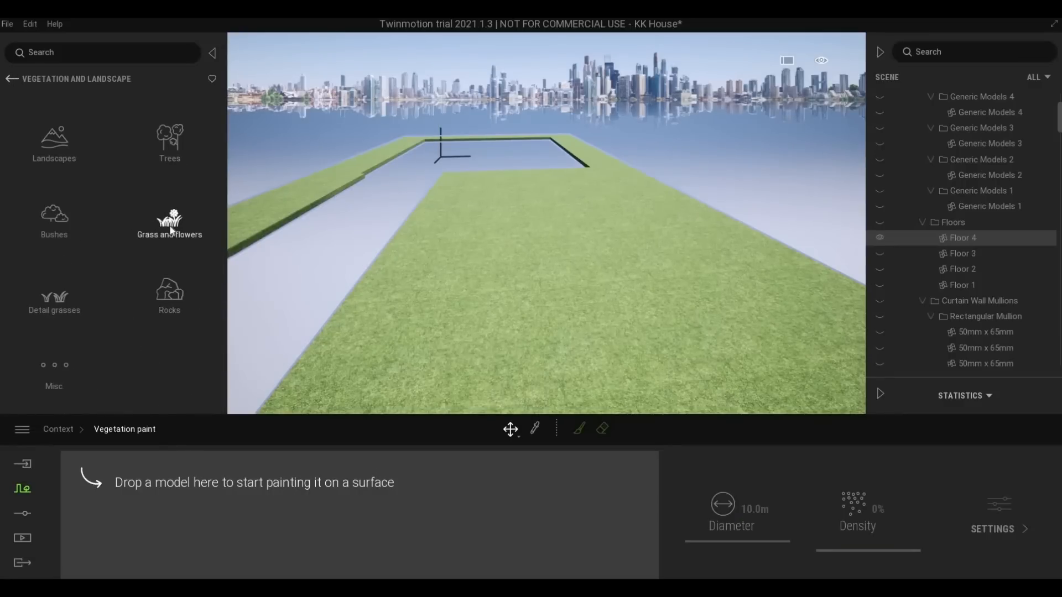
click(170, 229)
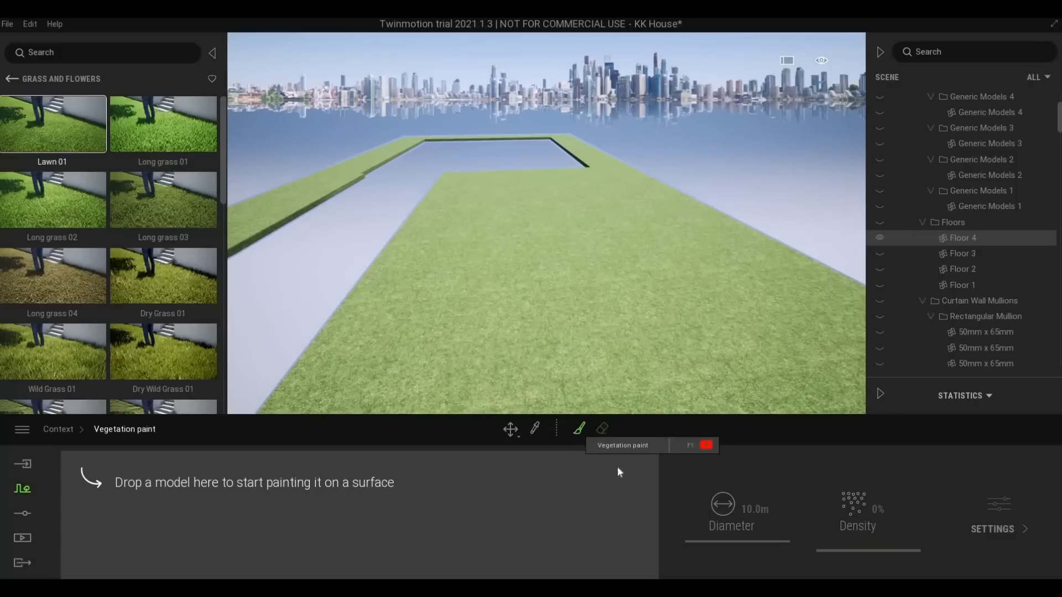
mouse_move(48, 144)
mouse_down()
mouse_move(120, 533)
mouse_move(188, 532)
mouse_up()
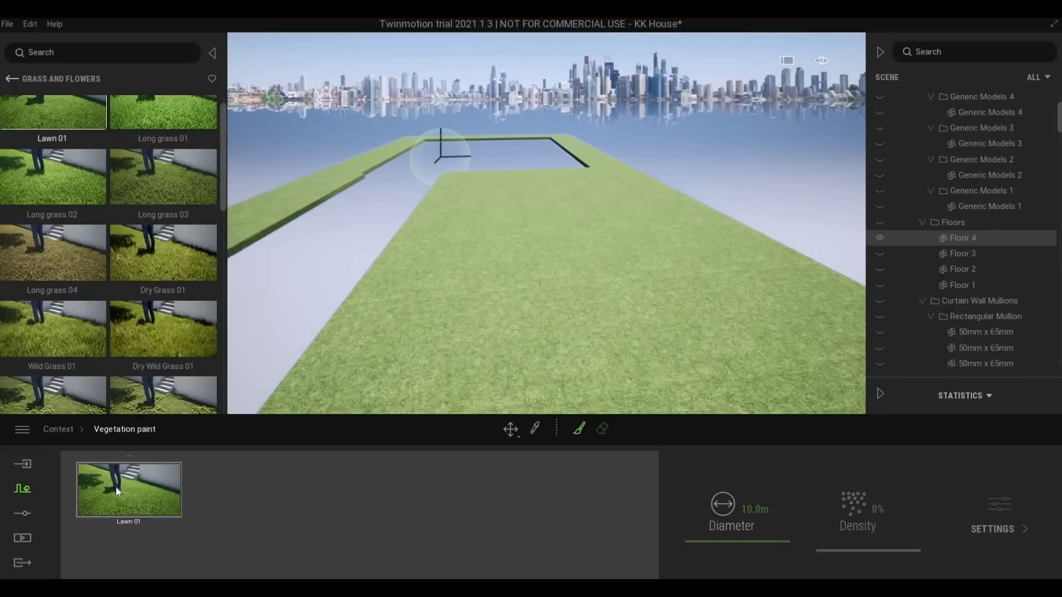
- Set the Lawn 01 painting density to 100% and the brush diameter to 14.7 m
click(115, 487)
drag(851, 523, 852, 423)
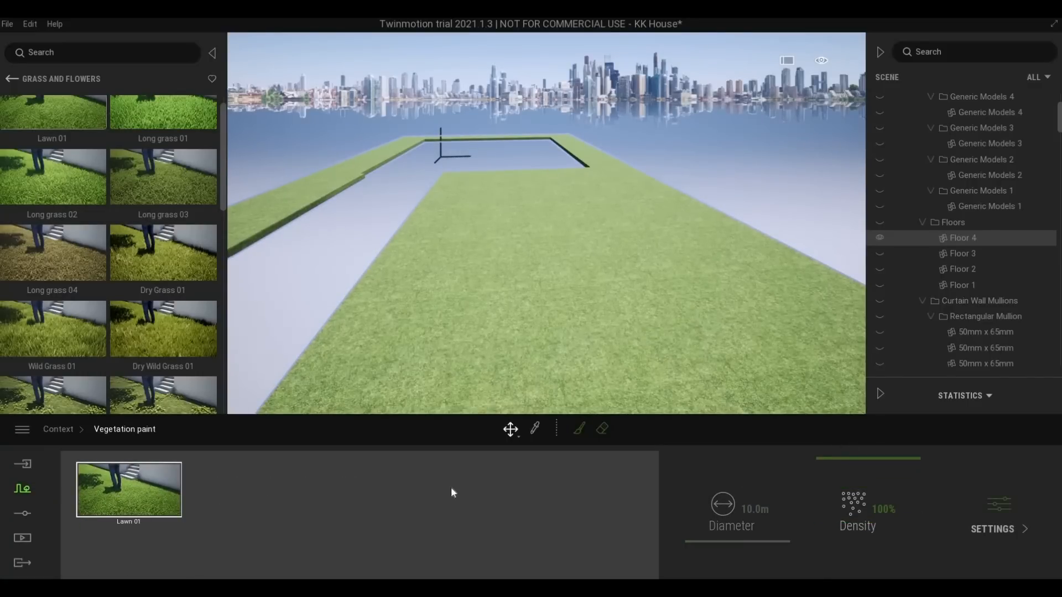
click(577, 426)
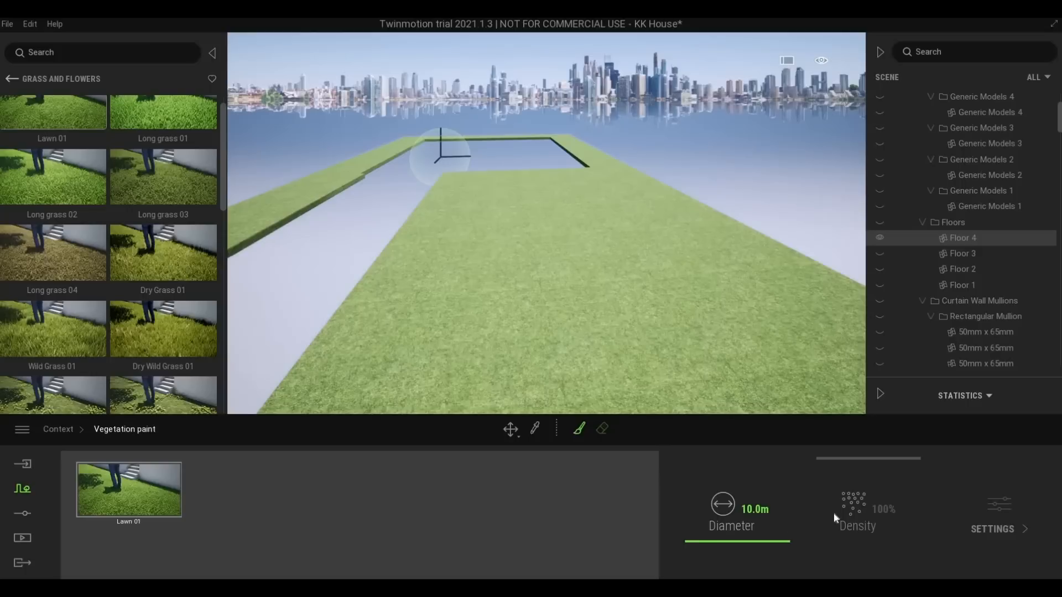
drag(729, 541, 729, 542)
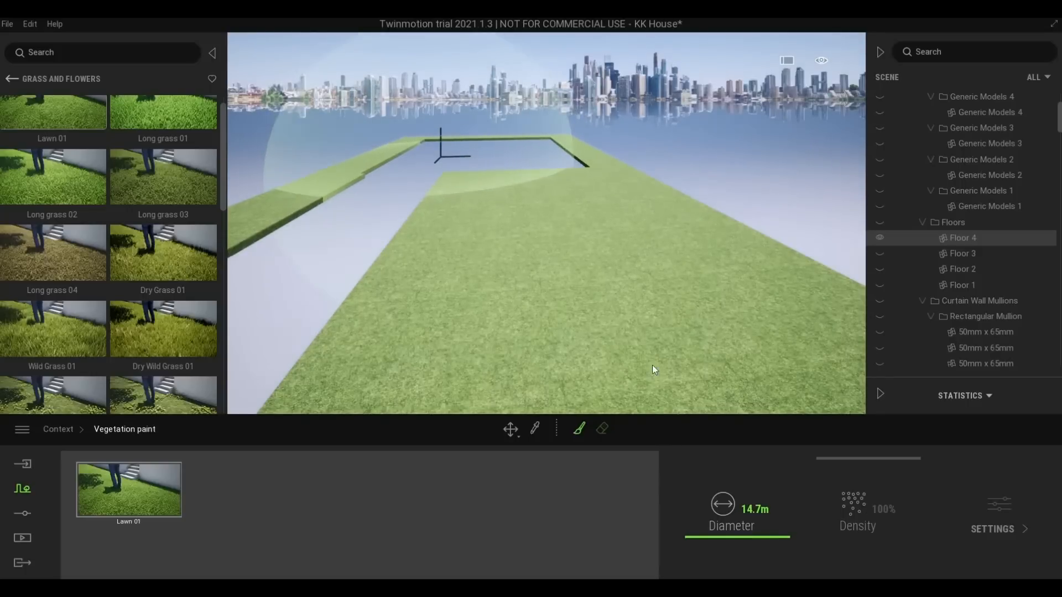
- Paint Lawn 01 over the whole isolated floor: the large front lawn, the rear strip and both side strips
right_drag(575, 221, 649, 254)
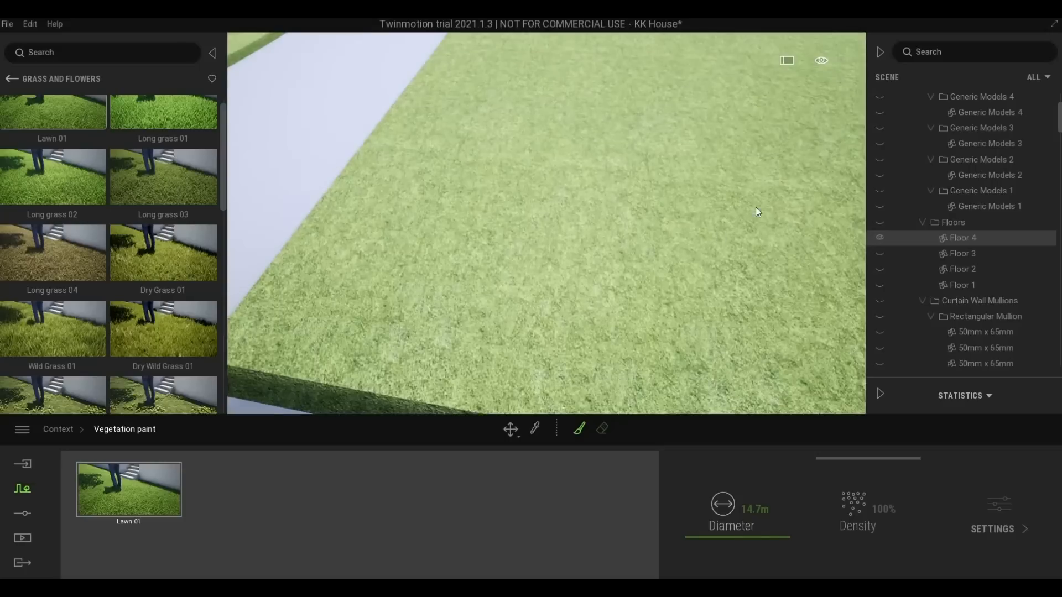
scroll(757, 206, down, 3)
right_drag(757, 206, 745, 208)
middle_drag(744, 208, 523, 88)
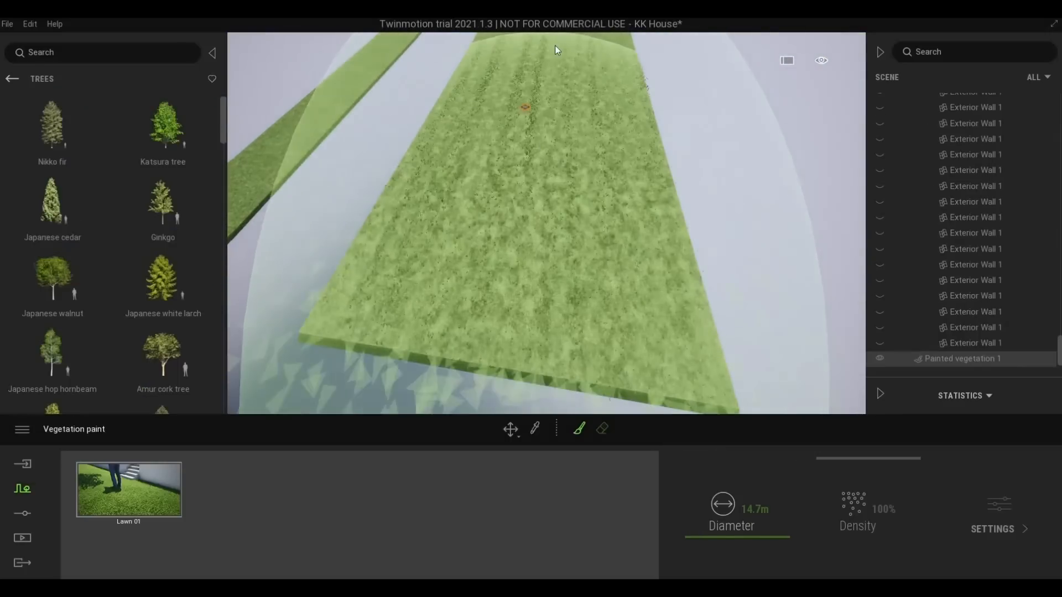
mouse_move(555, 45)
right_down()
mouse_move(555, 131)
mouse_move(574, 56)
right_up()
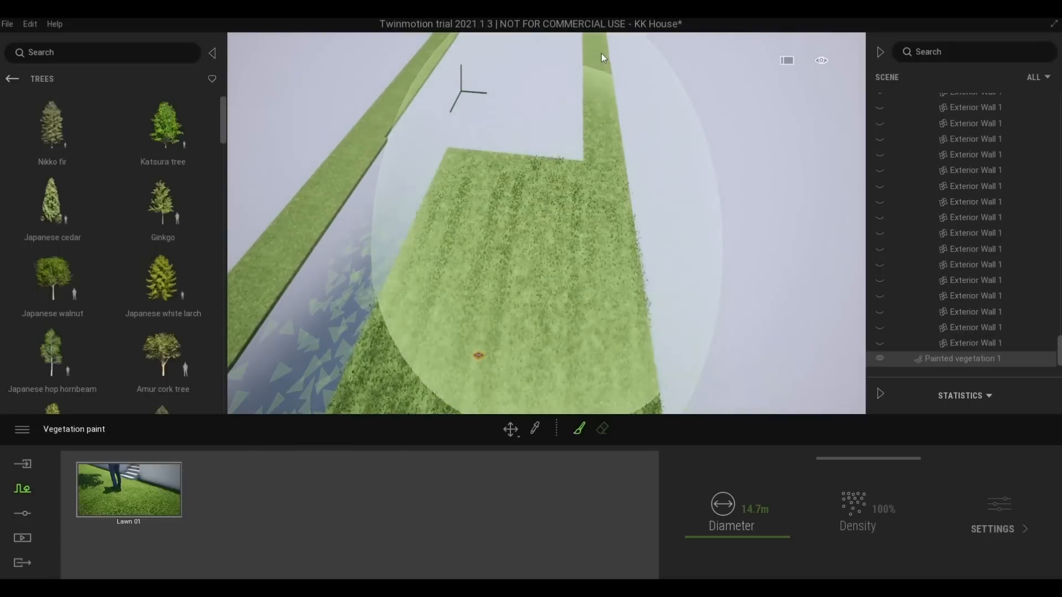
middle_drag(599, 80, 529, 148)
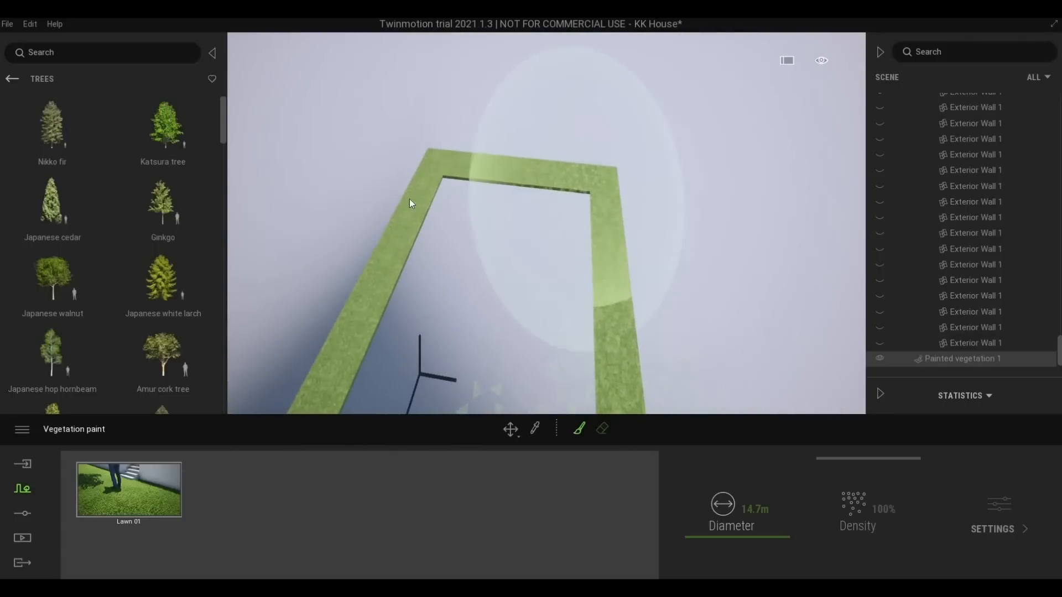
mouse_move(410, 205)
middle_down()
mouse_move(305, 177)
mouse_move(314, 150)
middle_up()
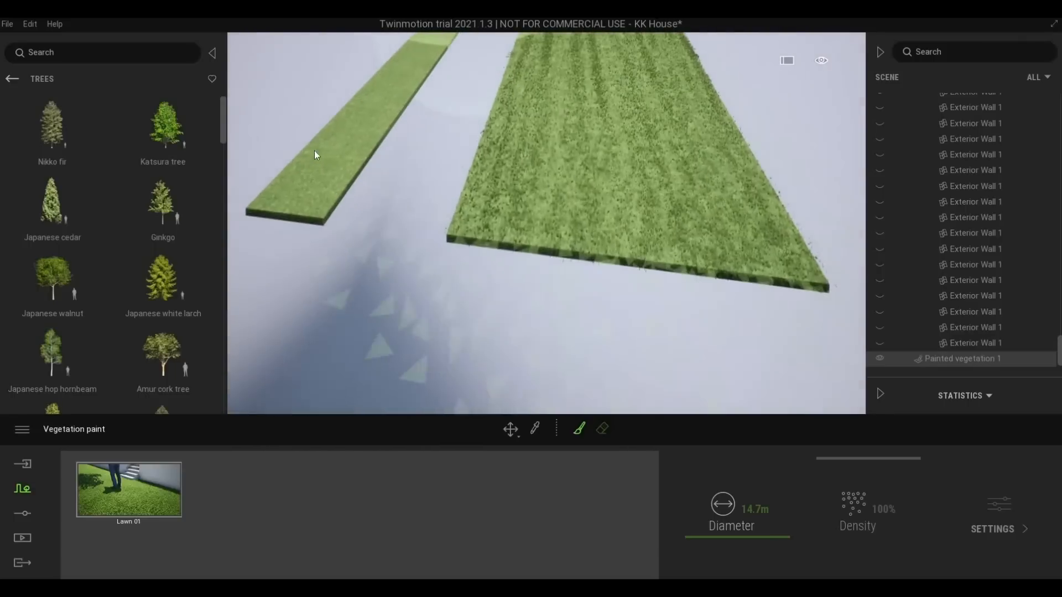
middle_drag(410, 102, 460, 77)
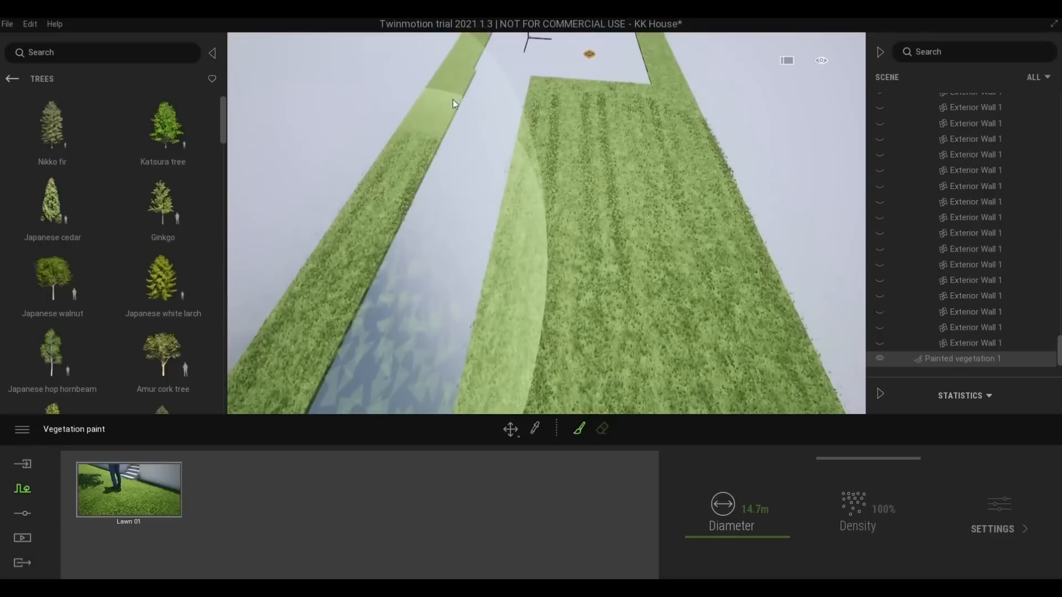
middle_drag(428, 182, 445, 170)
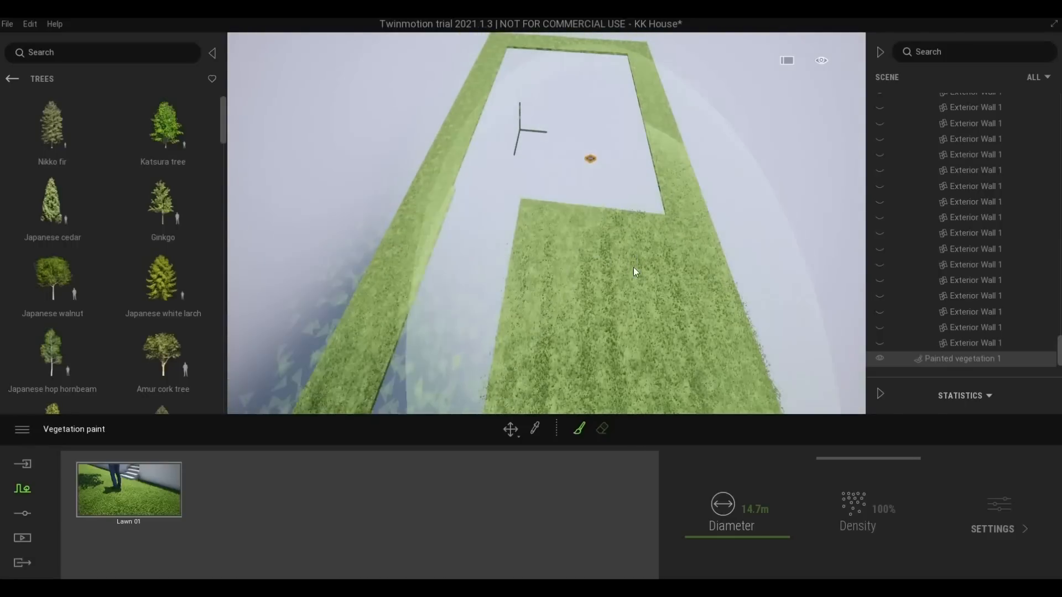
middle_drag(624, 272, 602, 358)
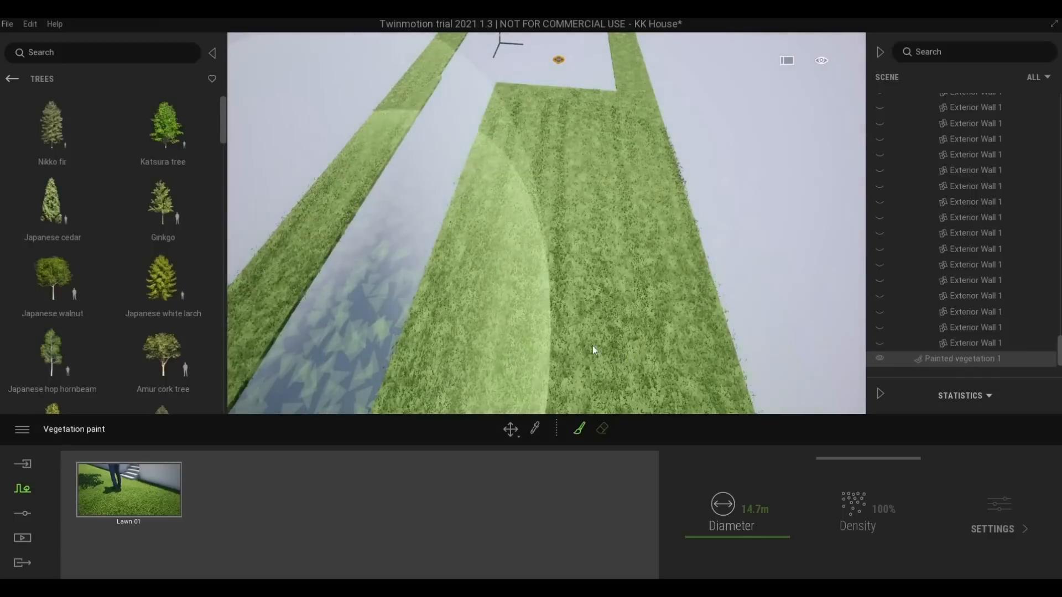
- Inspect the painted grass up close, set the brush diameter to 5.1 m and touch up the large front lawn
key(w)
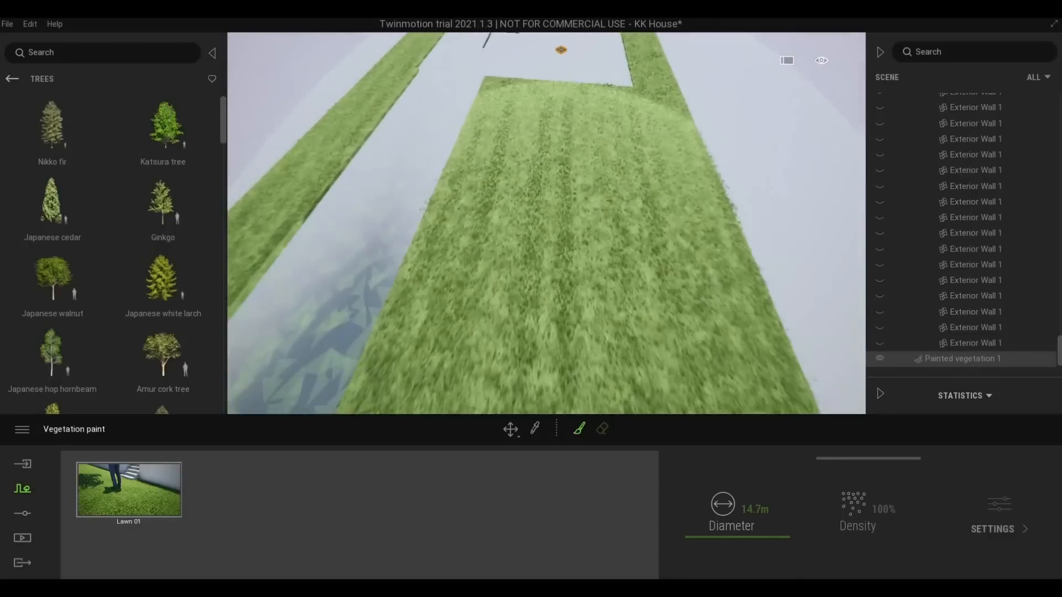
key(w)
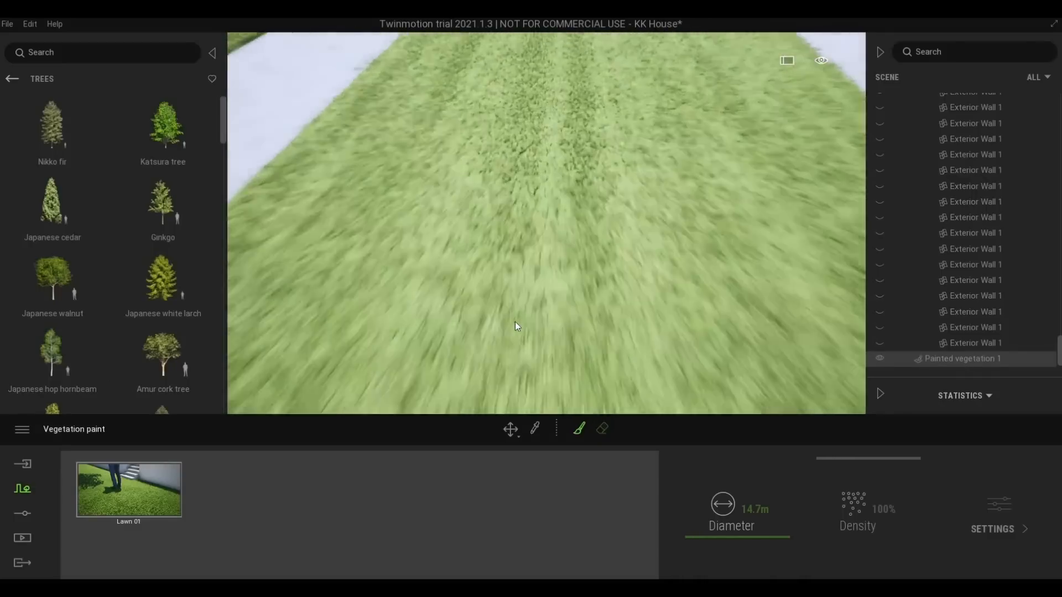
key(e)
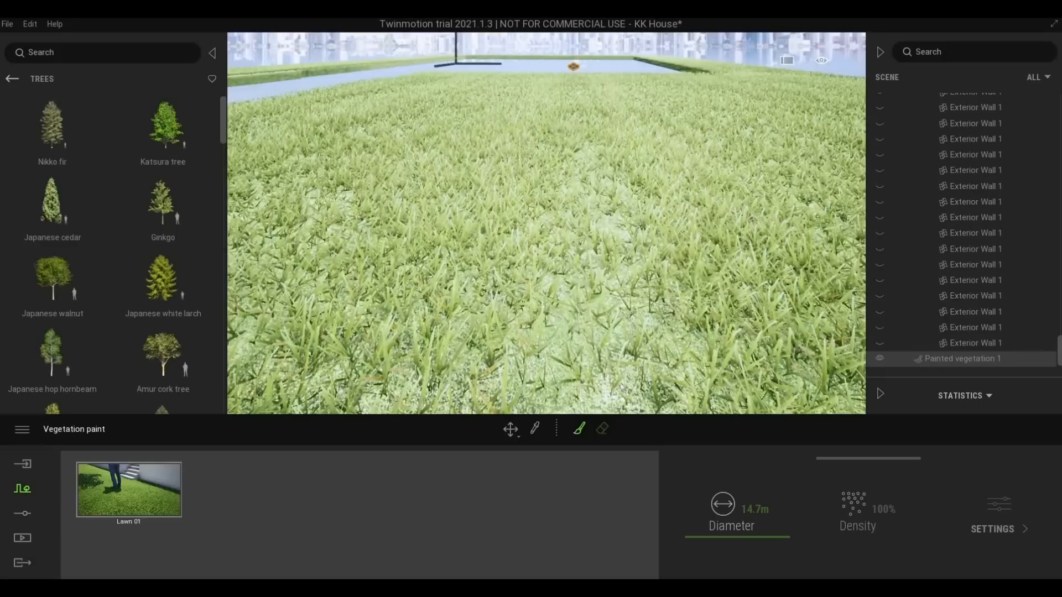
key(a)
key(s)
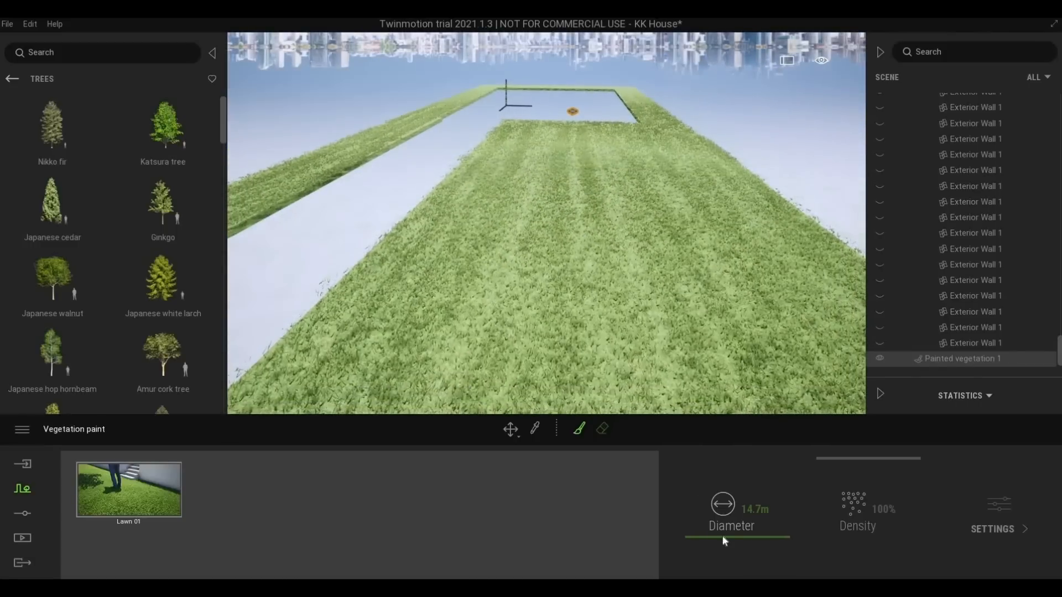
drag(721, 547, 513, 234)
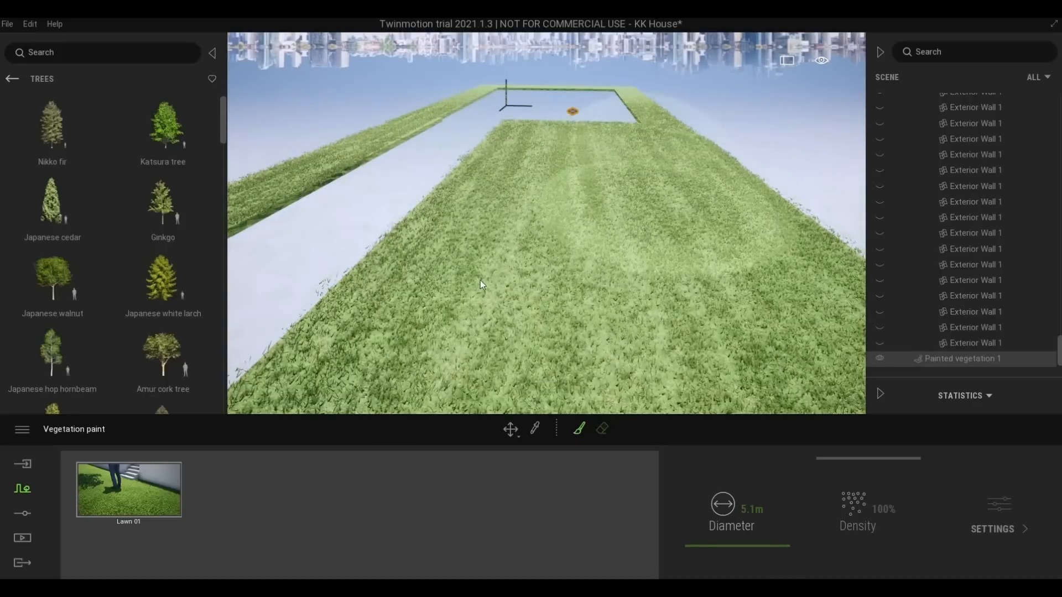
scroll(694, 261, down, 3)
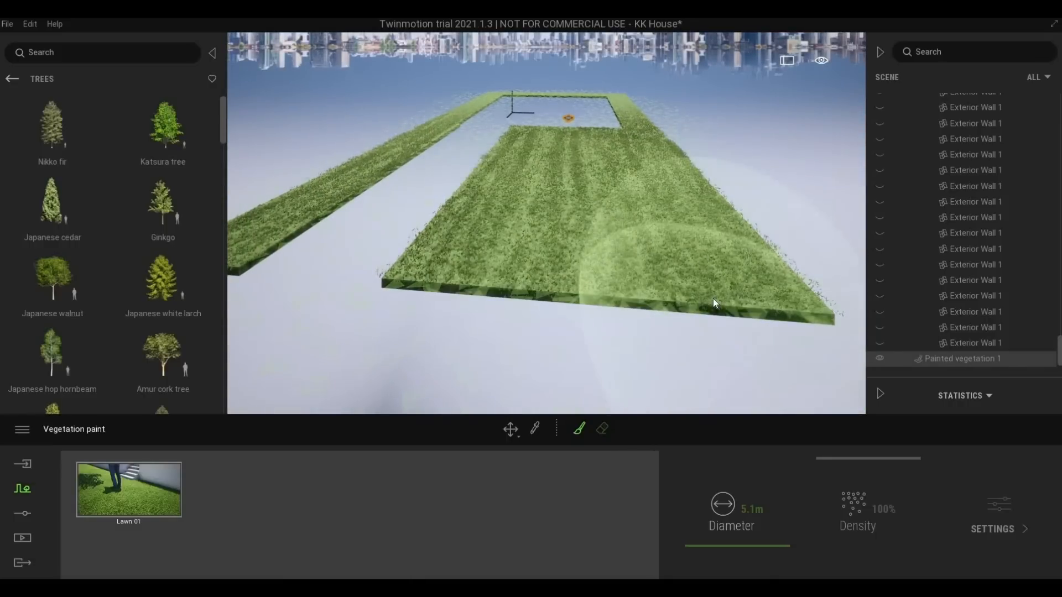
key(Escape)
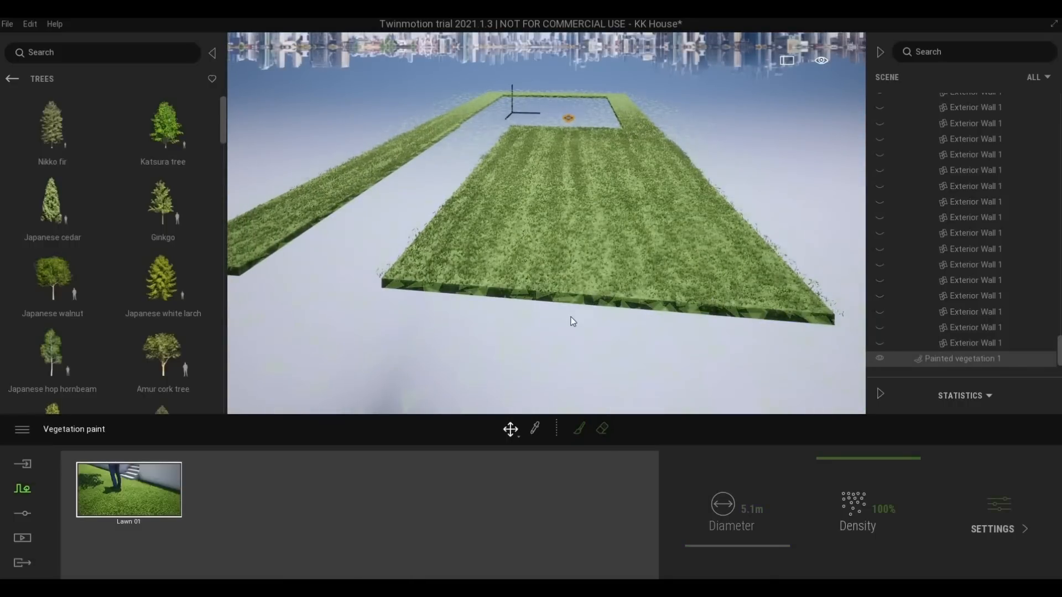
- Turn off isolation for the grass floor, Floor 4, to bring back the whole house and site, and clear the selection
scroll(570, 317, up, 3)
middle_drag(571, 376, 536, 222)
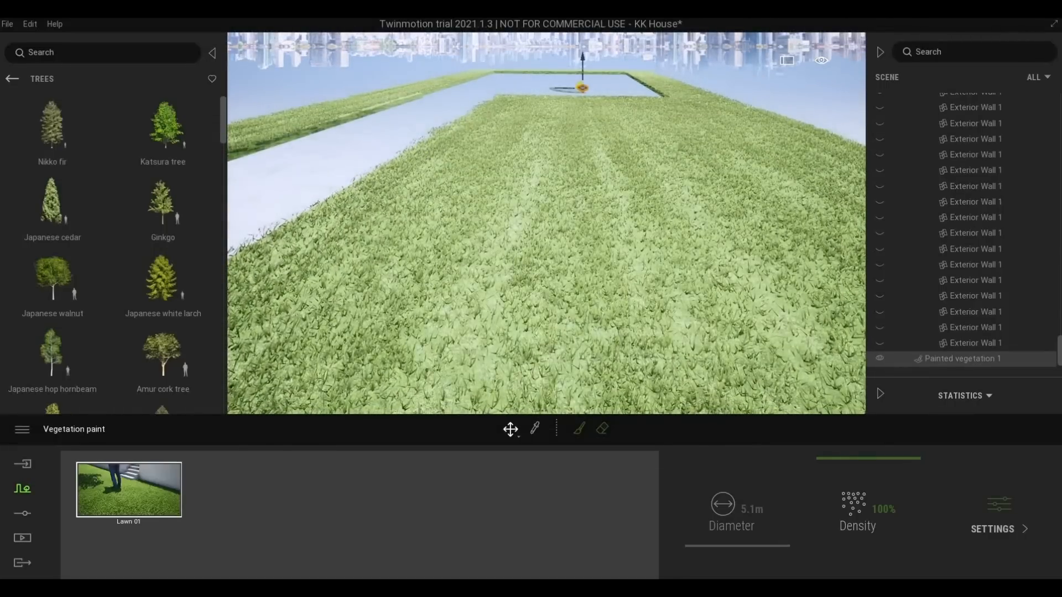
right_drag(589, 461, 582, 387)
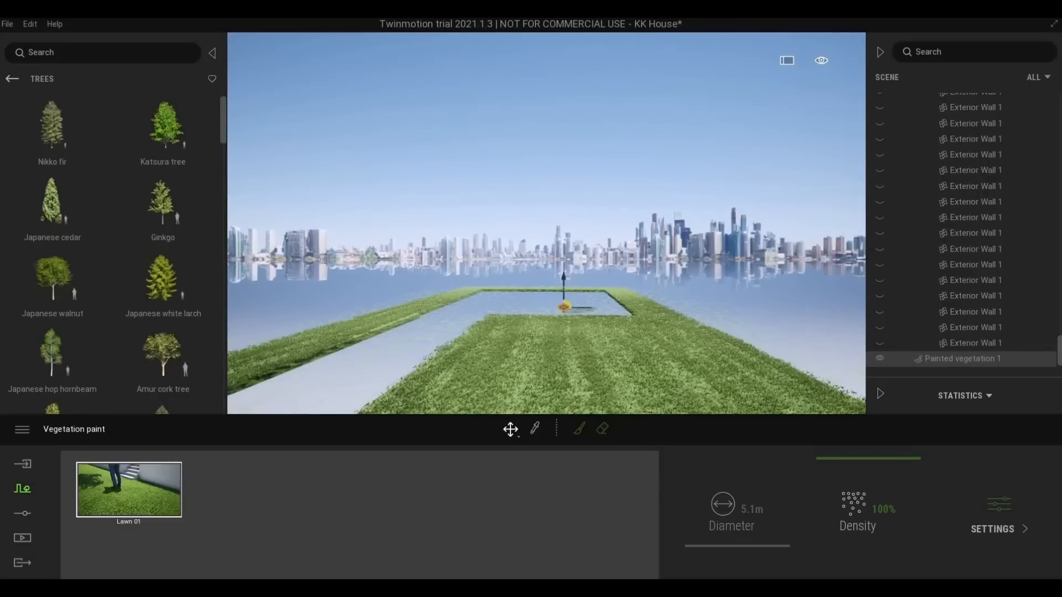
middle_drag(578, 387, 542, 215)
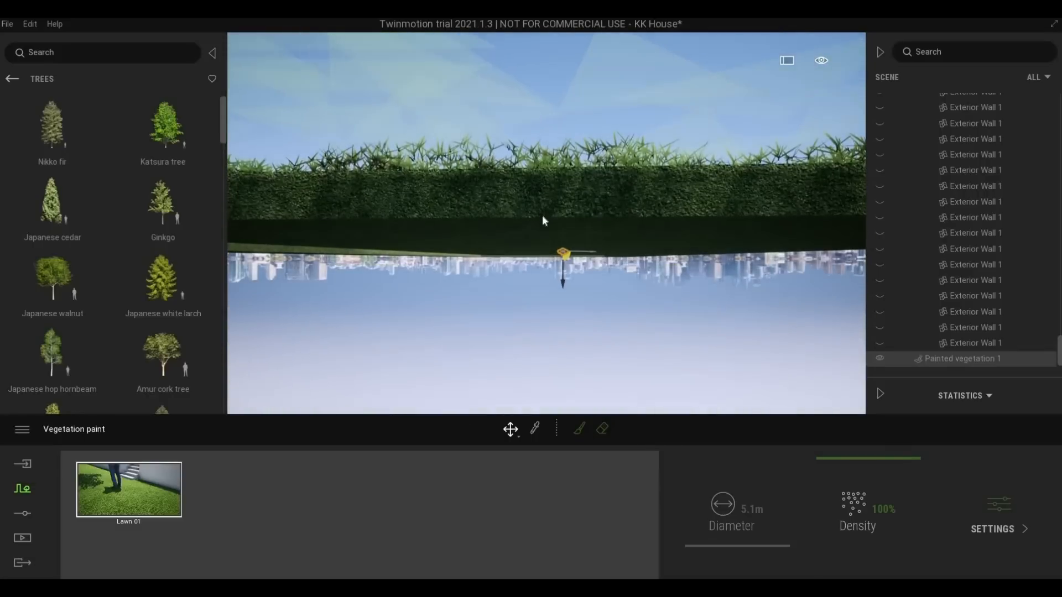
click(543, 218)
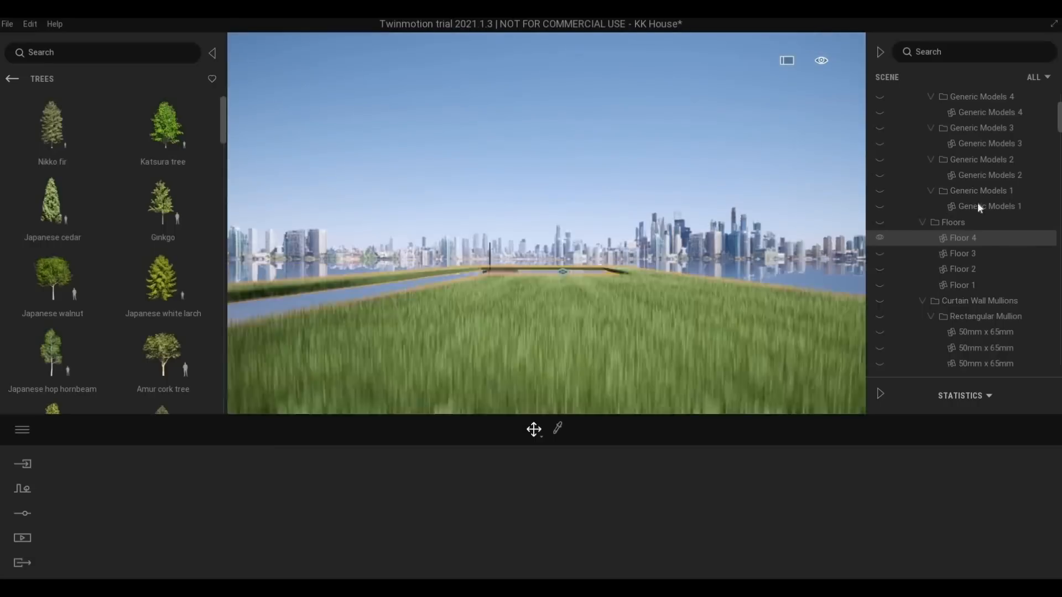
right_click(952, 239)
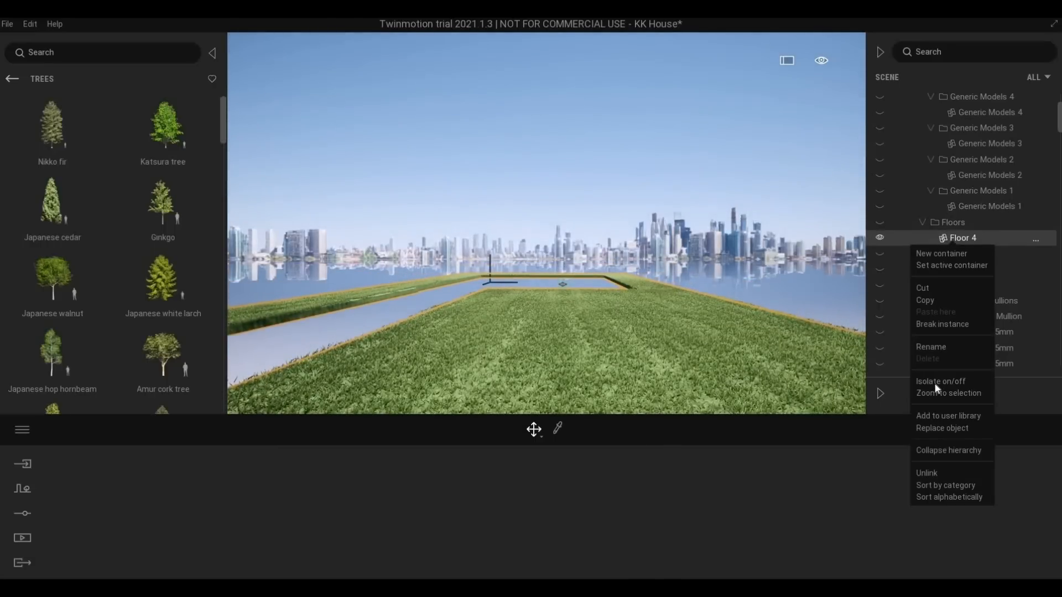
key(F1)
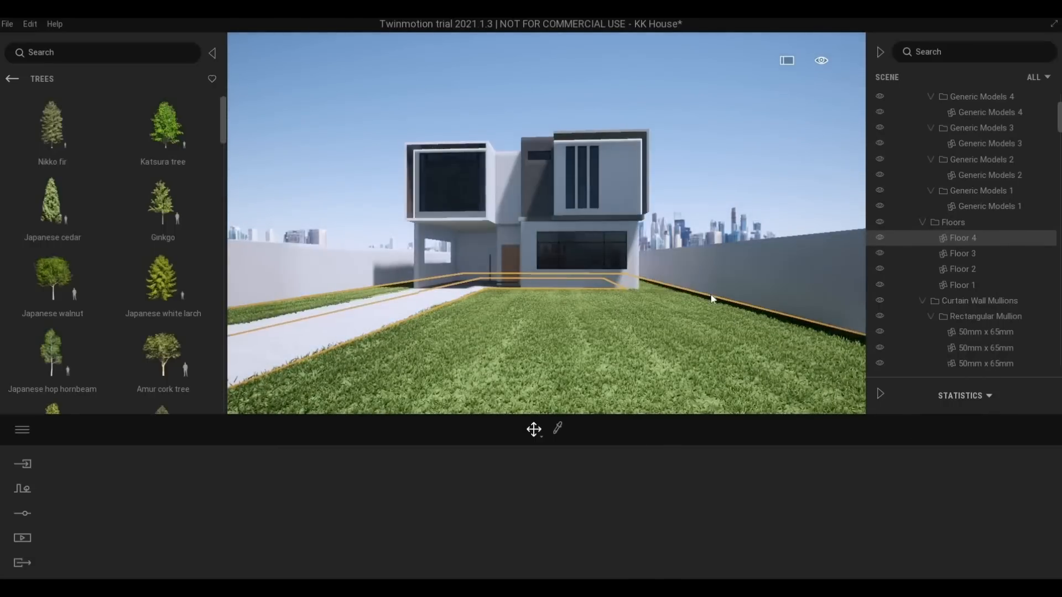
right_drag(712, 295, 702, 301)
key(Escape)
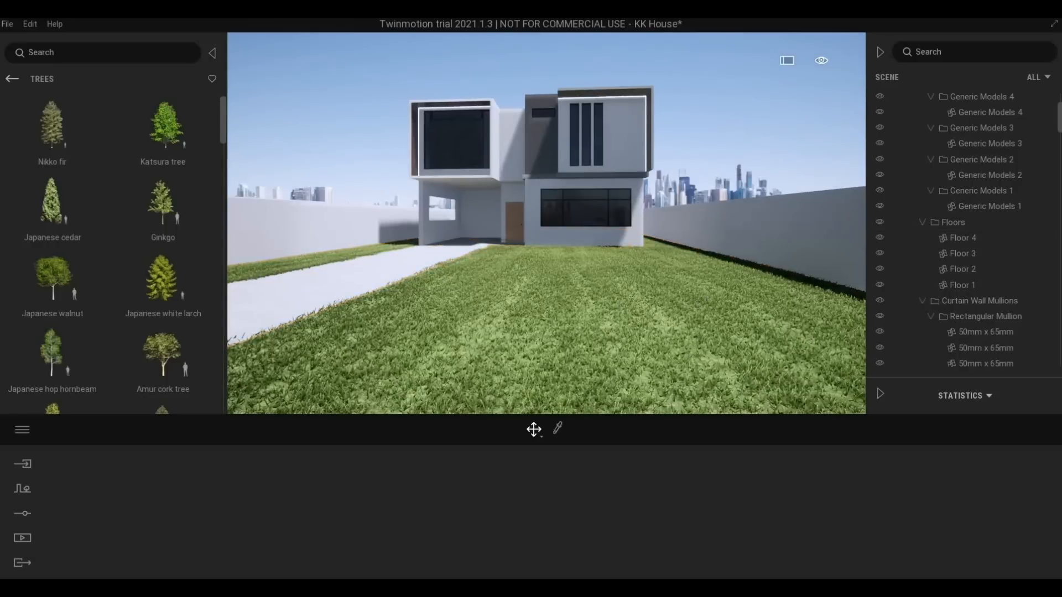
- Set the painted Lawn 01 grass to 38% size and 15% dryness
key(a)
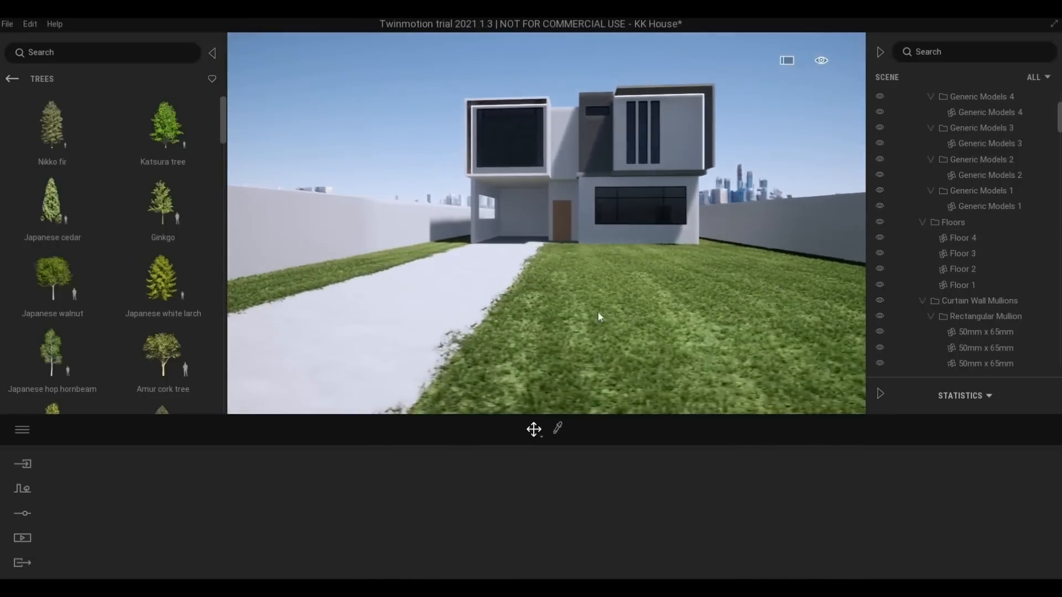
key(d)
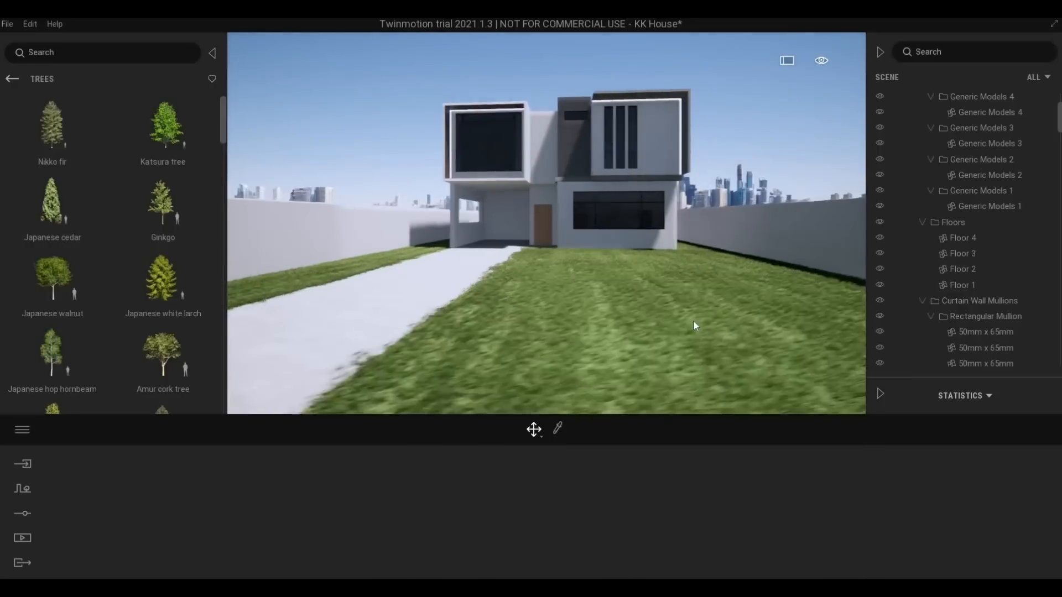
right_drag(636, 275, 613, 267)
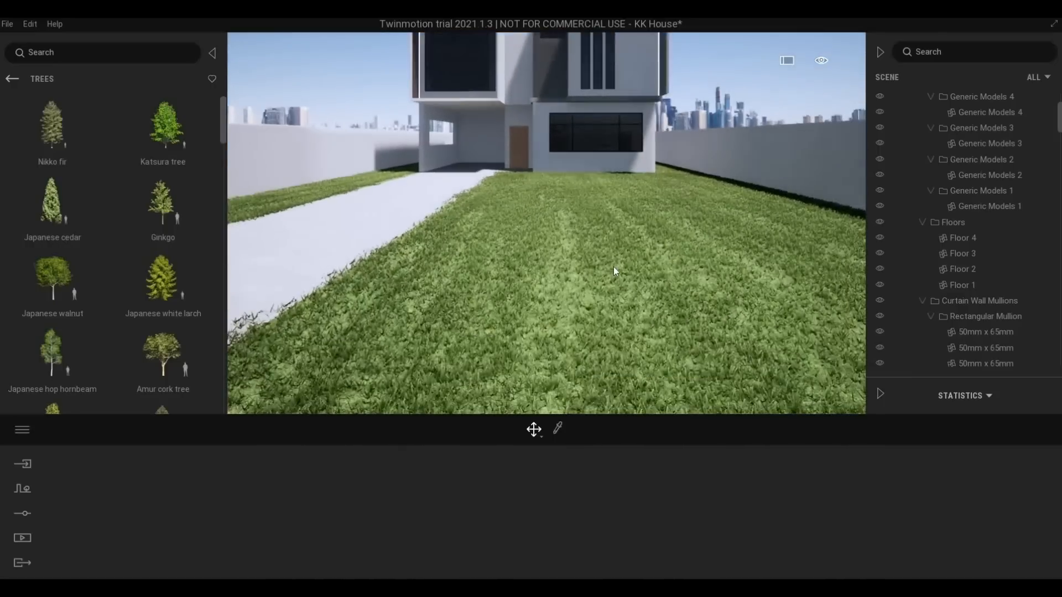
click(587, 302)
click(1001, 511)
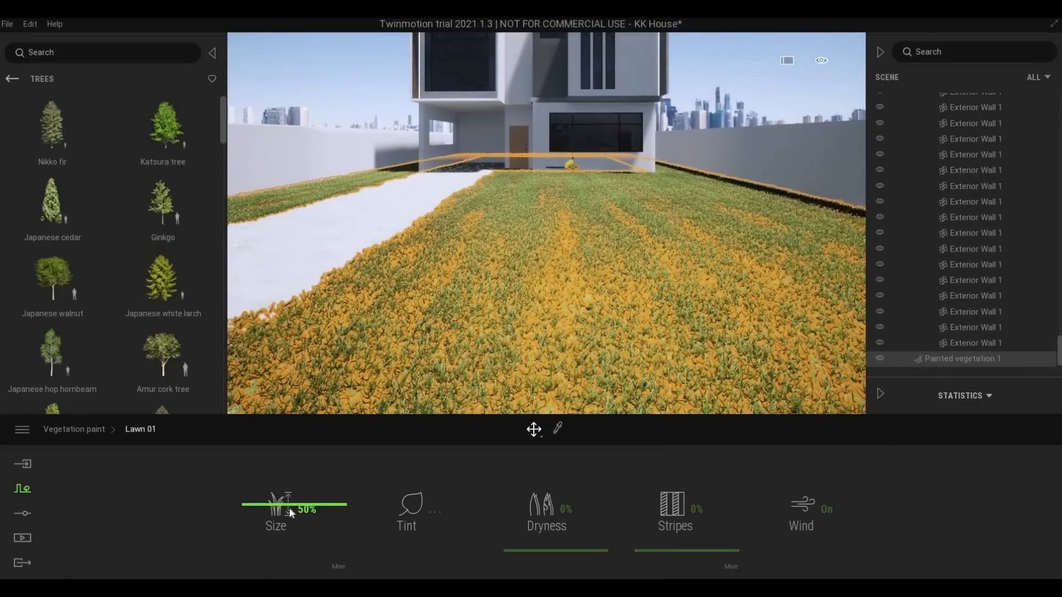
mouse_move(287, 514)
mouse_down()
mouse_move(286, 524)
mouse_move(287, 514)
mouse_up()
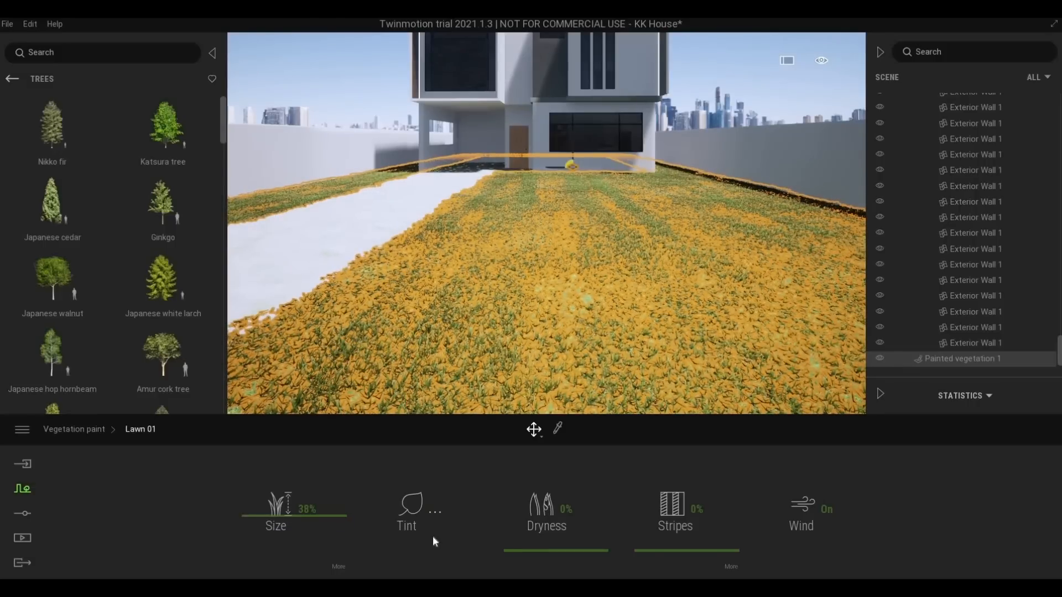
drag(535, 542, 533, 537)
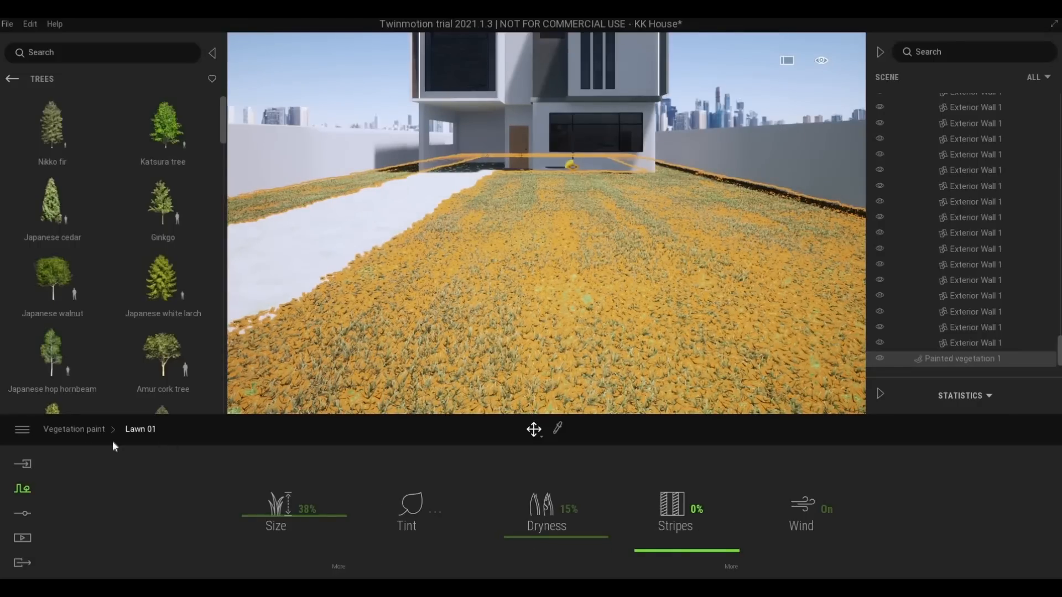
click(317, 268)
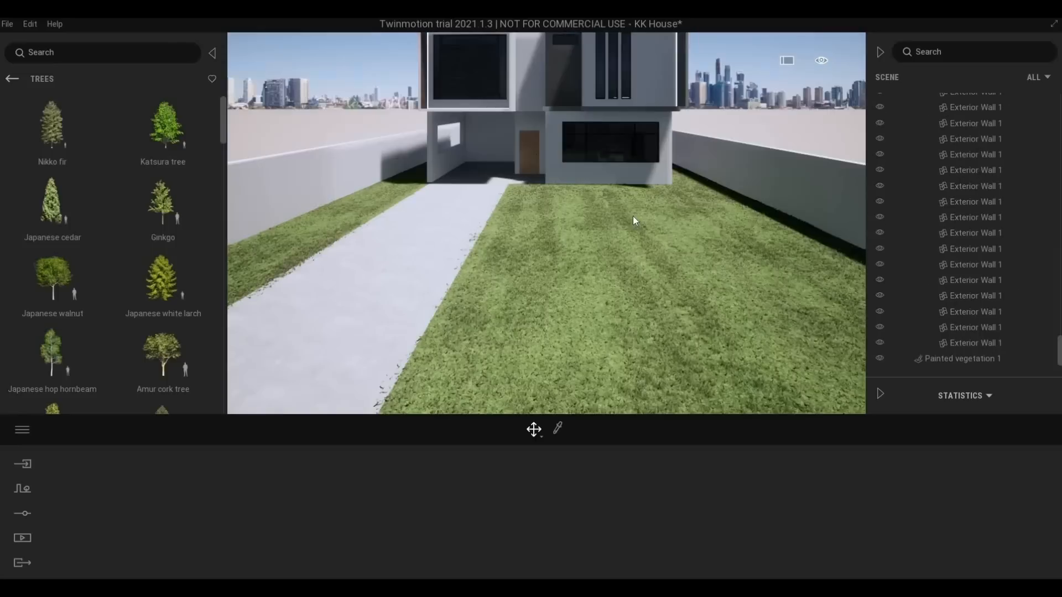
- Readjust the painted Lawn 01 grass to 36% size and 10% dryness, keeping stripes at 0%
key(d)
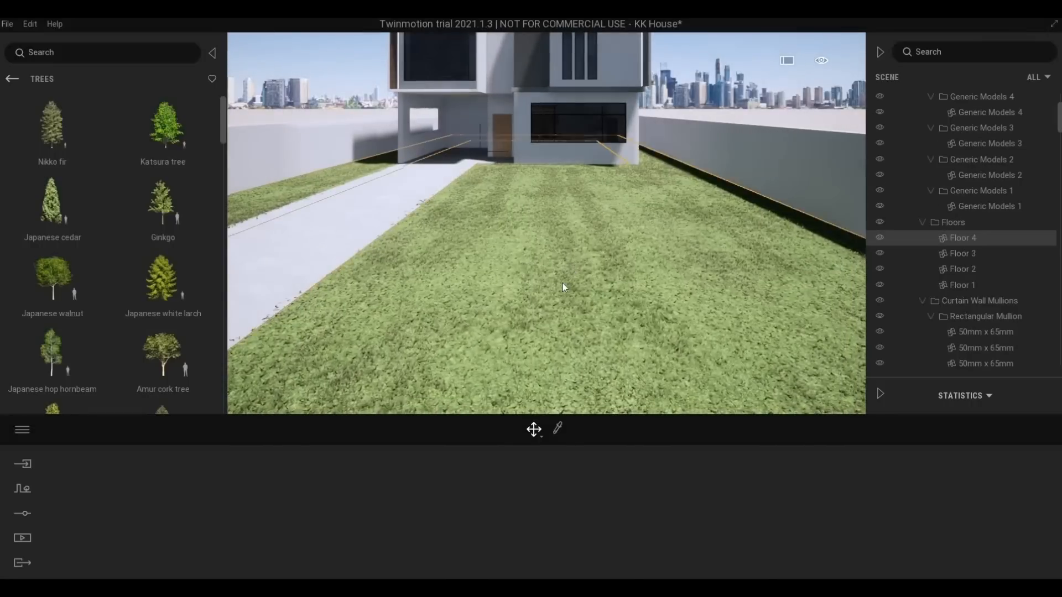
click(535, 291)
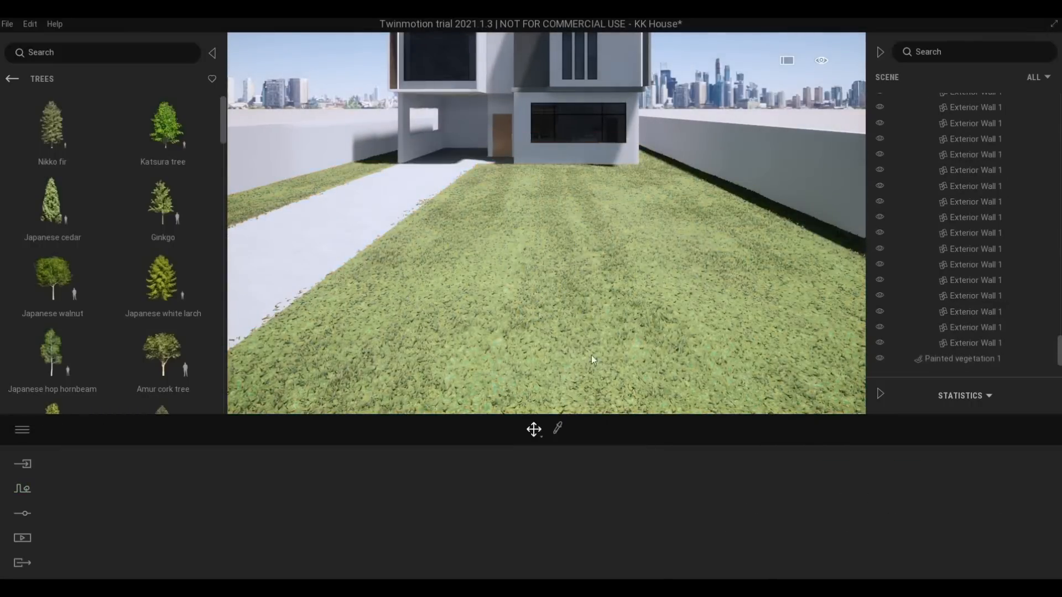
click(591, 359)
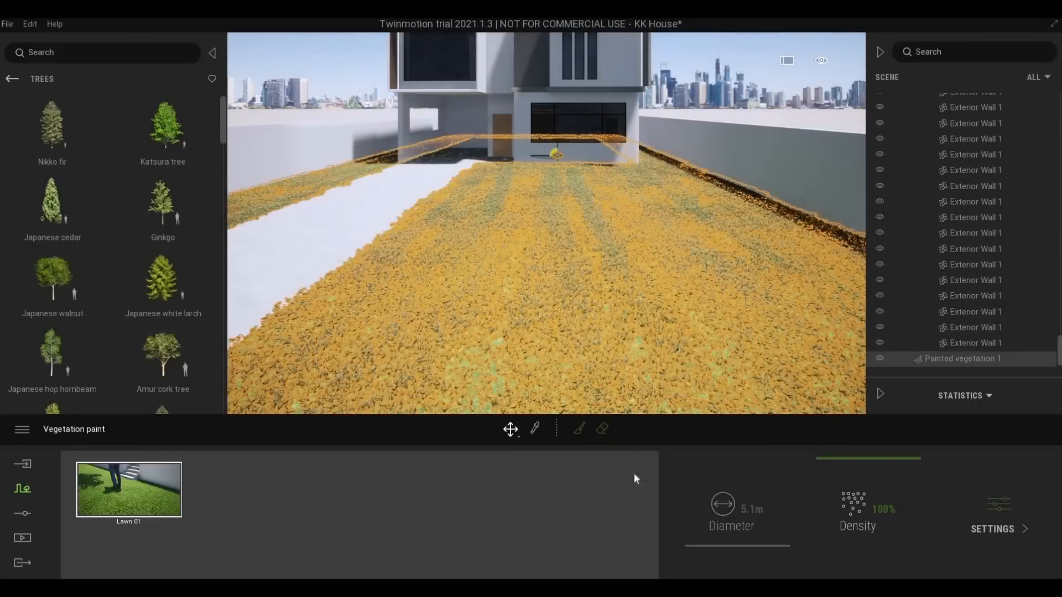
click(990, 506)
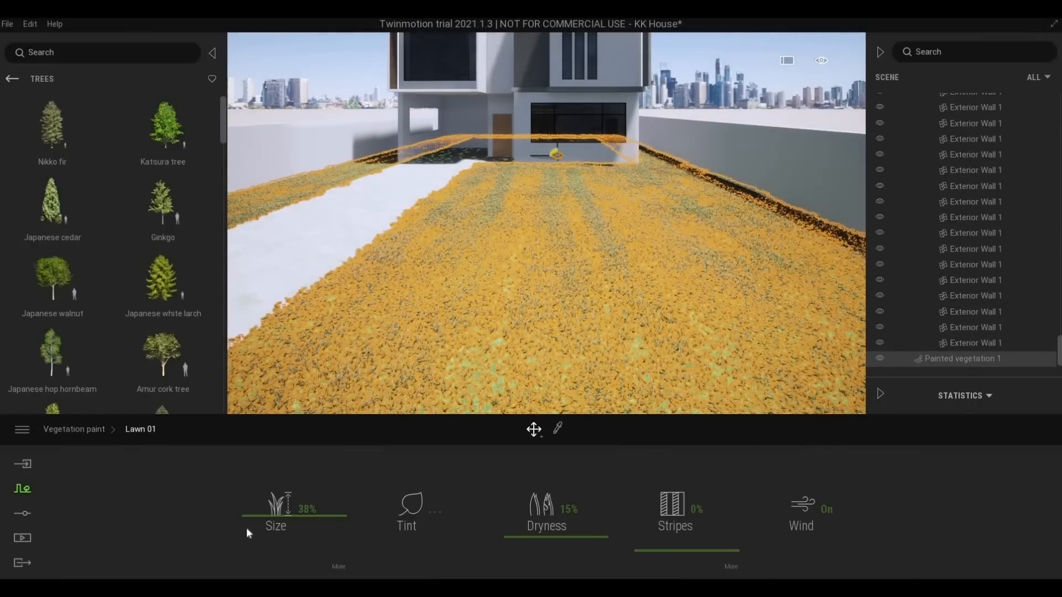
drag(250, 521, 249, 520)
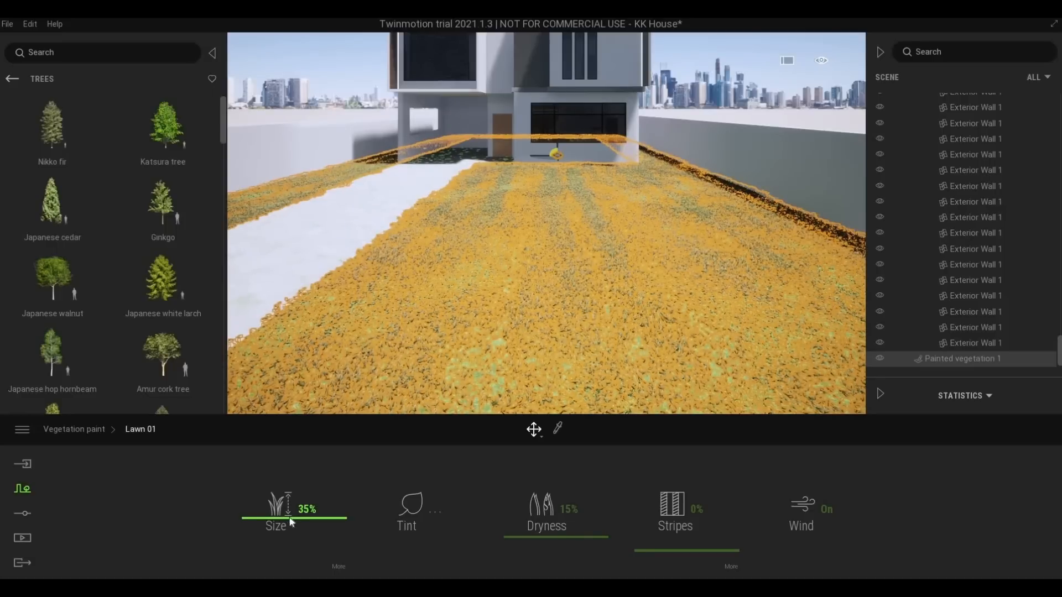
click(570, 536)
drag(570, 542, 570, 543)
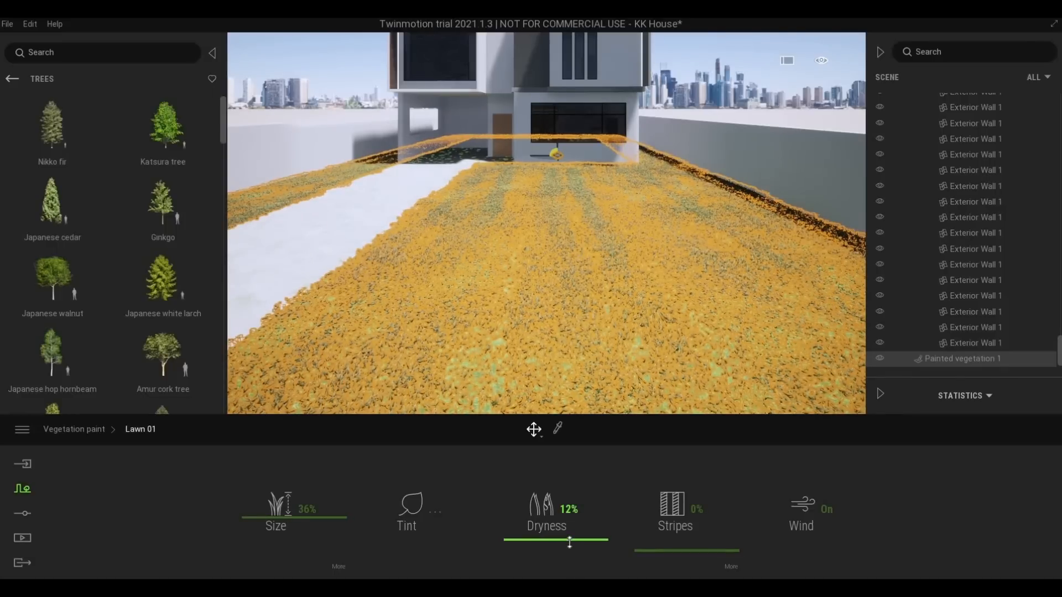
click(685, 547)
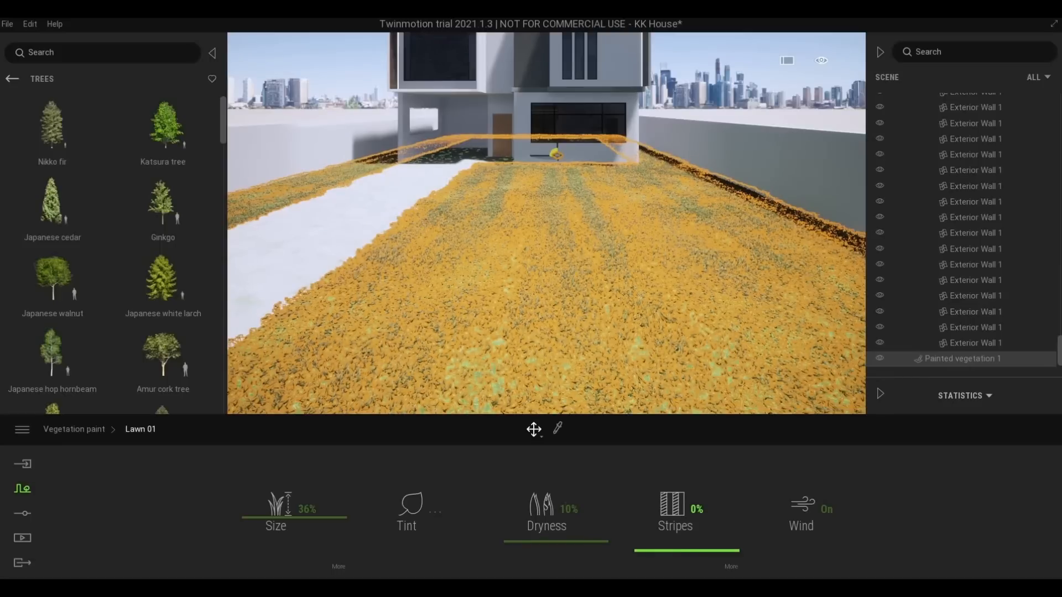
click(69, 436)
key(Escape)
- Check the lawn up close at the driveway edge and set the Lawn 01 grass size to 51%
key(q)
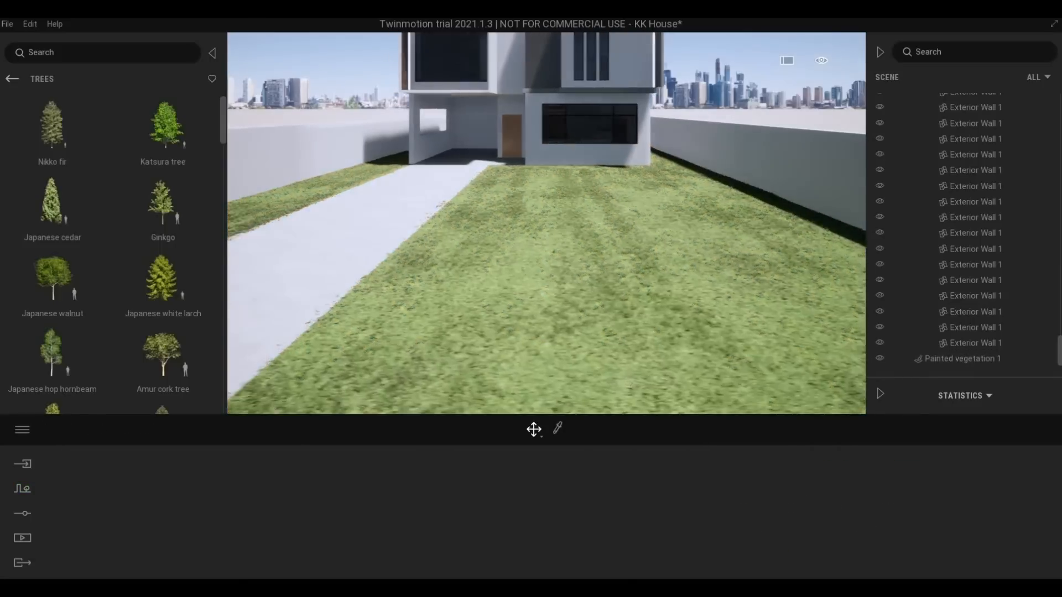
key(a)
middle_drag(406, 308, 420, 297)
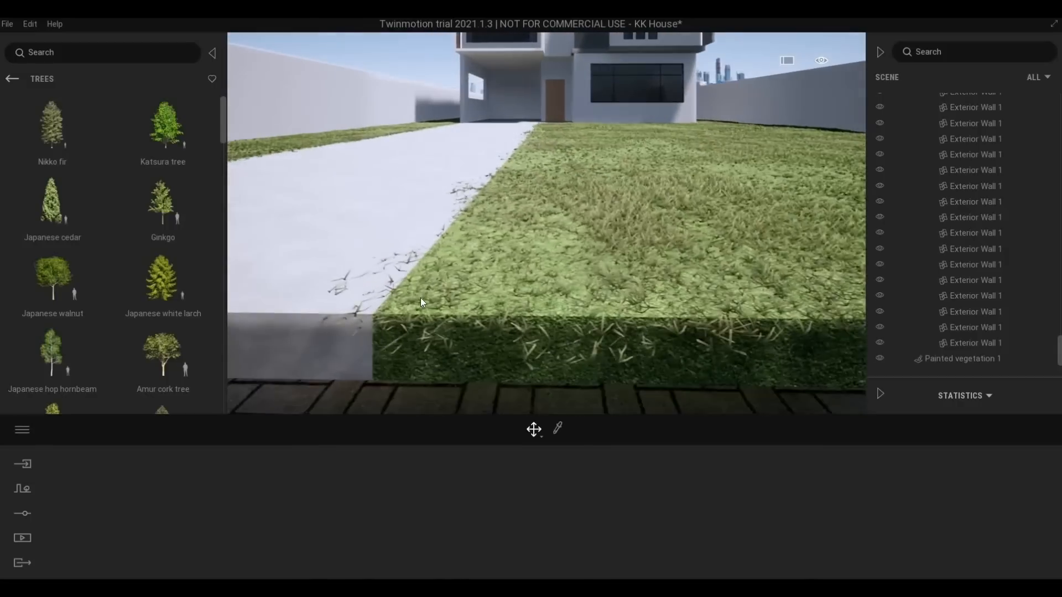
scroll(429, 291, up, 3)
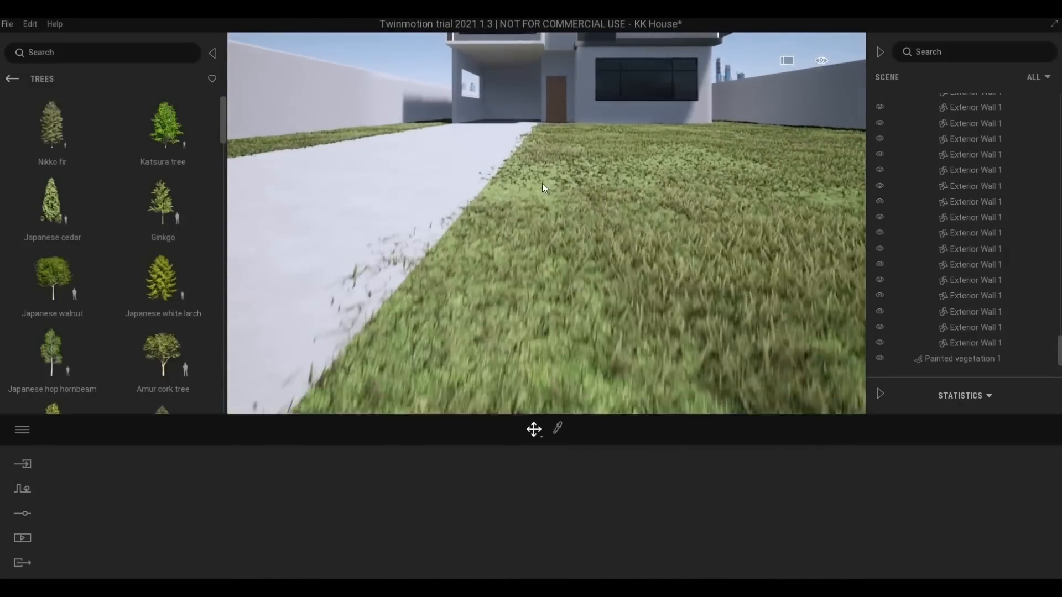
scroll(542, 184, up, 3)
scroll(528, 221, down, 5)
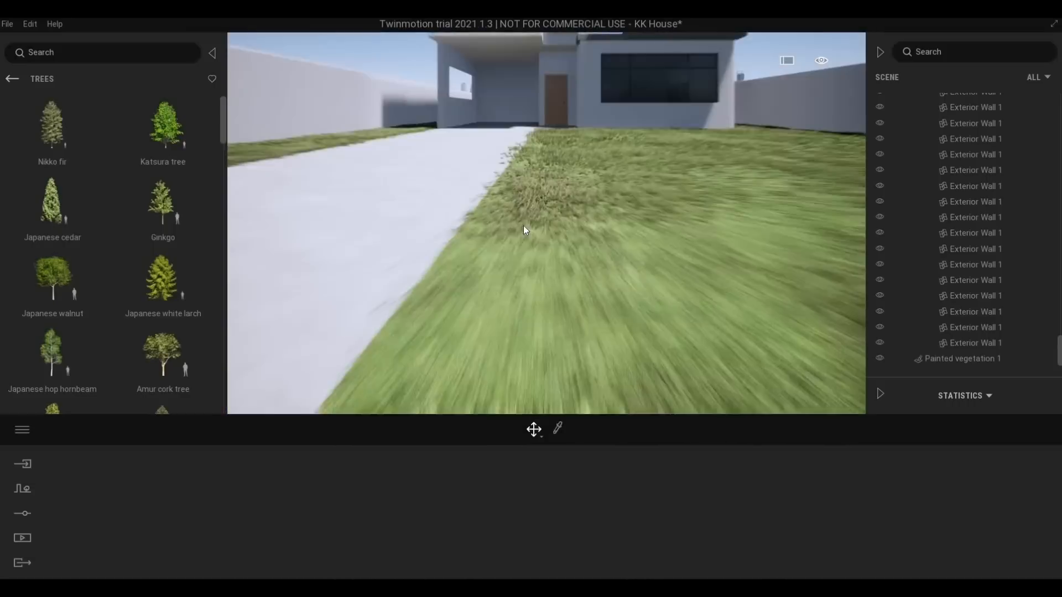
click(516, 224)
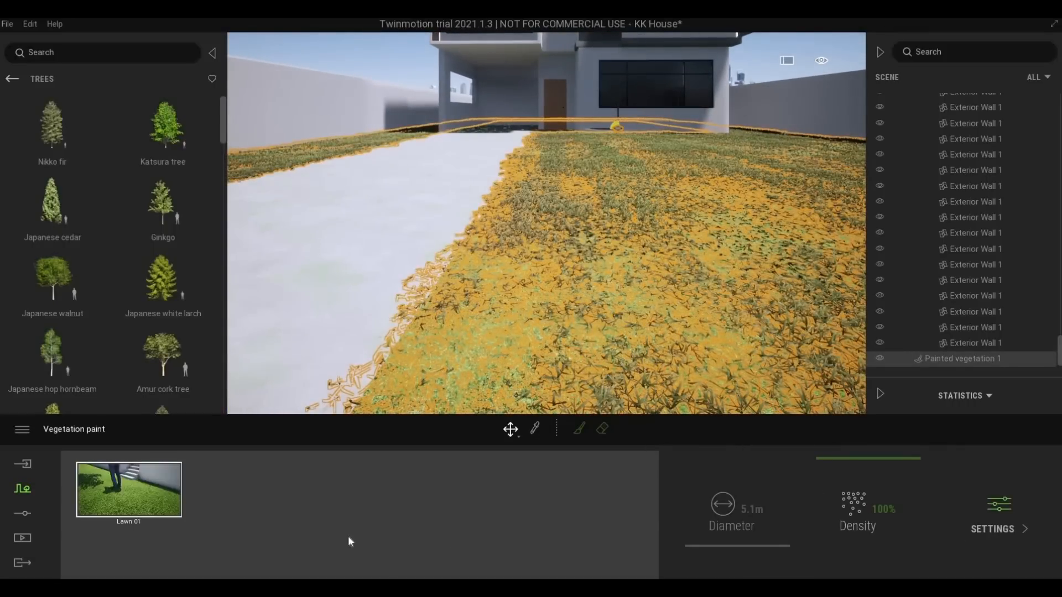
drag(290, 503, 290, 503)
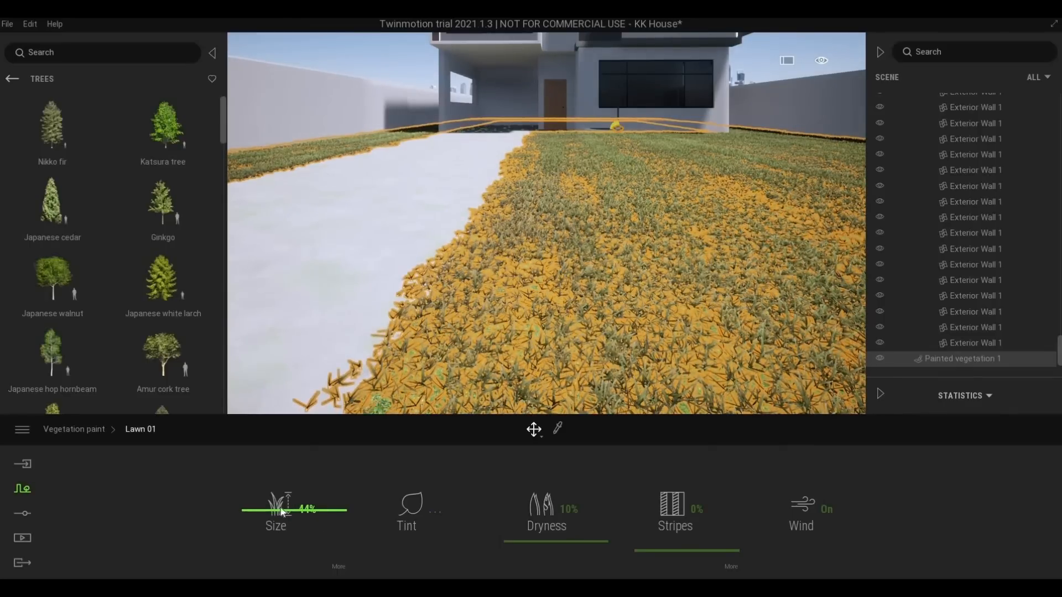
drag(279, 502, 279, 500)
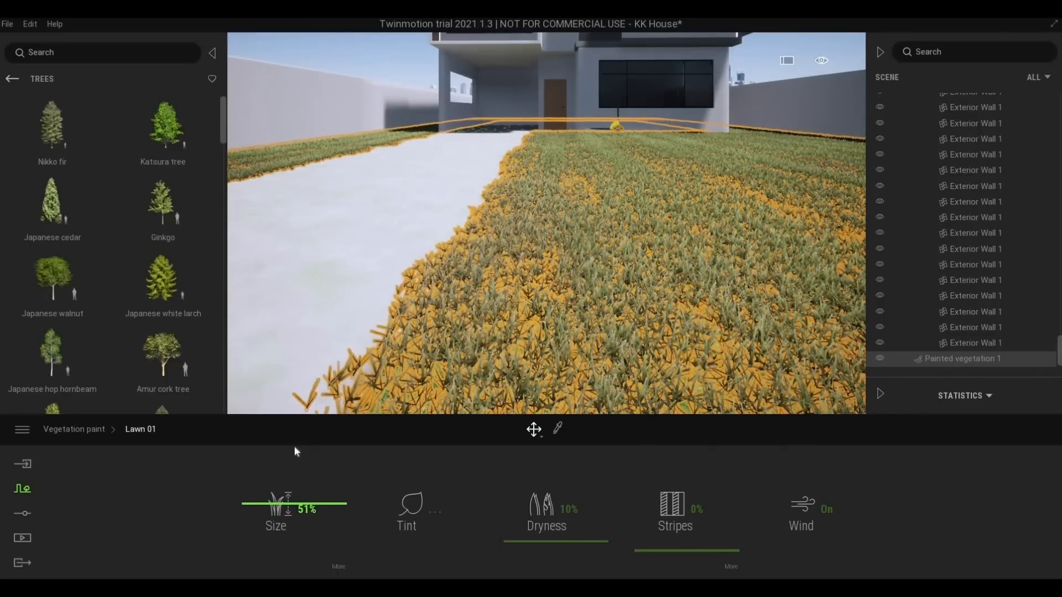
click(358, 305)
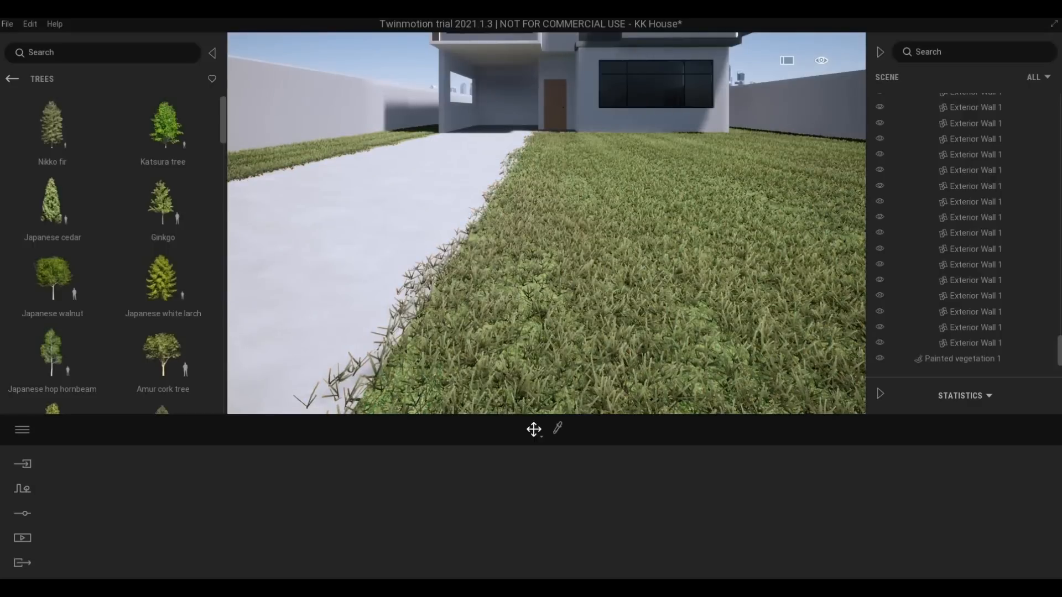
- Inspect the resized grass on both sides of the driveway, from the side strip up to the carport
scroll(492, 312, down, 2)
middle_drag(493, 312, 558, 351)
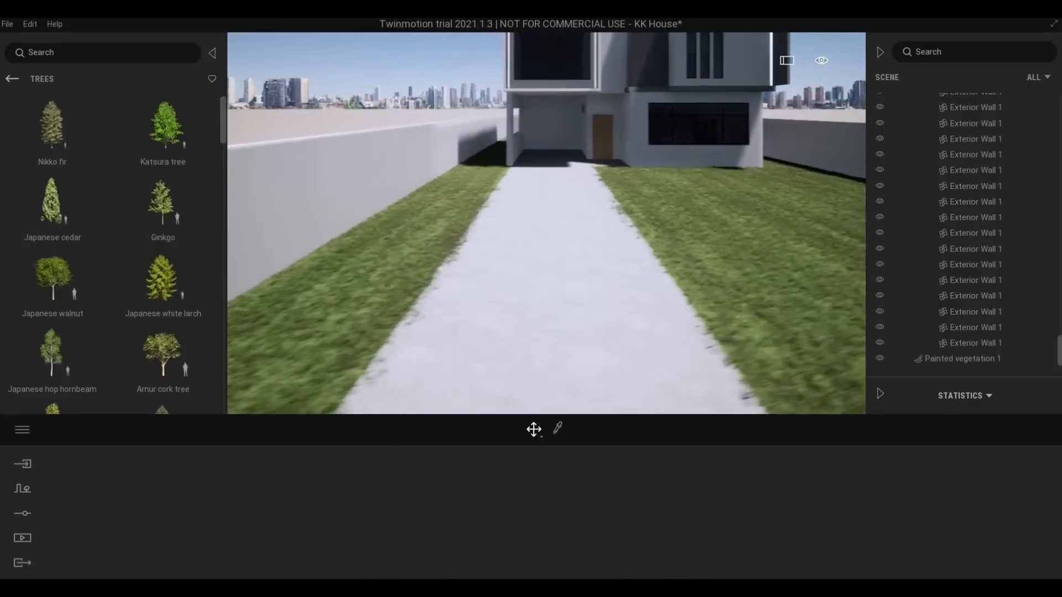
key(a)
key(q)
key(w)
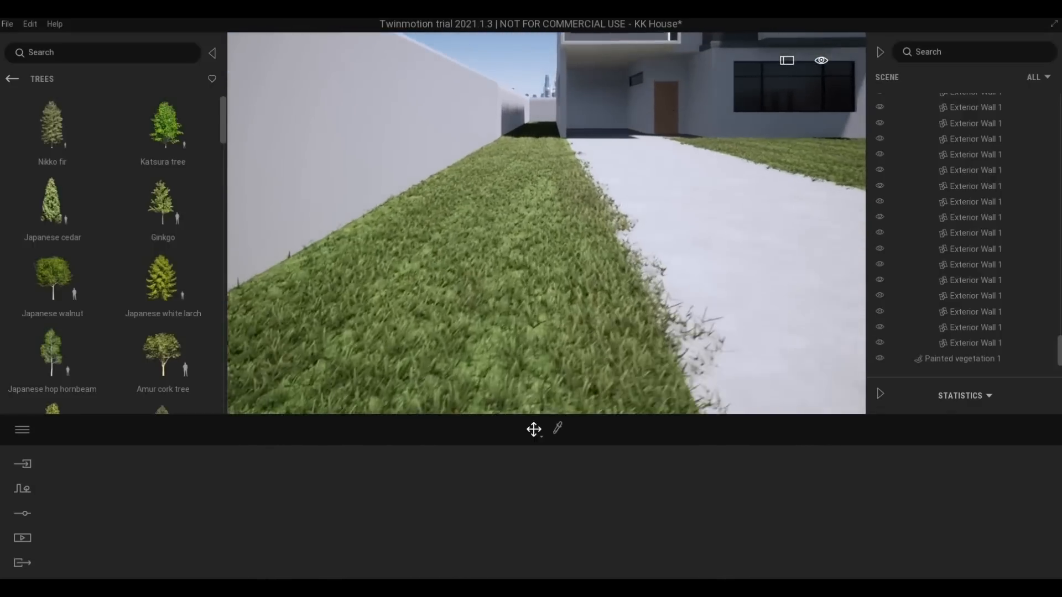
middle_drag(559, 243, 17, 79)
scroll(416, 188, up, 2)
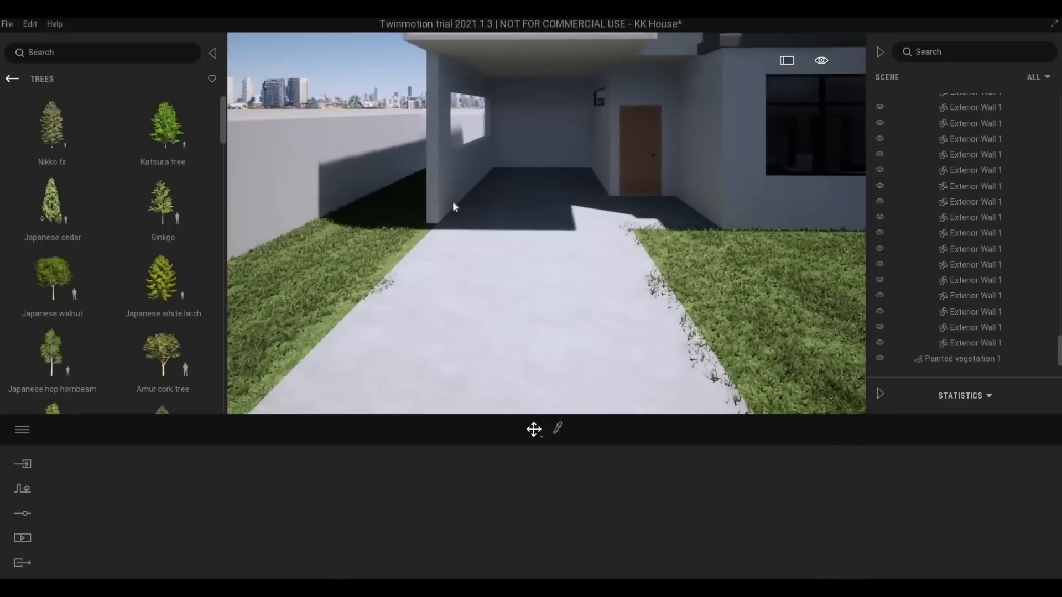
scroll(453, 202, down, 2)
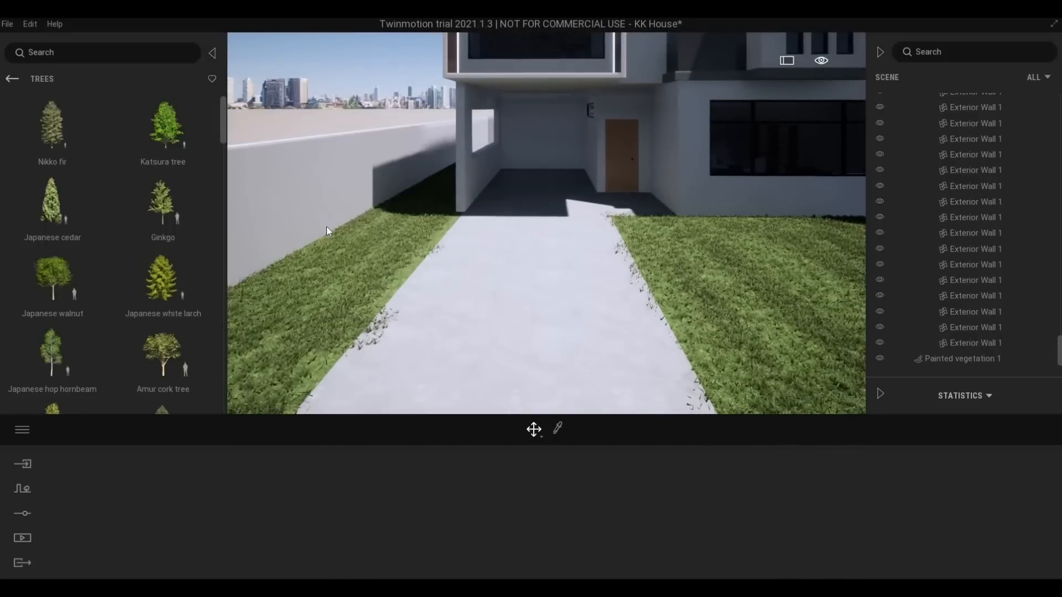
- Return to the main asset library, save the project, and open the Materials category
click(11, 79)
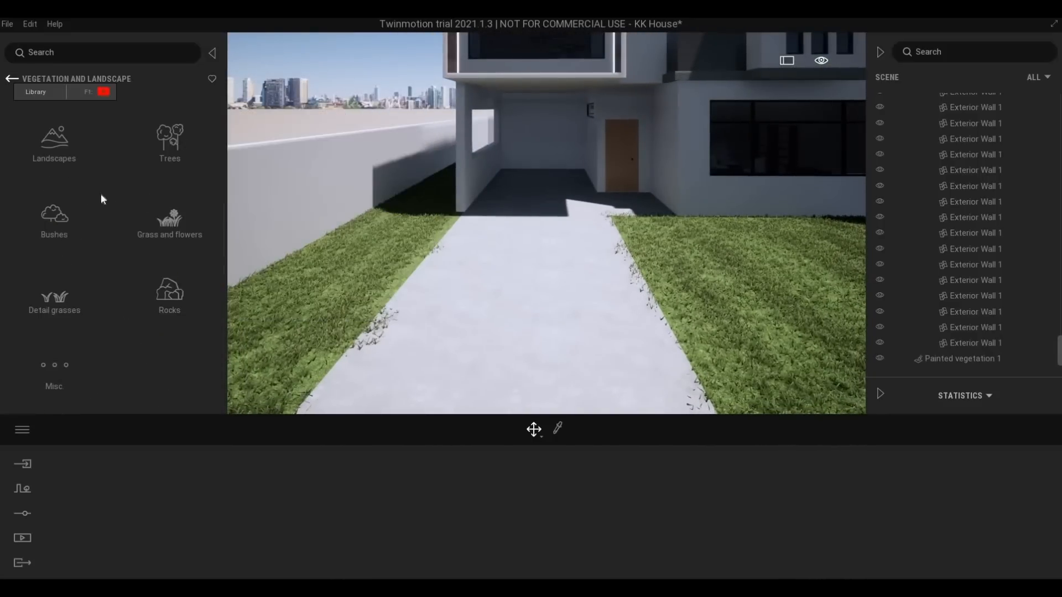
click(12, 79)
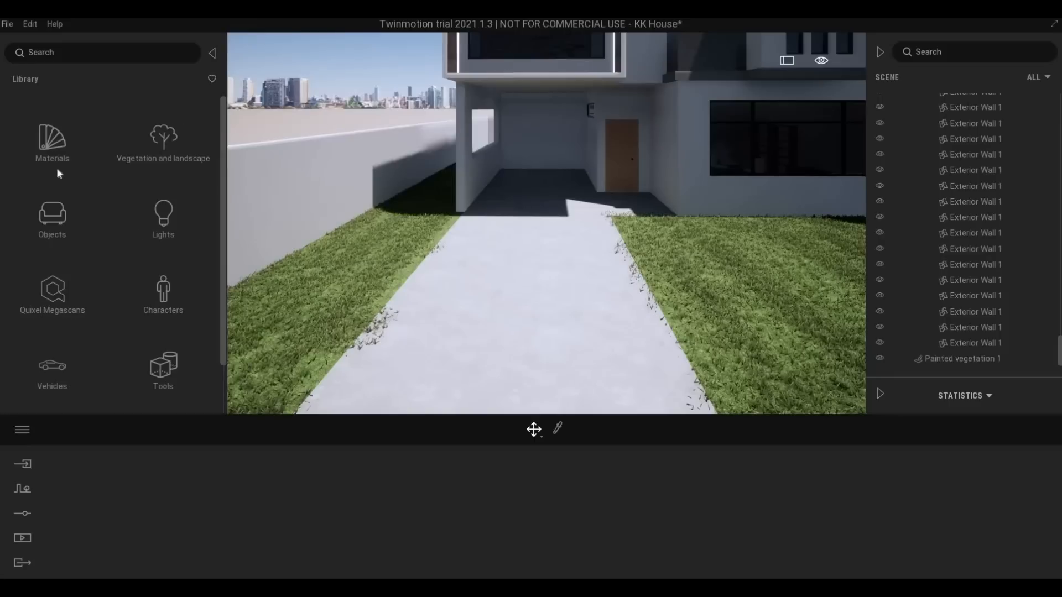
key(ctrl+s)
scroll(67, 249, down, 2)
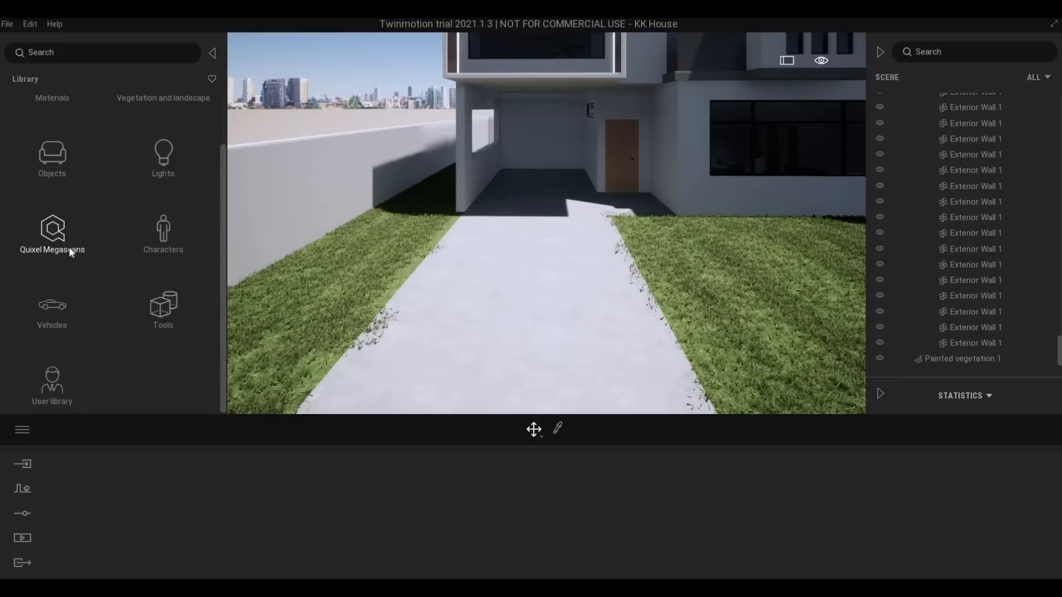
scroll(62, 143, up, 2)
click(59, 141)
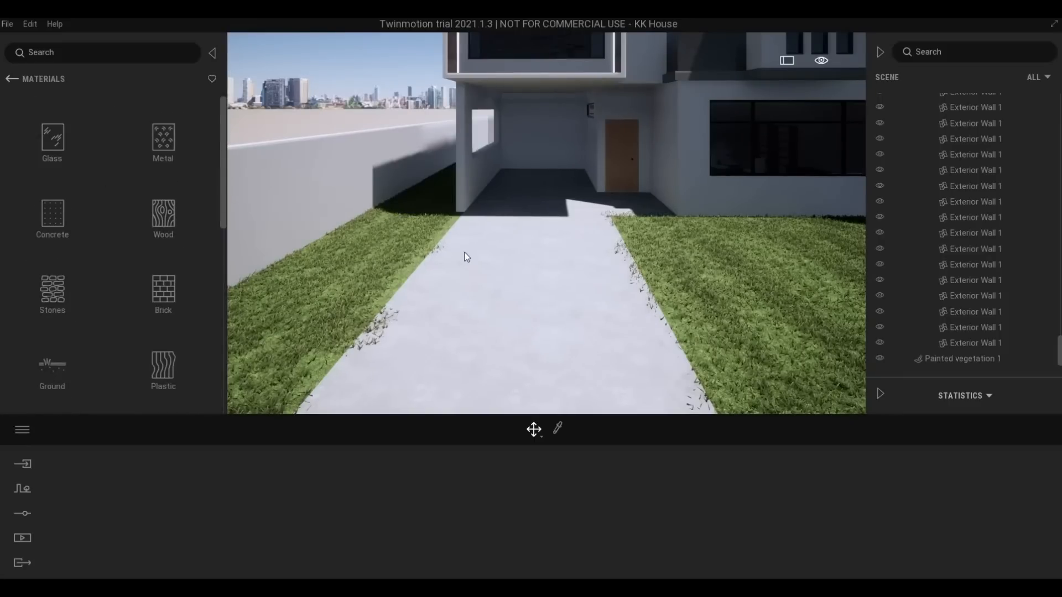
- Pick the material of the glowing strip that runs around the upper-floor stone wall above the carport
middle_drag(463, 252, 451, 187)
scroll(464, 199, up, 4)
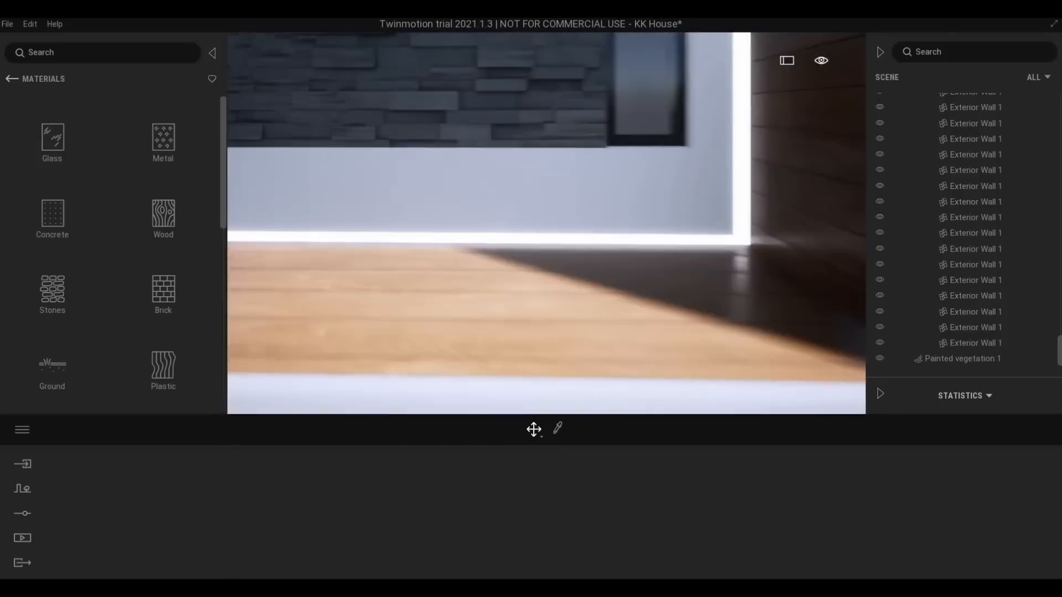
scroll(380, 195, down, 2)
right_drag(380, 190, 371, 190)
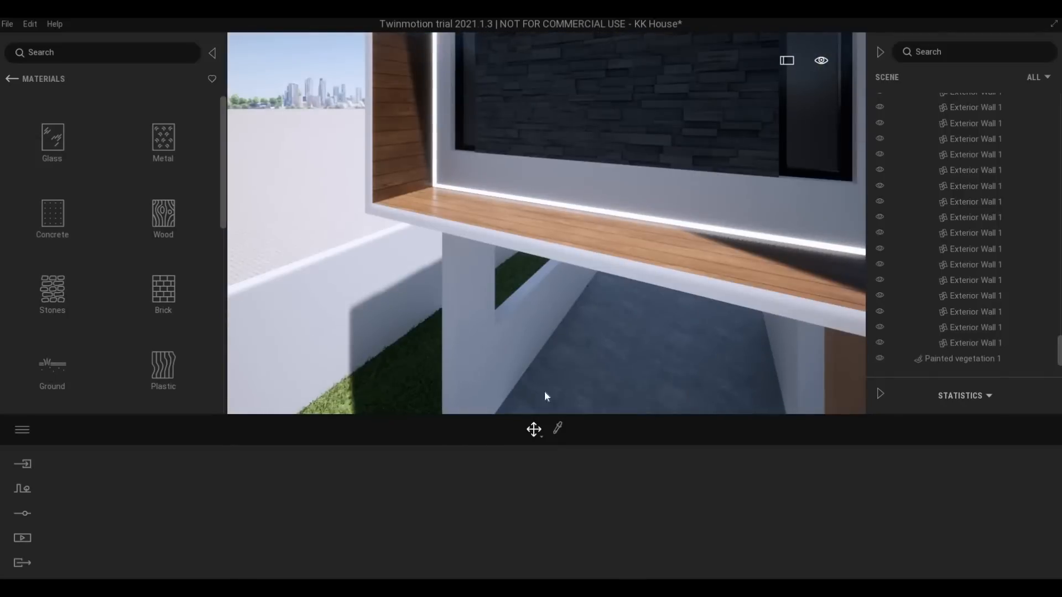
click(557, 427)
click(433, 170)
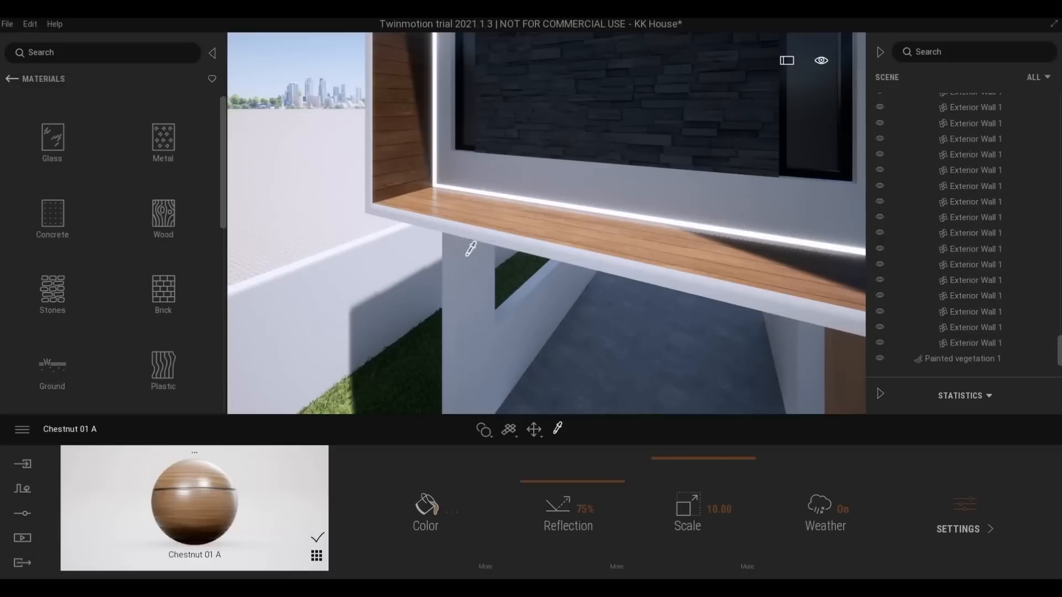
click(441, 146)
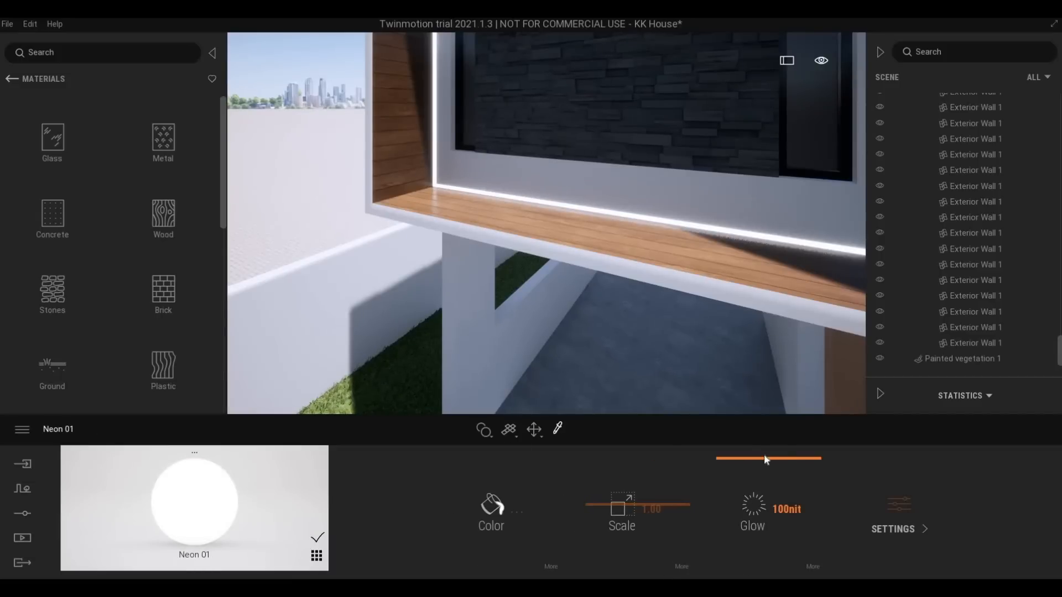
- Examine the Neon 01 material's glow, settings, scale and colour options
drag(748, 467, 750, 481)
click(890, 531)
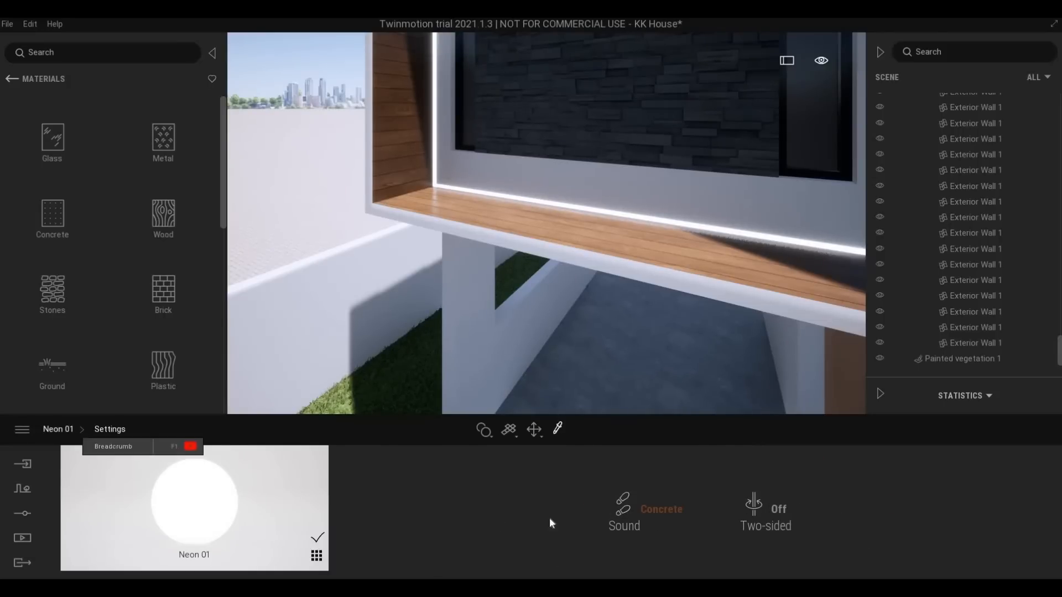
click(681, 561)
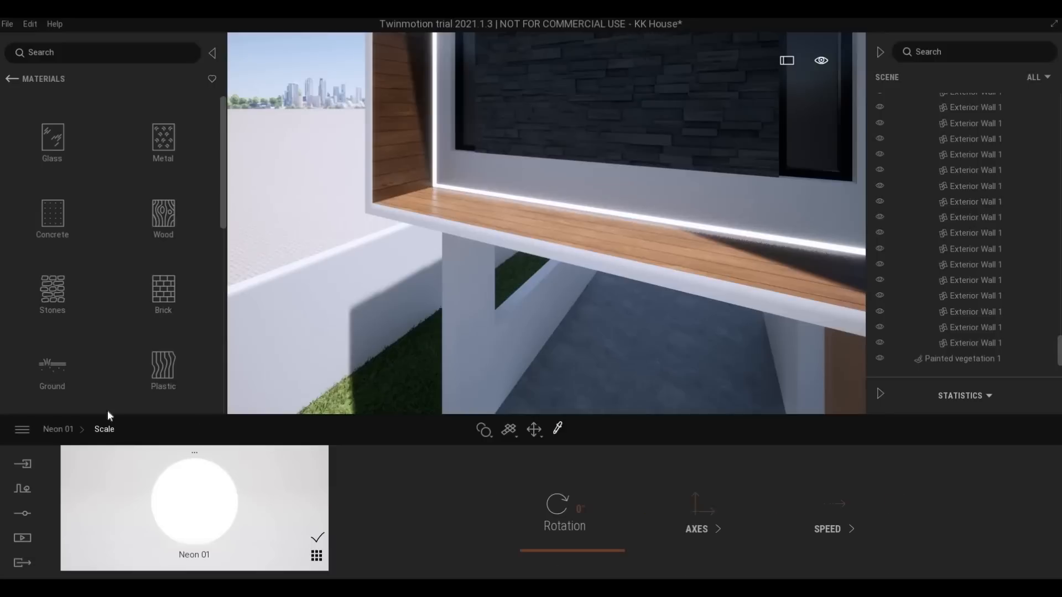
right_click(452, 553)
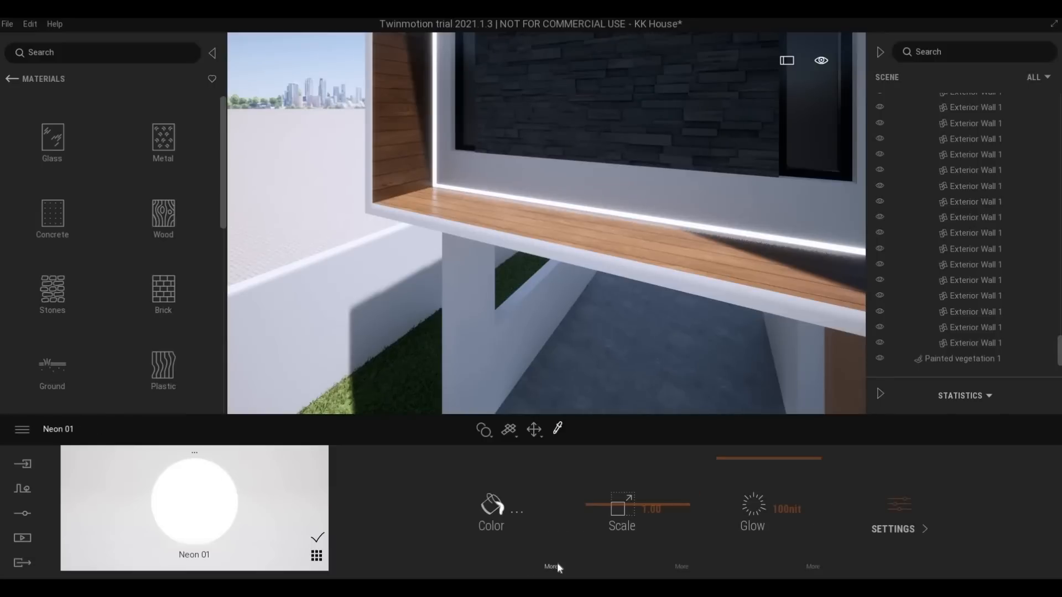
click(555, 566)
click(57, 427)
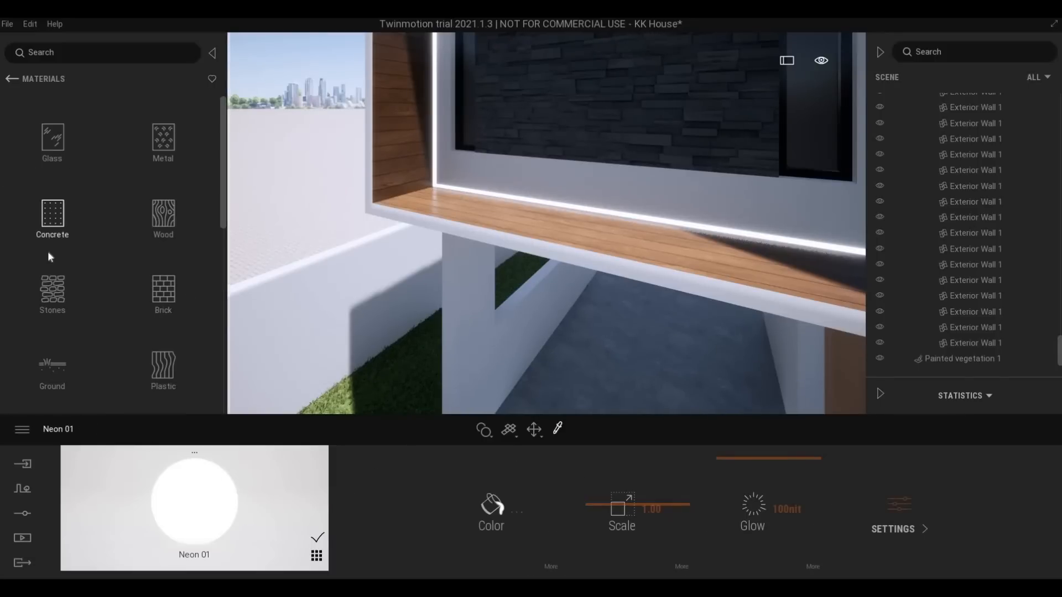
- Try the Neon 02 material on the light strip, and replace it with Neon Smooth Blink
scroll(48, 256, down, 5)
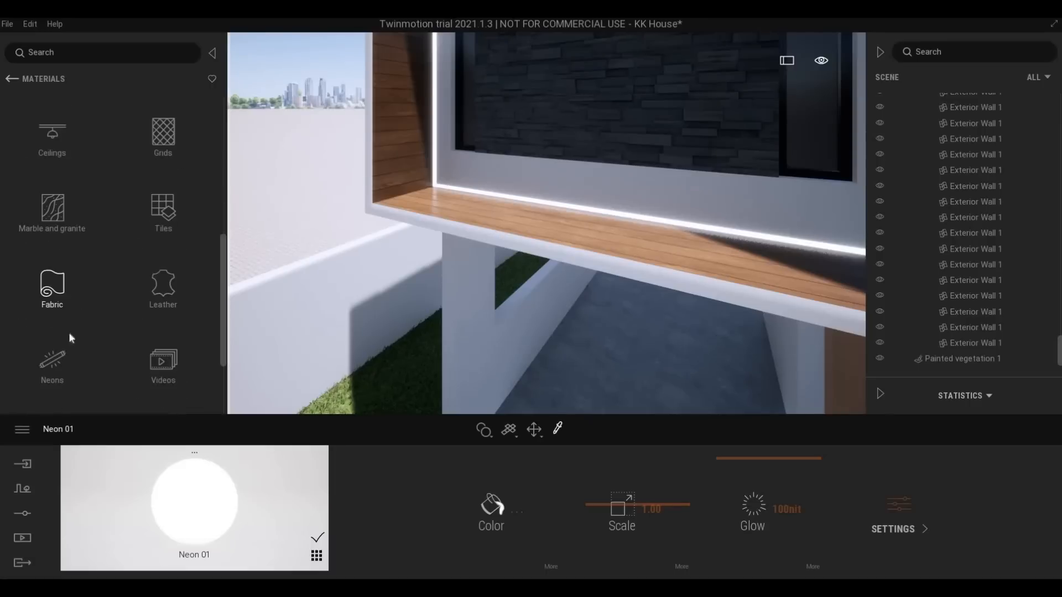
click(52, 365)
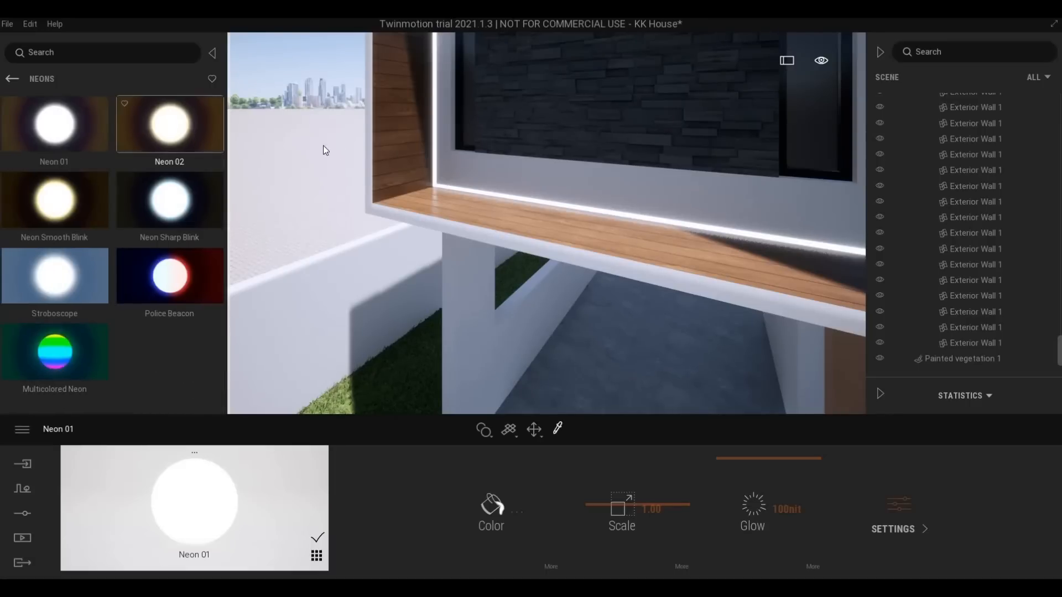
drag(403, 131, 436, 121)
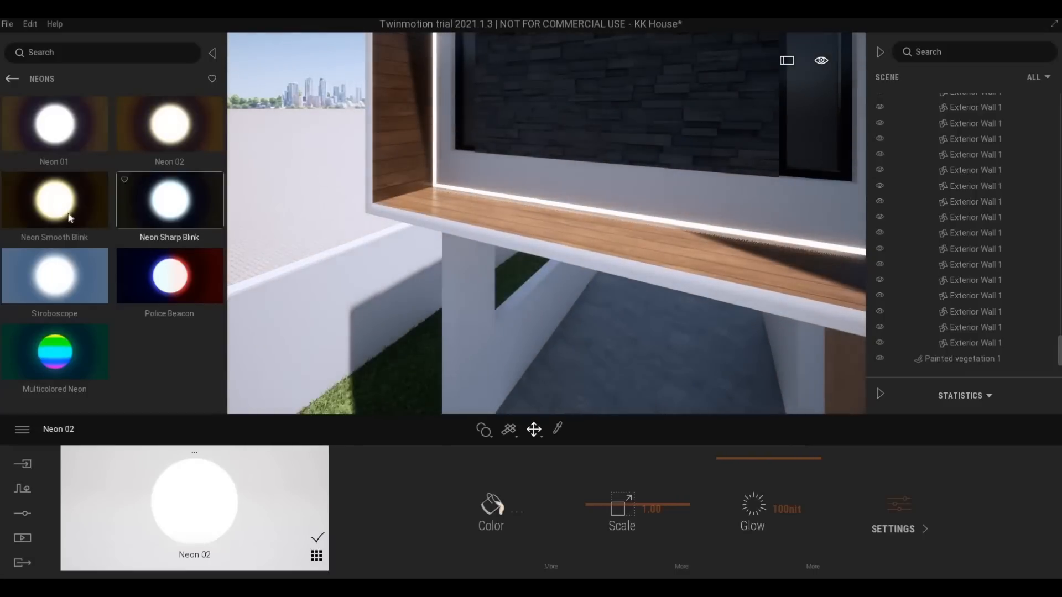
drag(56, 199, 435, 148)
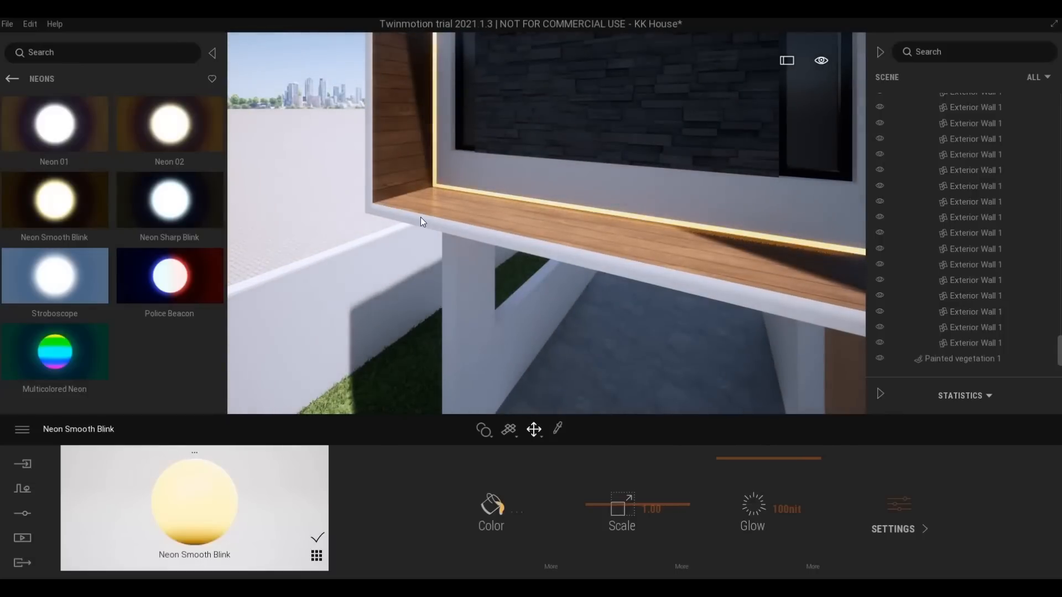
- Change the Neon Smooth Blink strip colour to near-white FFF7F7
scroll(422, 215, up, 3)
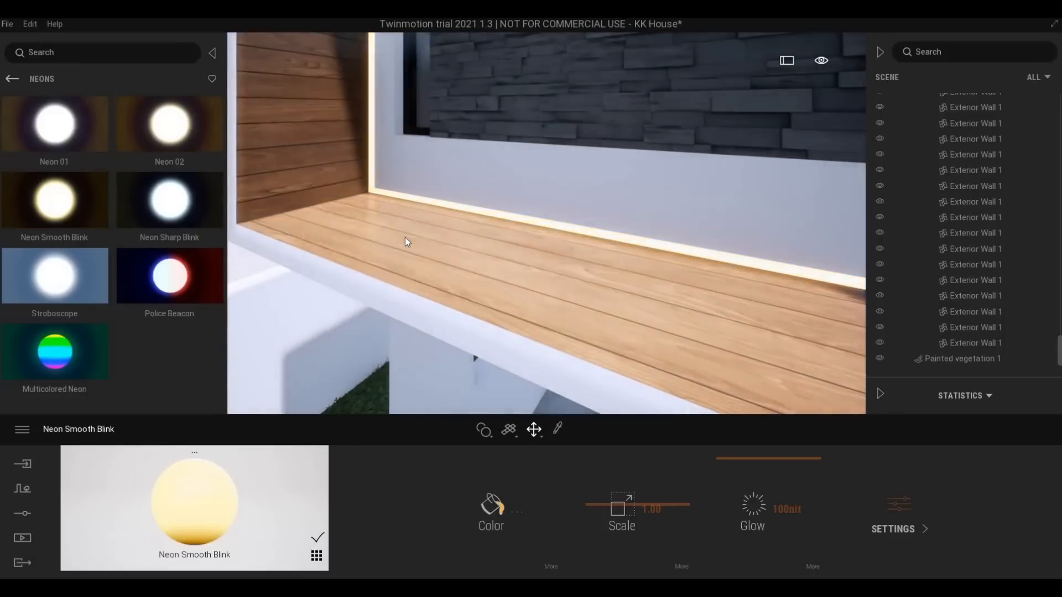
scroll(460, 247, down, 5)
right_drag(460, 246, 440, 313)
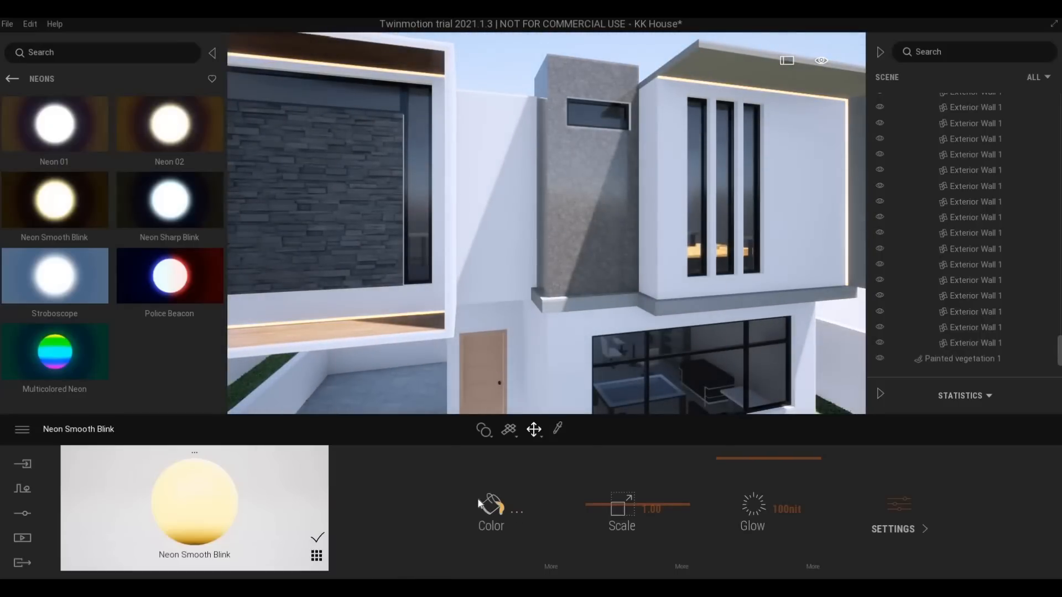
click(489, 506)
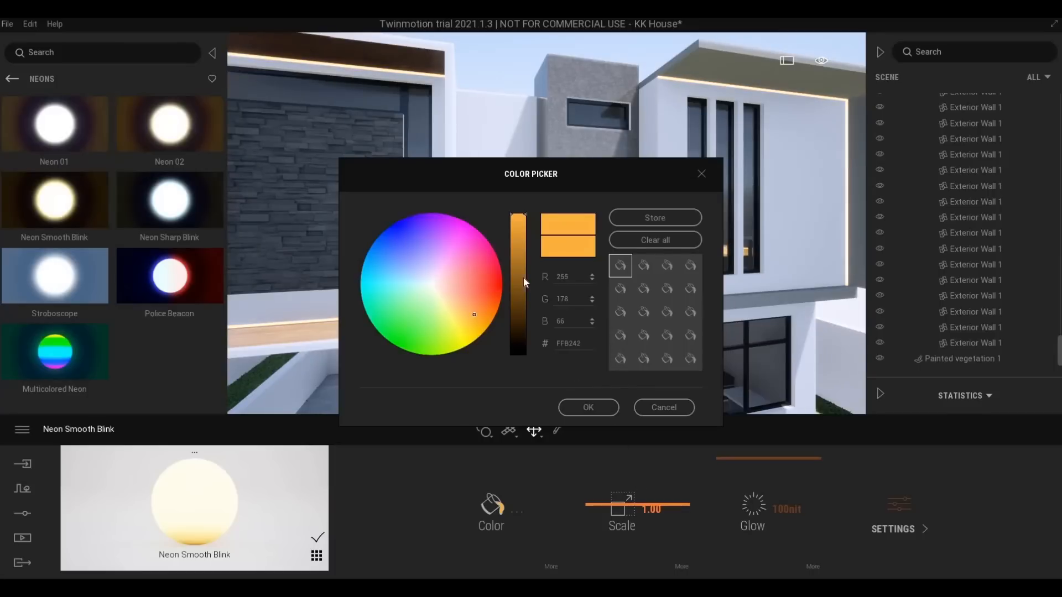
drag(477, 318, 434, 284)
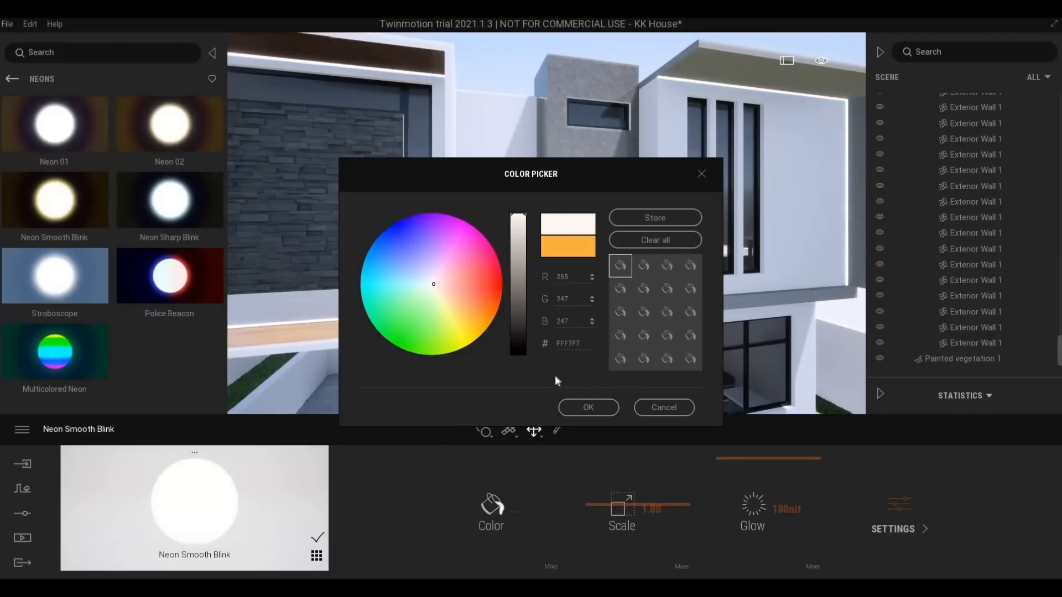
click(581, 408)
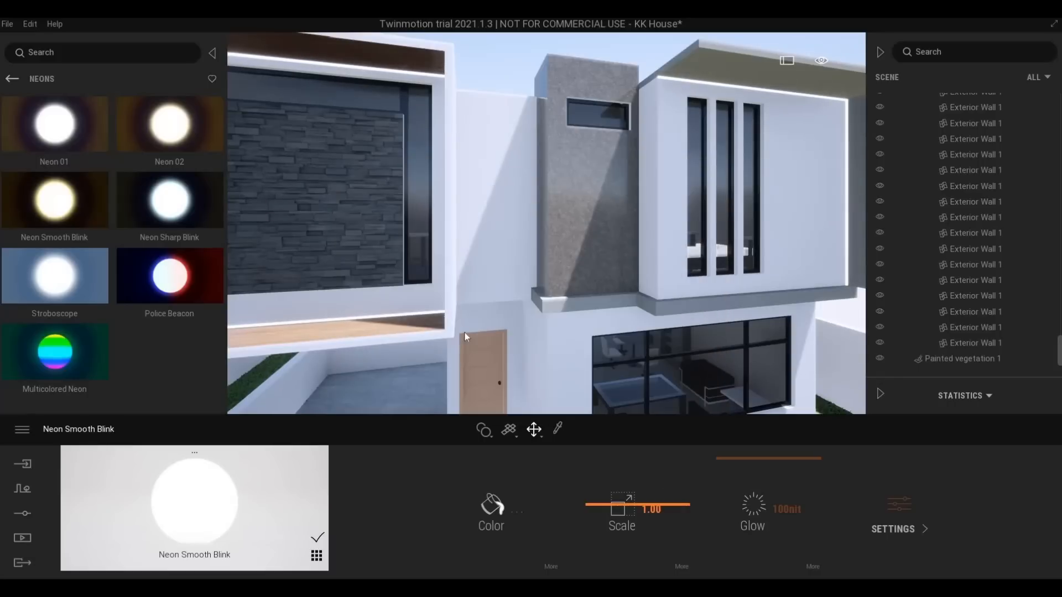
- Frame the whole house front and set the location's time of day to 19:43
scroll(485, 329, down, 3)
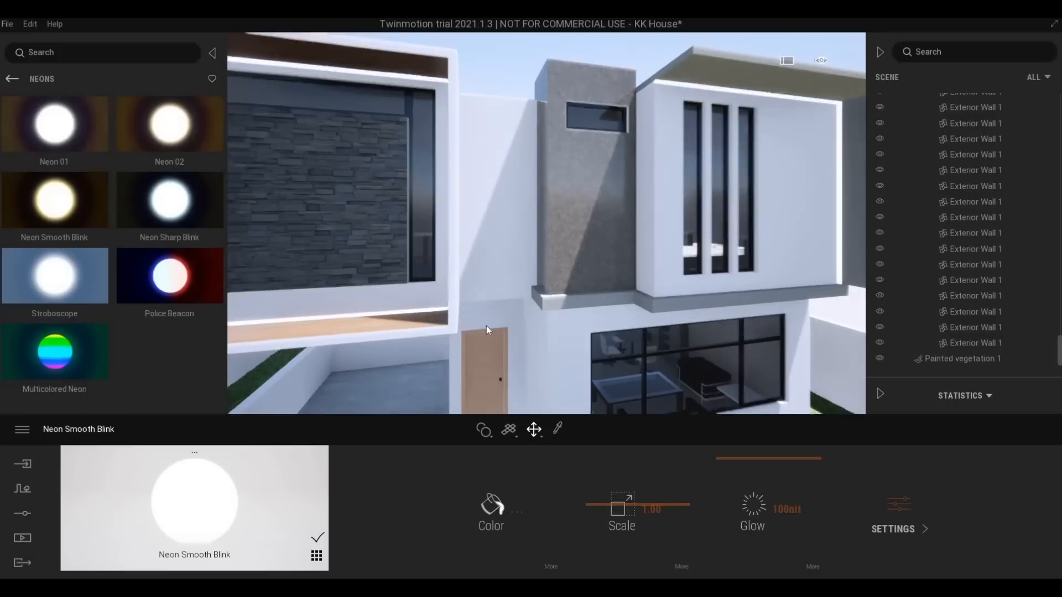
middle_drag(489, 322, 490, 313)
scroll(497, 334, down, 5)
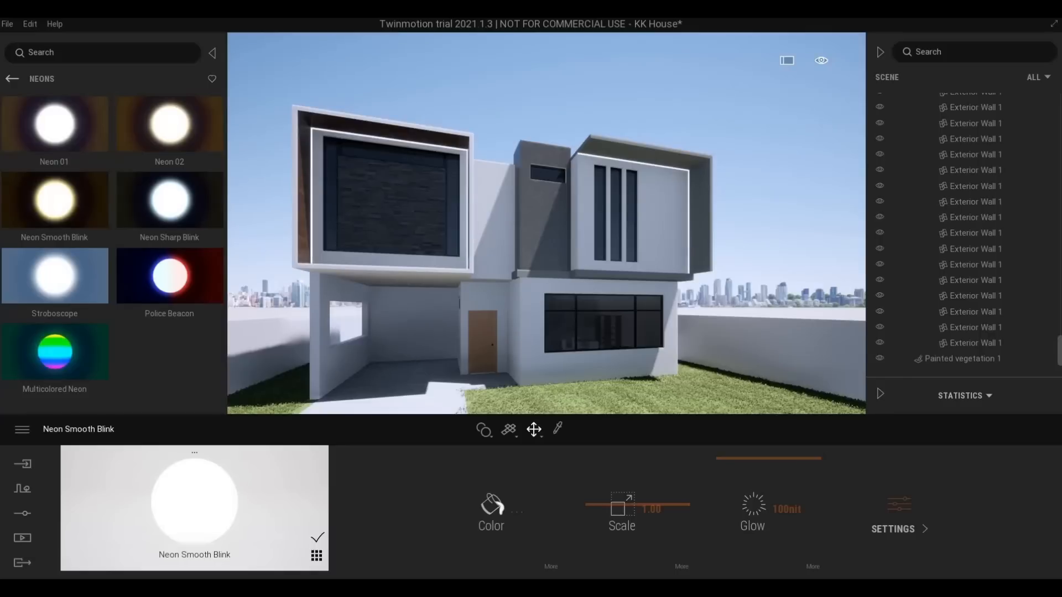
scroll(497, 331, down, 5)
middle_drag(494, 332, 513, 328)
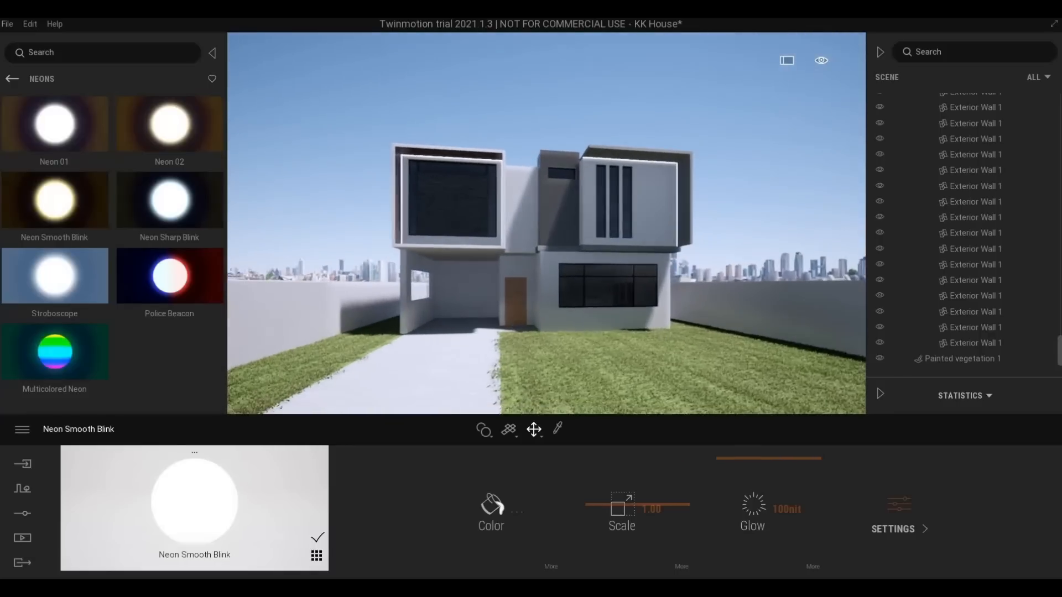
scroll(492, 336, up, 1)
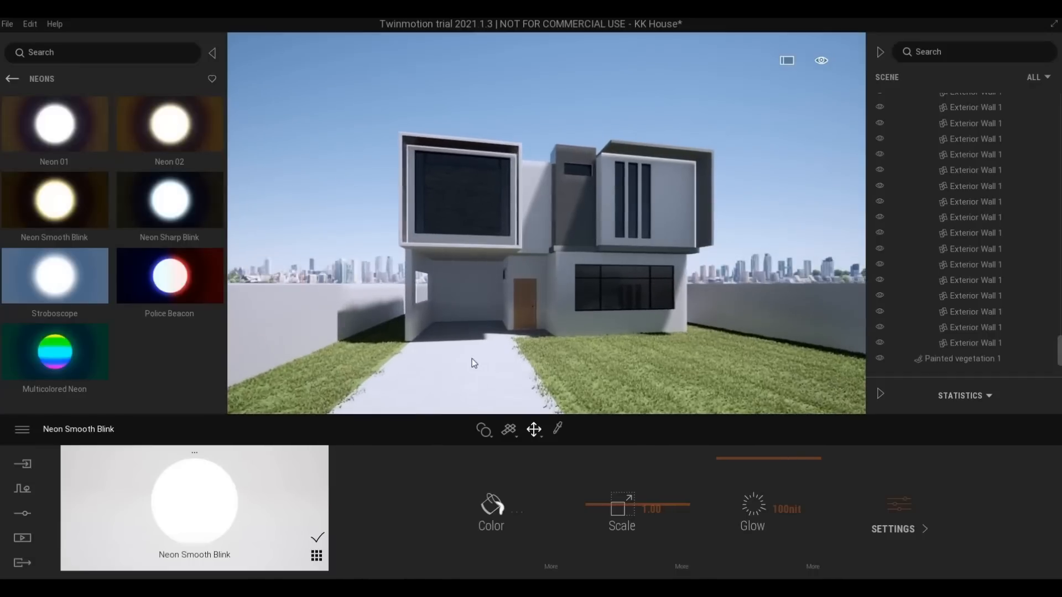
shift+middle_drag(472, 358, 22, 506)
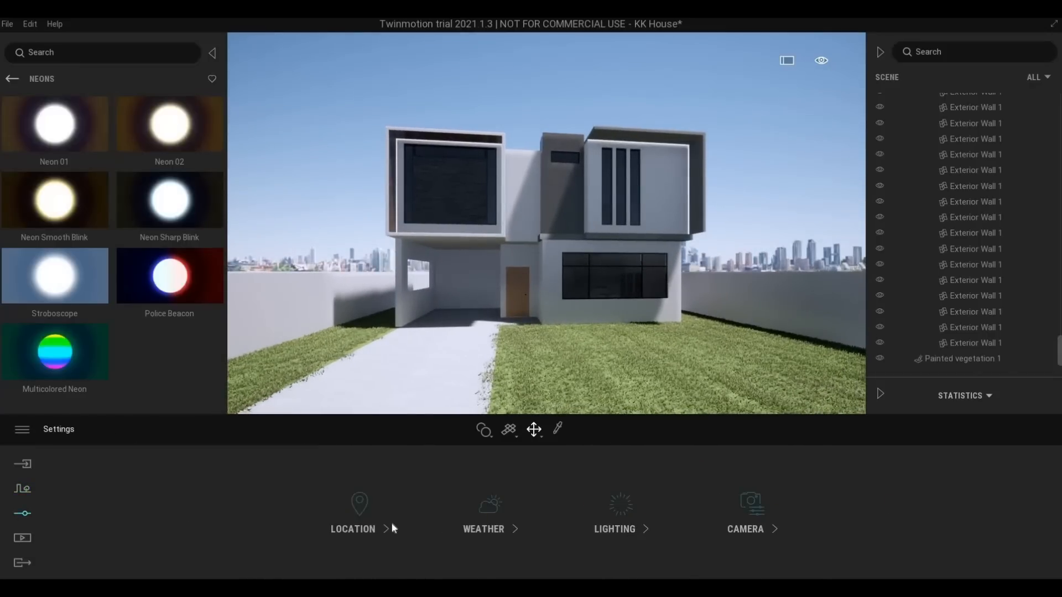
click(354, 517)
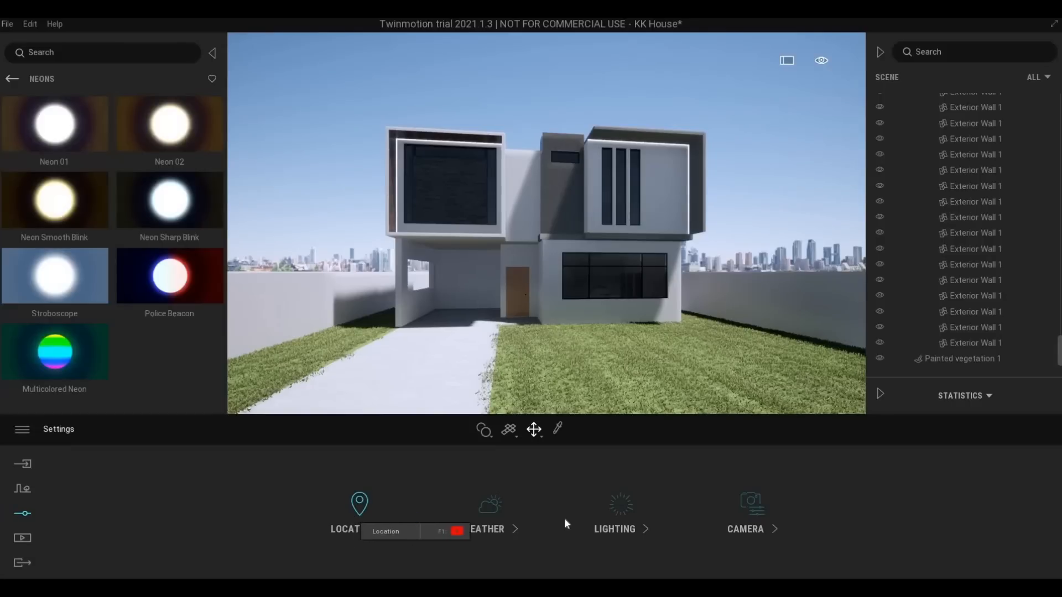
mouse_move(566, 519)
mouse_down()
mouse_move(563, 545)
mouse_move(563, 533)
mouse_up()
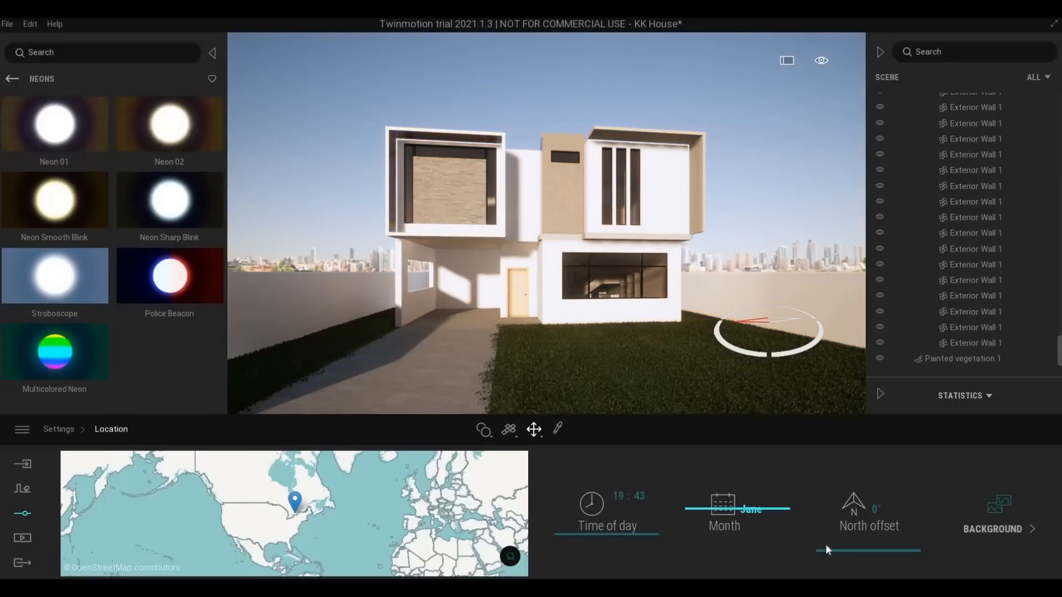
- Set the north offset to 73°, change the month to July, and refine the north offset to 57°
mouse_move(826, 540)
mouse_down()
mouse_move(823, 507)
mouse_move(824, 535)
mouse_up()
key(w)
key(a)
key(q)
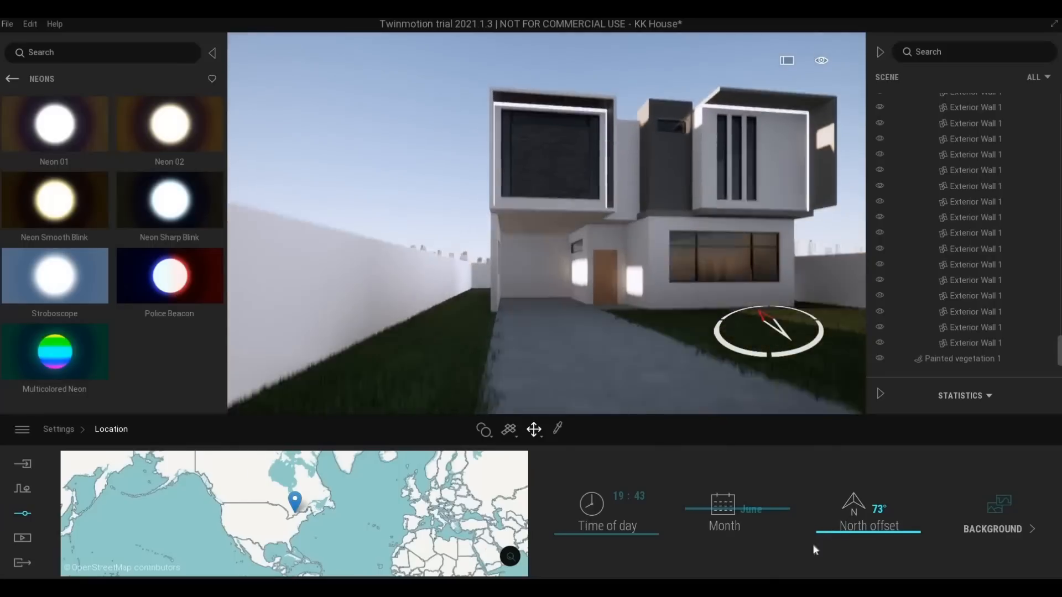
key(d)
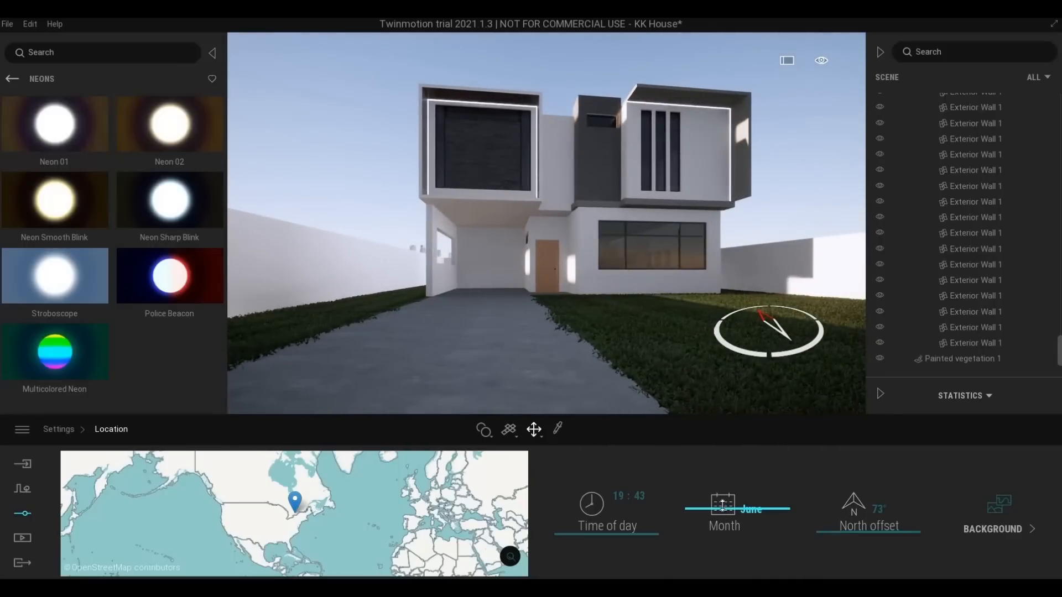
drag(723, 503, 723, 493)
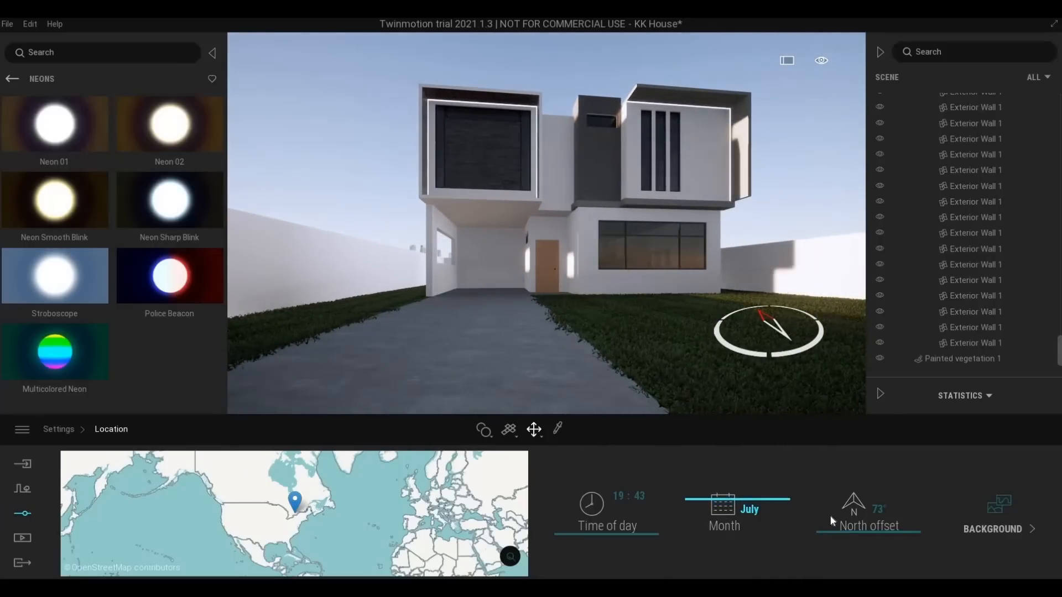
drag(851, 532, 850, 535)
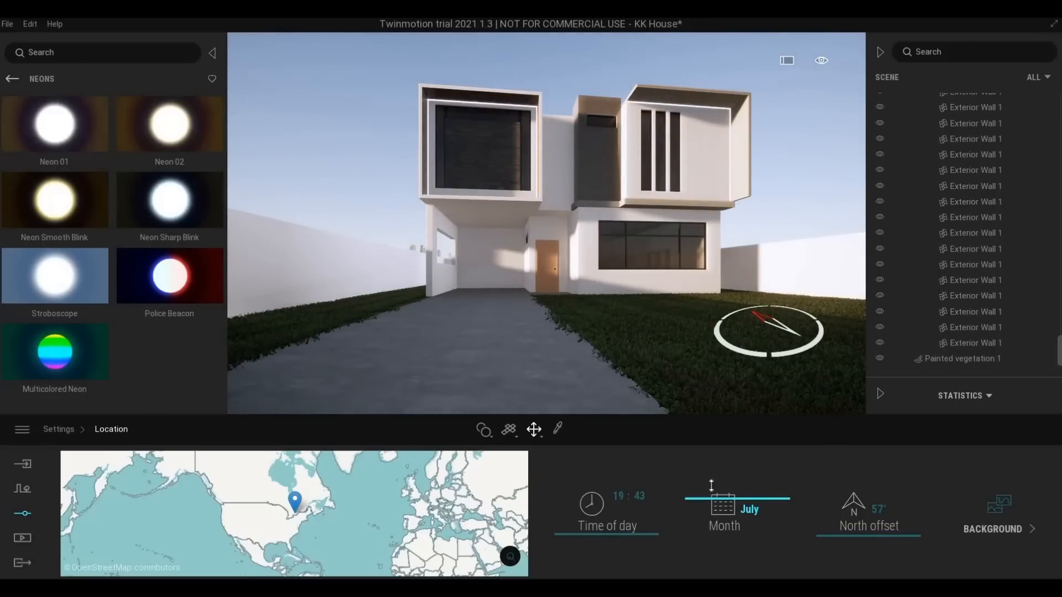
- Try August as the month for the sun position, and set it to March instead
drag(711, 485, 712, 486)
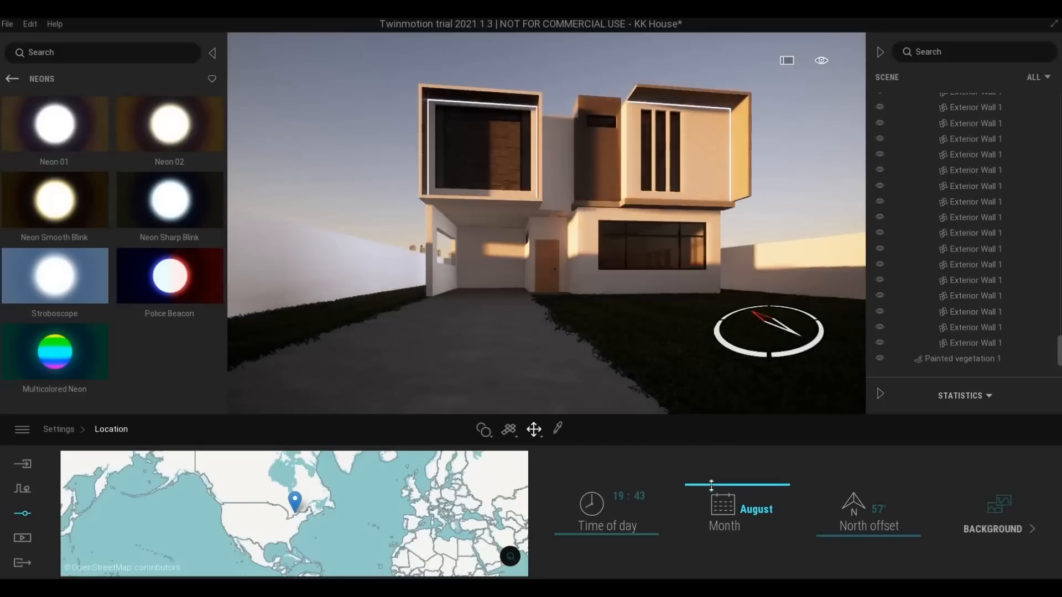
key(e)
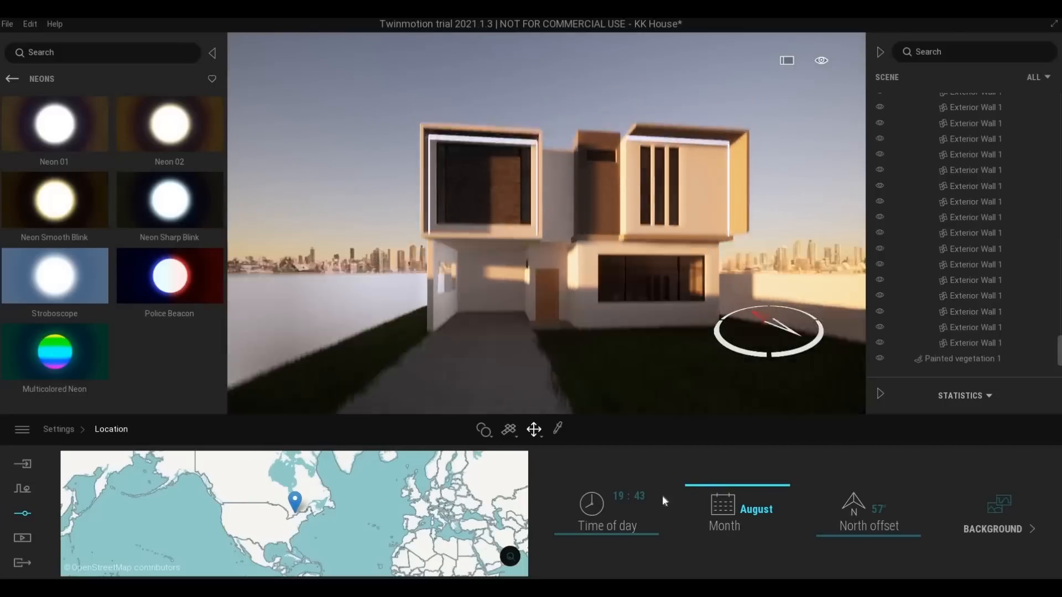
mouse_move(696, 520)
mouse_down()
mouse_move(695, 535)
mouse_move(696, 526)
mouse_up()
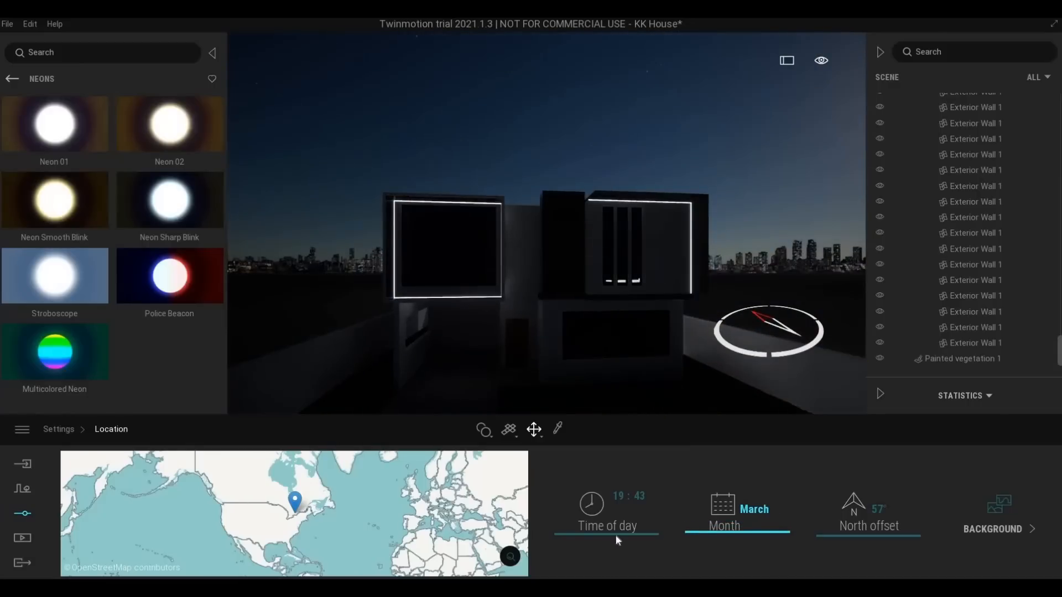
- Adjust the sun position to a time of day of 18:59, the month of April and a north offset of 249°
drag(601, 530, 600, 534)
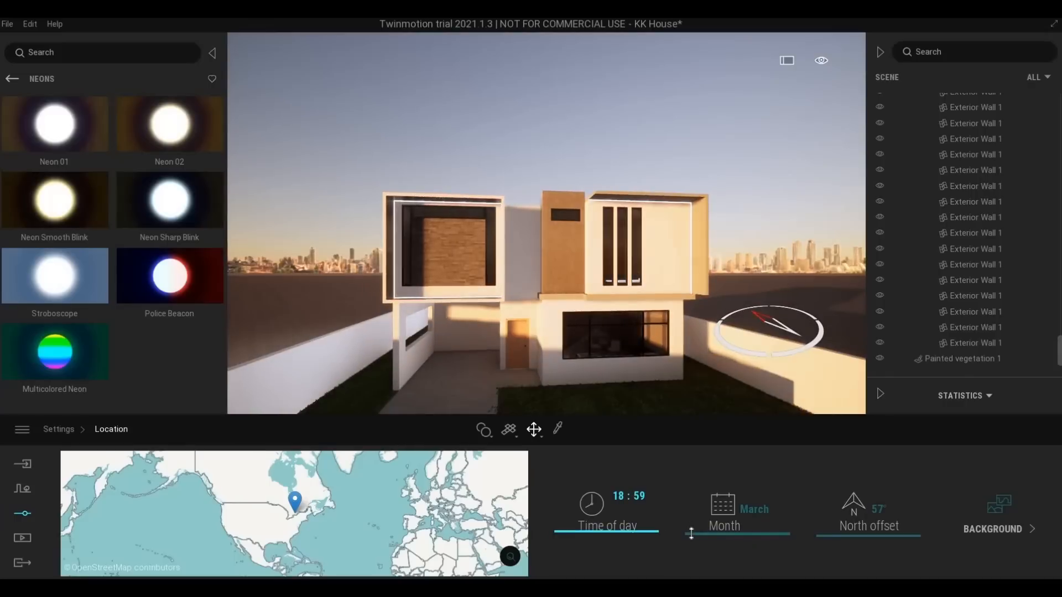
mouse_move(688, 532)
mouse_down()
mouse_move(689, 508)
mouse_move(694, 524)
mouse_up()
key(q)
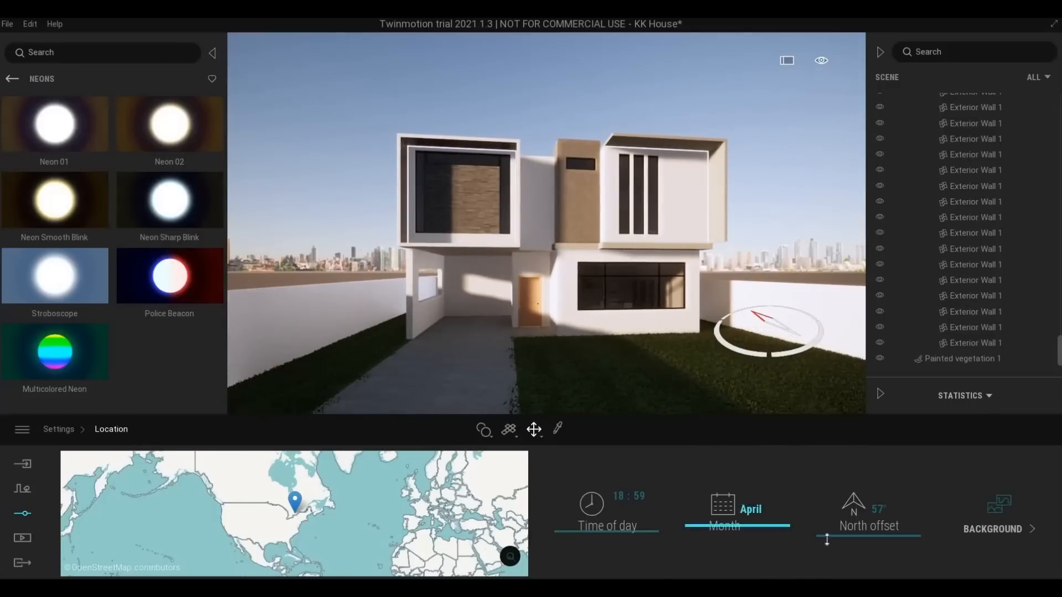
drag(826, 539, 735, 459)
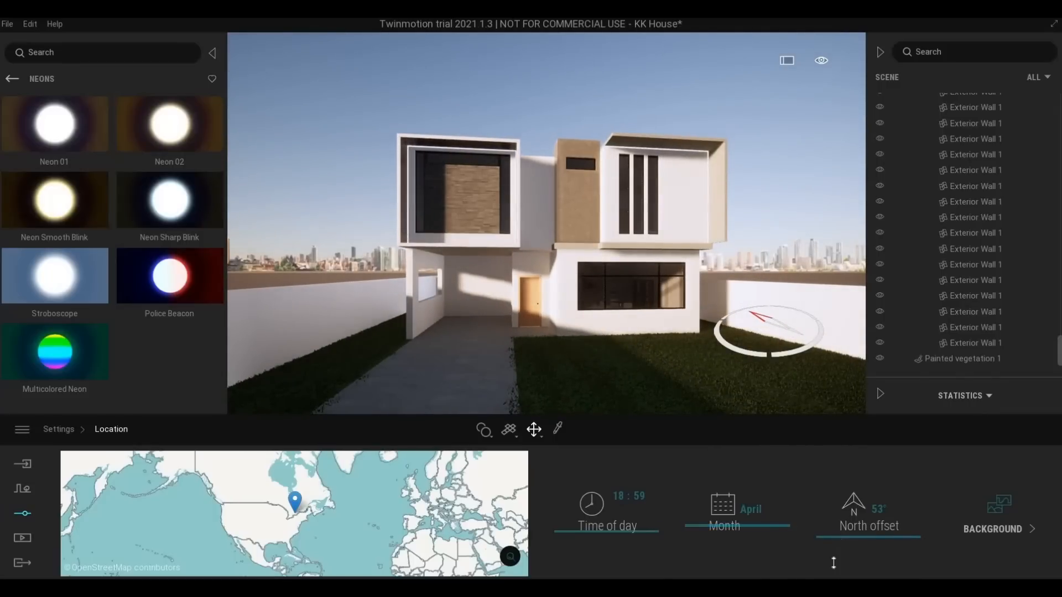
drag(832, 562, 828, 488)
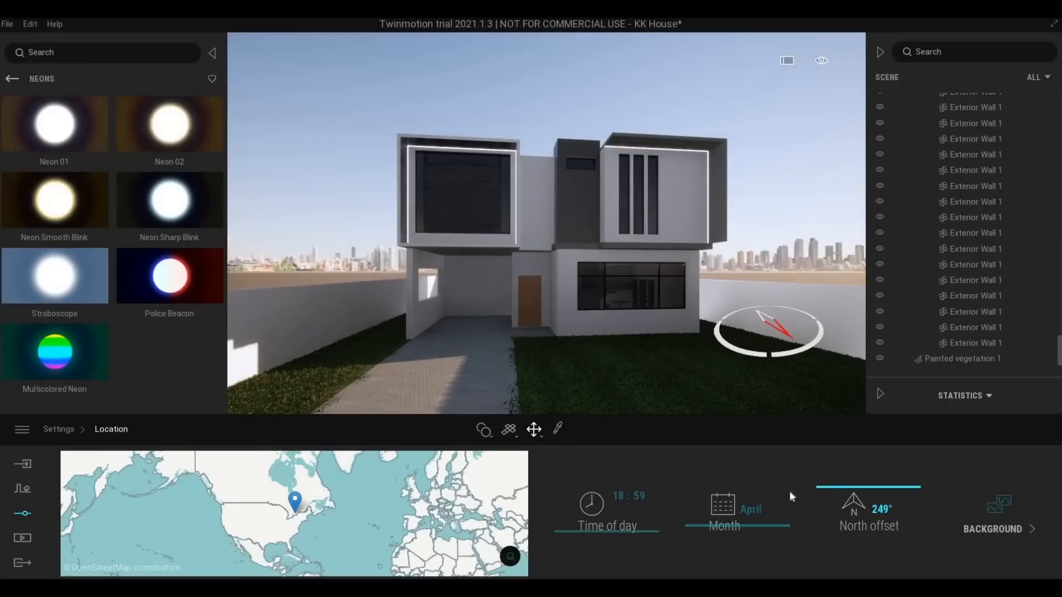
- Place the Sedan 06 car from the vehicle library on the driveway and turn its front toward the street
right_drag(611, 362, 627, 382)
middle_drag(610, 361, 570, 310)
key(w)
right_drag(547, 222, 579, 339)
key(s)
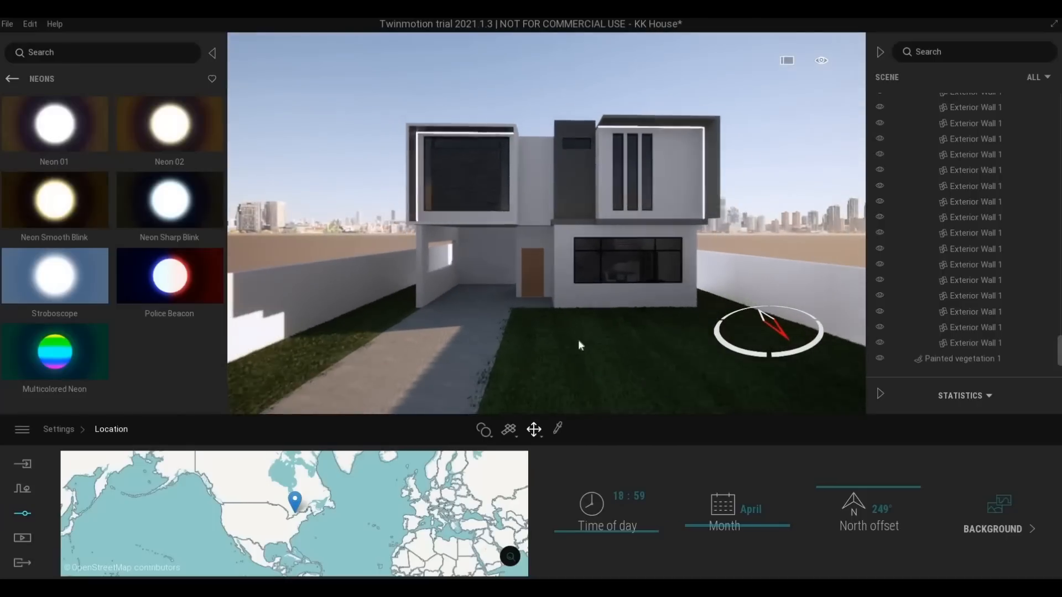
click(13, 81)
click(13, 80)
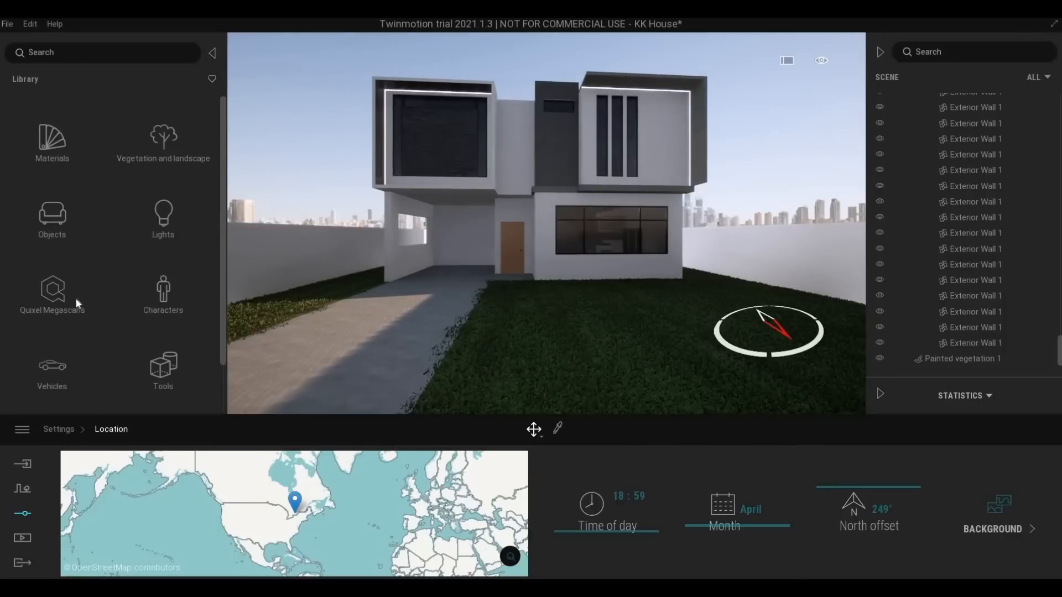
scroll(61, 326, down, 2)
click(53, 312)
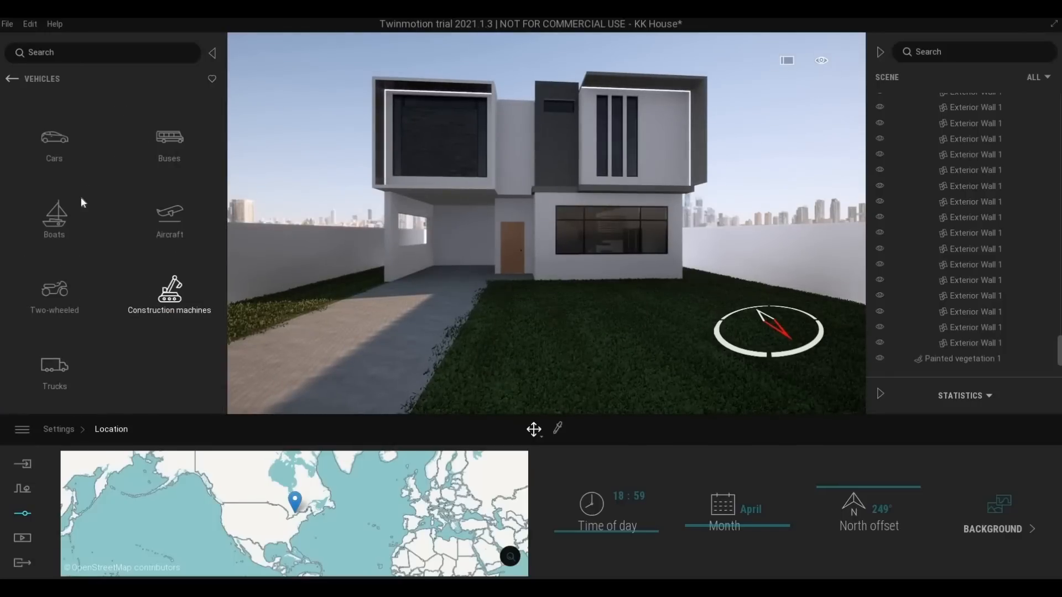
click(55, 144)
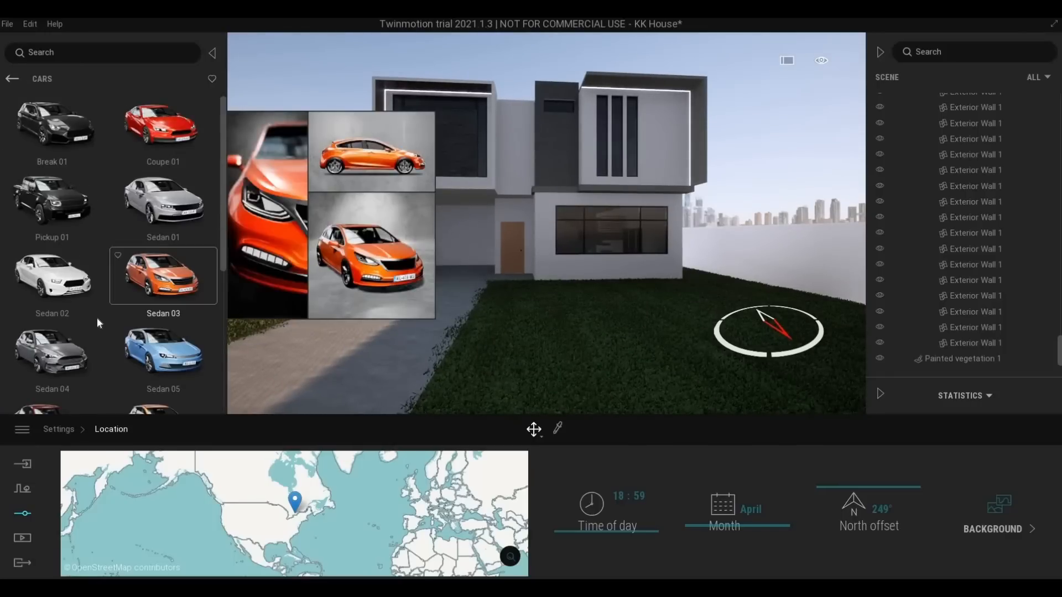
scroll(76, 354, down, 3)
drag(51, 340, 416, 306)
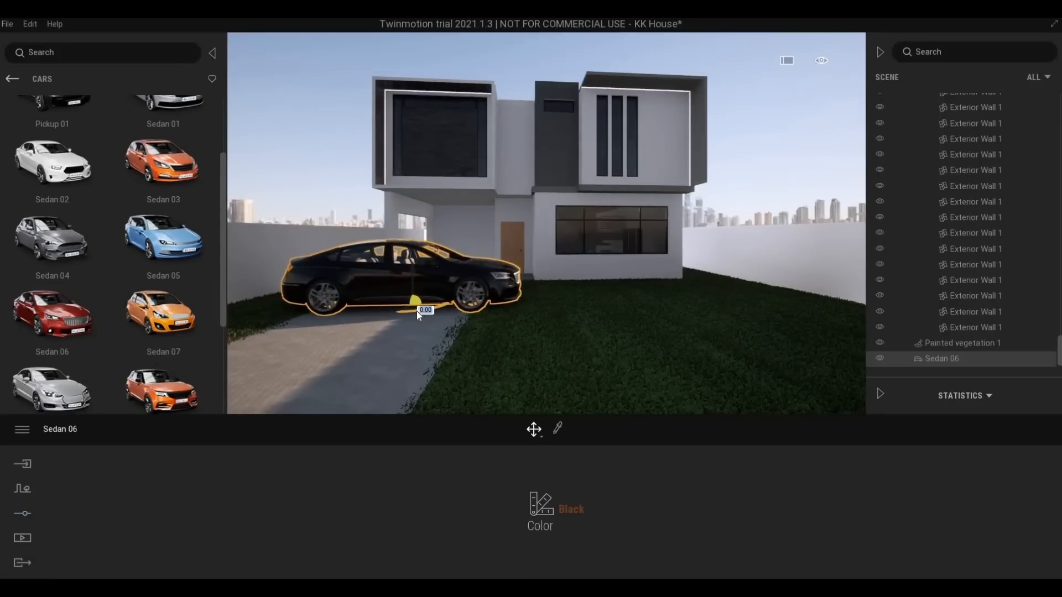
click(417, 311)
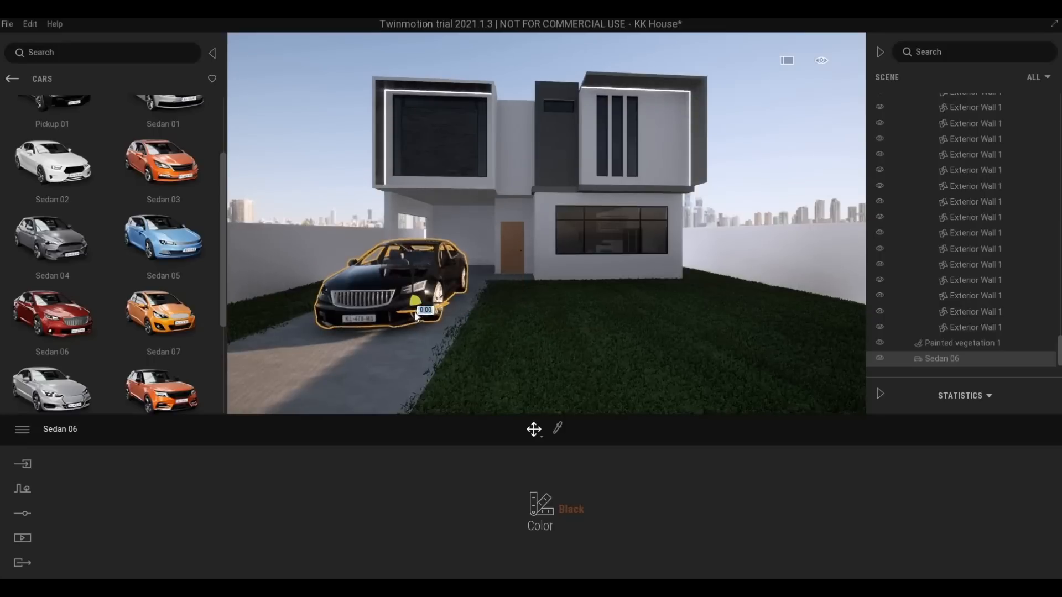
- Try Vivid red as the sedan's colour, and set it to Dark red instead
click(575, 511)
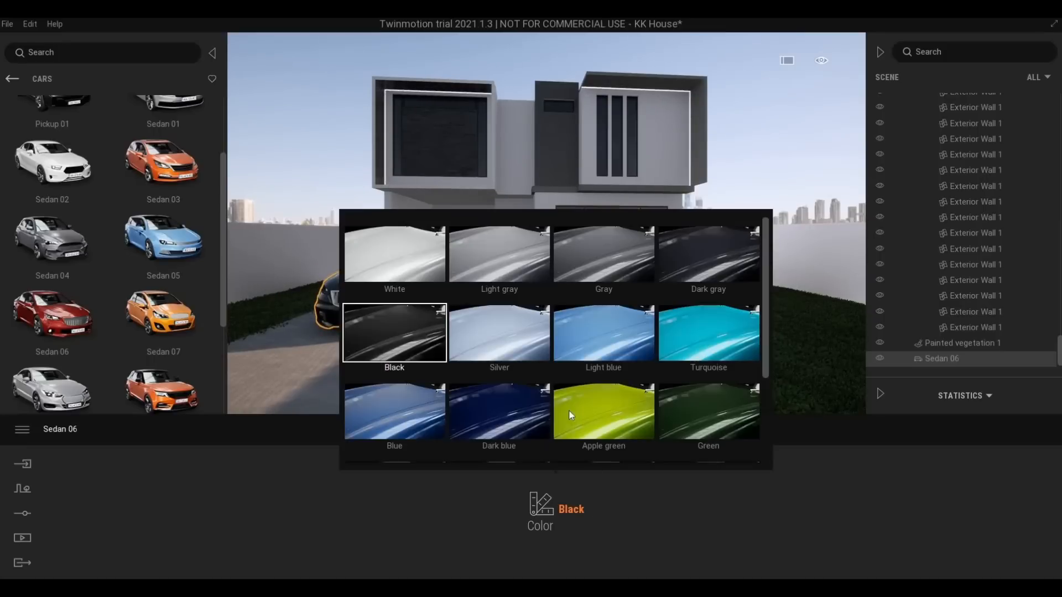
scroll(498, 426, down, 2)
scroll(476, 424, down, 1)
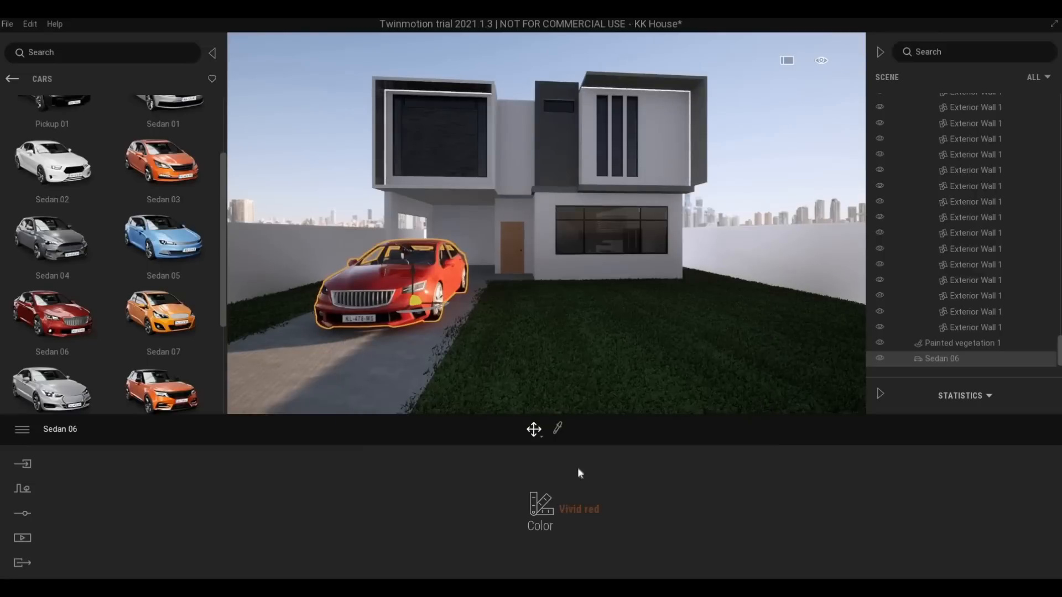
click(575, 509)
scroll(529, 427, down, 3)
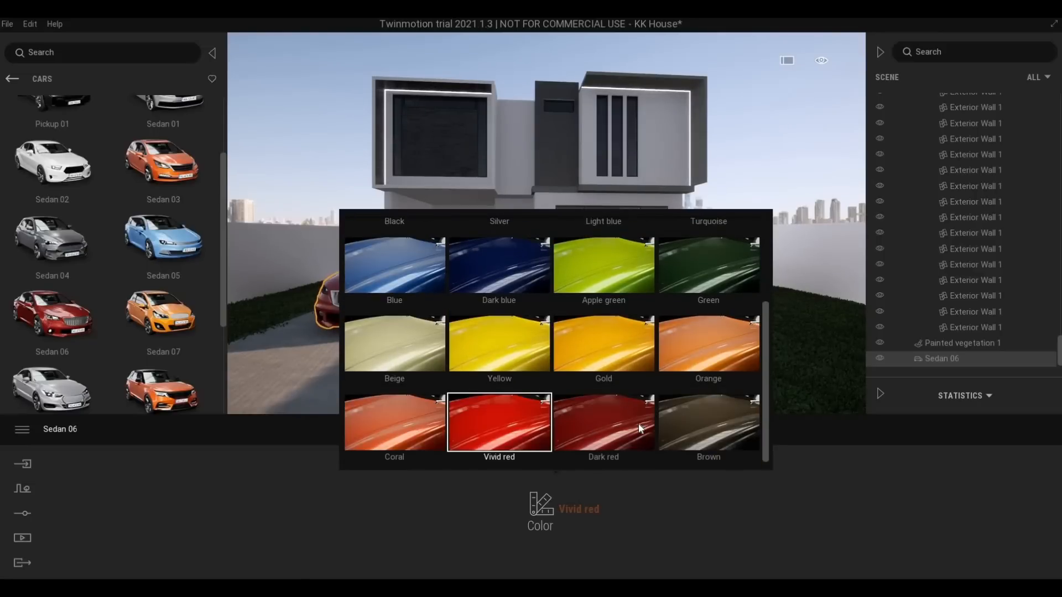
click(604, 422)
- Move the sedan up the driveway into the carport and deselect it
scroll(452, 283, up, 5)
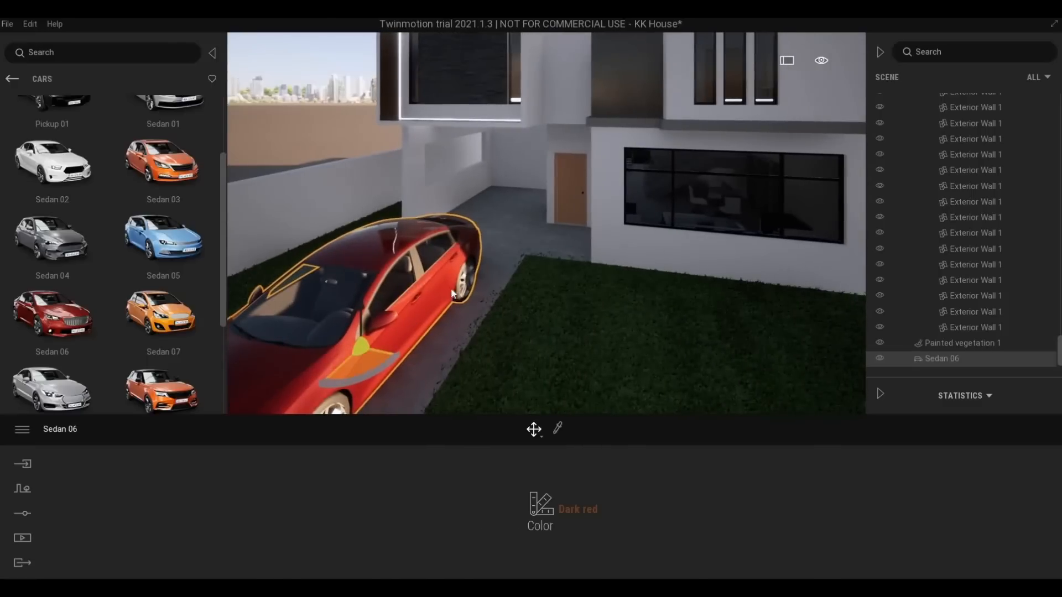
drag(479, 229, 499, 216)
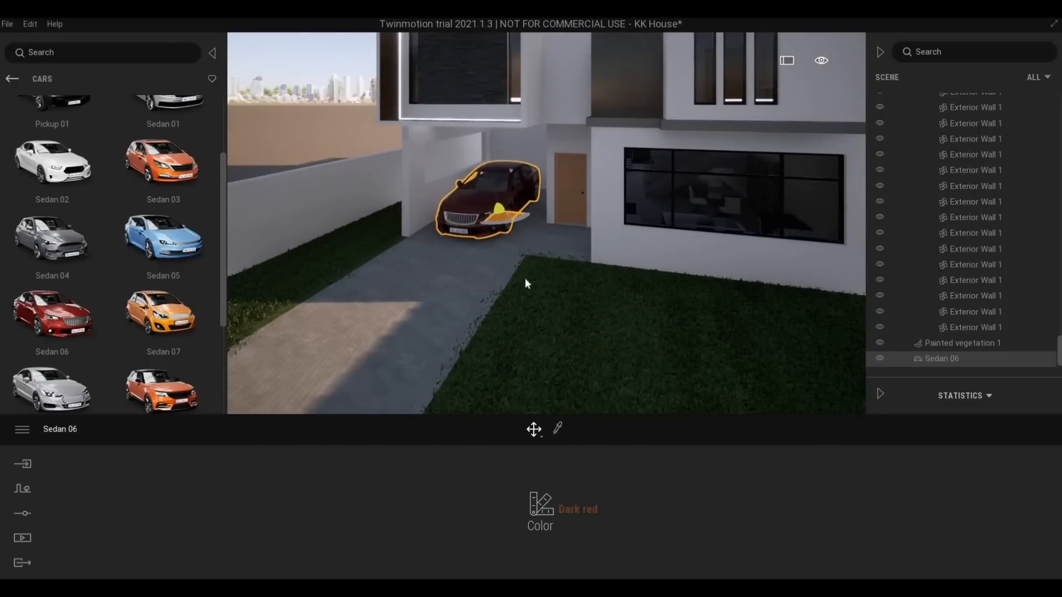
key(a)
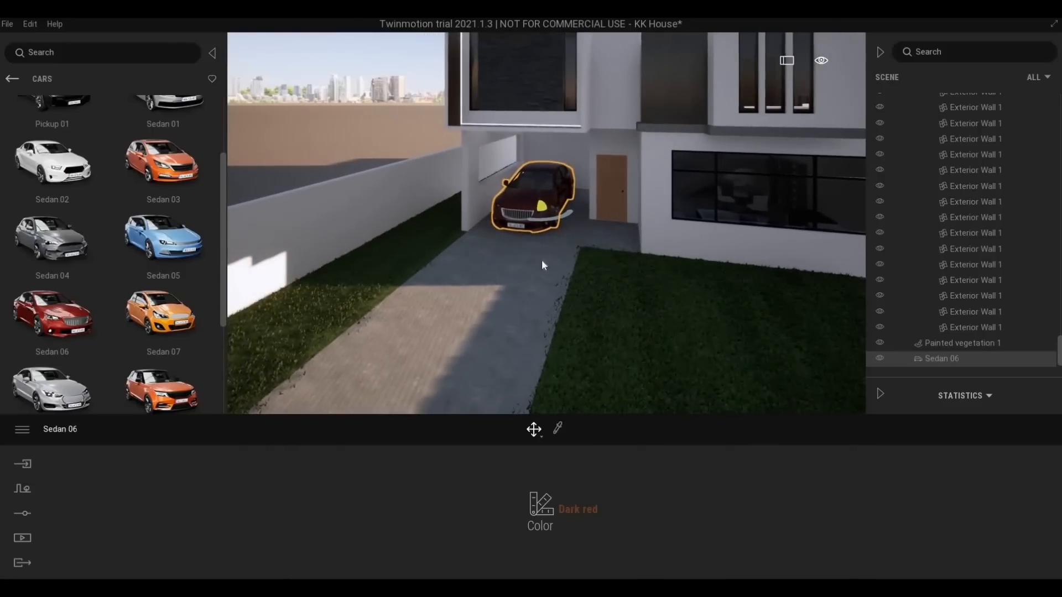
key(Escape)
- Check the sedan's position in the carport from close up and from the front of the lot
right_drag(542, 260, 538, 300)
key(w)
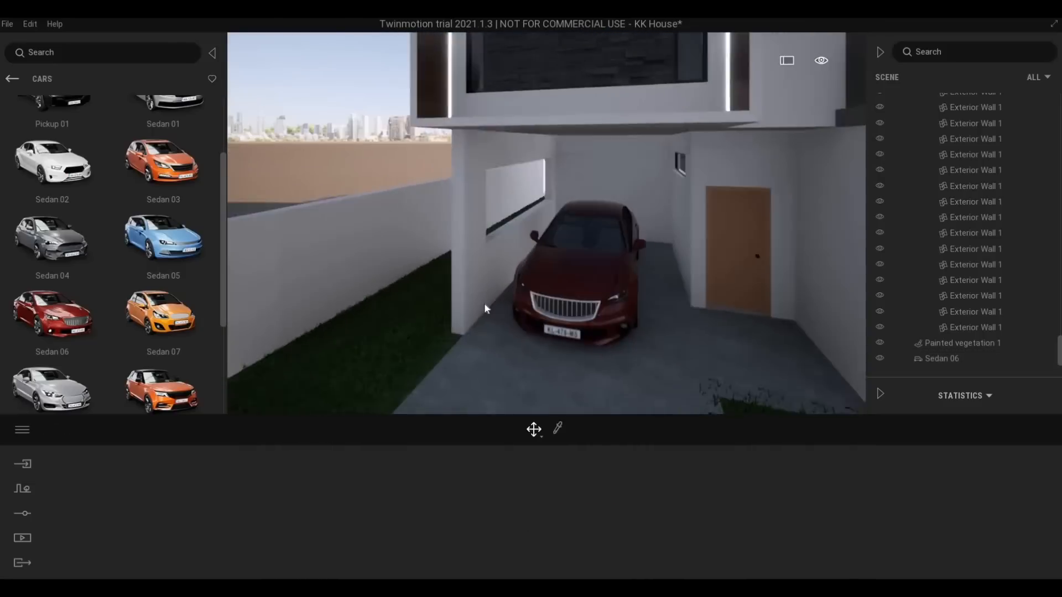
key(d)
click(491, 326)
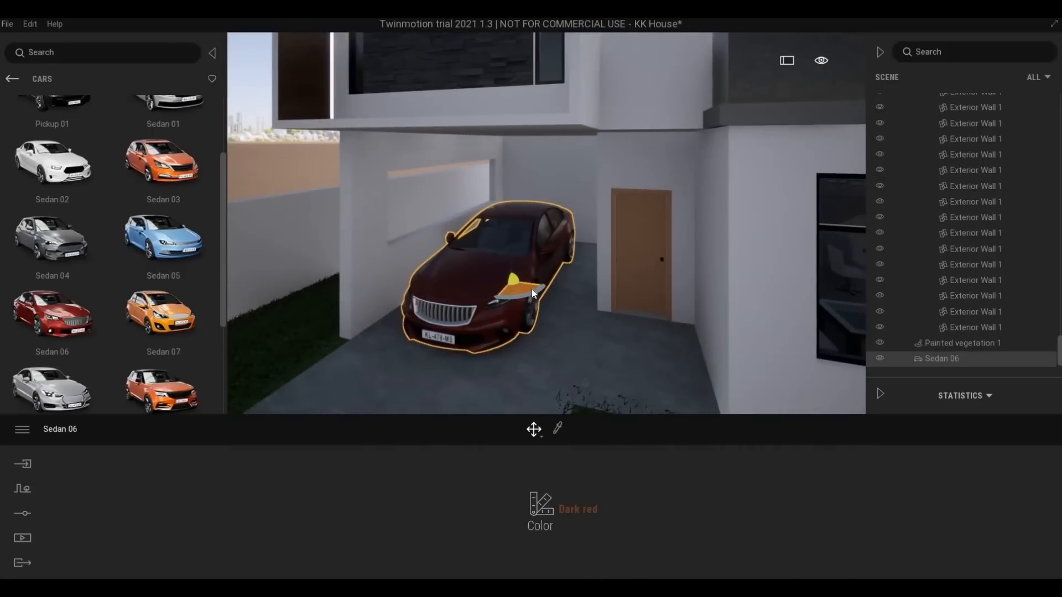
key(Escape)
key(s)
right_drag(492, 326, 551, 330)
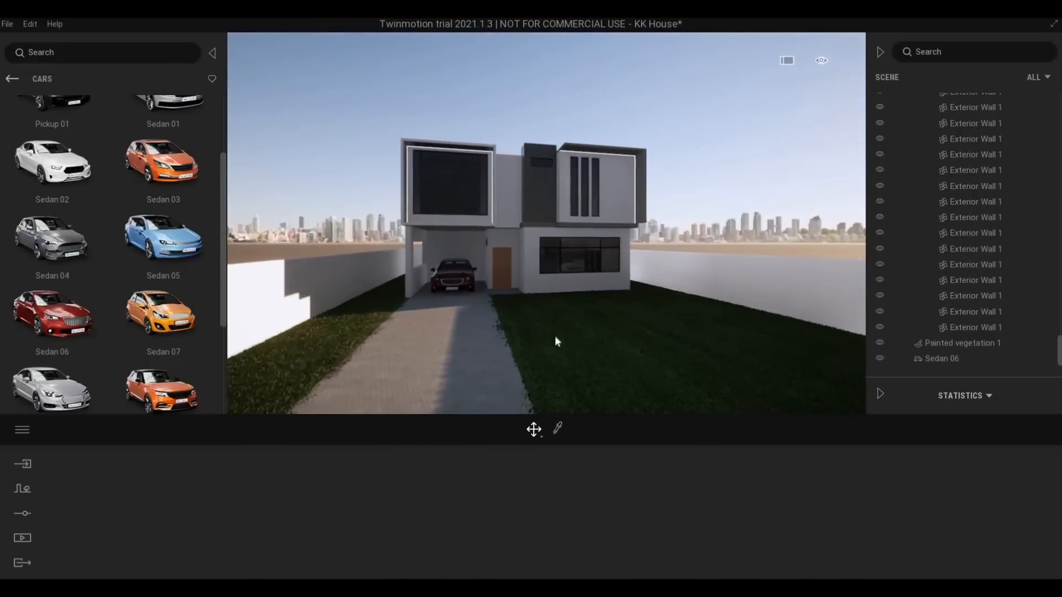
key(w)
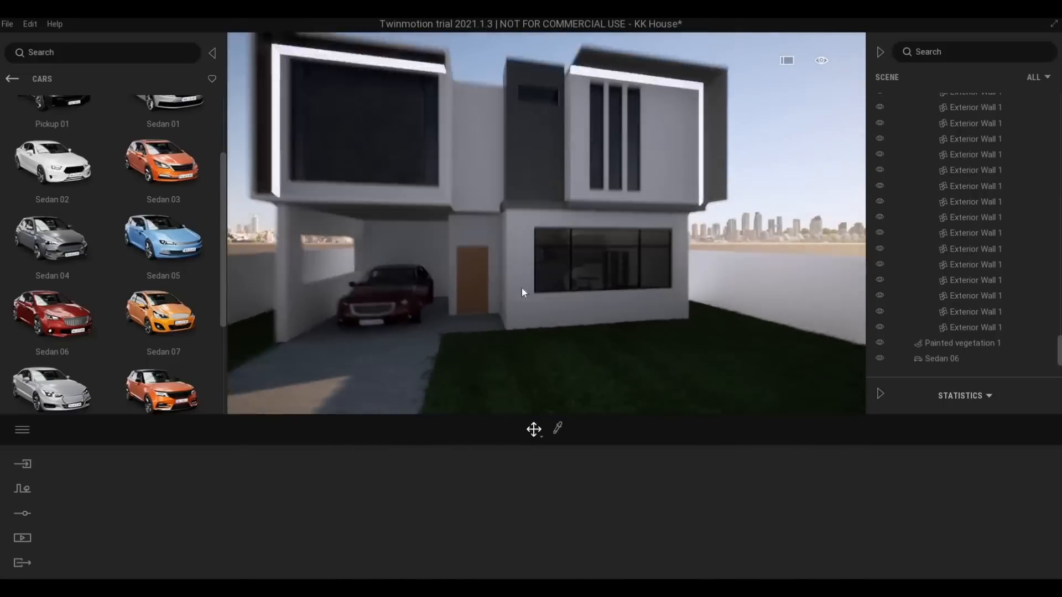
- Walk through the ground-floor interior and examine the view out of the window and the house front
right_drag(529, 280, 204, 227)
key(w)
key(w)
key(s)
right_drag(547, 224, 459, 223)
key(w)
key(d)
key(w)
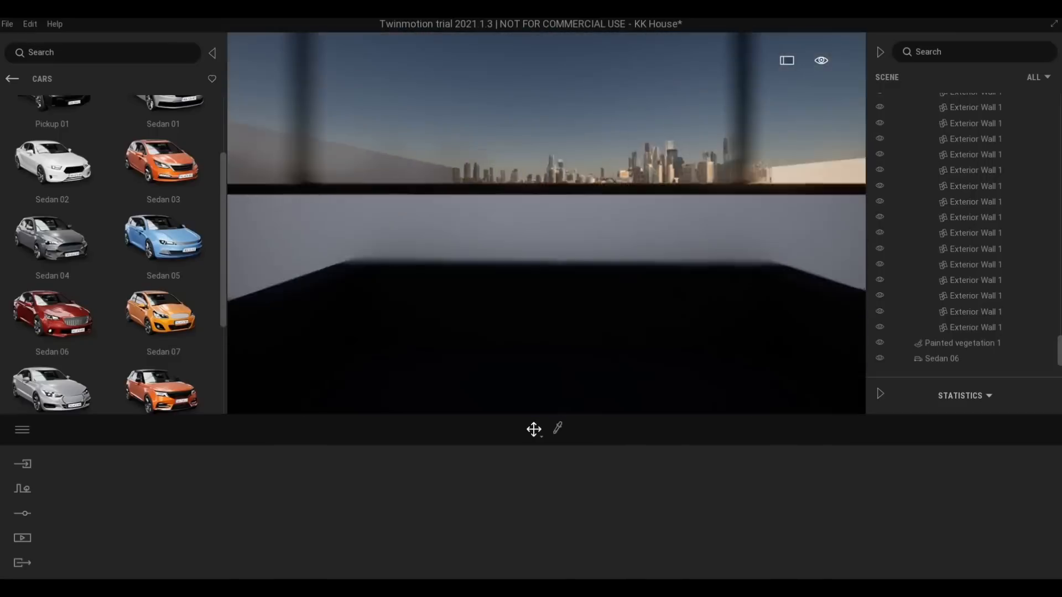
key(w)
right_drag(547, 224, 260, 218)
key(s)
key(a)
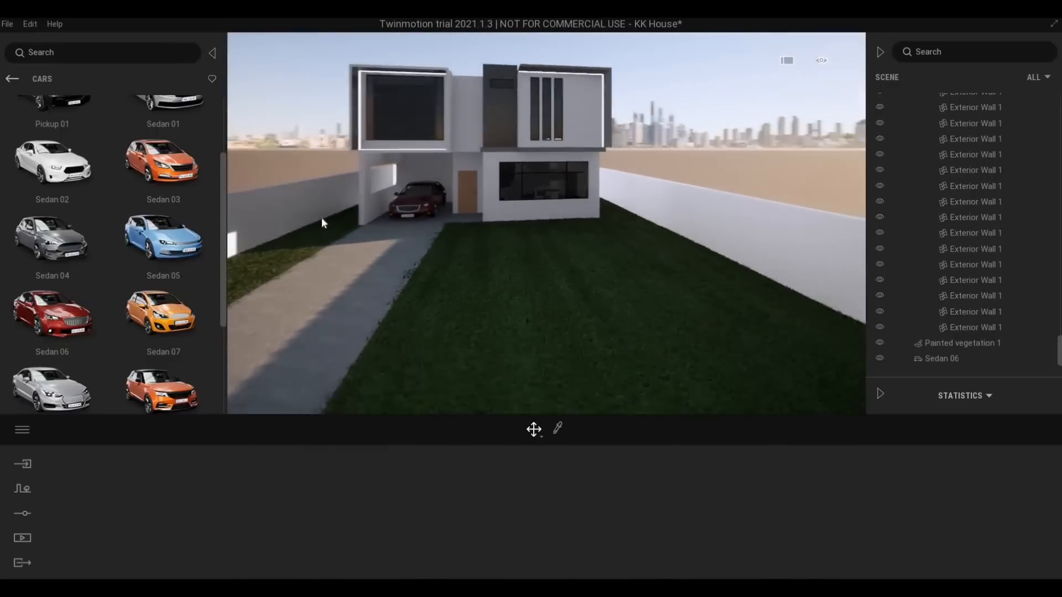
- Raise the Starting Ground so the street paving is level with the driveway and lawn edges
key(d)
key(s)
key(q)
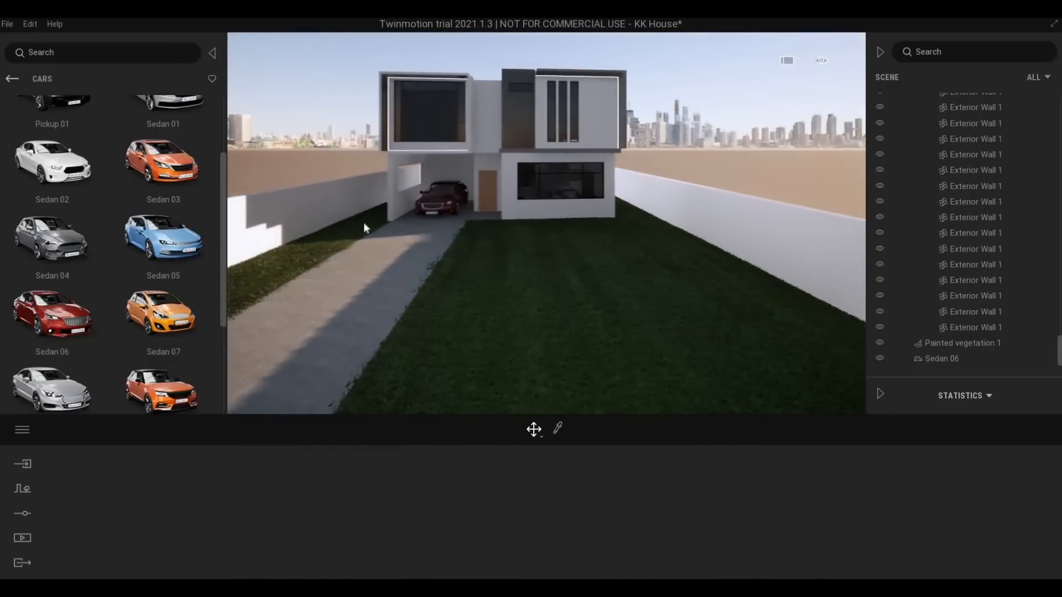
key(q)
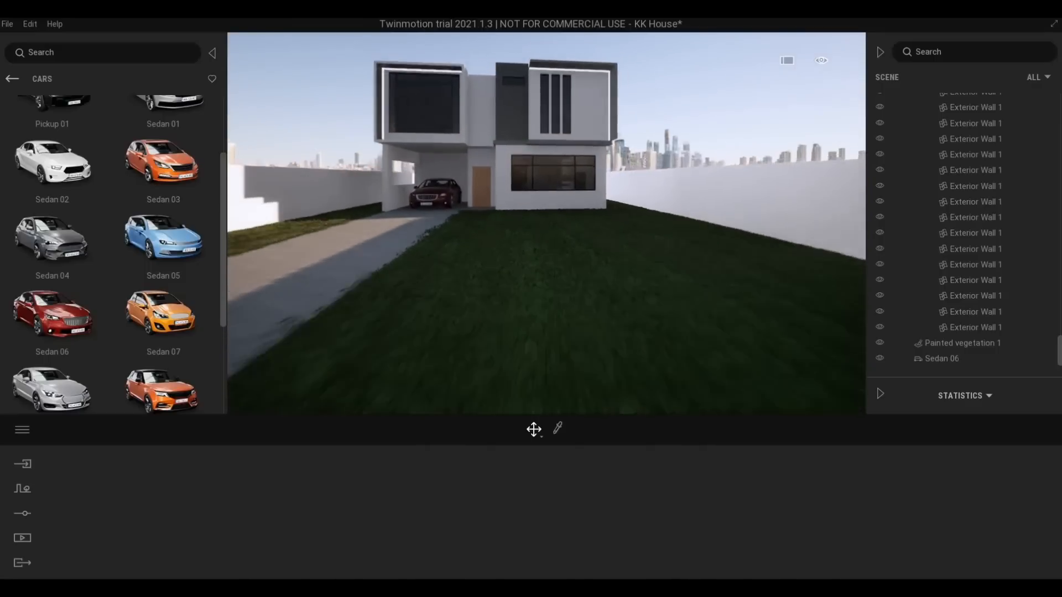
key(s)
mouse_move(363, 223)
right_down()
mouse_move(475, 267)
mouse_move(381, 227)
right_up()
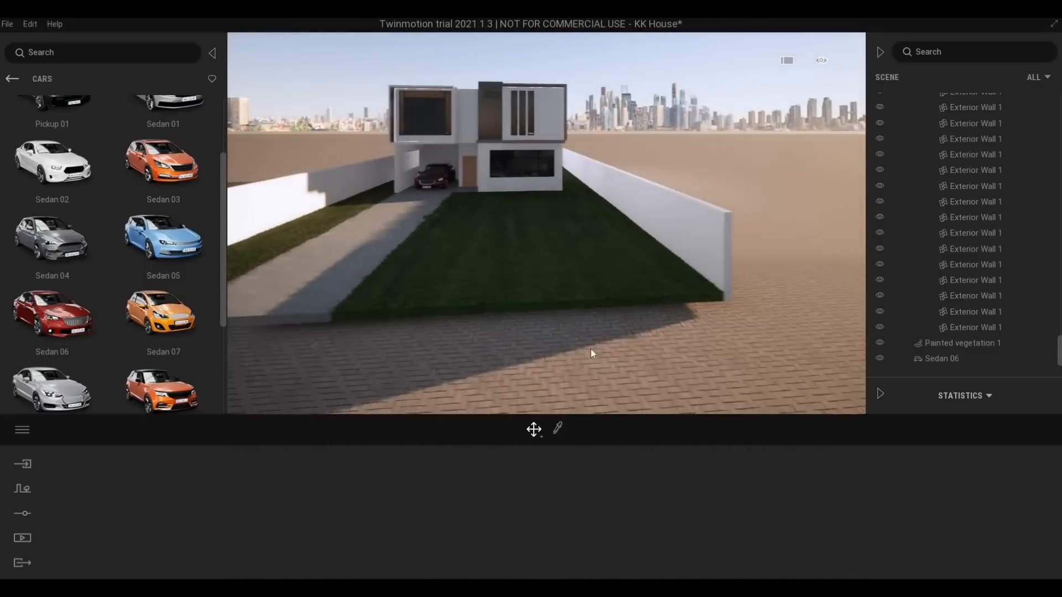
key(a)
click(469, 196)
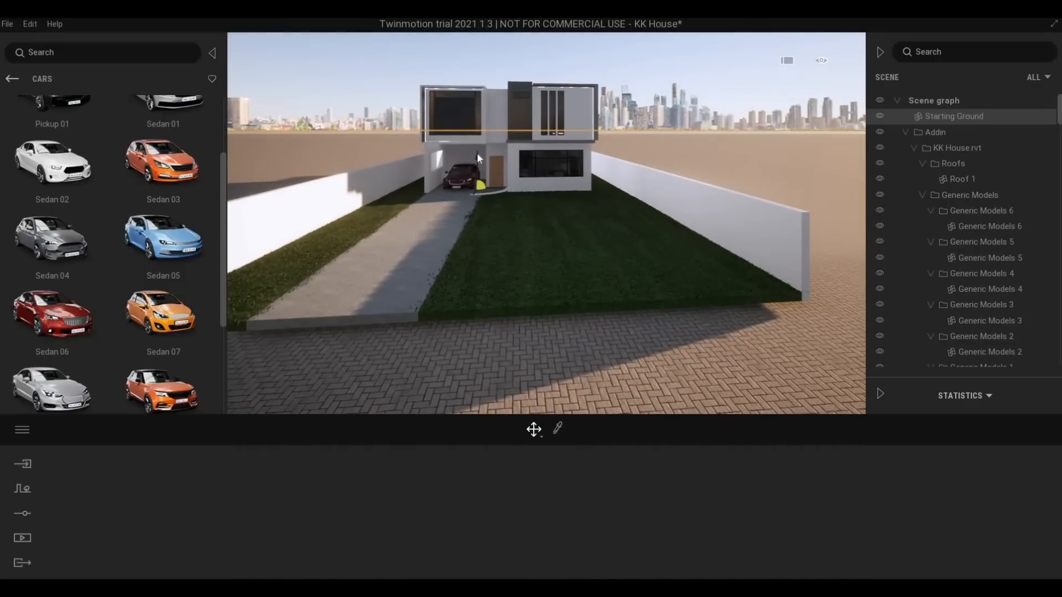
drag(477, 152, 477, 153)
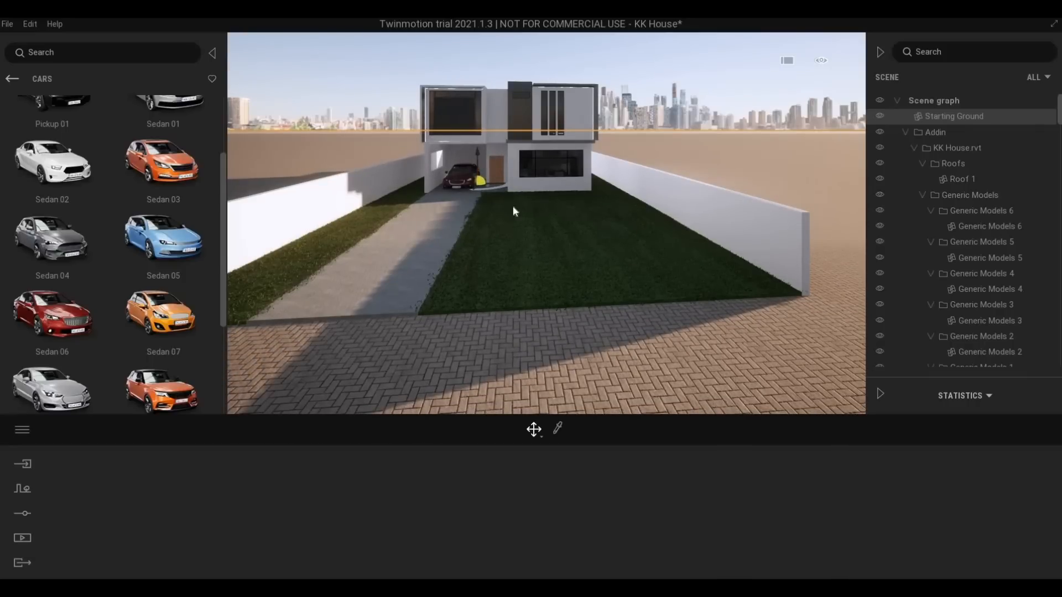
key(Escape)
- Examine the house front, driveway and lawn from near, far and raised viewpoints
key(w)
key(a)
key(q)
key(w)
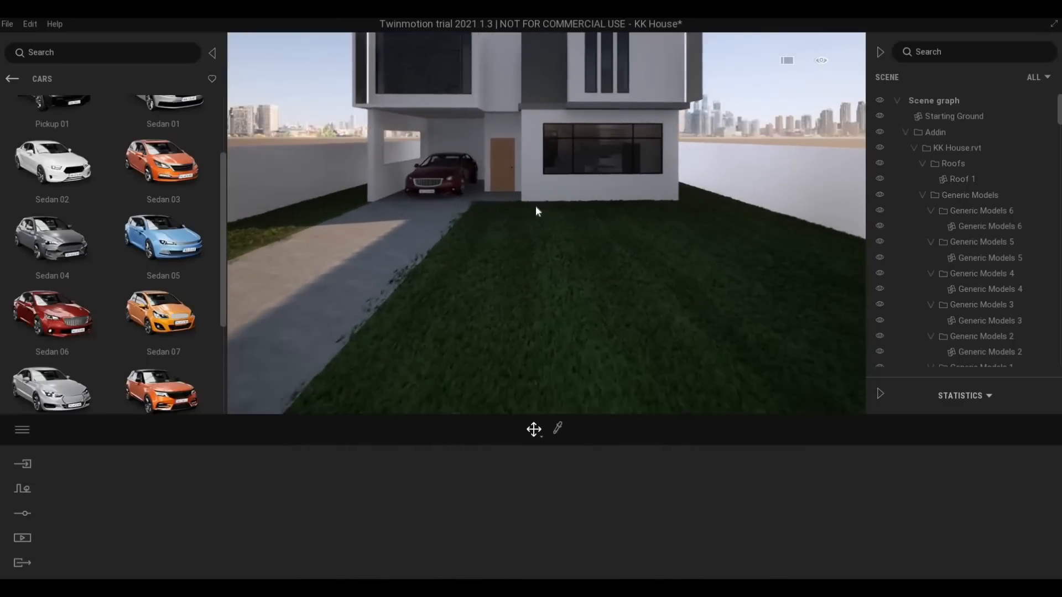
key(s)
key(e)
key(d)
key(w)
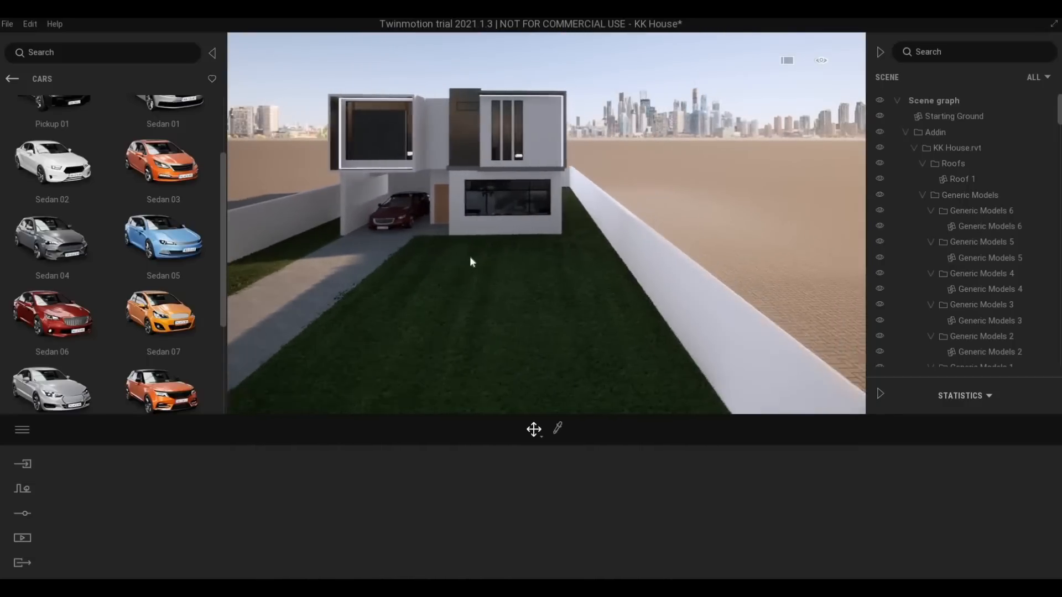
key(a)
key(q)
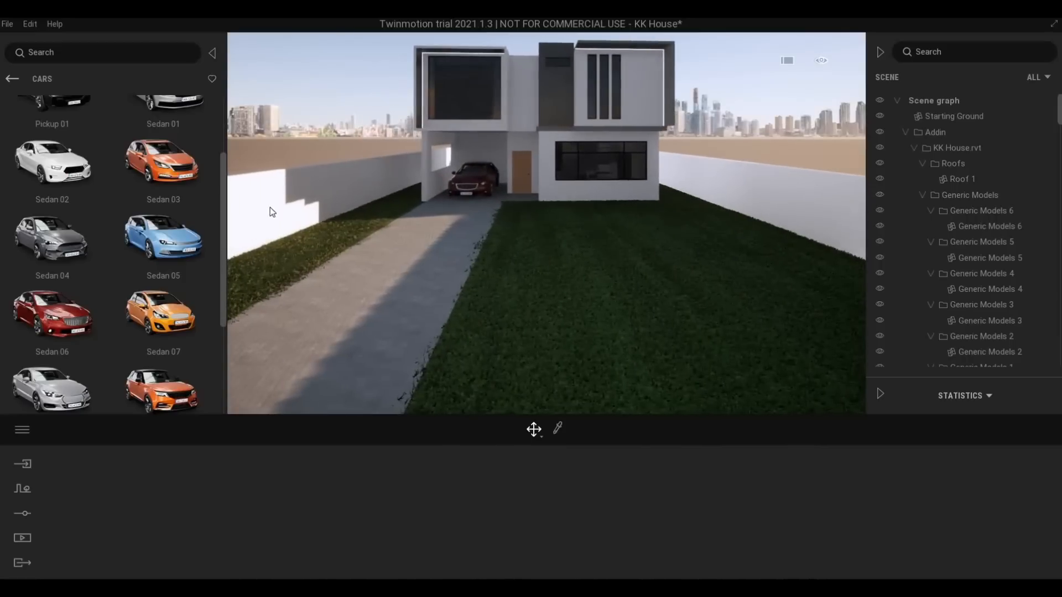
- Open the Two-wheeled vehicle models in the library and shift the parked sedan by about 0.07 toward the front door
click(12, 79)
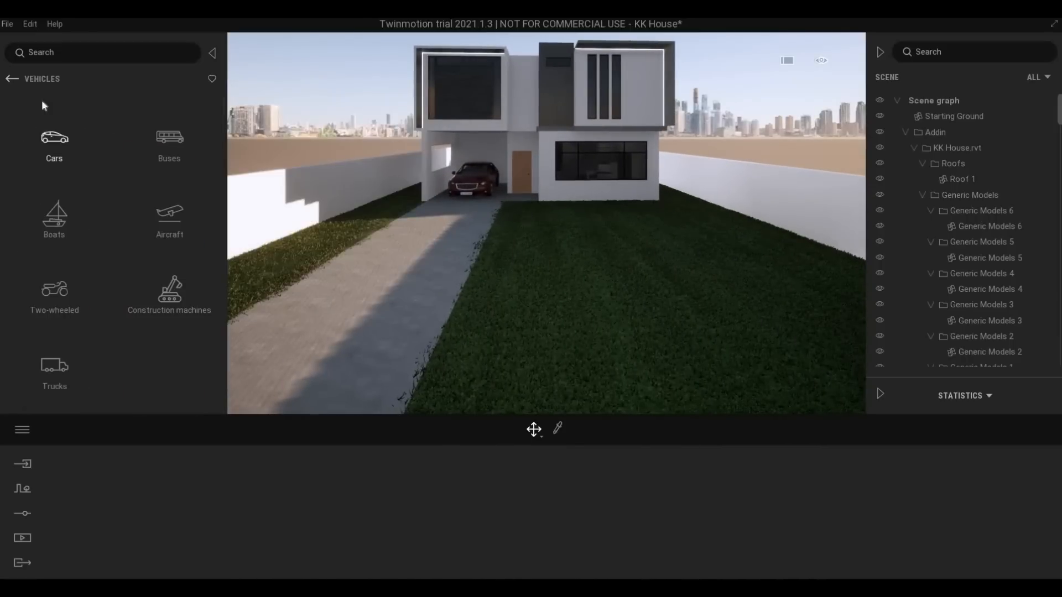
click(12, 78)
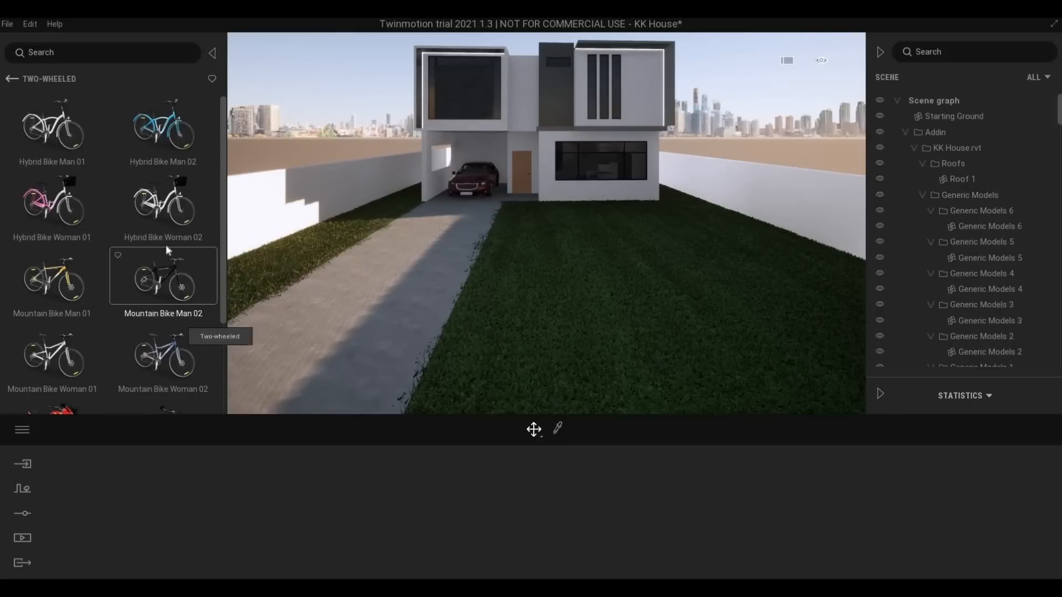
scroll(450, 187, up, 3)
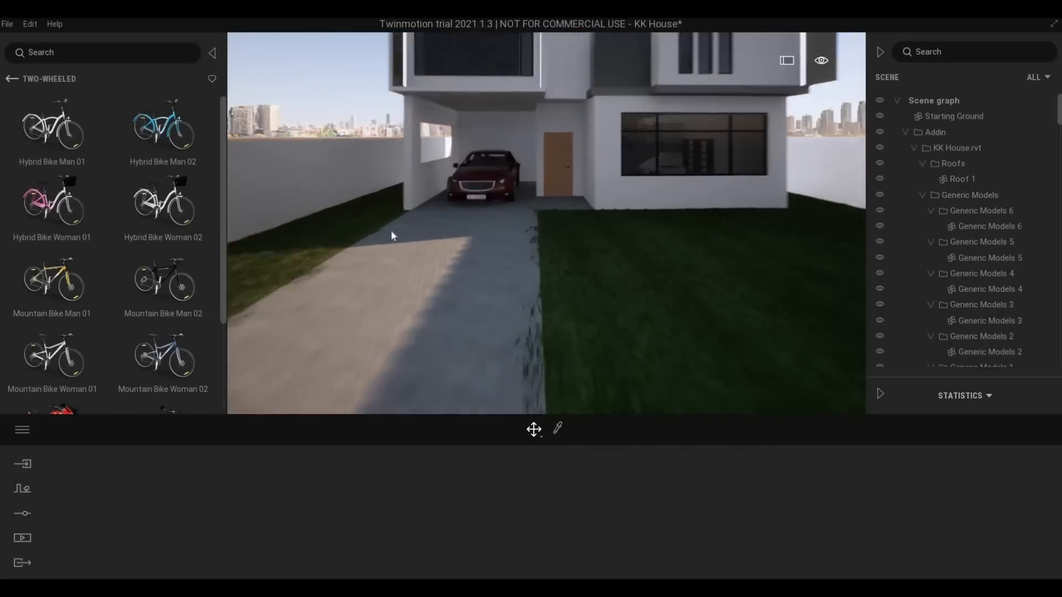
scroll(550, 187, up, 5)
click(596, 183)
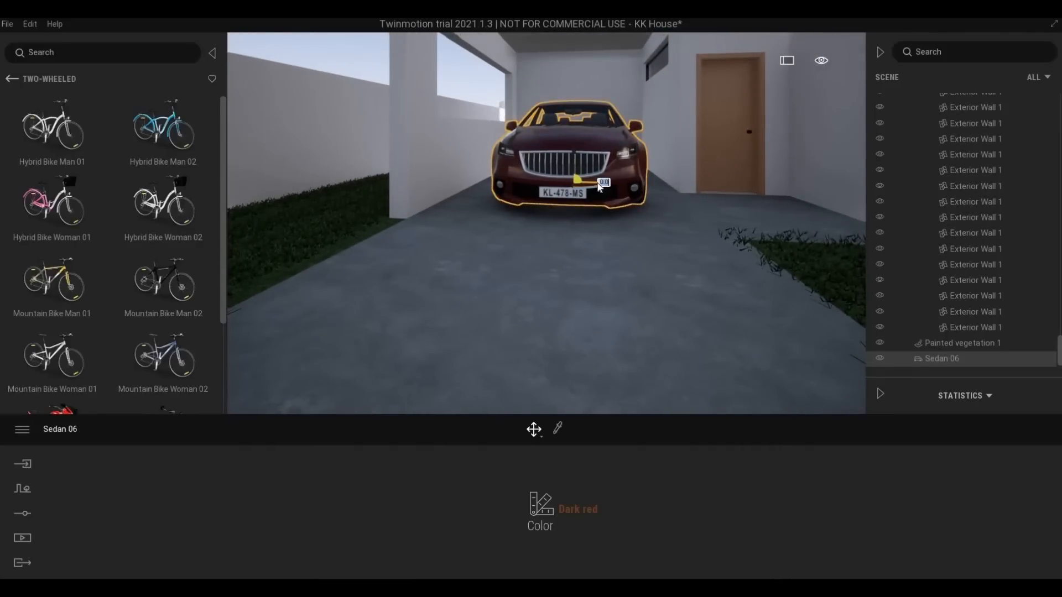
drag(601, 187, 607, 187)
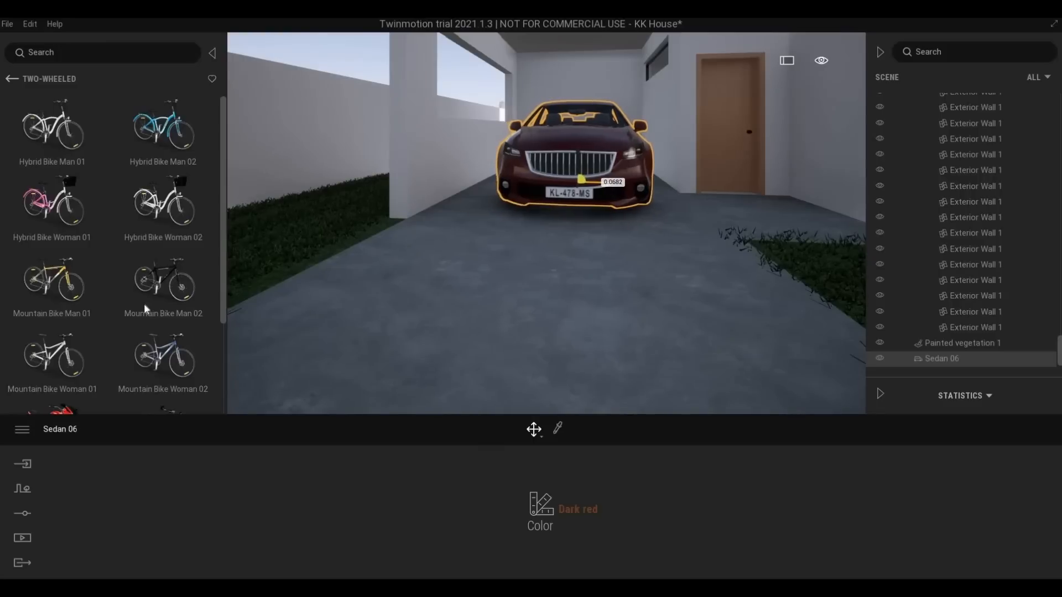
- Place the Mountain Bike Woman 01 model on the grass edge of the driveway beside the parked sedan and deselect it
drag(77, 360, 358, 249)
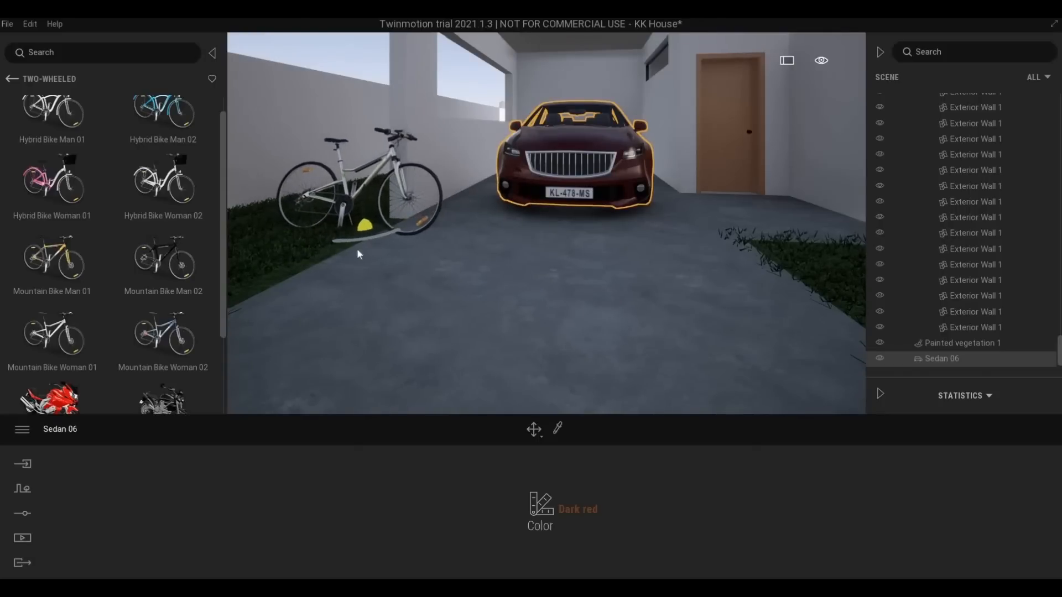
drag(413, 306, 416, 306)
scroll(470, 288, down, 4)
key(Escape)
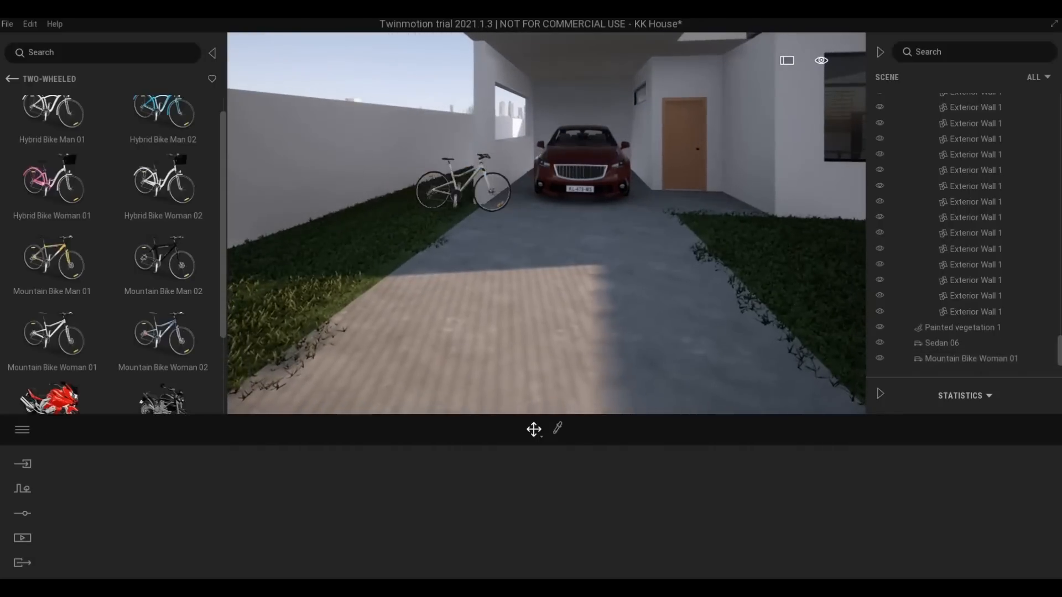
- Examine the house front with the parked sedan and bicycle from the driveway, from above and from across the lawn
mouse_move(476, 233)
right_down()
mouse_move(511, 261)
mouse_move(511, 282)
mouse_move(476, 237)
right_up()
scroll(476, 237, down, 3)
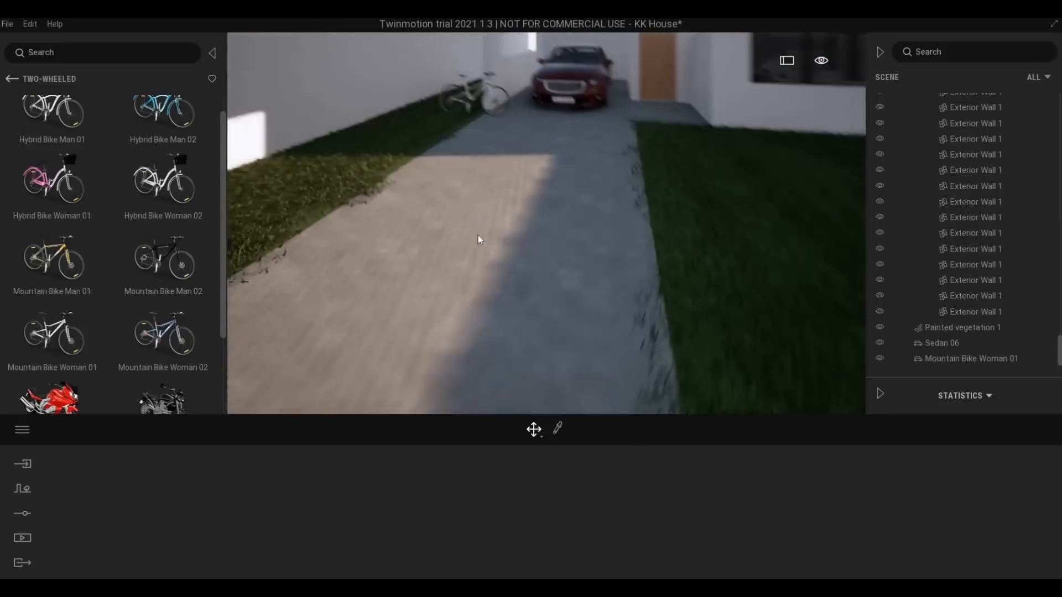
scroll(476, 211, down, 2)
middle_drag(476, 211, 459, 225)
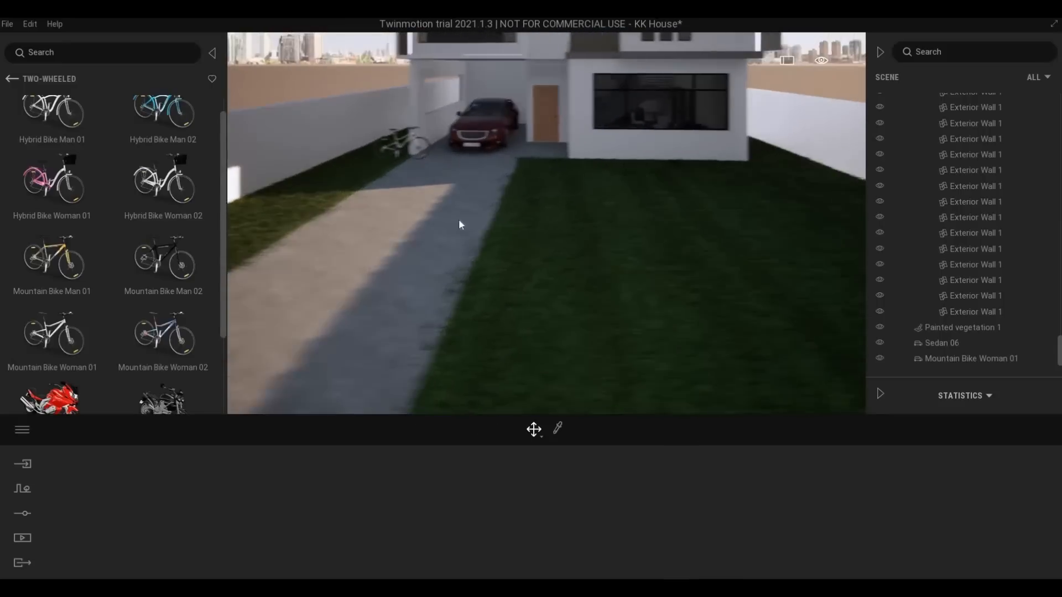
right_drag(460, 225, 468, 185)
scroll(467, 186, down, 2)
middle_drag(467, 185, 468, 160)
middle_drag(462, 232, 462, 255)
right_drag(463, 254, 463, 217)
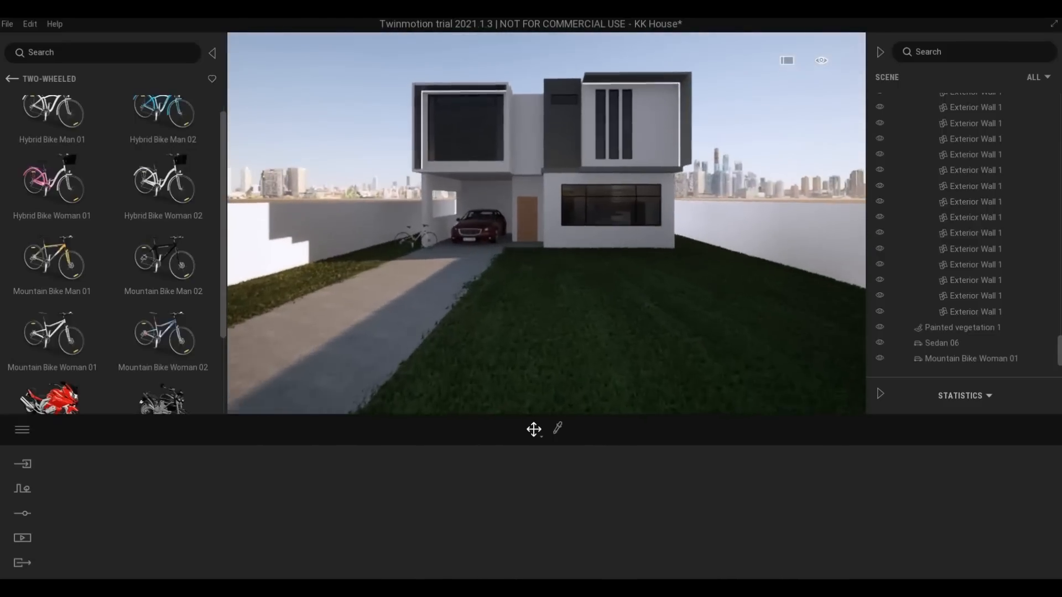
scroll(467, 235, up, 1)
middle_drag(467, 235, 496, 246)
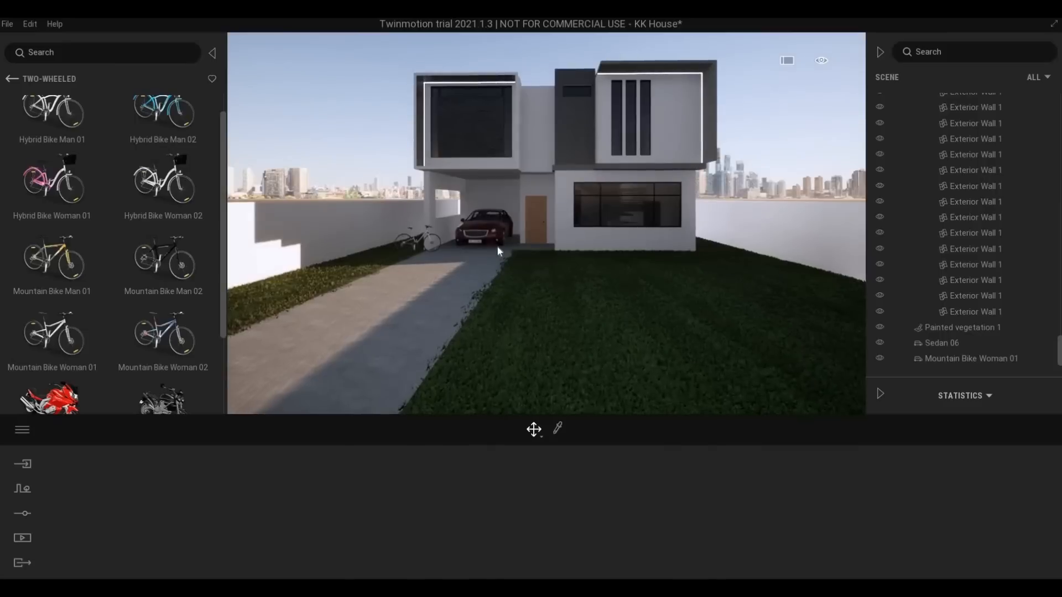
right_drag(497, 245, 500, 245)
middle_drag(499, 251, 478, 251)
right_drag(499, 251, 499, 229)
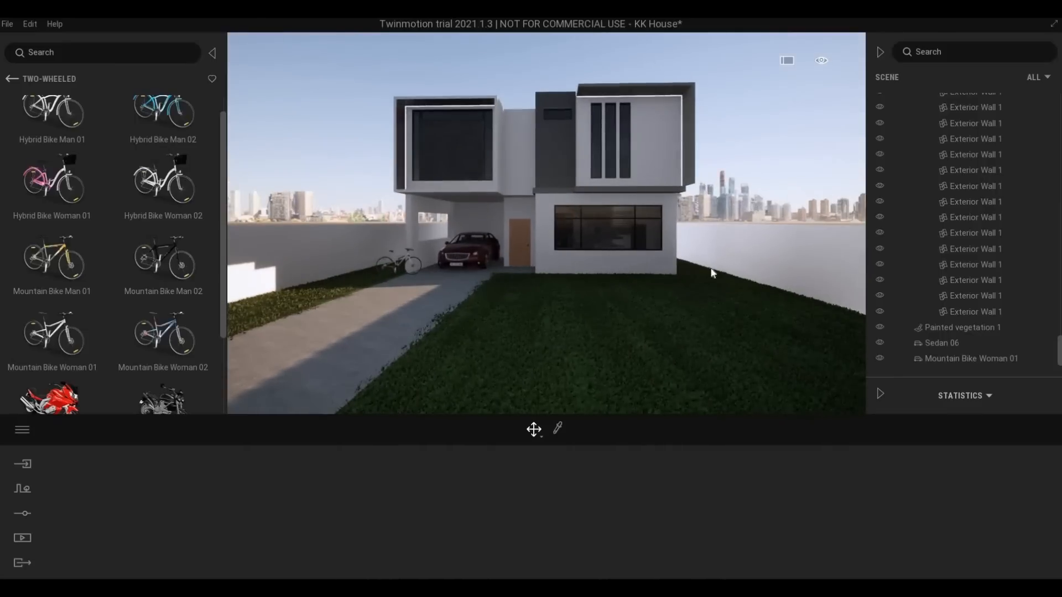
scroll(711, 273, down, 1)
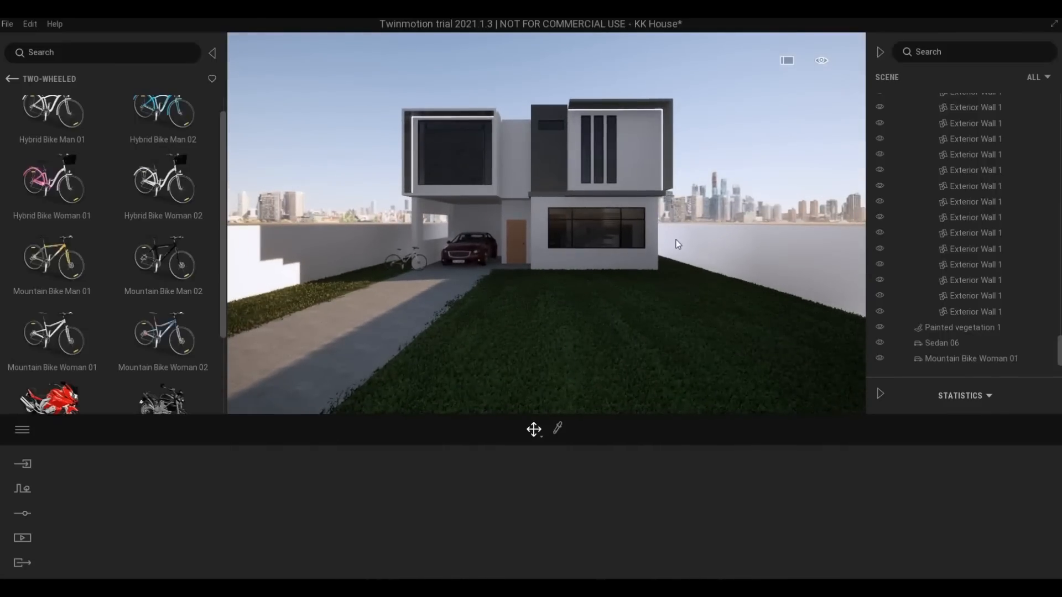
right_drag(635, 284, 630, 288)
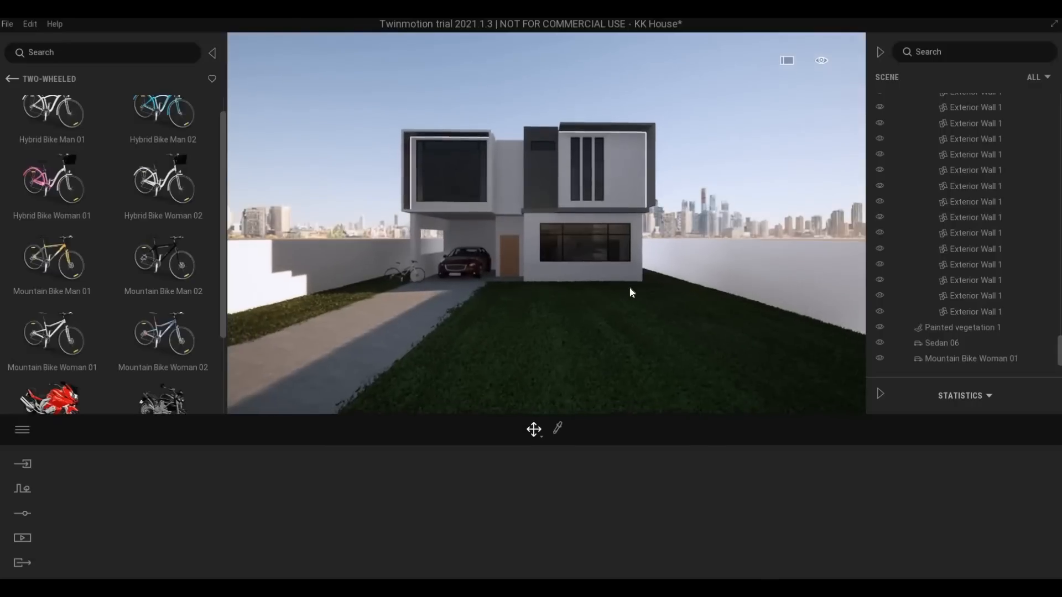
- Set the location's month to July, the north offset to 223° and the time of day to 18:33
click(21, 516)
click(22, 490)
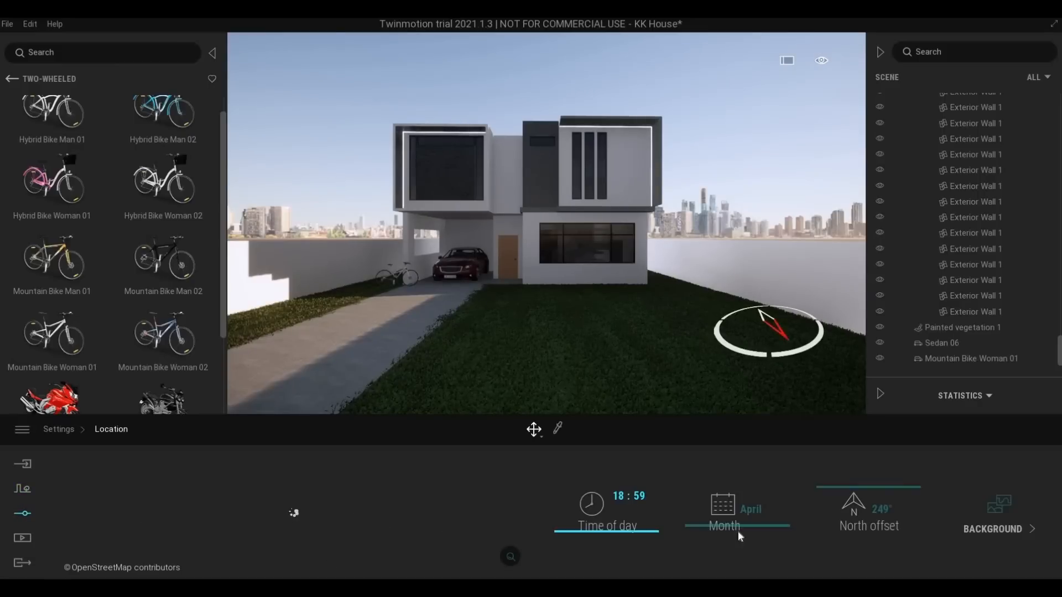
drag(748, 512, 747, 496)
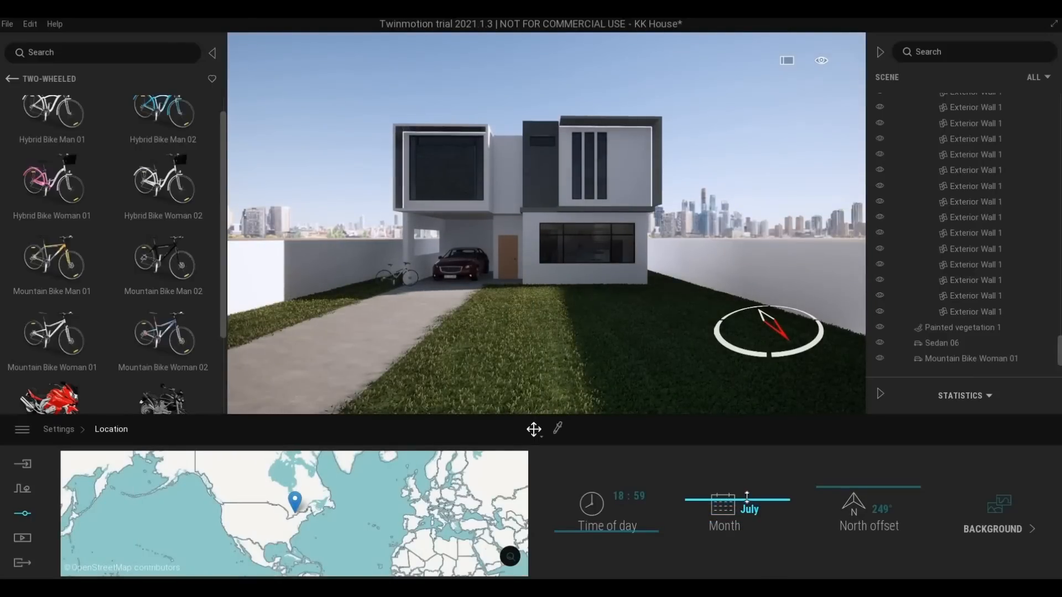
drag(821, 494, 821, 493)
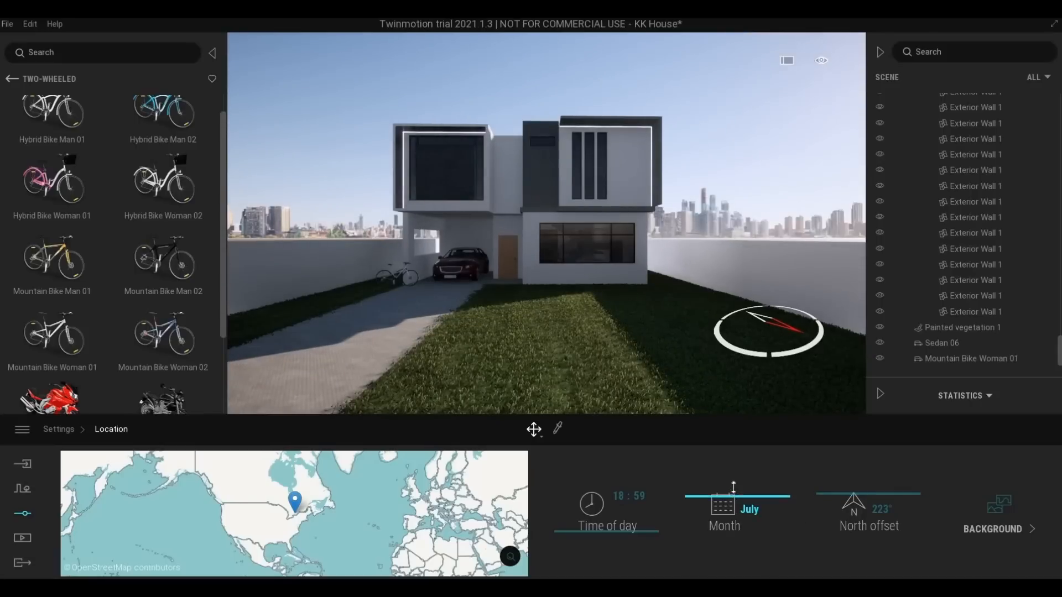
drag(734, 486, 735, 504)
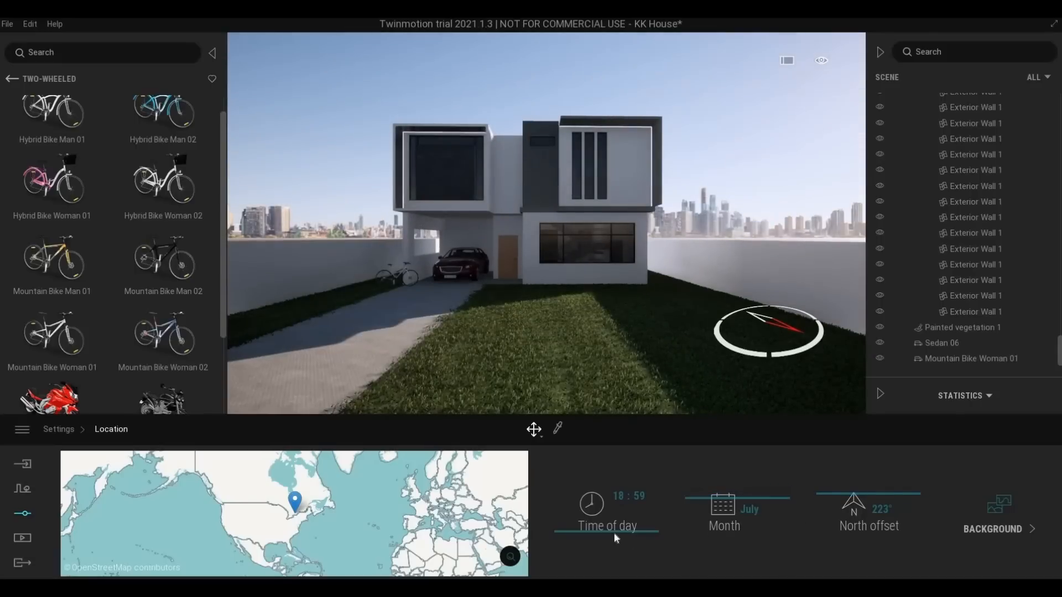
drag(615, 535, 619, 528)
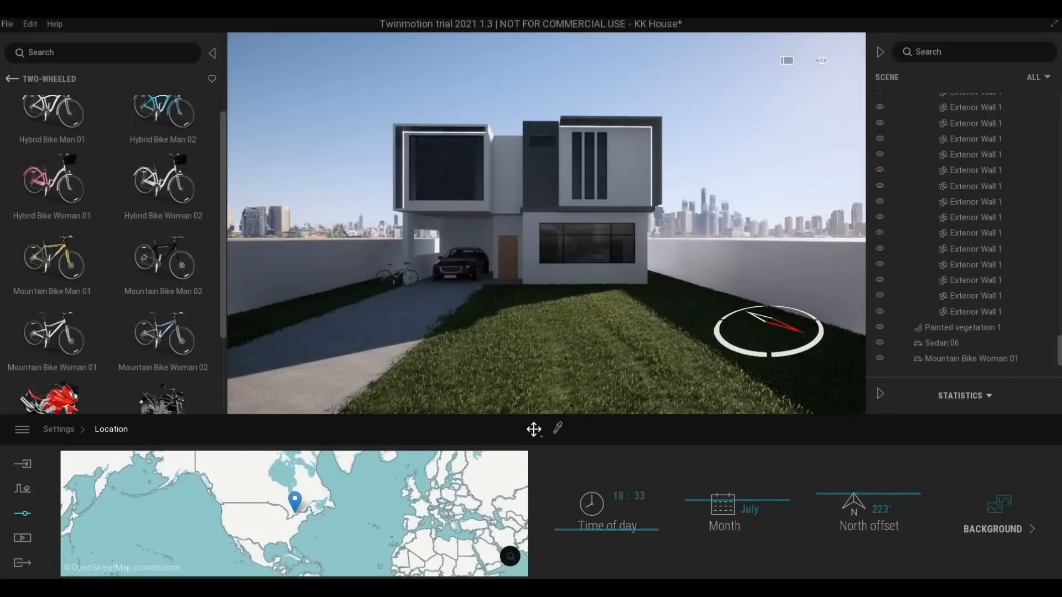
- Examine the sunlight and shadows on the lawn, driveway and house front from nearer, farther, higher and lower viewpoints
key(w)
mouse_move(595, 380)
right_down()
mouse_move(575, 369)
mouse_move(470, 371)
mouse_move(594, 374)
right_up()
key(s)
key(w)
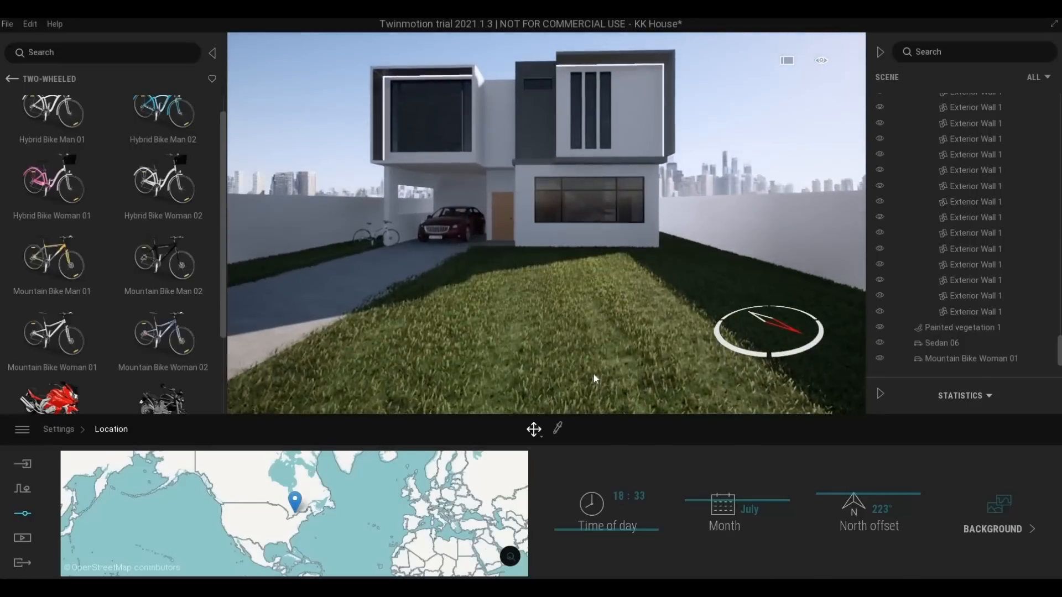
key(e)
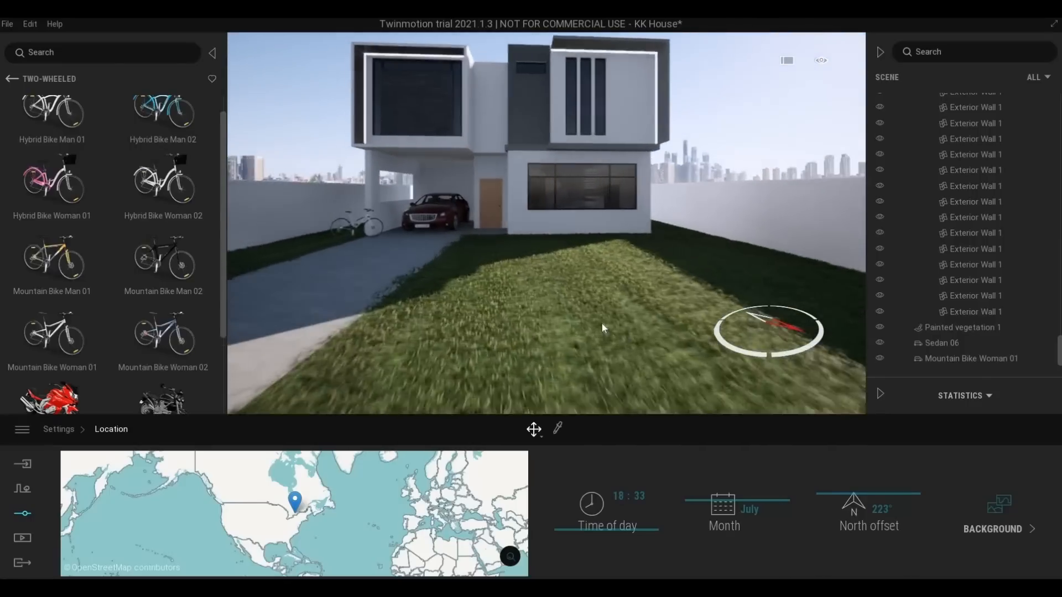
right_drag(602, 323, 593, 329)
key(w)
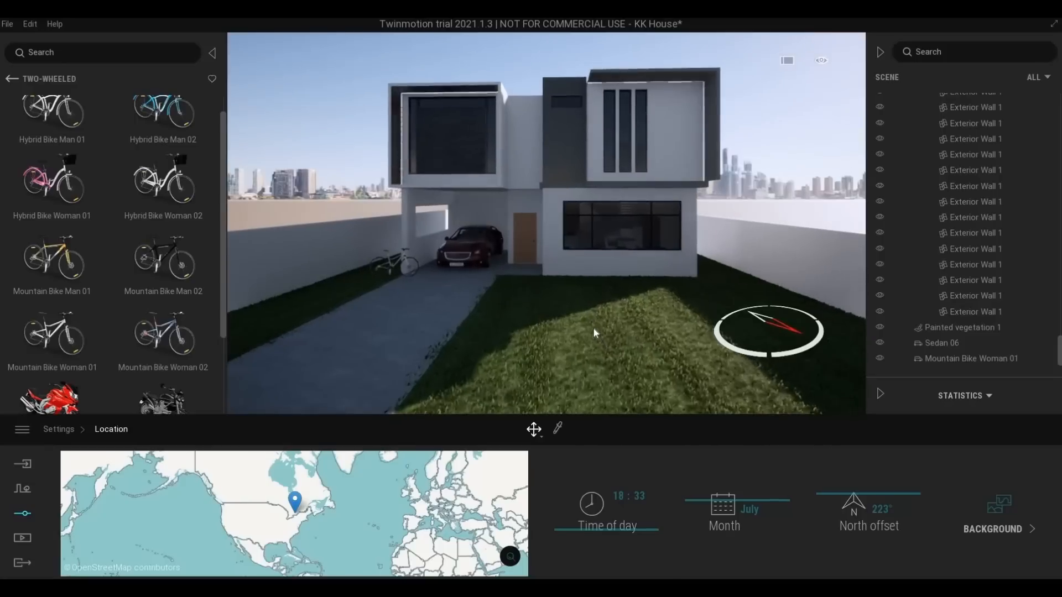
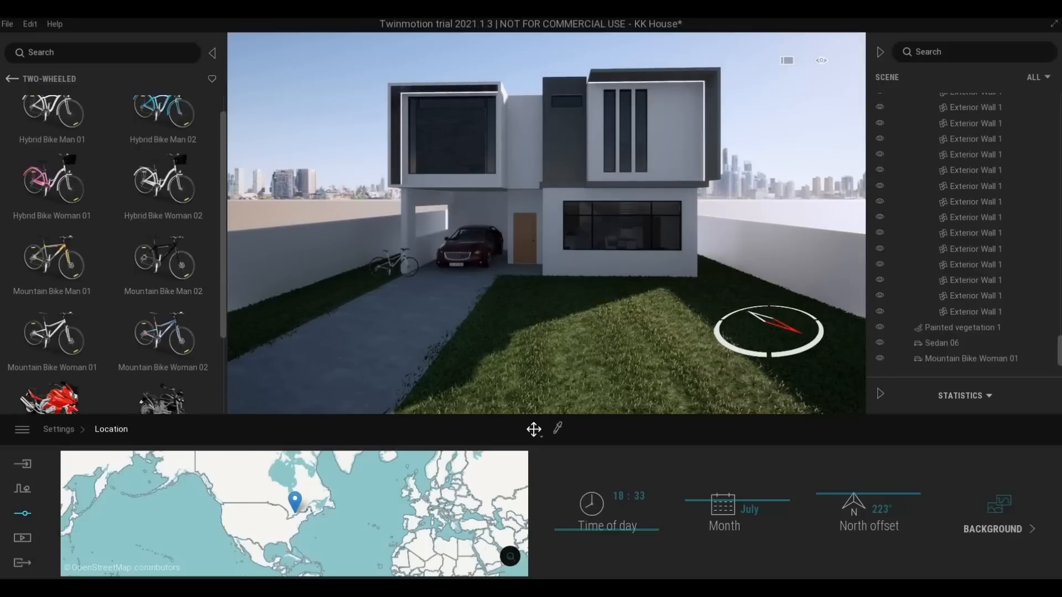
right_drag(575, 334, 453, 320)
key(q)
key(q)
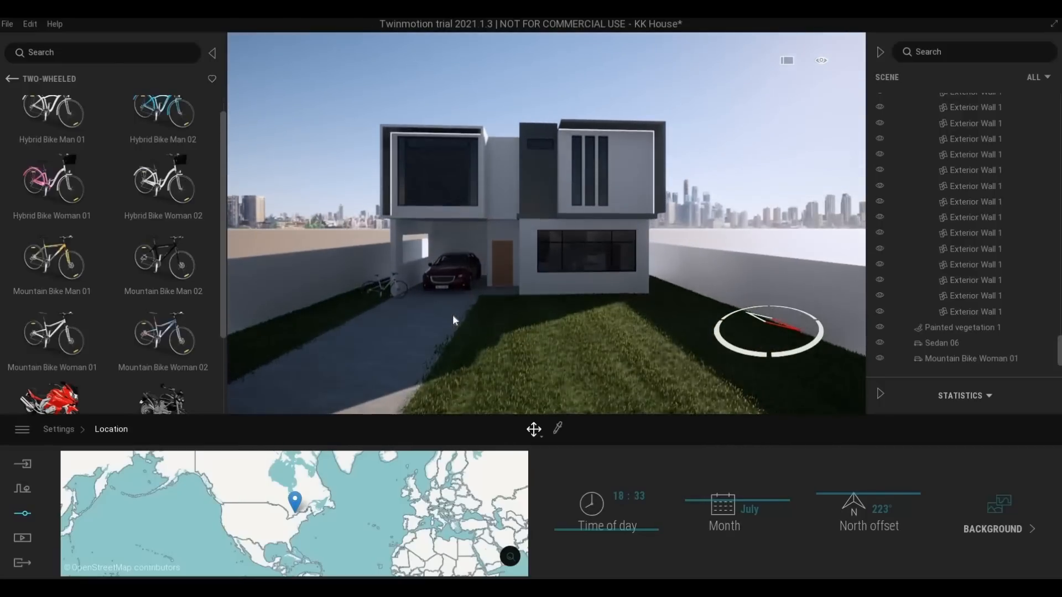
key(e)
key(e)
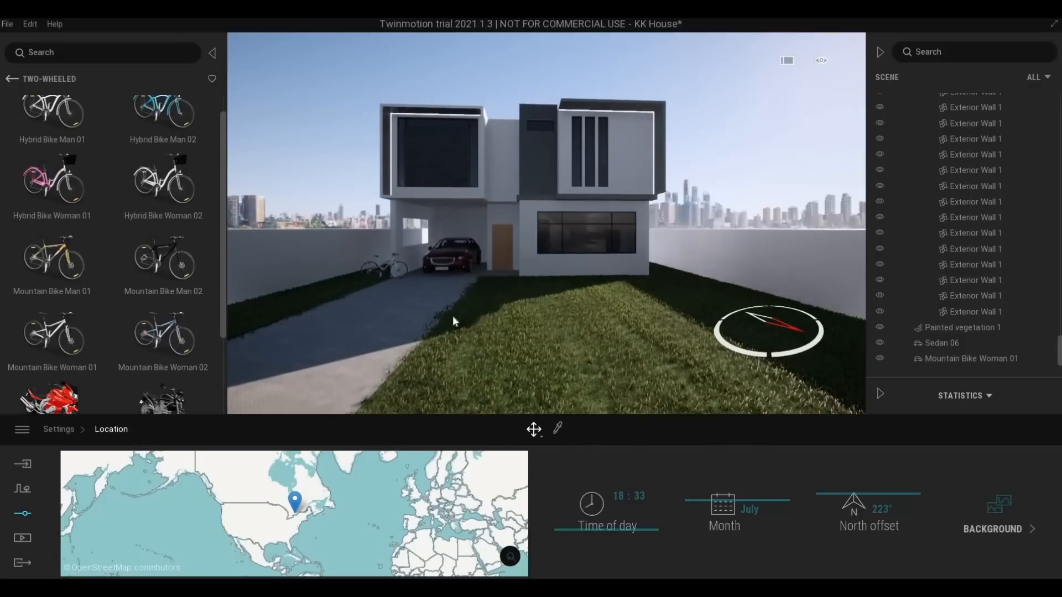
key(q)
key(q)
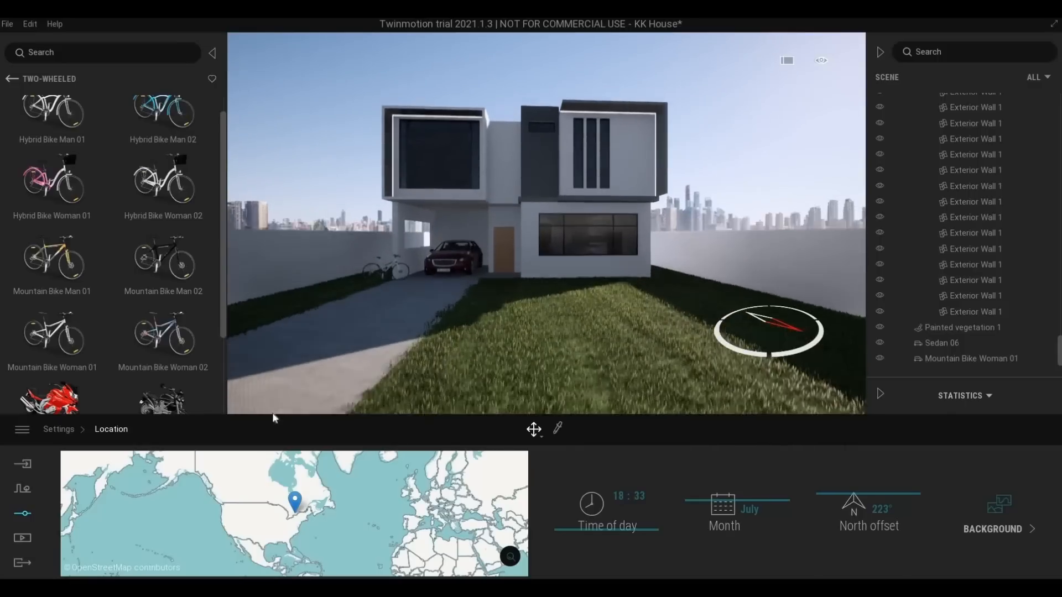
- Set the scene's background picture to None
click(1007, 519)
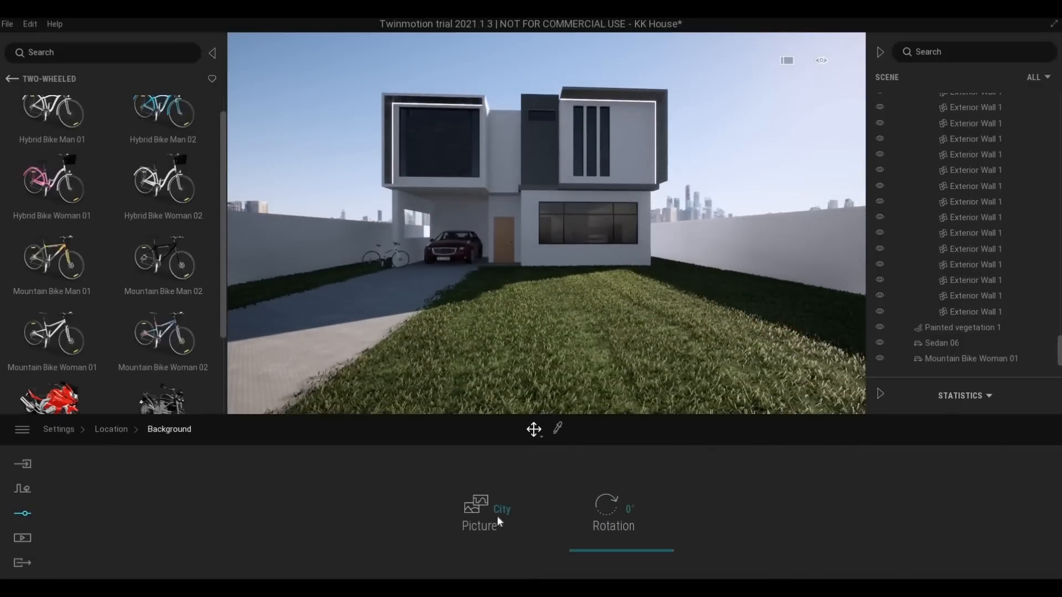
click(496, 516)
click(345, 279)
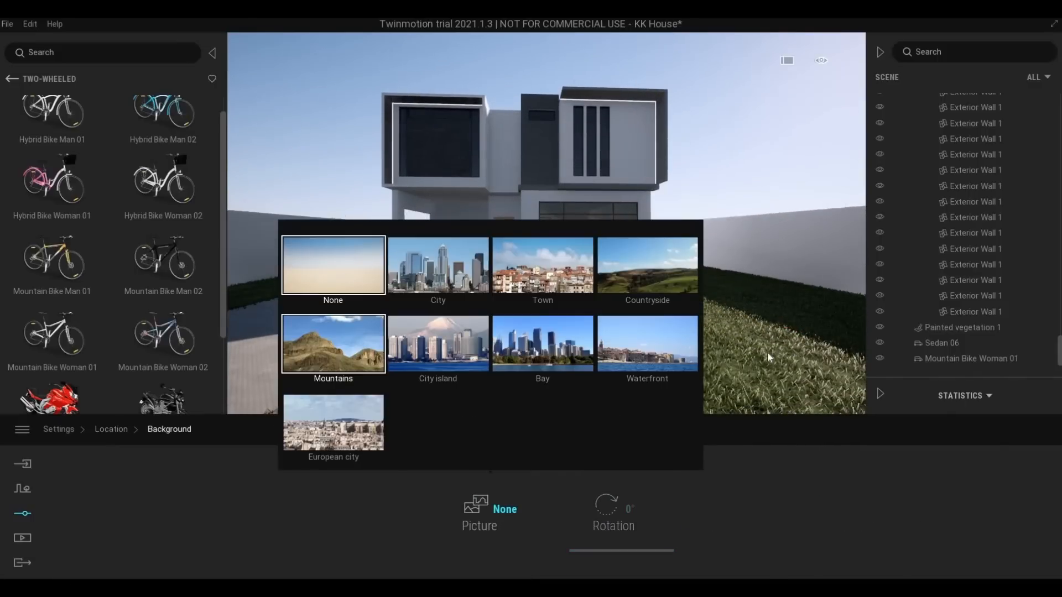
click(768, 352)
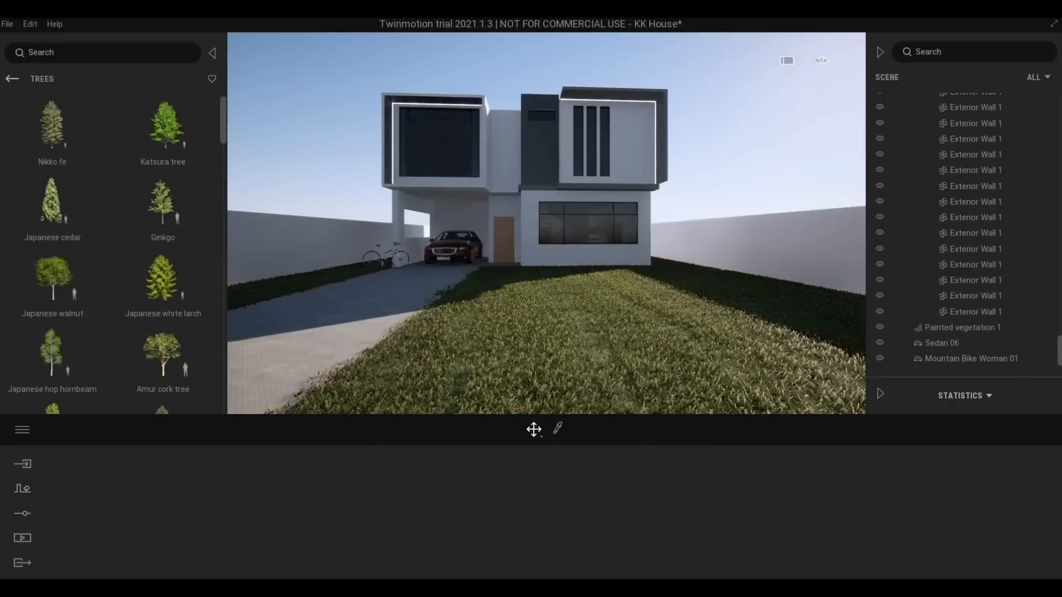
- Place an Area light from the library at the large upper-floor window above the carport
mouse_move(626, 298)
right_down()
mouse_move(636, 299)
mouse_move(625, 287)
right_up()
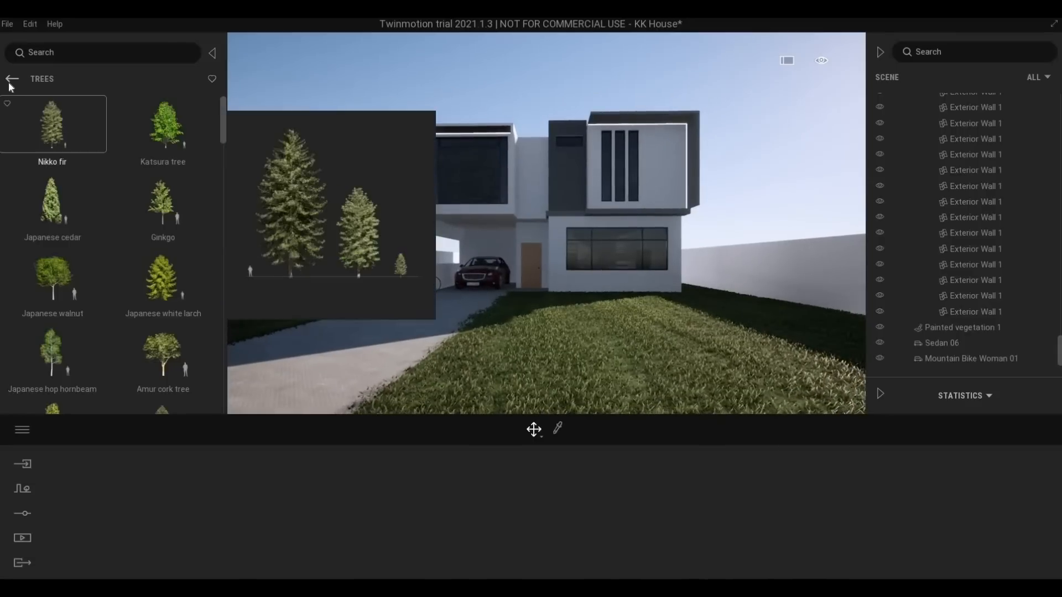
click(9, 80)
click(10, 80)
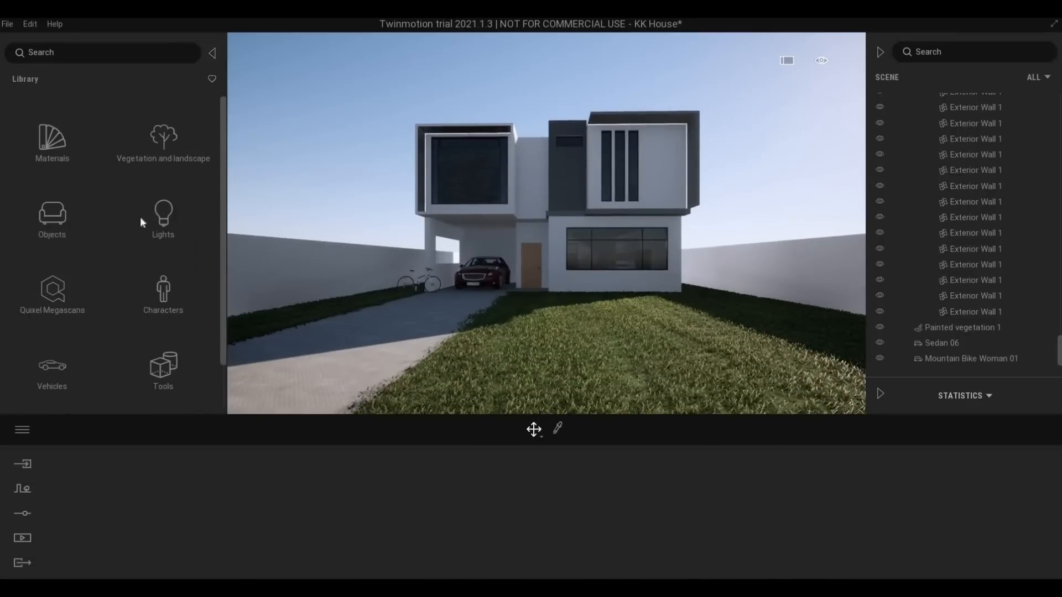
click(175, 237)
drag(202, 229, 480, 141)
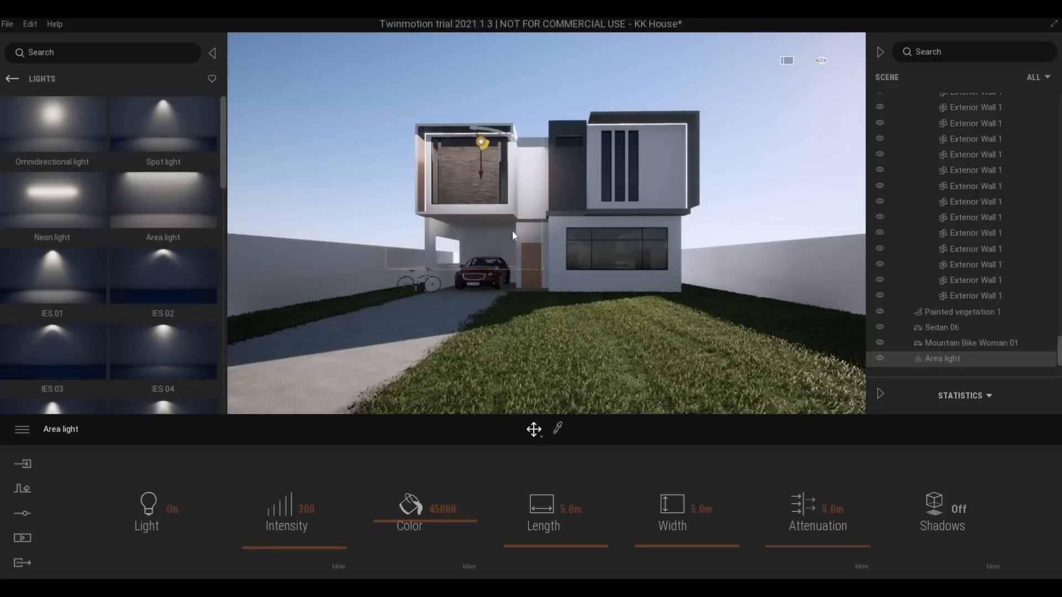
- Move the area light out in front of the upper-floor window box and tilt it toward the facade
right_drag(512, 231, 623, 127)
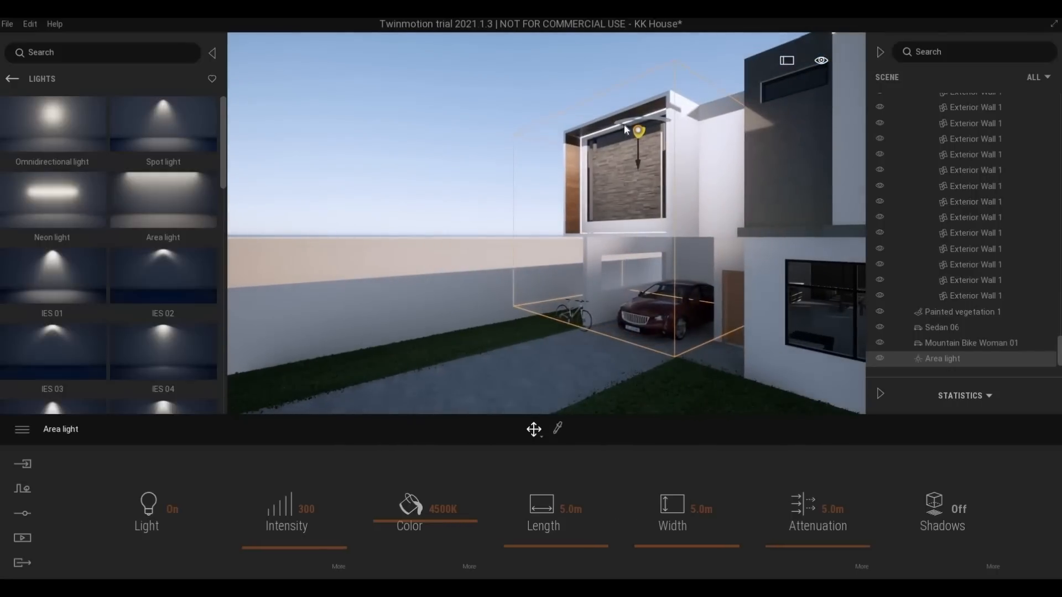
drag(623, 124, 539, 116)
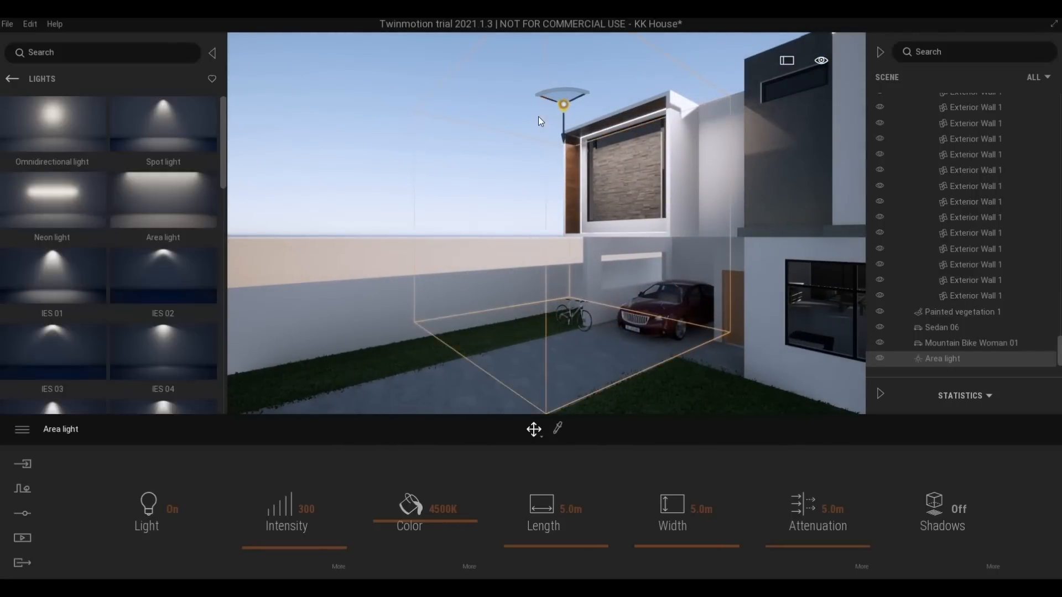
key(space)
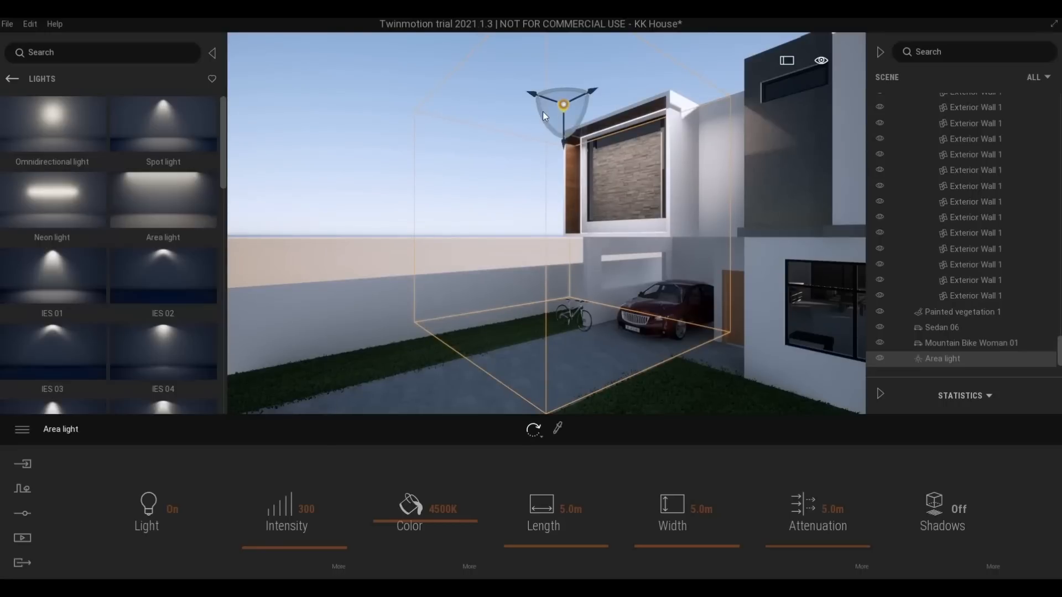
drag(542, 111, 545, 123)
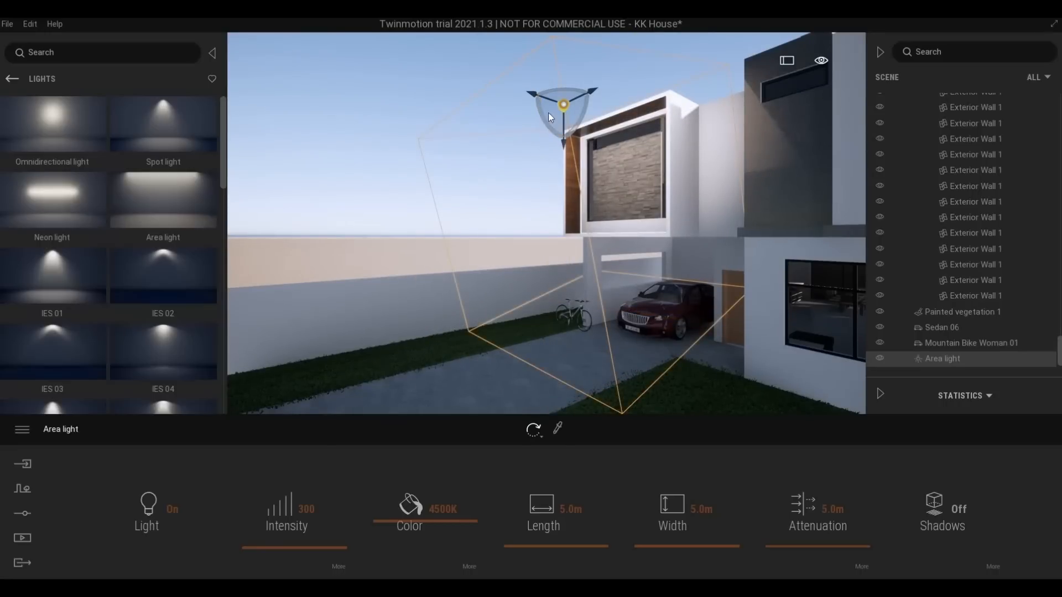
mouse_move(533, 94)
mouse_down()
mouse_move(523, 92)
mouse_move(532, 89)
mouse_up()
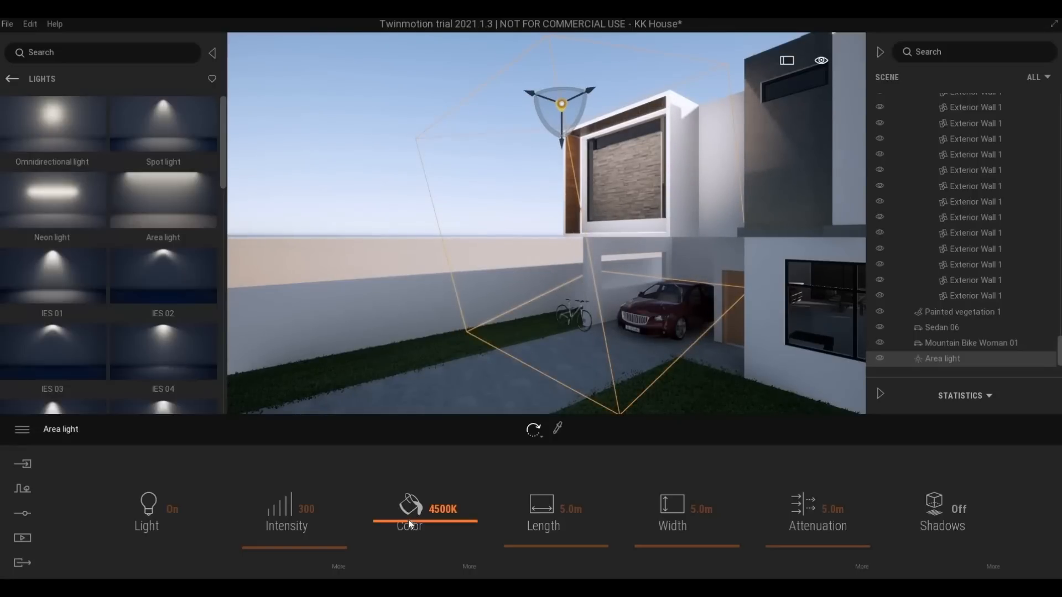
- Set the area light's intensity to 50
drag(409, 520, 408, 523)
key(ctrl+z)
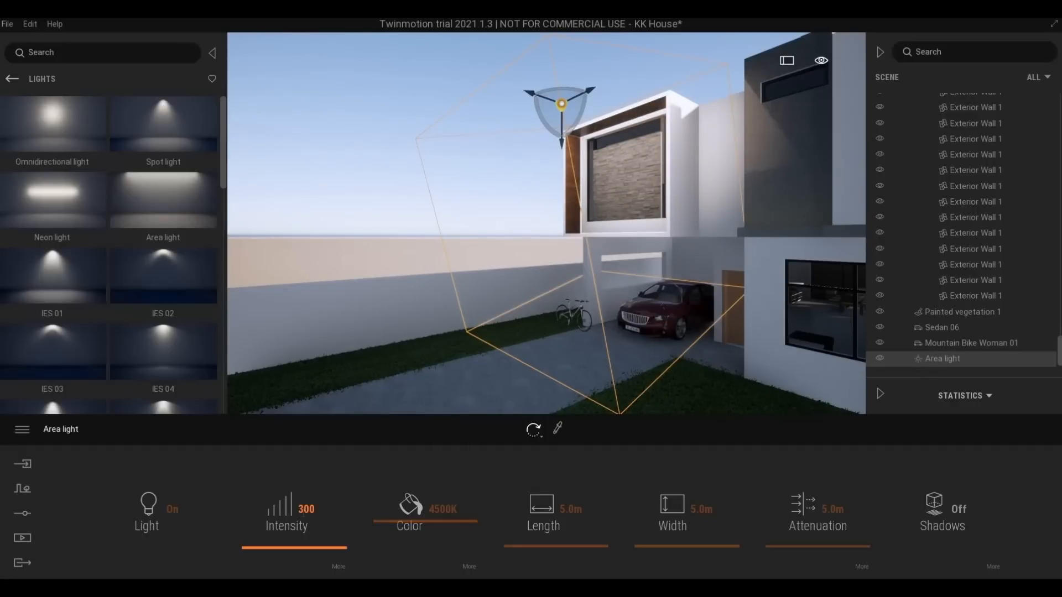
click(326, 509)
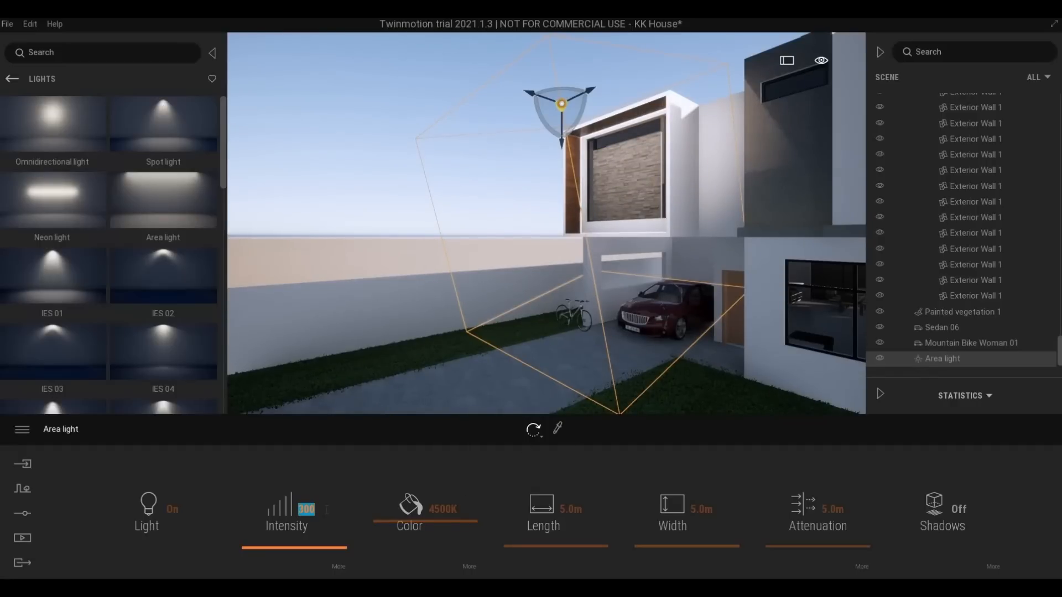
text(50)
key(Return)
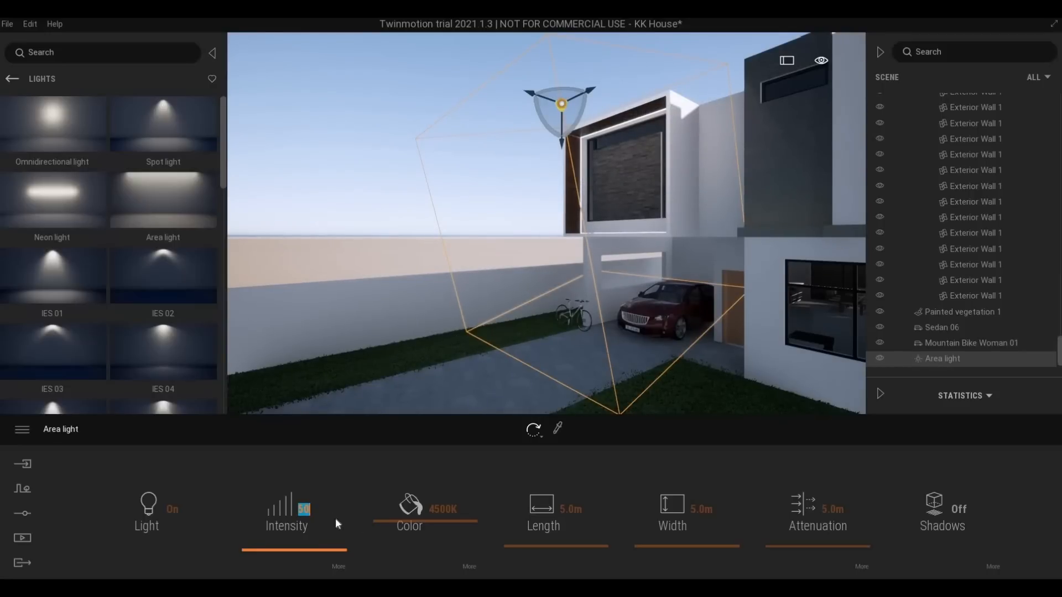
- Set the intensity of the area light in front of the upper-floor window box to 300
click(544, 124)
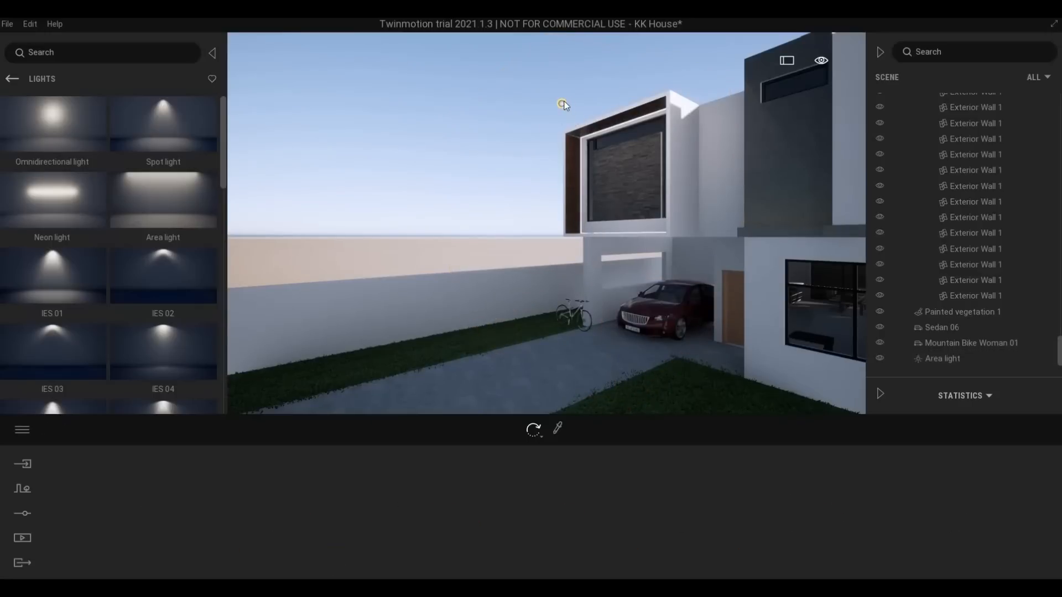
click(561, 105)
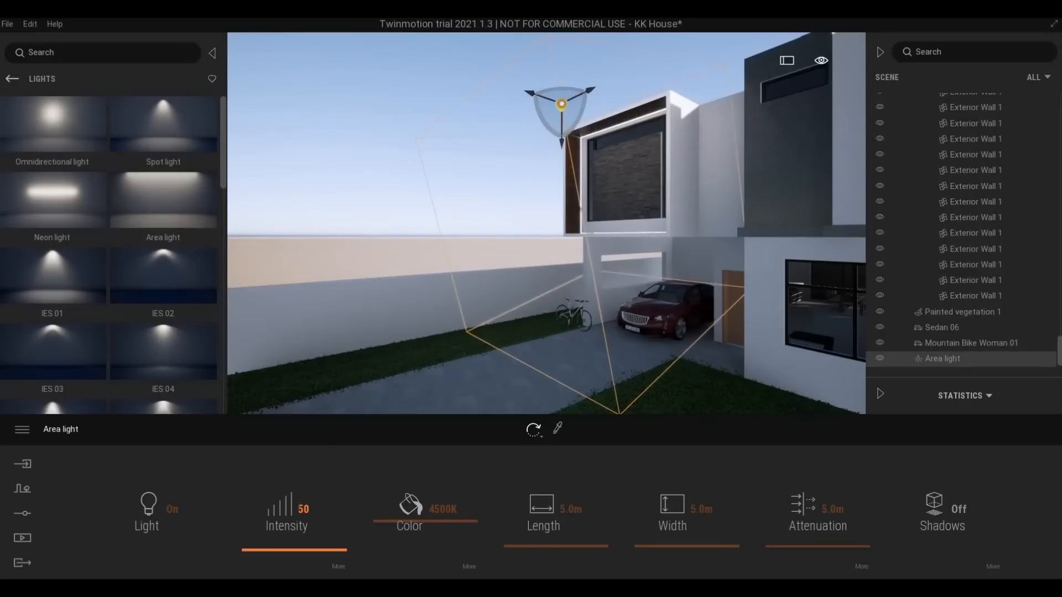
click(292, 505)
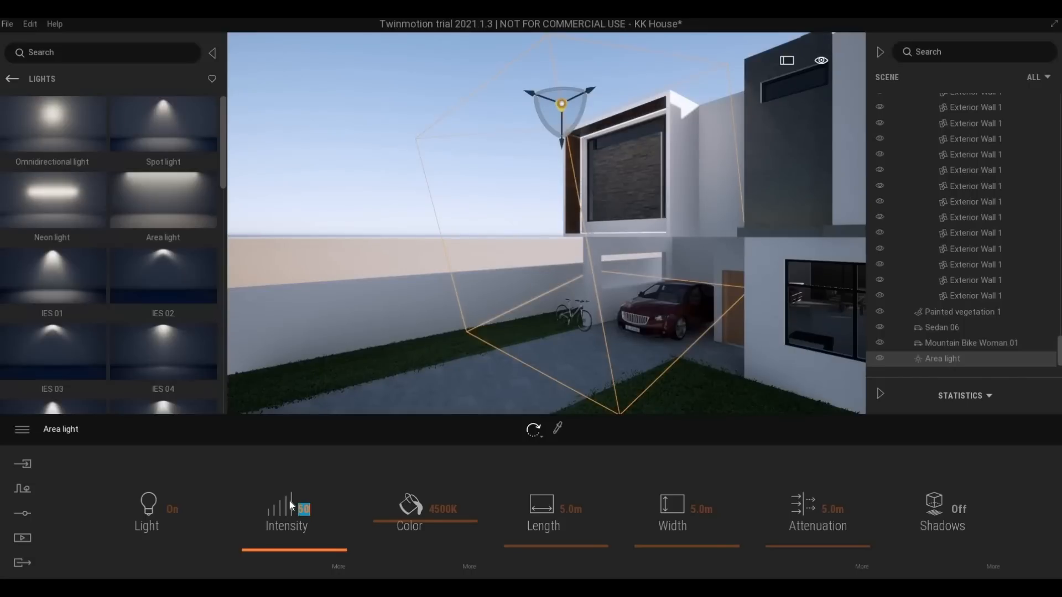
text(300)
key(Return)
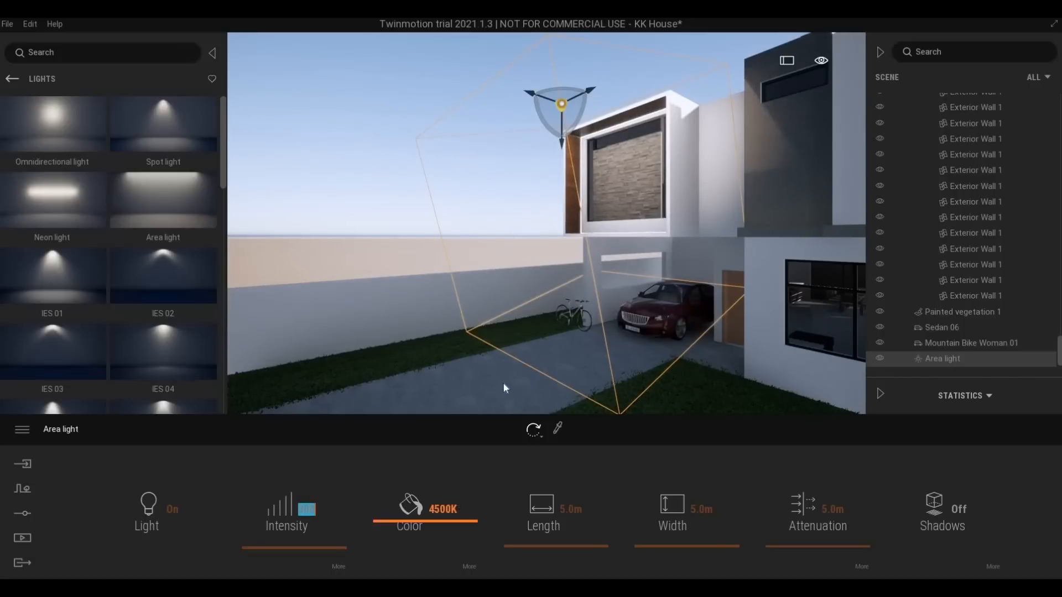
key(a)
key(q)
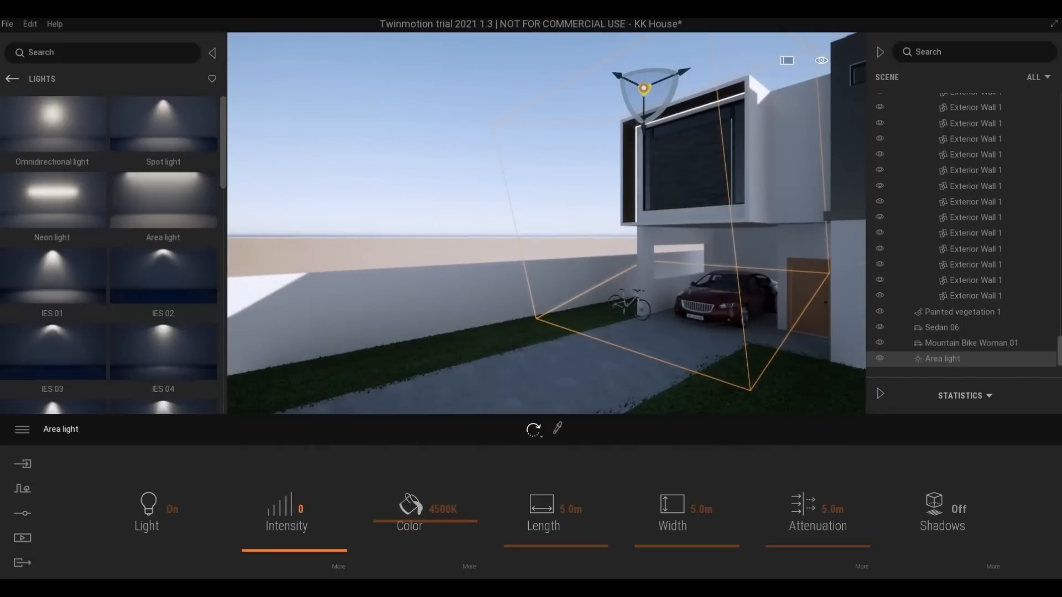
click(283, 512)
text(300)
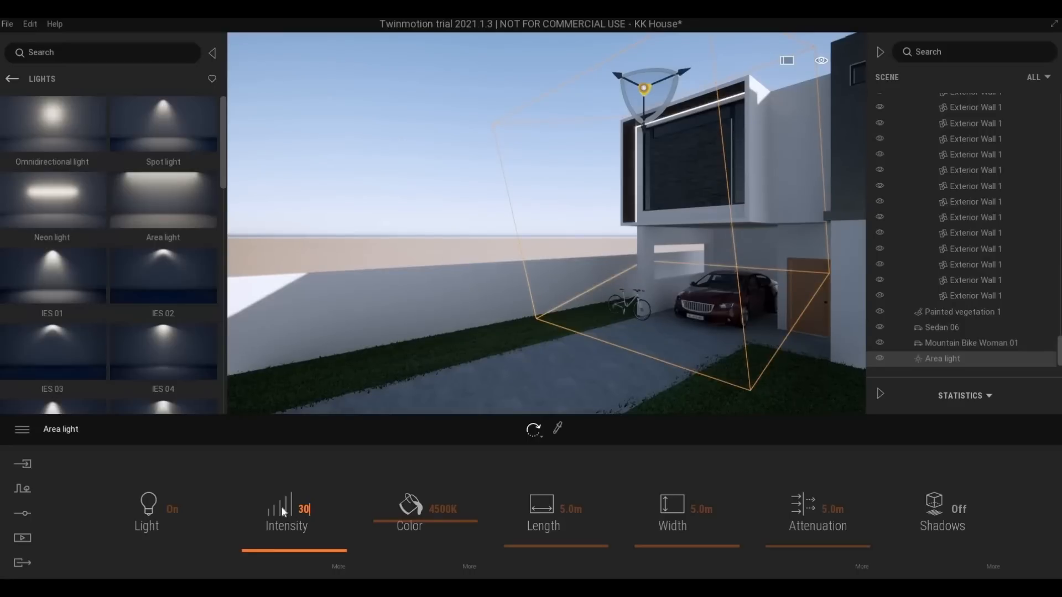
key(Return)
click(443, 364)
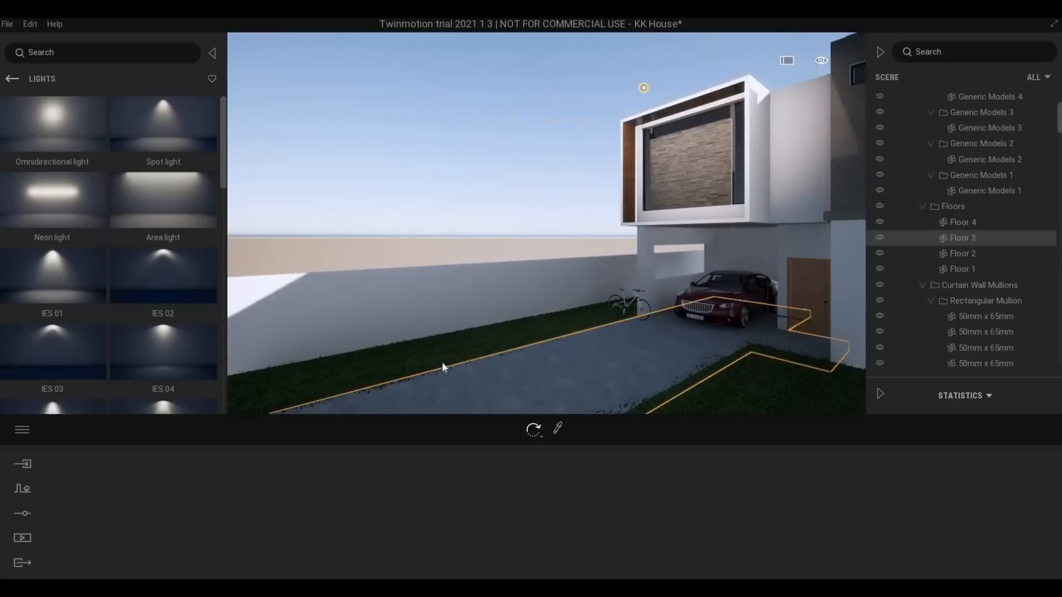
key(Escape)
- Rotate the area light by -10° in front of the window box, and nudge it slightly downward and sideways
middle_drag(552, 354, 574, 348)
right_drag(575, 349, 531, 320)
scroll(550, 304, up, 2)
scroll(546, 304, up, 3)
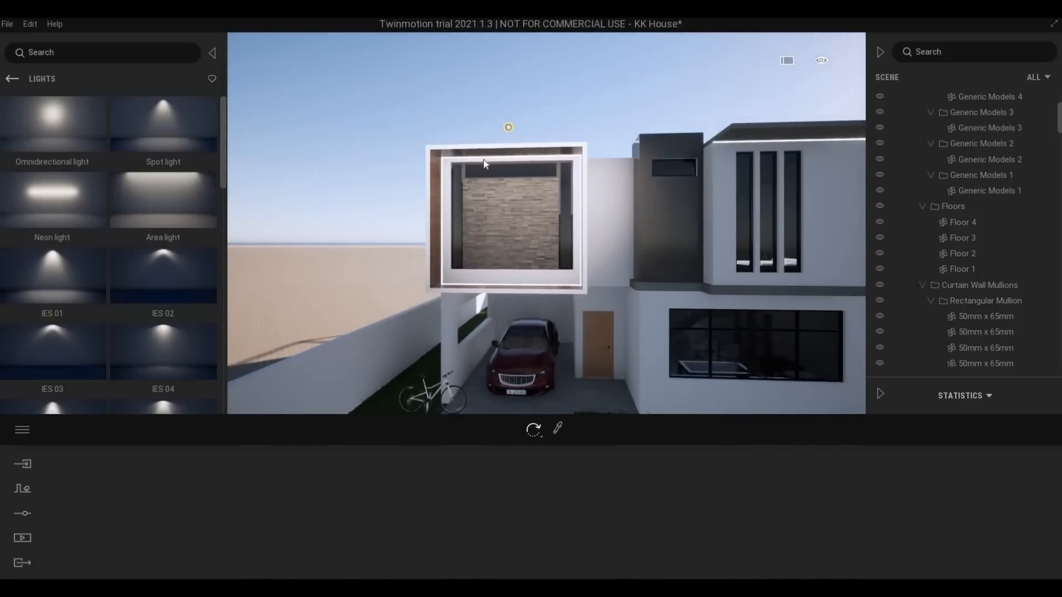
click(509, 129)
shift+middle_drag(509, 128, 374, 134)
right_drag(374, 134, 434, 105)
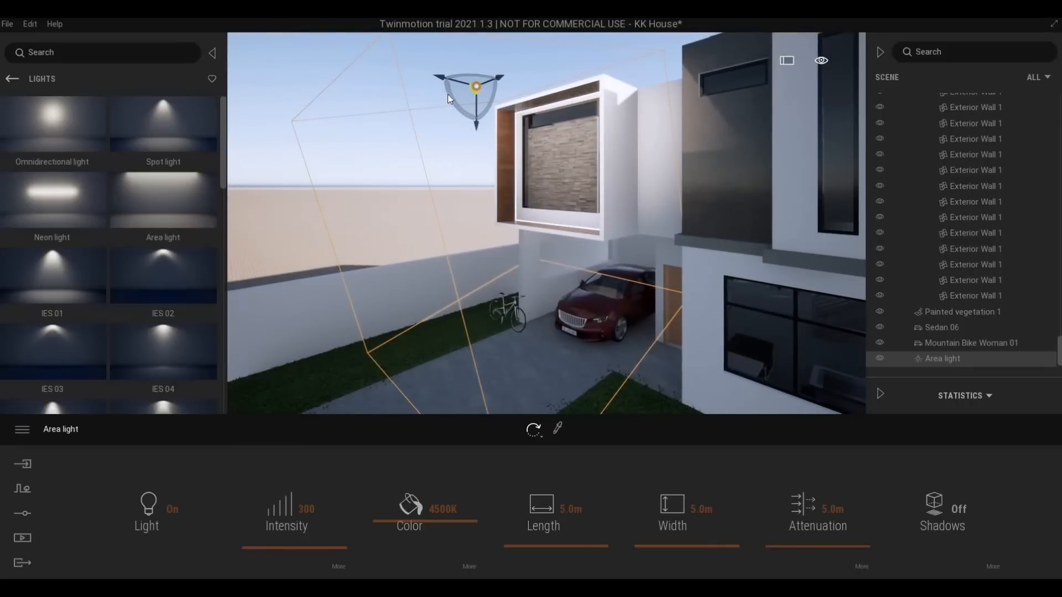
drag(449, 96, 451, 102)
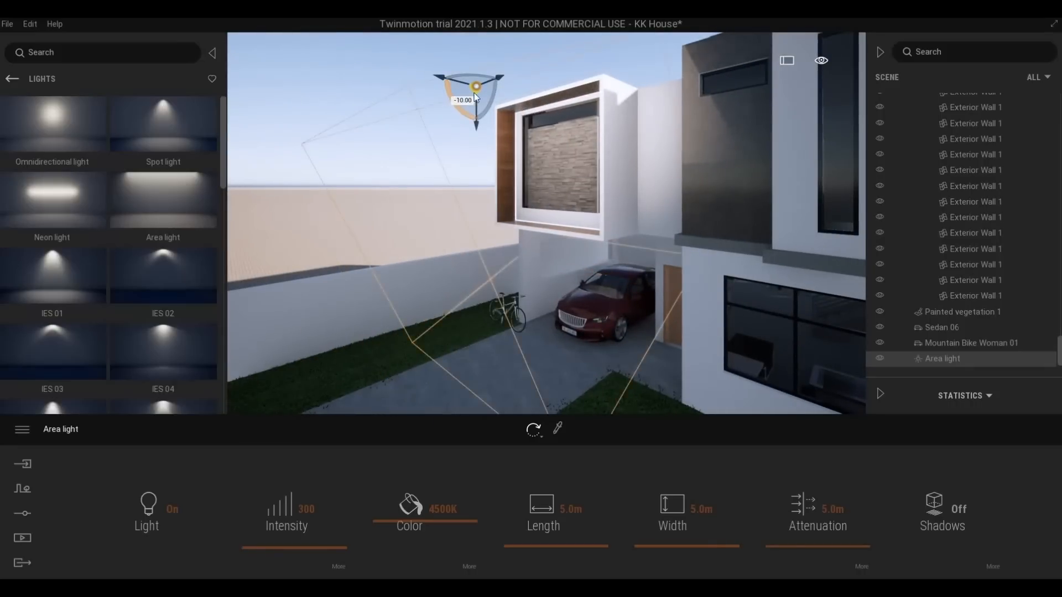
click(474, 125)
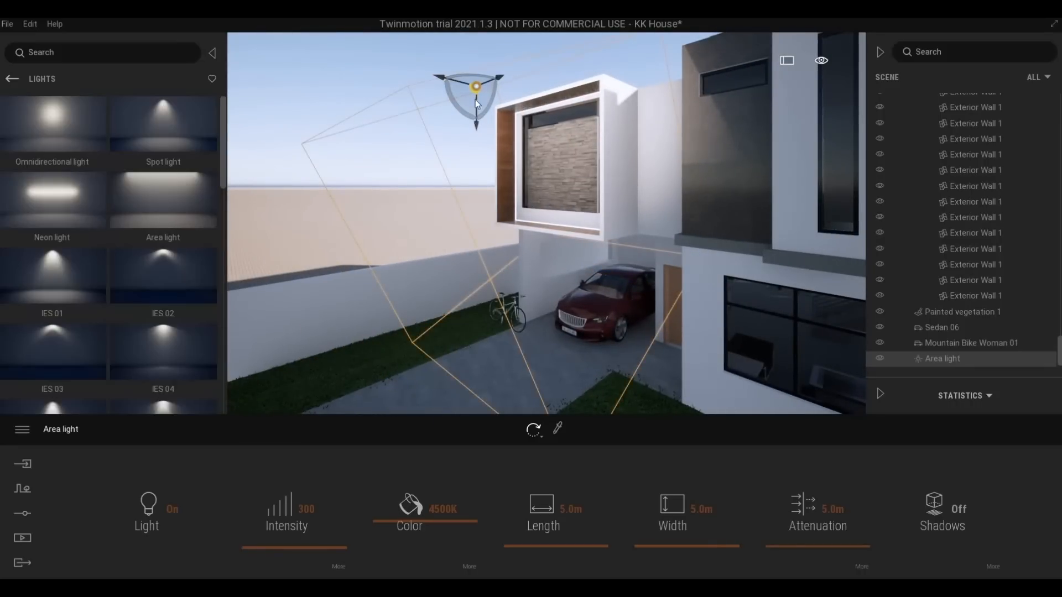
click(476, 100)
click(476, 125)
drag(476, 125, 476, 131)
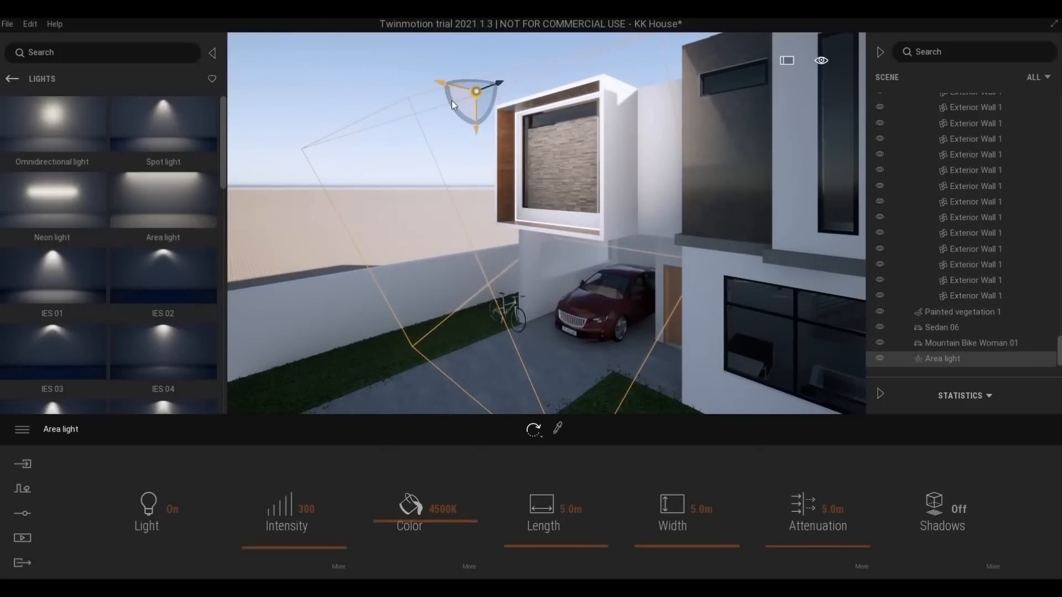
click(440, 85)
drag(433, 84, 431, 83)
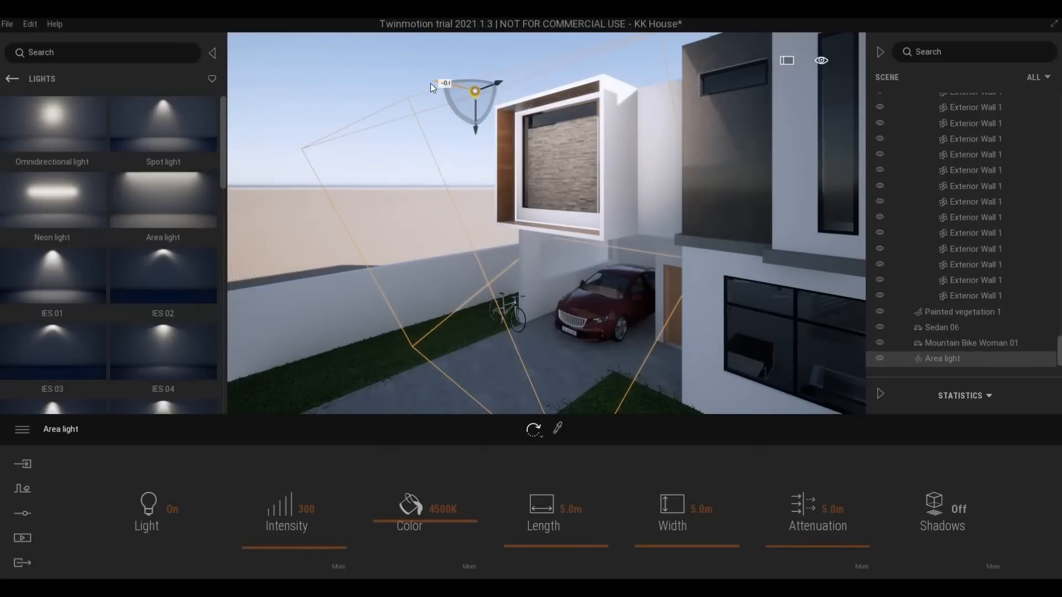
- Copy the area light as one instance, 5.55 m across, in front of the upper-floor facade with three narrow windows
right_drag(459, 190, 428, 181)
middle_drag(428, 180, 360, 117)
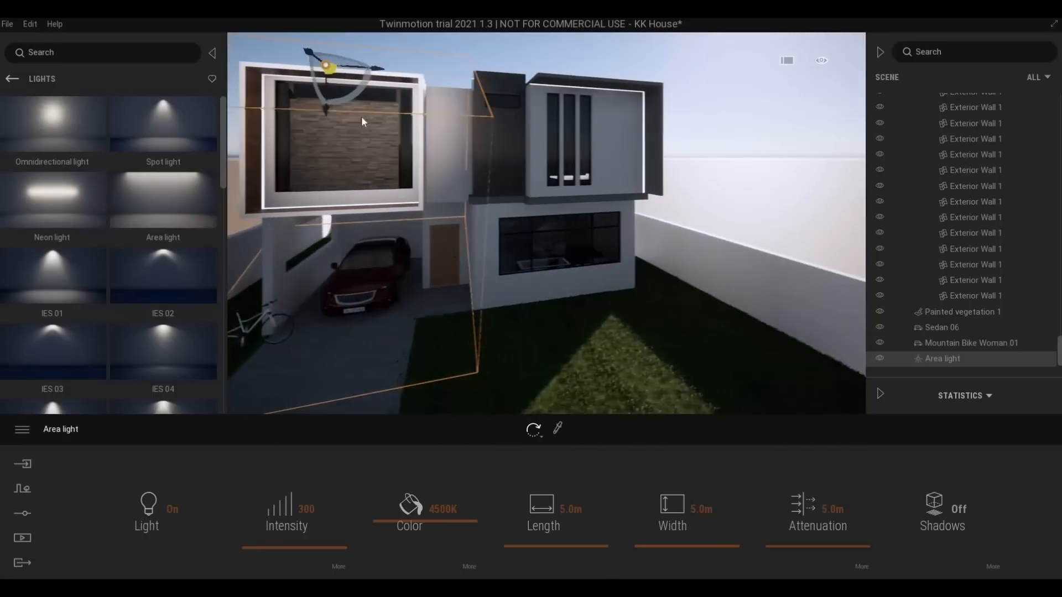
scroll(362, 115, down, 2)
click(417, 101)
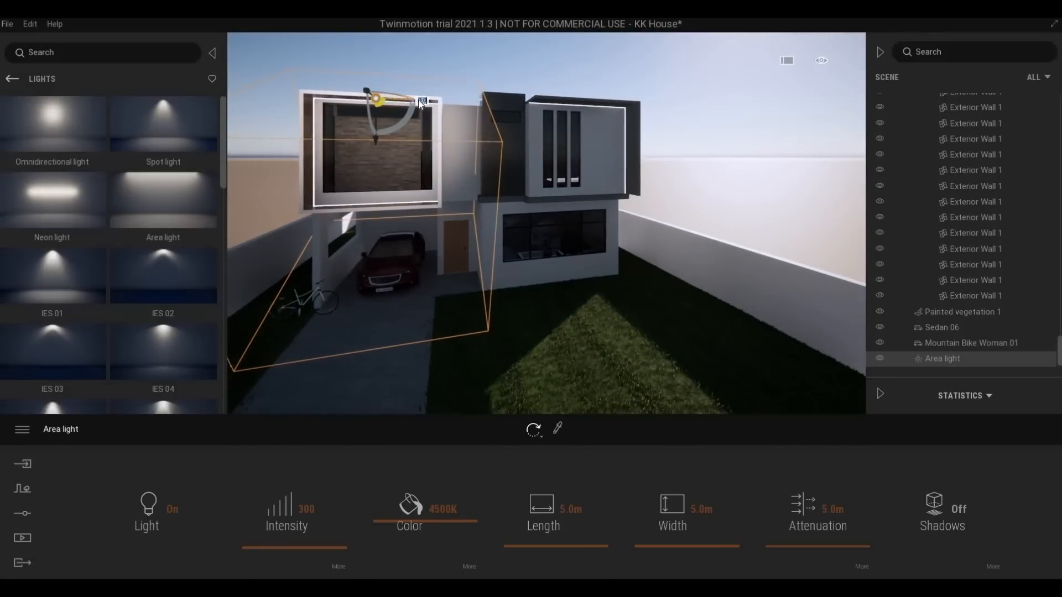
drag(420, 100, 621, 114)
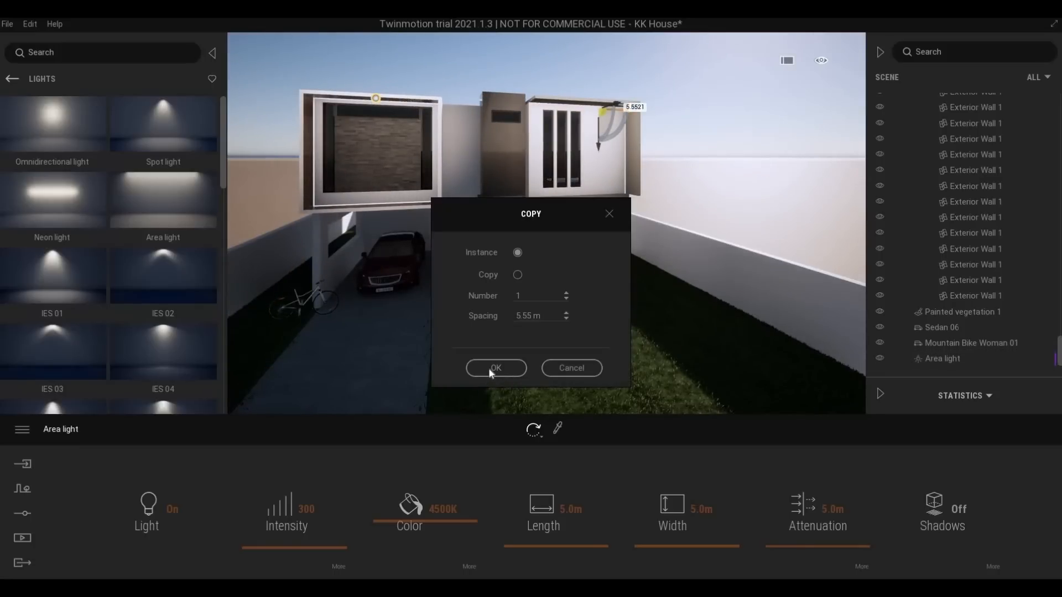
click(489, 368)
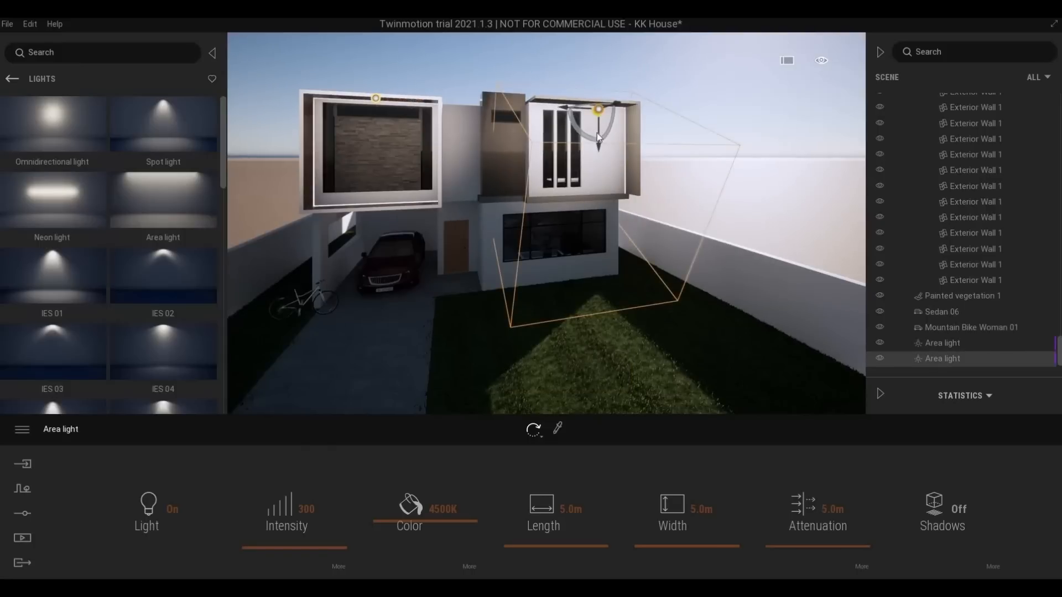
- Copy the second area light straight down as an instance in front of the ground-floor window
click(599, 148)
drag(605, 192, 618, 290)
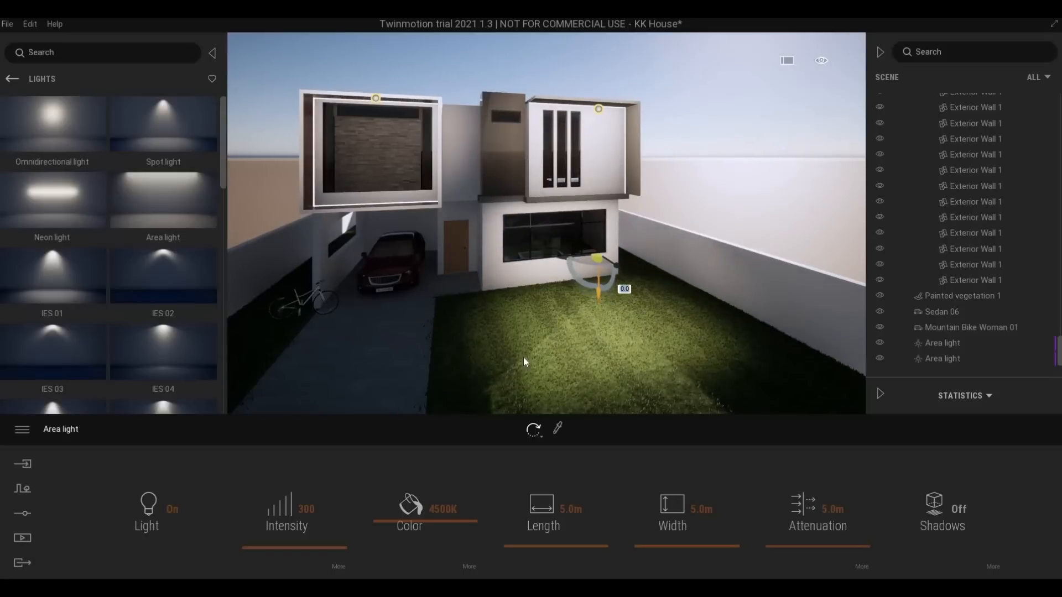
click(495, 367)
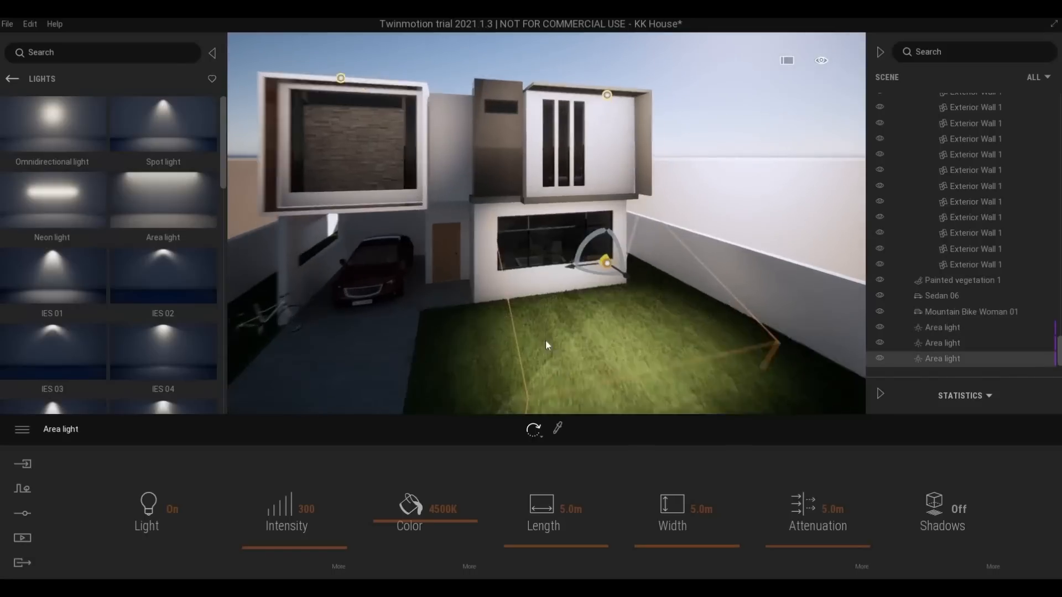
- Move the ground-floor area light out from the wall and rotate it so it shines up at the facade
shift+middle_drag(545, 340, 632, 287)
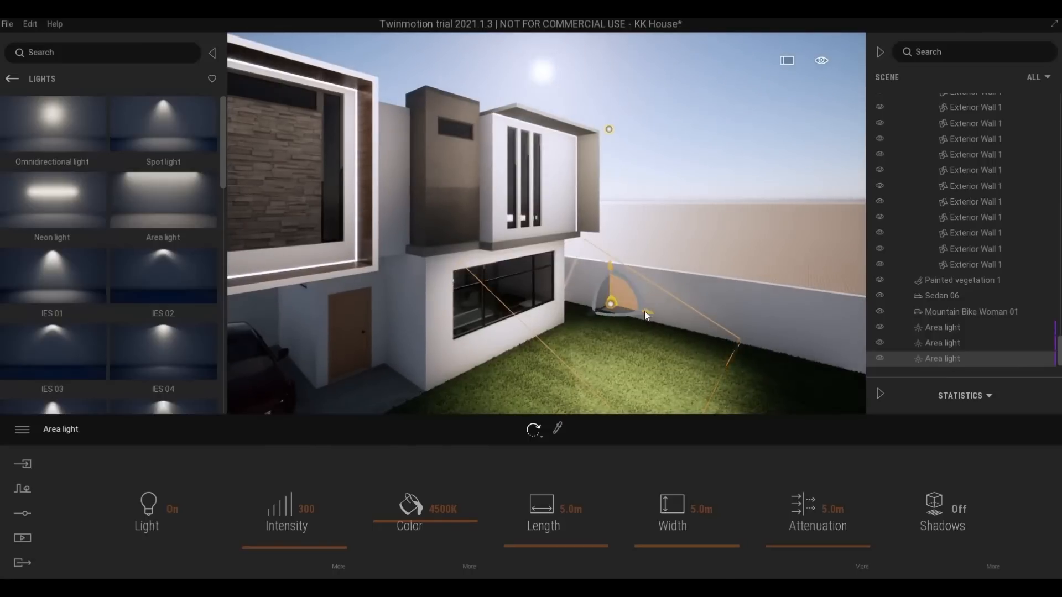
drag(645, 311, 645, 310)
click(643, 309)
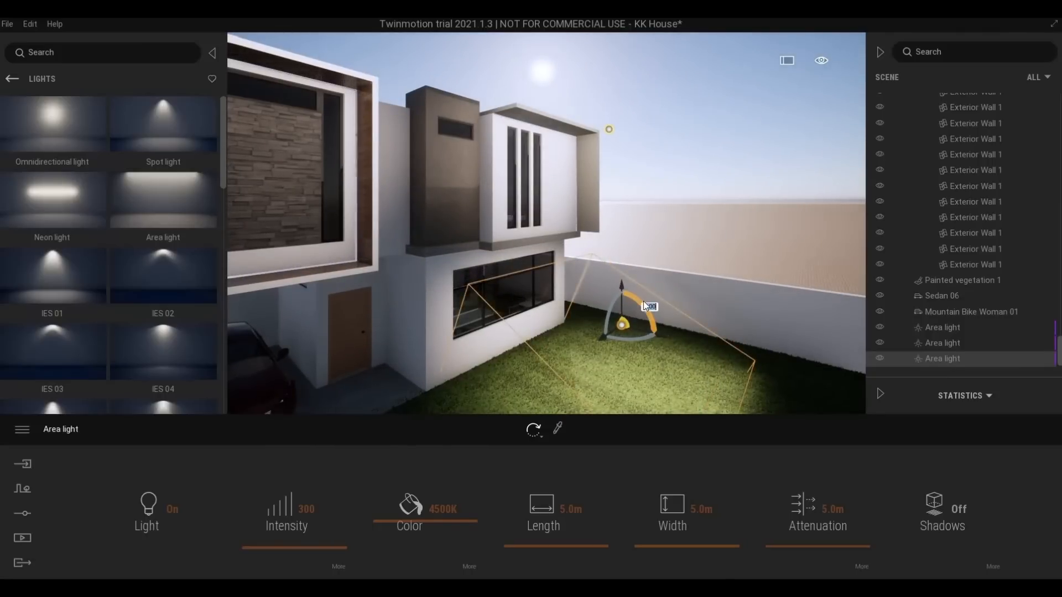
text(-40)
key(Return)
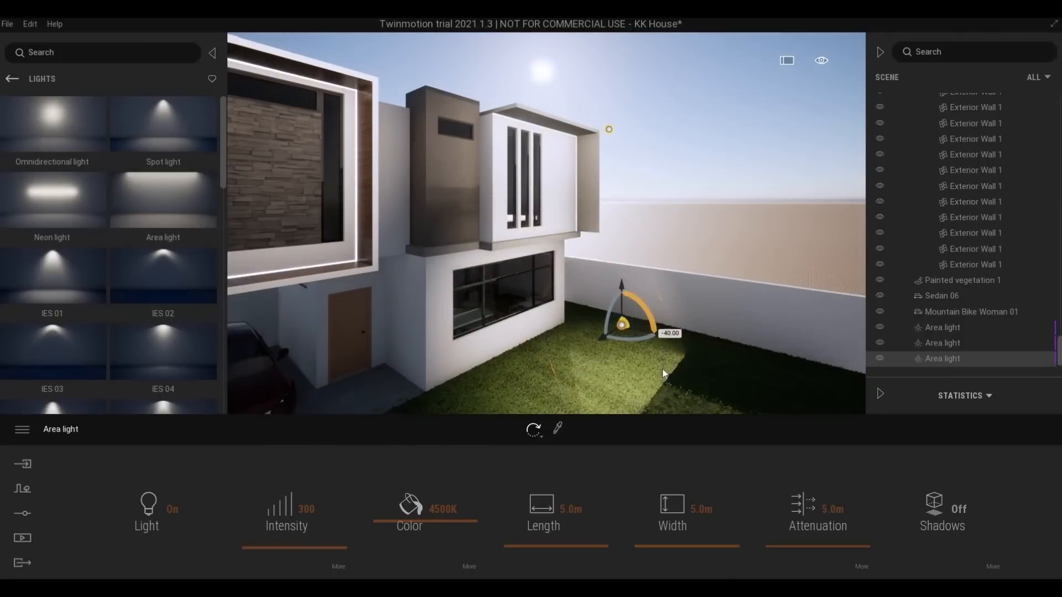
drag(663, 369, 675, 413)
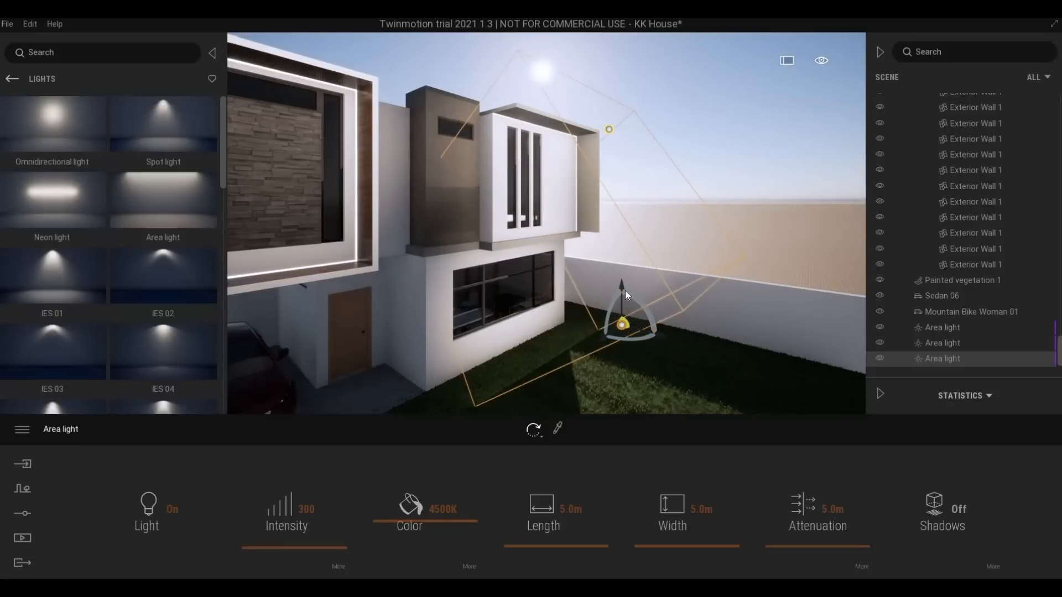
drag(623, 288, 666, 354)
- Copy the ground-floor area light as one instance with 5.31 m spacing, over to the driveway by the bicycle
key(d)
right_drag(666, 354, 602, 272)
key(d)
key(e)
click(601, 263)
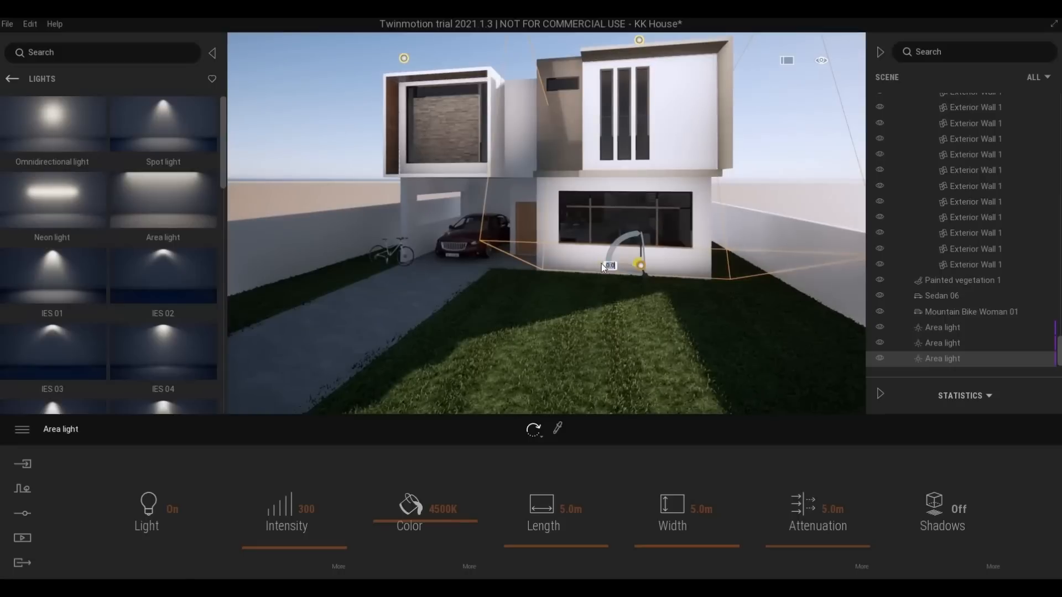
drag(602, 264, 360, 258)
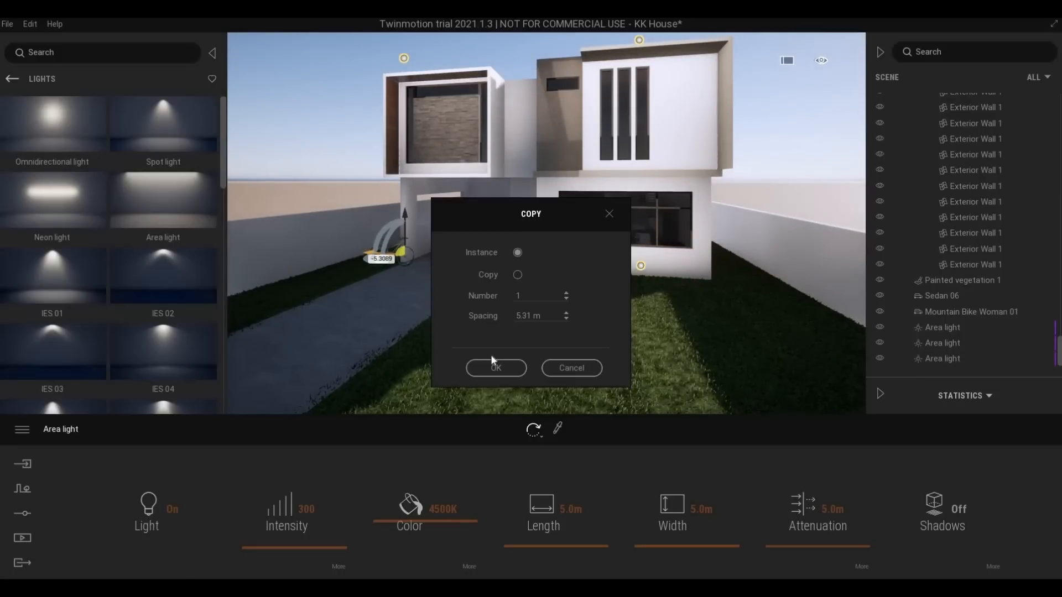
click(492, 368)
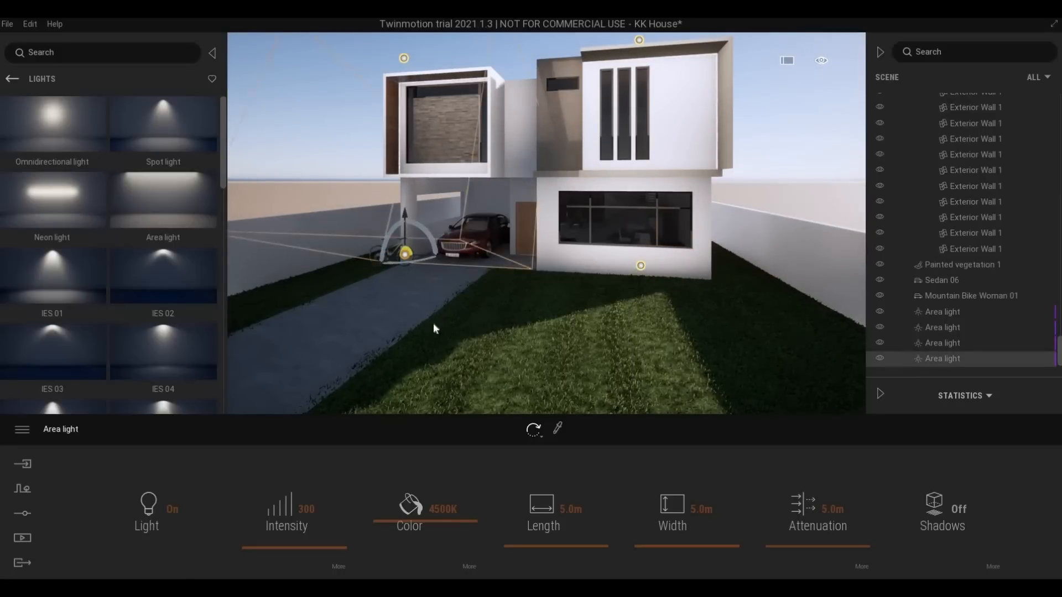
- Move the copied ground-floor area light across the driveway to the front of the parked car
right_drag(433, 323, 315, 283)
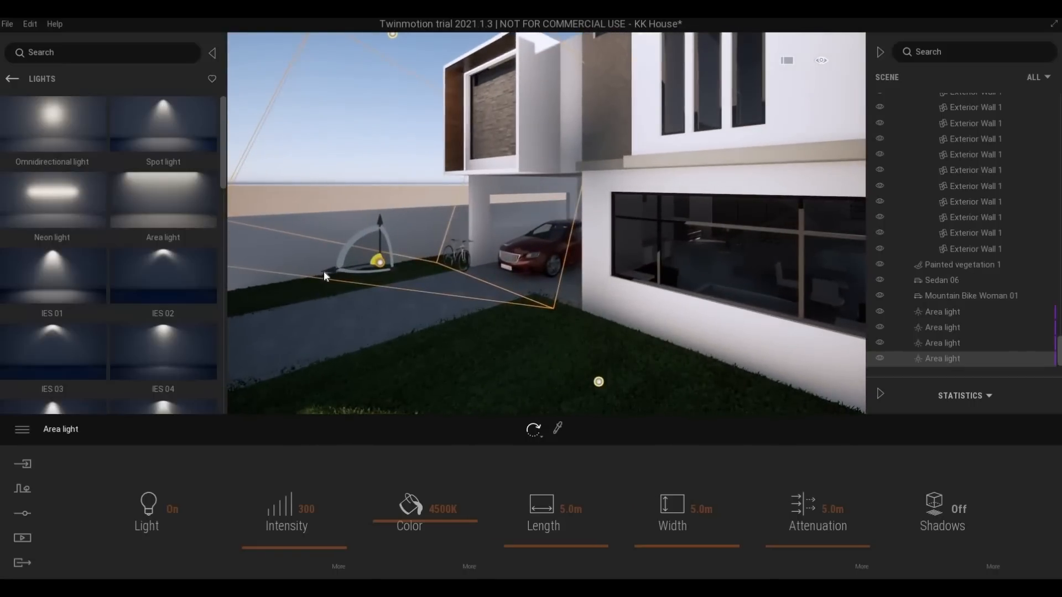
drag(324, 270, 400, 278)
key(a)
right_drag(443, 356, 417, 377)
key(s)
key(d)
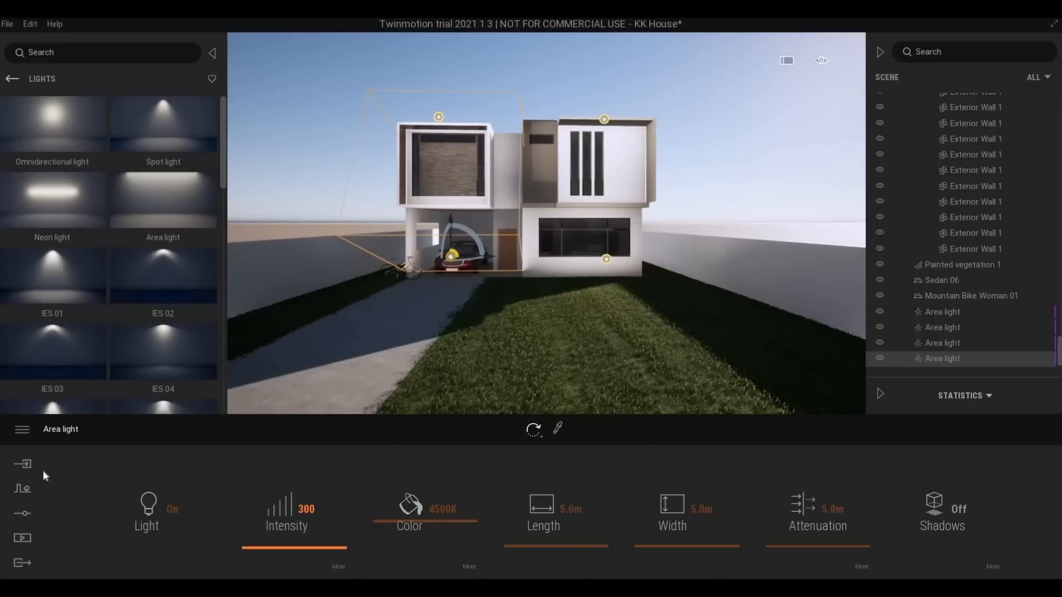
- Set the north offset to 242° in the location settings to redirect the sunlight
click(31, 514)
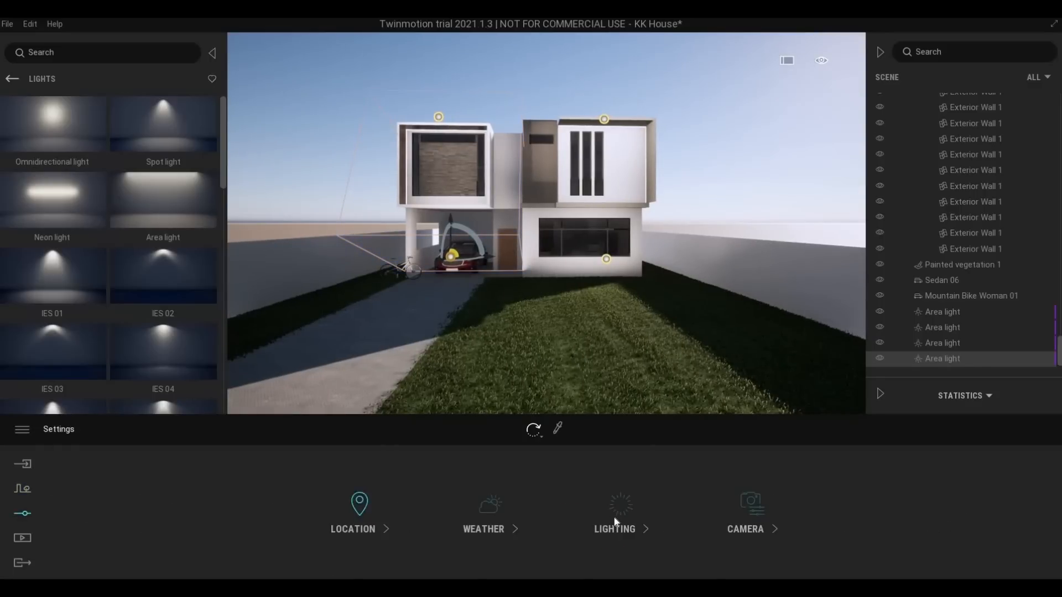
click(627, 537)
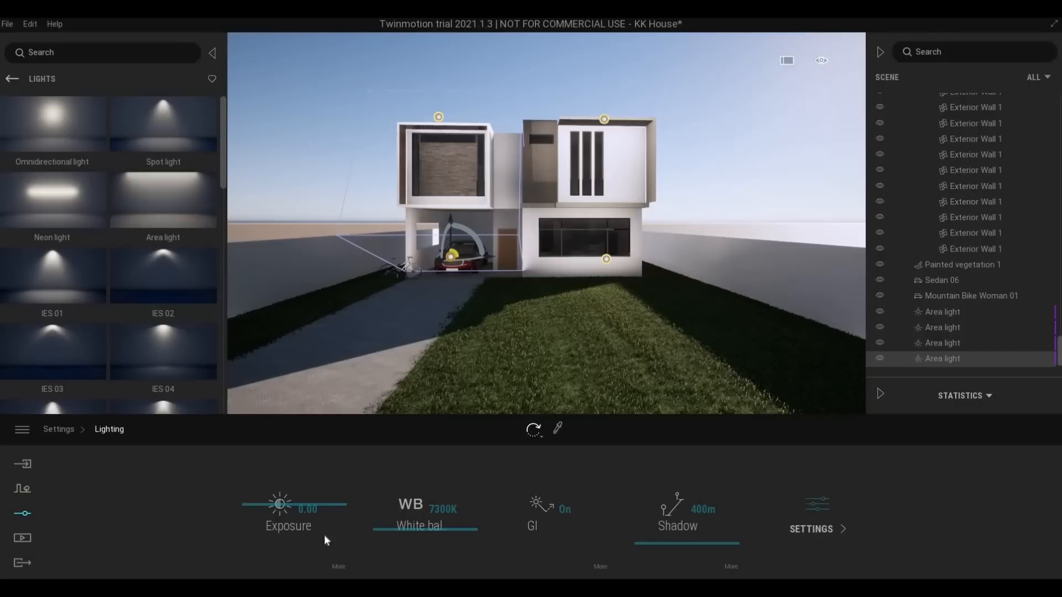
click(22, 489)
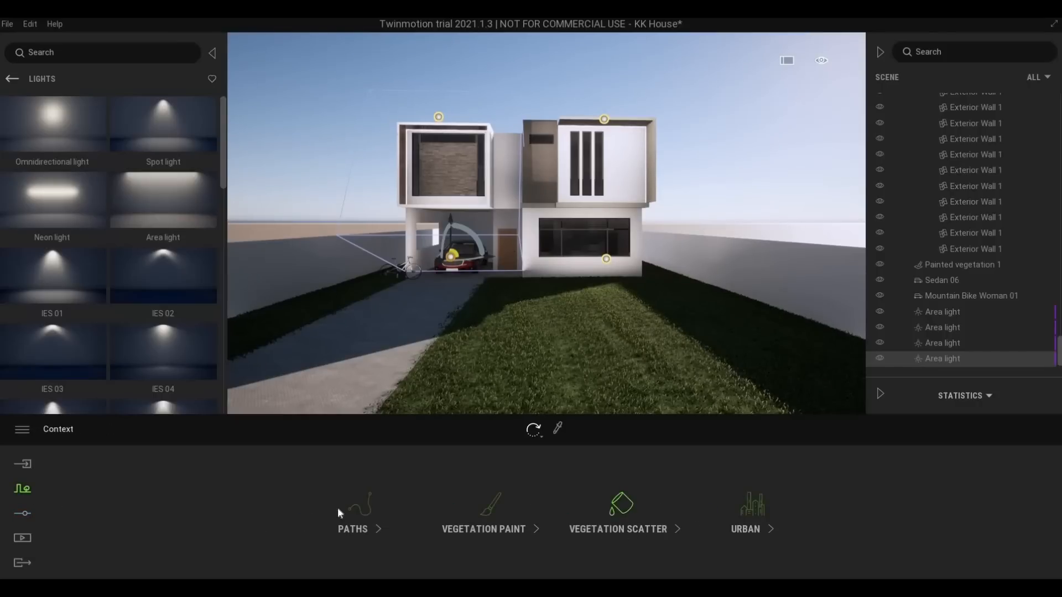
click(24, 514)
click(357, 515)
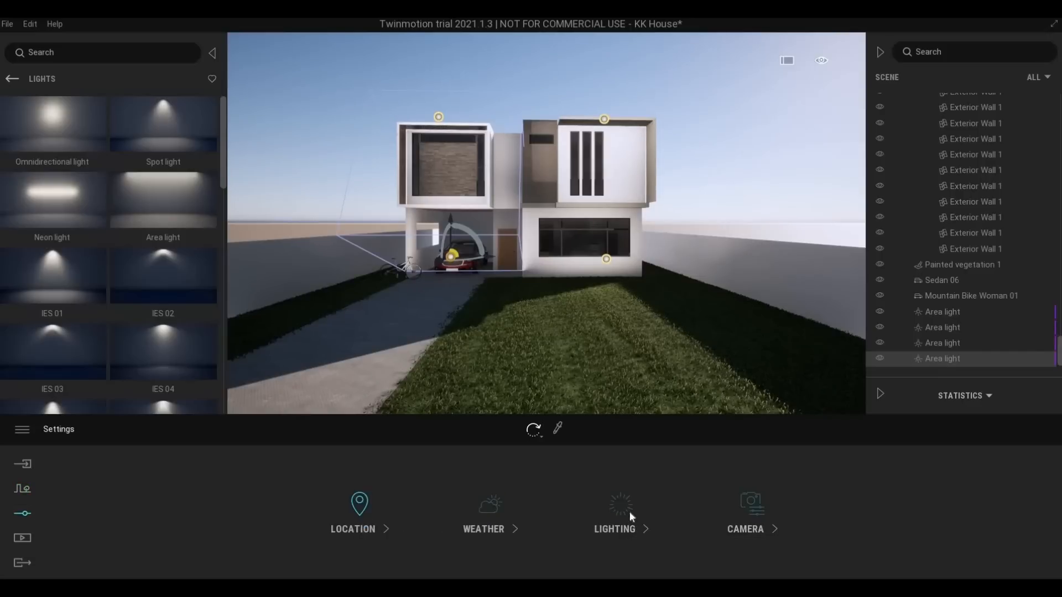
drag(831, 494, 825, 488)
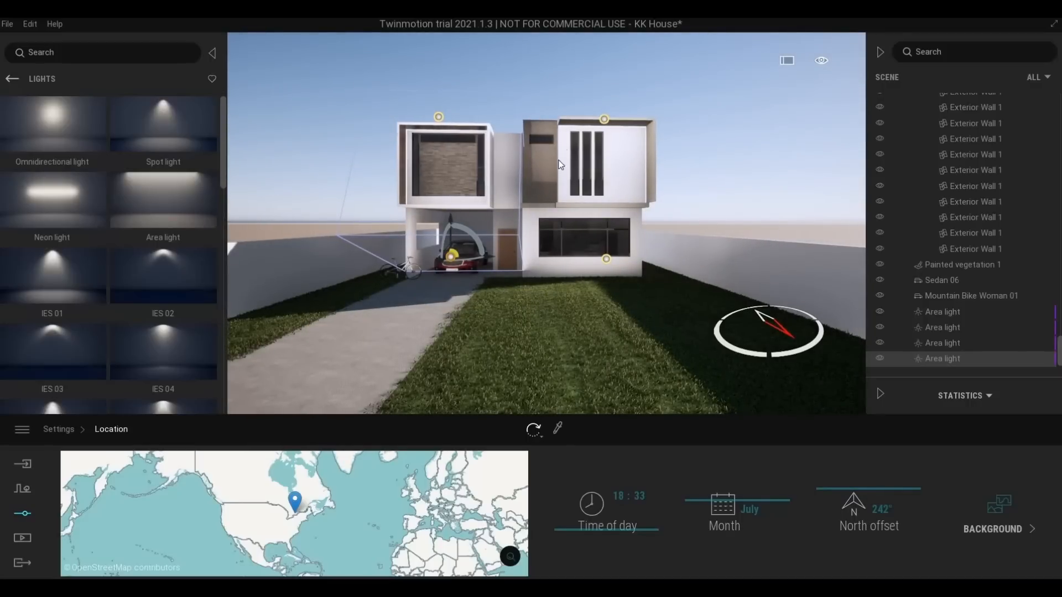
drag(560, 162, 514, 314)
click(534, 102)
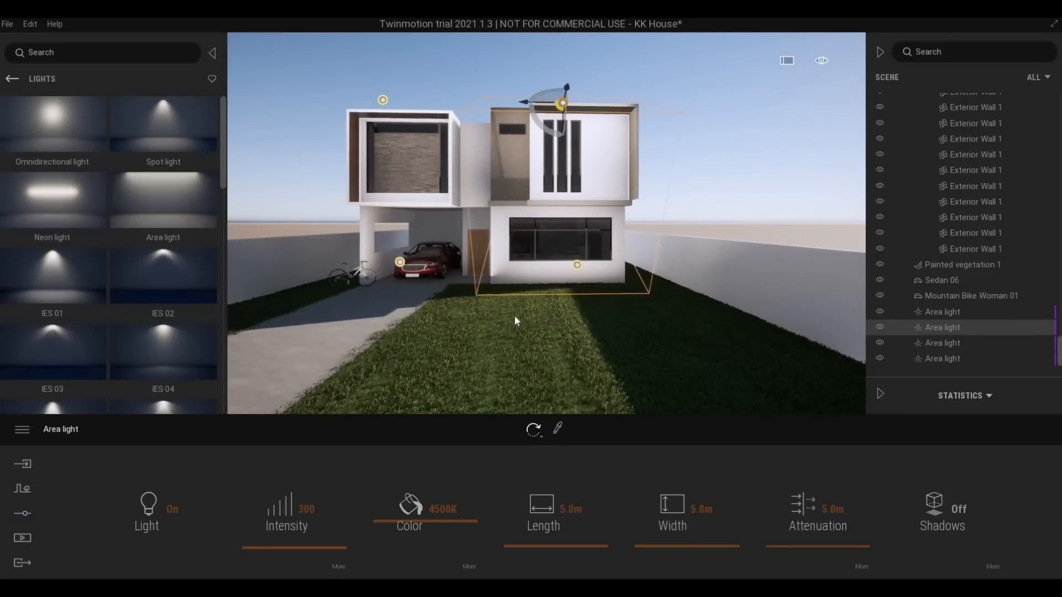
click(513, 315)
right_drag(506, 327, 507, 327)
middle_drag(506, 327, 550, 324)
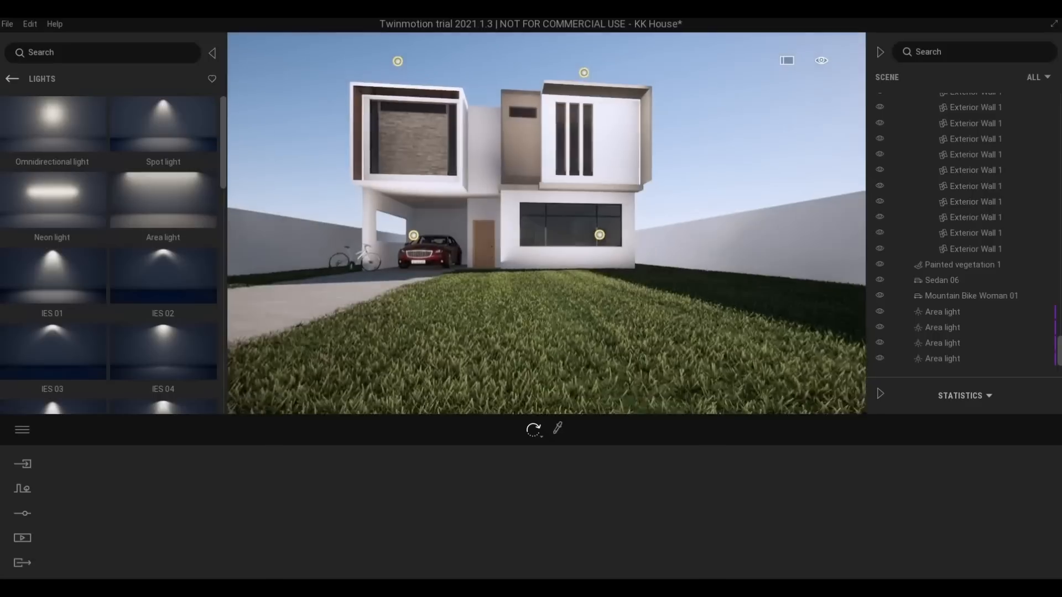
- Examine how the redirected sunlight and shadows fall across the facade, lawn and boundary wall
right_drag(550, 324, 542, 299)
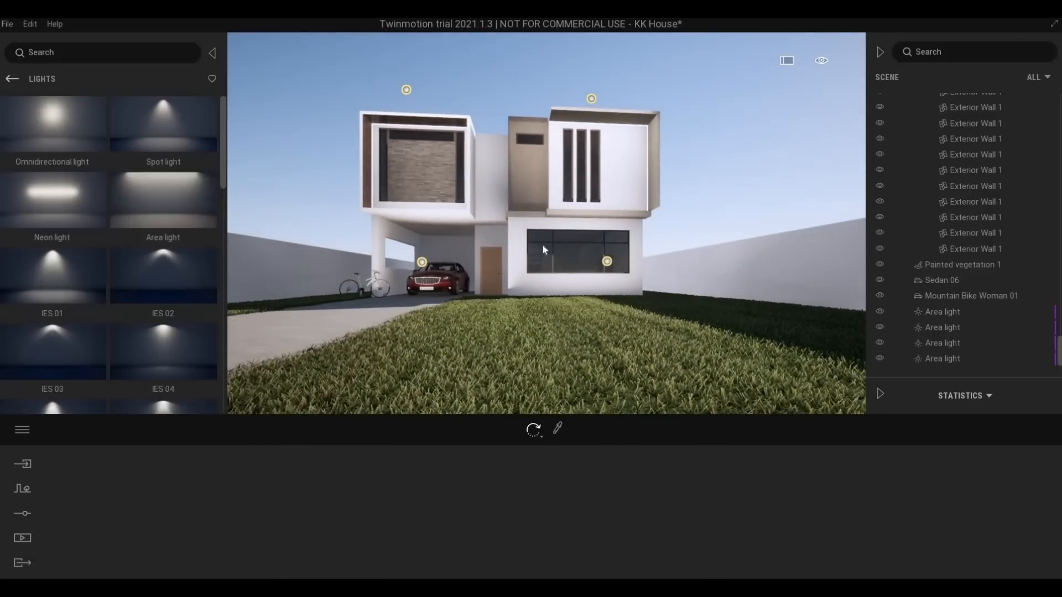
key(d)
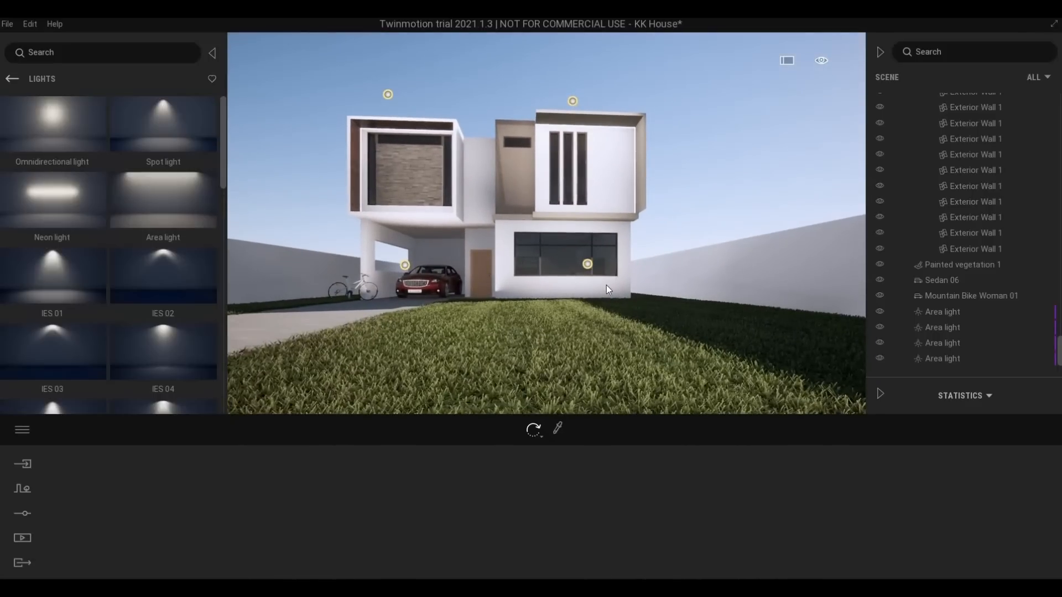
key(e)
mouse_move(601, 294)
right_down()
mouse_move(582, 301)
mouse_move(741, 290)
mouse_move(612, 287)
mouse_move(620, 291)
right_up()
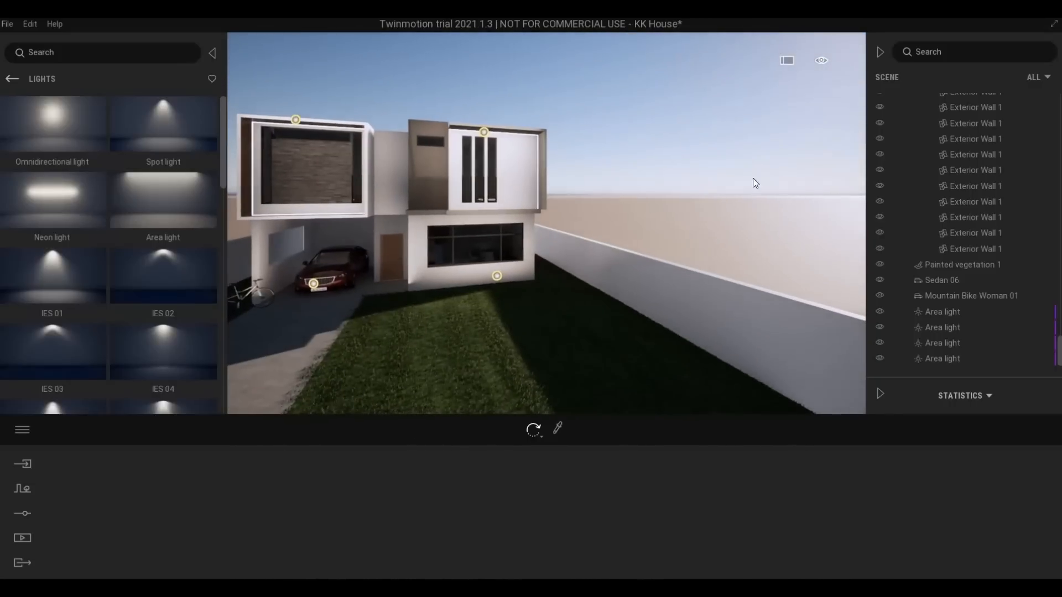
right_drag(754, 182, 601, 263)
key(d)
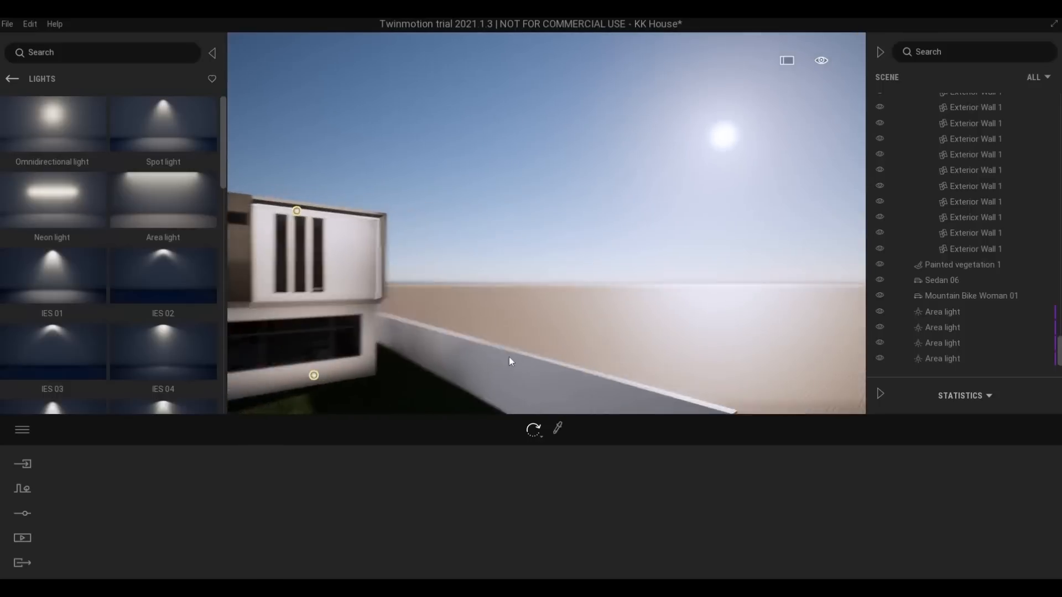
right_drag(509, 357, 562, 336)
scroll(683, 283, down, 2)
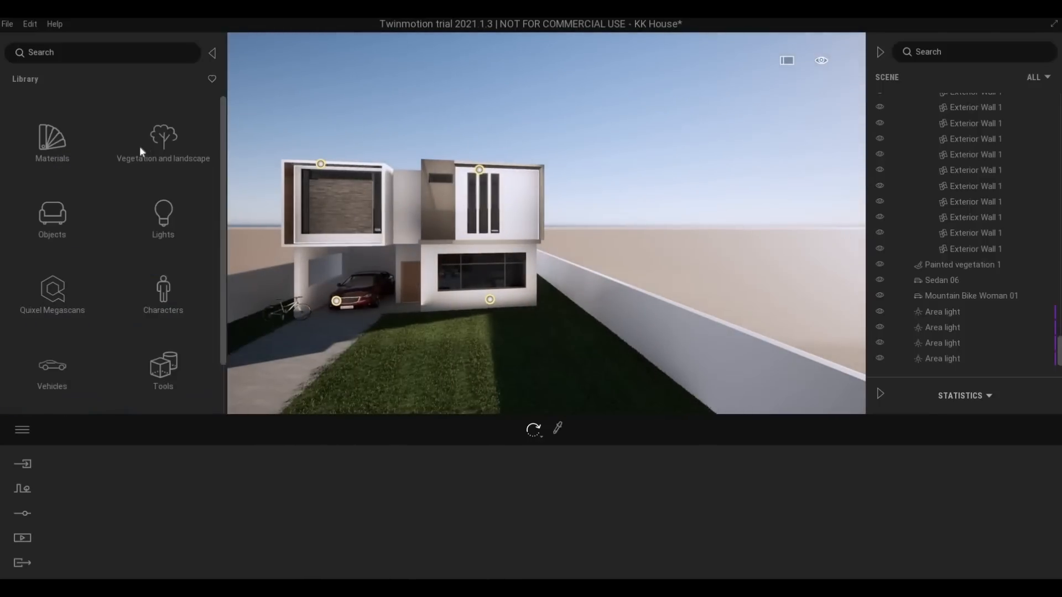
- Place a Japanese white larch from the tree library on the paving just outside the lawn-side boundary wall
click(149, 153)
click(169, 166)
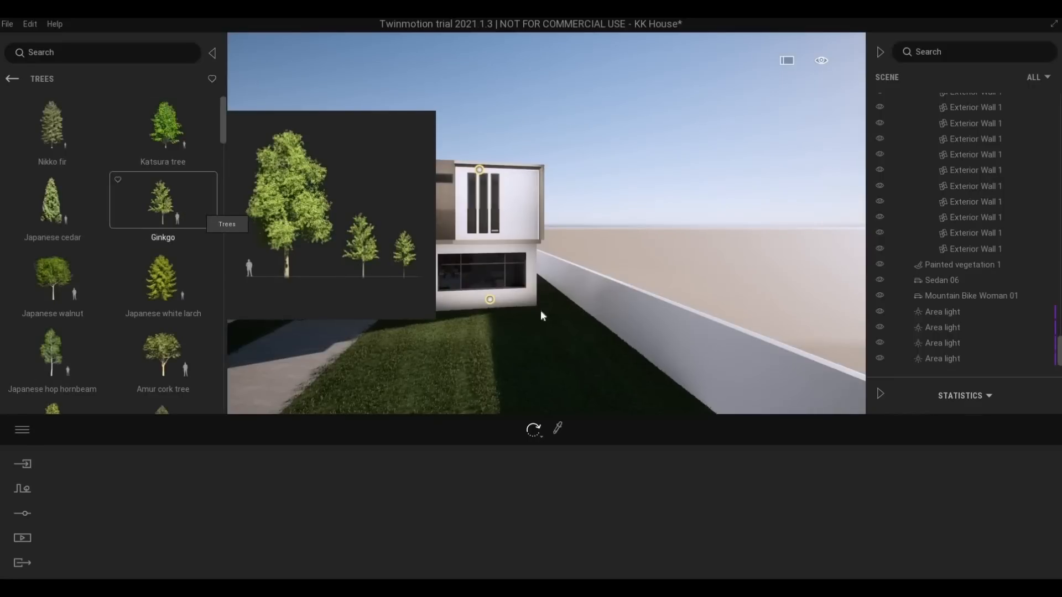
right_drag(545, 310, 566, 306)
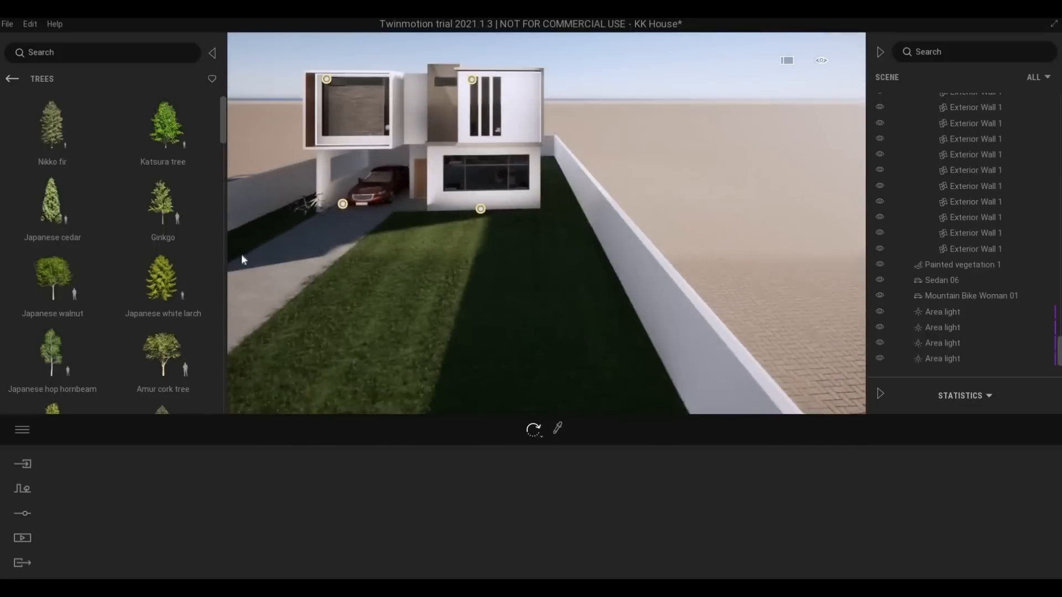
scroll(148, 252, down, 1)
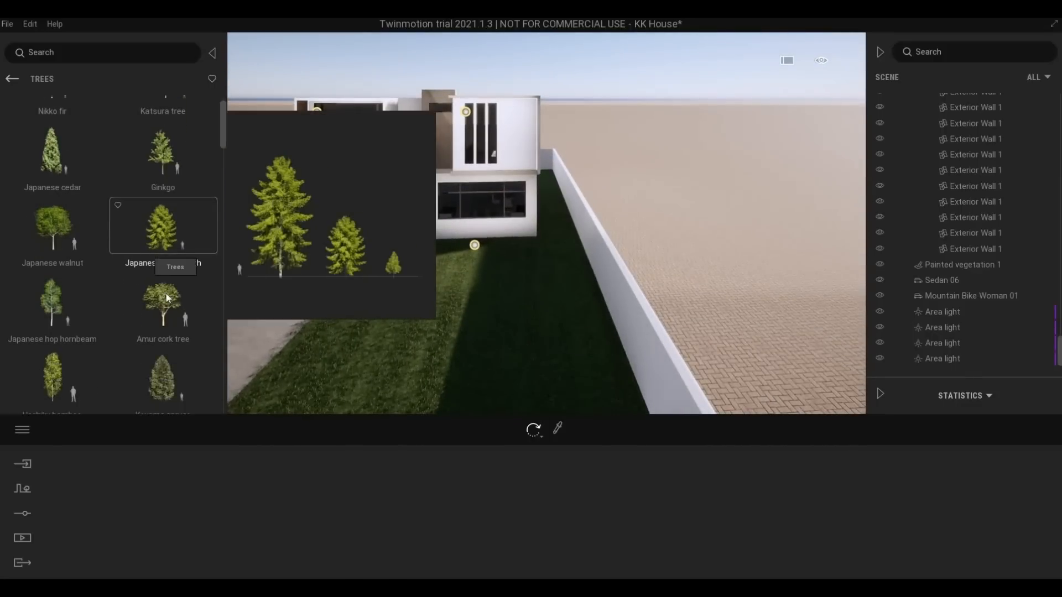
scroll(166, 296, up, 1)
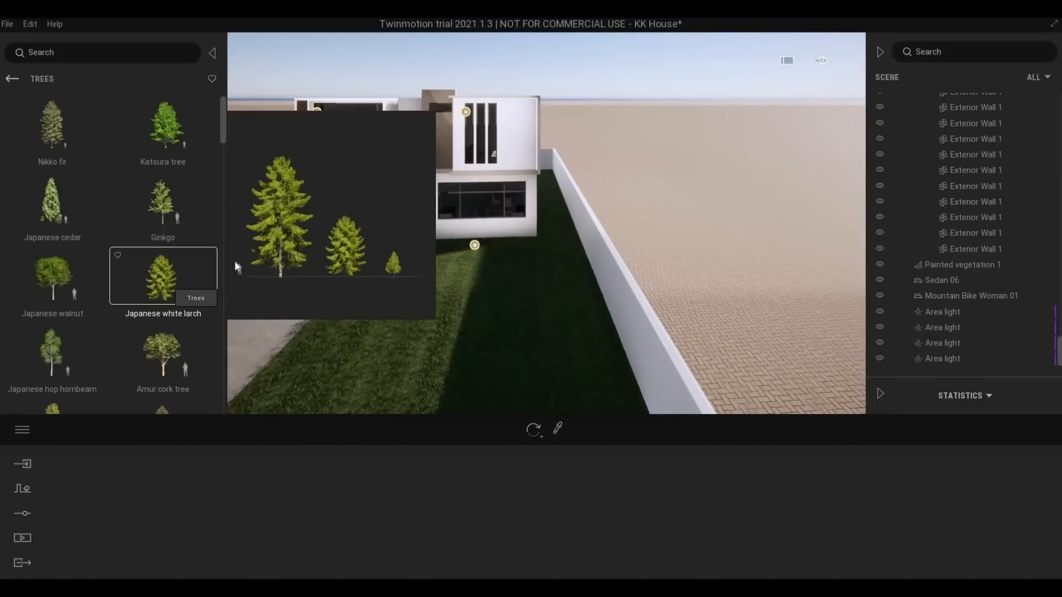
drag(234, 261, 665, 247)
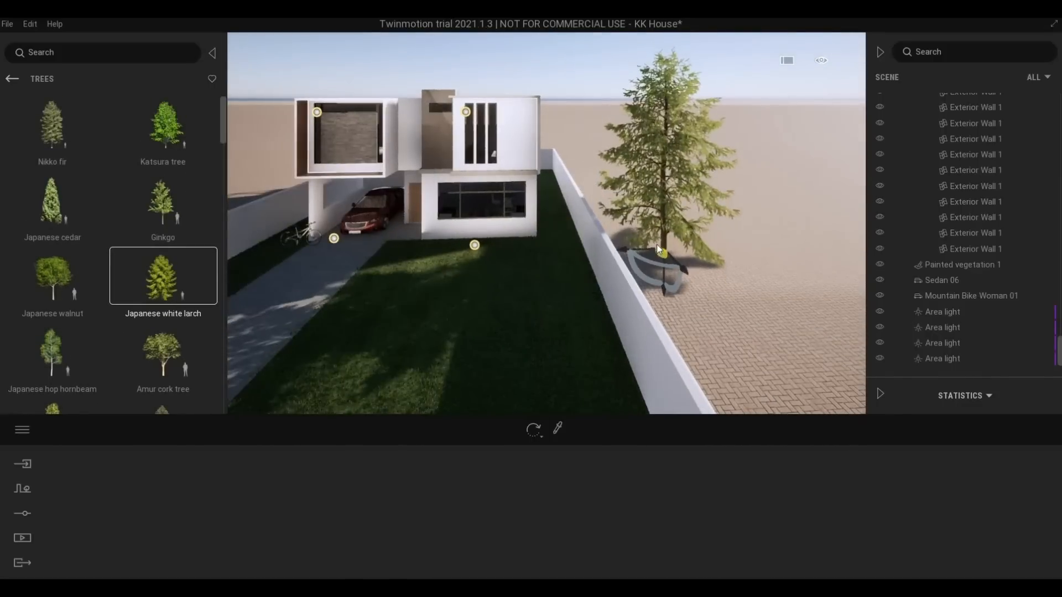
shift+middle_drag(656, 244, 603, 264)
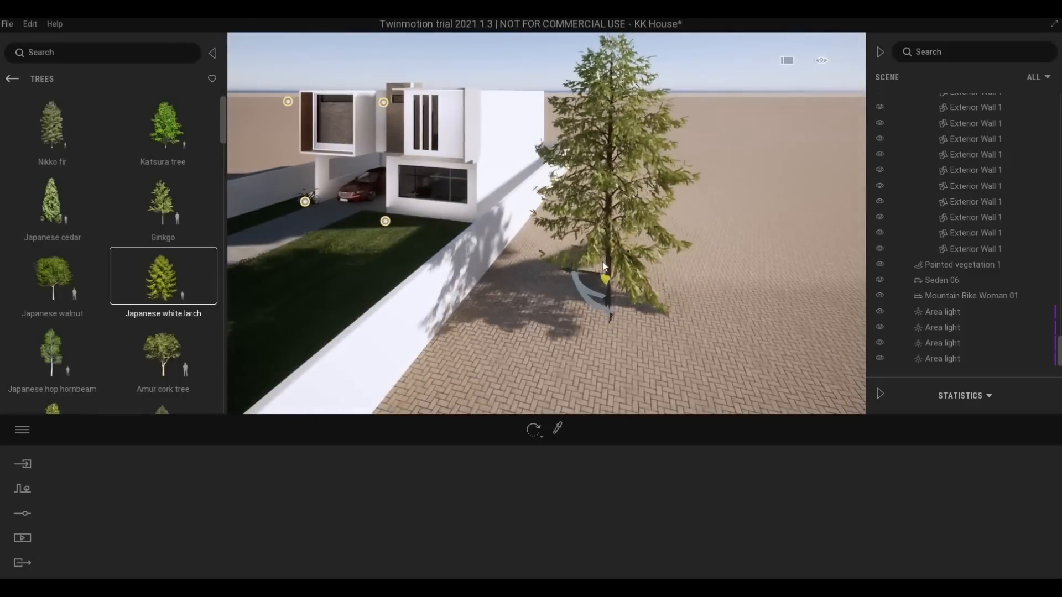
drag(607, 276, 598, 269)
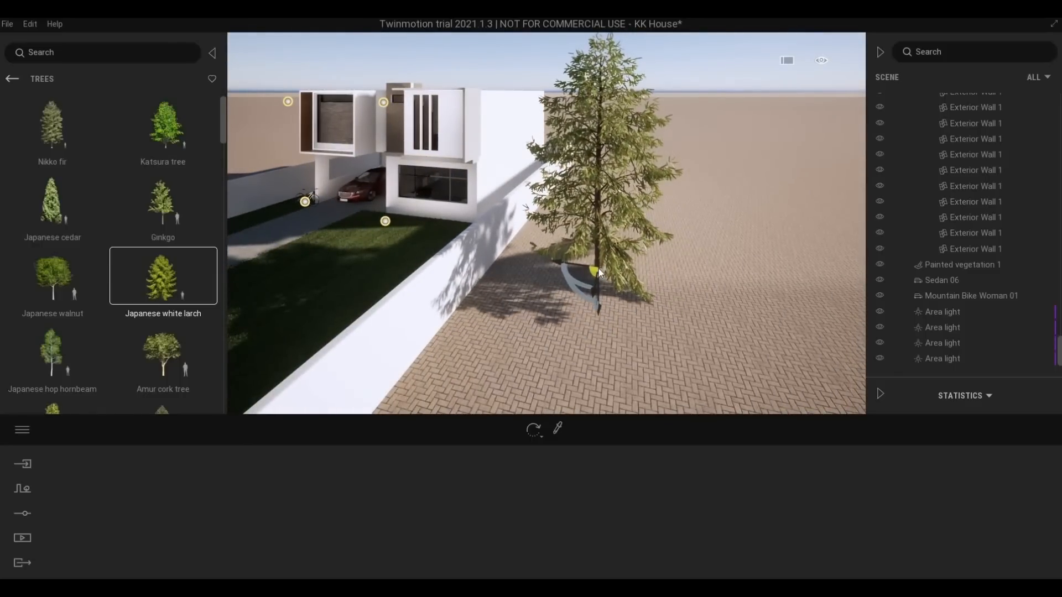
- Add another Japanese white larch outside the lawn-side wall, near its street end
scroll(576, 290, down, 2)
drag(586, 286, 604, 363)
key(a)
key(s)
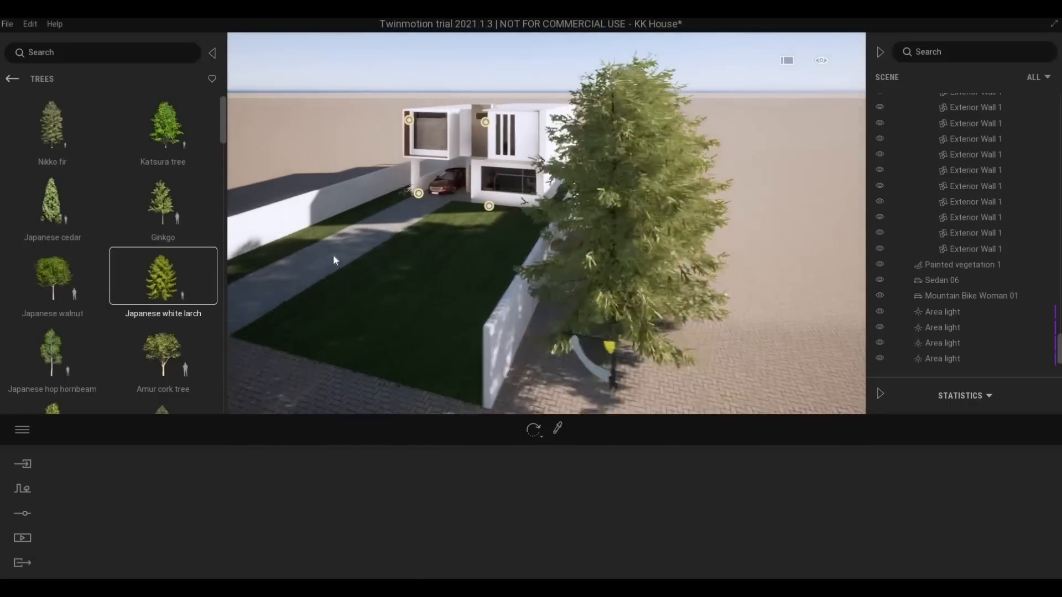
- Plant a row of Japanese white larches outside the driveway-side wall, from the street end toward the rear of the house
key(a)
shift+drag(334, 256, 454, 216)
key(w)
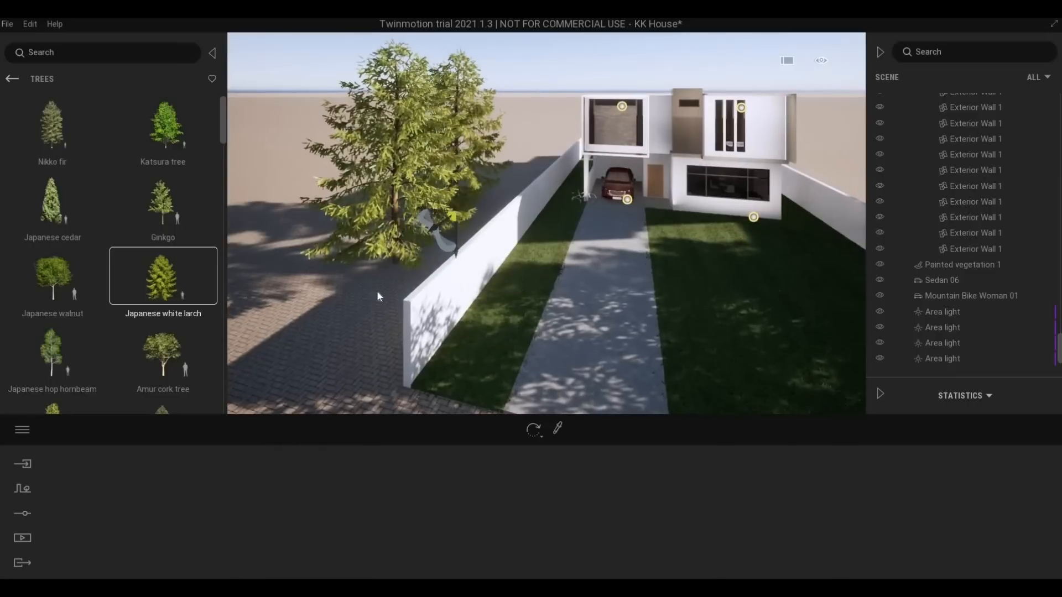
shift+drag(377, 299, 357, 323)
key(w)
shift+drag(491, 191, 545, 166)
key(w)
key(w)
key(e)
shift+middle_drag(550, 164, 650, 300)
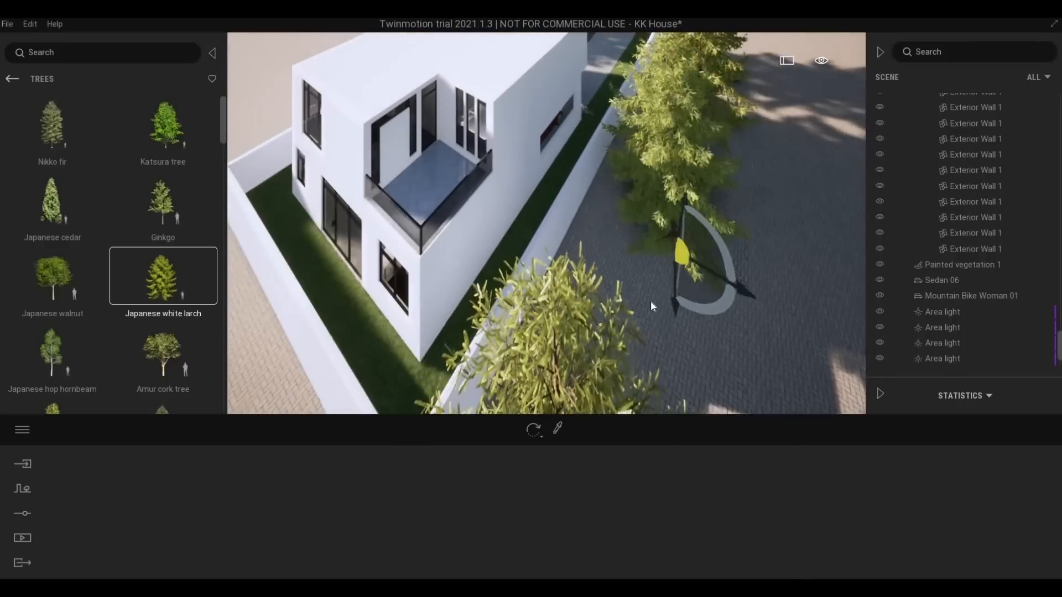
- Continue the Japanese white larches in a row across the back of the plot, behind the house
key(s)
shift+drag(584, 333, 353, 237)
shift+middle_drag(352, 237, 476, 259)
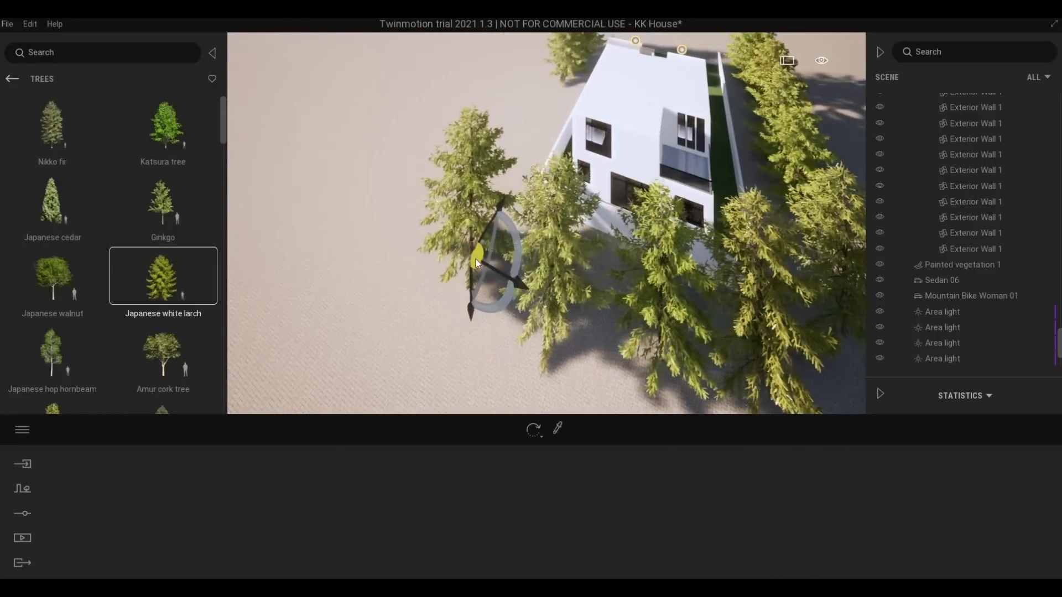
- Plant Japanese white larches outside the lawn-side wall beside the house, from the front toward the rear corner
shift+middle_drag(569, 107, 612, 205)
click(609, 202)
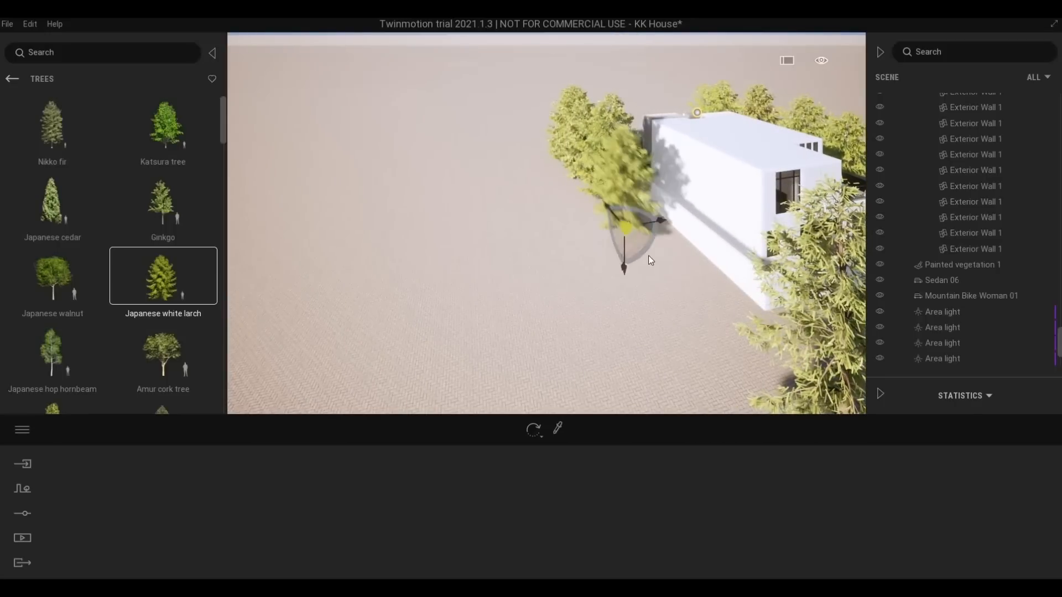
click(705, 336)
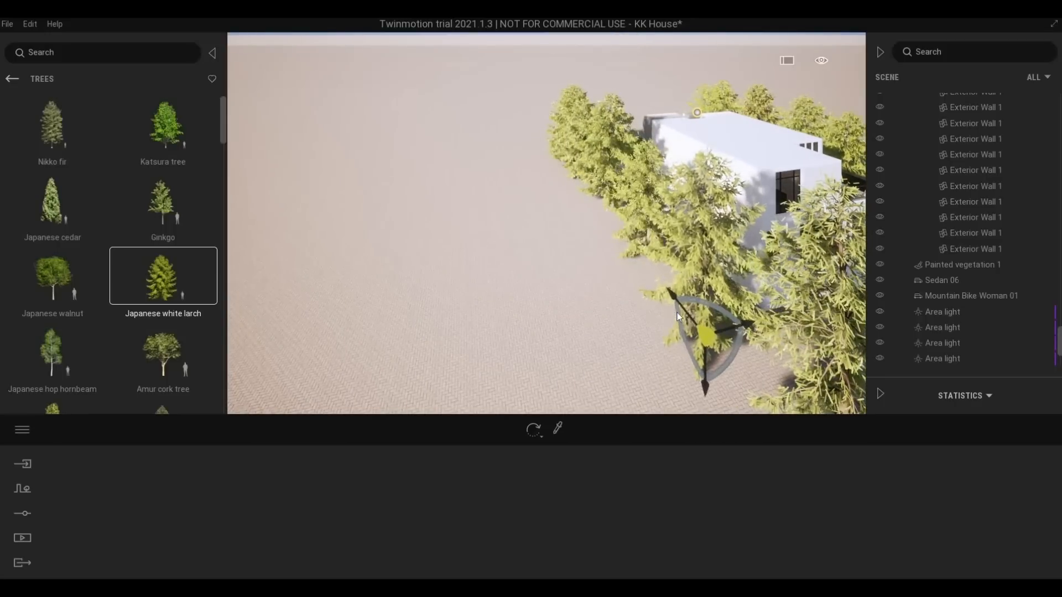
key(a)
shift+middle_drag(677, 315, 506, 303)
key(a)
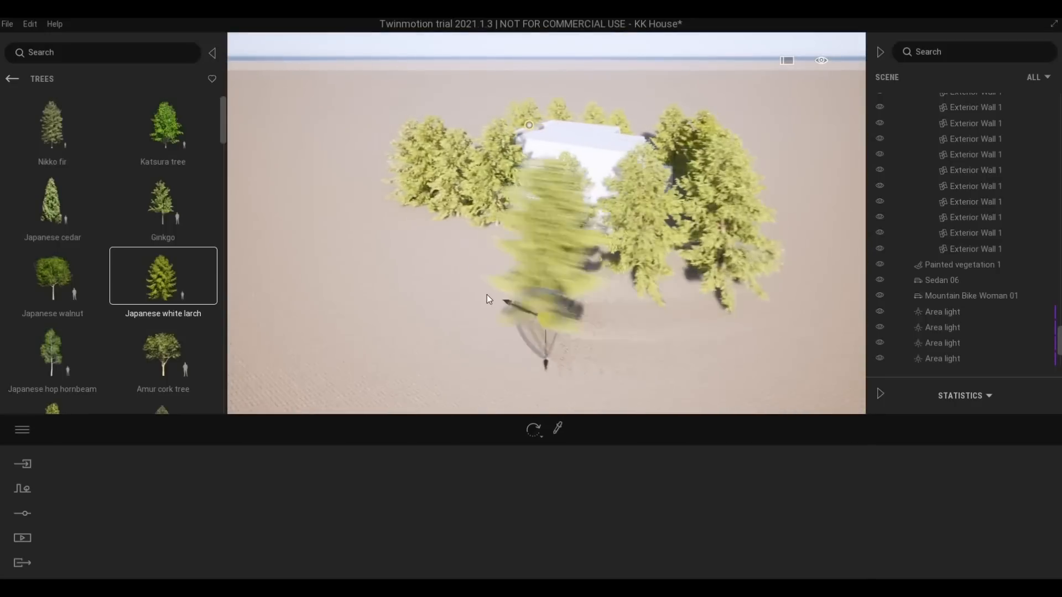
key(w)
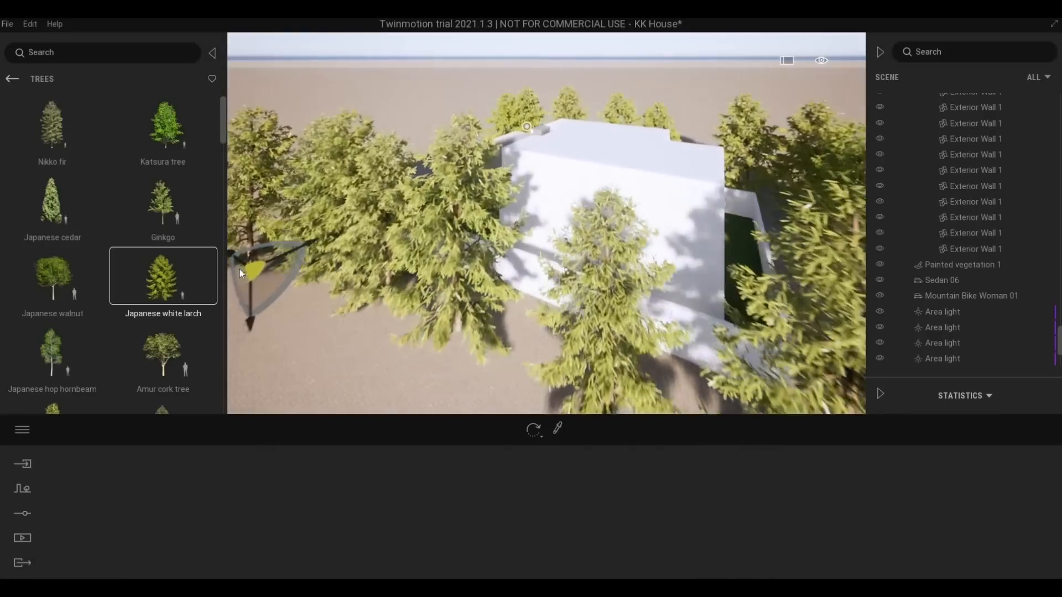
click(239, 270)
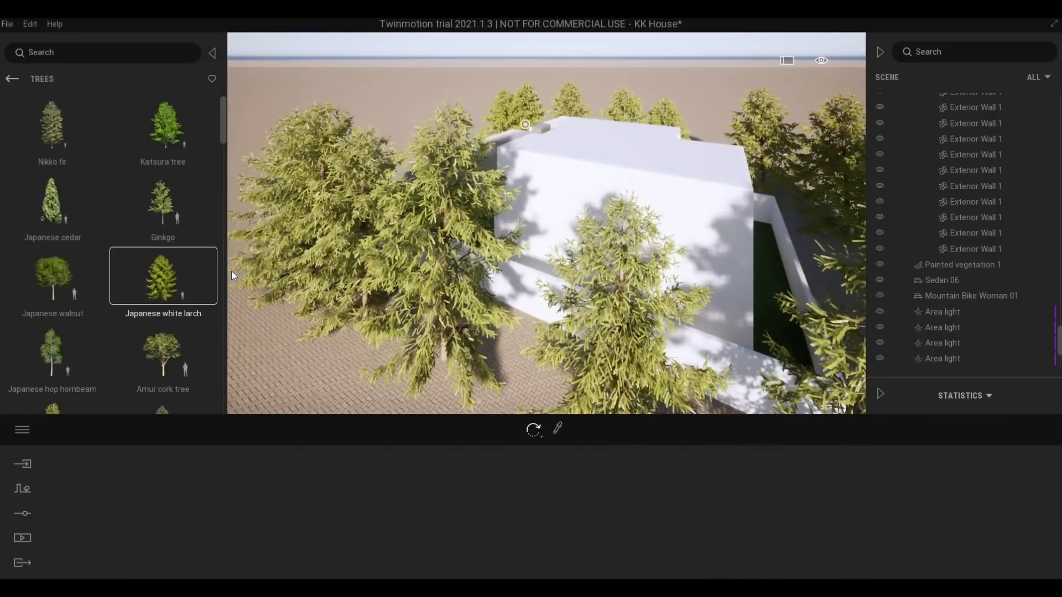
- Examine the planted larches around the plot and their shadows on the driveway and lawn from the street side
key(a)
key(w)
key(a)
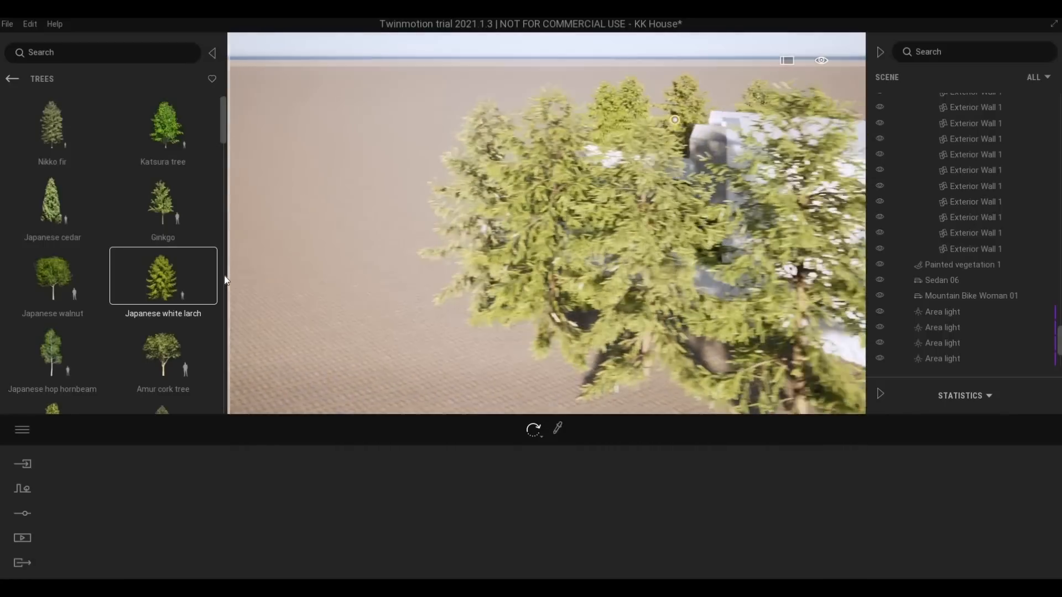
scroll(548, 174, up, 3)
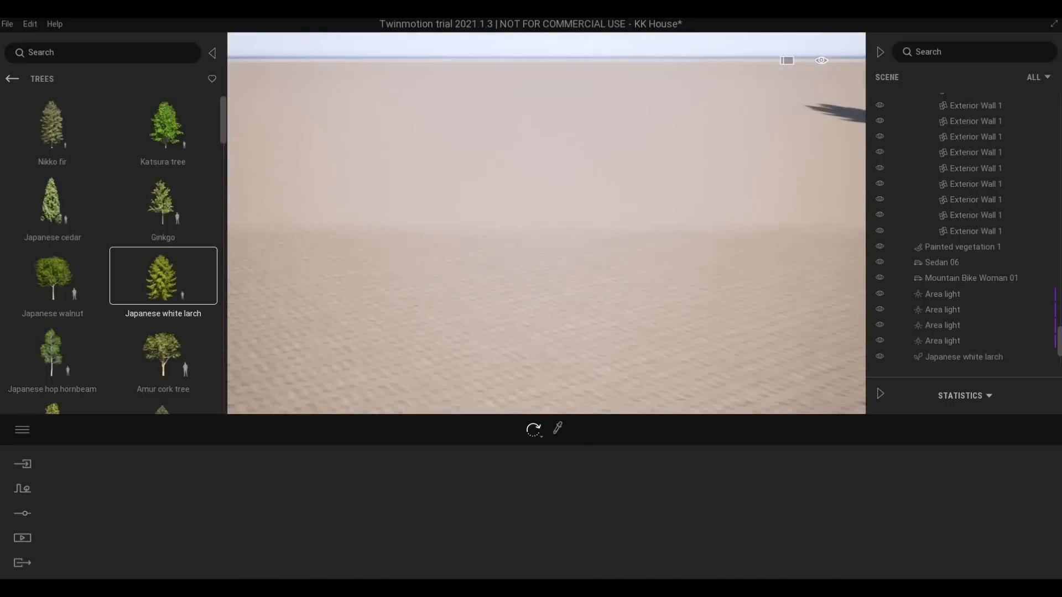
scroll(419, 178, down, 3)
scroll(396, 179, up, 3)
right_drag(396, 179, 451, 179)
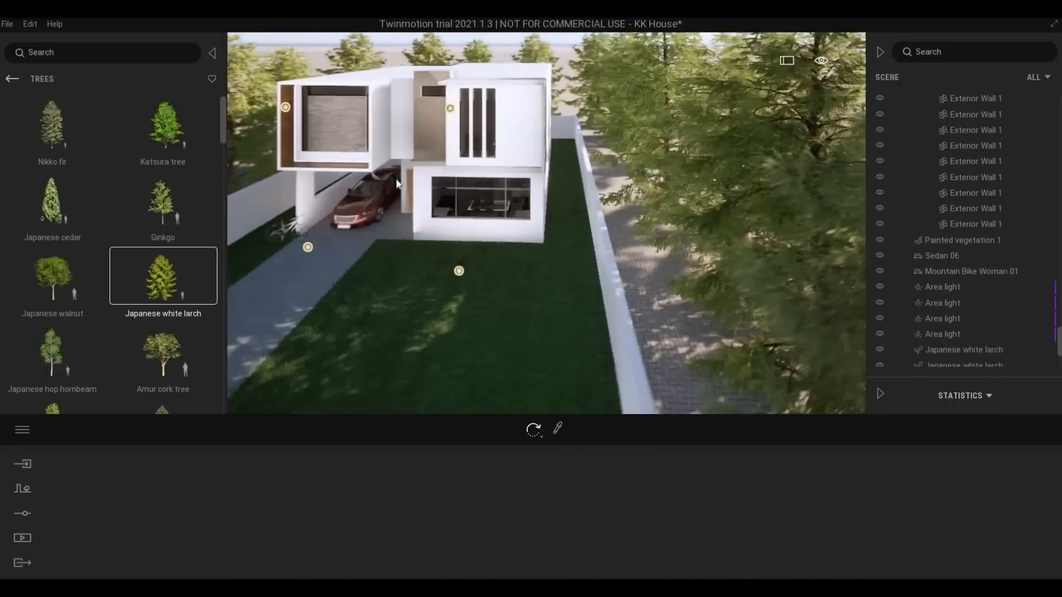
key(q)
key(a)
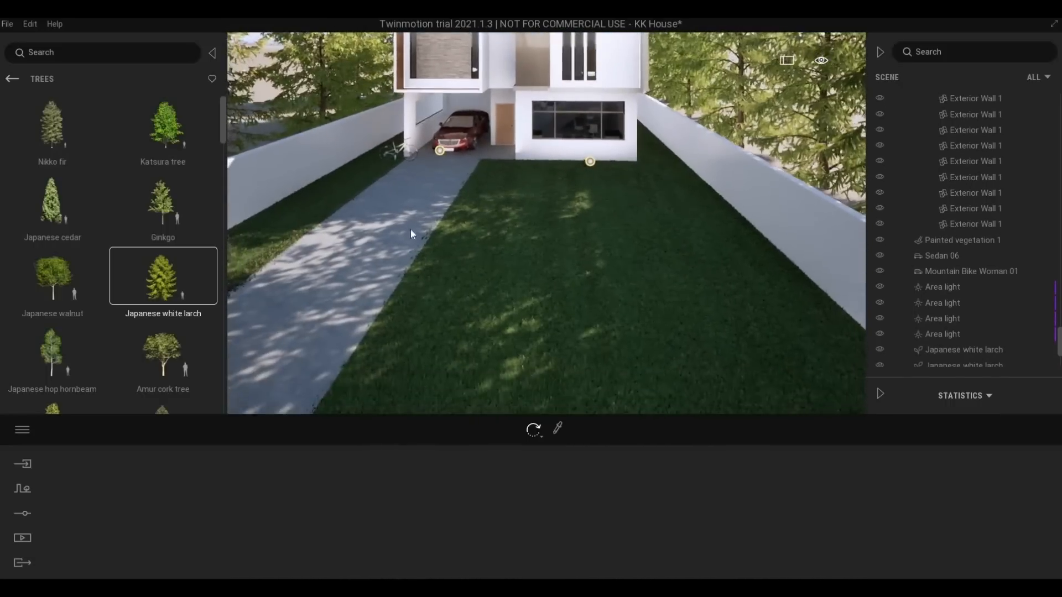
scroll(410, 228, down, 3)
right_drag(410, 228, 411, 250)
middle_drag(411, 250, 450, 233)
scroll(450, 233, up, 3)
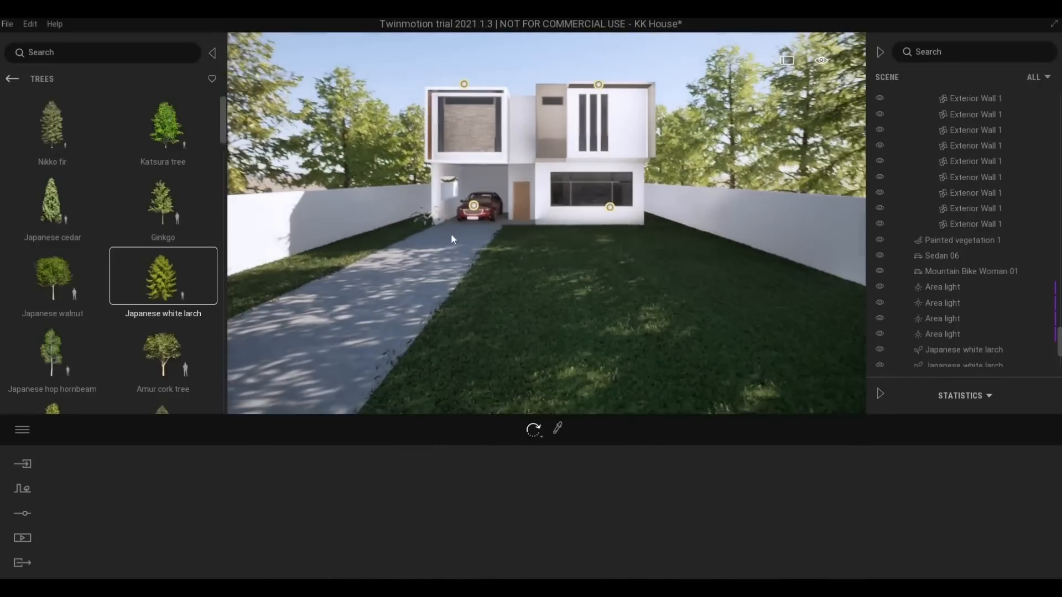
- Shift the weather slightly from full sun toward cloudy to add a few light clouds to the sky
right_drag(453, 232, 446, 152)
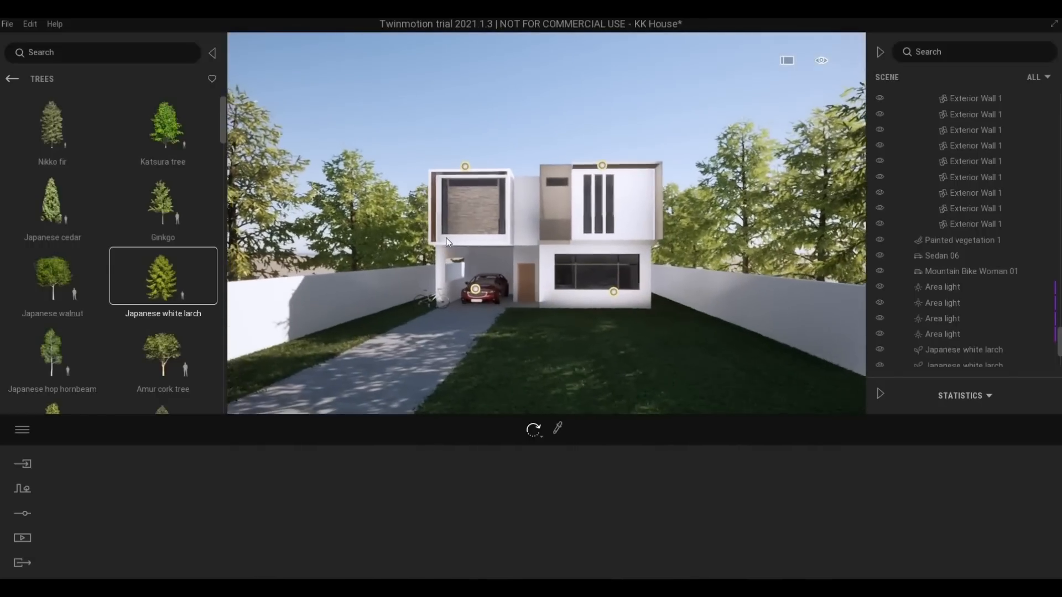
middle_drag(447, 152, 429, 152)
click(22, 489)
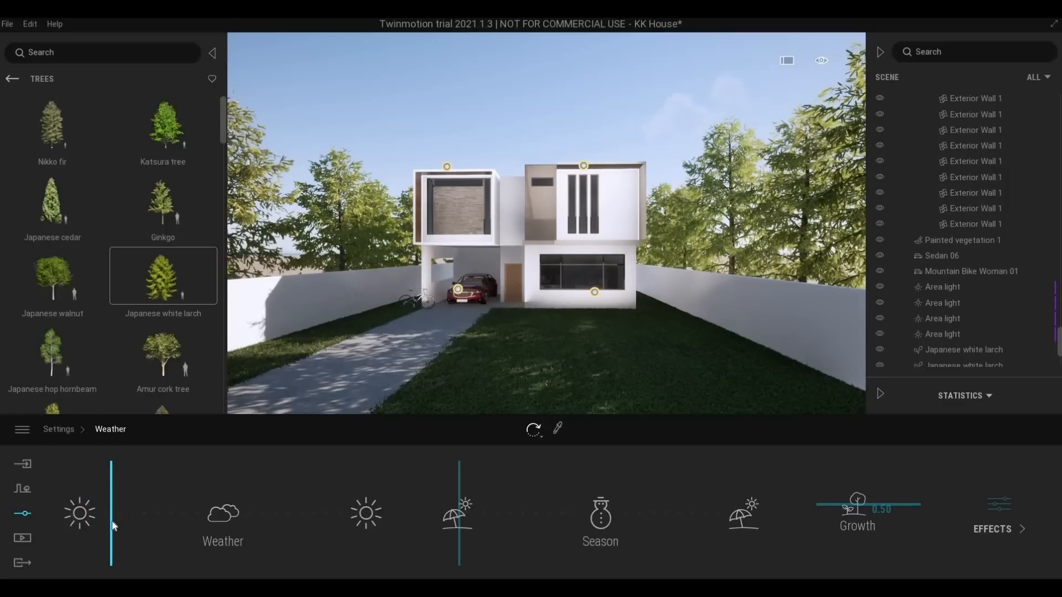
- Examine the house front with its trees and sky from several low viewpoints across the lawn and driveway
right_drag(580, 370, 575, 303)
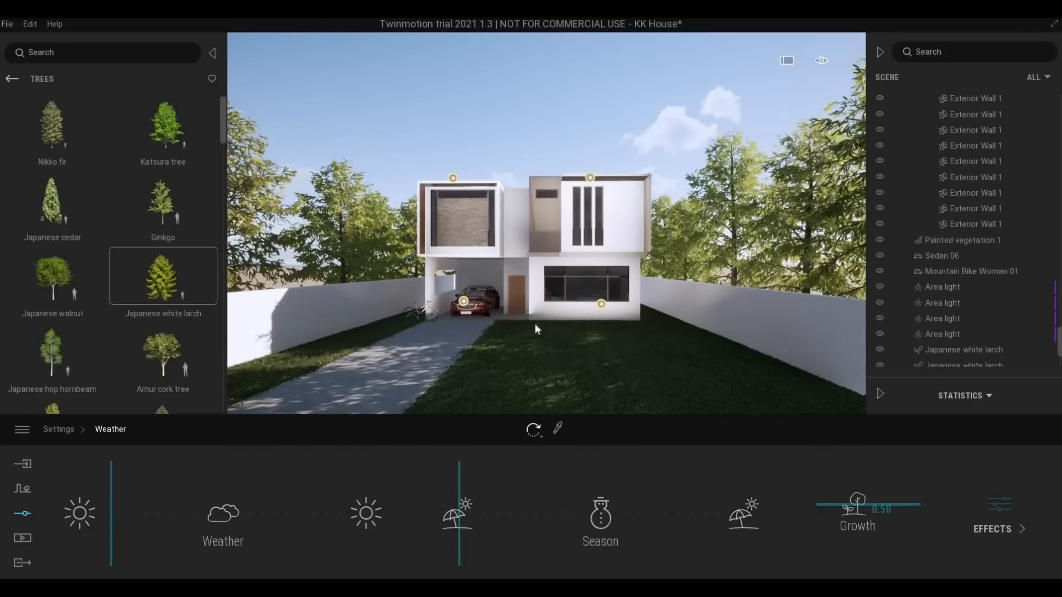
key(q)
key(a)
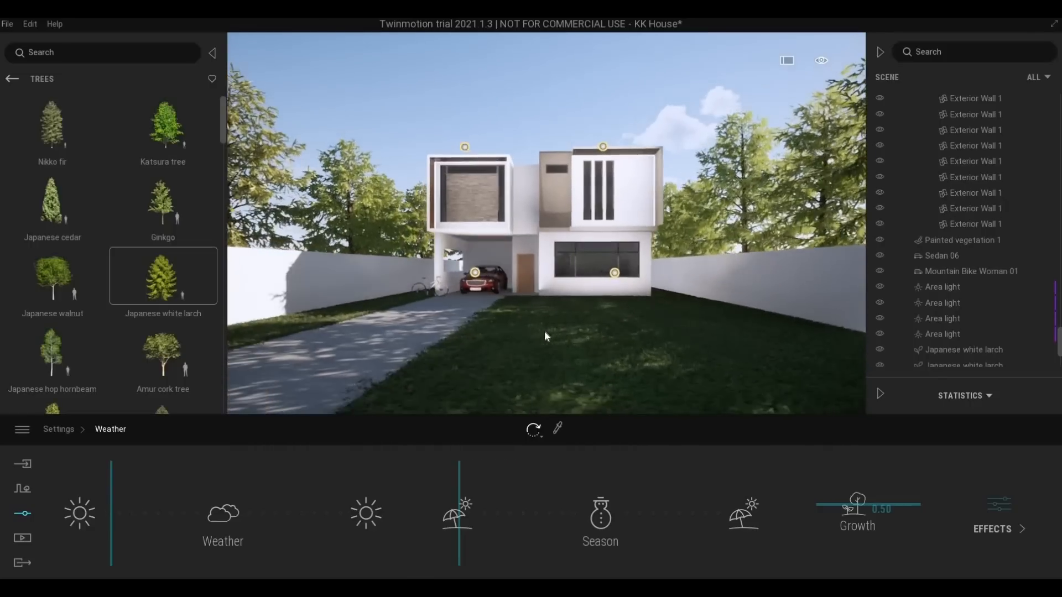
key(q)
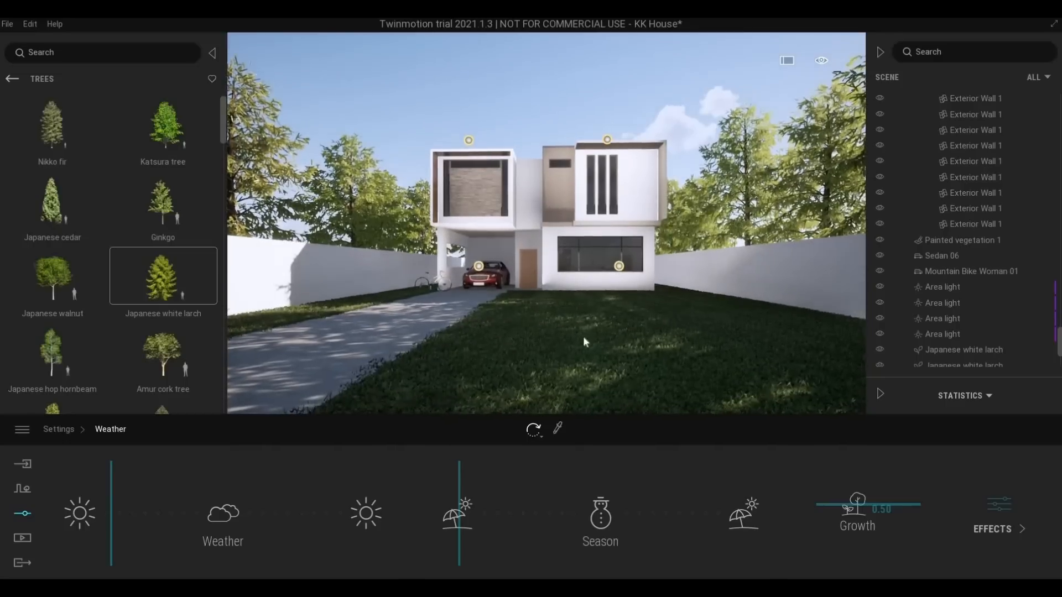
key(d)
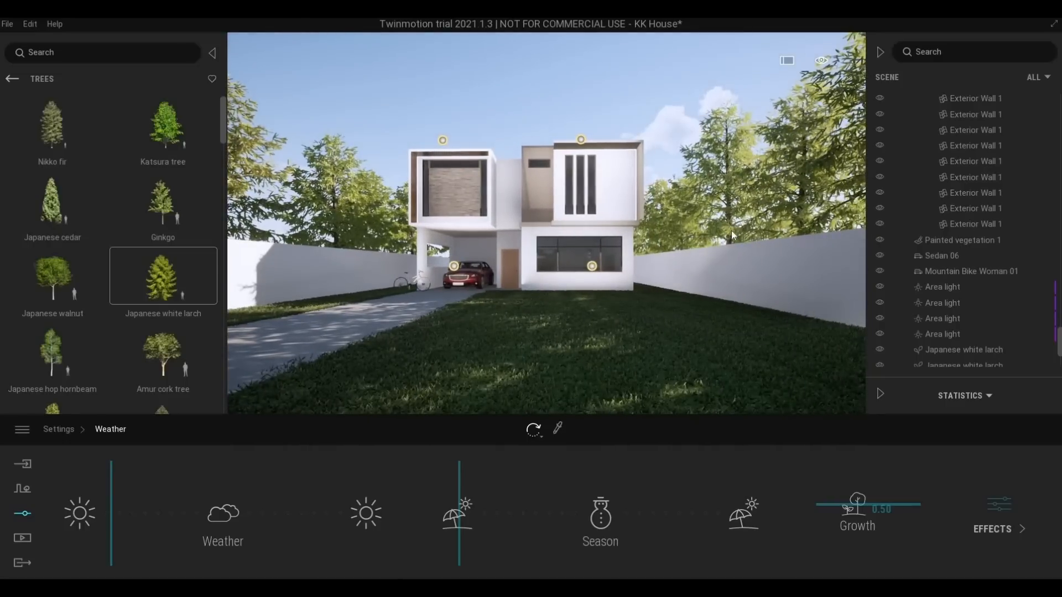
key(s)
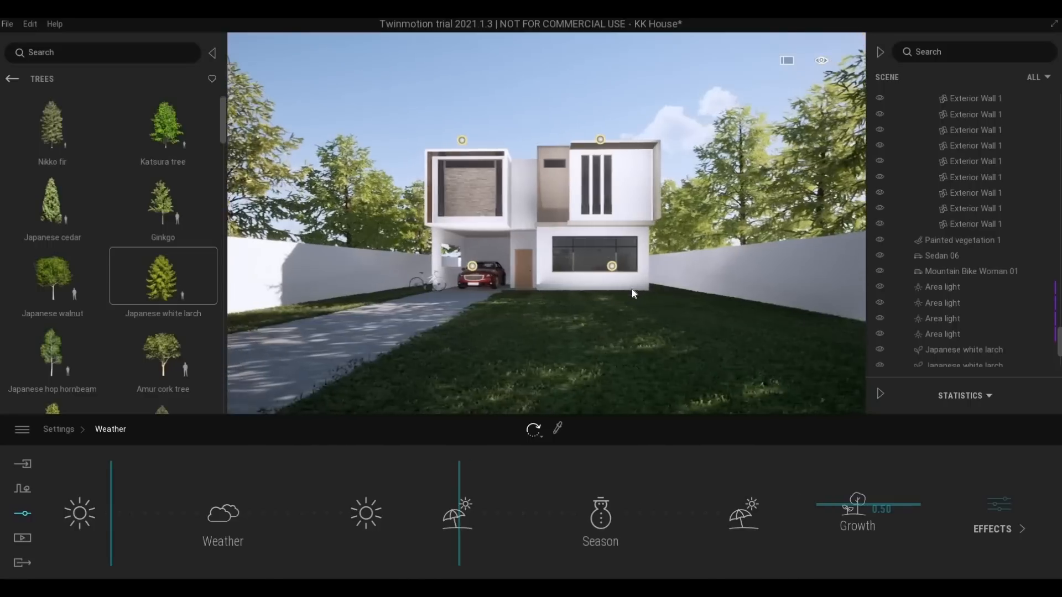
key(w)
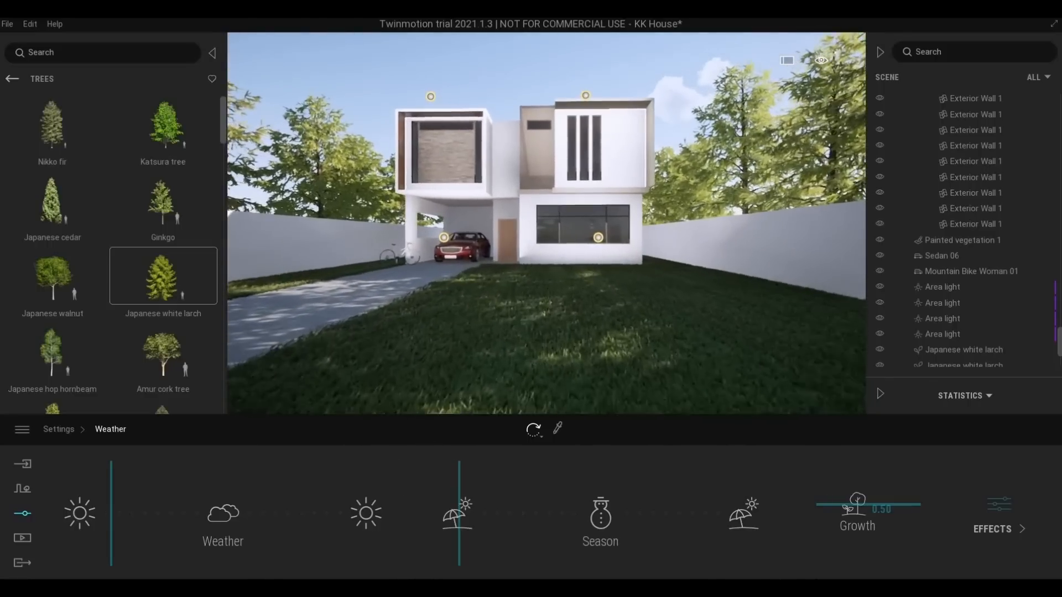
key(w)
key(e)
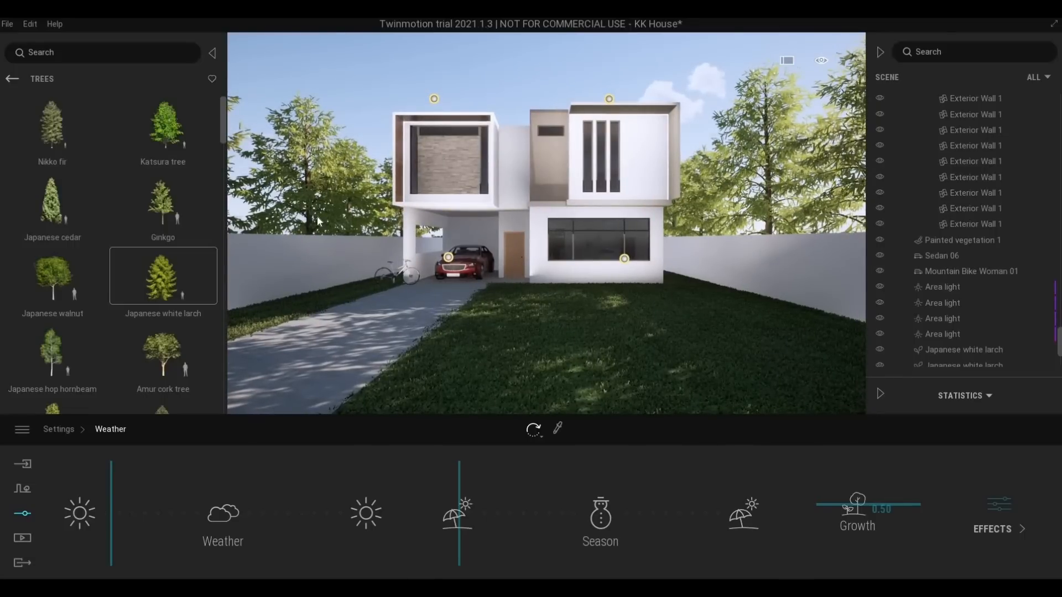
- Examine the upper-floor stone-clad window bay and its wood-lined frame from close range
key(a)
right_drag(362, 217, 354, 177)
key(w)
key(s)
key(w)
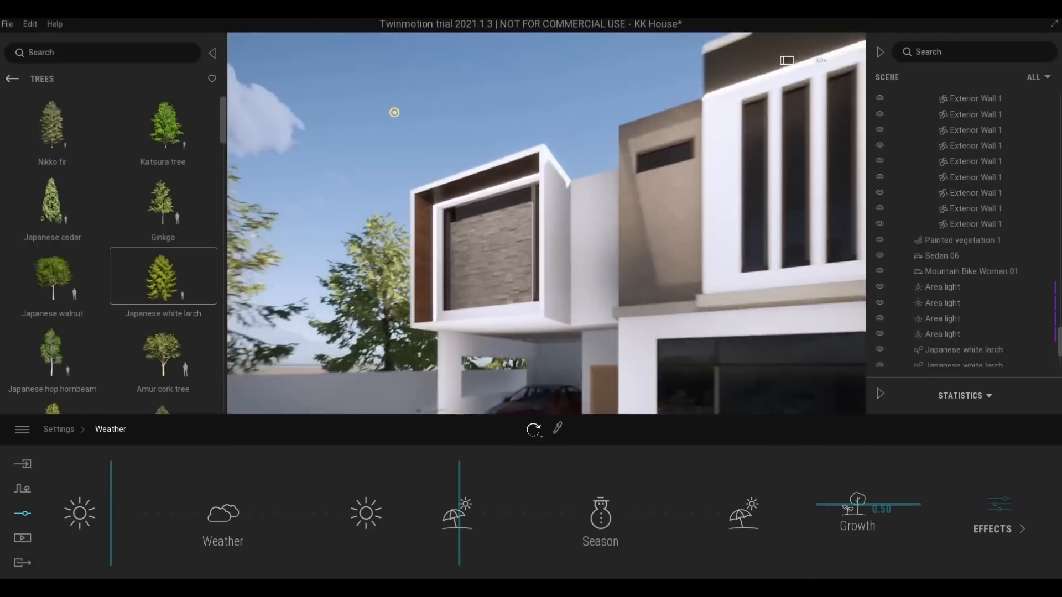
key(w)
right_drag(395, 112, 443, 262)
key(s)
key(w)
key(s)
key(q)
key(s)
key(s)
key(w)
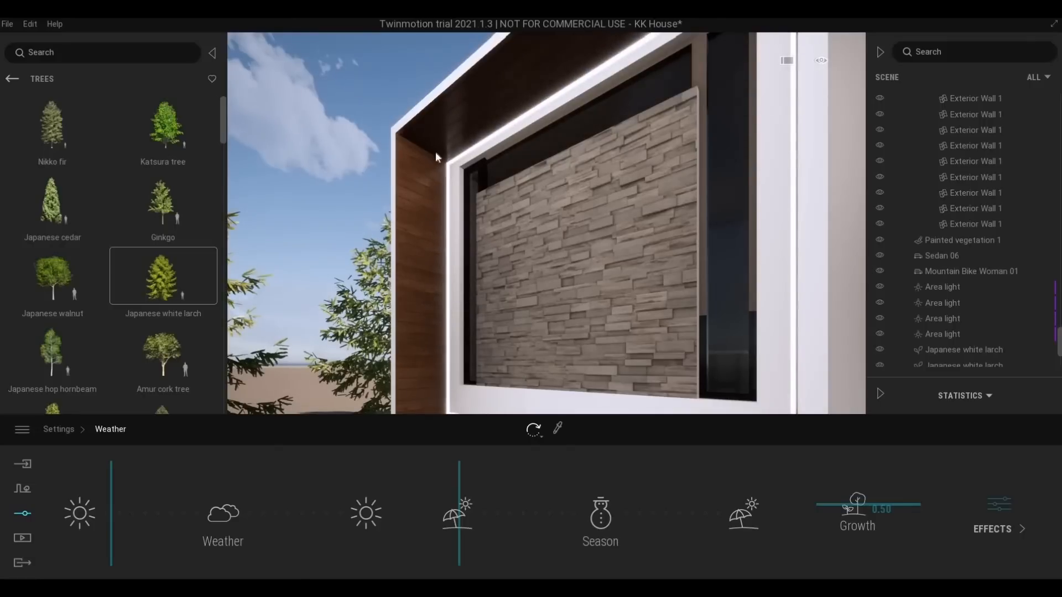
key(w)
right_drag(385, 207, 383, 204)
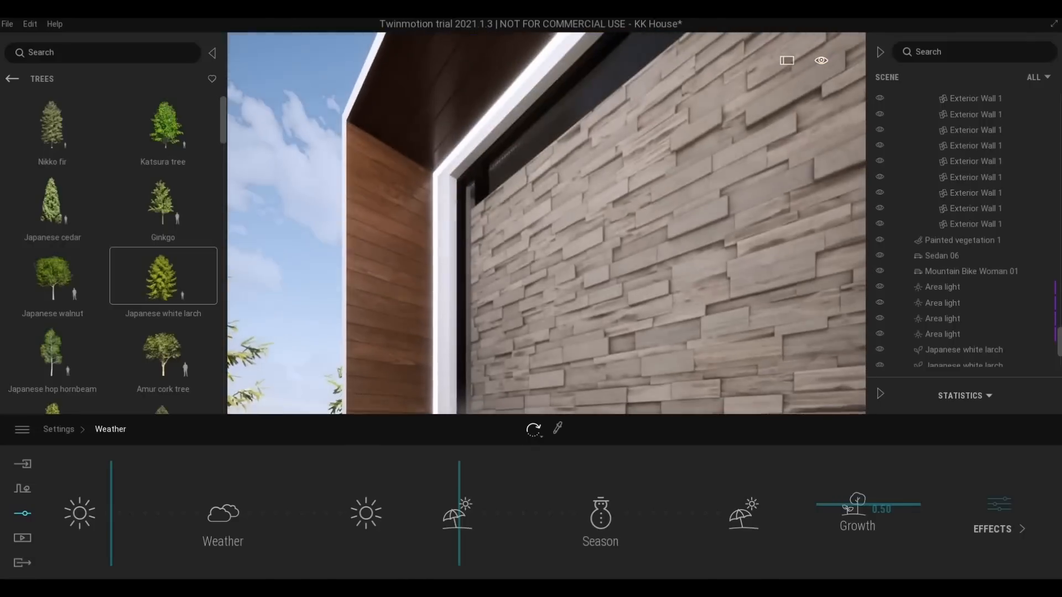
right_drag(471, 134, 456, 128)
key(s)
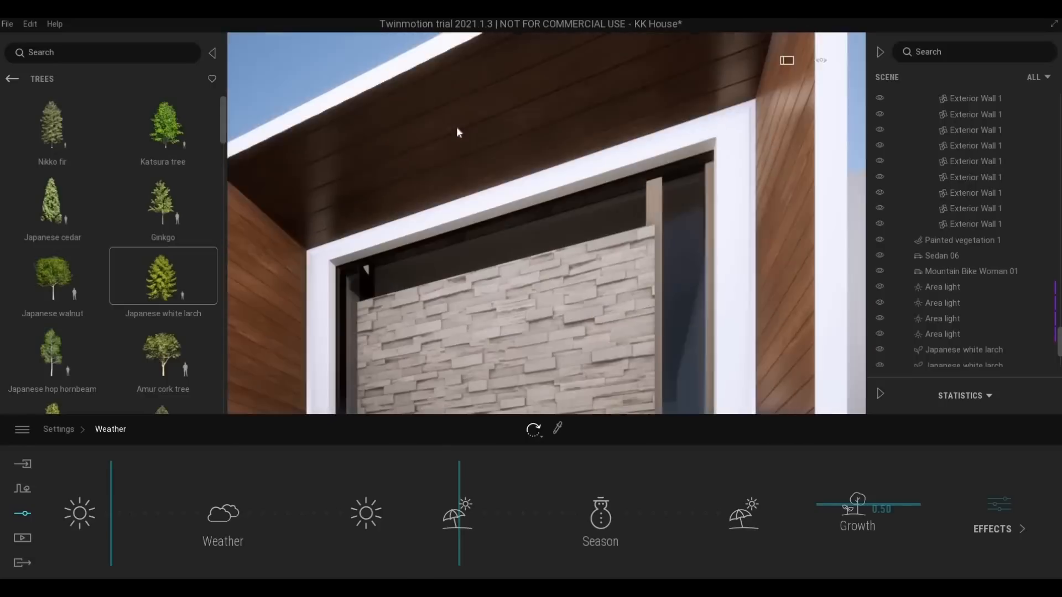
- Sample the dark wood ceiling of the upper-floor window frame to bring up its material settings
click(457, 132)
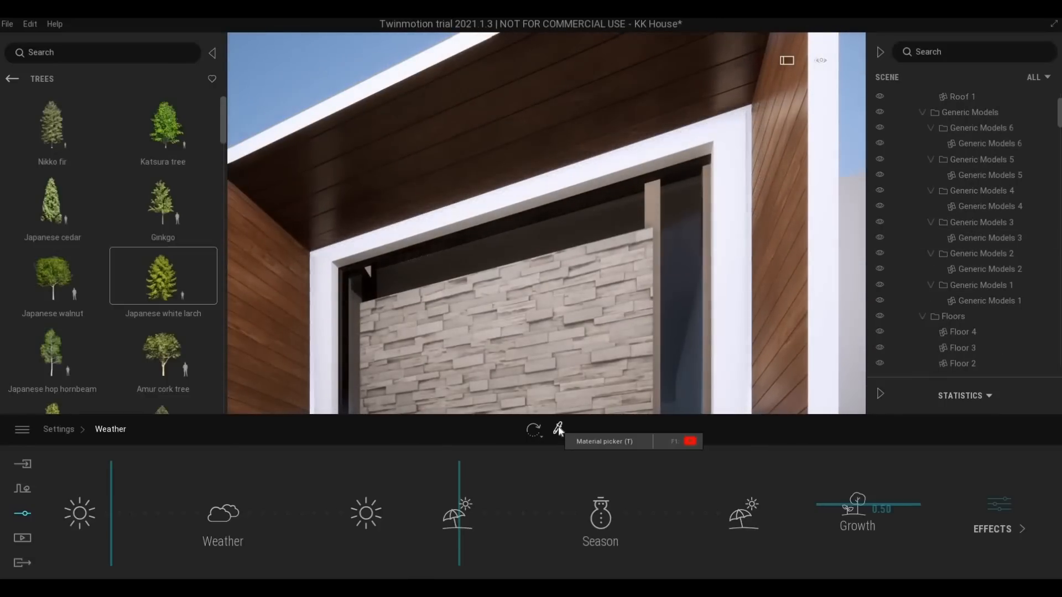
click(396, 152)
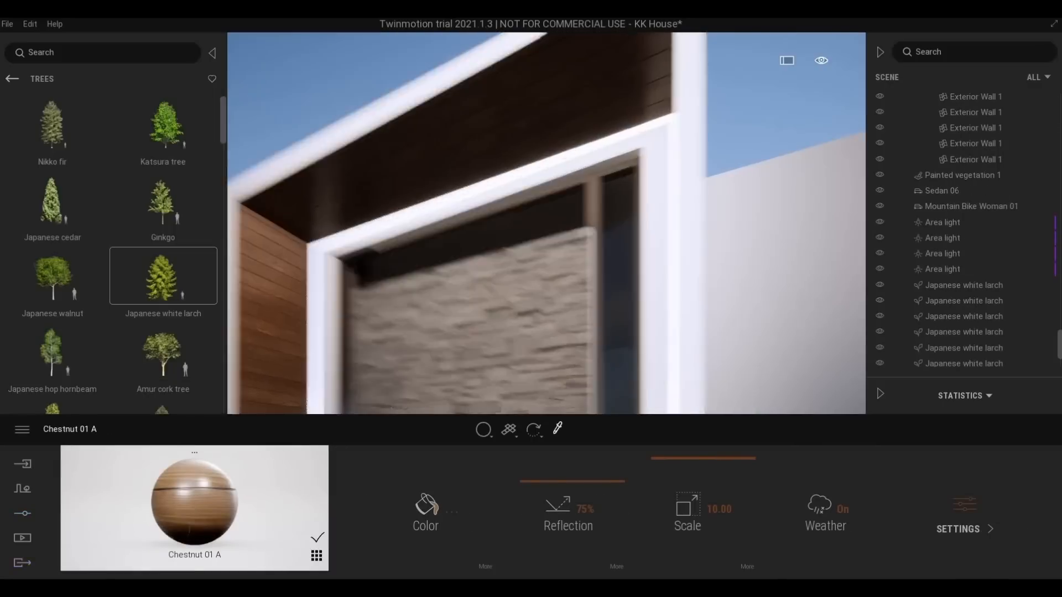
right_drag(474, 323, 484, 312)
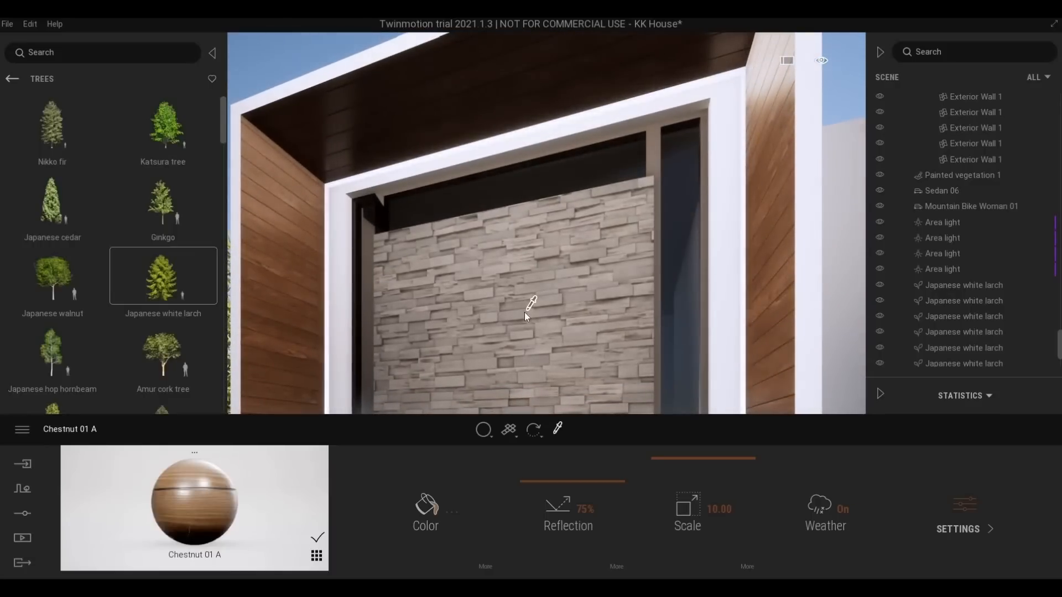
- Examine the house front, carport, ground-floor window, lawn and driveway edges from several distances
scroll(525, 312, down, 5)
right_drag(619, 317, 731, 399)
scroll(524, 261, down, 3)
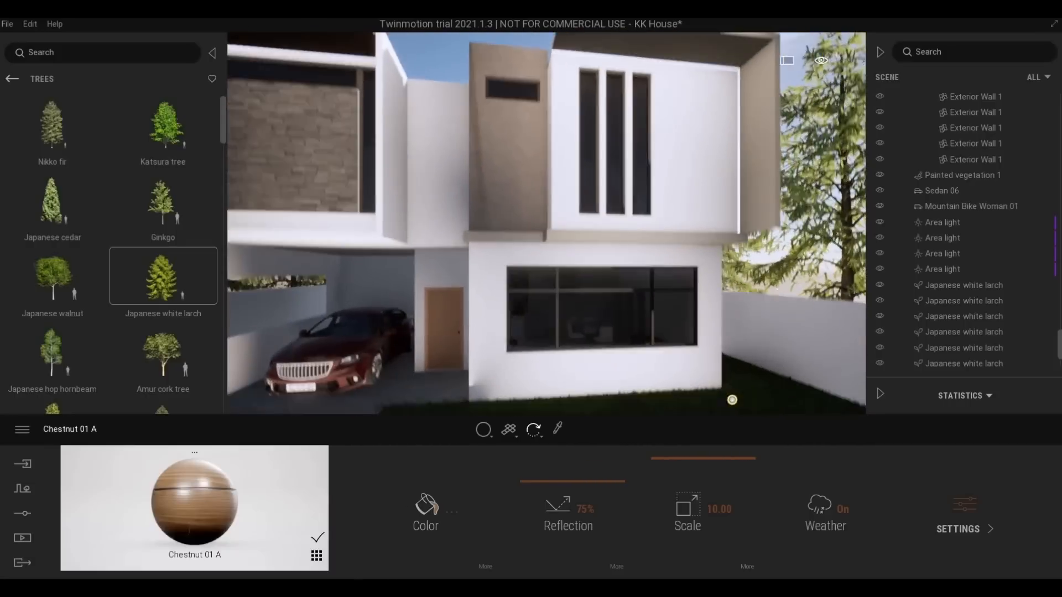
right_drag(525, 182, 485, 252)
scroll(486, 253, down, 3)
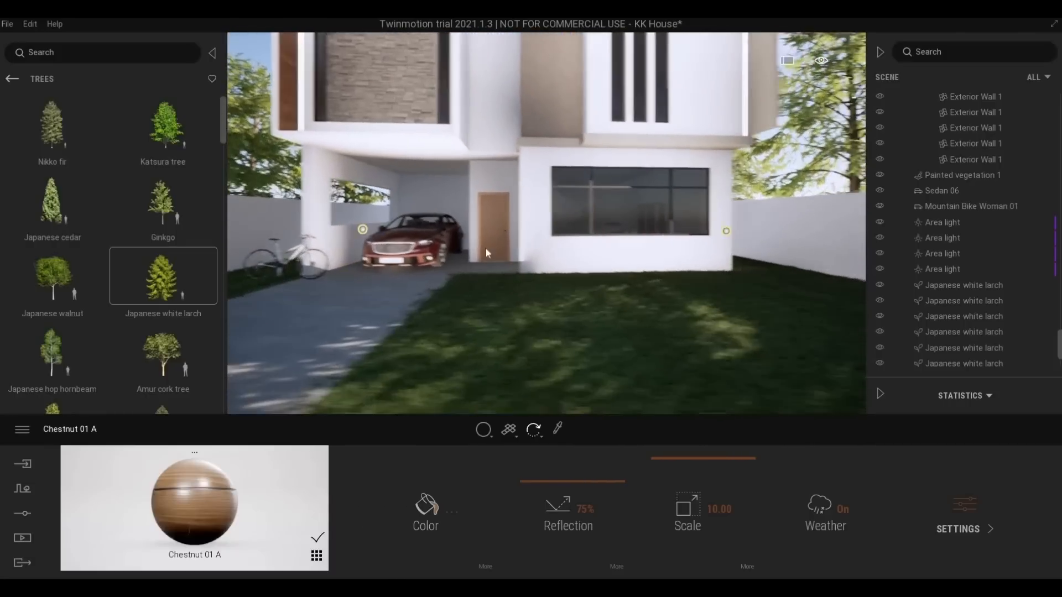
scroll(470, 303, up, 3)
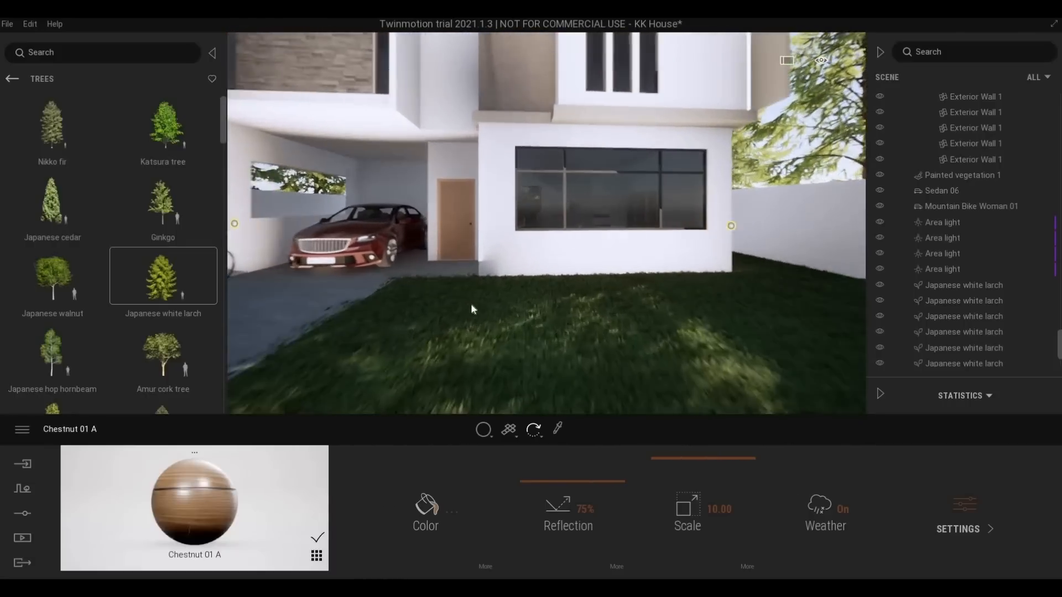
middle_drag(470, 303, 536, 303)
scroll(495, 386, up, 2)
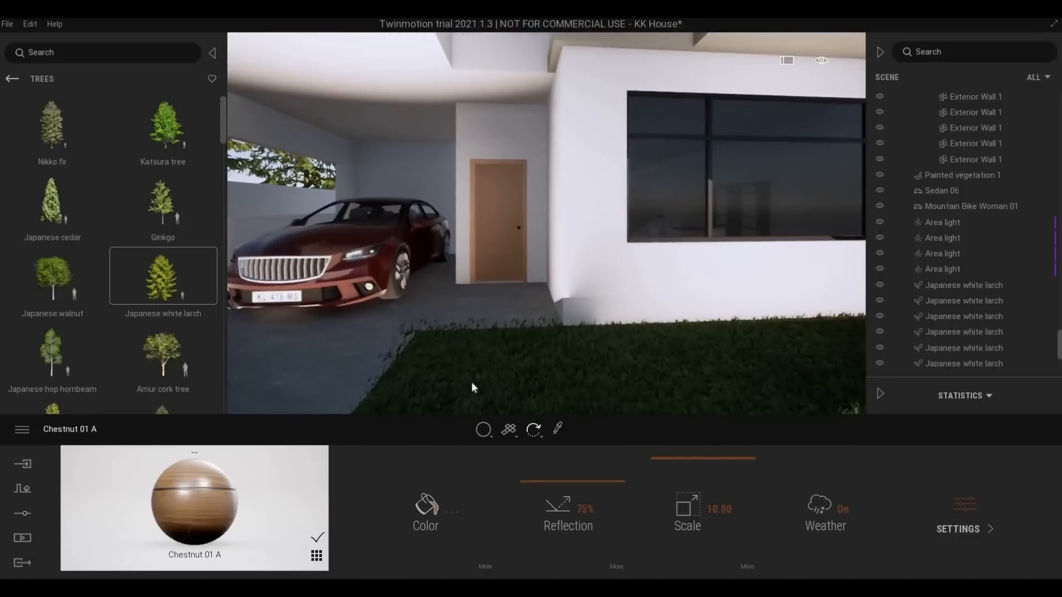
key(d)
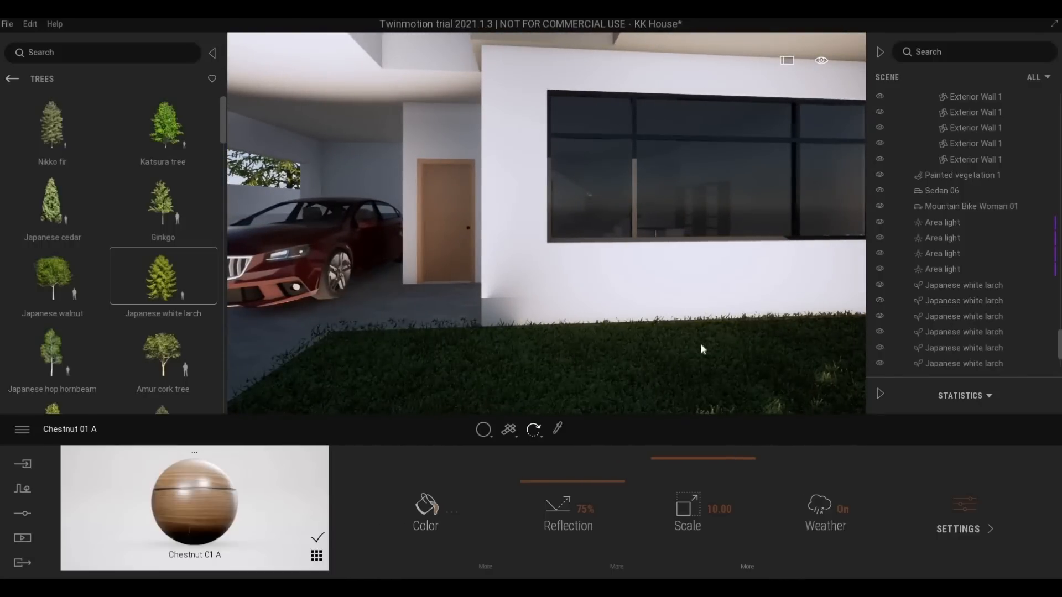
key(d)
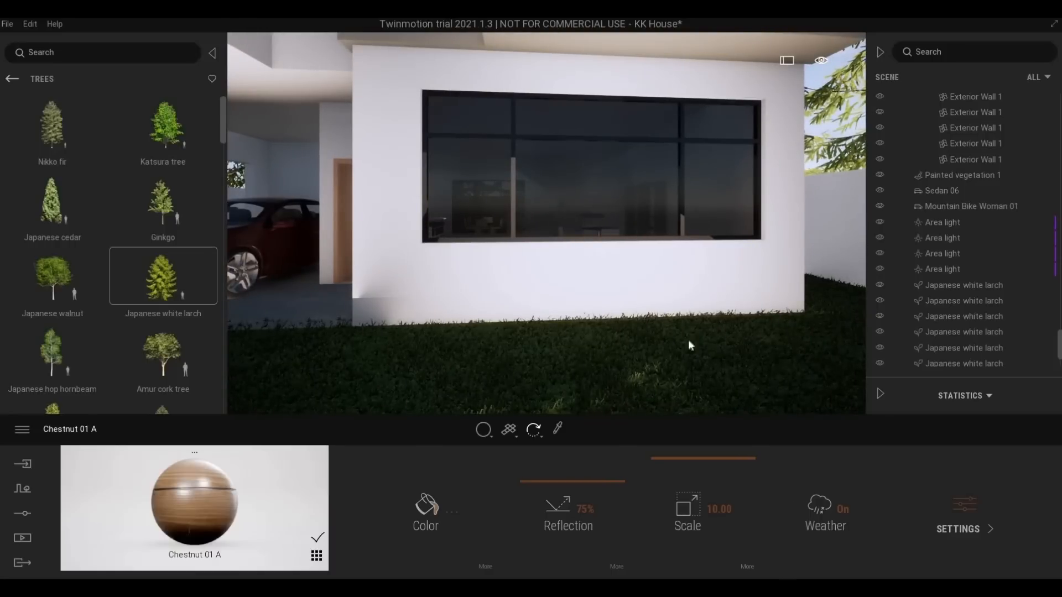
key(s)
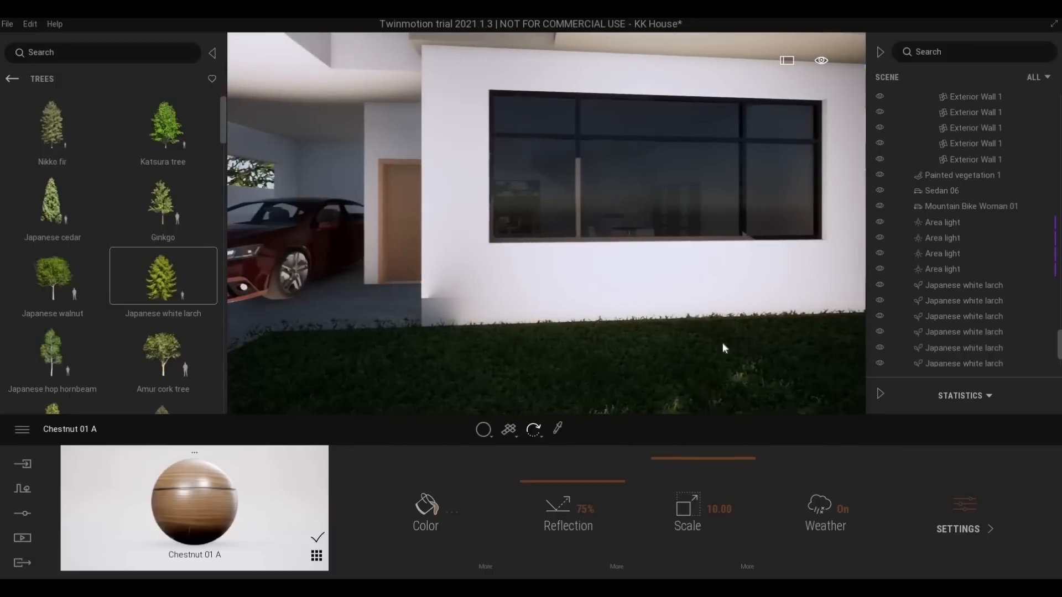
key(s)
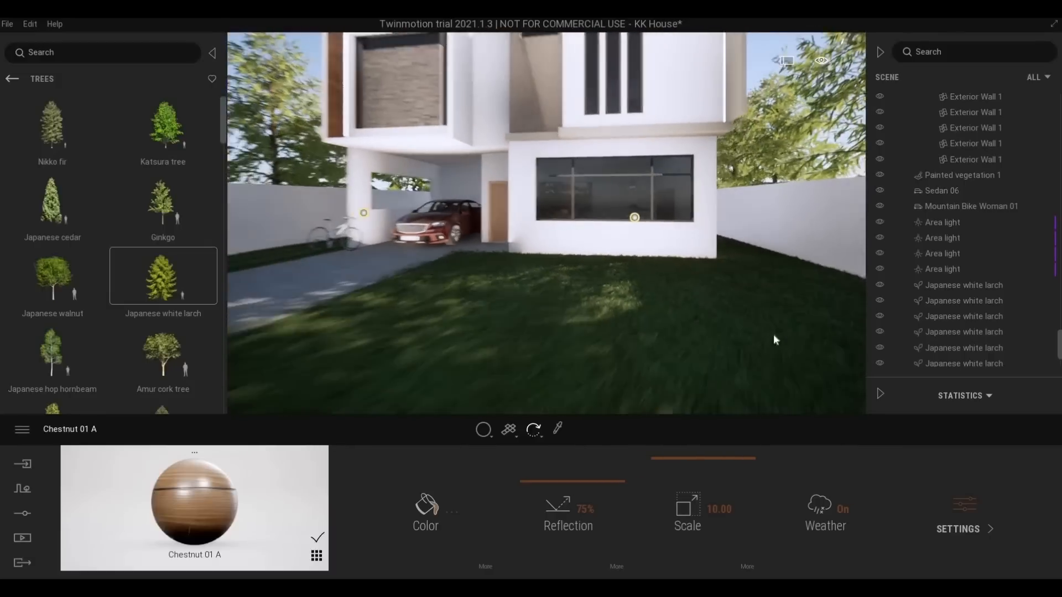
right_drag(773, 336, 520, 221)
key(s)
- Place a Granite Curb Modular 2 M from the Street curb assets on the driveway in front of the bicycle
click(14, 80)
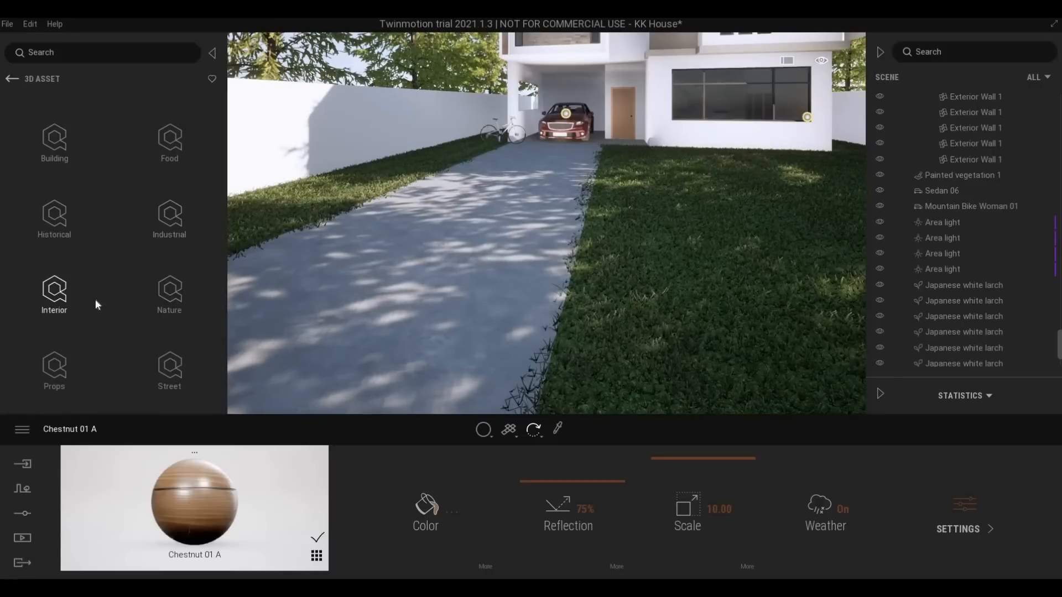
click(175, 375)
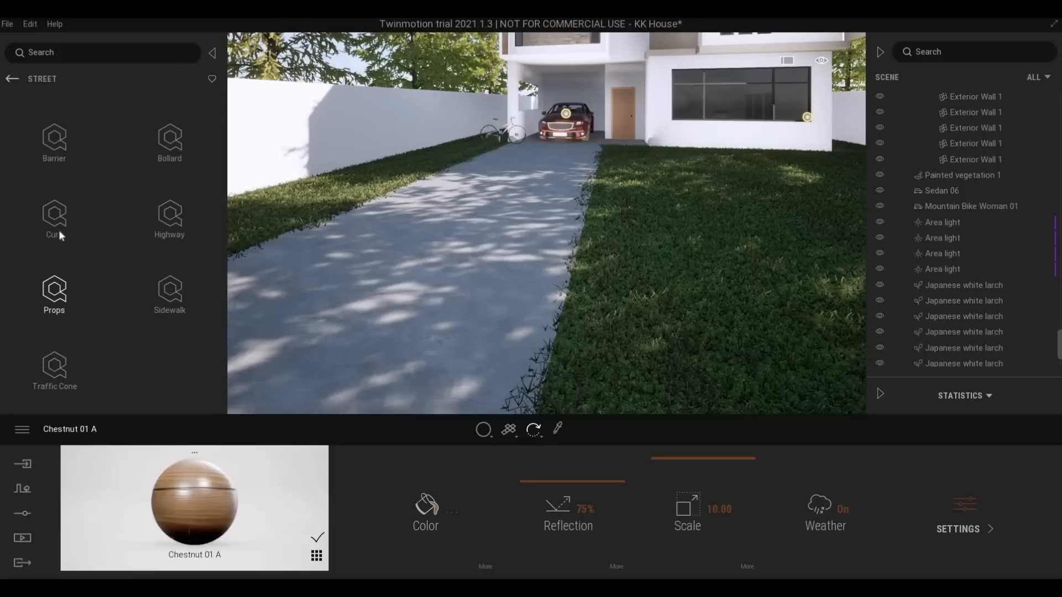
click(59, 231)
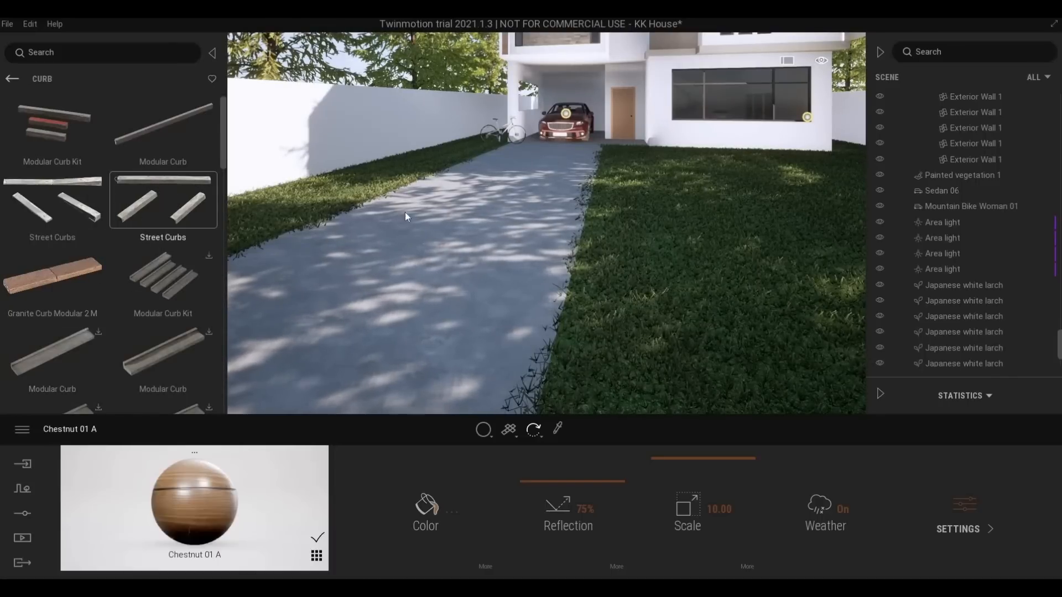
key(w)
key(a)
key(a)
key(w)
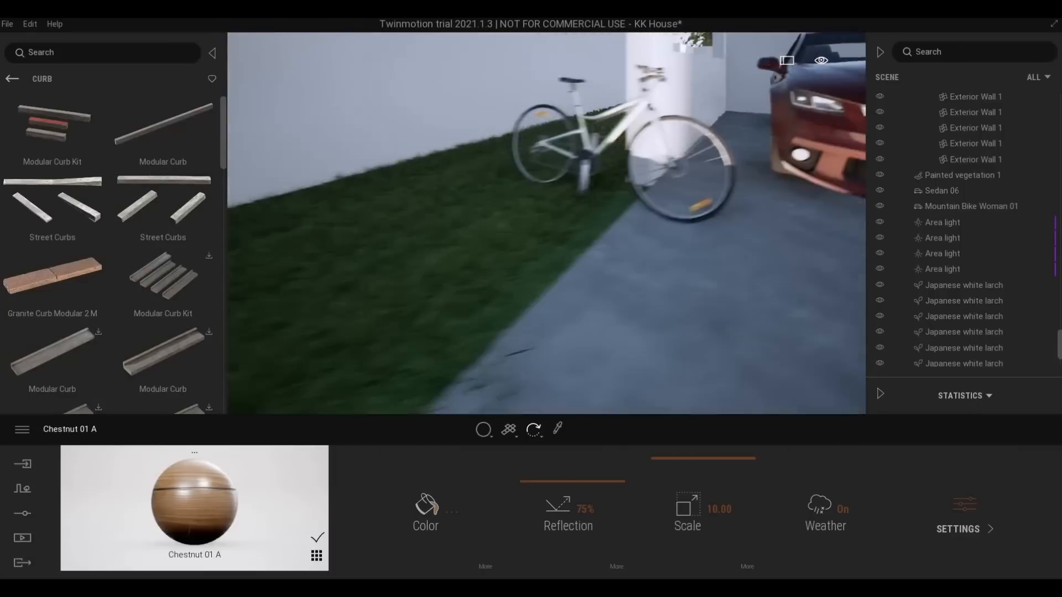
key(d)
drag(69, 283, 500, 266)
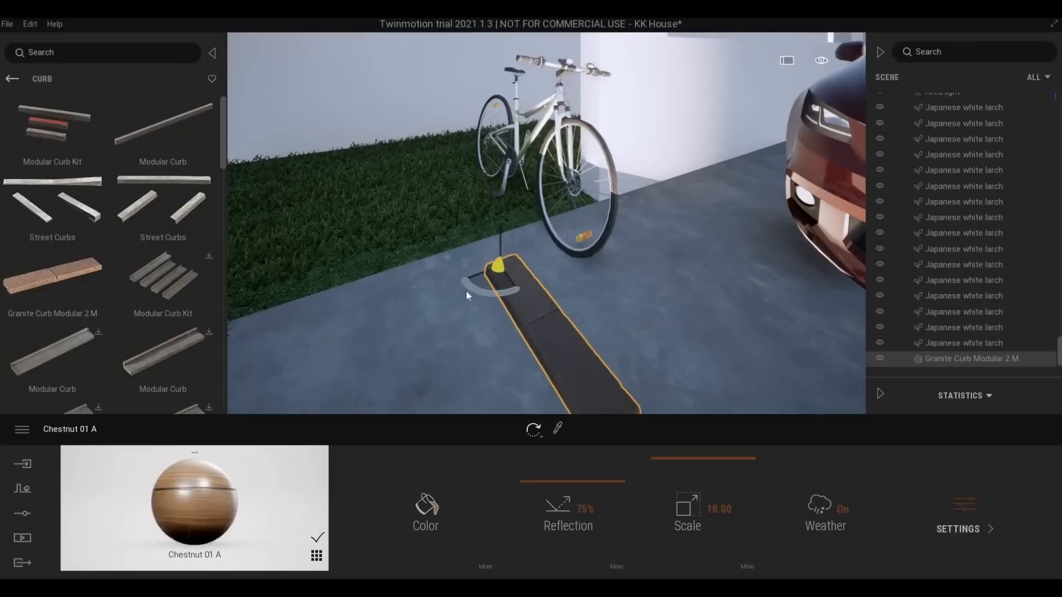
- Rotate the granite curb parallel to the driveway's grass edge and move it against the carport column behind the bicycle's front wheel
drag(471, 292, 470, 292)
key(Return)
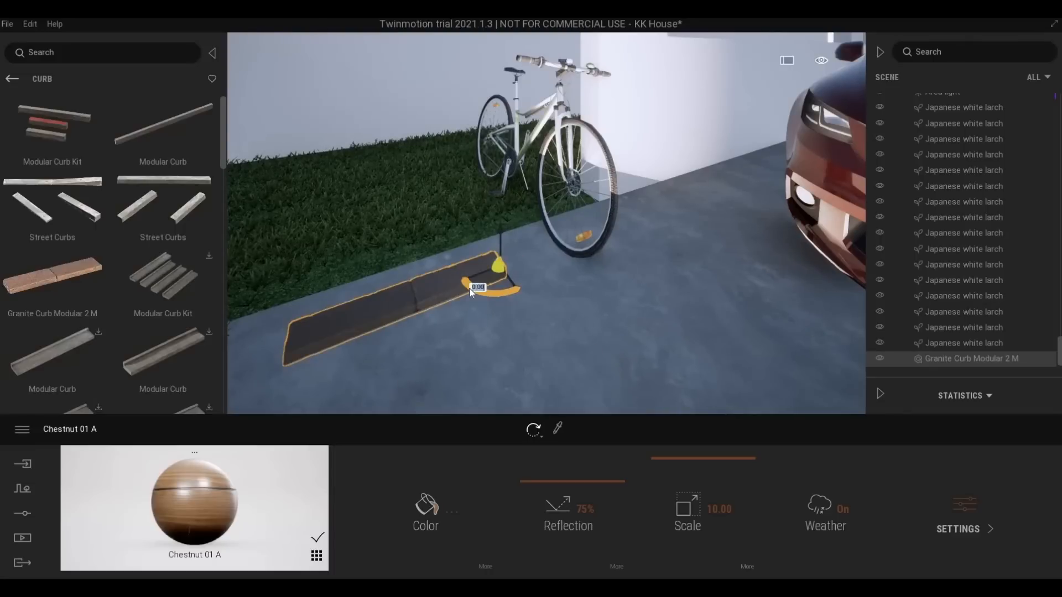
drag(490, 277, 588, 200)
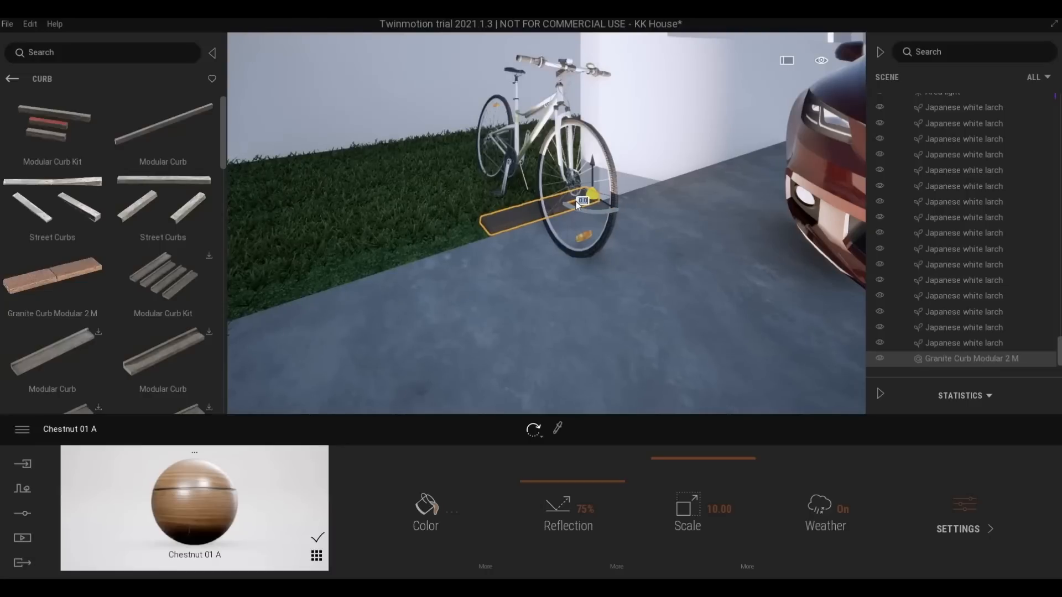
- Copy the granite curb along the driveway's grass edge toward the street as 15 instances spaced 0.8 m apart
drag(576, 201, 461, 288)
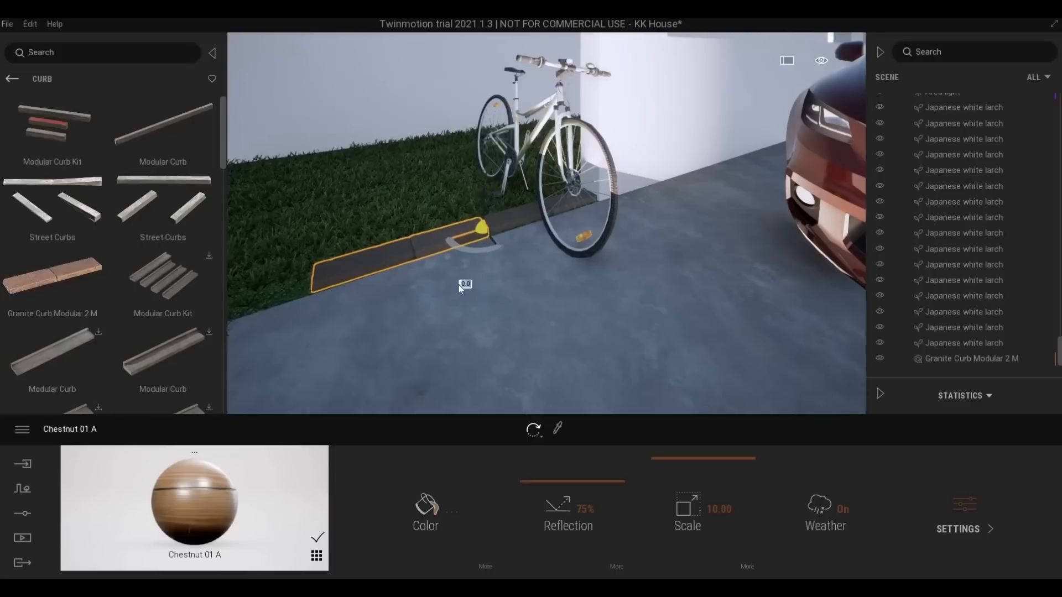
shift+drag(482, 325, 482, 325)
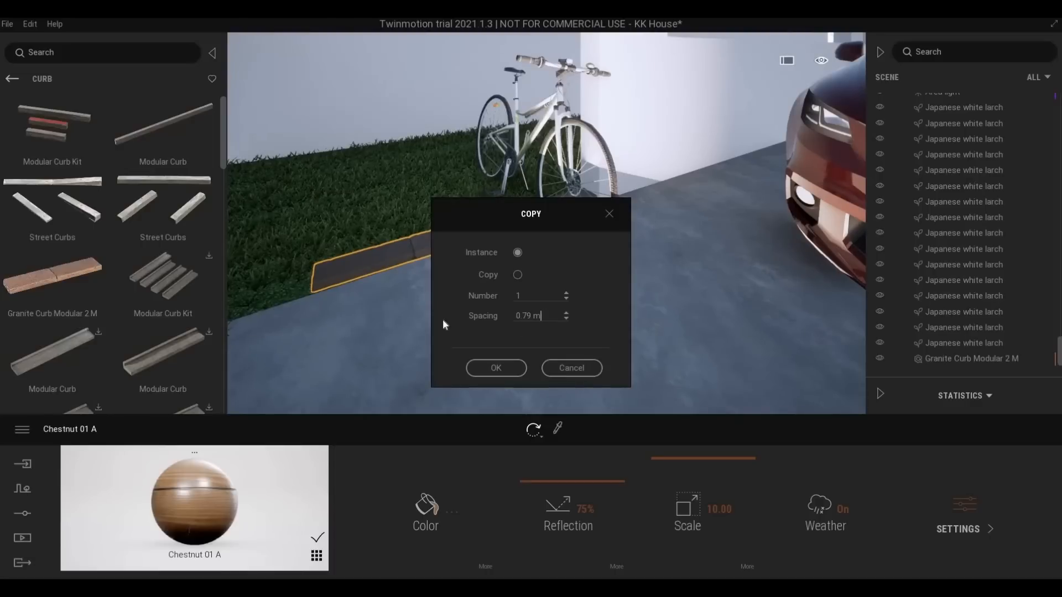
key(ctrl+a)
text(.8)
key(Tab)
text(15)
right_drag(447, 290, 403, 254)
scroll(403, 254, up, 2)
right_drag(546, 223, 402, 254)
key(w)
key(s)
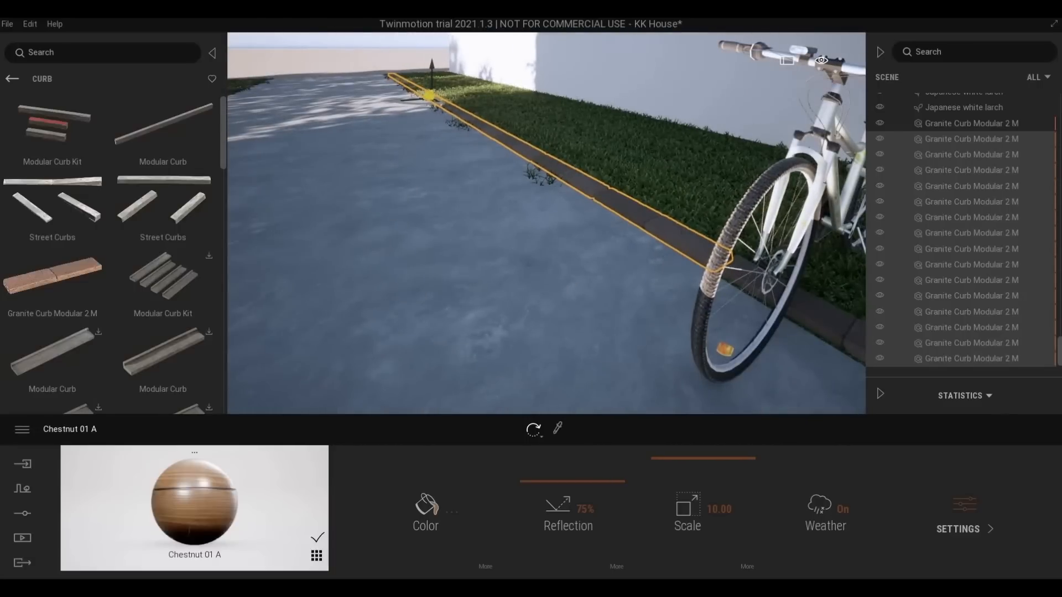
- Add the first curb beside the carport column to the selected copies and begin moving the whole row
right_drag(547, 224, 751, 287)
right_drag(588, 250, 354, 255)
right_drag(568, 230, 785, 221)
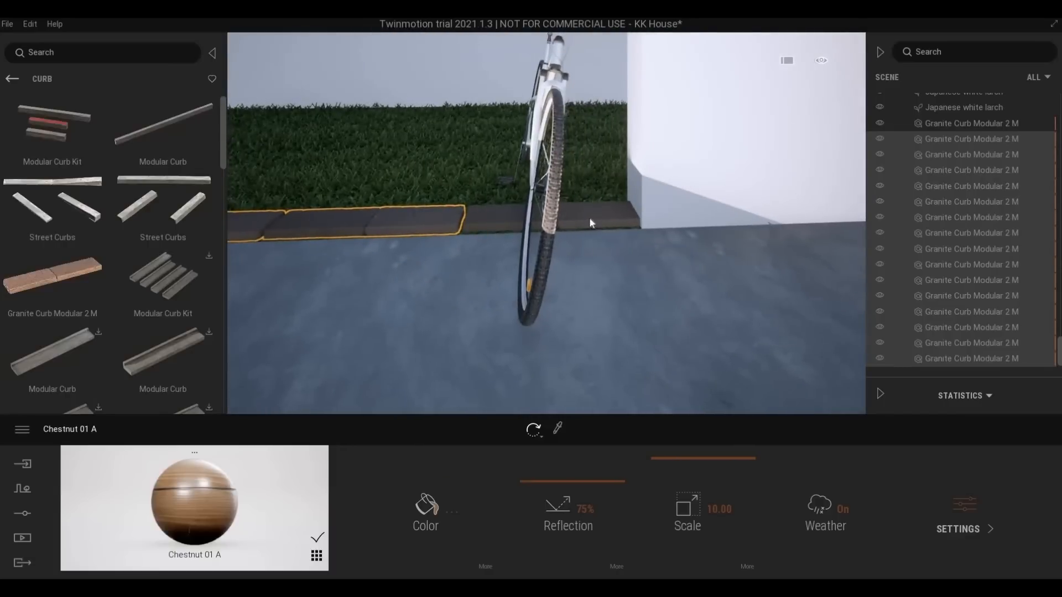
ctrl+click(566, 220)
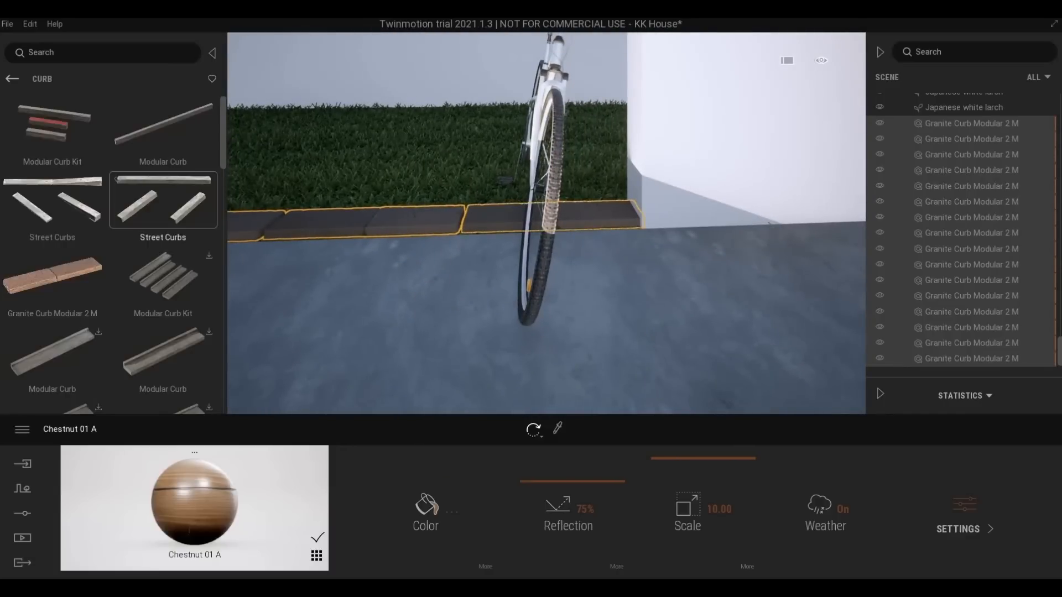
right_drag(490, 240, 456, 165)
scroll(448, 171, up, 3)
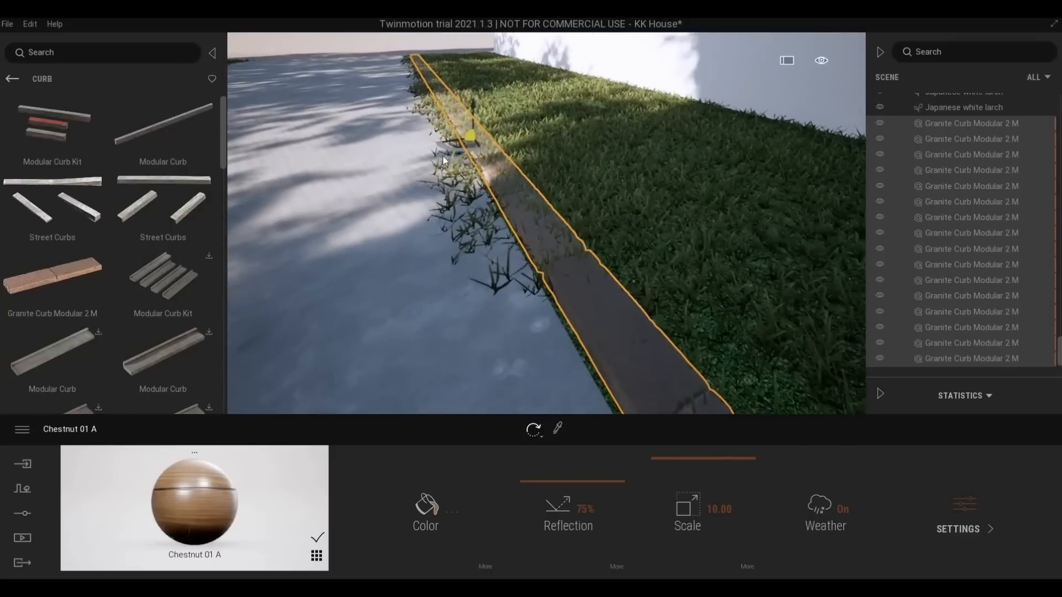
click(450, 142)
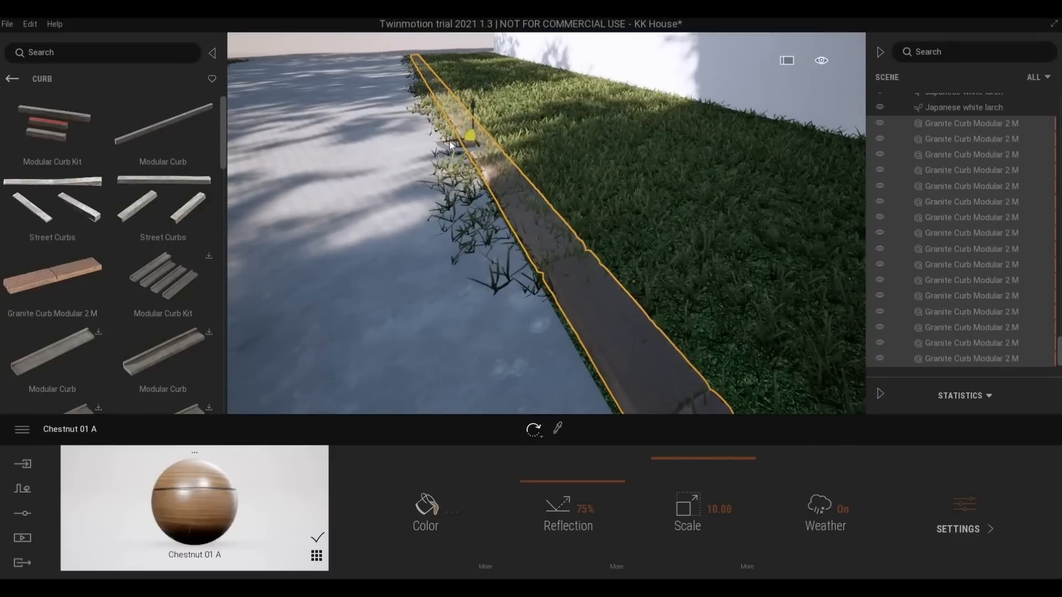
- Copy the selected granite curb row across the driveway to the opposite lawn edge, about 3.13 m away
drag(450, 145, 444, 145)
right_drag(460, 174, 379, 114)
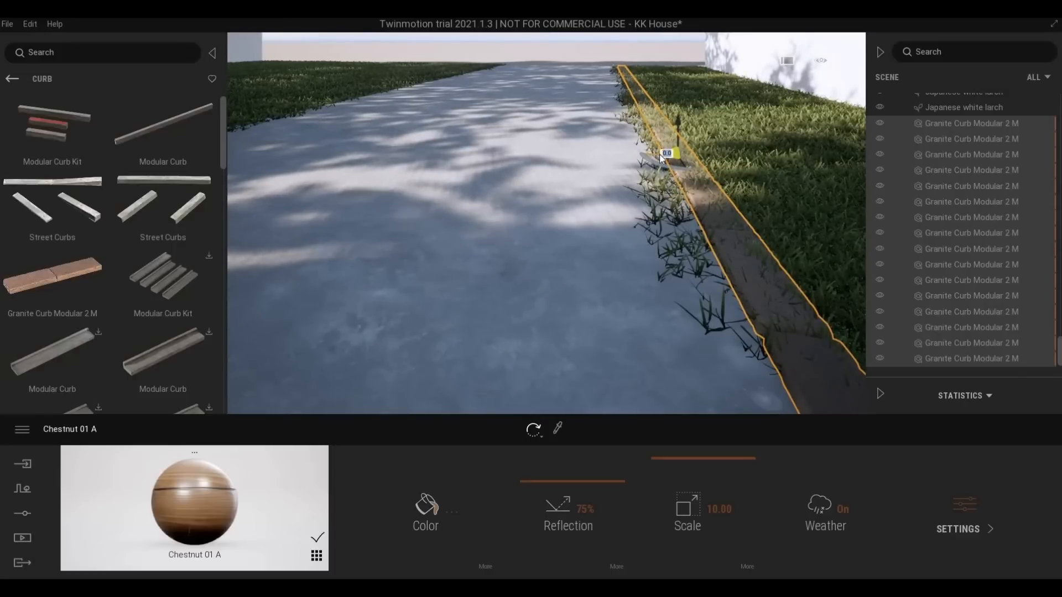
drag(659, 154, 660, 154)
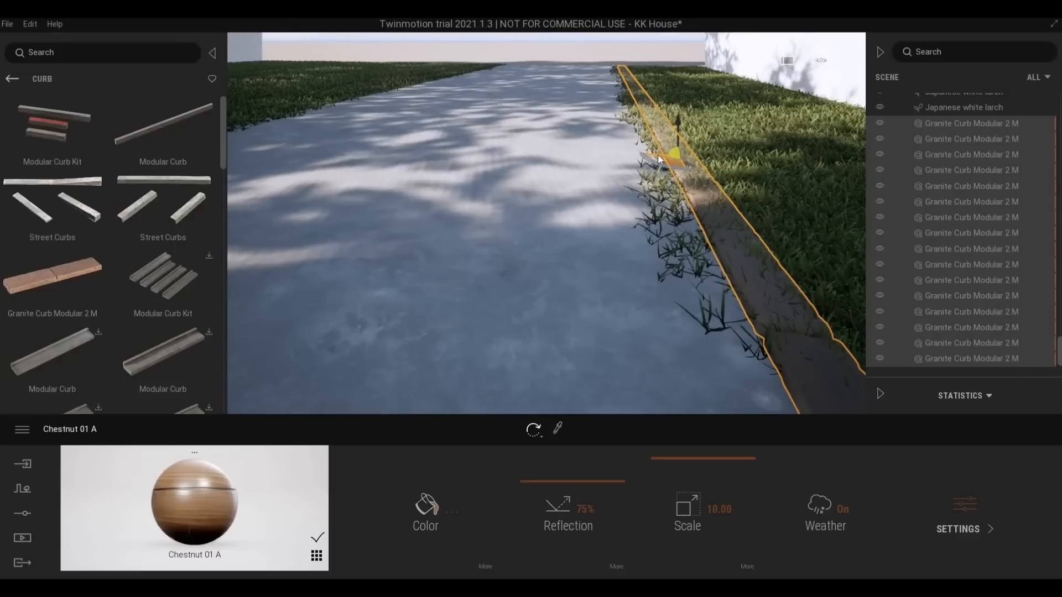
drag(660, 158, 238, 124)
key(Return)
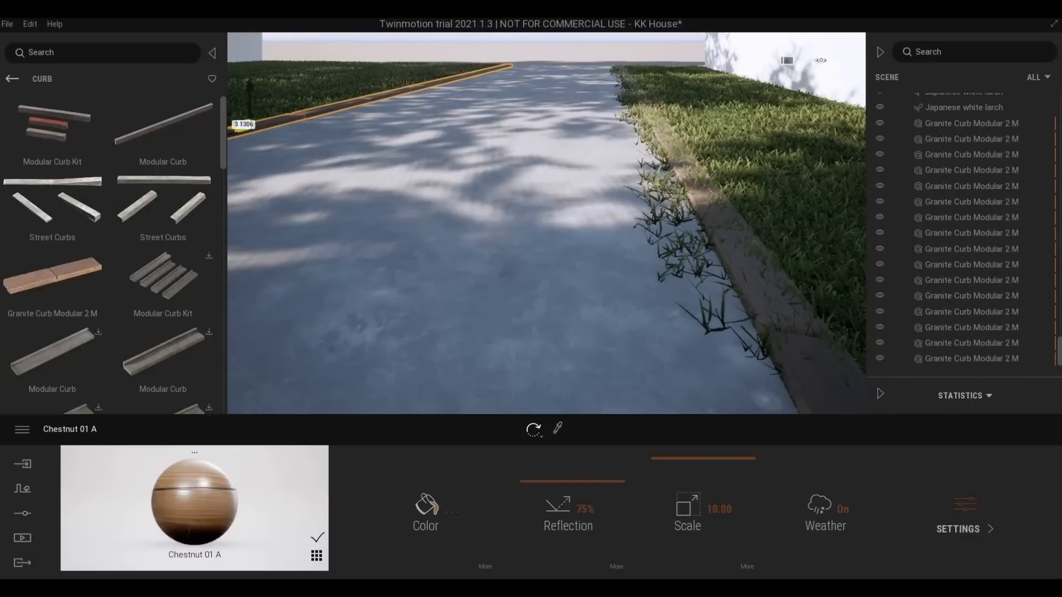
- Move the copied curb row sideways from the driveway onto the edge of the front lawn
key(a)
right_drag(573, 281, 572, 282)
key(d)
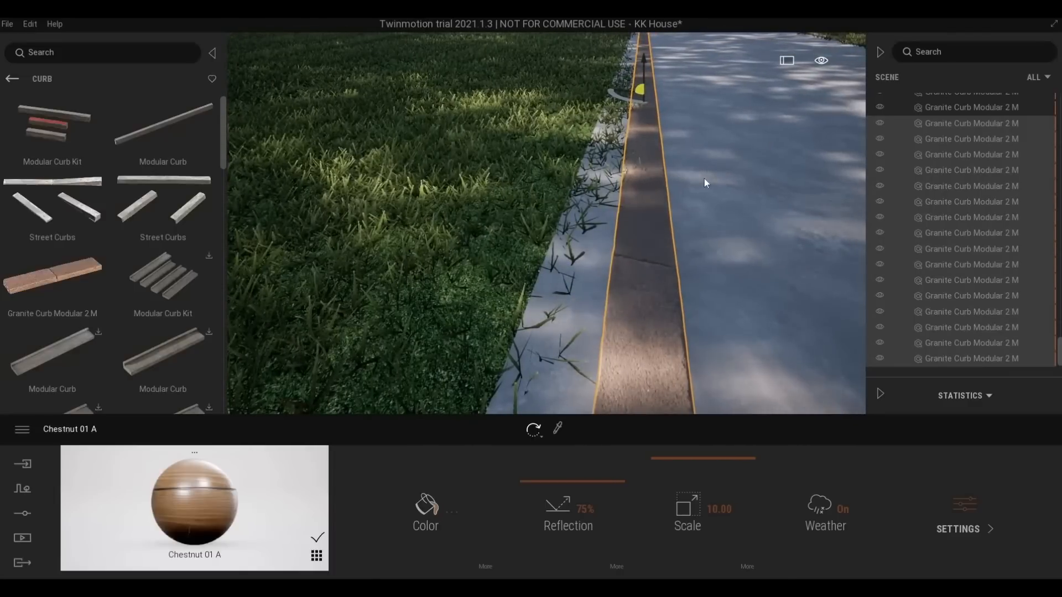
middle_drag(702, 178, 744, 226)
key(d)
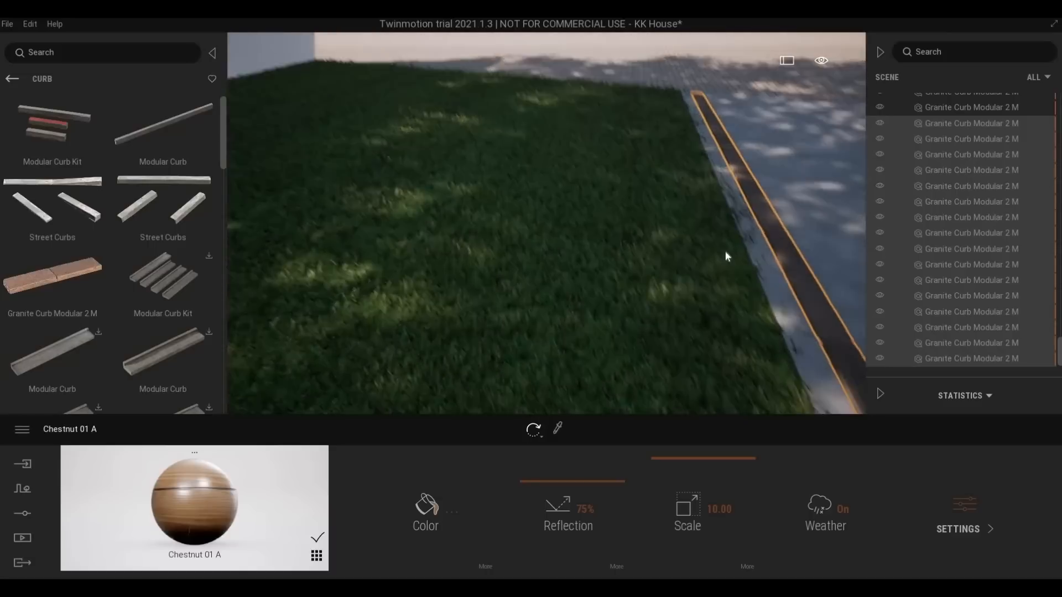
key(s)
right_drag(622, 369, 646, 399)
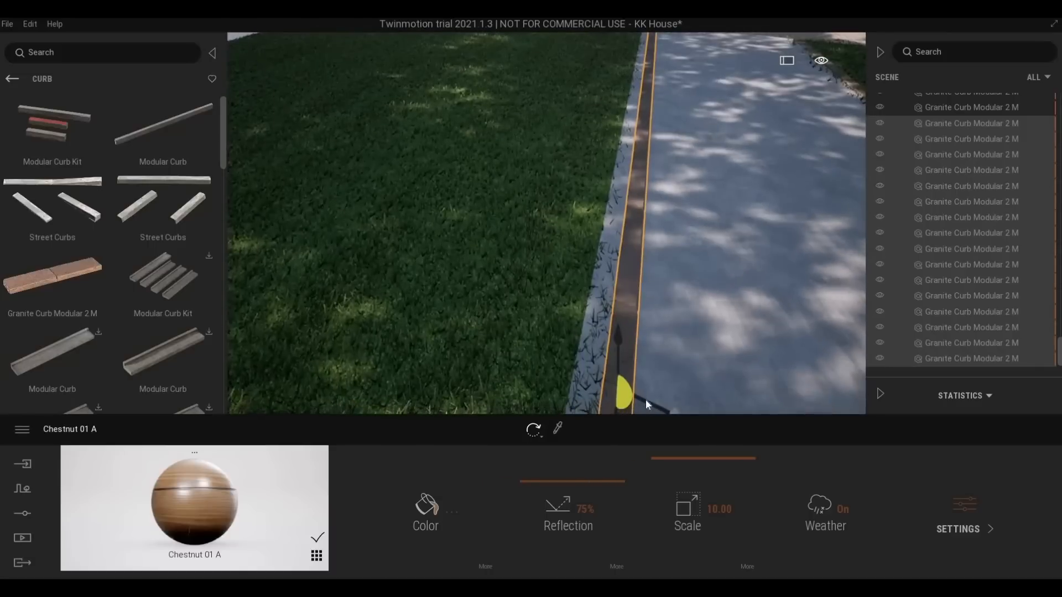
drag(617, 402, 585, 387)
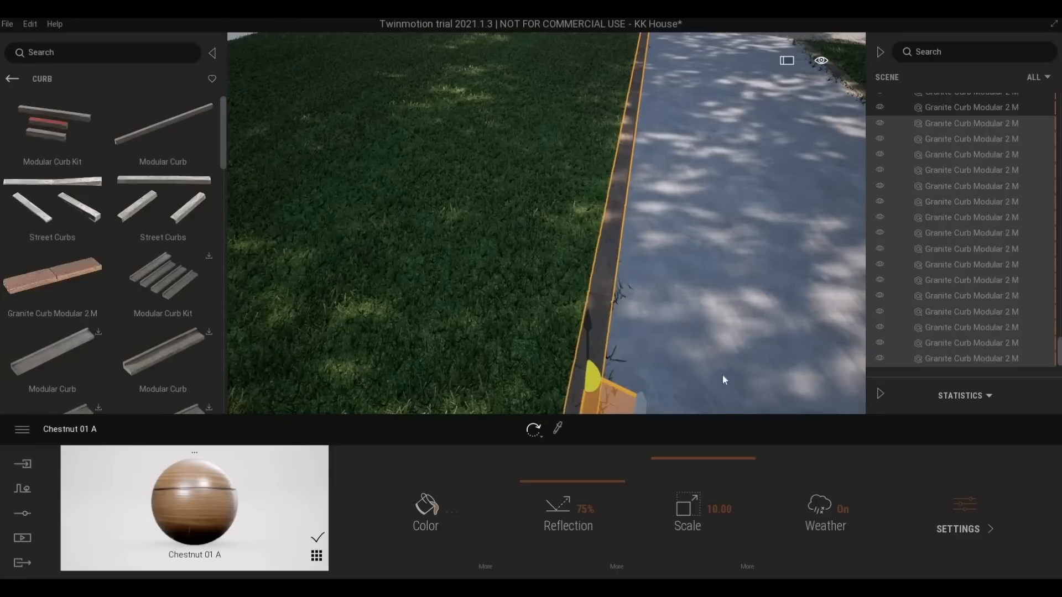
- Nudge the copied curb row about 0.17 m further toward the front lawn and fine-tune its position along the driveway
right_drag(758, 385, 397, 81)
right_drag(546, 223, 629, 332)
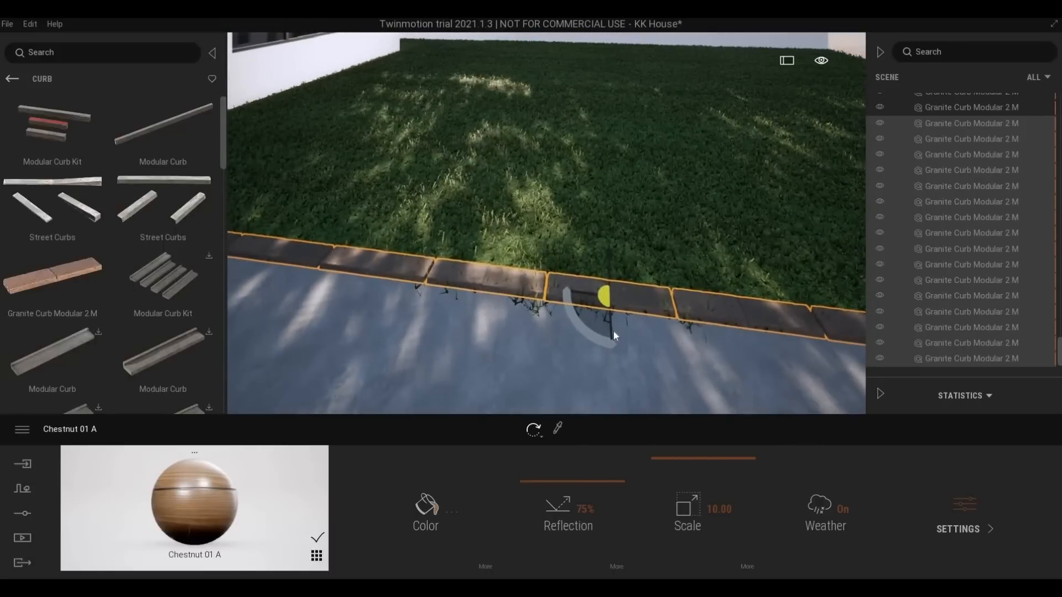
drag(613, 323, 695, 335)
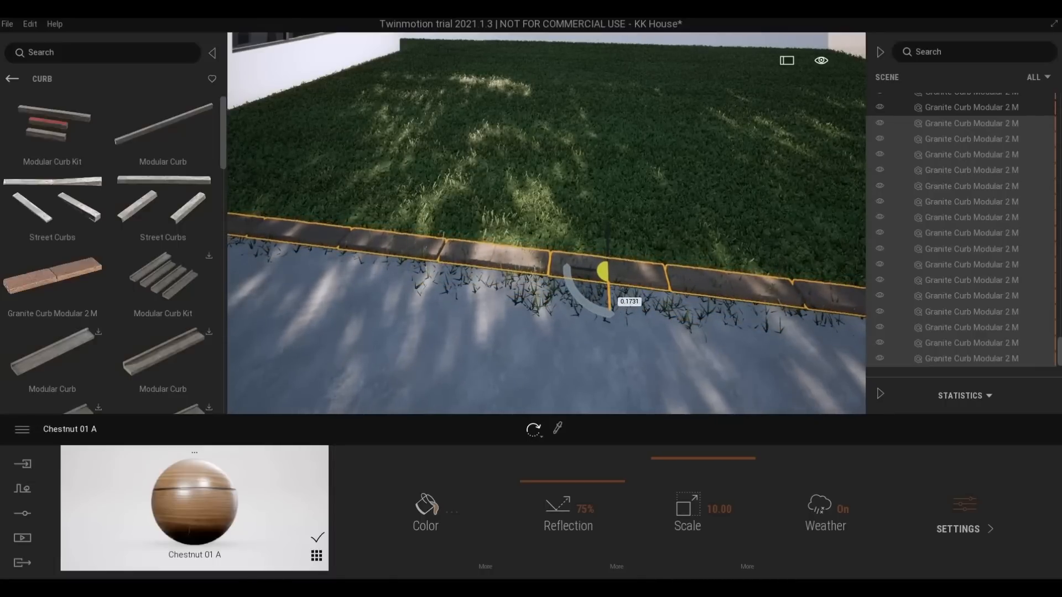
right_drag(716, 339, 580, 290)
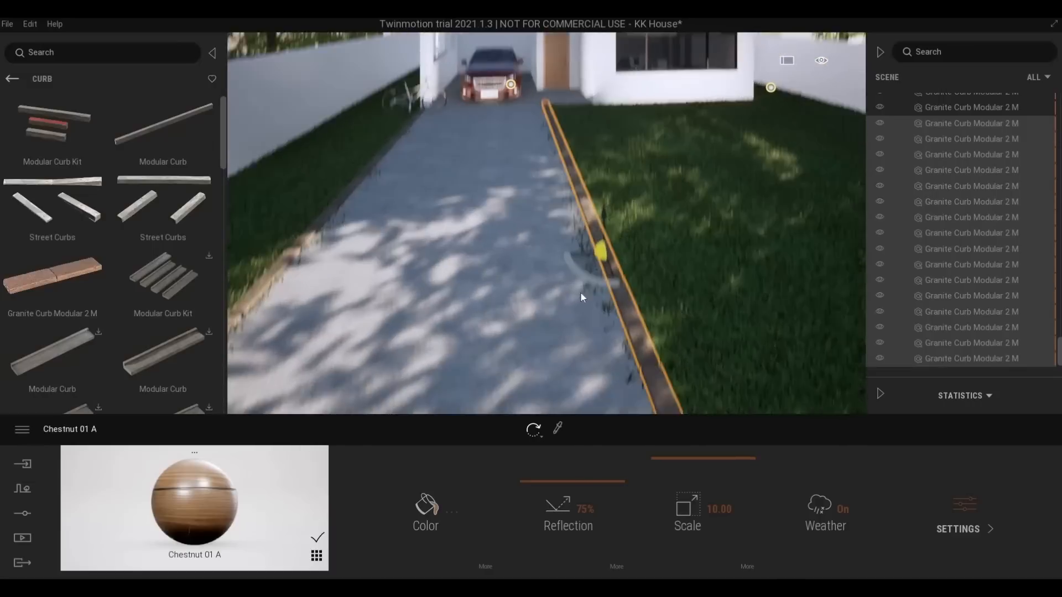
drag(611, 270, 627, 294)
right_drag(628, 293, 507, 242)
key(w)
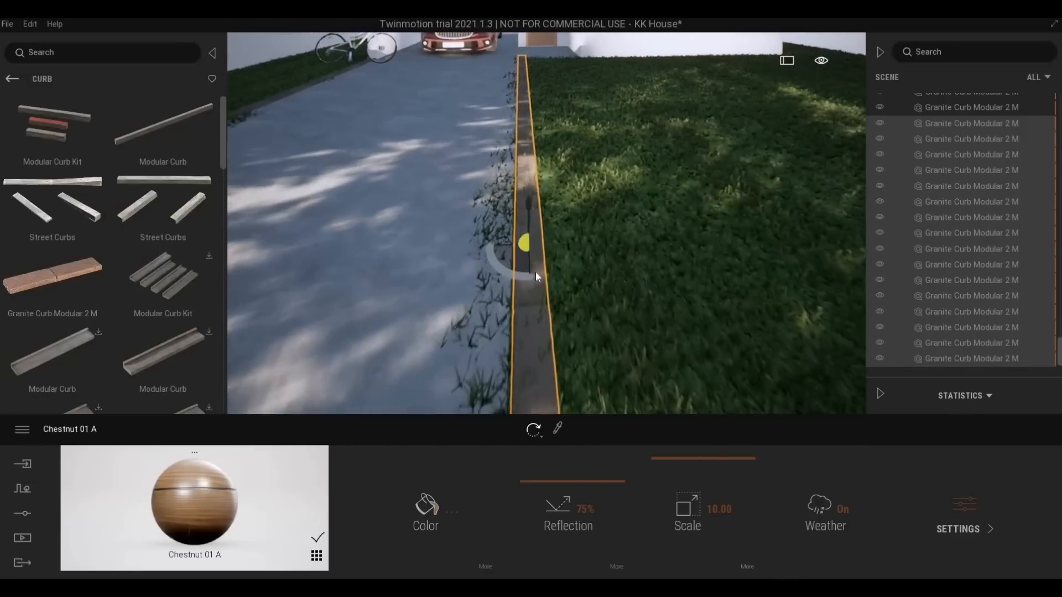
key(s)
key(a)
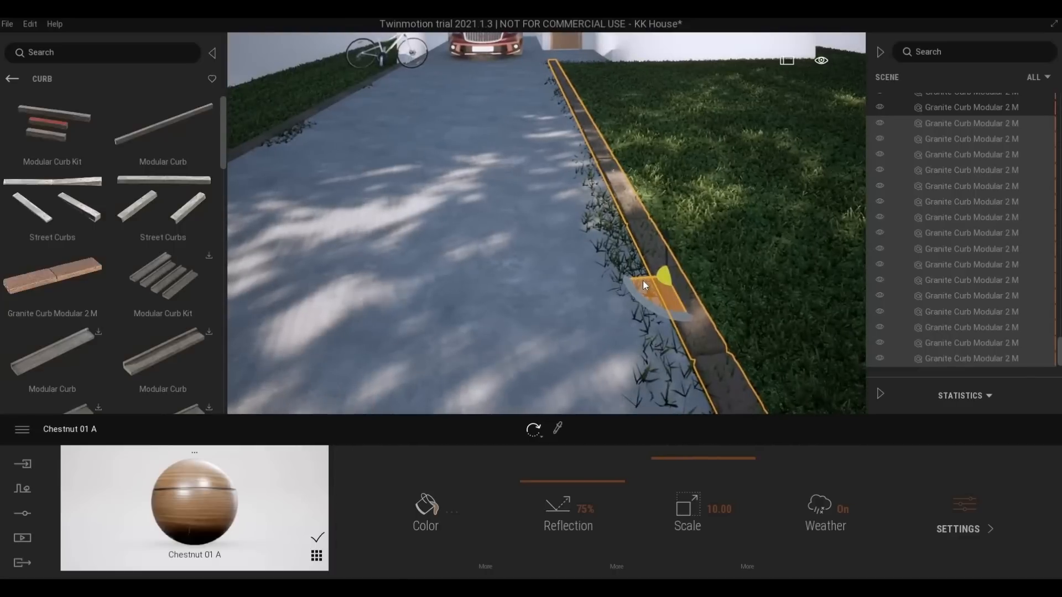
drag(639, 280, 639, 297)
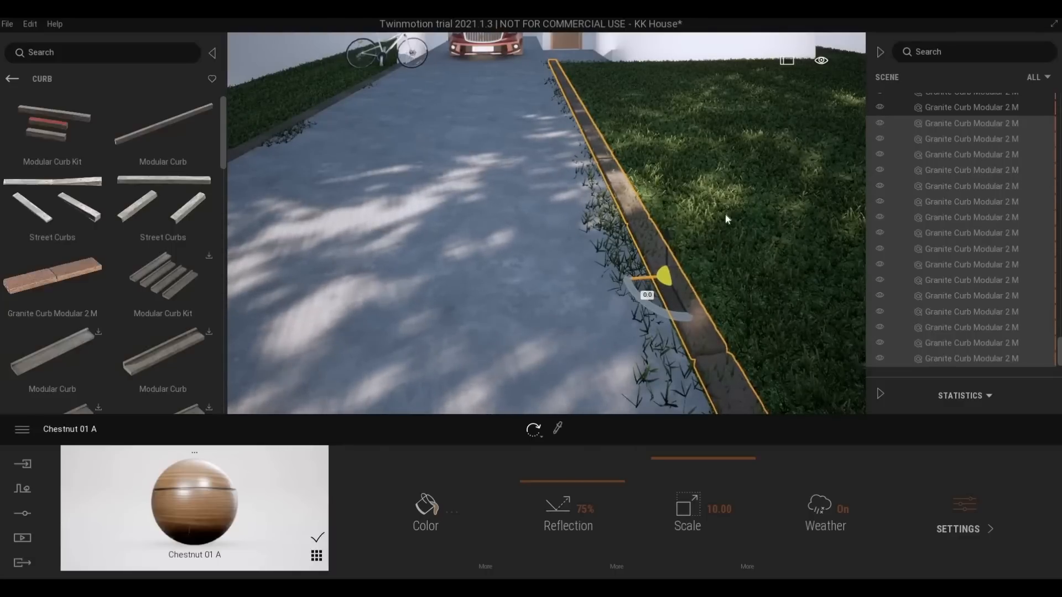
- Delete the last granite curb piece at the house end of the row beside the front lawn
right_drag(554, 208, 558, 208)
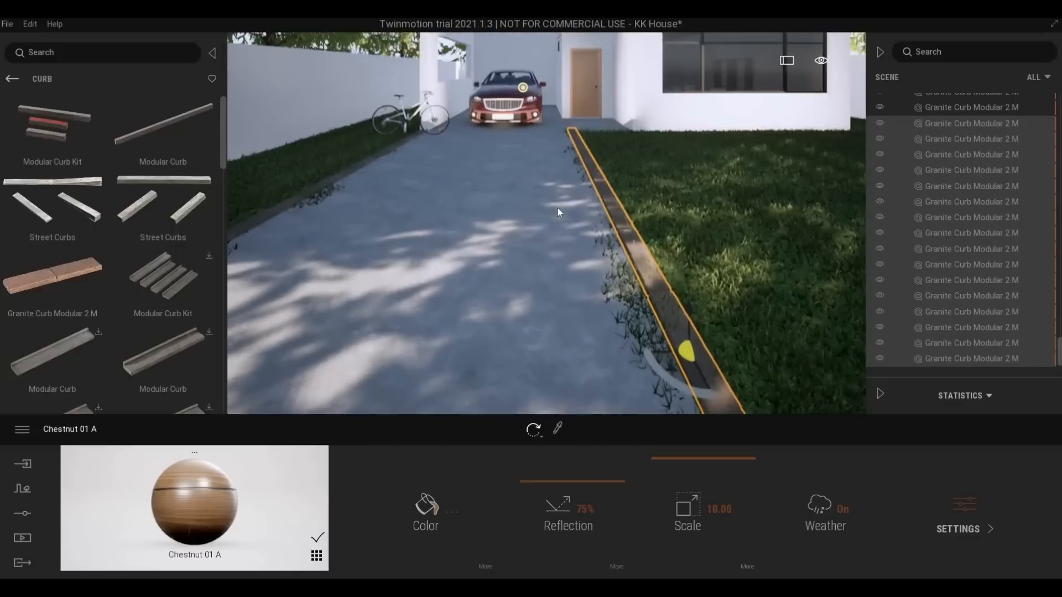
key(e)
key(w)
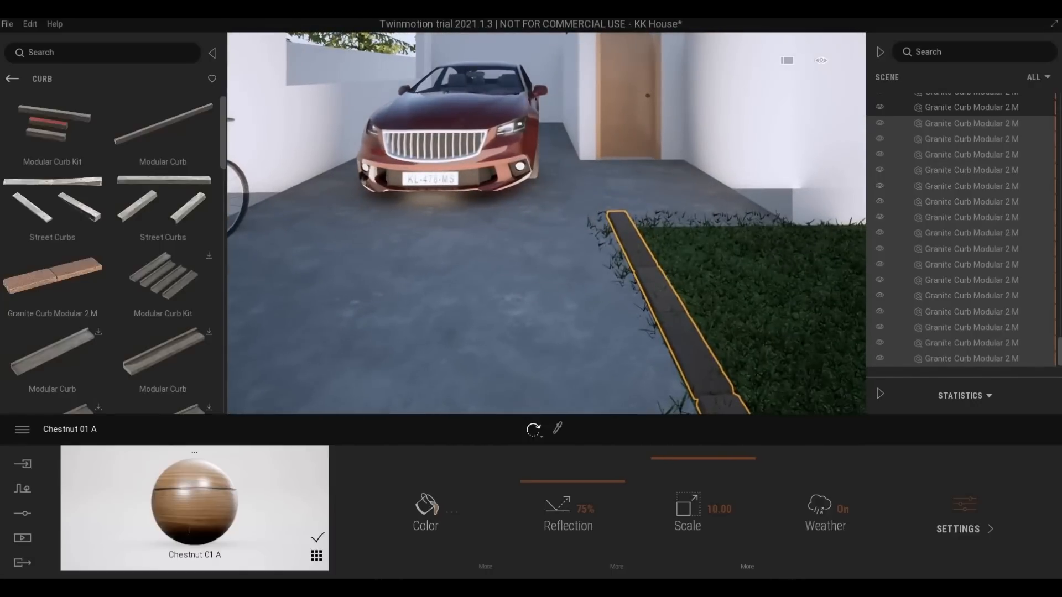
key(Escape)
right_drag(564, 216, 605, 204)
key(a)
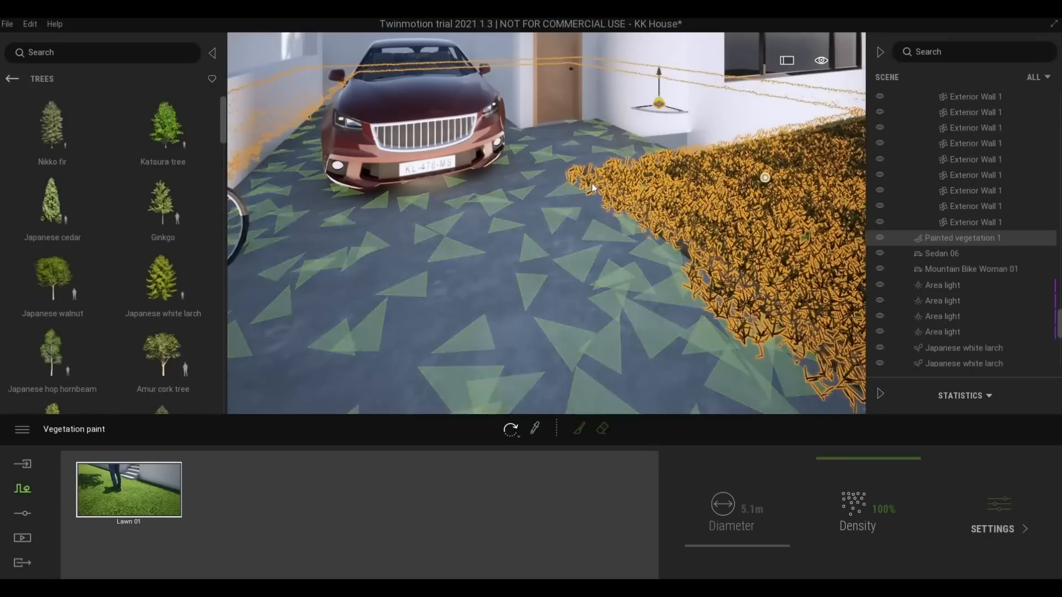
key(Escape)
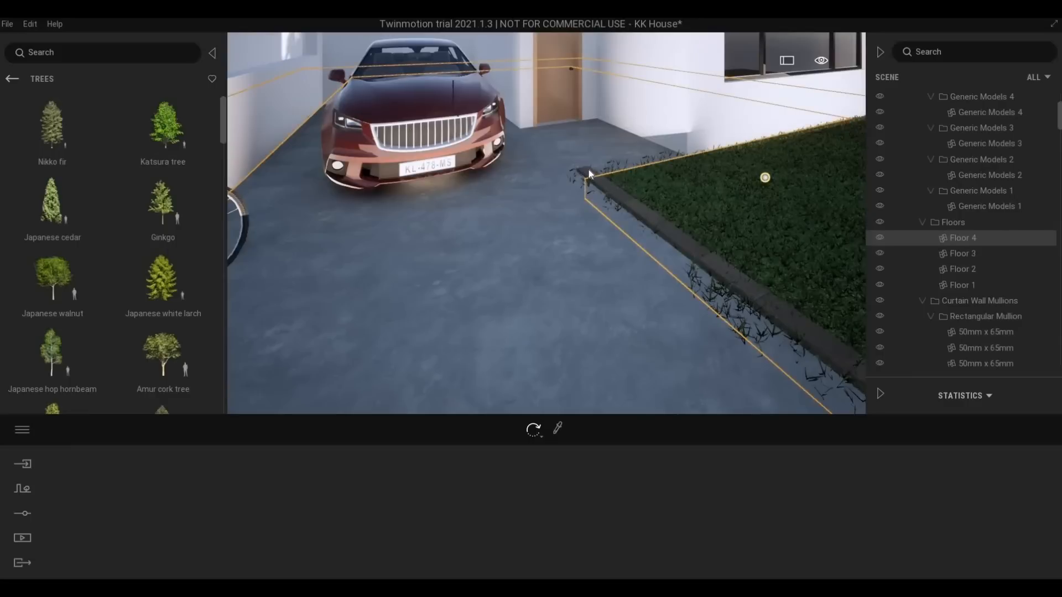
click(589, 170)
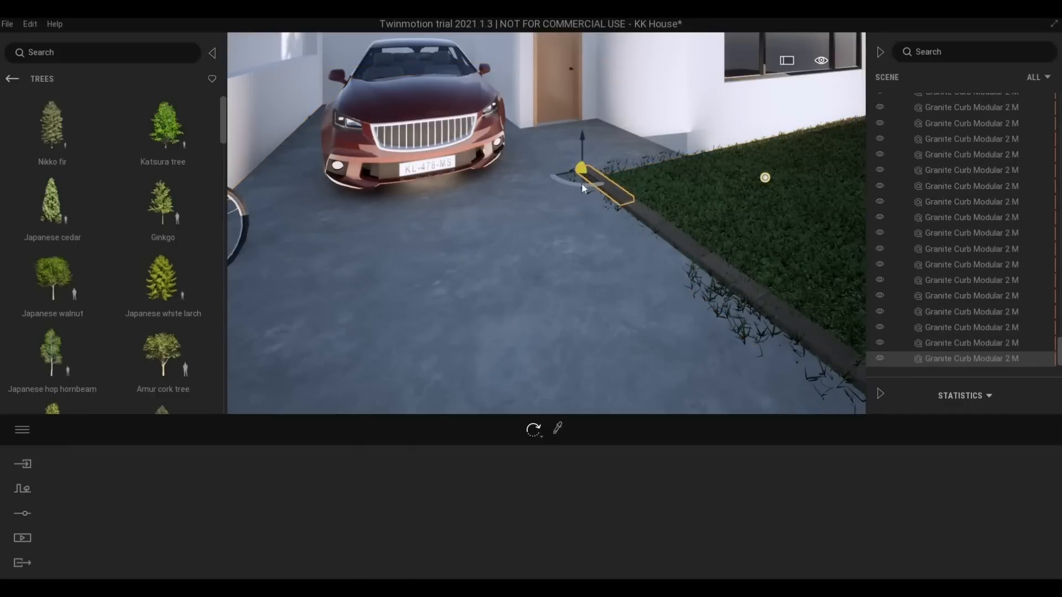
key(Delete)
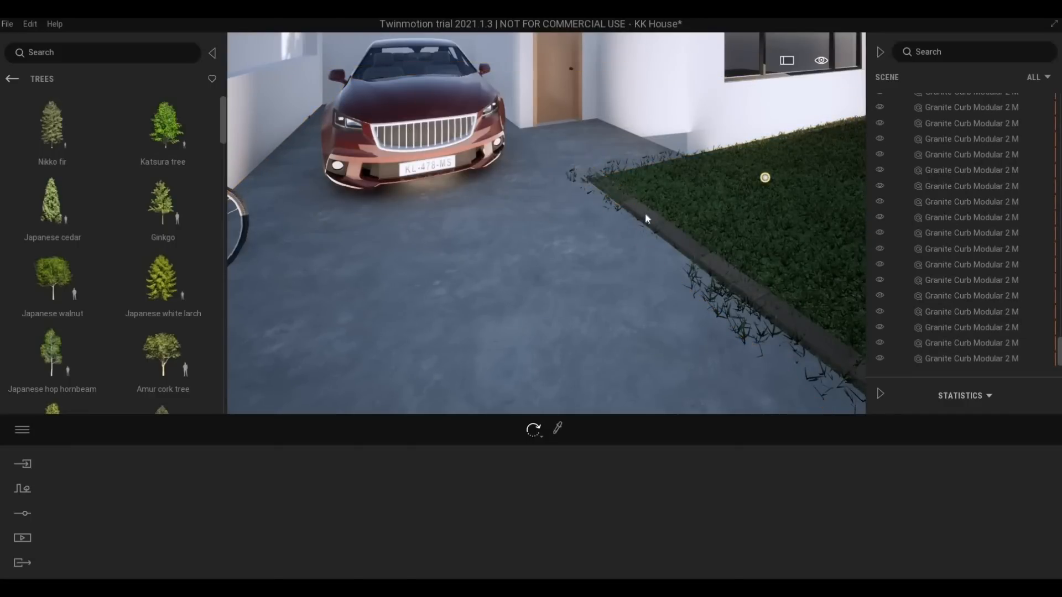
- Delete the next granite curb piece nearest the house from the same row
click(647, 222)
key(Escape)
scroll(757, 291, up, 3)
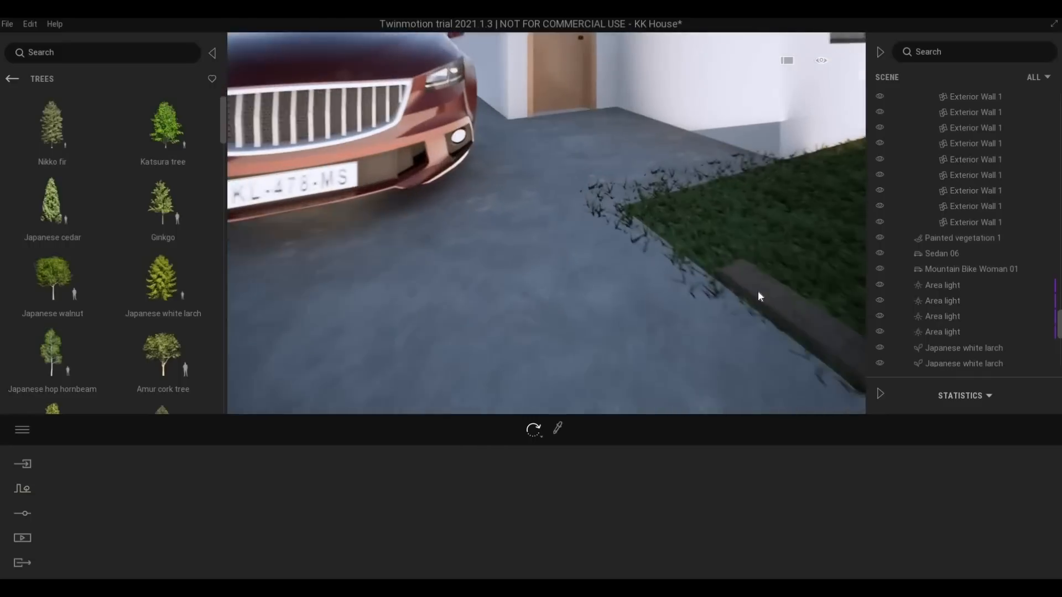
click(755, 295)
key(Delete)
scroll(752, 291, down, 3)
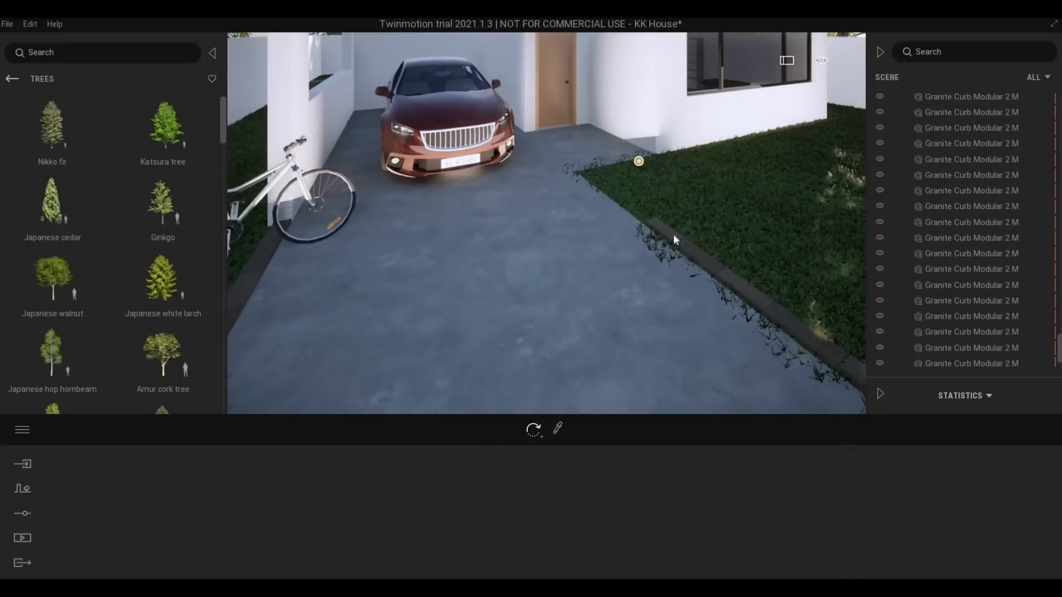
- Review the shortened curb row and the lawn in front of the house window, and save the scene
shift+middle_drag(531, 241, 710, 239)
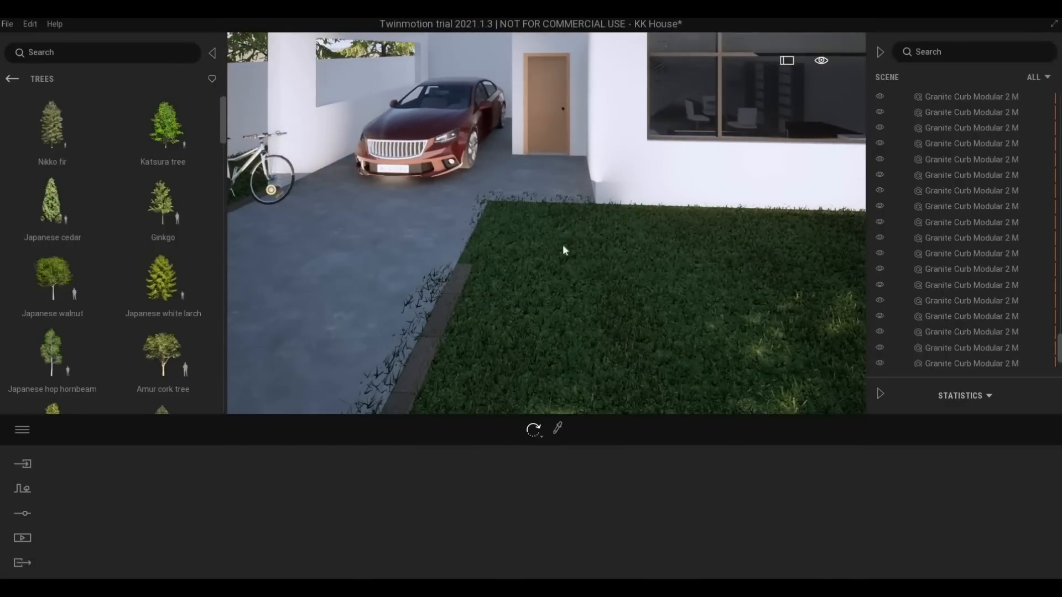
scroll(496, 227, down, 2)
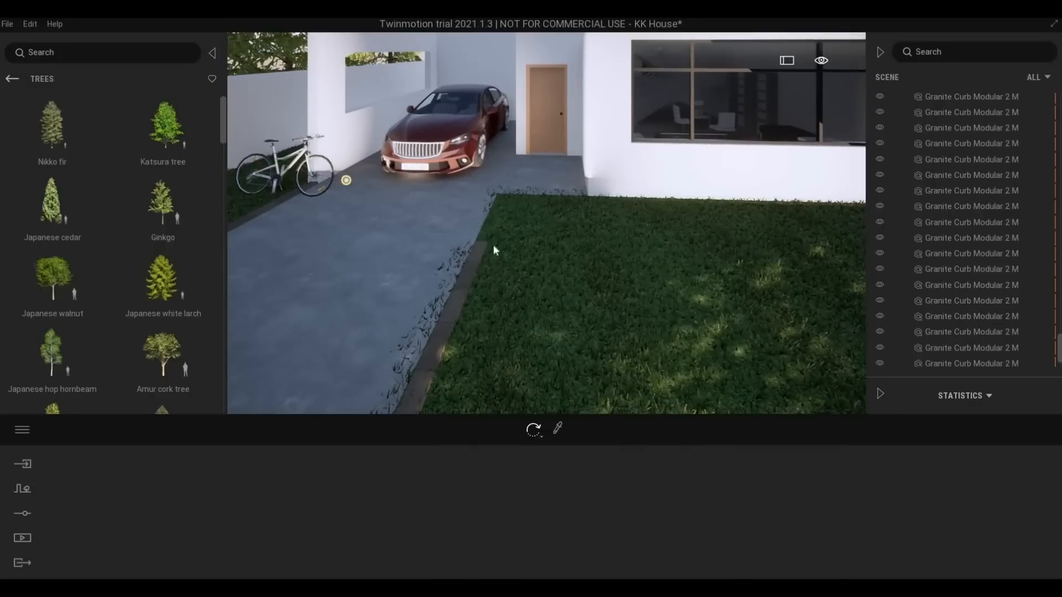
key(d)
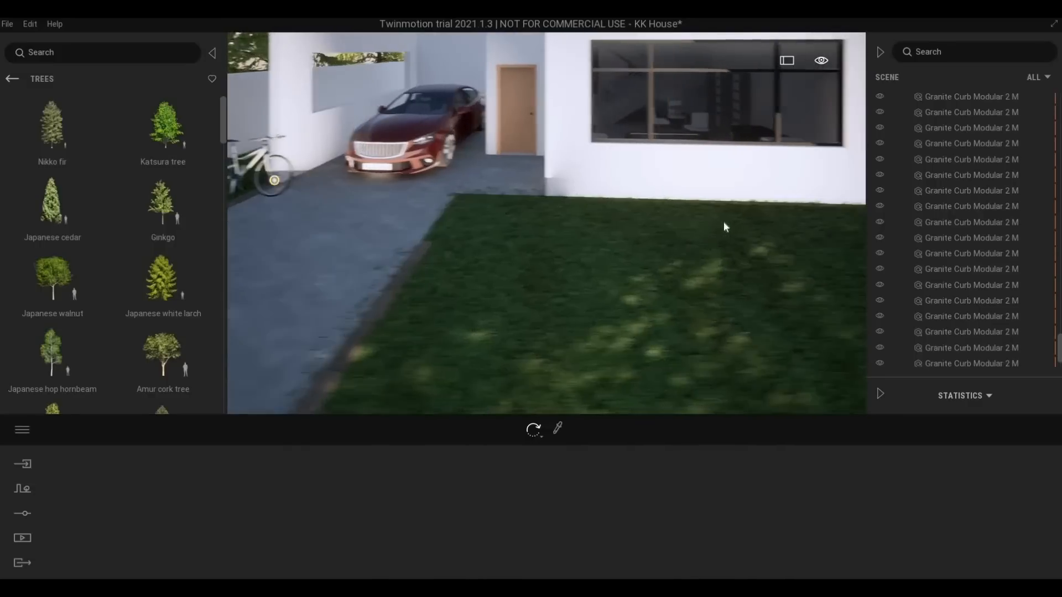
key(a)
key(w)
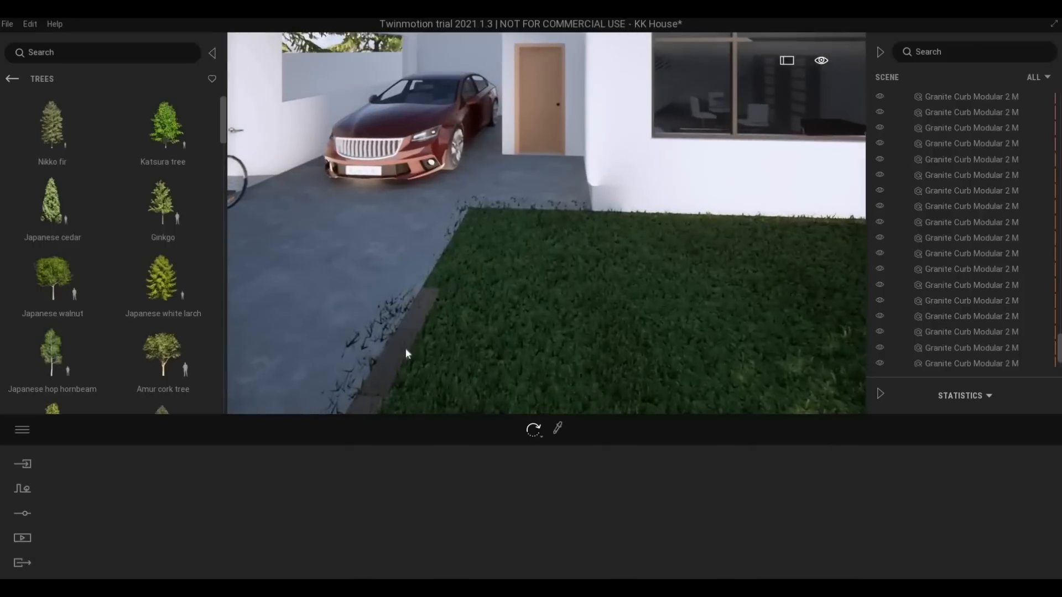
key(s)
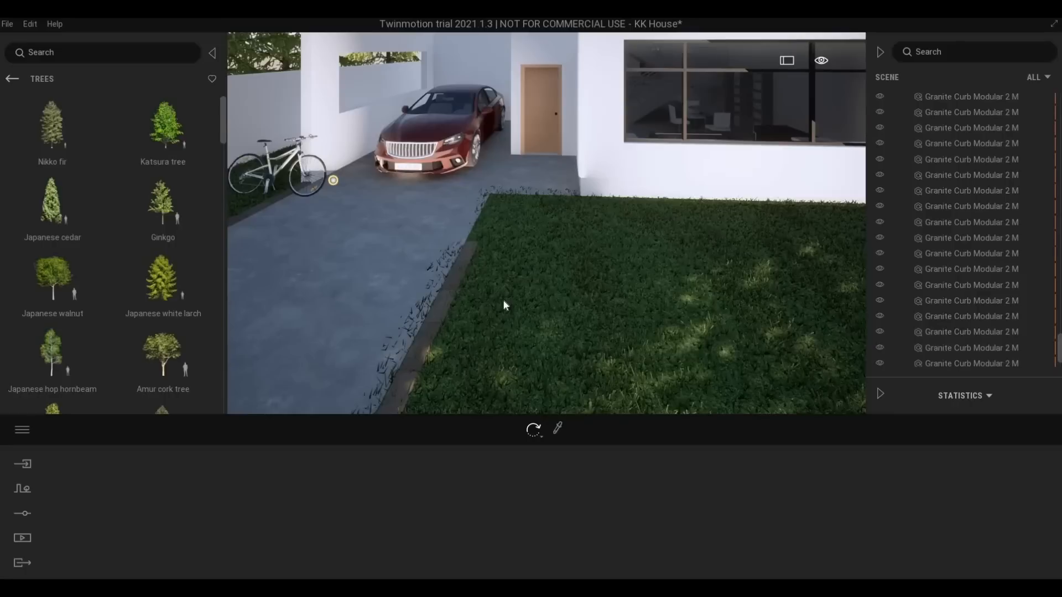
key(ctrl+s)
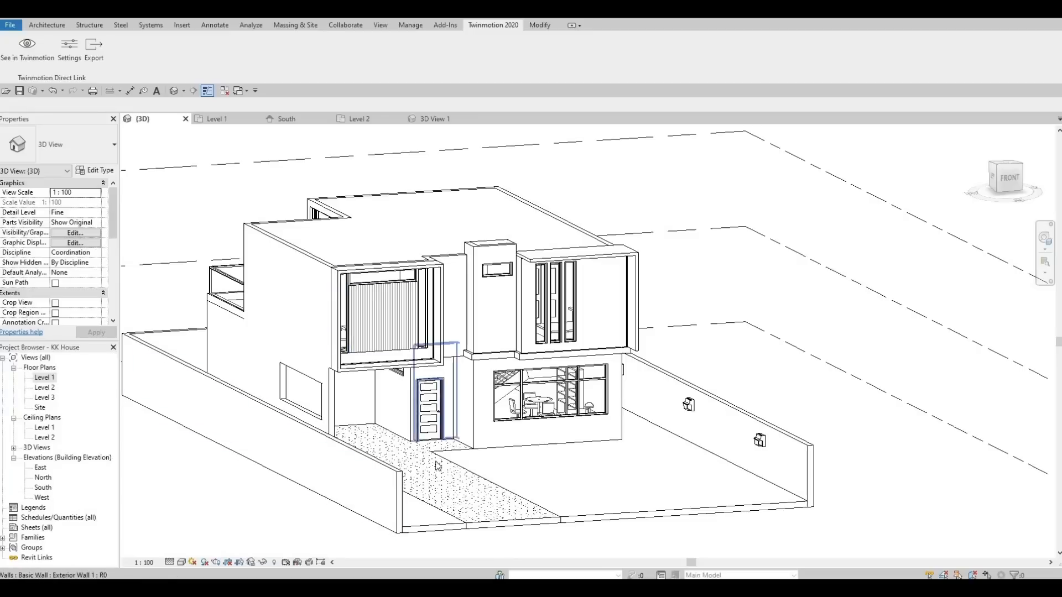
- Switch to Revit and open the boundary of the lawn floor (Floor 4) for editing in the Level 1 floor plan
click(553, 395)
click(640, 464)
middle_drag(544, 540, 470, 596)
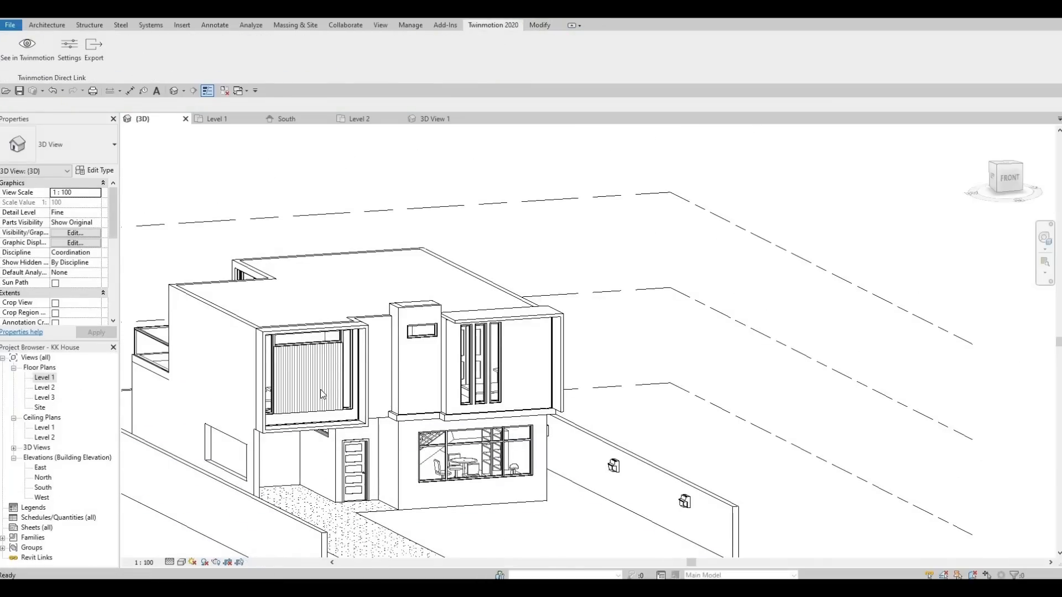
double_click(47, 378)
click(478, 155)
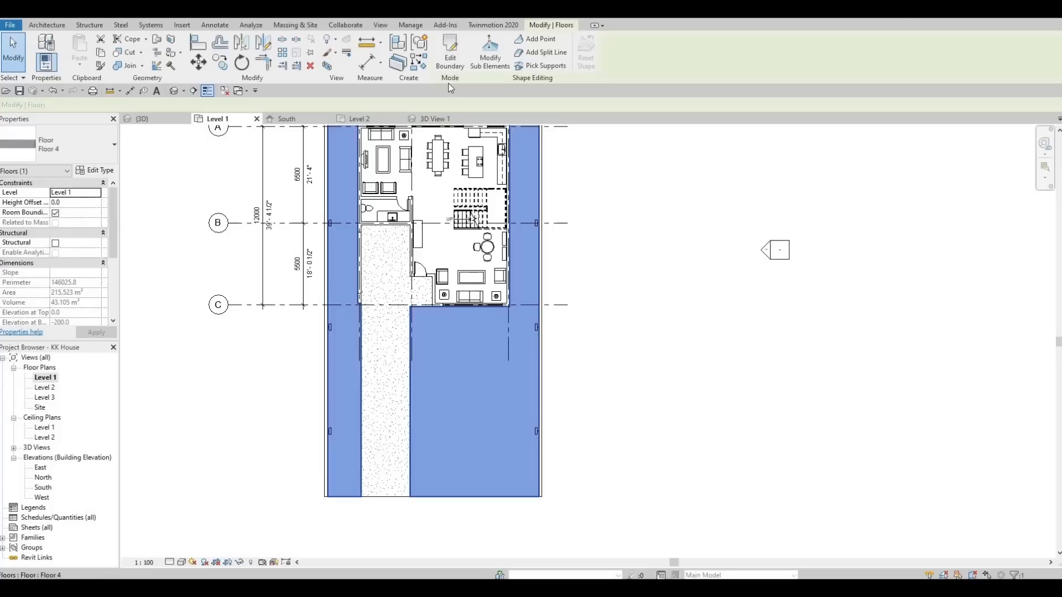
click(450, 52)
- Move the lawn boundary line in front of the living room to 1700 mm from grid line C, finish the boundary and return to the 3D view
scroll(458, 316, up, 2)
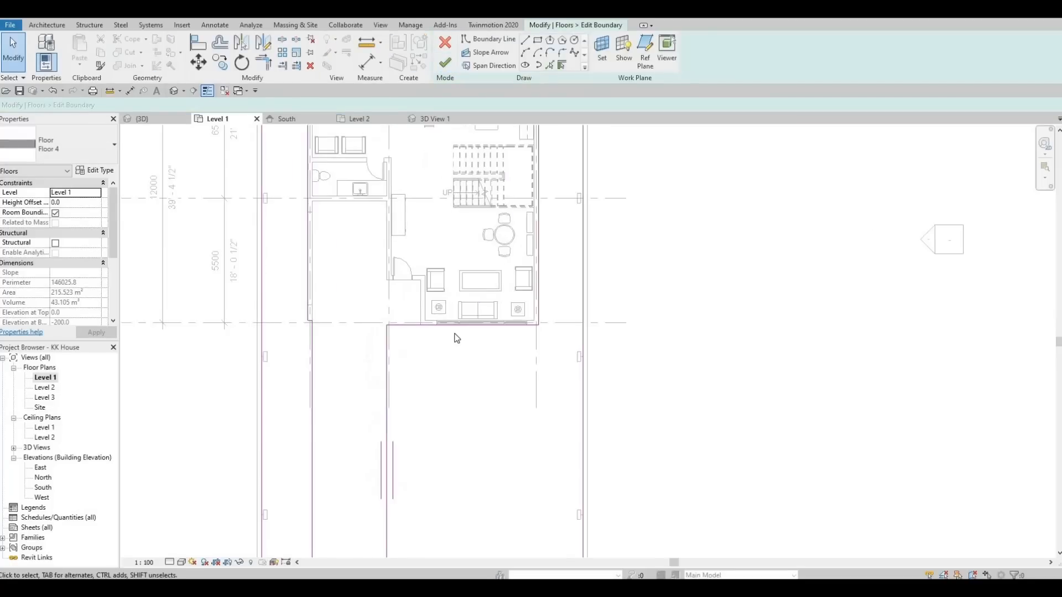
click(457, 326)
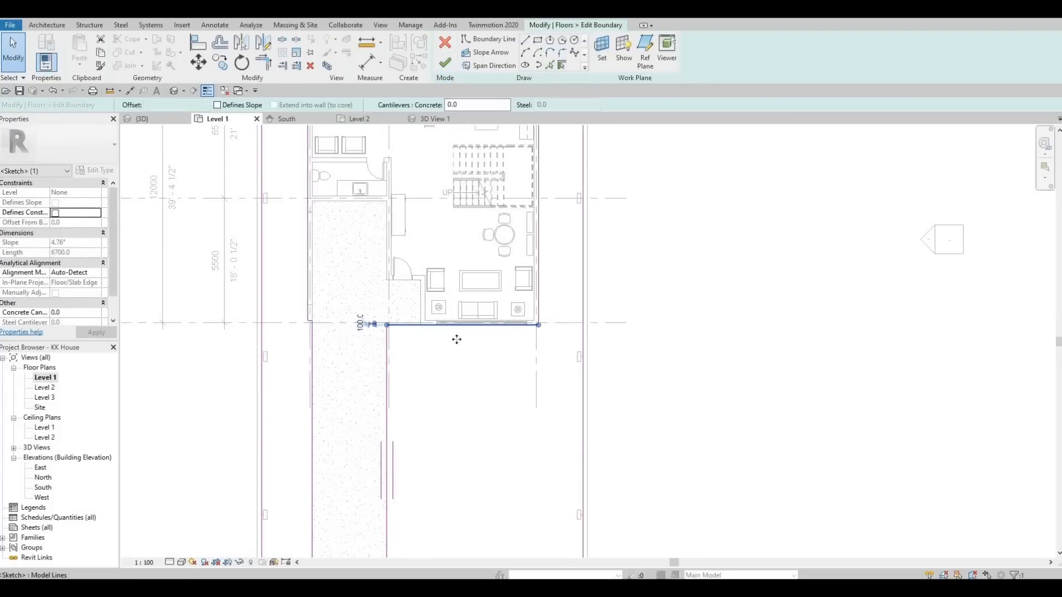
drag(458, 360, 457, 364)
drag(458, 360, 458, 363)
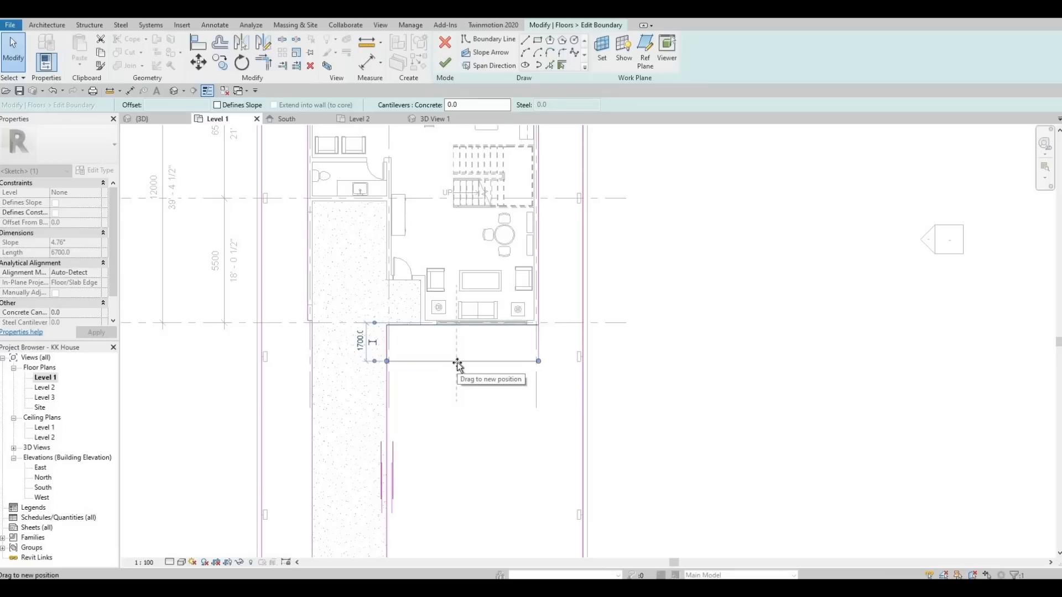
click(441, 73)
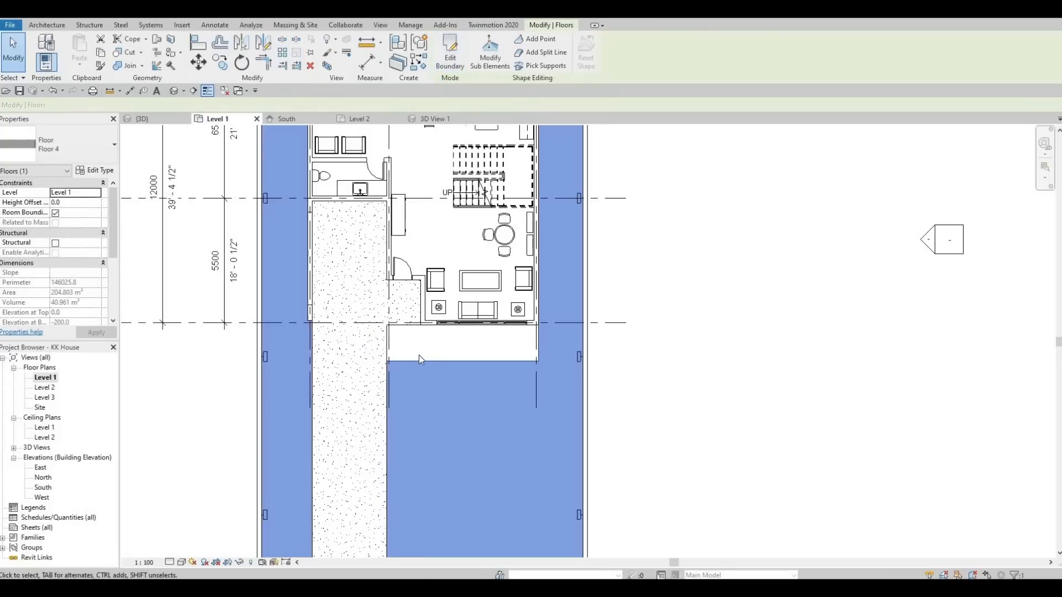
scroll(419, 355, up, 2)
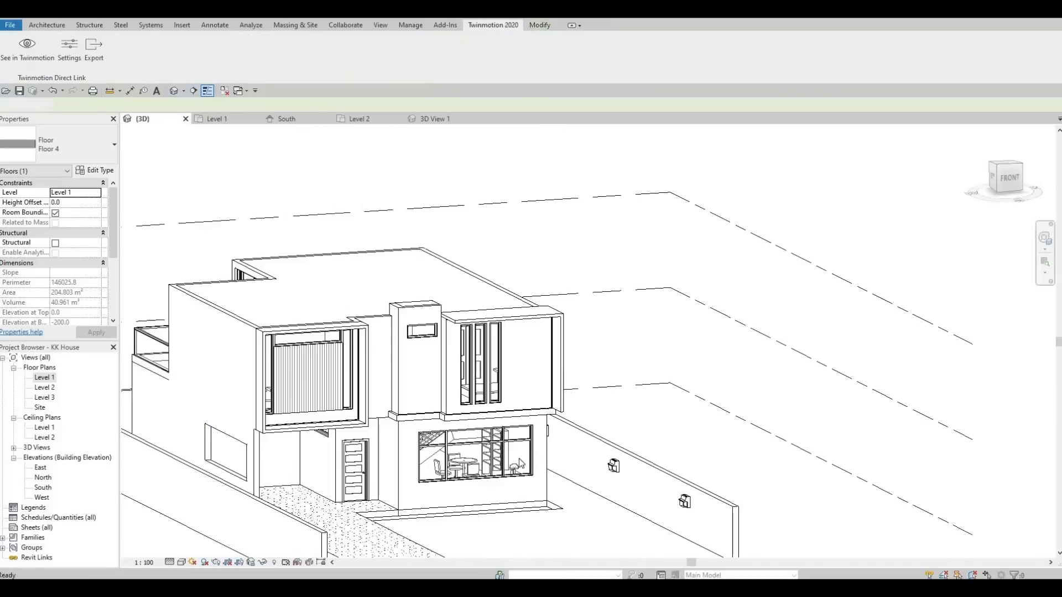
middle_drag(502, 456, 492, 482)
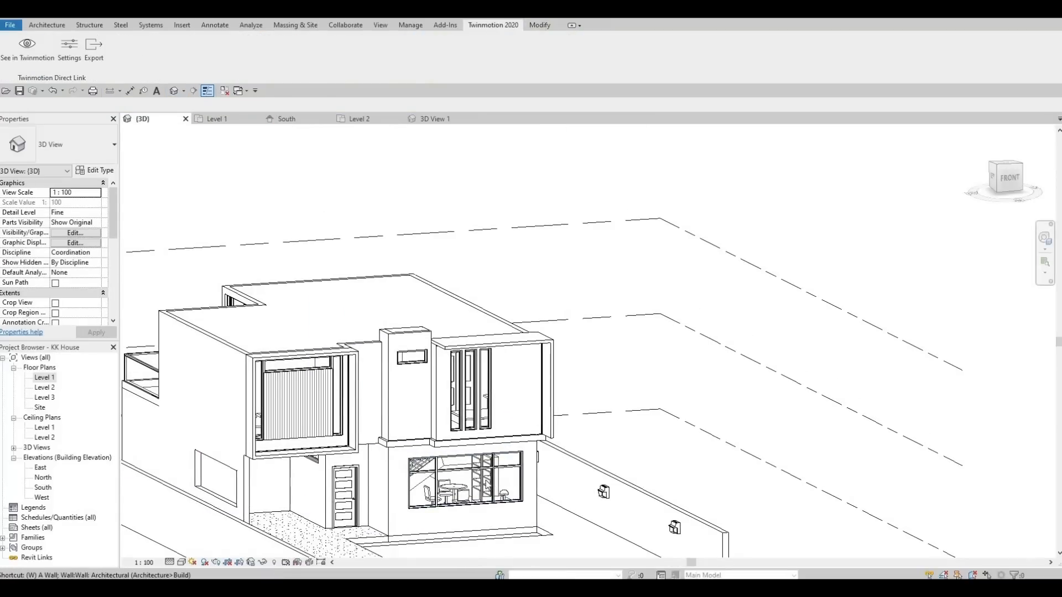
- Start a new floor in the Level 1 floor plan and duplicate the Floor 4 type as Floor 5
middle_drag(470, 520, 484, 479)
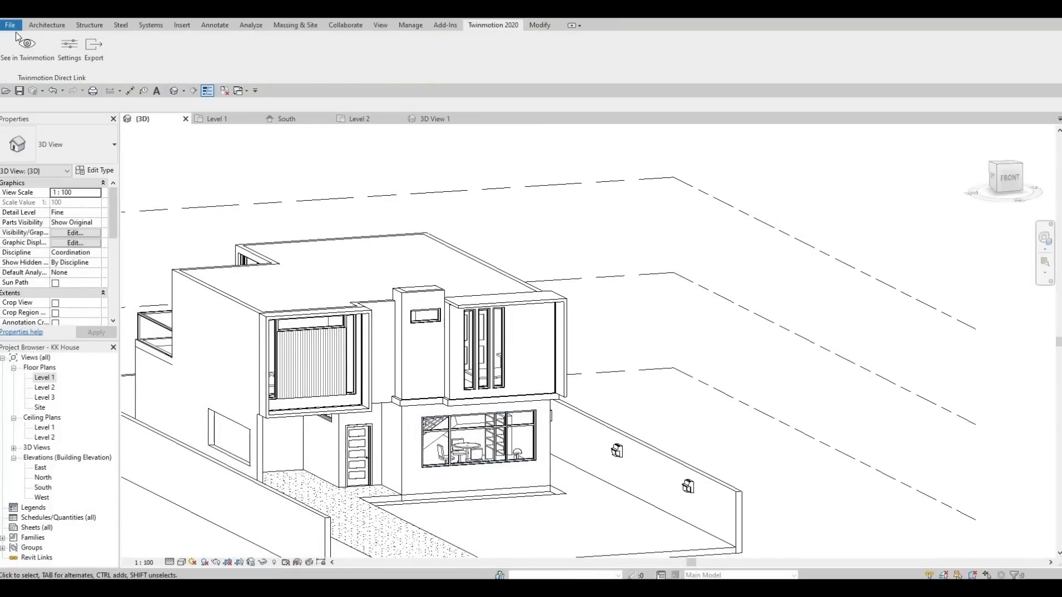
click(42, 26)
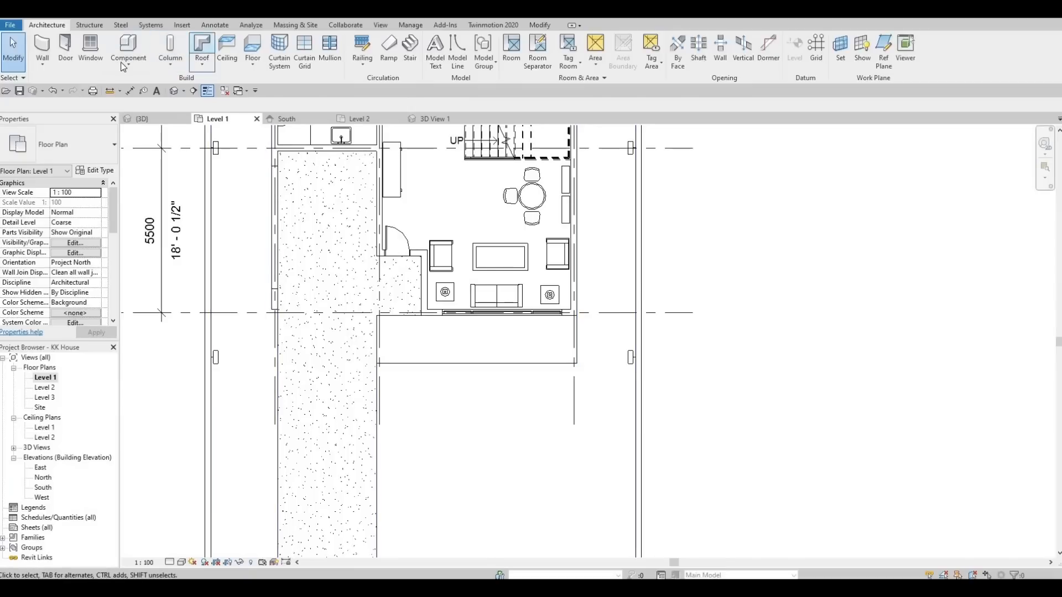
click(252, 45)
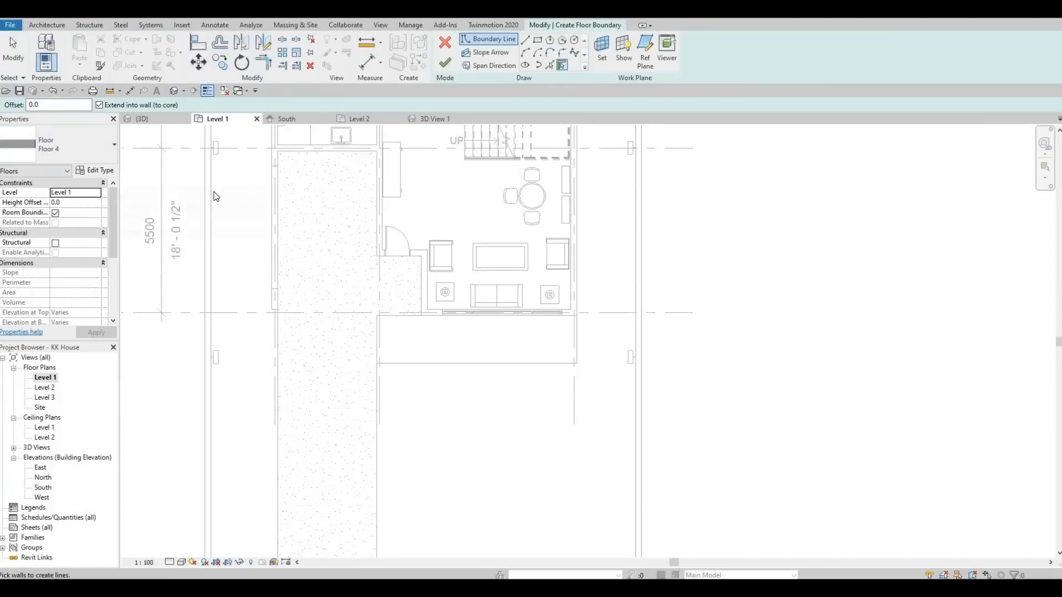
click(95, 171)
click(502, 88)
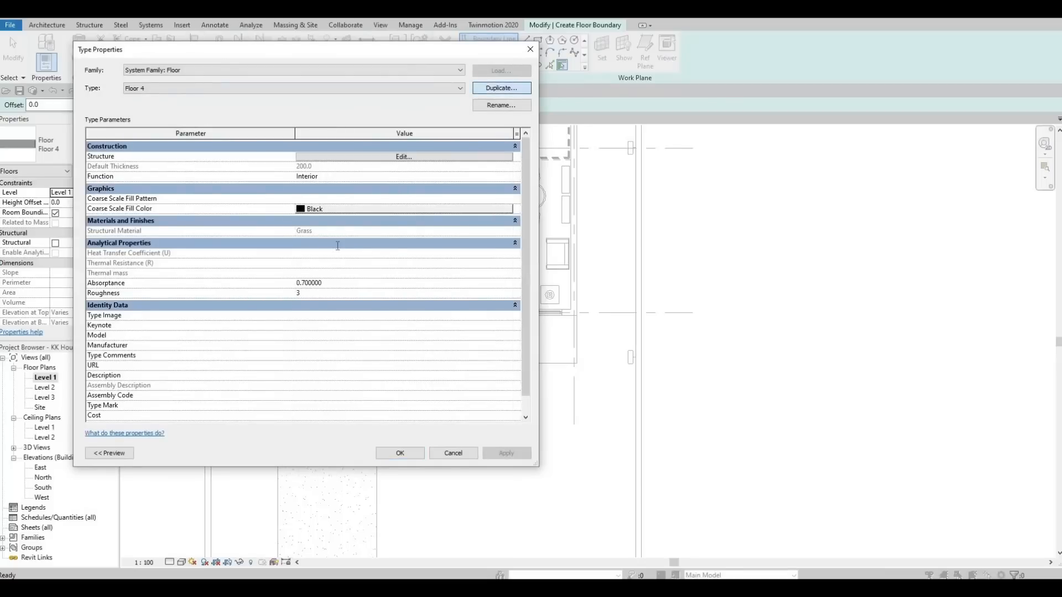
key(Return)
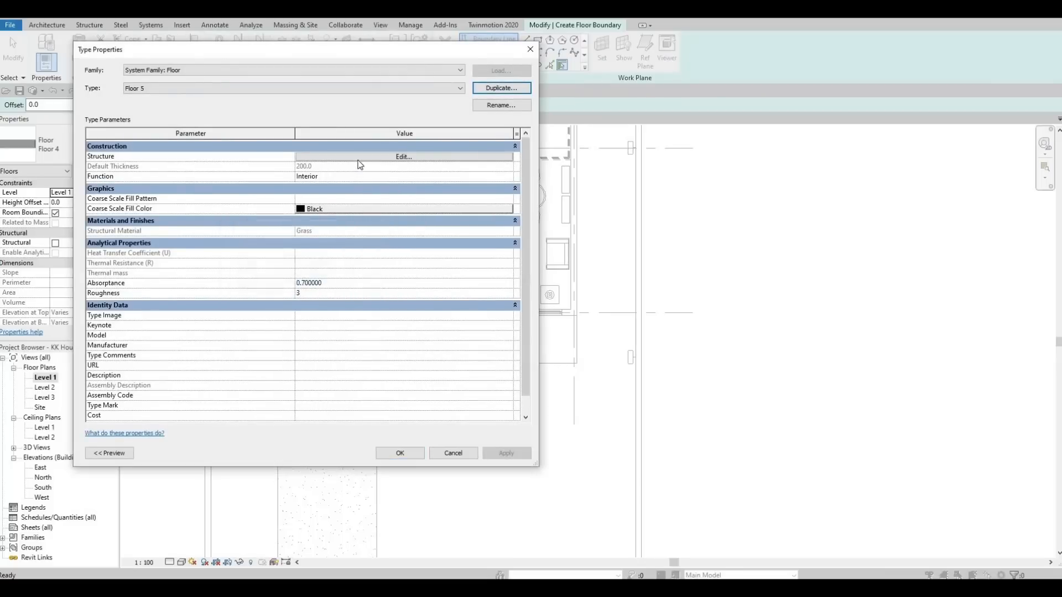
- Change the structure layer material of the Floor 5 type to Concrete Masonry Units
click(299, 157)
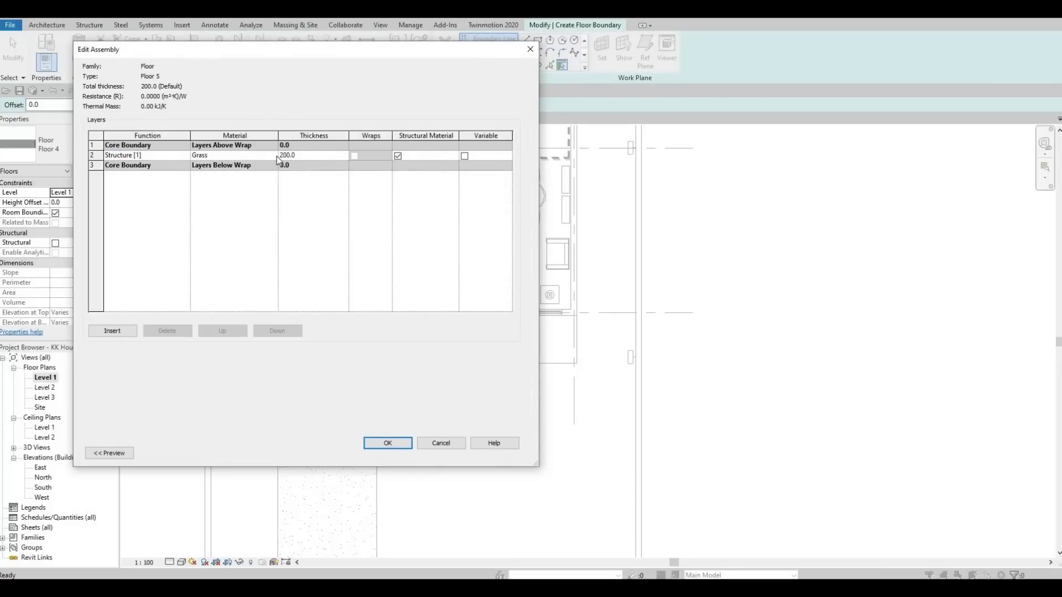
click(275, 156)
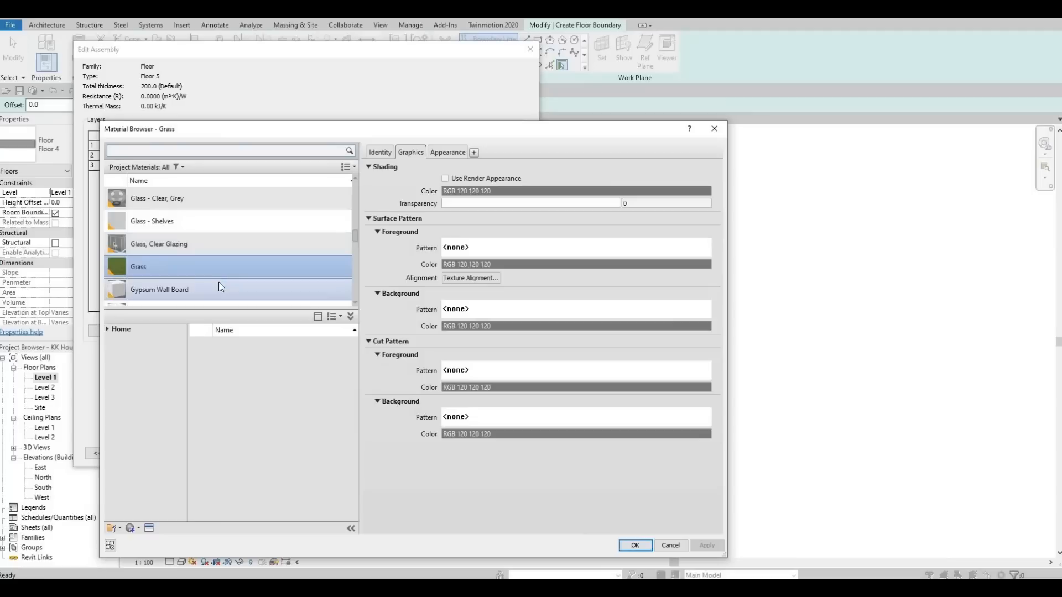
scroll(218, 282, down, 6)
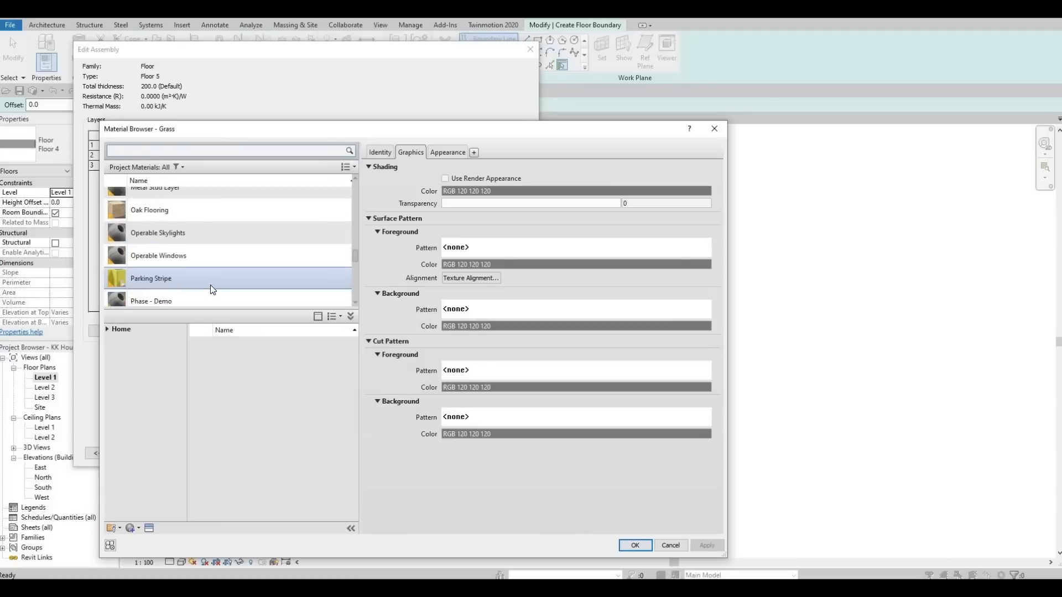
scroll(210, 284, down, 3)
scroll(210, 284, up, 3)
scroll(210, 285, up, 6)
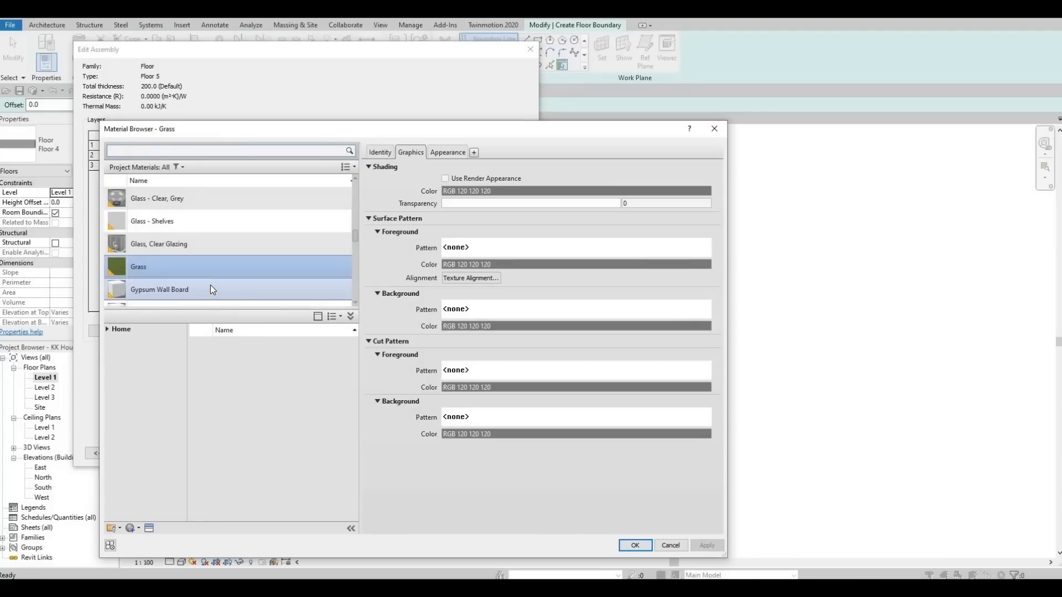
scroll(210, 284, up, 7)
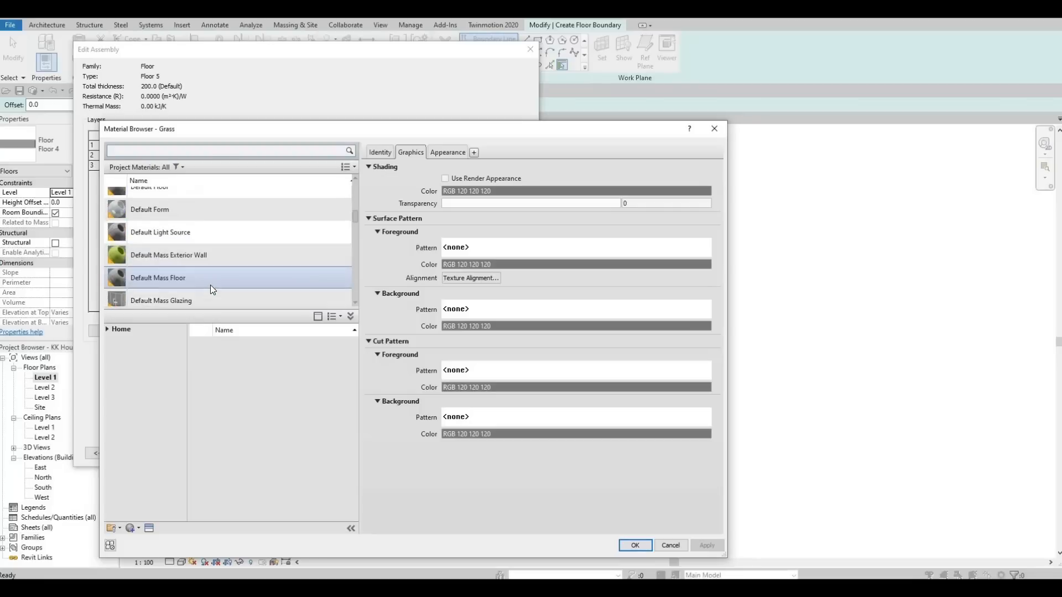
scroll(211, 284, up, 5)
scroll(210, 284, down, 1)
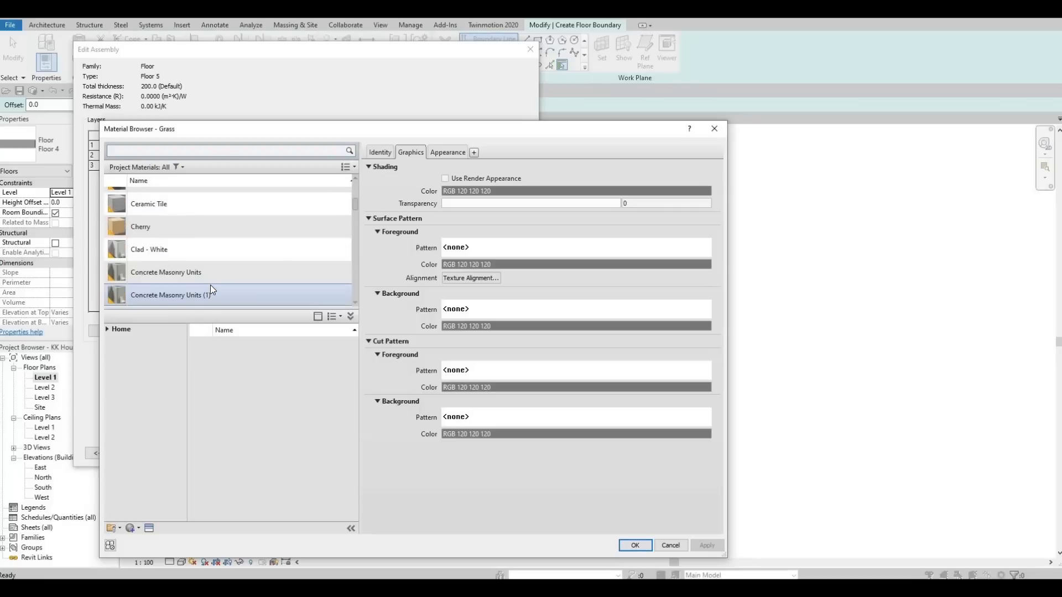
click(179, 281)
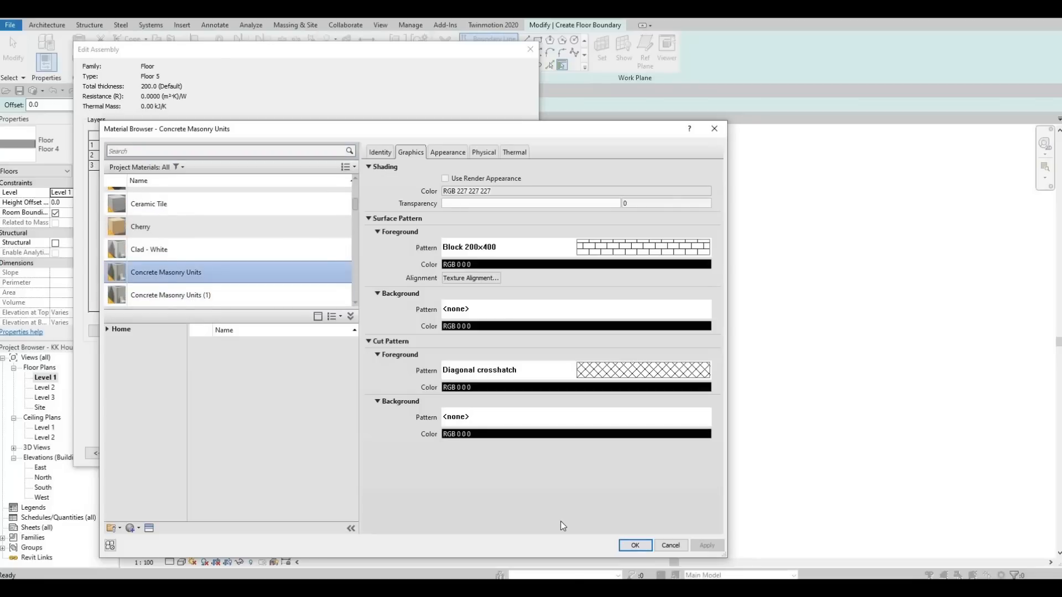
click(636, 546)
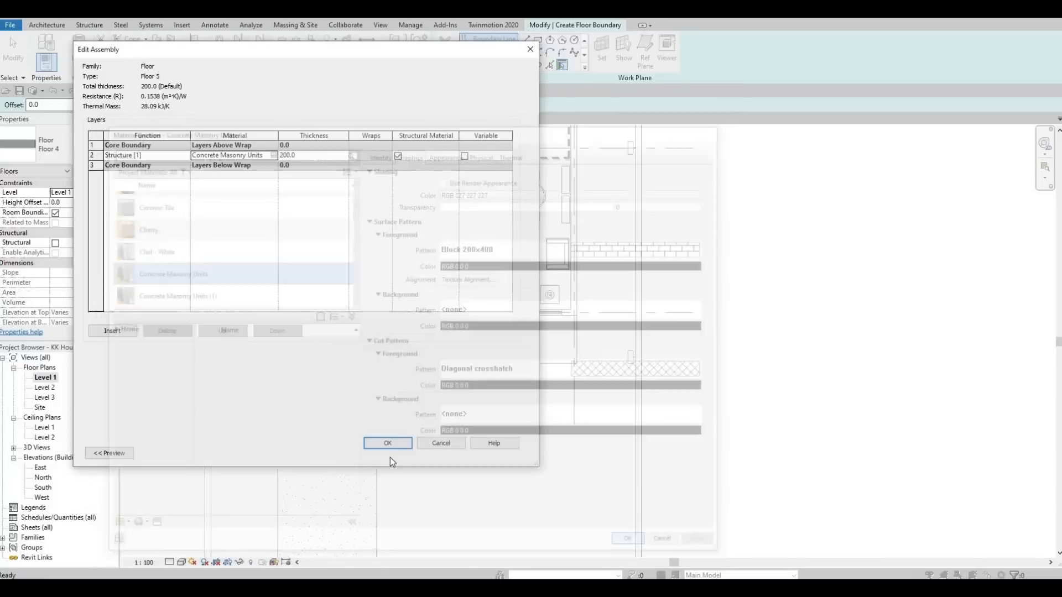
click(405, 443)
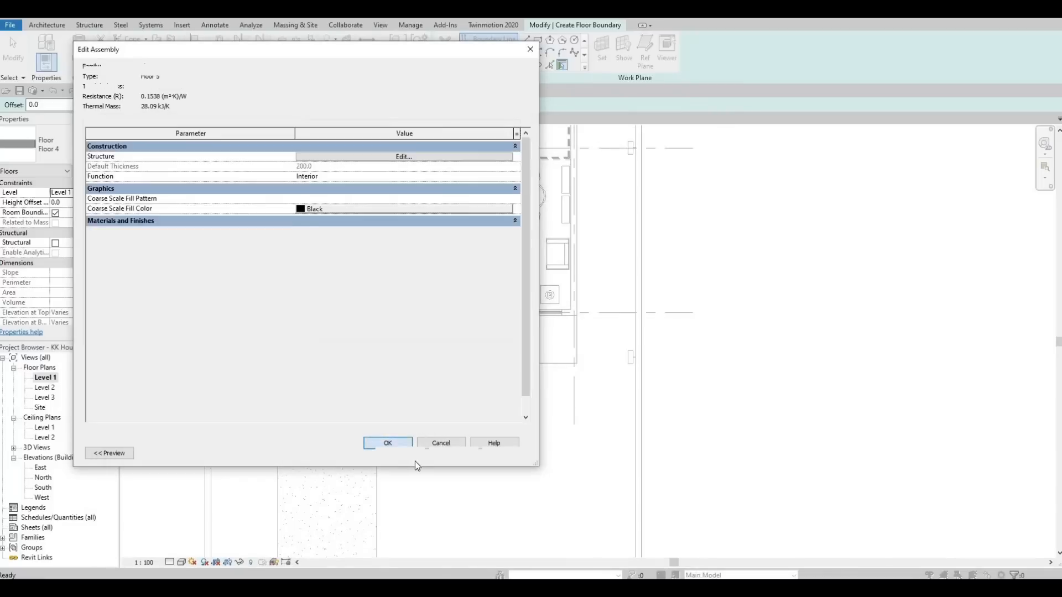
key(Return)
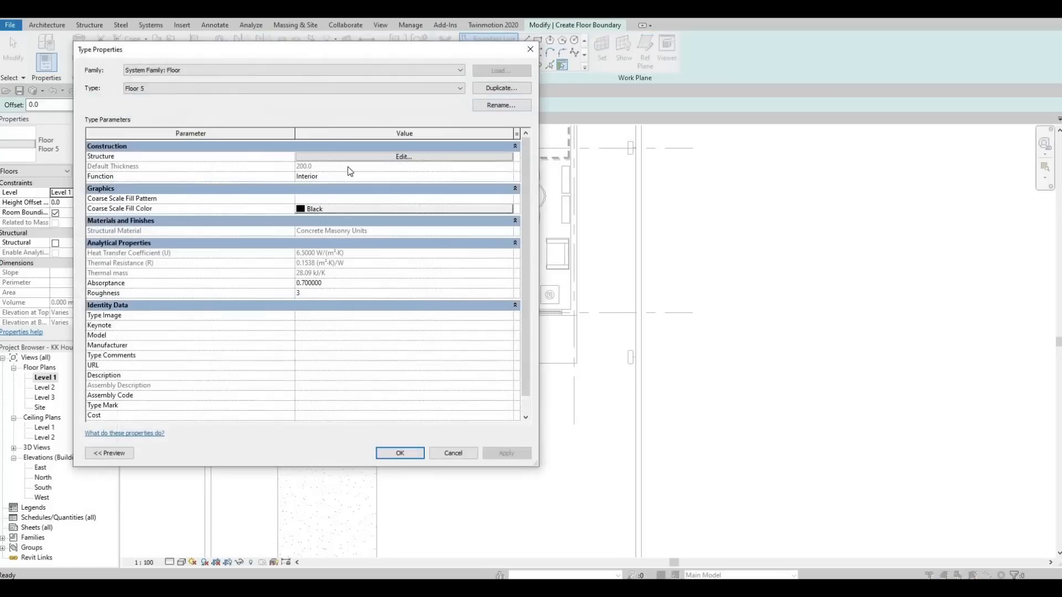
- Set the Floor 5 structure layer thickness to 300 mm and accept the type properties
click(327, 159)
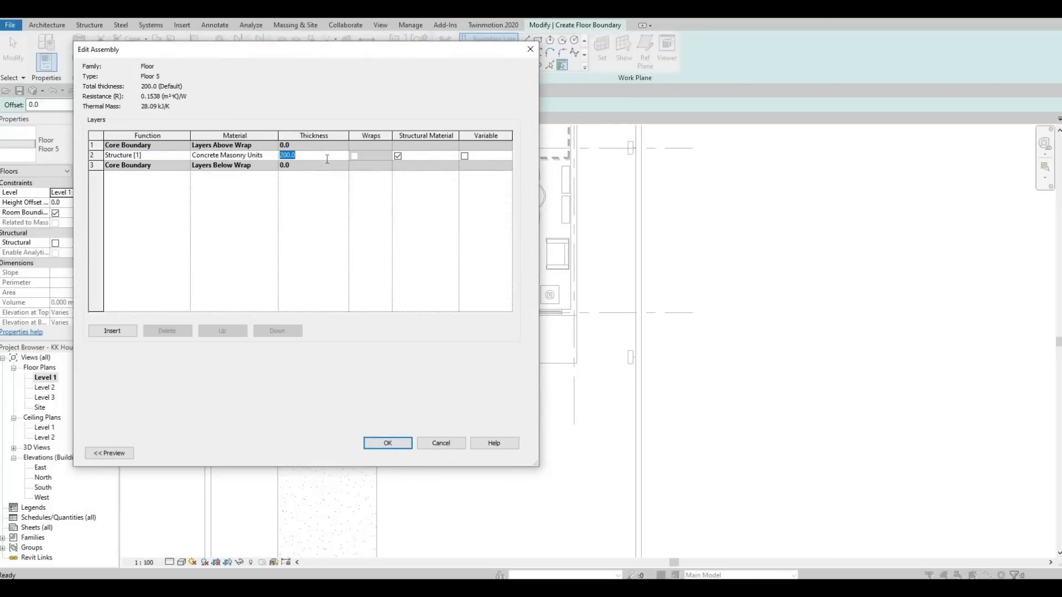
click(390, 442)
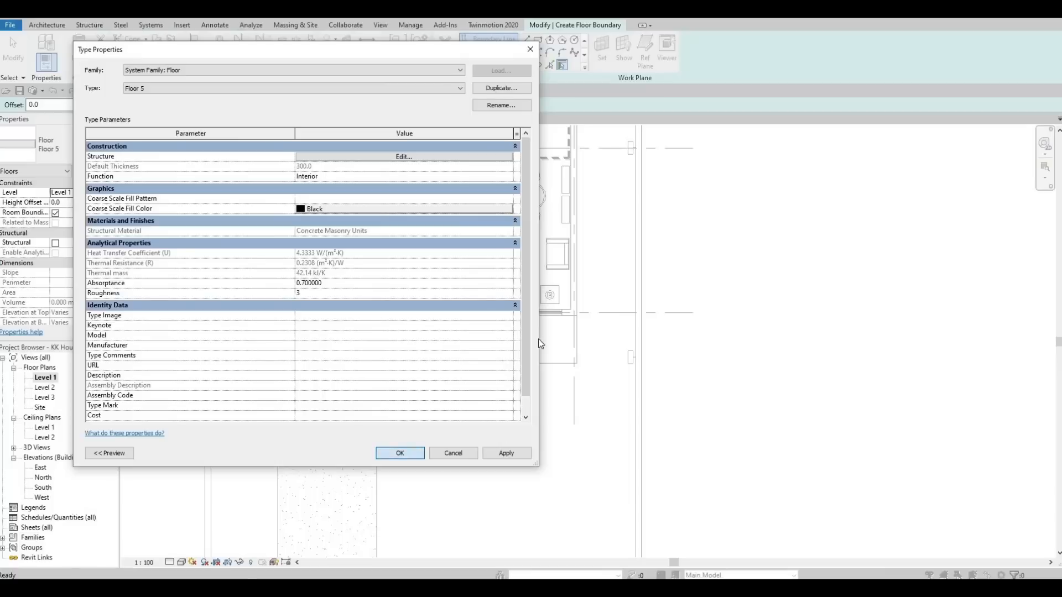
key(Return)
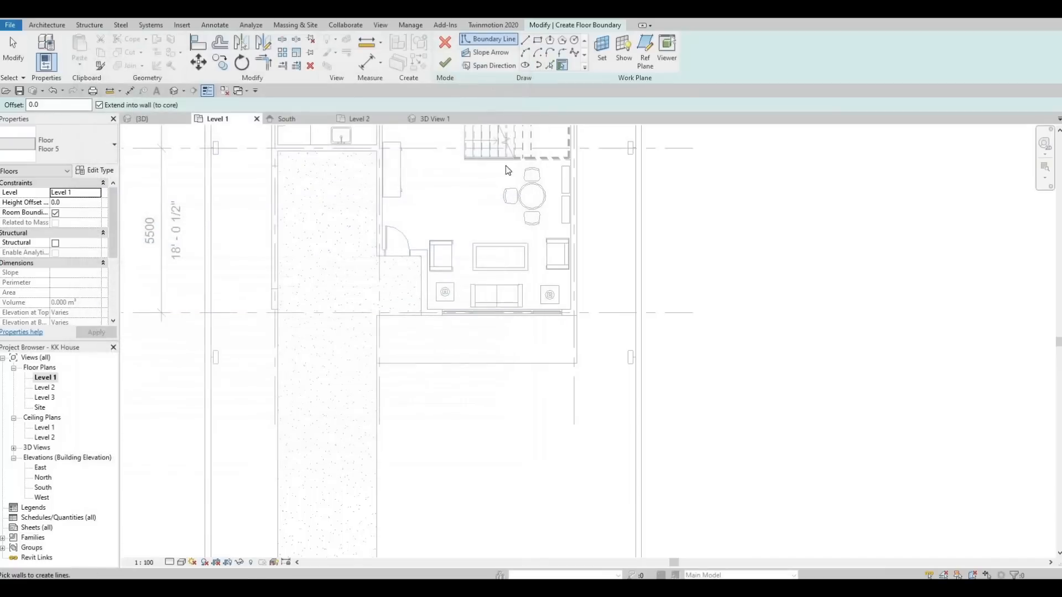
- Pick the driveway floor edges, the lawn edge in front of the living room and the edge along the house's side as floor boundary lines
click(550, 65)
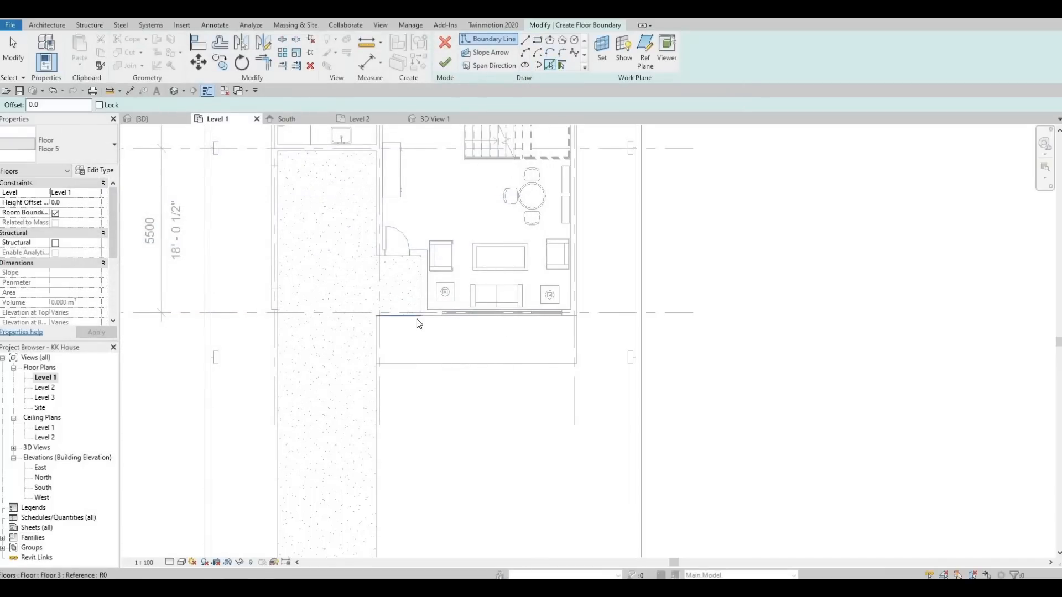
click(378, 349)
click(379, 350)
scroll(382, 350, up, 2)
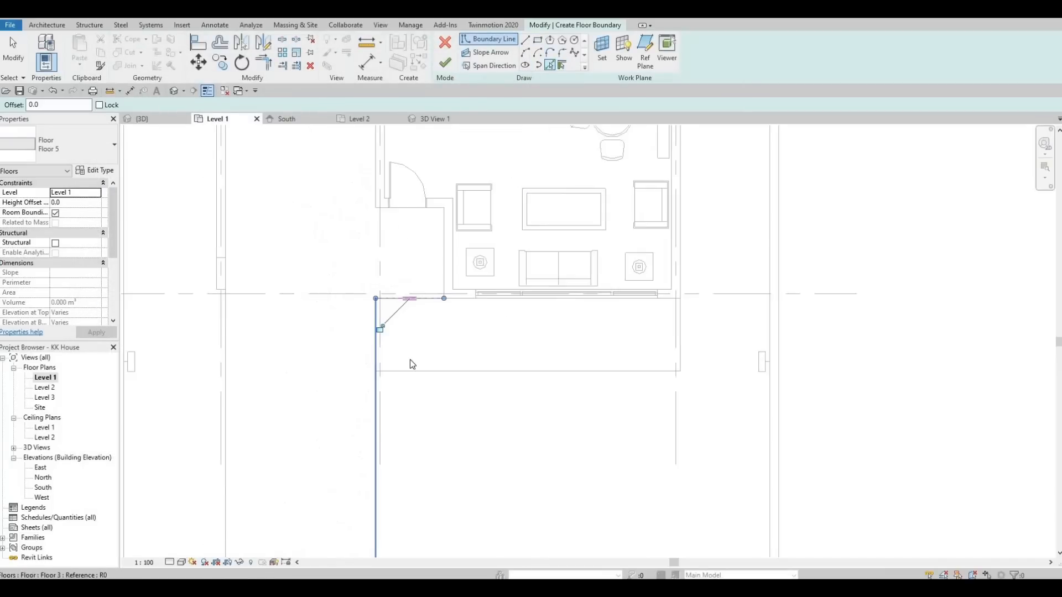
click(443, 371)
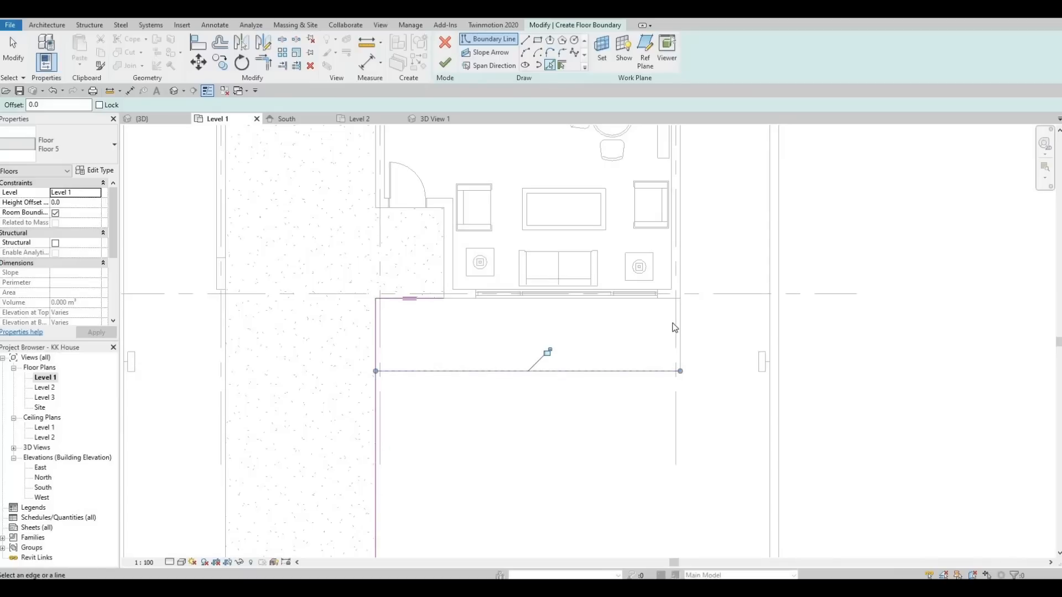
click(681, 324)
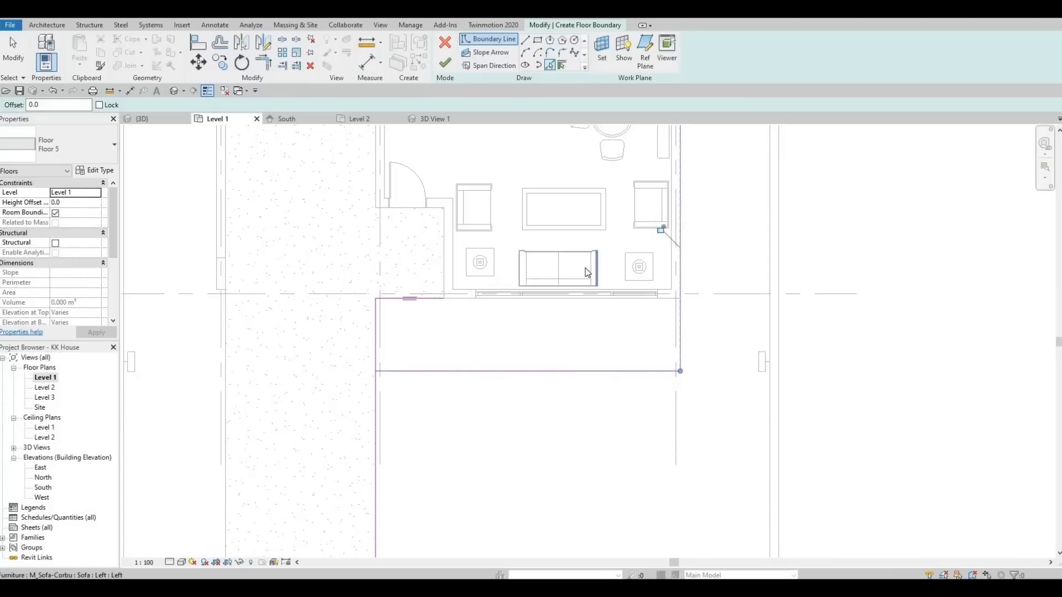
- Trim the picked lines into a closed rectangle in front of the living room and finish the floor
key(t)
key(r)
click(377, 331)
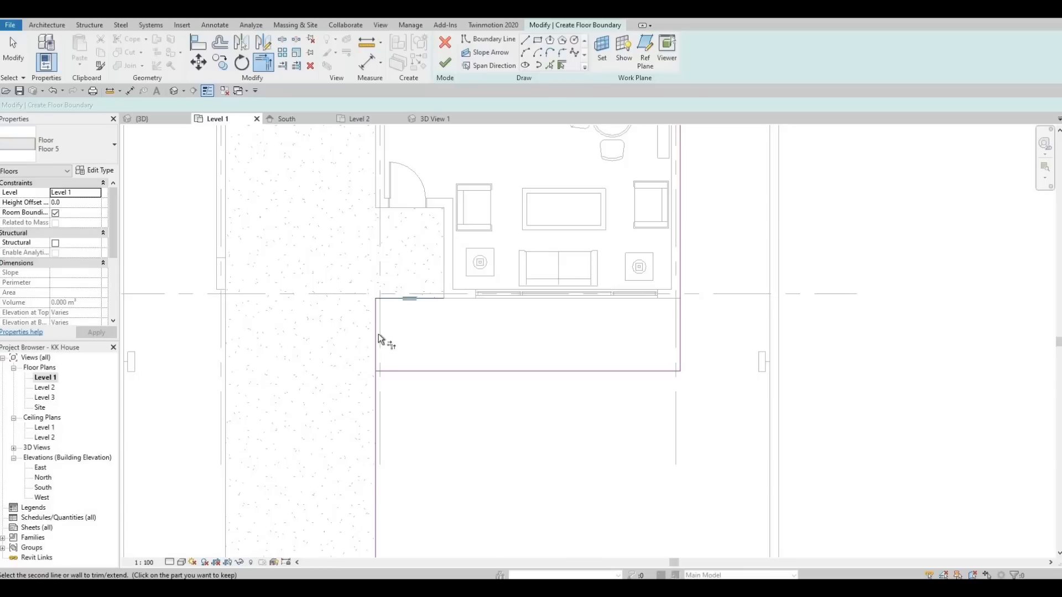
click(678, 370)
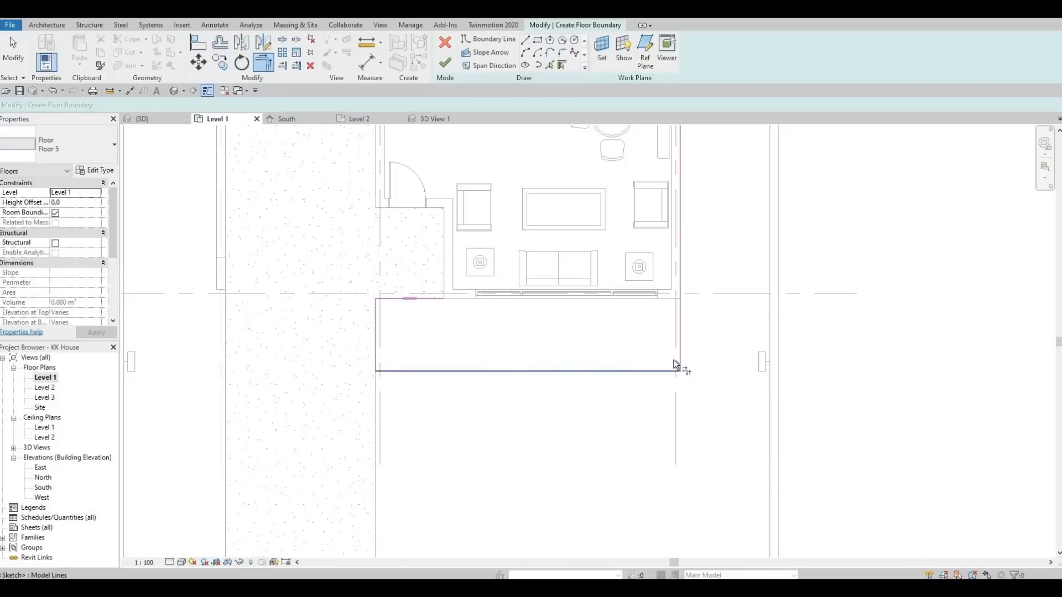
click(680, 332)
click(427, 299)
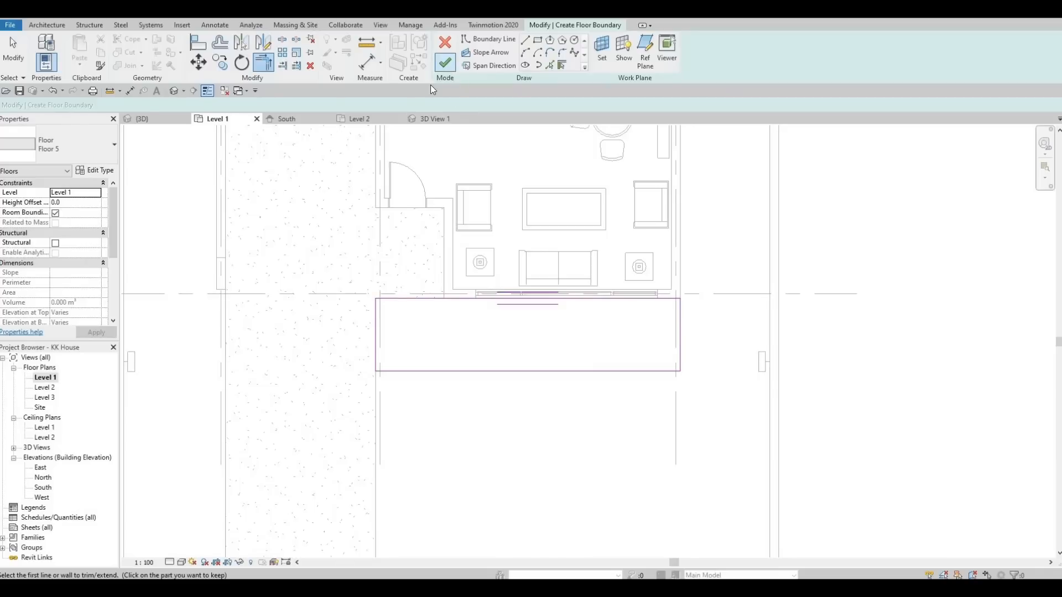
click(446, 65)
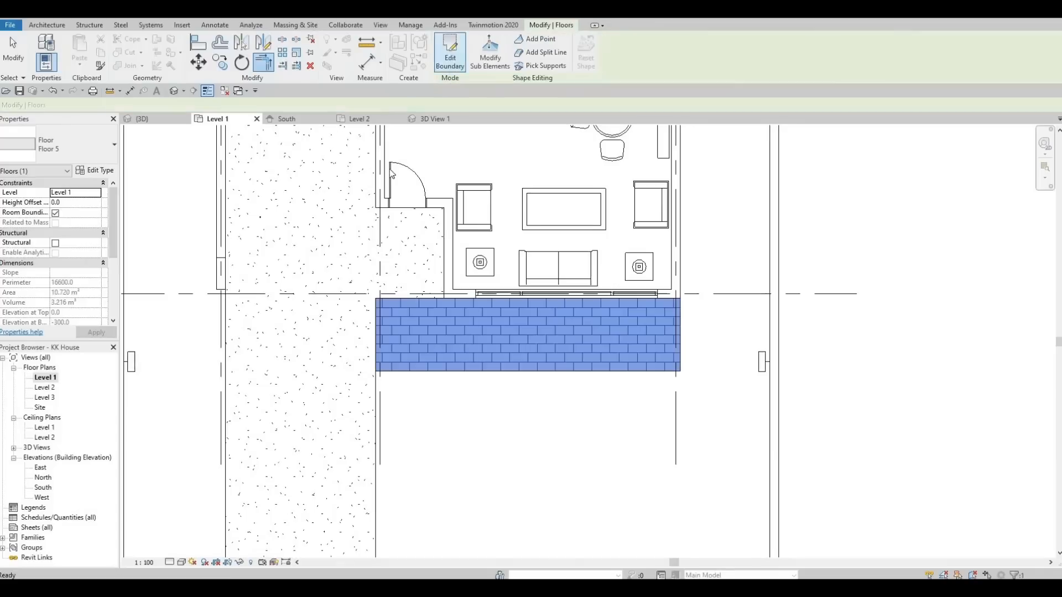
- In the 3D view, set the height offset of the new paved floor in front of the house to 100 mm
click(173, 90)
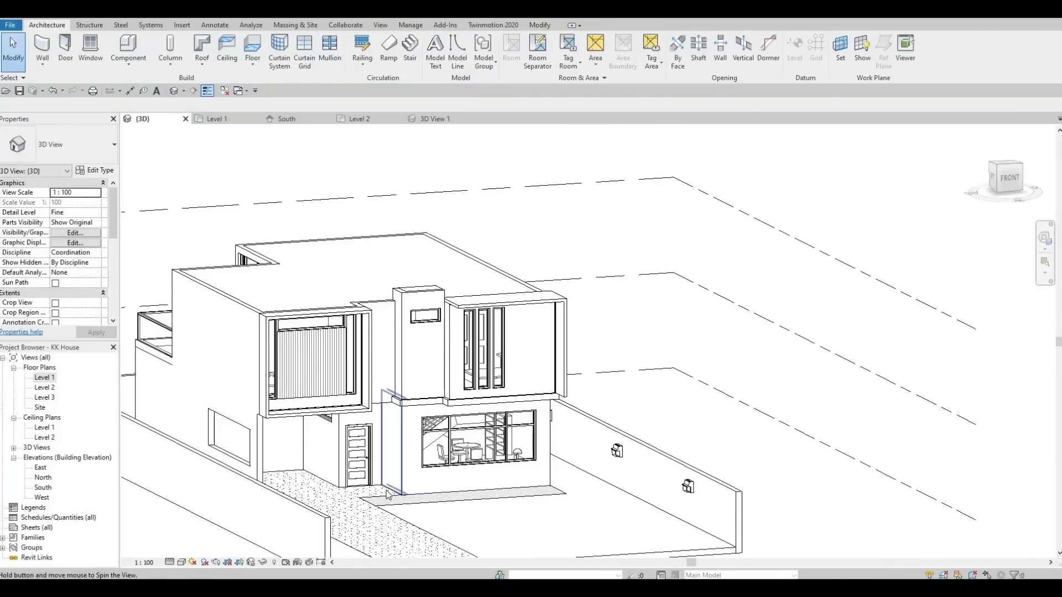
scroll(394, 502, up, 4)
click(394, 495)
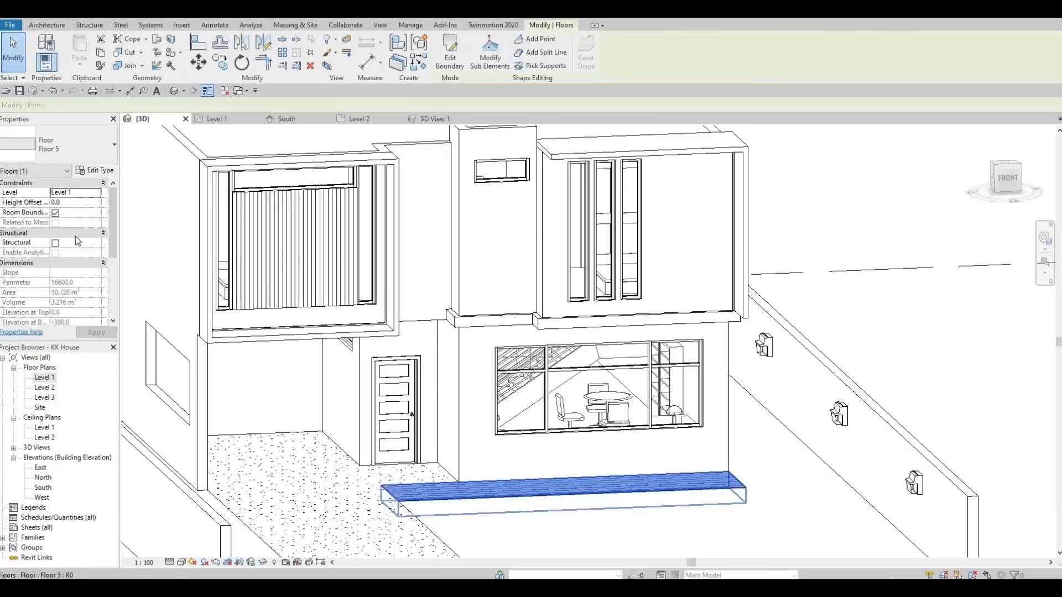
click(73, 202)
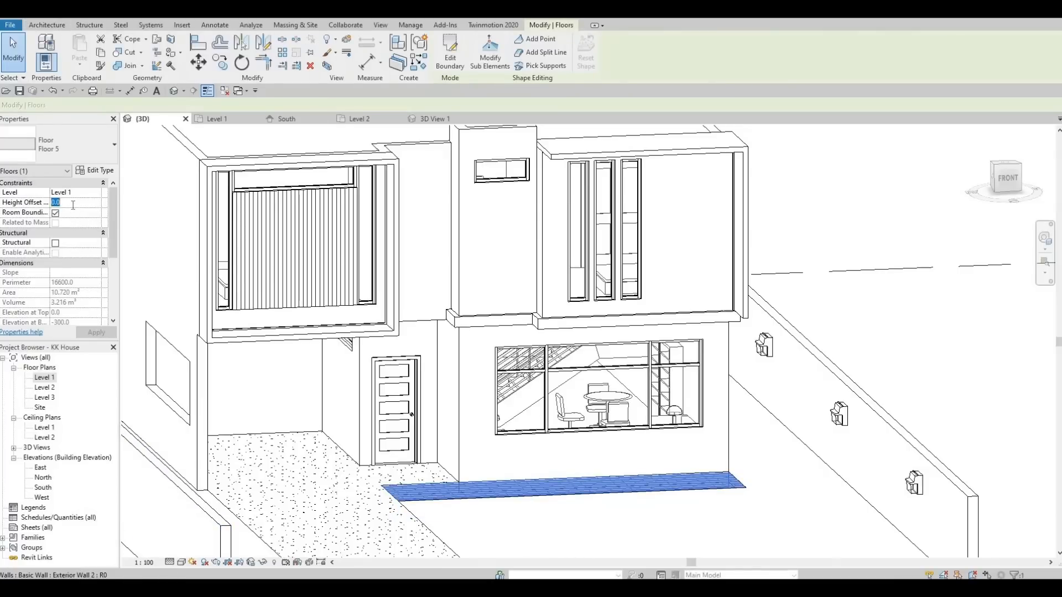
text(1)
click(95, 334)
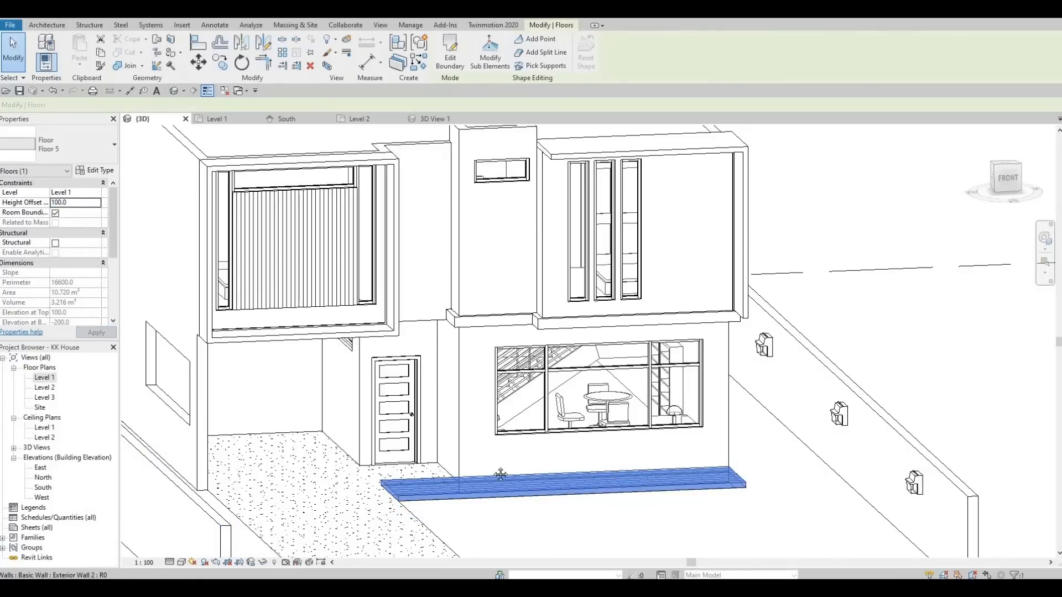
key(Escape)
- Start a Split Face on the paved floor's top and sketch a rectangle about 5258 by 1400 mm along the living room wall
middle_drag(521, 506, 488, 461)
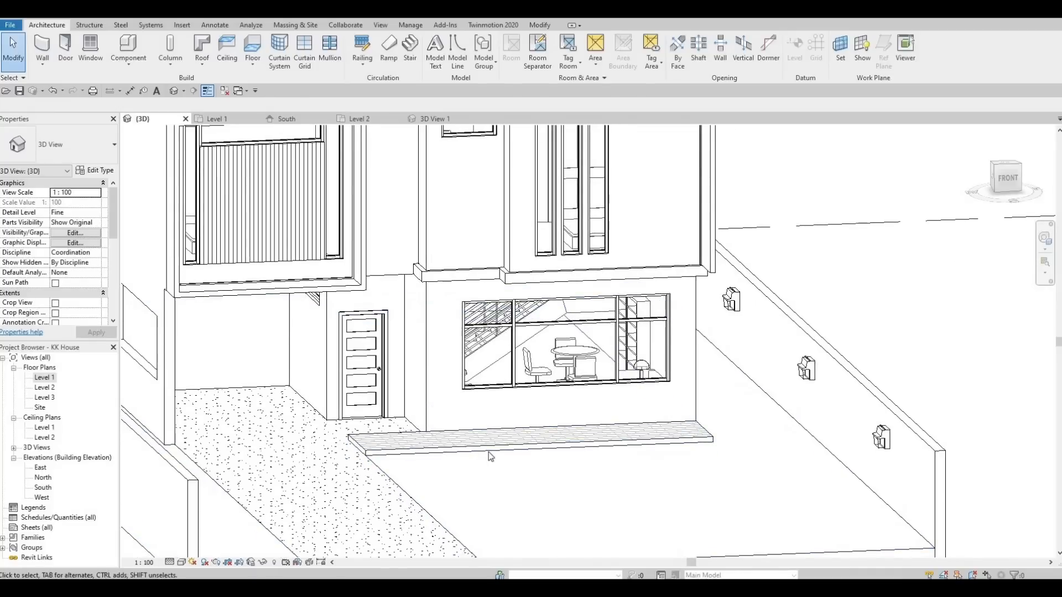
shift+middle_drag(394, 346, 408, 372)
scroll(443, 369, up, 2)
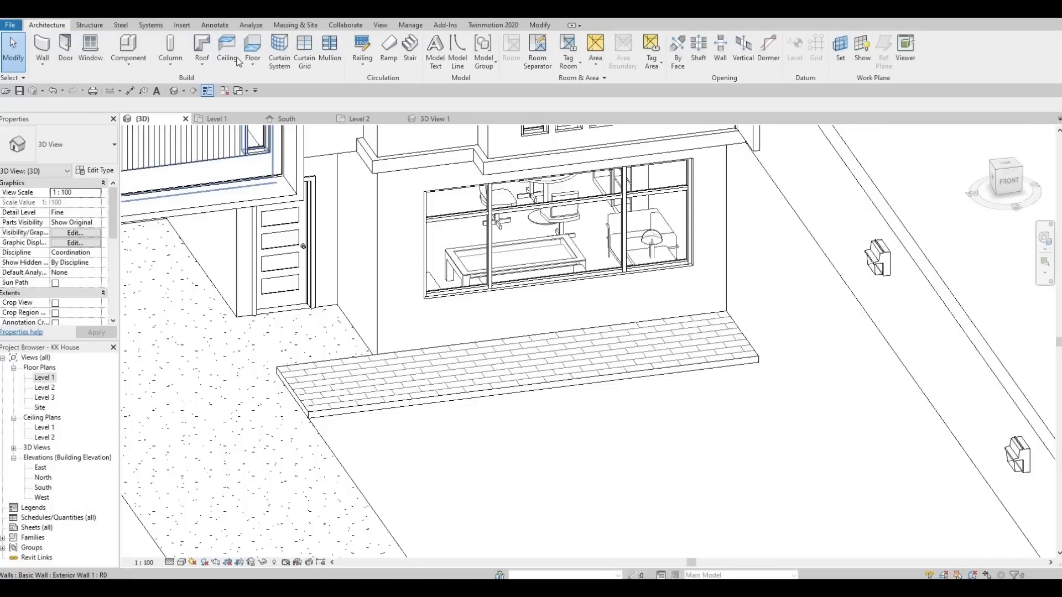
click(540, 25)
click(171, 38)
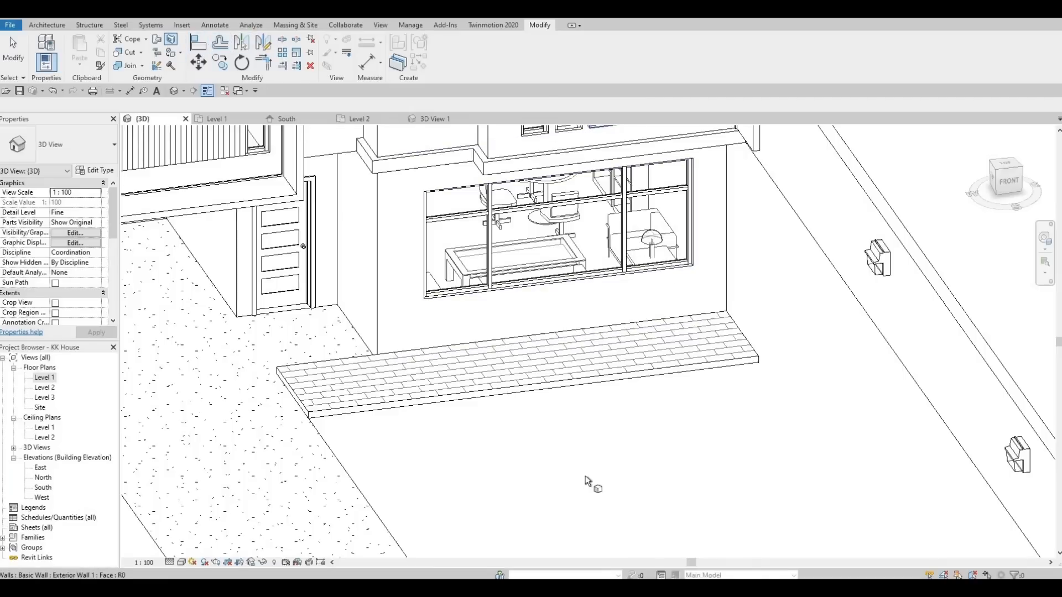
click(538, 337)
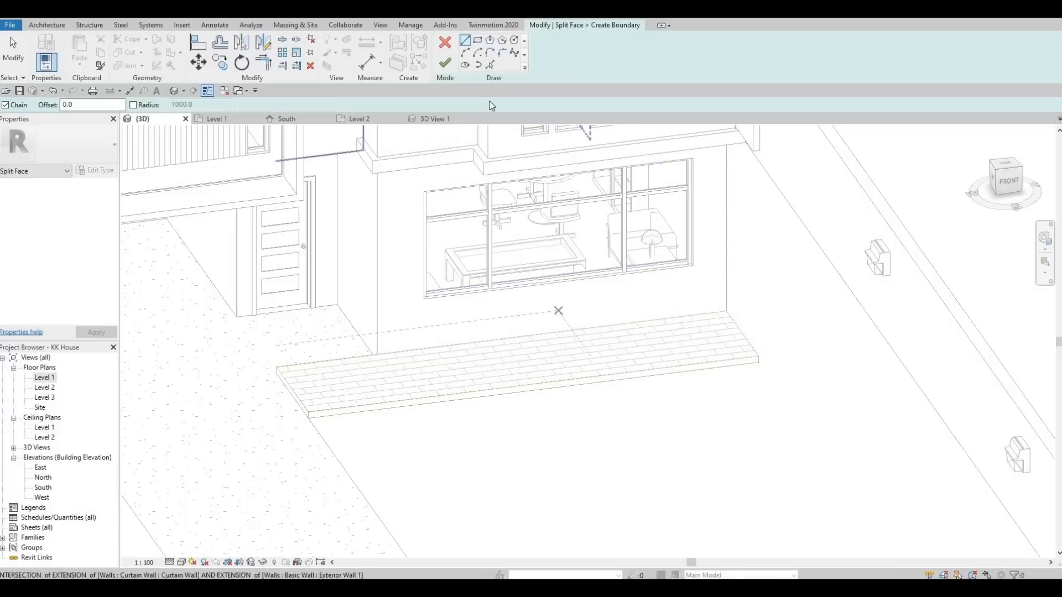
click(479, 42)
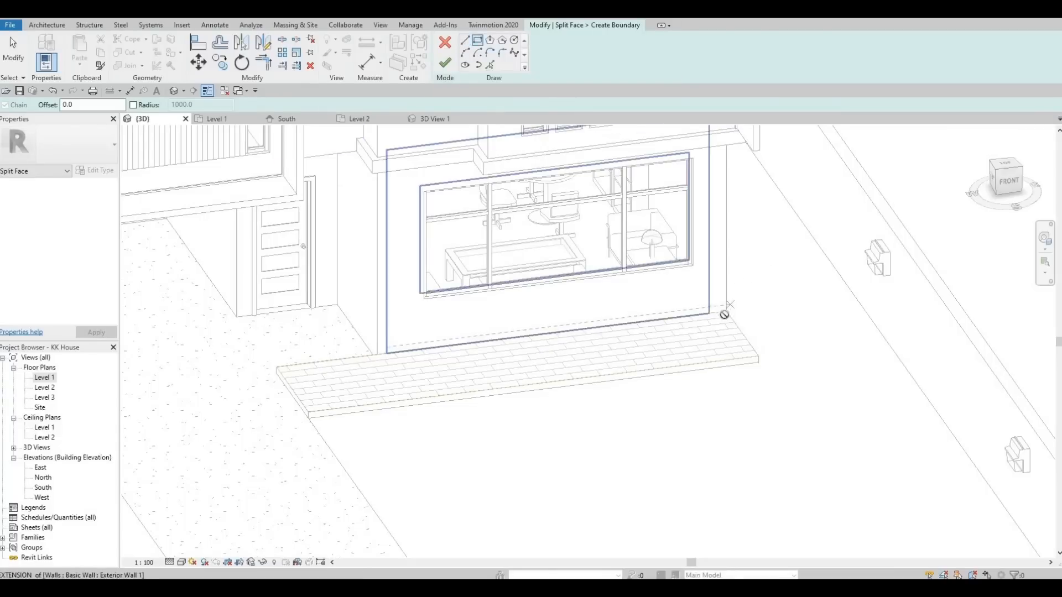
click(725, 311)
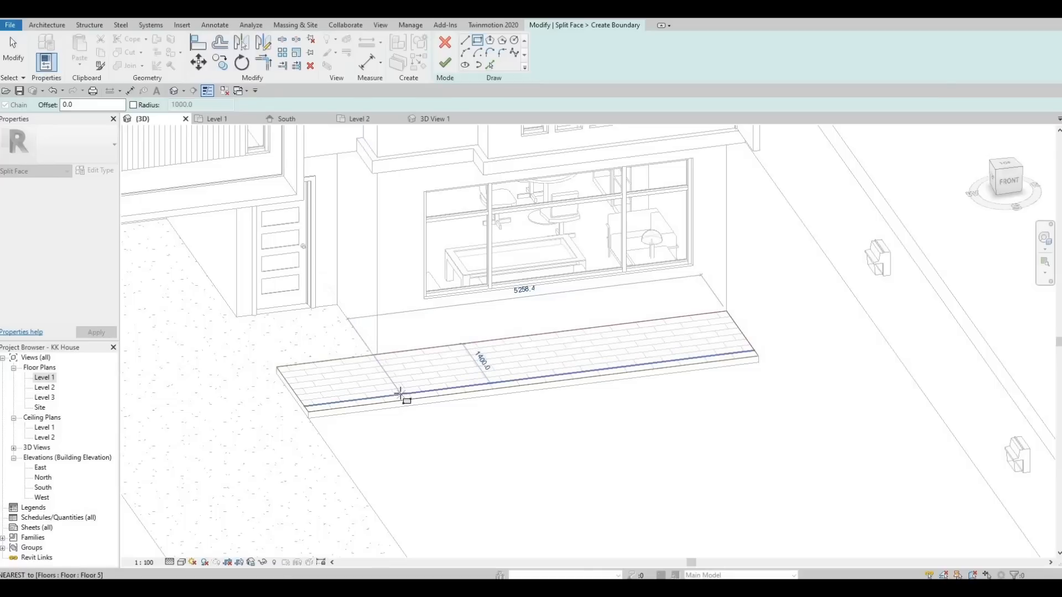
click(401, 394)
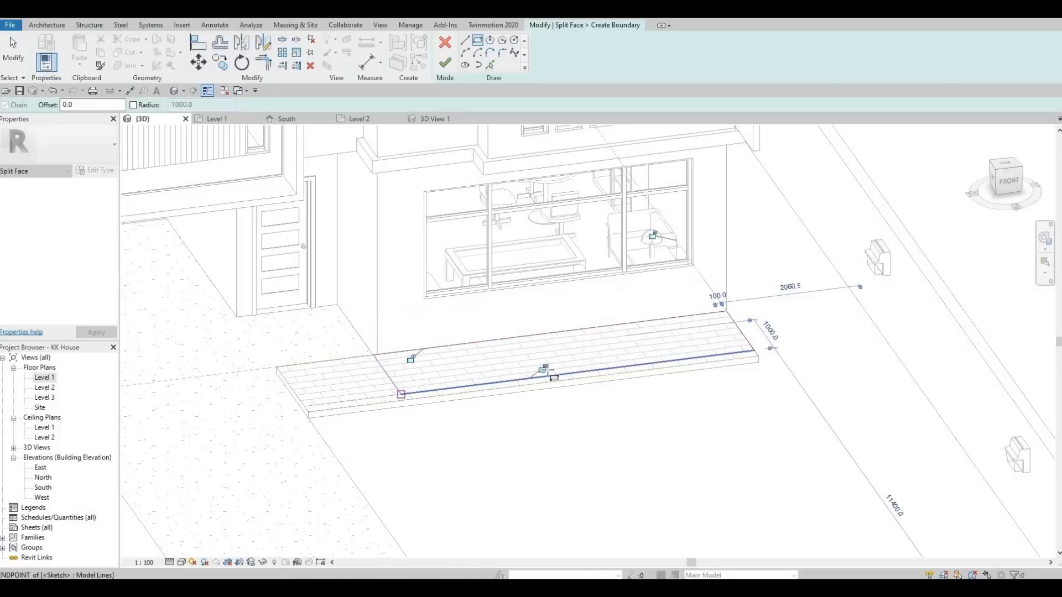
- Delete the rectangle lines along the house wall and the floor's far end, and finish the face split
key(Escape)
click(513, 341)
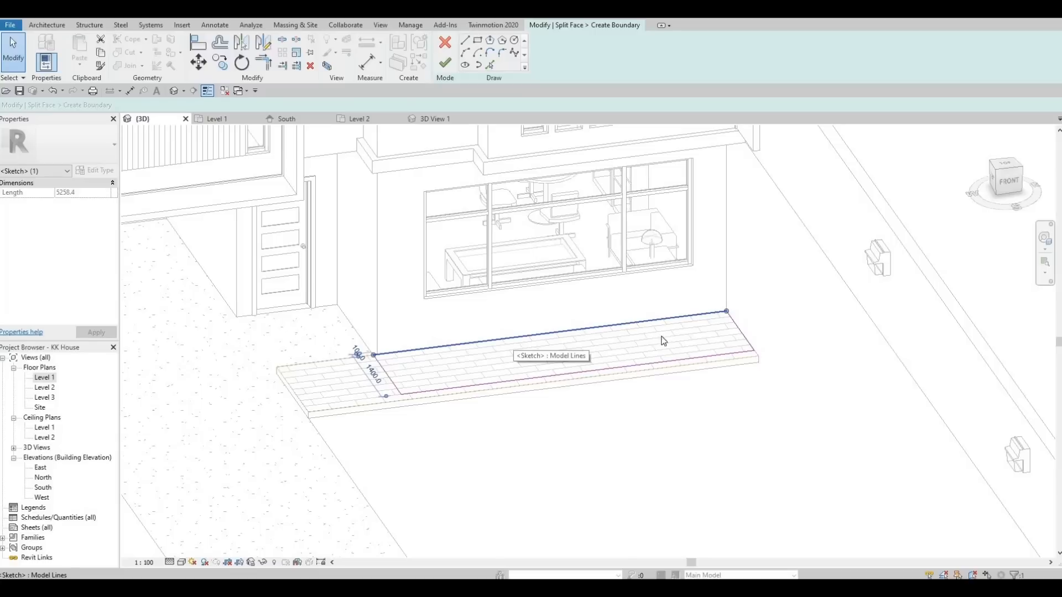
click(750, 349)
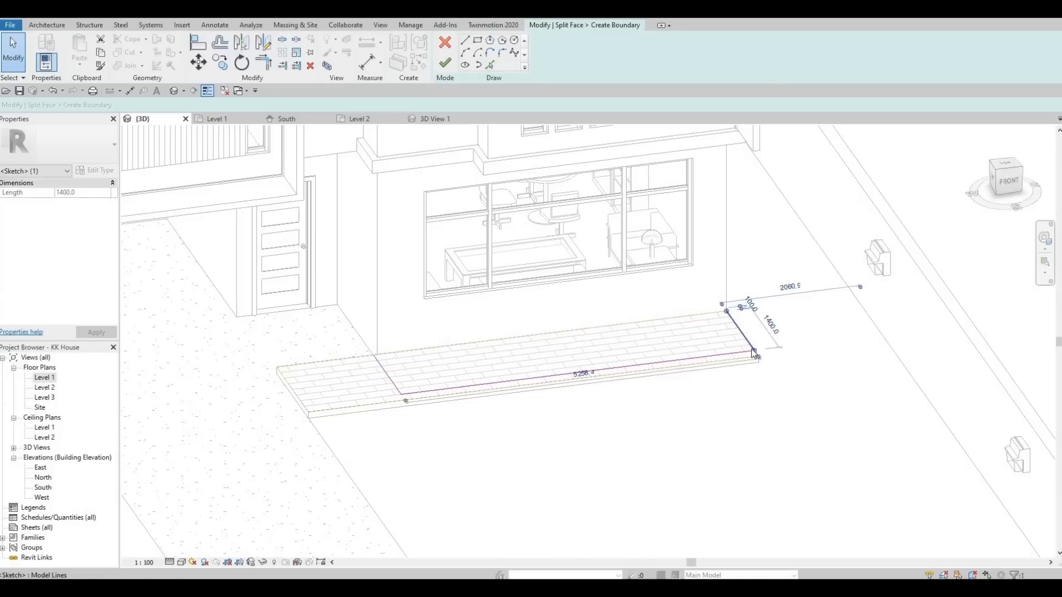
key(Delete)
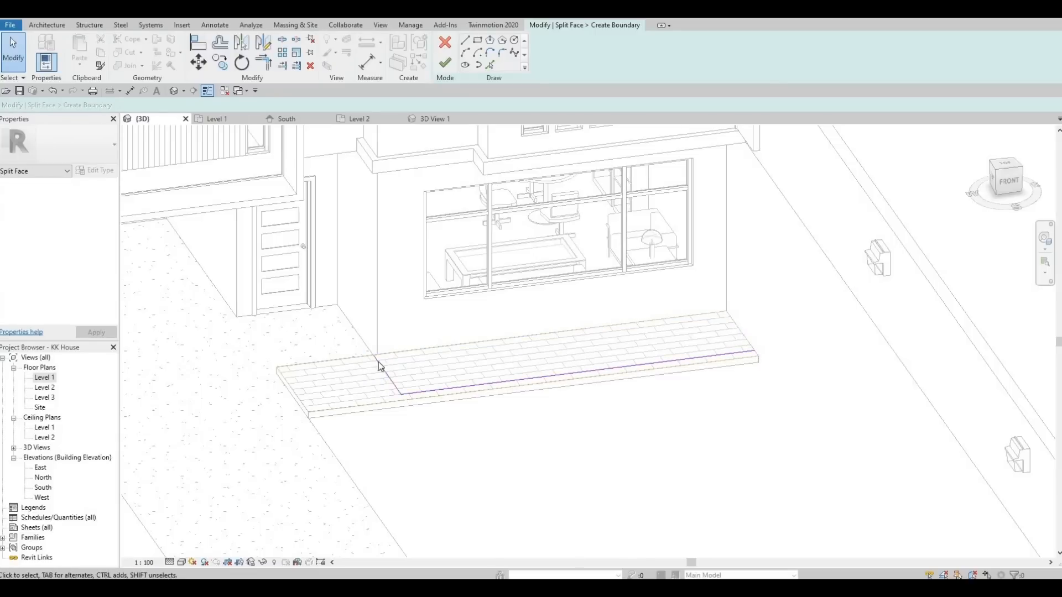
click(446, 63)
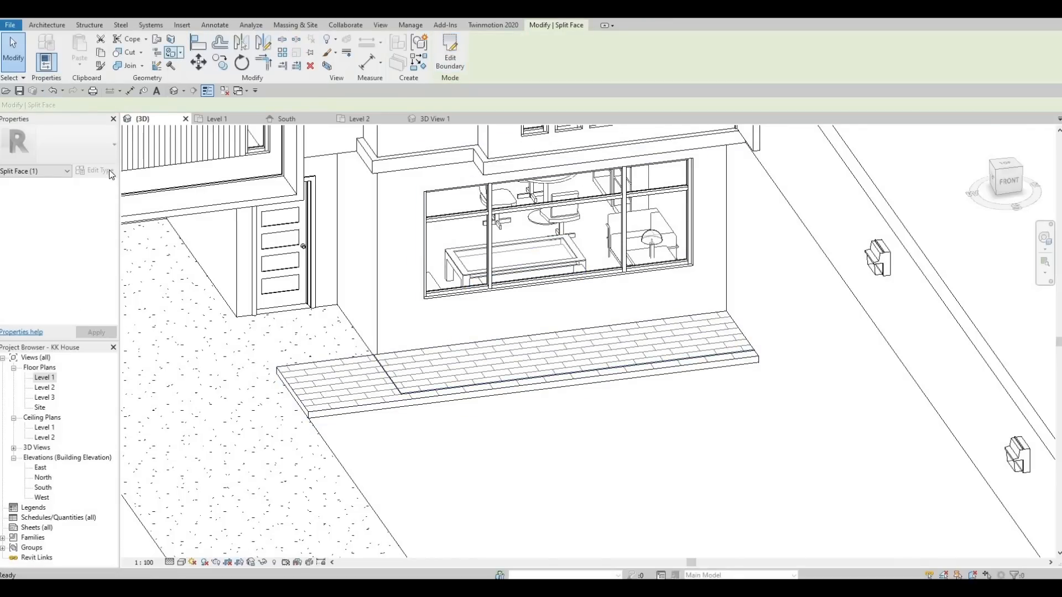
- Paint the split region of the paved floor with the Textile - Black material
scroll(104, 238, down, 5)
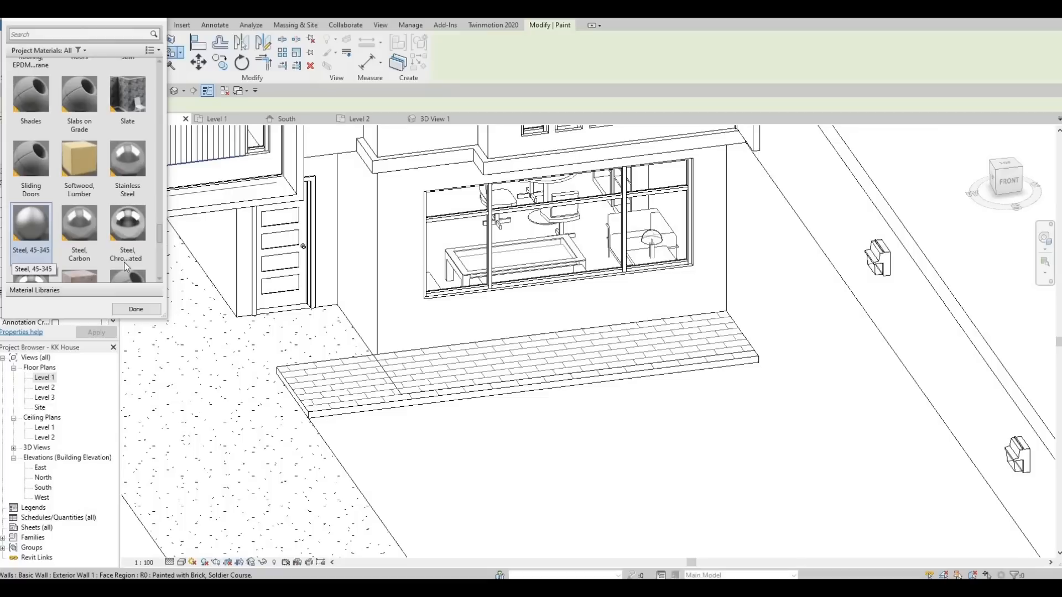
scroll(127, 267, down, 3)
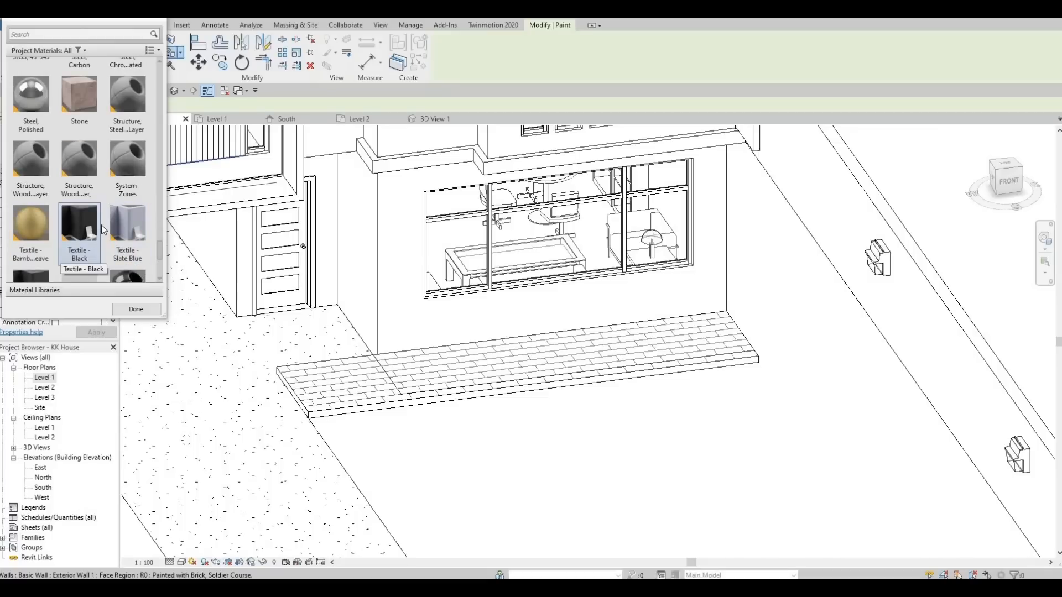
click(479, 356)
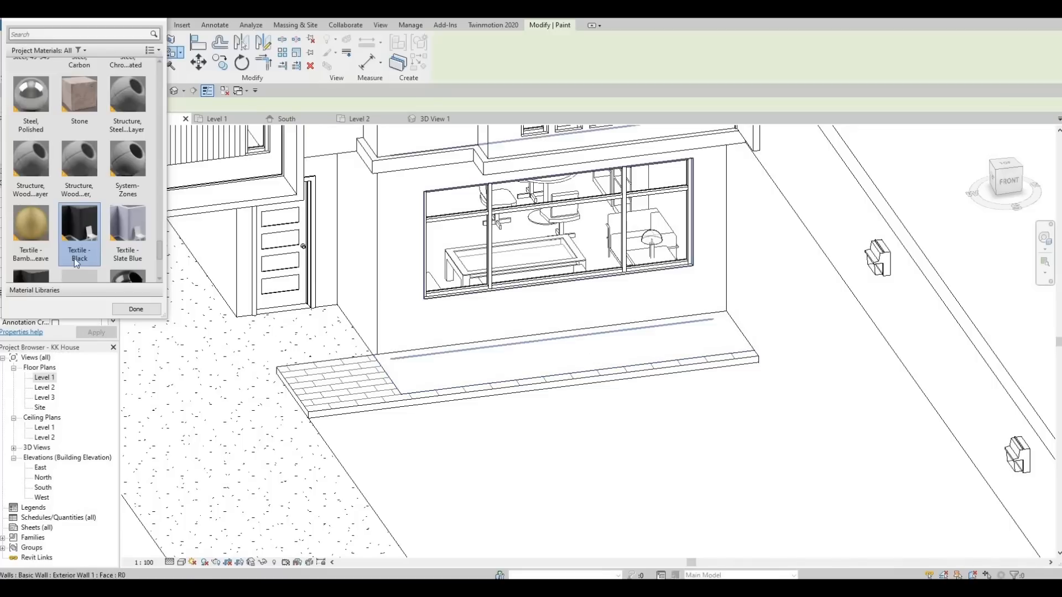
scroll(75, 258, down, 1)
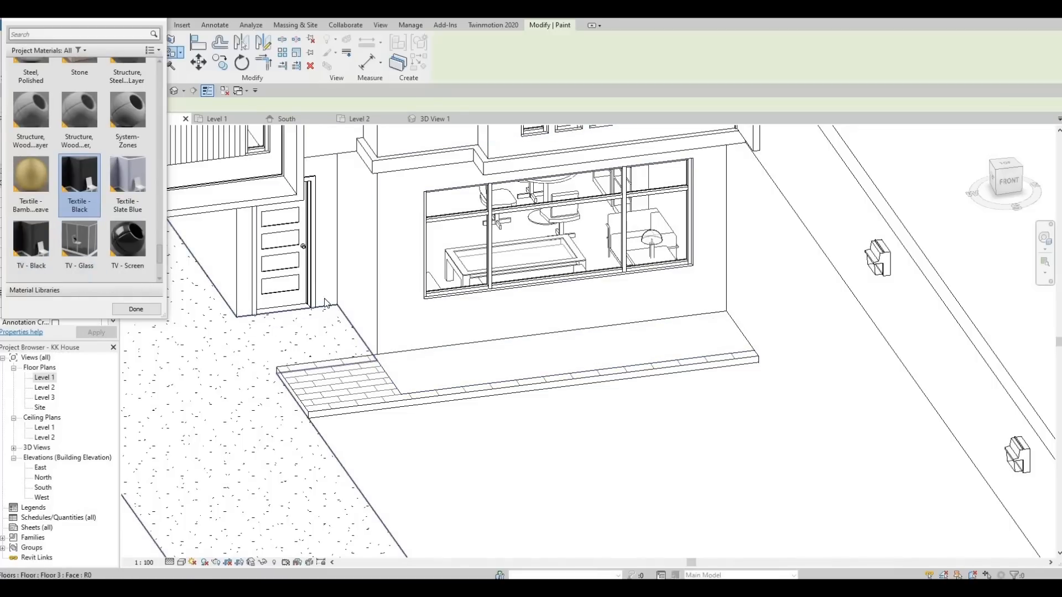
key(Escape)
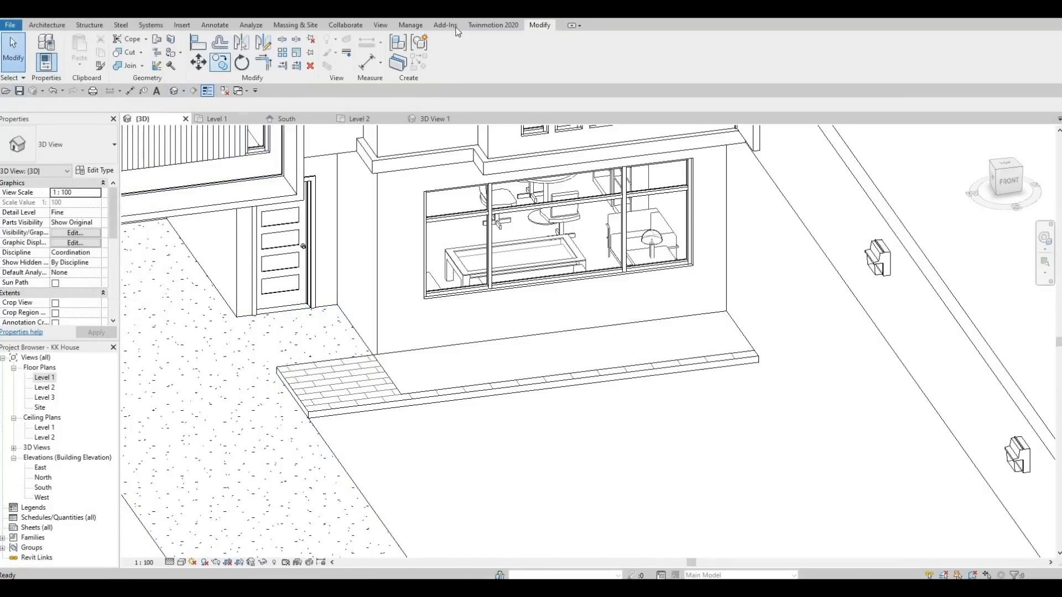
- Send the updated model to Twinmotion and inspect the paved strip where it meets the driveway, curb and lawn
click(491, 25)
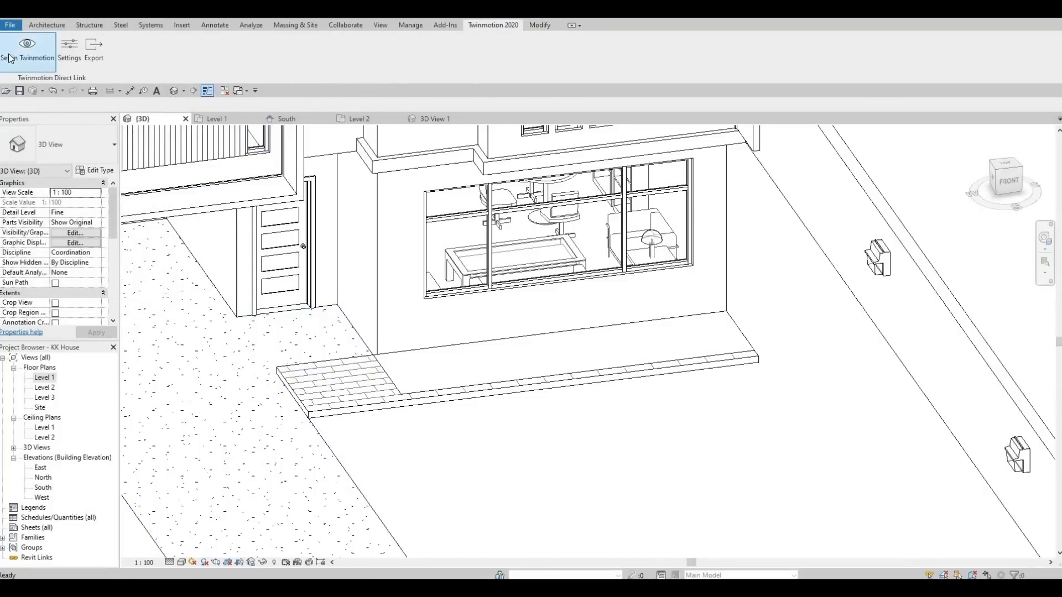
click(9, 58)
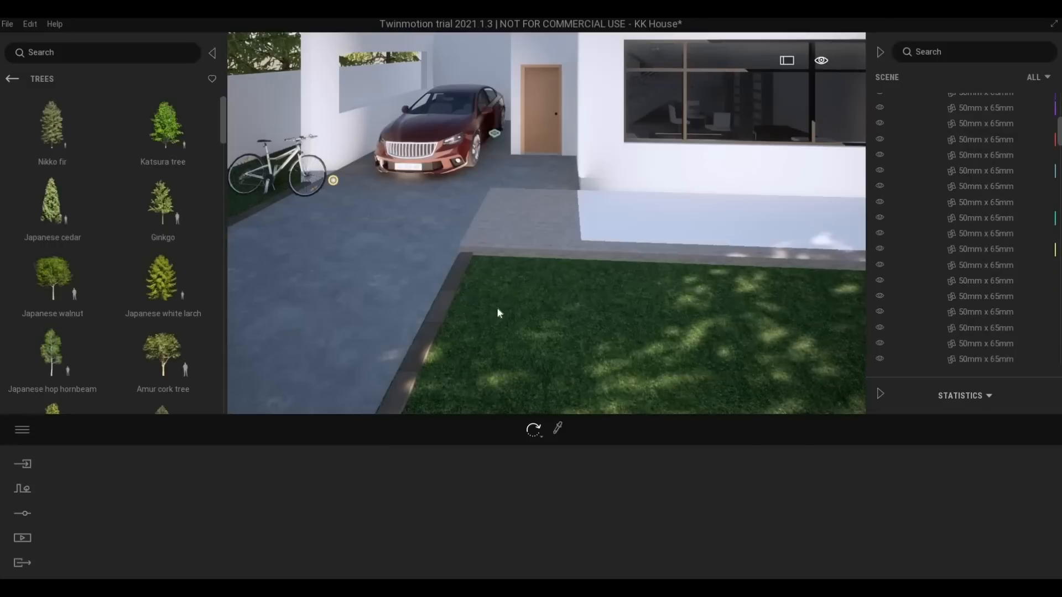
drag(498, 313, 674, 257)
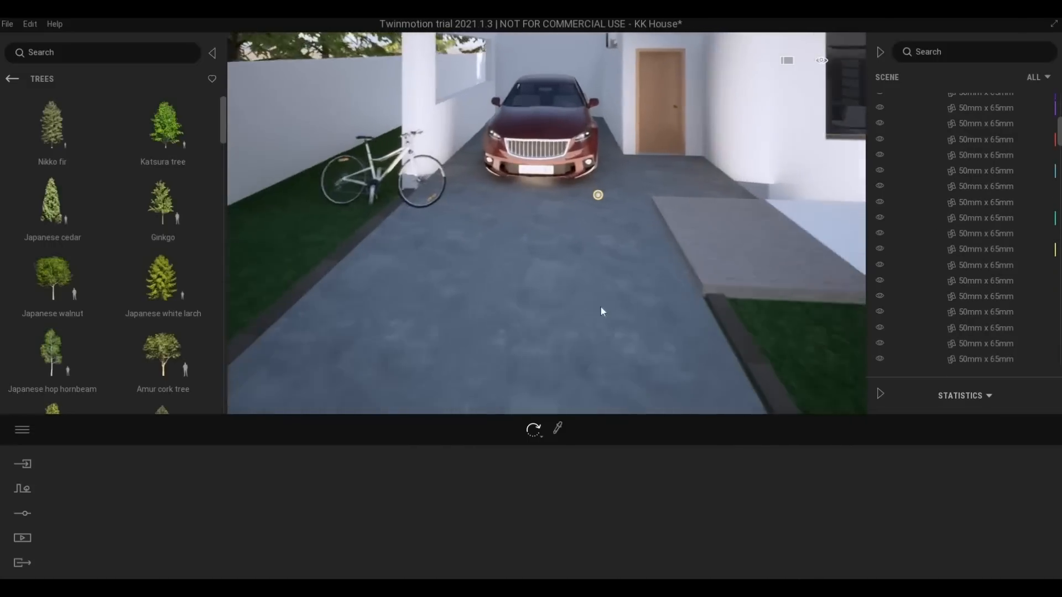
right_drag(601, 307, 598, 307)
click(599, 317)
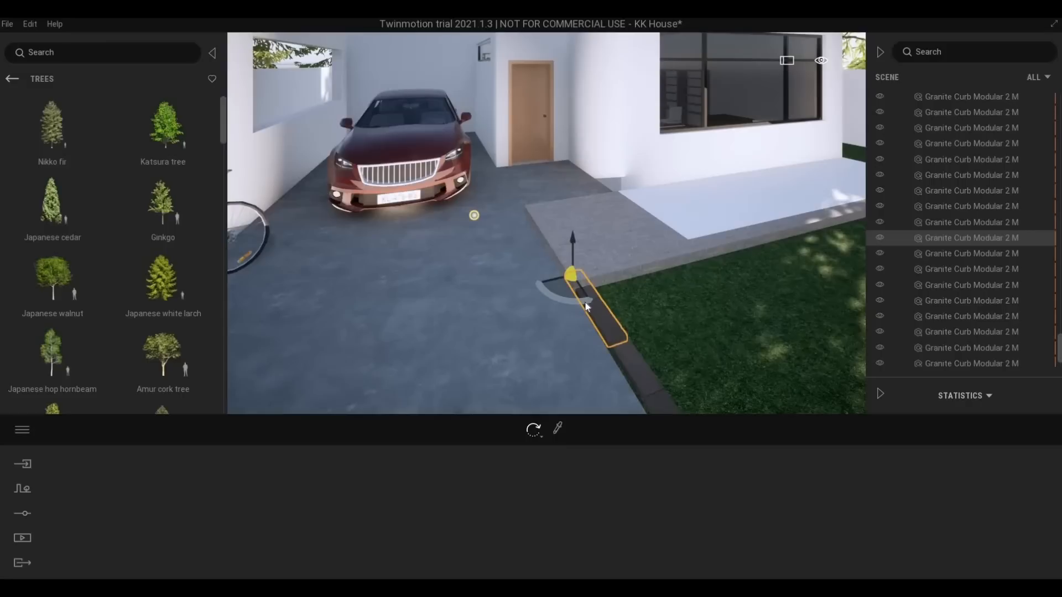
click(617, 314)
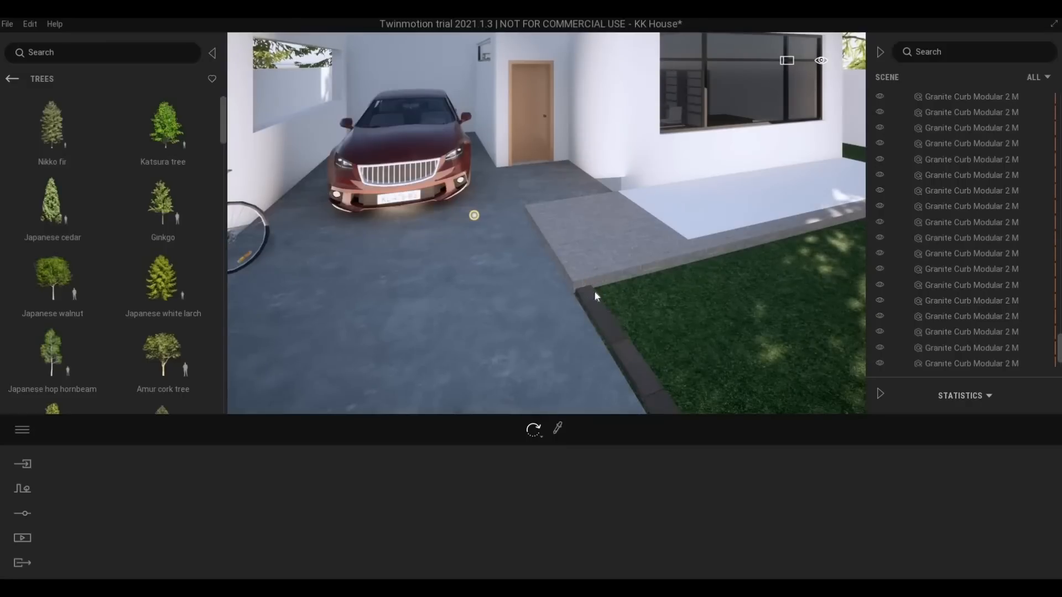
right_drag(738, 317, 468, 272)
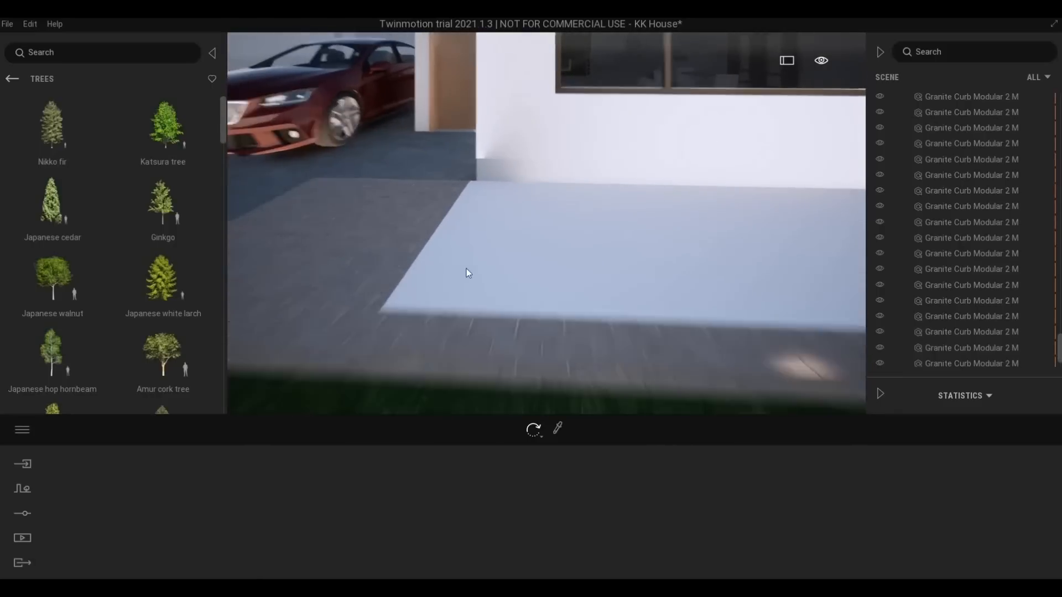
key(s)
key(a)
key(w)
- Open the man-made ground materials in the Twinmotion library
click(18, 82)
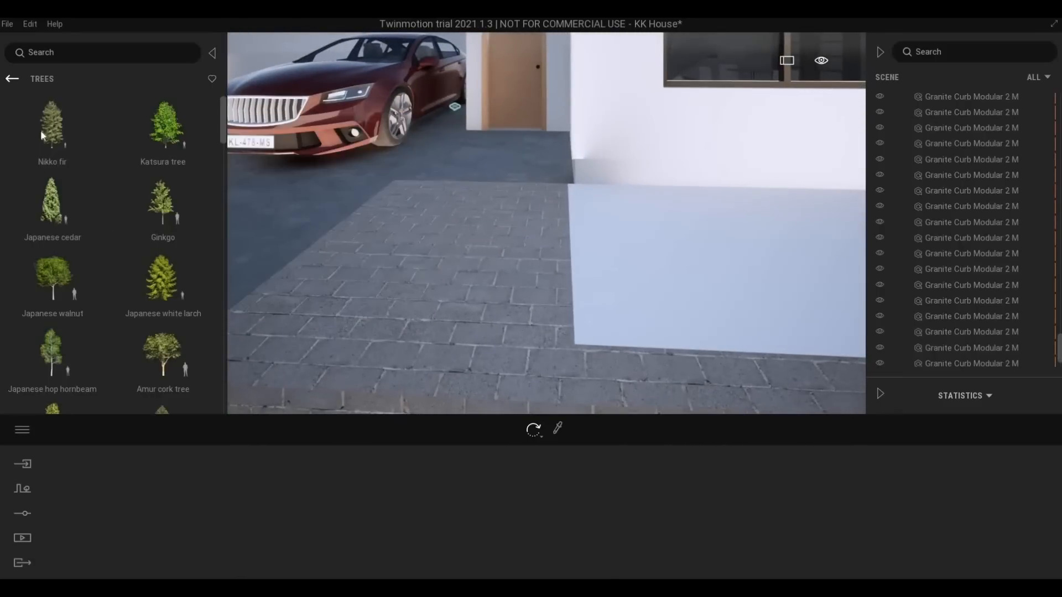
click(9, 83)
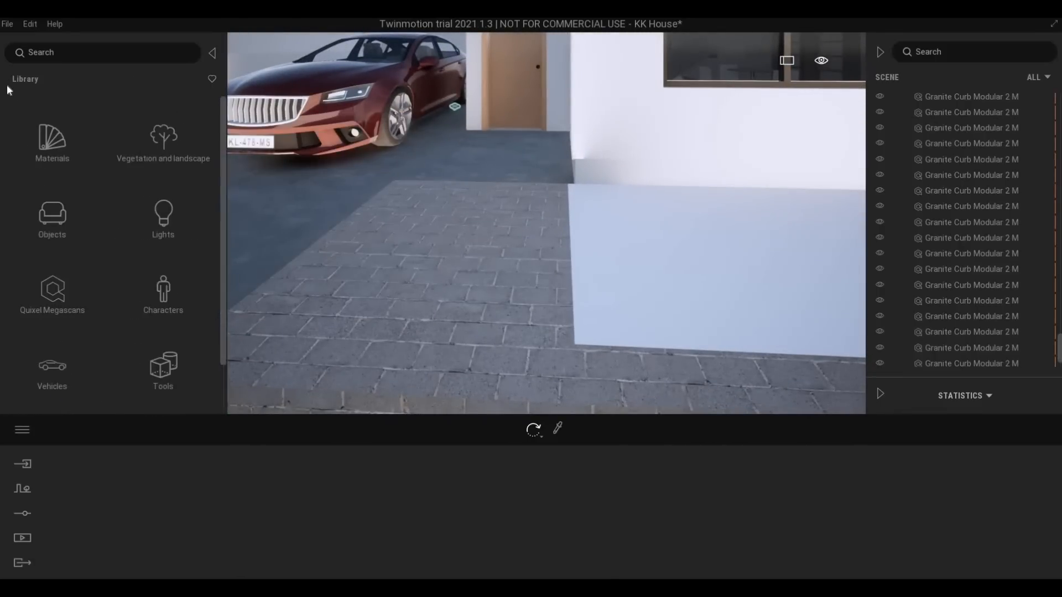
click(52, 145)
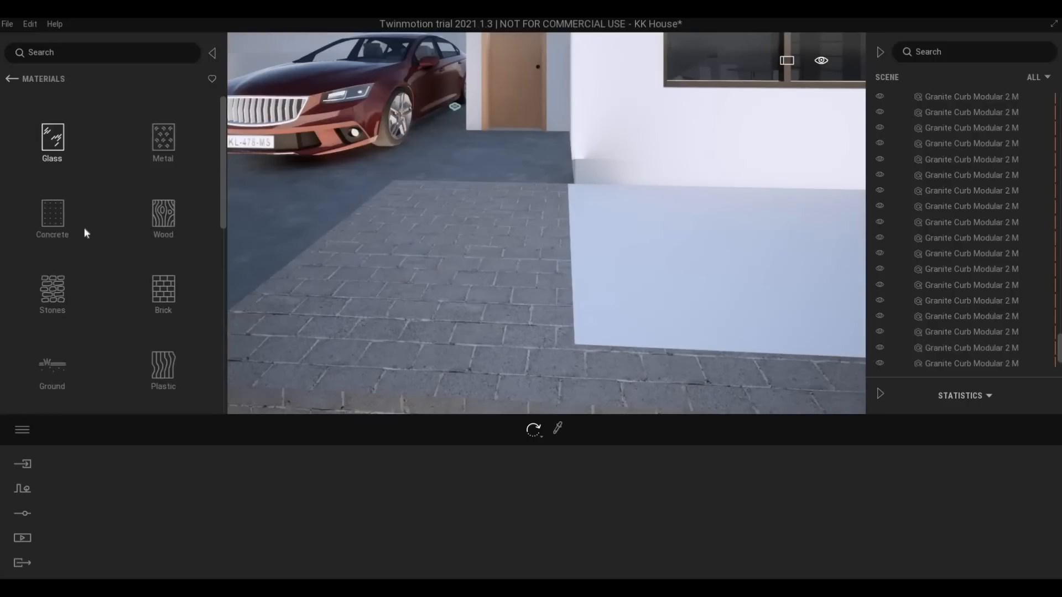
scroll(71, 277, down, 3)
click(50, 141)
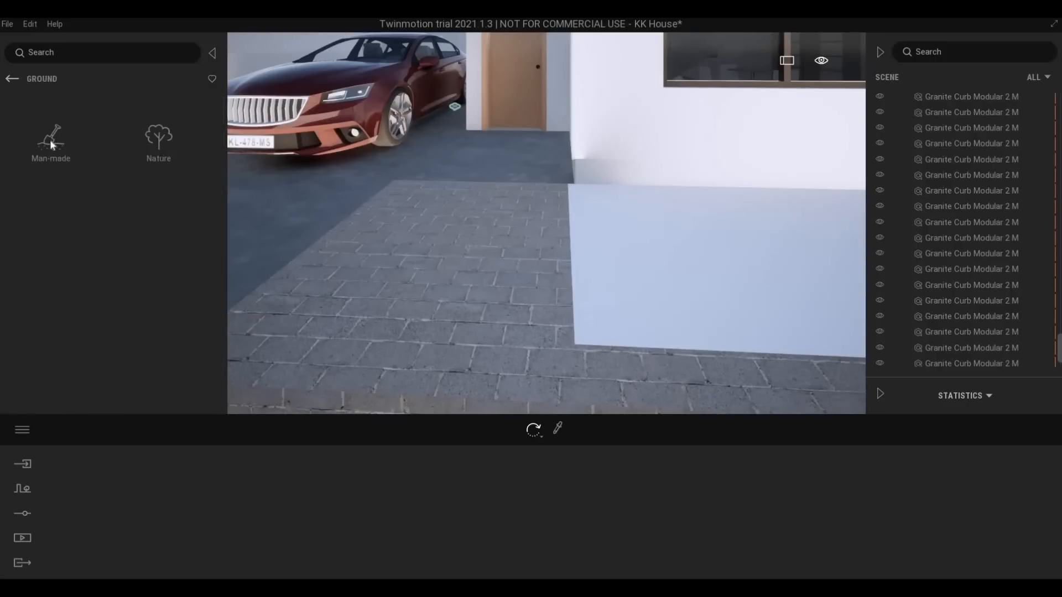
click(49, 141)
scroll(82, 256, down, 2)
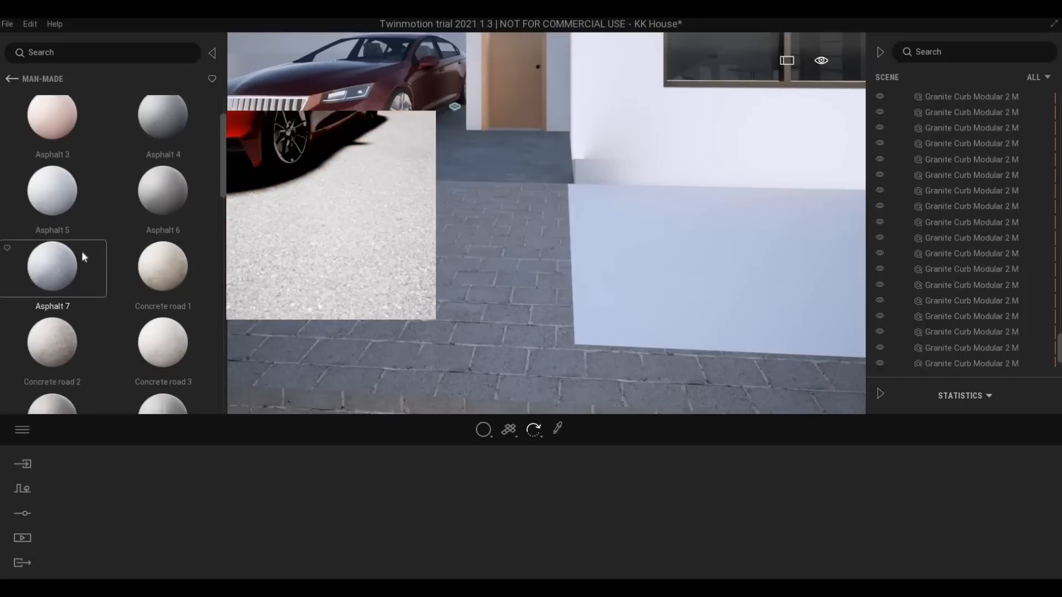
- Try the Asphalt 1 material on the paved floor surface, and undo it
scroll(82, 257, up, 2)
drag(49, 133, 433, 334)
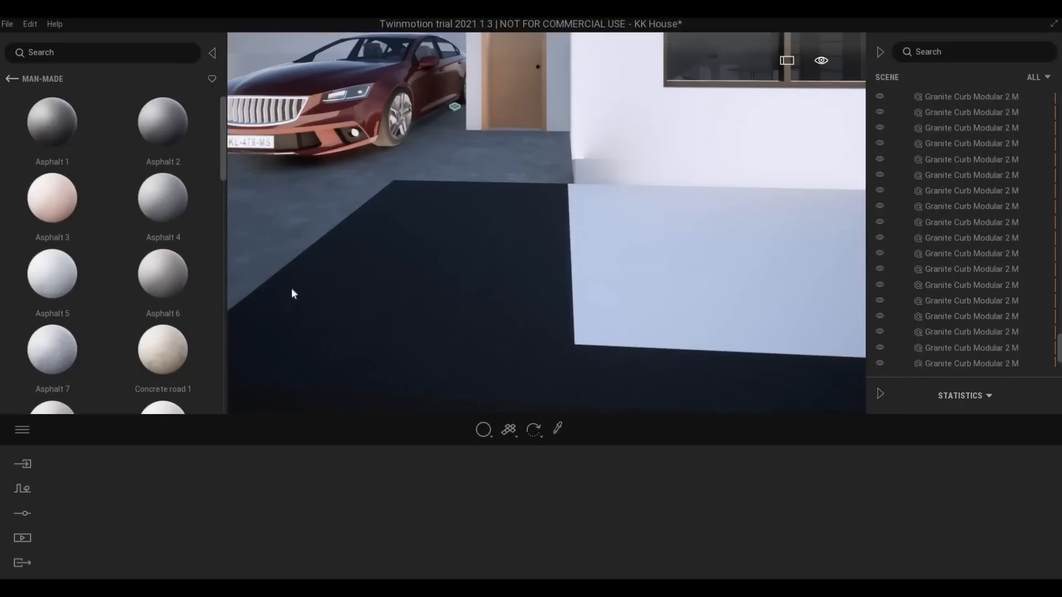
key(ctrl+z)
- Apply the Concrete road 5 material to the paved floor surface and set its scale to 0.85
scroll(83, 271, down, 4)
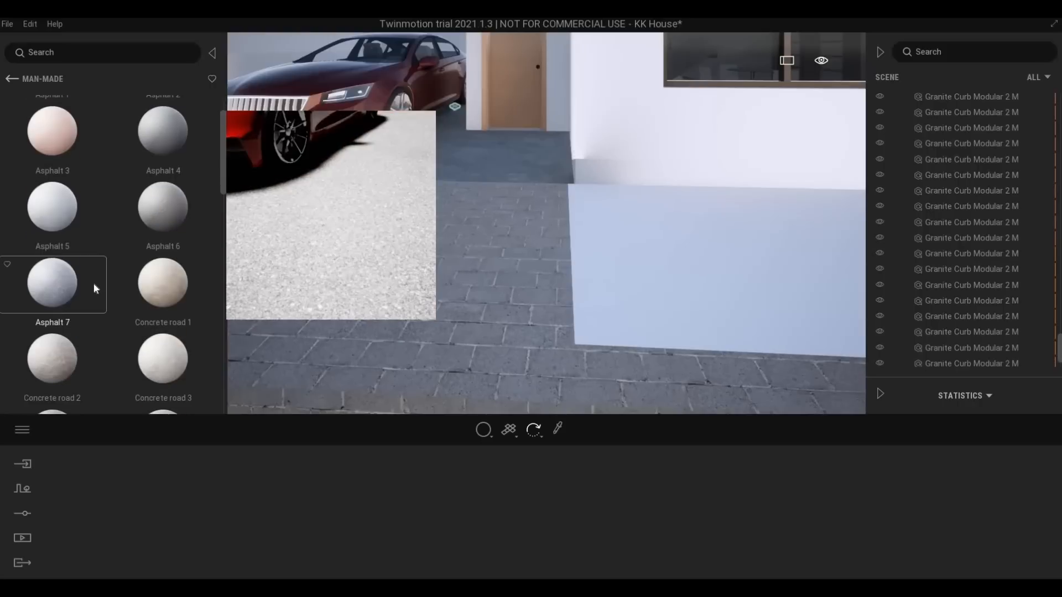
drag(427, 373, 429, 374)
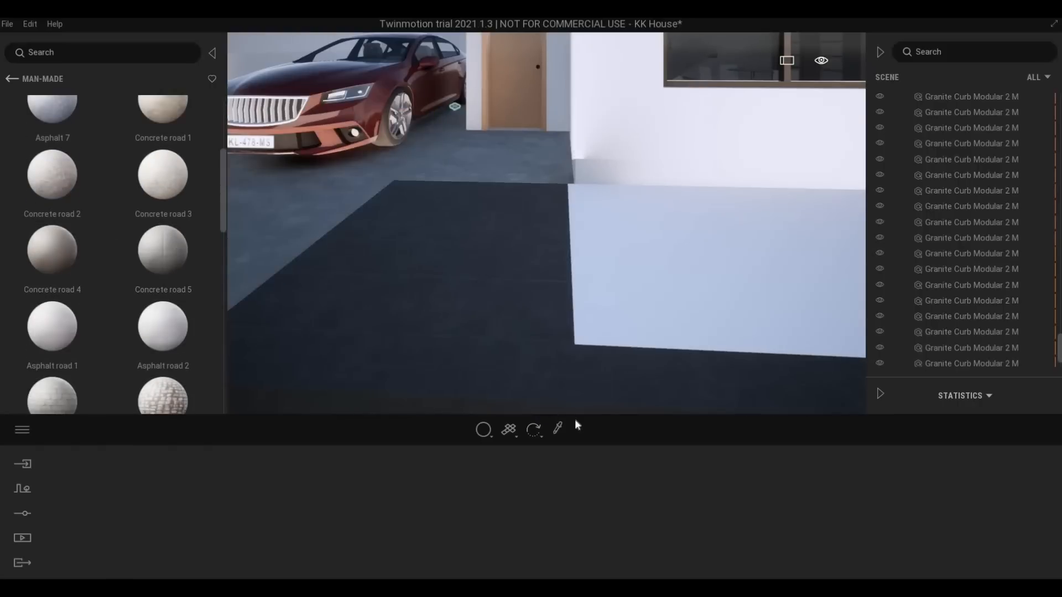
drag(667, 512, 667, 512)
- Look through the man-made ground materials, and open the nature ground materials in the library
key(d)
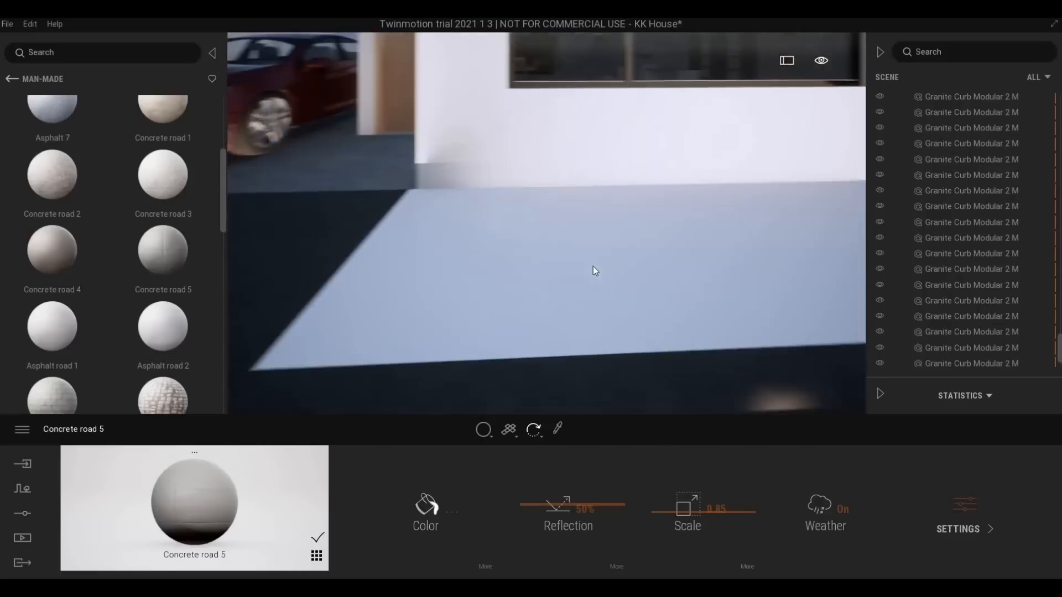
key(a)
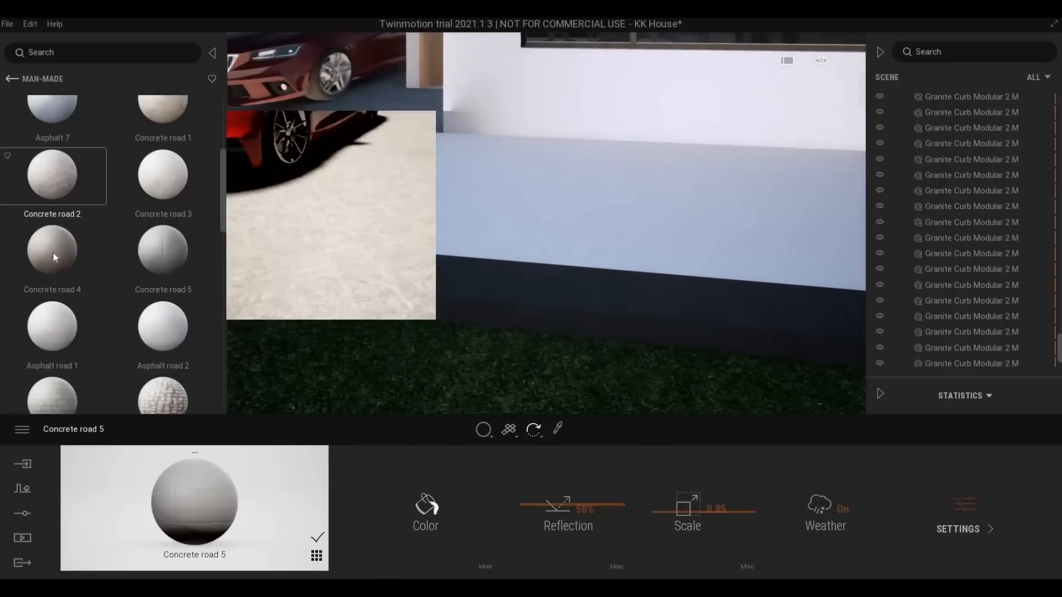
scroll(53, 255, down, 5)
scroll(53, 268, down, 6)
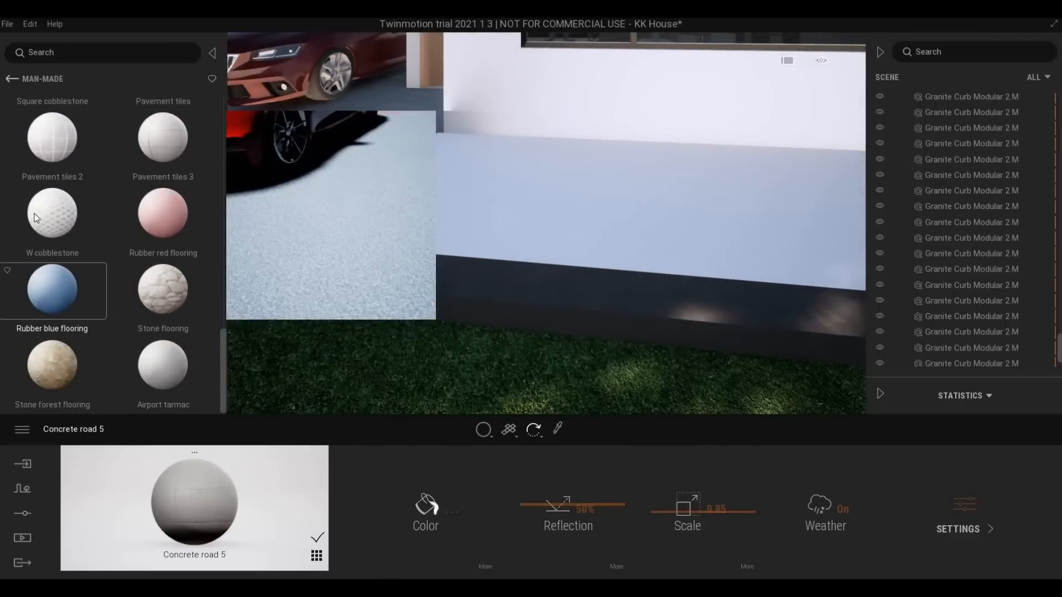
scroll(40, 207, up, 1)
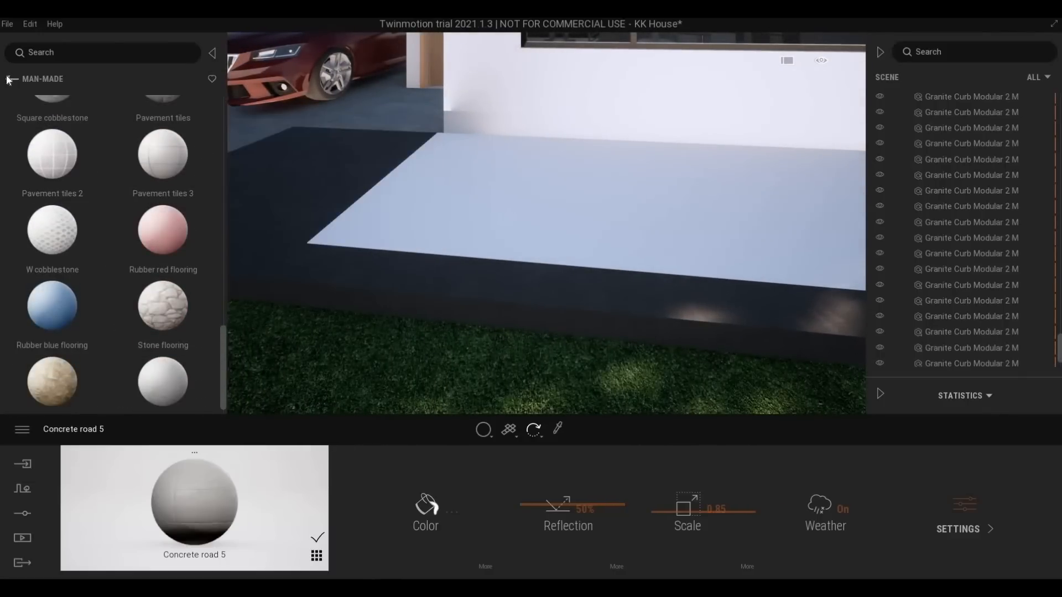
click(10, 79)
click(160, 147)
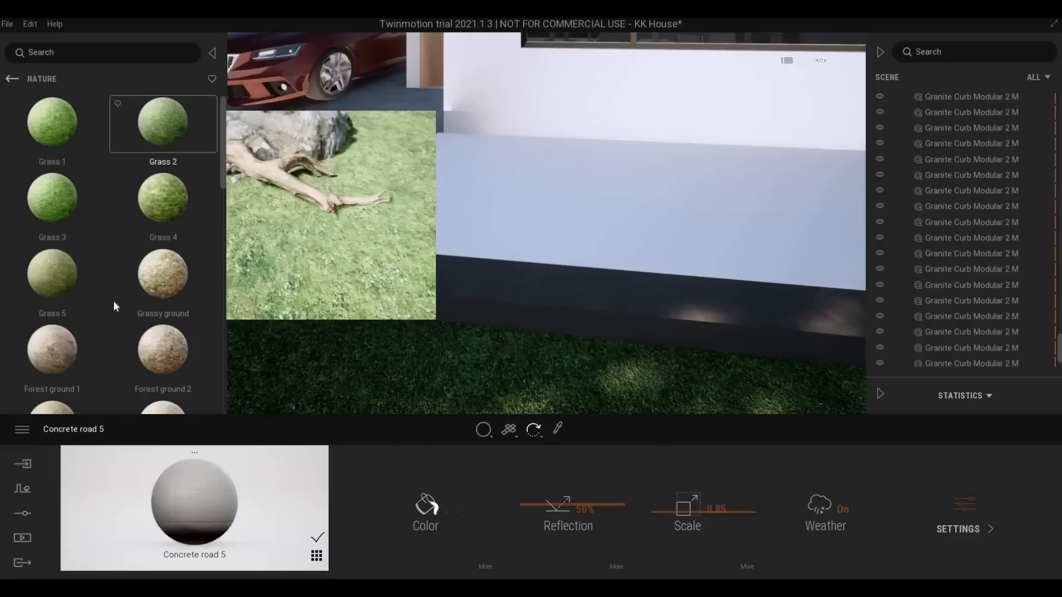
scroll(113, 300, down, 5)
scroll(65, 244, down, 2)
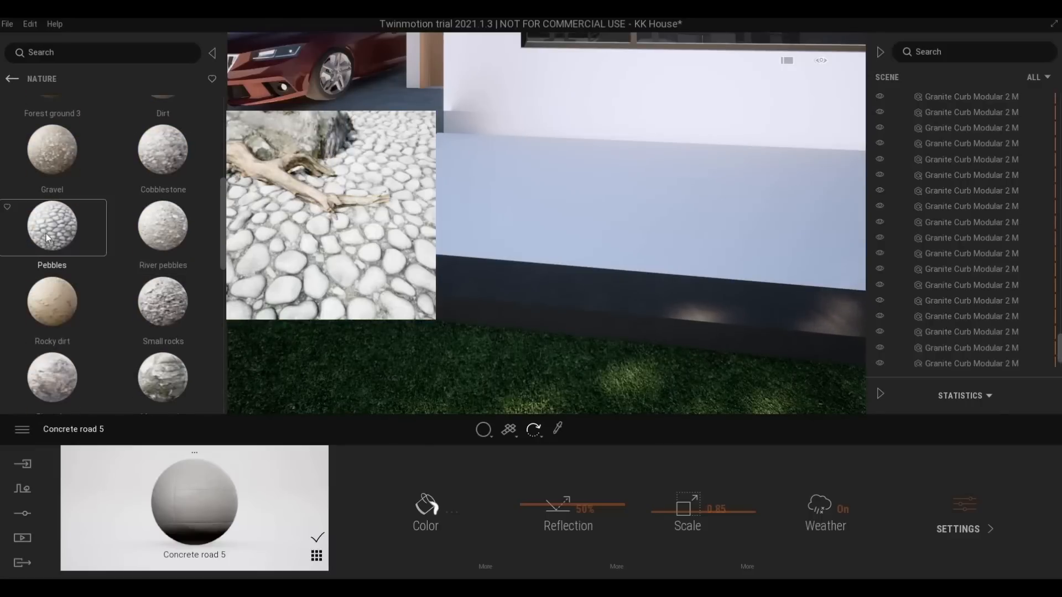
- Apply the Pebbles material to the split area below the front window and set its scale to 4.21
drag(588, 251, 590, 254)
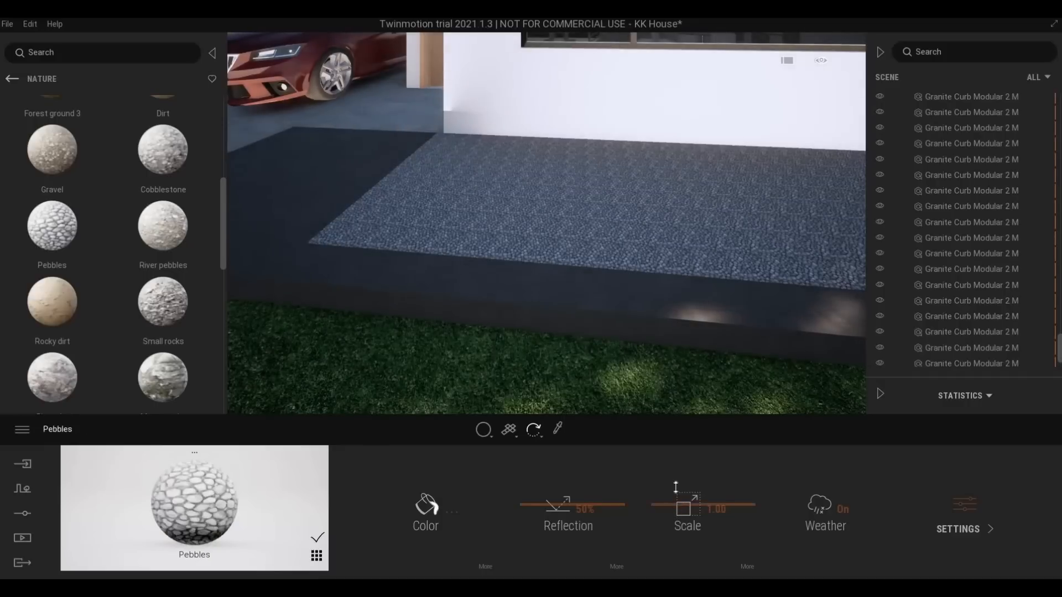
mouse_move(675, 488)
mouse_down()
mouse_move(675, 468)
mouse_move(676, 489)
mouse_up()
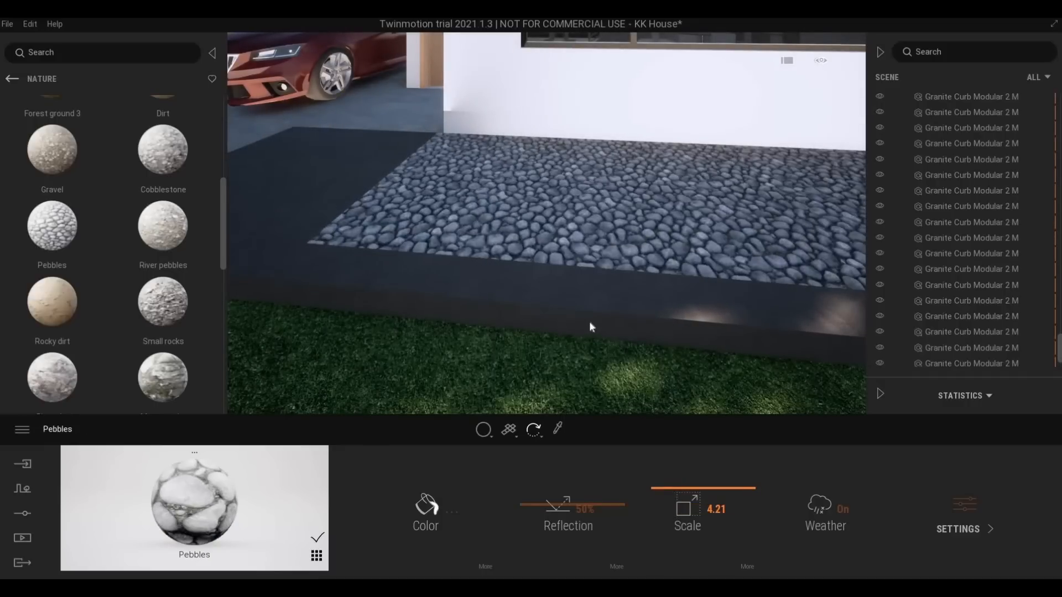
right_drag(606, 326, 494, 317)
- Apply the Small rocks material to the split area below the front window and set its scale to 3.89
scroll(654, 331, up, 3)
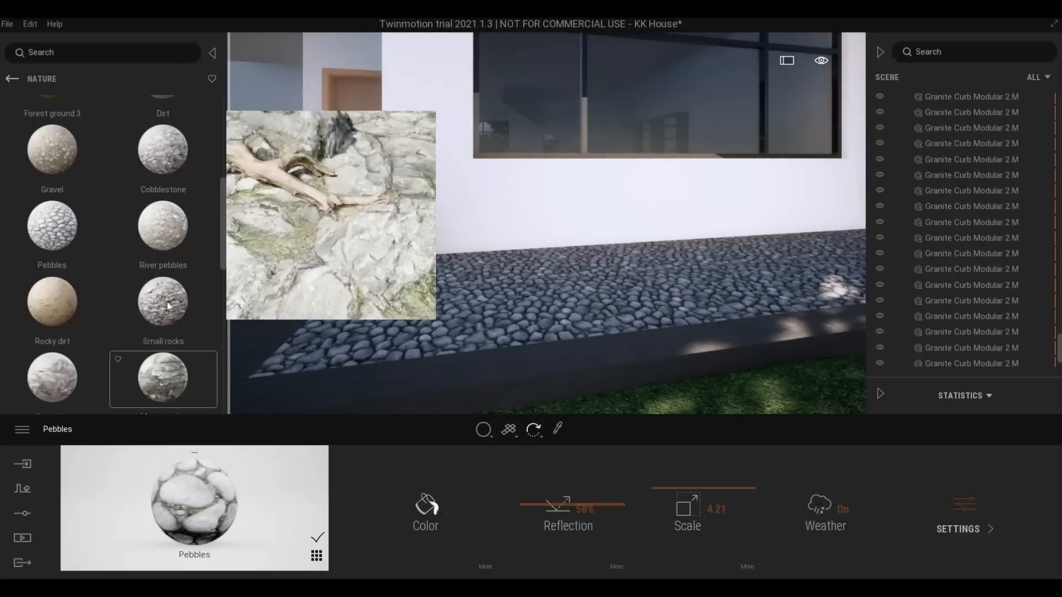
drag(140, 316, 400, 317)
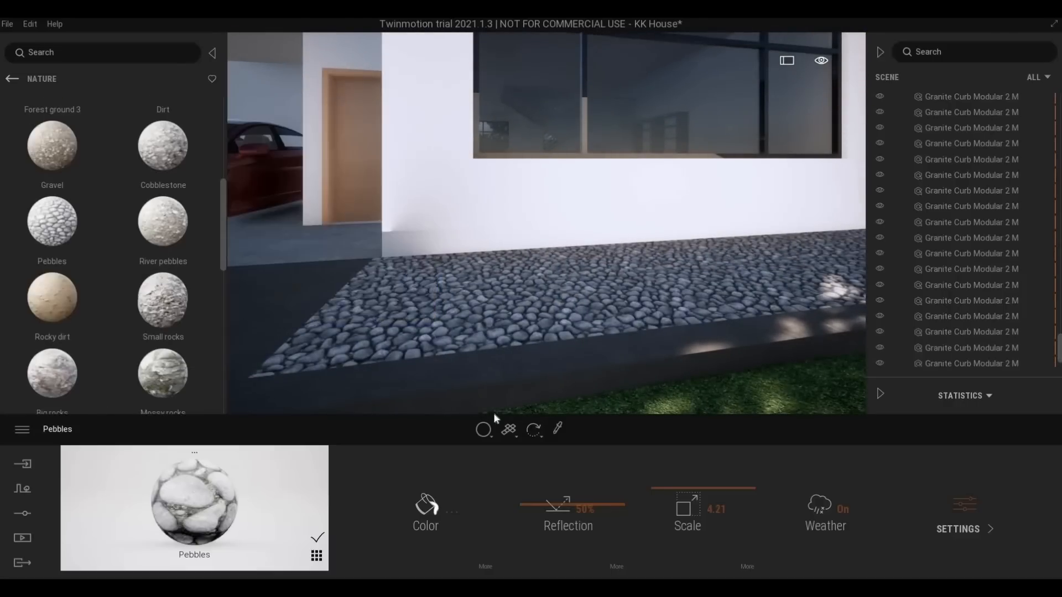
drag(675, 503, 677, 485)
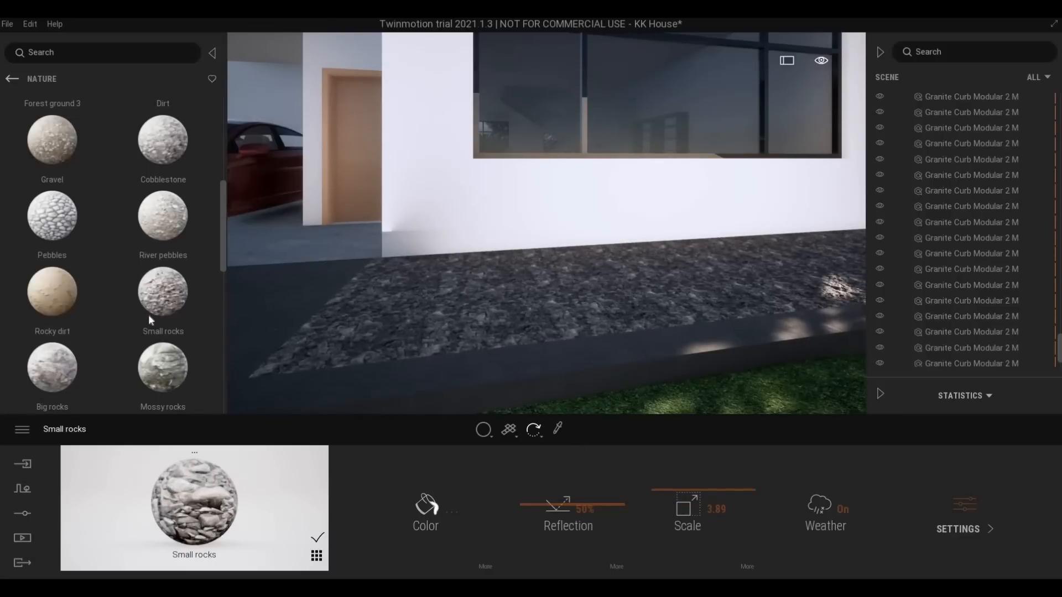
- Apply the Cobblestone material to the split area below the front window and set its scale to 2.37
scroll(69, 299, down, 3)
scroll(69, 300, down, 3)
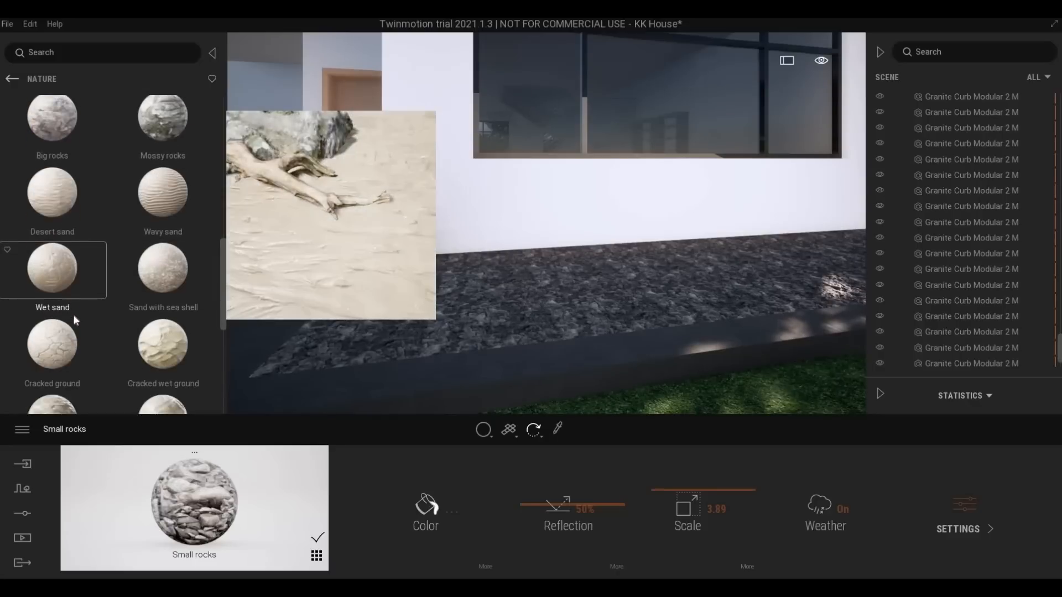
scroll(56, 224, up, 6)
drag(54, 226, 513, 280)
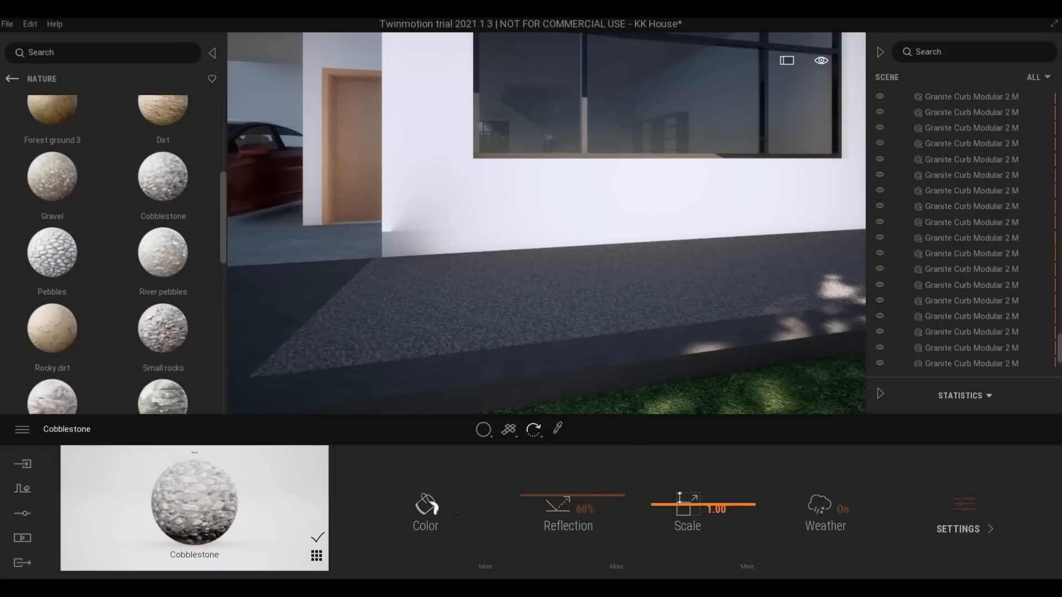
drag(680, 503, 679, 491)
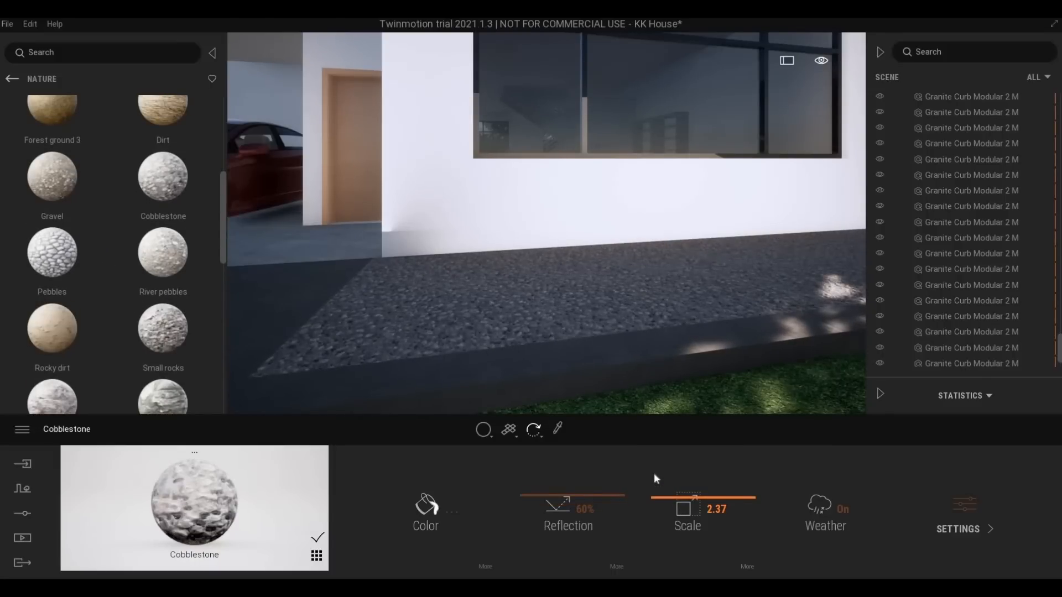
- Open the bushes collection in the vegetation and landscape library and browse its plants for the cobblestone bed
click(14, 79)
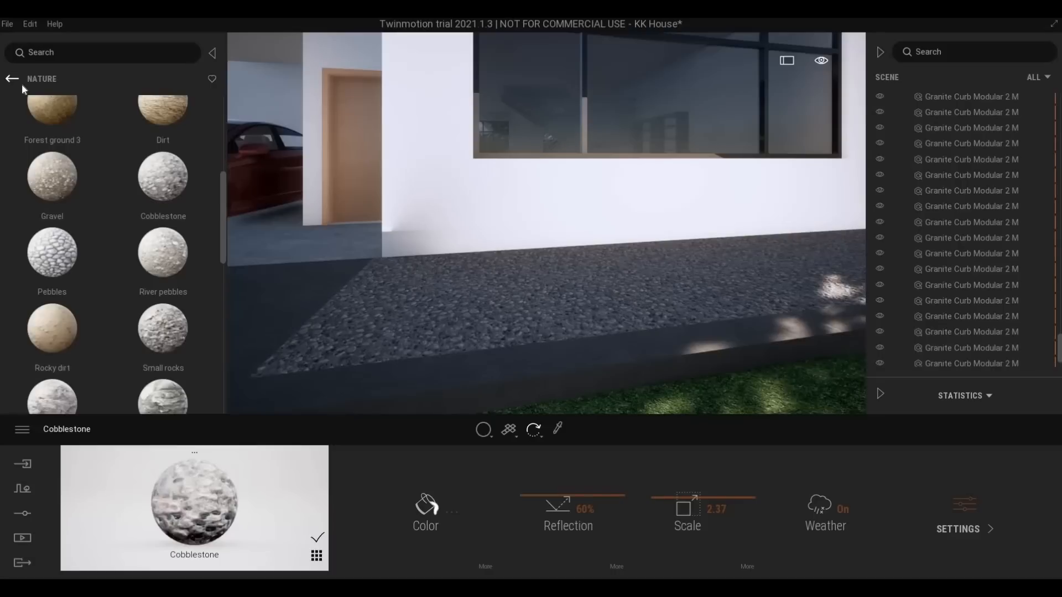
click(159, 139)
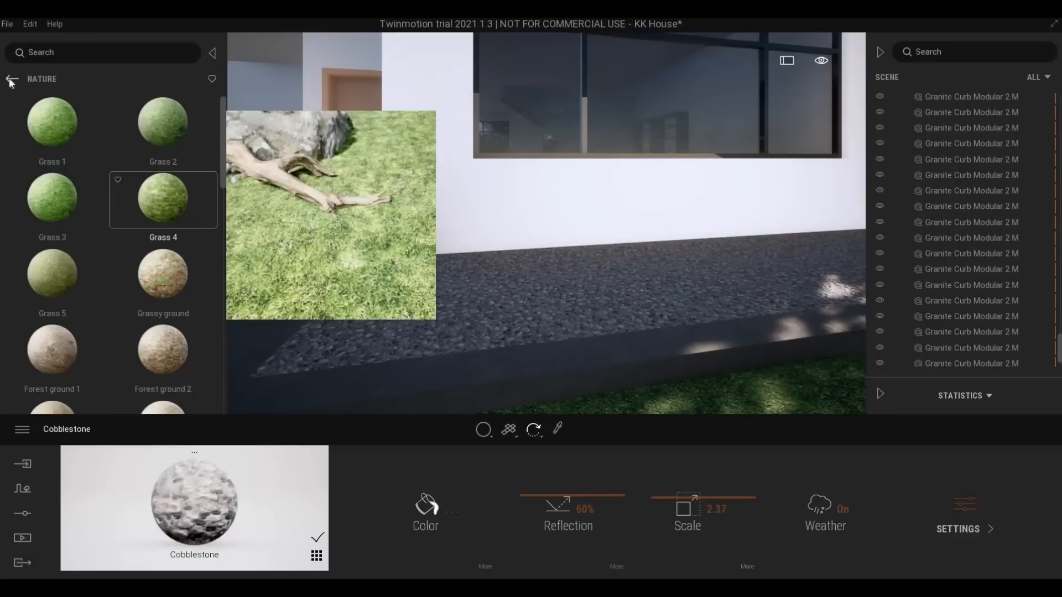
click(10, 79)
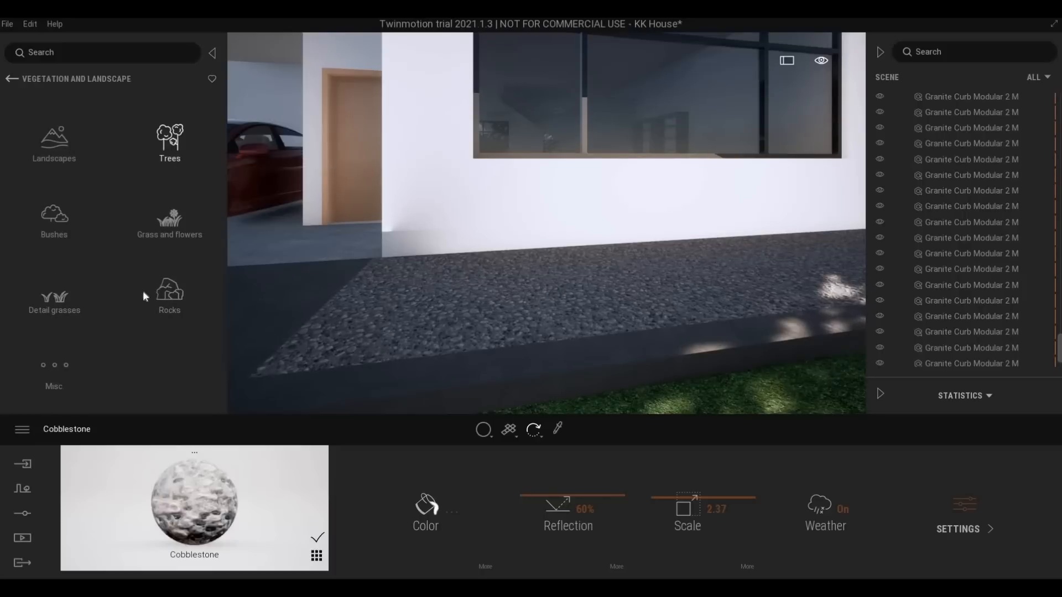
click(56, 302)
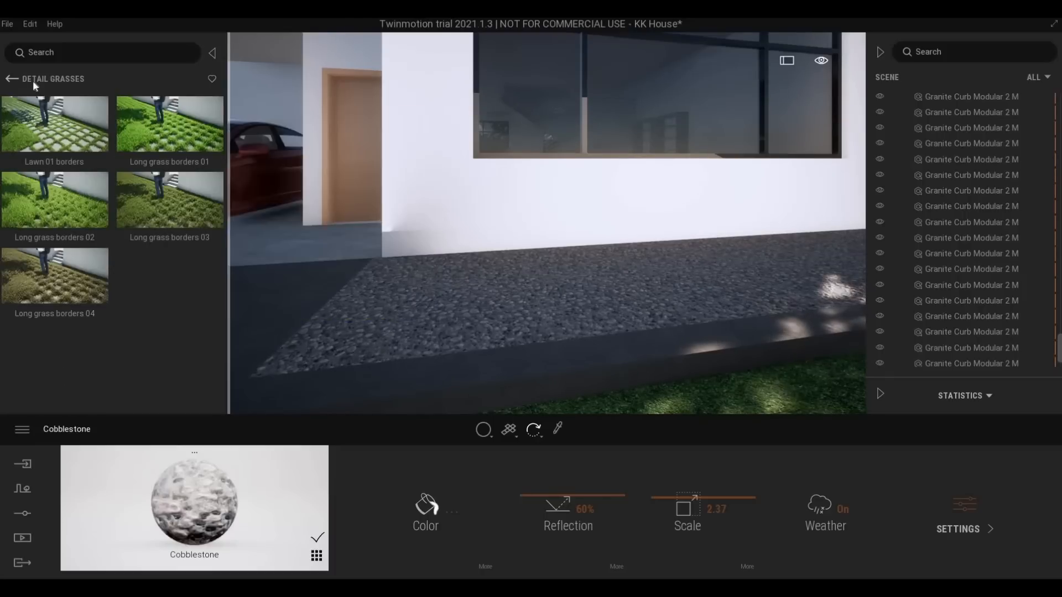
click(14, 82)
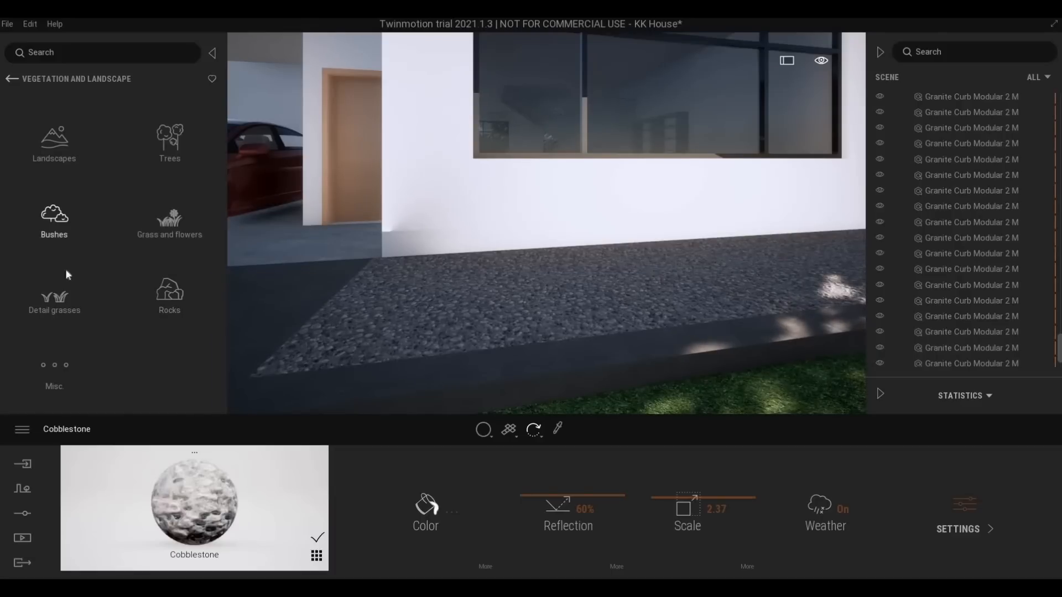
click(58, 232)
scroll(88, 281, down, 5)
scroll(91, 282, down, 10)
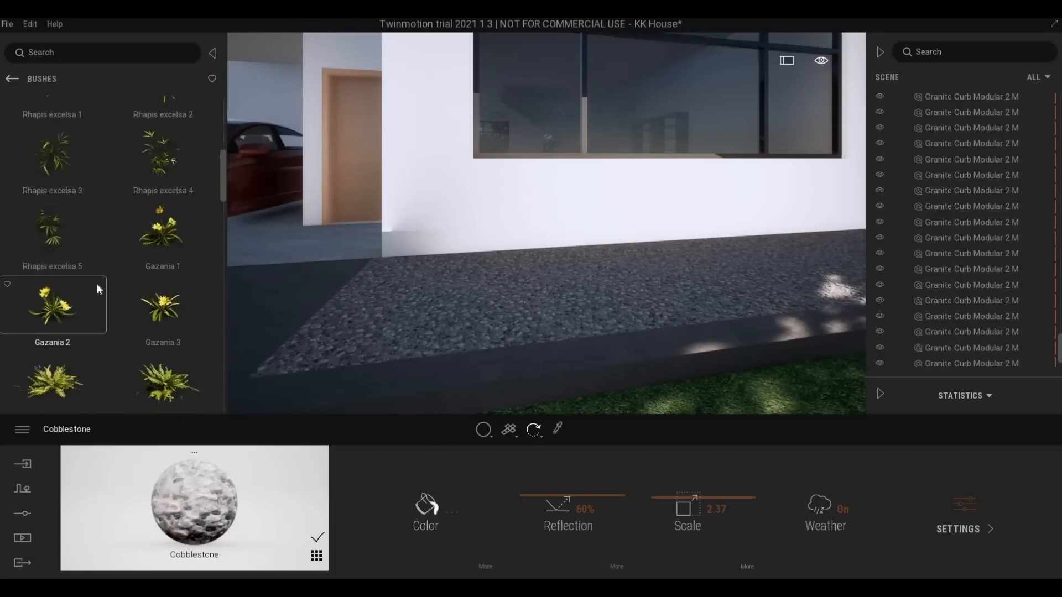
scroll(101, 300, down, 10)
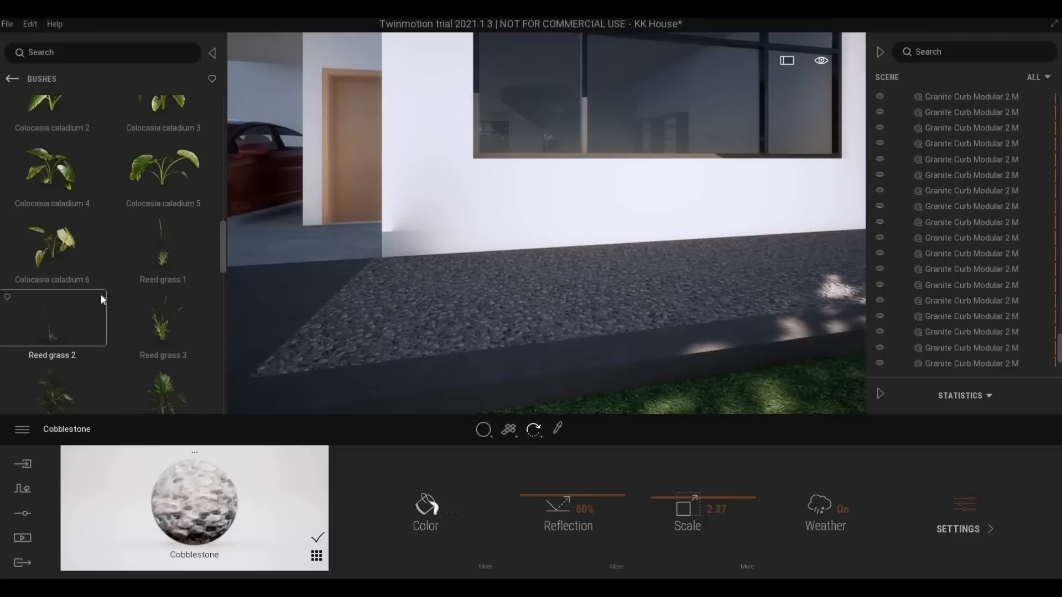
scroll(101, 303, down, 3)
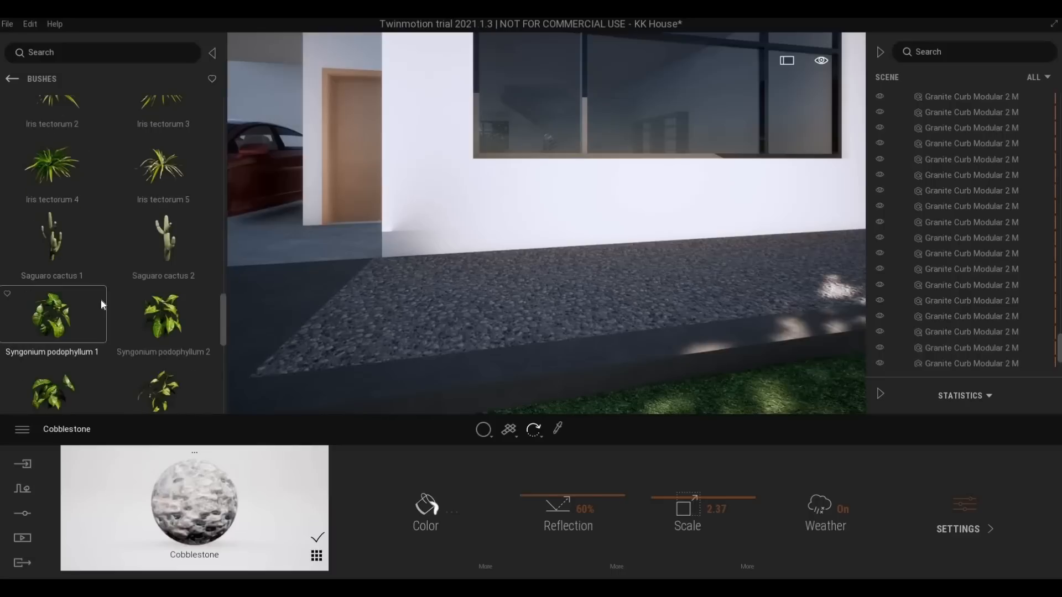
scroll(101, 300, down, 2)
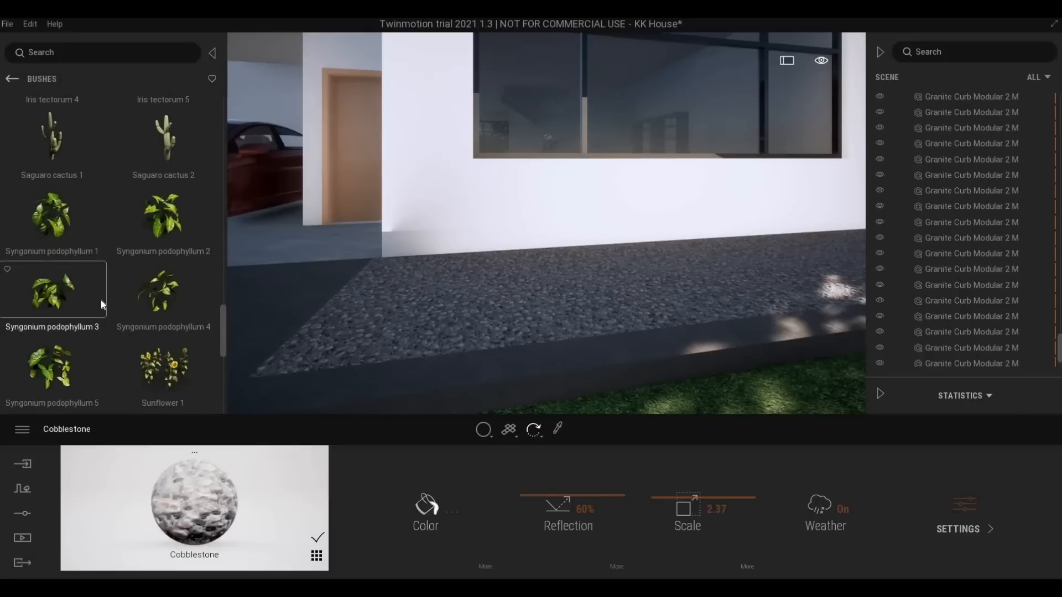
- Try Saguaro cactus 1 on the cobblestone bed in front of the window, and delete it
drag(79, 169, 779, 269)
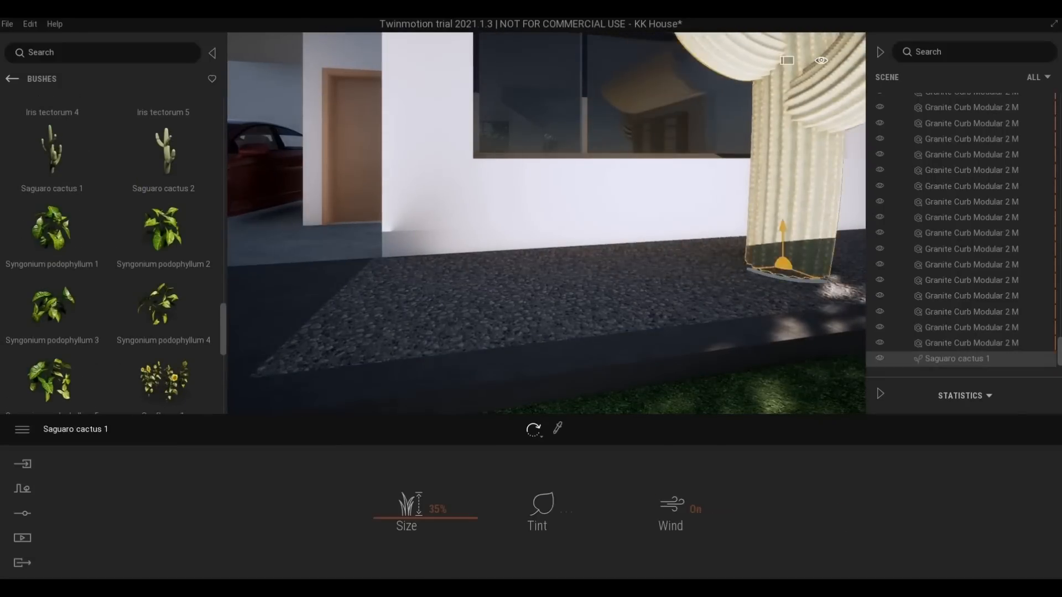
shift+middle_drag(779, 269, 631, 303)
scroll(654, 313, down, 5)
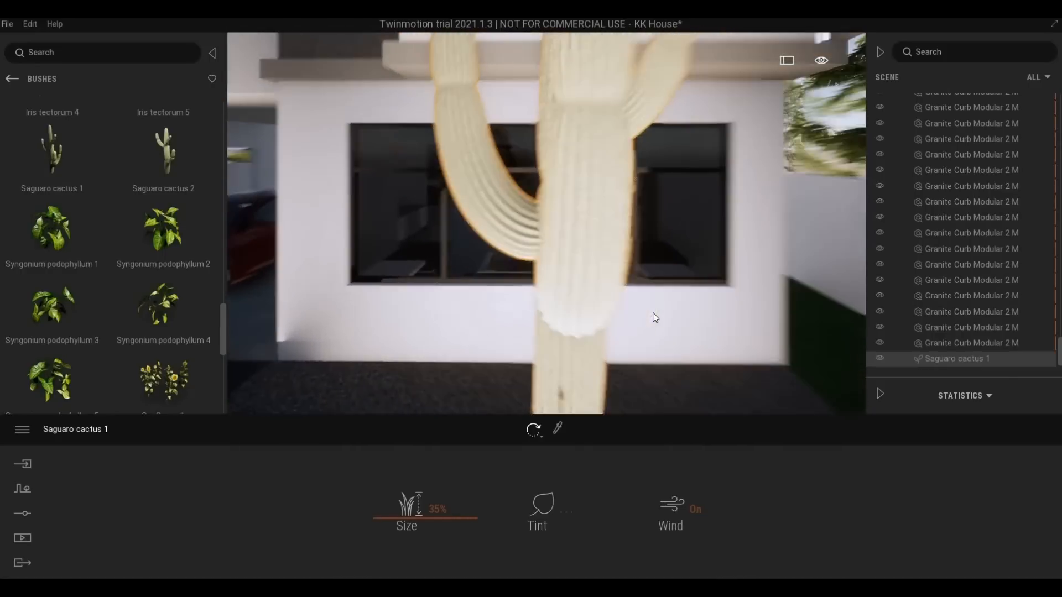
key(Delete)
- Try Saguaro cactus 2 at the boundary-wall end of the cobblestone bed, and delete it
drag(164, 152, 680, 335)
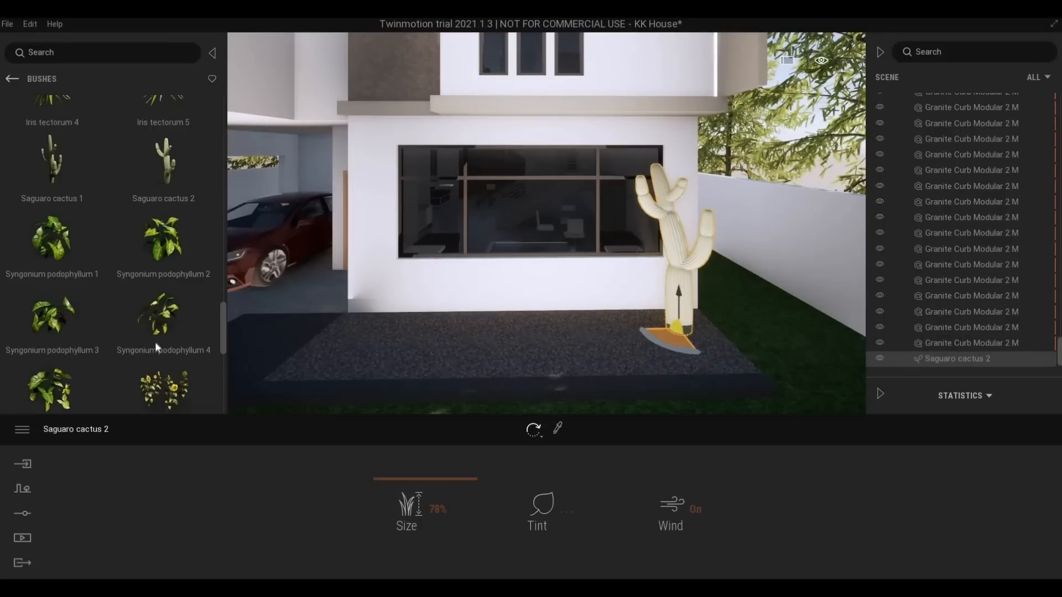
scroll(136, 325, down, 3)
scroll(134, 323, down, 5)
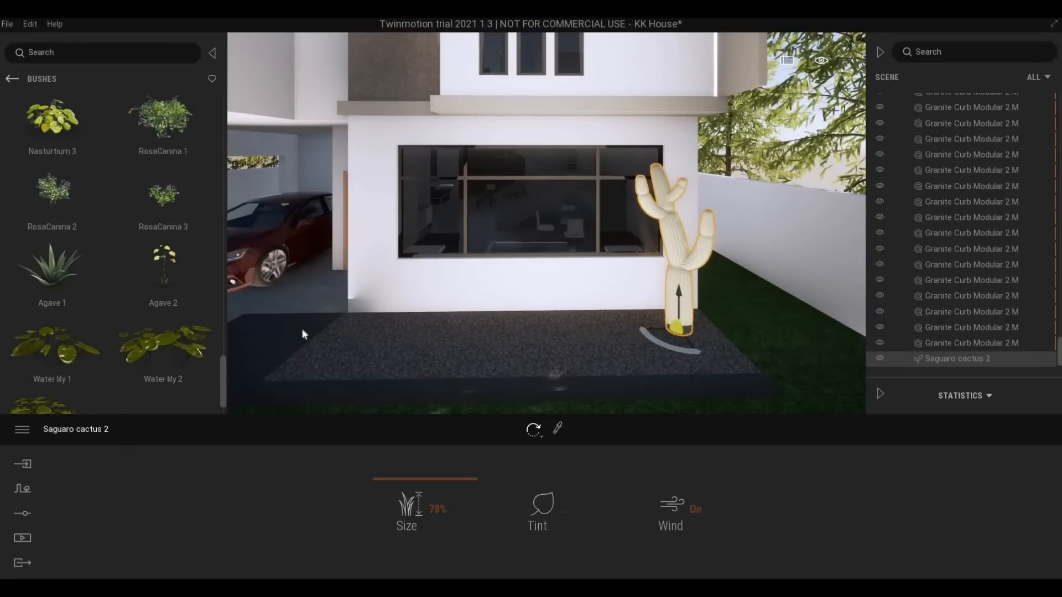
key(Delete)
- Place Agave 1 at the boundary-wall end of the cobblestone bed and add three instance copies in a row toward the driveway
drag(52, 268, 672, 334)
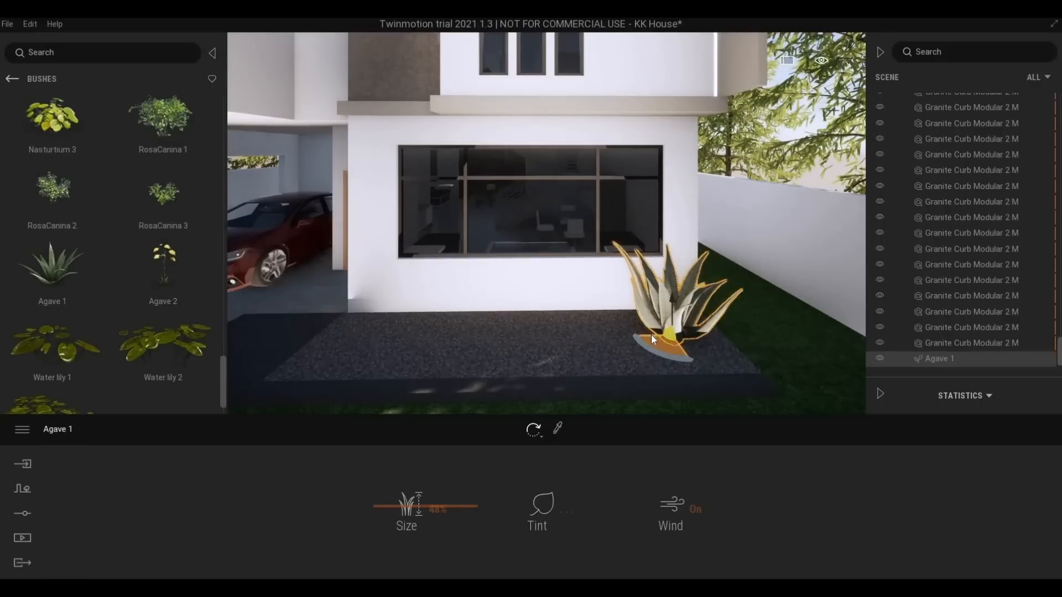
alt+drag(648, 334, 511, 321)
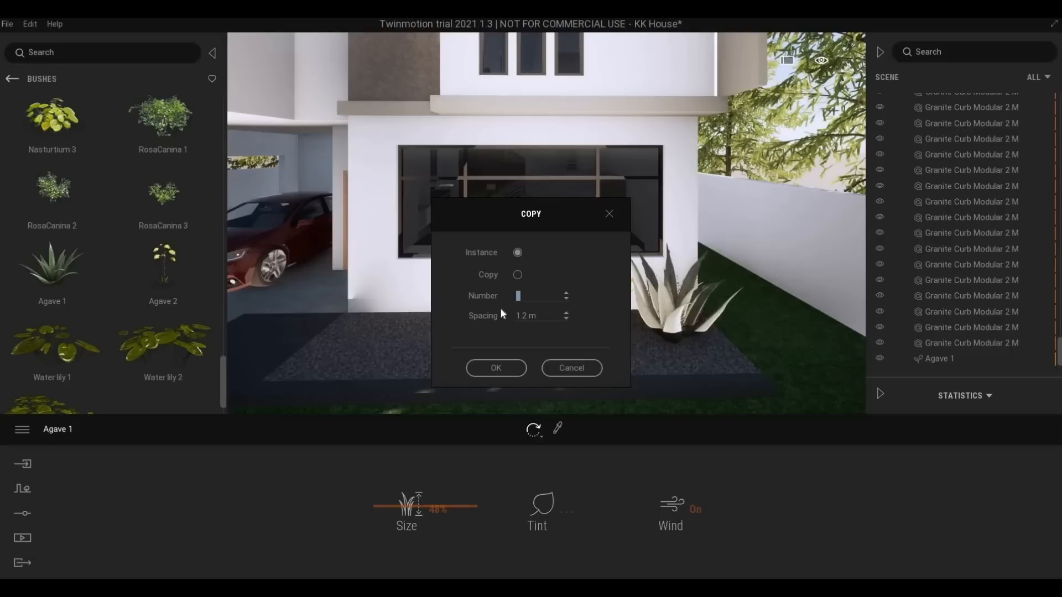
click(489, 358)
click(482, 368)
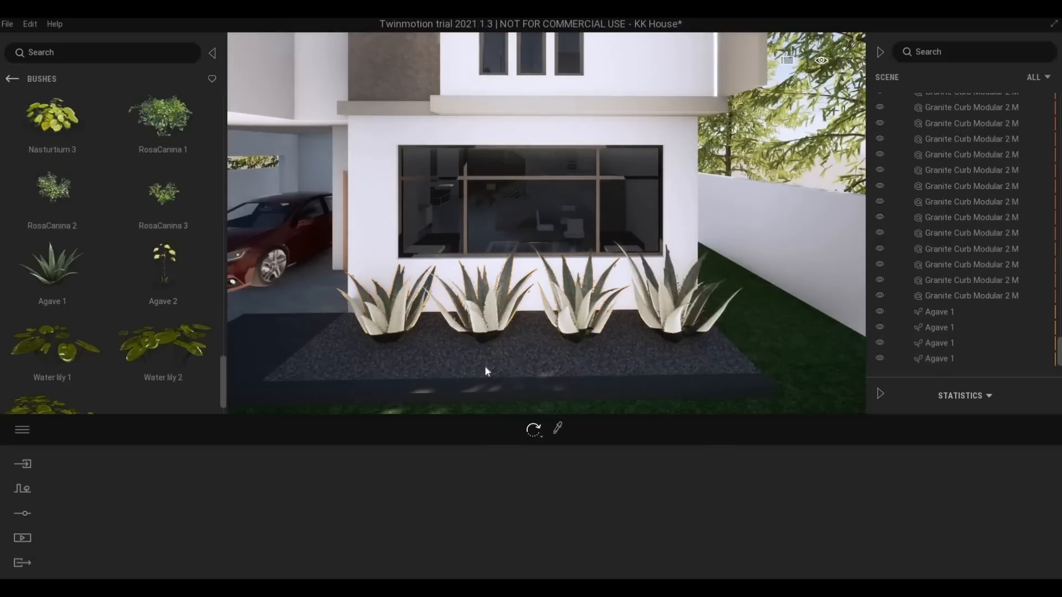
- Set the intensity of the area light beside the agaves to 200 and deselect it
scroll(496, 346, up, 2)
scroll(496, 346, down, 4)
scroll(592, 230, up, 2)
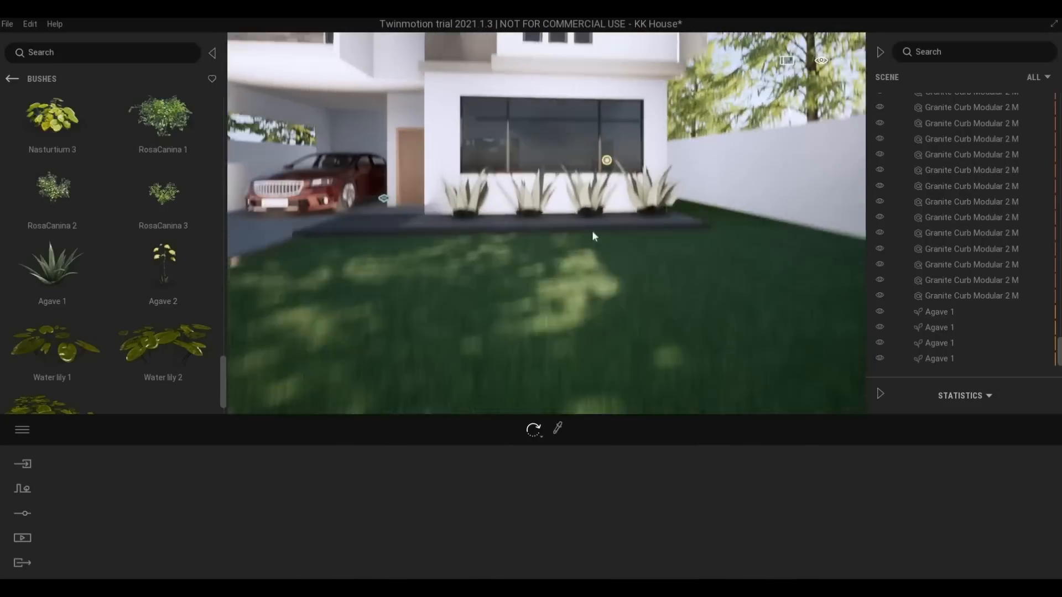
click(607, 216)
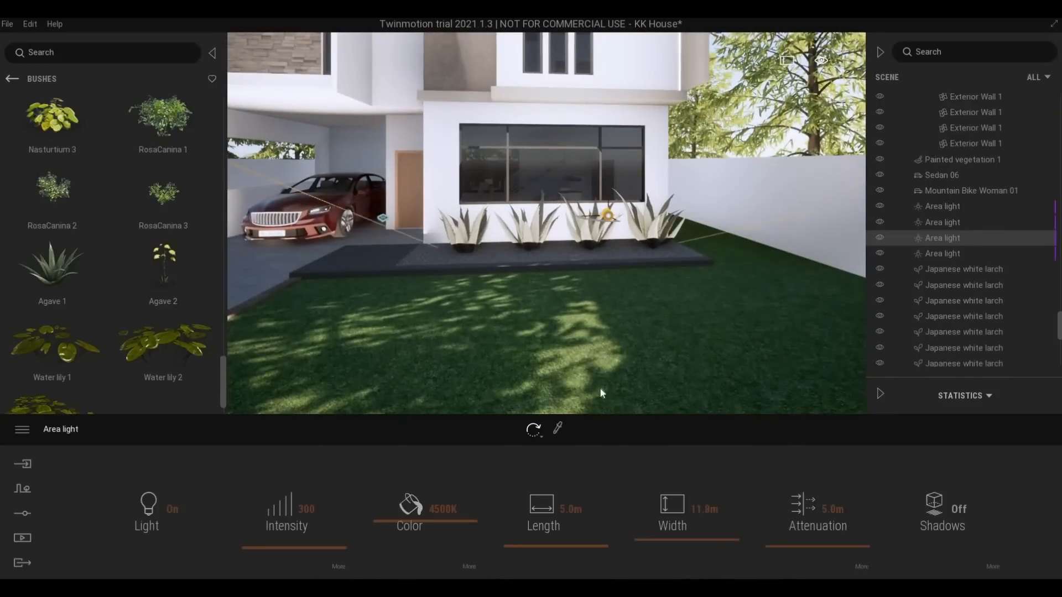
key(a)
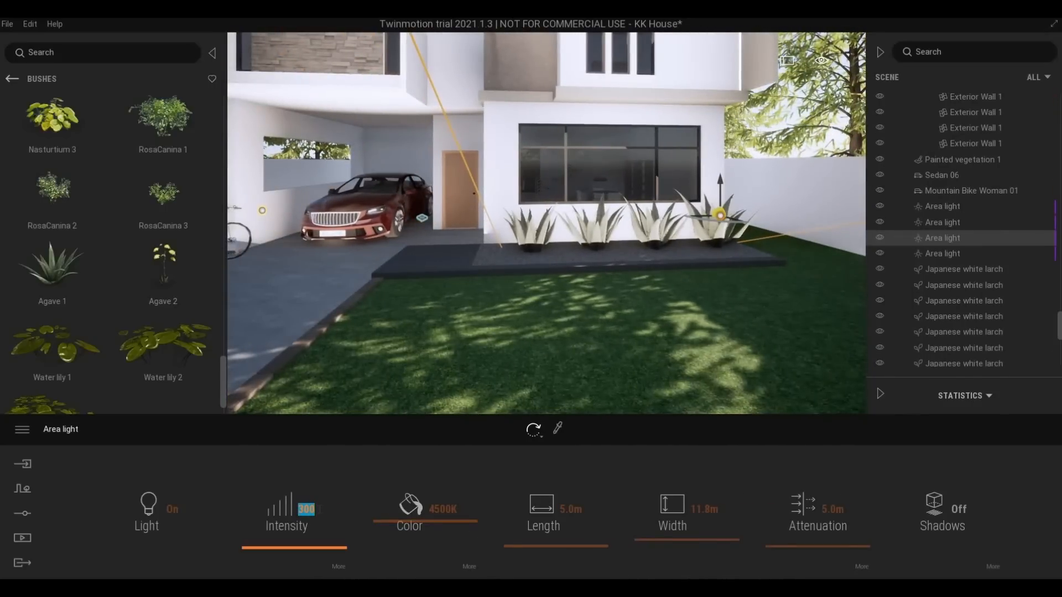
text(200)
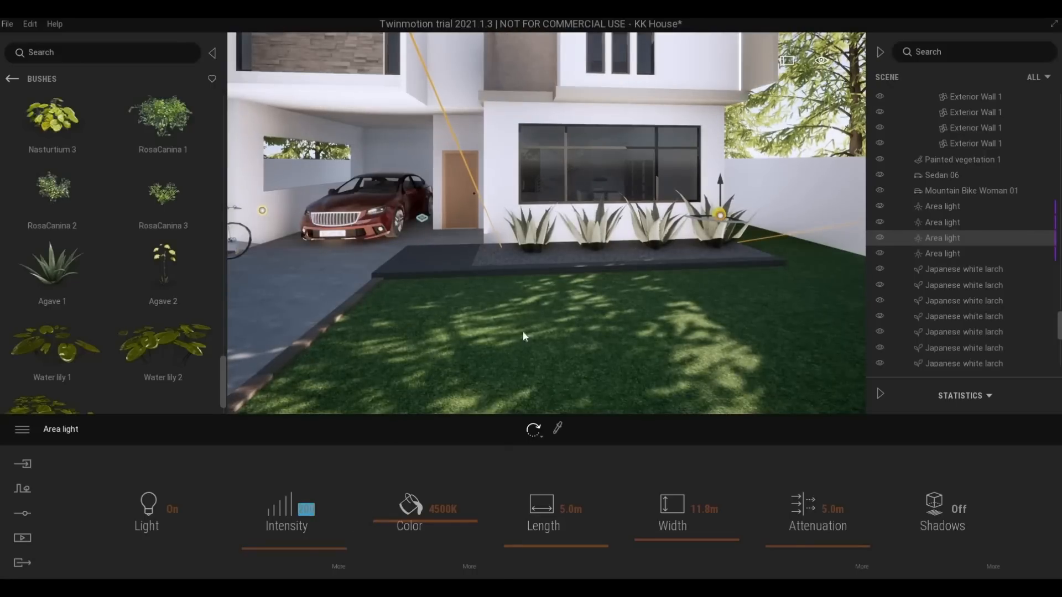
click(552, 275)
key(Escape)
key(s)
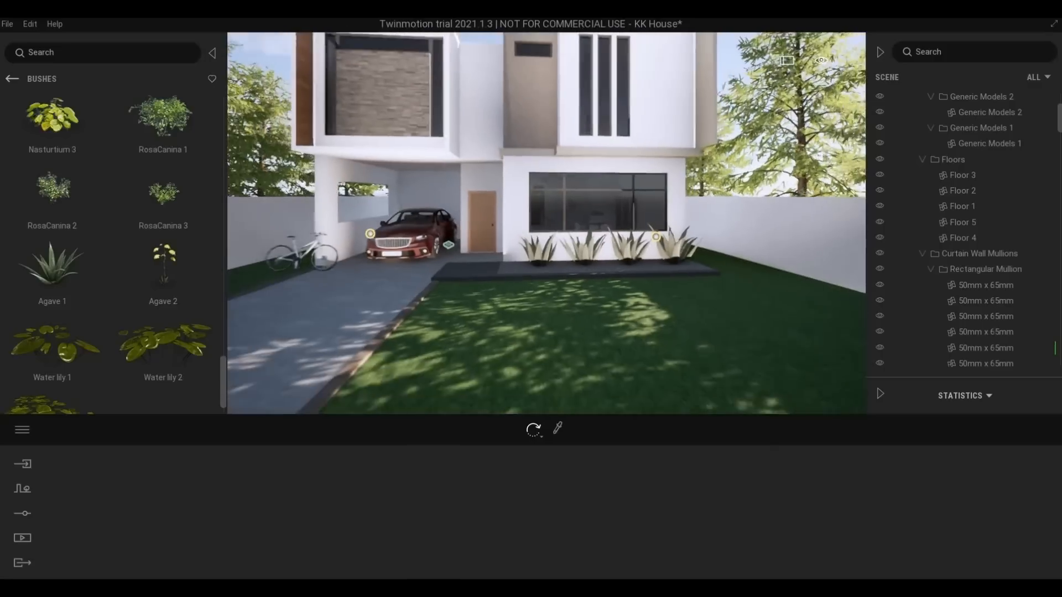
- Examine the house facade and front yard from the street end of the lawn
key(d)
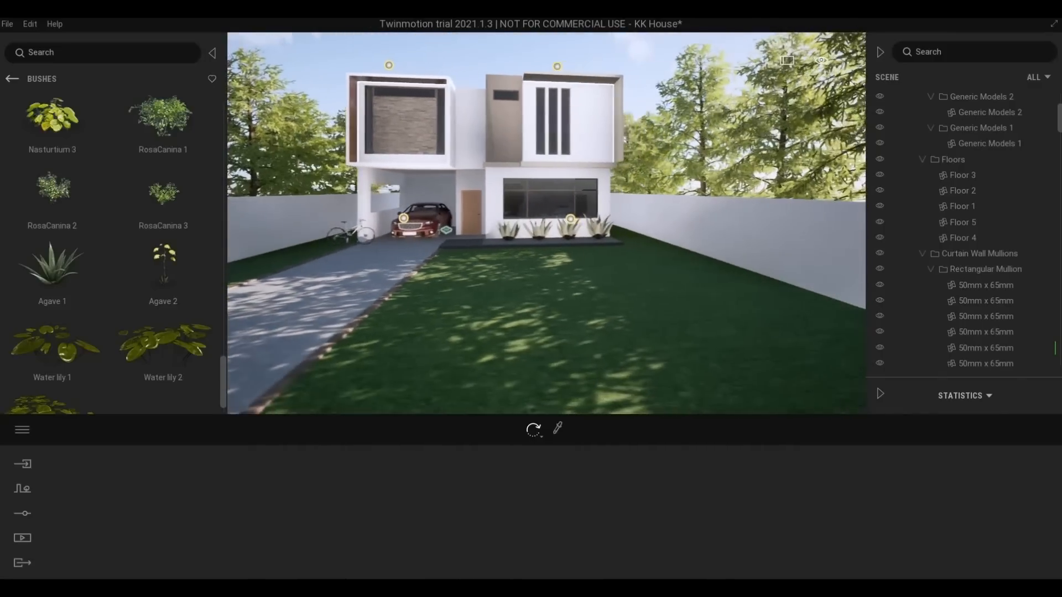
key(s)
key(a)
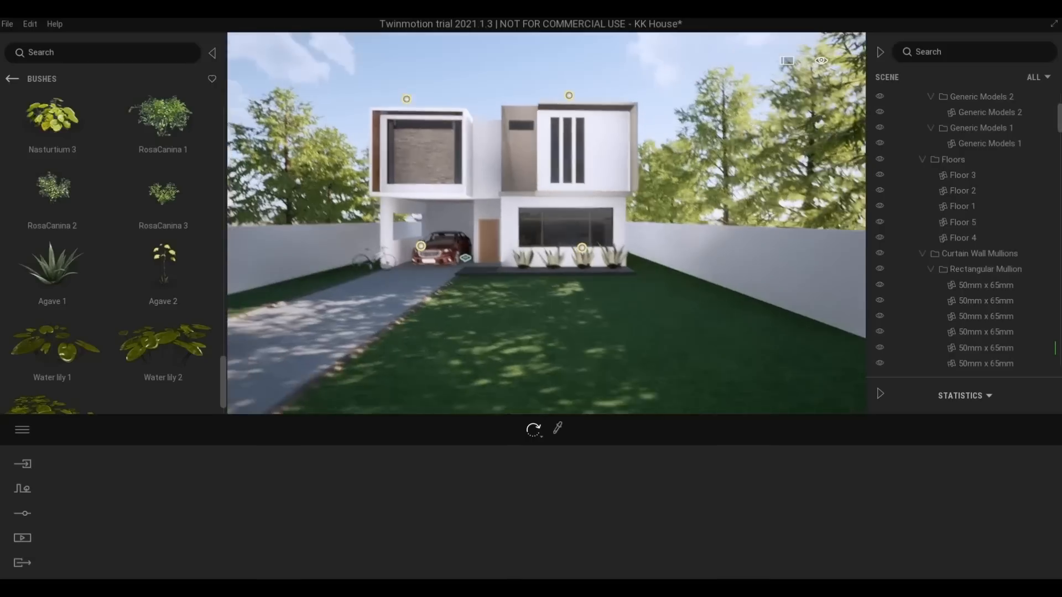
key(a)
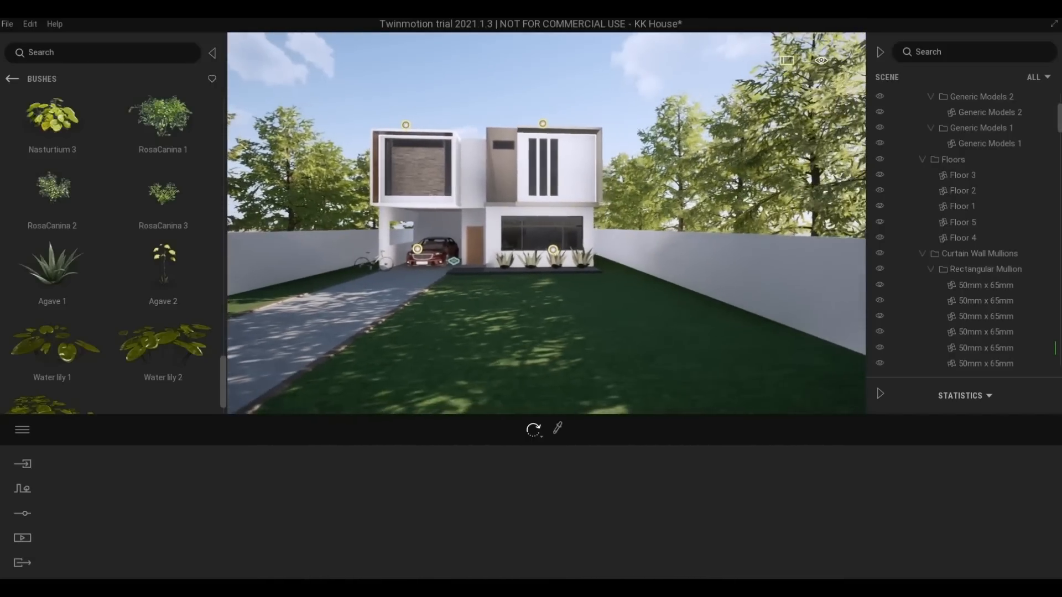
key(d)
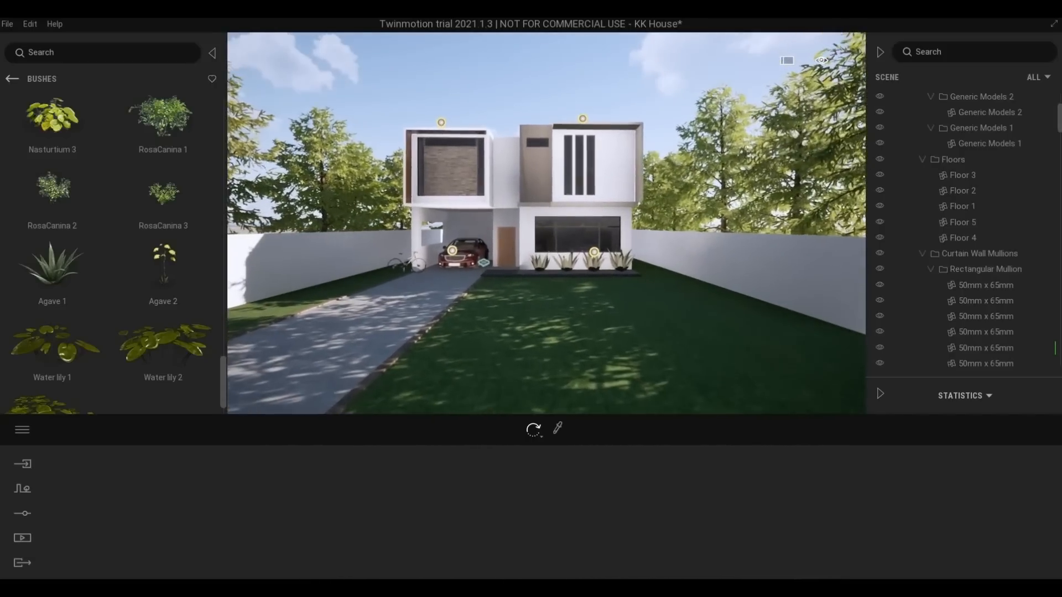
key(w)
key(s)
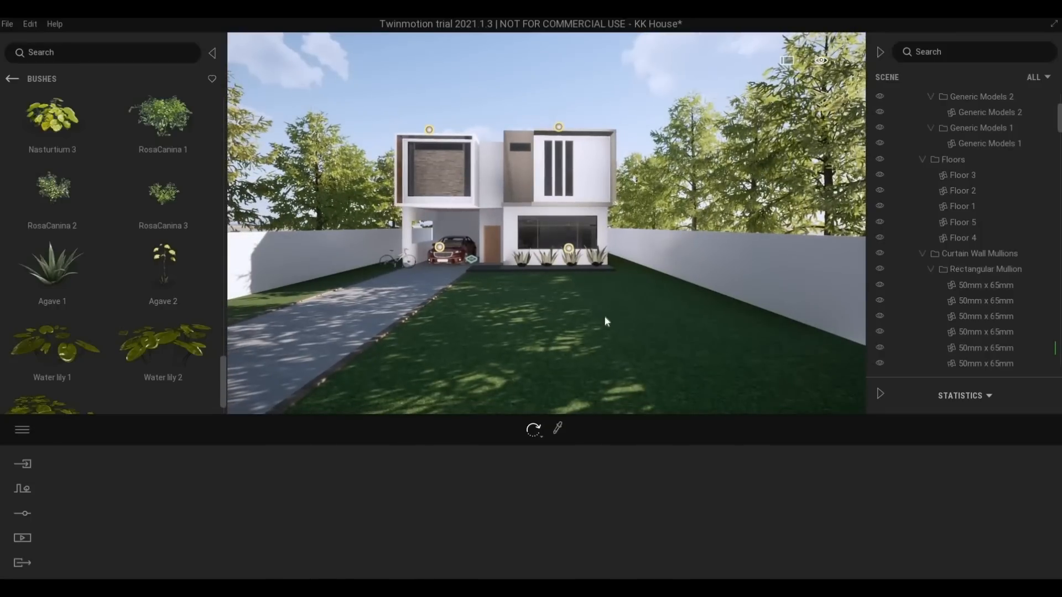
- Plant four Nikko fir trees on the brick paving beyond the street end of the front yard
right_drag(471, 259, 539, 105)
click(540, 105)
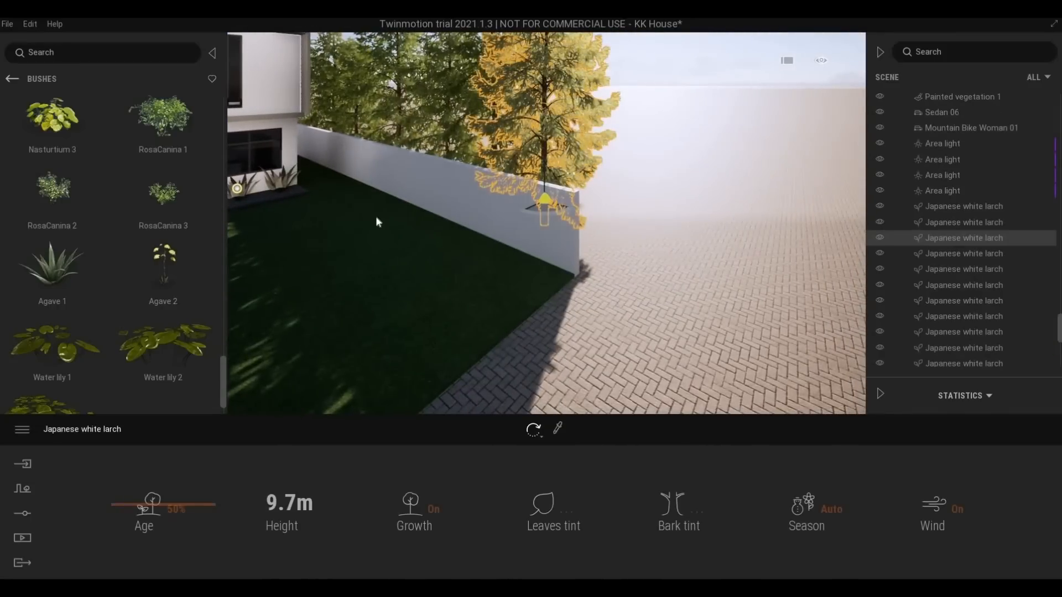
click(12, 78)
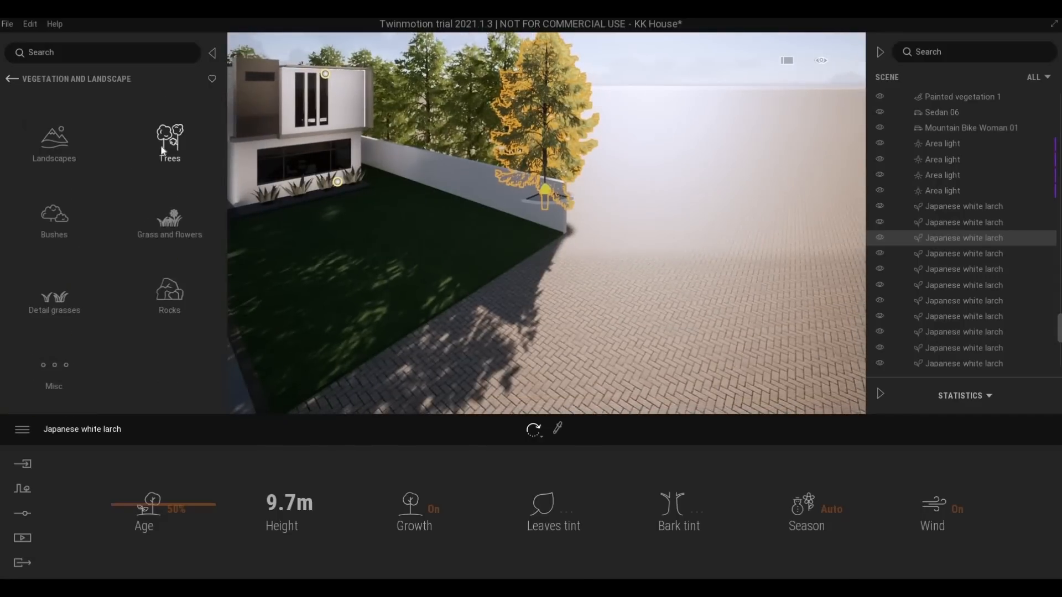
click(169, 164)
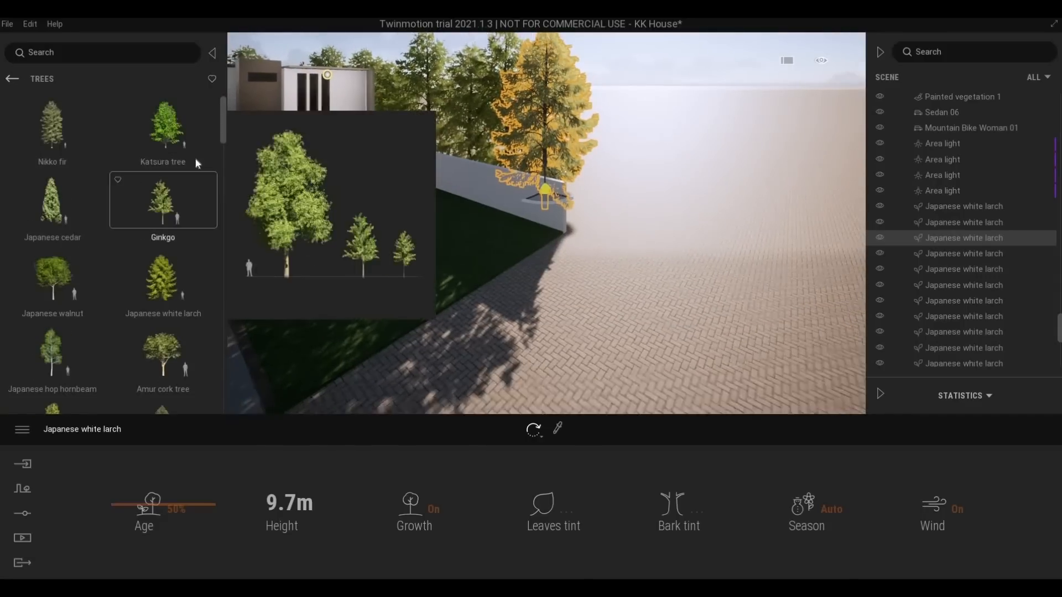
drag(52, 124, 642, 245)
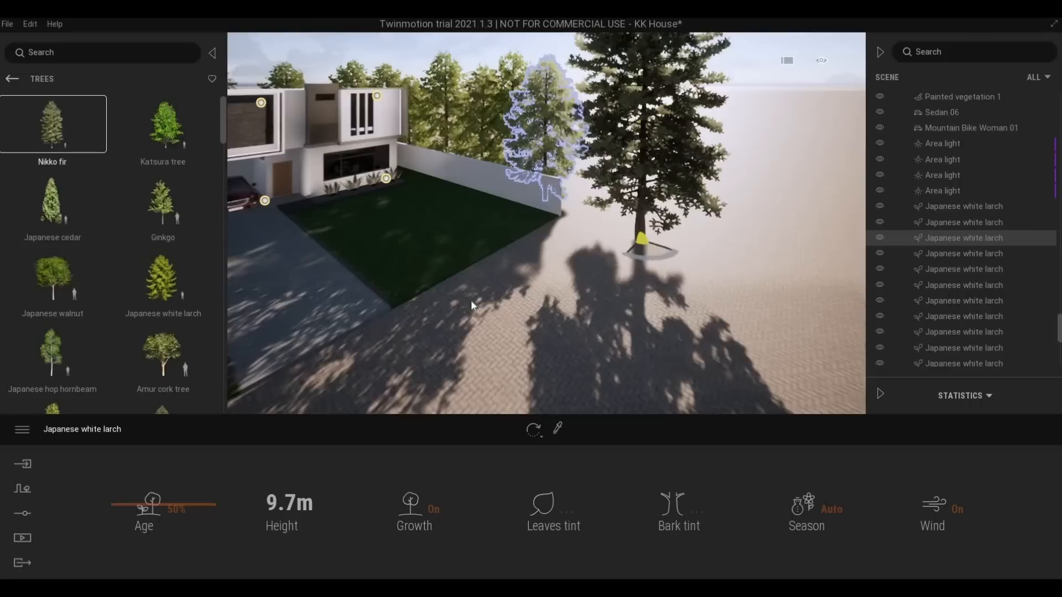
shift+middle_drag(470, 300, 725, 265)
shift+middle_drag(602, 260, 552, 253)
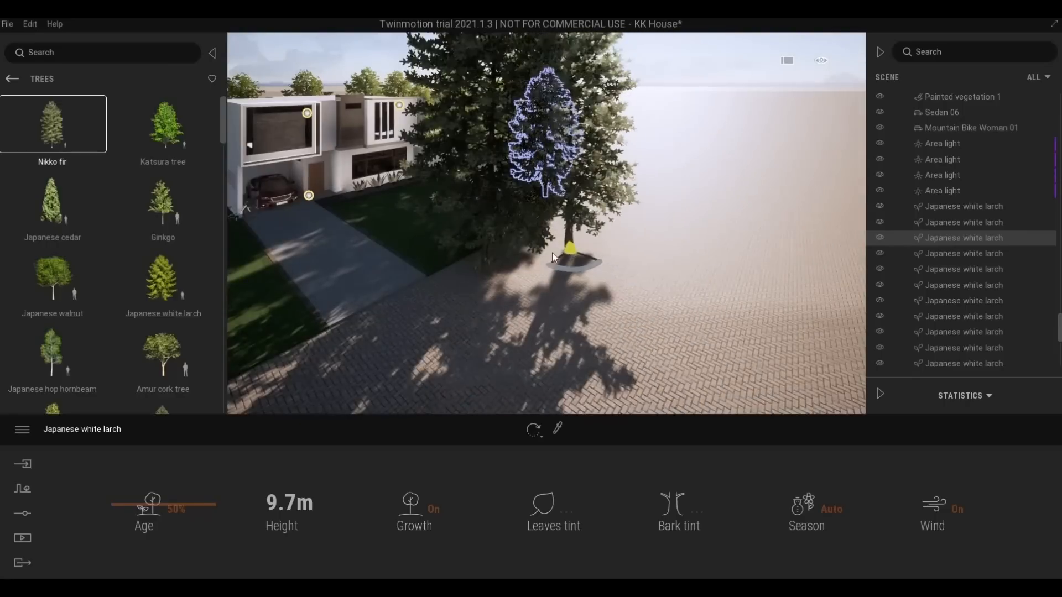
shift+middle_drag(359, 353, 528, 279)
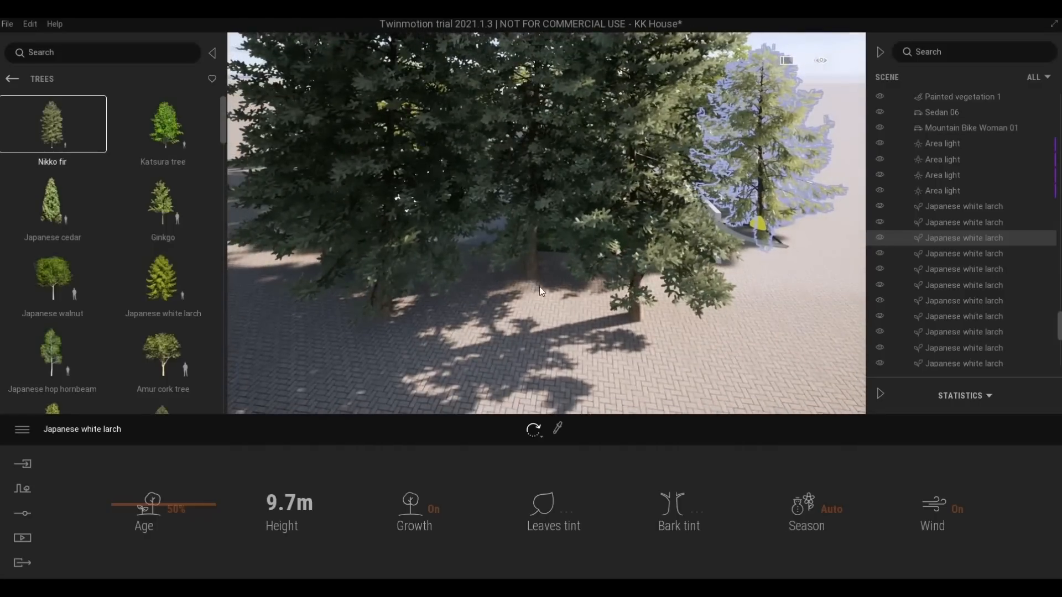
click(539, 286)
drag(535, 316, 572, 284)
click(631, 322)
click(571, 285)
- Lower the area light beside the agaves by about 0.2 m and deselect it
scroll(571, 285, up, 5)
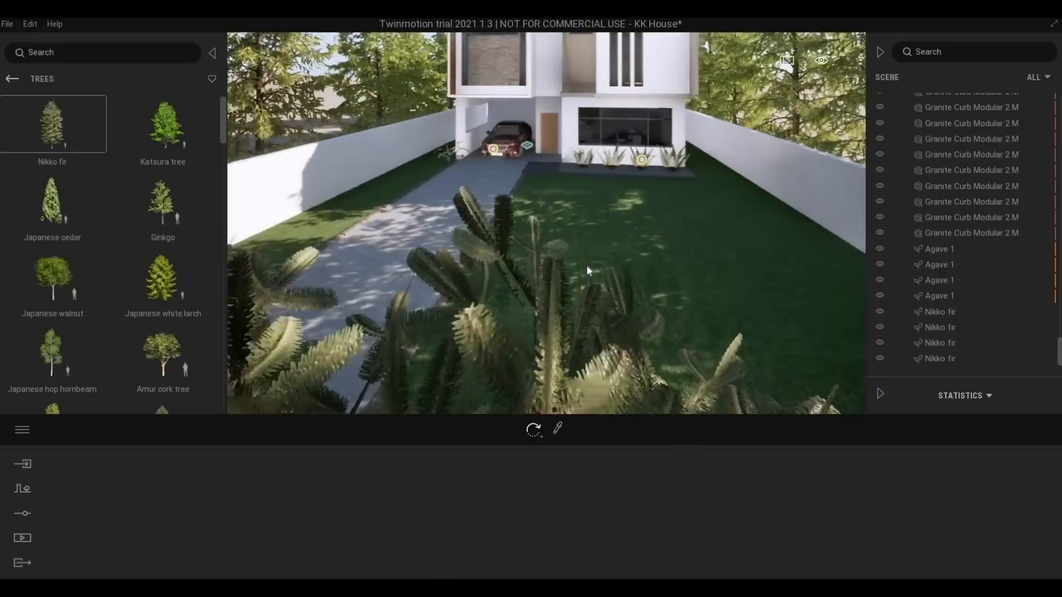
middle_drag(587, 264, 596, 269)
mouse_move(596, 268)
right_down()
mouse_move(579, 287)
mouse_move(585, 252)
right_up()
middle_drag(586, 252, 592, 286)
right_drag(592, 286, 594, 287)
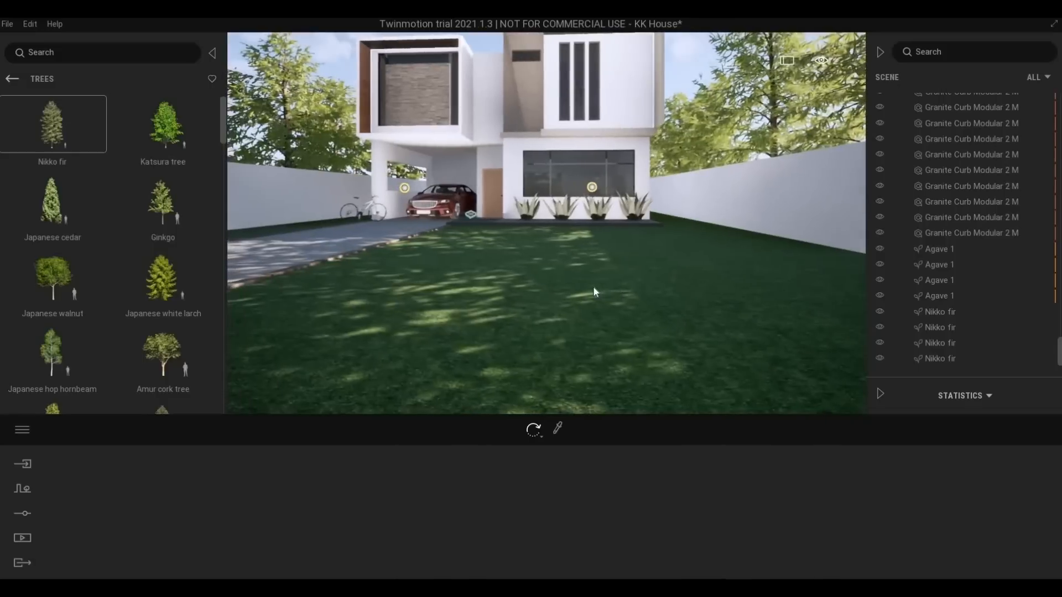
click(590, 209)
drag(596, 224, 597, 228)
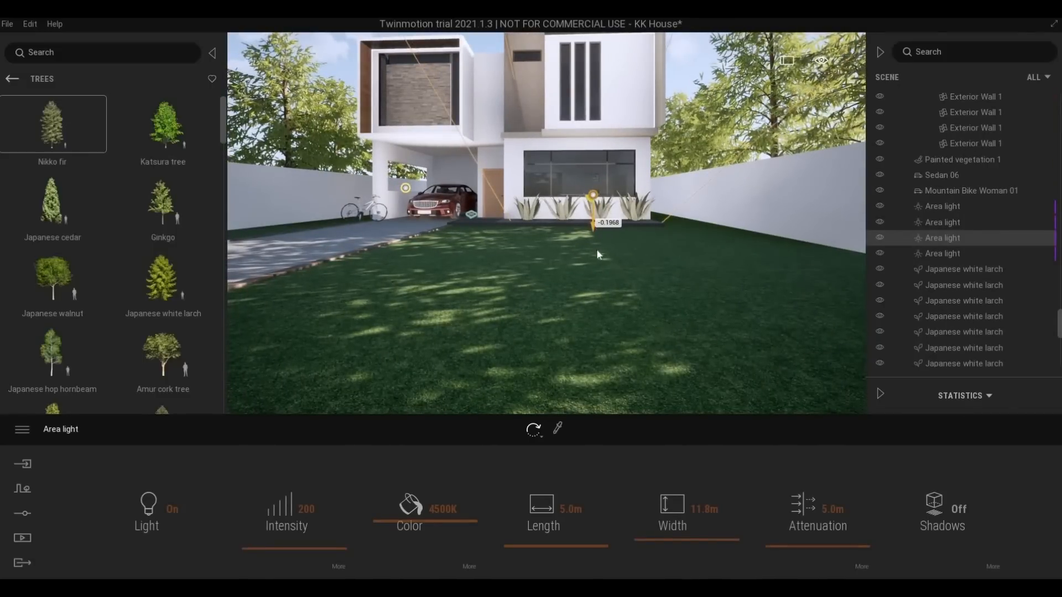
click(613, 266)
- Sample the Cobblestone material of the planting bed under the front window for editing
middle_drag(612, 267, 684, 251)
scroll(613, 266, up, 3)
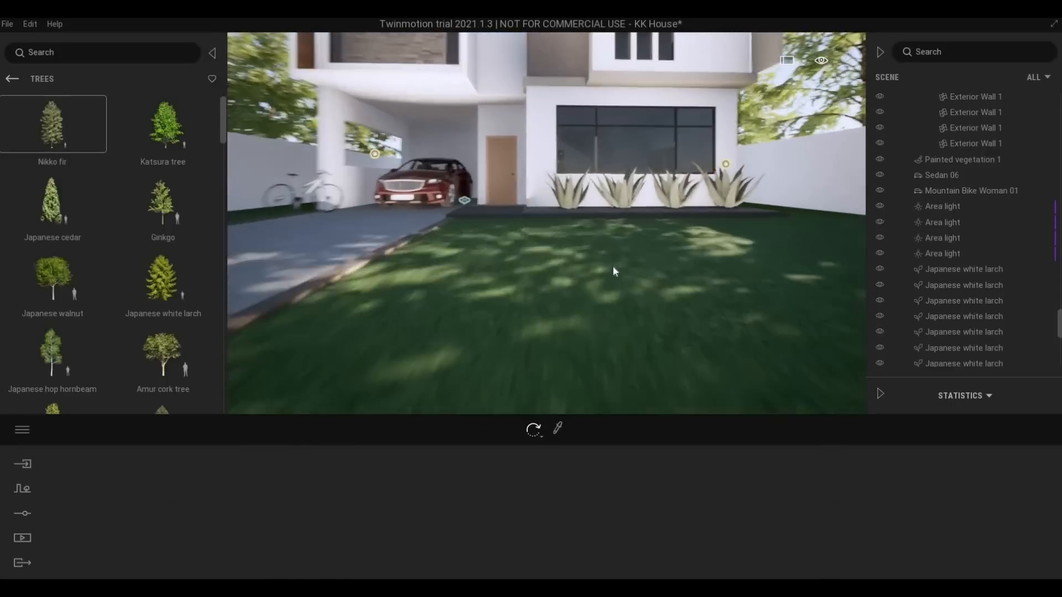
scroll(596, 264, up, 3)
scroll(604, 263, up, 4)
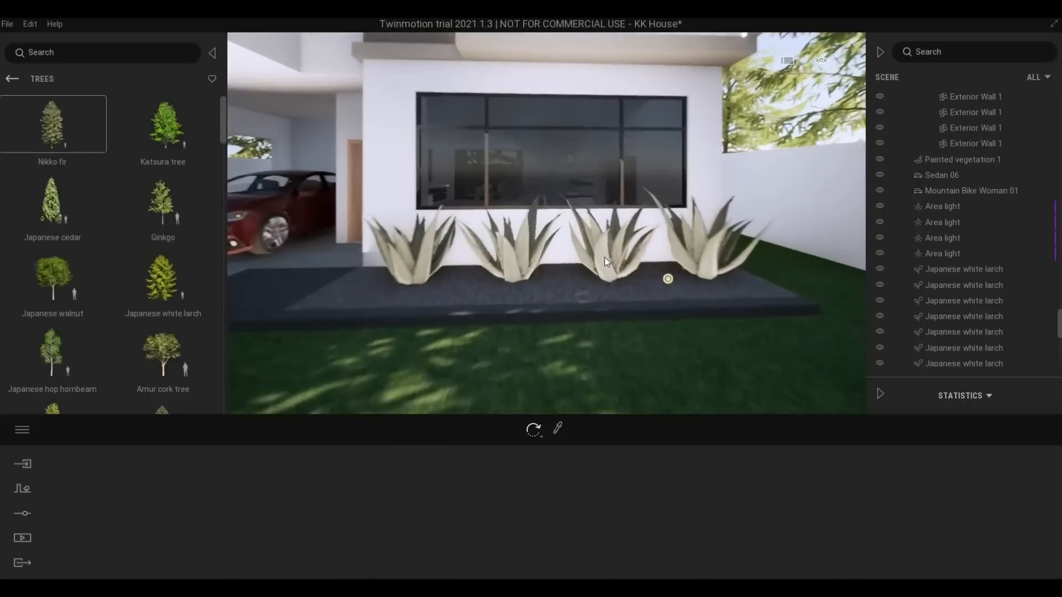
click(595, 282)
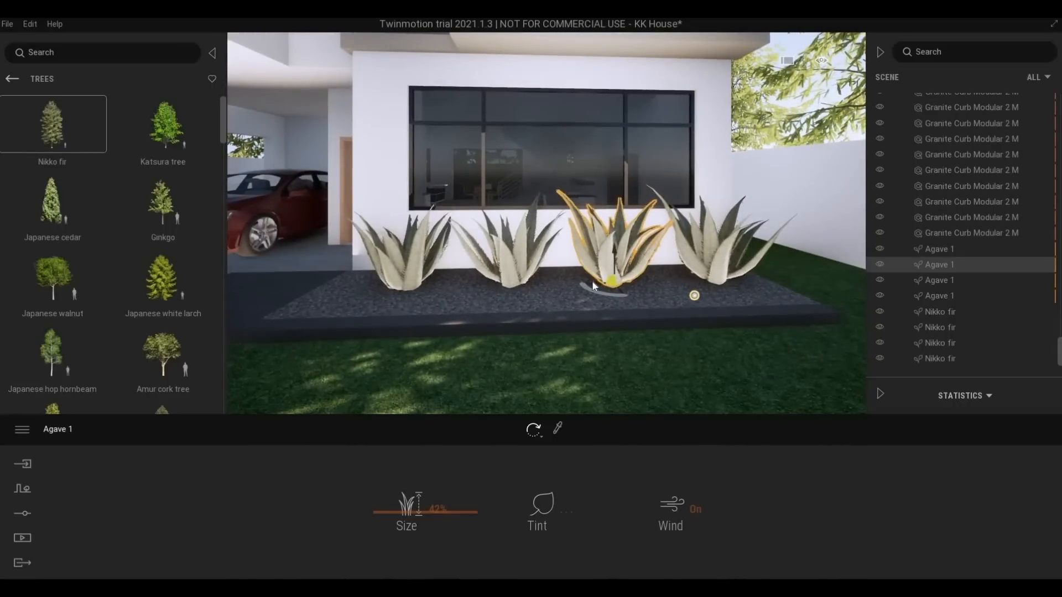
click(592, 283)
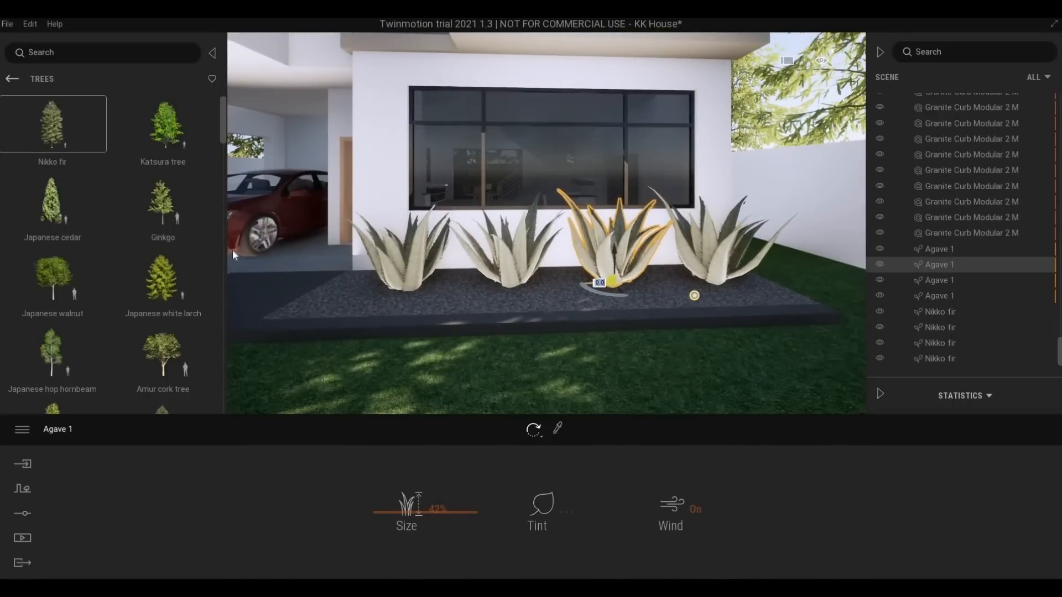
click(558, 429)
click(458, 294)
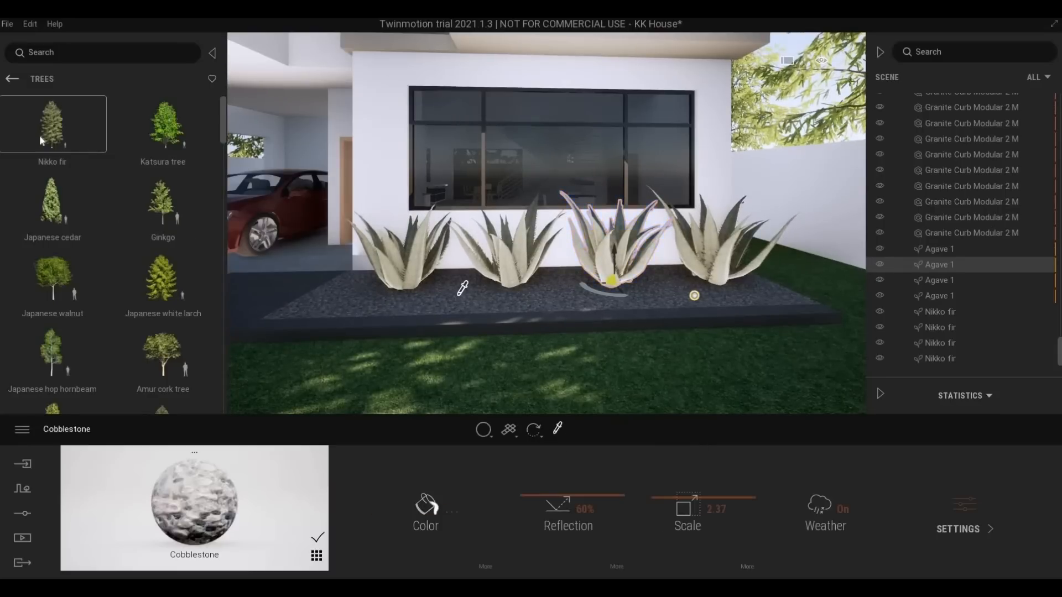
- Apply the Pebbles nature ground material to the agave bed and set its scale to 2.15
click(12, 78)
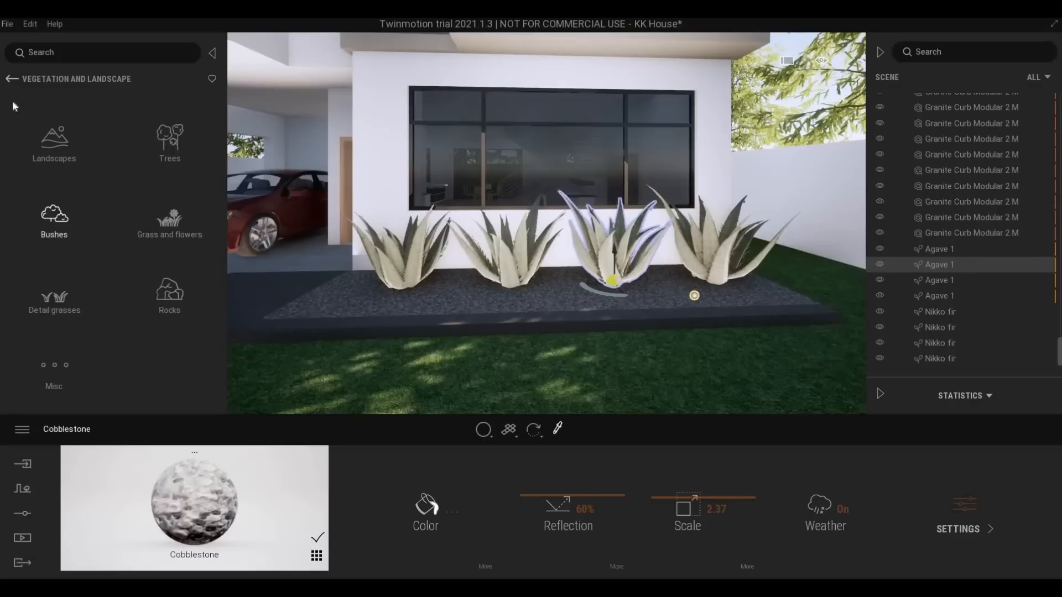
click(10, 82)
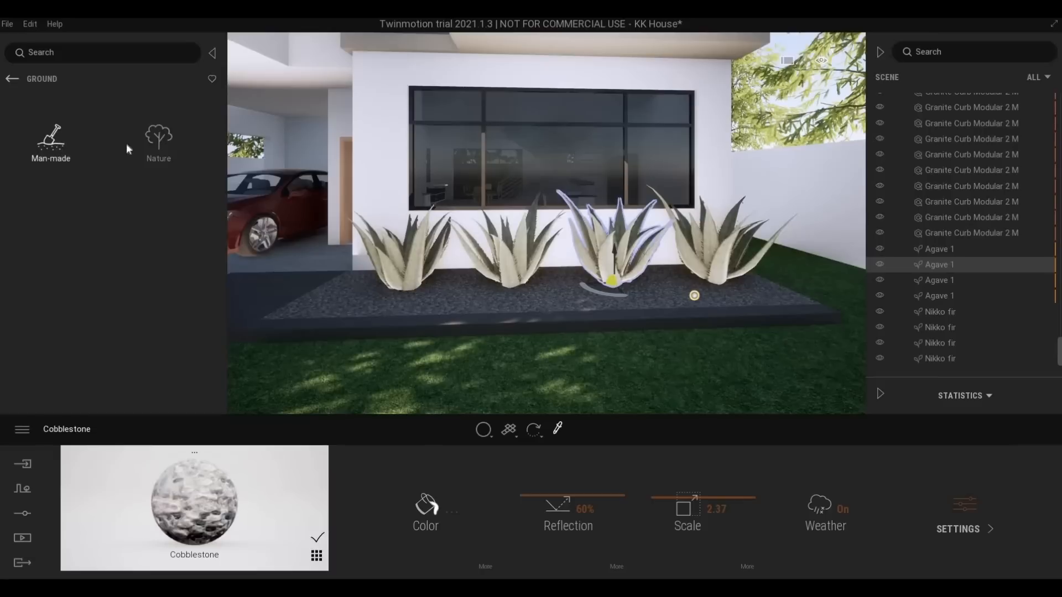
click(155, 139)
scroll(58, 284, down, 5)
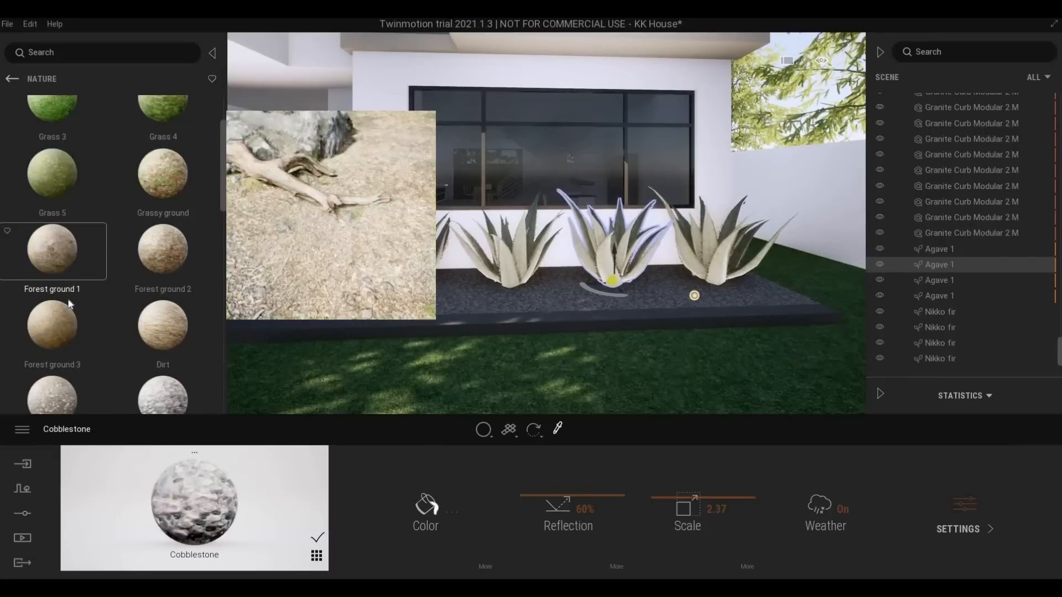
drag(443, 298, 444, 298)
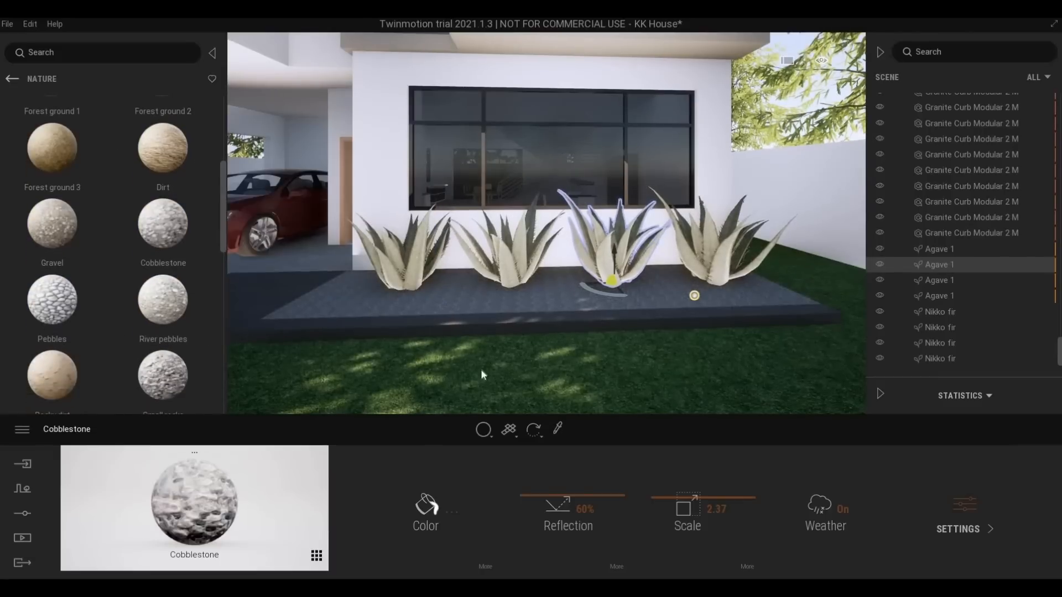
drag(666, 499, 666, 499)
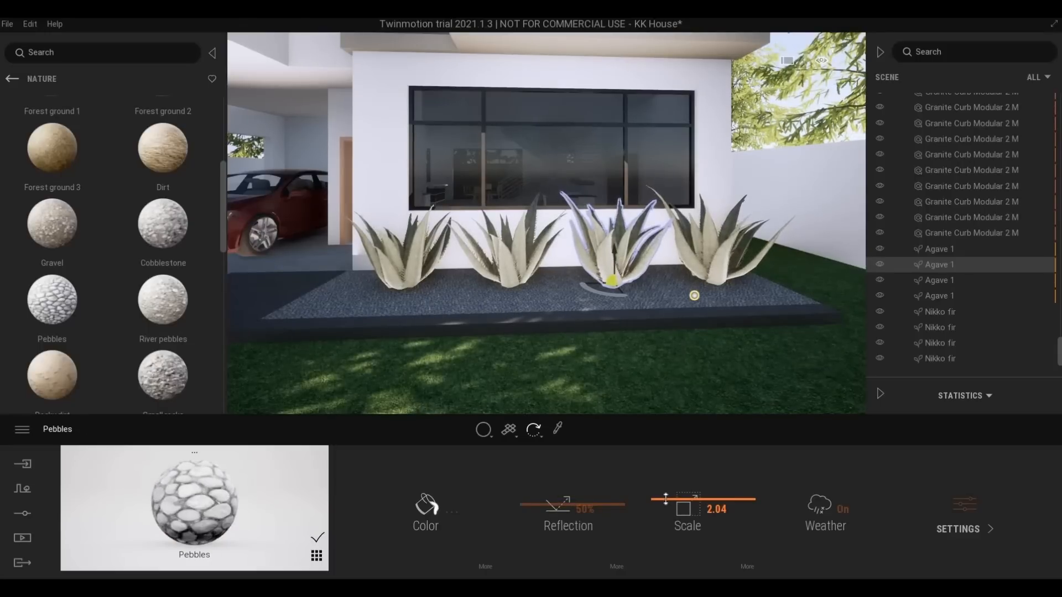
drag(650, 451, 596, 370)
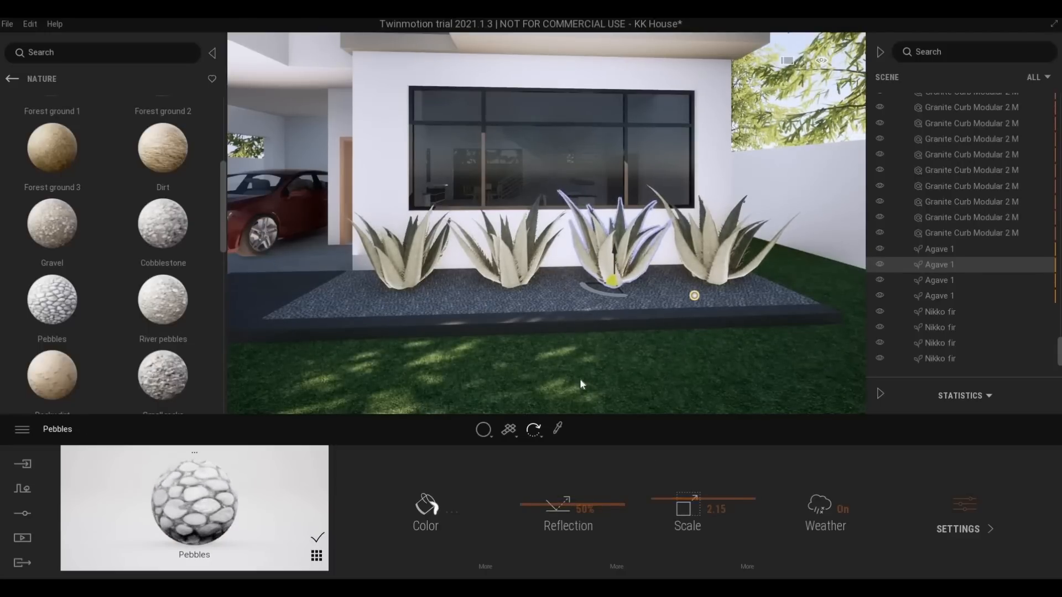
- Examine the pebble bed, agaves and entrance from several distances and angles across the lawn, and deselect the agave
mouse_move(585, 381)
right_down()
mouse_move(577, 345)
mouse_move(577, 409)
mouse_move(575, 373)
right_up()
key(s)
key(w)
key(s)
key(w)
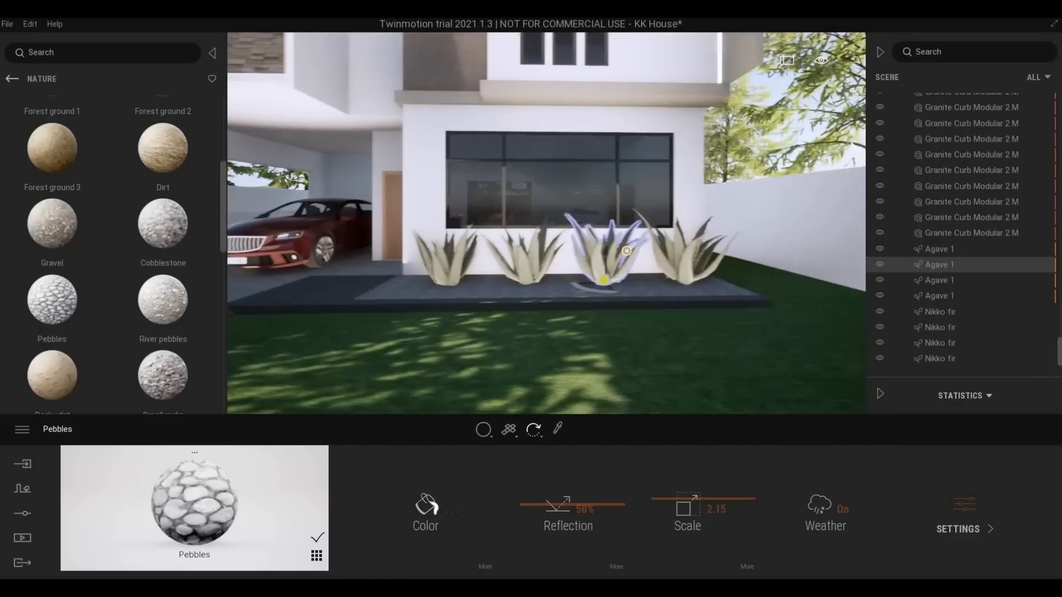
key(d)
key(a)
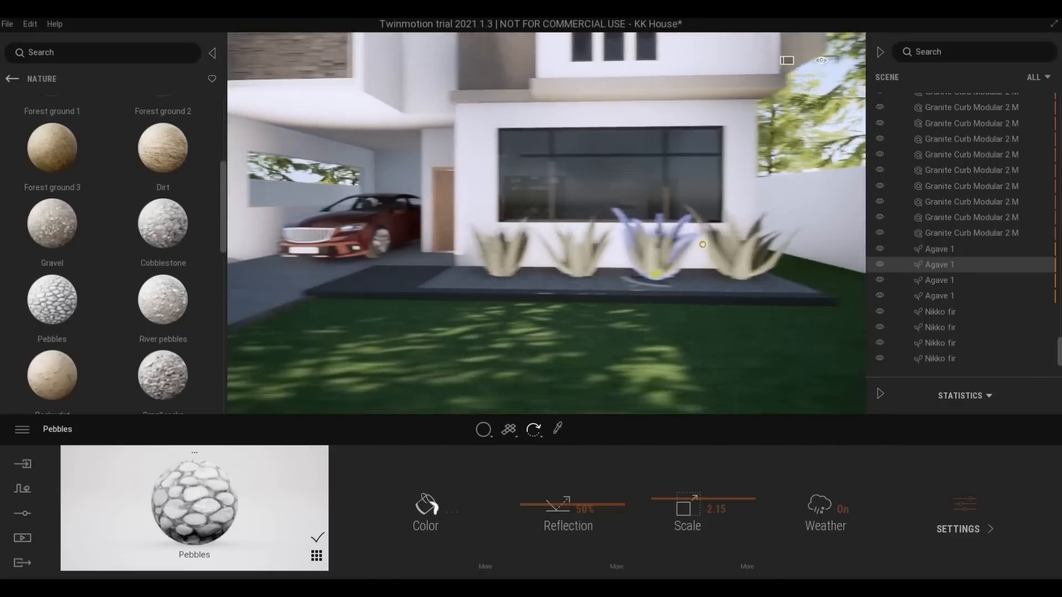
key(w)
mouse_move(554, 343)
right_down()
mouse_move(583, 369)
mouse_move(576, 344)
mouse_move(547, 343)
mouse_move(546, 359)
mouse_move(548, 336)
right_up()
key(w)
key(s)
key(w)
key(s)
right_drag(384, 270, 406, 282)
key(w)
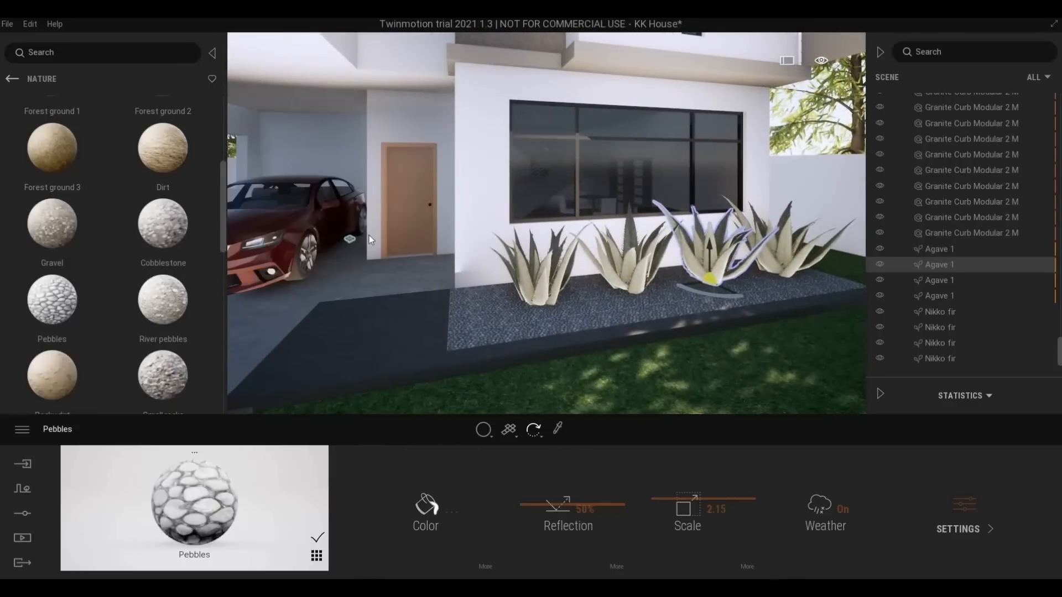
key(s)
right_drag(414, 246, 529, 258)
key(w)
key(w)
key(a)
key(s)
key(d)
key(s)
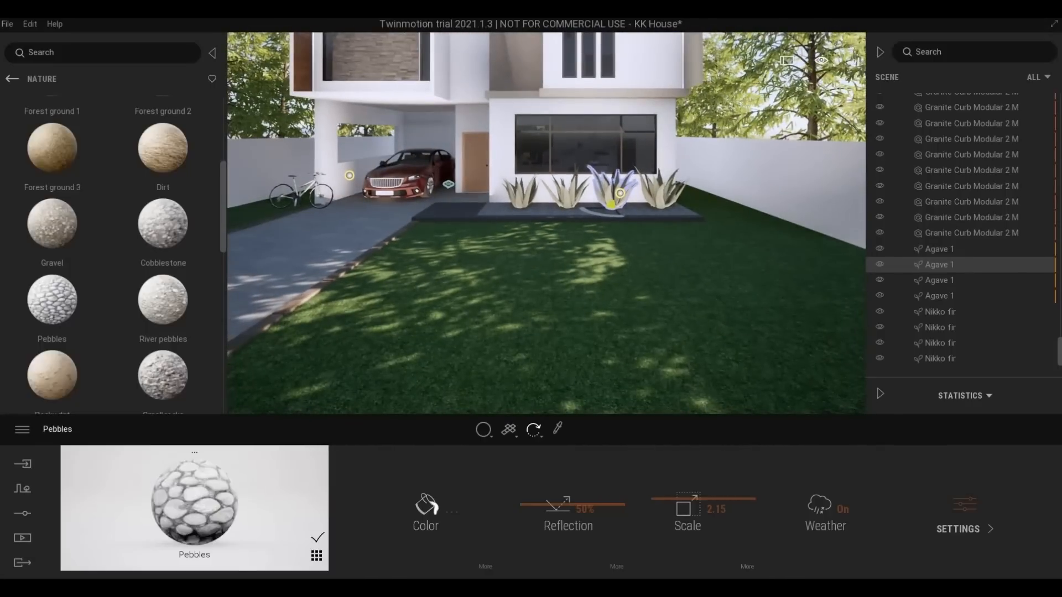
click(526, 257)
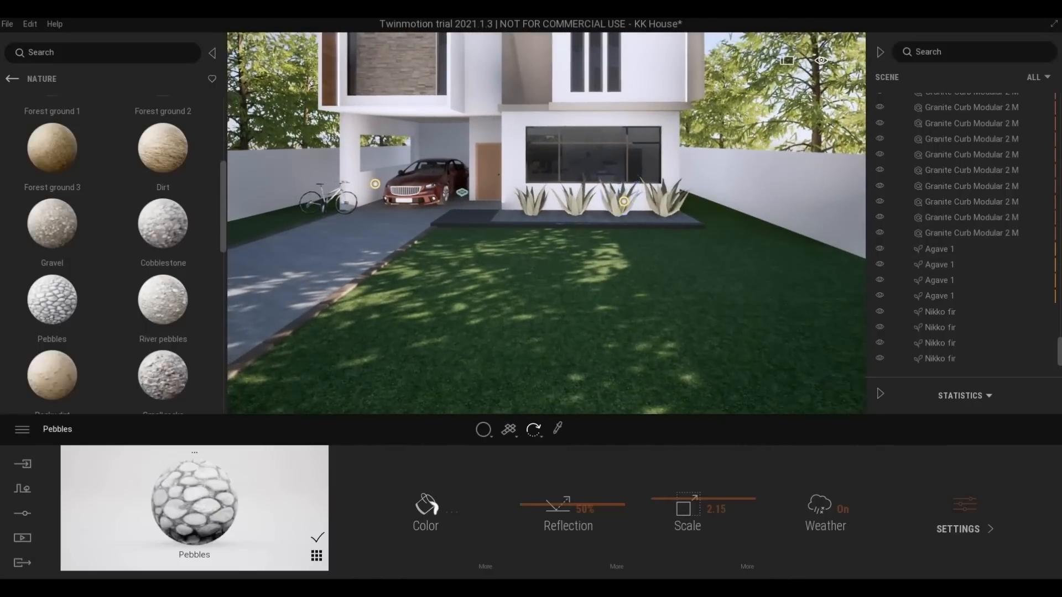
key(w)
right_drag(526, 257, 548, 394)
key(w)
key(a)
key(w)
key(d)
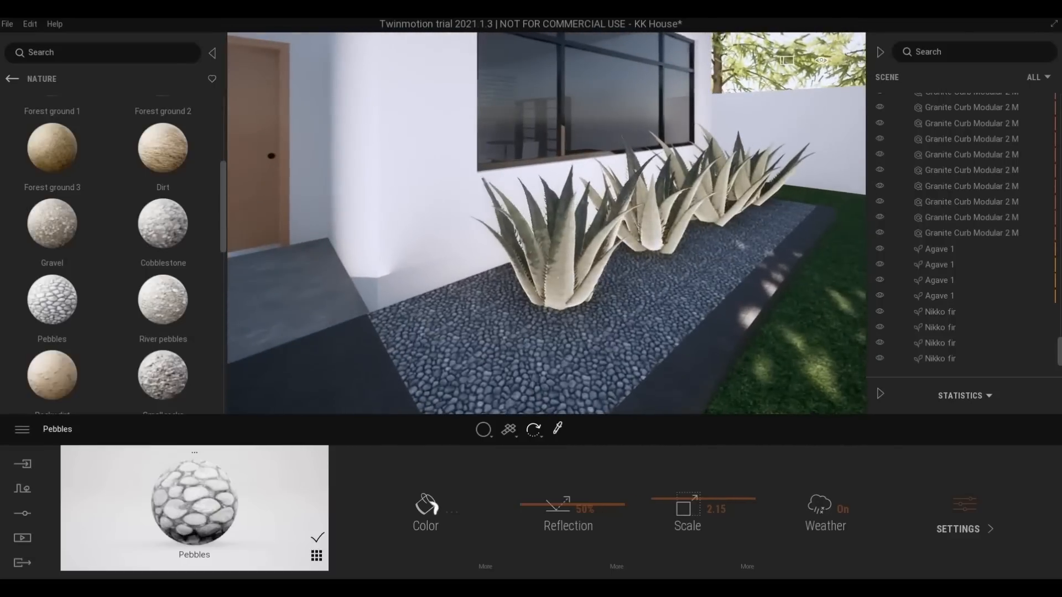
click(557, 429)
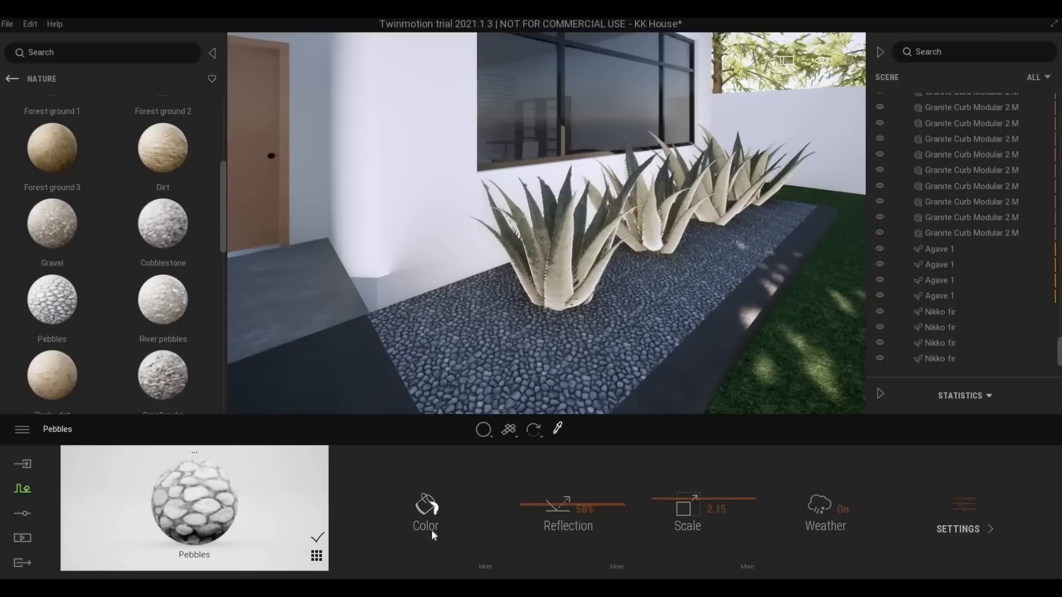
key(Escape)
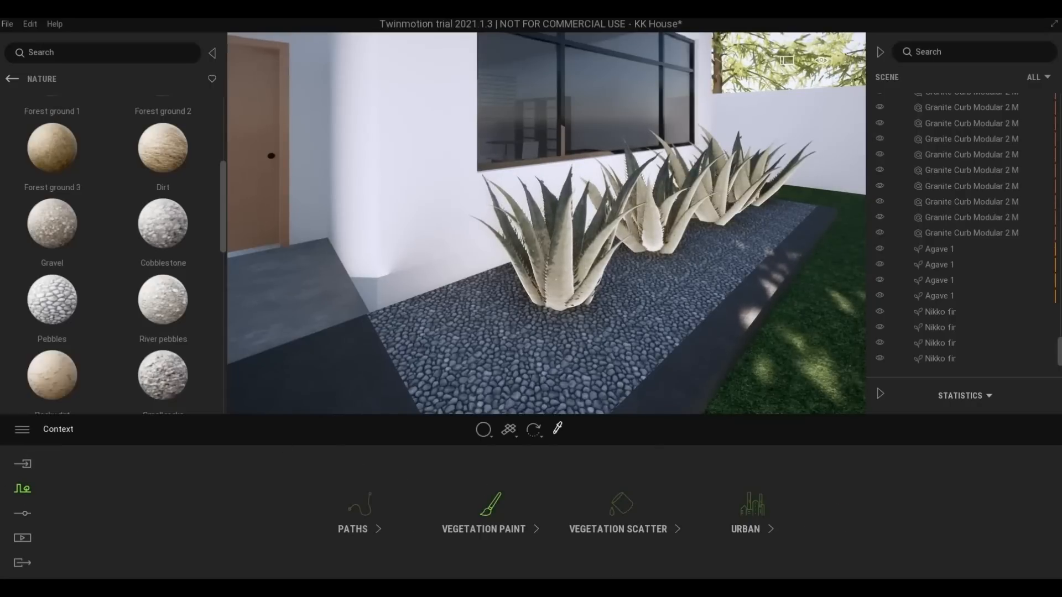
click(491, 512)
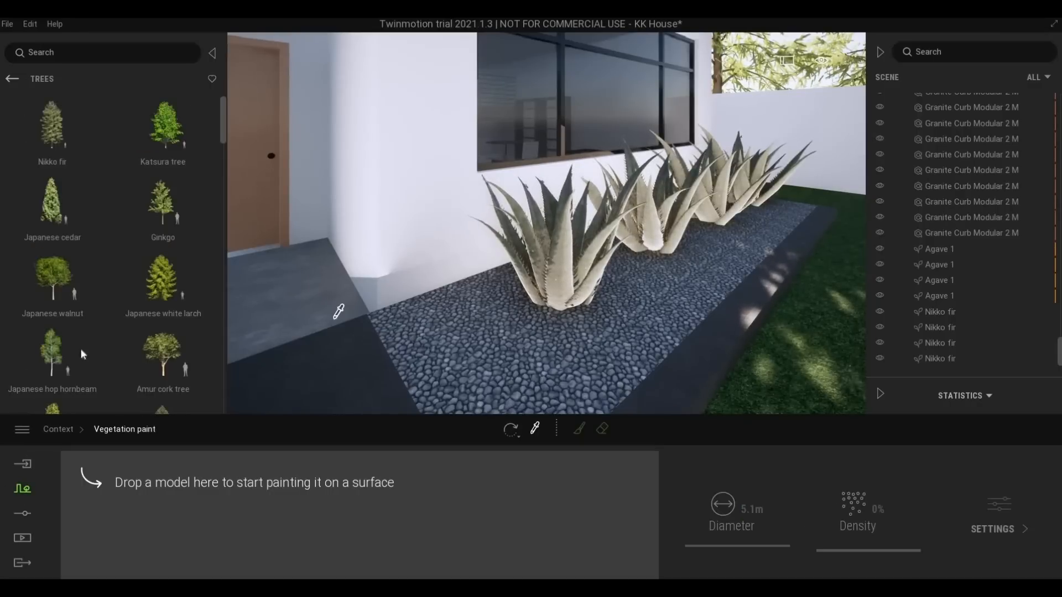
click(12, 78)
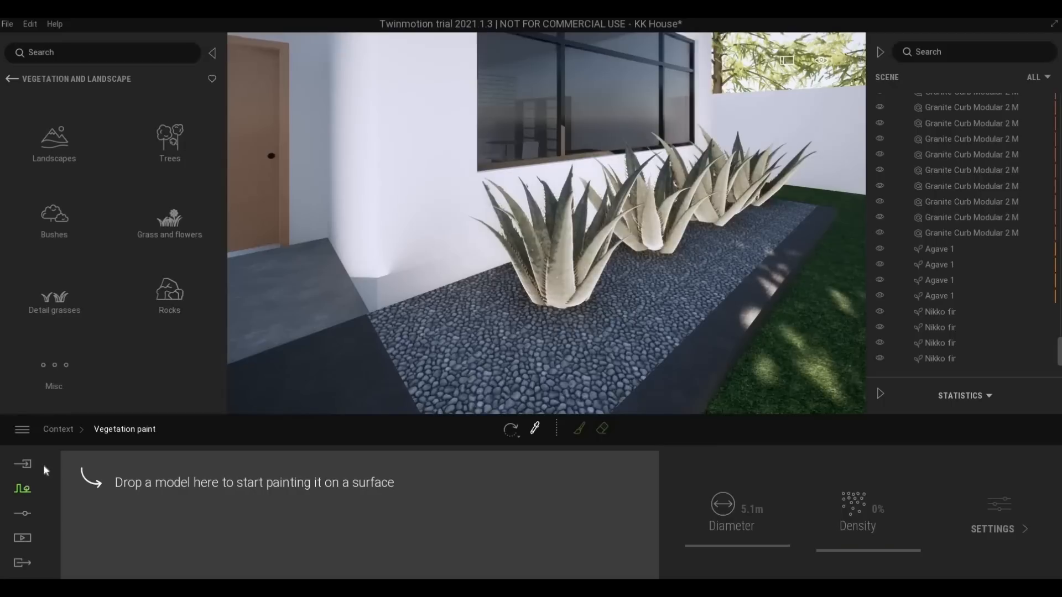
key(Escape)
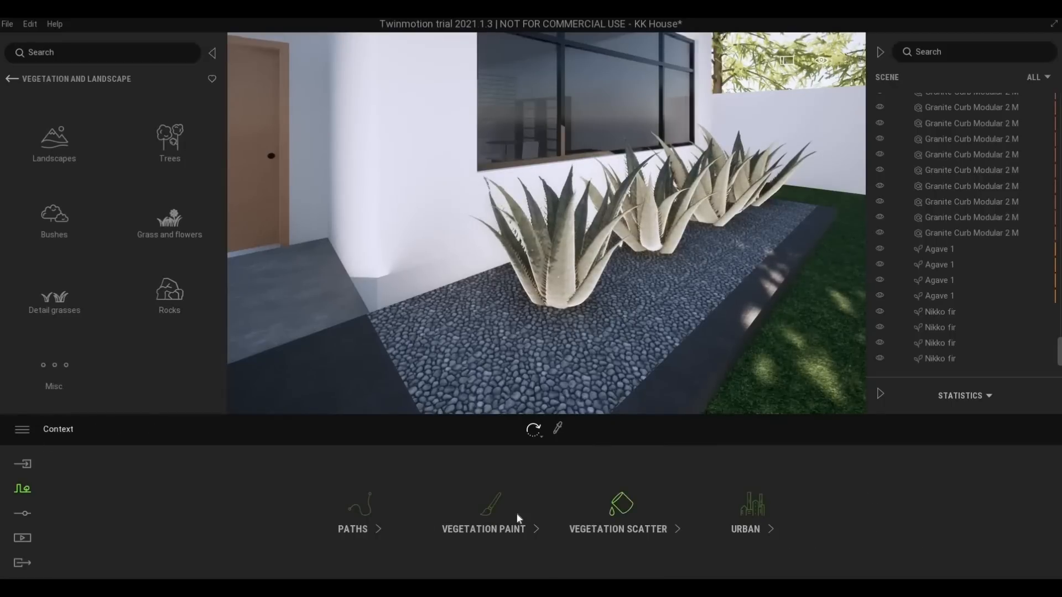
click(620, 509)
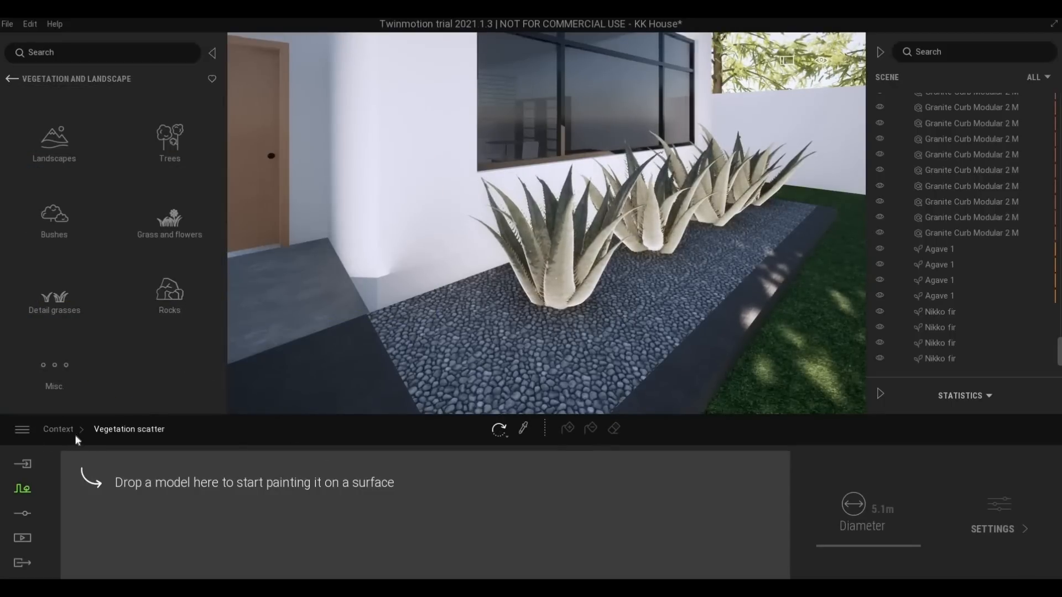
click(70, 430)
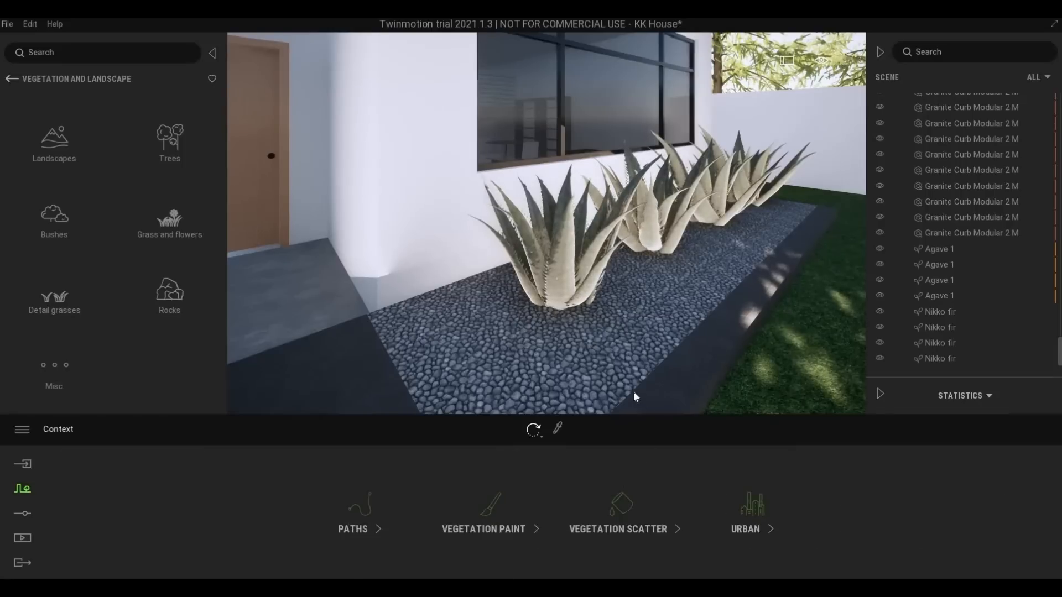
- Enter the living room, face its front window from inside and open the user library
mouse_move(634, 393)
right_down()
mouse_move(625, 357)
mouse_move(595, 356)
mouse_move(632, 352)
mouse_move(628, 381)
mouse_move(654, 386)
mouse_move(625, 396)
right_up()
key(s)
key(s)
key(w)
key(w)
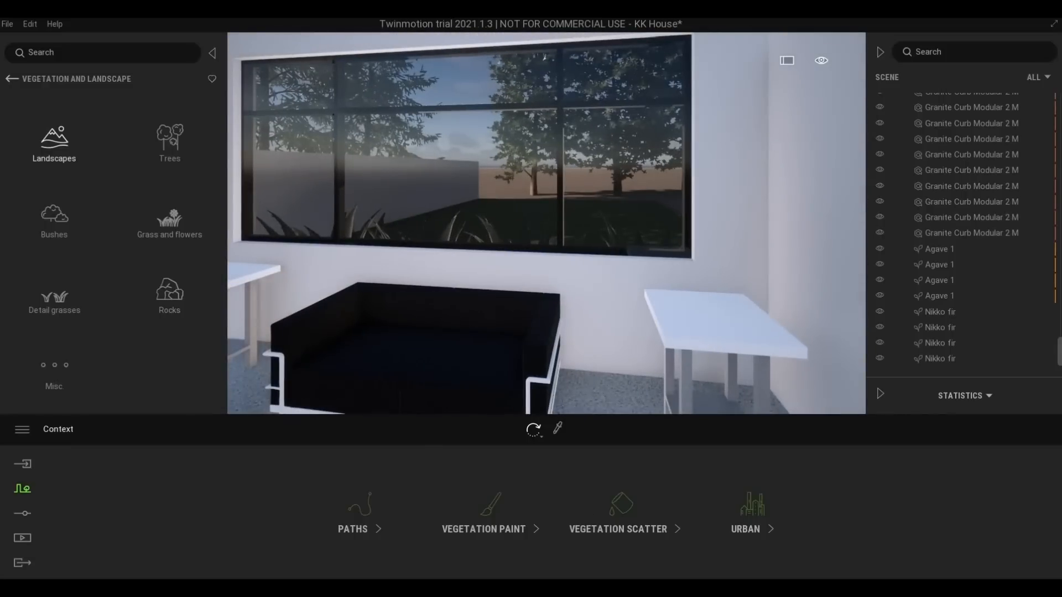
click(10, 80)
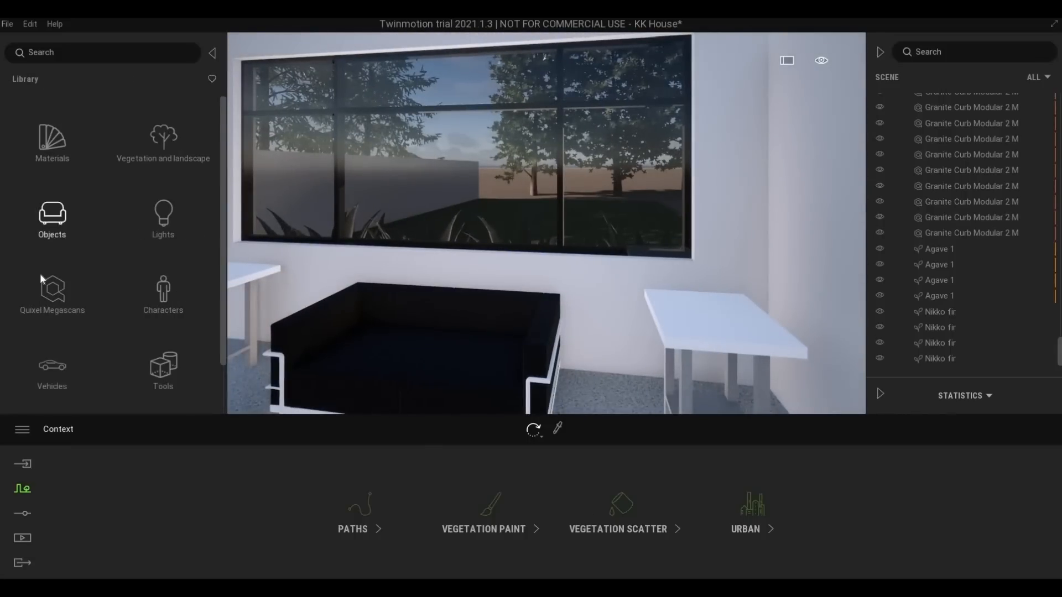
scroll(49, 321, down, 2)
click(50, 389)
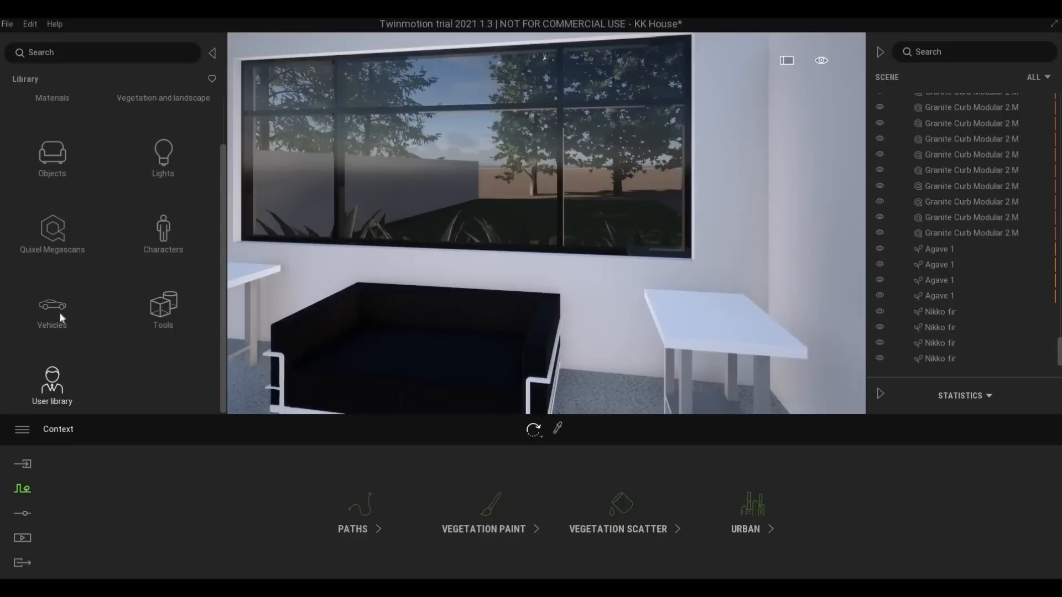
- Find curtain.skp among the user library models and place it on the living room floor below the front window
scroll(68, 343, down, 5)
scroll(67, 351, down, 8)
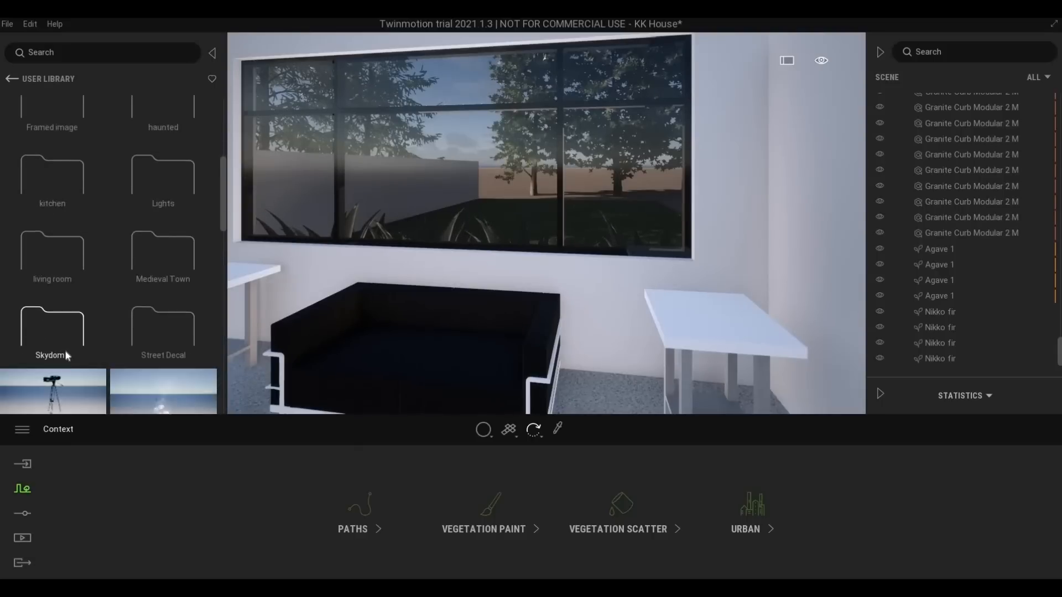
scroll(64, 354, down, 8)
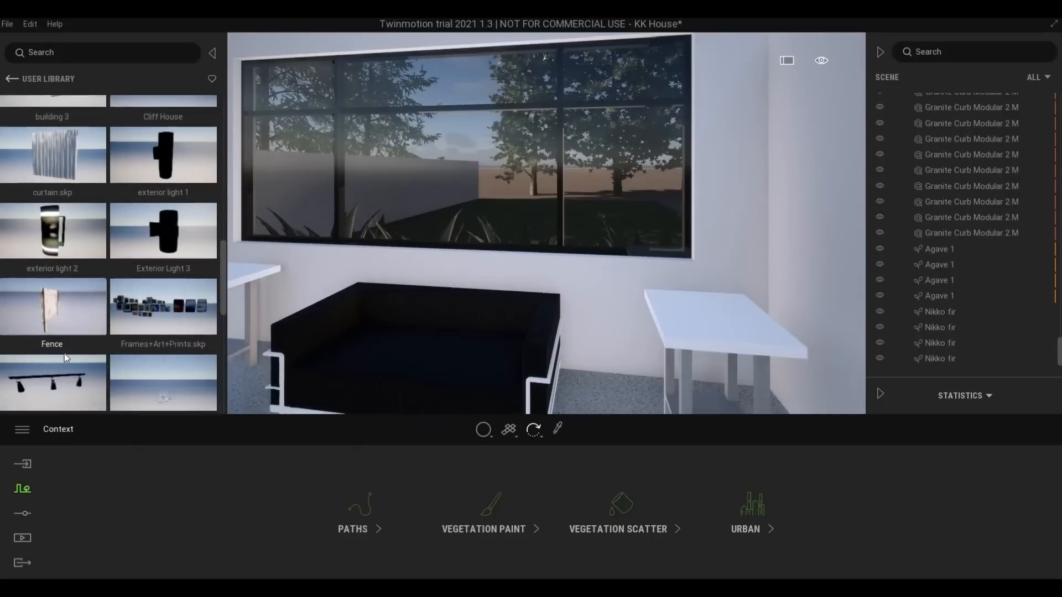
scroll(64, 354, down, 2)
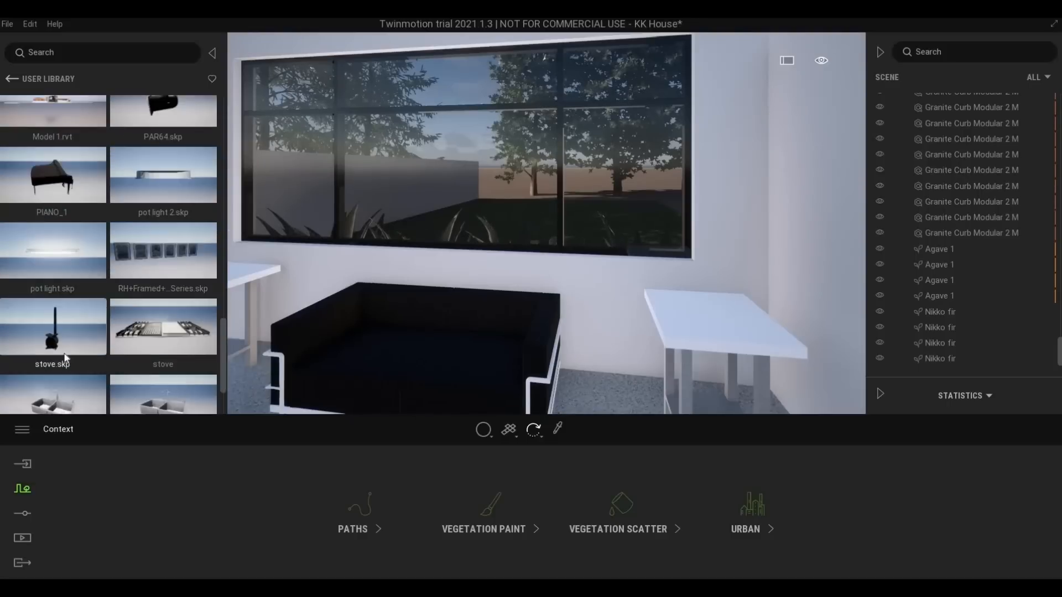
scroll(64, 353, up, 3)
scroll(64, 353, up, 4)
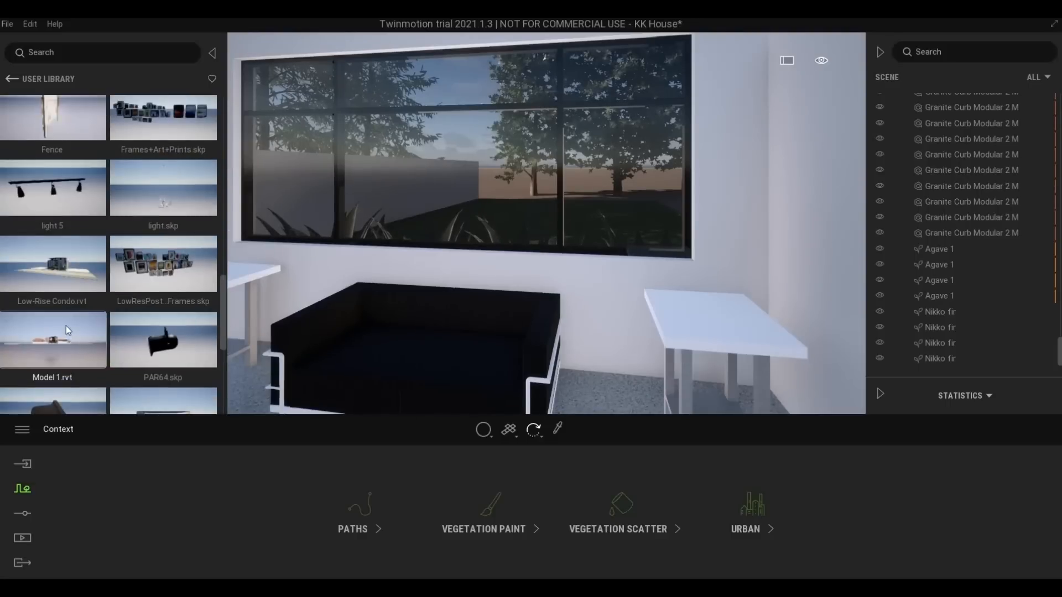
scroll(64, 288, up, 3)
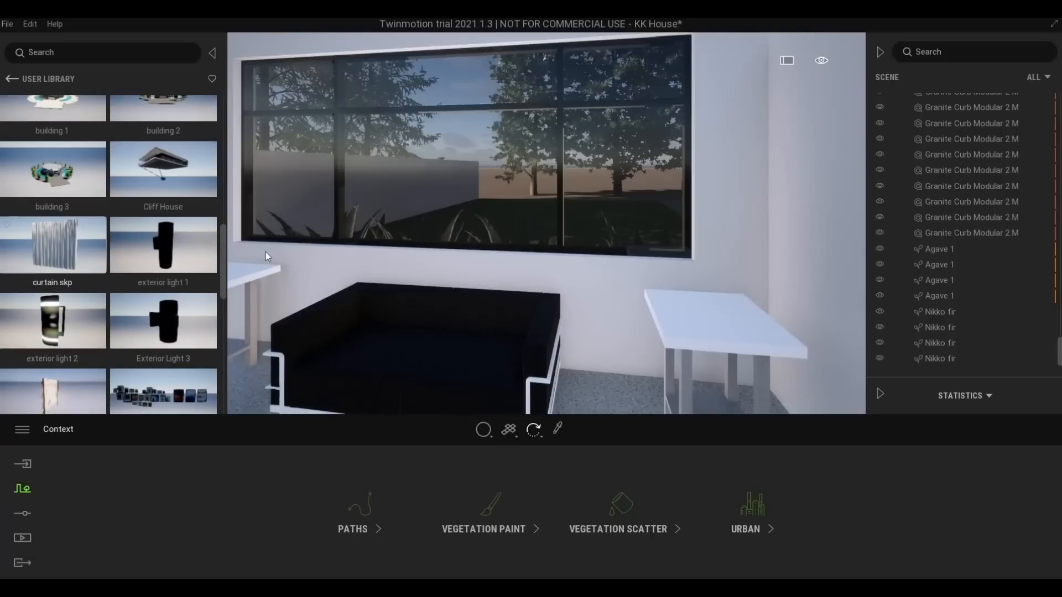
drag(53, 245, 627, 346)
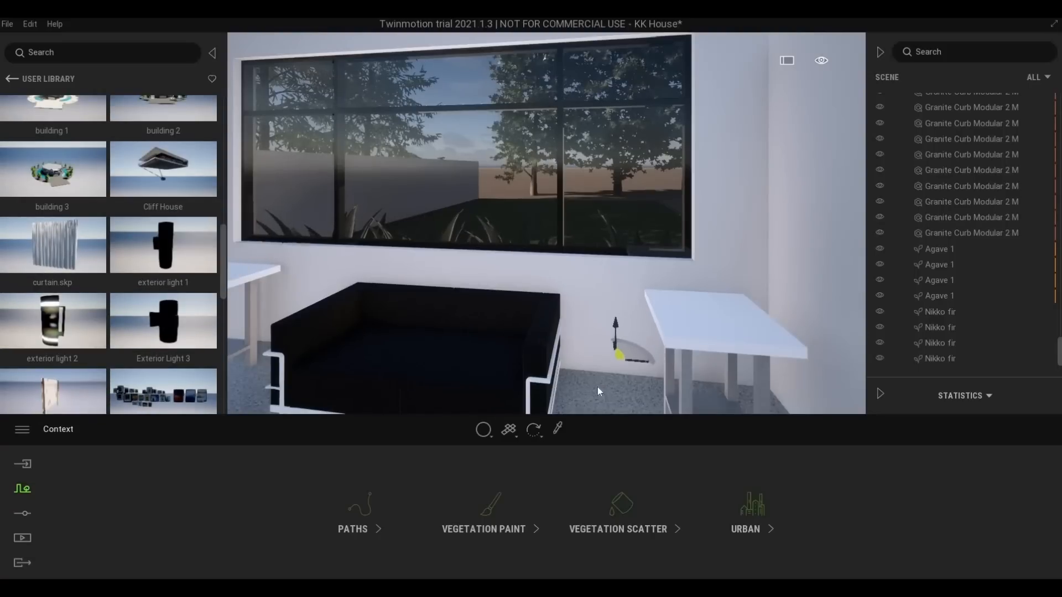
- View the house from the lawn and remove the placed curtain.skp from the scene
right_drag(514, 311, 229, 354)
right_drag(789, 299, 653, 335)
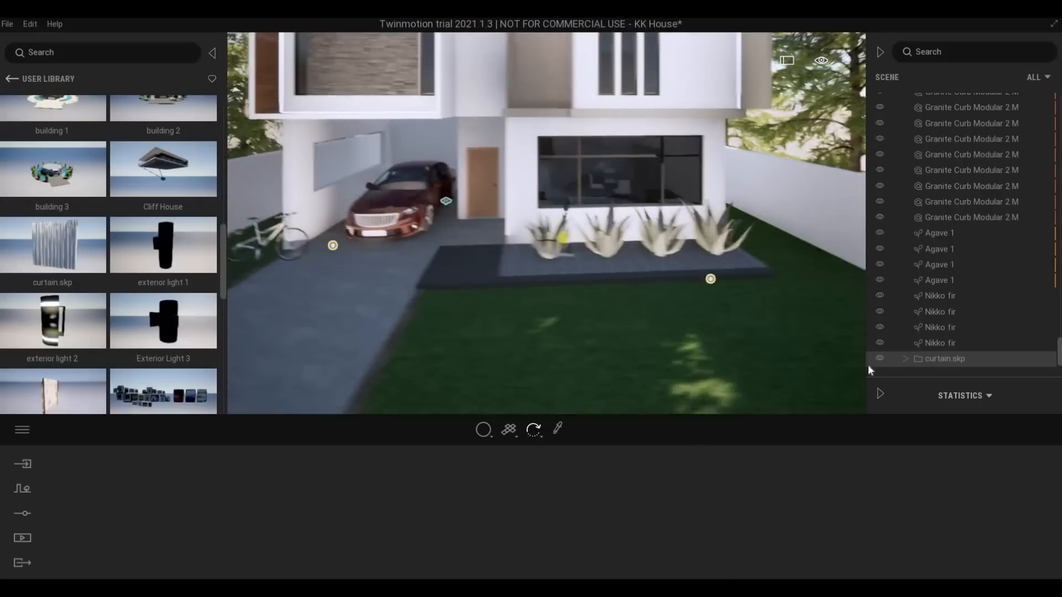
right_click(931, 360)
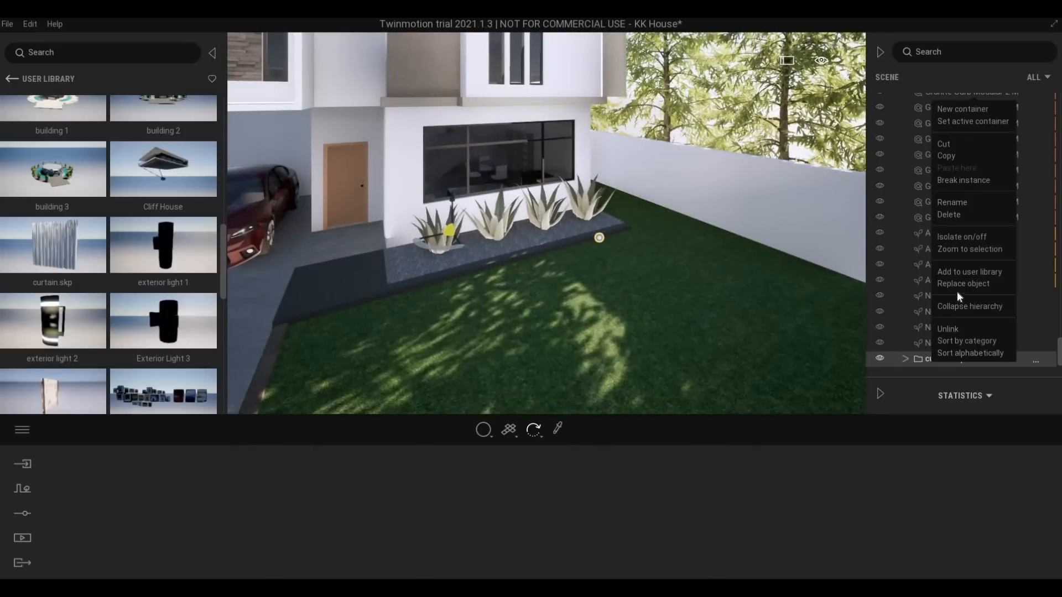
click(953, 249)
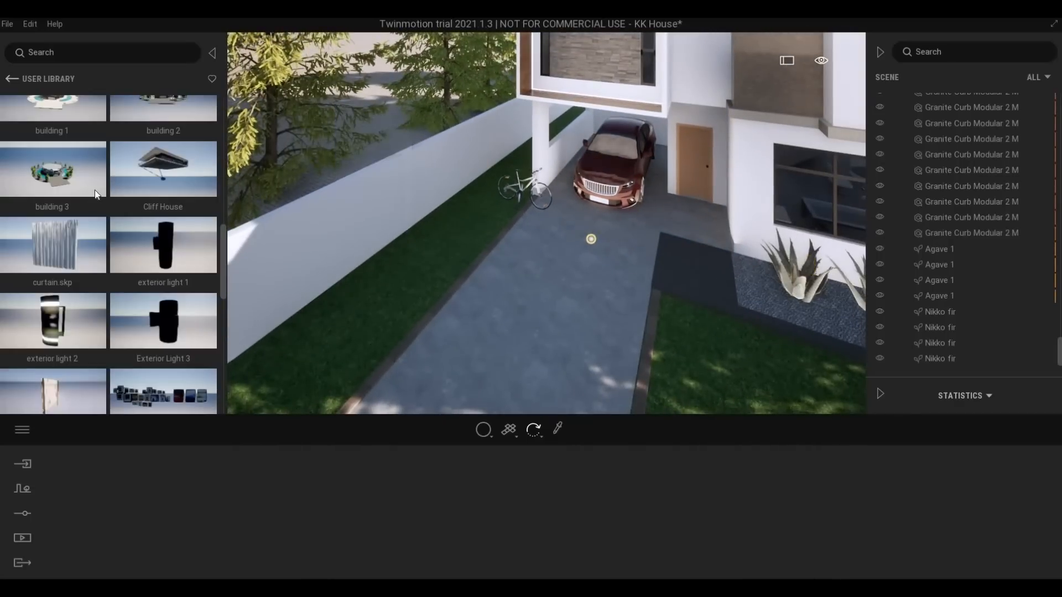
- Place the CURTAIN 3 model from the Street Decal folder of the user library at the front window
scroll(158, 221, up, 3)
scroll(159, 231, up, 2)
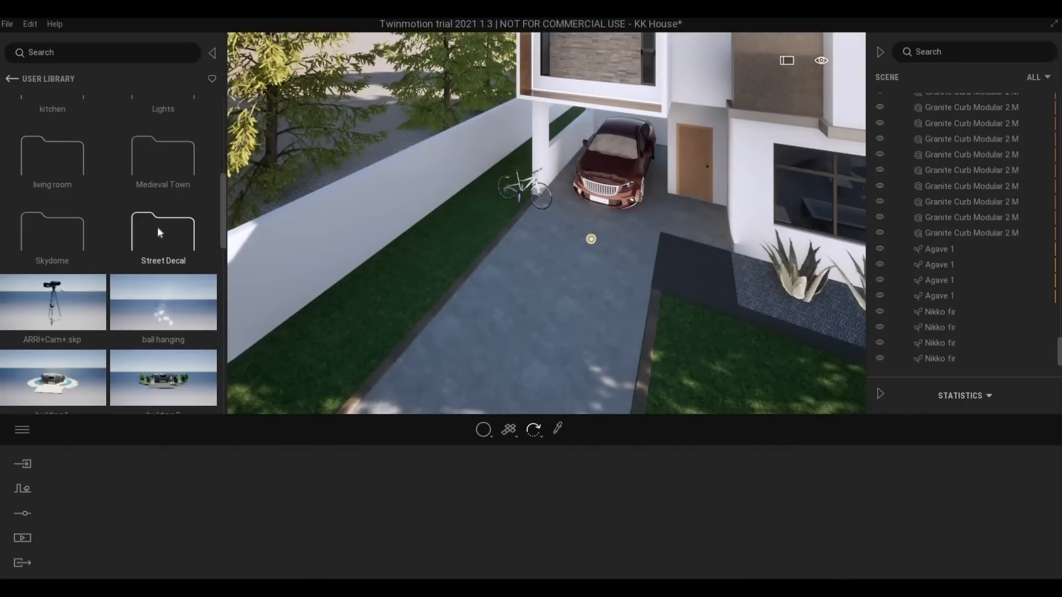
click(146, 221)
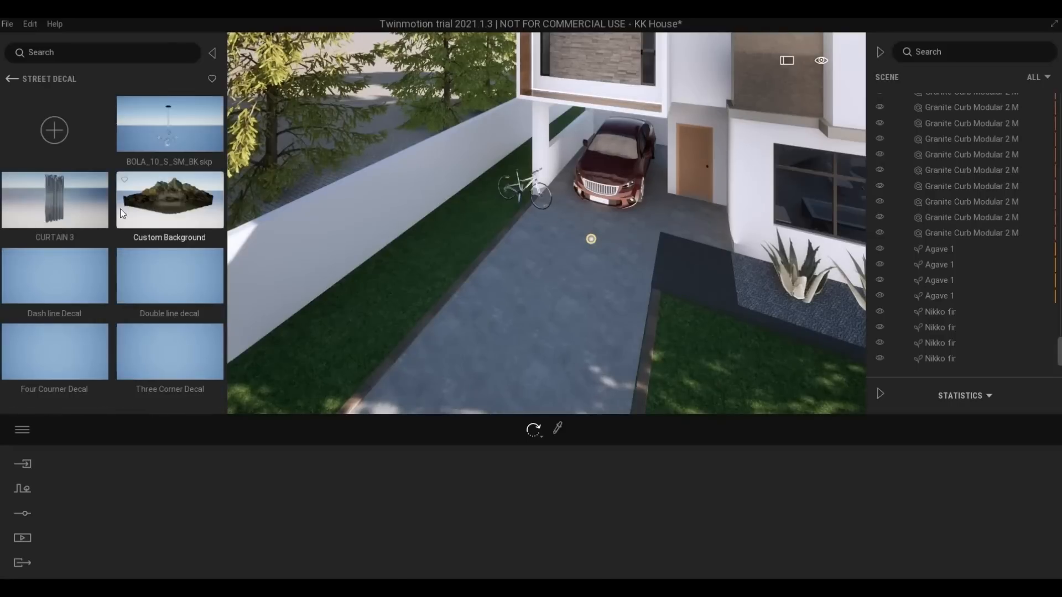
middle_drag(543, 273, 104, 212)
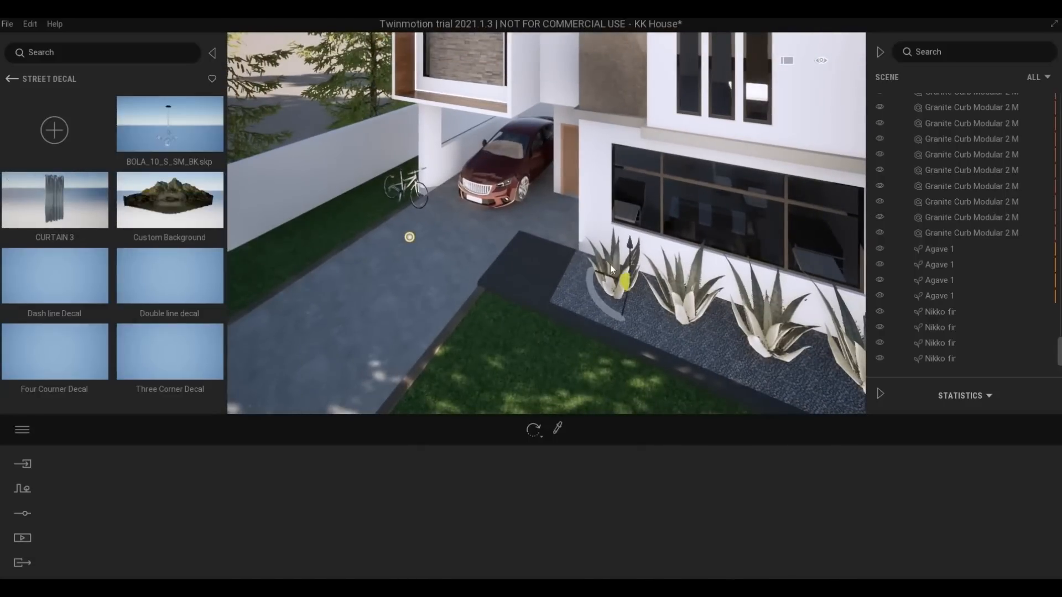
drag(948, 302, 622, 217)
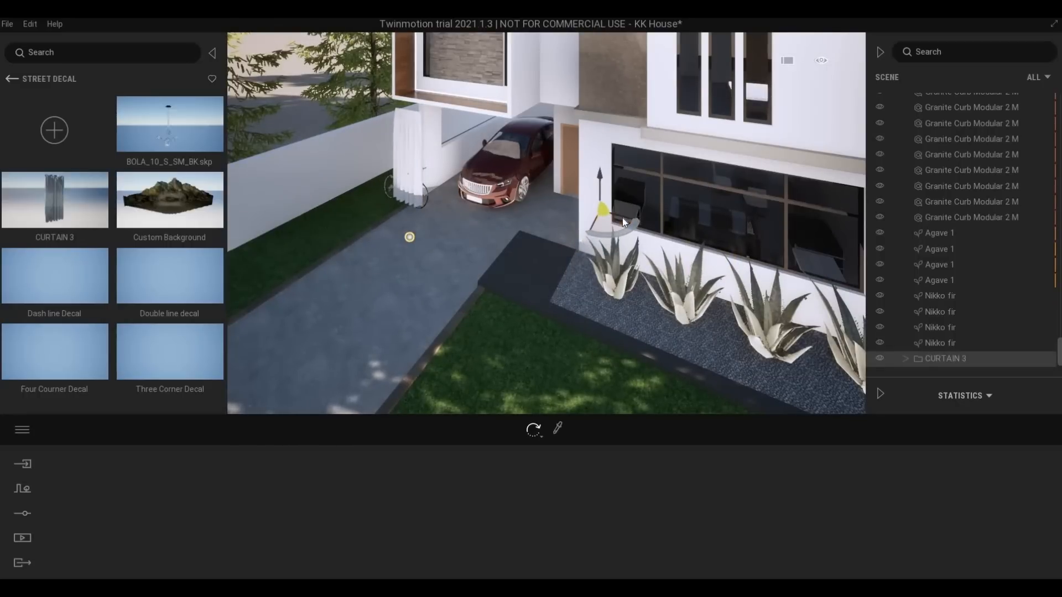
- Move the CURTAIN 3 model 4 m along the front window and rotate it by 180 degrees
click(623, 217)
text(4)
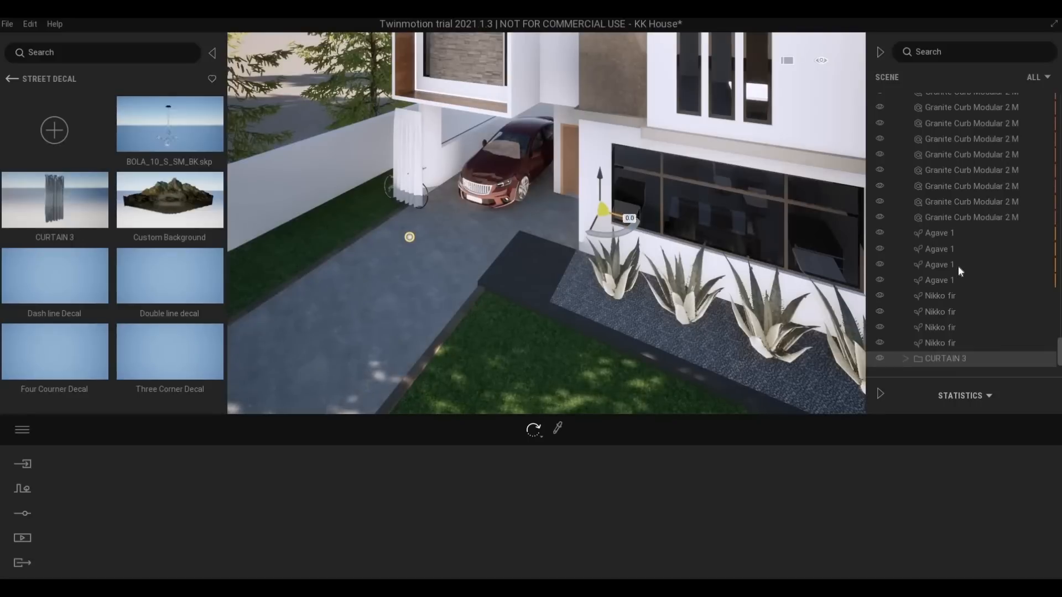
key(Return)
scroll(702, 252, down, 3)
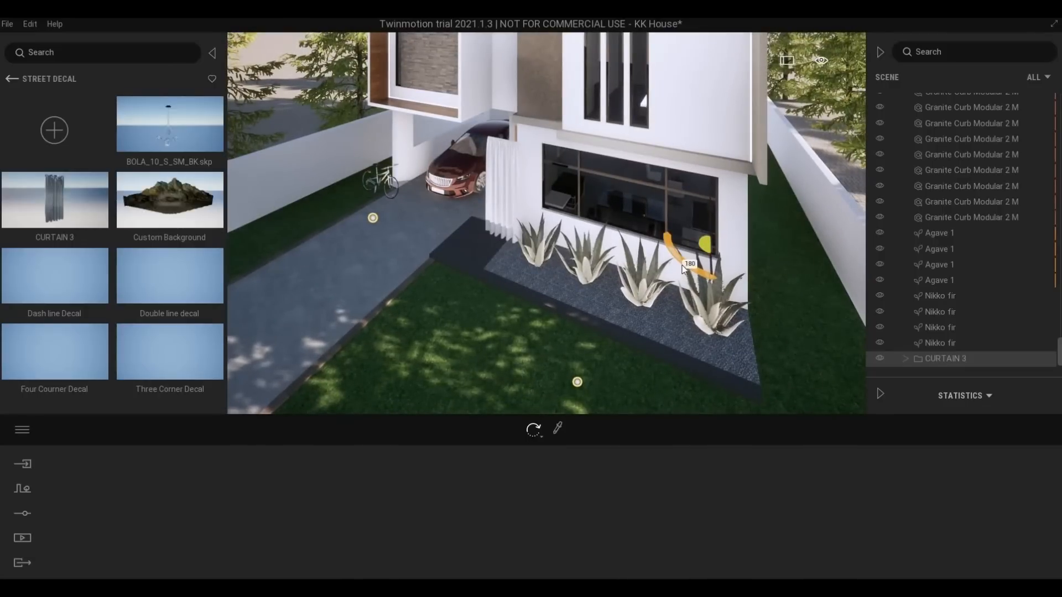
click(685, 270)
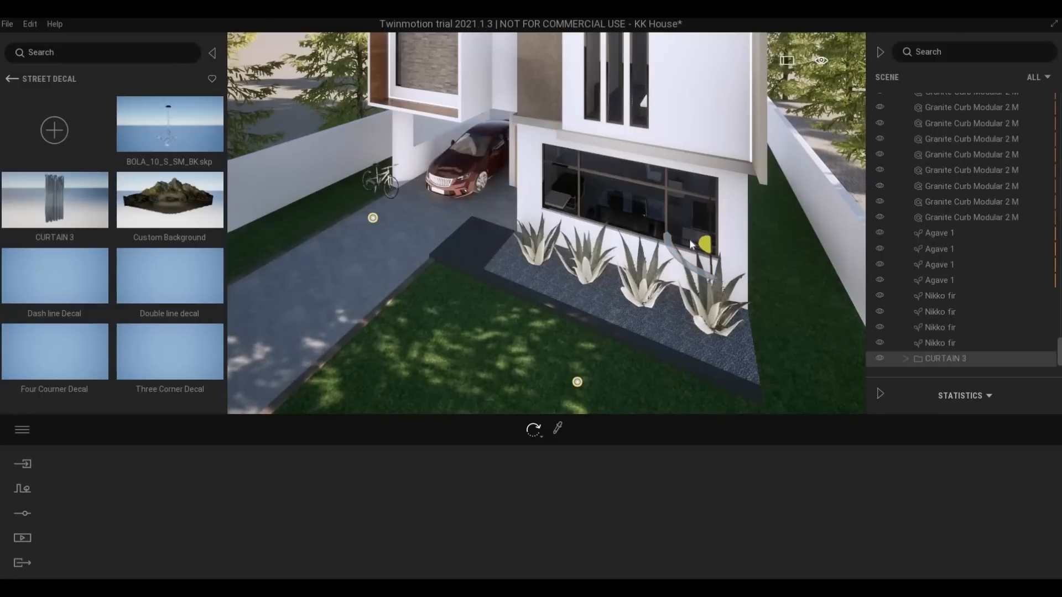
- Move the curtain inside the living room, beside the front window behind the sofa
drag(691, 239, 428, 438)
right_drag(509, 371, 626, 309)
key(w)
key(s)
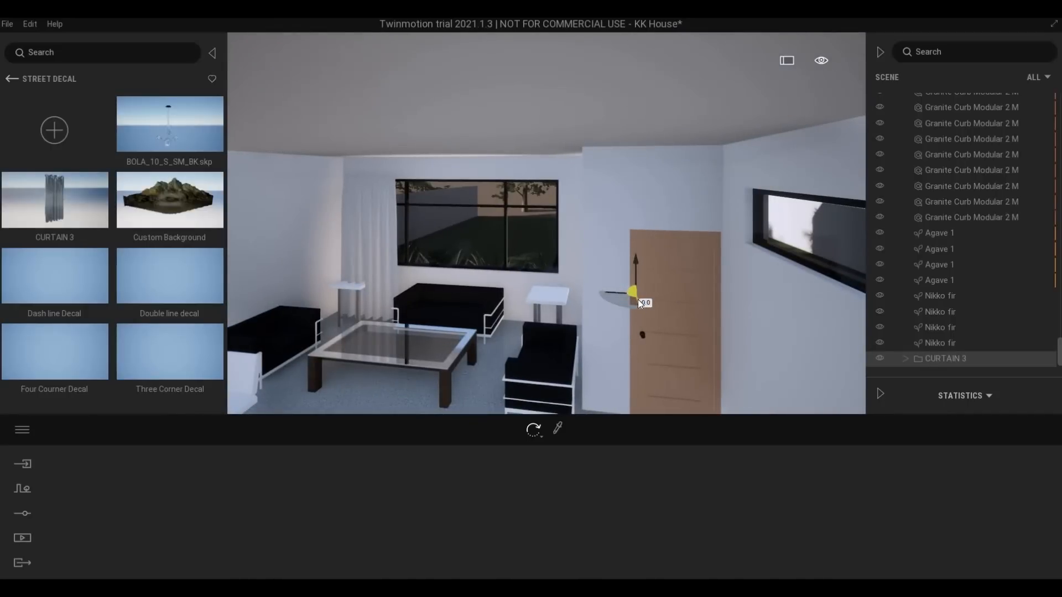
key(e)
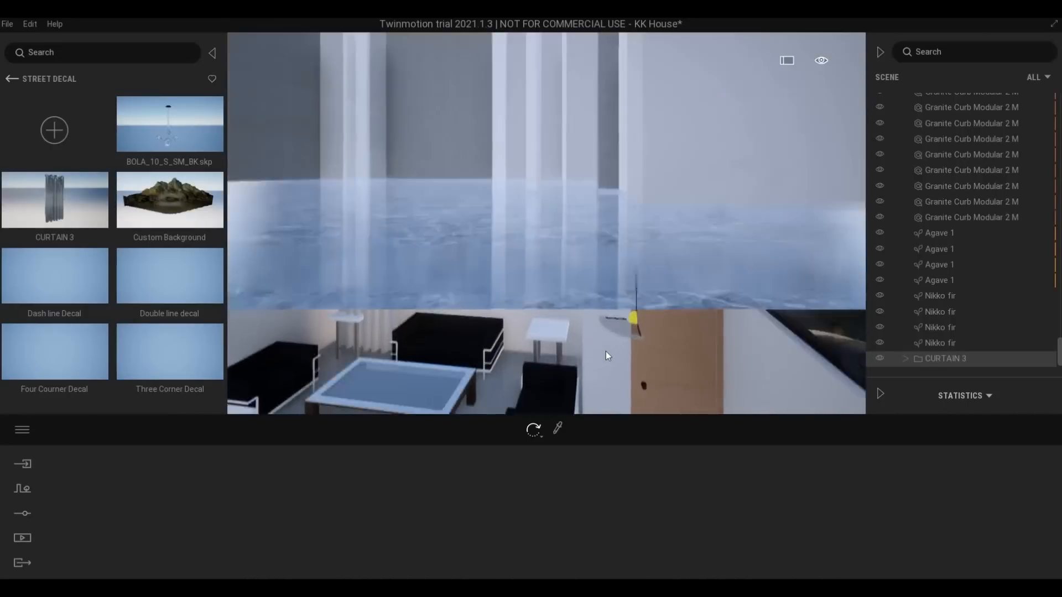
key(q)
key(w)
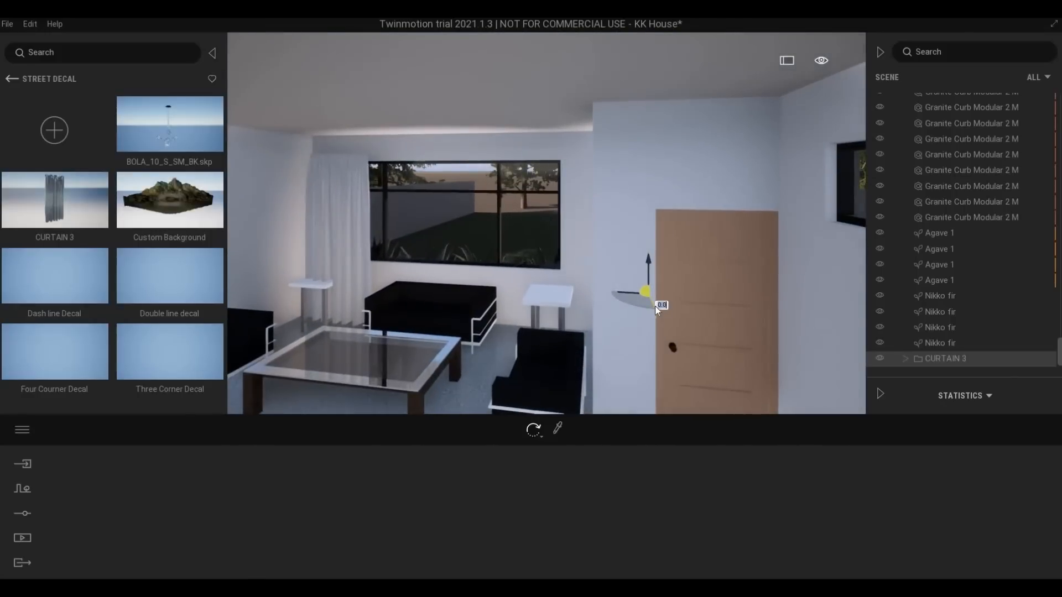
click(636, 288)
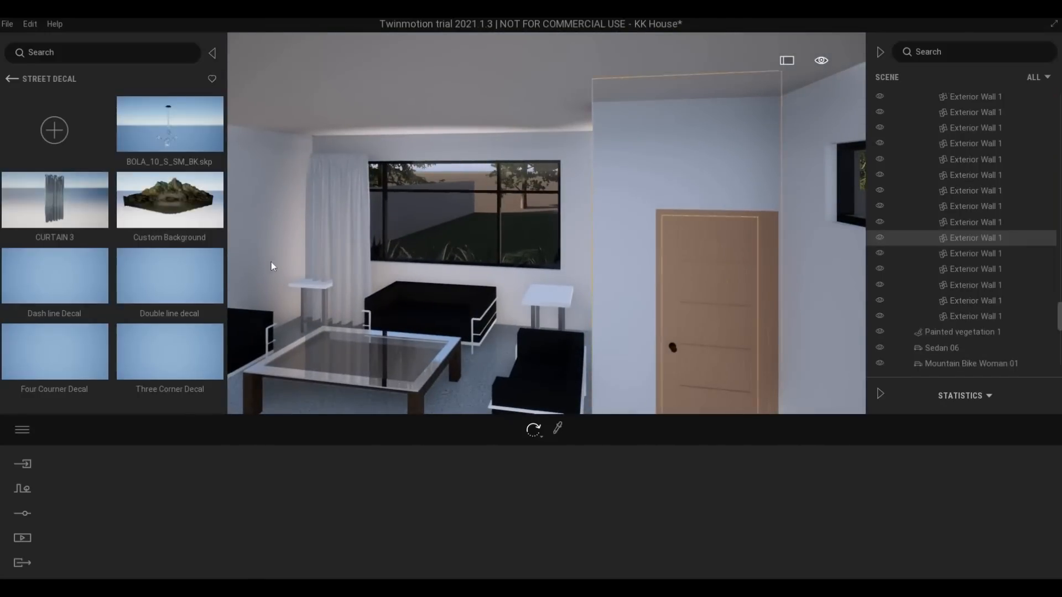
- Move the CURTAIN 3 model closer to the window wall and create one instance 2.82 m away at the window's other side
scroll(939, 351, down, 10)
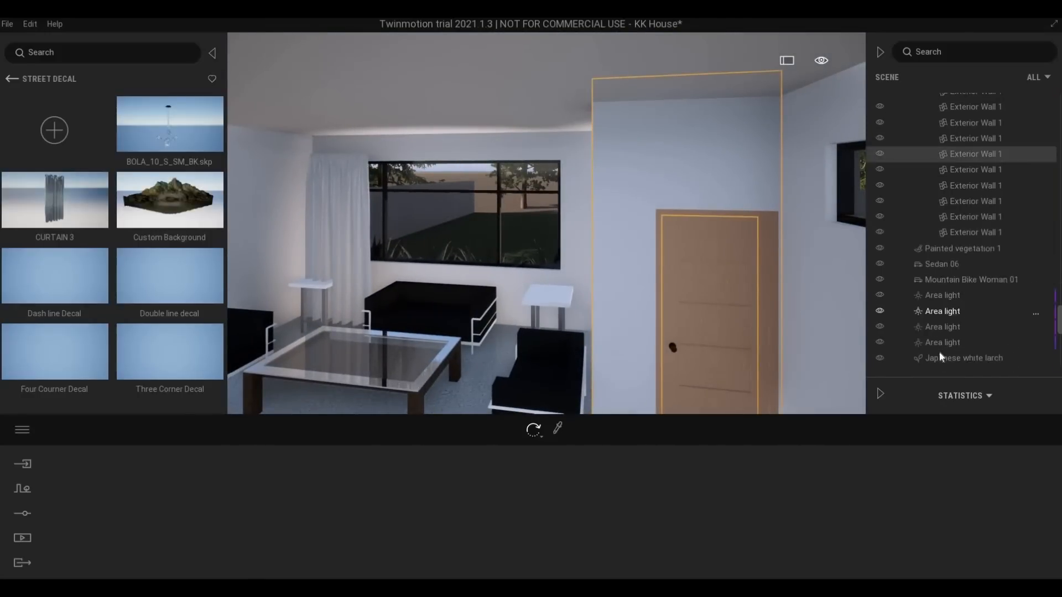
scroll(938, 354, down, 10)
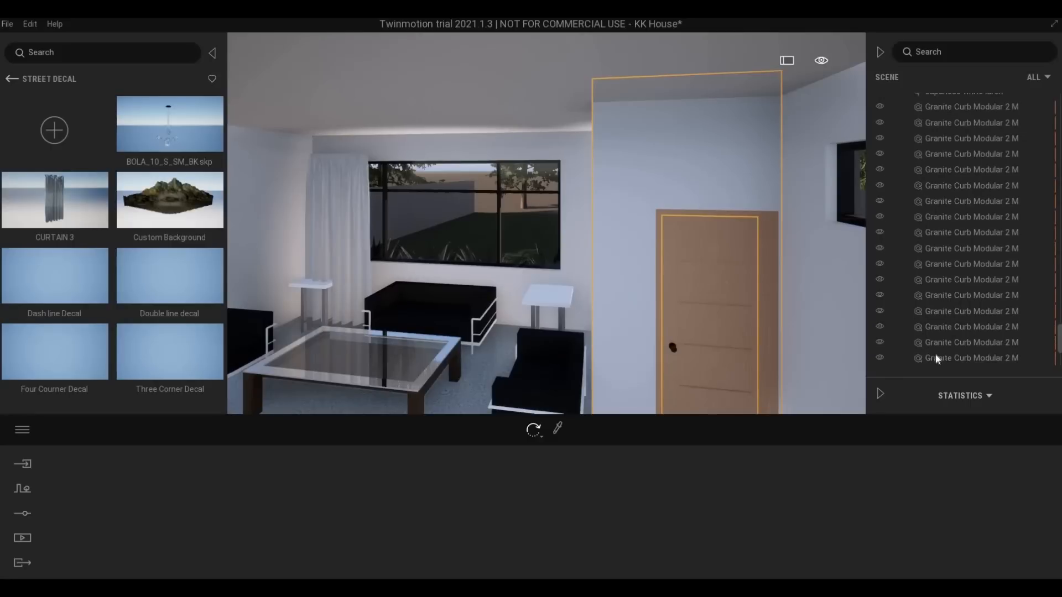
scroll(930, 361, down, 3)
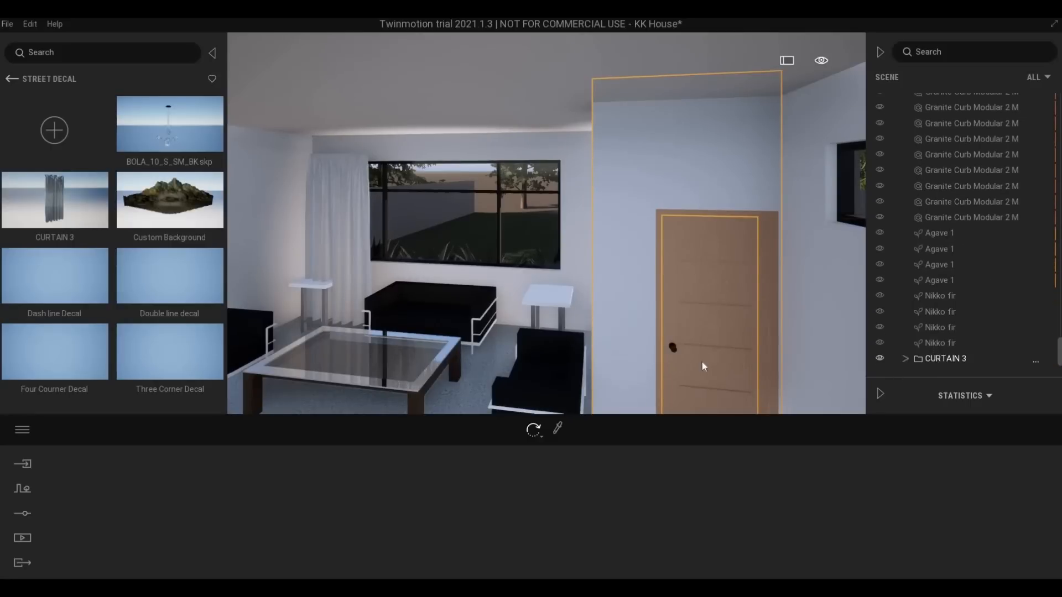
click(654, 301)
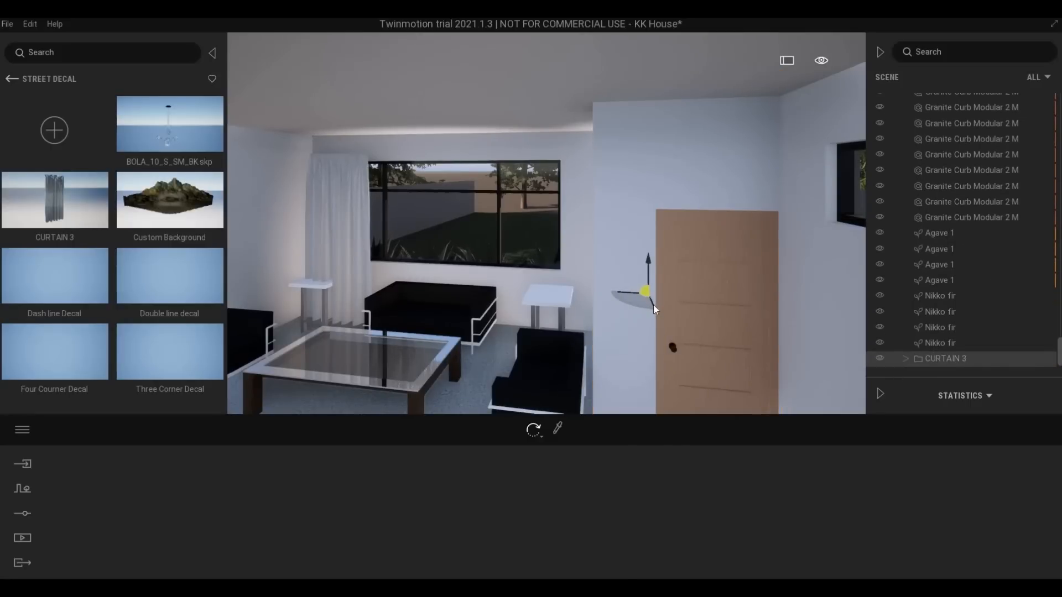
drag(651, 300, 648, 248)
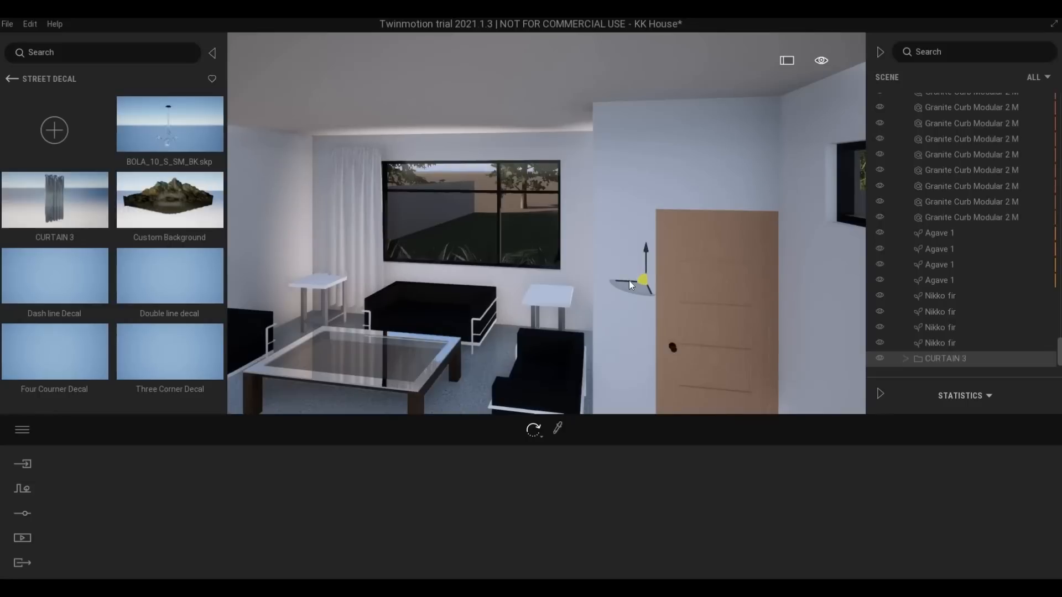
drag(625, 281, 778, 281)
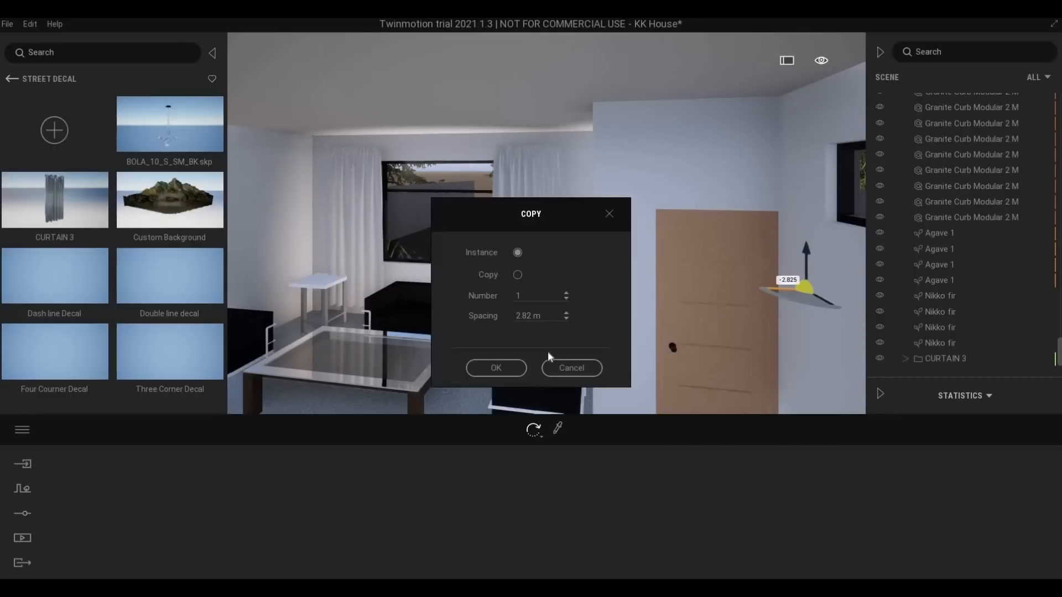
click(497, 367)
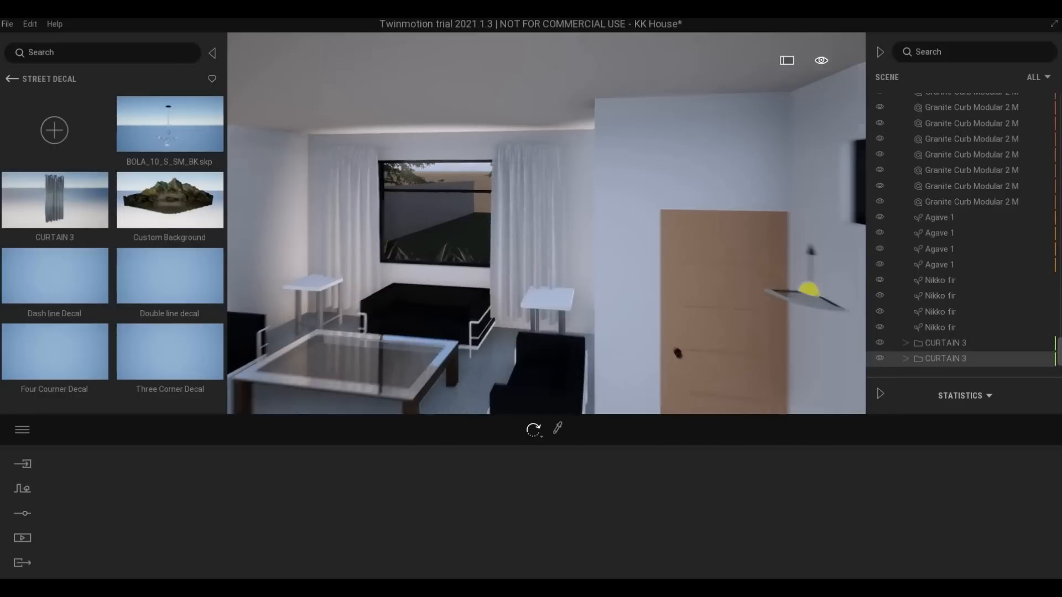
- Examine the curtains through the living room window and the house's front facade from outside
key(s)
right_drag(496, 367, 625, 331)
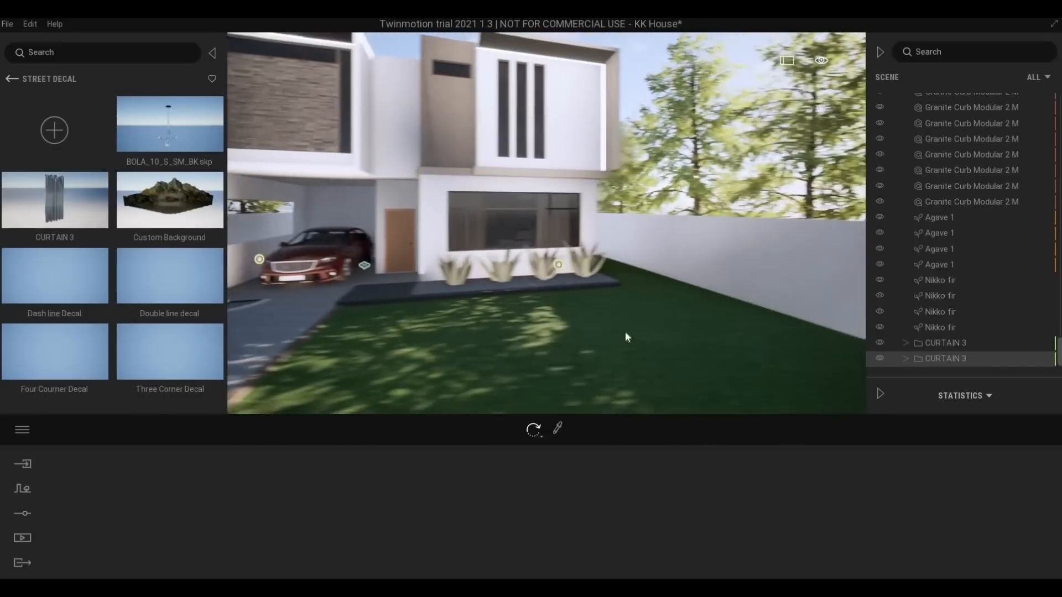
key(s)
key(a)
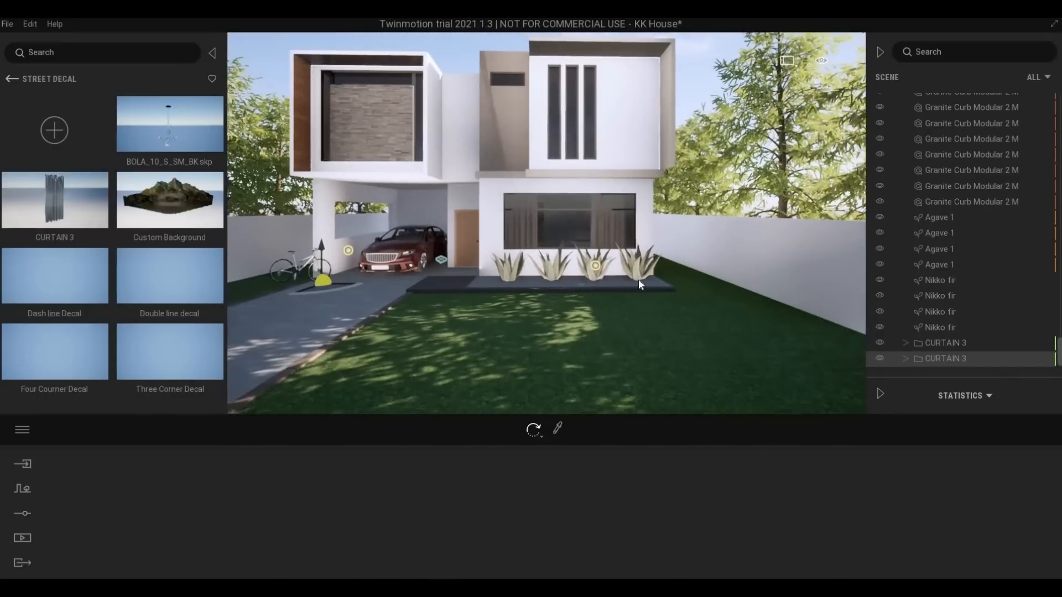
key(w)
key(a)
key(w)
right_drag(691, 286, 769, 316)
key(s)
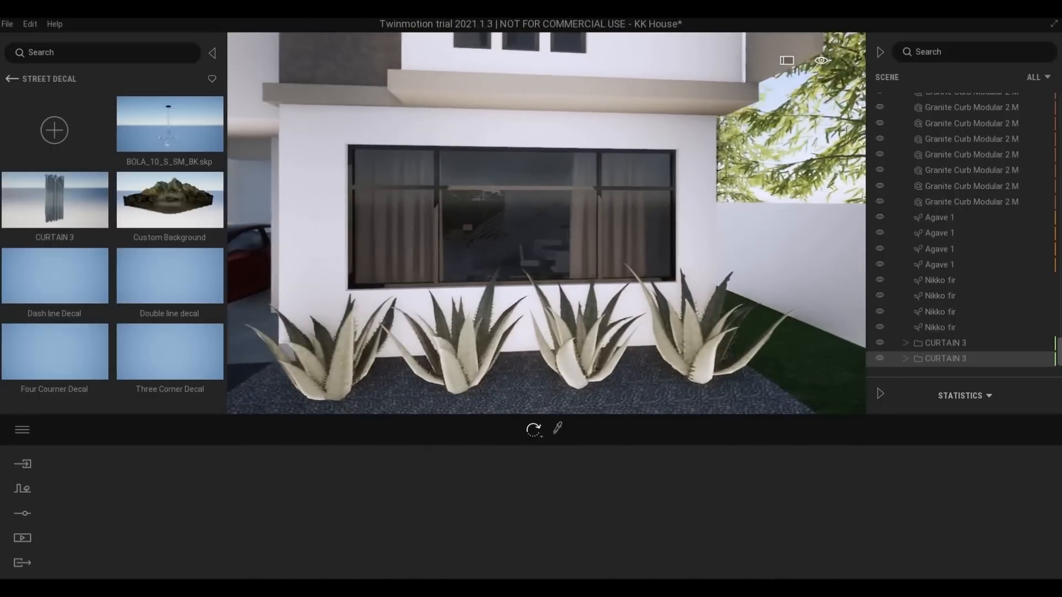
key(s)
key(e)
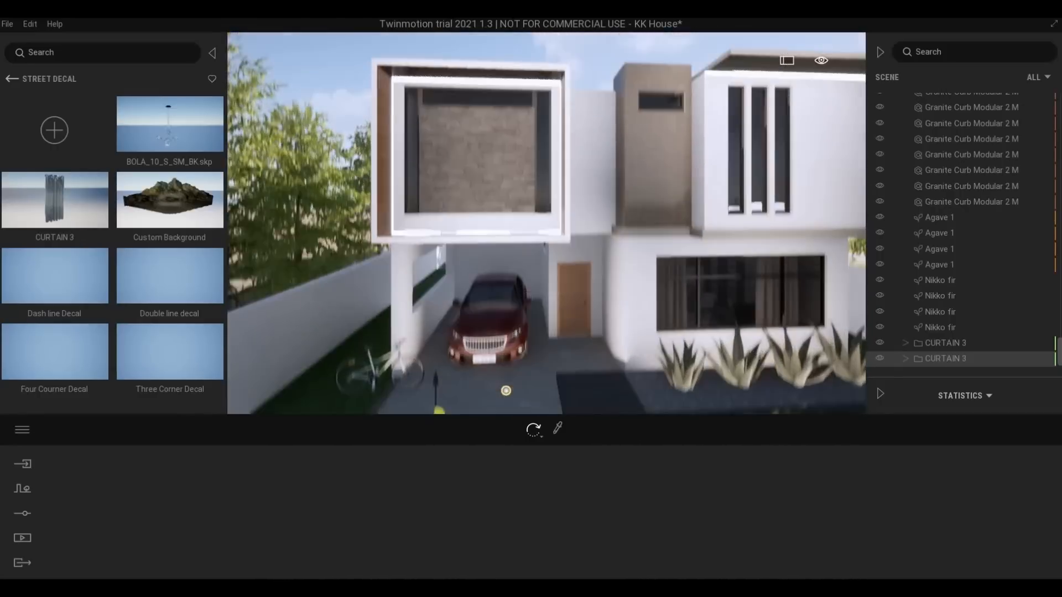
key(d)
key(d)
key(q)
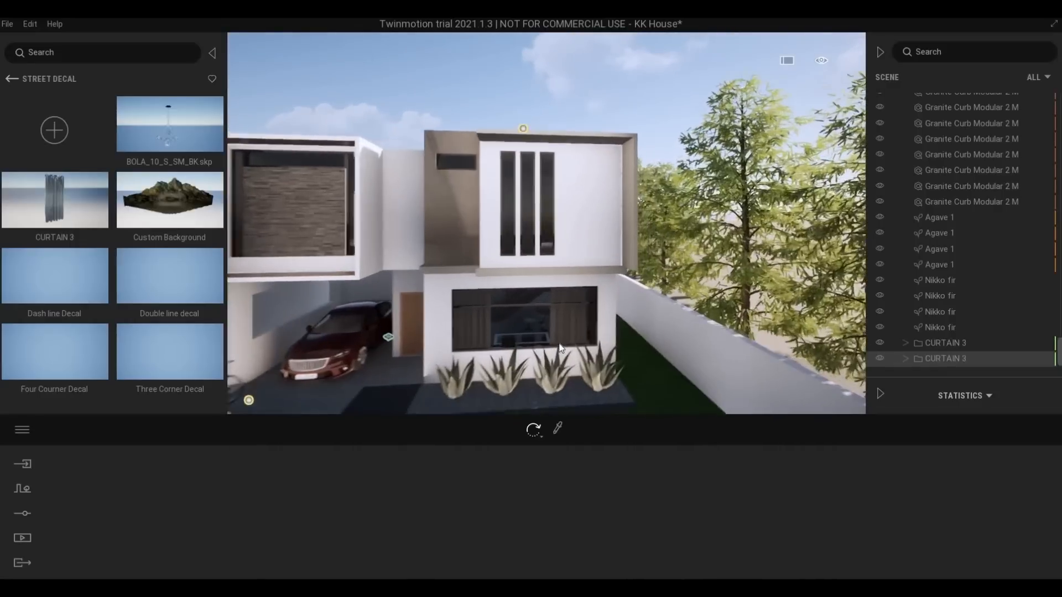
key(a)
key(s)
key(s)
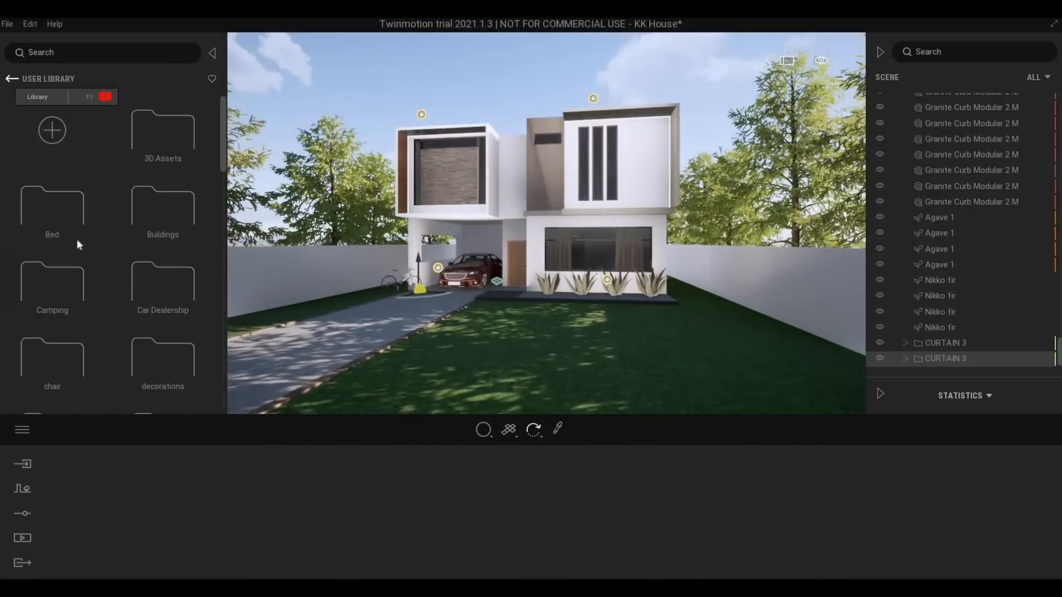
- Browse the user library's models for an exterior wall light
scroll(71, 279, down, 8)
scroll(149, 233, down, 6)
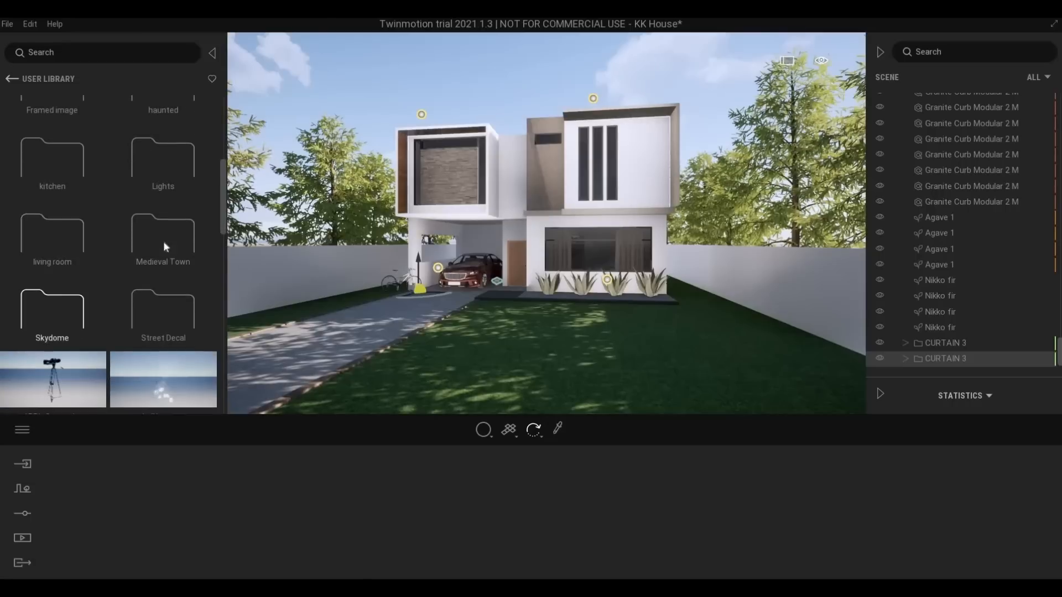
scroll(151, 328, down, 10)
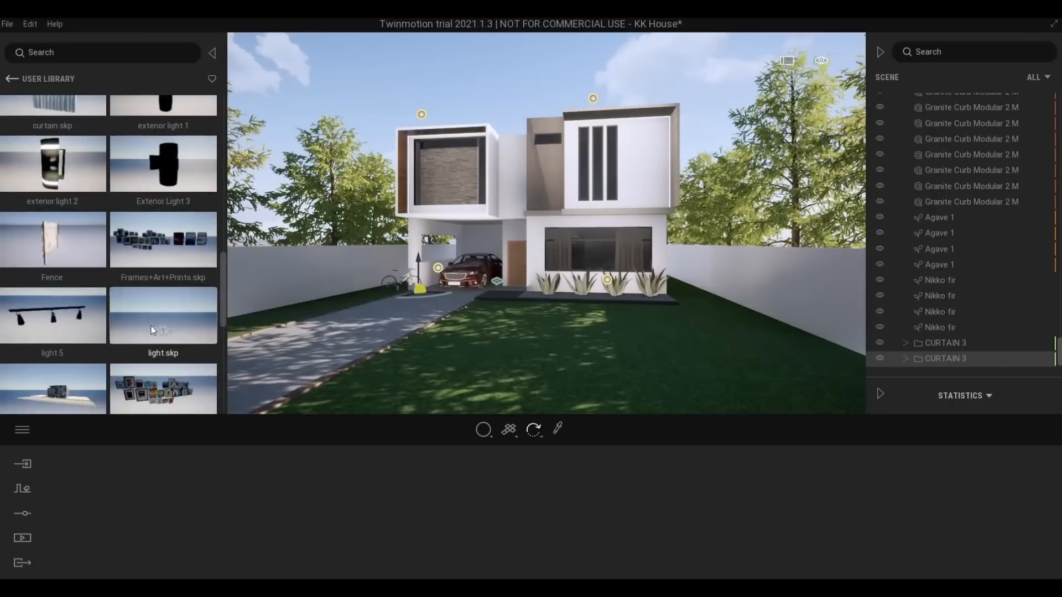
scroll(152, 333, down, 1)
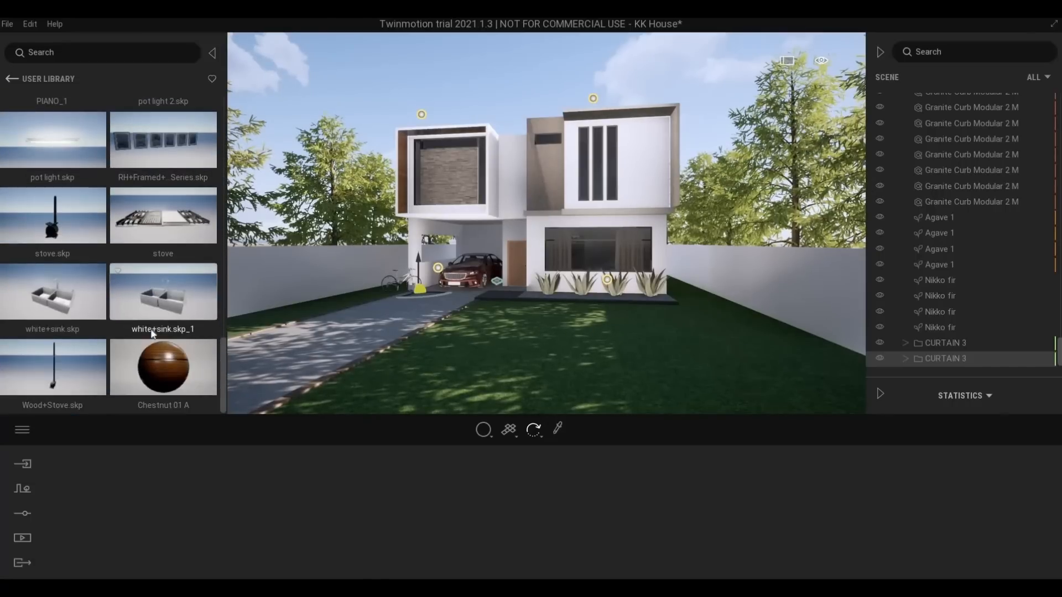
scroll(154, 335, up, 3)
scroll(154, 343, down, 3)
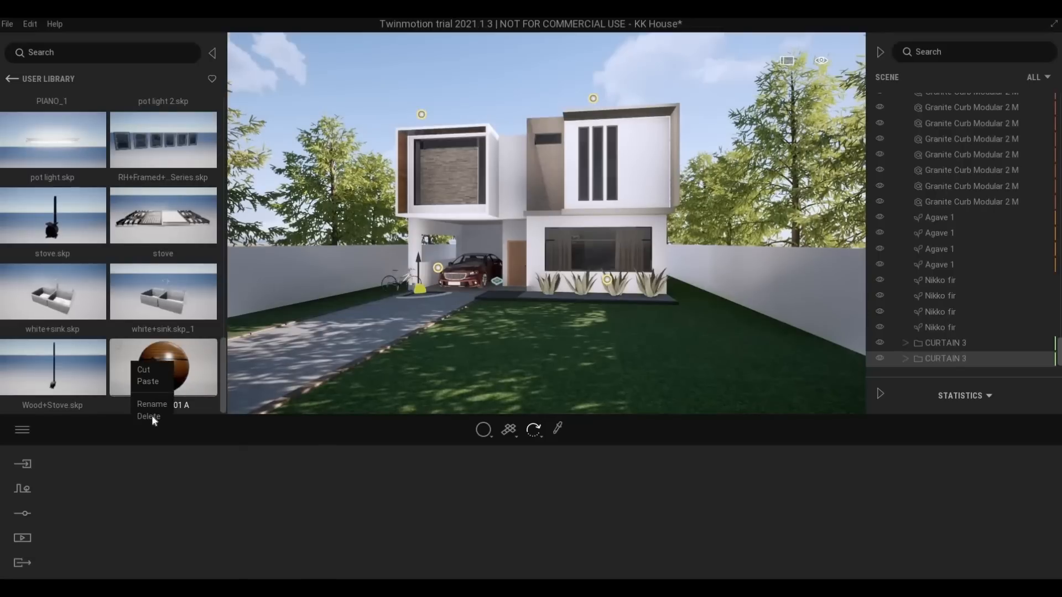
click(117, 361)
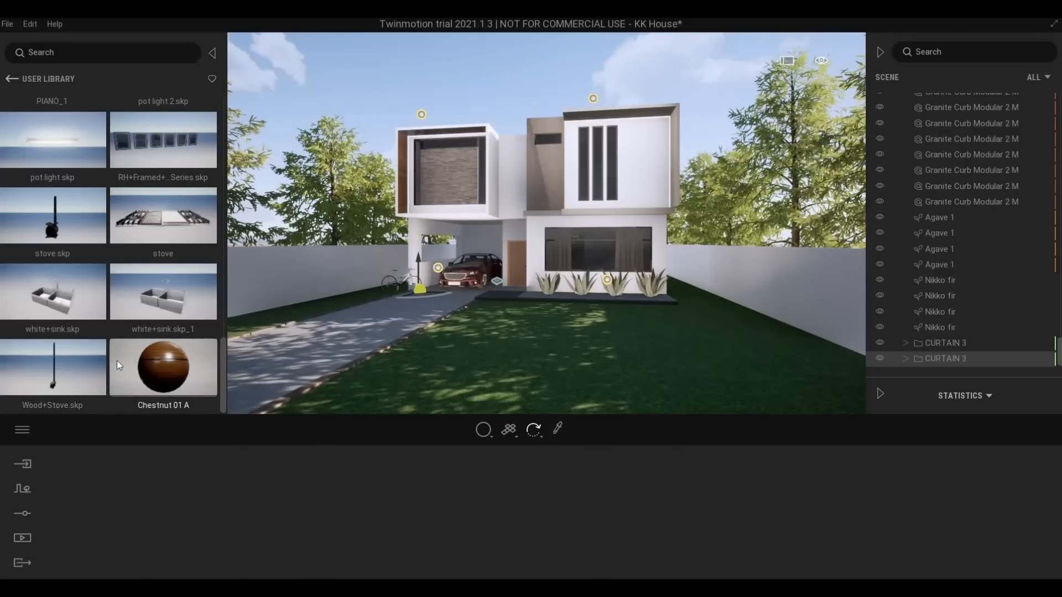
scroll(117, 361, up, 5)
scroll(115, 363, up, 3)
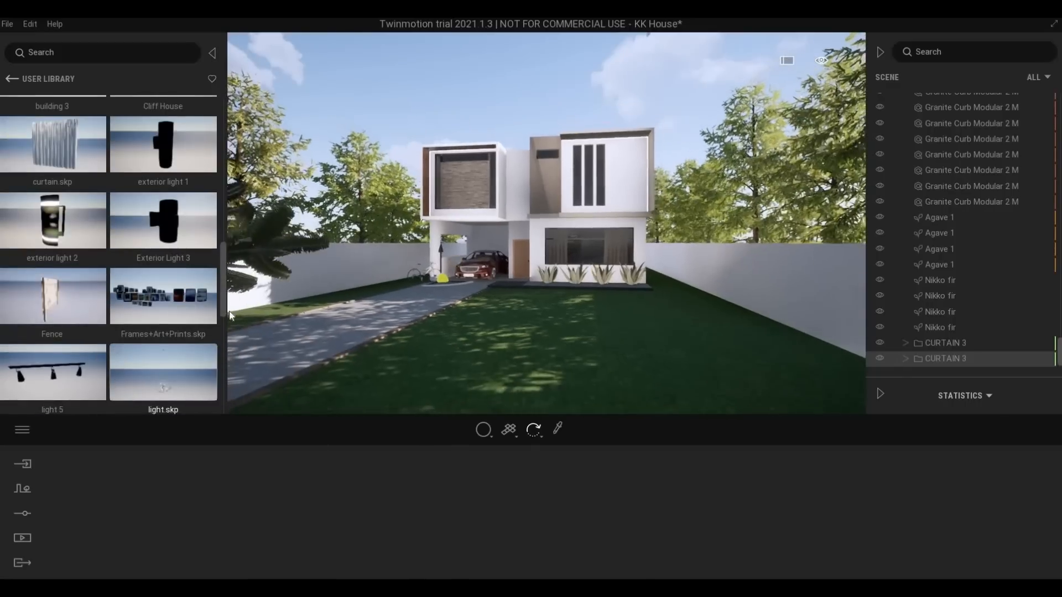
- Place the exterior light 2 model from the user library at the boundary wall beside the front lawn
key(w)
key(w)
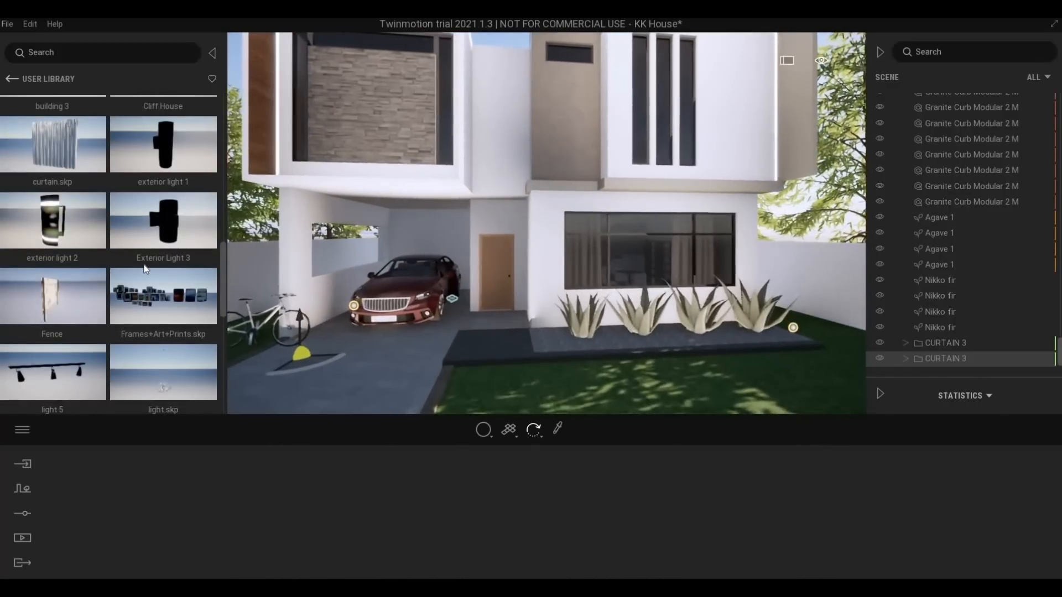
key(s)
key(s)
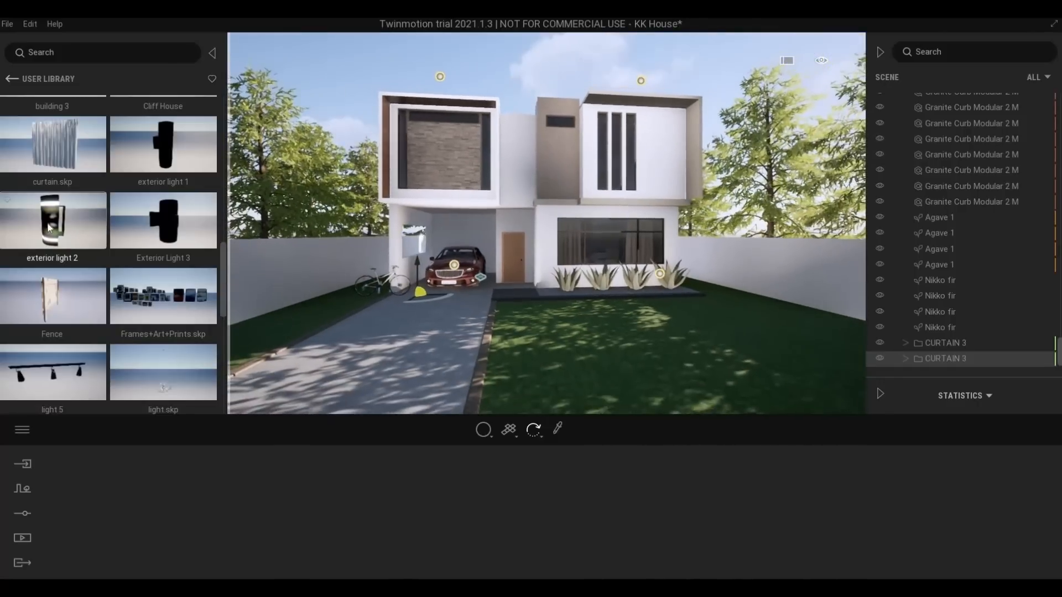
drag(690, 343, 605, 180)
drag(794, 285, 751, 292)
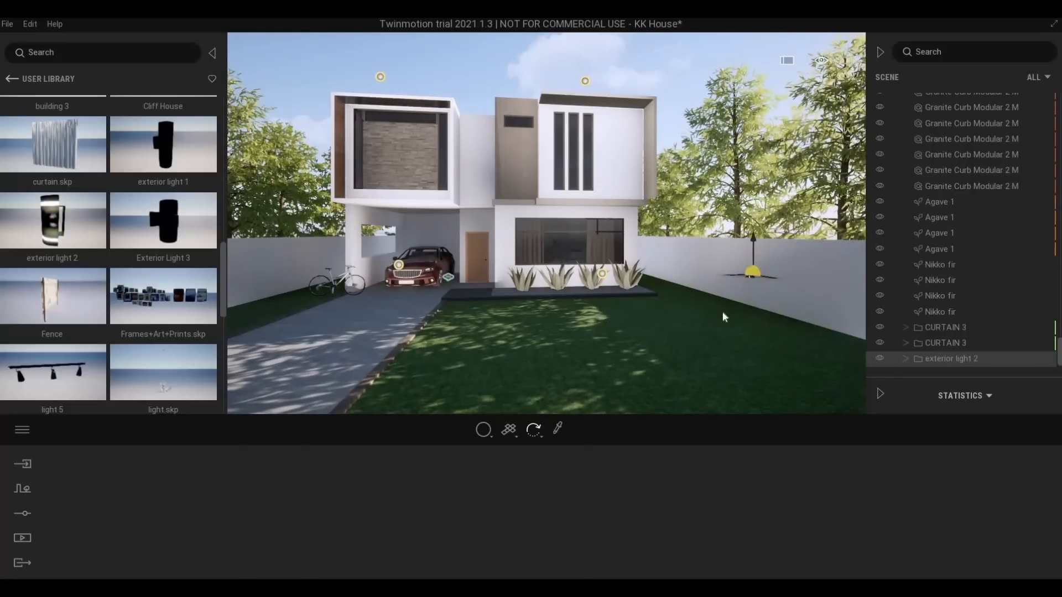
- Rotate the exterior light 2 model upright and move it about 0.32 m towards the boundary wall
scroll(722, 310, up, 8)
key(e)
key(d)
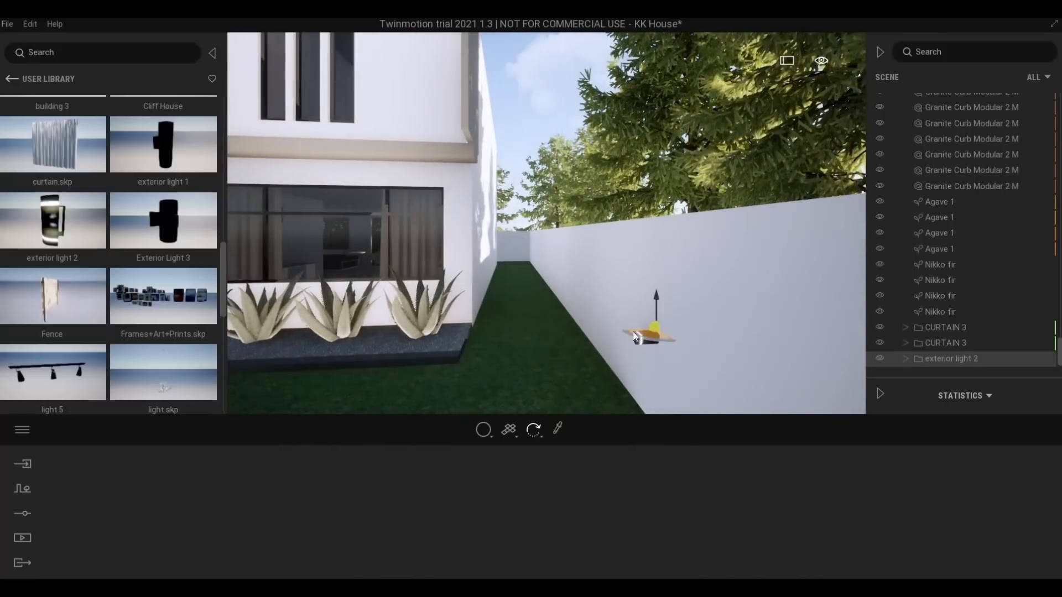
drag(632, 332, 592, 334)
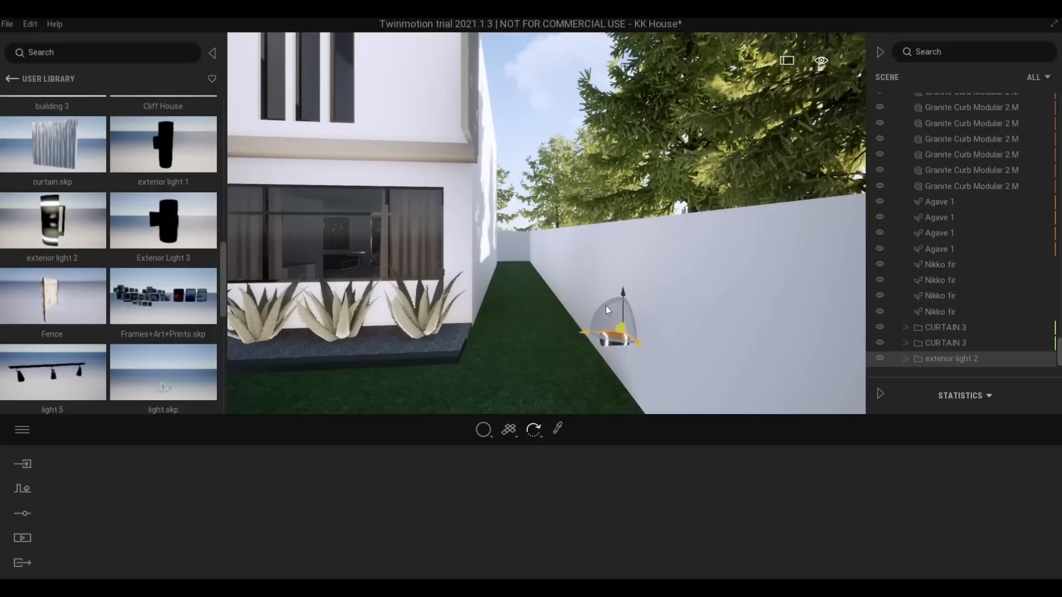
drag(663, 305, 712, 318)
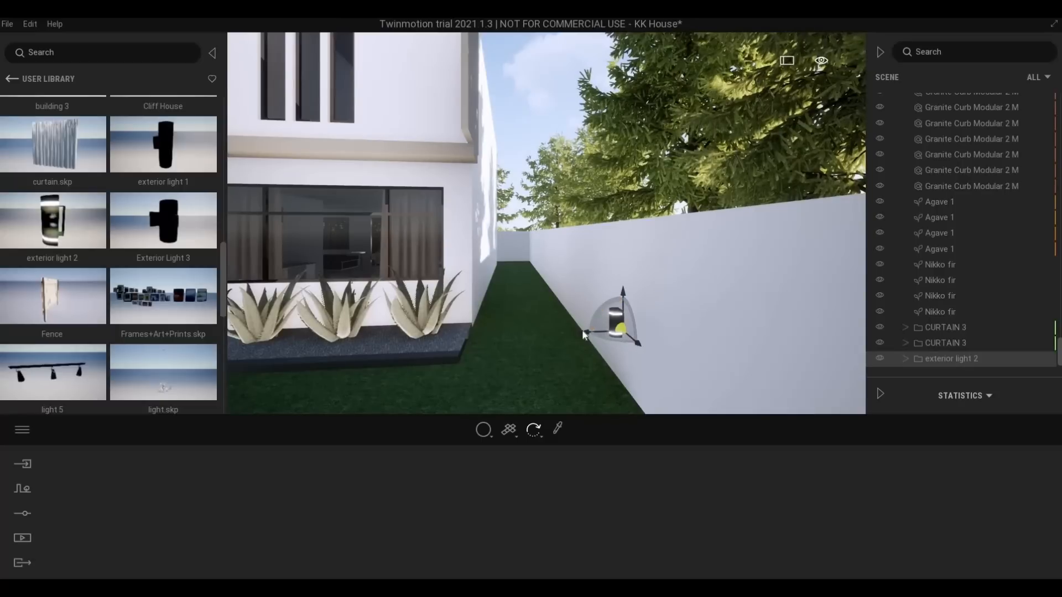
drag(584, 333, 618, 327)
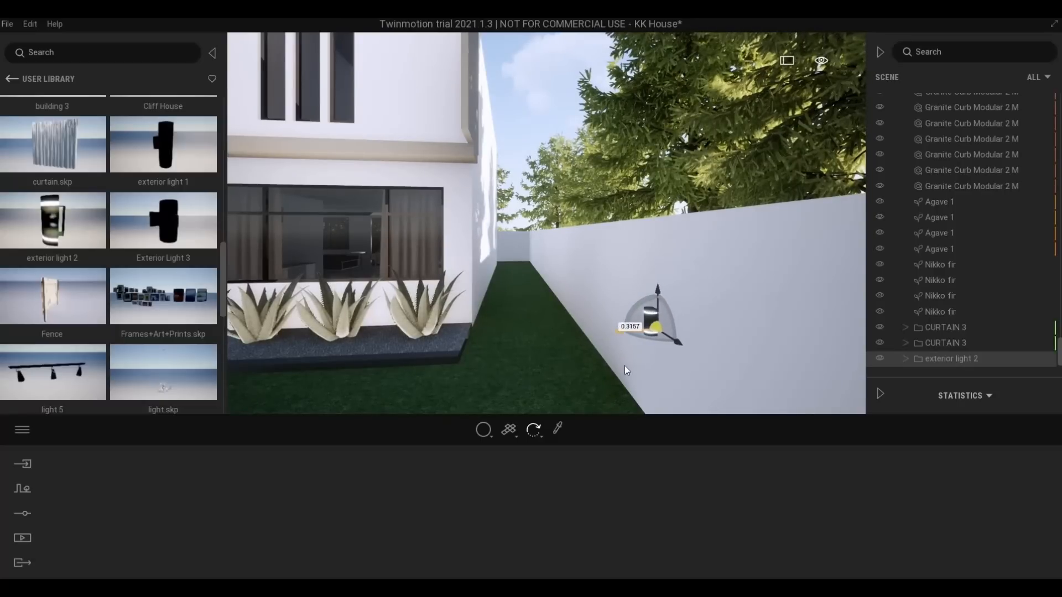
- Nudge the exterior light 2 model about 0.01 m to sit flush against the boundary wall
shift+middle_drag(625, 366, 403, 334)
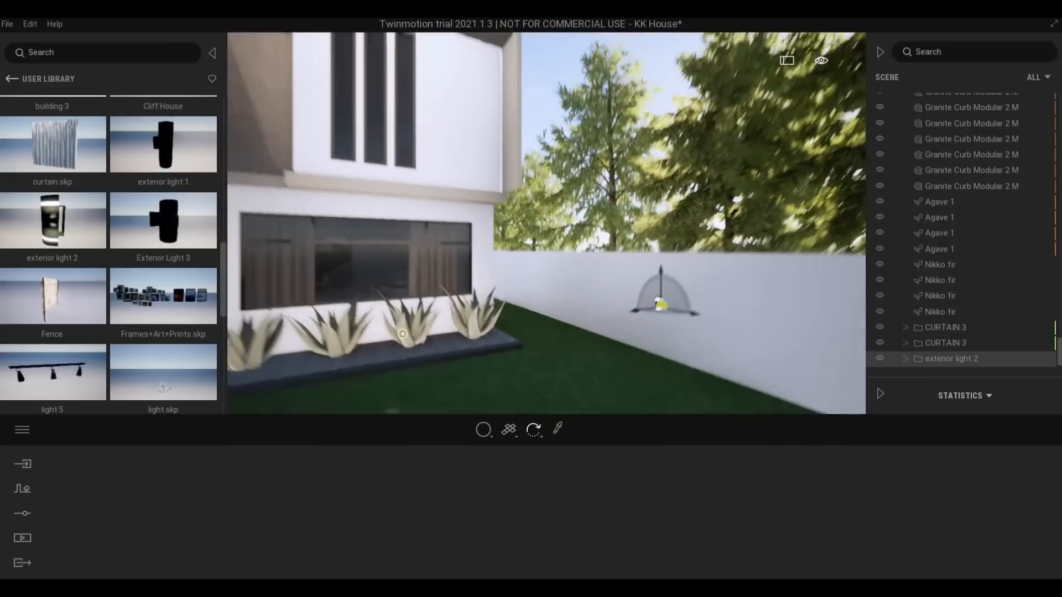
key(l)
scroll(647, 360, down, 4)
mouse_move(647, 360)
middle_down()
mouse_move(647, 395)
mouse_move(585, 410)
mouse_move(651, 352)
middle_up()
key(w)
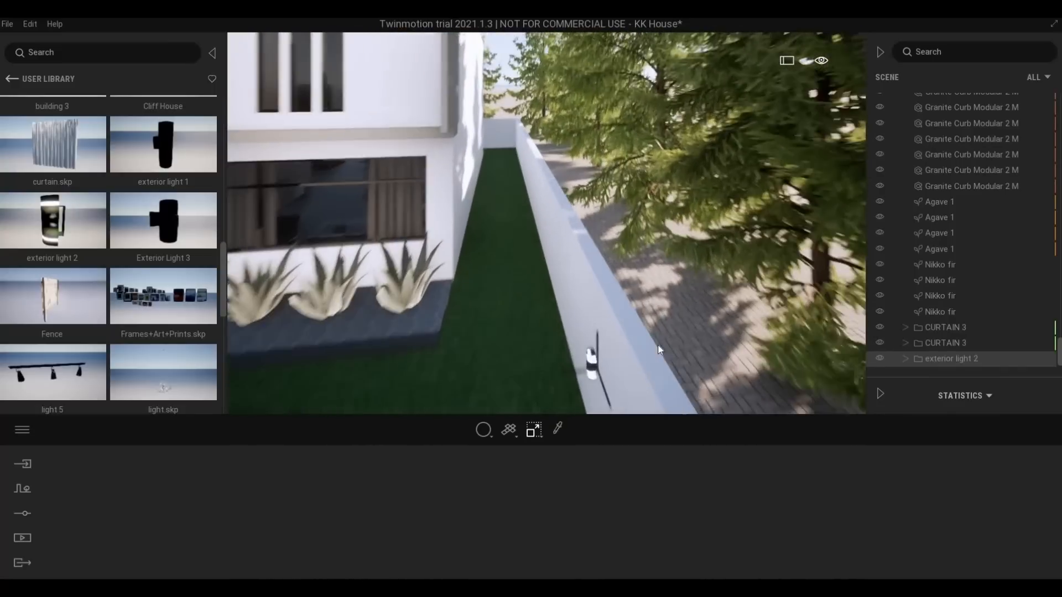
key(q)
key(t)
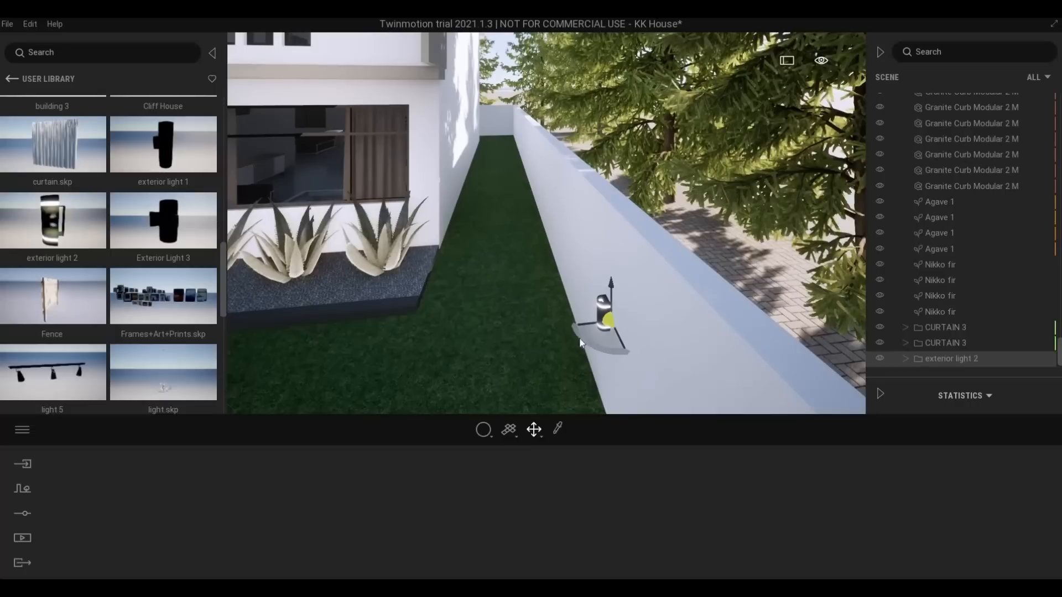
click(583, 324)
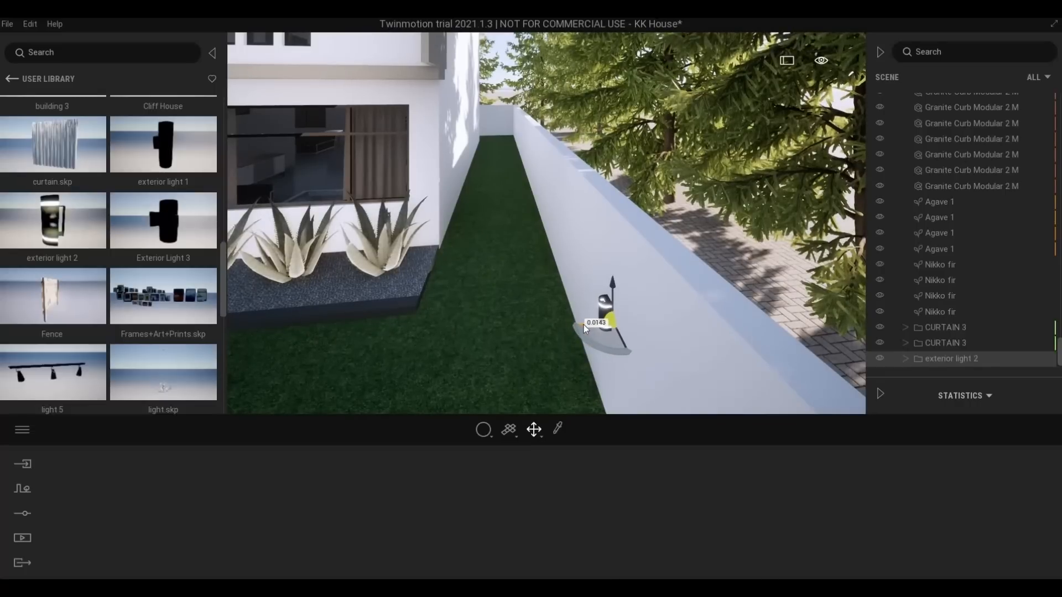
drag(583, 324, 613, 331)
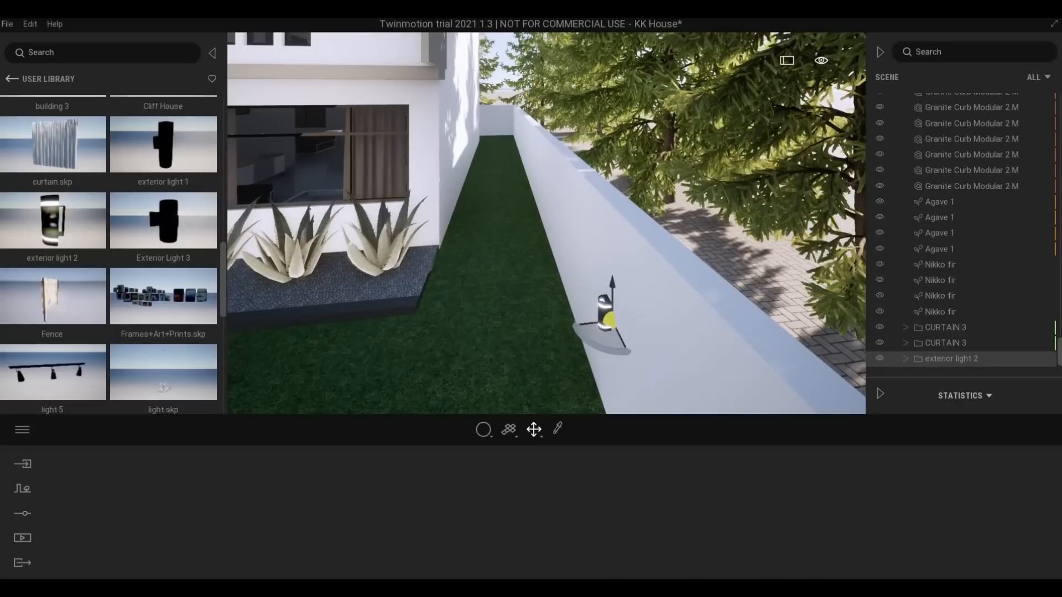
- Raise the exterior light 2 model about 0.35 m and shift it along the boundary wall, away from the house
shift+middle_drag(613, 331, 616, 303)
key(r)
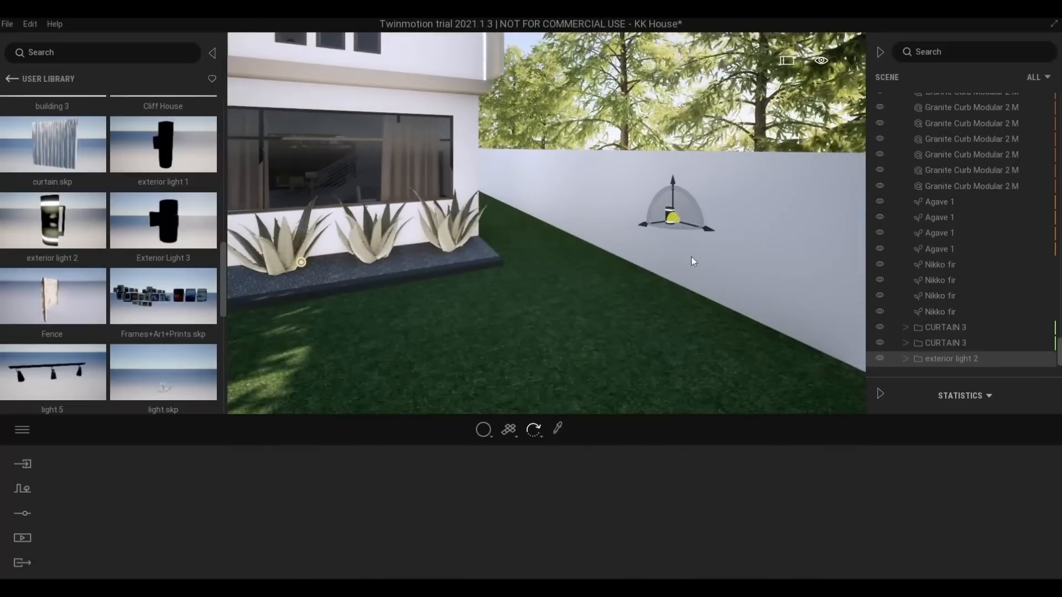
key(s)
key(d)
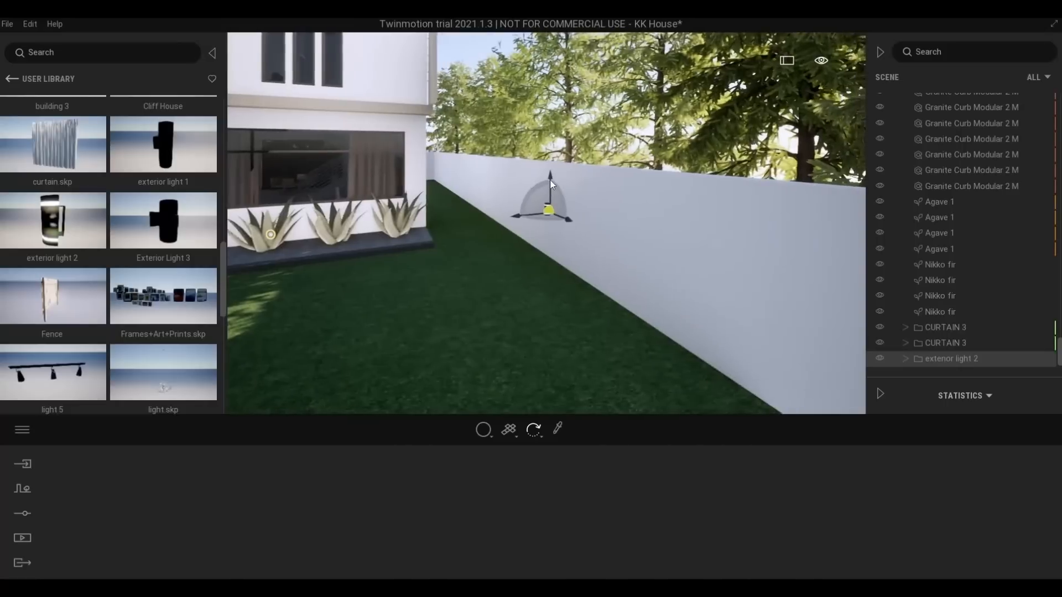
drag(549, 175, 555, 150)
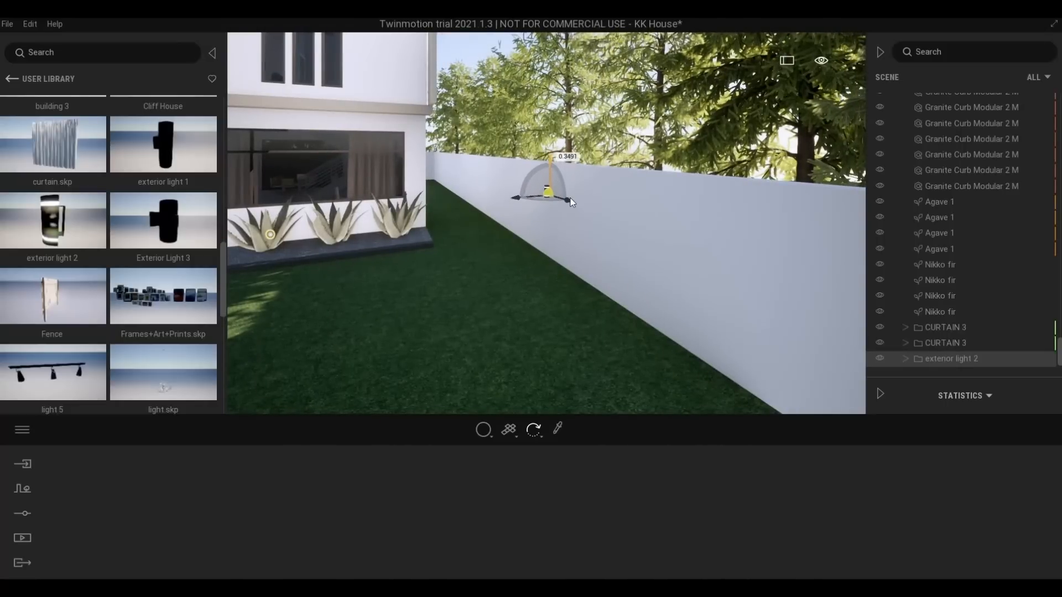
mouse_move(676, 221)
mouse_down()
mouse_move(721, 237)
mouse_move(658, 225)
mouse_up()
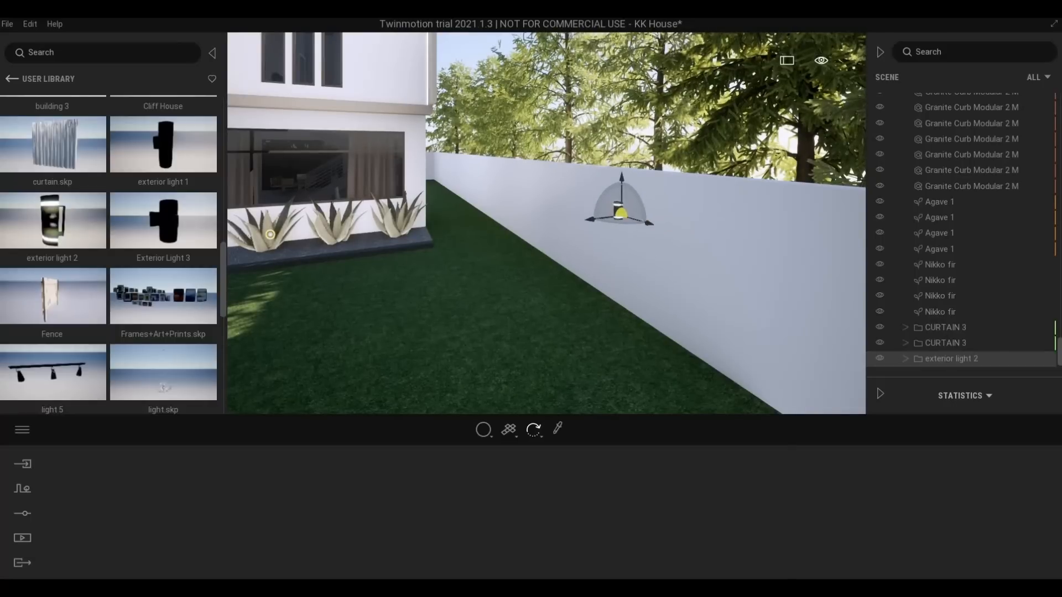
- Shift the exterior light 2 model slightly farther along the boundary wall, away from the house
right_drag(605, 308, 490, 211)
click(516, 144)
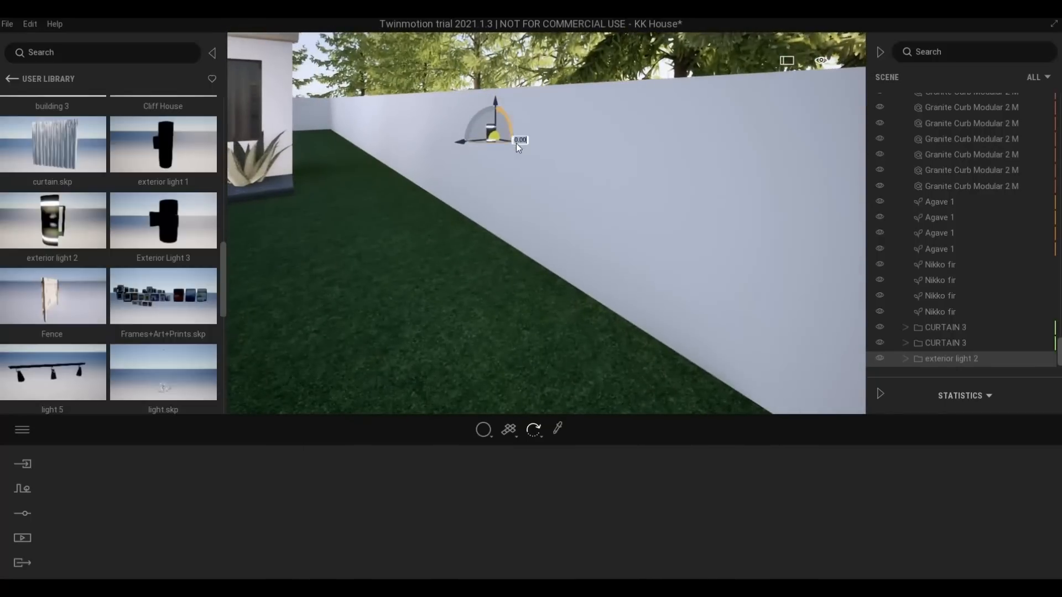
drag(544, 153, 515, 188)
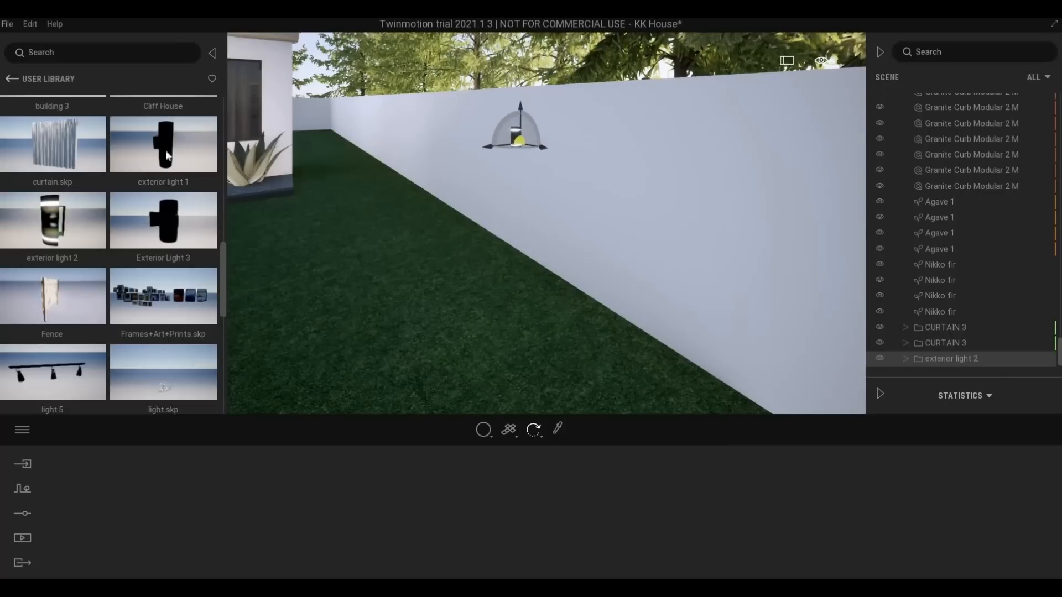
- Place a spot light from the lights library just below the exterior light 2 fixture on the boundary wall
click(11, 80)
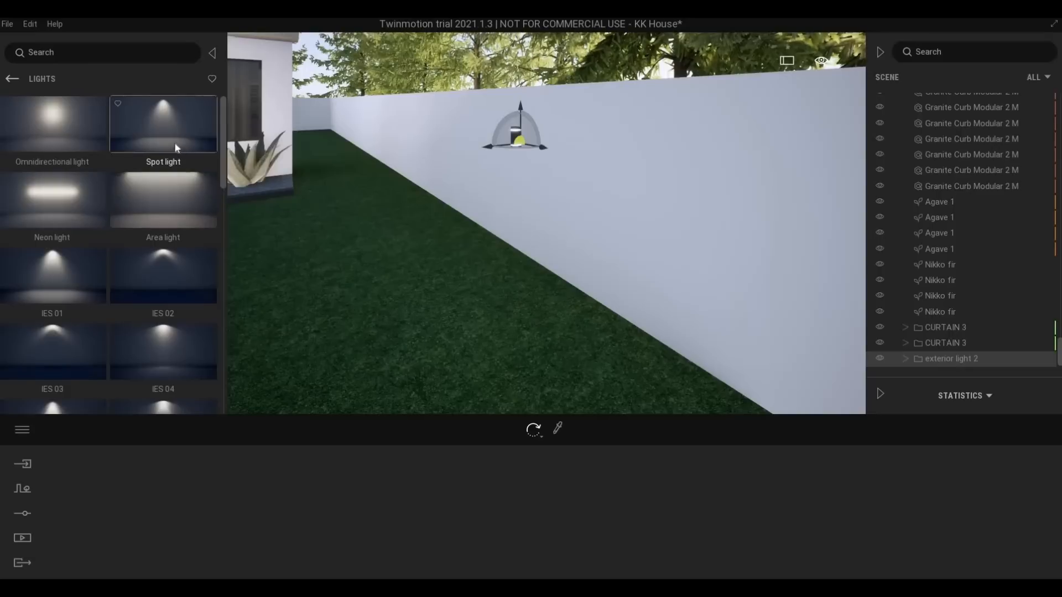
drag(178, 130, 507, 155)
scroll(507, 155, up, 2)
mouse_move(512, 172)
right_down()
mouse_move(512, 287)
mouse_move(512, 173)
right_up()
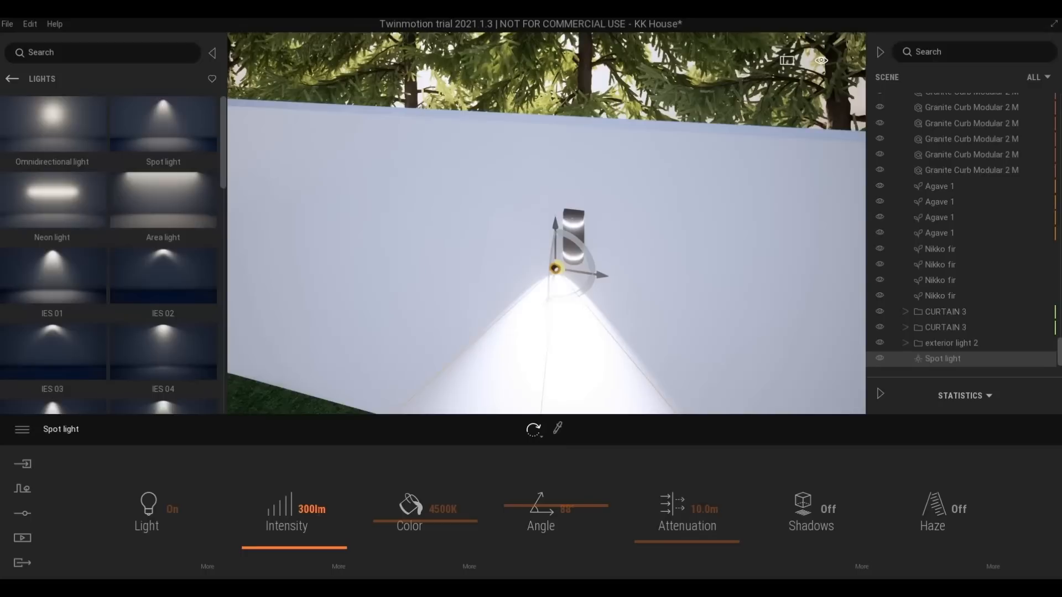
- Set the spot light's intensity to 10 lm and warm its color to 2091K
click(347, 513)
text(10)
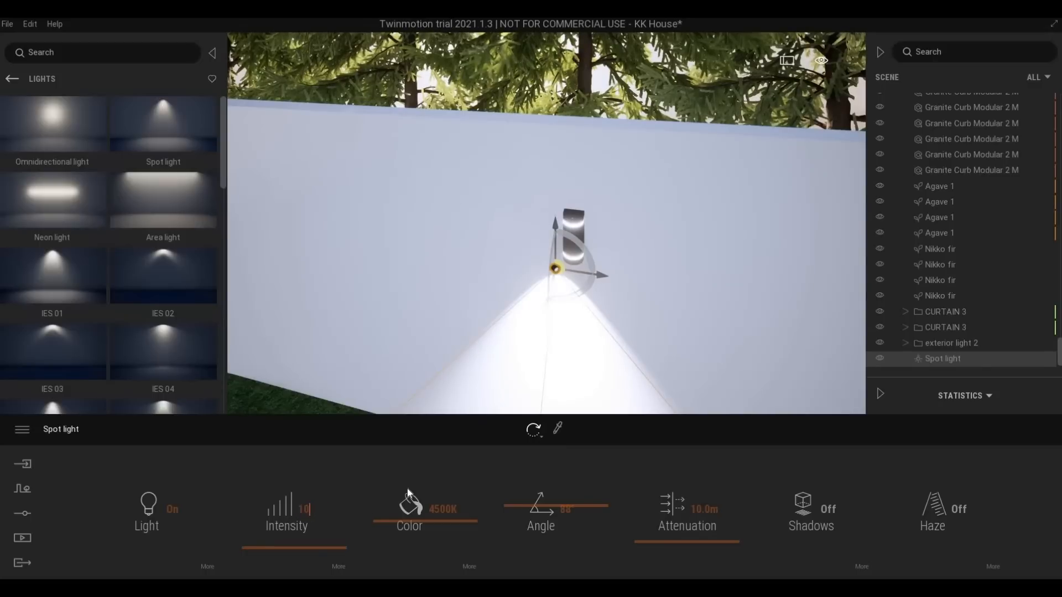
key(Return)
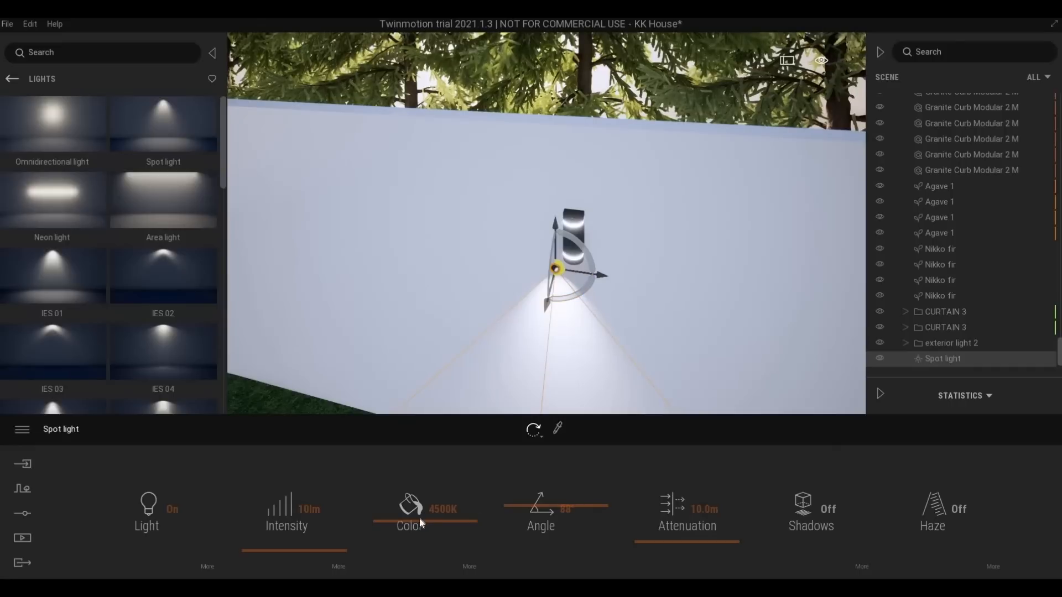
drag(420, 524, 418, 539)
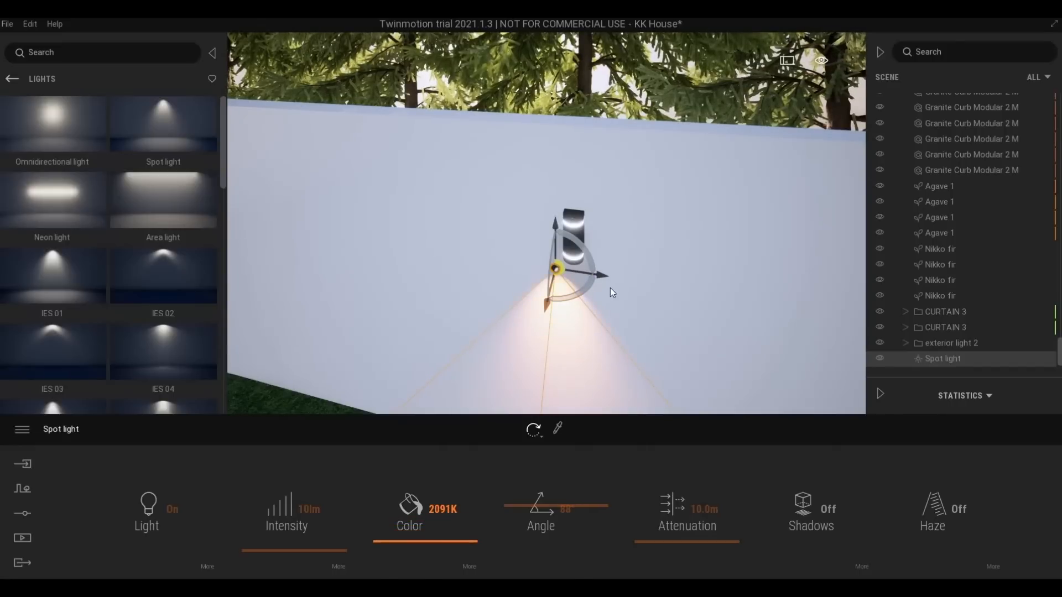
- Shift the spot light along the wall to line up beneath the exterior light 2 fixture and check it from the side
drag(612, 278, 625, 280)
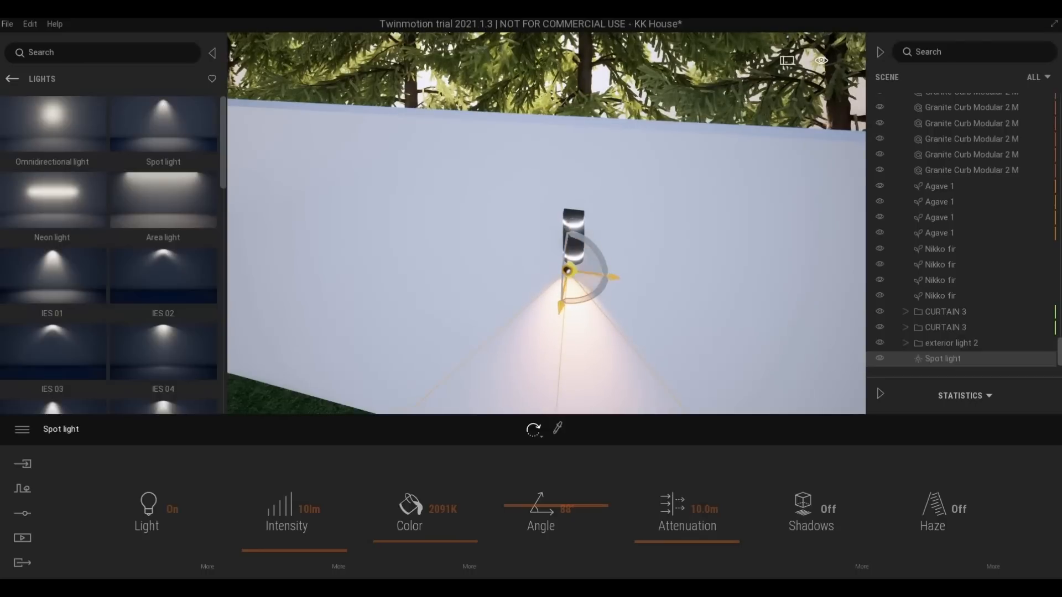
shift+middle_drag(630, 348, 485, 285)
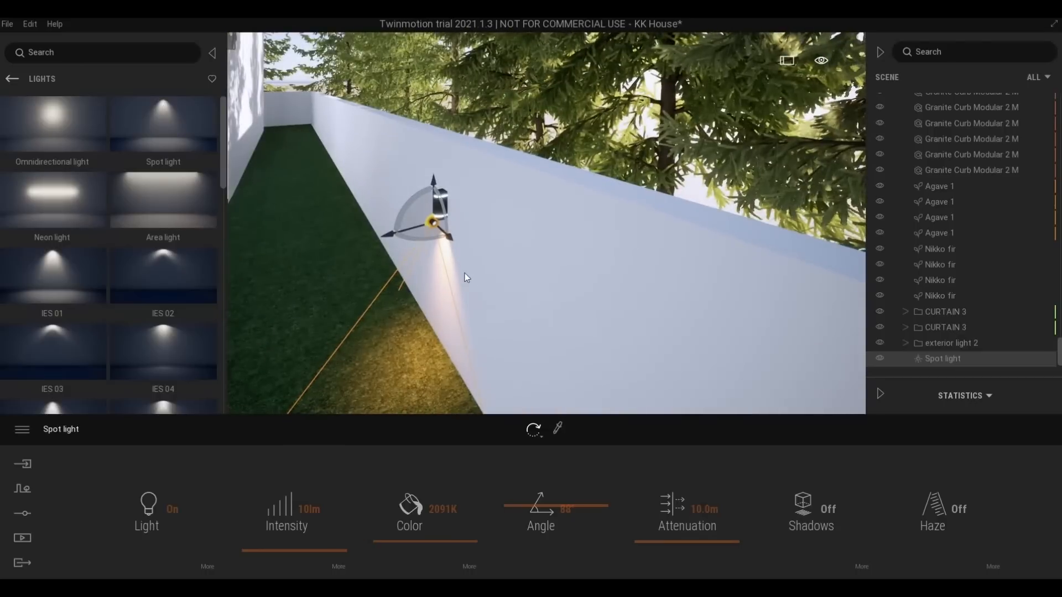
scroll(474, 187, up, 3)
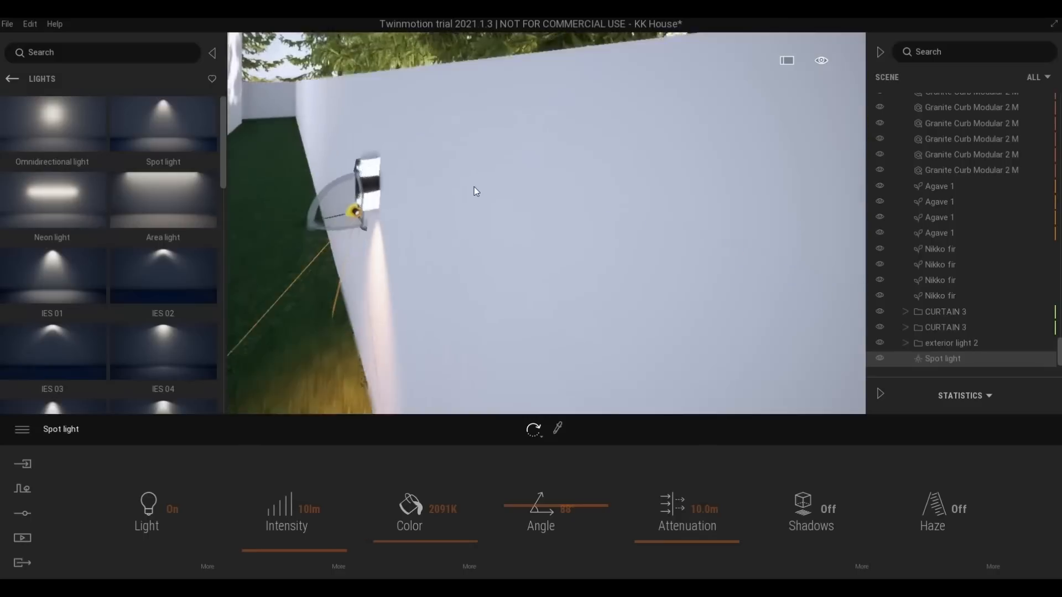
middle_drag(474, 187, 662, 115)
scroll(473, 182, up, 2)
shift+middle_drag(473, 183, 437, 153)
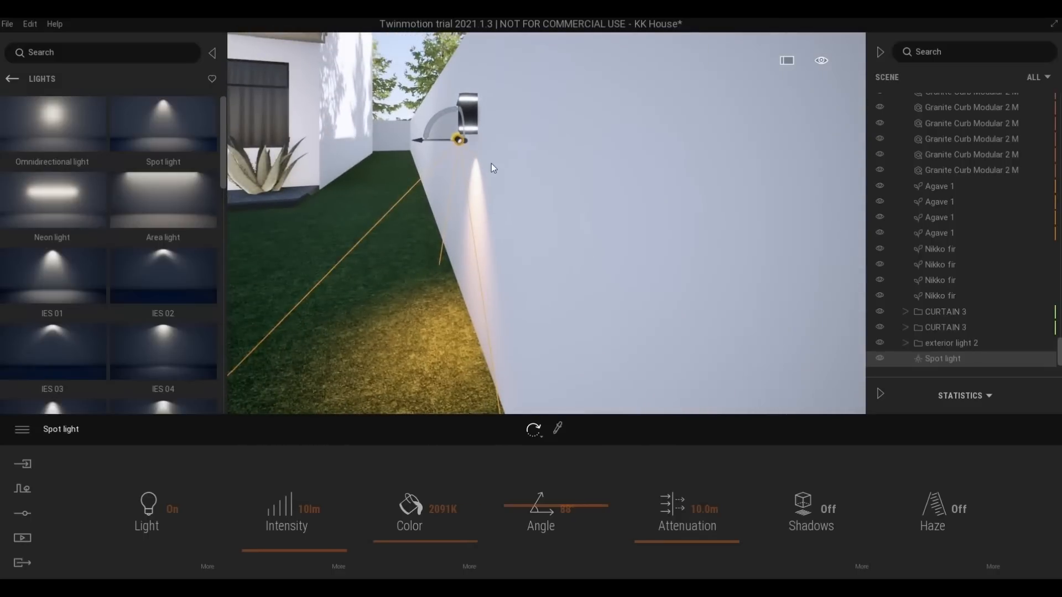
scroll(491, 164, up, 3)
scroll(563, 190, down, 2)
scroll(563, 195, down, 3)
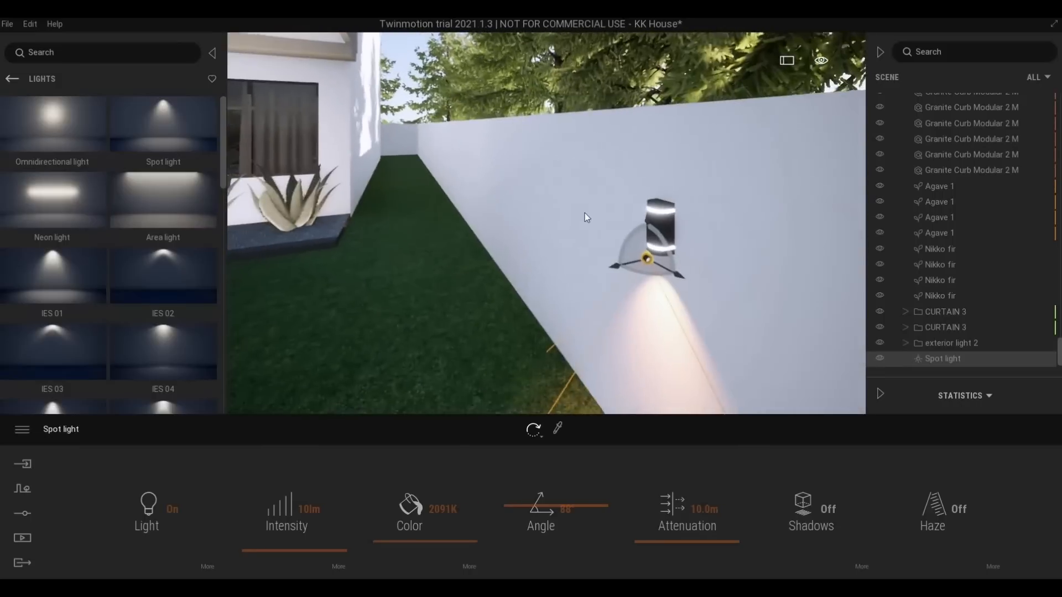
- Copy the spot light upward as one instance at 0.27 m spacing and turn the copy to shine up the wall
drag(575, 206, 542, 265)
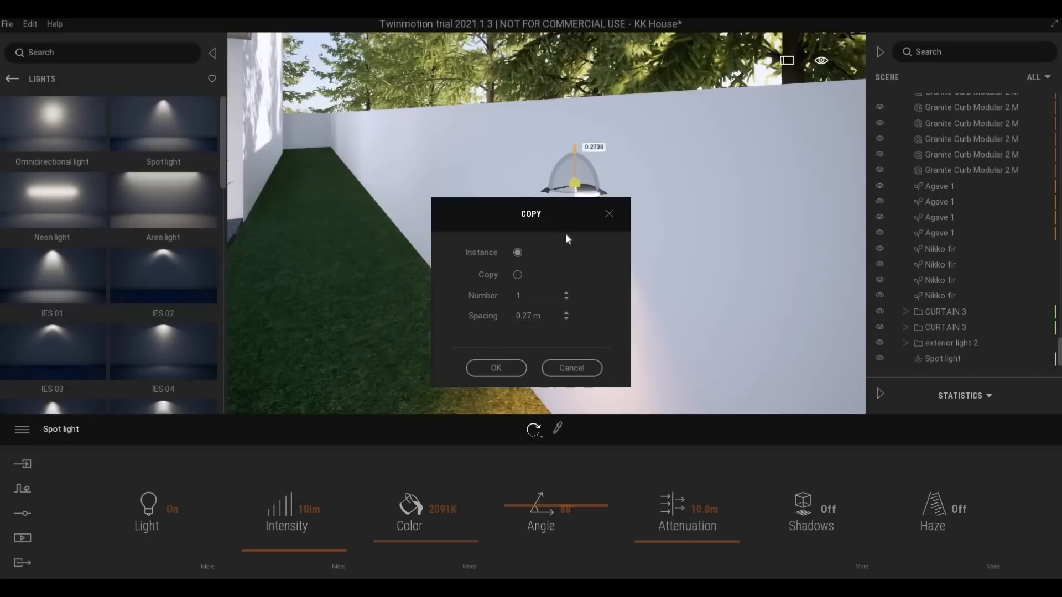
click(495, 368)
mouse_move(593, 177)
mouse_down()
mouse_move(586, 183)
mouse_move(576, 151)
mouse_move(575, 171)
mouse_up()
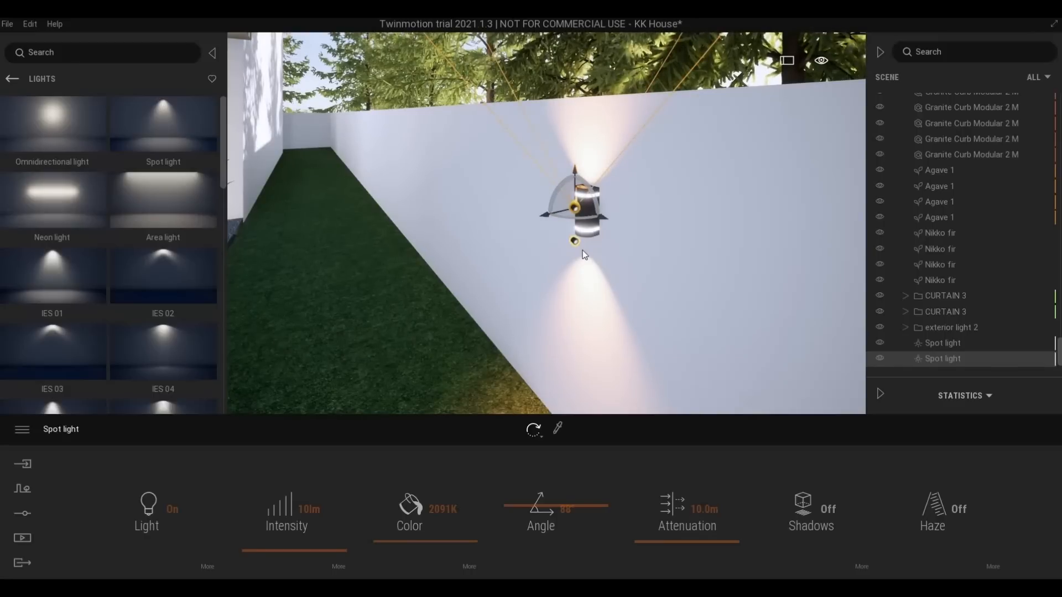
key(Escape)
- Duplicate exterior light 2 and its two spot lights along the boundary wall towards the house as 2 instances spaced about 5.9 m
key(a)
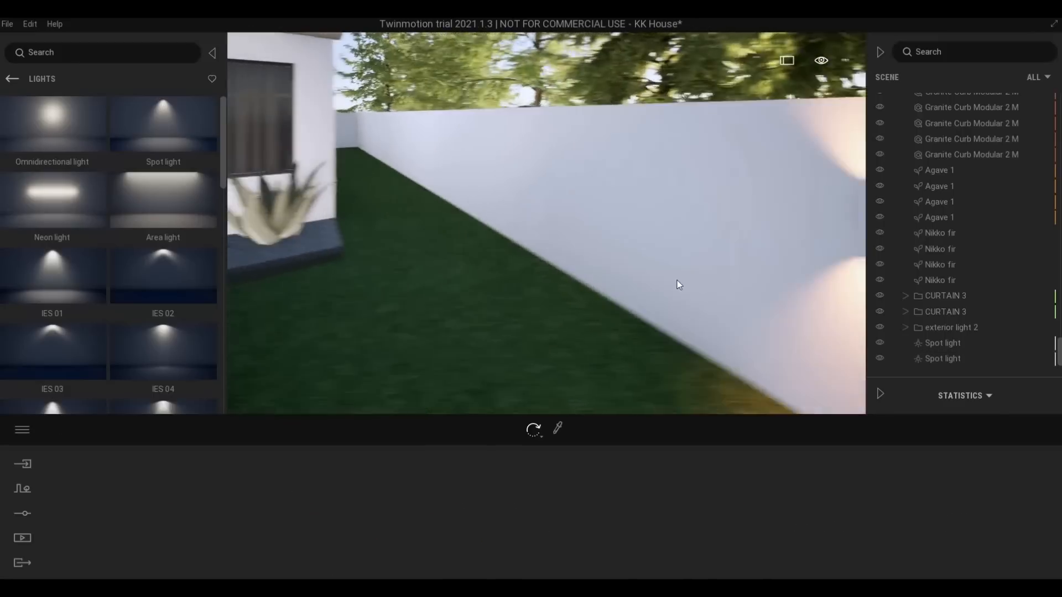
right_drag(677, 283, 681, 275)
key(a)
key(d)
key(d)
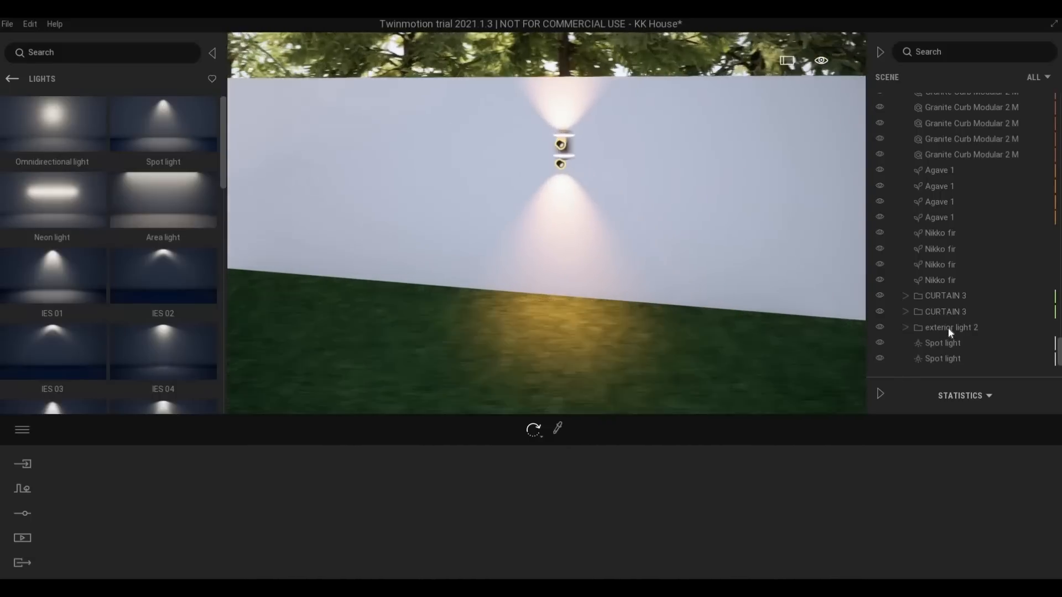
click(939, 342)
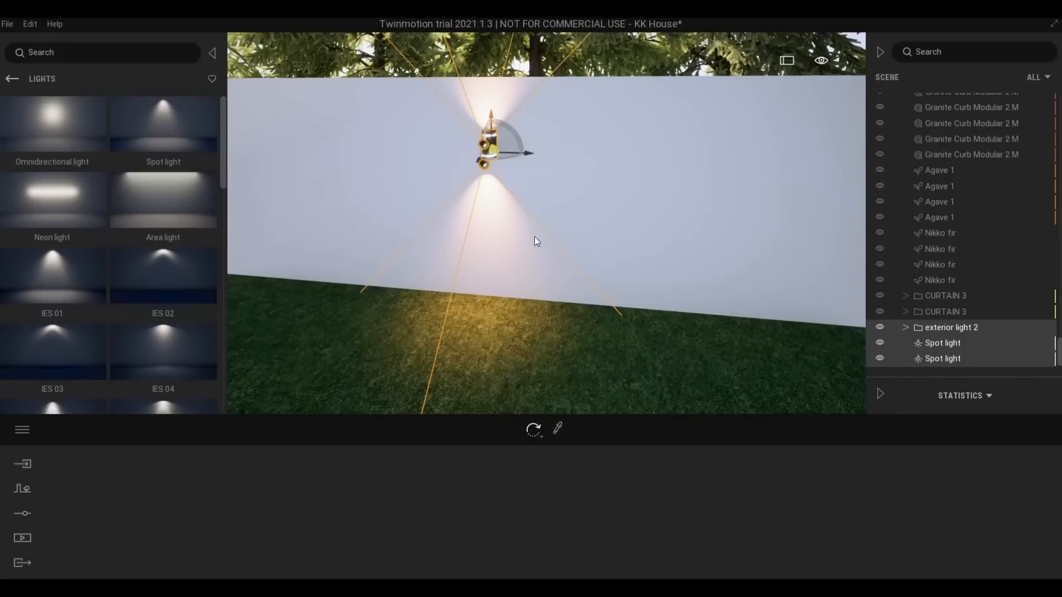
key(s)
right_drag(534, 237, 406, 237)
key(w)
right_drag(406, 164, 765, 222)
click(777, 252)
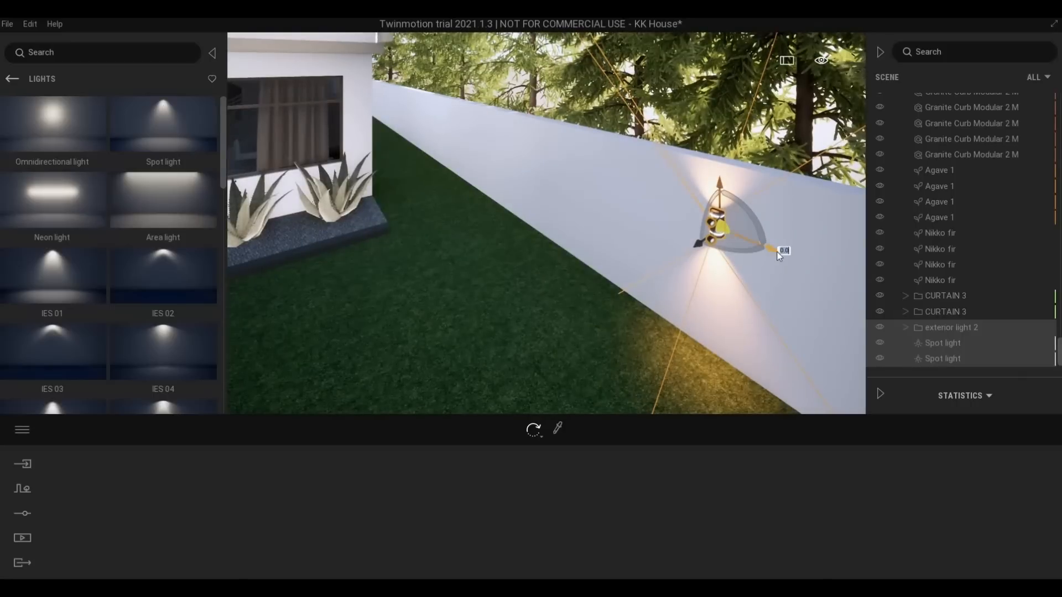
alt+drag(779, 255, 452, 146)
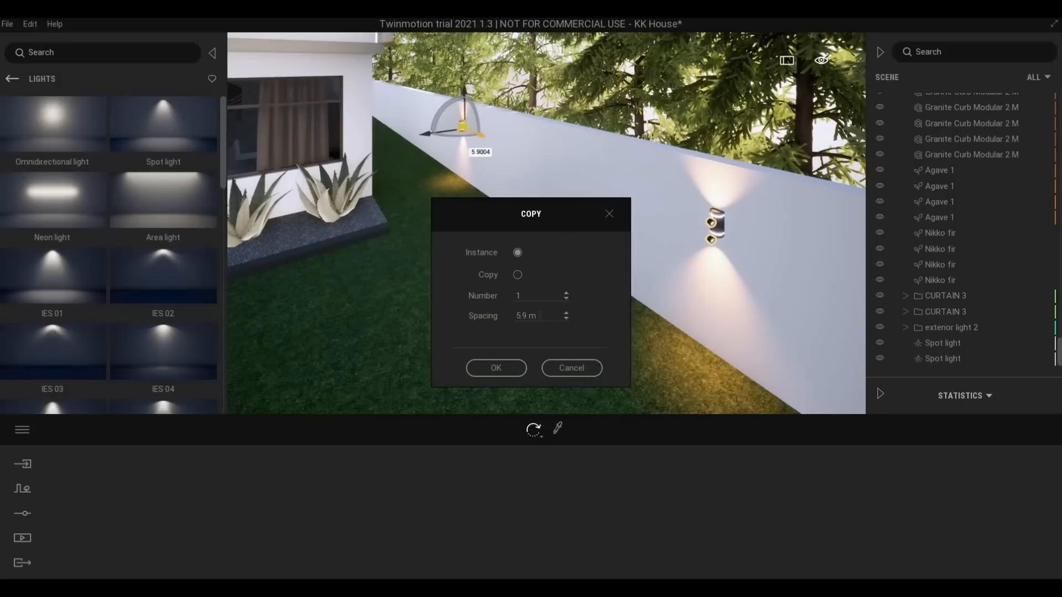
click(475, 313)
key(Tab)
text(2)
click(509, 370)
- Copy all three exterior light 2 fixtures with their spot lights as one instance set, 5.04 m across the front lawn
right_drag(546, 223, 421, 216)
key(d)
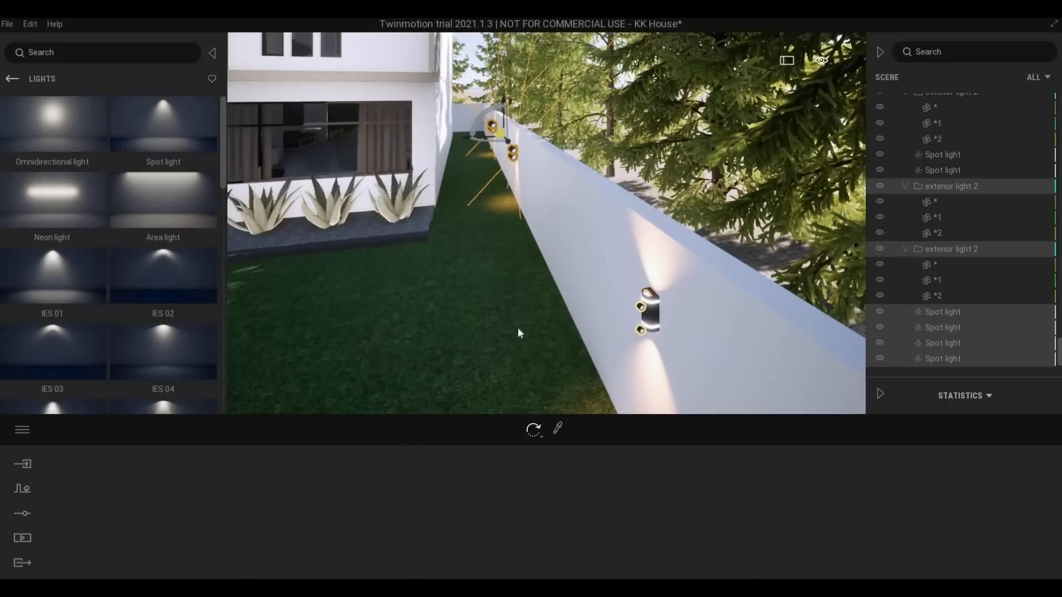
click(936, 295)
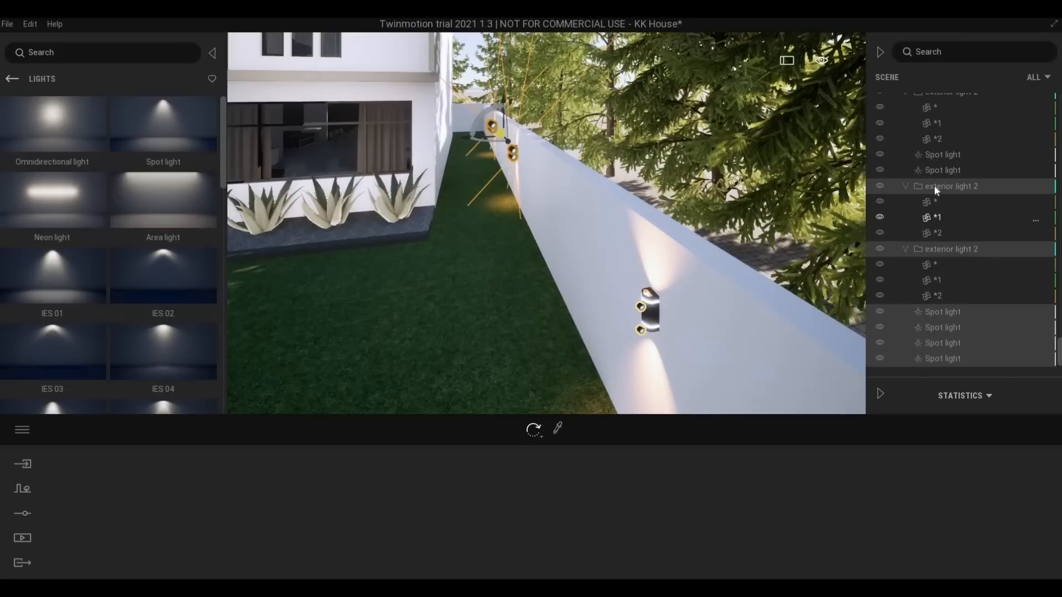
scroll(934, 199, up, 1)
scroll(937, 197, up, 2)
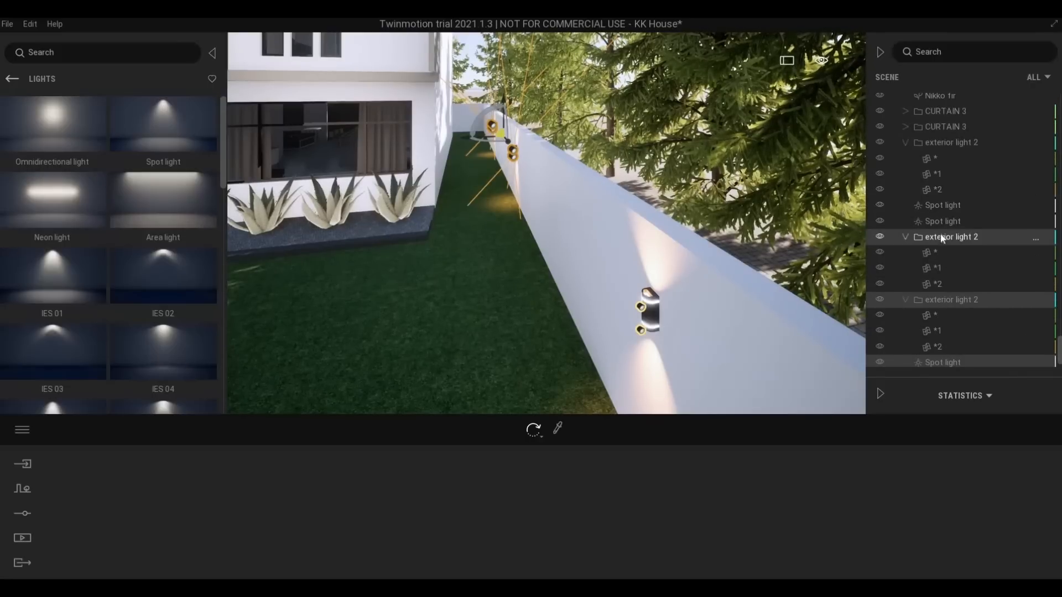
click(943, 221)
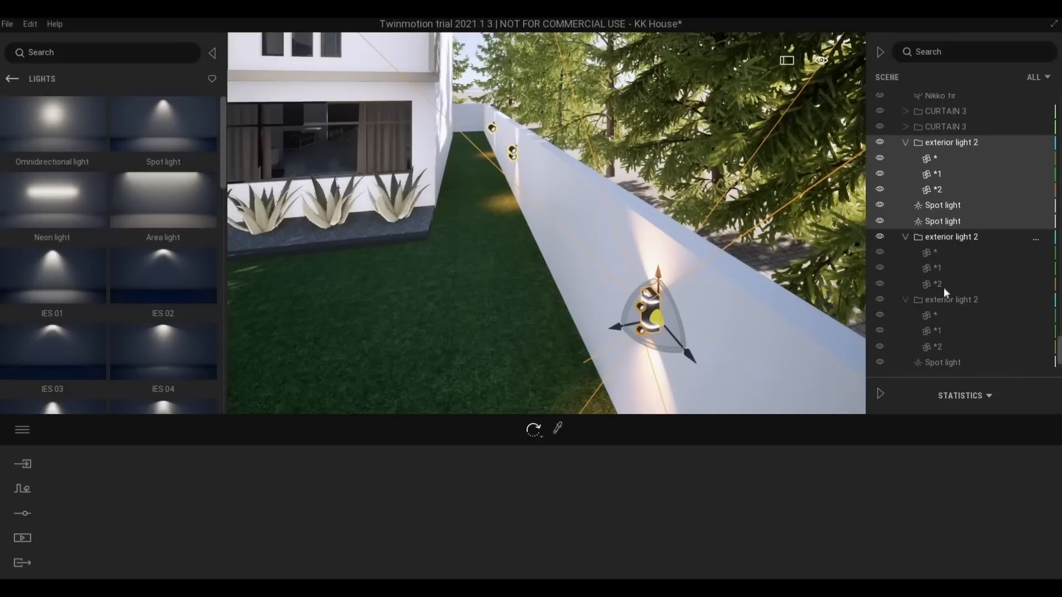
scroll(951, 304, down, 3)
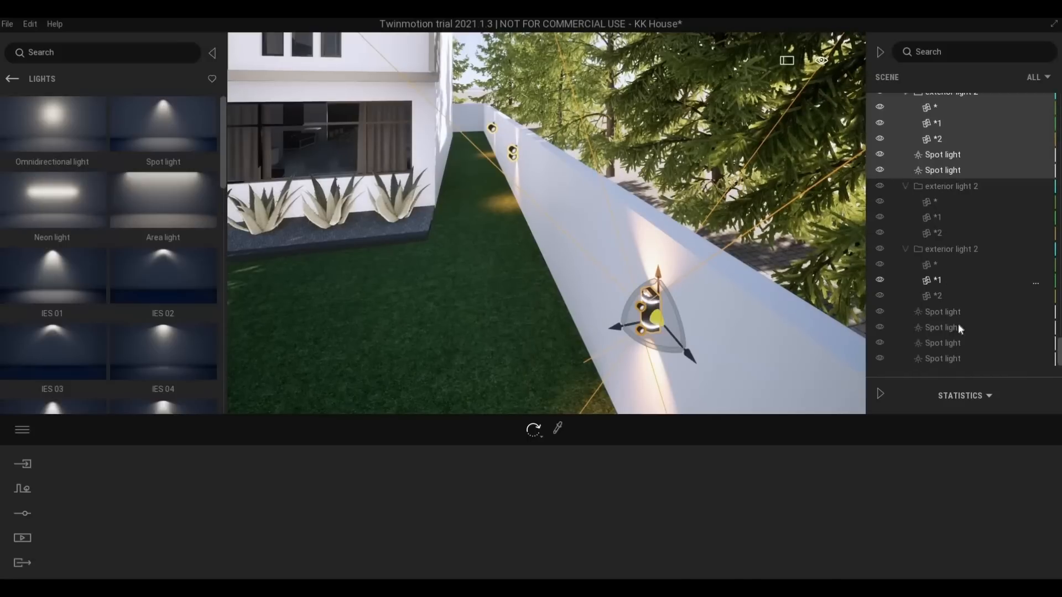
ctrl+click(933, 360)
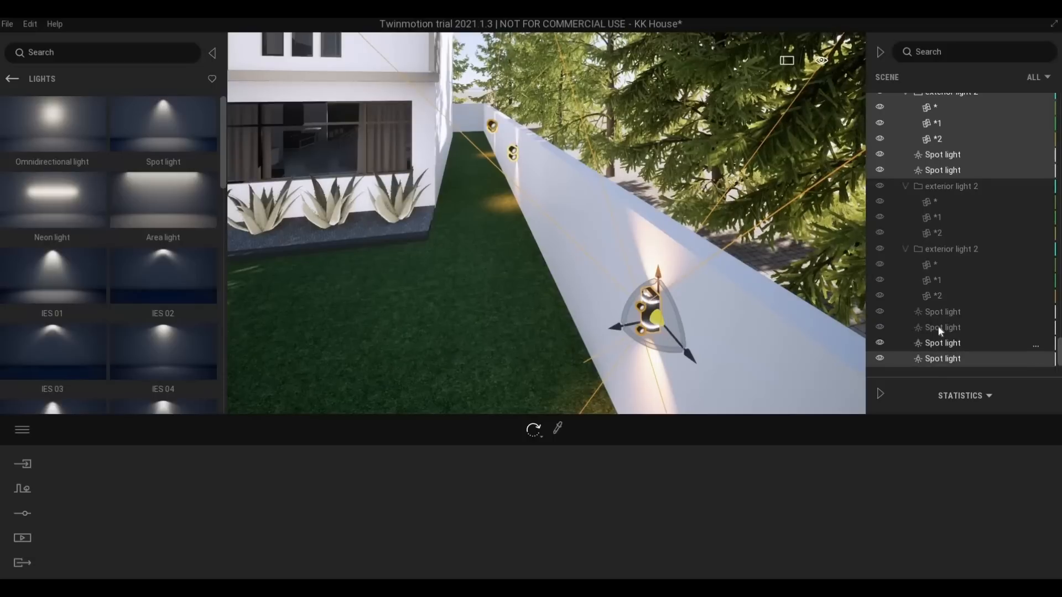
ctrl+click(938, 329)
ctrl+click(936, 313)
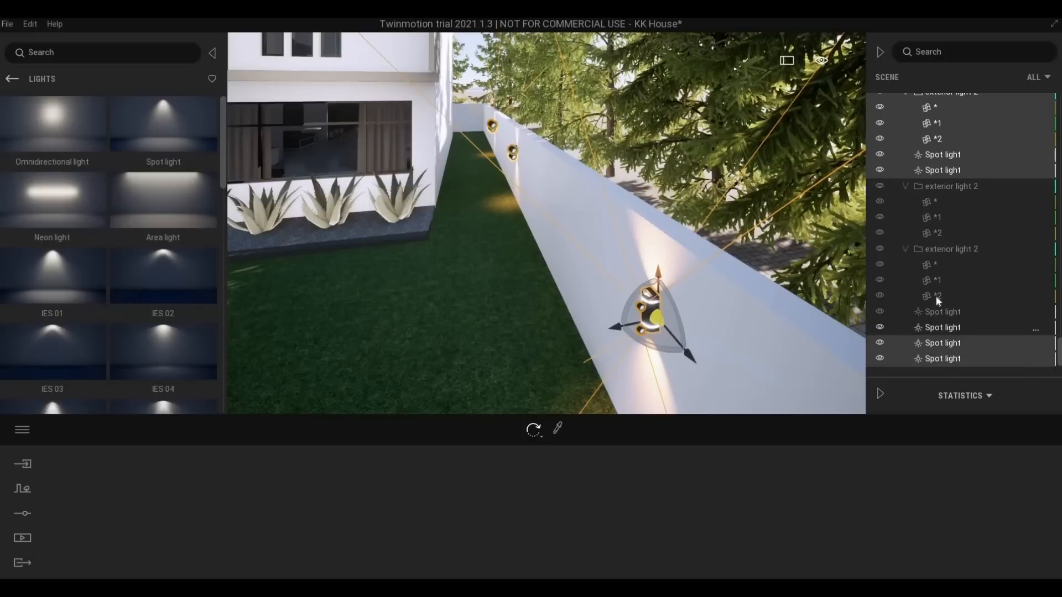
click(940, 189)
key(s)
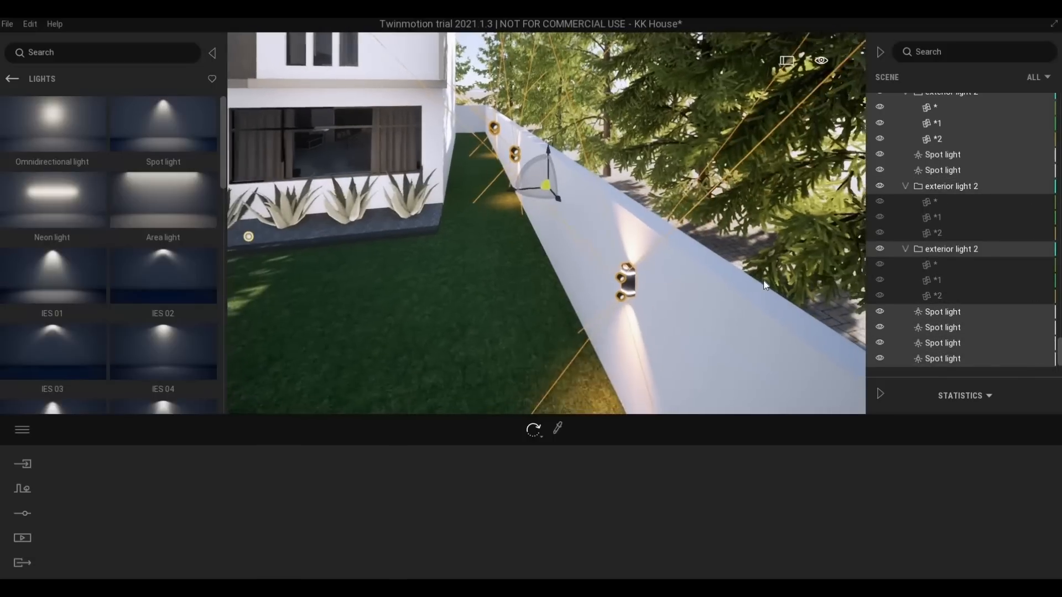
key(a)
right_drag(745, 281, 601, 194)
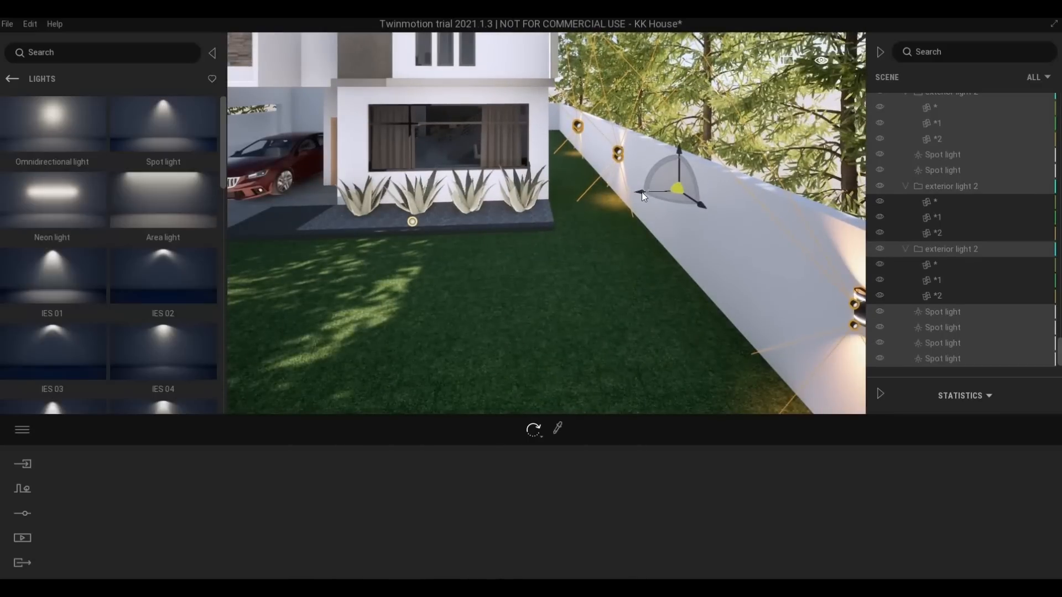
shift+drag(641, 192, 327, 225)
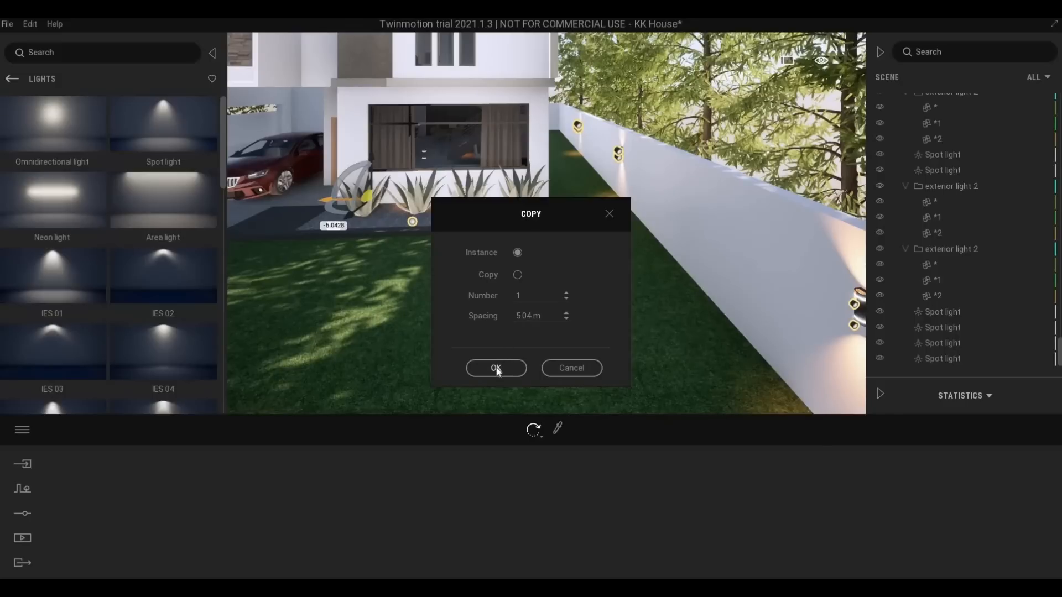
key(Return)
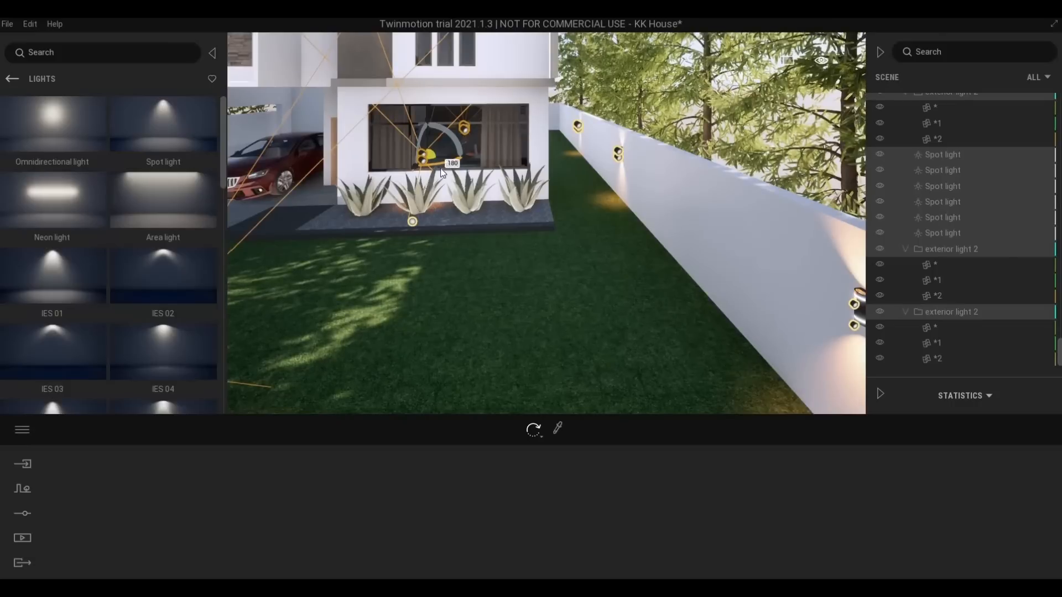
- Rotate the copied light set 180 degrees and move it across the driveway onto the opposite boundary wall
key(Return)
drag(471, 161, 257, 161)
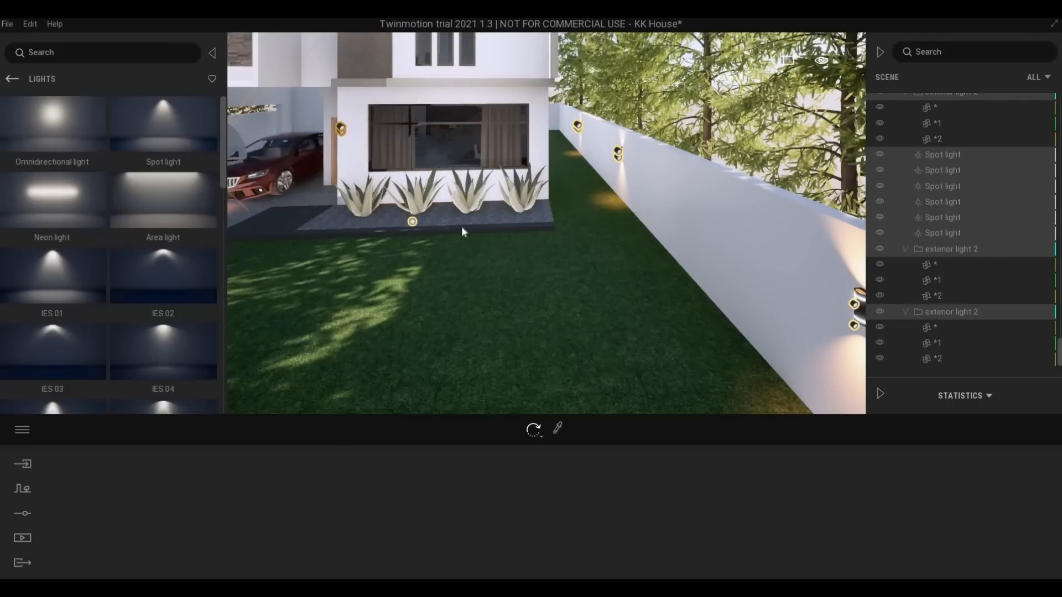
right_drag(462, 227, 490, 226)
right_drag(862, 204, 679, 106)
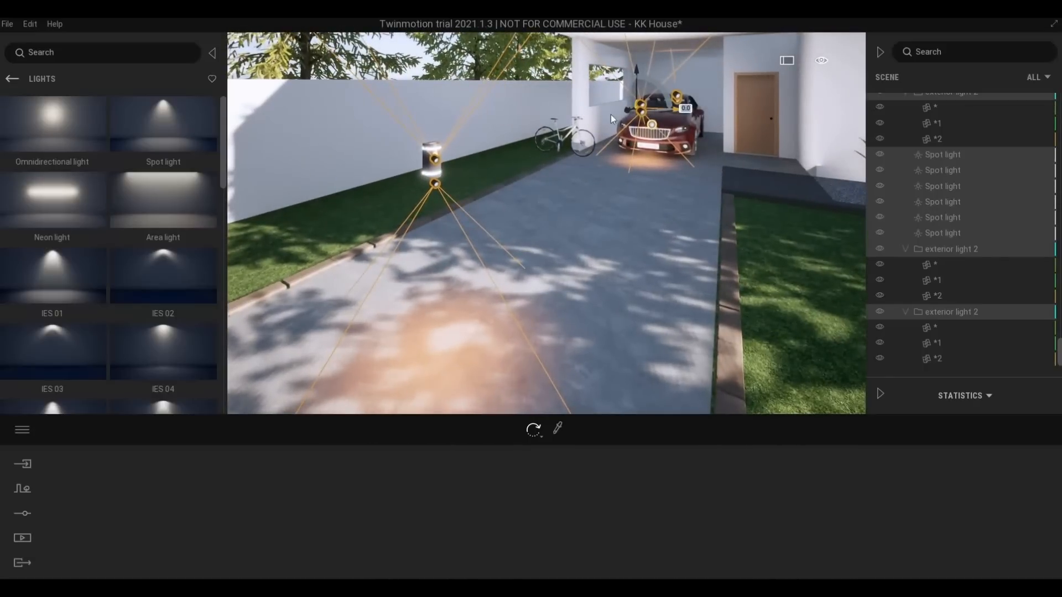
drag(610, 115, 515, 134)
key(a)
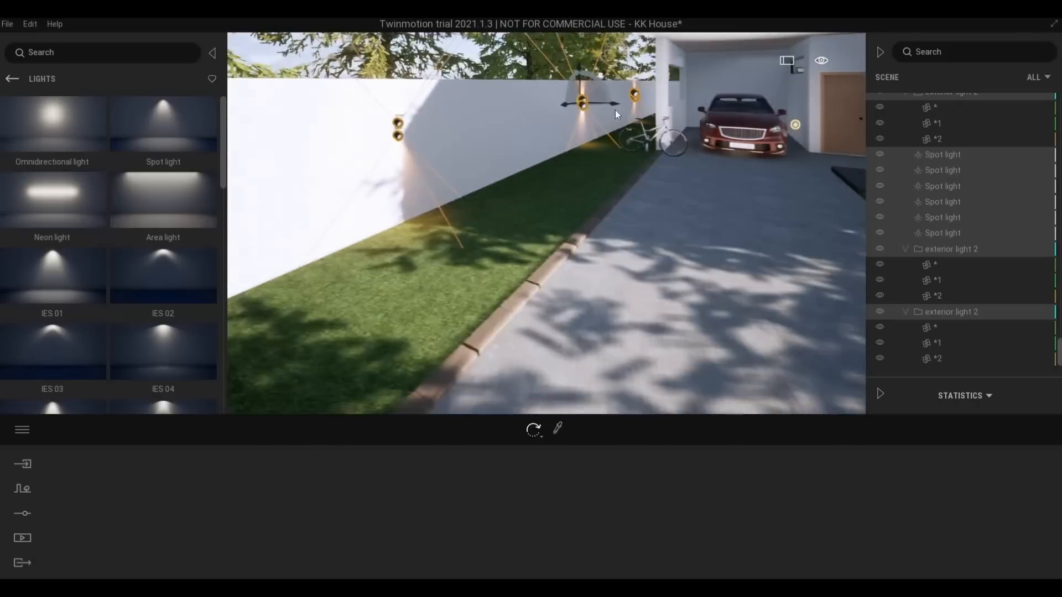
key(w)
drag(630, 95, 625, 99)
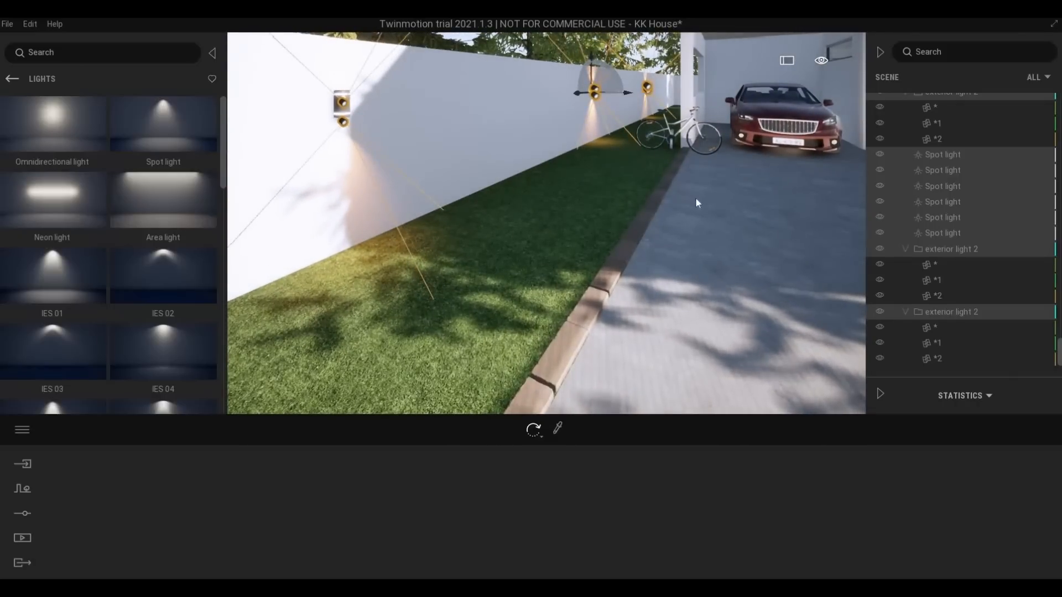
key(s)
mouse_move(713, 209)
right_down()
mouse_move(763, 200)
mouse_move(727, 193)
mouse_move(752, 197)
mouse_move(729, 208)
right_up()
key(d)
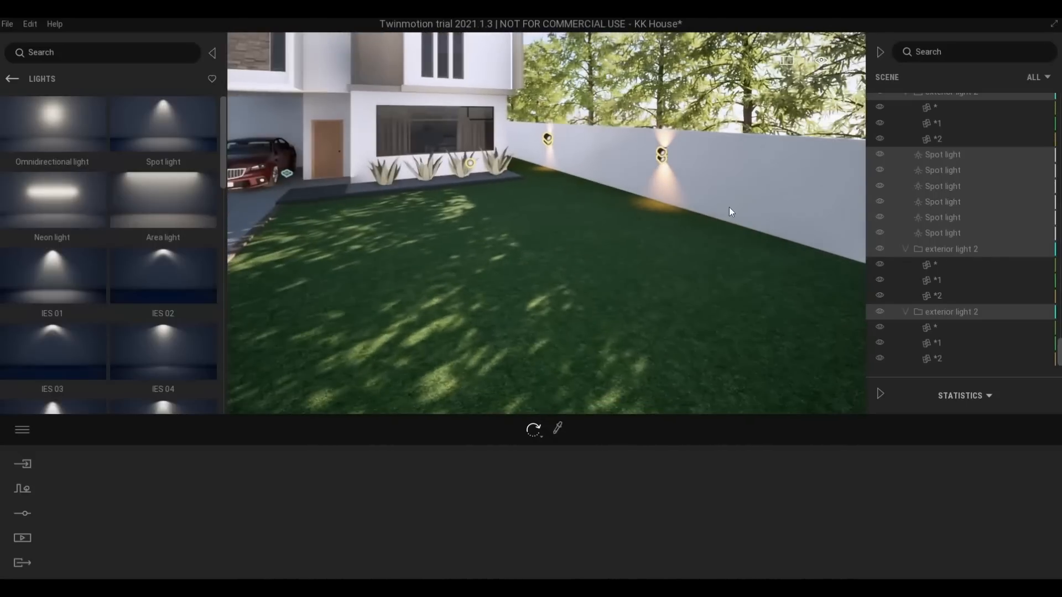
- Copy the first exterior light 2 and its two spot lights off the boundary wall to a spot over the front lawn
right_drag(671, 223, 899, 231)
scroll(899, 231, up, 4)
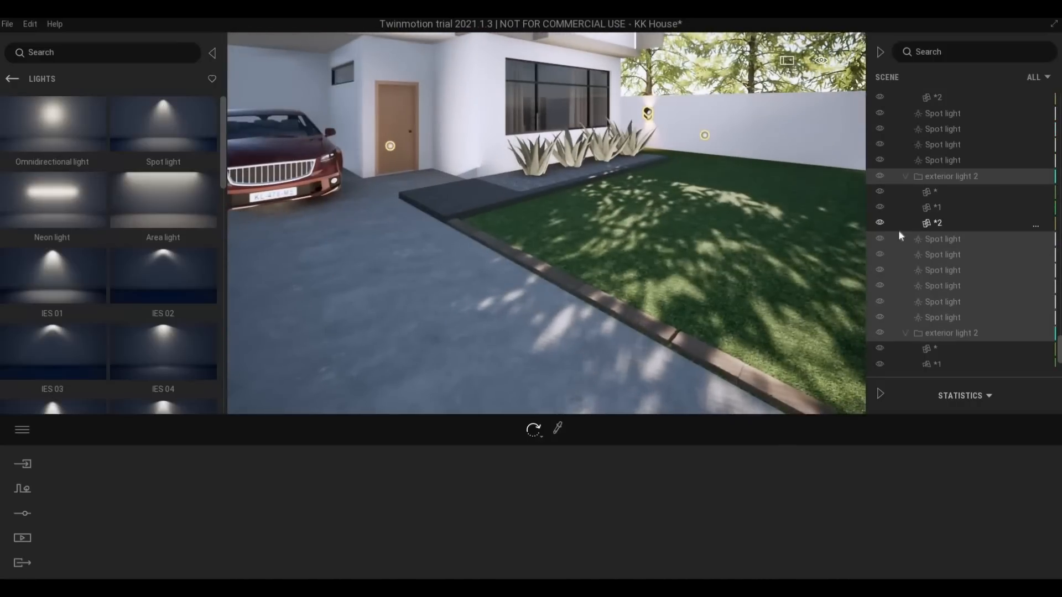
scroll(899, 230, up, 10)
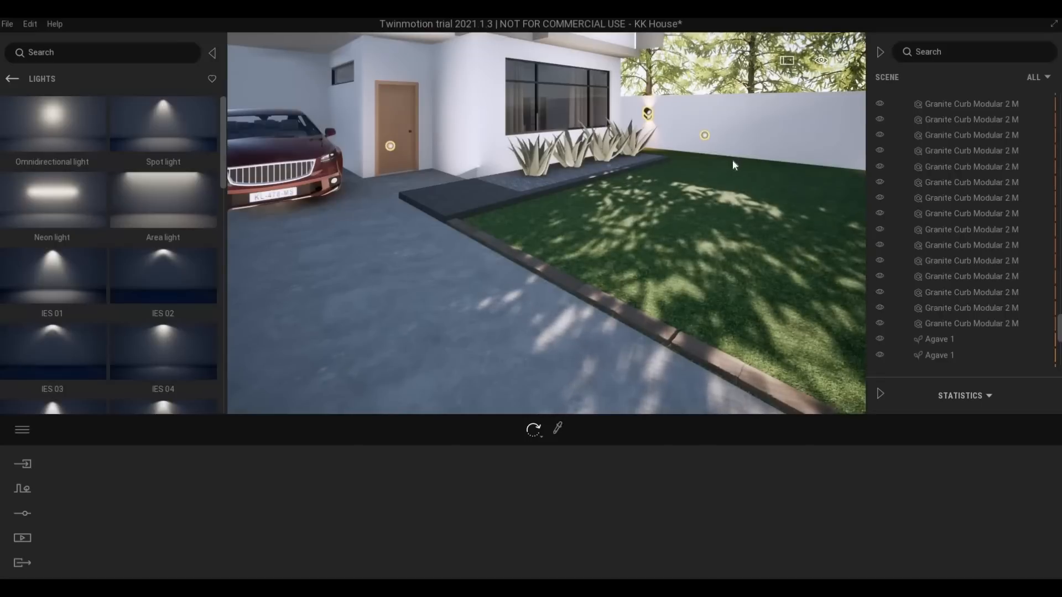
key(d)
key(w)
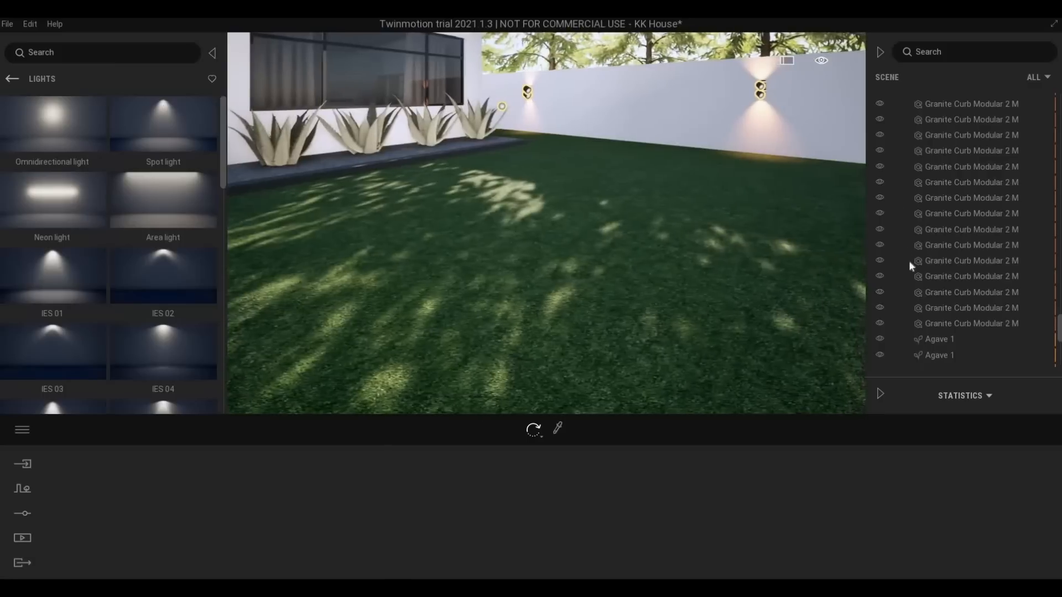
scroll(909, 260, down, 10)
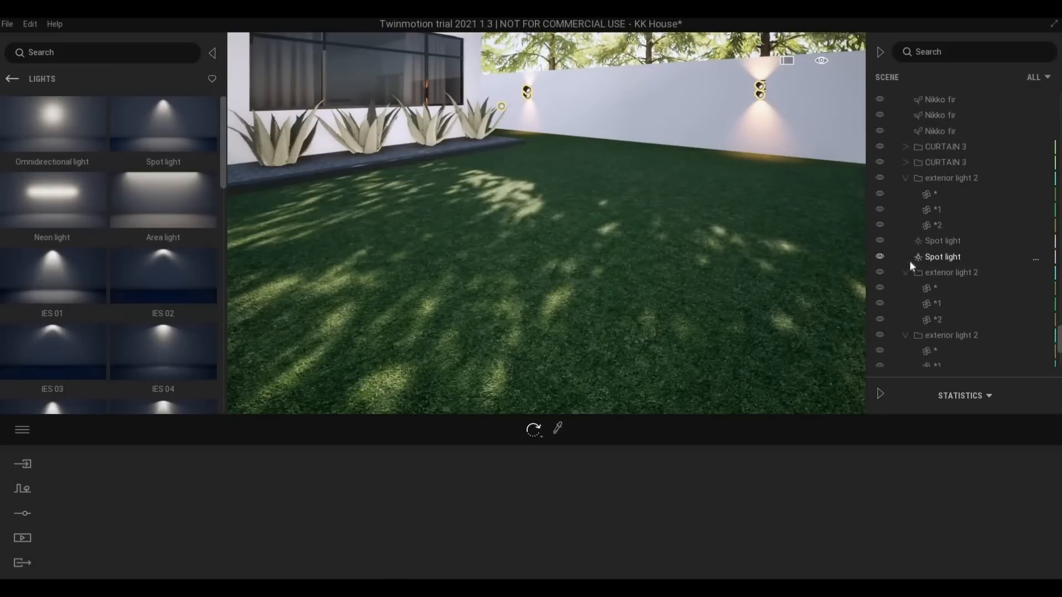
scroll(909, 260, up, 3)
click(931, 245)
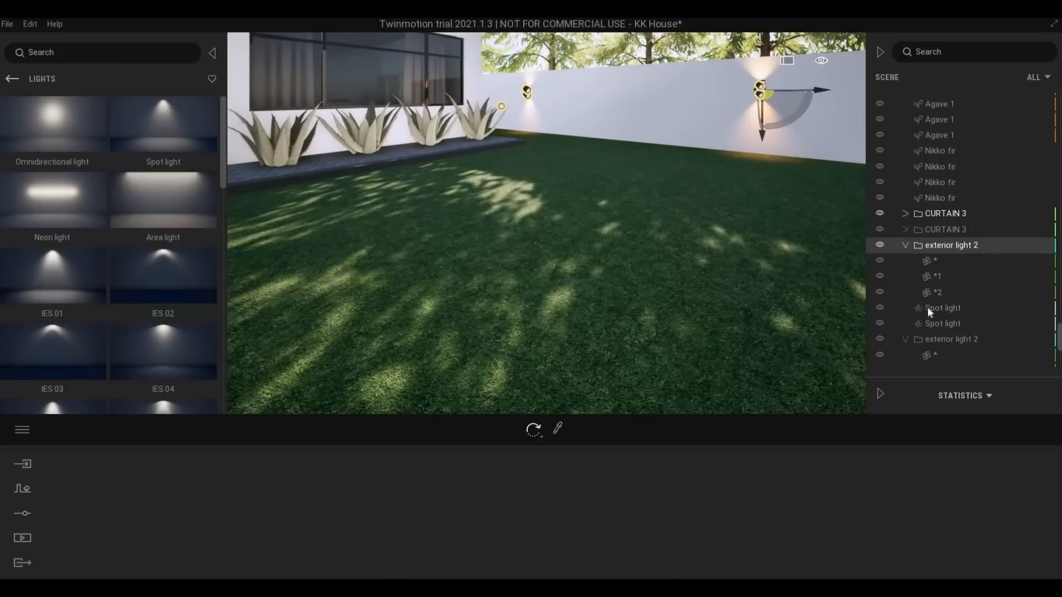
shift+click(924, 329)
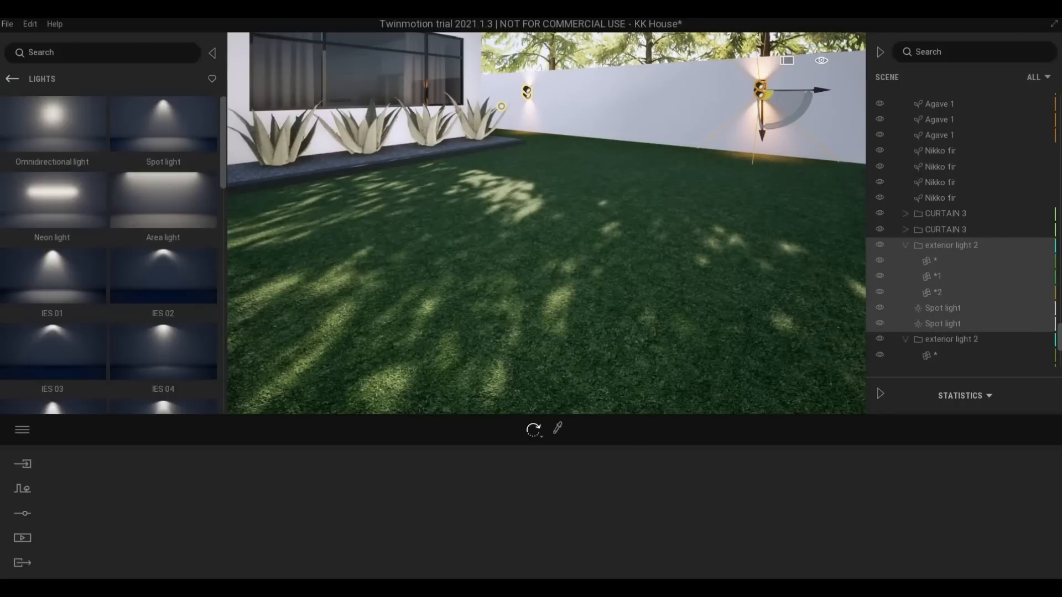
key(d)
right_drag(814, 164, 788, 180)
key(w)
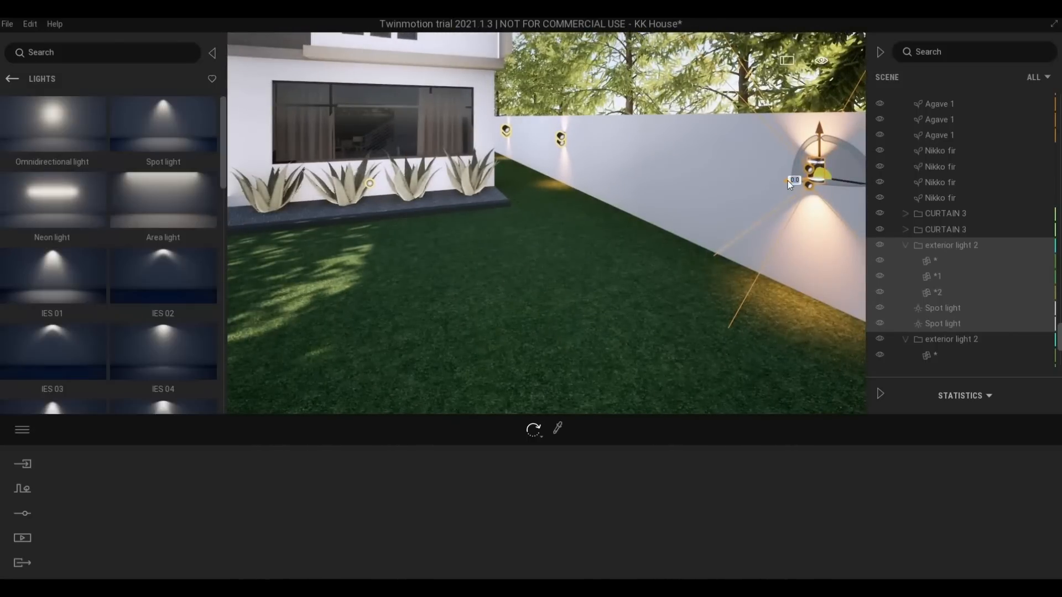
shift+drag(489, 238, 507, 318)
click(502, 361)
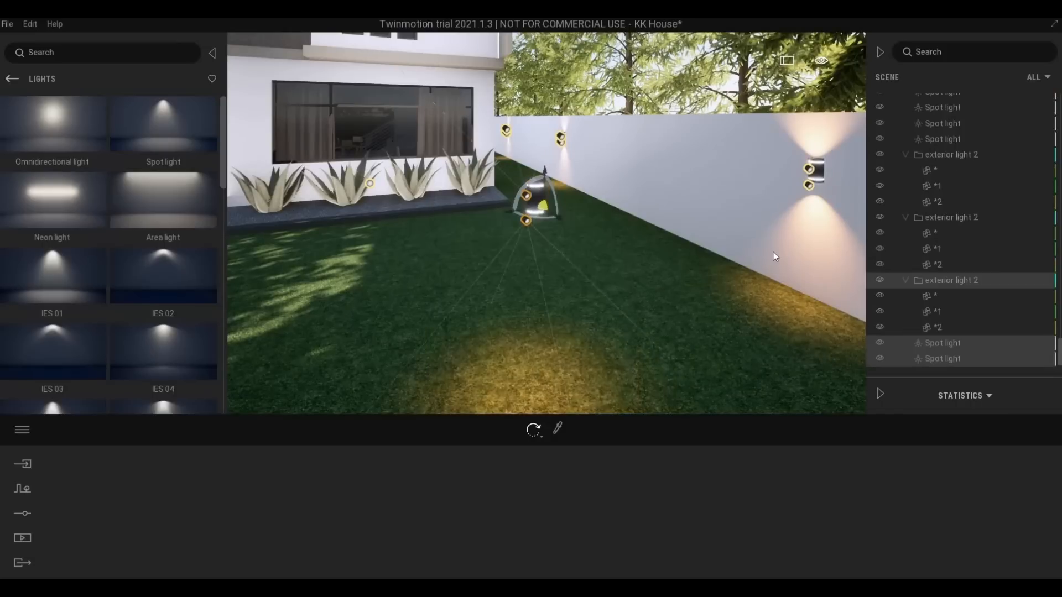
- Move the copied light set across the yard and mount it on the house wall beside the entrance door
key(s)
right_drag(773, 251, 788, 217)
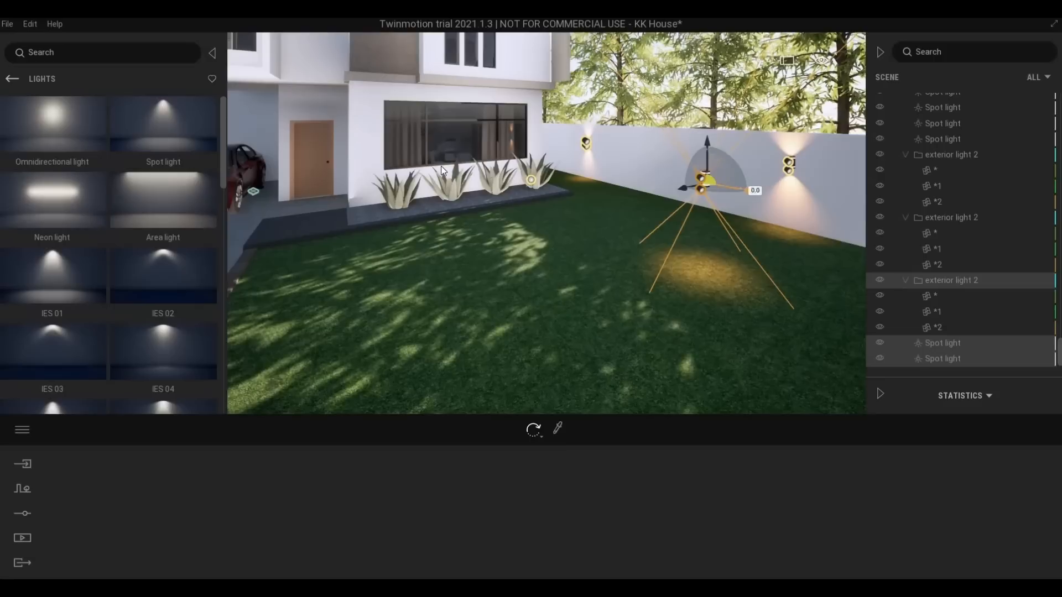
drag(748, 191, 263, 169)
right_drag(277, 133, 307, 134)
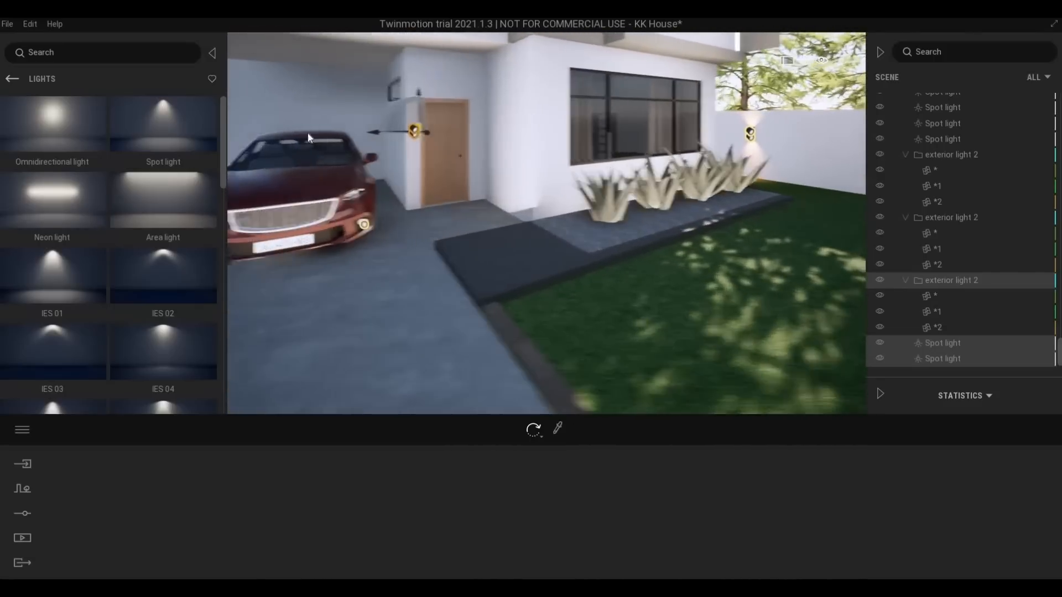
drag(304, 126, 501, 152)
right_drag(461, 172, 400, 213)
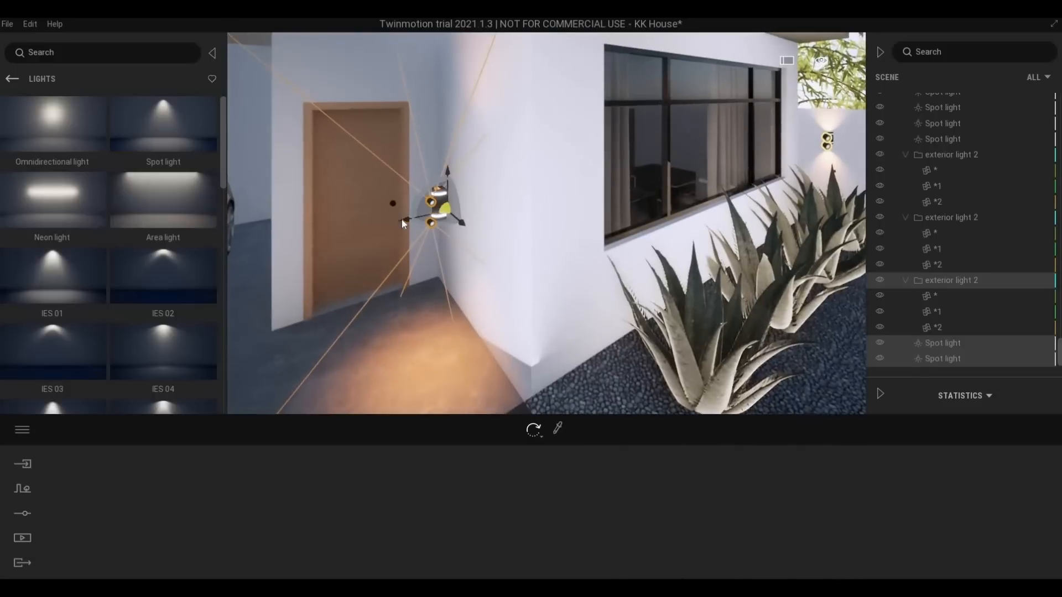
drag(403, 221, 444, 213)
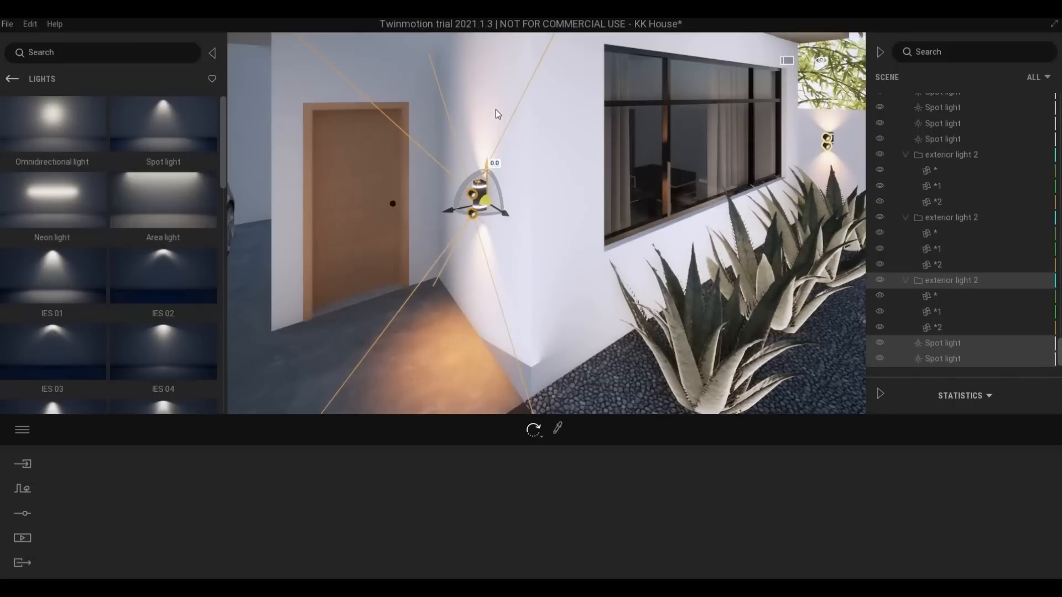
drag(496, 110, 503, 202)
key(Escape)
- Examine the wall light beside the entrance door together with the carport and house front
right_drag(500, 224, 387, 224)
scroll(500, 224, down, 5)
middle_drag(500, 225, 443, 224)
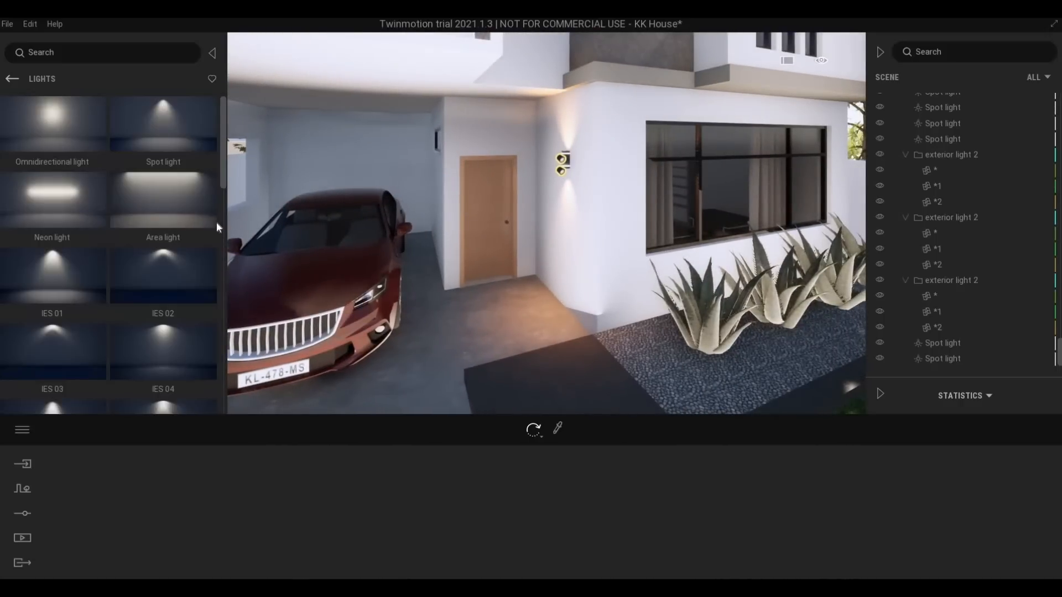
shift+middle_drag(465, 284, 387, 284)
key(s)
right_drag(466, 280, 369, 275)
key(s)
key(w)
mouse_move(556, 291)
right_down()
mouse_move(557, 326)
mouse_move(556, 291)
right_up()
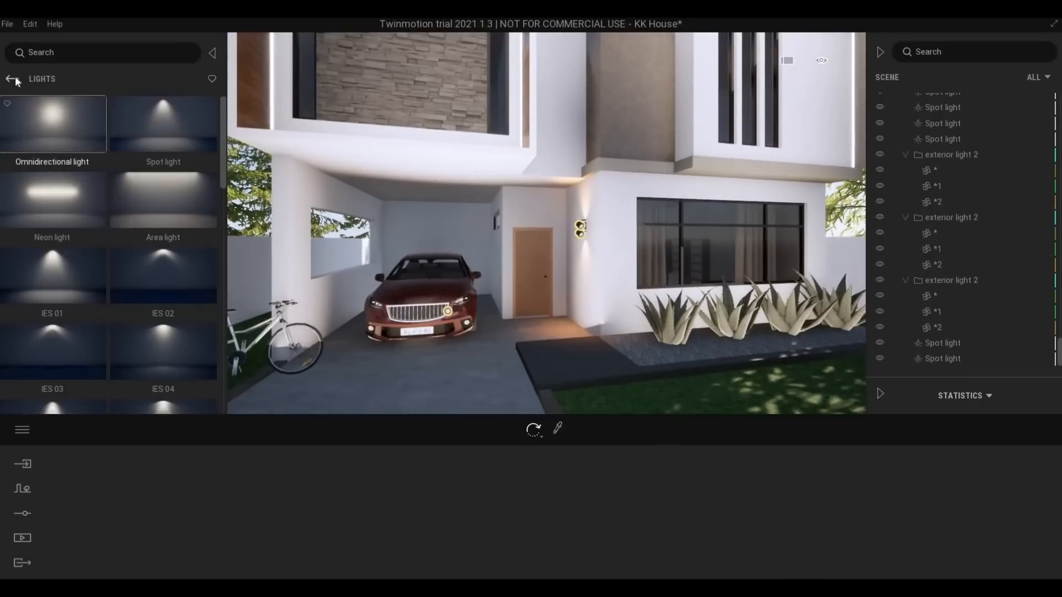
- Place pot light.skp from the user library on the front wall above the ground-floor window
click(17, 79)
key(s)
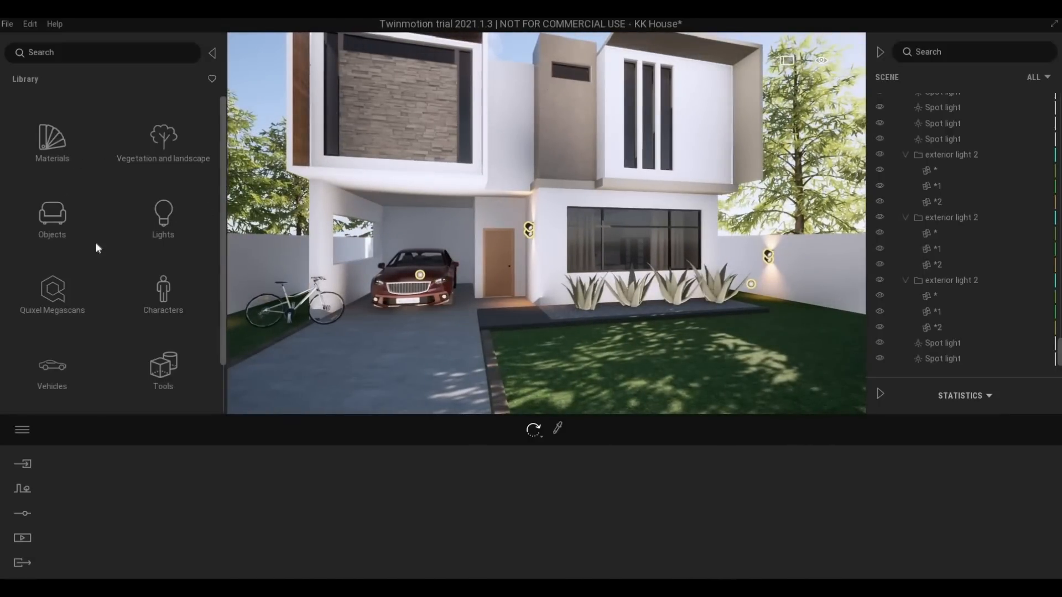
scroll(56, 379, down, 2)
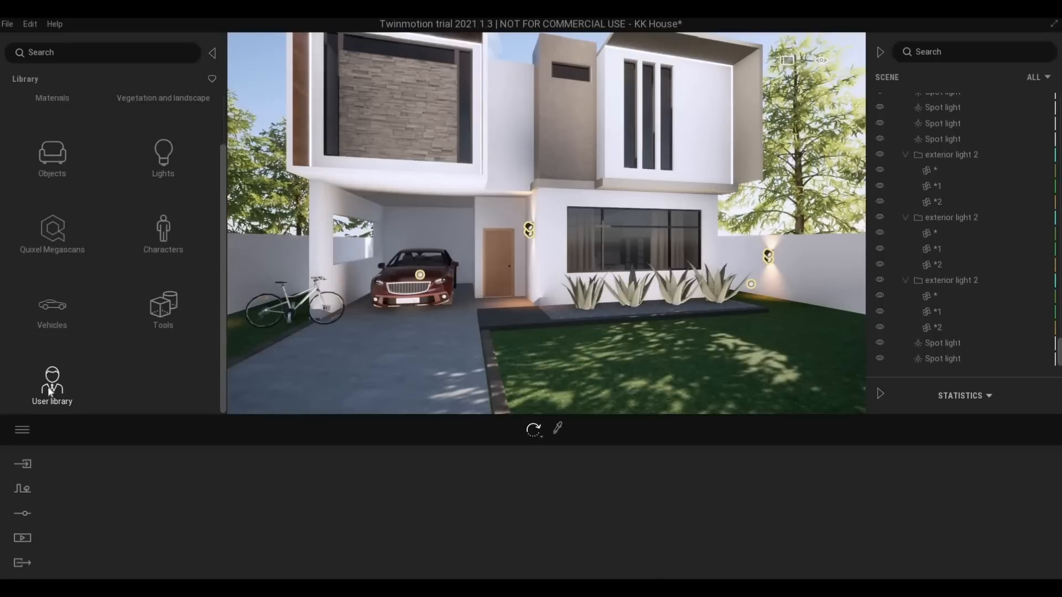
click(51, 387)
scroll(116, 359, down, 4)
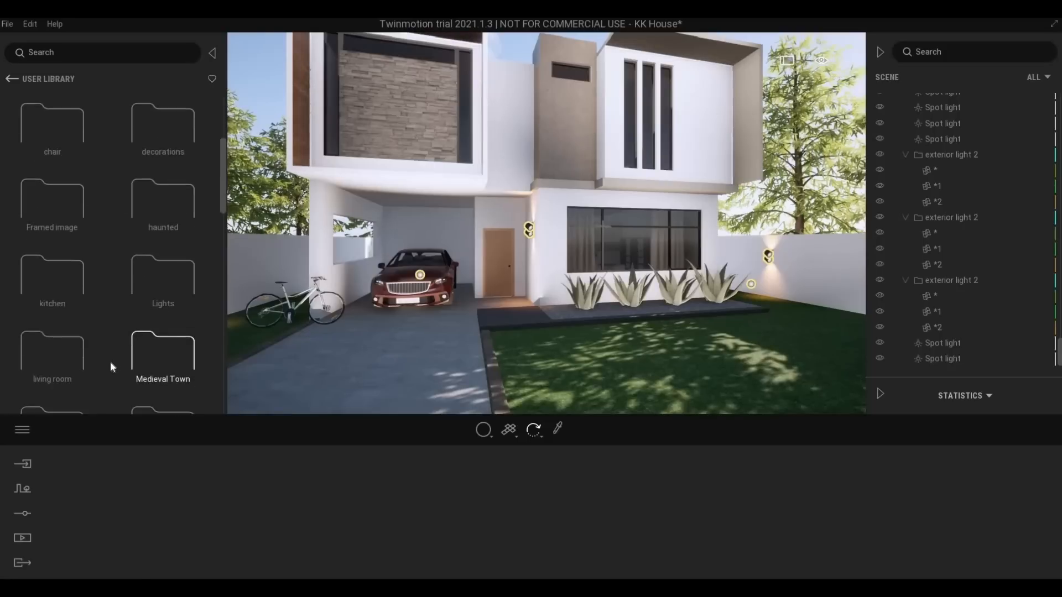
scroll(111, 363, down, 6)
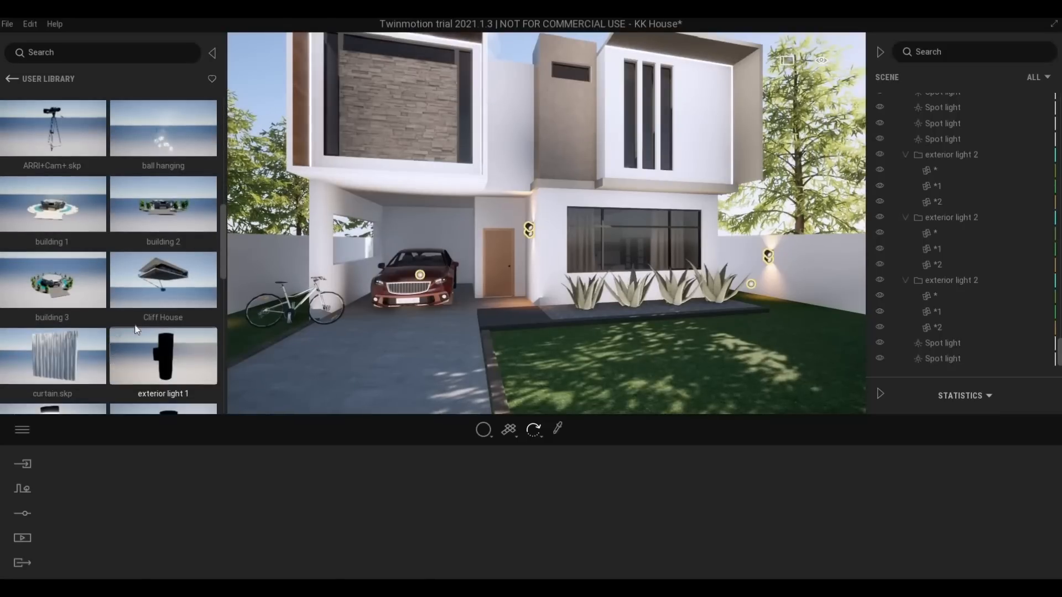
scroll(132, 321, up, 3)
scroll(119, 279, down, 5)
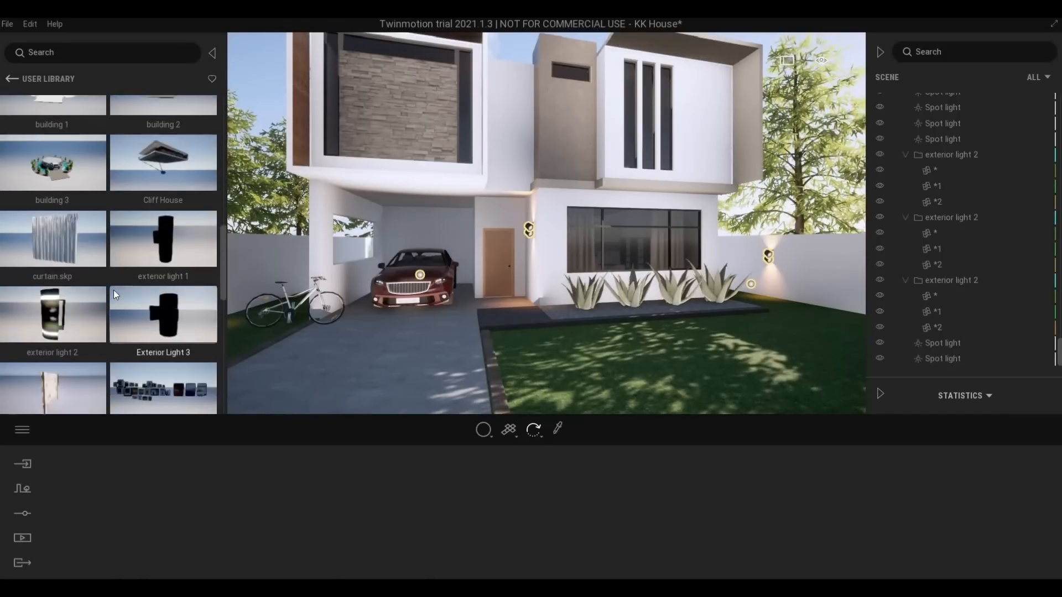
scroll(114, 290, down, 10)
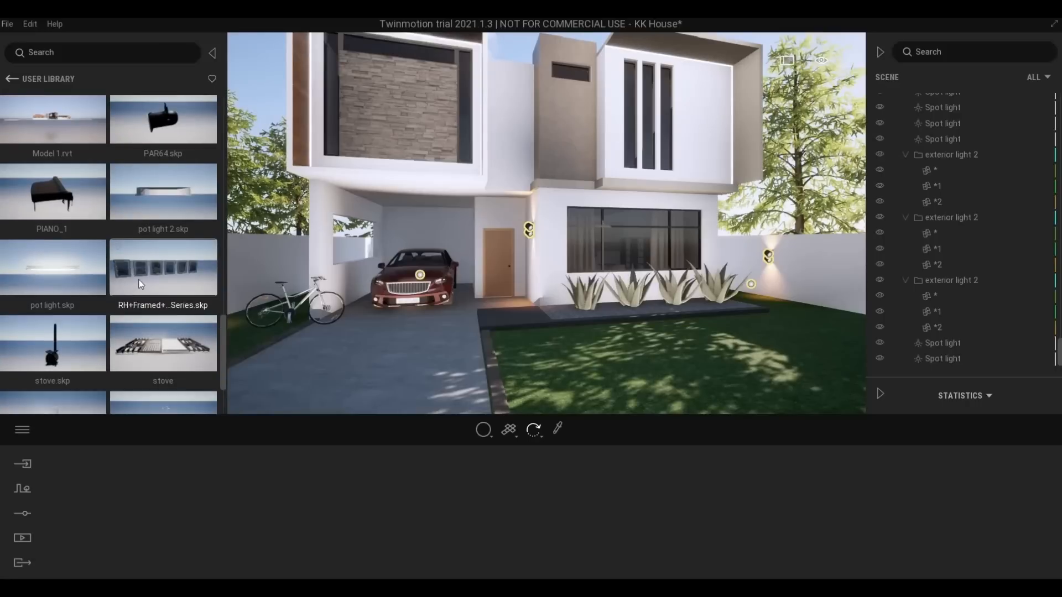
drag(83, 267, 622, 203)
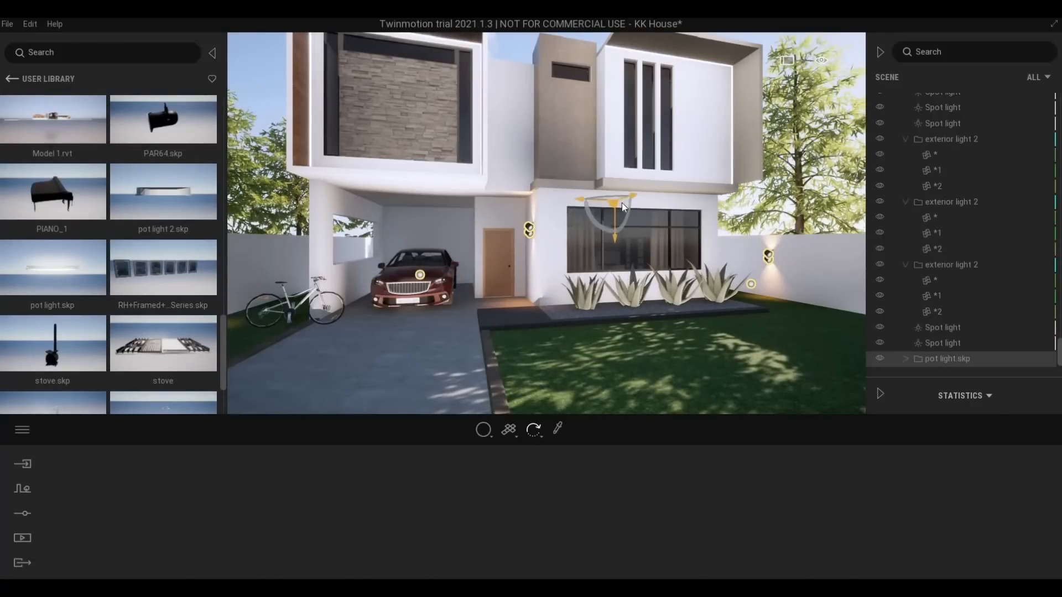
- Lower the pot light in front of the ground-floor window, shift it horizontally and rotate it 90 degrees to lie flat
key(w)
key(e)
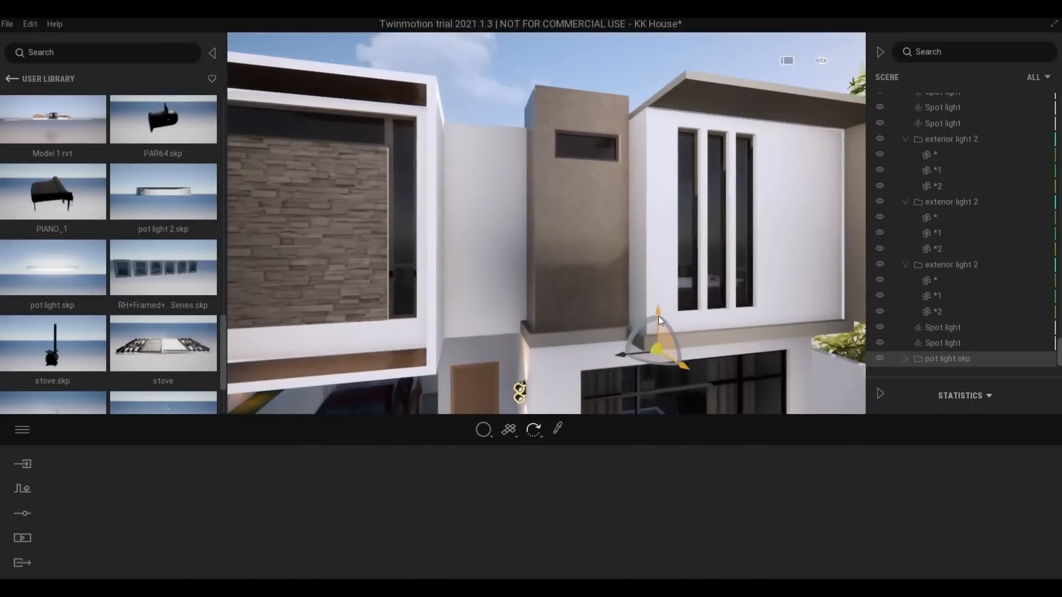
drag(658, 317, 664, 375)
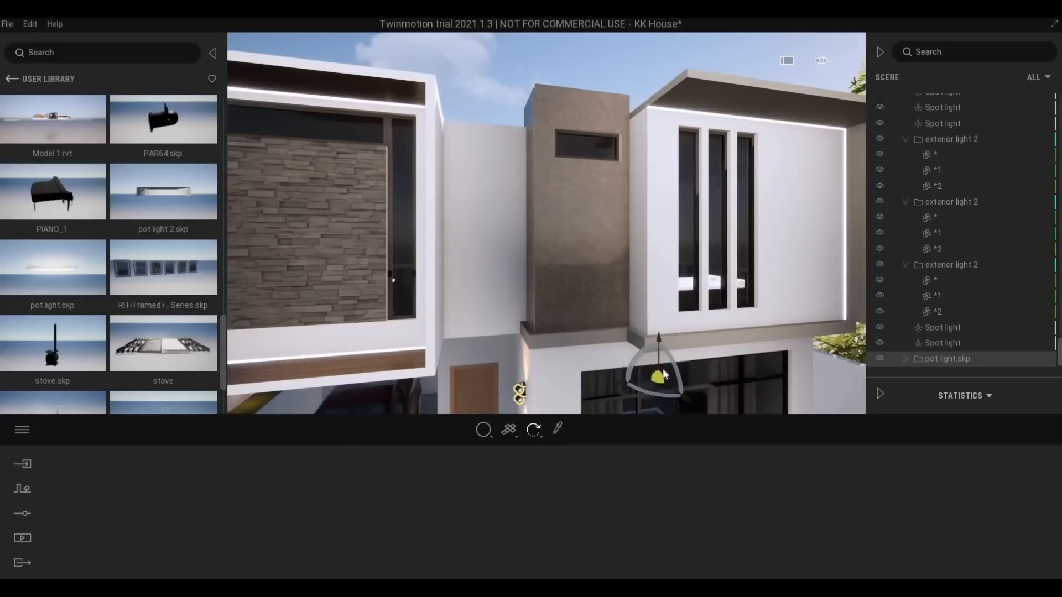
key(q)
key(w)
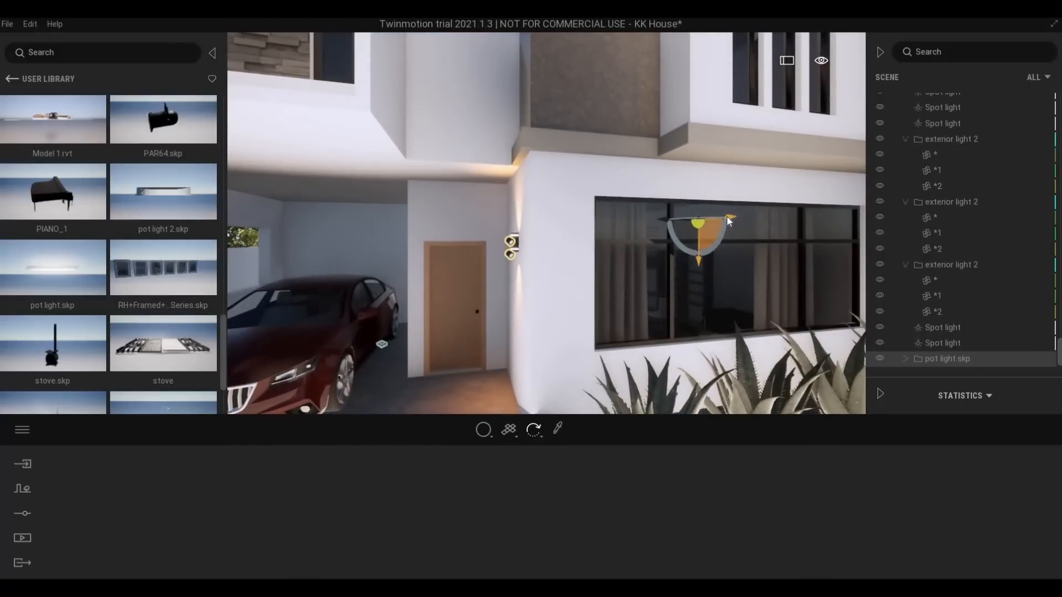
click(727, 217)
drag(731, 221, 763, 217)
key(w)
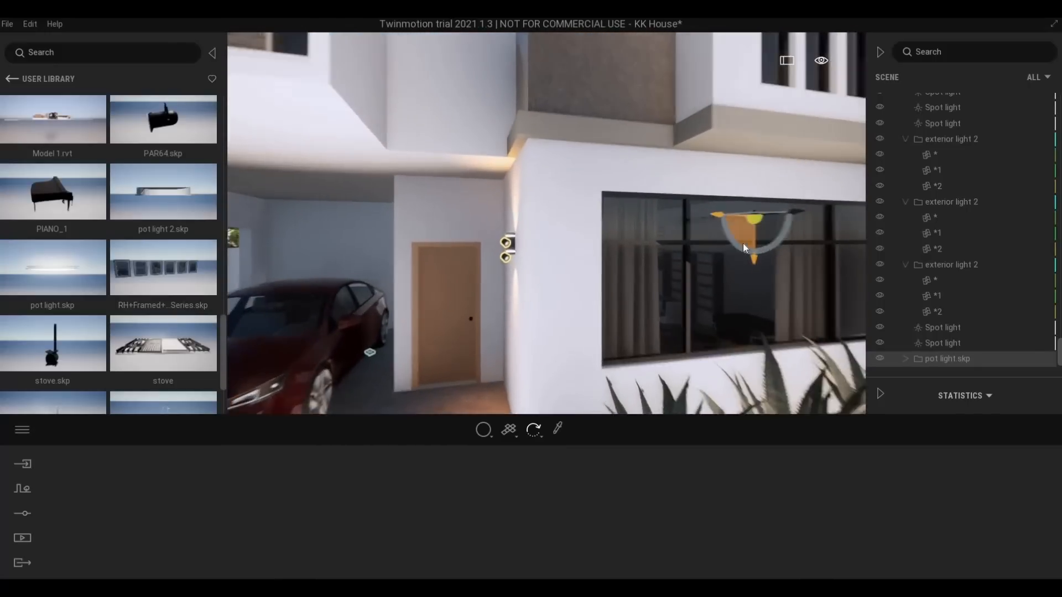
key(w)
key(d)
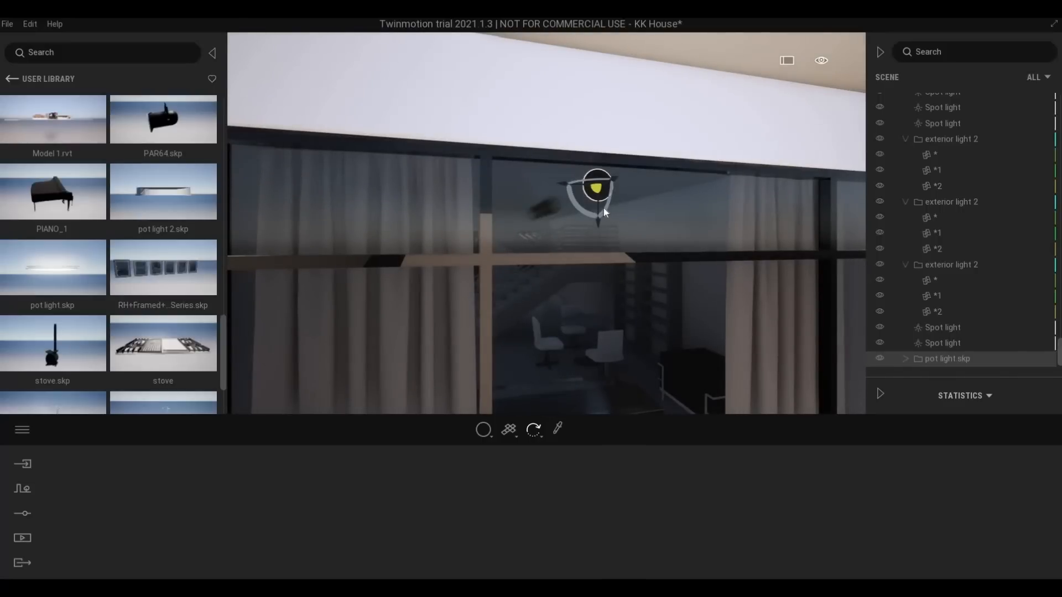
mouse_move(615, 130)
mouse_down()
mouse_move(618, 148)
mouse_move(624, 136)
mouse_up()
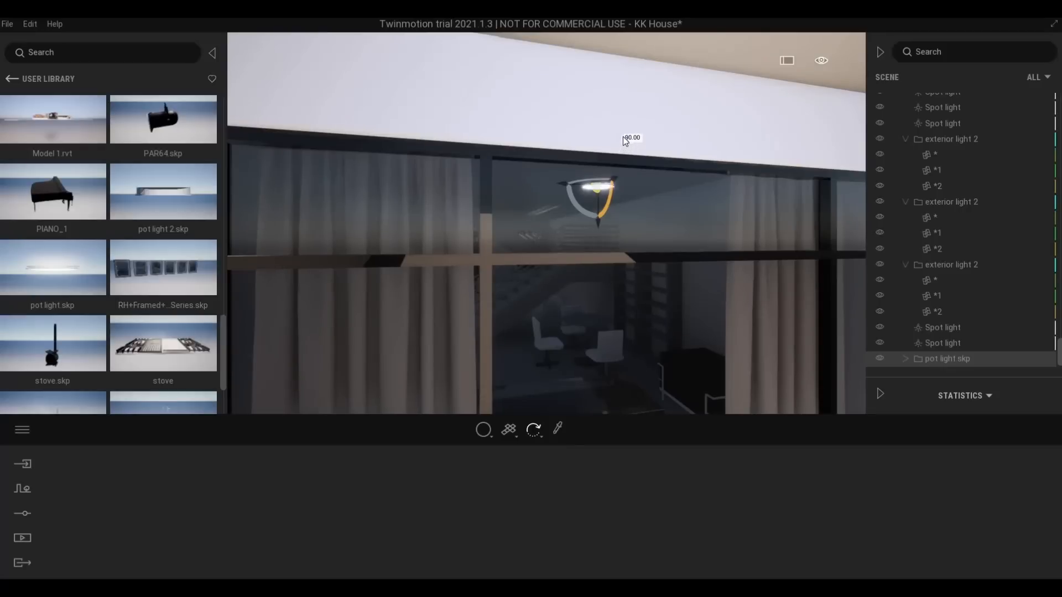
- Raise the pot light against the underside of the upper-floor overhang above the window
click(599, 224)
drag(618, 100, 615, 91)
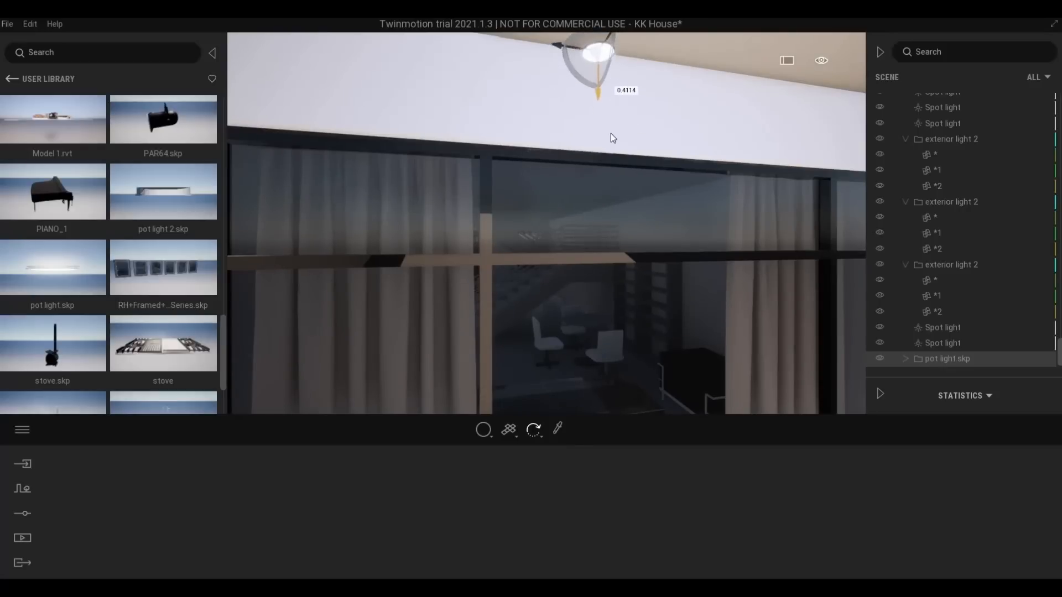
right_drag(636, 181, 357, 218)
scroll(349, 220, up, 2)
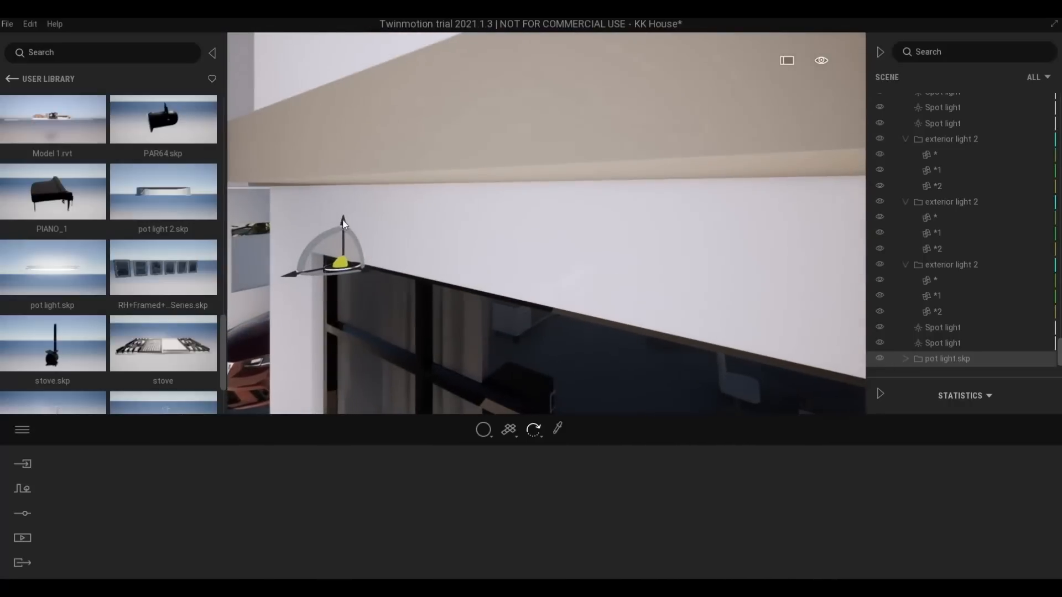
drag(346, 164, 391, 203)
- Slide the pot light along the underside of the overhang to its outer corner nearest the lit boundary wall, and deselect it
right_drag(390, 203, 593, 229)
middle_drag(594, 228, 421, 282)
key(w)
key(e)
key(d)
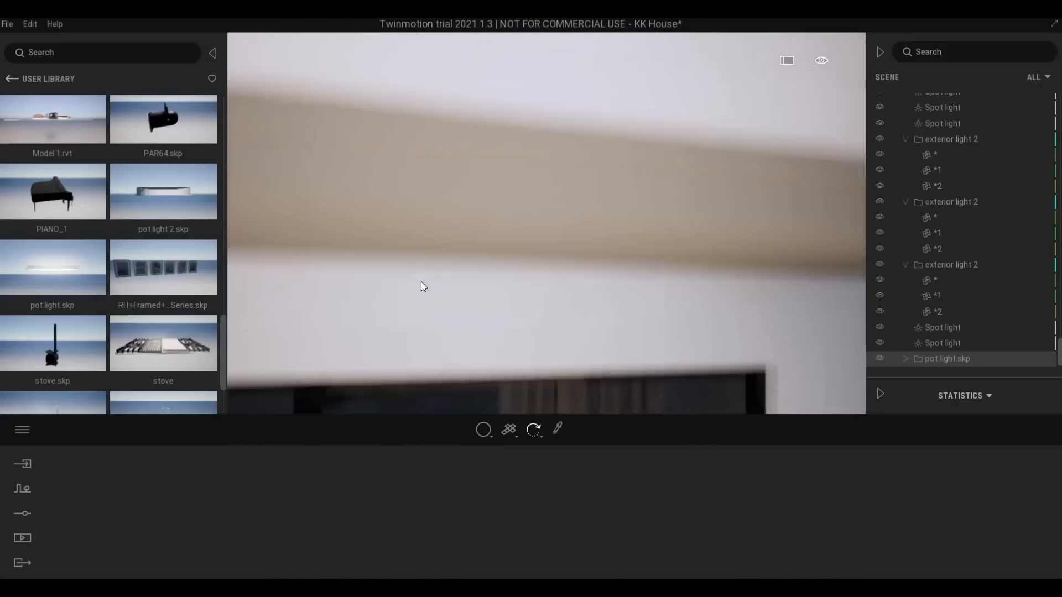
key(a)
key(s)
key(a)
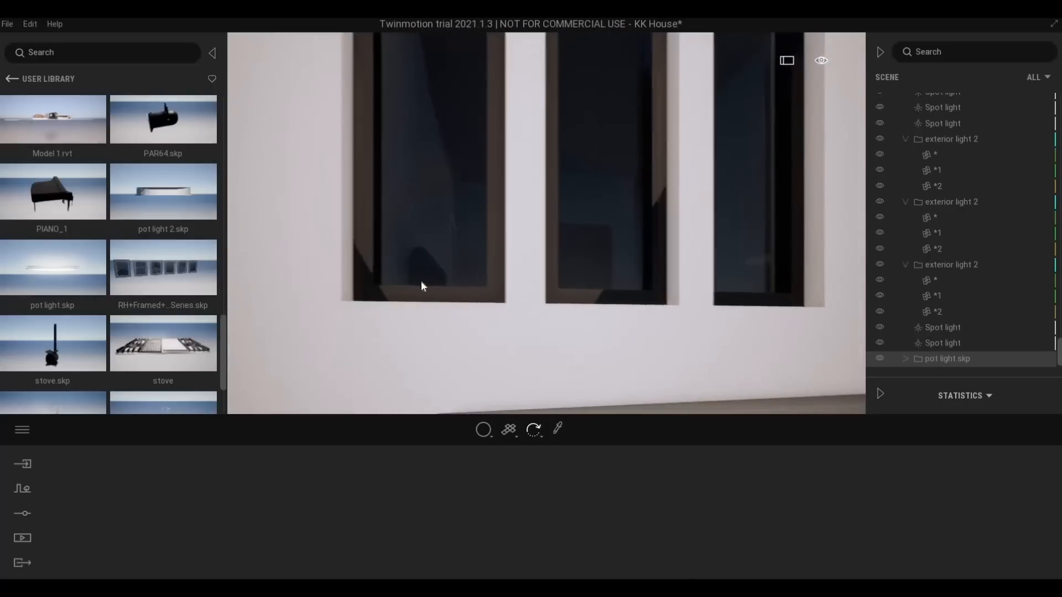
key(q)
click(425, 290)
key(a)
right_drag(425, 289, 483, 229)
key(a)
key(d)
key(s)
drag(554, 229, 835, 230)
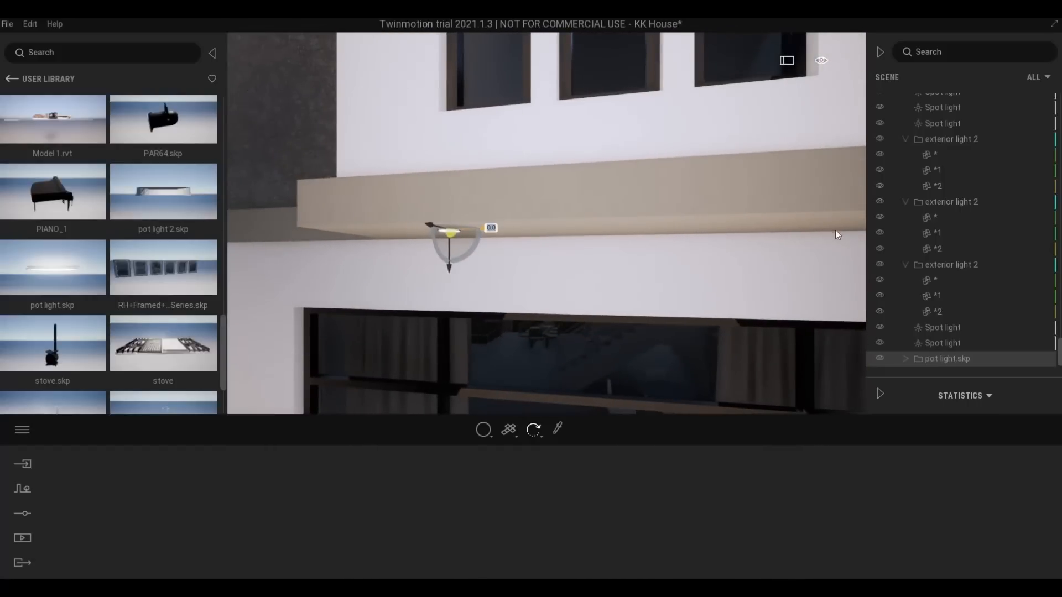
key(d)
key(d)
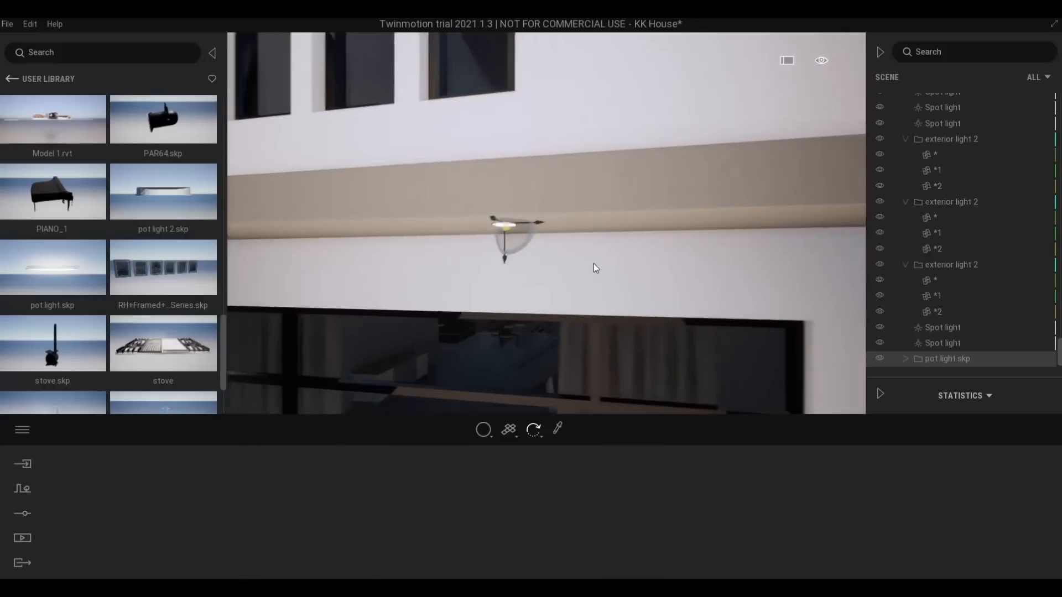
key(s)
key(a)
drag(586, 226, 832, 241)
key(d)
key(s)
key(d)
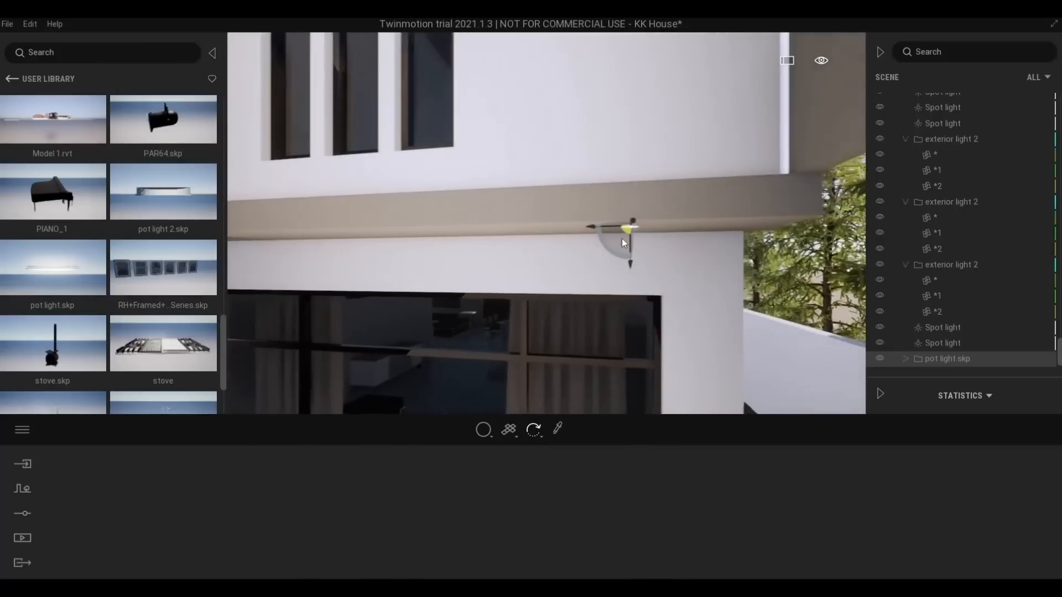
drag(585, 227, 695, 240)
right_drag(690, 253, 797, 263)
key(Escape)
key(w)
key(s)
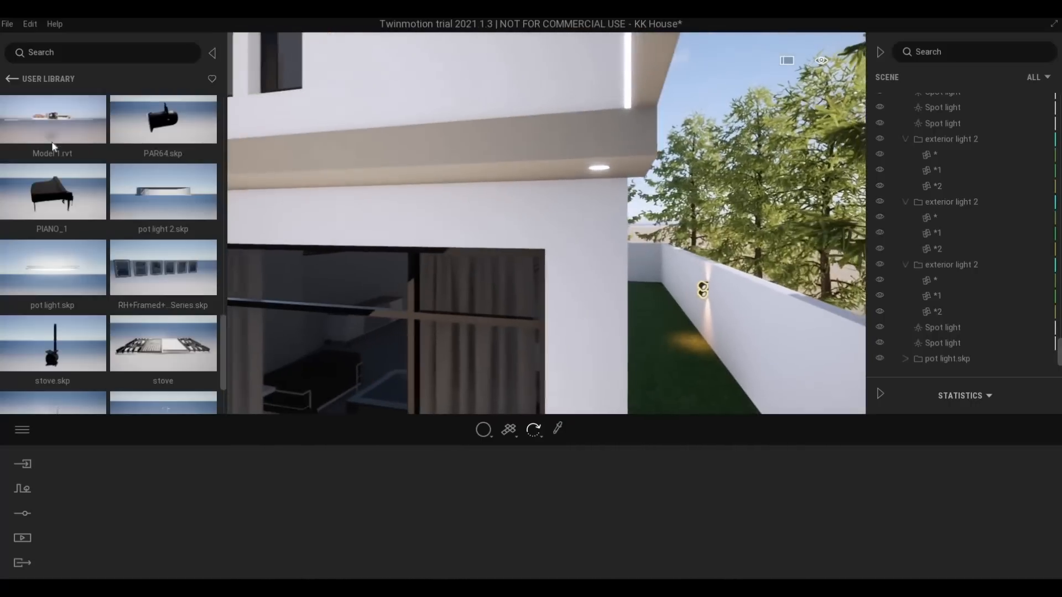
- Place a Spot light from the Lights library on the front wall beneath the overhang, near the corner pot light
click(11, 80)
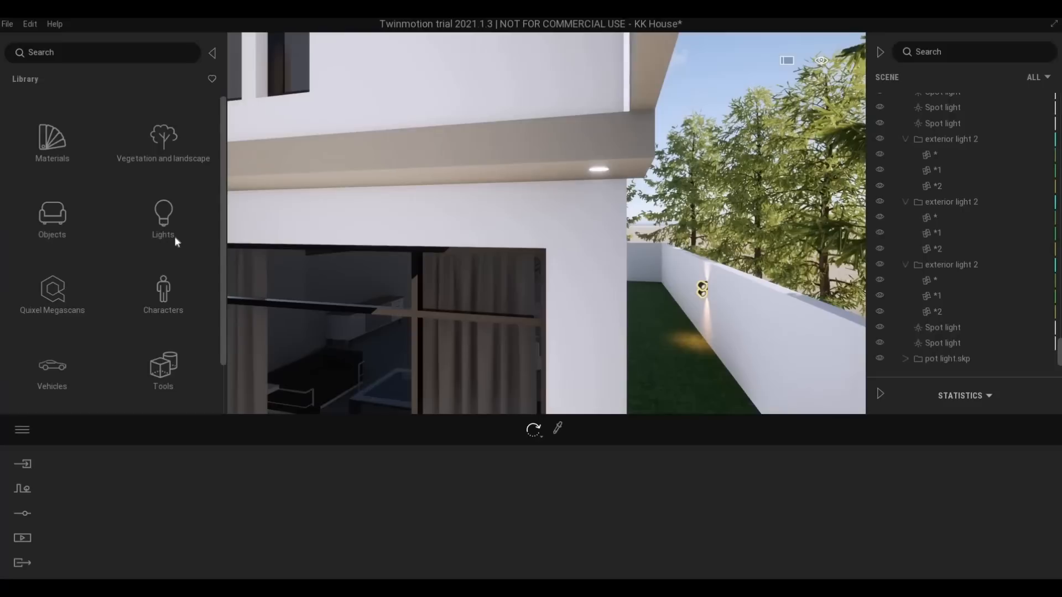
click(173, 237)
drag(161, 130, 604, 192)
key(d)
right_drag(604, 192, 640, 165)
key(d)
- Move the spot light outward and up so it sits directly under the corner pot light on the overhang
click(607, 159)
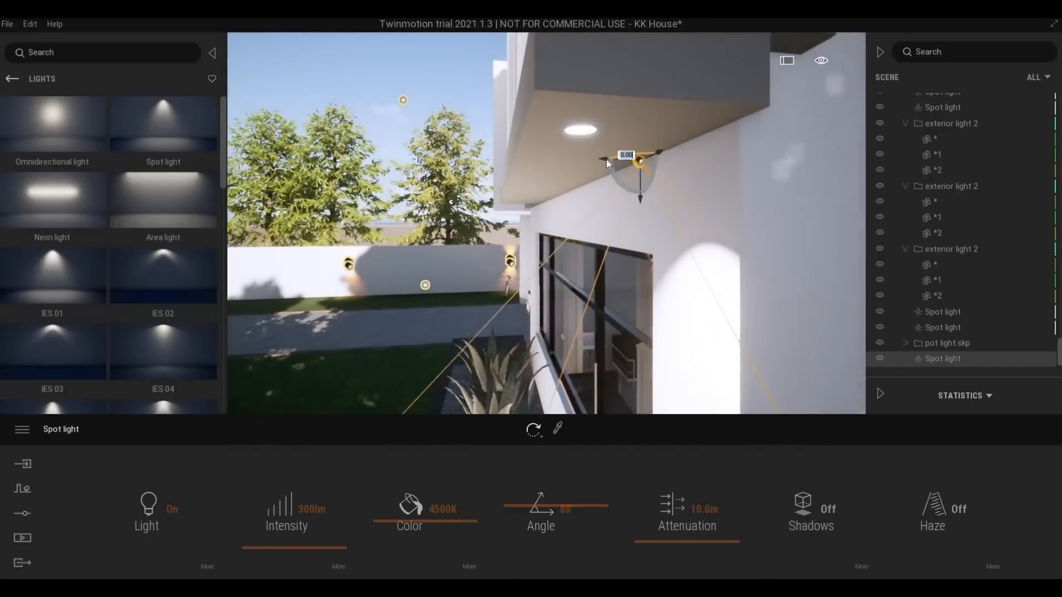
drag(547, 160, 550, 162)
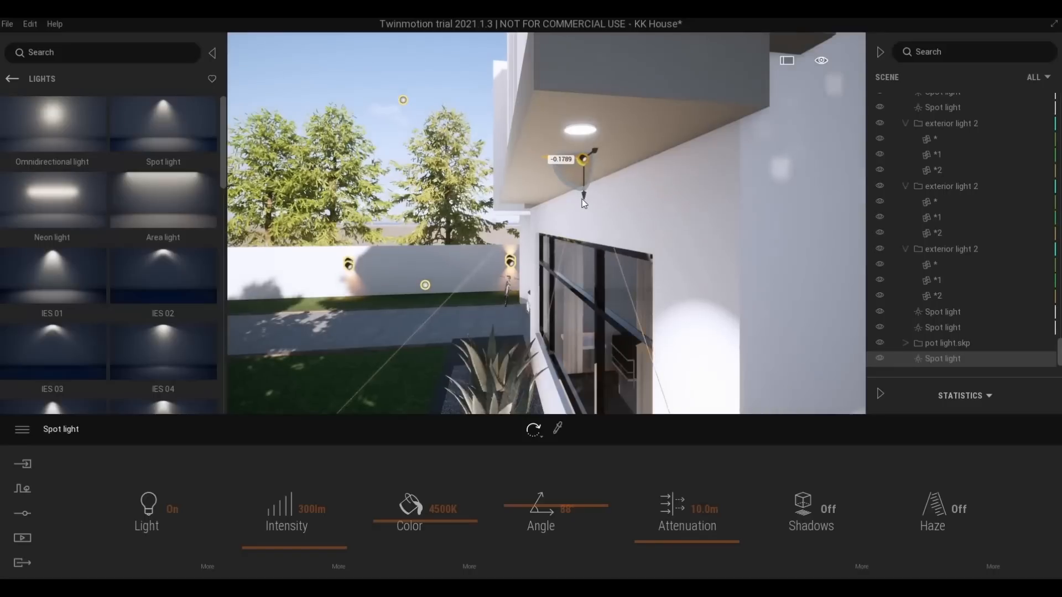
drag(584, 197, 584, 169)
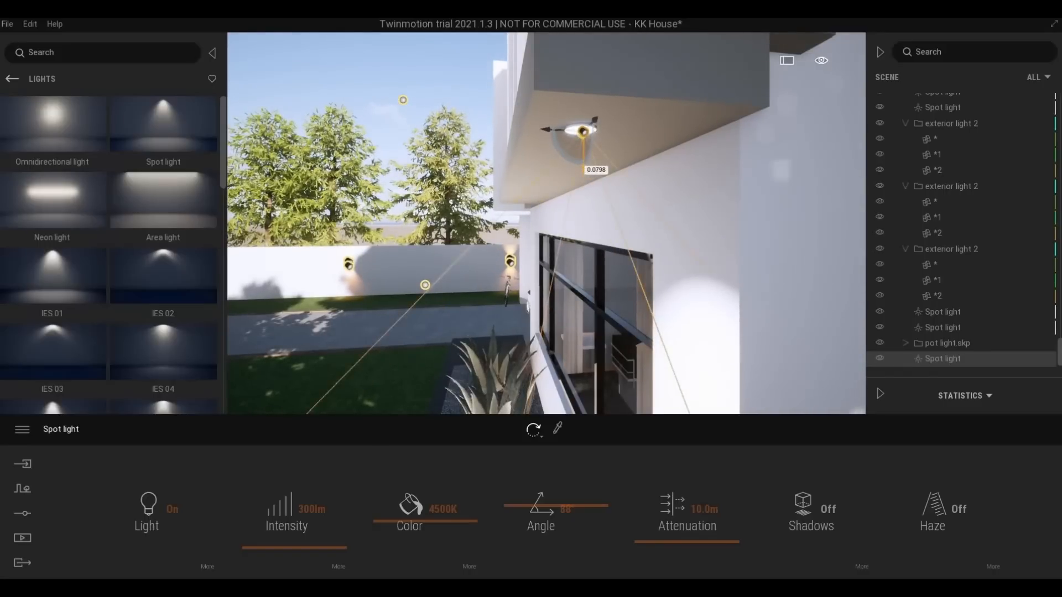
right_drag(585, 168, 679, 238)
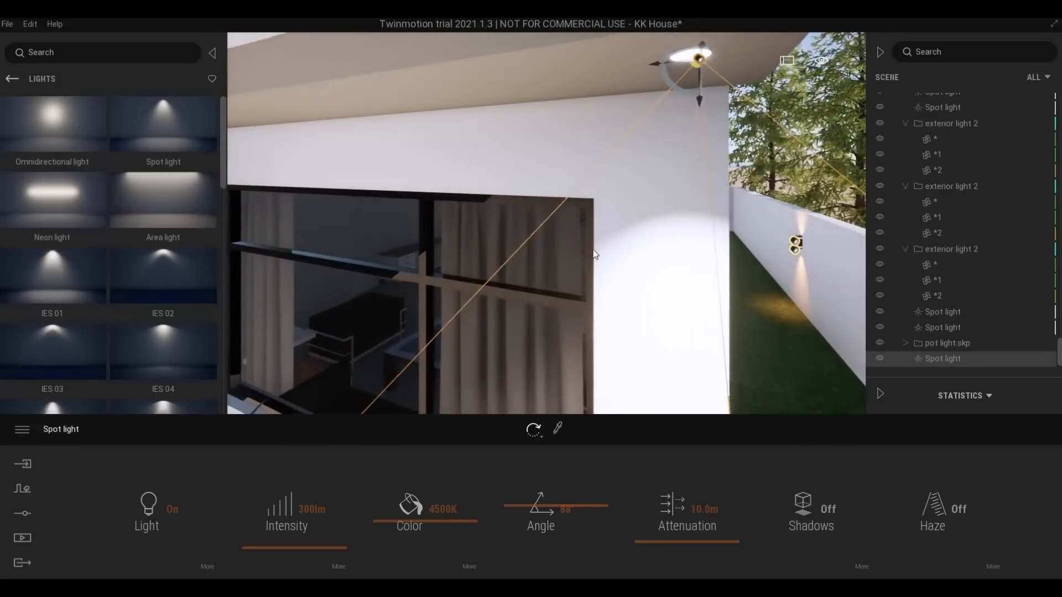
scroll(692, 123, down, 3)
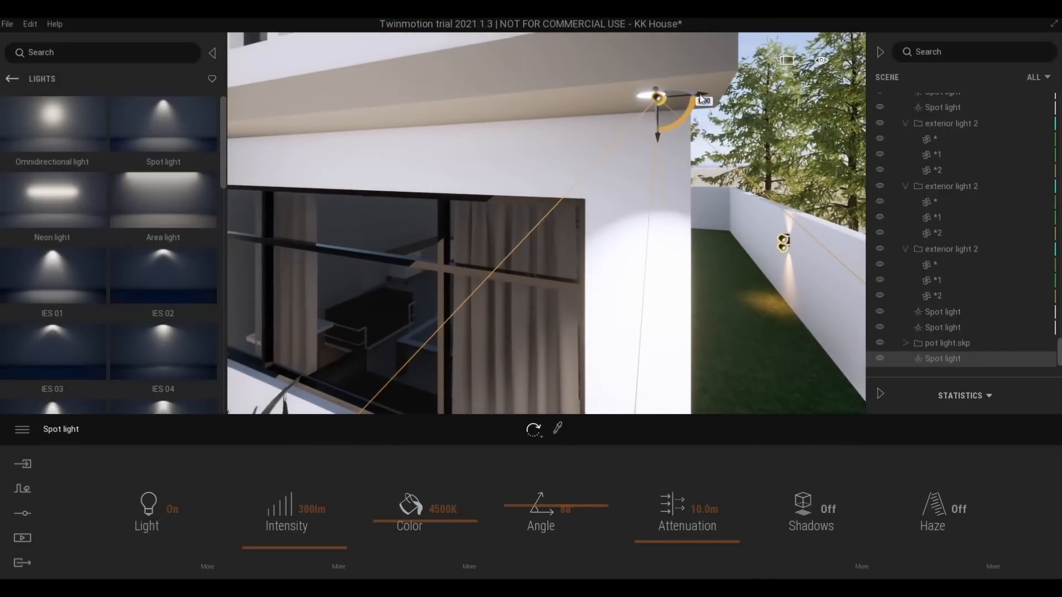
drag(694, 96, 686, 97)
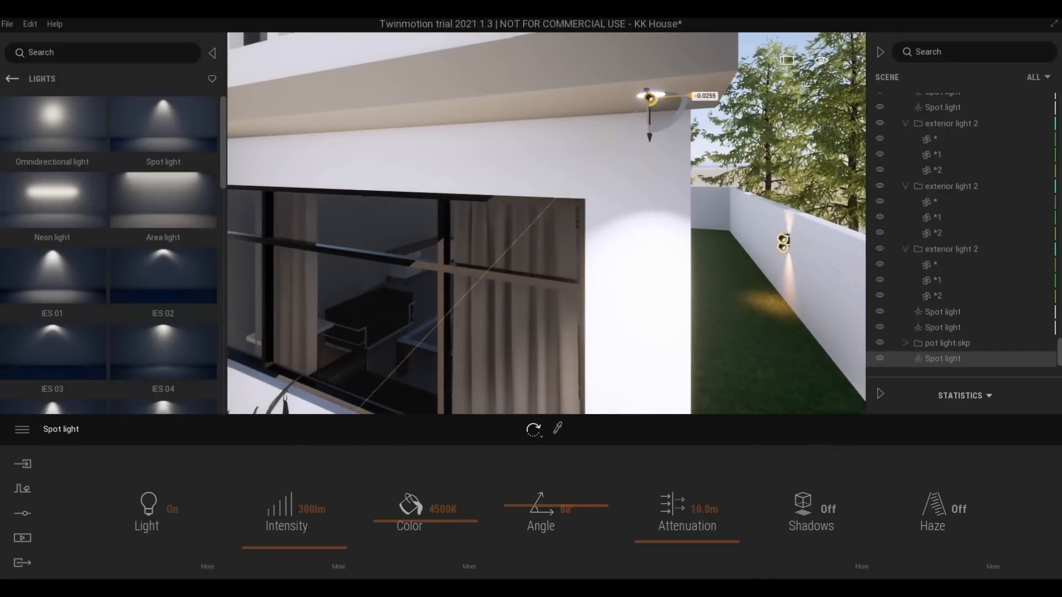
middle_drag(686, 98, 681, 97)
- Set the spot light's intensity to 10 lm and its color temperature to about 4348 K
right_drag(681, 97, 658, 161)
key(d)
middle_drag(658, 161, 669, 88)
right_drag(669, 88, 670, 39)
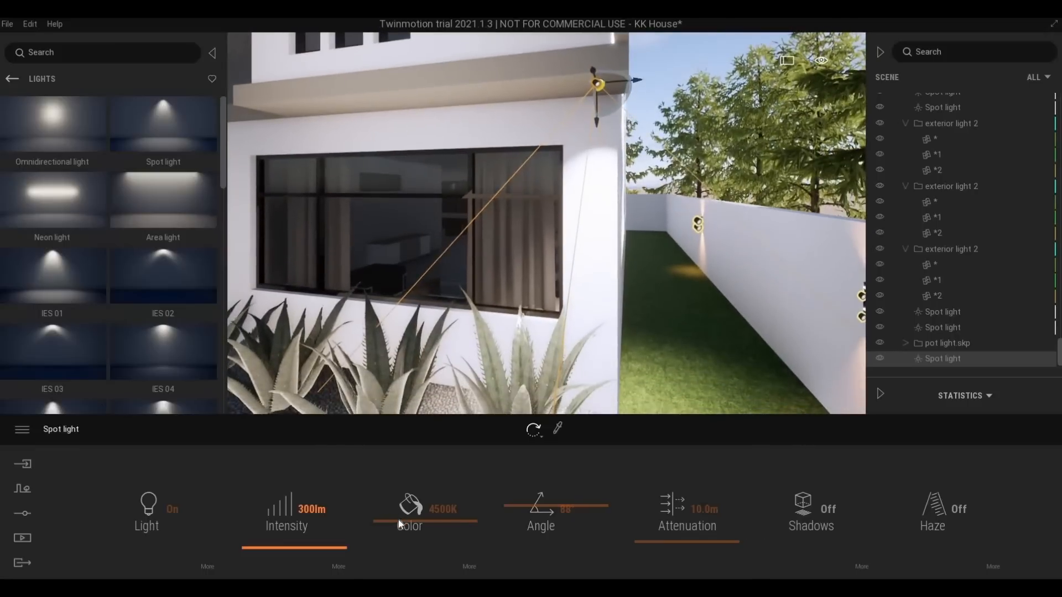
drag(398, 527, 403, 536)
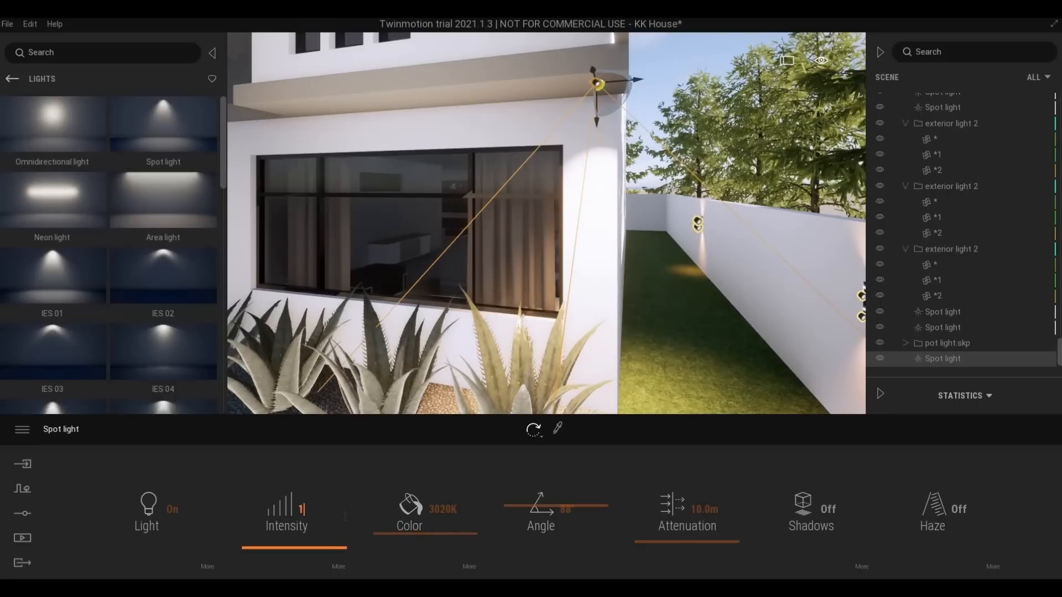
key(Return)
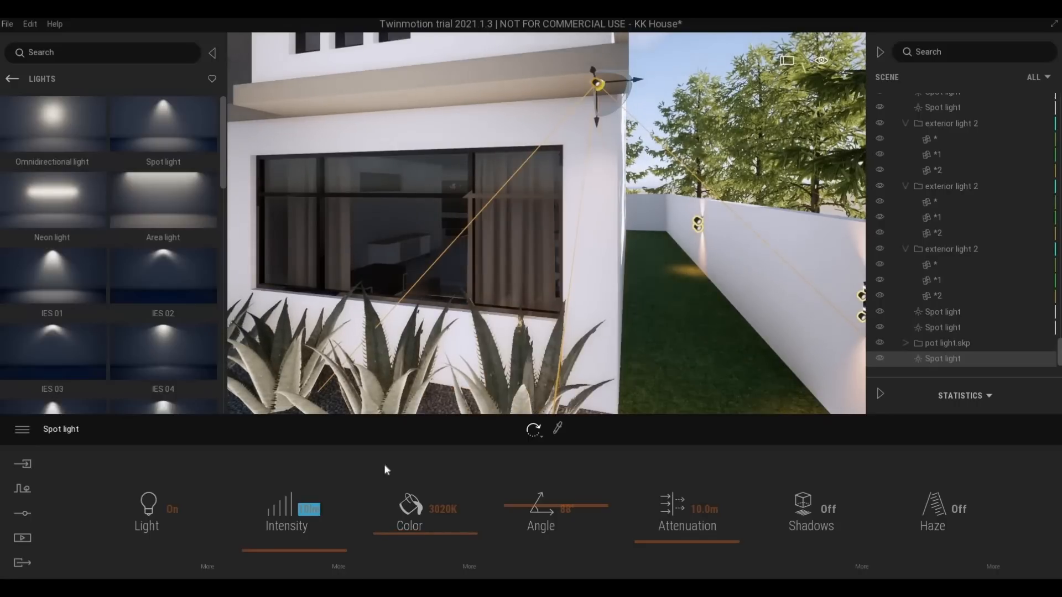
click(386, 470)
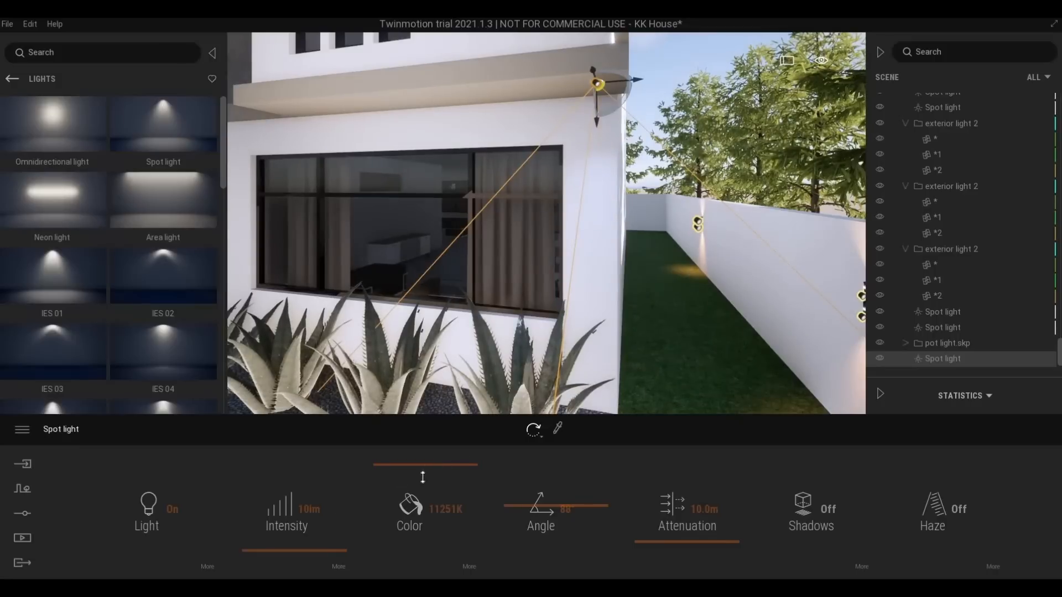
mouse_move(419, 508)
mouse_down()
mouse_move(418, 490)
mouse_move(424, 522)
mouse_up()
- Copy the pot light and its spot light along the overhang above the window as 3 instances spaced 1.11 m apart
right_drag(623, 307, 600, 215)
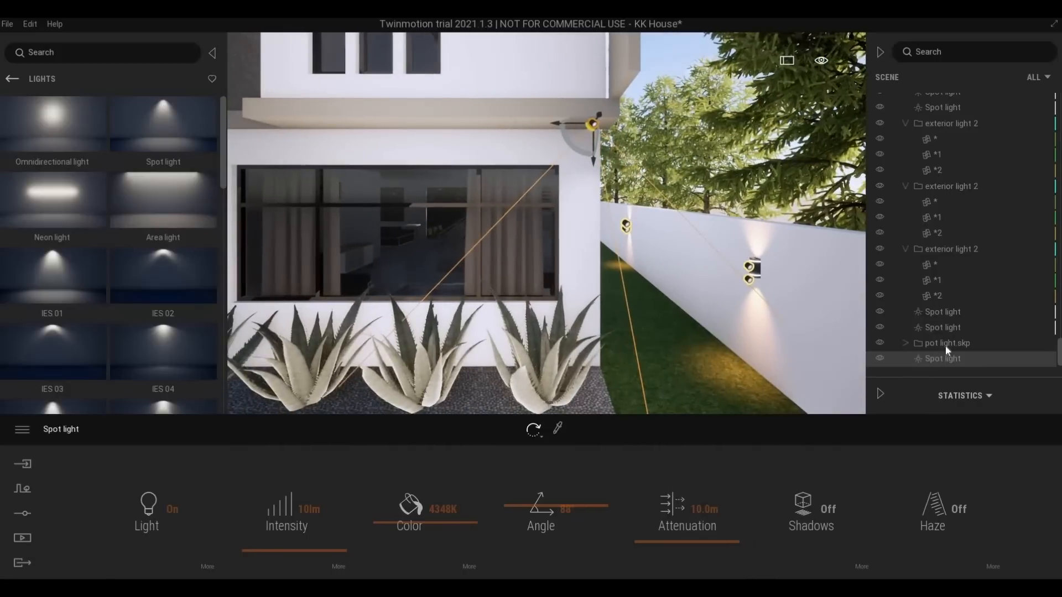
ctrl+click(944, 346)
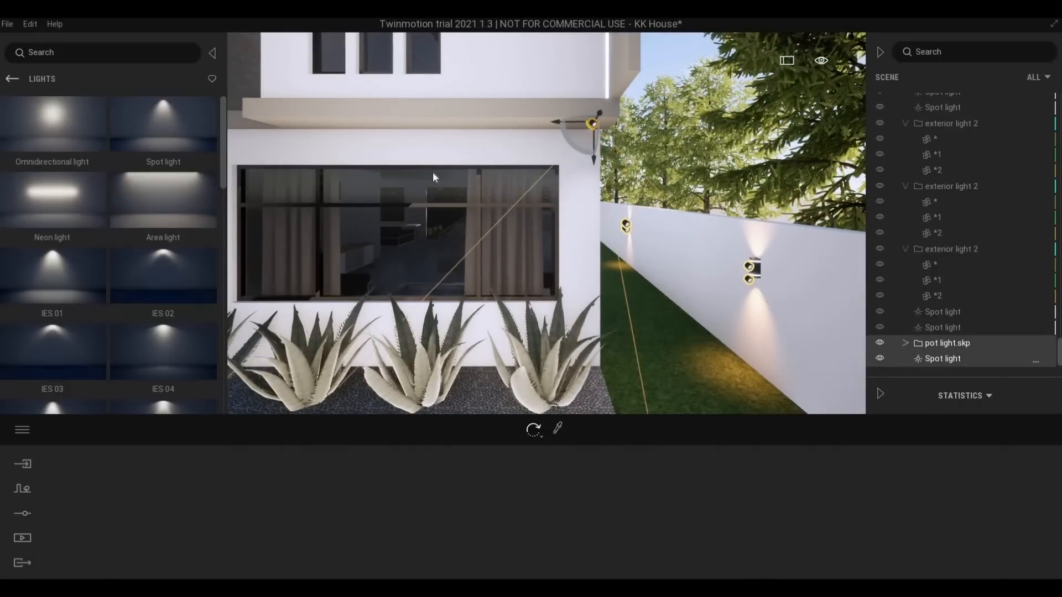
click(561, 121)
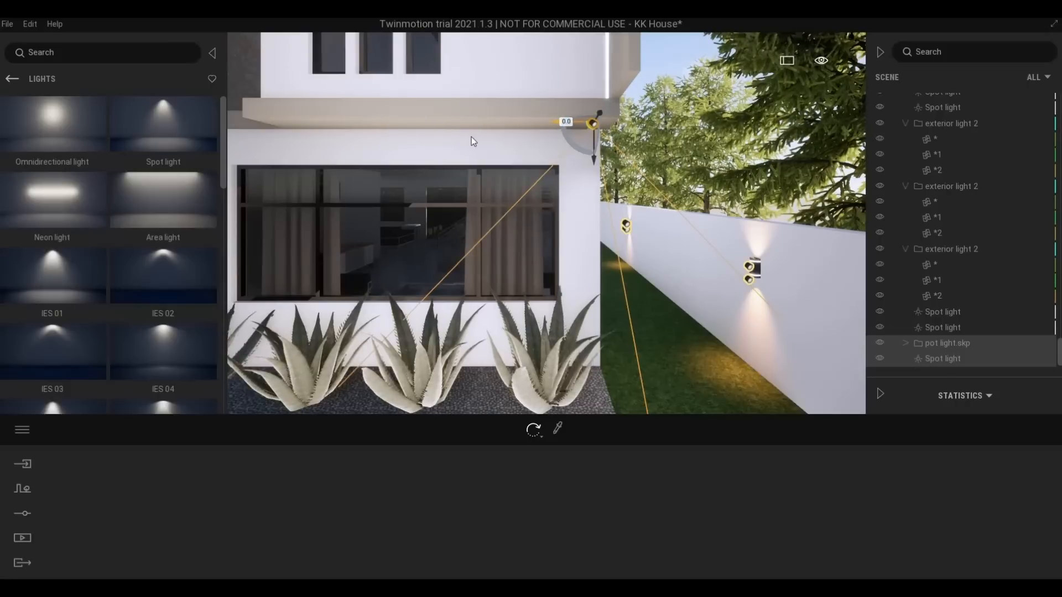
shift+drag(471, 137, 458, 140)
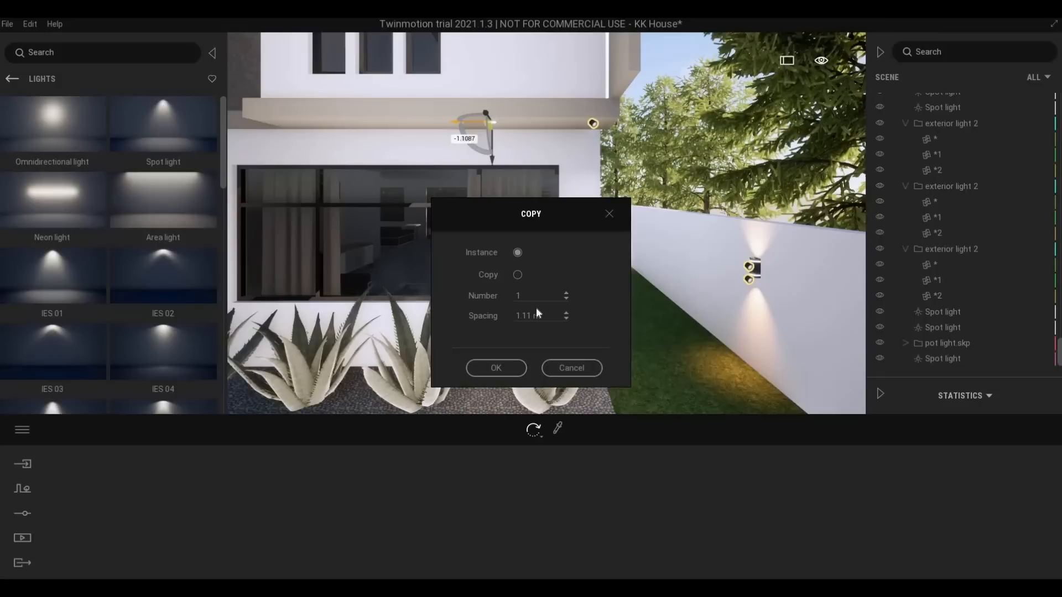
key(Tab)
text(3)
click(495, 369)
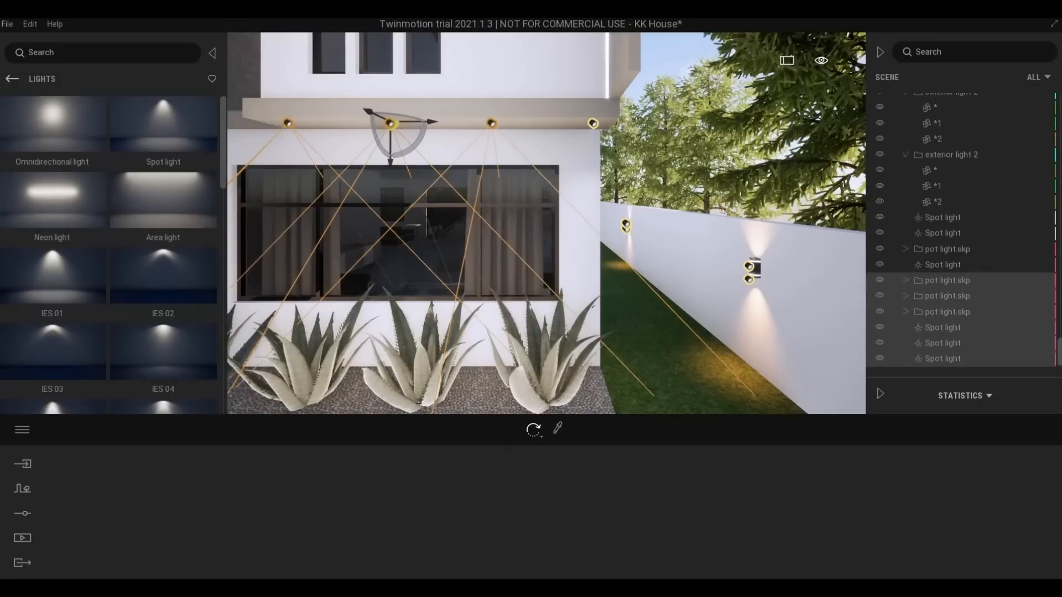
- Copy the original corner pot light and its spot light as one instance 5.25 m along the facade toward the entrance
key(a)
key(a)
right_drag(294, 267, 261, 253)
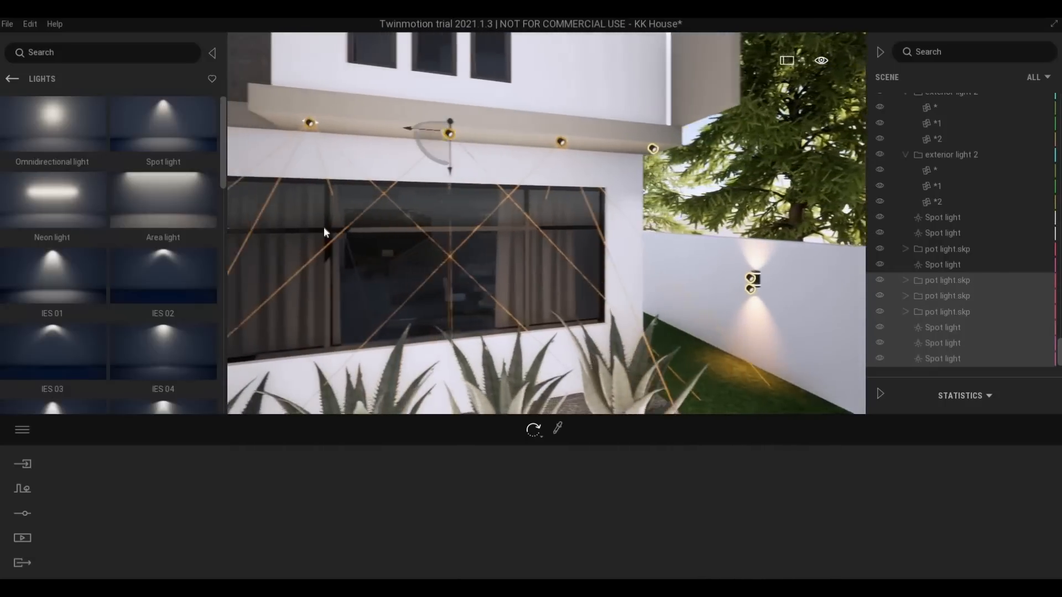
key(a)
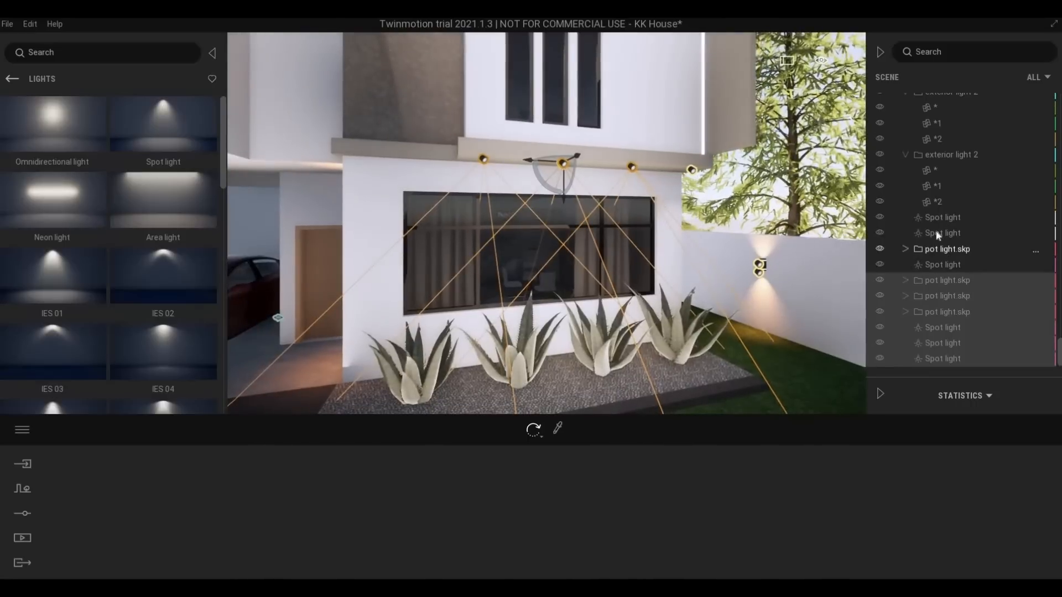
click(933, 265)
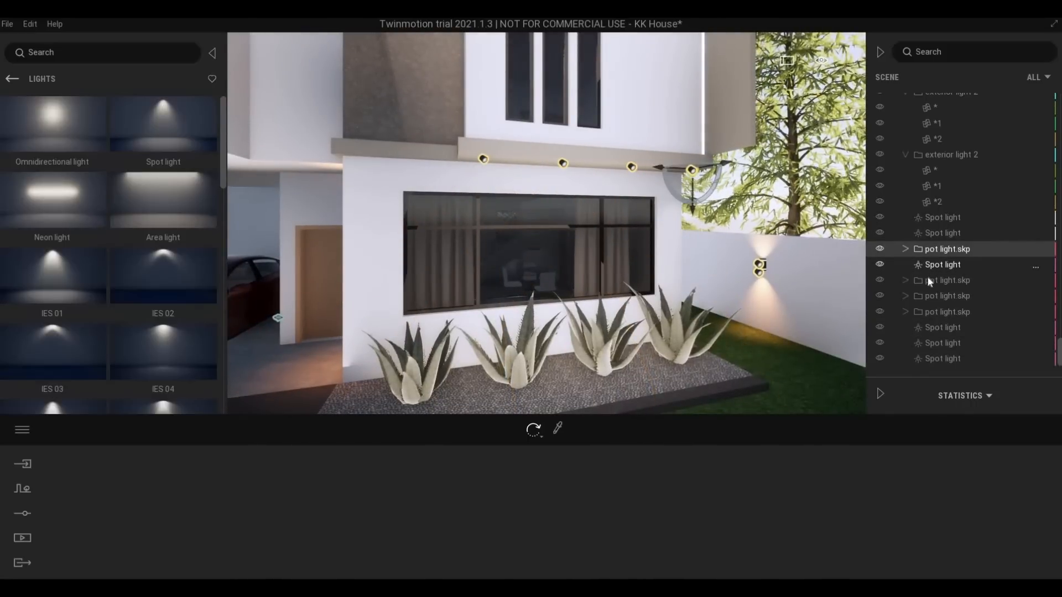
ctrl+click(928, 267)
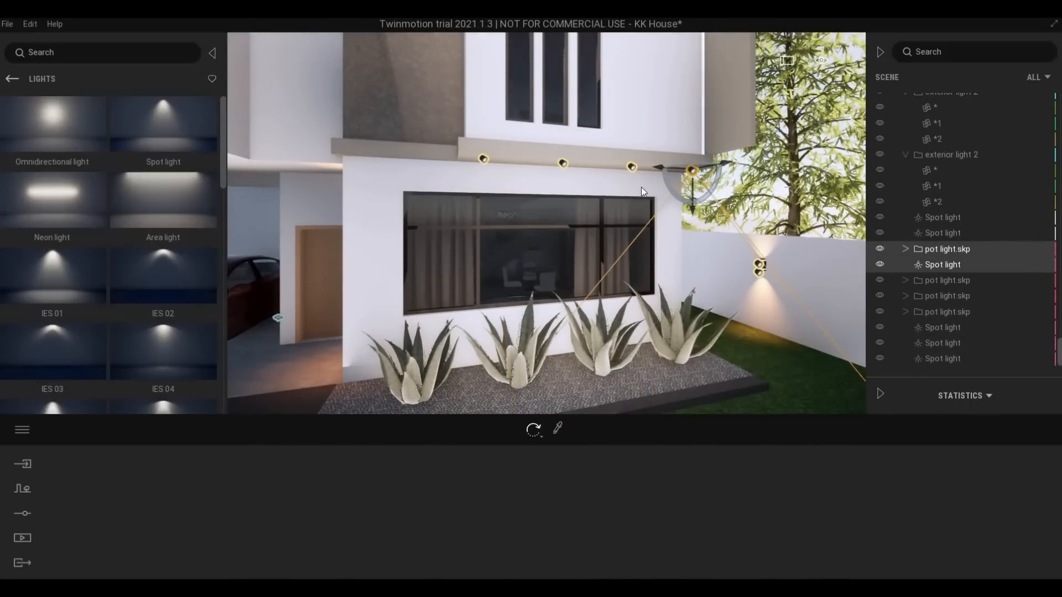
click(657, 170)
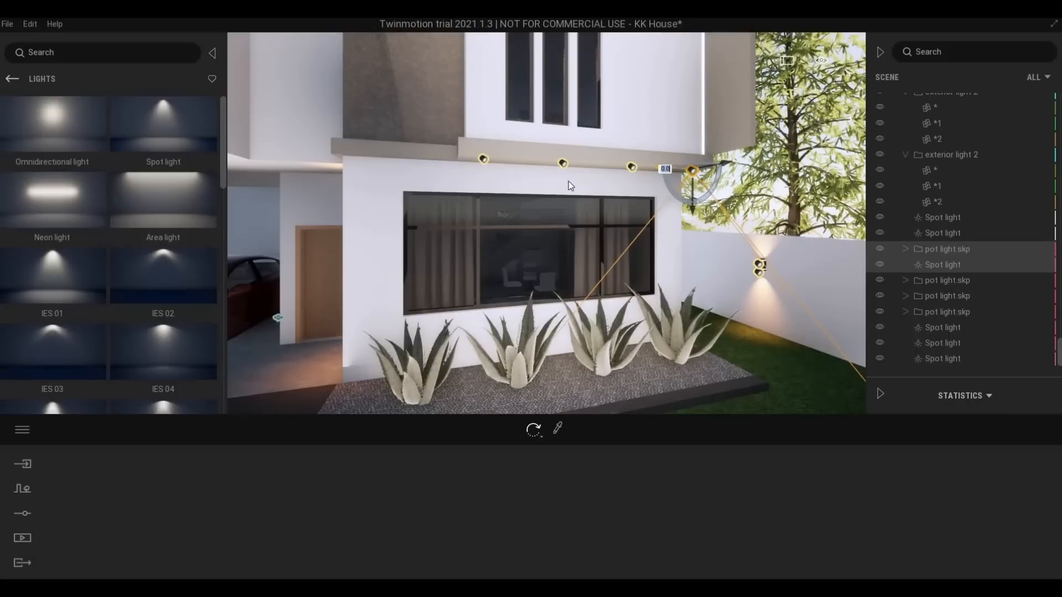
alt+drag(268, 205, 239, 204)
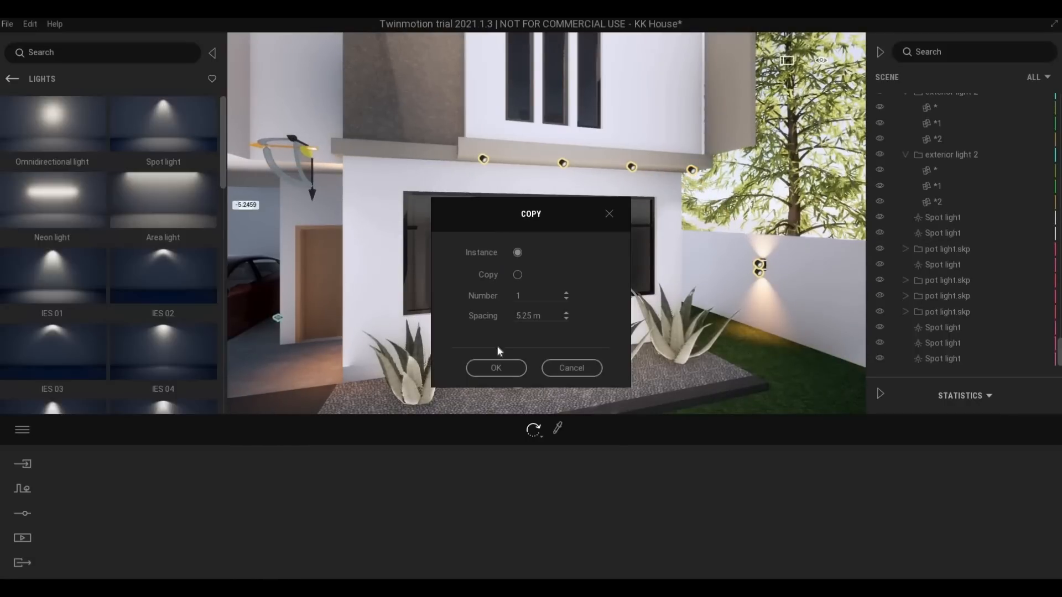
click(492, 372)
- Move the new pot light and spot light back toward the entrance door and raise them toward the carport ceiling
middle_drag(366, 322, 441, 322)
right_drag(340, 295, 383, 296)
key(a)
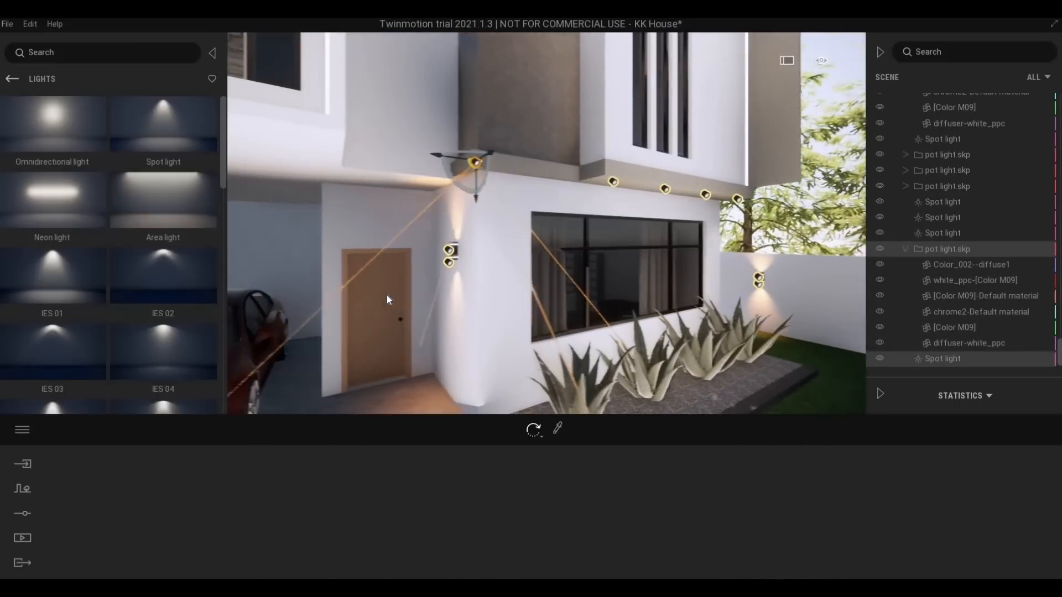
key(q)
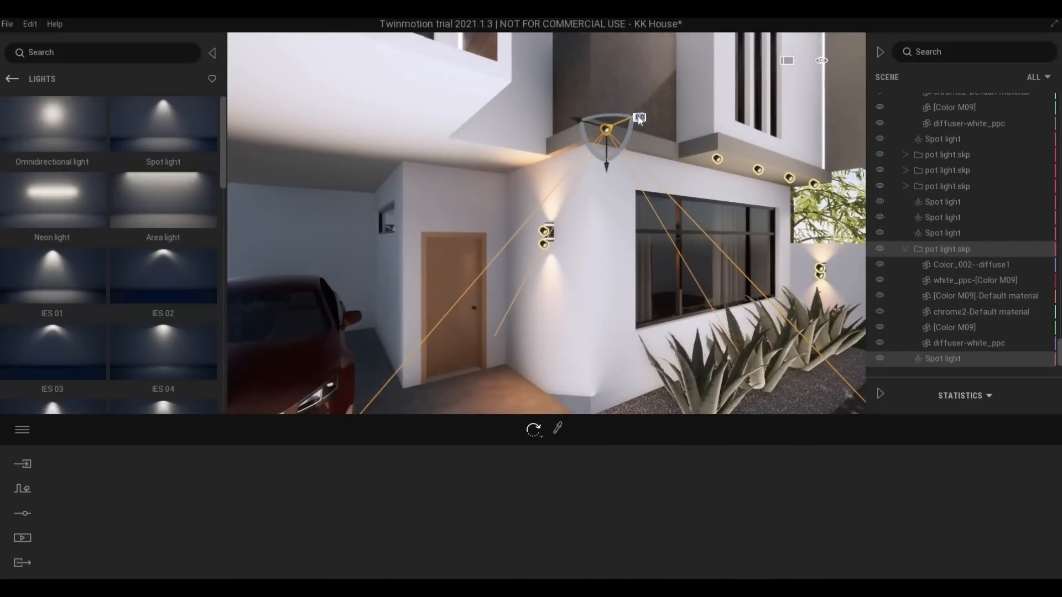
drag(638, 115, 499, 181)
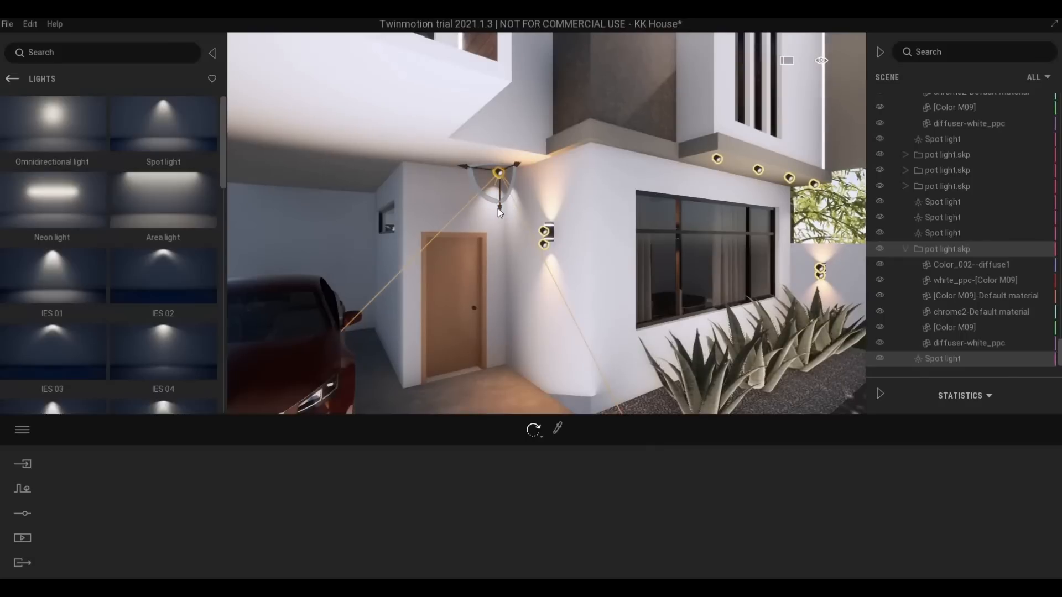
drag(499, 208, 499, 195)
- Shift the light pair horizontally beneath the carport ceiling, in front of the entrance door
key(w)
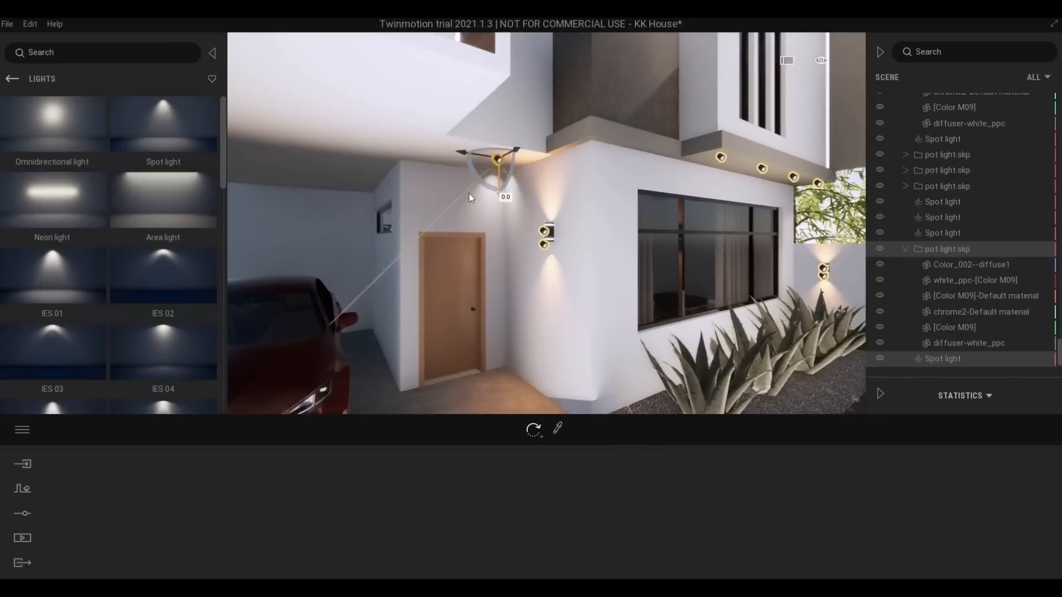
right_drag(473, 190, 437, 166)
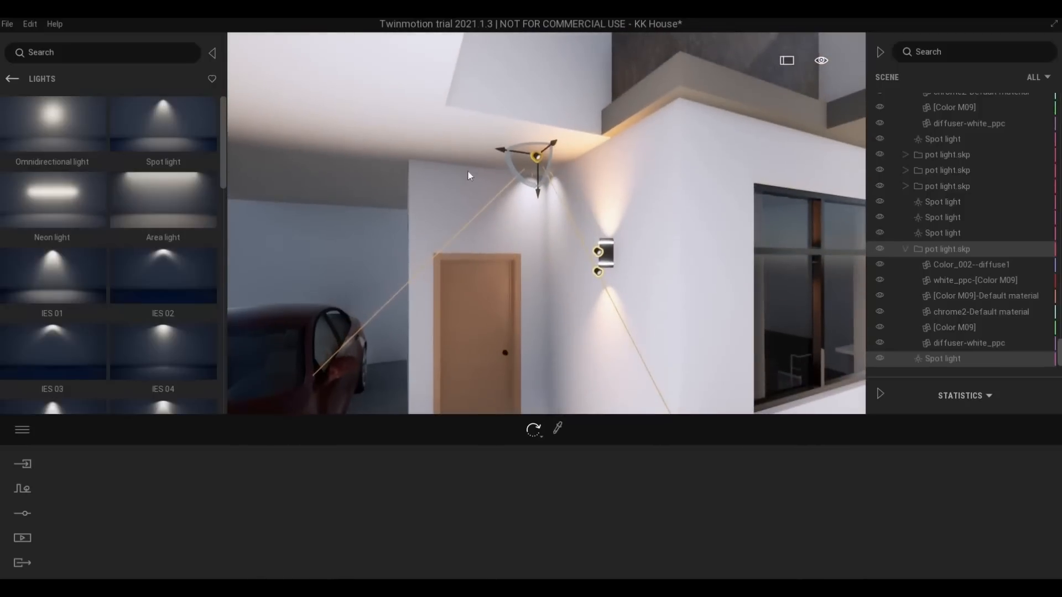
key(w)
drag(479, 128, 421, 125)
key(a)
right_drag(439, 191, 492, 189)
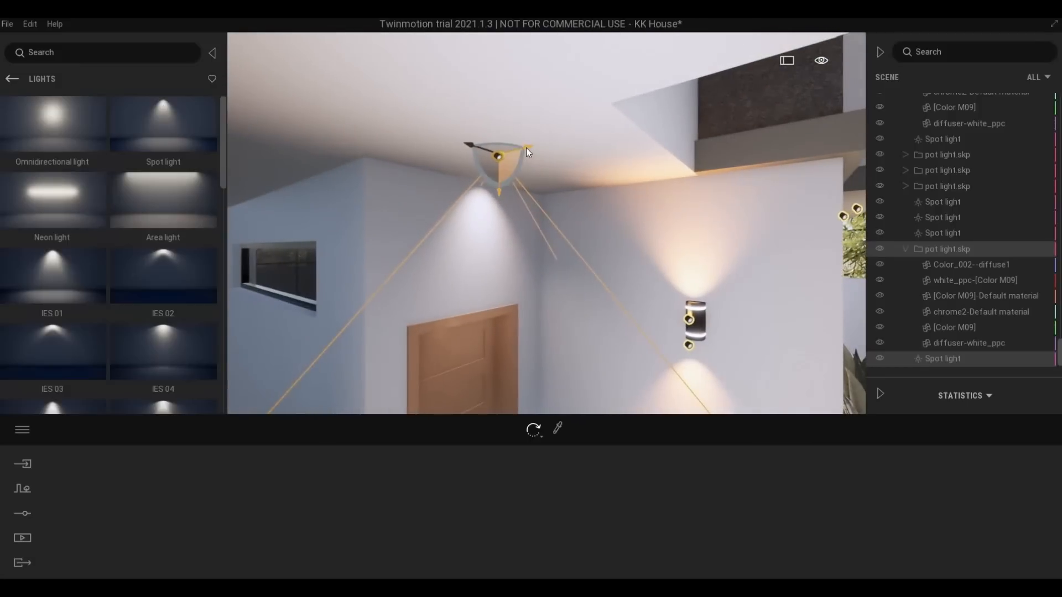
drag(526, 148, 548, 212)
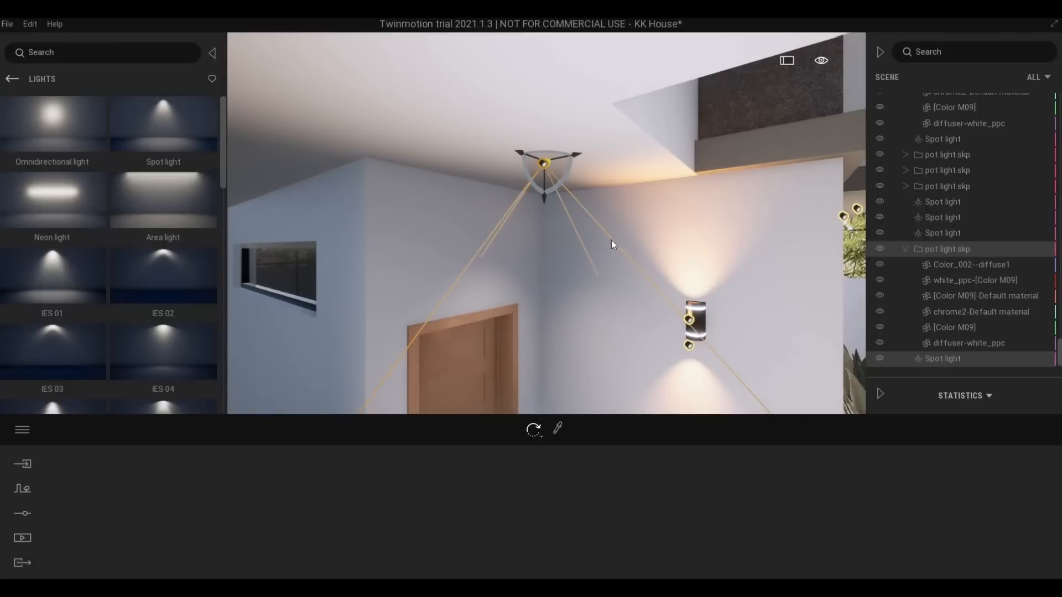
- Lower the light pair until the pot light sits on the ceiling surface, and adjust its horizontal position near the entrance door
key(w)
key(e)
middle_drag(585, 245, 500, 253)
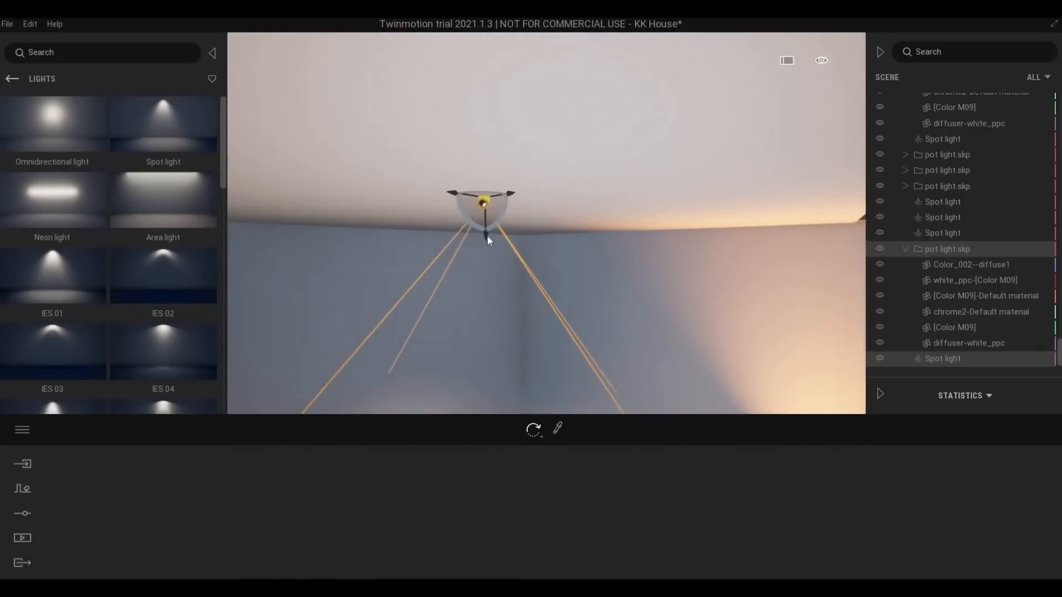
drag(486, 234, 493, 256)
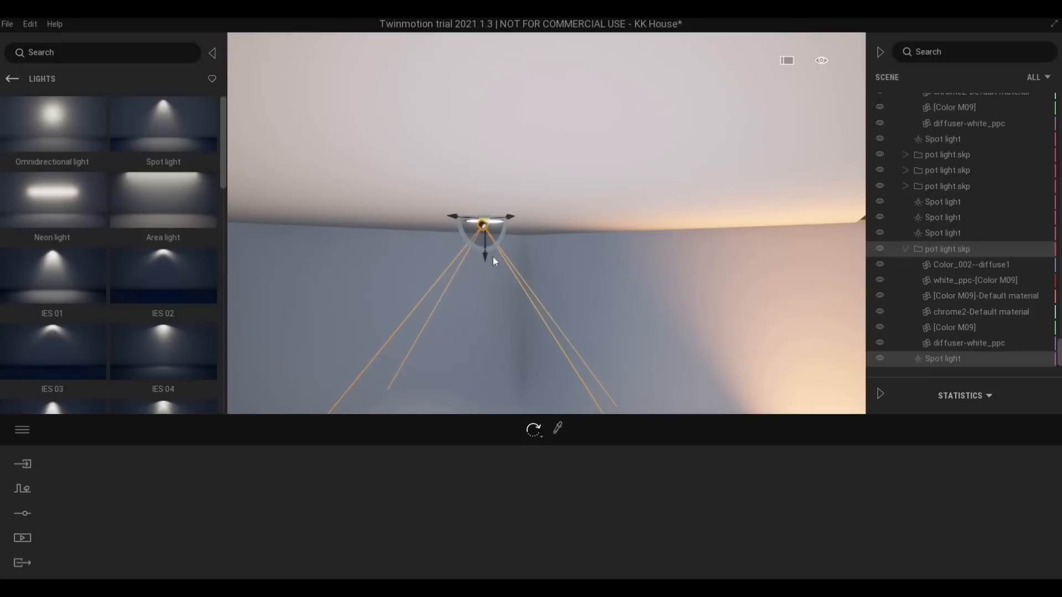
shift+middle_drag(372, 285, 507, 331)
shift+middle_drag(414, 307, 512, 250)
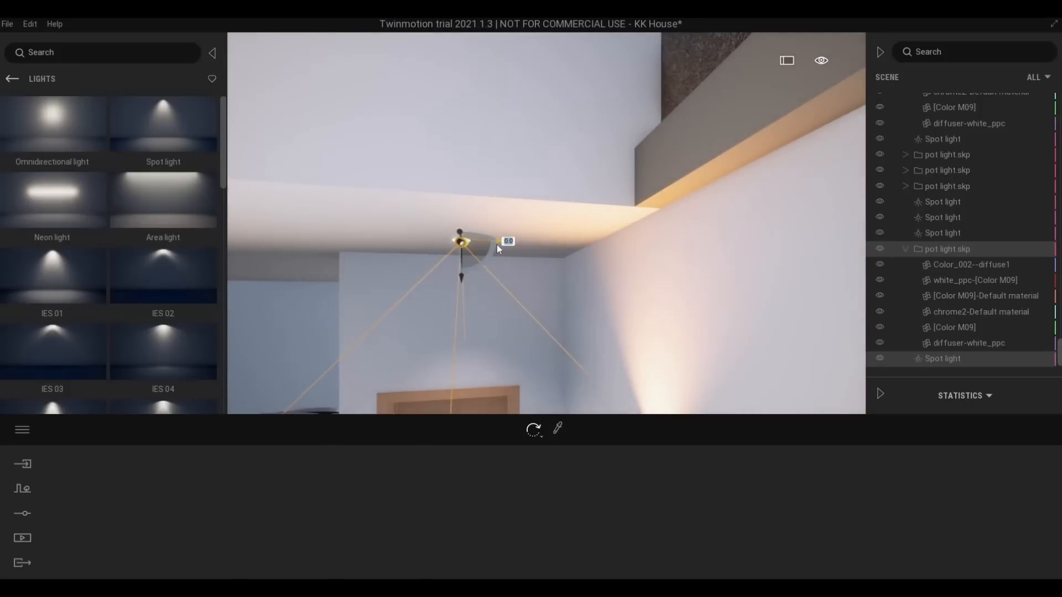
drag(496, 245, 457, 328)
- Copy the pot light and spot light near the entrance door as one instance, 2.45 m across the carport ceiling away from the door
key(s)
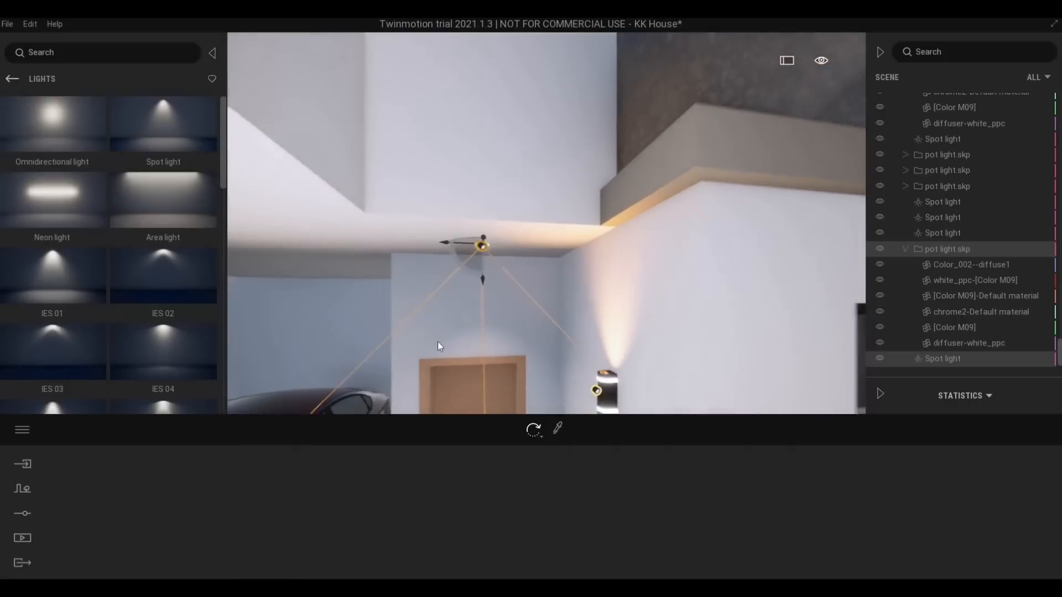
key(s)
key(s)
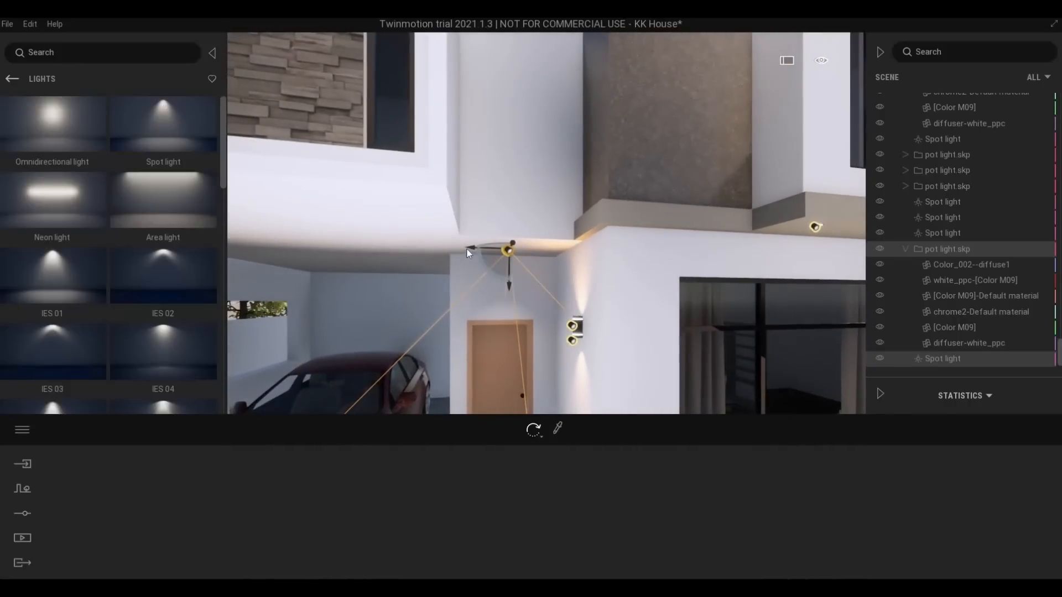
alt+drag(512, 244, 227, 253)
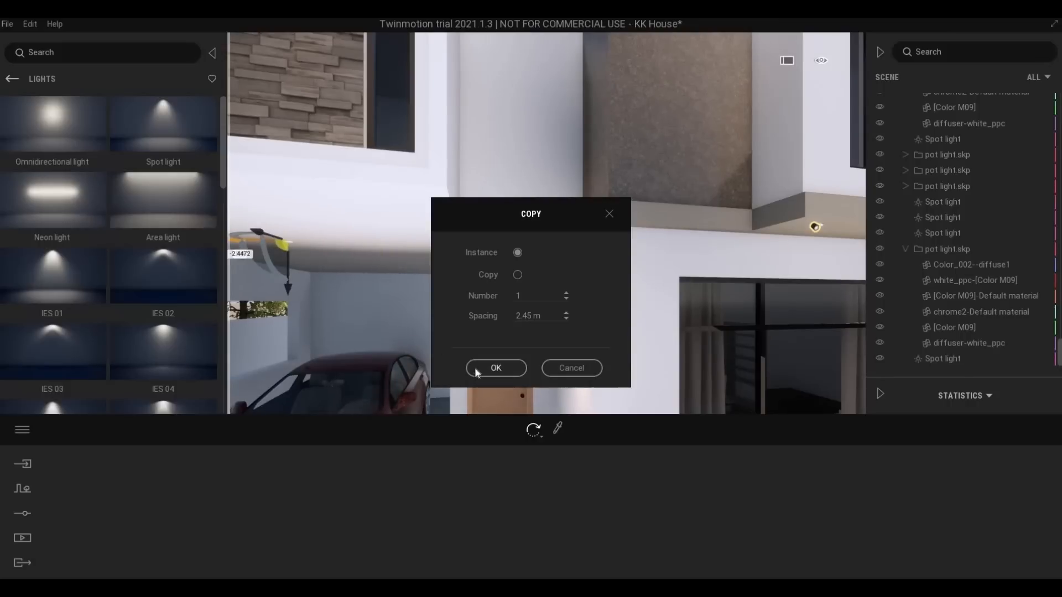
click(495, 368)
- Move the copied pot light and spot light forward along the carport ceiling toward the front of the overhang
key(s)
key(s)
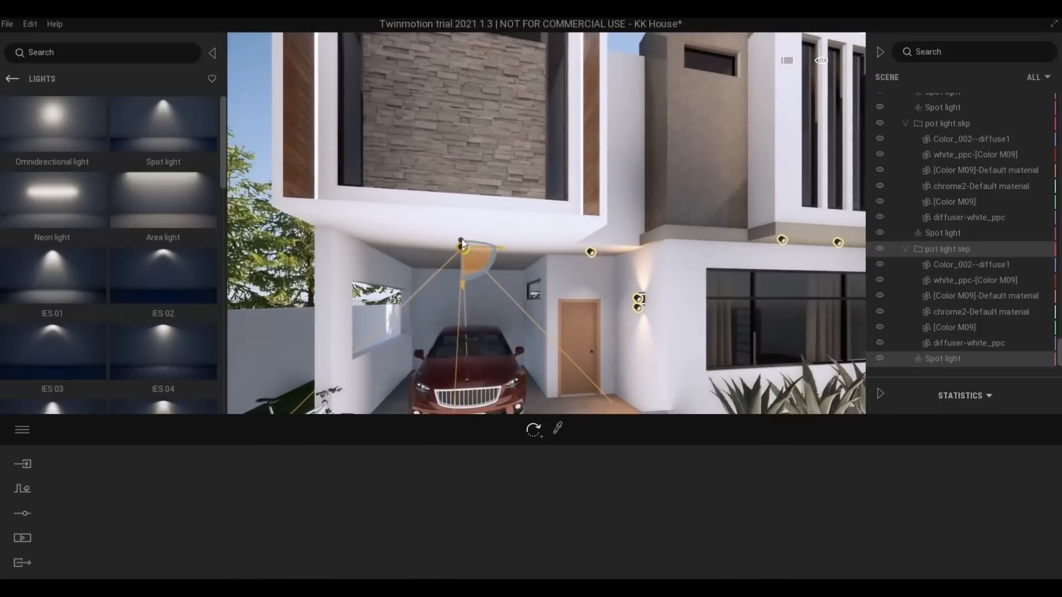
click(461, 239)
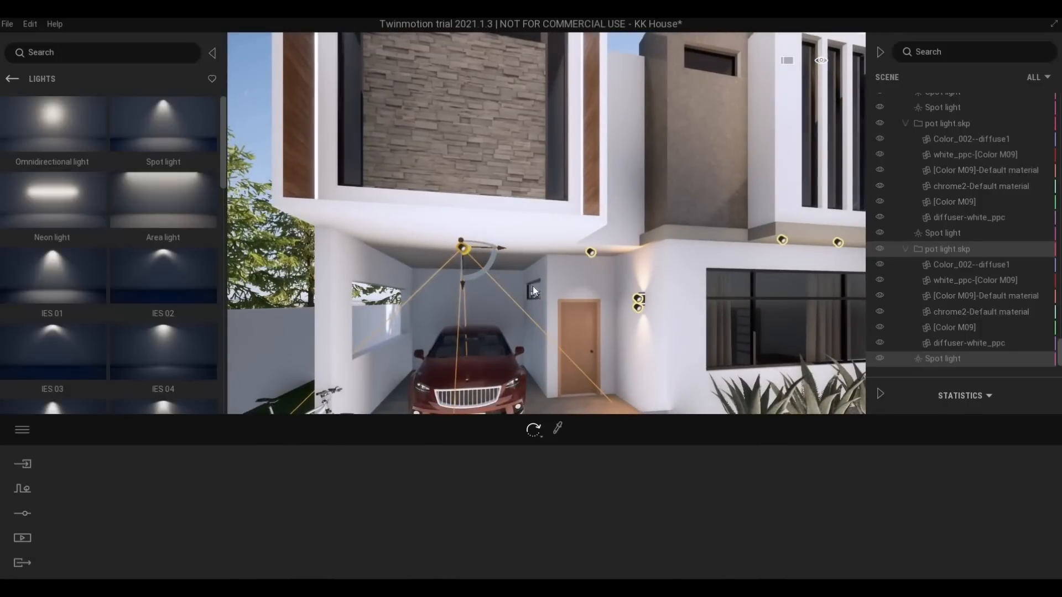
middle_drag(533, 287, 526, 286)
key(d)
right_drag(526, 287, 387, 286)
key(d)
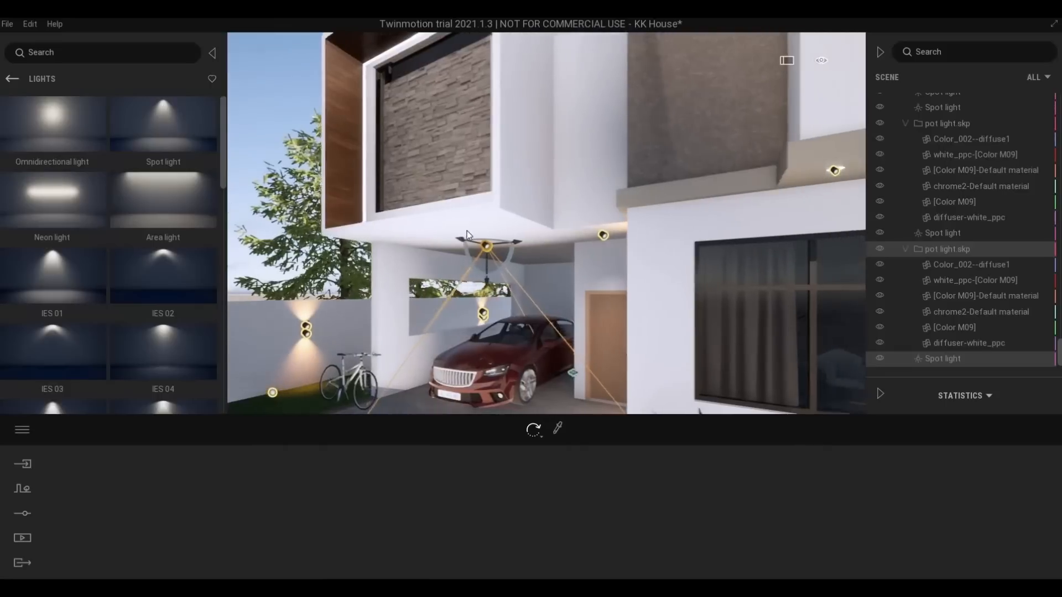
drag(433, 240, 390, 247)
right_drag(496, 293, 544, 287)
key(a)
key(a)
key(w)
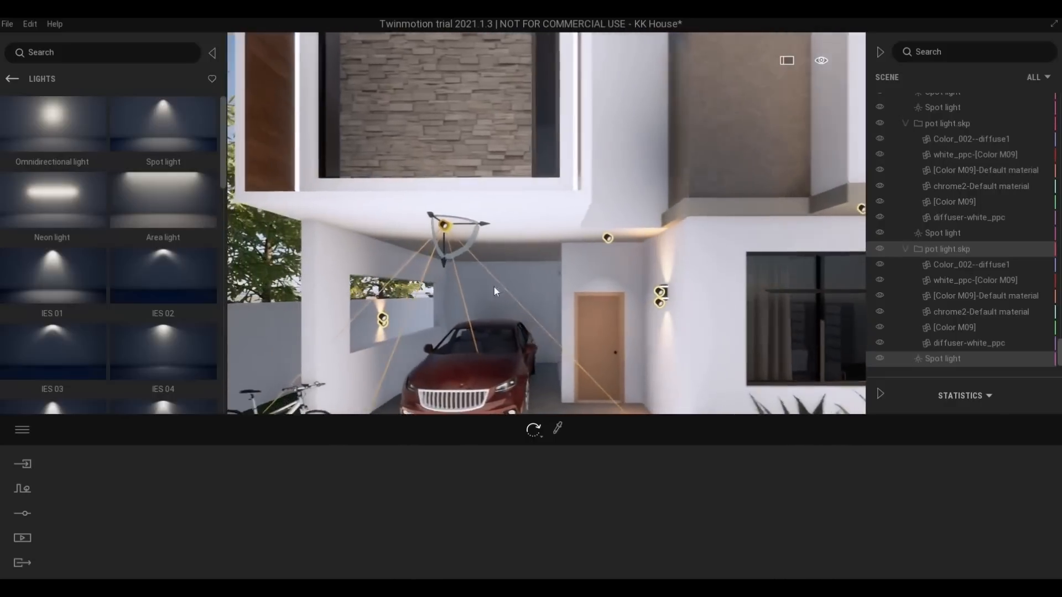
- Shift the front light pair toward the side wall with the opening, and copy it as one instance 1.53 m toward the entrance side
drag(533, 214, 453, 216)
shift+drag(583, 218, 599, 222)
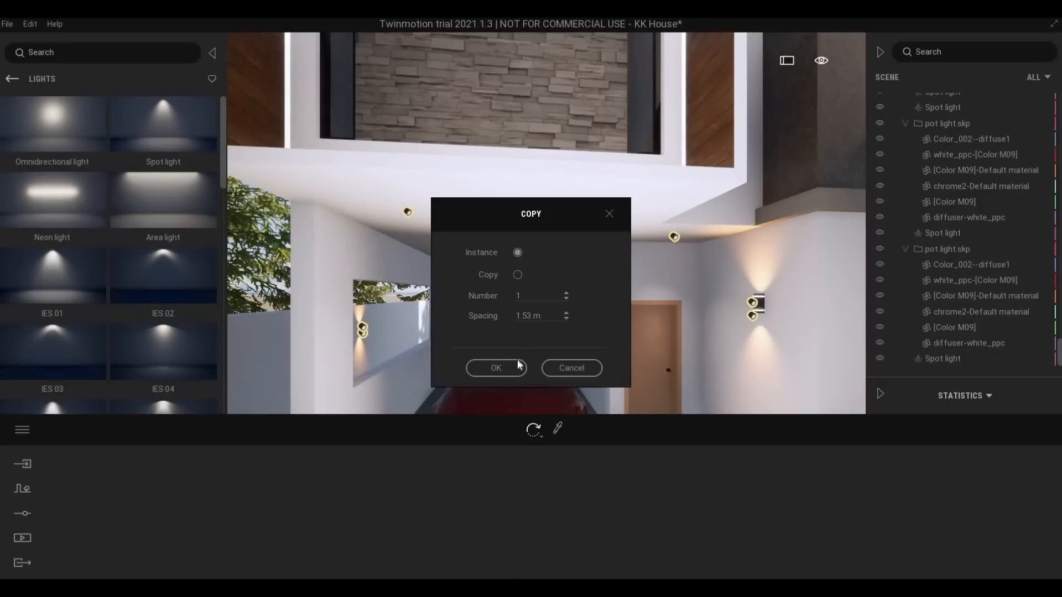
key(Return)
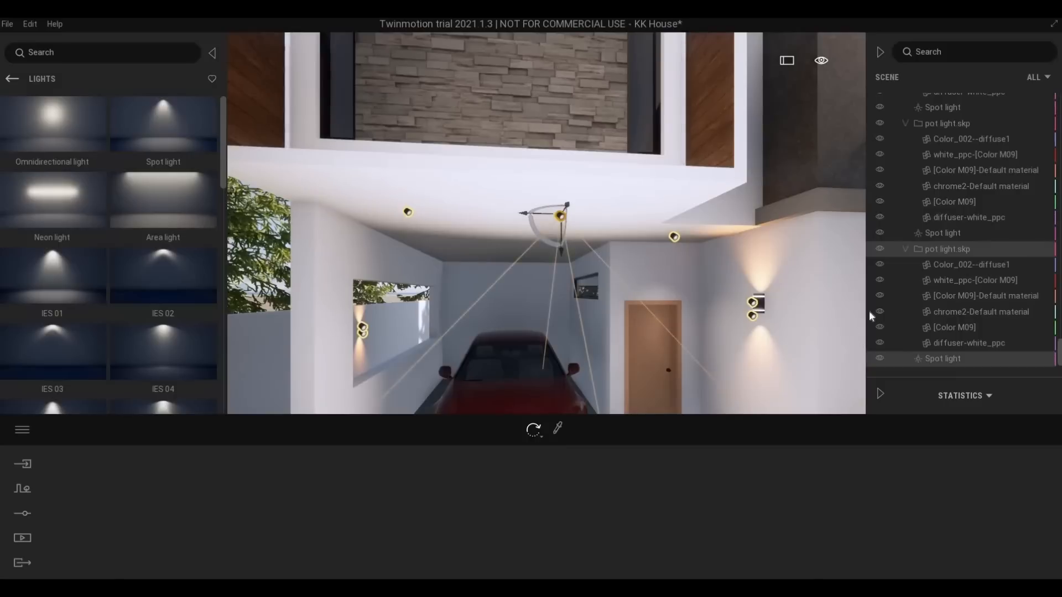
- Copy the front light pair nearest the entrance side as one instance, 3.25 m deeper into the carport
scroll(734, 328, down, 2)
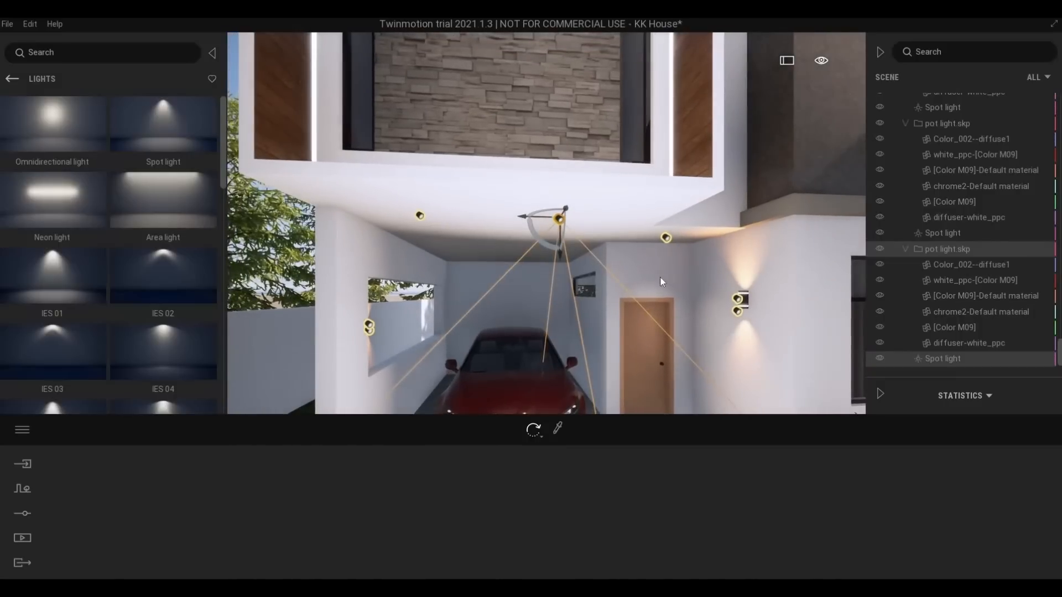
shift+middle_drag(452, 335, 587, 231)
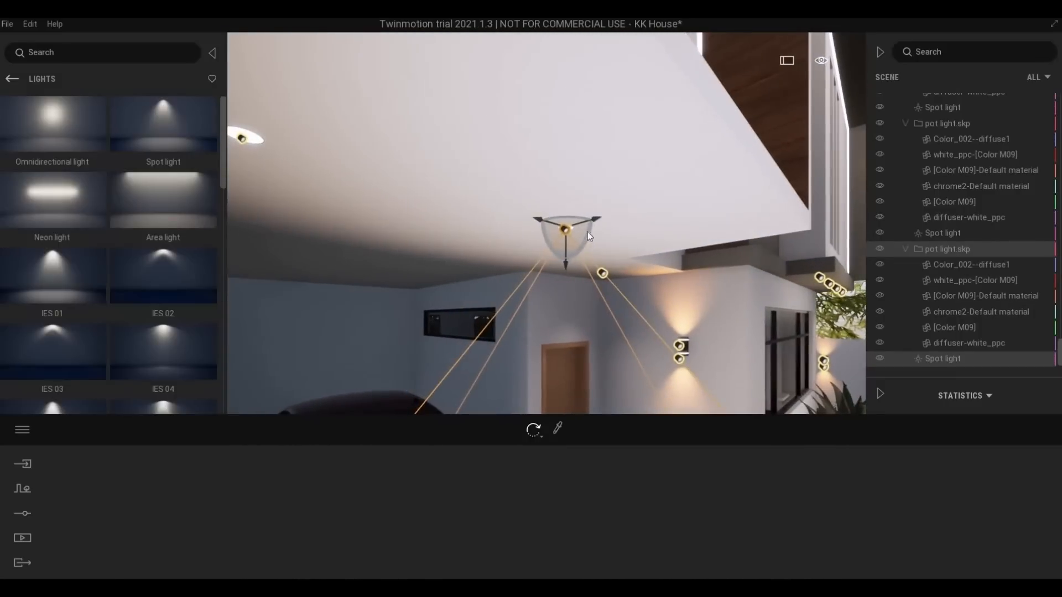
drag(599, 221, 398, 299)
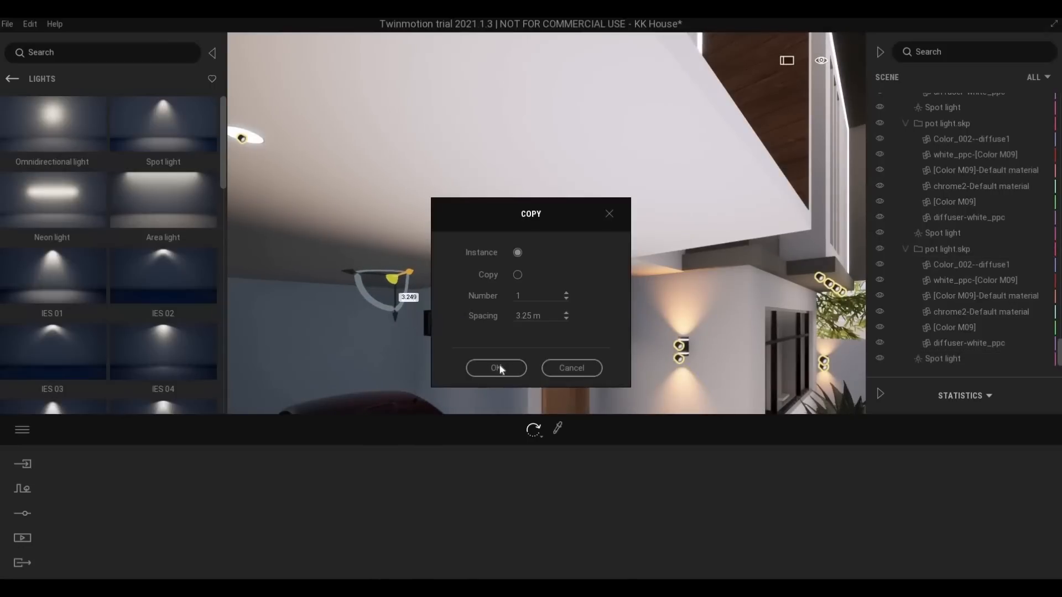
- Copy the rear pot light and spot light as one instance, 1.42 m toward the side wall with the opening
right_drag(546, 223, 382, 224)
key(w)
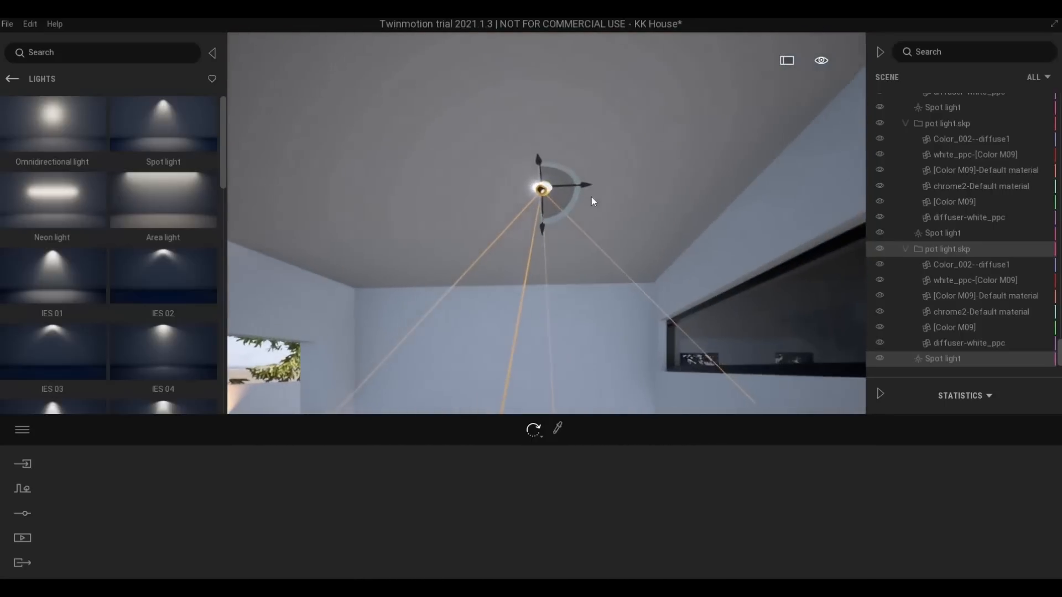
shift+drag(587, 186, 312, 270)
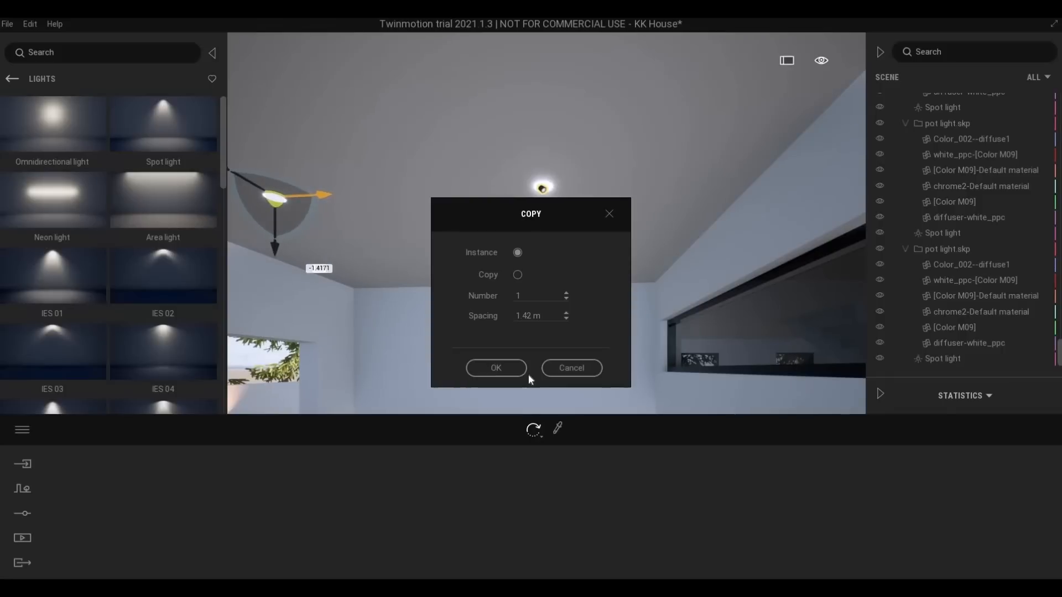
click(510, 369)
- Shift the newest rear light pair slightly closer to the side wall to line up with the front pair
key(s)
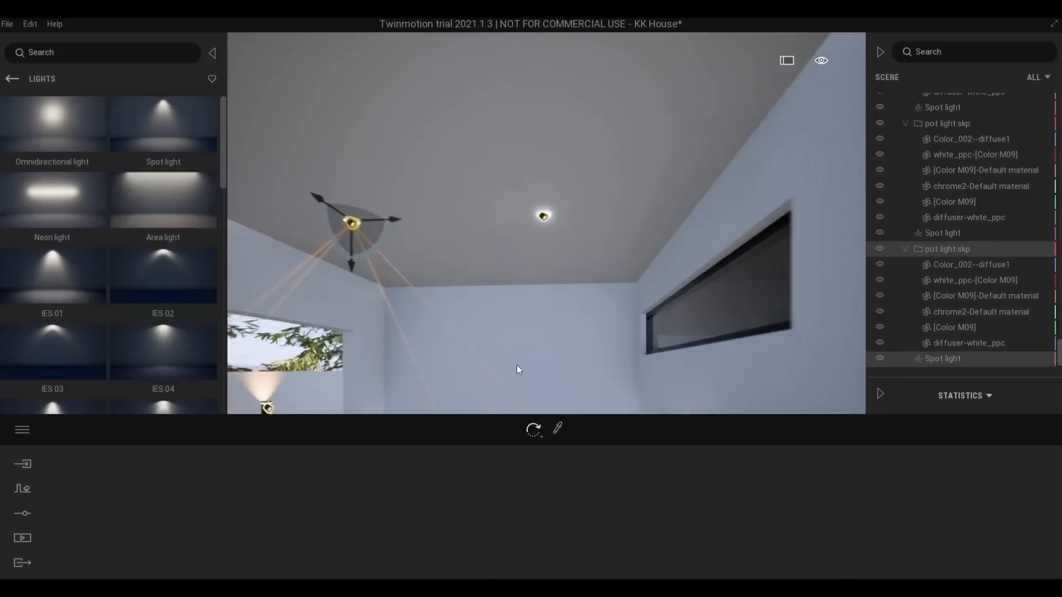
key(s)
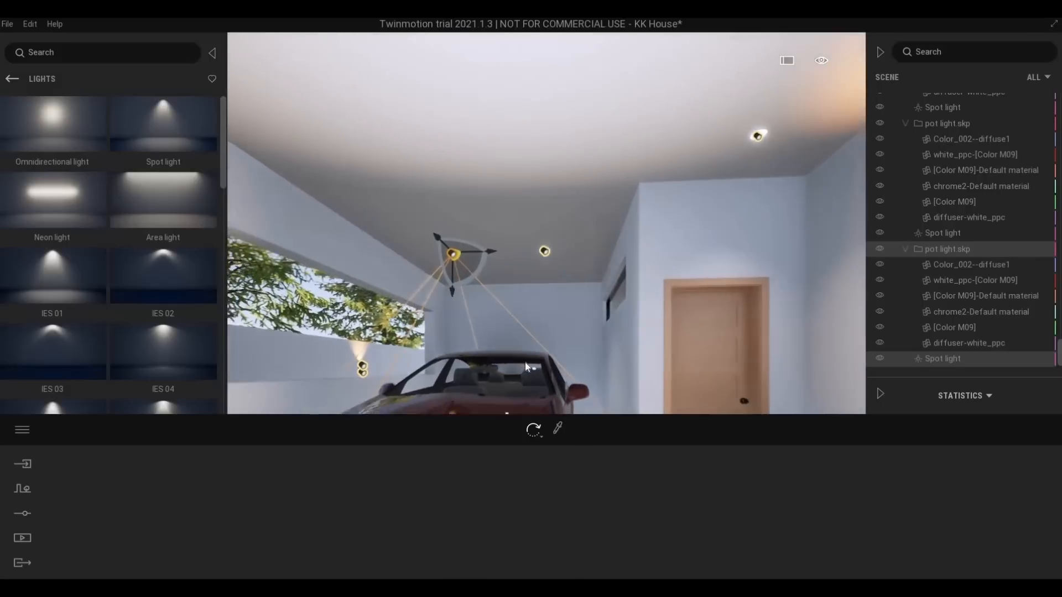
right_drag(526, 362, 532, 331)
key(s)
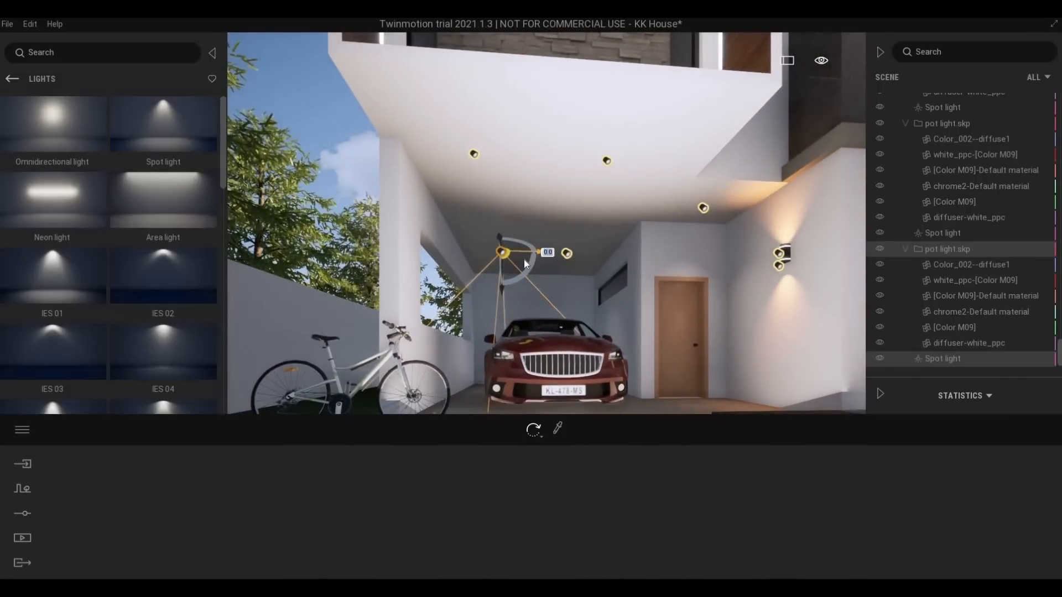
drag(524, 260, 506, 260)
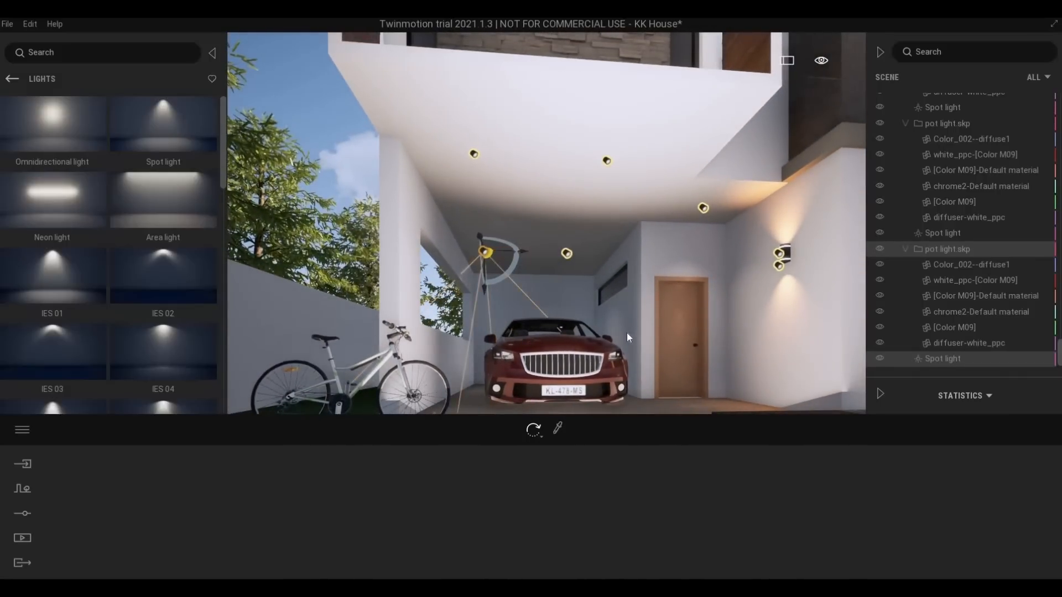
- Collapse the four newest pot light groups in the scene hierarchy
key(d)
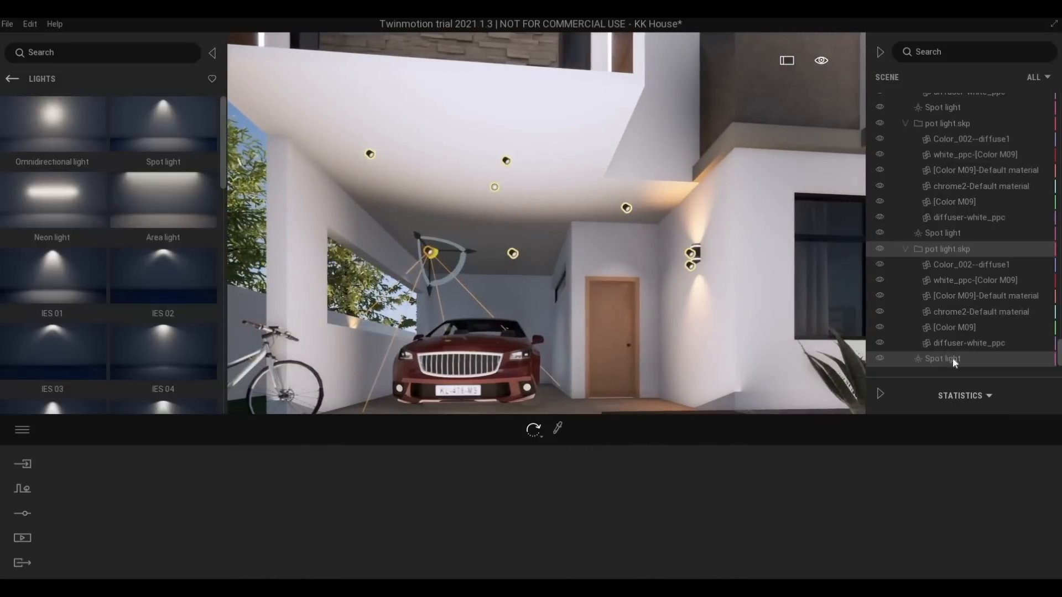
click(908, 251)
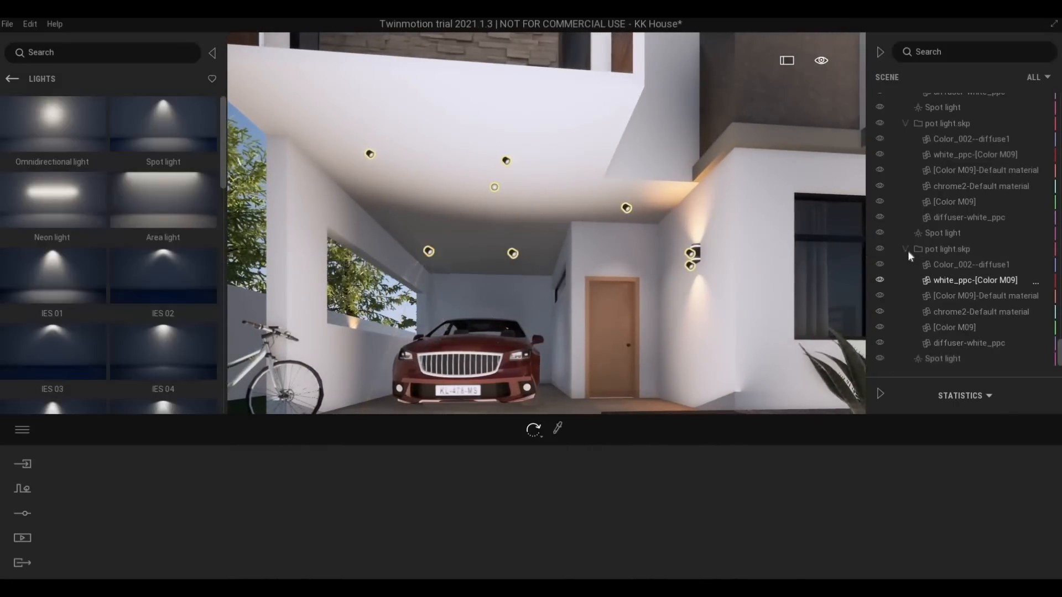
scroll(908, 218, down, 1)
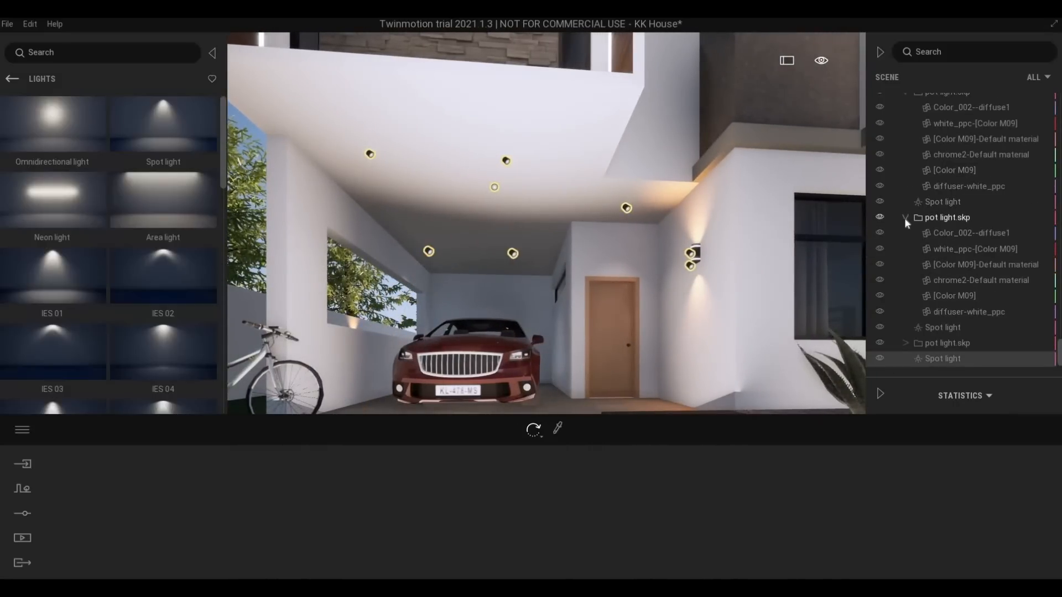
scroll(907, 191, down, 4)
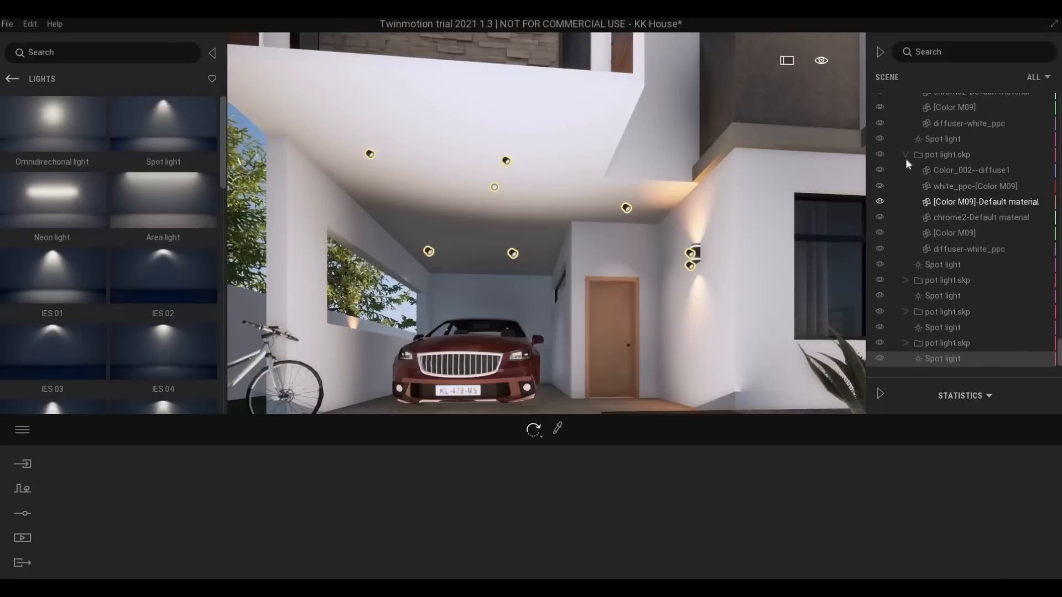
scroll(926, 243, down, 1)
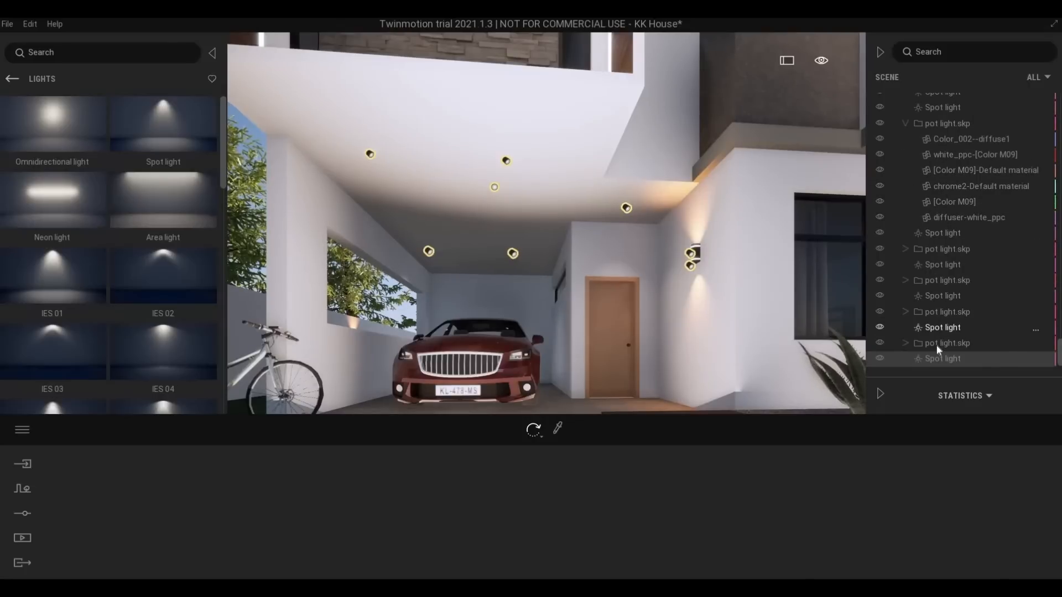
- Try to select the carport's pot lights and their spot lights together from the scene hierarchy
click(937, 344)
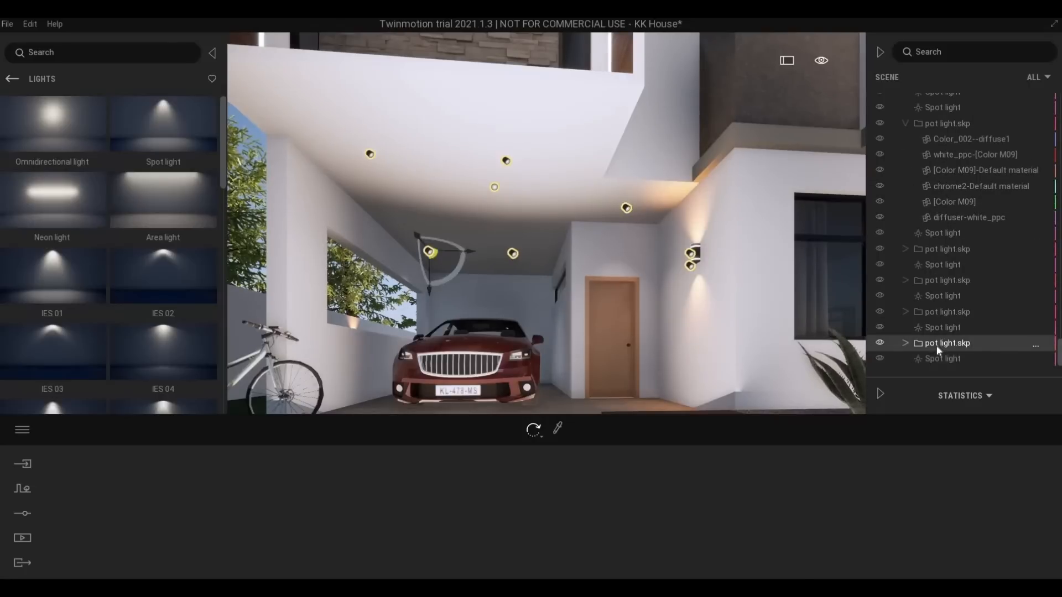
click(935, 310)
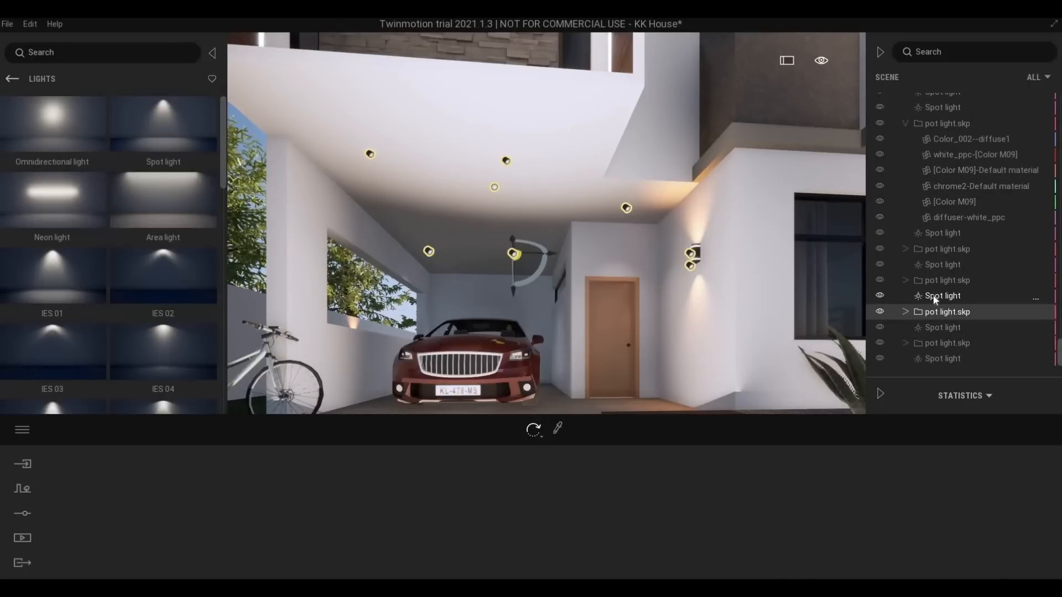
ctrl+click(935, 296)
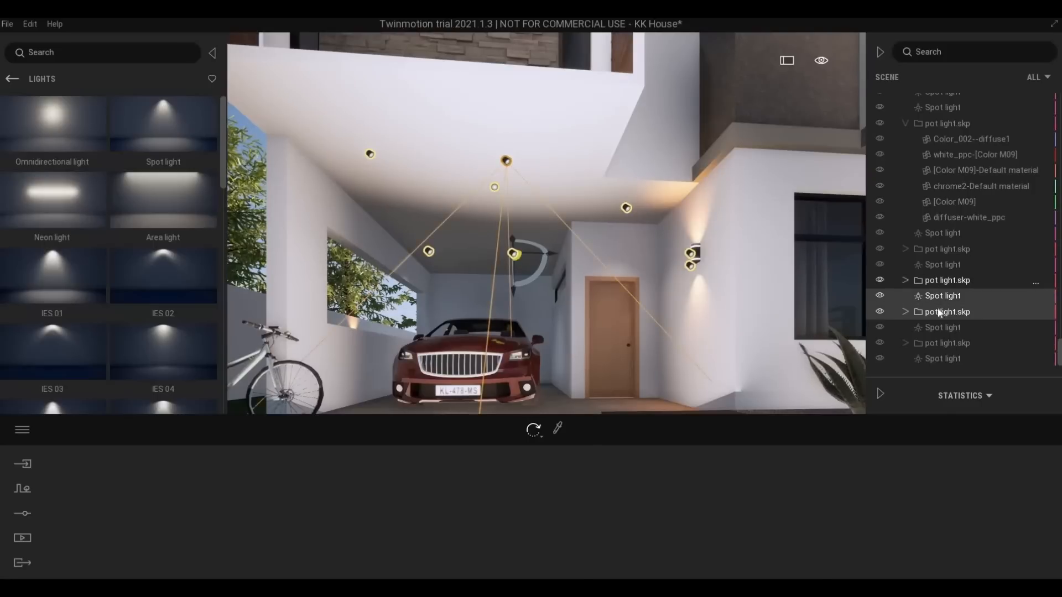
ctrl+click(935, 280)
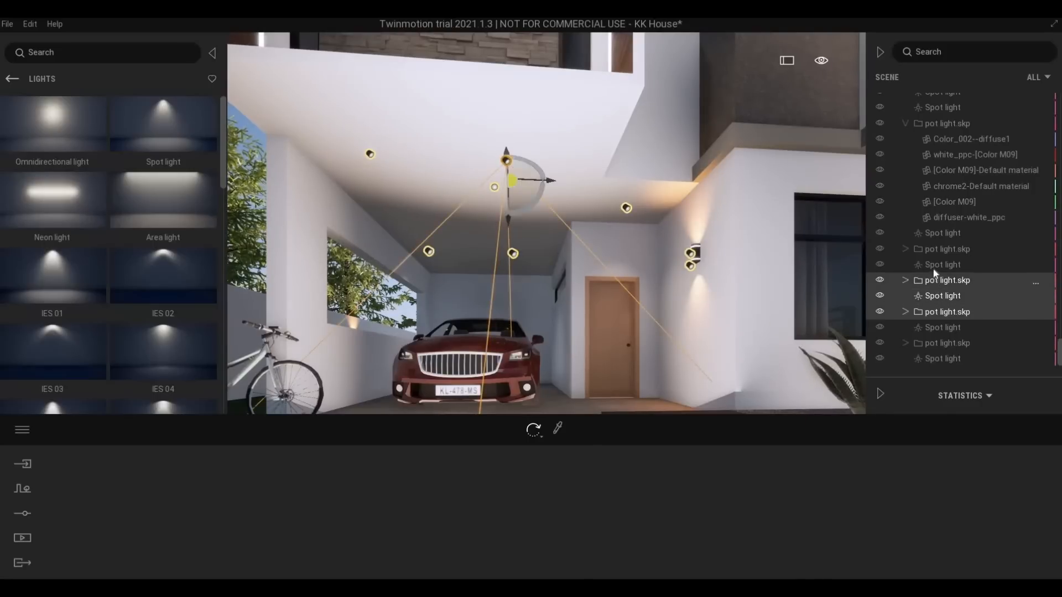
ctrl+click(933, 266)
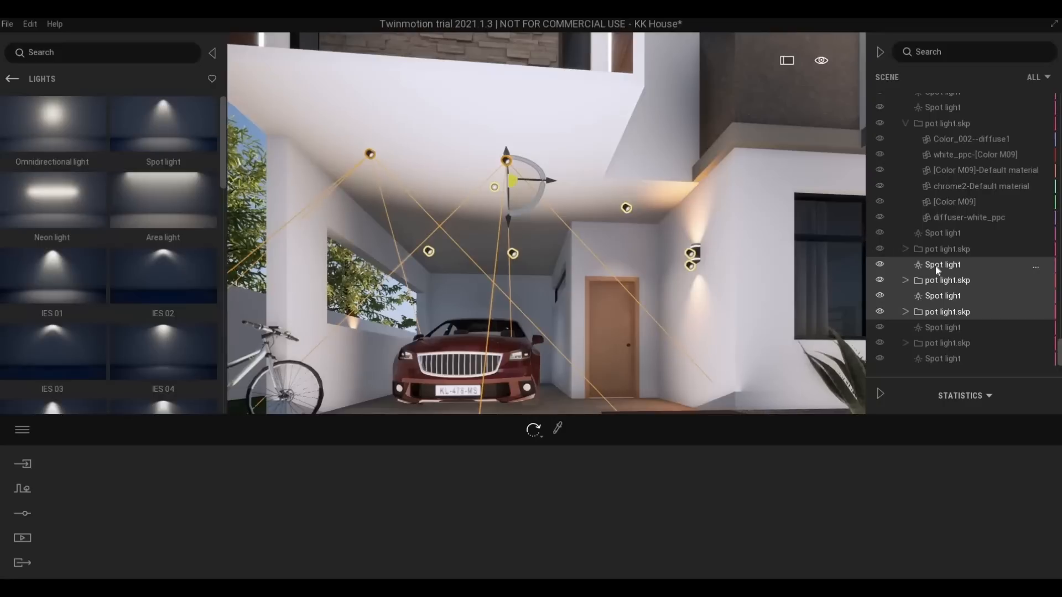
ctrl+click(935, 267)
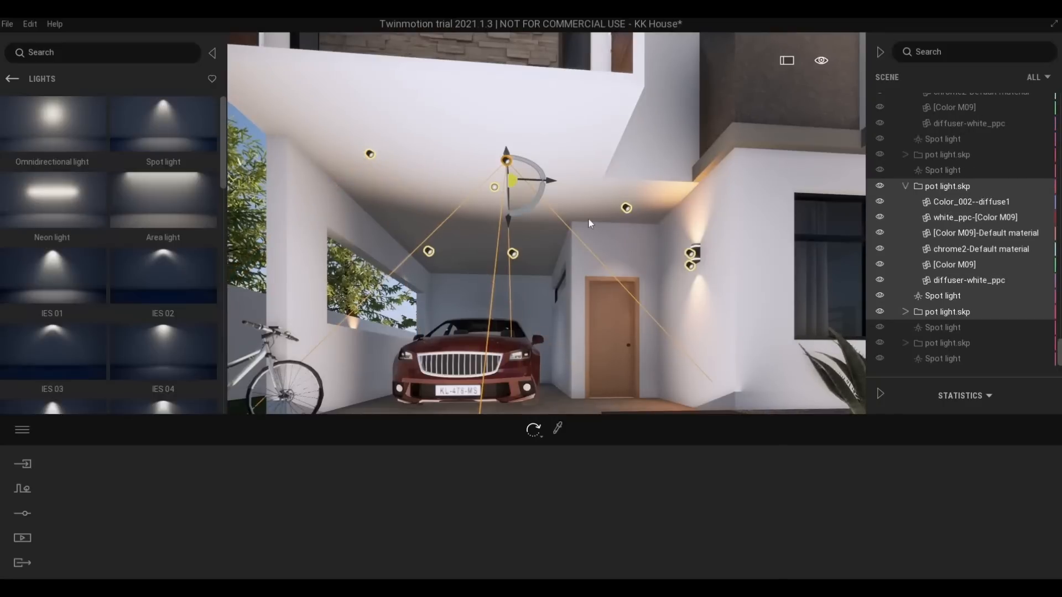
shift+click(948, 327)
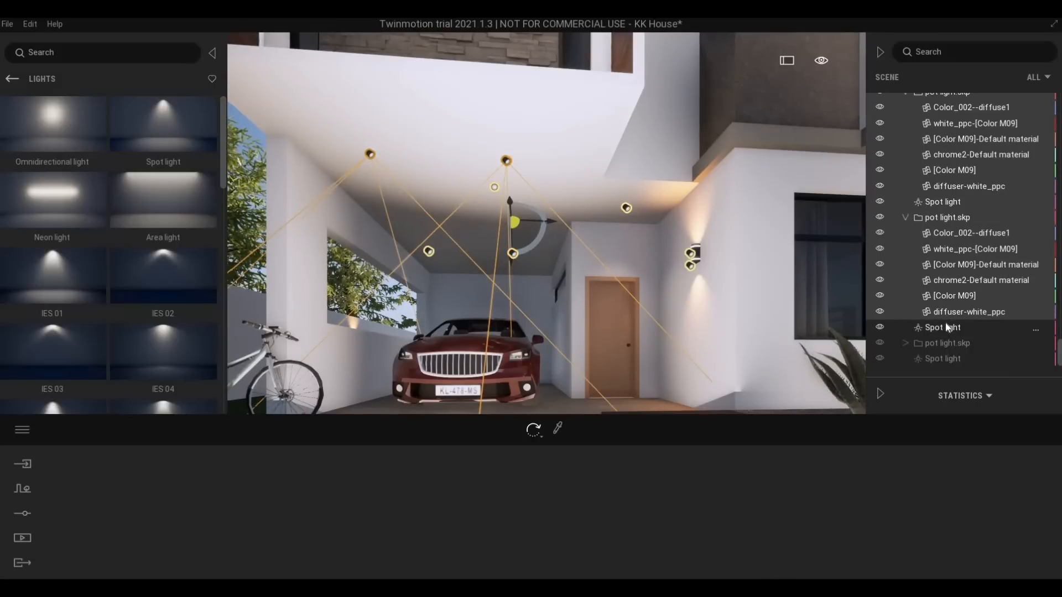
click(536, 305)
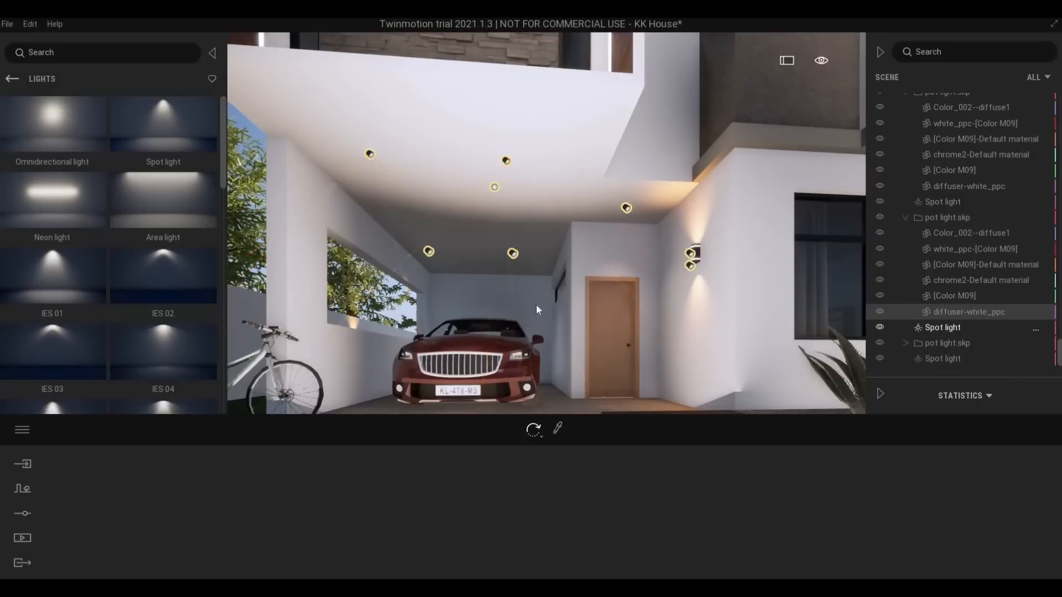
click(511, 252)
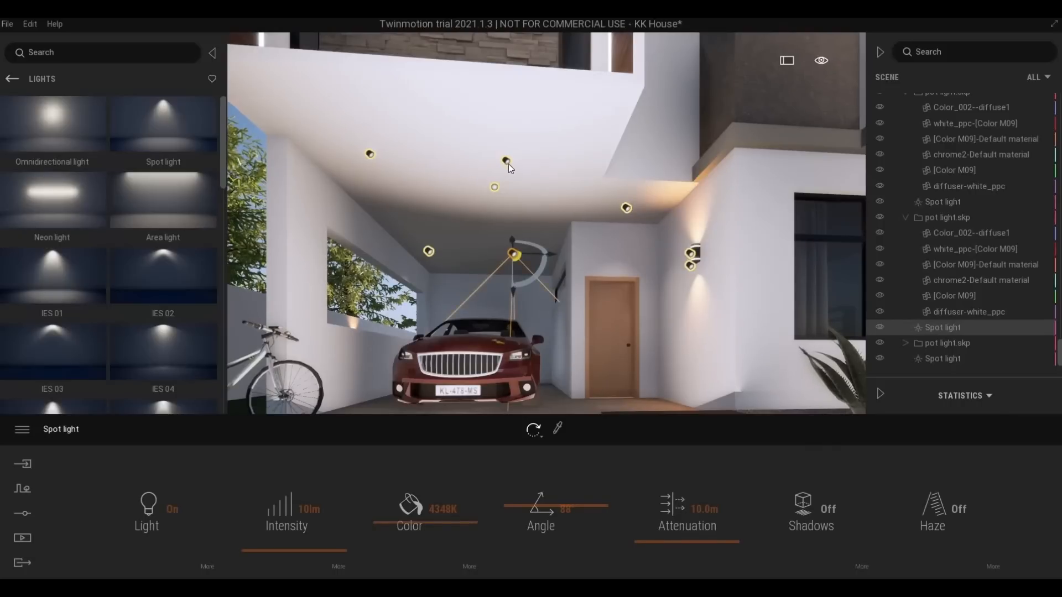
ctrl+click(508, 163)
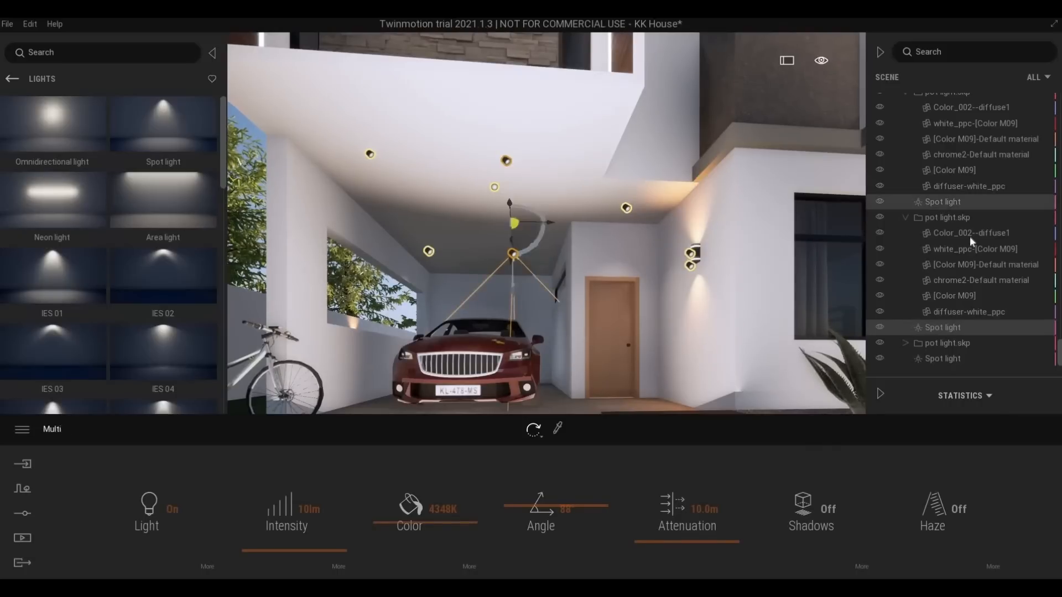
ctrl+click(946, 218)
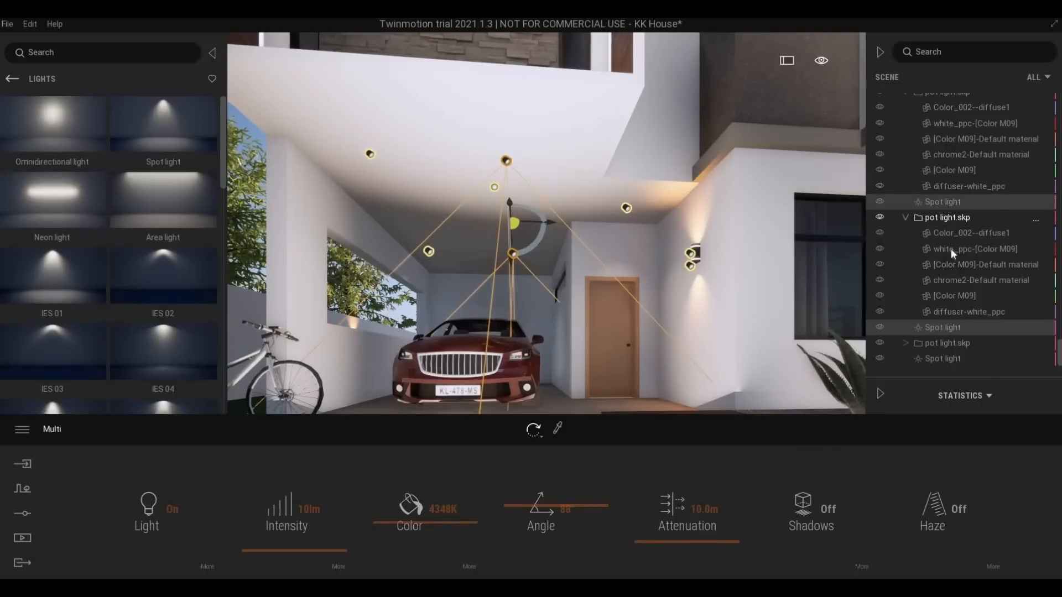
click(952, 340)
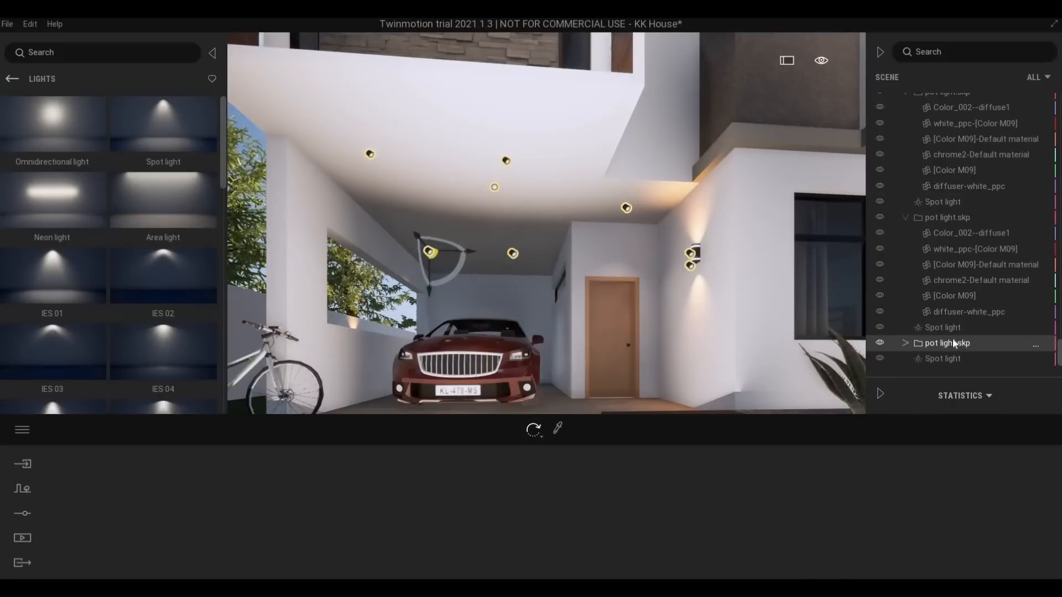
- Select the carport's front and rear pot lights nearest the entrance door with their spot lights and shift them together toward the door side
click(949, 329)
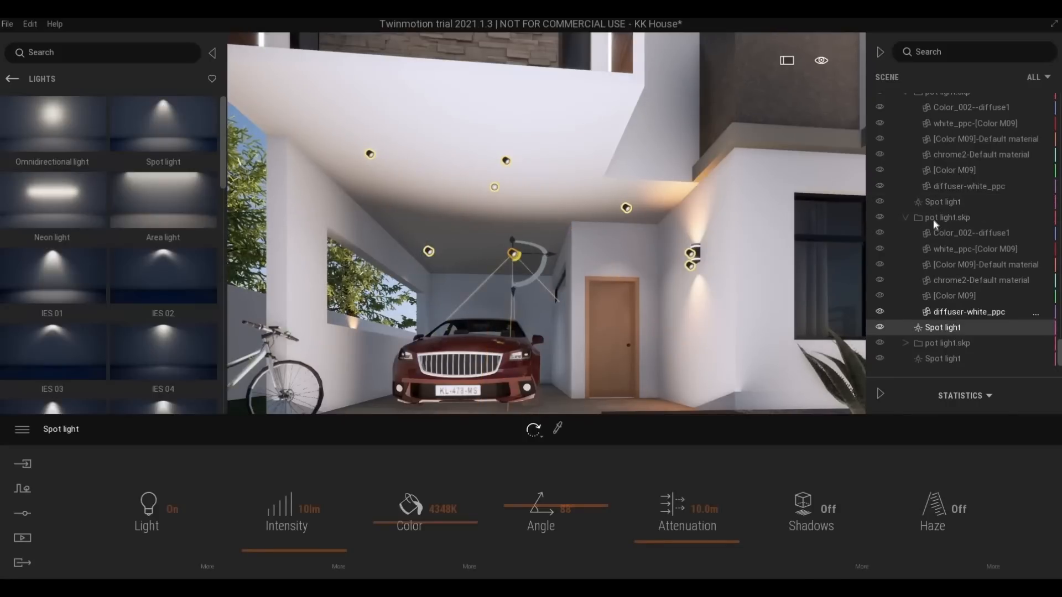
shift+click(940, 202)
scroll(943, 161, up, 2)
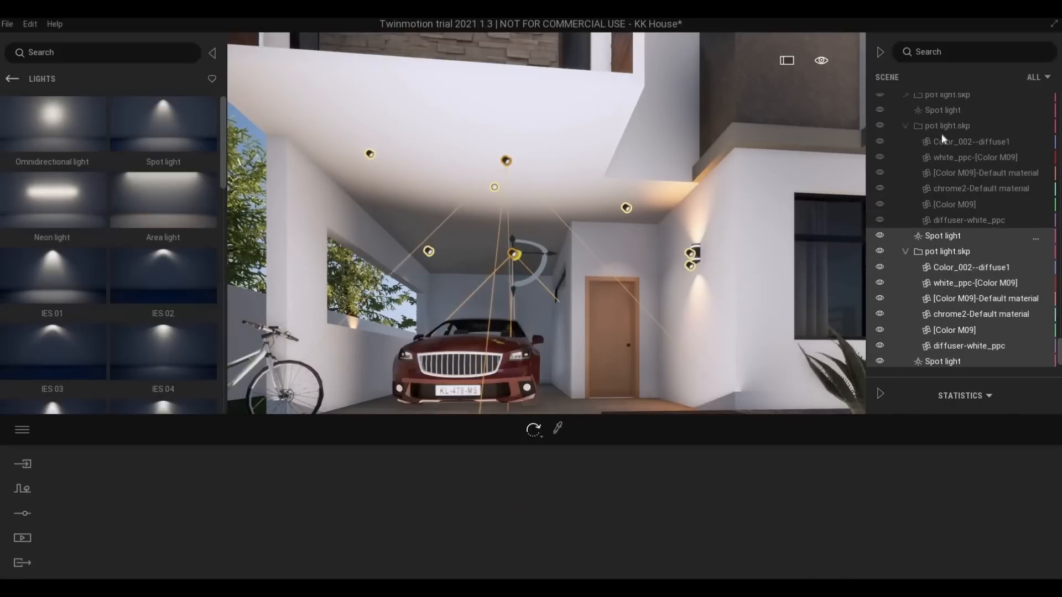
shift+click(943, 128)
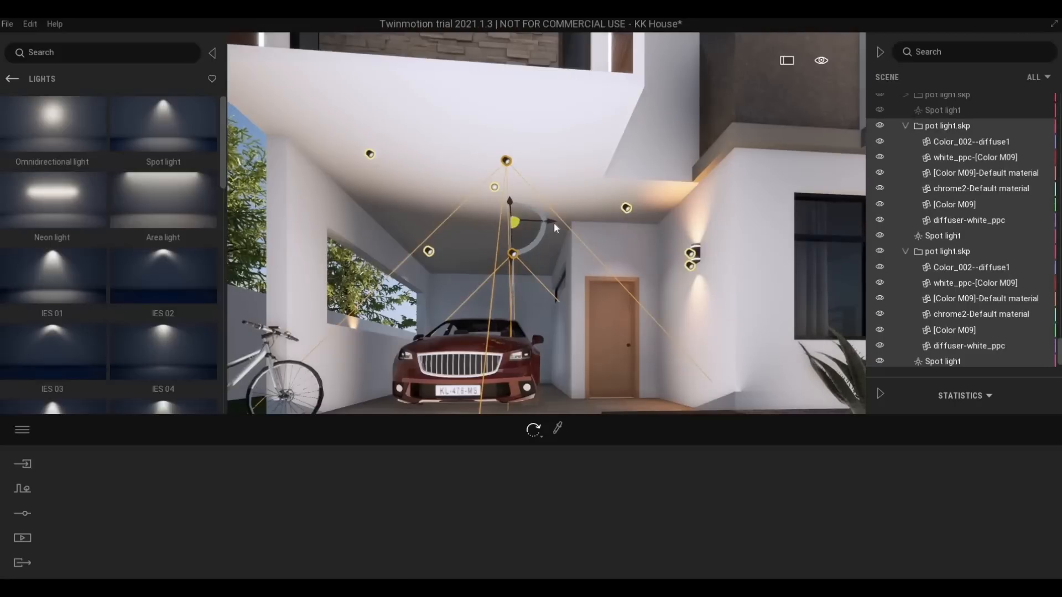
click(554, 222)
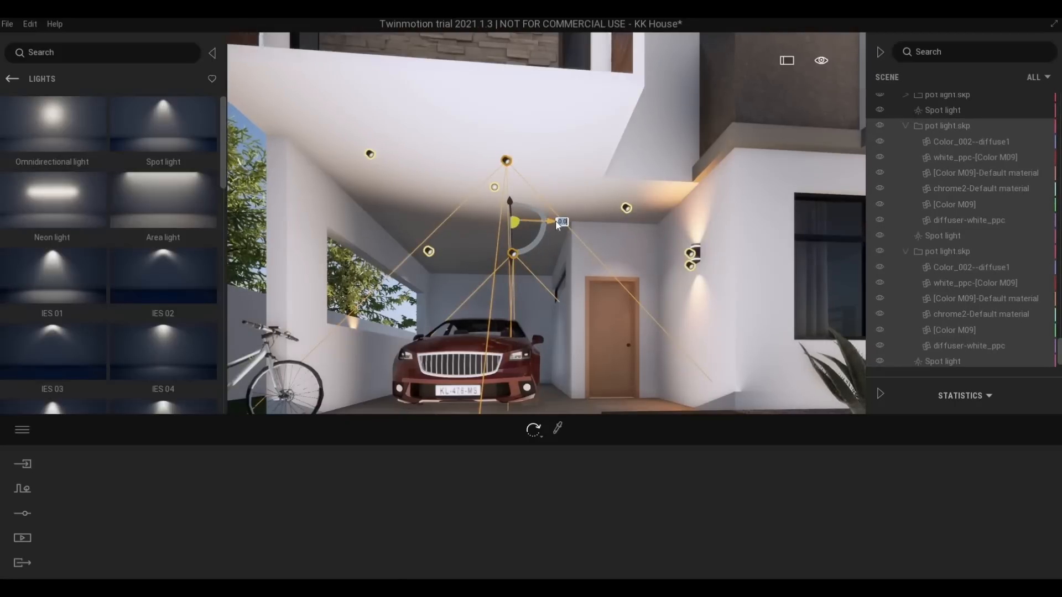
mouse_move(555, 221)
mouse_down()
mouse_move(582, 220)
mouse_move(562, 224)
mouse_up()
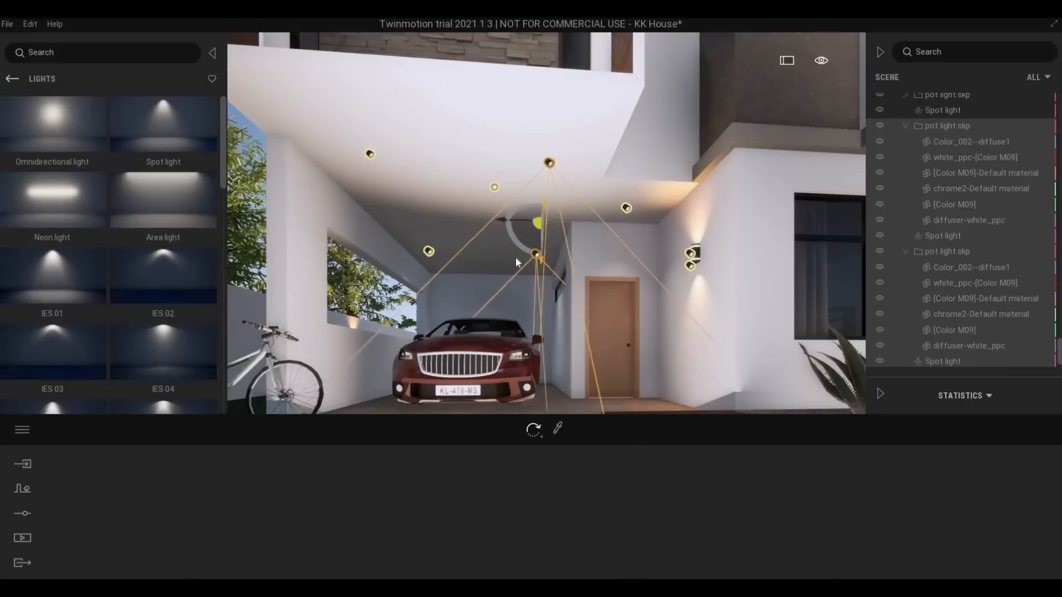
- Deselect the lights and examine the whole front facade and garden walls from farther back to check the lighting layout
right_drag(520, 258, 512, 310)
key(a)
key(Escape)
key(s)
key(s)
right_drag(625, 124, 565, 207)
key(d)
right_drag(516, 304, 604, 242)
key(s)
key(s)
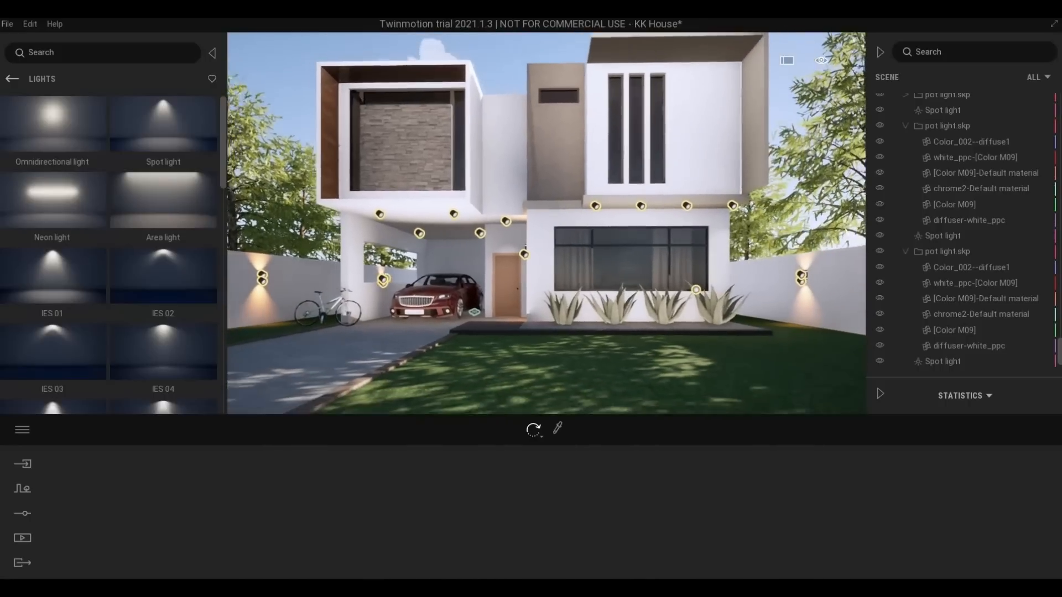
key(s)
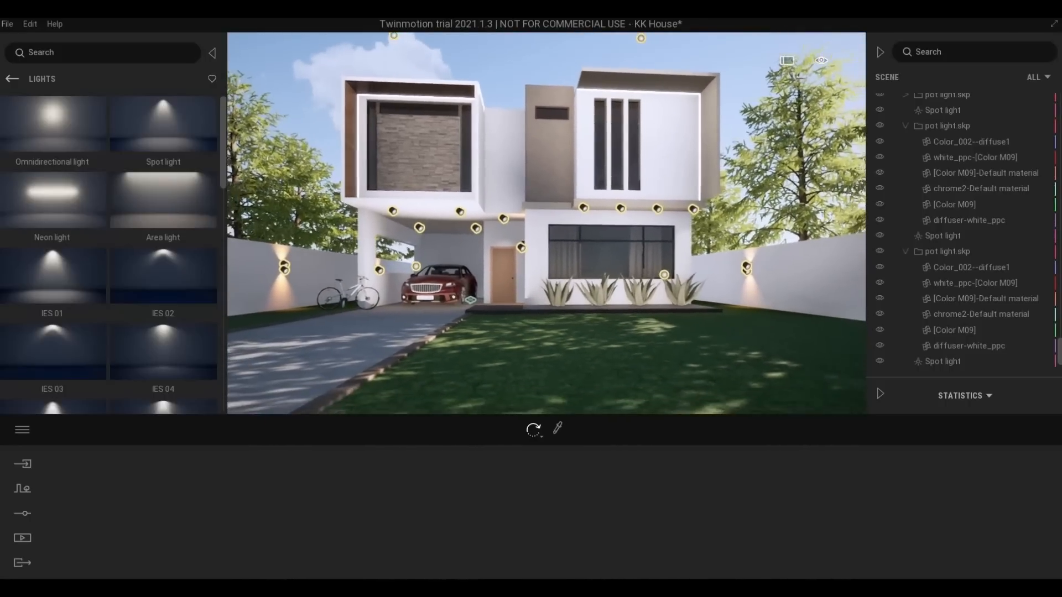
key(s)
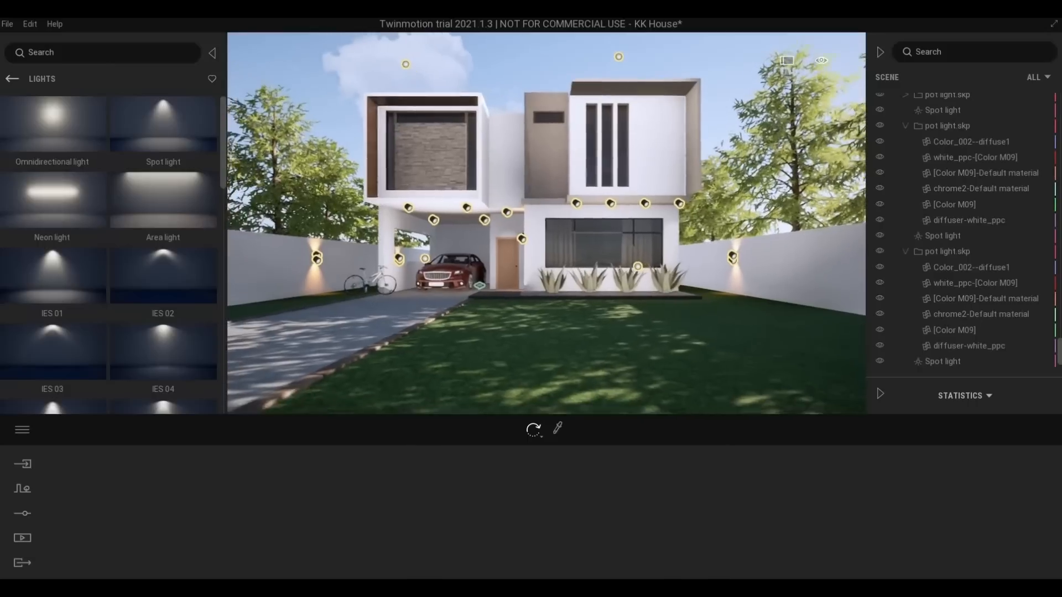
right_drag(547, 223, 558, 251)
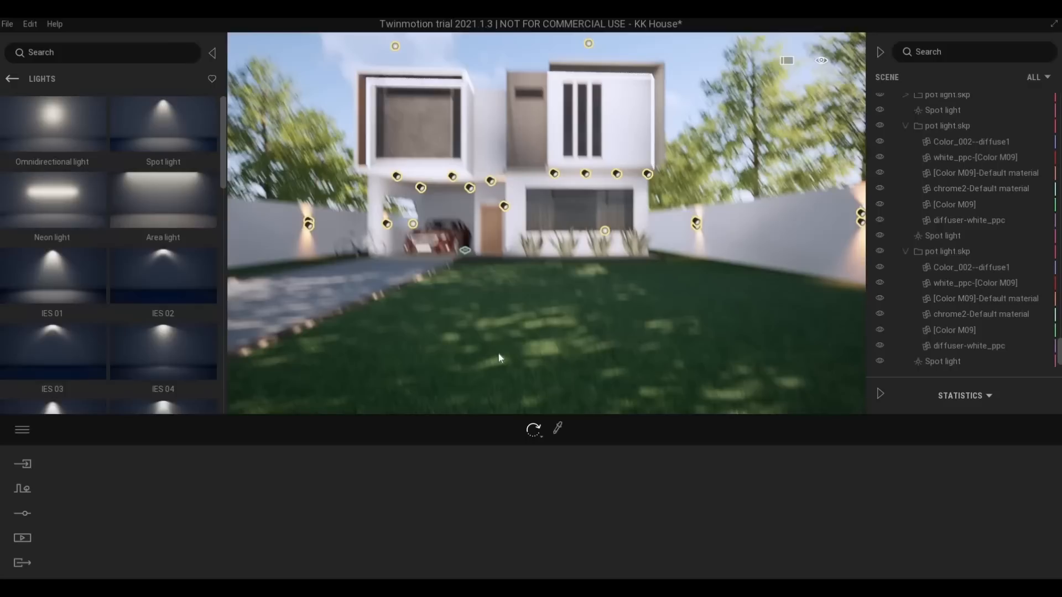
mouse_move(510, 339)
right_down()
mouse_move(510, 321)
mouse_move(512, 335)
mouse_move(522, 334)
right_up()
key(s)
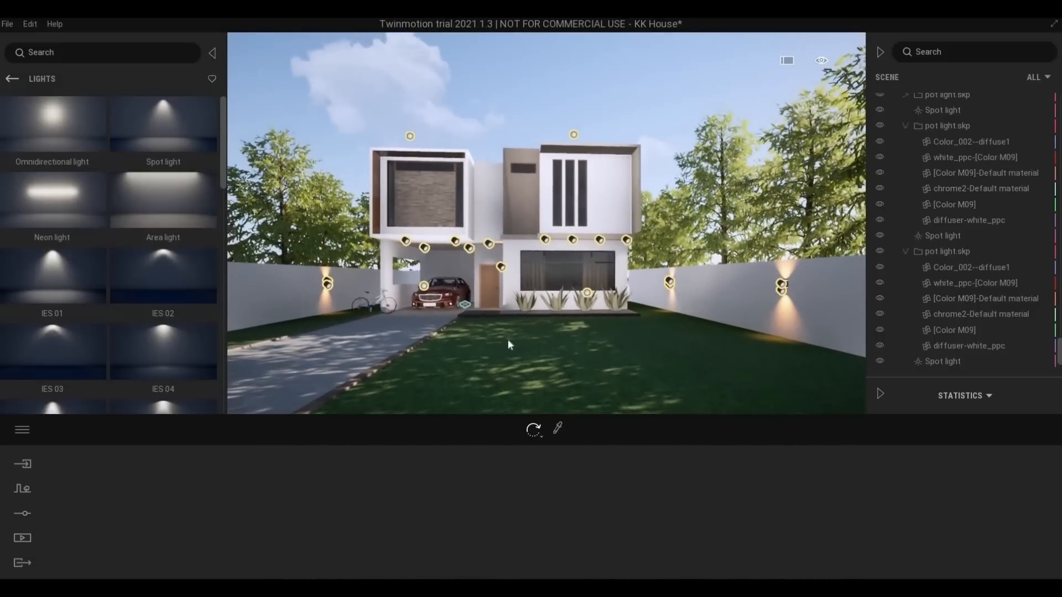